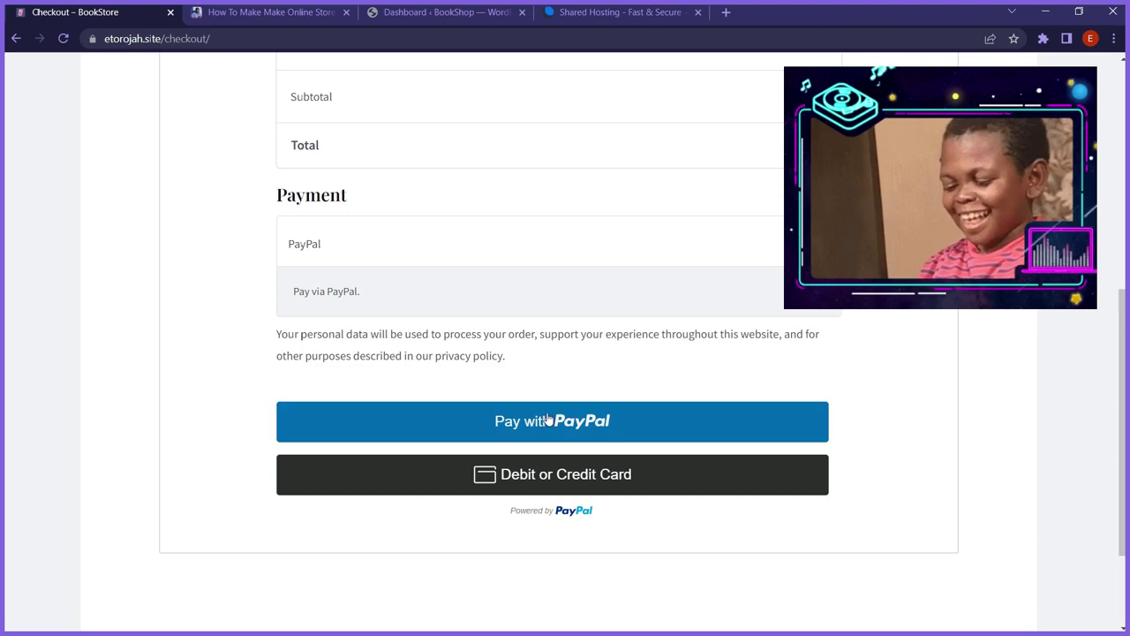
# Step: Try paying for the order with Pay with PayPal on the checkout page
pyautogui.click(542, 425)
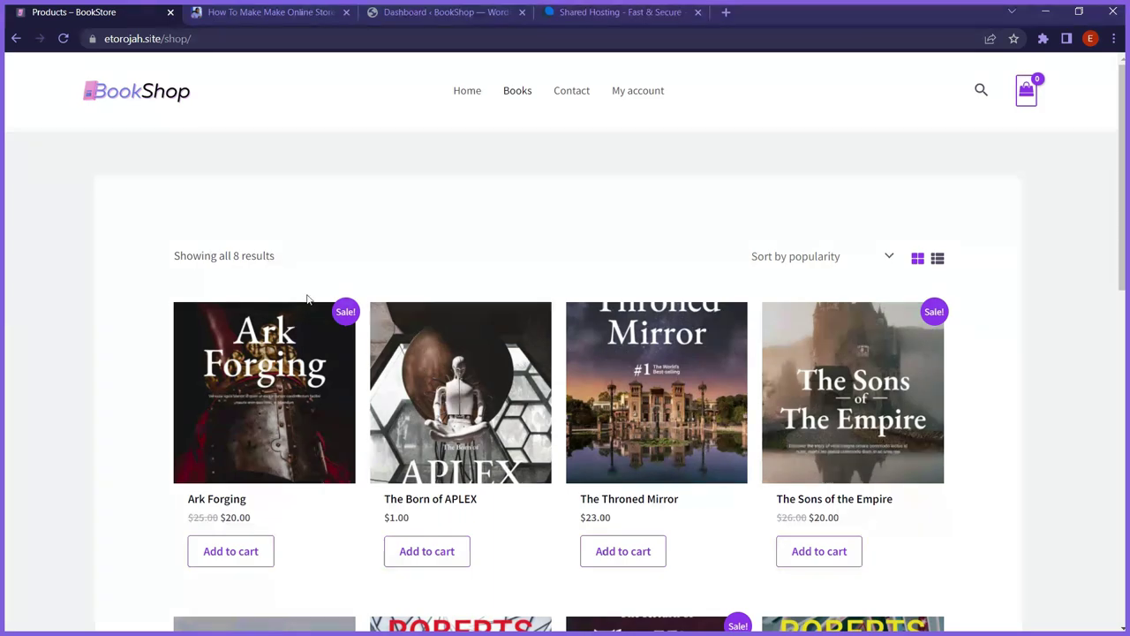
# Step: Return to the BookShop home page via the logo
pyautogui.scroll(-3, 304, 300)
pyautogui.scroll(3, 303, 303)
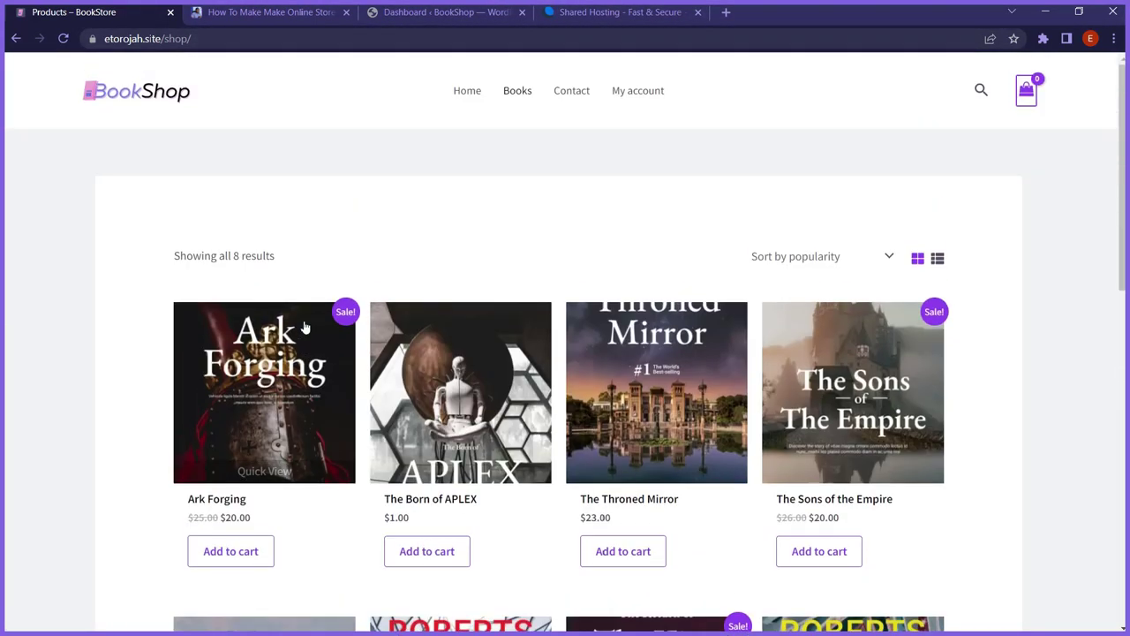
pyautogui.click(112, 103)
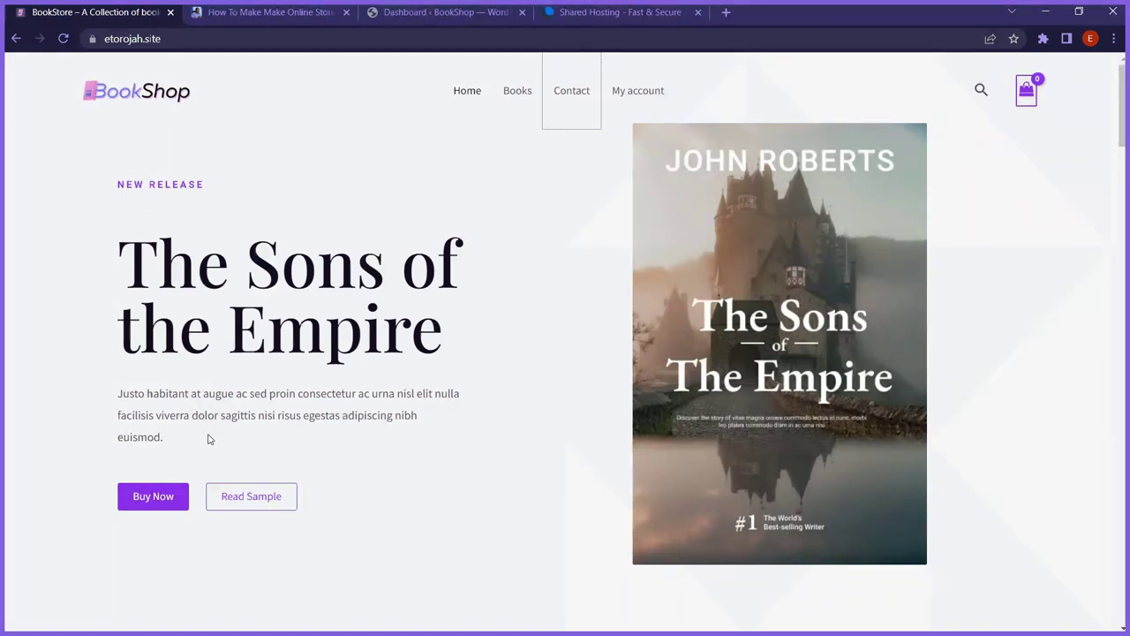
pyautogui.scroll(-2, 492, 383)
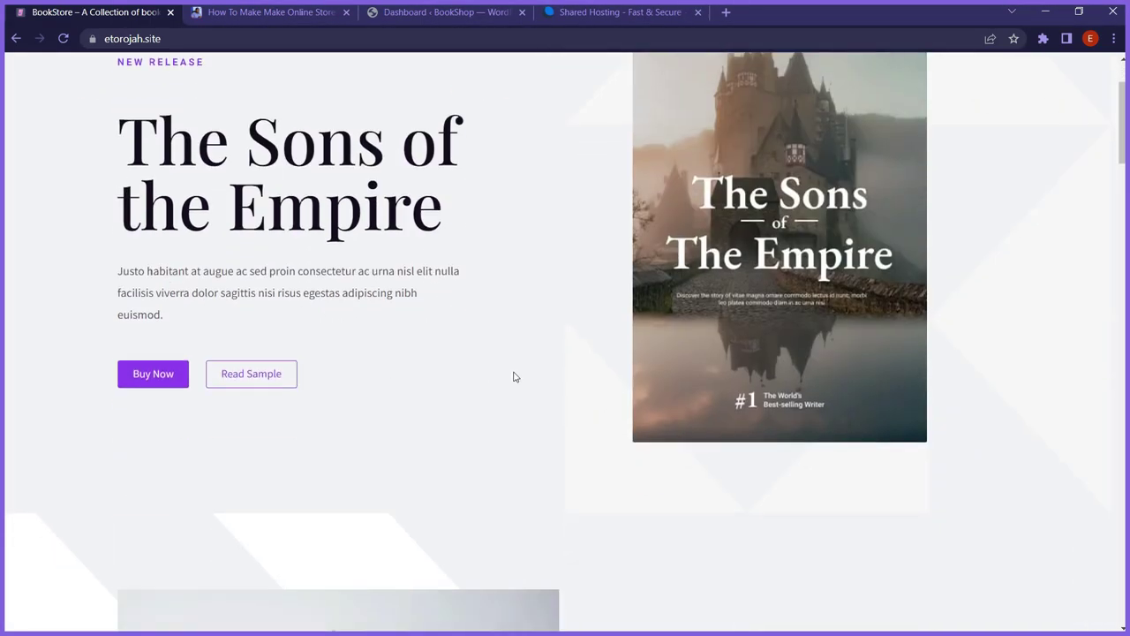
pyautogui.scroll(-4, 530, 335)
pyautogui.scroll(-2, 717, 415)
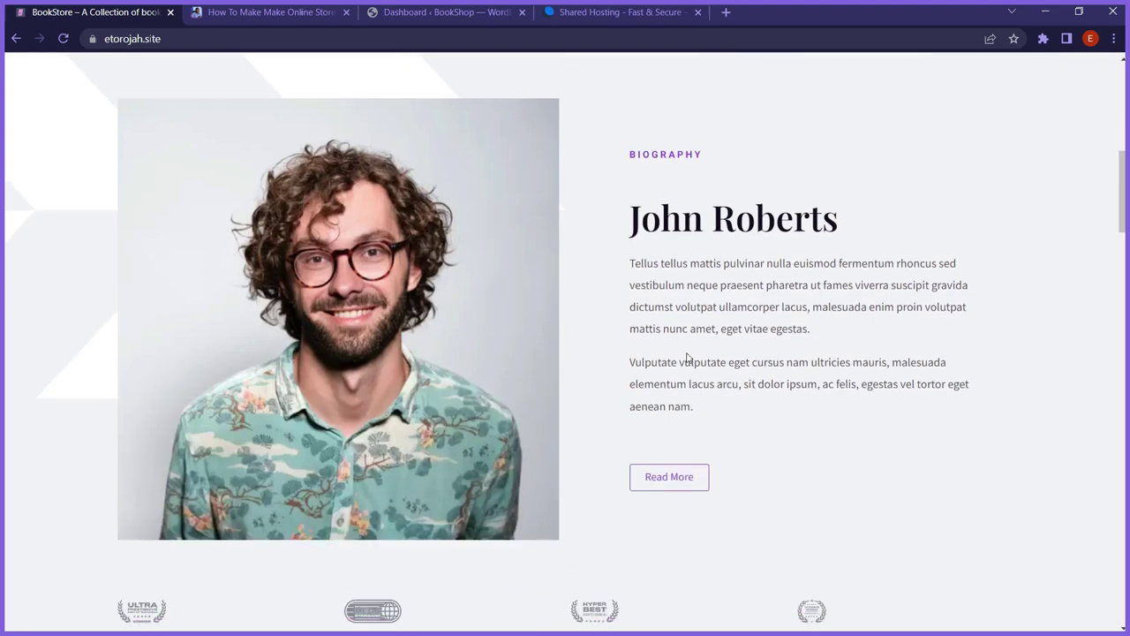
pyautogui.scroll(-2, 636, 300)
pyautogui.scroll(4, 777, 406)
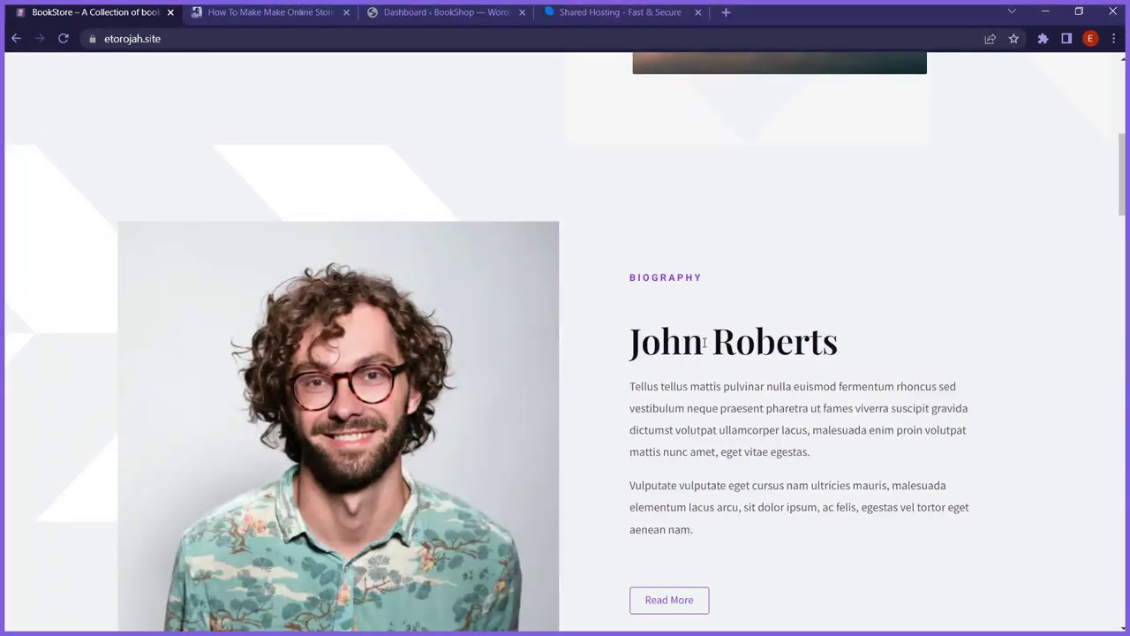
pyautogui.scroll(2, 698, 340)
pyautogui.scroll(-6, 689, 336)
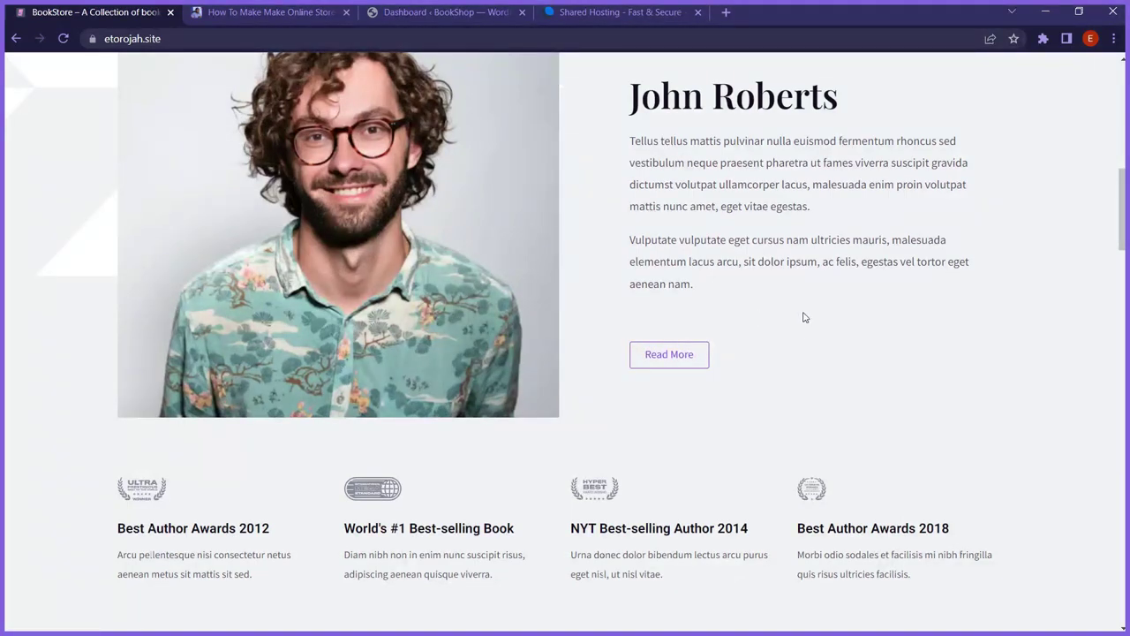
pyautogui.scroll(-2, 799, 310)
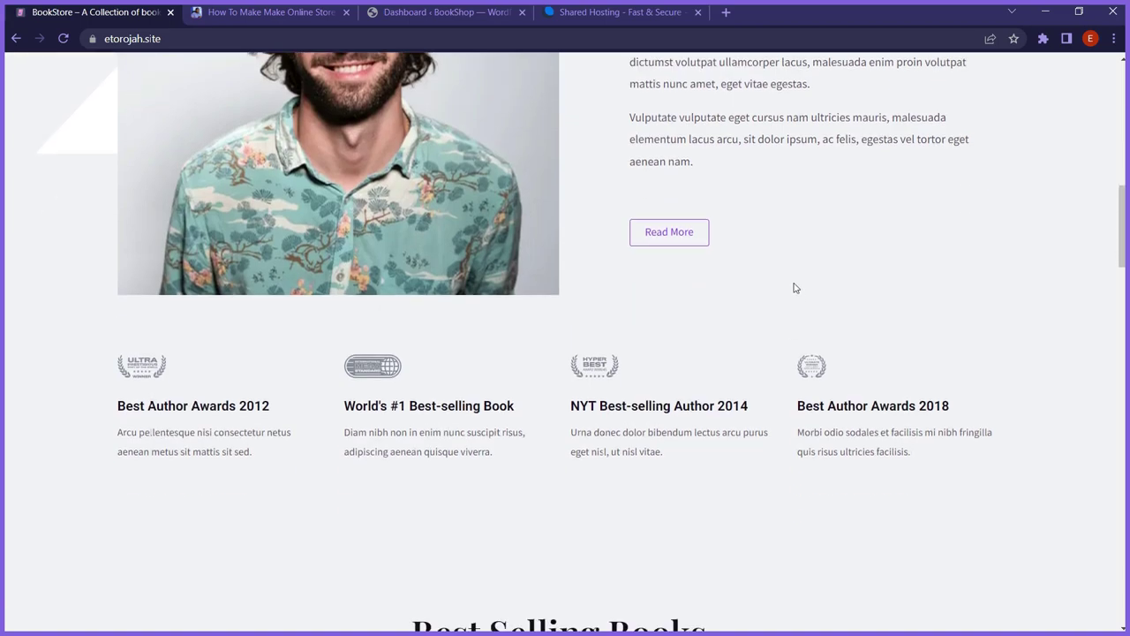
pyautogui.scroll(-2, 790, 278)
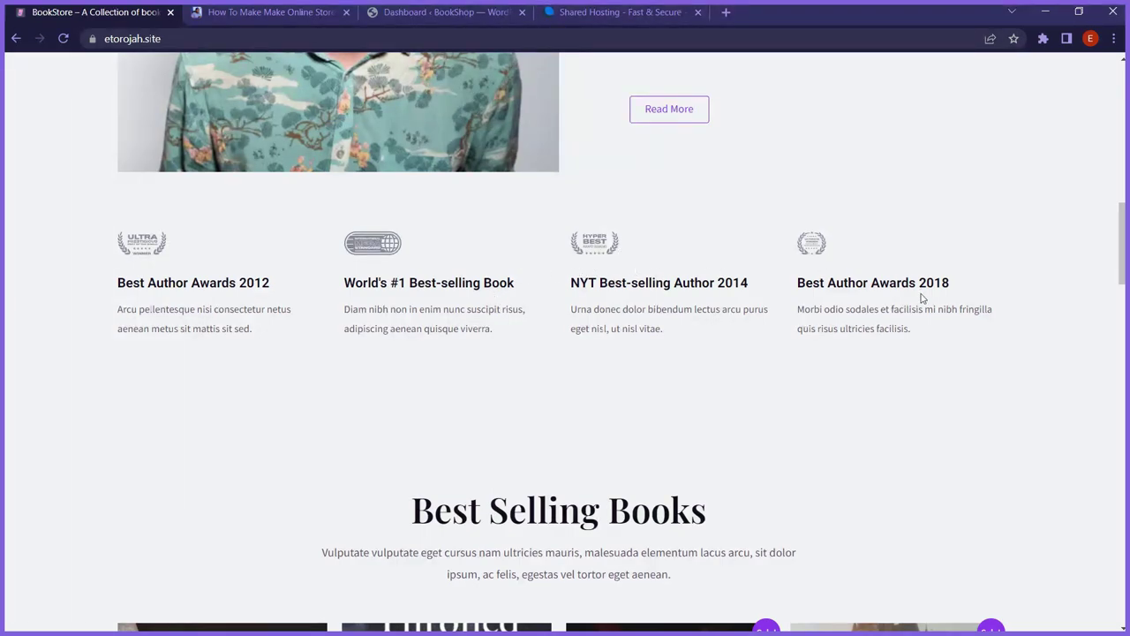
pyautogui.scroll(-5, 883, 274)
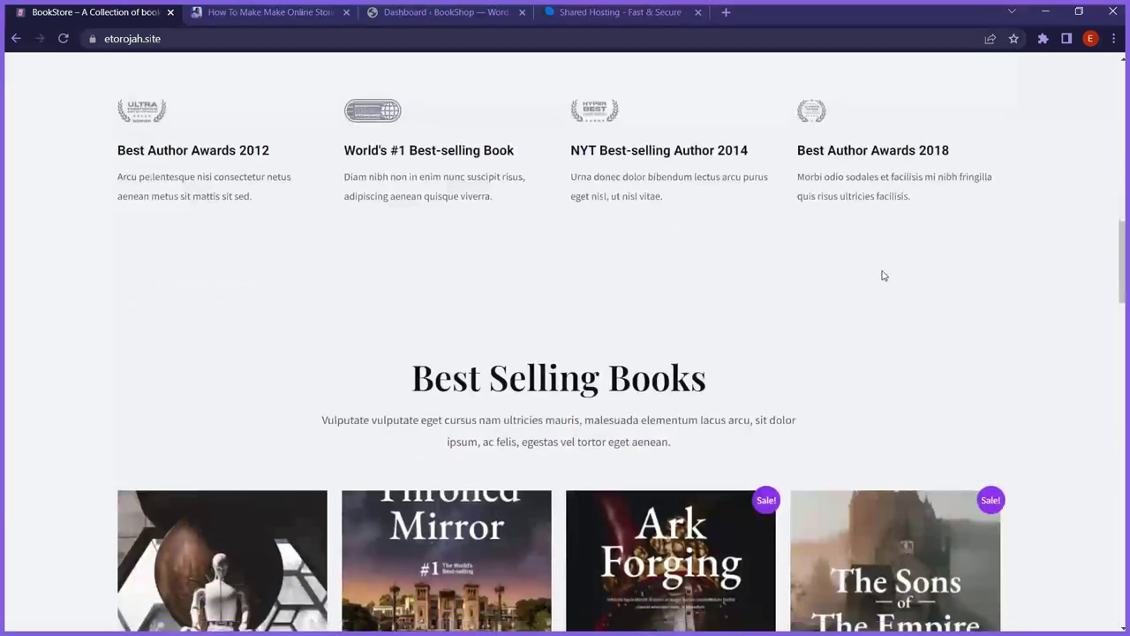
pyautogui.scroll(-2, 312, 392)
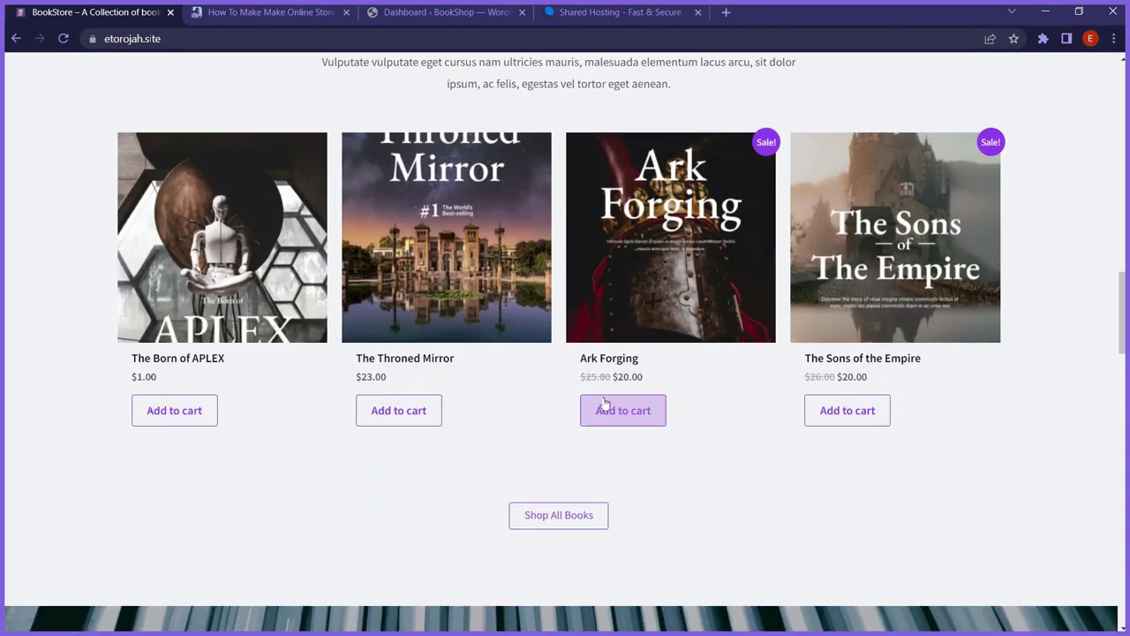
pyautogui.scroll(2, 357, 264)
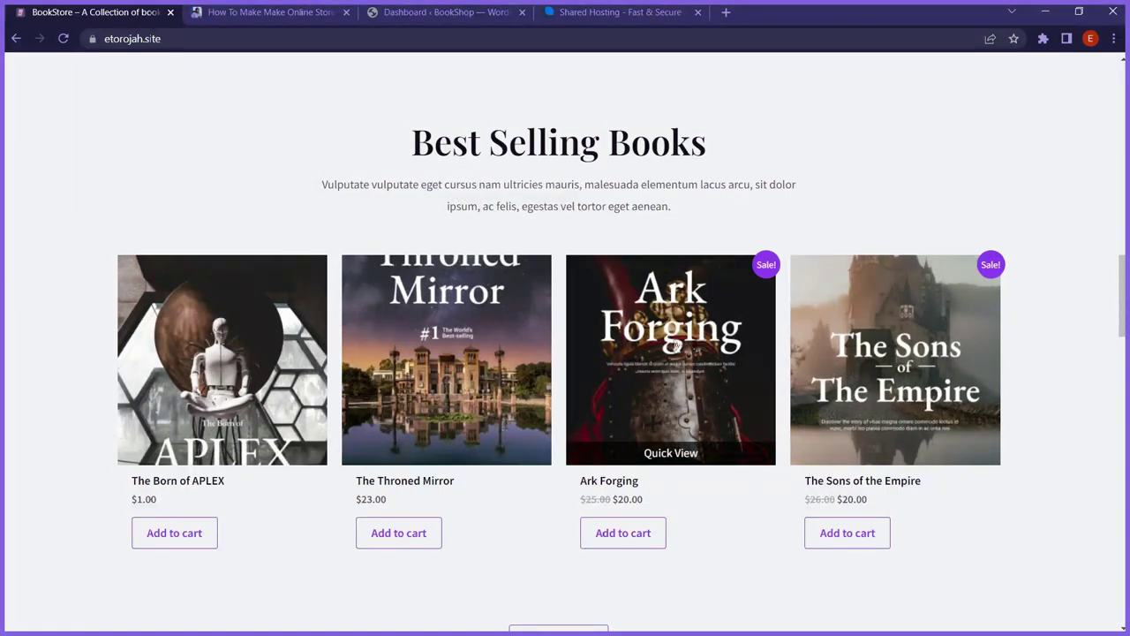
pyautogui.scroll(-5, 446, 380)
pyautogui.scroll(-2, 477, 366)
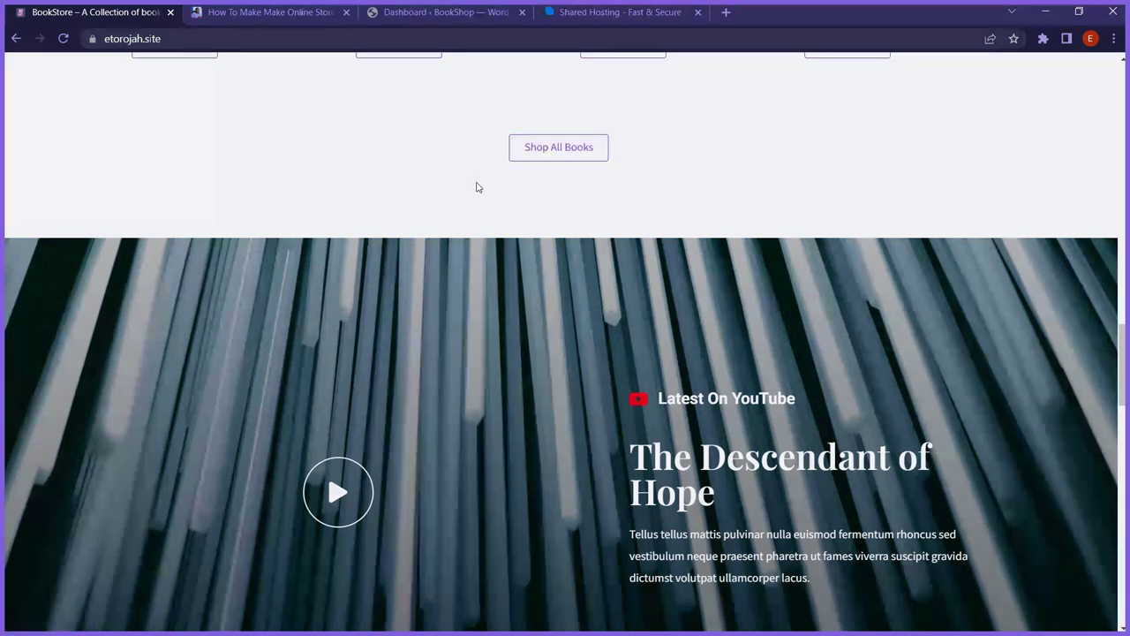
pyautogui.scroll(-2, 522, 308)
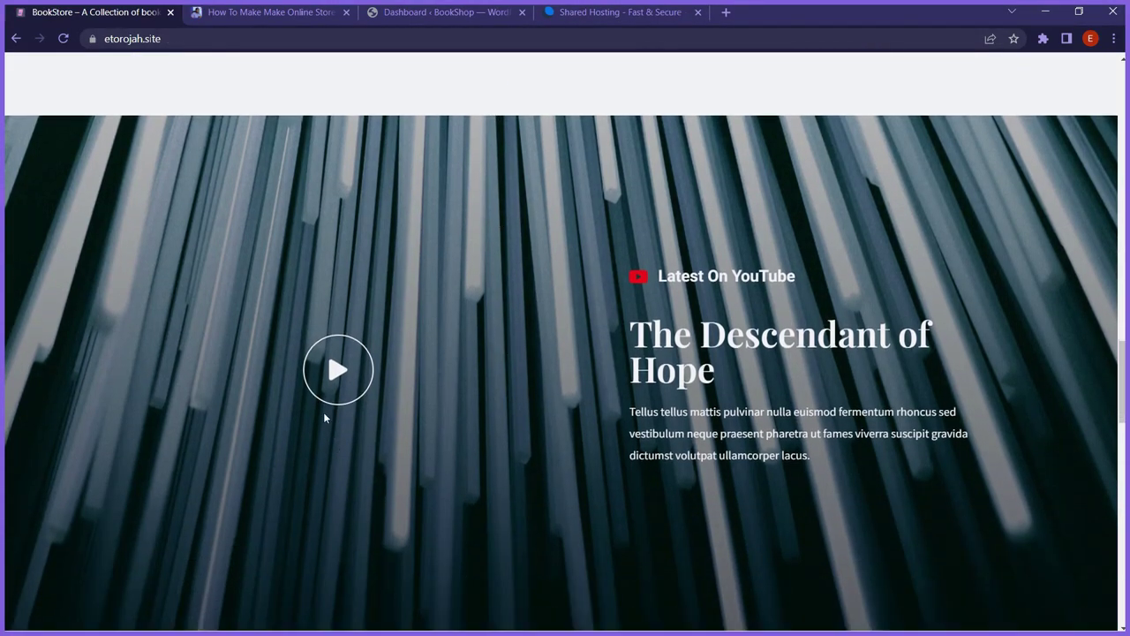
pyautogui.scroll(-2, 586, 271)
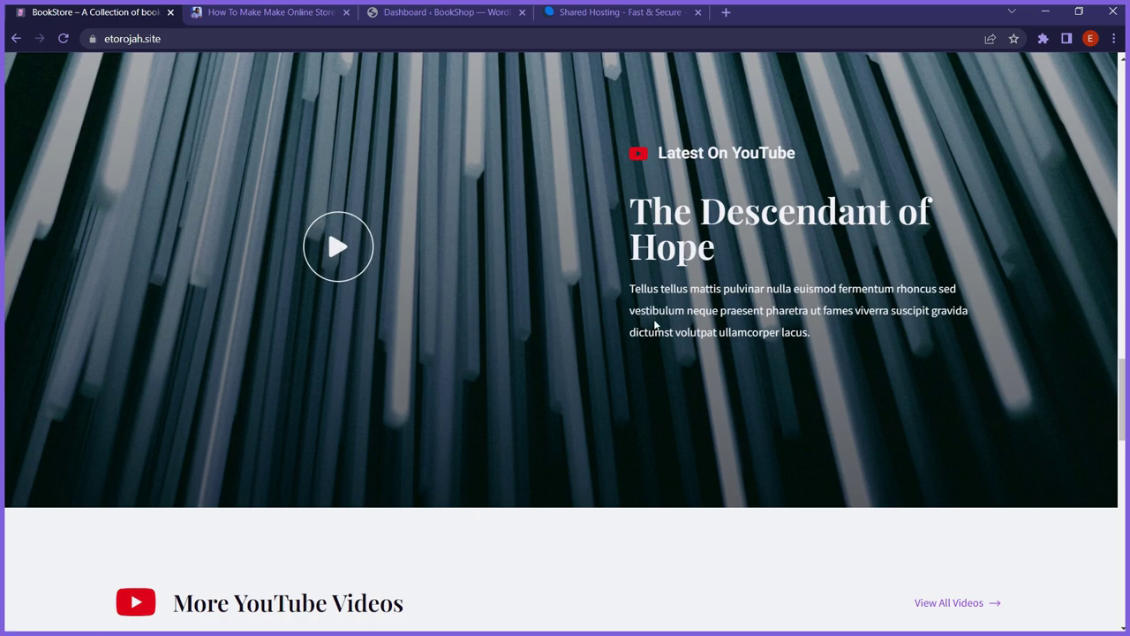
pyautogui.scroll(2, 655, 325)
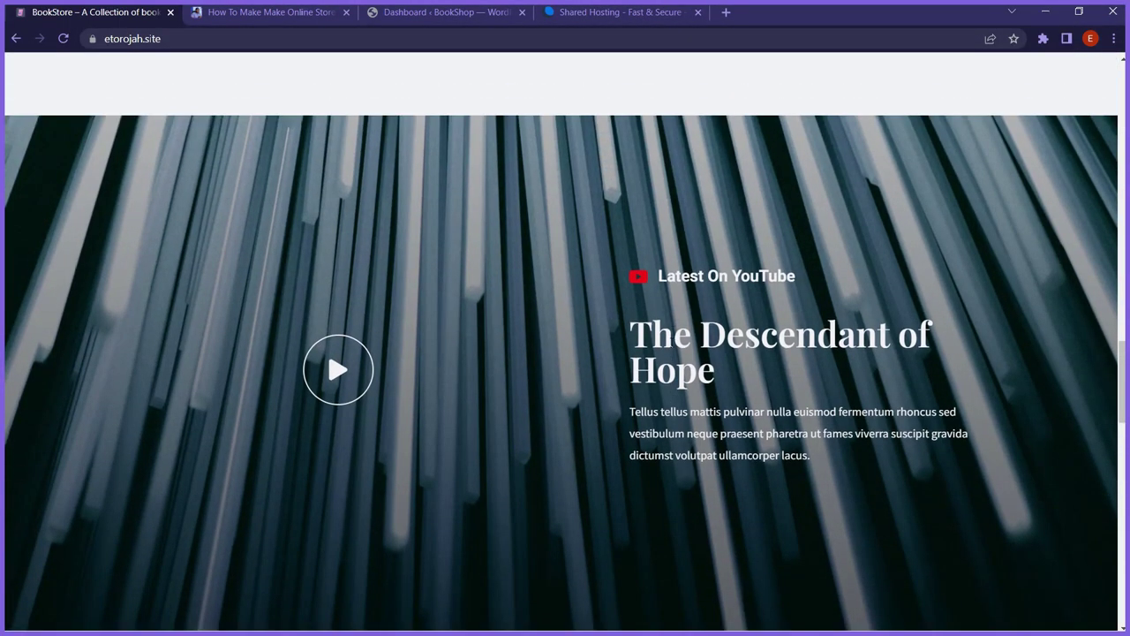
pyautogui.scroll(-2, 618, 331)
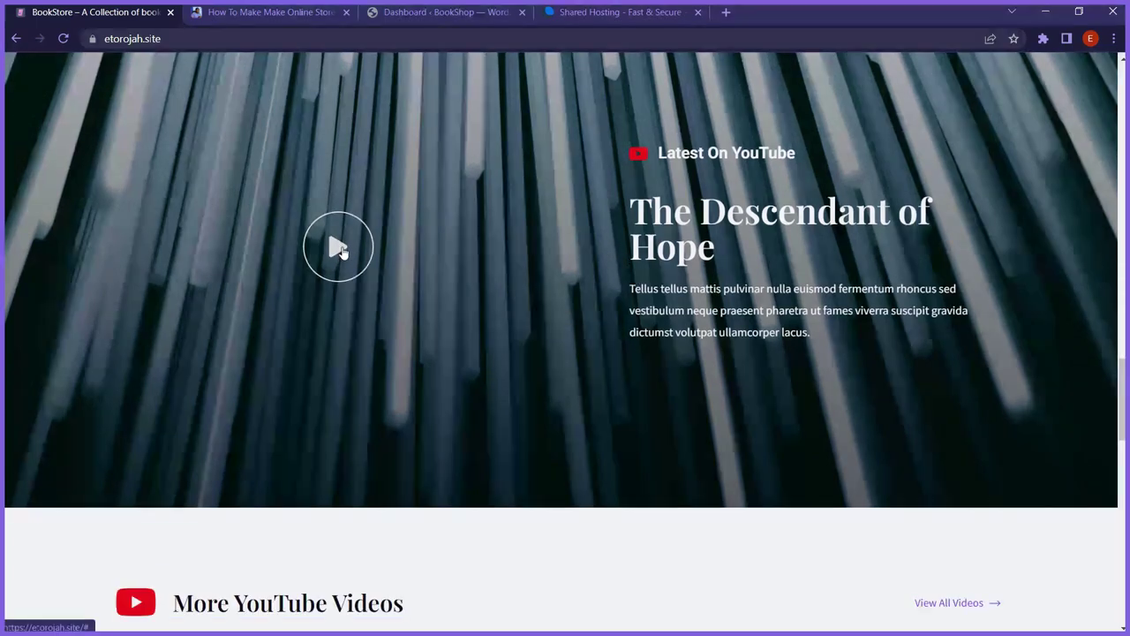
pyautogui.scroll(-6, 754, 183)
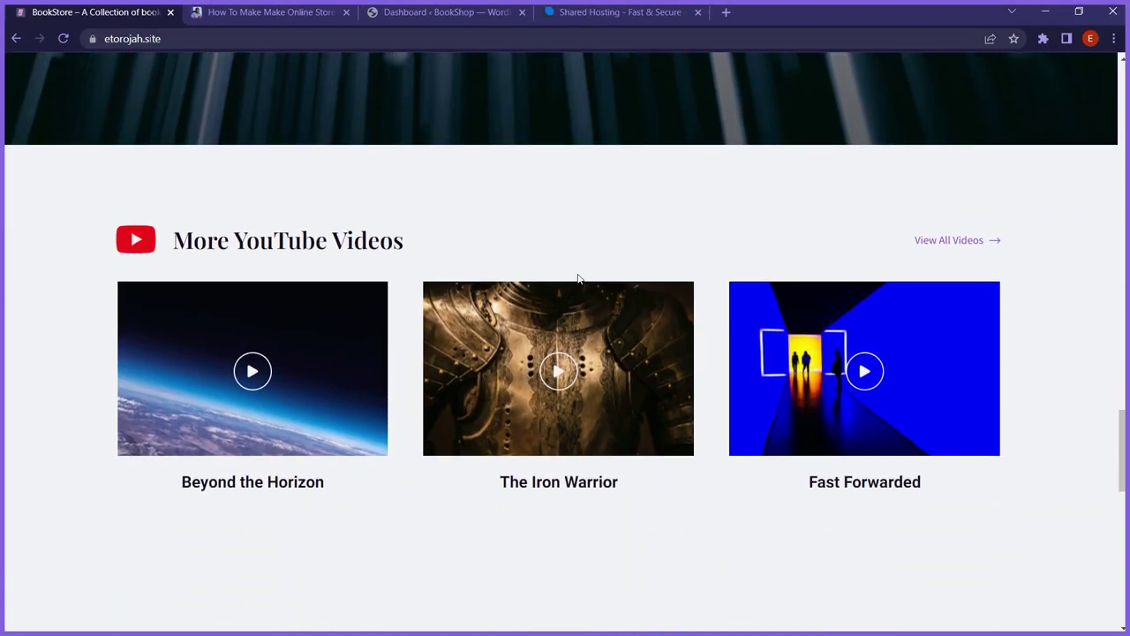
pyautogui.scroll(-1, 334, 273)
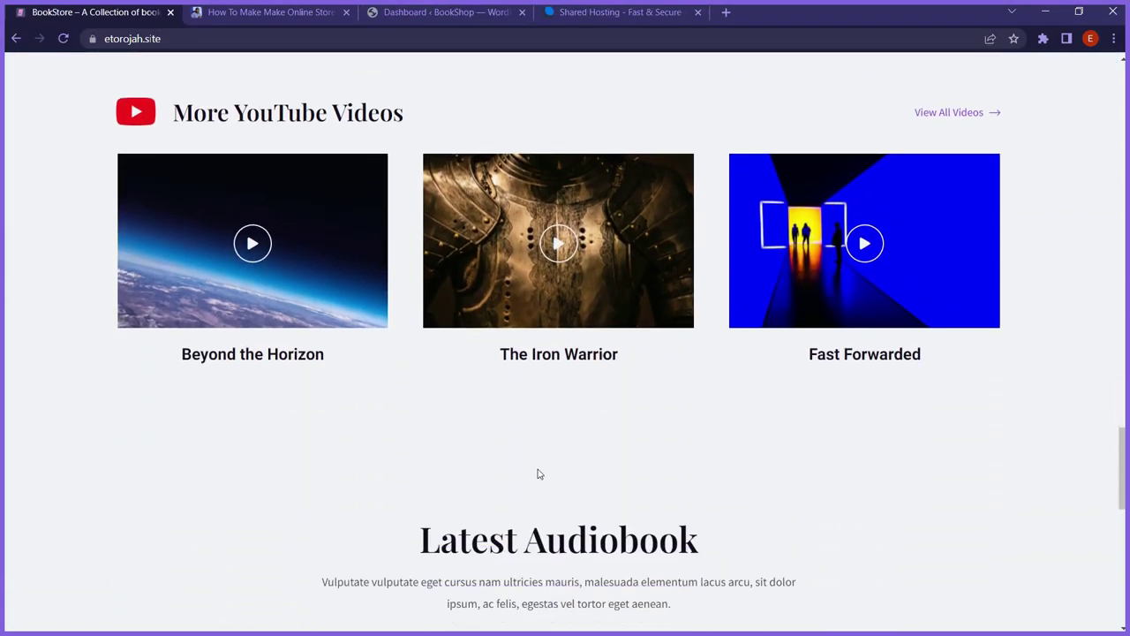
pyautogui.scroll(-4, 853, 283)
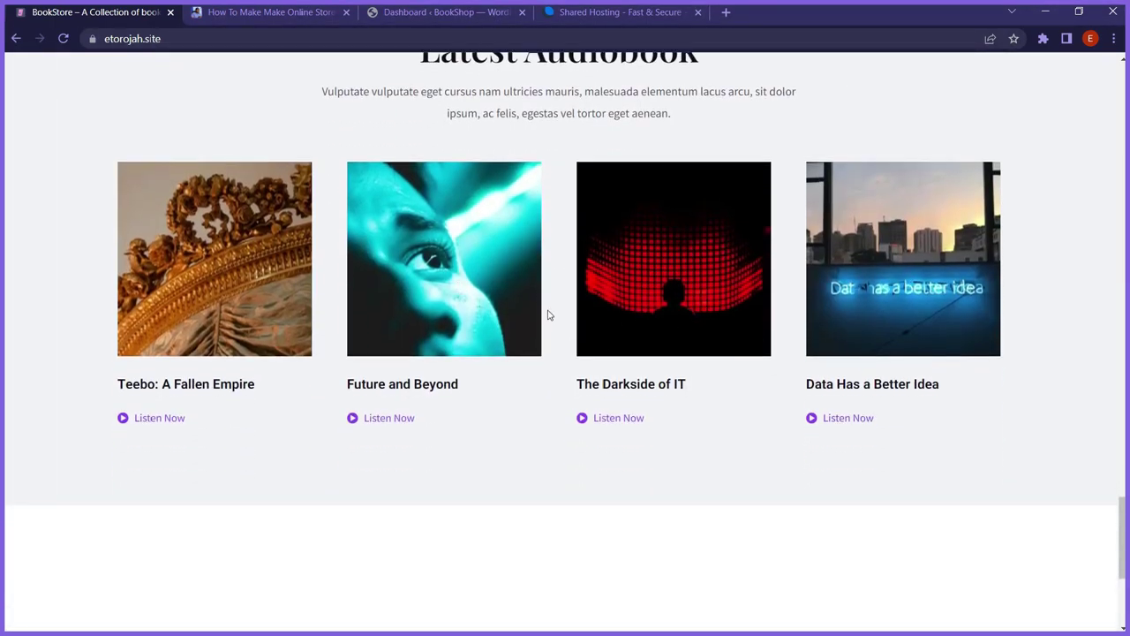
pyautogui.scroll(-2, 883, 245)
pyautogui.scroll(-1, 623, 373)
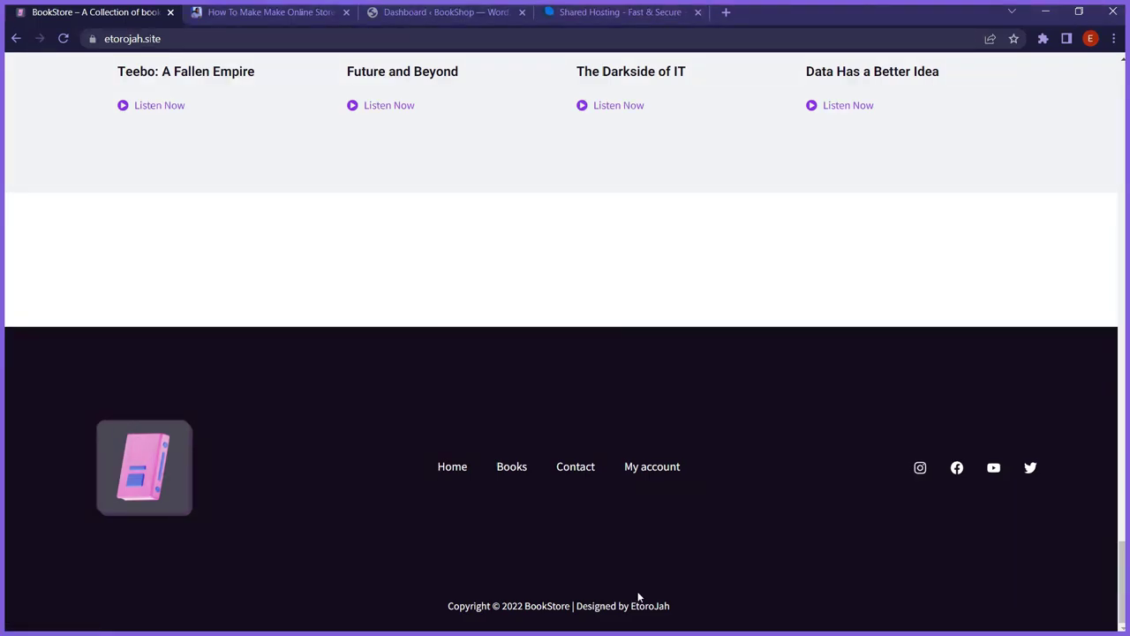
pyautogui.scroll(20, 790, 506)
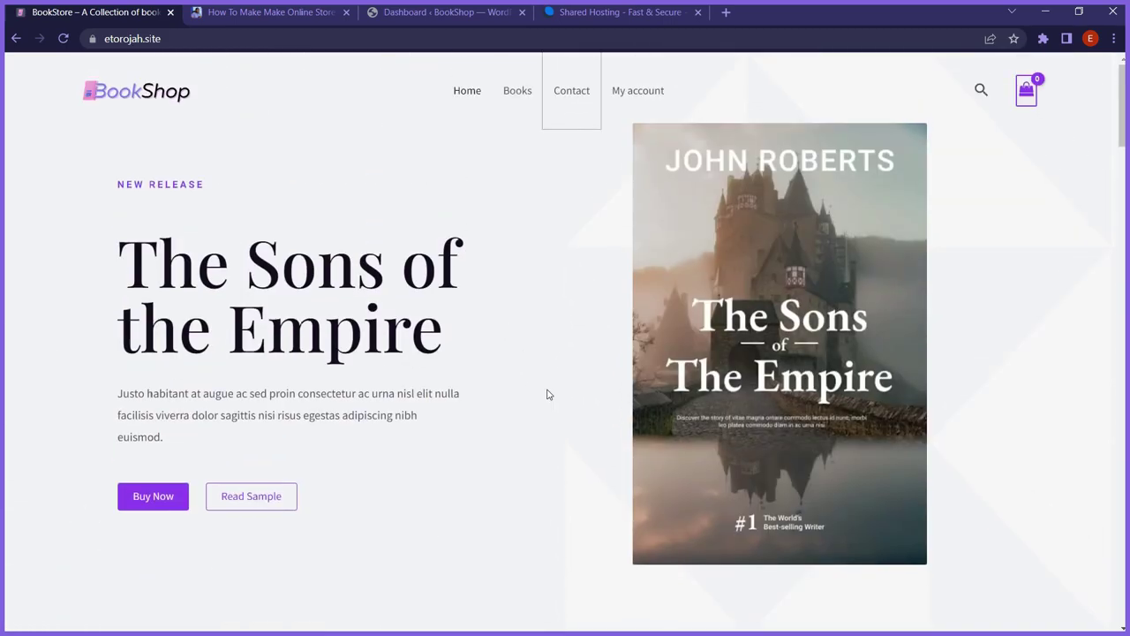
# Step: Open the Books shop page and browse all 8 books sorted by popularity
pyautogui.click(523, 91)
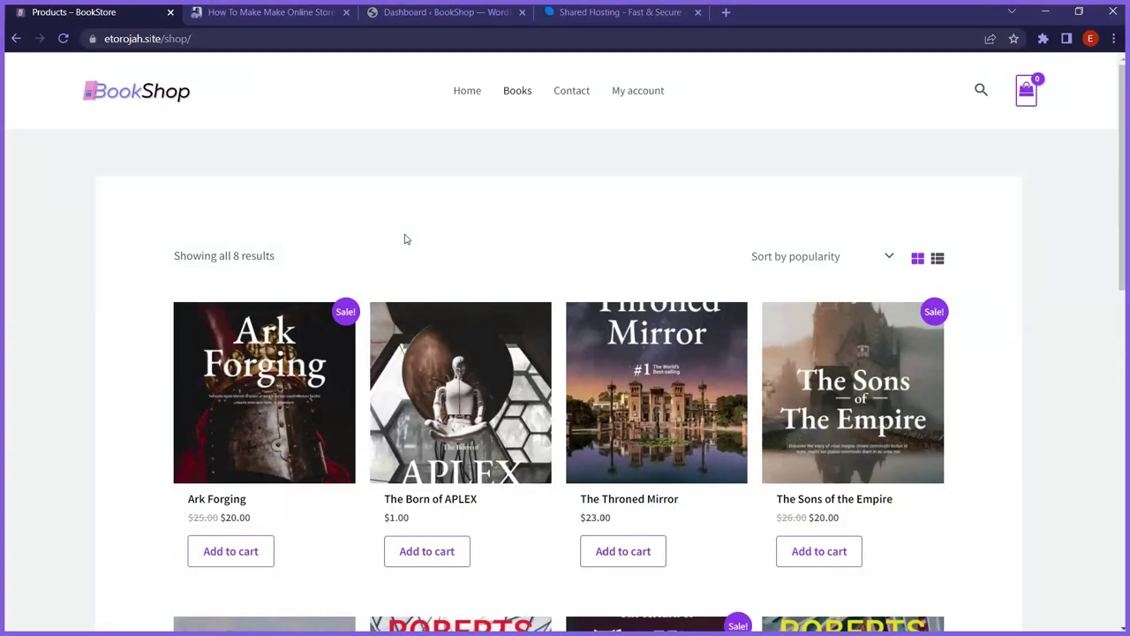
pyautogui.scroll(-2, 364, 319)
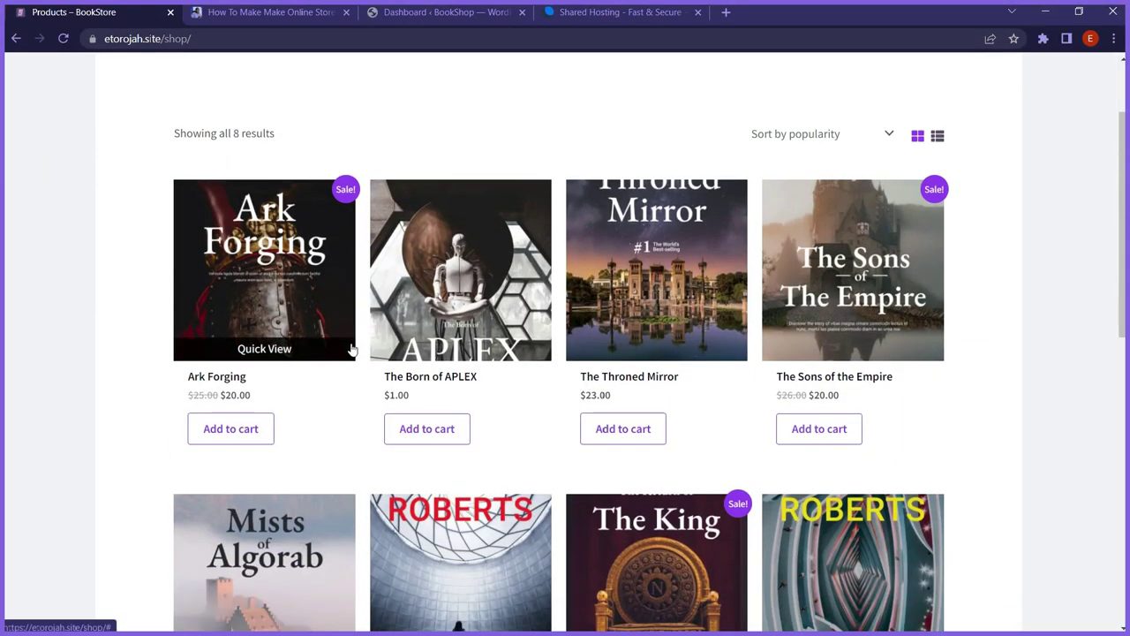
pyautogui.scroll(-2, 345, 348)
pyautogui.scroll(-2, 336, 348)
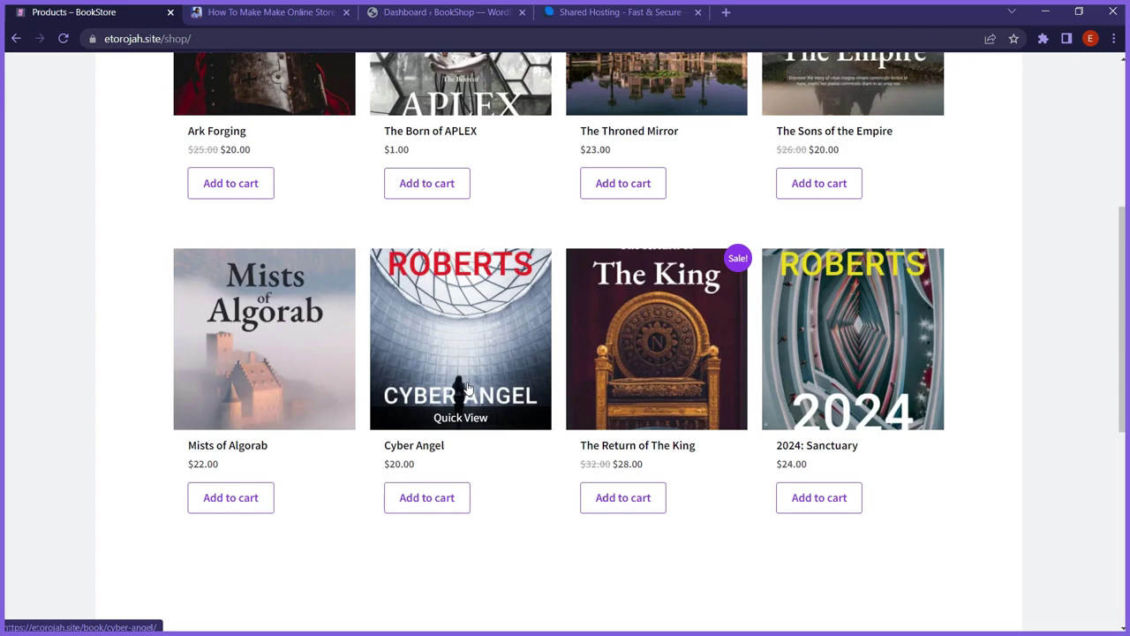
pyautogui.scroll(-2, 618, 429)
pyautogui.scroll(2, 698, 458)
pyautogui.scroll(5, 698, 457)
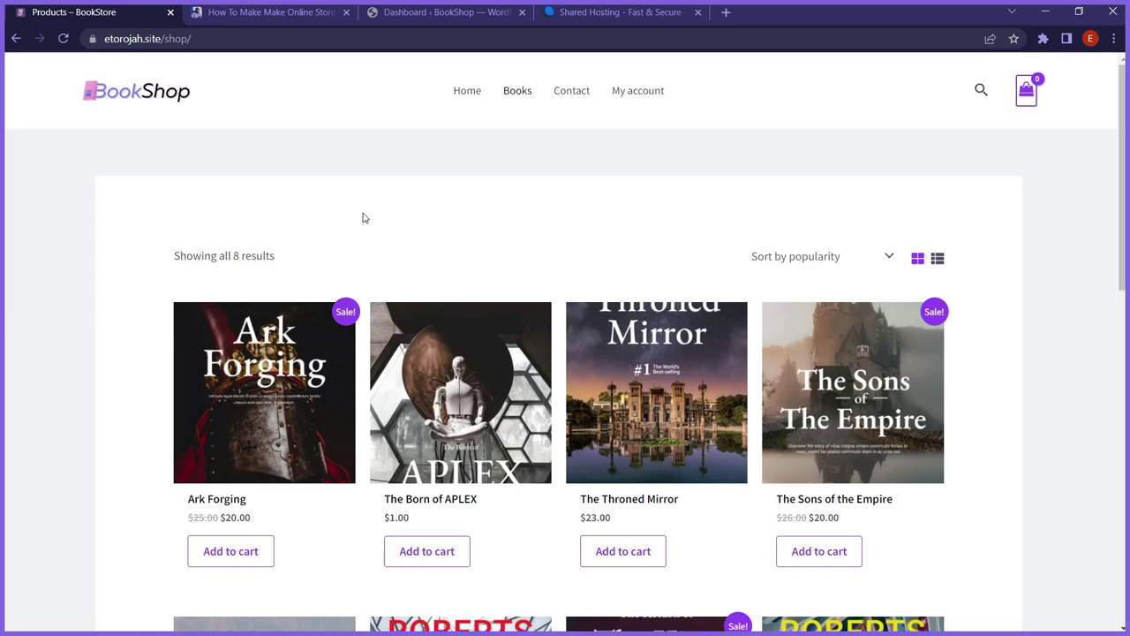
pyautogui.click(791, 261)
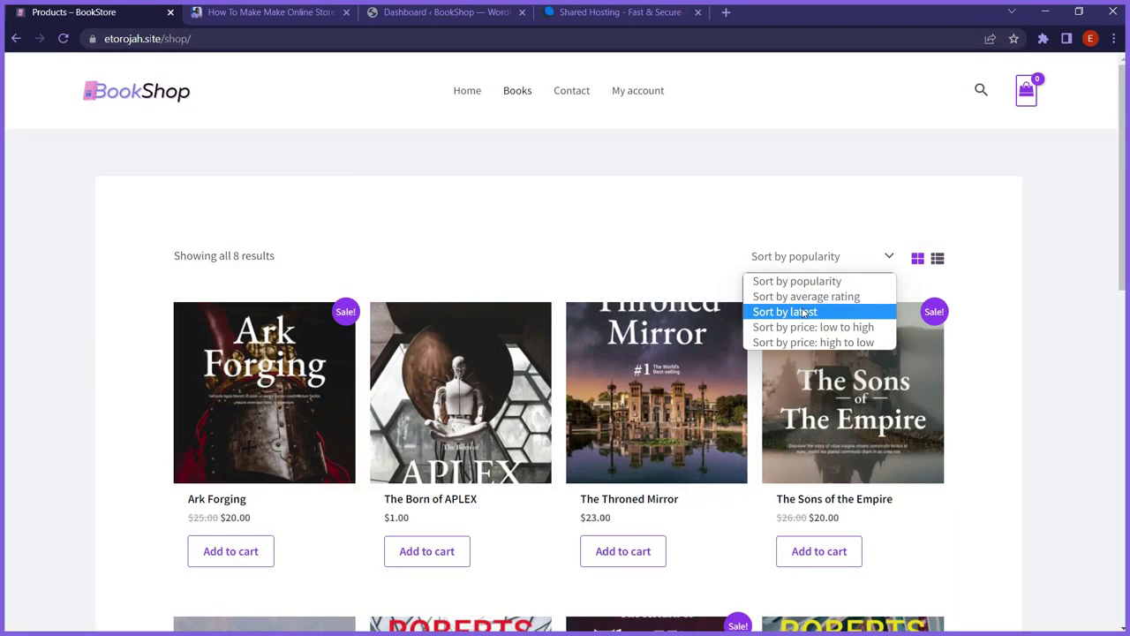
# Step: Sort the shop's books by price, low to high, after briefly trying Latest
pyautogui.click(802, 312)
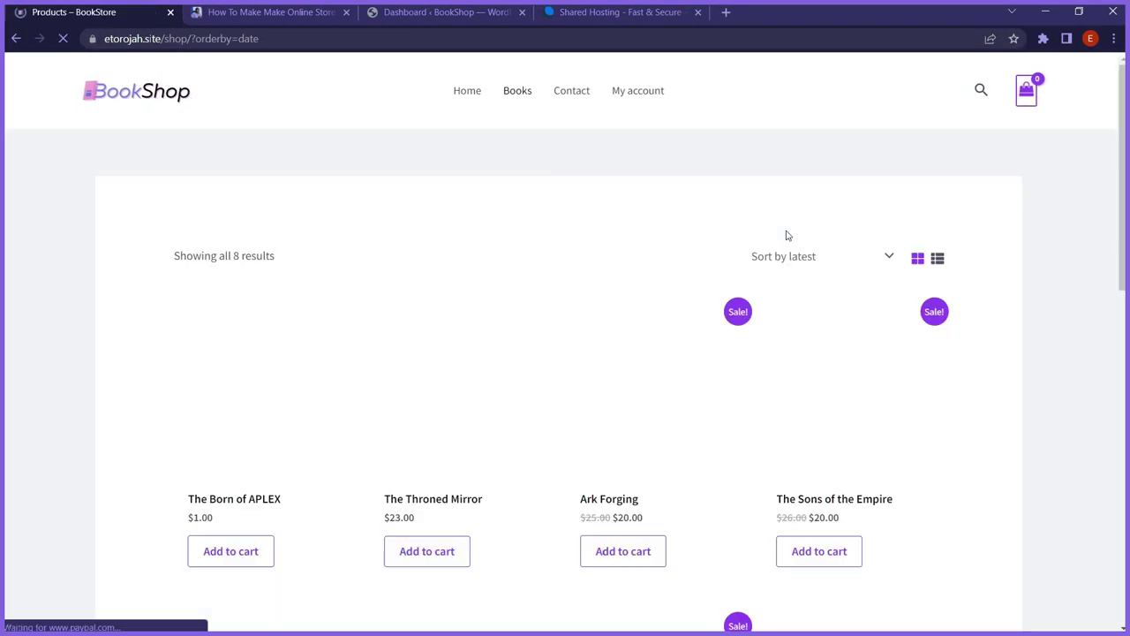
pyautogui.click(786, 262)
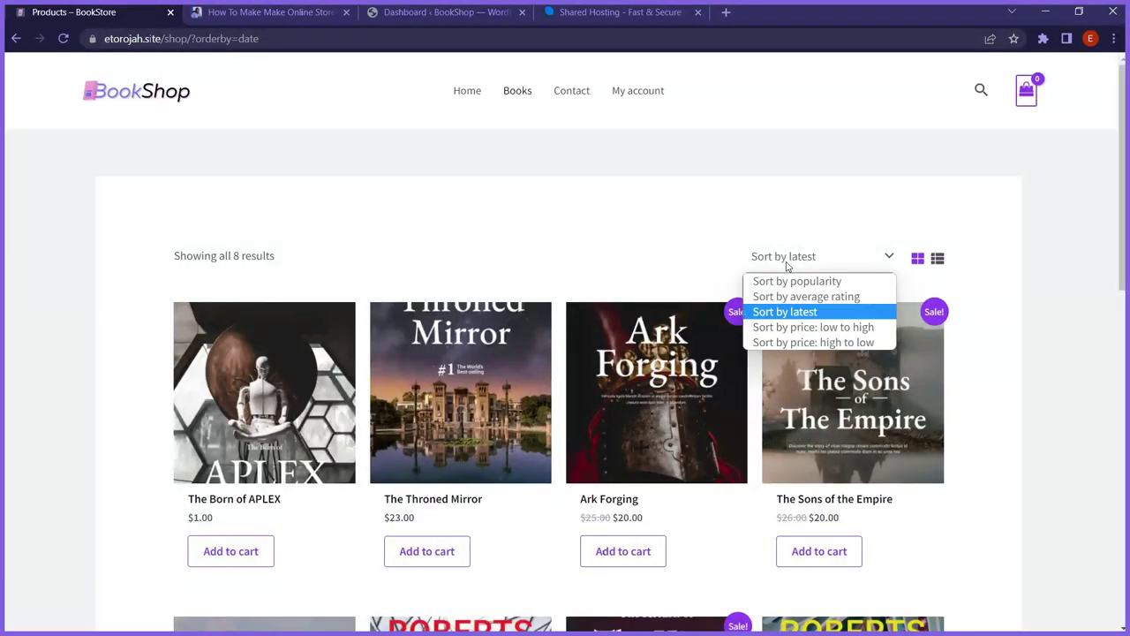
pyautogui.click(859, 327)
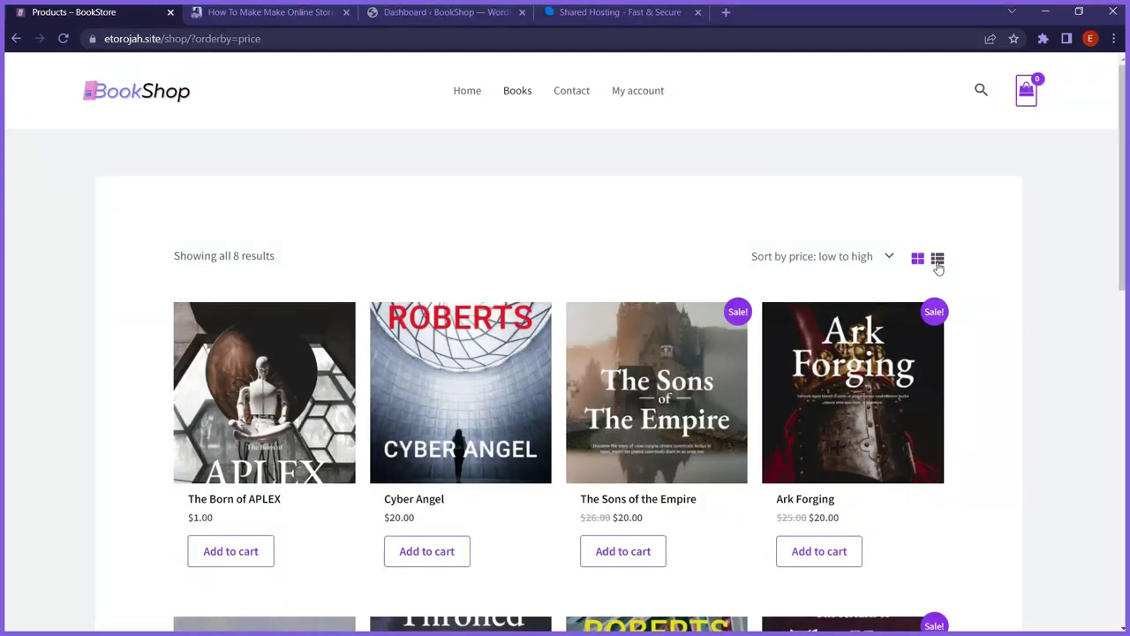
# Step: Switch the products to list view, then back to the grid layout
pyautogui.click(938, 260)
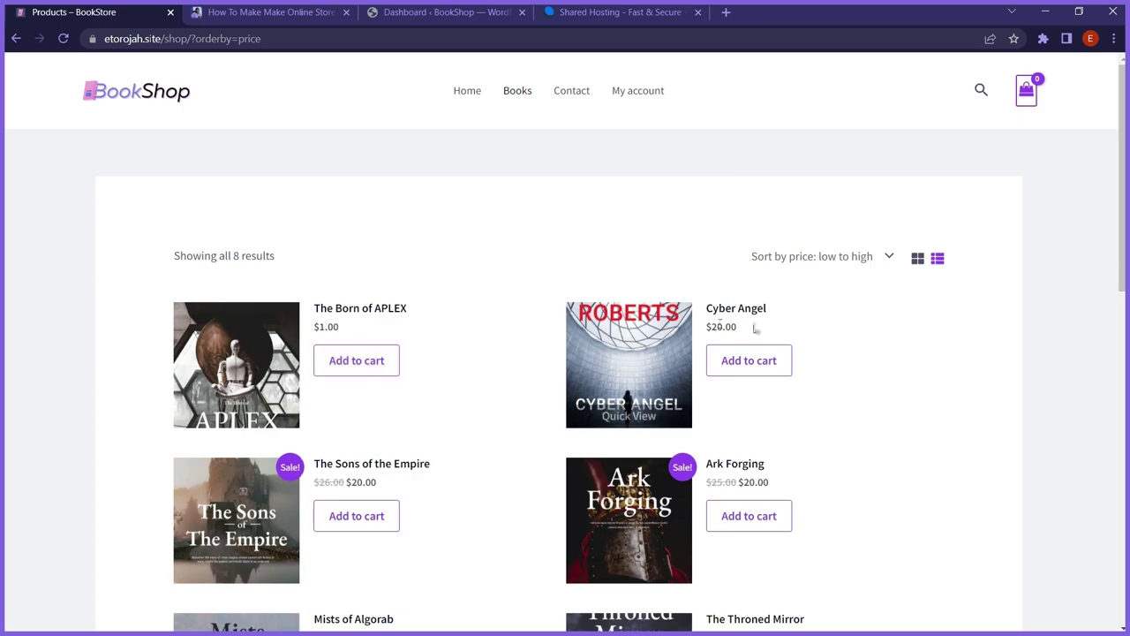
pyautogui.scroll(-3, 848, 397)
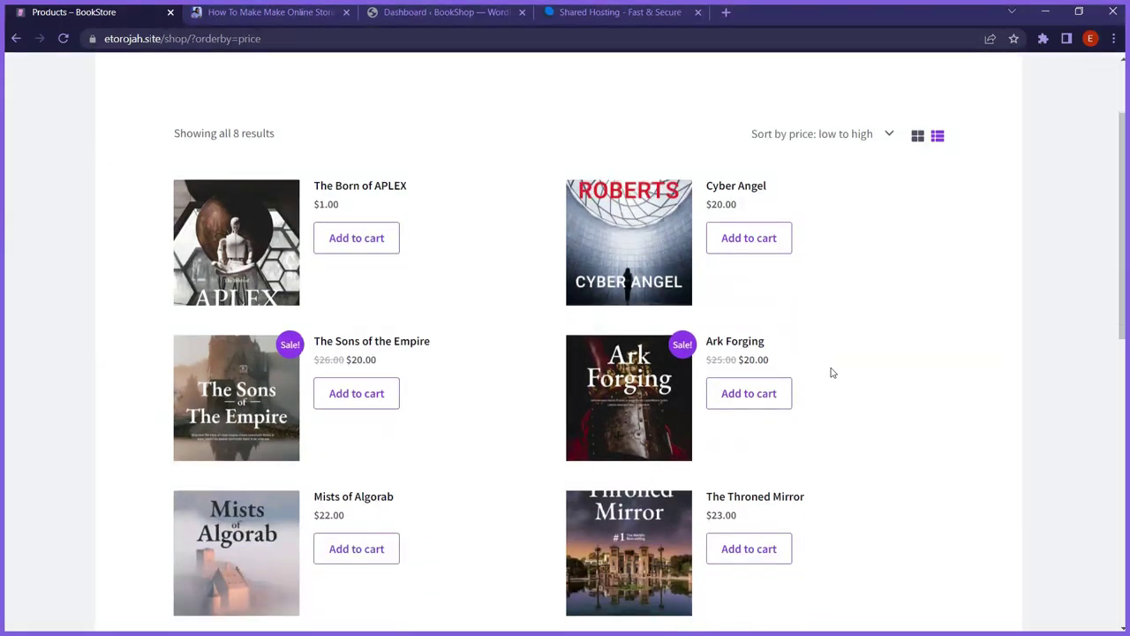
pyautogui.scroll(-3, 830, 380)
pyautogui.scroll(6, 843, 419)
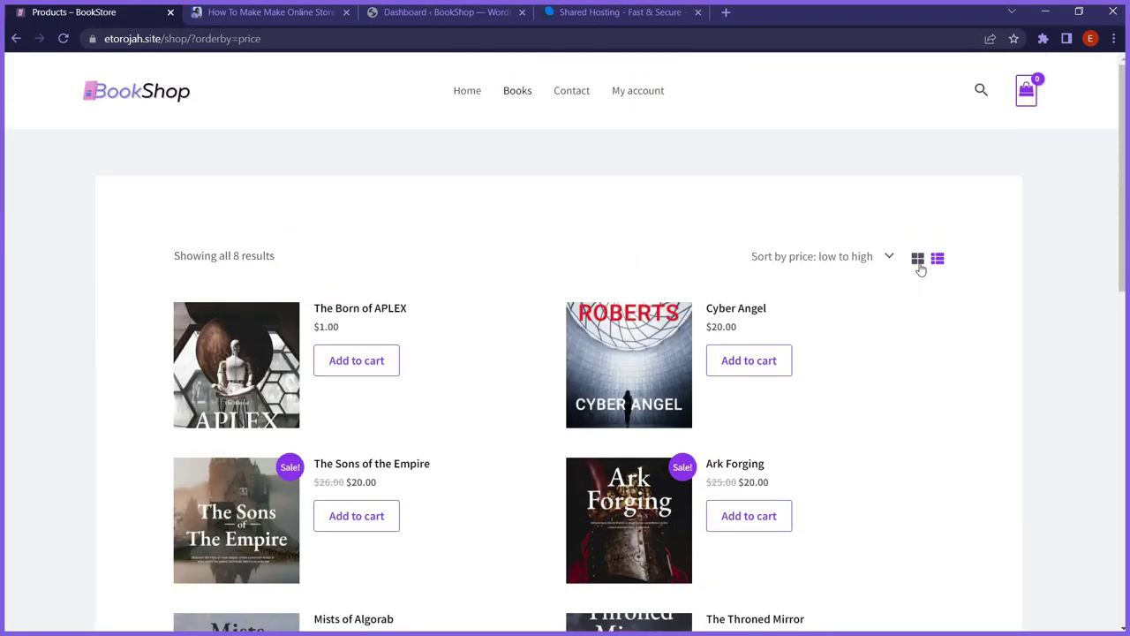
pyautogui.click(918, 259)
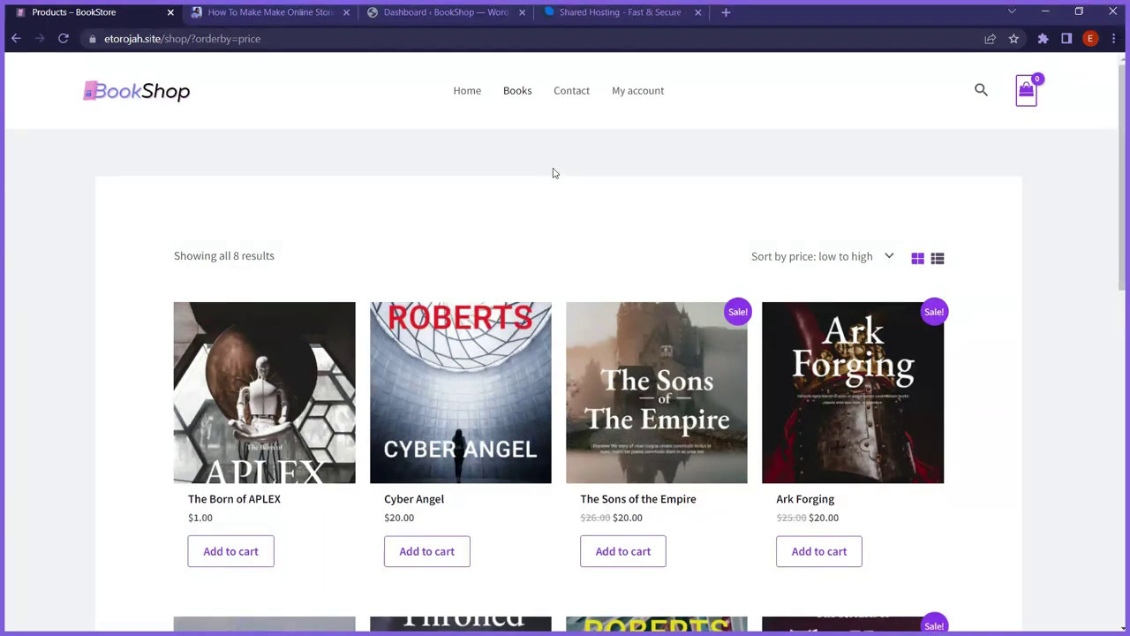
pyautogui.scroll(-1, 495, 274)
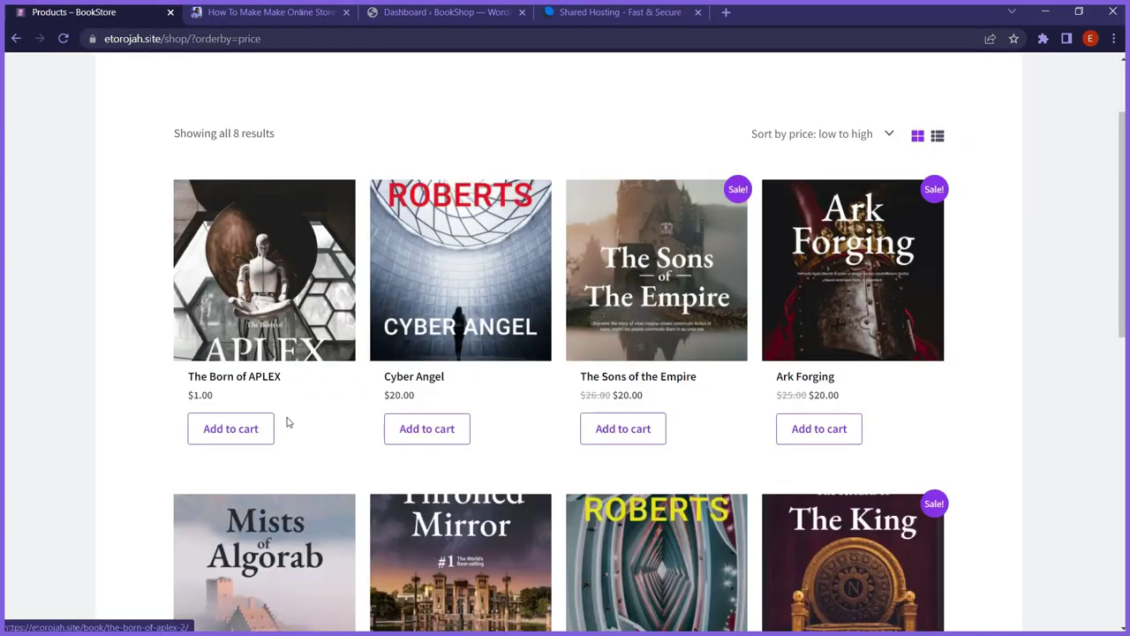
# Step: Open The Born of APLEX product page and look over its description
pyautogui.click(254, 237)
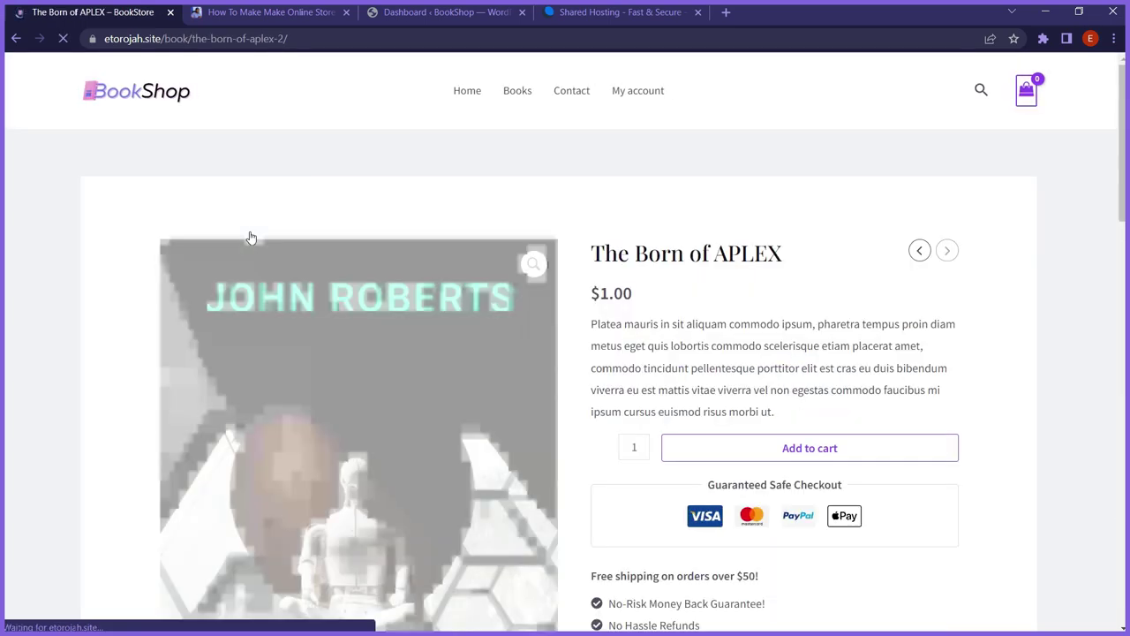
pyautogui.scroll(-3, 732, 366)
pyautogui.scroll(3, 732, 366)
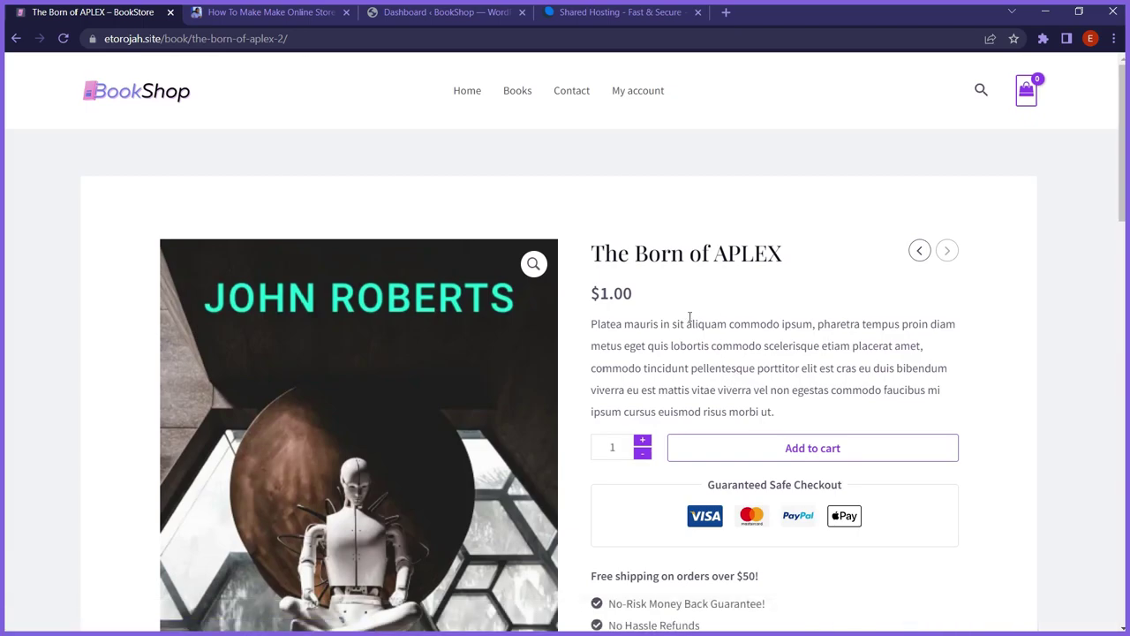
pyautogui.moveTo(600, 342); pyautogui.dragTo(684, 367)
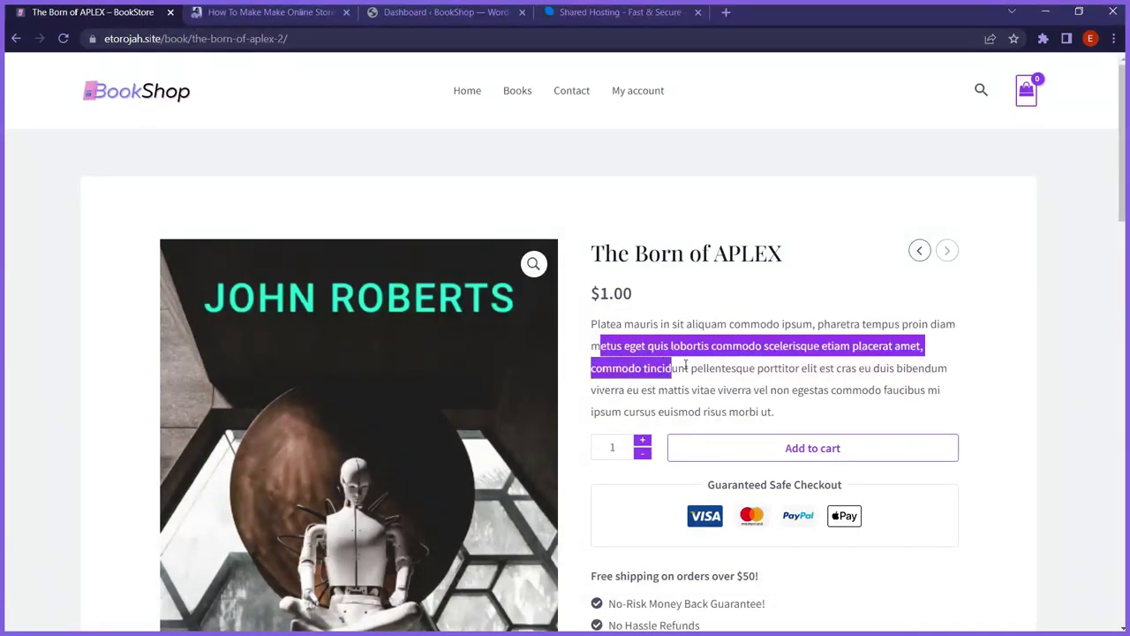
pyautogui.click(609, 257)
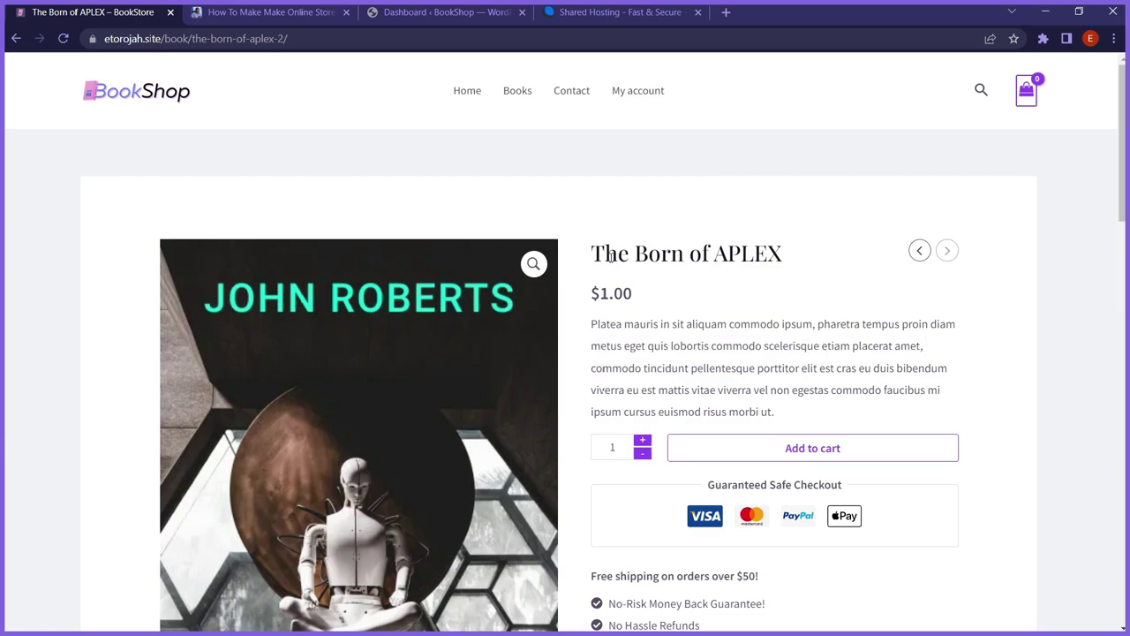
pyautogui.scroll(-2, 614, 291)
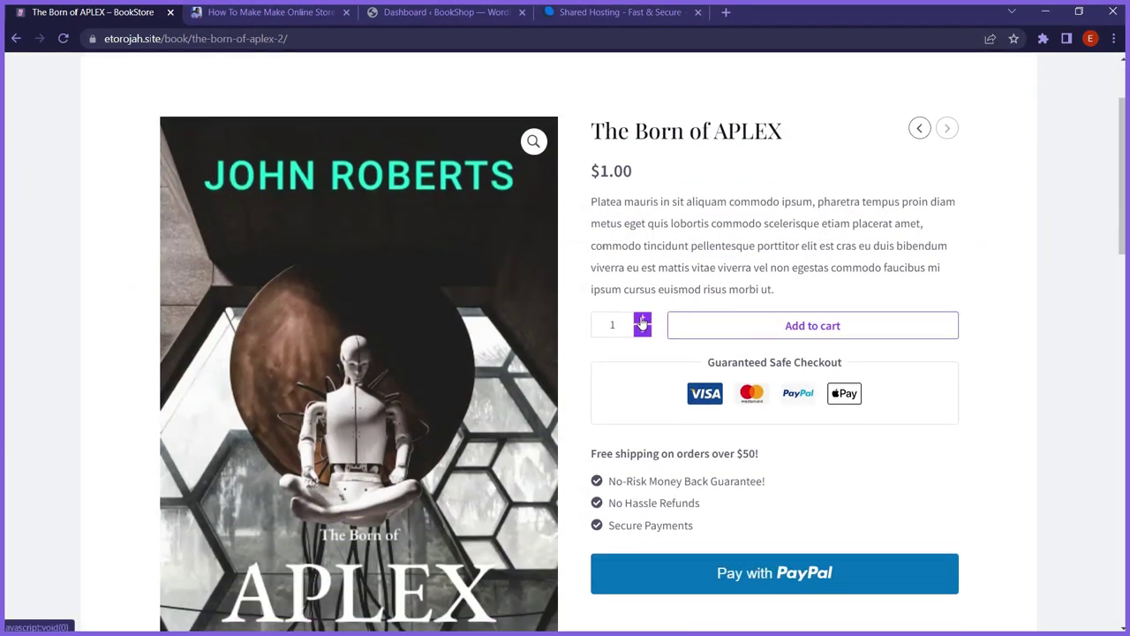
# Step: Test the quantity buttons, raising it to 3 and lowering it back to 1
pyautogui.click(642, 323)
pyautogui.click(647, 318)
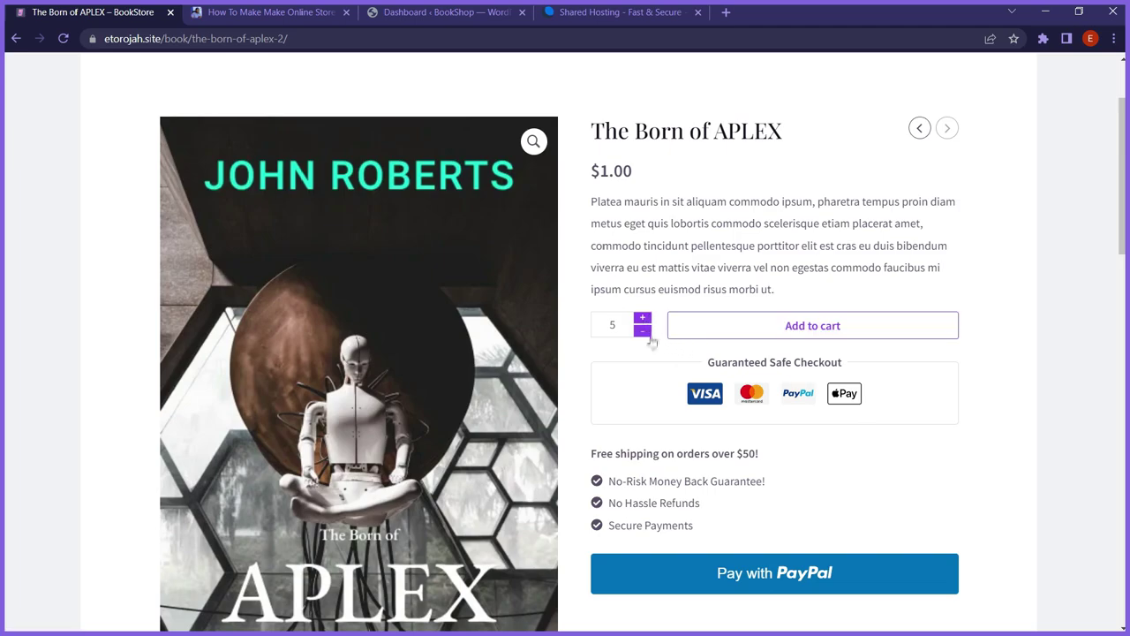
pyautogui.click(644, 331)
pyautogui.click(644, 331)
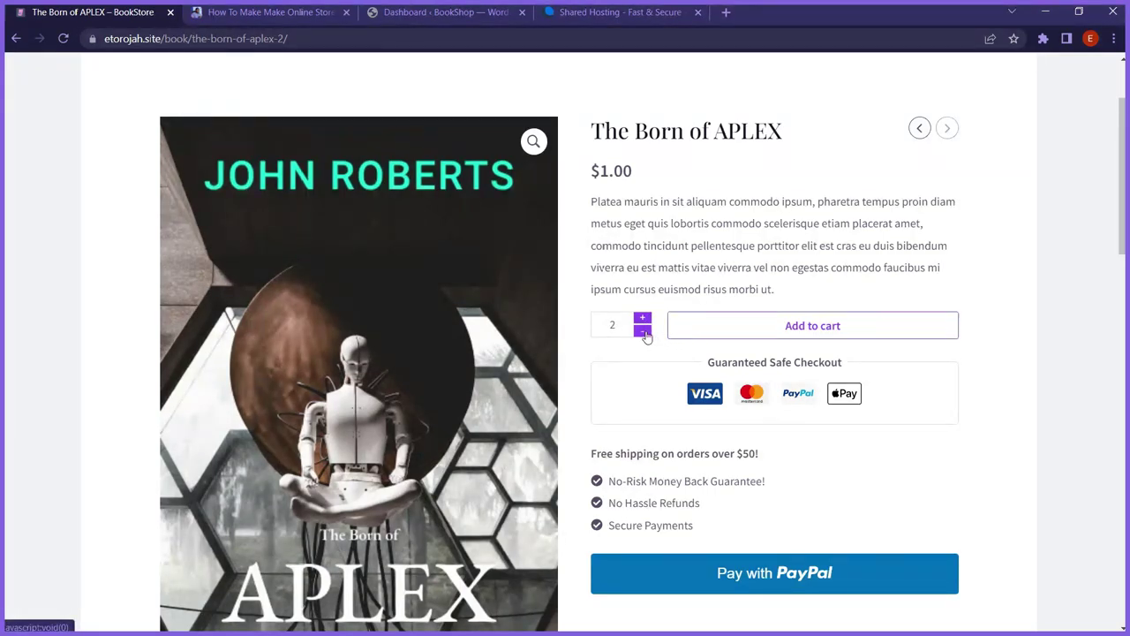
pyautogui.scroll(-3, 713, 331)
pyautogui.scroll(3, 713, 330)
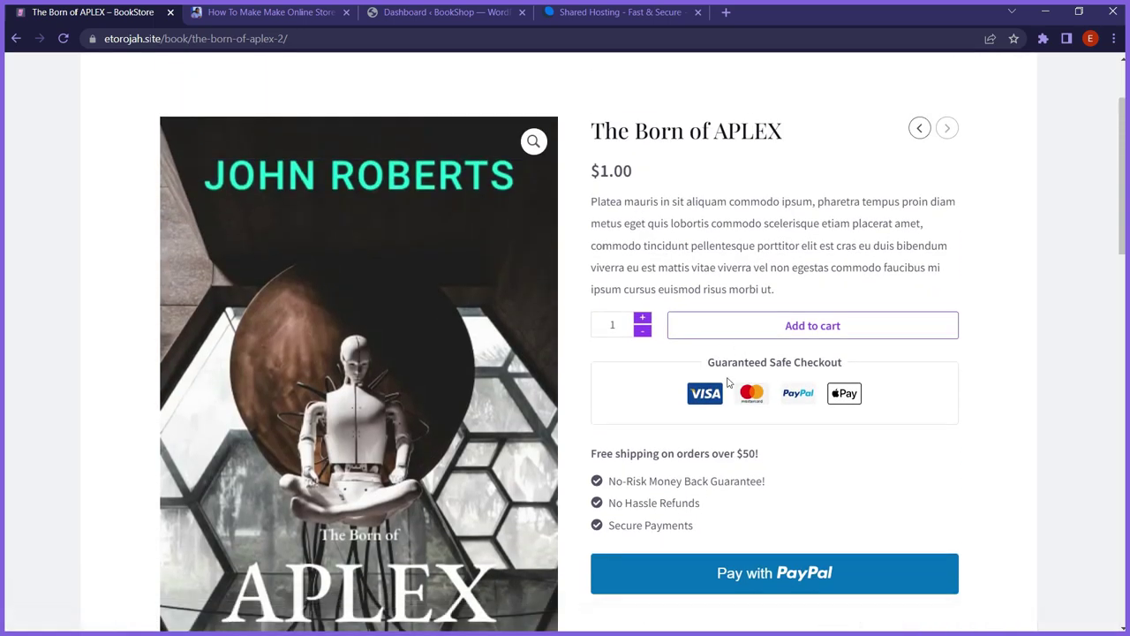
pyautogui.moveTo(723, 362); pyautogui.dragTo(738, 362)
pyautogui.click(883, 392)
pyautogui.scroll(-3, 706, 446)
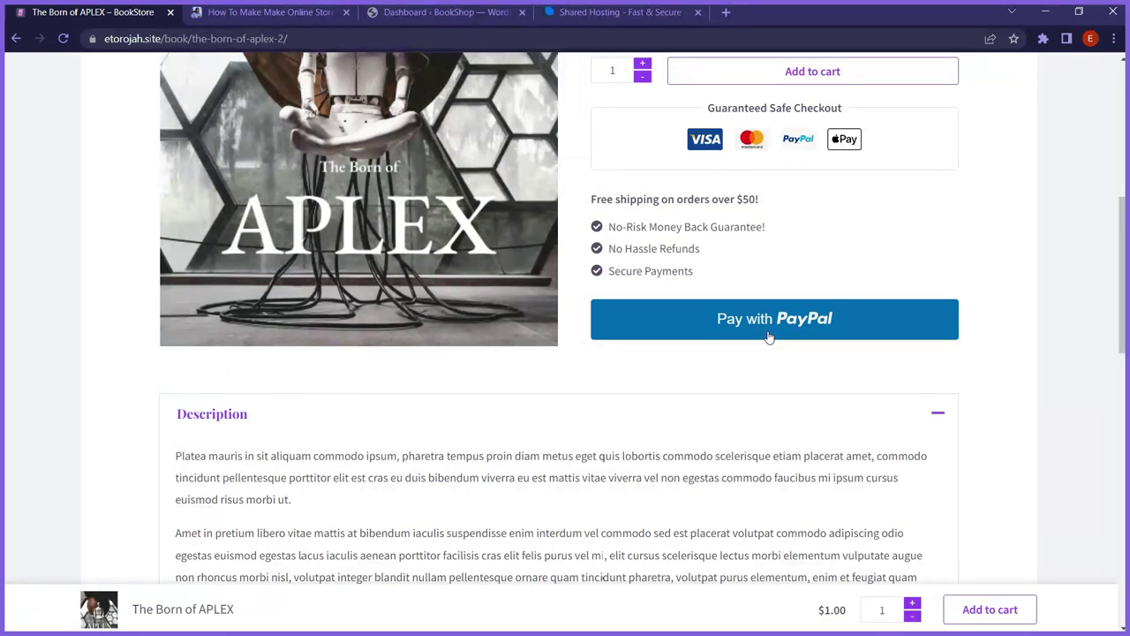
# Step: Collapse and re-expand the product's Description section
pyautogui.scroll(-3, 487, 420)
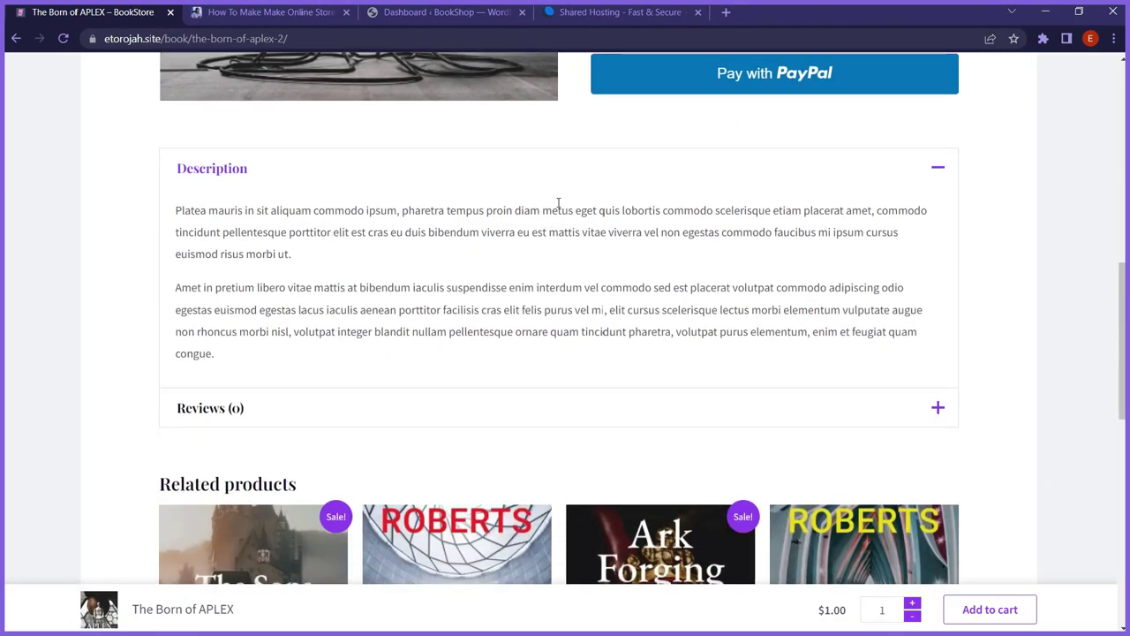
pyautogui.click(220, 173)
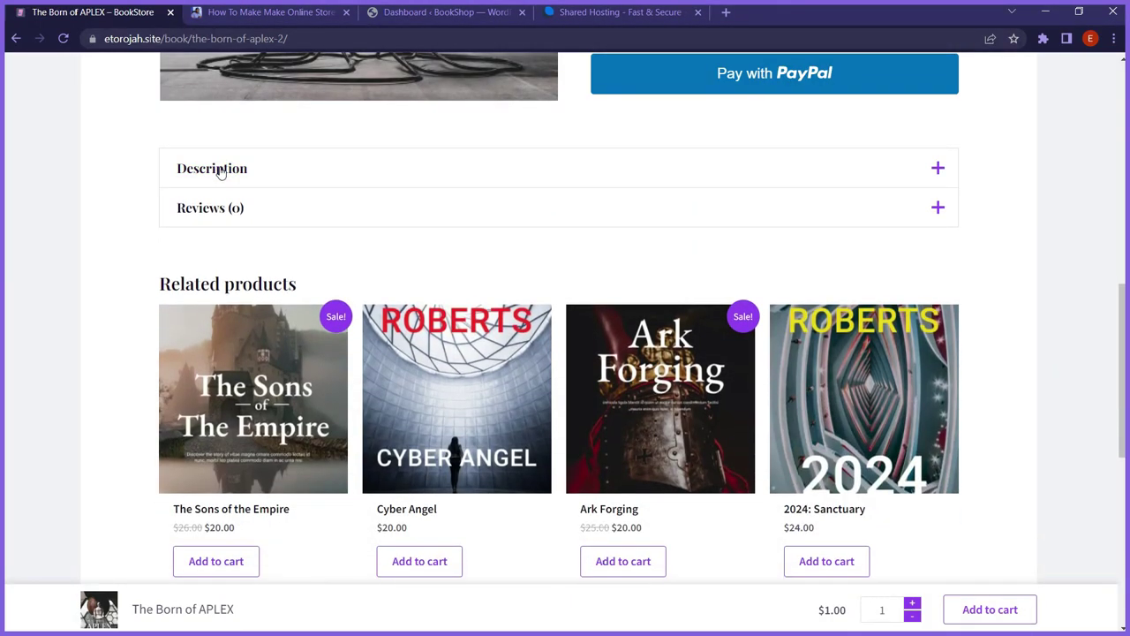
pyautogui.click(221, 178)
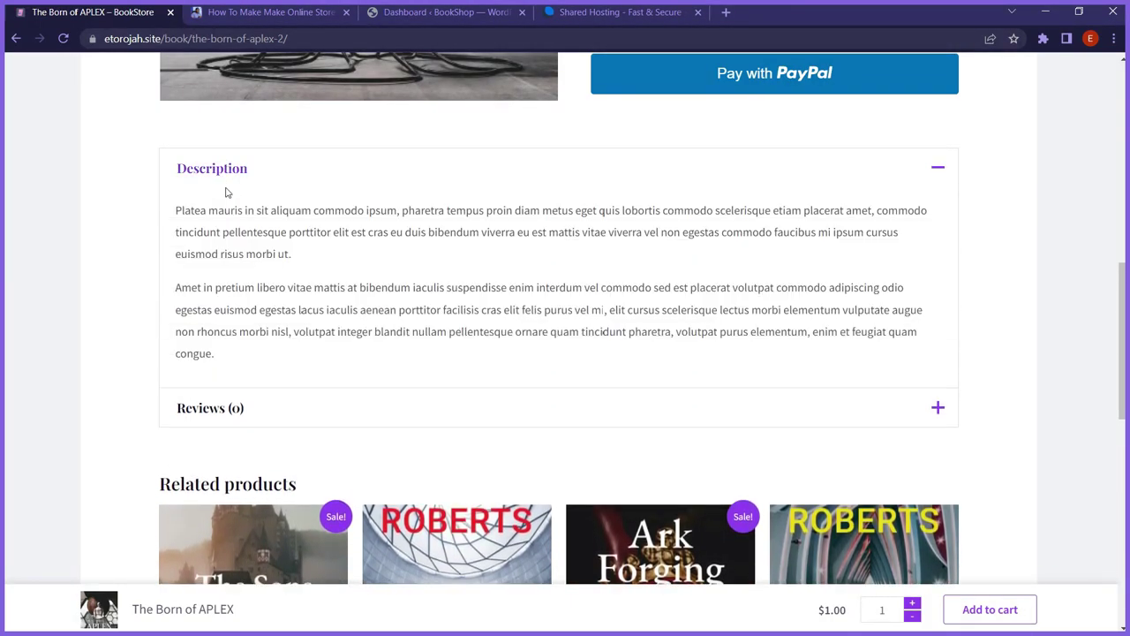
# Step: Open Reviews, give a five-star rating, and click into the review box
pyautogui.click(269, 409)
pyautogui.scroll(-1, 340, 341)
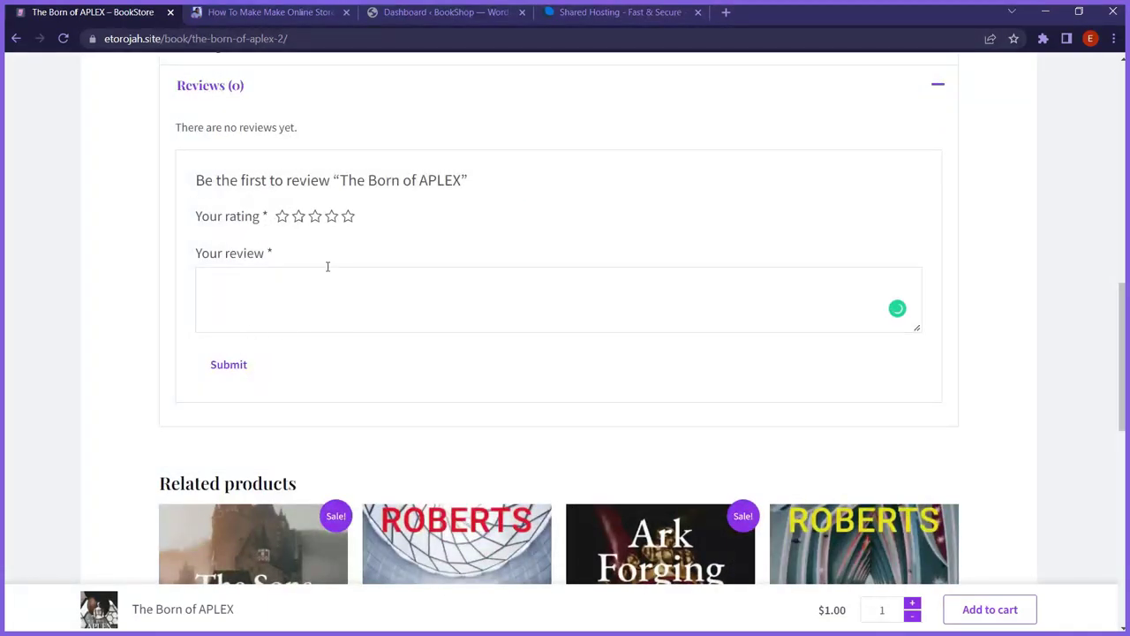
pyautogui.click(351, 217)
pyautogui.click(321, 289)
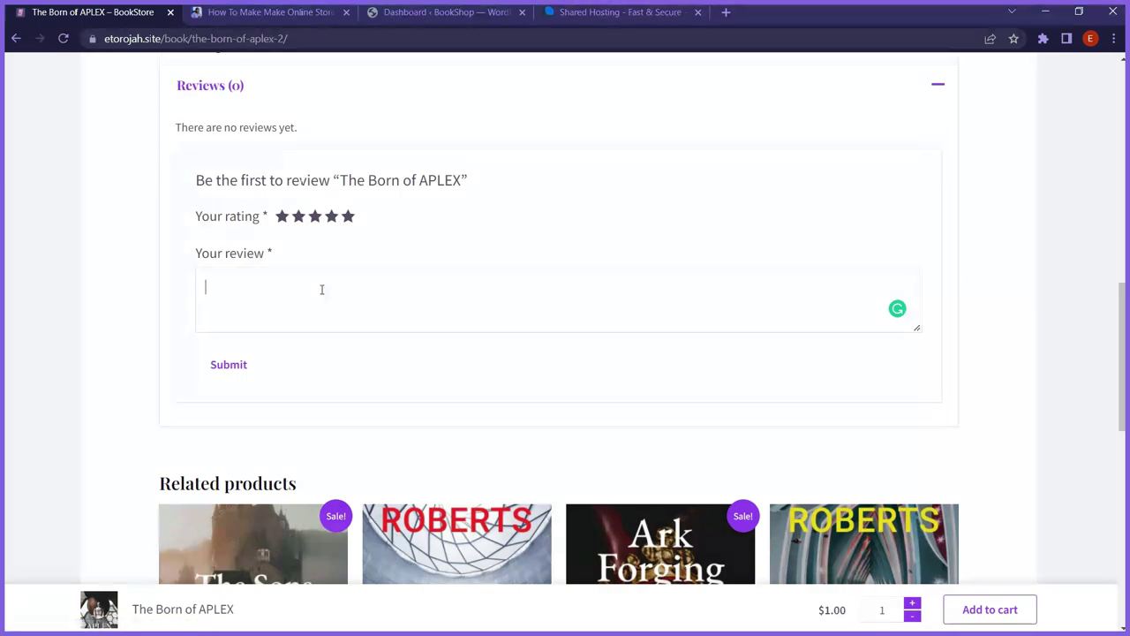
# Step: Scroll through the product page's description and review form
pyautogui.scroll(-3, 535, 300)
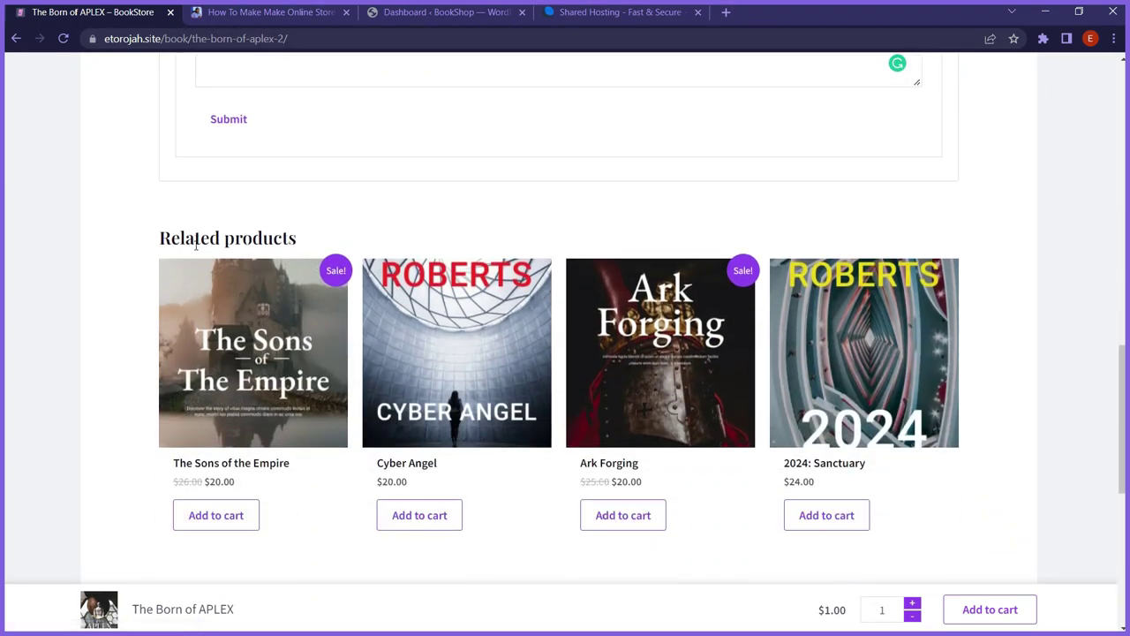
pyautogui.scroll(-2, 706, 341)
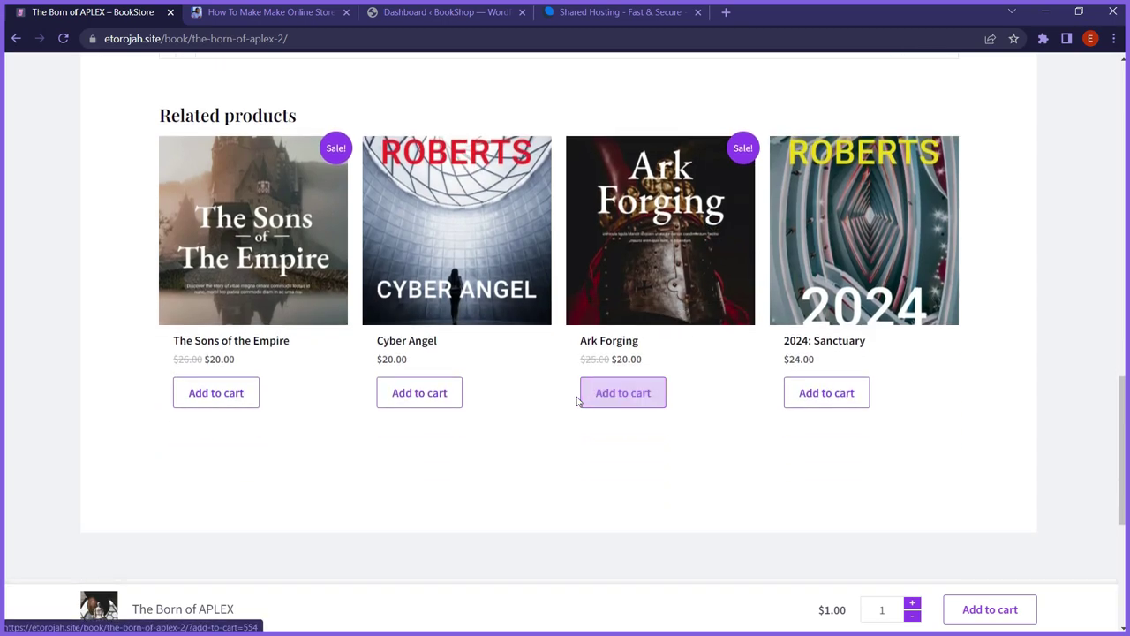
pyautogui.scroll(7, 741, 413)
pyautogui.scroll(5, 741, 413)
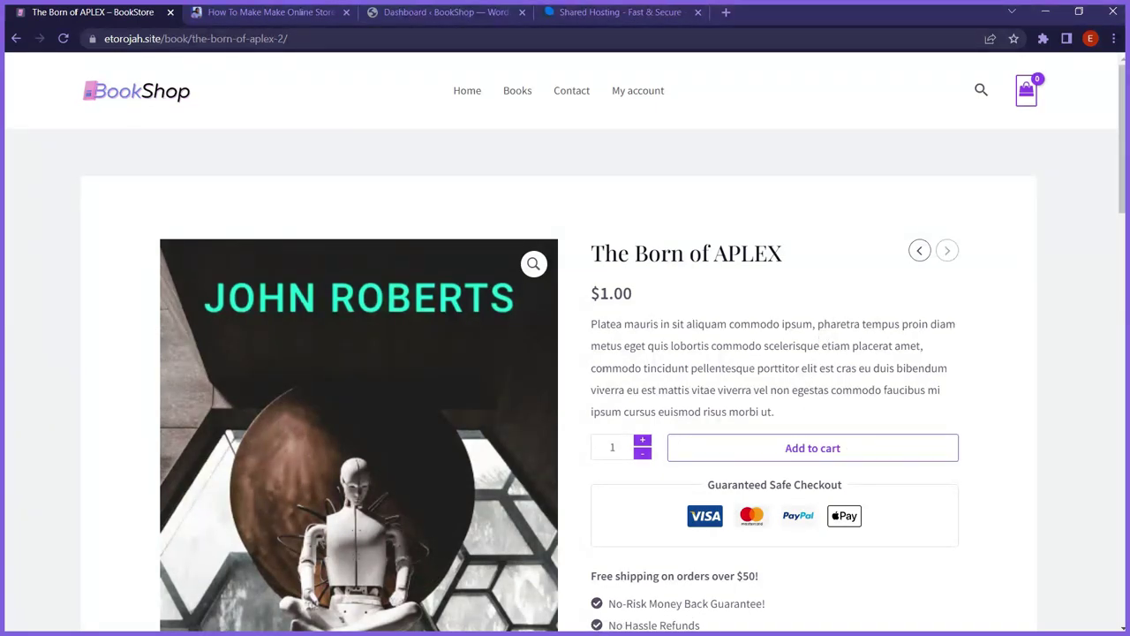
pyautogui.scroll(-3, 600, 545)
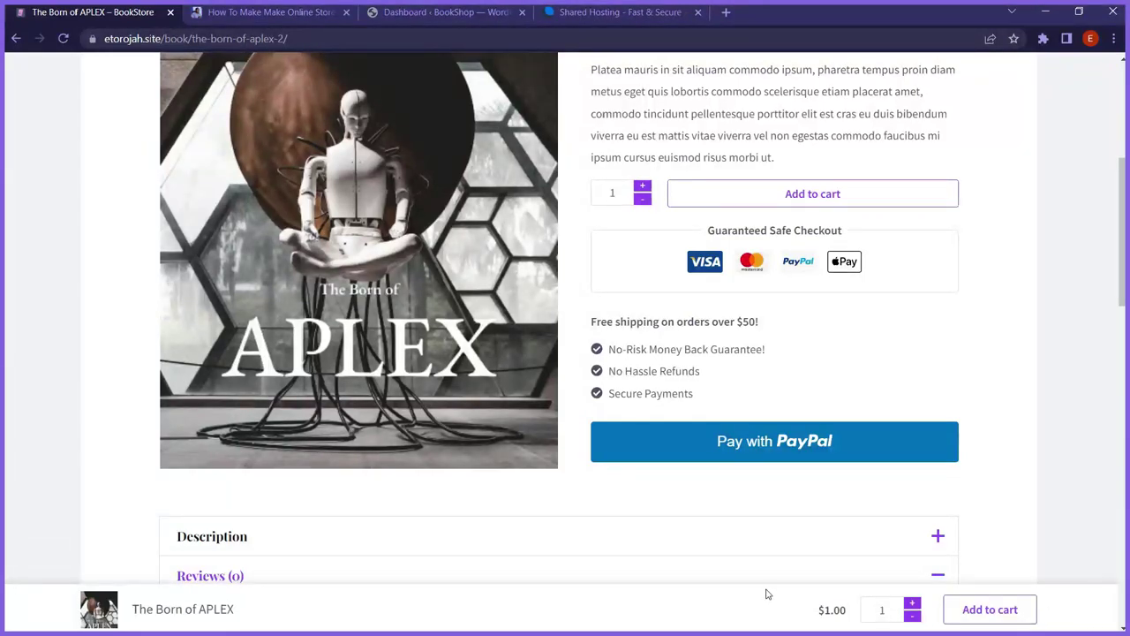
pyautogui.scroll(-4, 954, 398)
pyautogui.scroll(-2, 936, 400)
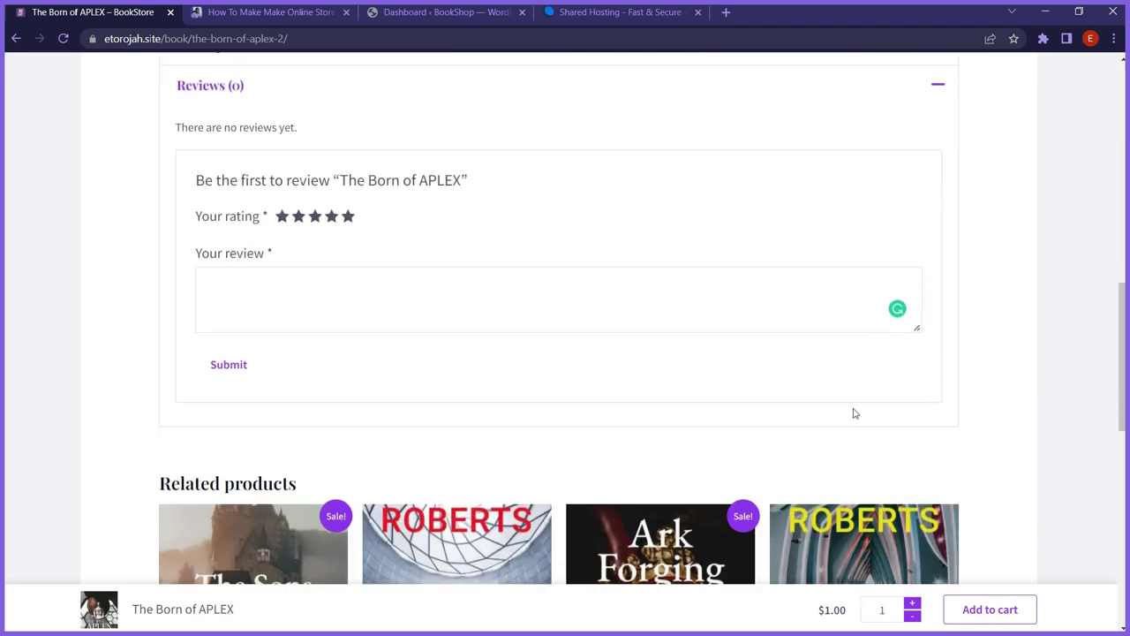
pyautogui.scroll(-1, 816, 391)
pyautogui.scroll(-1, 794, 411)
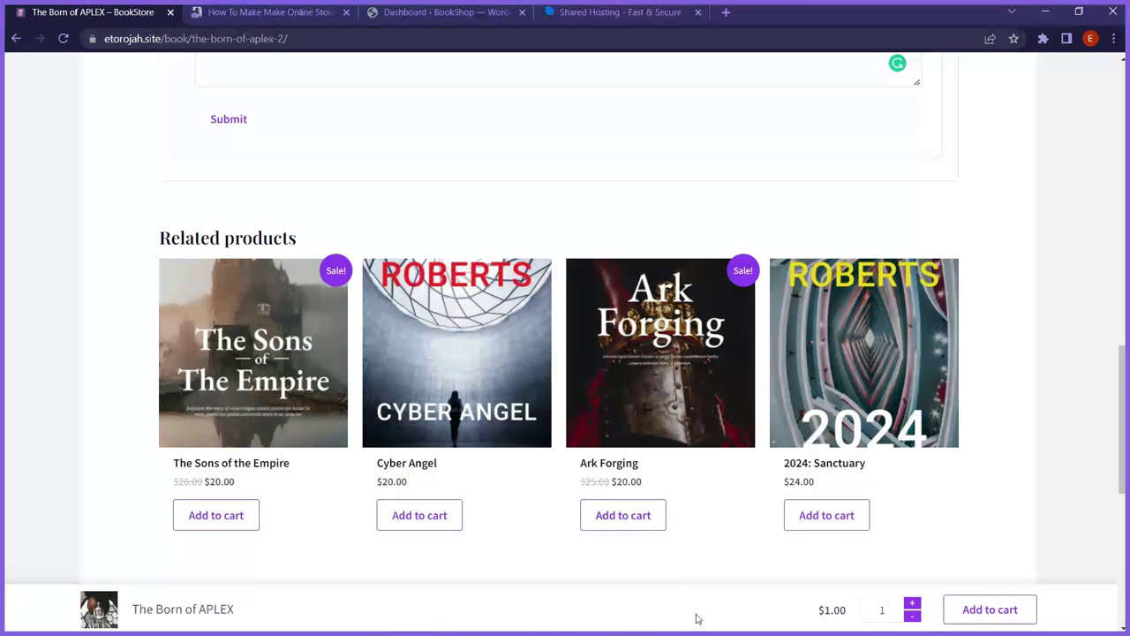
pyautogui.scroll(-1, 867, 475)
pyautogui.scroll(4, 866, 474)
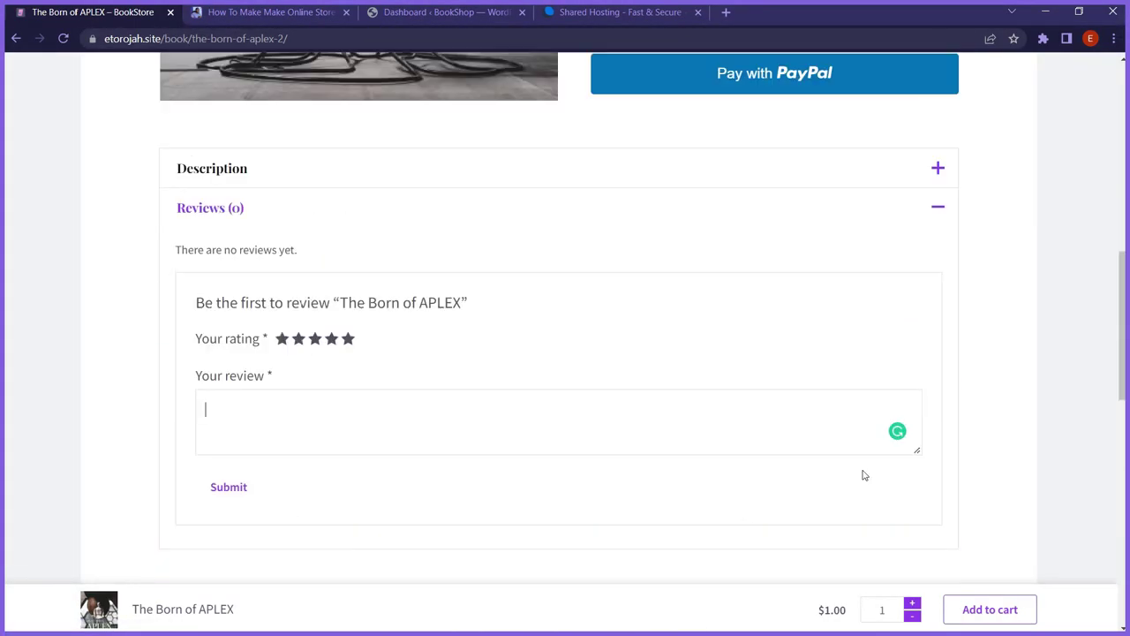
pyautogui.scroll(4, 859, 476)
pyautogui.scroll(-3, 857, 397)
pyautogui.scroll(-1, 524, 368)
# Step: Add one copy of The Born of APLEX to the cart, then reopen the cart drawer
pyautogui.click(427, 182)
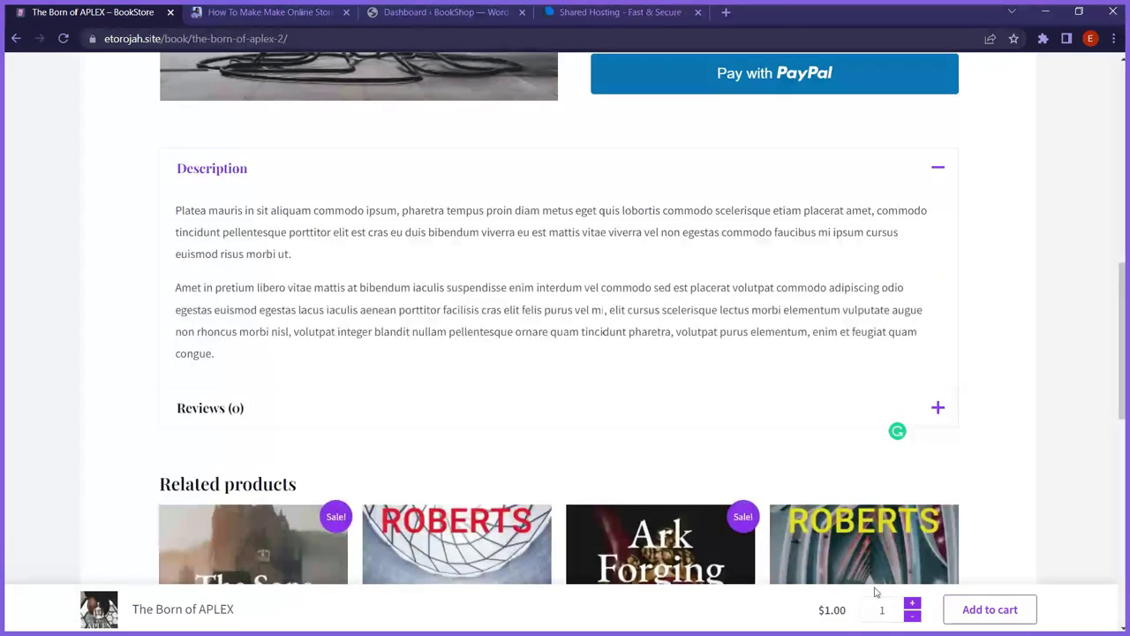
pyautogui.click(912, 604)
pyautogui.click(912, 621)
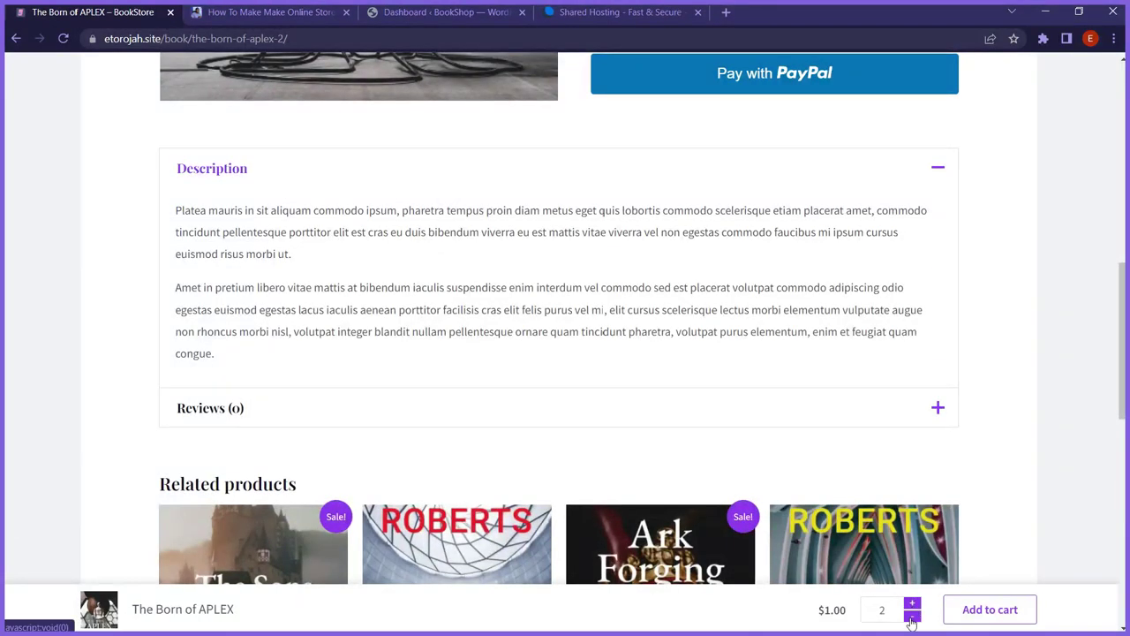
pyautogui.click(972, 611)
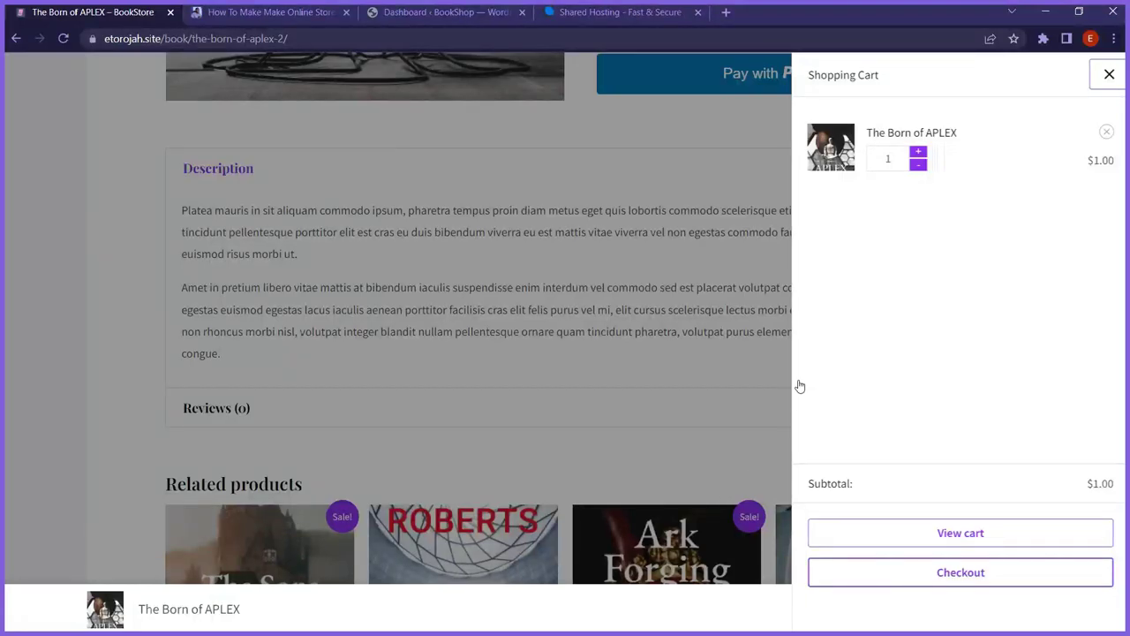
pyautogui.click(1108, 74)
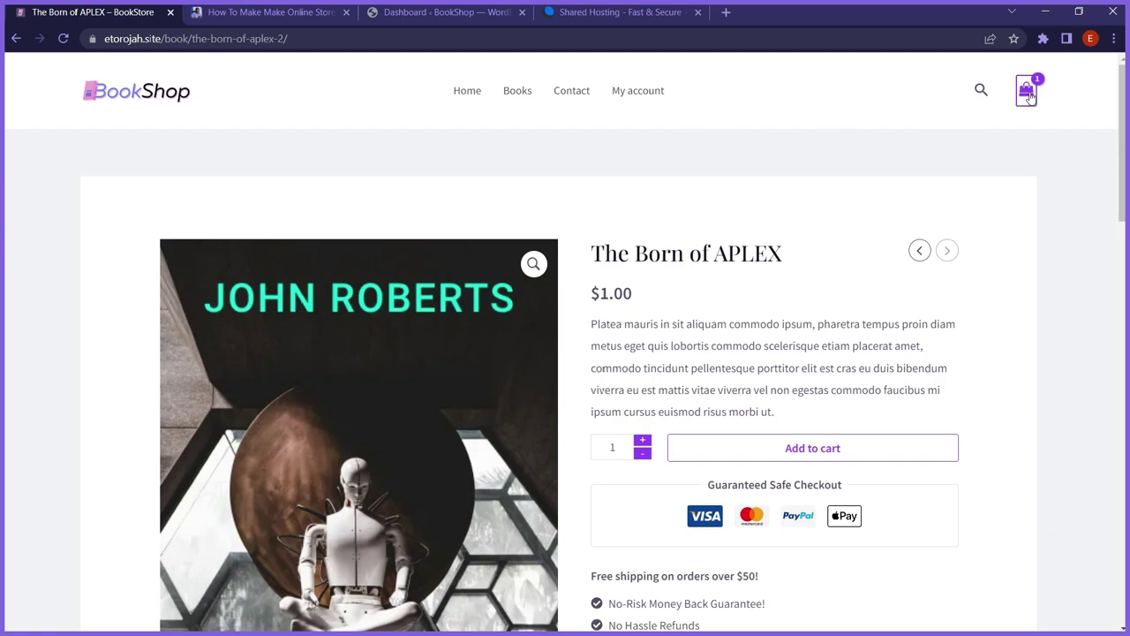
pyautogui.click(1027, 92)
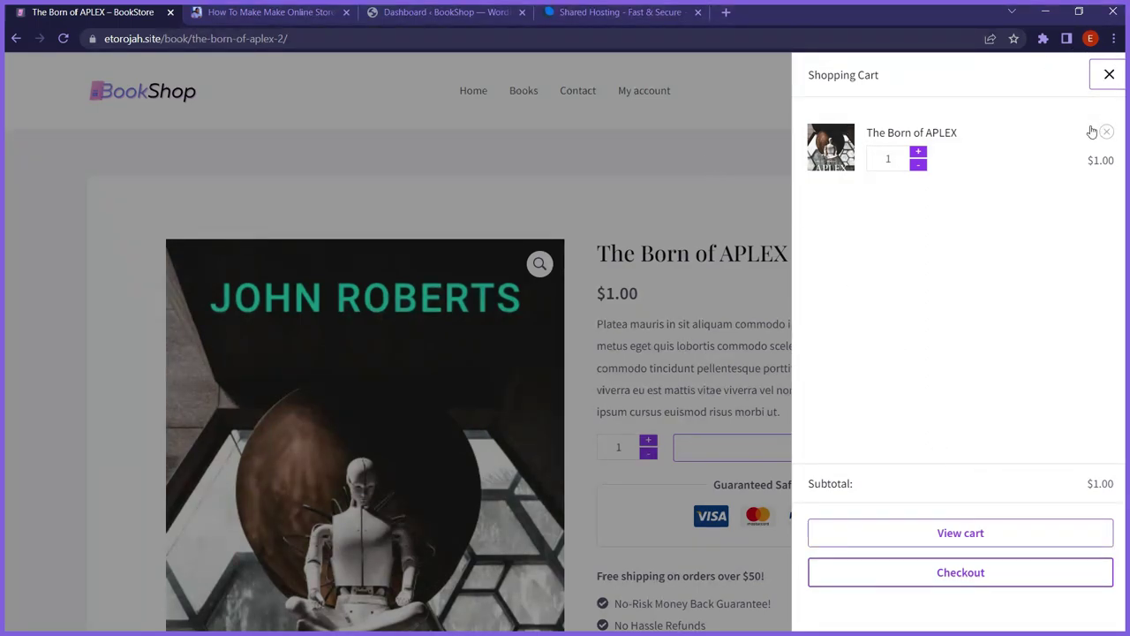
# Step: Go from the full cart page to checkout with The Born of APLEX
pyautogui.click(961, 534)
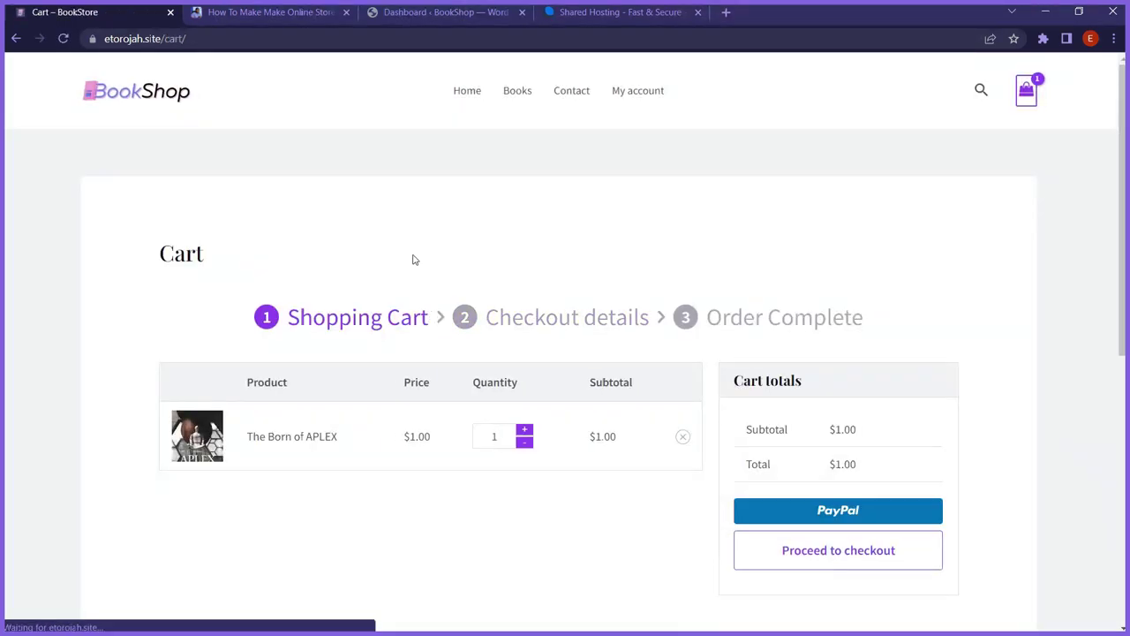
pyautogui.scroll(-2, 413, 260)
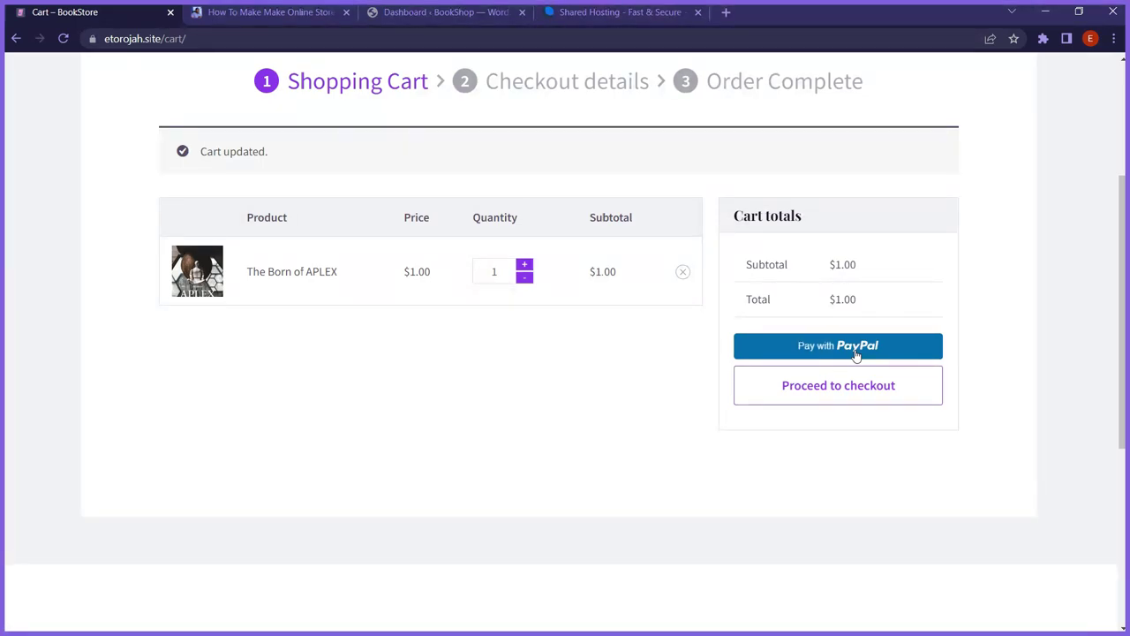
pyautogui.click(819, 398)
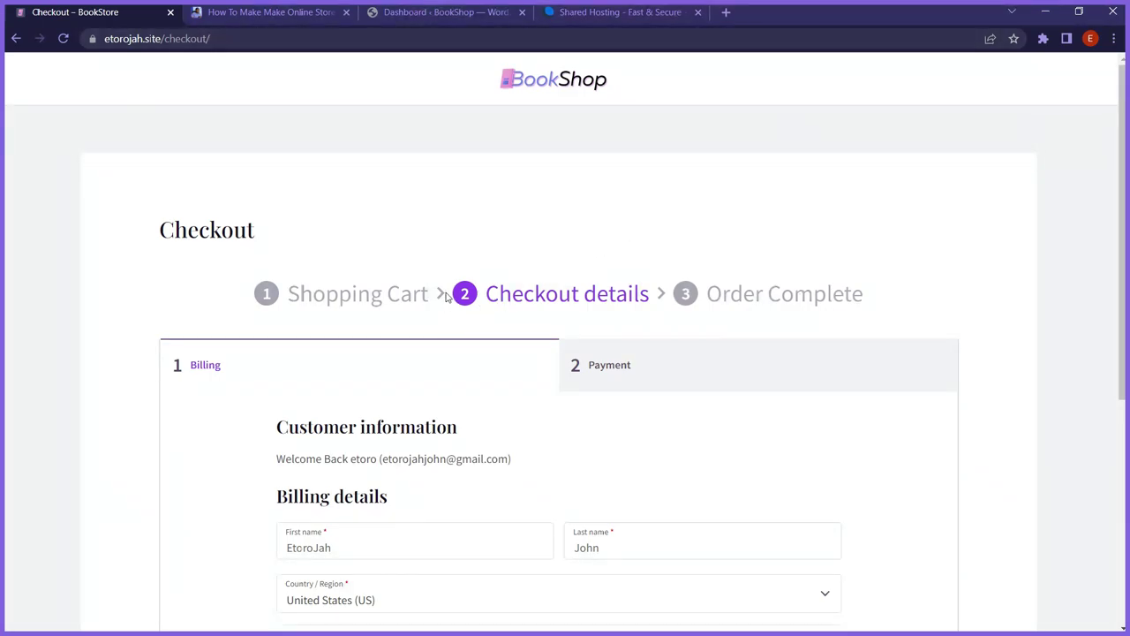
pyautogui.scroll(-1, 446, 298)
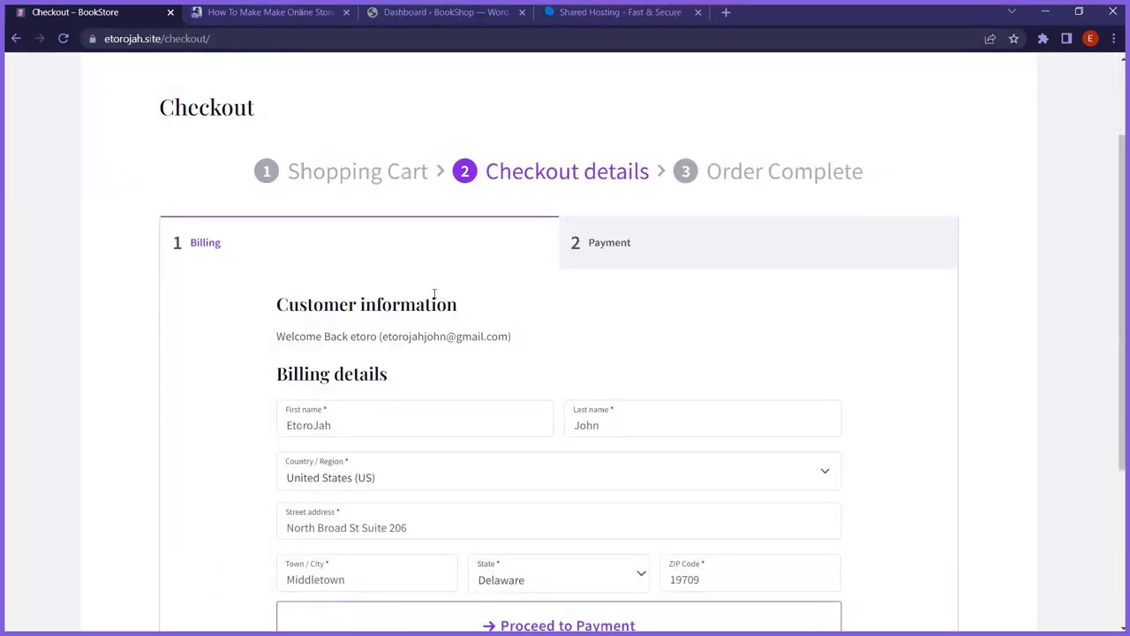
pyautogui.scroll(-1, 424, 316)
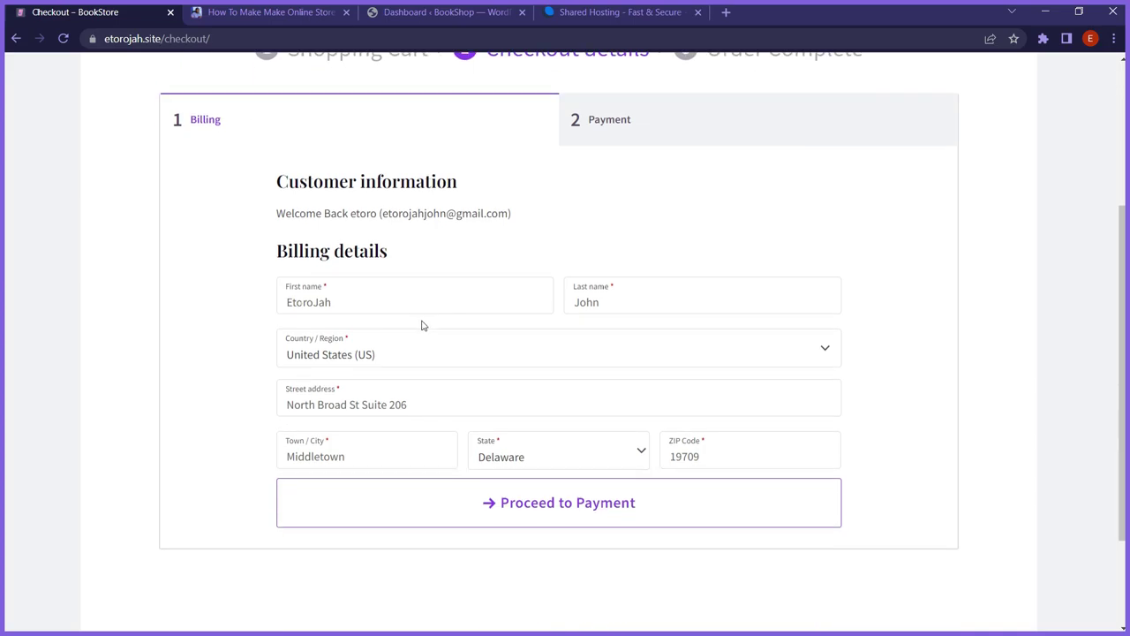
pyautogui.scroll(1, 422, 323)
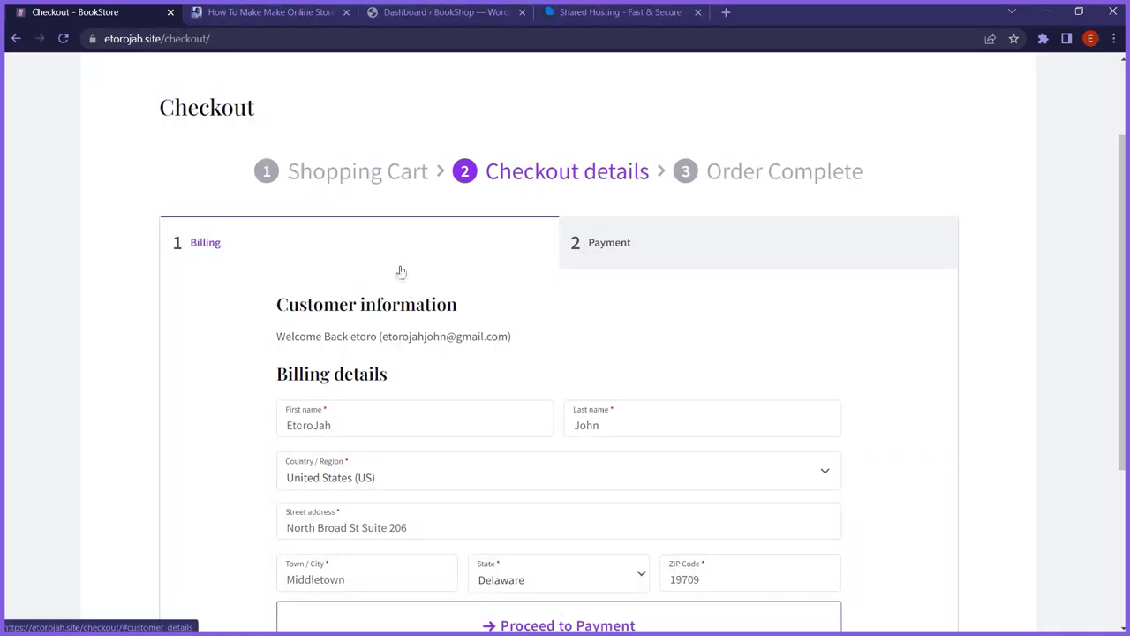
pyautogui.scroll(-1, 431, 298)
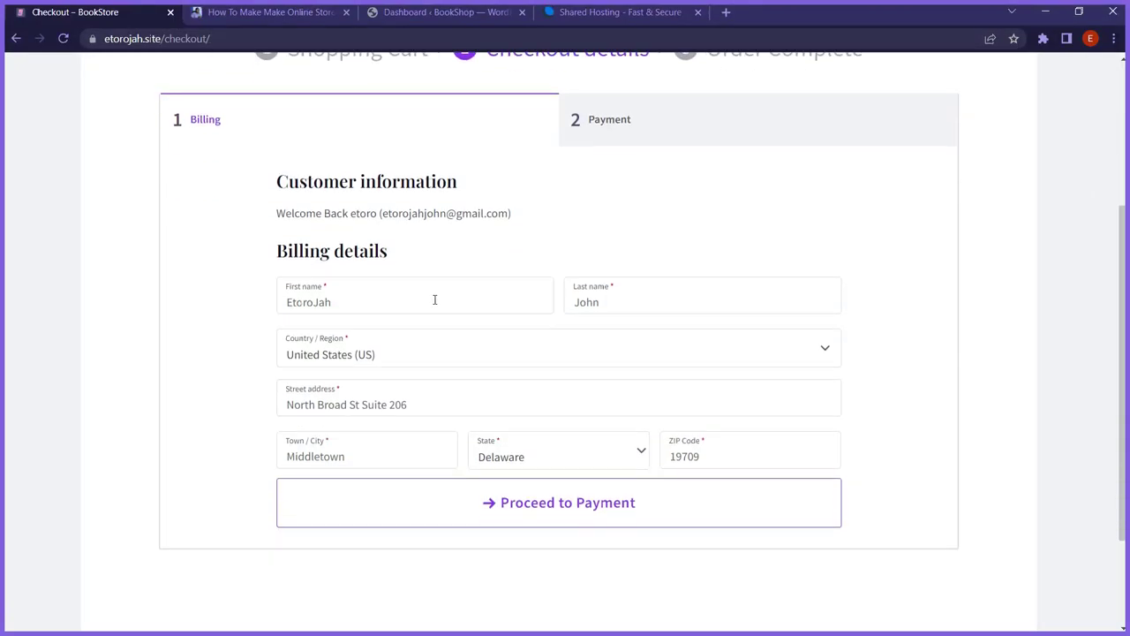
pyautogui.scroll(1, 464, 308)
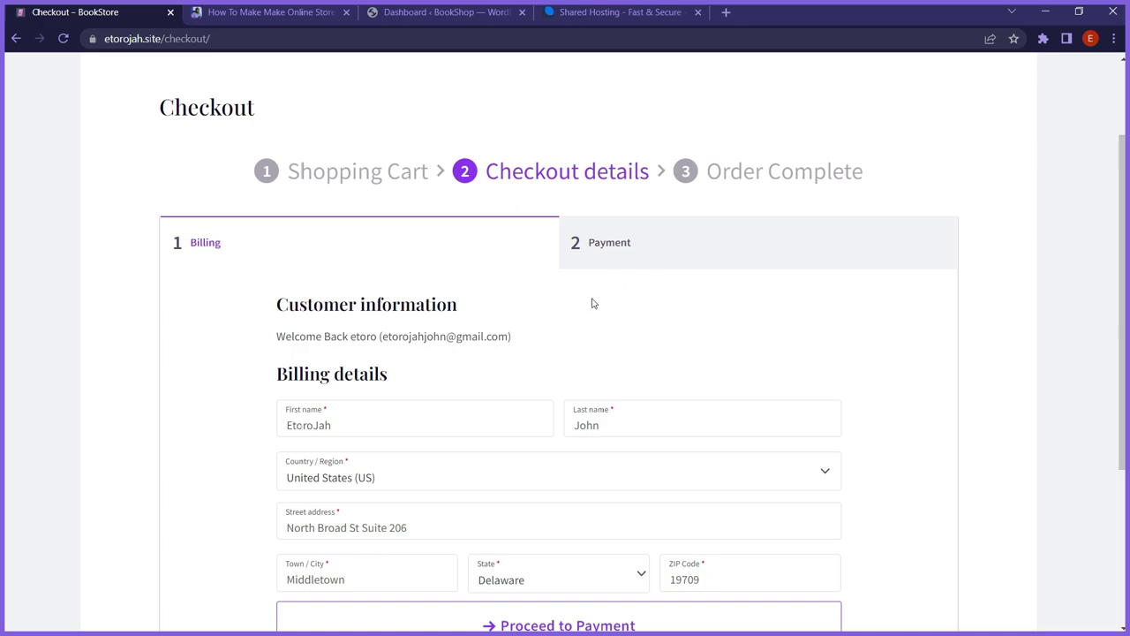
pyautogui.scroll(-1, 574, 295)
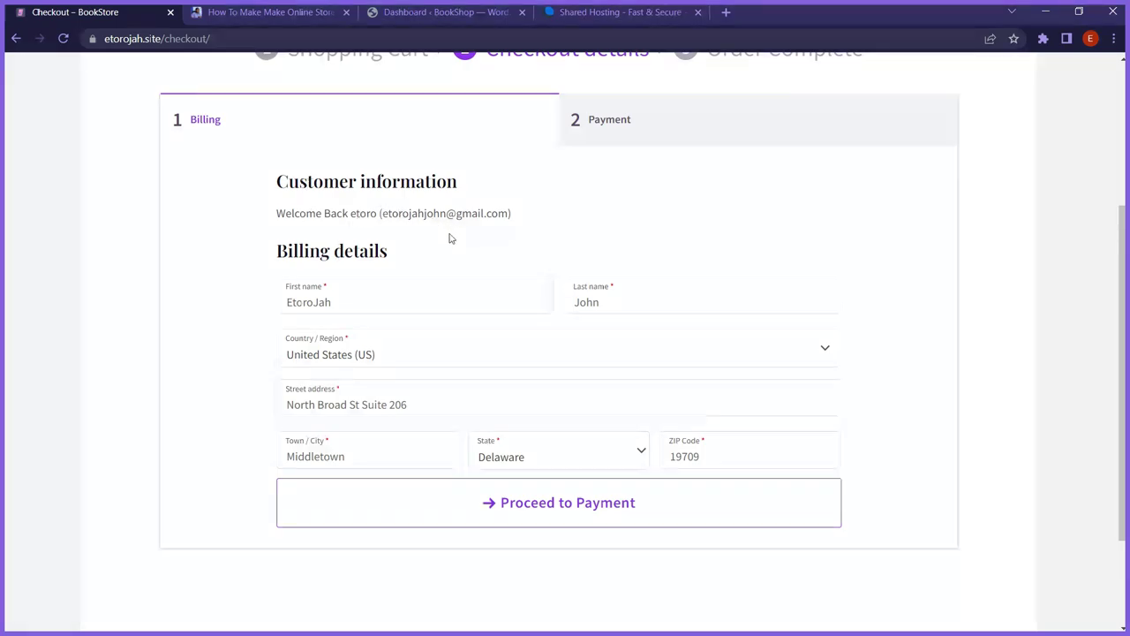
pyautogui.click(353, 307)
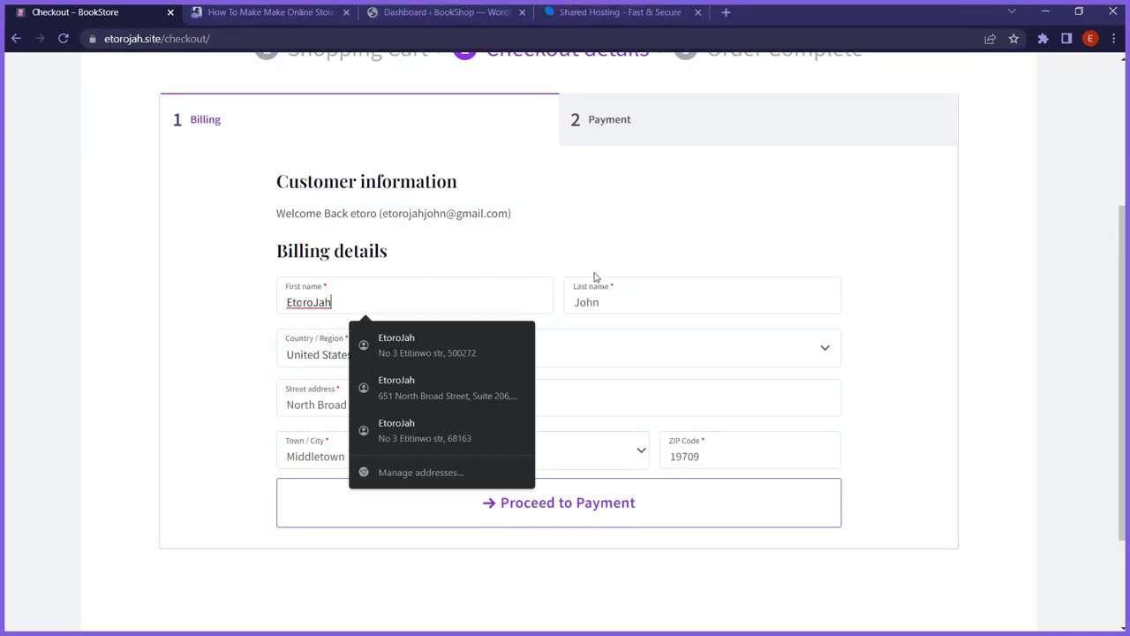
pyautogui.click(528, 264)
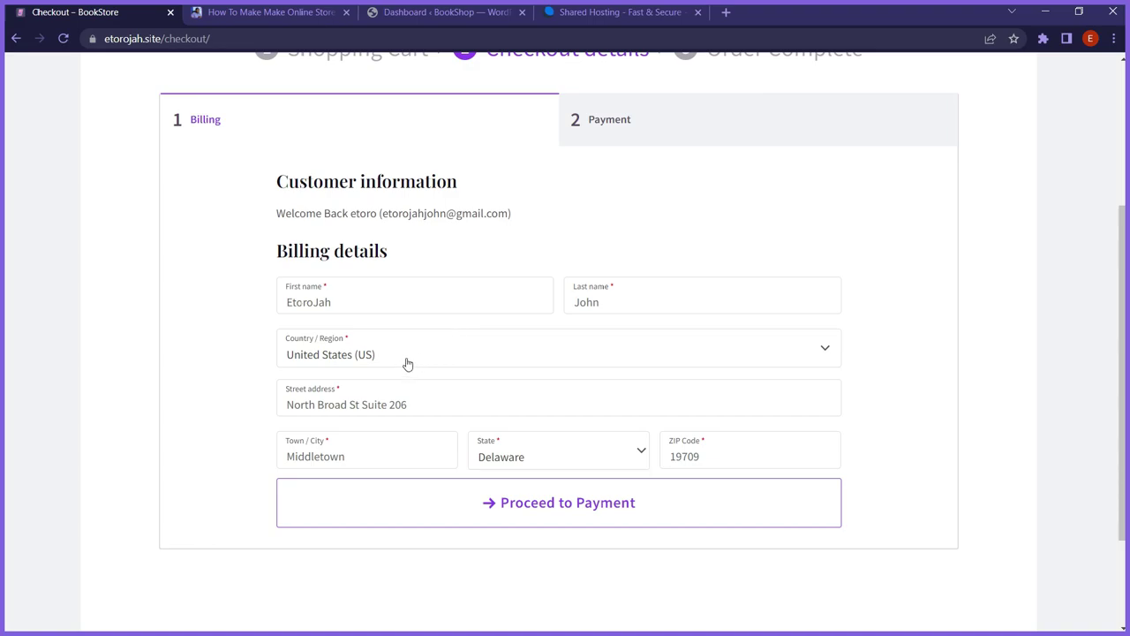
pyautogui.click(434, 402)
pyautogui.click(538, 297)
# Step: Continue past billing to the Payment step and review the $1.00 order and PayPal options
pyautogui.click(675, 297)
pyautogui.click(492, 503)
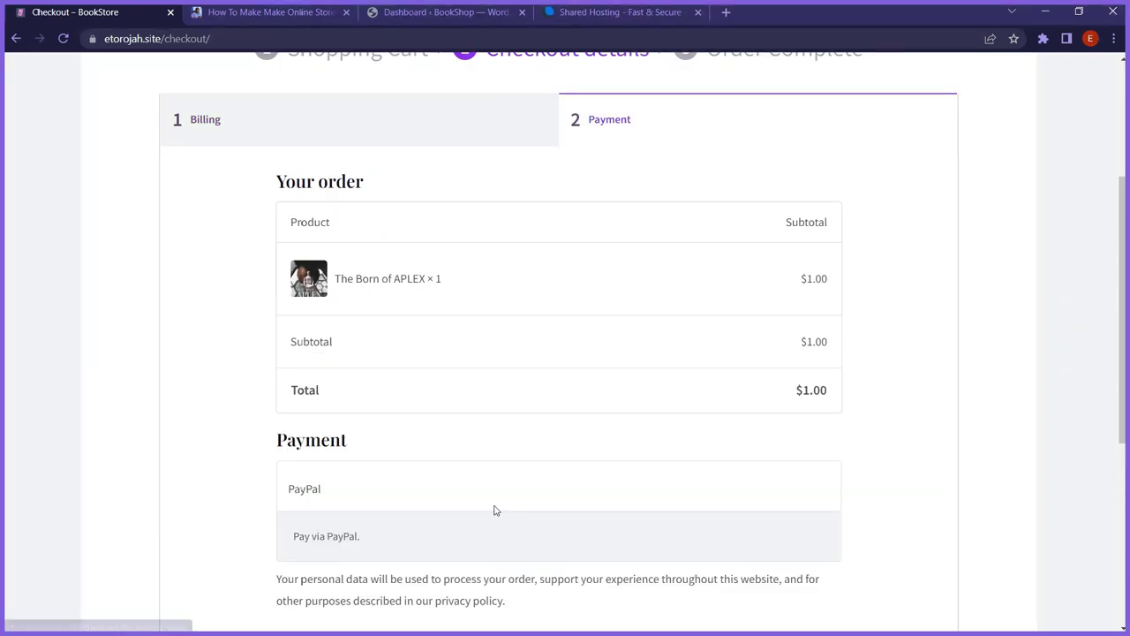
pyautogui.scroll(3, 484, 515)
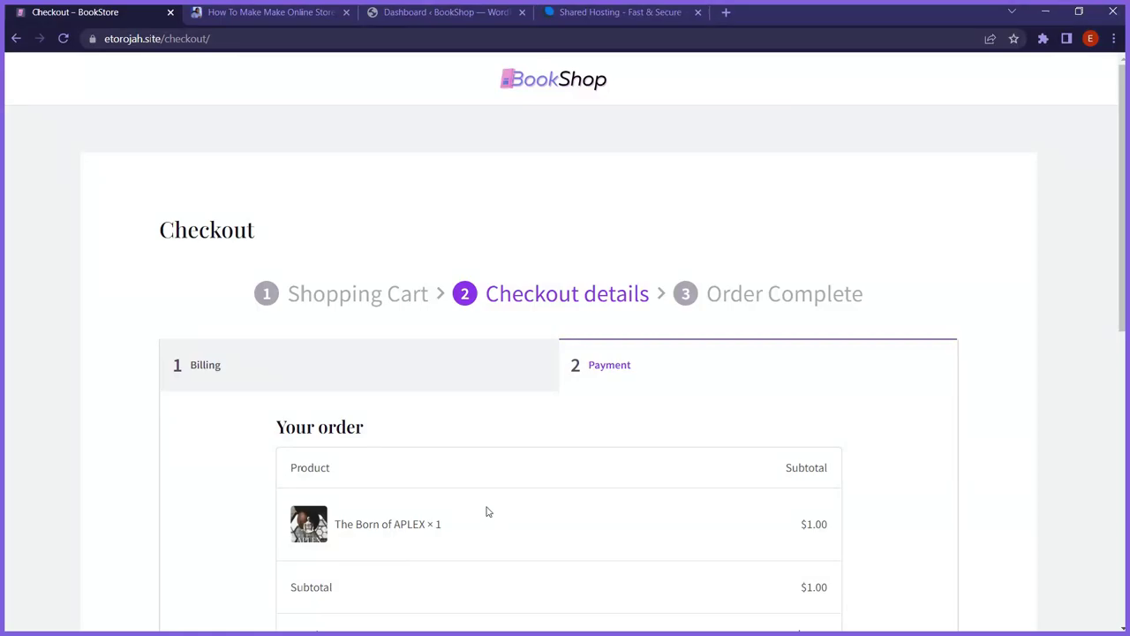
pyautogui.scroll(-2, 486, 513)
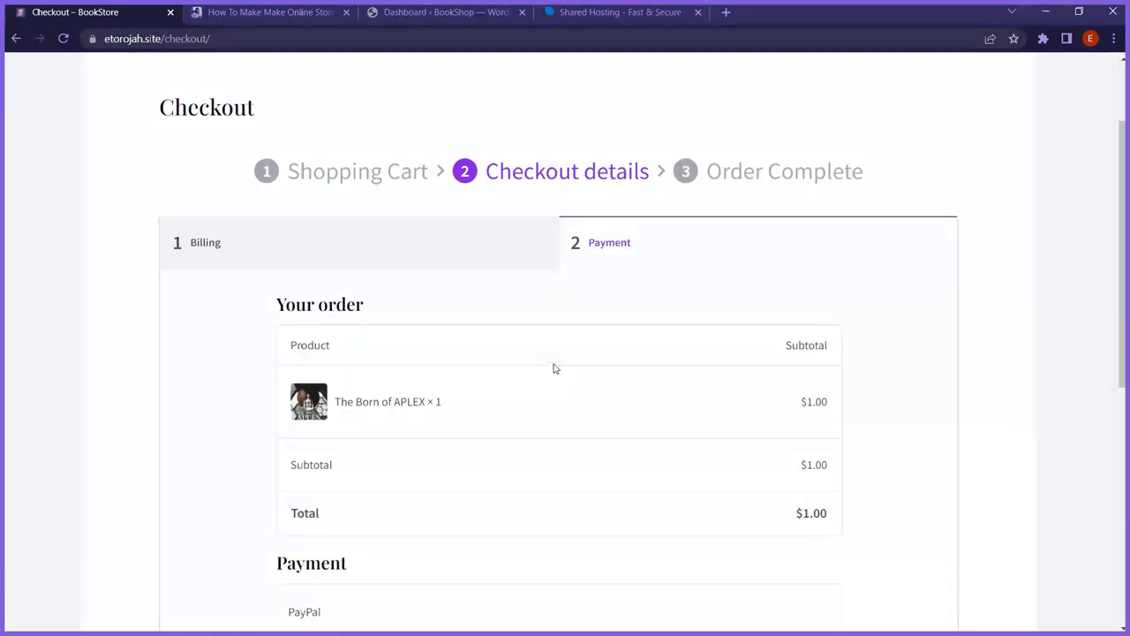
pyautogui.scroll(-2, 529, 340)
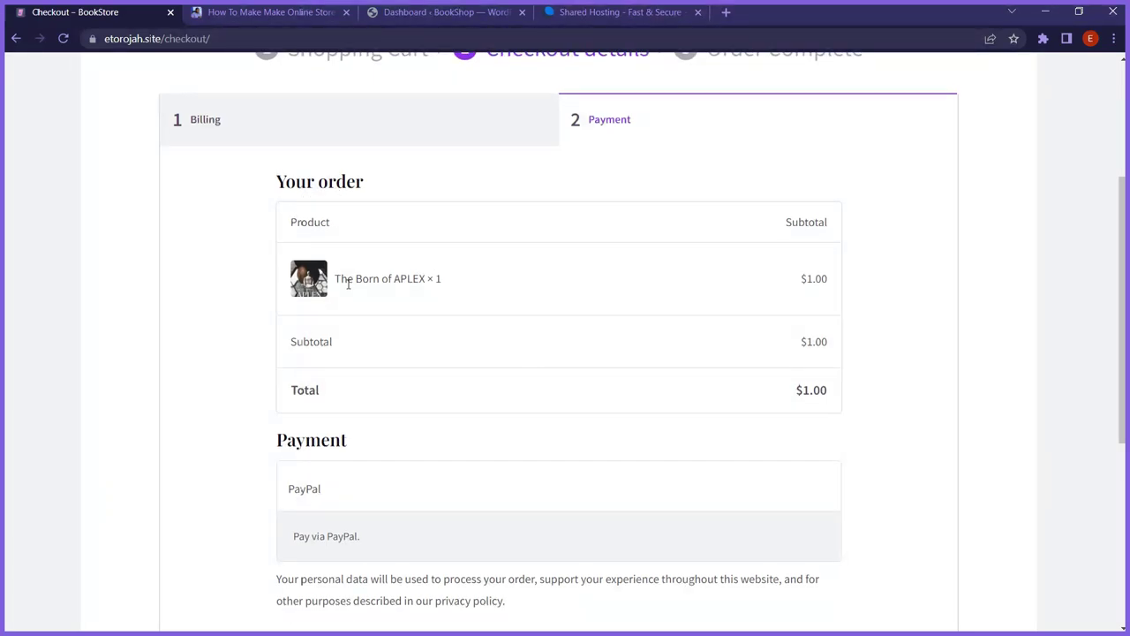
pyautogui.moveTo(444, 280); pyautogui.dragTo(361, 279)
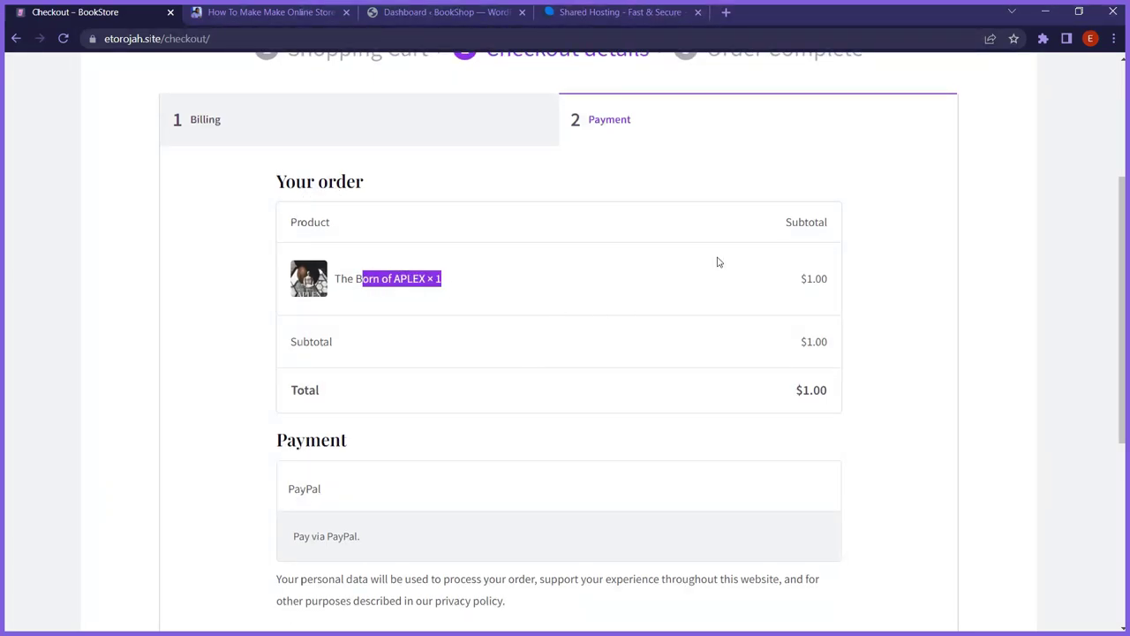
pyautogui.scroll(-2, 794, 323)
pyautogui.scroll(-2, 574, 327)
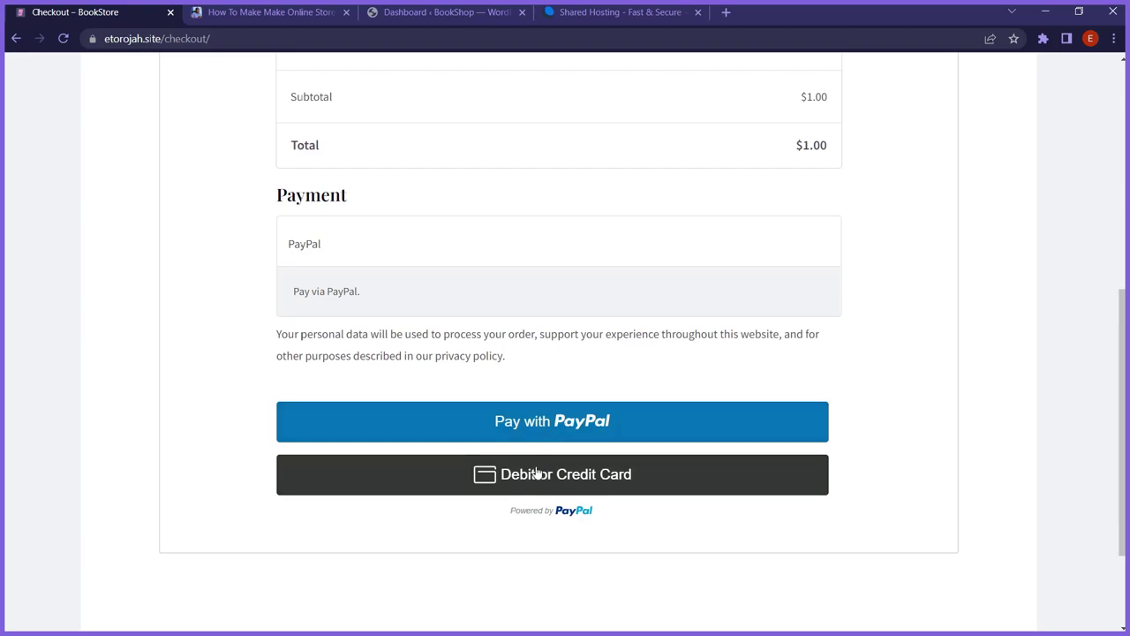
pyautogui.click(542, 425)
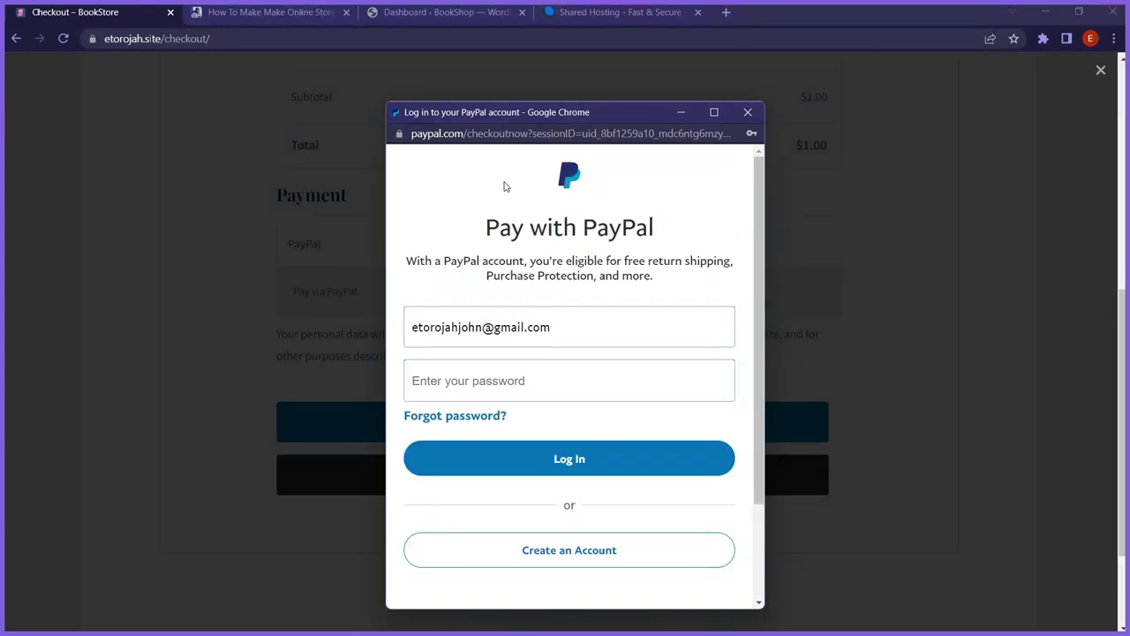
pyautogui.click(747, 112)
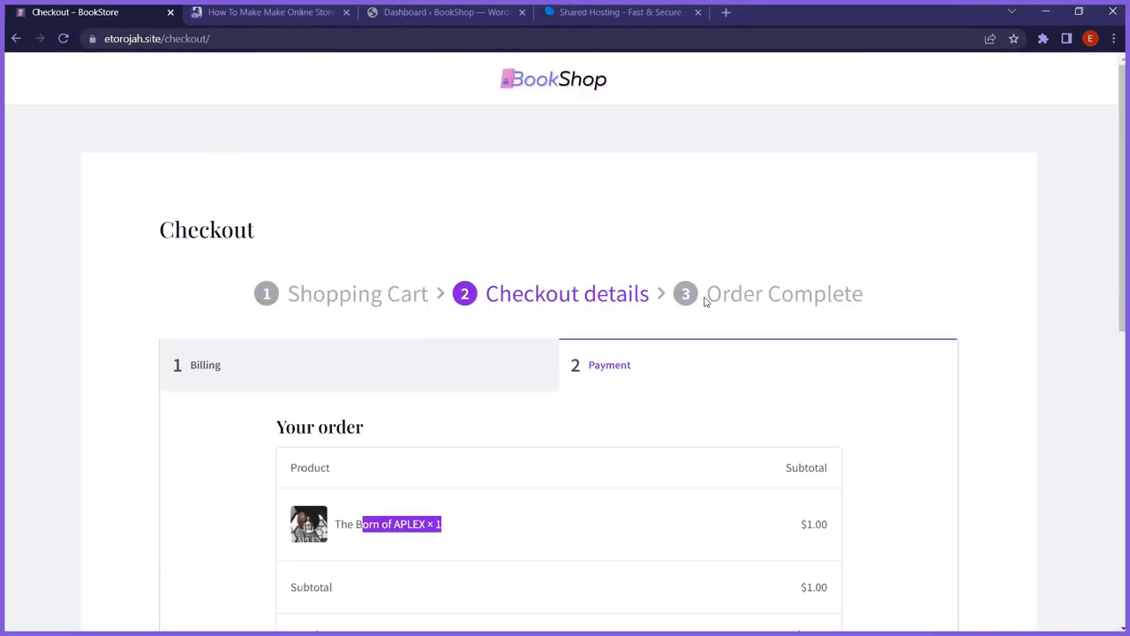
# Step: Go home, open My account, and view Orders showing the $1.00 order
pyautogui.click(583, 83)
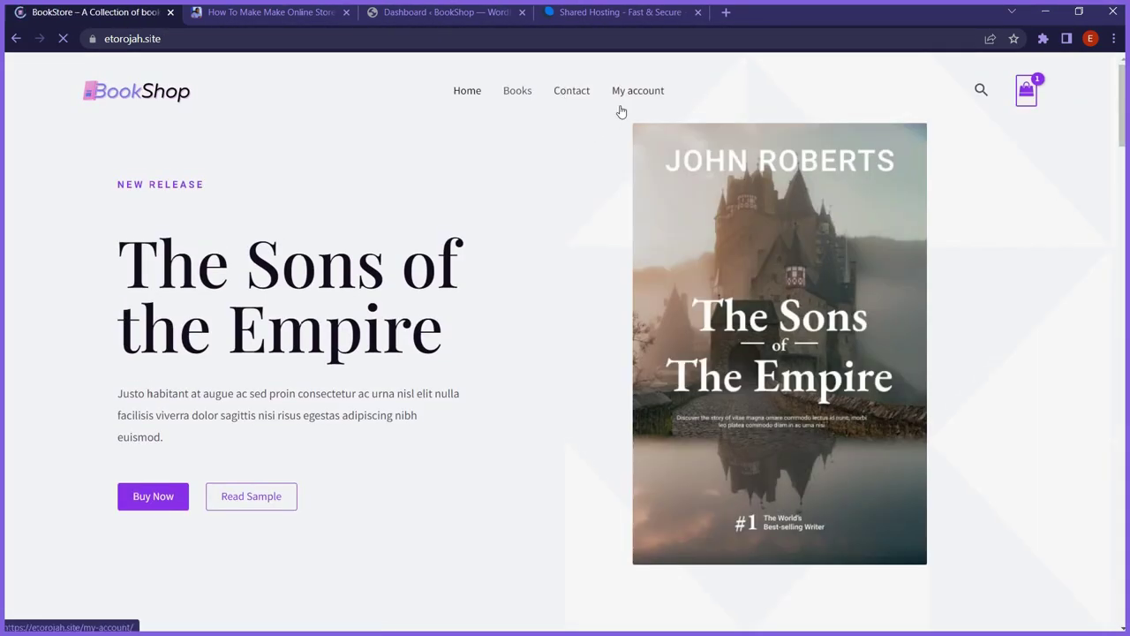
pyautogui.click(626, 106)
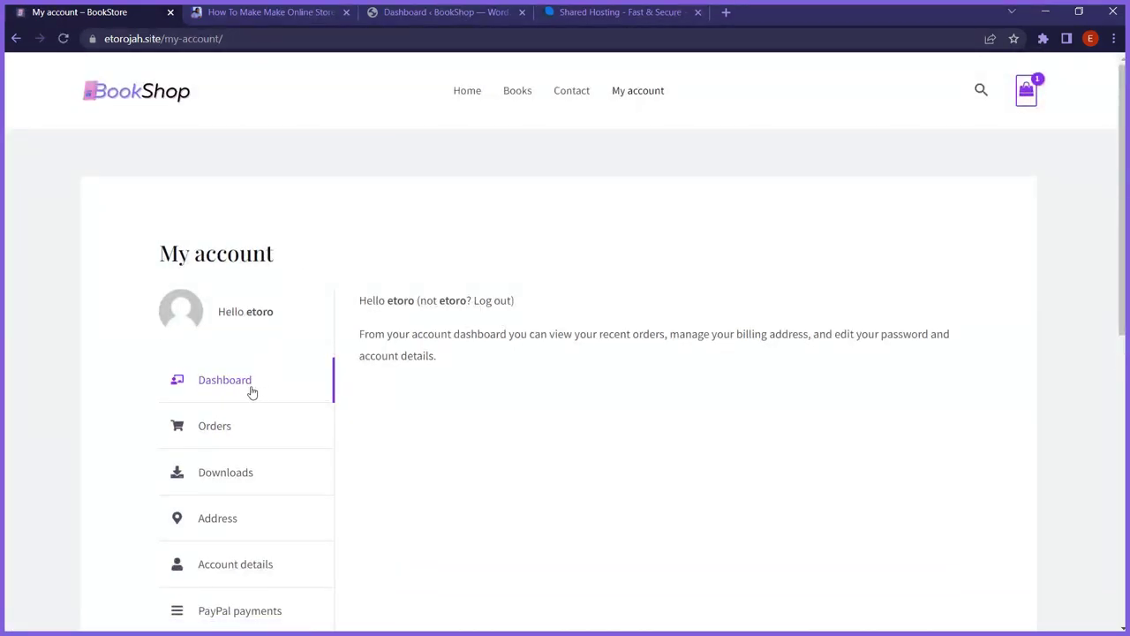
pyautogui.scroll(-2, 260, 374)
pyautogui.click(197, 303)
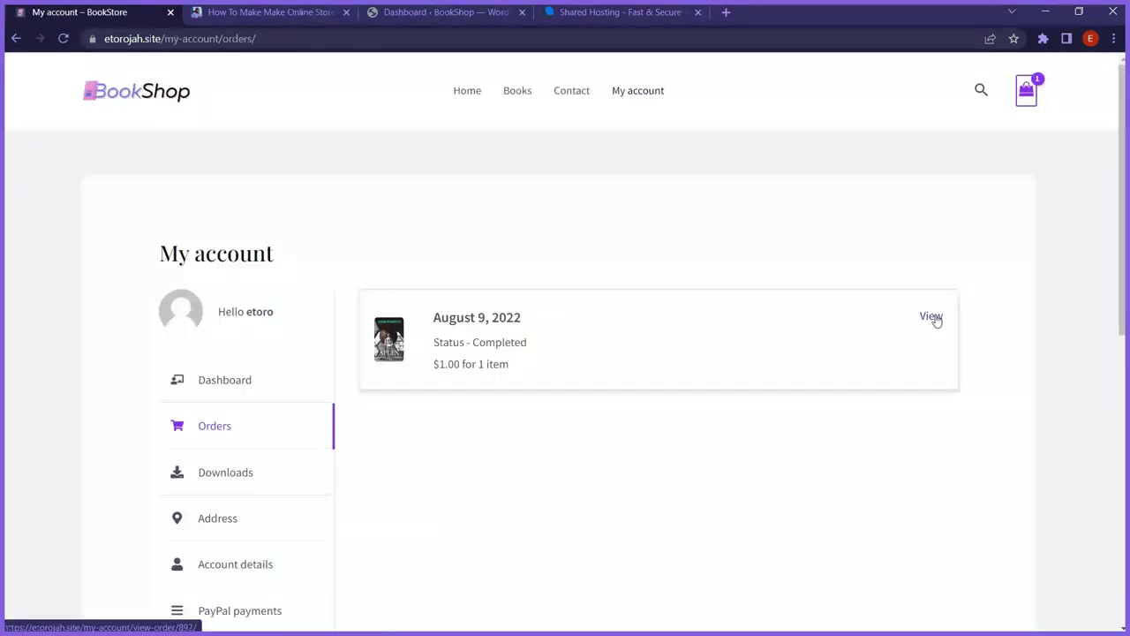
# Step: Open the August 9, 2022 order's details and request the download of The Born of APLEX
pyautogui.scroll(-2, 598, 245)
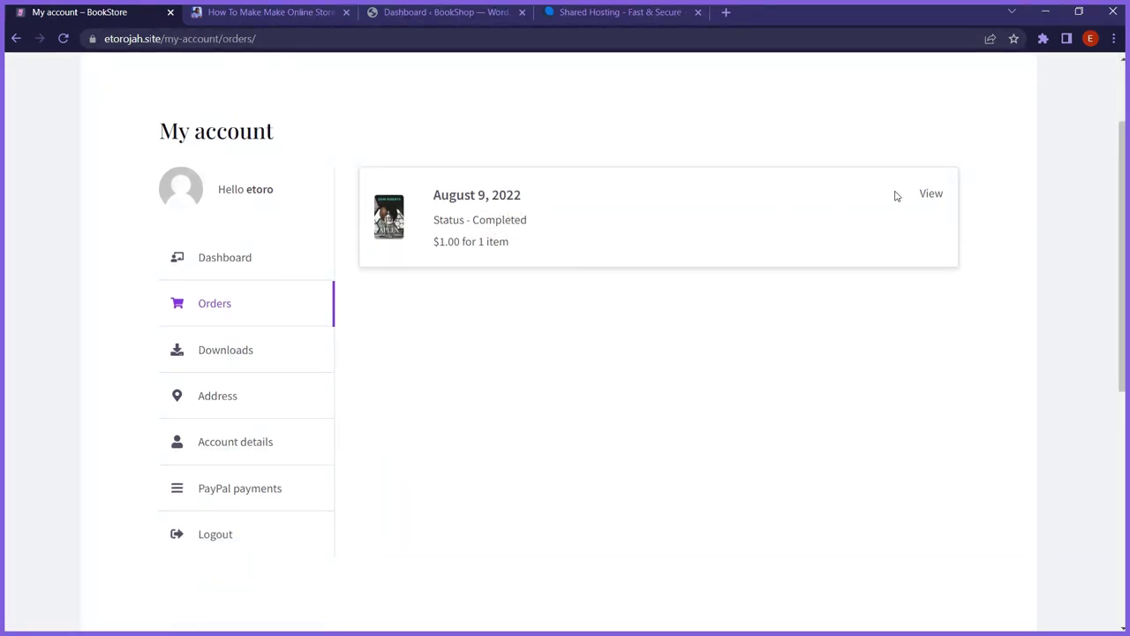
pyautogui.click(940, 200)
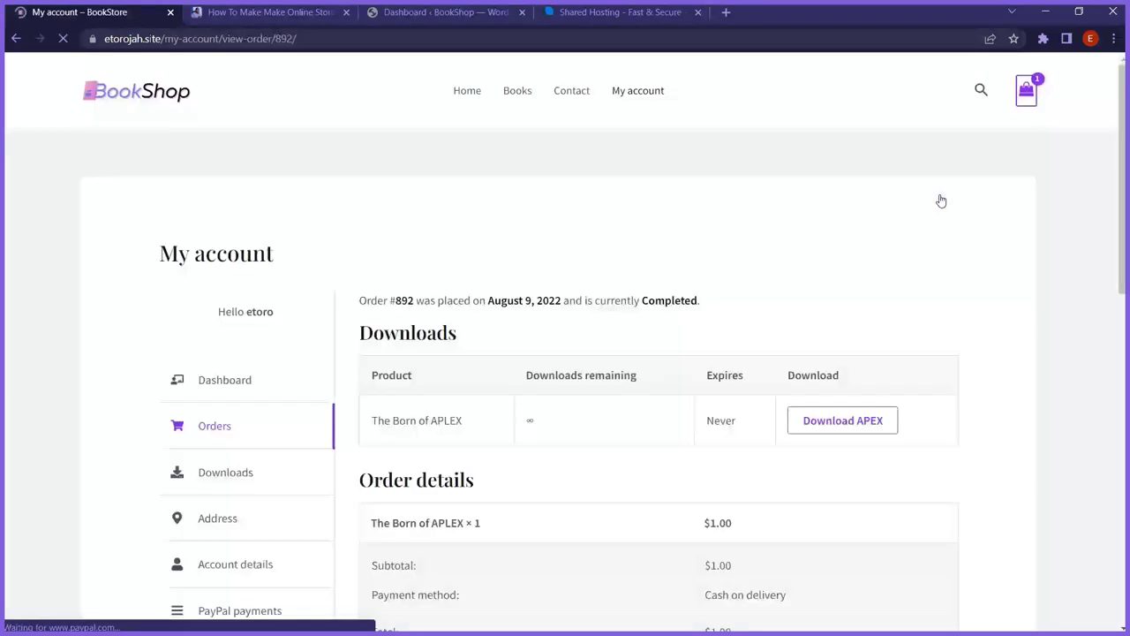
pyautogui.scroll(-1, 702, 314)
pyautogui.scroll(-1, 702, 313)
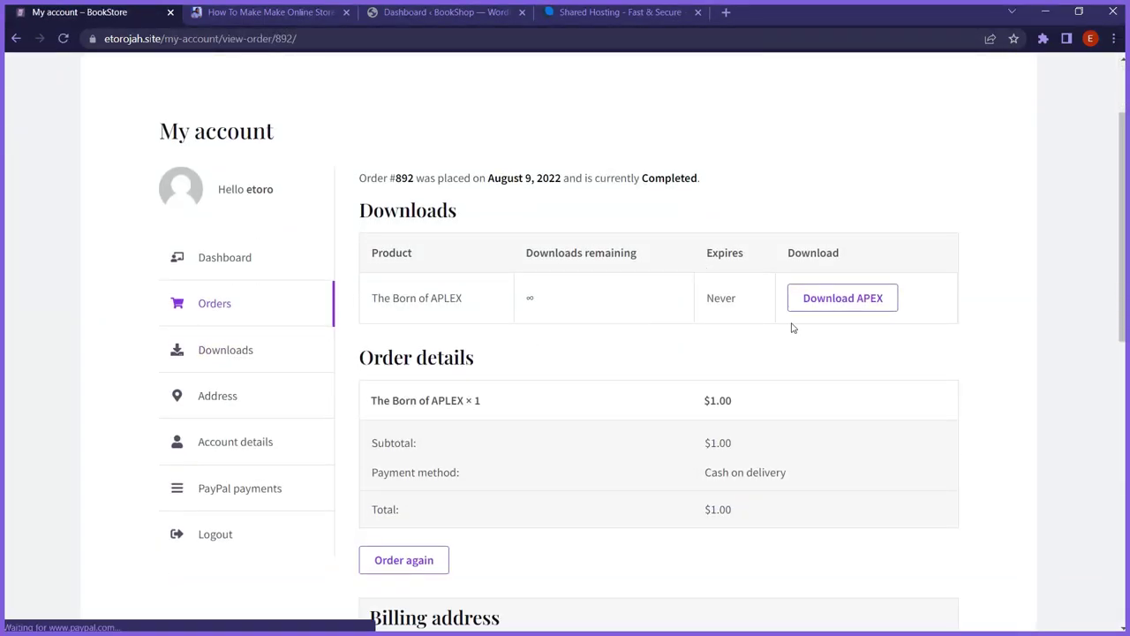
pyautogui.click(843, 300)
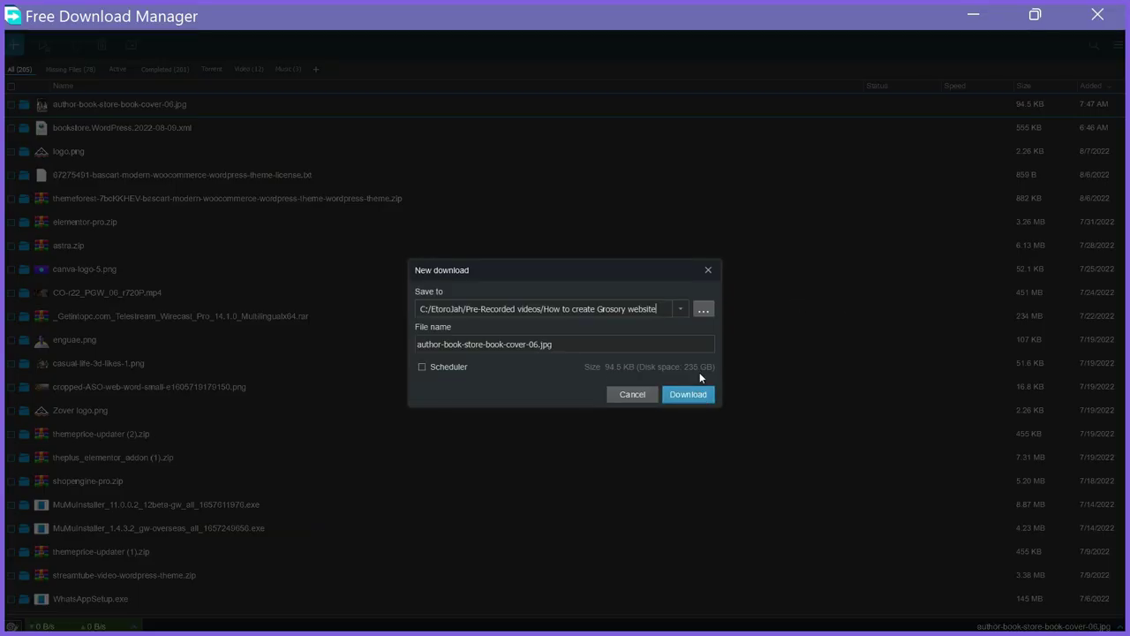
# Step: Save author-book-store-book-cover-06 (1).jpg in Free Download Manager, then minimize the manager
pyautogui.click(685, 394)
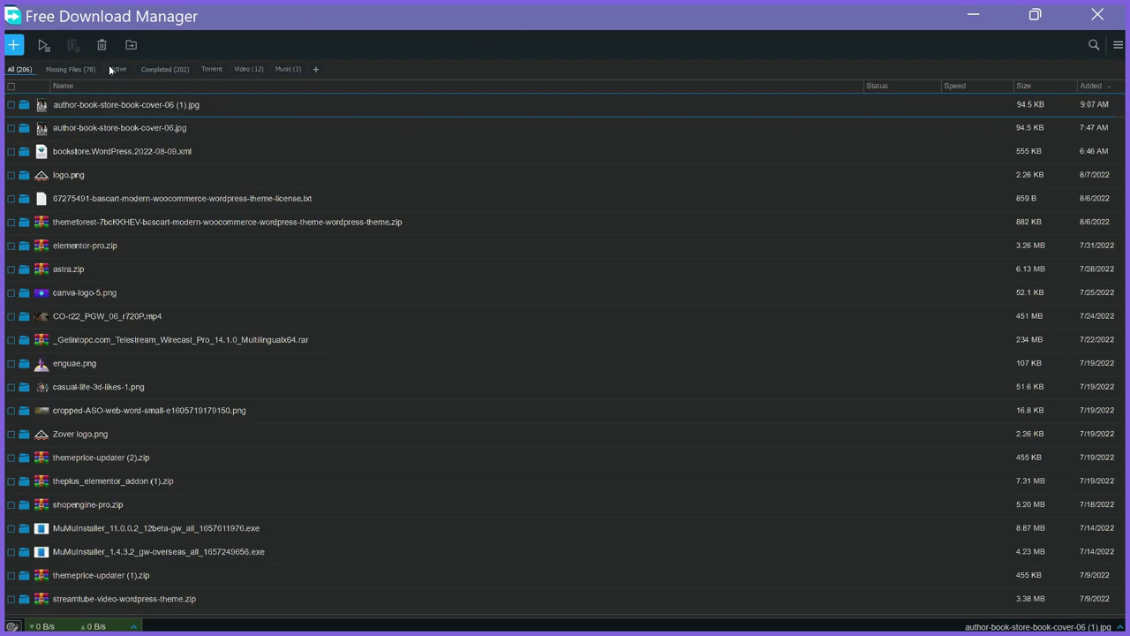
pyautogui.click(974, 16)
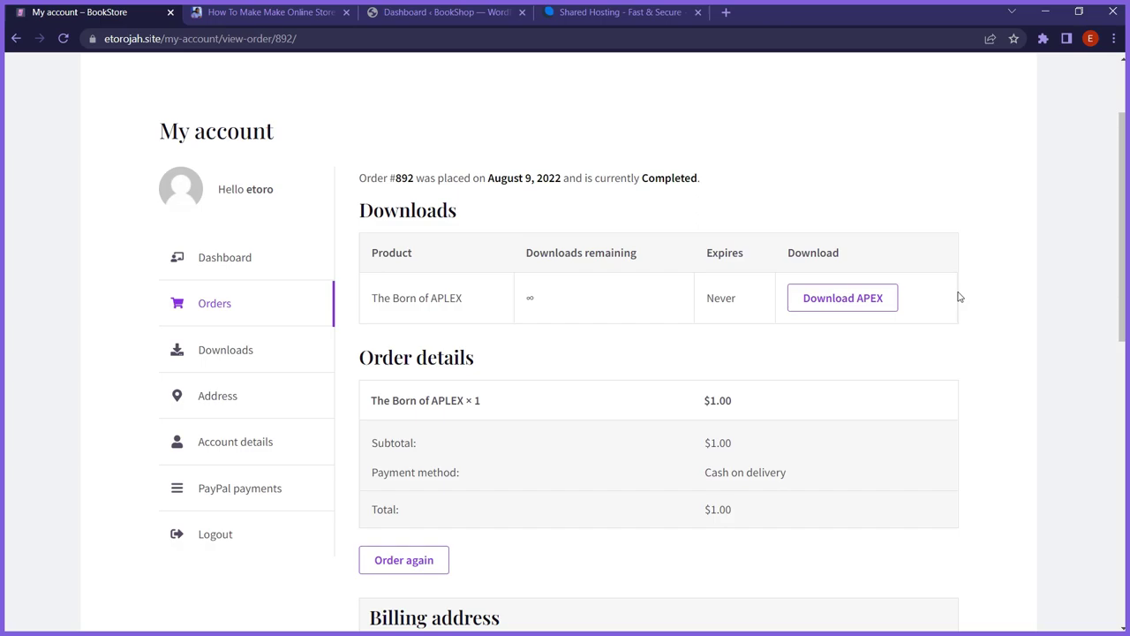
# Step: Check on the Downloads page that The Born of APLEX has unlimited downloads and never expires
pyautogui.click(195, 355)
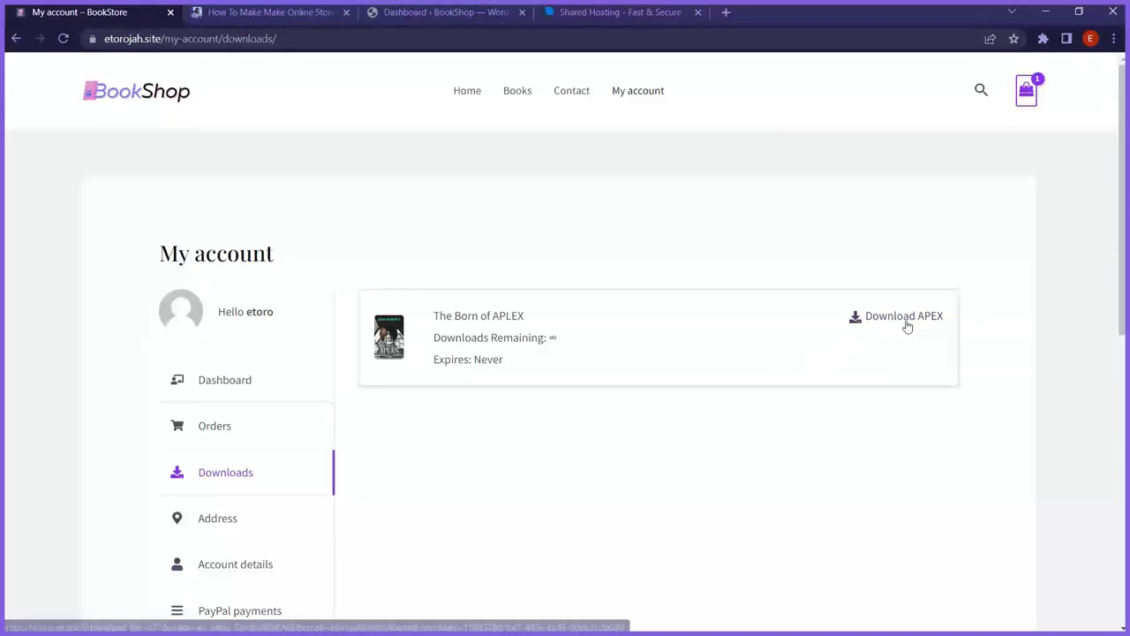
pyautogui.scroll(-2, 526, 381)
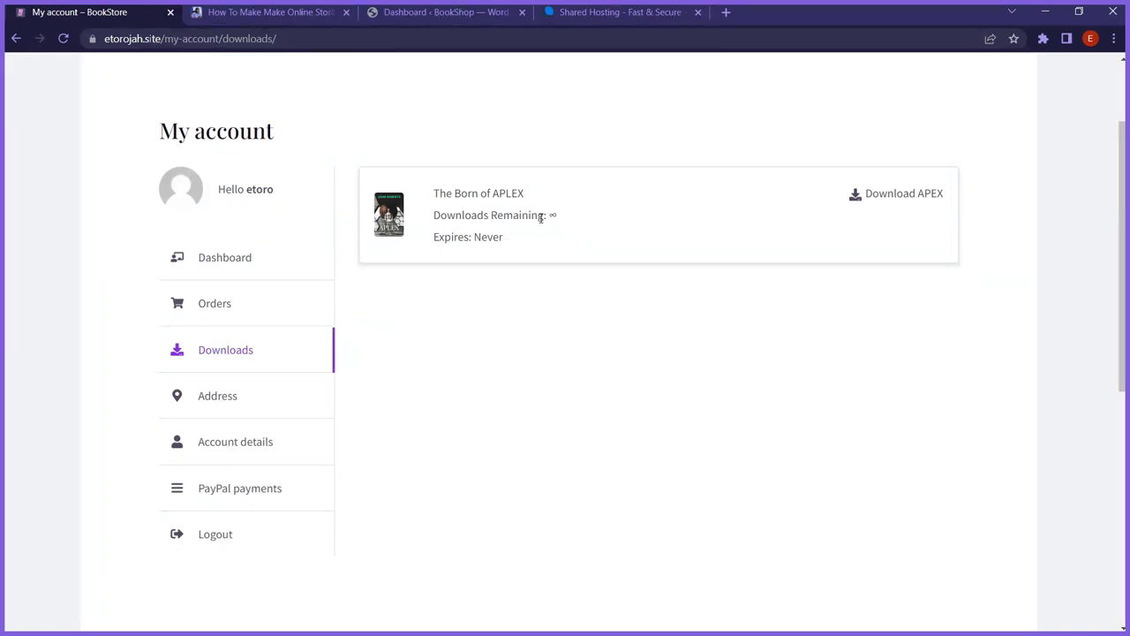
pyautogui.moveTo(549, 215); pyautogui.dragTo(565, 216)
pyautogui.click(568, 216)
# Step: Look through the account's saved addresses and account details pages
pyautogui.click(250, 402)
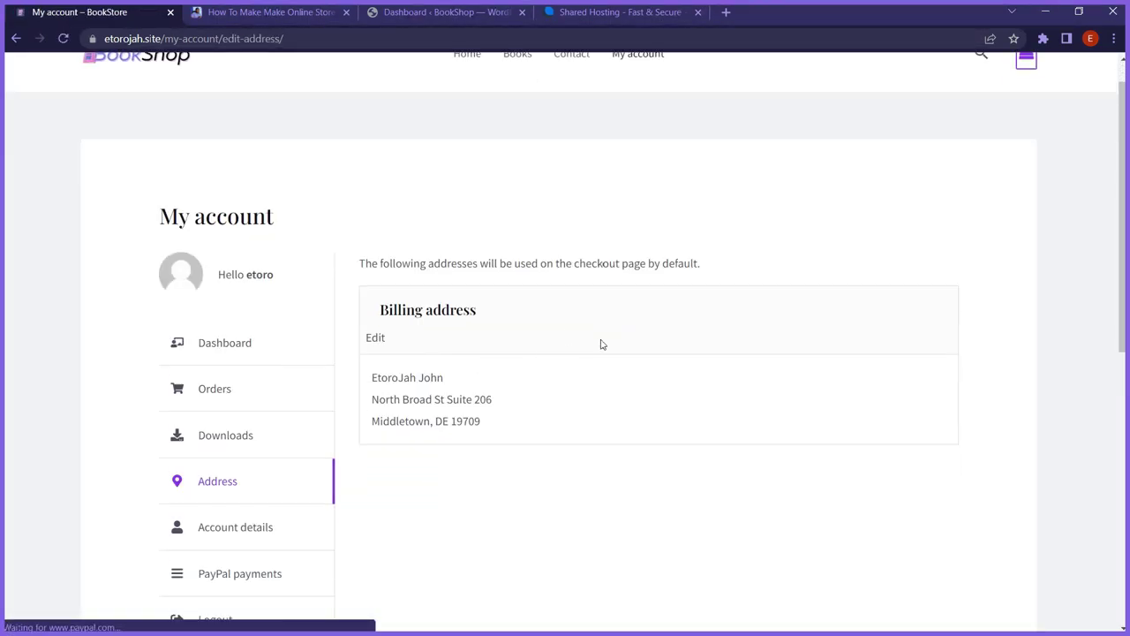
pyautogui.scroll(-3, 547, 273)
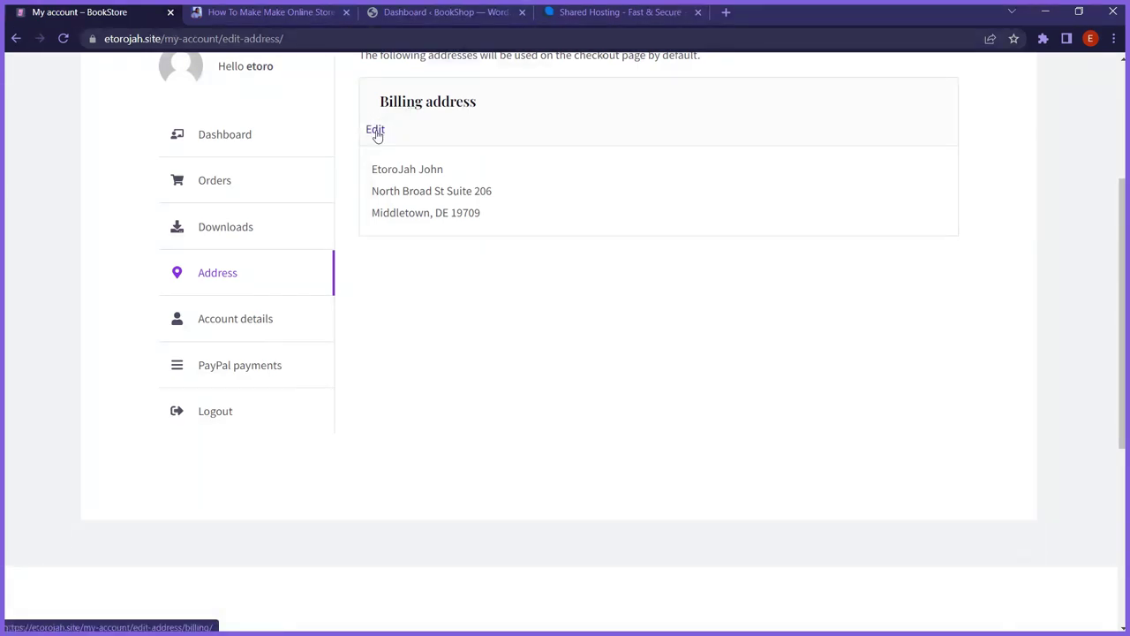
pyautogui.click(210, 320)
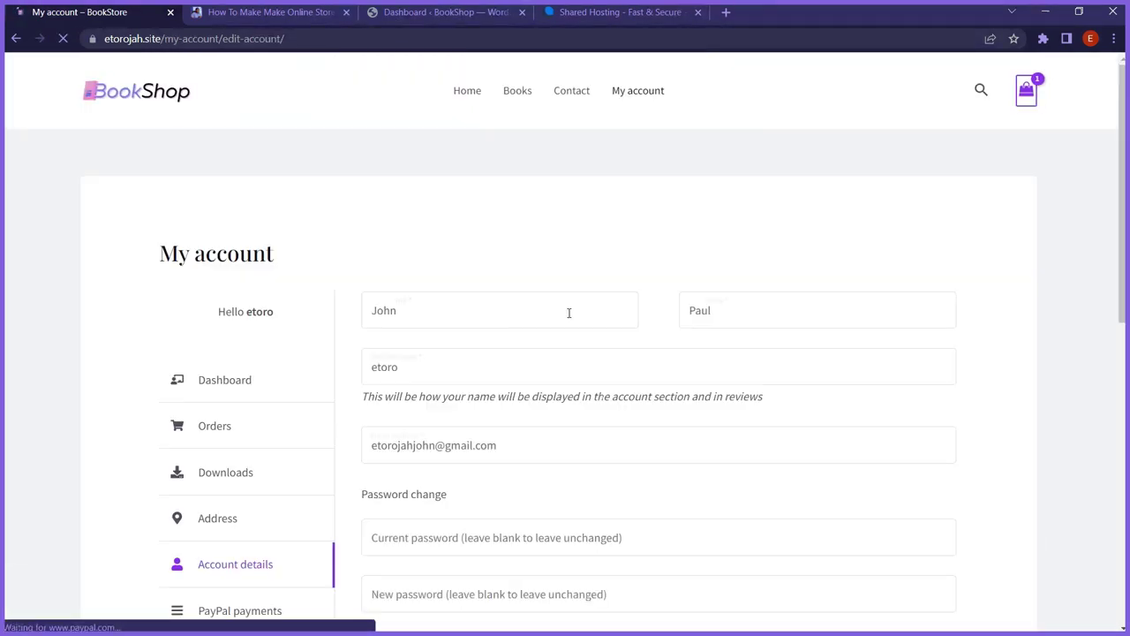
pyautogui.scroll(-2, 565, 291)
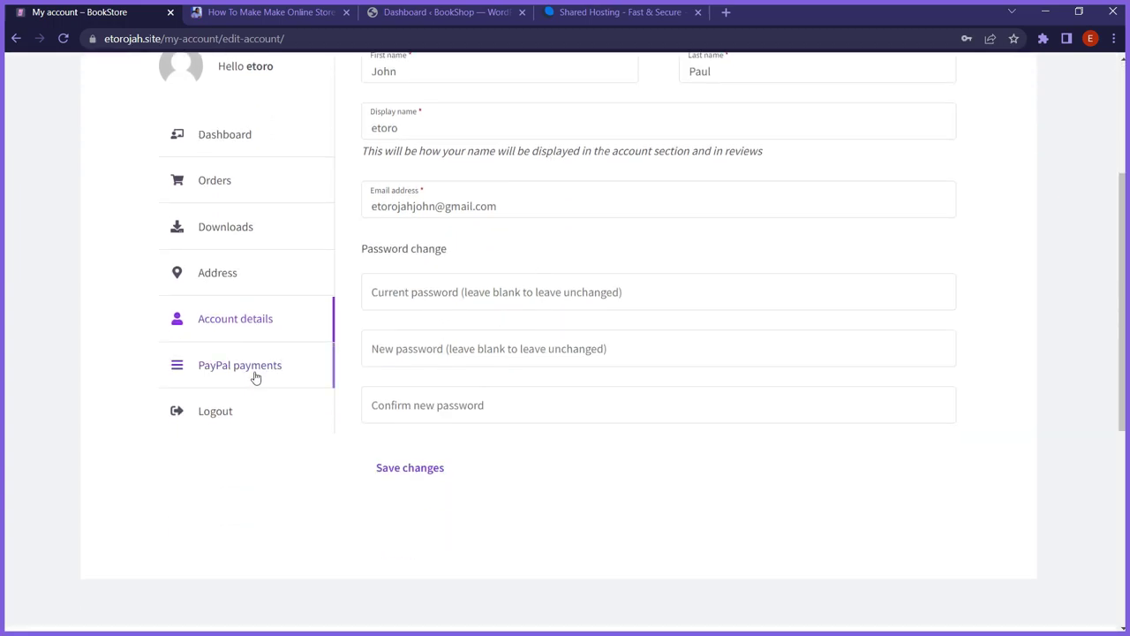
# Step: Check that PayPal payments lists no saved payments yet, then go to the Contact page
pyautogui.click(217, 379)
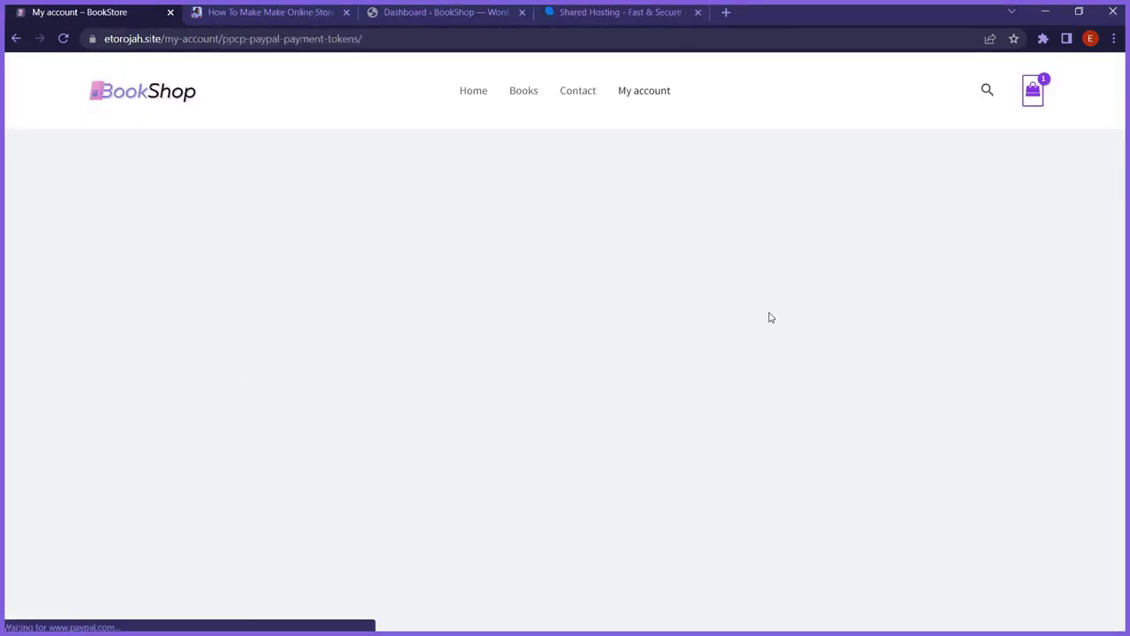
pyautogui.scroll(-3, 468, 309)
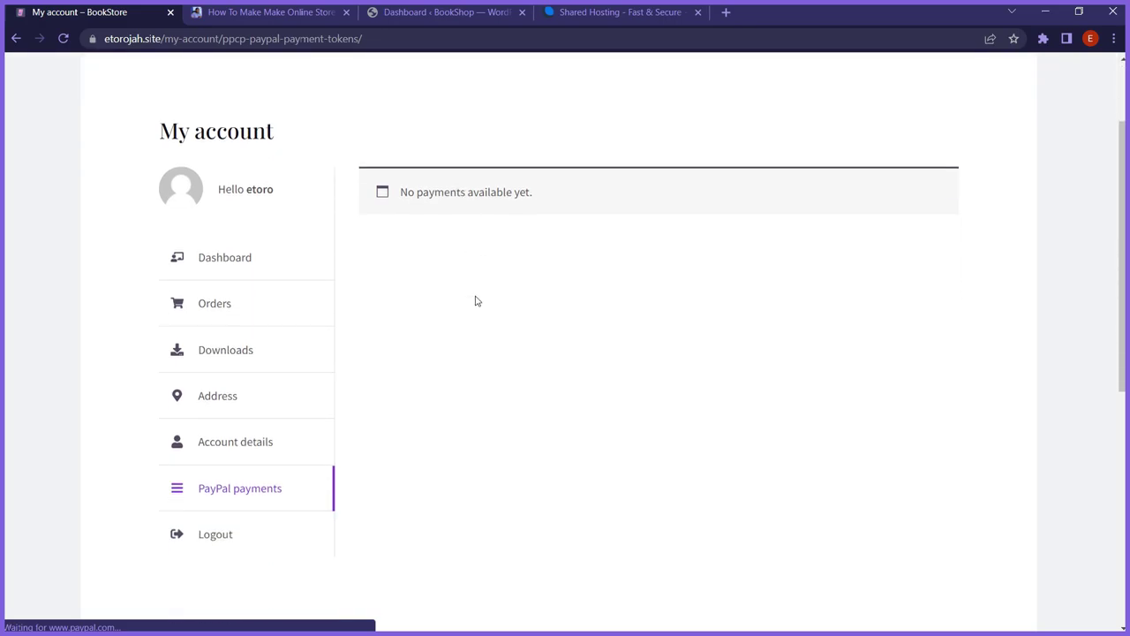
pyautogui.scroll(3, 374, 396)
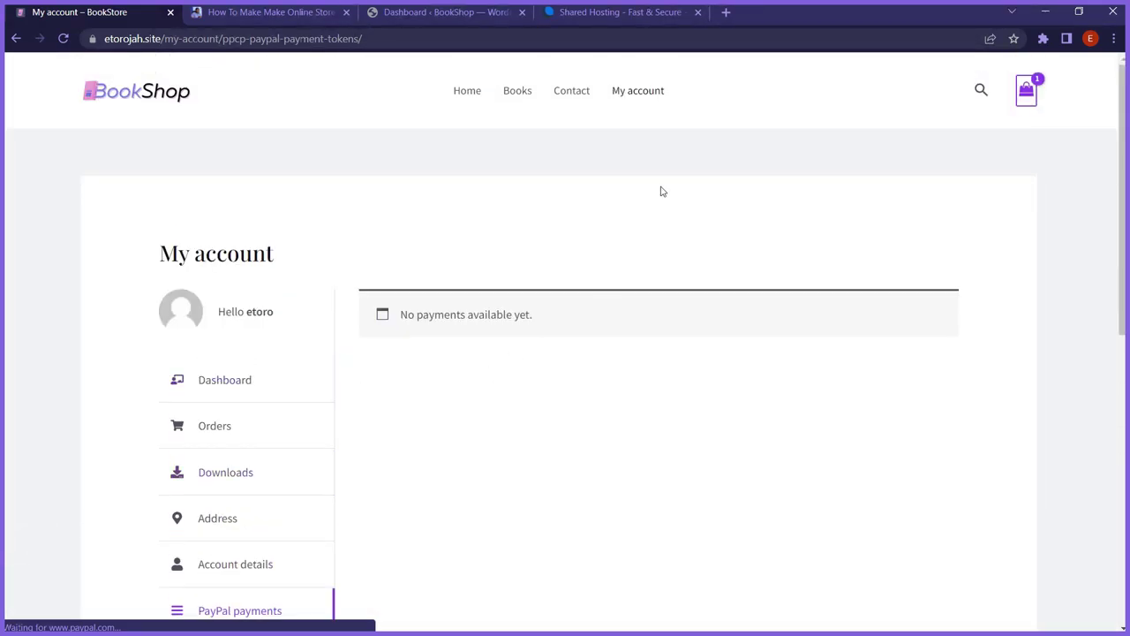
pyautogui.click(568, 91)
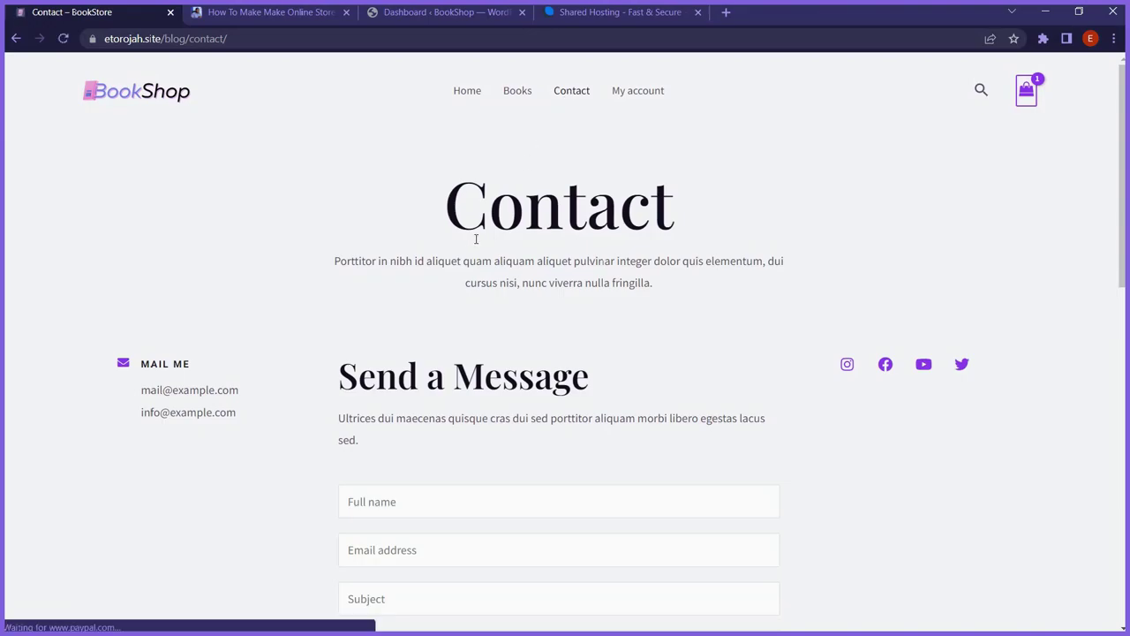
# Step: Autofill the saved full name and e-mail in the Contact form and type the message 'vbbb'
pyautogui.scroll(-3, 576, 255)
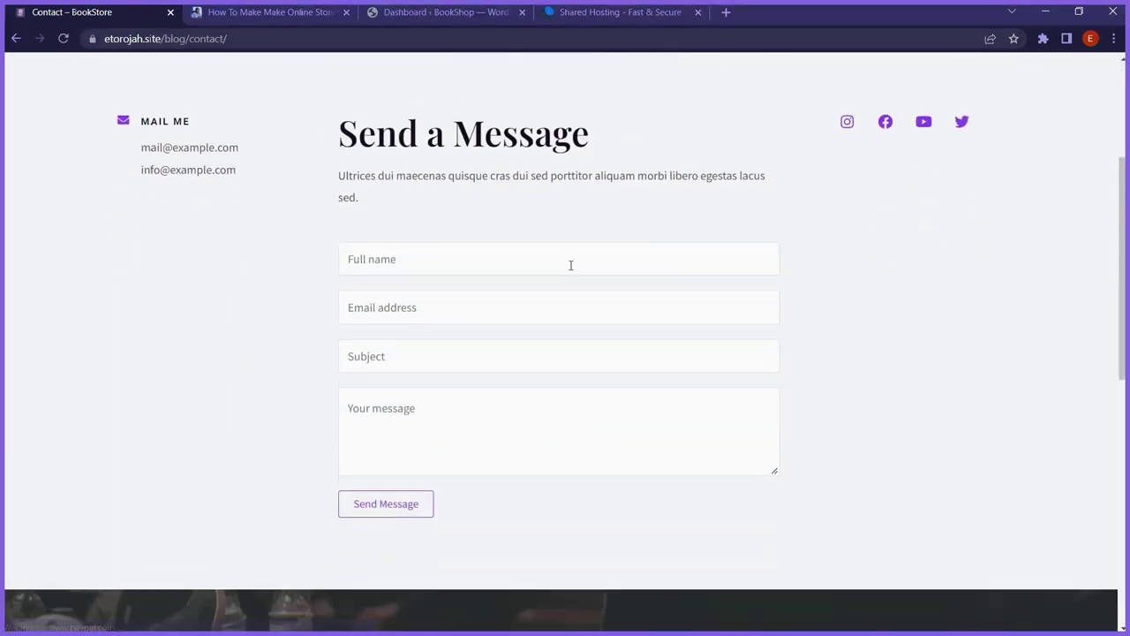
pyautogui.scroll(-2, 517, 349)
pyautogui.scroll(5, 519, 353)
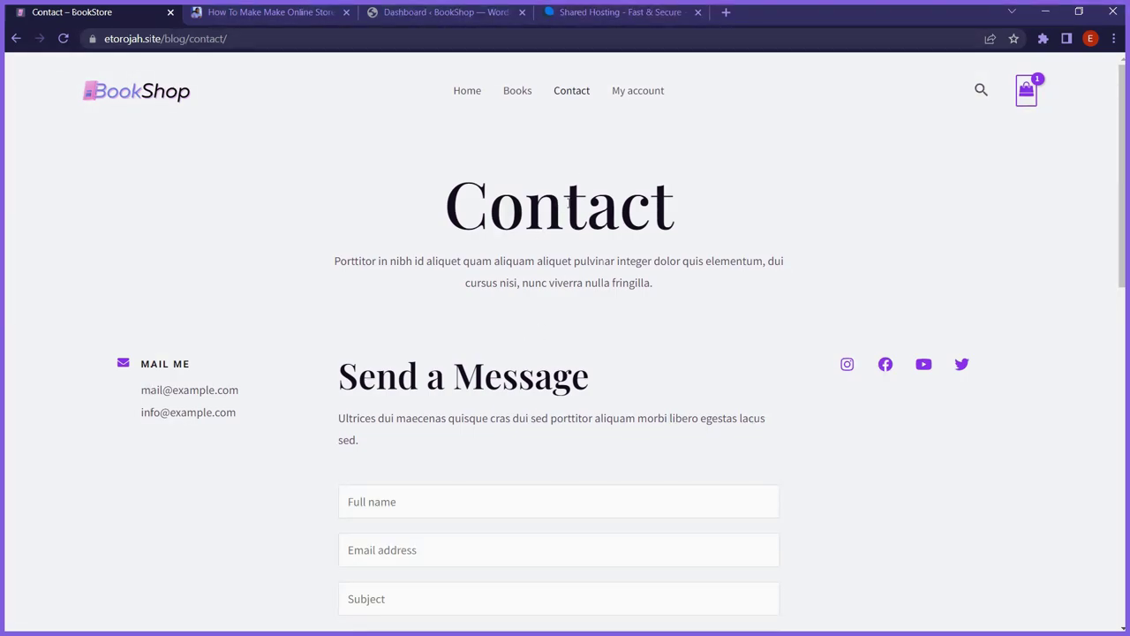
pyautogui.scroll(-2, 552, 119)
pyautogui.click(419, 381)
pyautogui.click(415, 414)
pyautogui.click(402, 428)
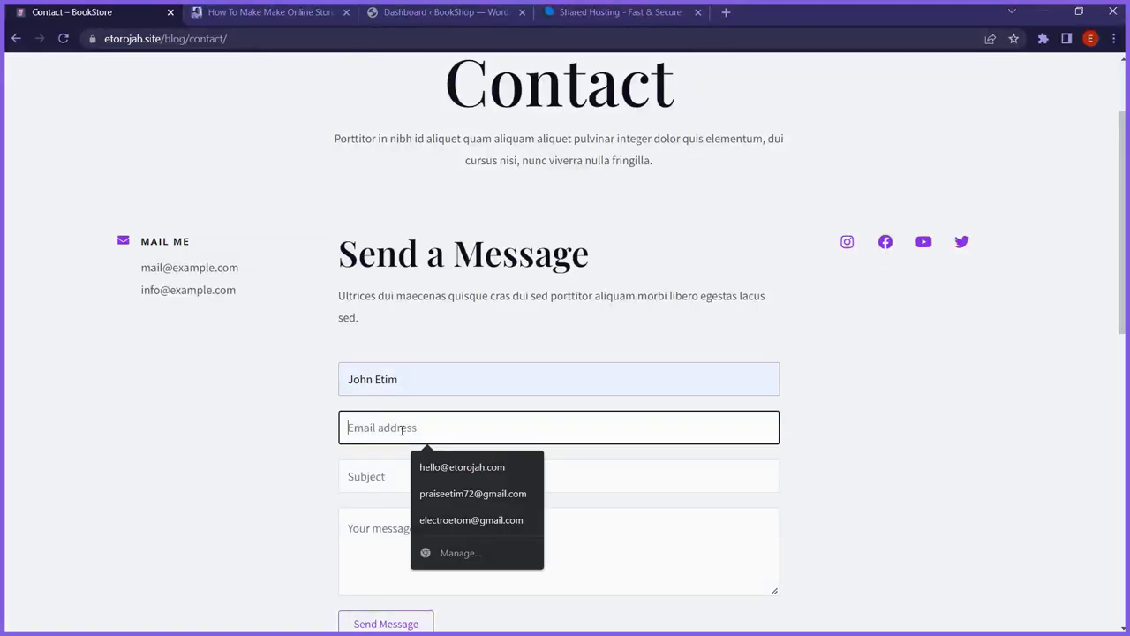
pyautogui.click(430, 467)
pyautogui.click(406, 488)
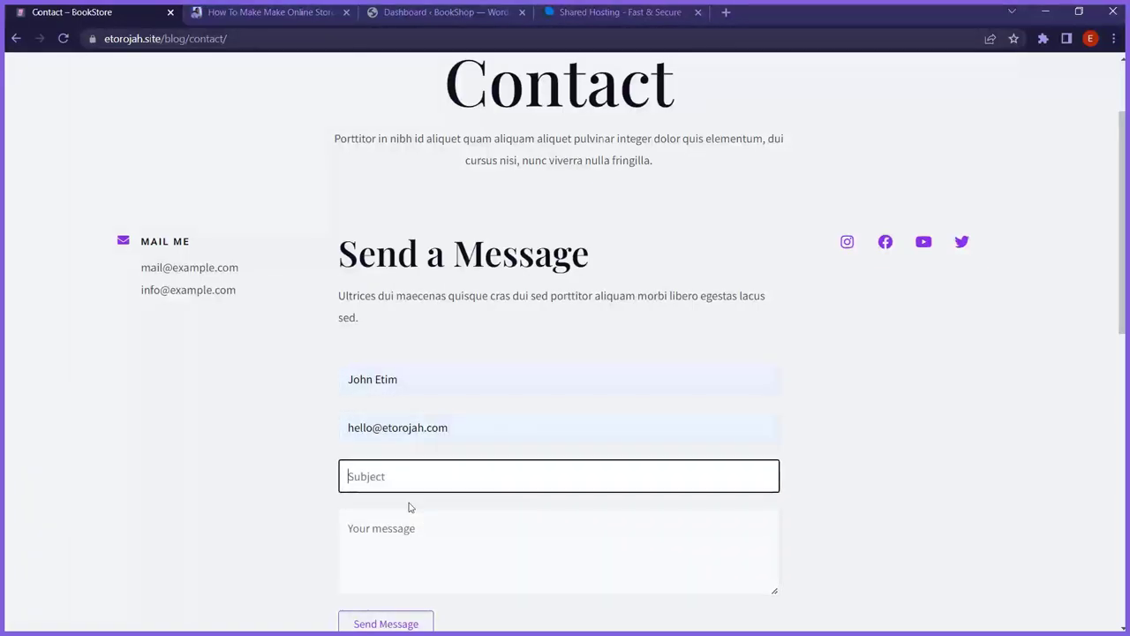
pyautogui.click(389, 540)
pyautogui.scroll(-2, 560, 469)
pyautogui.write('vbbb')
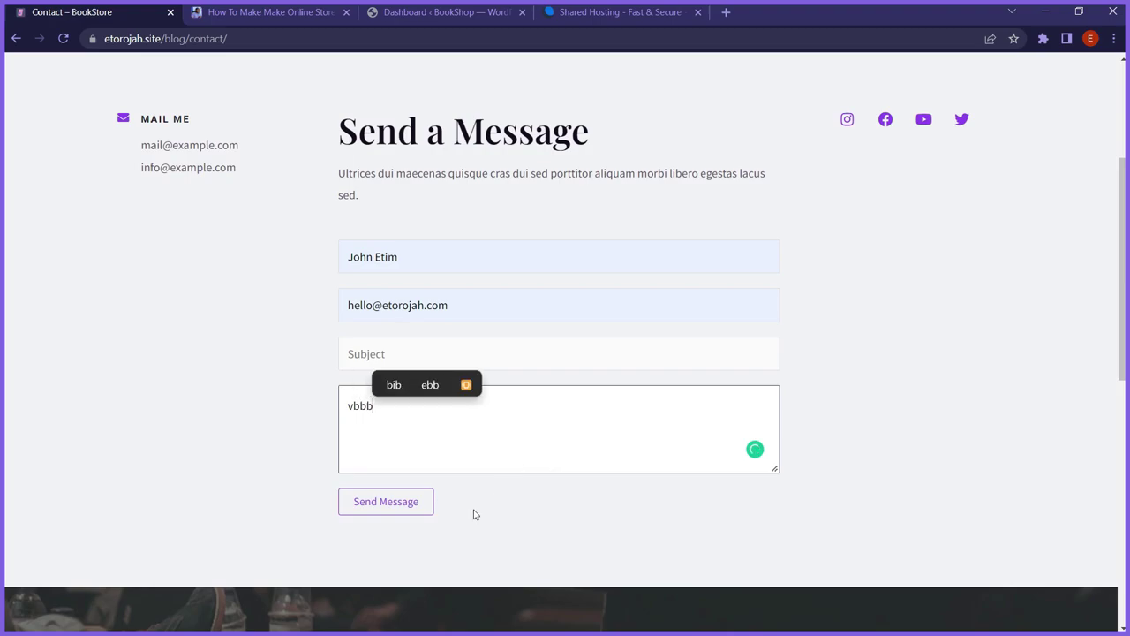
# Step: Clear the e-mail, full name and message fields so the form marks them as required
pyautogui.scroll(2, 521, 354)
pyautogui.moveTo(452, 415); pyautogui.dragTo(329, 460)
pyautogui.press('BackSpace')
pyautogui.moveTo(482, 366); pyautogui.dragTo(286, 381)
pyautogui.press('BackSpace')
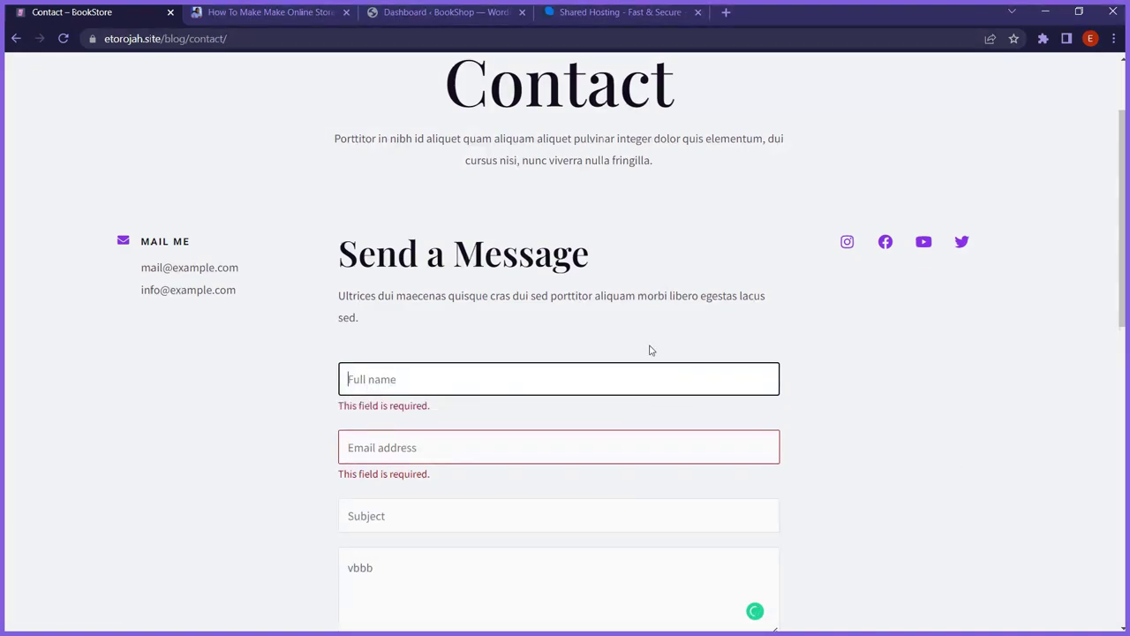
pyautogui.scroll(2, 714, 332)
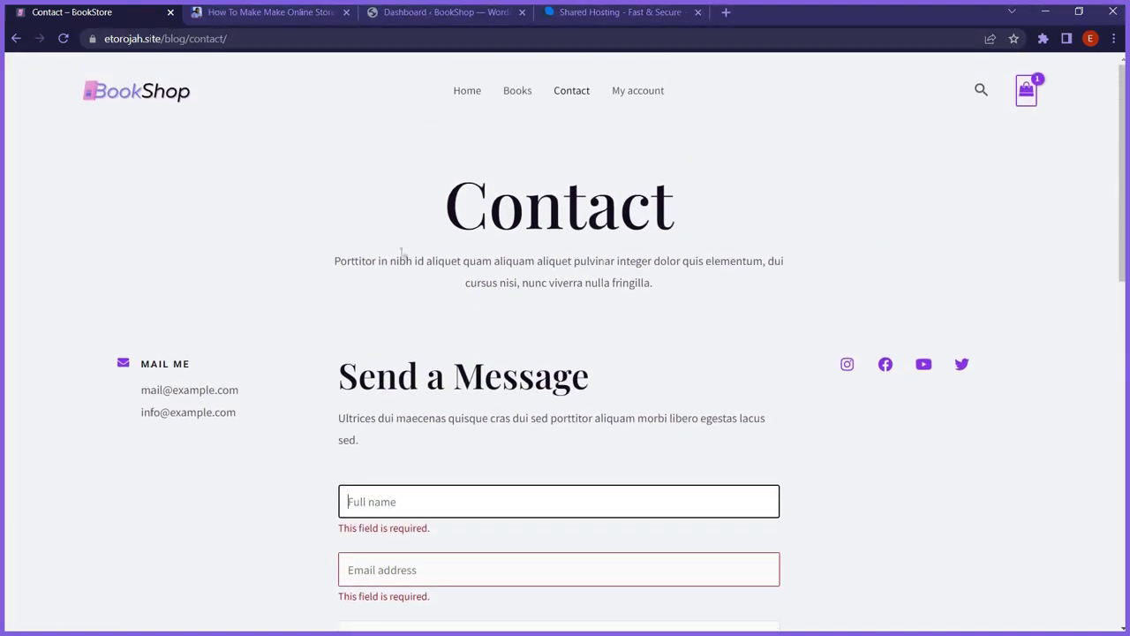
pyautogui.scroll(-4, 434, 465)
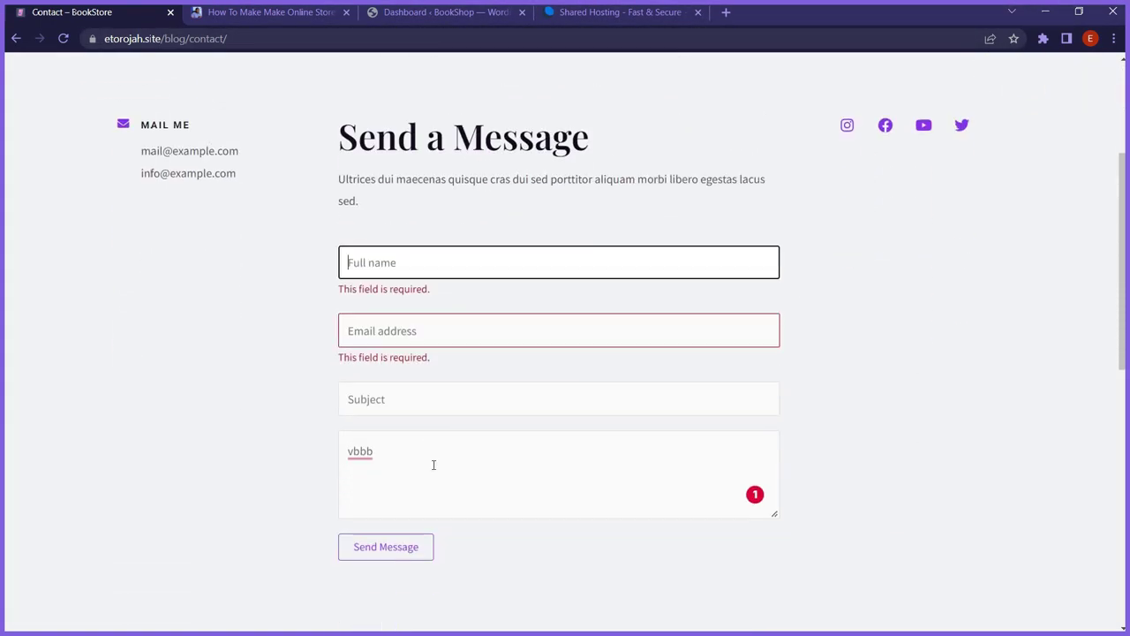
pyautogui.click(434, 405)
pyautogui.moveTo(407, 472); pyautogui.dragTo(307, 475)
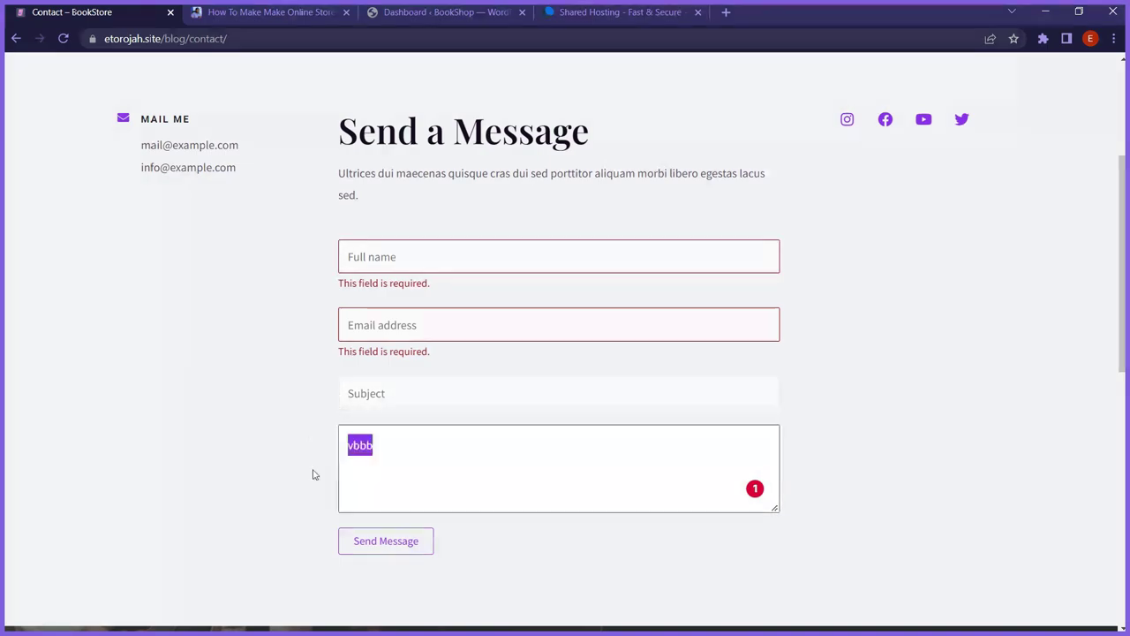
pyautogui.press('BackSpace')
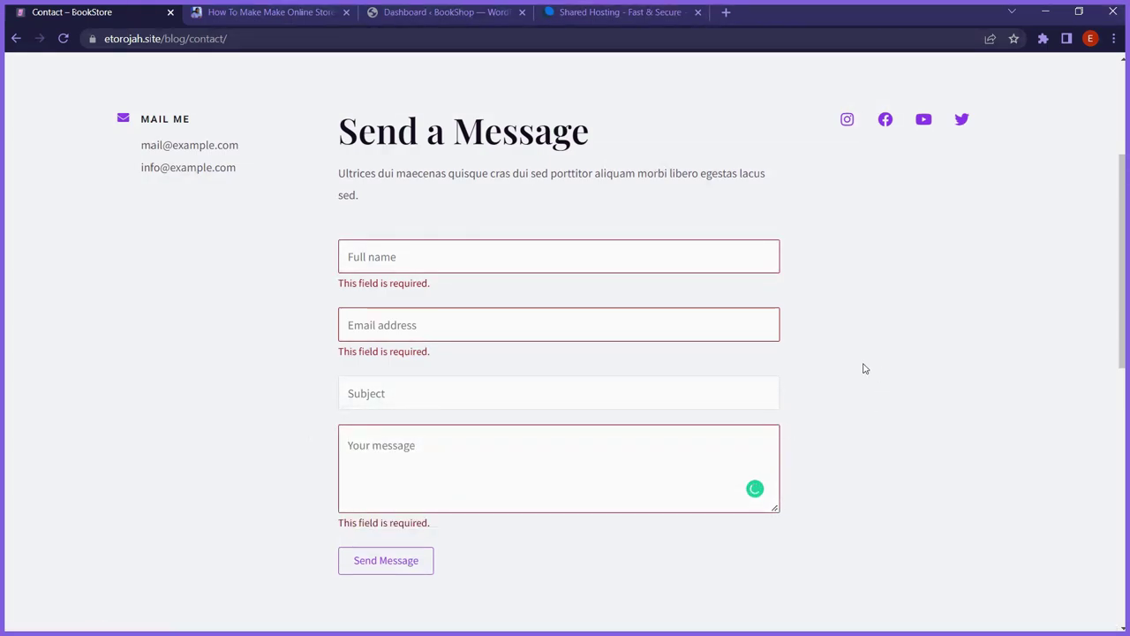
pyautogui.scroll(2, 514, 121)
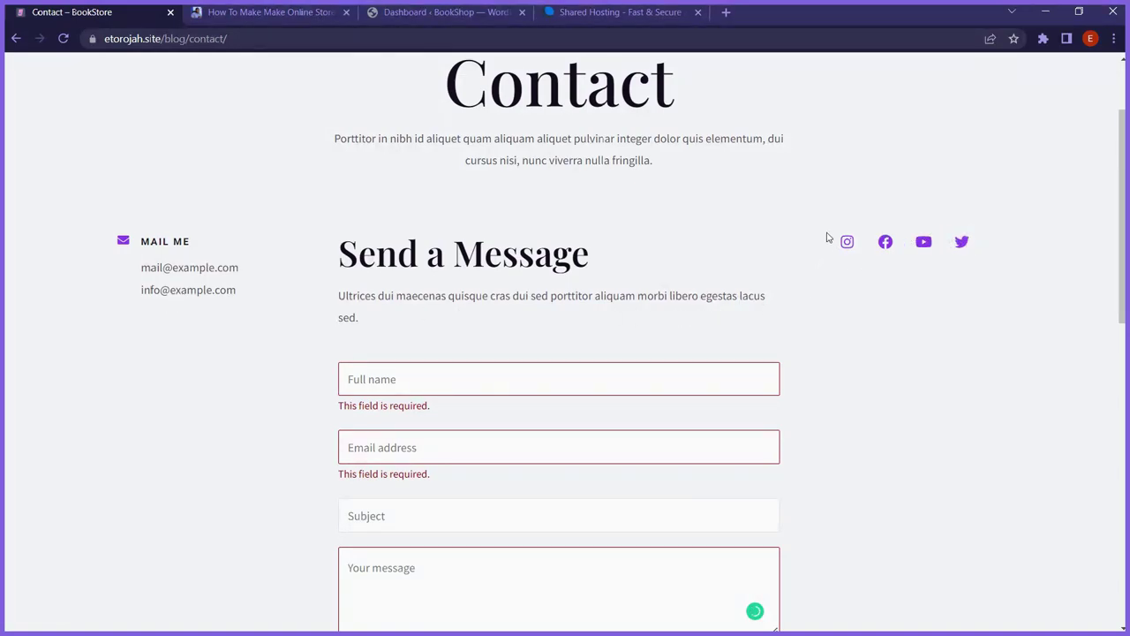
pyautogui.scroll(2, 825, 273)
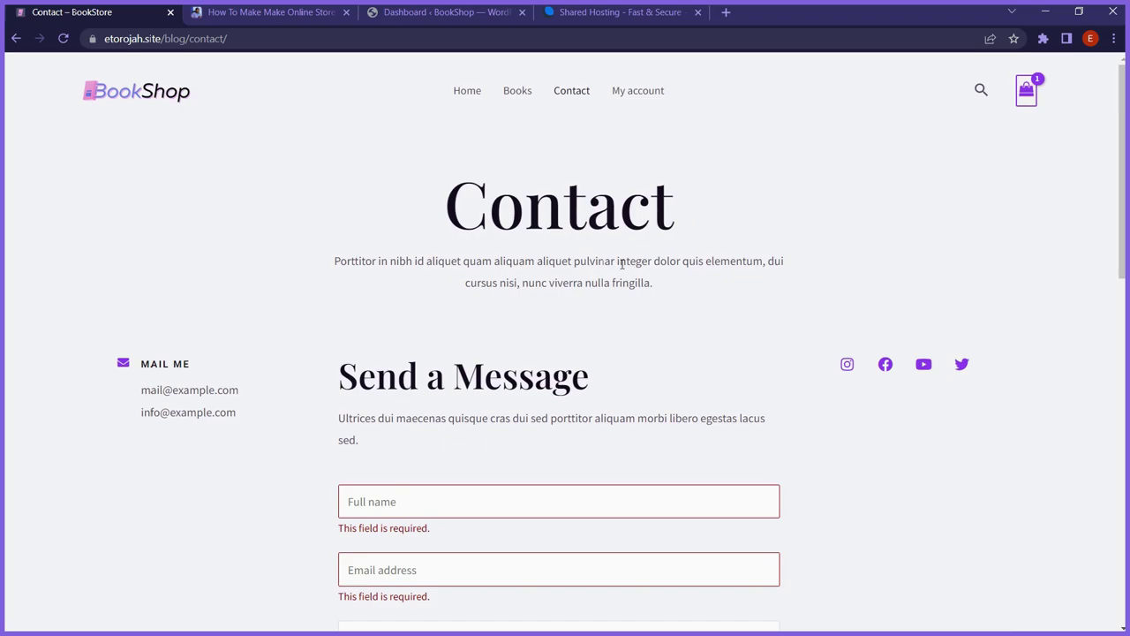
# Step: Return to the BookShop homepage, check the cart still holds The Born of APLEX, and glance at the tutorial tab
pyautogui.click(148, 104)
pyautogui.click(148, 104)
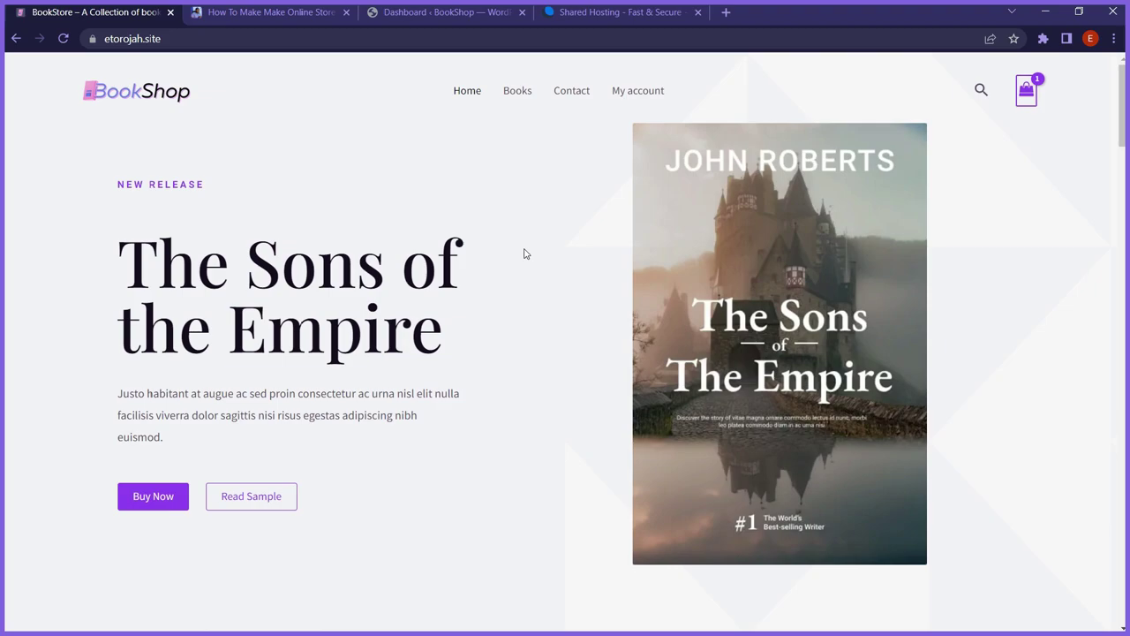
pyautogui.click(1024, 92)
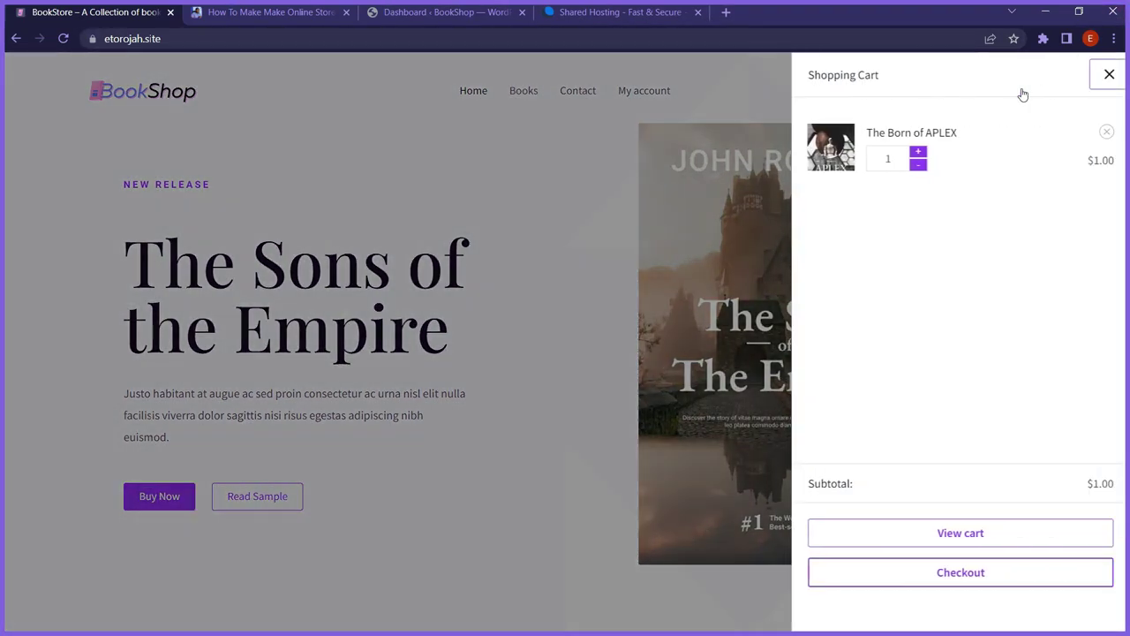
pyautogui.click(1107, 75)
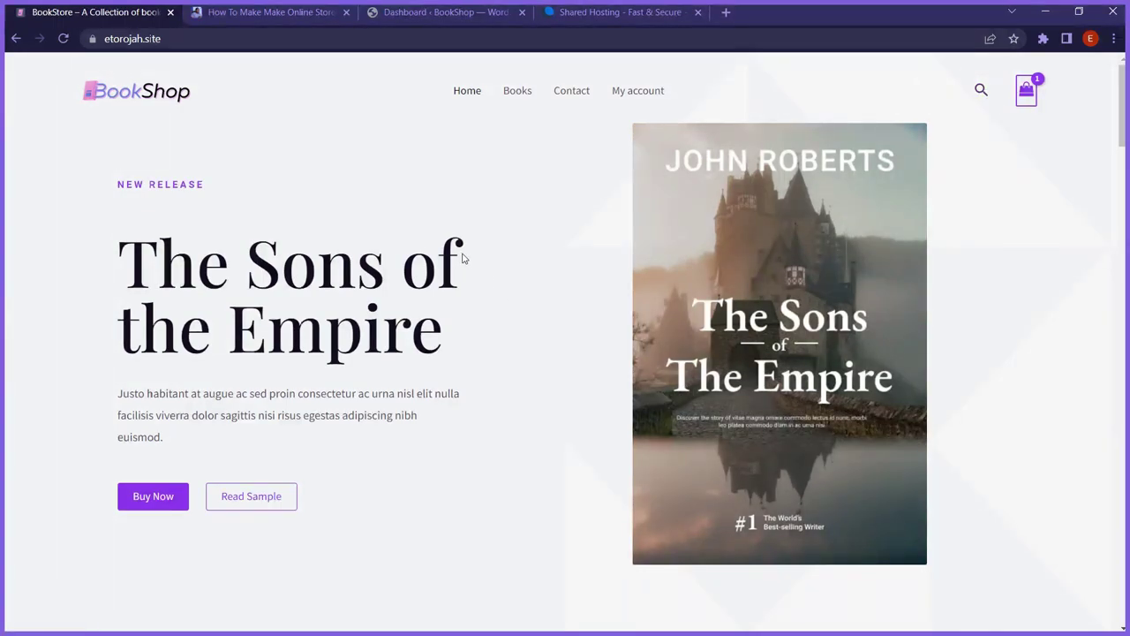
pyautogui.click(251, 14)
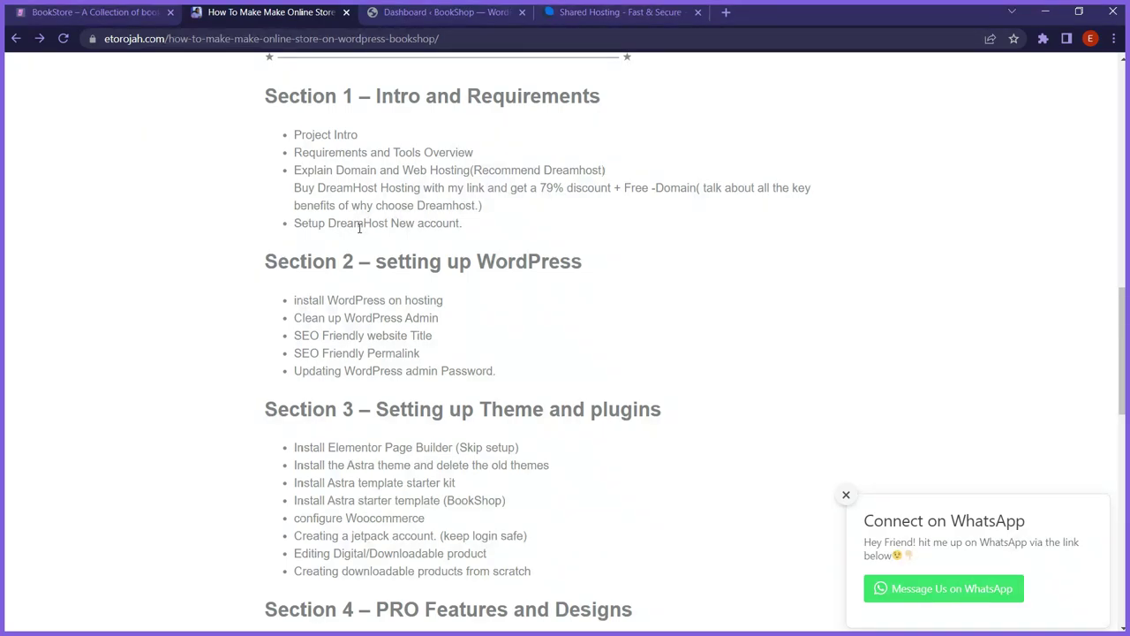
pyautogui.click(44, 12)
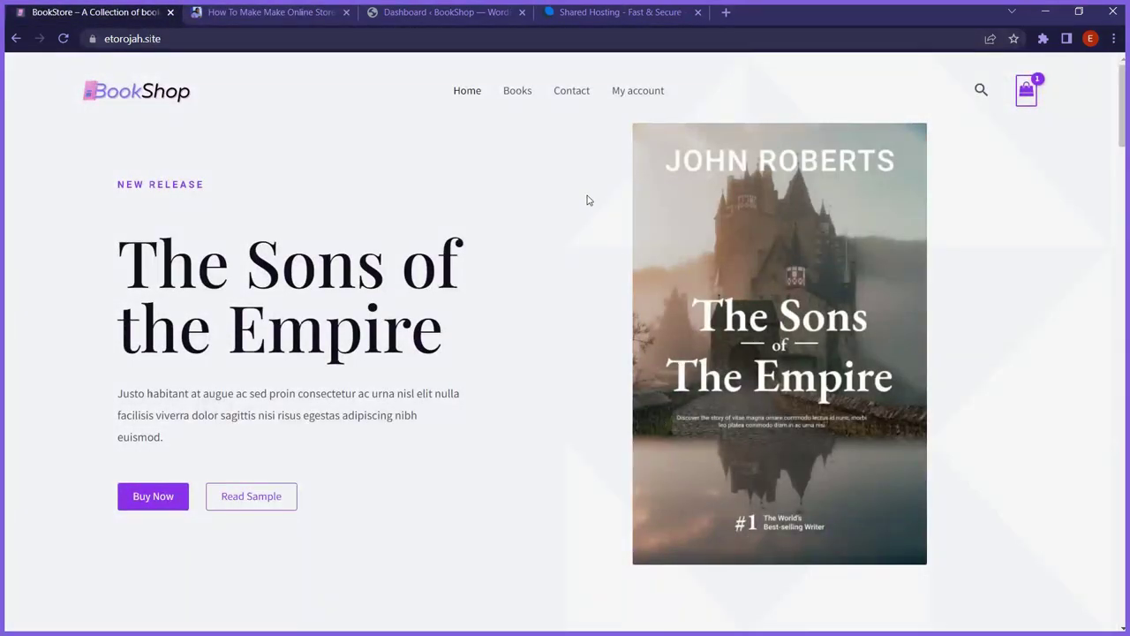
# Step: Add The Throned Mirror ($23.00) to the cart from the Books page, bringing it to 2 items
pyautogui.click(517, 91)
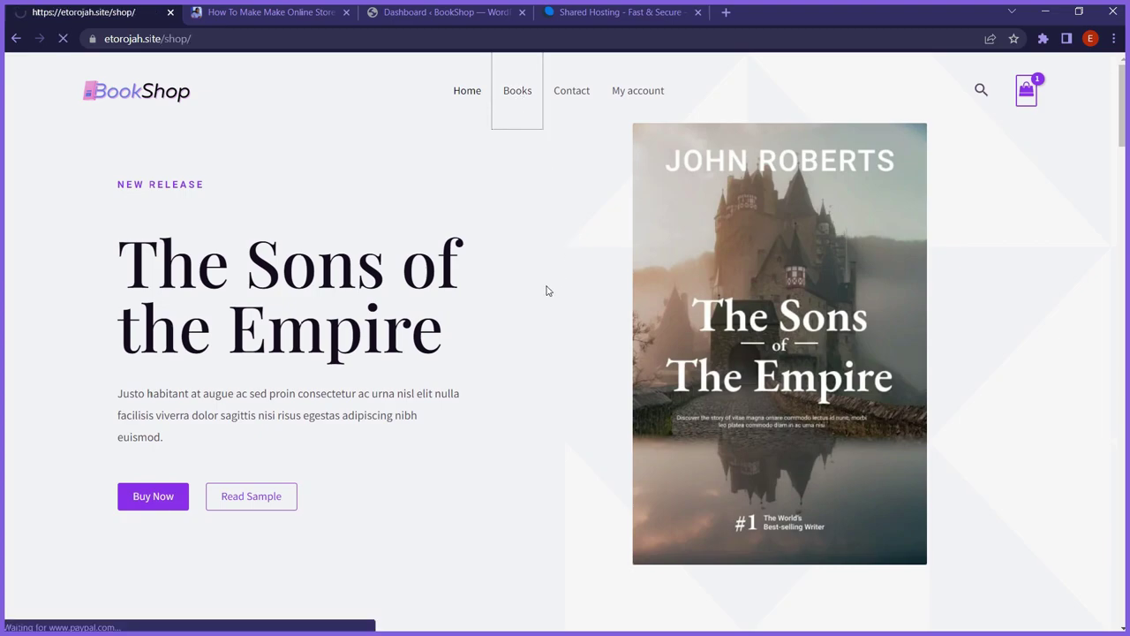
pyautogui.scroll(-3, 522, 283)
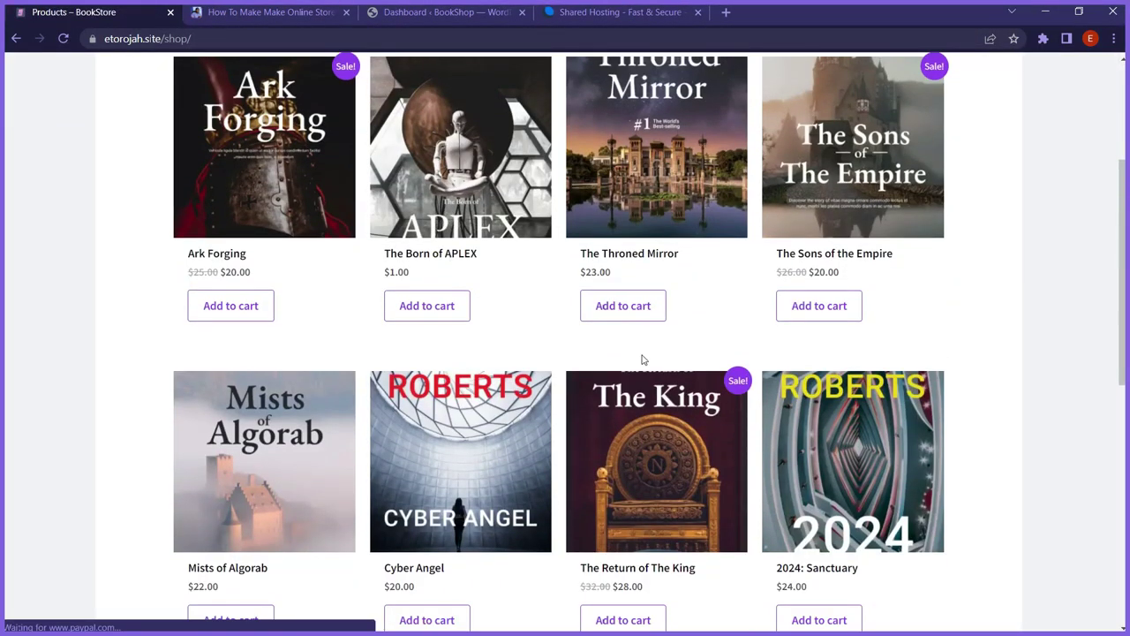
pyautogui.scroll(3, 538, 327)
pyautogui.scroll(-1, 548, 309)
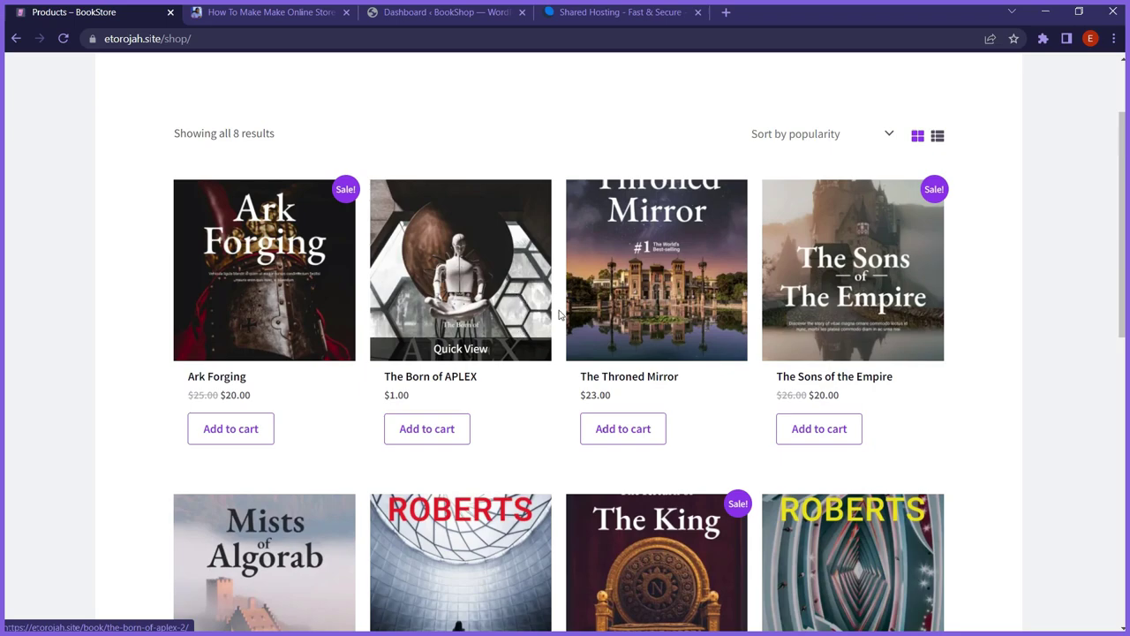
pyautogui.click(627, 429)
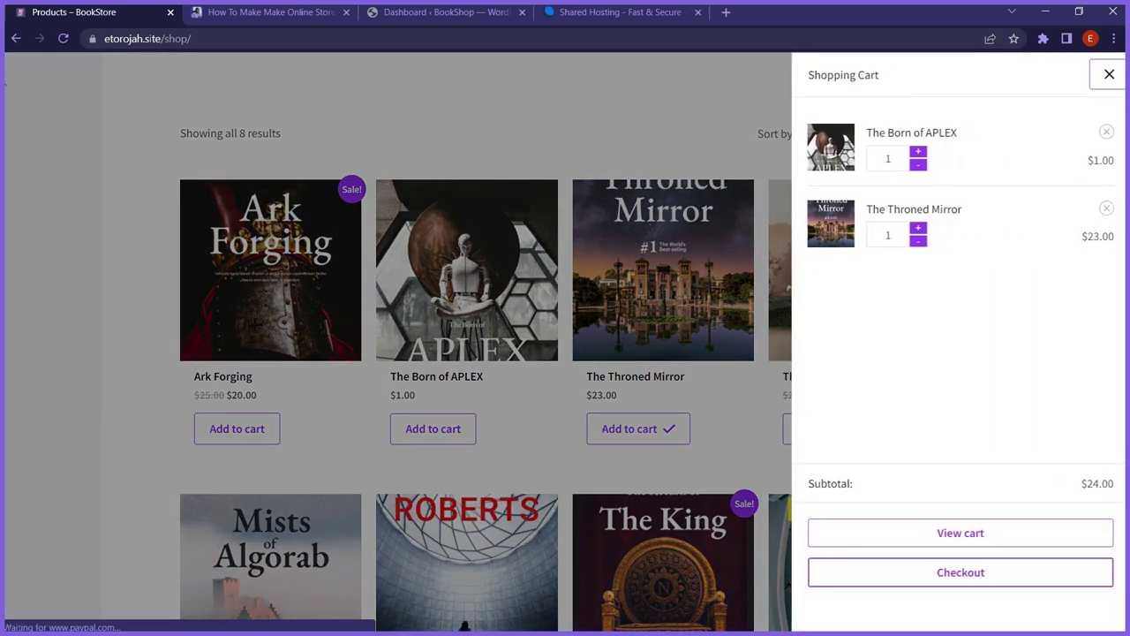
pyautogui.click(1109, 75)
pyautogui.scroll(3, 593, 184)
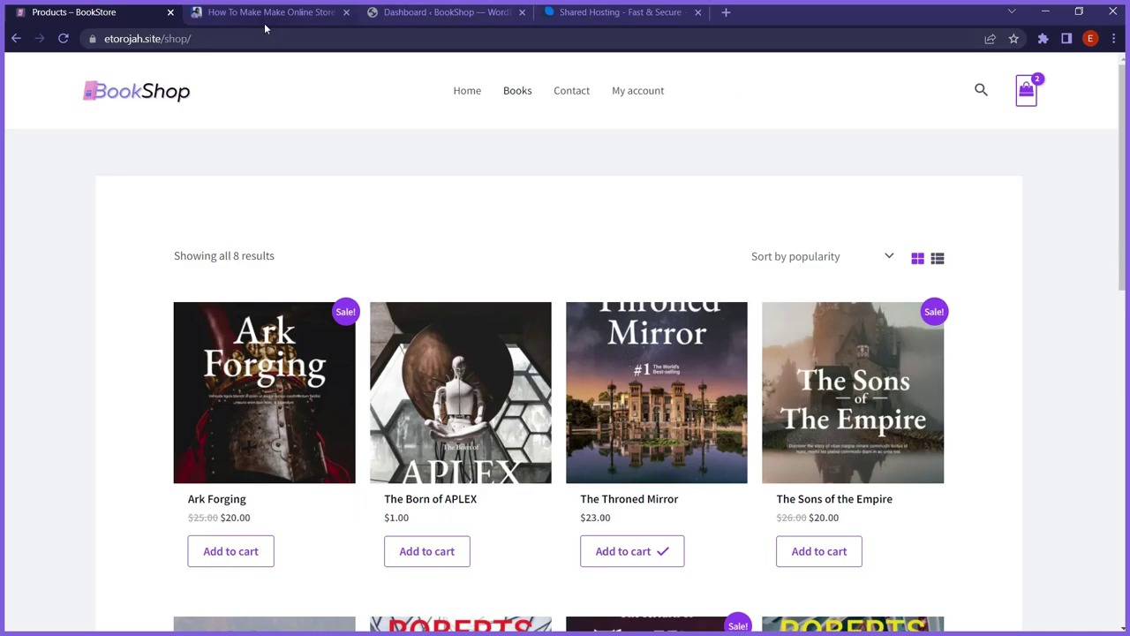
# Step: Open the BookShop Contact page from the top menu, with 2 items still in the cart
pyautogui.moveTo(265, 24)
pyautogui.click(572, 90)
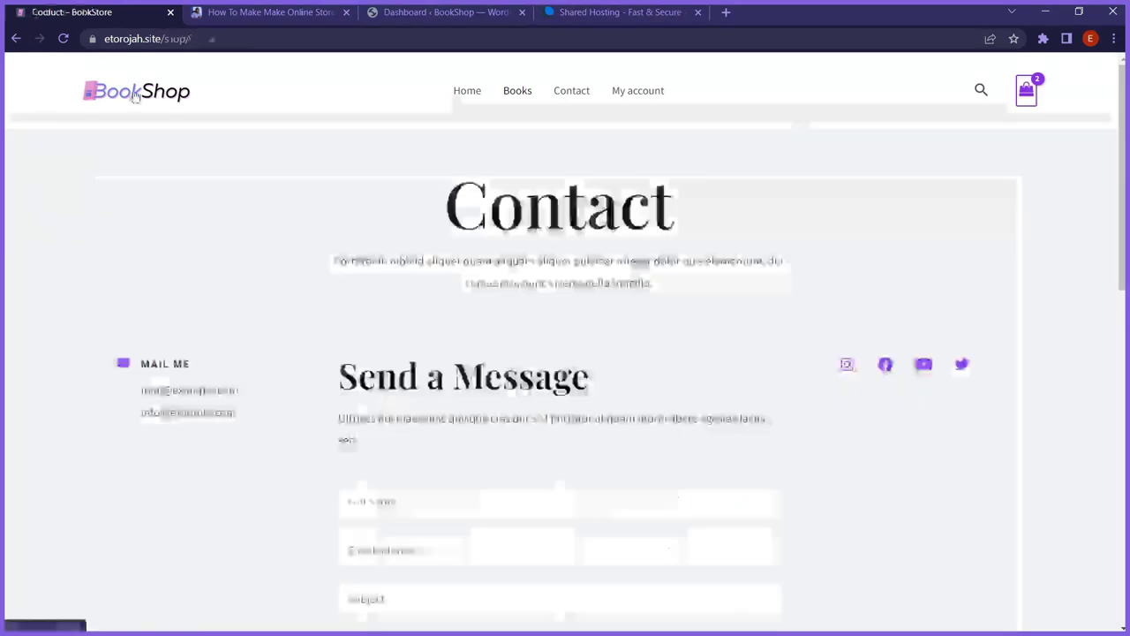
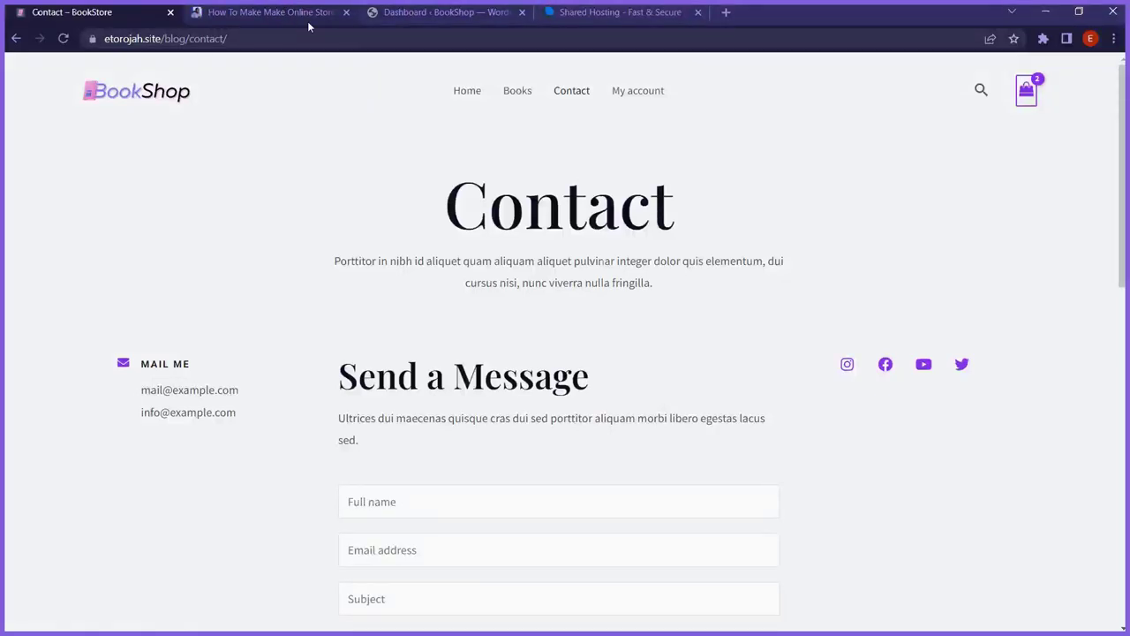
# Step: Switch to the 'How To Make Online Store' tab with the WordPress BookShop course outline
pyautogui.click(452, 14)
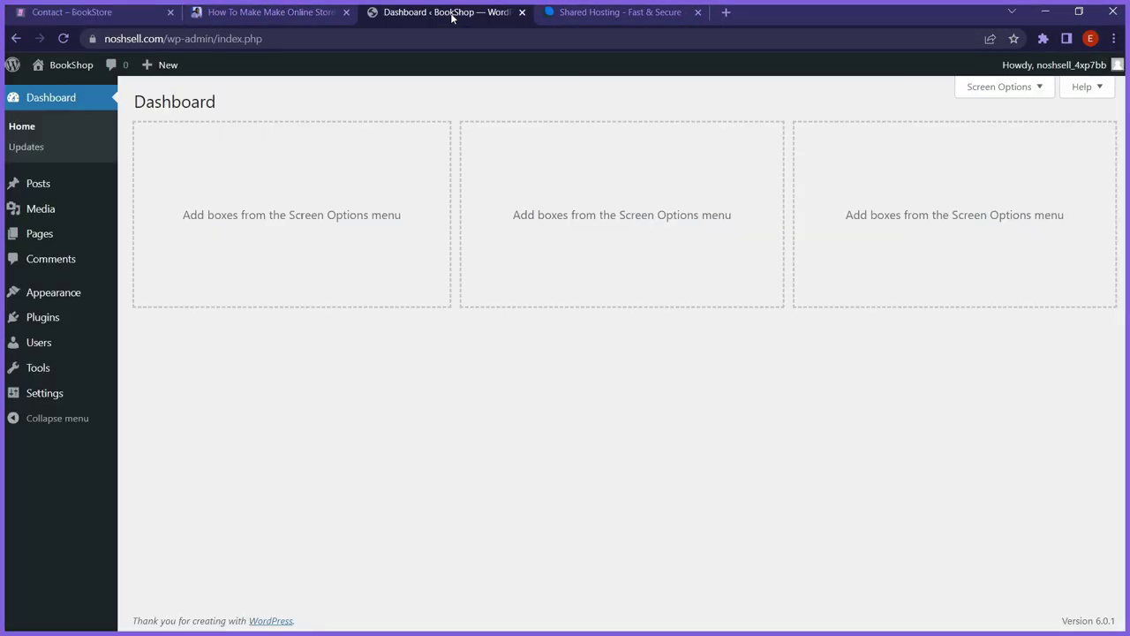
pyautogui.click(314, 10)
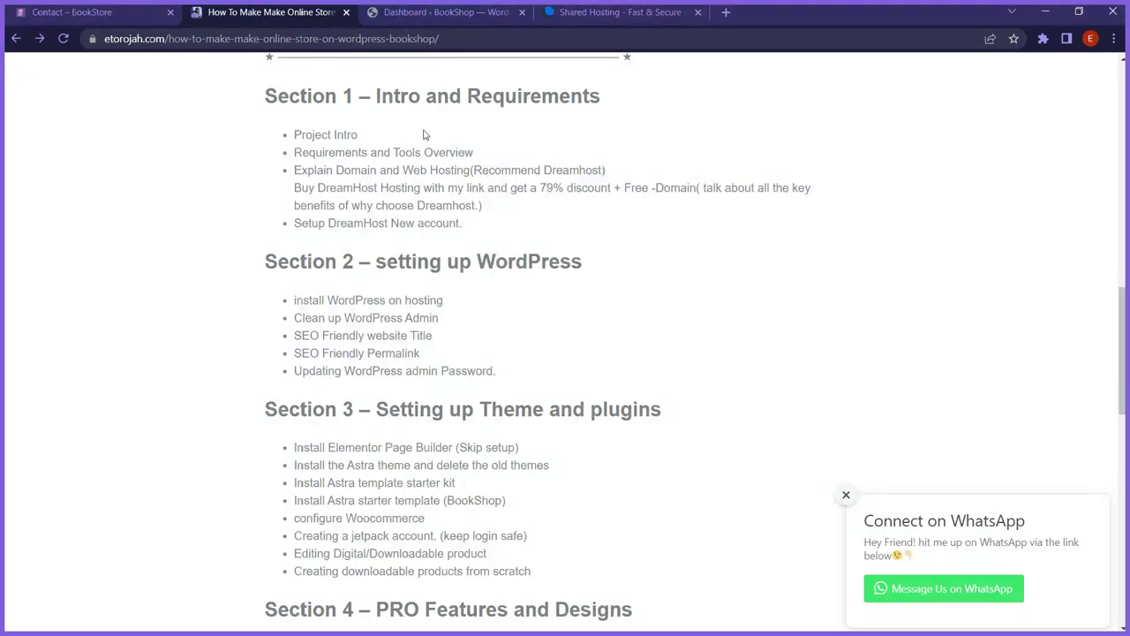
# Step: Show DreamHost's Shared Website Hosting page advertising plans from $1.99/mo
pyautogui.click(631, 13)
pyautogui.scroll(-3, 504, 274)
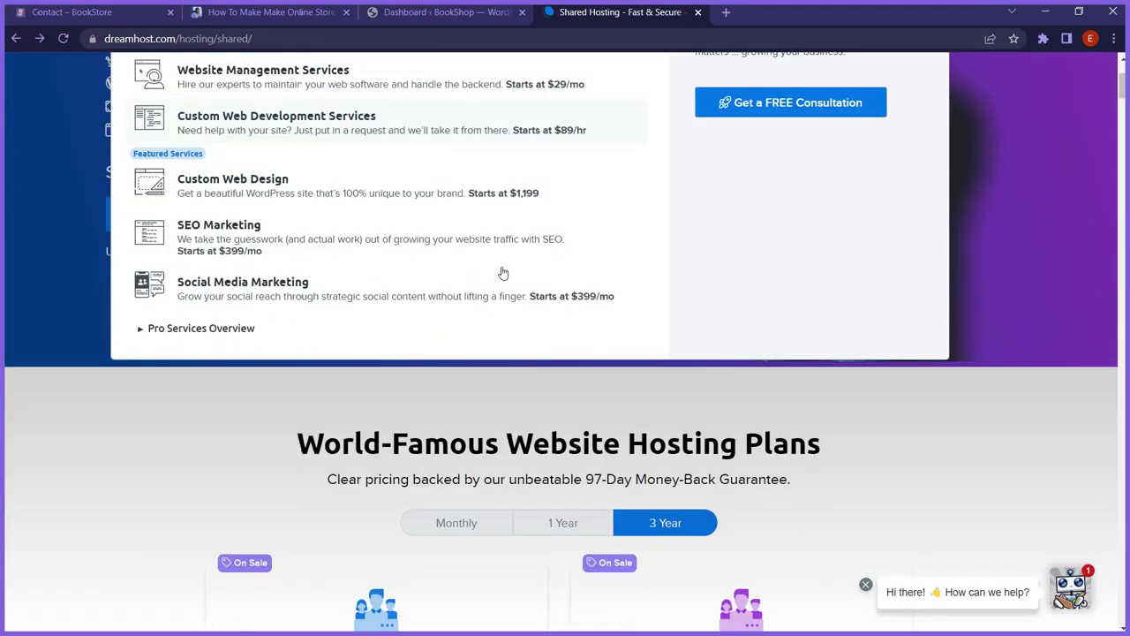
pyautogui.scroll(3, 1007, 272)
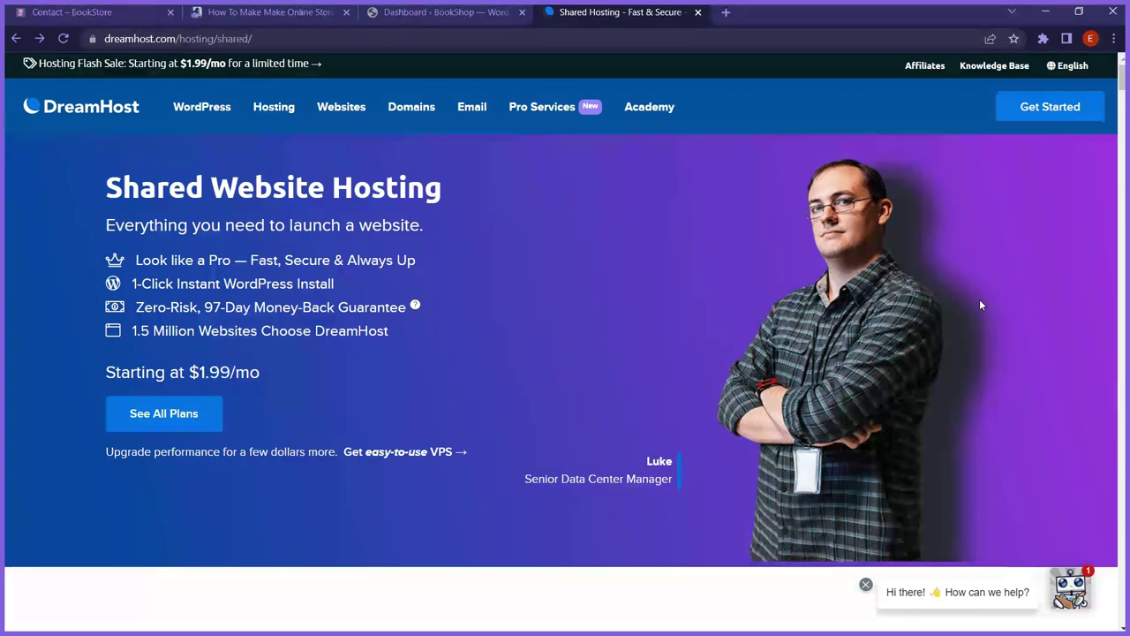
pyautogui.scroll(-2, 594, 308)
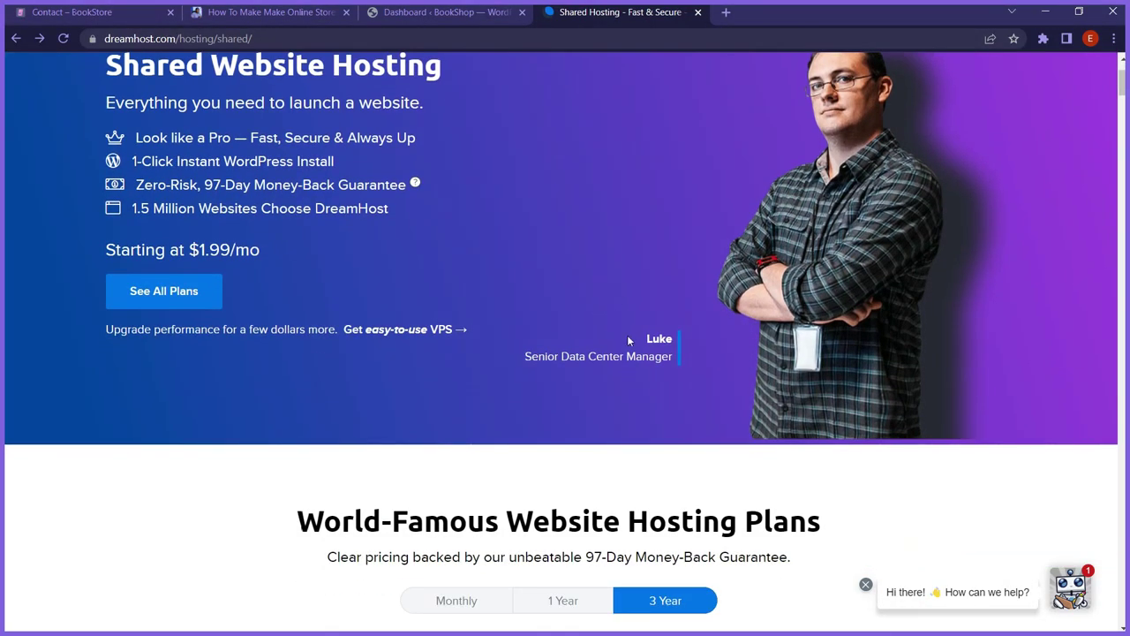
pyautogui.scroll(2, 629, 341)
pyautogui.moveTo(542, 106)
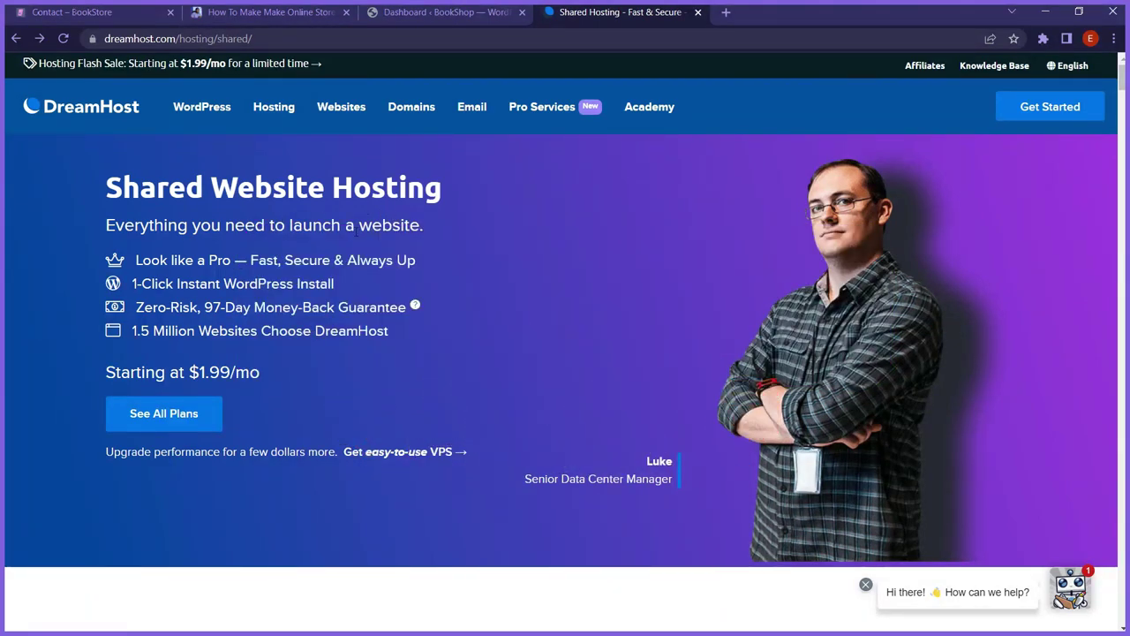
pyautogui.scroll(-2, 355, 228)
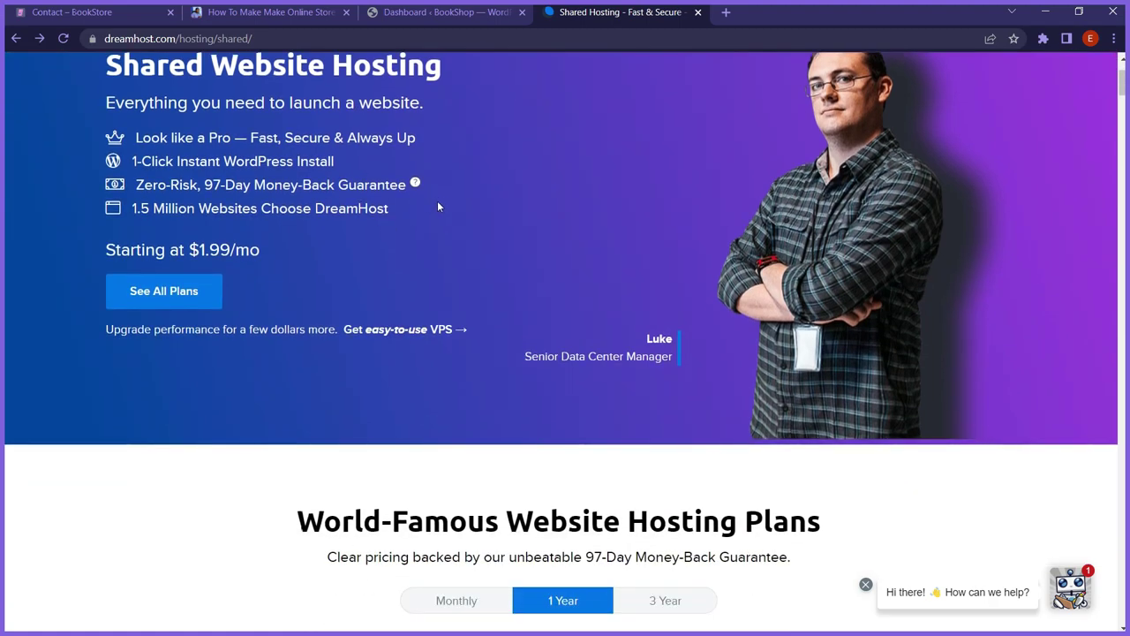
pyautogui.scroll(2, 438, 205)
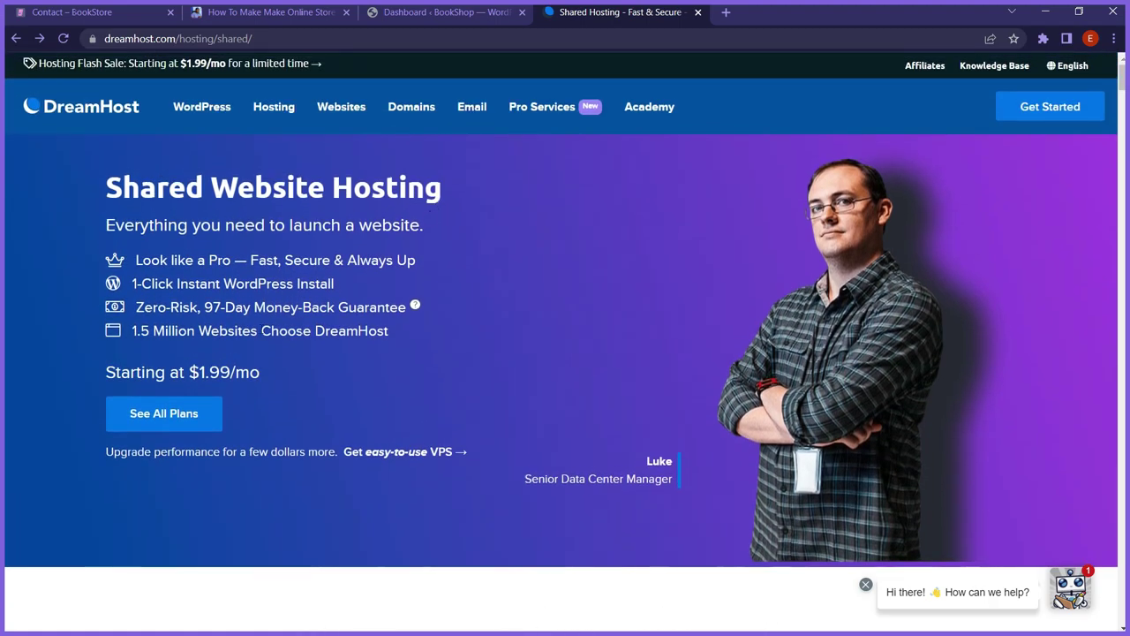
# Step: Jump to the DreamHost hosting plans section and highlight the Unlimited Websites feature
pyautogui.click(158, 419)
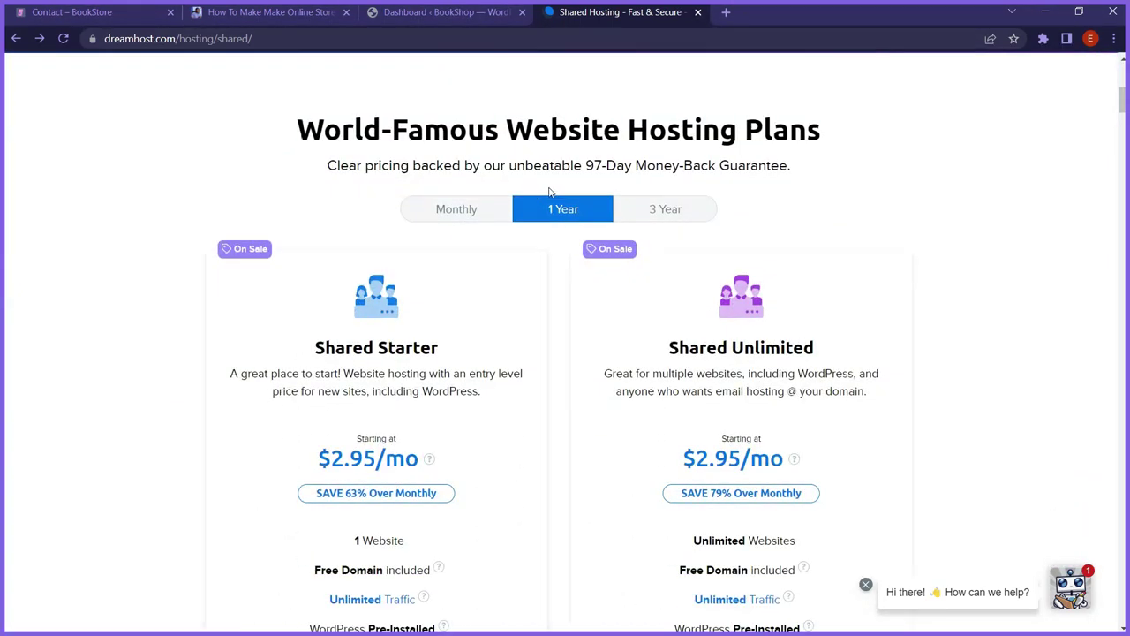
pyautogui.scroll(-2, 561, 282)
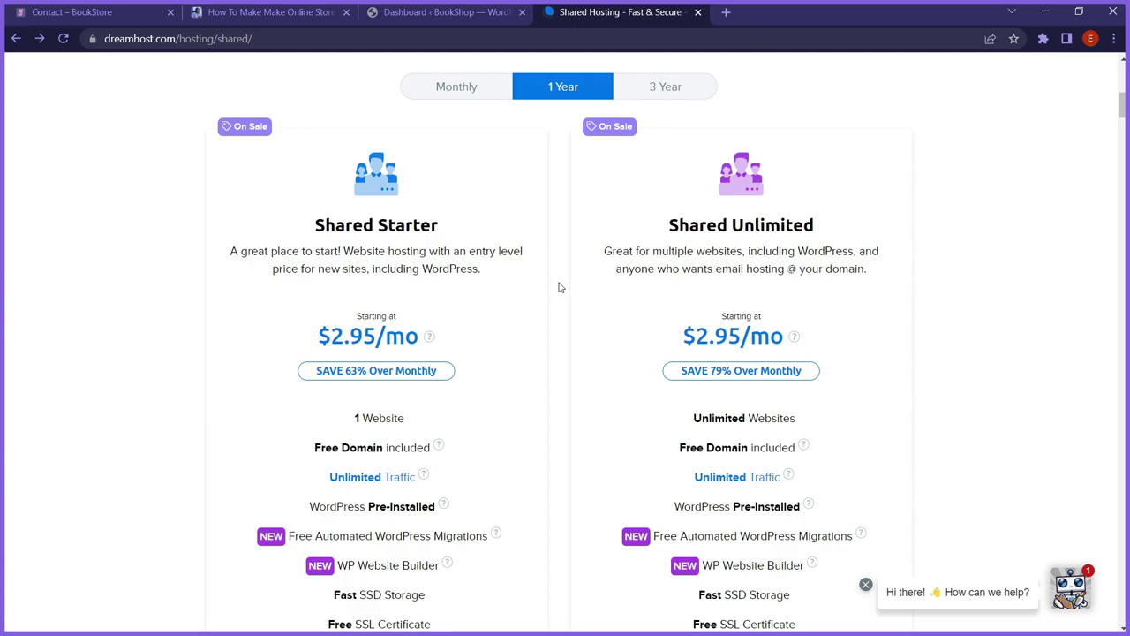
pyautogui.scroll(-2, 554, 299)
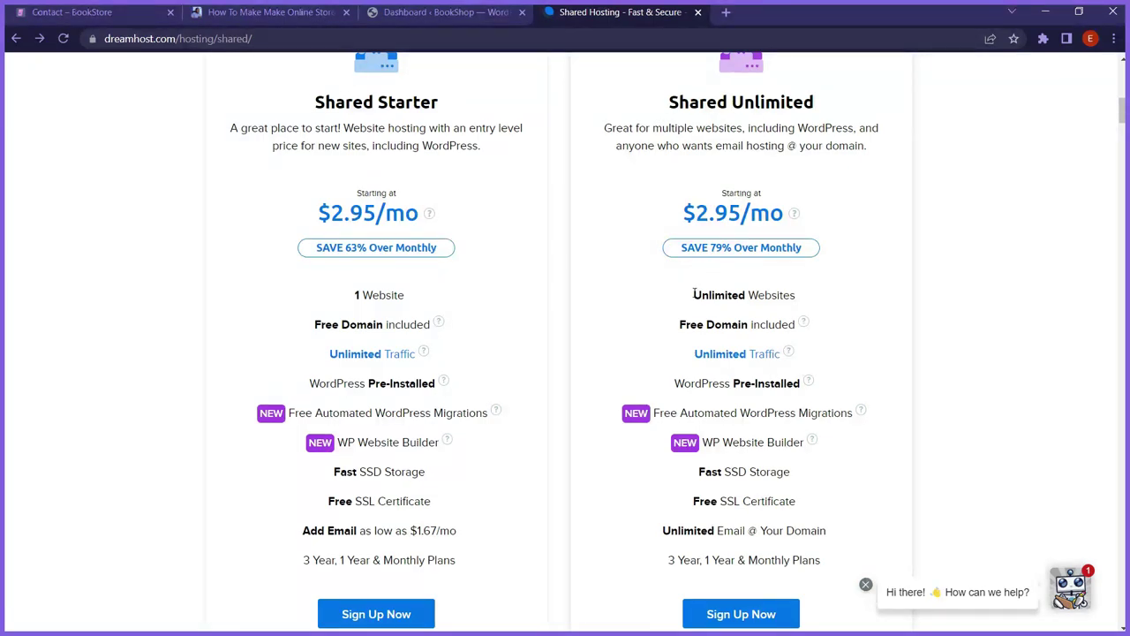
pyautogui.moveTo(695, 295); pyautogui.dragTo(810, 294)
pyautogui.click(842, 295)
# Step: Review the Shared Starter and Shared Unlimited cards at 1-year $2.95/mo, highlighting the Starter price
pyautogui.scroll(-1, 765, 322)
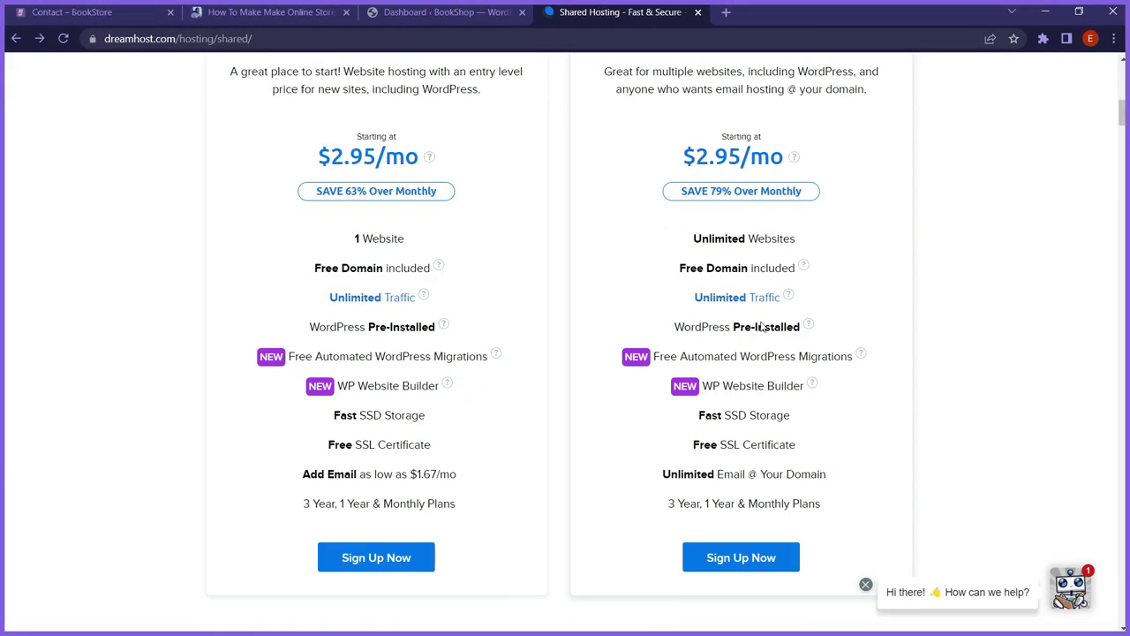
pyautogui.scroll(-1, 764, 326)
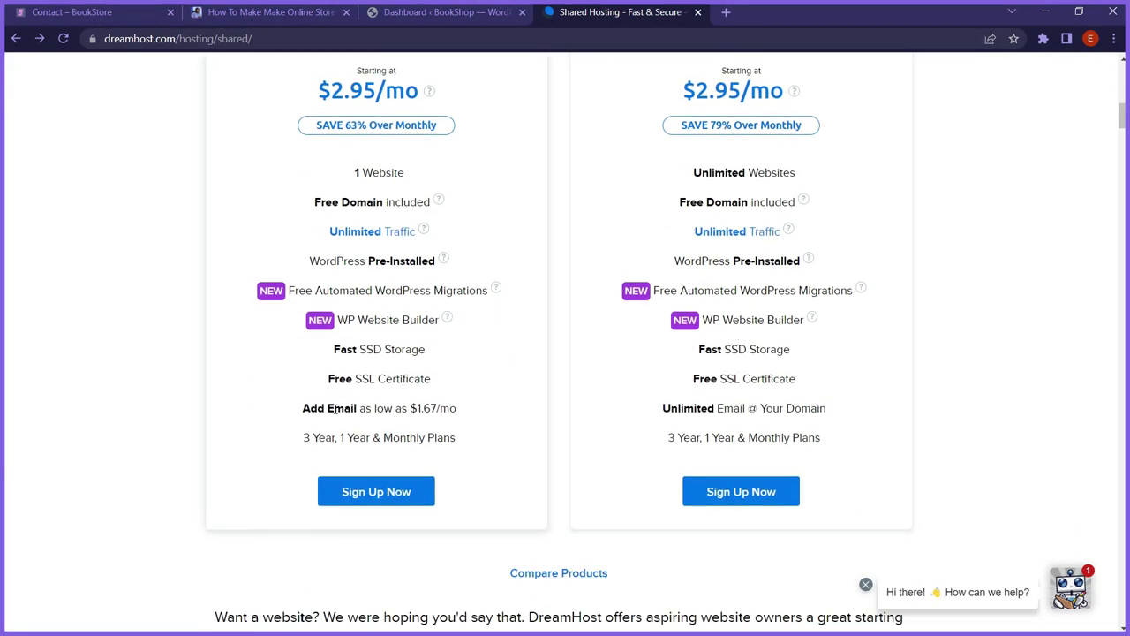
pyautogui.scroll(2, 377, 397)
pyautogui.scroll(-2, 410, 349)
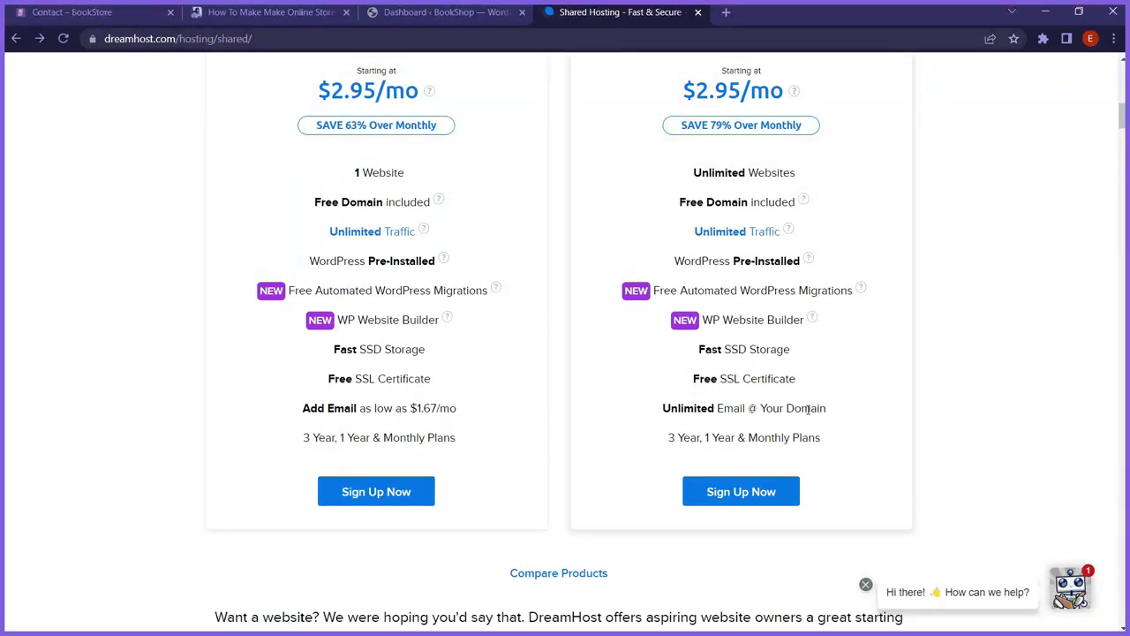
pyautogui.scroll(2, 766, 375)
pyautogui.scroll(-2, 765, 376)
pyautogui.scroll(2, 789, 411)
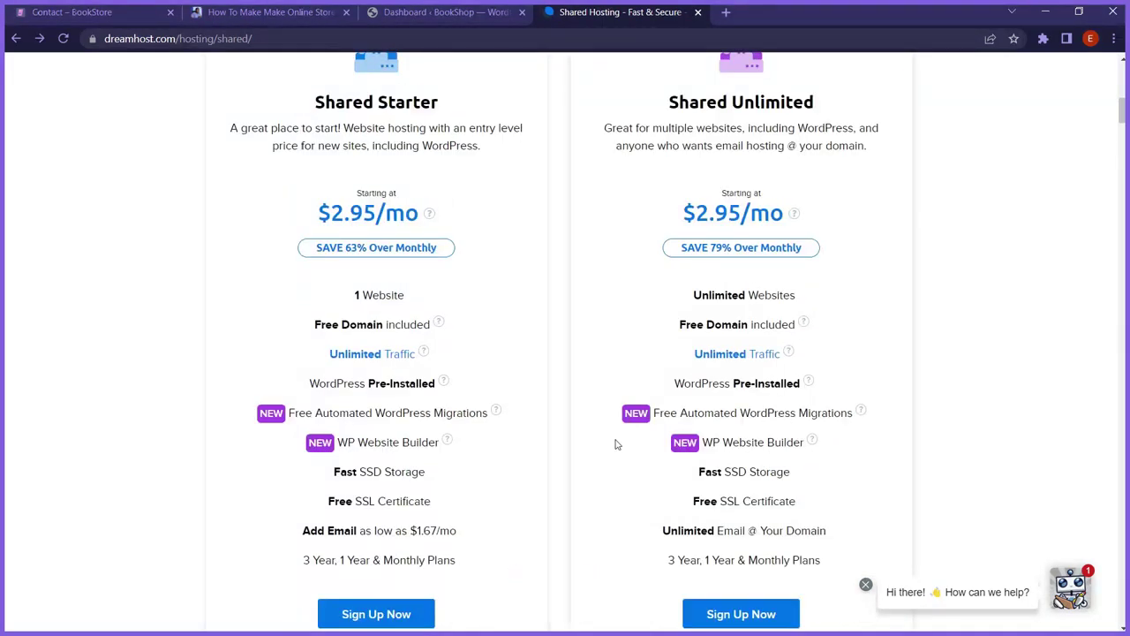
pyautogui.scroll(5, 617, 445)
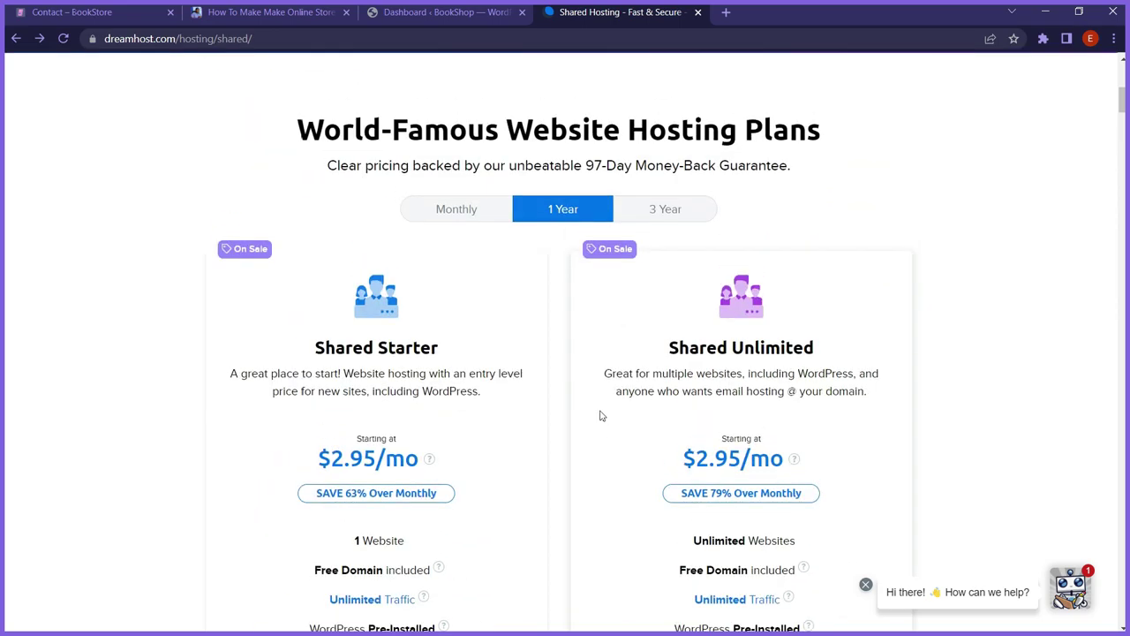
pyautogui.scroll(-3, 598, 416)
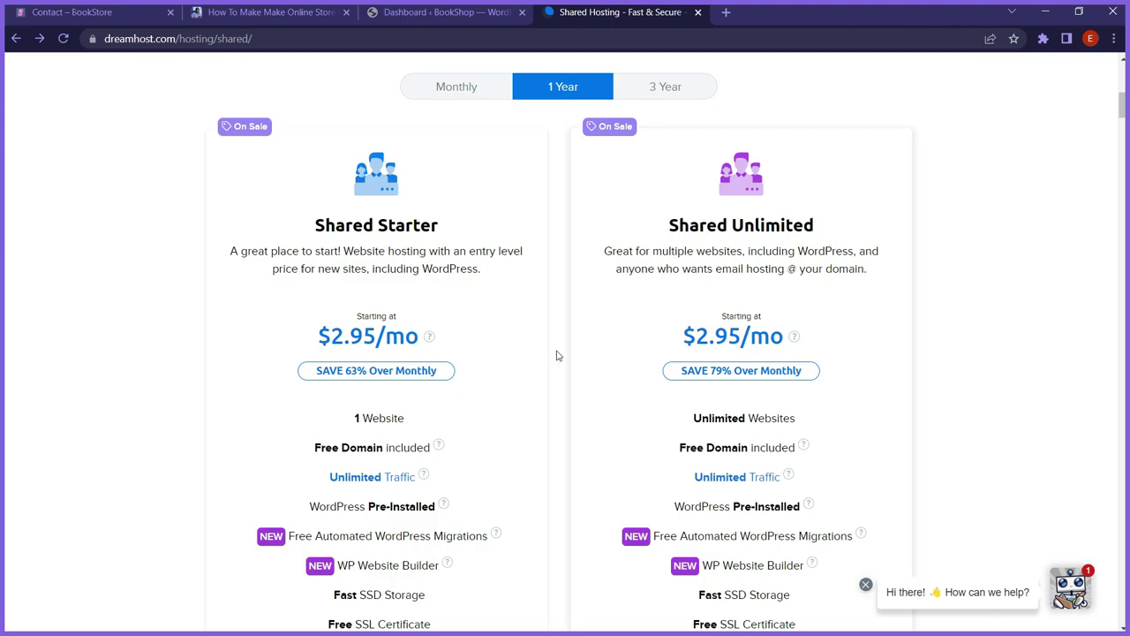
pyautogui.moveTo(339, 336); pyautogui.dragTo(385, 340)
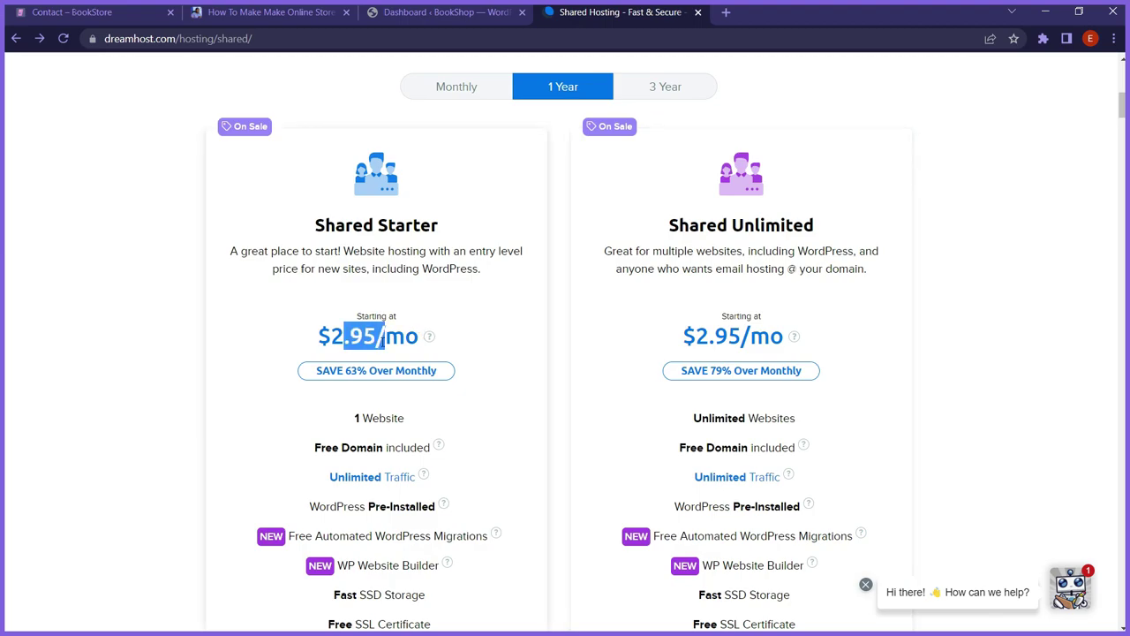
pyautogui.moveTo(430, 344)
pyautogui.click(840, 324)
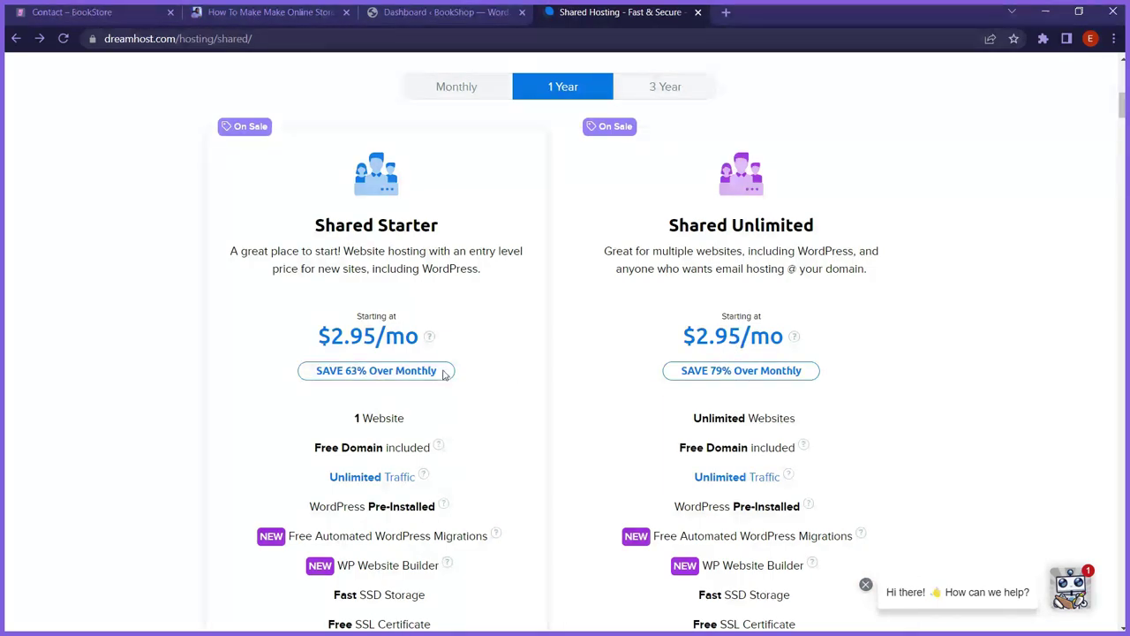
pyautogui.moveTo(430, 343)
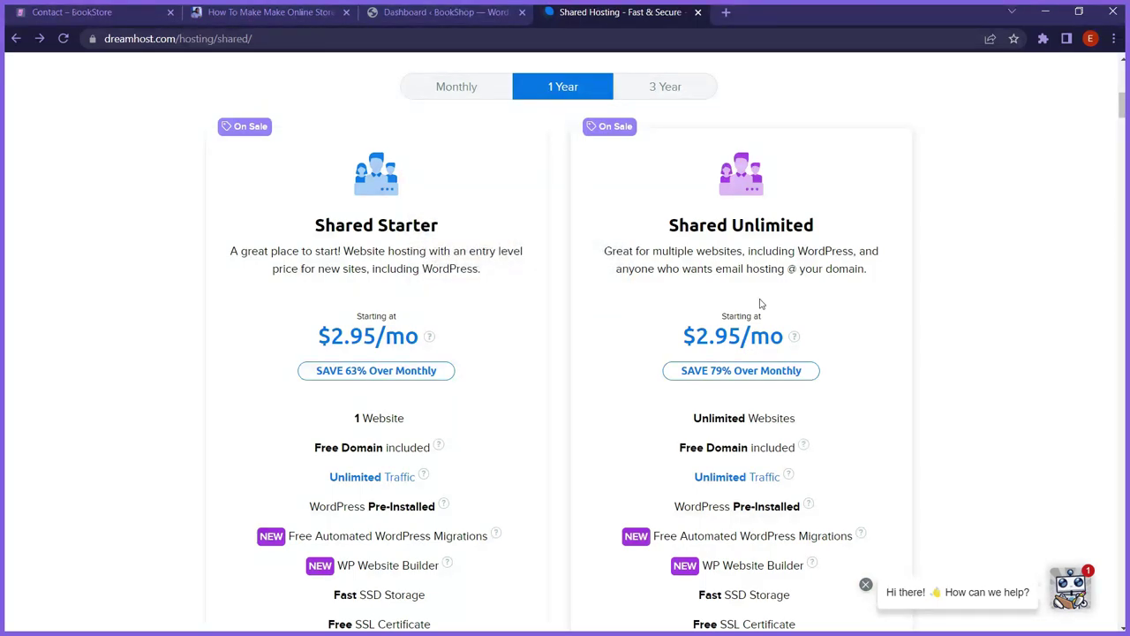
pyautogui.moveTo(802, 339)
pyautogui.scroll(-2, 604, 394)
pyautogui.scroll(-2, 594, 404)
pyautogui.scroll(2, 583, 399)
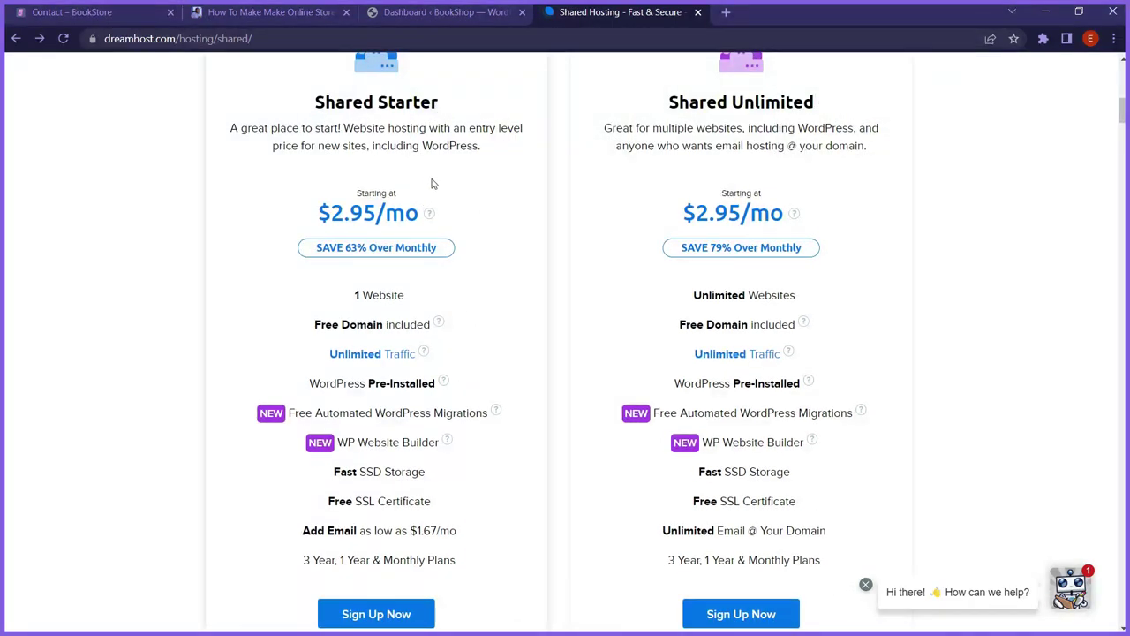
pyautogui.scroll(-2, 434, 182)
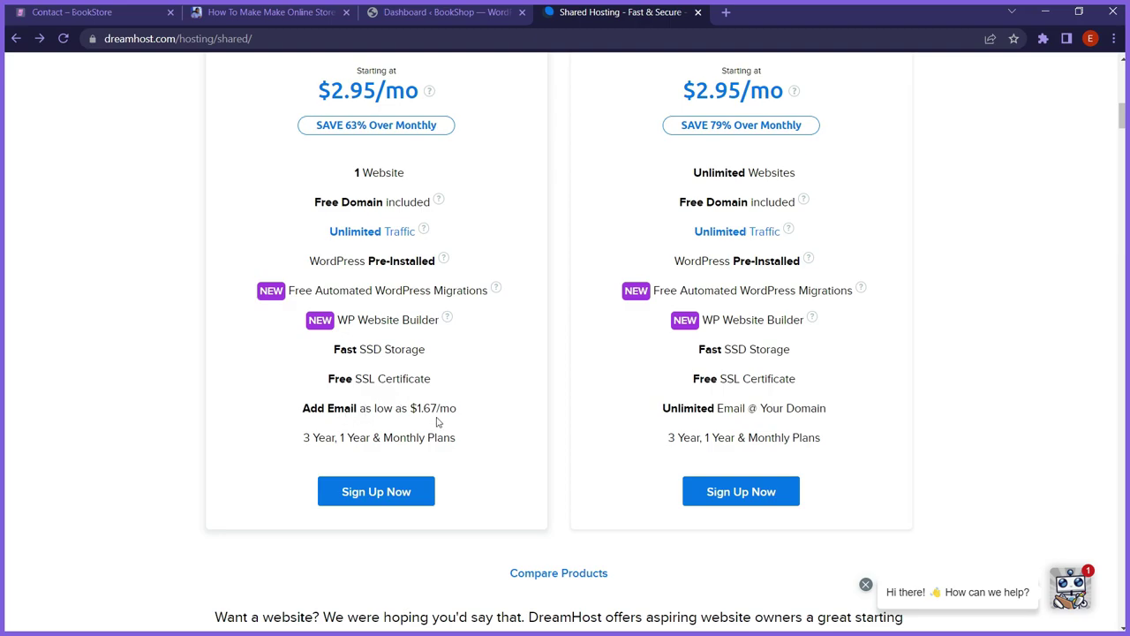
pyautogui.moveTo(410, 408); pyautogui.dragTo(420, 408)
pyautogui.click(420, 408)
pyautogui.scroll(2, 437, 431)
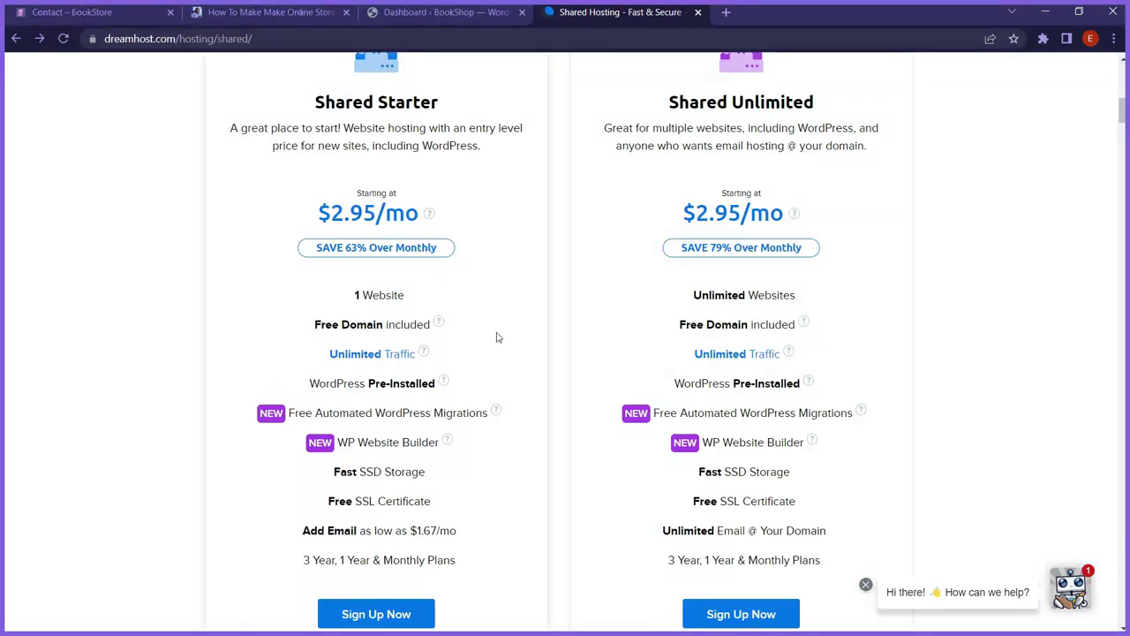
pyautogui.moveTo(862, 413)
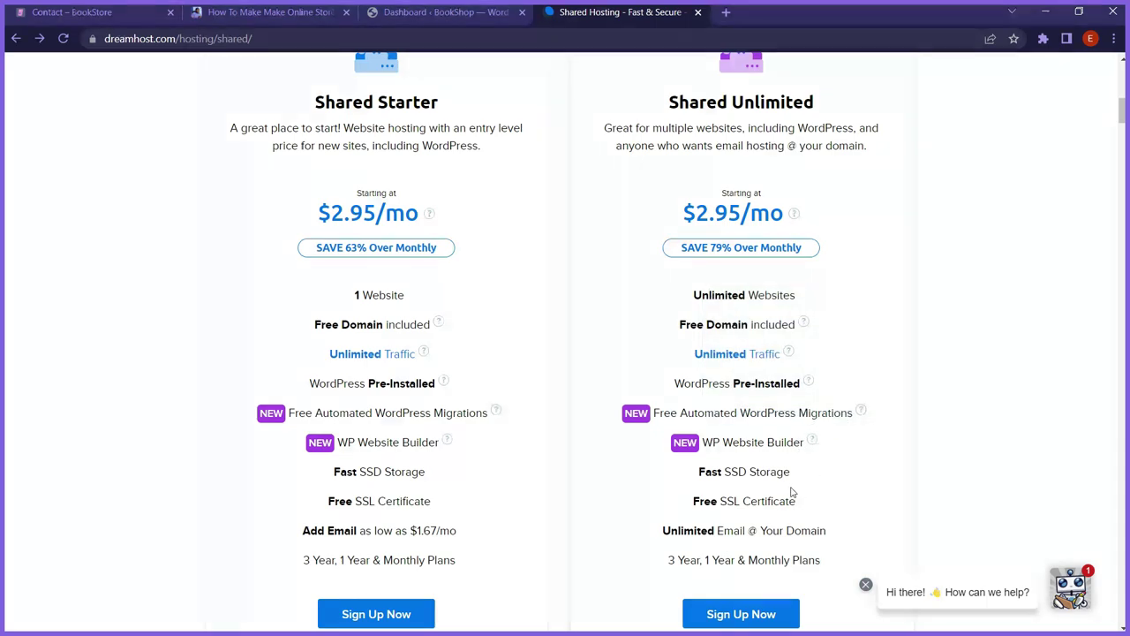
pyautogui.scroll(-2, 795, 490)
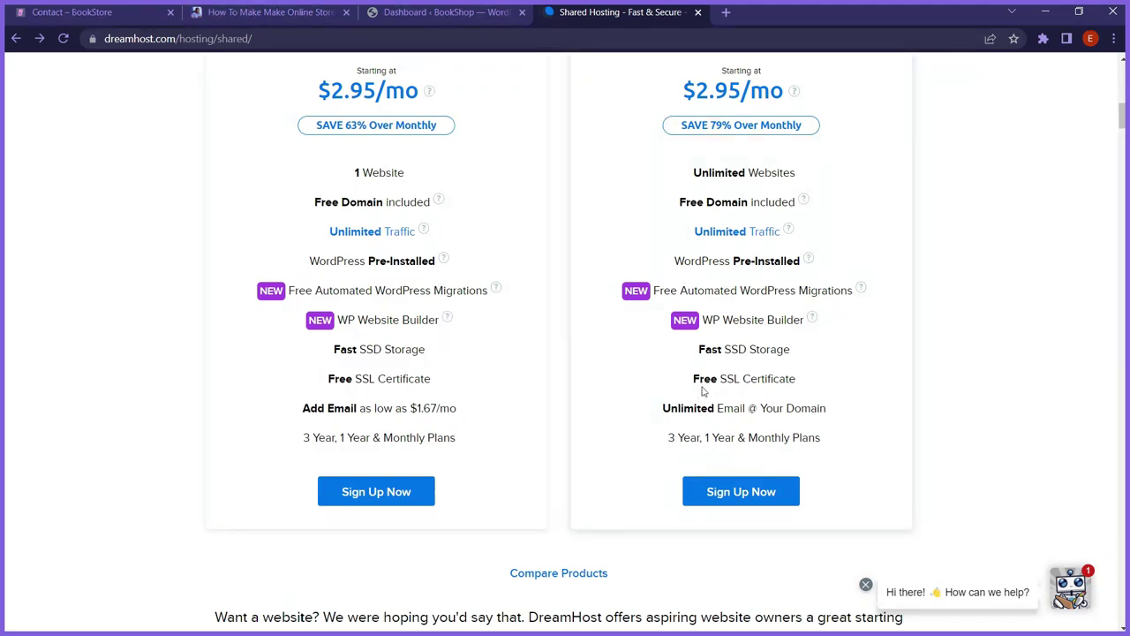
pyautogui.scroll(-2, 703, 389)
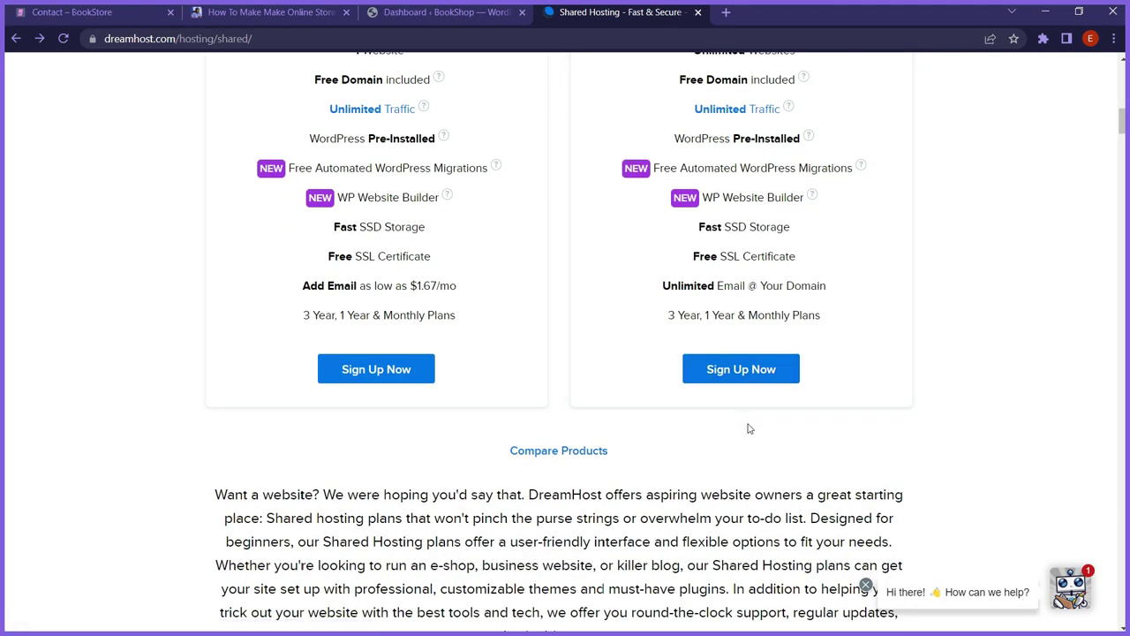
pyautogui.scroll(8, 748, 428)
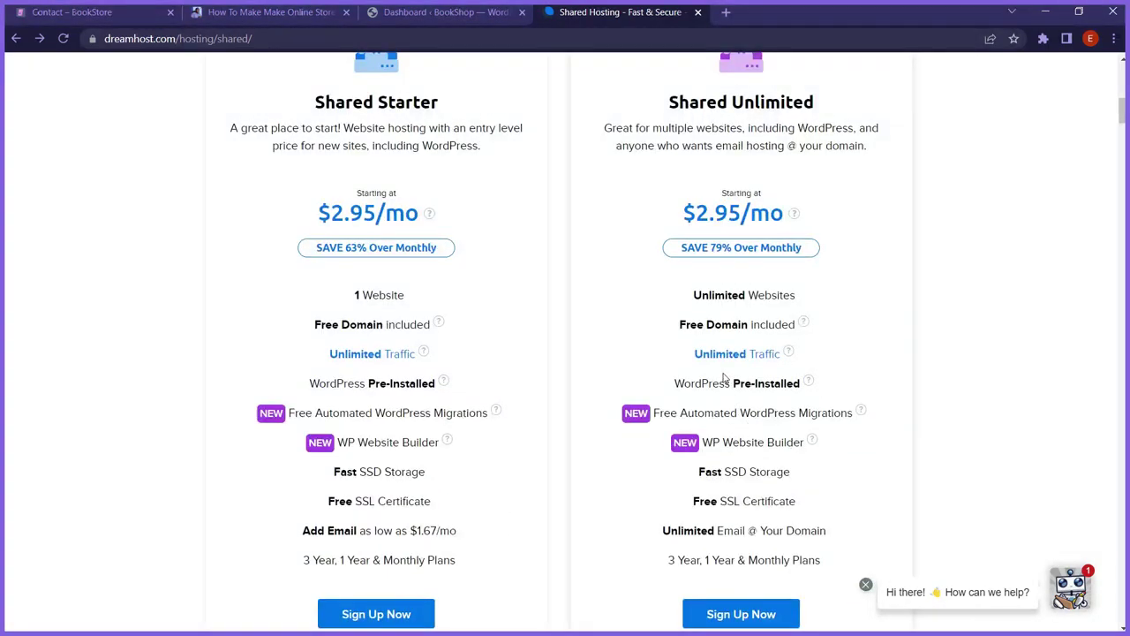
pyautogui.scroll(-6, 732, 333)
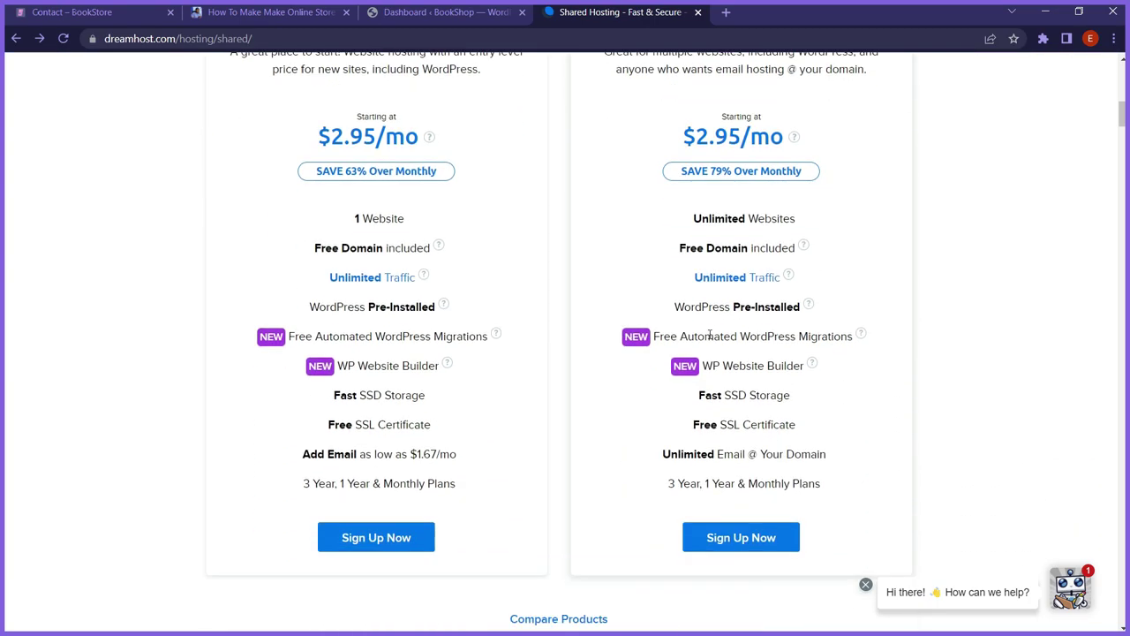
pyautogui.scroll(8, 745, 510)
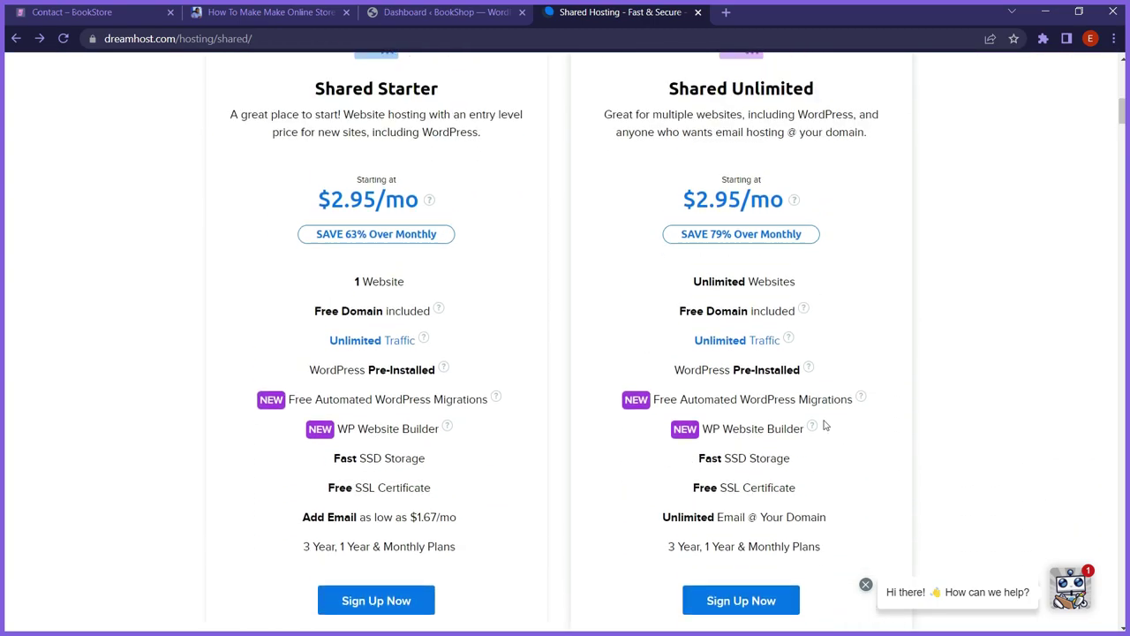
pyautogui.scroll(-2, 753, 286)
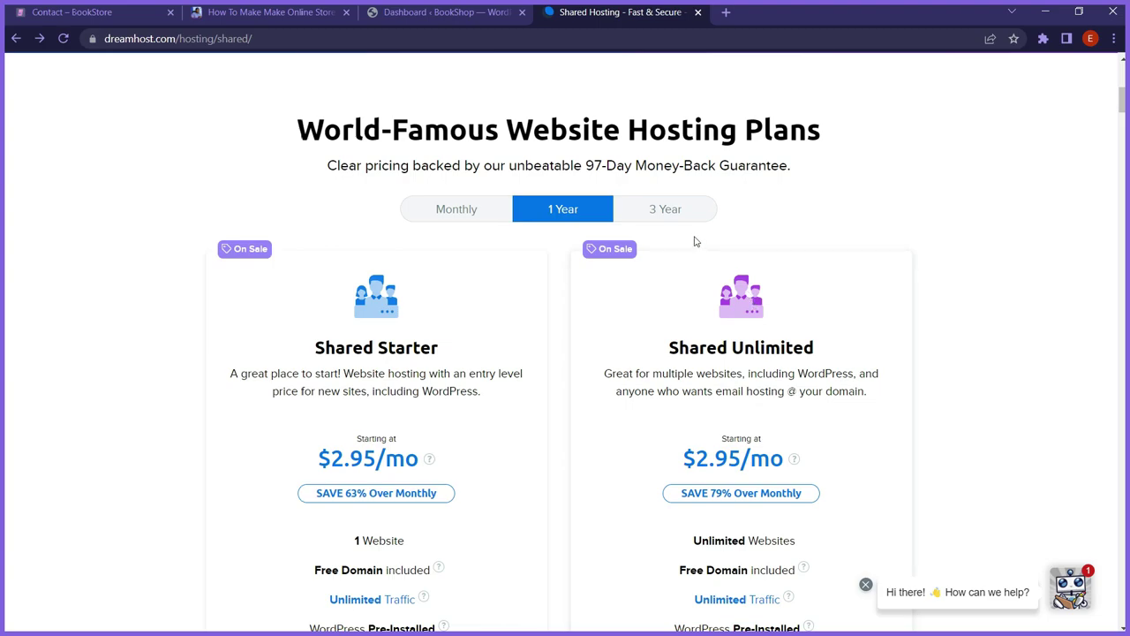
pyautogui.scroll(-1, 696, 240)
pyautogui.scroll(3, 715, 283)
pyautogui.scroll(1, 715, 283)
# Step: Compare 3-year and 1-year prices, then sign up for Shared Unlimited yearly at $2.95/mo
pyautogui.click(671, 327)
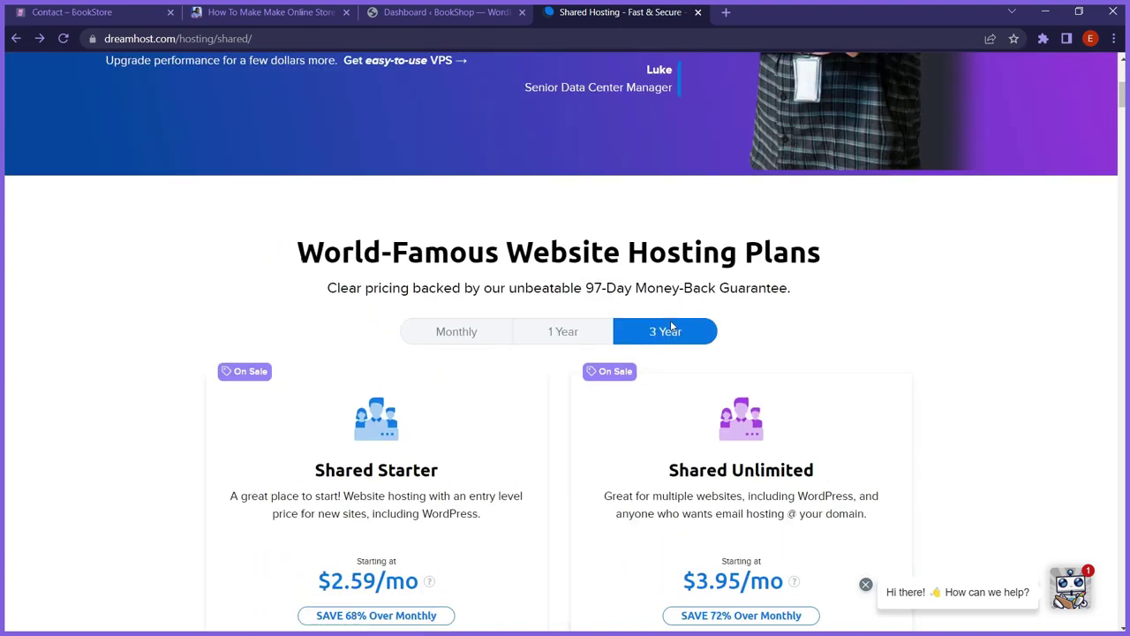
pyautogui.click(575, 342)
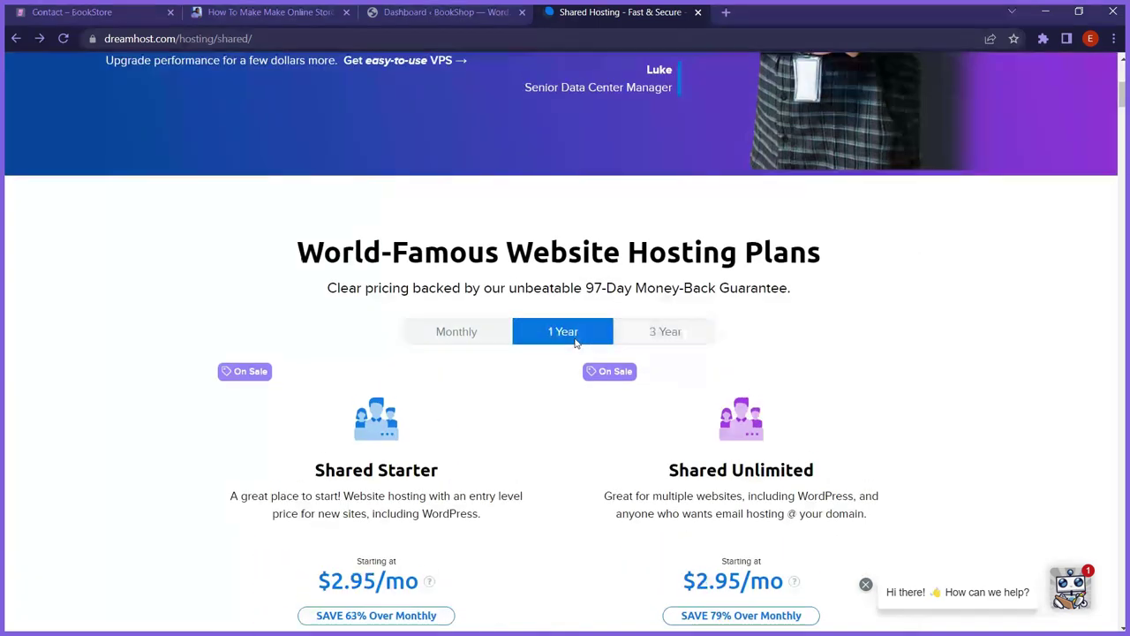
pyautogui.scroll(-3, 573, 340)
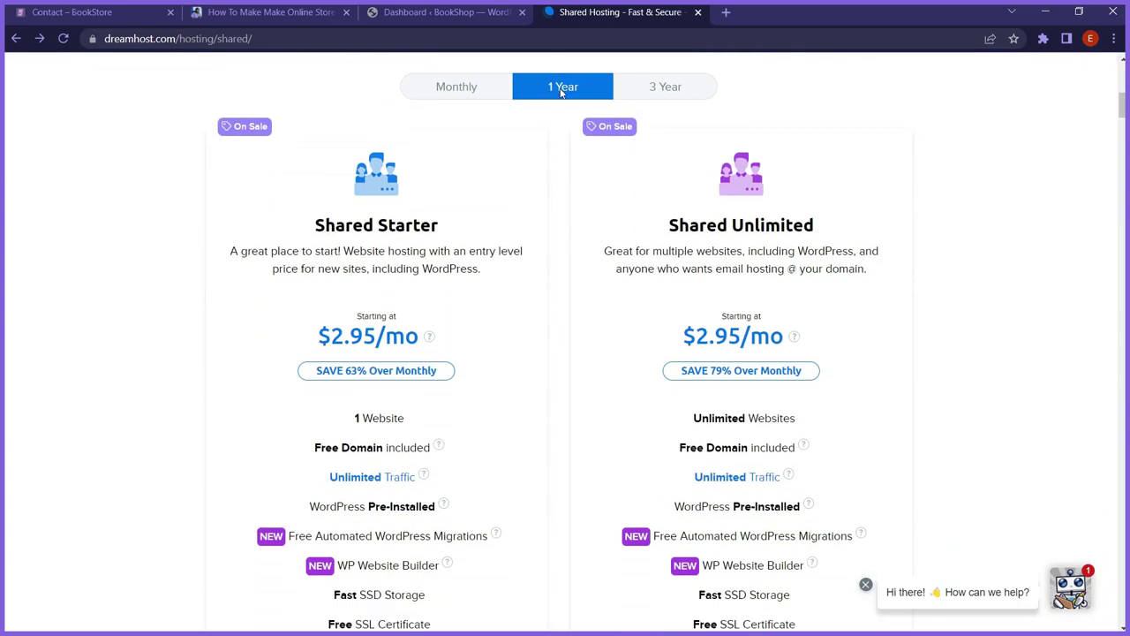
pyautogui.scroll(-5, 560, 92)
pyautogui.click(745, 378)
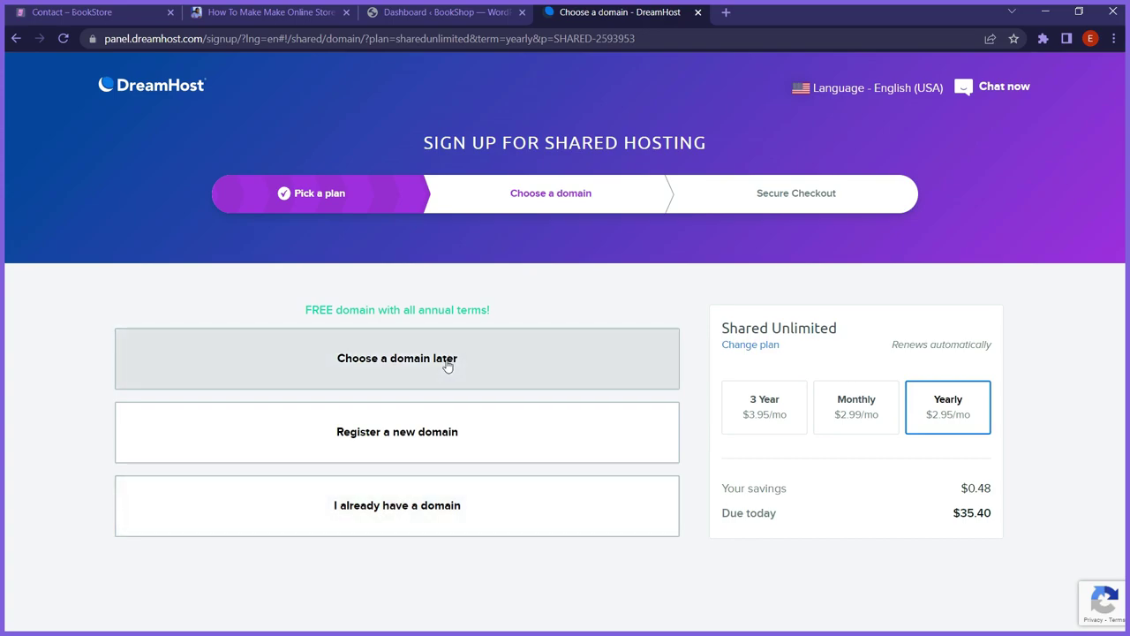
# Step: Restart the Shared Unlimited signup on the 3-year term ($142.20) and choose Register a new domain
pyautogui.click(357, 524)
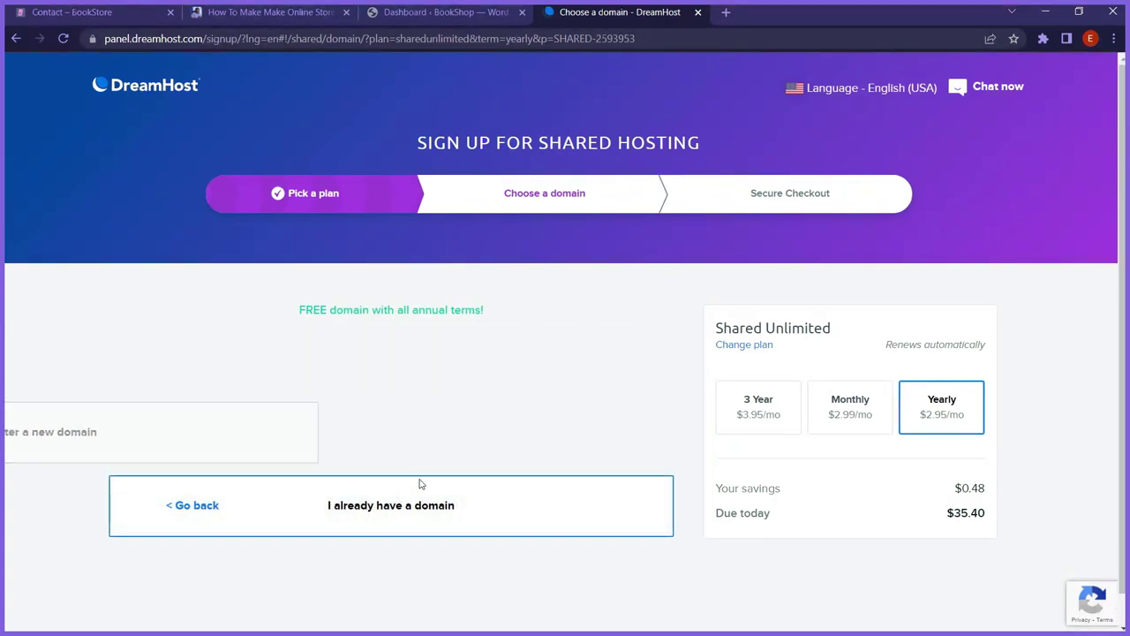
pyautogui.click(278, 504)
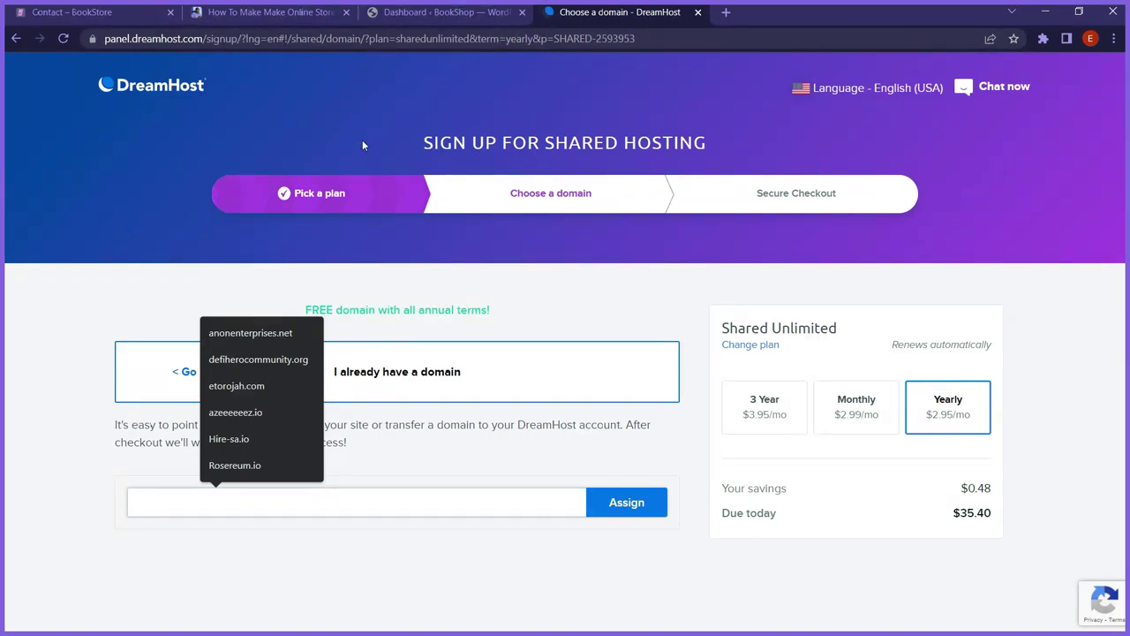
pyautogui.click(16, 38)
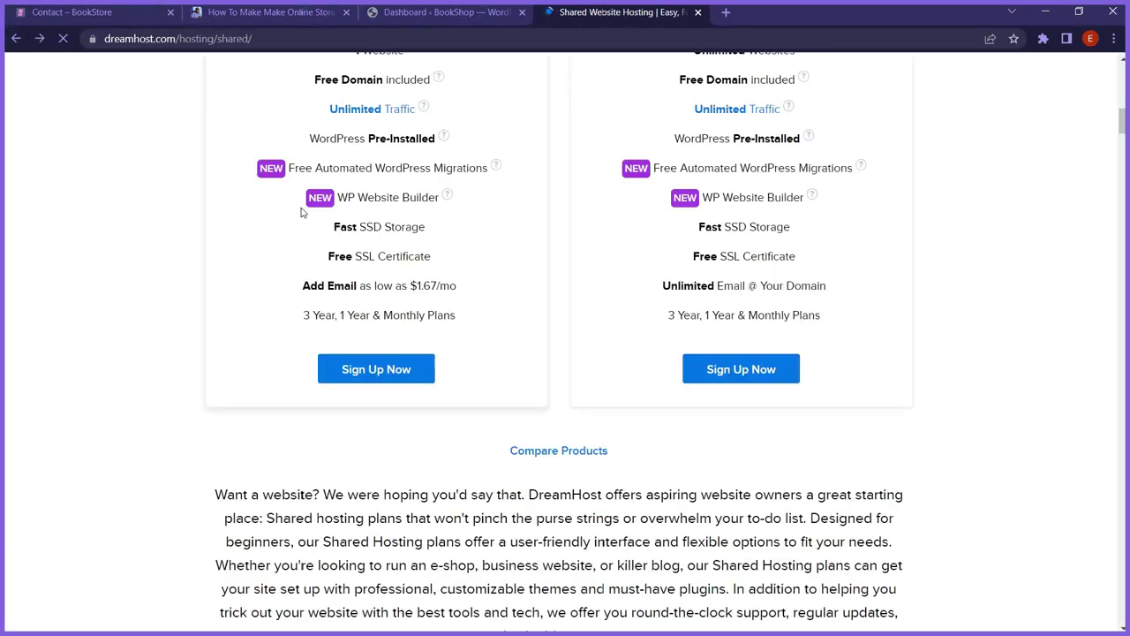
pyautogui.click(730, 380)
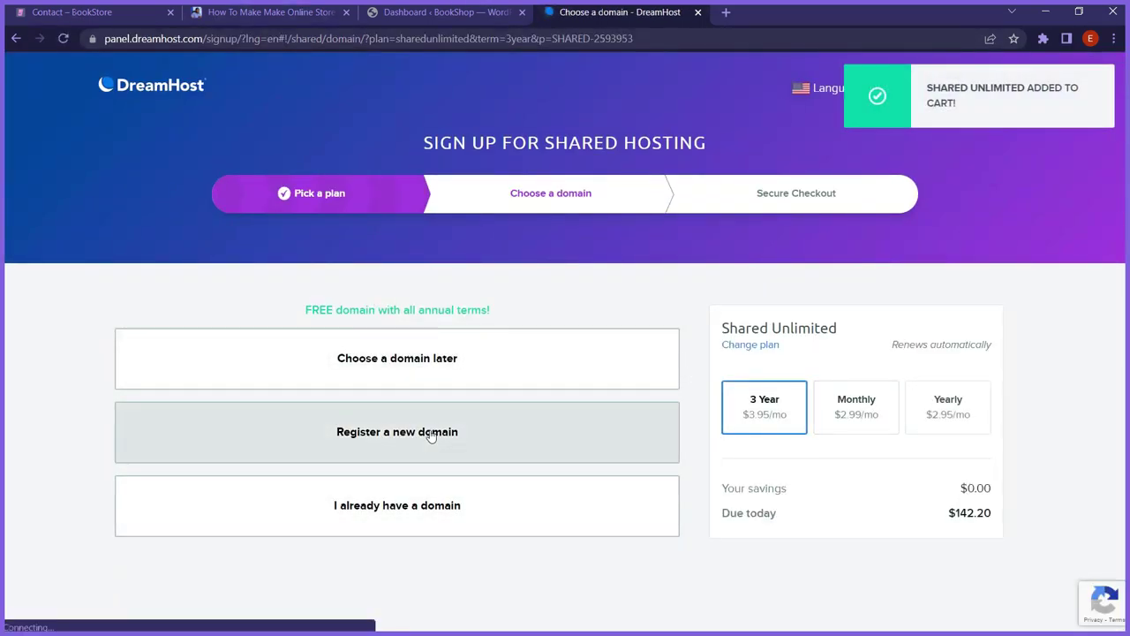
pyautogui.click(432, 434)
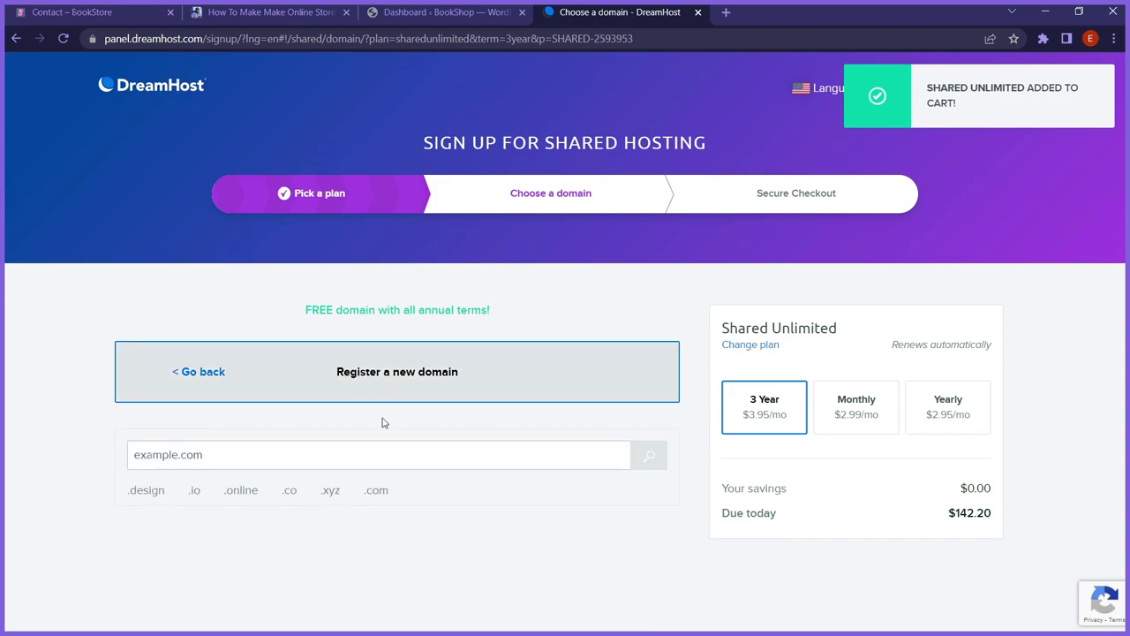
# Step: Search for etorojah.com in the new-domain search box
pyautogui.click(211, 452)
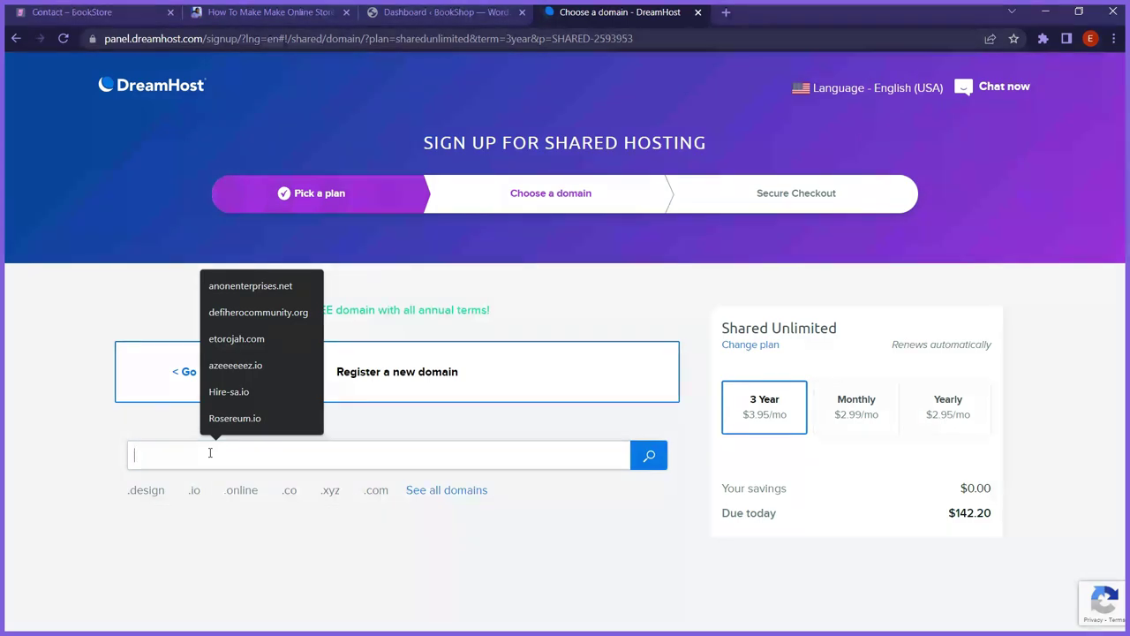
pyautogui.write('h')
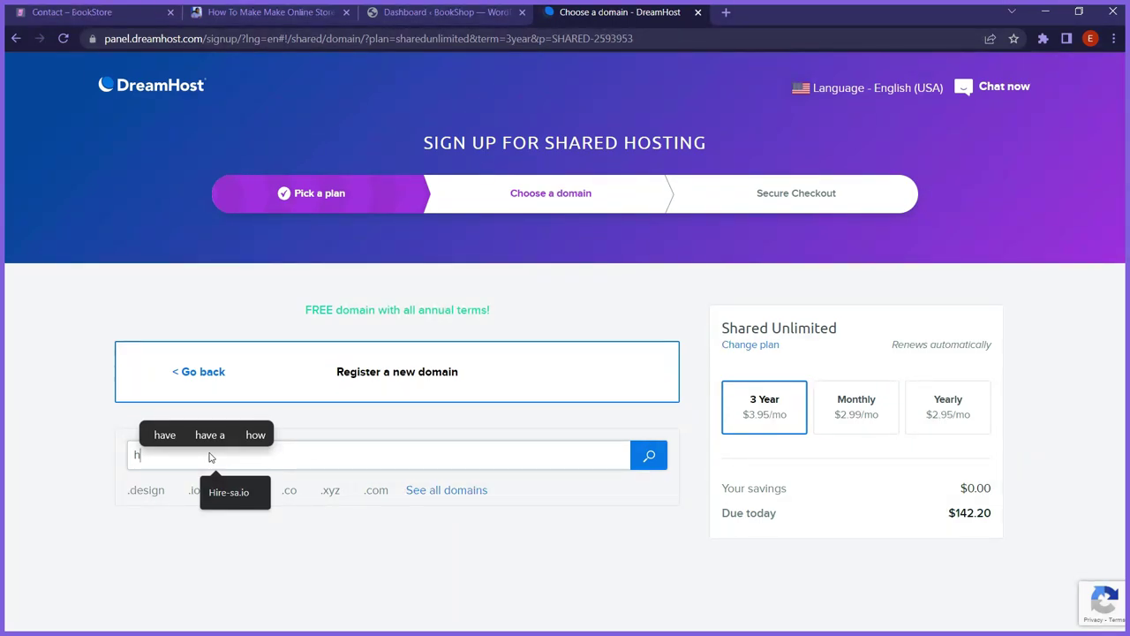
pyautogui.write('hhhh')
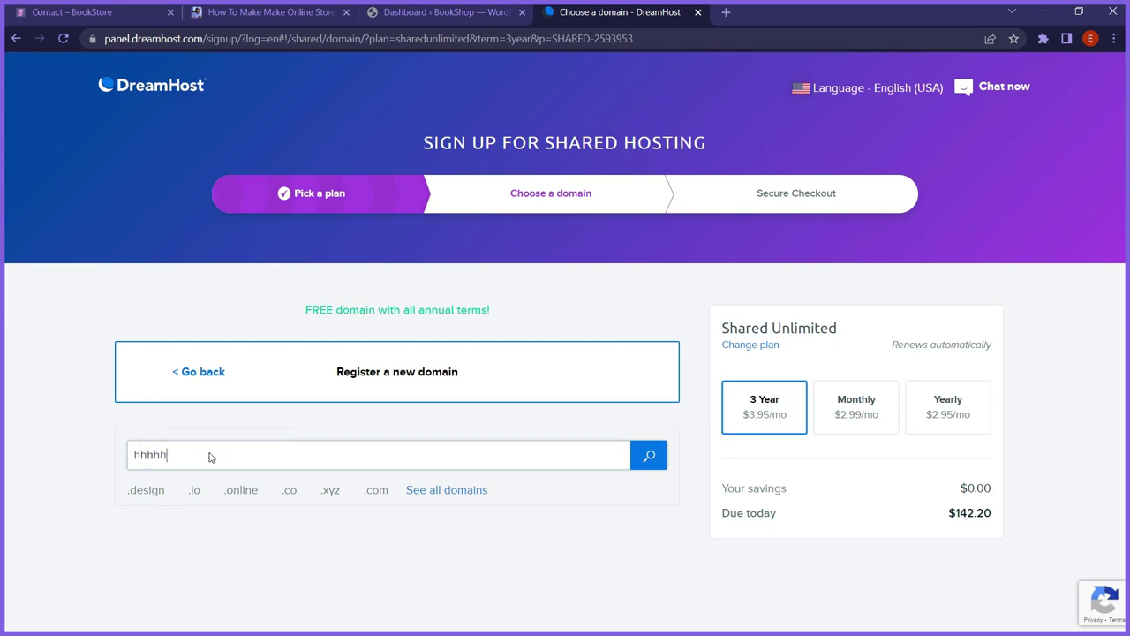
pyautogui.press('BackSpace')
pyautogui.press('BackSpace')
pyautogui.press('BackSpace')
pyautogui.press('BackSpace')
pyautogui.press('BackSpace')
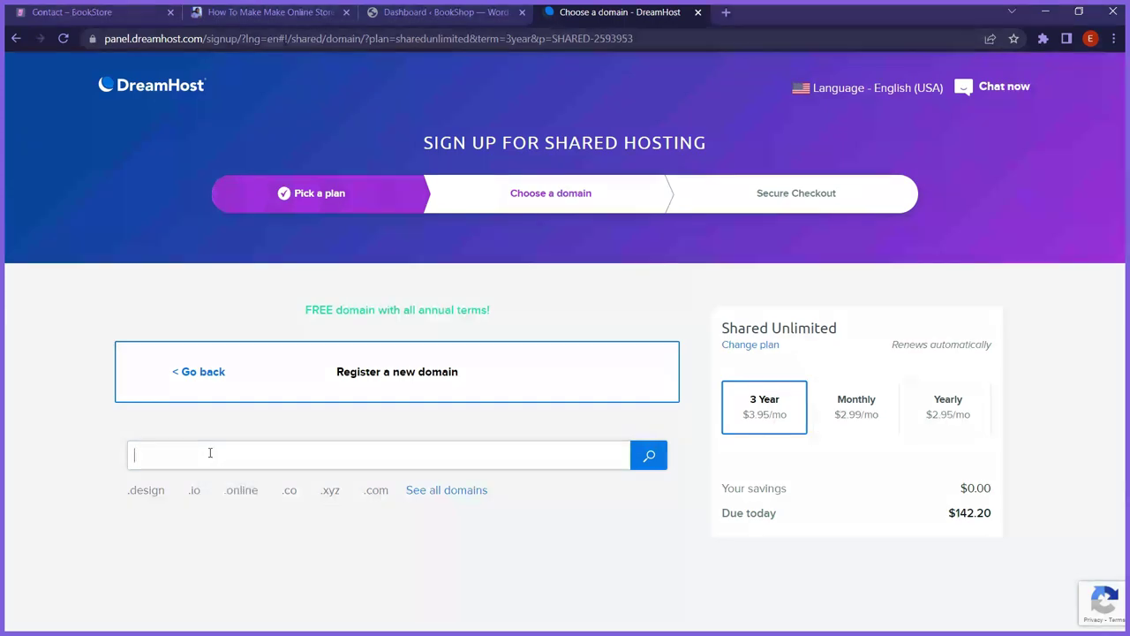
pyautogui.write('eto')
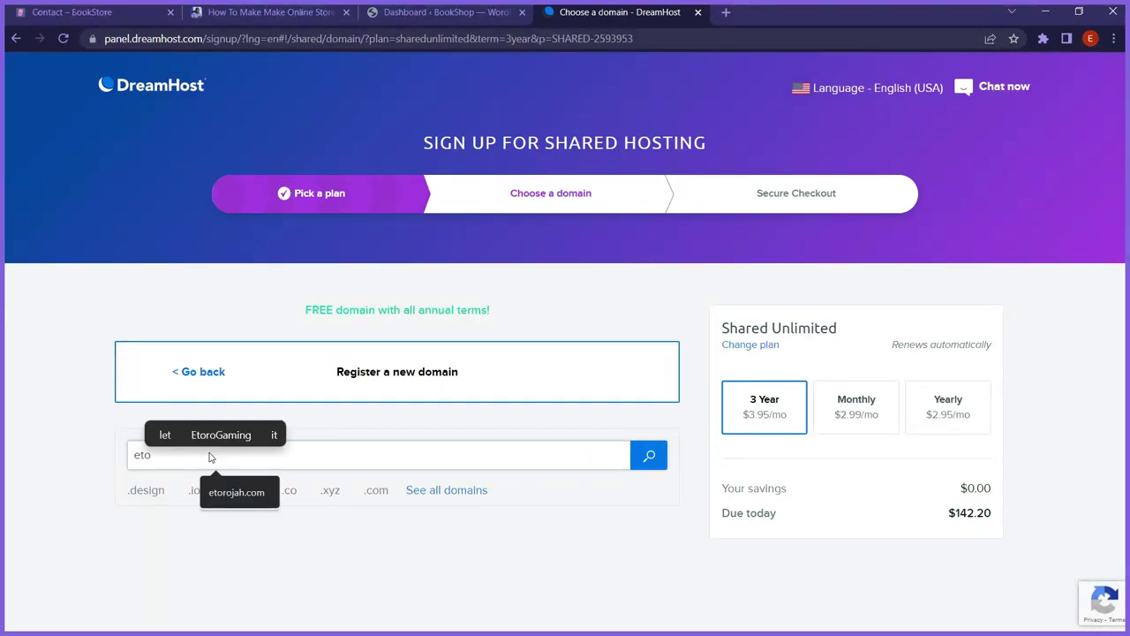
pyautogui.write('rojah')
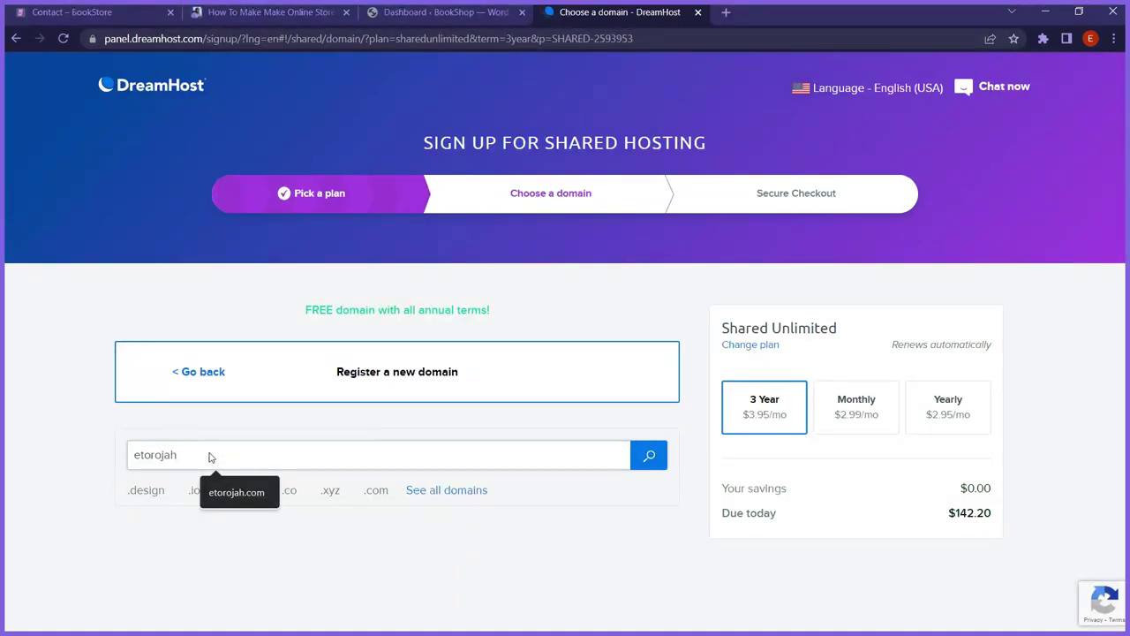
pyautogui.write('.com')
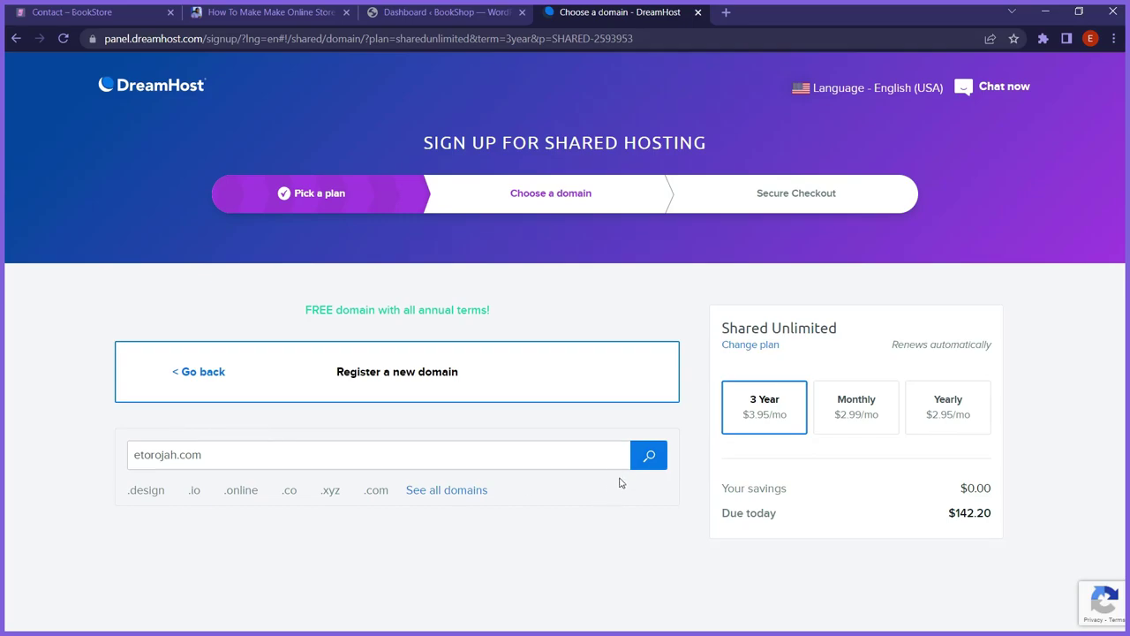
pyautogui.click(648, 457)
# Step: Review the results showing etorojah.com is taken, then select the domain text
pyautogui.scroll(-2, 455, 447)
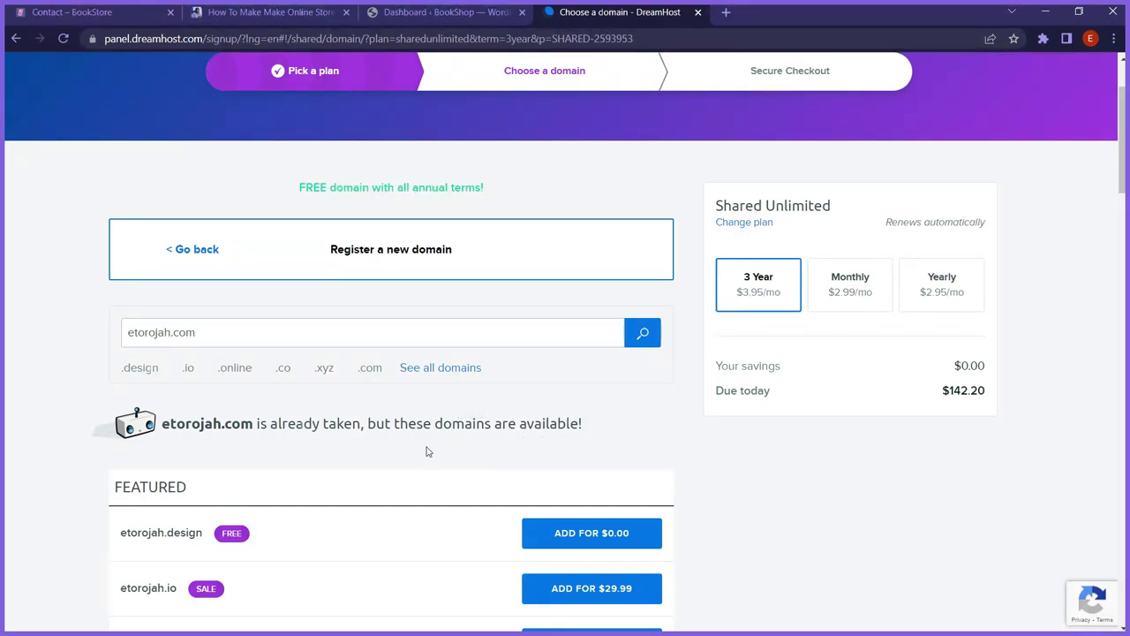
pyautogui.scroll(2, 468, 446)
pyautogui.scroll(-4, 457, 443)
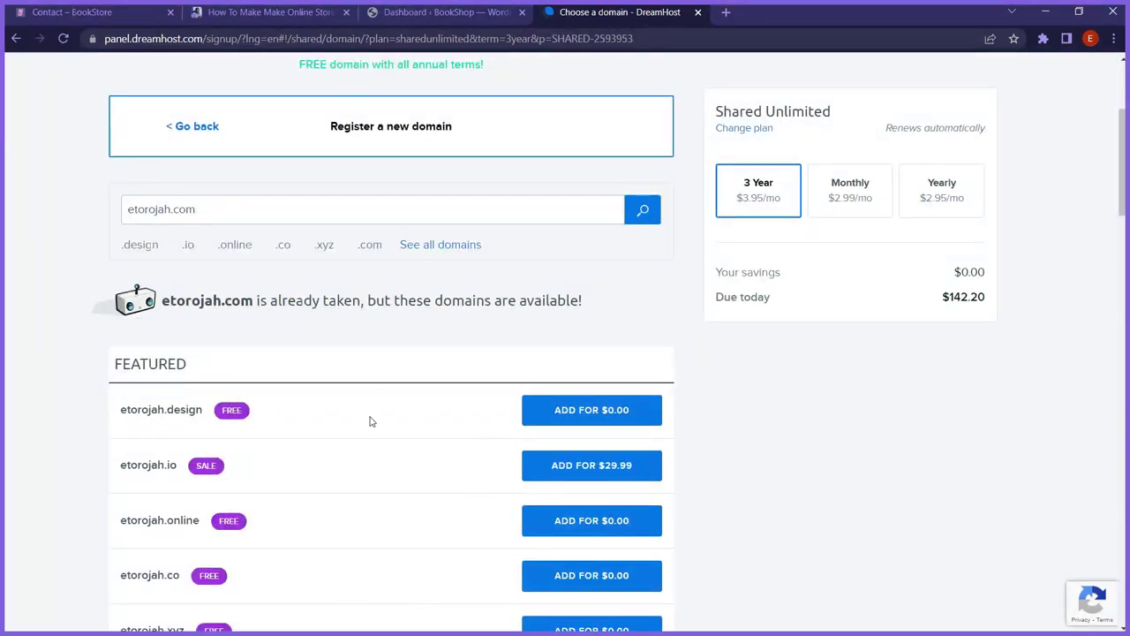
pyautogui.scroll(-2, 371, 422)
pyautogui.scroll(6, 382, 583)
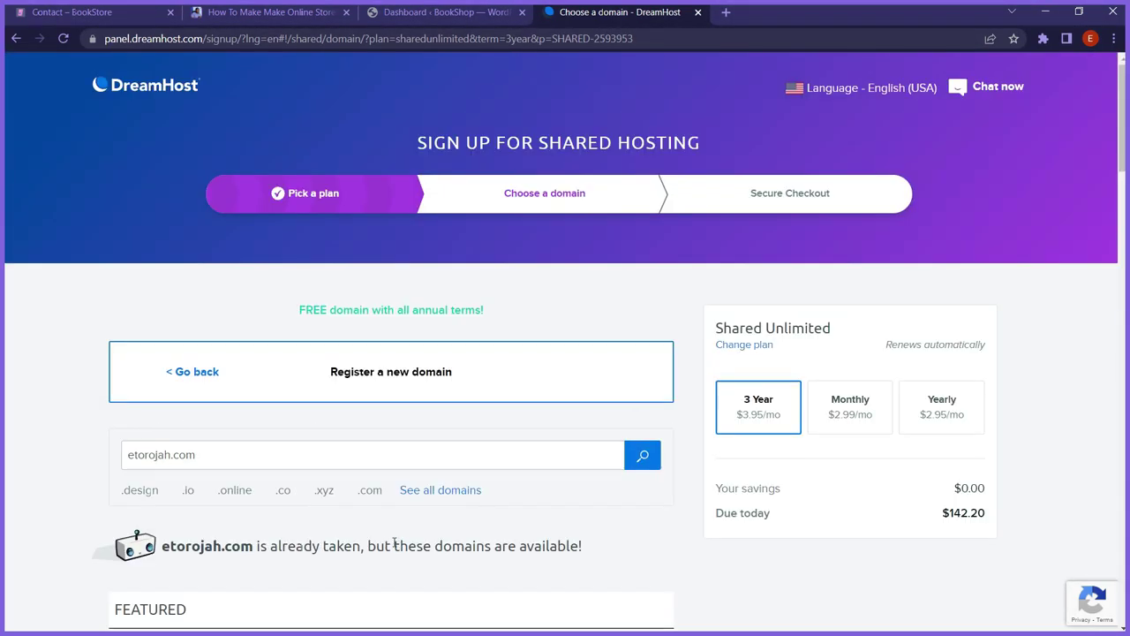
pyautogui.click(245, 447)
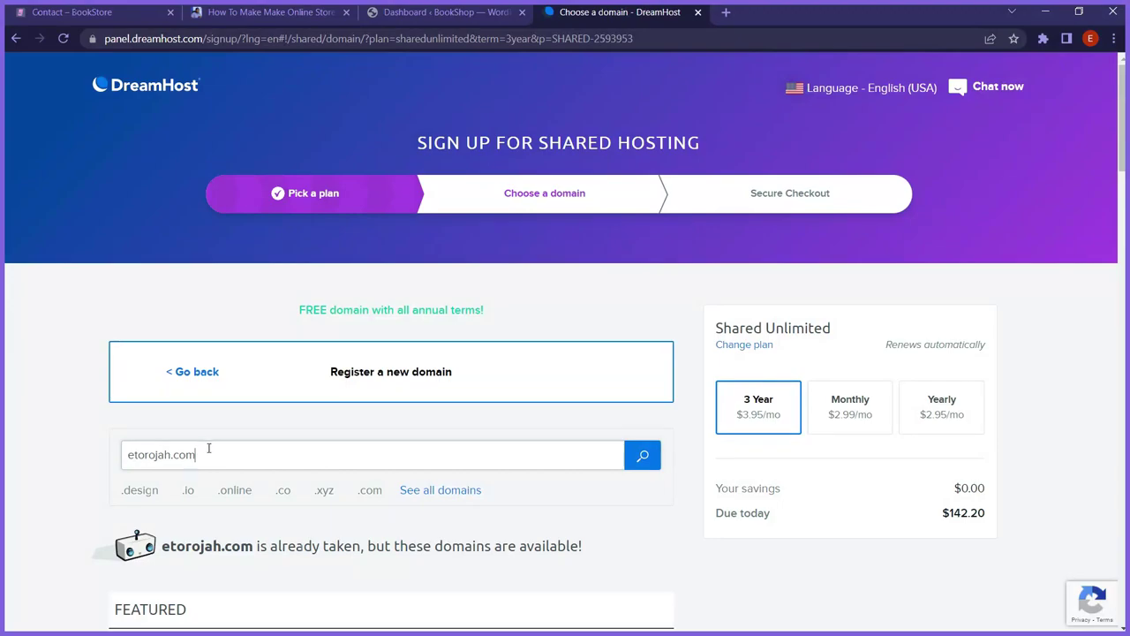
pyautogui.doubleClick(156, 455)
pyautogui.hotkey('ctrl', 'c')
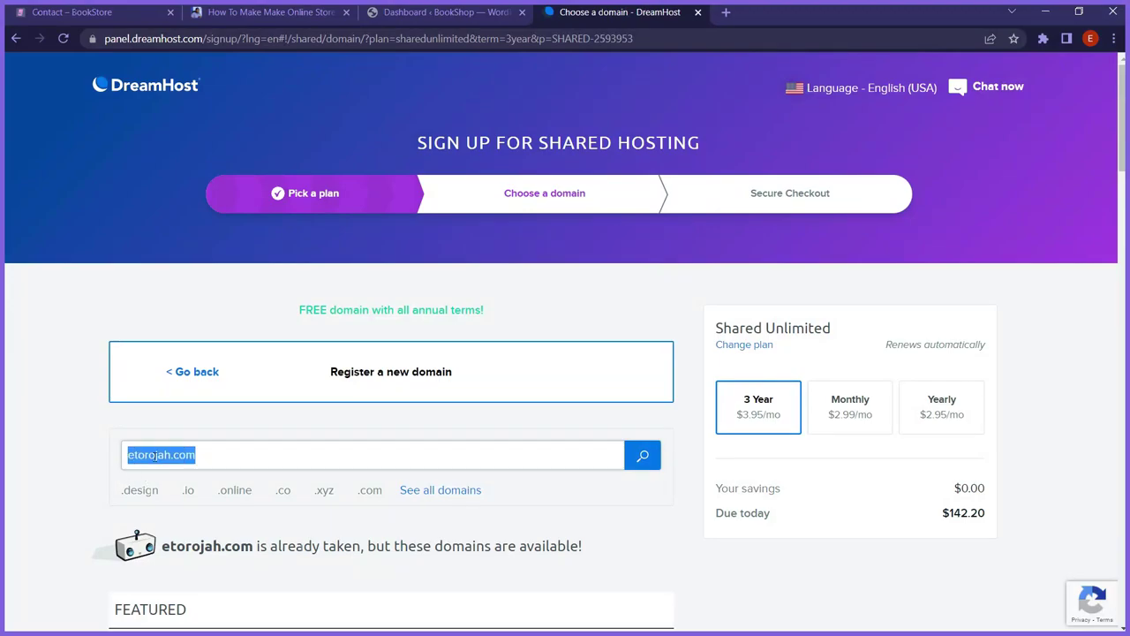
pyautogui.click(726, 12)
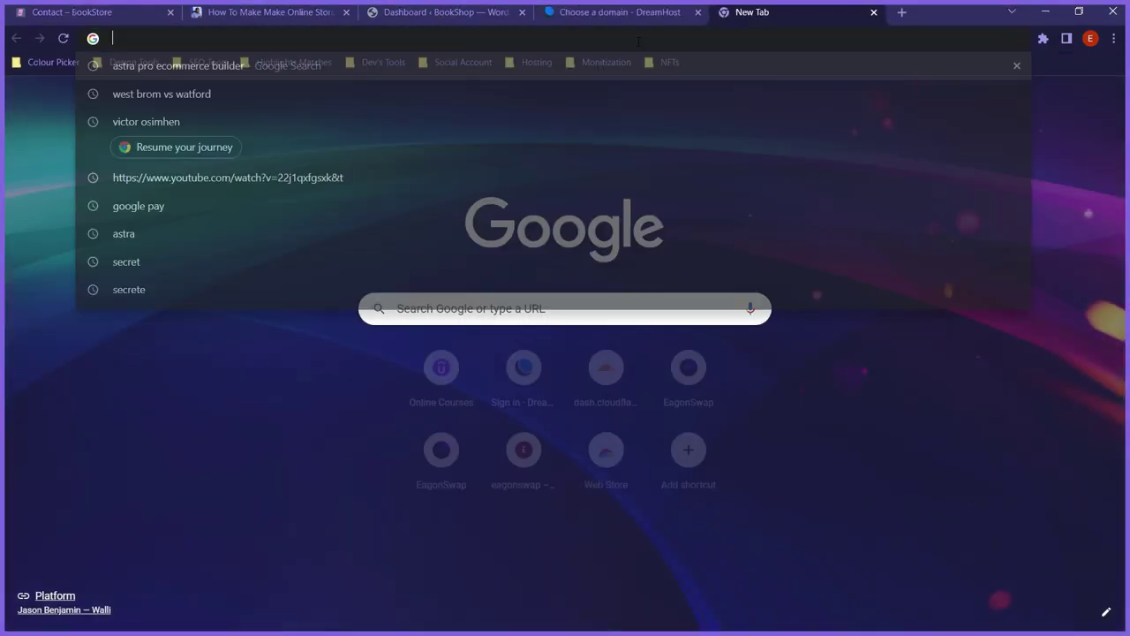
pyautogui.hotkey('ctrl', 'v')
pyautogui.press('Return')
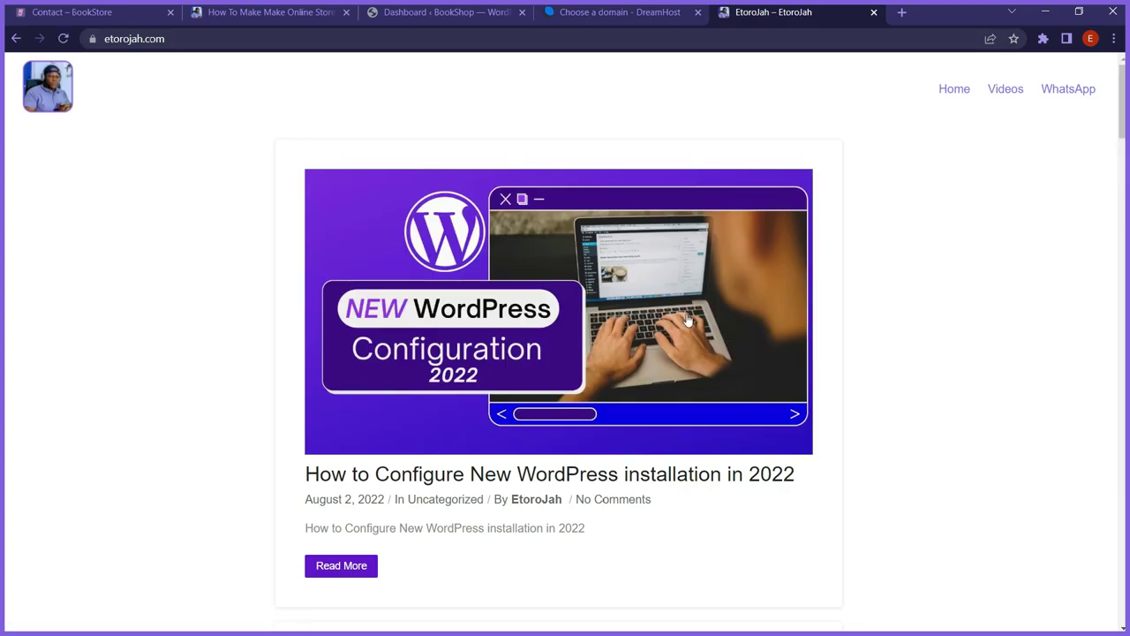
pyautogui.scroll(-7, 575, 450)
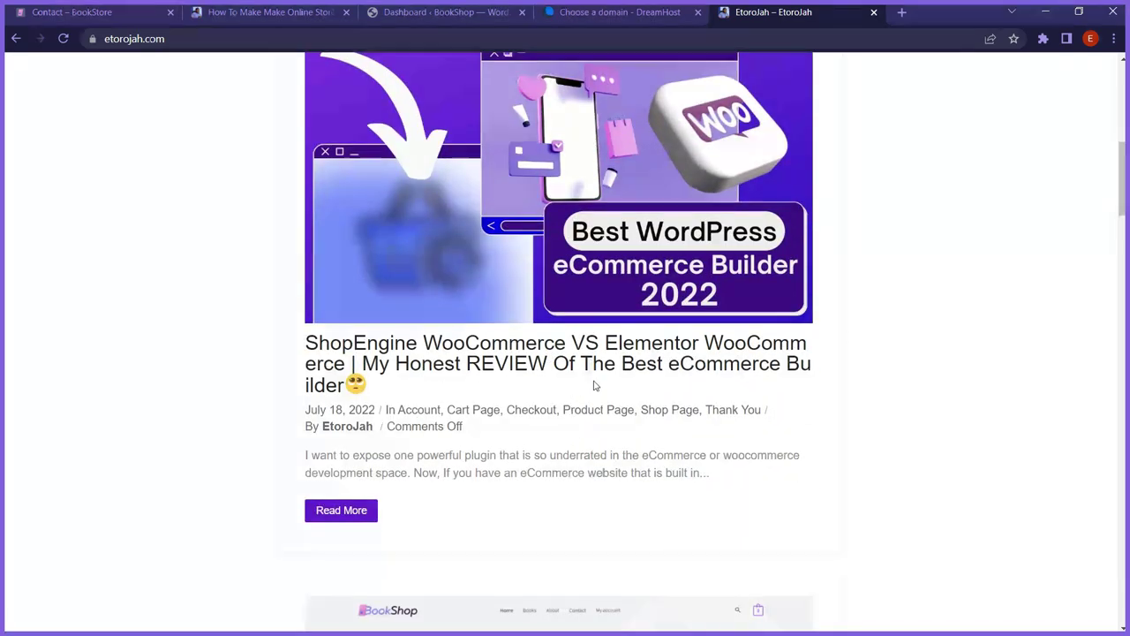
pyautogui.scroll(2, 597, 433)
pyautogui.scroll(-10, 623, 455)
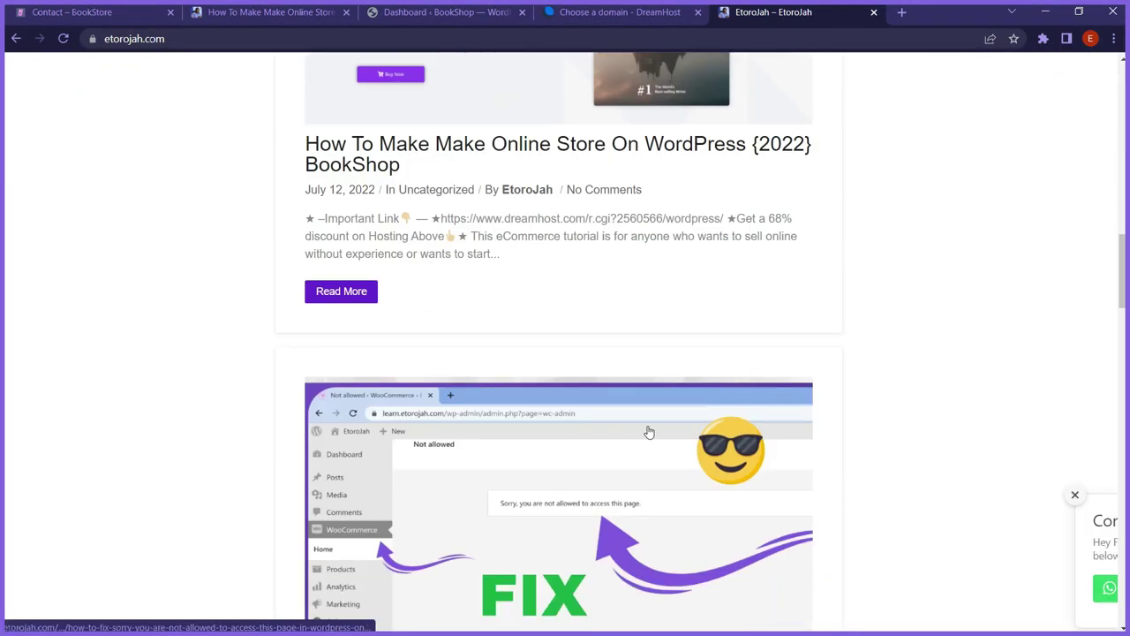
pyautogui.scroll(20, 622, 455)
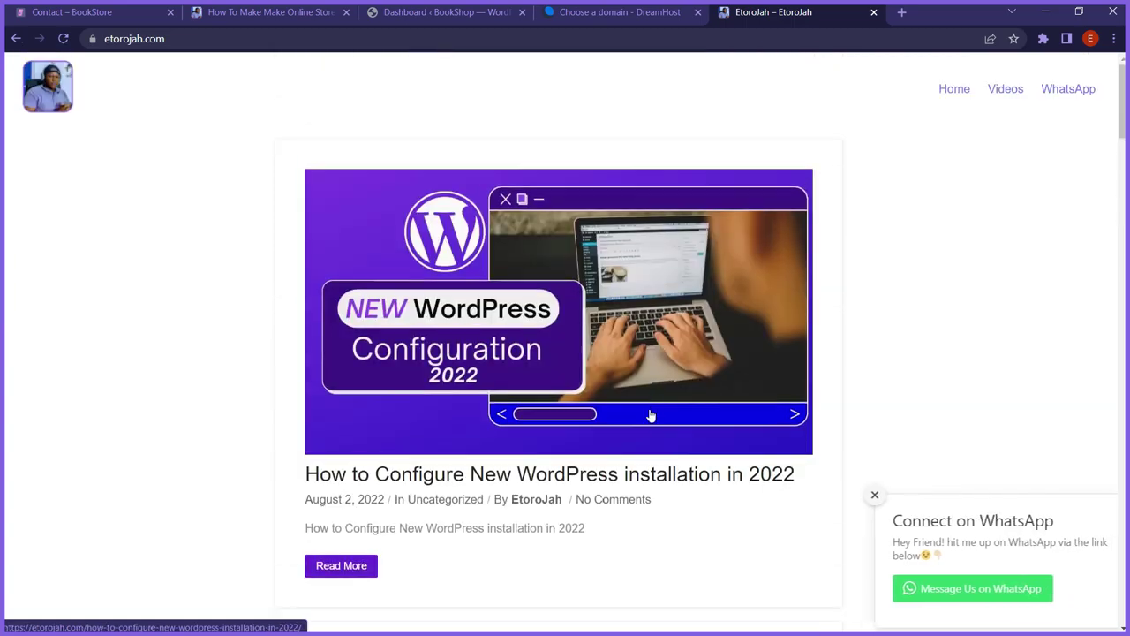
pyautogui.click(875, 12)
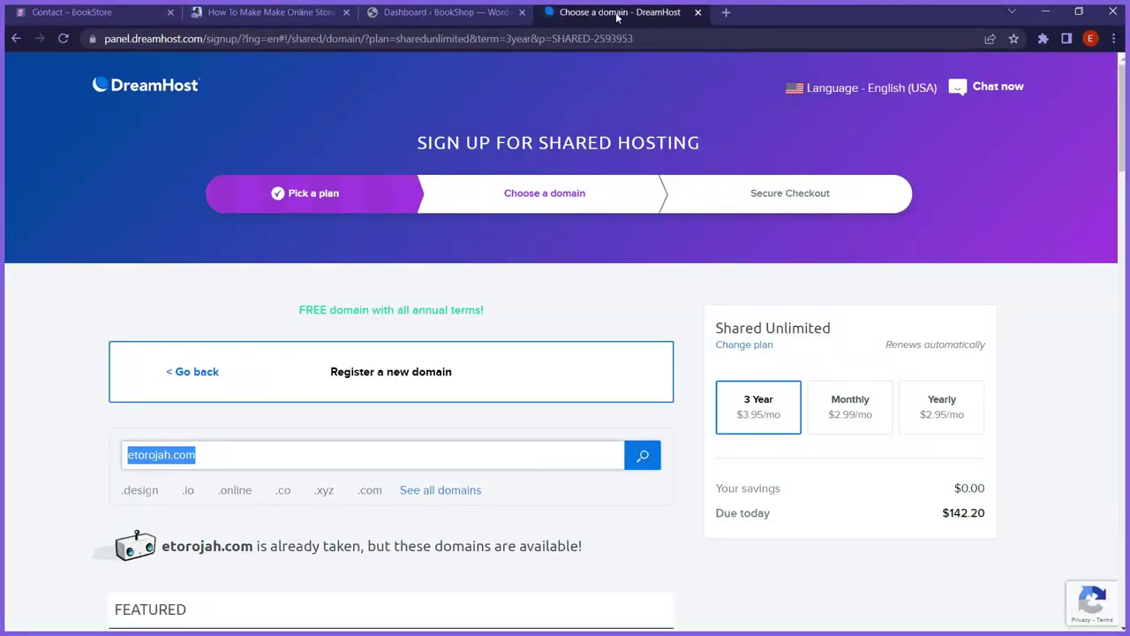
# Step: Change the domain to etorojahshop.com, confirm it's available, and add it free
pyautogui.click(213, 463)
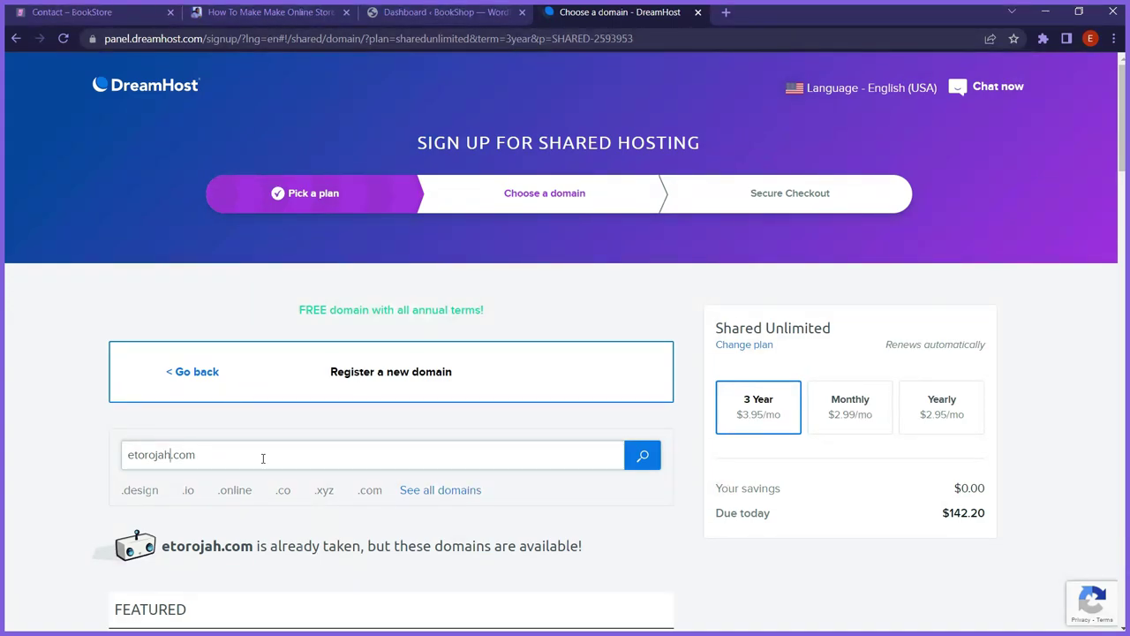
pyautogui.write('shop')
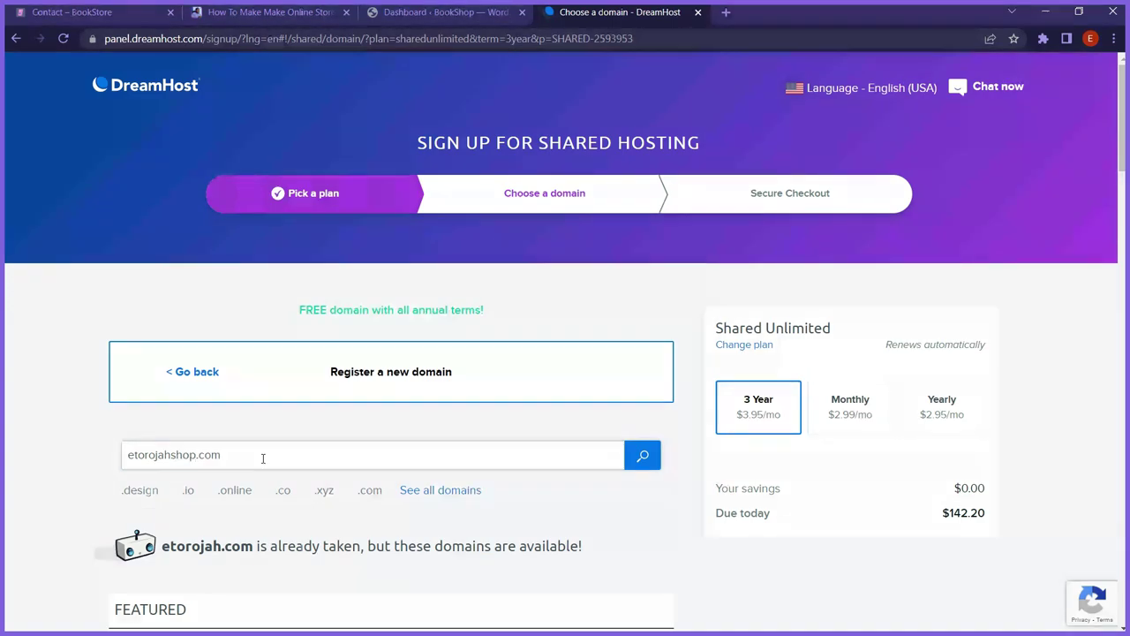
pyautogui.click(636, 455)
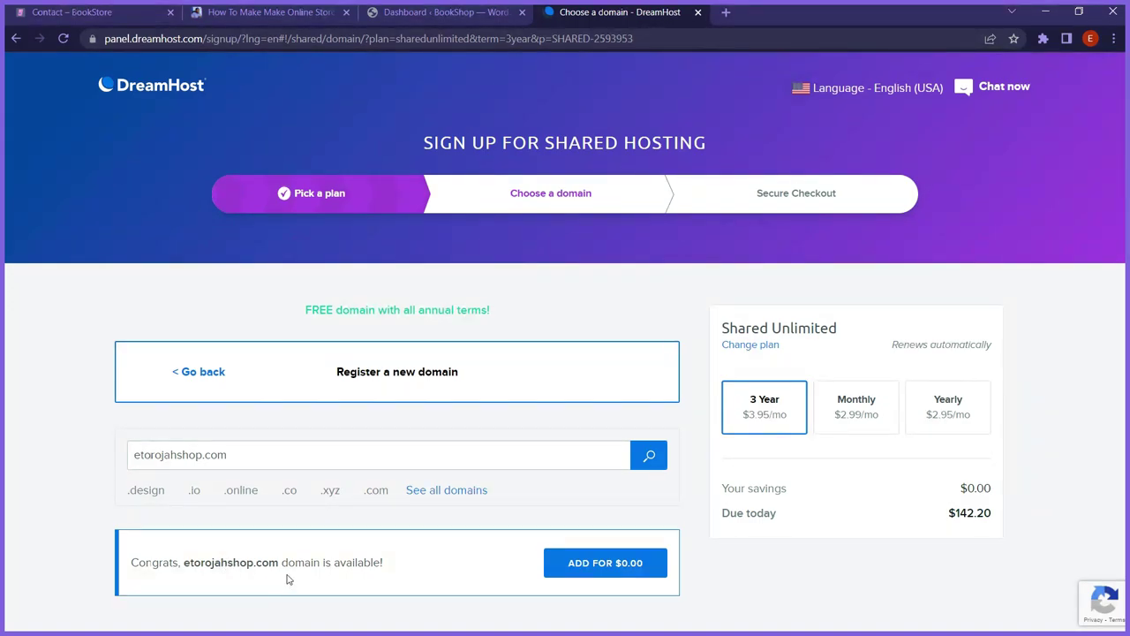
pyautogui.click(593, 572)
# Step: Compare 3 Year pricing and keep the Yearly term at $2.95/mo, $35.40 due today
pyautogui.click(951, 410)
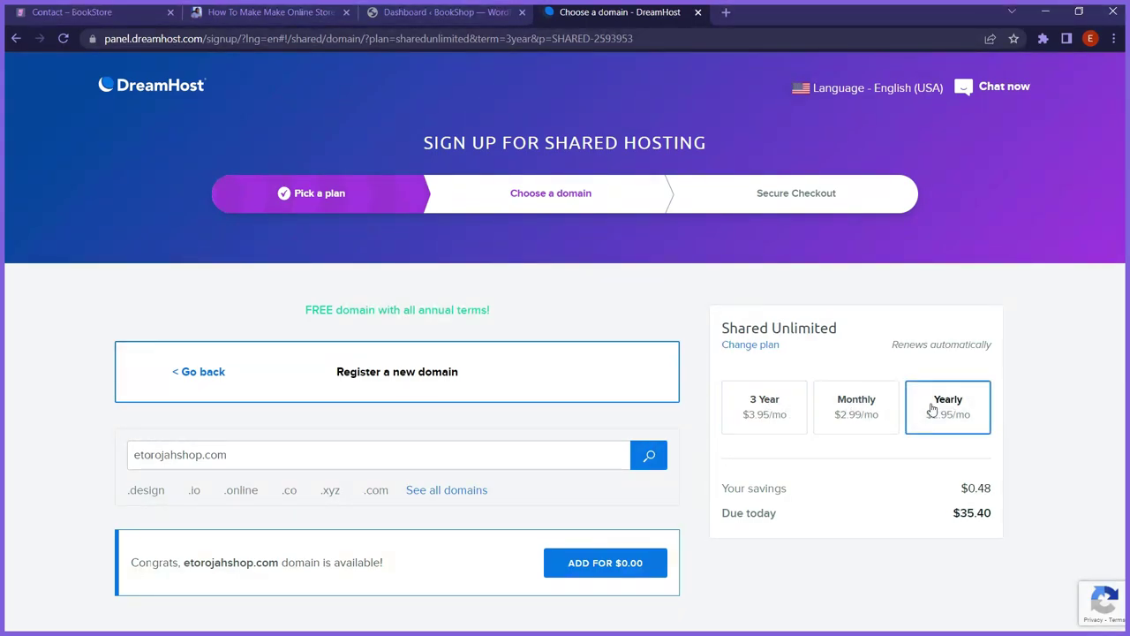
pyautogui.click(755, 422)
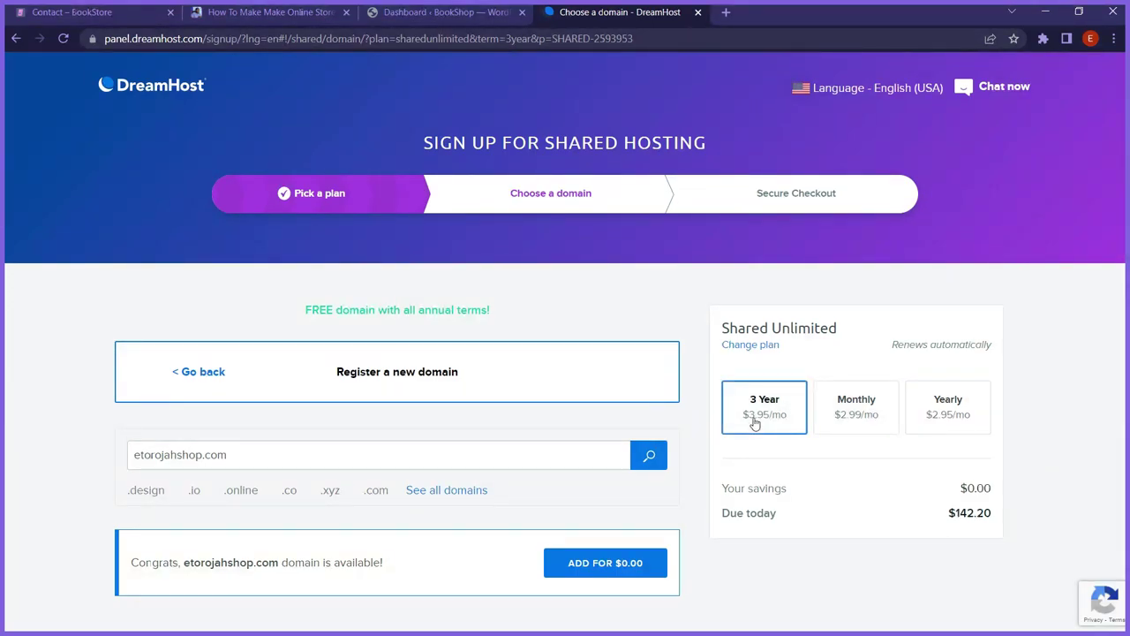
pyautogui.click(934, 418)
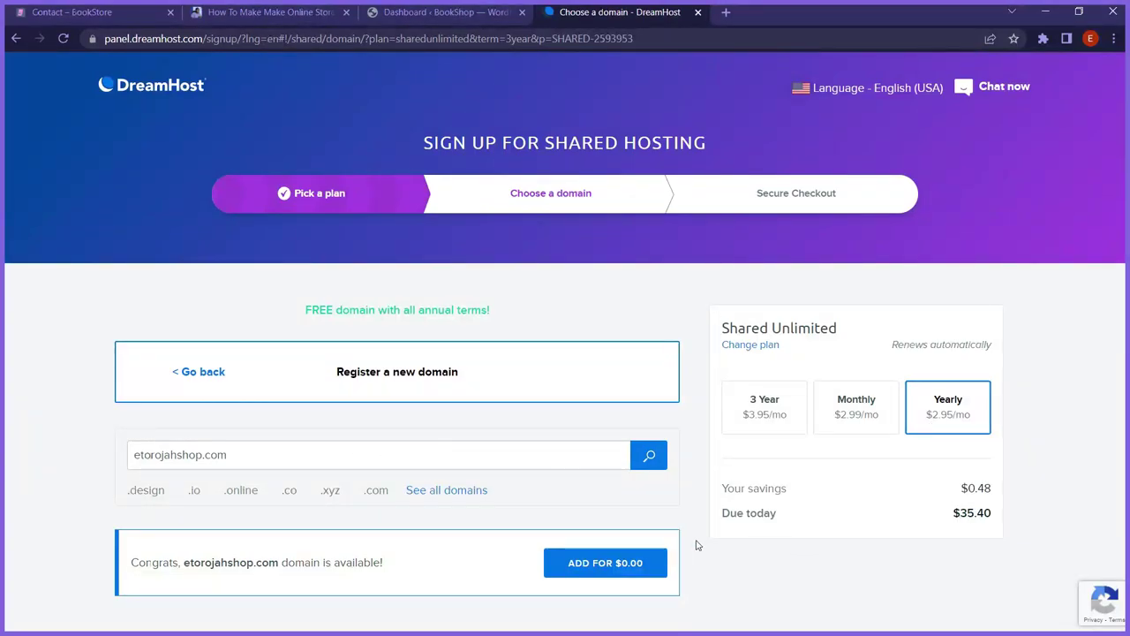
# Step: Add etorojahshop.com for $0.00 and remove DreamShield Protection from the order
pyautogui.click(615, 575)
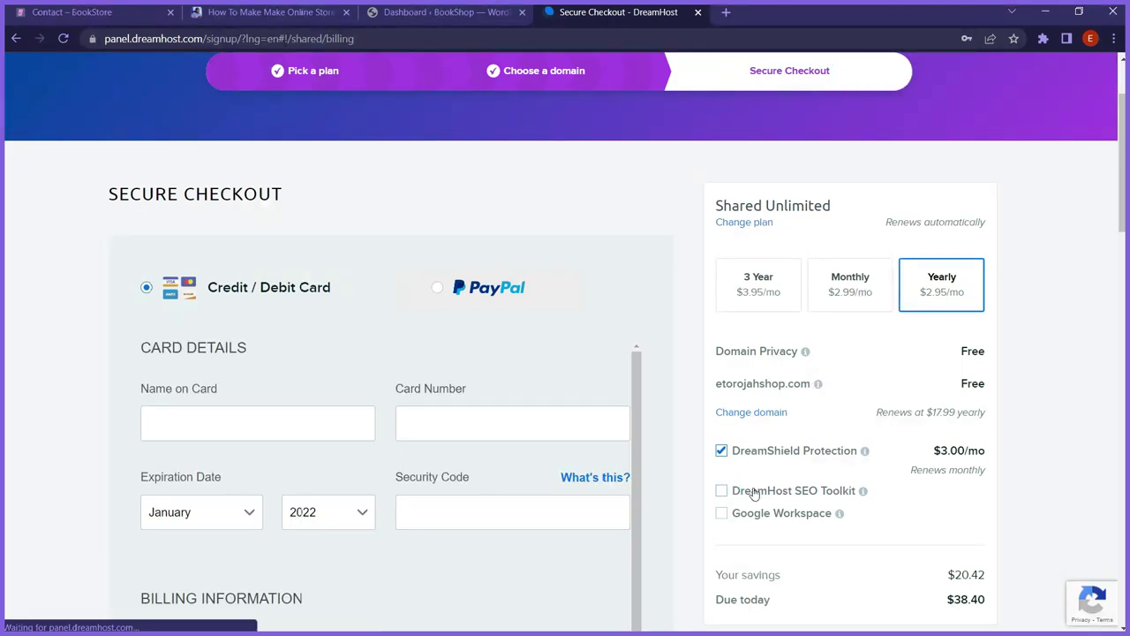
pyautogui.click(721, 453)
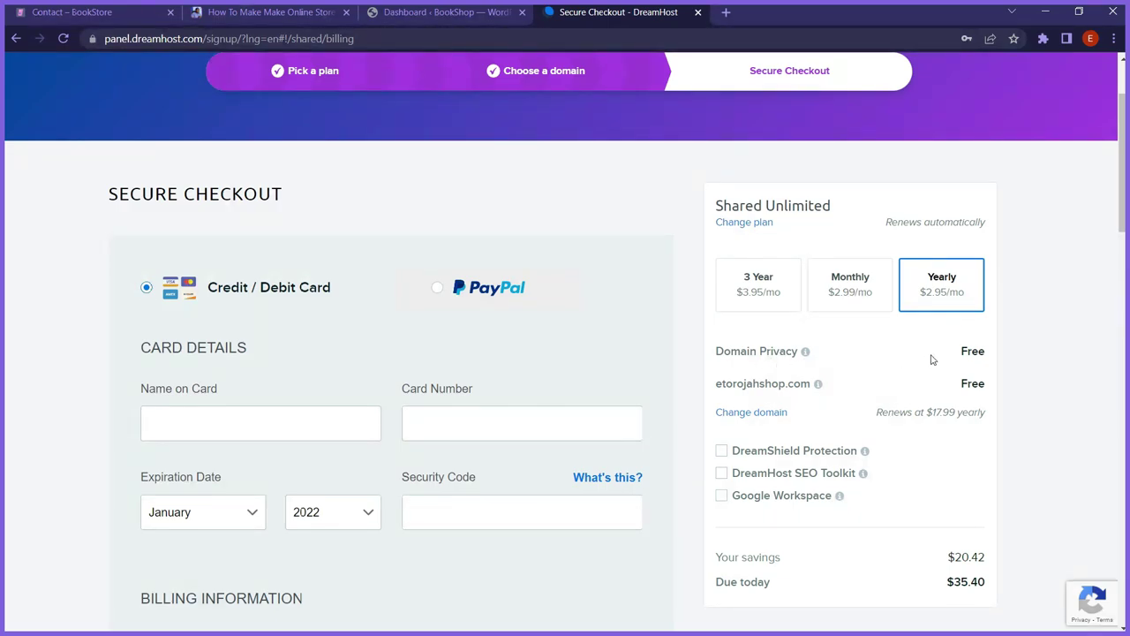
pyautogui.moveTo(808, 355)
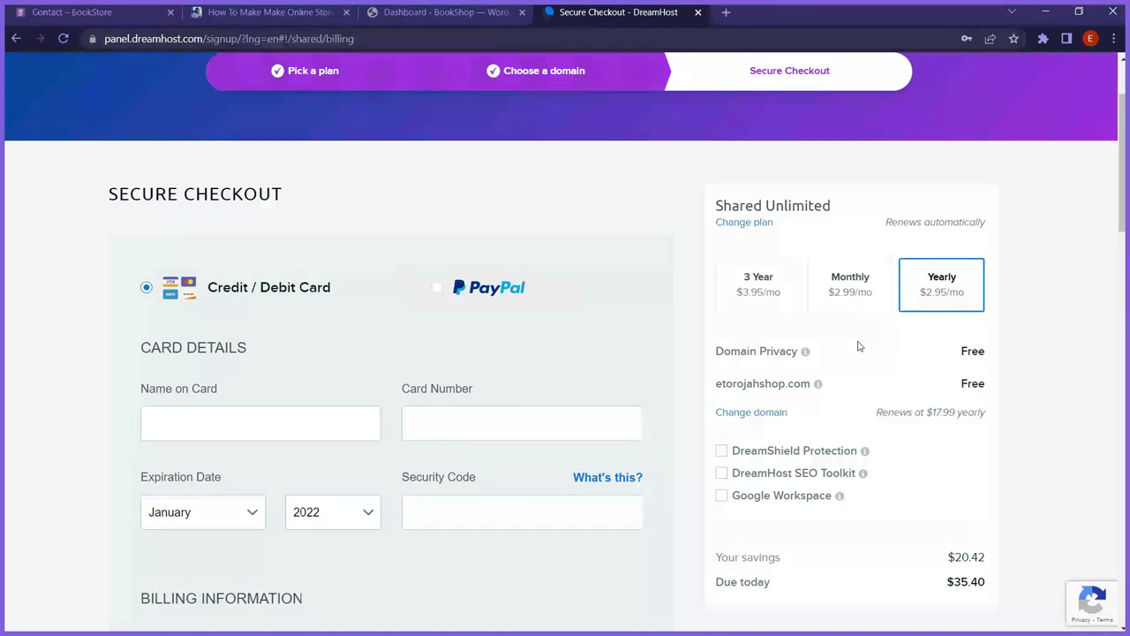
pyautogui.scroll(-3, 643, 359)
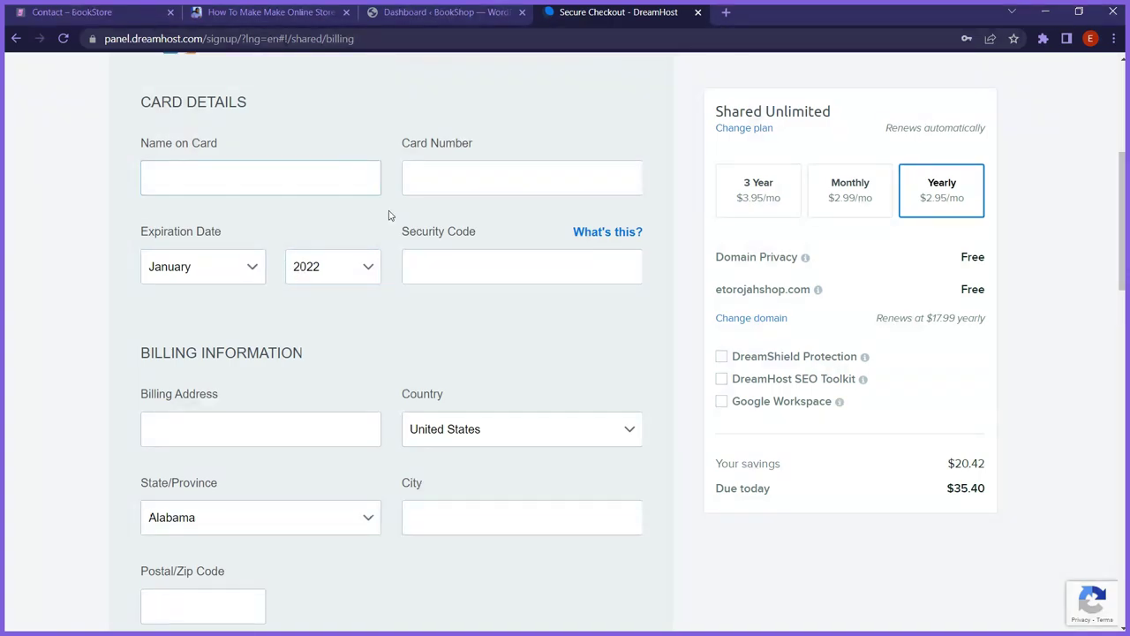
pyautogui.scroll(2, 390, 221)
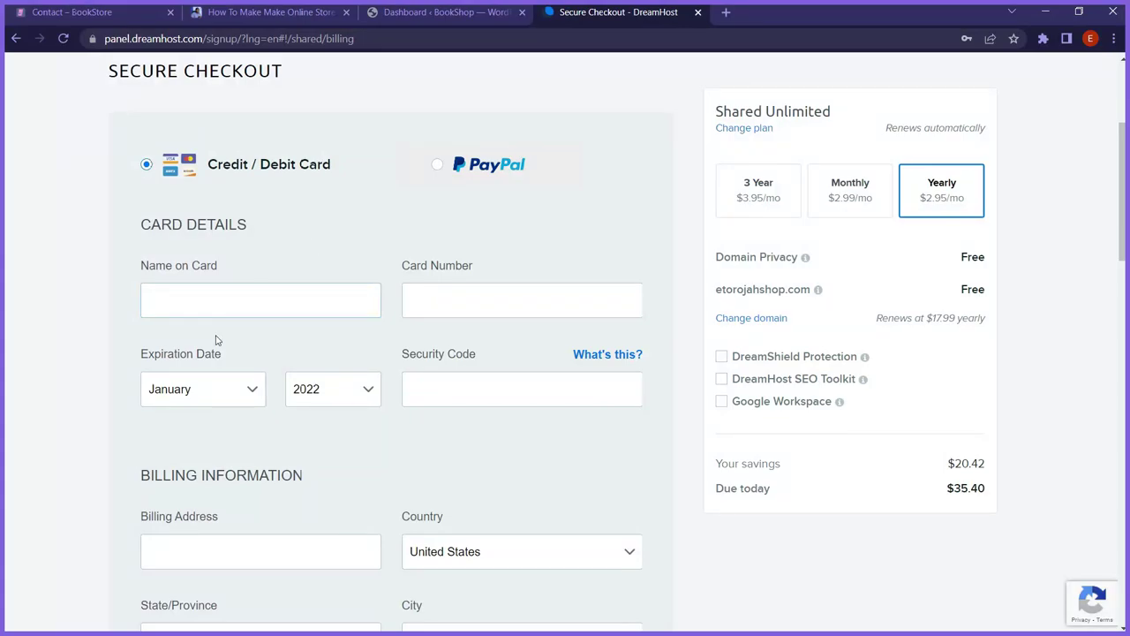
pyautogui.scroll(-2, 217, 399)
pyautogui.scroll(-2, 236, 413)
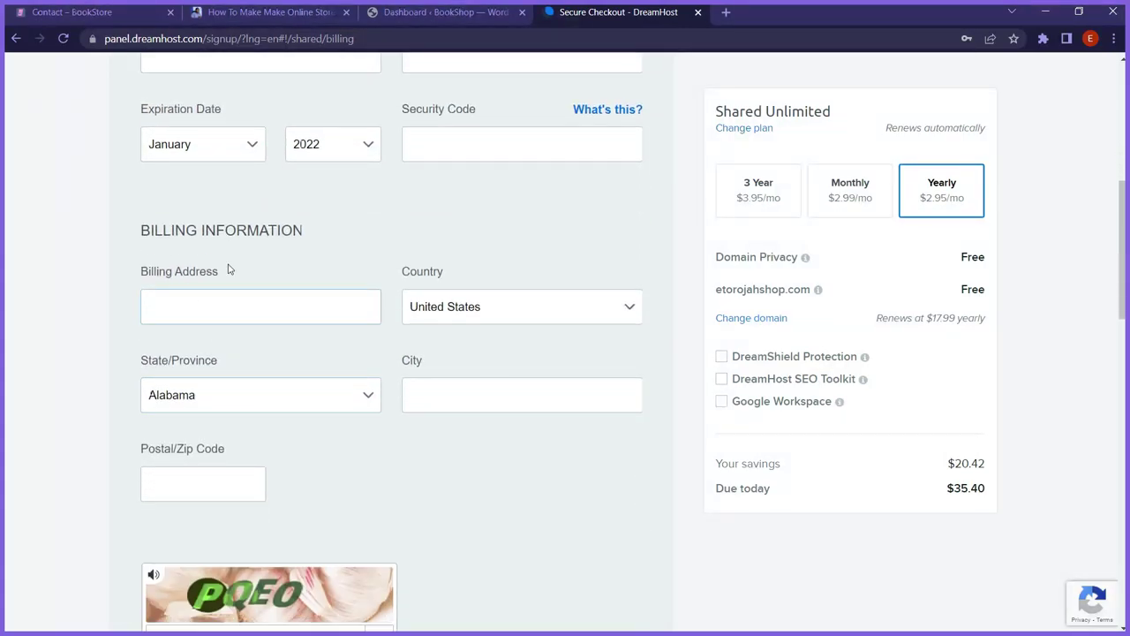
# Step: Start the billing address and point out that Domain Privacy is Free
pyautogui.click(241, 300)
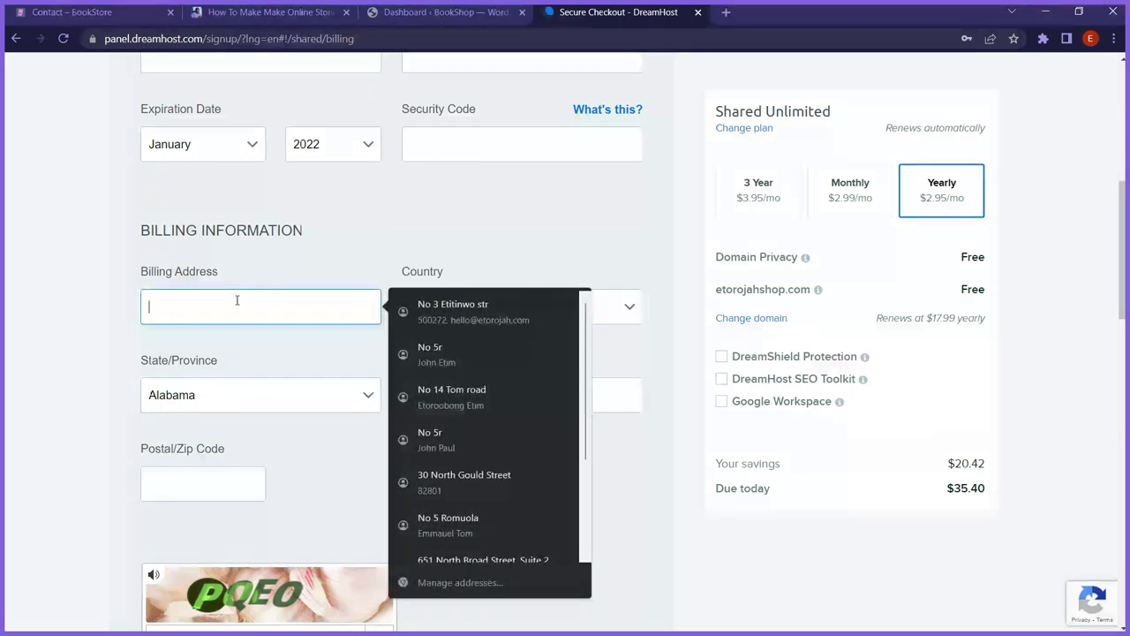
pyautogui.click(415, 228)
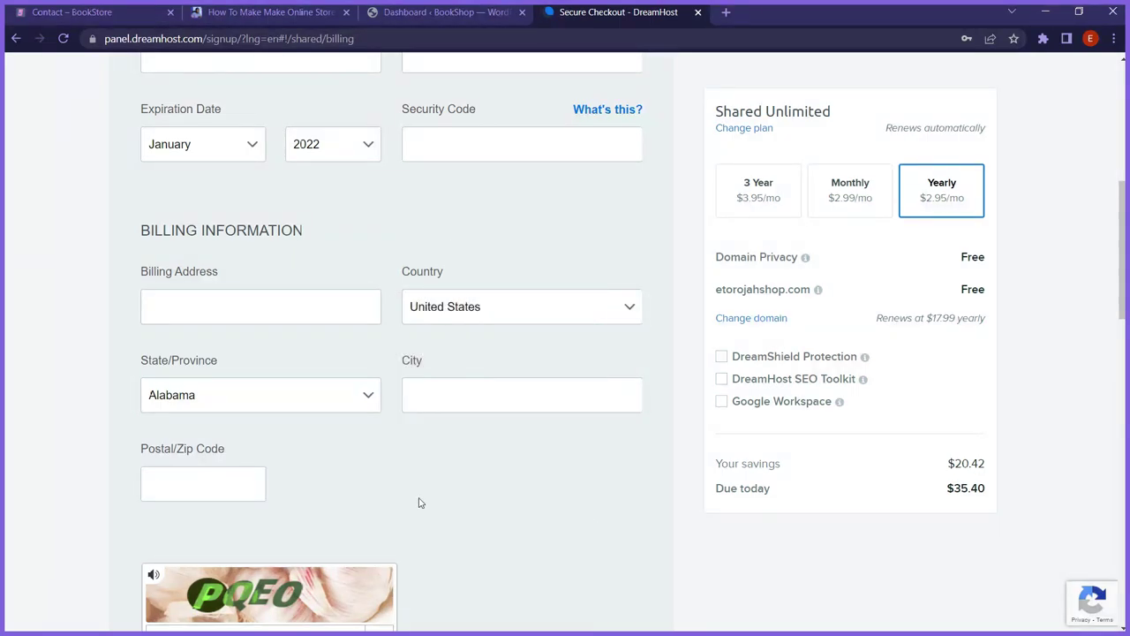
pyautogui.scroll(5, 418, 503)
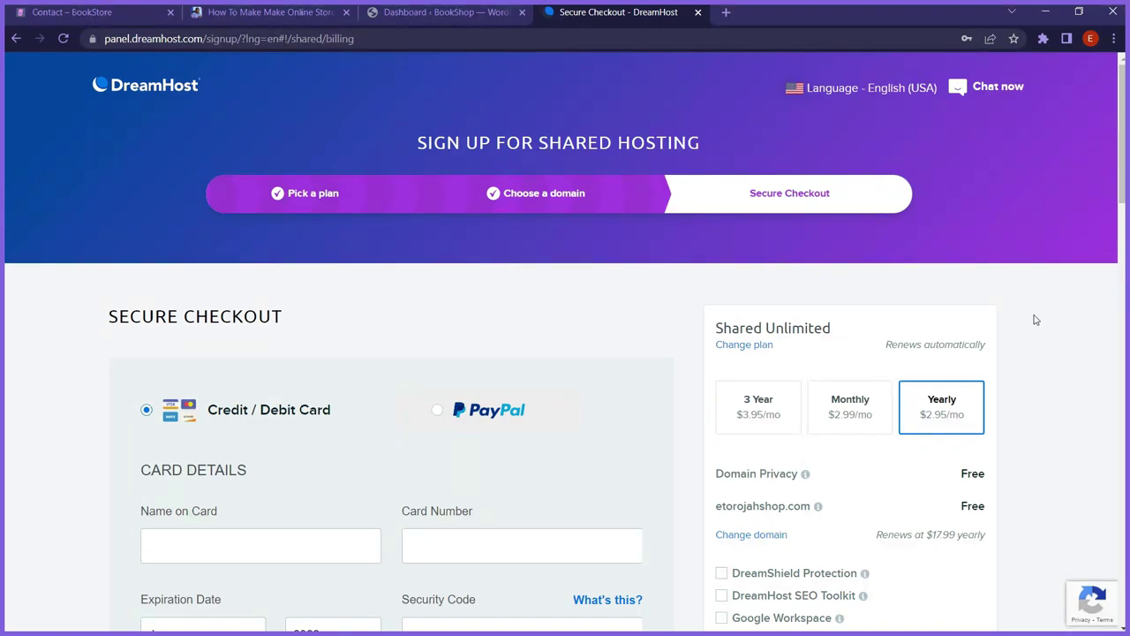
pyautogui.scroll(-2, 742, 398)
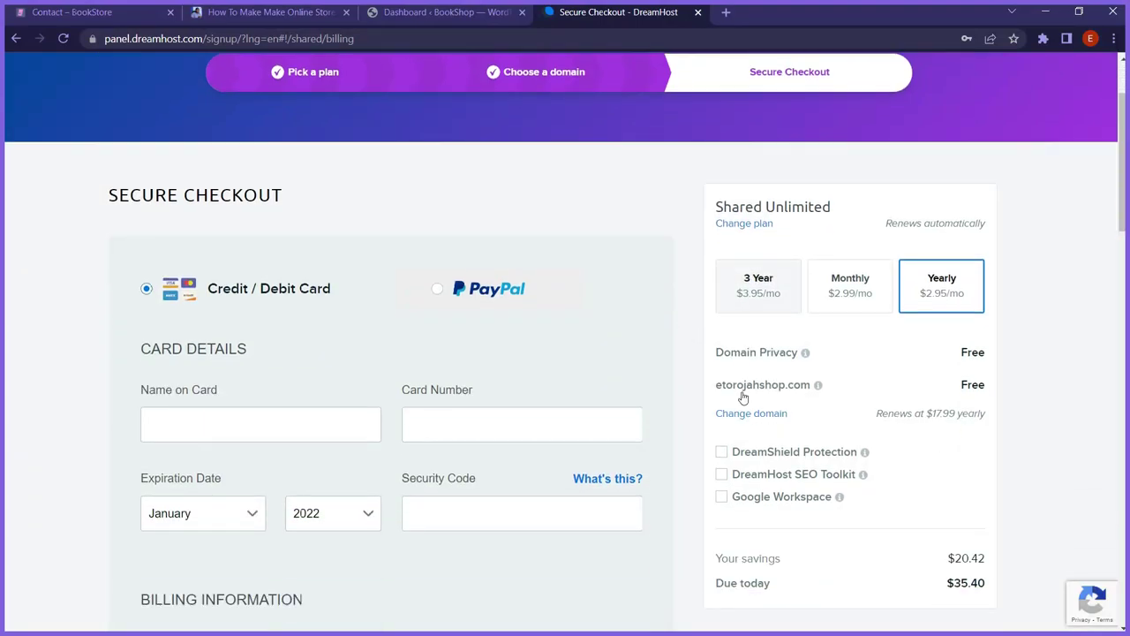
pyautogui.scroll(-2, 742, 397)
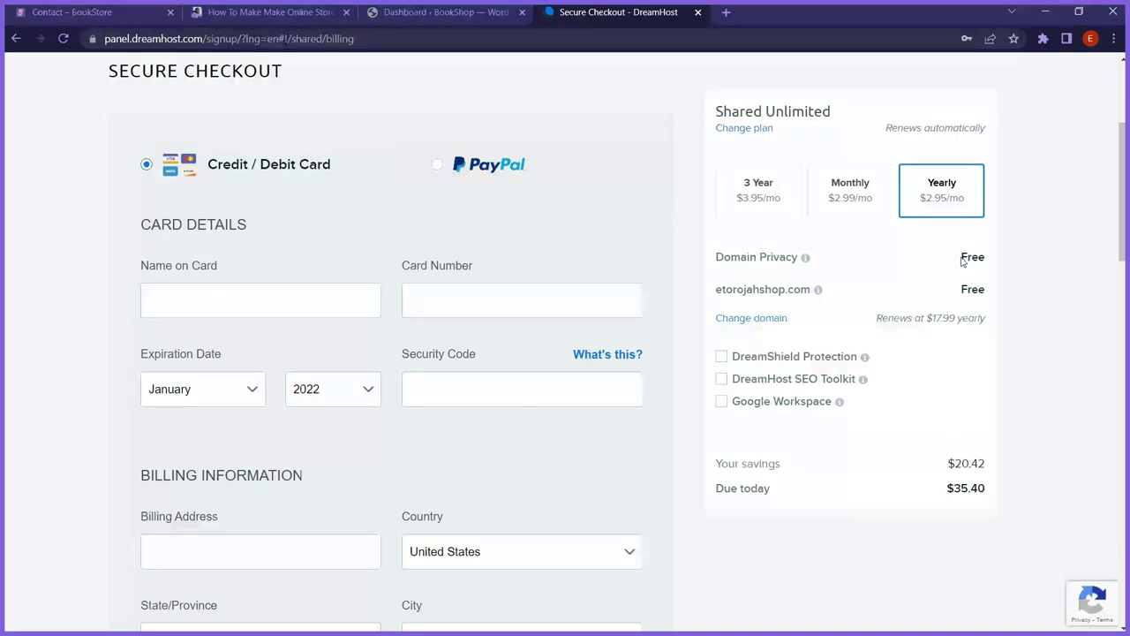
pyautogui.moveTo(961, 257); pyautogui.dragTo(978, 258)
pyautogui.click(960, 292)
# Step: Review the checkout summary and highlight the $35.40 amount due today
pyautogui.scroll(3, 877, 417)
pyautogui.scroll(-2, 877, 418)
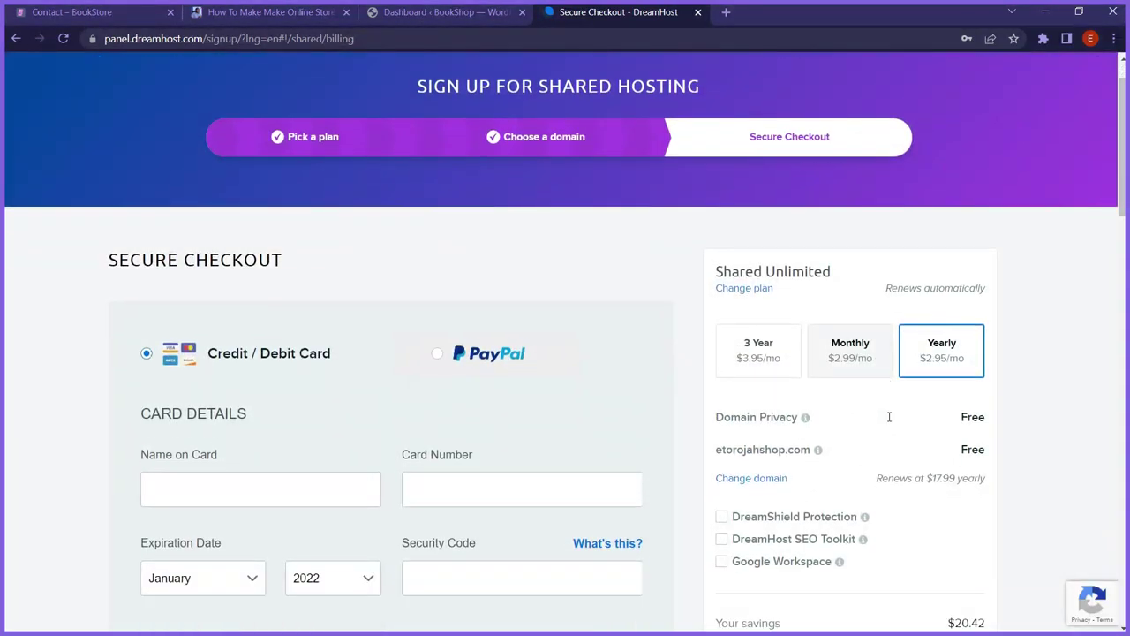
pyautogui.scroll(-3, 888, 424)
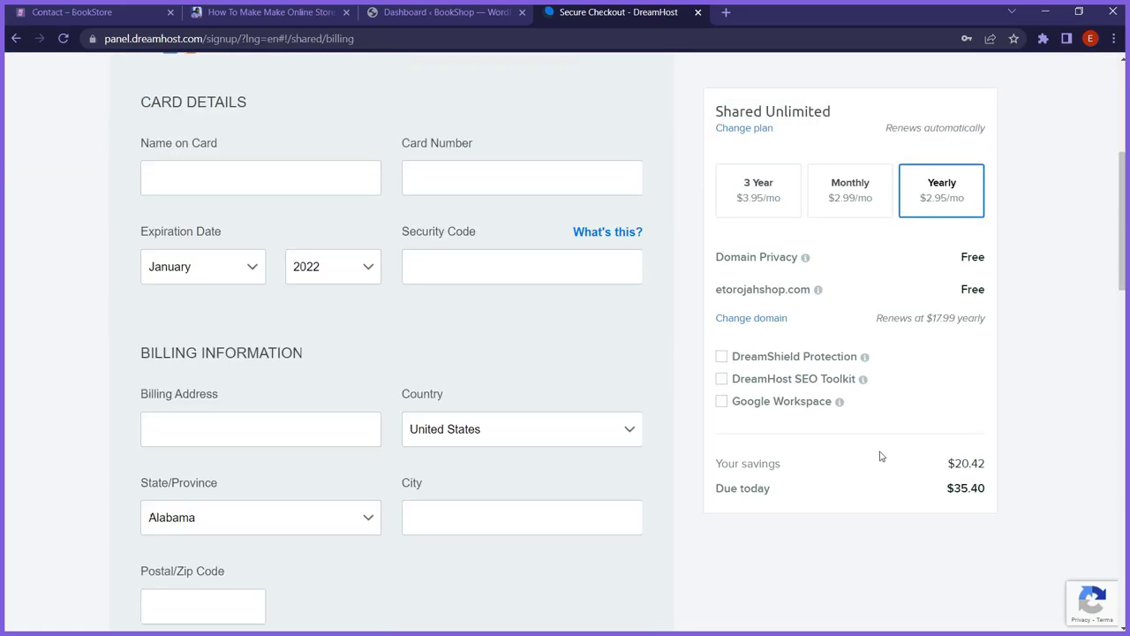
pyautogui.moveTo(955, 488); pyautogui.dragTo(968, 491)
pyautogui.scroll(2, 980, 424)
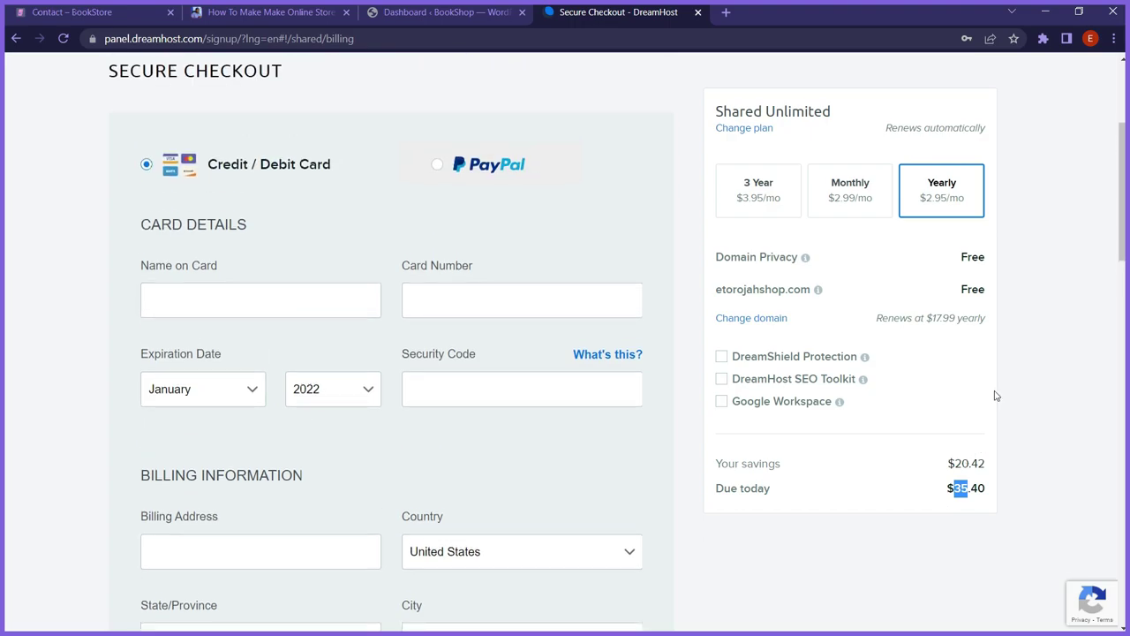
pyautogui.scroll(3, 853, 265)
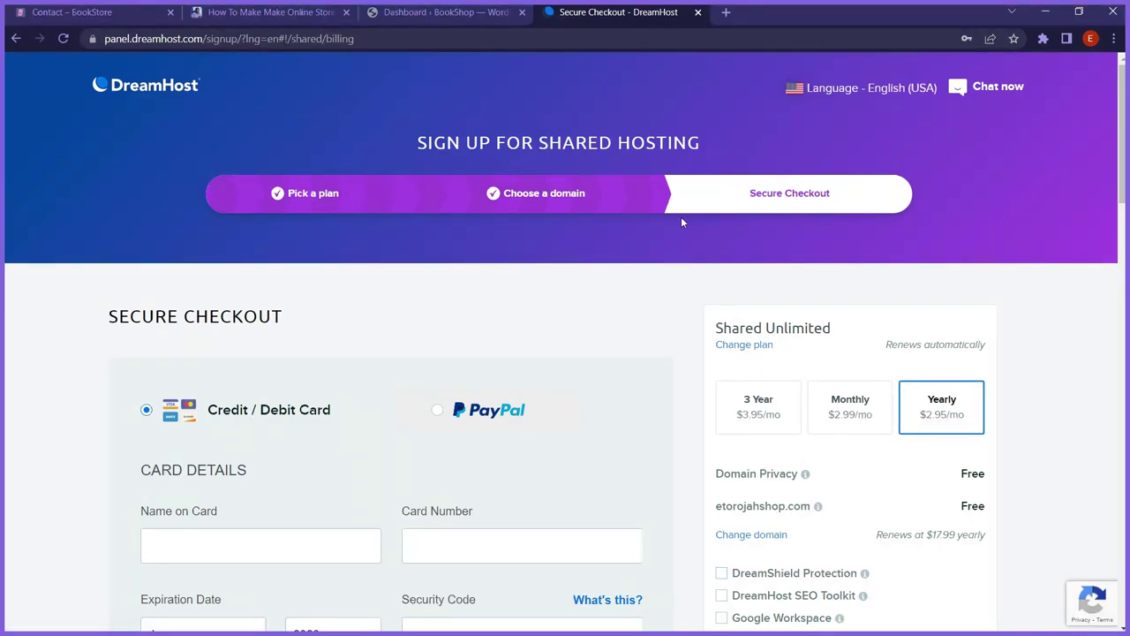
# Step: Return to Choose a domain and check that noshsell.com is available as a new domain
pyautogui.click(553, 211)
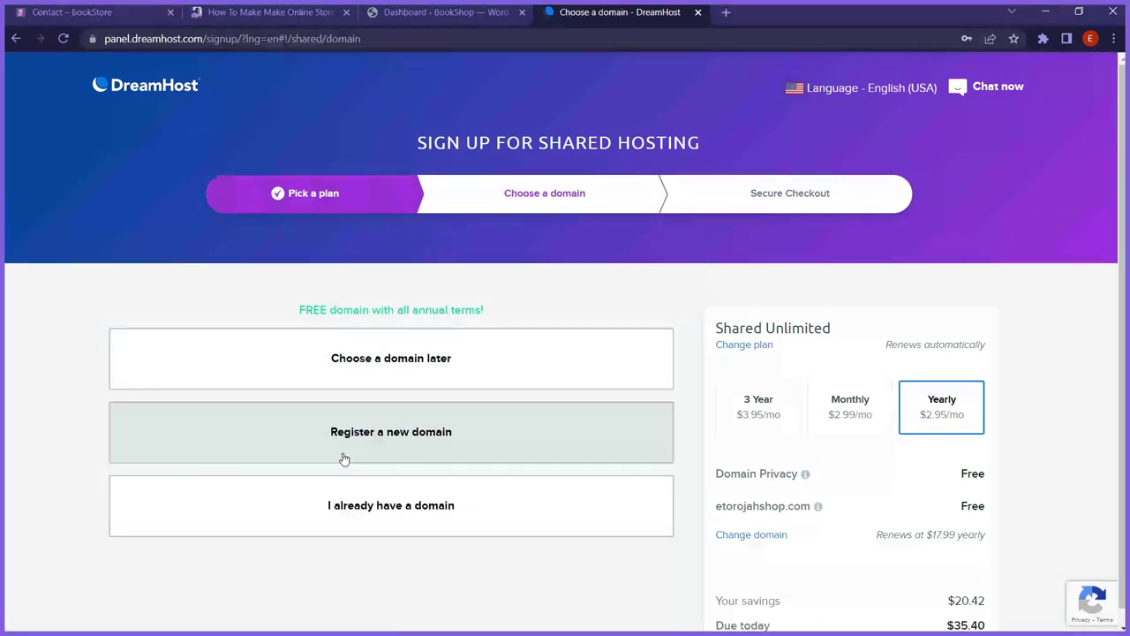
pyautogui.click(369, 430)
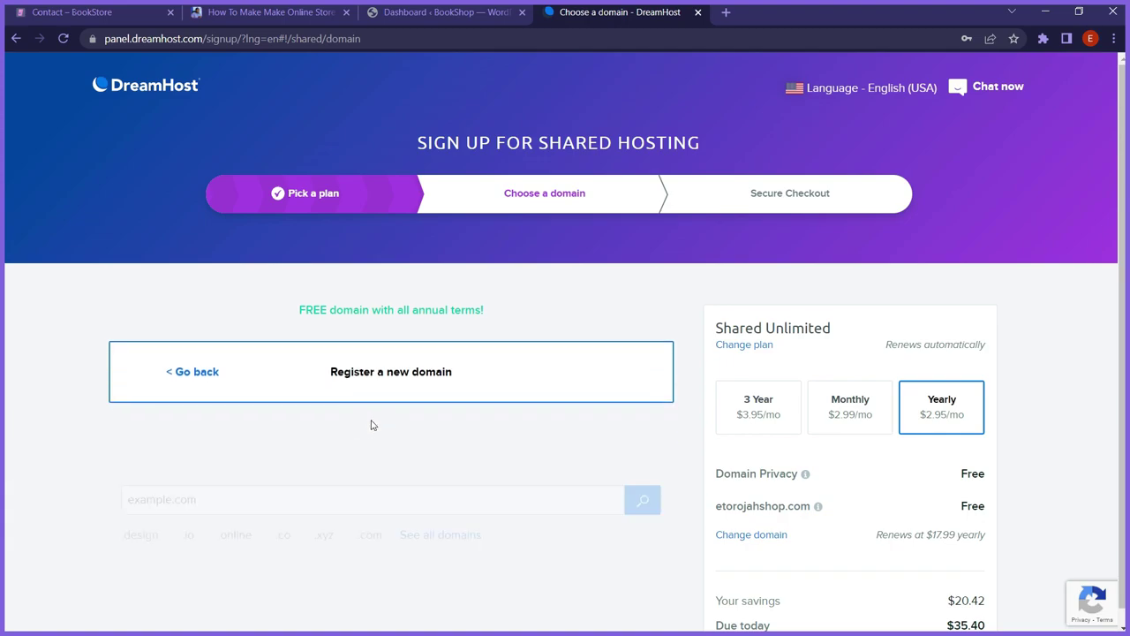
pyautogui.click(203, 454)
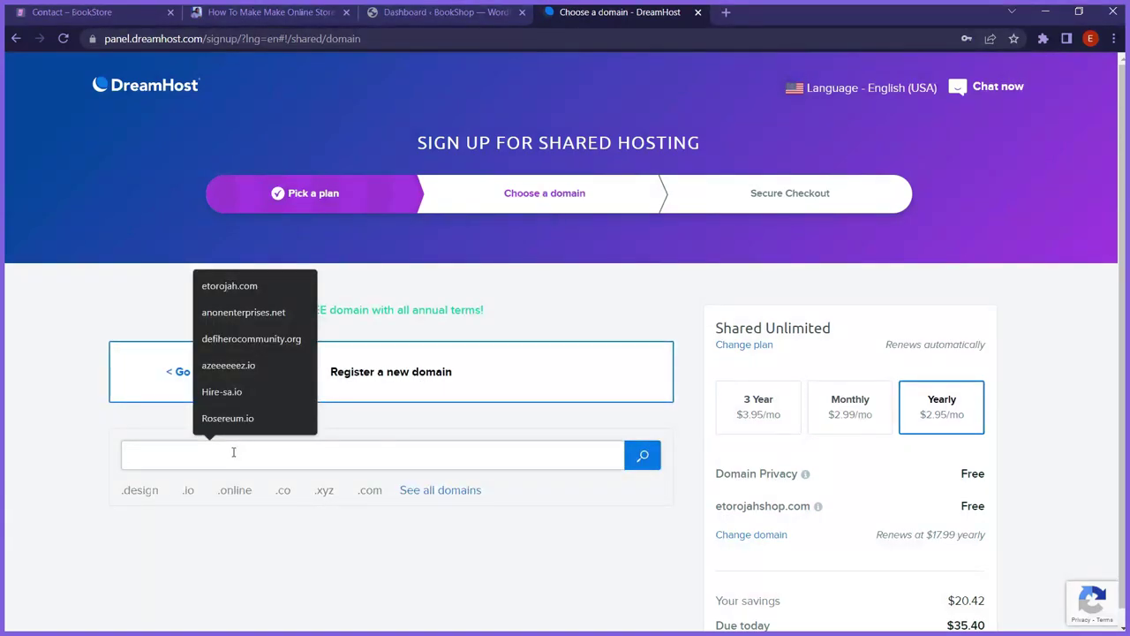
pyautogui.write('no')
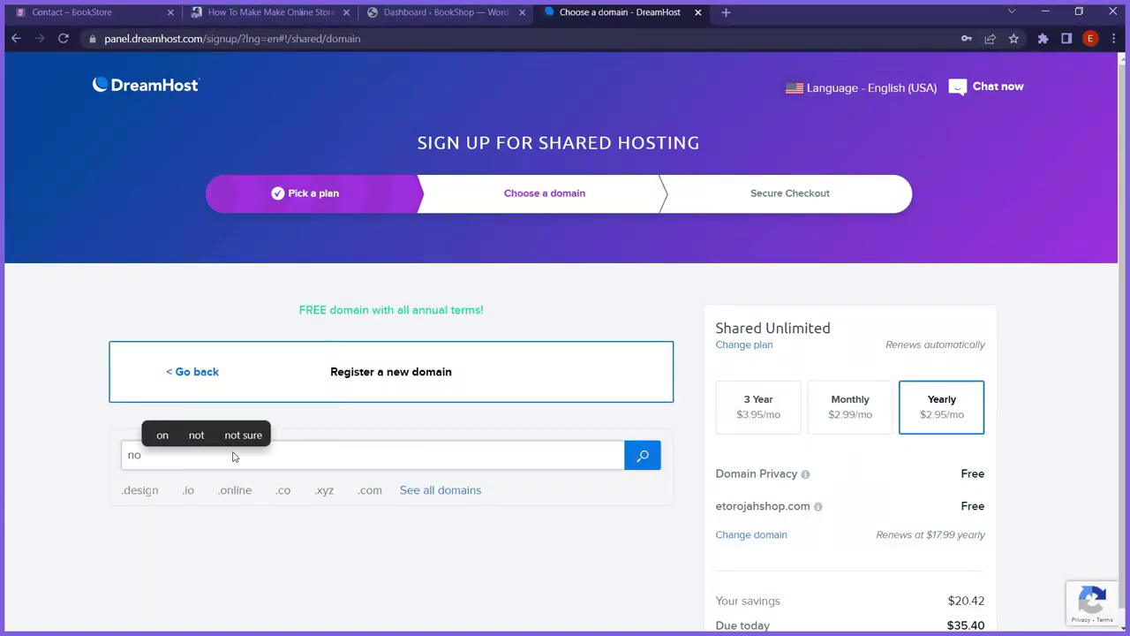
pyautogui.write('she')
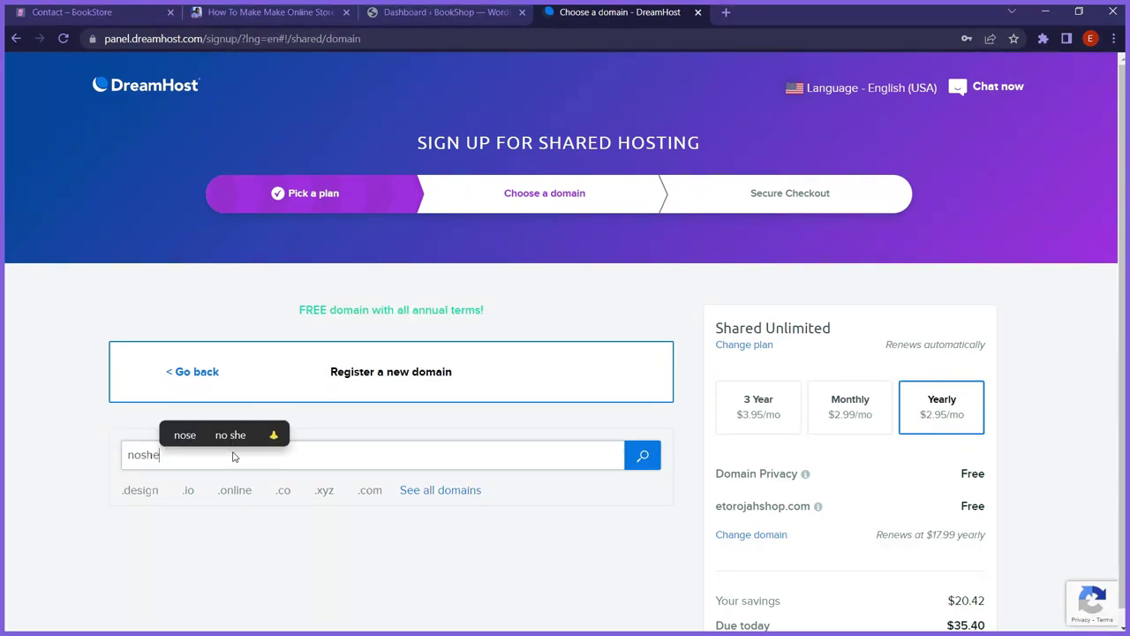
pyautogui.press('BackSpace')
pyautogui.press('BackSpace')
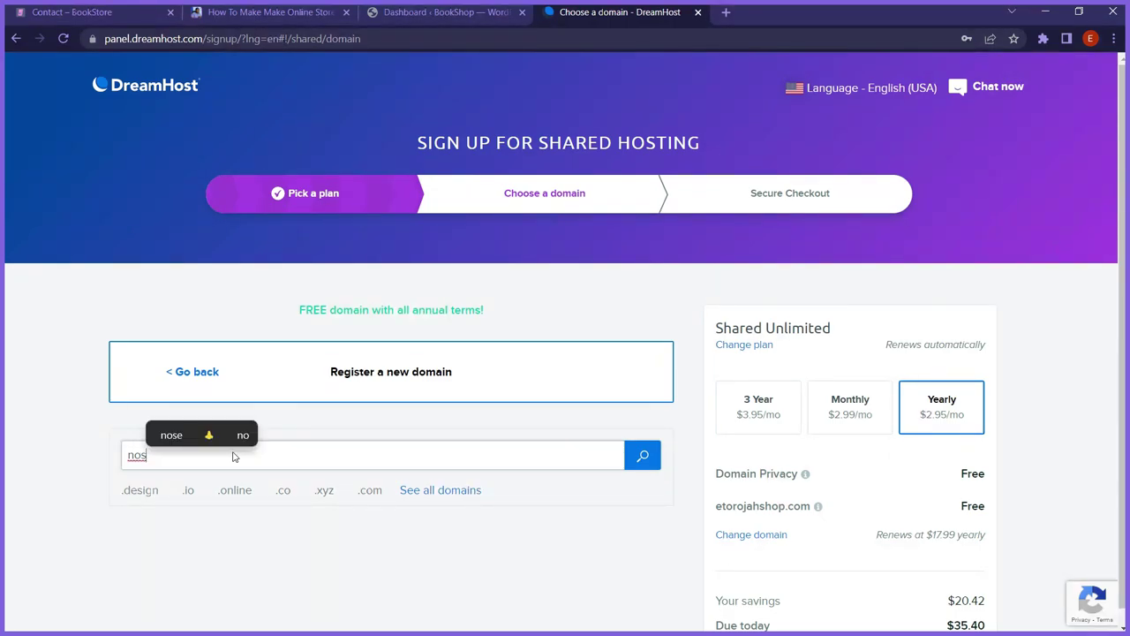
pyautogui.write('hsel')
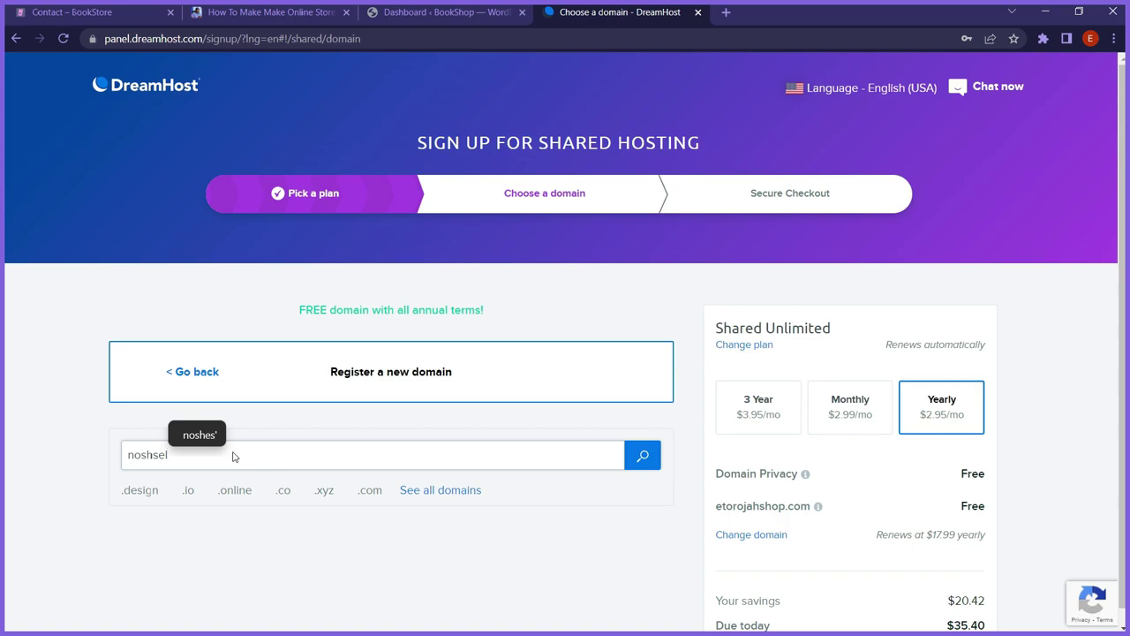
pyautogui.write('l.com')
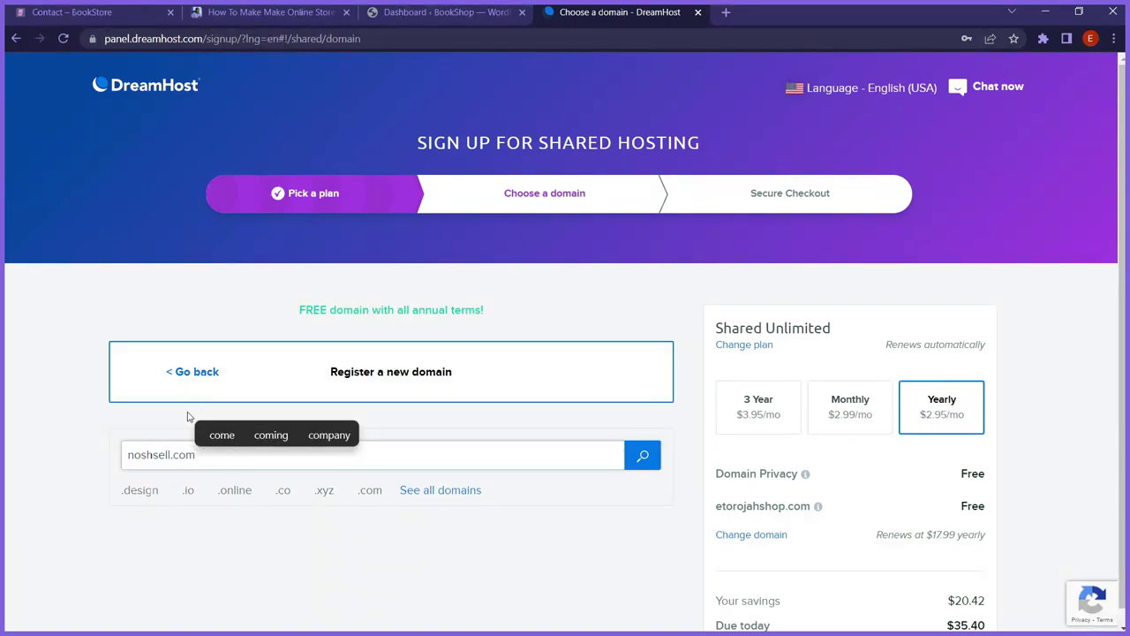
pyautogui.click(164, 430)
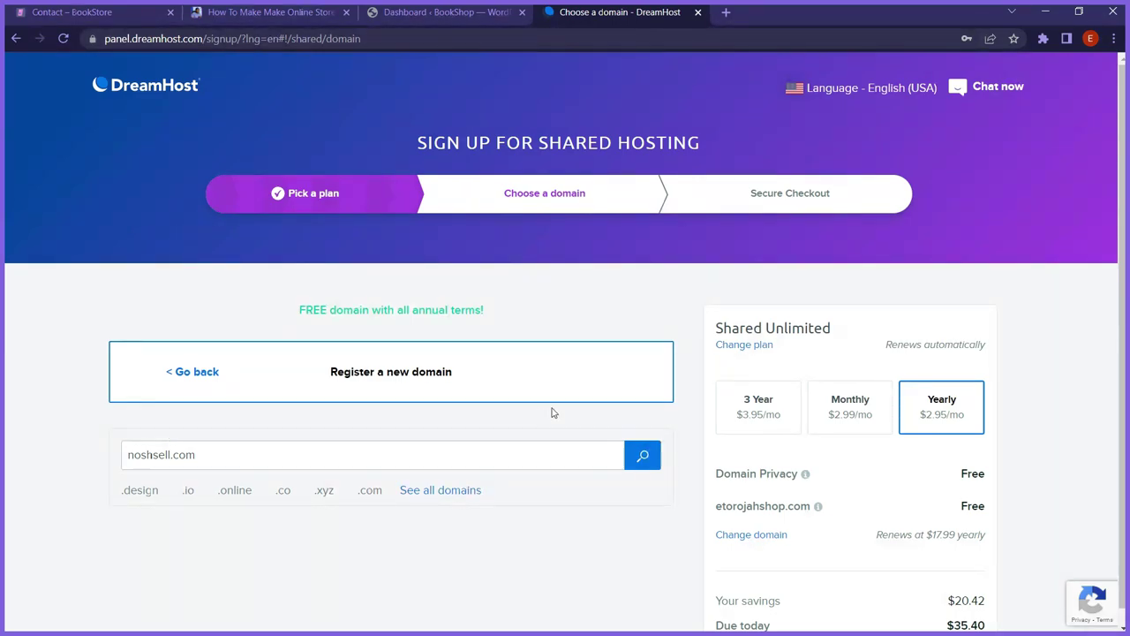
pyautogui.click(649, 460)
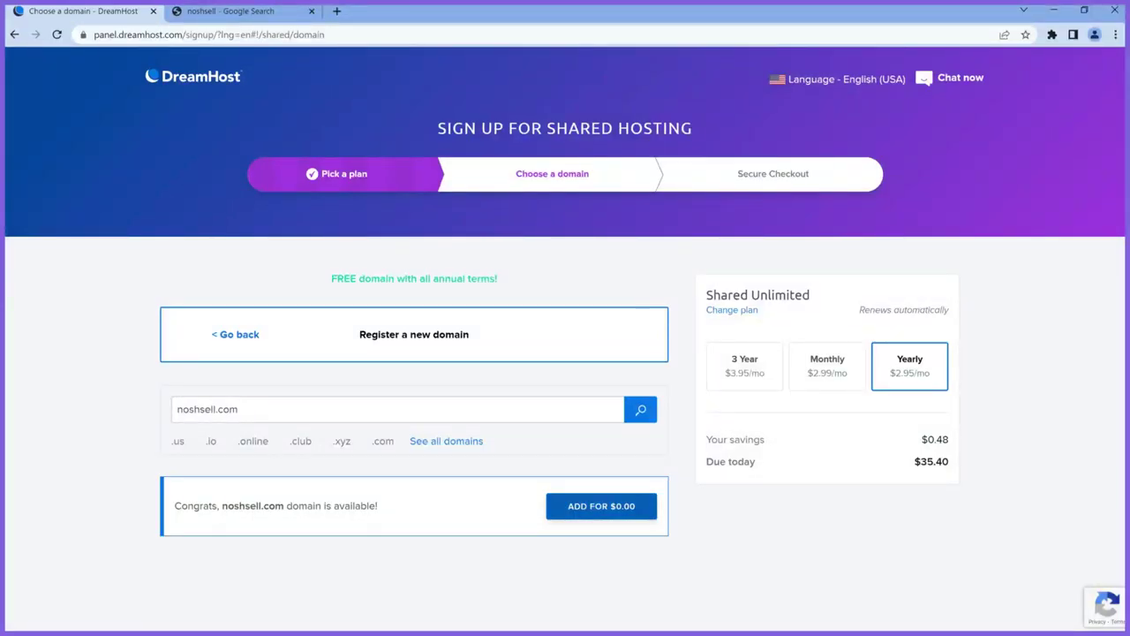
# Step: Add noshsell.com to the order and start entering the name on the card
pyautogui.click(601, 505)
pyautogui.scroll(-3, 601, 505)
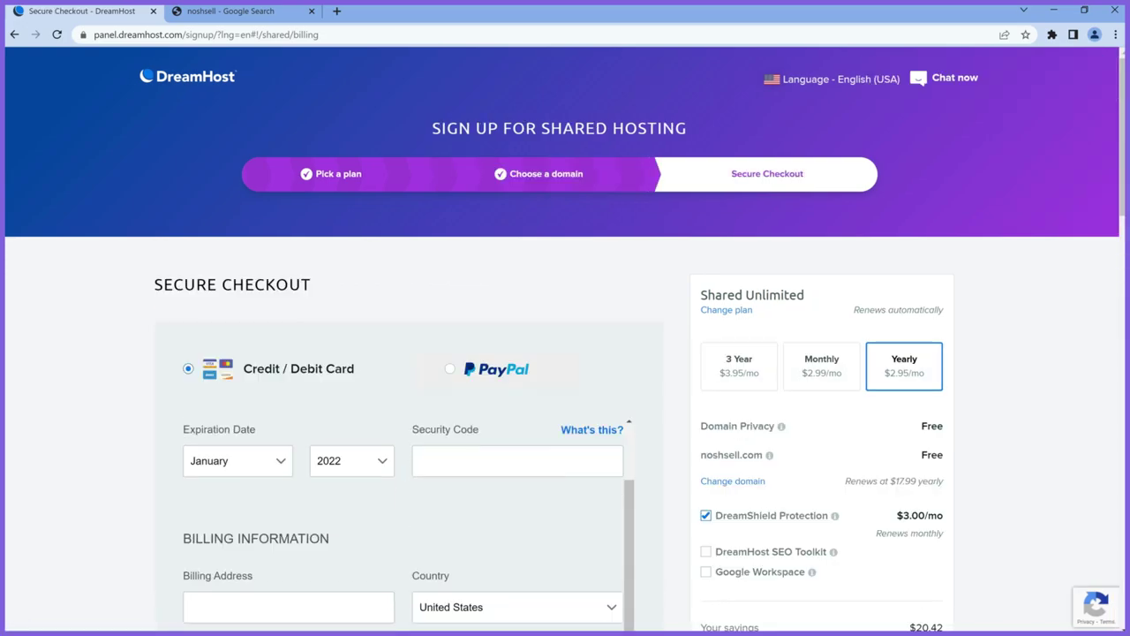
pyautogui.scroll(-2, 565, 353)
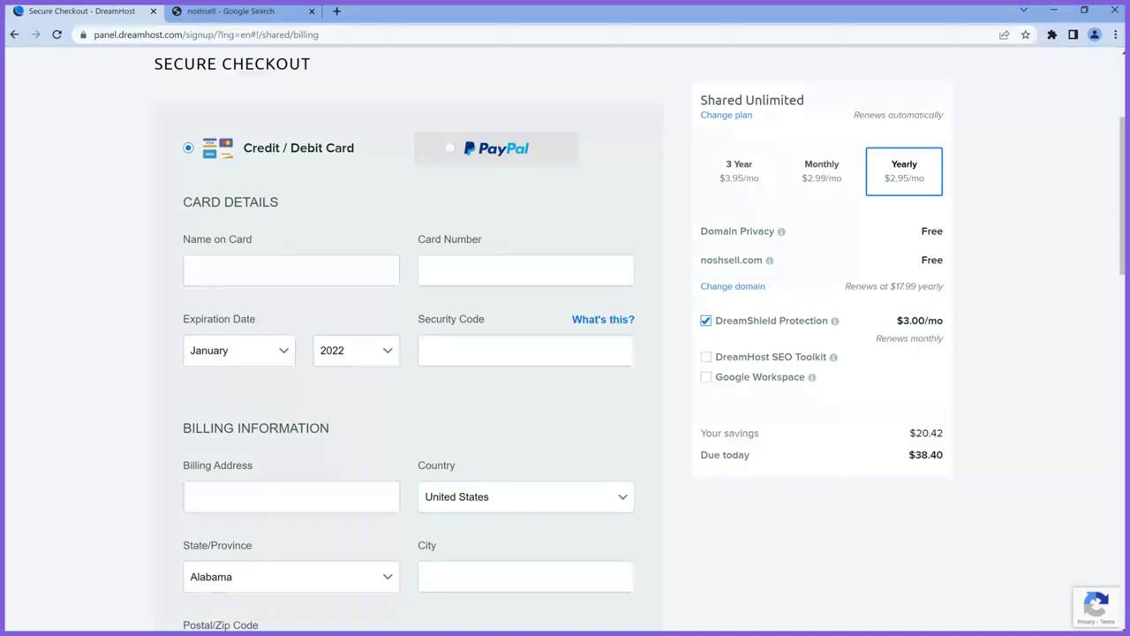
pyautogui.scroll(1, 495, 149)
pyautogui.scroll(-1, 565, 336)
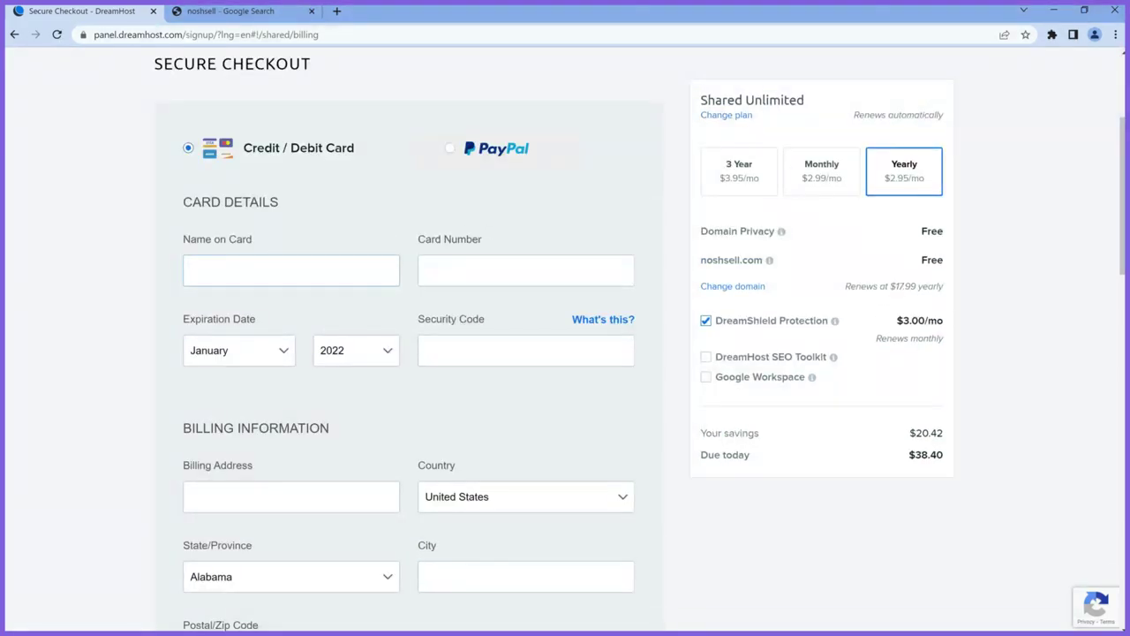
pyautogui.click(291, 271)
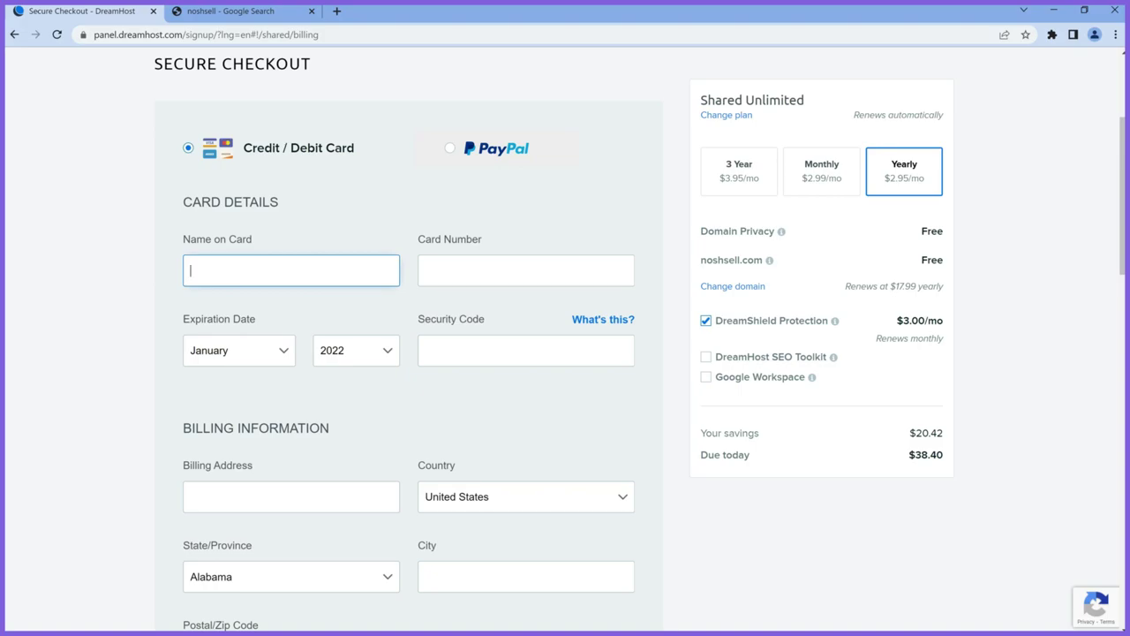
pyautogui.click(311, 10)
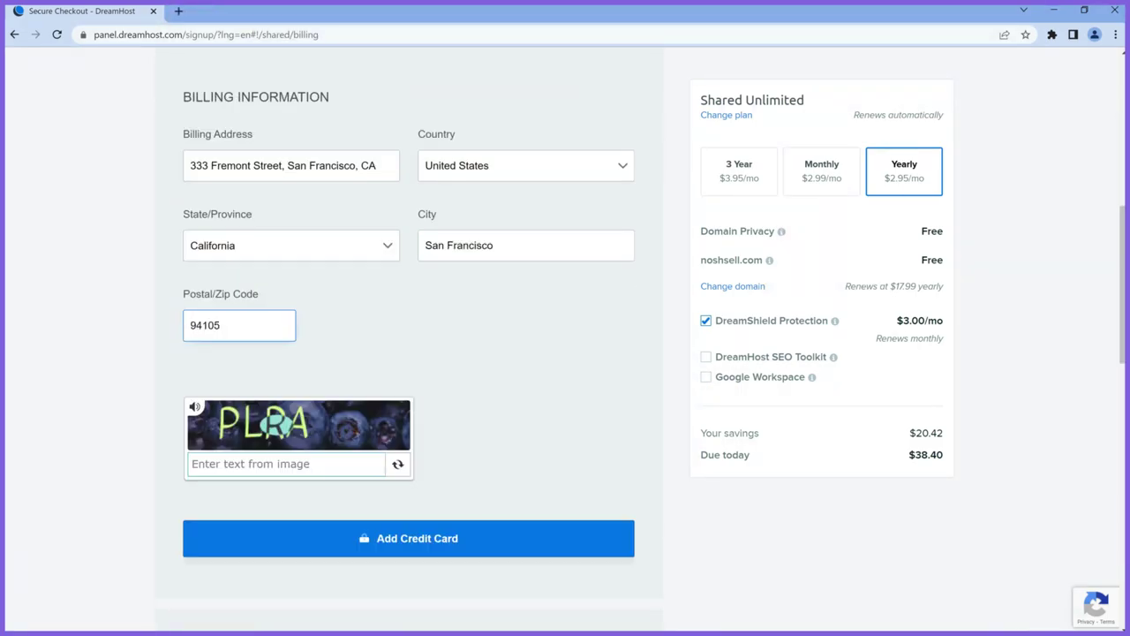
# Step: Enter the captcha, drop DreamShield Protection, and add the credit card with $35.40 due today
pyautogui.click(286, 464)
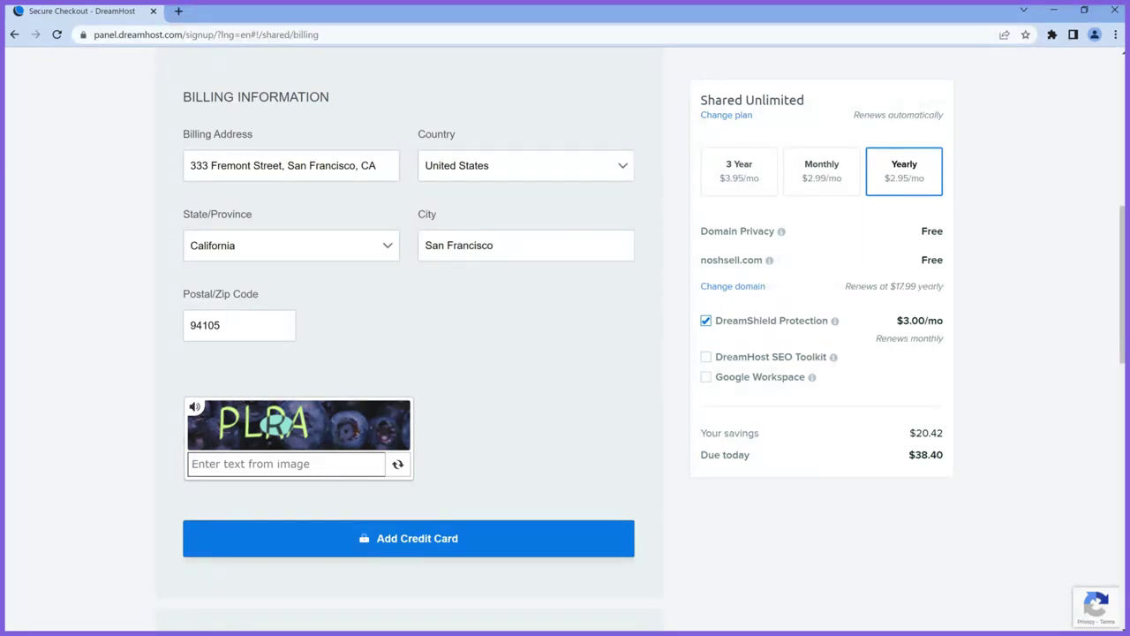
pyautogui.write('PL')
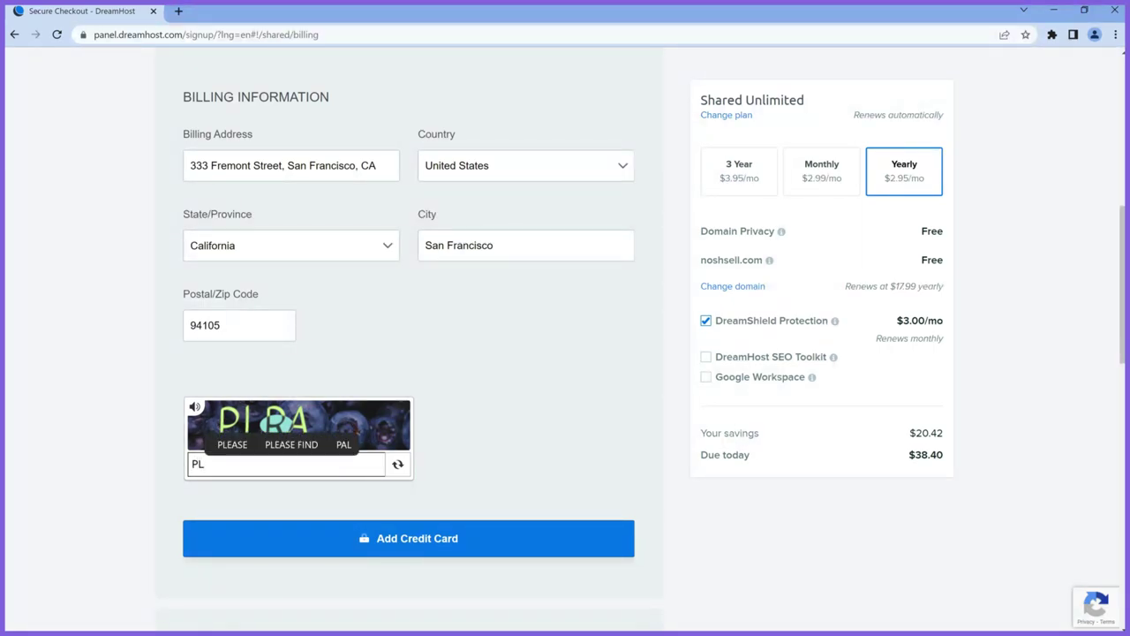
pyautogui.write('RA')
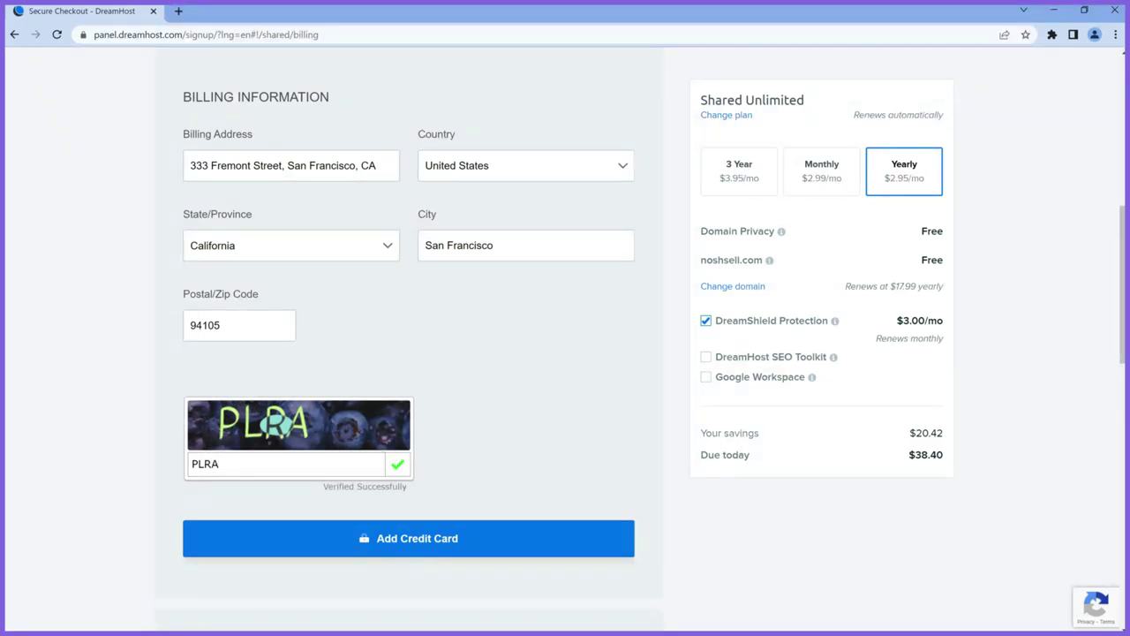
pyautogui.click(705, 320)
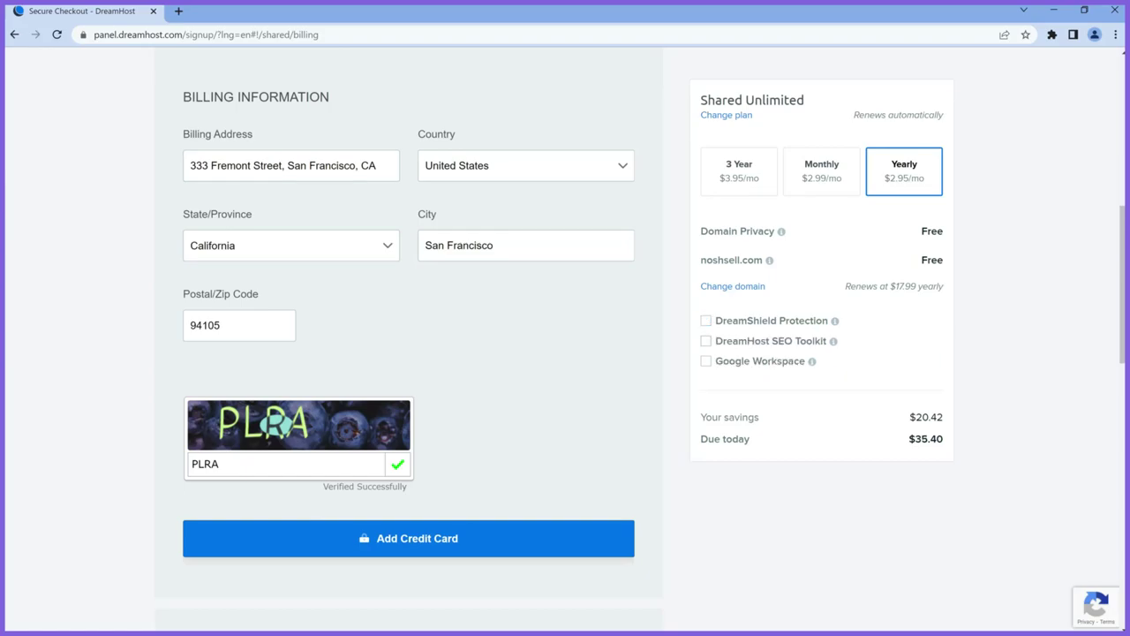
pyautogui.moveTo(909, 439); pyautogui.dragTo(944, 439)
pyautogui.click(408, 538)
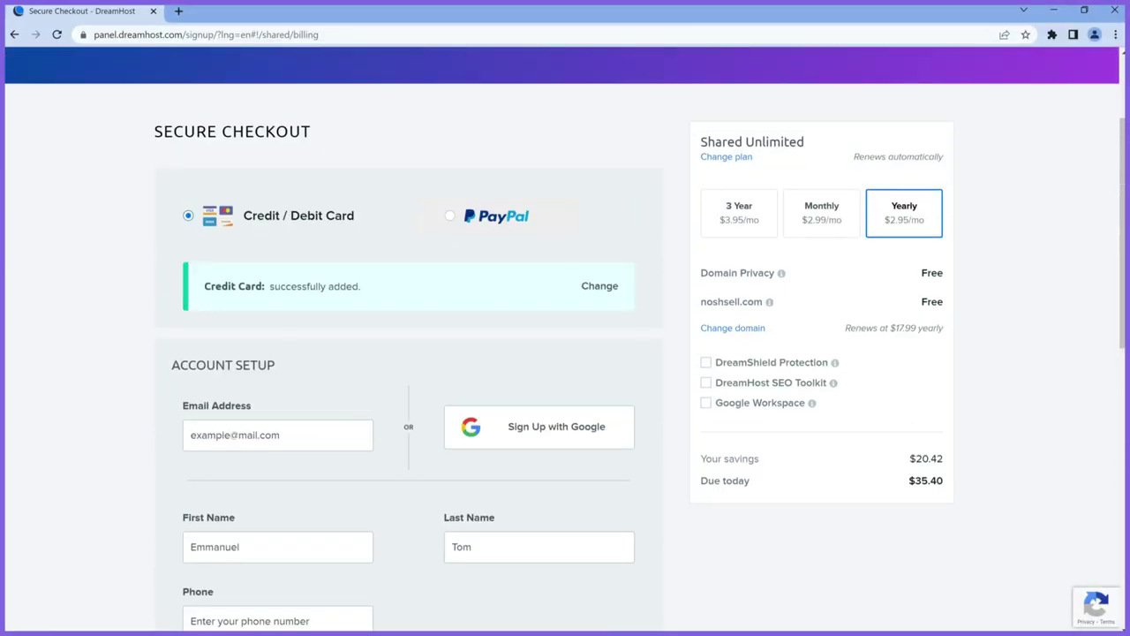
# Step: Enter the contact's e-mail address in DreamHost's Account Setup e-mail field
pyautogui.moveTo(269, 286); pyautogui.dragTo(362, 286)
pyautogui.click(362, 286)
pyautogui.scroll(-4, 565, 354)
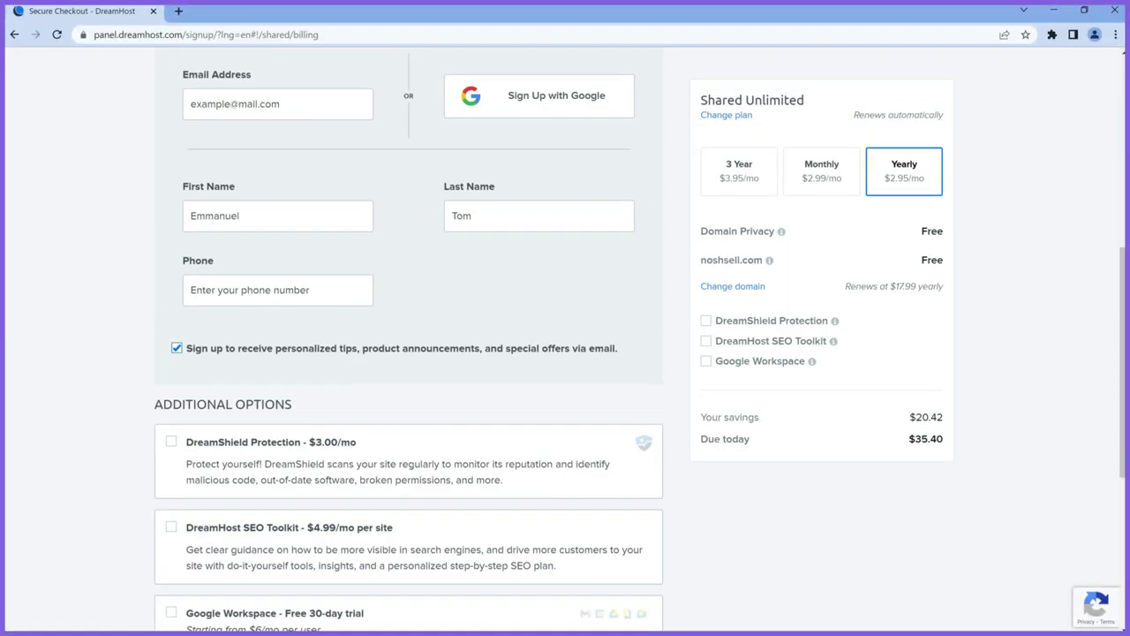
pyautogui.scroll(4, 565, 353)
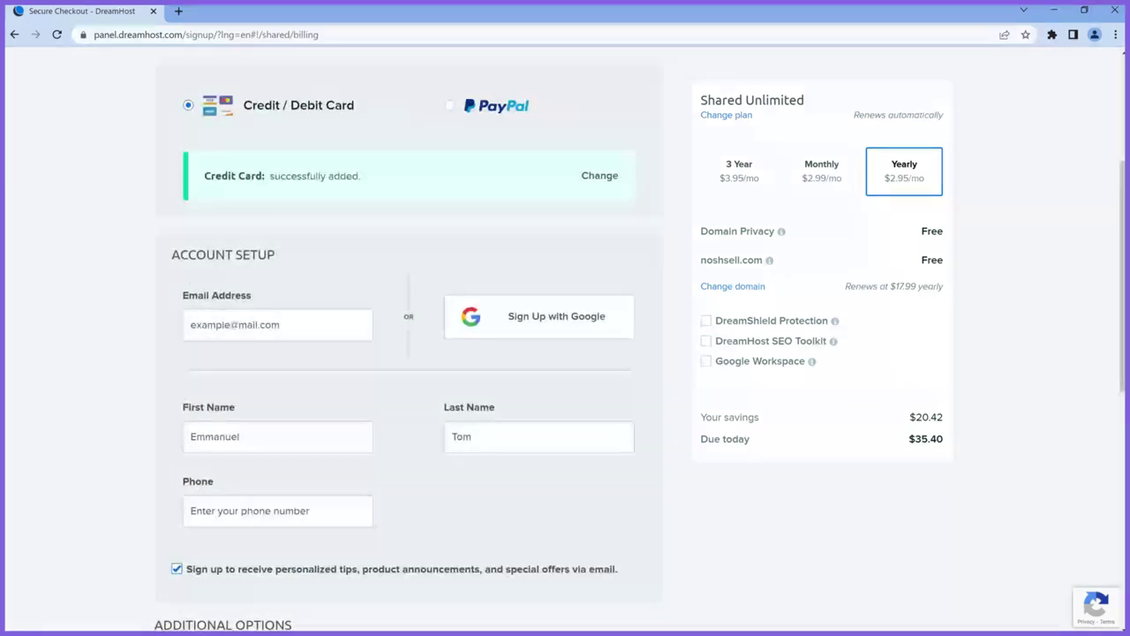
pyautogui.scroll(-2, 565, 353)
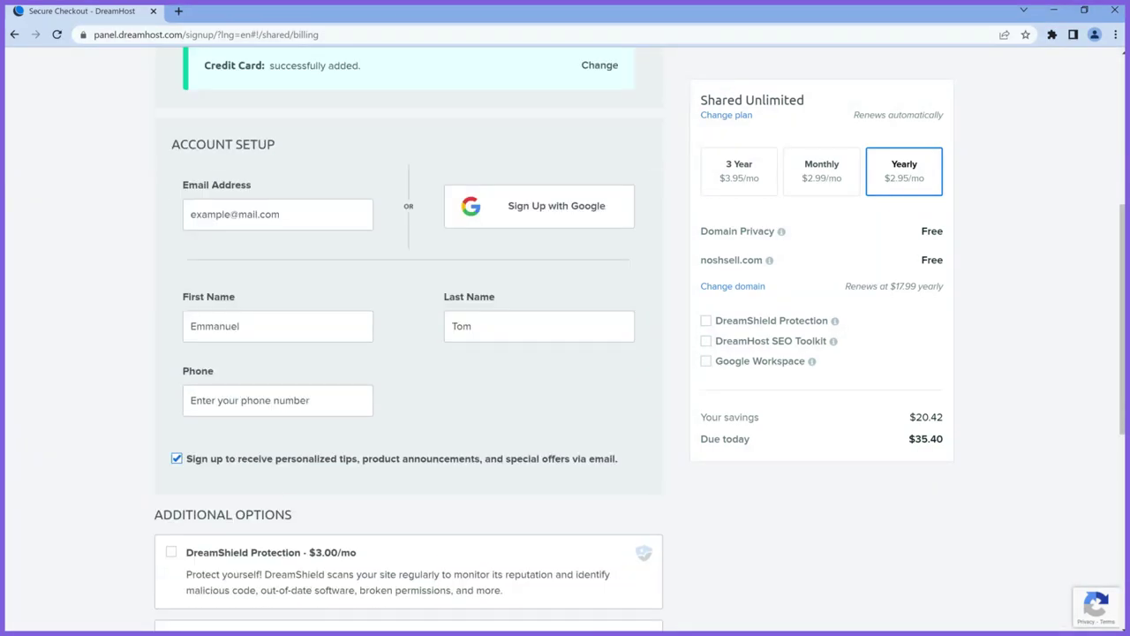
pyautogui.scroll(1, 565, 354)
pyautogui.scroll(-1, 565, 353)
pyautogui.click(278, 213)
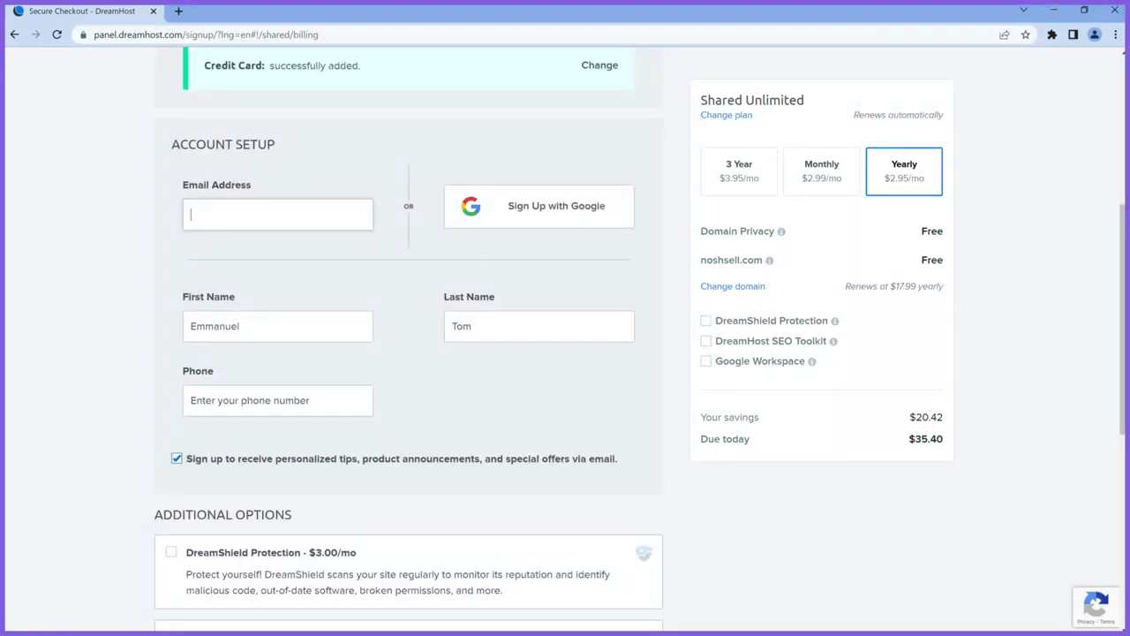
pyautogui.scroll(1, 409, 335)
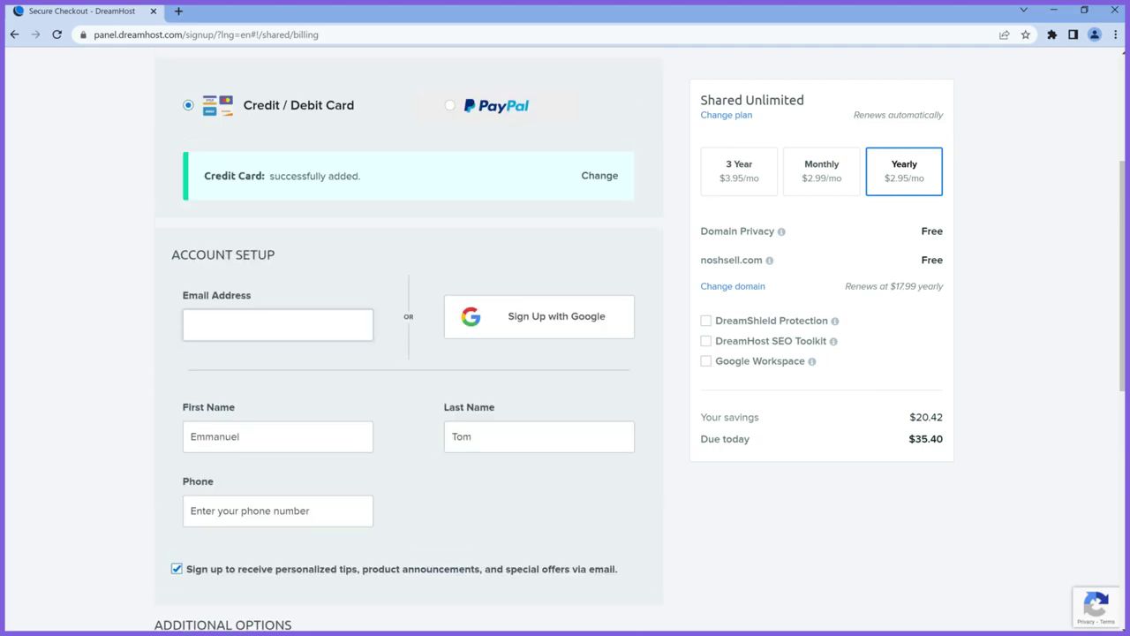
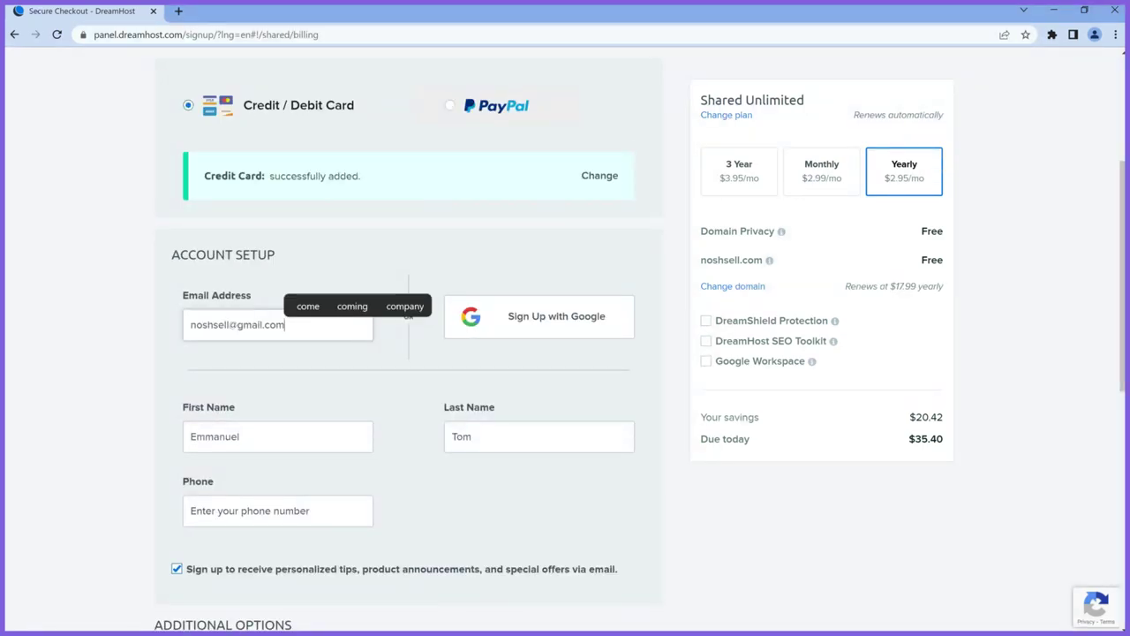
pyautogui.press('Tab')
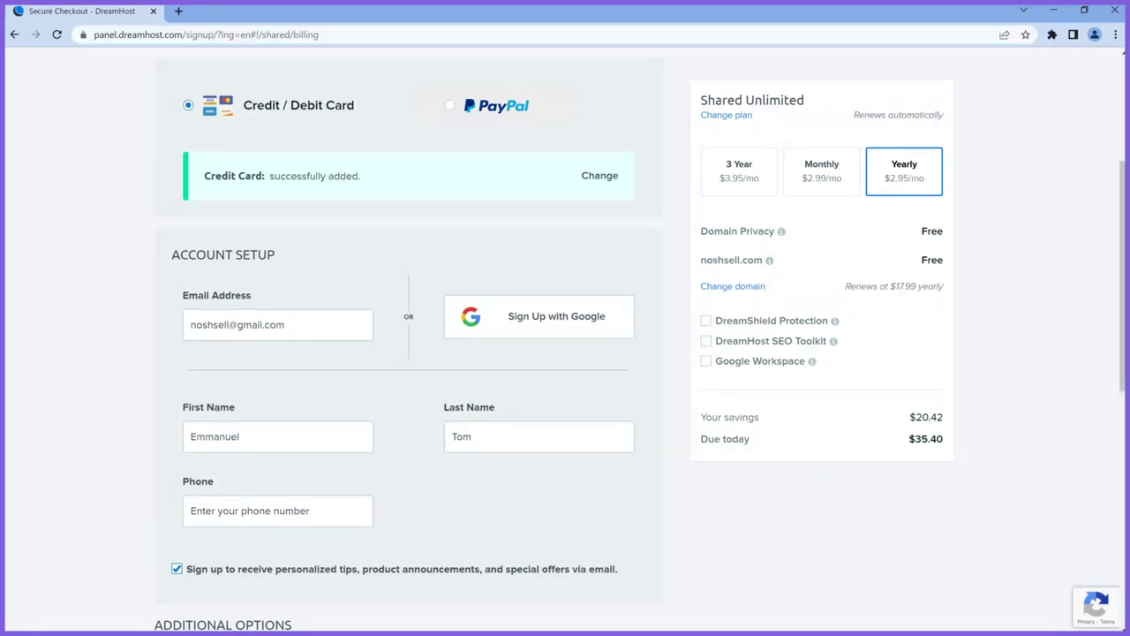
# Step: Replace the First Name and Last Name fields with the account holder's names
pyautogui.scroll(-1, 409, 353)
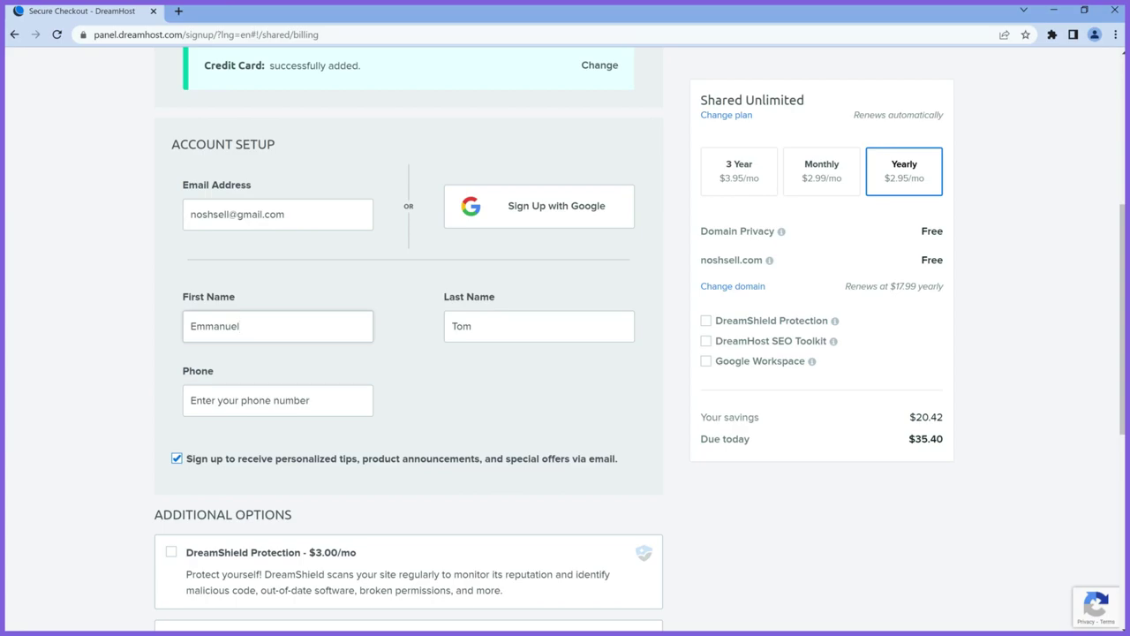
pyautogui.click(265, 213)
pyautogui.doubleClick(209, 214)
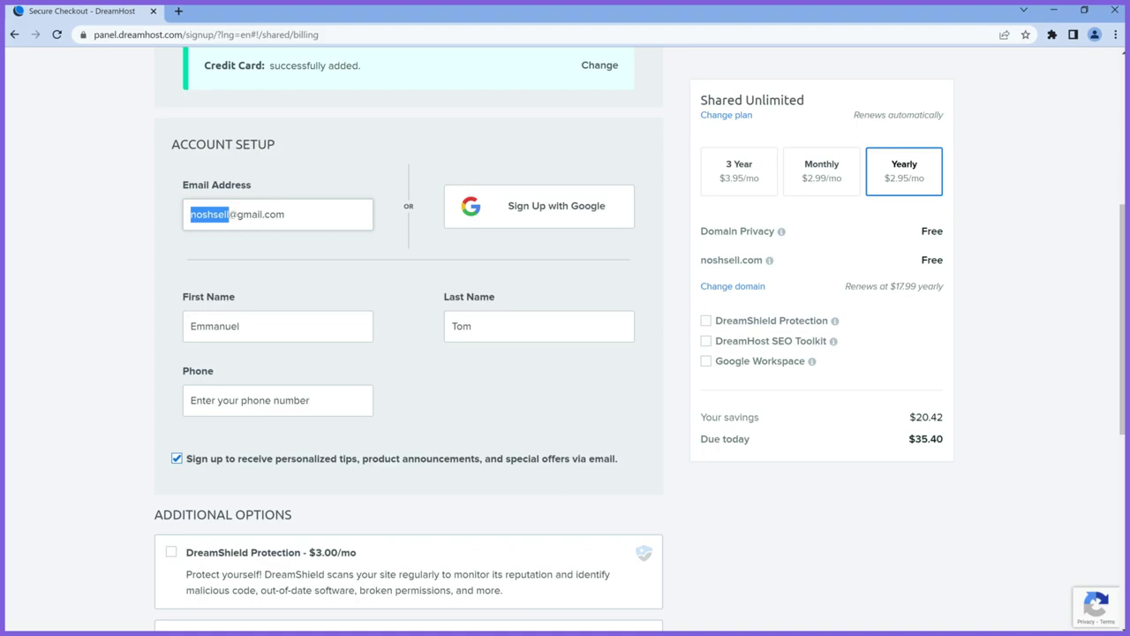
pyautogui.click(215, 326)
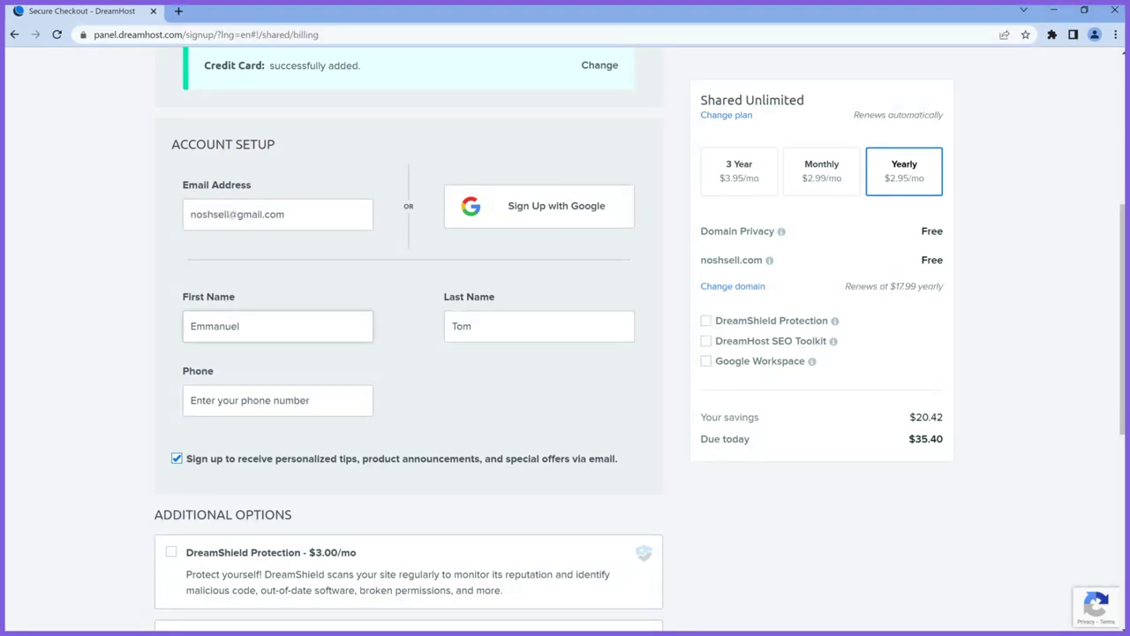
pyautogui.hotkey('ctrl', 'a')
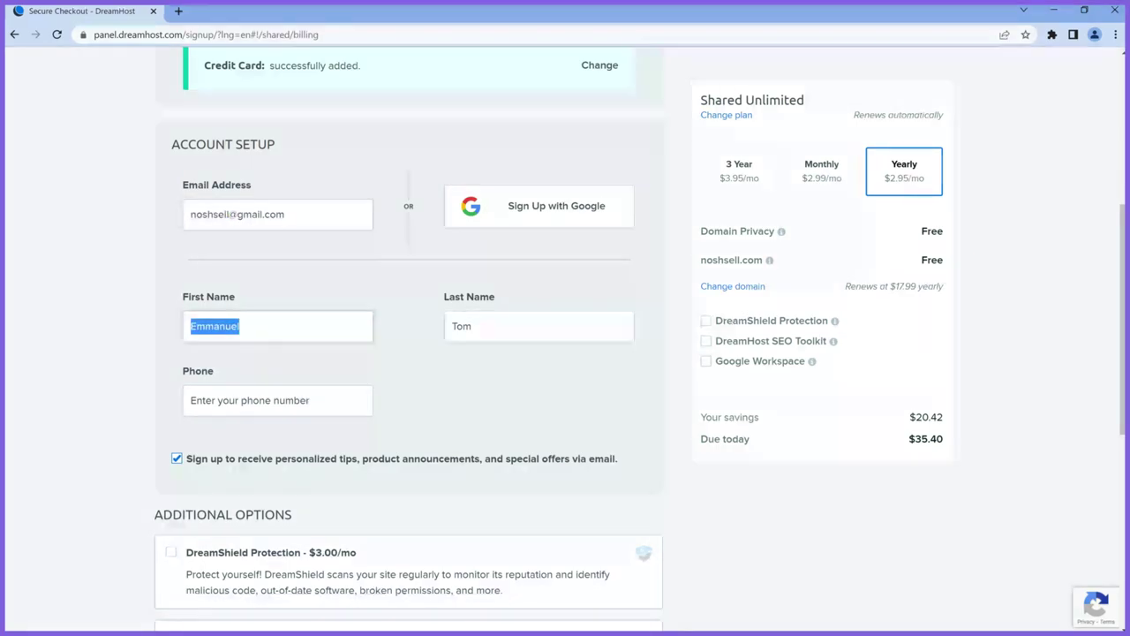
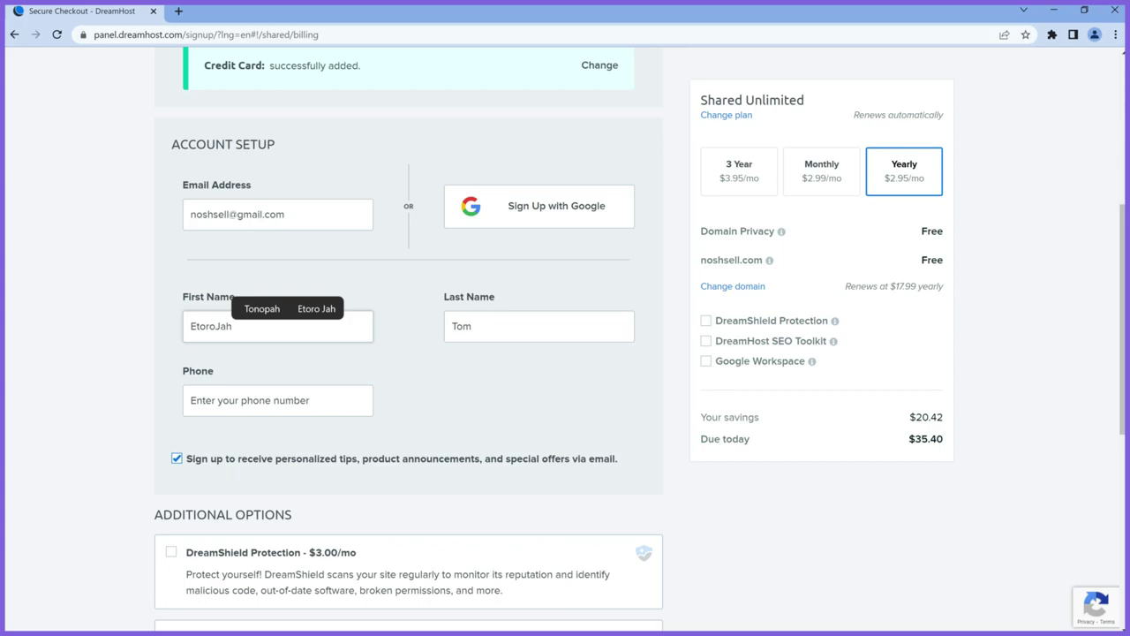
pyautogui.press('Tab')
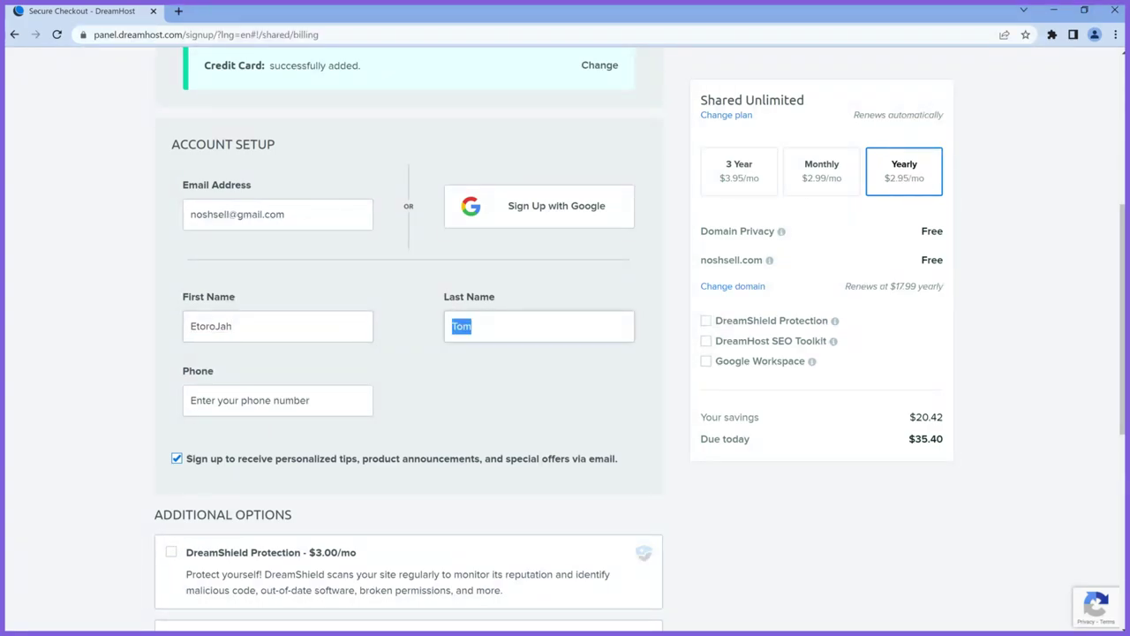
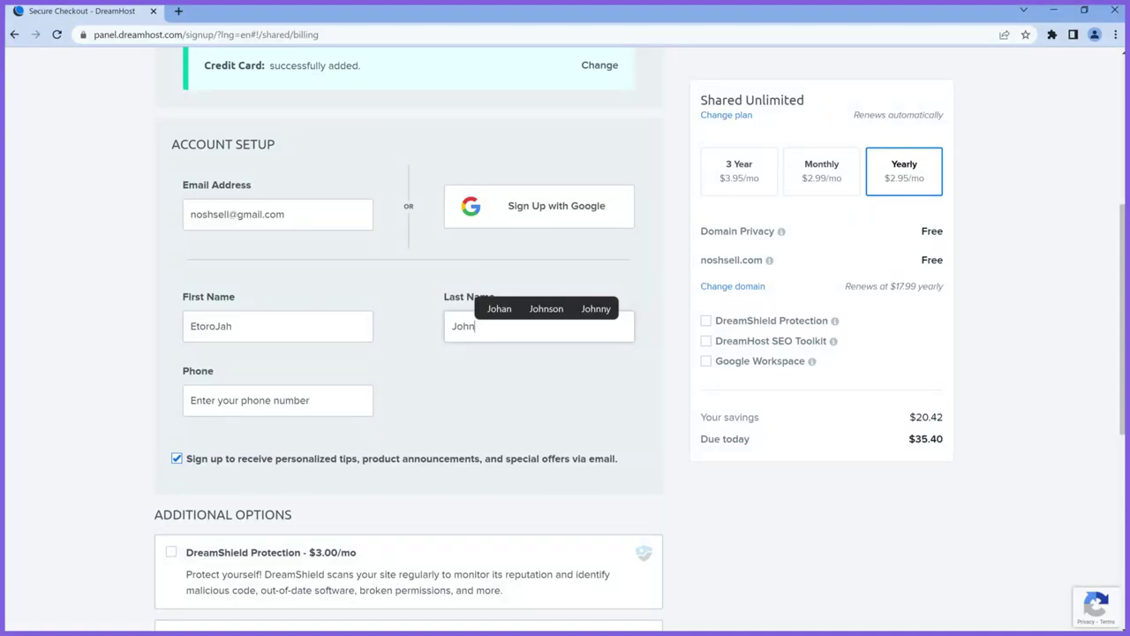
pyautogui.press('Tab')
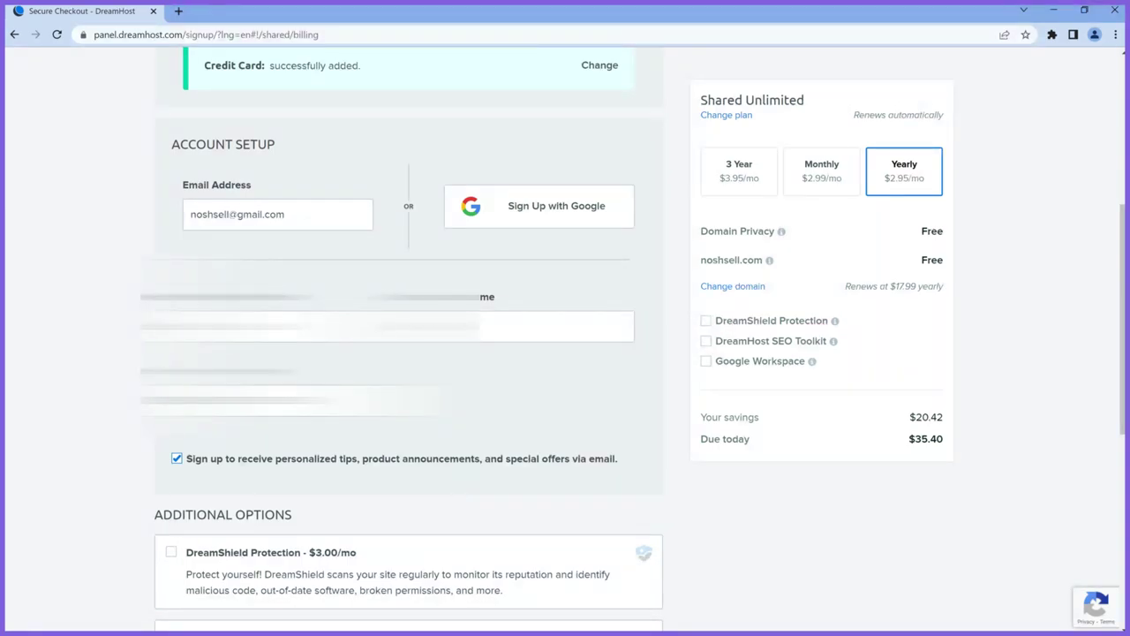
# Step: Double-check the entered account e-mail address in the Account Setup form
pyautogui.click(285, 214)
pyautogui.click(190, 214)
pyautogui.moveTo(201, 213); pyautogui.dragTo(219, 214)
pyautogui.click(284, 213)
# Step: Submit the Shared Unlimited order, which returns 'Sorry, there was a problem. Please contact support.'
pyautogui.scroll(2, 565, 354)
pyautogui.scroll(-4, 565, 354)
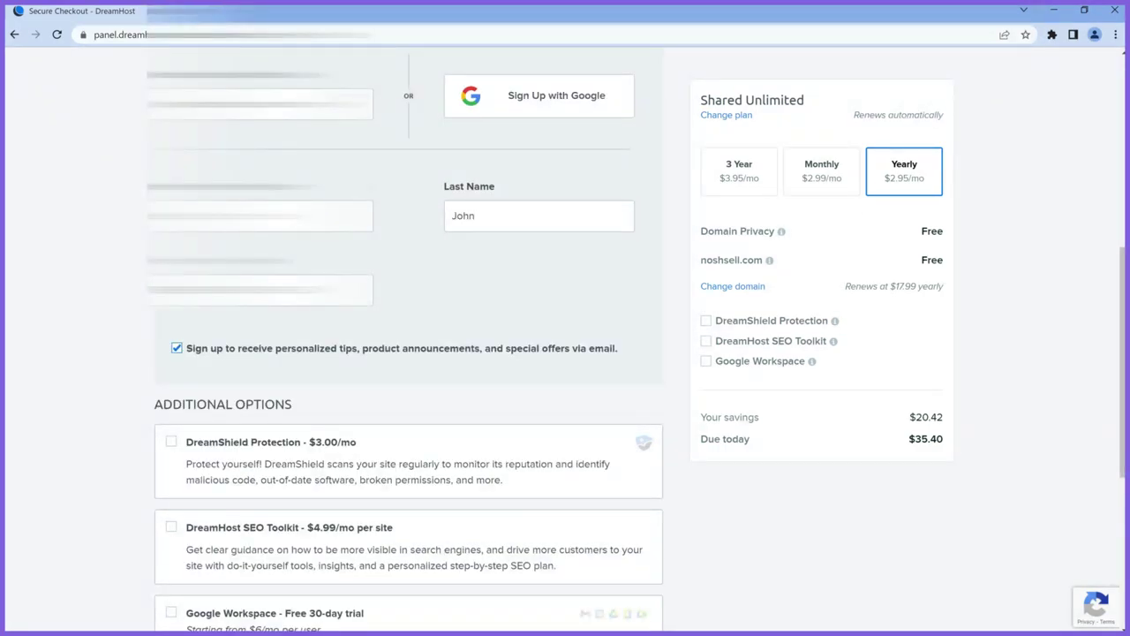
pyautogui.scroll(-3, 408, 353)
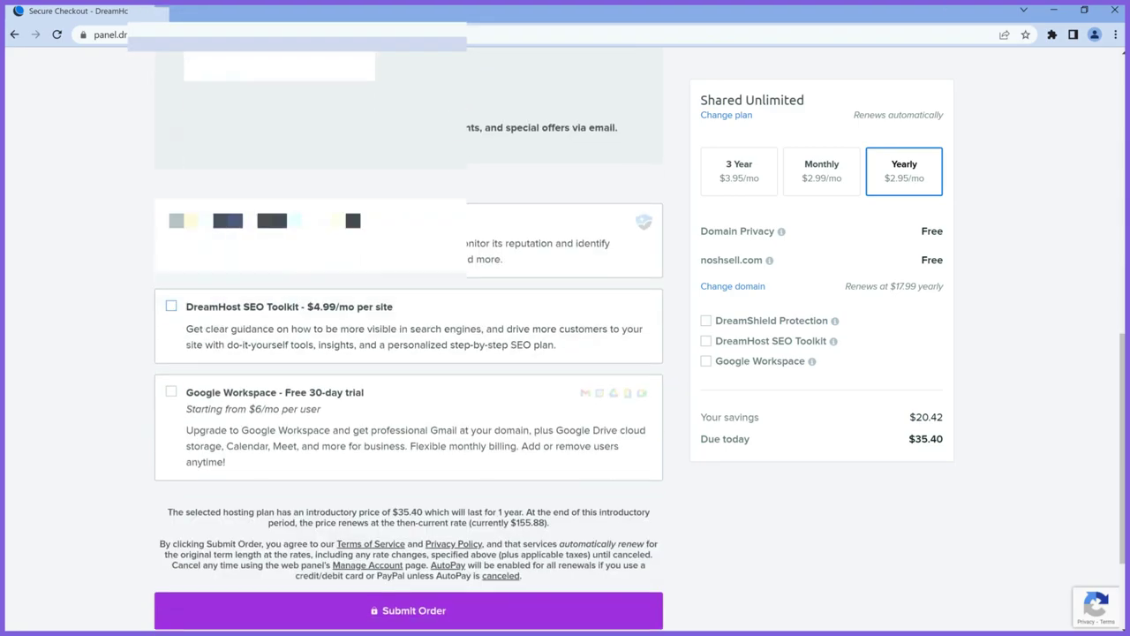
pyautogui.scroll(-2, 408, 353)
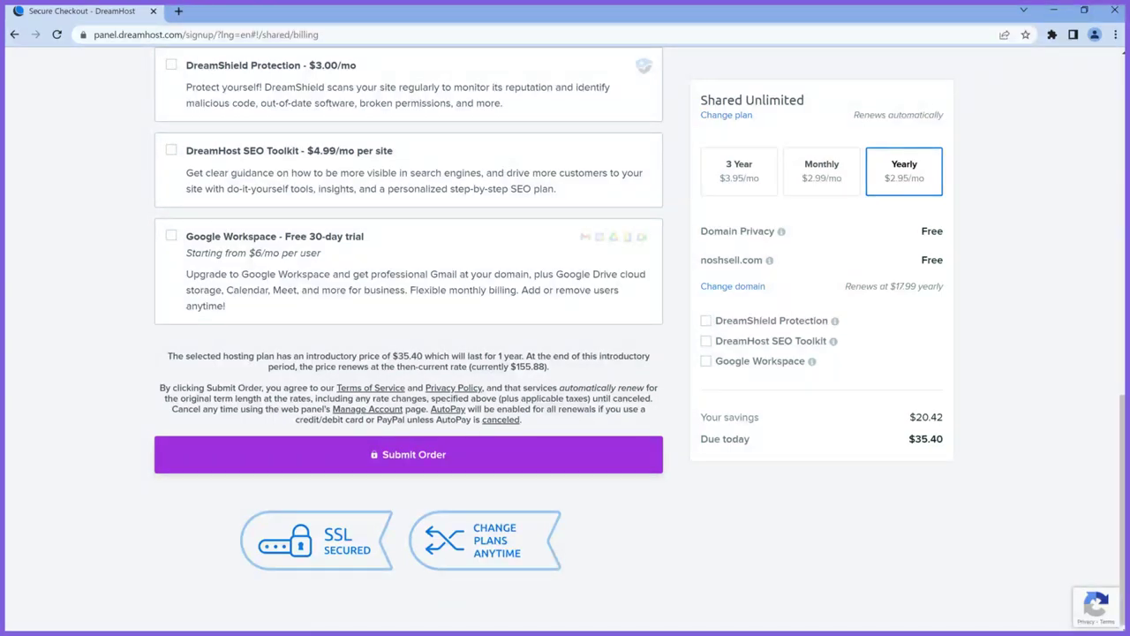
pyautogui.click(408, 454)
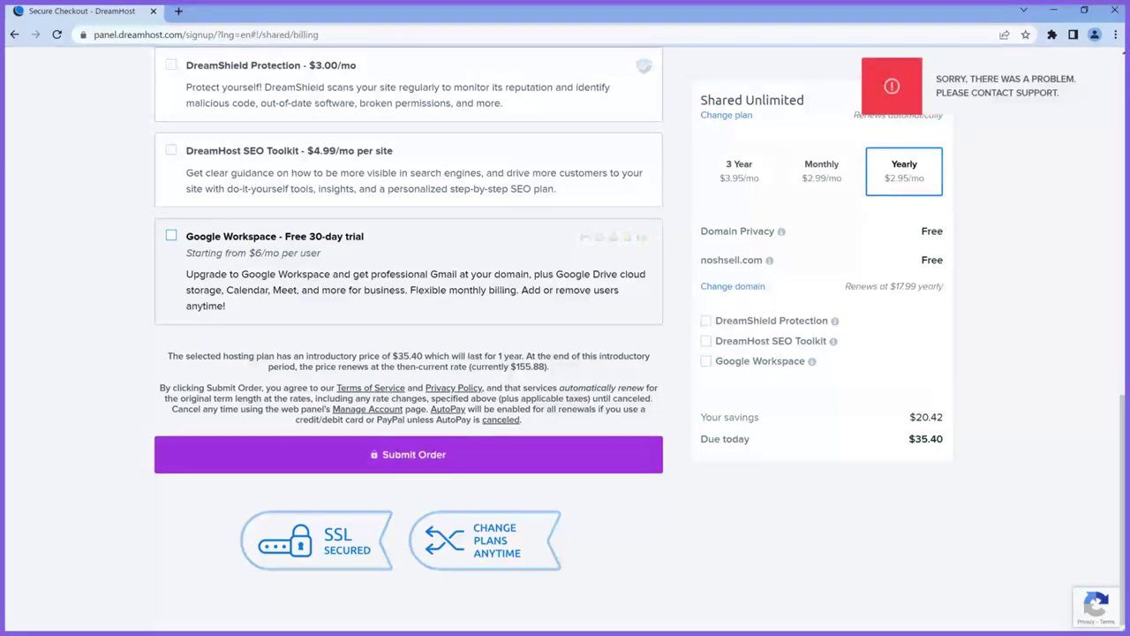
pyautogui.scroll(4, 408, 354)
pyautogui.scroll(2, 408, 353)
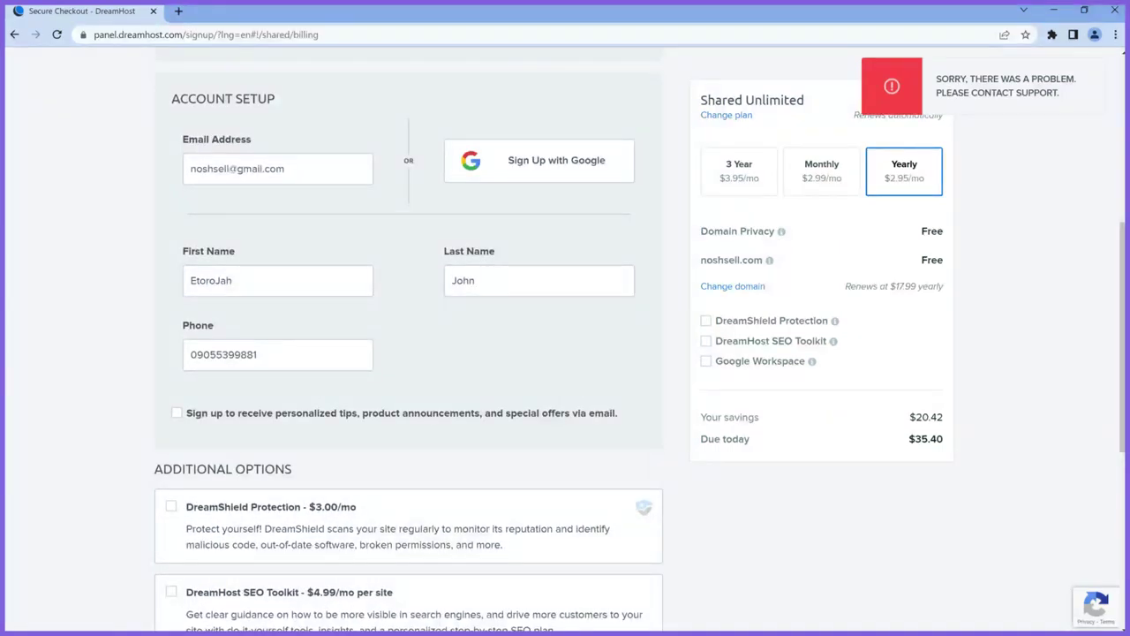
pyautogui.scroll(5, 408, 353)
pyautogui.scroll(1, 408, 353)
pyautogui.scroll(-2, 408, 354)
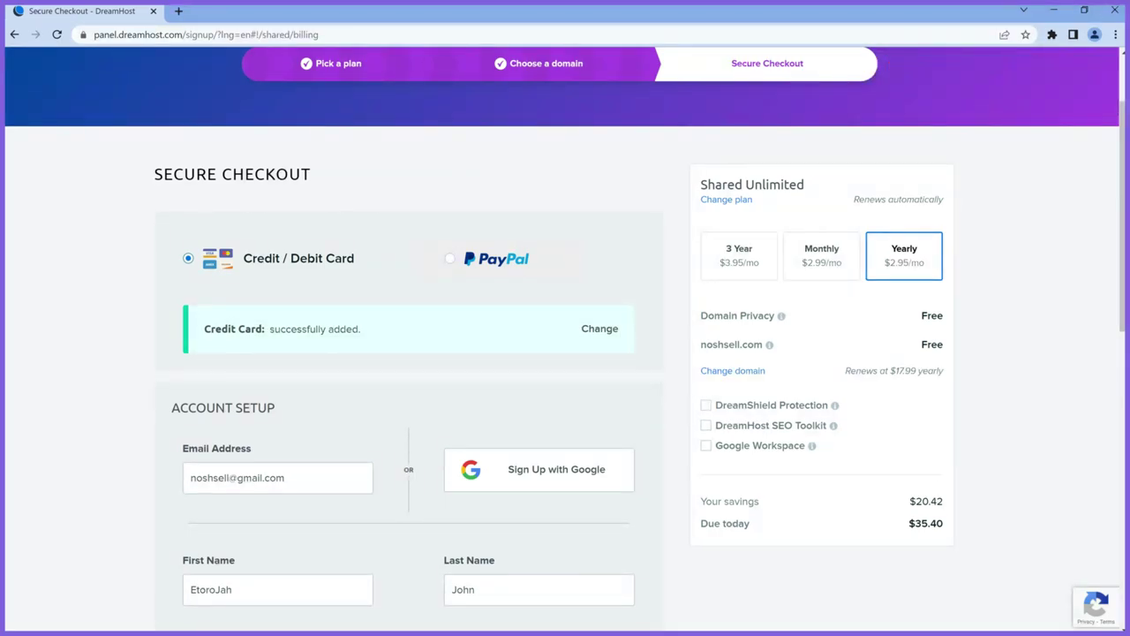
# Step: Switch payment to PayPal, logging in and passing its security check
pyautogui.press('super')
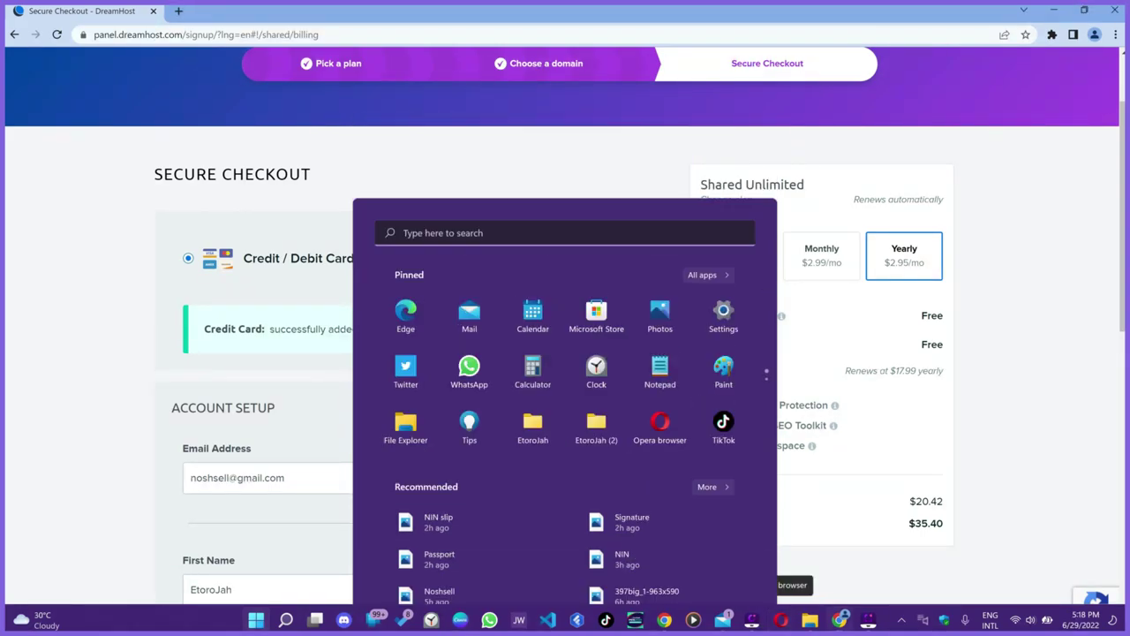
pyautogui.press('Escape')
pyautogui.scroll(2, 565, 354)
pyautogui.scroll(-2, 565, 353)
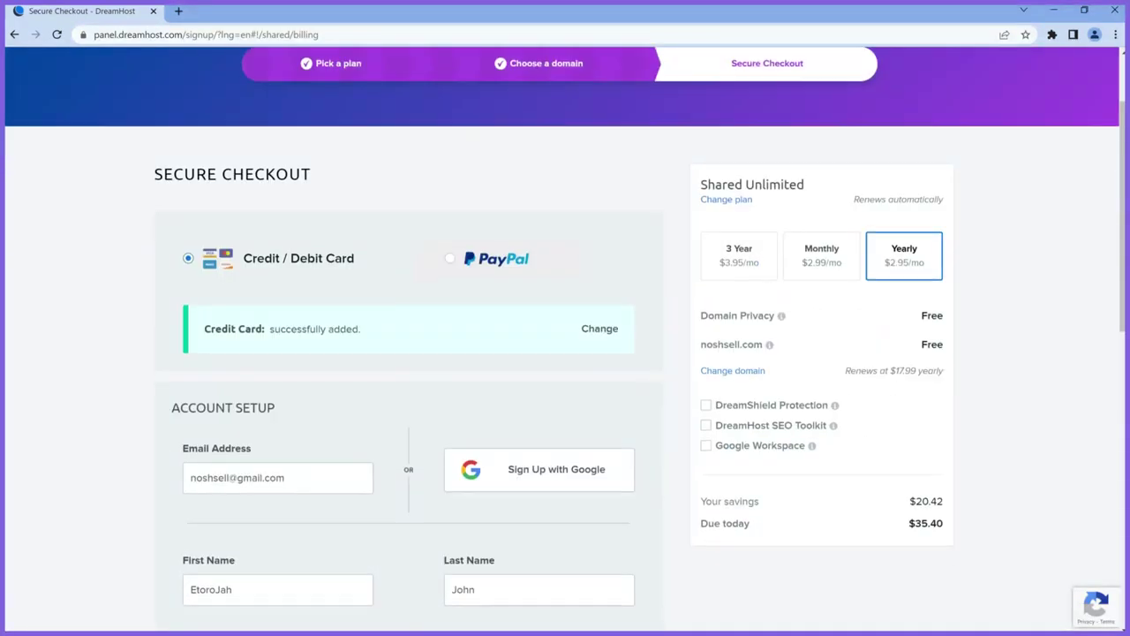
pyautogui.click(496, 258)
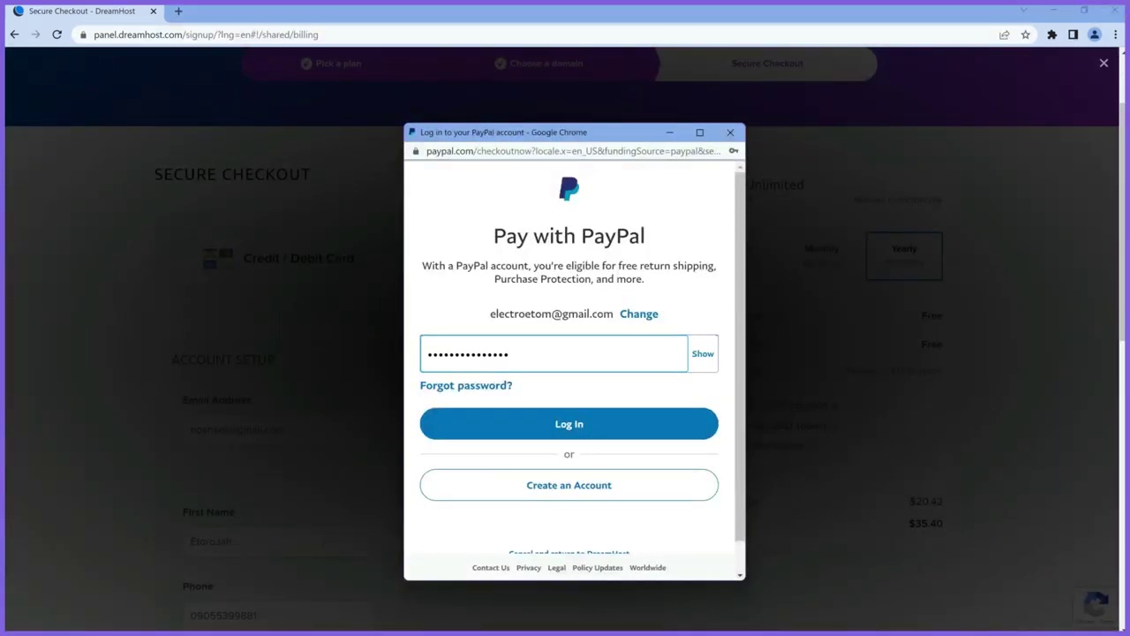
pyautogui.press('Return')
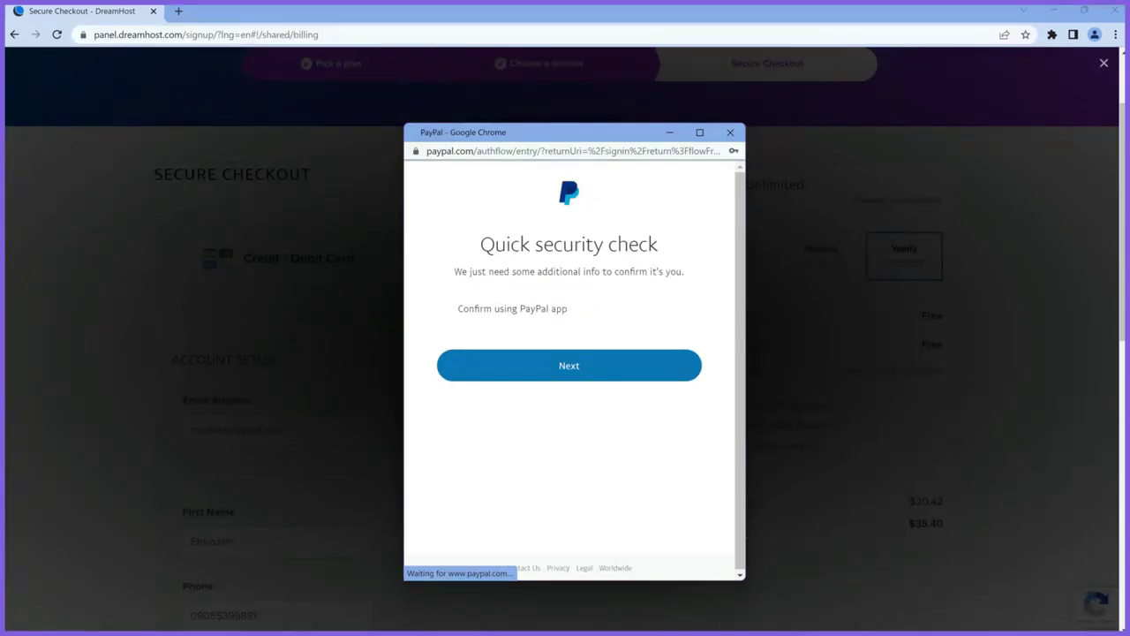
pyautogui.press('Return')
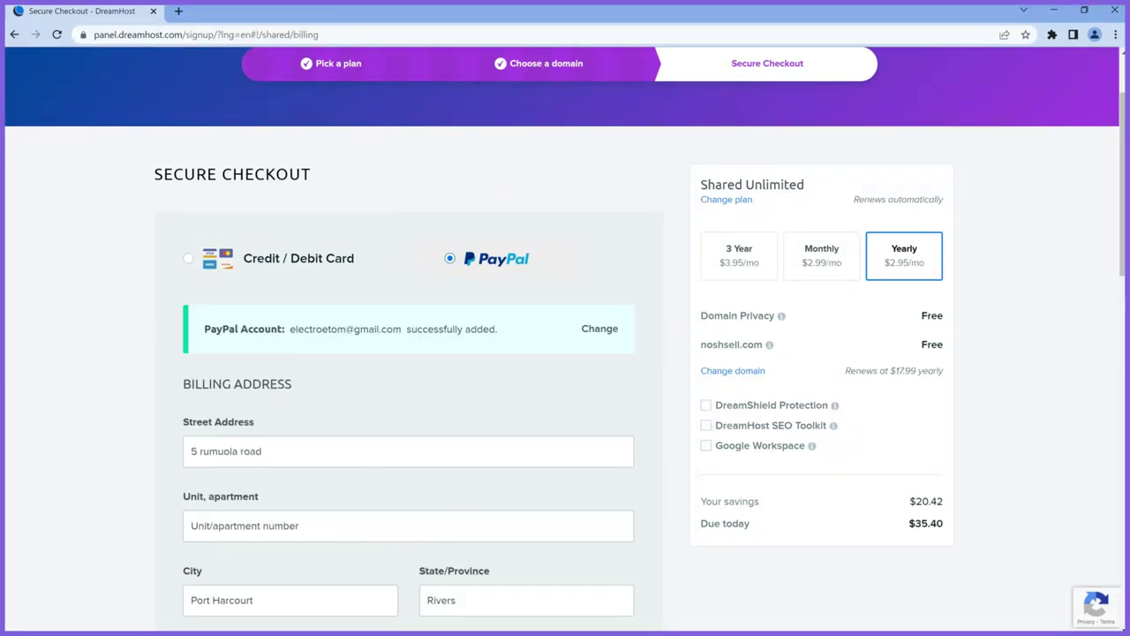
pyautogui.scroll(-1, 566, 338)
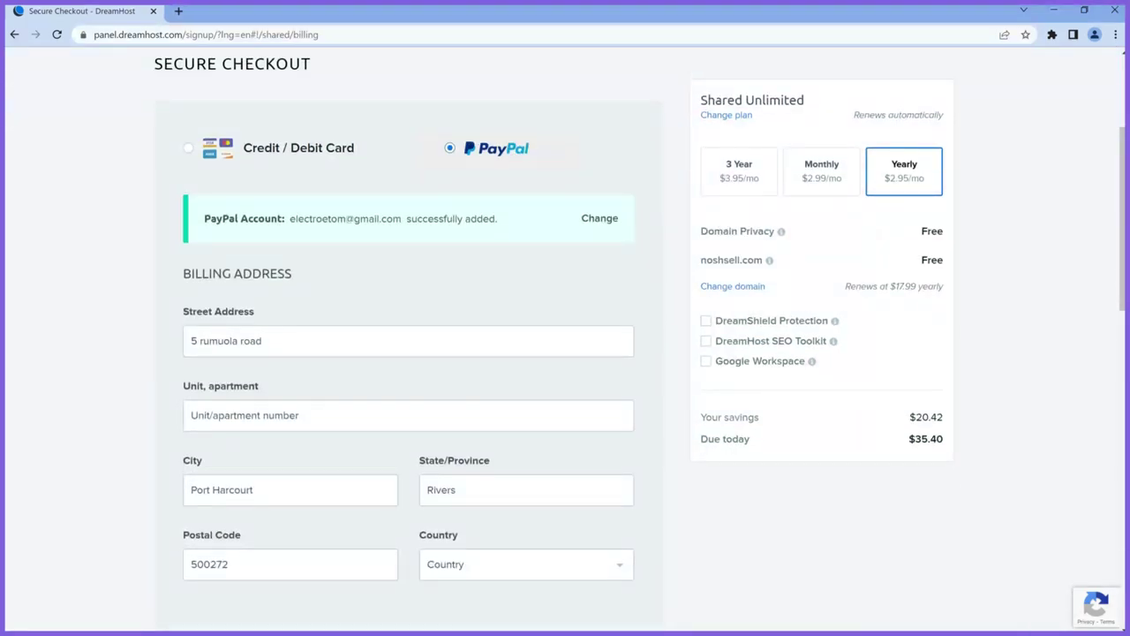
pyautogui.scroll(-1, 565, 338)
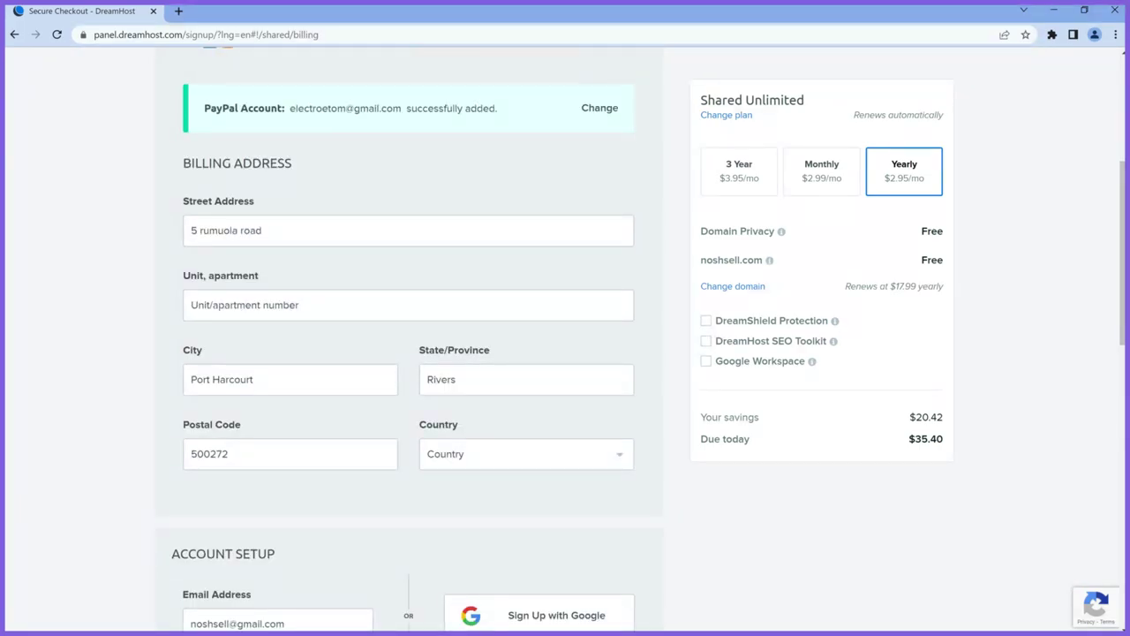
pyautogui.scroll(1, 565, 338)
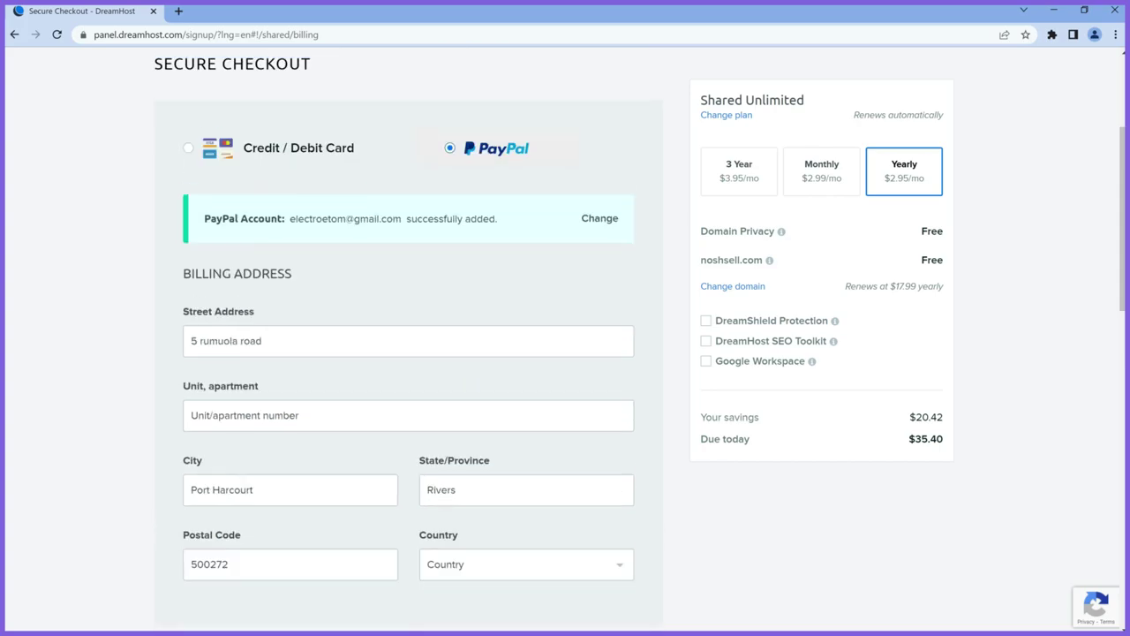
pyautogui.scroll(-2, 409, 353)
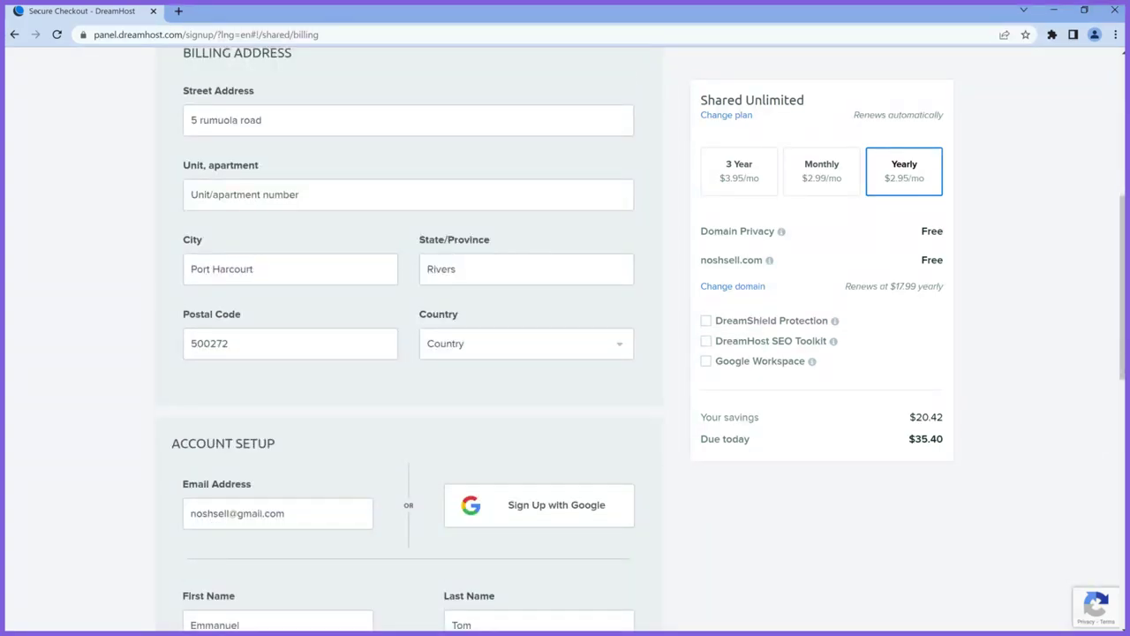
# Step: Set the billing country to Nigeria and review the Additional Options below
pyautogui.click(526, 343)
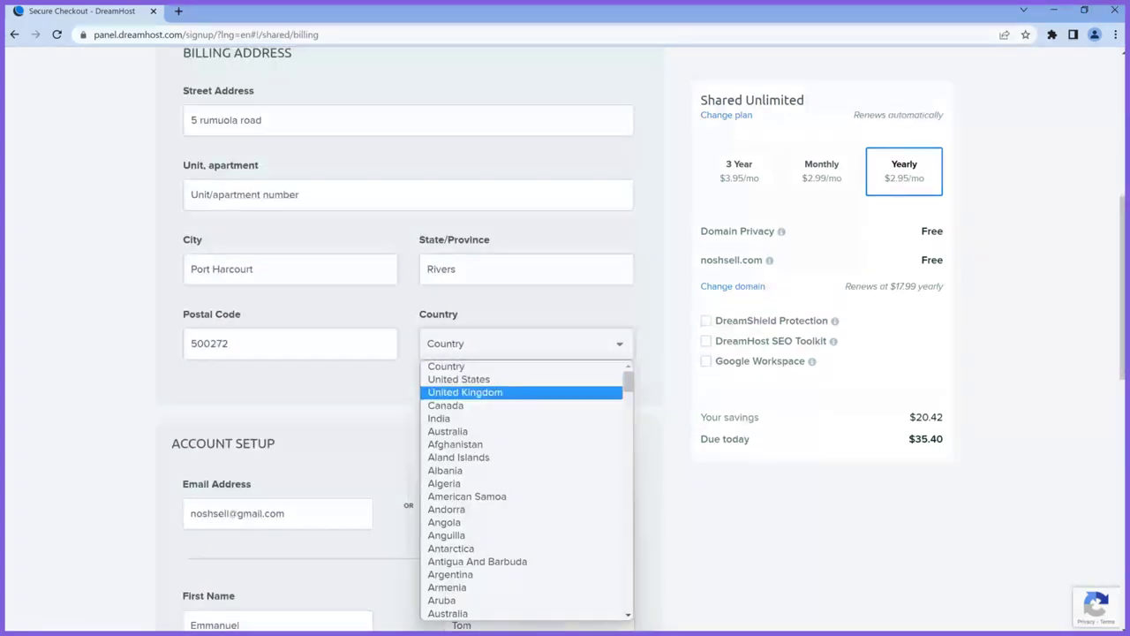
pyautogui.write('nigeria')
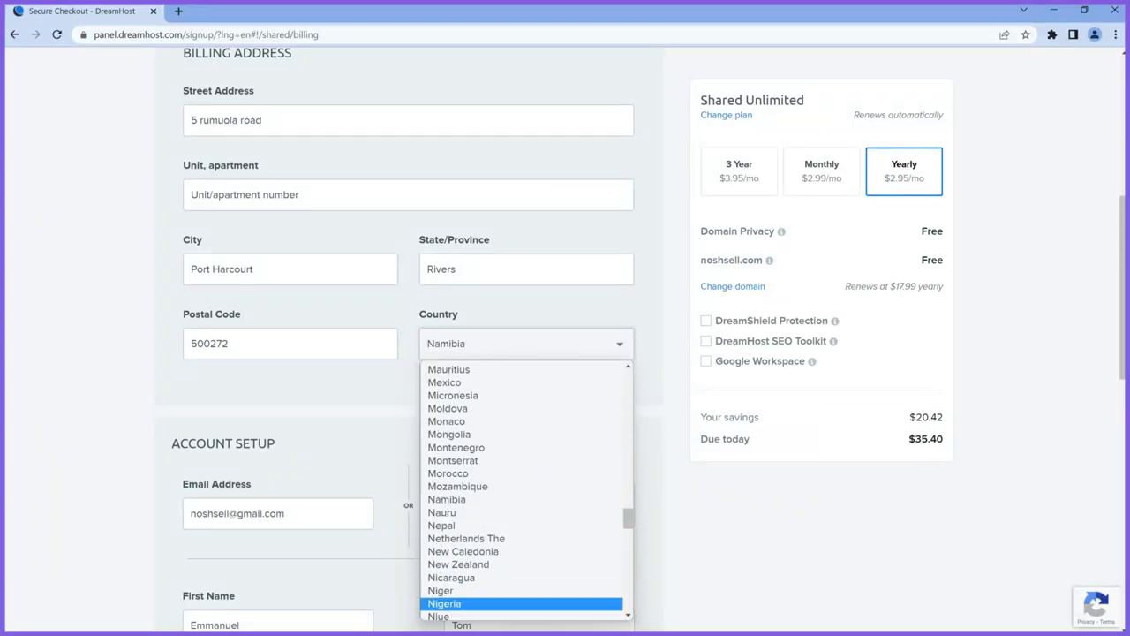
pyautogui.press('Return')
pyautogui.scroll(5, 565, 354)
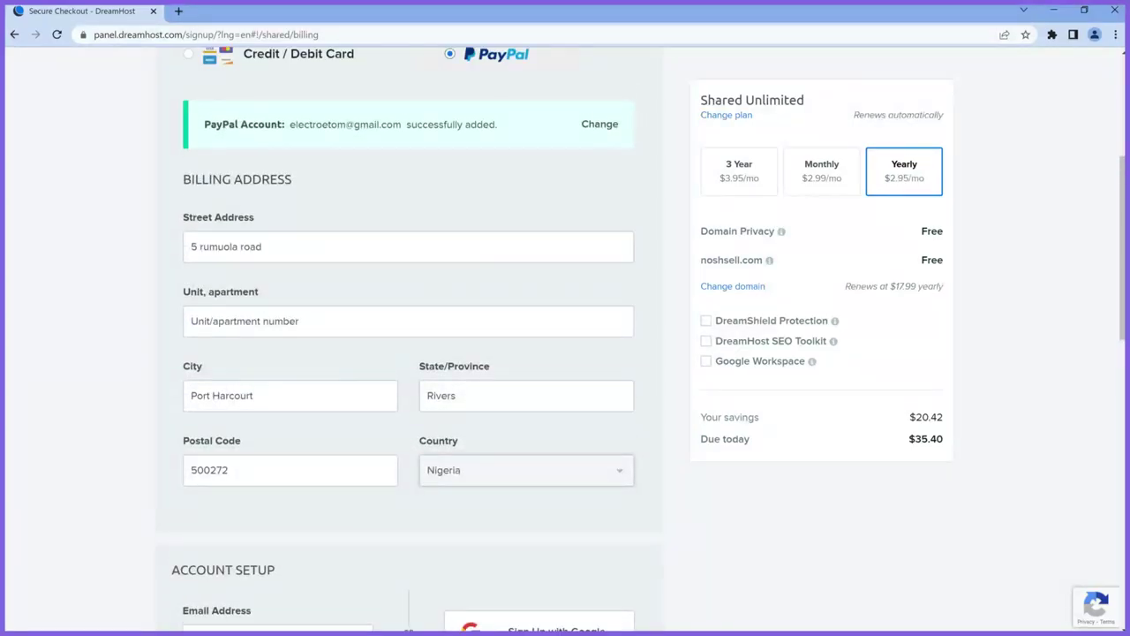
pyautogui.scroll(-7, 565, 353)
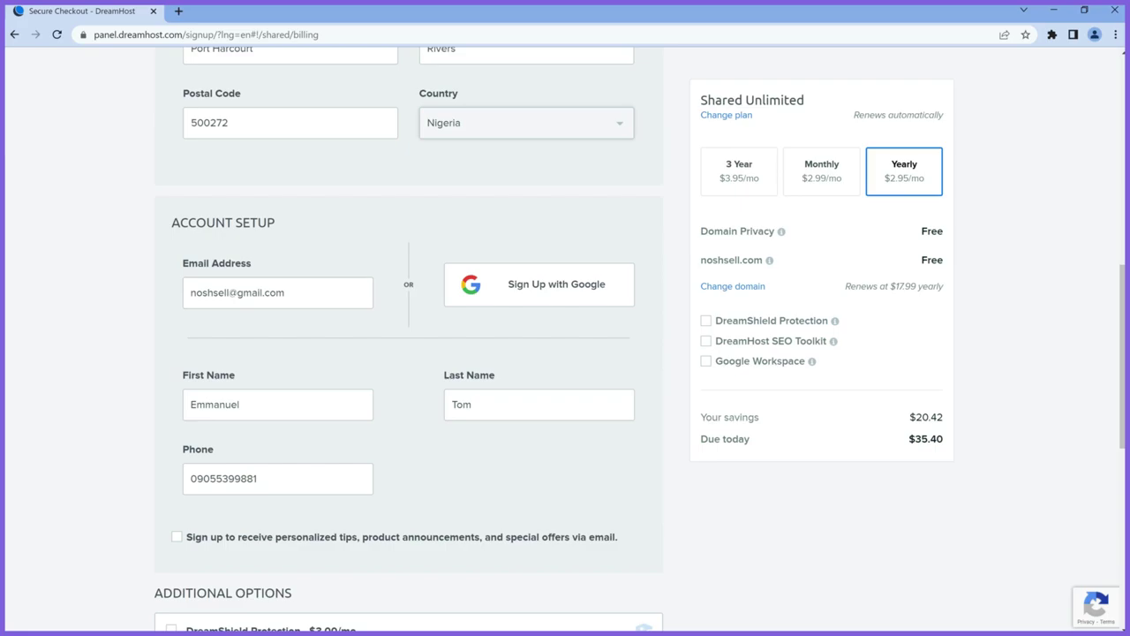
pyautogui.scroll(-1, 566, 353)
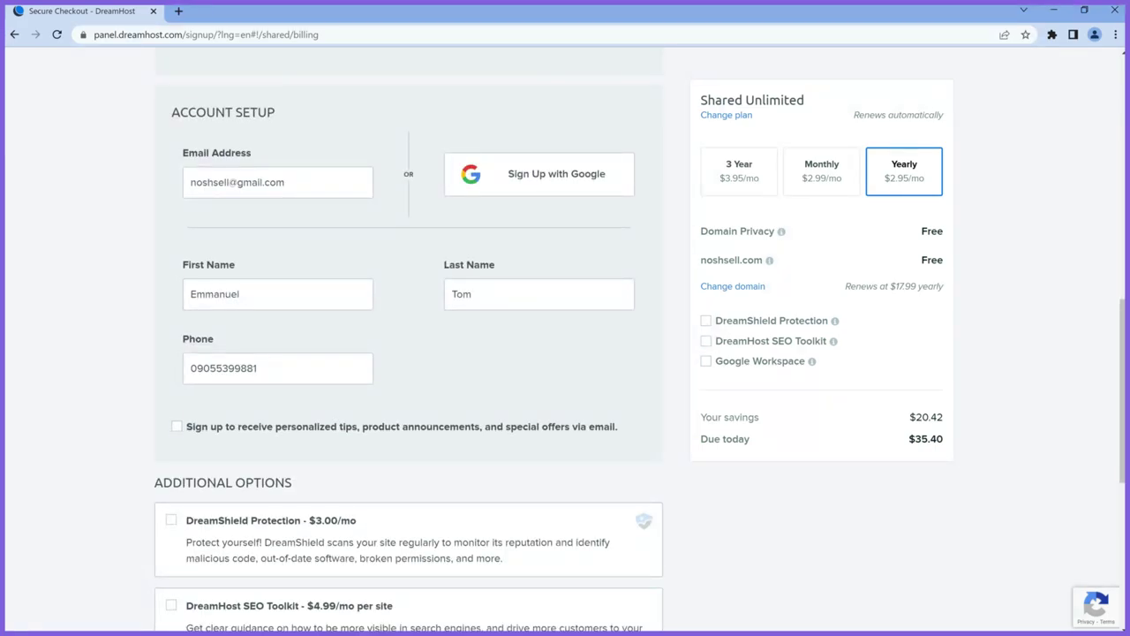
pyautogui.scroll(-5, 408, 354)
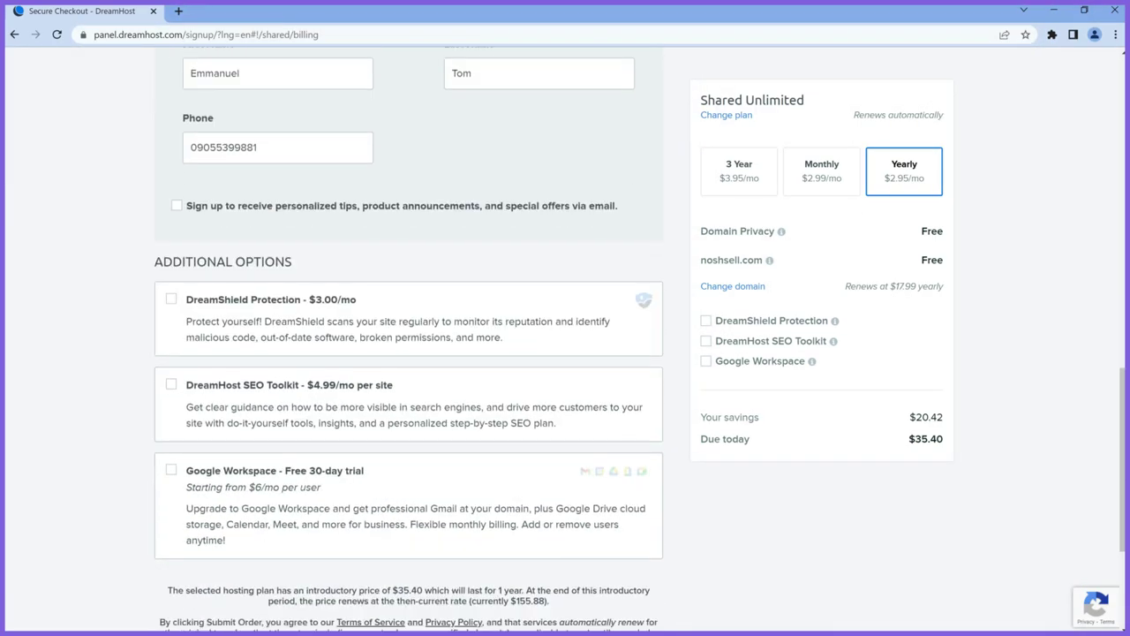
# Step: Submit the order, set an account password with Remember me ticked, and continue to the control panel
pyautogui.click(409, 454)
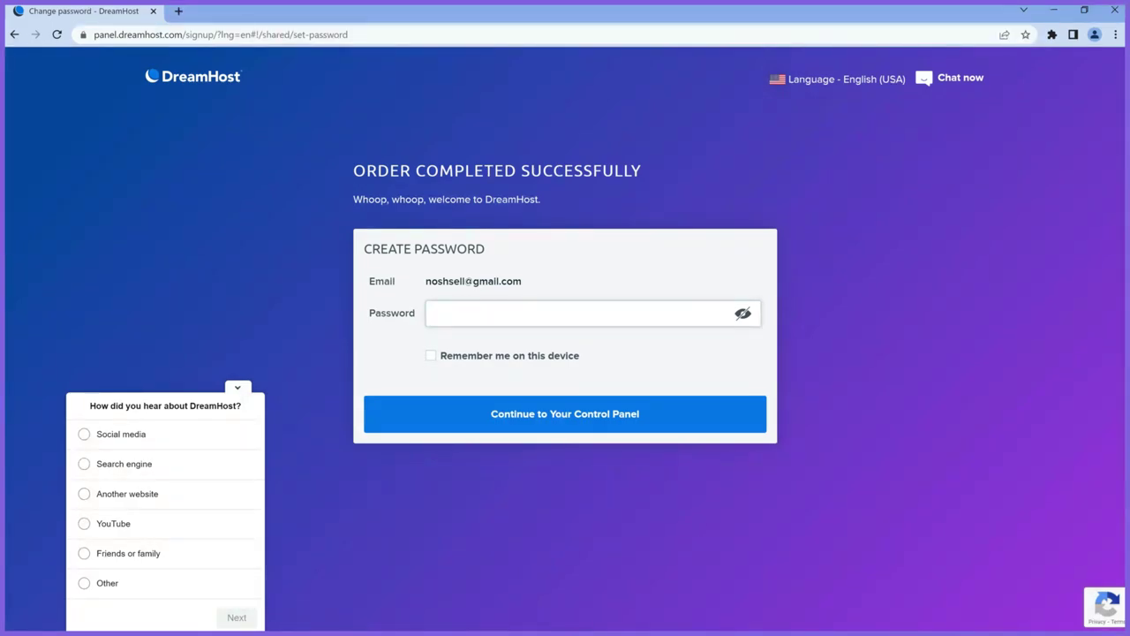
pyautogui.write('••••••••••••')
pyautogui.press('Tab')
pyautogui.press('space')
pyautogui.press('Tab')
pyautogui.press('Return')
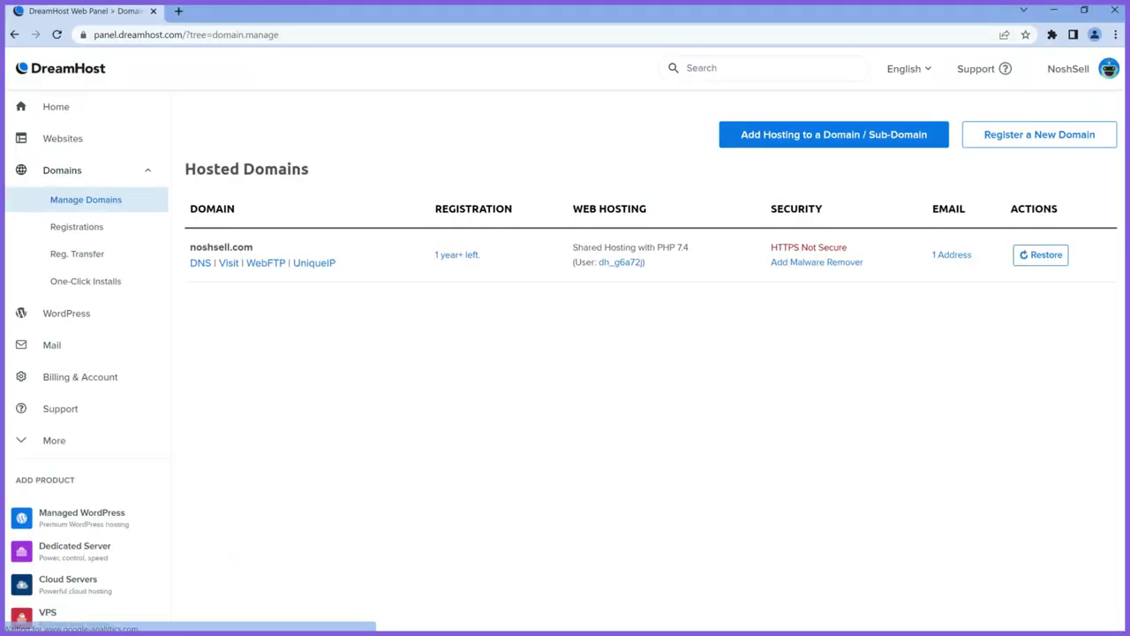
# Step: Open Domains > Registrations and read noshsell.com's Domain Verification Required notice
pyautogui.click(77, 227)
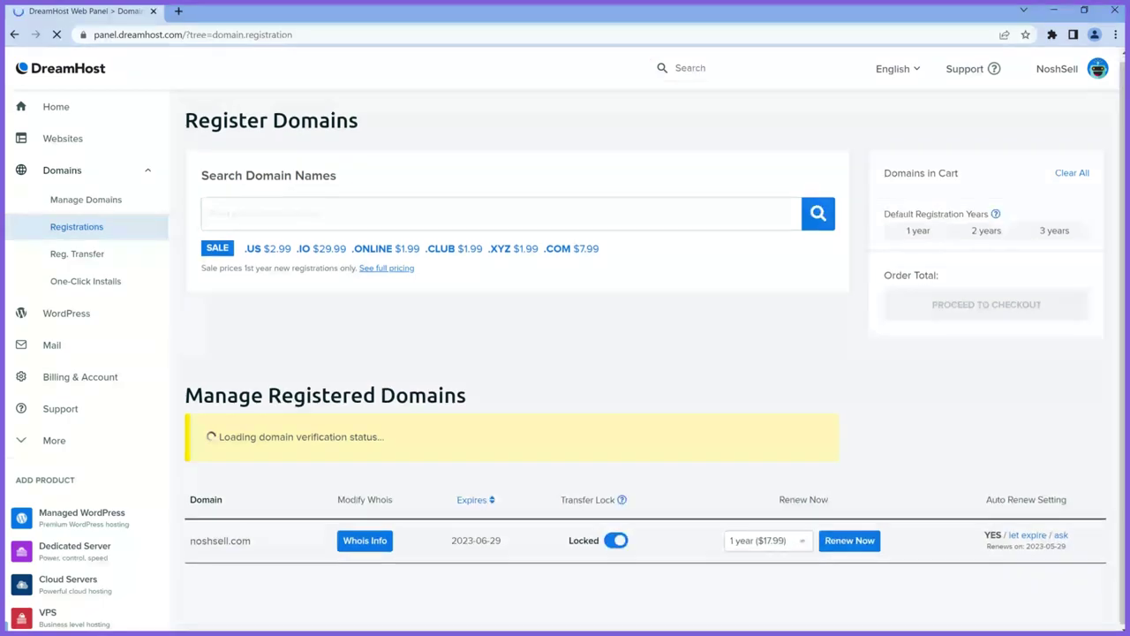
pyautogui.scroll(-2, 645, 353)
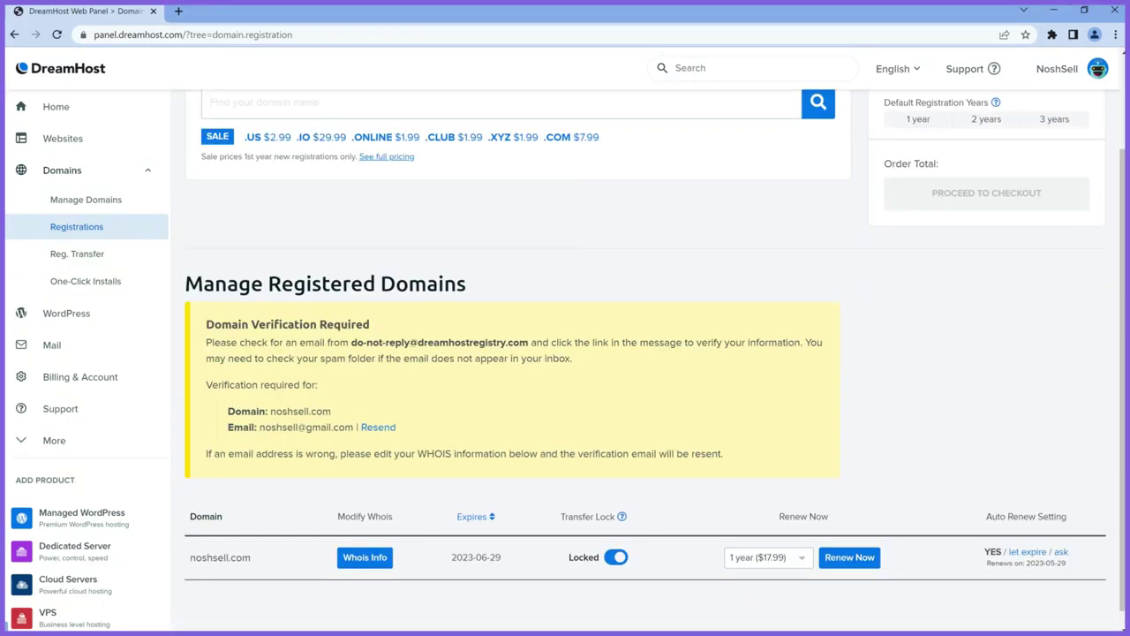
pyautogui.moveTo(212, 324); pyautogui.dragTo(317, 342)
pyautogui.moveTo(276, 411); pyautogui.dragTo(353, 427)
pyautogui.click(283, 428)
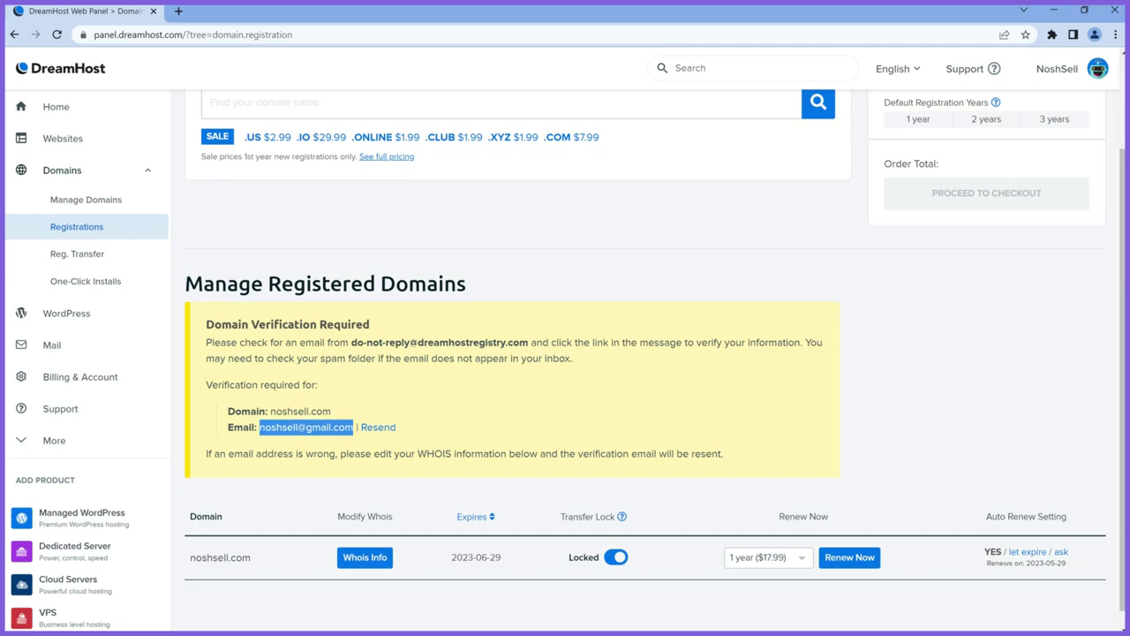
# Step: Open Gmail in a new tab and view the noshsell.com registration success email
pyautogui.click(178, 11)
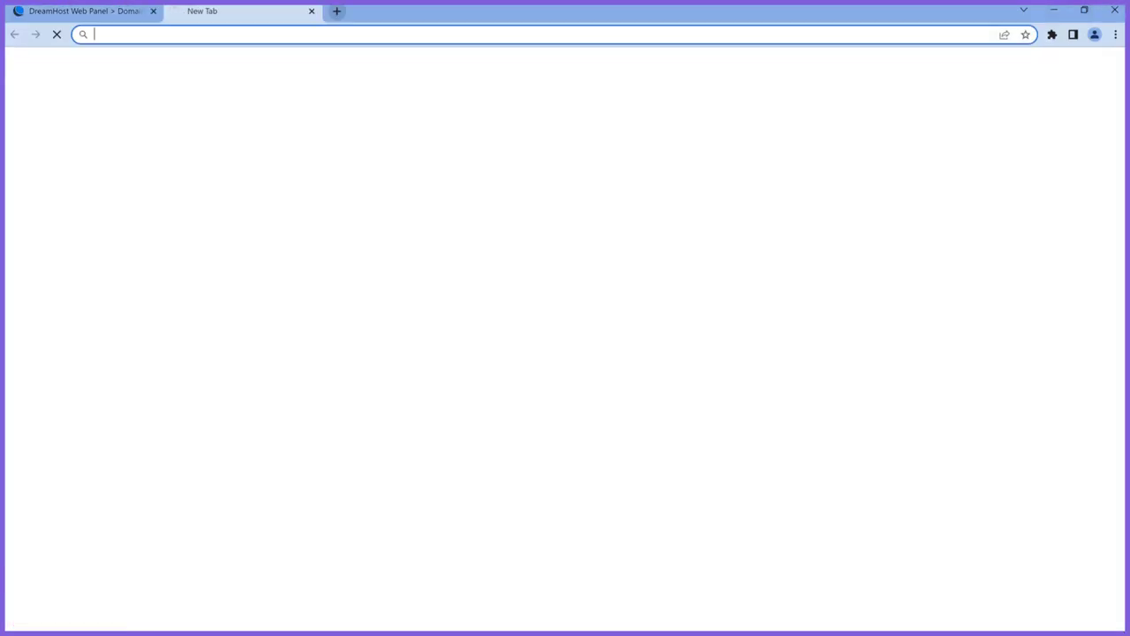
pyautogui.write('gmail')
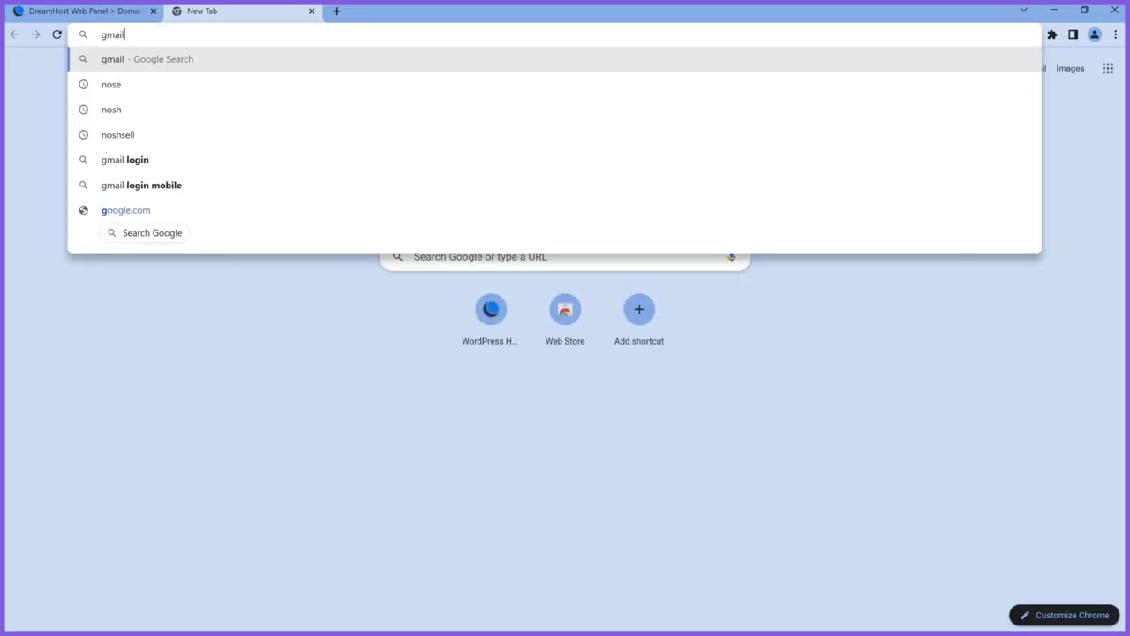
pyautogui.press('Return')
pyautogui.click(314, 356)
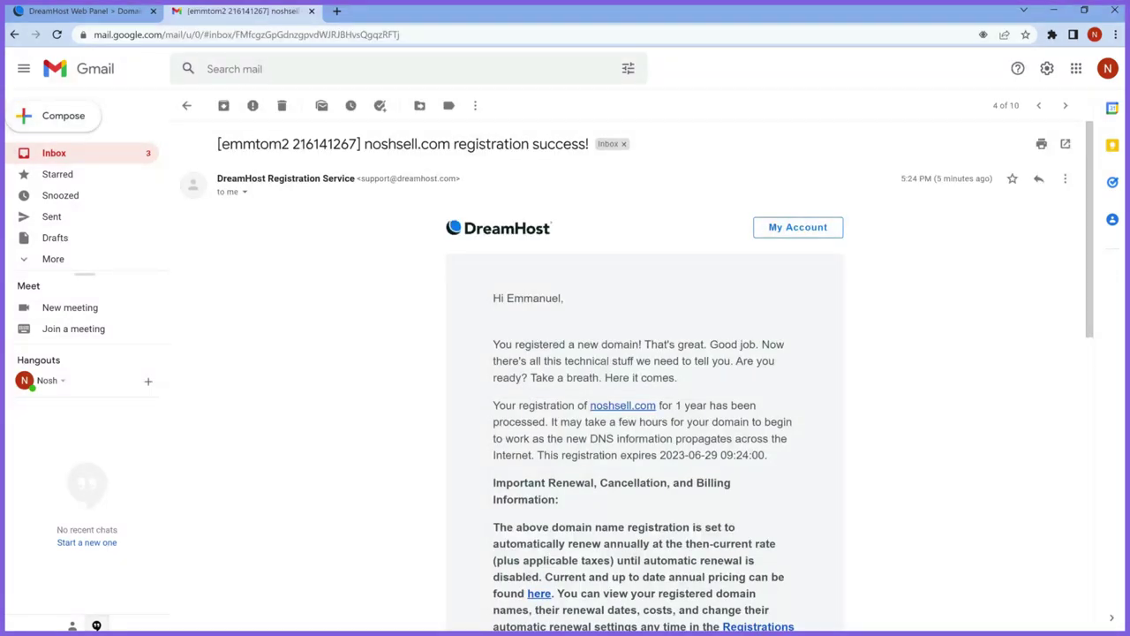
pyautogui.click(186, 106)
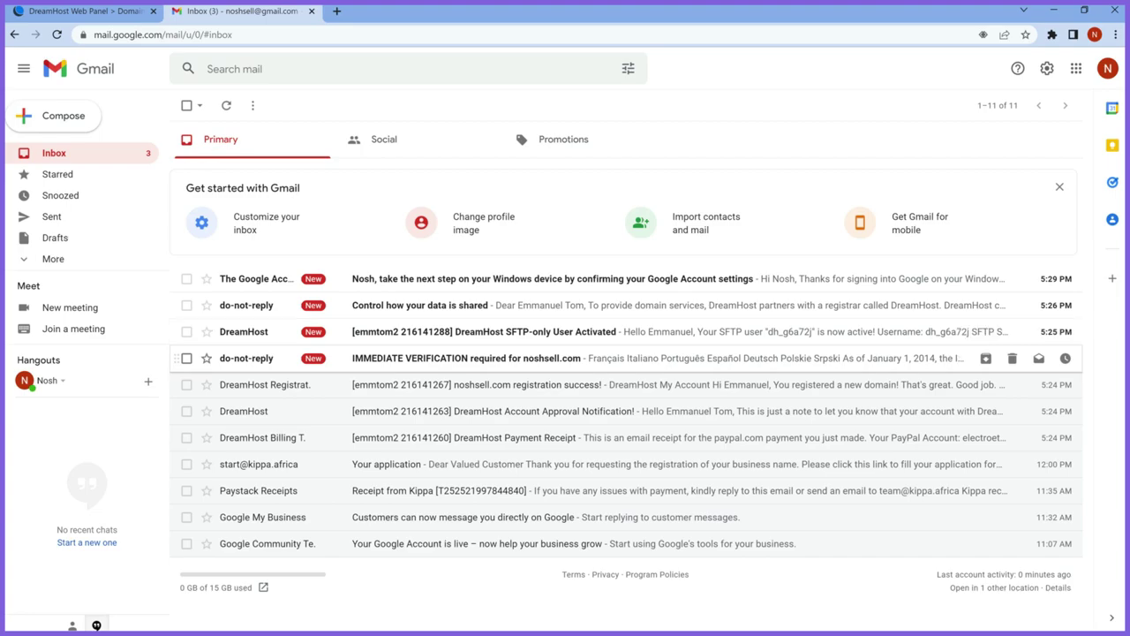
# Step: Follow the verify link in the IMMEDIATE VERIFICATION email, then close the confirmation tab
pyautogui.click(466, 358)
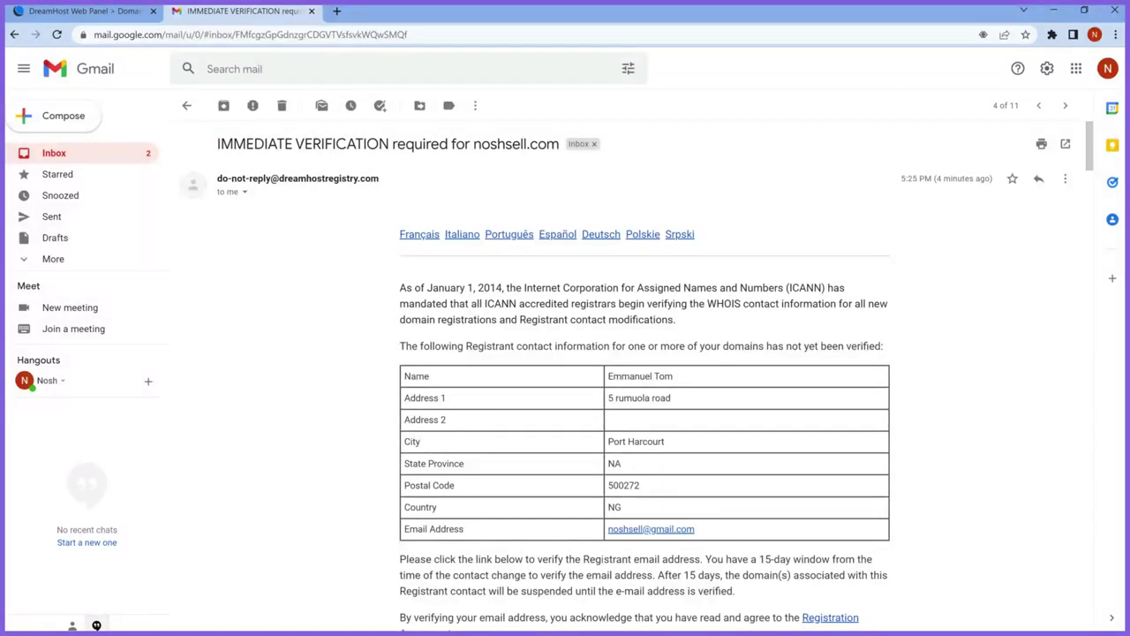
pyautogui.scroll(-4, 626, 374)
pyautogui.scroll(2, 626, 373)
pyautogui.scroll(-5, 626, 373)
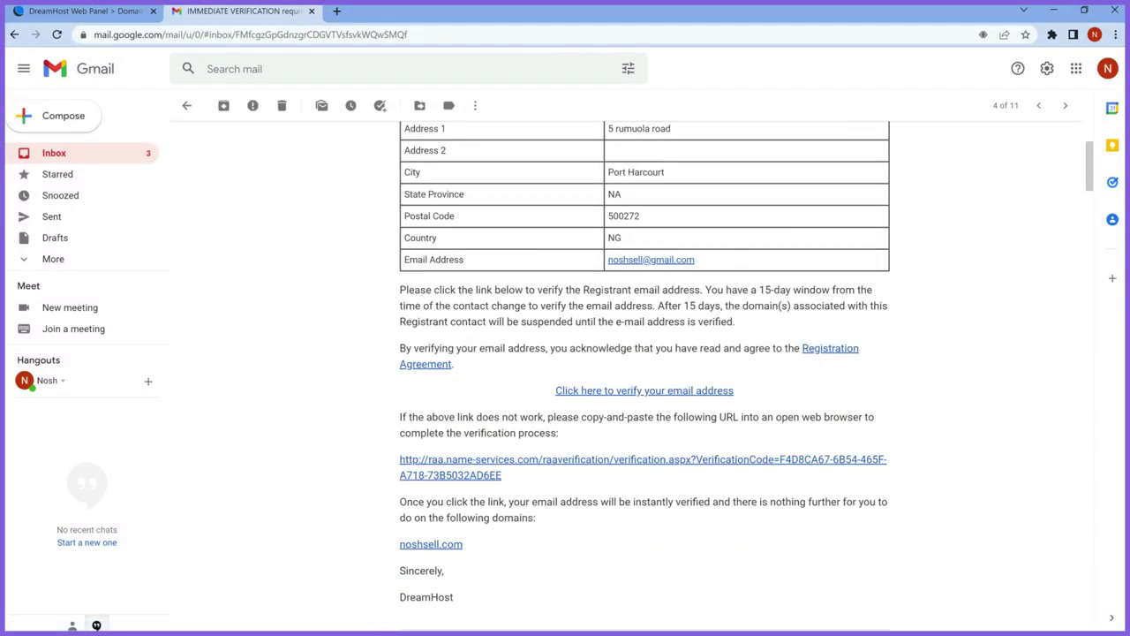
pyautogui.scroll(1, 626, 373)
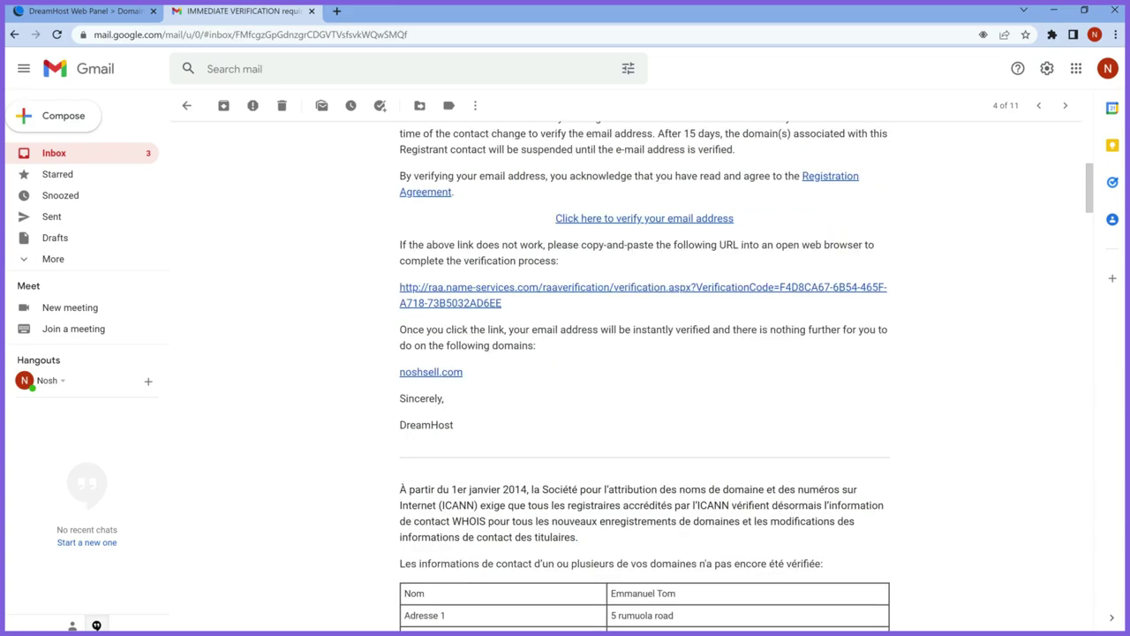
pyautogui.click(645, 218)
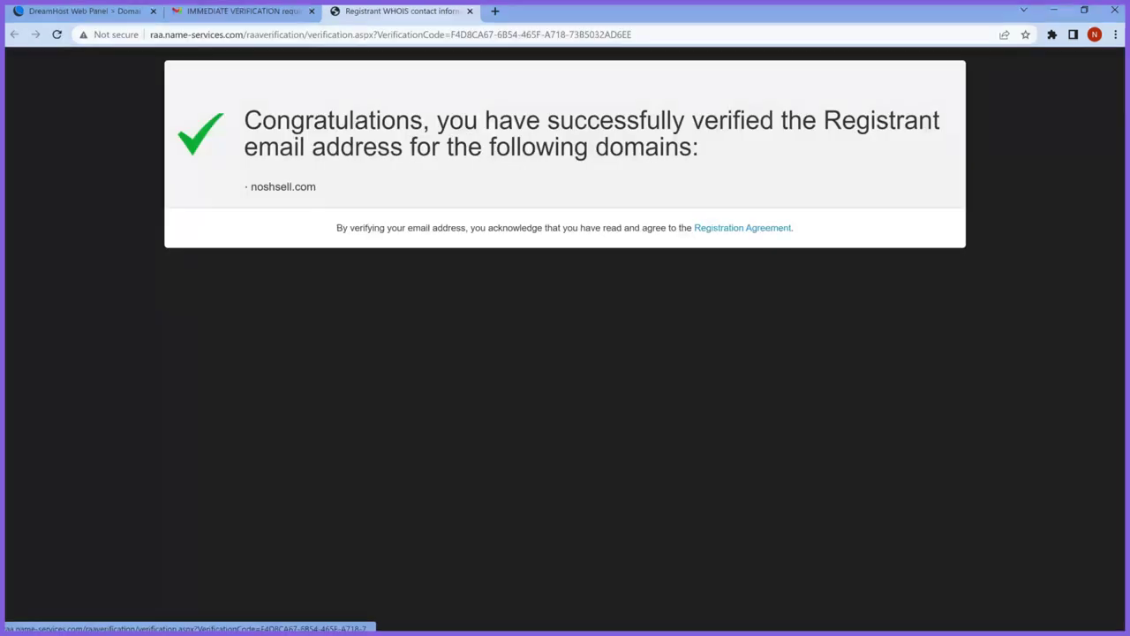
pyautogui.moveTo(244, 119); pyautogui.dragTo(700, 147)
pyautogui.click(699, 147)
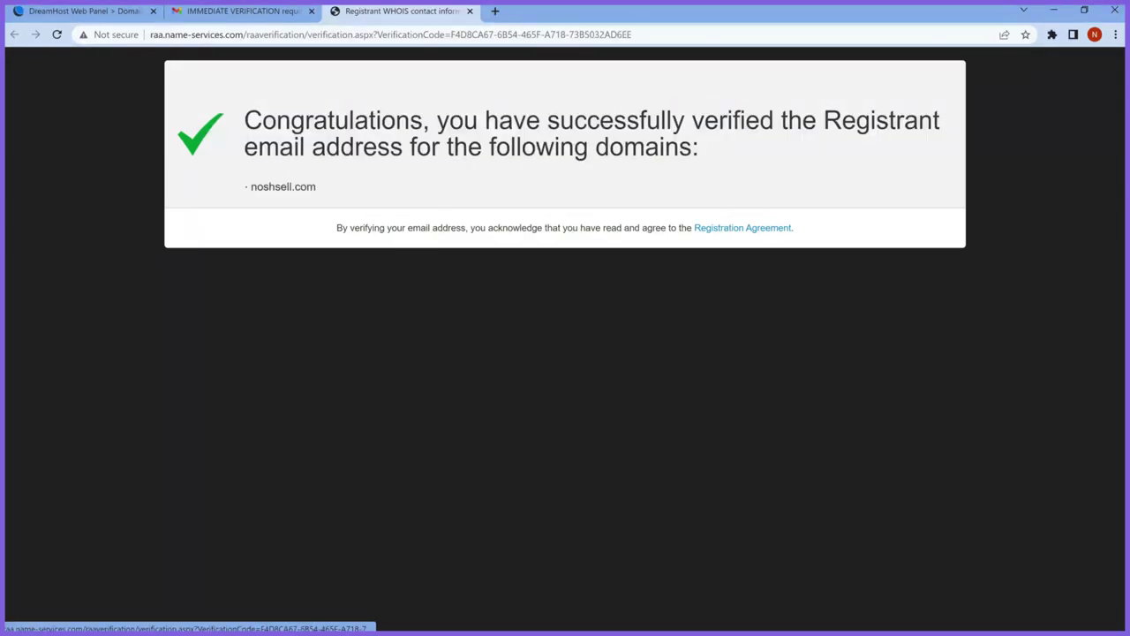
pyautogui.moveTo(251, 186); pyautogui.dragTo(316, 186)
pyautogui.hotkey('ctrl', 'w')
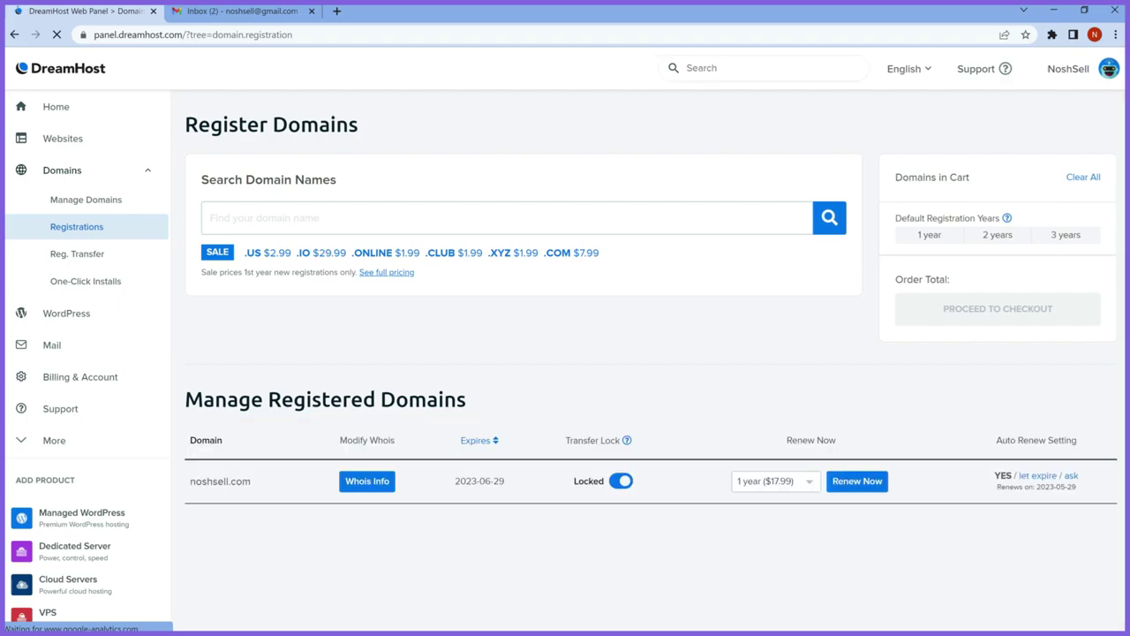
# Step: Check the setup-completed message on the home overview, then go to Websites > Manage Websites
pyautogui.moveTo(266, 400); pyautogui.dragTo(281, 399)
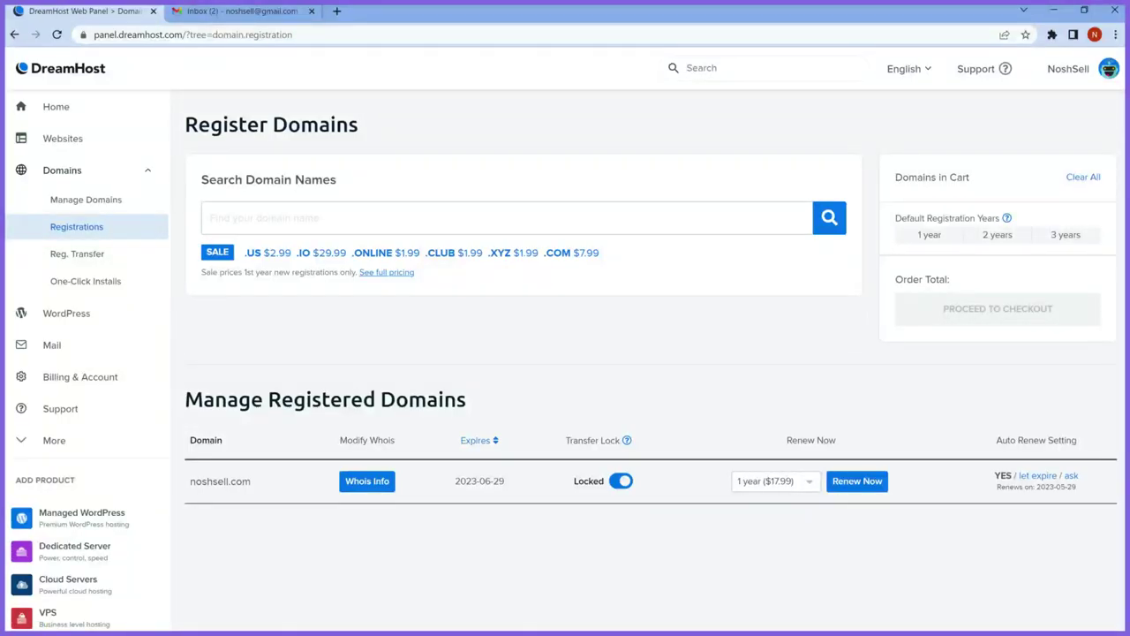
pyautogui.click(56, 106)
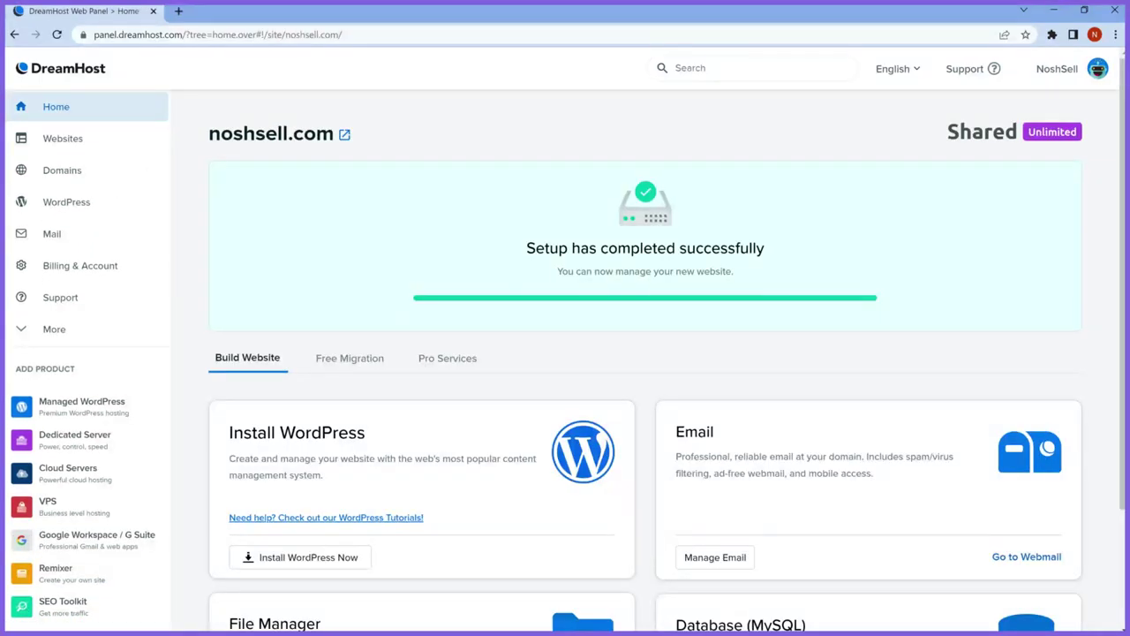
pyautogui.moveTo(527, 249); pyautogui.dragTo(765, 248)
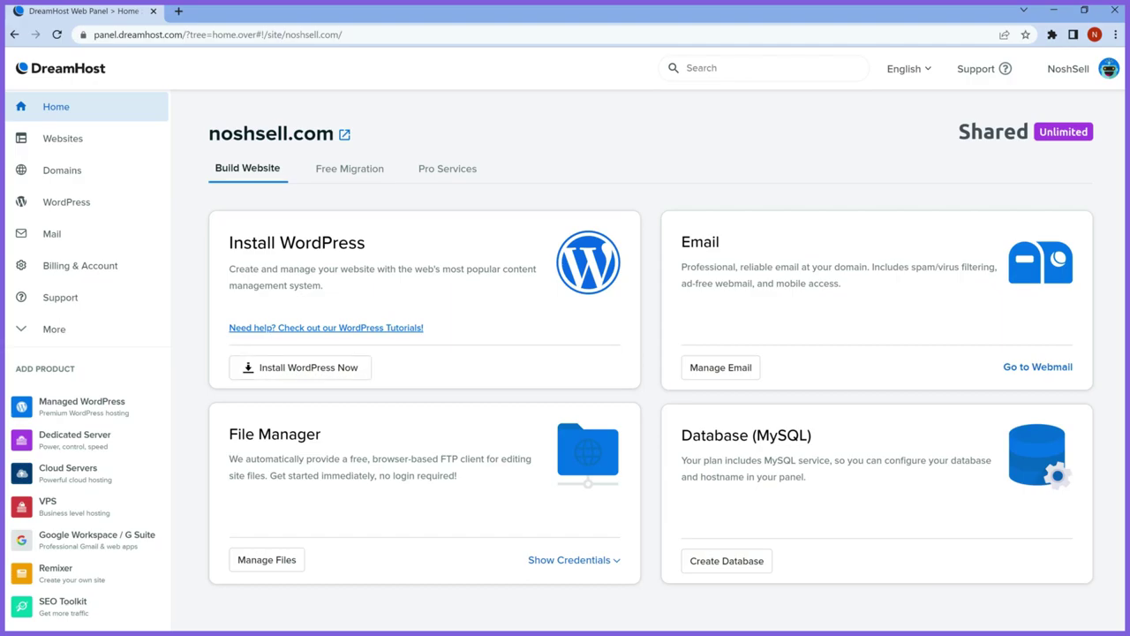
pyautogui.click(62, 138)
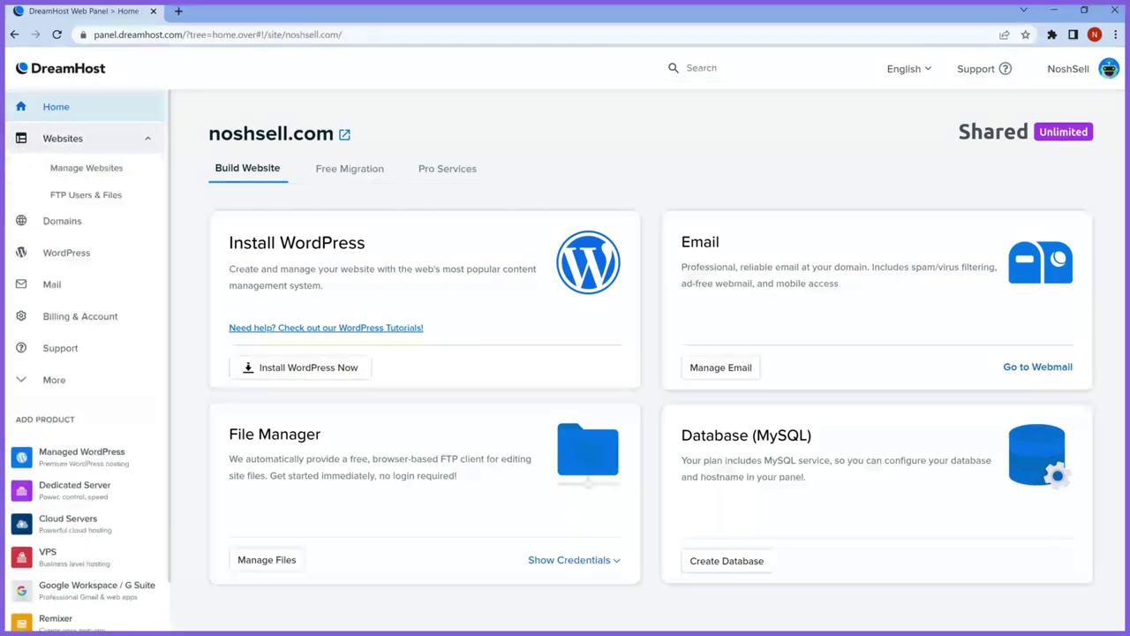
pyautogui.click(86, 168)
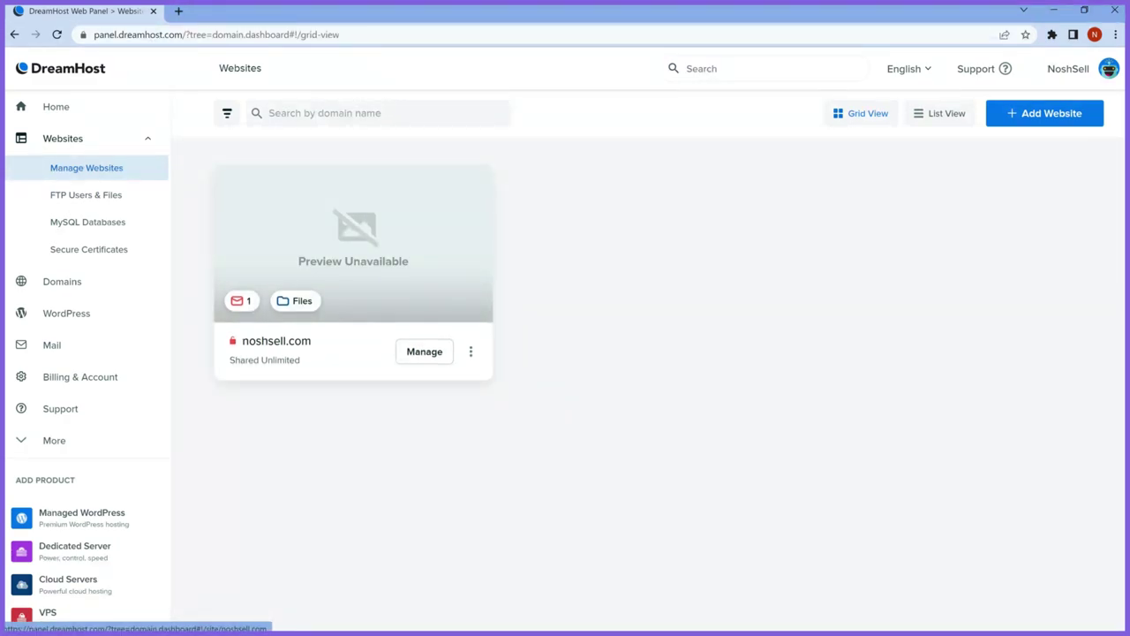
# Step: Open noshsell.com's Manage page and close the placeholder site tab after checking its Not secure info
pyautogui.click(424, 351)
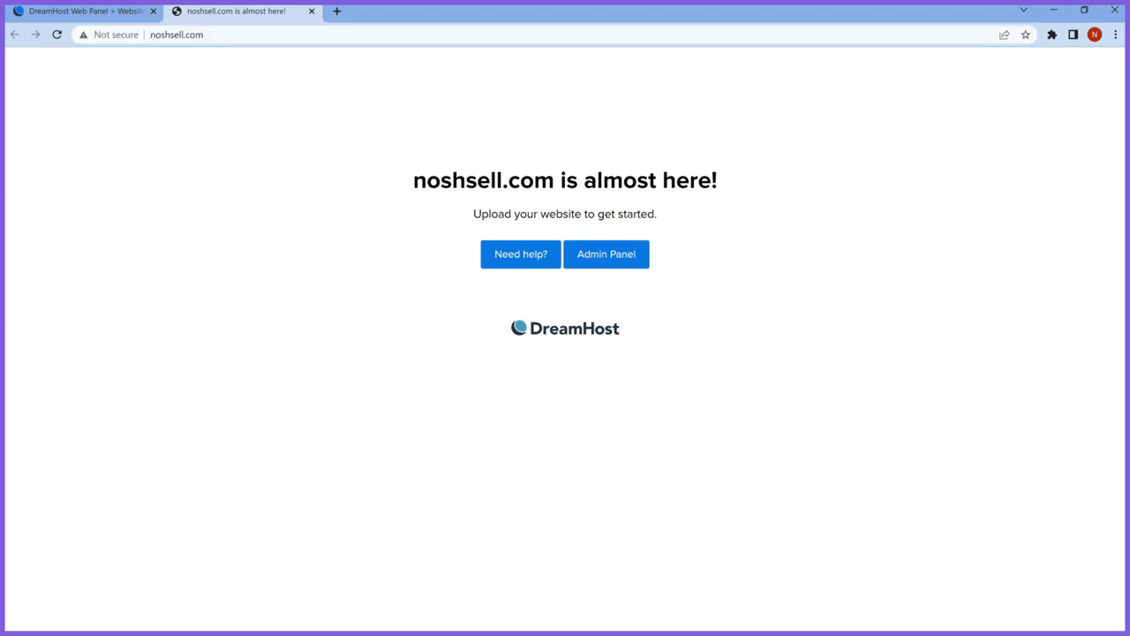
pyautogui.click(110, 34)
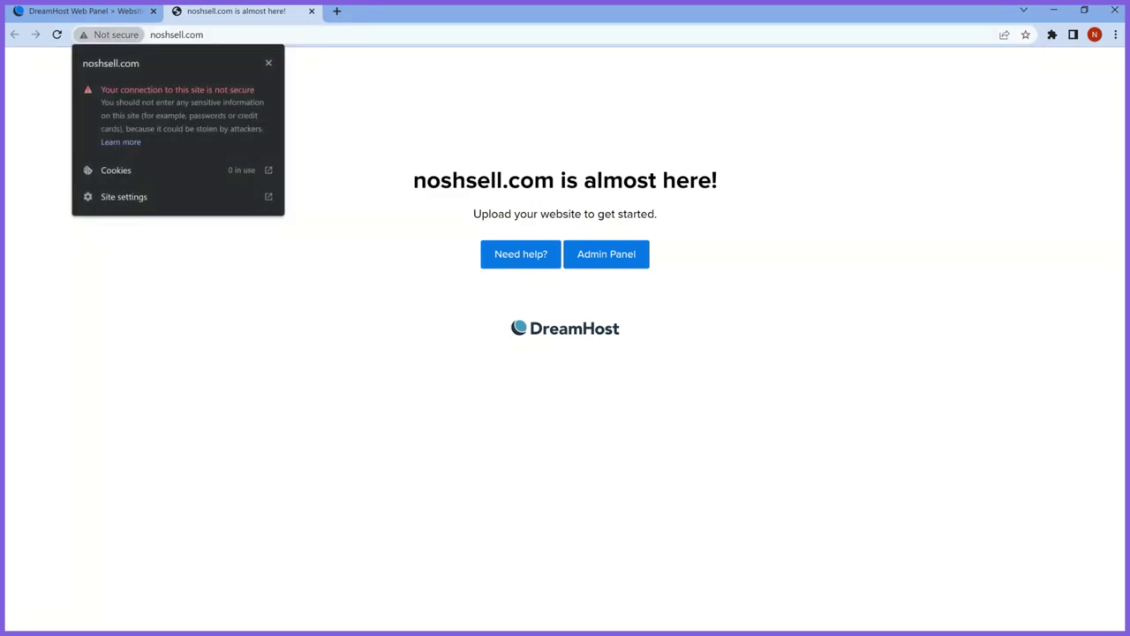
pyautogui.press('Escape')
pyautogui.tripleClick(565, 214)
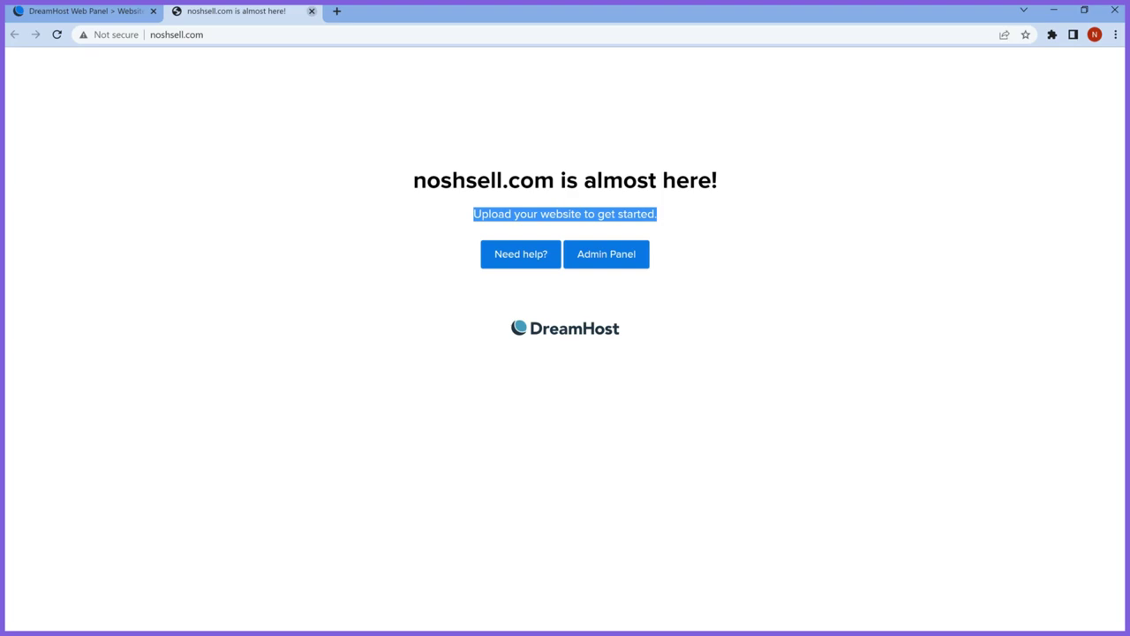
pyautogui.hotkey('ctrl', 'w')
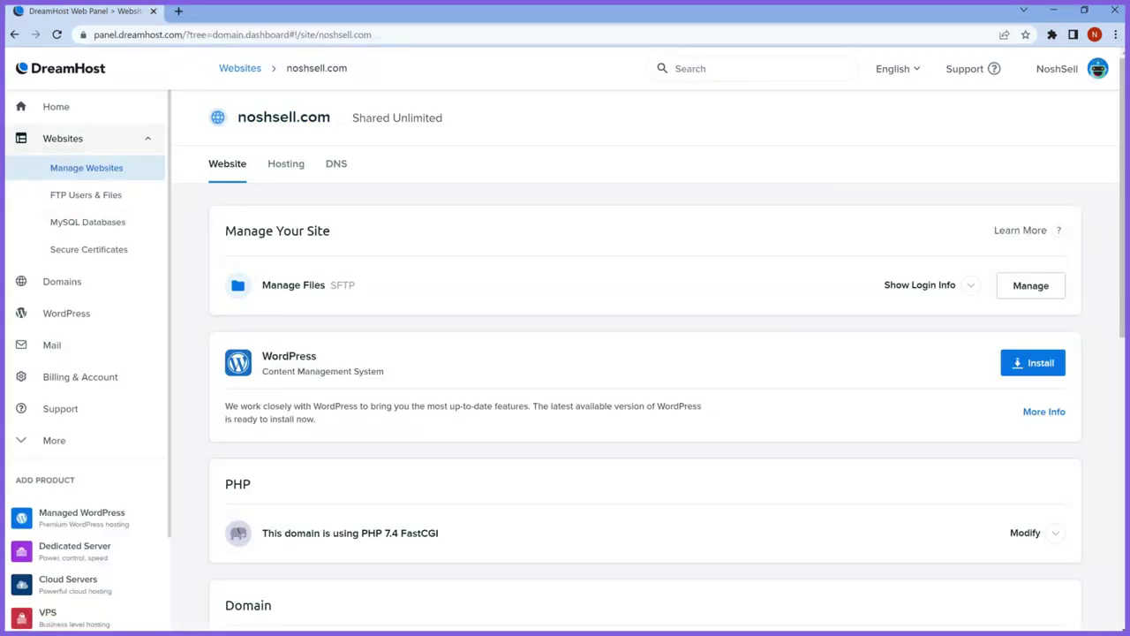
# Step: Add the free Let's Encrypt certificate to noshsell.com via the red lock's Add SSL option
pyautogui.click(86, 168)
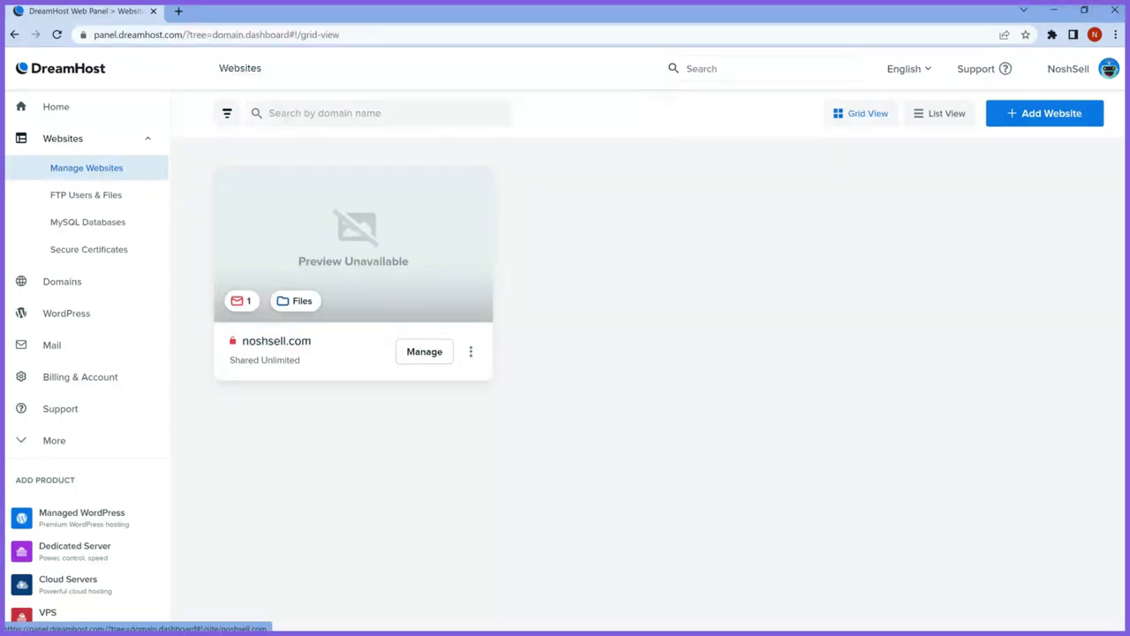
pyautogui.click(232, 341)
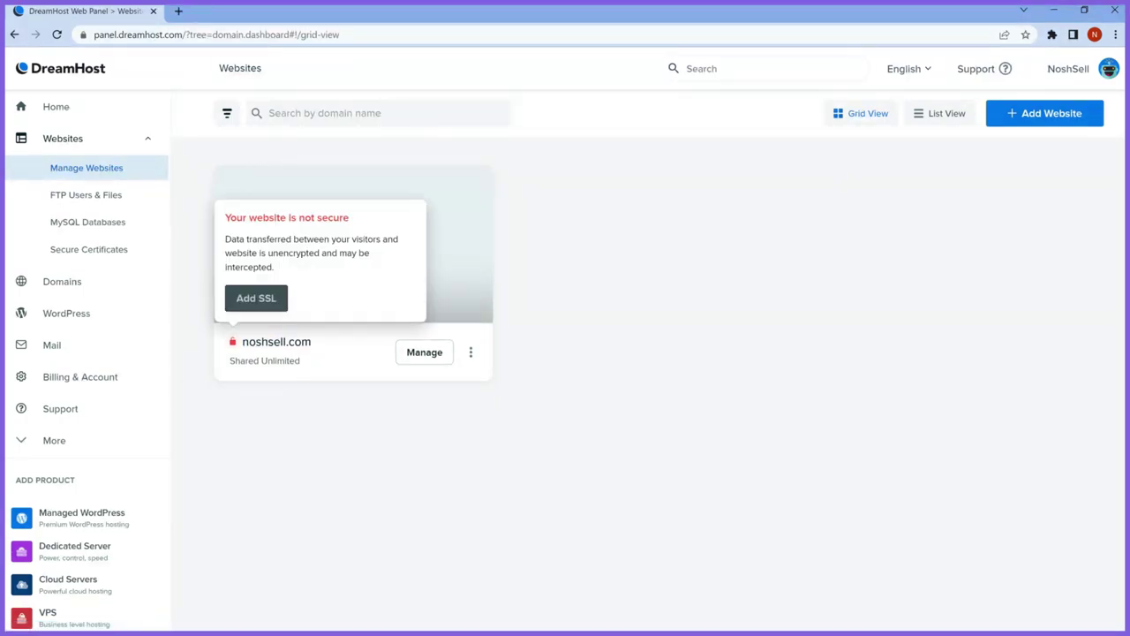
pyautogui.click(256, 298)
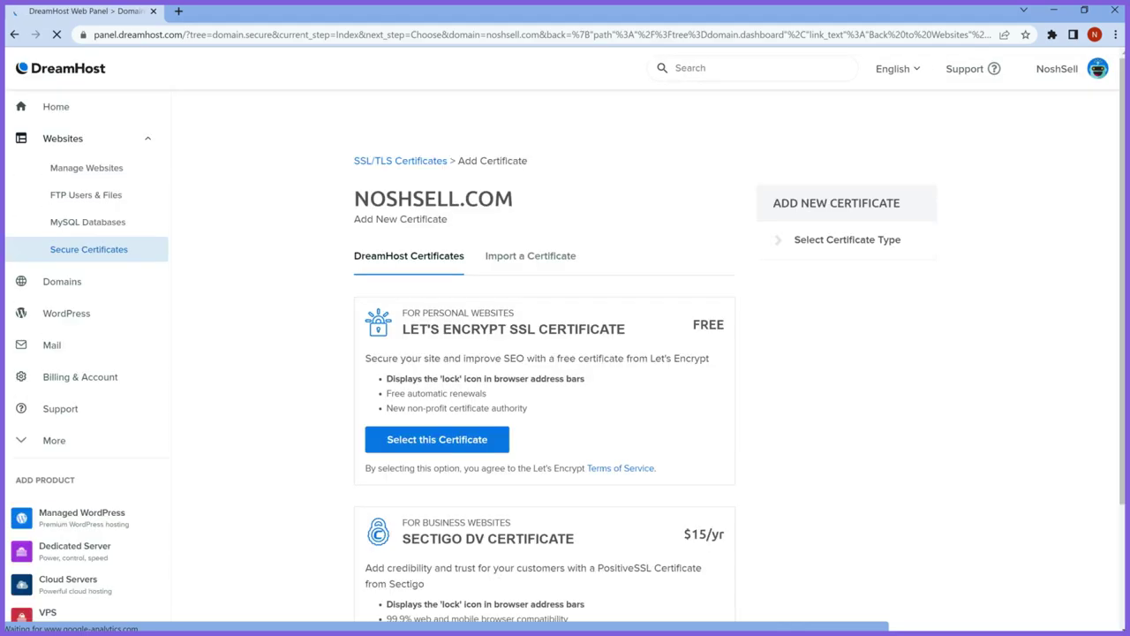
pyautogui.scroll(-2, 544, 353)
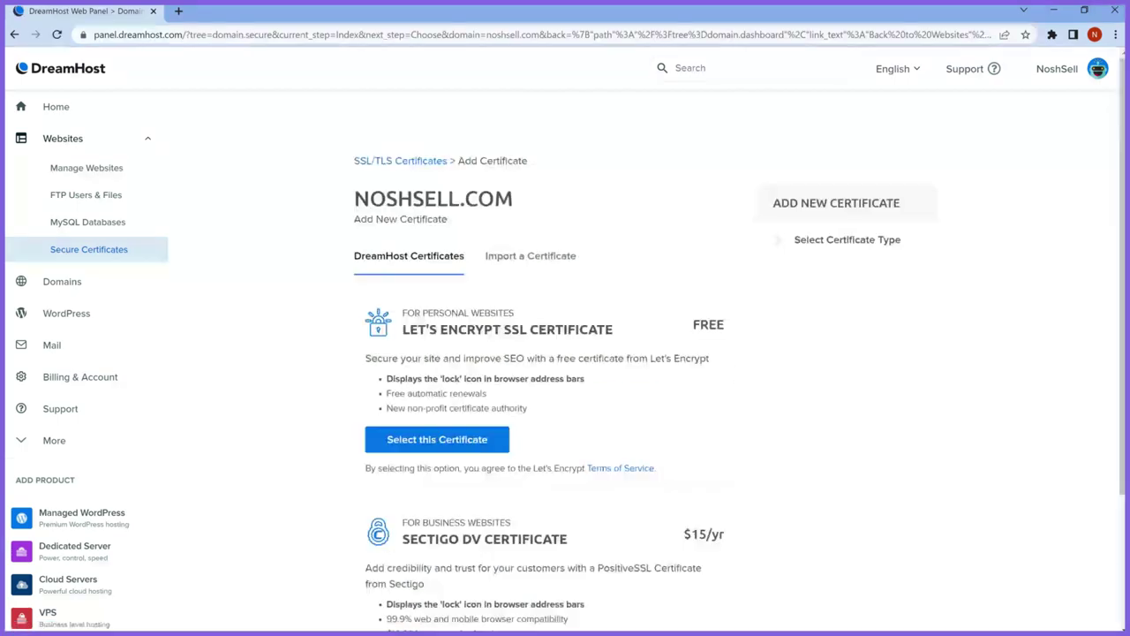
pyautogui.click(438, 439)
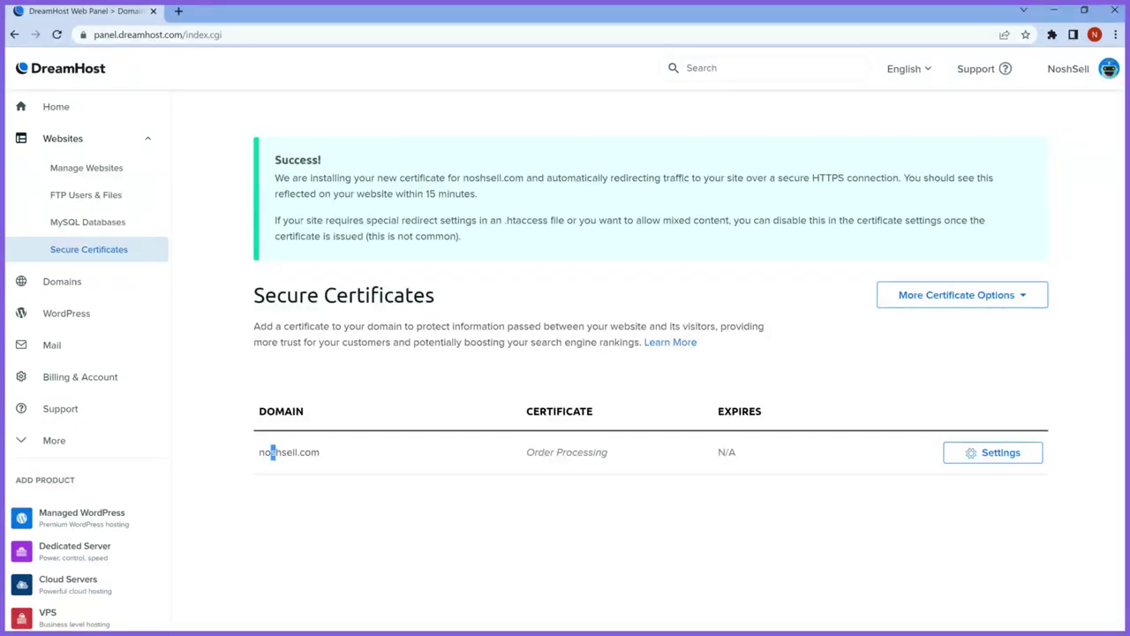
# Step: Reopen noshsell.com's management page from Manage Websites and start the WordPress install
pyautogui.moveTo(439, 193); pyautogui.dragTo(462, 193)
pyautogui.click(462, 193)
pyautogui.click(86, 168)
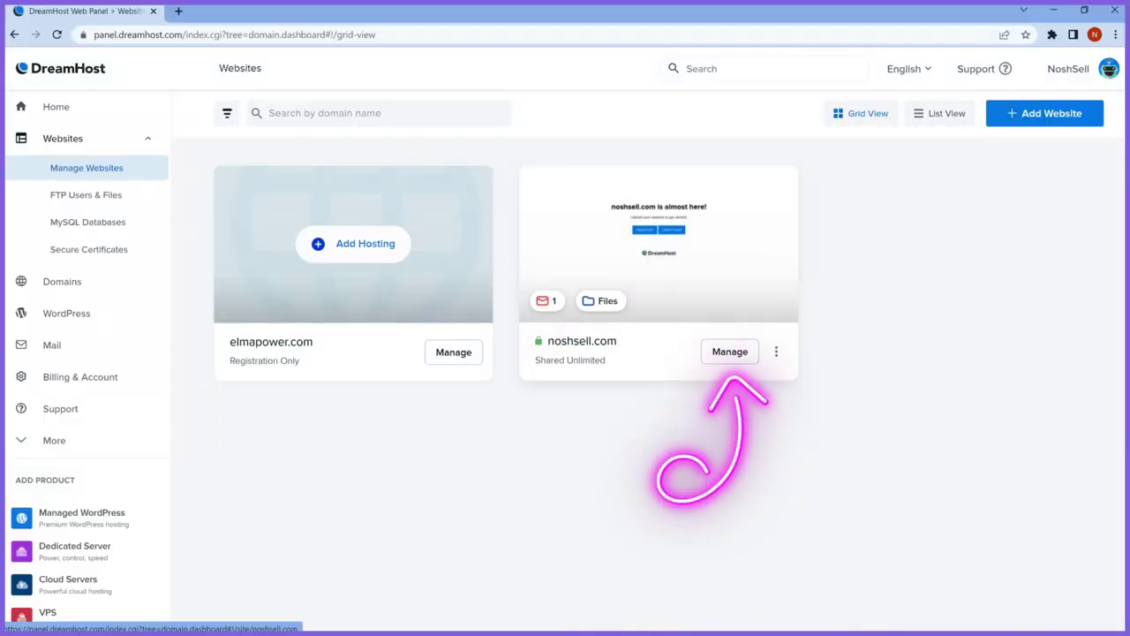
pyautogui.click(730, 351)
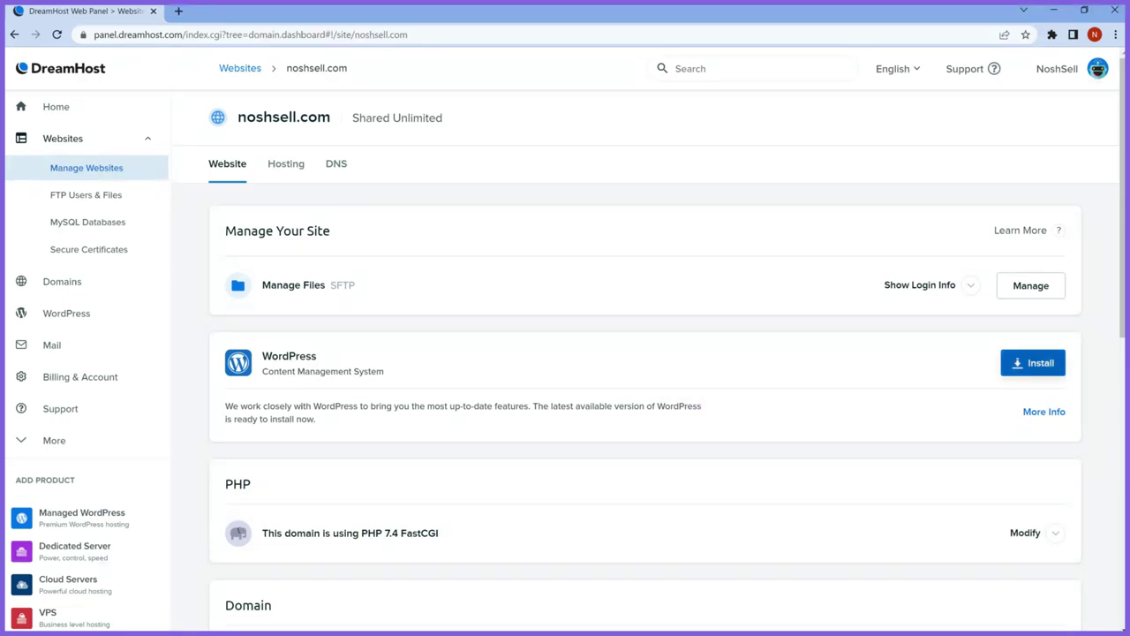
pyautogui.click(1034, 362)
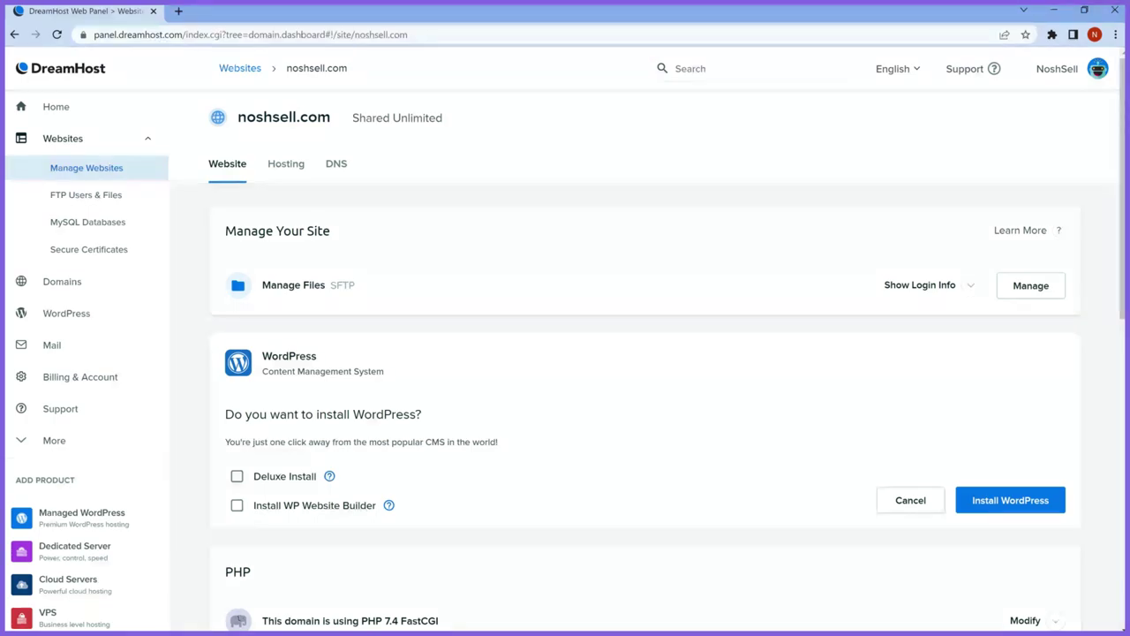
# Step: Install WordPress on noshsell.com with Deluxe Install and WP Website Builder left unchecked
pyautogui.click(237, 475)
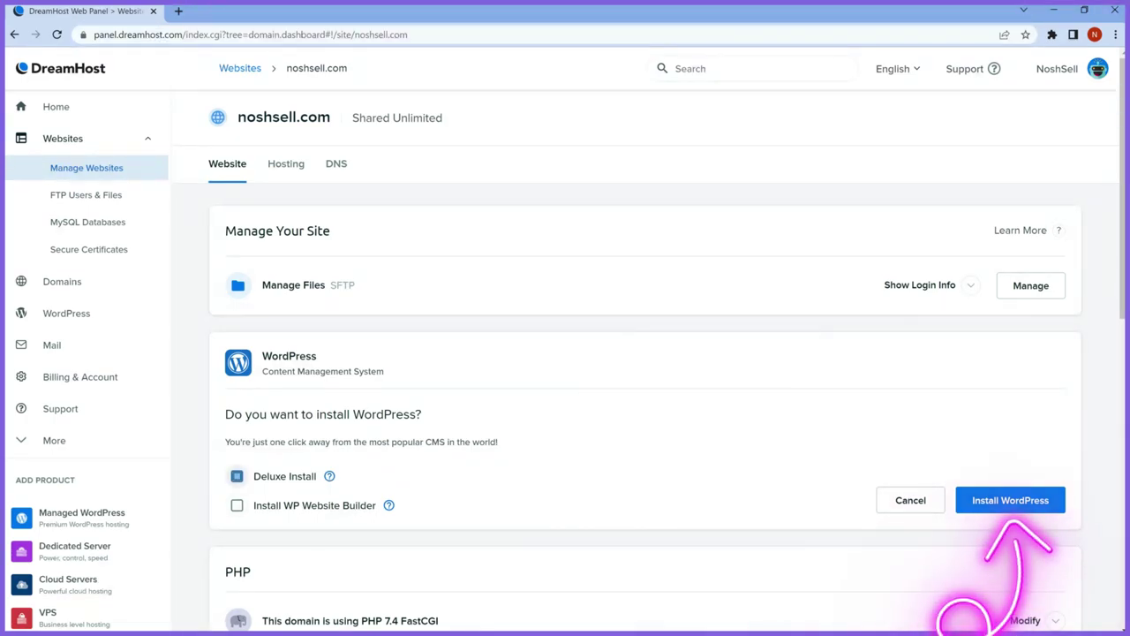
pyautogui.click(236, 506)
pyautogui.click(236, 505)
pyautogui.click(237, 476)
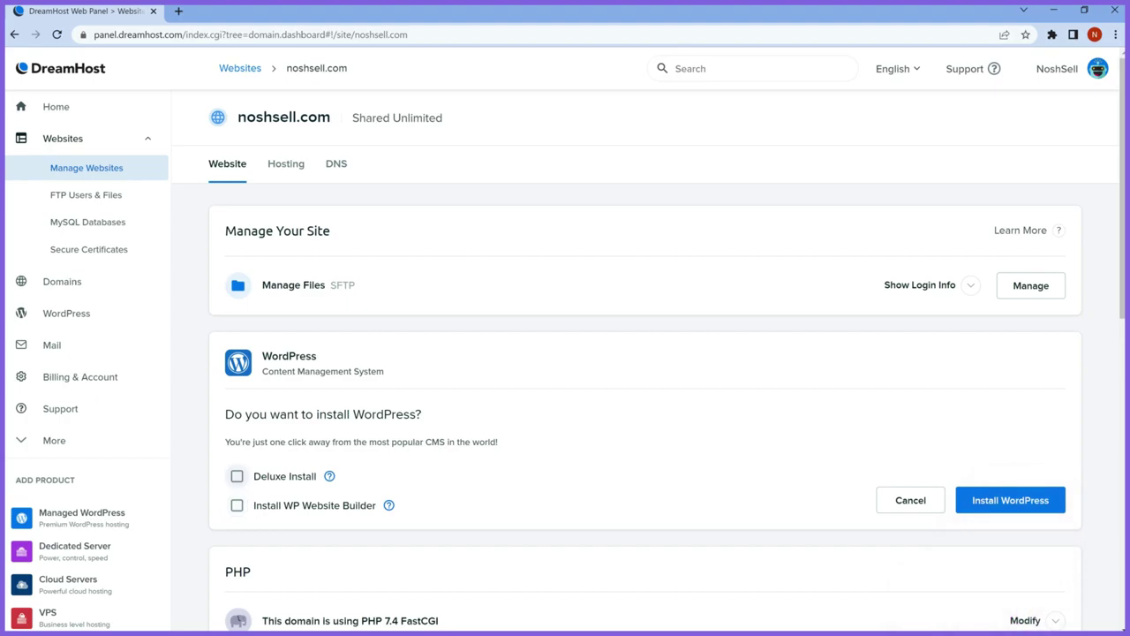
pyautogui.moveTo(330, 476)
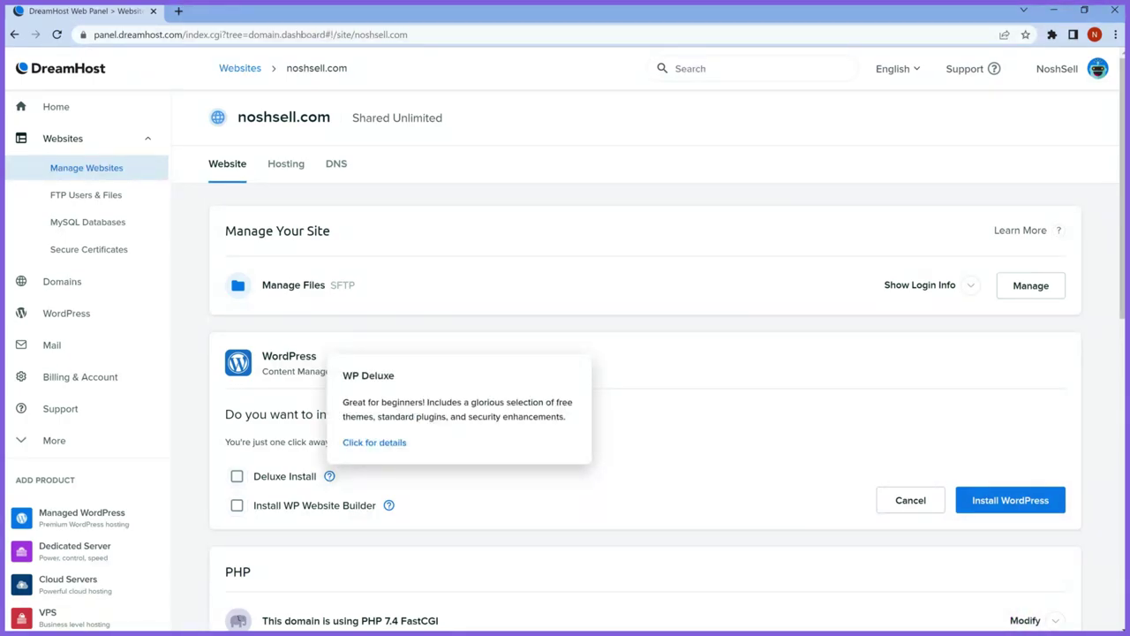
pyautogui.moveTo(389, 505)
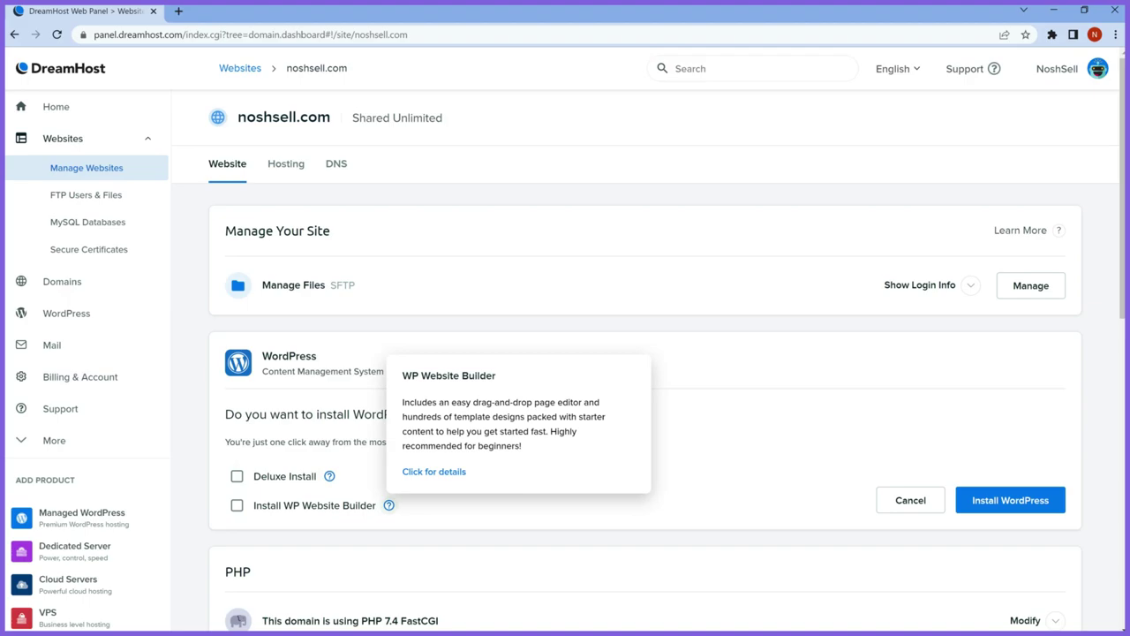
pyautogui.click(1010, 500)
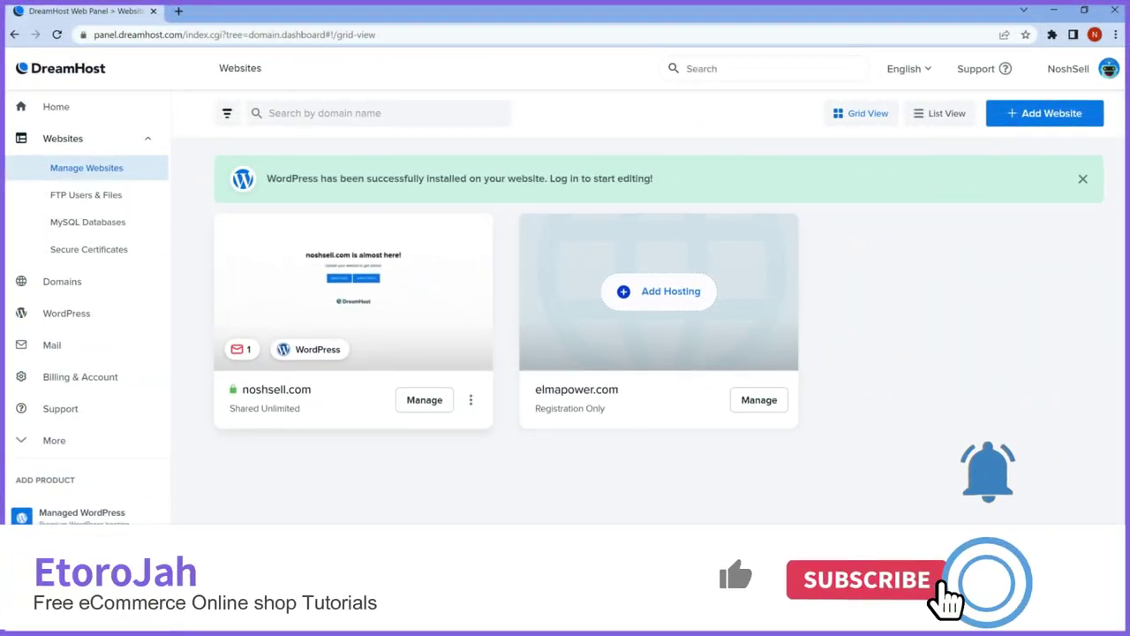
# Step: Auto-login to the noshsell.com WordPress admin through the site card's WordPress badge
pyautogui.moveTo(266, 179); pyautogui.dragTo(633, 178)
pyautogui.click(632, 178)
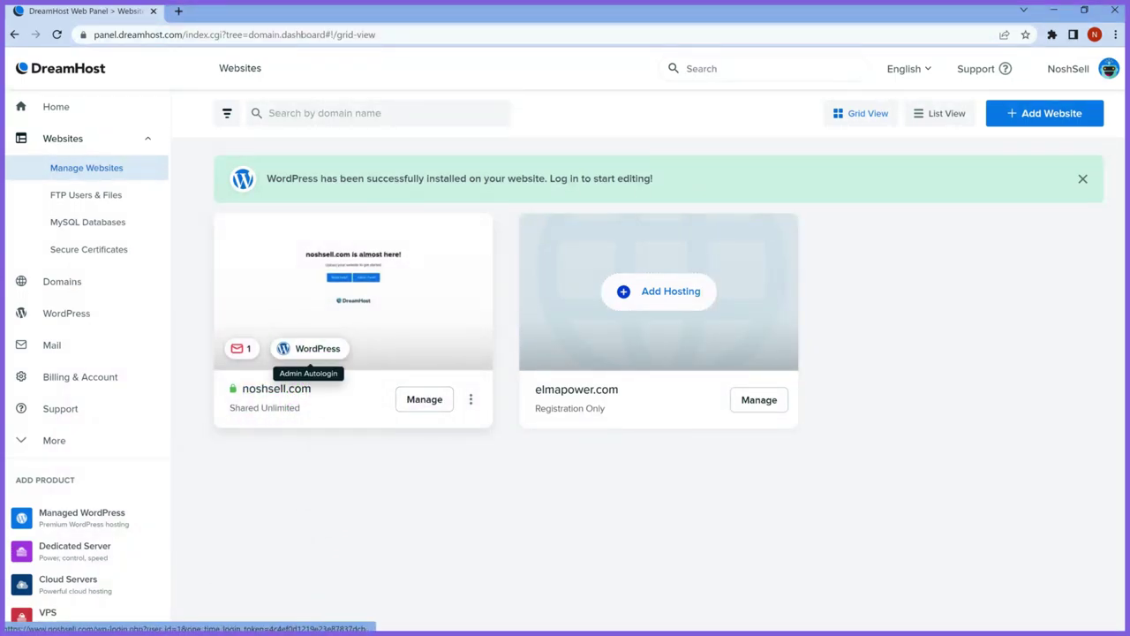
pyautogui.click(313, 348)
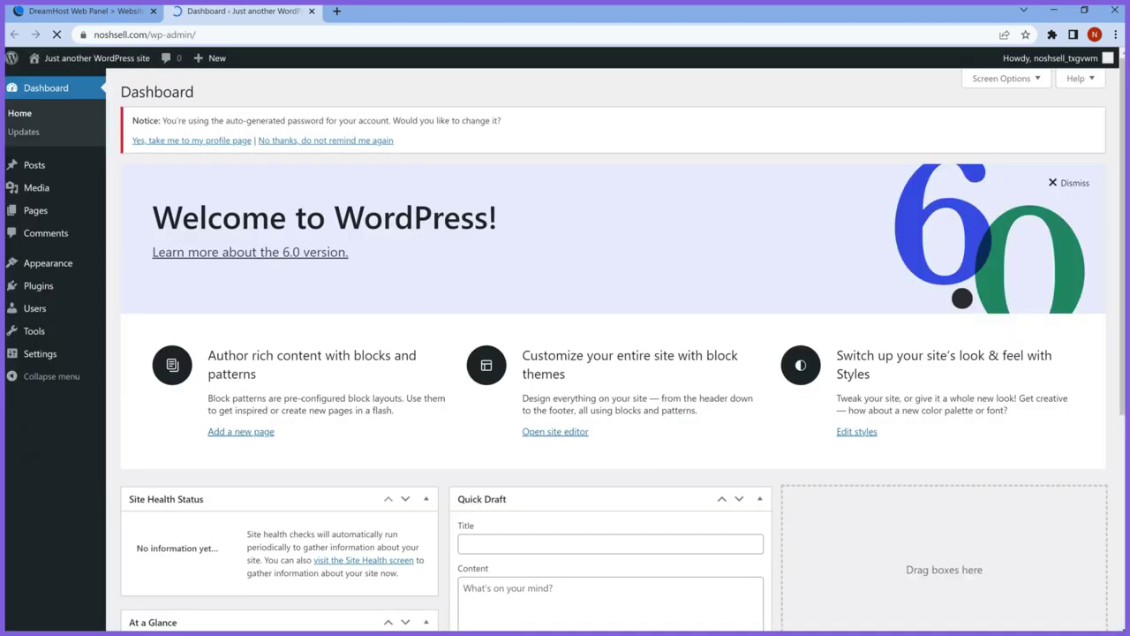
# Step: Advance the tutorial outline to 'Clean up WordPress Admin', then return to the WordPress dashboard
pyautogui.hotkey('alt', 'Tab')
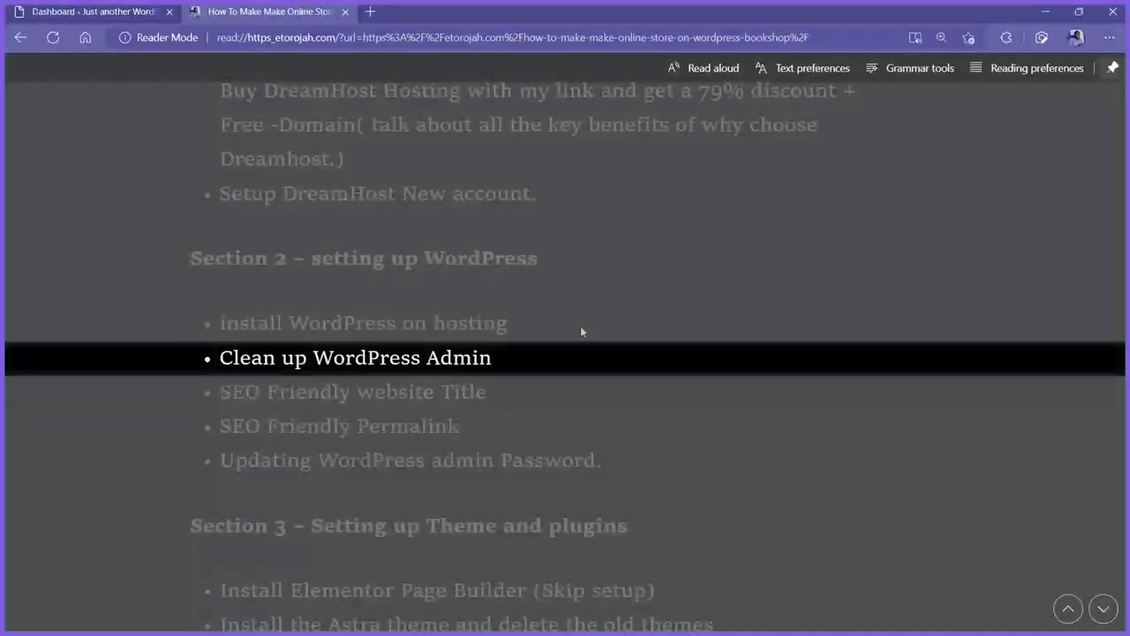
pyautogui.scroll(1, 582, 331)
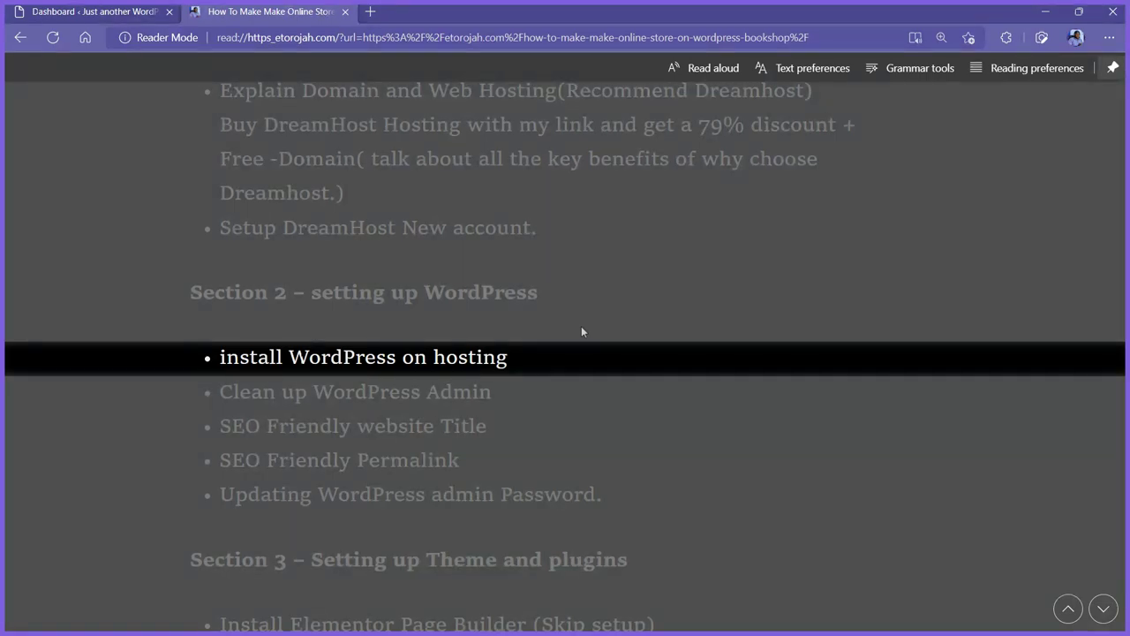
pyautogui.press('Down')
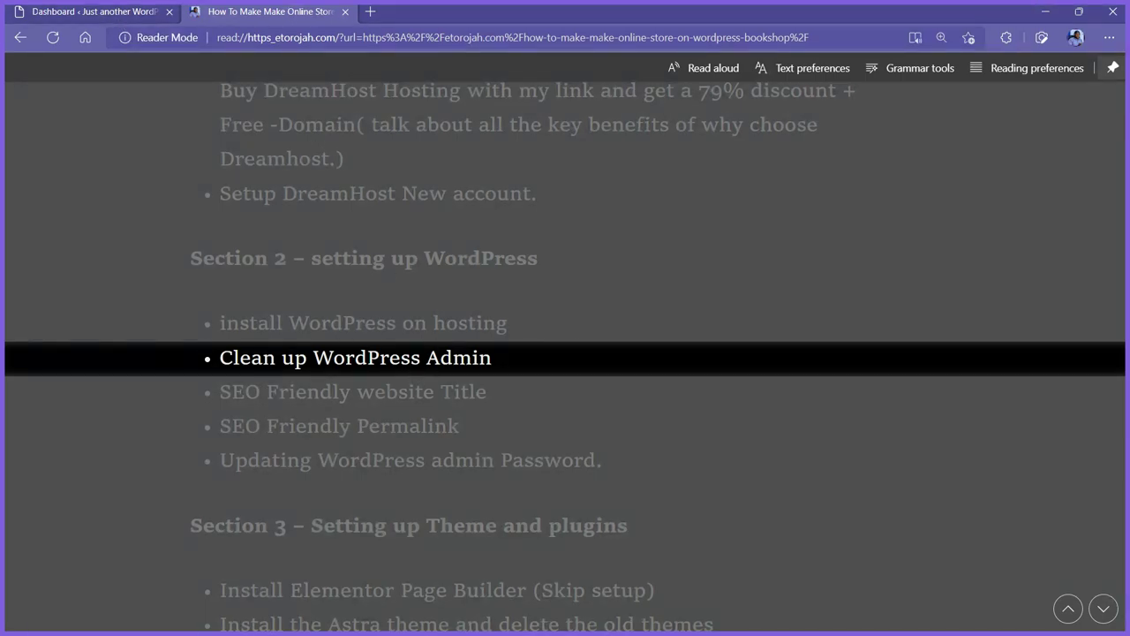
pyautogui.click(129, 11)
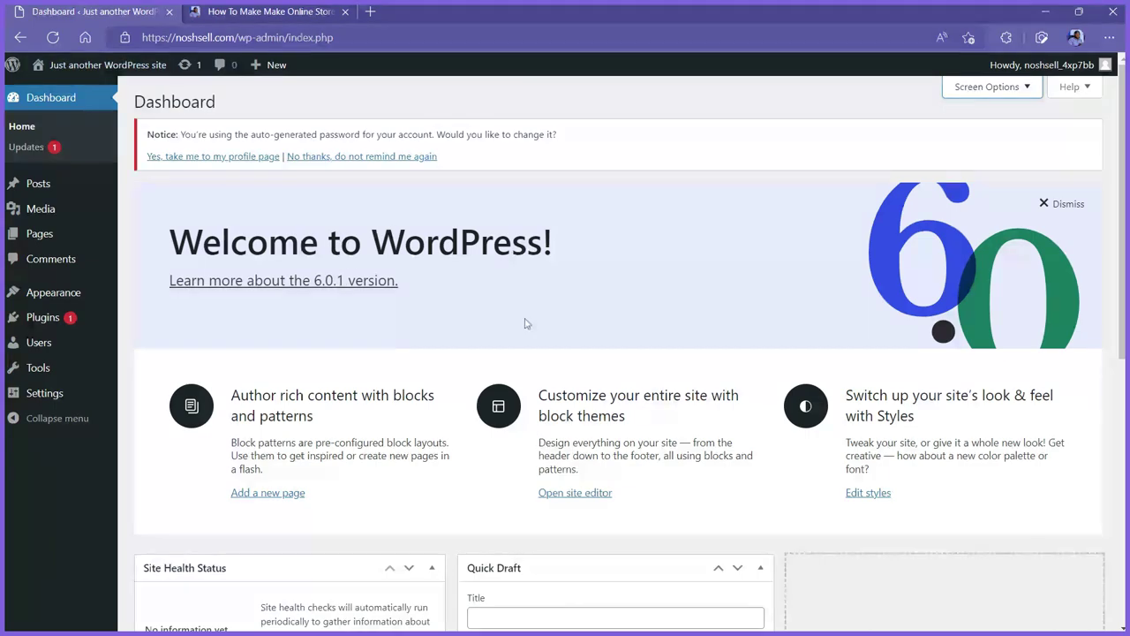
# Step: Hide At a Glance, Activity, Quick Draft, Events and News, and Welcome in Screen Options
pyautogui.scroll(-5, 477, 295)
pyautogui.scroll(-2, 495, 329)
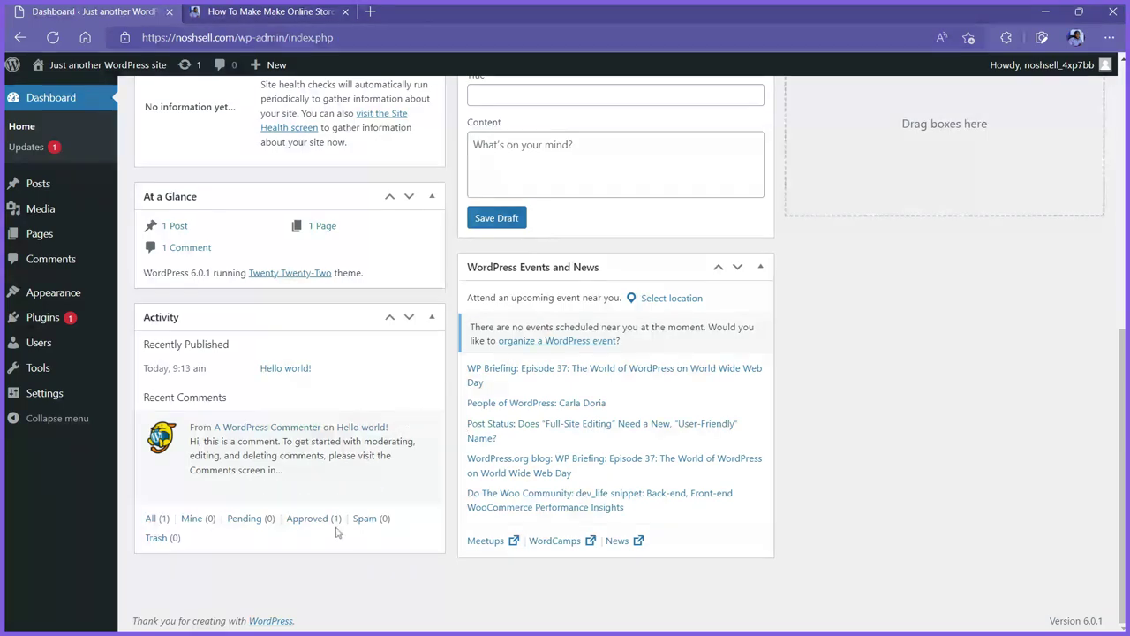
pyautogui.moveTo(345, 455)
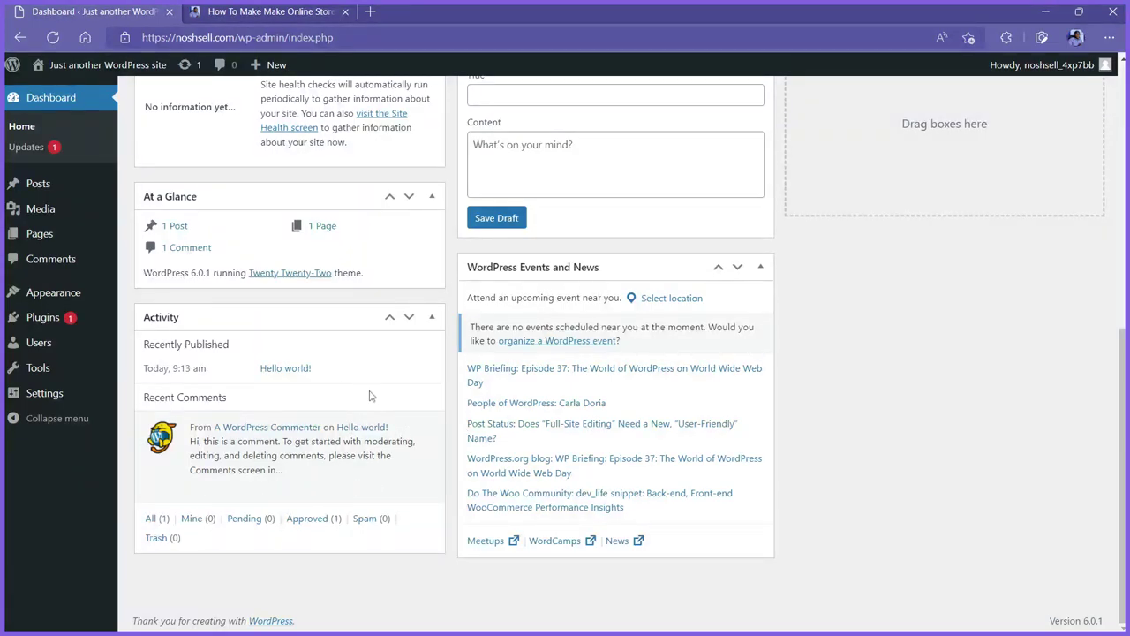
pyautogui.scroll(7, 371, 394)
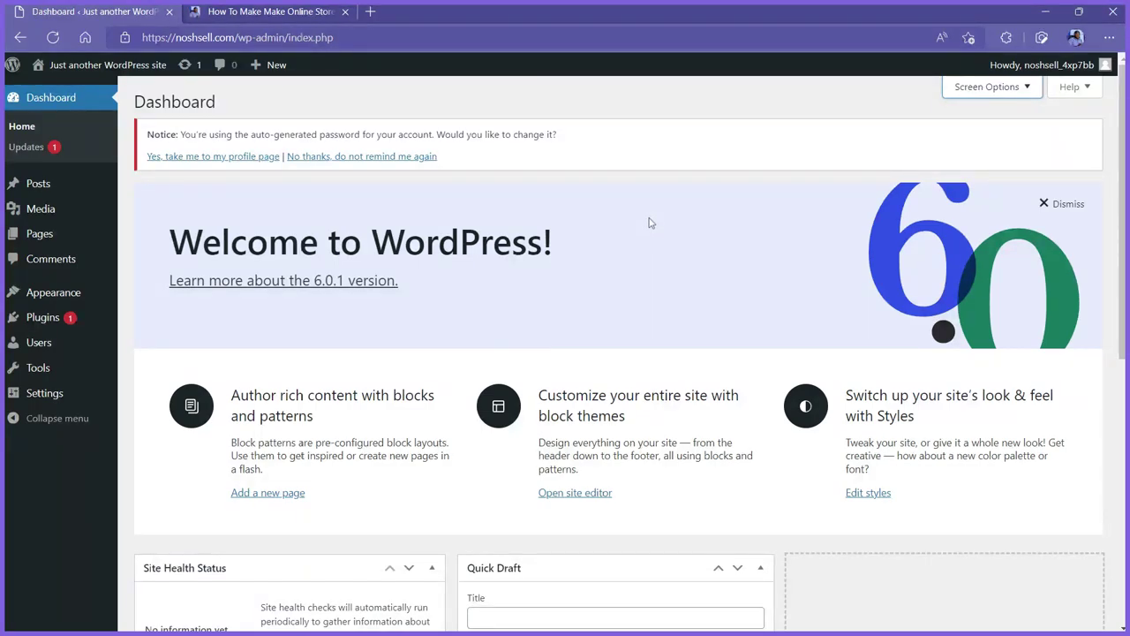
pyautogui.click(976, 92)
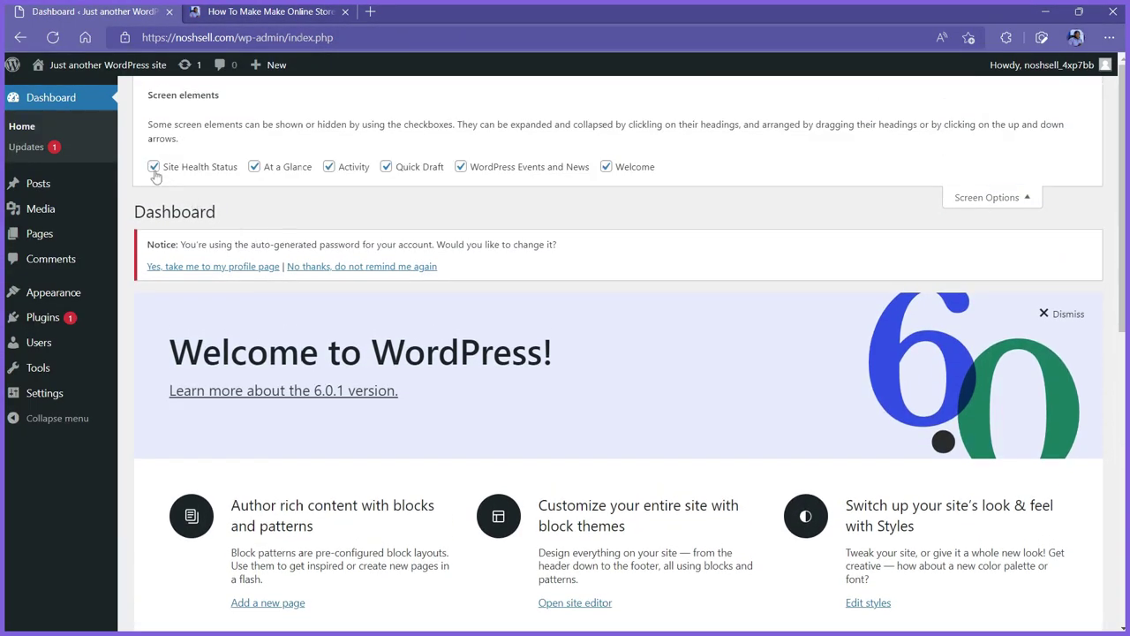
pyautogui.click(254, 167)
pyautogui.click(327, 168)
pyautogui.click(387, 168)
pyautogui.click(460, 167)
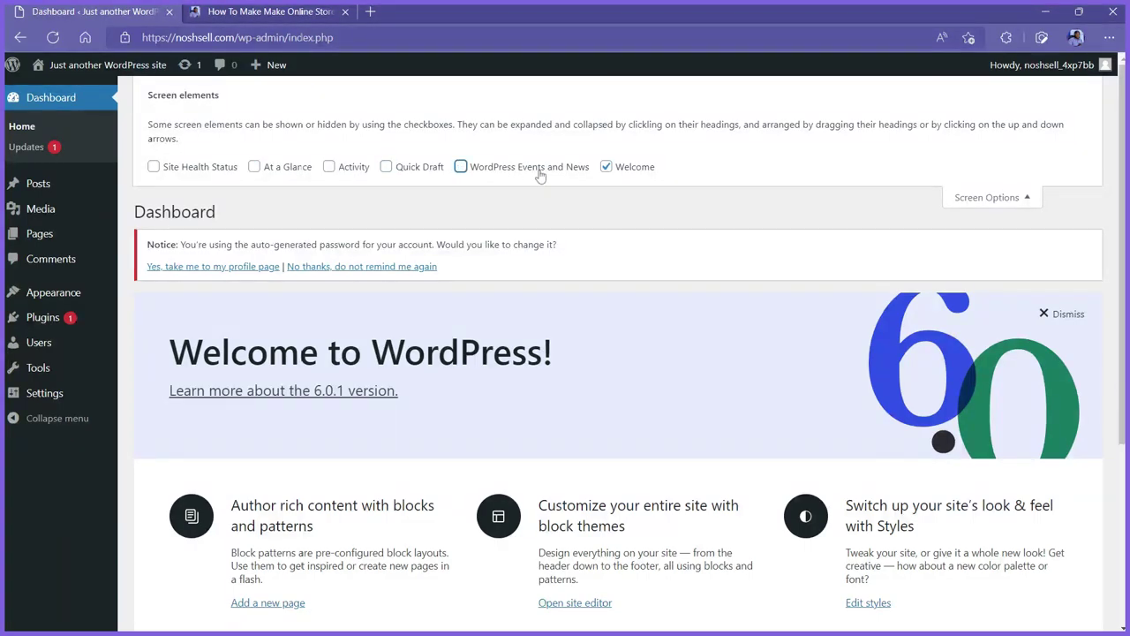
pyautogui.click(606, 168)
pyautogui.click(994, 184)
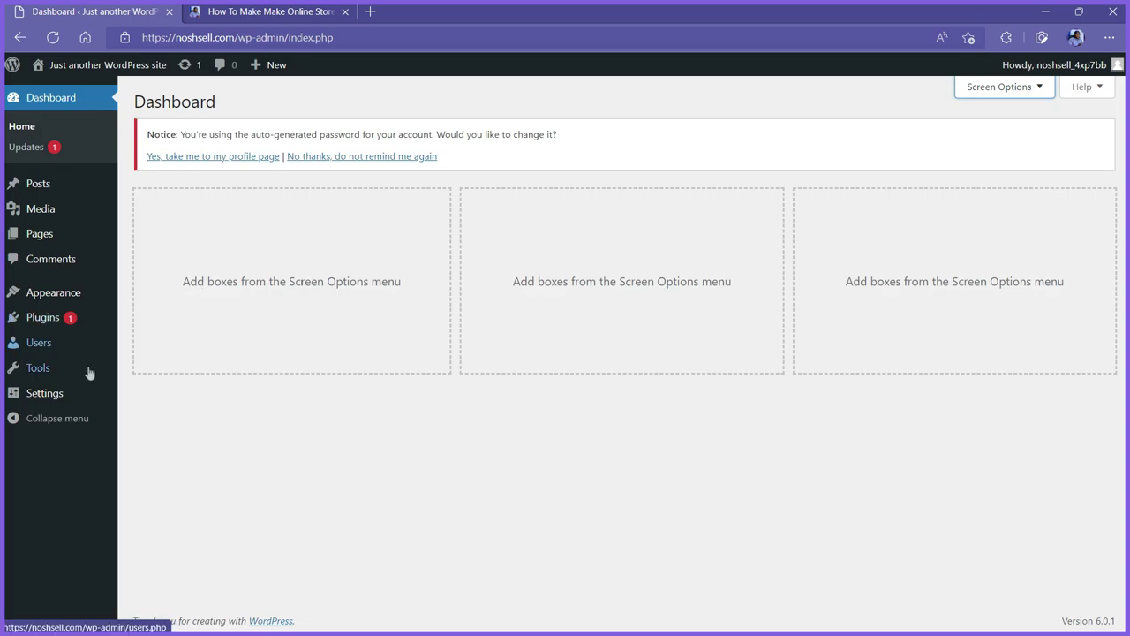
pyautogui.moveTo(84, 388)
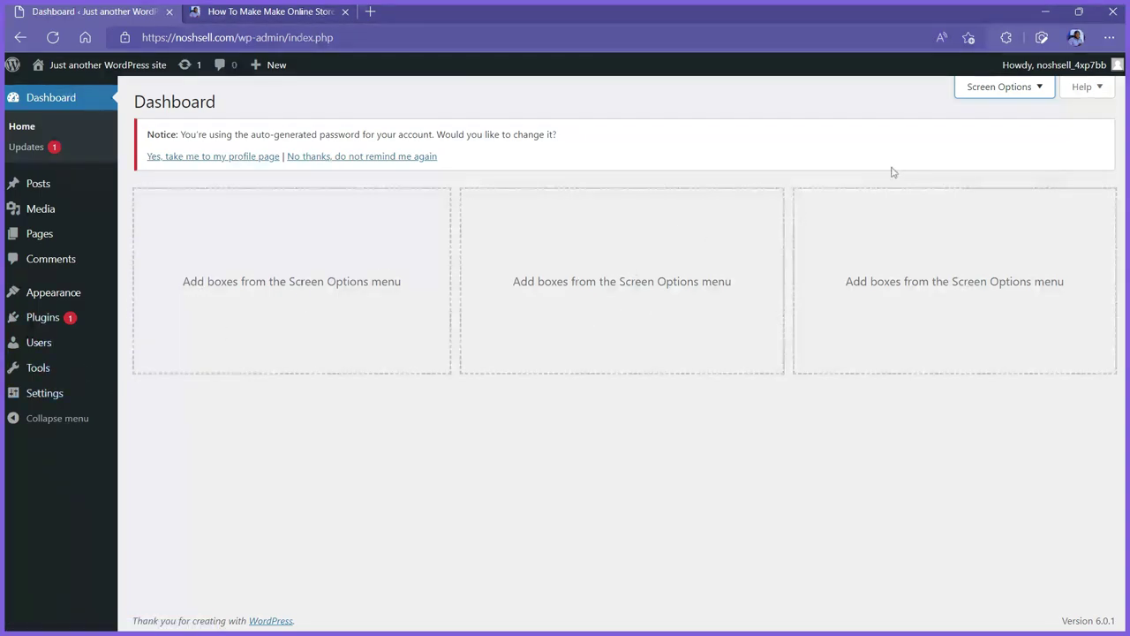
# Step: Preview the Light, Modern, Blue, Ocean and Coffee admin colour schemes, then keep Default
pyautogui.click(1040, 79)
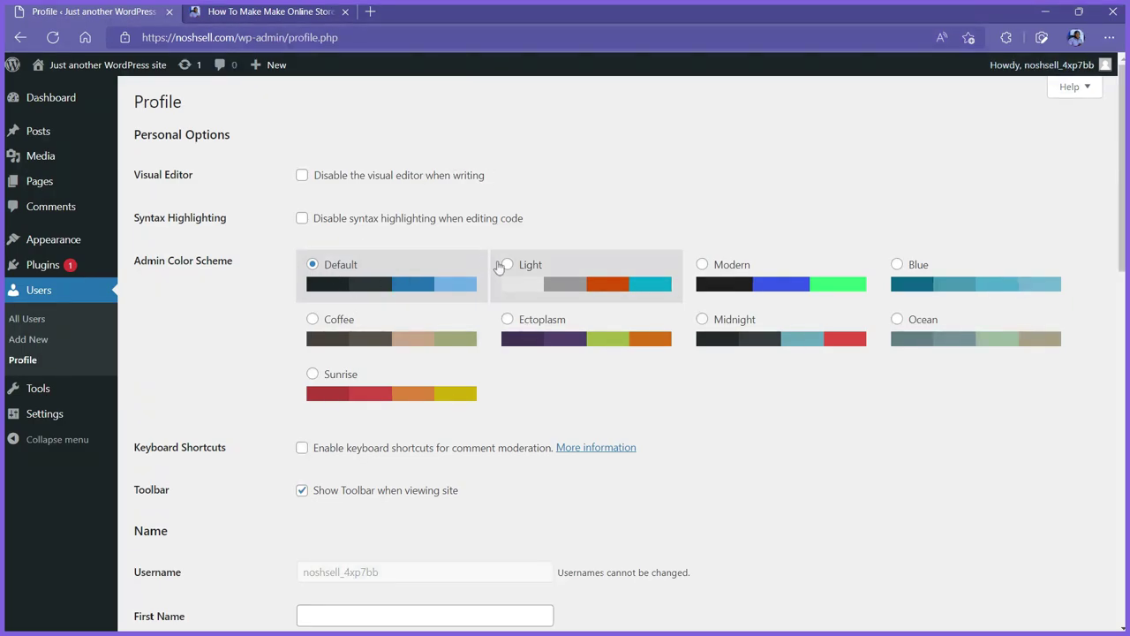
pyautogui.click(503, 266)
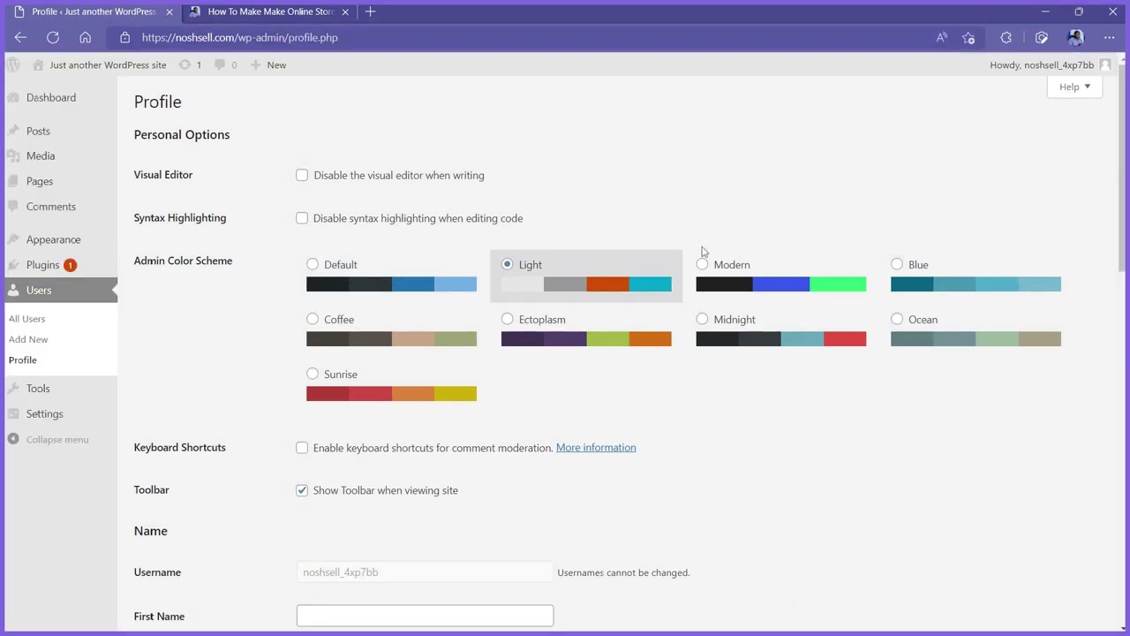
pyautogui.click(702, 266)
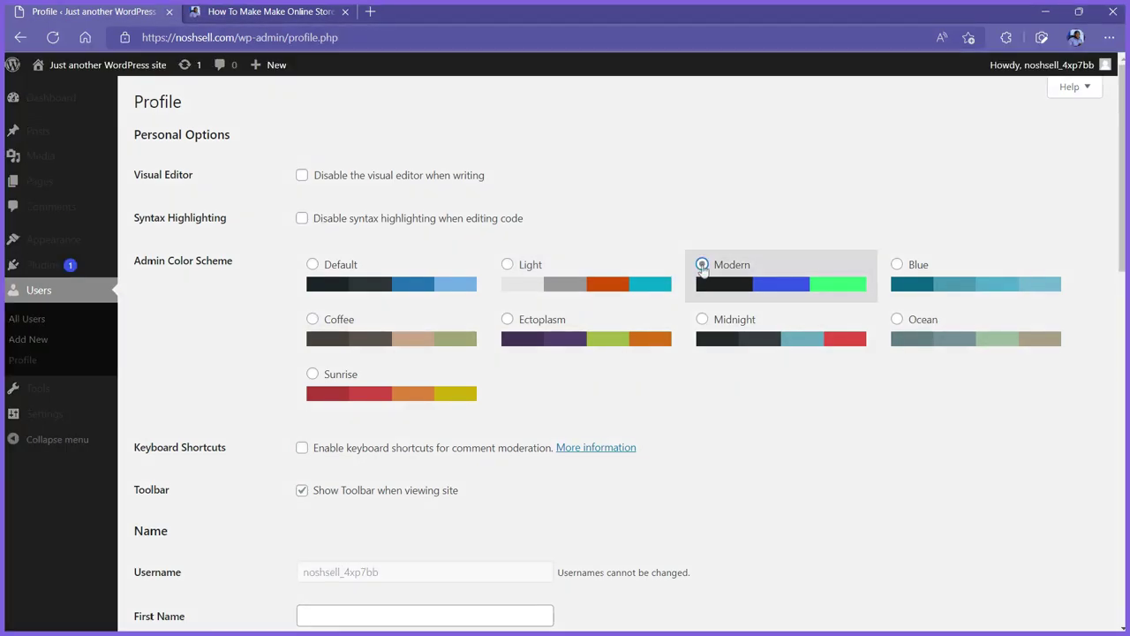
pyautogui.click(898, 264)
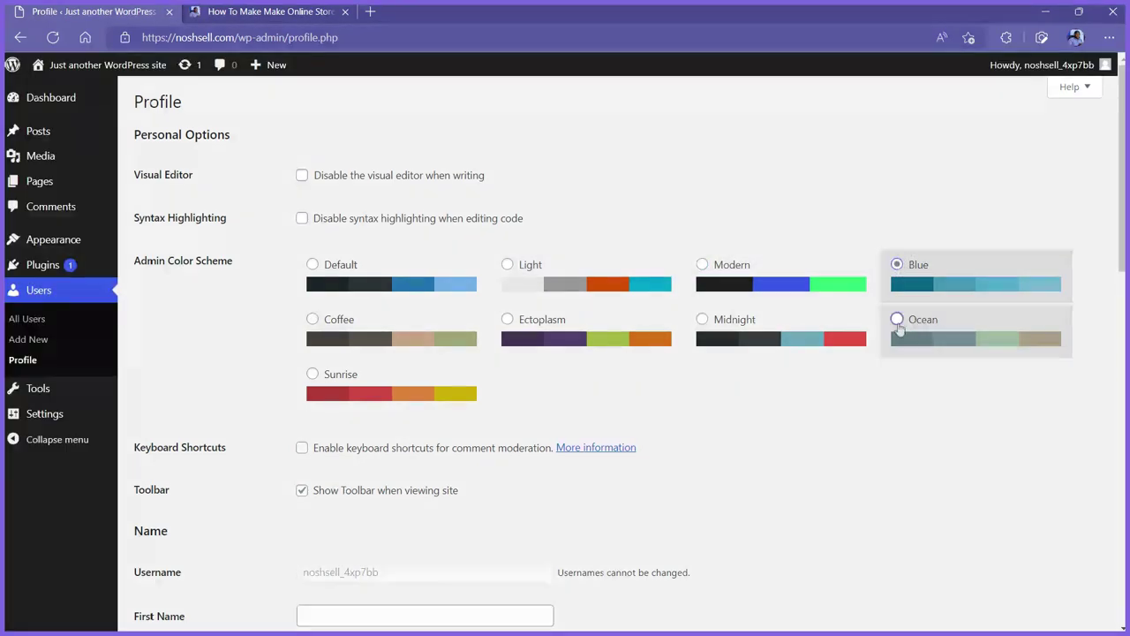
pyautogui.click(898, 323)
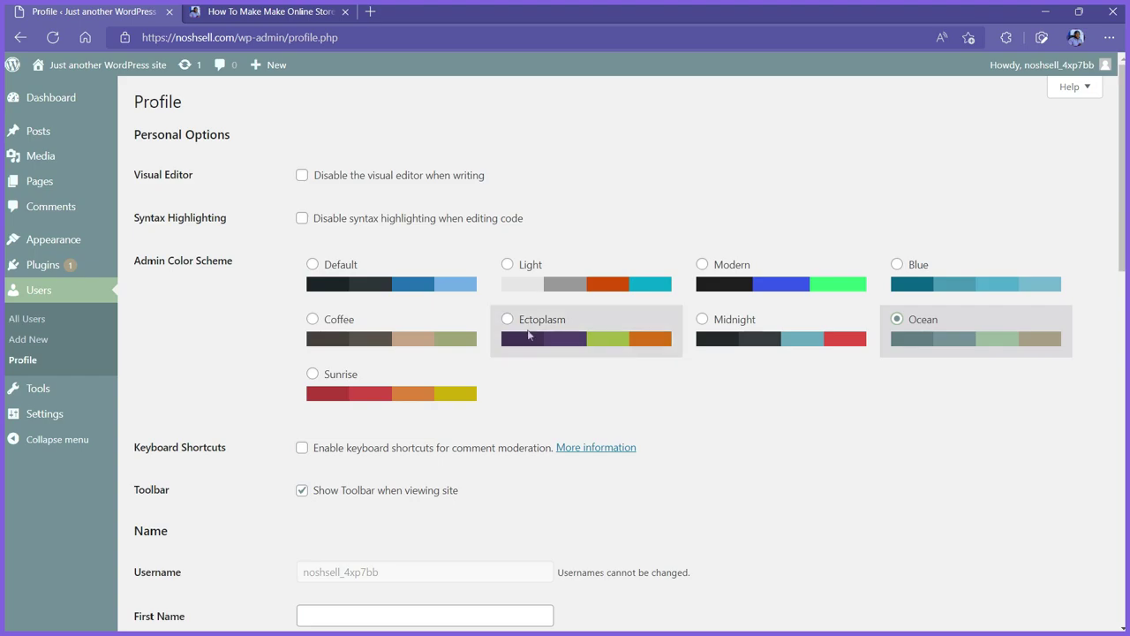
pyautogui.click(311, 324)
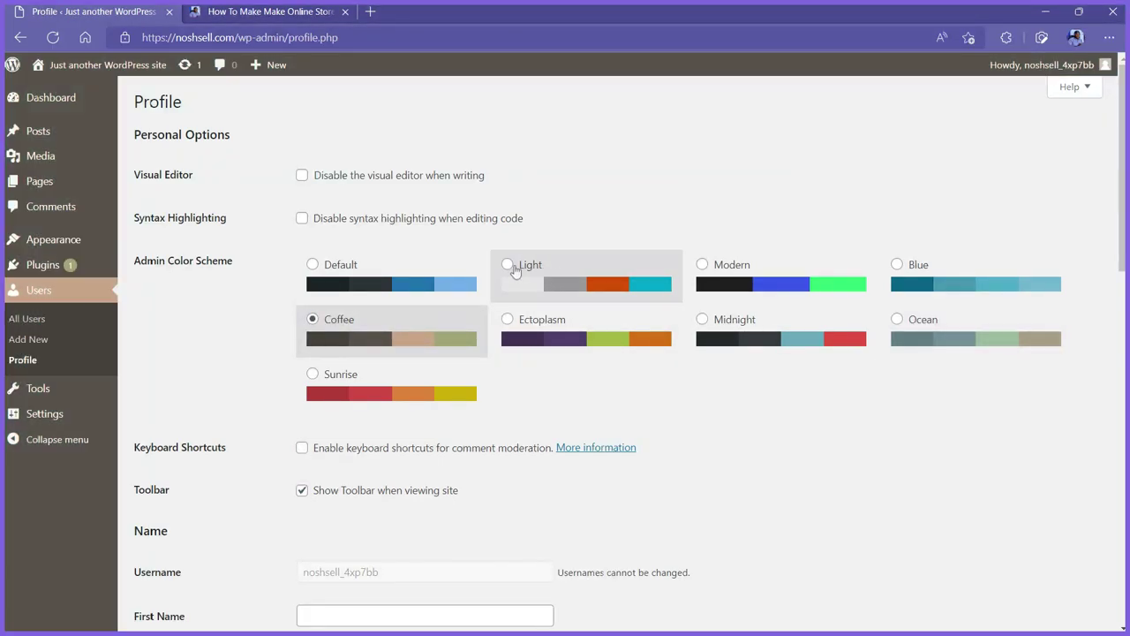
pyautogui.click(336, 275)
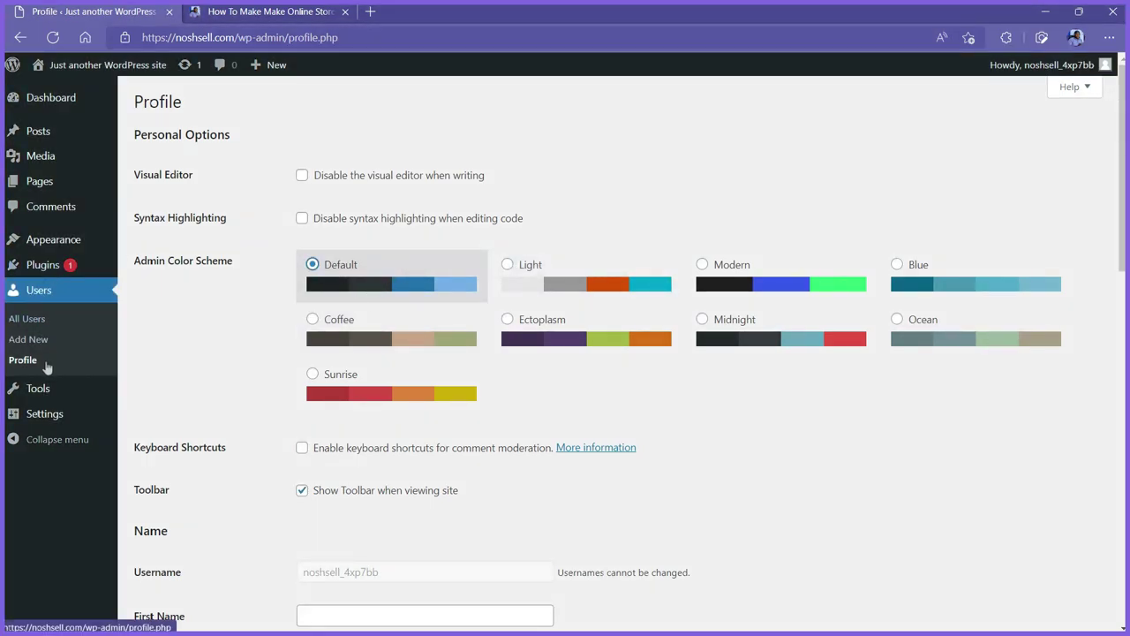
pyautogui.click(64, 104)
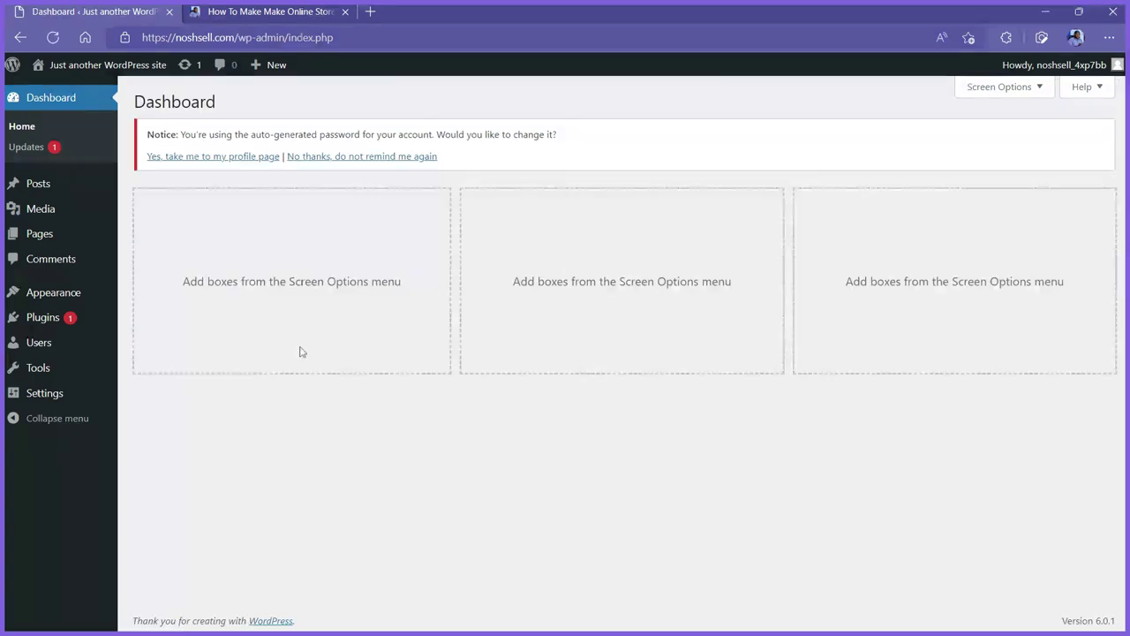
# Step: Move the tutorial outline to 'SEO Friendly website Title' and come back to the Dashboard
pyautogui.click(239, 10)
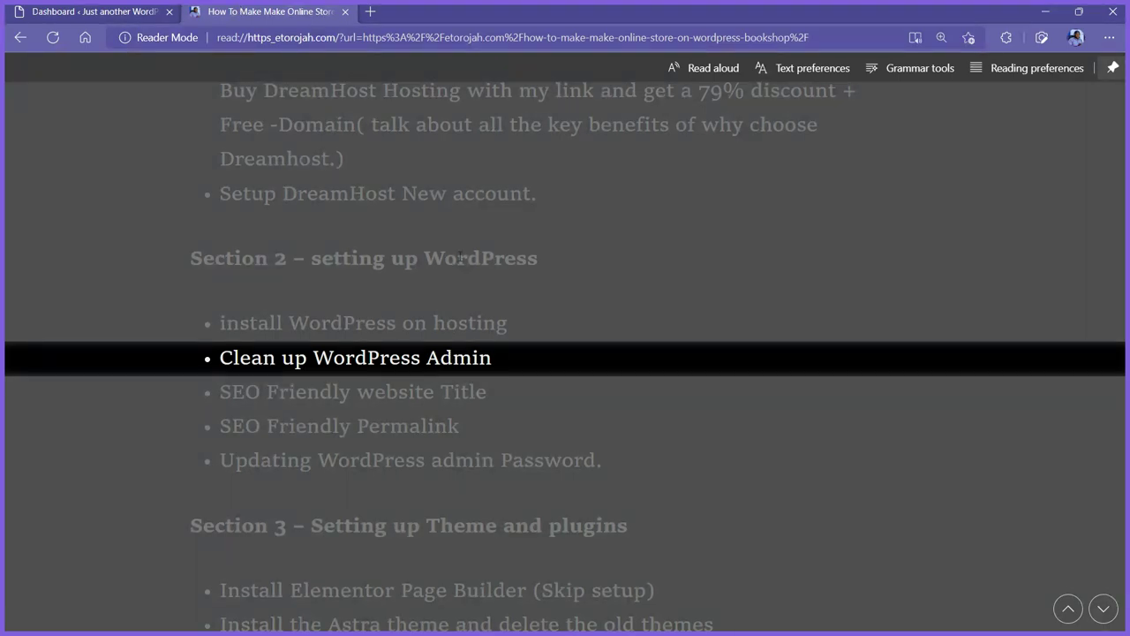
pyautogui.scroll(-1, 459, 256)
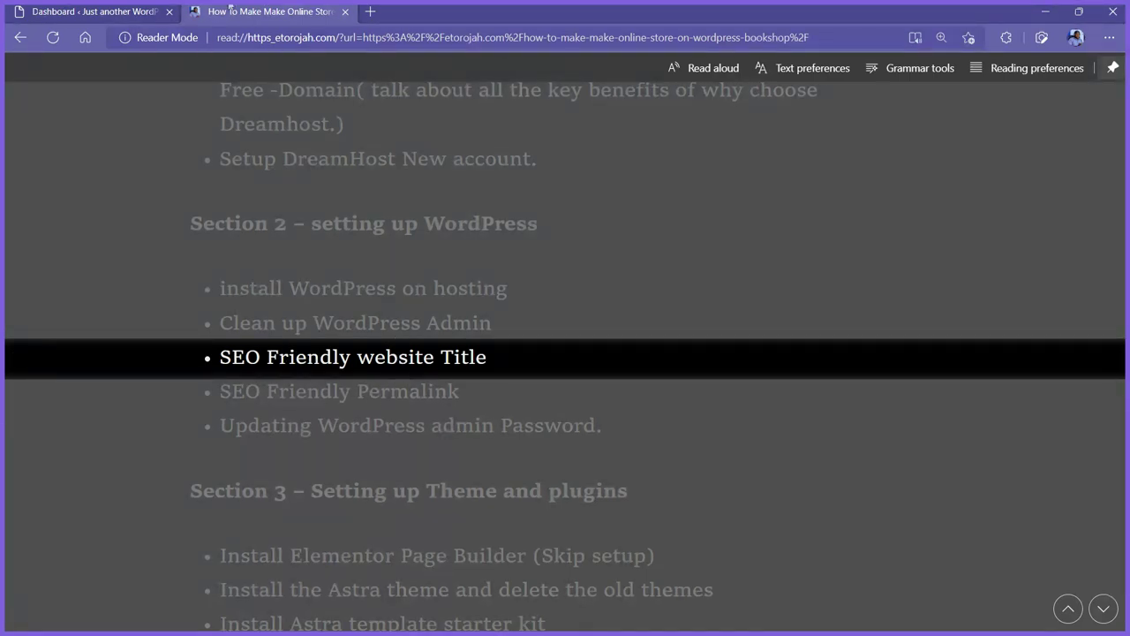
pyautogui.click(97, 11)
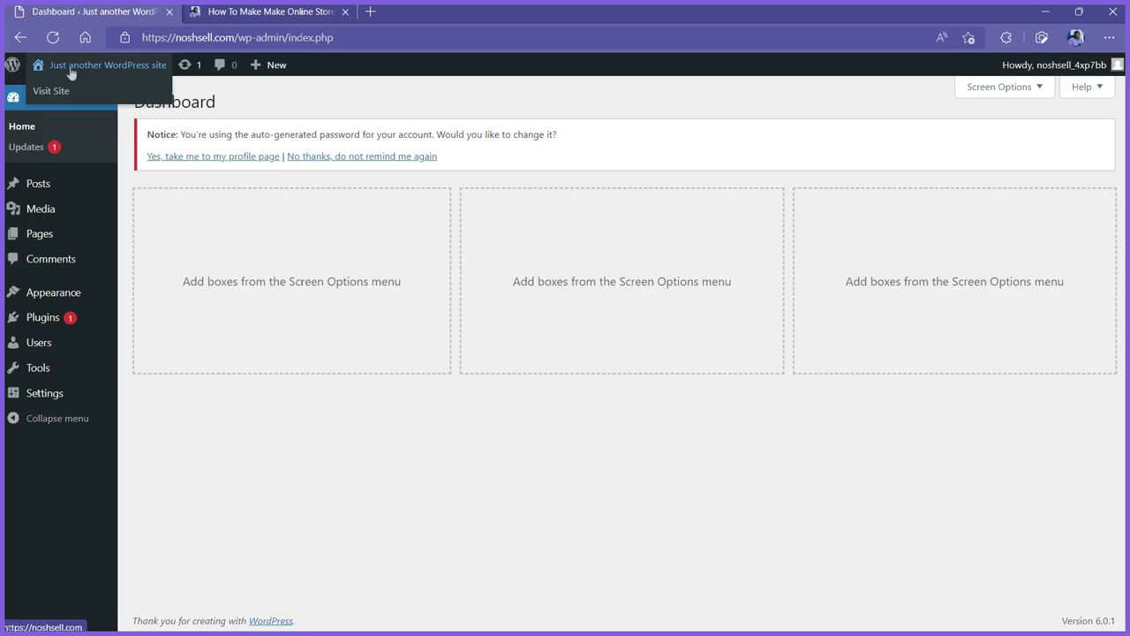
# Step: View the live noshsell.com front page in a new tab, then return to the Dashboard
pyautogui.rightClick(50, 92)
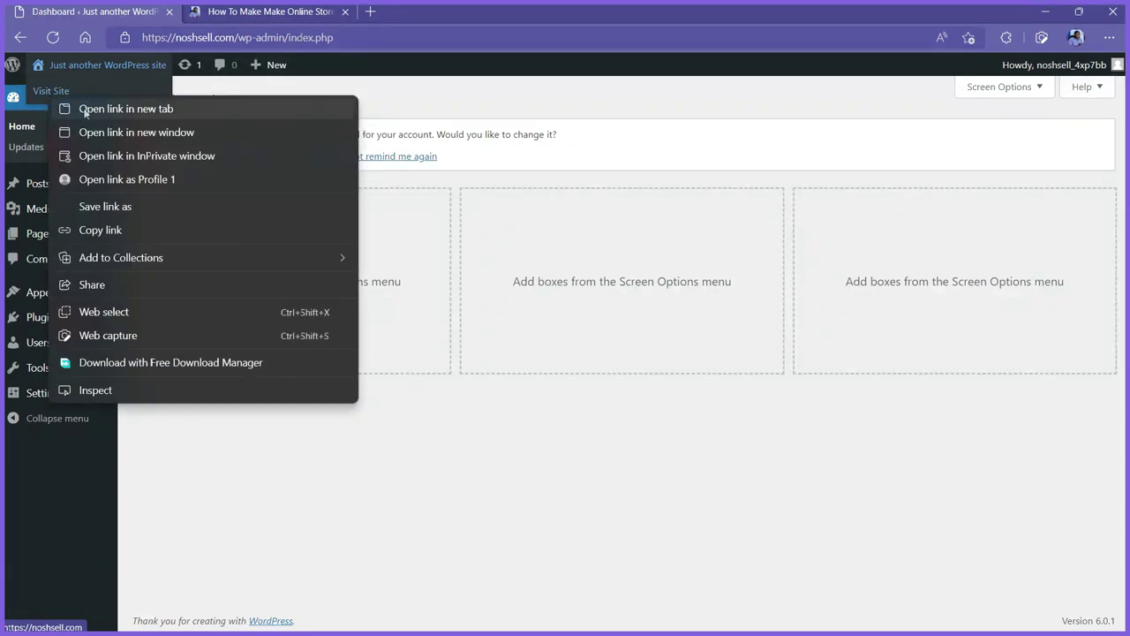
pyautogui.click(85, 111)
pyautogui.click(250, 13)
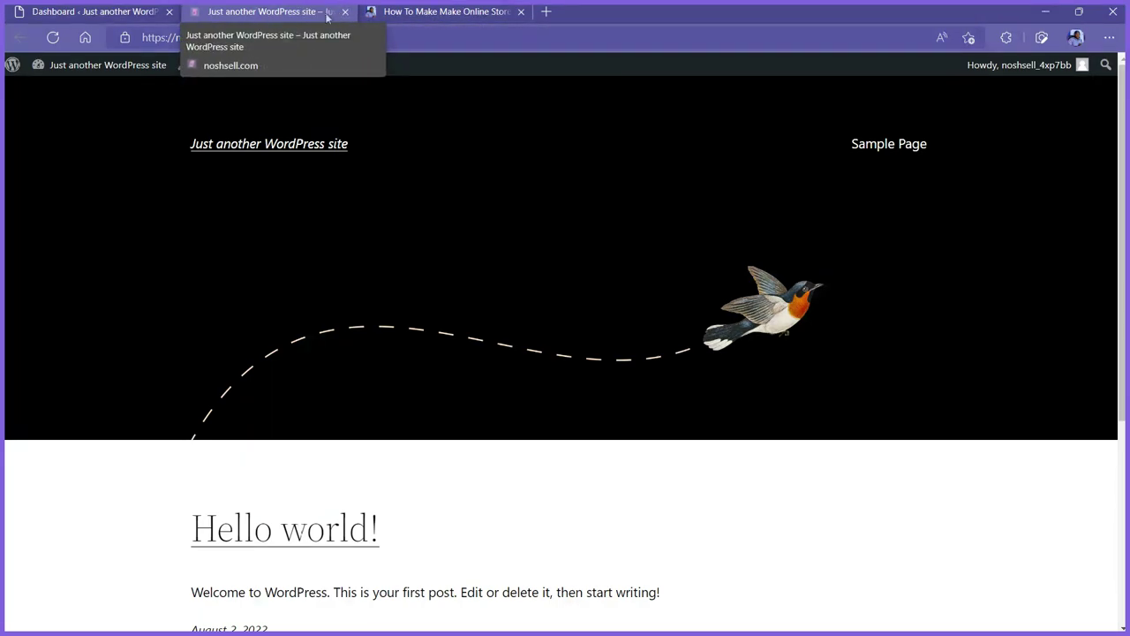
pyautogui.click(109, 10)
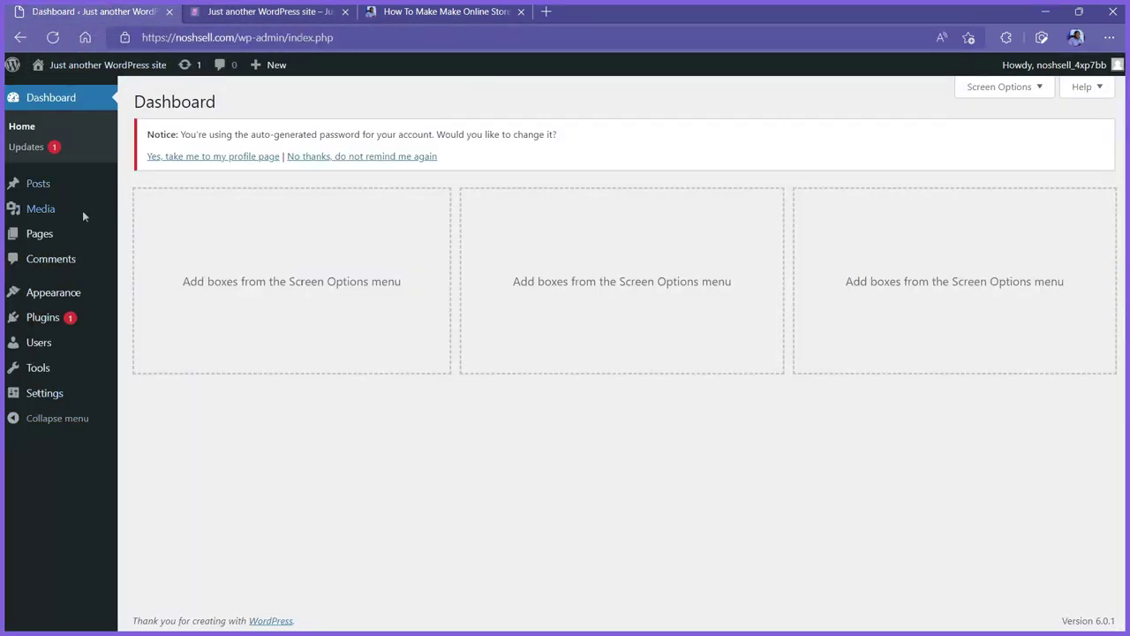
# Step: In General settings, change the Site Title to 'BookShop'
pyautogui.moveTo(27, 400)
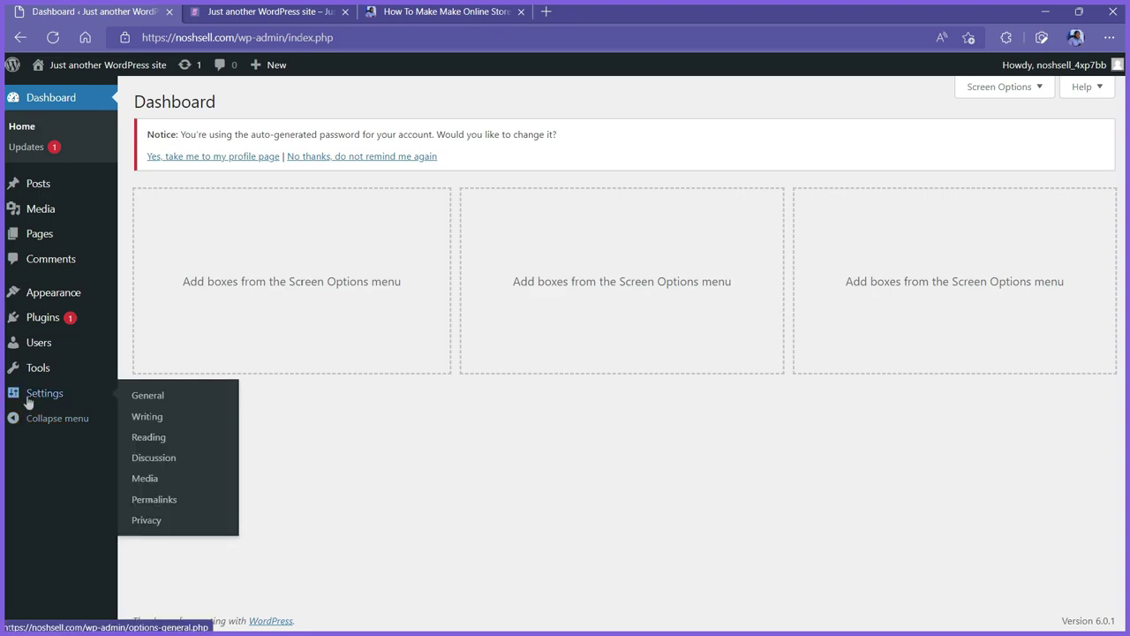
pyautogui.click(146, 397)
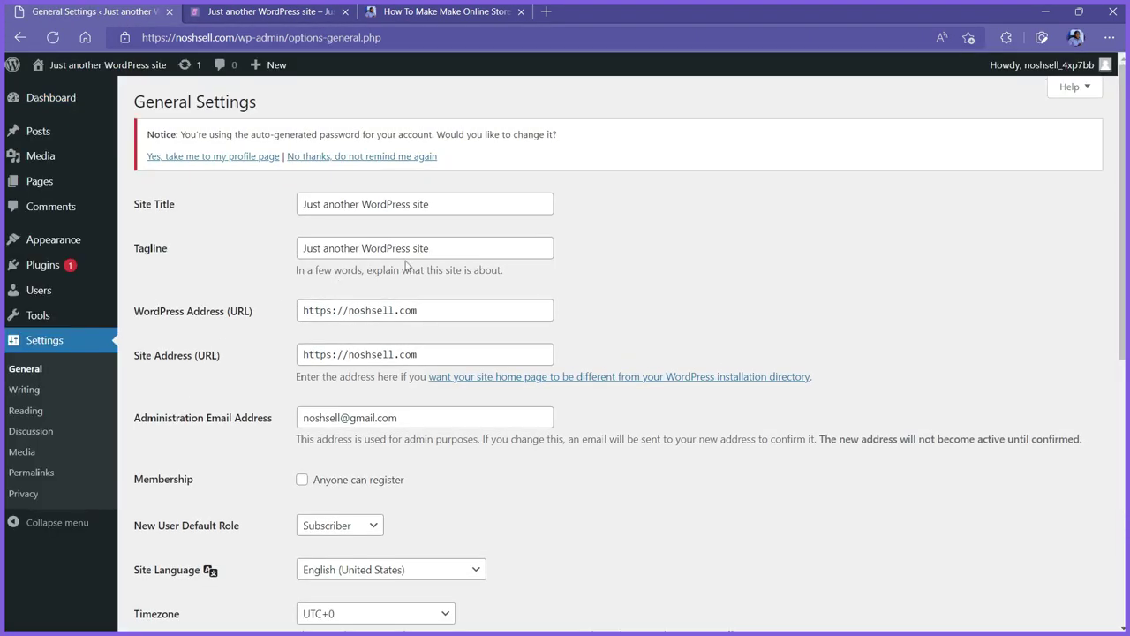
pyautogui.click(455, 204)
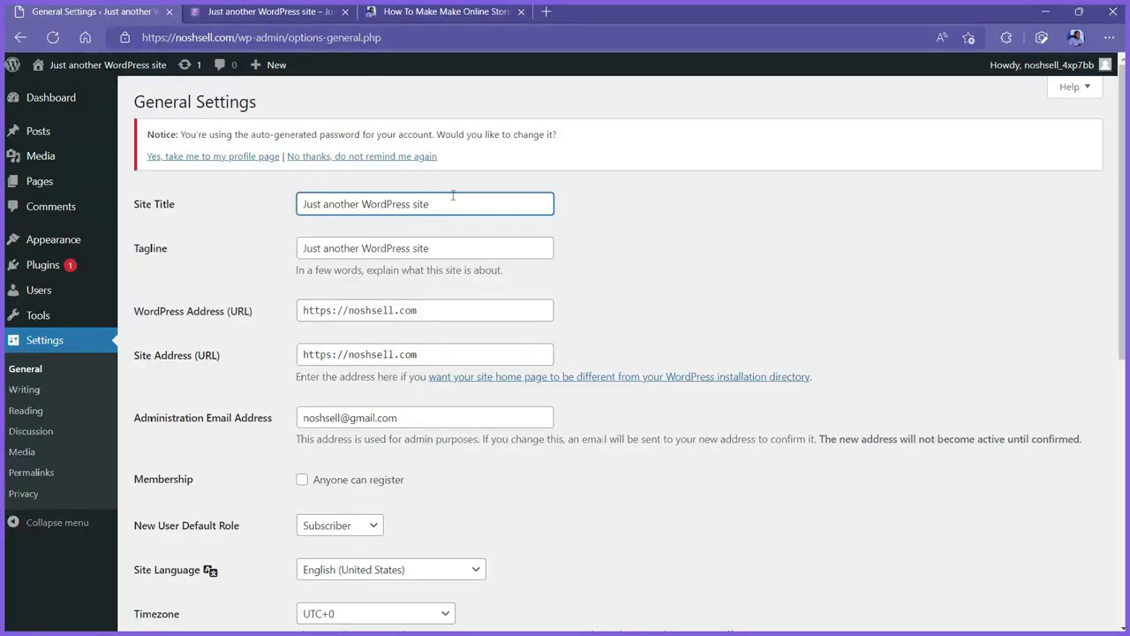
pyautogui.doubleClick(453, 195)
pyautogui.click(411, 206)
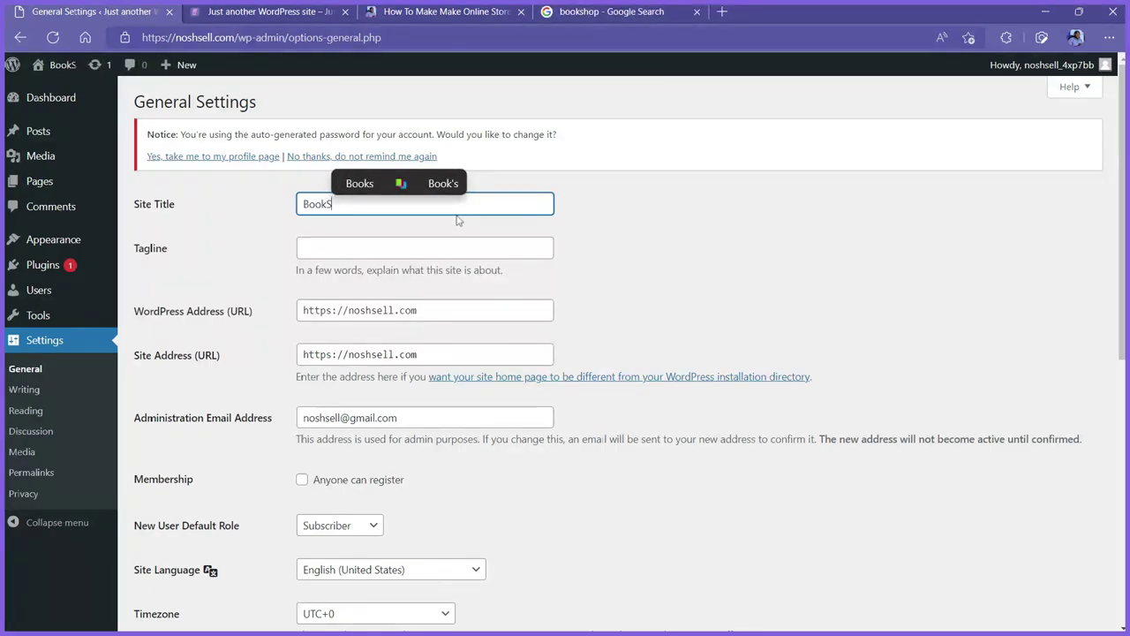
pyautogui.write('Shop')
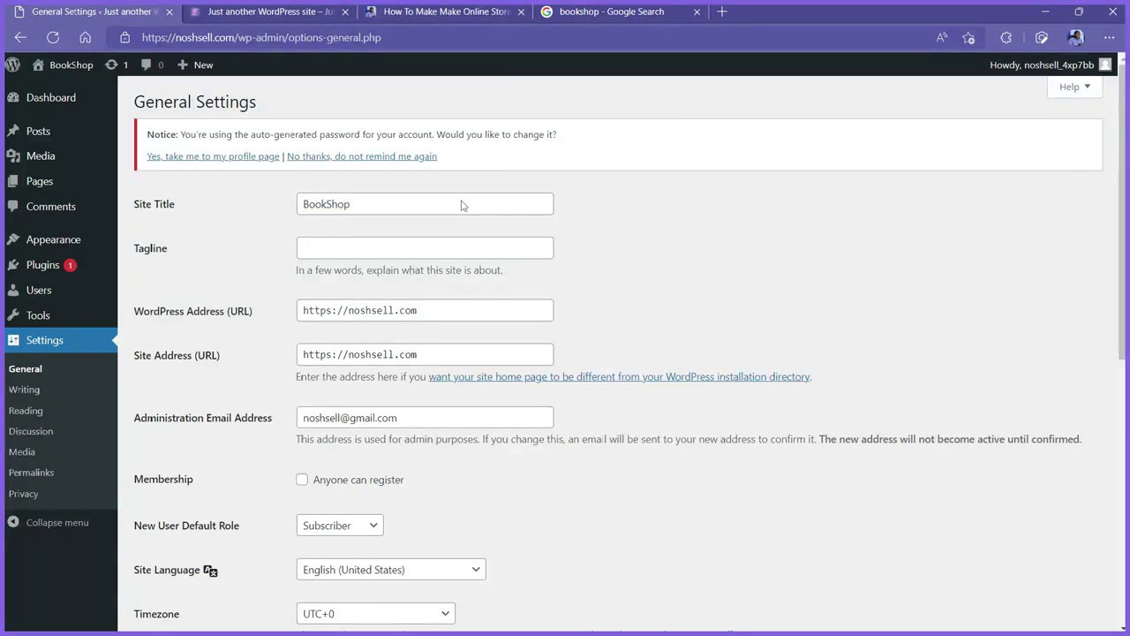
pyautogui.click(400, 201)
pyautogui.doubleClick(365, 203)
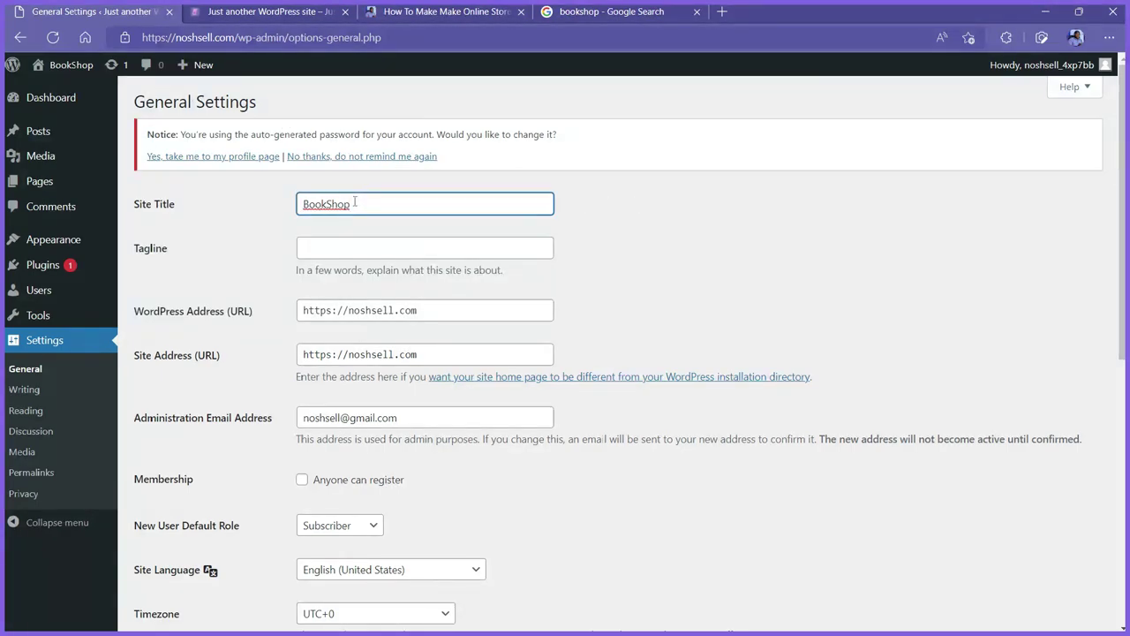
pyautogui.click(471, 204)
# Step: Paste 'Shop the Book in Nigeria' as the Tagline and save the settings
pyautogui.click(345, 251)
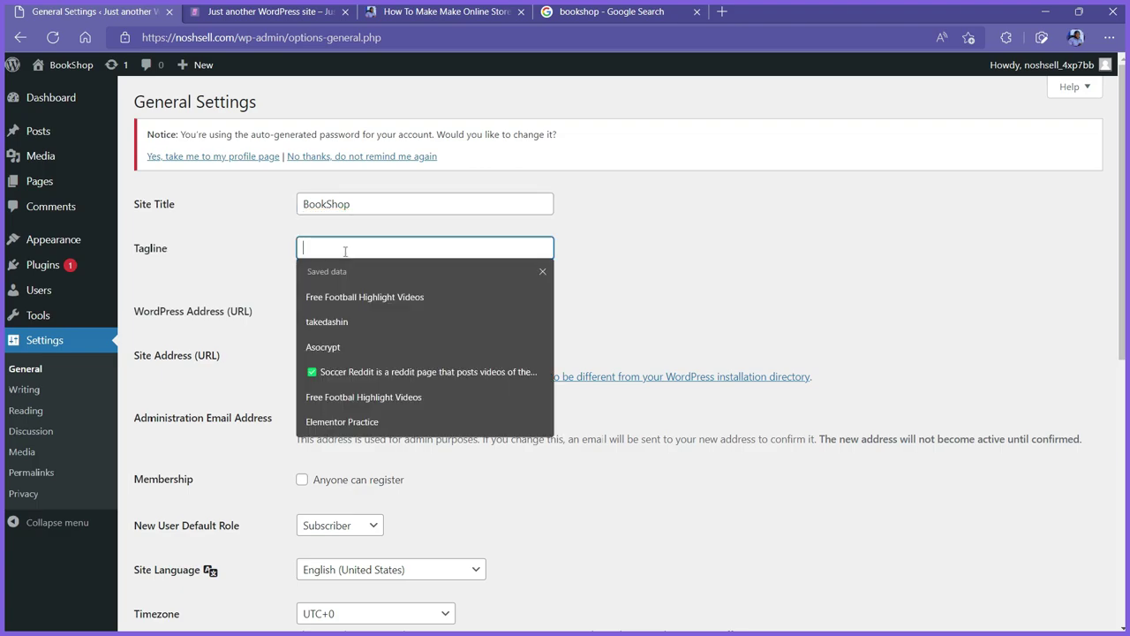
pyautogui.write('Shop the Book in Nigeria')
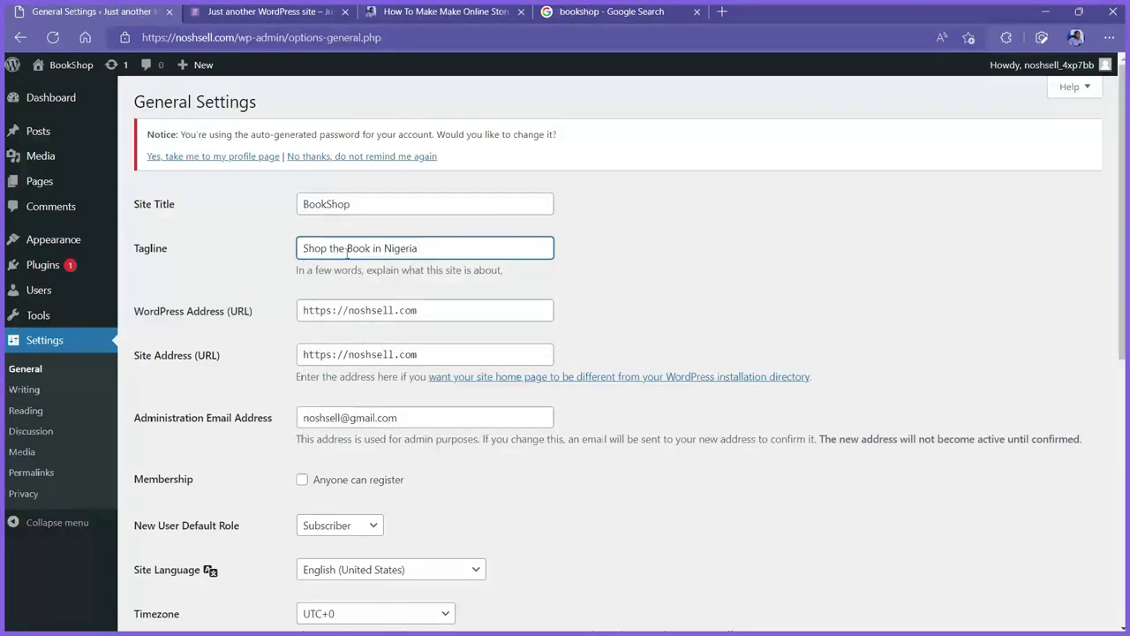
pyautogui.click(395, 250)
pyautogui.click(399, 198)
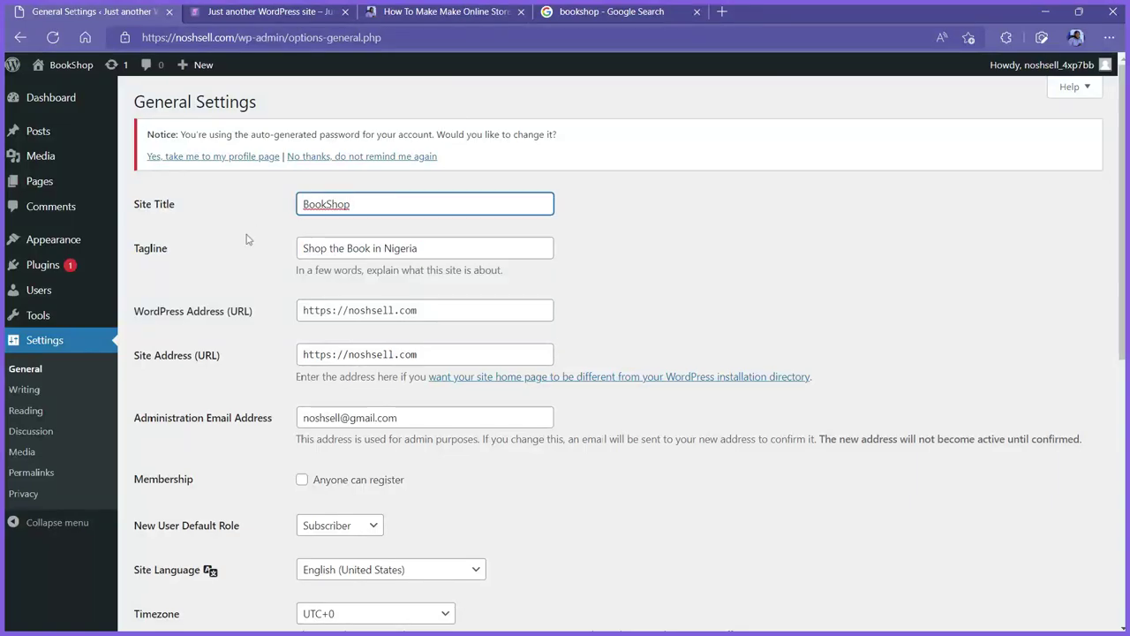
pyautogui.click(452, 253)
pyautogui.scroll(-5, 217, 382)
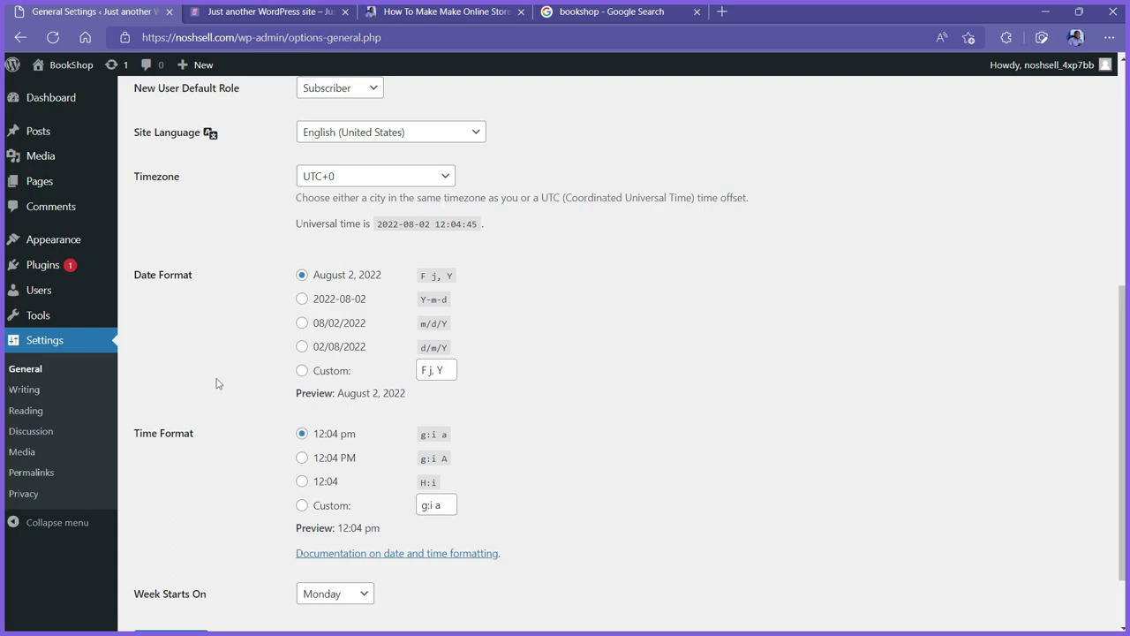
pyautogui.scroll(-2, 216, 381)
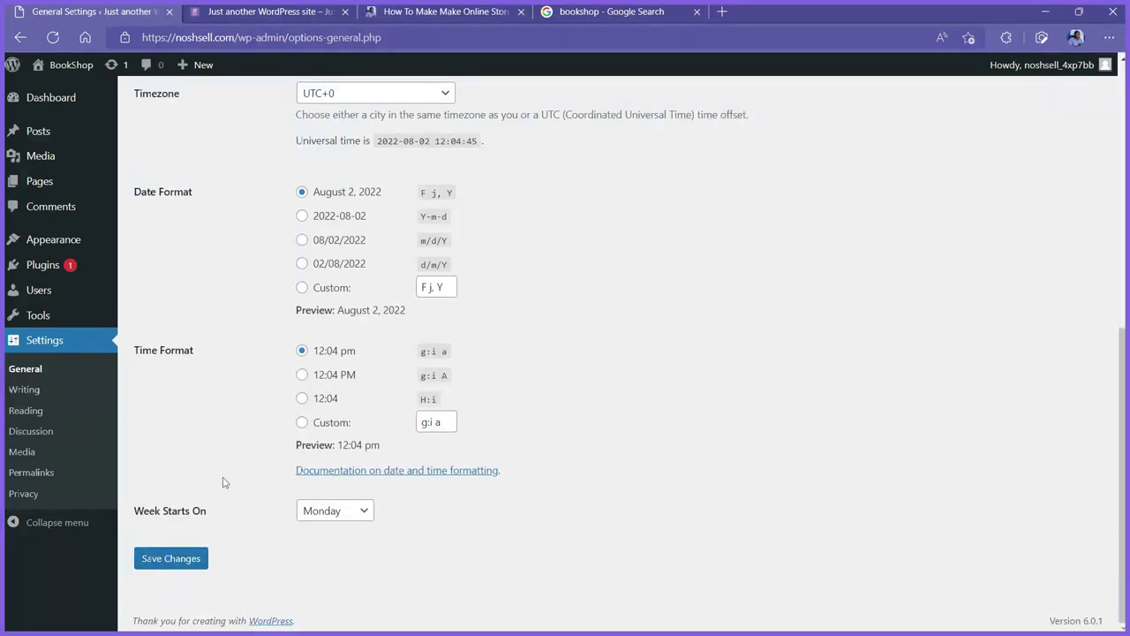
pyautogui.click(177, 558)
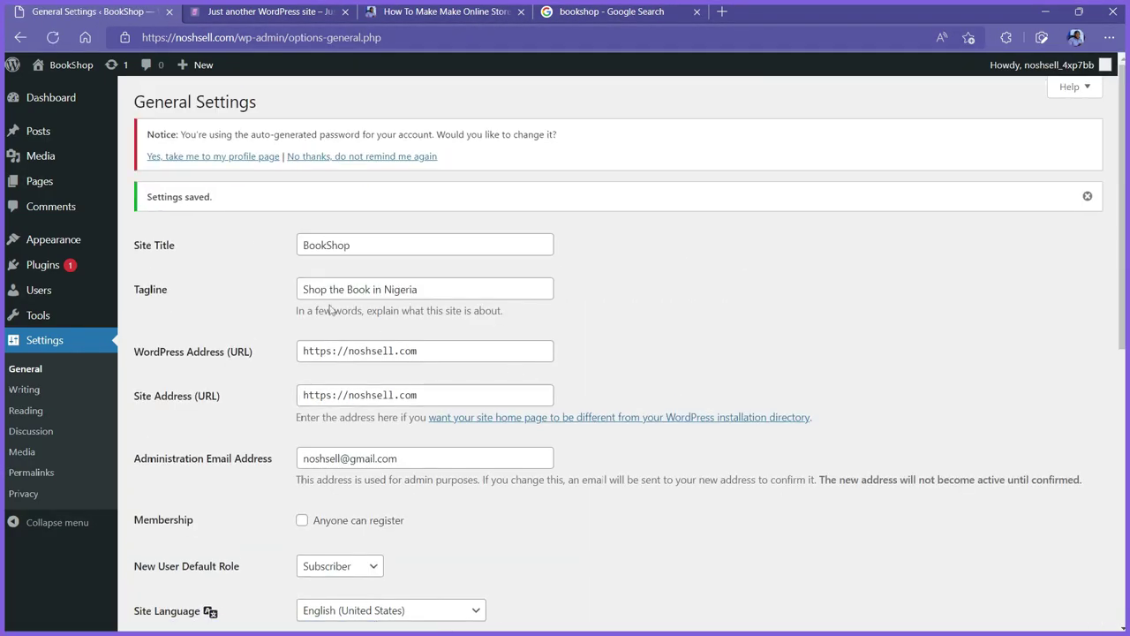
pyautogui.click(53, 101)
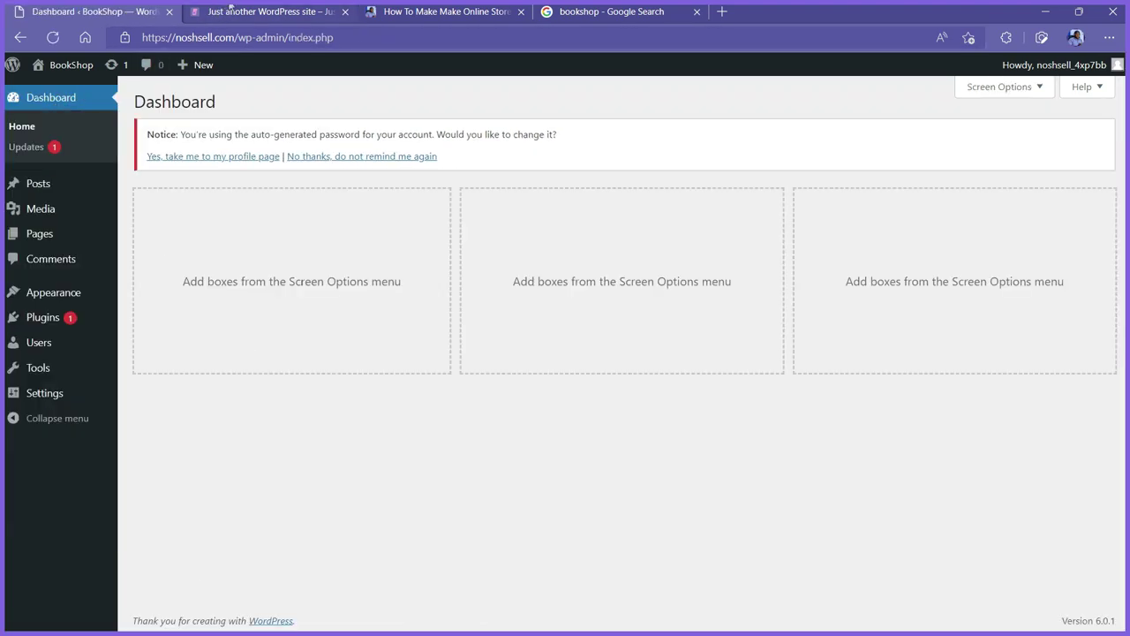
pyautogui.click(229, 9)
# Step: Reload the live site to confirm the BookShop title, close the Google search tab, and reopen the outline
pyautogui.click(56, 38)
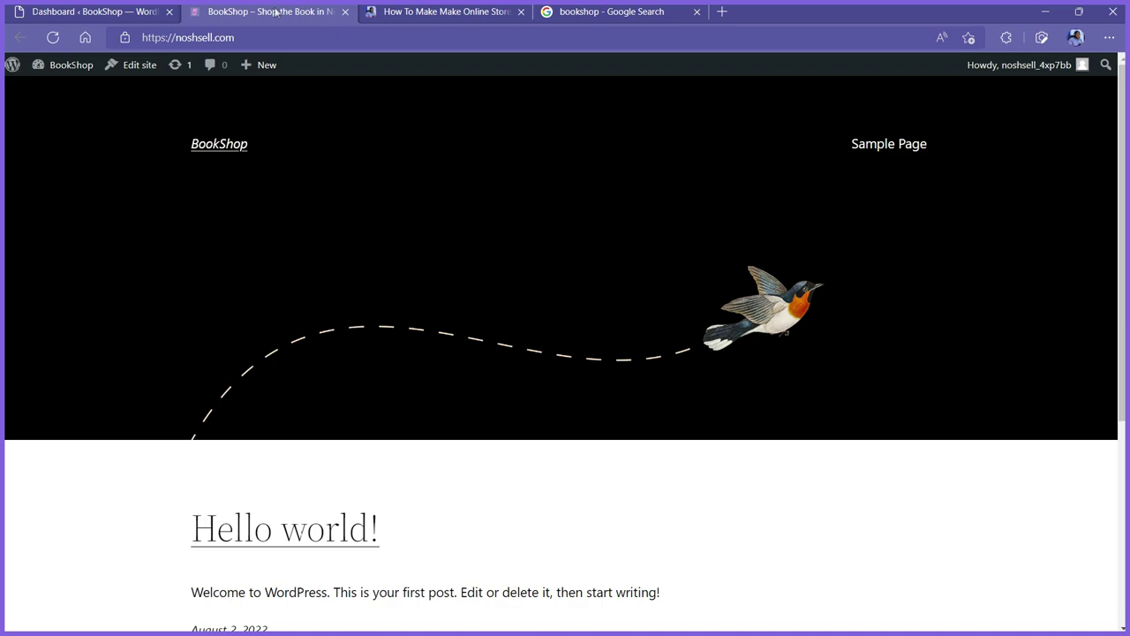
pyautogui.click(99, 14)
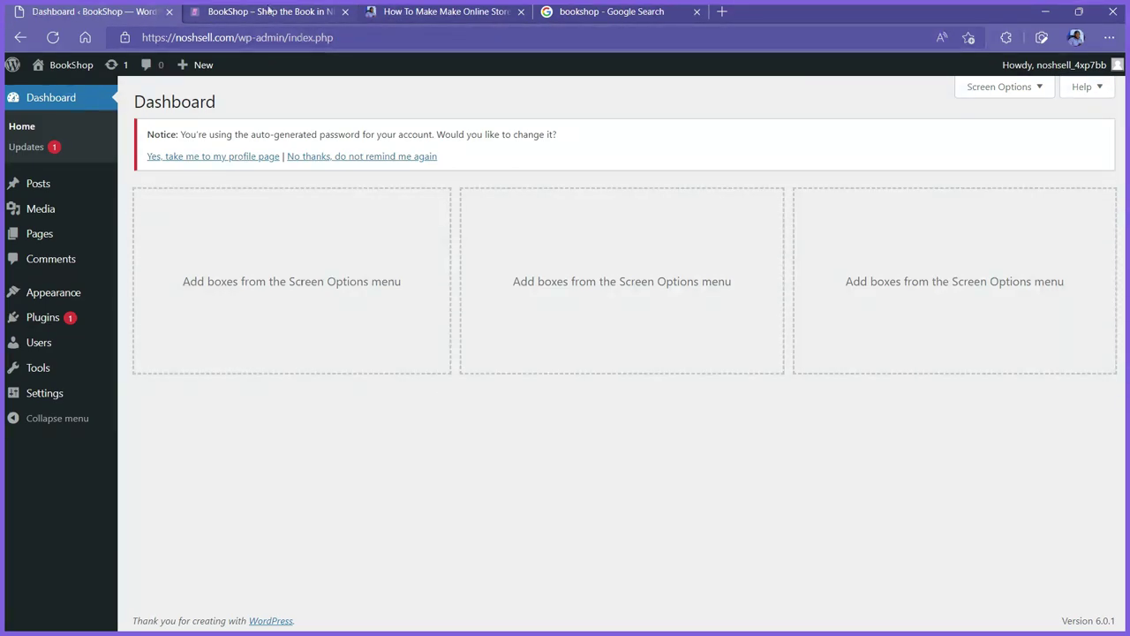
pyautogui.click(697, 12)
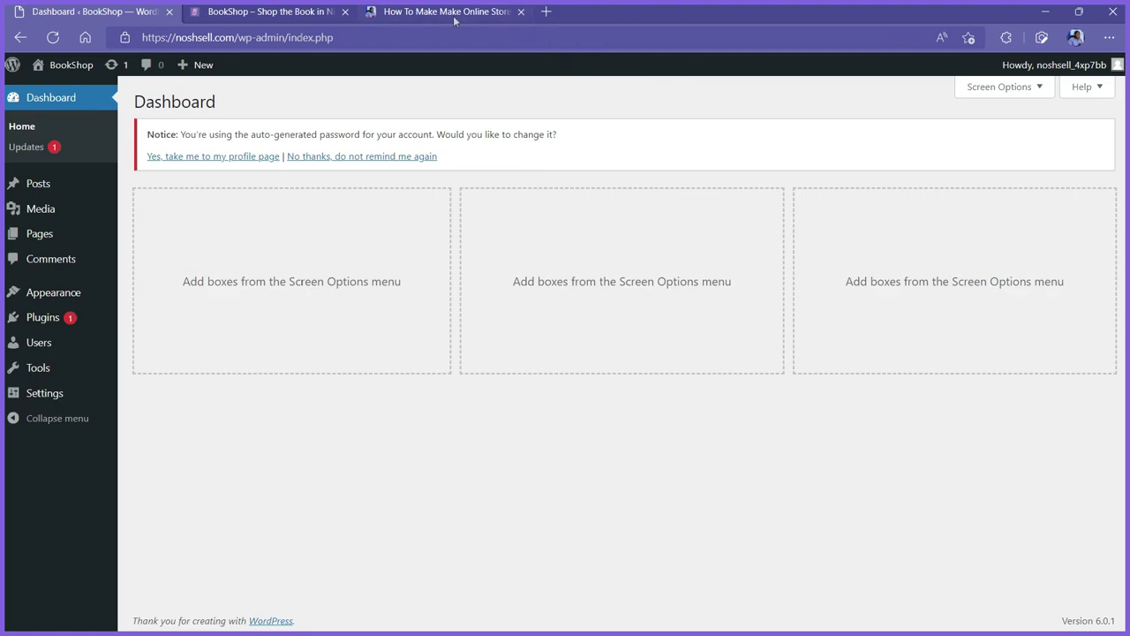
pyautogui.click(449, 16)
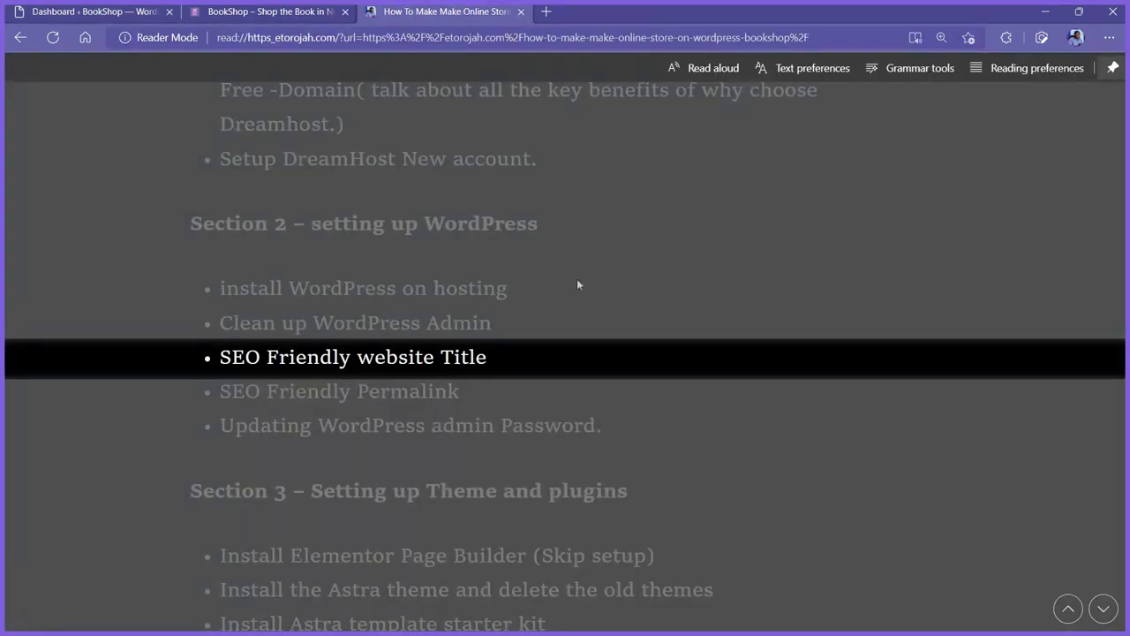
# Step: Go to the WordPress admin's All Posts list
pyautogui.scroll(-1, 578, 284)
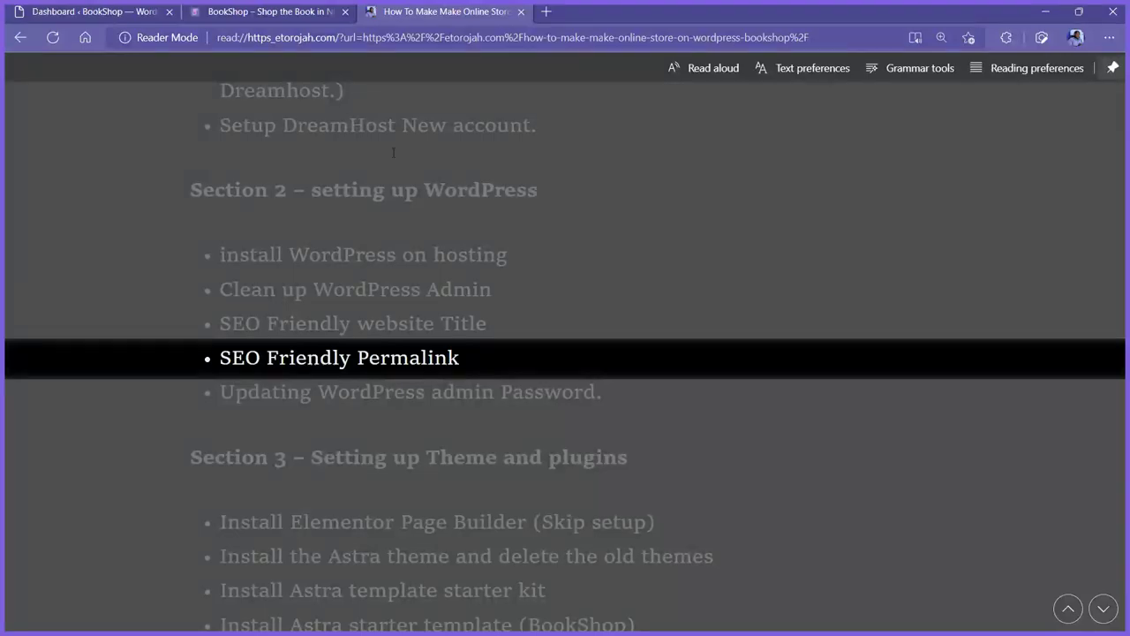
pyautogui.click(280, 11)
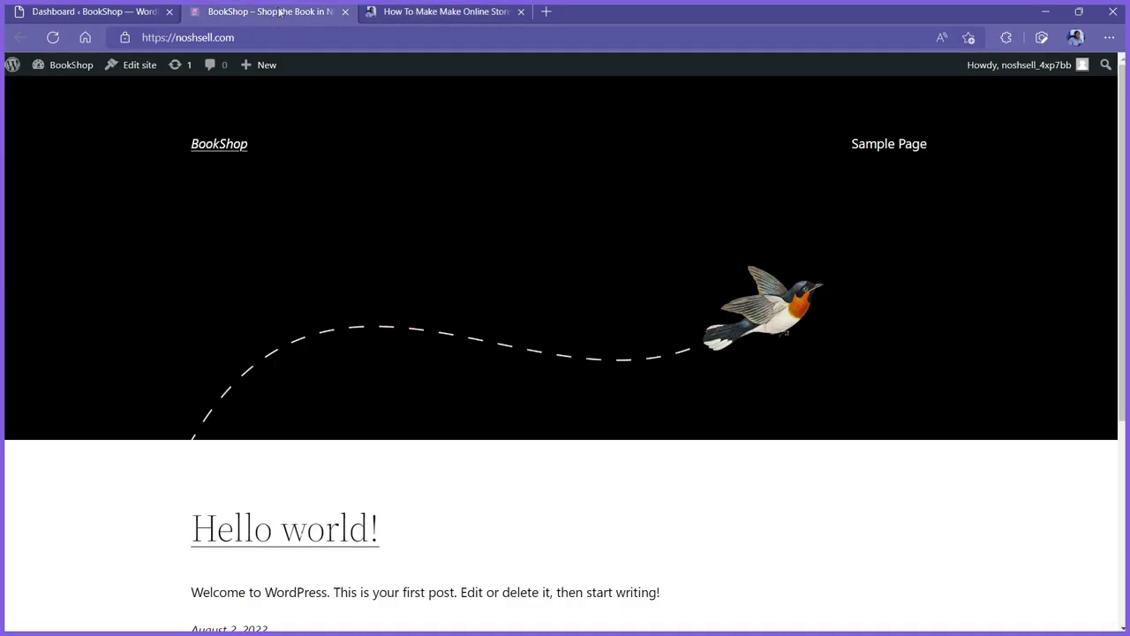
pyautogui.click(140, 10)
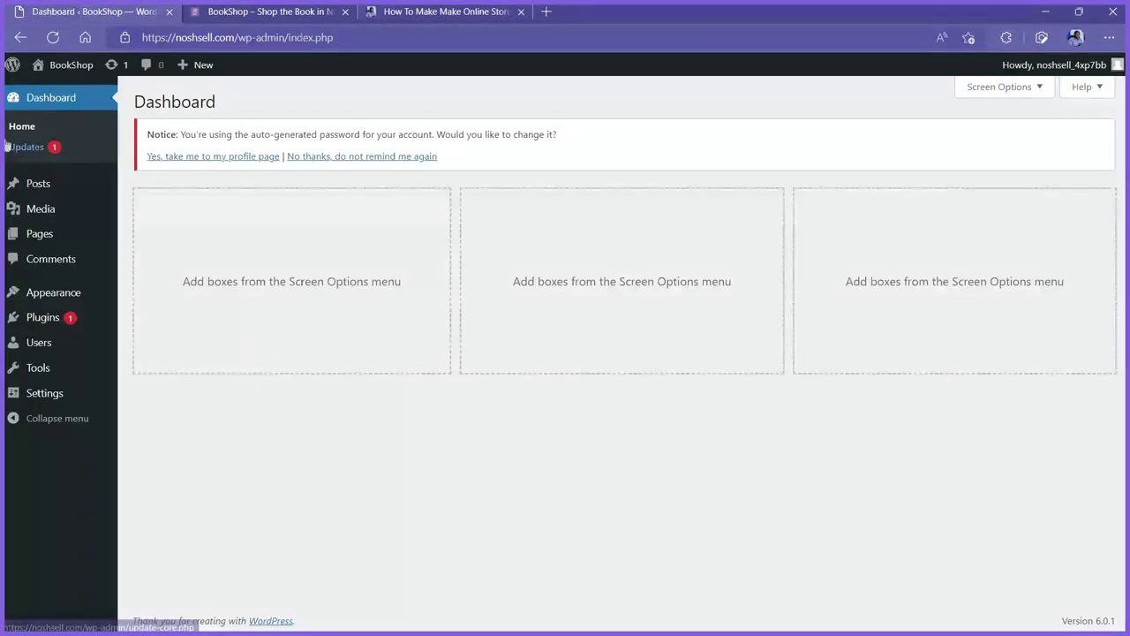
pyautogui.moveTo(77, 189)
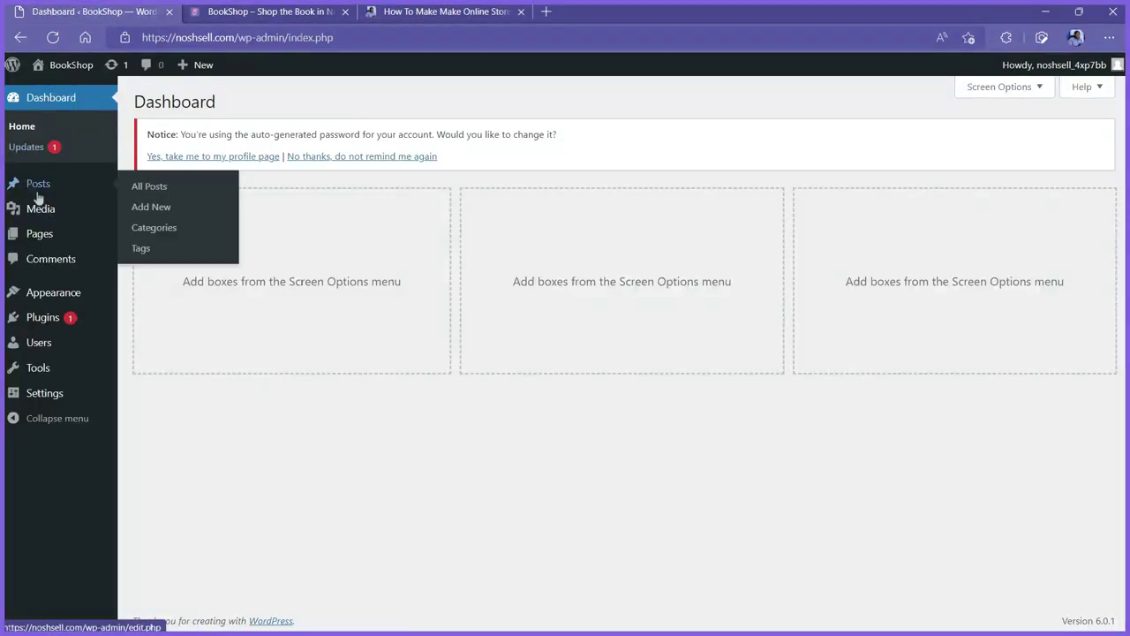
pyautogui.click(148, 188)
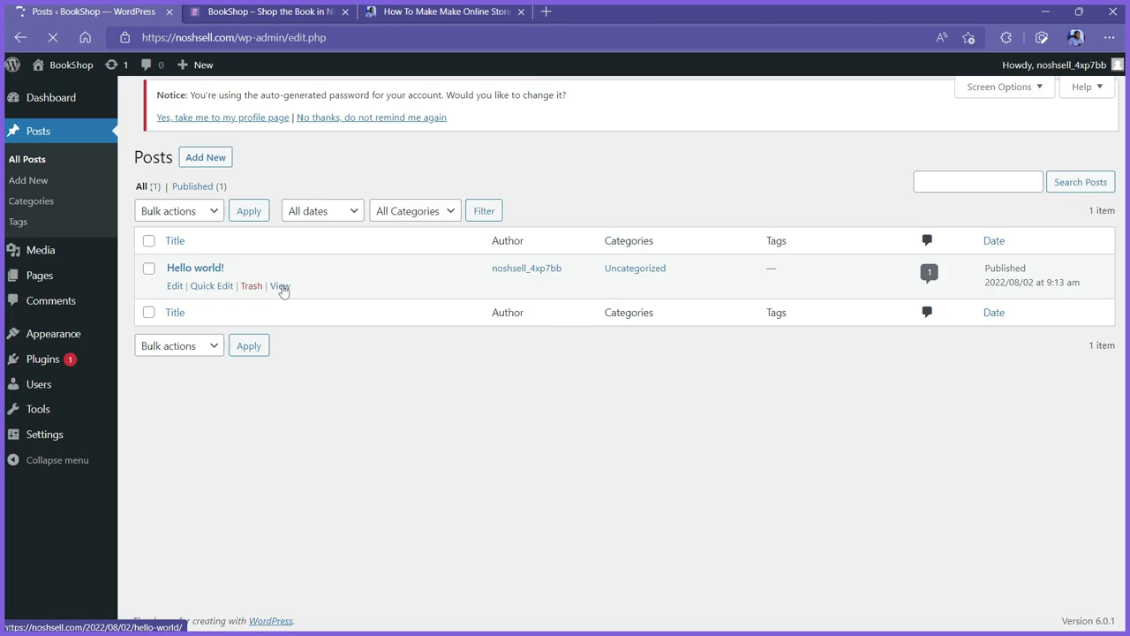
# Step: Open the 'Hello world!' post's View link in a new tab
pyautogui.rightClick(278, 291)
pyautogui.click(203, 356)
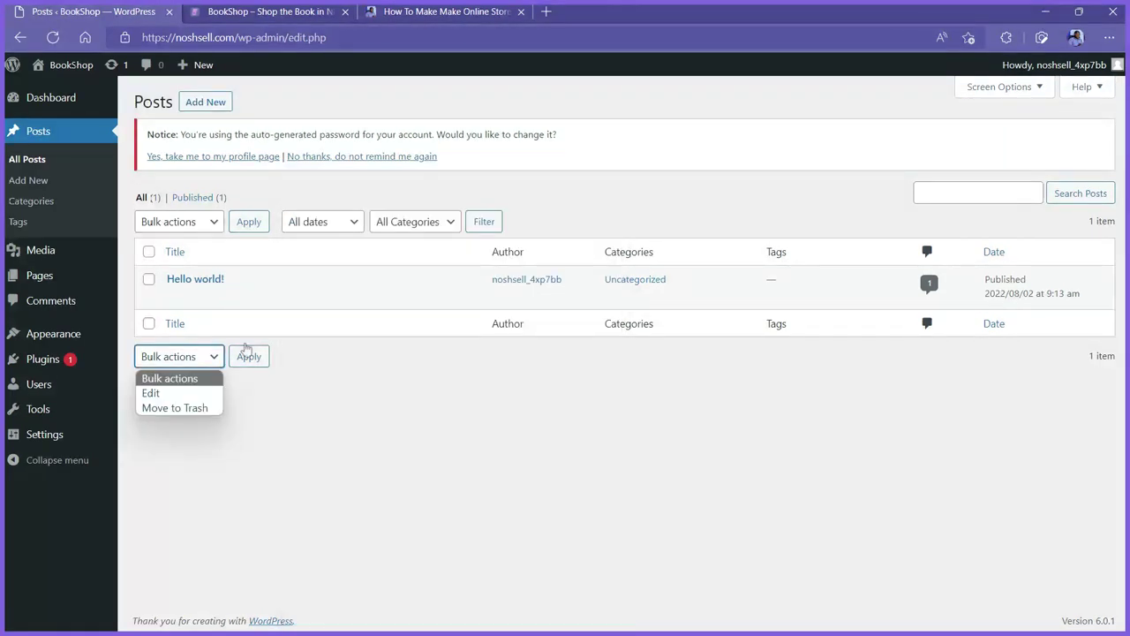
pyautogui.click(272, 416)
pyautogui.rightClick(278, 291)
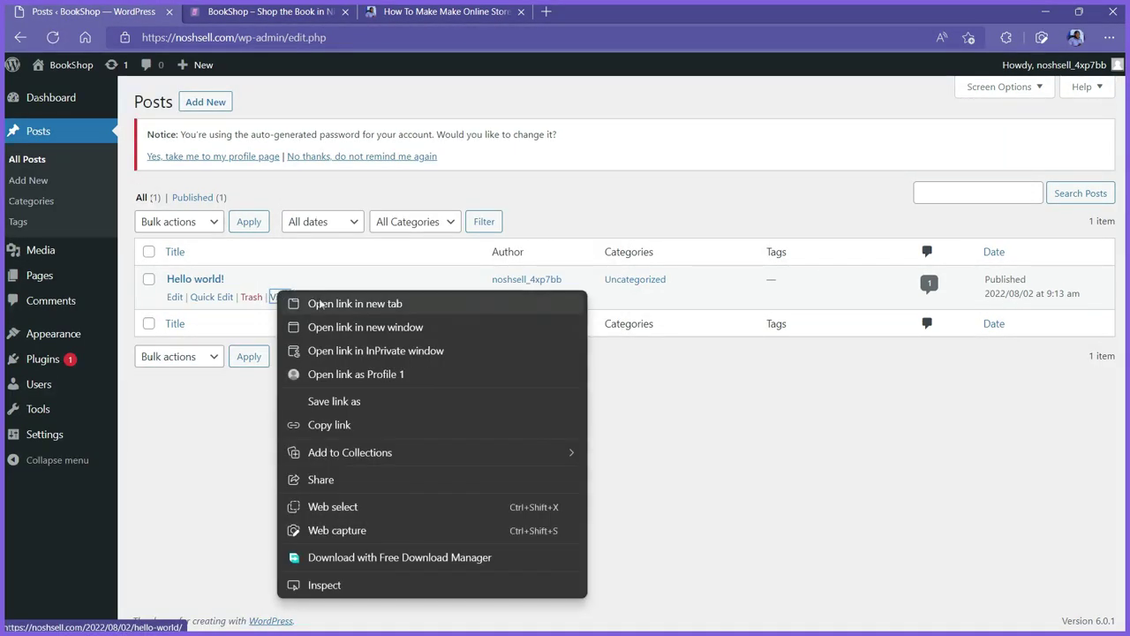
pyautogui.click(320, 304)
# Step: Open Hello world! in its own tab, examine its /2022/08/02/hello-world/ address, then return to Posts
pyautogui.click(265, 12)
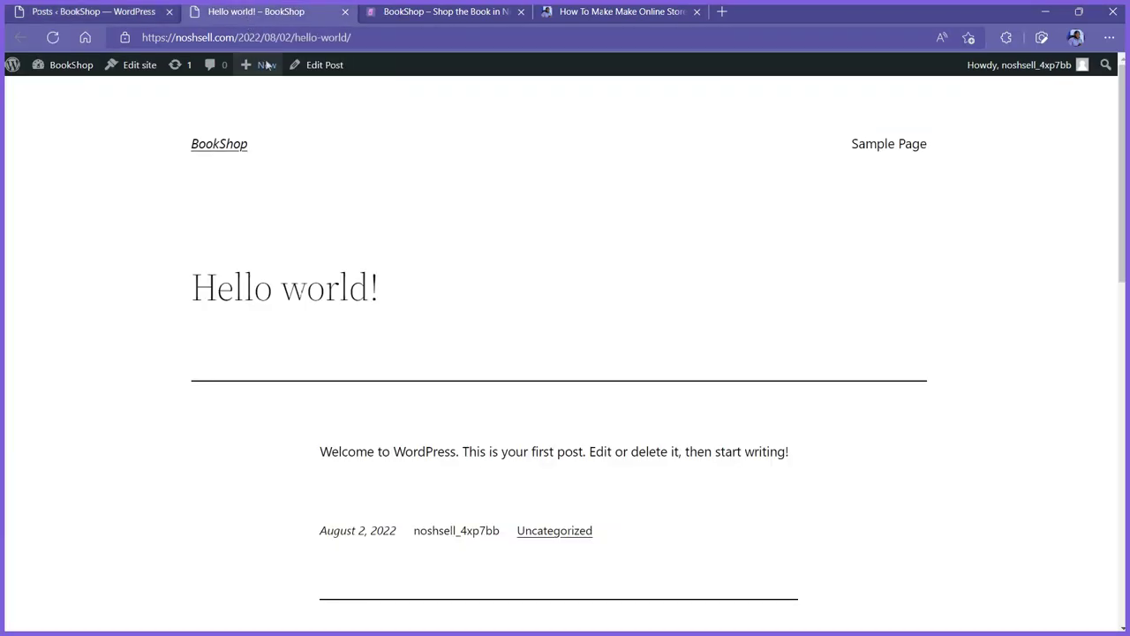
pyautogui.click(327, 37)
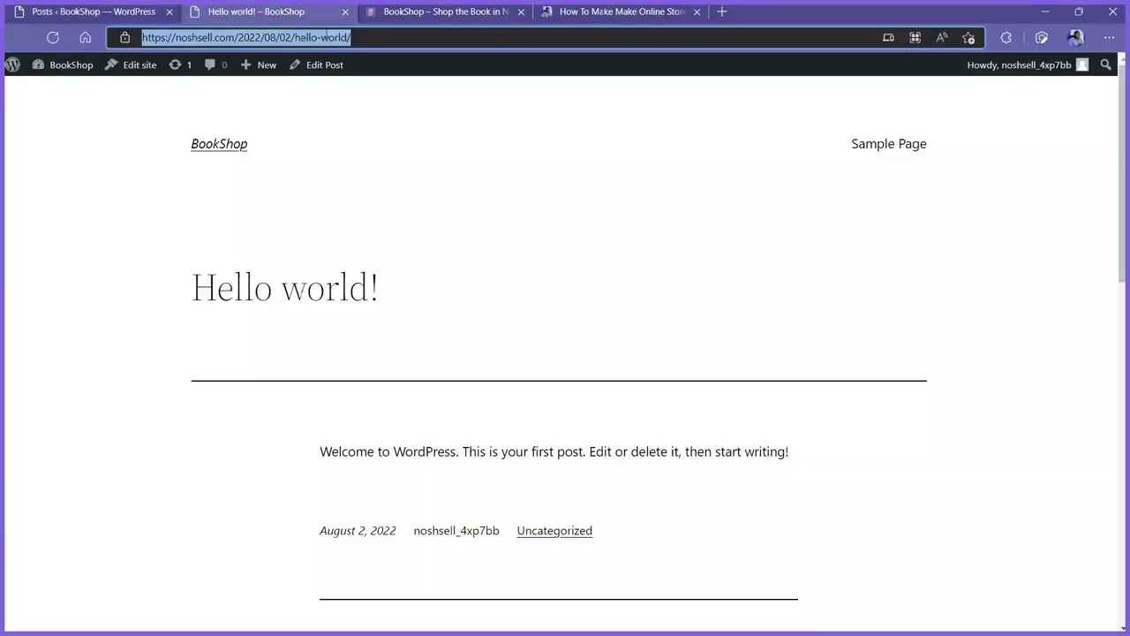
pyautogui.click(221, 40)
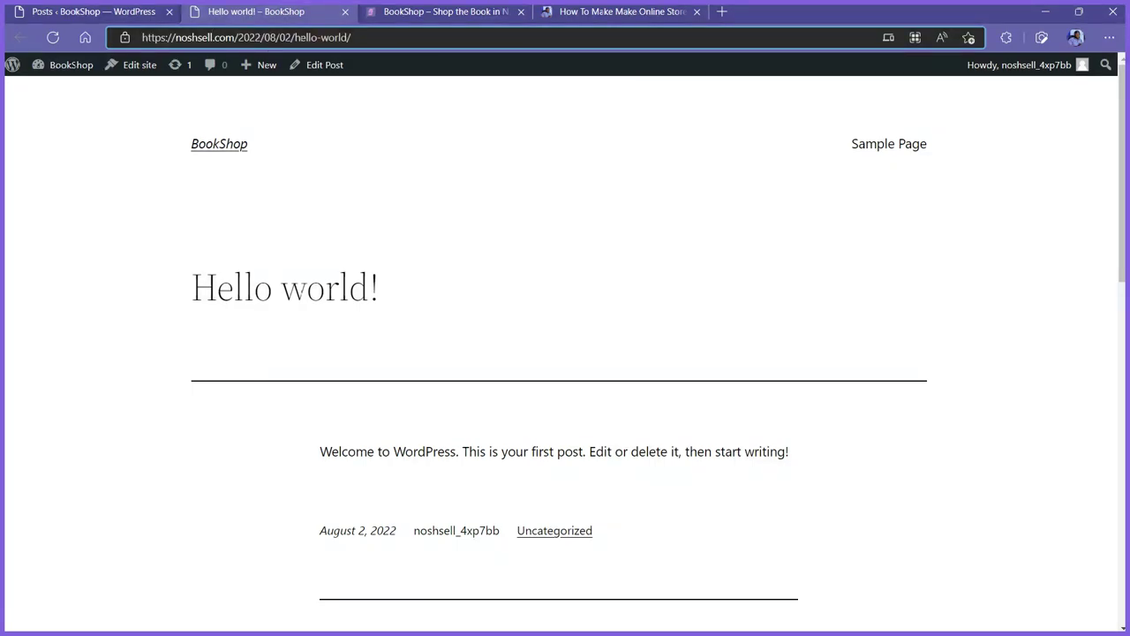
pyautogui.moveTo(234, 37); pyautogui.dragTo(351, 37)
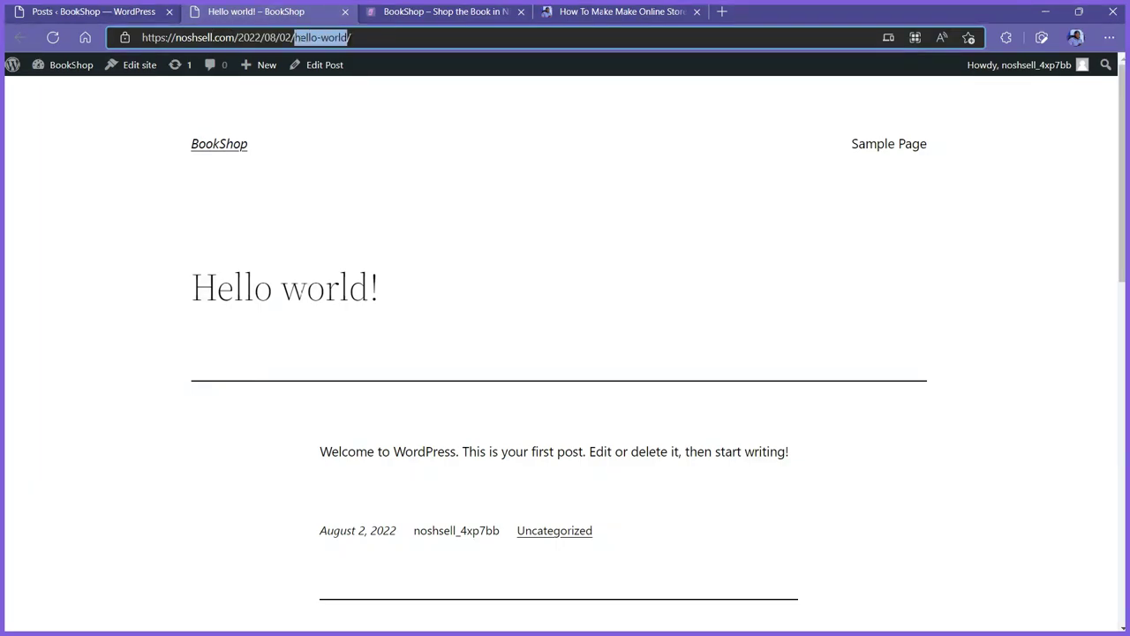
pyautogui.click(362, 37)
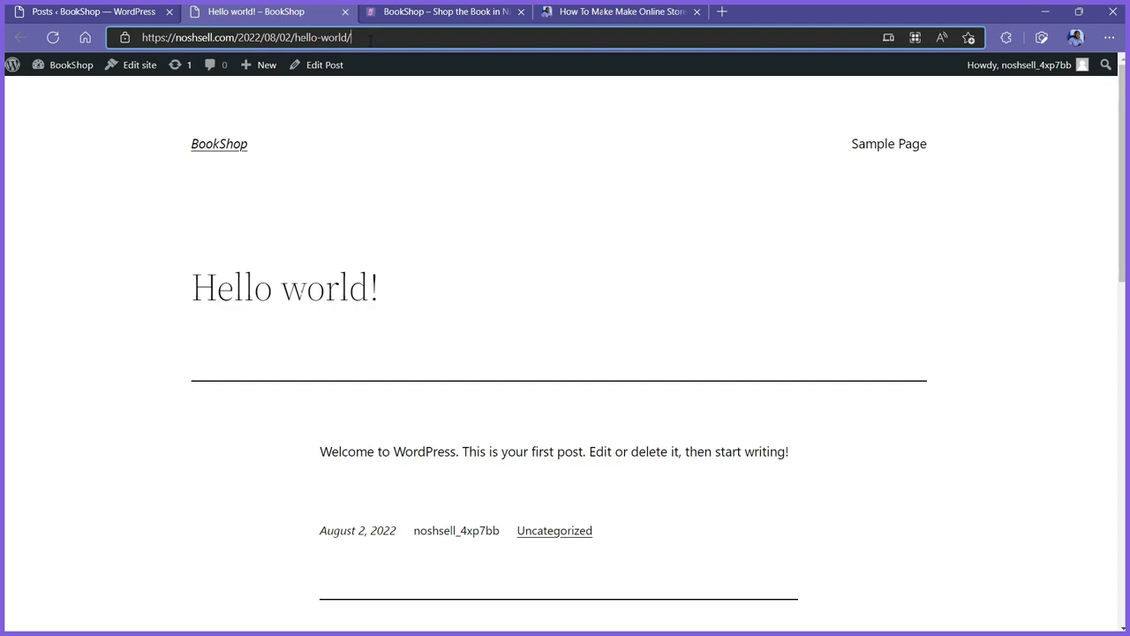
pyautogui.moveTo(238, 37); pyautogui.dragTo(416, 42)
pyautogui.click(427, 41)
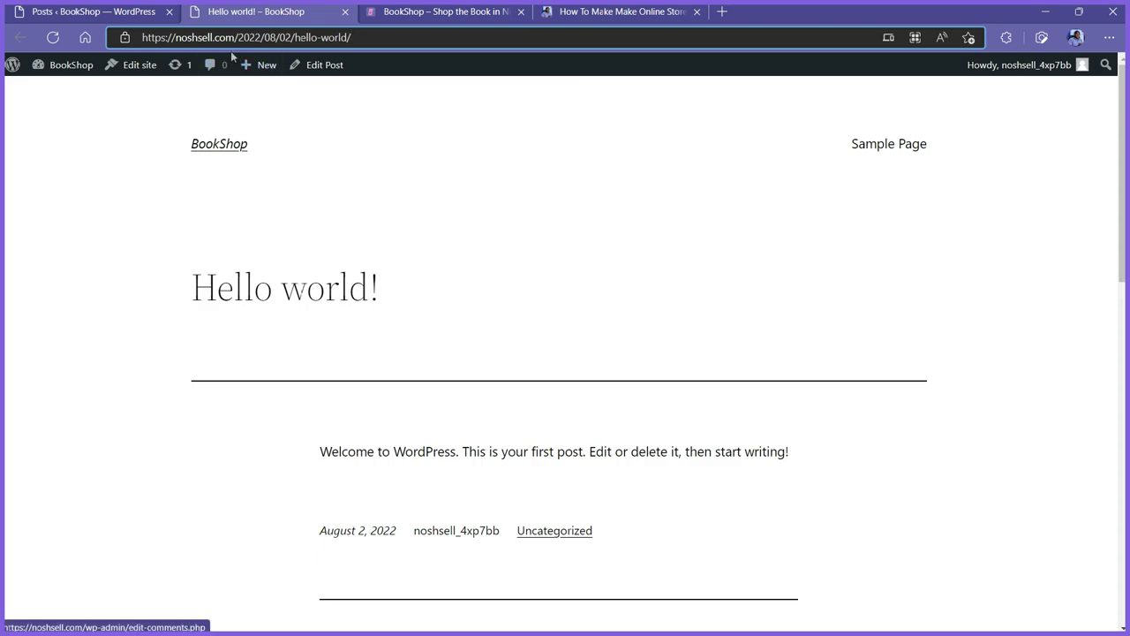
pyautogui.moveTo(237, 37); pyautogui.dragTo(360, 38)
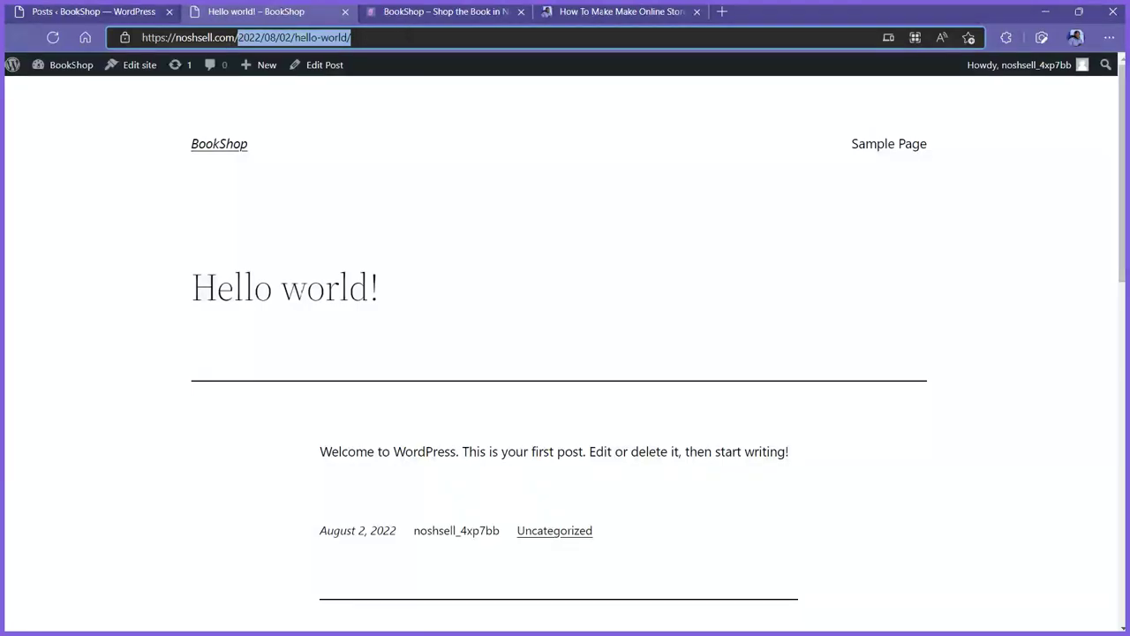
pyautogui.click(239, 38)
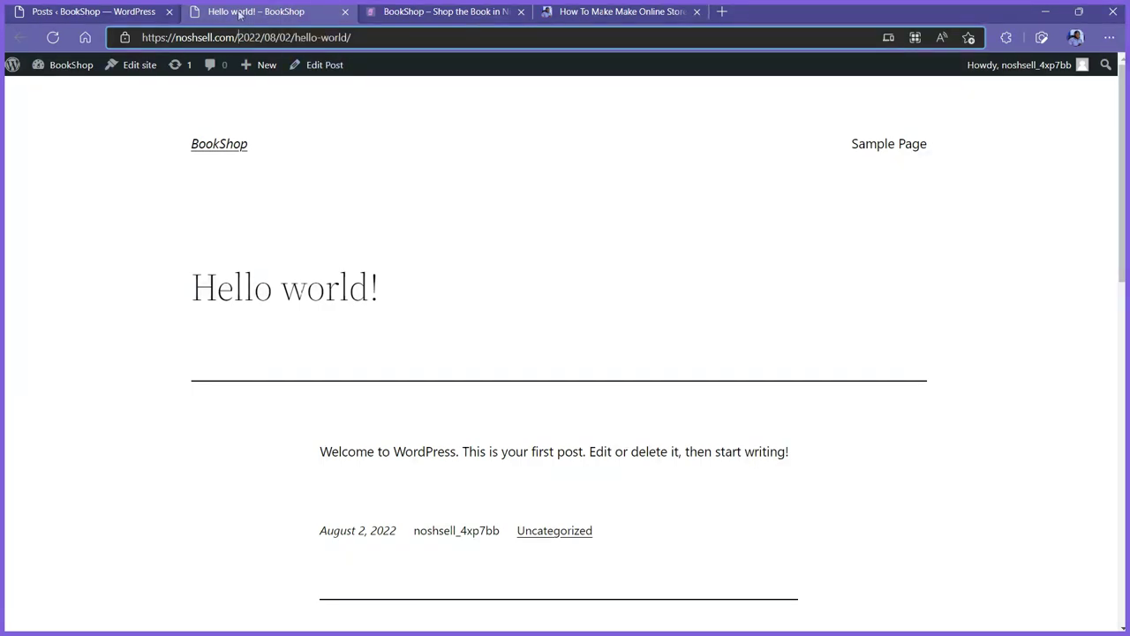
pyautogui.click(87, 13)
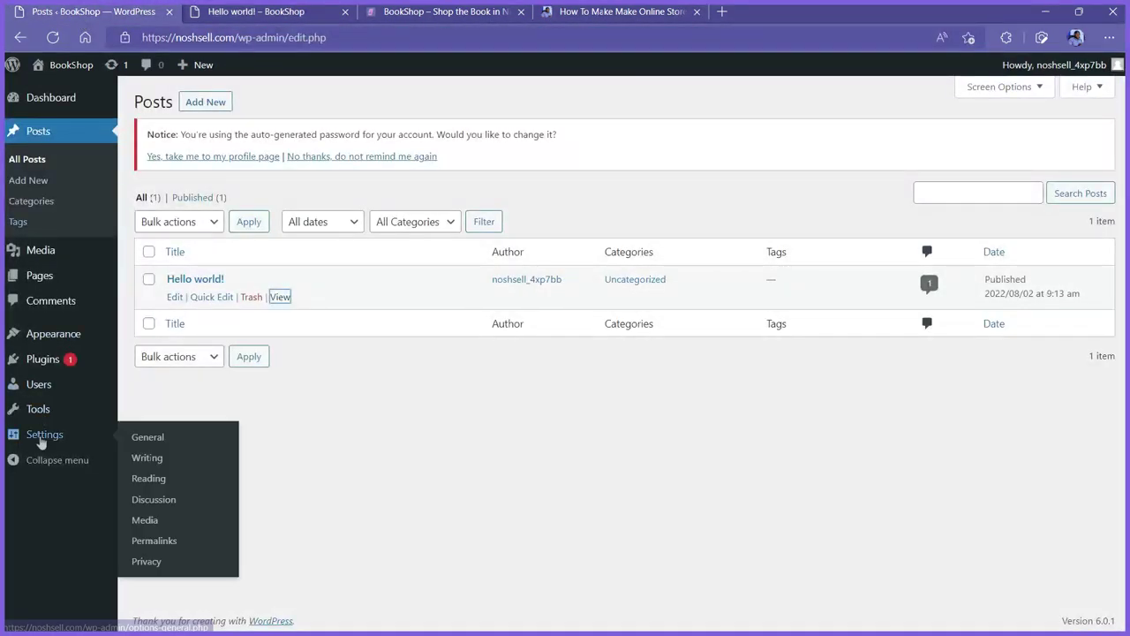
# Step: Change the permalink structure from day-and-name to Post name (/%postname%/) and save
pyautogui.moveTo(53, 435)
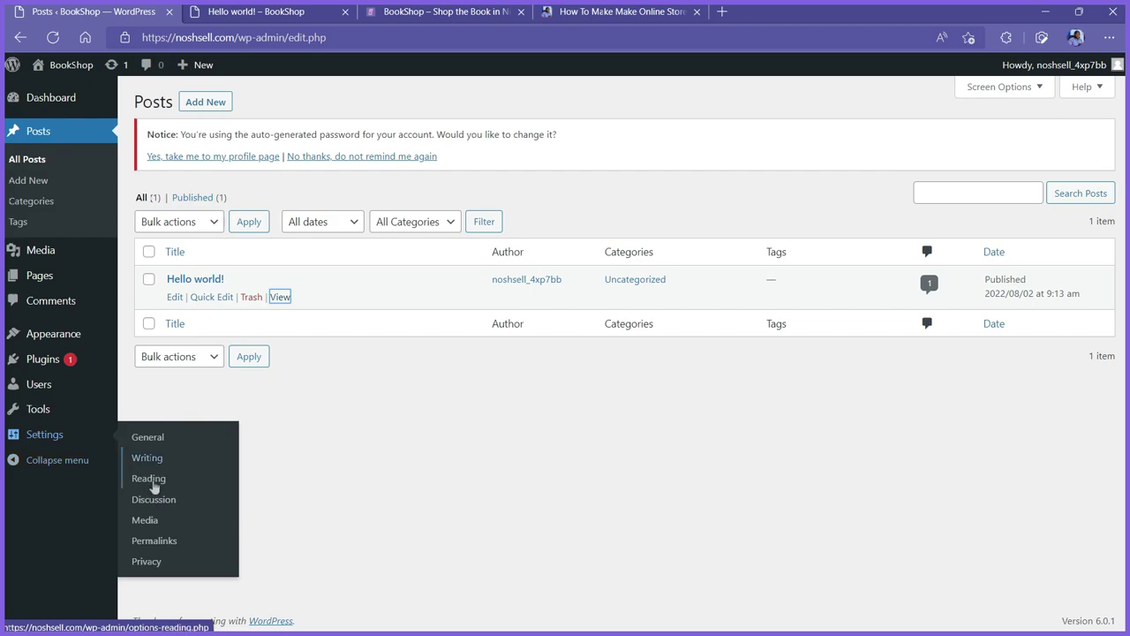
pyautogui.click(159, 550)
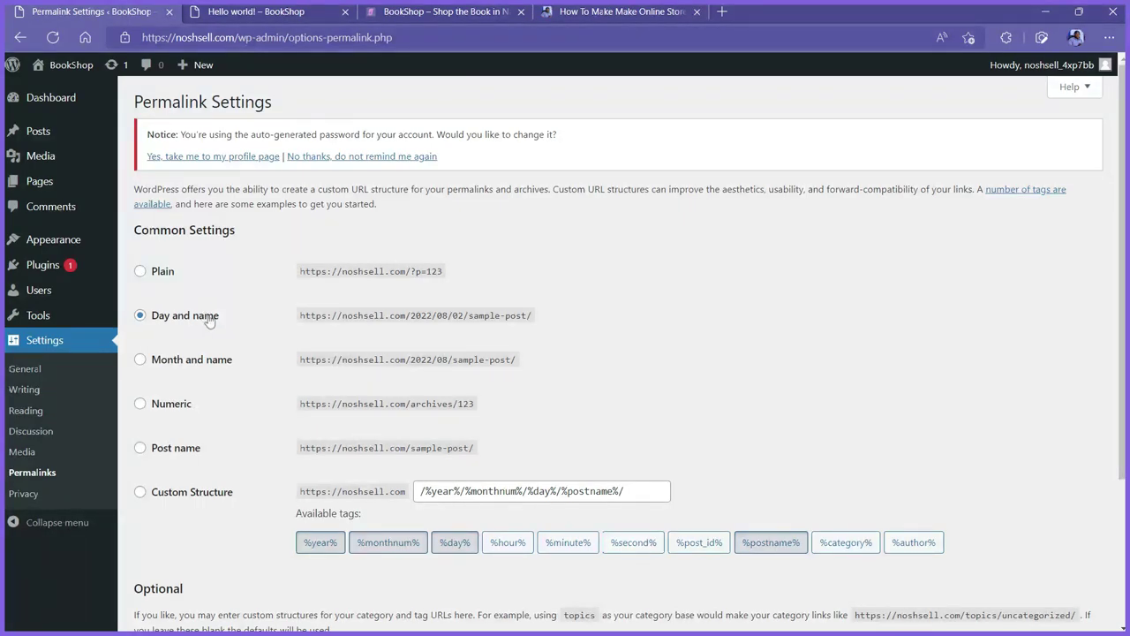
pyautogui.click(148, 455)
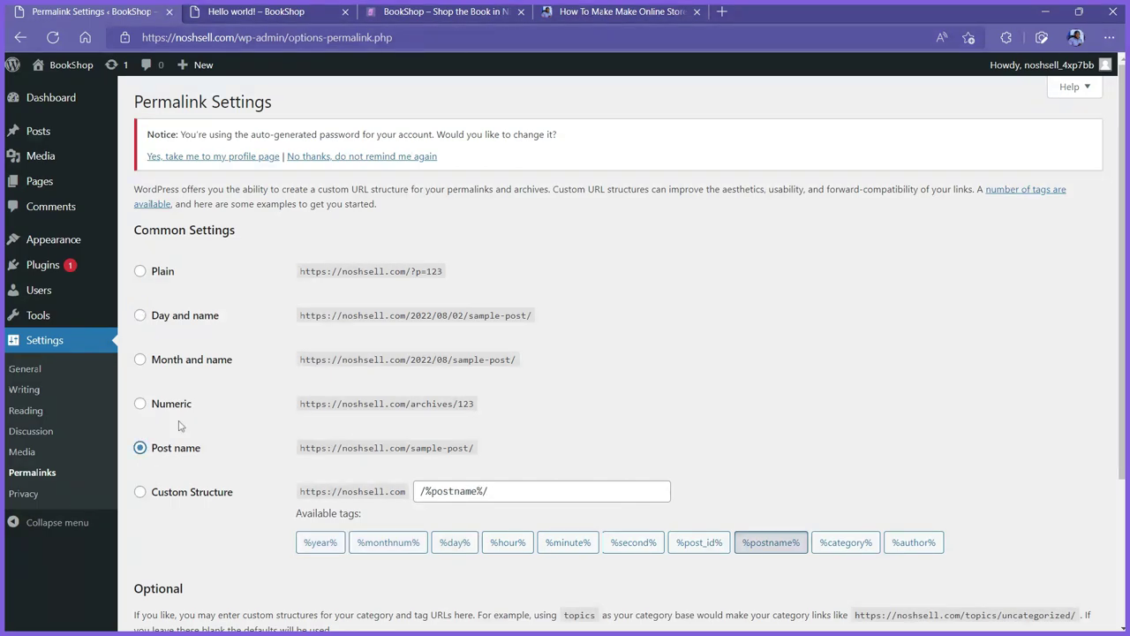
pyautogui.scroll(-3, 234, 385)
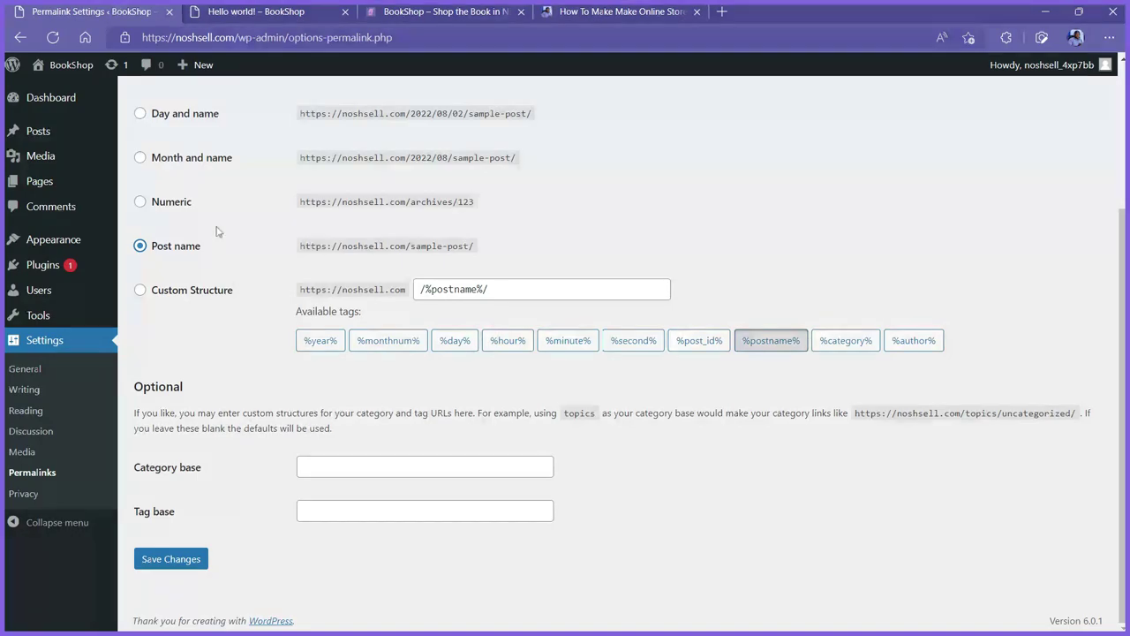
pyautogui.click(142, 246)
pyautogui.click(168, 566)
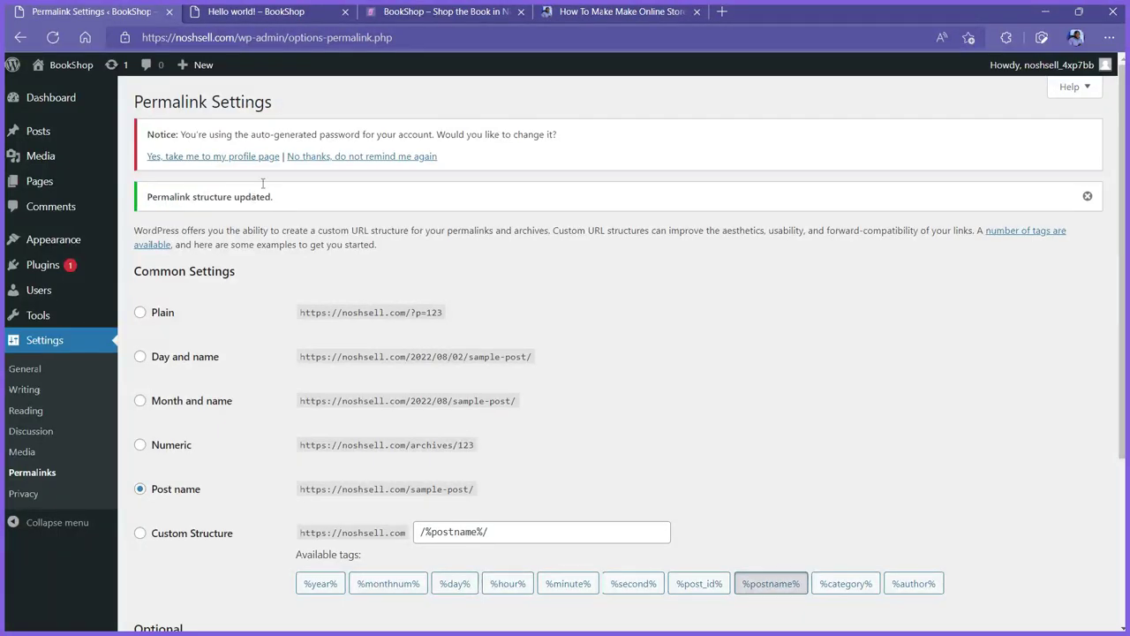
# Step: Check that Hello world! now loads at noshsell.com/hello-world/, then return to the tutorial's permalink step
pyautogui.click(288, 10)
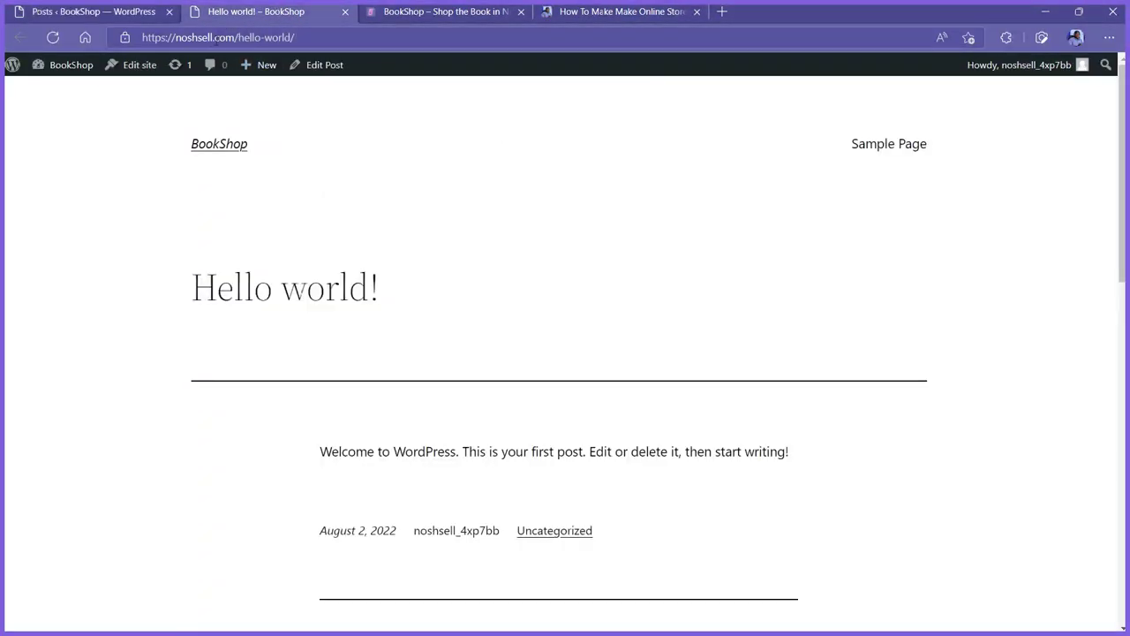
pyautogui.moveTo(177, 38); pyautogui.dragTo(303, 38)
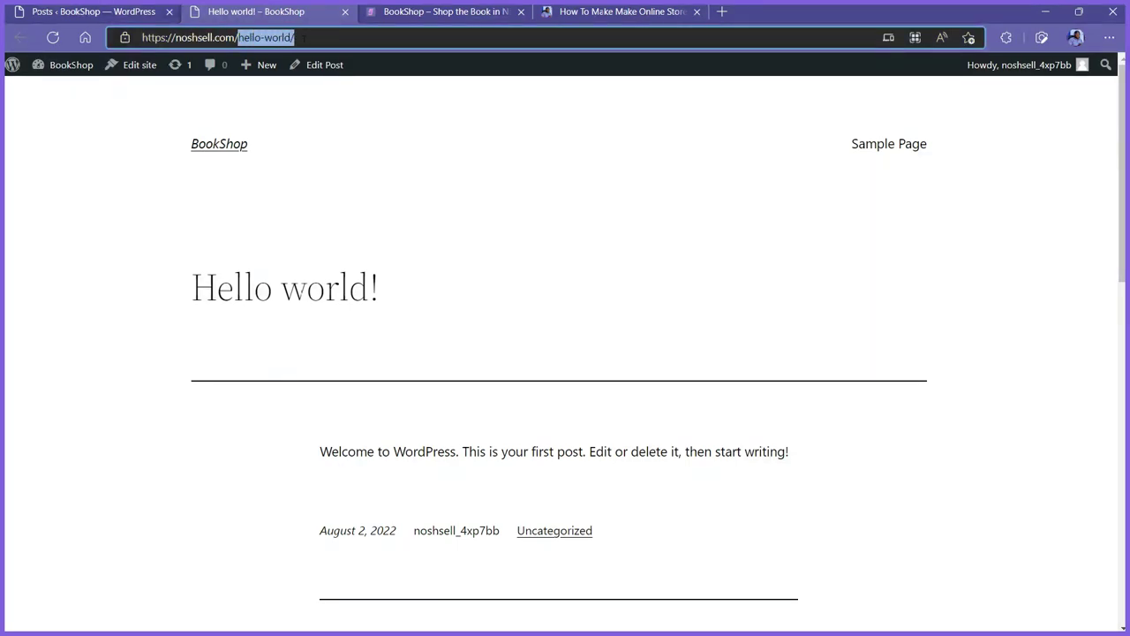
pyautogui.click(352, 227)
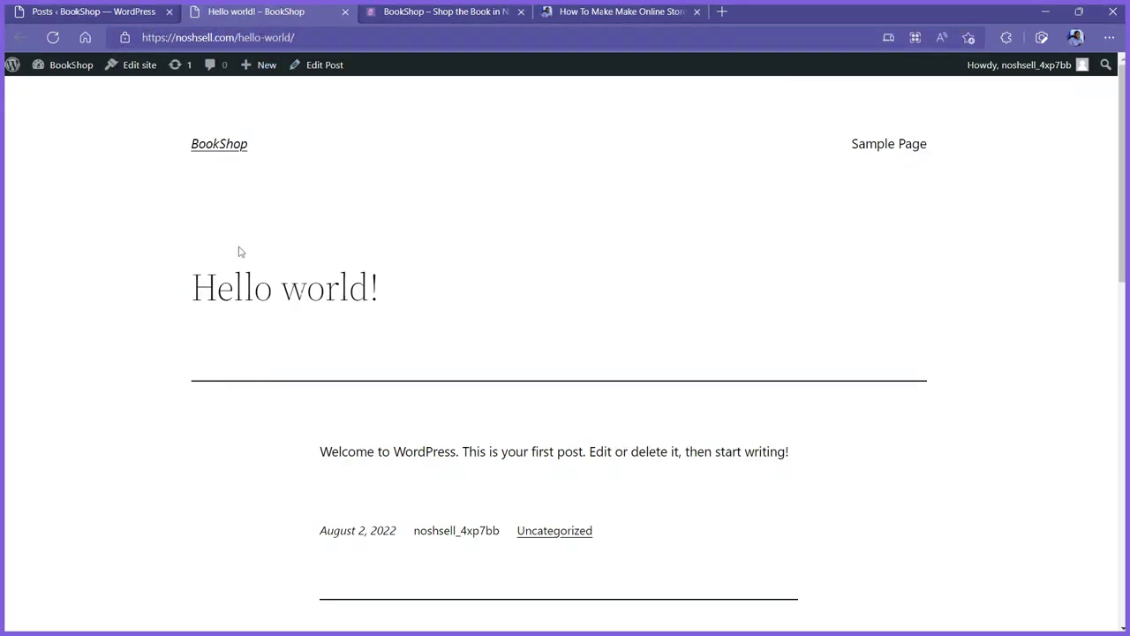
pyautogui.moveTo(191, 37); pyautogui.dragTo(295, 38)
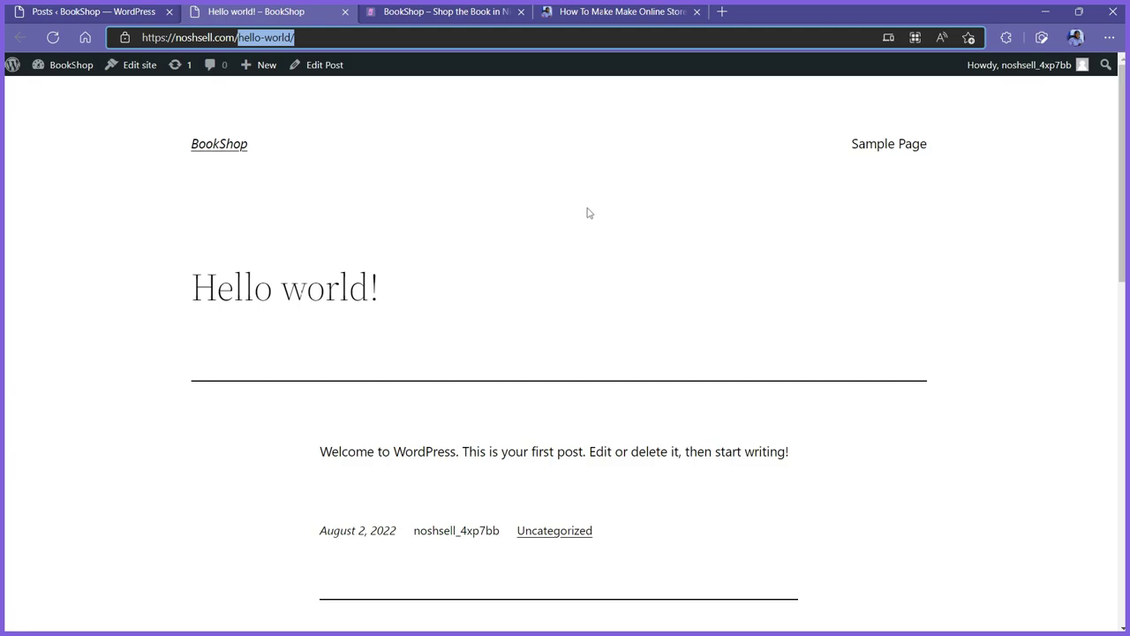
pyautogui.click(601, 13)
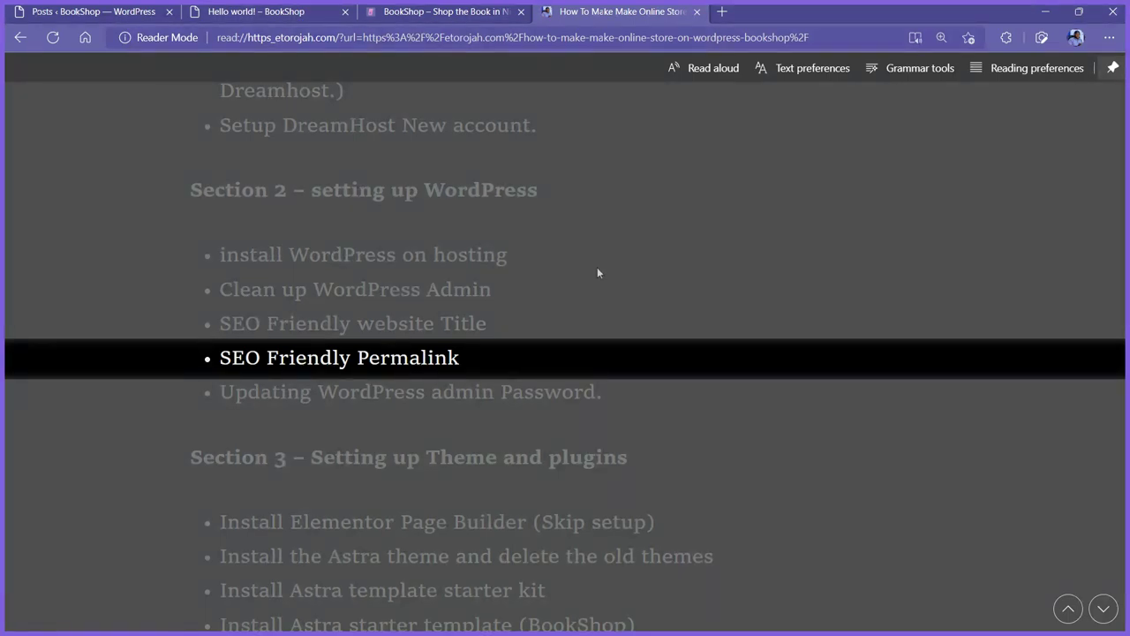
# Step: Close the separate Hello world! tab and go back to the emptied admin Dashboard
pyautogui.scroll(-1, 597, 267)
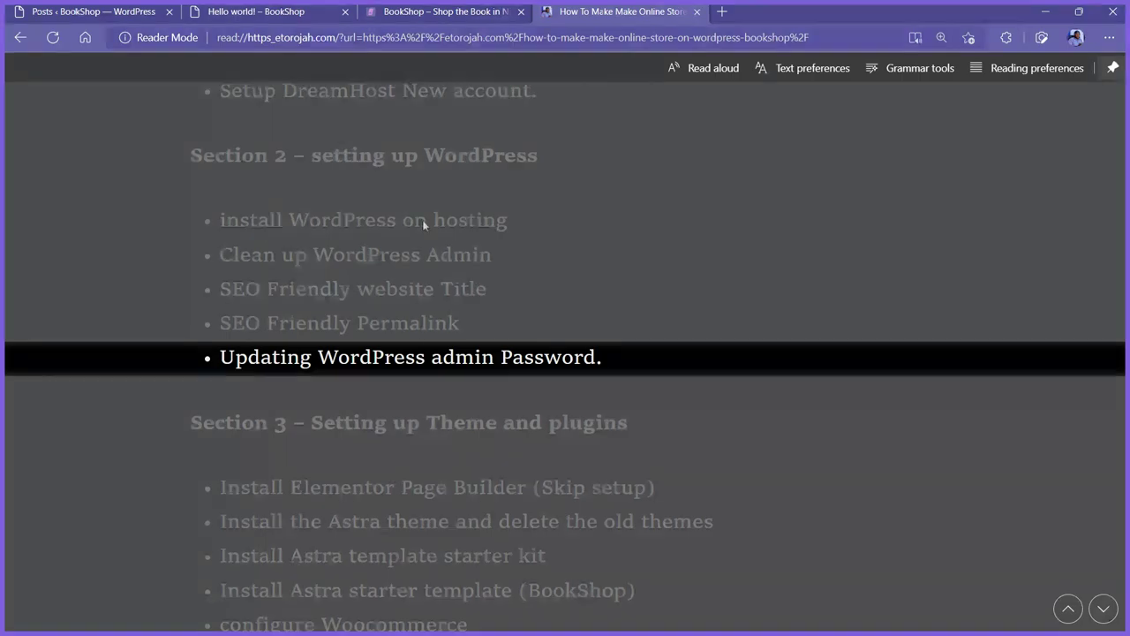
pyautogui.click(339, 15)
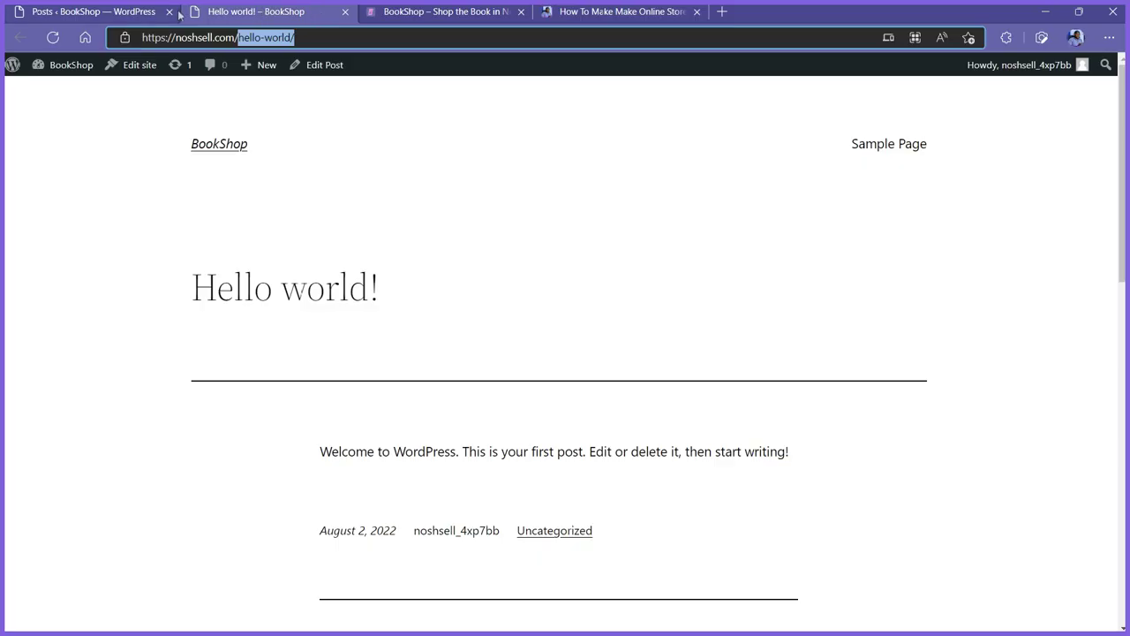
pyautogui.click(344, 12)
pyautogui.click(97, 12)
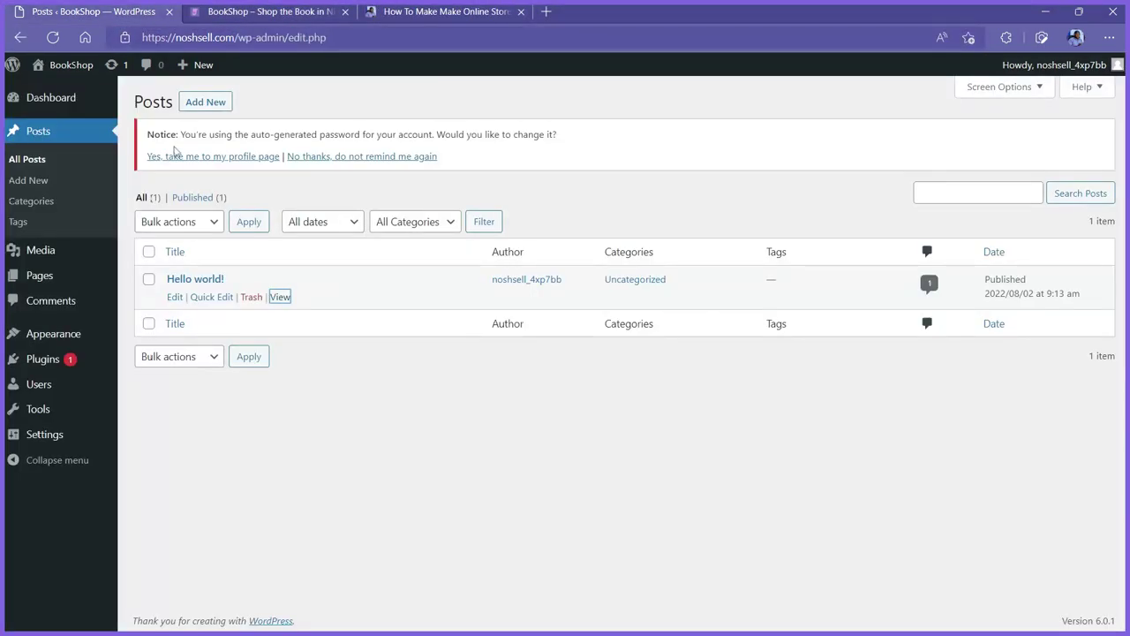
pyautogui.click(27, 102)
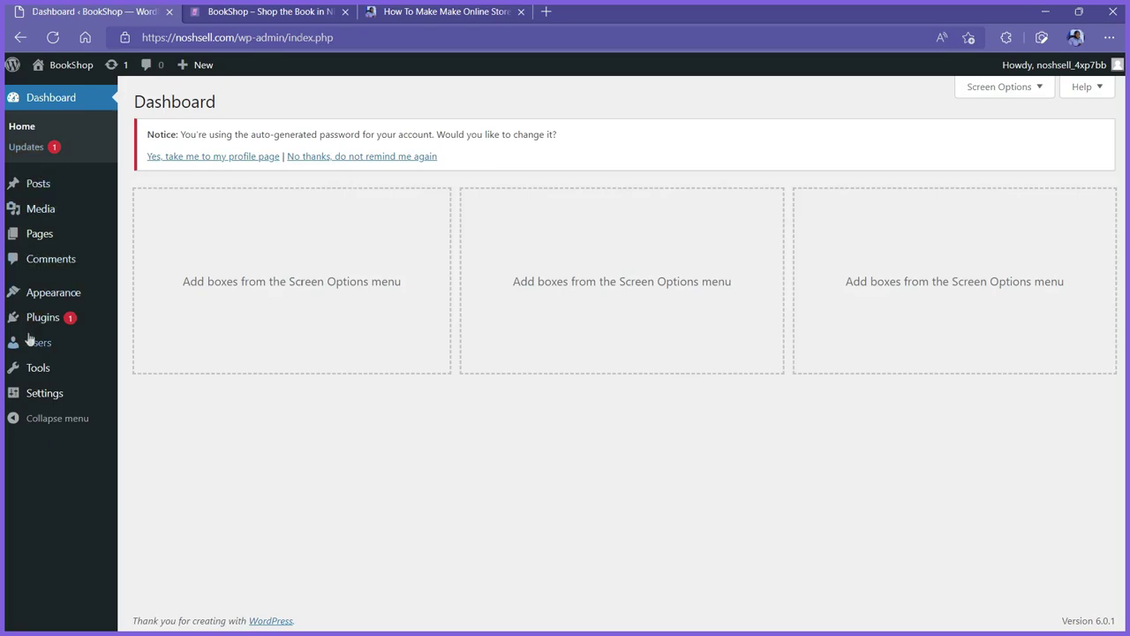
pyautogui.moveTo(29, 337)
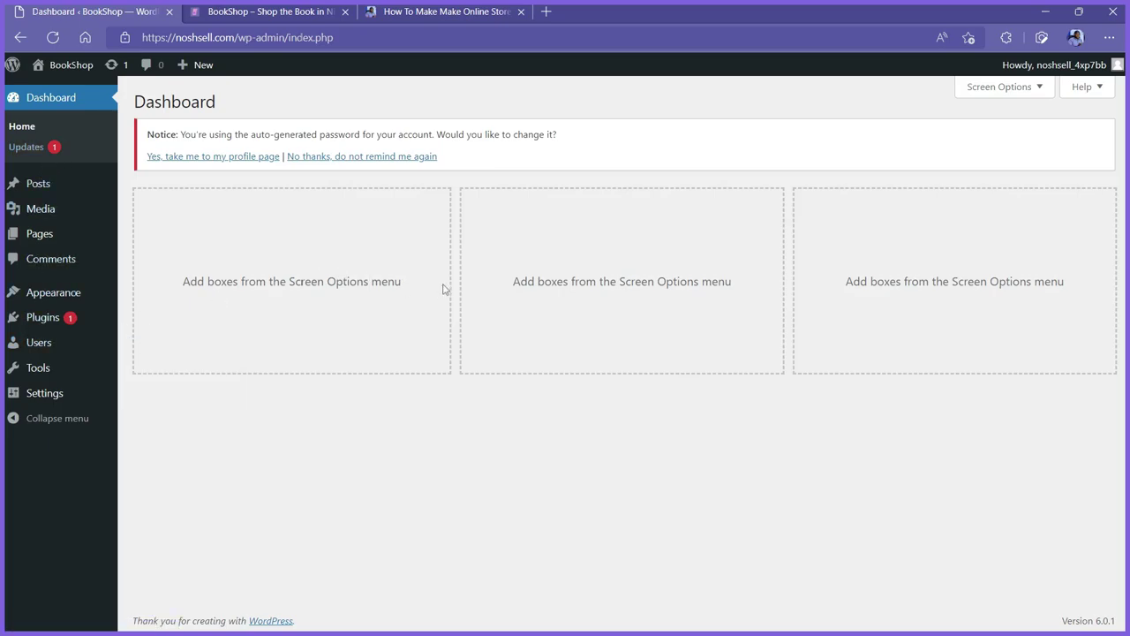
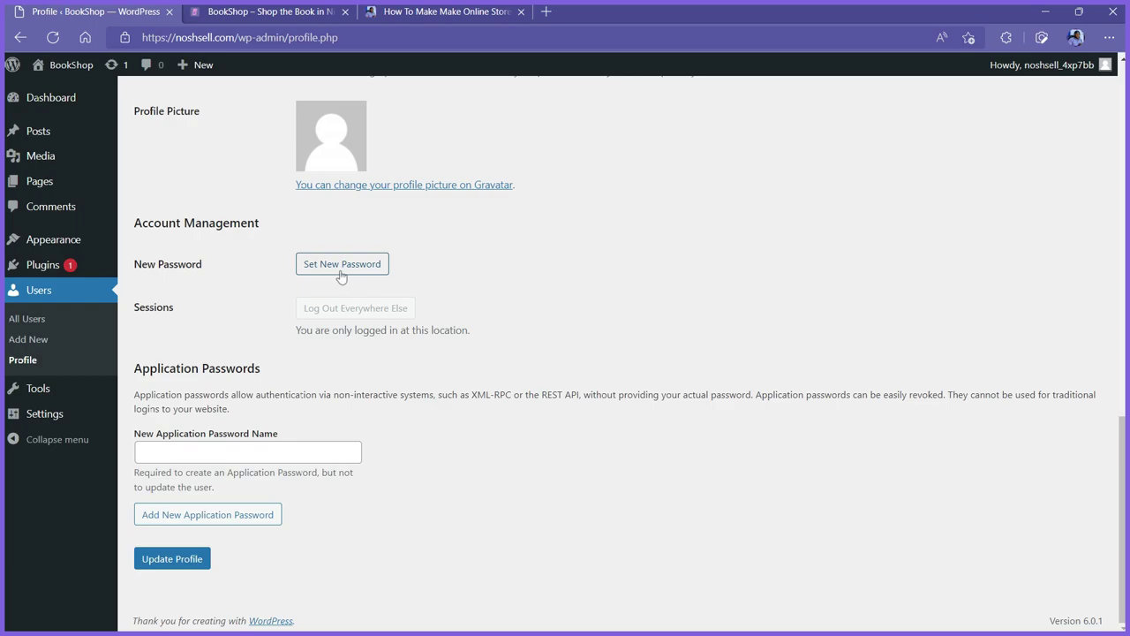
# Step: Generate a suggested password and toggle it between hidden and plain-text display
pyautogui.click(341, 265)
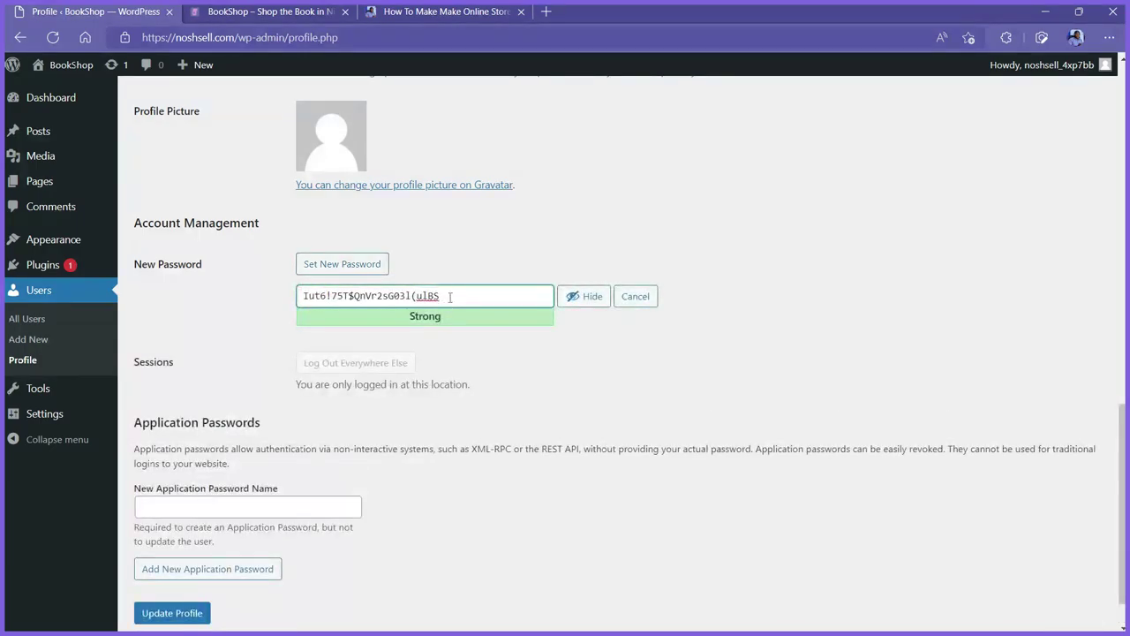
pyautogui.moveTo(450, 298); pyautogui.dragTo(246, 303)
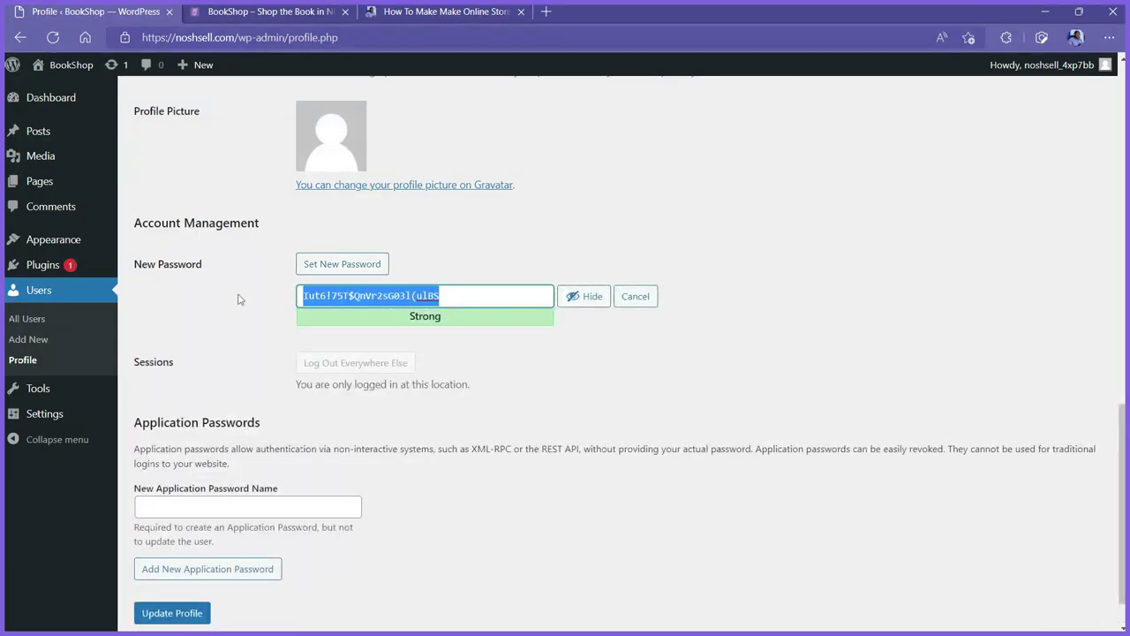
pyautogui.click(592, 297)
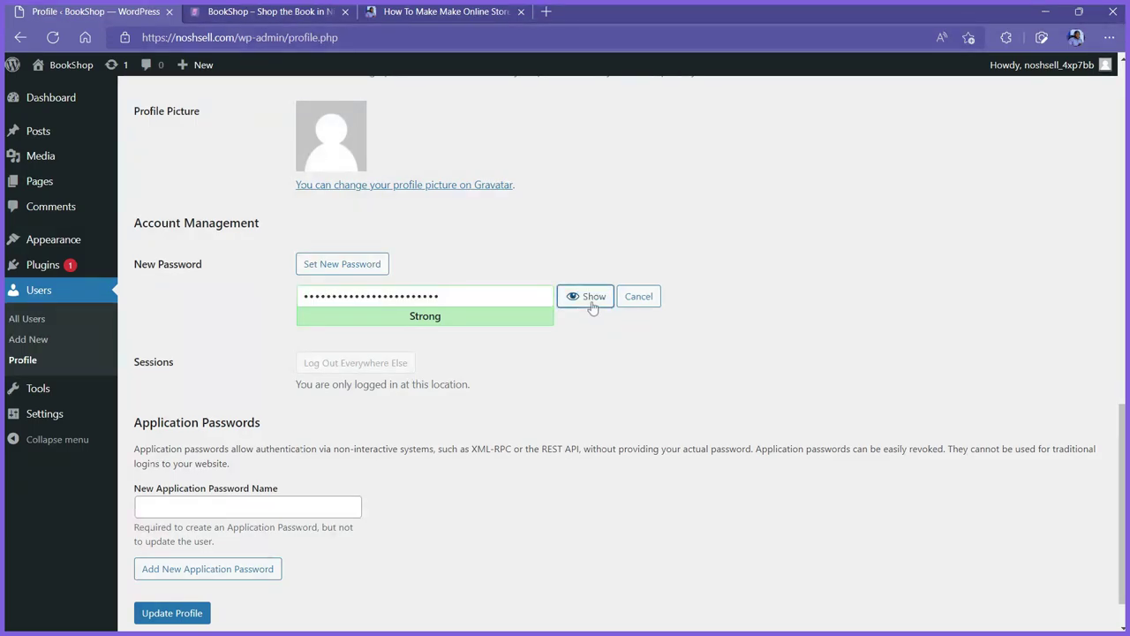
pyautogui.moveTo(468, 295); pyautogui.dragTo(252, 286)
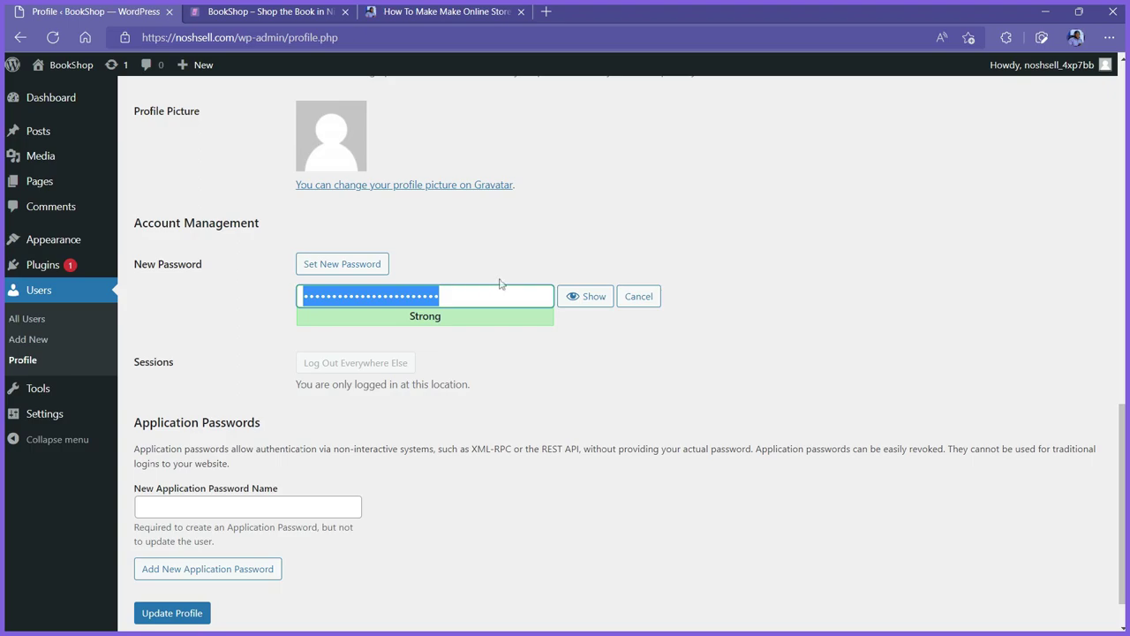
pyautogui.click(568, 297)
# Step: Erase the generated password and enter your own new password, rated Strong
pyautogui.click(479, 292)
pyautogui.press('BackSpace')
pyautogui.press('BackSpace')
pyautogui.press('BackSpace')
pyautogui.press('BackSpace')
pyautogui.press('BackSpace')
pyautogui.press('BackSpace')
pyautogui.press('BackSpace')
pyautogui.press('BackSpace')
pyautogui.press('BackSpace')
pyautogui.press('BackSpace')
pyautogui.press('BackSpace')
pyautogui.press('BackSpace')
pyautogui.press('BackSpace')
pyautogui.press('BackSpace')
pyautogui.press('BackSpace')
pyautogui.press('BackSpace')
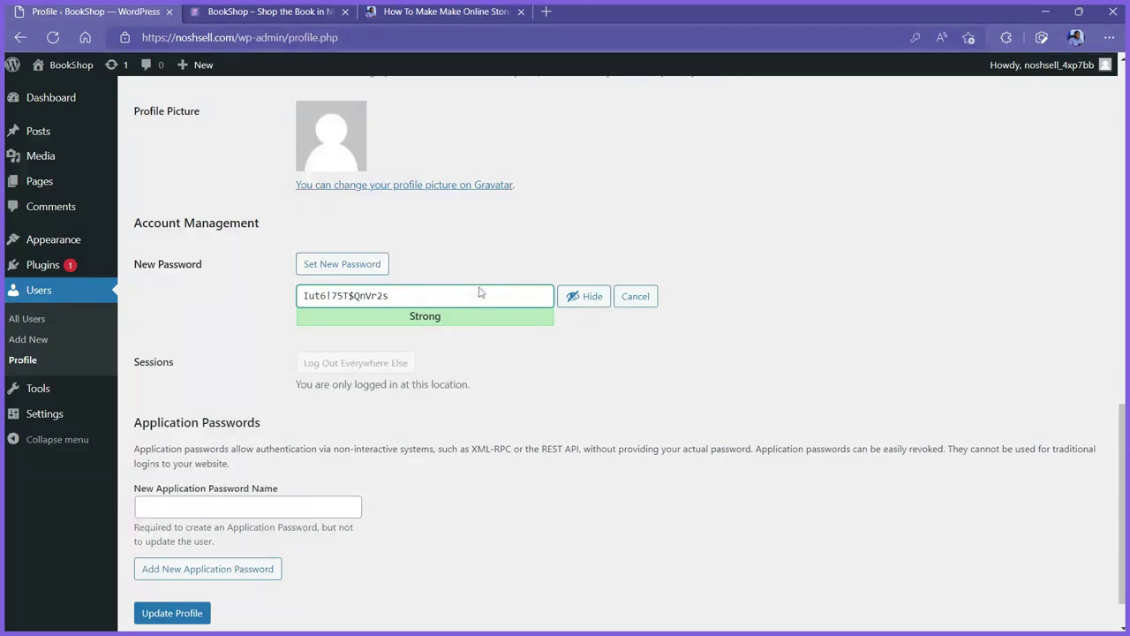
pyautogui.press('BackSpace')
pyautogui.press('BackSpace')
pyautogui.press('BackSpace')
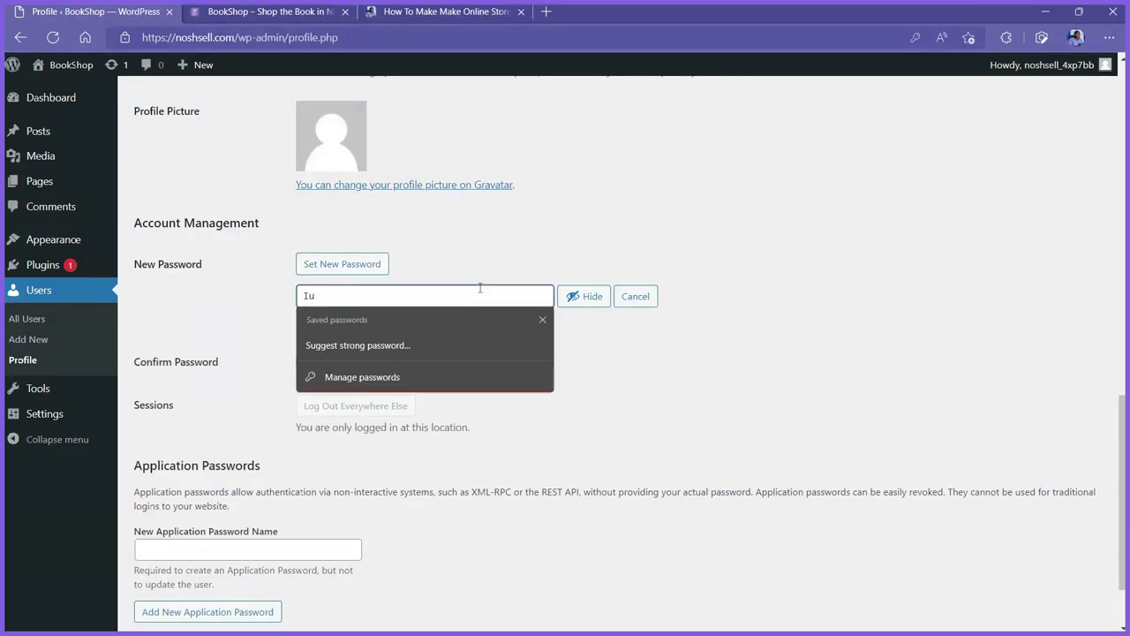
pyautogui.press('BackSpace')
pyautogui.press('BackSpace')
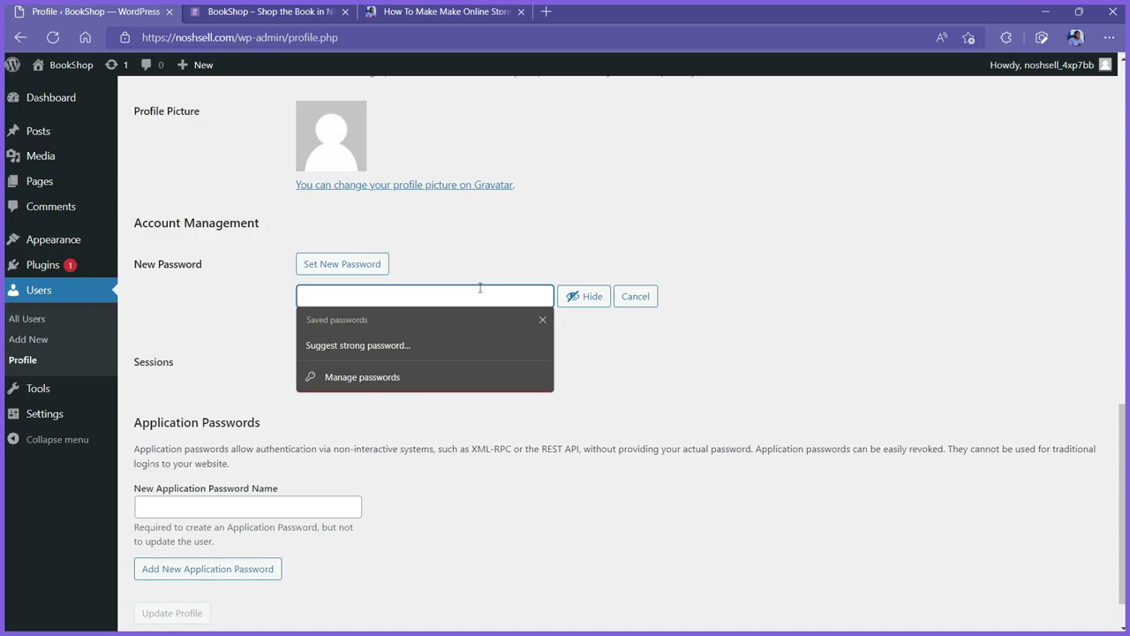
pyautogui.click(589, 299)
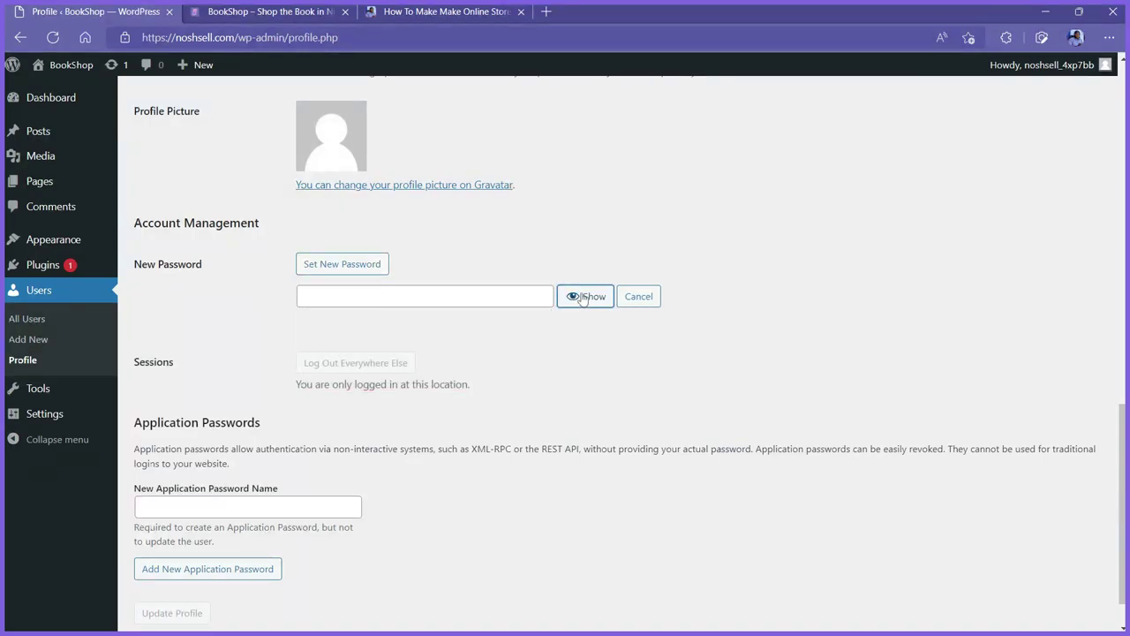
pyautogui.click(510, 299)
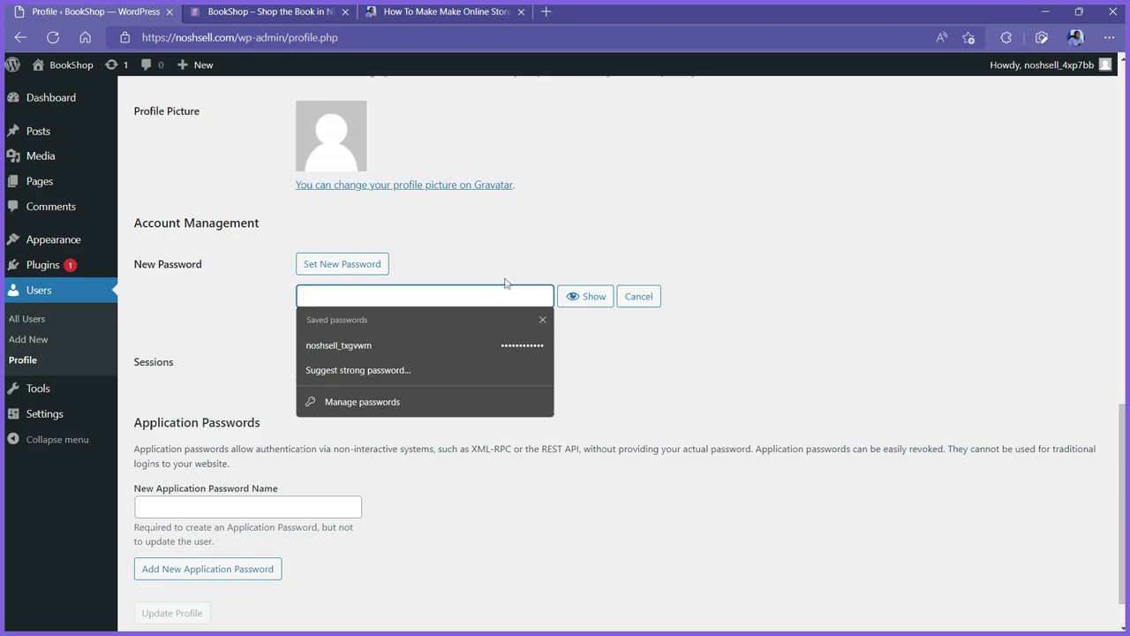
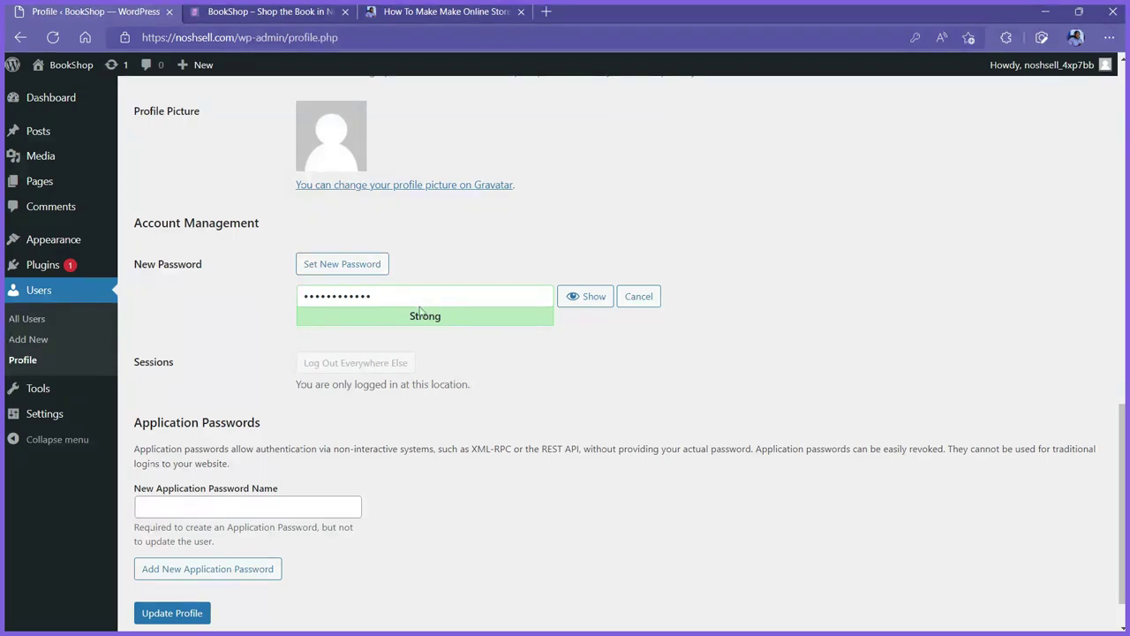
# Step: Copy the account's username from the Username field to the clipboard
pyautogui.click(385, 302)
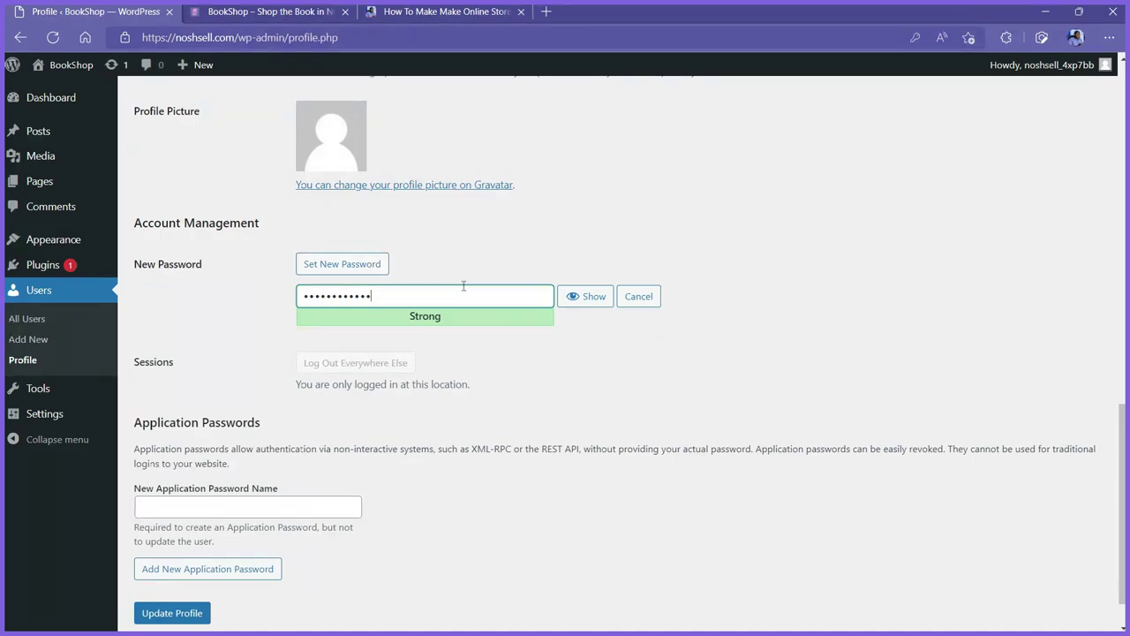
pyautogui.scroll(5, 463, 285)
pyautogui.scroll(2, 485, 304)
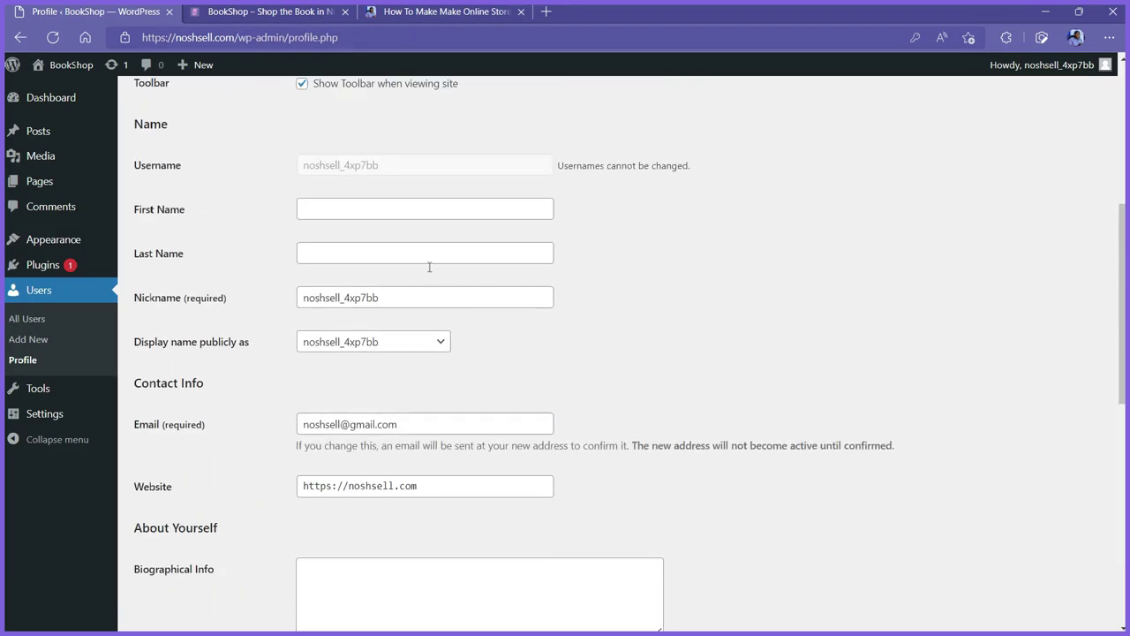
pyautogui.scroll(3, 442, 300)
pyautogui.scroll(-3, 469, 313)
pyautogui.moveTo(307, 177); pyautogui.dragTo(386, 171)
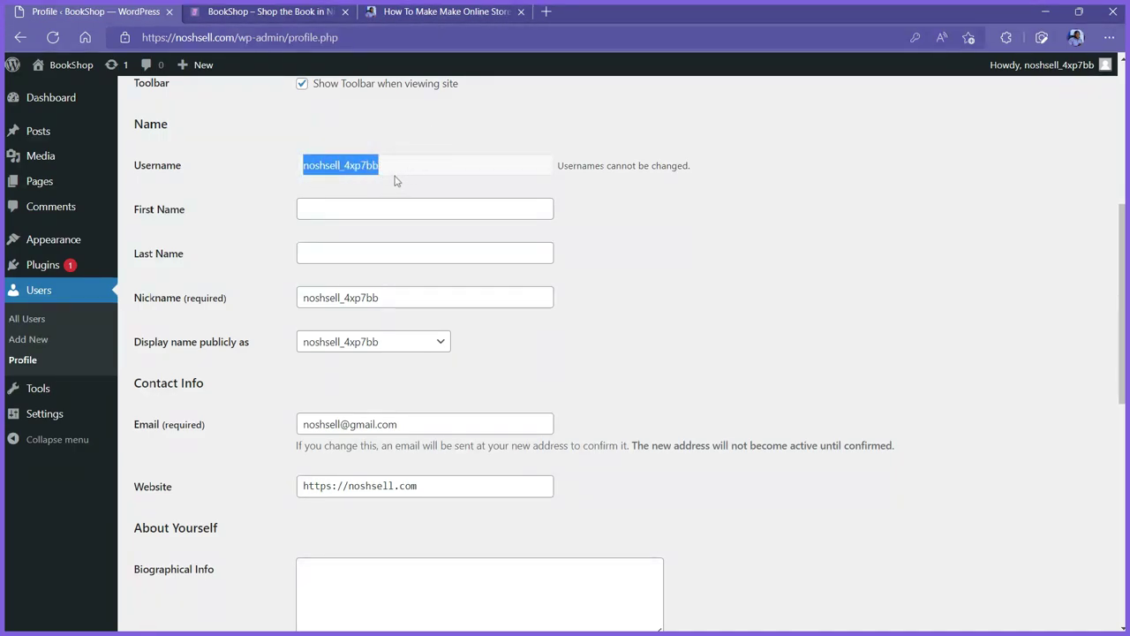
pyautogui.click(398, 174)
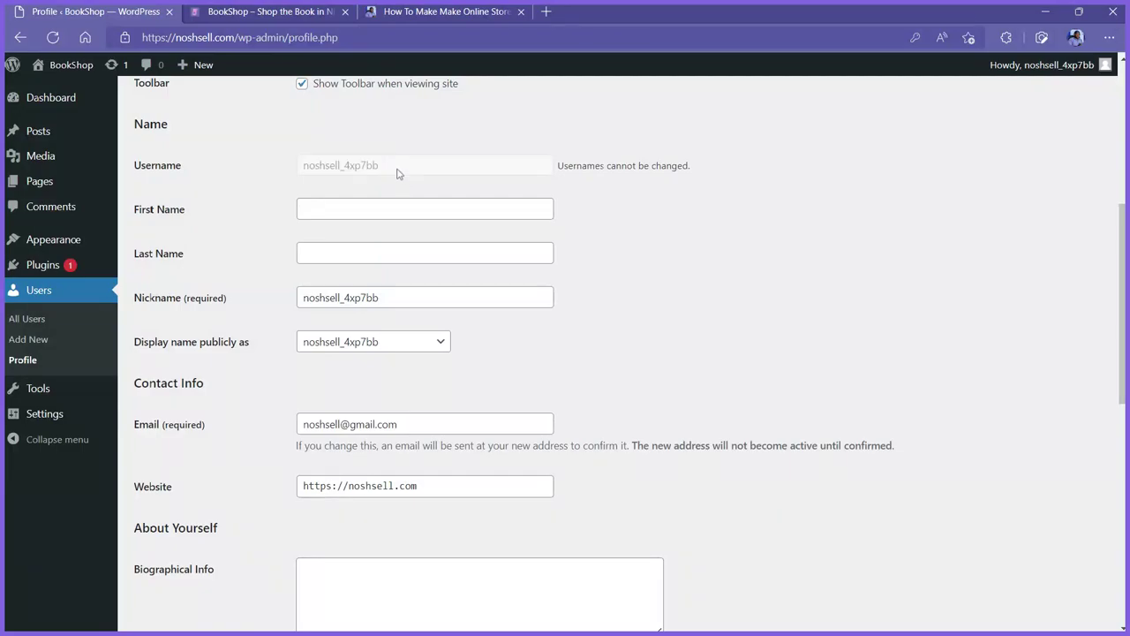
pyautogui.moveTo(397, 173); pyautogui.dragTo(308, 173)
pyautogui.hotkey('ctrl', 'c')
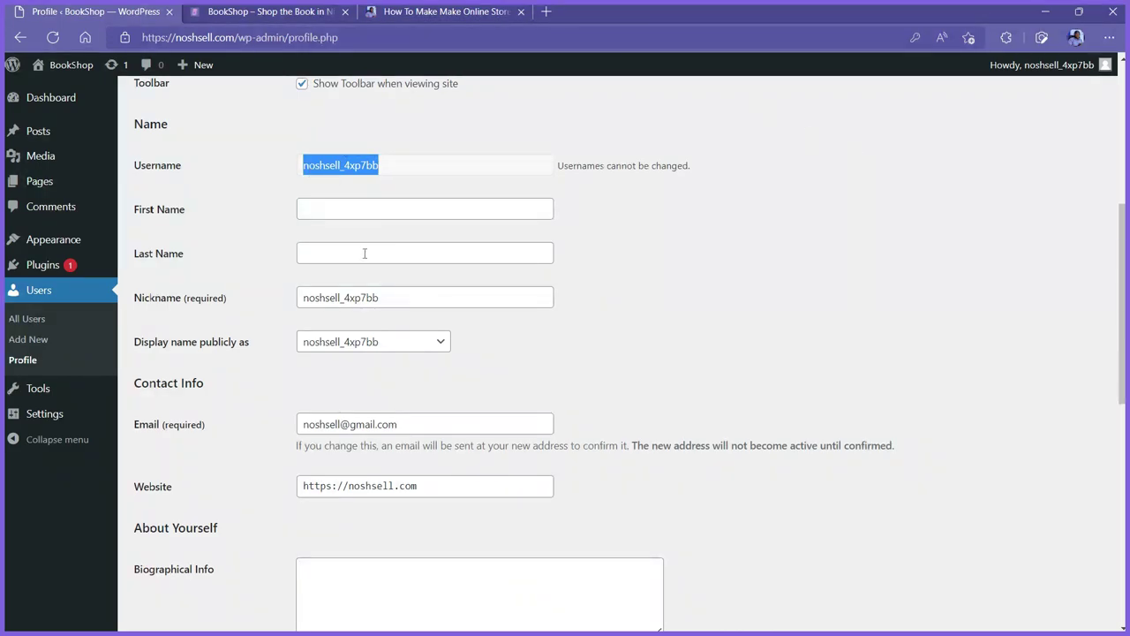
# Step: Save the profile with Update Profile so the new password takes effect
pyautogui.scroll(-7, 421, 284)
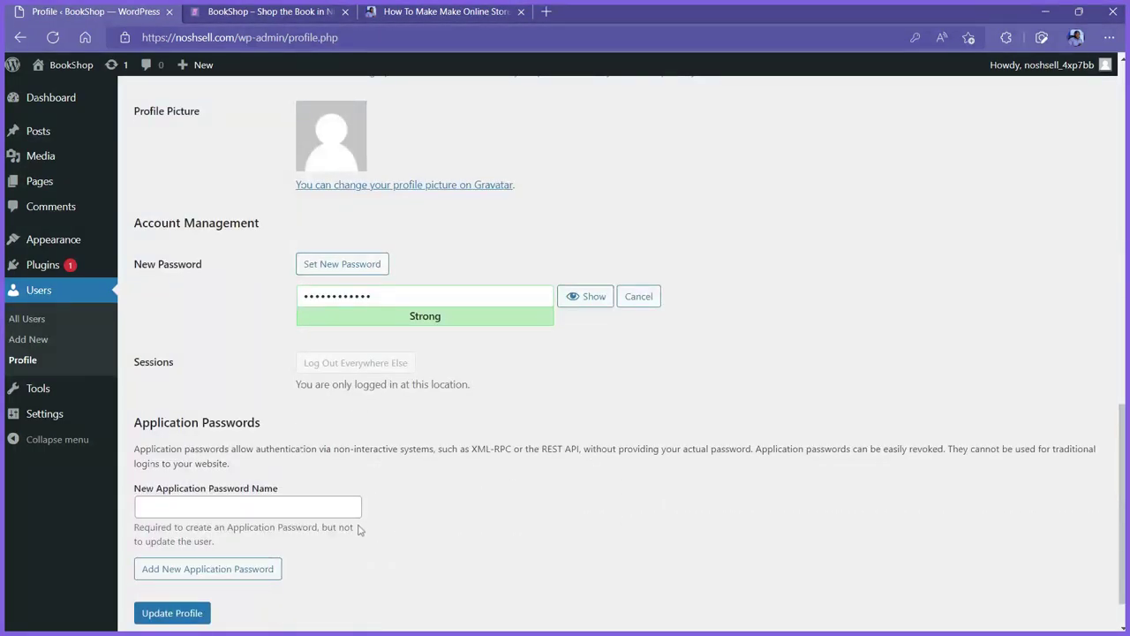
pyautogui.scroll(-1, 361, 529)
pyautogui.click(167, 559)
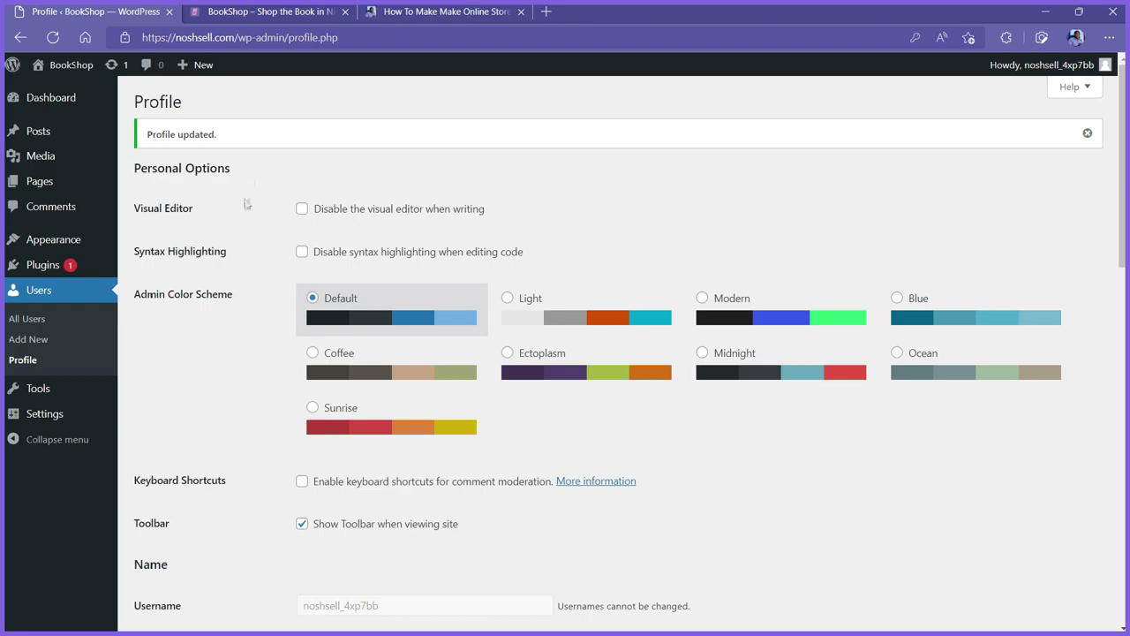
# Step: Log out through the 'Howdy' account menu in the admin toolbar
pyautogui.scroll(-7, 300, 278)
pyautogui.scroll(-2, 296, 292)
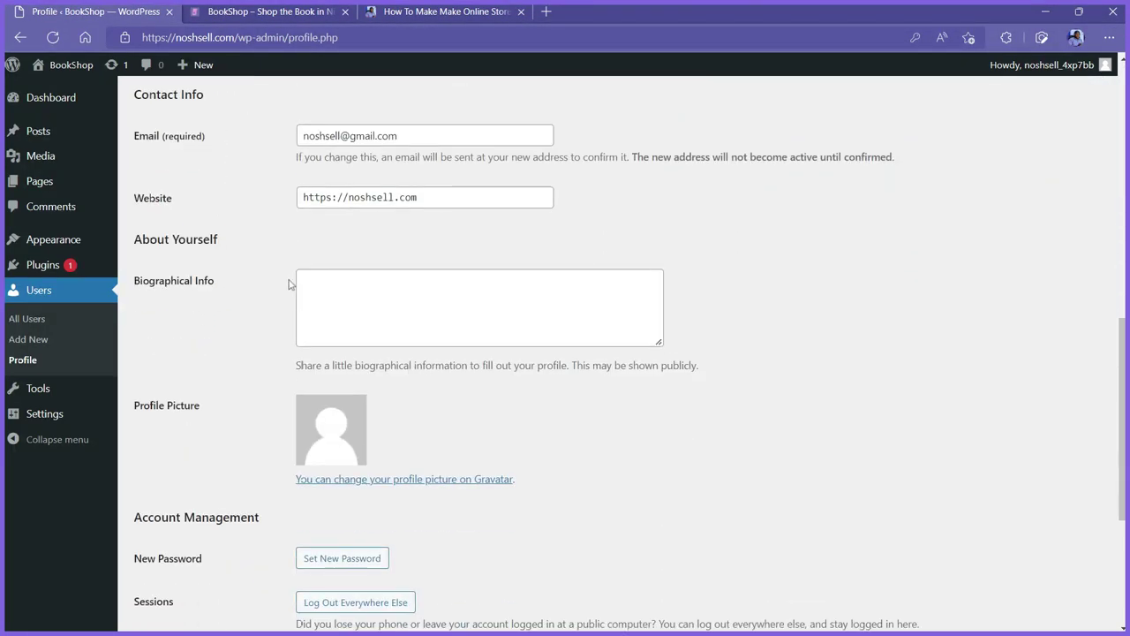
pyautogui.scroll(10, 282, 318)
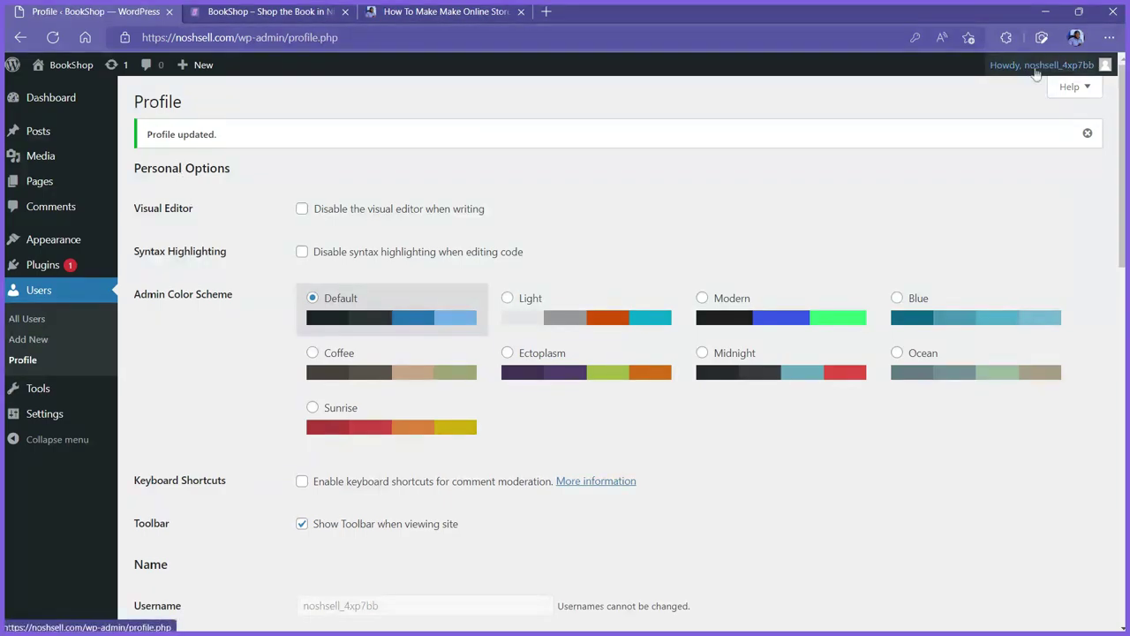
pyautogui.moveTo(1037, 72)
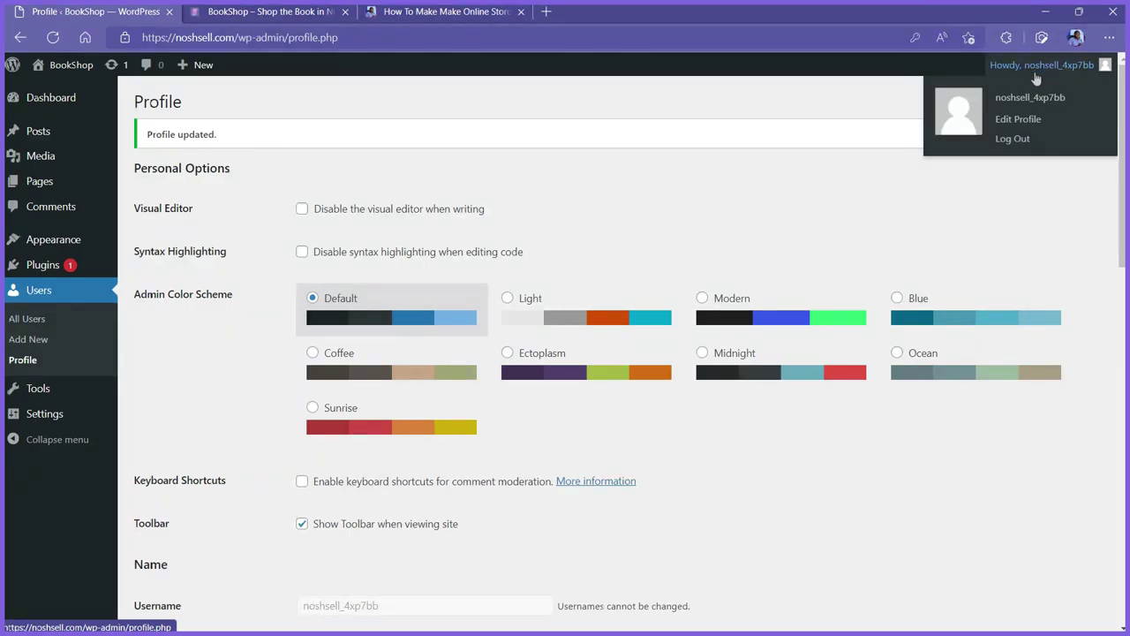
pyautogui.click(1020, 139)
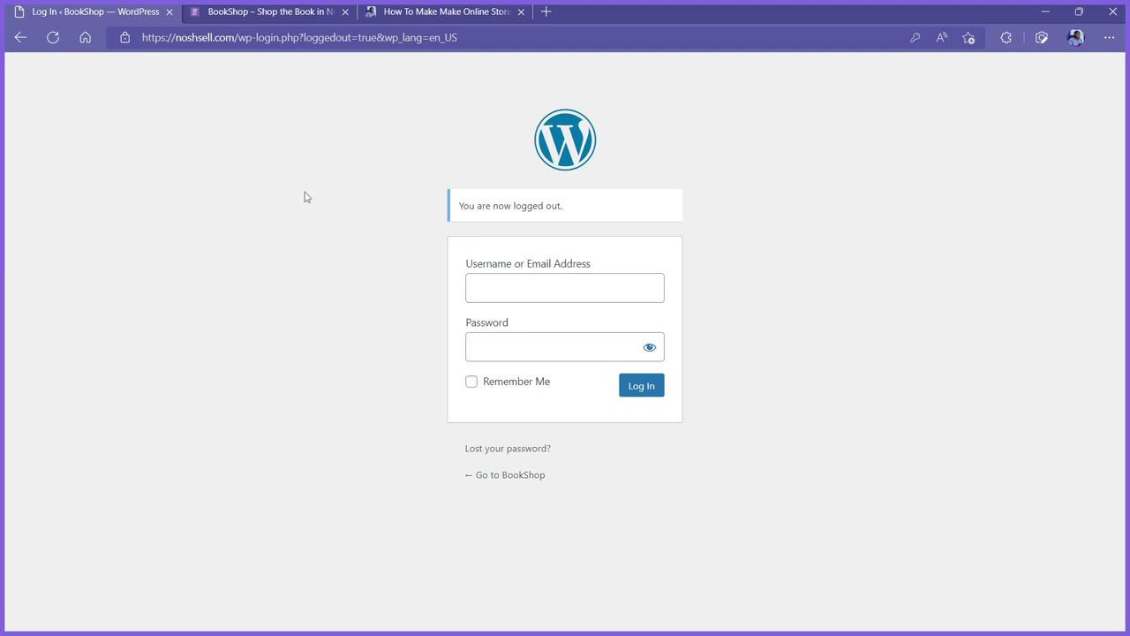
# Step: Strip the logout parameters from the address, leaving the plain login page URL
pyautogui.moveTo(302, 37); pyautogui.dragTo(545, 51)
pyautogui.press('BackSpace')
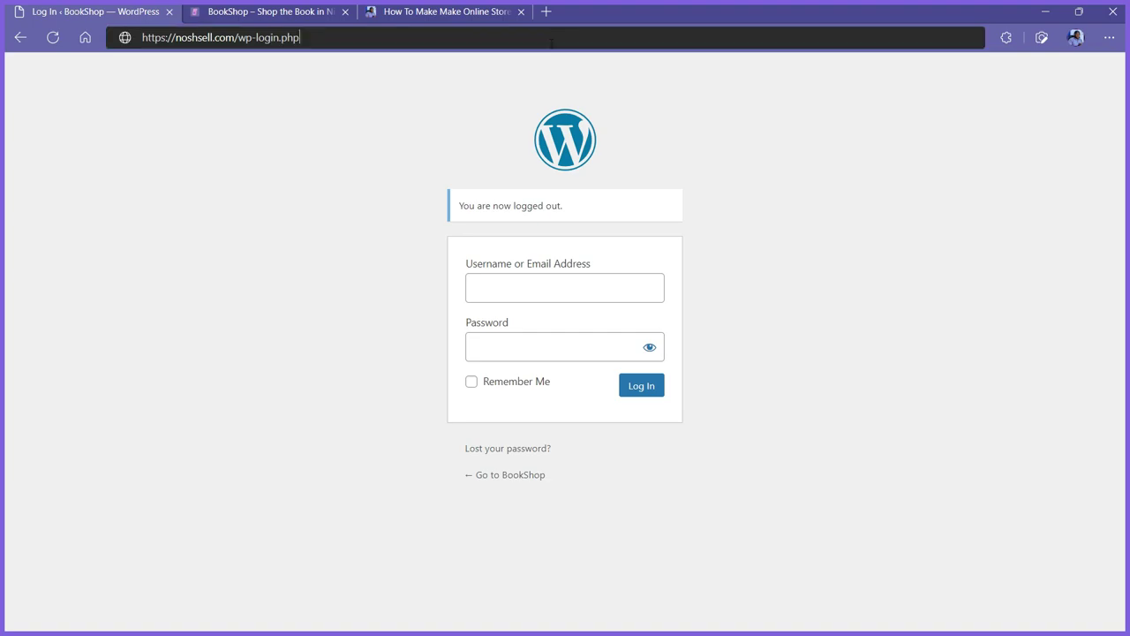
pyautogui.click(235, 338)
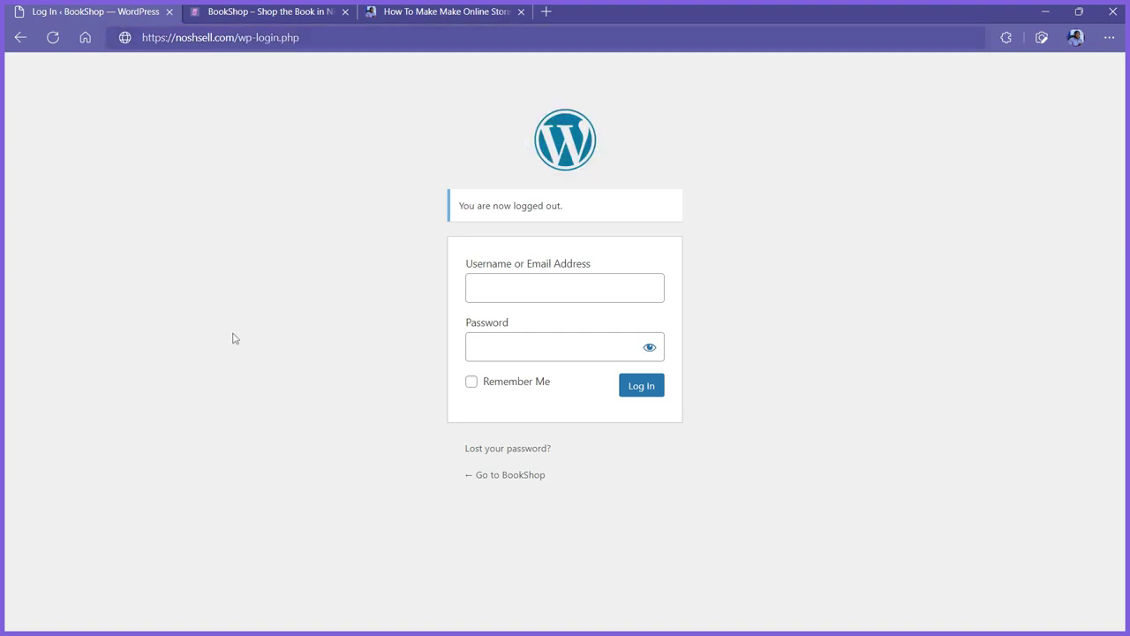
pyautogui.click(329, 36)
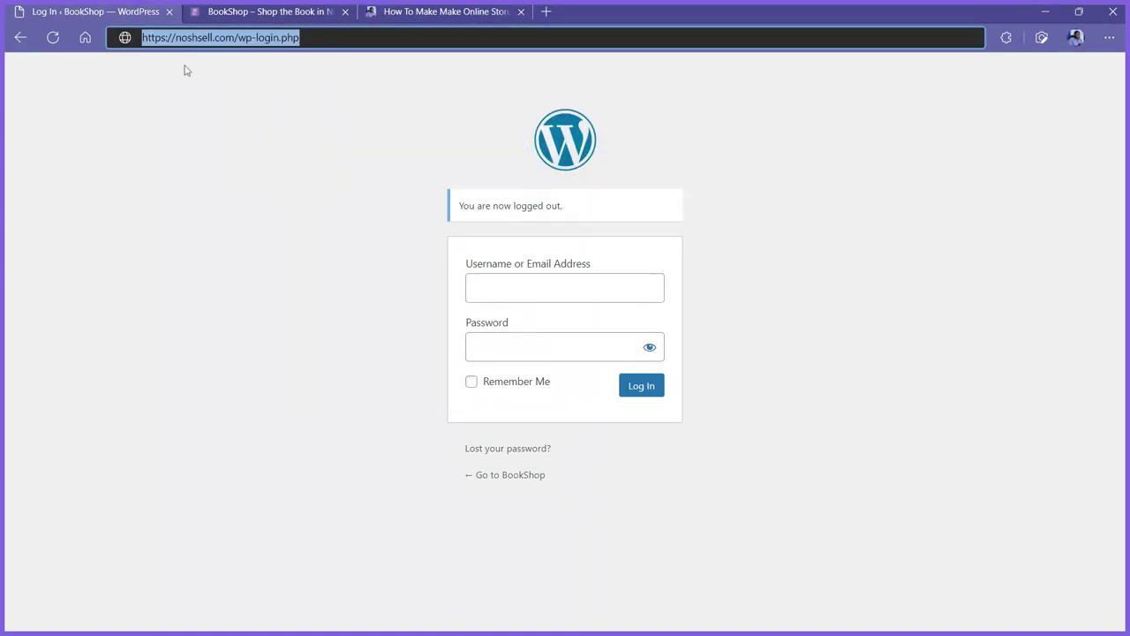
pyautogui.click(237, 38)
pyautogui.moveTo(143, 37); pyautogui.dragTo(282, 38)
pyautogui.click(237, 37)
pyautogui.click(322, 39)
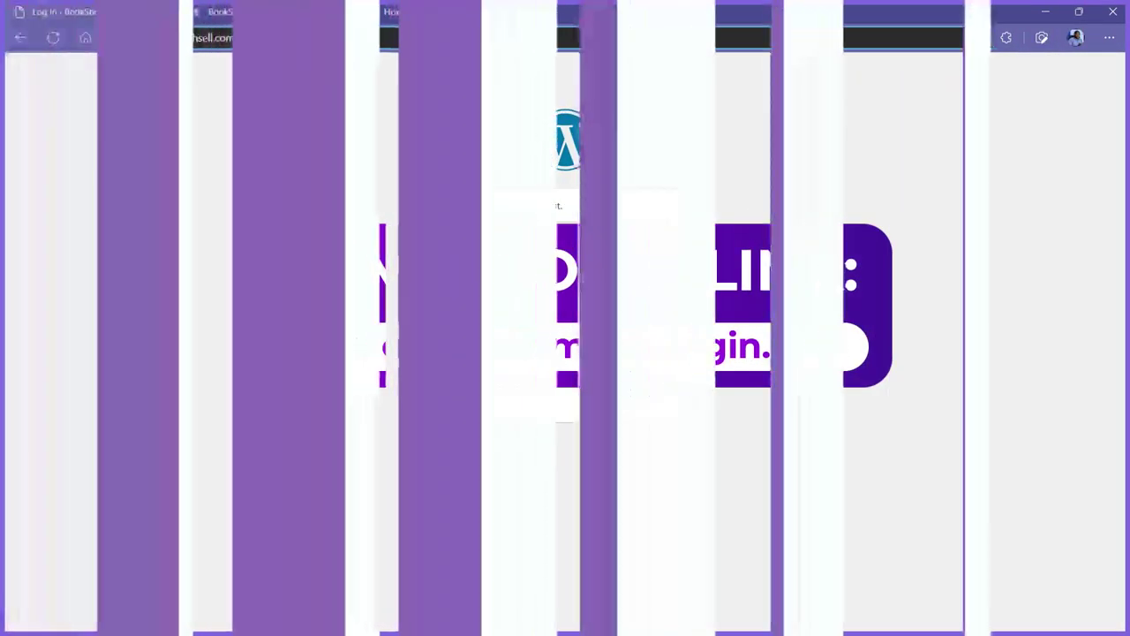
# Step: Paste the copied username into the login form's Username field
pyautogui.click(521, 284)
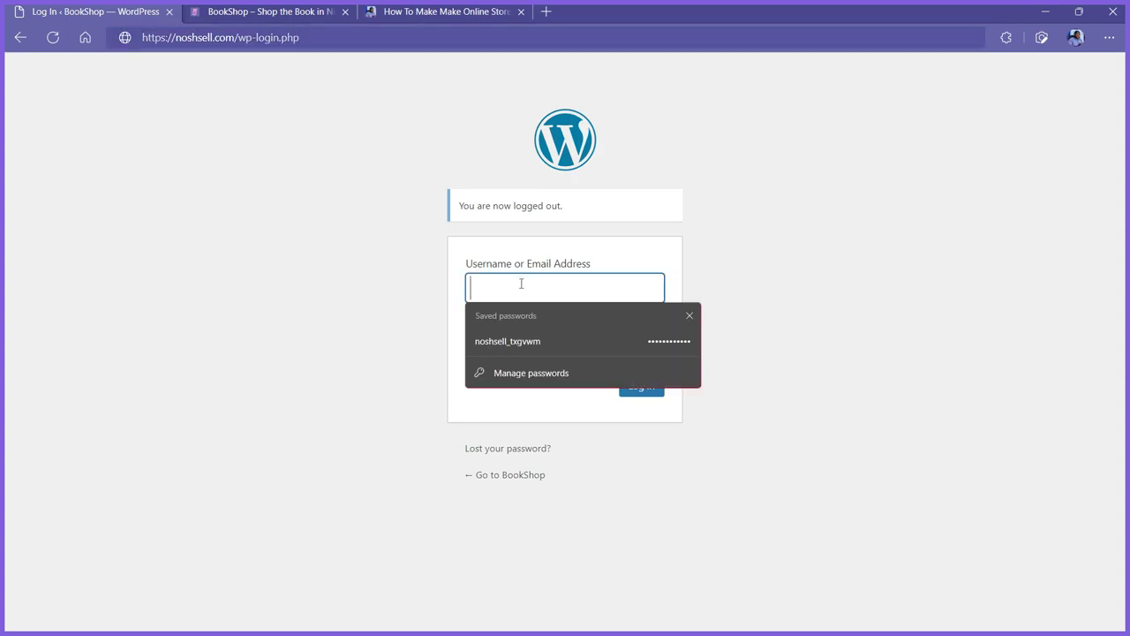
pyautogui.click(804, 268)
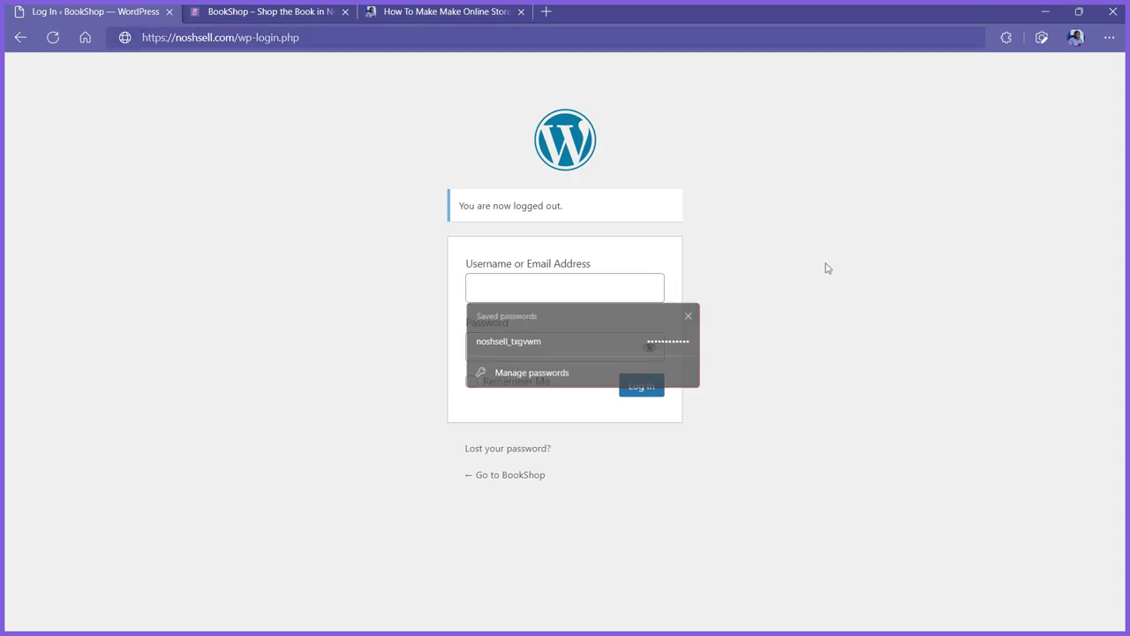
pyautogui.click(491, 288)
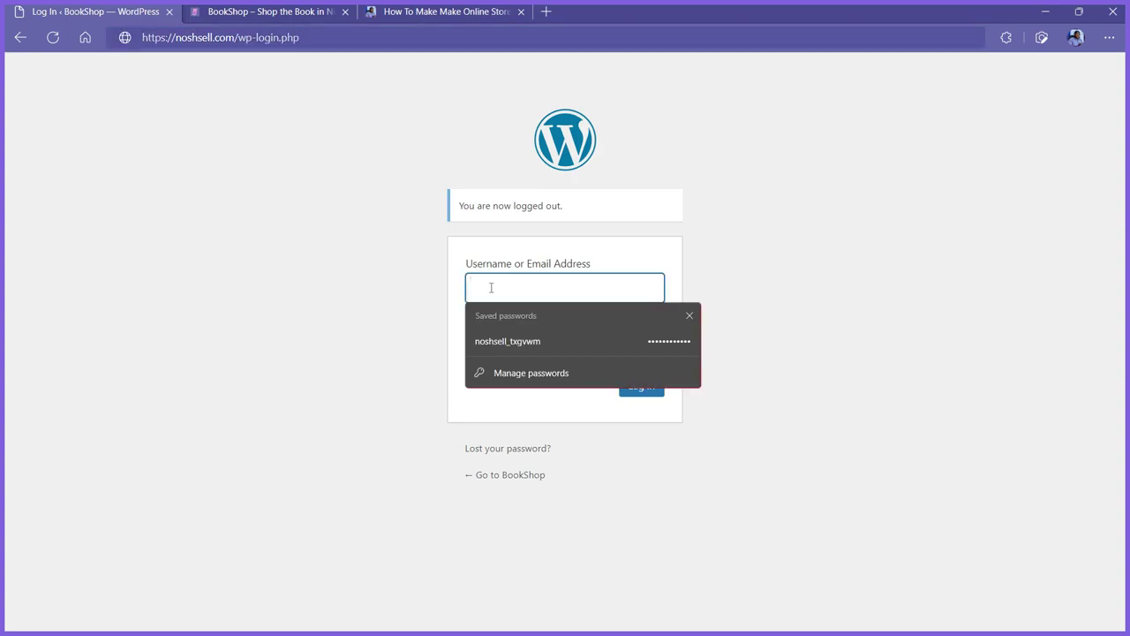
pyautogui.hotkey('ctrl', 'v')
pyautogui.click(339, 292)
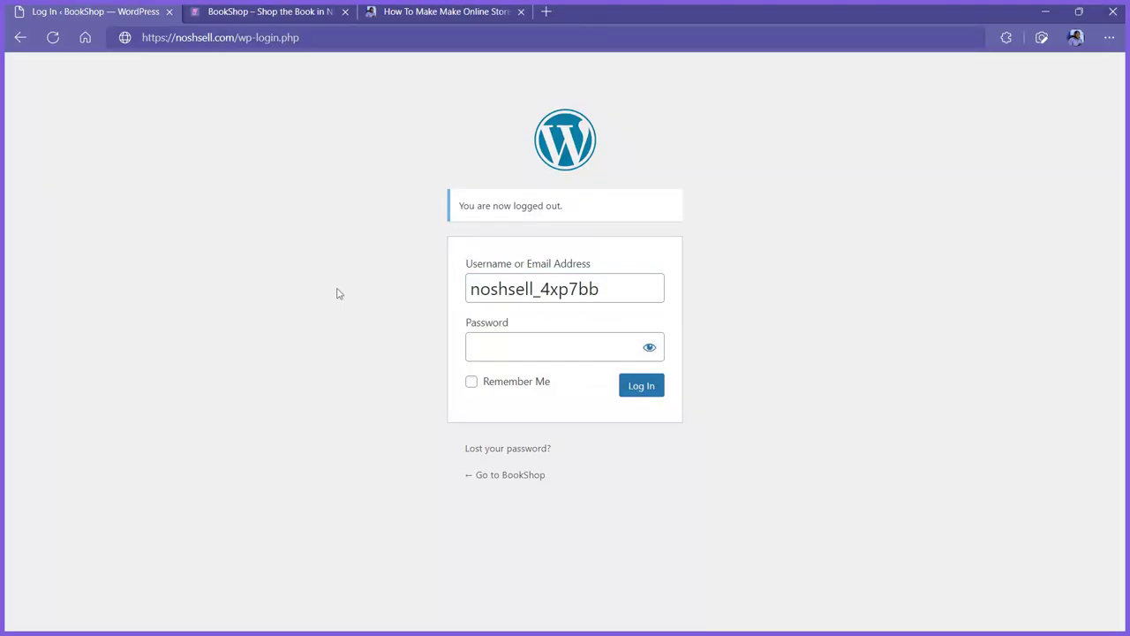
# Step: Enter the new account password, tick Remember Me, and log in
pyautogui.click(528, 336)
pyautogui.write('a')
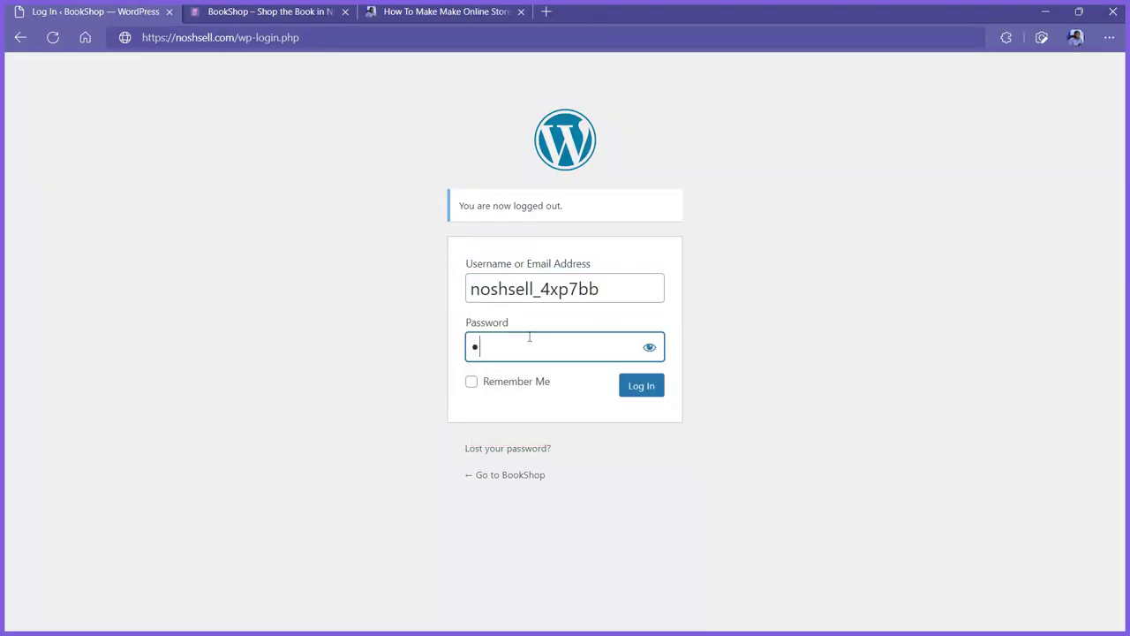
pyautogui.press('BackSpace')
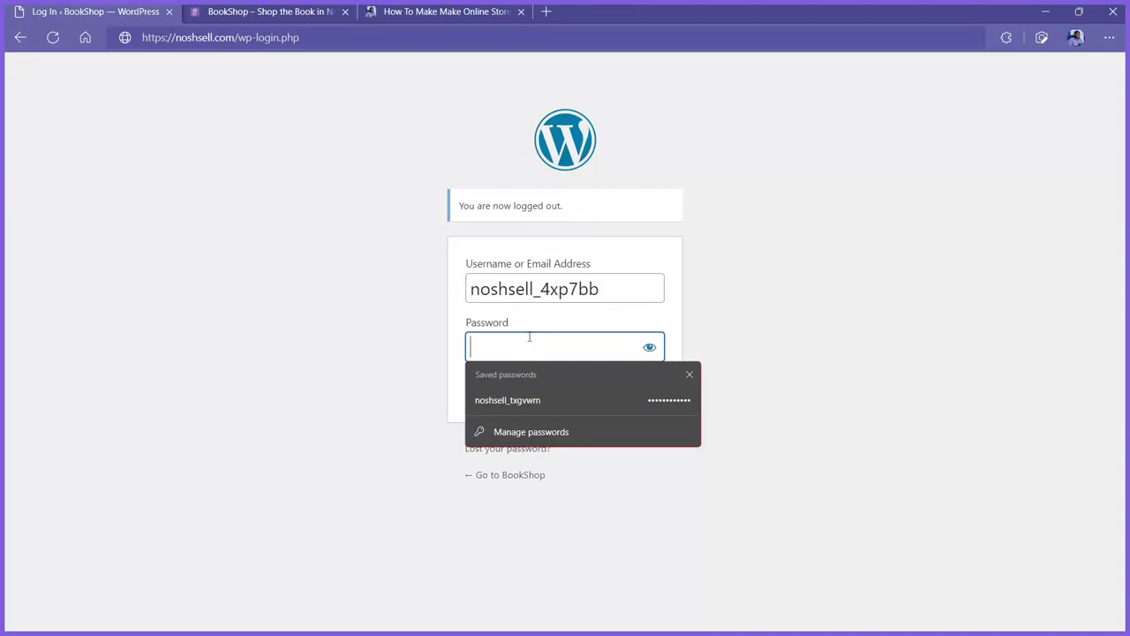
pyautogui.write('•••••••')
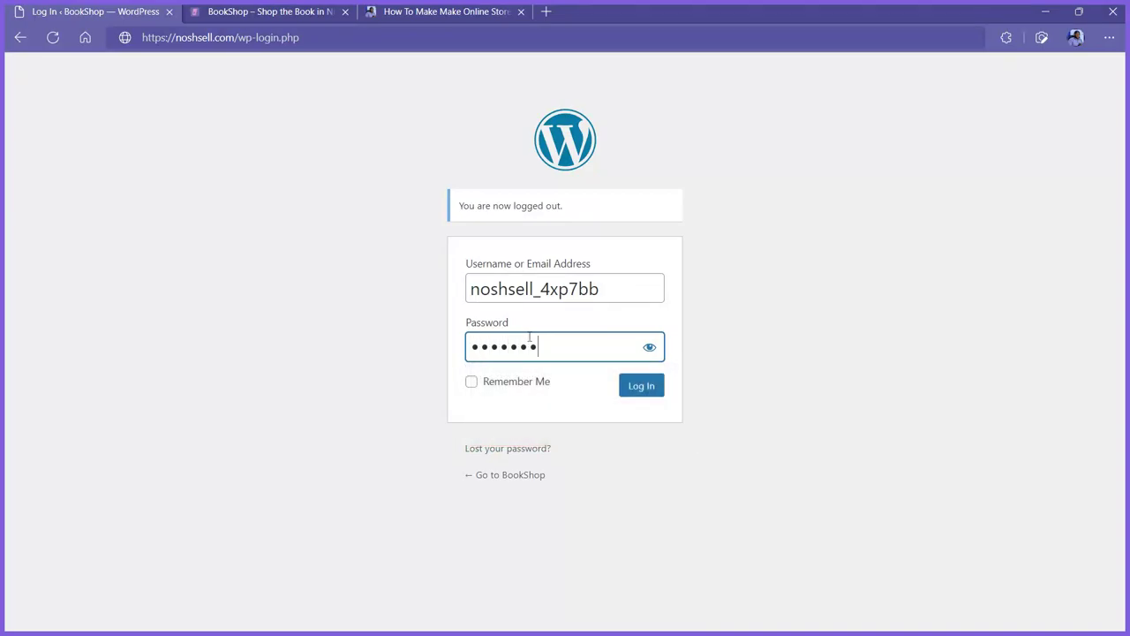
pyautogui.press('BackSpace')
pyautogui.press('BackSpace')
pyautogui.press('BackSpace')
pyautogui.press('BackSpace')
pyautogui.press('BackSpace')
pyautogui.press('BackSpace')
pyautogui.press('BackSpace')
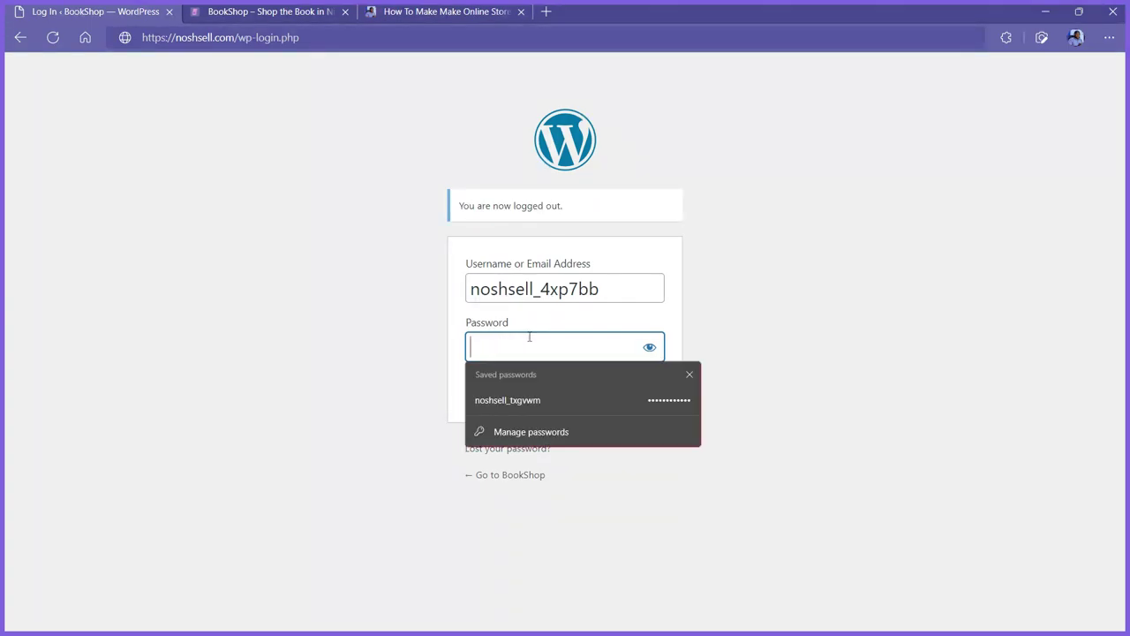
pyautogui.write('••••••••')
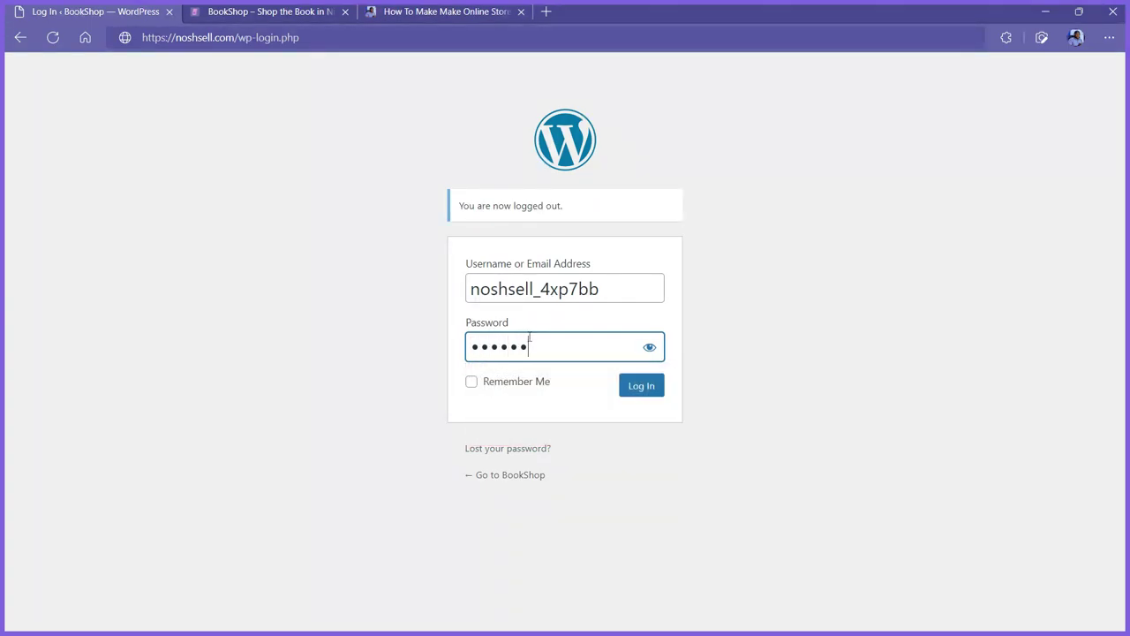
pyautogui.write('••••')
pyautogui.click(473, 383)
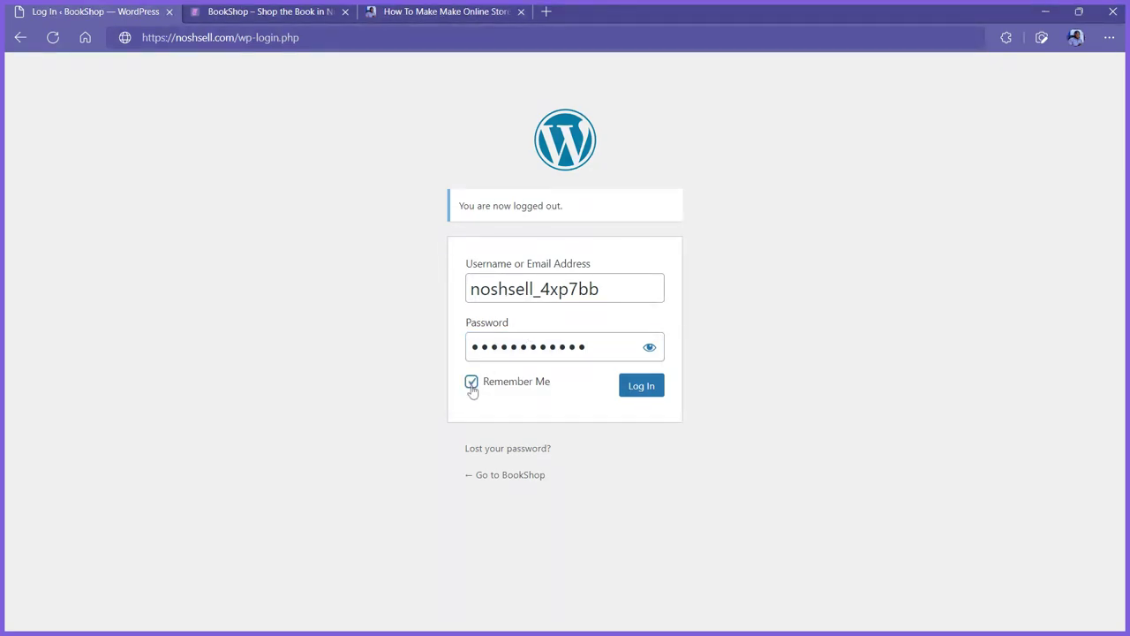
pyautogui.click(642, 391)
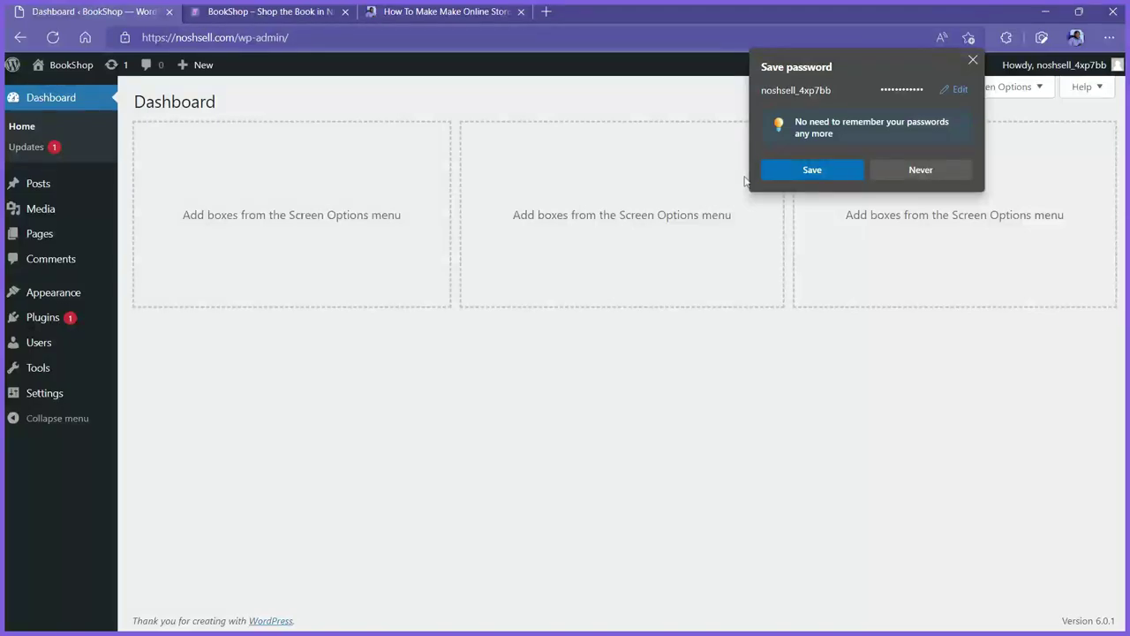
# Step: Save the admin password in the browser and return to the tutorial article tab
pyautogui.click(817, 169)
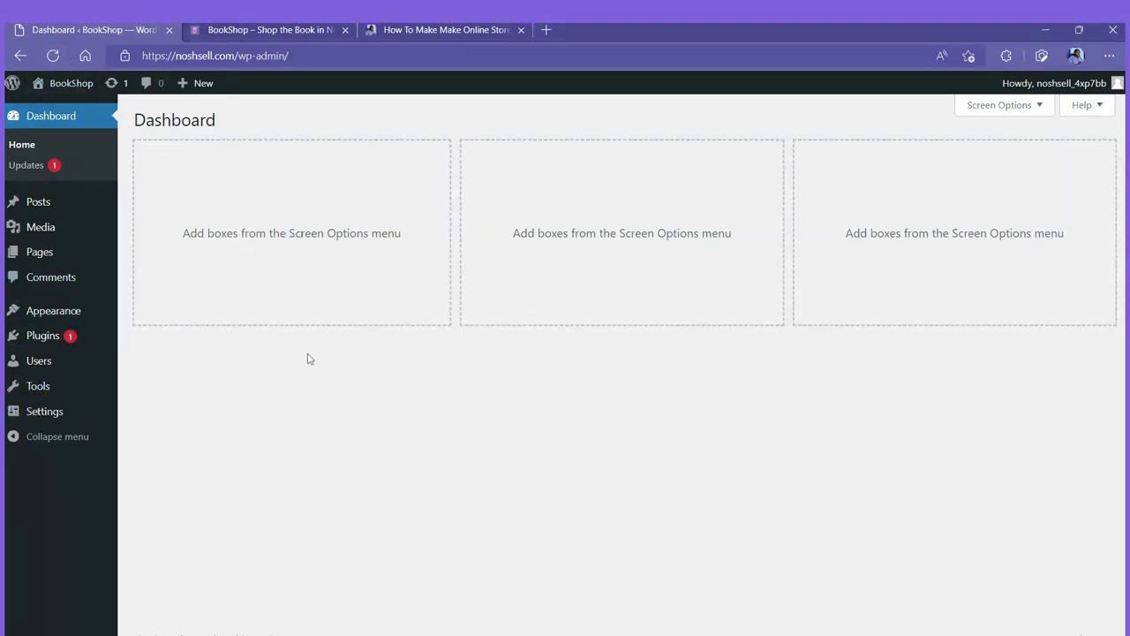
pyautogui.click(424, 30)
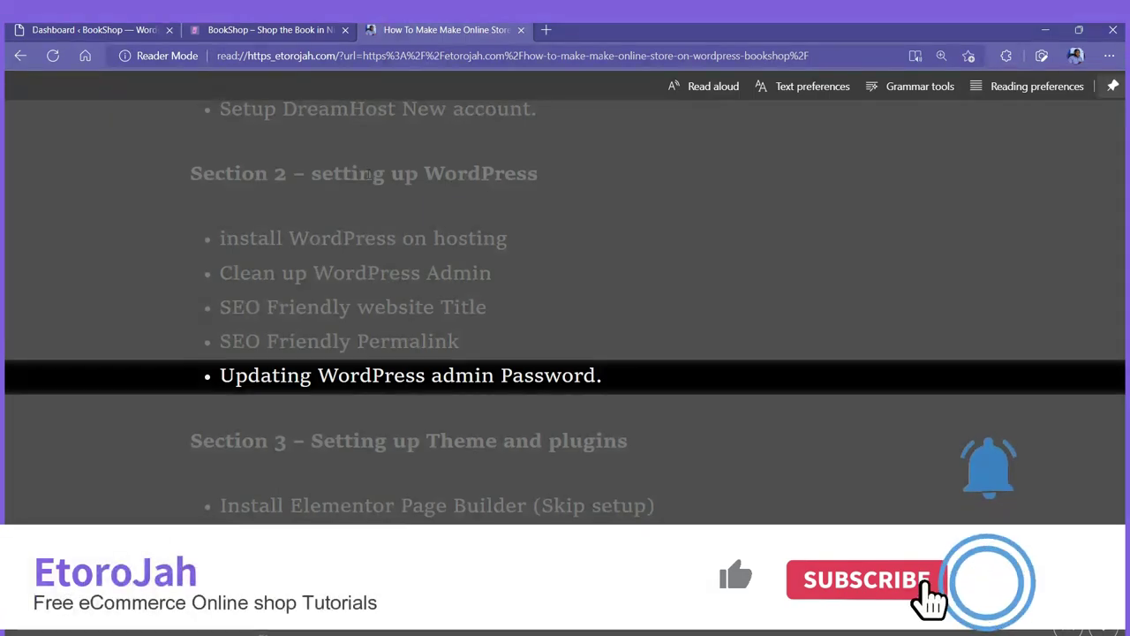
pyautogui.scroll(1, 368, 176)
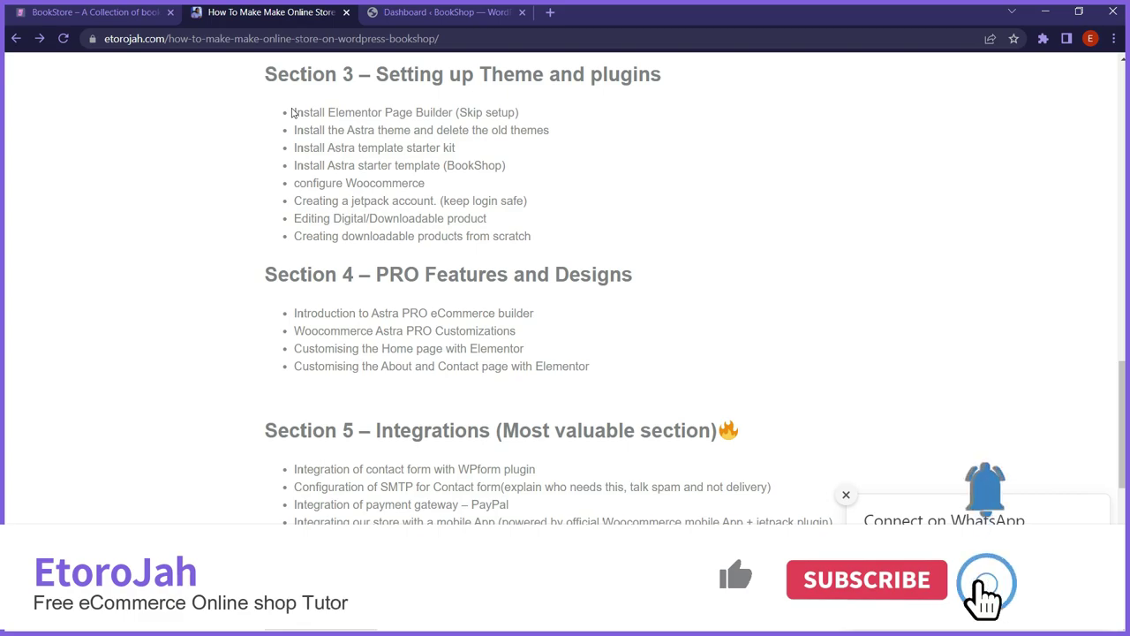
pyautogui.moveTo(295, 112); pyautogui.dragTo(456, 113)
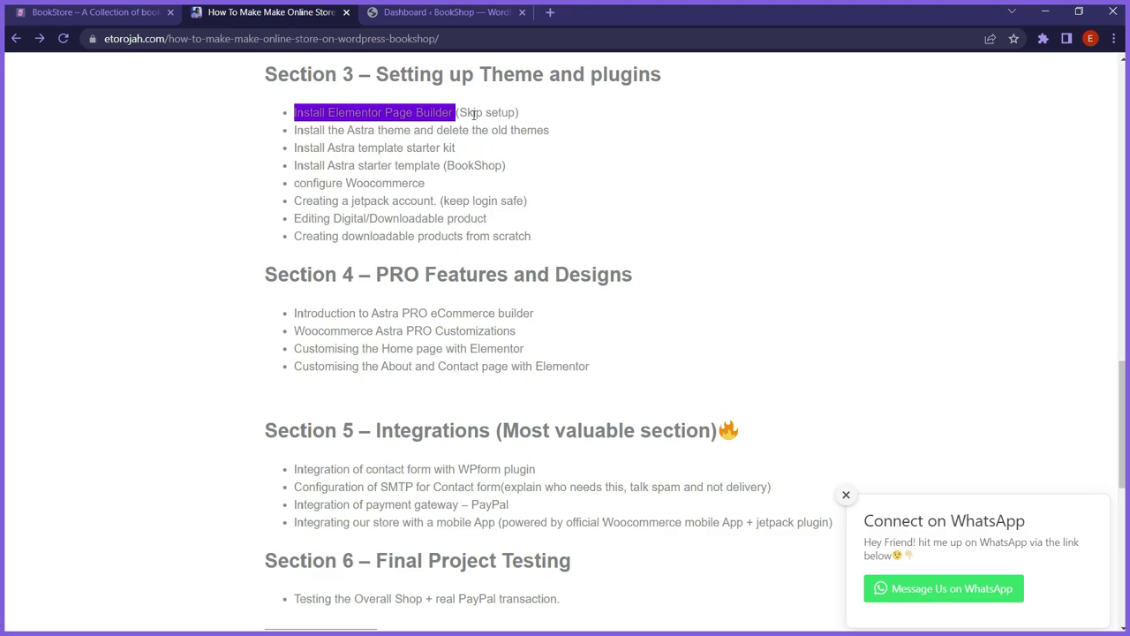
pyautogui.click(477, 114)
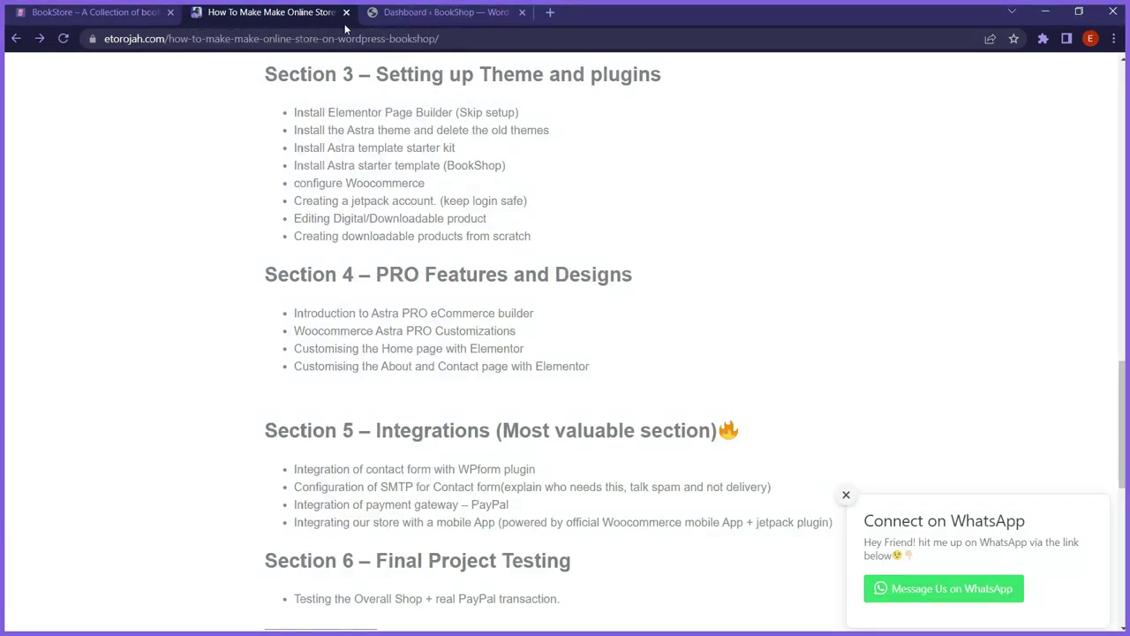
# Step: Switch to the BookShop Dashboard tab and bring up the Visit Site link options
pyautogui.click(408, 16)
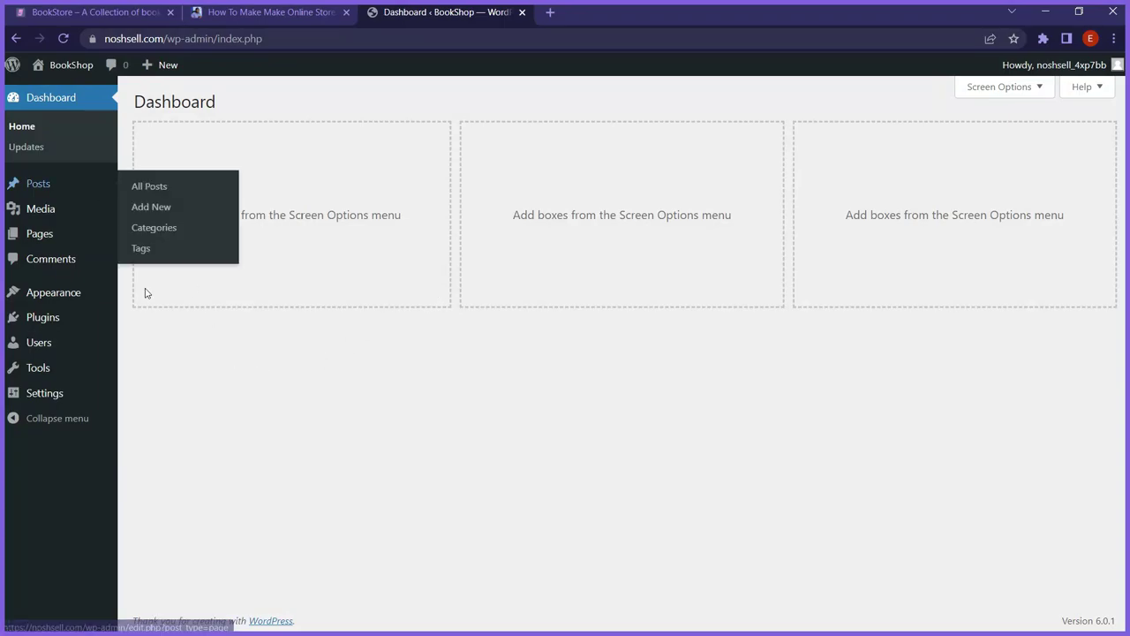
pyautogui.moveTo(75, 77)
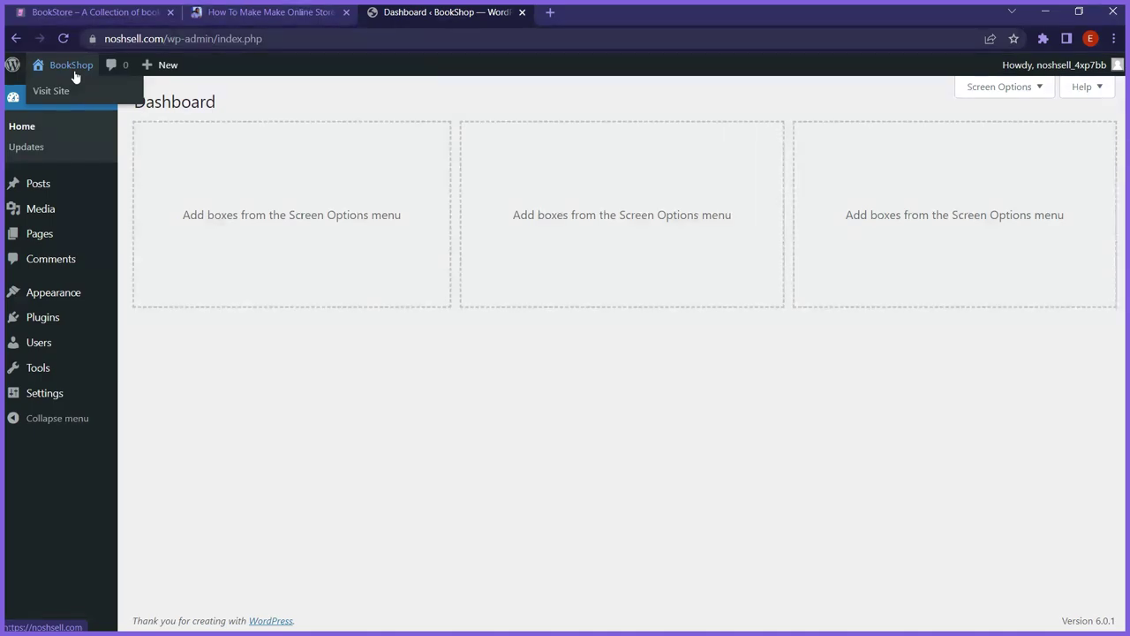
pyautogui.rightClick(60, 90)
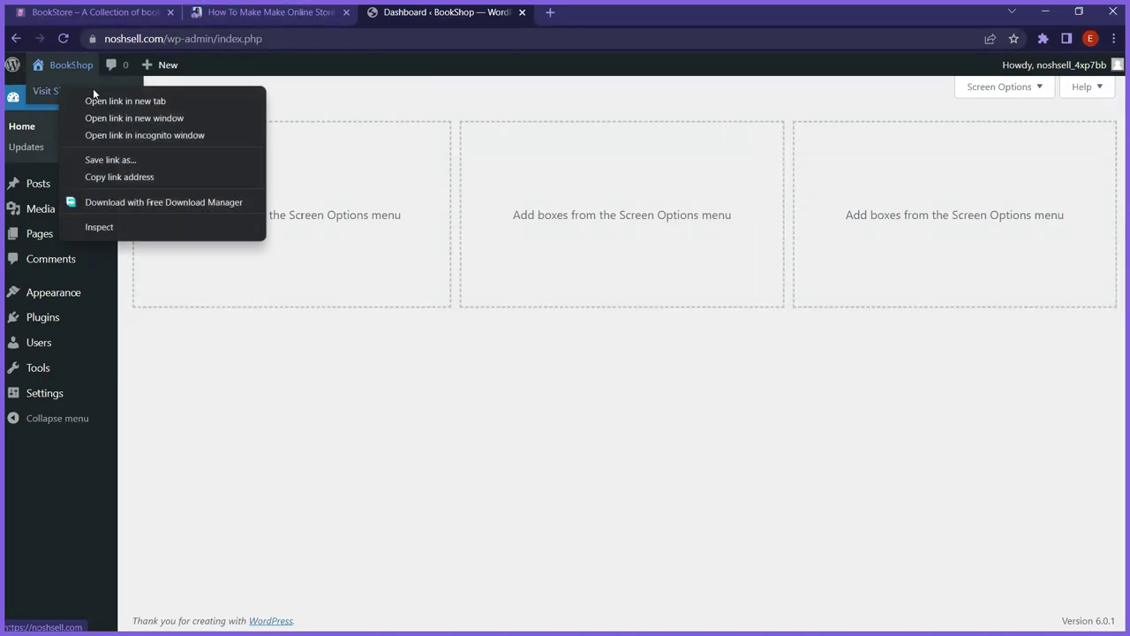
pyautogui.click(93, 97)
pyautogui.click(580, 11)
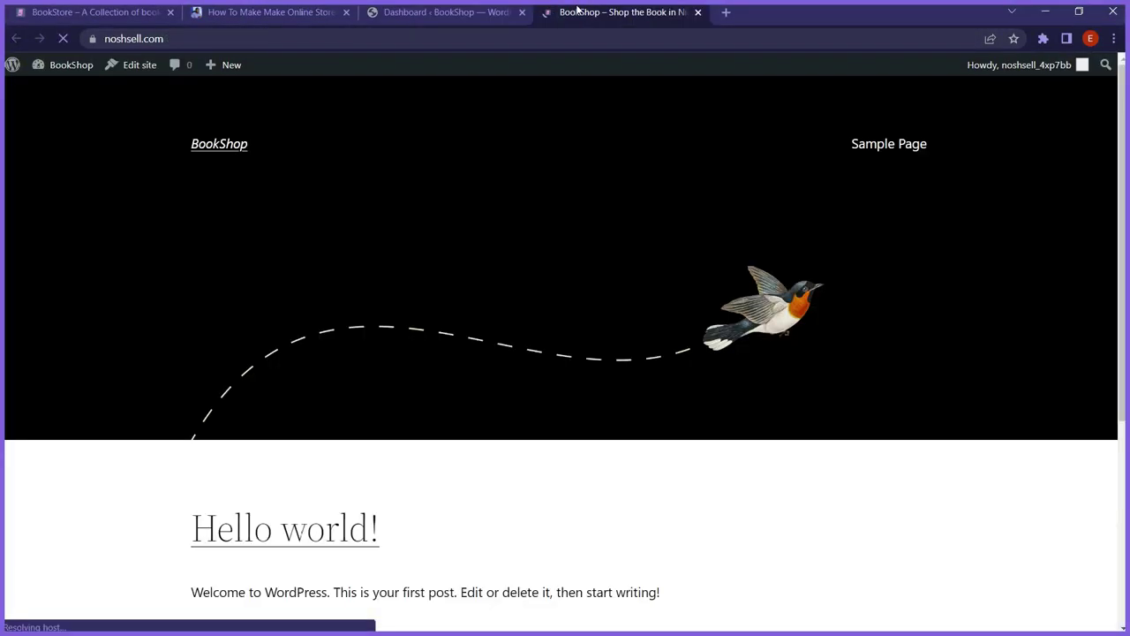
pyautogui.scroll(-4, 494, 309)
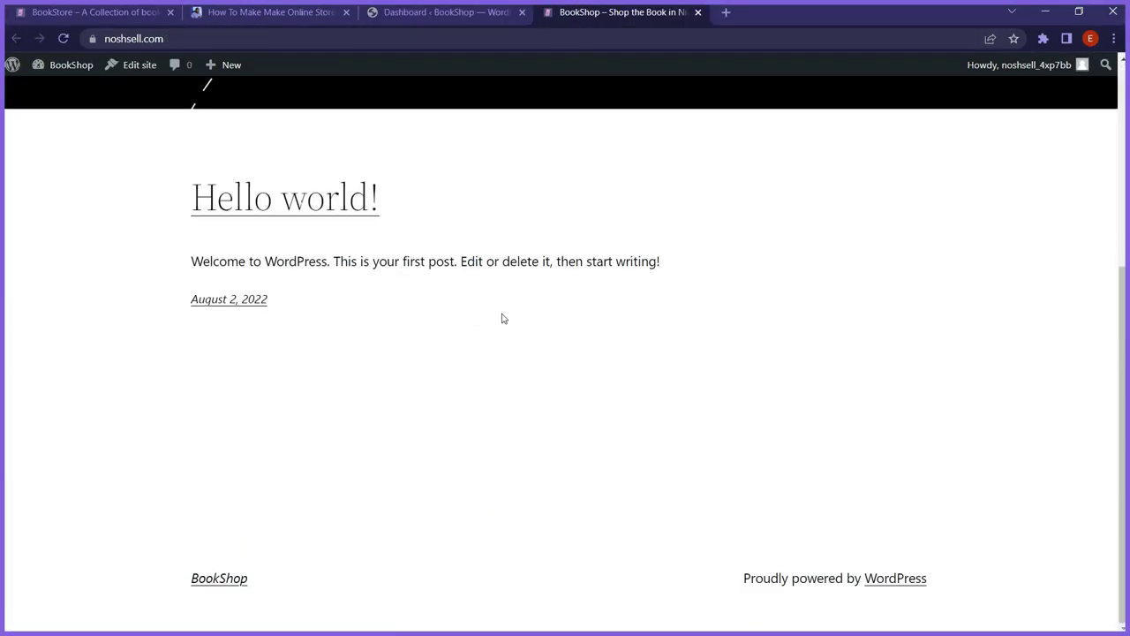
pyautogui.scroll(4, 456, 432)
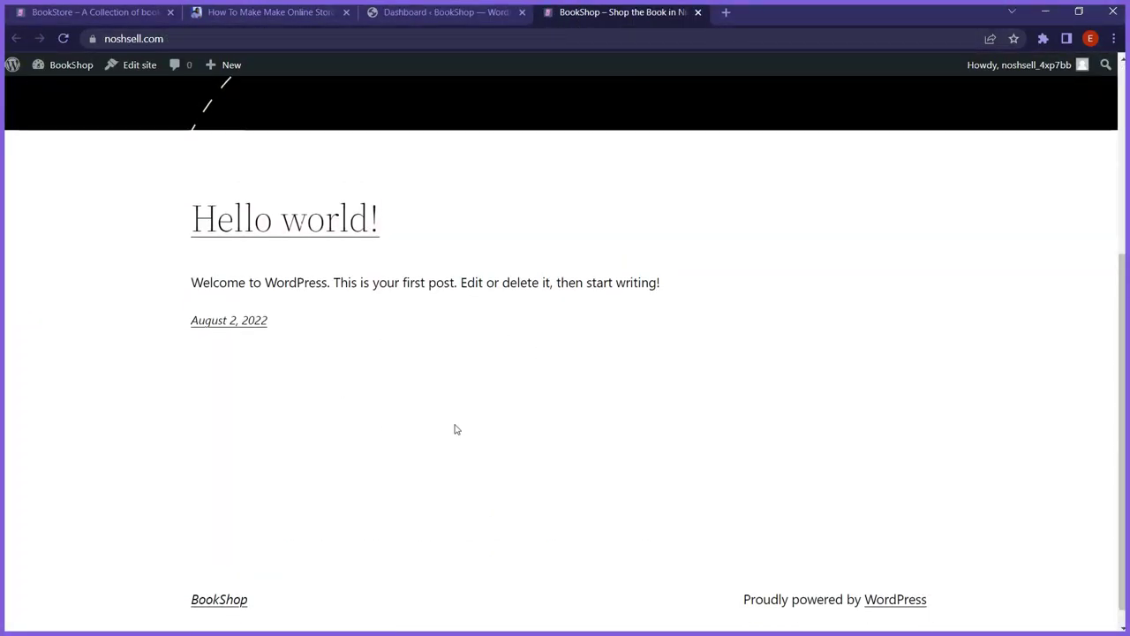
pyautogui.scroll(-4, 680, 318)
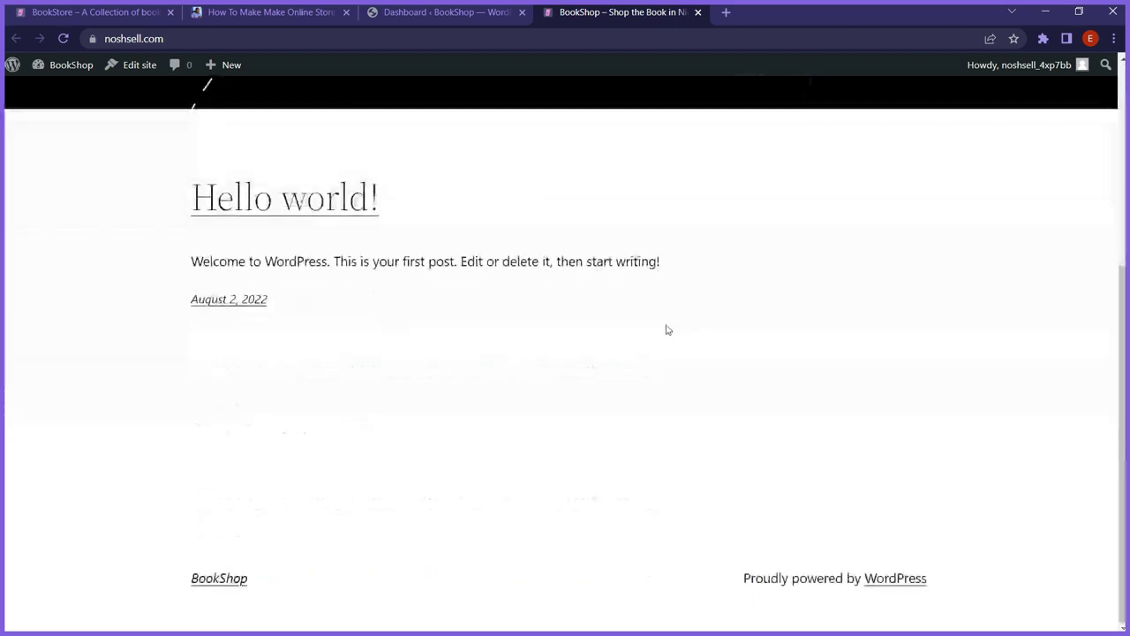
pyautogui.scroll(4, 518, 431)
pyautogui.scroll(-4, 519, 431)
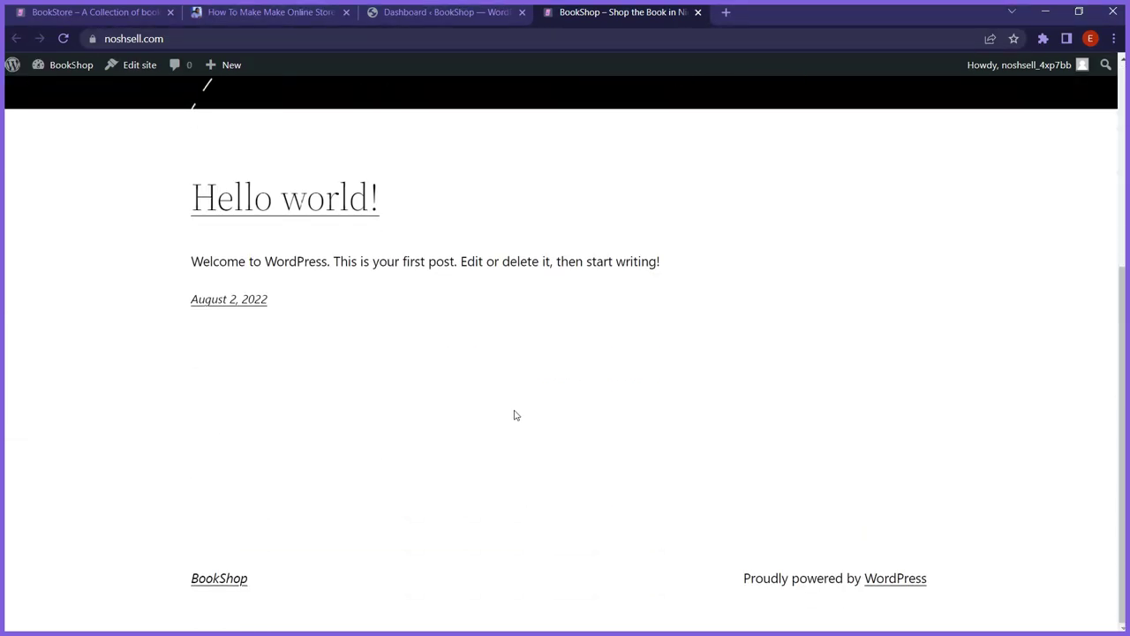
pyautogui.scroll(4, 830, 449)
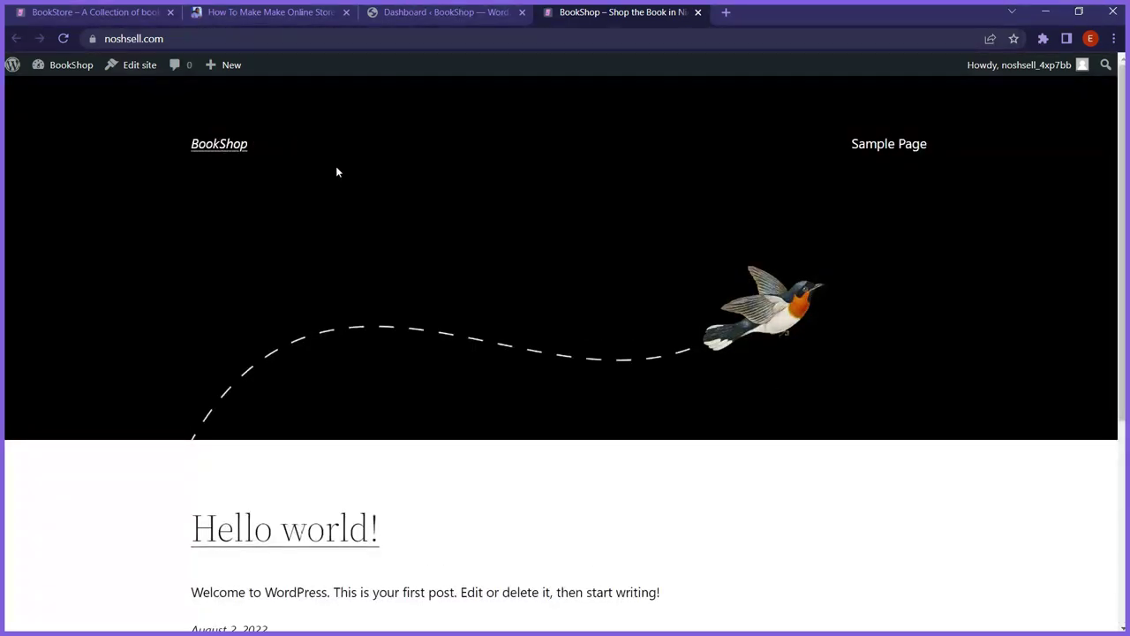
pyautogui.scroll(-4, 571, 344)
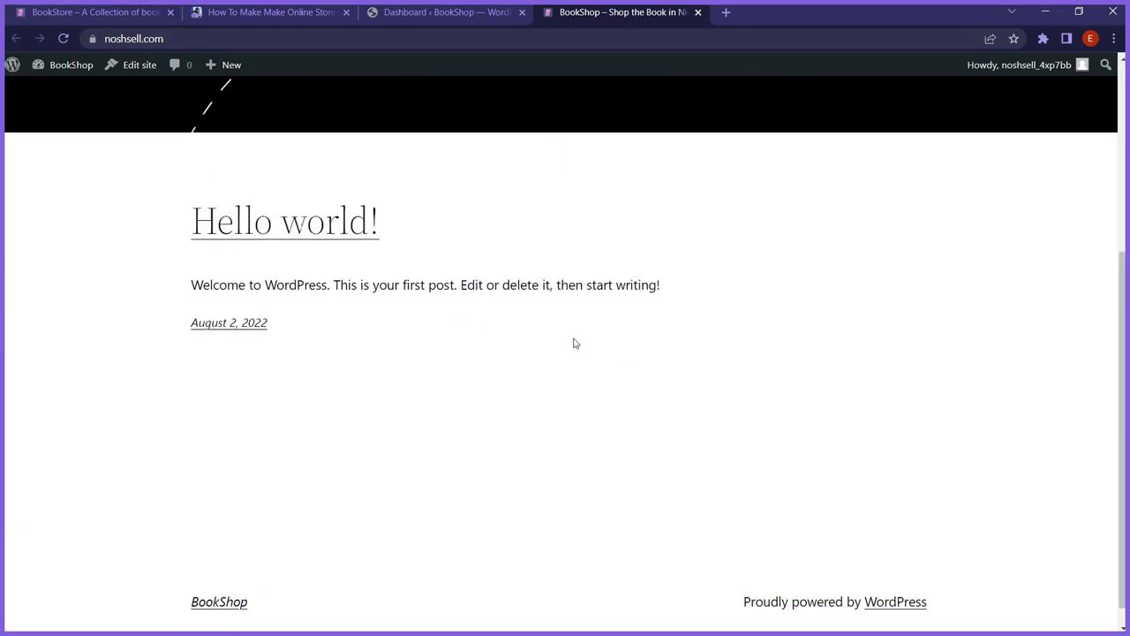
pyautogui.click(65, 22)
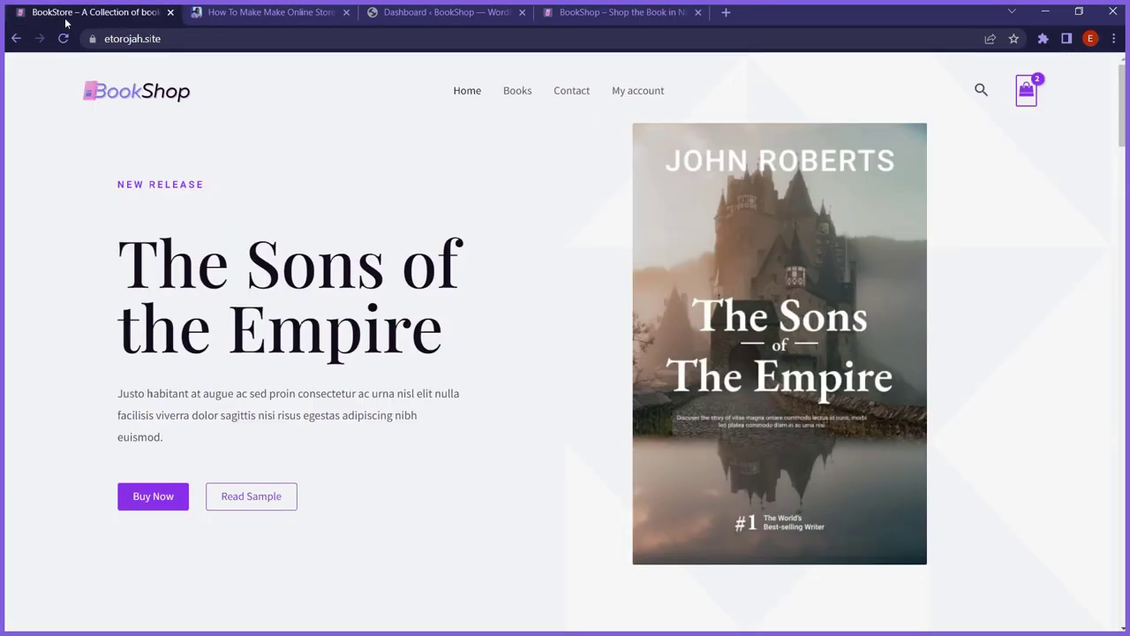
pyautogui.scroll(-3, 362, 276)
pyautogui.scroll(3, 360, 280)
pyautogui.click(446, 13)
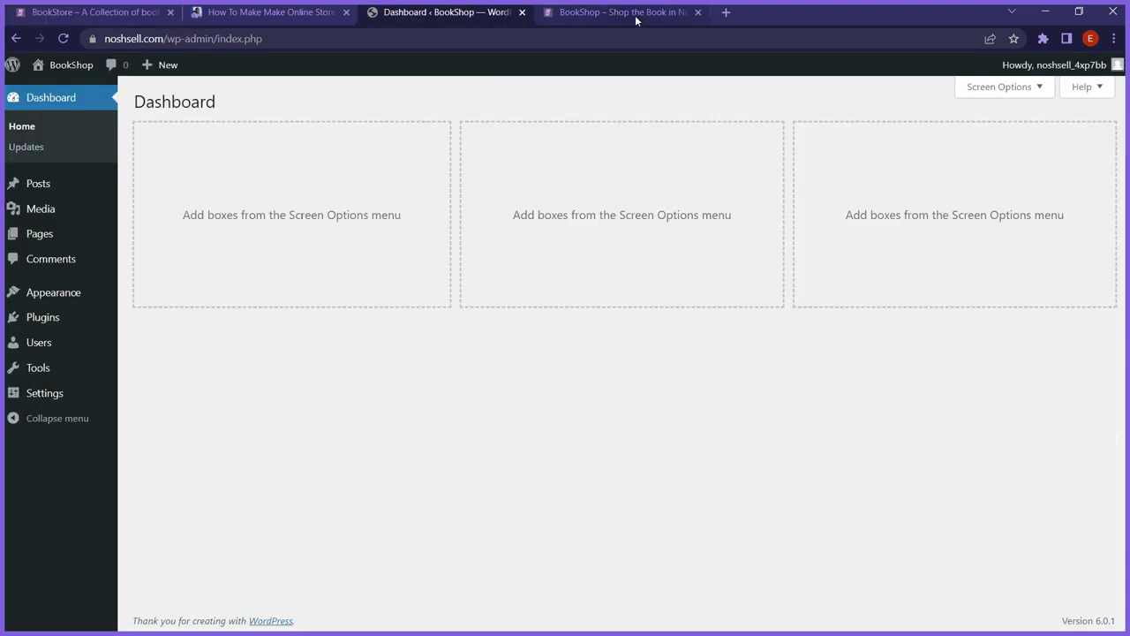
pyautogui.moveTo(635, 15)
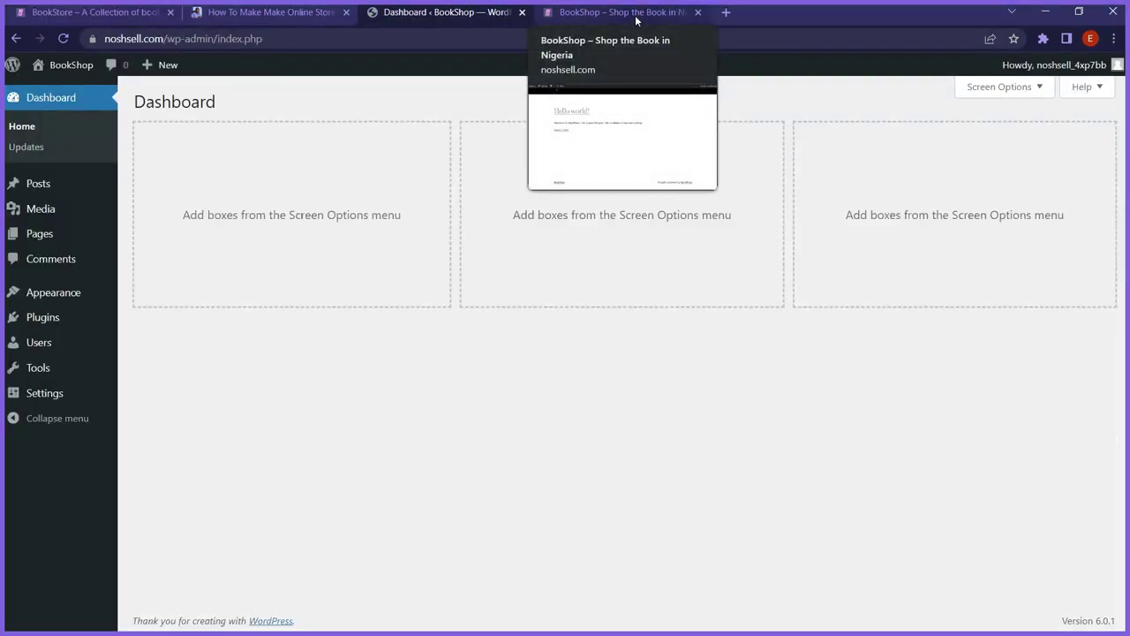
pyautogui.click(629, 12)
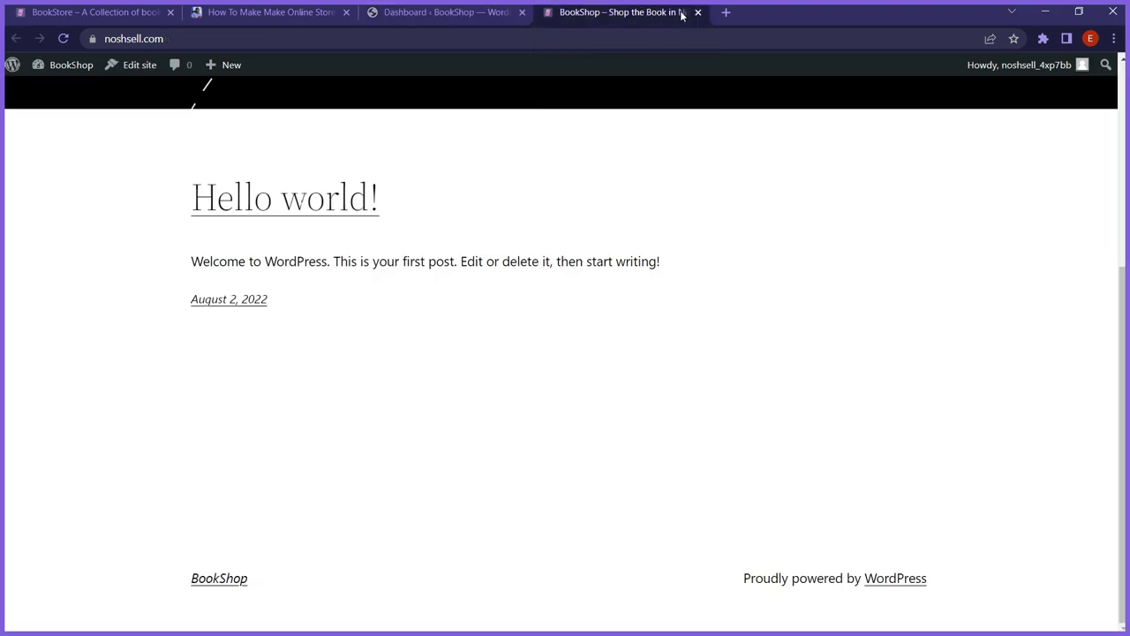
pyautogui.click(698, 12)
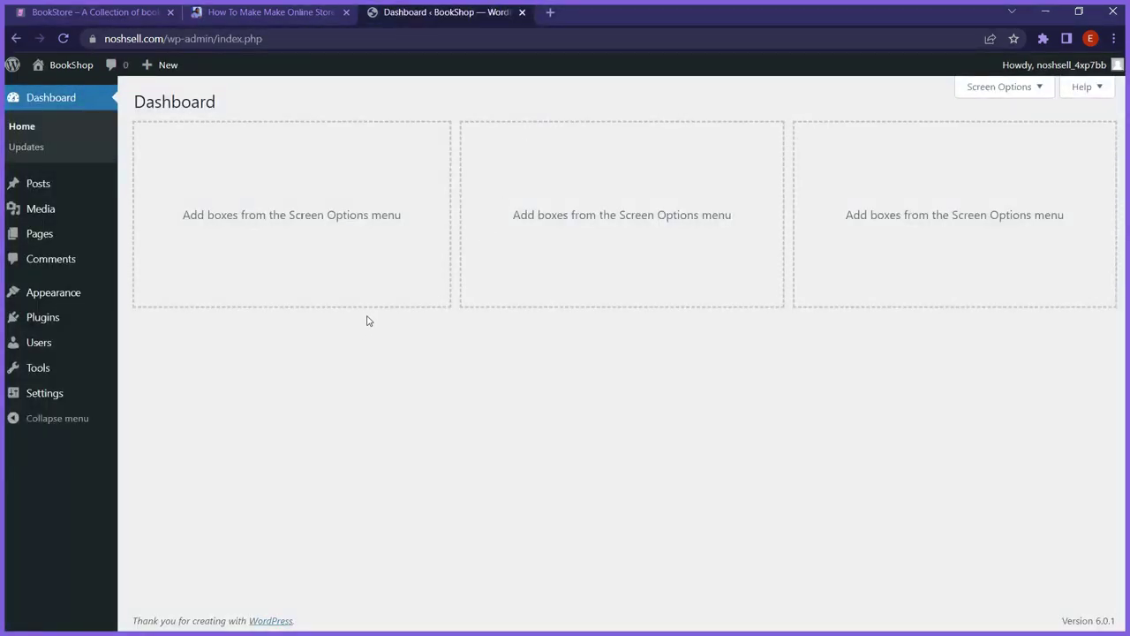
# Step: Review the 'Install Elementor Page Builder' step in the tutorial's course outline
pyautogui.click(285, 15)
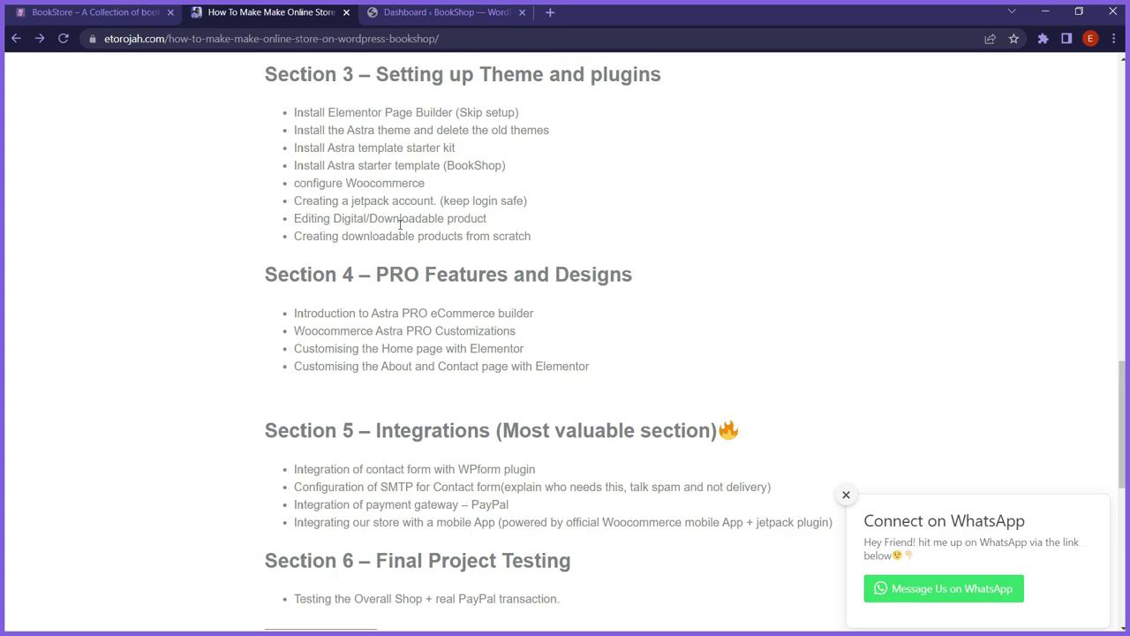
pyautogui.tripleClick(401, 112)
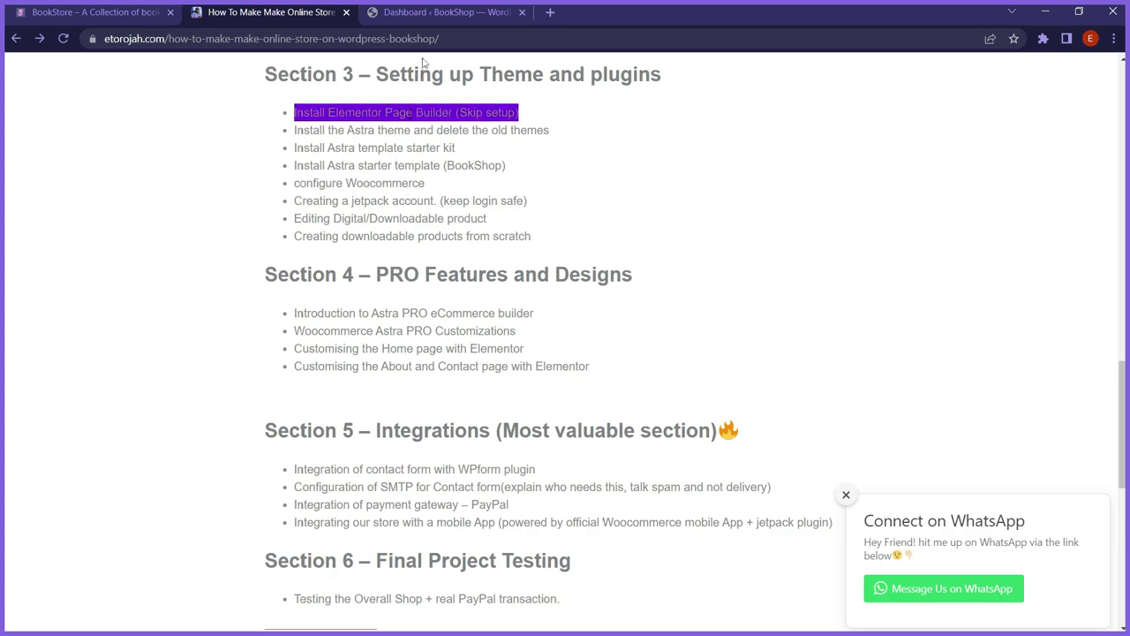
pyautogui.click(405, 112)
pyautogui.click(410, 14)
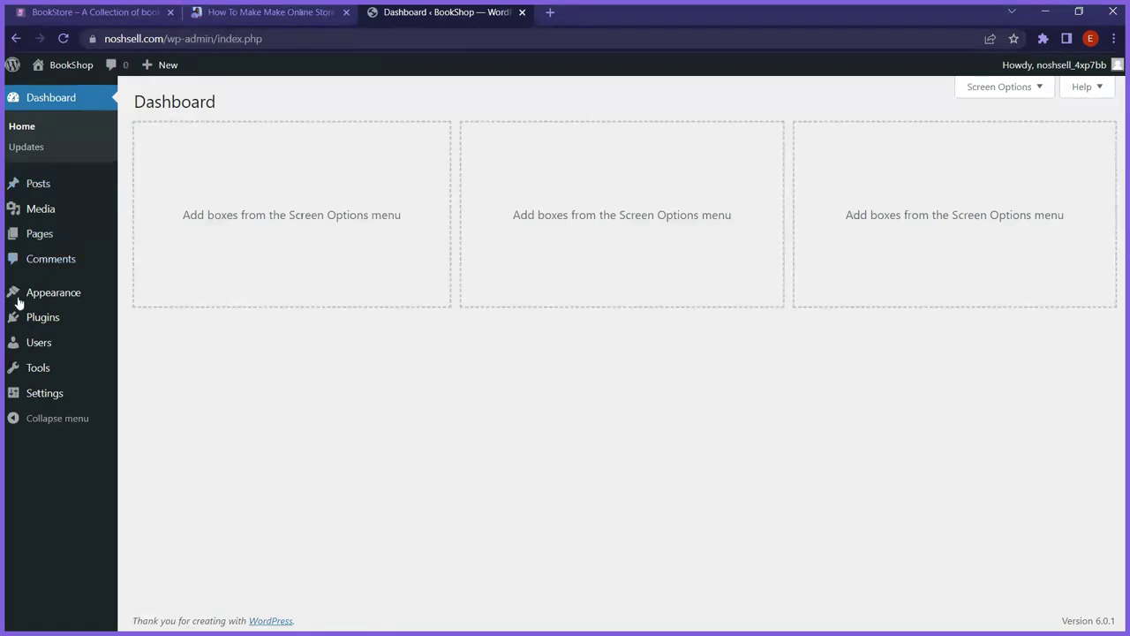
# Step: Search Plugins > Add New for 'Elementor'
pyautogui.moveTo(10, 328)
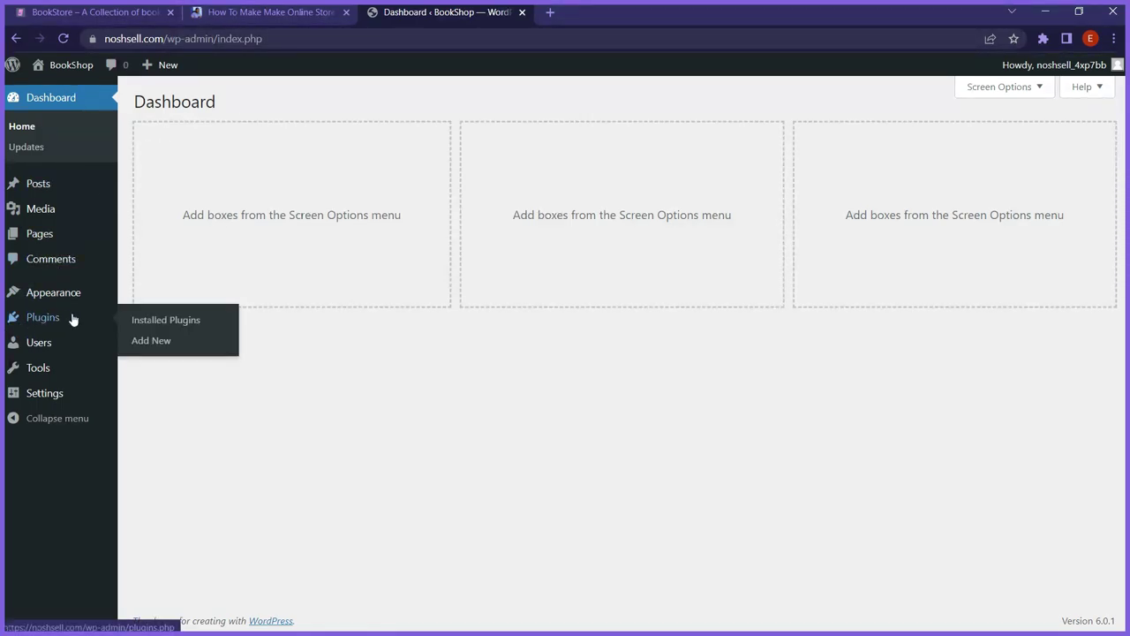
pyautogui.click(152, 341)
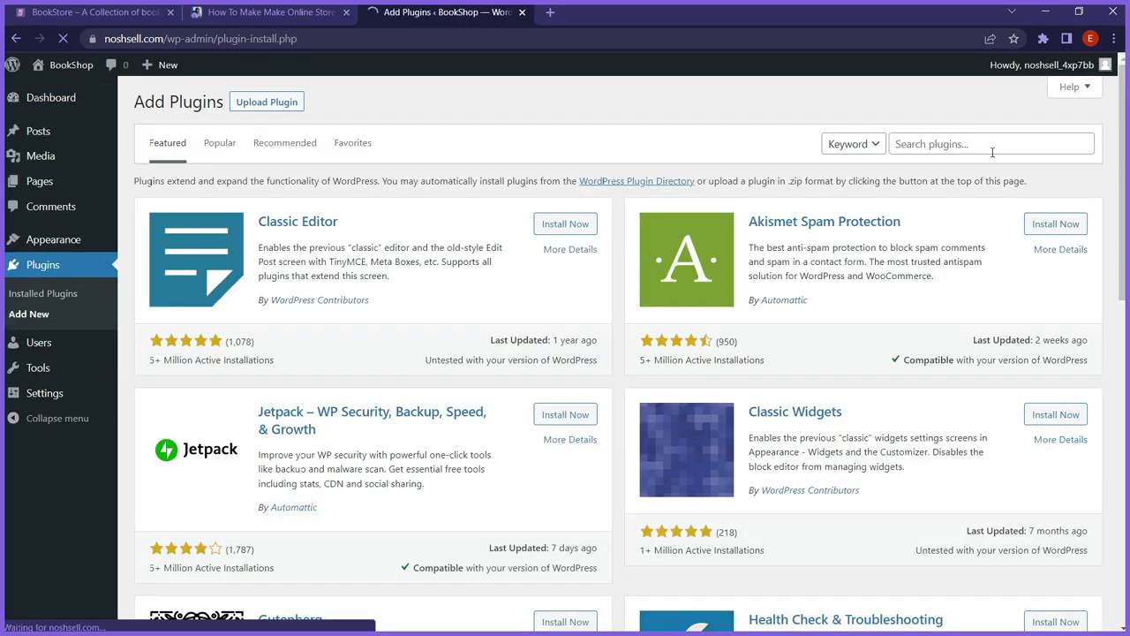
pyautogui.click(992, 148)
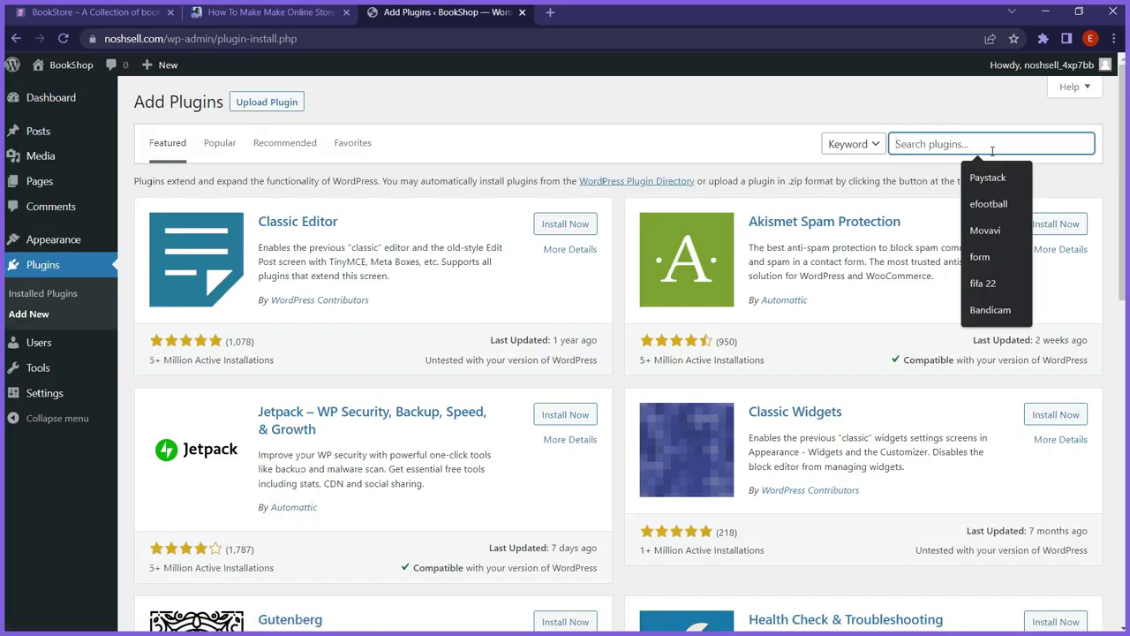
pyautogui.write('Elel')
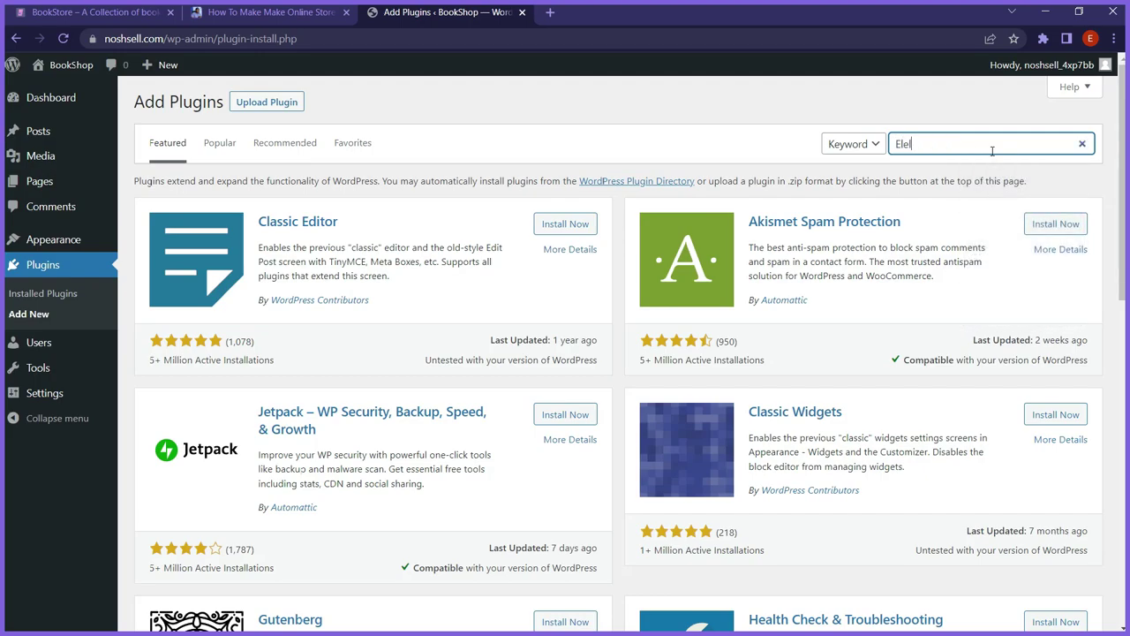
pyautogui.press('BackSpace')
pyautogui.write('mentor')
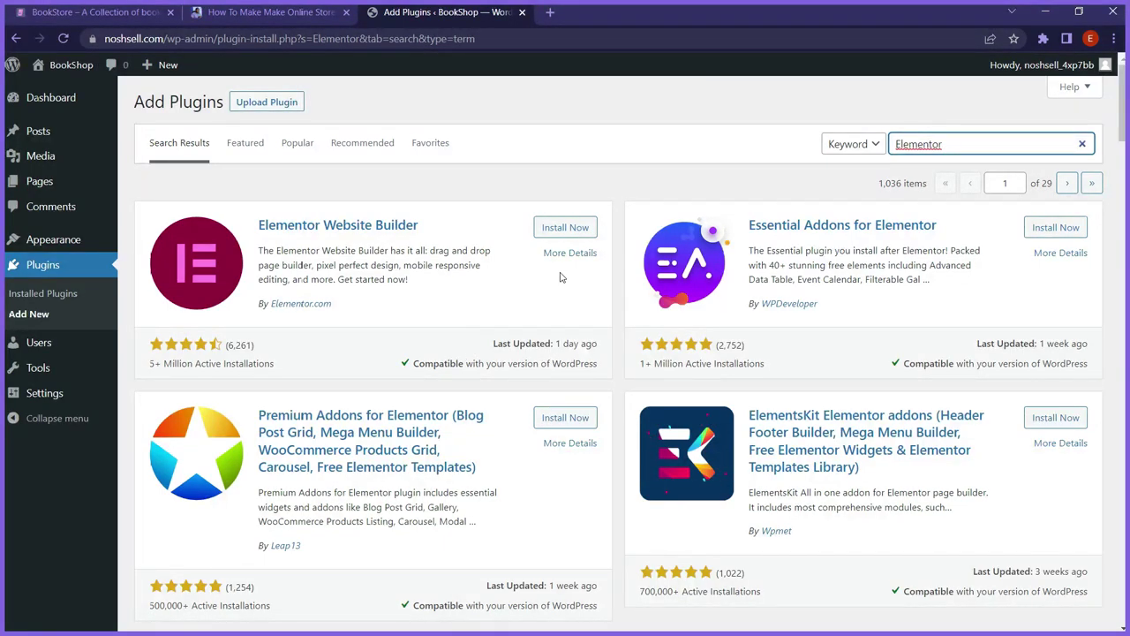
# Step: Install and activate Elementor Website Builder 3.7.0, then switch back to the tutorial outline
pyautogui.click(547, 228)
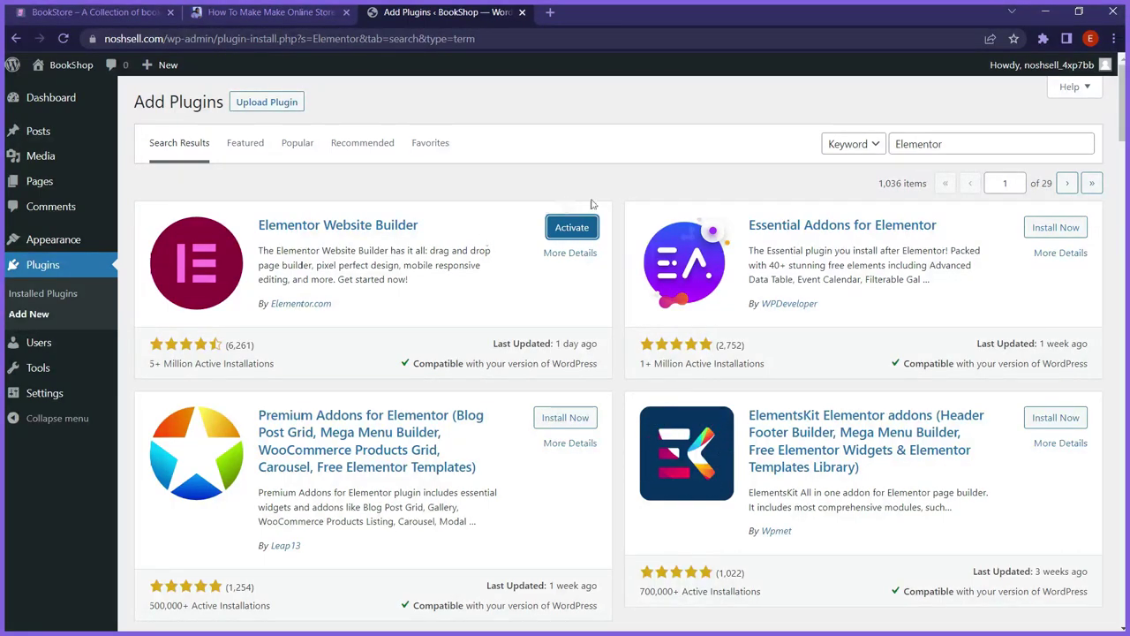
pyautogui.click(571, 229)
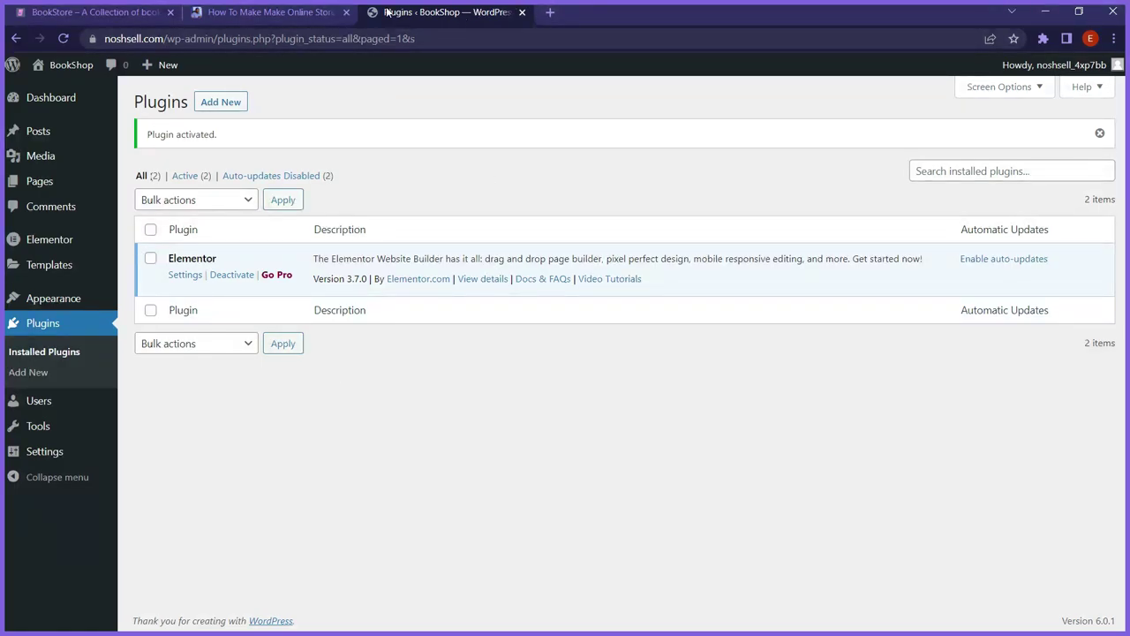
pyautogui.click(289, 14)
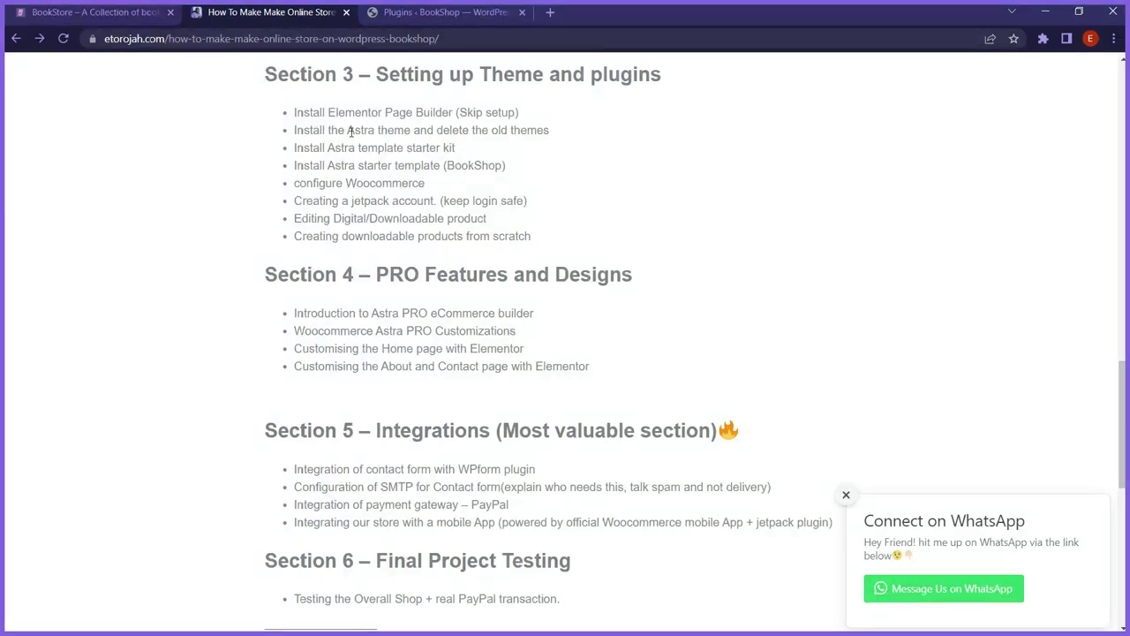
# Step: Highlight 'Astra theme' as the next item in the tutorial checklist
pyautogui.moveTo(348, 131); pyautogui.dragTo(412, 130)
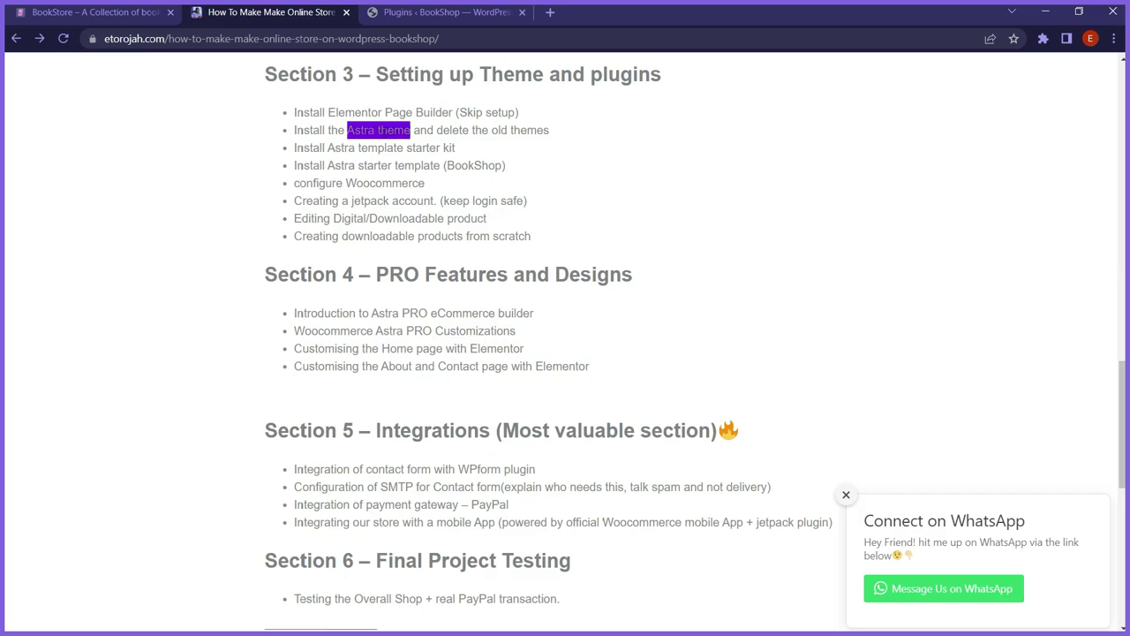
pyautogui.click(378, 141)
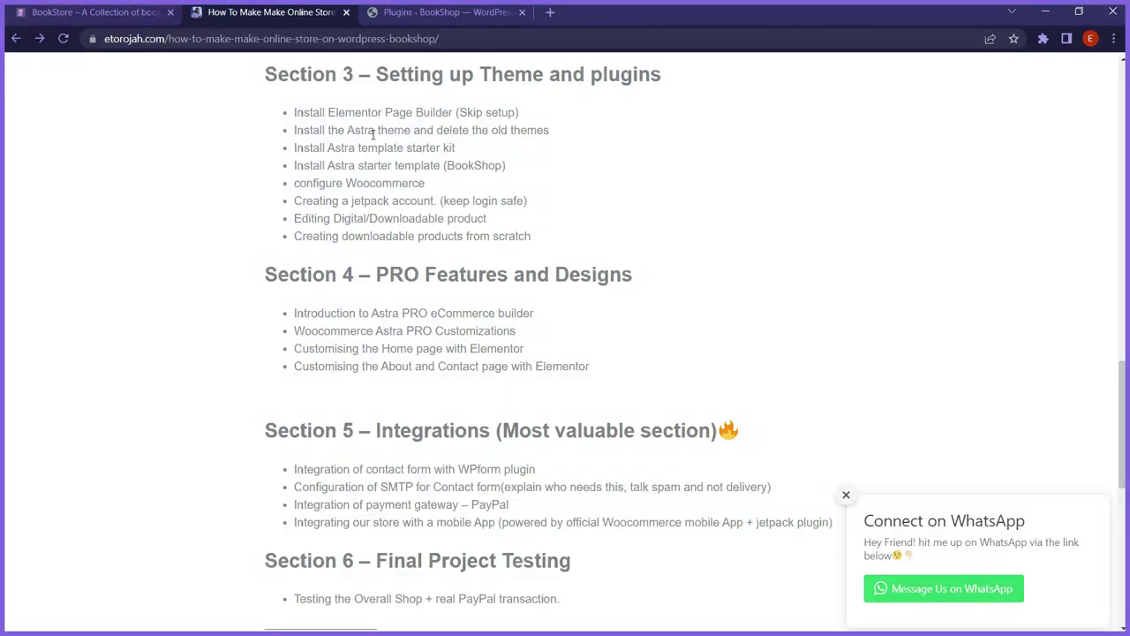
pyautogui.moveTo(350, 130); pyautogui.dragTo(411, 130)
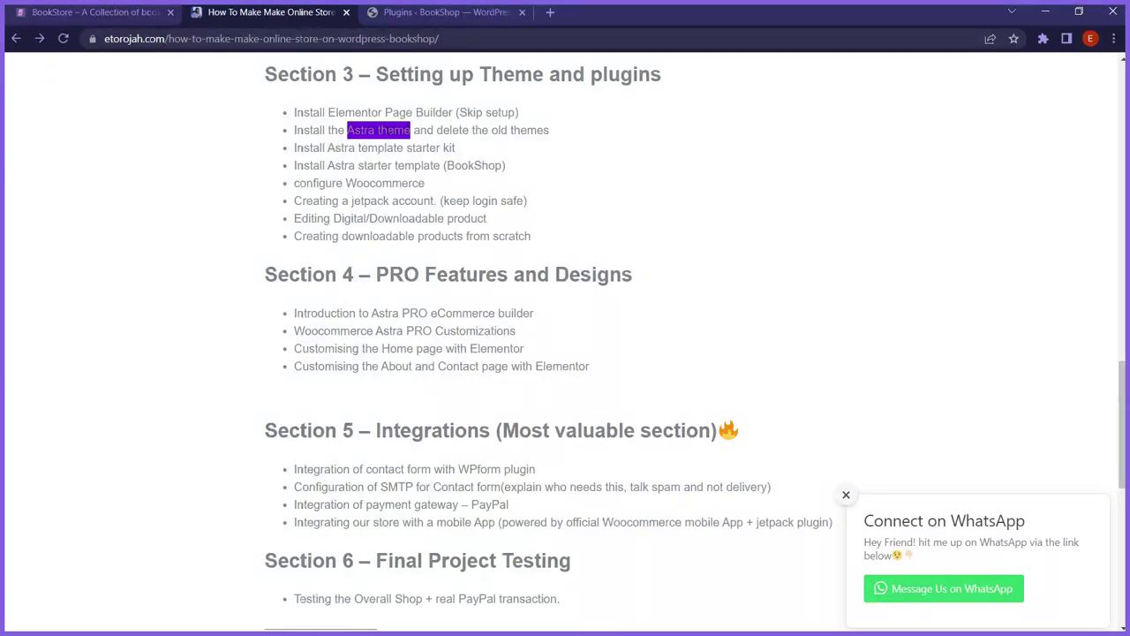
pyautogui.click(658, 208)
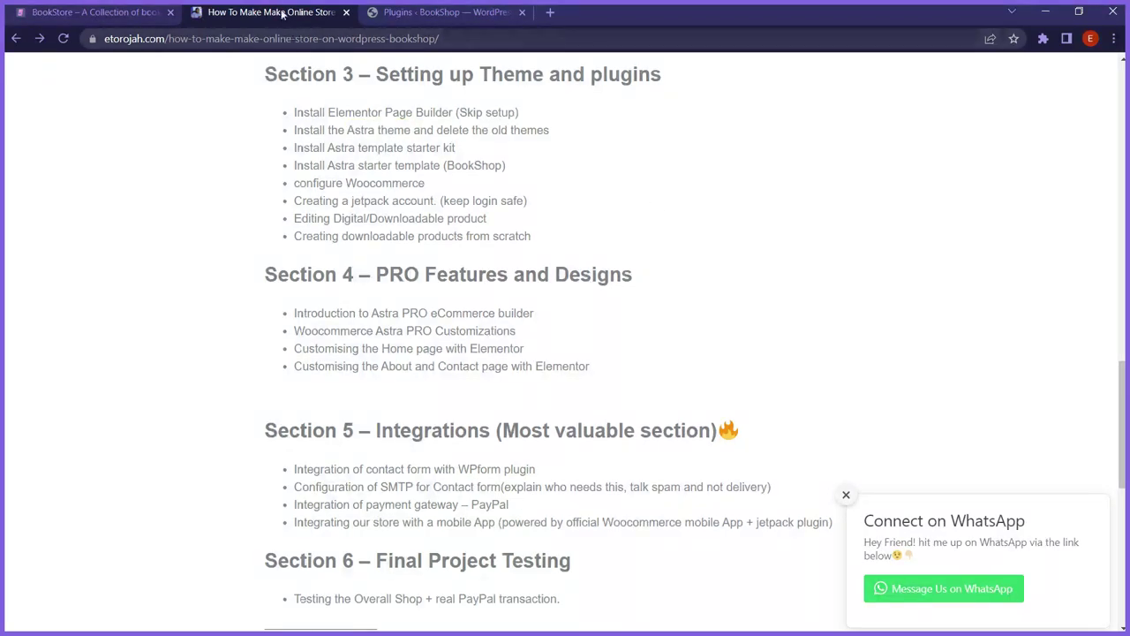
# Step: Return to WordPress and go to Appearance > Themes
pyautogui.click(445, 20)
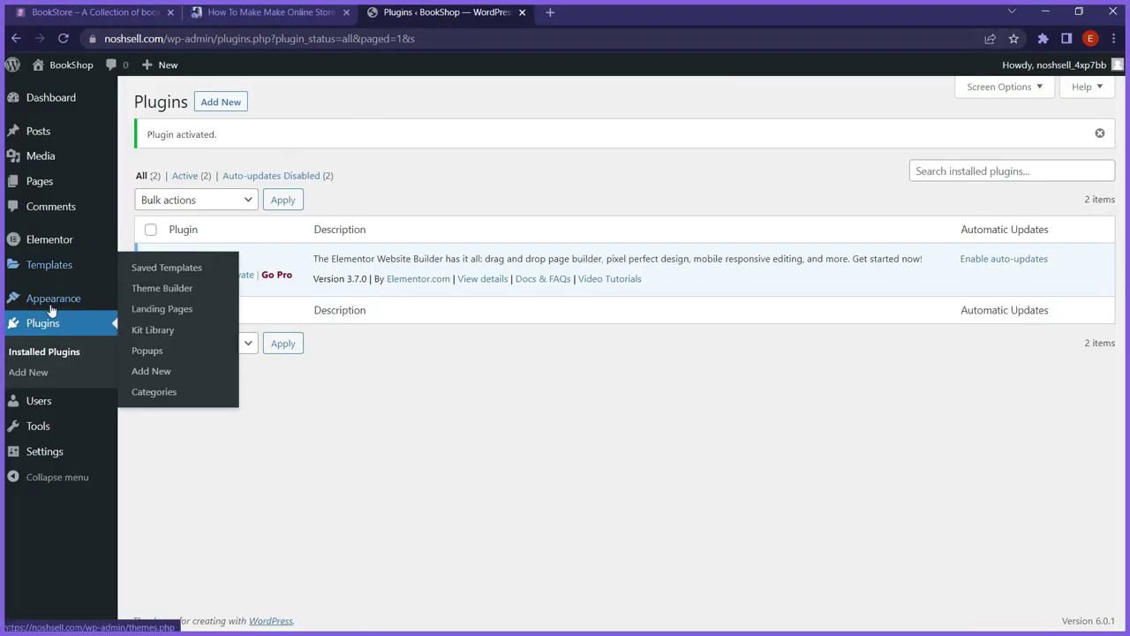
pyautogui.moveTo(54, 300)
pyautogui.click(139, 304)
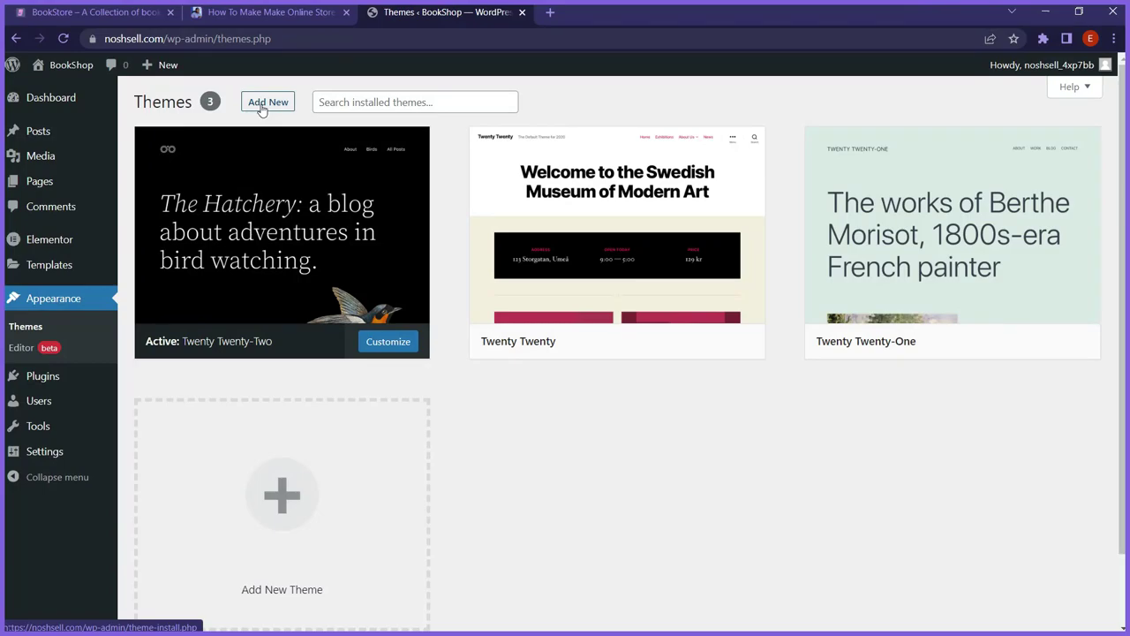
# Step: Search the theme directory for 'astra', then install and activate Astra
pyautogui.click(265, 103)
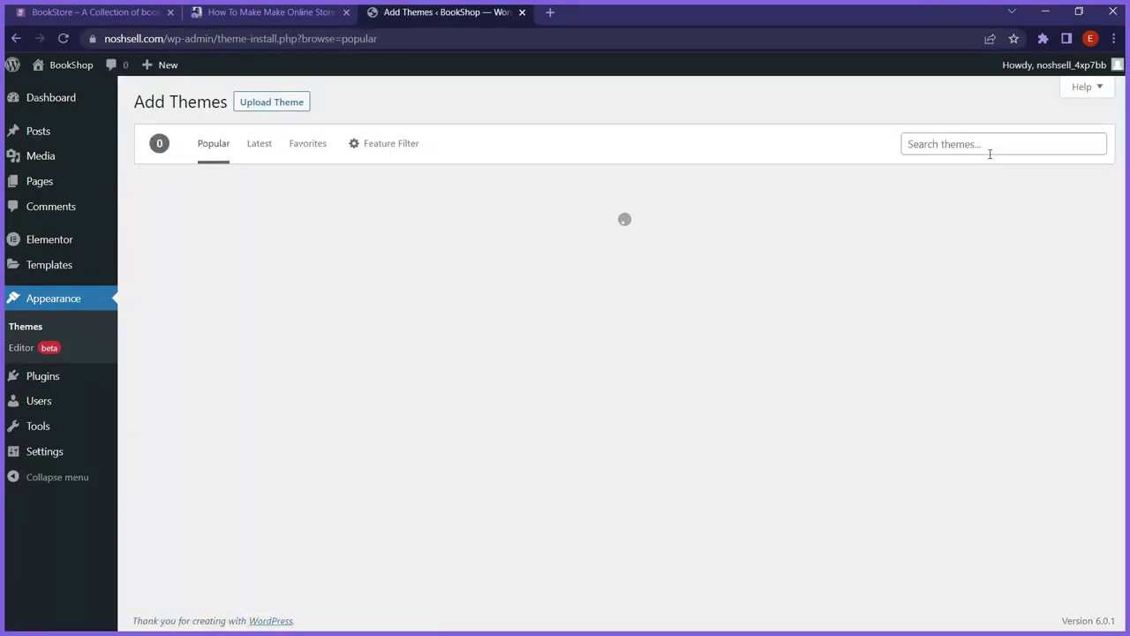
pyautogui.click(977, 145)
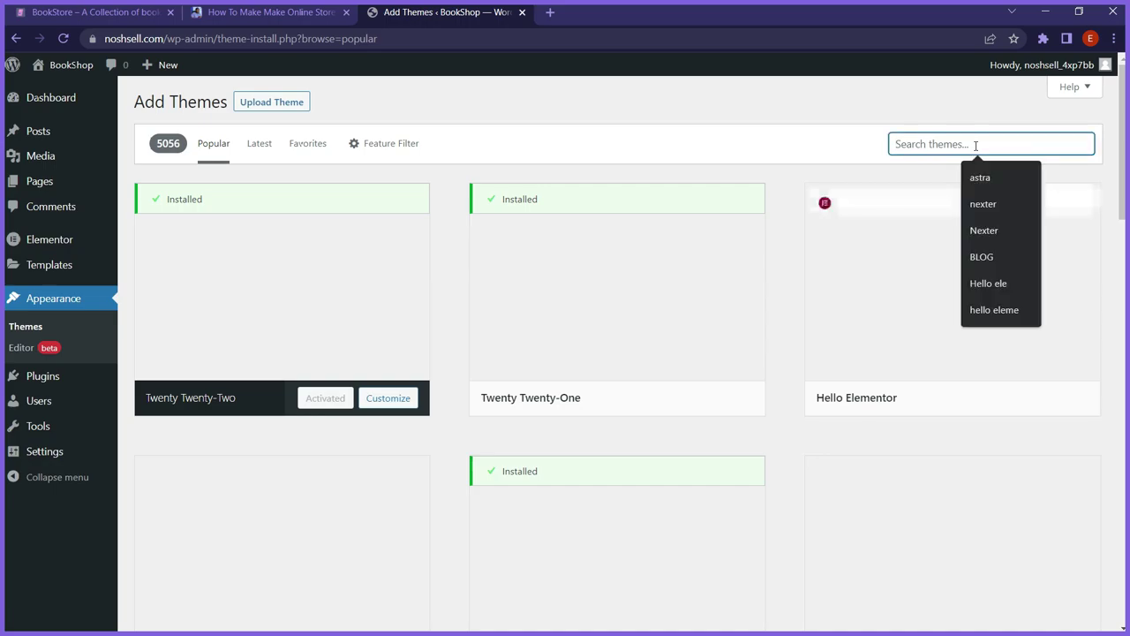
pyautogui.click(982, 178)
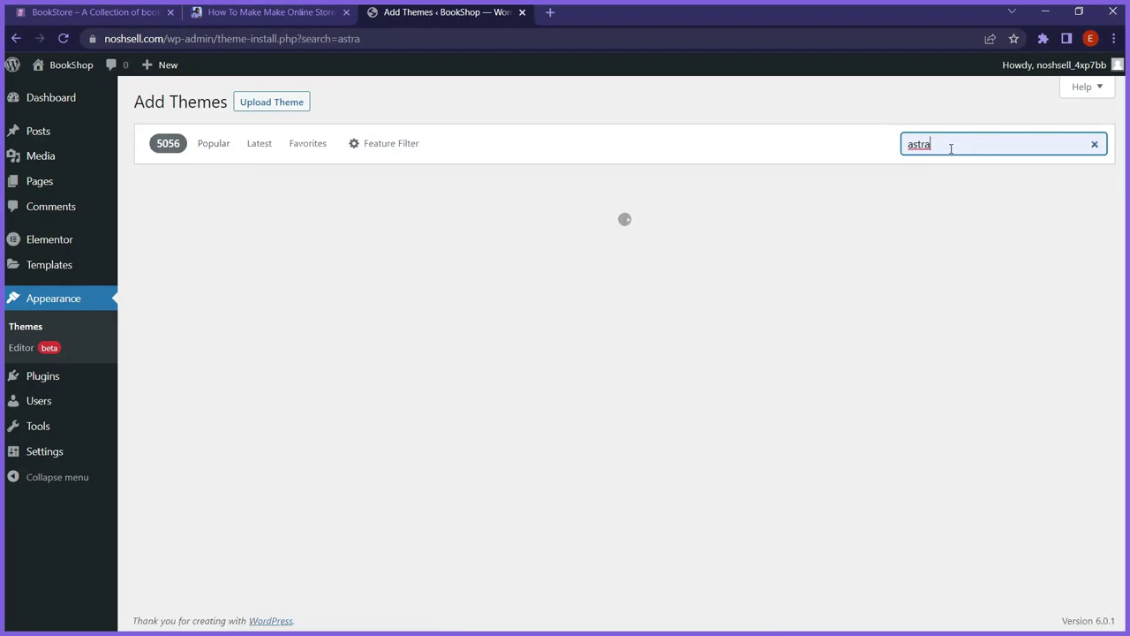
pyautogui.moveTo(206, 374)
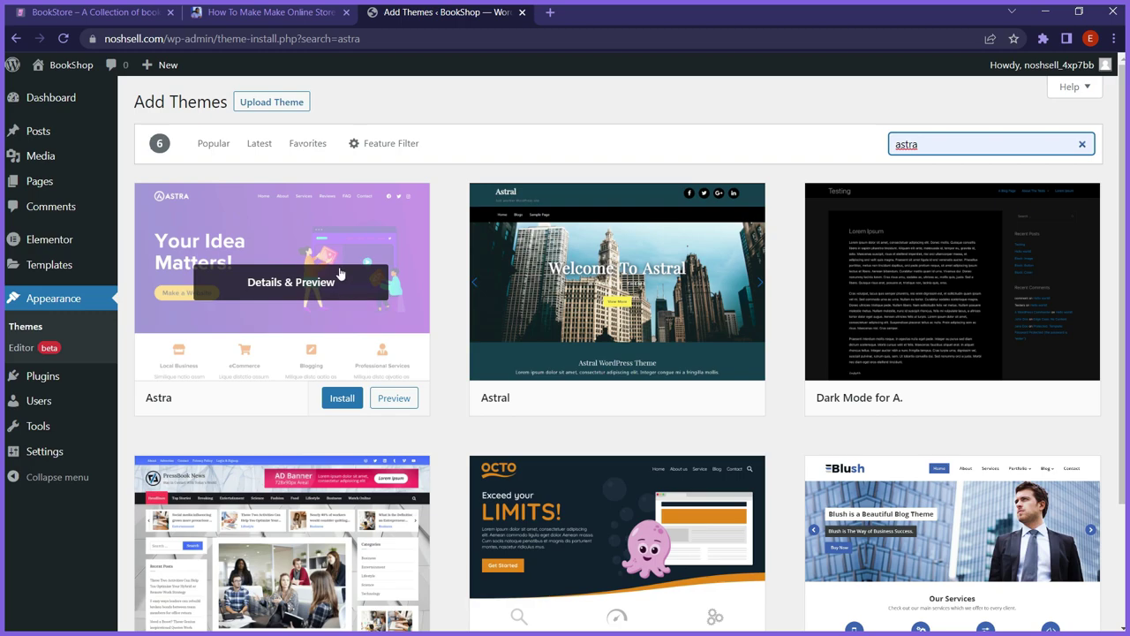
pyautogui.click(342, 398)
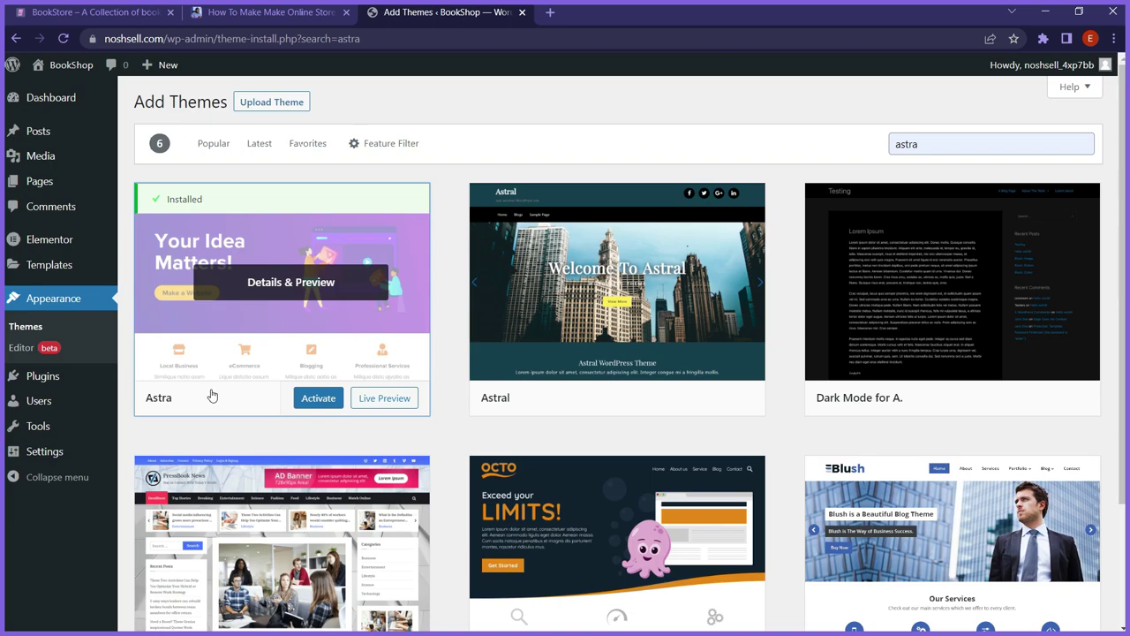
pyautogui.click(318, 398)
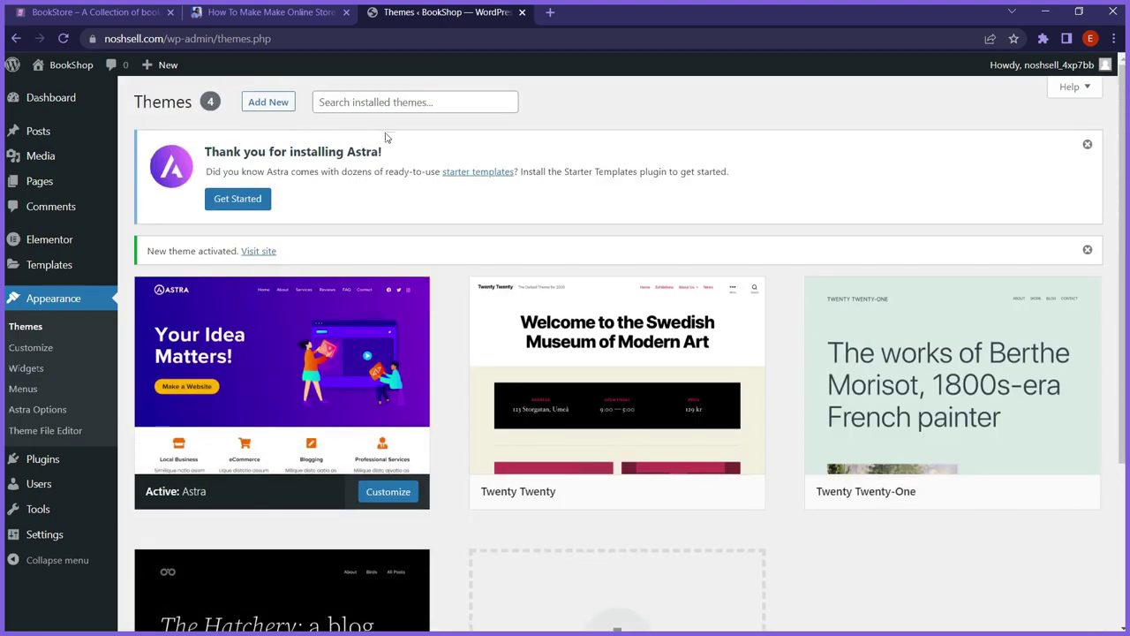
# Step: Delete the Twenty Twenty theme from the WordPress Themes page
pyautogui.click(269, 13)
pyautogui.click(402, 13)
pyautogui.moveTo(512, 248)
pyautogui.click(600, 204)
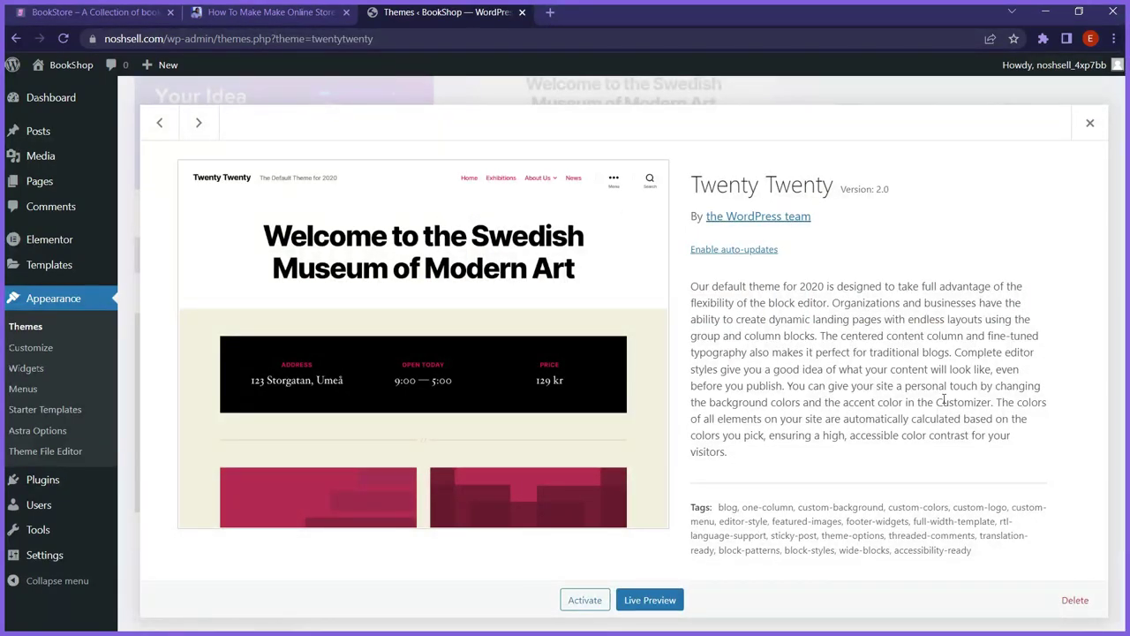
pyautogui.click(1075, 599)
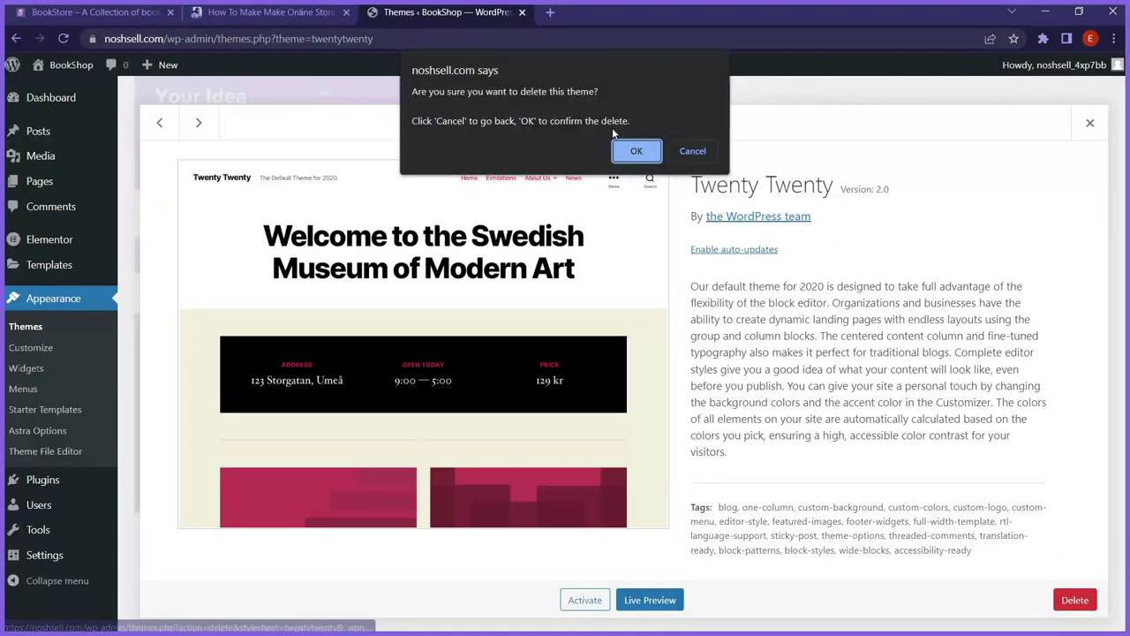
pyautogui.click(624, 155)
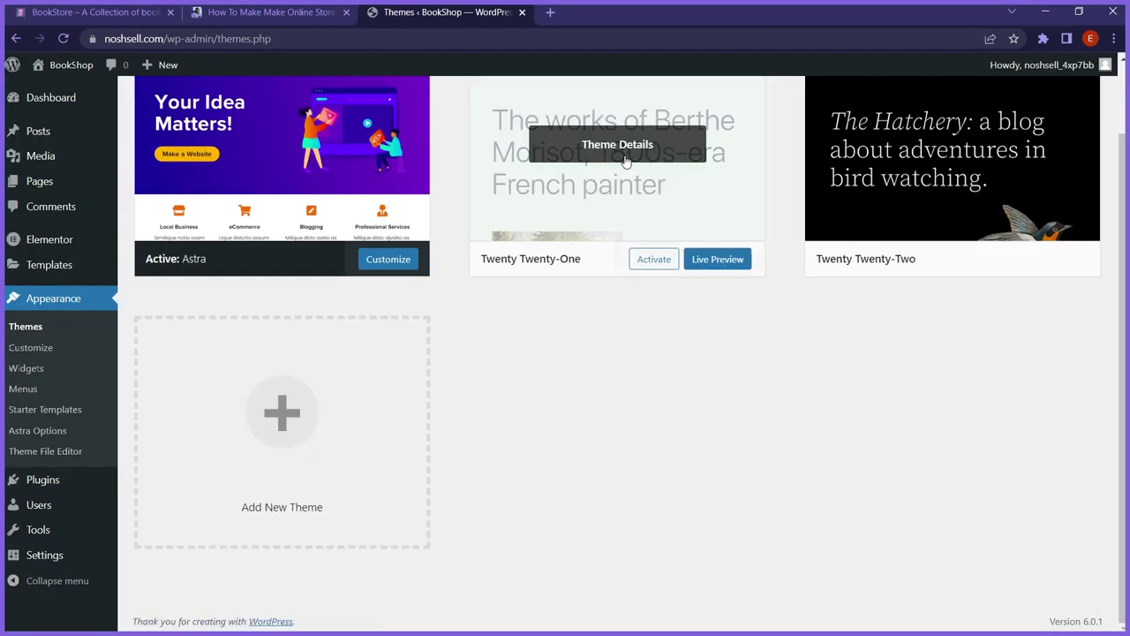
# Step: Delete Twenty Twenty-One and Twenty Twenty-Two, leaving only Astra, then return to the tutorial
pyautogui.click(624, 159)
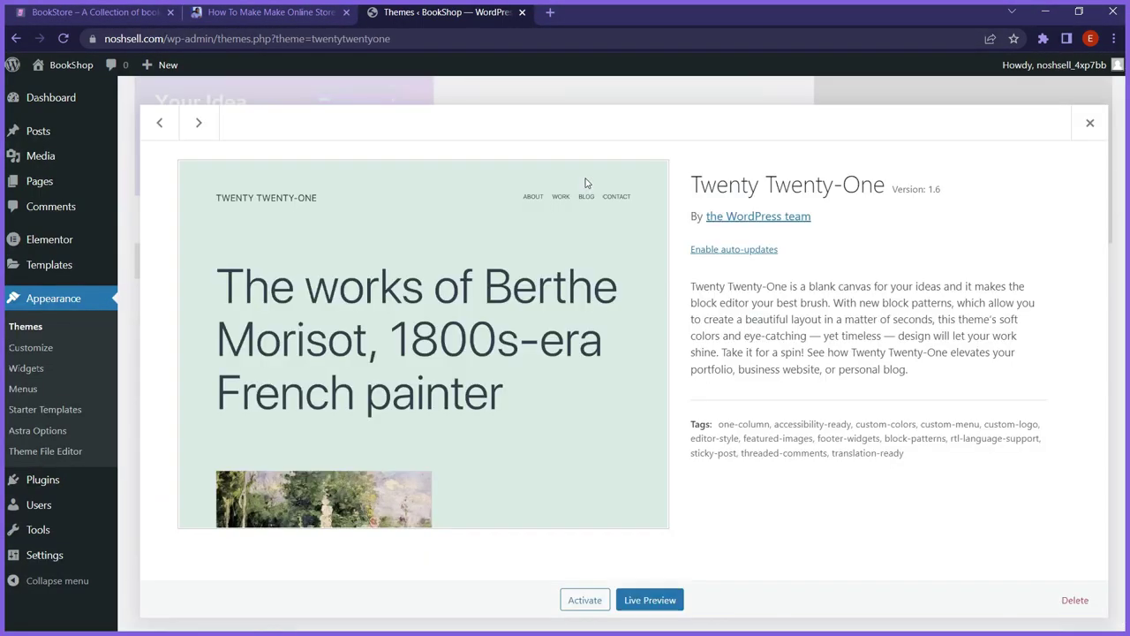
pyautogui.click(1074, 600)
pyautogui.click(636, 152)
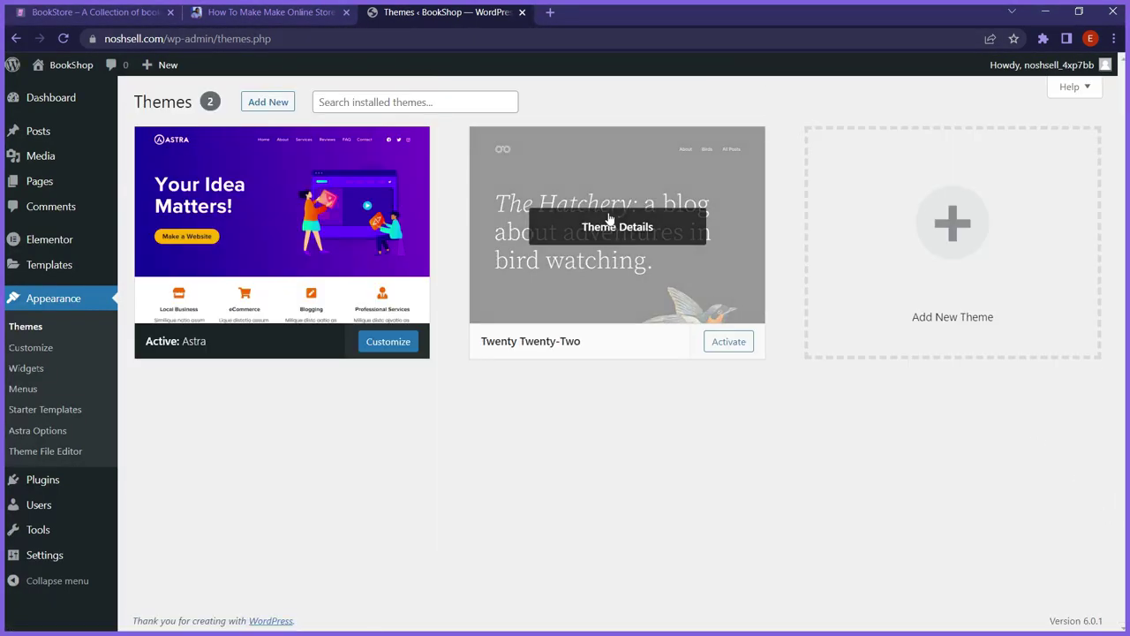
pyautogui.click(609, 181)
pyautogui.click(1086, 601)
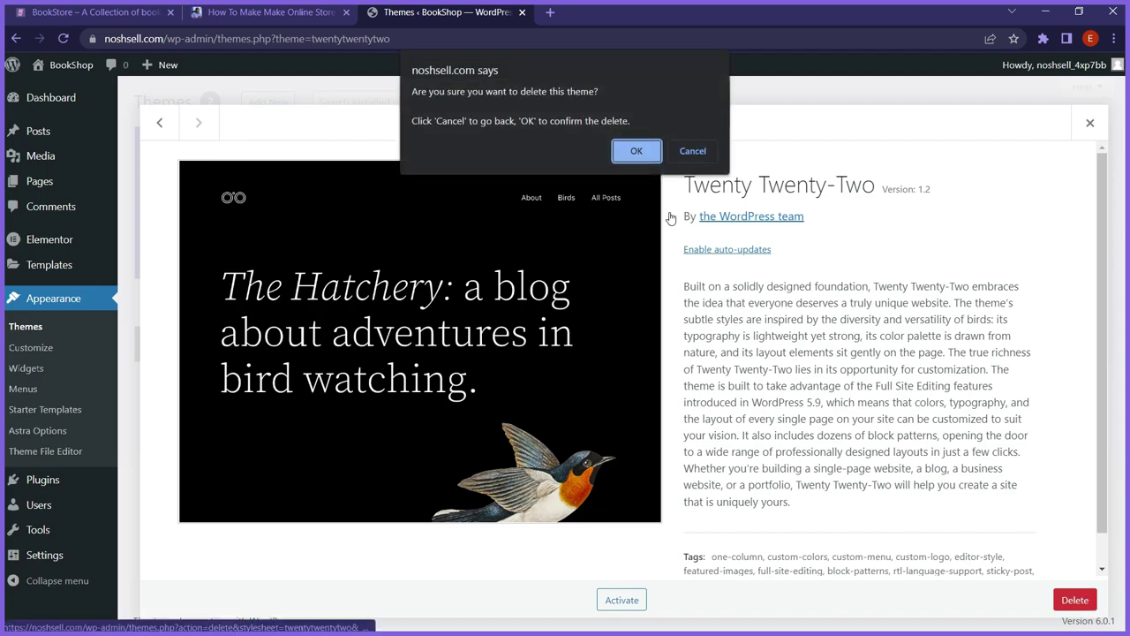
pyautogui.click(640, 150)
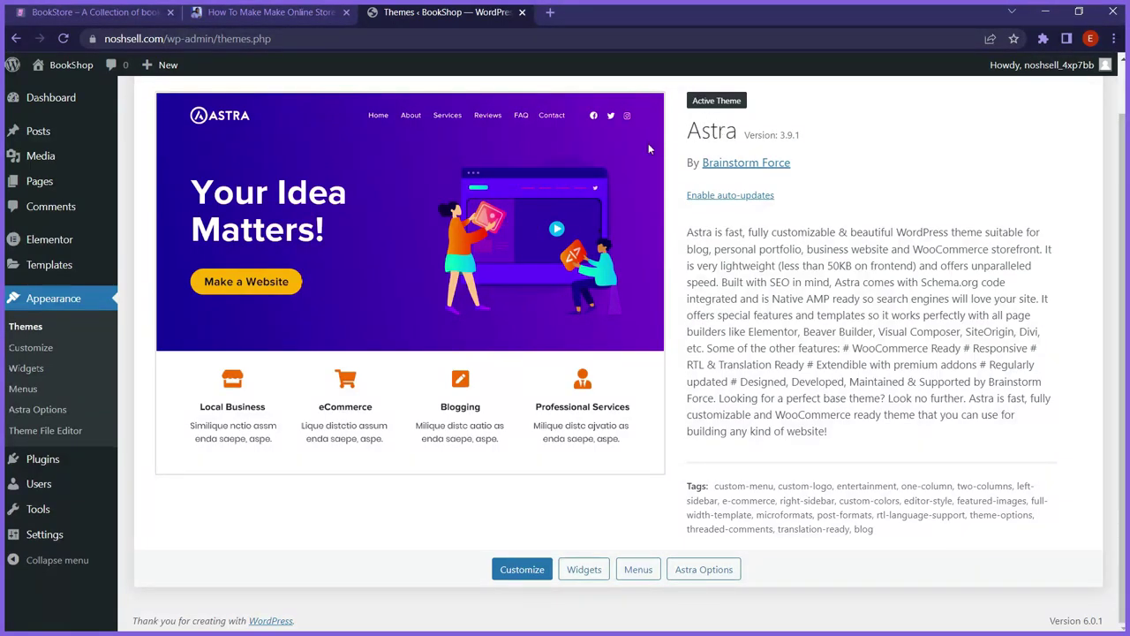
pyautogui.click(303, 12)
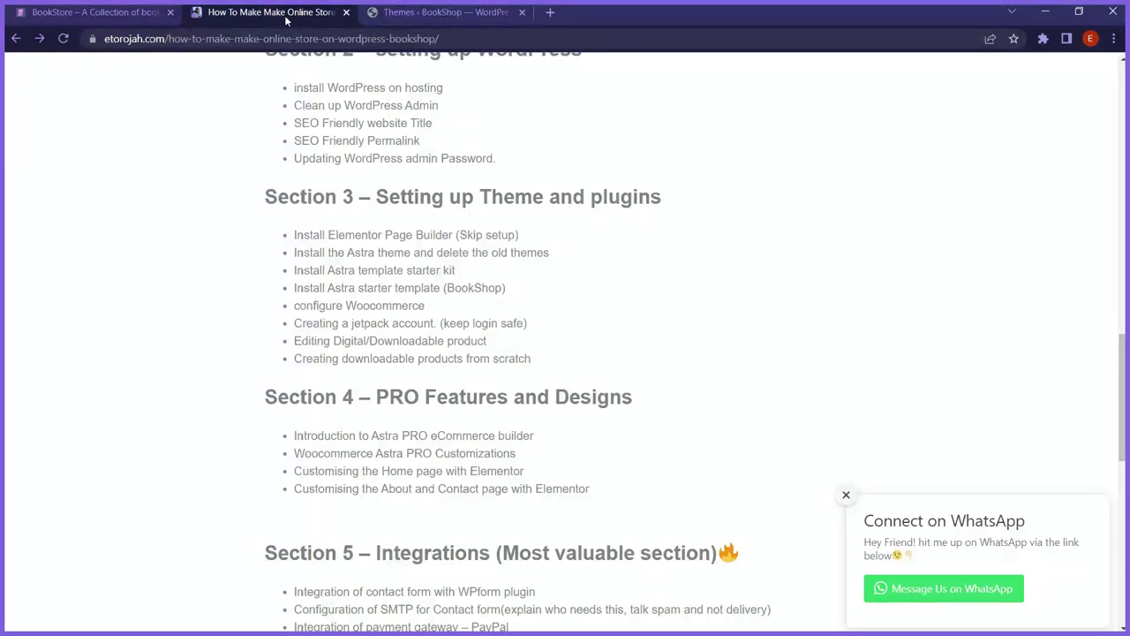
# Step: Return to the Themes page, which now lists only Astra, and go to the admin Dashboard
pyautogui.click(440, 12)
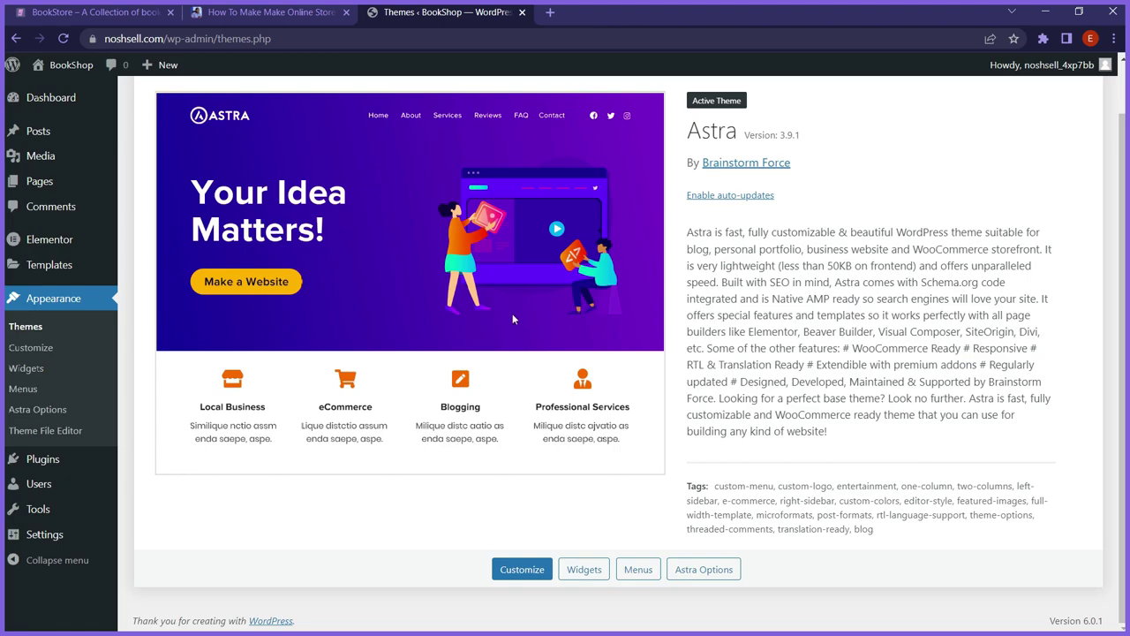
pyautogui.scroll(2, 215, 431)
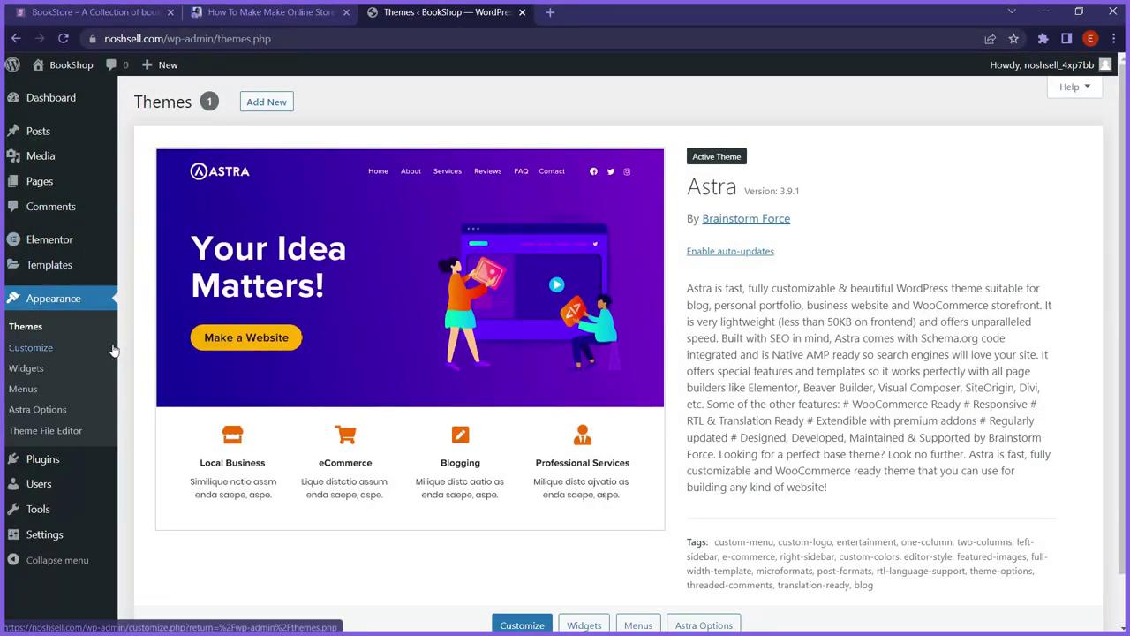
pyautogui.scroll(-1, 49, 265)
pyautogui.scroll(1, 49, 177)
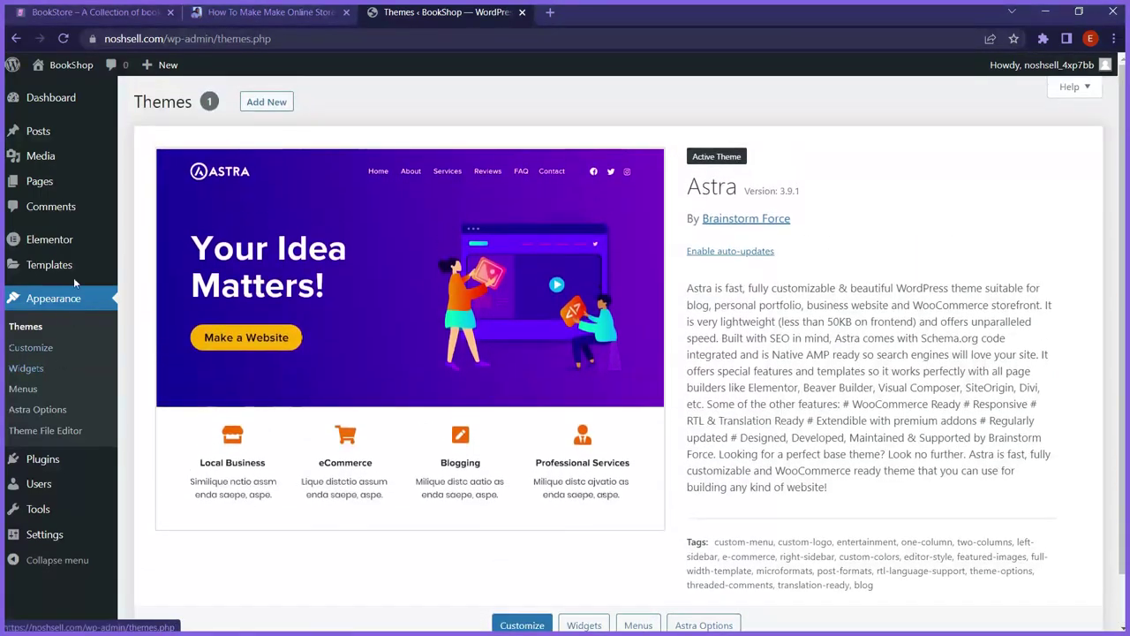
pyautogui.click(52, 93)
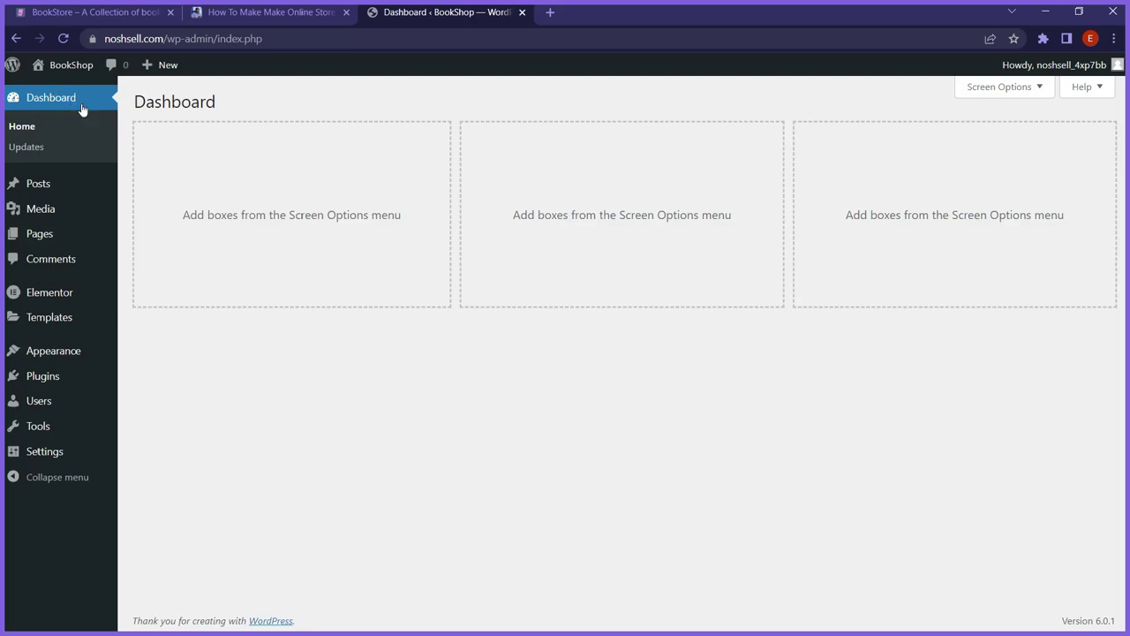
# Step: Open Appearance > Astra Options and install the Starter Templates importer plugin
pyautogui.moveTo(53, 354)
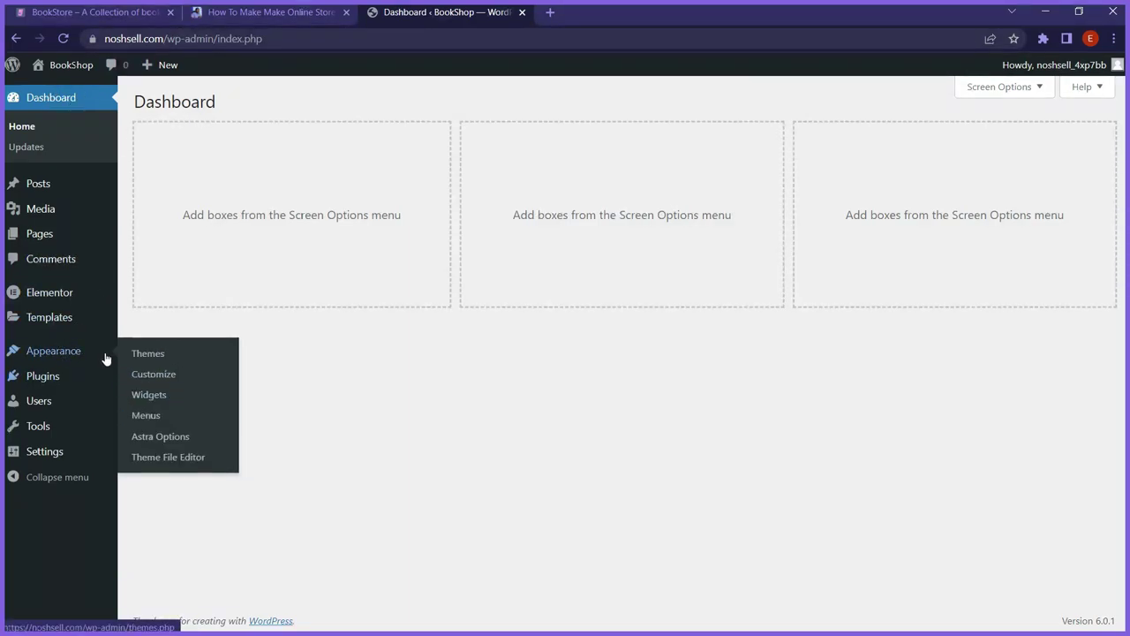
pyautogui.click(170, 441)
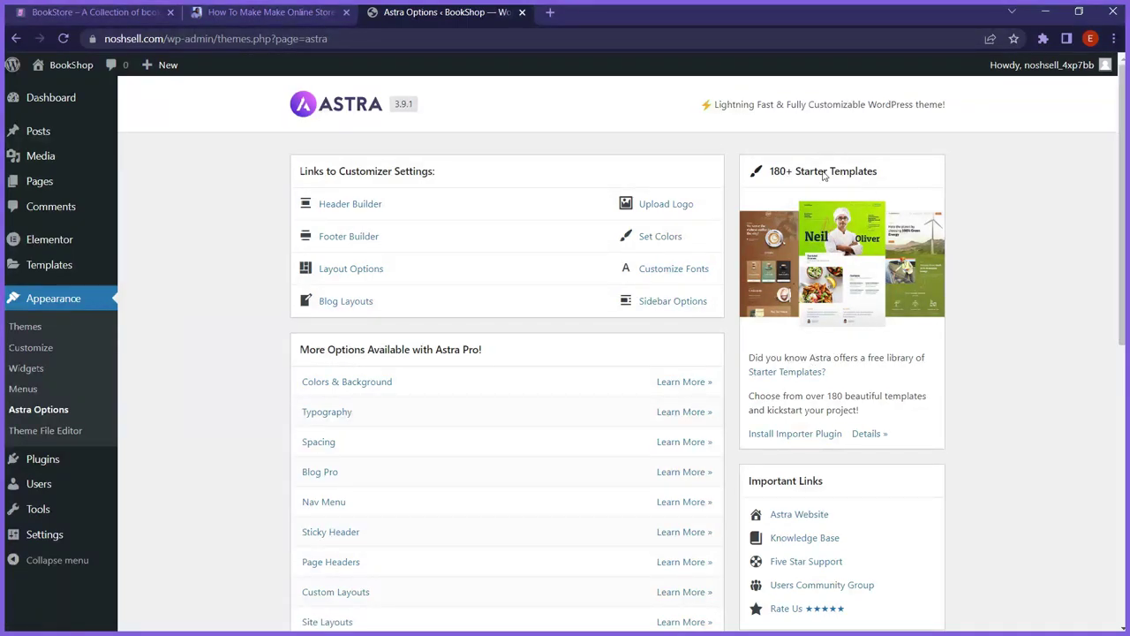
pyautogui.doubleClick(820, 357)
pyautogui.click(864, 357)
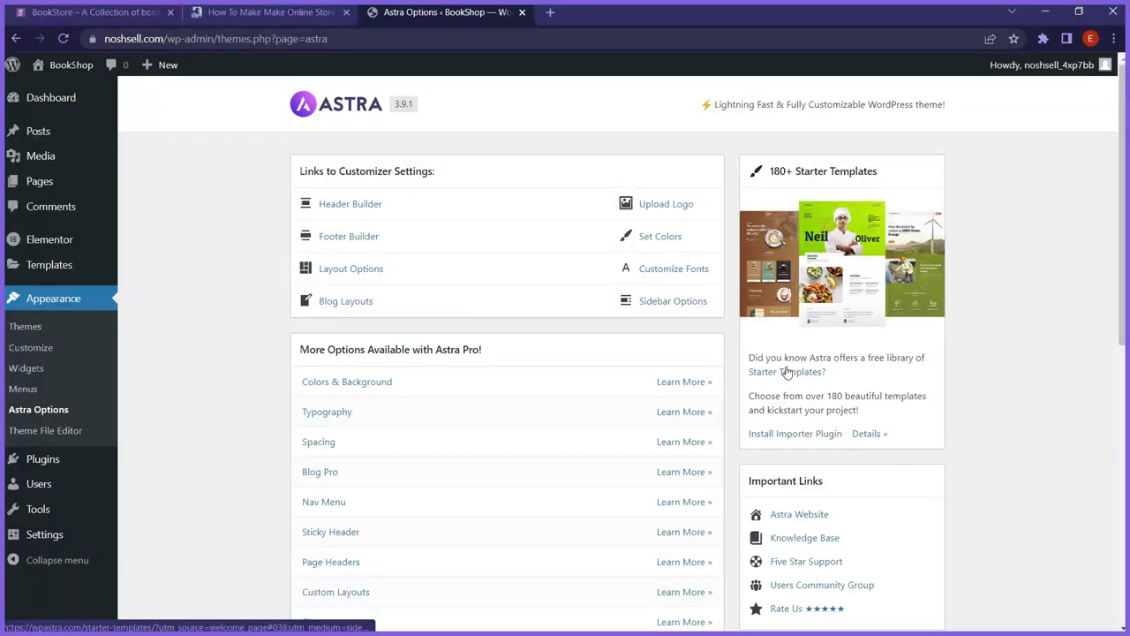
pyautogui.click(776, 434)
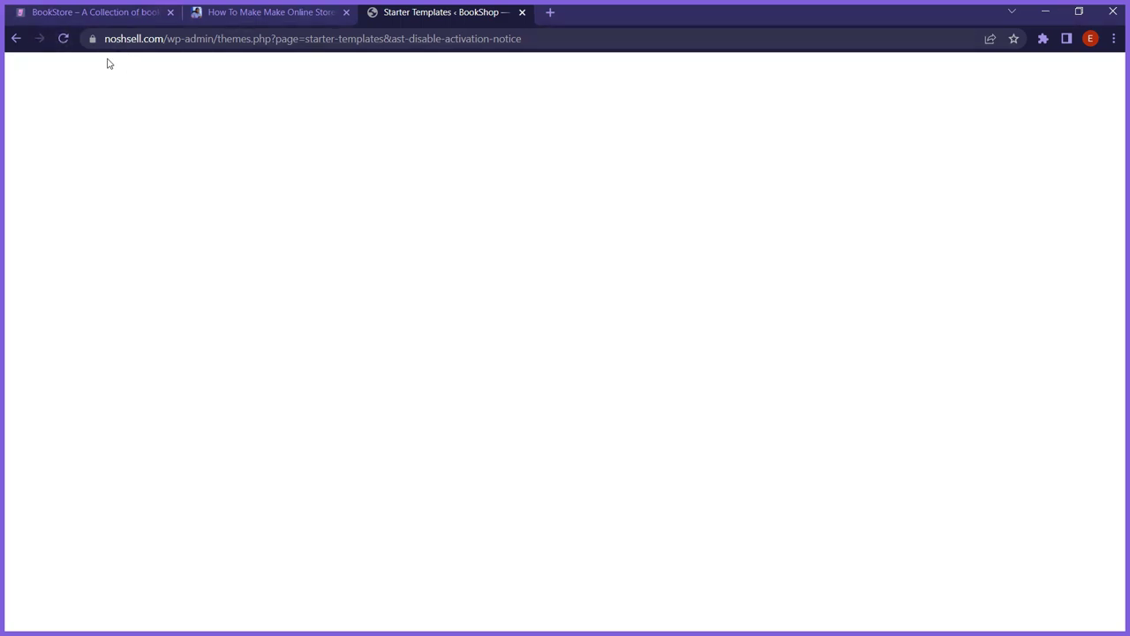
# Step: Check the 'BookShop' template name in the tutorial outline, then return to the admin Dashboard
pyautogui.click(16, 38)
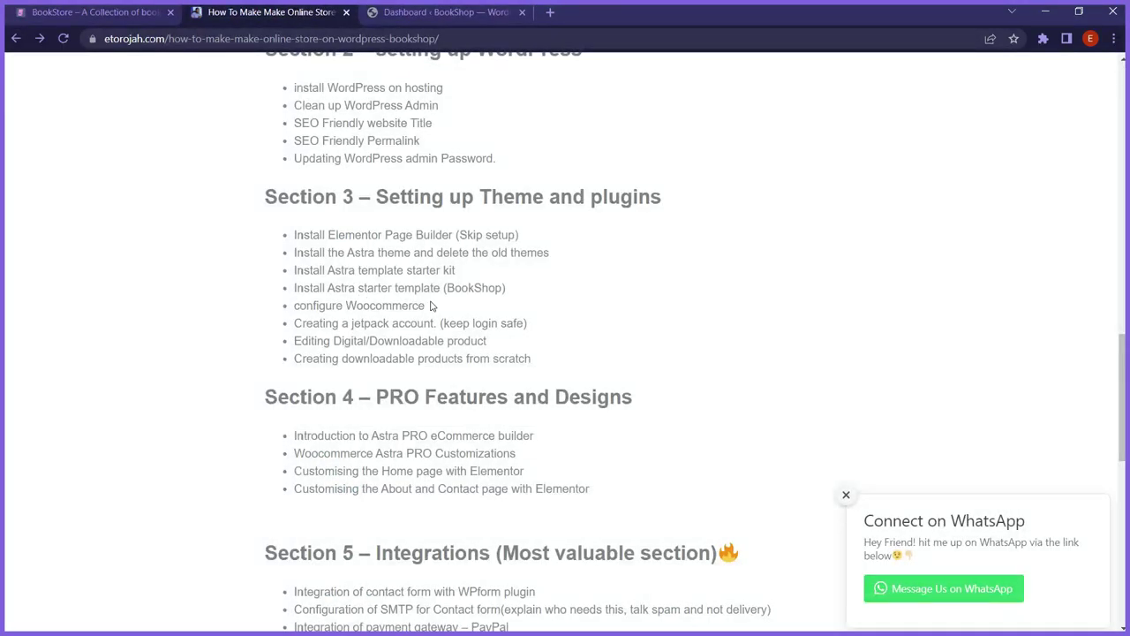
pyautogui.tripleClick(461, 288)
pyautogui.doubleClick(461, 288)
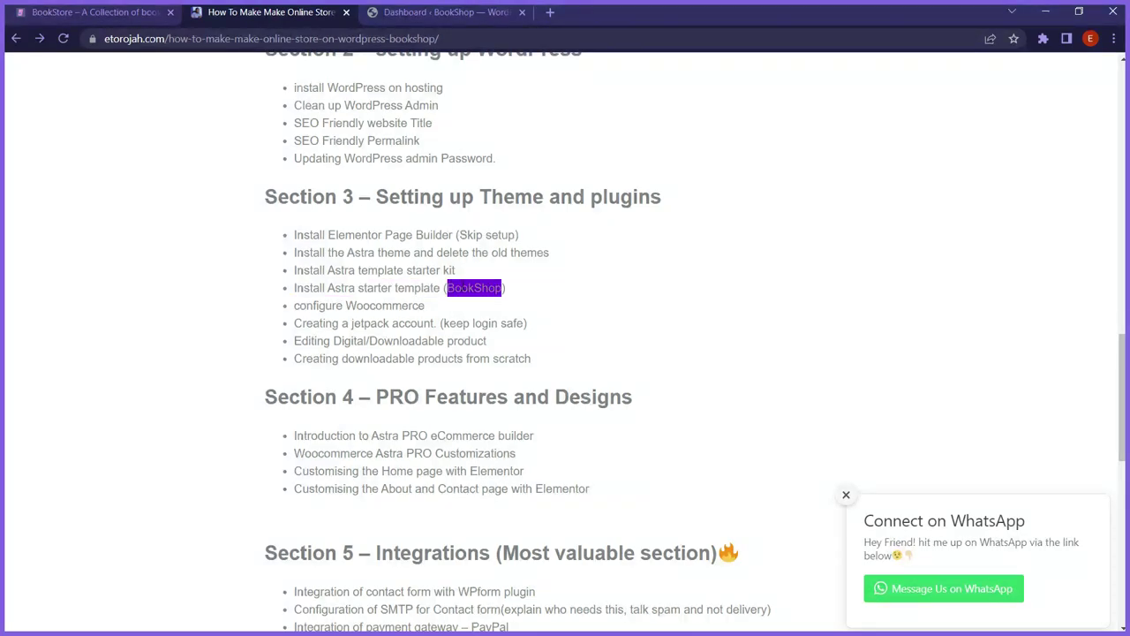
pyautogui.click(473, 287)
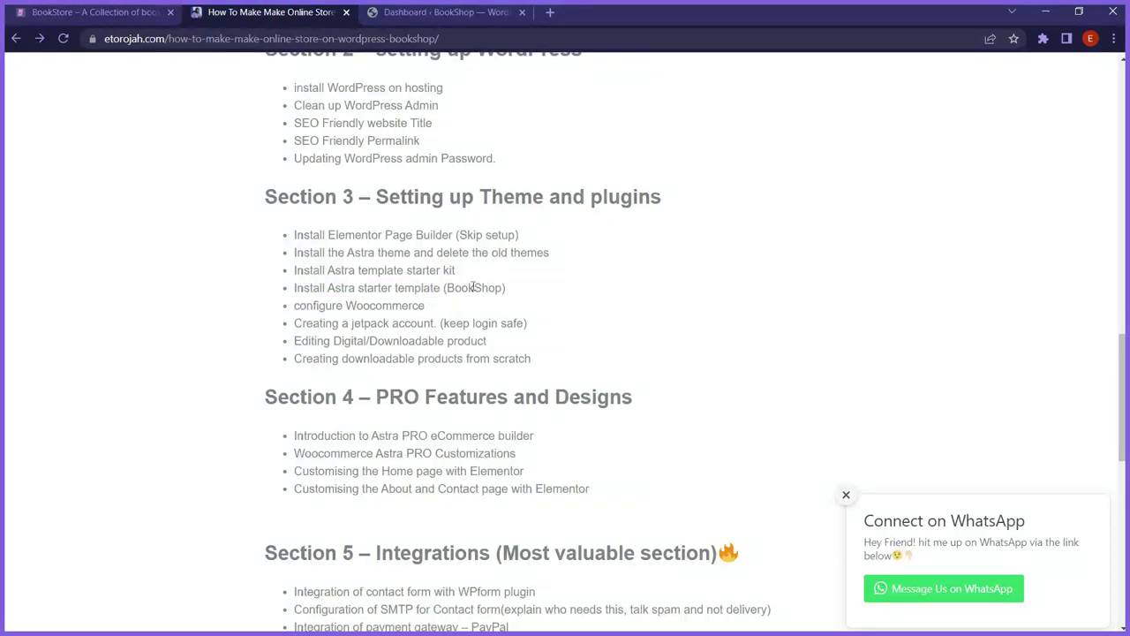
pyautogui.click(430, 14)
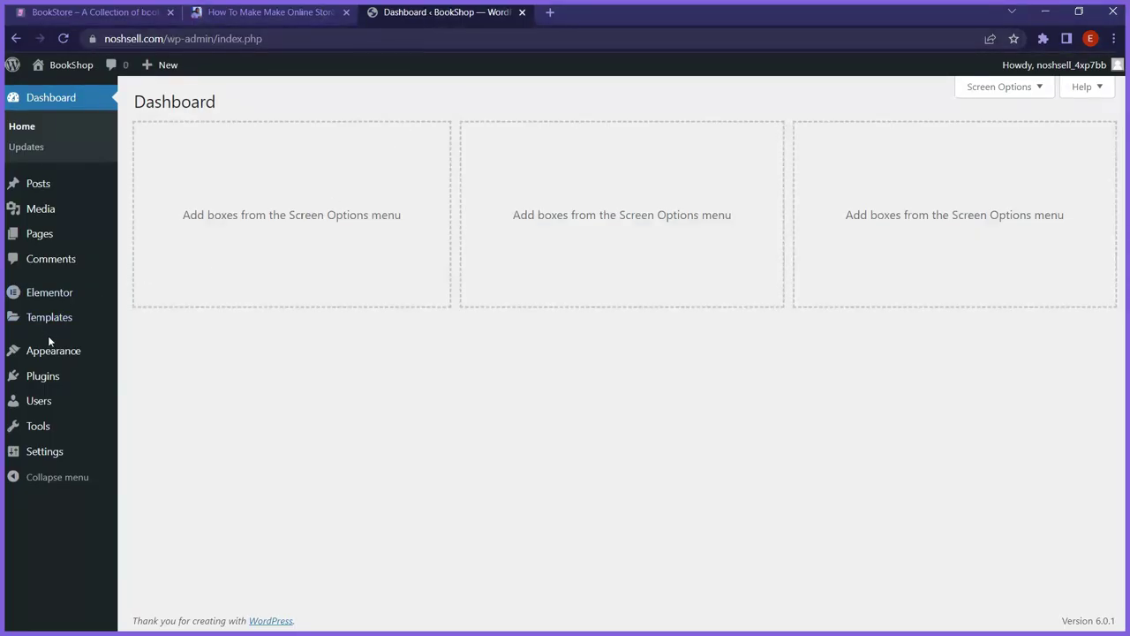
pyautogui.moveTo(43, 351)
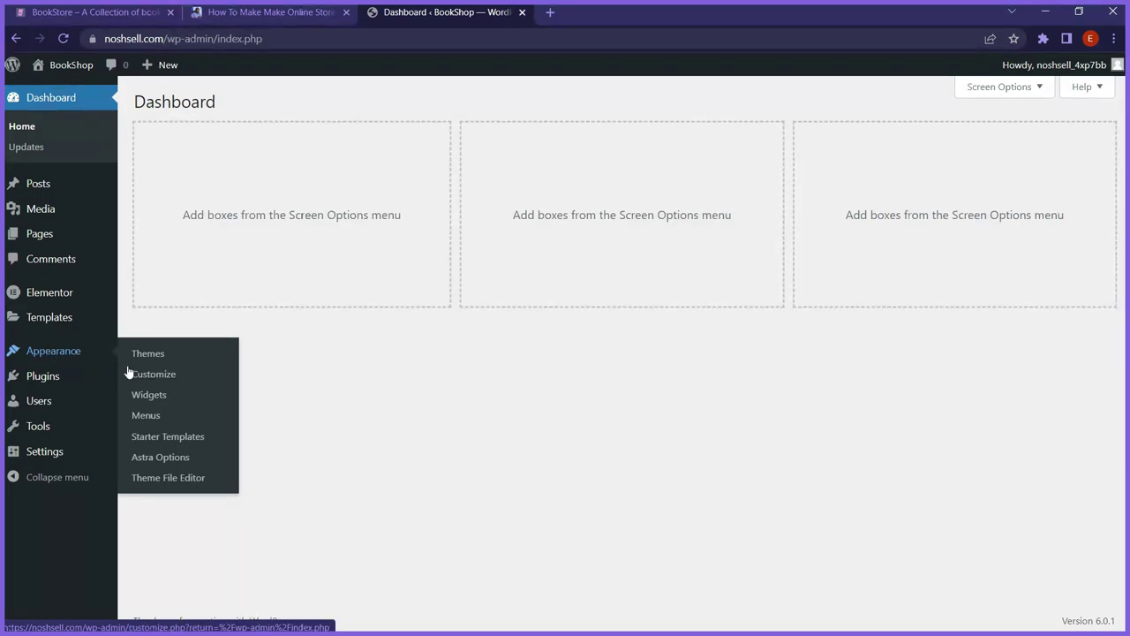
# Step: Open Appearance > Starter Templates and choose 'Build Your Website Now'
pyautogui.click(163, 440)
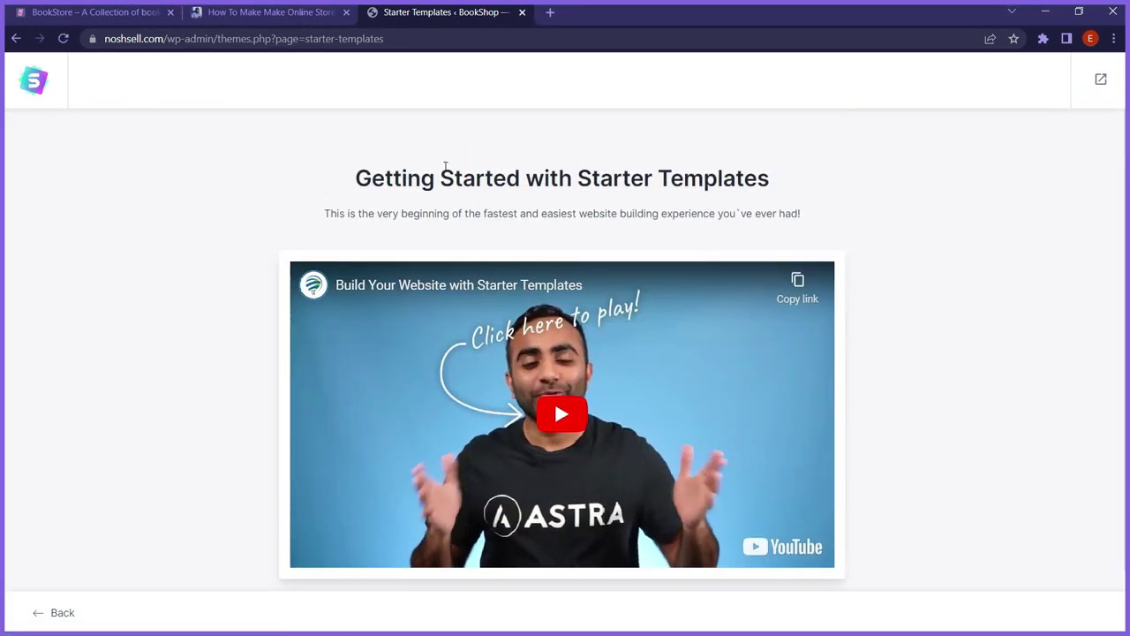
pyautogui.scroll(-1, 786, 265)
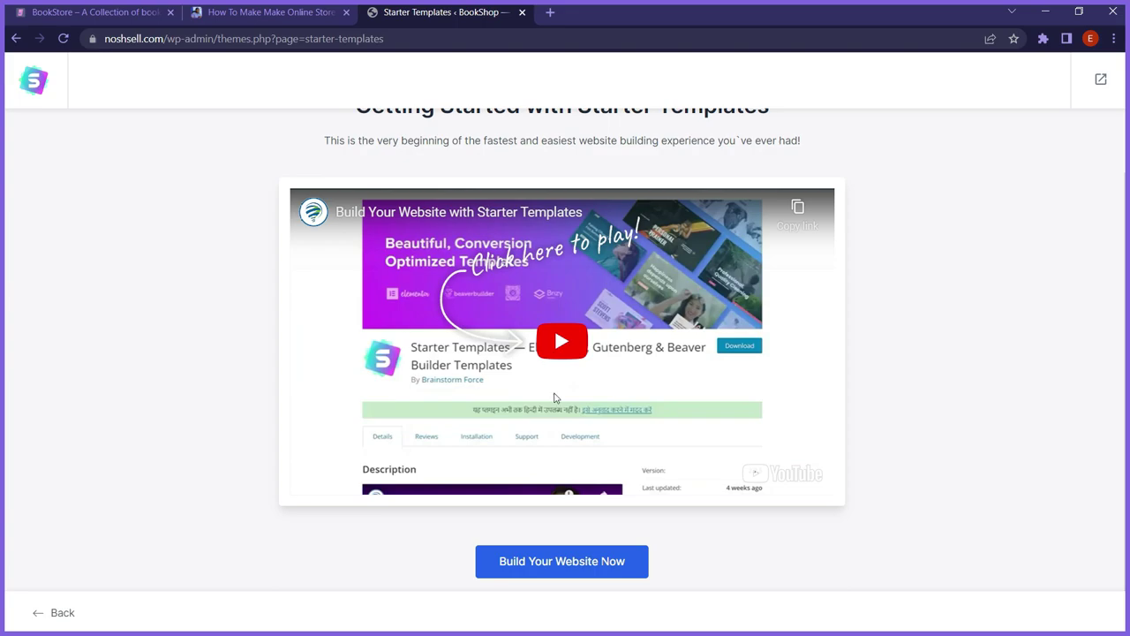
pyautogui.scroll(1, 722, 387)
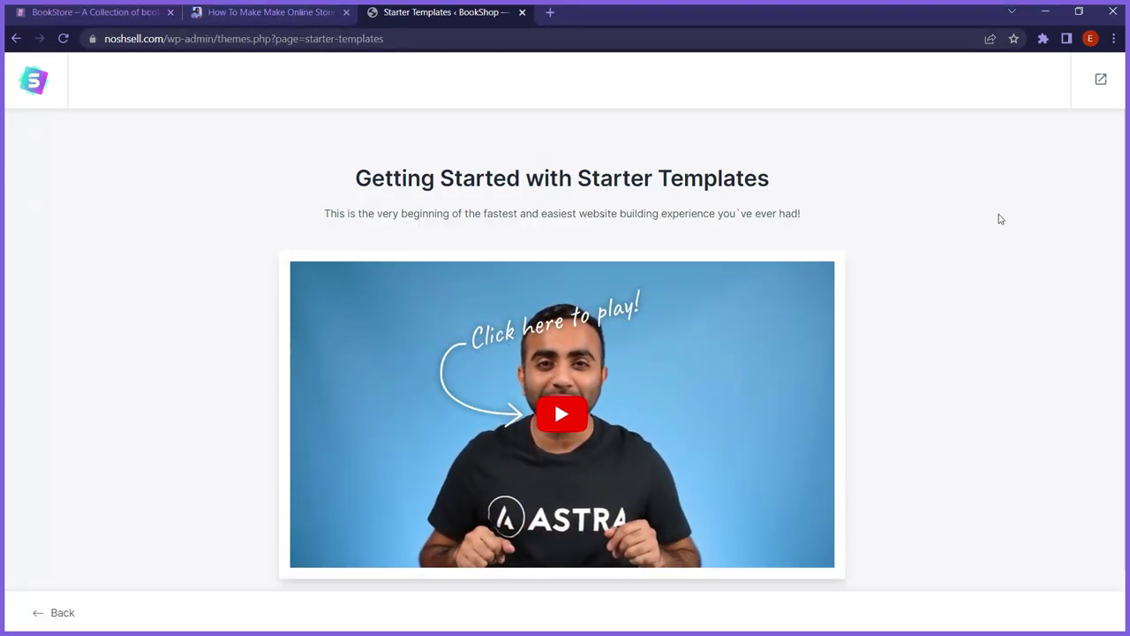
pyautogui.scroll(-1, 1044, 209)
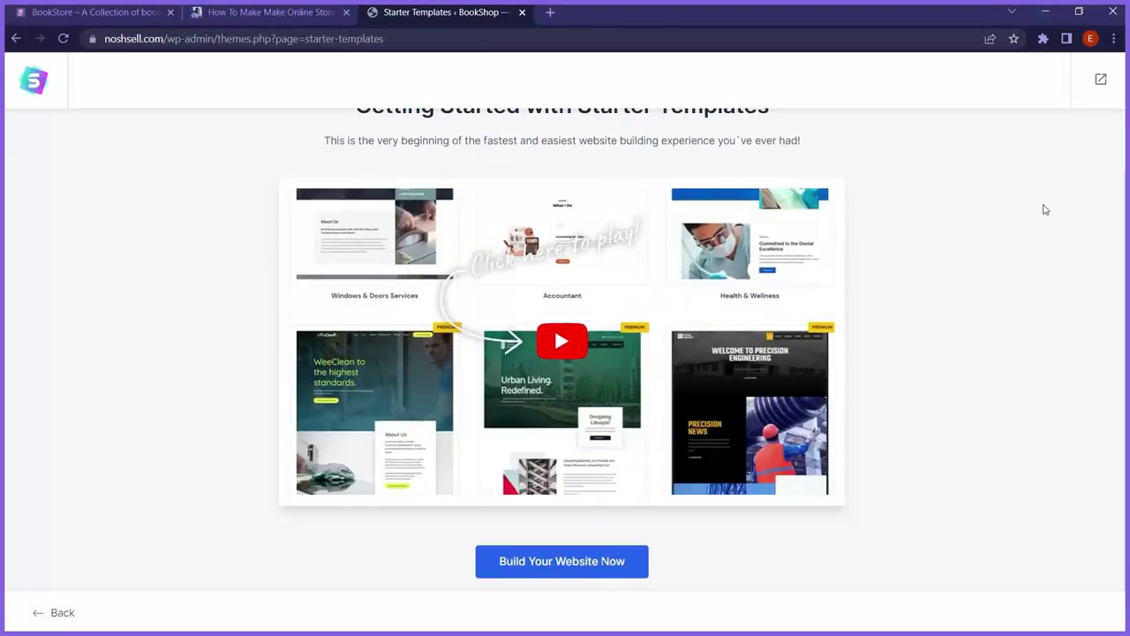
pyautogui.scroll(1, 1060, 212)
pyautogui.scroll(-1, 1024, 247)
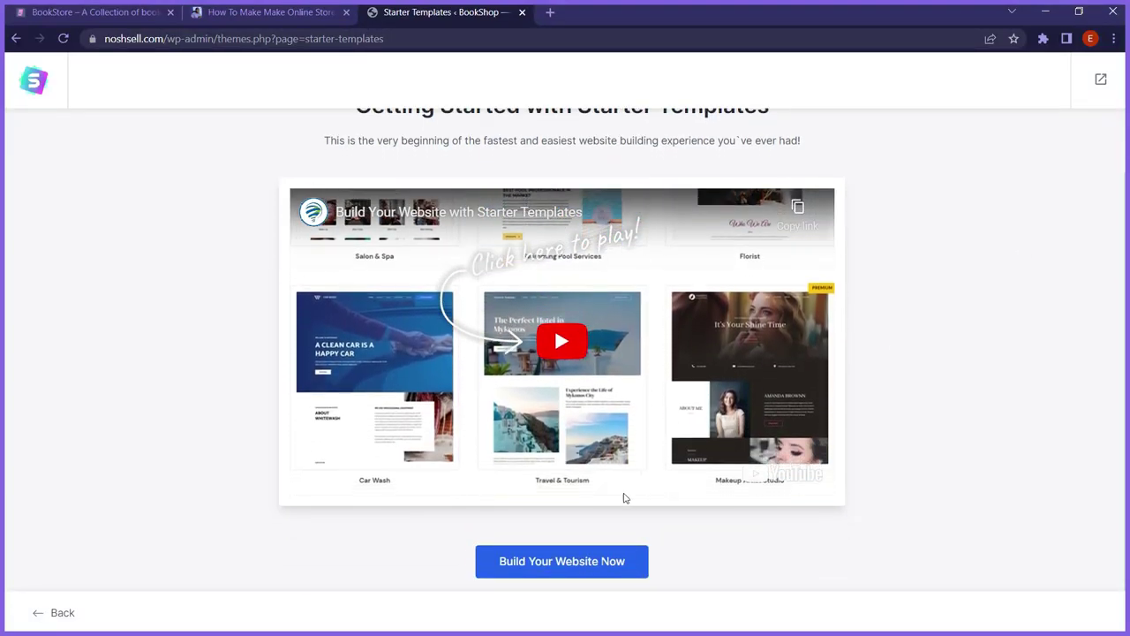
pyautogui.click(549, 563)
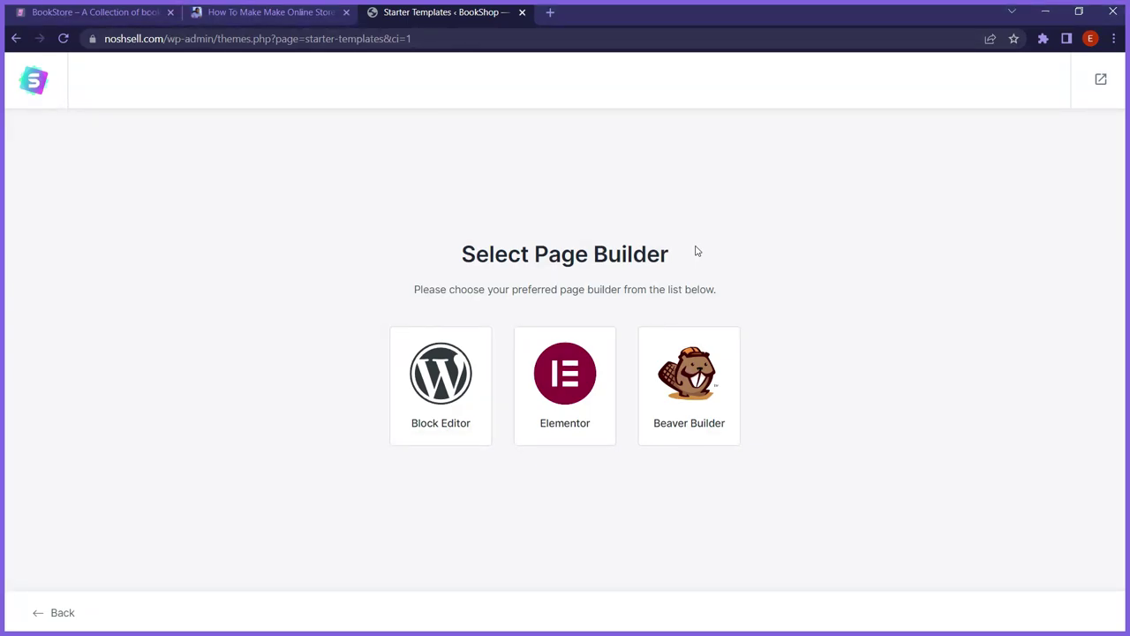
# Step: Choose Elementor as the page builder for the starter template
pyautogui.click(577, 411)
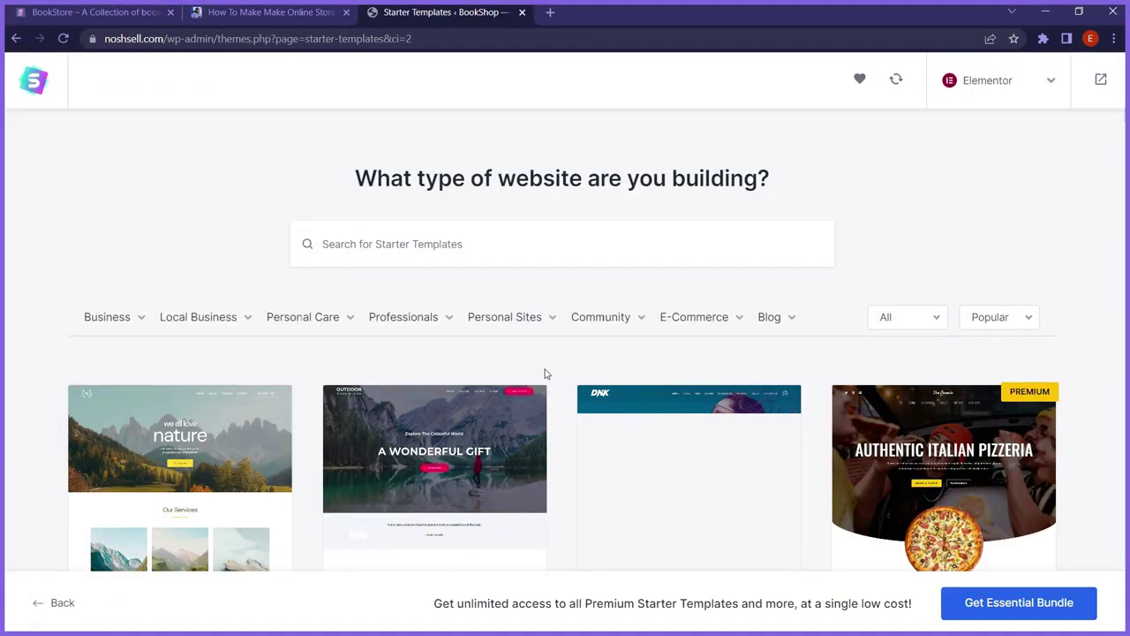
pyautogui.scroll(-2, 790, 301)
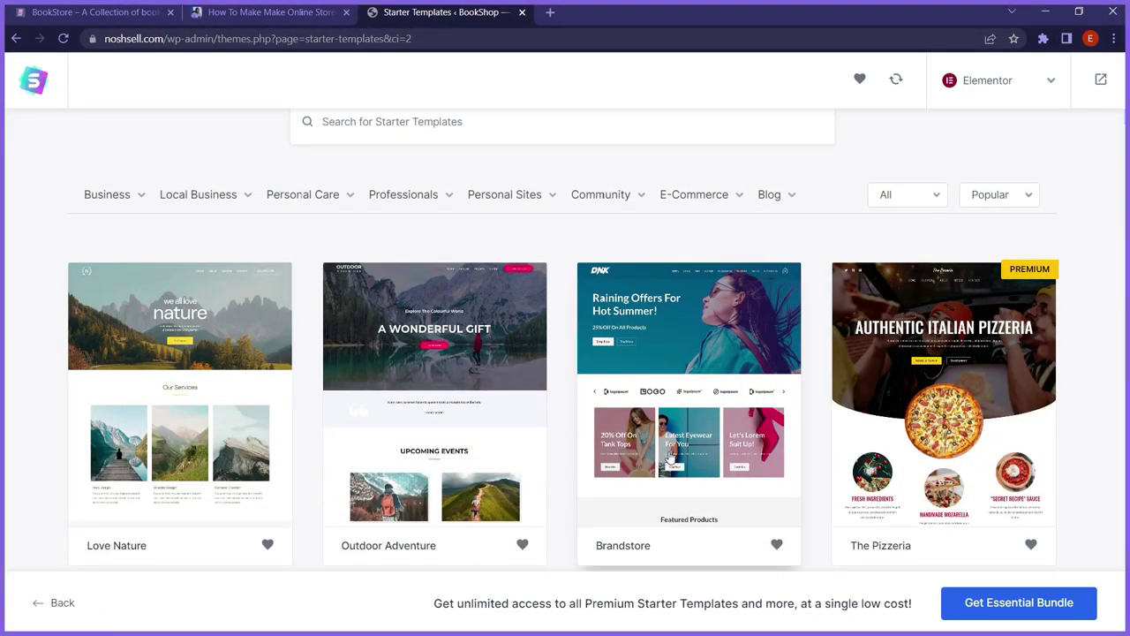
pyautogui.scroll(2, 647, 442)
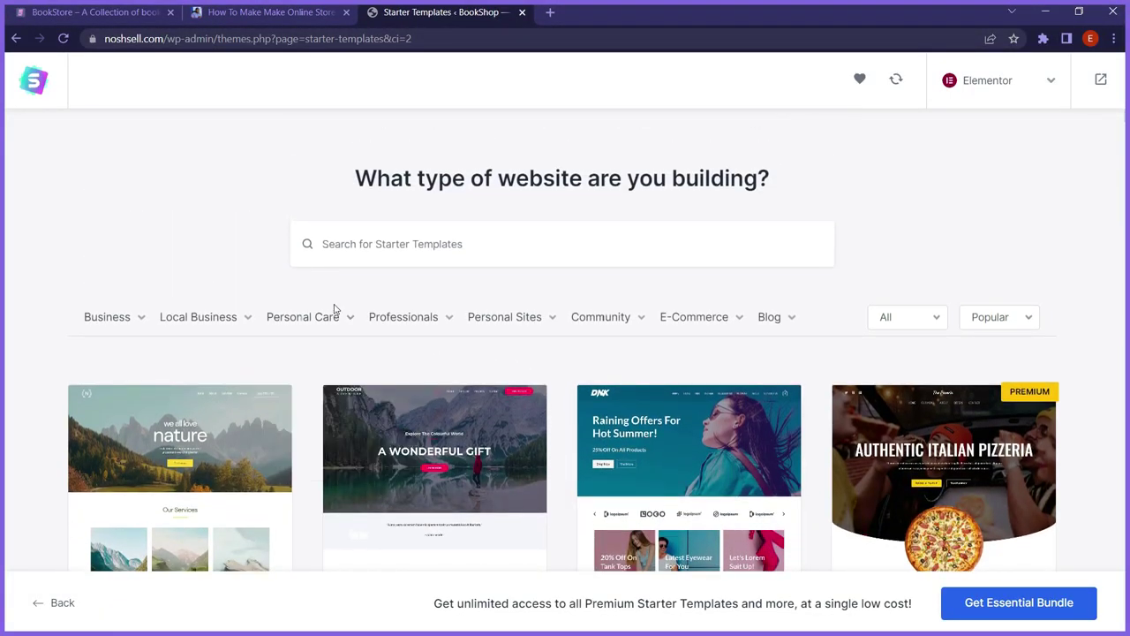
pyautogui.scroll(-3, 334, 309)
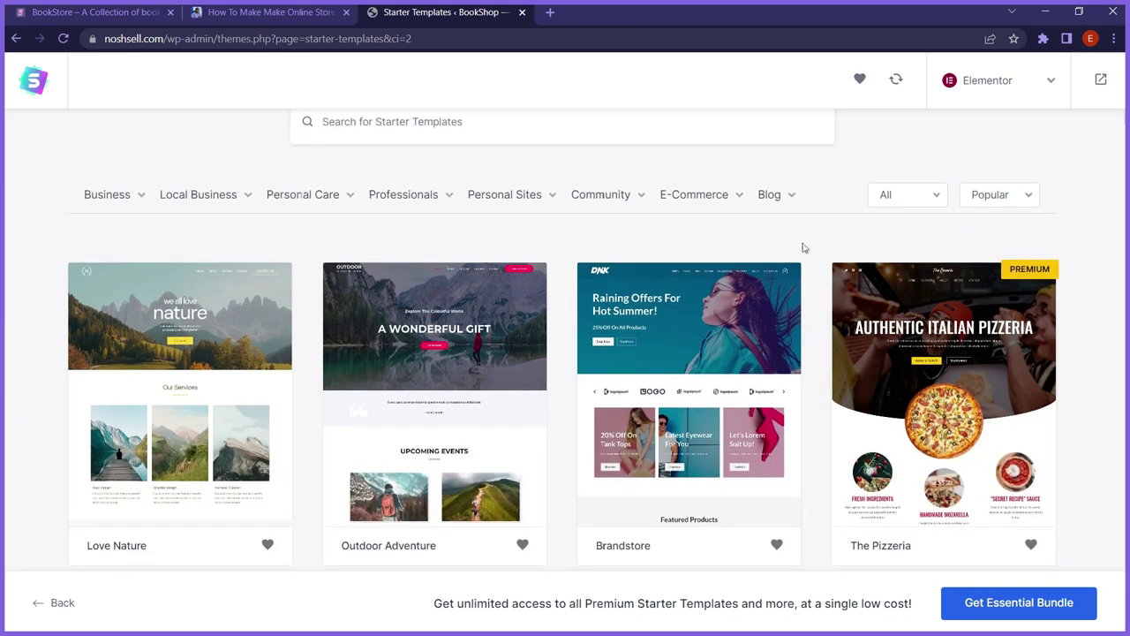
pyautogui.scroll(3, 493, 414)
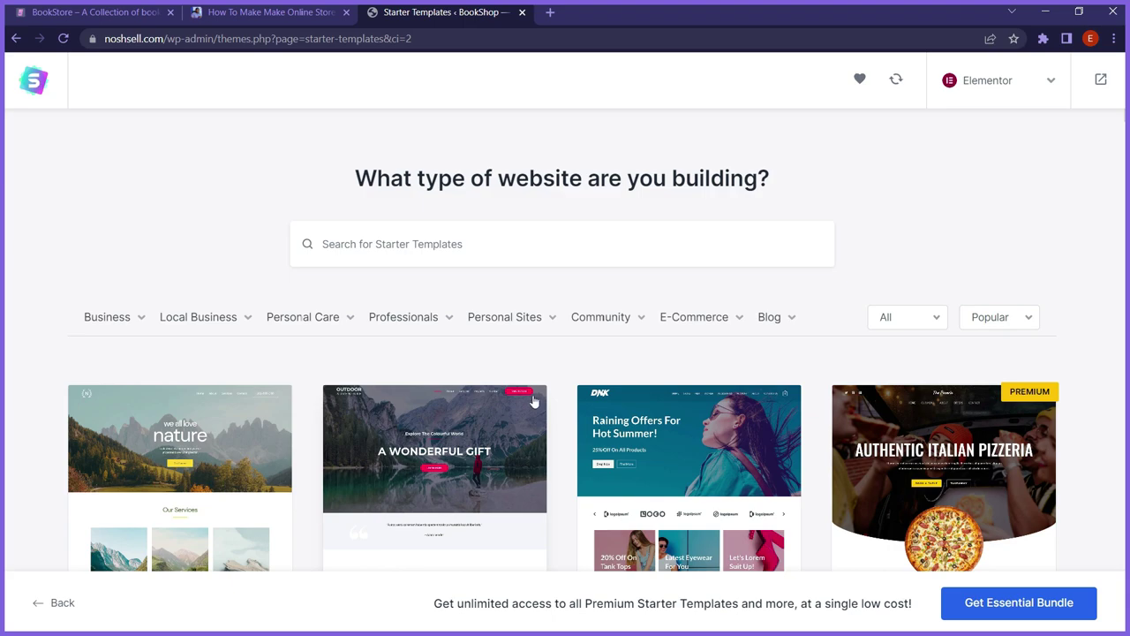
# Step: Search starter templates for 'Book' and pick the Book Store template
pyautogui.click(503, 248)
pyautogui.write('BookShop')
pyautogui.press('BackSpace')
pyautogui.press('BackSpace')
pyautogui.press('BackSpace')
pyautogui.press('BackSpace')
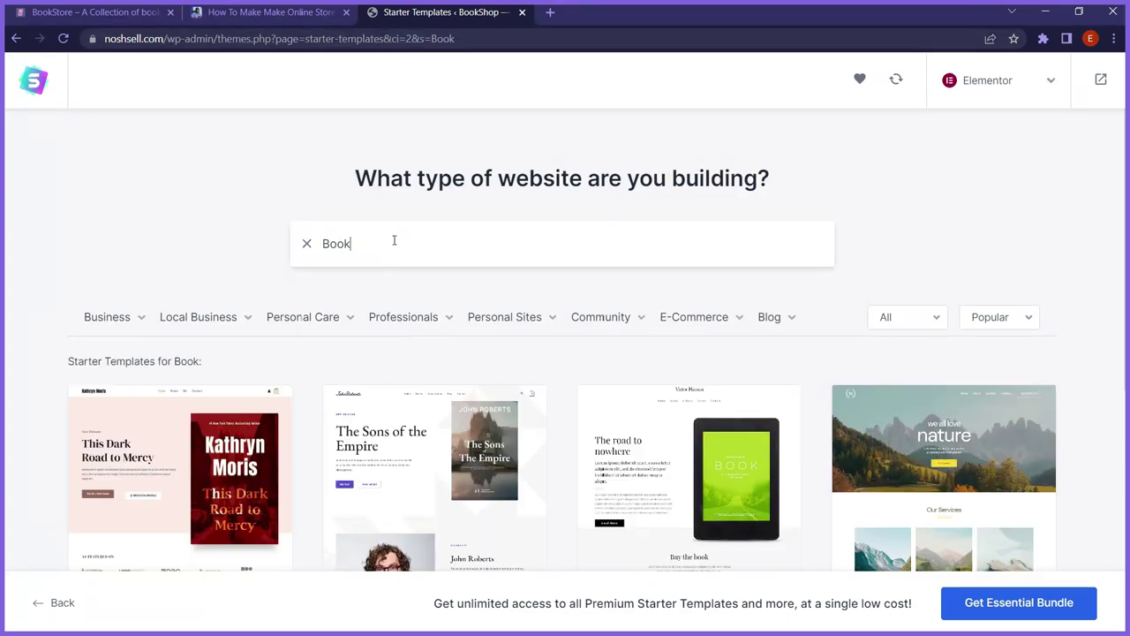
pyautogui.scroll(-2, 393, 256)
pyautogui.scroll(2, 399, 301)
pyautogui.scroll(-3, 353, 256)
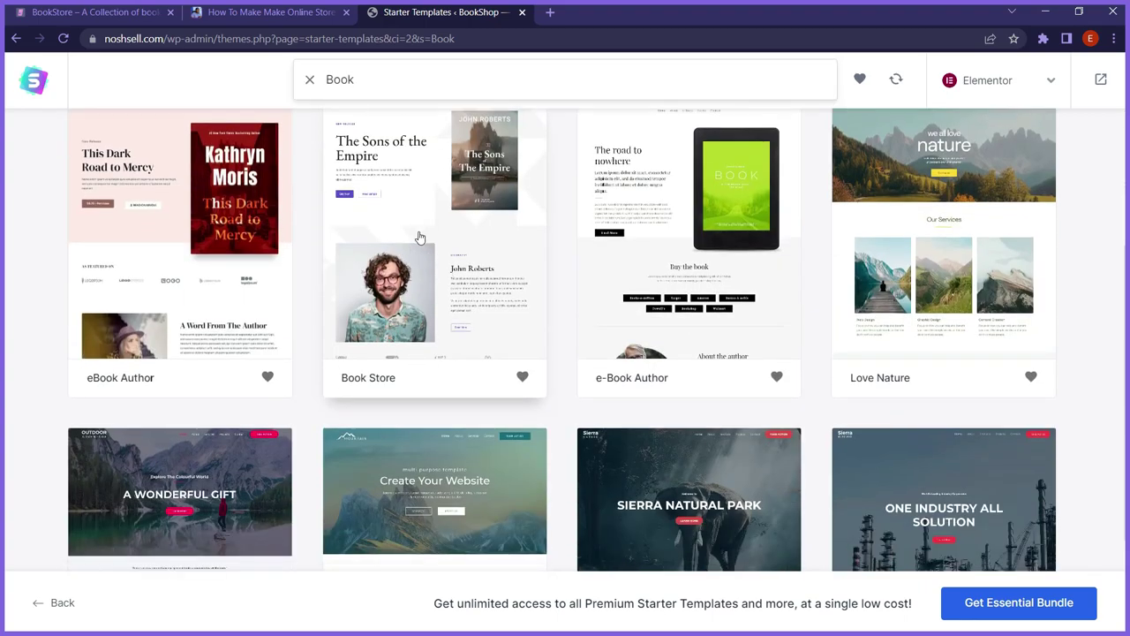
pyautogui.scroll(2, 424, 287)
pyautogui.scroll(2, 428, 293)
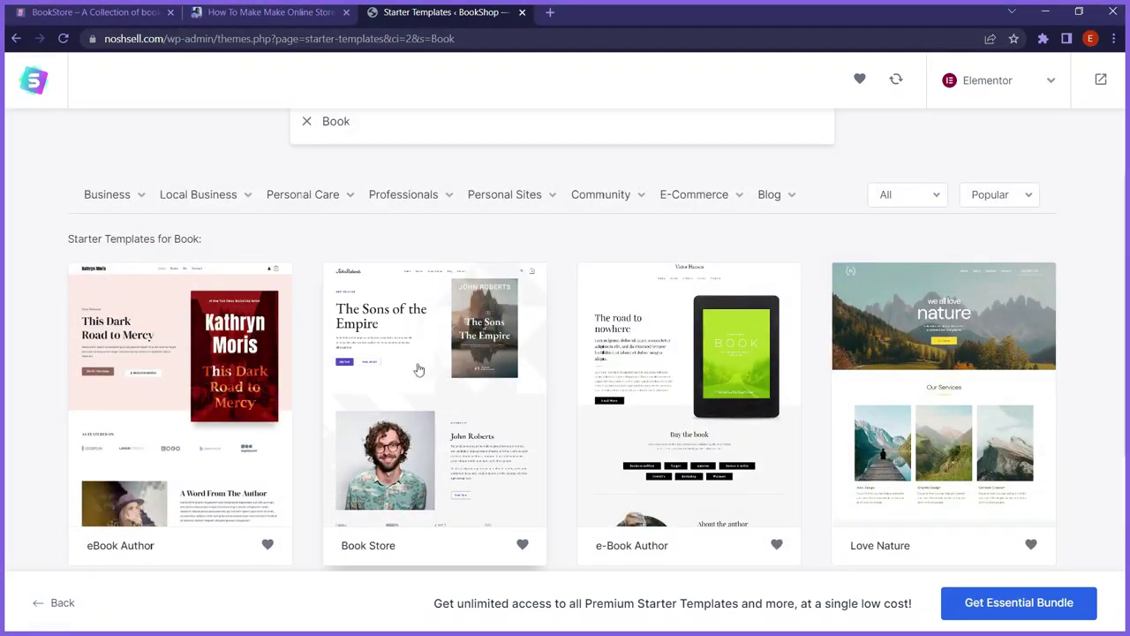
pyautogui.click(415, 369)
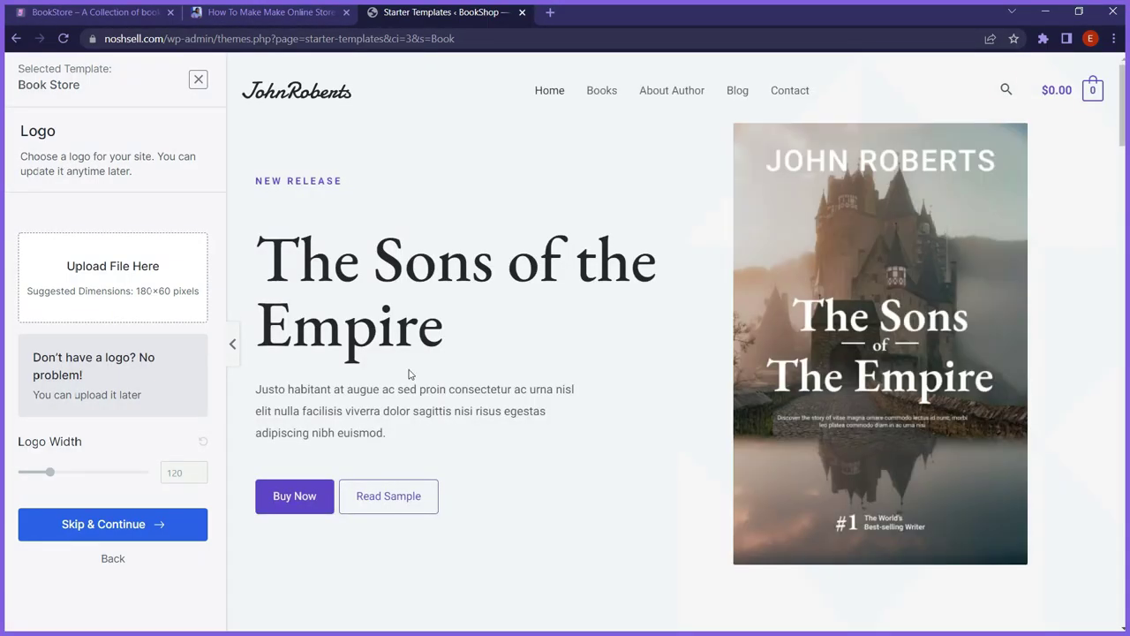
# Step: Look over the Book Store homepage preview and open the logo 'Upload File Here' picker
pyautogui.scroll(-3, 411, 361)
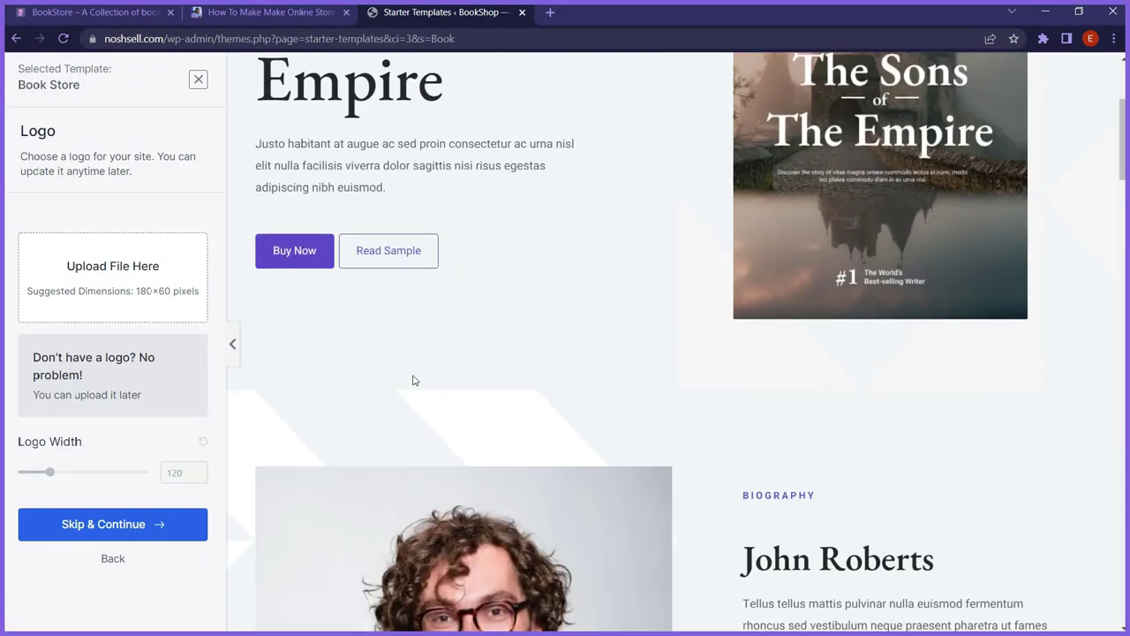
pyautogui.scroll(3, 408, 416)
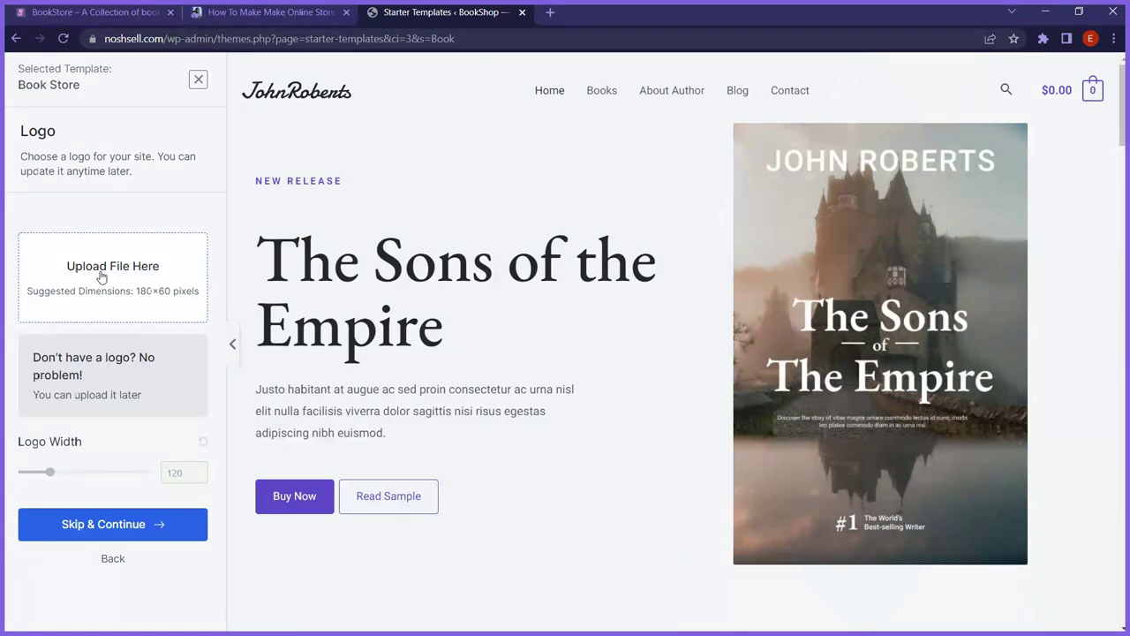
pyautogui.click(101, 276)
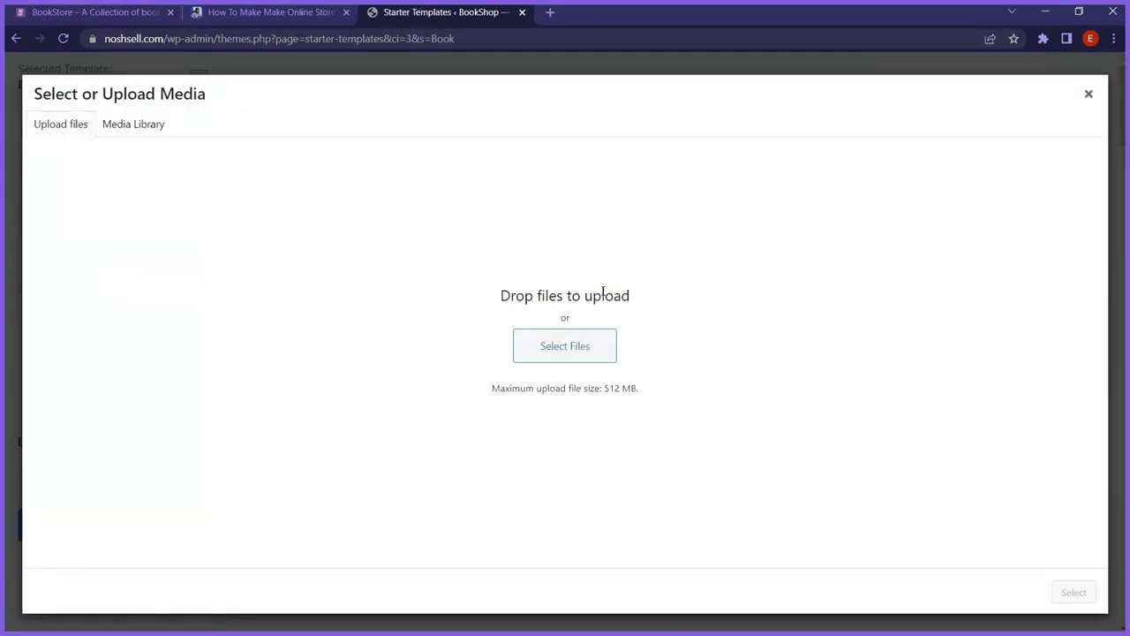
# Step: Upload Bookshop-Logo-2.png as the Book Store site logo and preview it full width
pyautogui.click(568, 349)
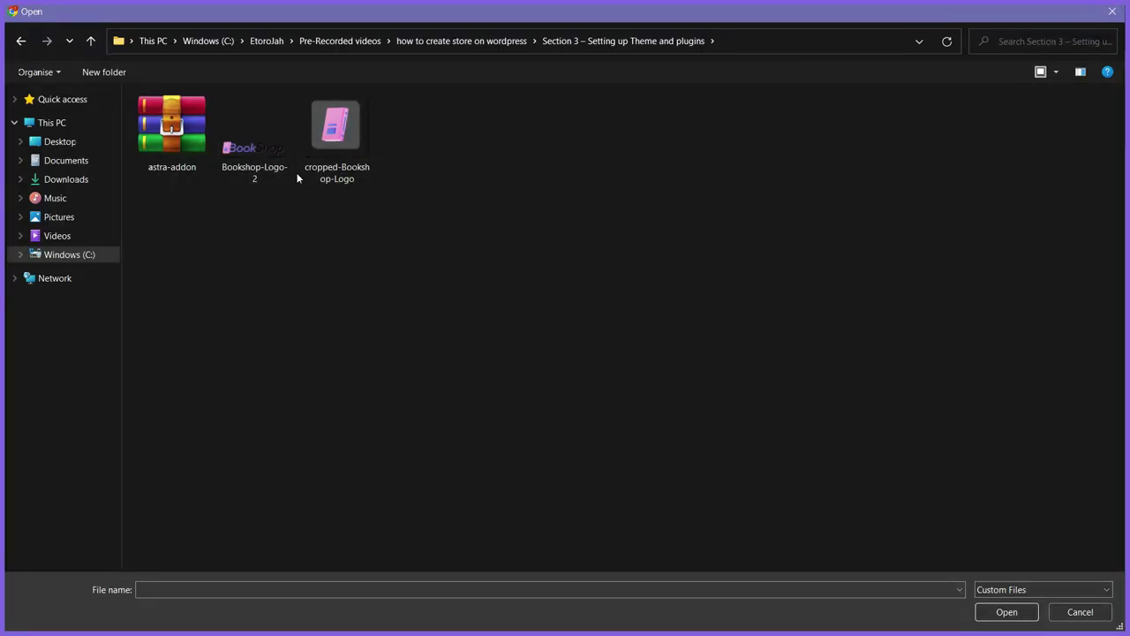
pyautogui.click(250, 135)
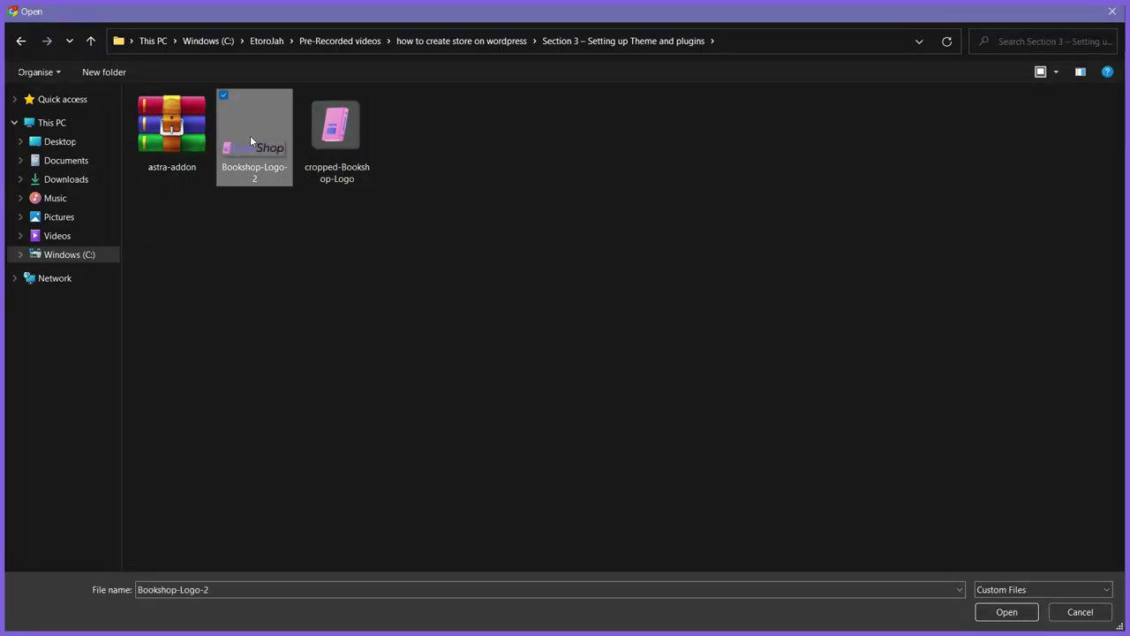
pyautogui.click(1003, 611)
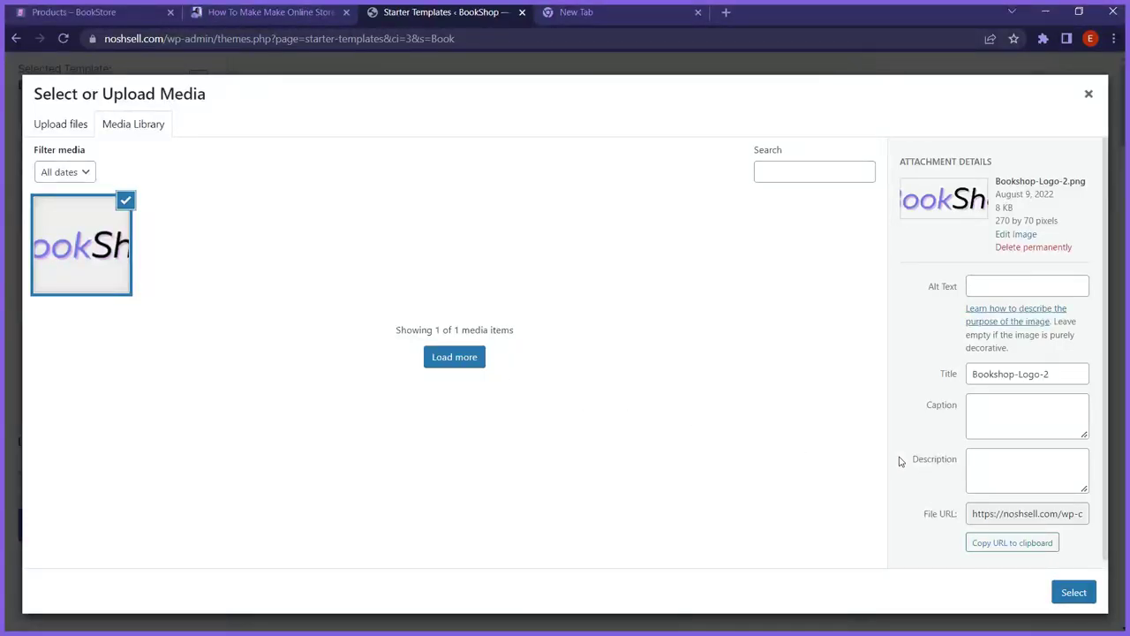
pyautogui.click(1074, 594)
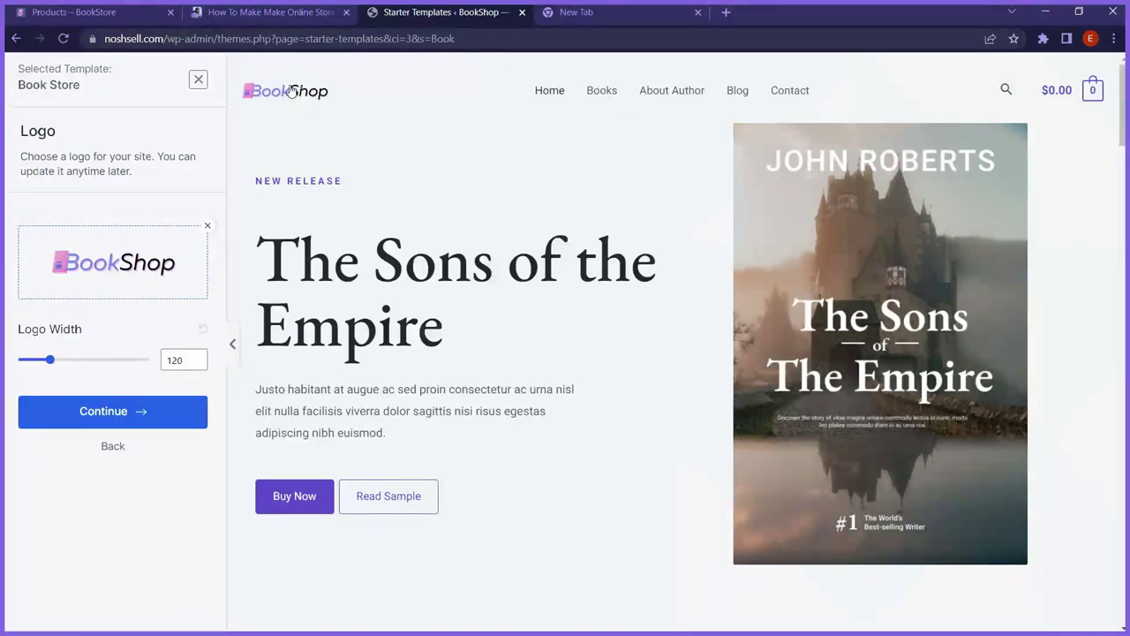
pyautogui.click(231, 343)
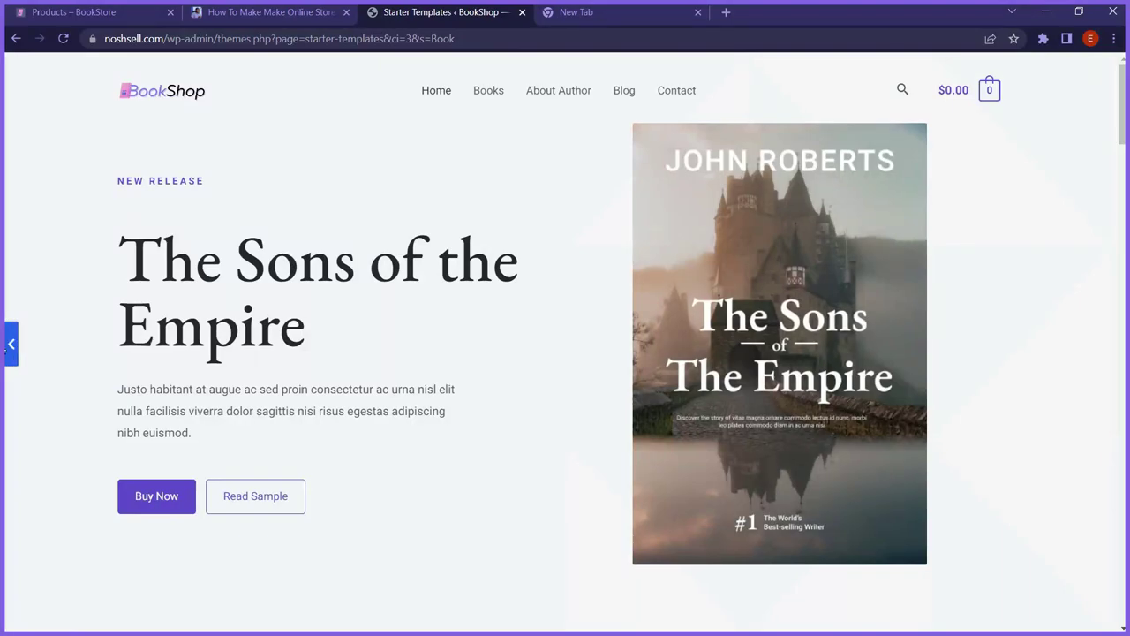
# Step: Set the Book Store logo width to 180 and continue to Colors & Fonts
pyautogui.click(8, 344)
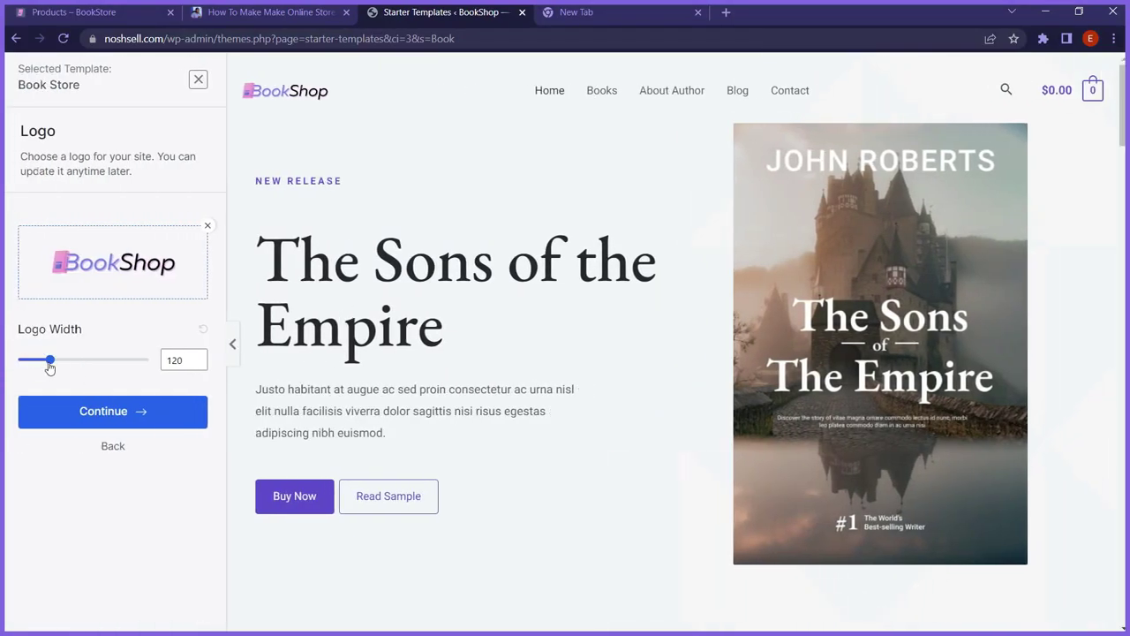
pyautogui.moveTo(52, 362); pyautogui.dragTo(93, 363)
pyautogui.doubleClick(172, 360)
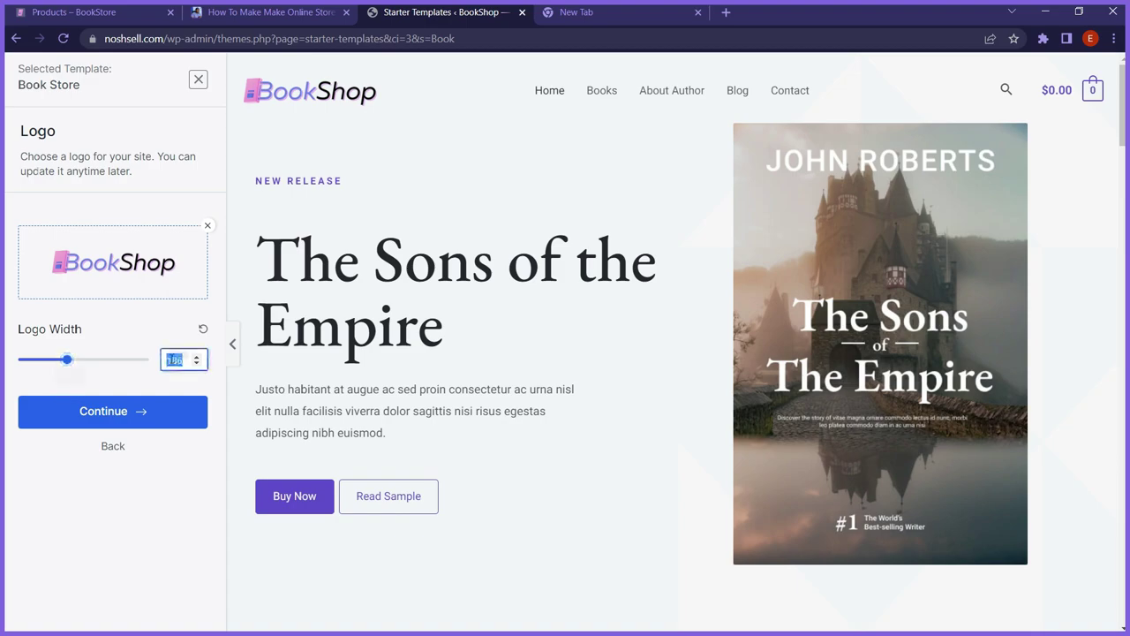
pyautogui.write('180')
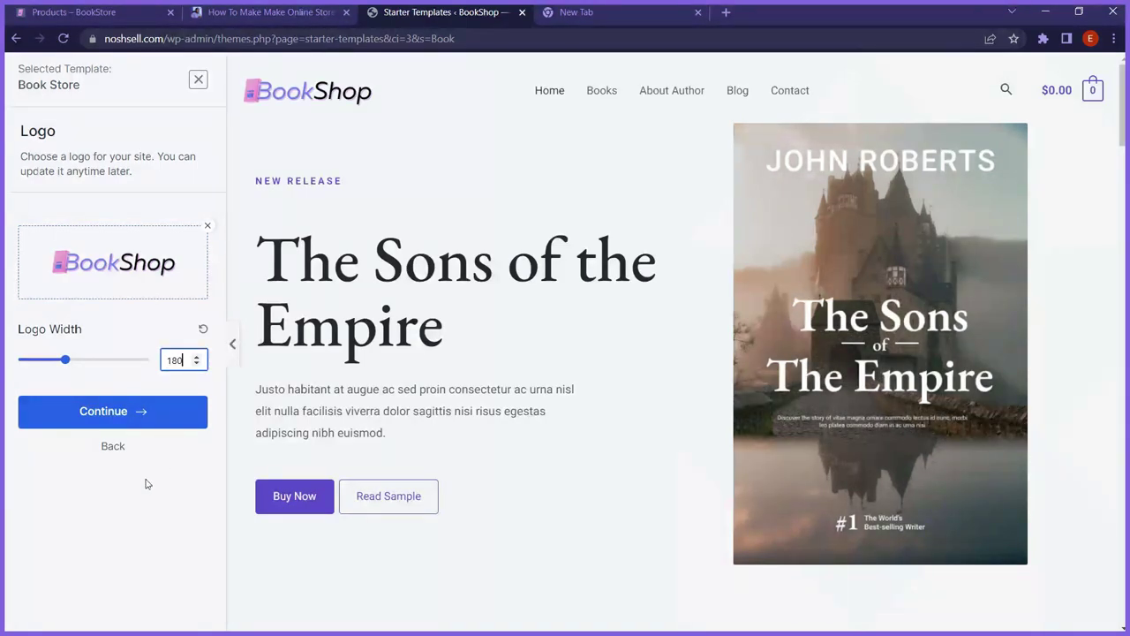
pyautogui.click(80, 411)
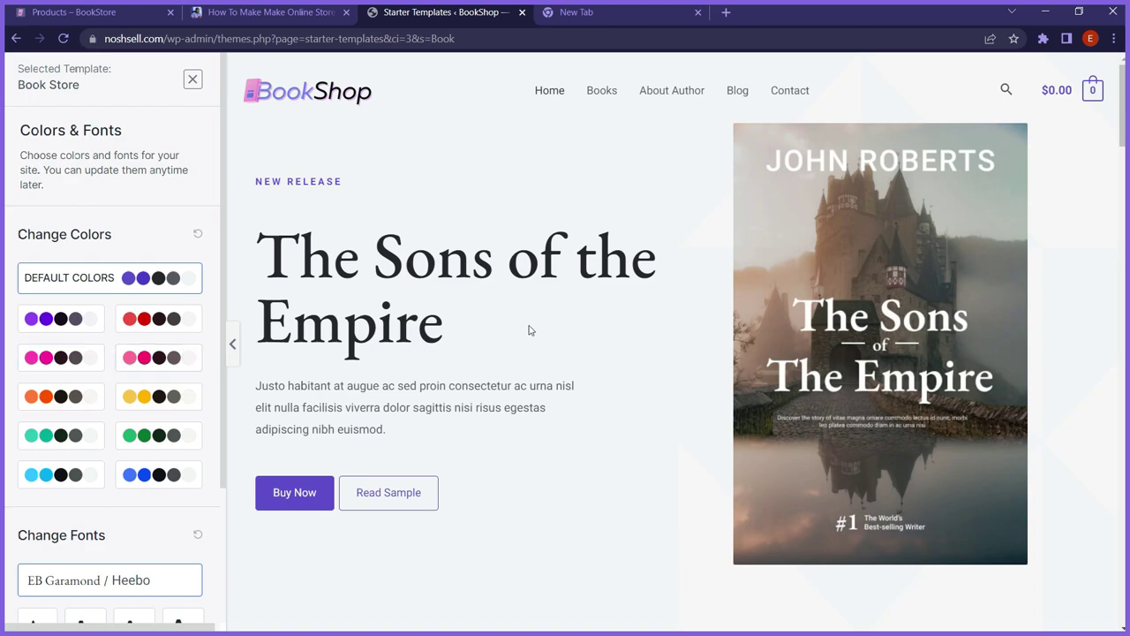
# Step: Preview pink, green, yellow and teal palettes, then switch to the Products – BookStore tab
pyautogui.click(60, 356)
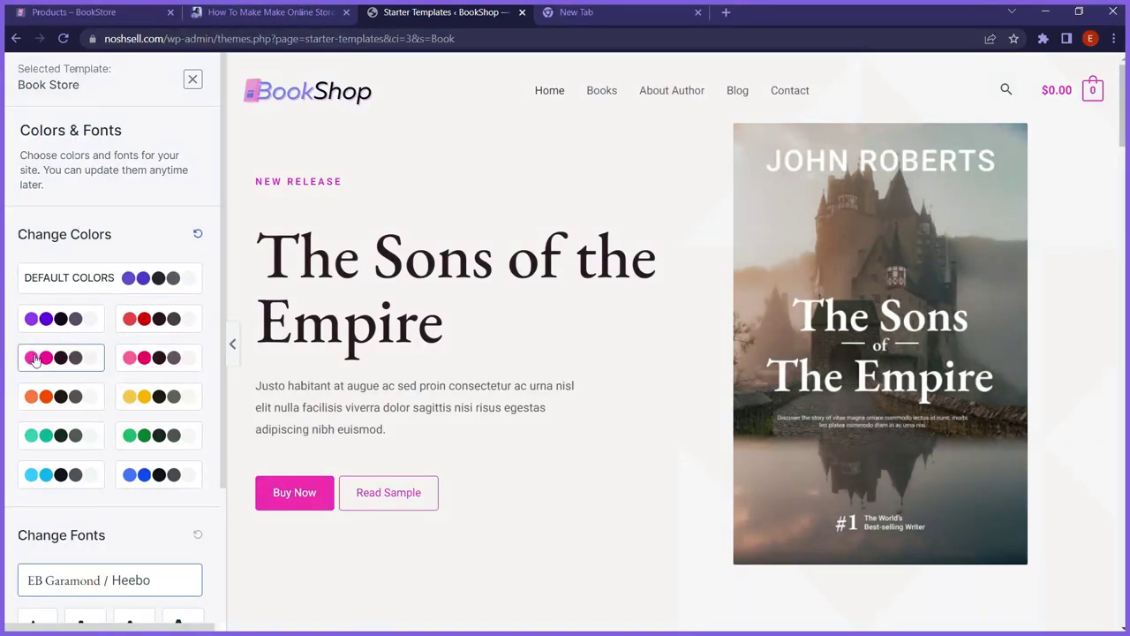
pyautogui.scroll(-1, 1026, 154)
pyautogui.scroll(1, 1026, 154)
pyautogui.click(132, 437)
pyautogui.click(148, 399)
pyautogui.click(76, 435)
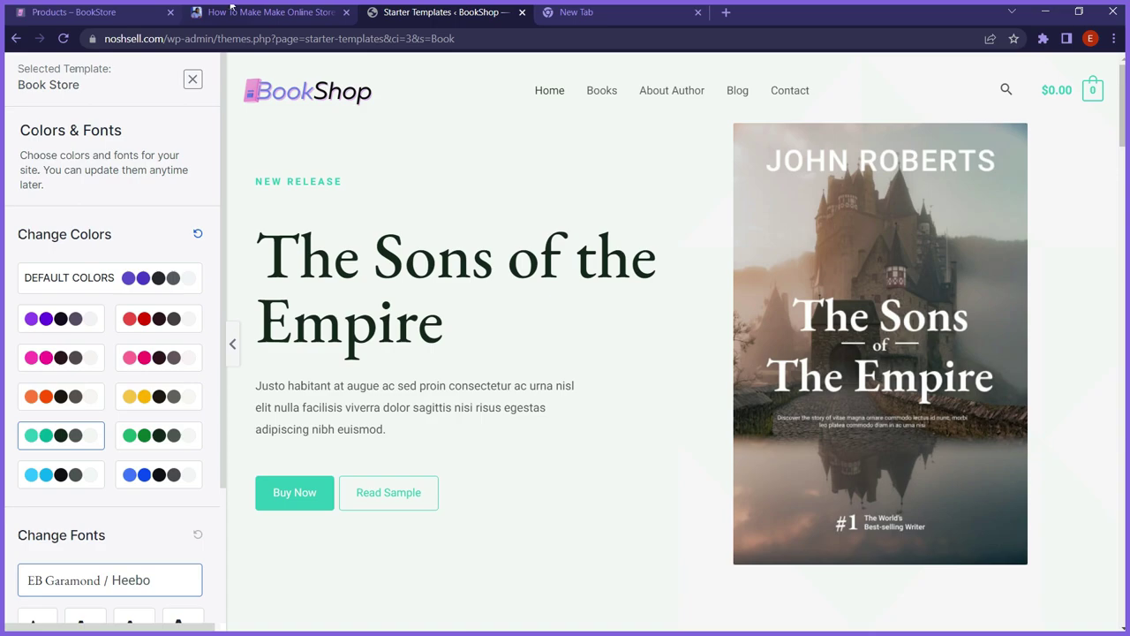
pyautogui.click(63, 19)
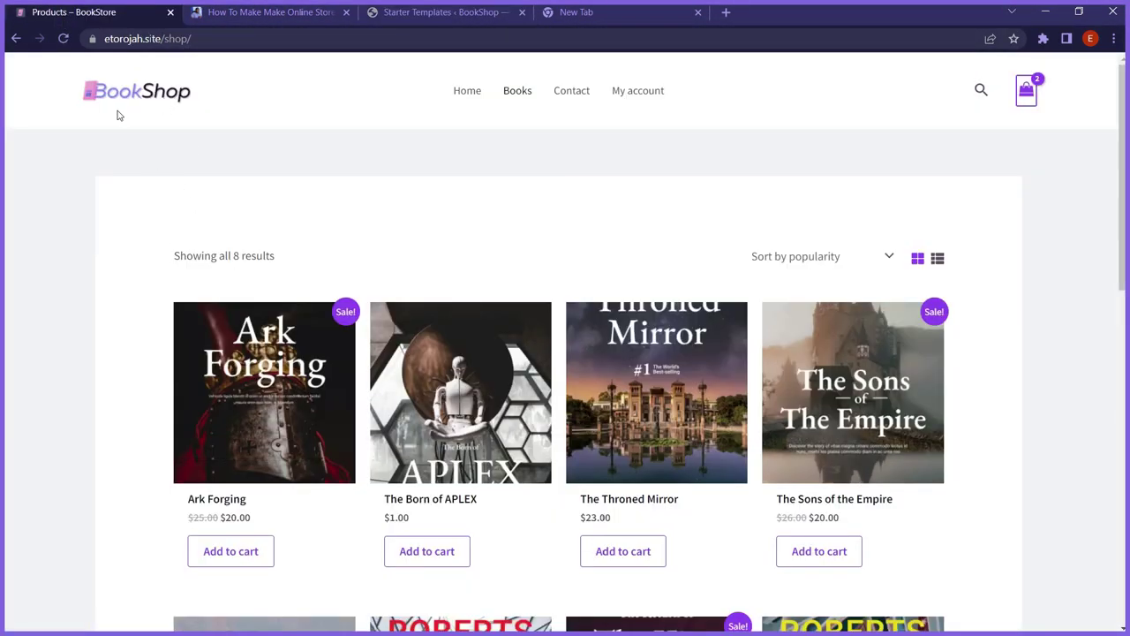
# Step: Apply the purple colour palette to the BookShop template preview, comparing it with the shop tabs
pyautogui.moveTo(337, 352)
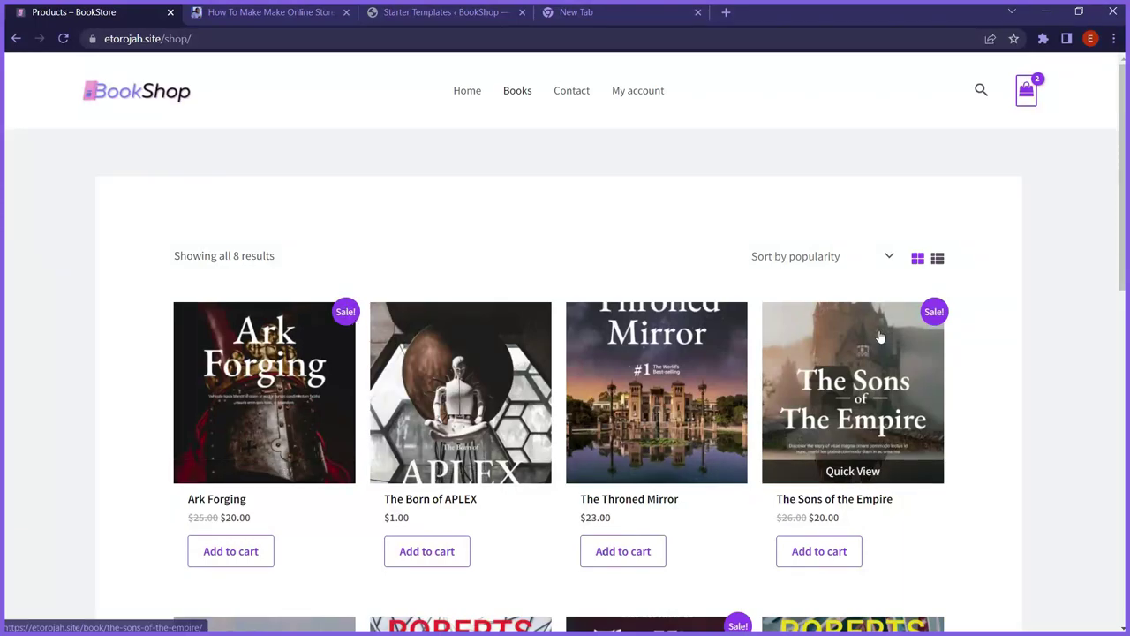
pyautogui.click(463, 38)
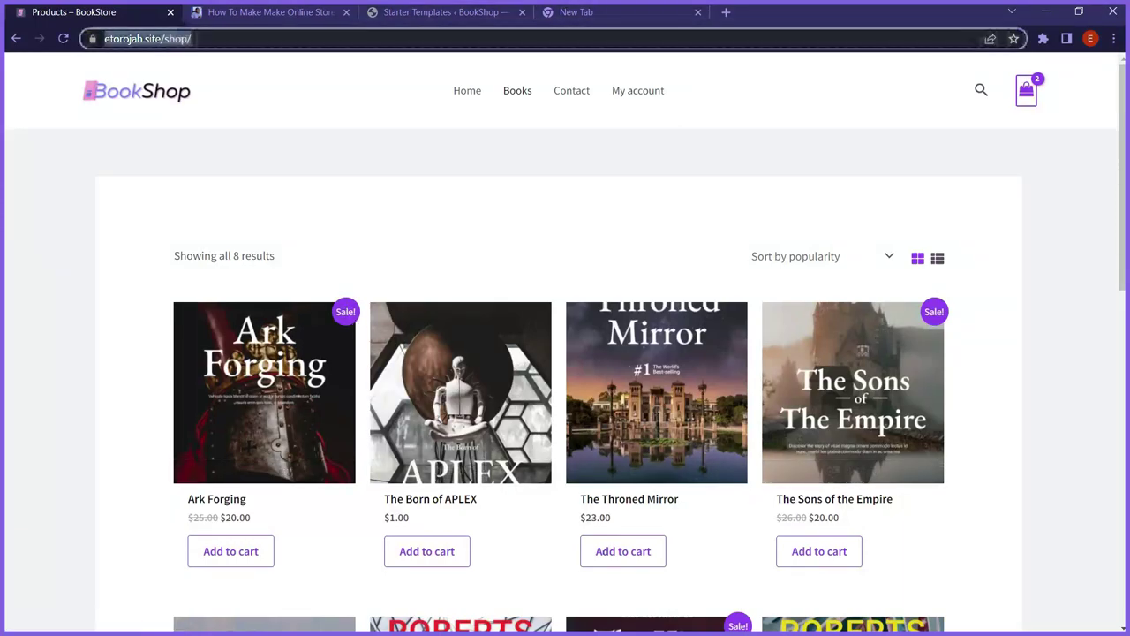
pyautogui.click(404, 16)
pyautogui.click(69, 318)
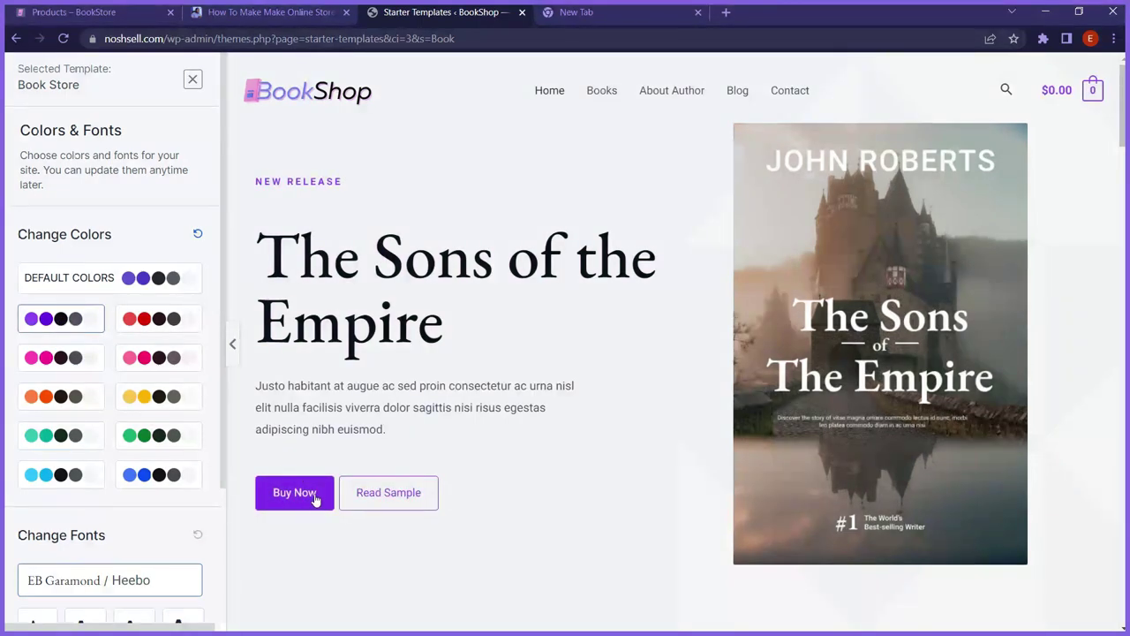
pyautogui.click(103, 10)
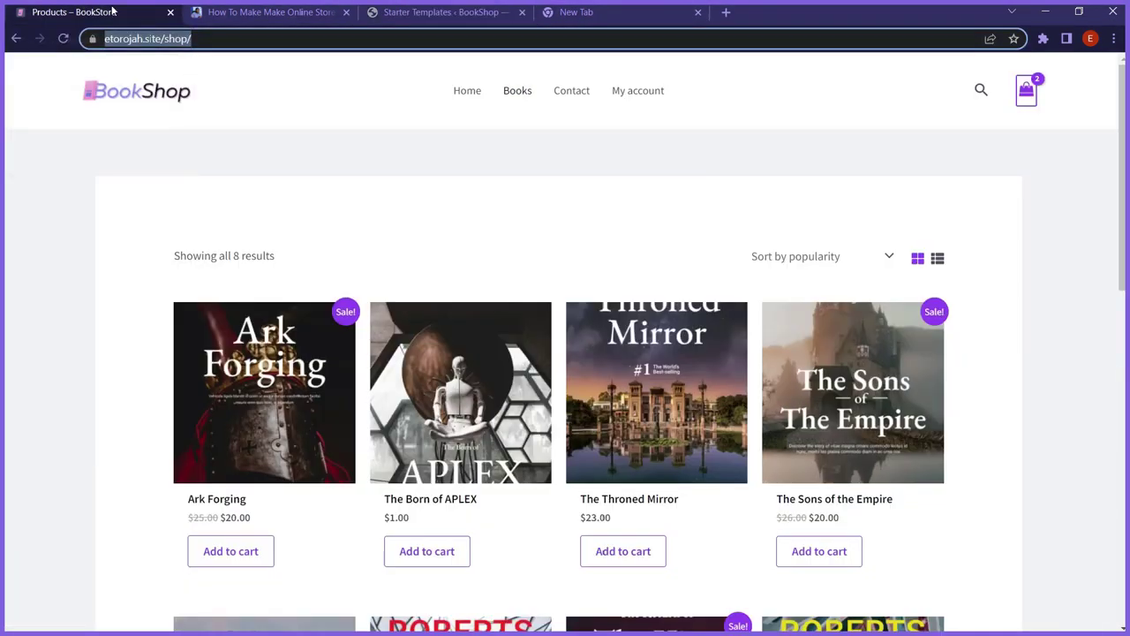
pyautogui.click(214, 8)
pyautogui.click(439, 14)
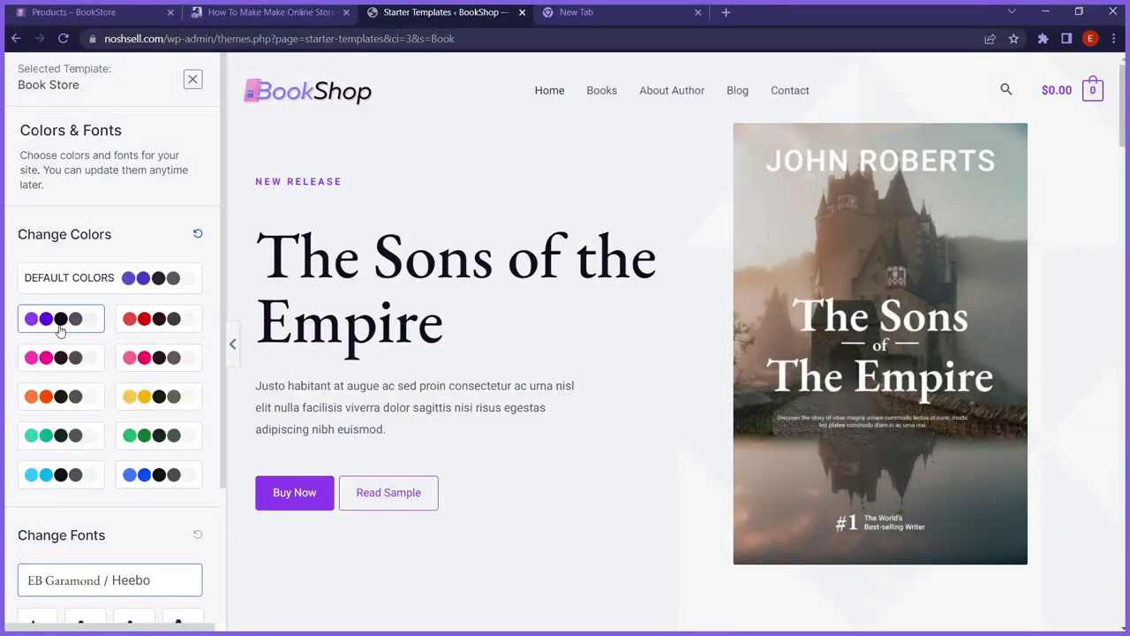
# Step: Try Poppins / Lato, then choose Playfair Display / Source Sans Pro fonts and continue
pyautogui.scroll(-2, 134, 504)
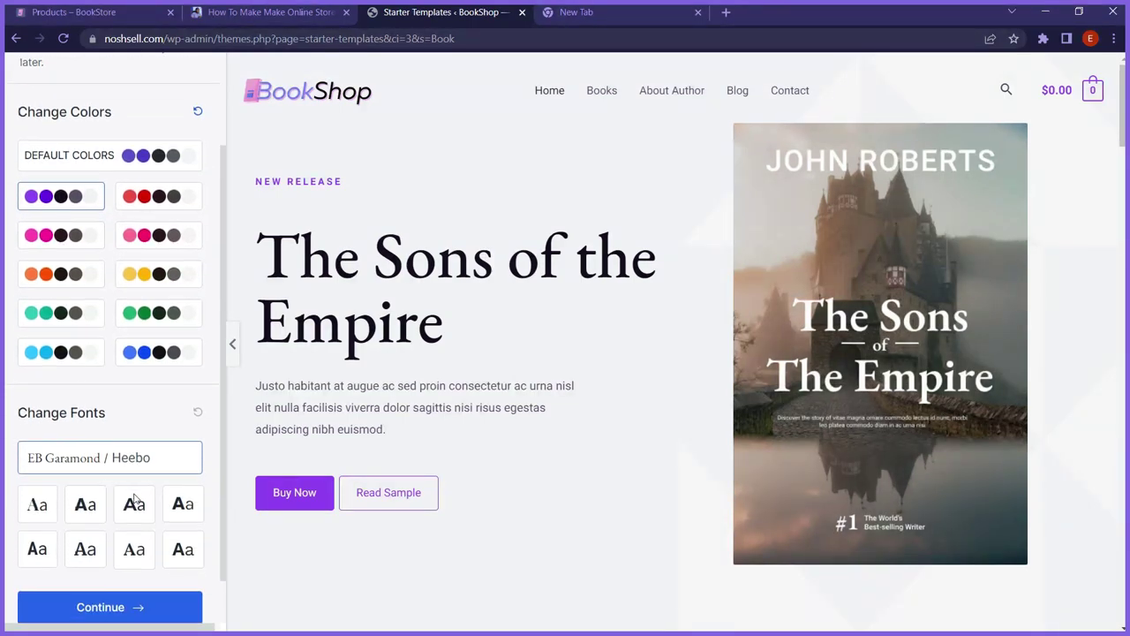
pyautogui.click(86, 510)
pyautogui.click(39, 512)
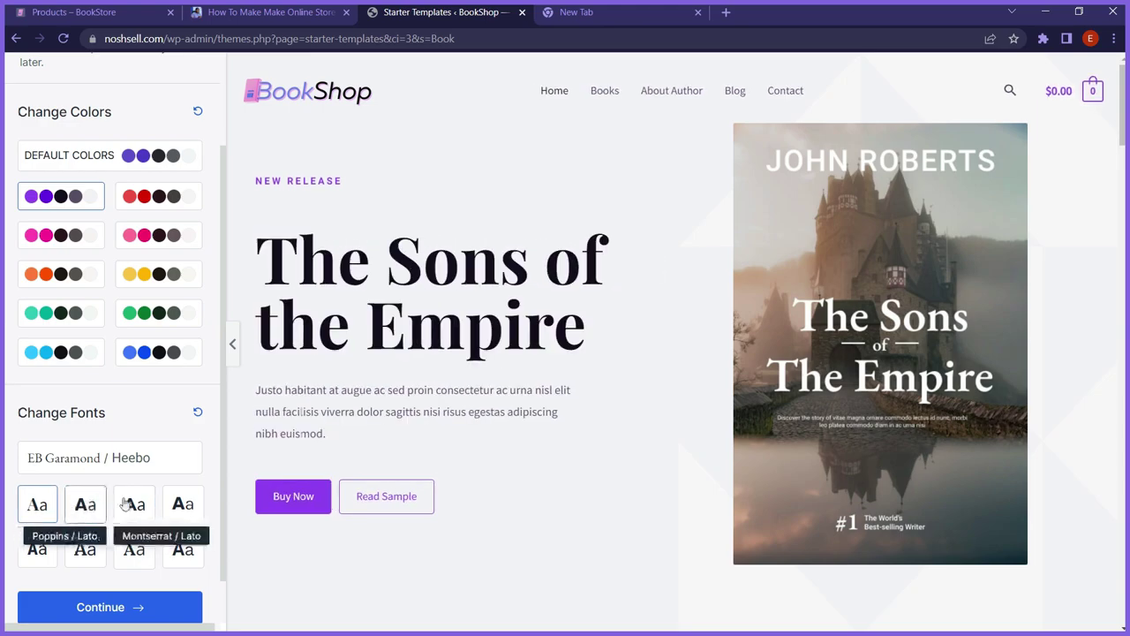
pyautogui.click(78, 504)
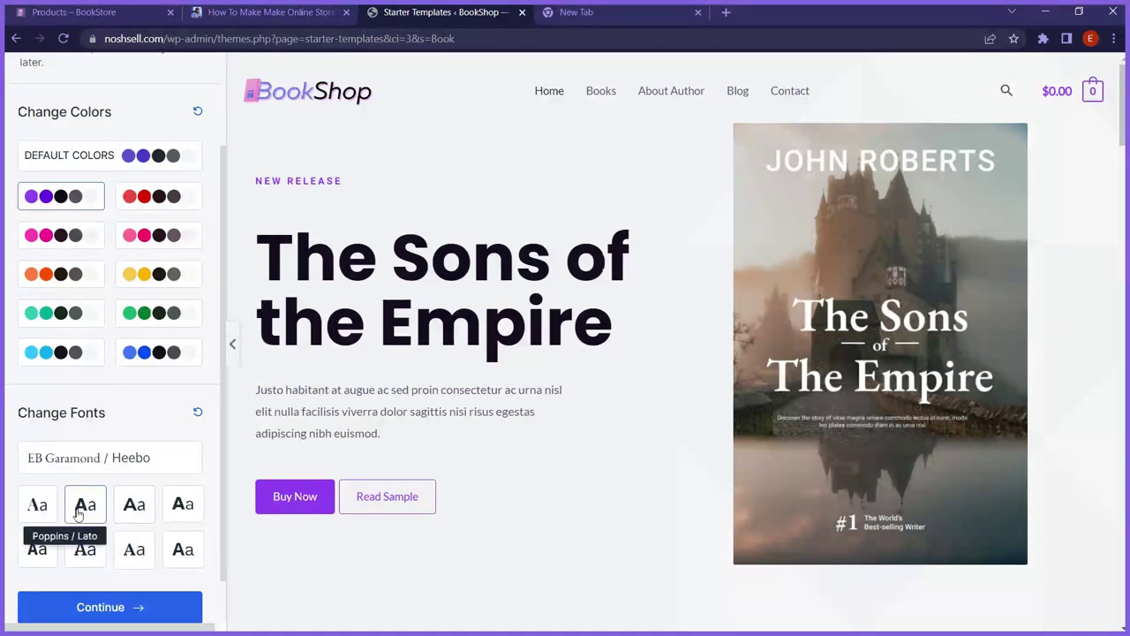
pyautogui.click(39, 512)
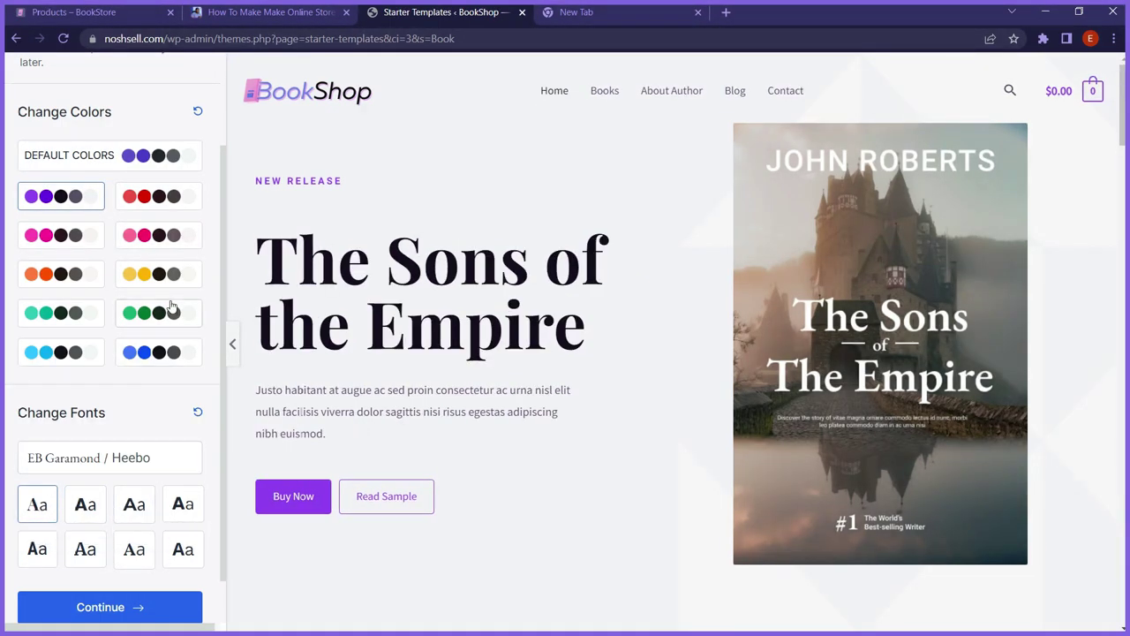
pyautogui.scroll(2, 167, 316)
pyautogui.scroll(-3, 174, 140)
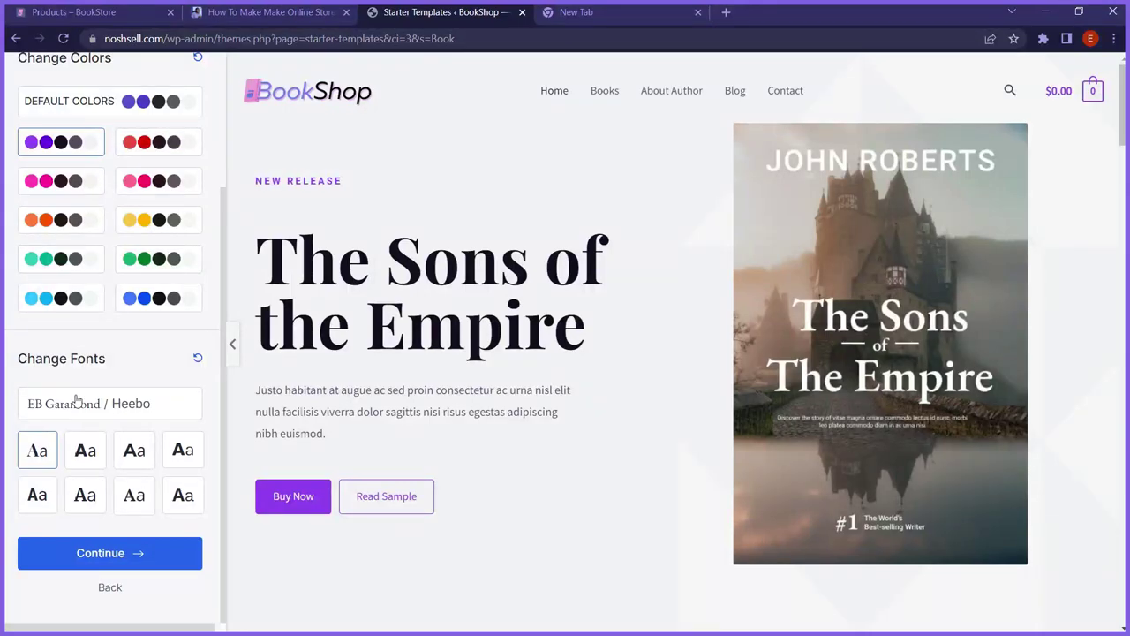
pyautogui.click(54, 556)
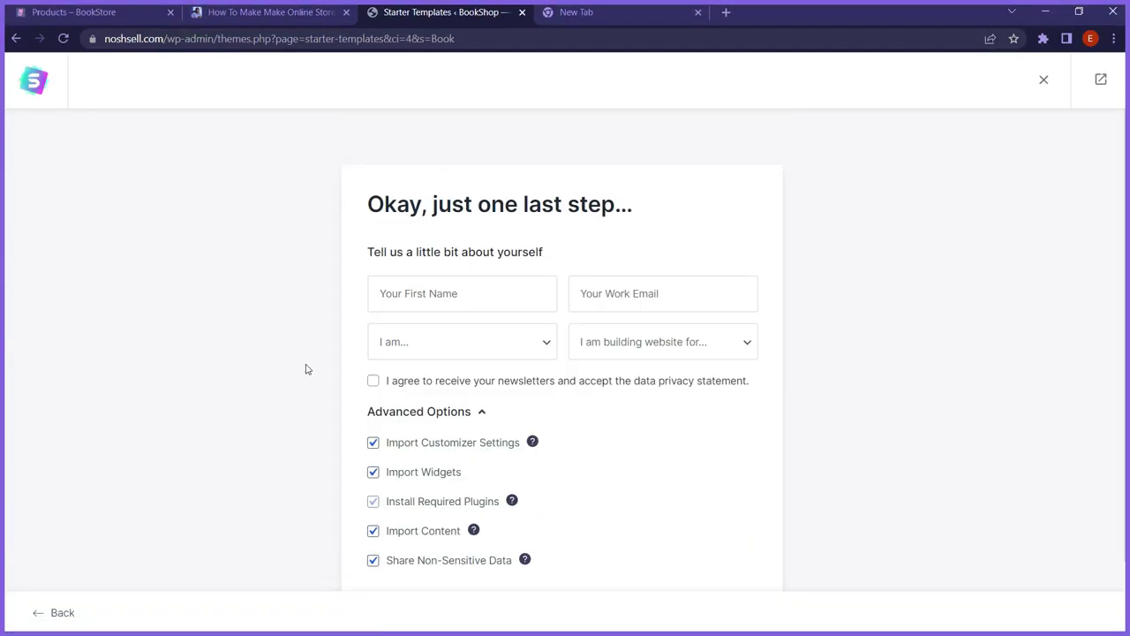
# Step: Leave First Name and Work Email blank and untick Share Non-Sensitive Data
pyautogui.scroll(-2, 498, 255)
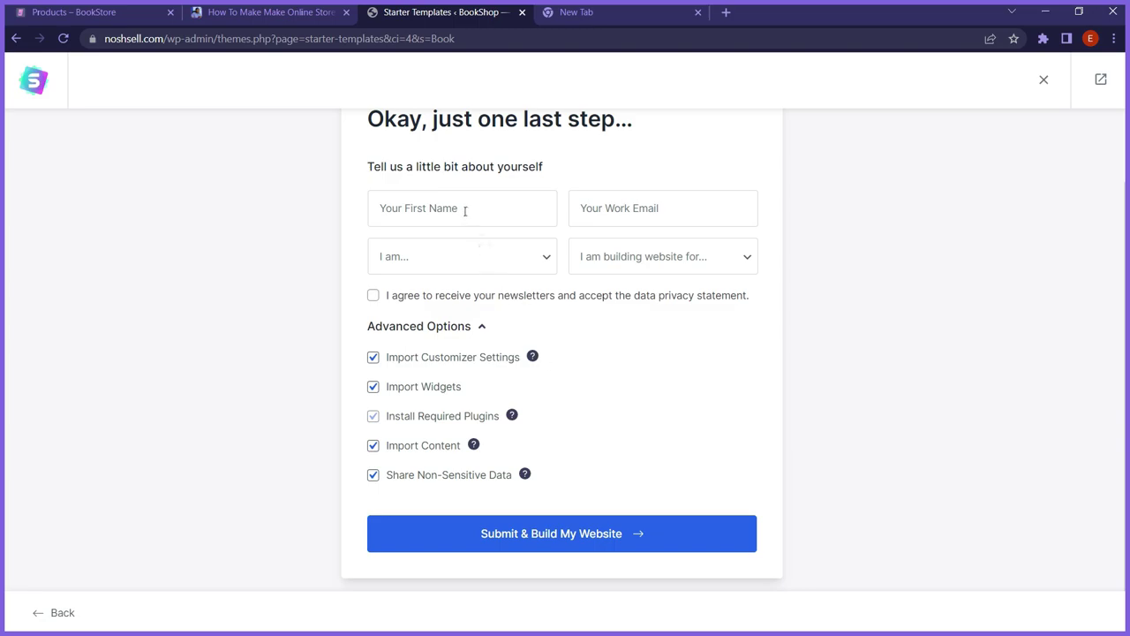
pyautogui.click(465, 211)
pyautogui.click(672, 208)
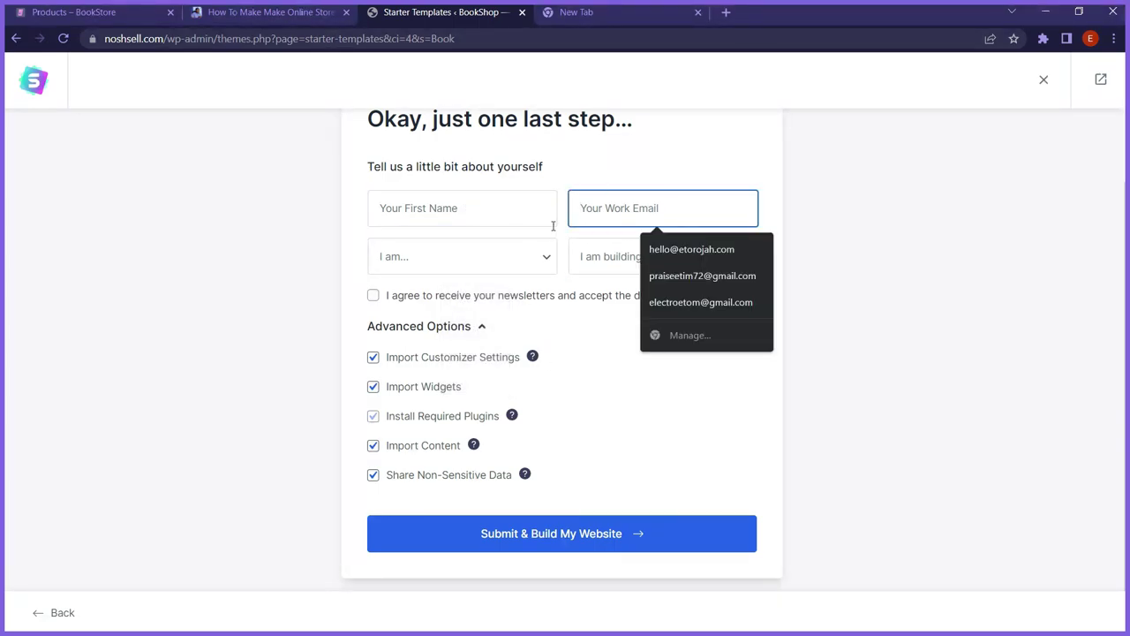
pyautogui.click(654, 173)
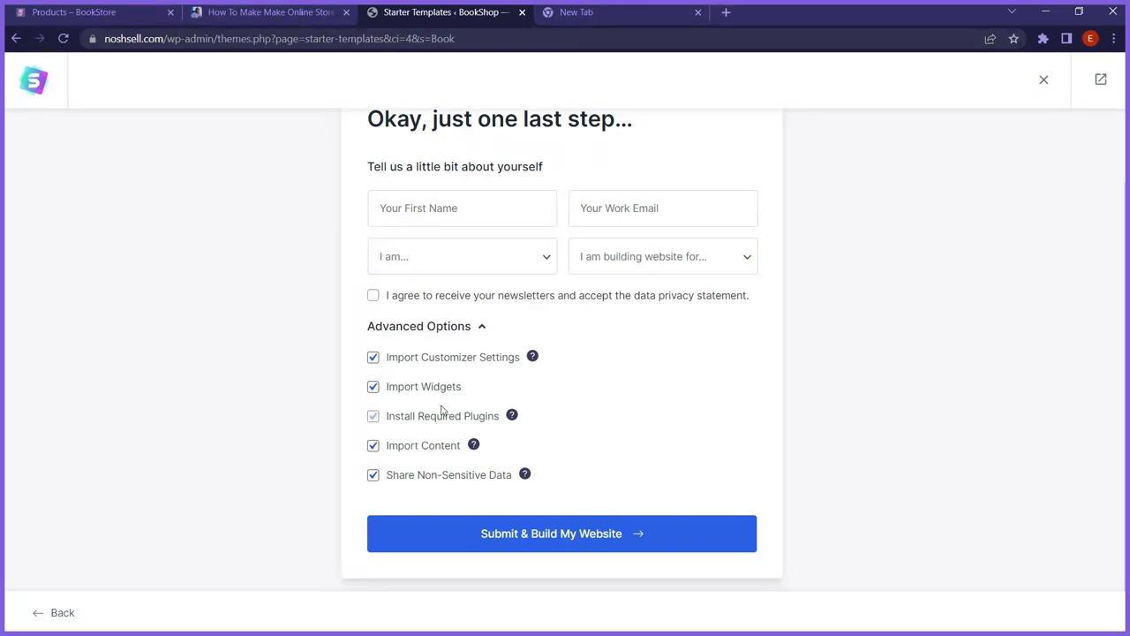
pyautogui.click(373, 476)
# Step: Submit and build the website, then view the finished BookShop site
pyautogui.moveTo(522, 476)
pyautogui.click(534, 540)
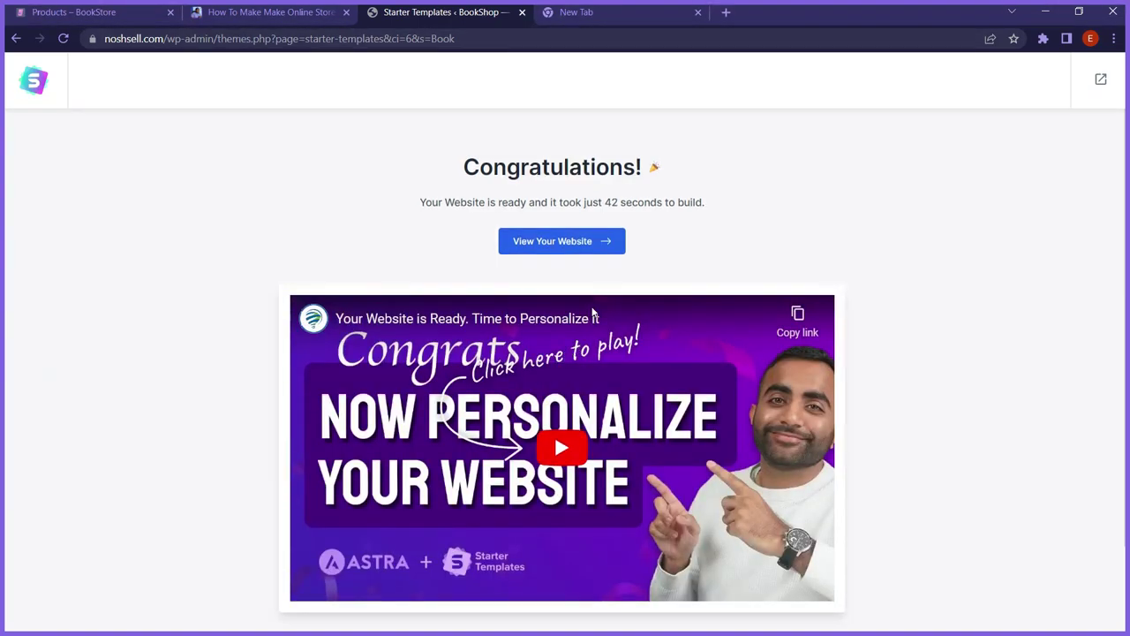
pyautogui.click(533, 243)
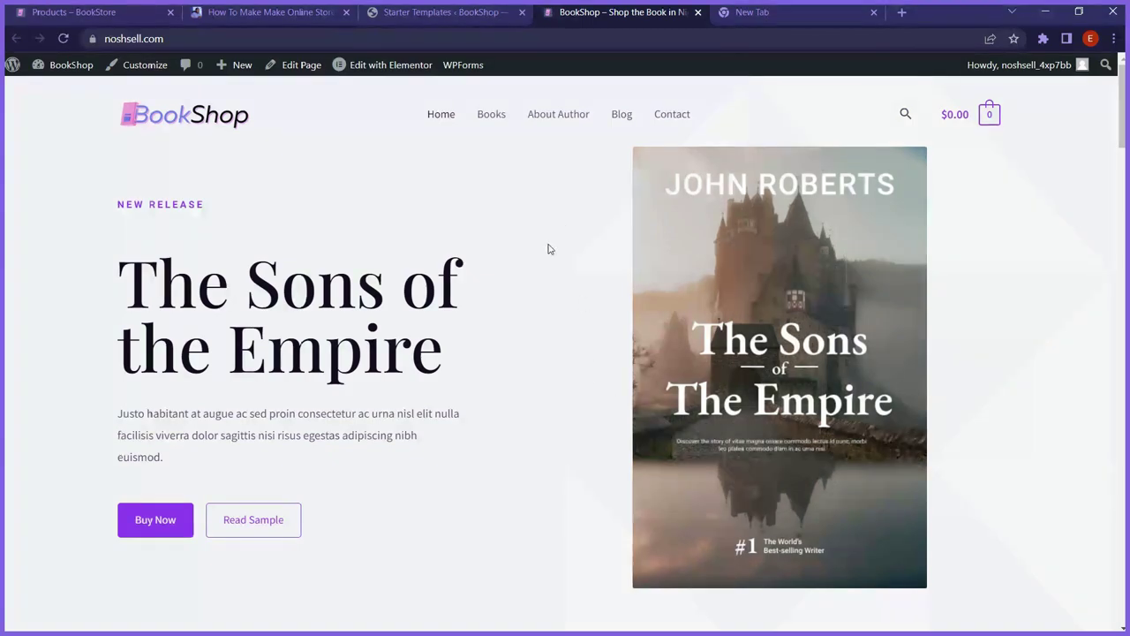
# Step: Check the reference BookStore home page and move the new BookShop tab to second place
pyautogui.scroll(-2, 384, 332)
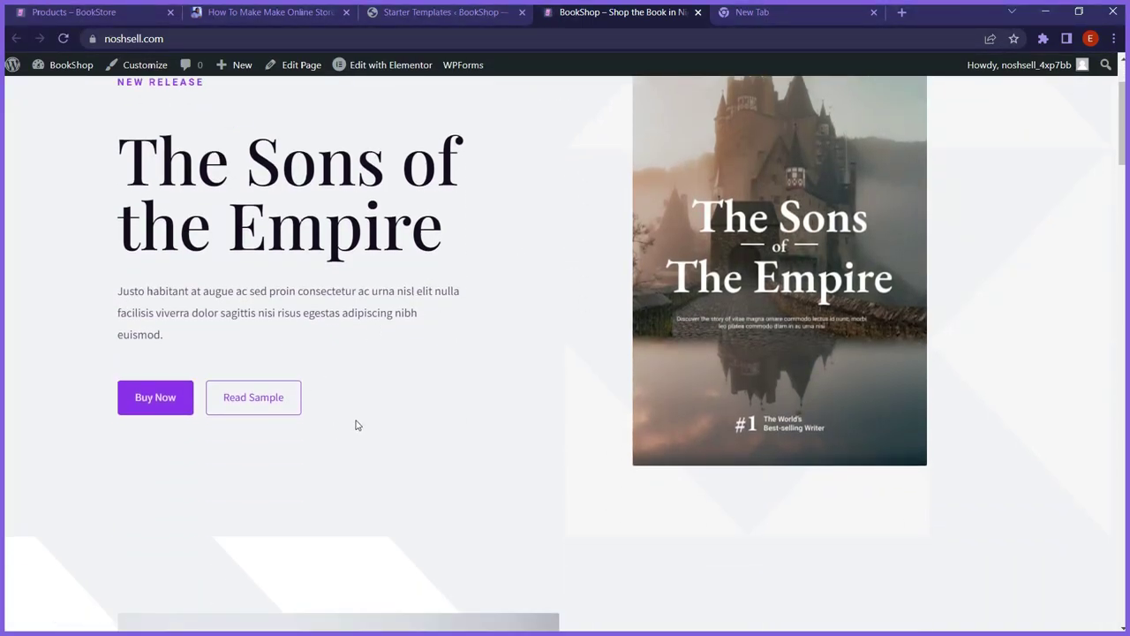
pyautogui.scroll(2, 353, 428)
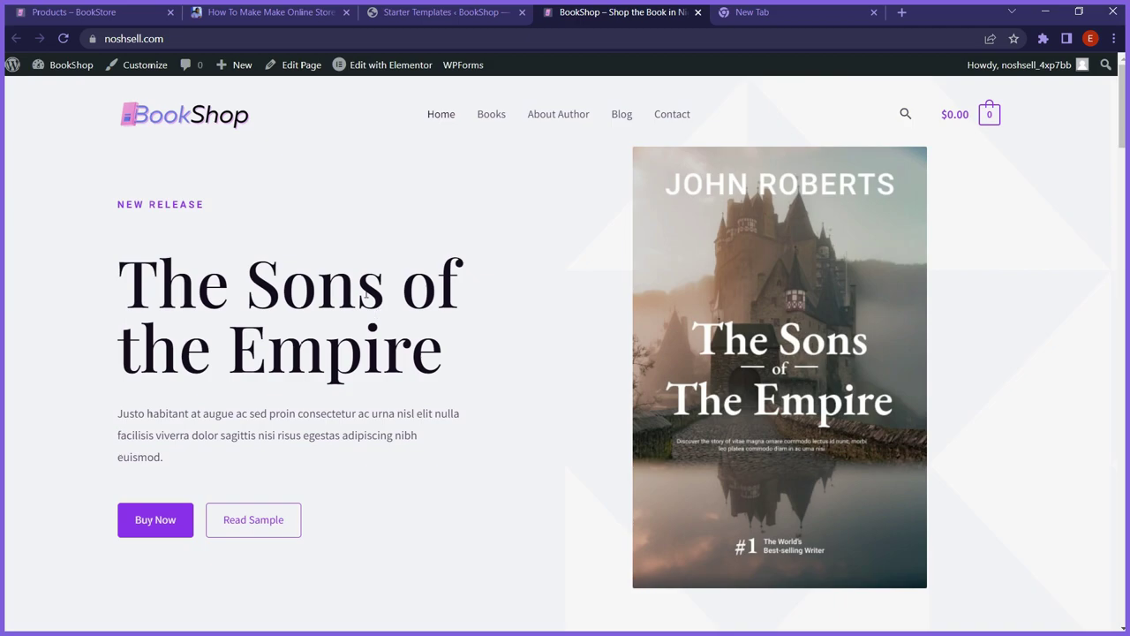
pyautogui.scroll(-8, 393, 327)
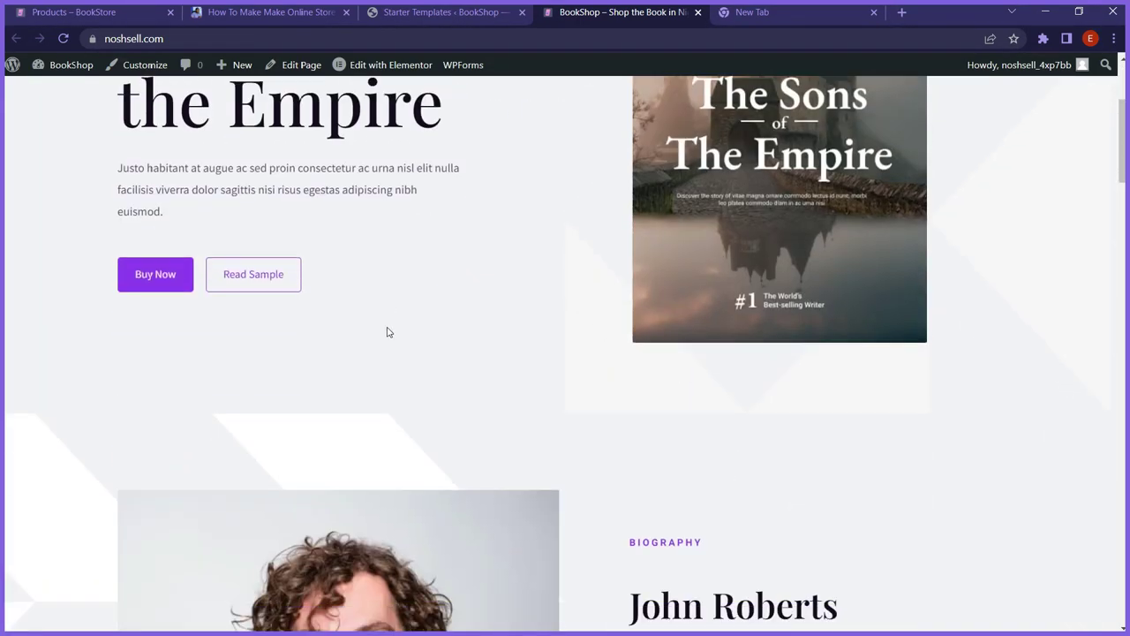
pyautogui.click(76, 15)
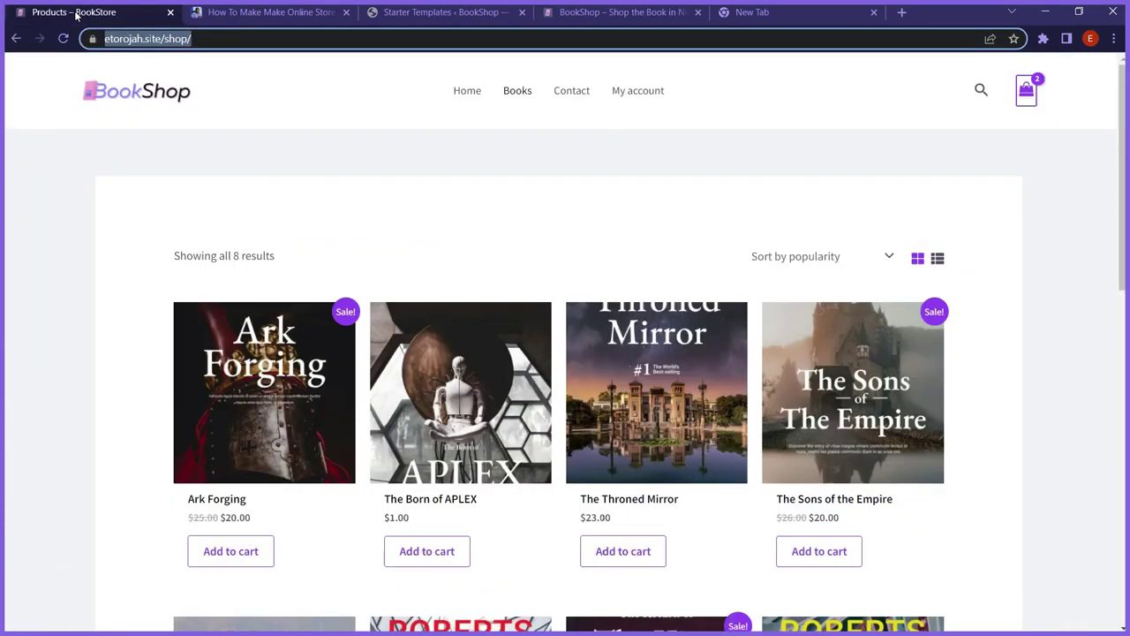
pyautogui.click(122, 95)
pyautogui.moveTo(608, 14); pyautogui.dragTo(265, 16)
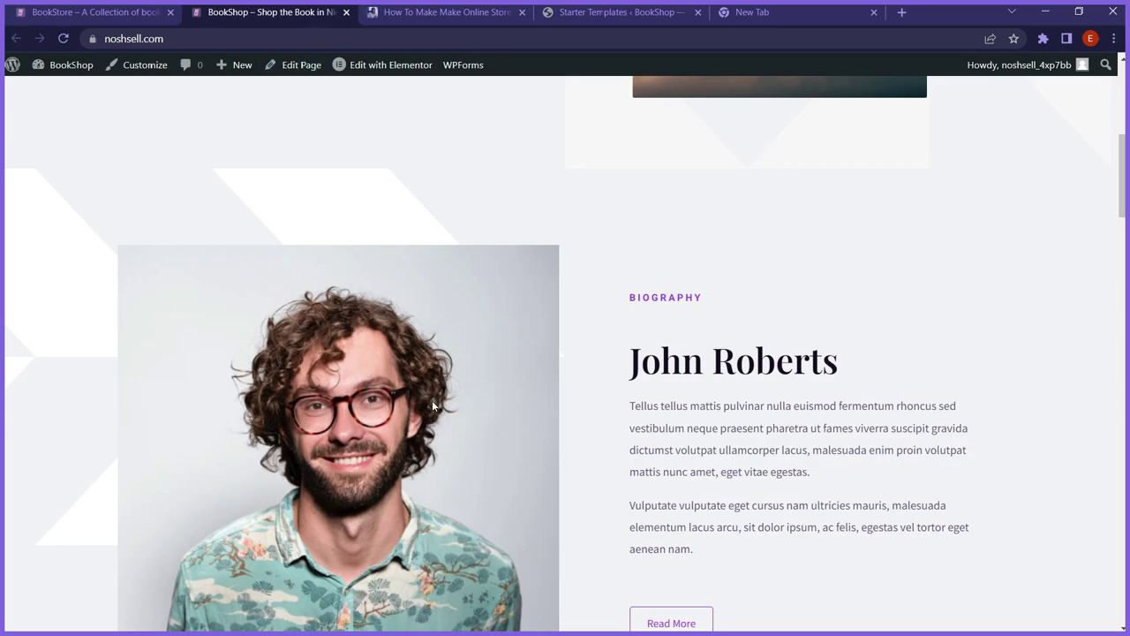
pyautogui.scroll(-20, 474, 371)
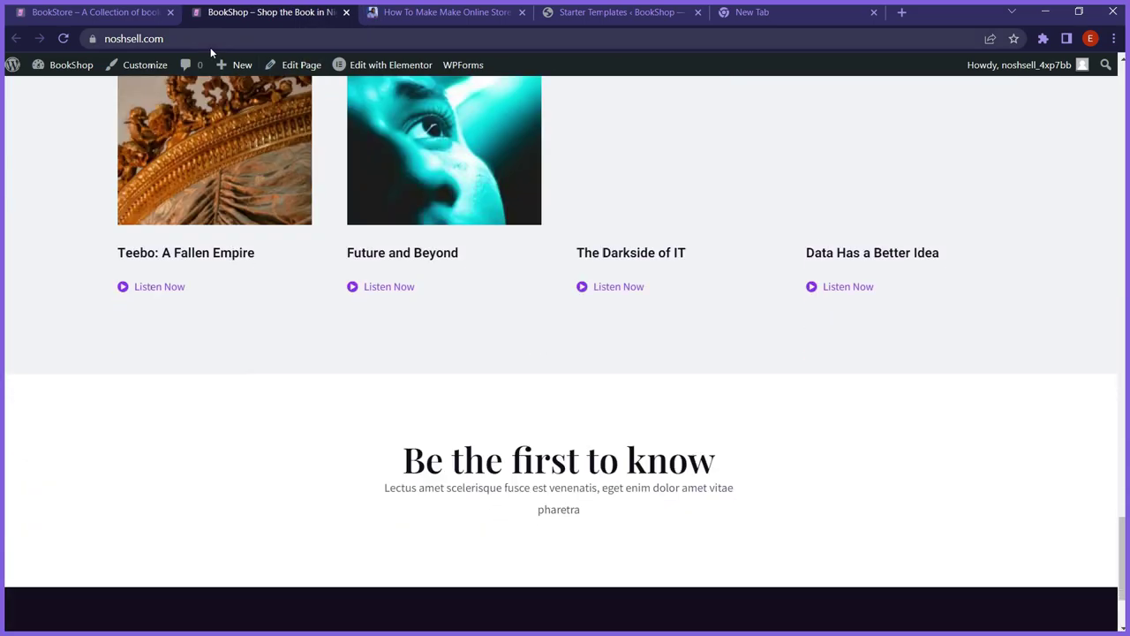
pyautogui.click(84, 15)
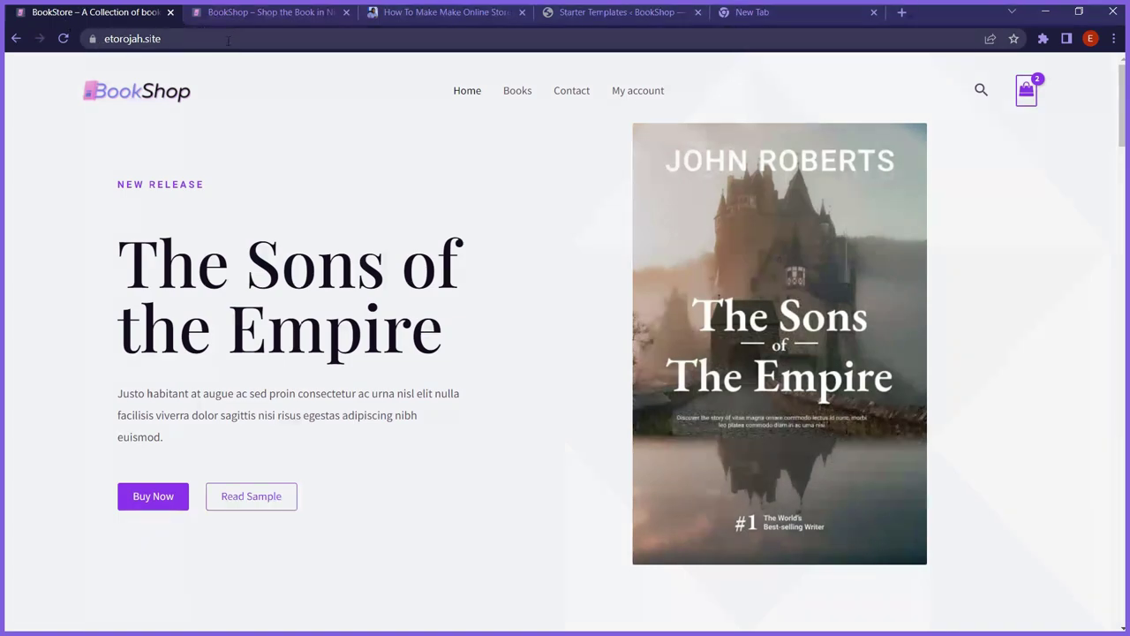
pyautogui.click(265, 15)
# Step: Scroll through the new BookShop homepage and open its Books page
pyautogui.scroll(10, 372, 353)
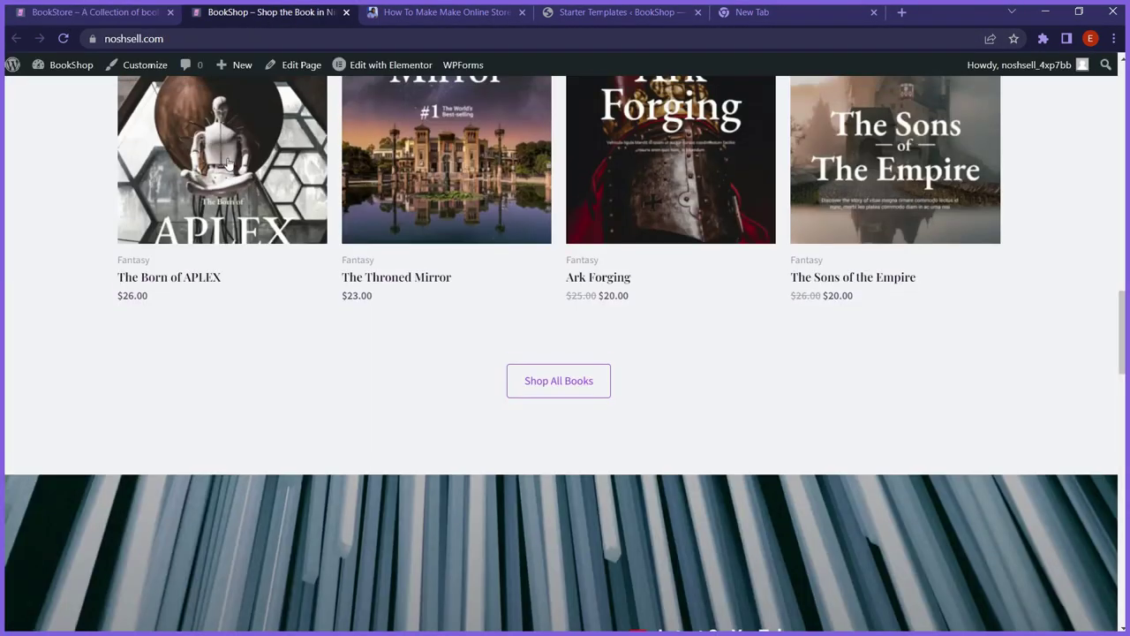
pyautogui.scroll(10, 379, 462)
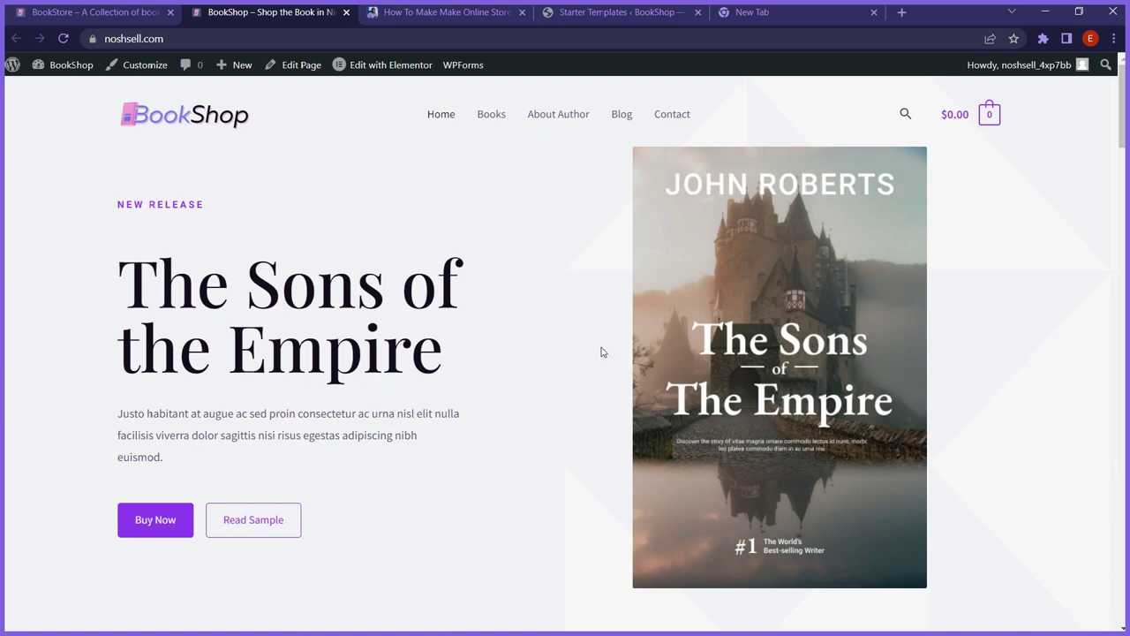
pyautogui.scroll(-3, 676, 318)
pyautogui.scroll(3, 669, 341)
pyautogui.scroll(-7, 659, 334)
pyautogui.scroll(7, 667, 318)
pyautogui.scroll(-10, 518, 356)
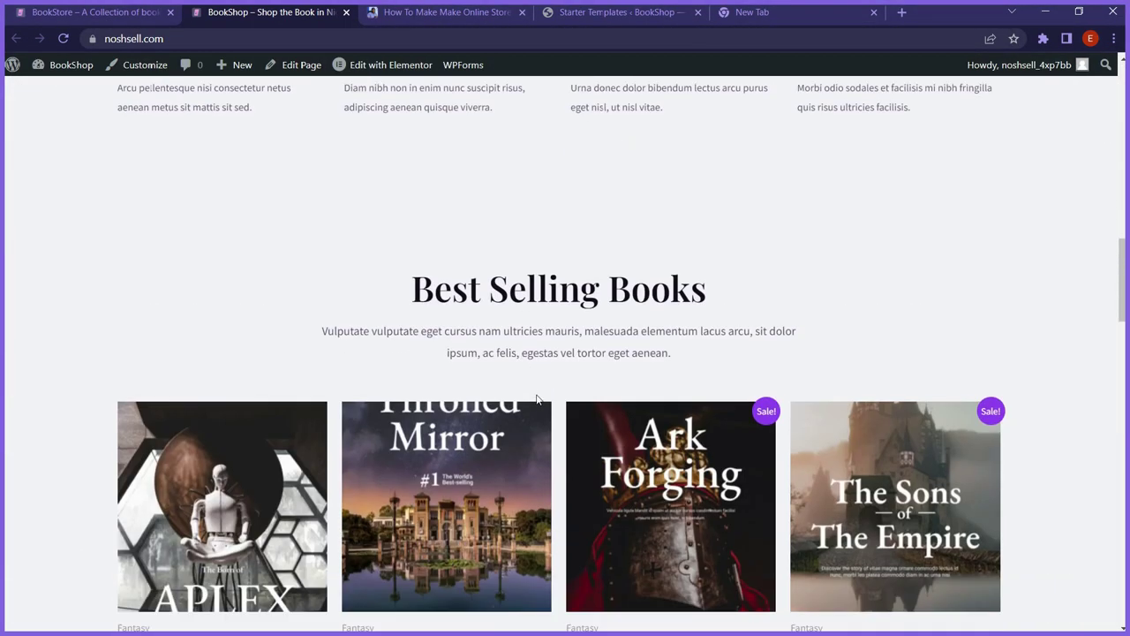
pyautogui.scroll(-4, 535, 400)
pyautogui.scroll(-6, 548, 404)
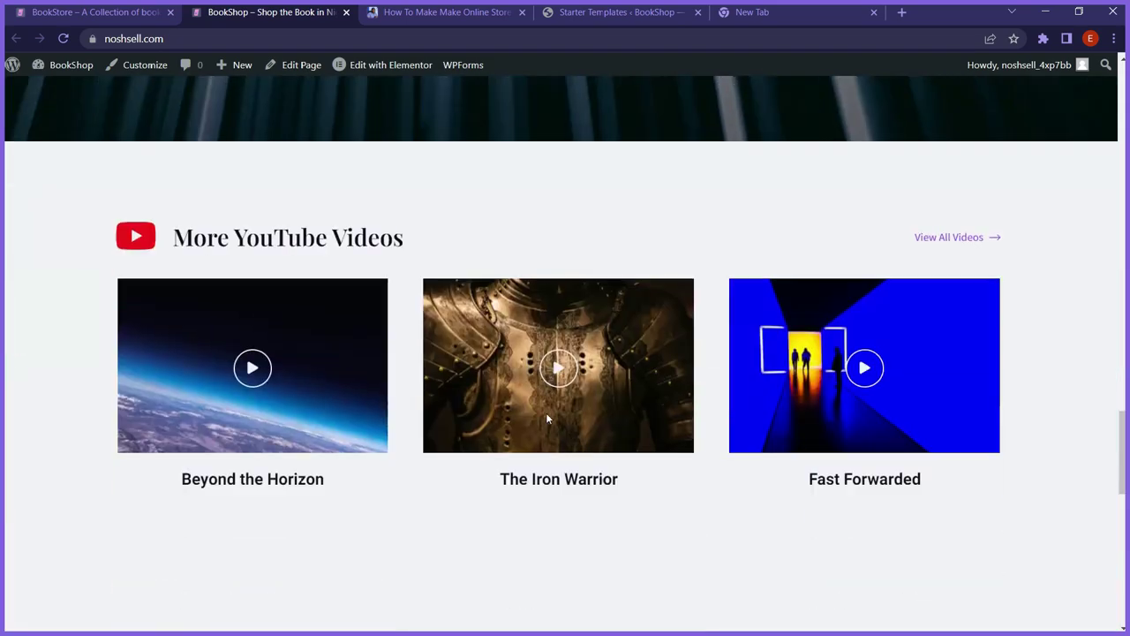
pyautogui.scroll(-6, 535, 462)
pyautogui.scroll(15, 543, 458)
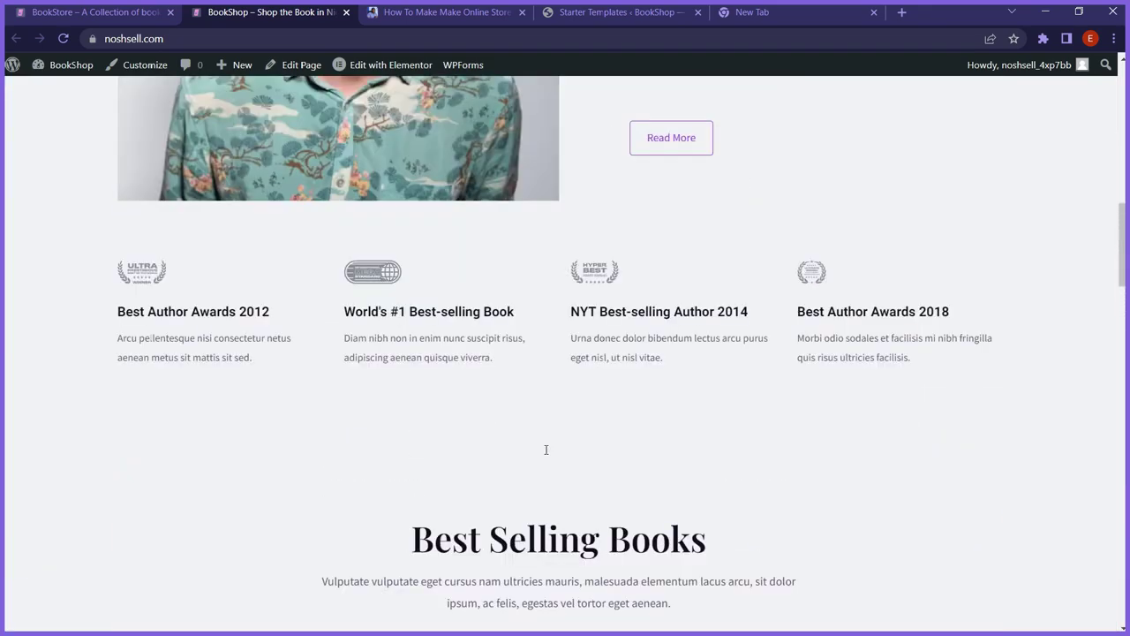
pyautogui.click(486, 116)
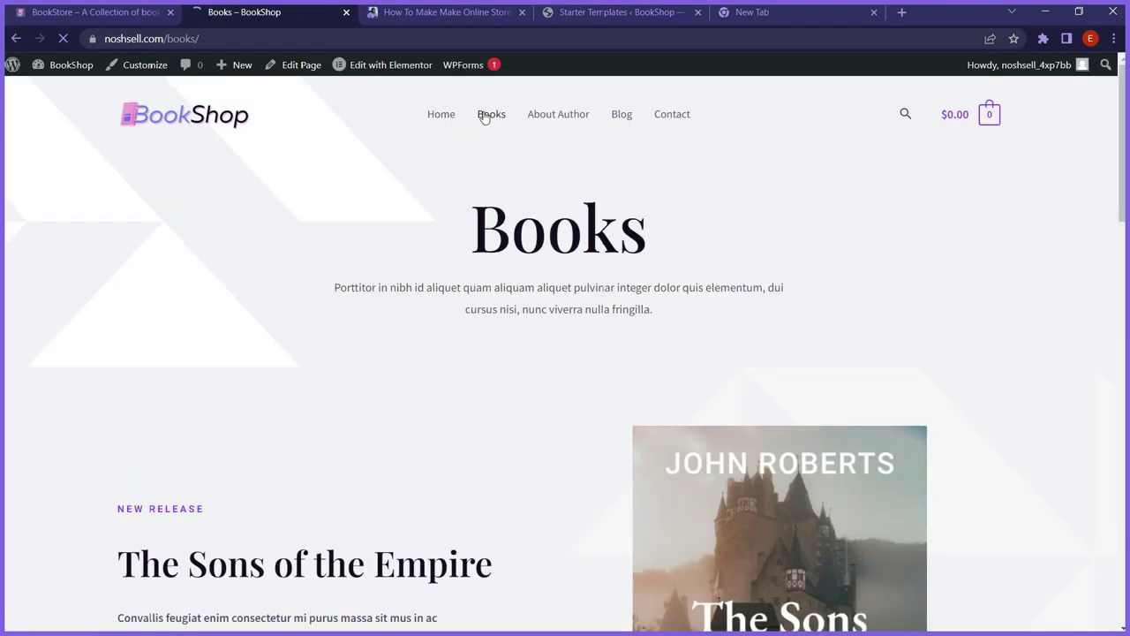
# Step: Compare the Books page with the reference store's eight-book listing, then return to it
pyautogui.scroll(-4, 618, 193)
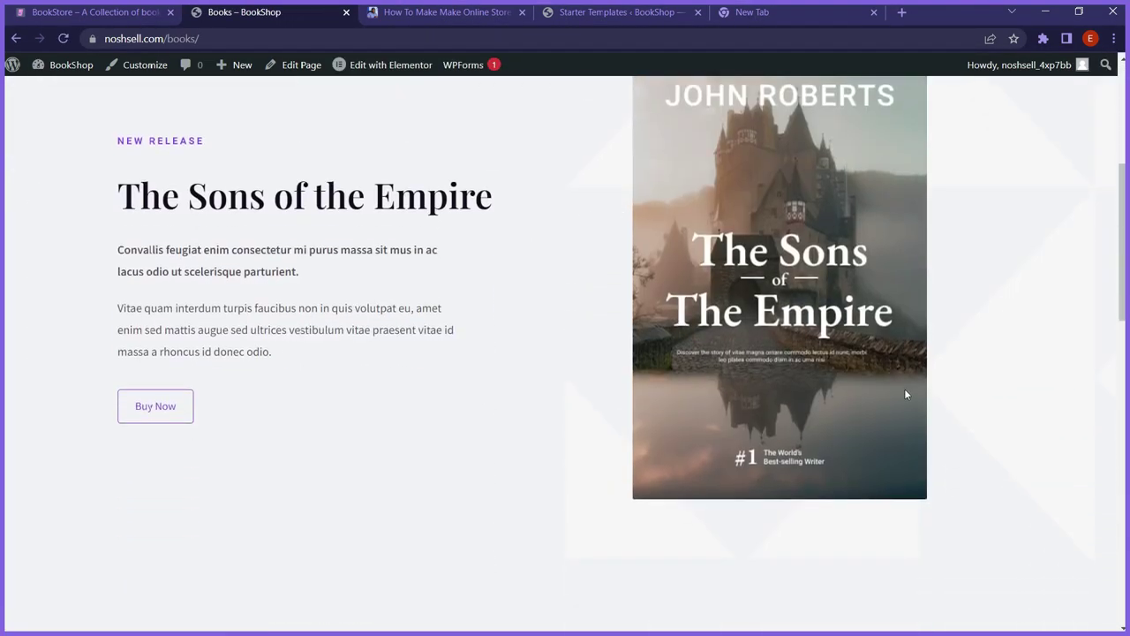
pyautogui.scroll(-5, 906, 392)
pyautogui.scroll(9, 442, 344)
pyautogui.scroll(-4, 497, 334)
pyautogui.scroll(-5, 497, 334)
pyautogui.scroll(8, 845, 398)
pyautogui.click(77, 12)
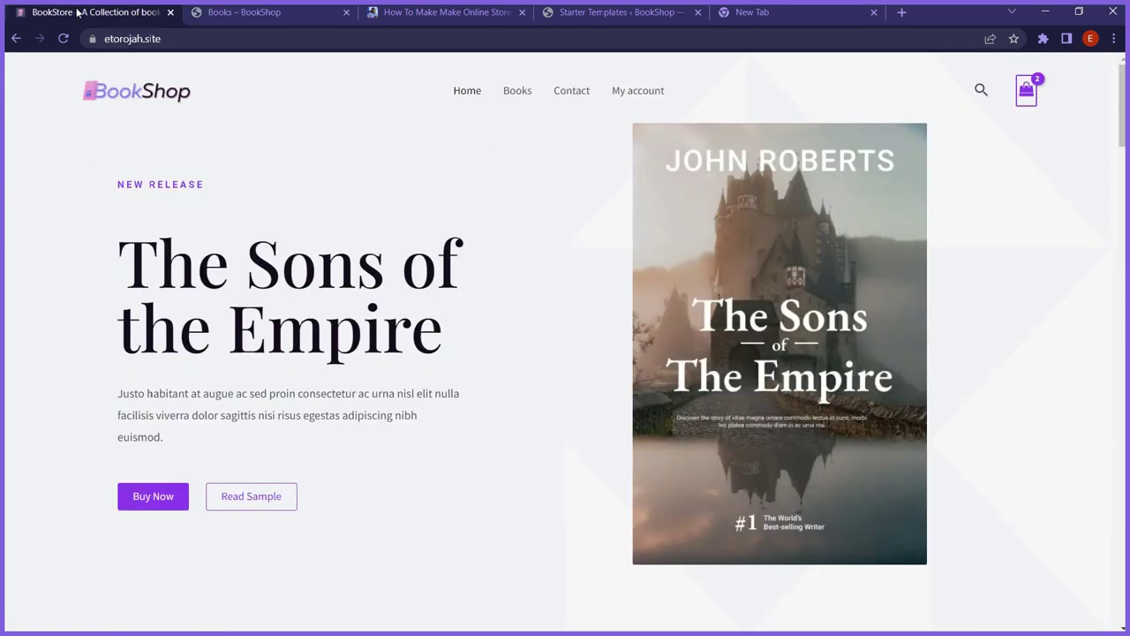
pyautogui.click(521, 98)
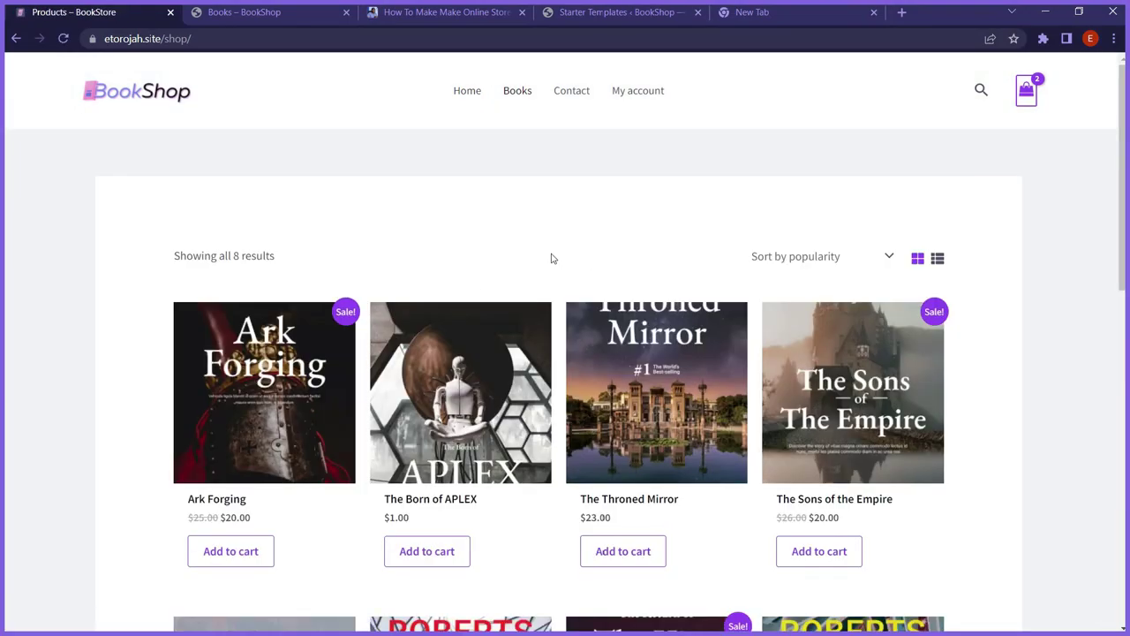
pyautogui.scroll(-10, 1002, 381)
pyautogui.scroll(10, 491, 359)
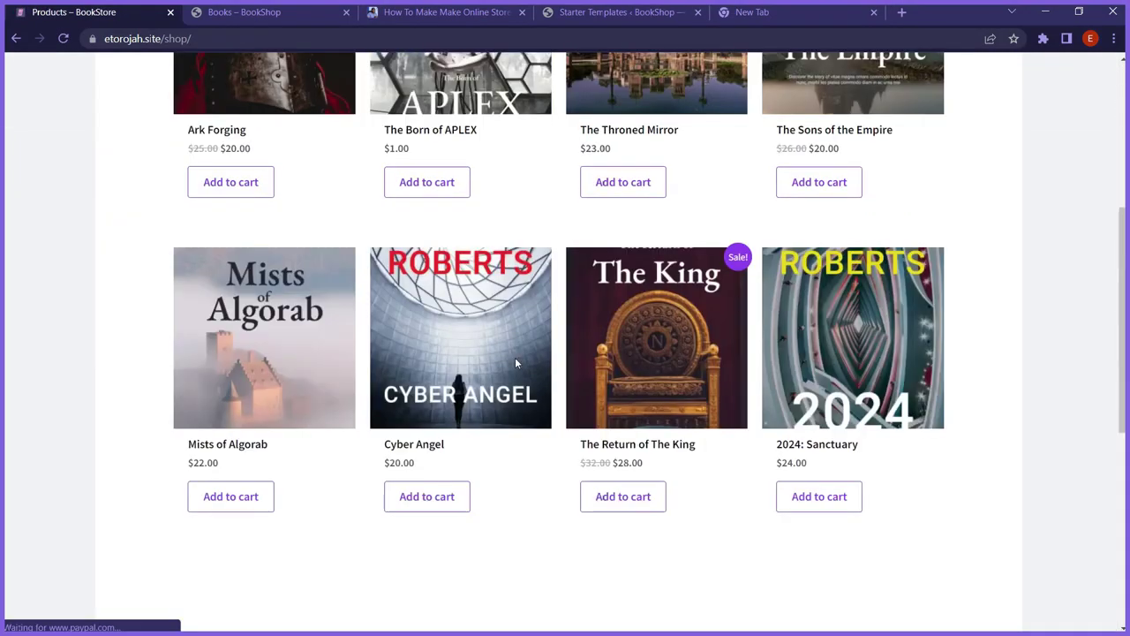
pyautogui.click(265, 12)
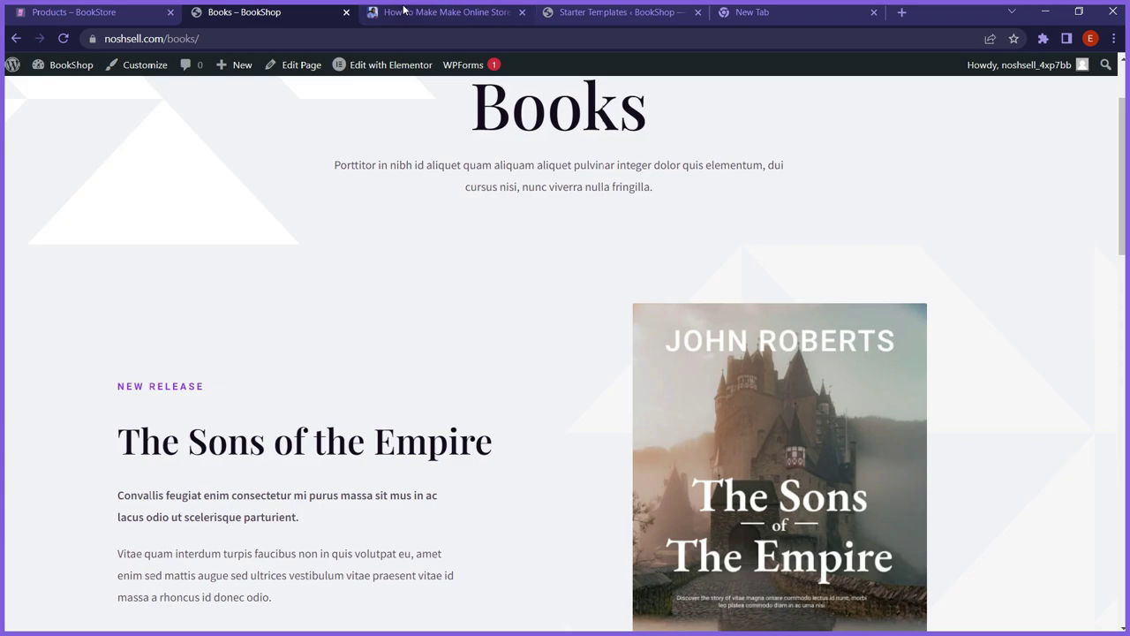
pyautogui.click(407, 11)
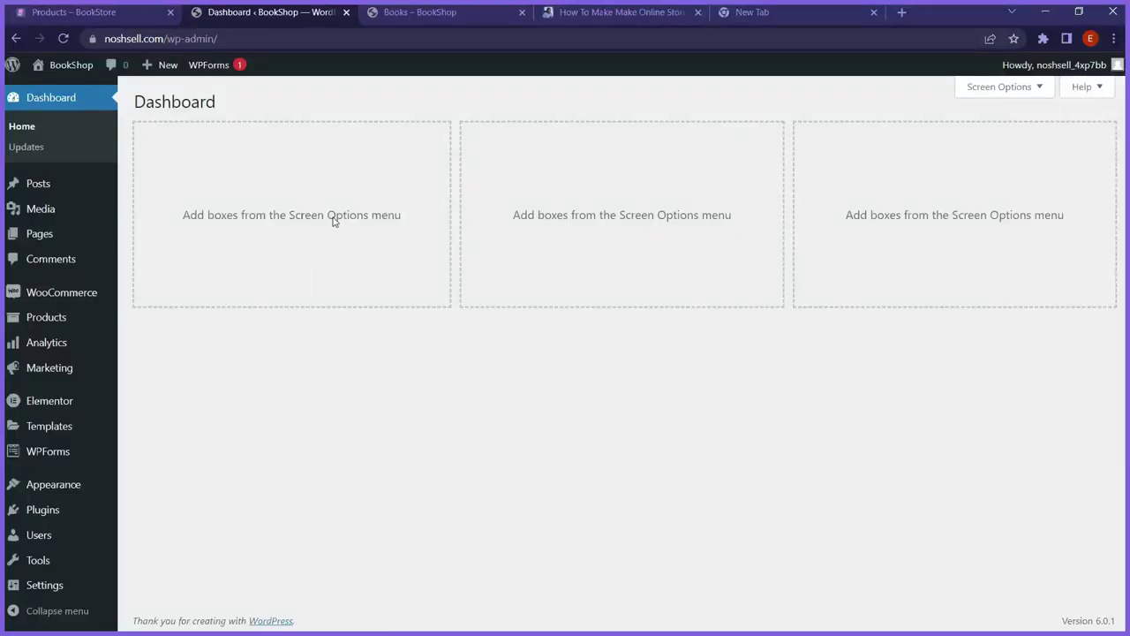
# Step: Launch the WooCommerce setup wizard from the admin sidebar
pyautogui.moveTo(83, 296)
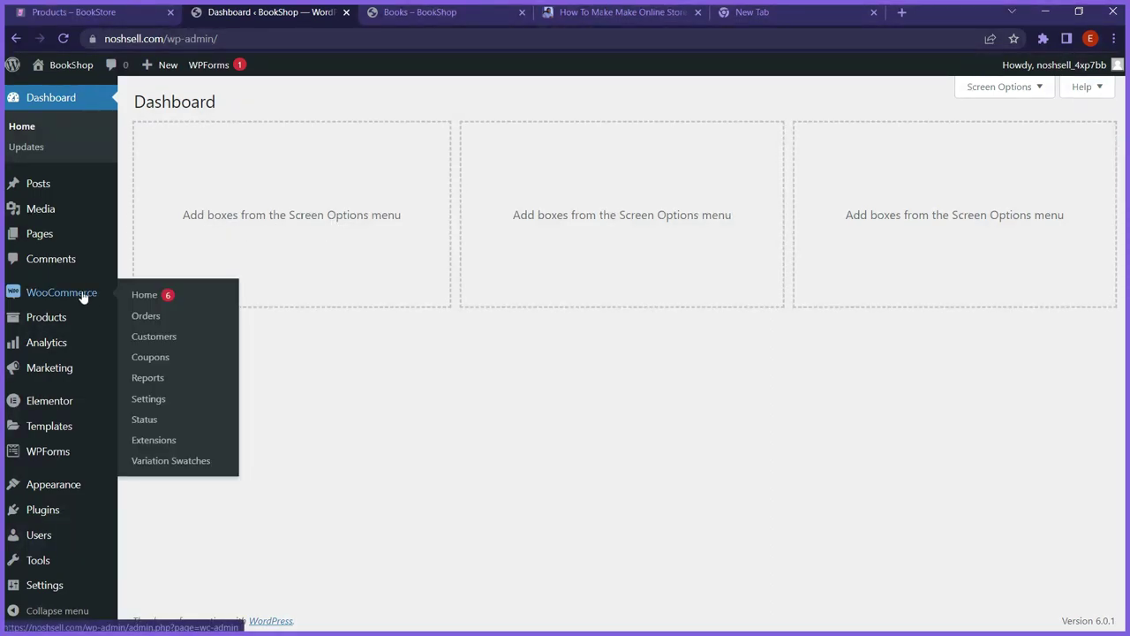
pyautogui.click(83, 296)
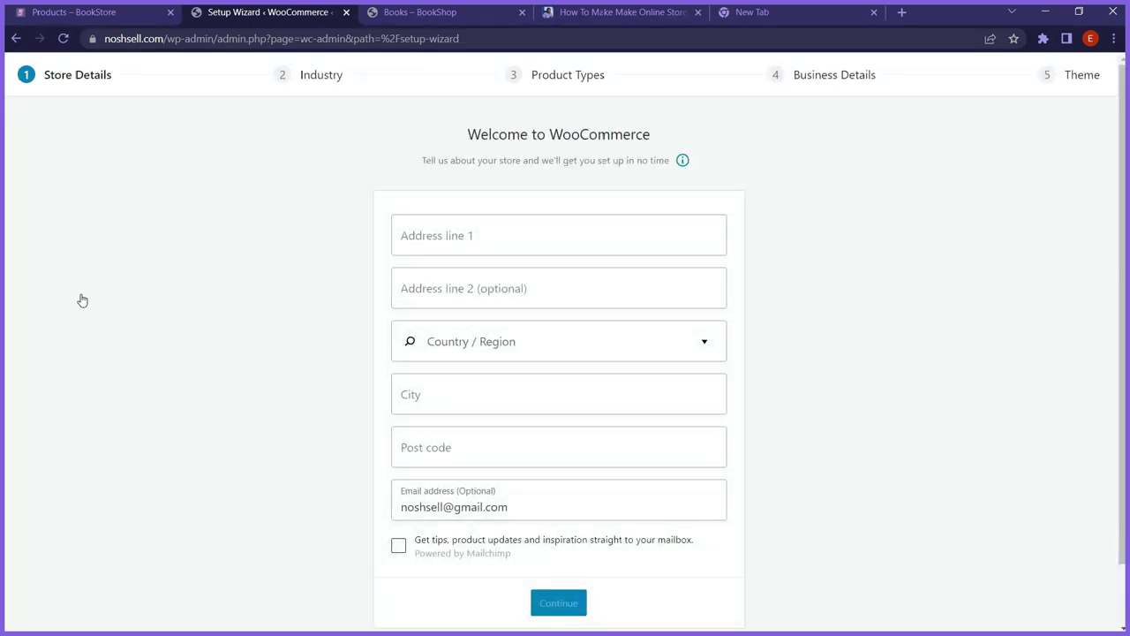
# Step: Fill the store address, city and ZIP code from a saved Chrome autofill entry
pyautogui.scroll(-2, 648, 461)
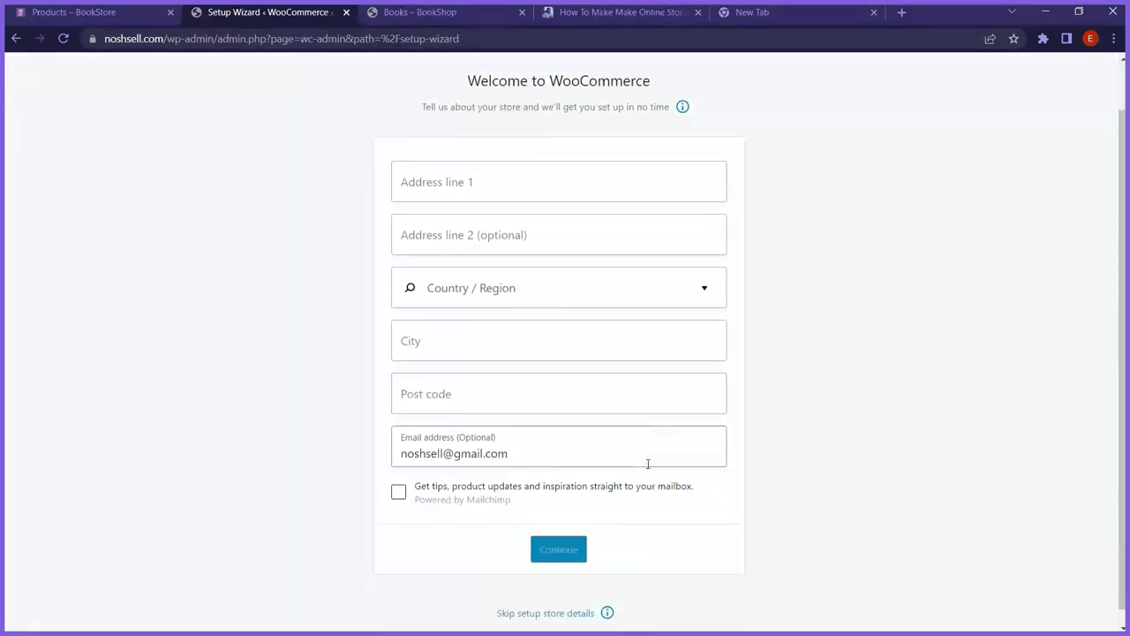
pyautogui.scroll(2, 628, 465)
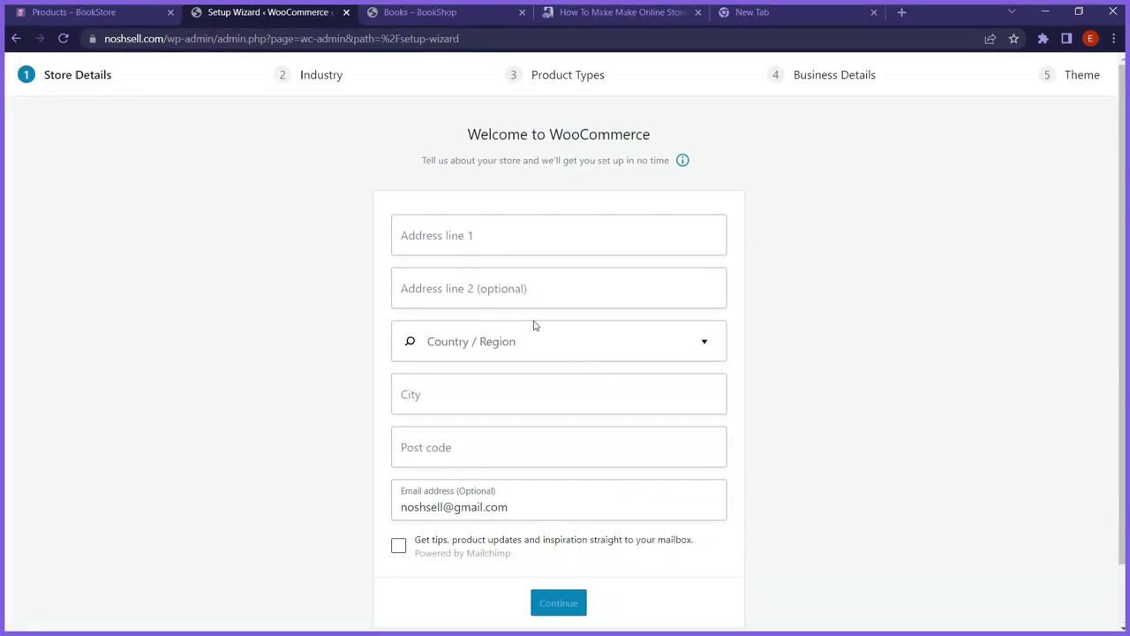
pyautogui.click(470, 235)
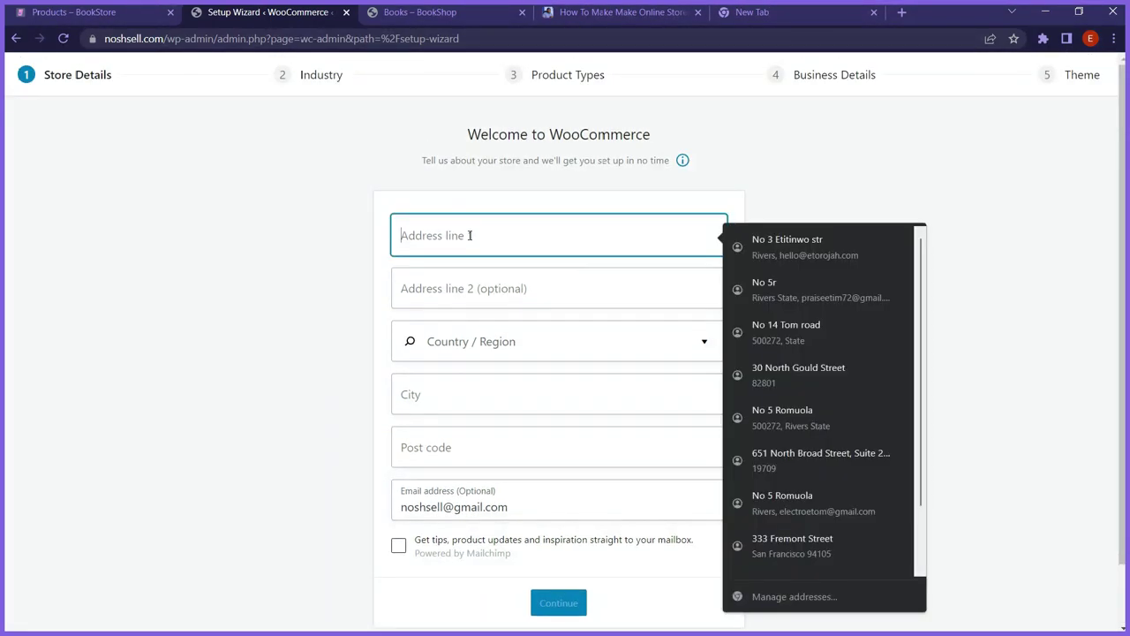
pyautogui.click(239, 209)
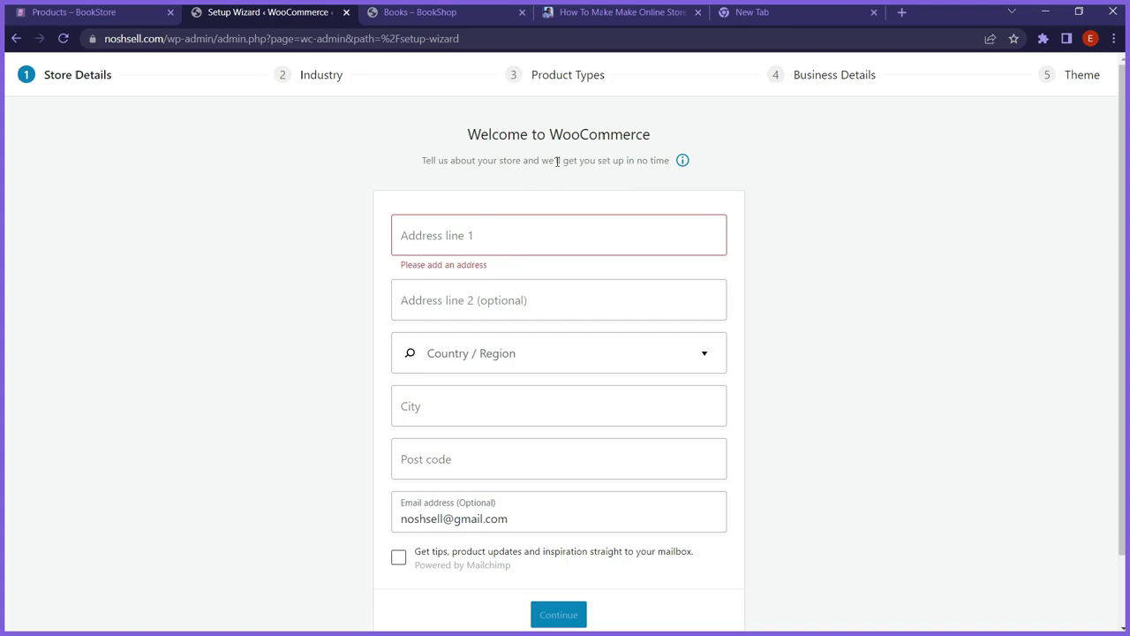
pyautogui.click(457, 234)
pyautogui.click(477, 274)
# Step: Submit the store details and agree to share usage tracking data
pyautogui.scroll(-1, 280, 250)
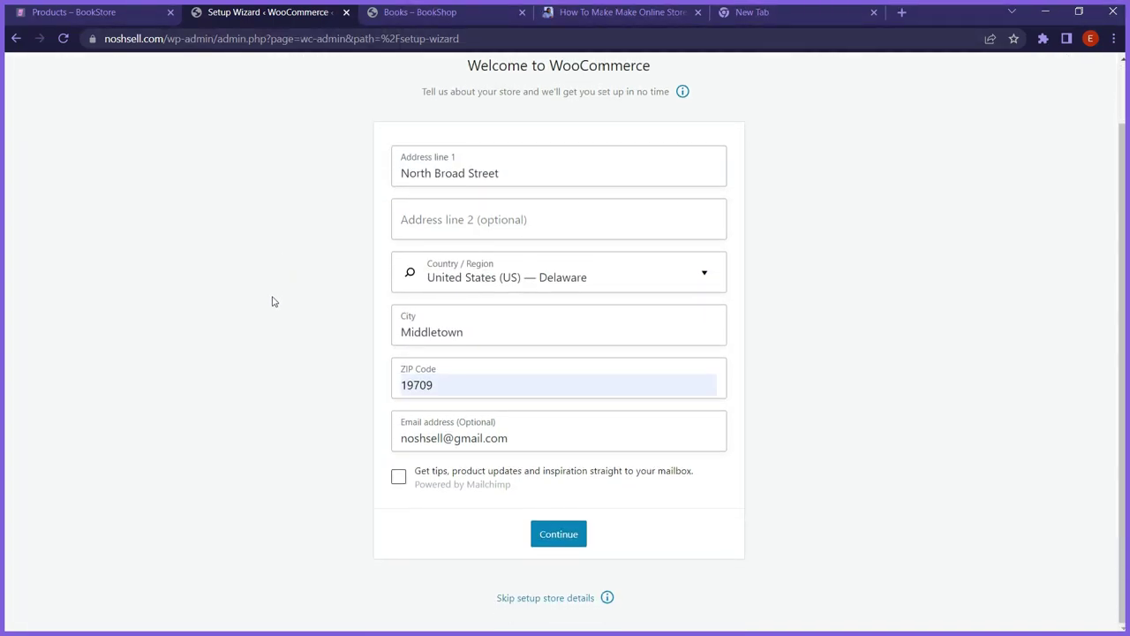
pyautogui.scroll(1, 268, 308)
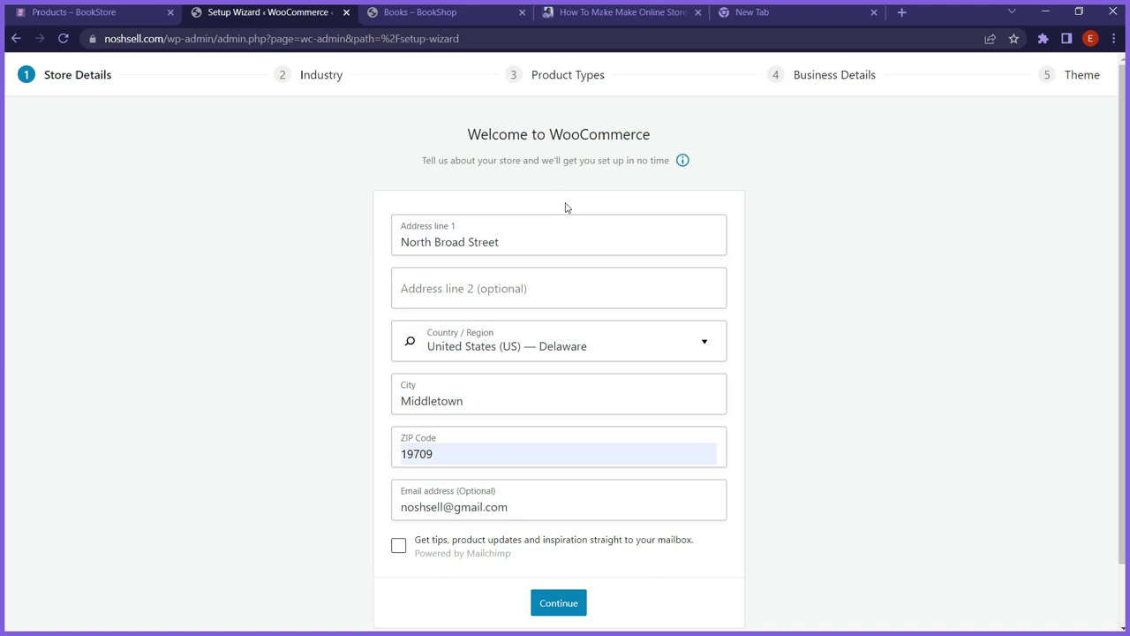
pyautogui.scroll(-2, 274, 399)
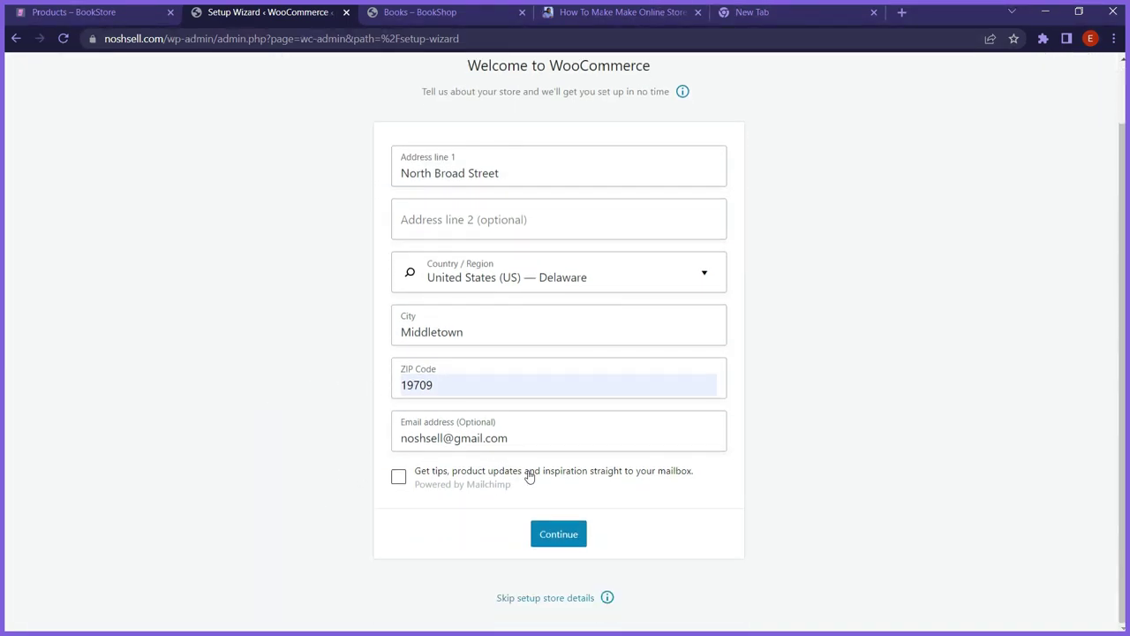
pyautogui.click(563, 543)
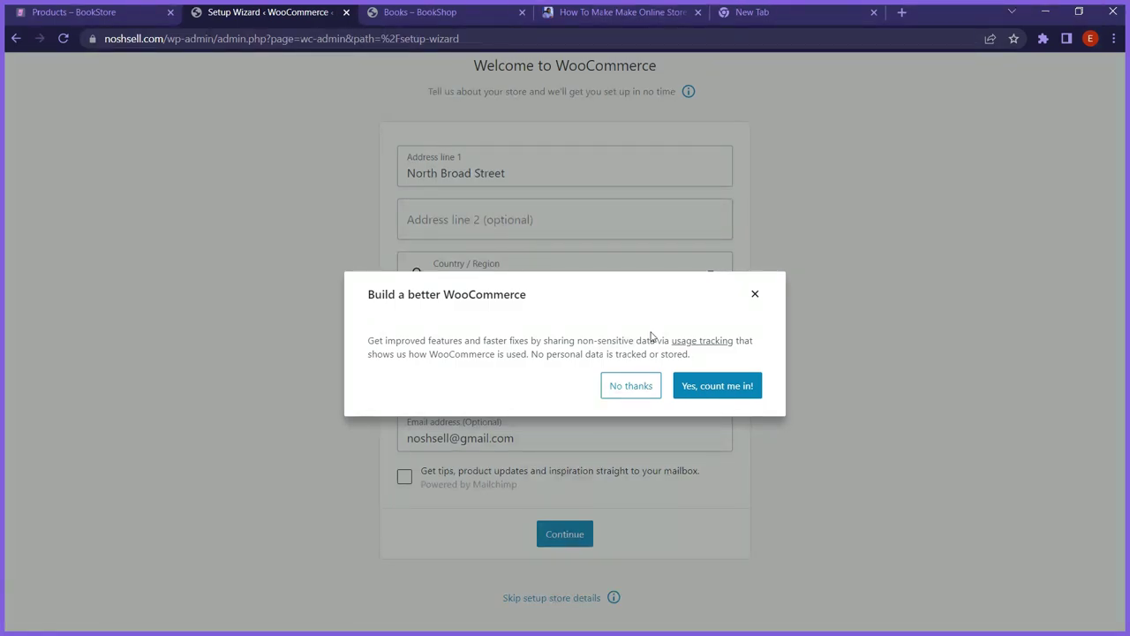
pyautogui.click(700, 386)
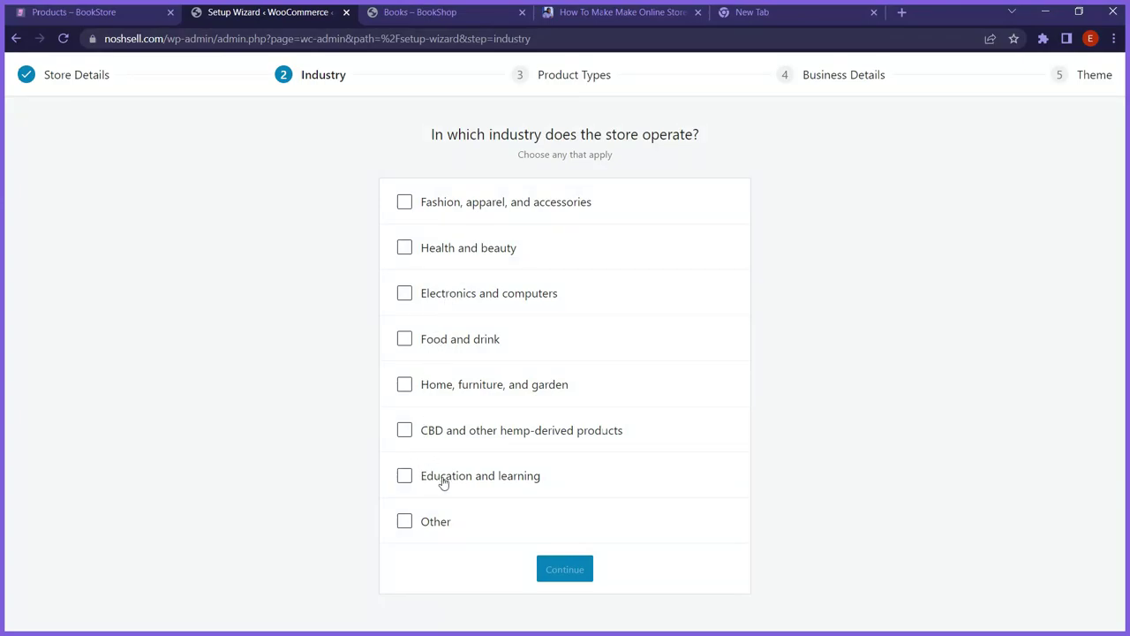
# Step: Choose Education and learning as the industry and Downloads as the only product type
pyautogui.click(404, 475)
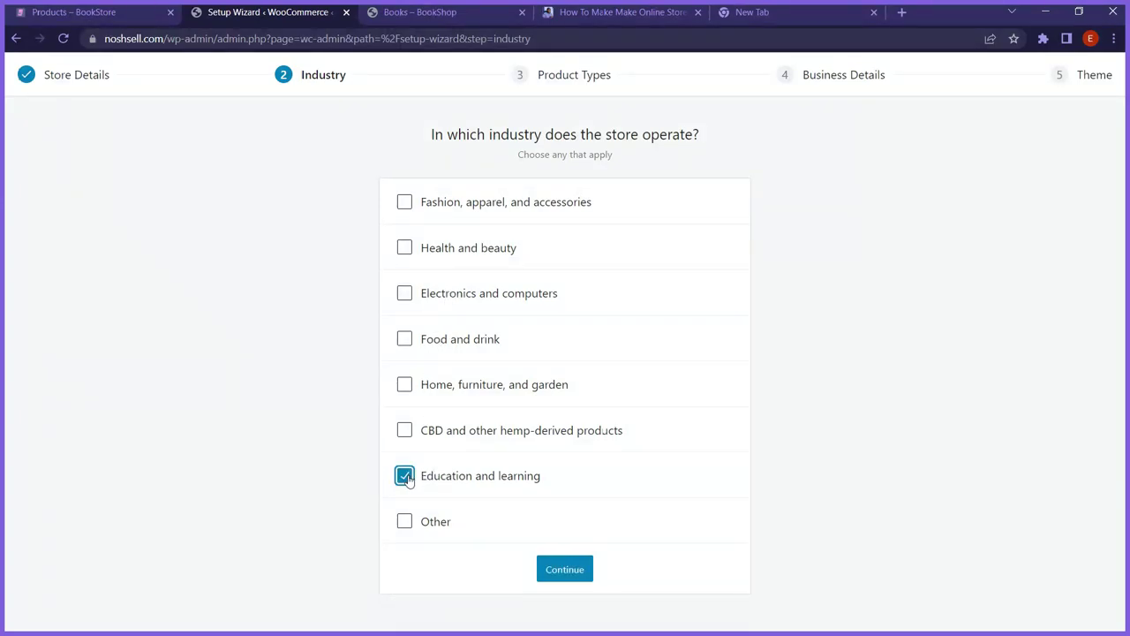
pyautogui.click(547, 570)
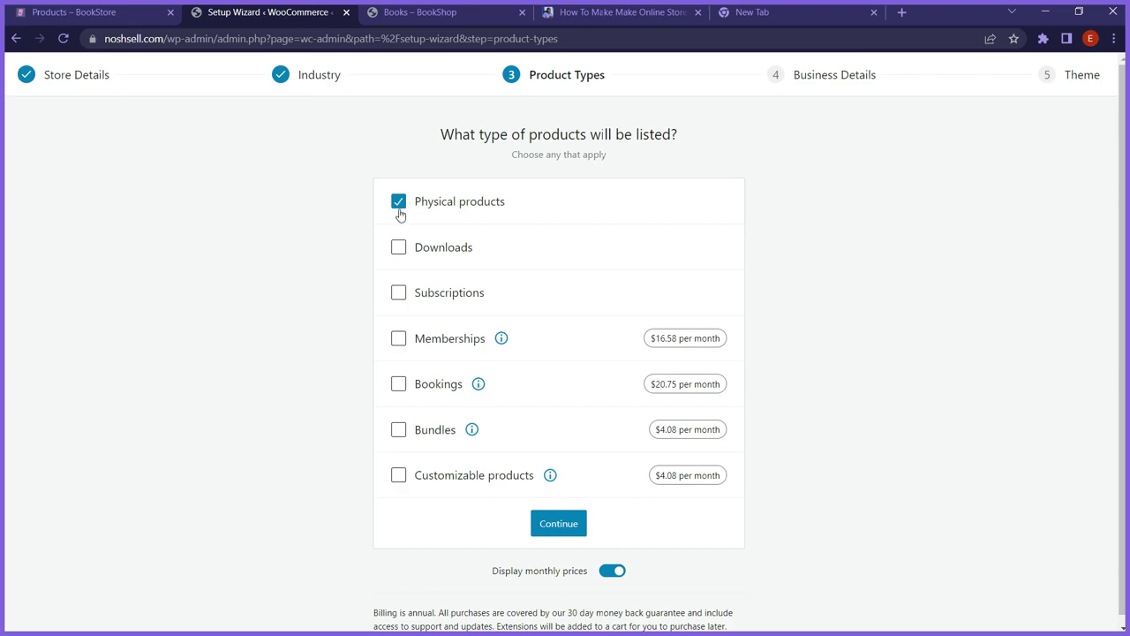
pyautogui.click(397, 252)
pyautogui.click(399, 209)
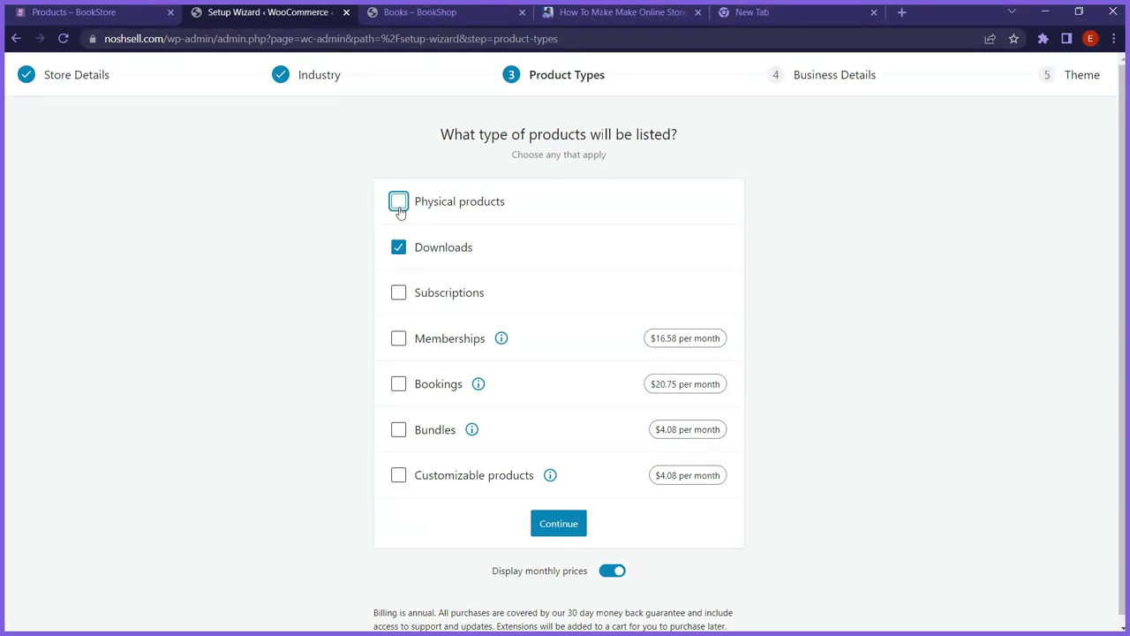
pyautogui.click(539, 253)
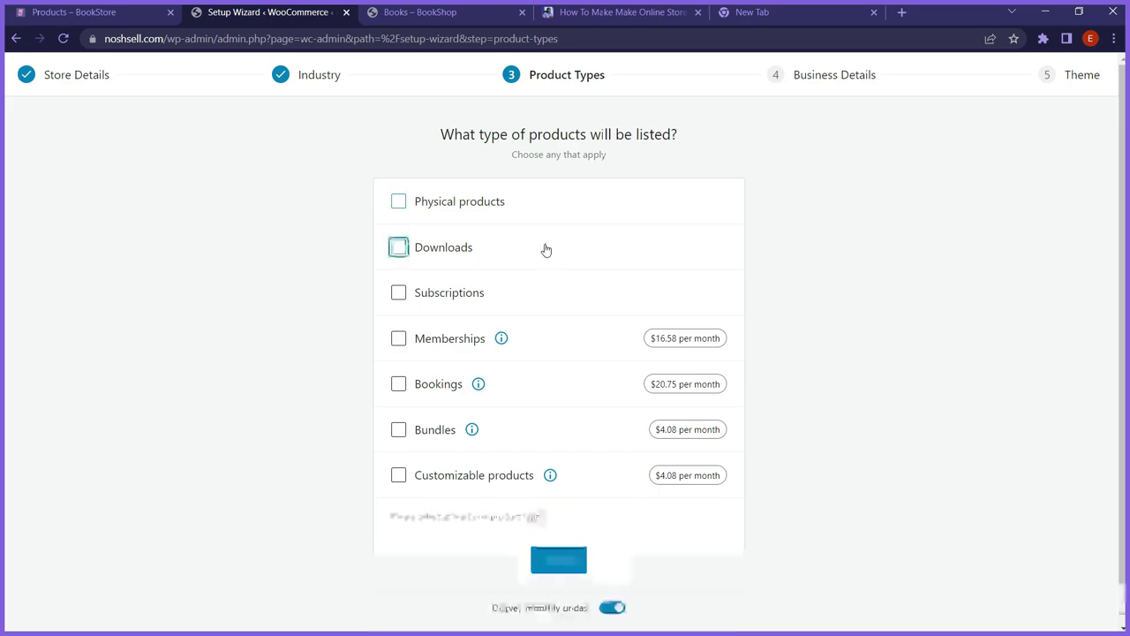
pyautogui.click(398, 252)
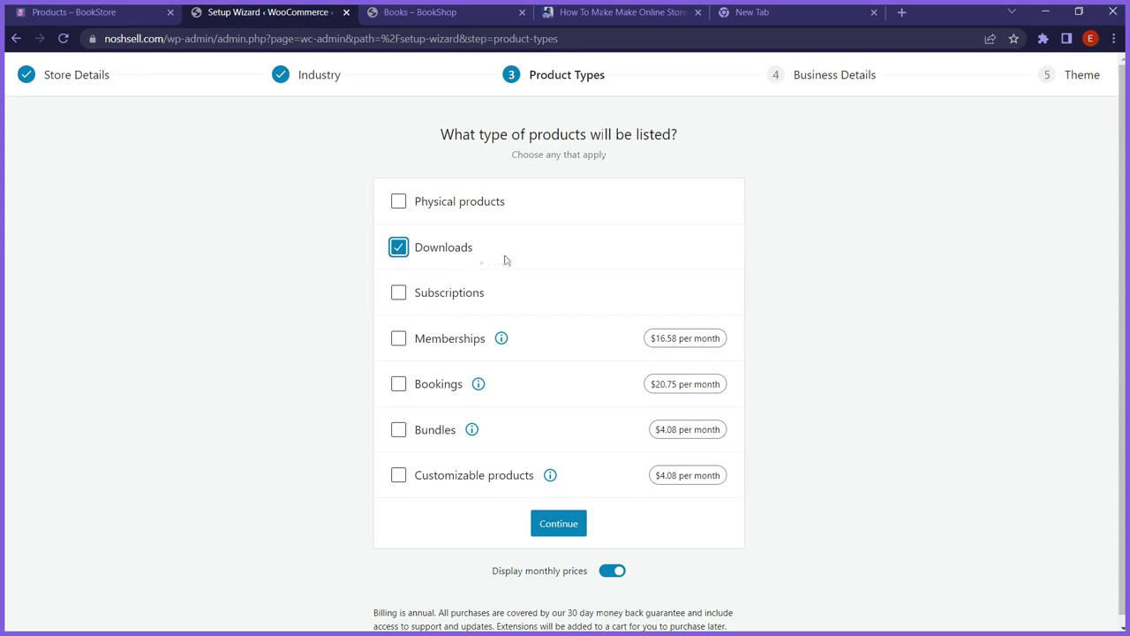
pyautogui.click(563, 534)
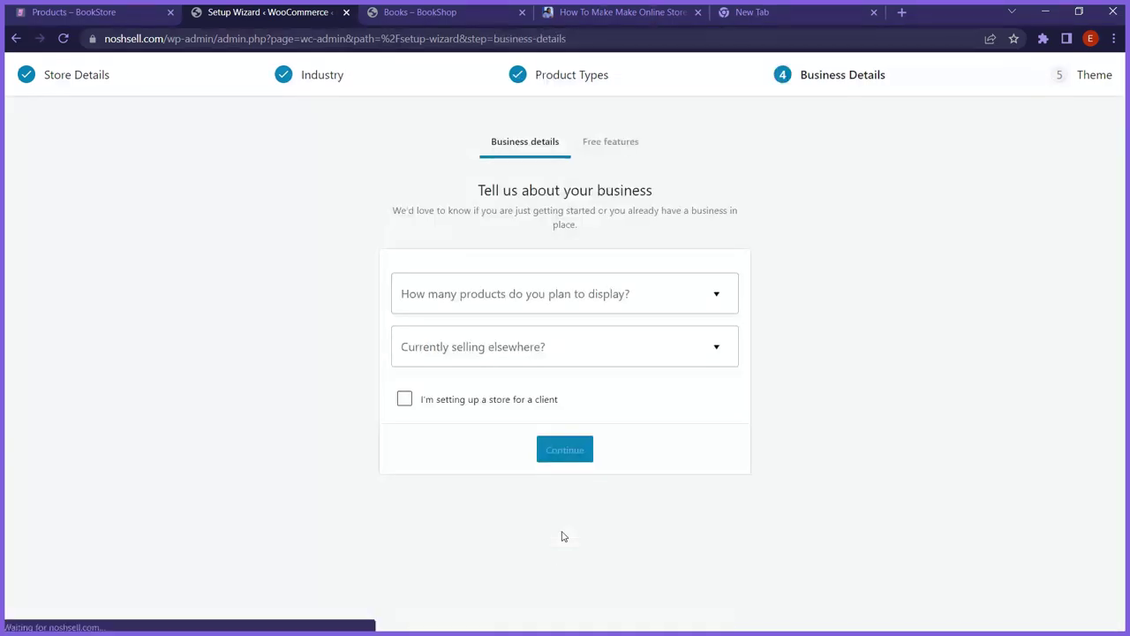
# Step: Set the planned product count to 1 - 10 after checking the reference shop
pyautogui.click(447, 293)
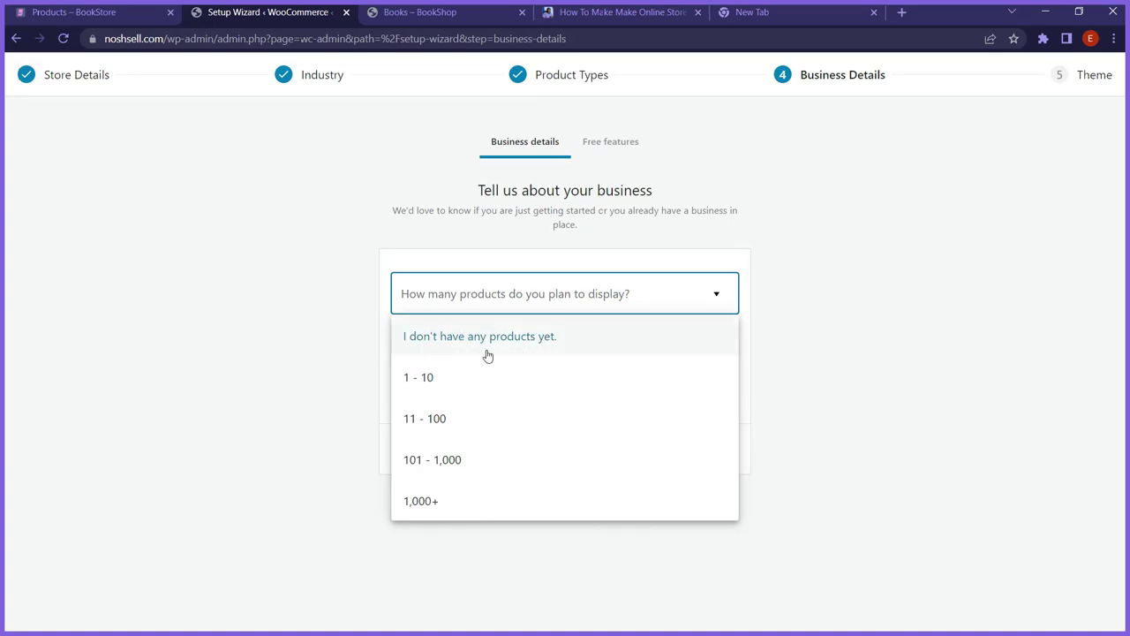
pyautogui.click(103, 12)
pyautogui.scroll(-7, 370, 420)
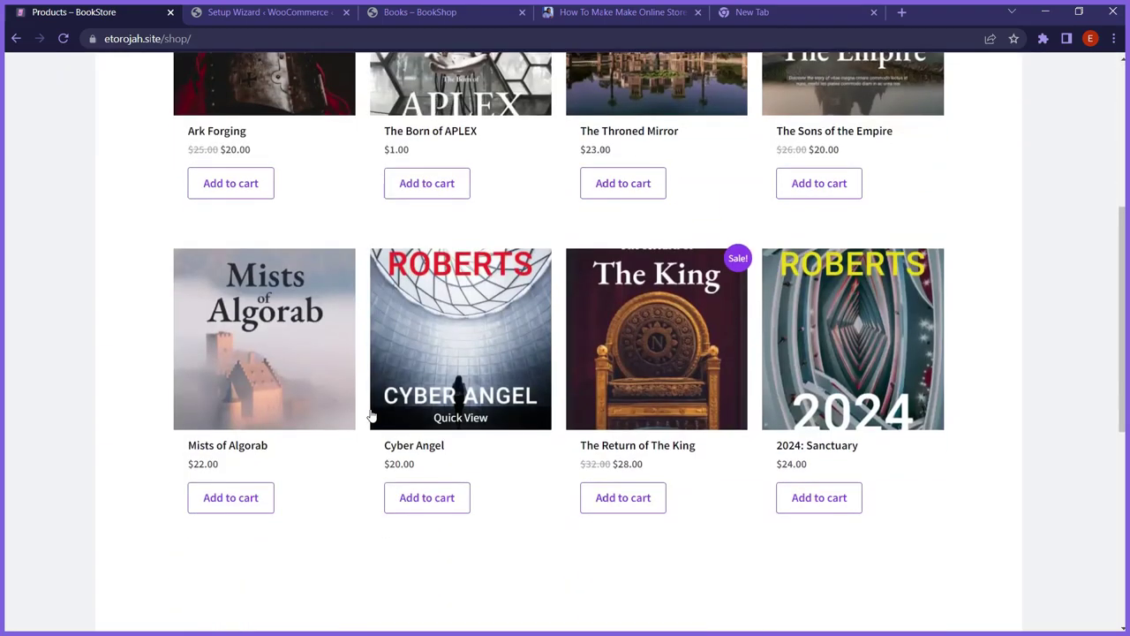
pyautogui.scroll(7, 370, 419)
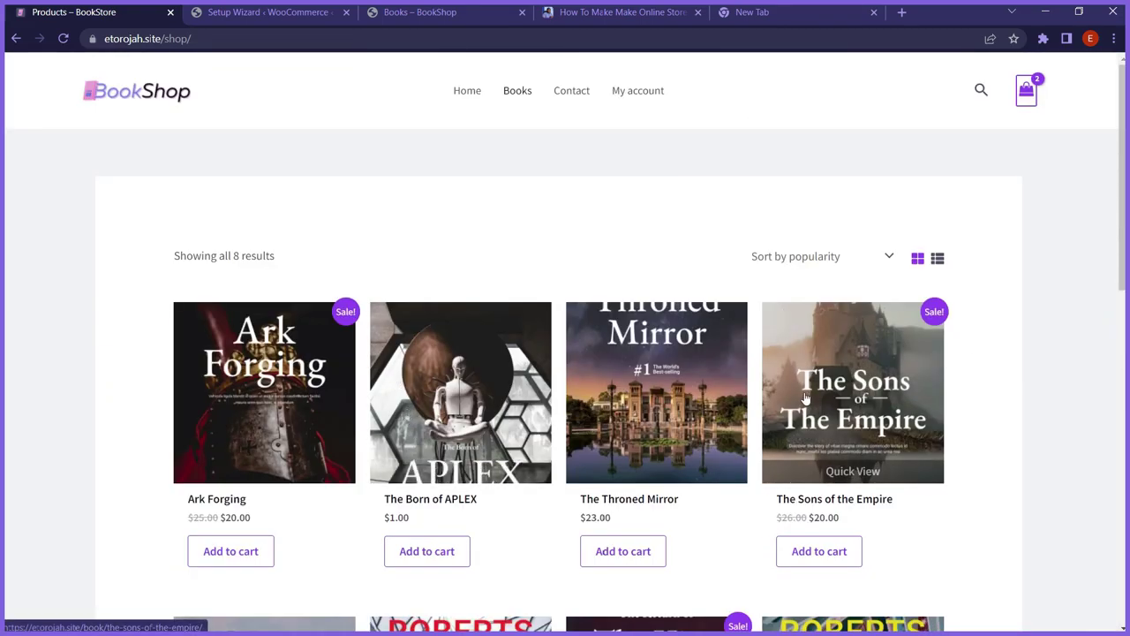
pyautogui.scroll(-4, 402, 326)
pyautogui.scroll(4, 588, 487)
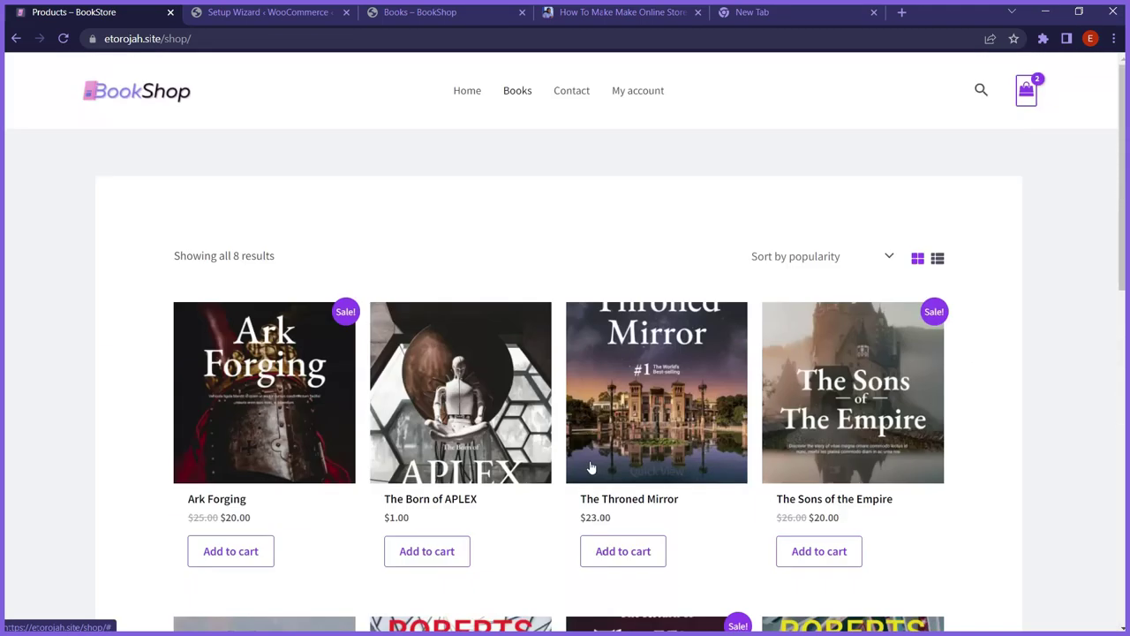
pyautogui.click(221, 12)
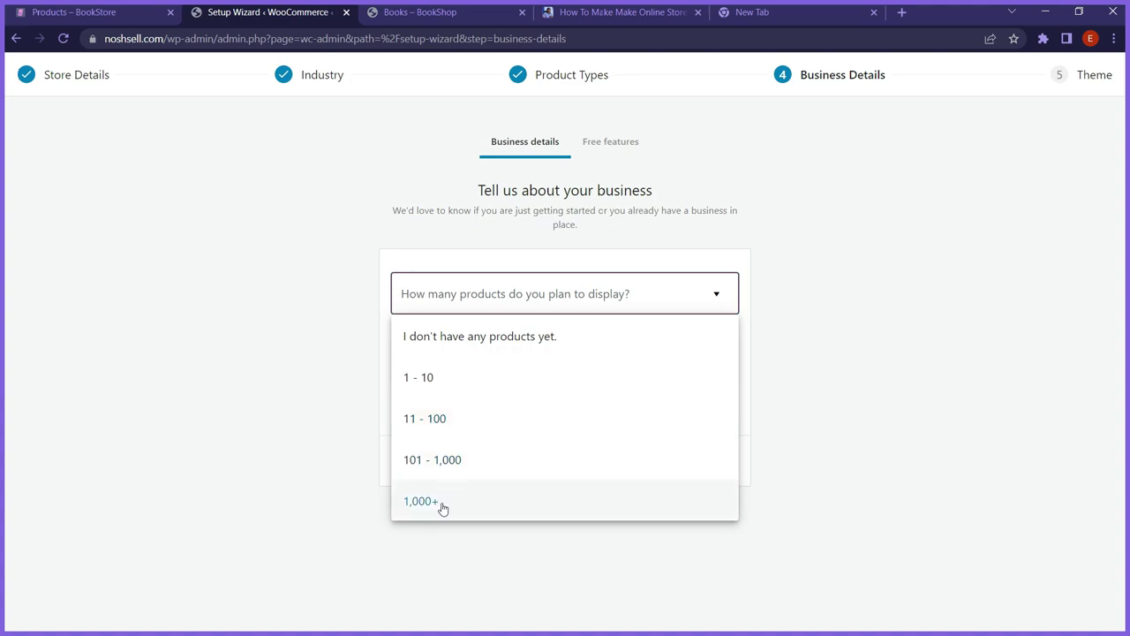
pyautogui.click(461, 385)
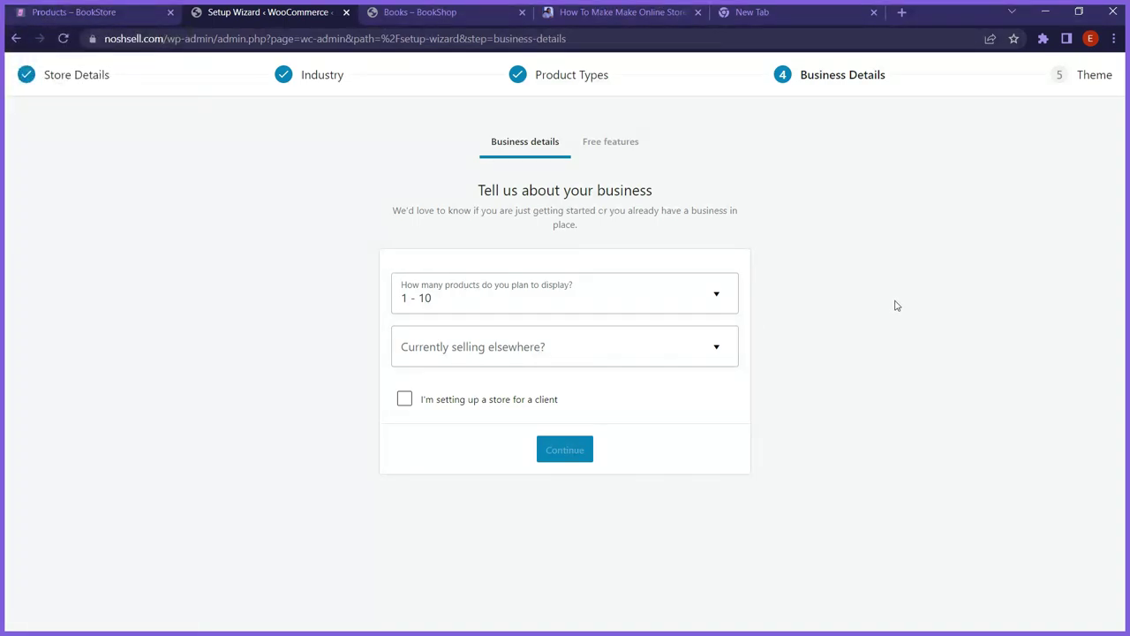
pyautogui.click(466, 352)
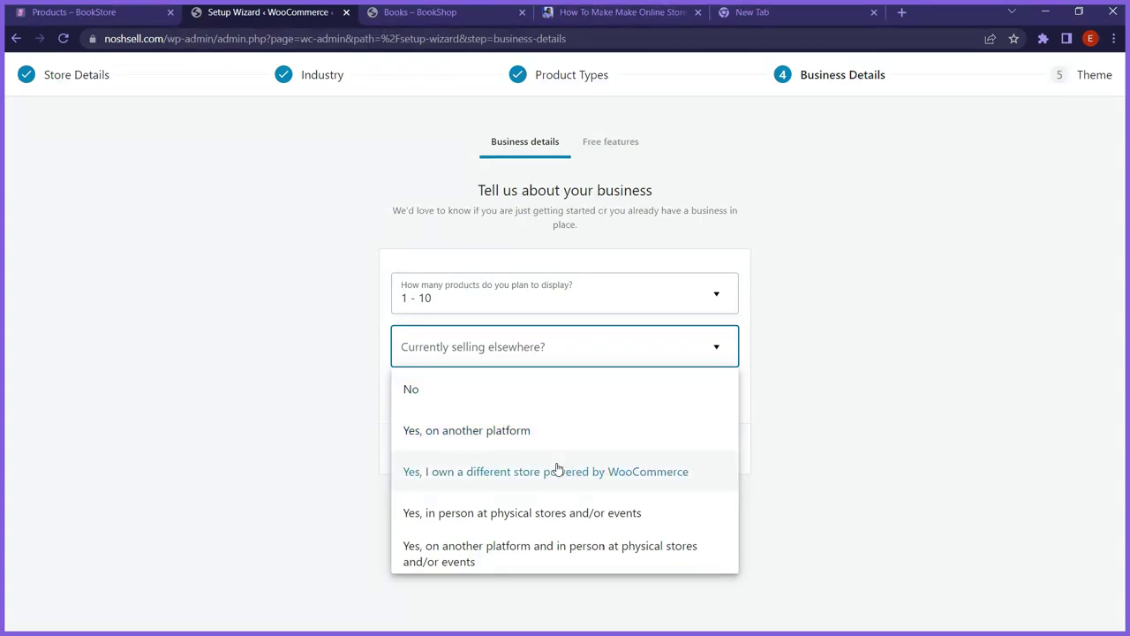
# Step: Answer No to 'Currently selling elsewhere?', leave the client box unticked, and continue
pyautogui.click(512, 433)
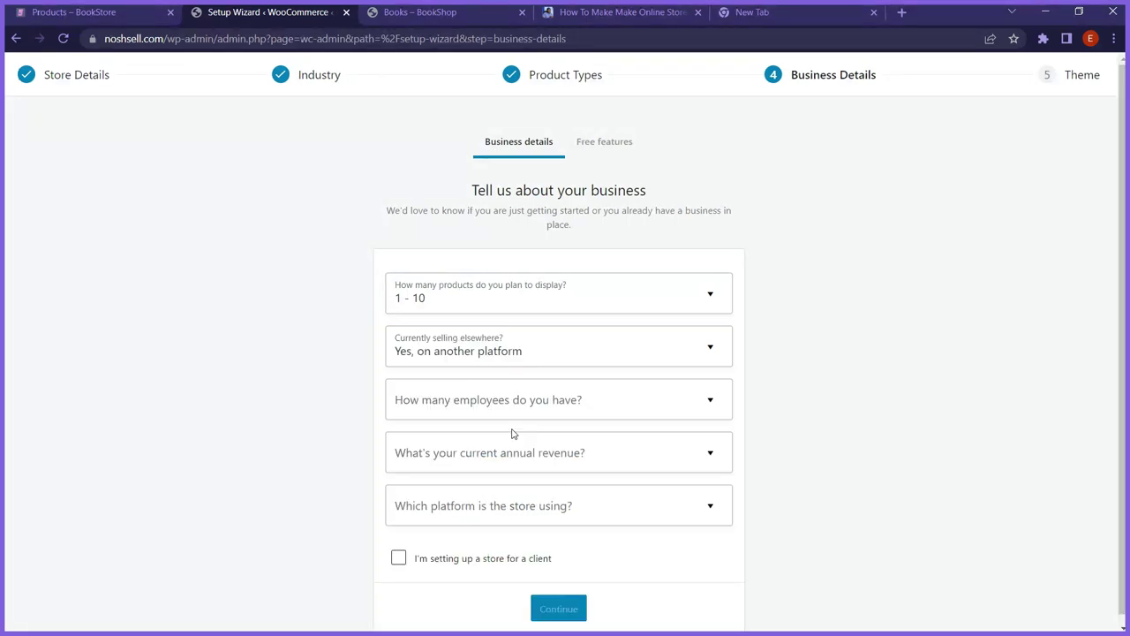
pyautogui.click(528, 506)
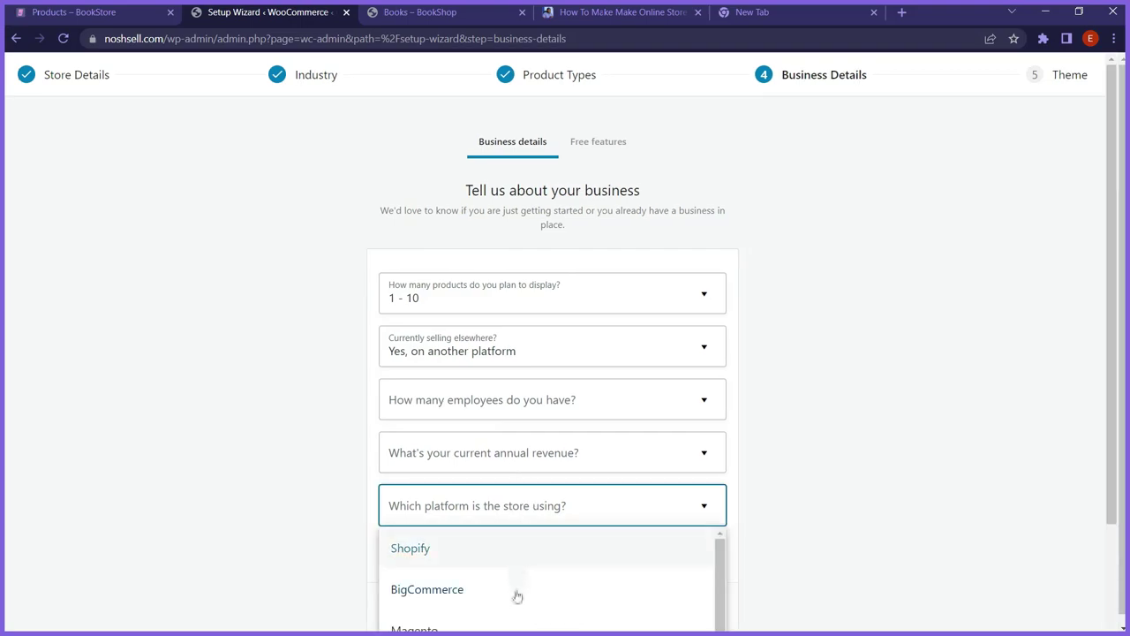
pyautogui.scroll(-2, 545, 477)
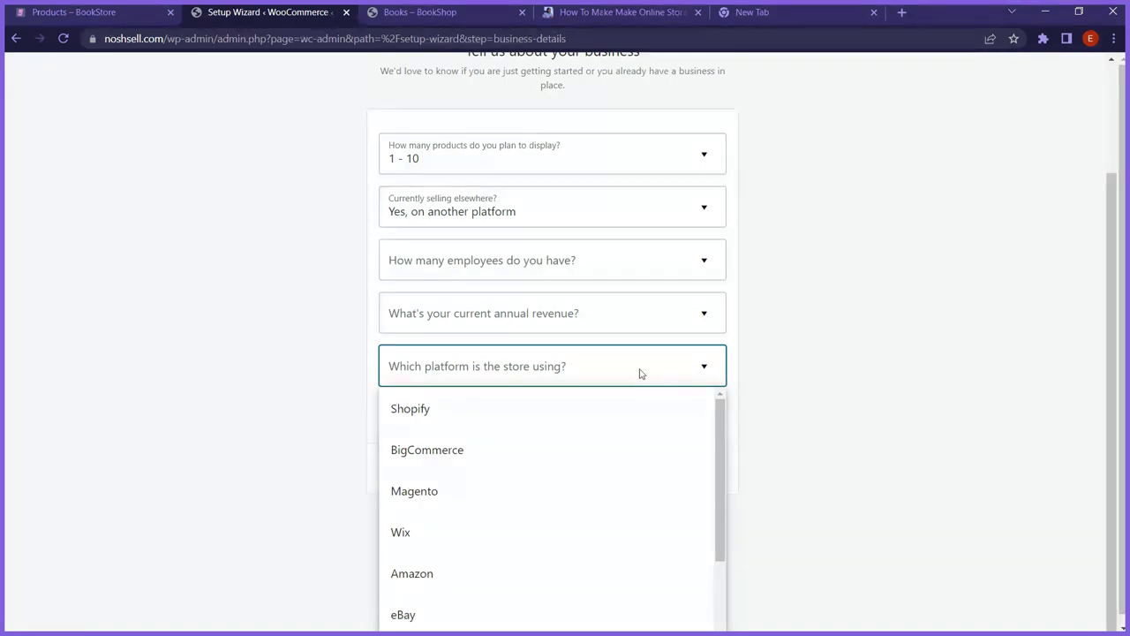
pyautogui.click(477, 370)
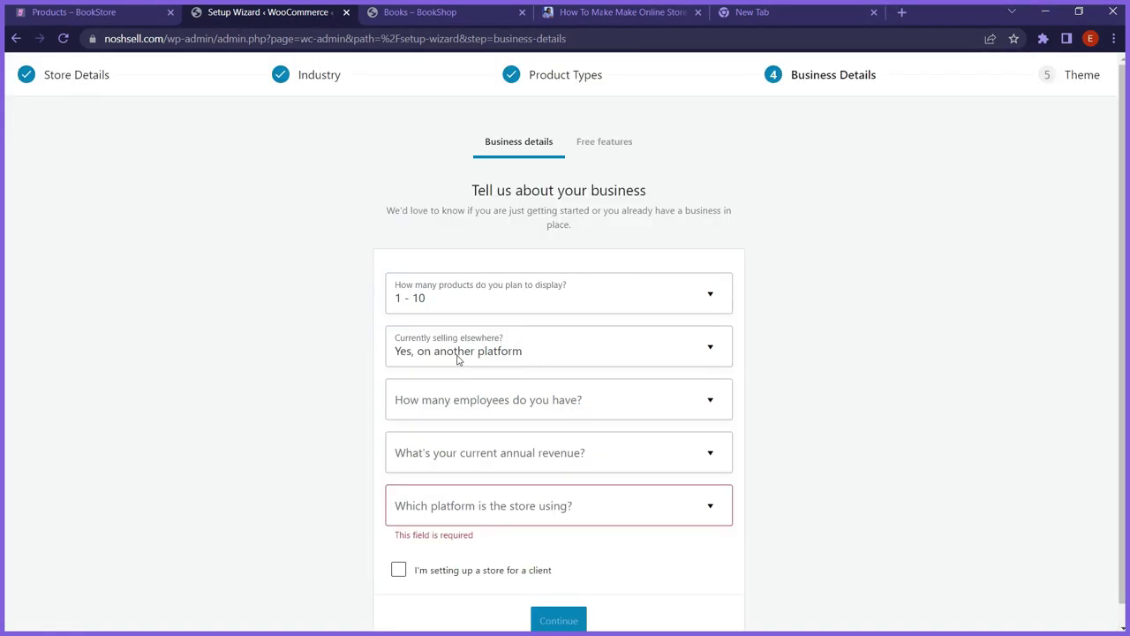
pyautogui.click(438, 358)
pyautogui.click(416, 392)
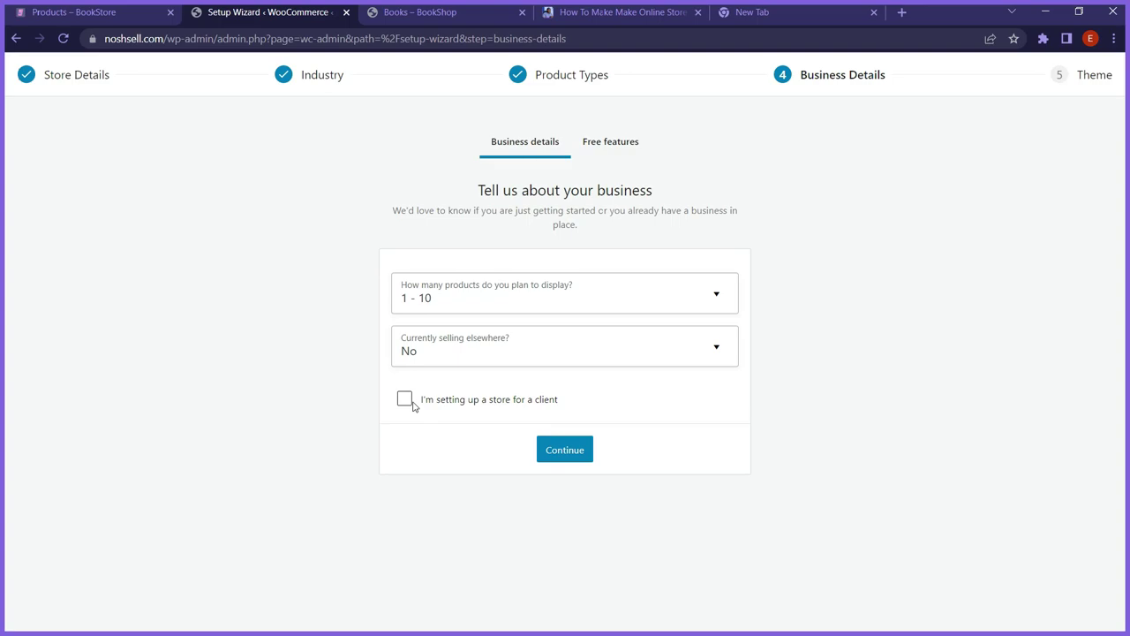
pyautogui.click(405, 400)
pyautogui.click(571, 461)
pyautogui.click(569, 453)
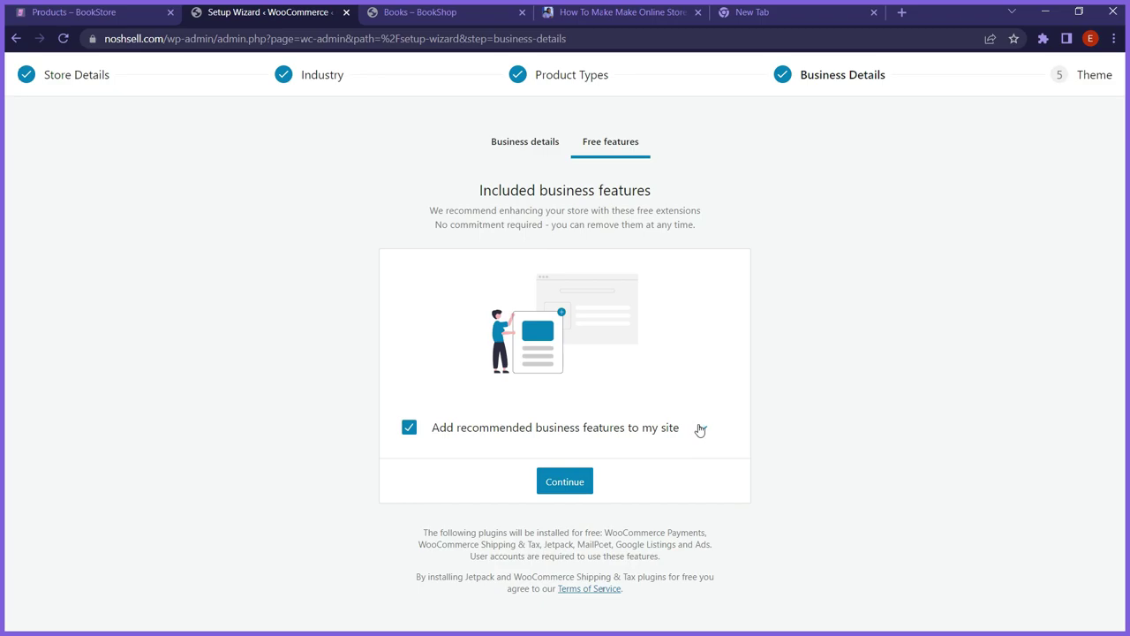
# Step: Expand the free extensions and untick WooCommerce Payments, WooCommerce Tax, MailPoet and Google Listings and Ads
pyautogui.click(705, 430)
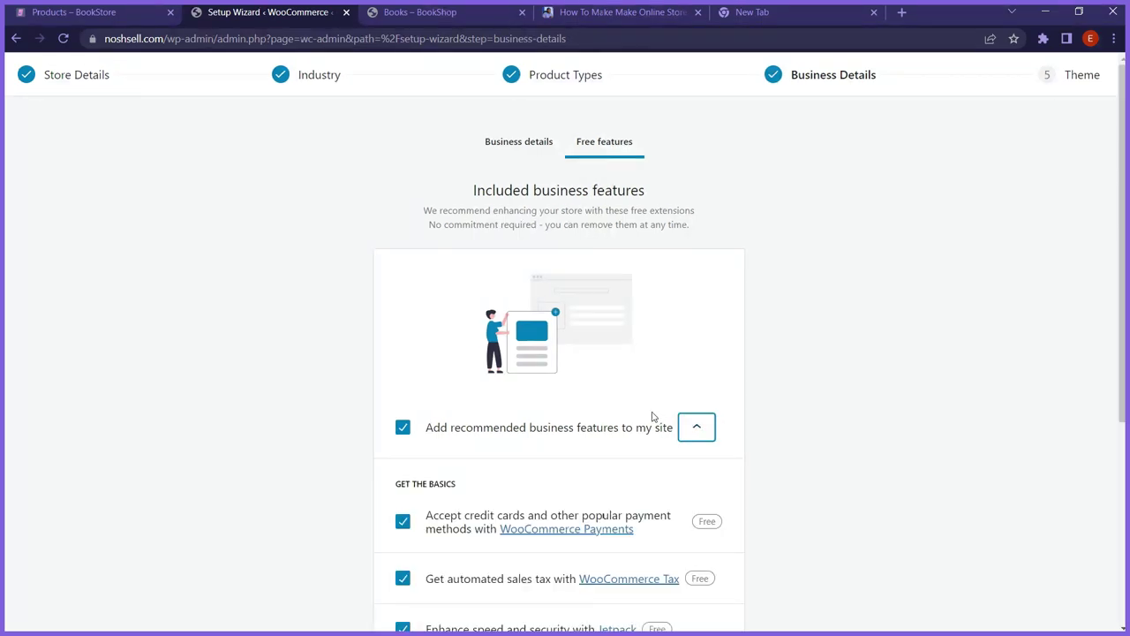
pyautogui.scroll(-3, 598, 421)
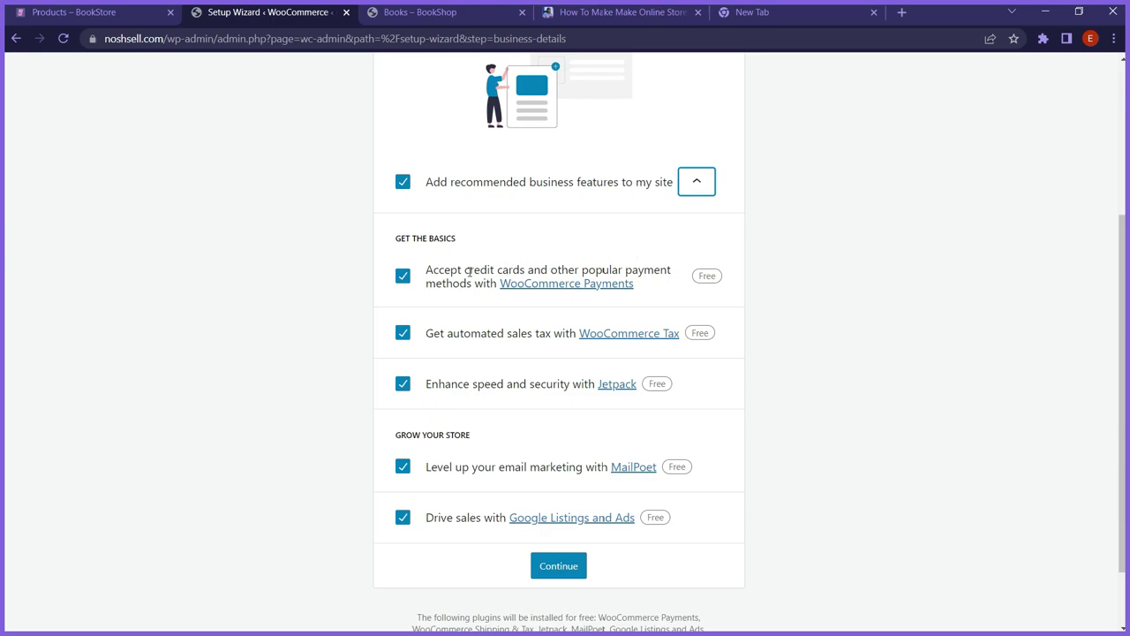
pyautogui.click(402, 278)
pyautogui.click(402, 277)
pyautogui.click(499, 385)
pyautogui.click(404, 278)
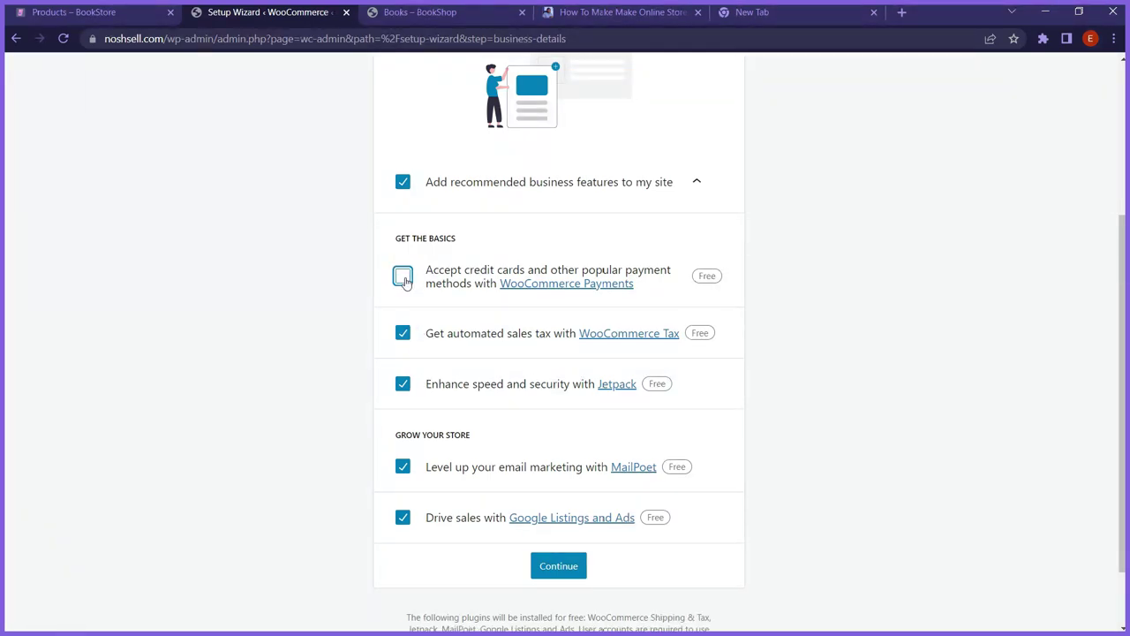
pyautogui.click(405, 336)
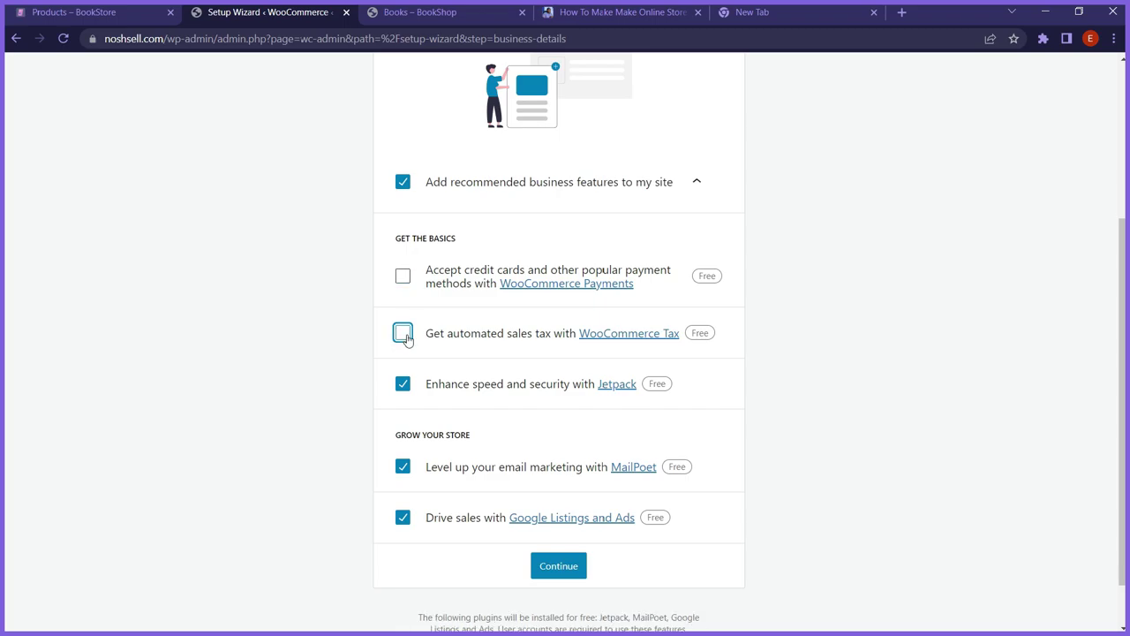
pyautogui.click(403, 468)
pyautogui.click(403, 519)
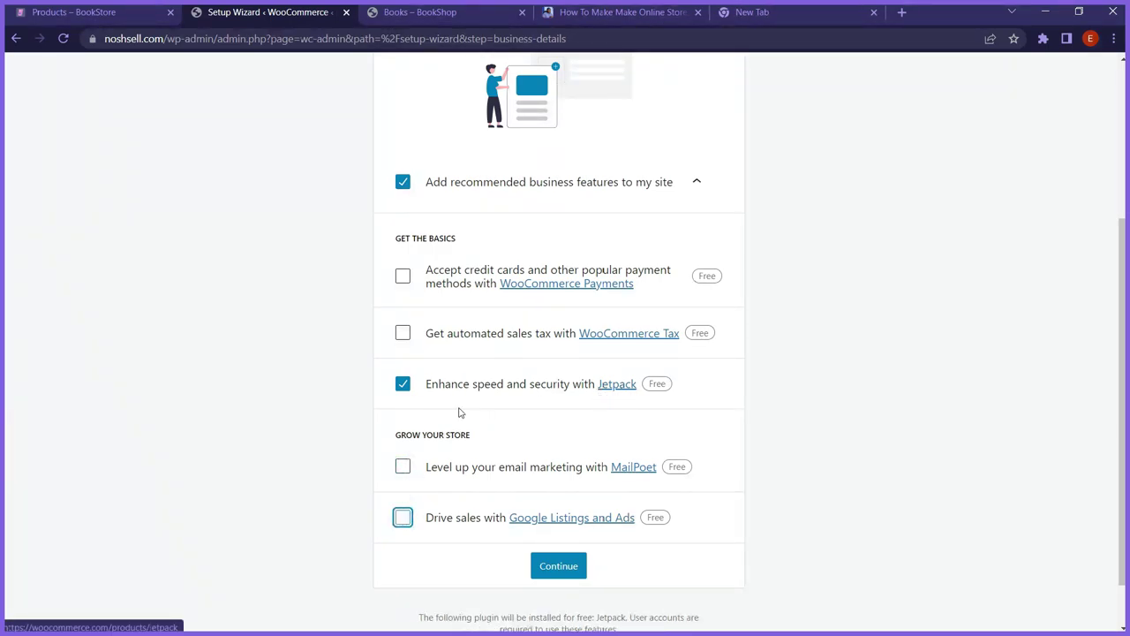
# Step: Install only Jetpack and advance the wizard, briefly highlighting the Jetpack installation note
pyautogui.click(562, 565)
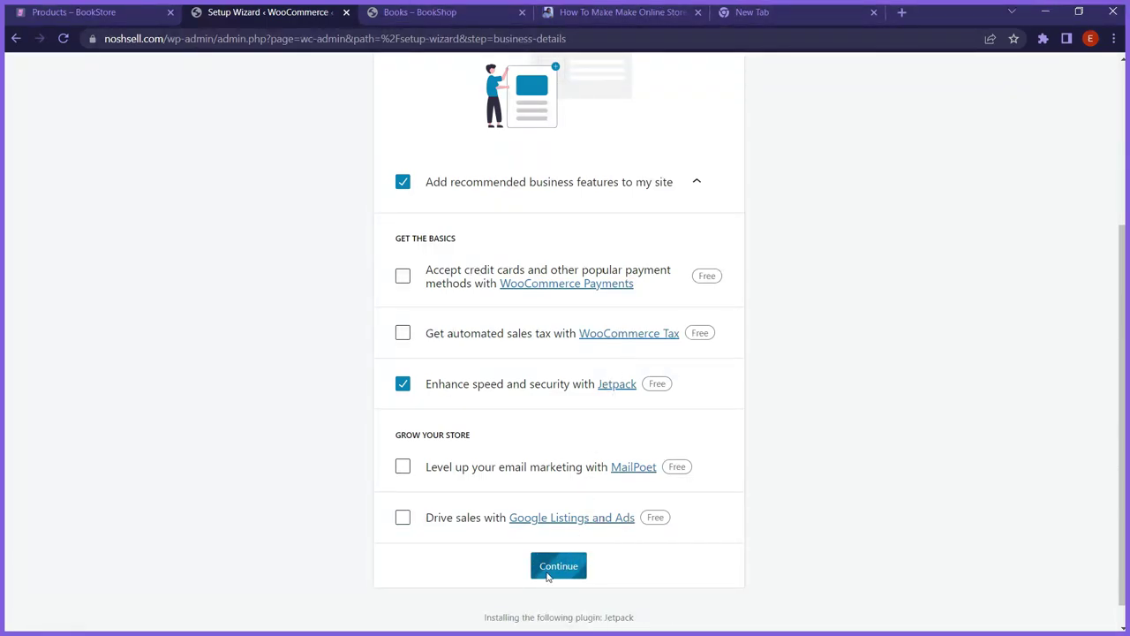
pyautogui.moveTo(530, 617); pyautogui.dragTo(632, 618)
pyautogui.doubleClick(619, 617)
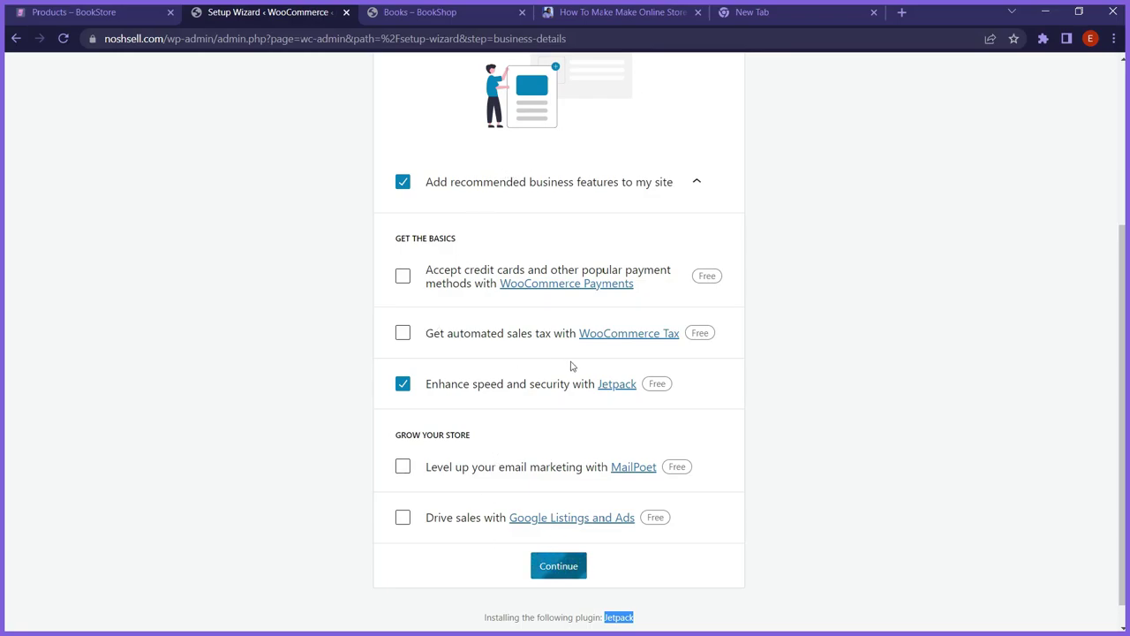
pyautogui.click(653, 608)
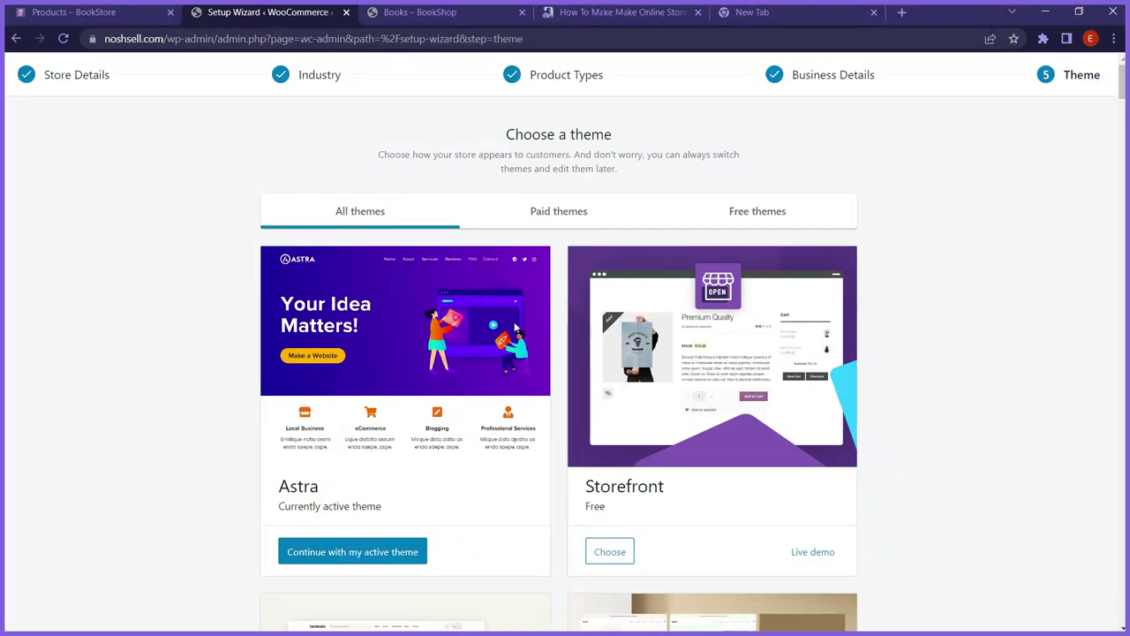
# Step: Choose 'Continue with my active theme' under Astra to open Jetpack's 'Connecting your store' page
pyautogui.scroll(-2, 181, 483)
pyautogui.scroll(-3, 565, 392)
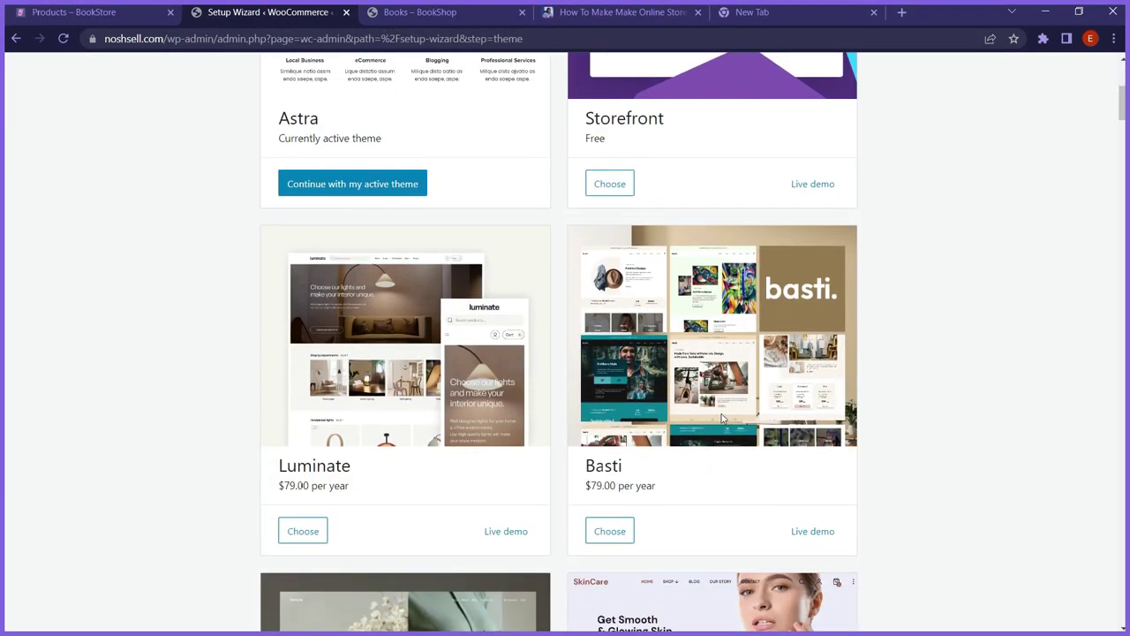
pyautogui.scroll(5, 724, 452)
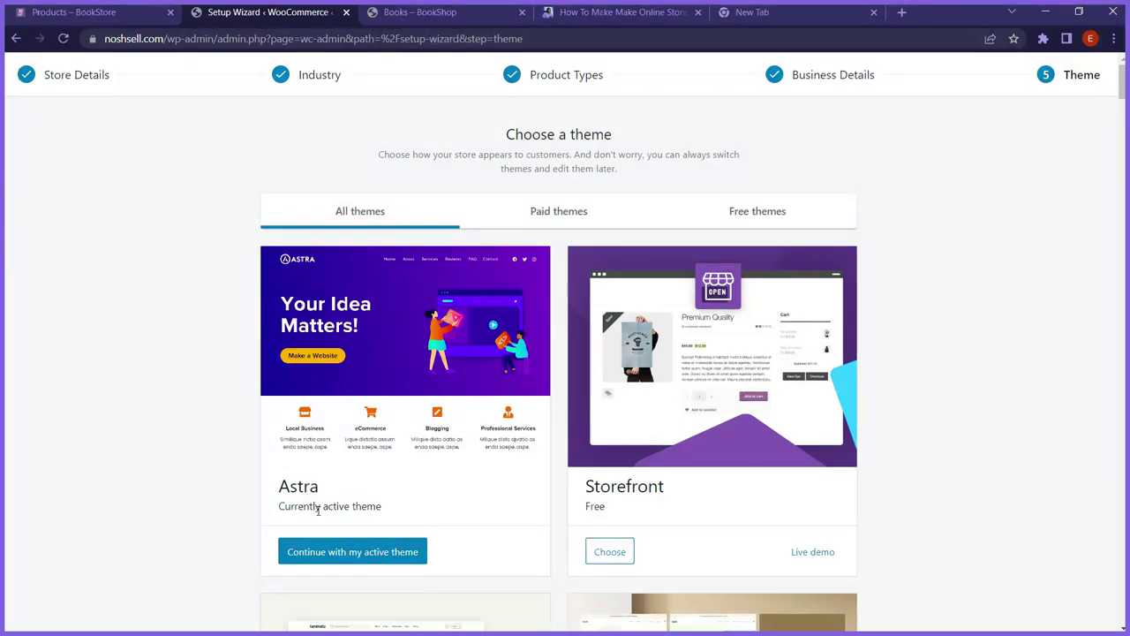
pyautogui.click(321, 555)
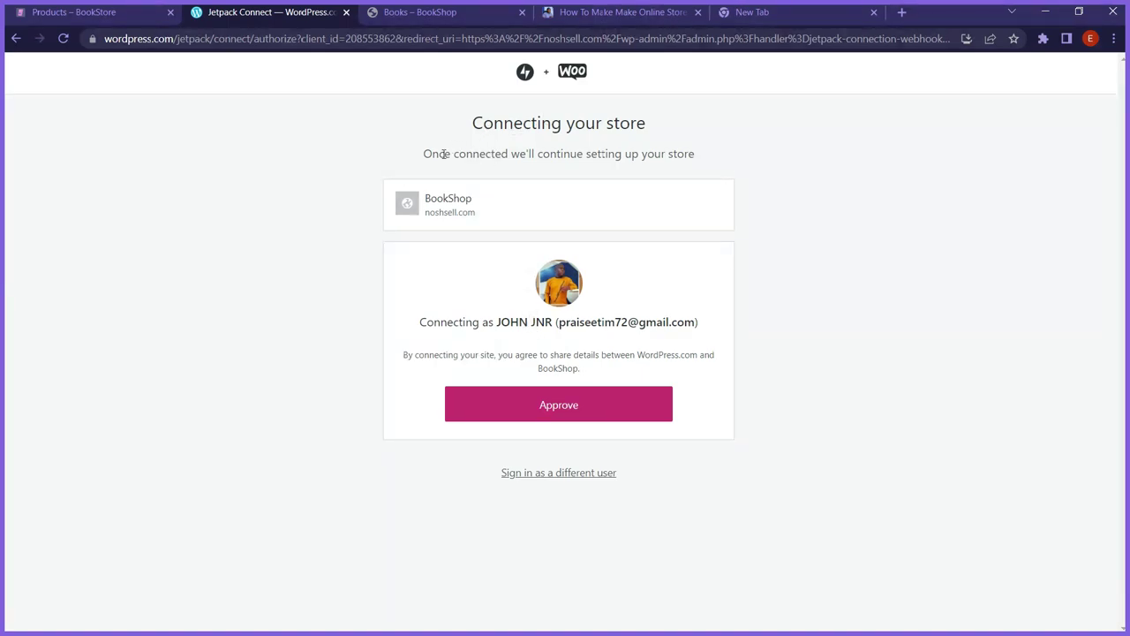
pyautogui.click(437, 12)
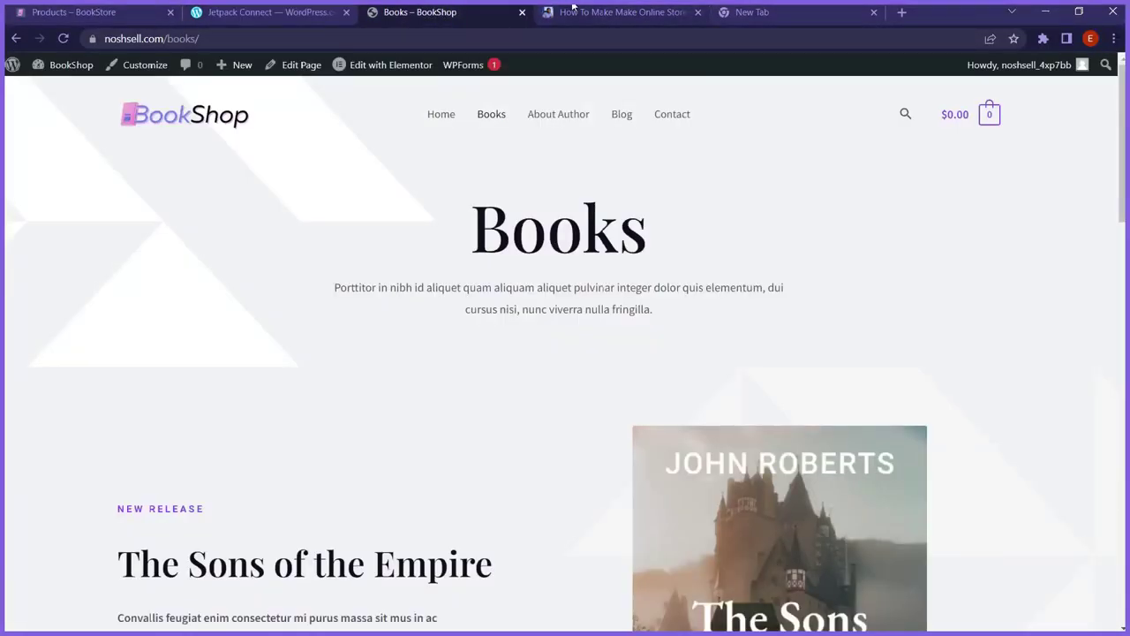
pyautogui.click(582, 10)
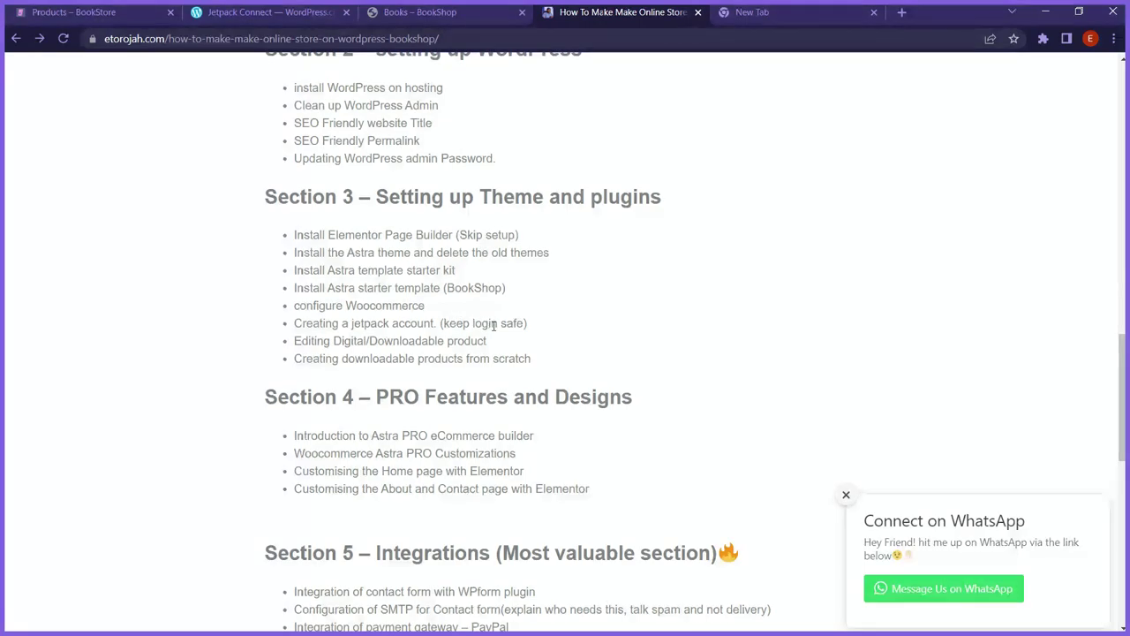
pyautogui.click(364, 10)
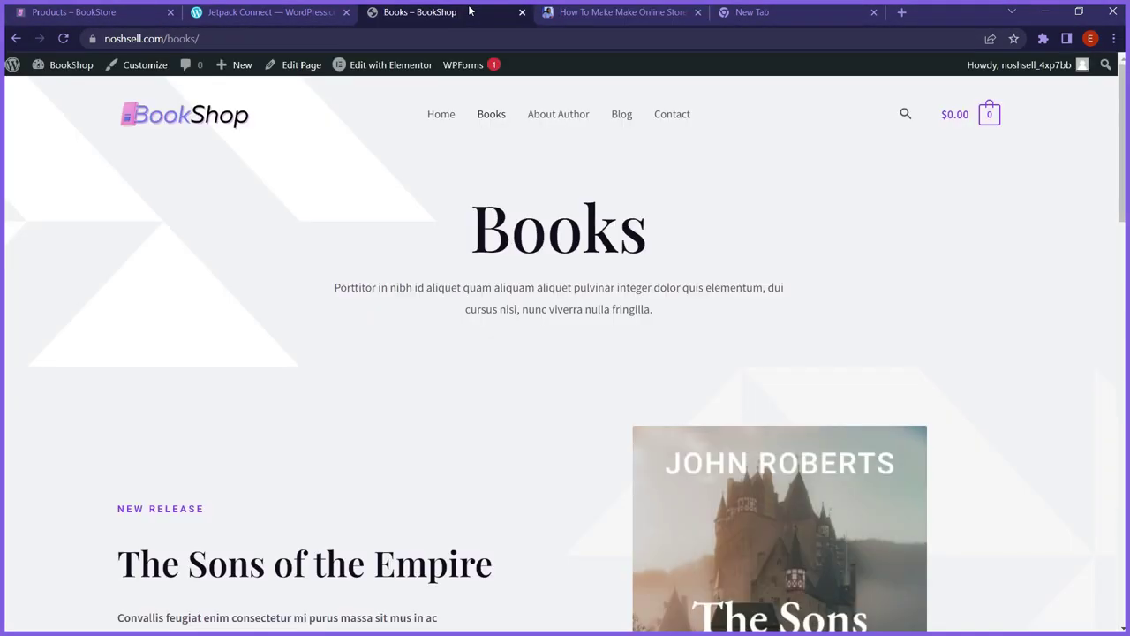
pyautogui.click(260, 13)
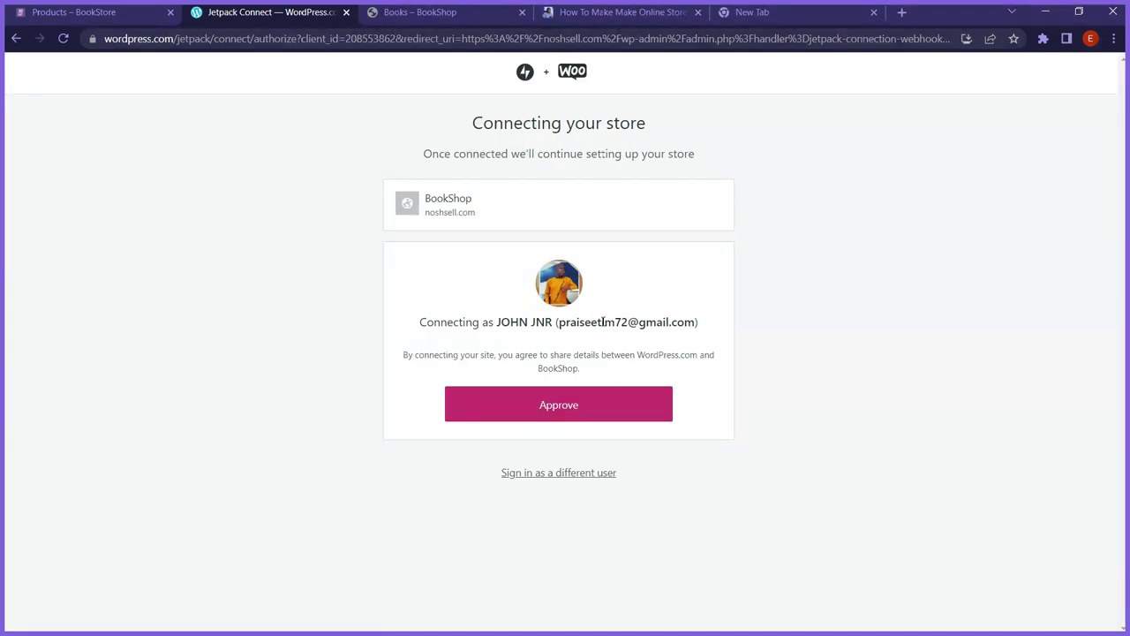
pyautogui.moveTo(494, 322); pyautogui.dragTo(529, 323)
pyautogui.click(628, 326)
# Step: Sign in as a different WordPress.com user, using the saved login's email to reach the password step
pyautogui.click(547, 477)
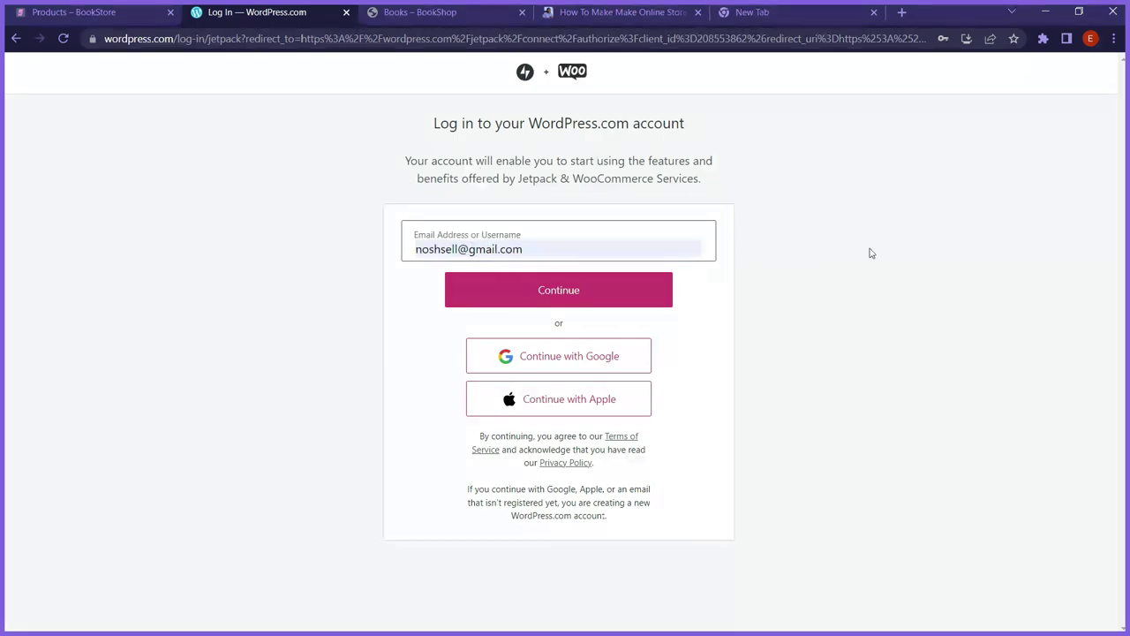
pyautogui.click(576, 249)
pyautogui.click(790, 226)
pyautogui.click(562, 250)
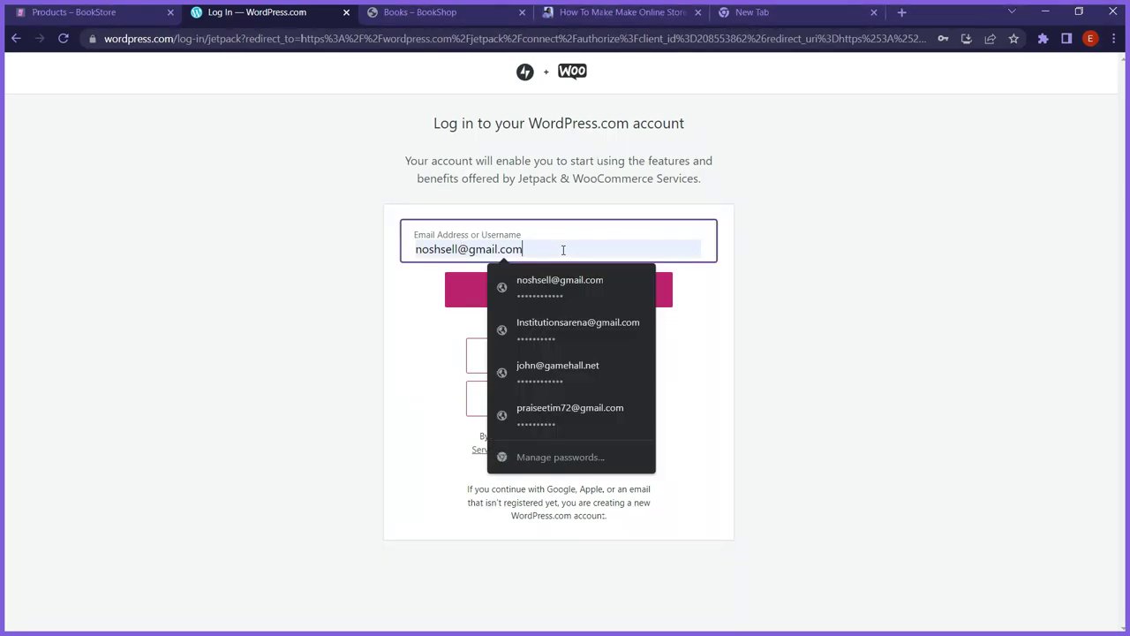
pyautogui.click(447, 296)
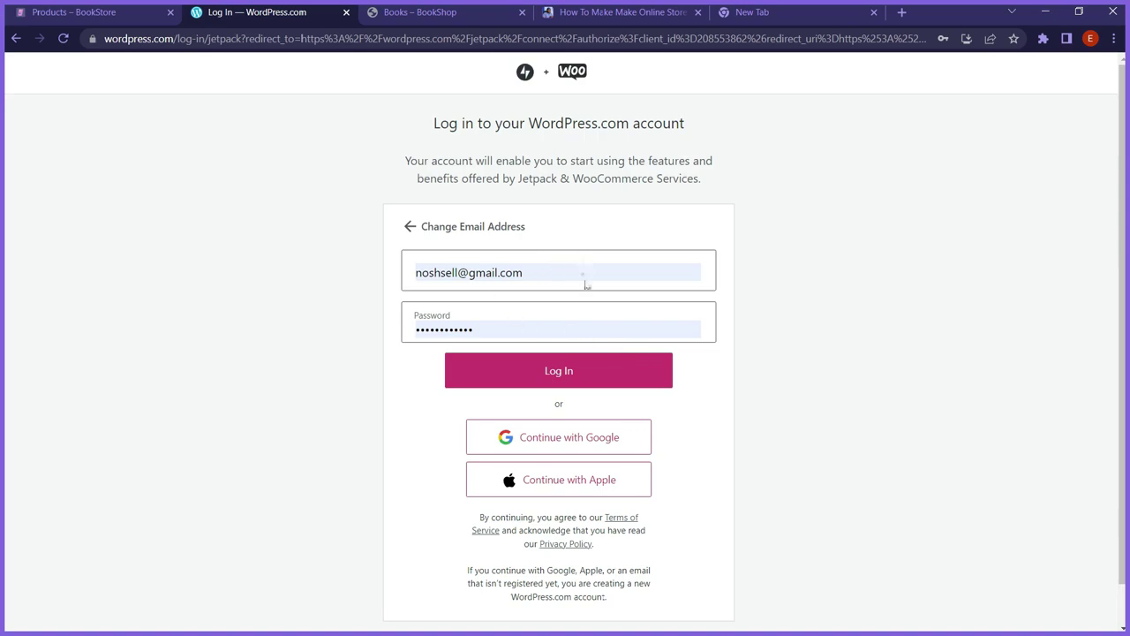
# Step: Log in to WordPress.com and approve the Jetpack connection for the BookShop store
pyautogui.click(575, 361)
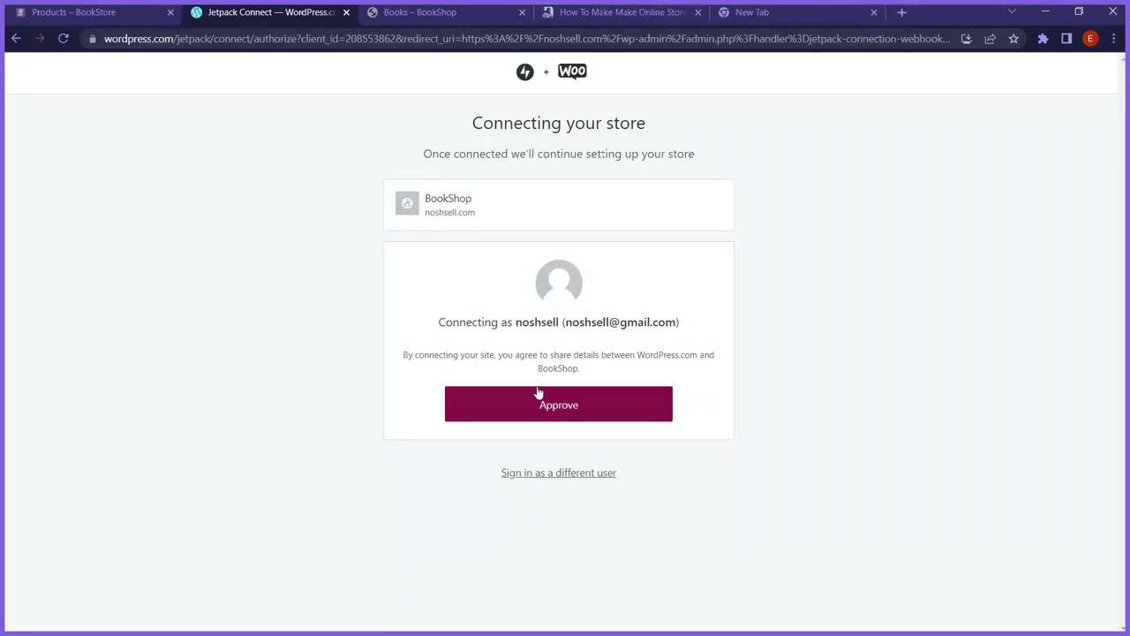
pyautogui.moveTo(484, 214); pyautogui.dragTo(431, 214)
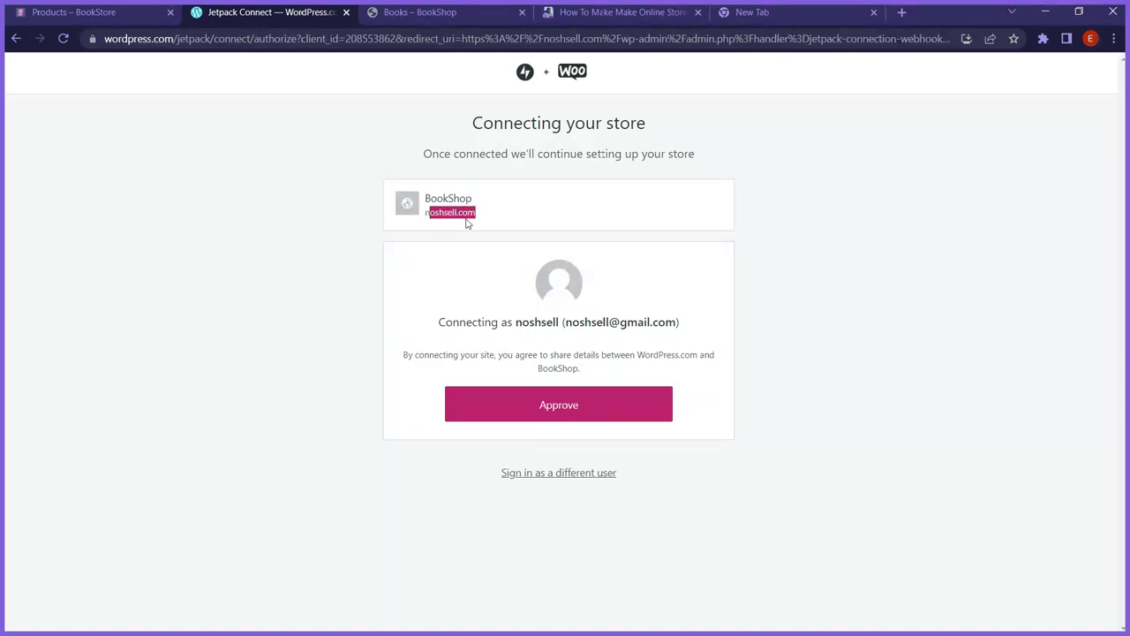
pyautogui.click(573, 406)
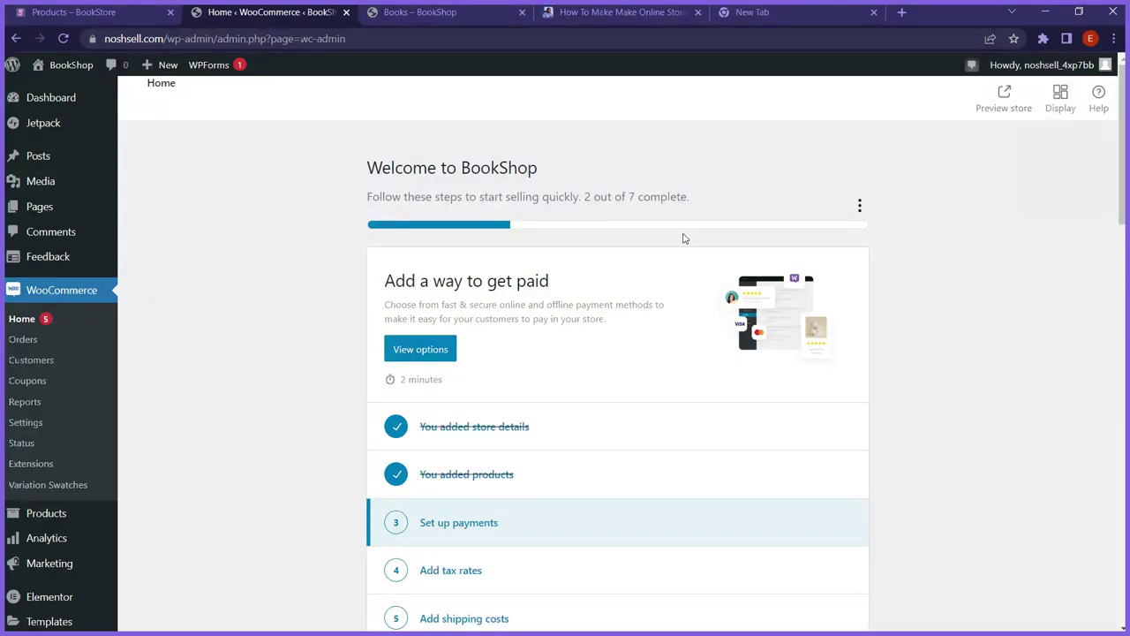
pyautogui.scroll(-1, 681, 235)
pyautogui.scroll(1, 606, 259)
pyautogui.click(444, 13)
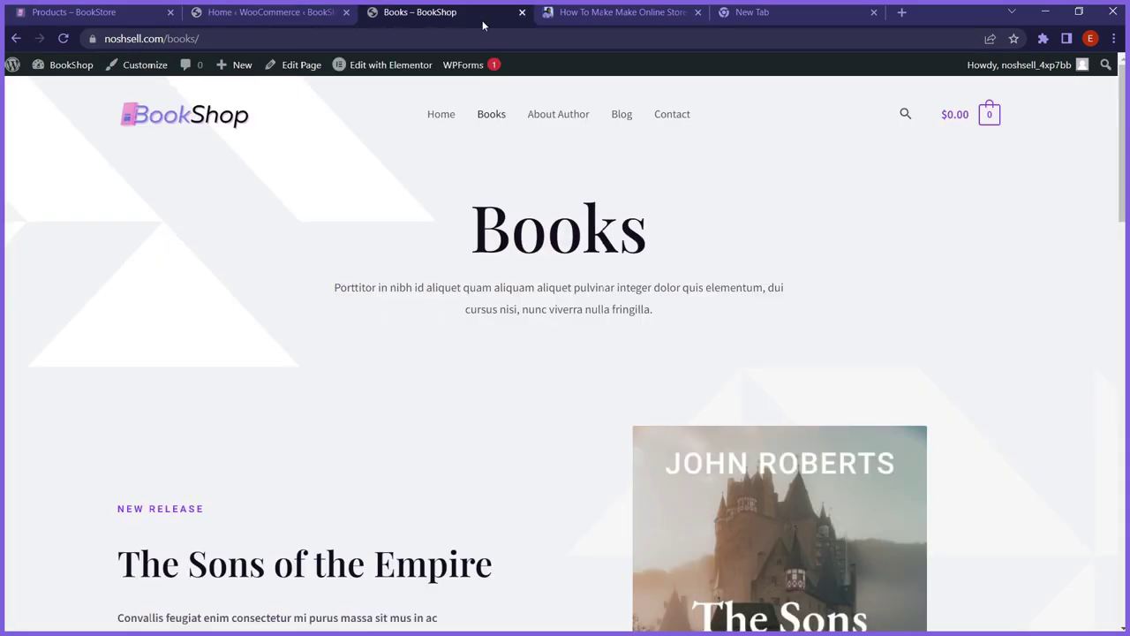
pyautogui.click(634, 11)
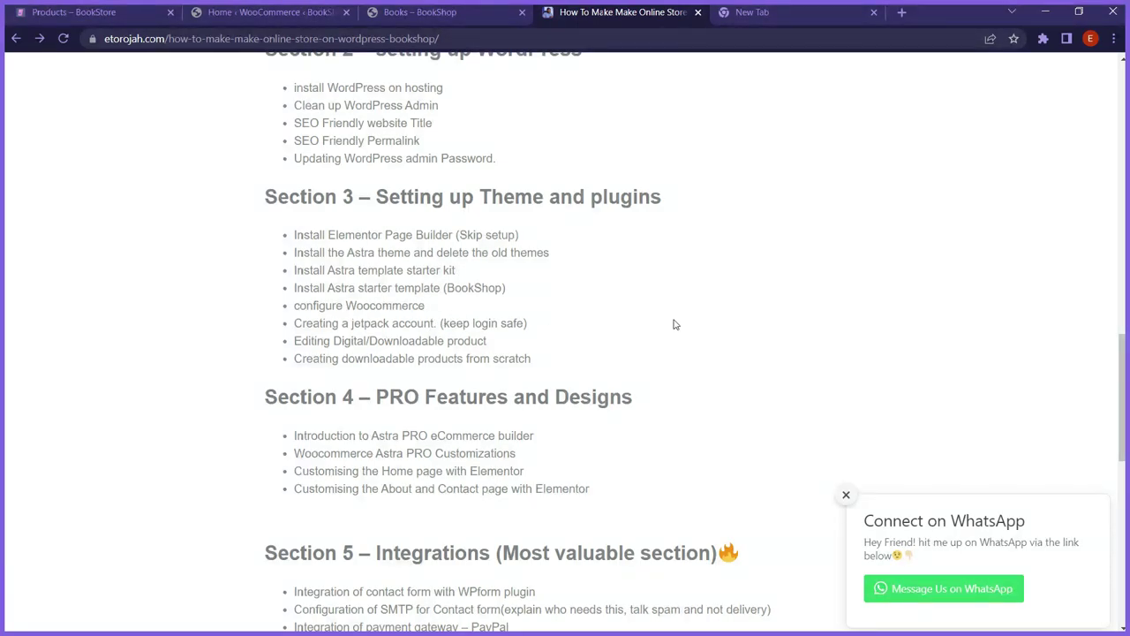
pyautogui.click(452, 18)
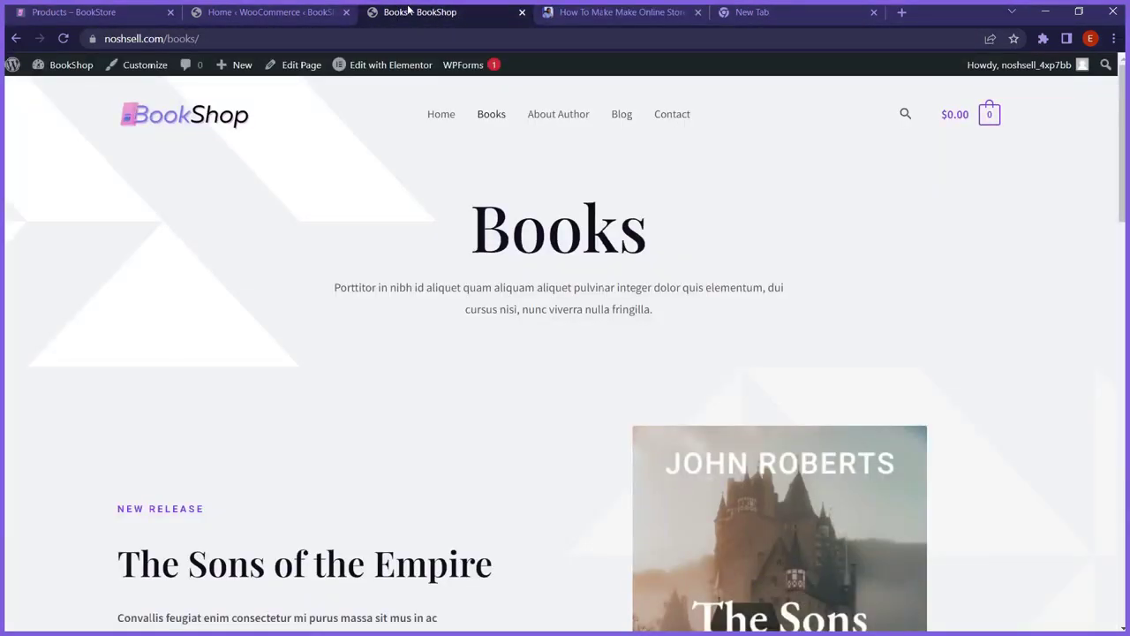
pyautogui.click(196, 128)
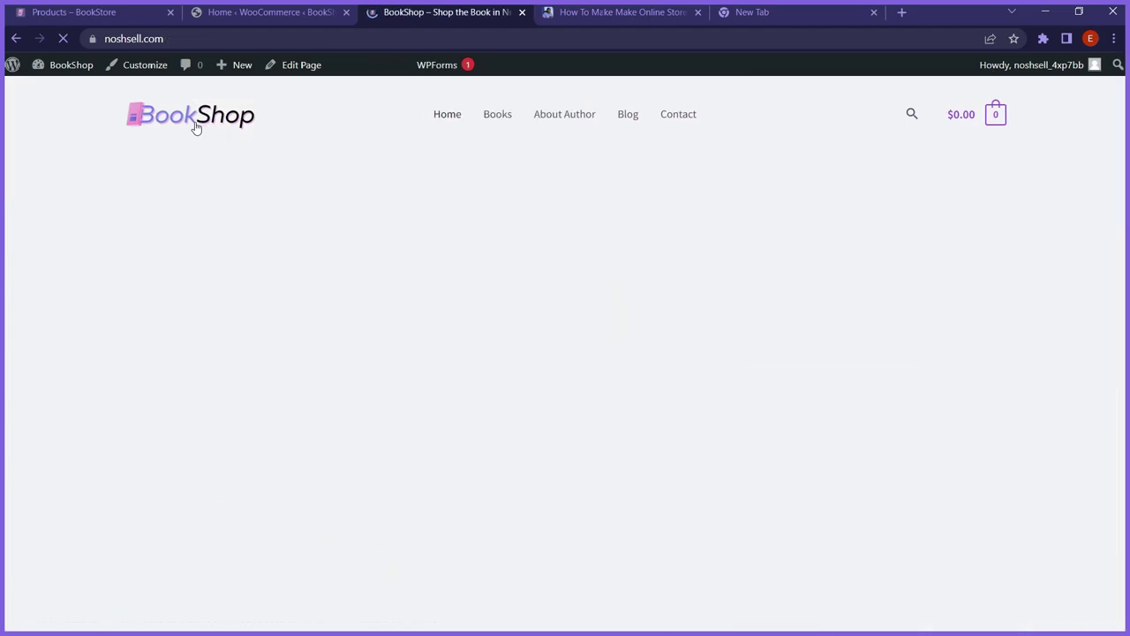
pyautogui.scroll(-20, 290, 371)
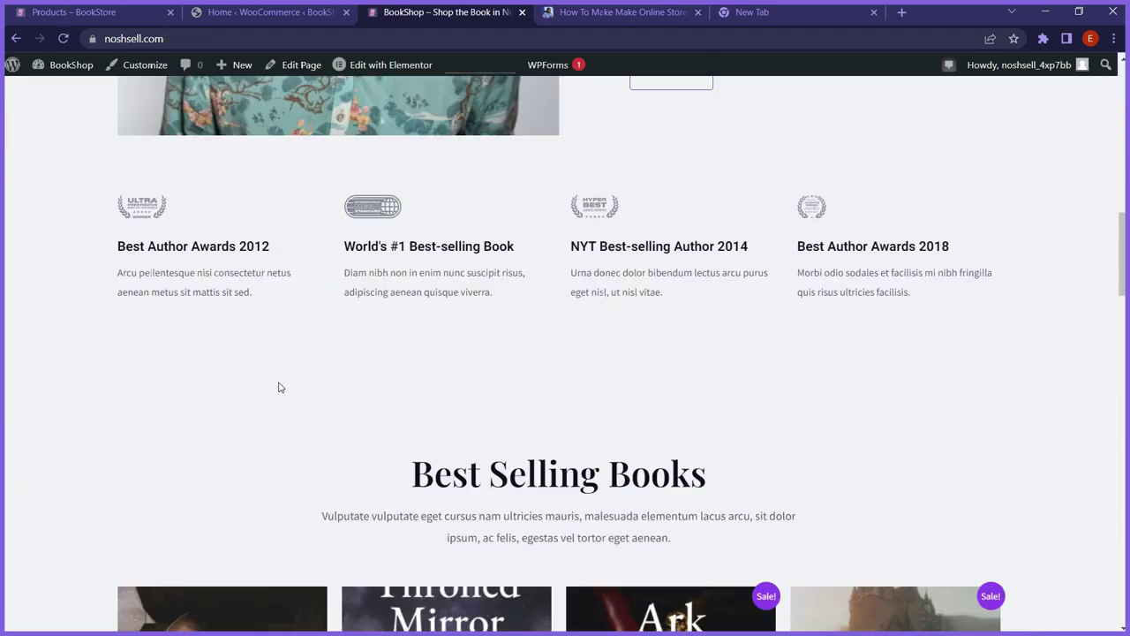
pyautogui.scroll(3, 282, 441)
pyautogui.scroll(15, 302, 450)
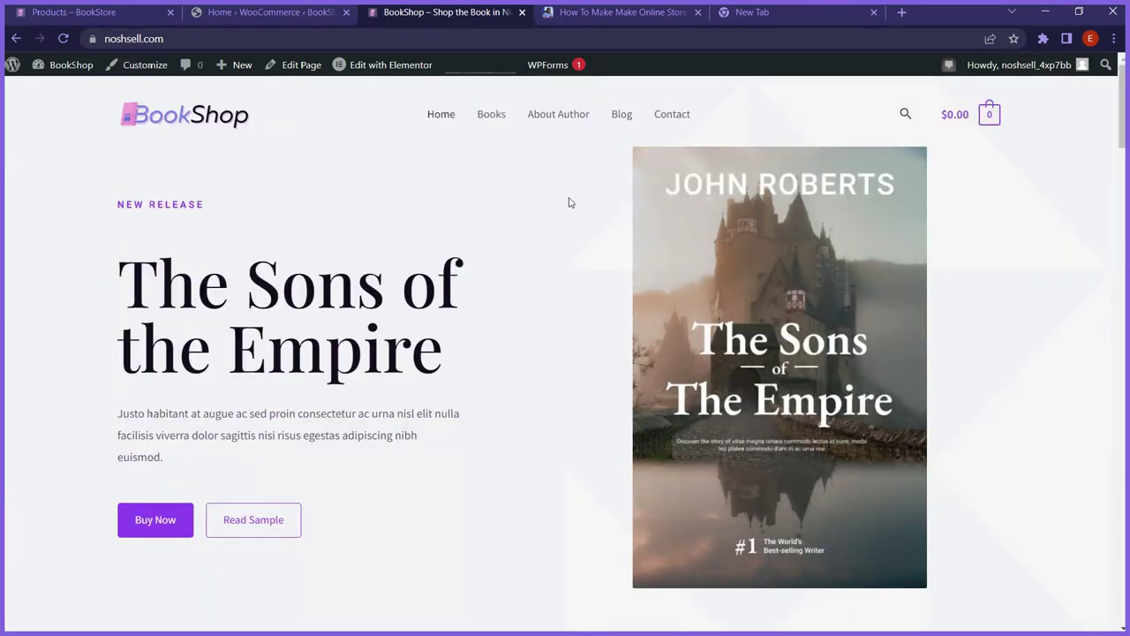
pyautogui.click(489, 117)
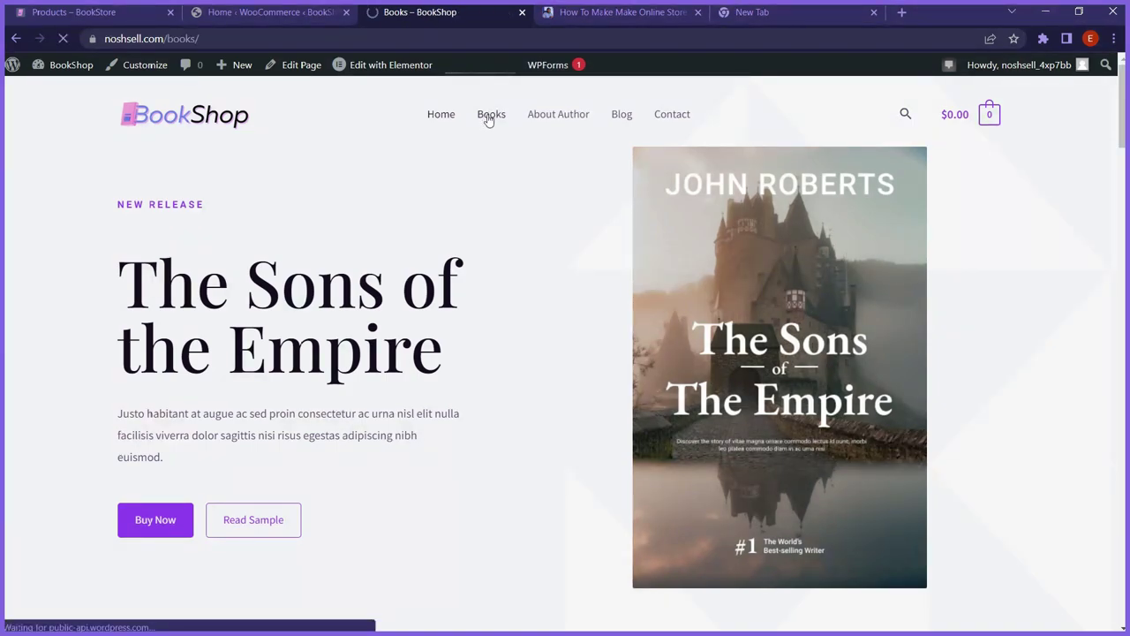
pyautogui.scroll(-10, 464, 215)
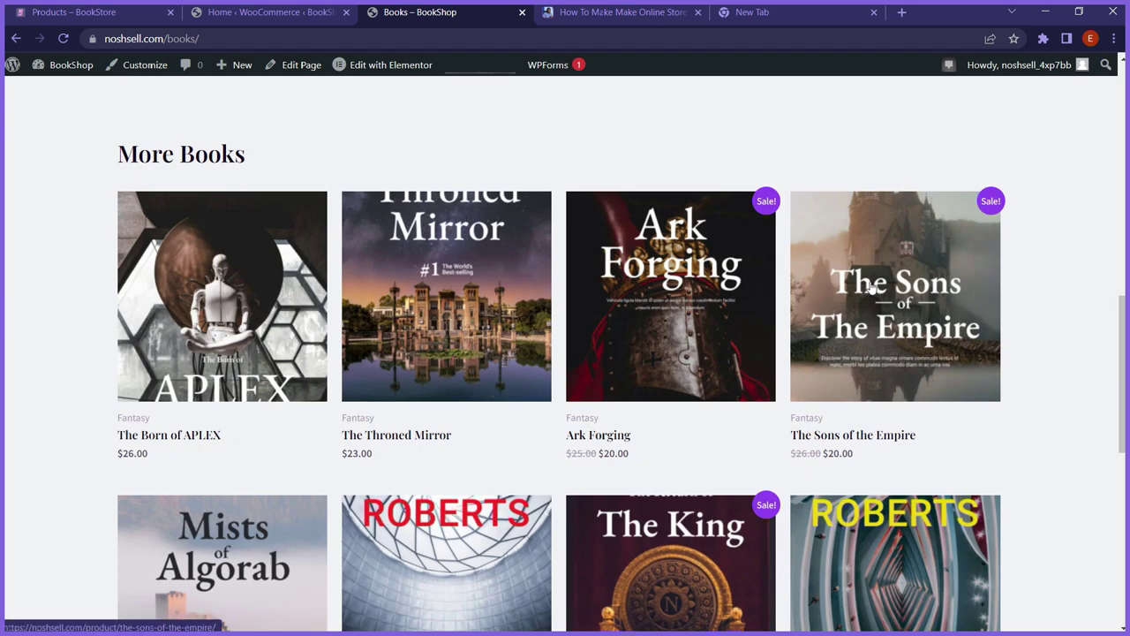
pyautogui.scroll(-3, 870, 277)
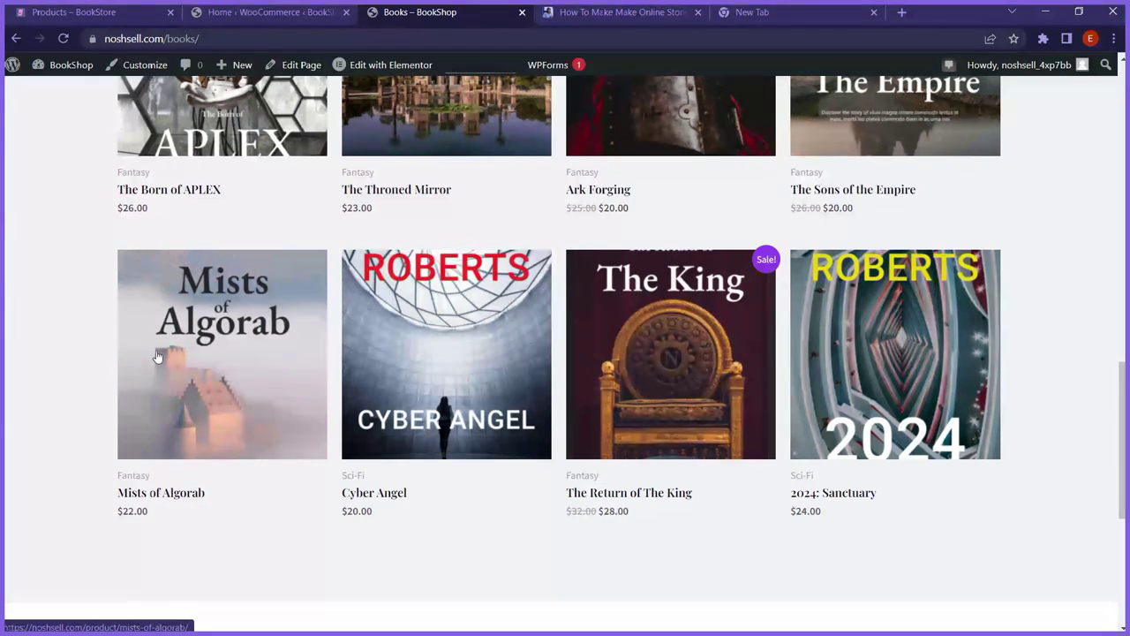
pyautogui.scroll(1, 148, 381)
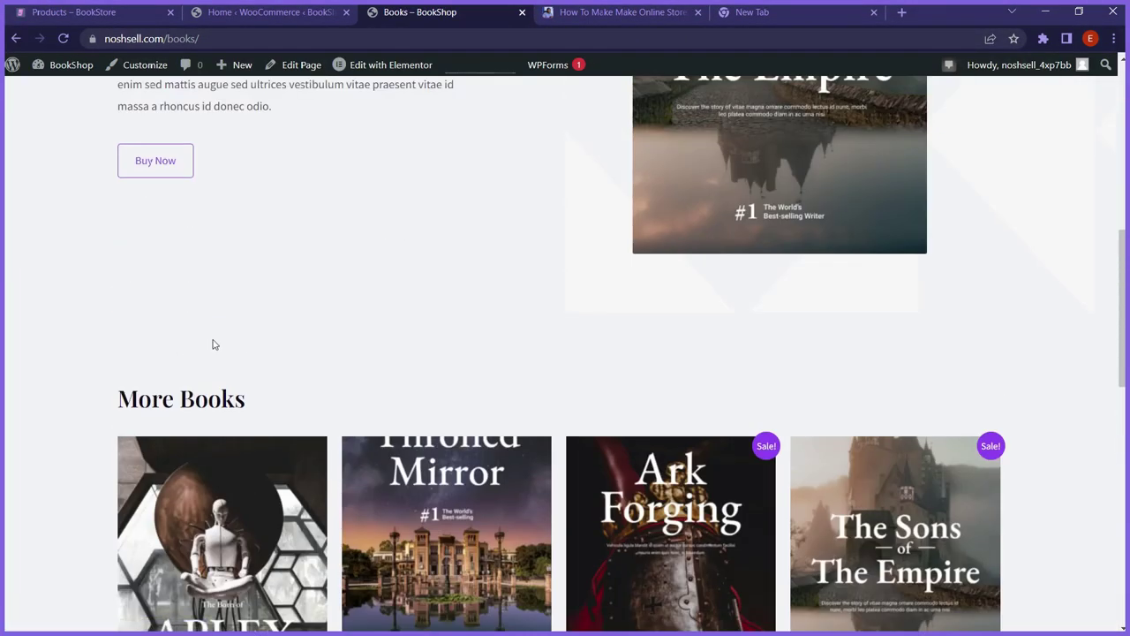
pyautogui.scroll(-3, 215, 345)
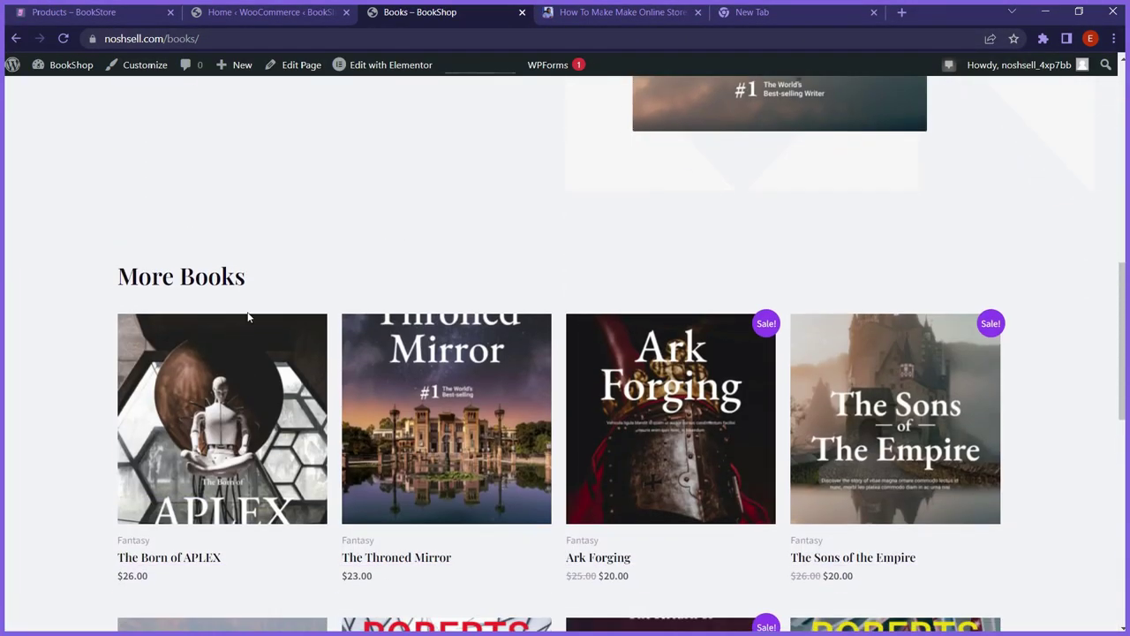
pyautogui.scroll(-1, 251, 314)
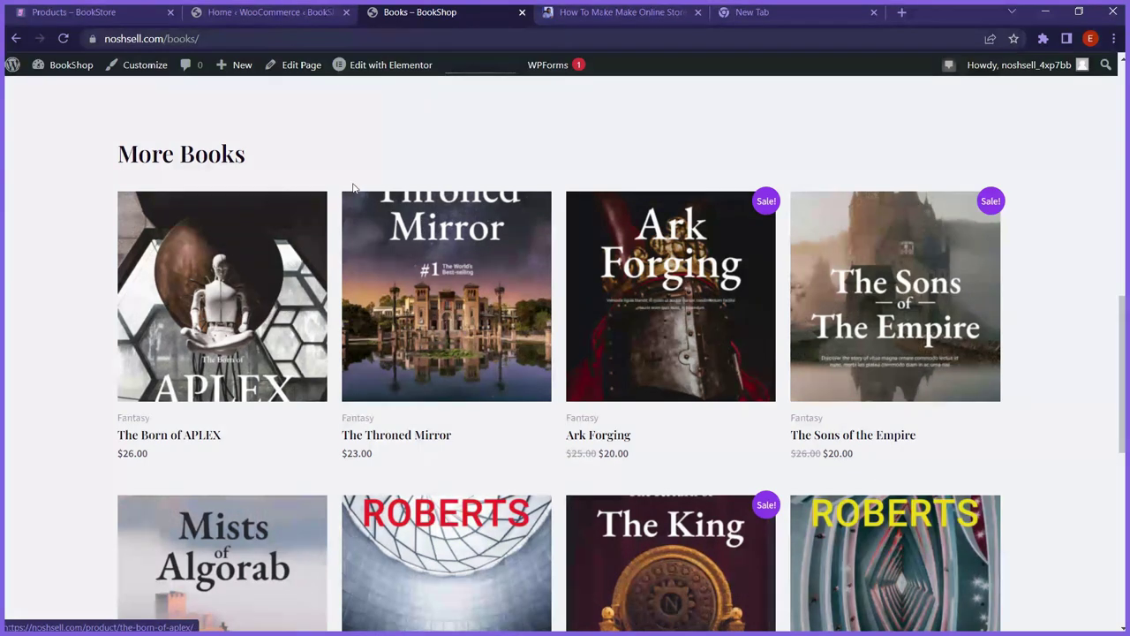
pyautogui.click(665, 10)
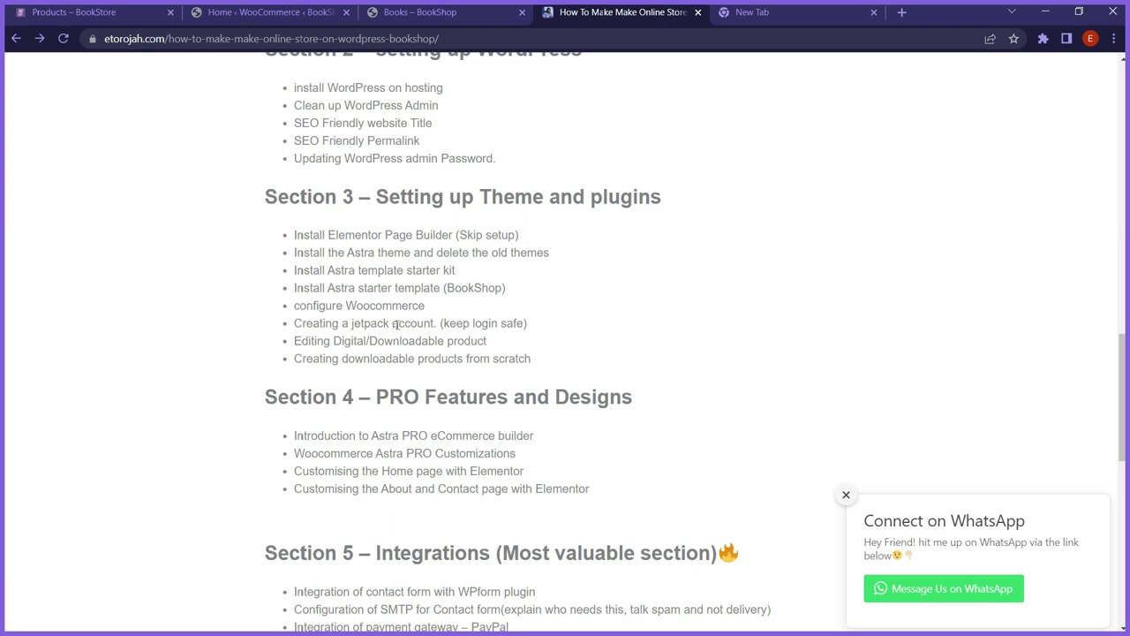
pyautogui.click(477, 13)
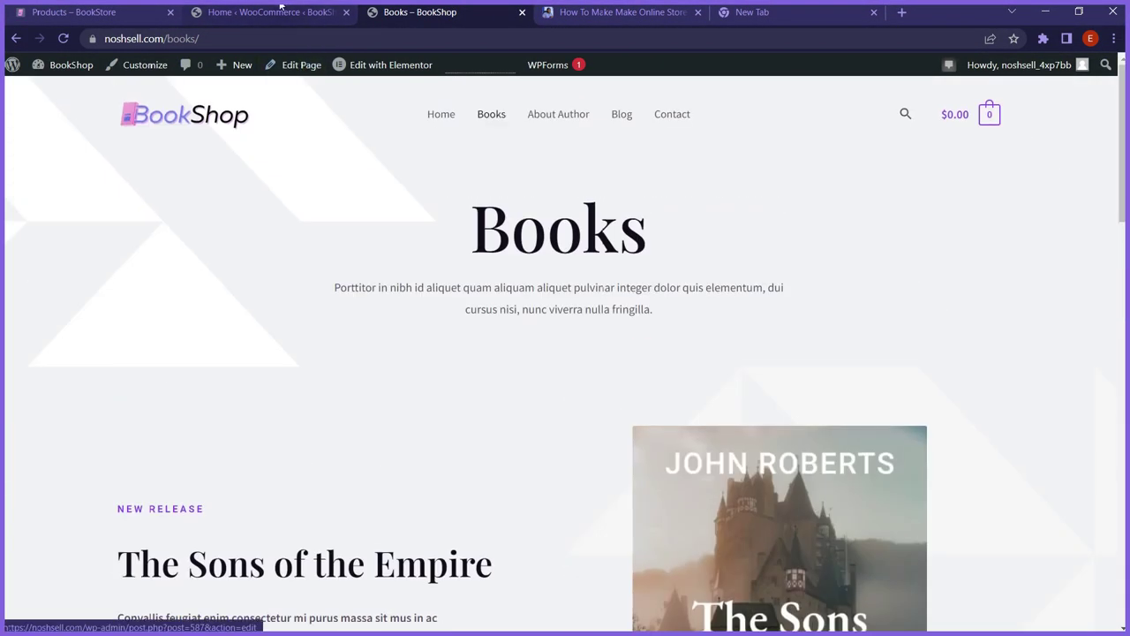
pyautogui.click(268, 11)
pyautogui.scroll(-4, 8, 380)
pyautogui.scroll(4, 9, 415)
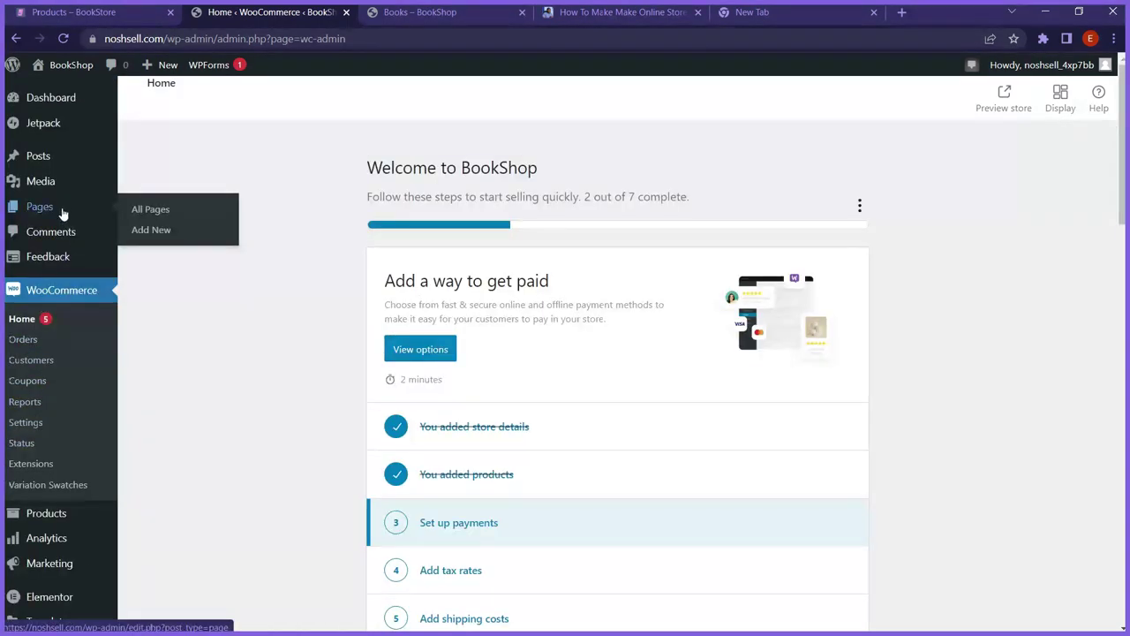
# Step: Open Products > All Products and scroll through the eight listed books
pyautogui.scroll(-2, 60, 451)
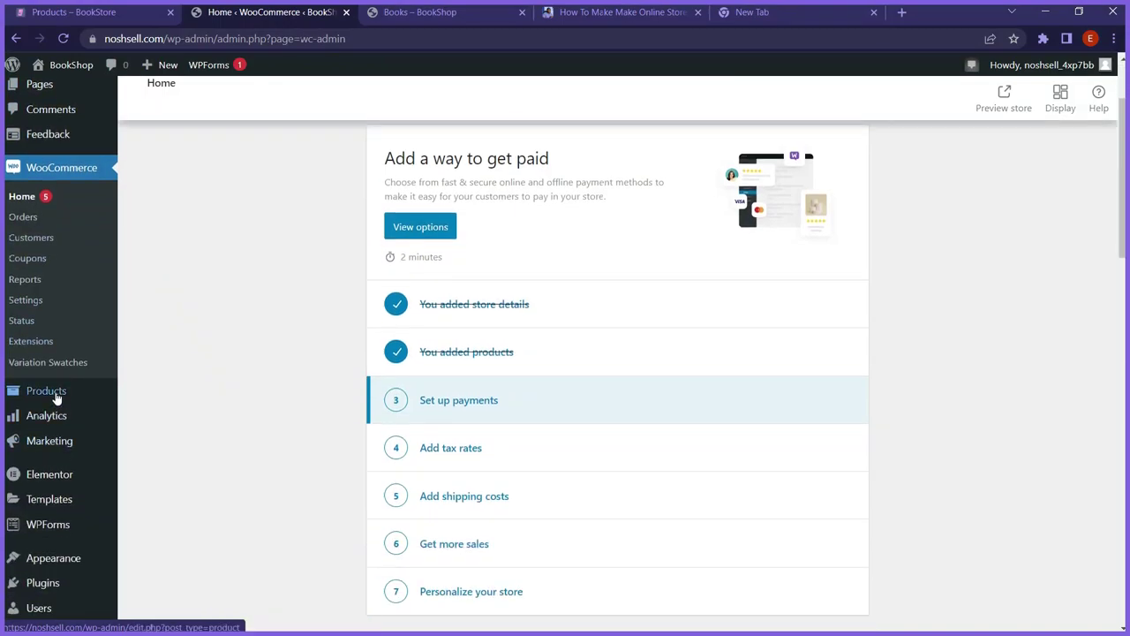
pyautogui.moveTo(71, 394)
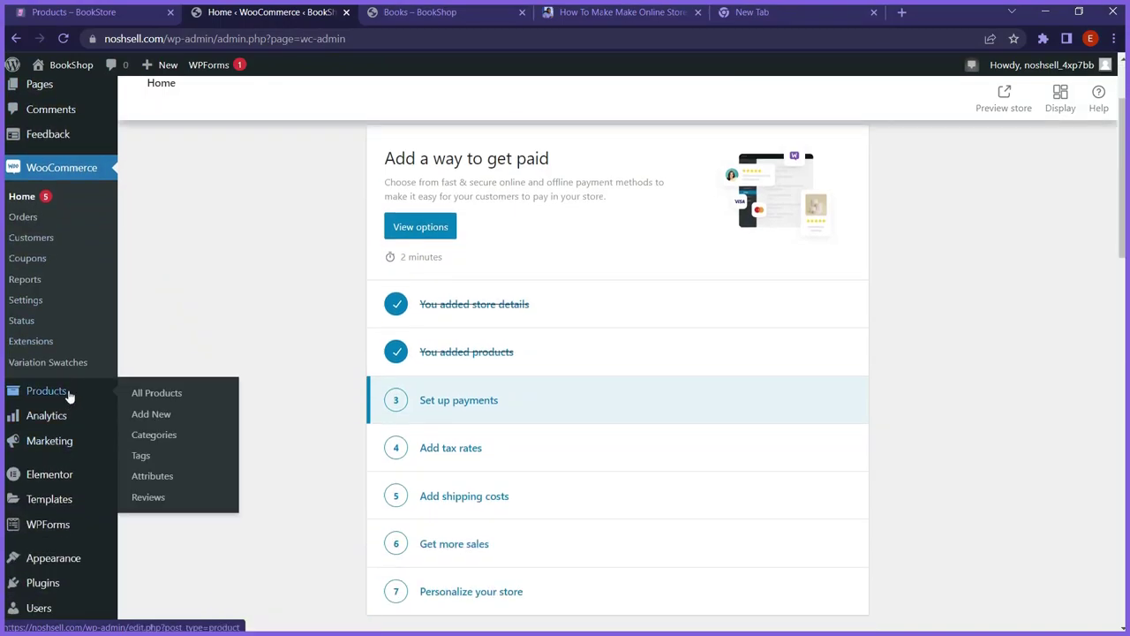
pyautogui.click(140, 397)
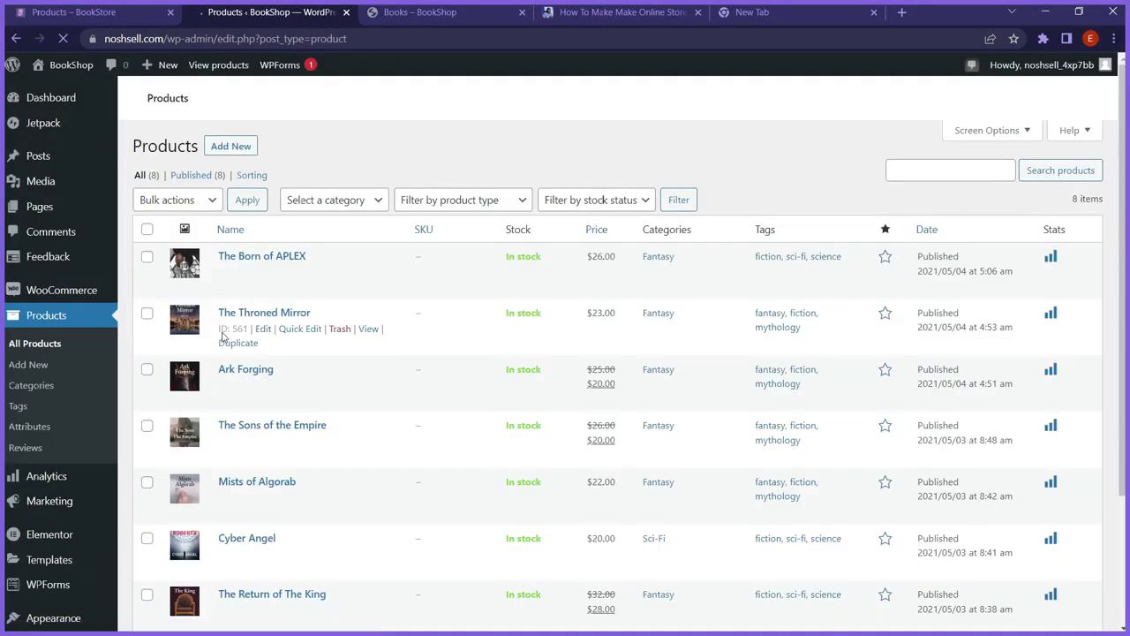
pyautogui.scroll(-1, 358, 306)
pyautogui.scroll(-1, 357, 305)
pyautogui.scroll(2, 327, 349)
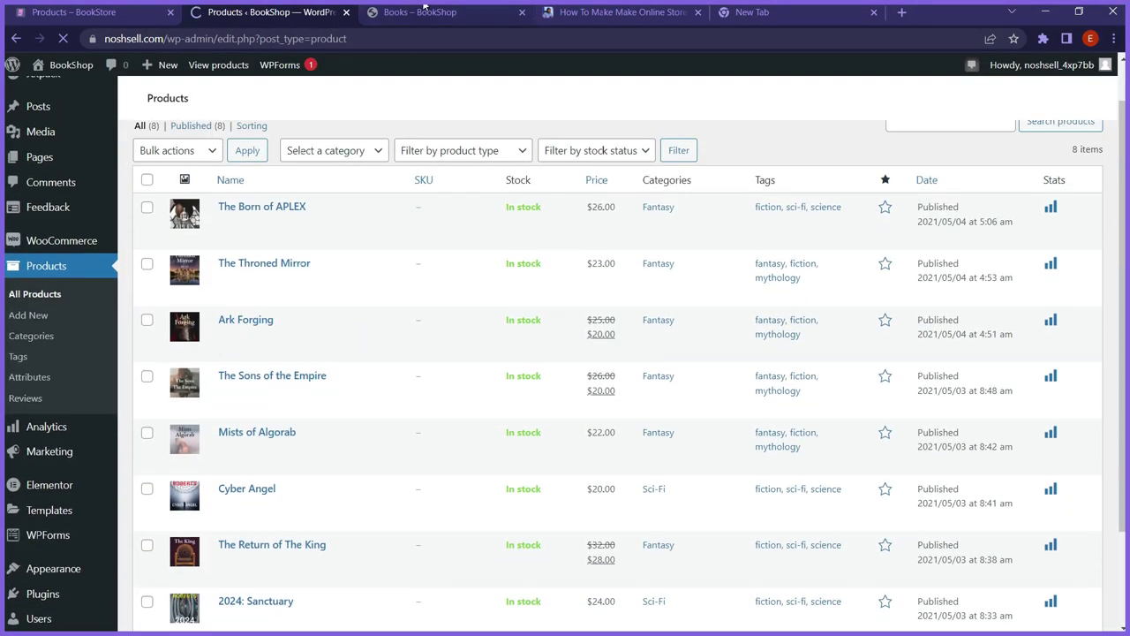
# Step: Glance at the storefront Books page, then return to the admin product list
pyautogui.click(422, 11)
pyautogui.scroll(-10, 469, 449)
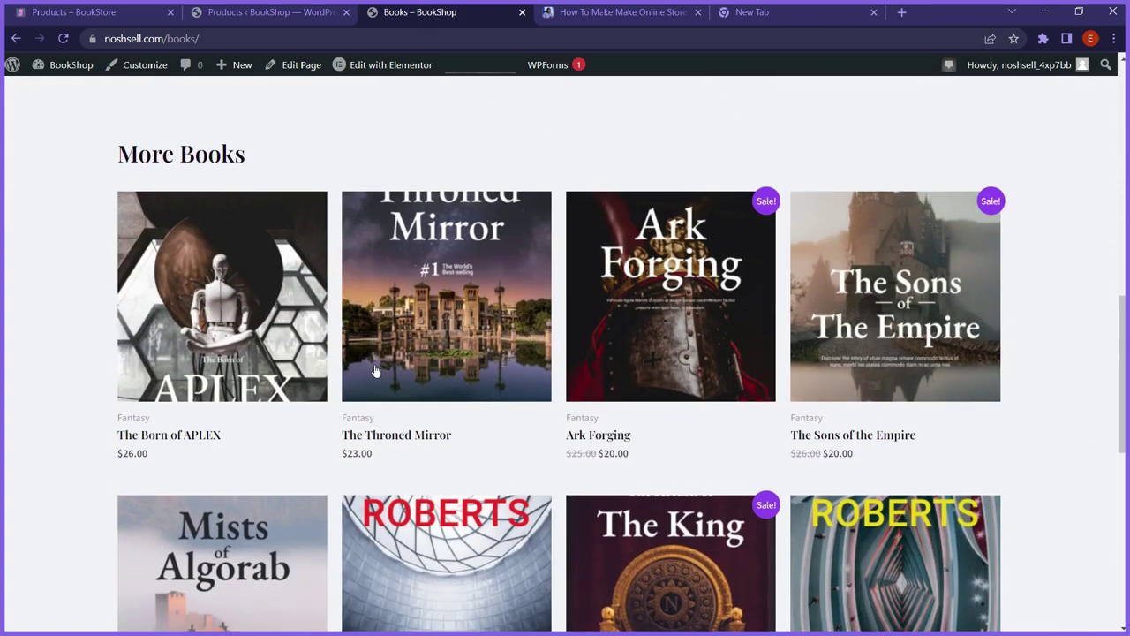
pyautogui.click(251, 16)
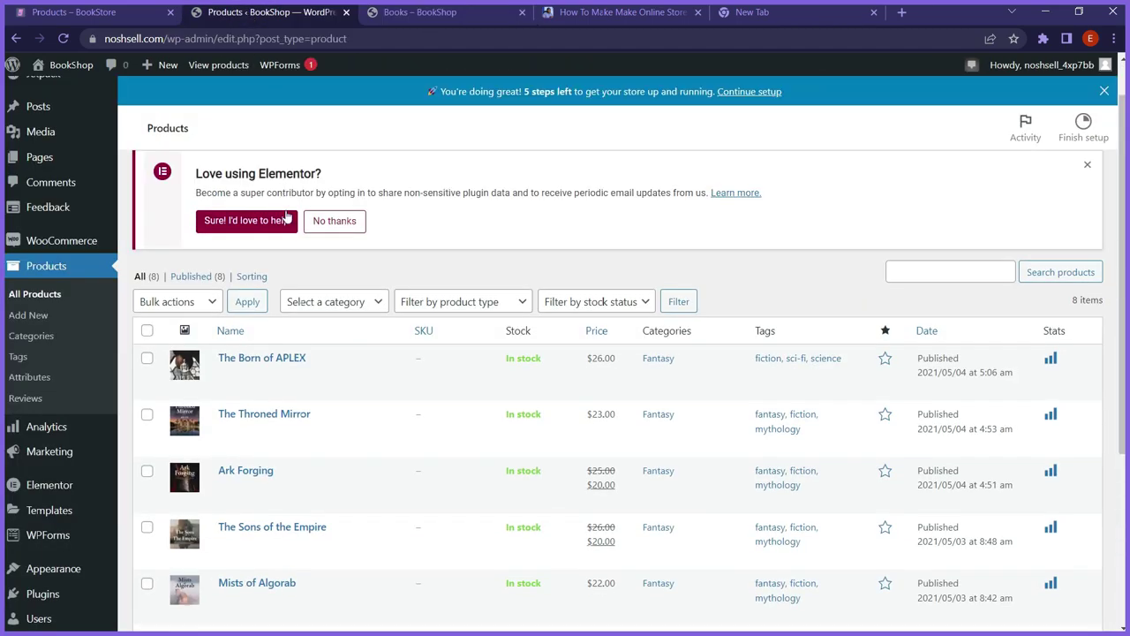
pyautogui.scroll(-3, 303, 402)
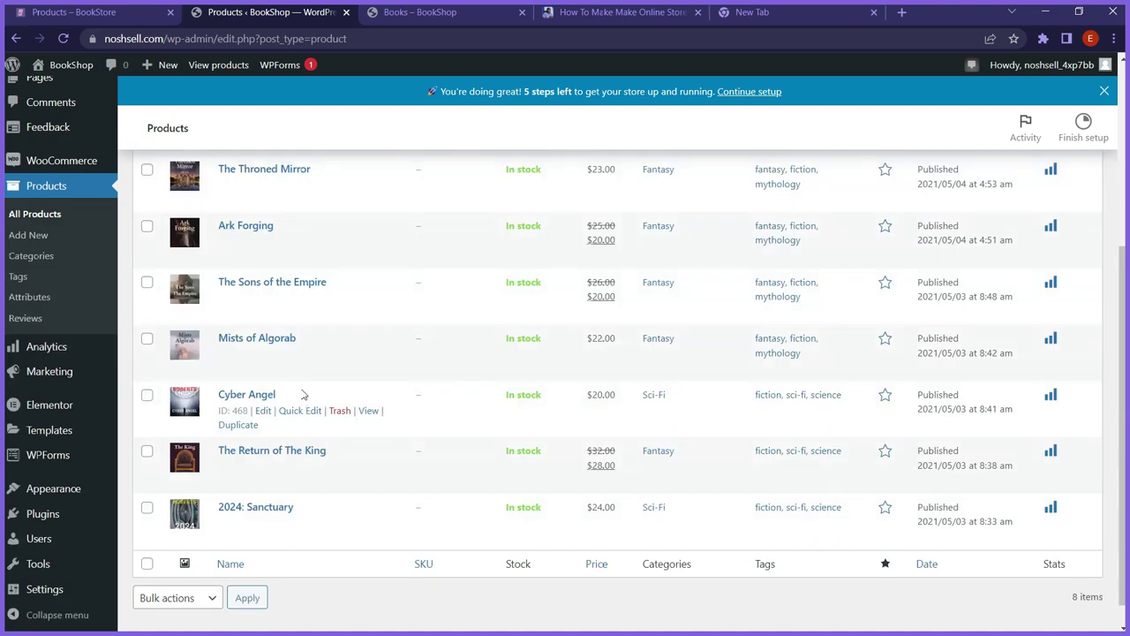
pyautogui.scroll(3, 298, 394)
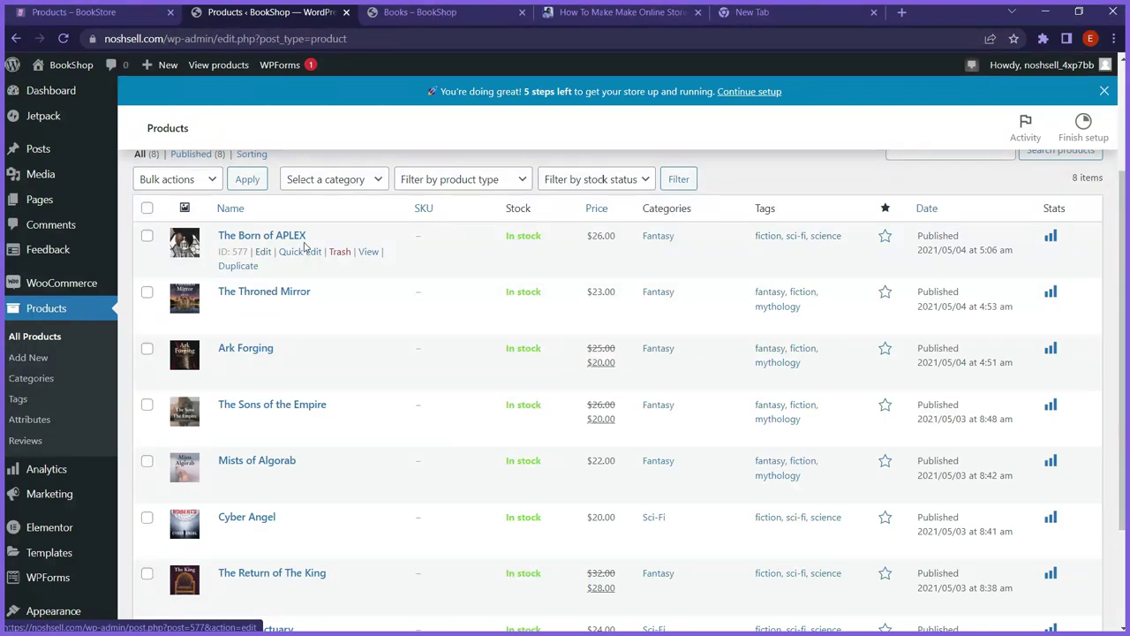
# Step: Inspect The Born of APLEX's slug and tags in Quick Edit, then cancel without saving
pyautogui.click(300, 253)
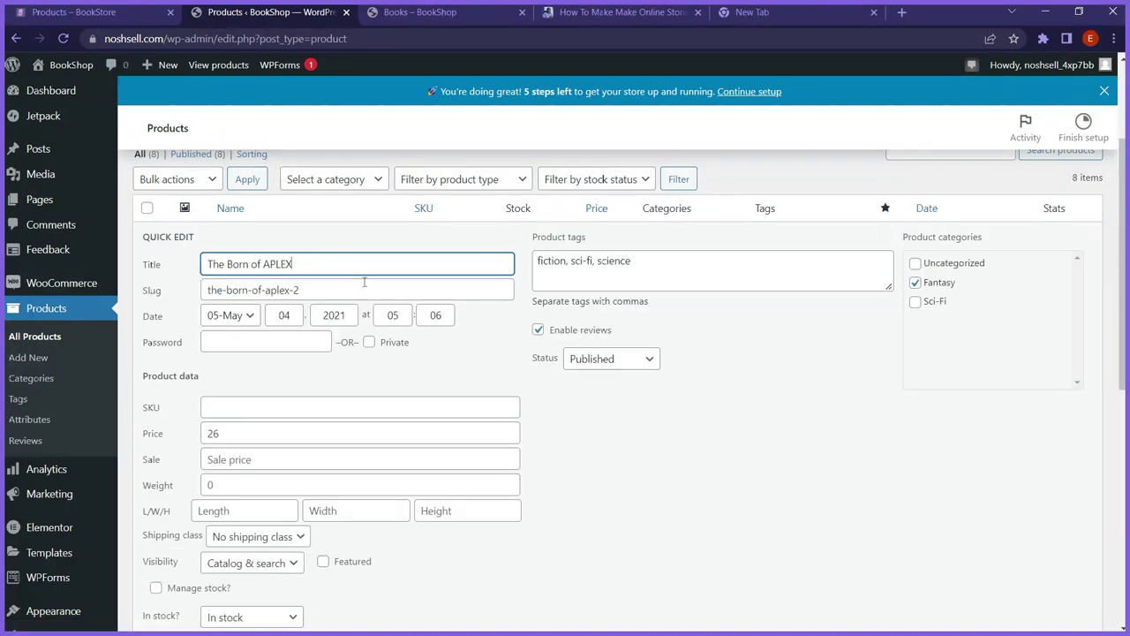
pyautogui.scroll(-3, 380, 300)
pyautogui.scroll(3, 362, 354)
pyautogui.click(313, 288)
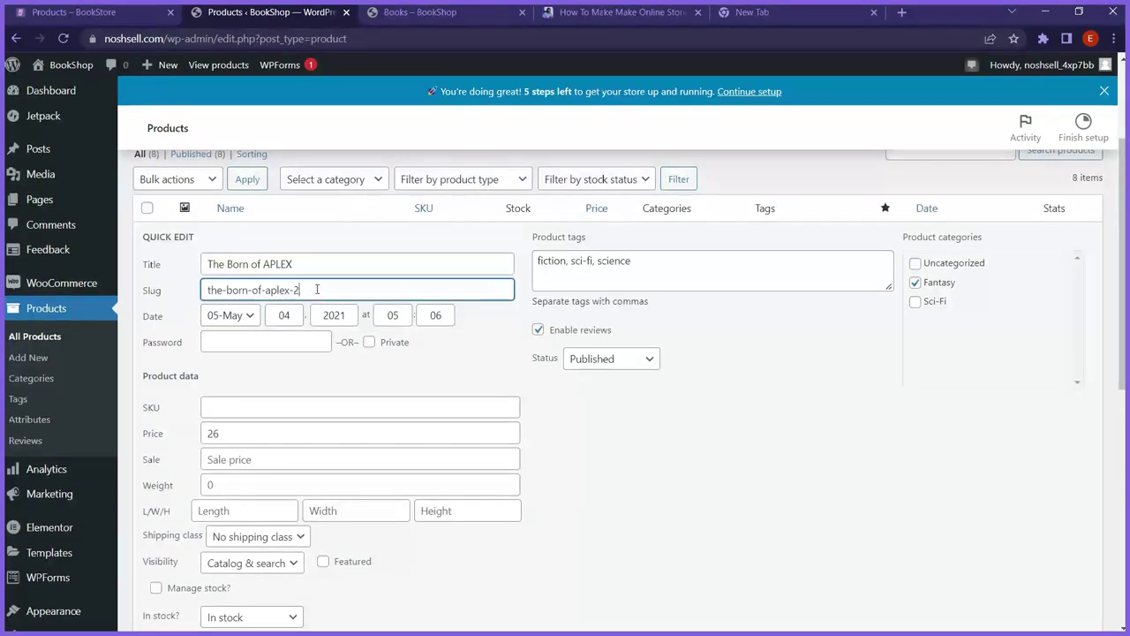
pyautogui.click(689, 262)
pyautogui.scroll(-2, 649, 410)
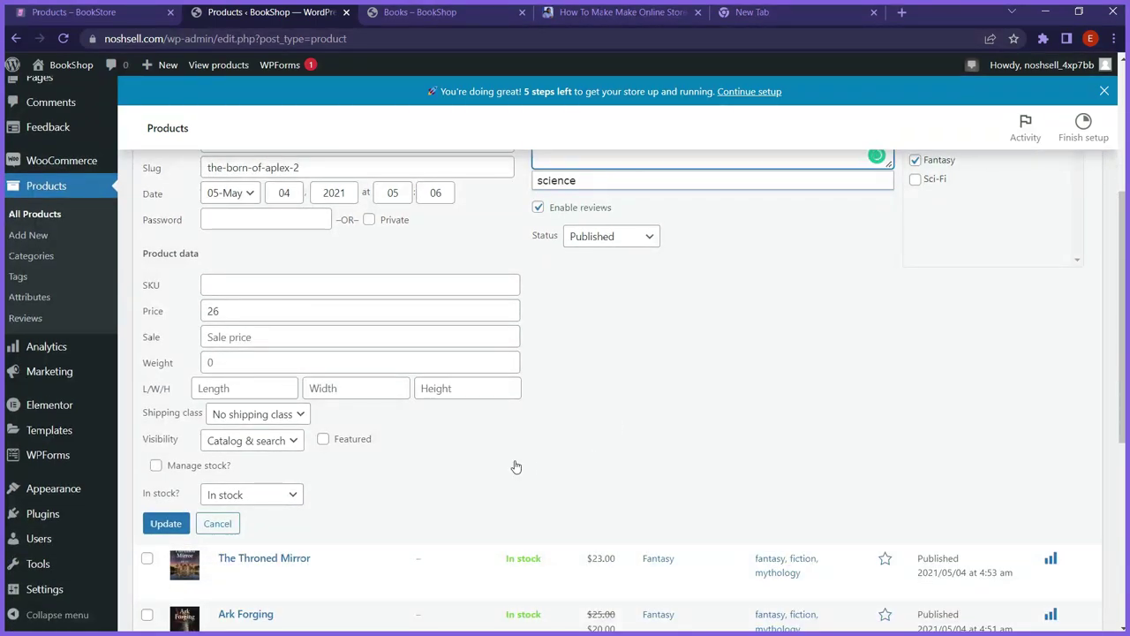
pyautogui.scroll(2, 513, 469)
pyautogui.scroll(-2, 477, 473)
pyautogui.scroll(3, 412, 479)
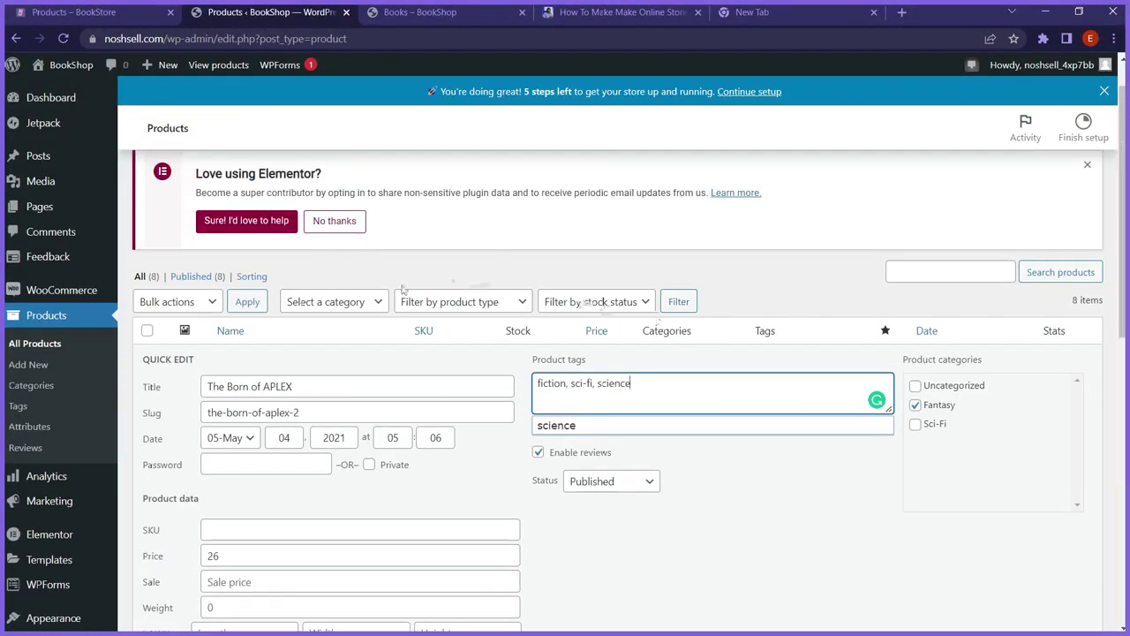
pyautogui.scroll(-3, 300, 318)
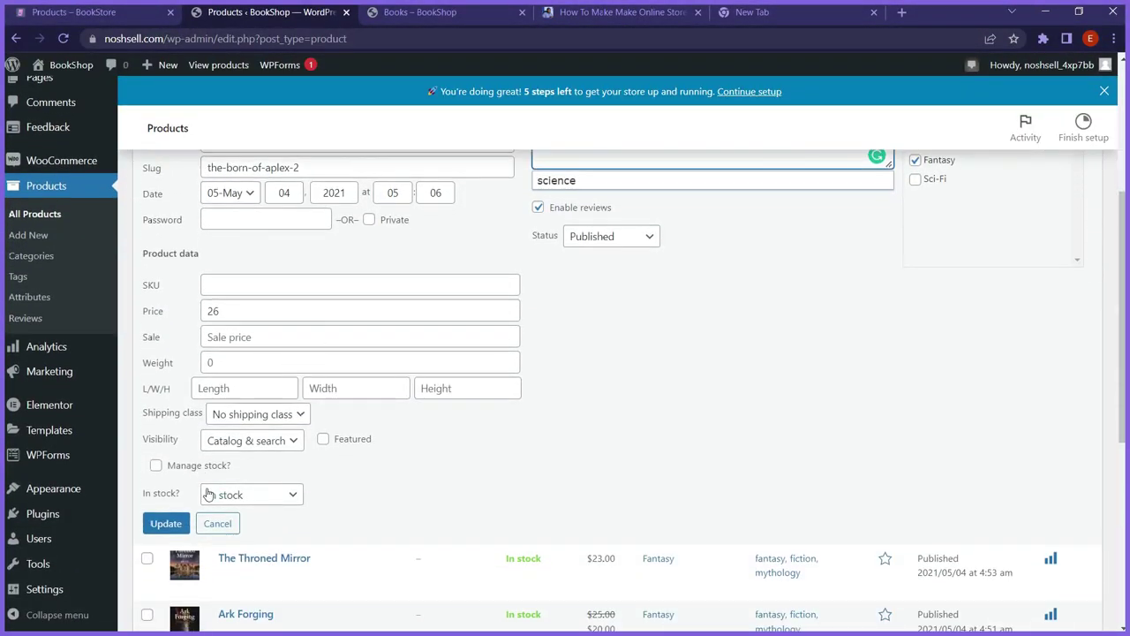
pyautogui.click(213, 524)
# Step: View The Born of APLEX's storefront page, priced $26.00 in Fantasy
pyautogui.scroll(2, 328, 405)
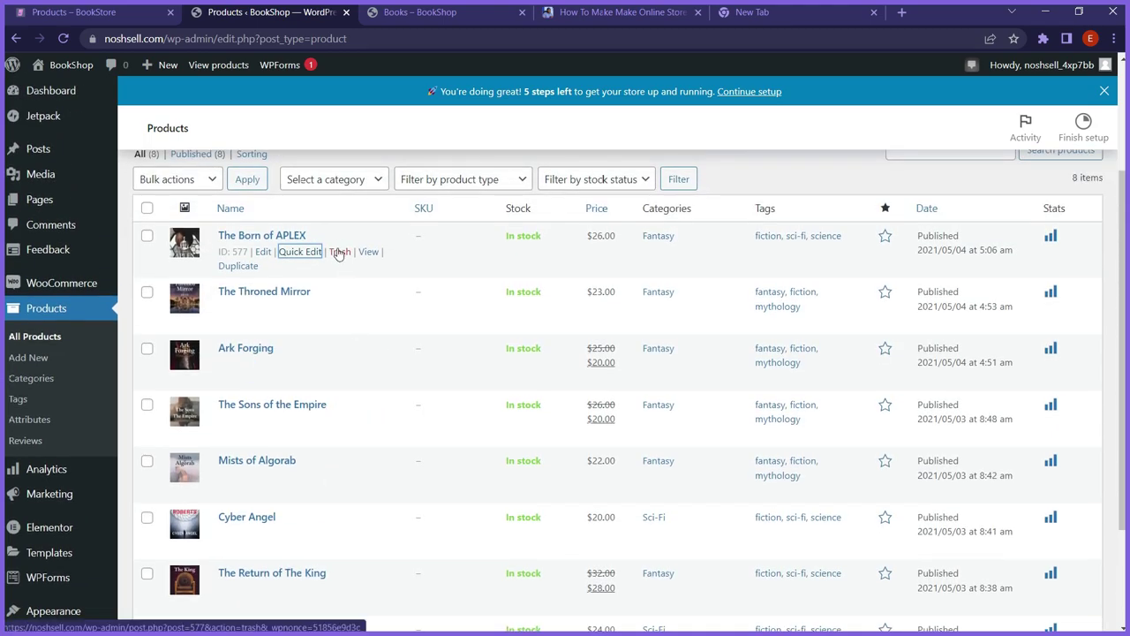
pyautogui.scroll(2, 348, 283)
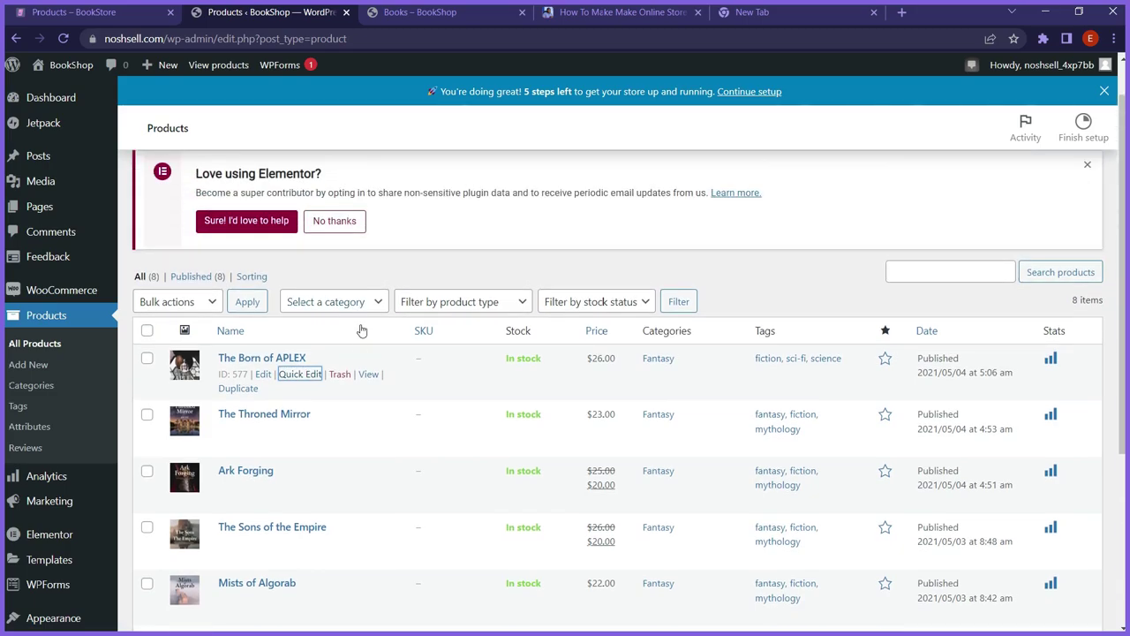
pyautogui.click(368, 374)
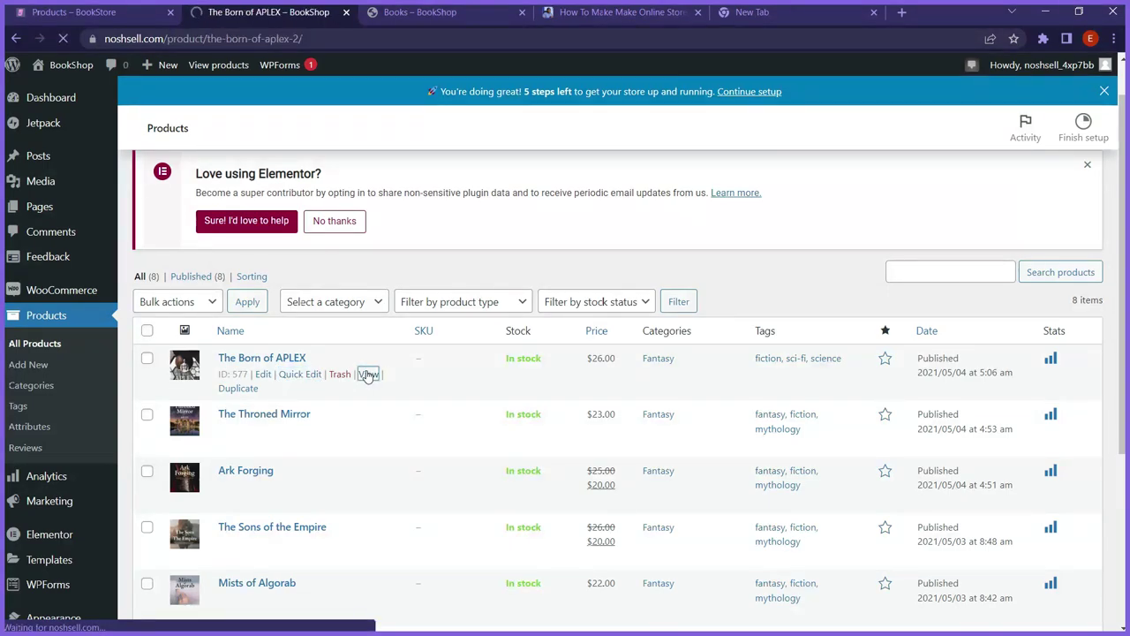
pyautogui.scroll(-2, 733, 441)
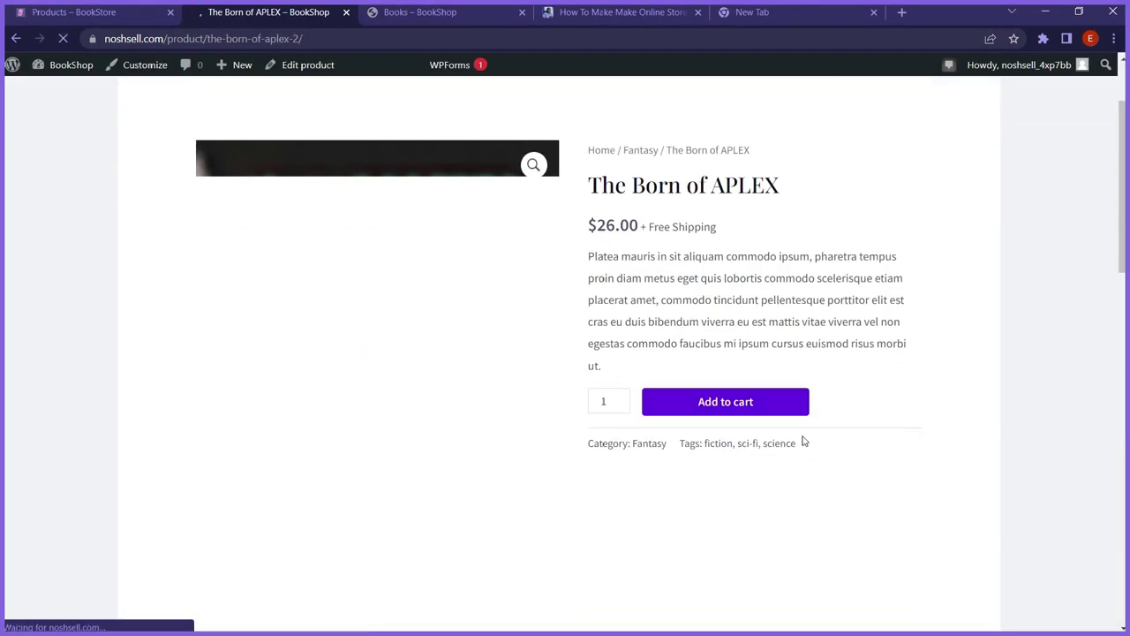
pyautogui.scroll(2, 760, 447)
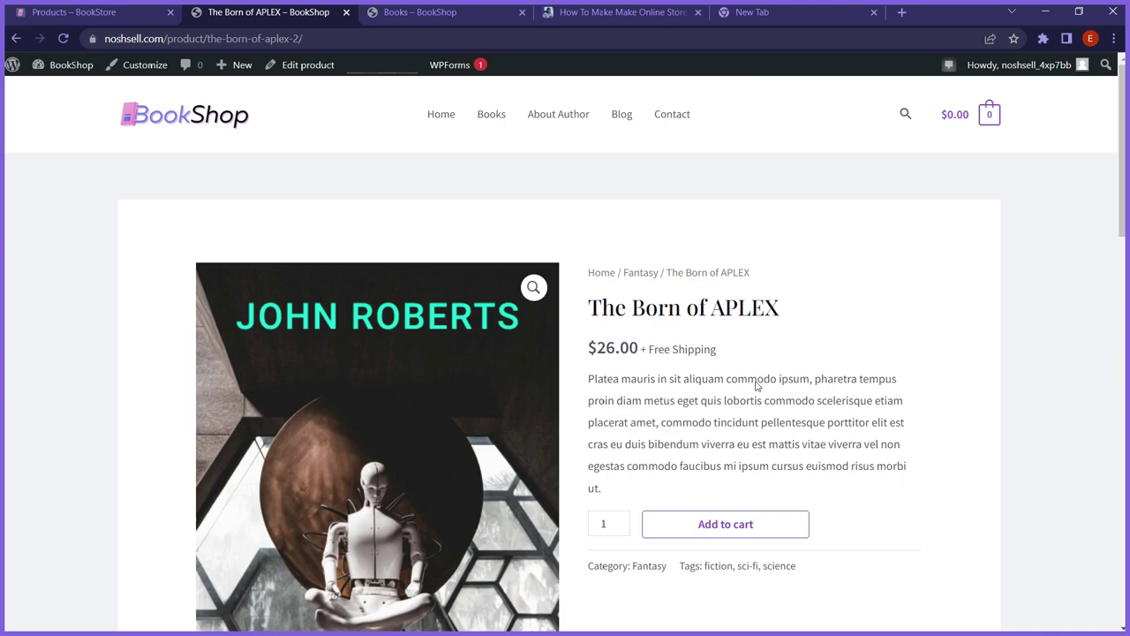
pyautogui.scroll(-5, 739, 436)
pyautogui.scroll(5, 739, 442)
# Step: Go back to the products list and open The Born of APLEX for full editing
pyautogui.click(16, 38)
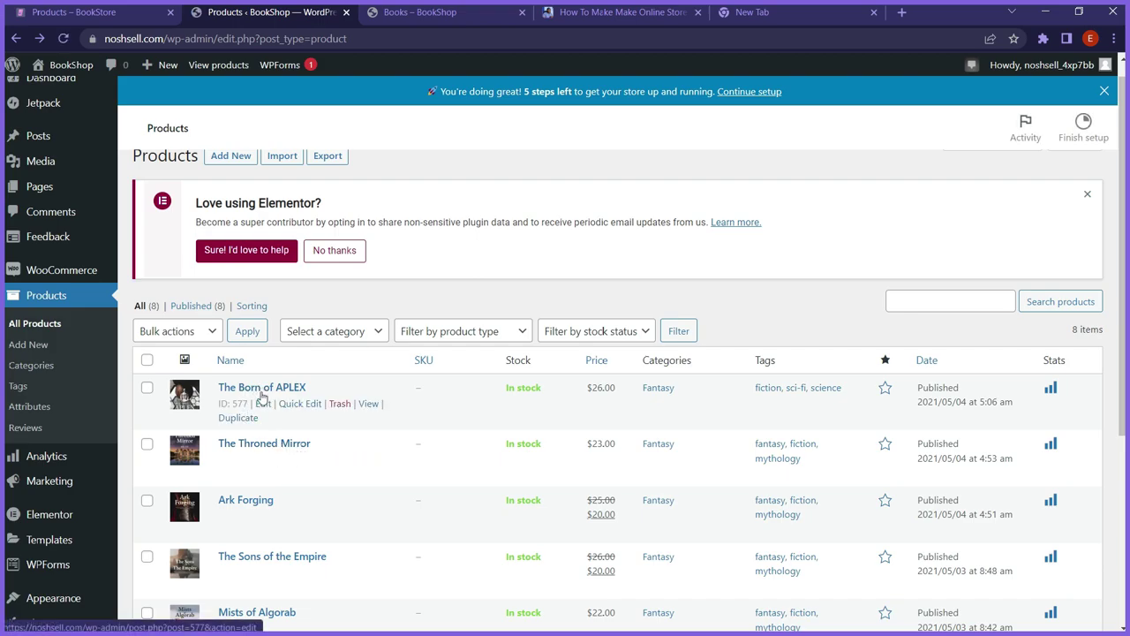
pyautogui.click(262, 404)
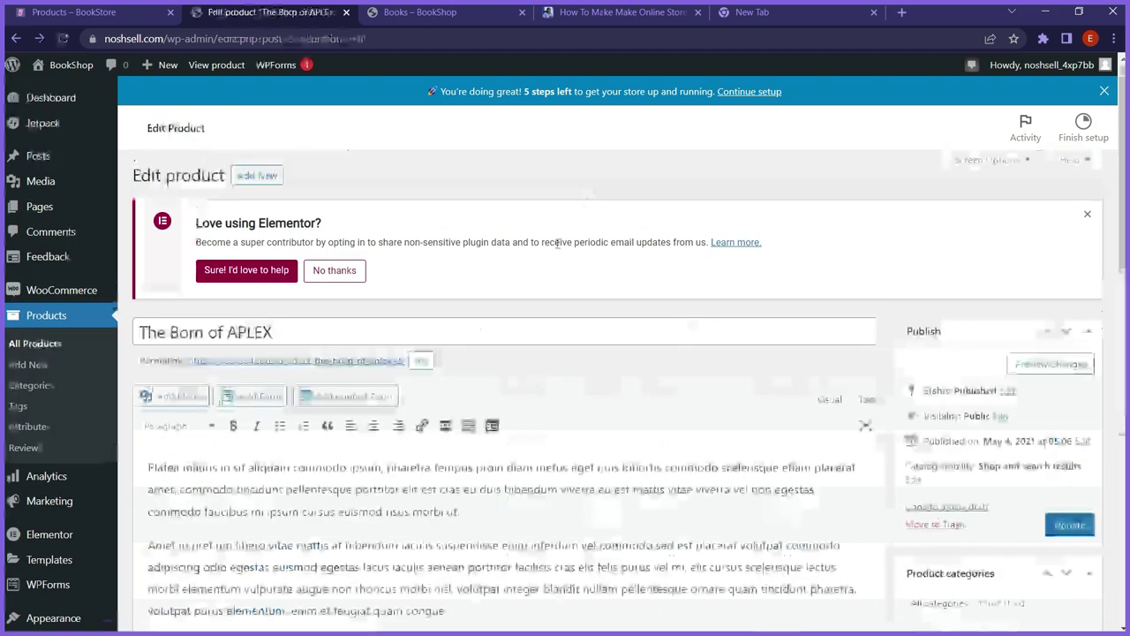
pyautogui.scroll(-2, 484, 407)
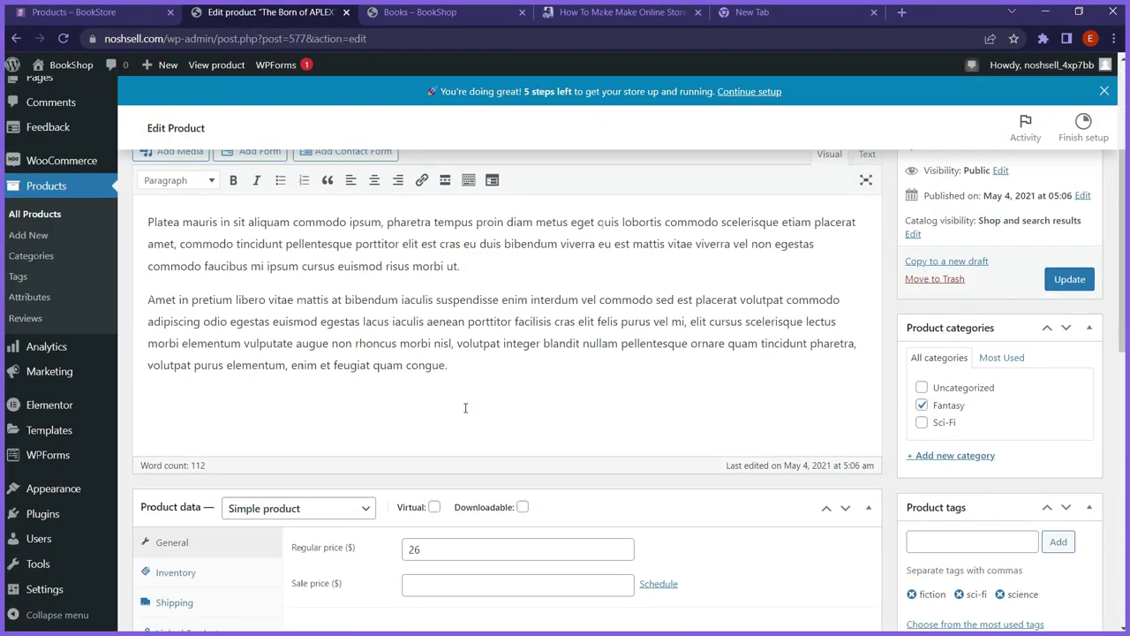
pyautogui.scroll(2, 466, 408)
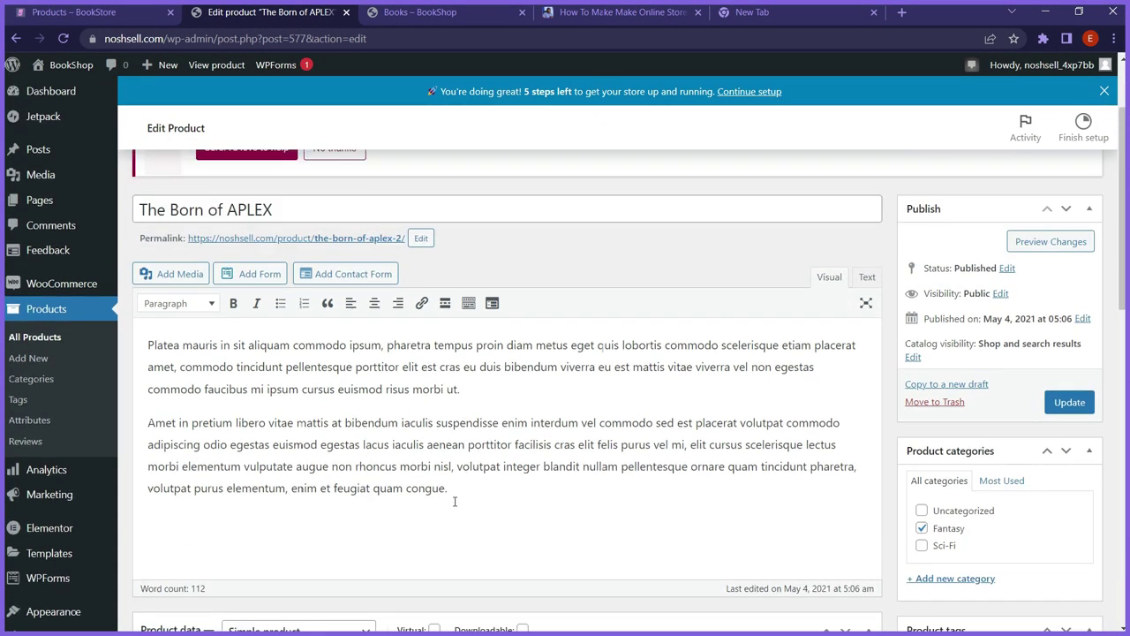
# Step: Delete the product description and type test 'b' paragraphs in its place
pyautogui.moveTo(454, 502); pyautogui.dragTo(88, 255)
pyautogui.hotkey('ctrl', 'c')
pyautogui.press('BackSpace')
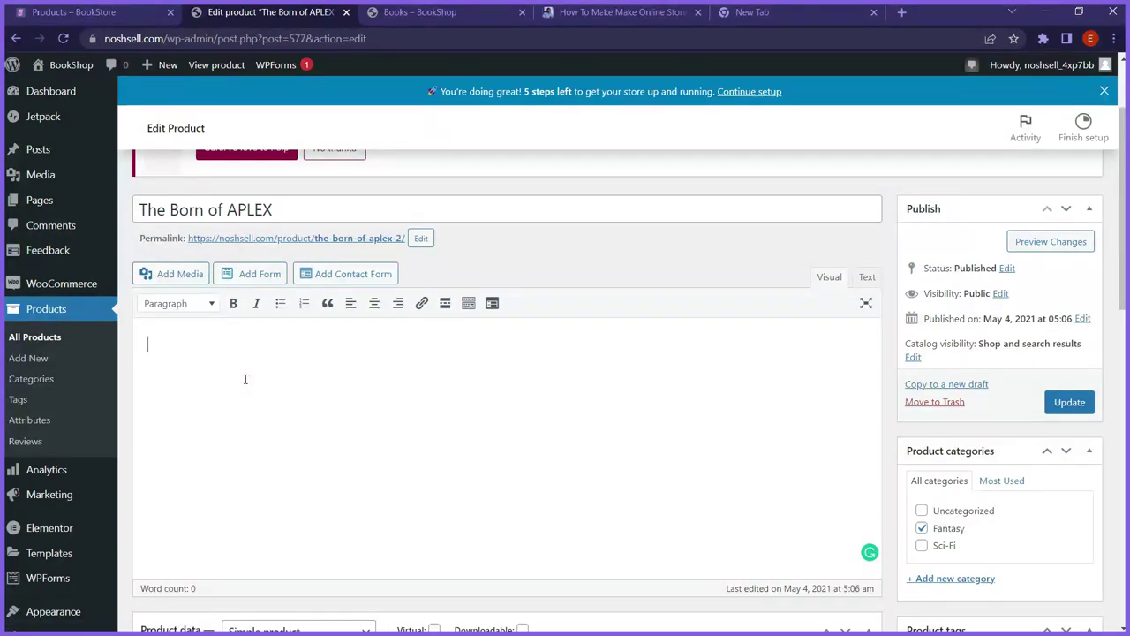
pyautogui.write('bbbbbbbbbbbb')
pyautogui.press('Return')
pyautogui.write('bb')
pyautogui.press('Return')
pyautogui.press('Return')
pyautogui.press('Return')
pyautogui.write('b')
pyautogui.press('Return')
pyautogui.press('Return')
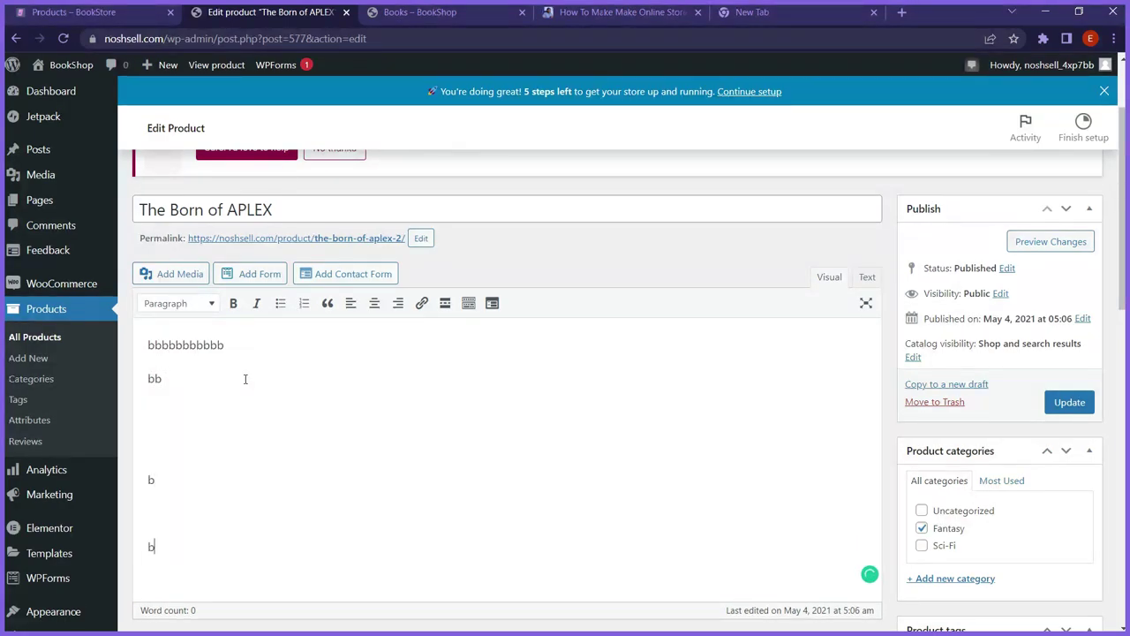
pyautogui.write('b')
# Step: Remove the test text and paste back the original two description paragraphs
pyautogui.press('BackSpace')
pyautogui.press('BackSpace')
pyautogui.press('BackSpace')
pyautogui.press('BackSpace')
pyautogui.press('BackSpace')
pyautogui.press('BackSpace')
pyautogui.press('BackSpace')
pyautogui.press('BackSpace')
pyautogui.press('BackSpace')
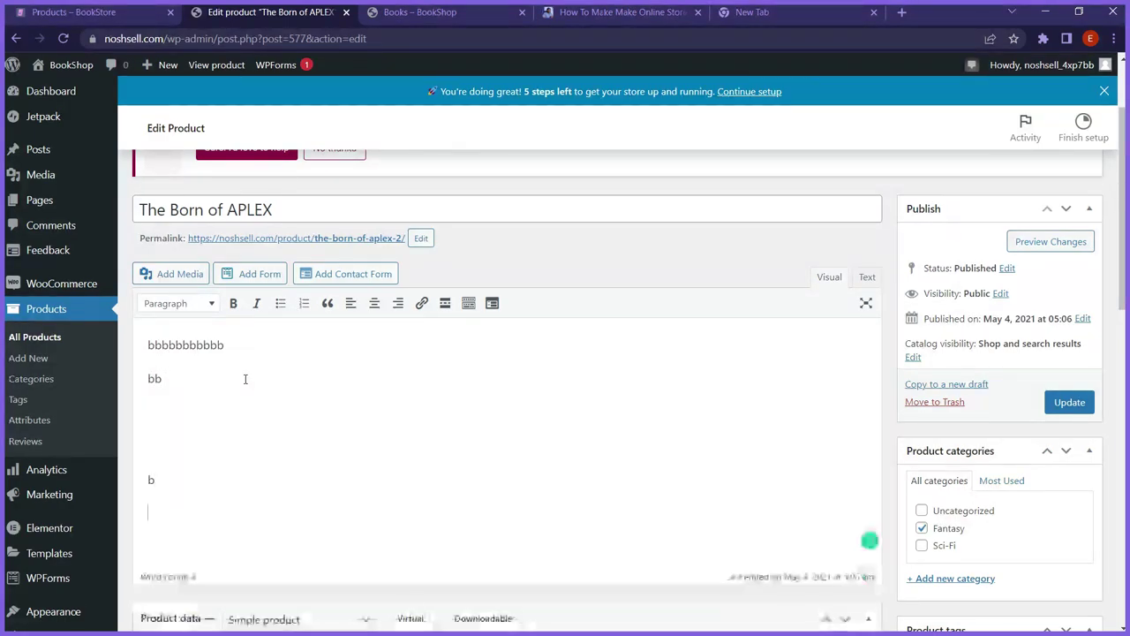
pyautogui.press('BackSpace')
pyautogui.press('BackSpace')
pyautogui.press('BackSpace')
pyautogui.press('BackSpace')
pyautogui.press('BackSpace')
pyautogui.press('BackSpace')
pyautogui.press('BackSpace')
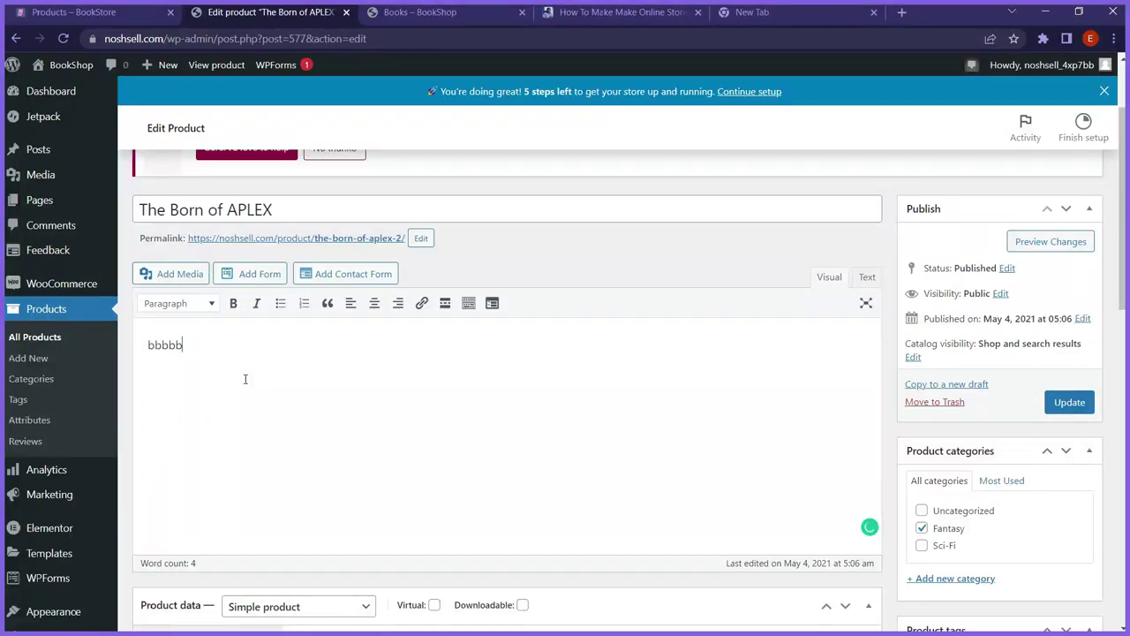
pyautogui.hotkey('ctrl', 'a')
pyautogui.hotkey('ctrl', 'v')
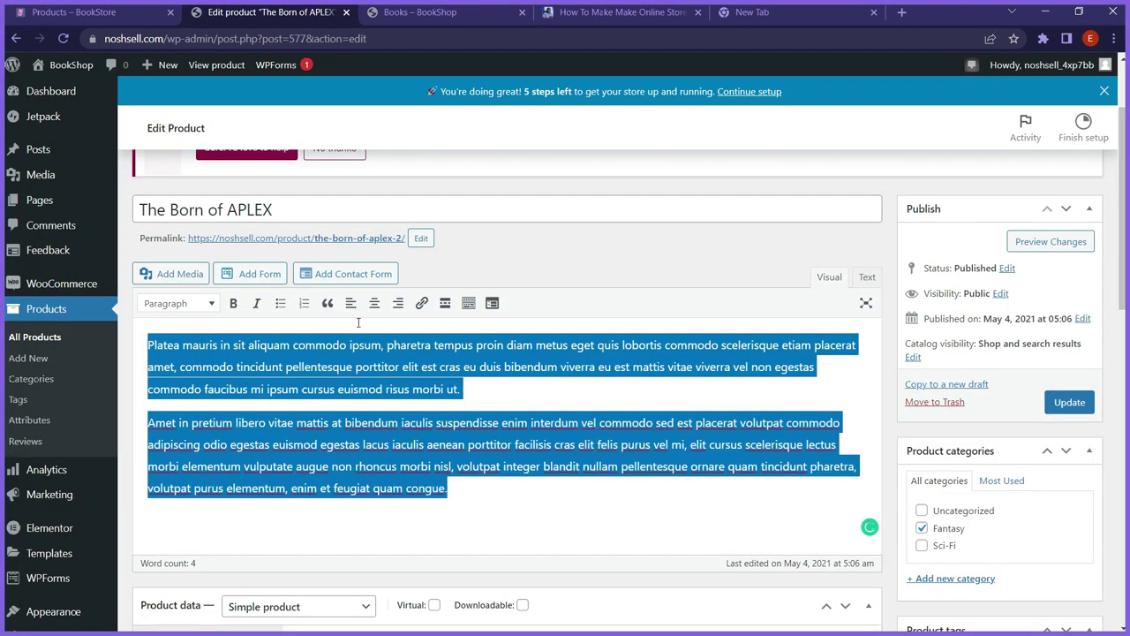
pyautogui.click(281, 389)
pyautogui.click(308, 372)
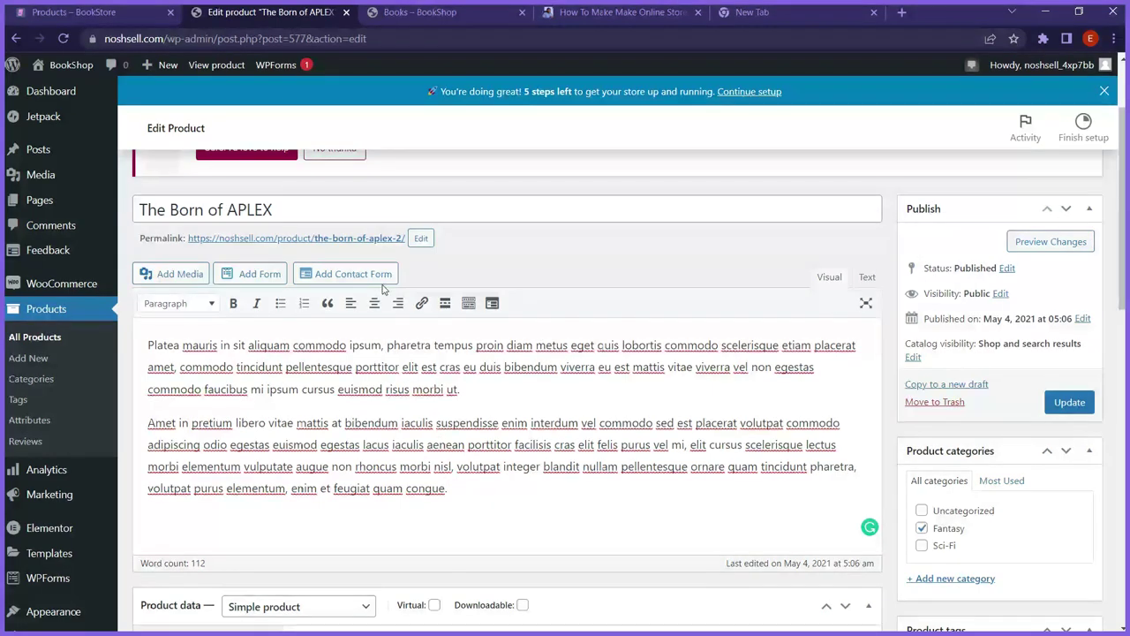
# Step: Add test letters to the end of the product title, then delete them
pyautogui.click(314, 201)
pyautogui.write('bbb')
pyautogui.press('BackSpace')
pyautogui.press('BackSpace')
pyautogui.press('BackSpace')
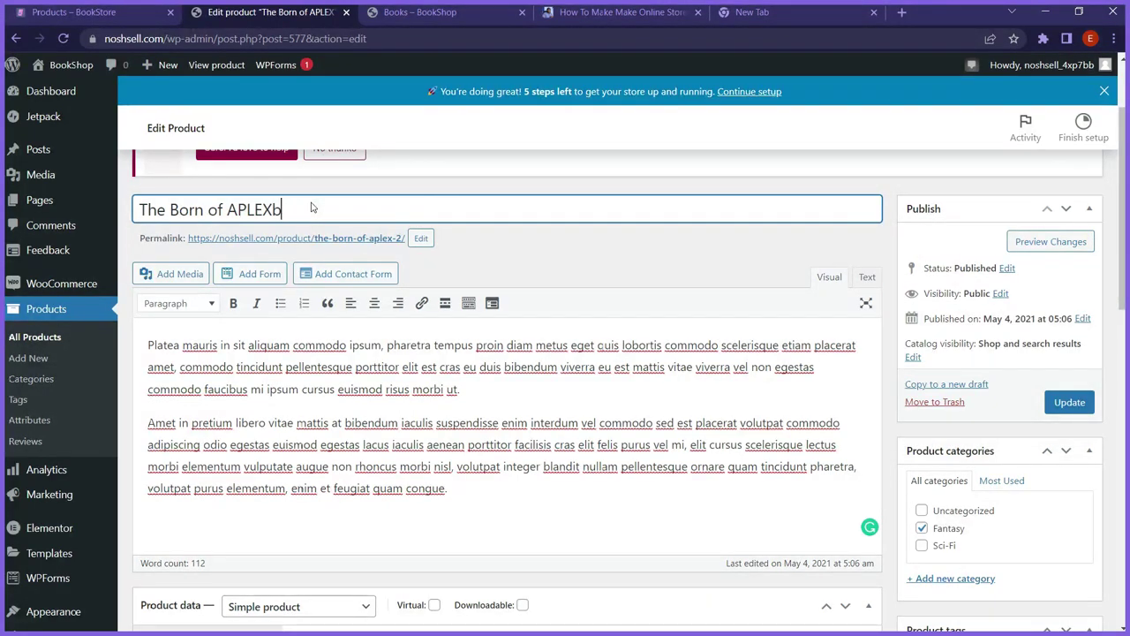
# Step: Keep Simple product, tick Downloadable, and change the regular price from 26 to 5
pyautogui.scroll(-3, 664, 359)
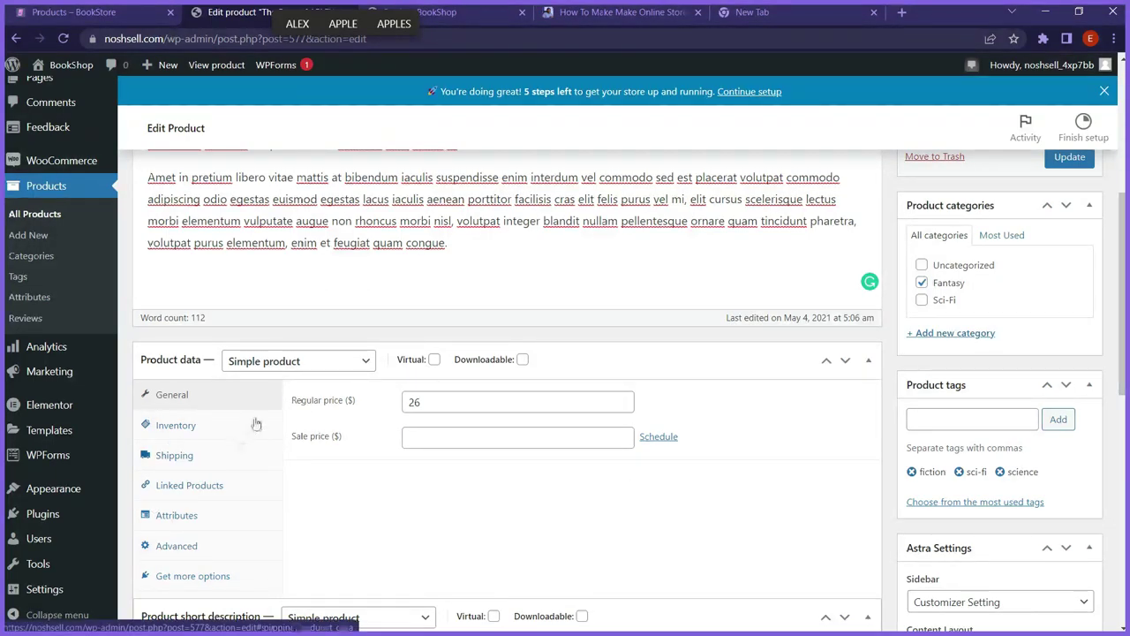
pyautogui.click(285, 367)
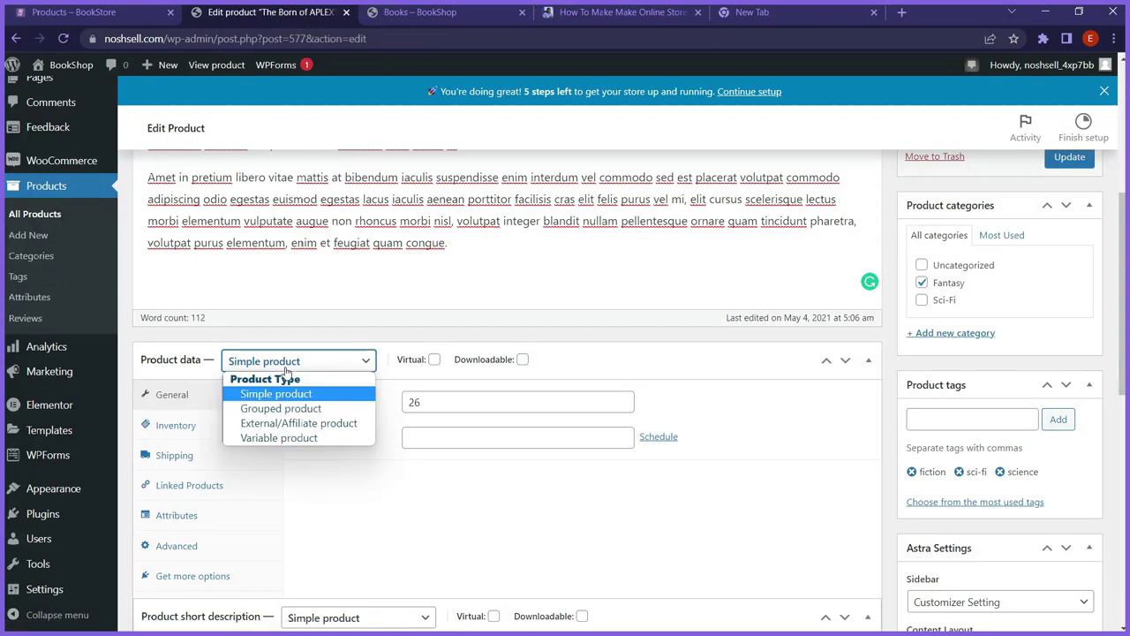
pyautogui.click(275, 394)
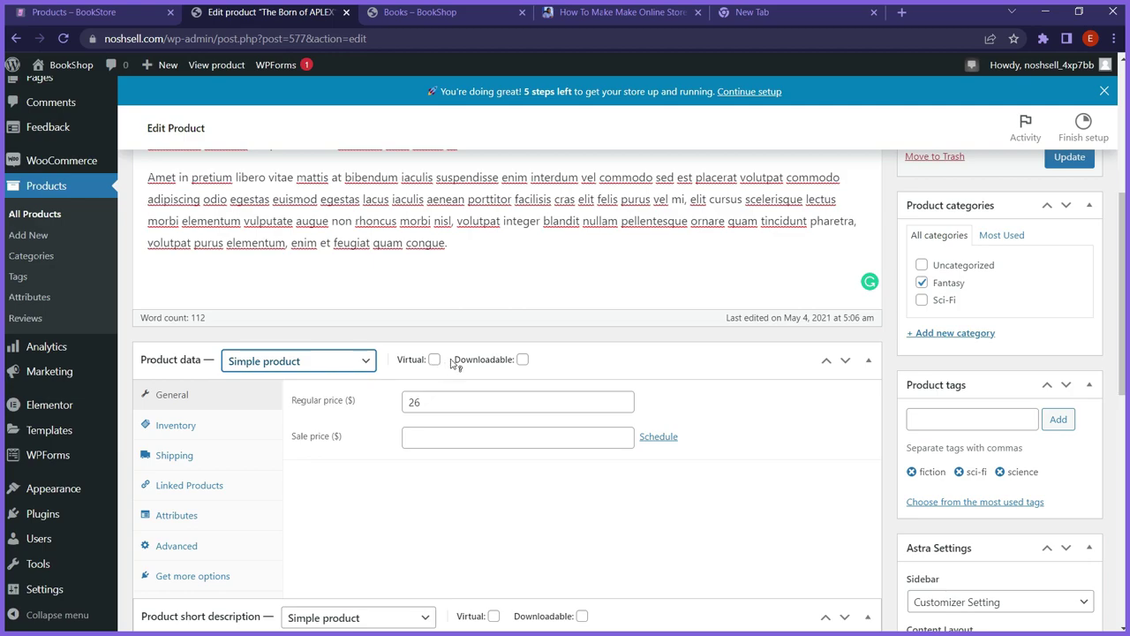
pyautogui.click(522, 361)
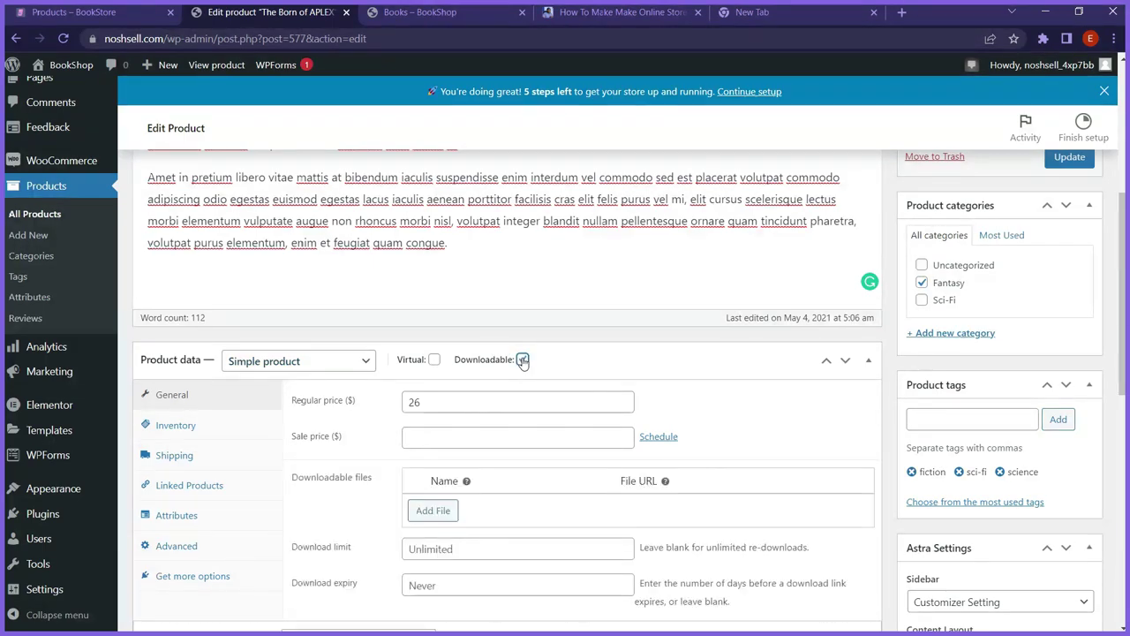
pyautogui.scroll(-2, 717, 410)
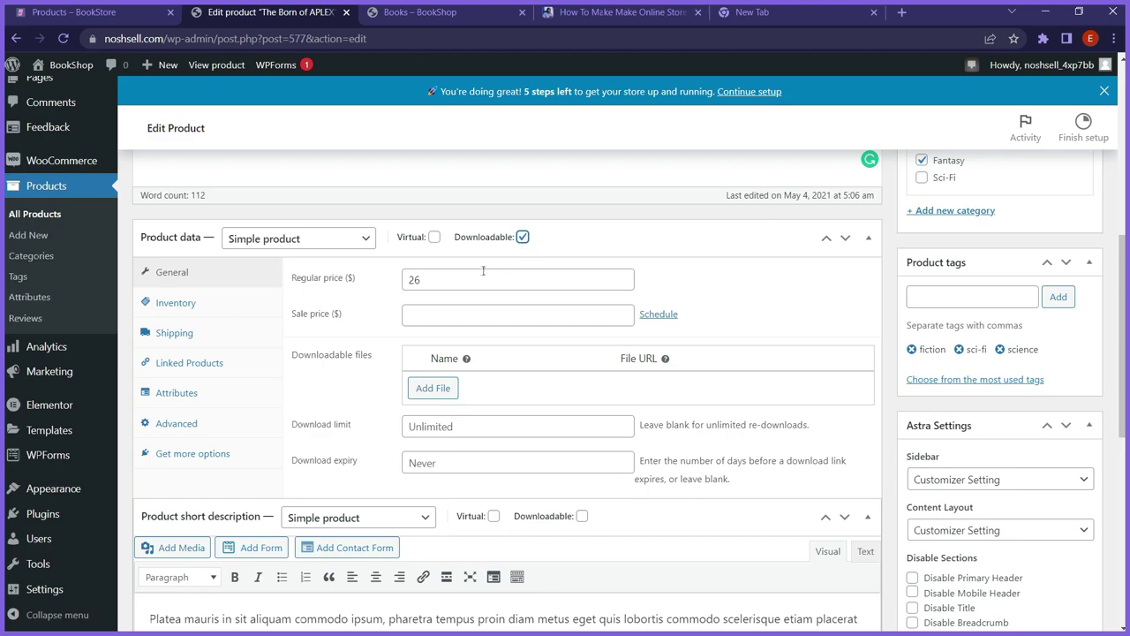
pyautogui.click(442, 277)
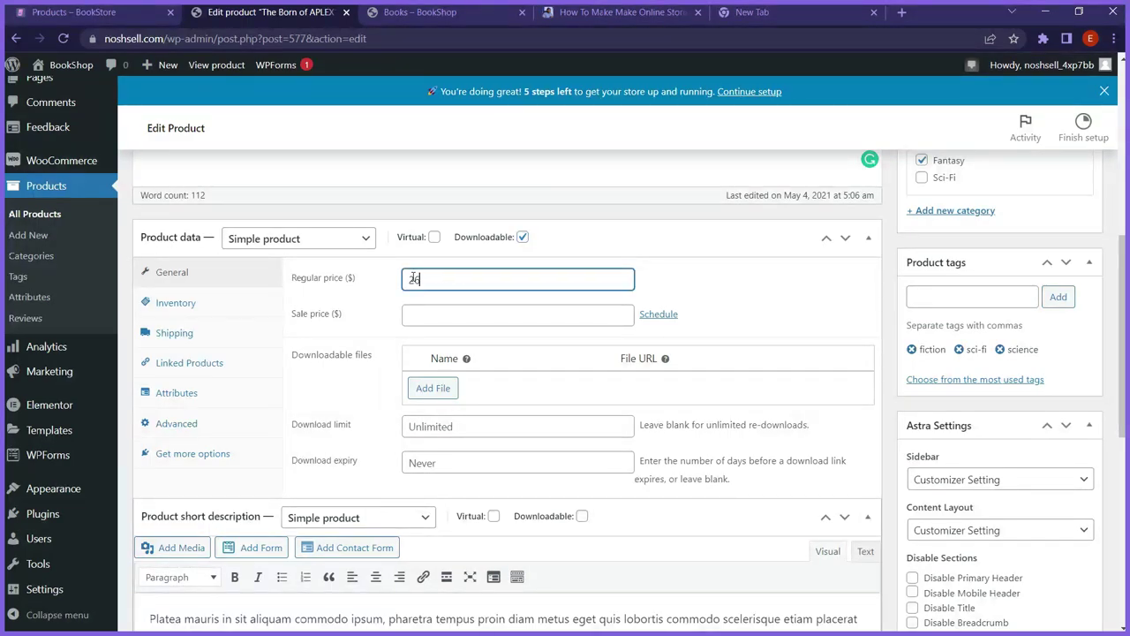
pyautogui.press('BackSpace')
pyautogui.press('BackSpace')
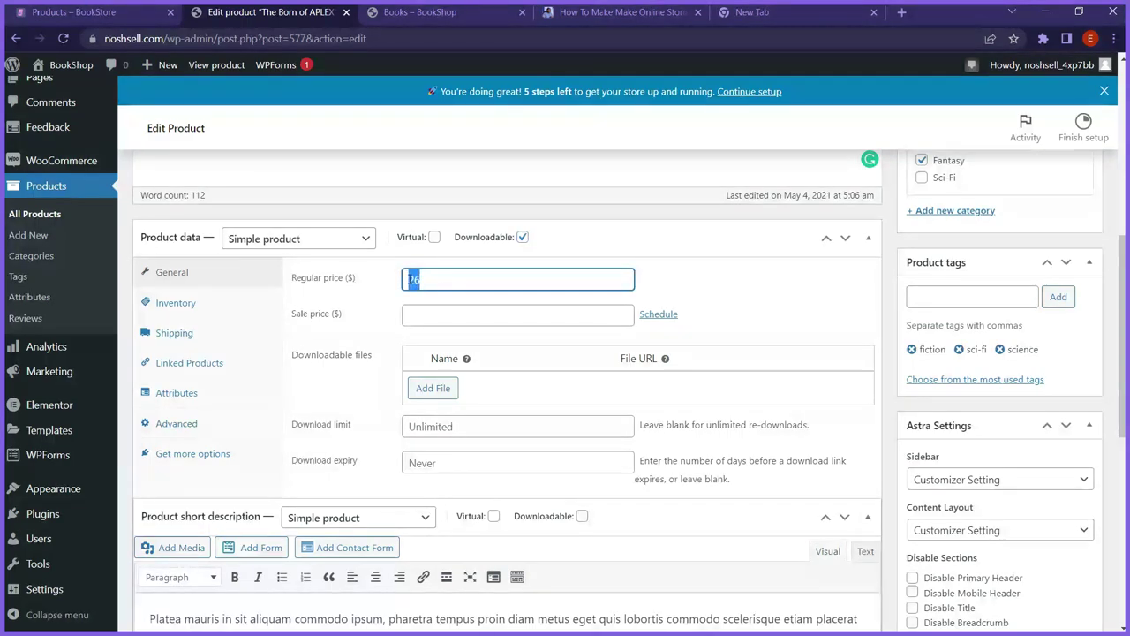
pyautogui.write('5')
pyautogui.click(715, 285)
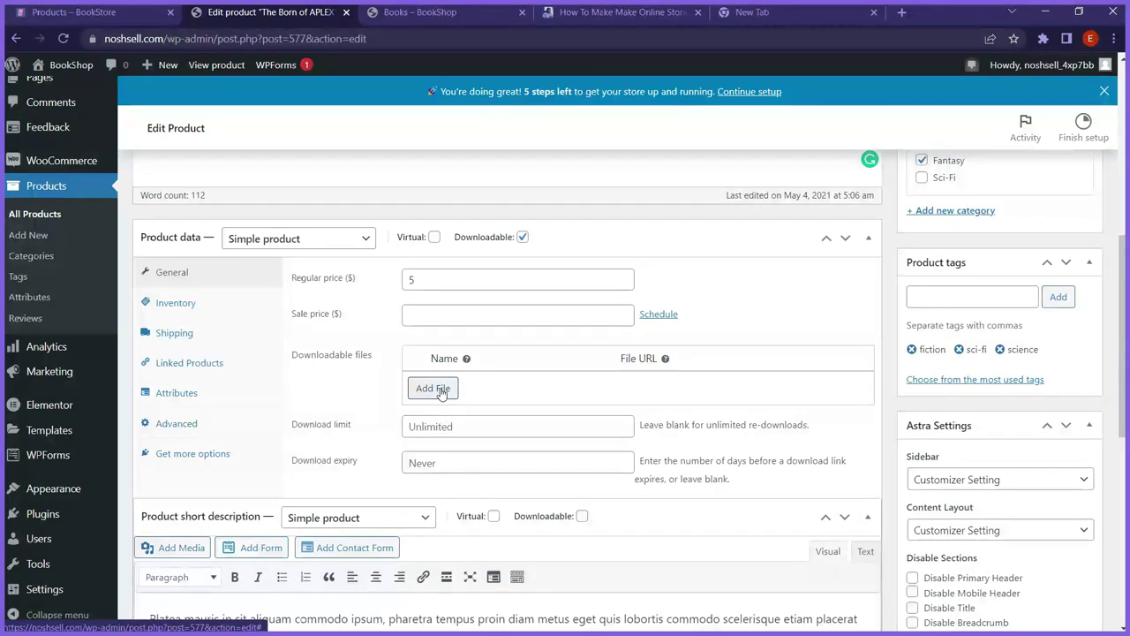
# Step: Add a downloadable file row named 'Download APEX', checking it against the title's 'APLEX'
pyautogui.click(435, 390)
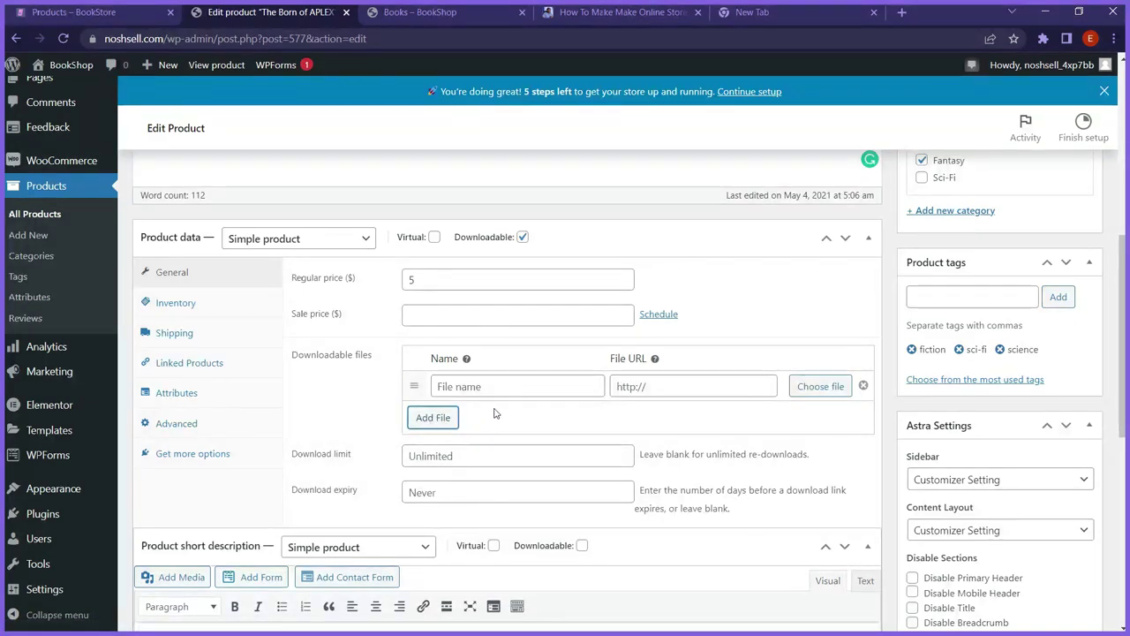
pyautogui.click(513, 385)
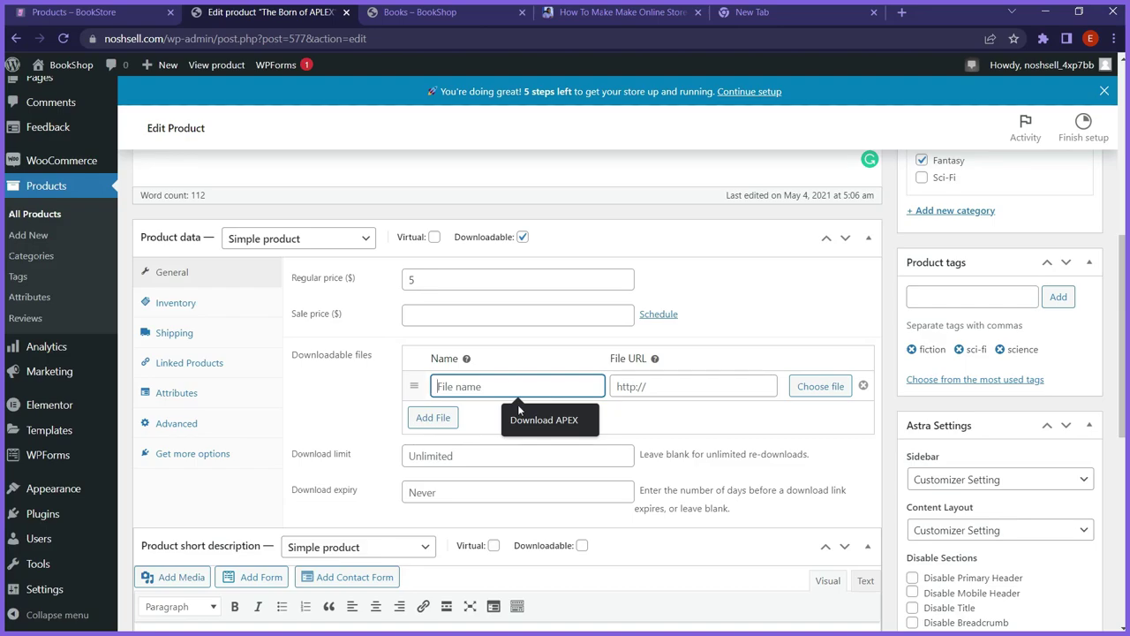
pyautogui.click(526, 422)
pyautogui.click(527, 423)
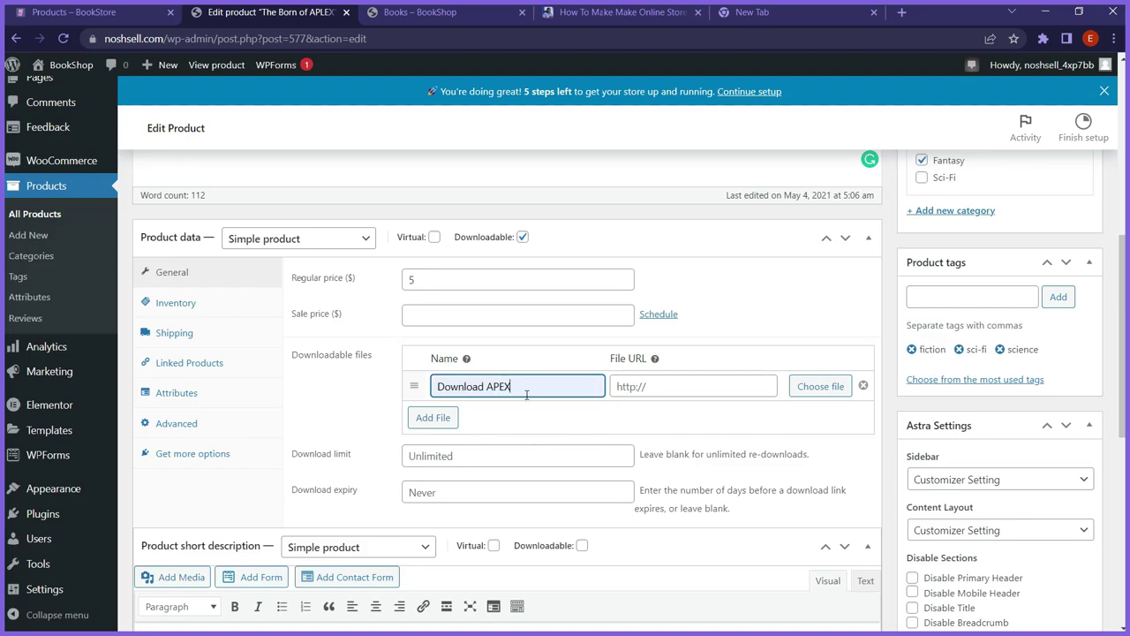
pyautogui.hotkey('ctrl', 'a')
pyautogui.scroll(8, 445, 331)
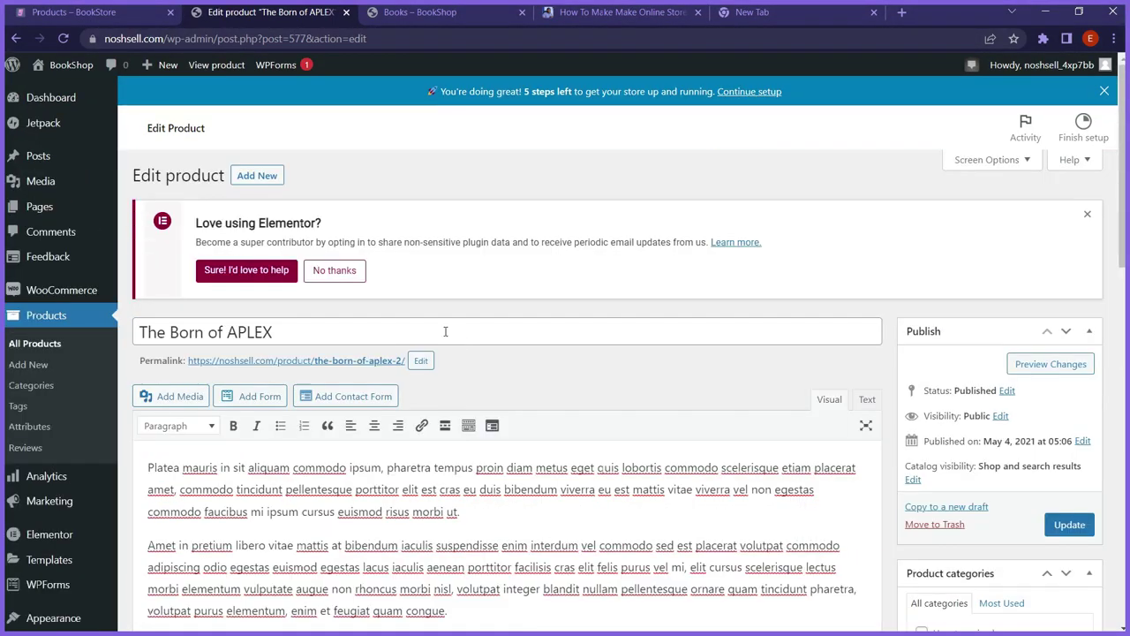
pyautogui.click(227, 323)
pyautogui.doubleClick(230, 324)
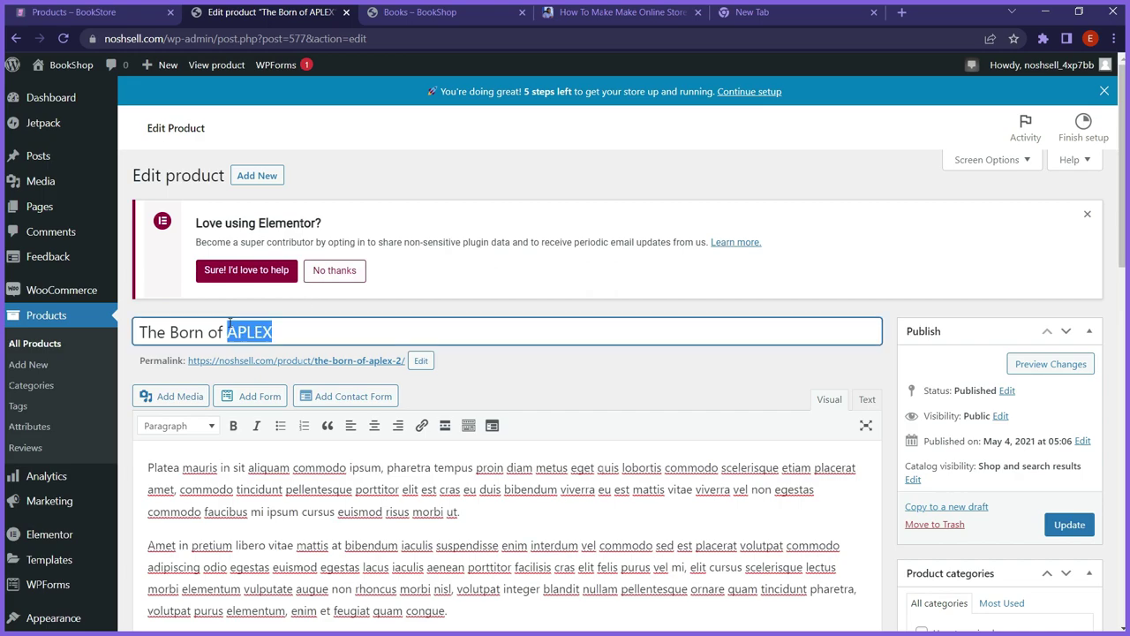
pyautogui.scroll(-10, 316, 371)
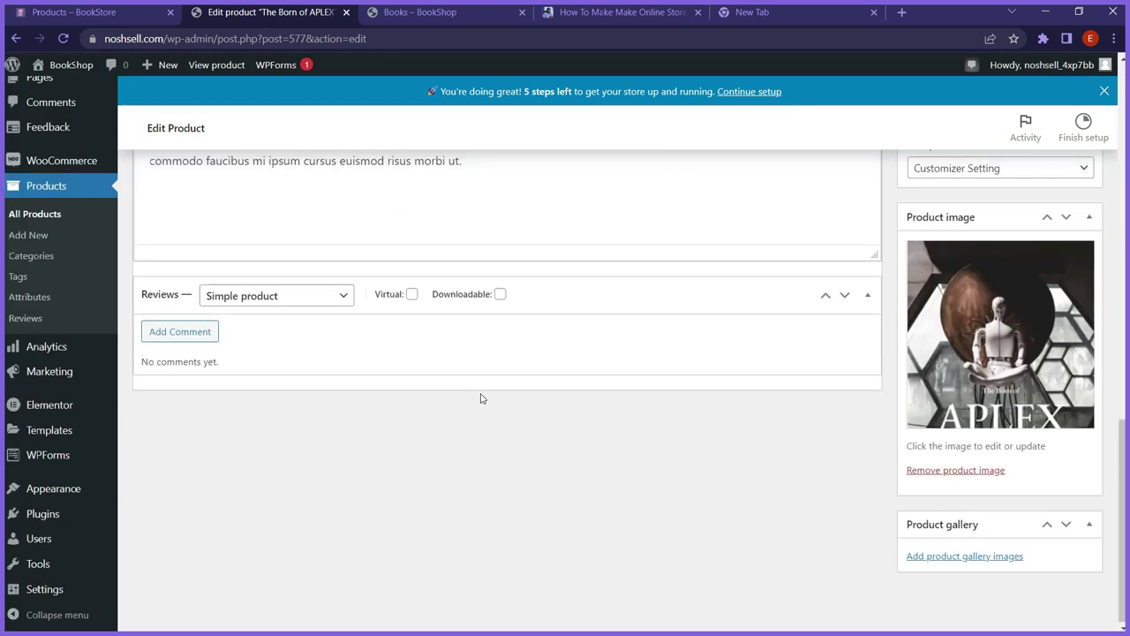
pyautogui.scroll(3, 482, 396)
pyautogui.scroll(4, 488, 394)
pyautogui.scroll(-2, 494, 386)
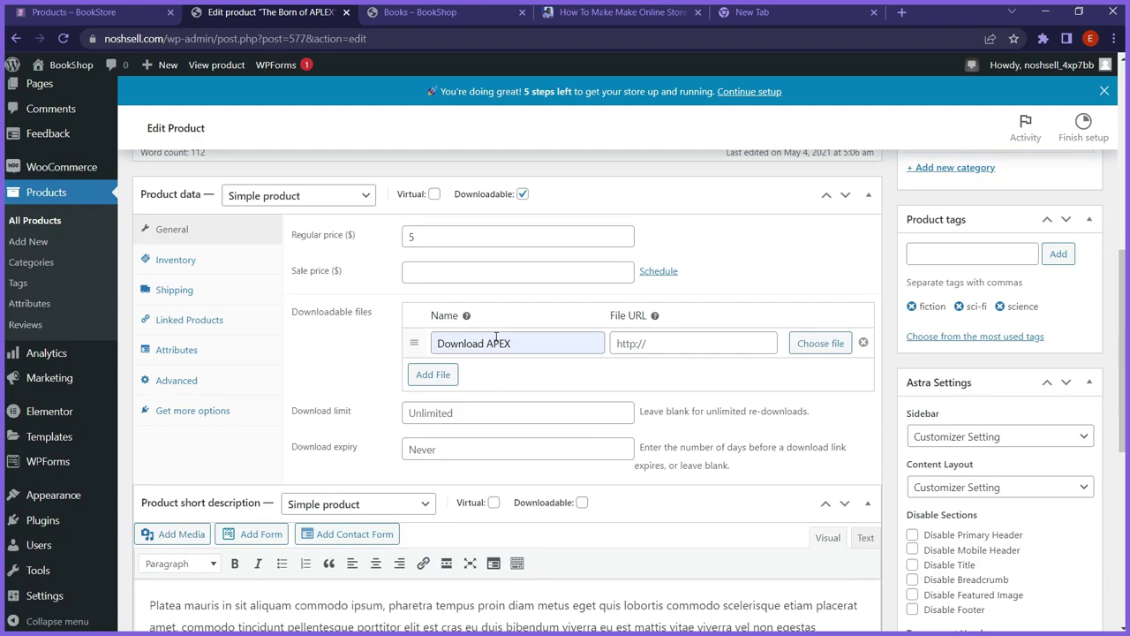
pyautogui.doubleClick(498, 343)
pyautogui.click(524, 347)
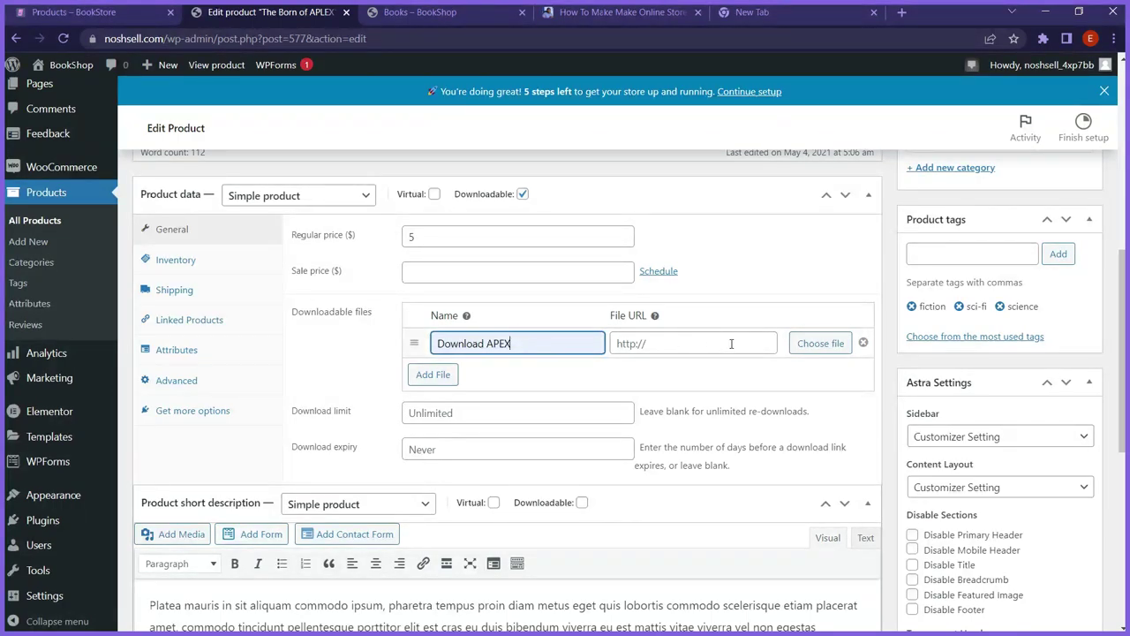
# Step: Set the download's File URL to The Sons of The Empire image from the Media Library
pyautogui.click(680, 343)
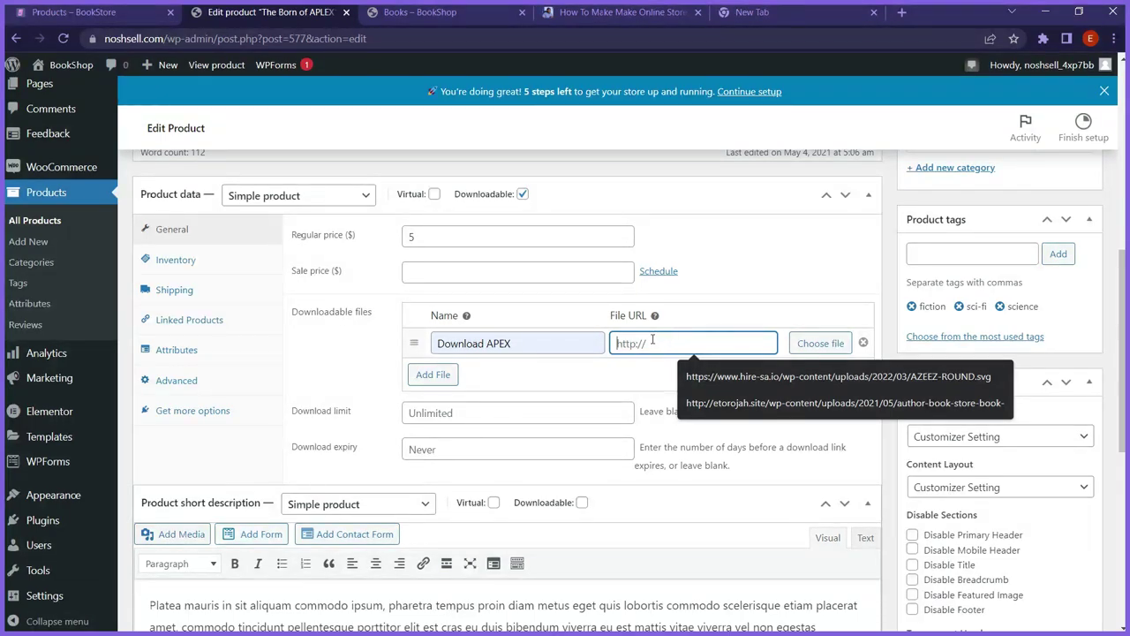
pyautogui.click(820, 343)
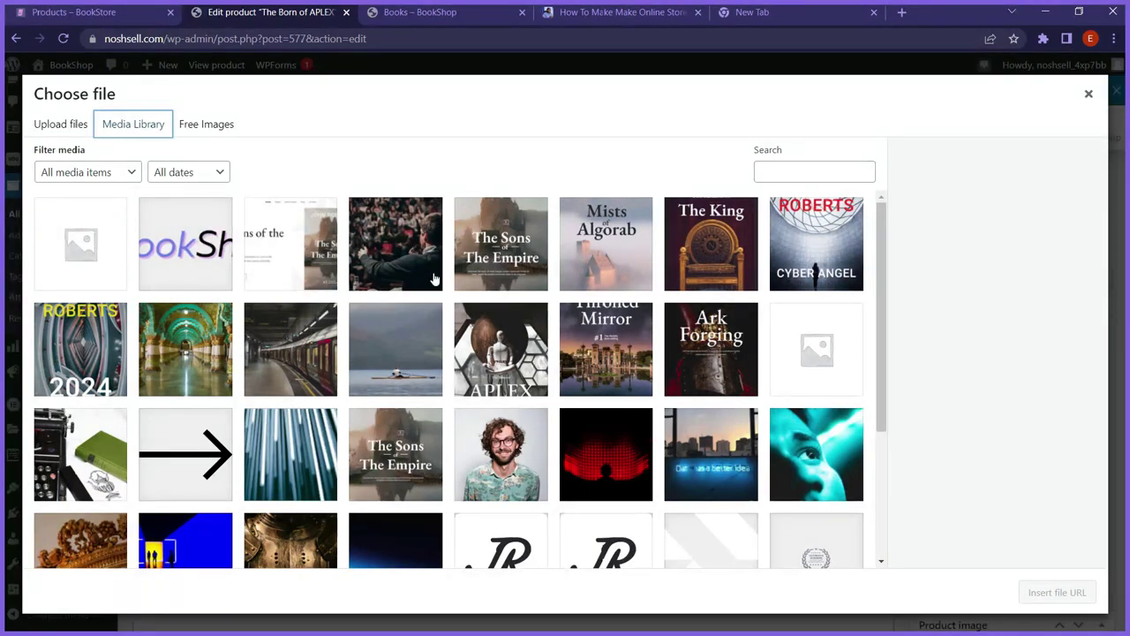
pyautogui.click(499, 240)
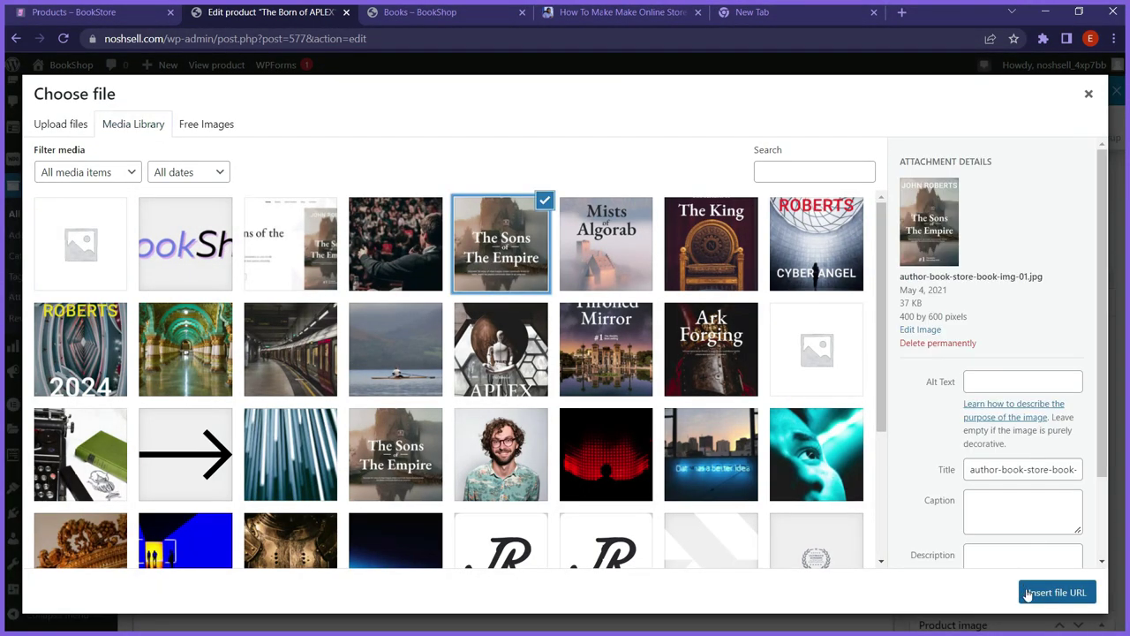
pyautogui.click(1057, 592)
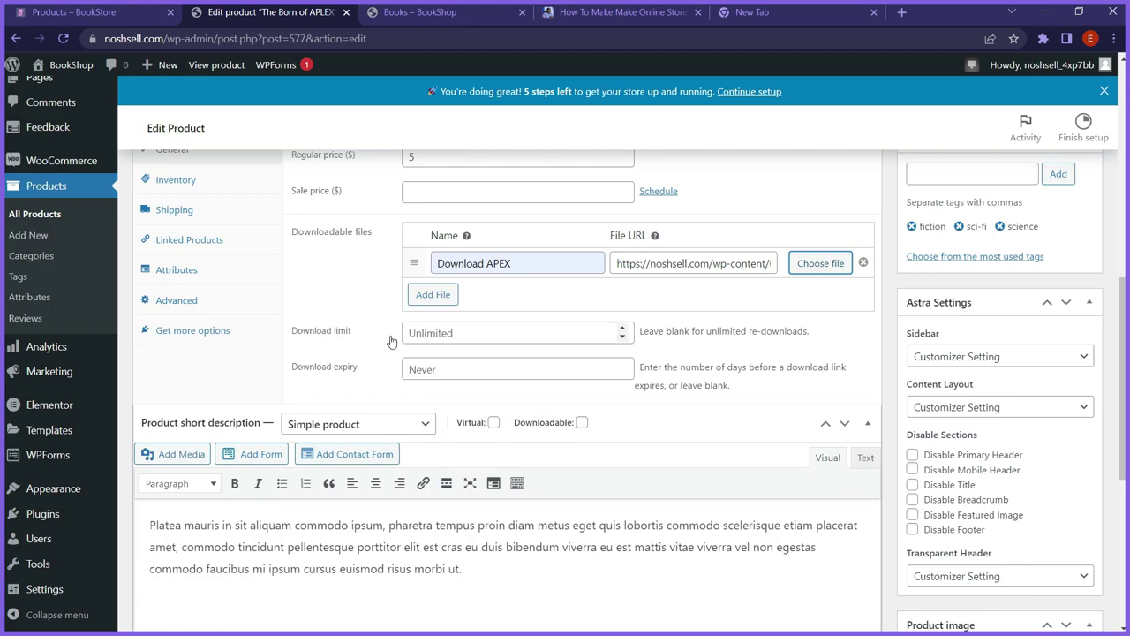
# Step: Try a download limit of 5 then clear it, and enter 30 days for download expiry
pyautogui.scroll(2, 697, 397)
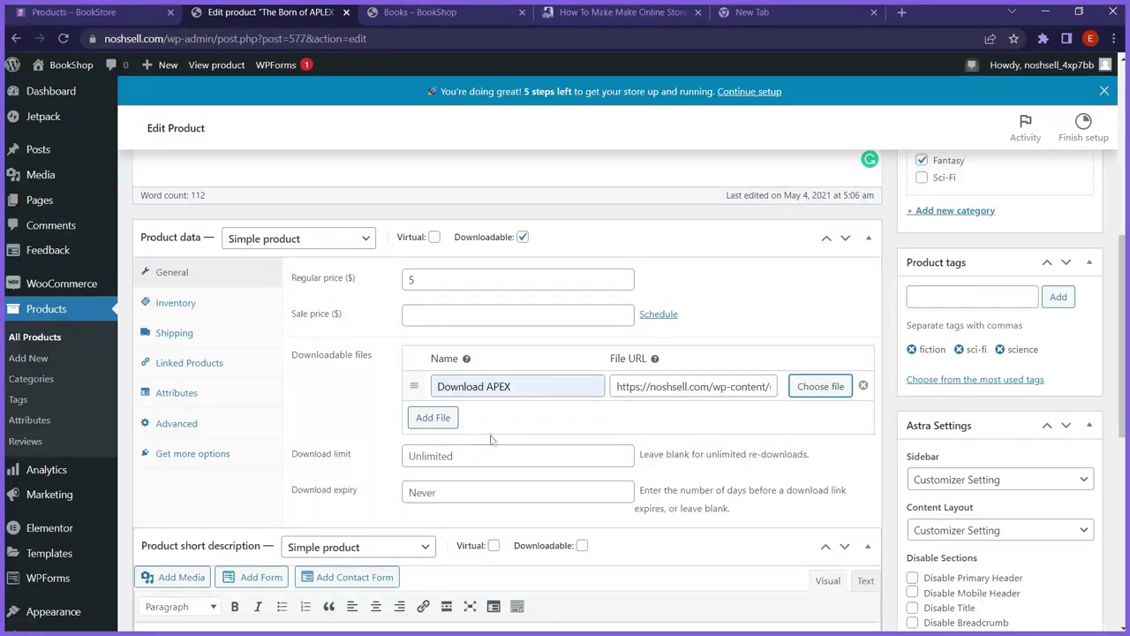
pyautogui.scroll(-3, 567, 265)
pyautogui.scroll(2, 567, 213)
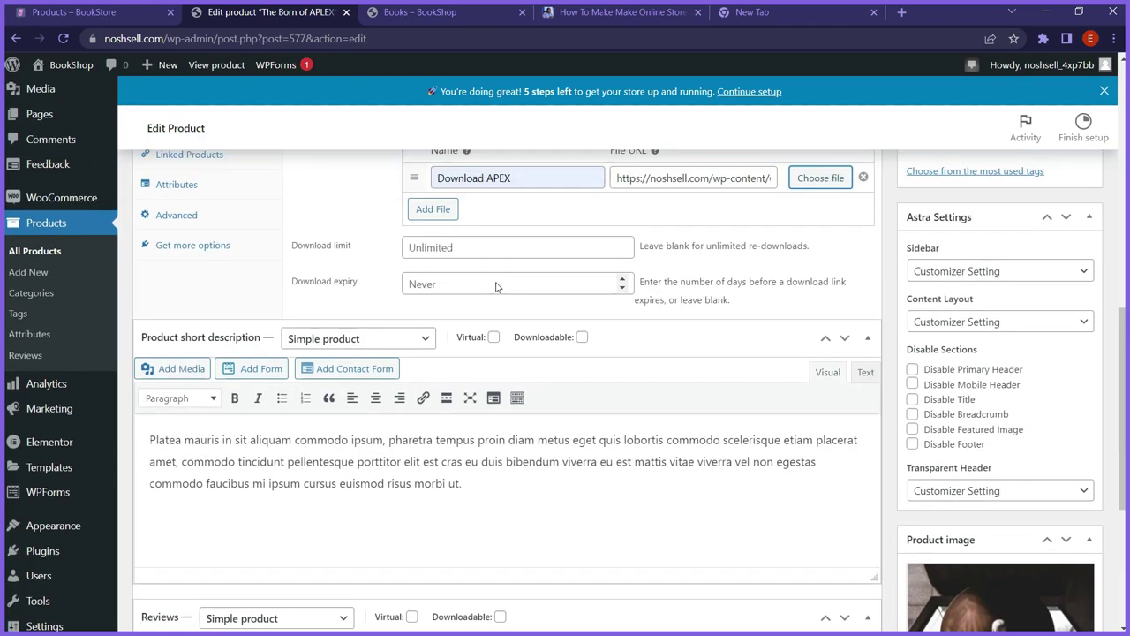
pyautogui.click(480, 332)
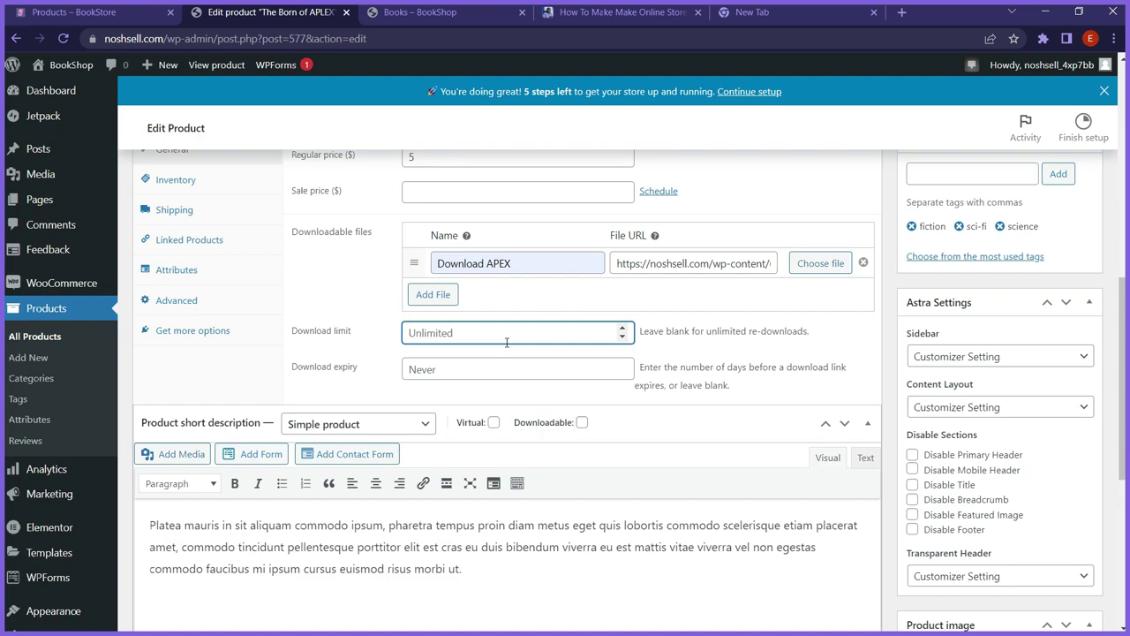
pyautogui.write('5')
pyautogui.press('BackSpace')
pyautogui.click(441, 370)
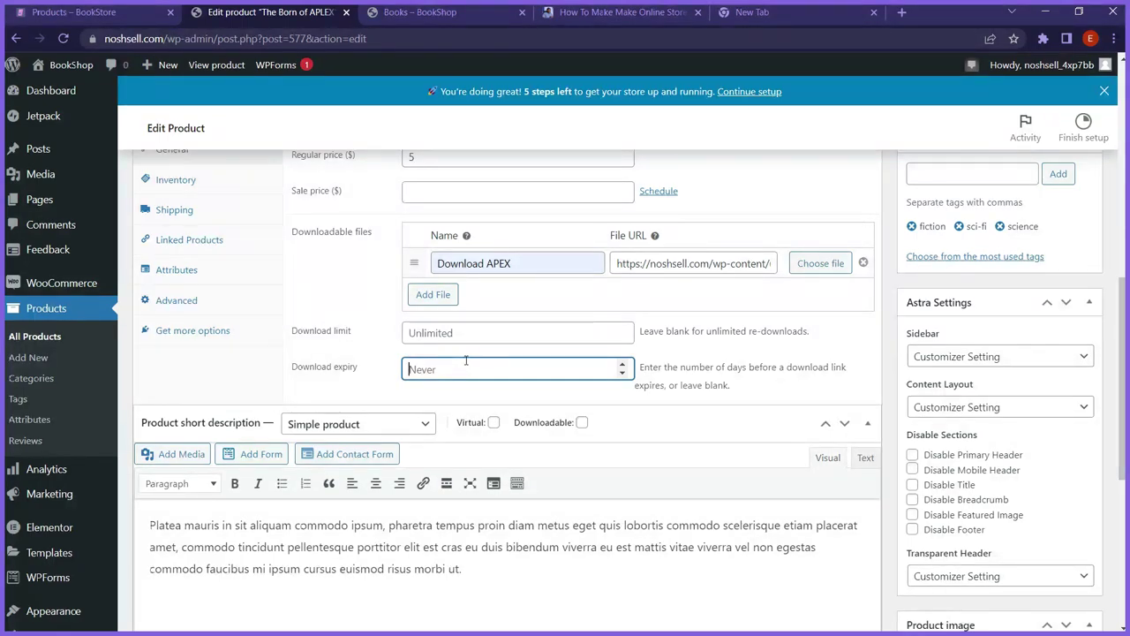
pyautogui.write('30')
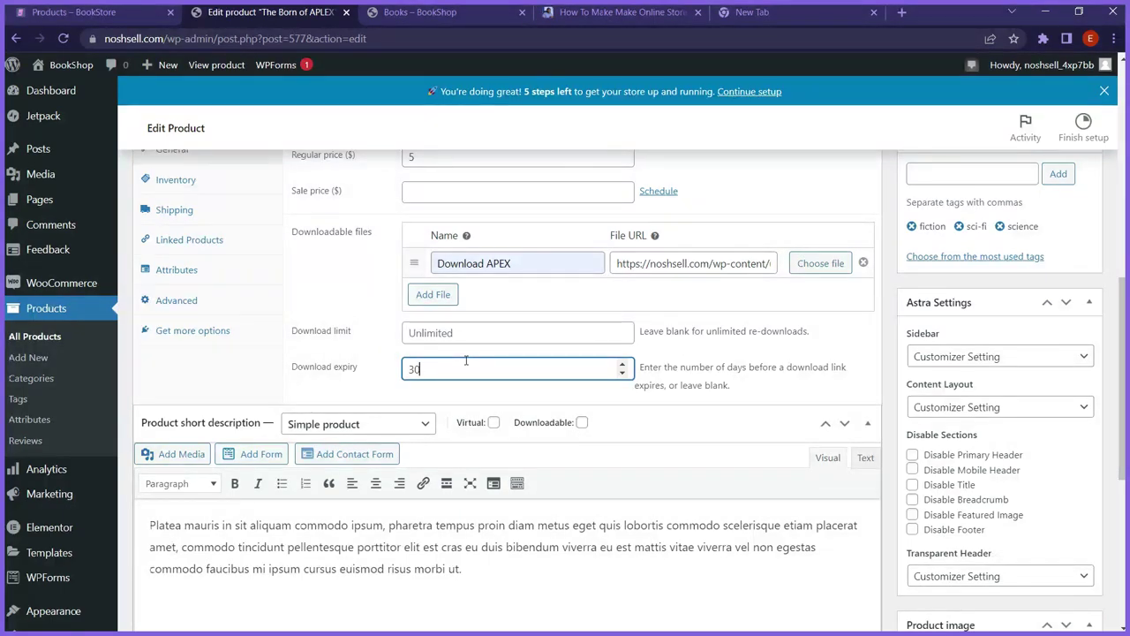
pyautogui.click(709, 263)
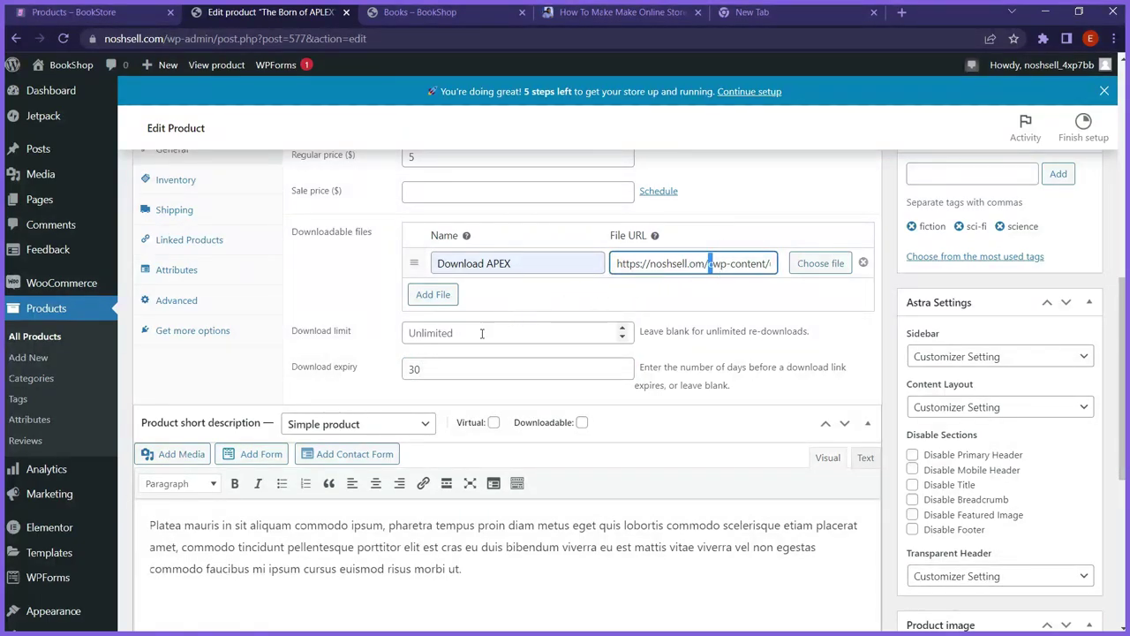
pyautogui.click(428, 376)
pyautogui.moveTo(435, 371); pyautogui.dragTo(404, 378)
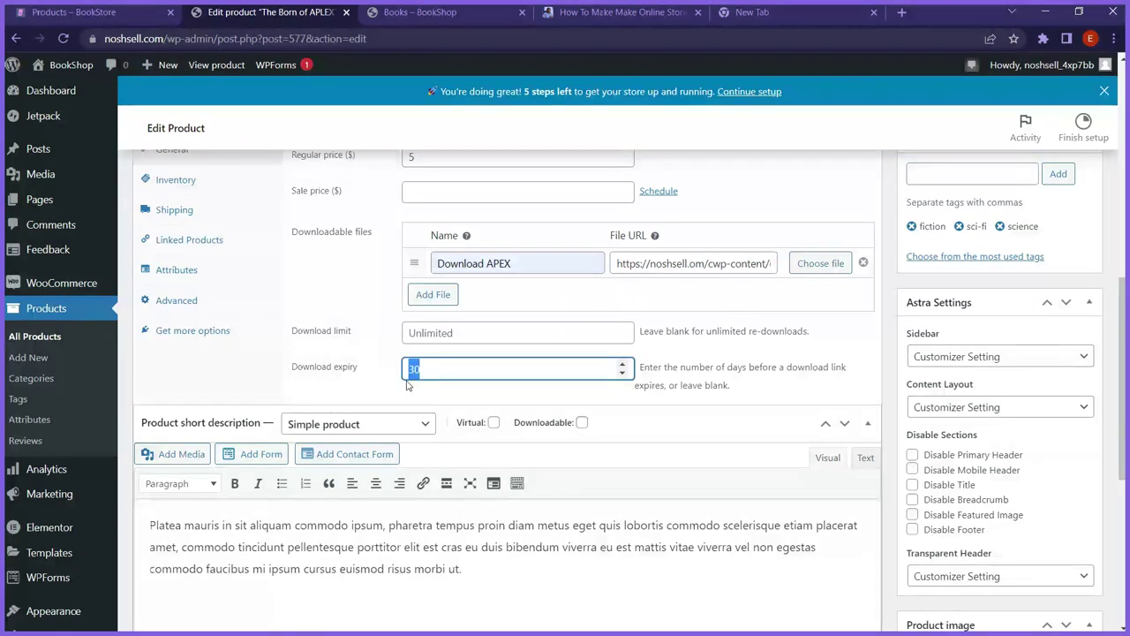
# Step: Clear the 30 from download expiry so downloads never expire
pyautogui.click(82, 13)
pyautogui.scroll(-2, 271, 321)
pyautogui.scroll(2, 282, 327)
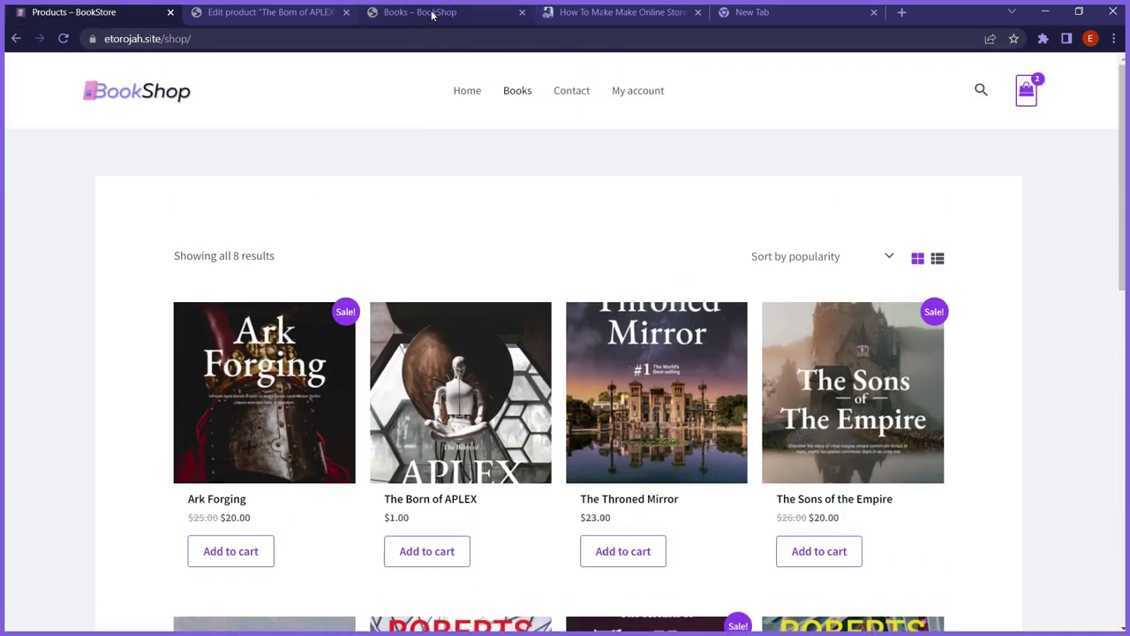
pyautogui.moveTo(432, 13)
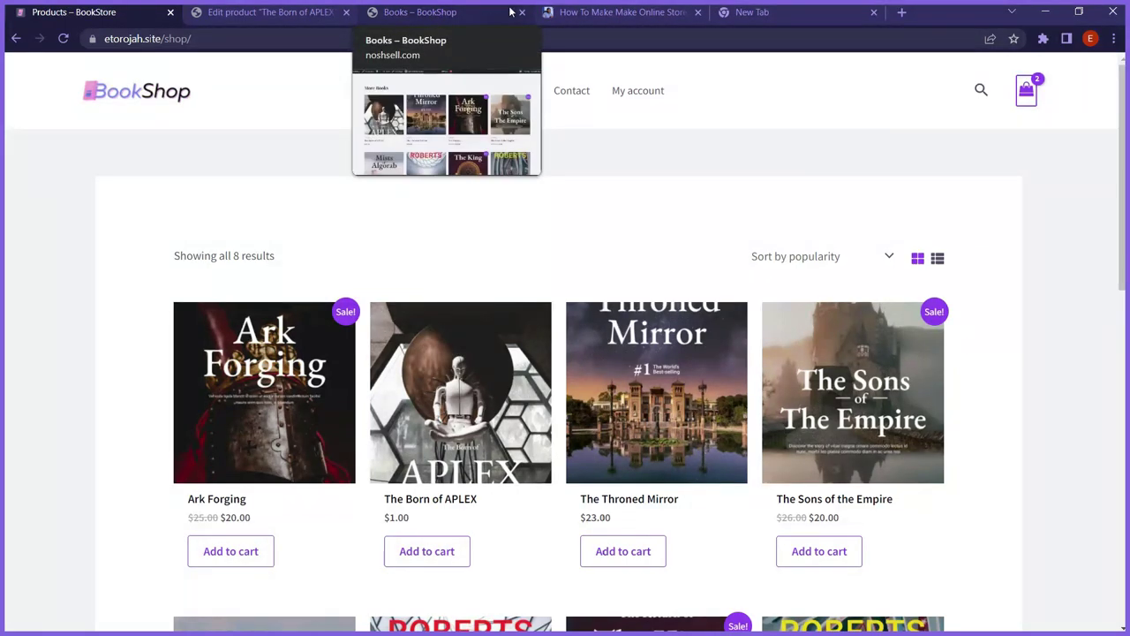
pyautogui.click(269, 13)
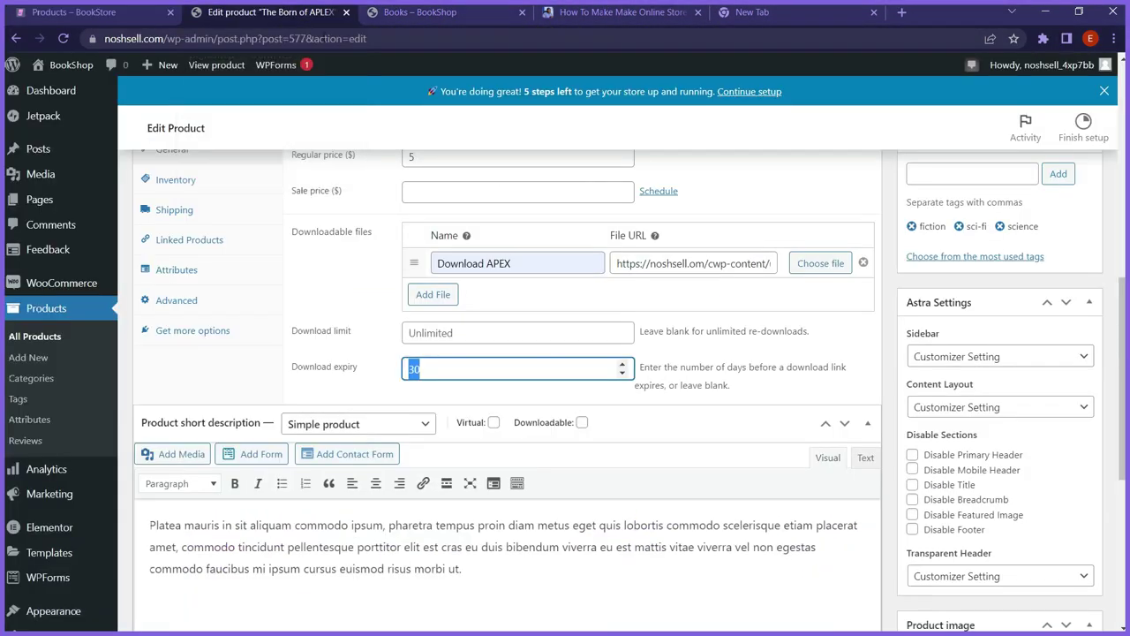
pyautogui.press('BackSpace')
pyautogui.click(387, 325)
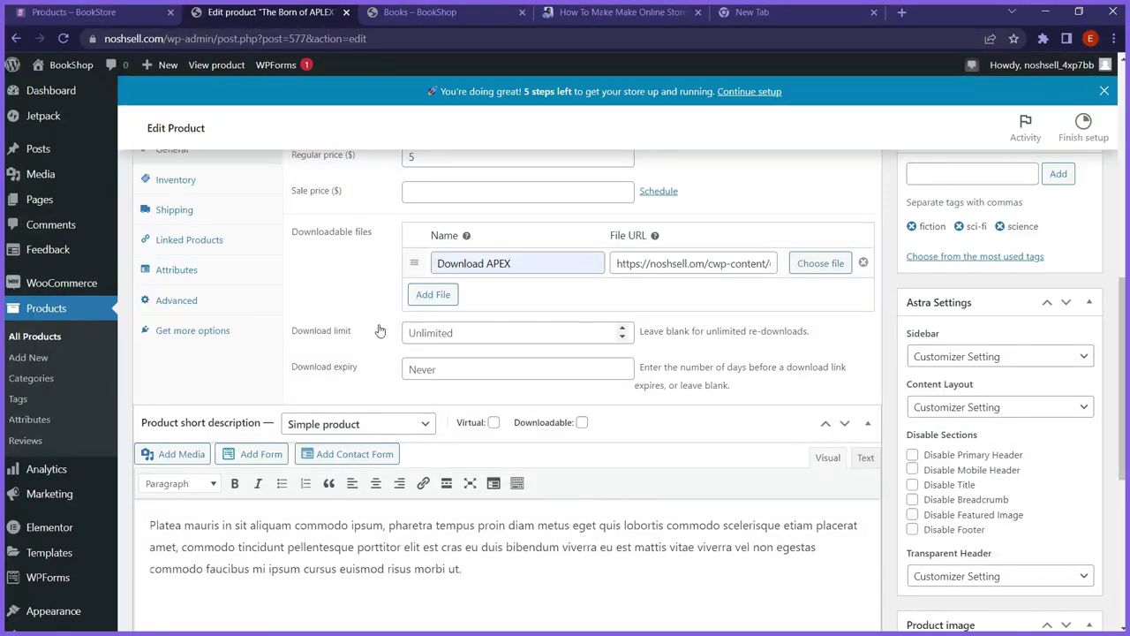
# Step: Scroll through the product editor to review its content
pyautogui.scroll(4, 400, 429)
pyautogui.scroll(-3, 399, 428)
pyautogui.scroll(-2, 740, 499)
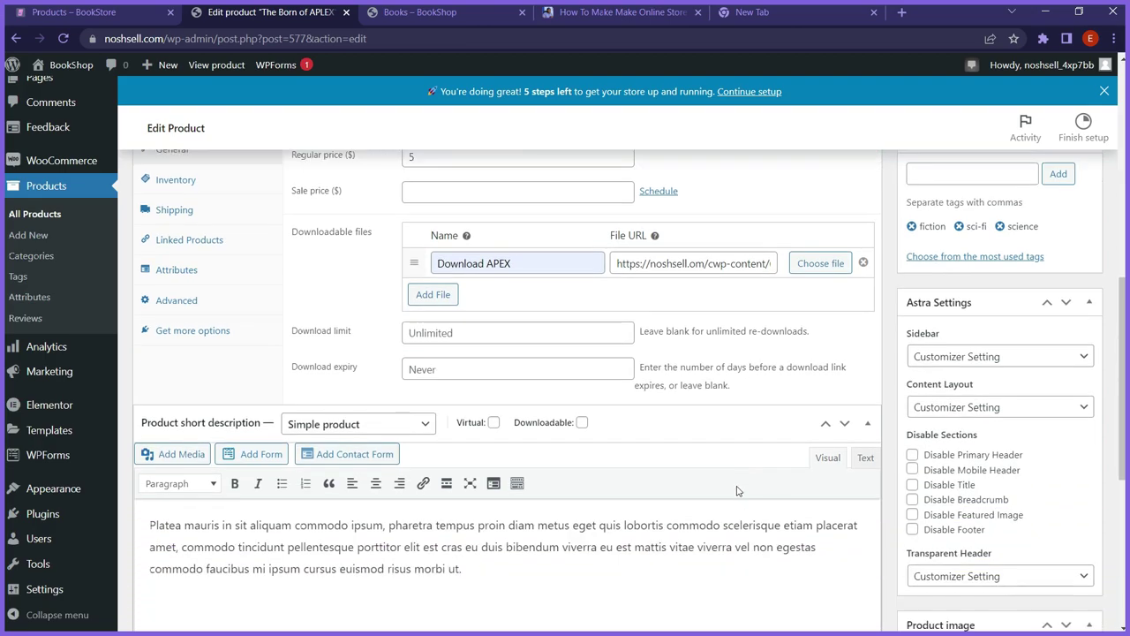
pyautogui.scroll(4, 734, 494)
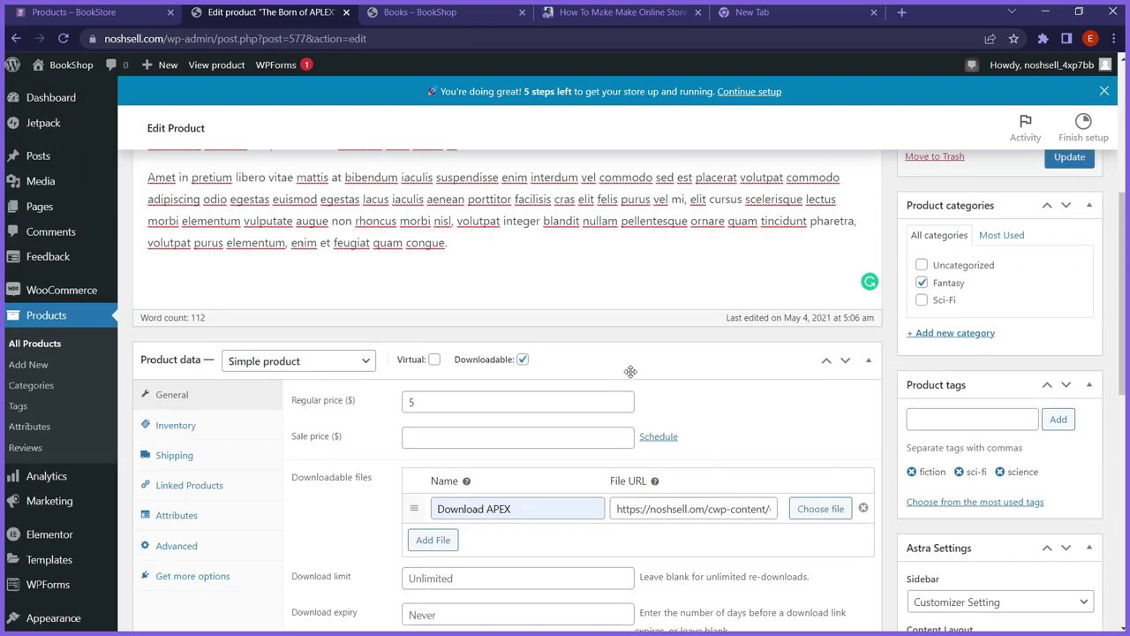
pyautogui.scroll(-2, 749, 400)
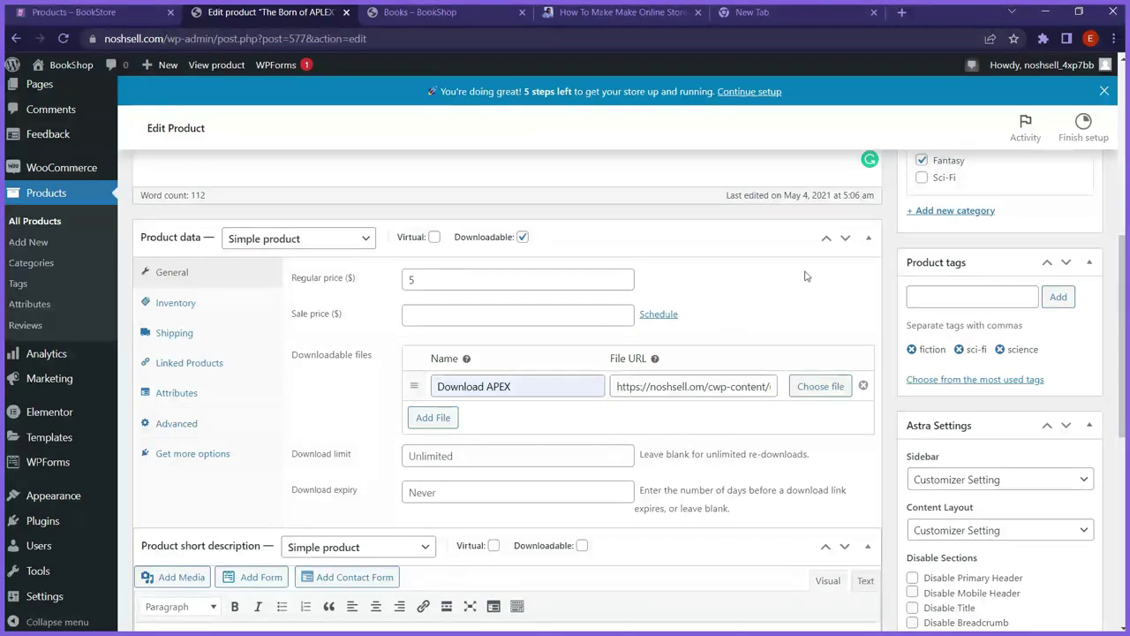
pyautogui.scroll(-2, 707, 371)
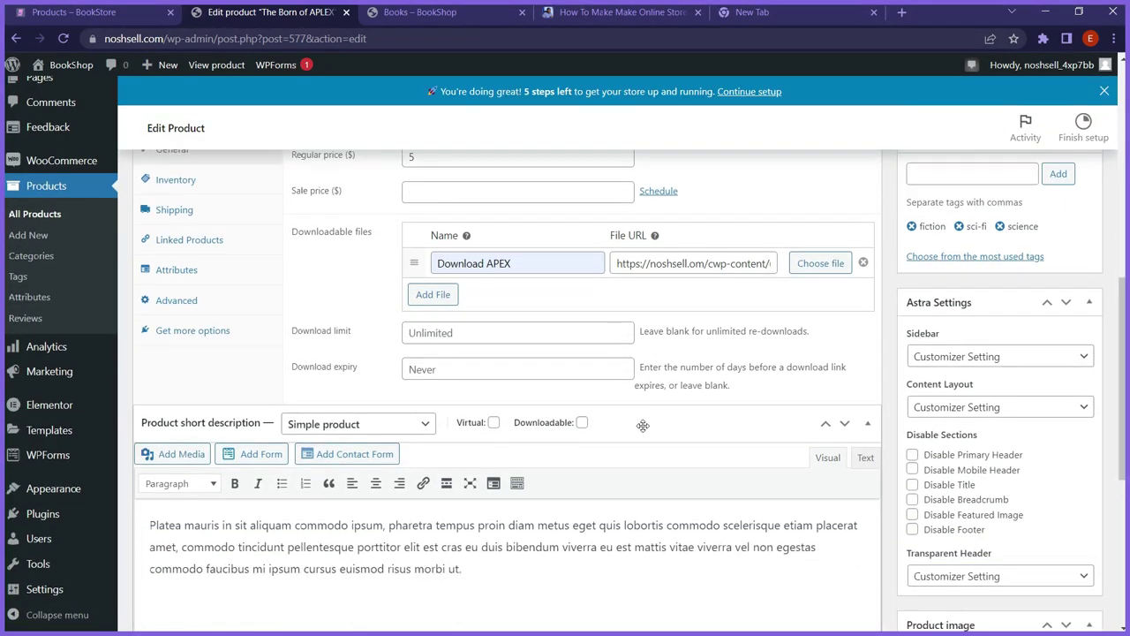
pyautogui.scroll(2, 642, 430)
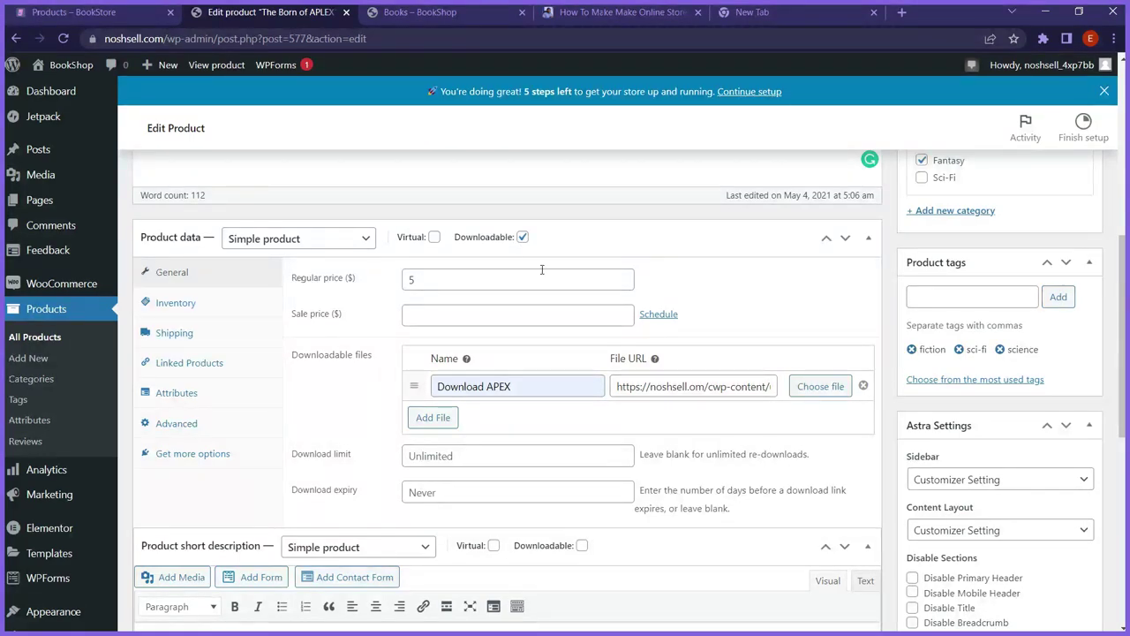
pyautogui.scroll(5, 544, 367)
pyautogui.scroll(-5, 557, 353)
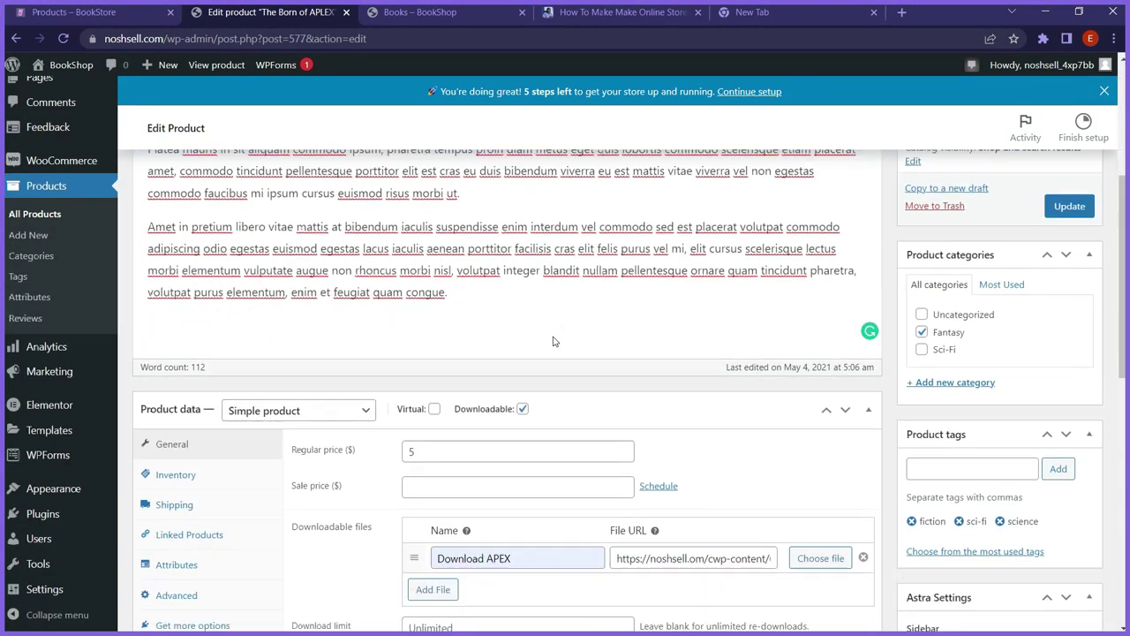
pyautogui.scroll(-4, 556, 365)
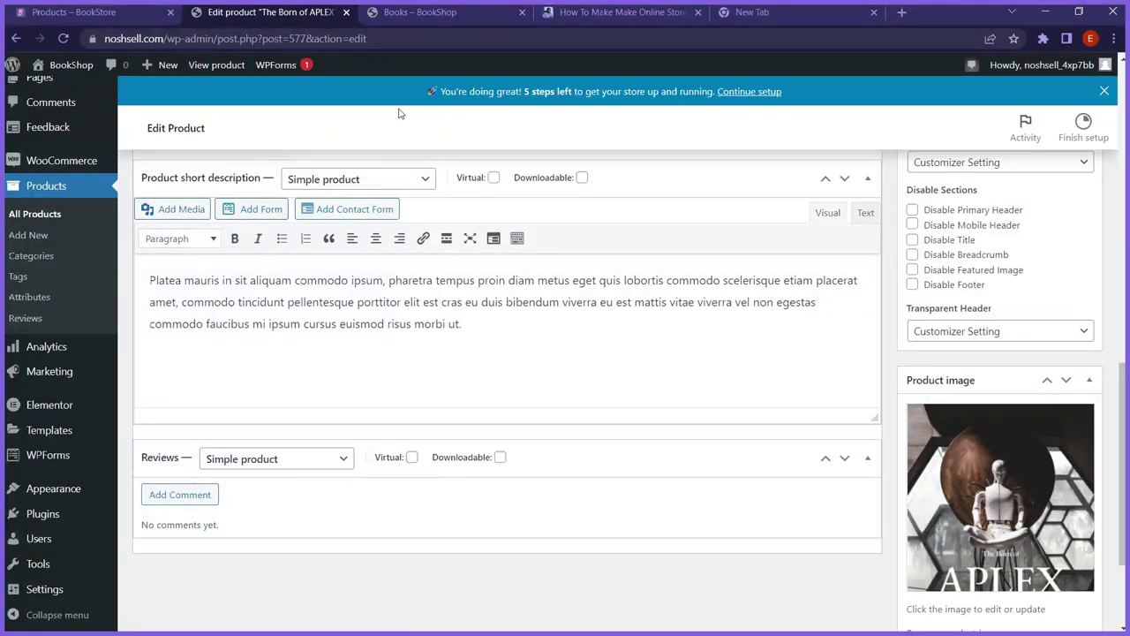
# Step: Open The Born of APLEX's live product page and select its description text
pyautogui.click(438, 10)
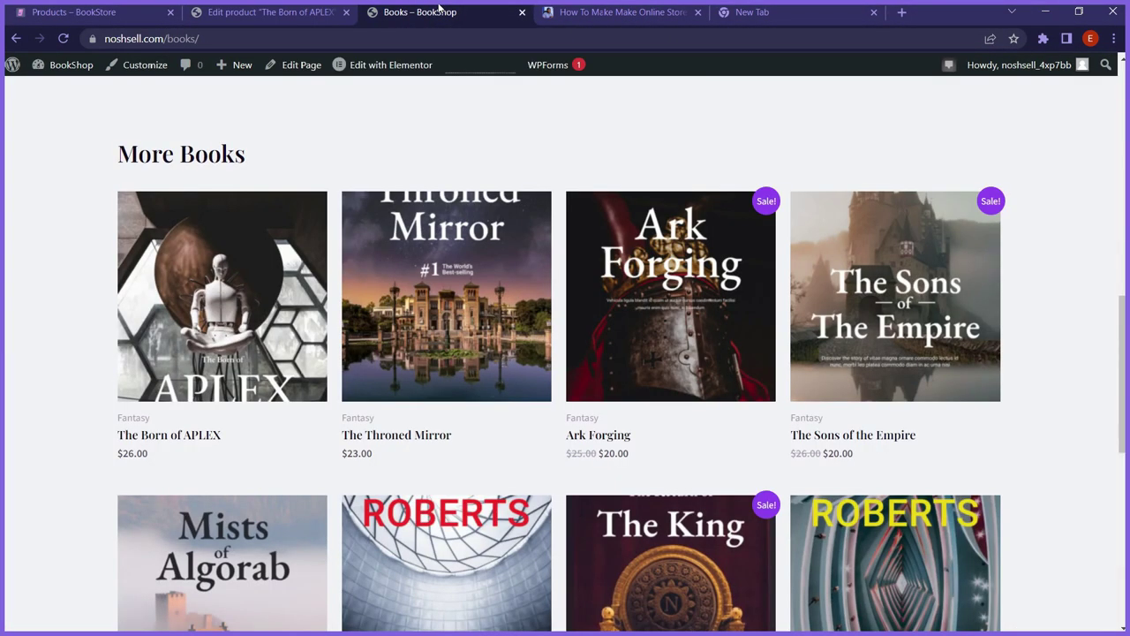
pyautogui.click(224, 304)
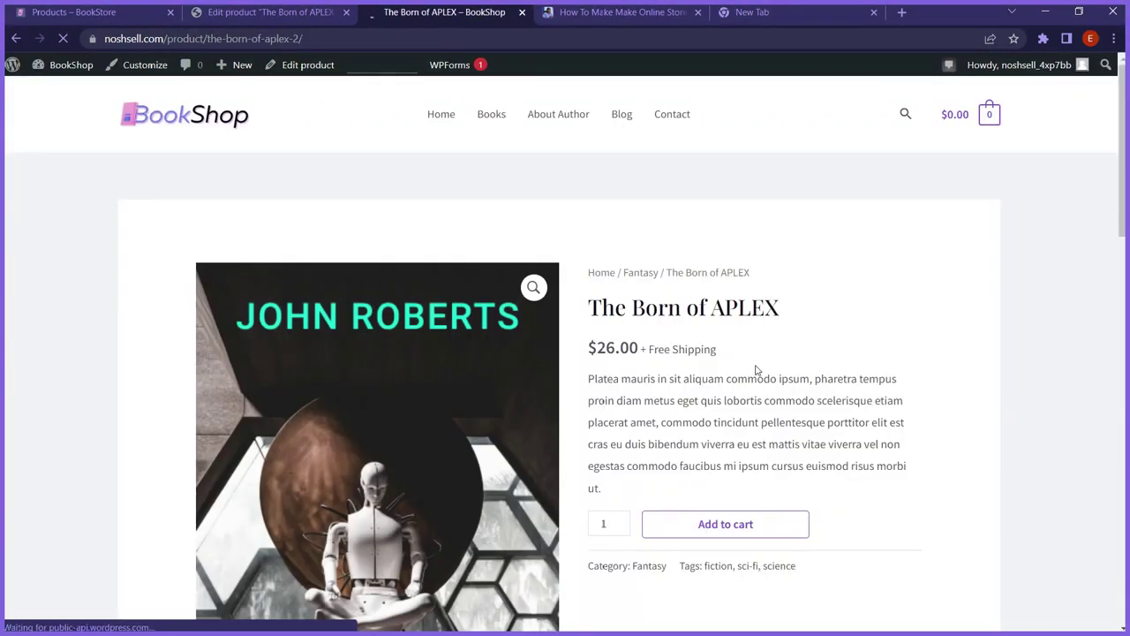
pyautogui.scroll(-1, 706, 305)
pyautogui.moveTo(588, 256); pyautogui.dragTo(918, 356)
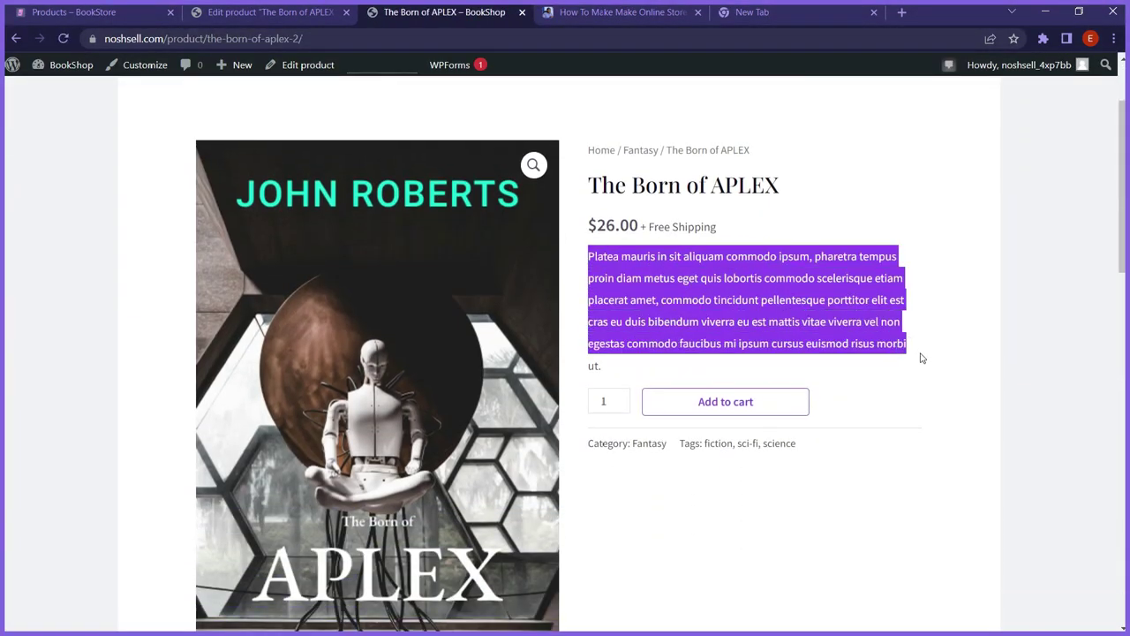
pyautogui.scroll(-4, 668, 371)
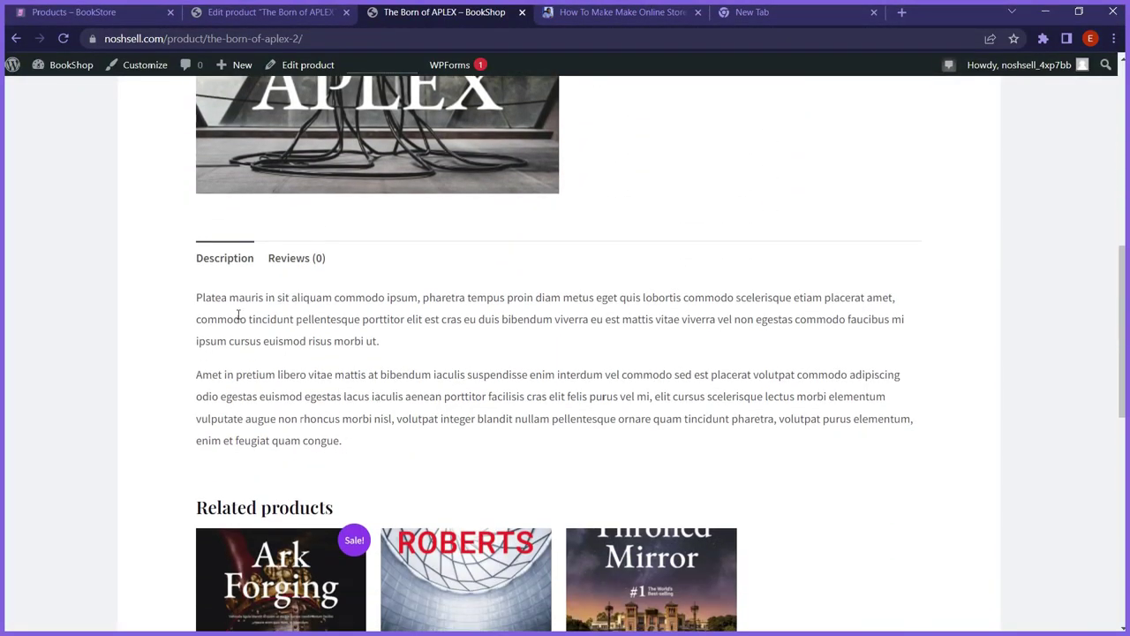
pyautogui.moveTo(197, 311); pyautogui.dragTo(250, 453)
pyautogui.scroll(3, 250, 453)
pyautogui.click(250, 453)
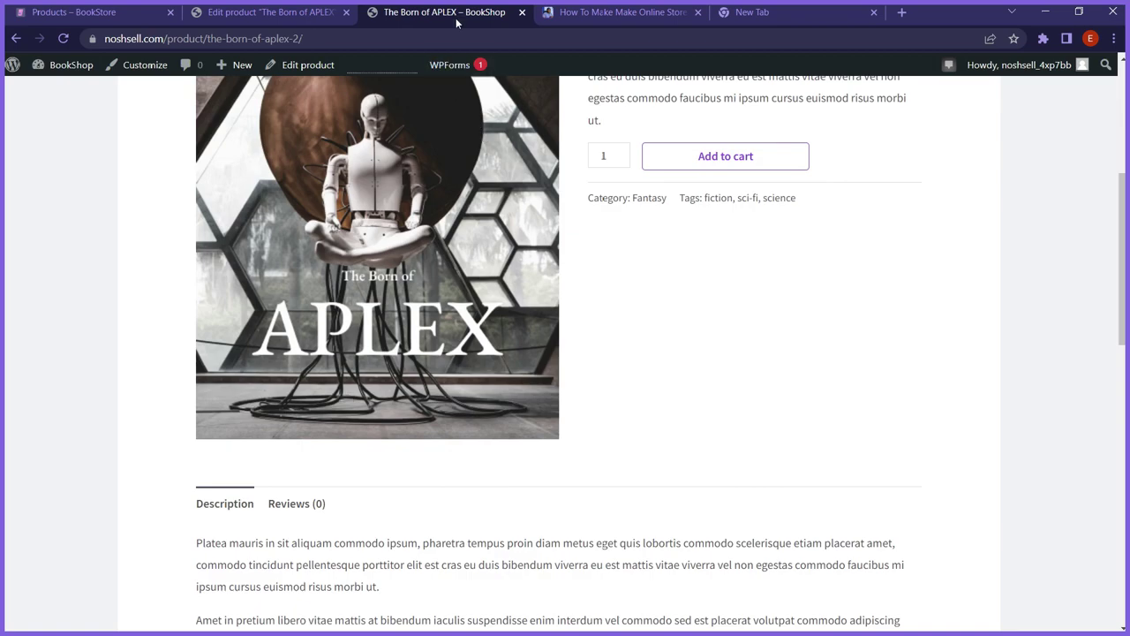
# Step: Compare the editor's description with the live page's summary by highlighting text in each
pyautogui.click(300, 12)
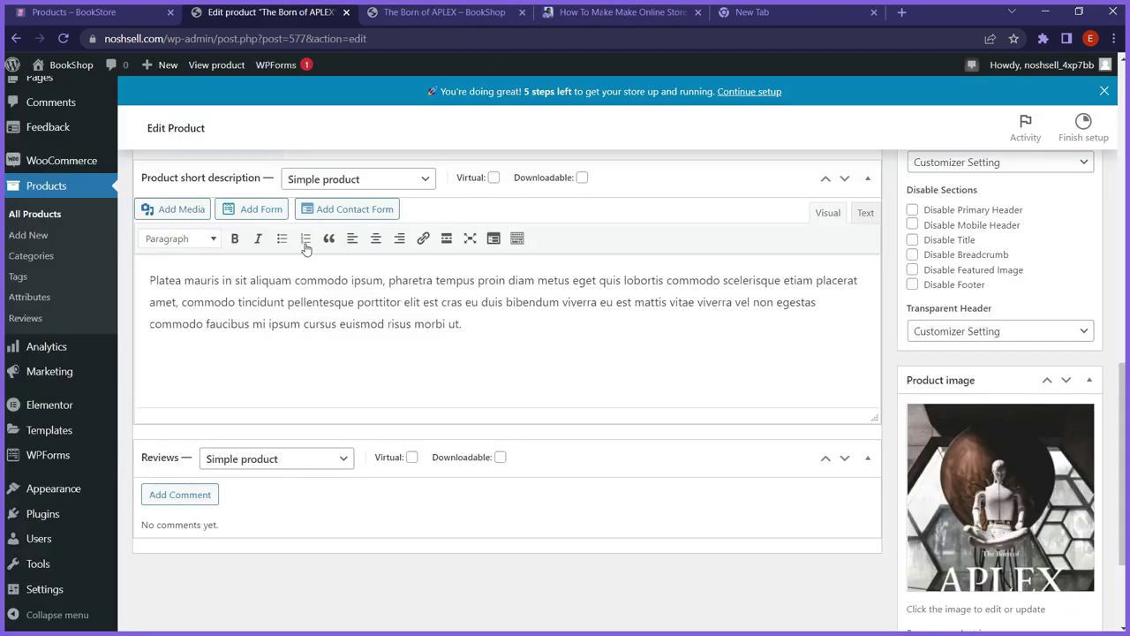
pyautogui.scroll(1, 306, 310)
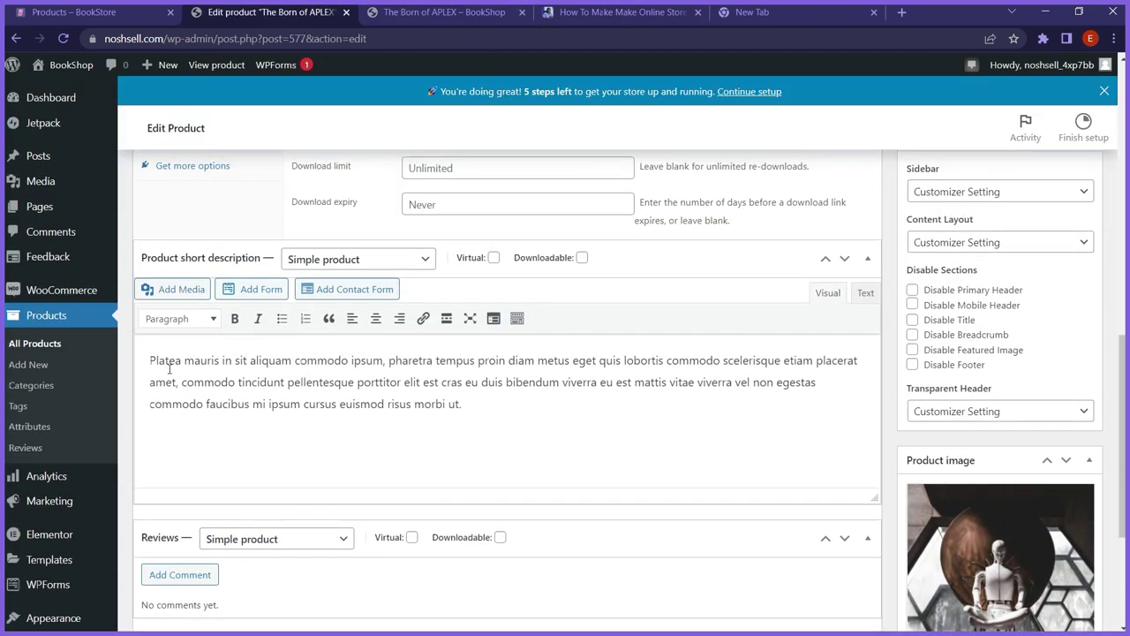
pyautogui.moveTo(164, 361); pyautogui.dragTo(393, 449)
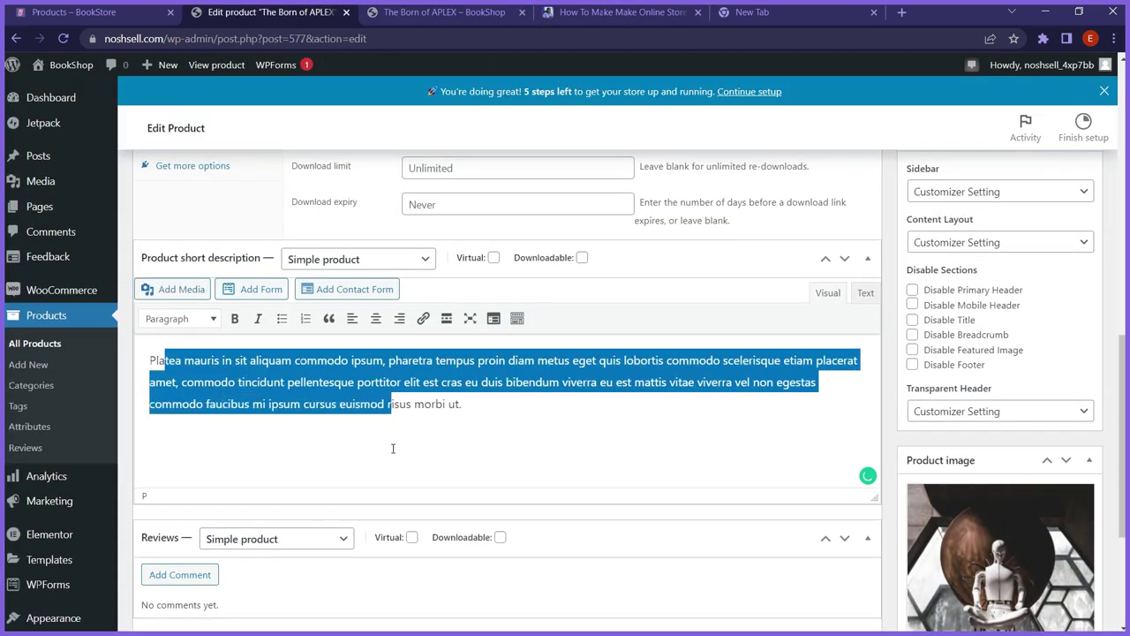
pyautogui.click(484, 15)
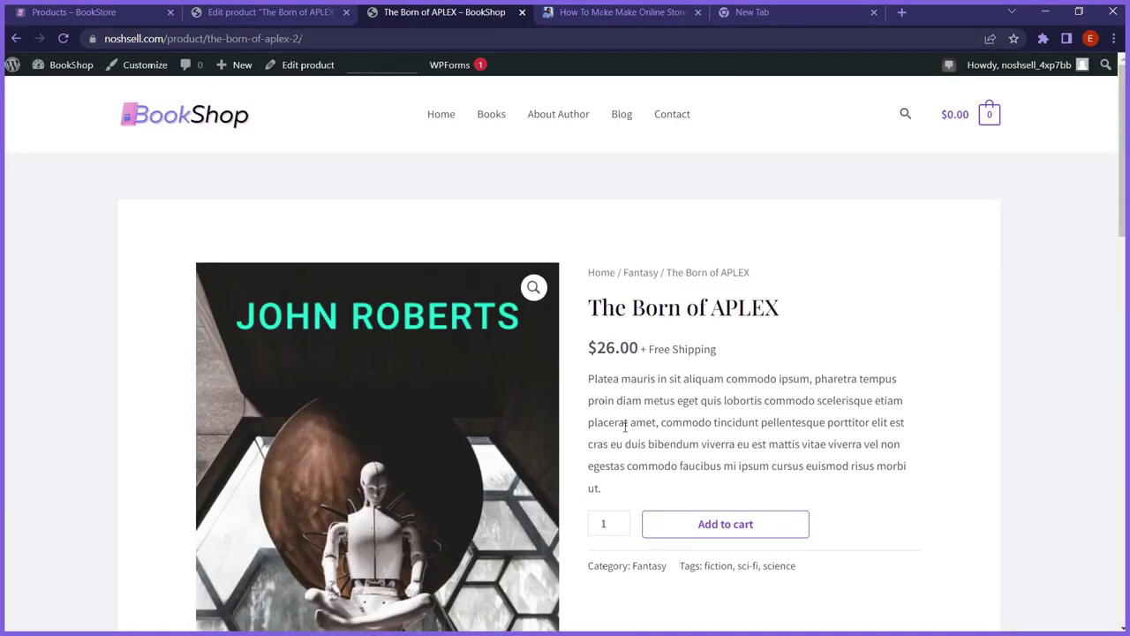
pyautogui.moveTo(595, 382); pyautogui.dragTo(774, 423)
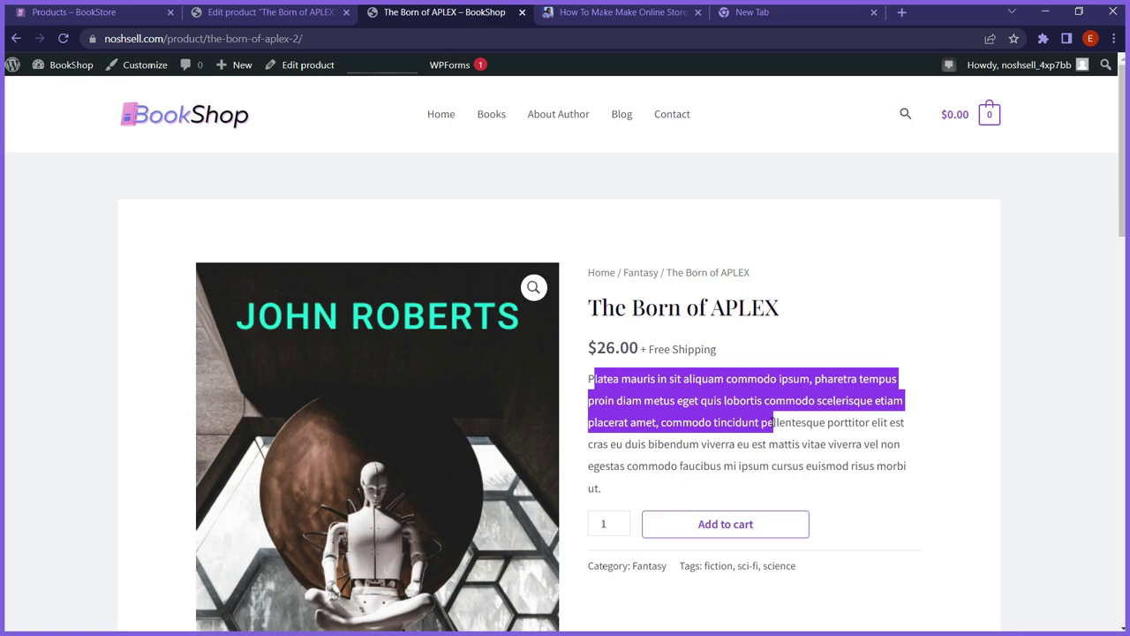
pyautogui.scroll(-5, 759, 408)
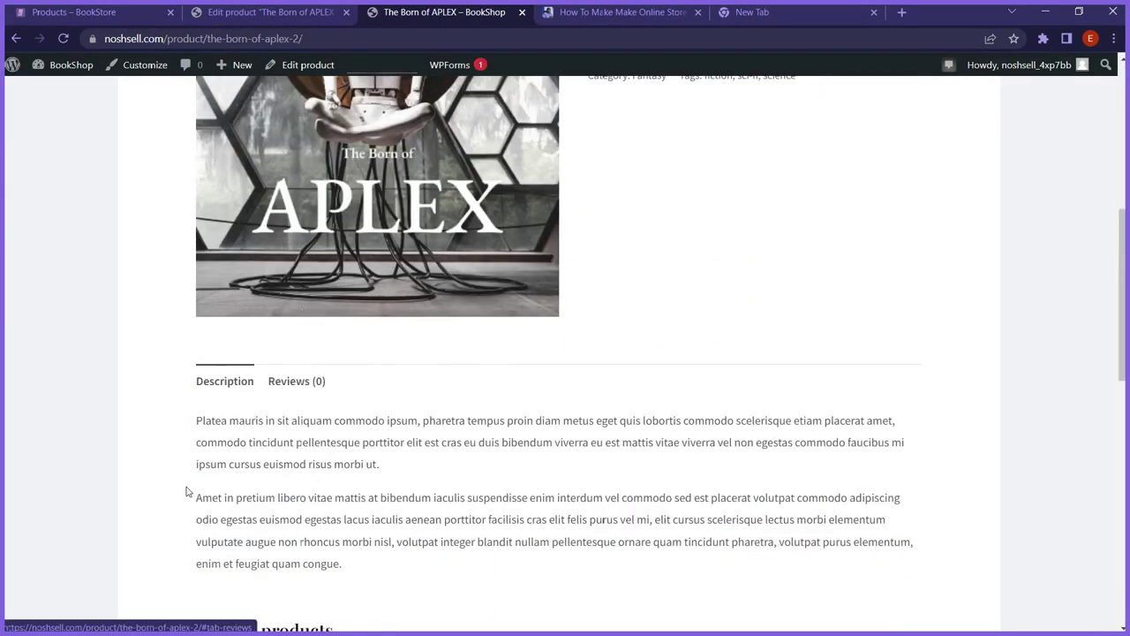
pyautogui.moveTo(186, 495); pyautogui.dragTo(235, 481)
# Step: Back in the product editor, highlight and deselect description text, ending near the top
pyautogui.click(257, 10)
pyautogui.scroll(15, 373, 295)
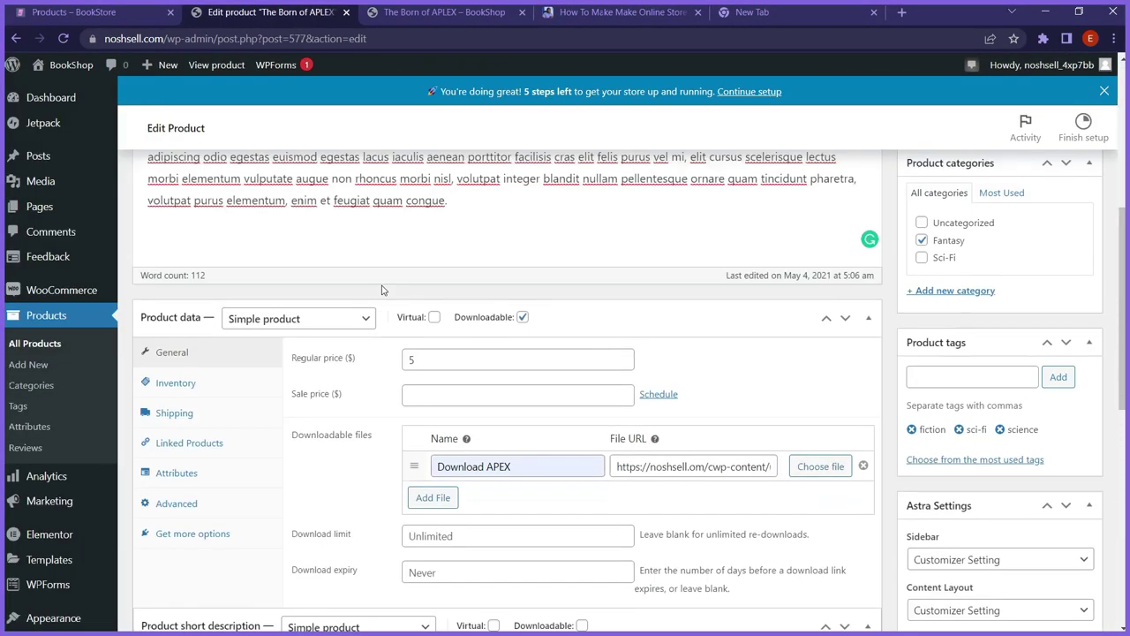
pyautogui.moveTo(173, 468); pyautogui.dragTo(212, 489)
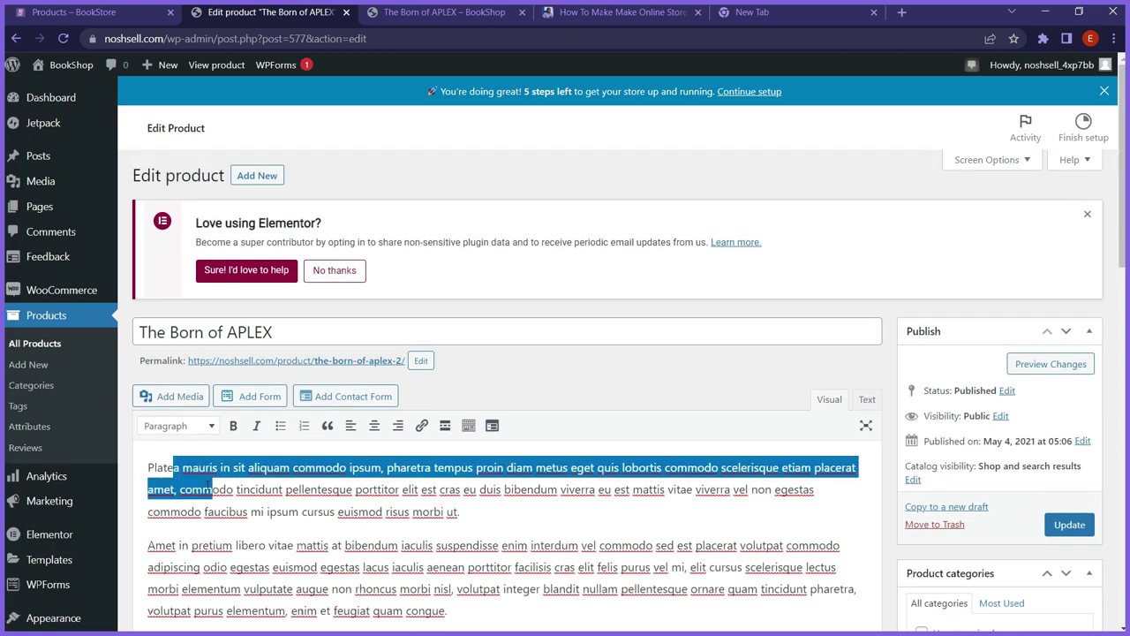
pyautogui.scroll(-3, 212, 489)
pyautogui.scroll(-2, 351, 397)
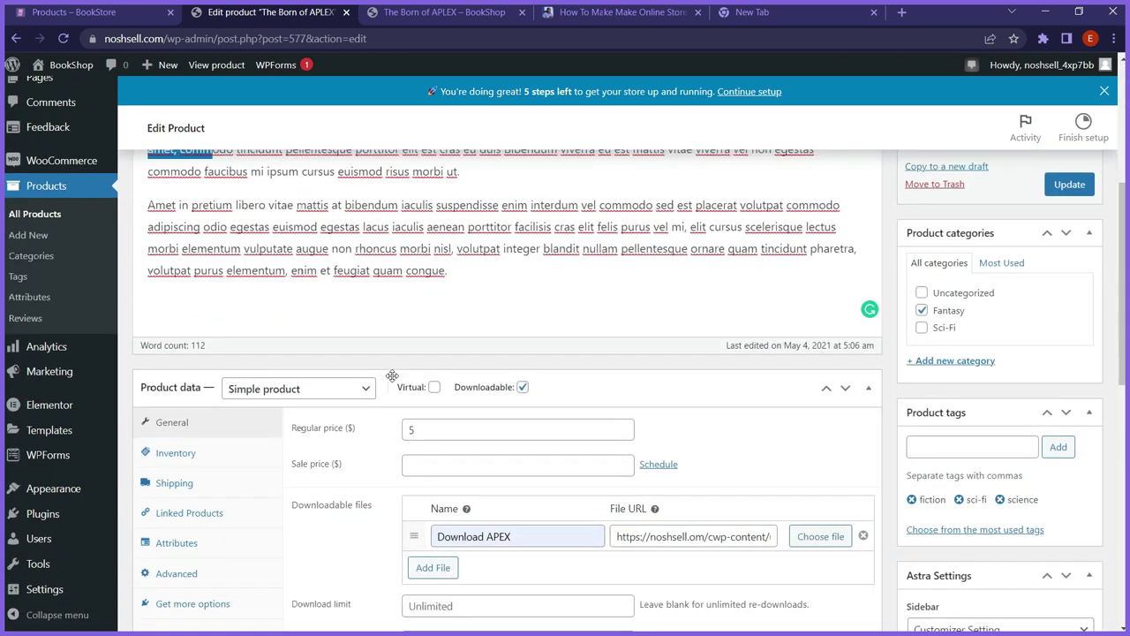
pyautogui.scroll(2, 521, 265)
pyautogui.click(469, 323)
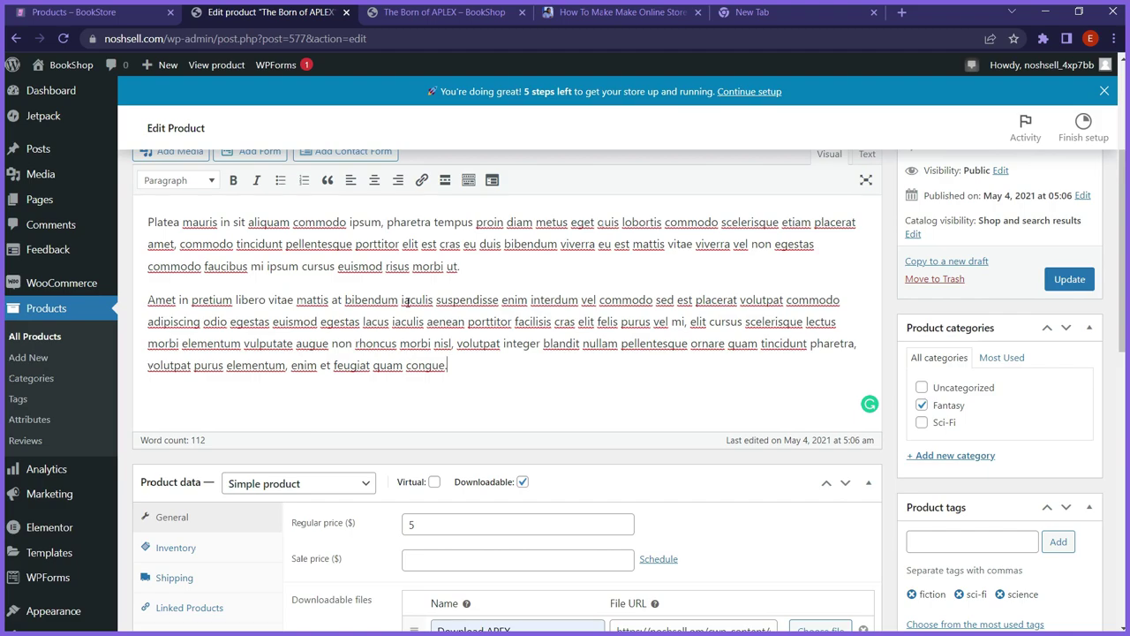
pyautogui.moveTo(354, 300); pyautogui.dragTo(394, 302)
pyautogui.click(477, 372)
pyautogui.scroll(1, 287, 288)
pyautogui.scroll(-3, 395, 453)
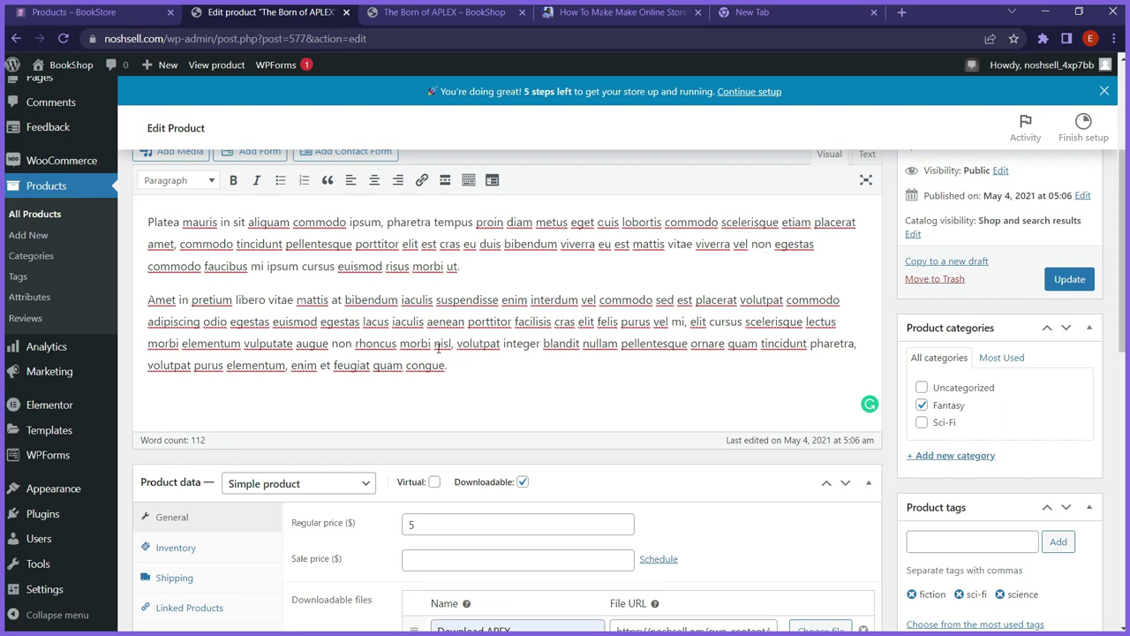
pyautogui.scroll(-5, 438, 347)
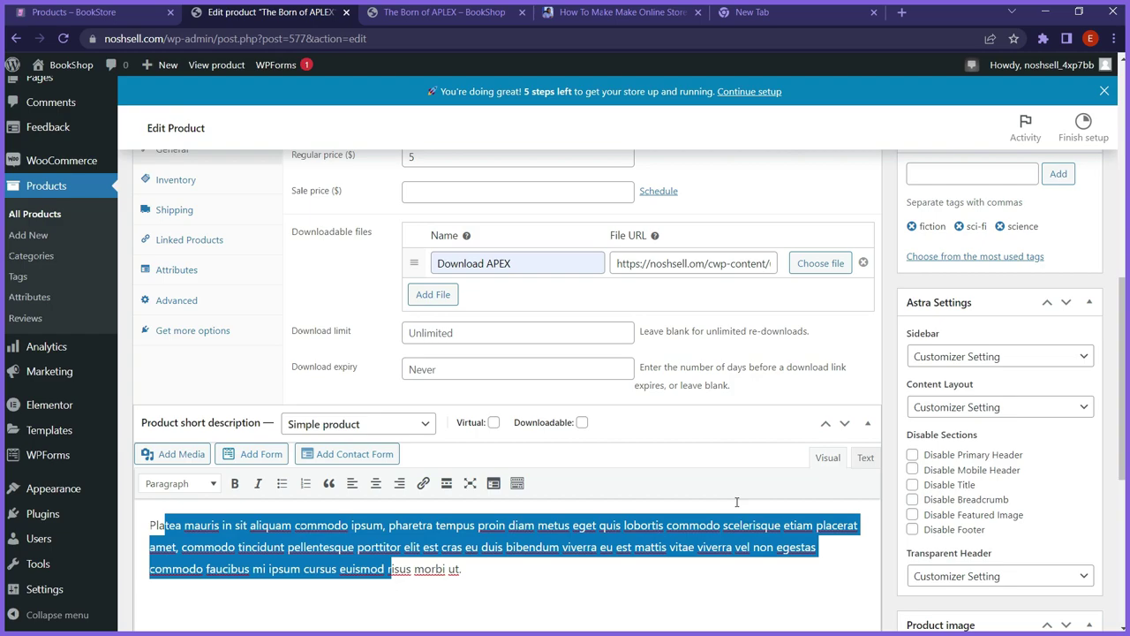
pyautogui.scroll(8, 736, 502)
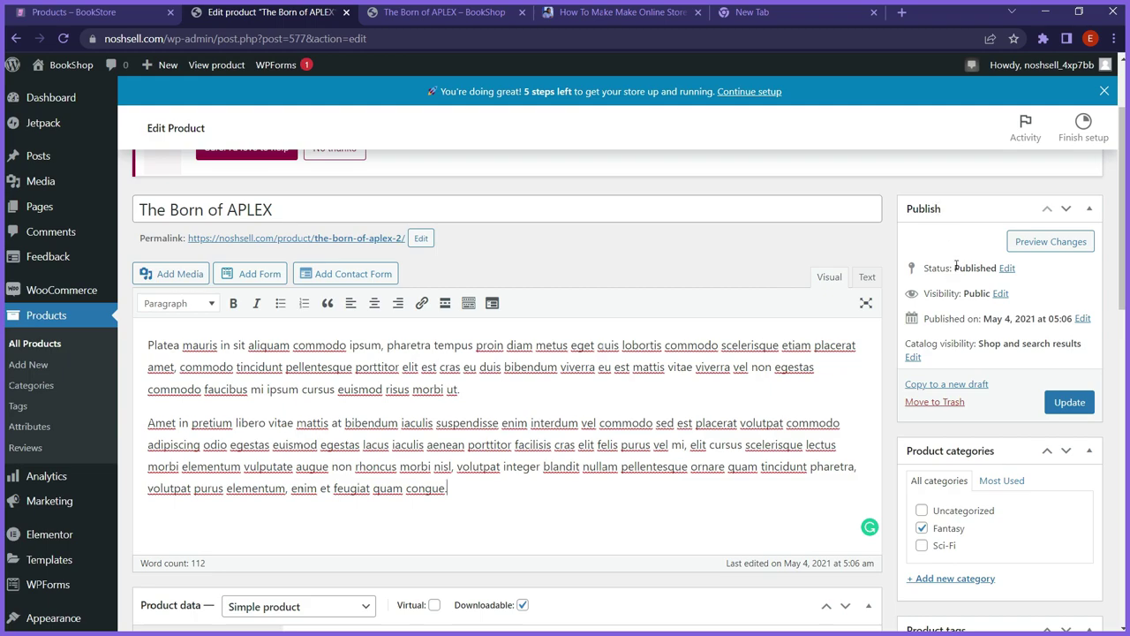
# Step: Collapse all the side boxes, then reopen the Publish and Product categories boxes
pyautogui.click(954, 209)
pyautogui.click(952, 253)
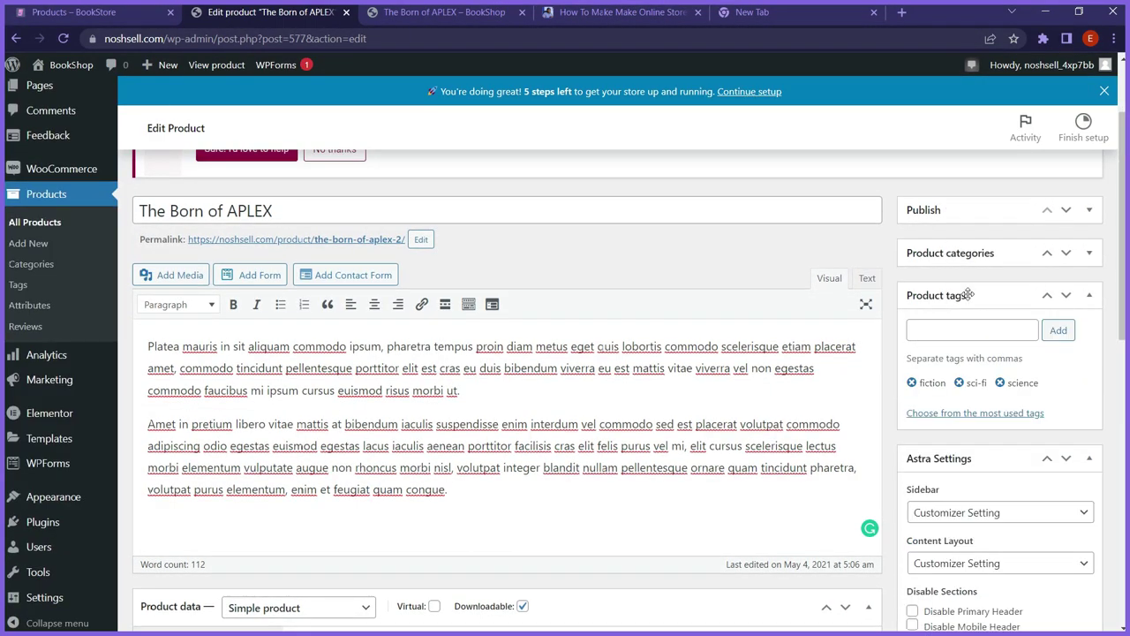
pyautogui.click(966, 295)
pyautogui.click(954, 335)
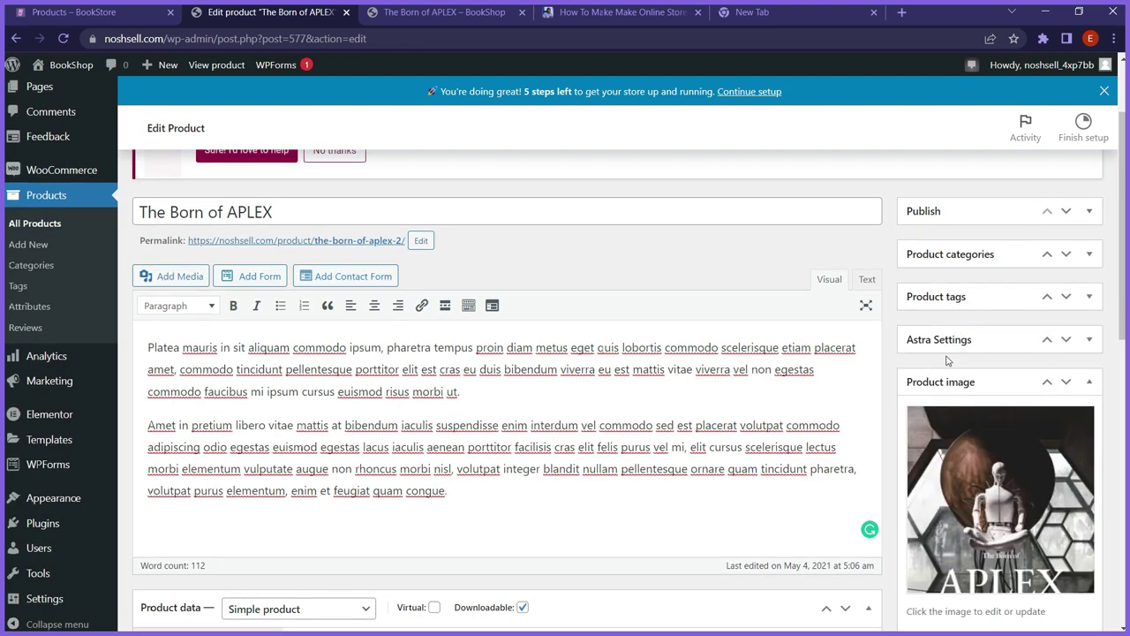
pyautogui.click(939, 382)
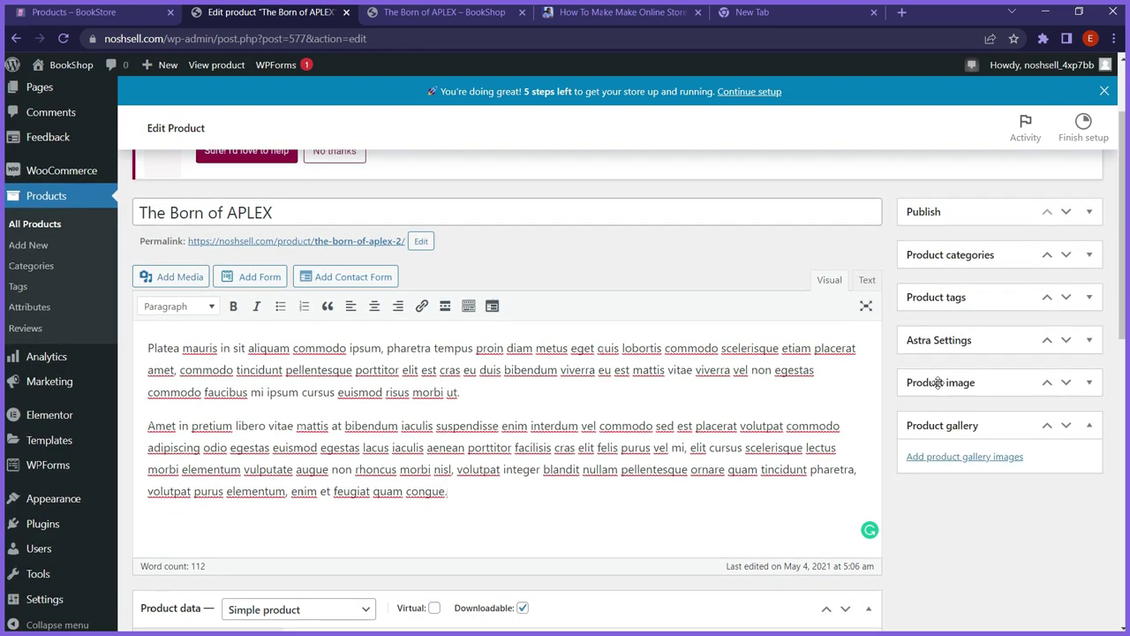
pyautogui.click(924, 213)
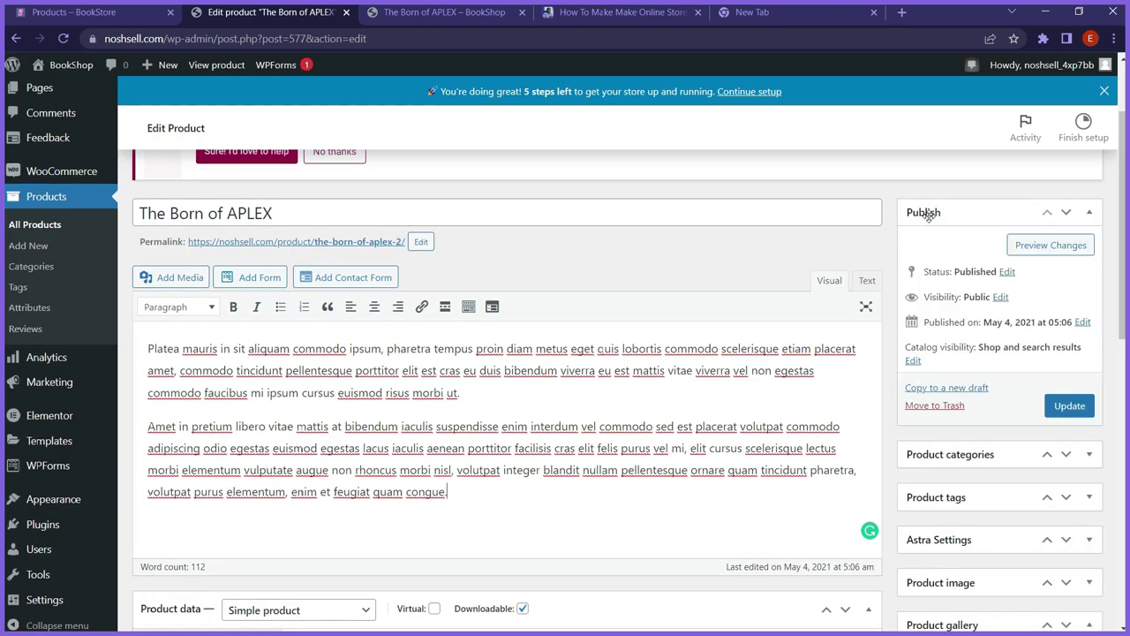
pyautogui.click(958, 454)
pyautogui.scroll(-2, 962, 371)
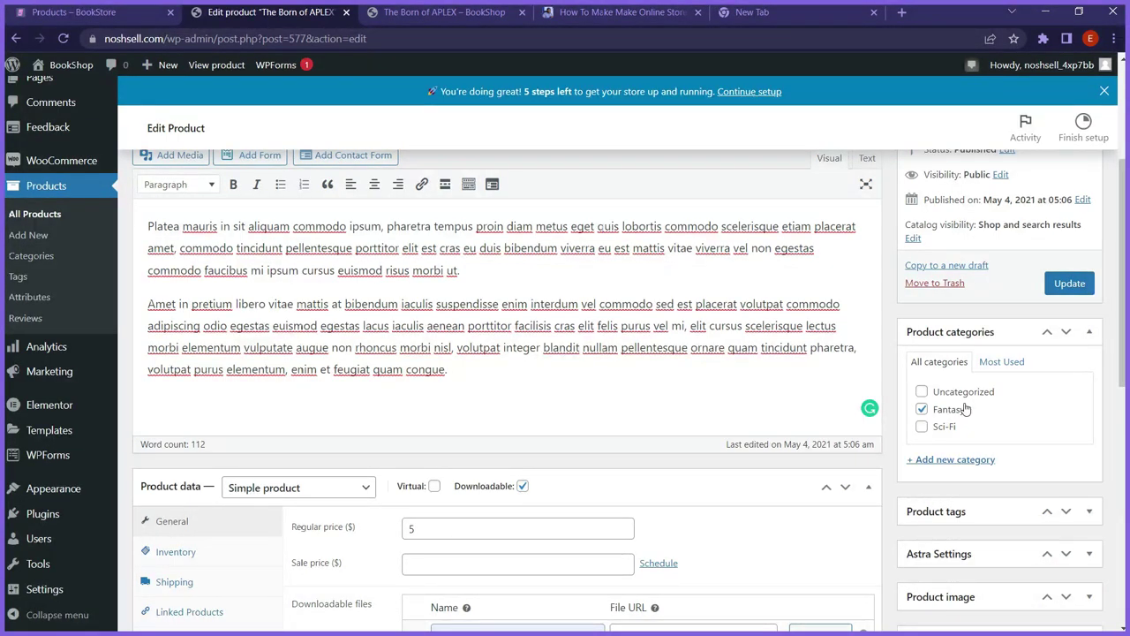
# Step: Add a new 'Book' product category and untick Fantasy
pyautogui.click(942, 461)
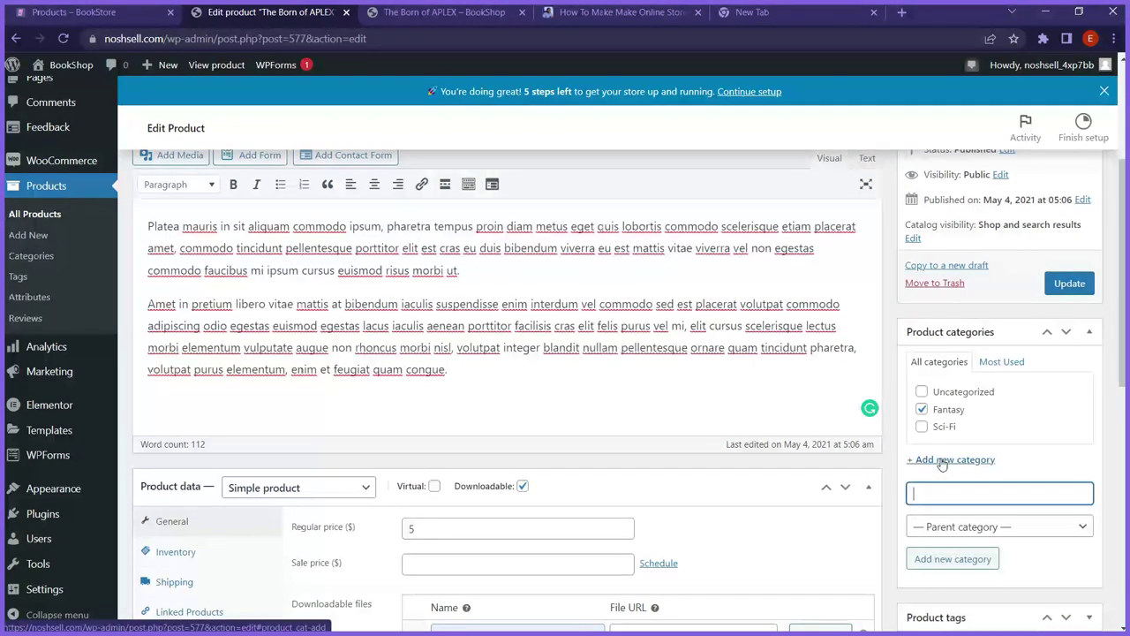
pyautogui.scroll(3, 597, 350)
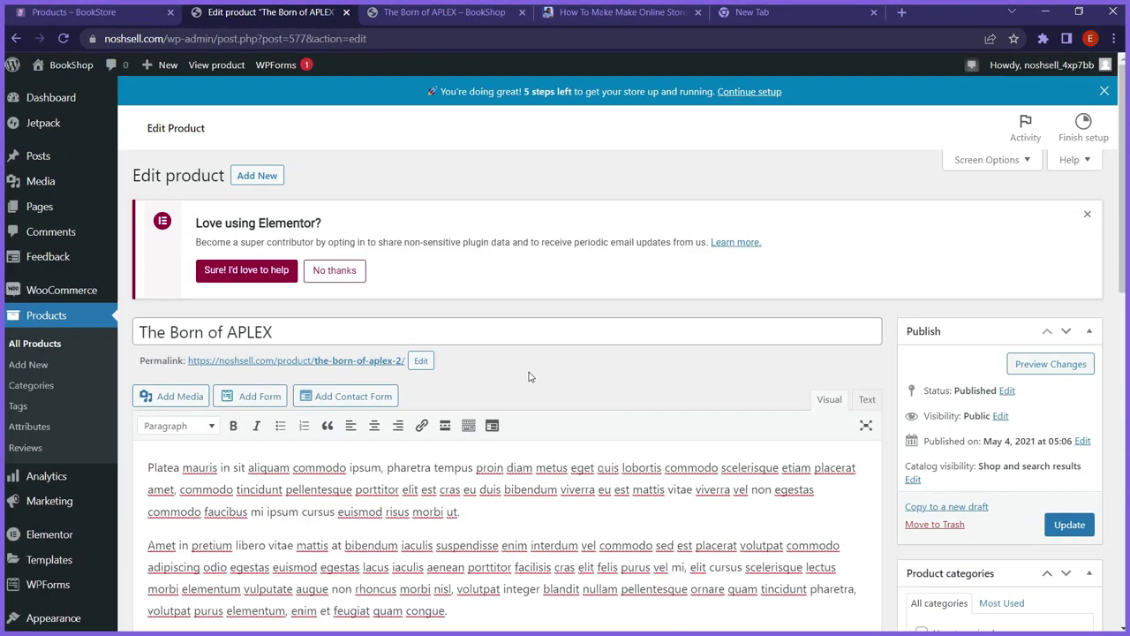
pyautogui.scroll(-5, 267, 310)
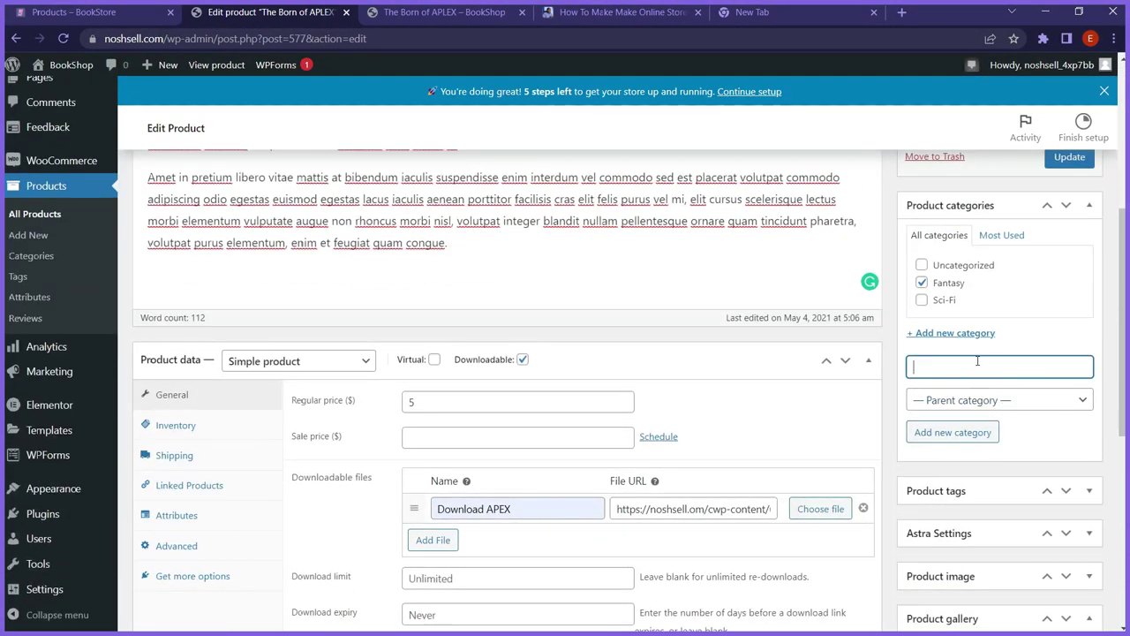
pyautogui.write('Book')
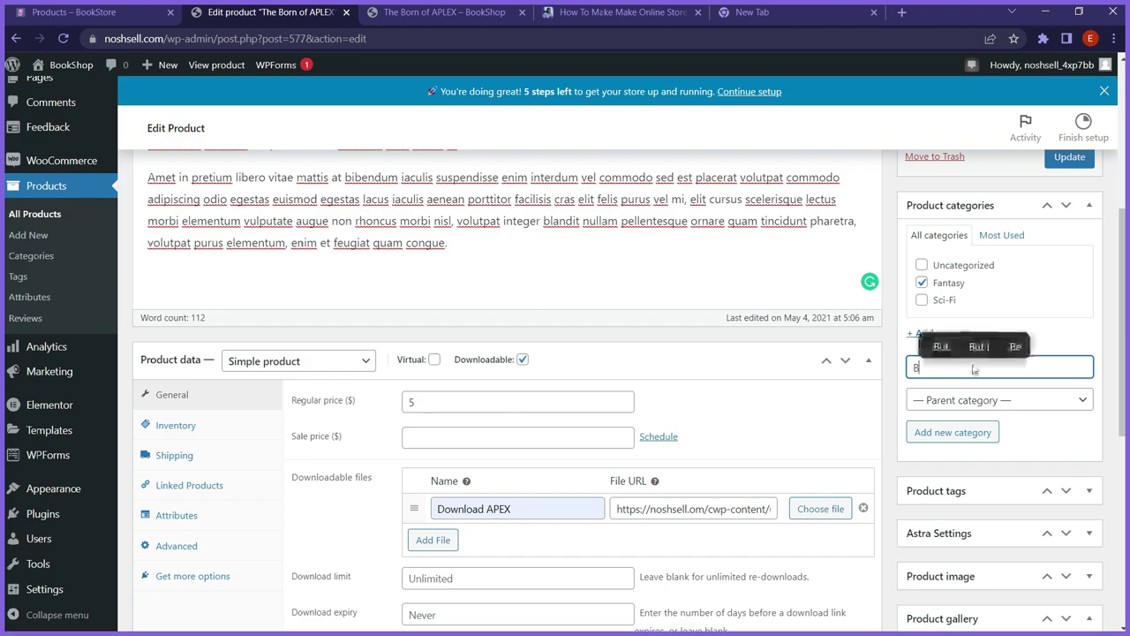
pyautogui.click(937, 433)
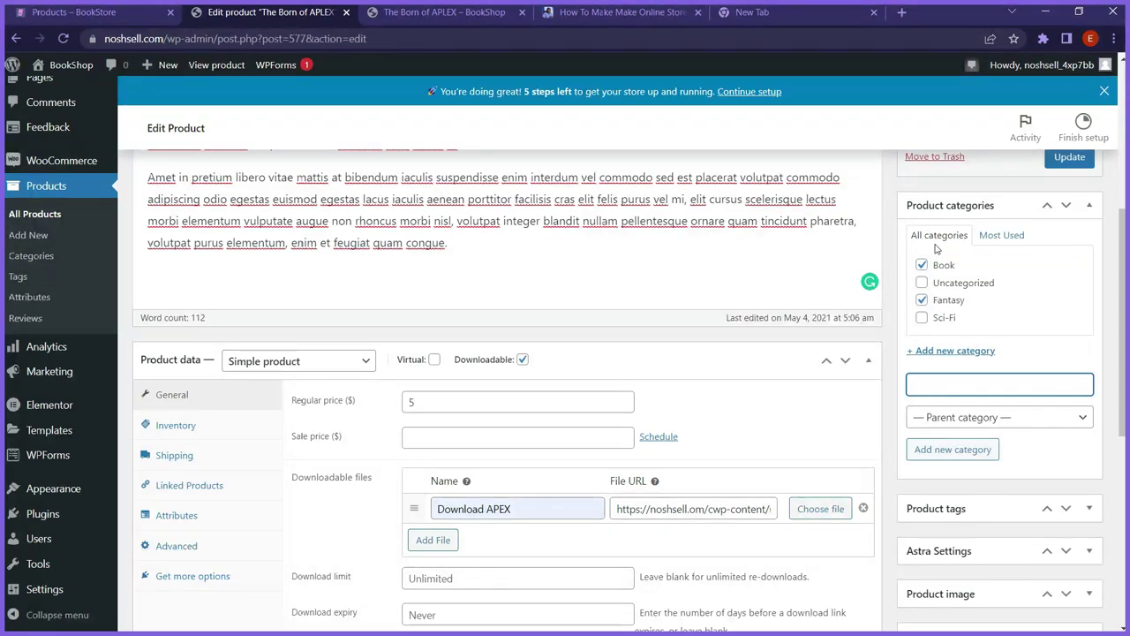
pyautogui.click(921, 301)
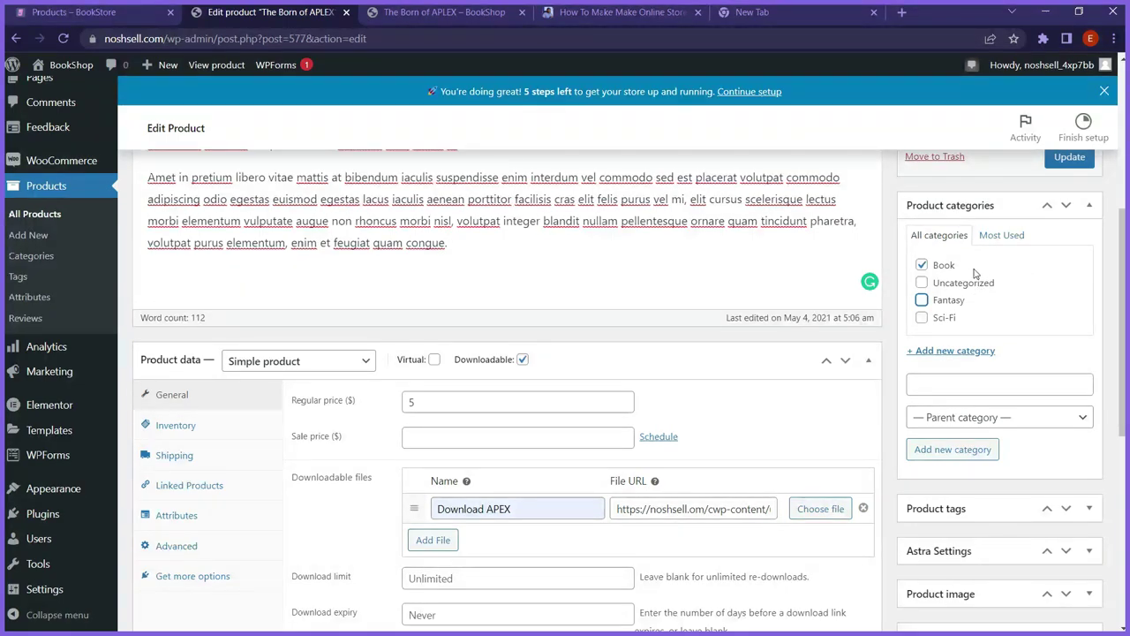
pyautogui.scroll(-2, 987, 352)
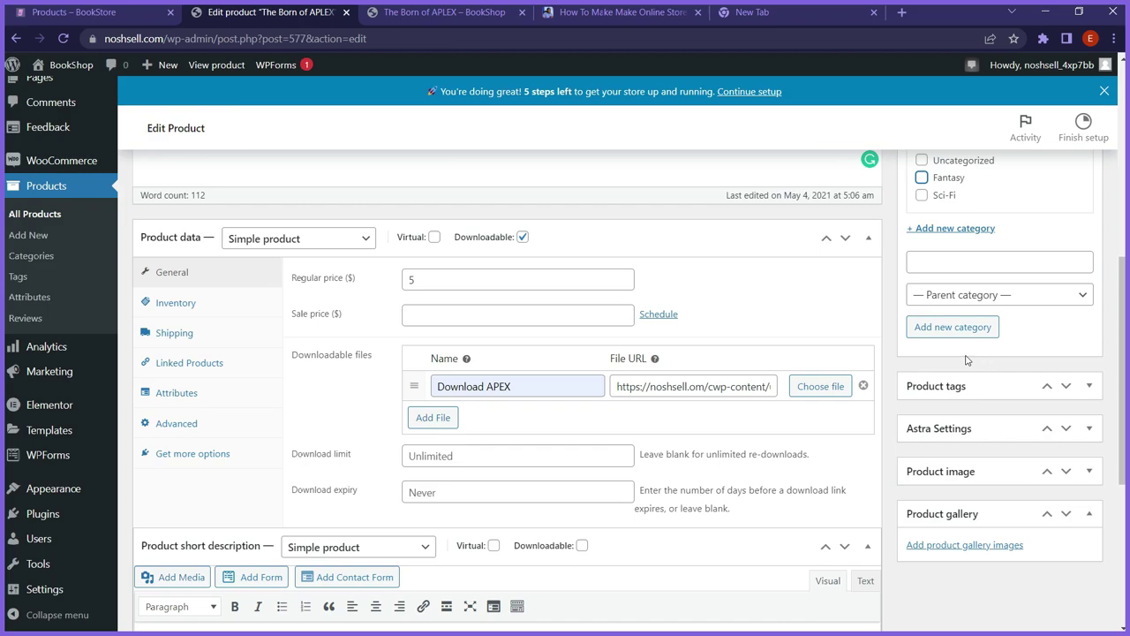
# Step: Remove the fiction, sci-fi and science tags from the product
pyautogui.click(952, 388)
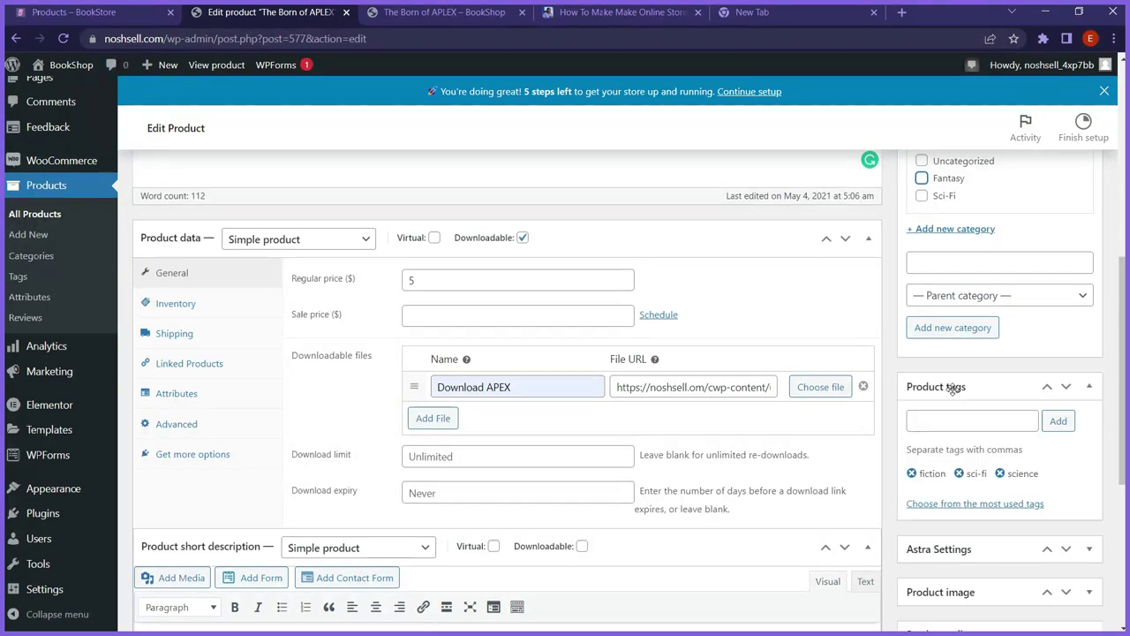
pyautogui.scroll(-2, 954, 384)
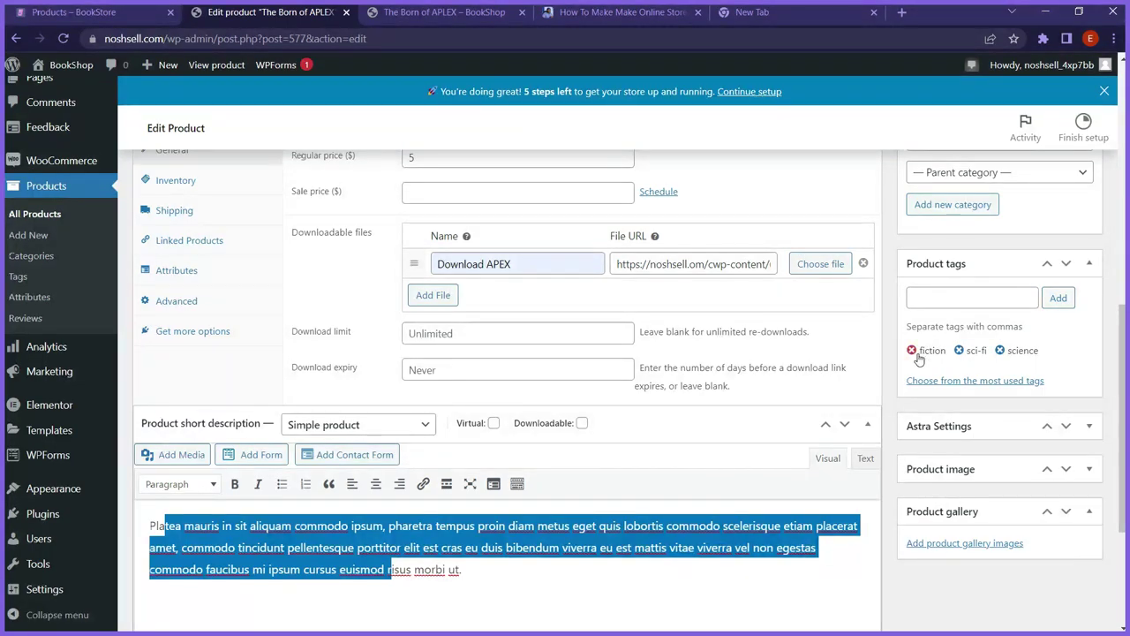
pyautogui.click(914, 351)
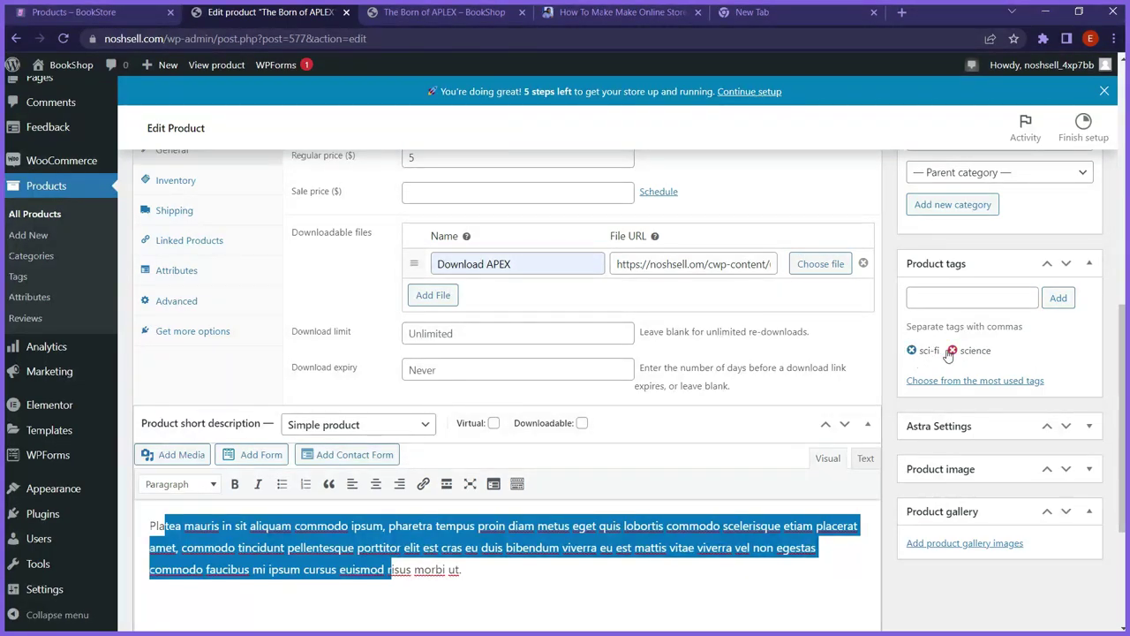
pyautogui.click(914, 352)
pyautogui.click(913, 351)
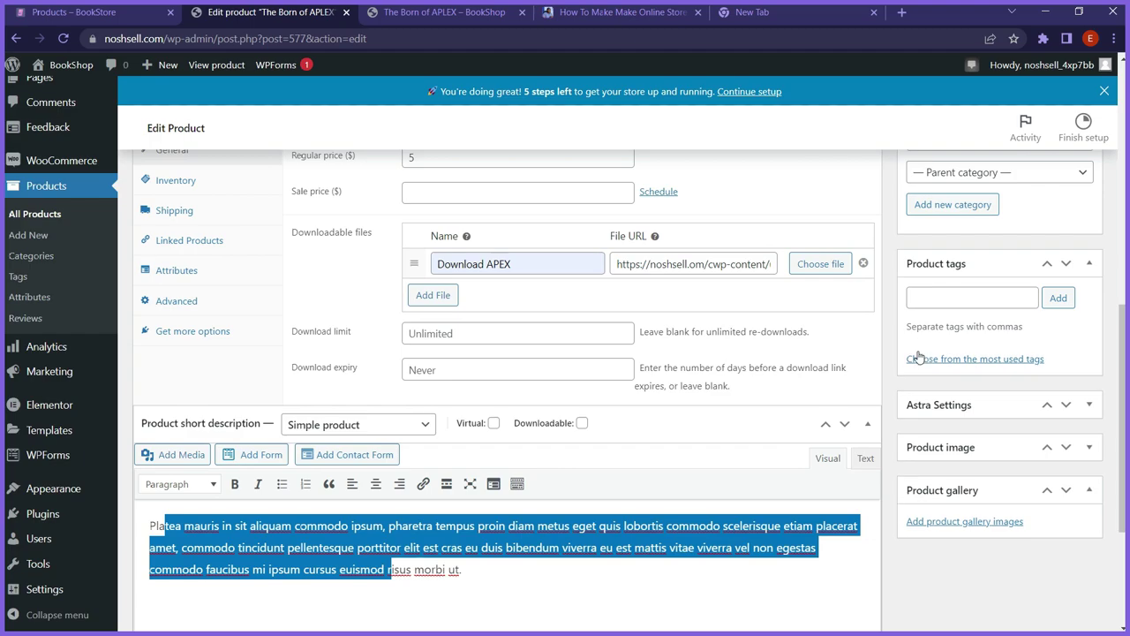
pyautogui.scroll(15, 775, 381)
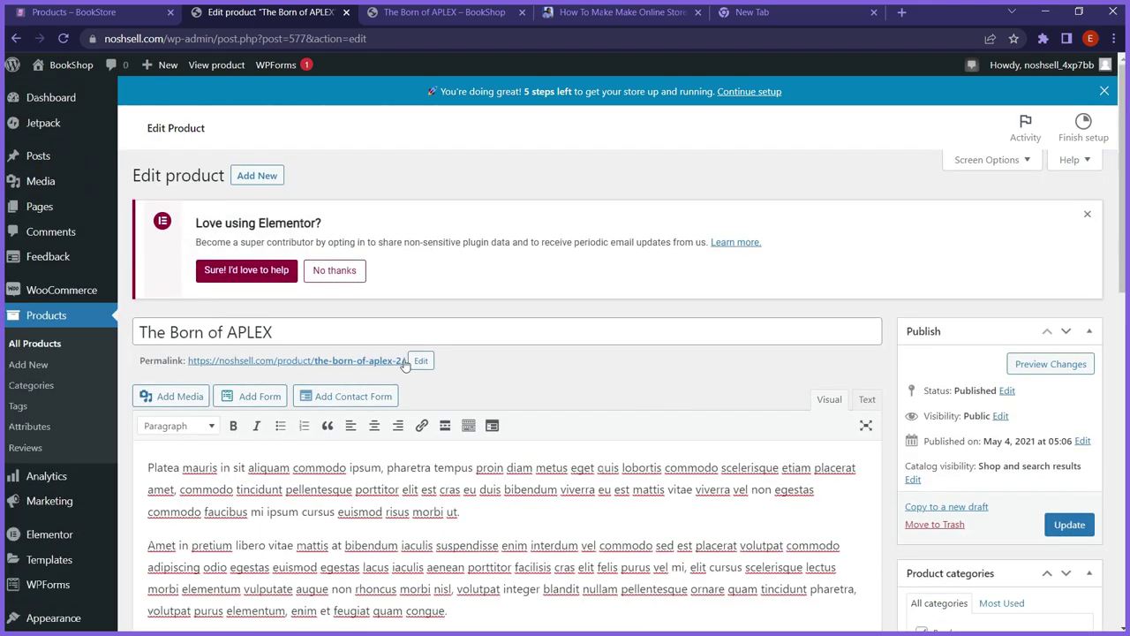
# Step: Add the product tags 'The Born', 'APLEX' and 'book of APLEX'
pyautogui.moveTo(326, 327); pyautogui.dragTo(133, 345)
pyautogui.hotkey('ctrl', 'c')
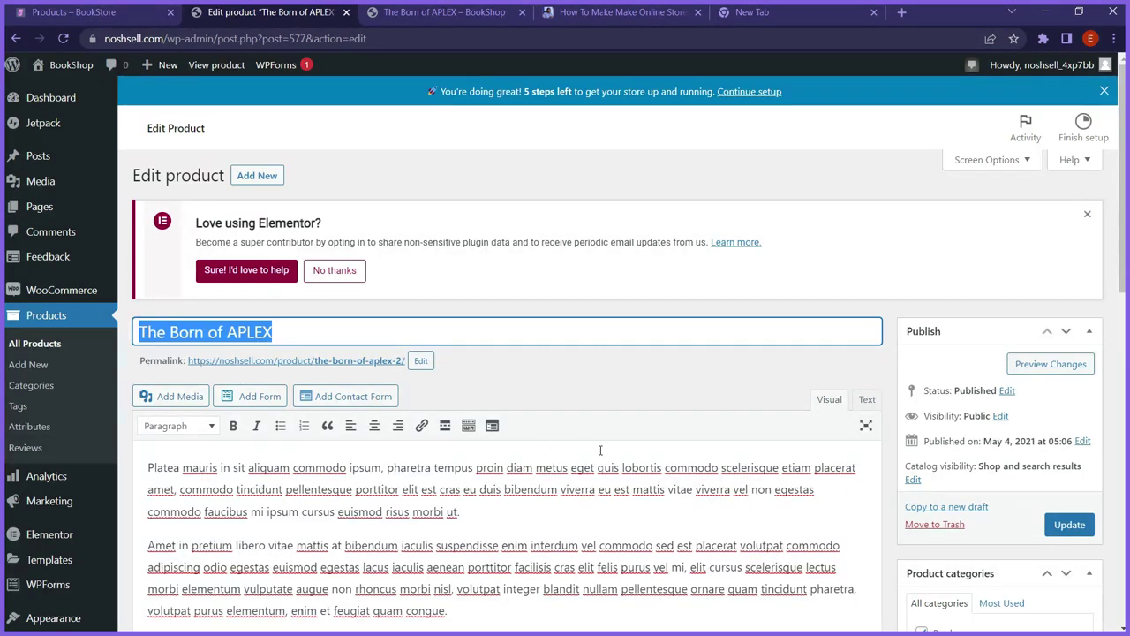
pyautogui.scroll(-4, 653, 433)
pyautogui.scroll(-2, 952, 394)
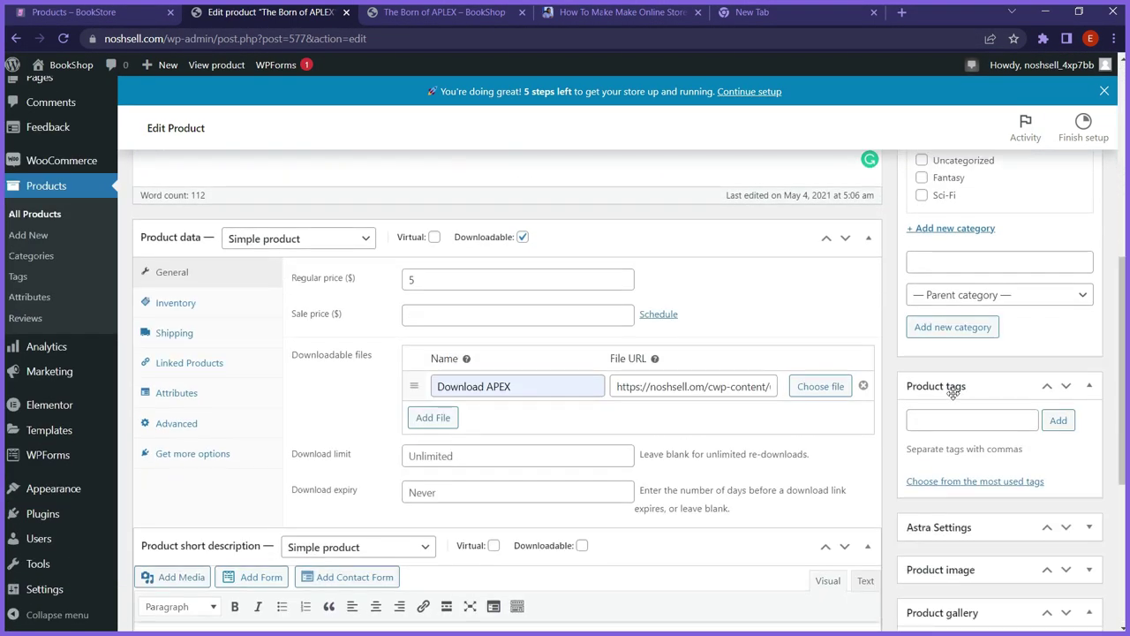
pyautogui.click(932, 413)
pyautogui.hotkey('ctrl', 'v')
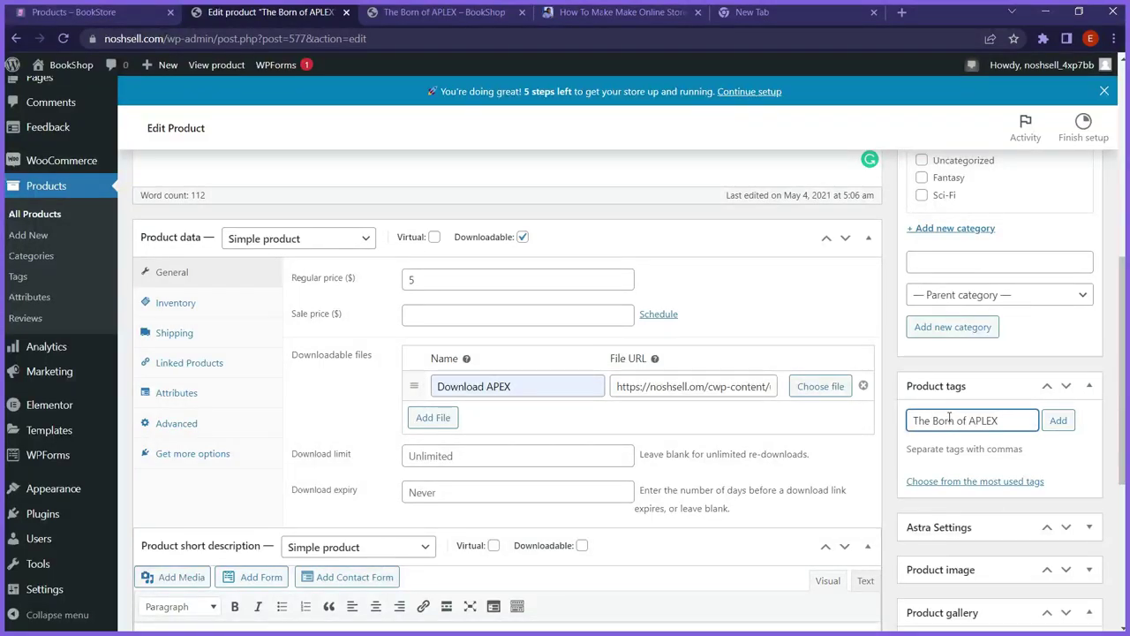
pyautogui.write(',')
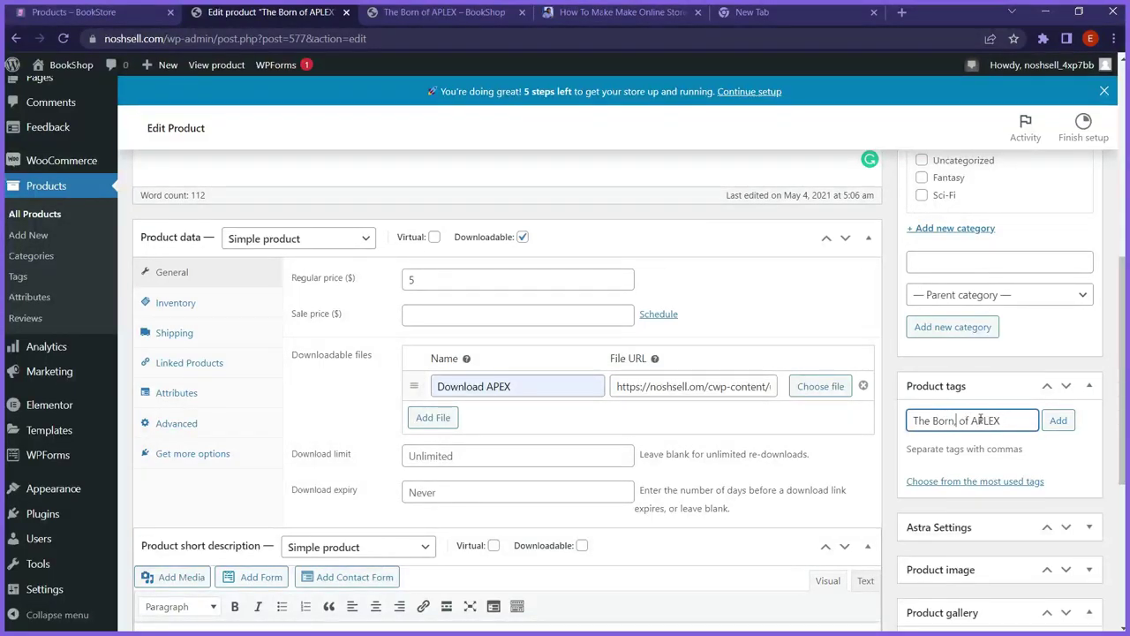
pyautogui.doubleClick(964, 421)
pyautogui.press('BackSpace')
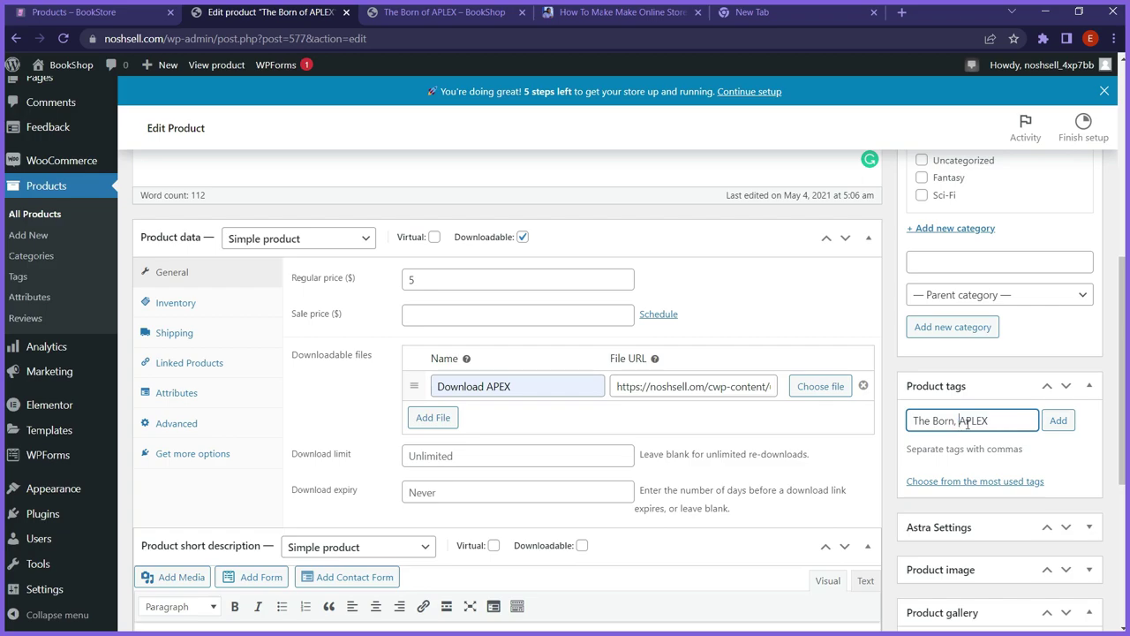
pyautogui.write(',')
pyautogui.write(' boo')
pyautogui.press('BackSpace')
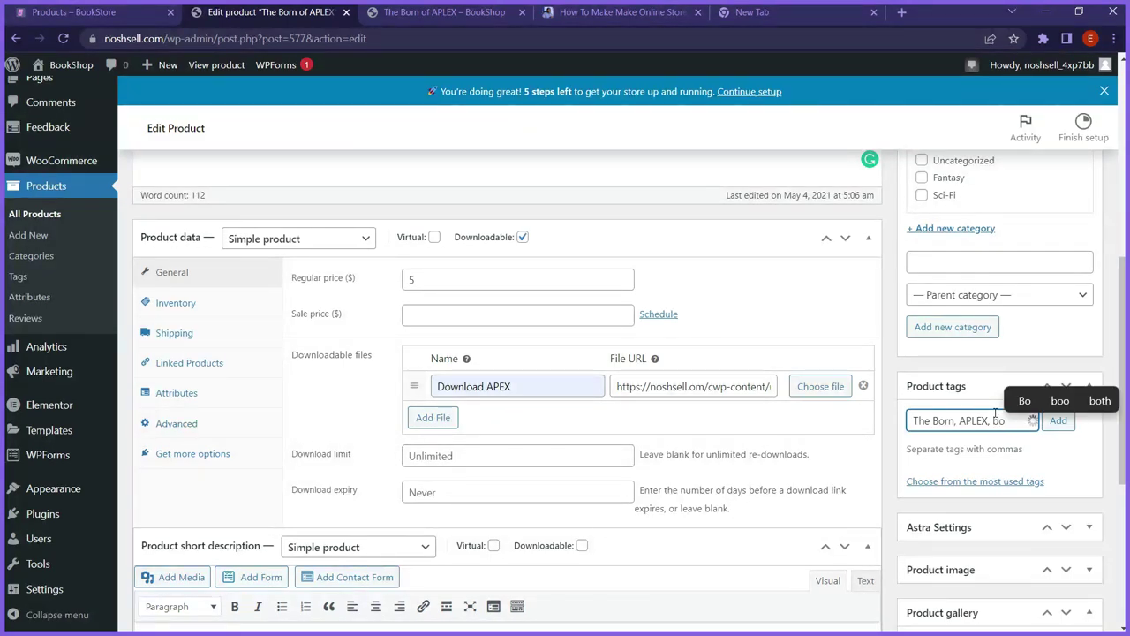
pyautogui.write('ok of')
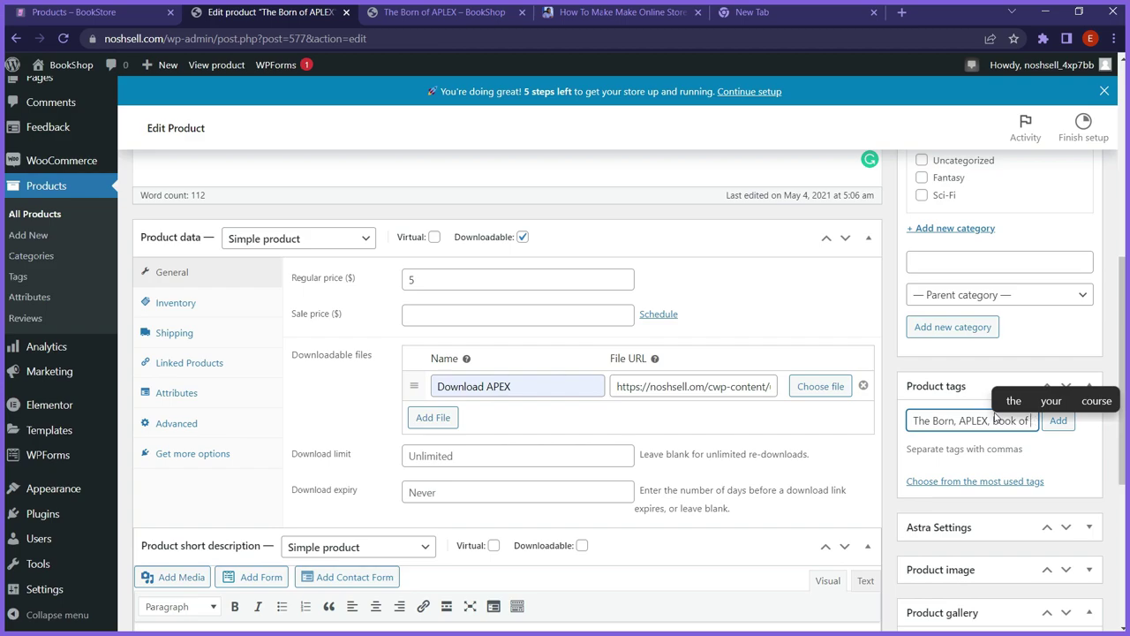
pyautogui.write(' A')
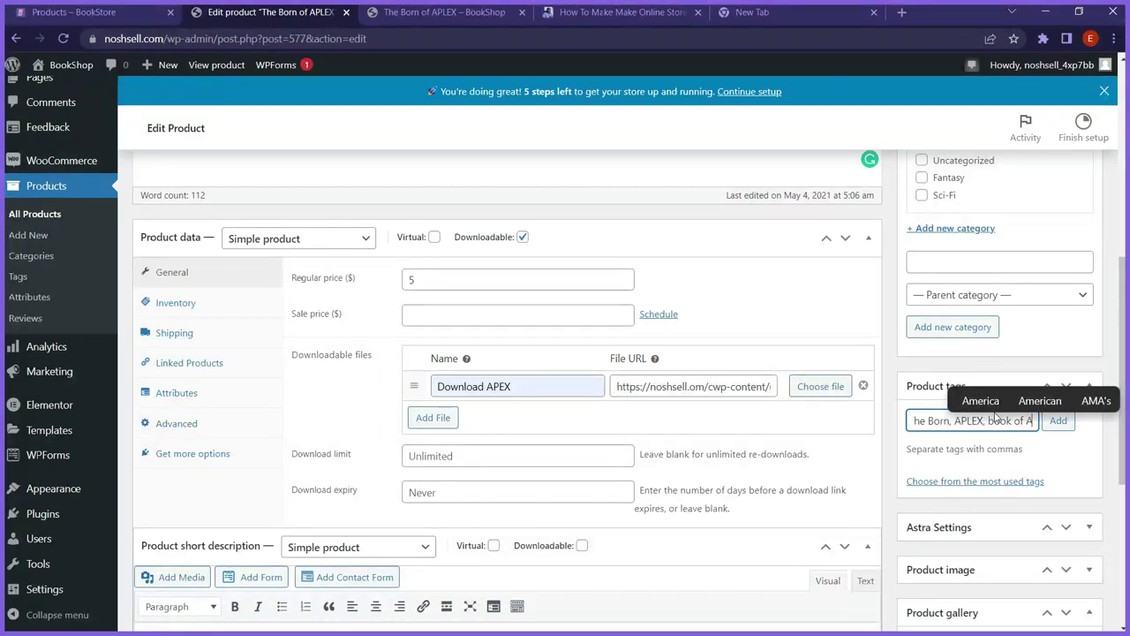
pyautogui.write('PLEX')
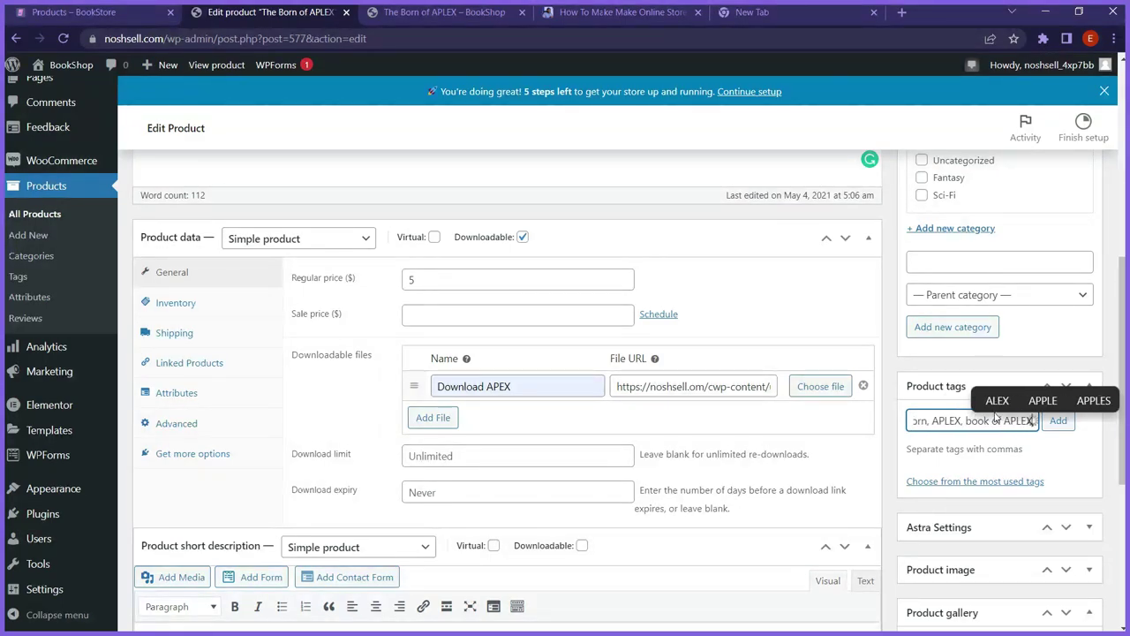
pyautogui.click(1053, 423)
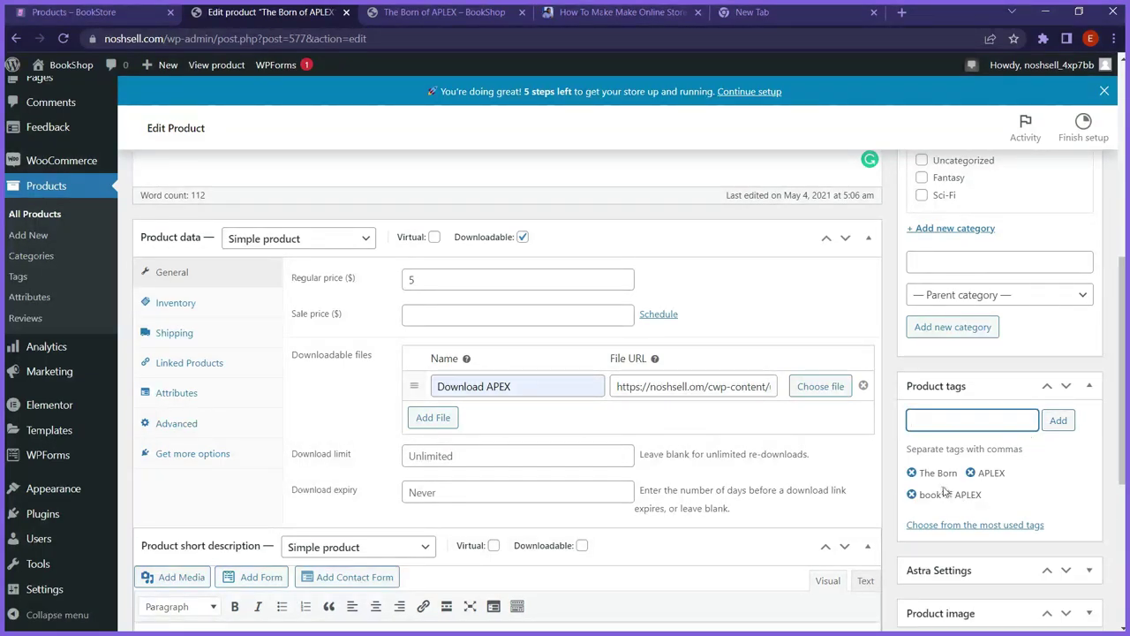
# Step: Expand and collapse Astra Settings, then expand the Product image box
pyautogui.scroll(-2, 950, 441)
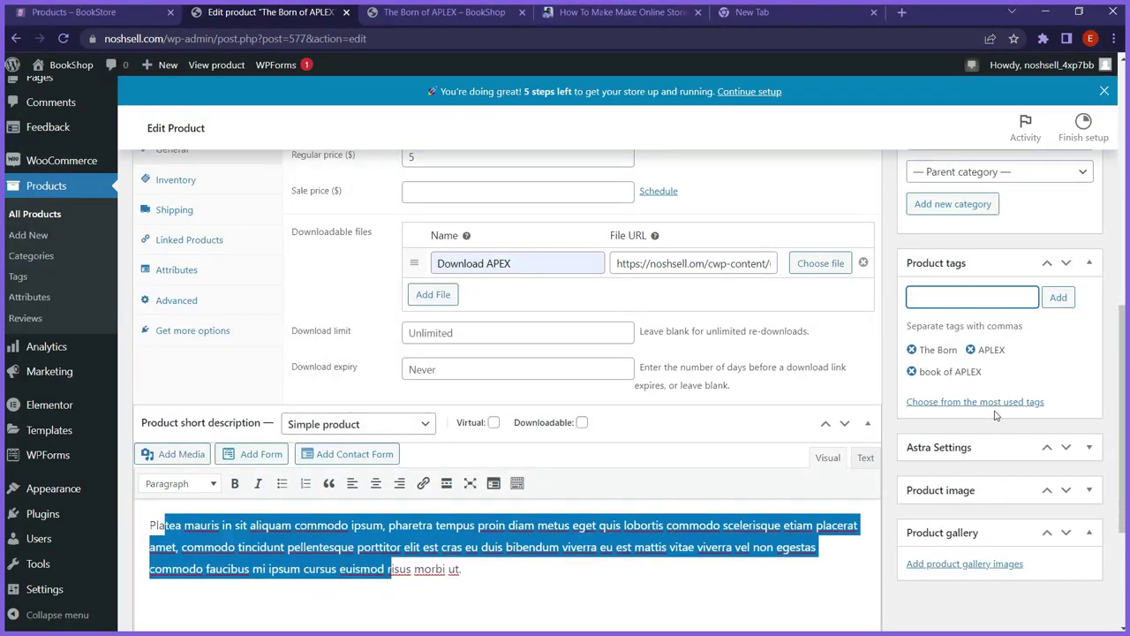
pyautogui.scroll(-2, 978, 436)
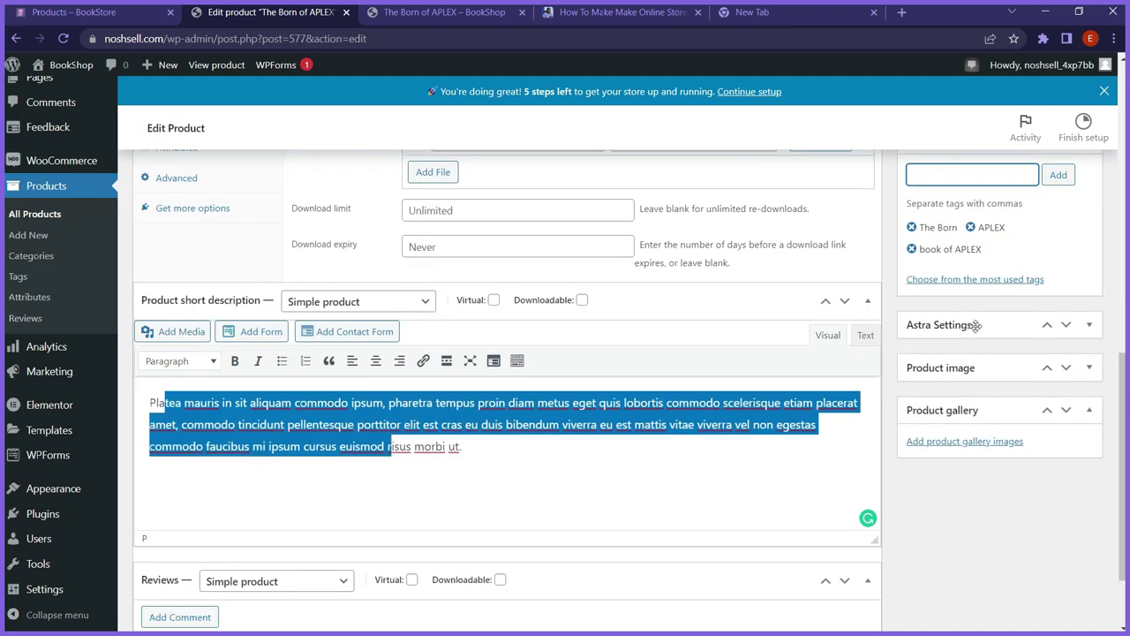
pyautogui.click(976, 325)
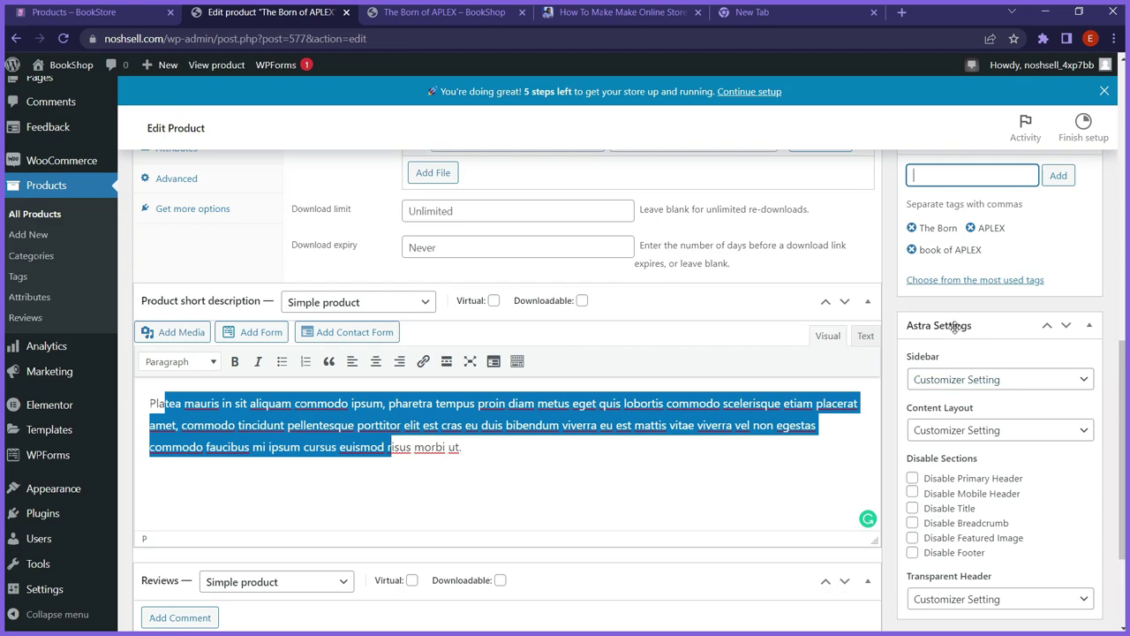
pyautogui.click(954, 325)
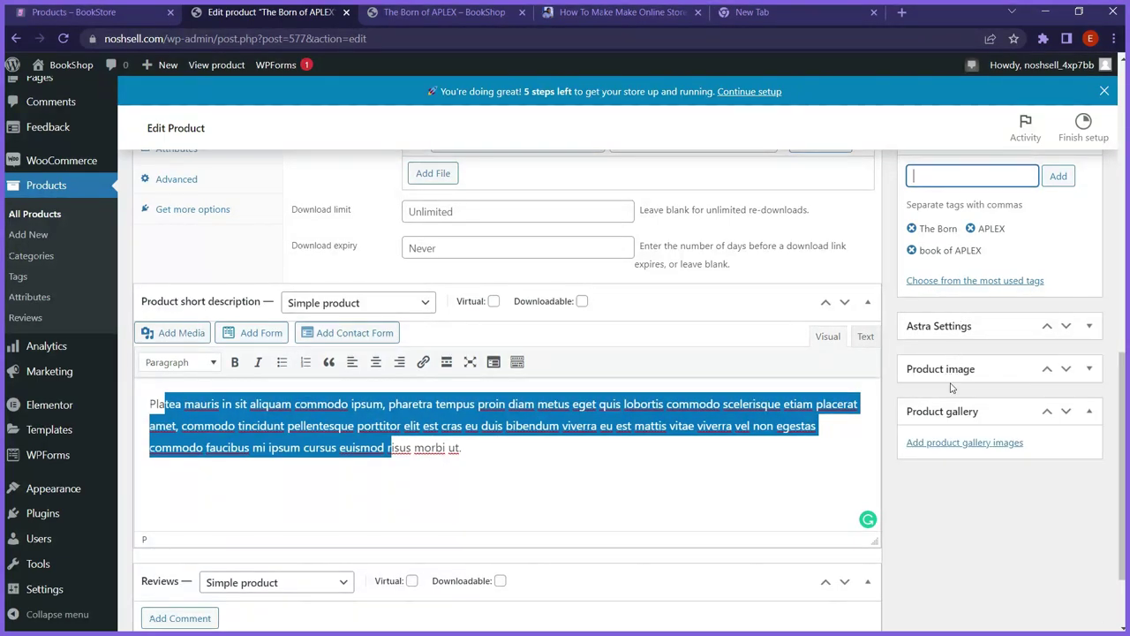
pyautogui.click(953, 368)
# Step: Check the storefront tab, then open the image picker on the current cover
pyautogui.scroll(-2, 963, 511)
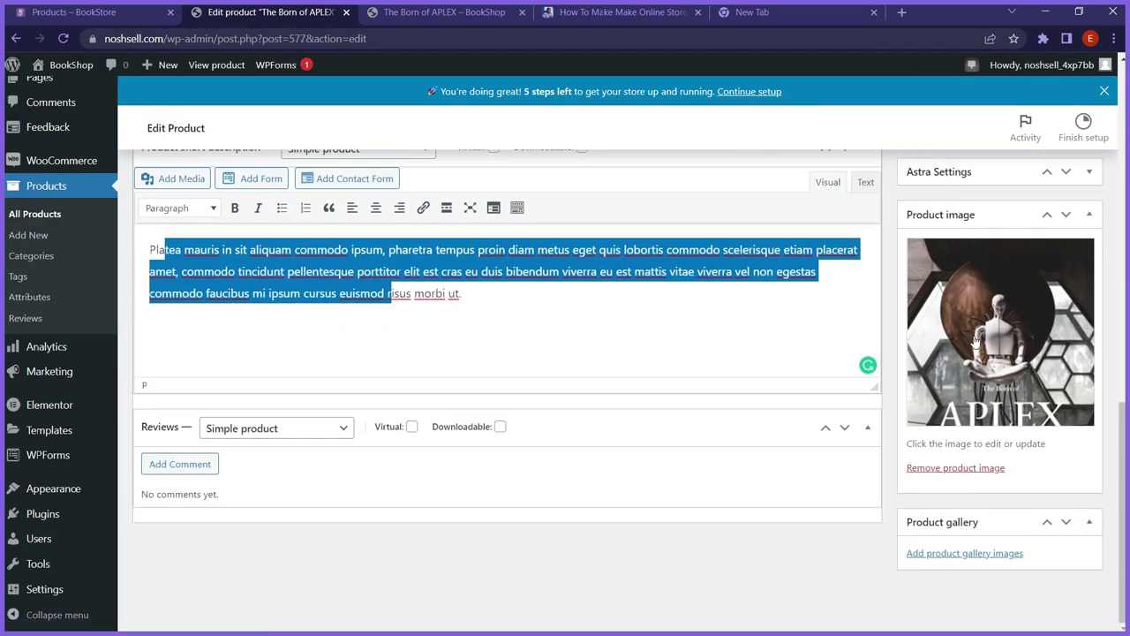
pyautogui.click(459, 12)
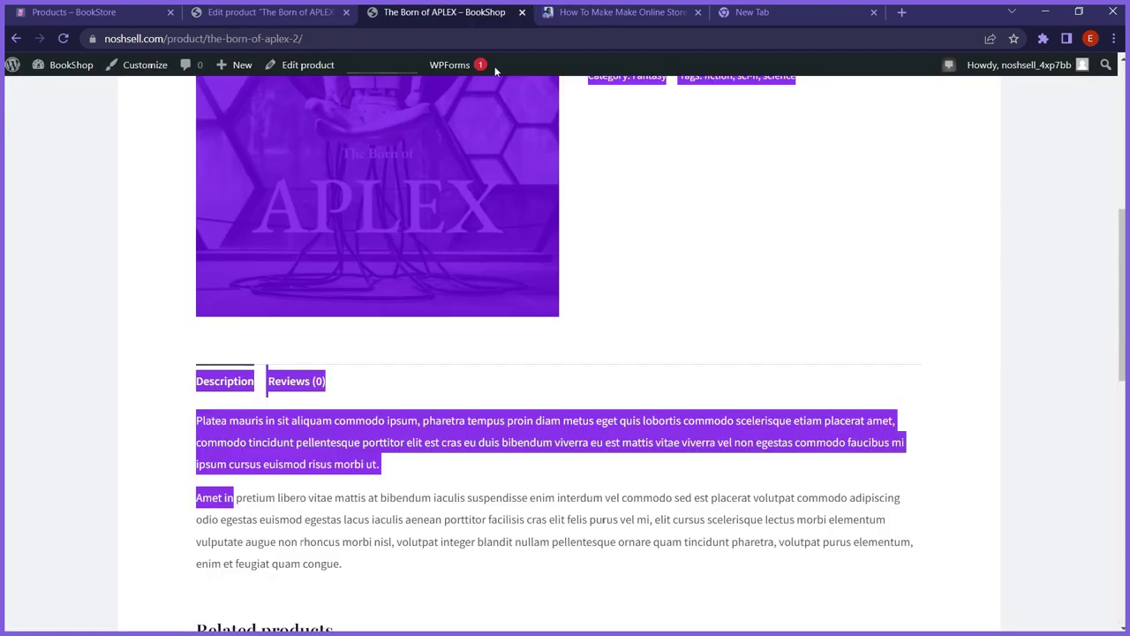
pyautogui.scroll(5, 604, 459)
pyautogui.click(53, 437)
pyautogui.scroll(-3, 408, 401)
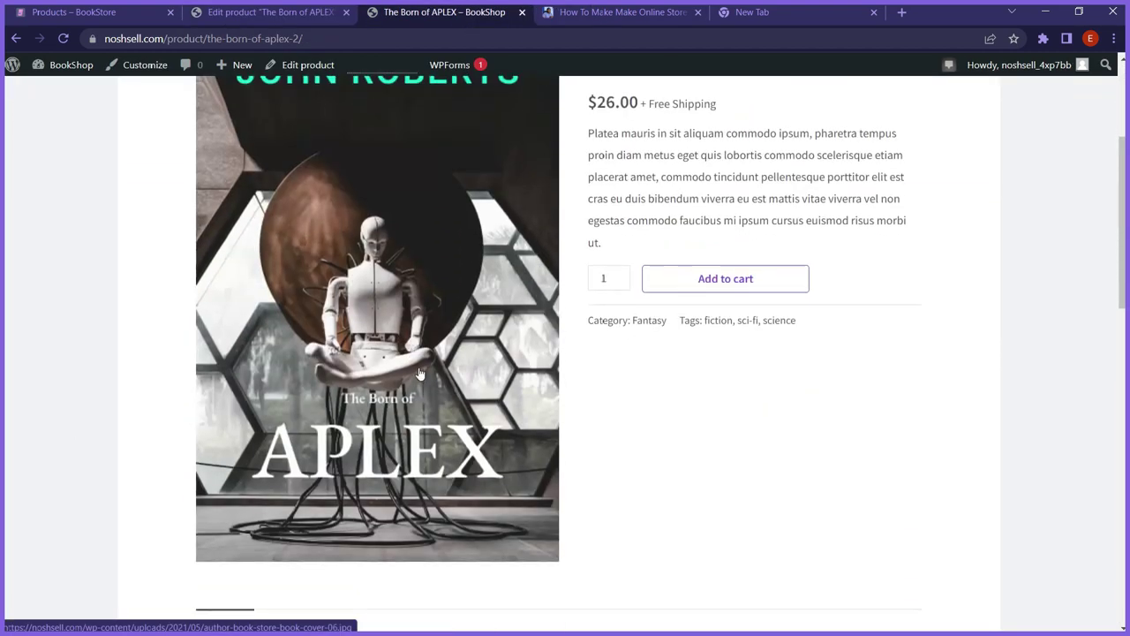
pyautogui.click(296, 20)
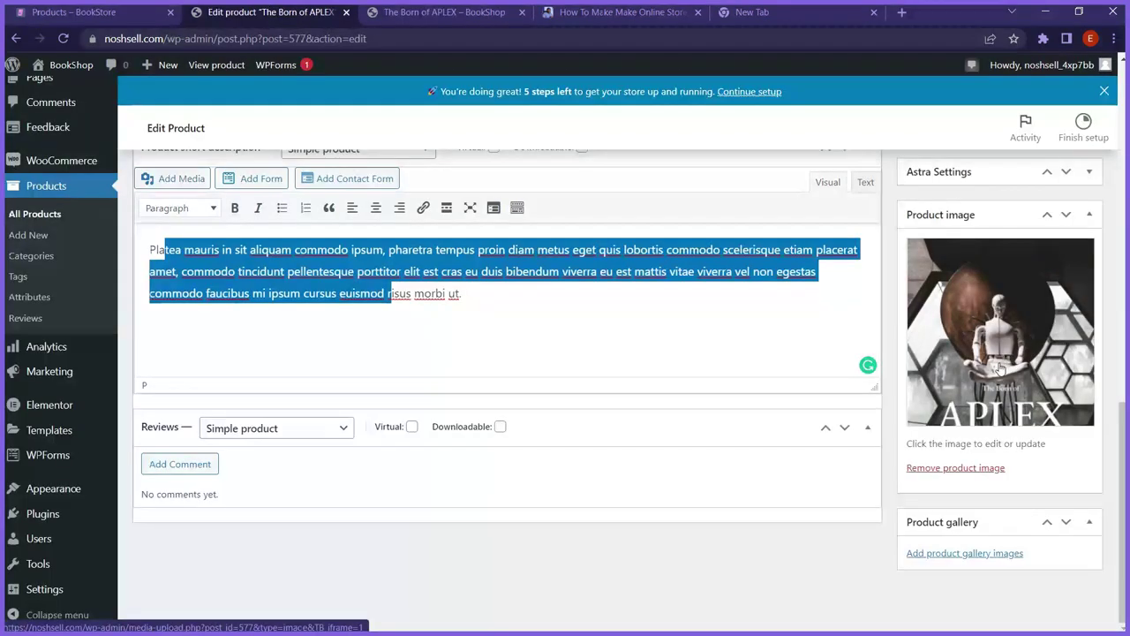
pyautogui.click(1001, 355)
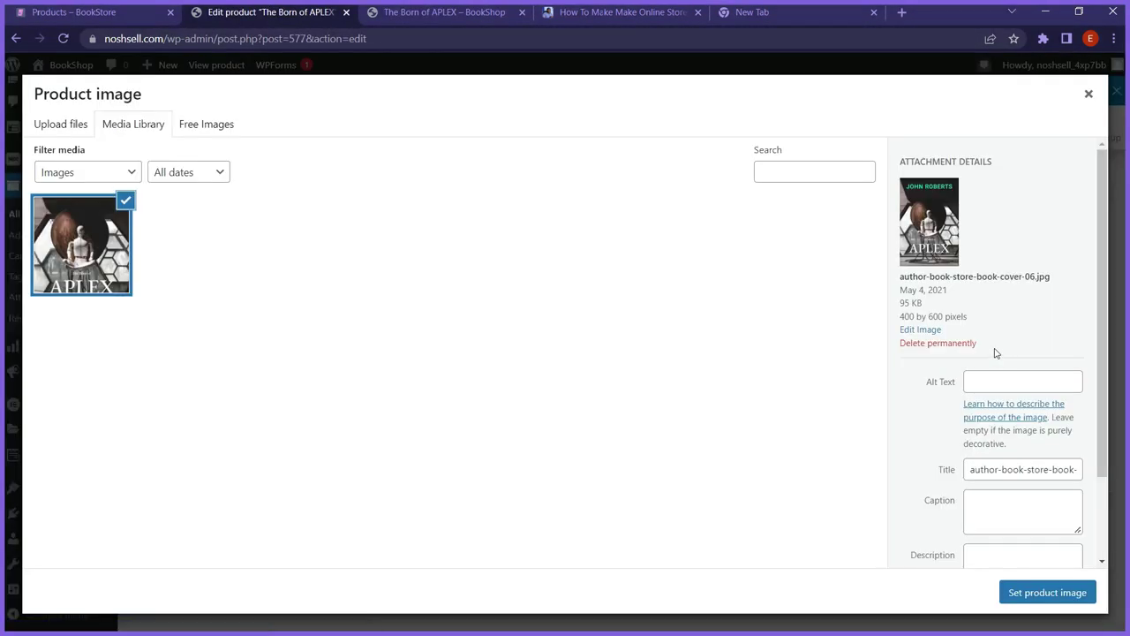
# Step: In the Product image picker, move from Upload files to the Free Images tab
pyautogui.scroll(-1, 446, 421)
pyautogui.scroll(-2, 446, 420)
pyautogui.scroll(3, 415, 441)
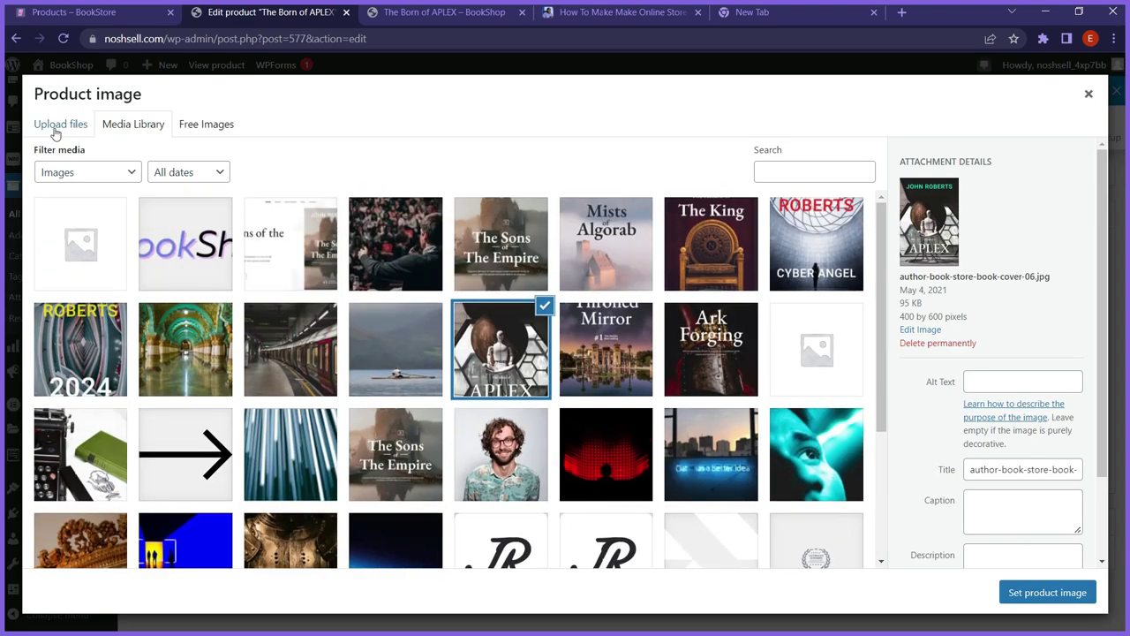
pyautogui.click(55, 132)
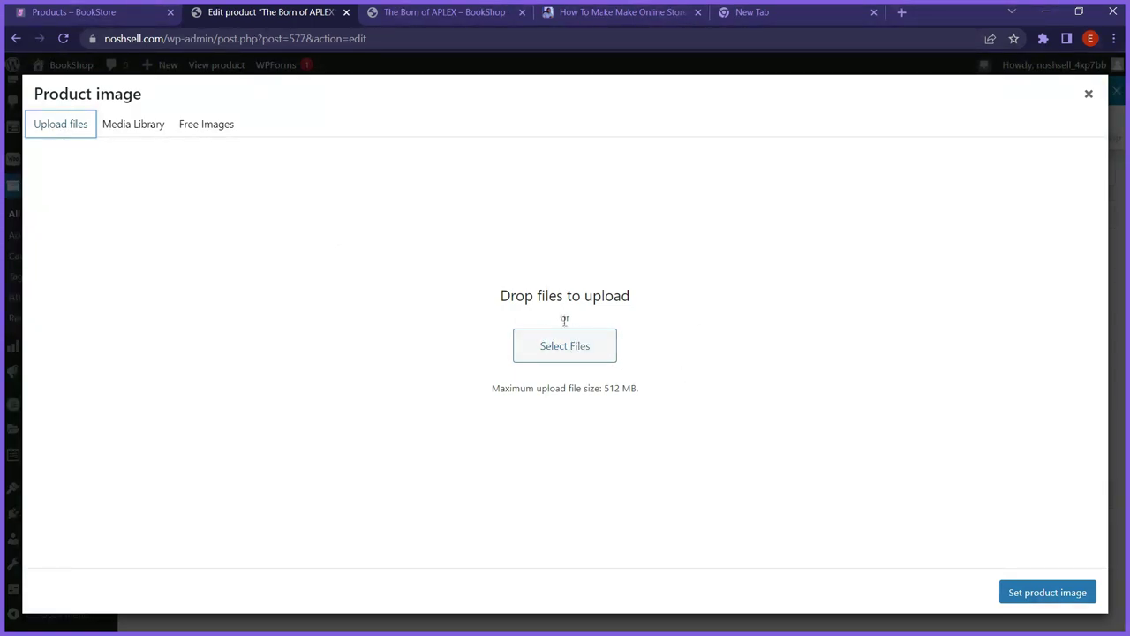
pyautogui.click(205, 125)
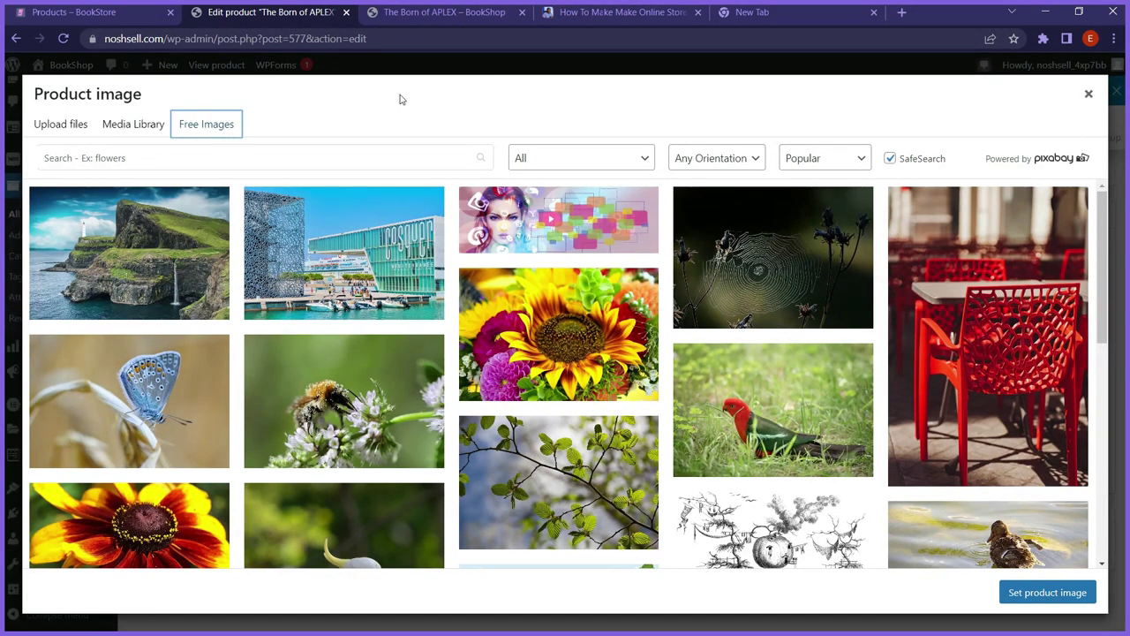
# Step: Search the free stock images for 'BOOK' and reload the results
pyautogui.scroll(-2, 406, 354)
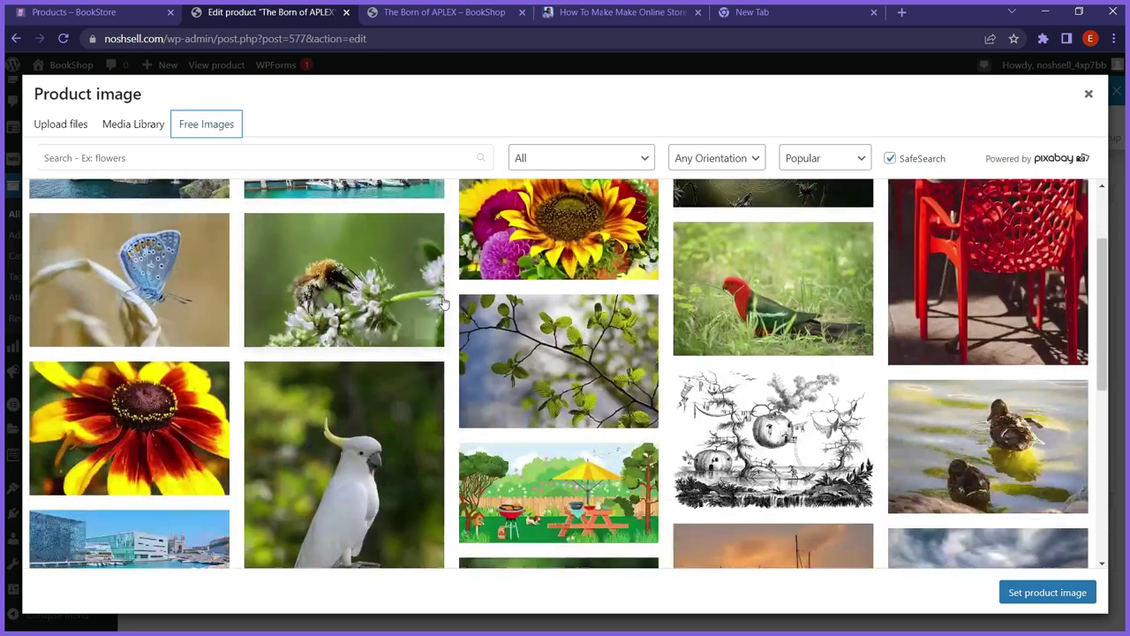
pyautogui.scroll(2, 384, 386)
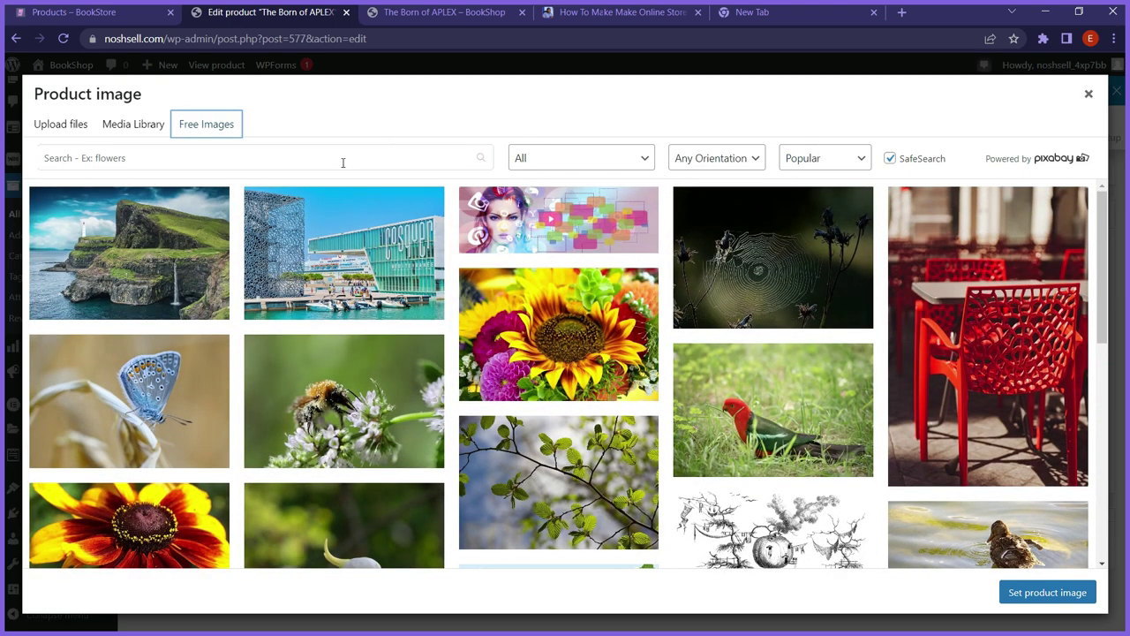
pyautogui.click(188, 156)
pyautogui.write('BOOK')
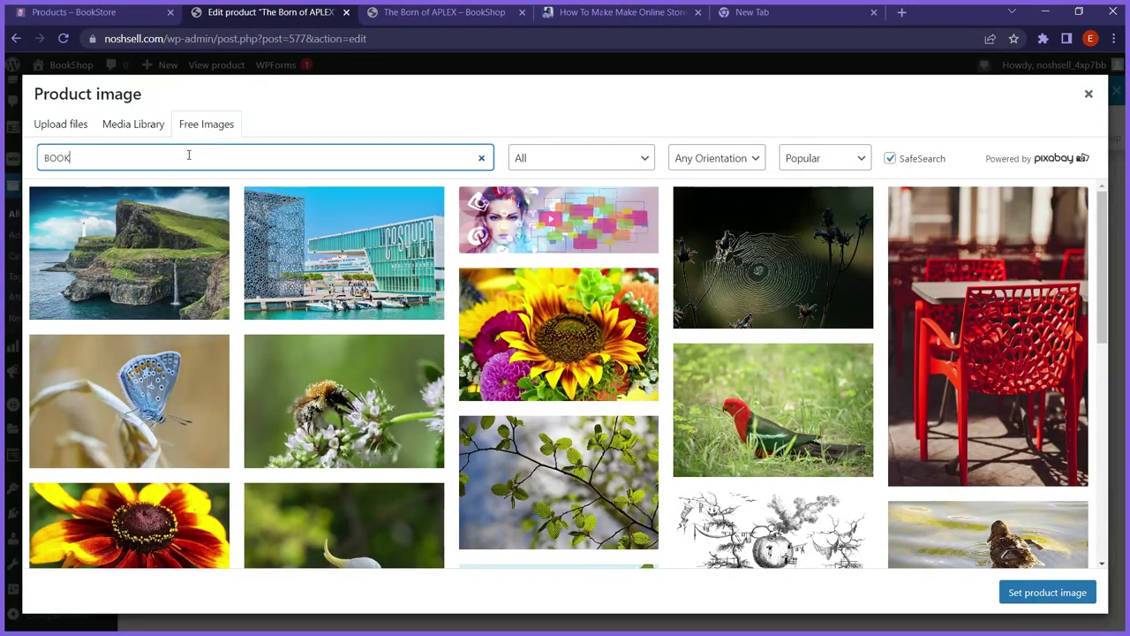
pyautogui.press('Return')
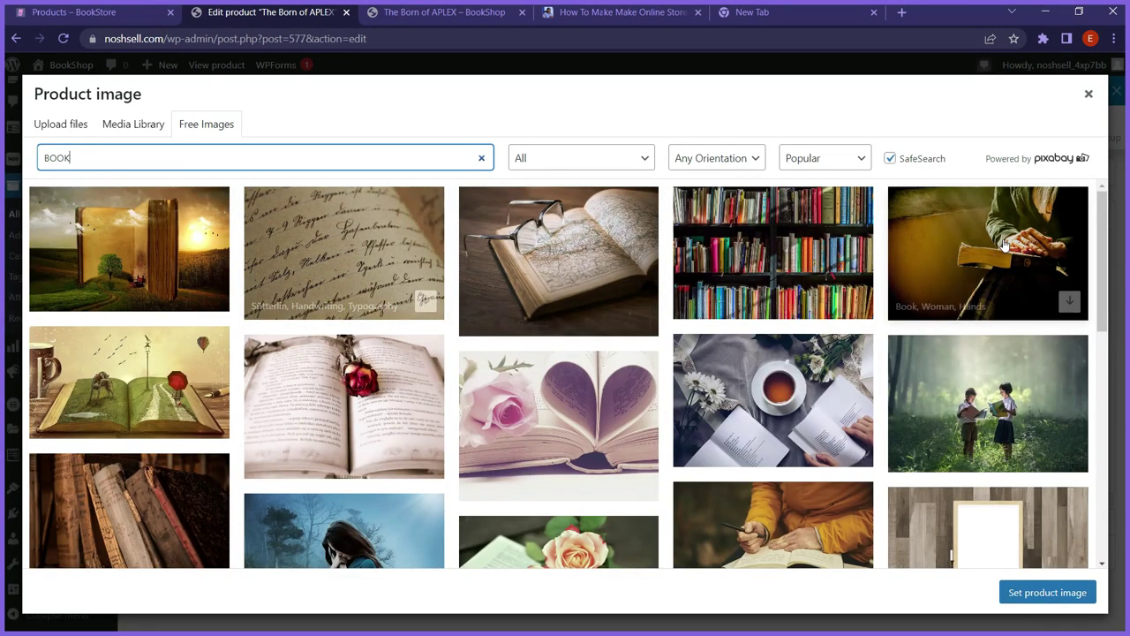
pyautogui.scroll(-3, 954, 323)
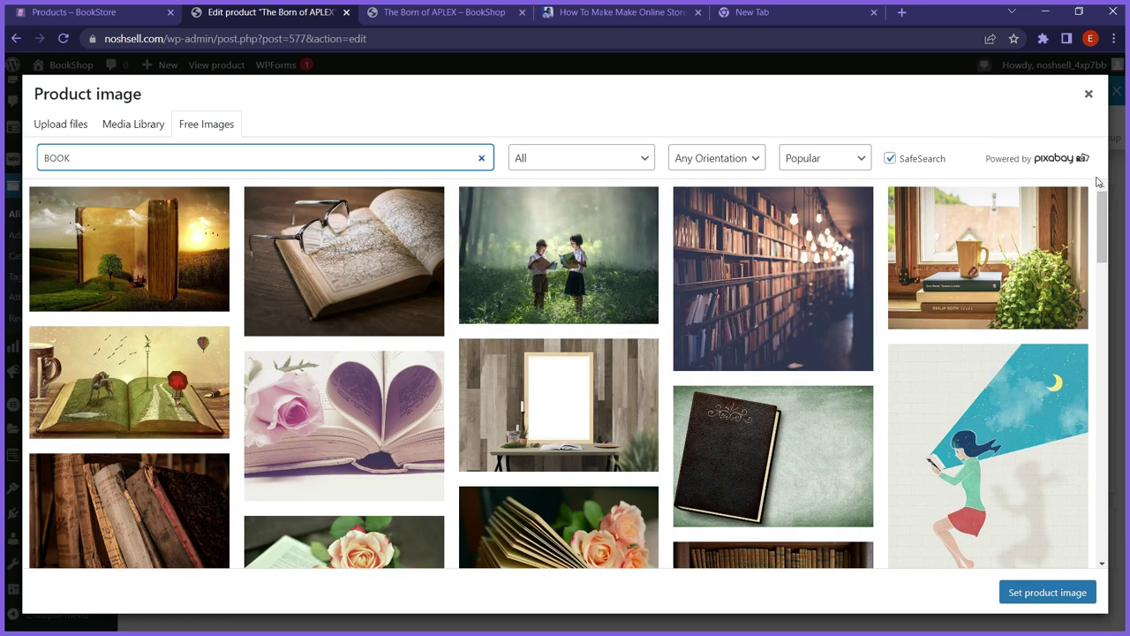
pyautogui.click(890, 158)
pyautogui.click(890, 159)
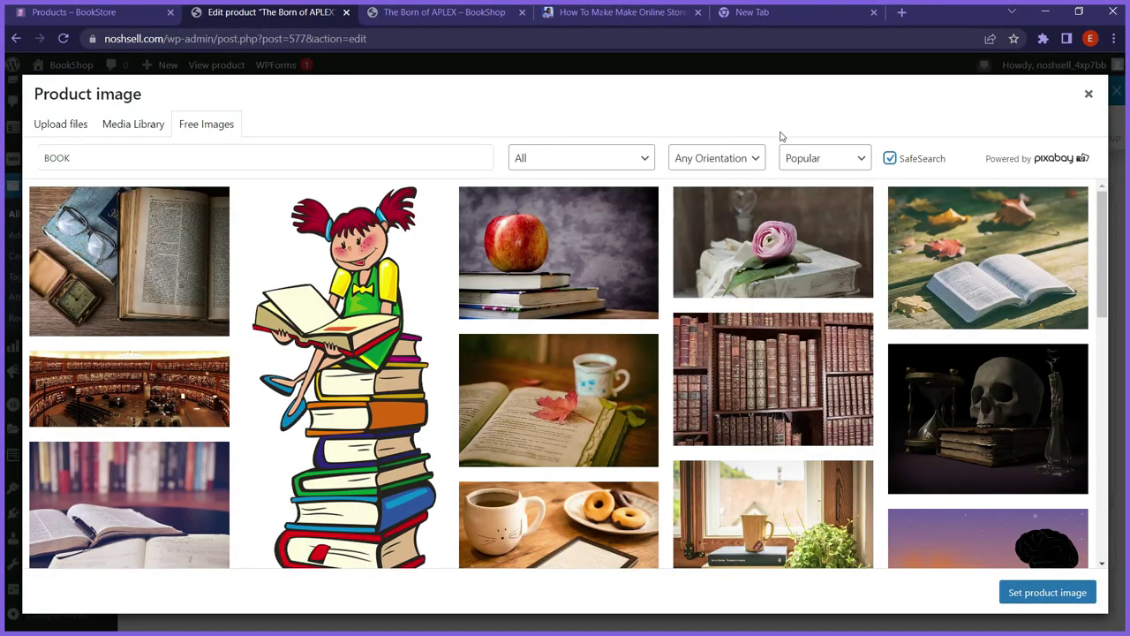
# Step: Set the Pixabay apple-on-books photo as the product image
pyautogui.scroll(-5, 380, 391)
pyautogui.scroll(5, 380, 391)
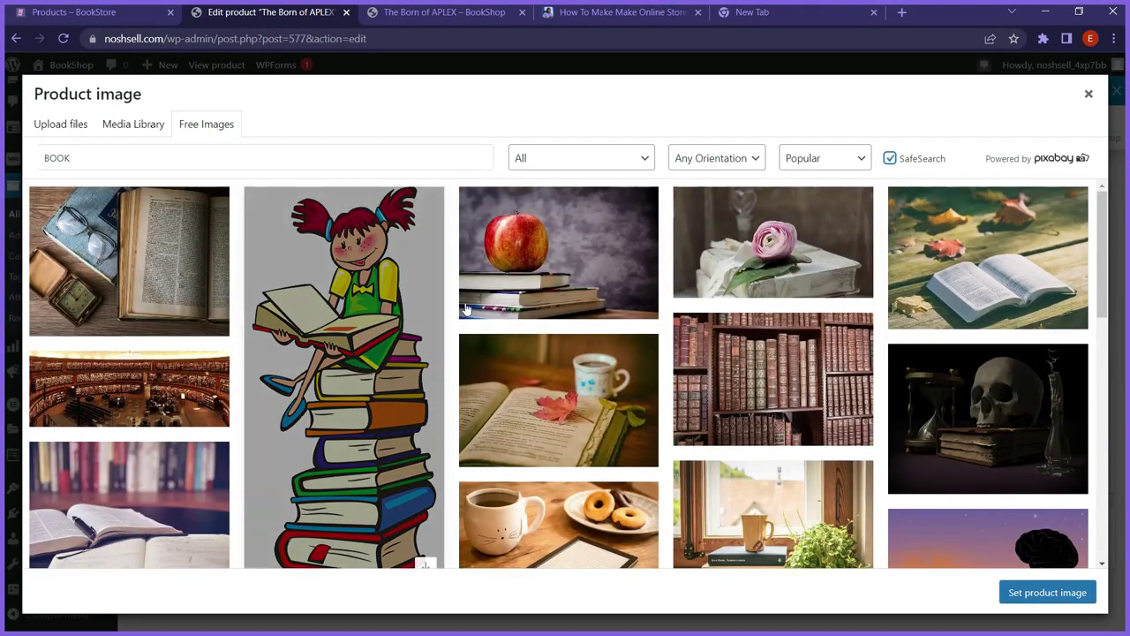
pyautogui.scroll(-2, 441, 282)
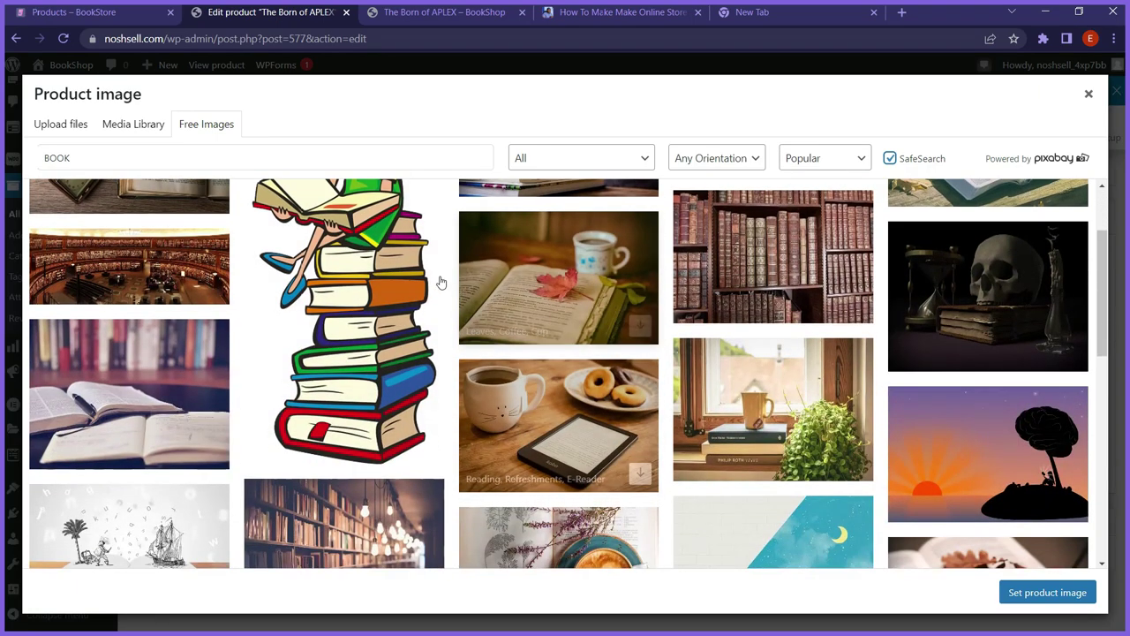
pyautogui.scroll(-4, 681, 379)
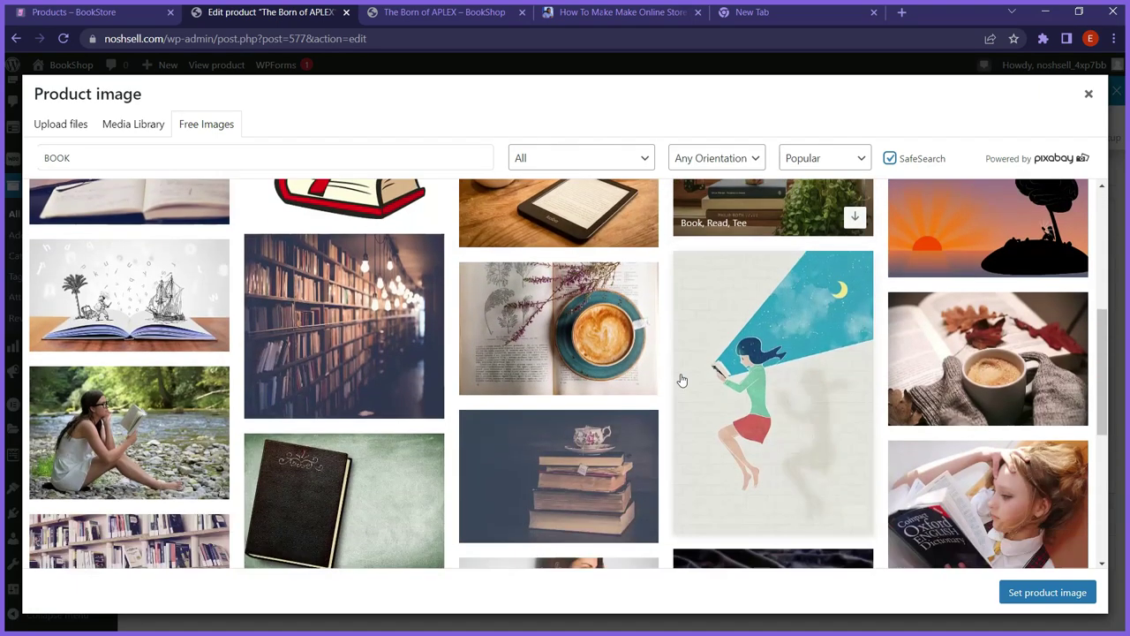
pyautogui.scroll(4, 777, 406)
pyautogui.scroll(2, 795, 411)
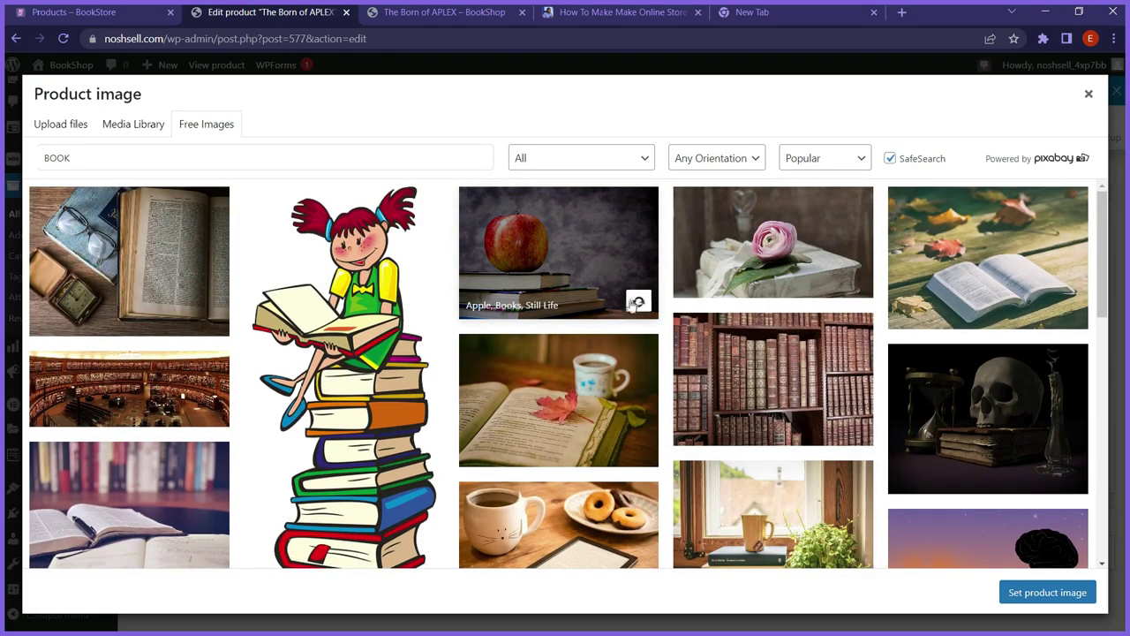
pyautogui.click(635, 302)
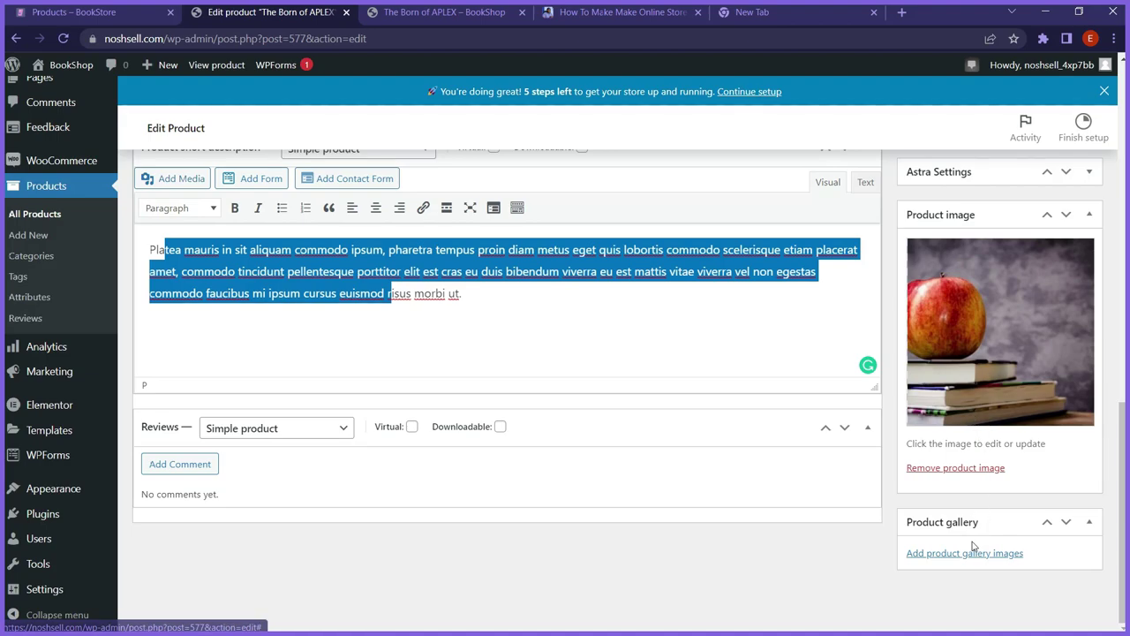
# Step: Update The Born of APLEX and switch to its storefront tab
pyautogui.scroll(10, 992, 514)
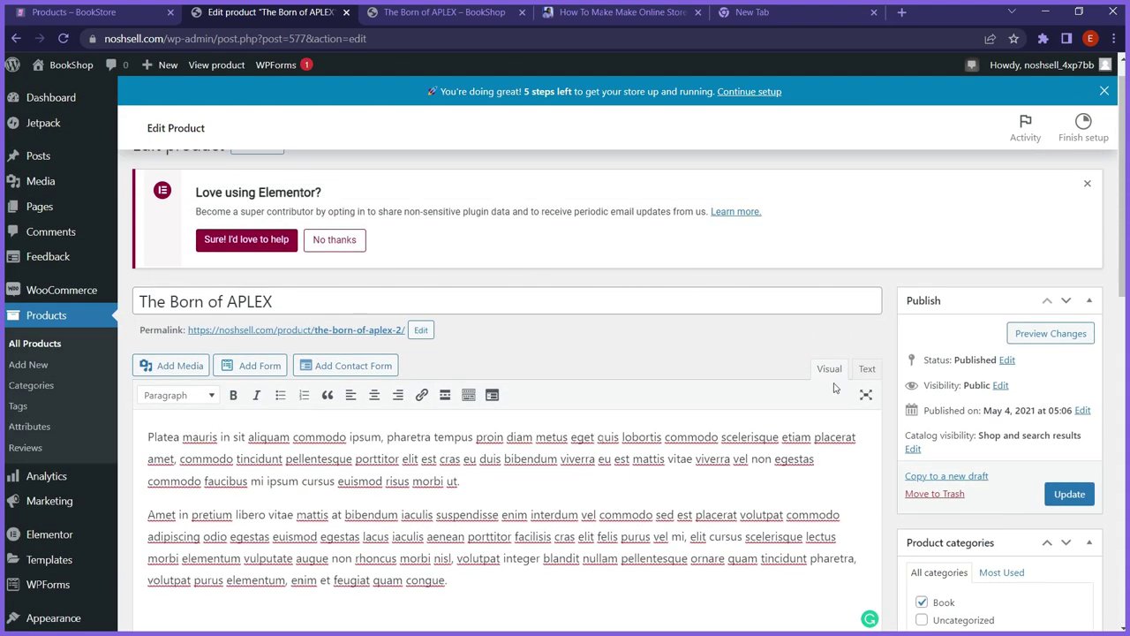
pyautogui.scroll(-3, 329, 313)
pyautogui.click(1060, 253)
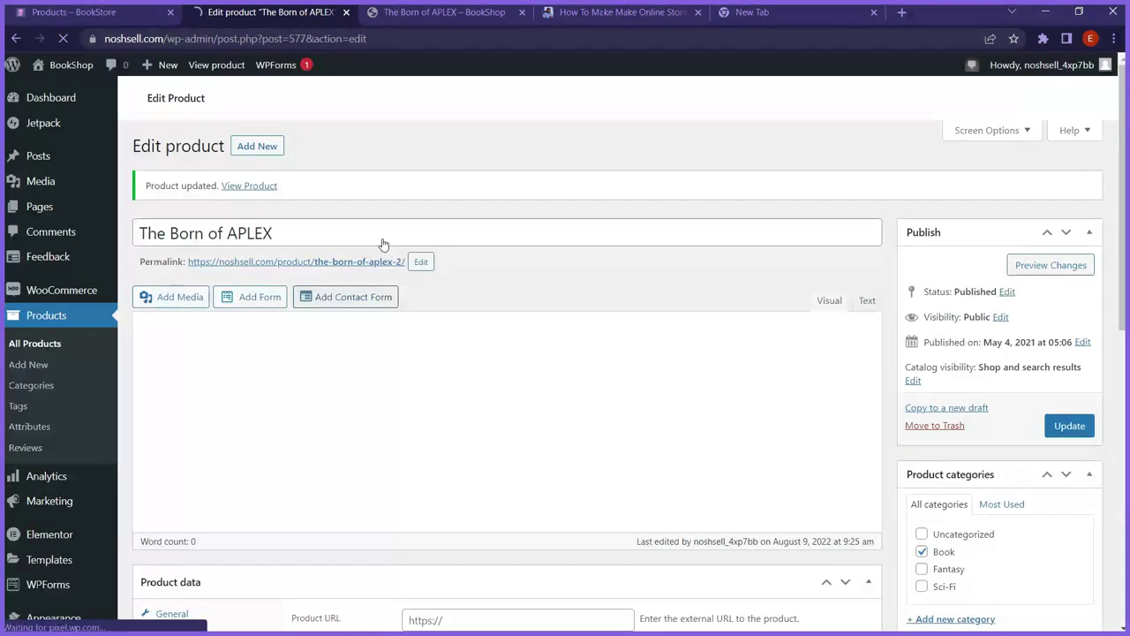
pyautogui.hotkey('ctrl', 'Tab')
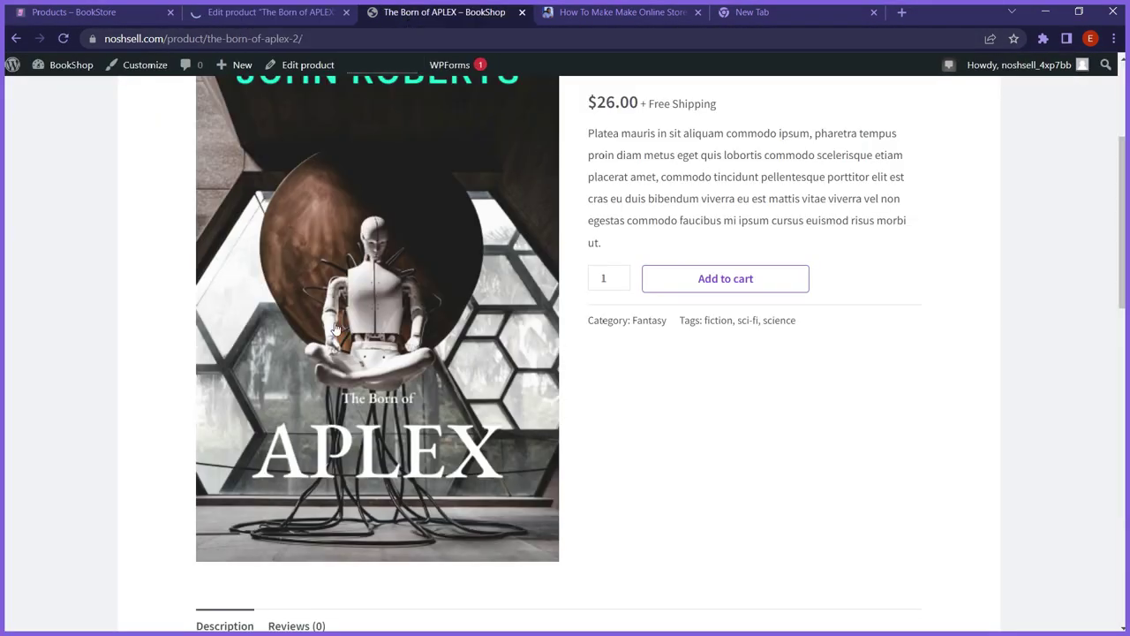
pyautogui.scroll(2, 211, 196)
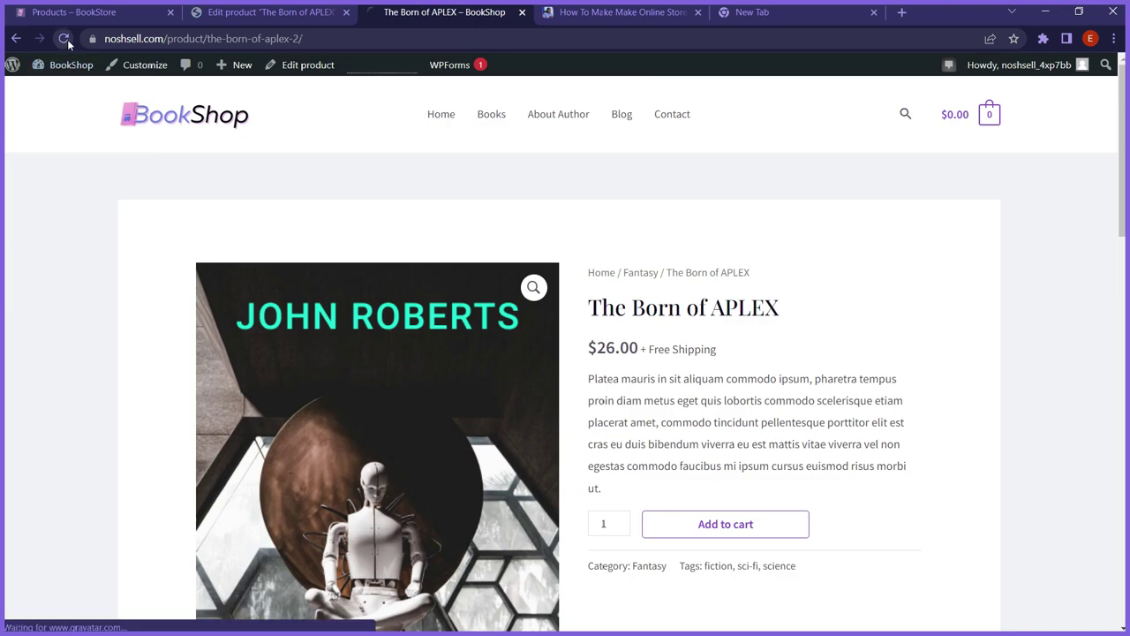
# Step: Reload the live page to confirm the $5.00 price, Book category and new tags, then return to the editor
pyautogui.click(64, 38)
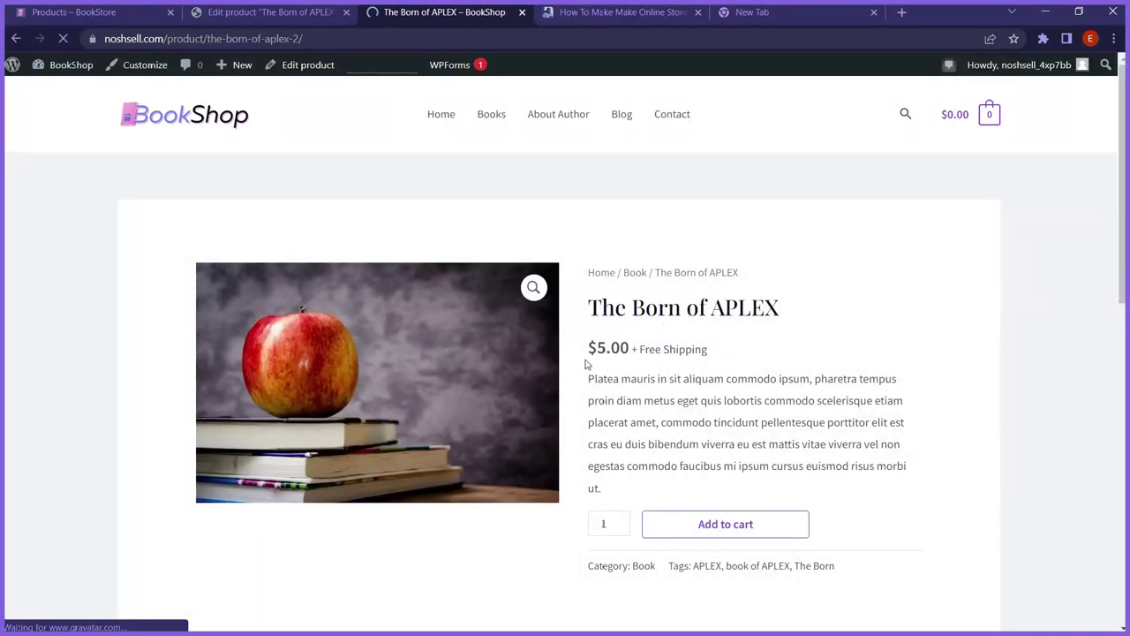
pyautogui.moveTo(588, 347); pyautogui.dragTo(611, 347)
pyautogui.click(617, 343)
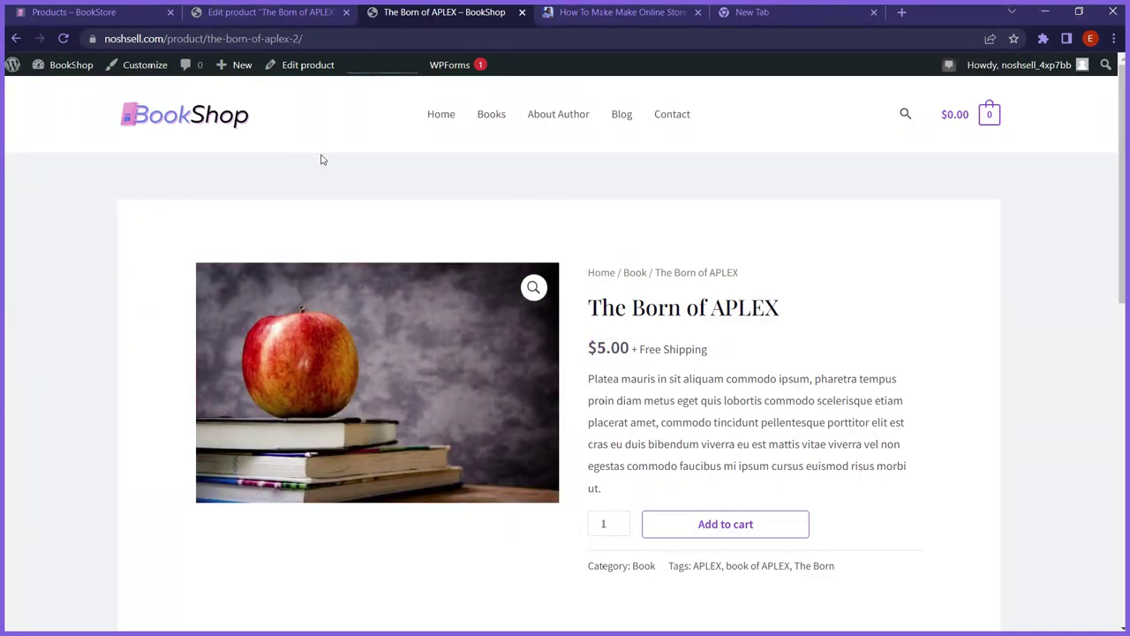
pyautogui.scroll(-3, 790, 393)
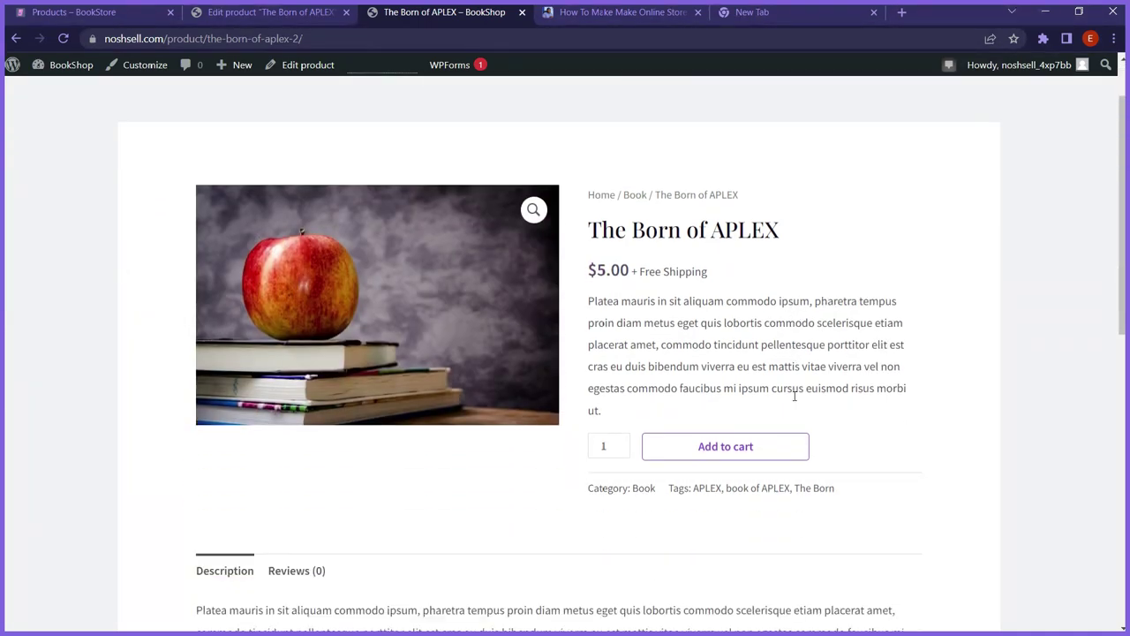
pyautogui.scroll(-3, 597, 424)
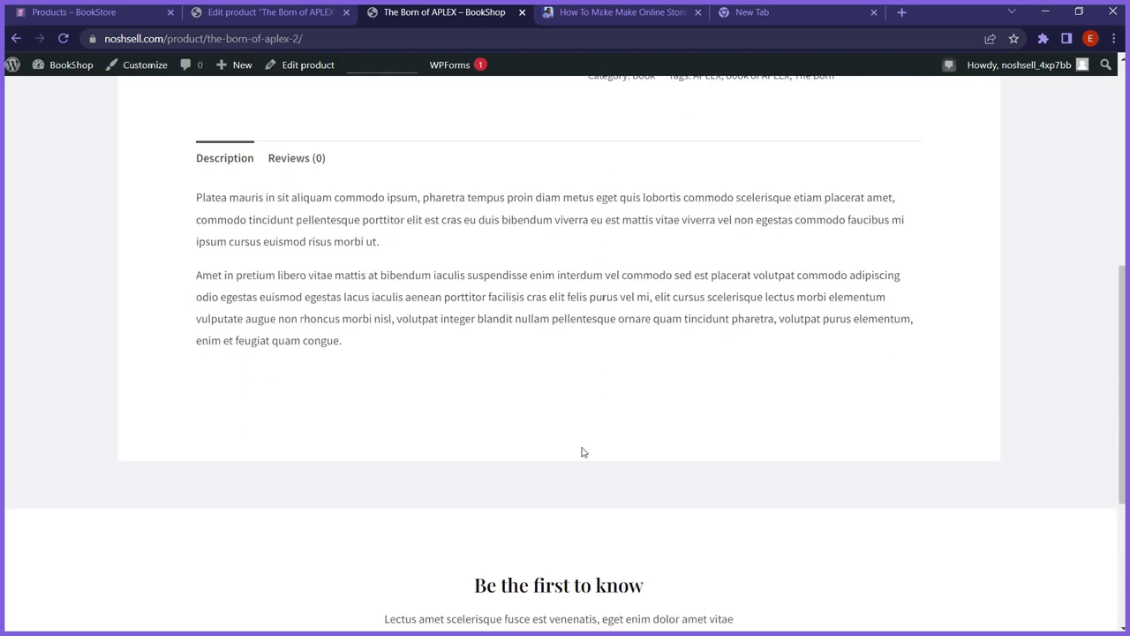
pyautogui.scroll(6, 582, 452)
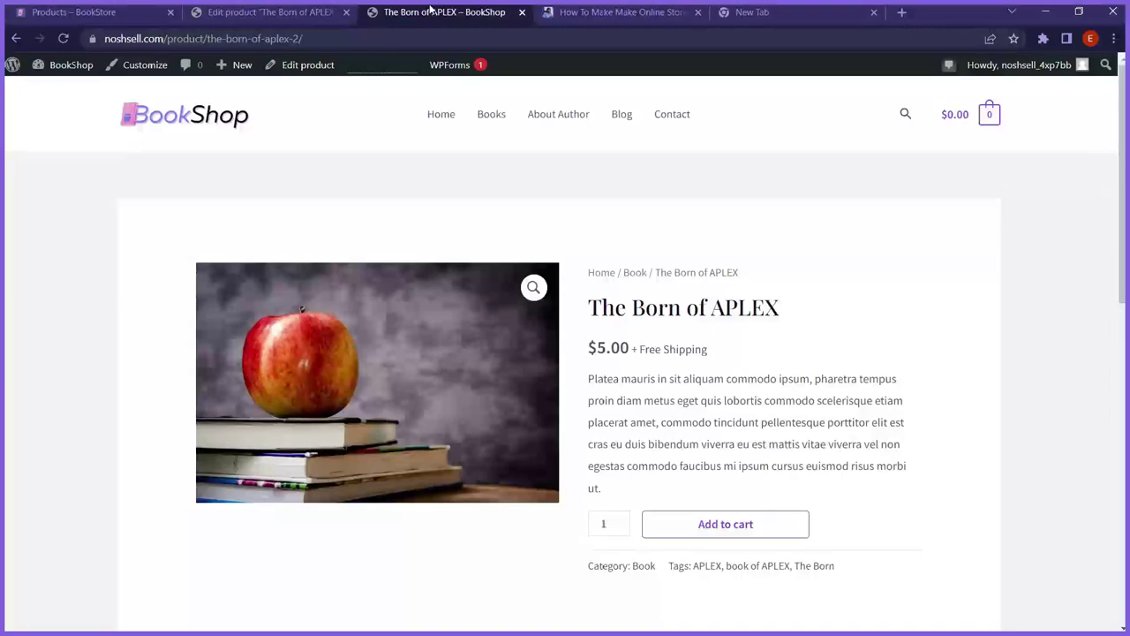
pyautogui.click(307, 21)
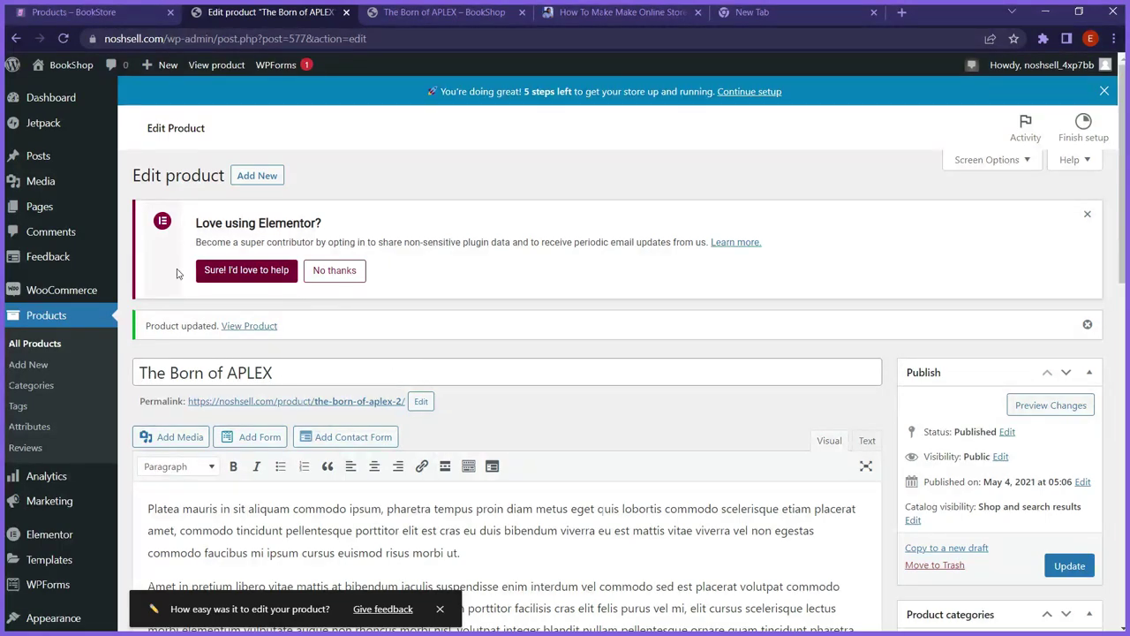
# Step: Open Add New product in a new tab and dismiss the Elementor notice
pyautogui.rightClick(38, 366)
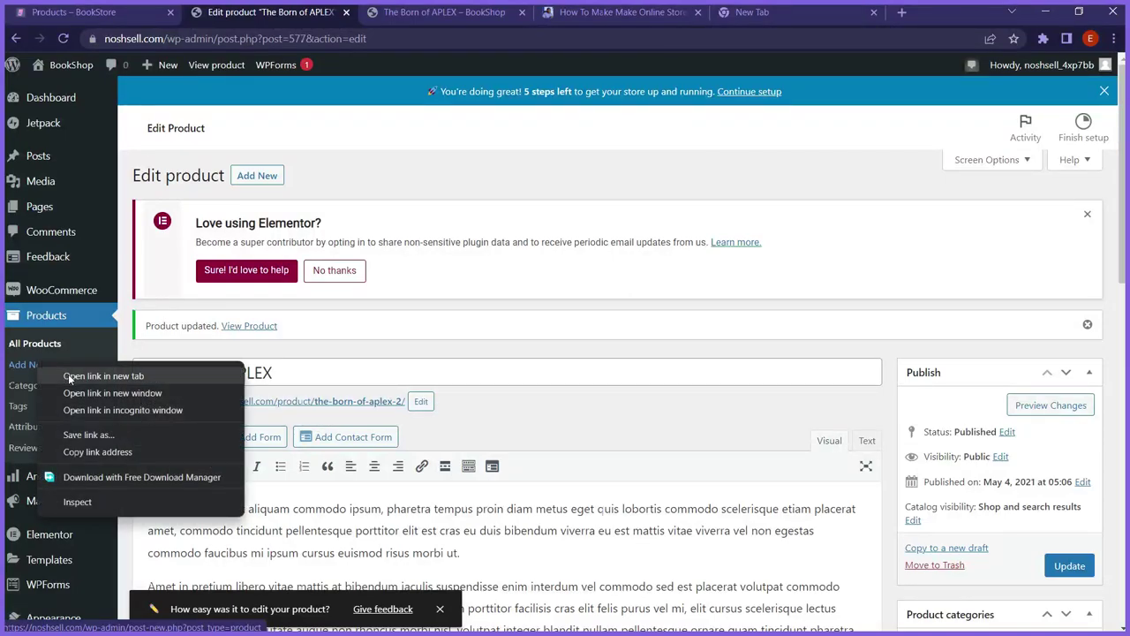
pyautogui.click(68, 375)
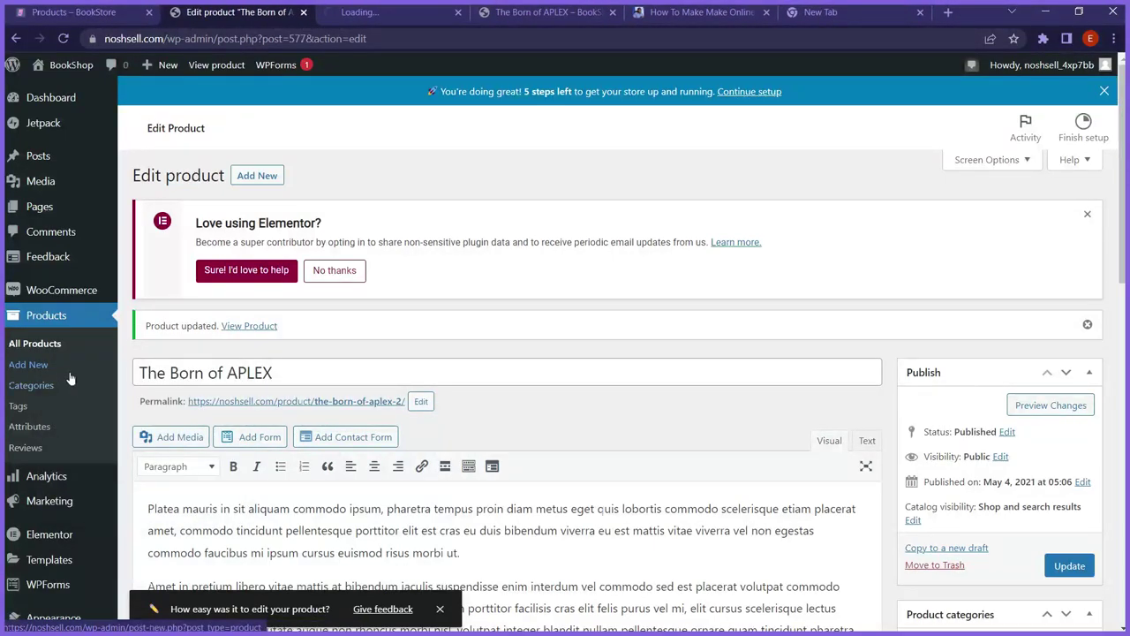
pyautogui.click(378, 11)
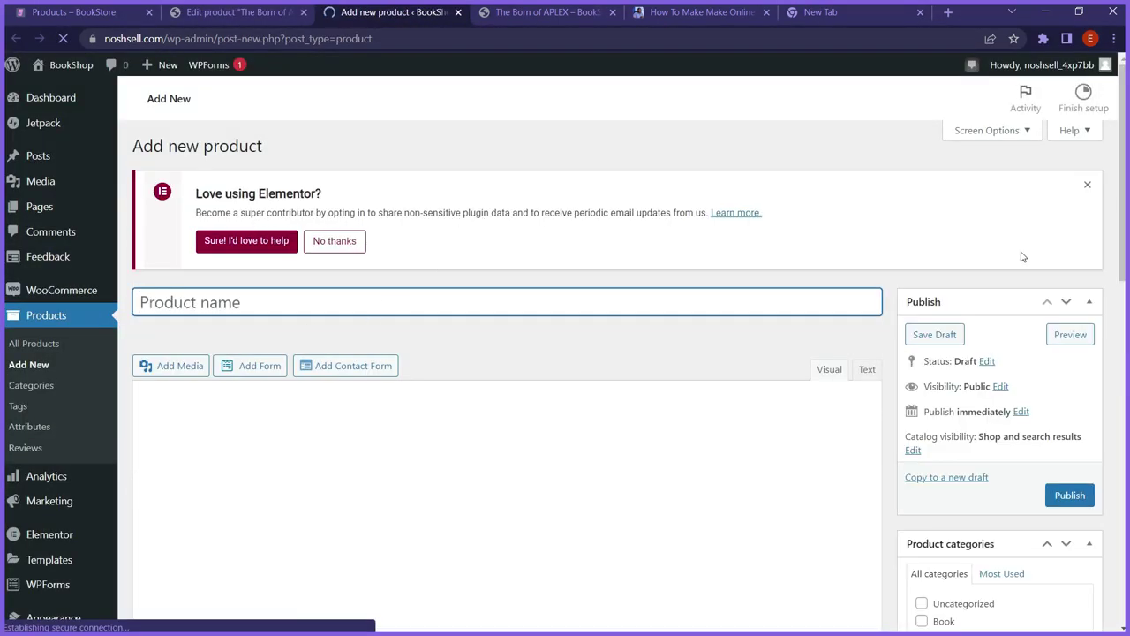
pyautogui.click(1087, 213)
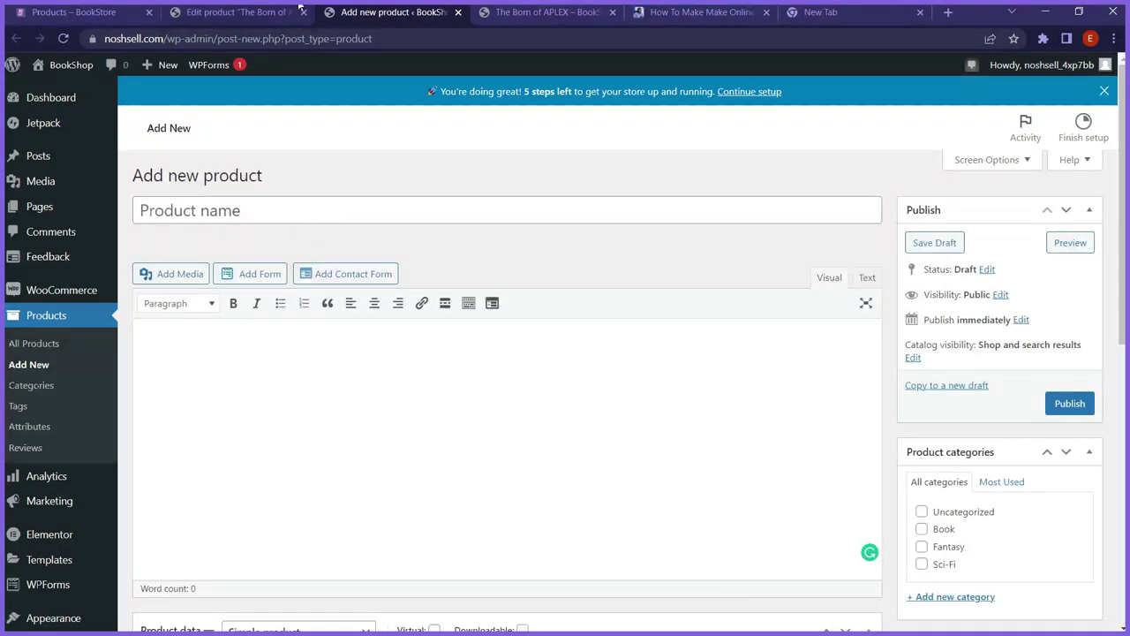
# Step: Return to The Born of APLEX editor and show All Products
pyautogui.click(230, 12)
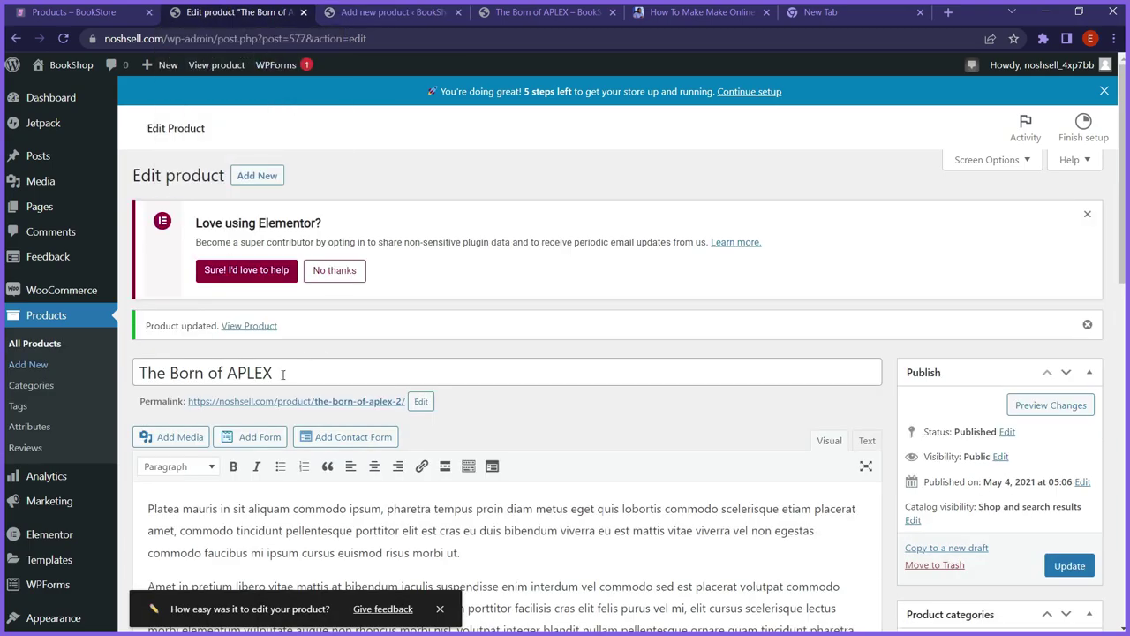
pyautogui.scroll(-2, 340, 413)
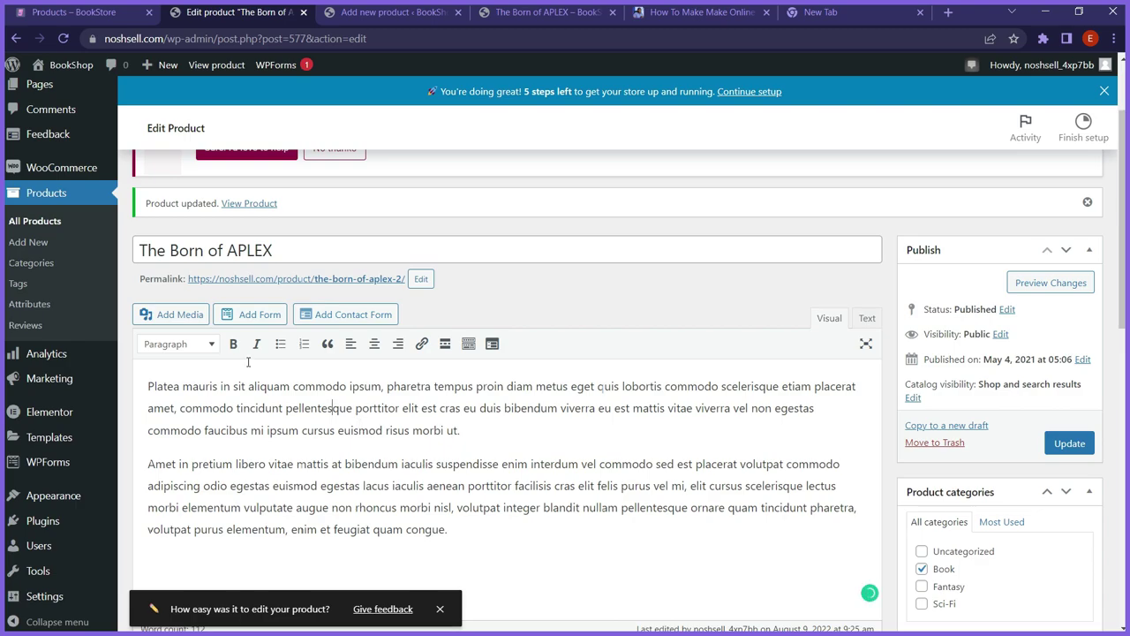
pyautogui.click(30, 222)
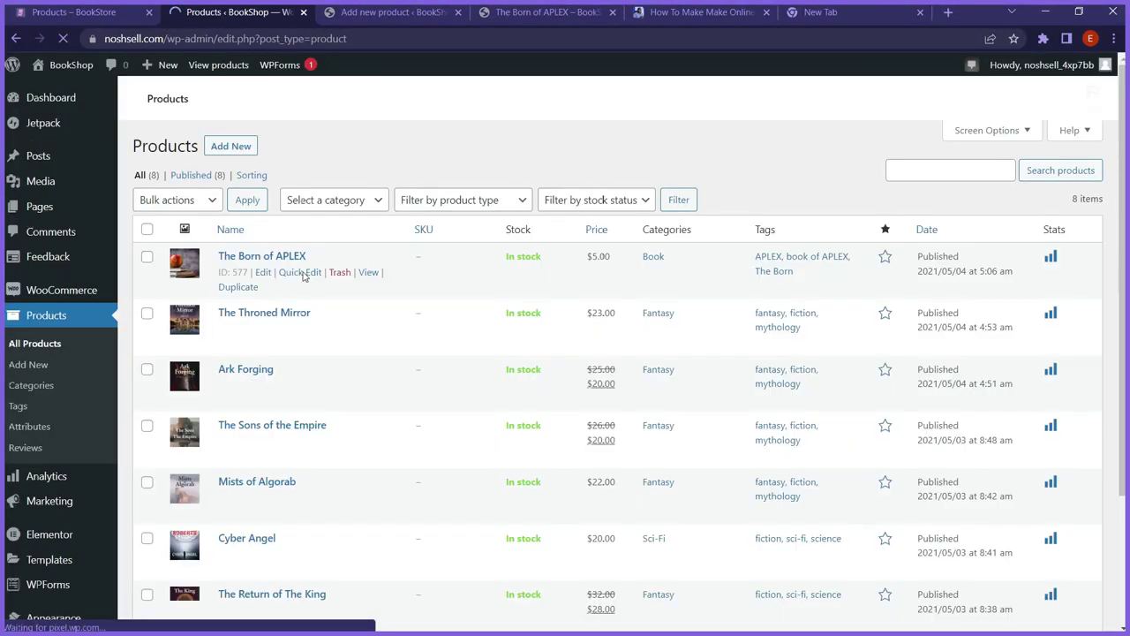
# Step: Trash The Born of APLEX and view the Trash (1) list
pyautogui.click(341, 424)
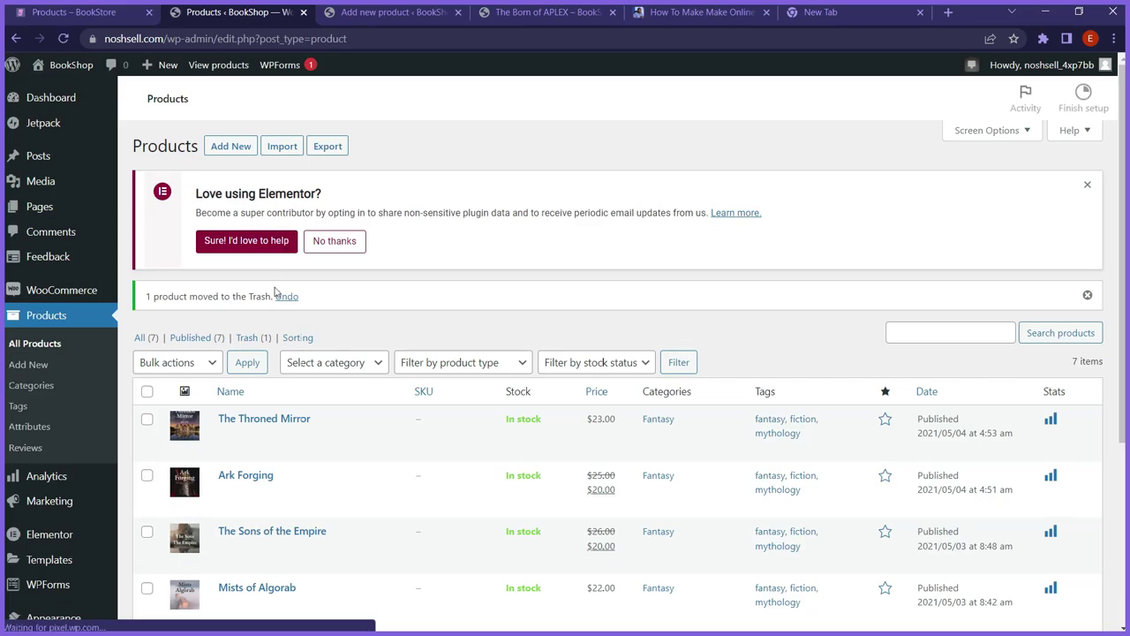
pyautogui.click(252, 369)
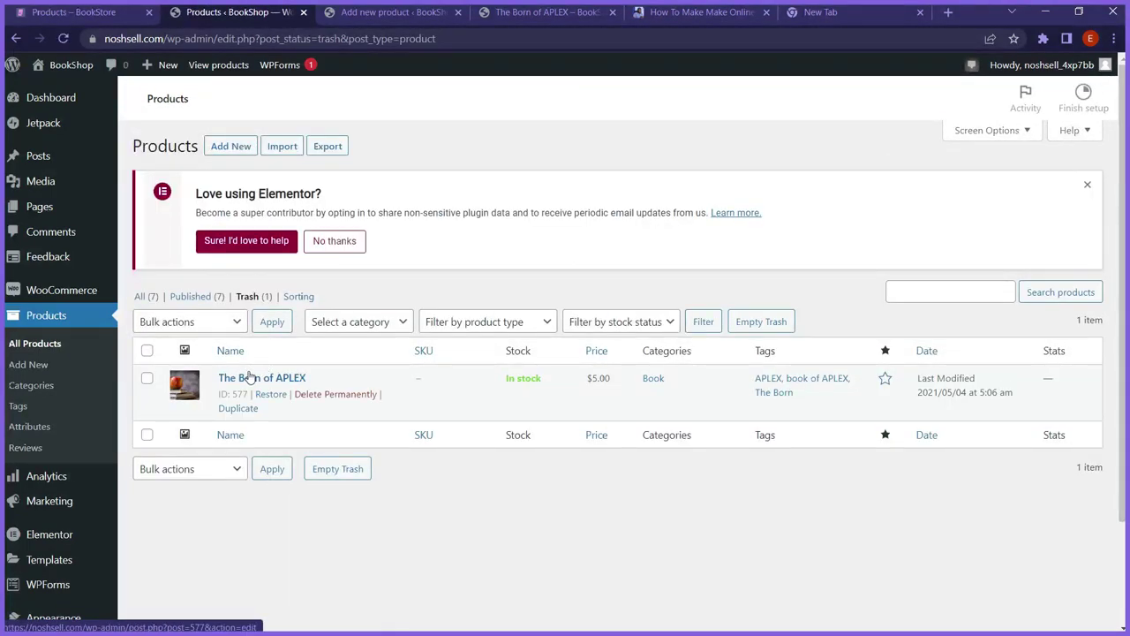
# Step: Permanently delete the trashed product and switch to the Add new product tab
pyautogui.moveTo(517, 402)
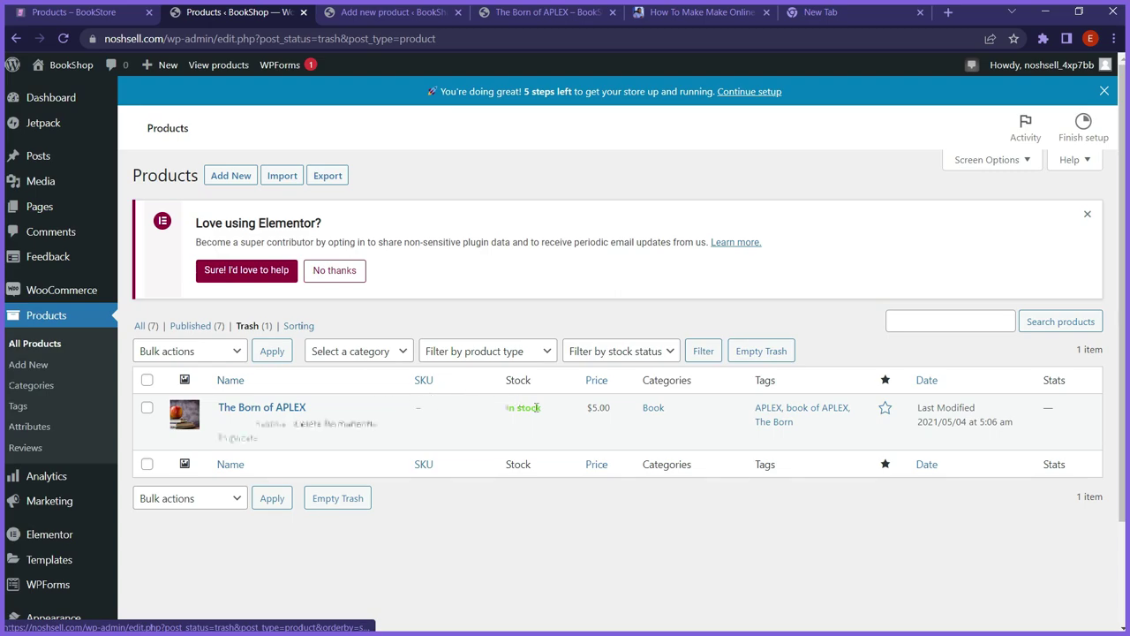
pyautogui.click(341, 424)
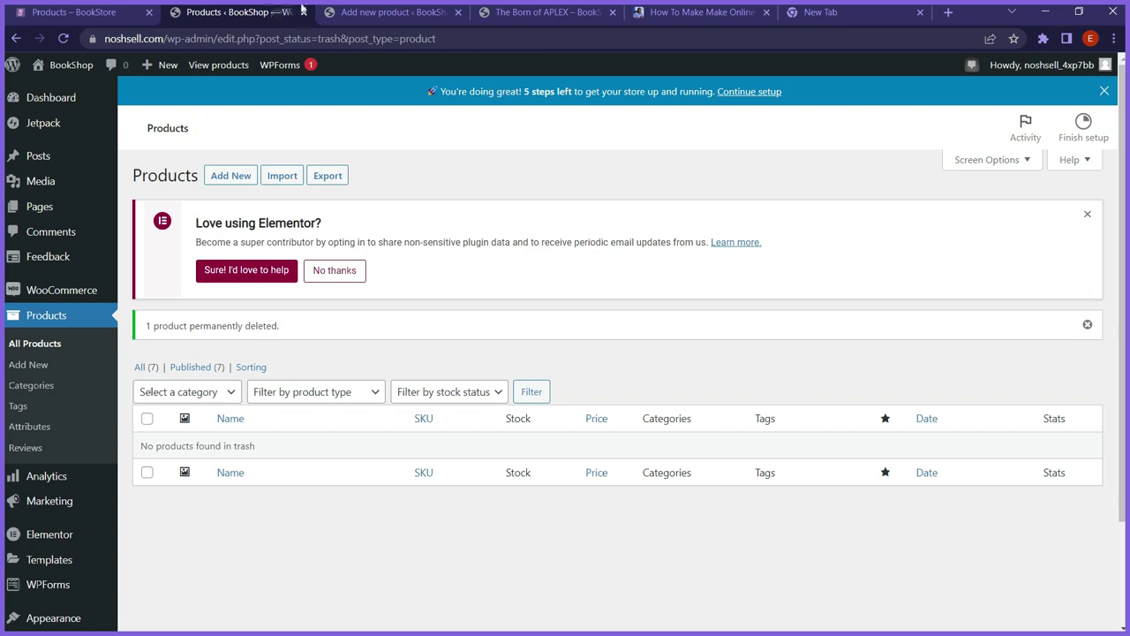
pyautogui.click(348, 16)
# Step: Copy the title 'The Born of APLEX' from the live product page into Product name
pyautogui.click(503, 15)
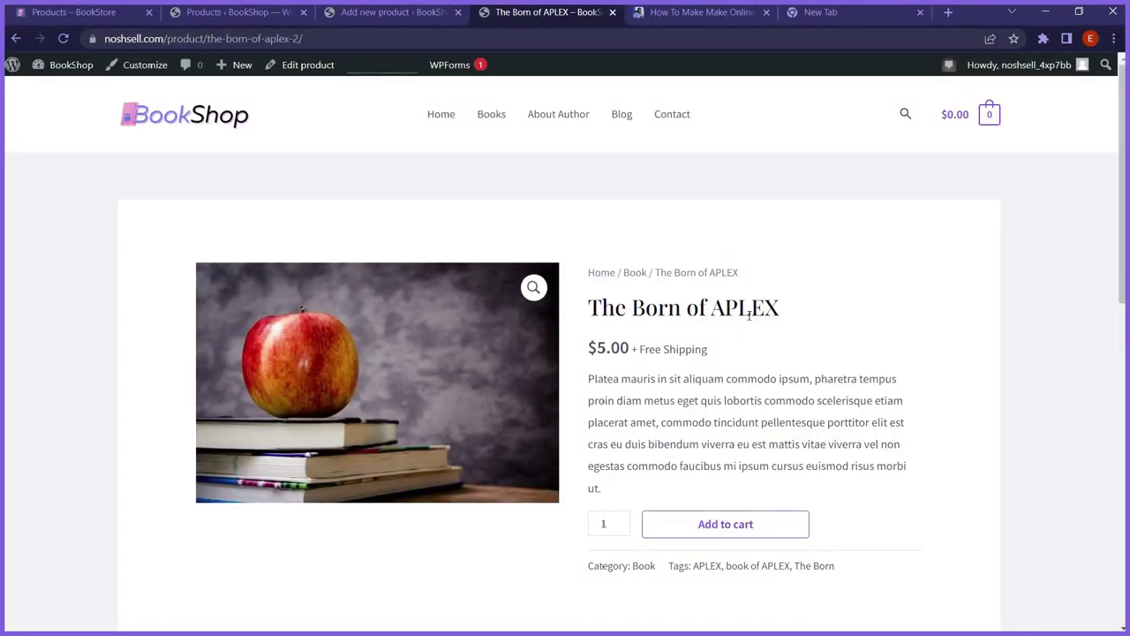
pyautogui.moveTo(789, 307)
pyautogui.mouseDown()
pyautogui.moveTo(579, 309)
pyautogui.moveTo(778, 299)
pyautogui.mouseUp()
pyautogui.hotkey('ctrl', 'c')
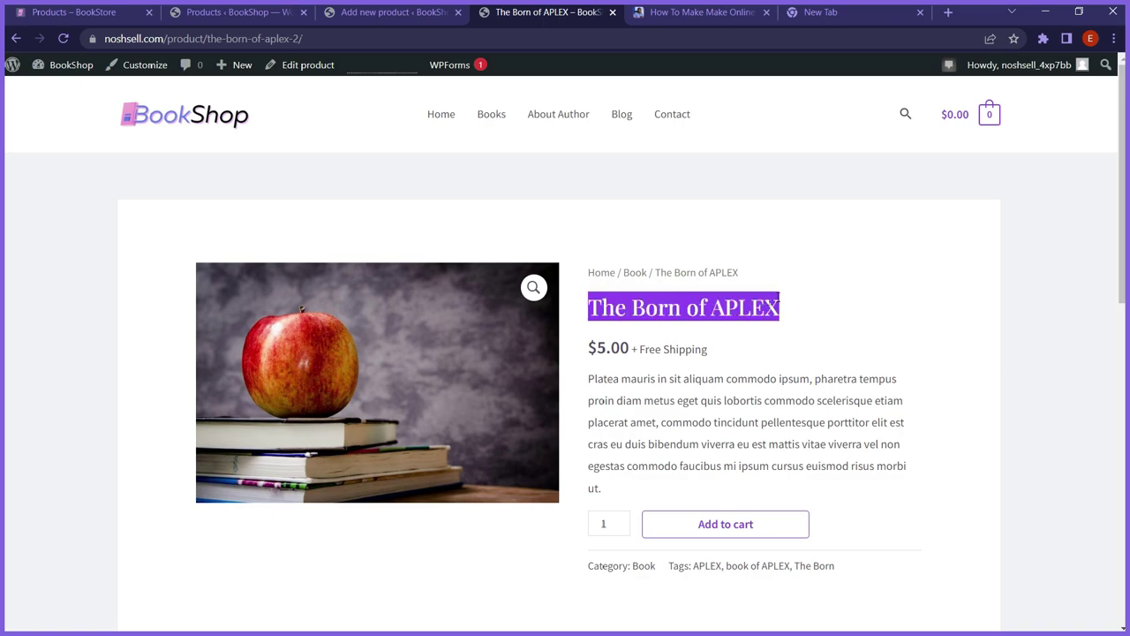
pyautogui.click(391, 11)
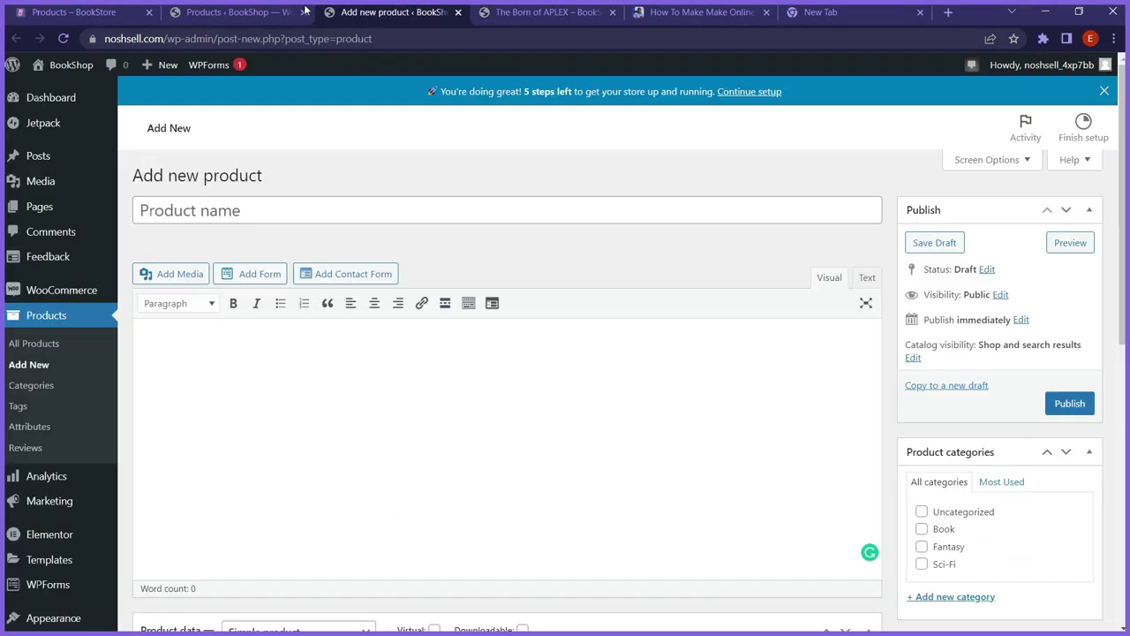
pyautogui.click(257, 11)
pyautogui.click(379, 11)
pyautogui.click(271, 221)
pyautogui.hotkey('ctrl', 'v')
# Step: Copy the live page's short description into the Product short description editor
pyautogui.click(505, 18)
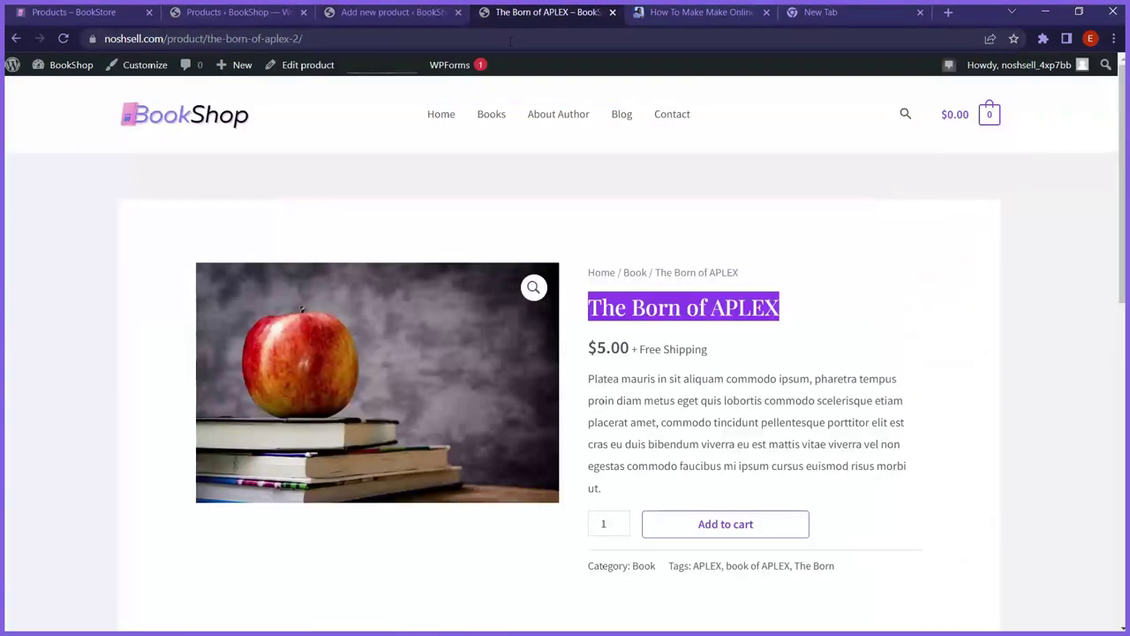
pyautogui.moveTo(589, 377); pyautogui.dragTo(631, 458)
pyautogui.click(606, 380)
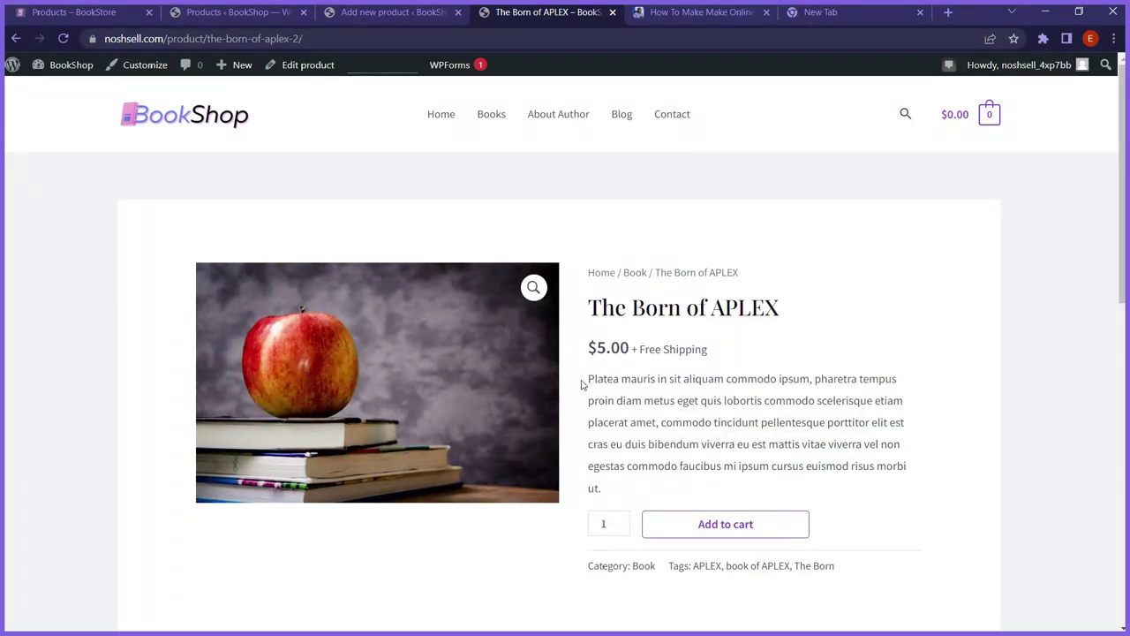
pyautogui.moveTo(589, 378); pyautogui.dragTo(634, 465)
pyautogui.click(634, 465)
pyautogui.tripleClick(593, 380)
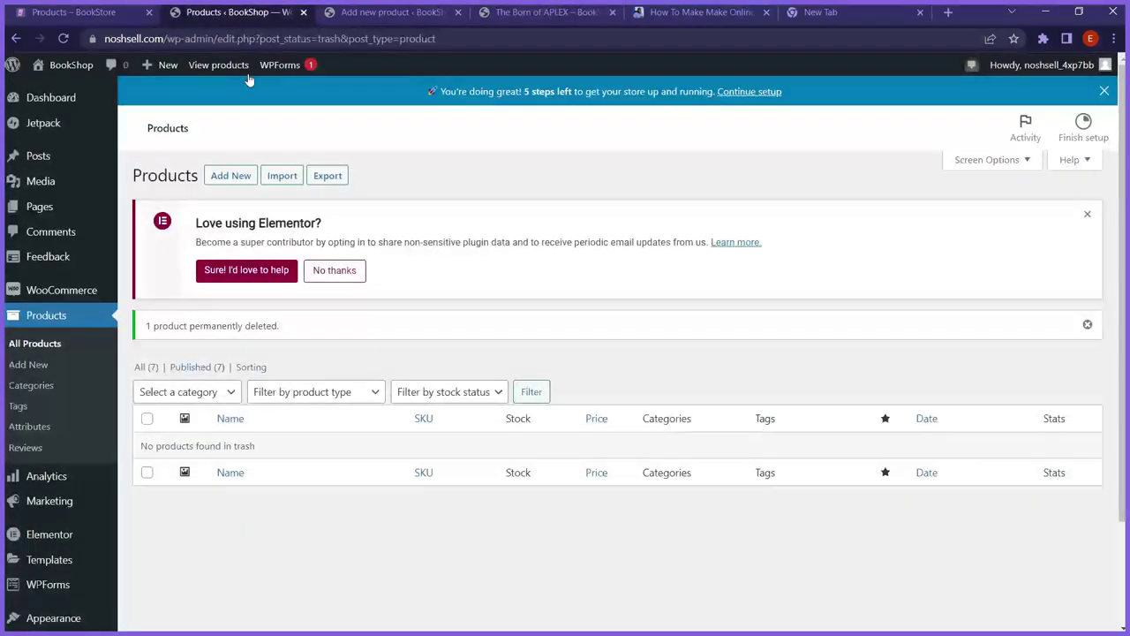
pyautogui.click(297, 11)
pyautogui.click(303, 12)
pyautogui.click(256, 375)
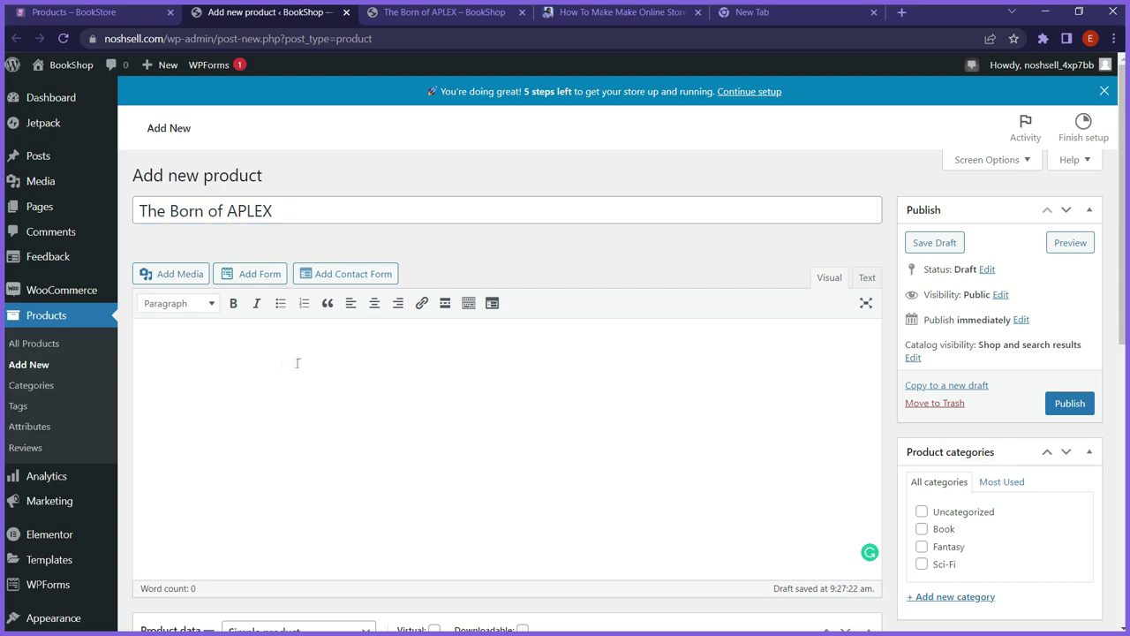
pyautogui.scroll(-7, 297, 357)
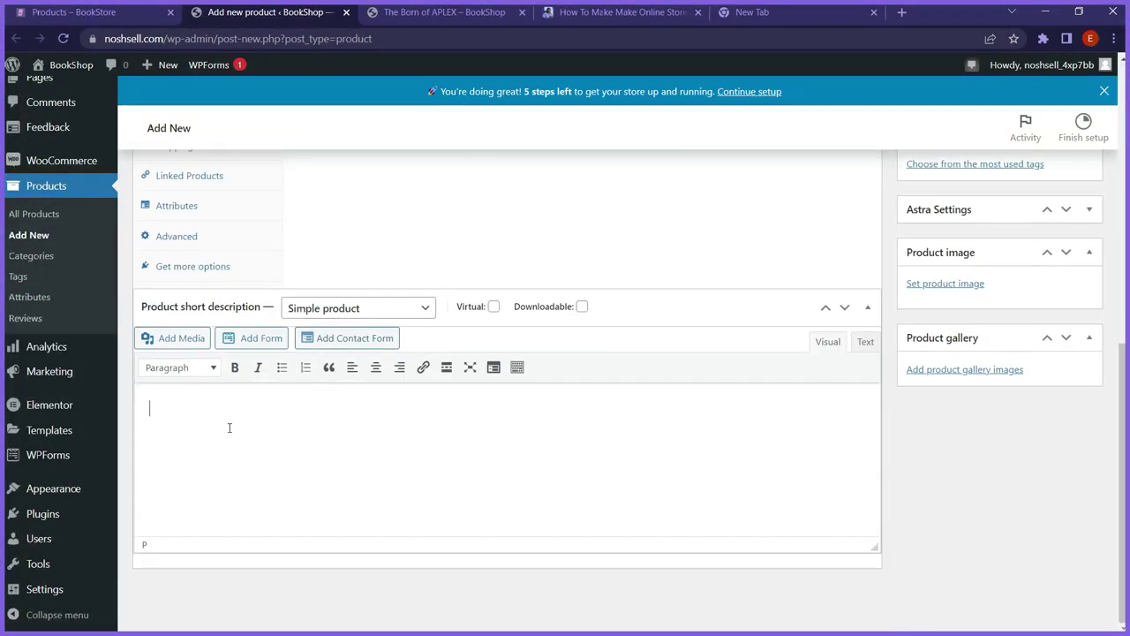
pyautogui.hotkey('ctrl', 'v')
pyautogui.scroll(5, 315, 419)
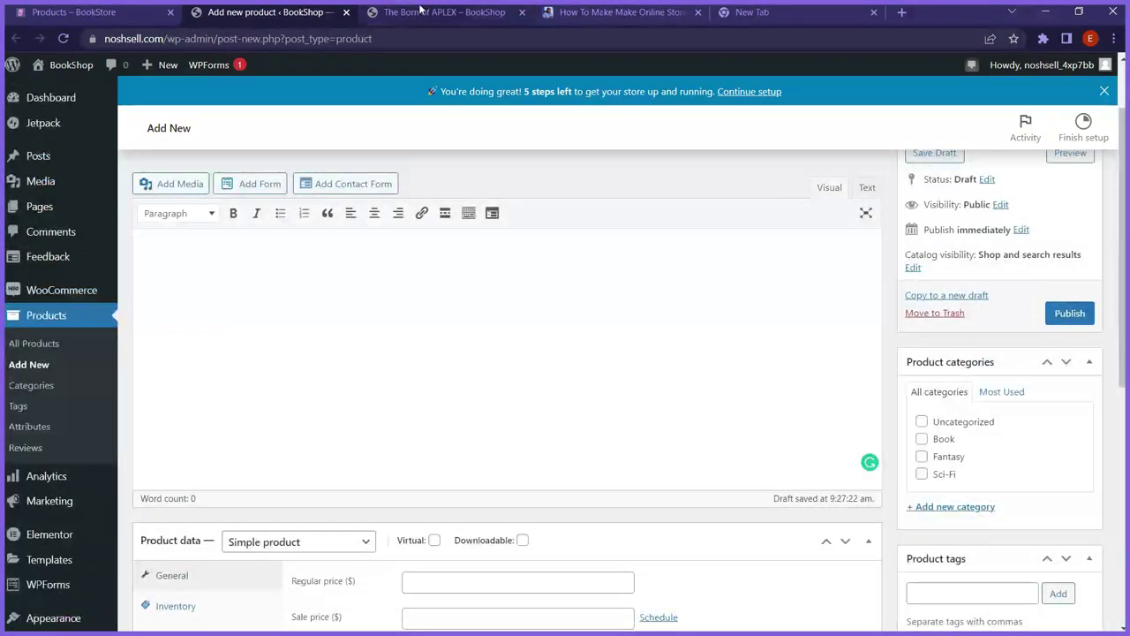
# Step: Paste both paragraphs of the live page's Description text into the main editor
pyautogui.click(420, 9)
pyautogui.scroll(-4, 676, 233)
pyautogui.scroll(-2, 178, 421)
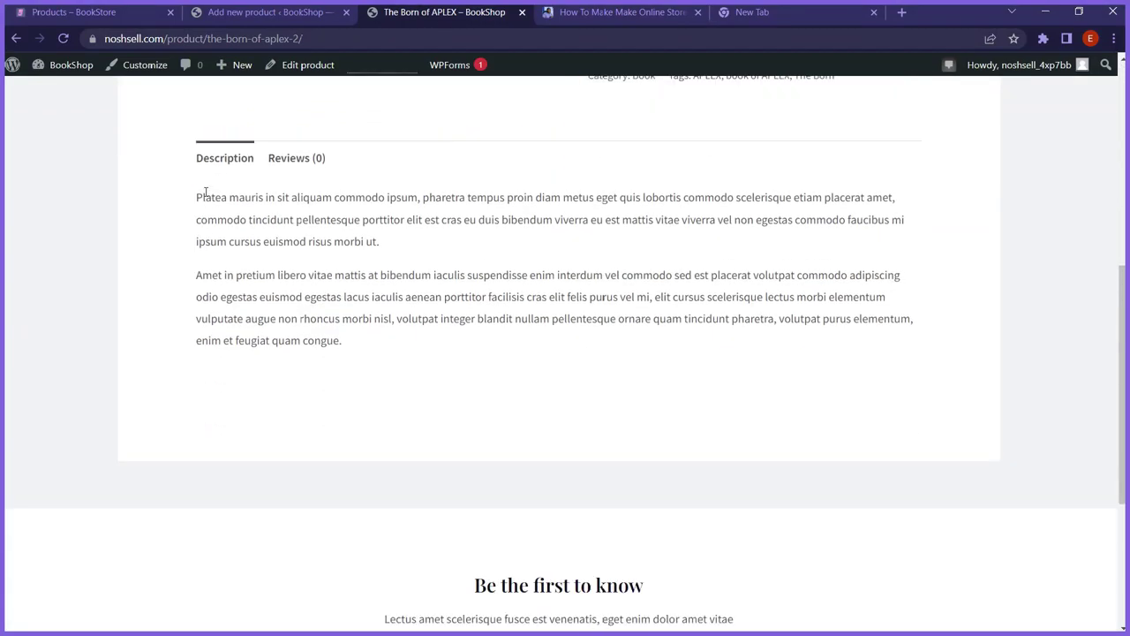
pyautogui.moveTo(199, 196); pyautogui.dragTo(372, 340)
pyautogui.hotkey('ctrl', 'c')
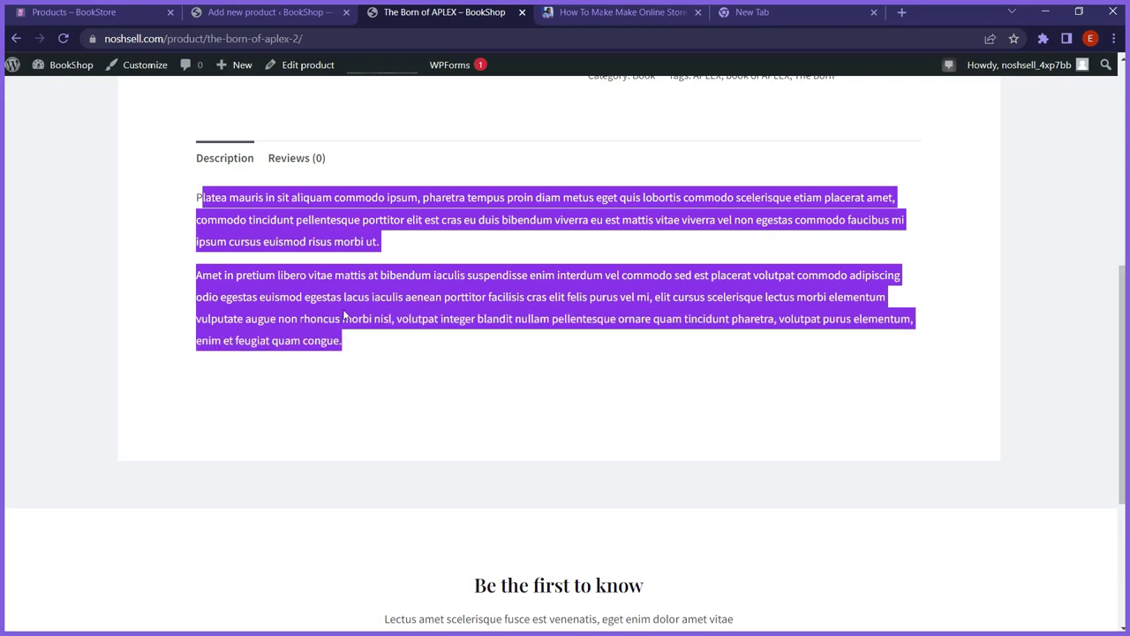
pyautogui.click(256, 12)
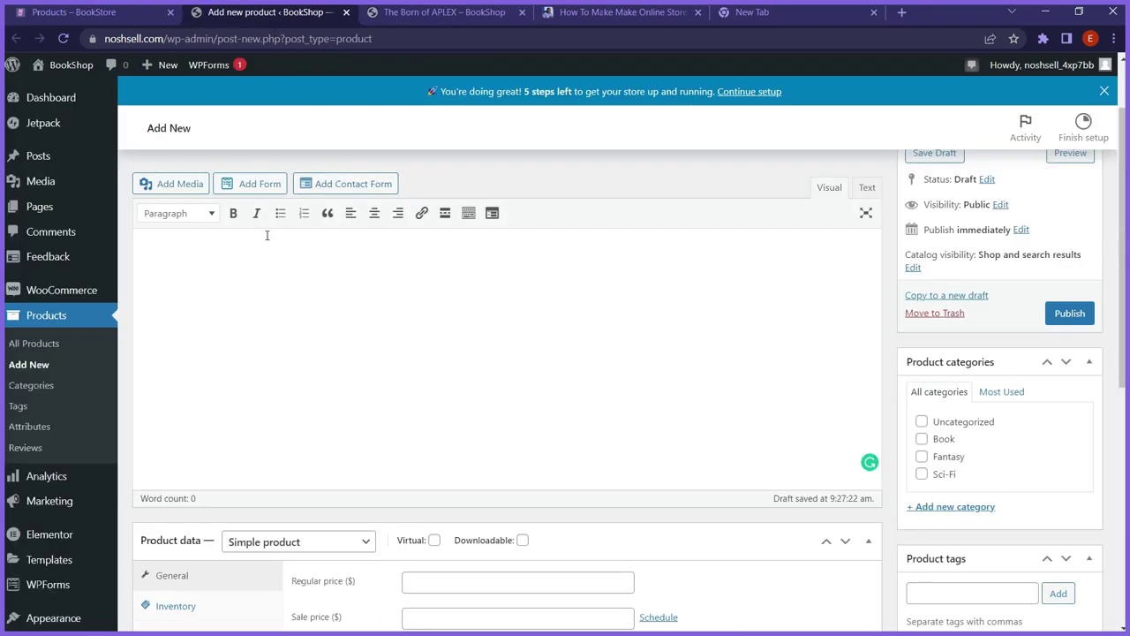
pyautogui.hotkey('ctrl', 'v')
pyautogui.scroll(2, 508, 353)
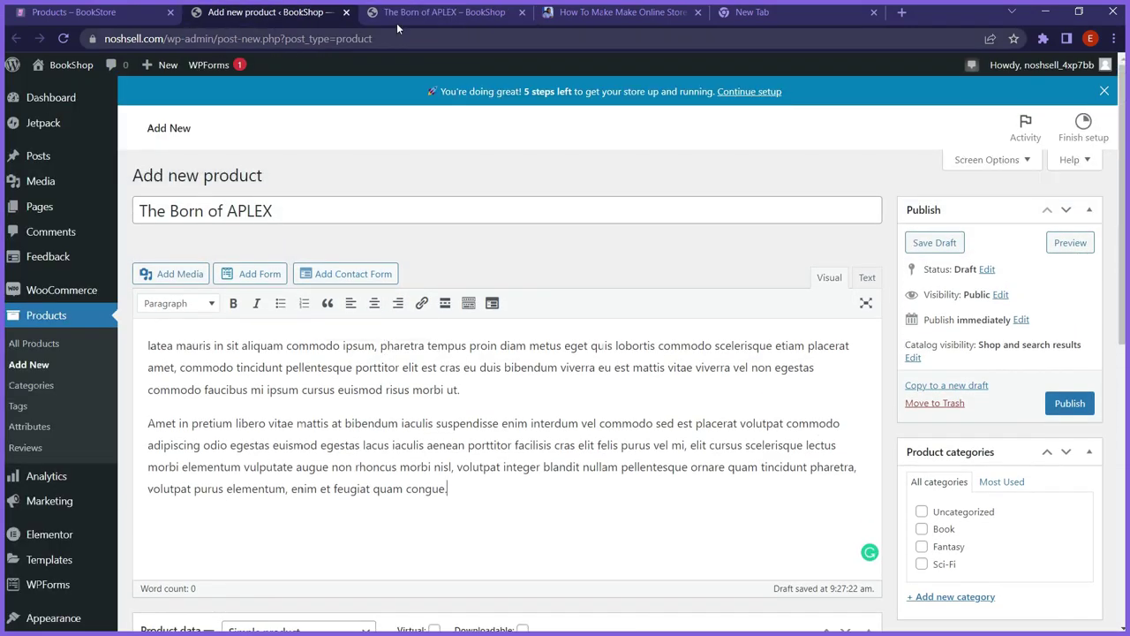
# Step: Check the 5.00 price on the live product page before returning to the editor
pyautogui.click(412, 15)
pyautogui.scroll(5, 555, 292)
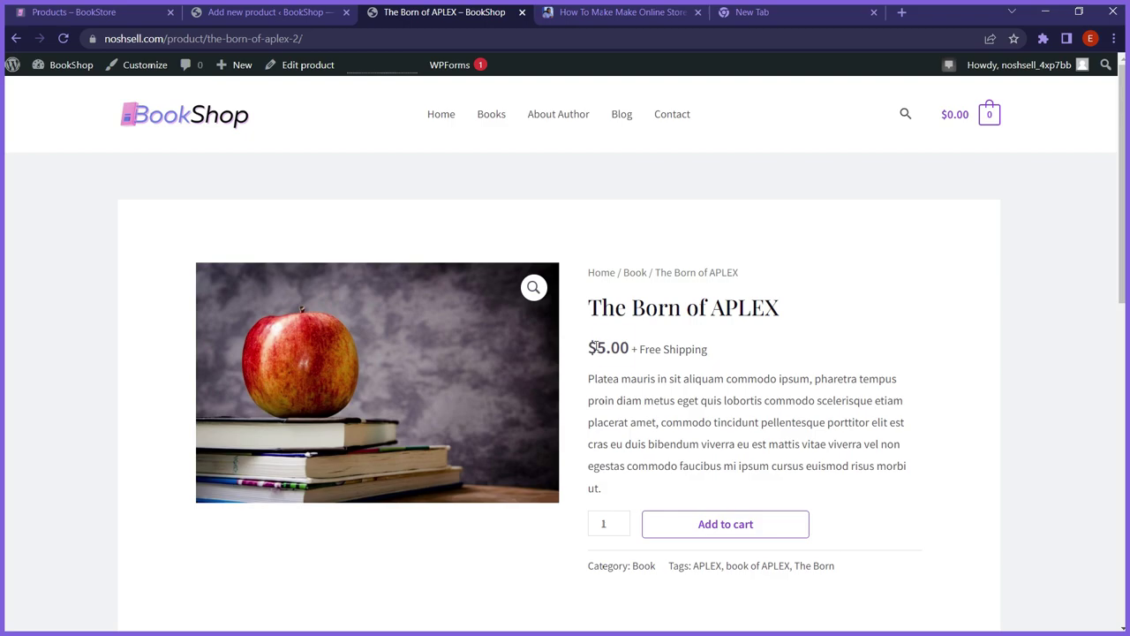
pyautogui.doubleClick(599, 346)
pyautogui.click(641, 347)
pyautogui.click(201, 18)
pyautogui.scroll(-3, 424, 301)
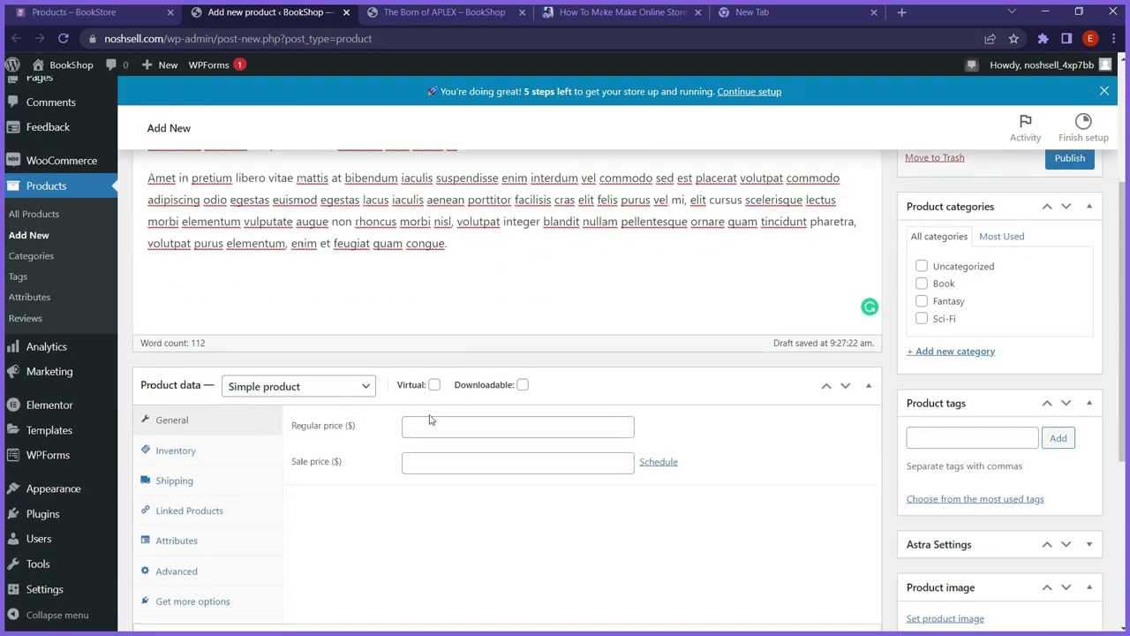
# Step: Make the product downloadable and set its regular price to 5
pyautogui.click(522, 386)
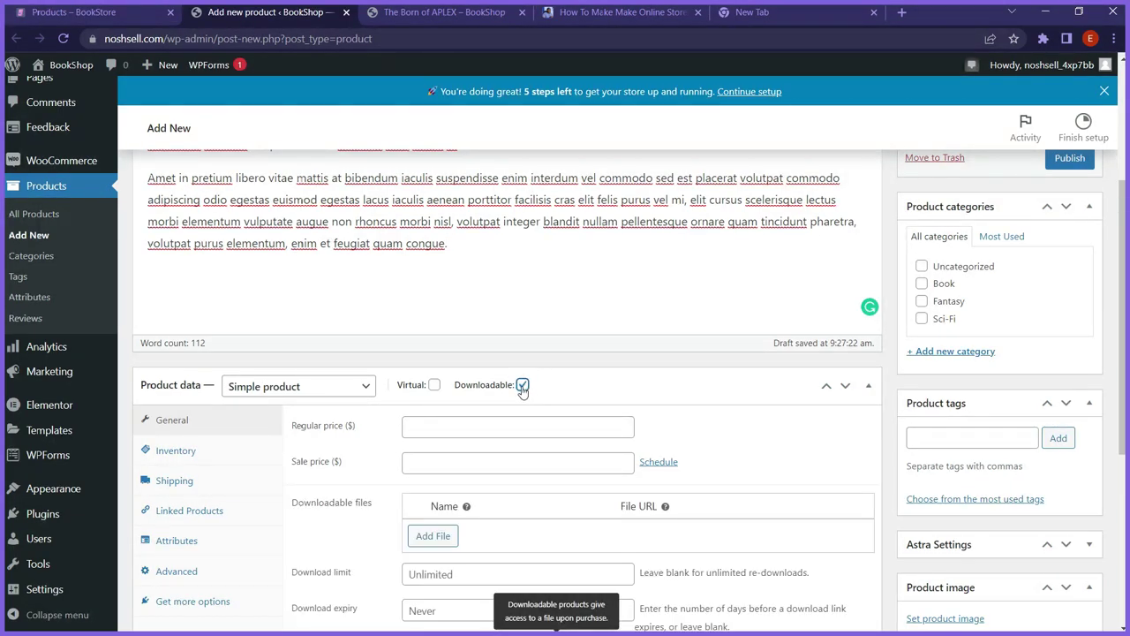
pyautogui.scroll(-1, 522, 379)
pyautogui.click(461, 304)
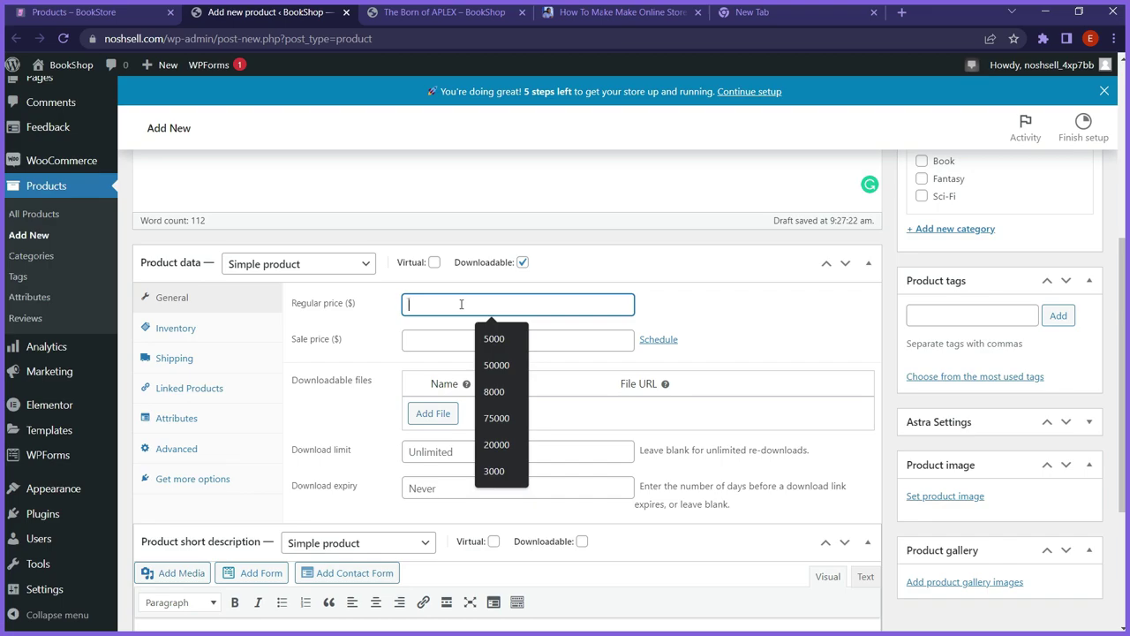
pyautogui.write('1')
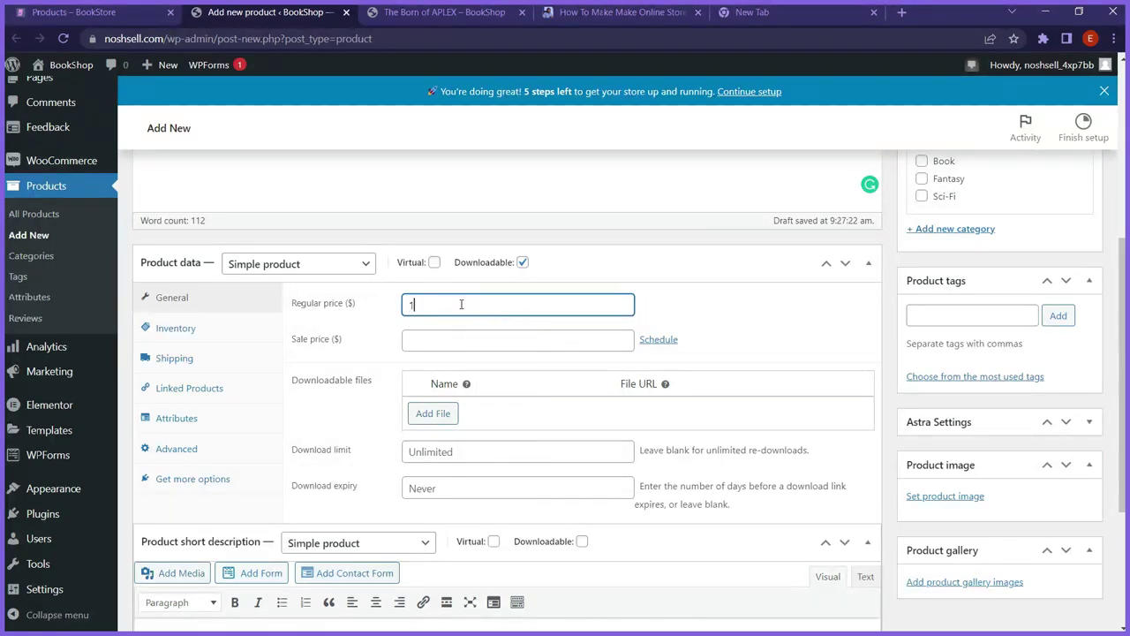
pyautogui.click(678, 307)
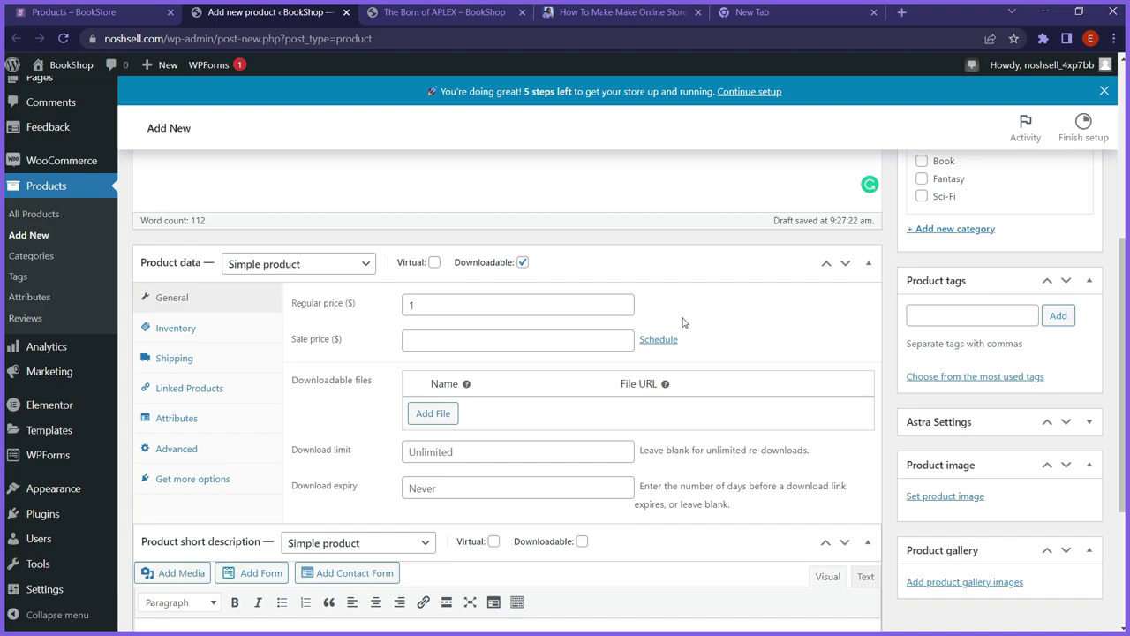
pyautogui.click(447, 315)
pyautogui.click(714, 332)
pyautogui.click(451, 294)
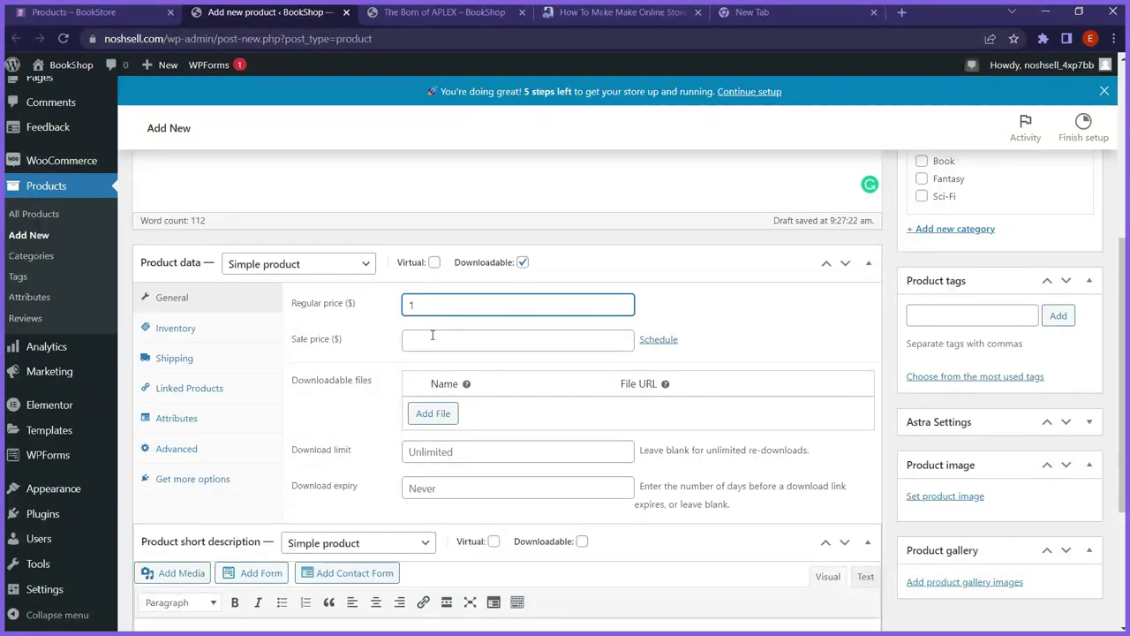
pyautogui.press('BackSpace')
pyautogui.write('5')
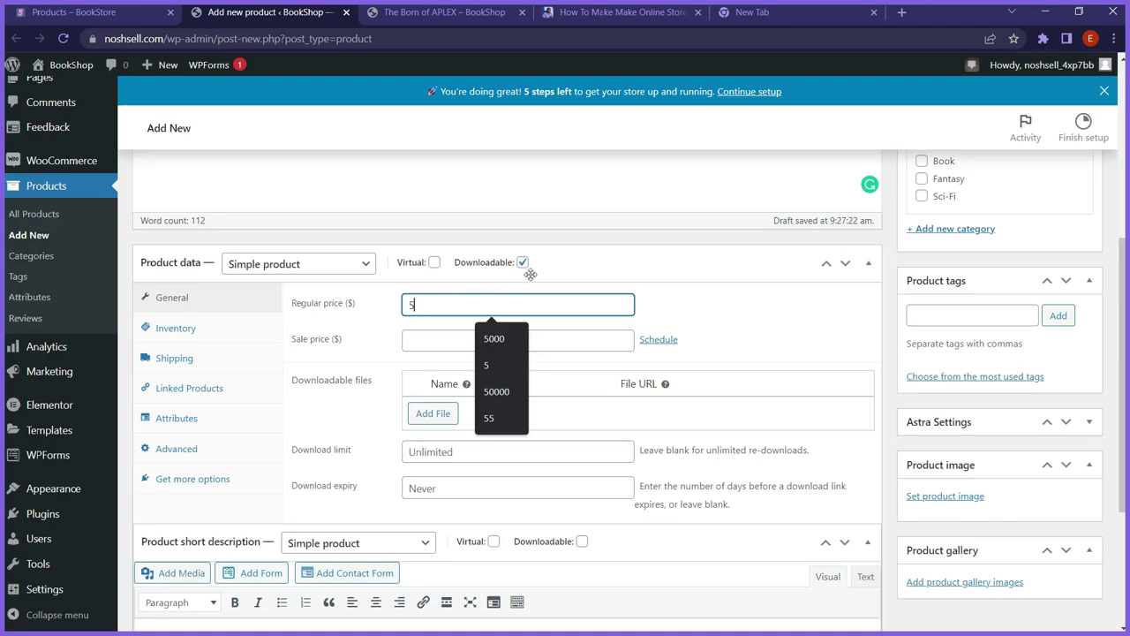
pyautogui.click(557, 297)
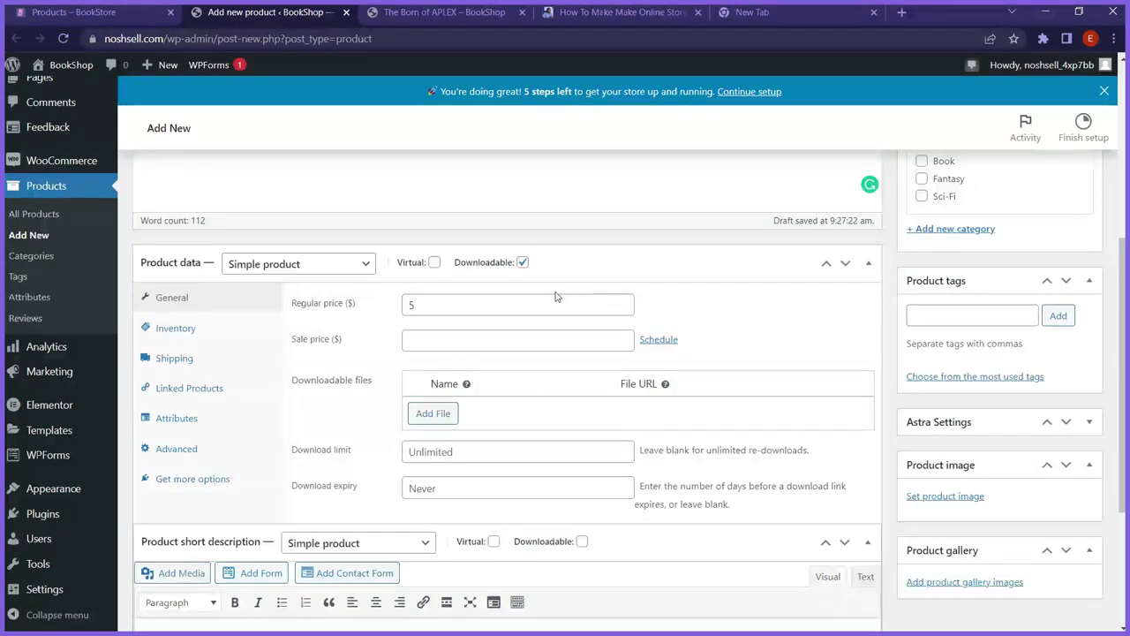
# Step: Enter a sale price of 1, leaving the sale schedule dates empty
pyautogui.click(459, 332)
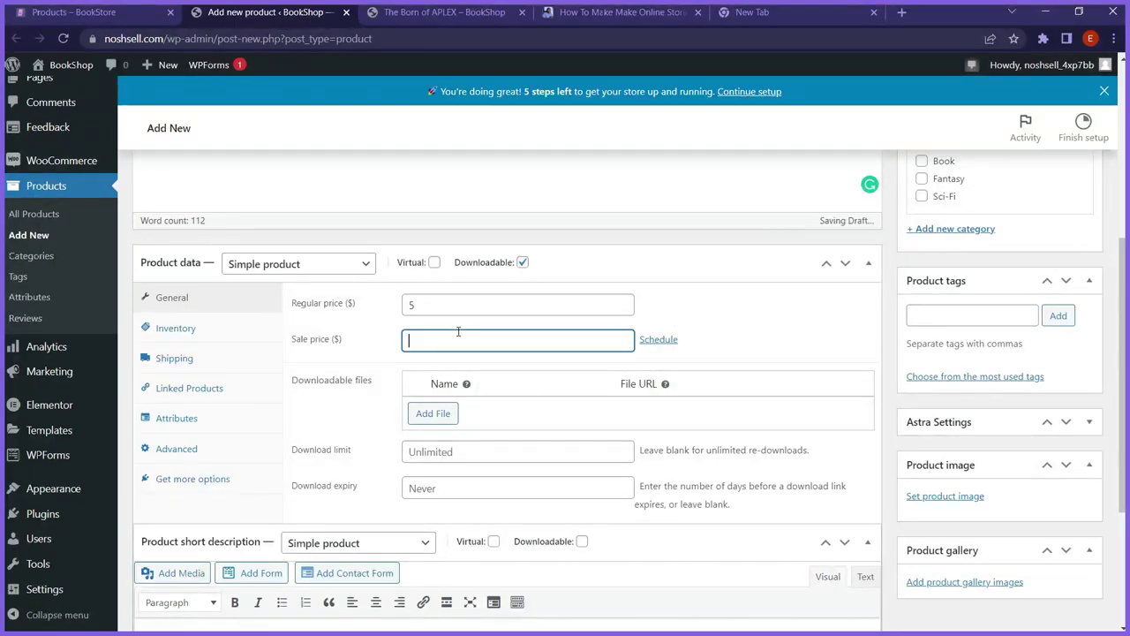
pyautogui.write('1')
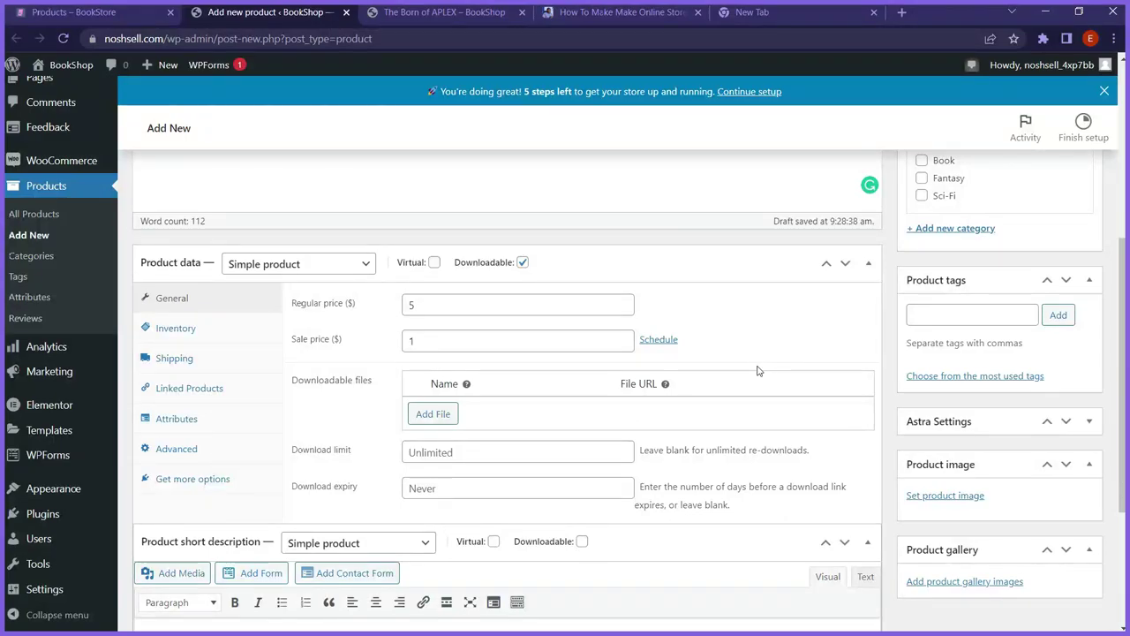
pyautogui.click(664, 341)
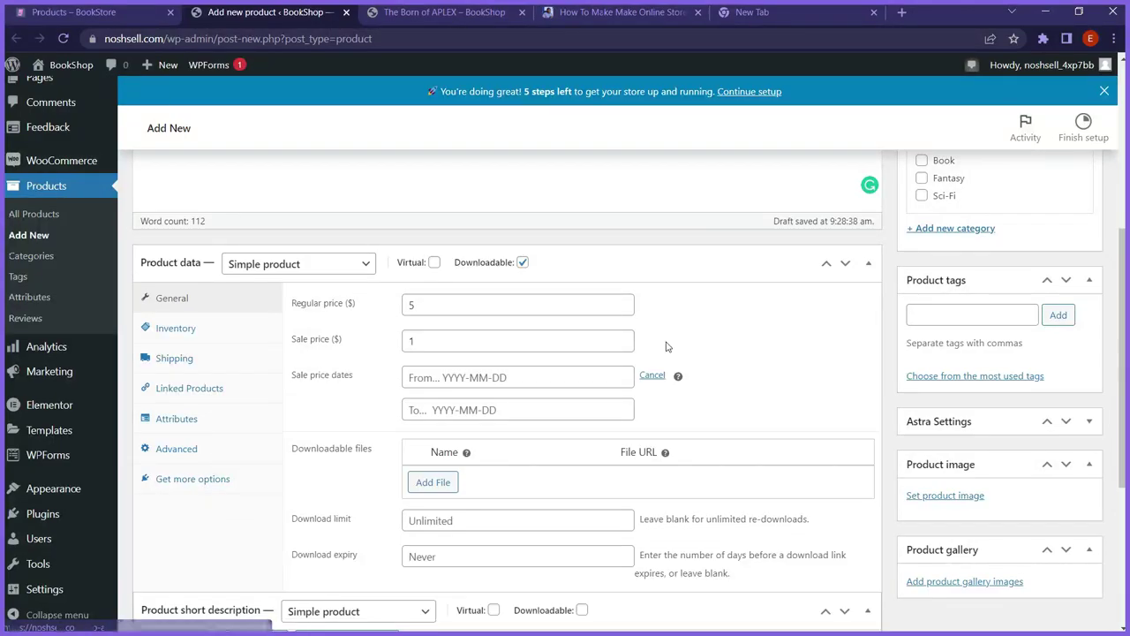
pyautogui.click(415, 378)
pyautogui.click(727, 353)
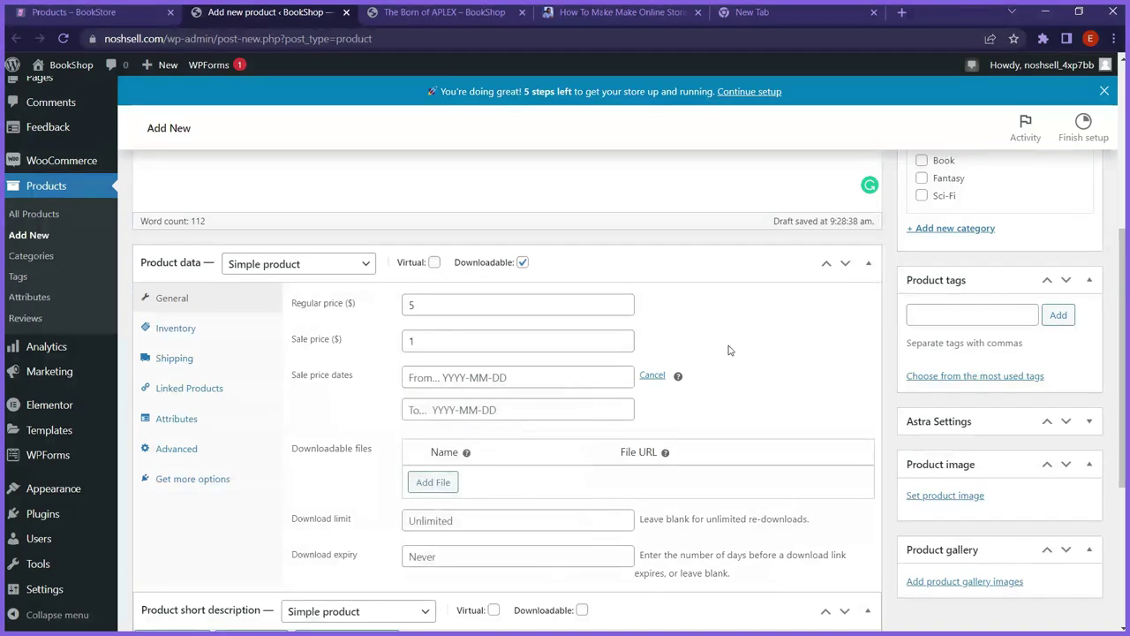
pyautogui.click(653, 376)
pyautogui.click(606, 340)
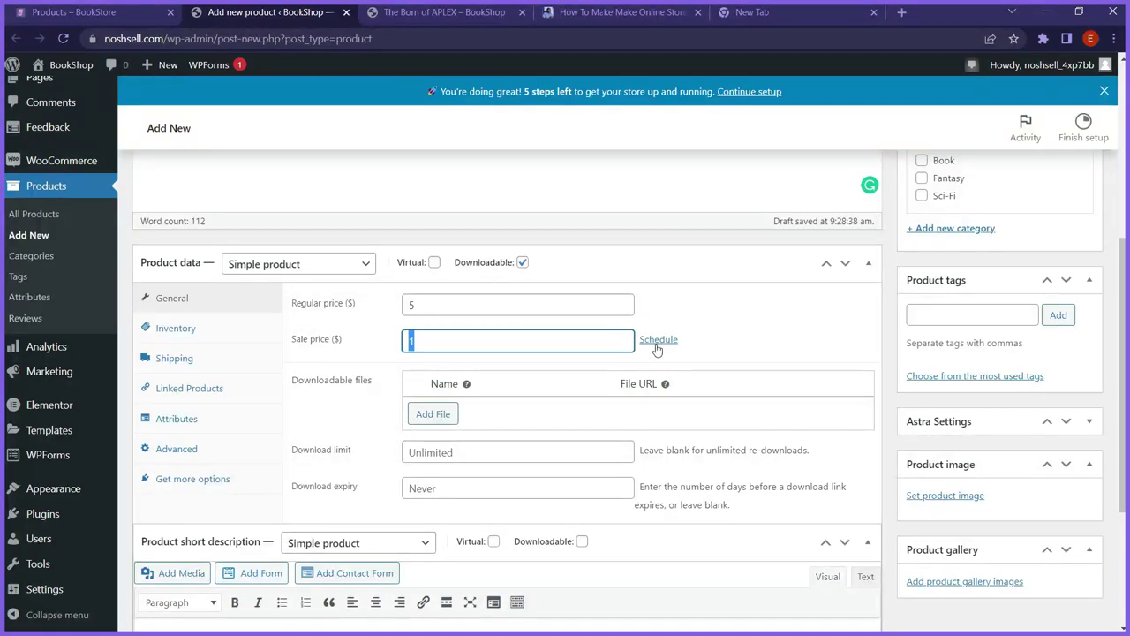
pyautogui.click(655, 342)
pyautogui.click(474, 412)
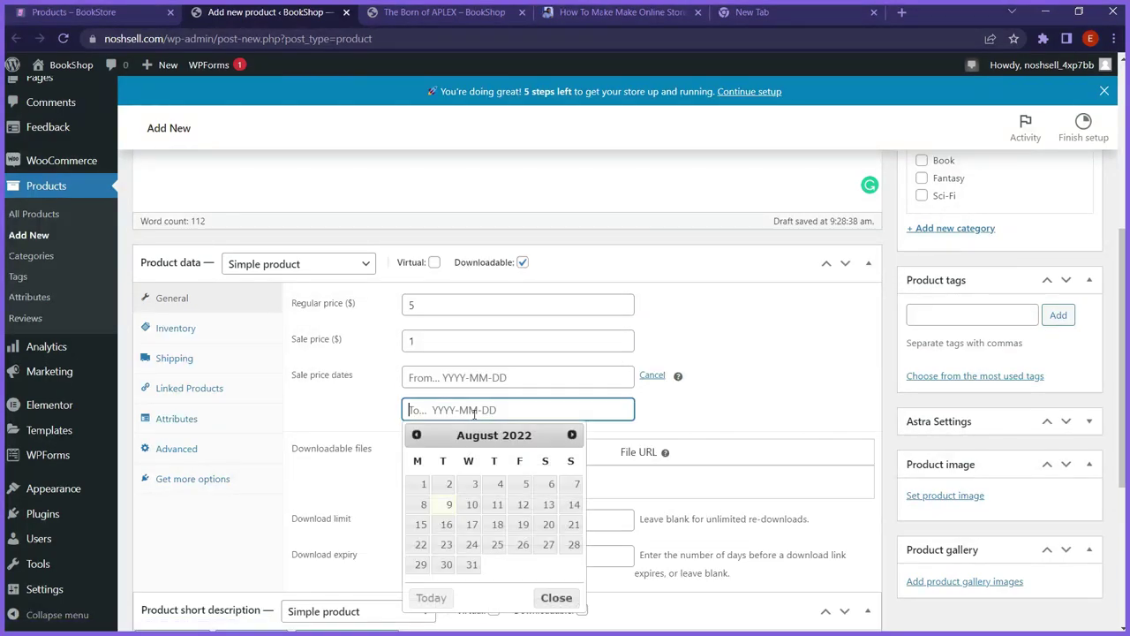
pyautogui.click(652, 375)
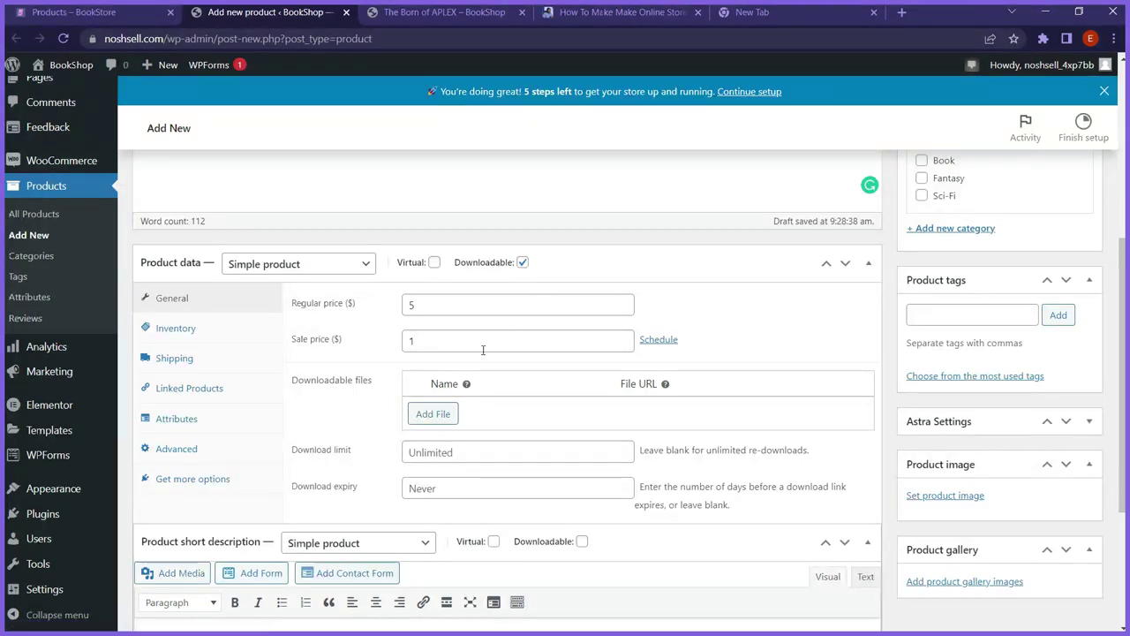
# Step: Verify the regular price 5 and sale price 1 against the published product page
pyautogui.click(445, 340)
pyautogui.click(729, 345)
pyautogui.click(433, 305)
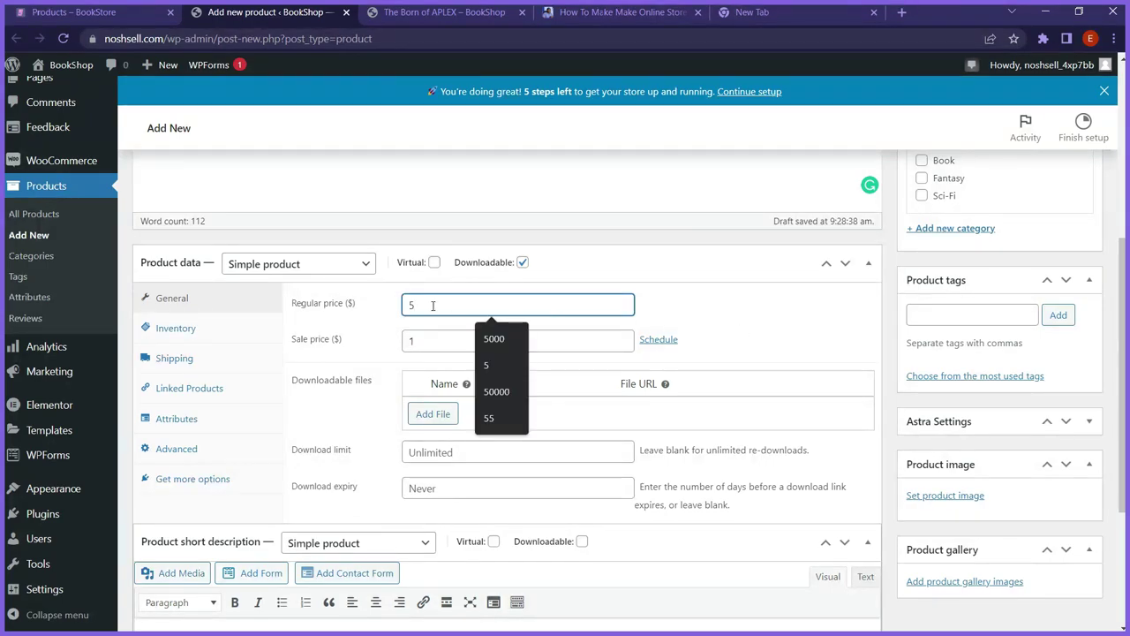
pyautogui.click(430, 19)
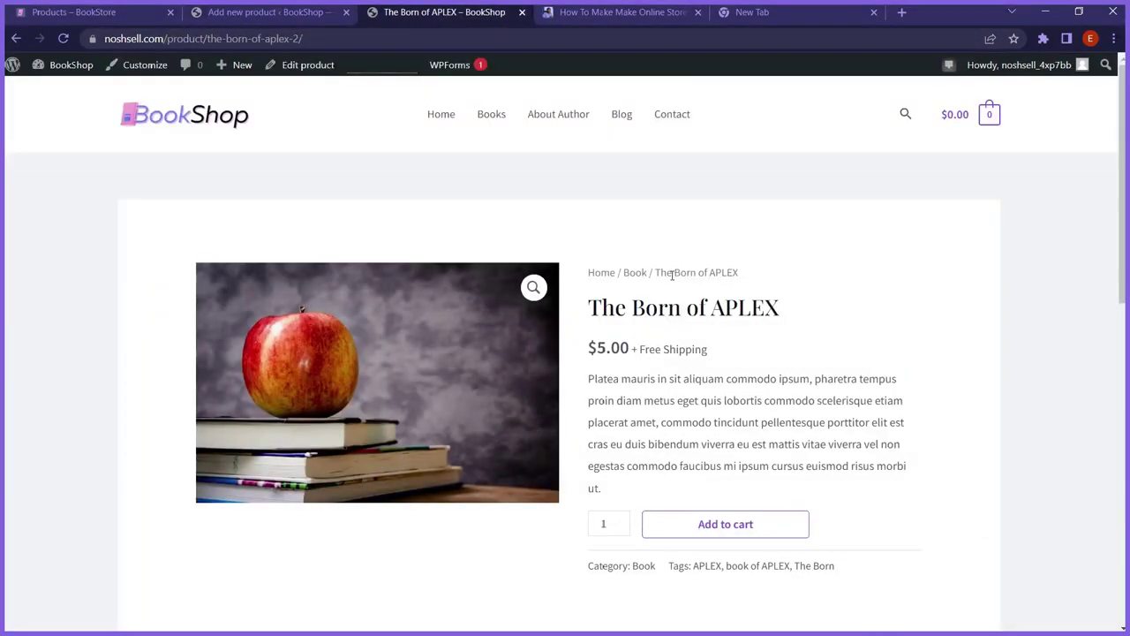
pyautogui.click(281, 10)
pyautogui.click(422, 341)
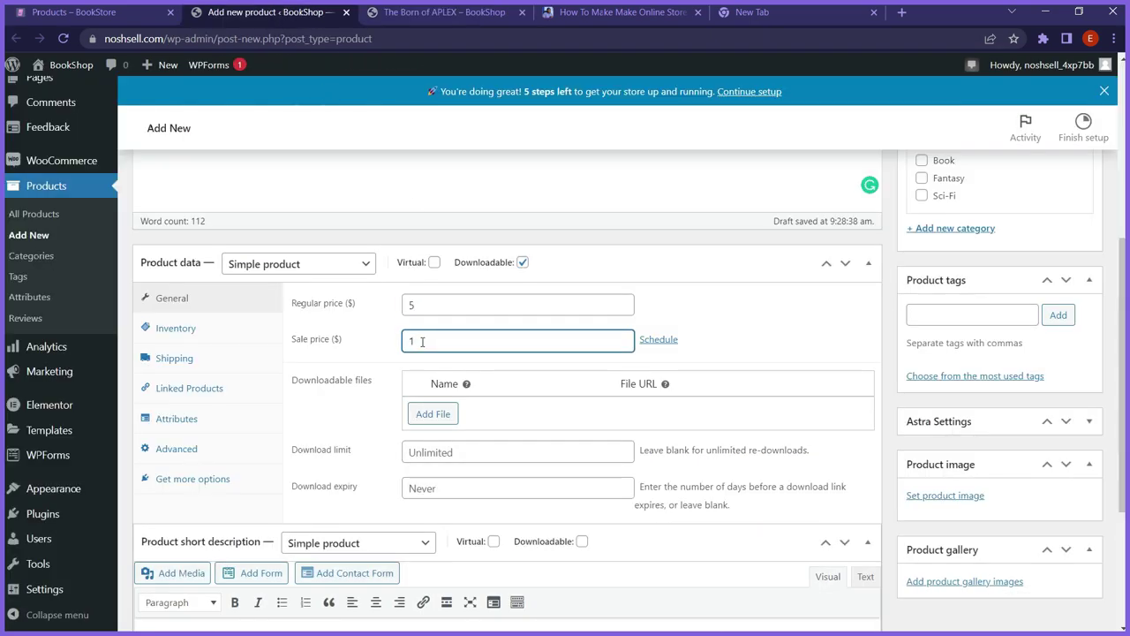
pyautogui.click(788, 348)
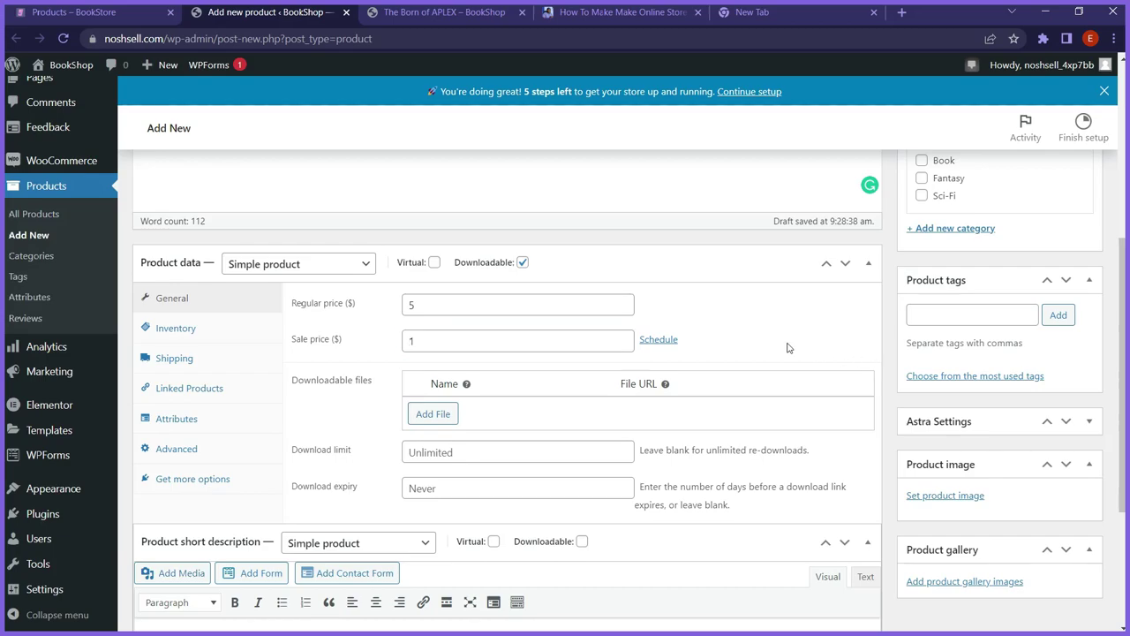
# Step: Add a downloadable file entry named 'Download APEX'
pyautogui.scroll(-2, 723, 363)
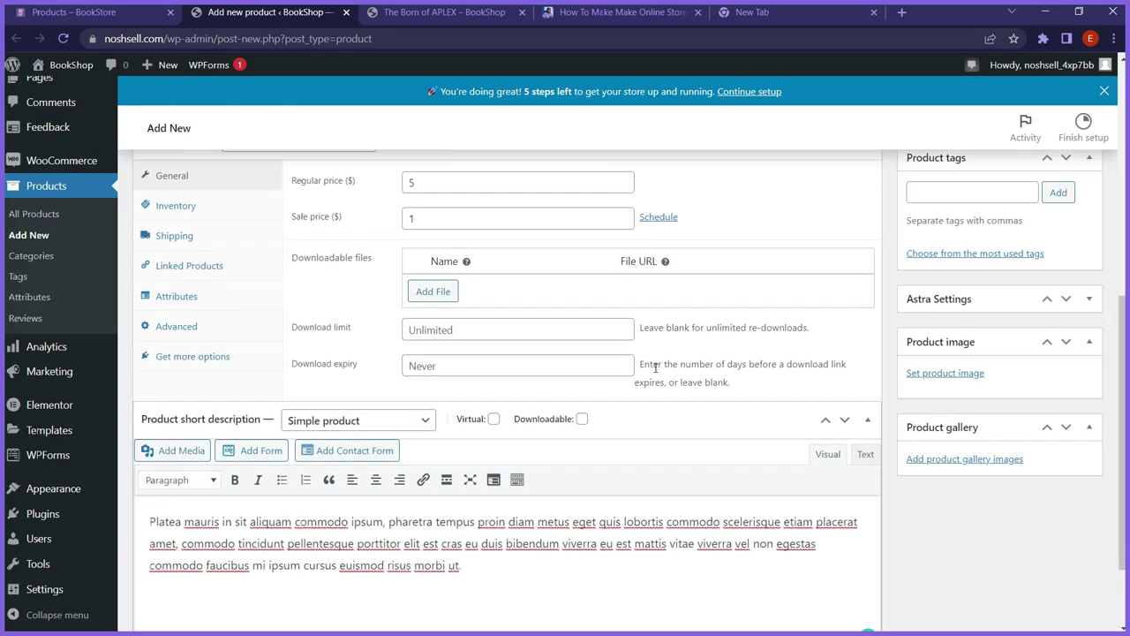
pyautogui.click(432, 291)
pyautogui.click(453, 288)
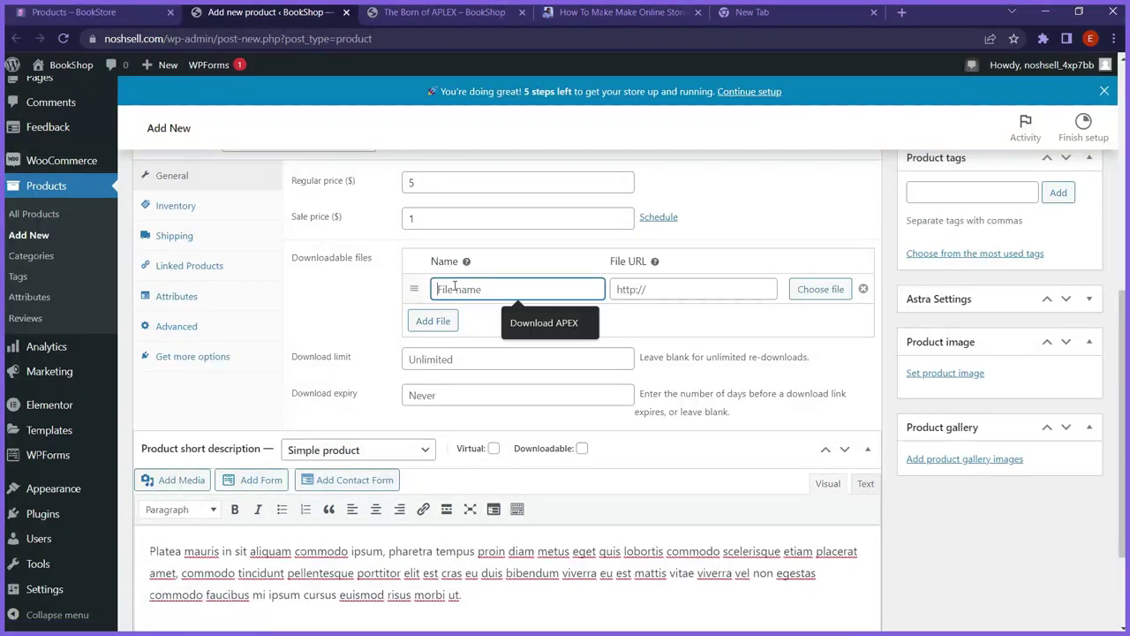
pyautogui.click(521, 322)
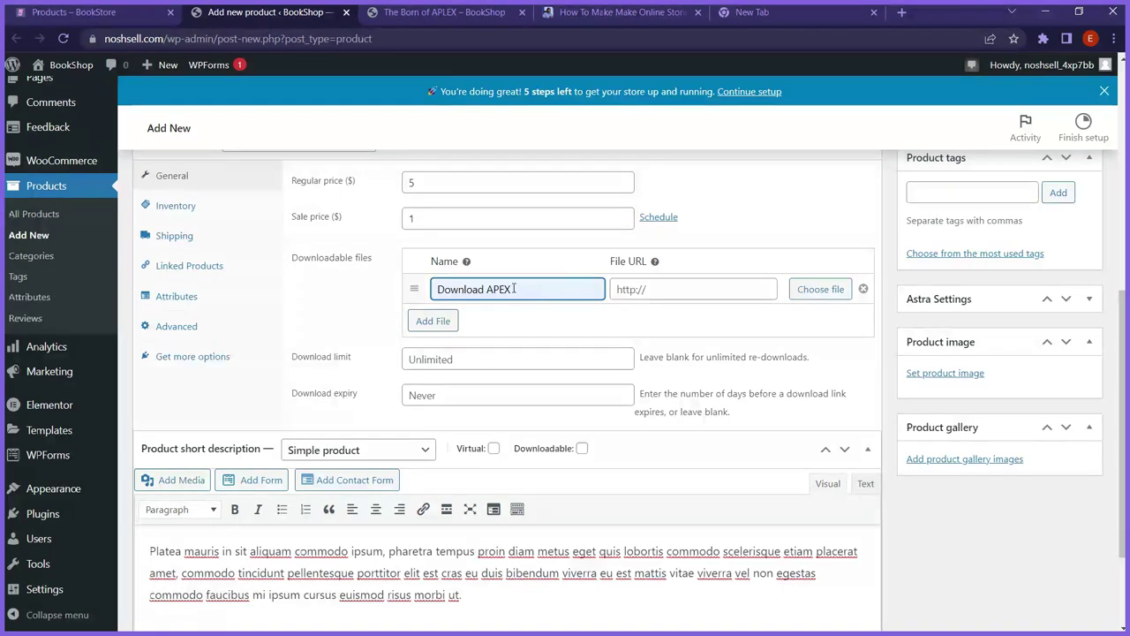
pyautogui.click(661, 289)
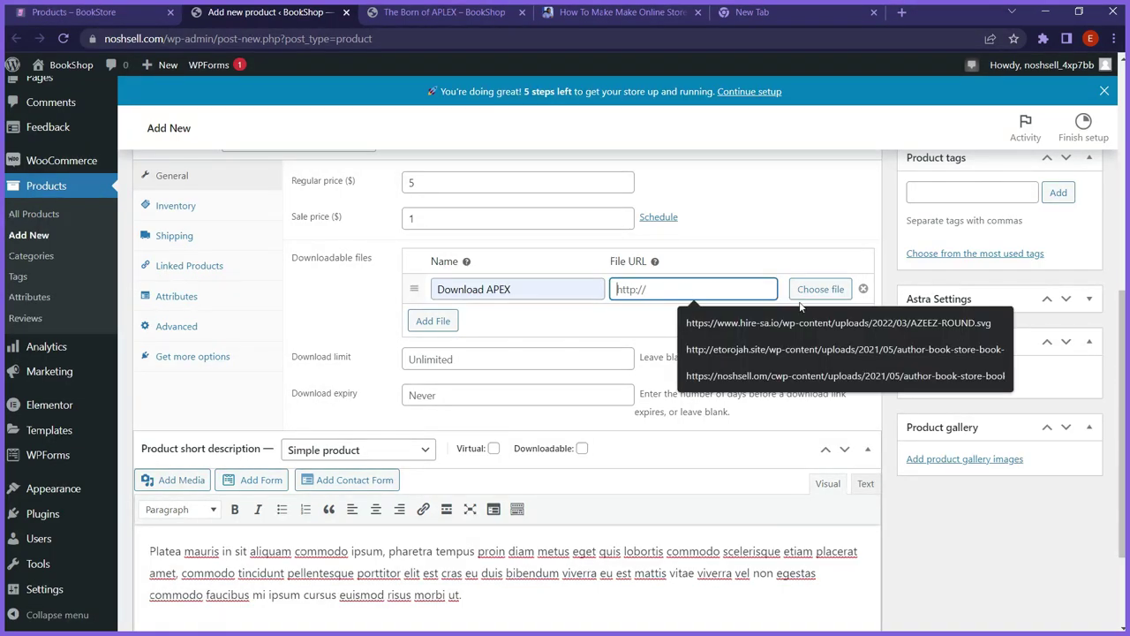
# Step: Set the file URL to the apple-and-books image from the Media Library
pyautogui.click(806, 291)
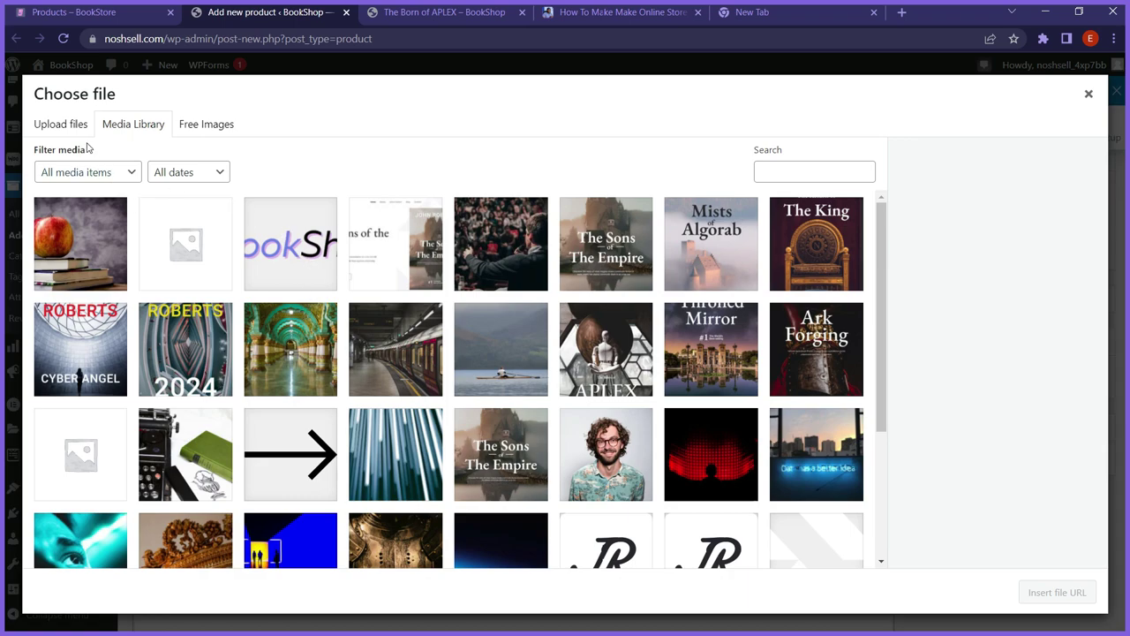
pyautogui.click(62, 125)
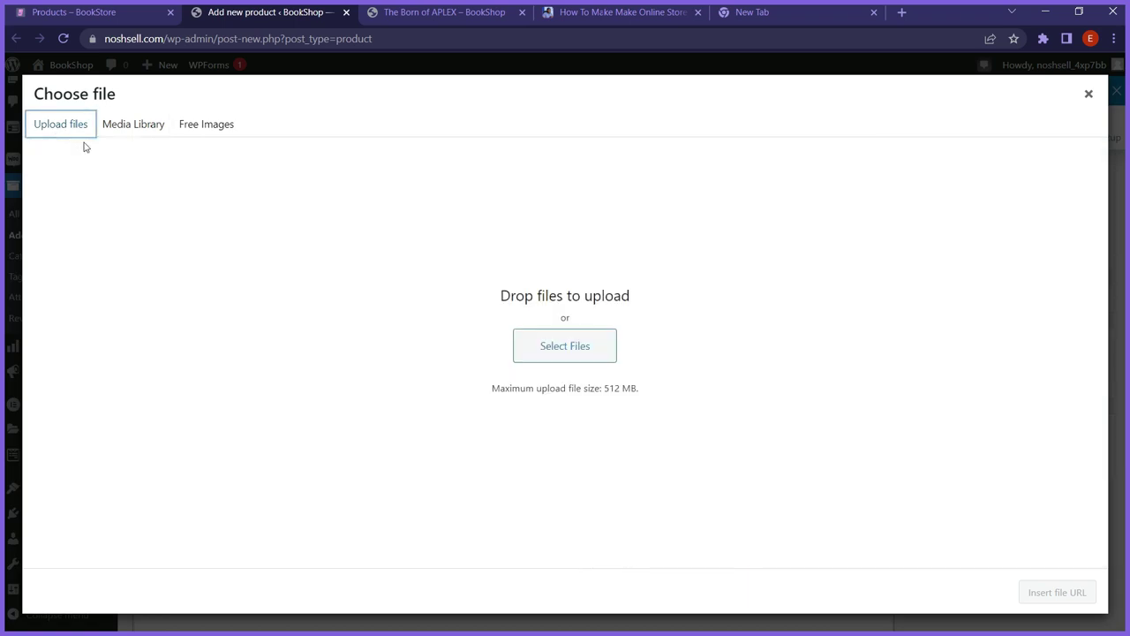
pyautogui.click(151, 126)
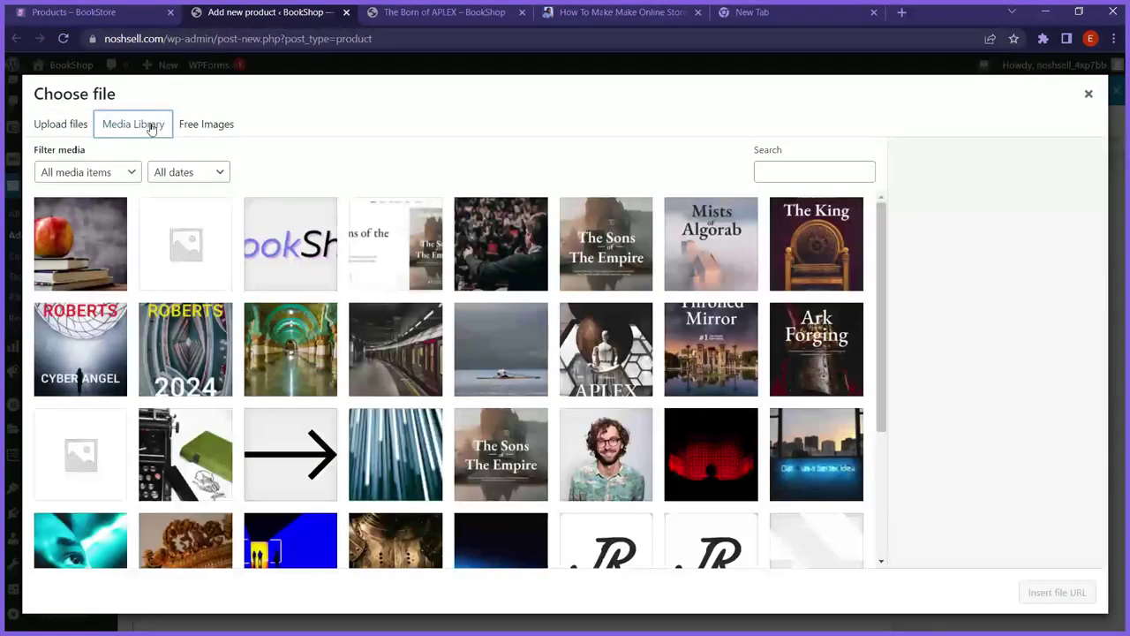
pyautogui.click(106, 264)
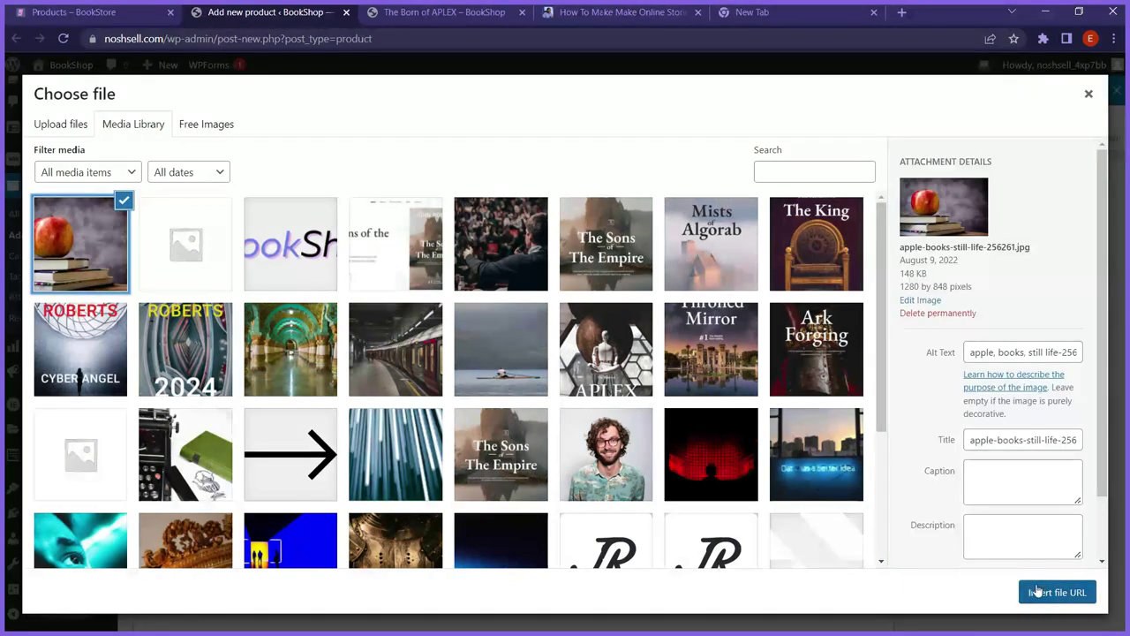
pyautogui.click(507, 458)
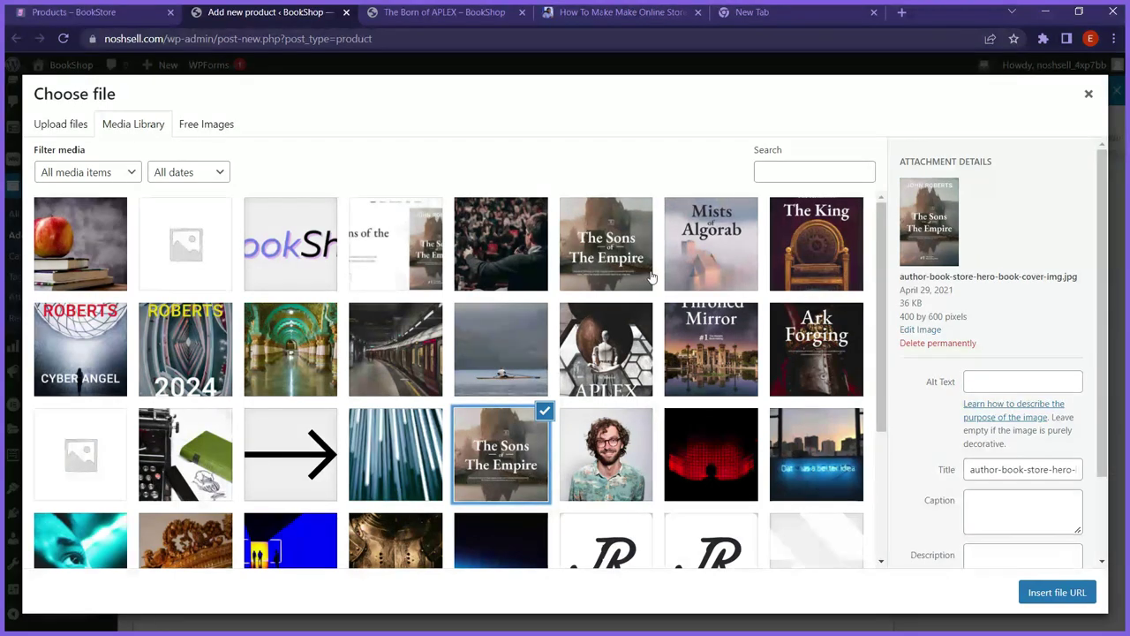
pyautogui.scroll(-1, 600, 499)
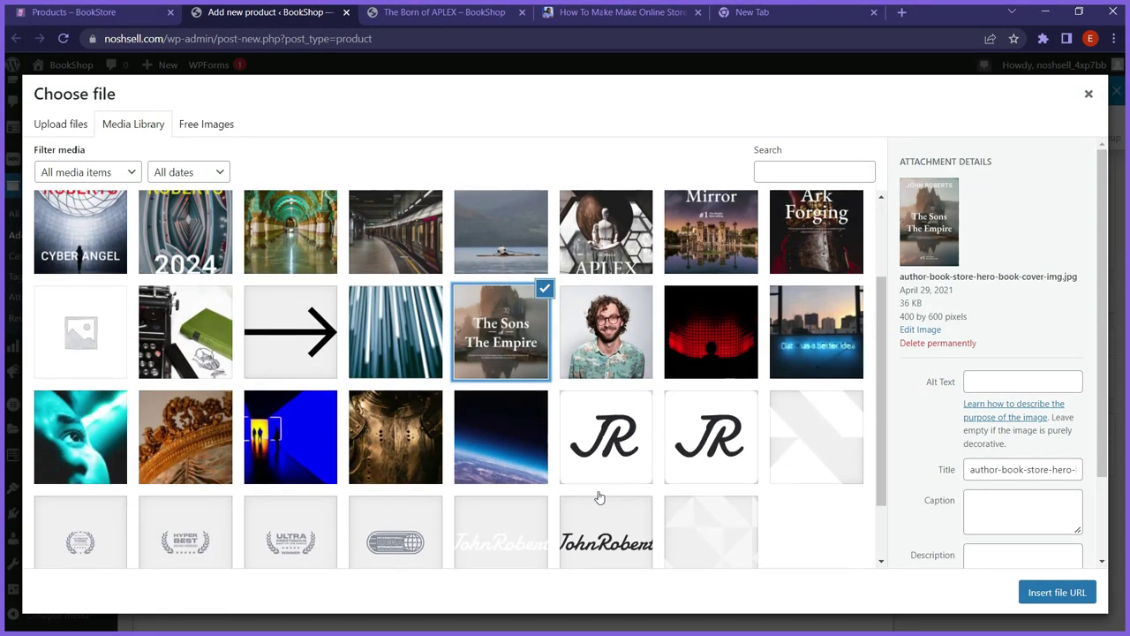
pyautogui.scroll(1, 600, 499)
pyautogui.click(77, 252)
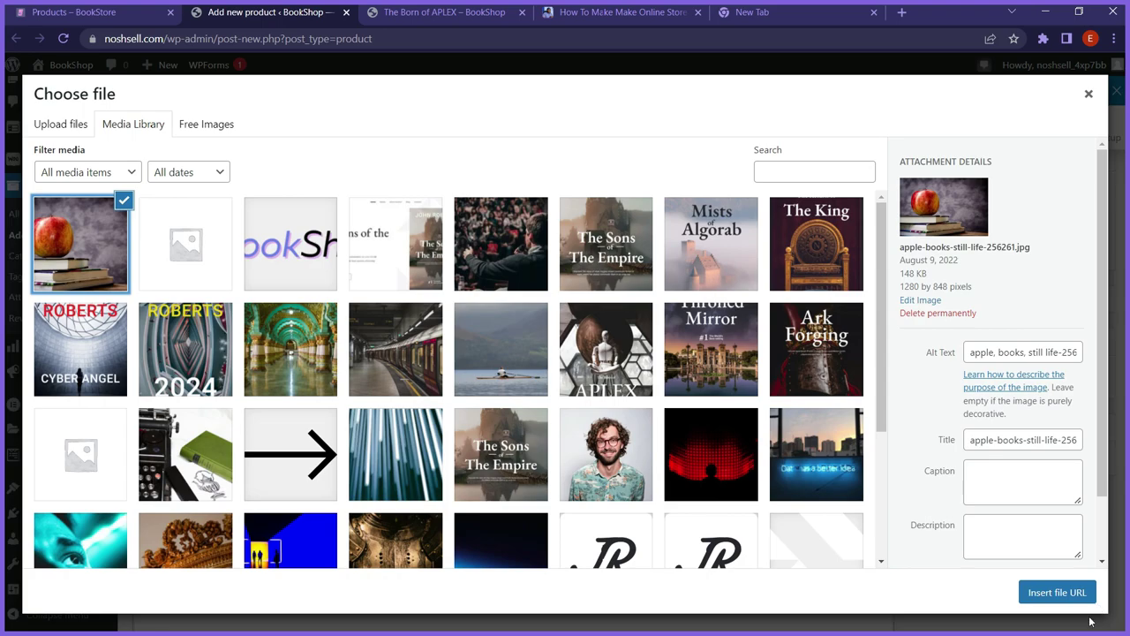
pyautogui.click(1066, 594)
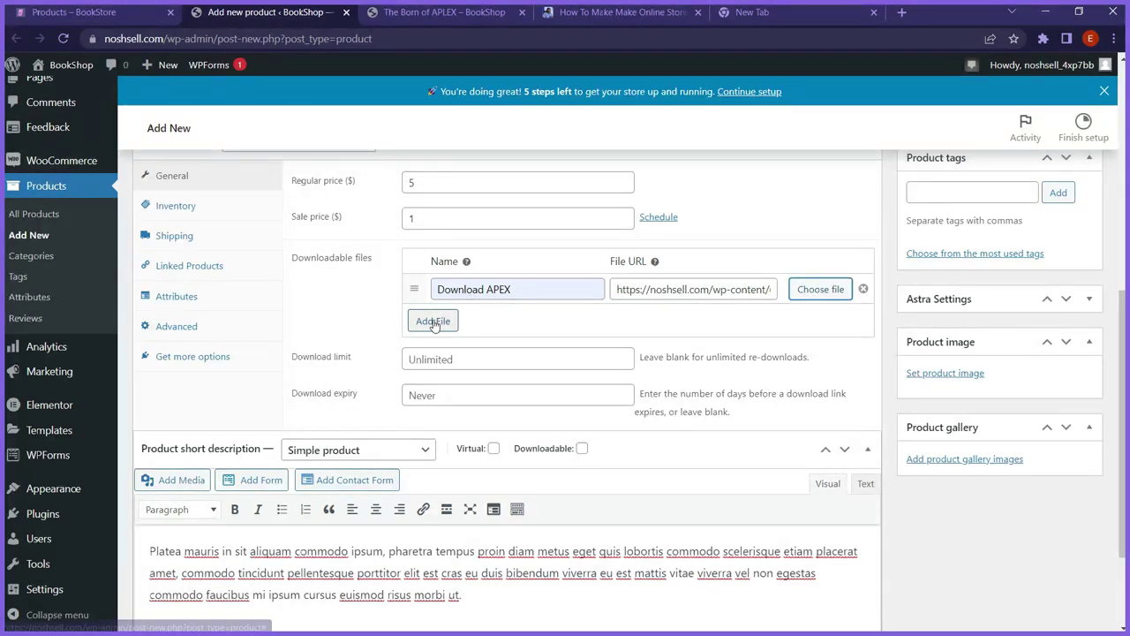
# Step: Check the download limit and download expiry fields
pyautogui.click(504, 357)
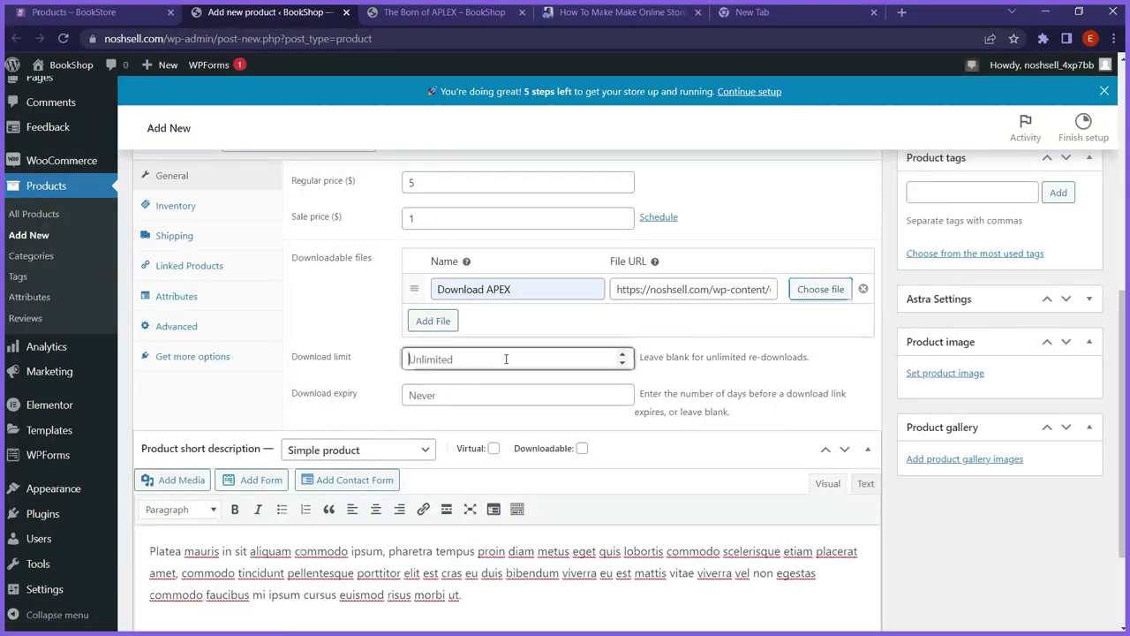
pyautogui.click(454, 395)
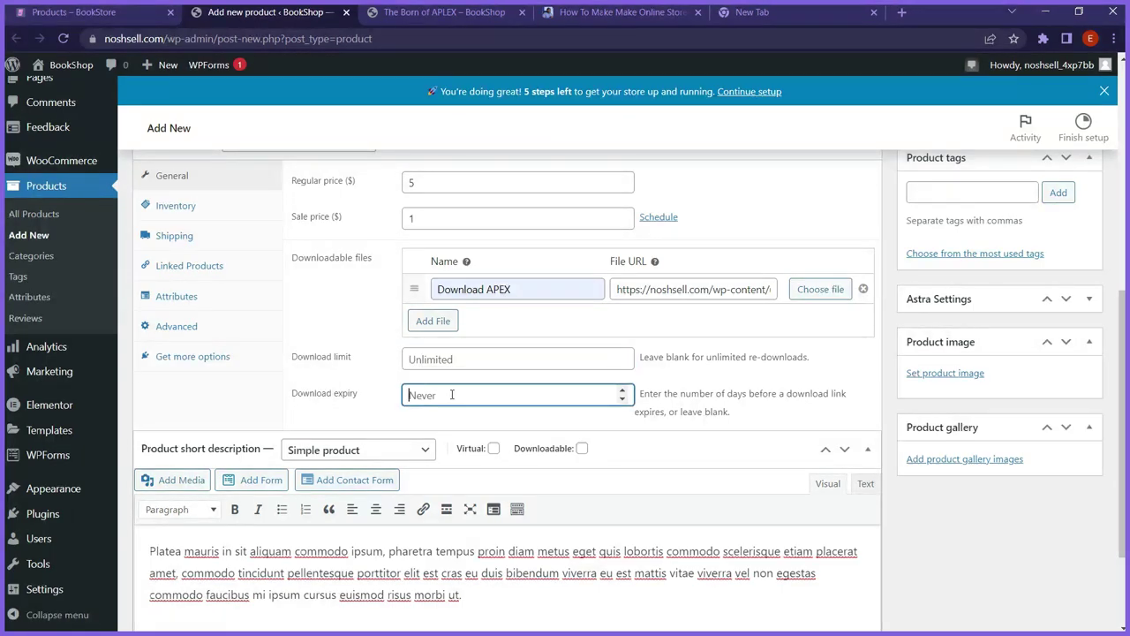
pyautogui.click(474, 358)
pyautogui.click(456, 404)
pyautogui.click(455, 361)
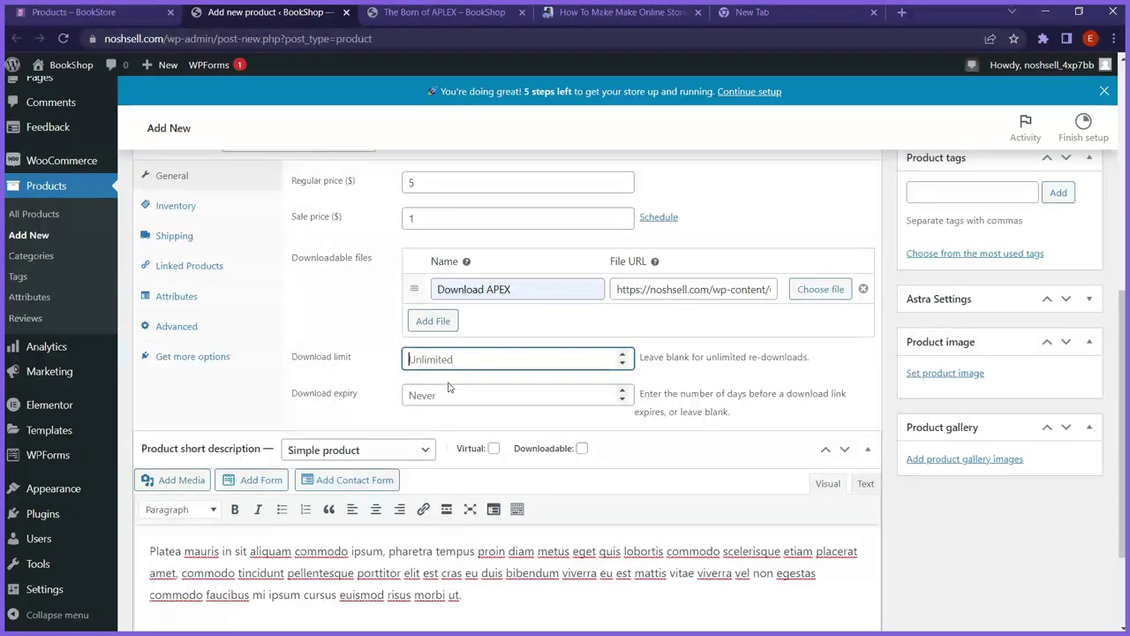
pyautogui.scroll(3, 1064, 321)
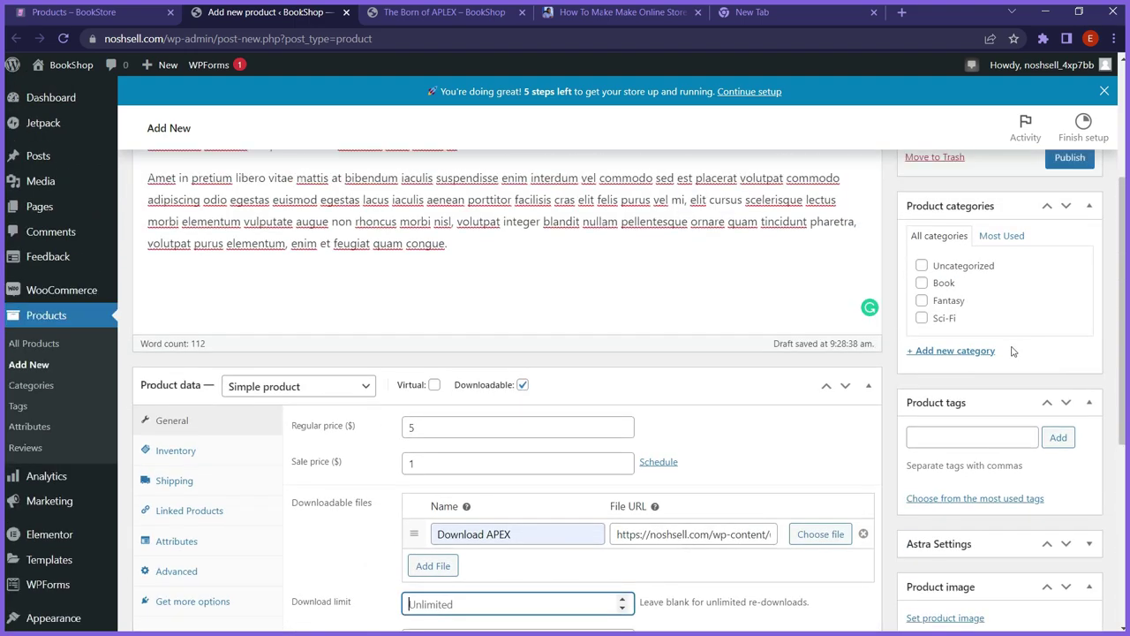
pyautogui.scroll(3, 977, 276)
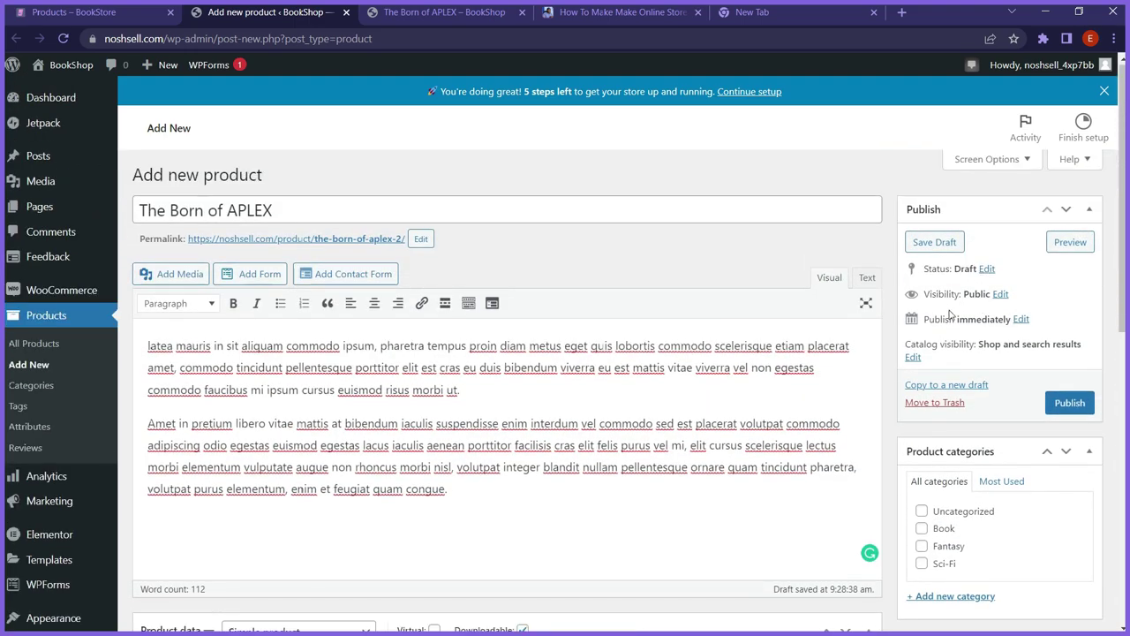
pyautogui.scroll(-2, 936, 336)
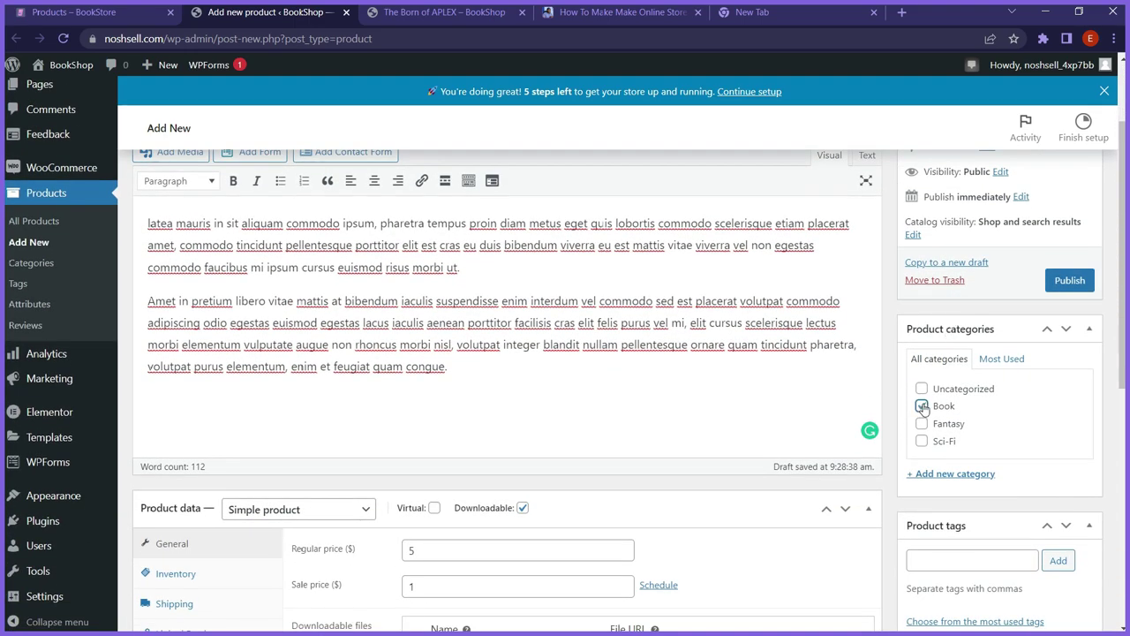
pyautogui.scroll(-3, 943, 399)
# Step: Put the product in the Book category and tag it VVVVy, fantasy, fiction and mythology
pyautogui.click(978, 316)
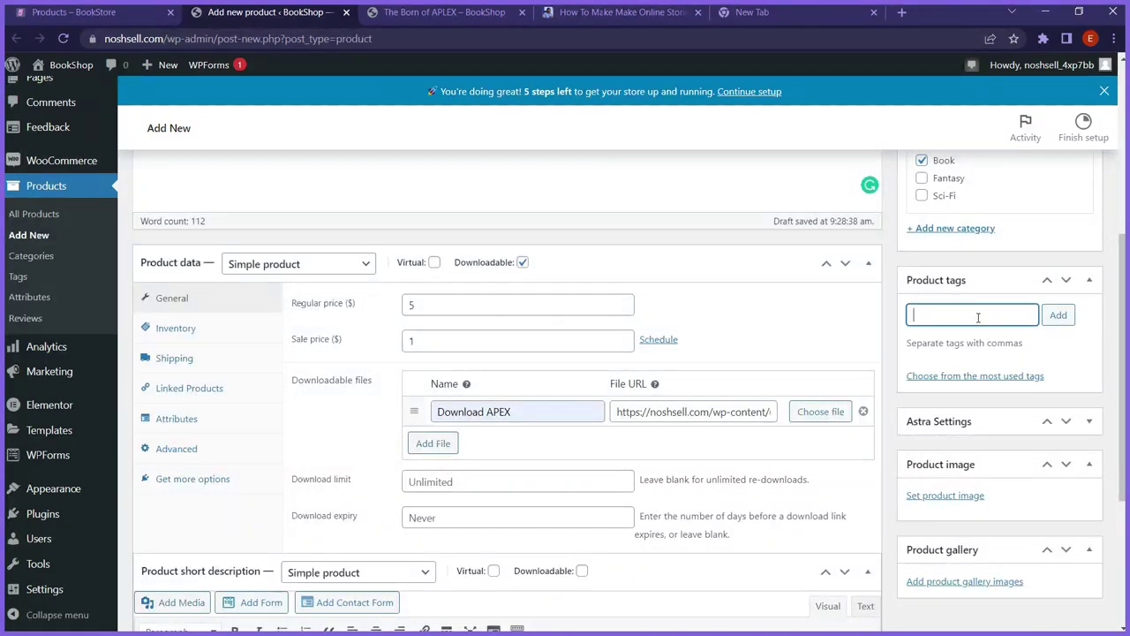
pyautogui.click(949, 385)
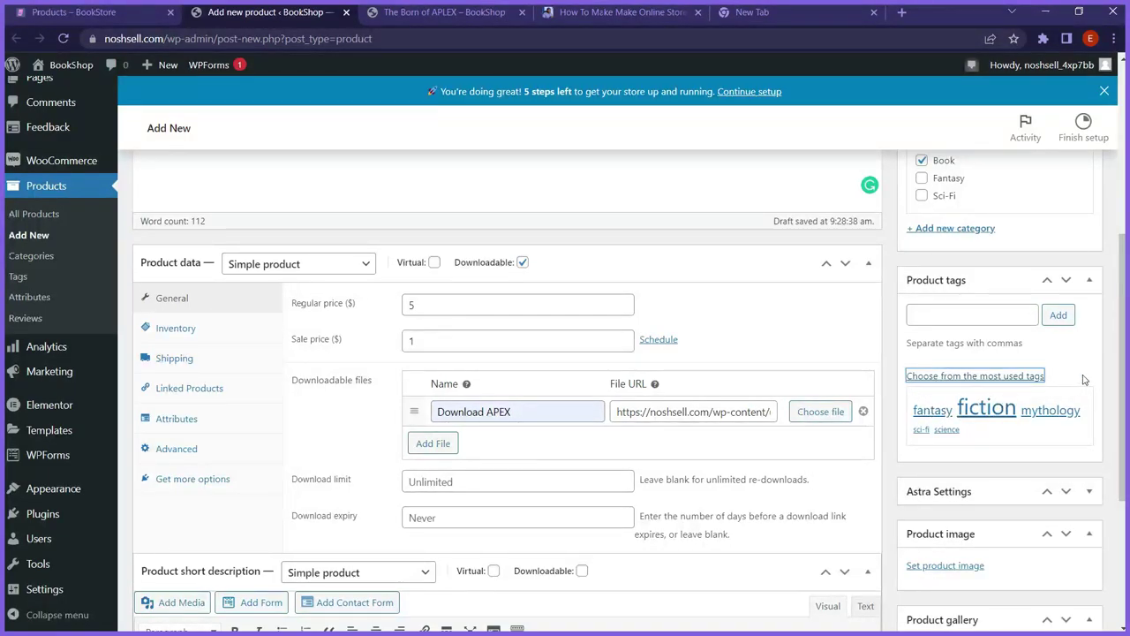
pyautogui.click(940, 316)
pyautogui.write('VVVVy')
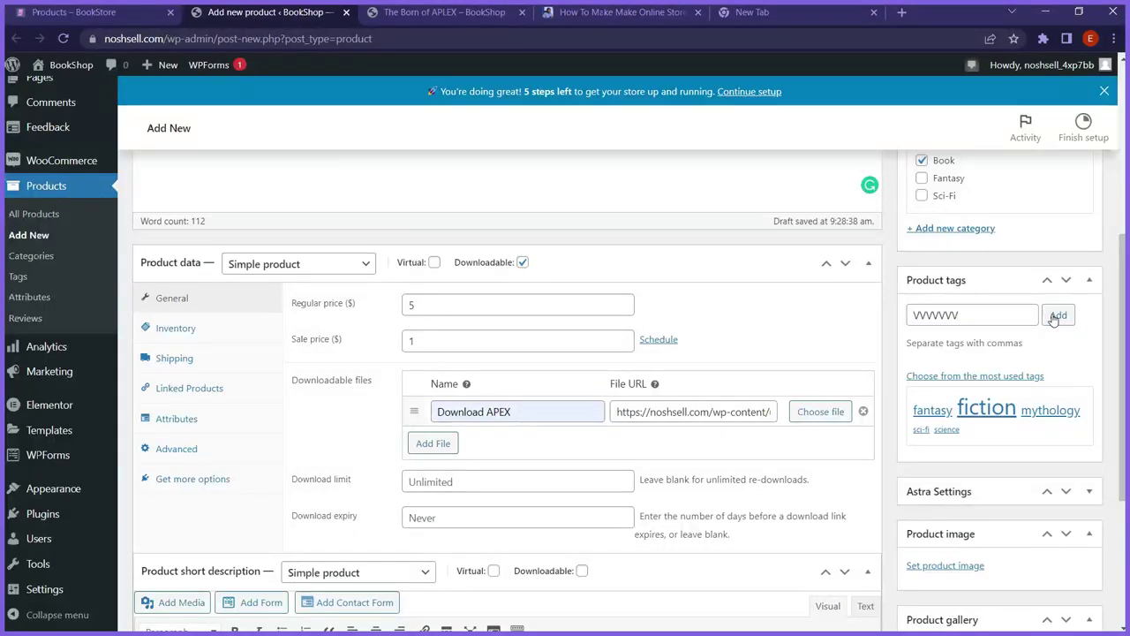
pyautogui.click(1053, 318)
pyautogui.click(933, 433)
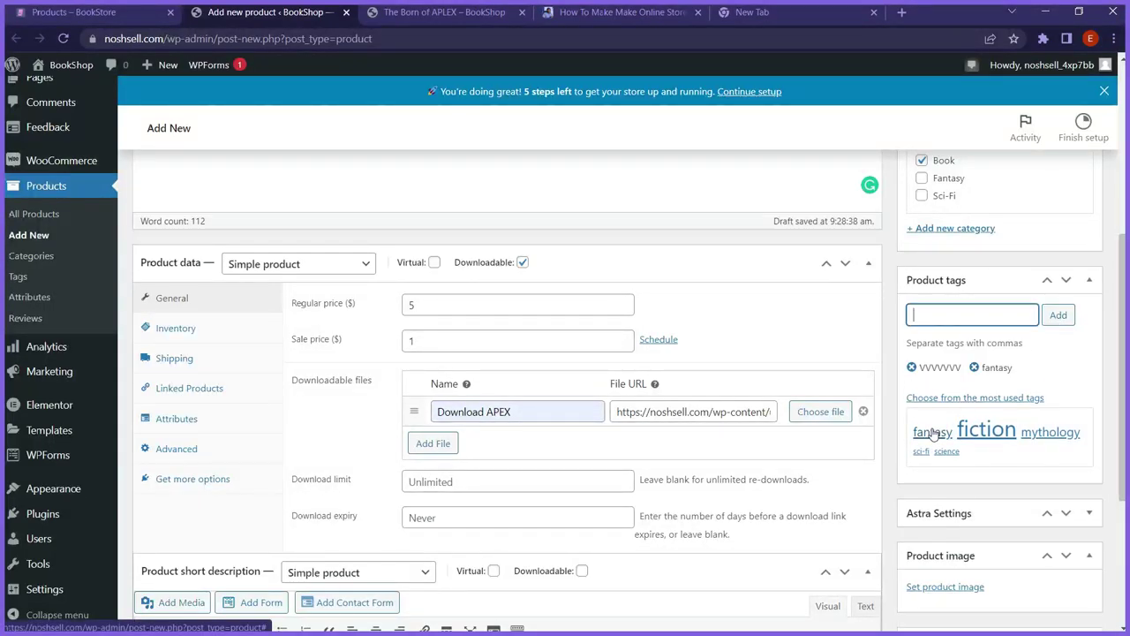
pyautogui.click(987, 430)
pyautogui.click(1032, 432)
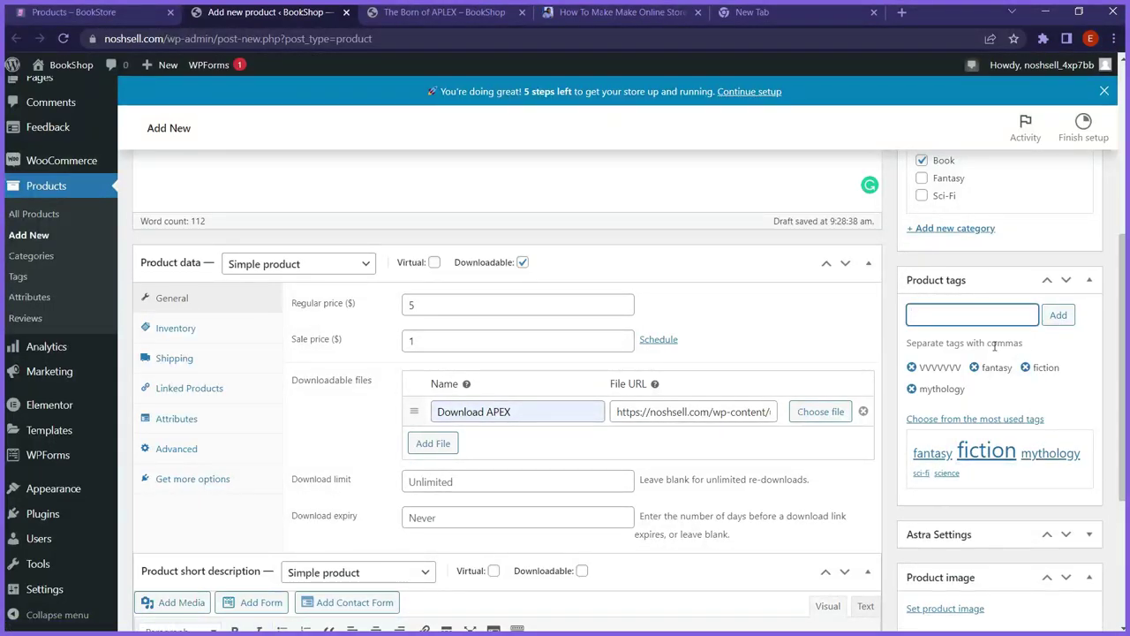
pyautogui.scroll(-3, 962, 344)
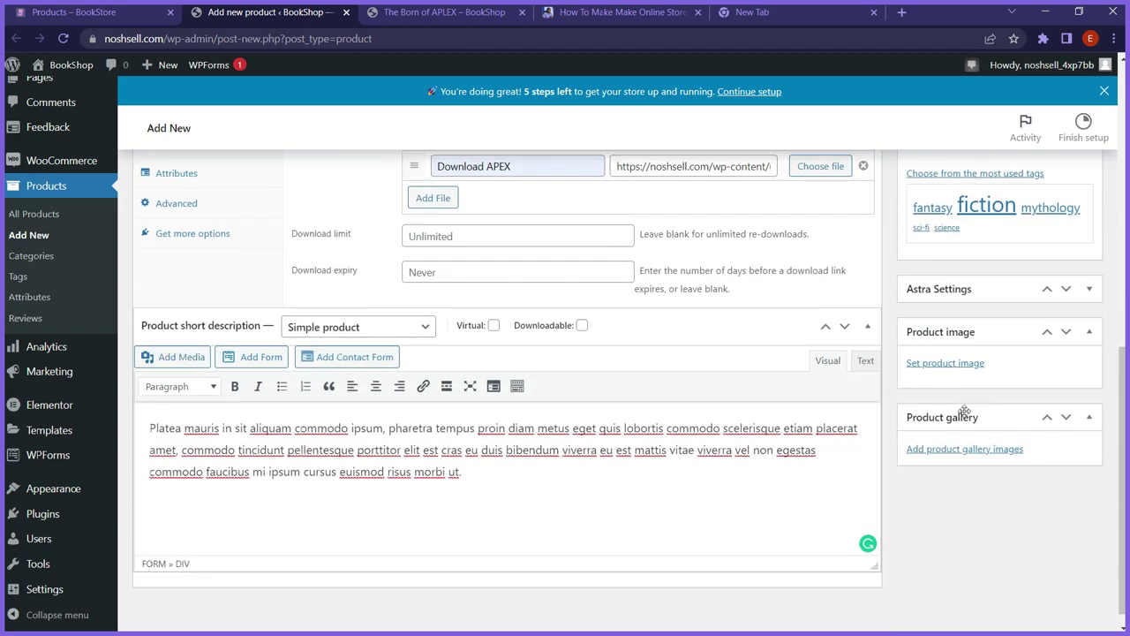
pyautogui.click(957, 364)
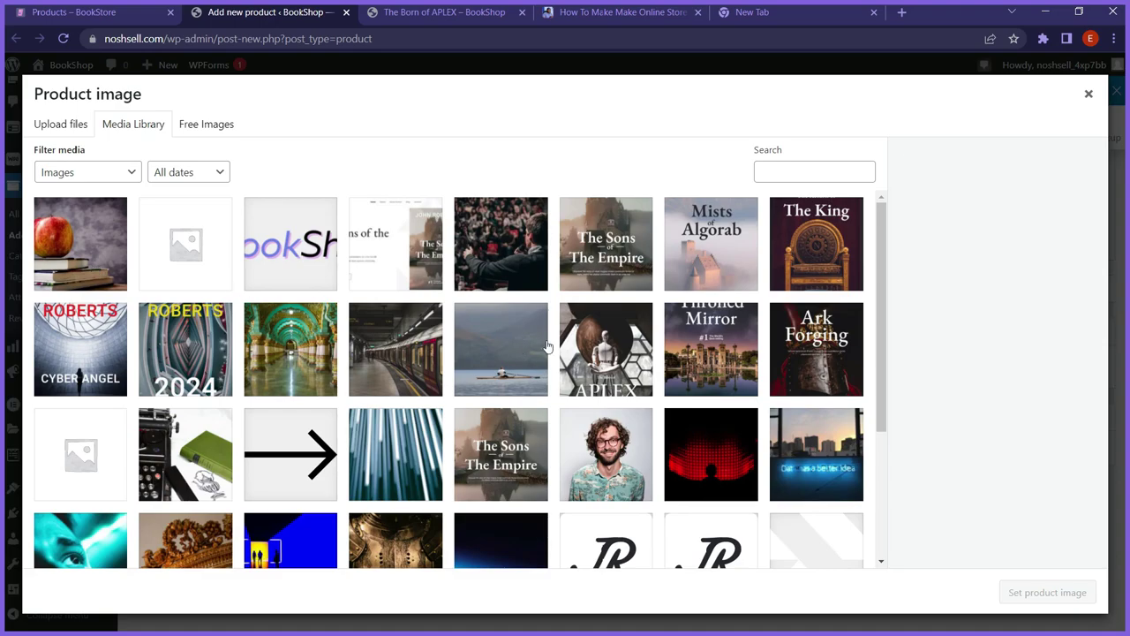
# Step: Browse the media library images: apple still-life, Throned Mirror, The King, Mists of Algorab covers
pyautogui.scroll(-2, 518, 314)
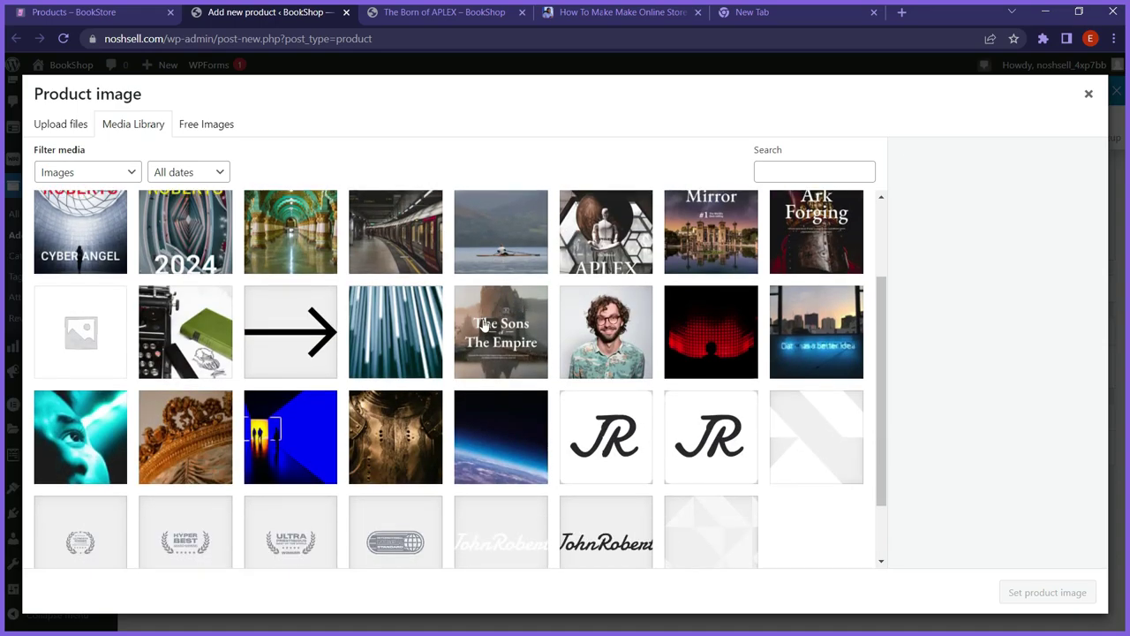
pyautogui.scroll(-2, 450, 358)
pyautogui.scroll(3, 417, 421)
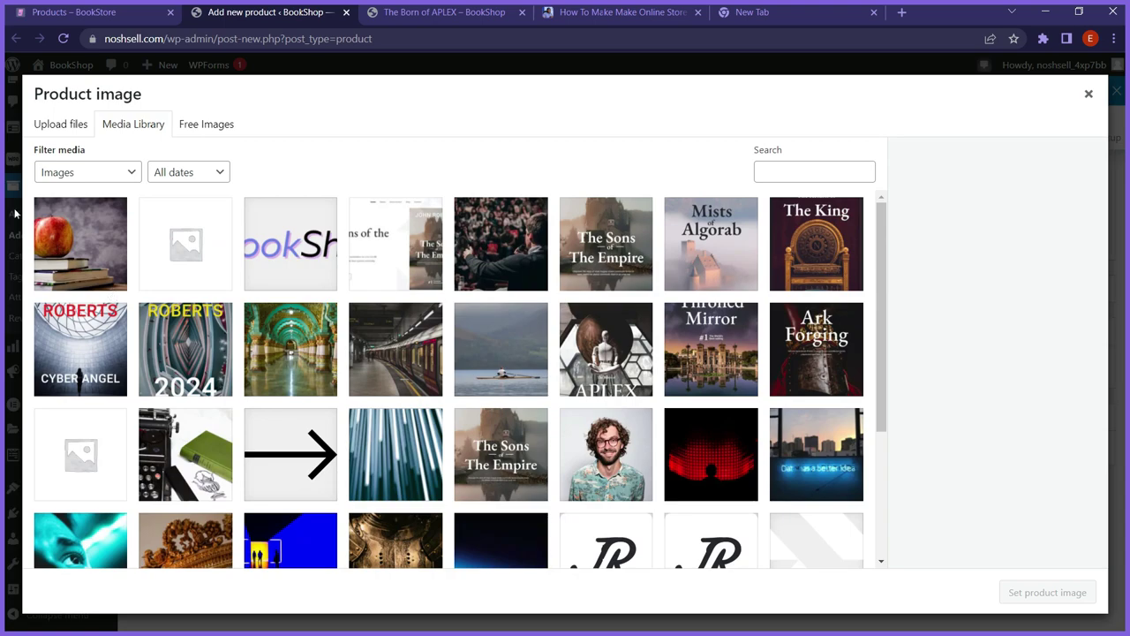
pyautogui.click(58, 252)
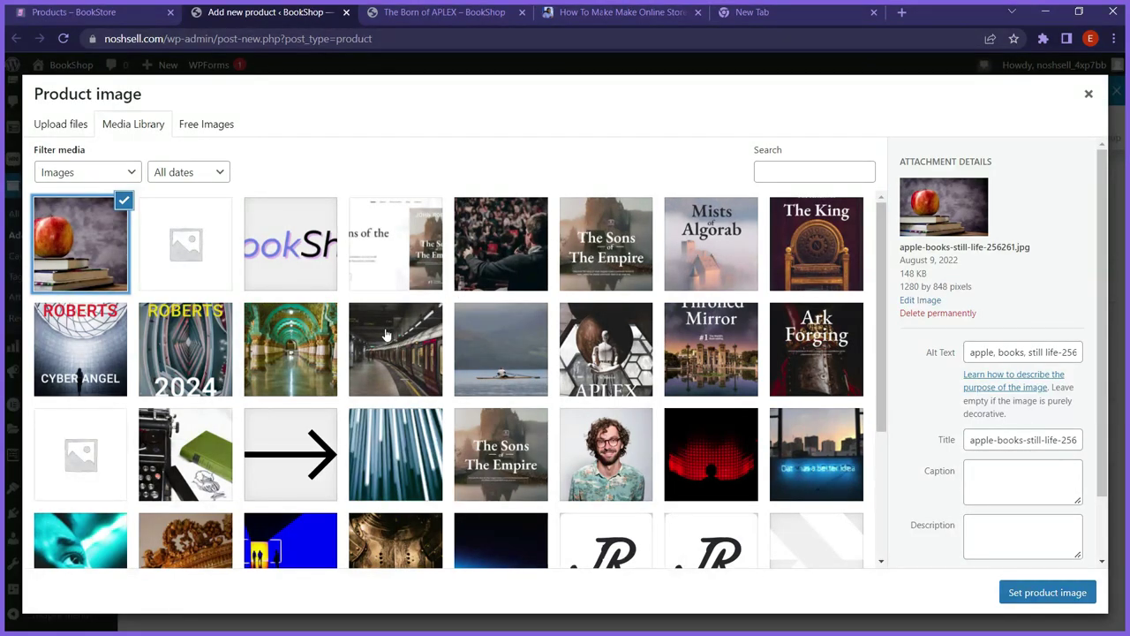
pyautogui.scroll(-3, 477, 417)
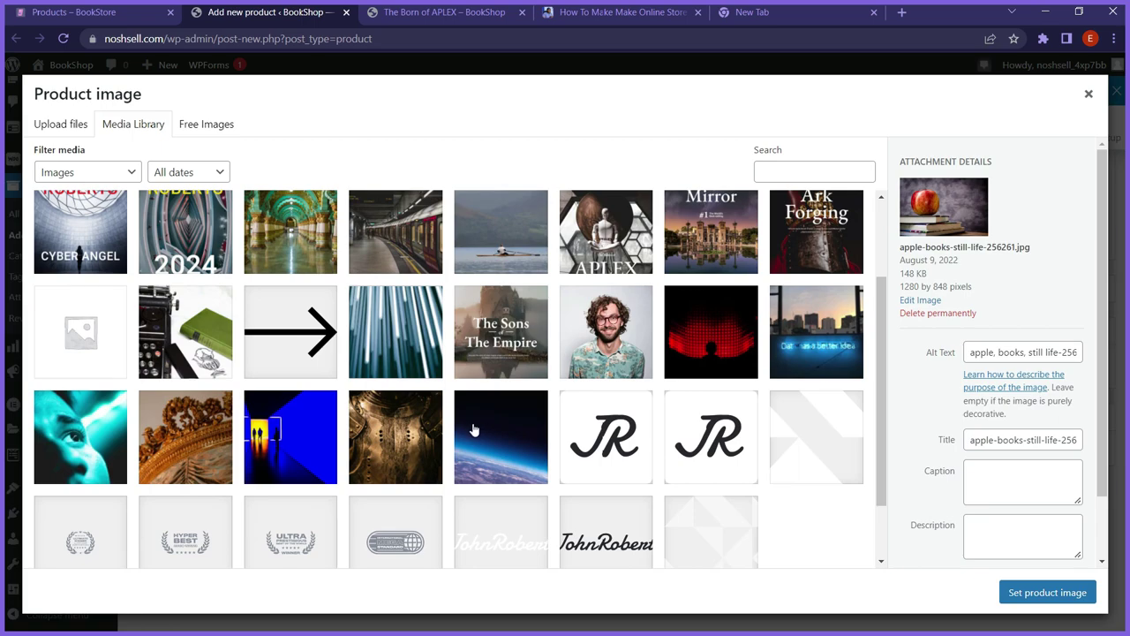
pyautogui.scroll(3, 471, 429)
pyautogui.click(713, 367)
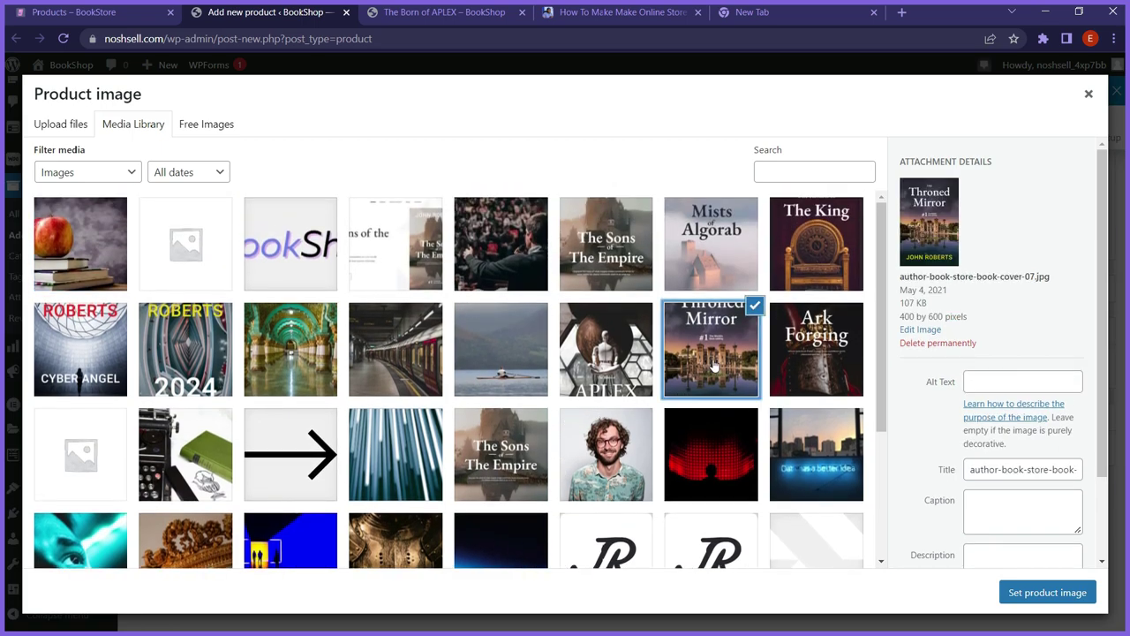
pyautogui.click(799, 254)
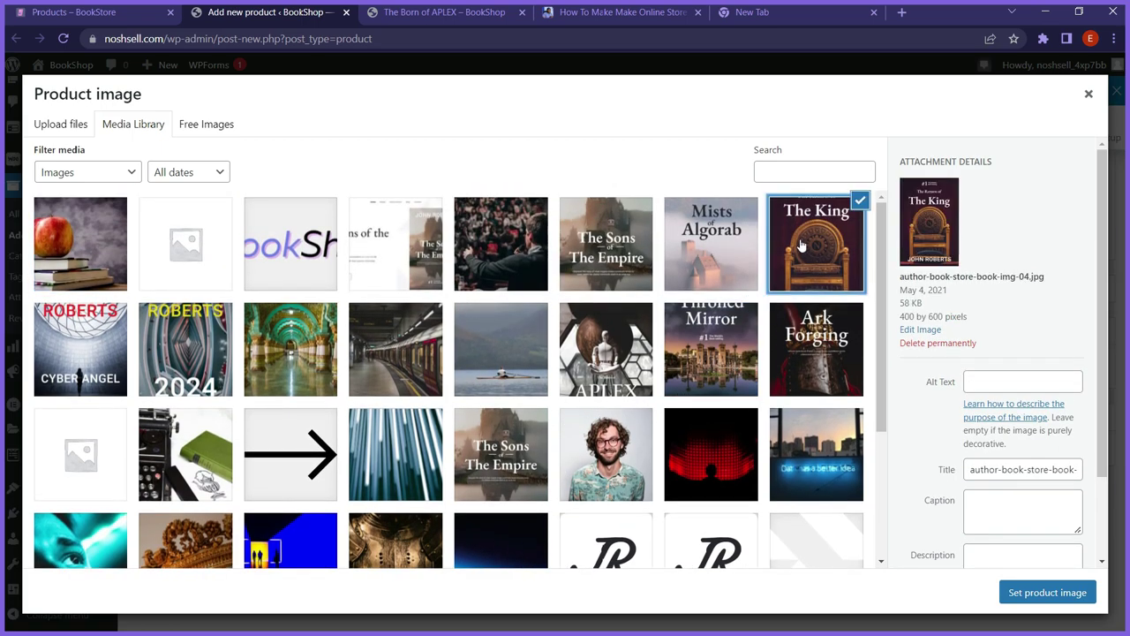
pyautogui.click(717, 258)
pyautogui.click(594, 249)
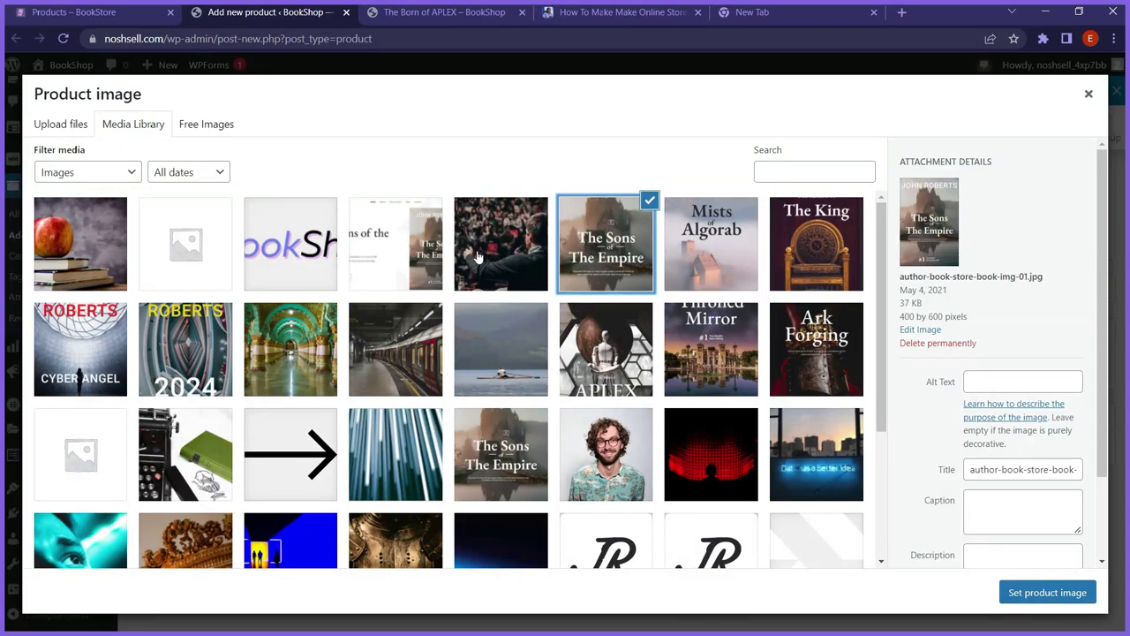
pyautogui.click(476, 256)
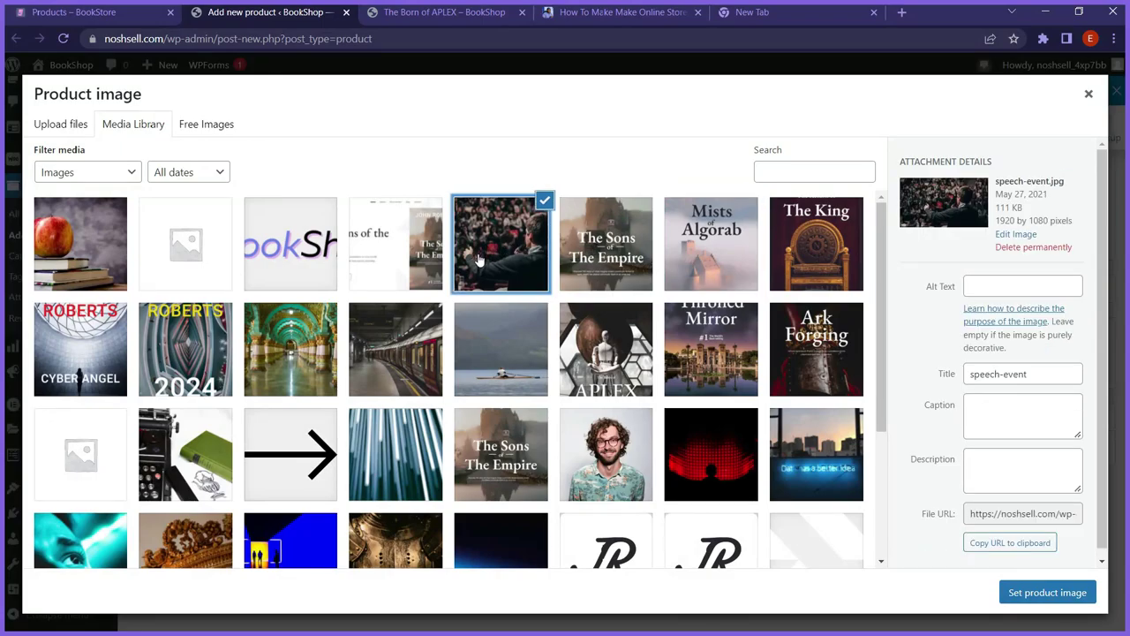
# Step: Select the APLEX robot cover (author-book-store-book-cover-06.jpg) and set it as product image
pyautogui.click(99, 355)
pyautogui.click(170, 364)
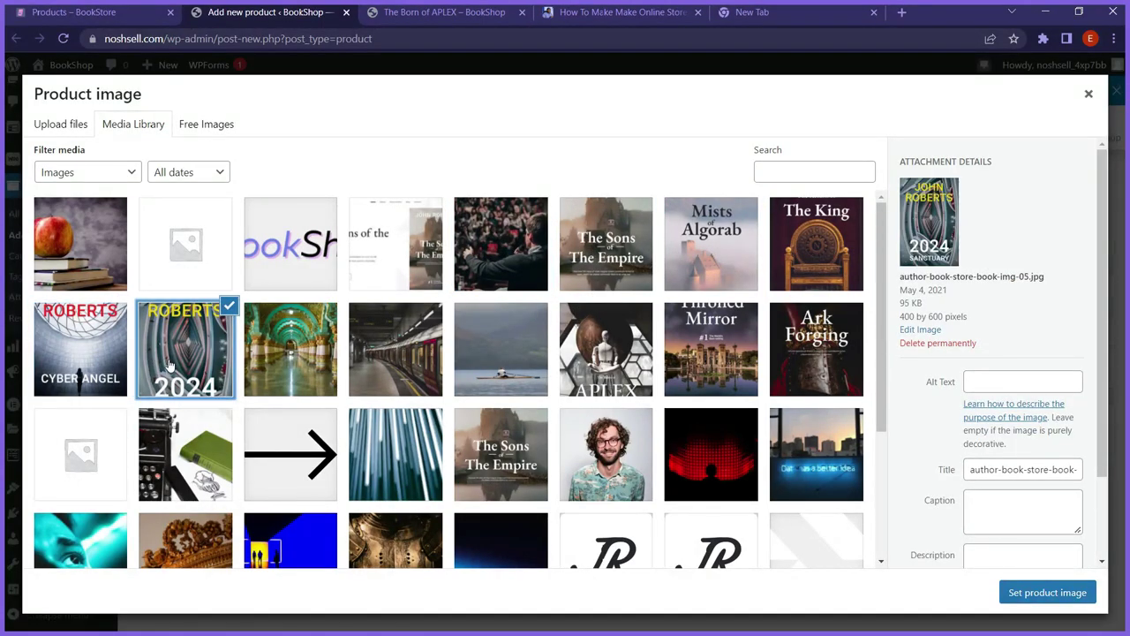
pyautogui.click(305, 369)
pyautogui.click(336, 369)
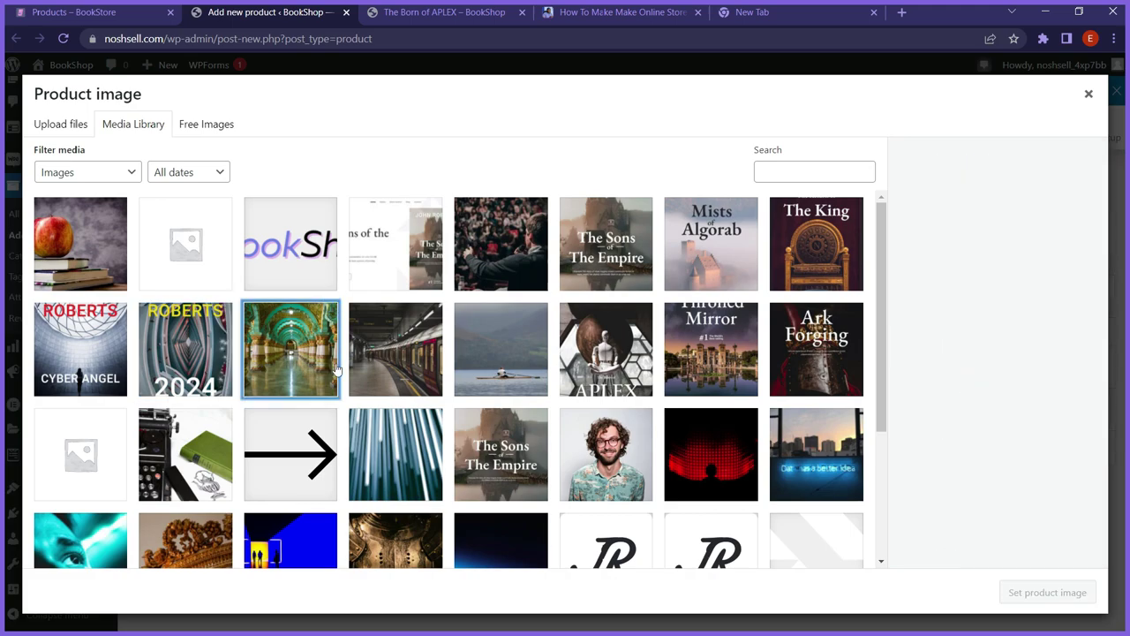
pyautogui.click(411, 368)
pyautogui.click(602, 371)
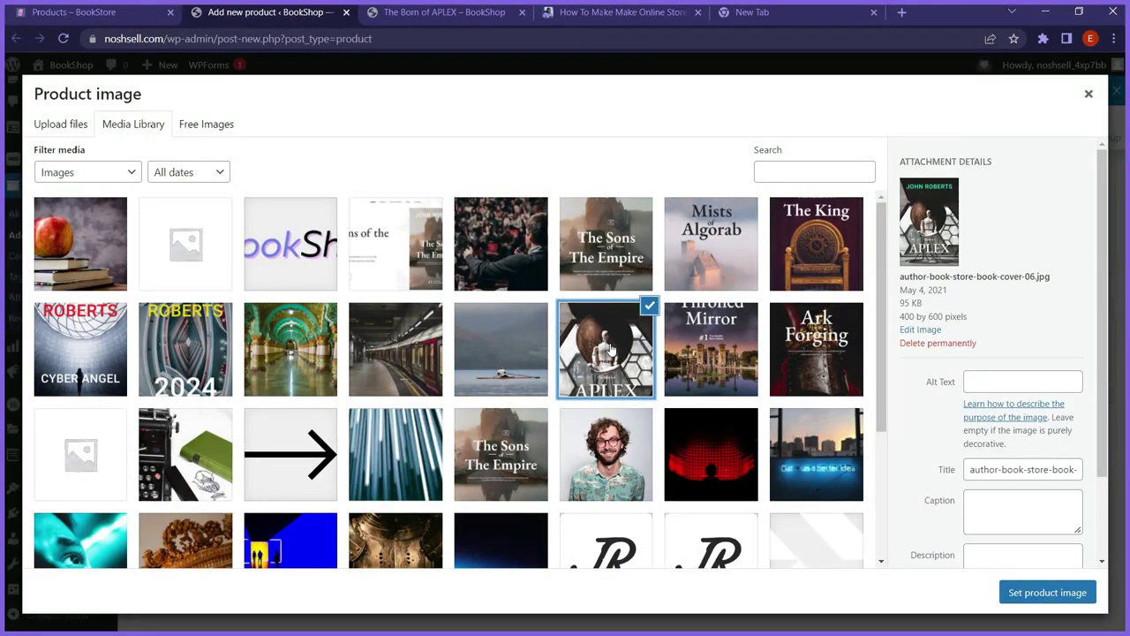
pyautogui.click(1027, 595)
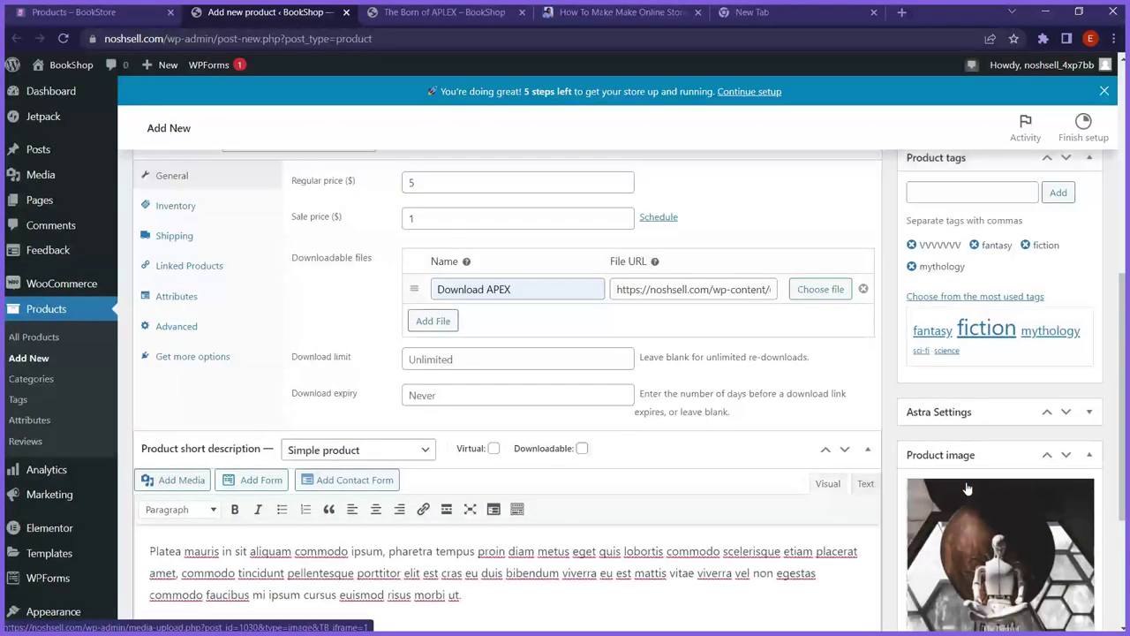
# Step: Compare the title with the earlier The Born of APLEX page, then publish the product
pyautogui.scroll(10, 734, 530)
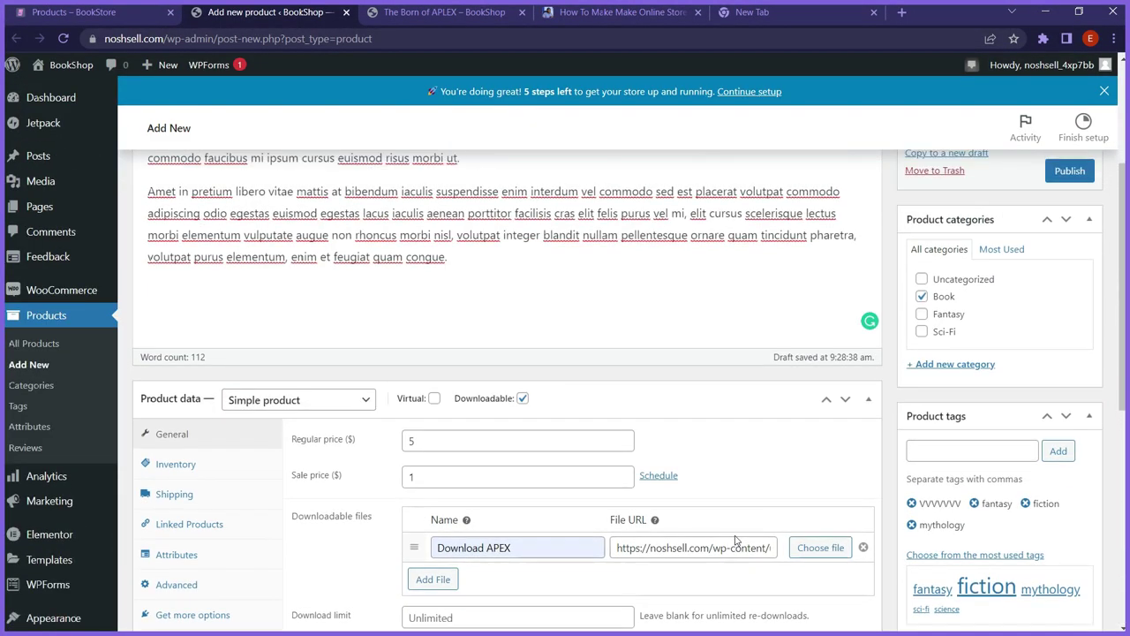
pyautogui.click(299, 208)
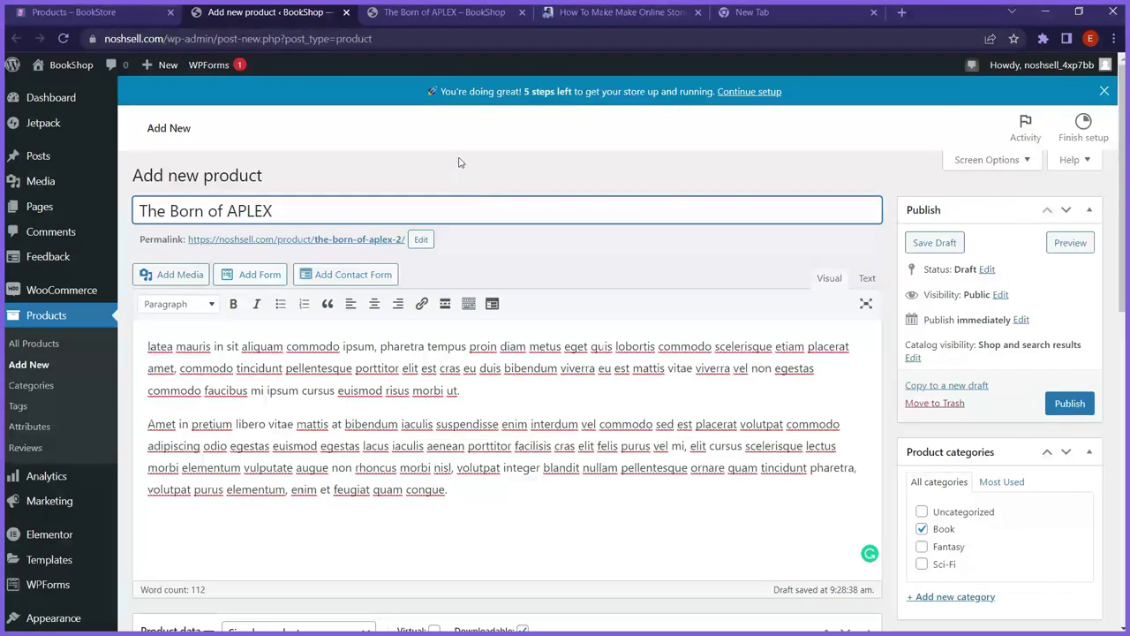
pyautogui.click(410, 15)
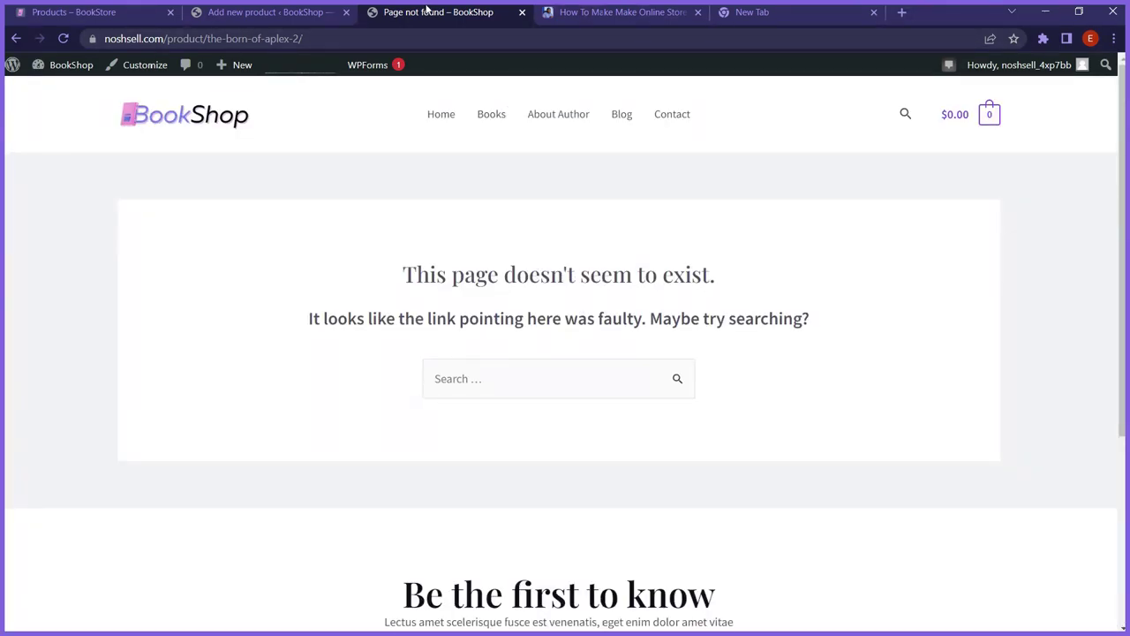
pyautogui.click(300, 12)
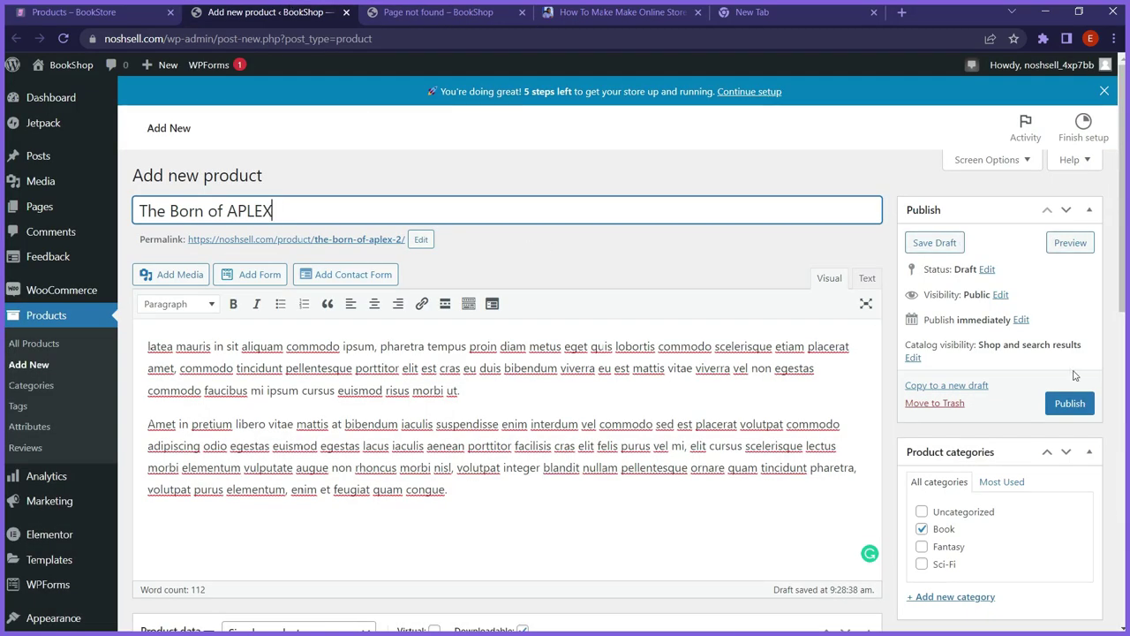
pyautogui.click(1073, 406)
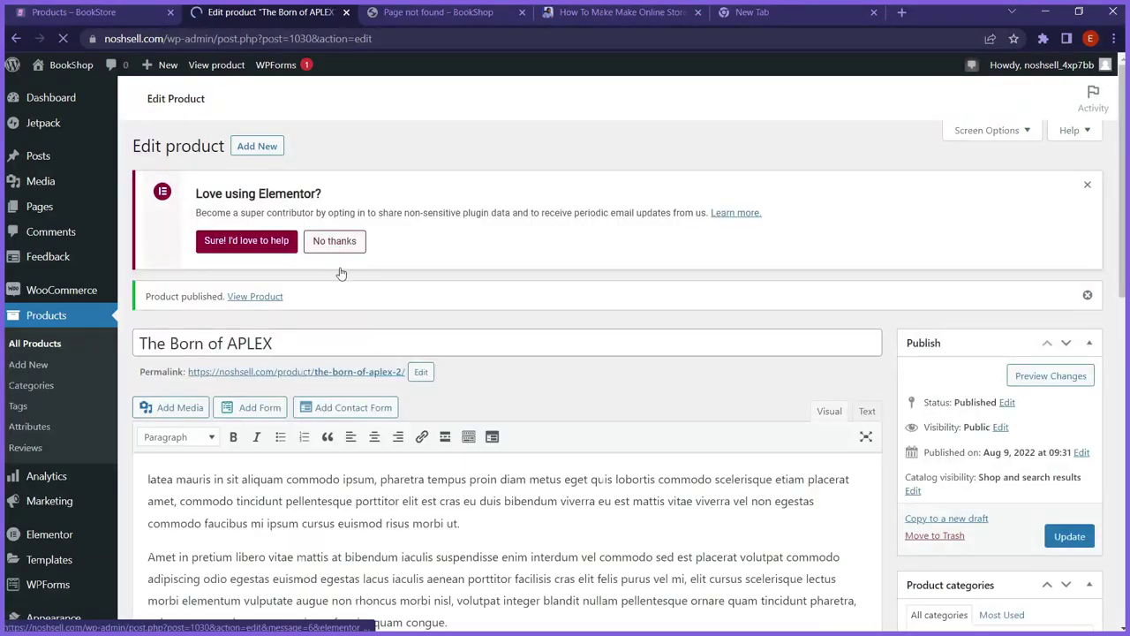
# Step: Open the product permalink in a new tab to view the live product page
pyautogui.rightClick(361, 376)
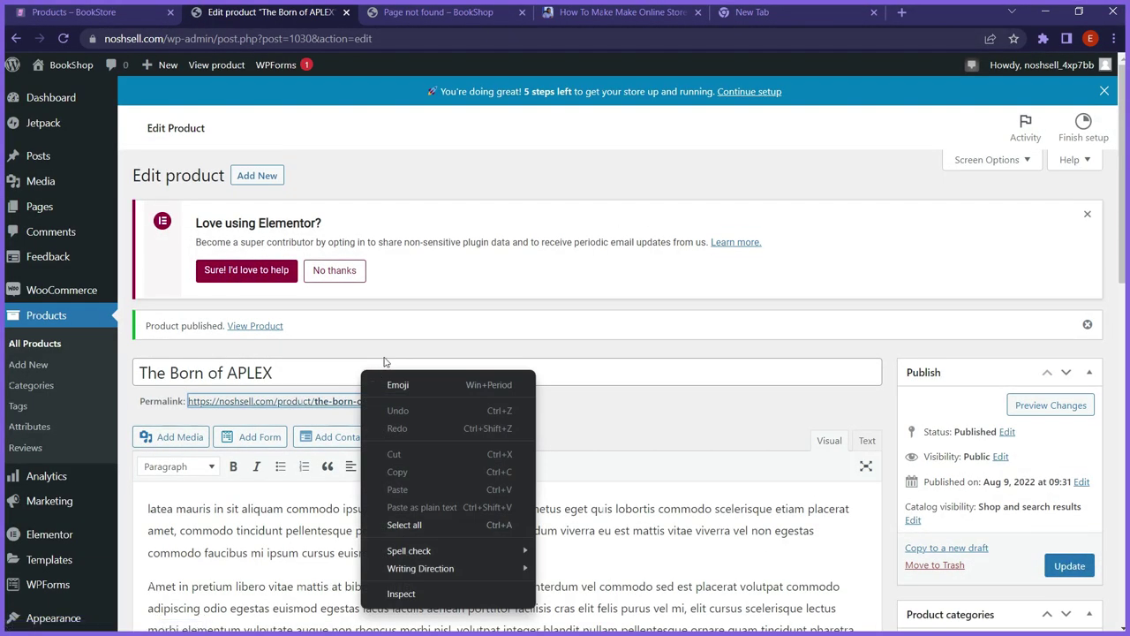
pyautogui.click(412, 348)
pyautogui.rightClick(369, 402)
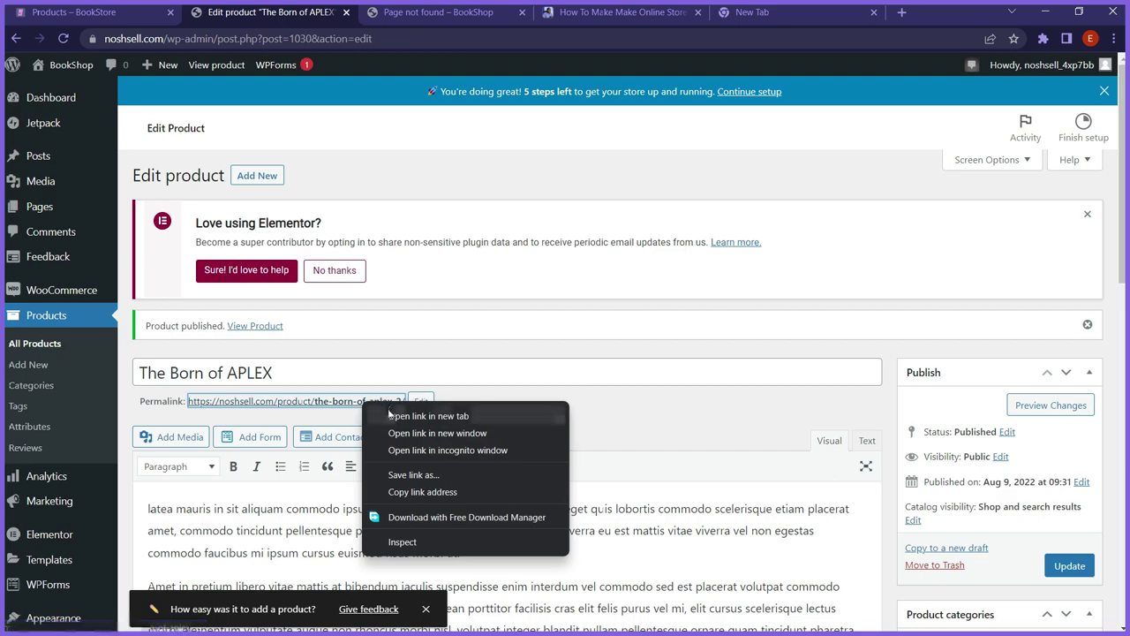
pyautogui.click(397, 415)
pyautogui.click(386, 10)
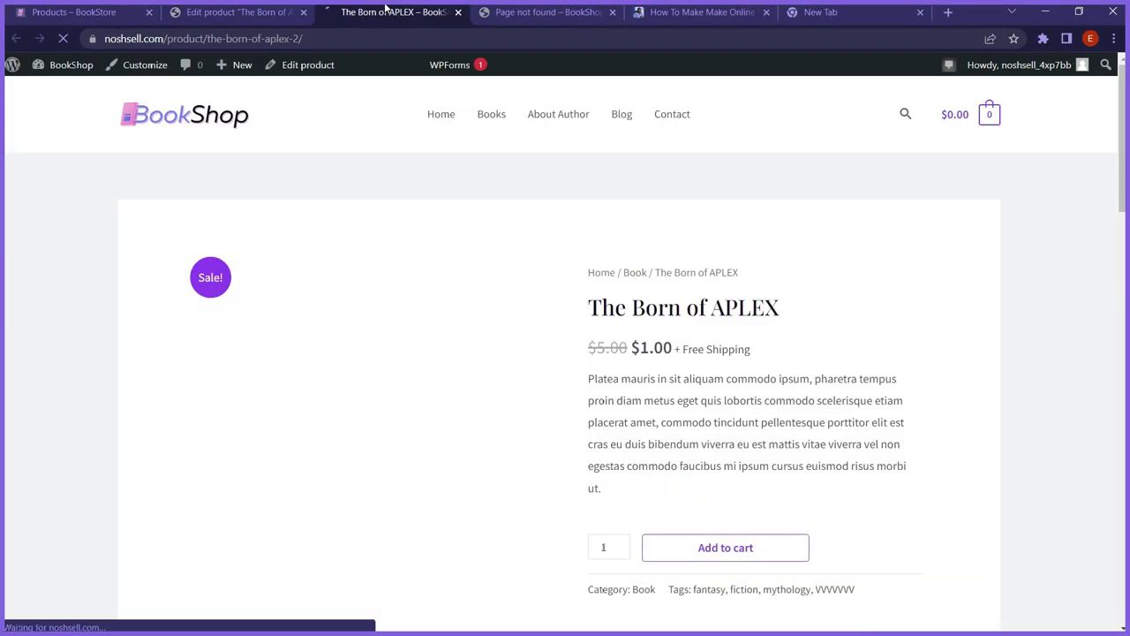
# Step: Reload the old tab to see the $1.00 sale price, then bring up the course outline
pyautogui.click(533, 12)
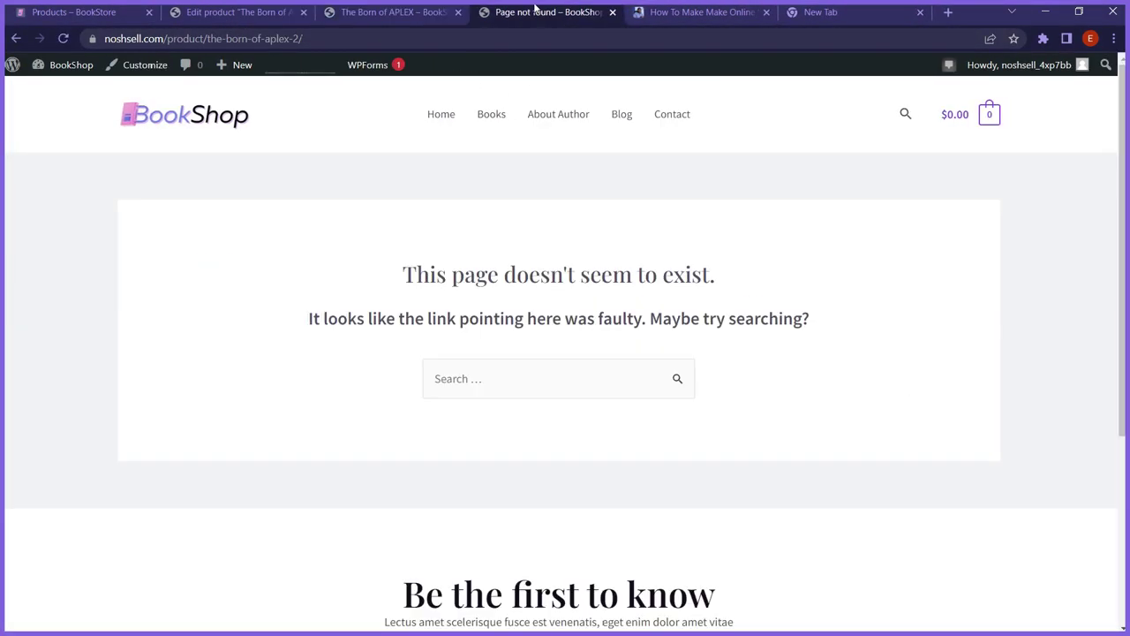
pyautogui.click(65, 38)
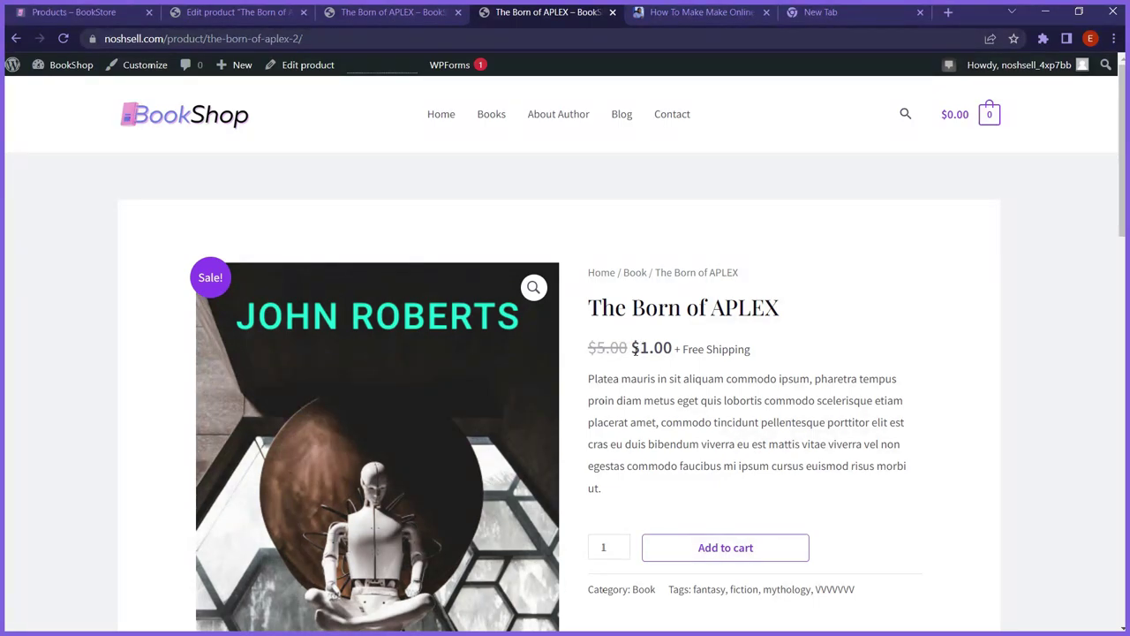
pyautogui.scroll(-3, 643, 340)
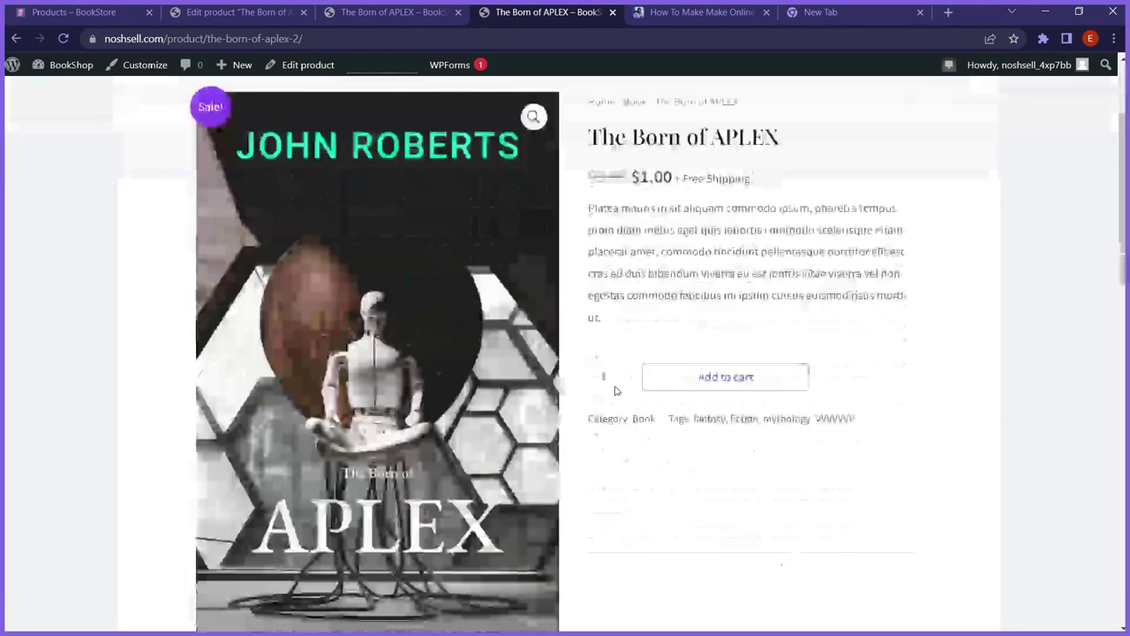
pyautogui.scroll(-1, 757, 451)
pyautogui.scroll(-3, 757, 450)
pyautogui.scroll(6, 719, 434)
pyautogui.click(388, 11)
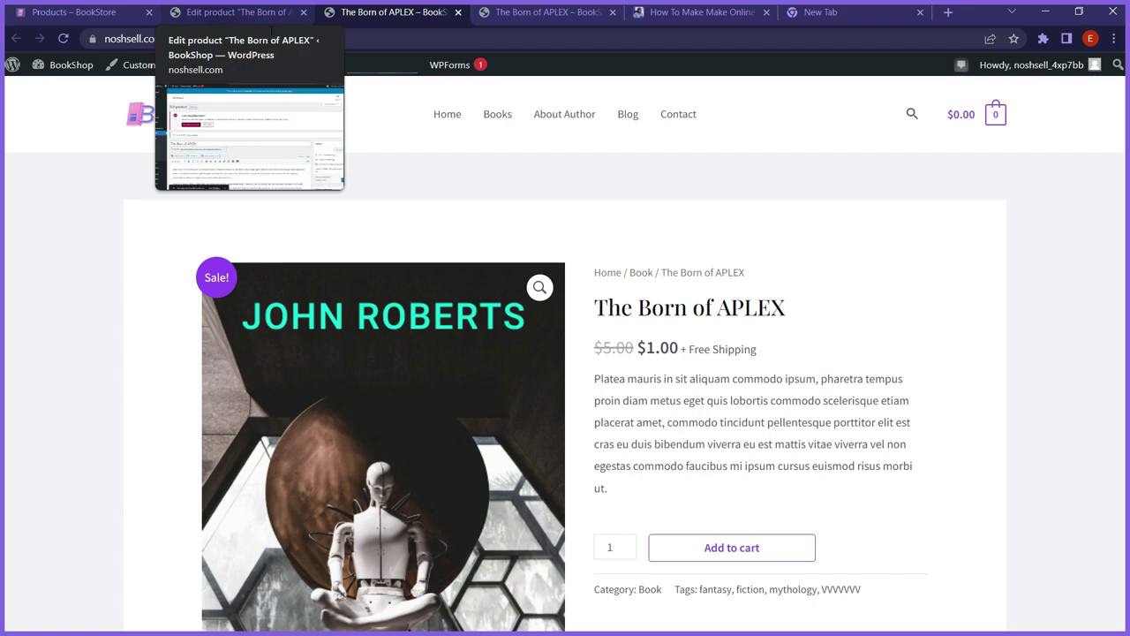
pyautogui.click(671, 12)
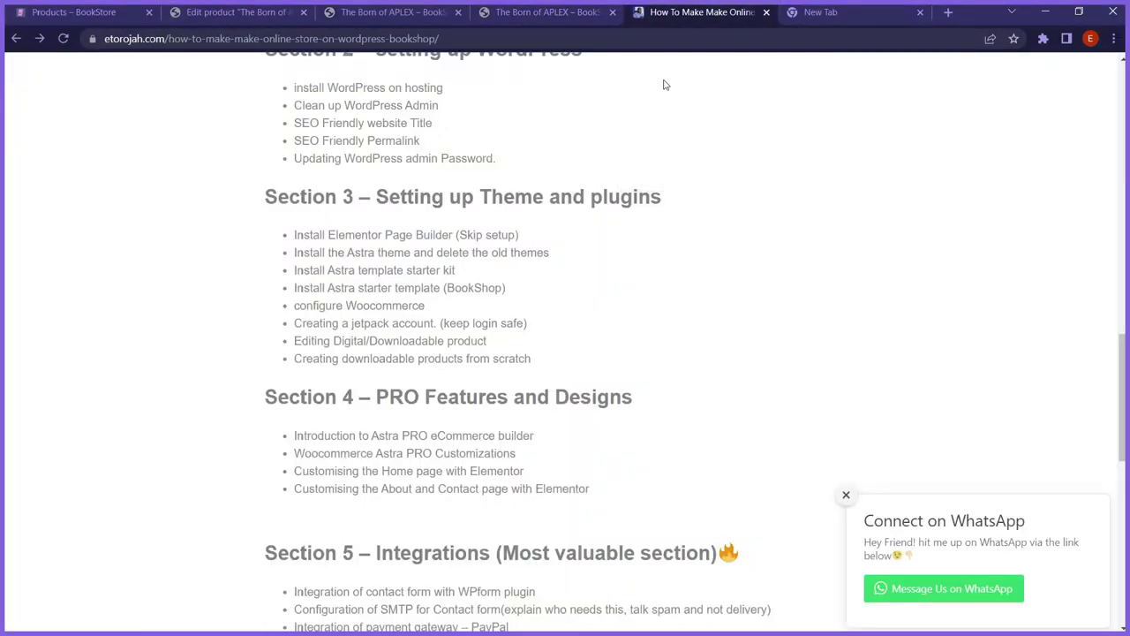
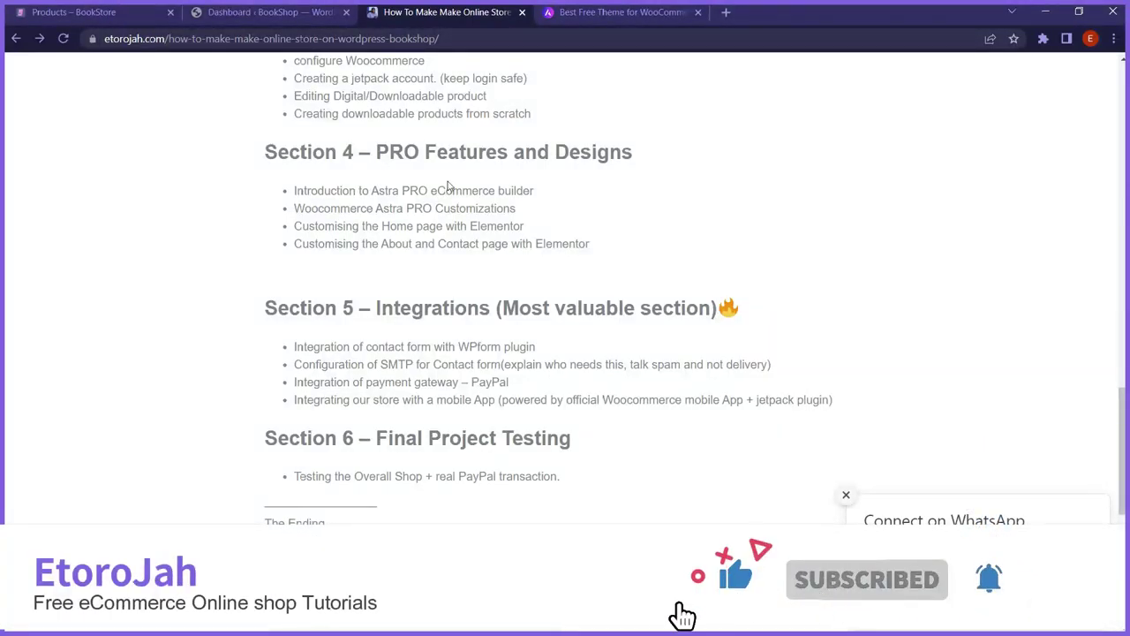
# Step: Open the Ark Forging product page from the BookShop shop
pyautogui.click(74, 12)
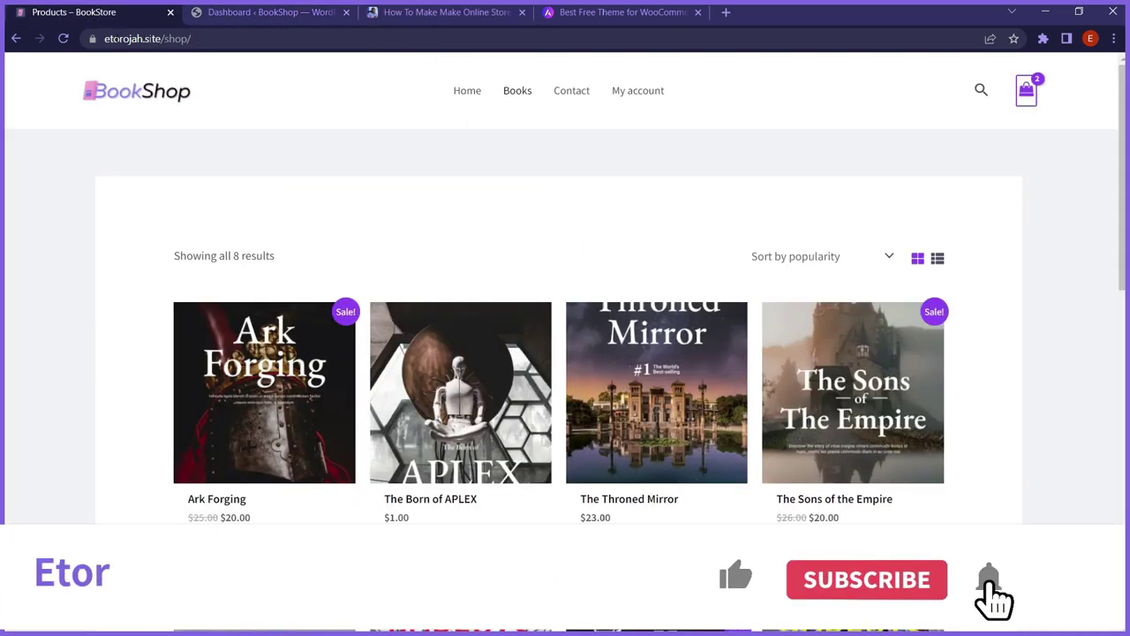
pyautogui.scroll(-4, 430, 283)
pyautogui.scroll(2, 436, 323)
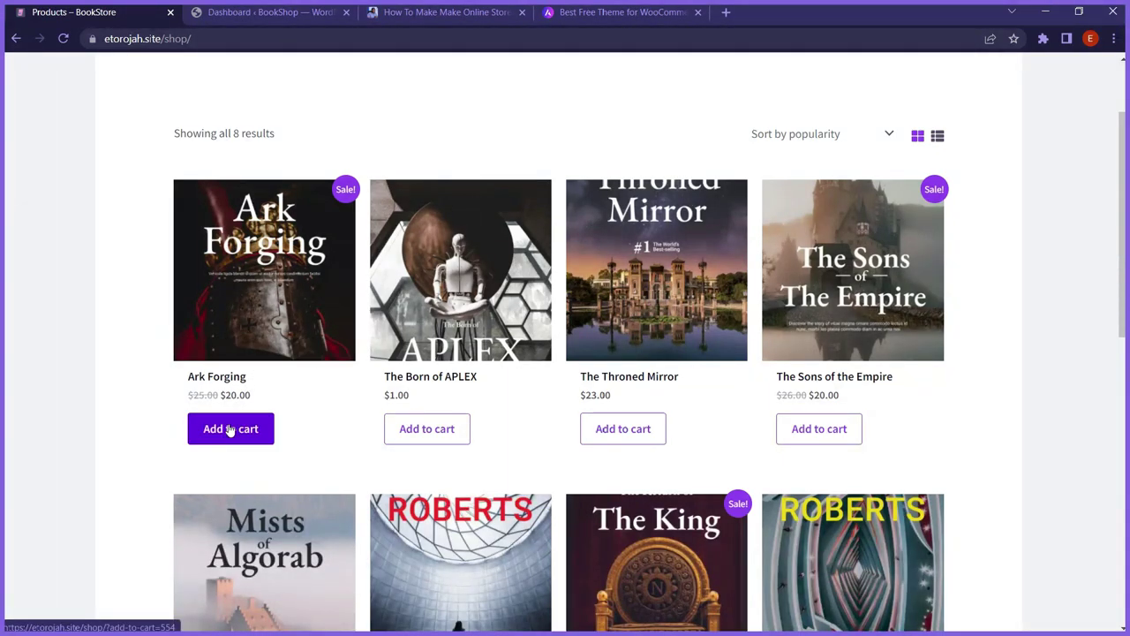
pyautogui.click(256, 294)
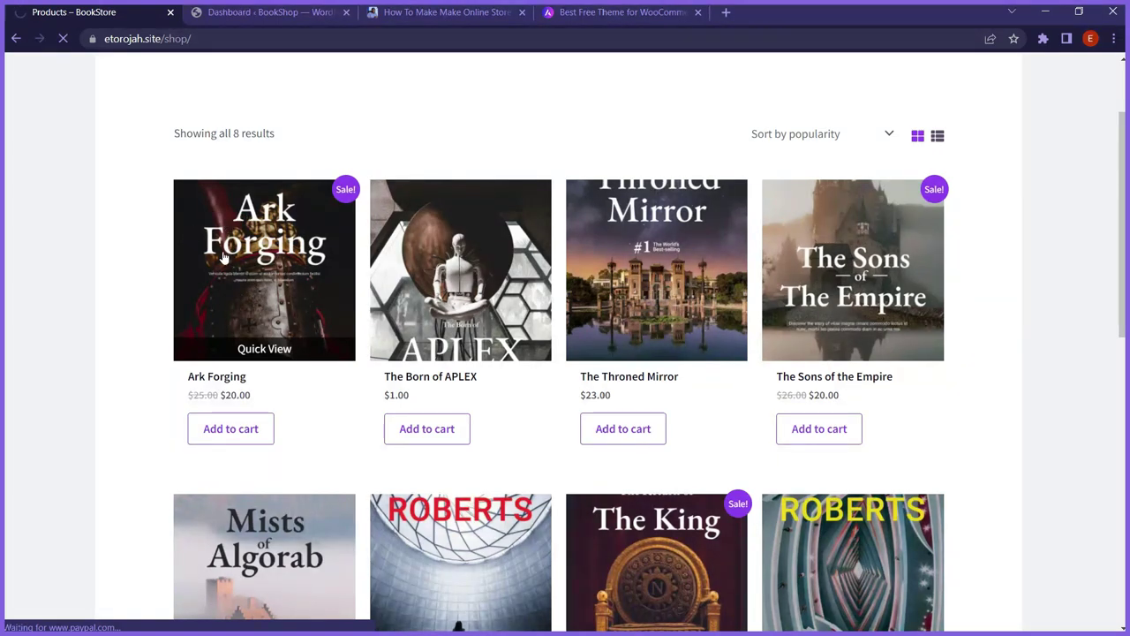
pyautogui.scroll(-1, 223, 256)
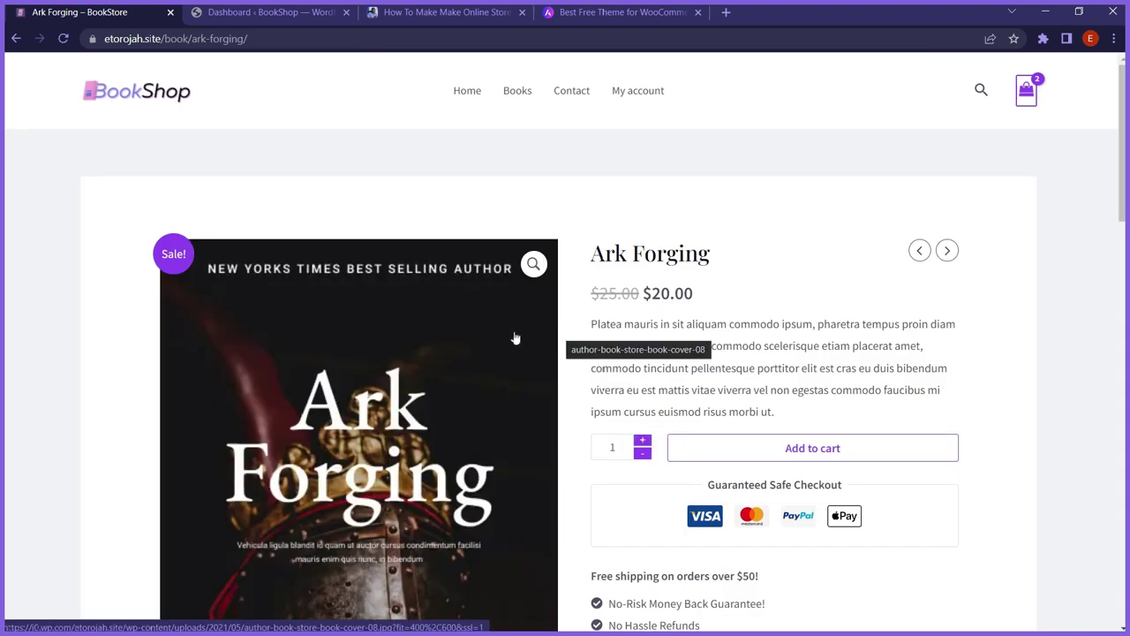
pyautogui.scroll(-5, 512, 378)
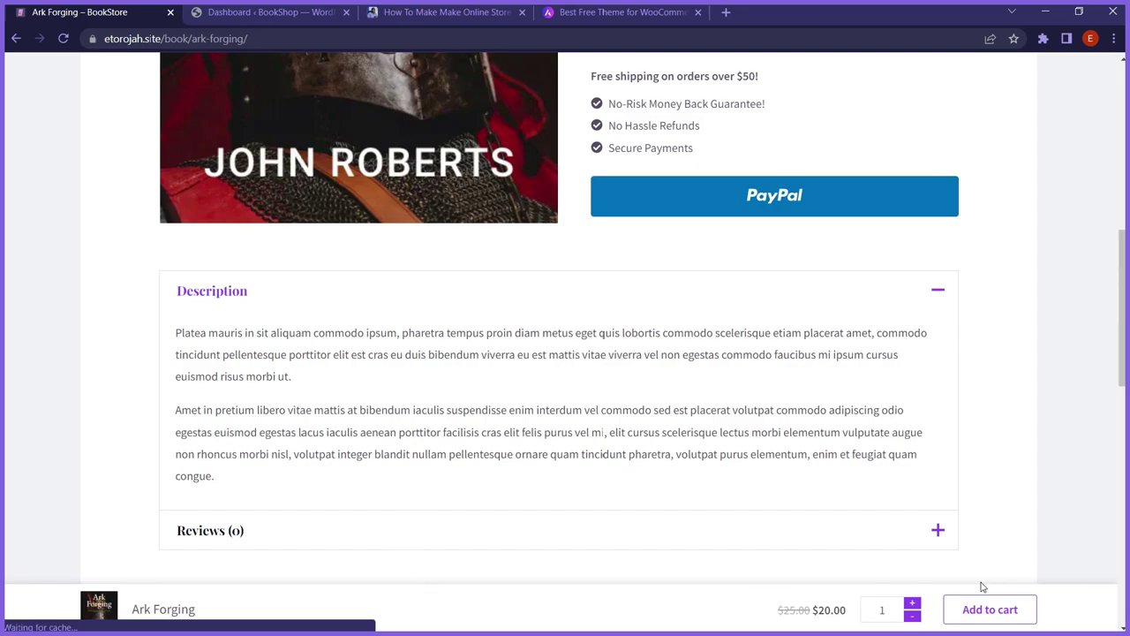
# Step: Add Ark Forging to the cart from its product page
pyautogui.click(987, 596)
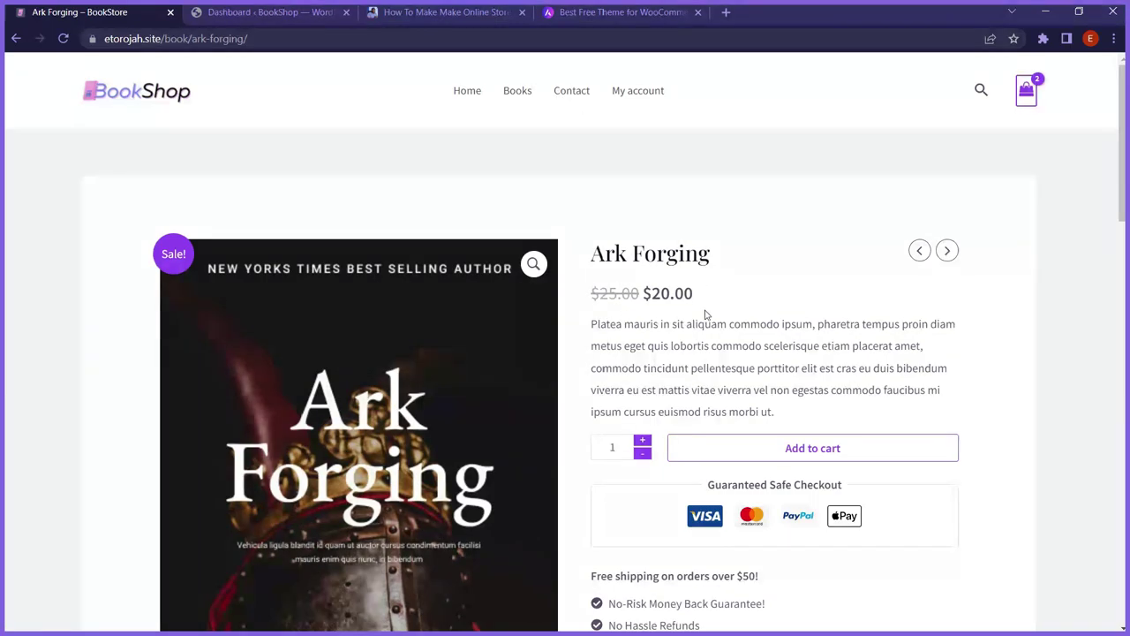
pyautogui.scroll(-8, 706, 315)
pyautogui.scroll(5, 776, 398)
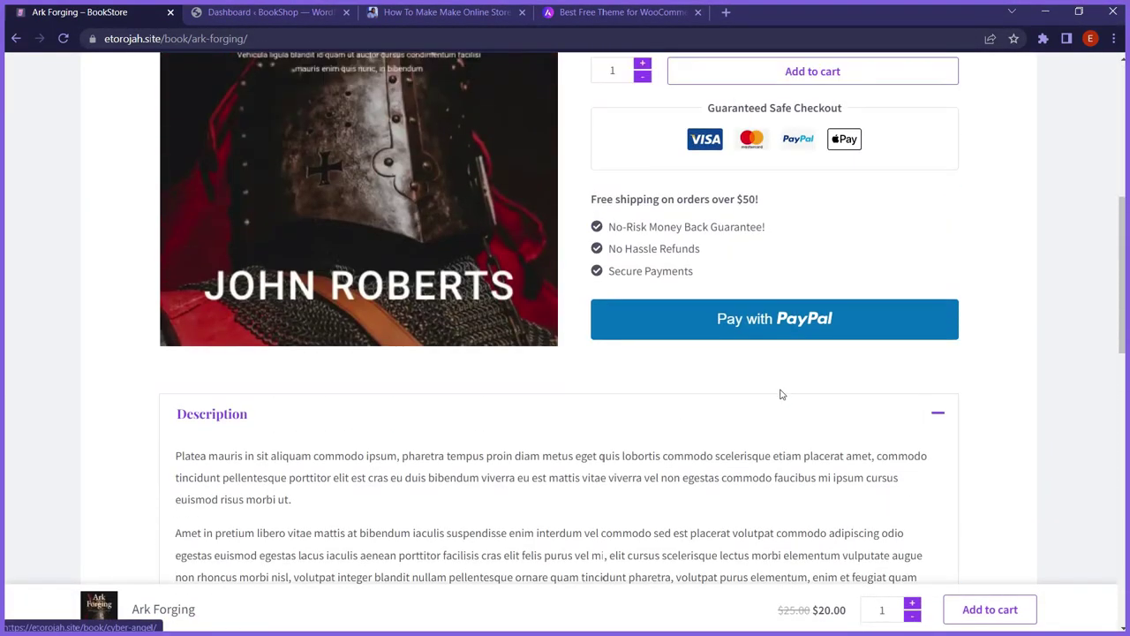
pyautogui.scroll(3, 821, 367)
pyautogui.click(801, 283)
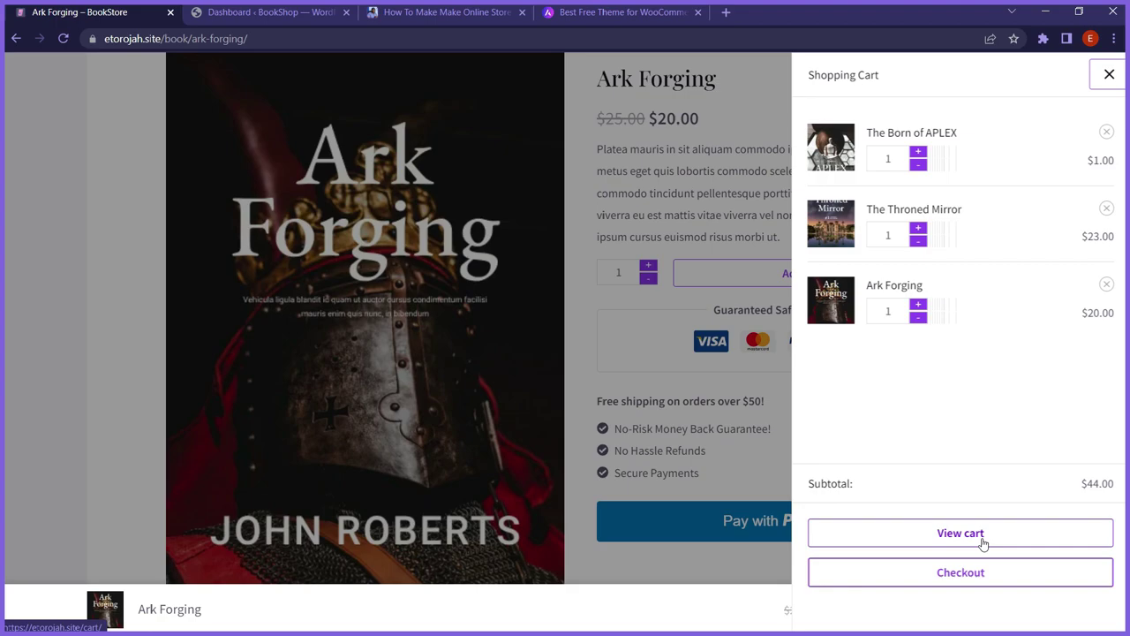
# Step: Open the cart listing three books totalling $44.00 and proceed to checkout
pyautogui.click(983, 542)
pyautogui.scroll(-2, 726, 315)
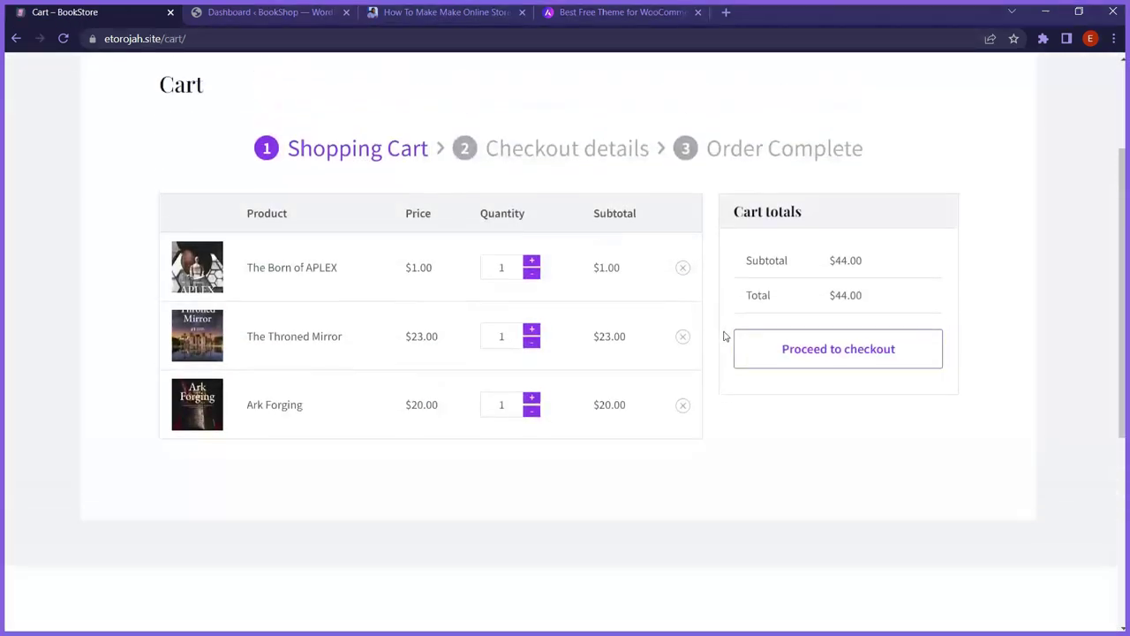
pyautogui.scroll(1, 373, 221)
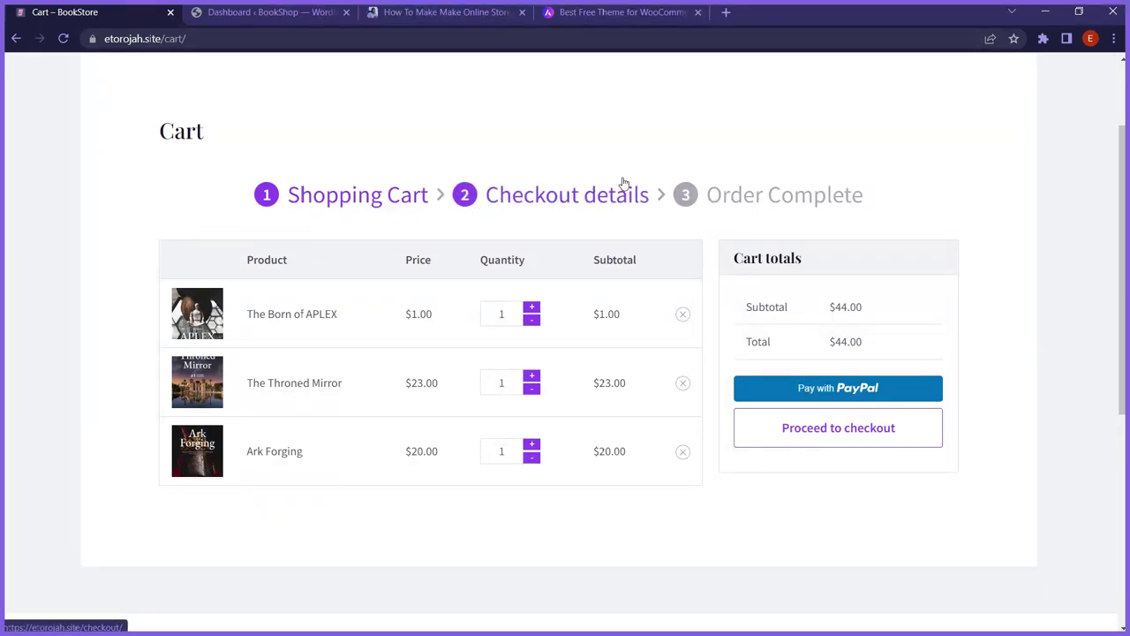
pyautogui.click(804, 433)
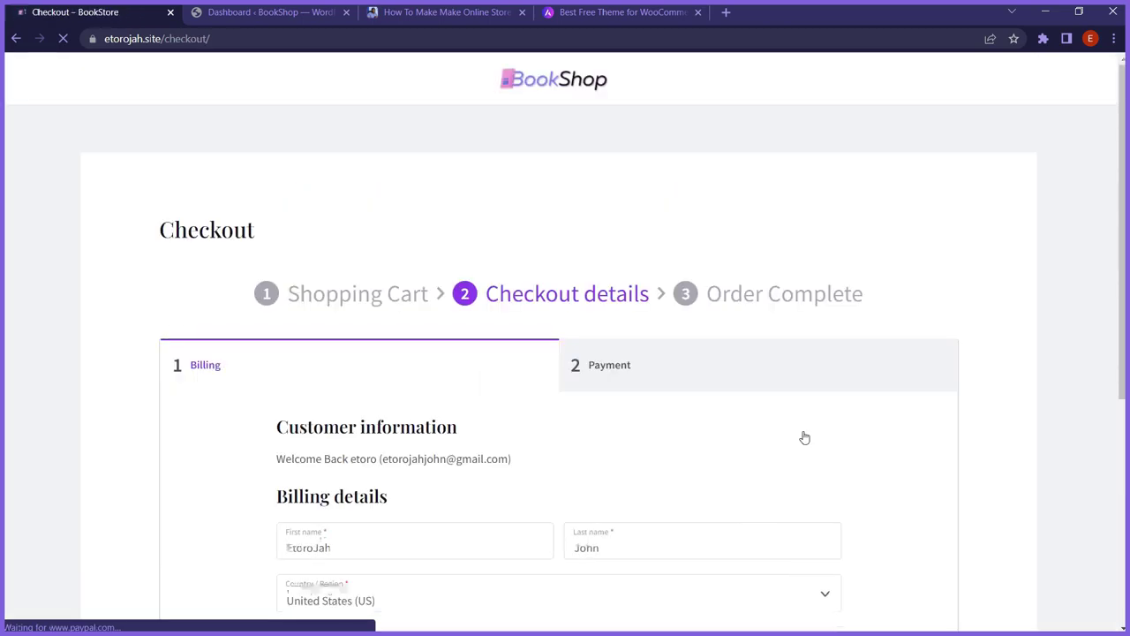
# Step: Compare the prefilled billing details with the order summary on the checkout page
pyautogui.scroll(-1, 409, 290)
pyautogui.scroll(-1, 410, 291)
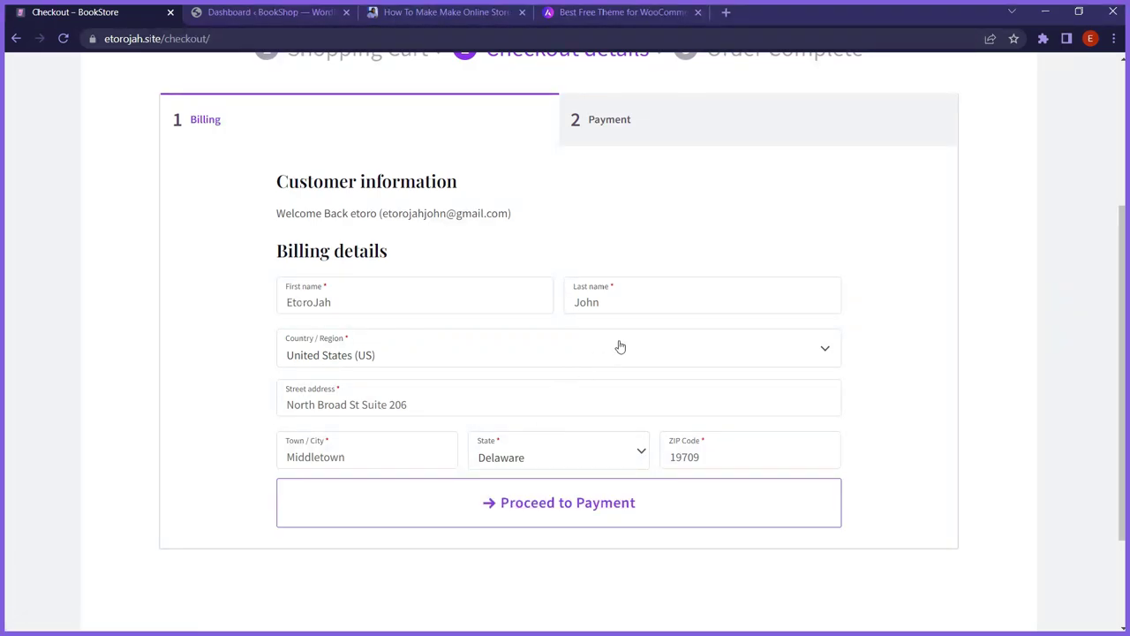
pyautogui.scroll(2, 619, 346)
pyautogui.click(641, 374)
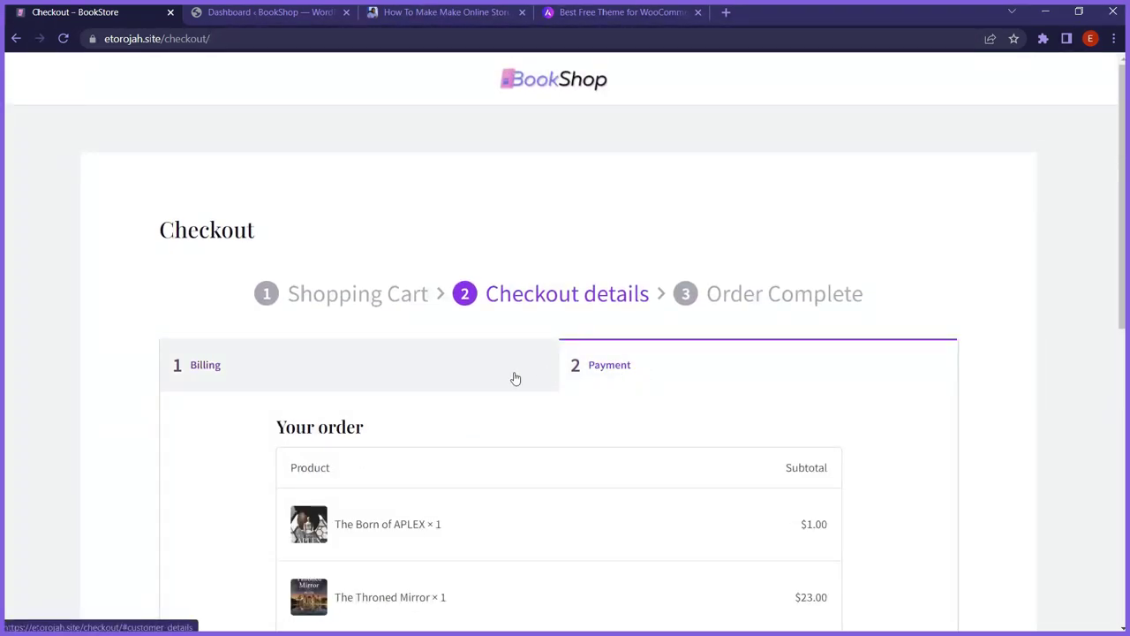
pyautogui.click(442, 371)
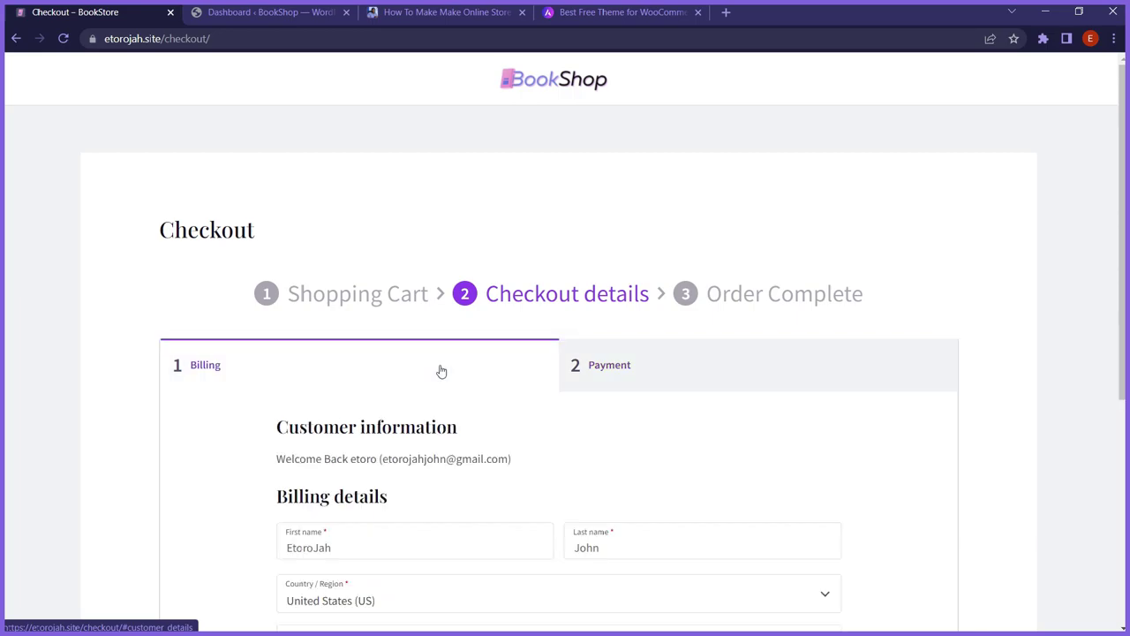
pyautogui.click(646, 362)
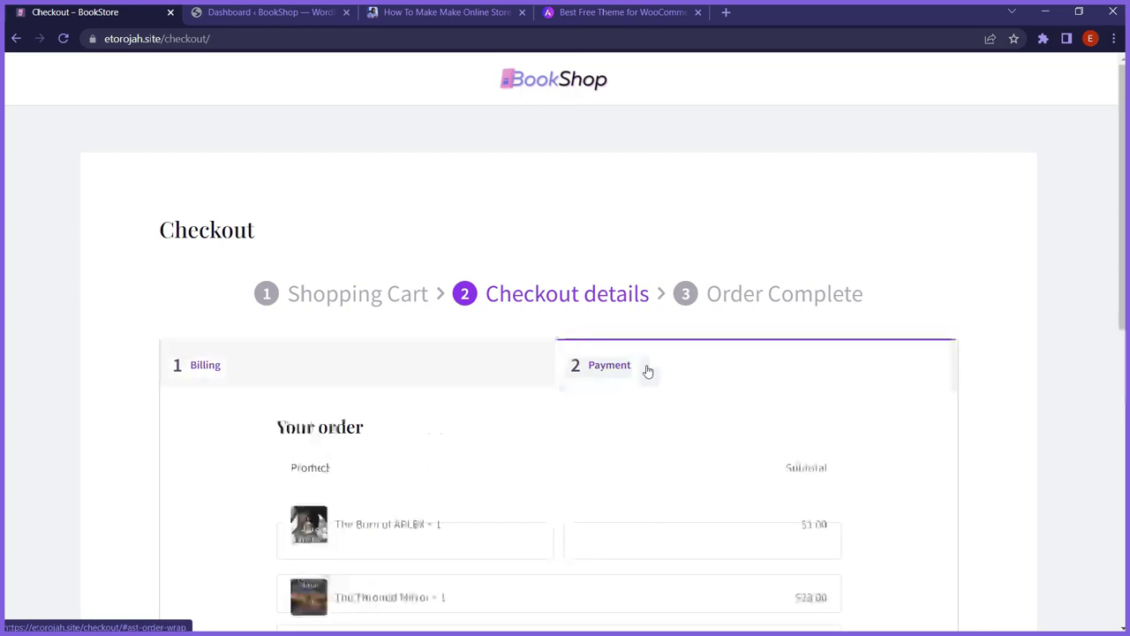
pyautogui.click(407, 376)
# Step: Try the payment step, then leave the checkout for the tutorial blog post tab
pyautogui.scroll(-2, 411, 379)
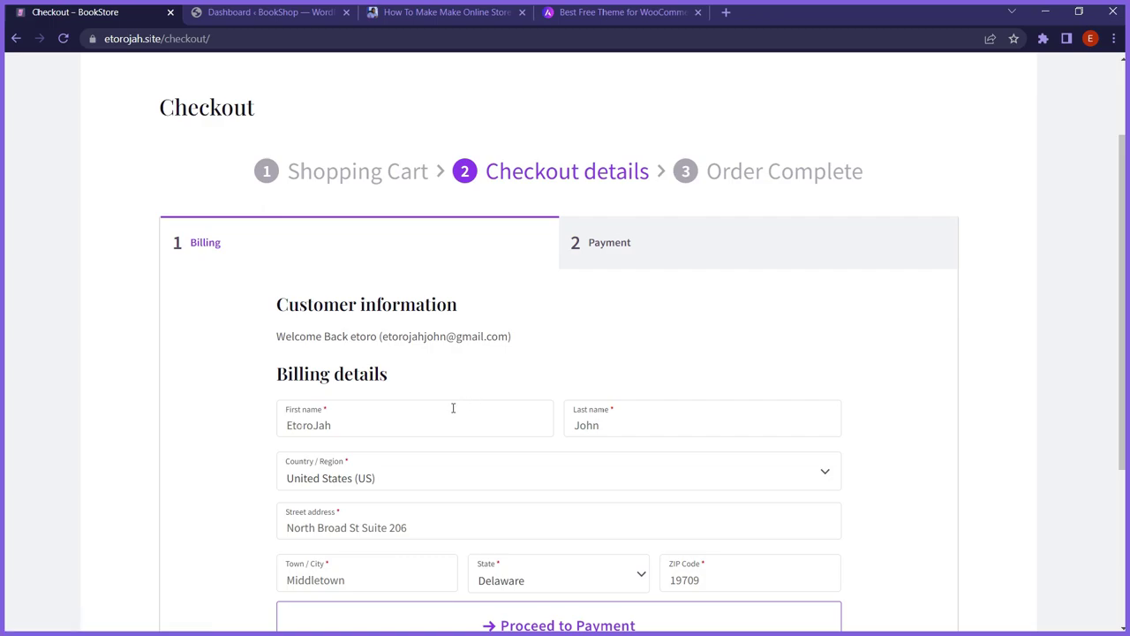
pyautogui.click(629, 245)
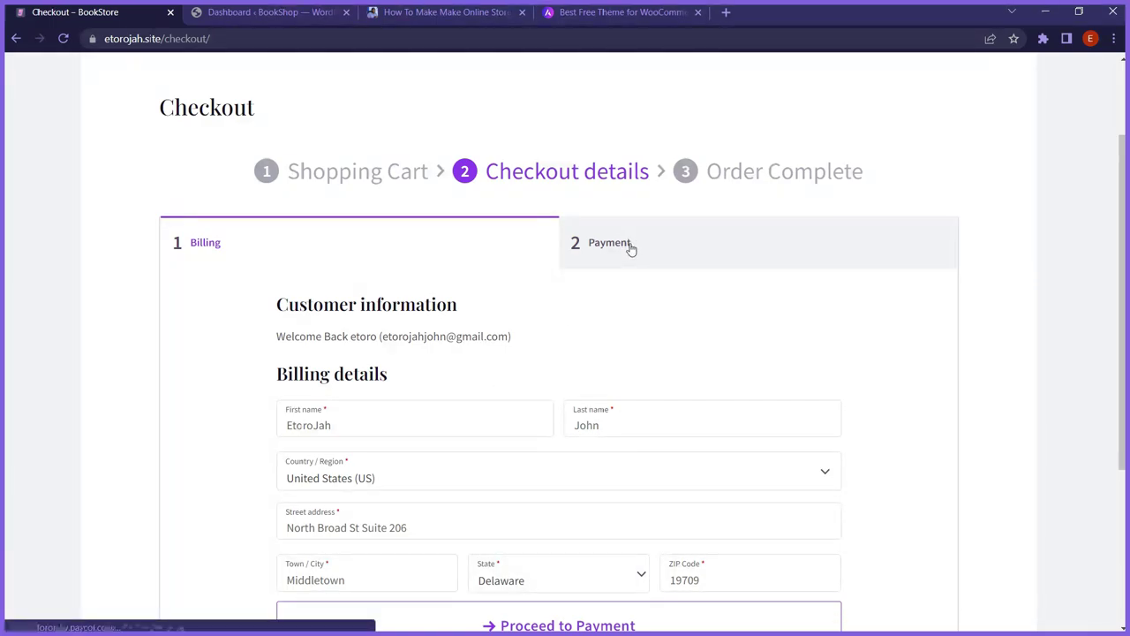
pyautogui.scroll(2, 482, 331)
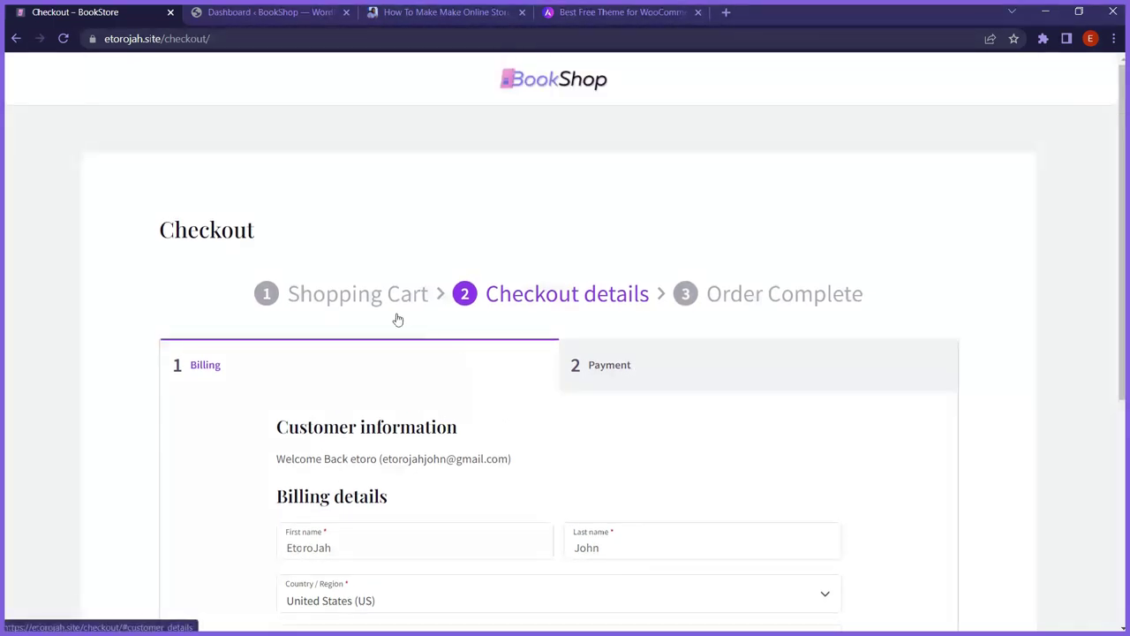
pyautogui.click(452, 13)
# Step: Open the live BookShop storefront in a new tab from the dashboard
pyautogui.click(253, 10)
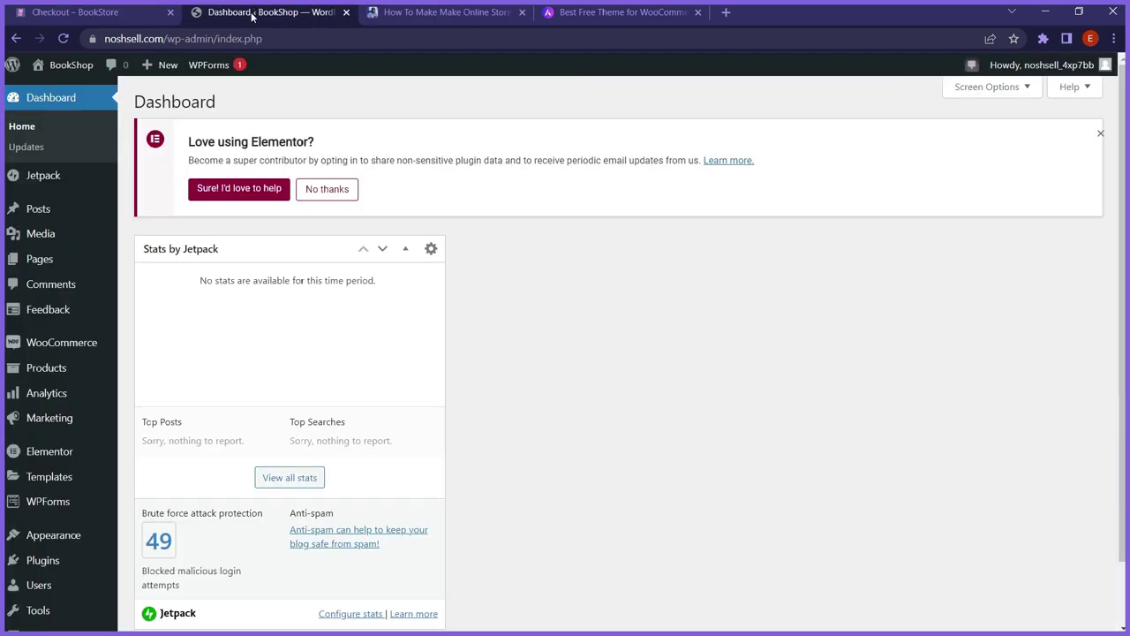
pyautogui.rightClick(59, 92)
pyautogui.click(110, 100)
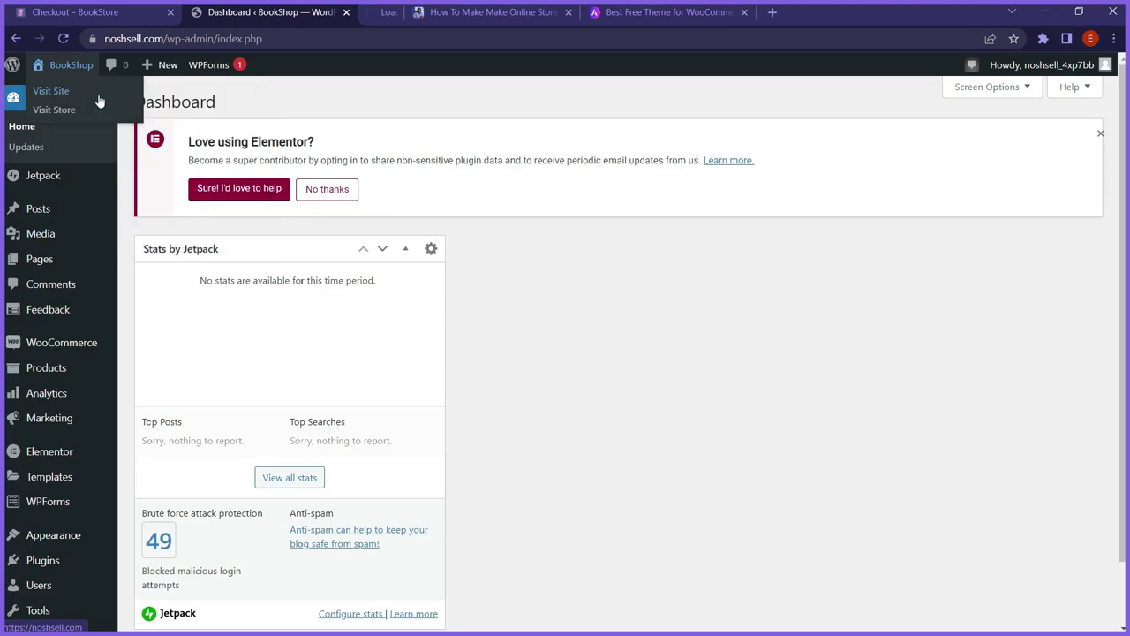
pyautogui.click(410, 13)
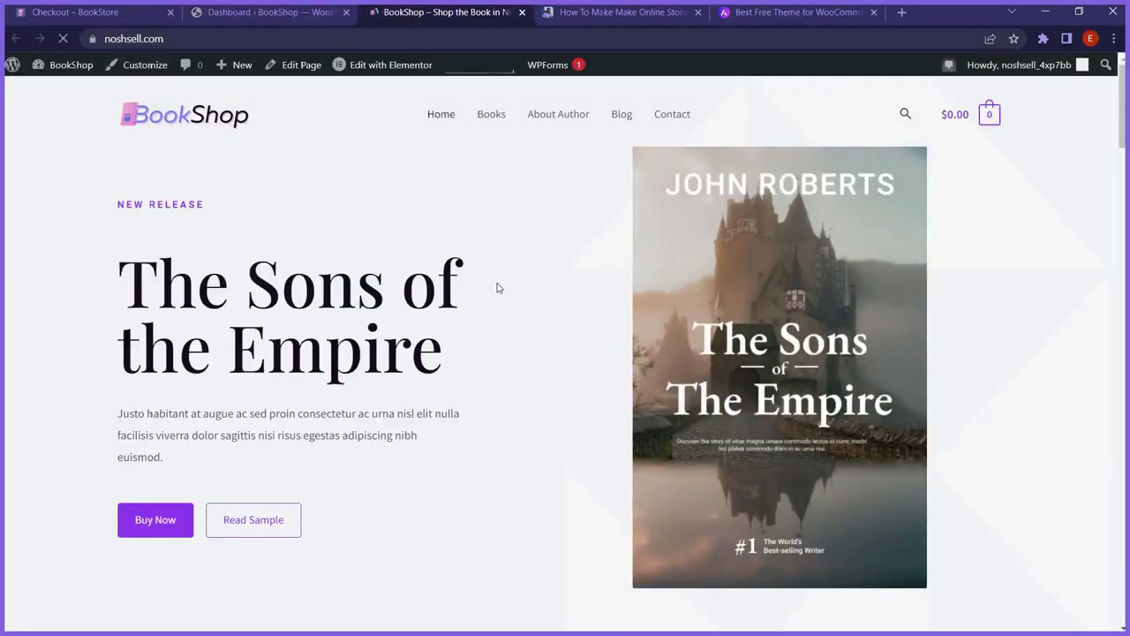
# Step: Go to the Books page and open The Born of APLEX product page
pyautogui.scroll(-2, 497, 288)
pyautogui.scroll(-5, 497, 288)
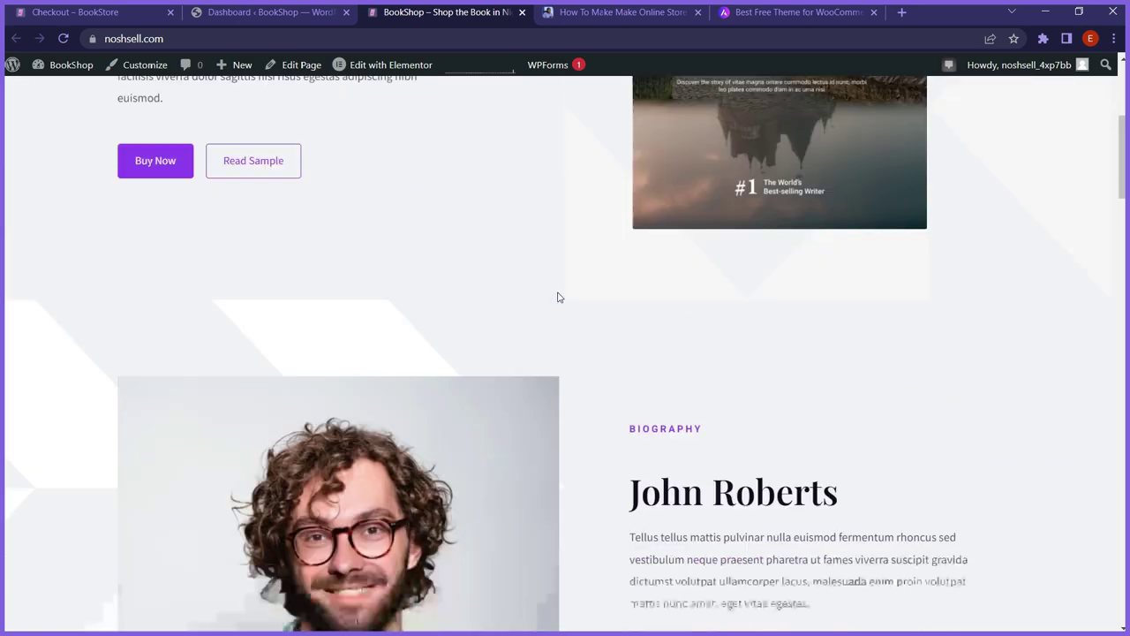
pyautogui.scroll(6, 558, 295)
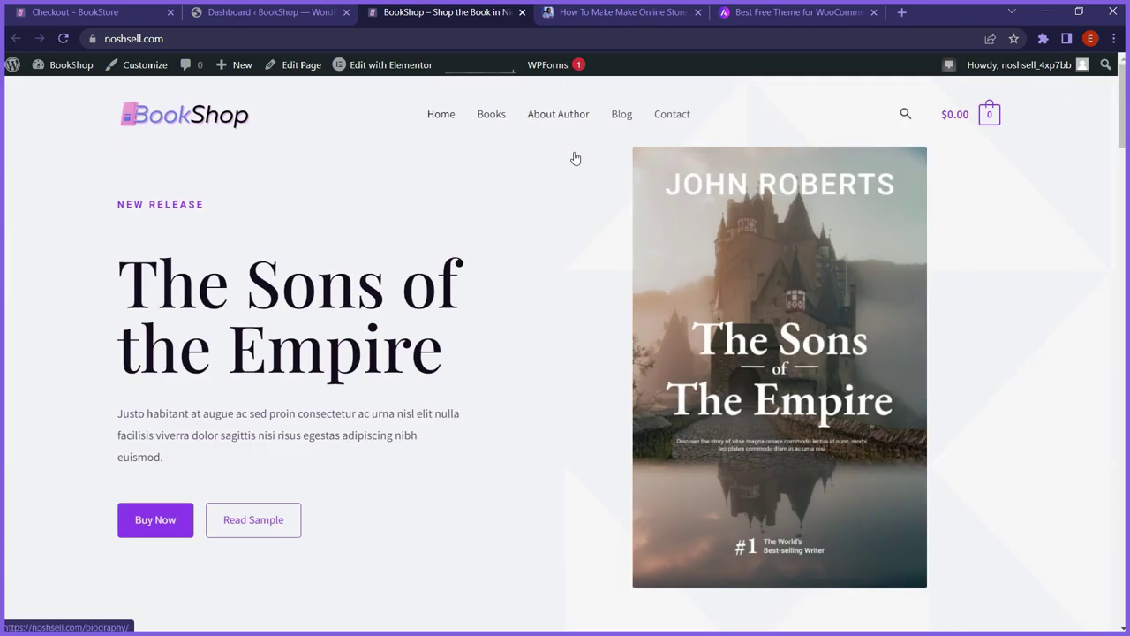
pyautogui.click(500, 121)
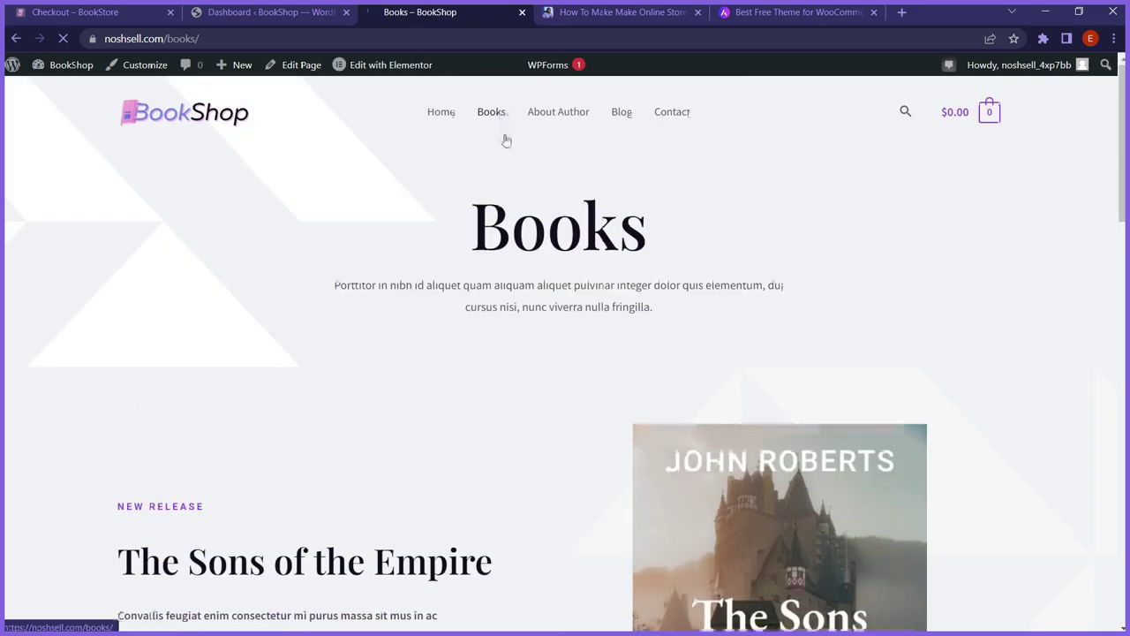
pyautogui.scroll(-7, 517, 179)
pyautogui.scroll(-3, 520, 241)
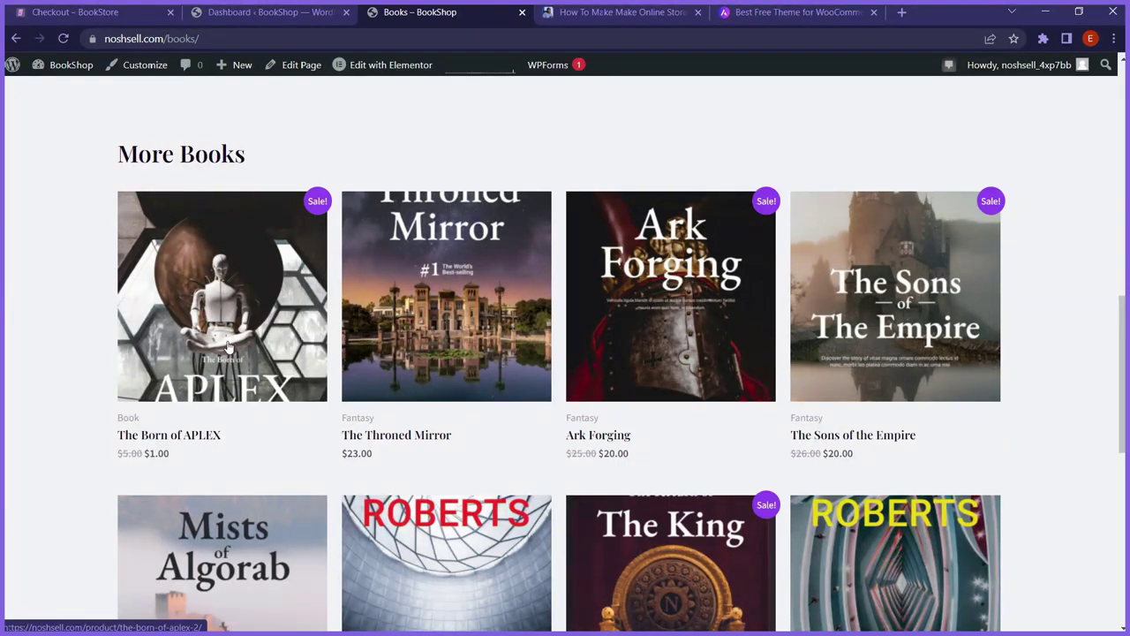
pyautogui.click(238, 295)
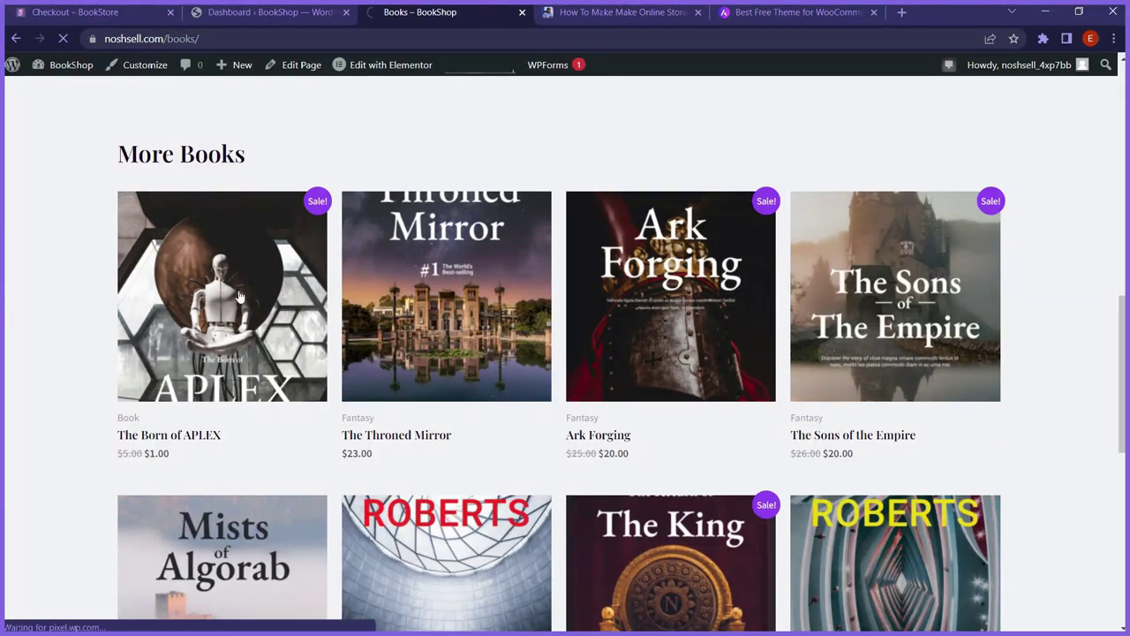
# Step: Add The Born of APLEX to the cart, bringing the total to $1.00
pyautogui.scroll(-2, 570, 343)
pyautogui.scroll(-12, 575, 343)
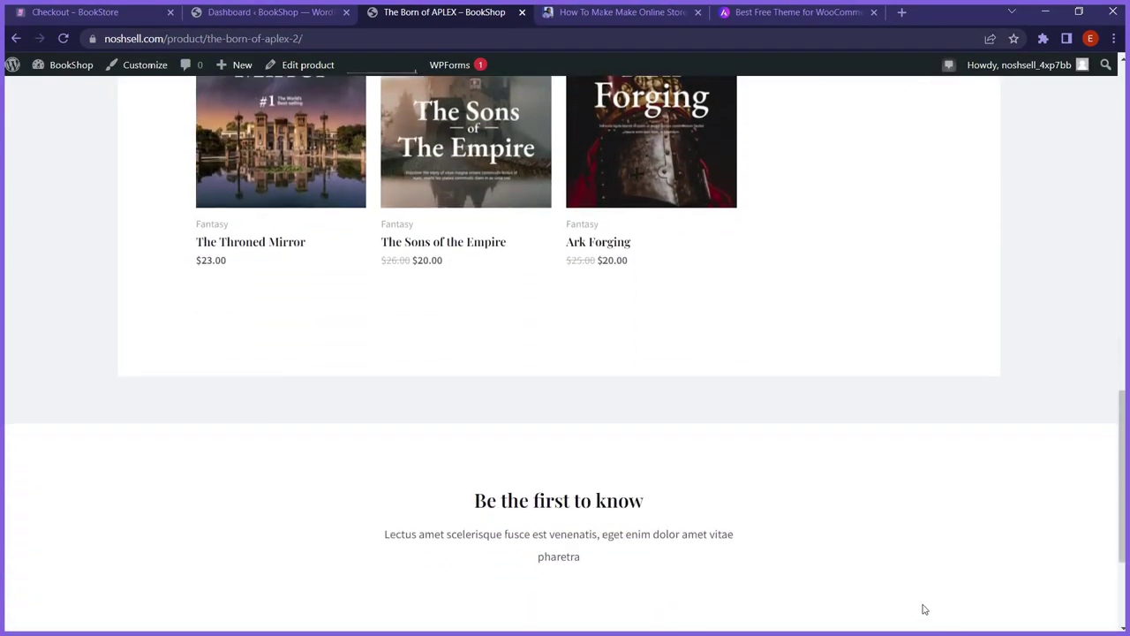
pyautogui.scroll(15, 870, 557)
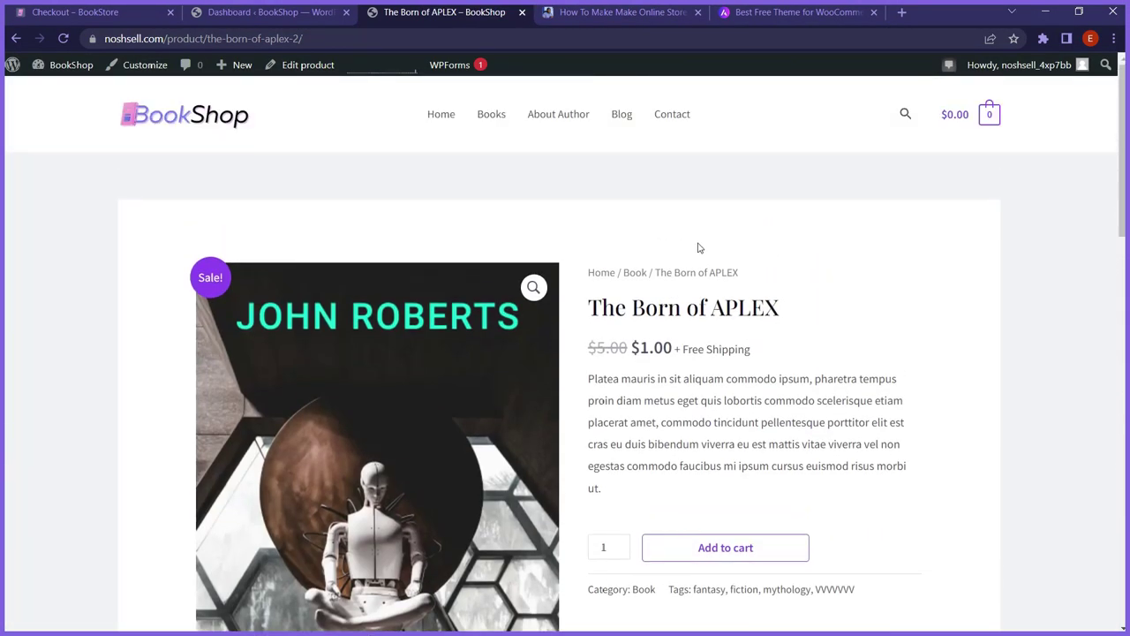
pyautogui.scroll(-3, 706, 232)
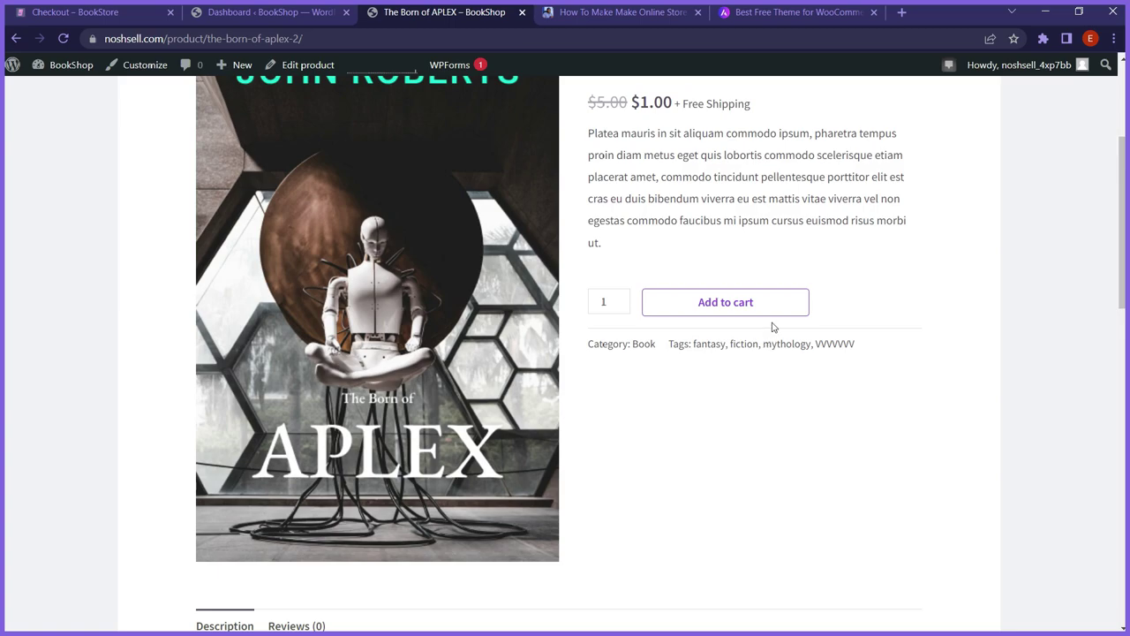
pyautogui.scroll(3, 772, 328)
pyautogui.scroll(-2, 769, 331)
pyautogui.scroll(2, 714, 351)
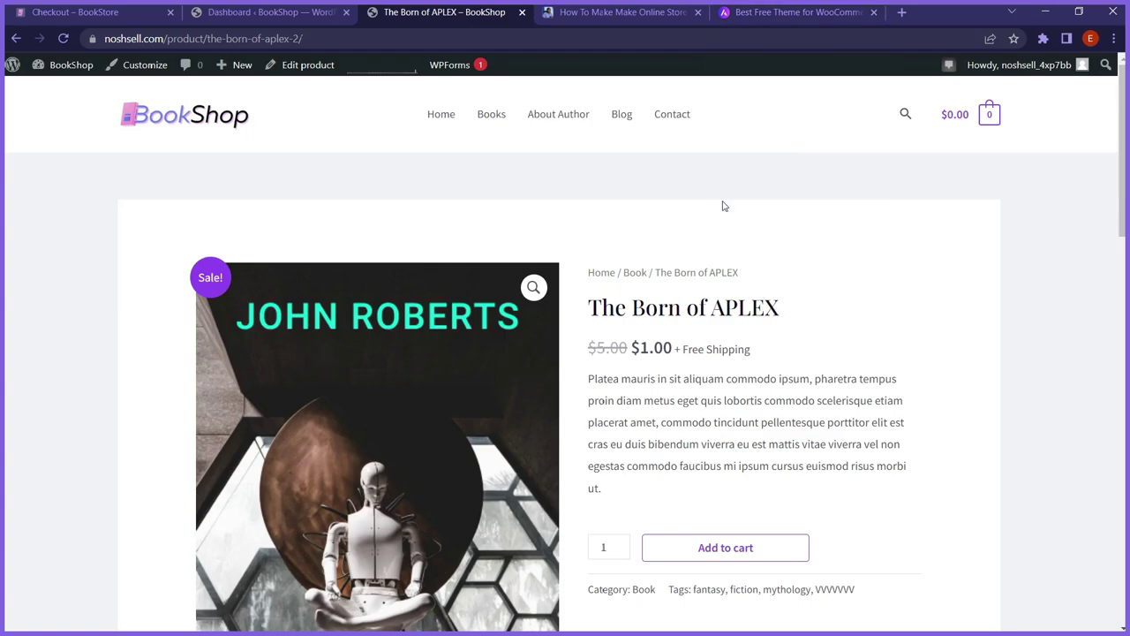
pyautogui.scroll(-3, 749, 303)
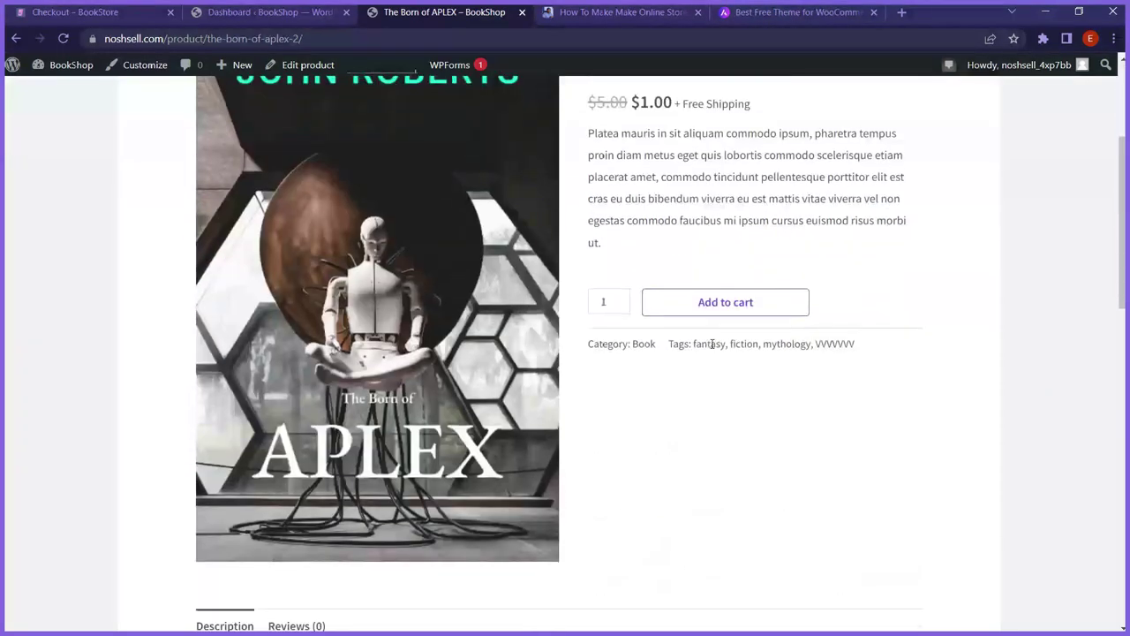
pyautogui.click(717, 303)
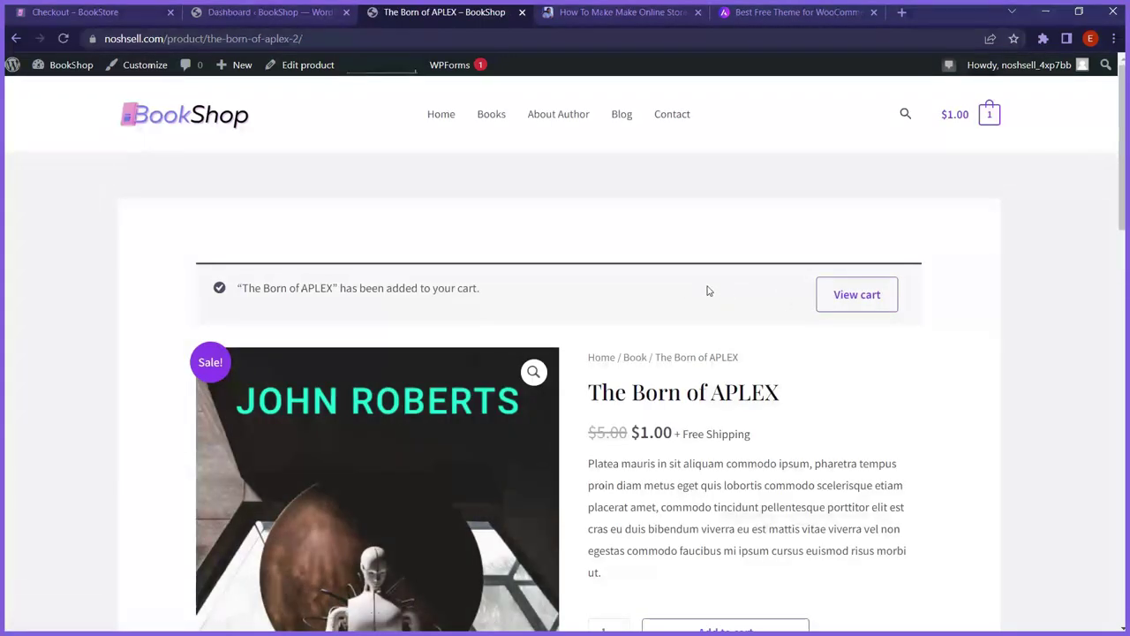
# Step: Open the full cart from the header cart icon and proceed to checkout
pyautogui.click(989, 115)
pyautogui.click(960, 553)
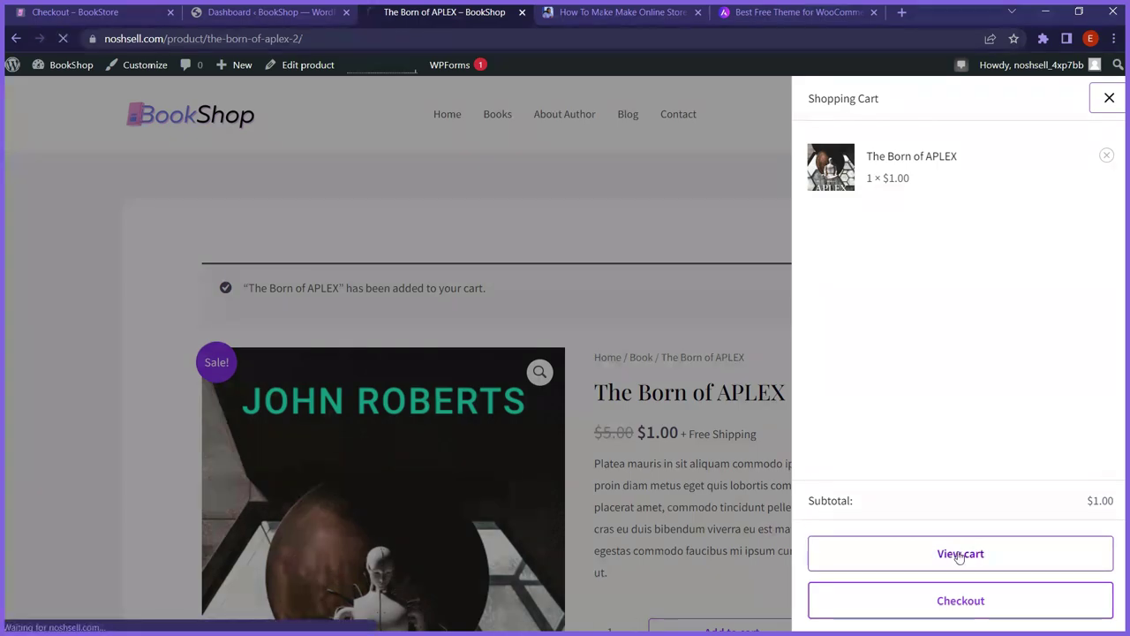
pyautogui.scroll(-3, 615, 332)
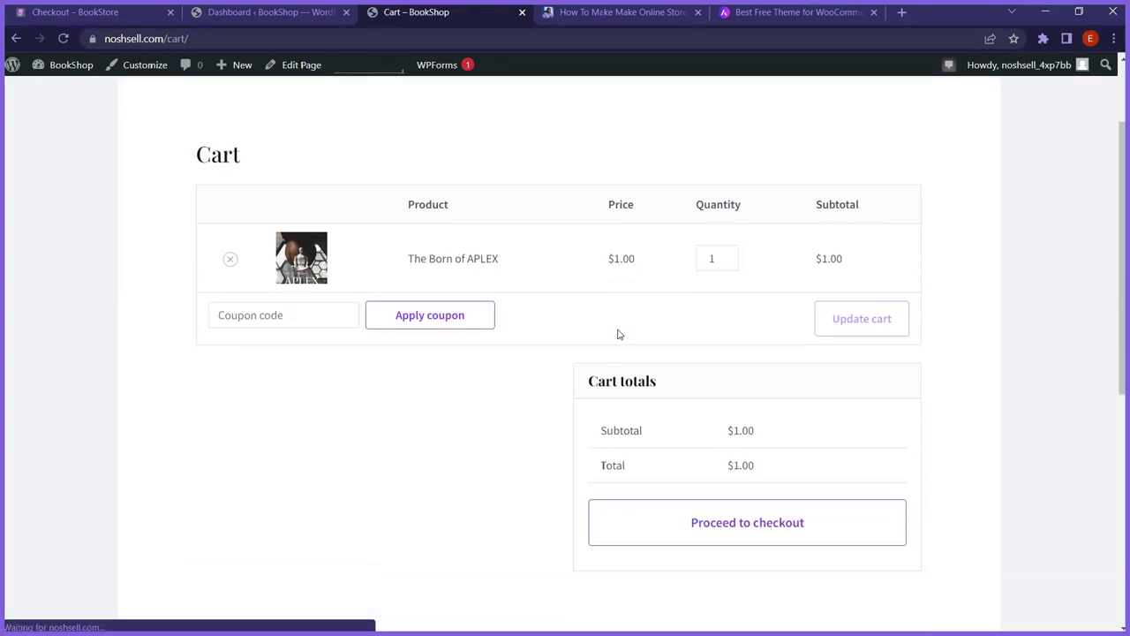
pyautogui.click(707, 397)
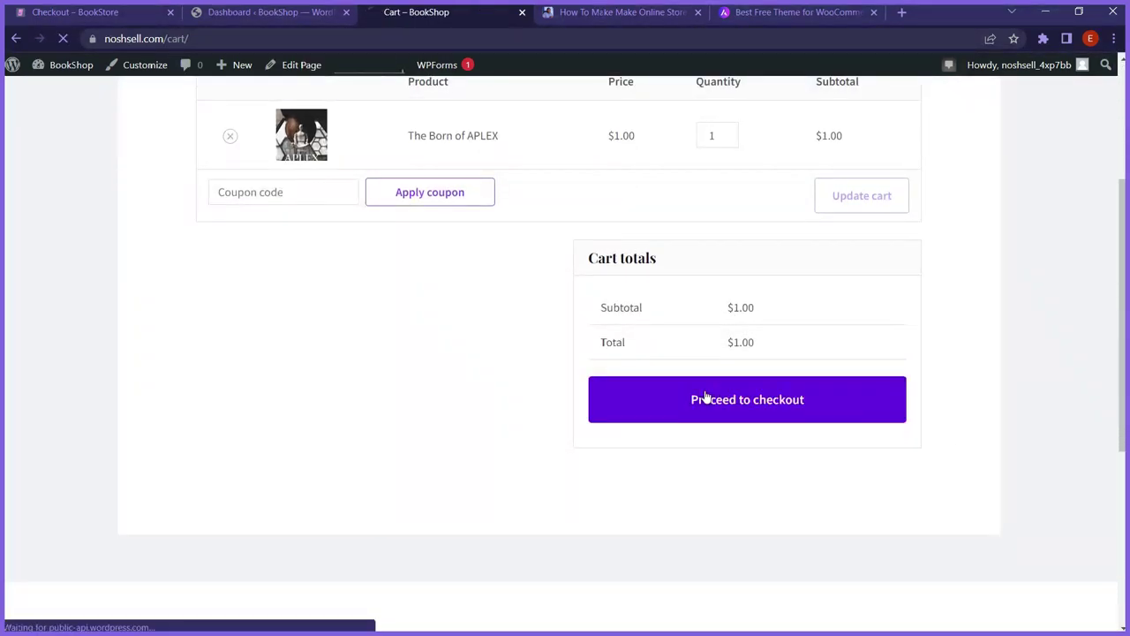
# Step: Click into the Last name and Company name billing fields and look over the form
pyautogui.scroll(-4, 575, 335)
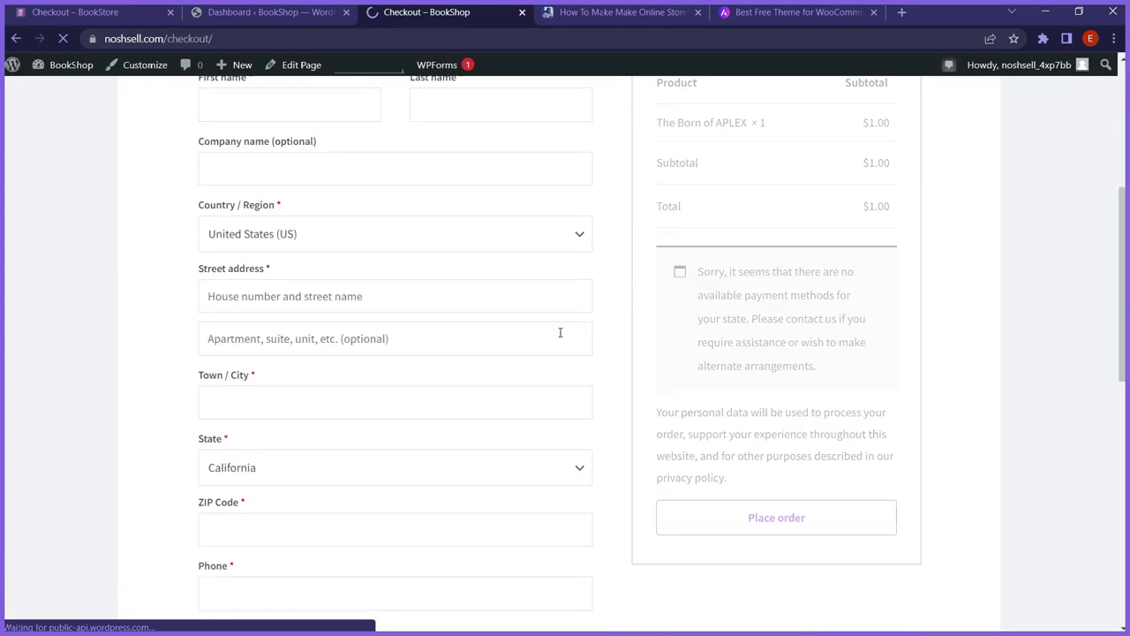
pyautogui.scroll(3, 560, 333)
pyautogui.scroll(-1, 291, 239)
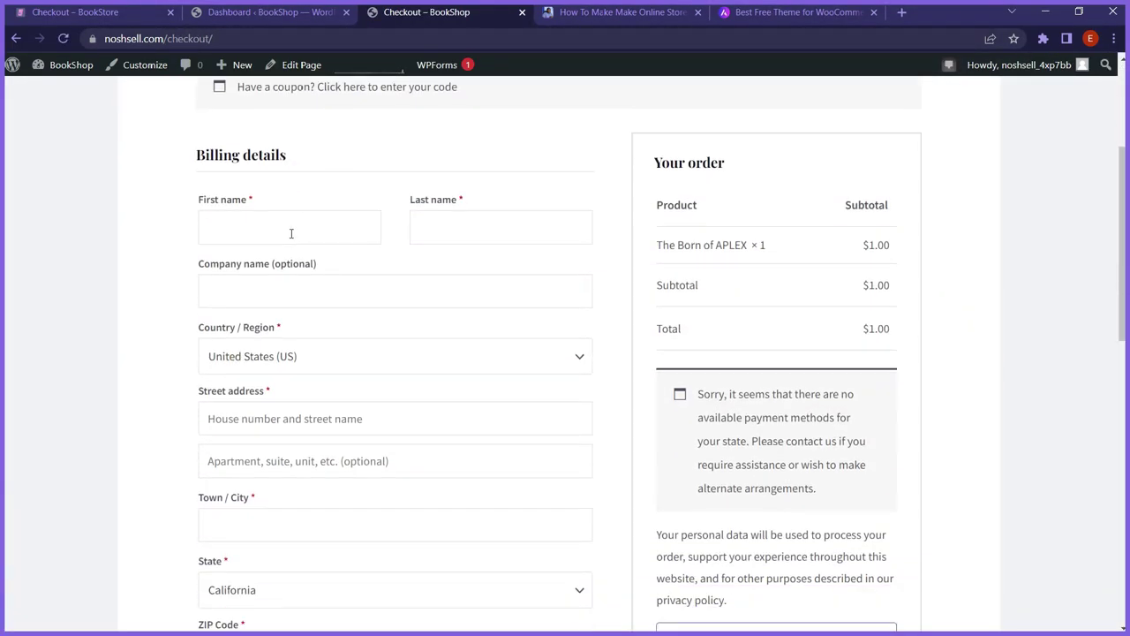
pyautogui.click(441, 229)
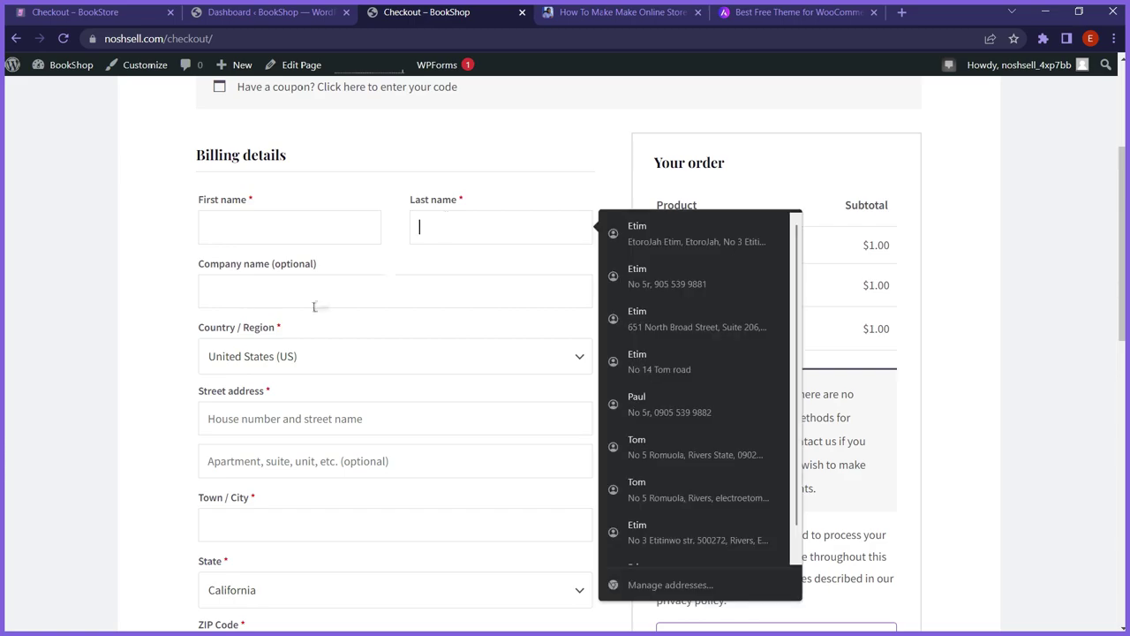
pyautogui.click(282, 296)
pyautogui.scroll(-6, 186, 316)
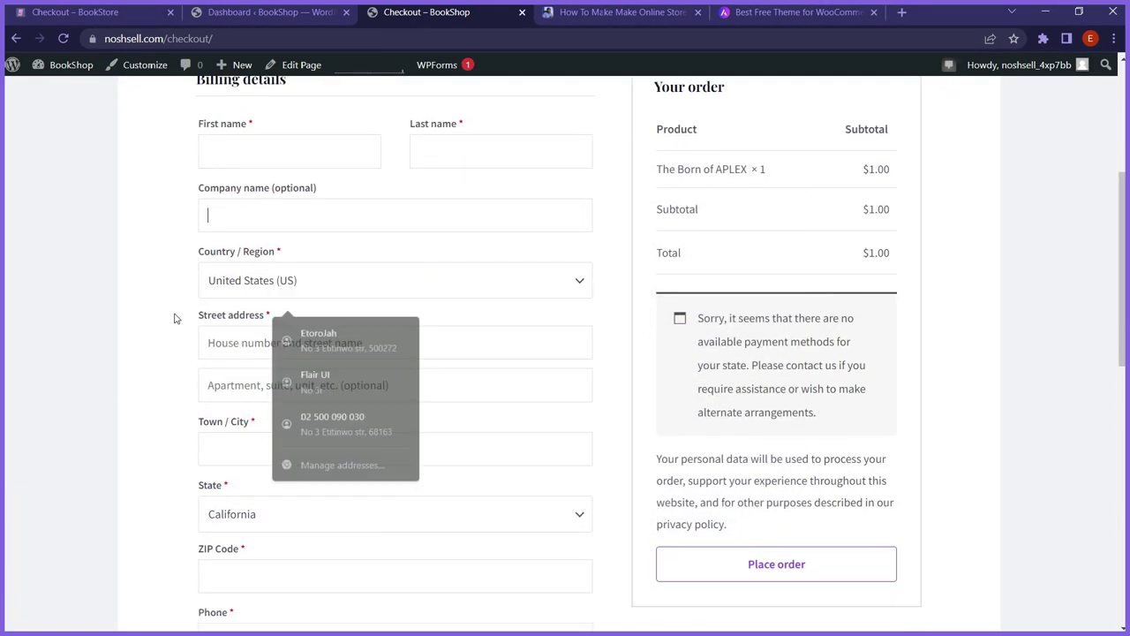
pyautogui.scroll(6, 341, 339)
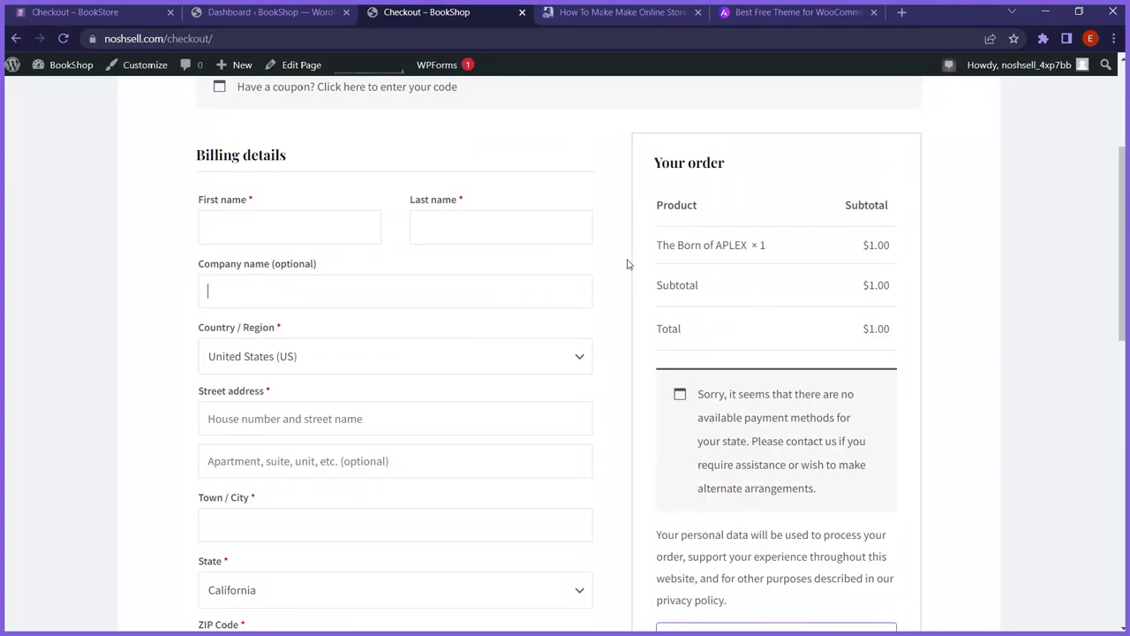
pyautogui.scroll(3, 574, 283)
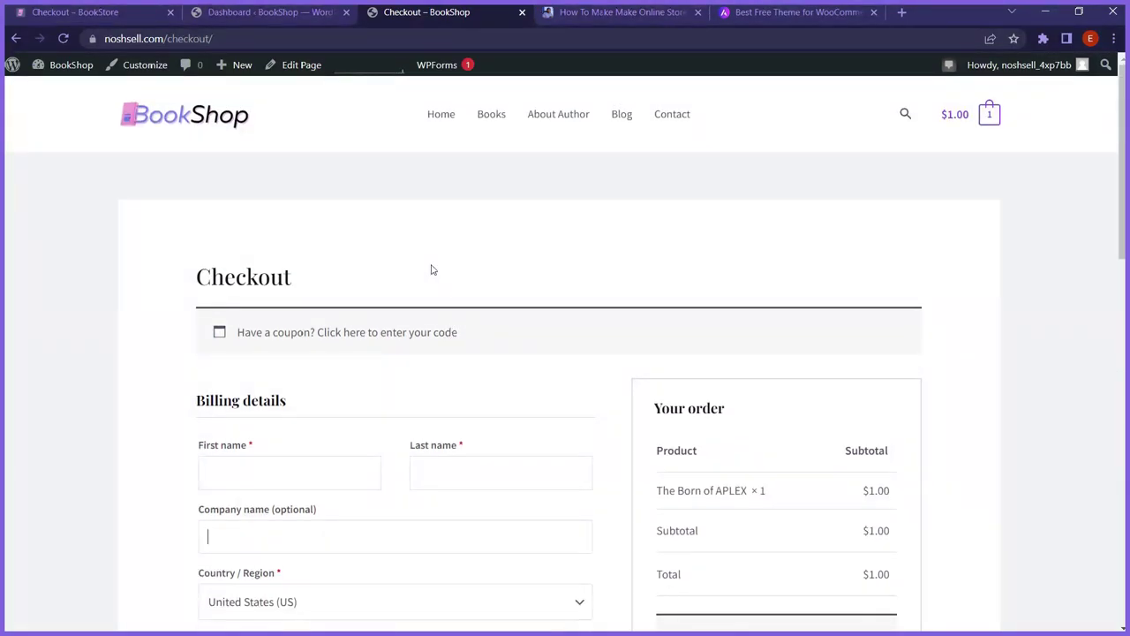
pyautogui.scroll(-3, 582, 353)
pyautogui.scroll(3, 604, 370)
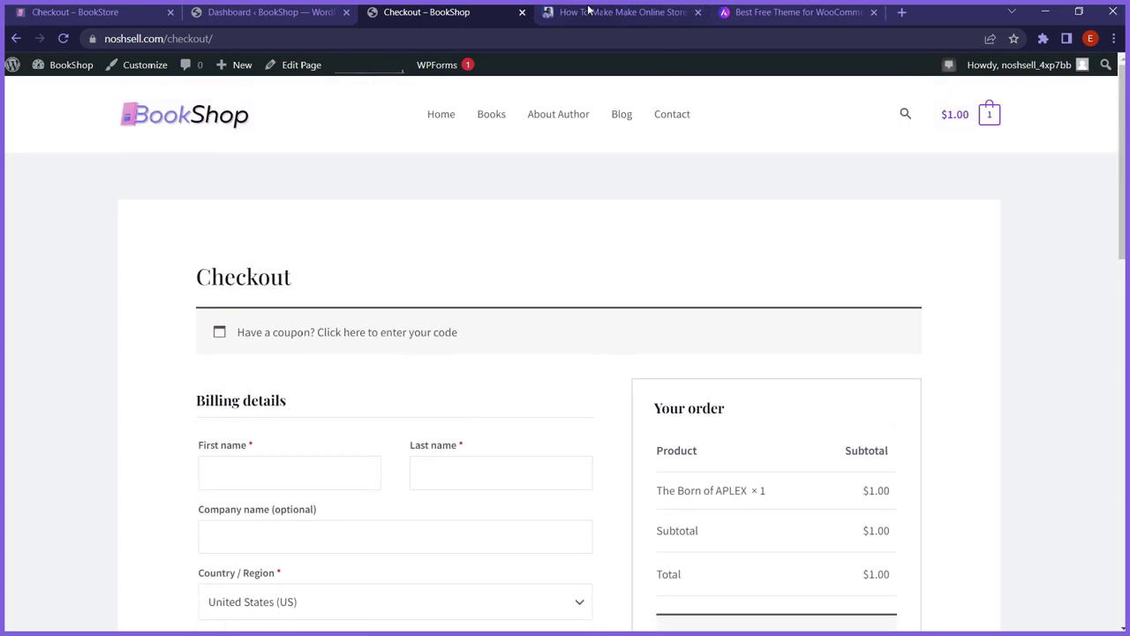
pyautogui.click(750, 10)
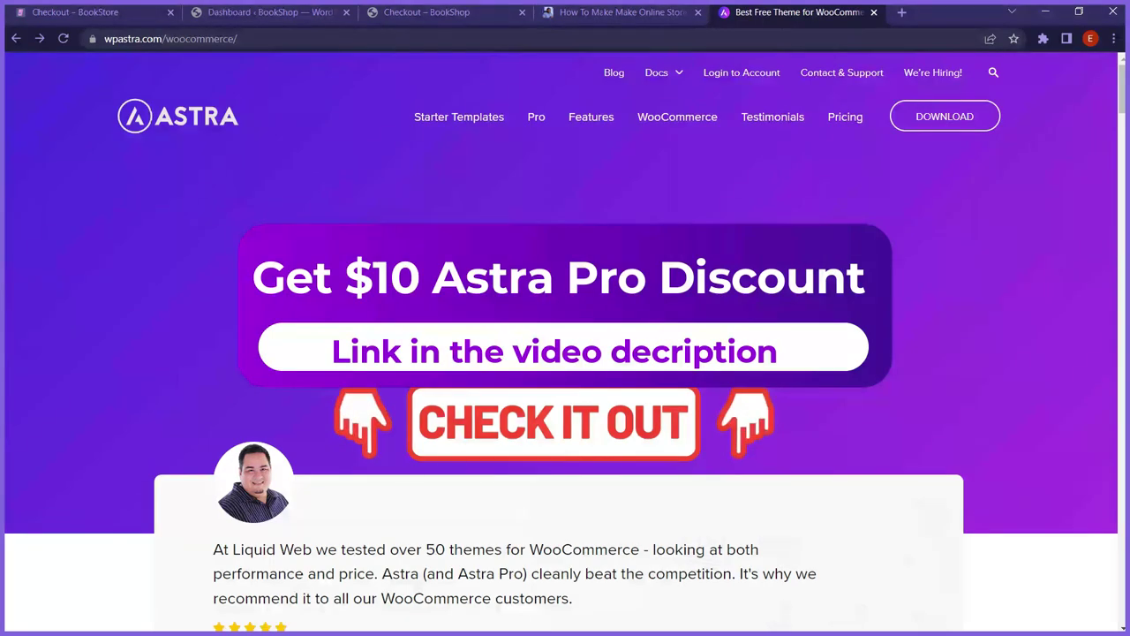
pyautogui.scroll(-4, 566, 353)
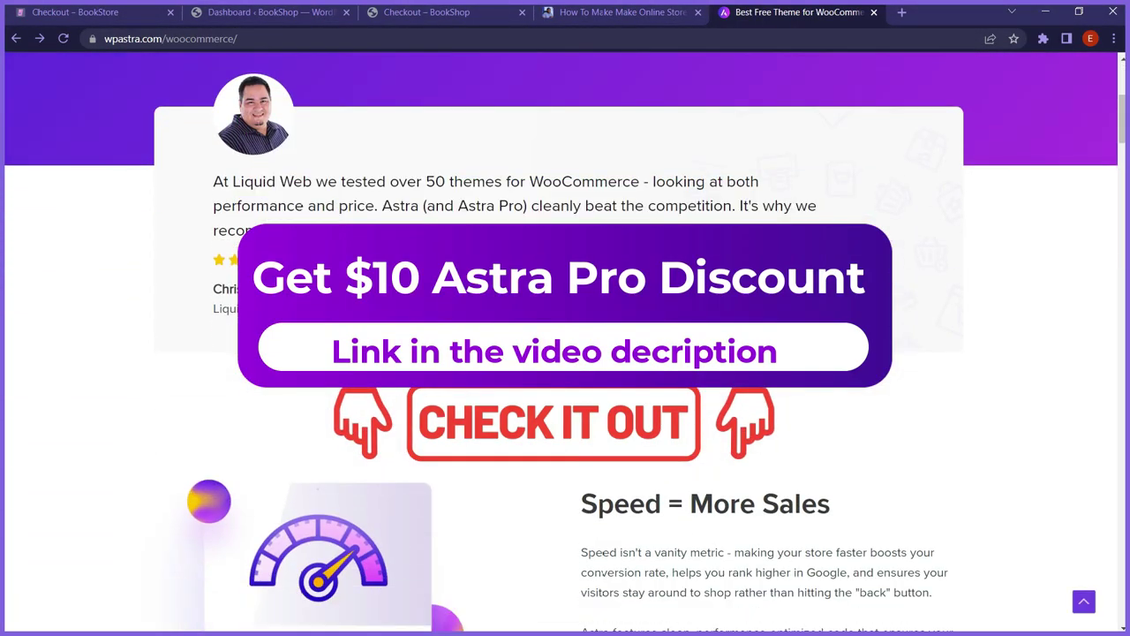
pyautogui.scroll(4, 565, 353)
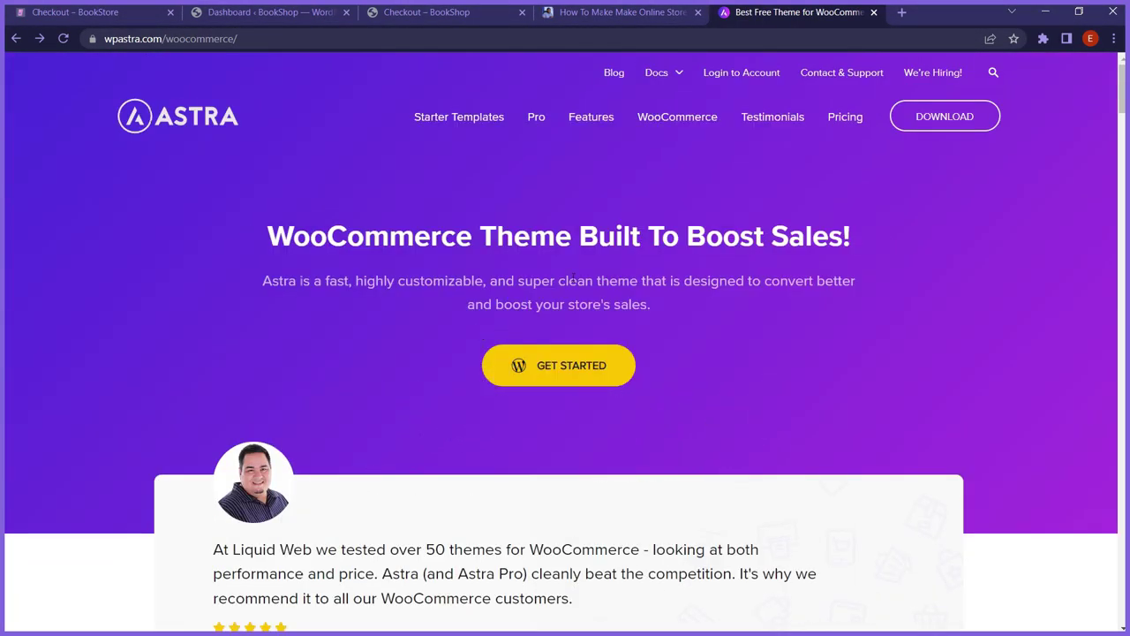
pyautogui.click(613, 15)
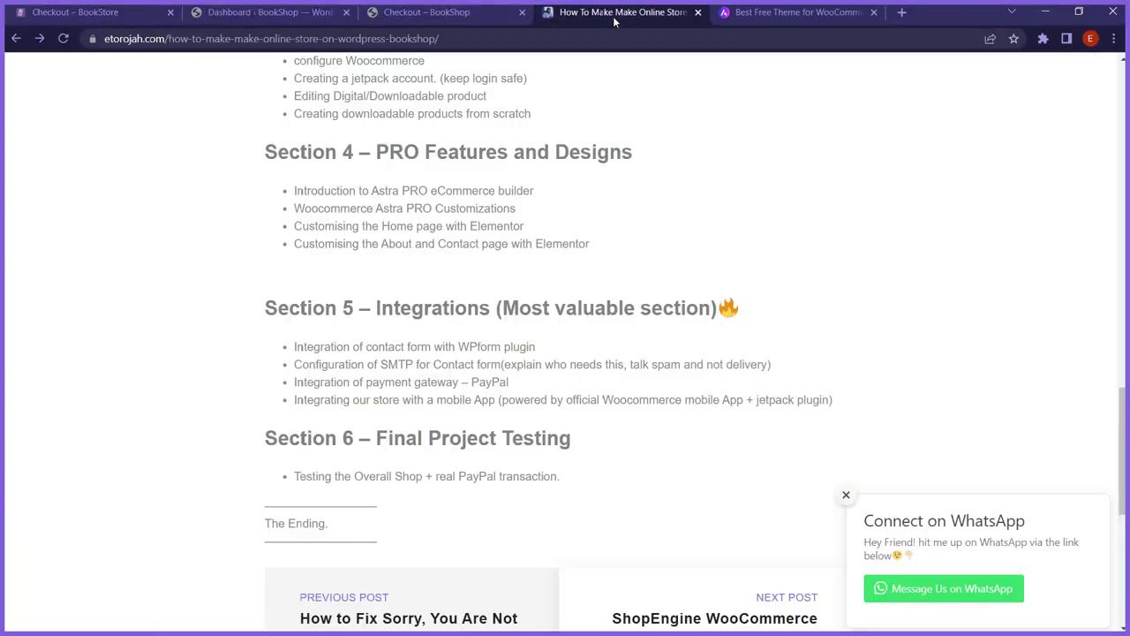
pyautogui.scroll(-4, 636, 336)
pyautogui.scroll(5, 645, 348)
# Step: Scroll the checkout, then switch to the course outline post listing Sections 3 to 6
pyautogui.click(402, 13)
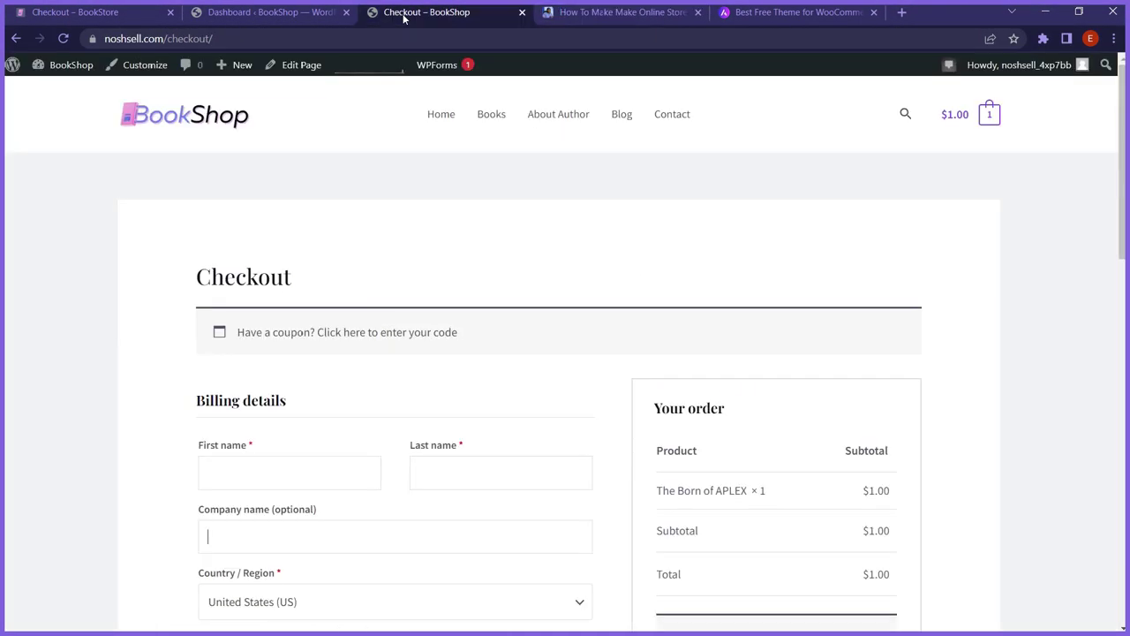
pyautogui.scroll(-4, 470, 398)
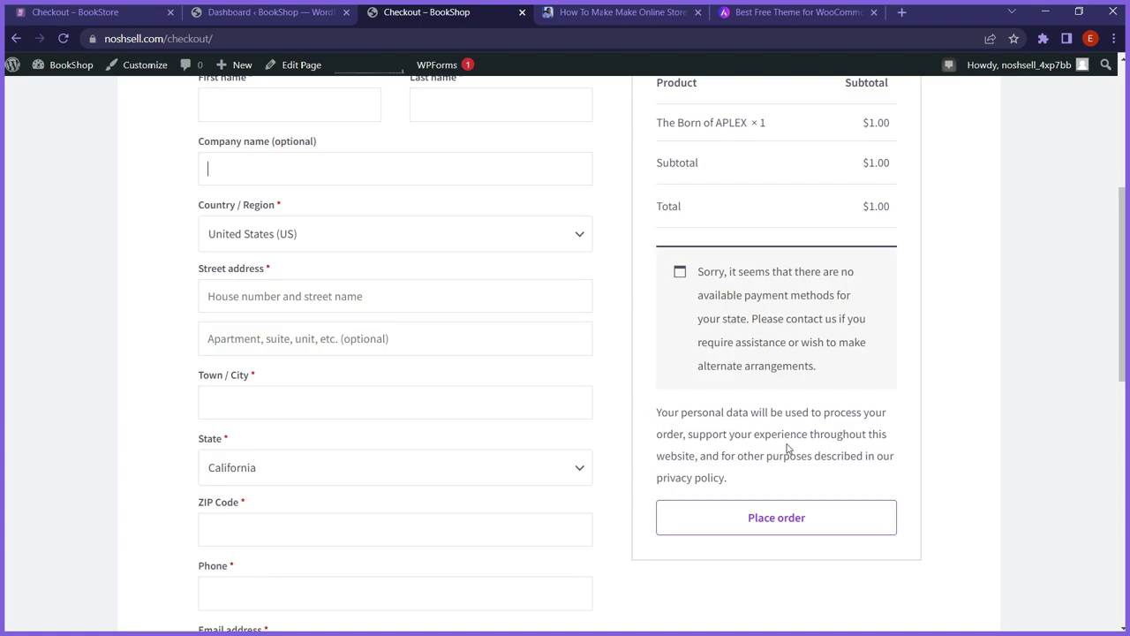
pyautogui.scroll(4, 510, 401)
pyautogui.scroll(-4, 510, 401)
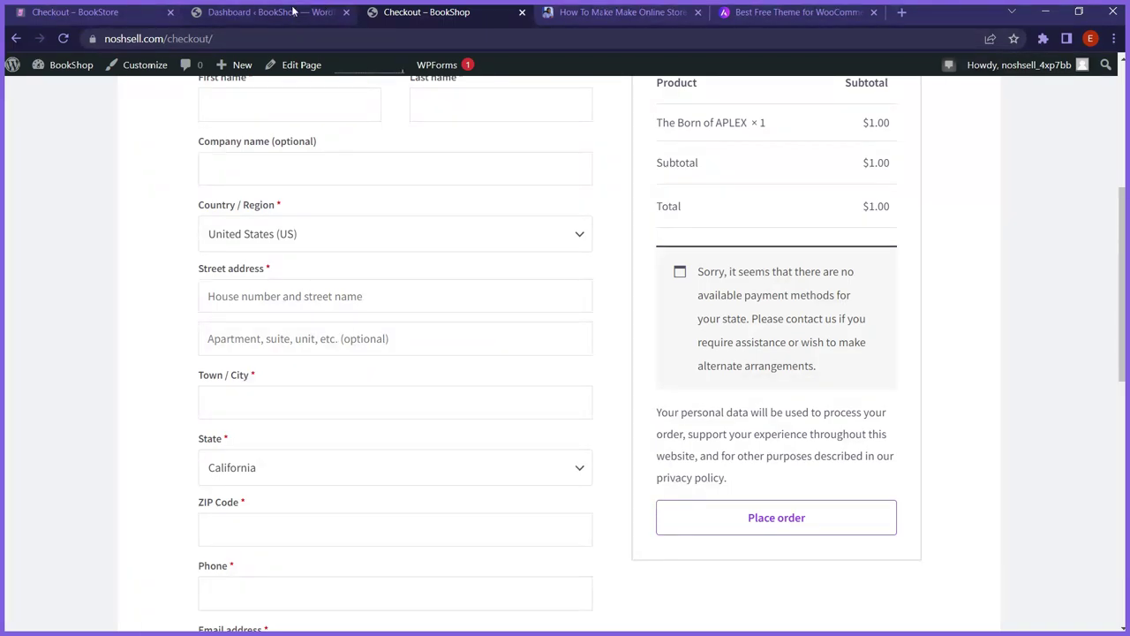
pyautogui.click(570, 12)
pyautogui.scroll(-1, 394, 499)
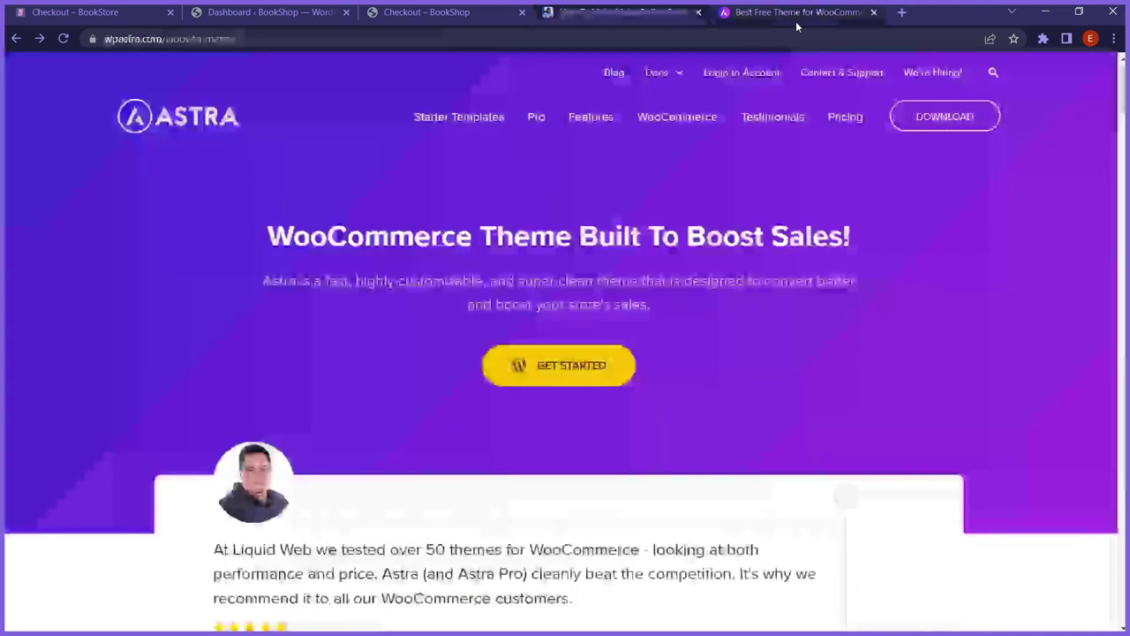
# Step: On the Astra WooCommerce theme page, go to GET STARTED for plans and pricing
pyautogui.click(795, 12)
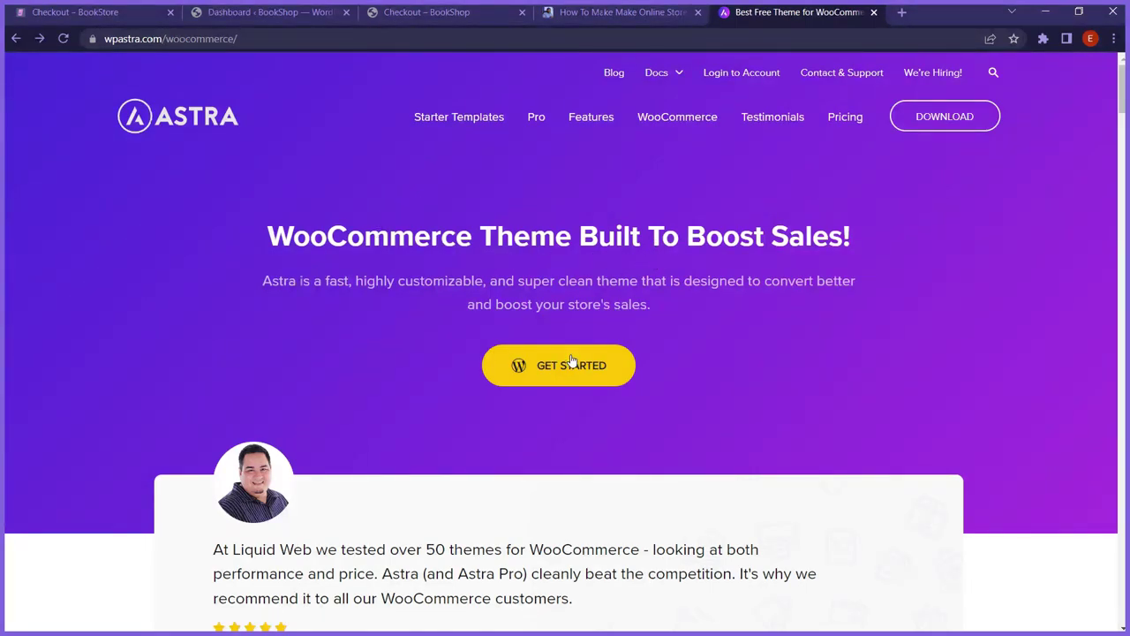
pyautogui.scroll(-5, 582, 353)
pyautogui.scroll(-10, 594, 342)
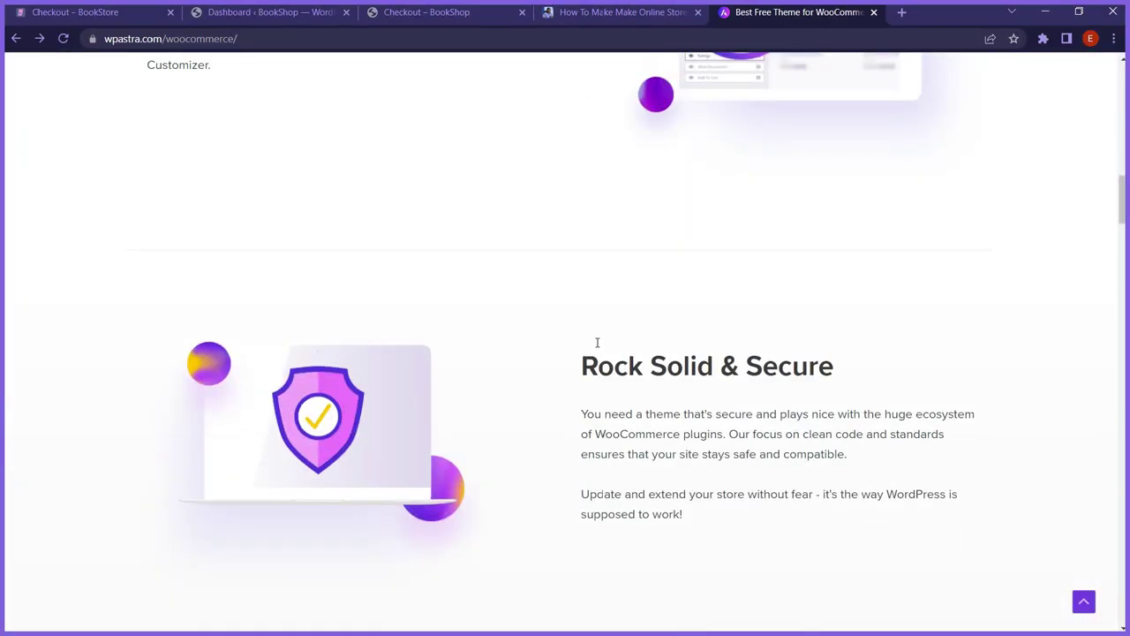
pyautogui.scroll(15, 621, 380)
pyautogui.scroll(2, 663, 417)
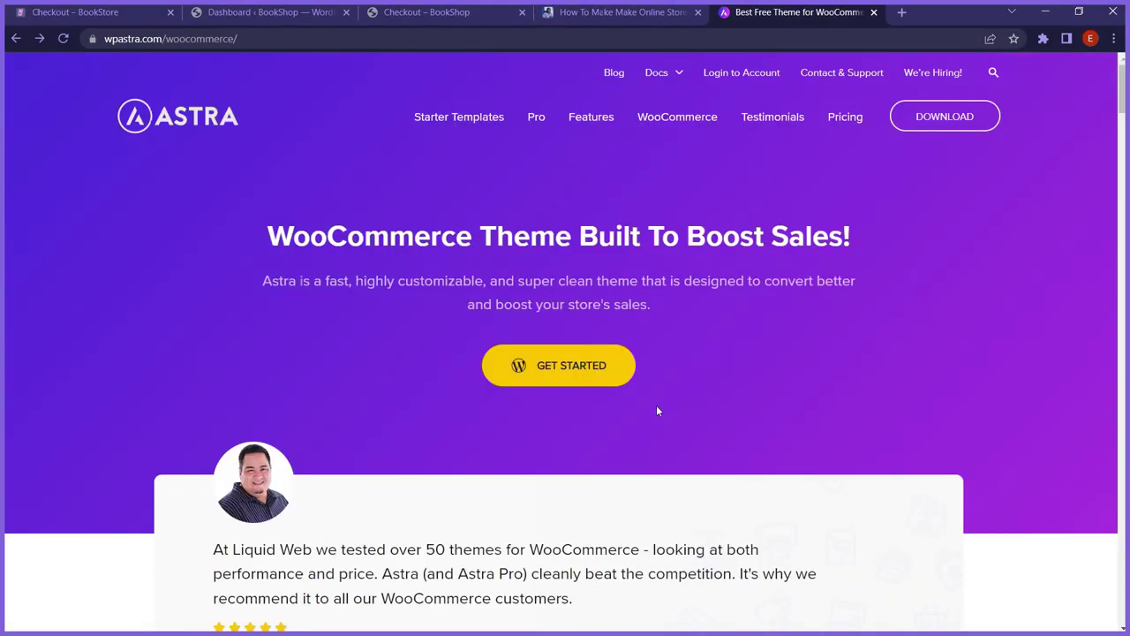
pyautogui.click(529, 370)
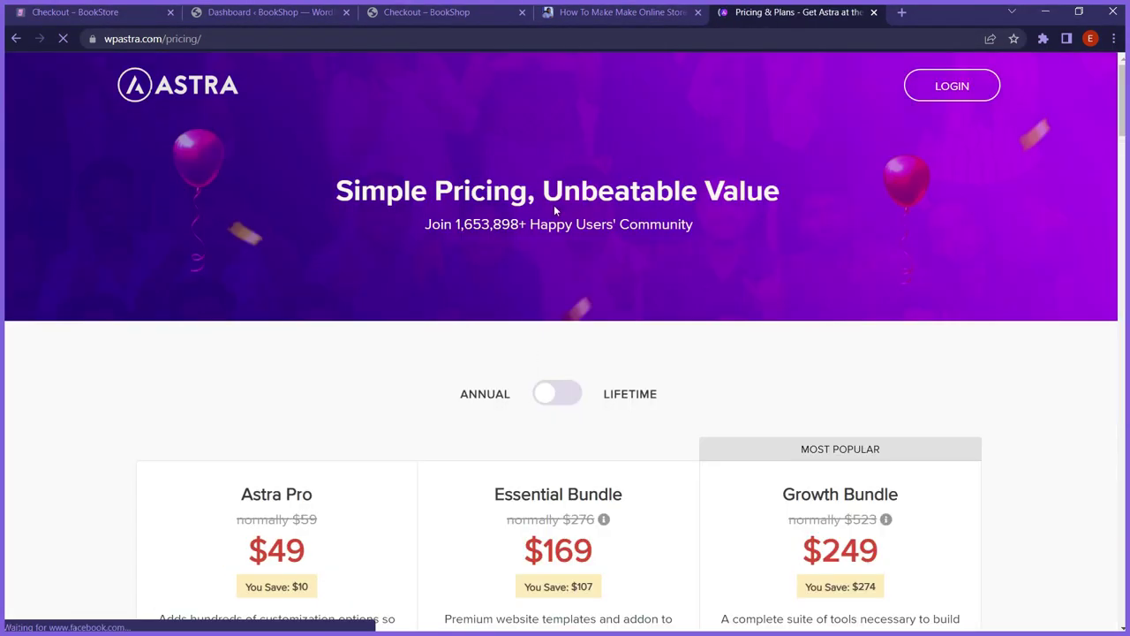
# Step: Compare the plan cards: Astra Pro $49, Essential Bundle $169, Growth Bundle $249
pyautogui.scroll(-3, 408, 258)
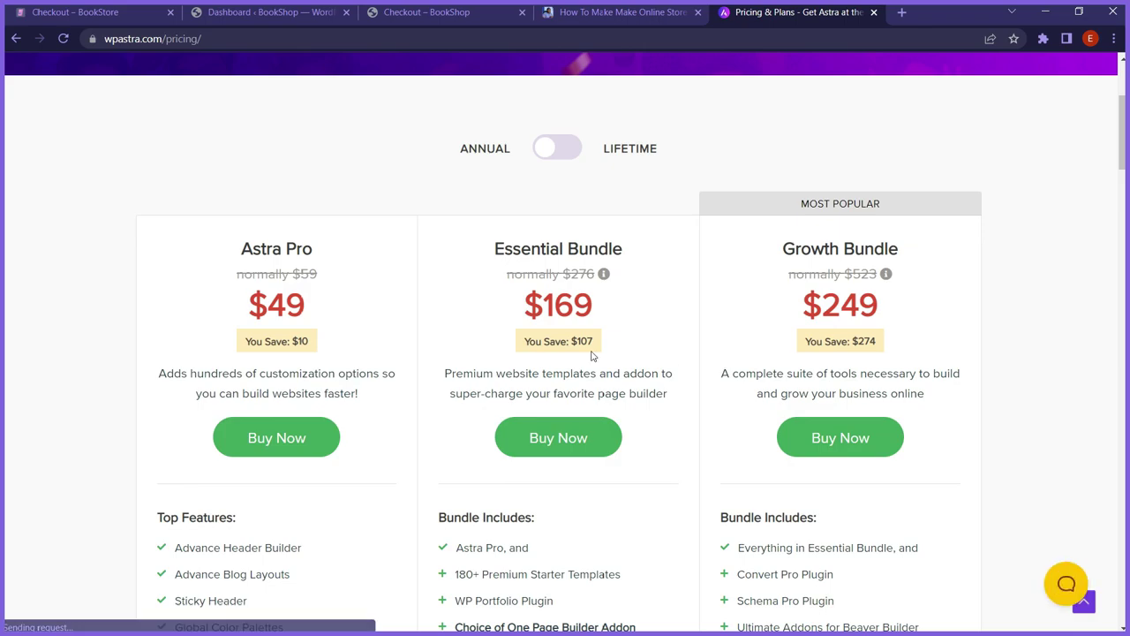
pyautogui.scroll(1, 563, 341)
pyautogui.scroll(-1, 376, 291)
pyautogui.scroll(-1, 376, 290)
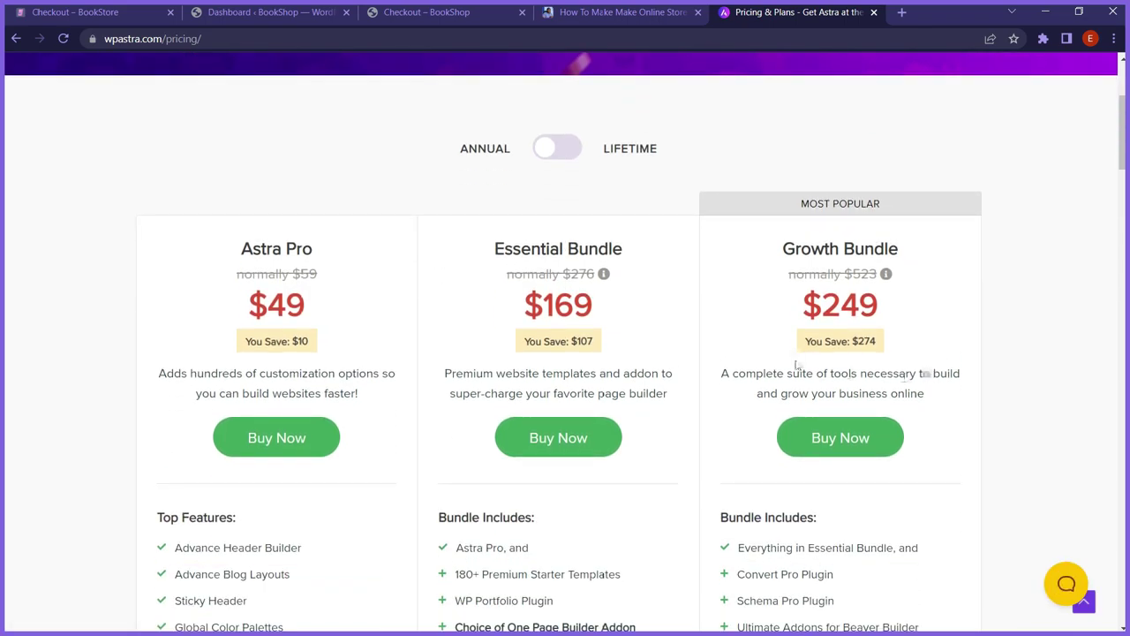
pyautogui.moveTo(247, 253); pyautogui.dragTo(306, 242)
pyautogui.click(255, 250)
pyautogui.scroll(-2, 231, 393)
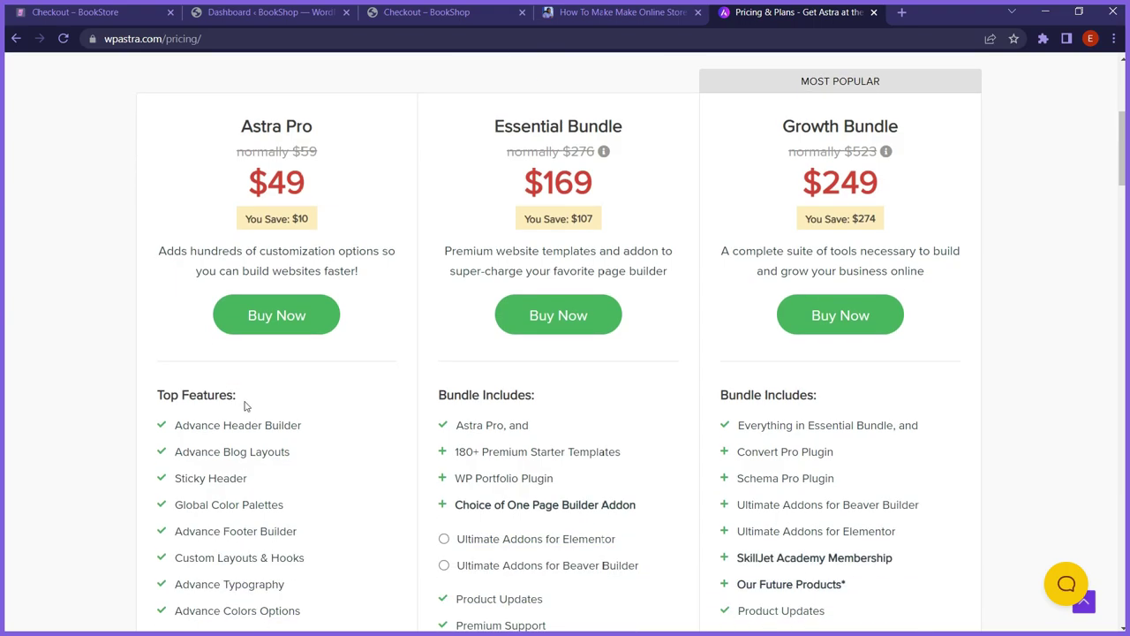
pyautogui.scroll(2, 239, 380)
pyautogui.scroll(-4, 202, 377)
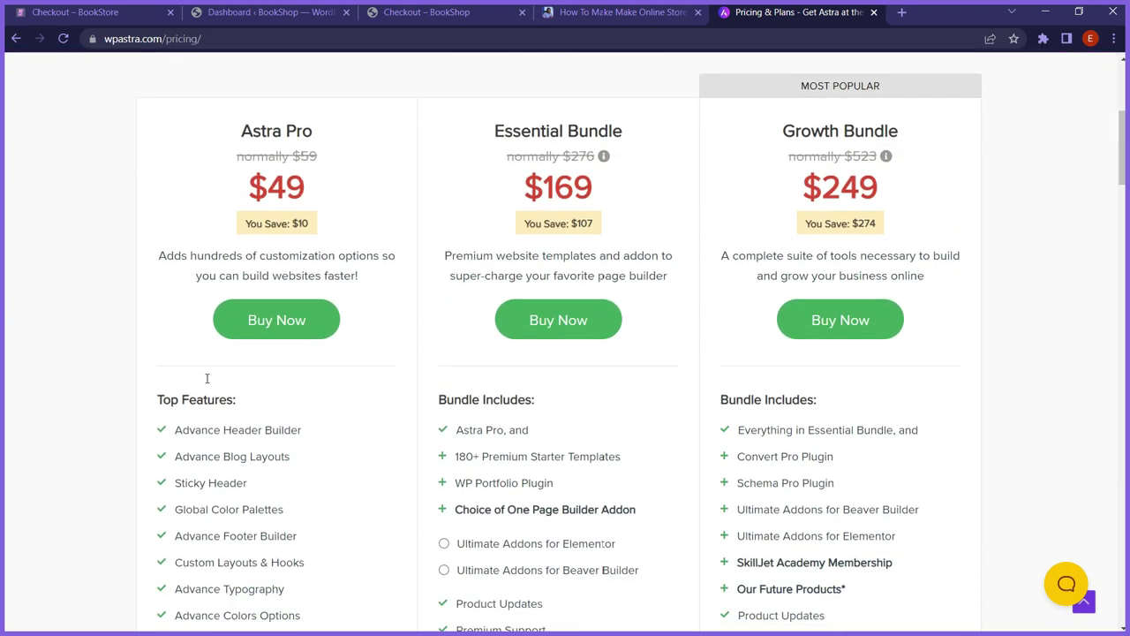
pyautogui.scroll(2, 231, 434)
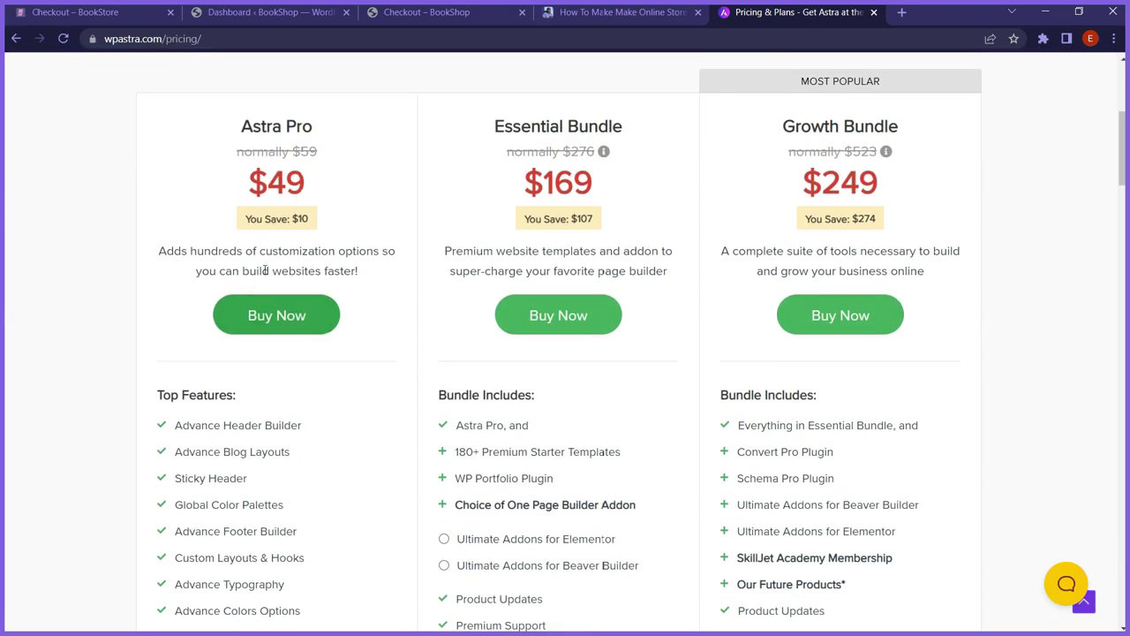
# Step: Start buying Astra Pro and untick VIP Care, dropping the price from $59.00 to $49.00
pyautogui.click(272, 329)
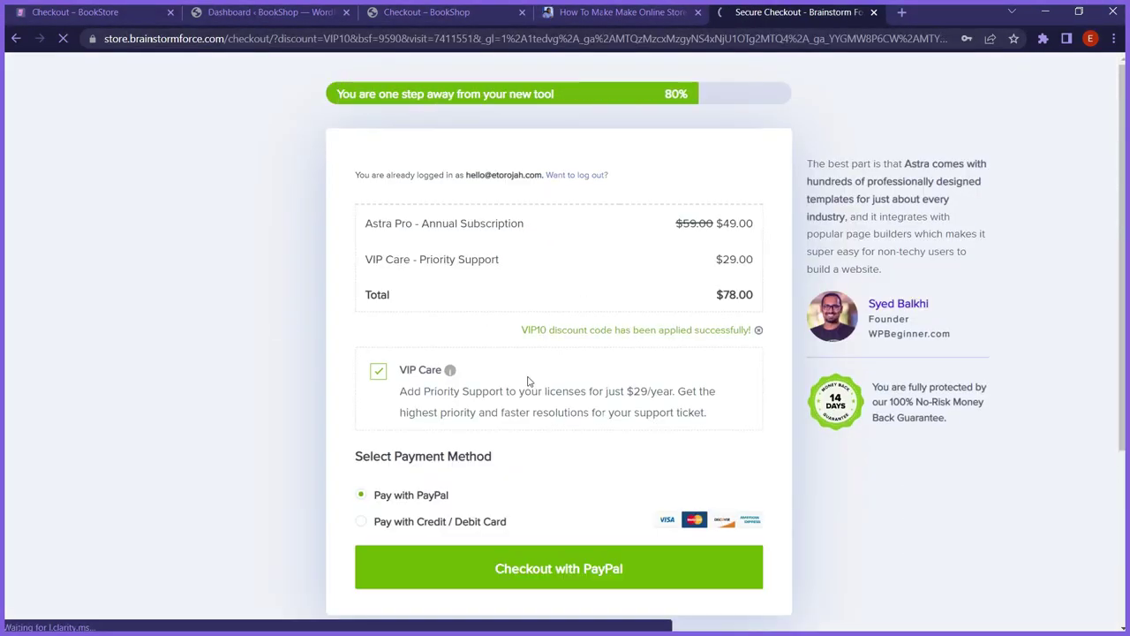
pyautogui.scroll(-3, 530, 379)
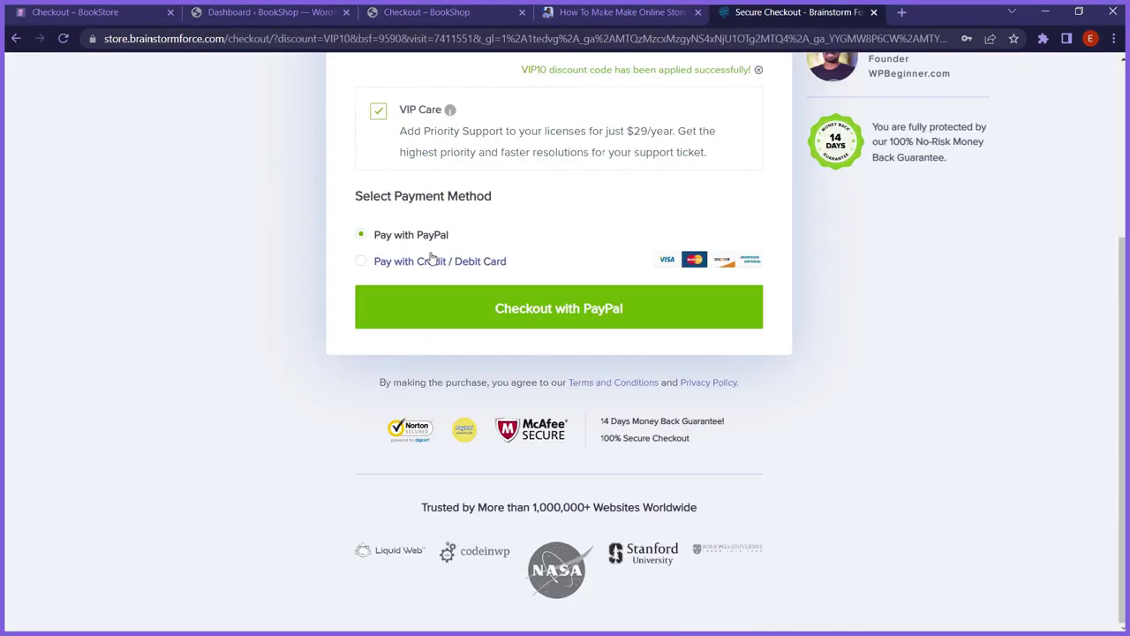
pyautogui.scroll(3, 622, 253)
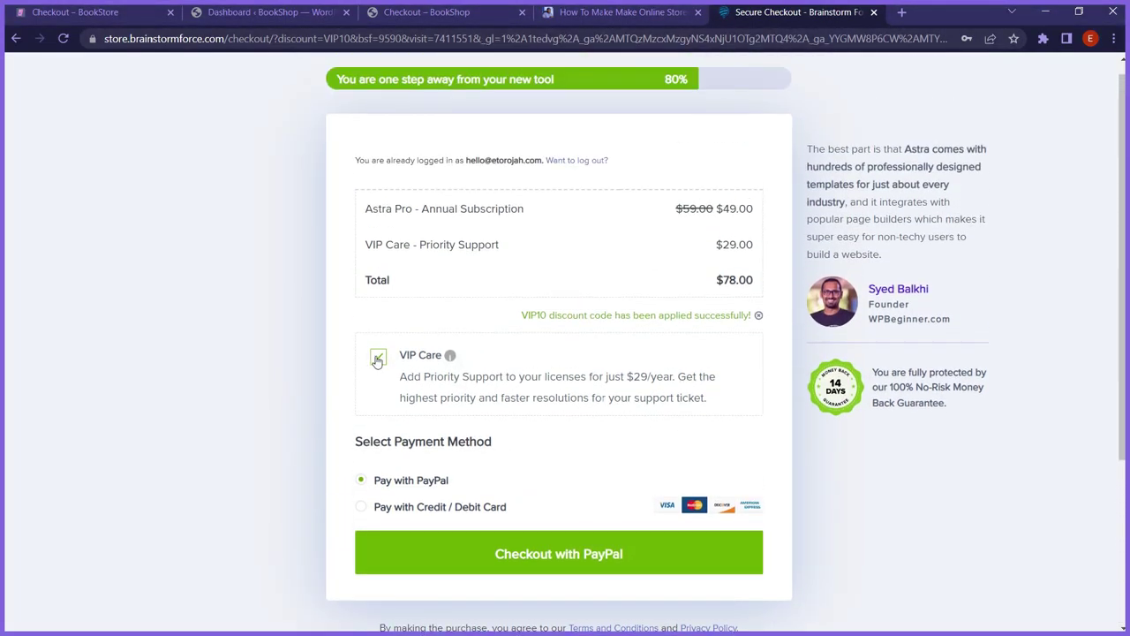
pyautogui.click(377, 358)
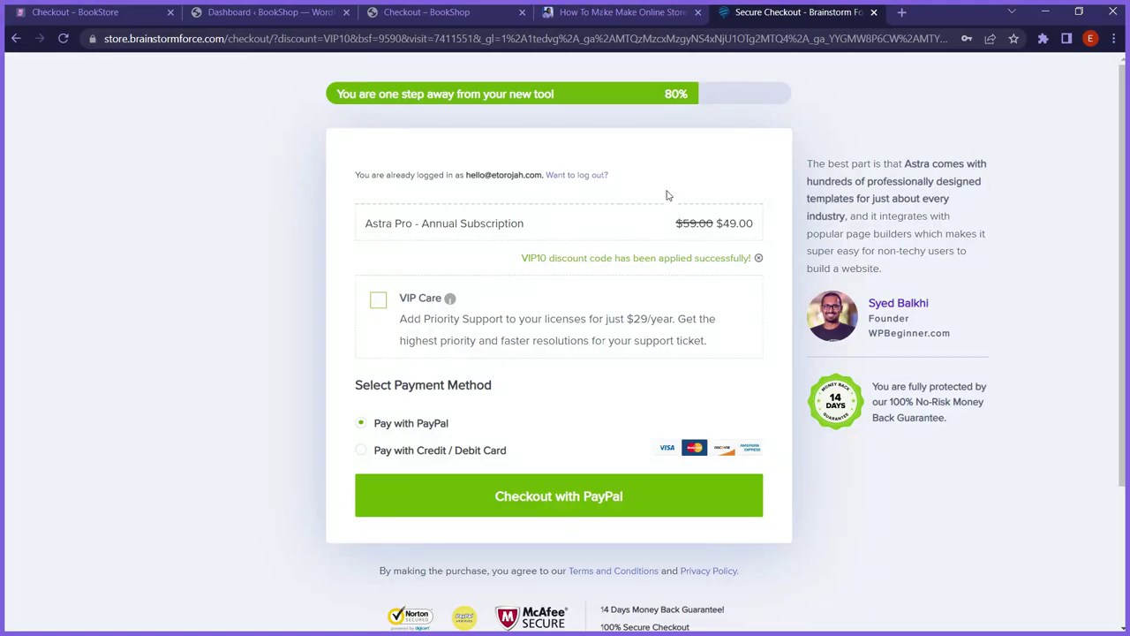
pyautogui.click(379, 302)
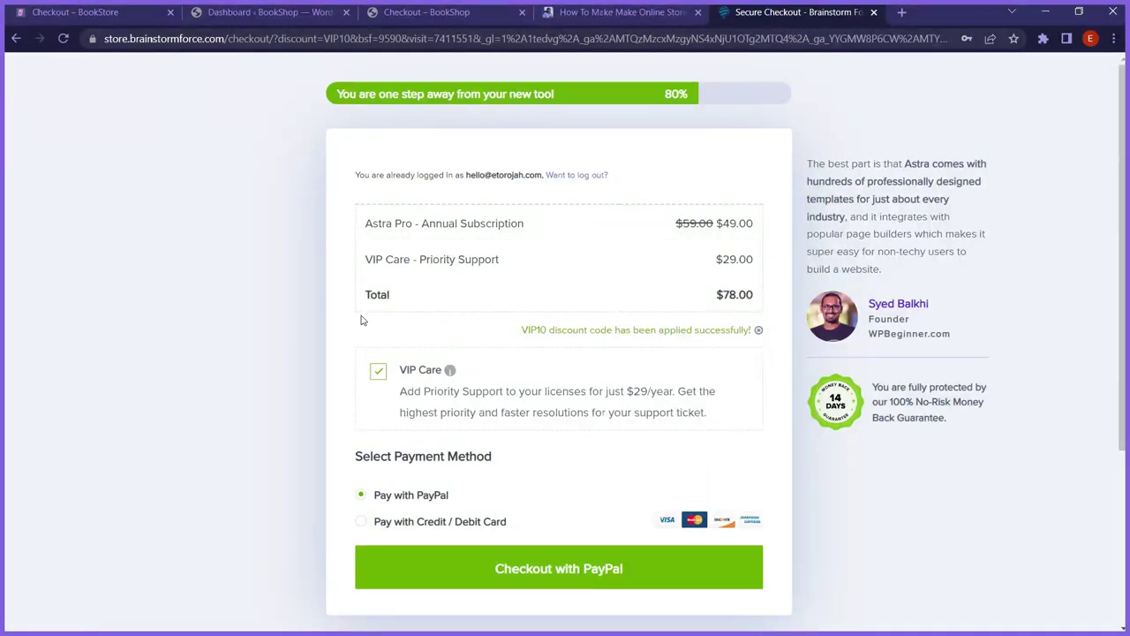
pyautogui.click(374, 370)
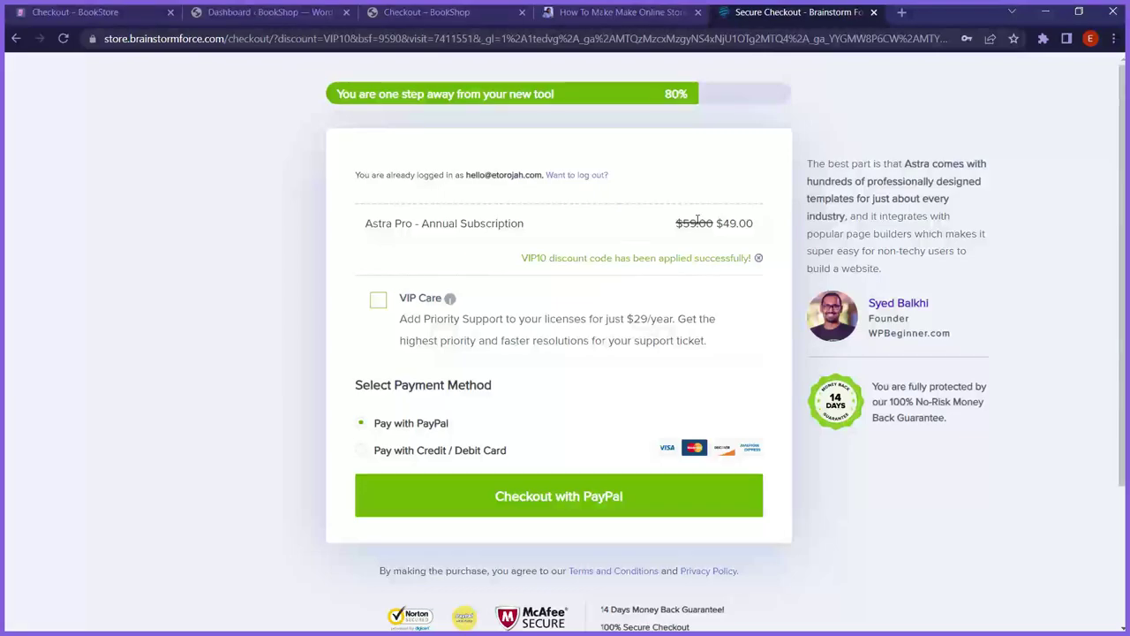
pyautogui.moveTo(691, 224); pyautogui.dragTo(684, 224)
pyautogui.click(718, 226)
pyautogui.moveTo(717, 224); pyautogui.dragTo(747, 215)
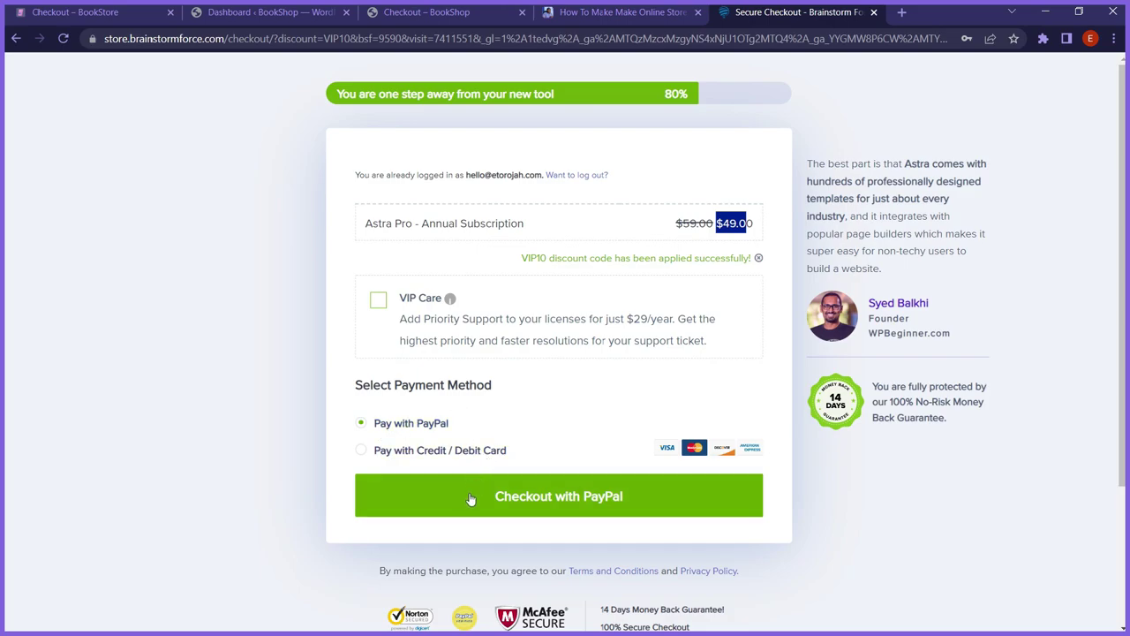
# Step: Switch payment to Credit/Debit Card and back to PayPal, then return to the BookShop dashboard
pyautogui.click(361, 452)
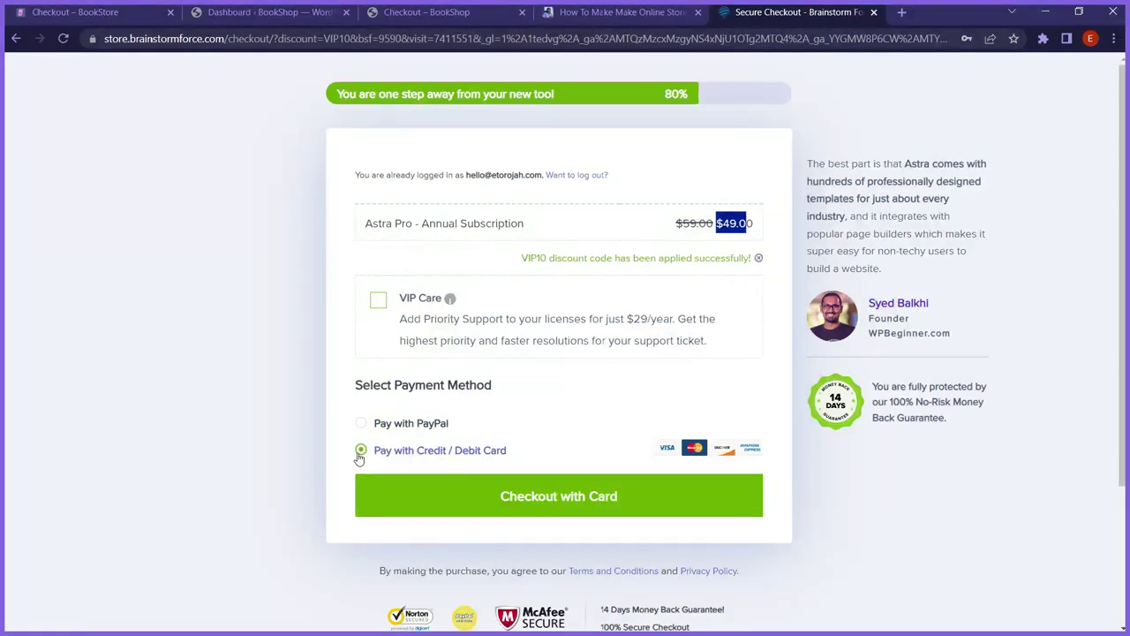
pyautogui.scroll(-2, 479, 482)
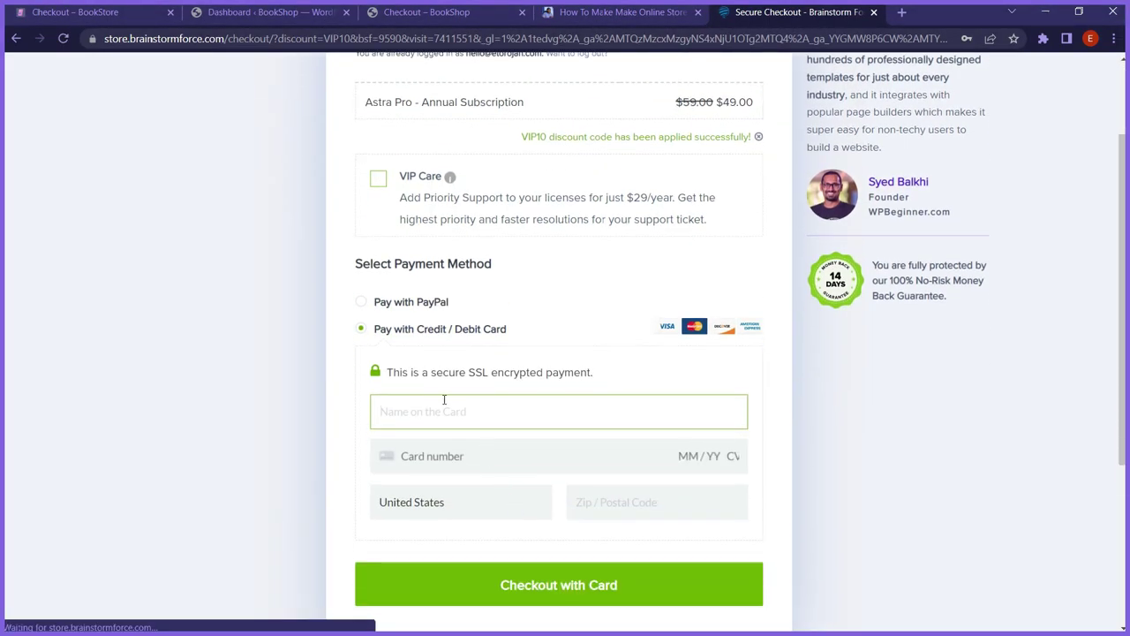
pyautogui.click(361, 308)
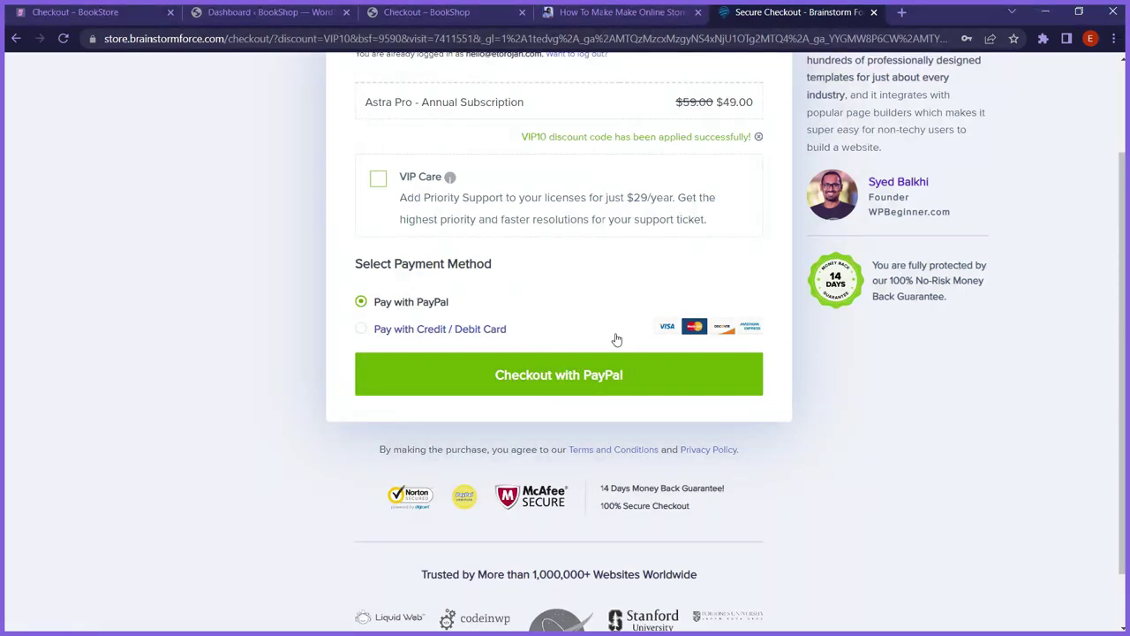
pyautogui.scroll(2, 613, 335)
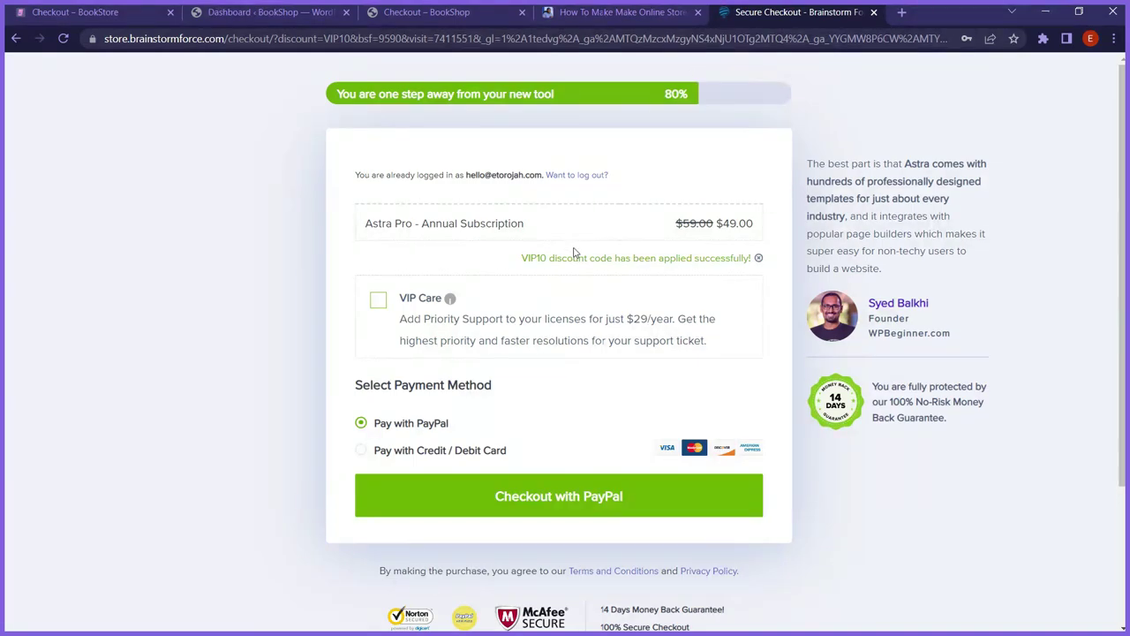
pyautogui.click(250, 14)
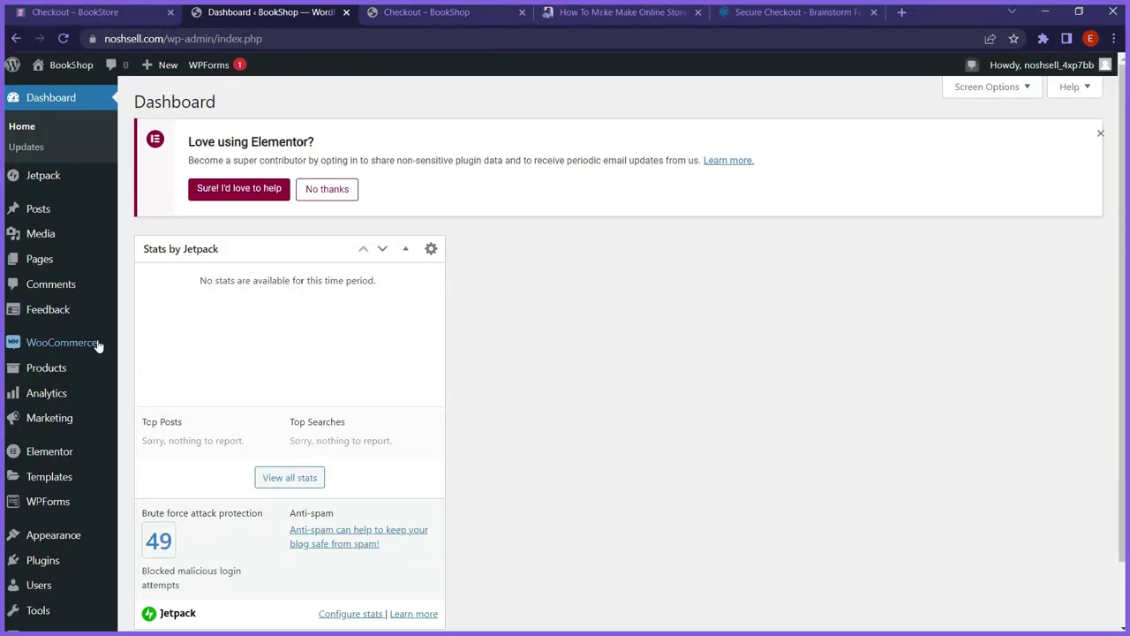
# Step: Go to Plugins > Add New and reveal the Upload Plugin panel
pyautogui.scroll(-2, 56, 369)
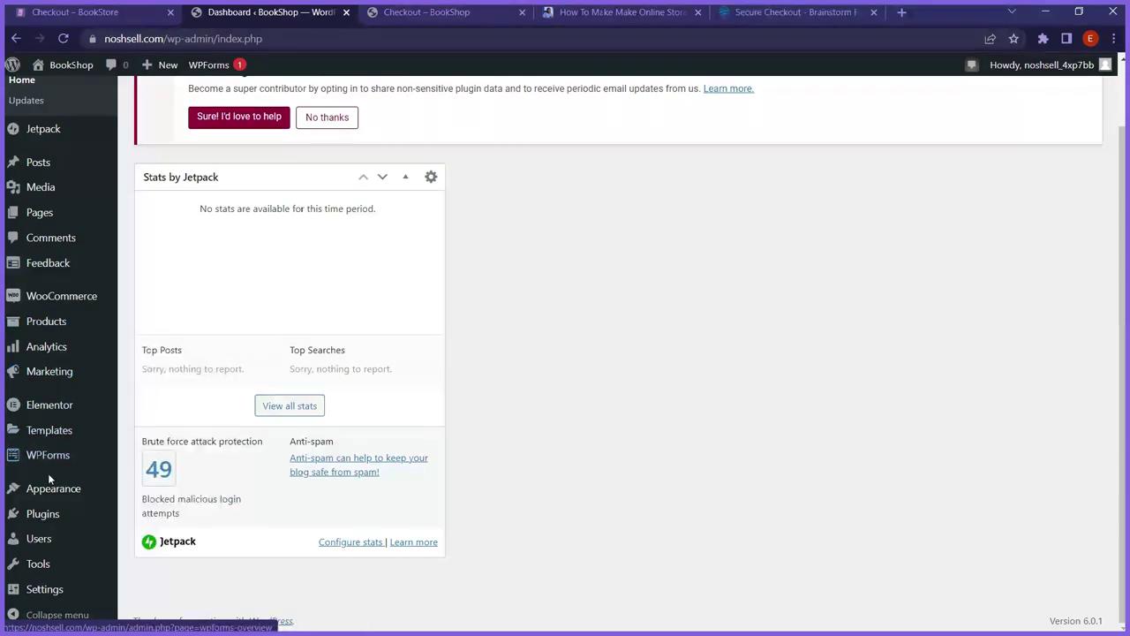
pyautogui.moveTo(44, 513)
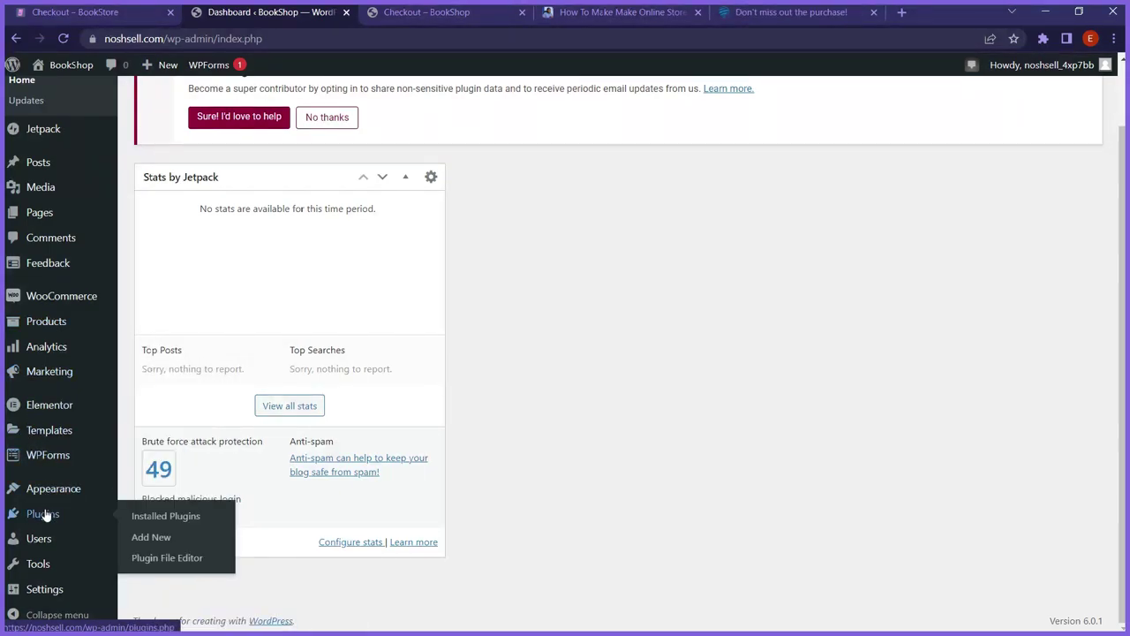
pyautogui.click(155, 521)
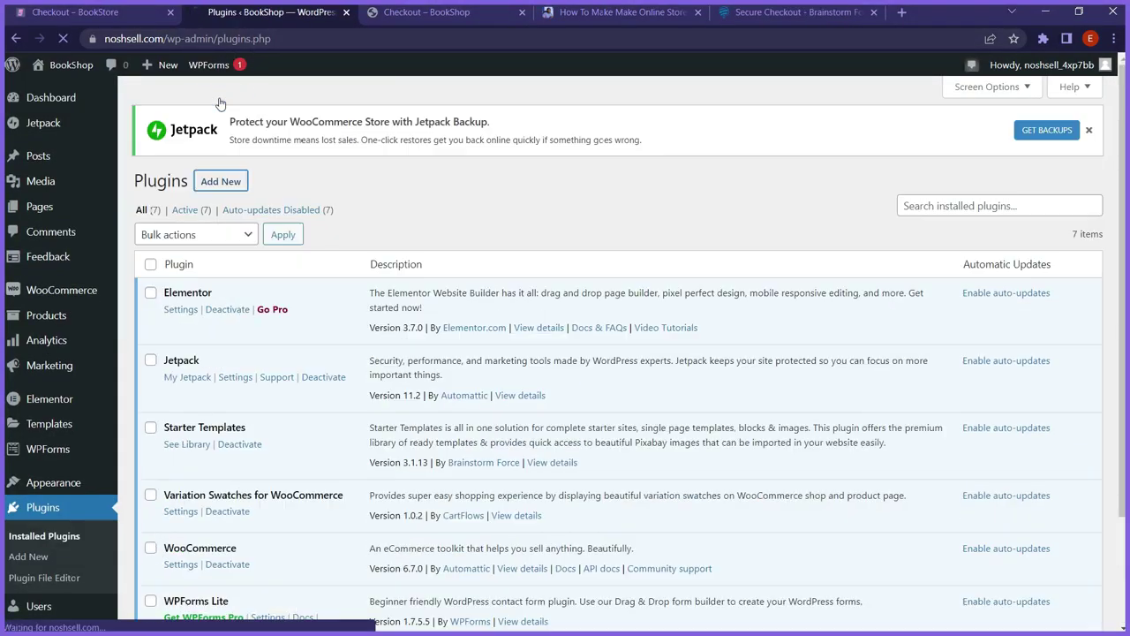
pyautogui.click(220, 181)
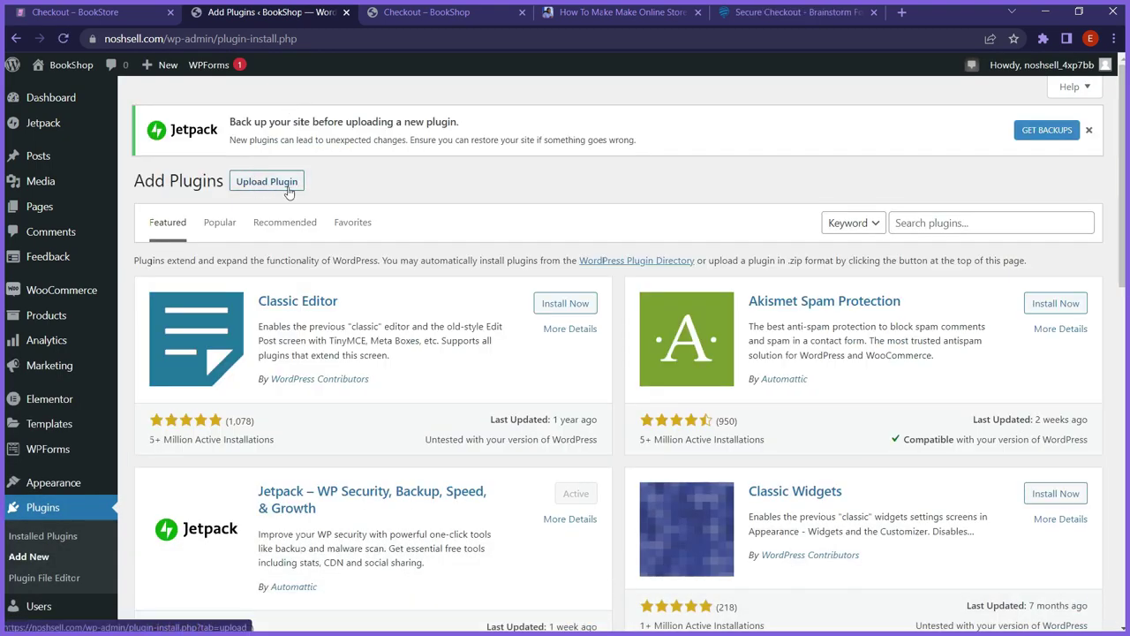
pyautogui.click(287, 189)
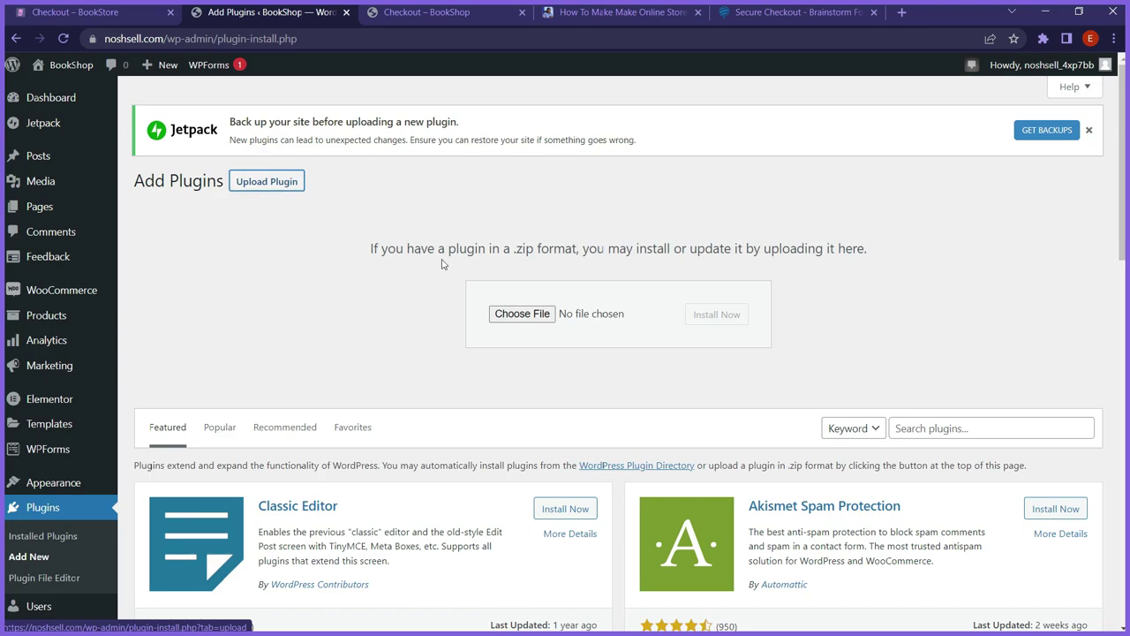
# Step: Upload and install astra-addon.zip, then close the Secure Checkout tab
pyautogui.click(509, 314)
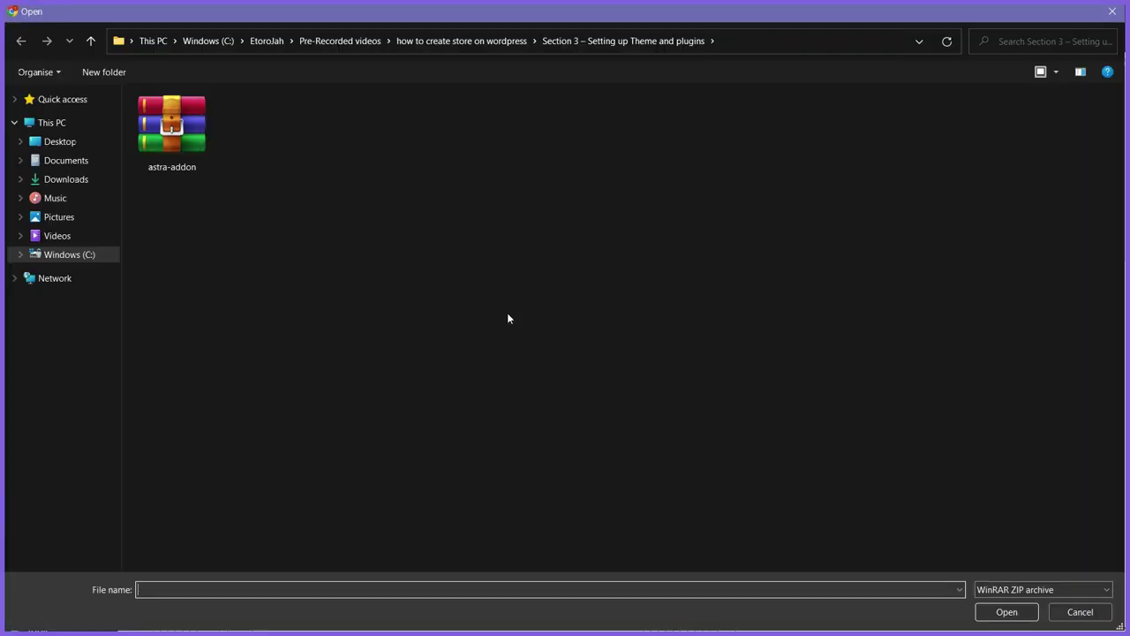
pyautogui.doubleClick(171, 125)
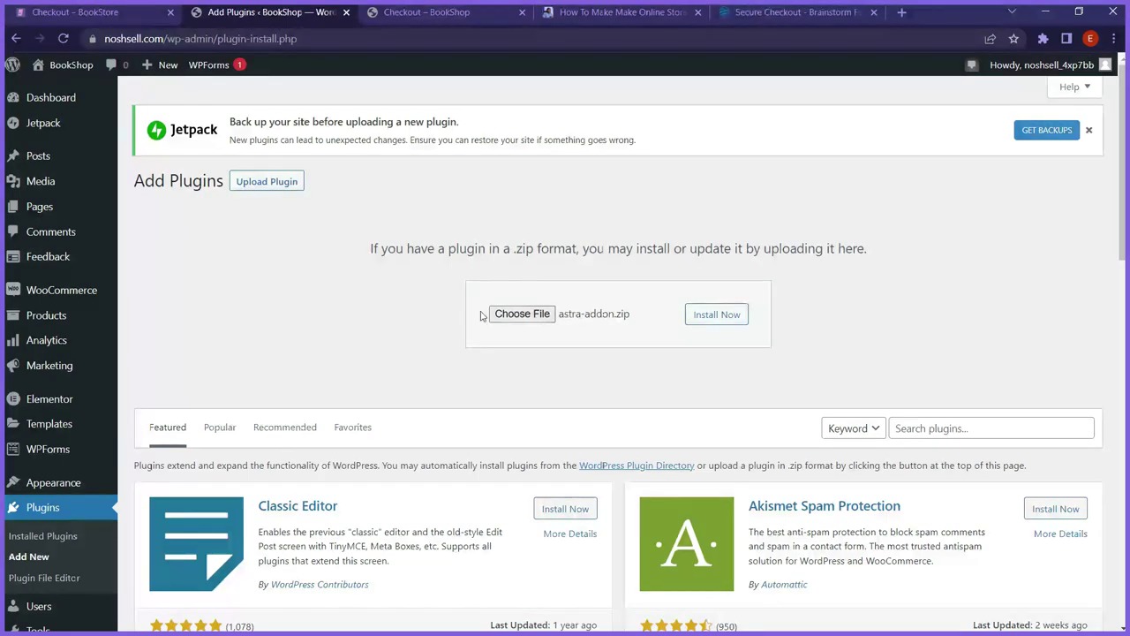
pyautogui.click(716, 321)
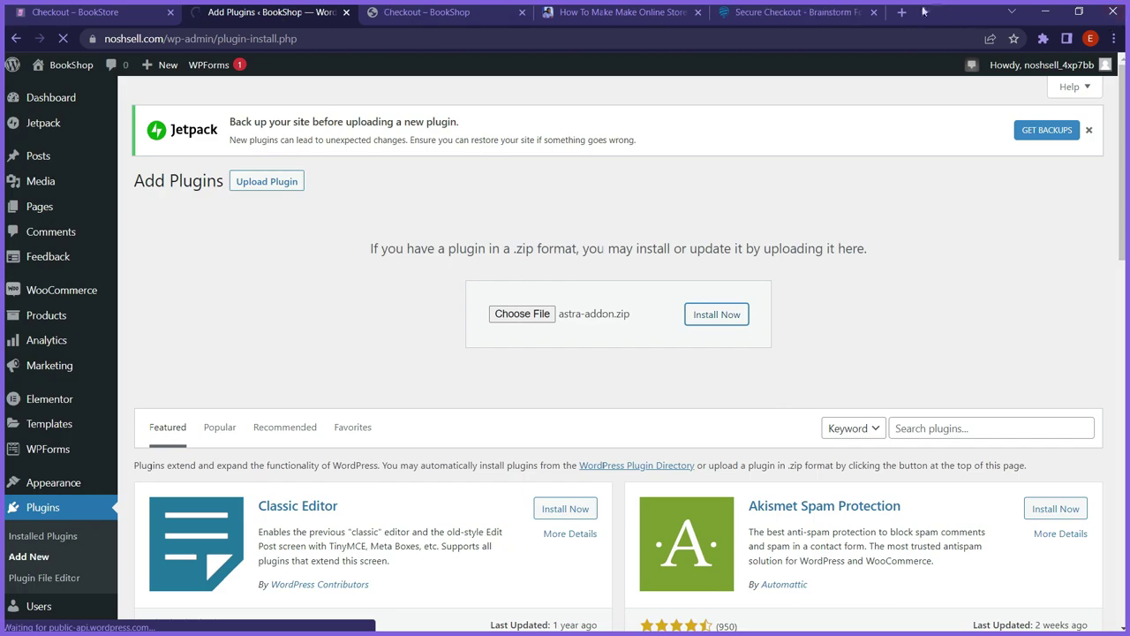
pyautogui.click(874, 12)
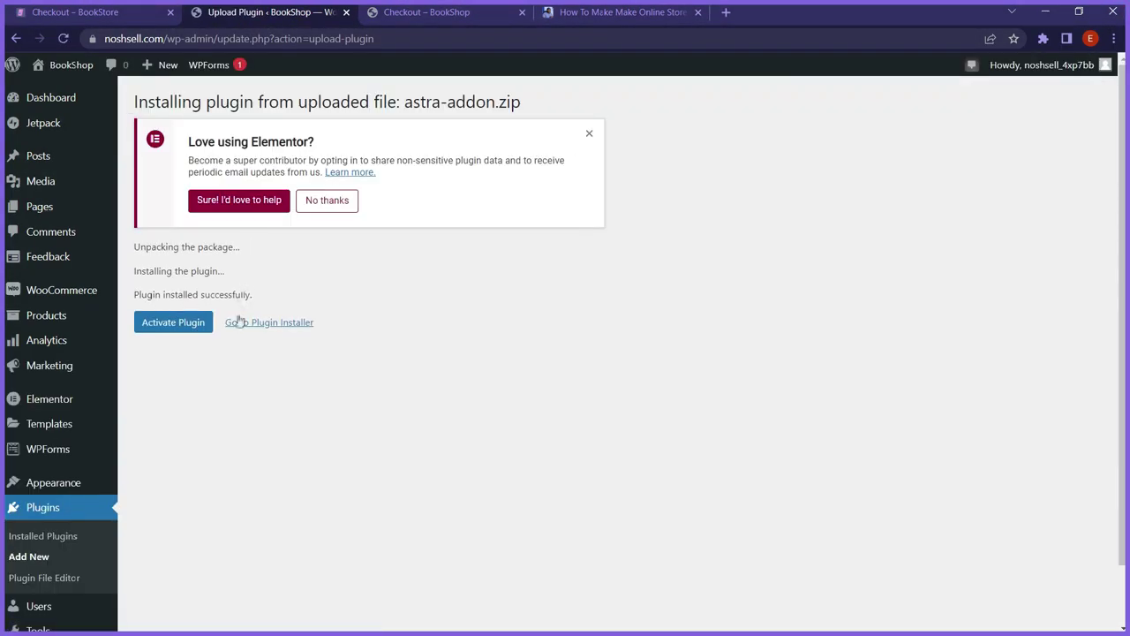
# Step: Activate the Astra Pro plugin, open its license page and click into the license key field
pyautogui.click(163, 331)
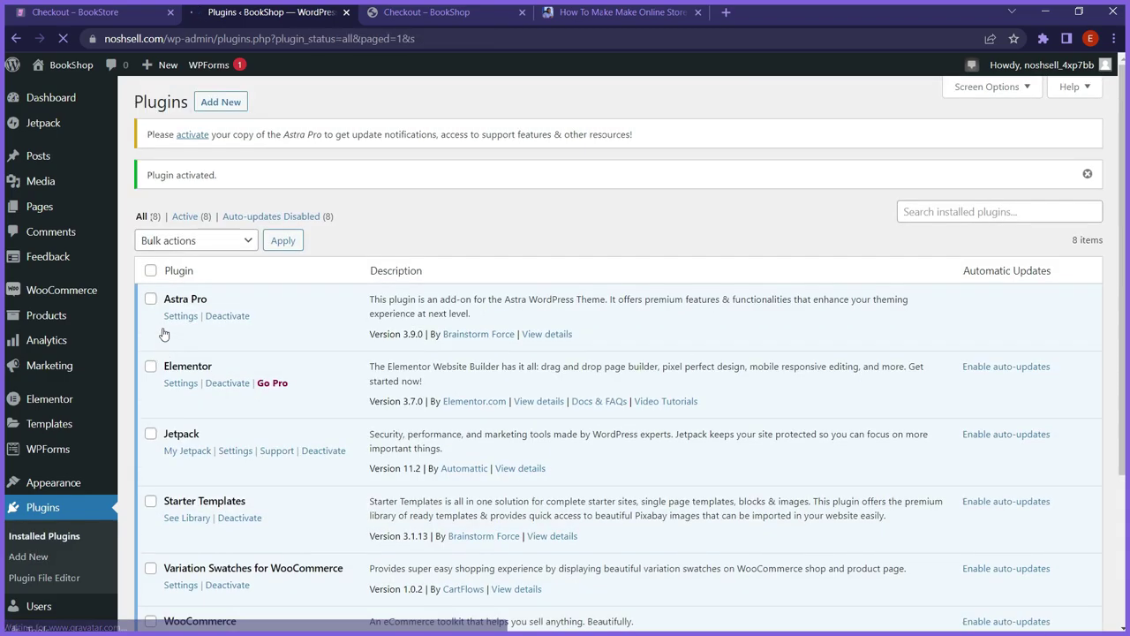
pyautogui.scroll(-3, 298, 305)
pyautogui.scroll(3, 298, 335)
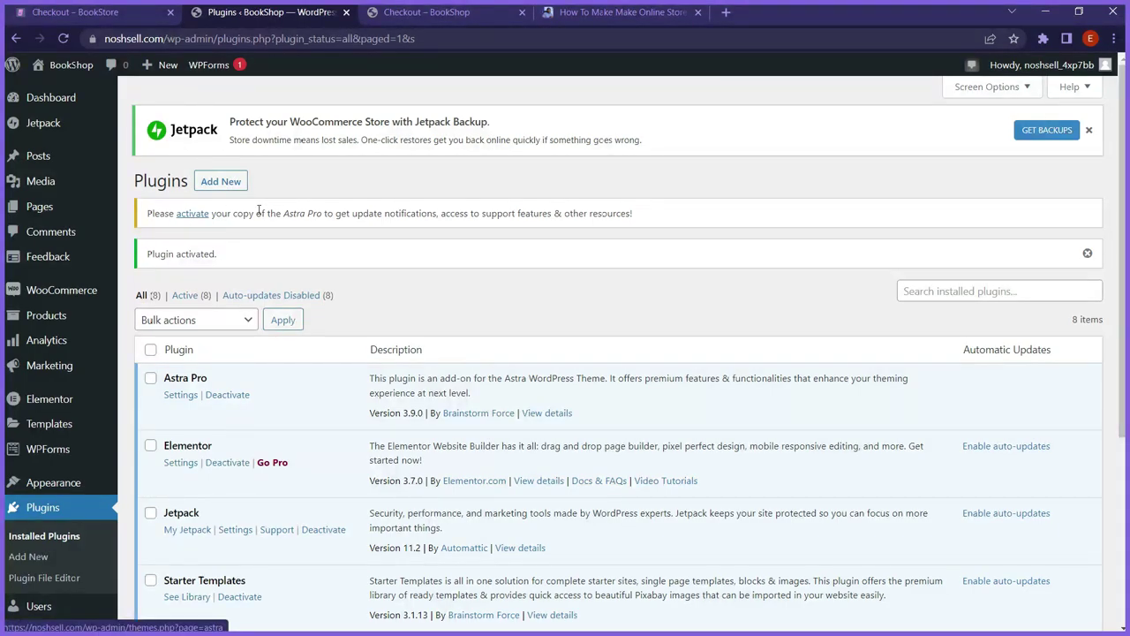
pyautogui.click(193, 215)
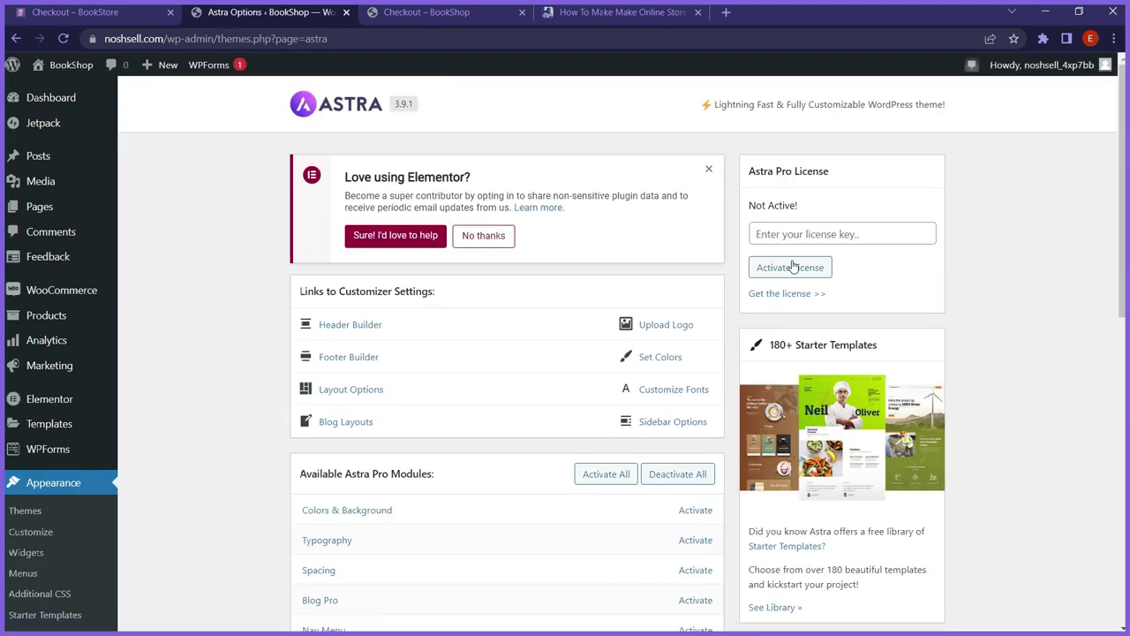
pyautogui.click(834, 234)
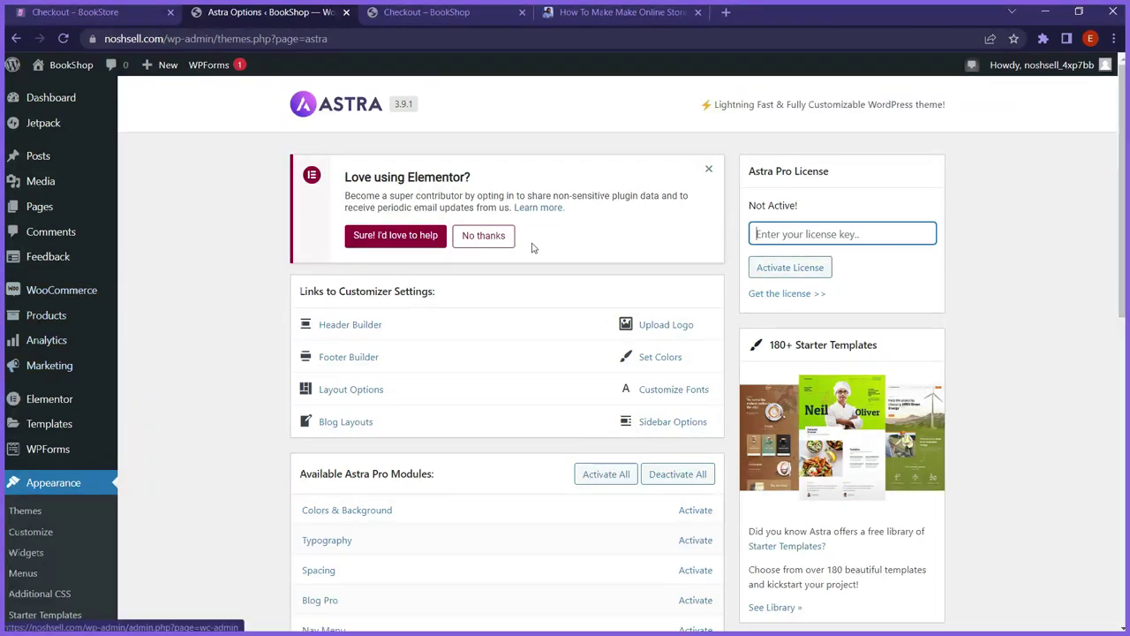
# Step: Activate the WooCommerce, Site Layouts and Custom Layouts Astra Pro modules
pyautogui.scroll(-3, 532, 297)
pyautogui.scroll(-2, 528, 306)
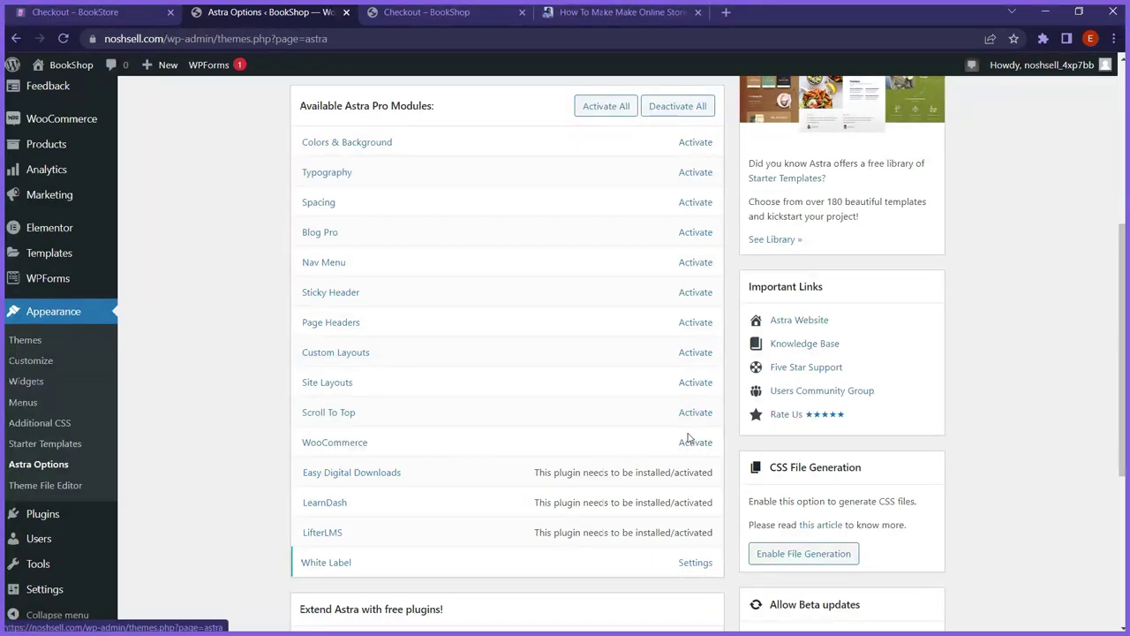
pyautogui.scroll(2, 689, 439)
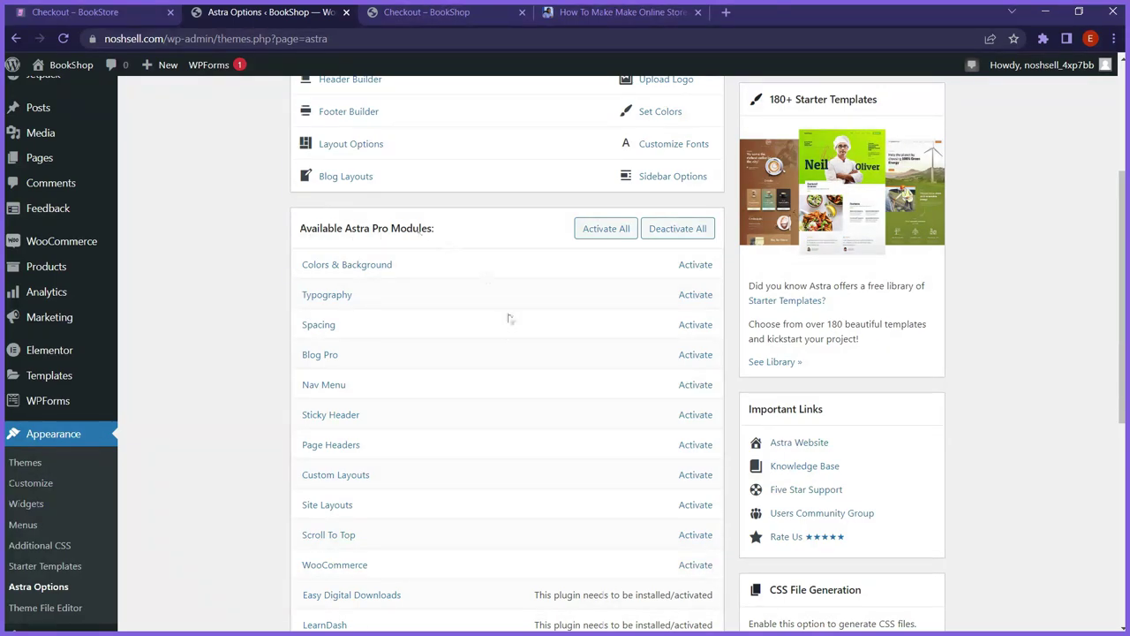
pyautogui.scroll(-2, 488, 361)
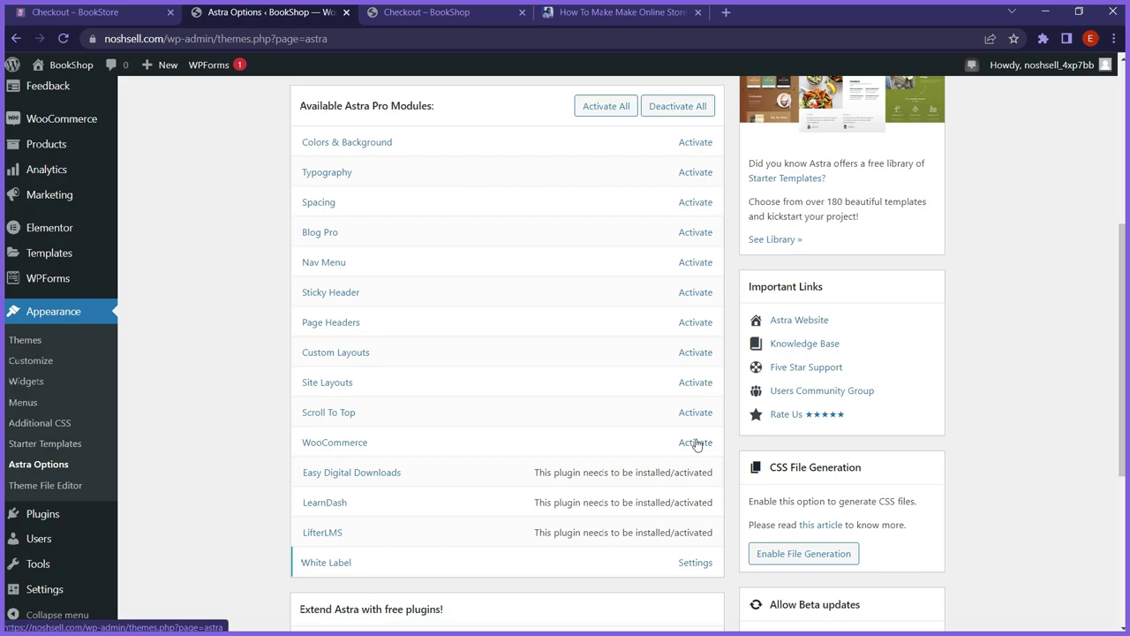
pyautogui.click(695, 443)
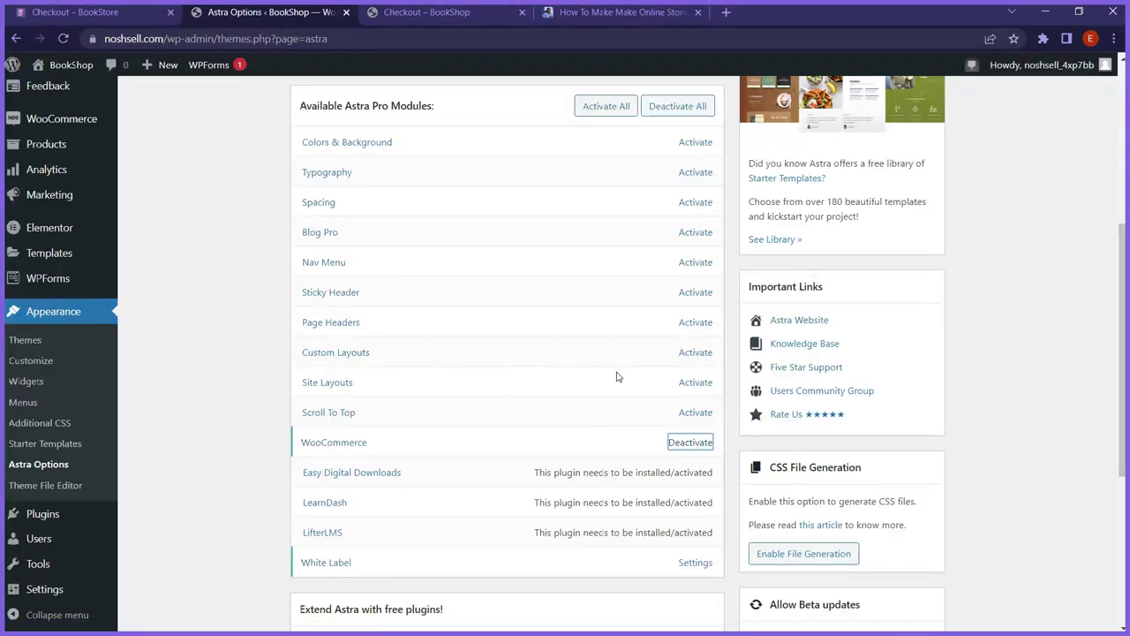
pyautogui.click(694, 385)
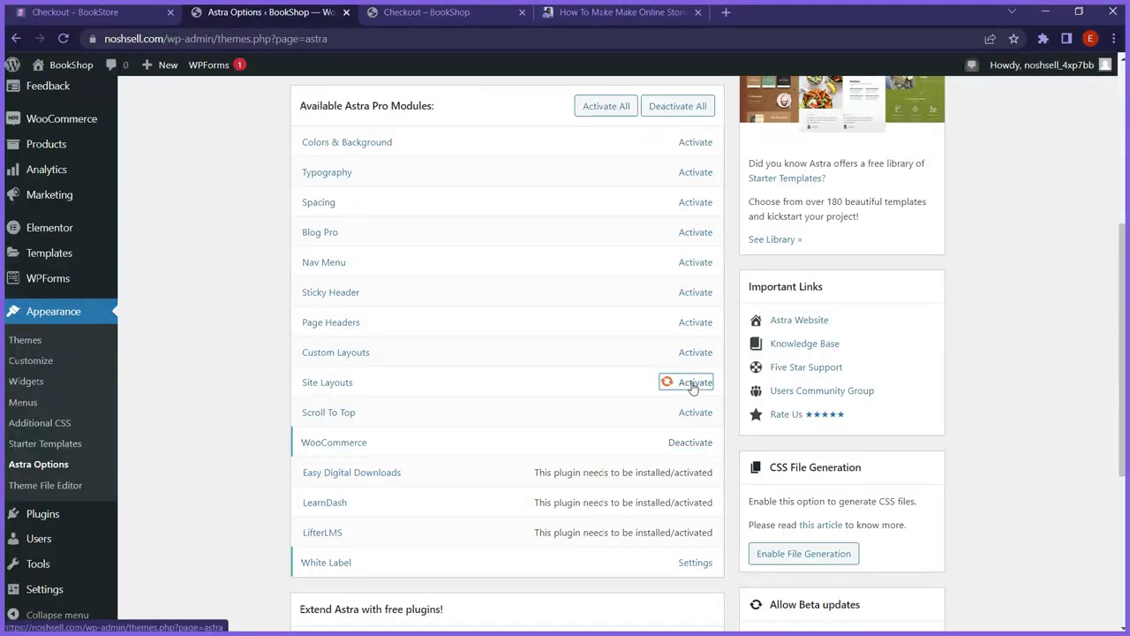
pyautogui.click(695, 354)
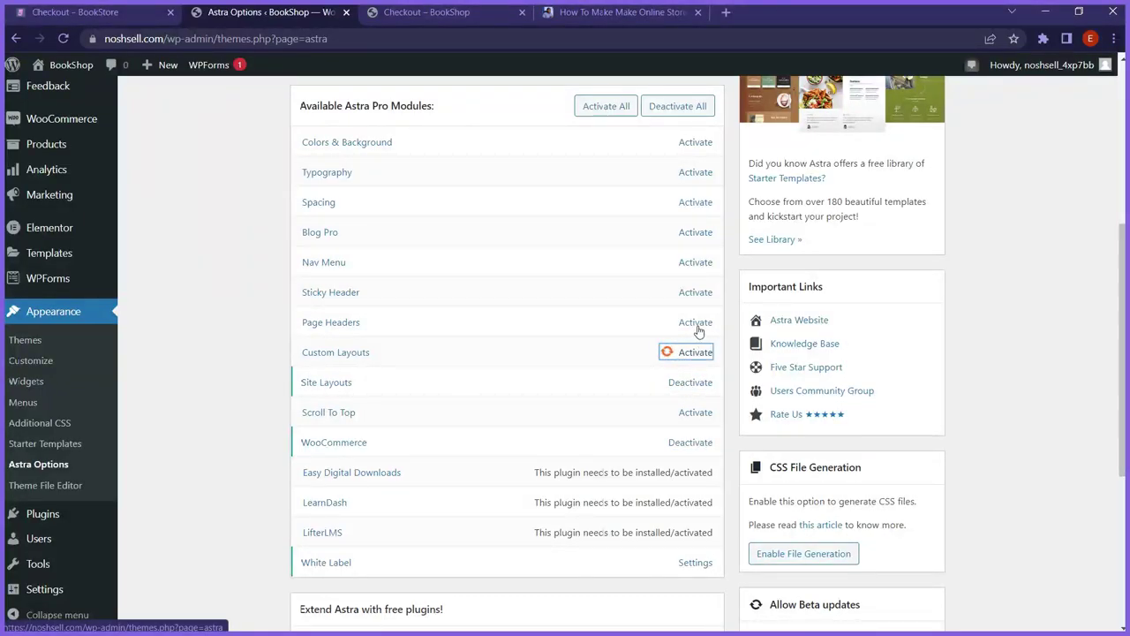
# Step: Activate the Page Headers, Sticky Header, Nav Menu and Colors & Background modules
pyautogui.click(695, 323)
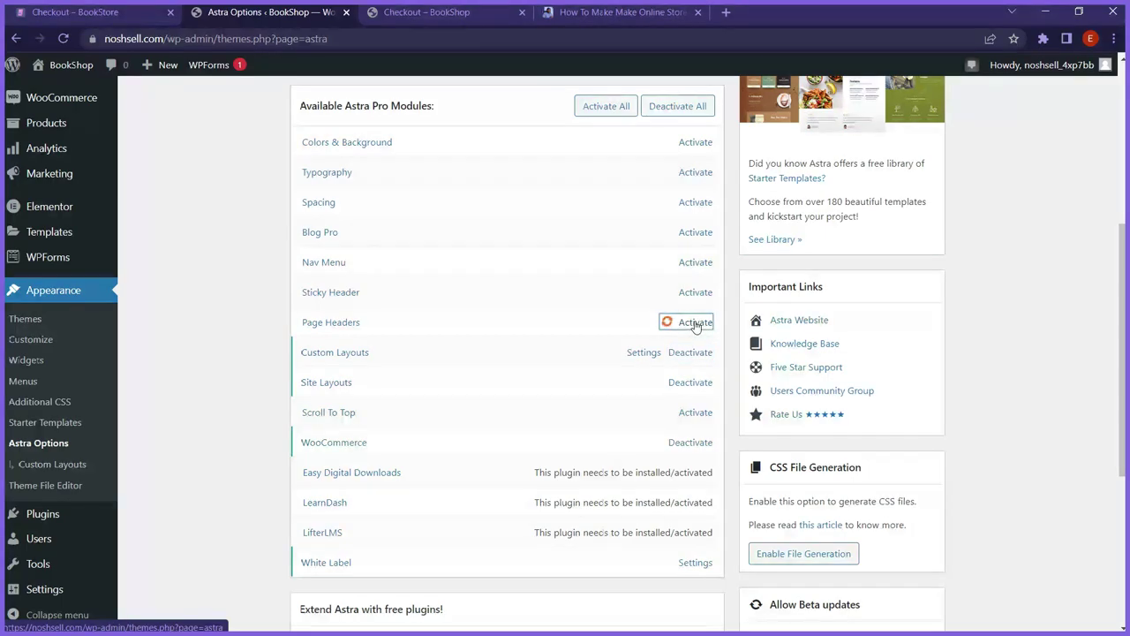
pyautogui.click(695, 295)
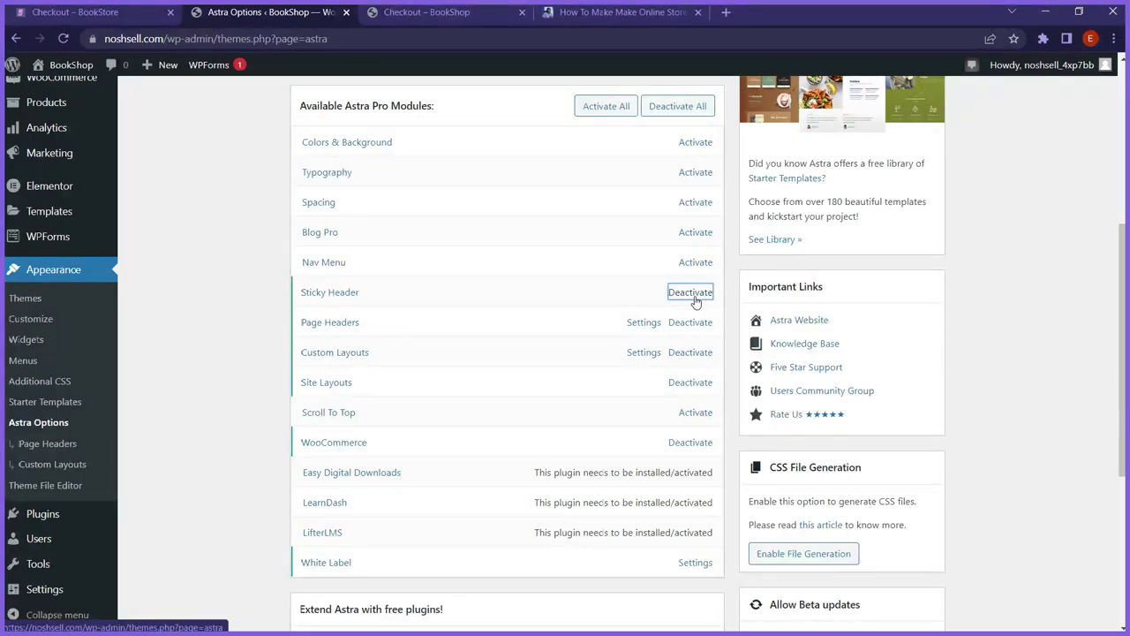
pyautogui.click(697, 266)
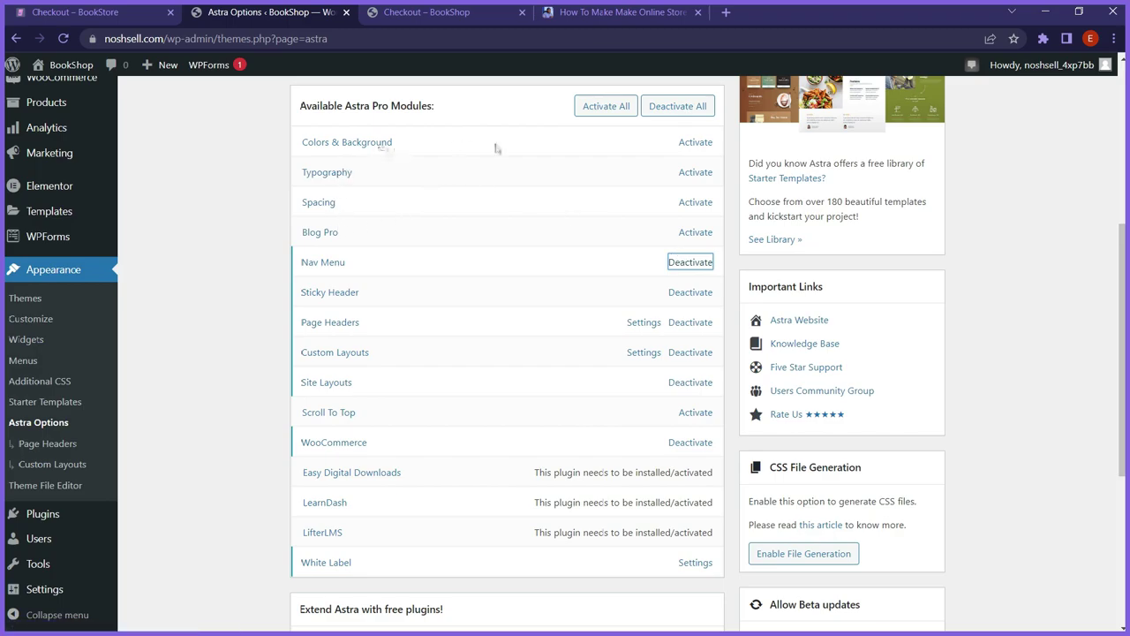
pyautogui.click(697, 143)
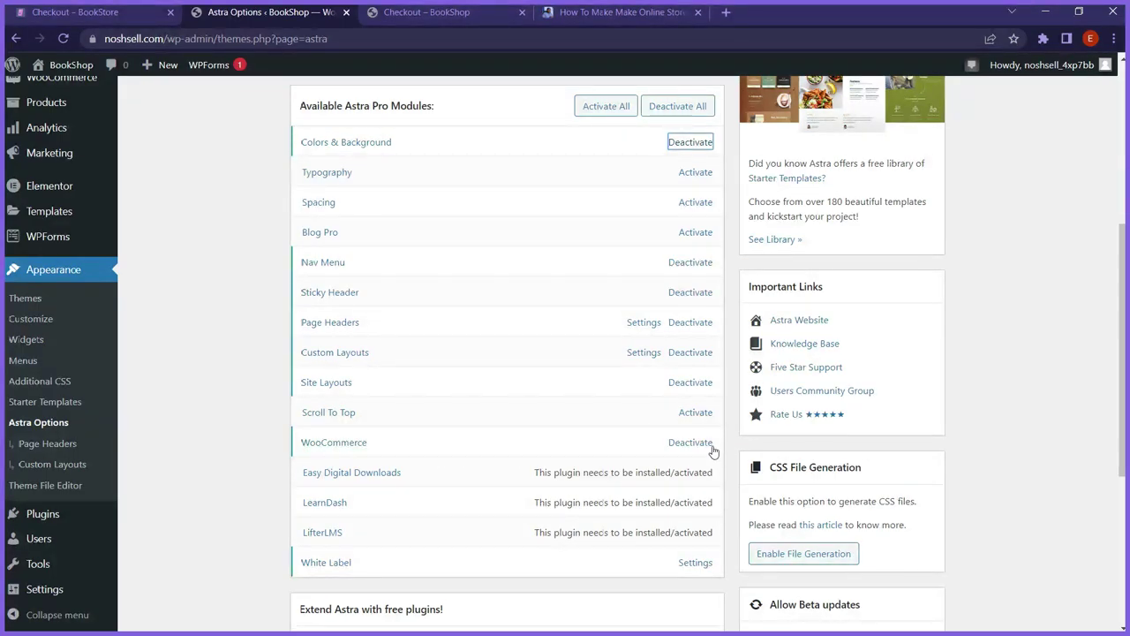
pyautogui.scroll(-3, 477, 451)
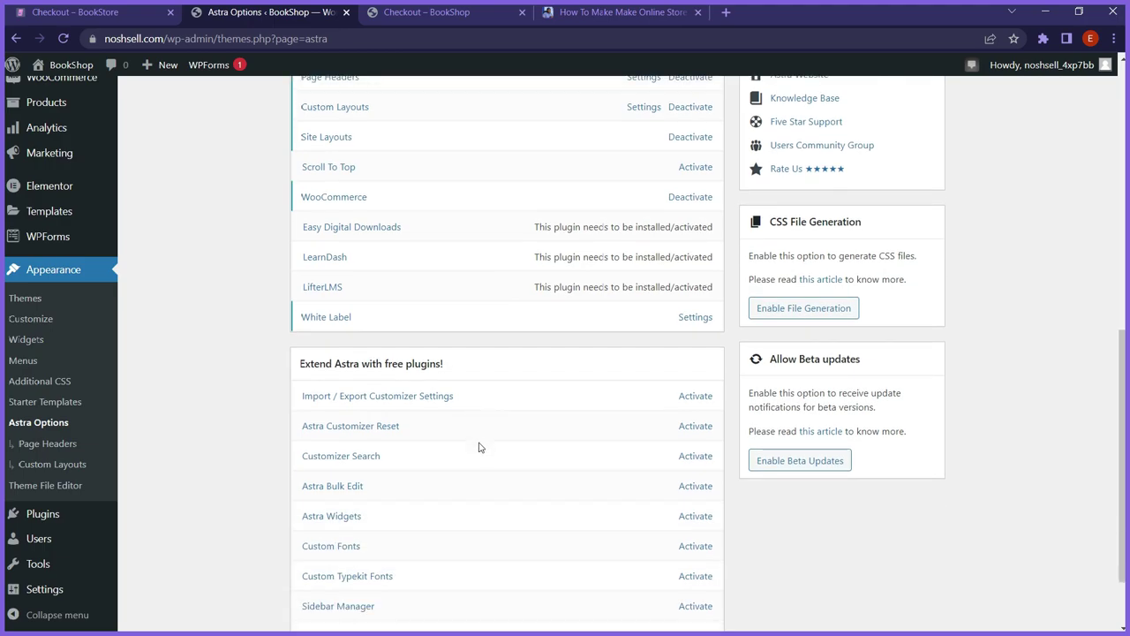
pyautogui.scroll(10, 477, 450)
pyautogui.scroll(3, 94, 394)
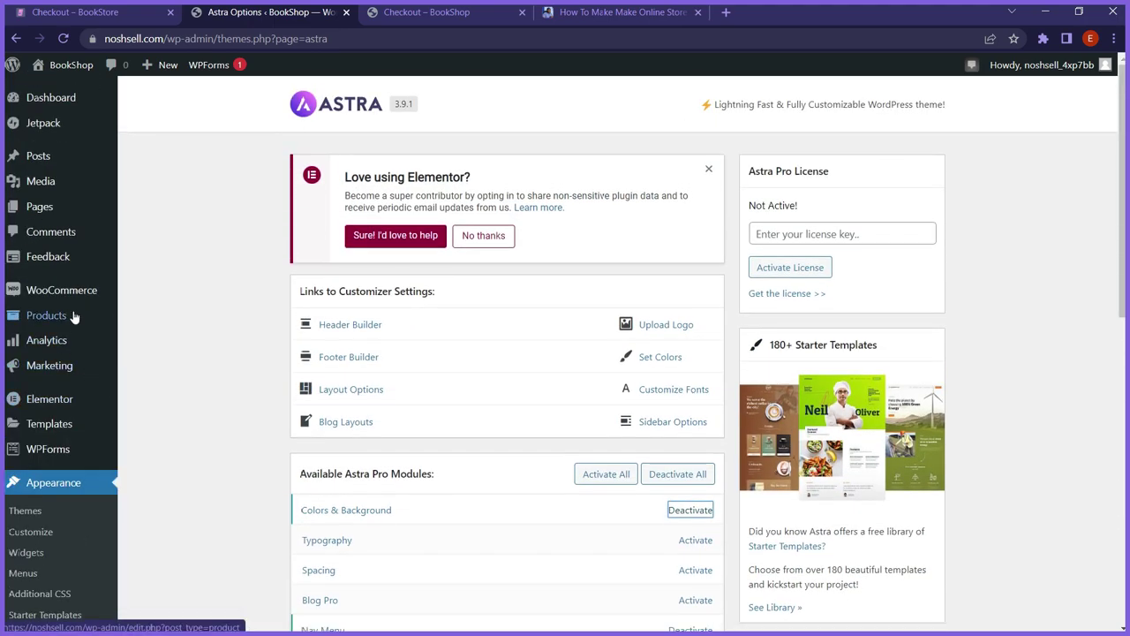
pyautogui.moveTo(73, 317)
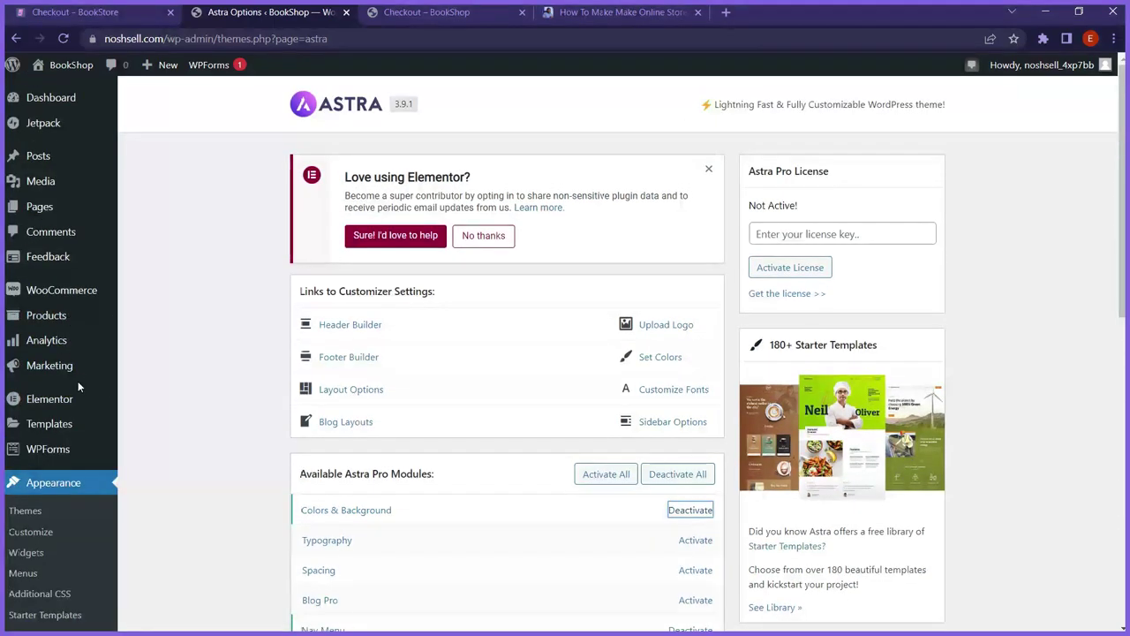
# Step: From the Dashboard, go to Appearance > Customize to open the BookShop Astra Customizer
pyautogui.click(53, 106)
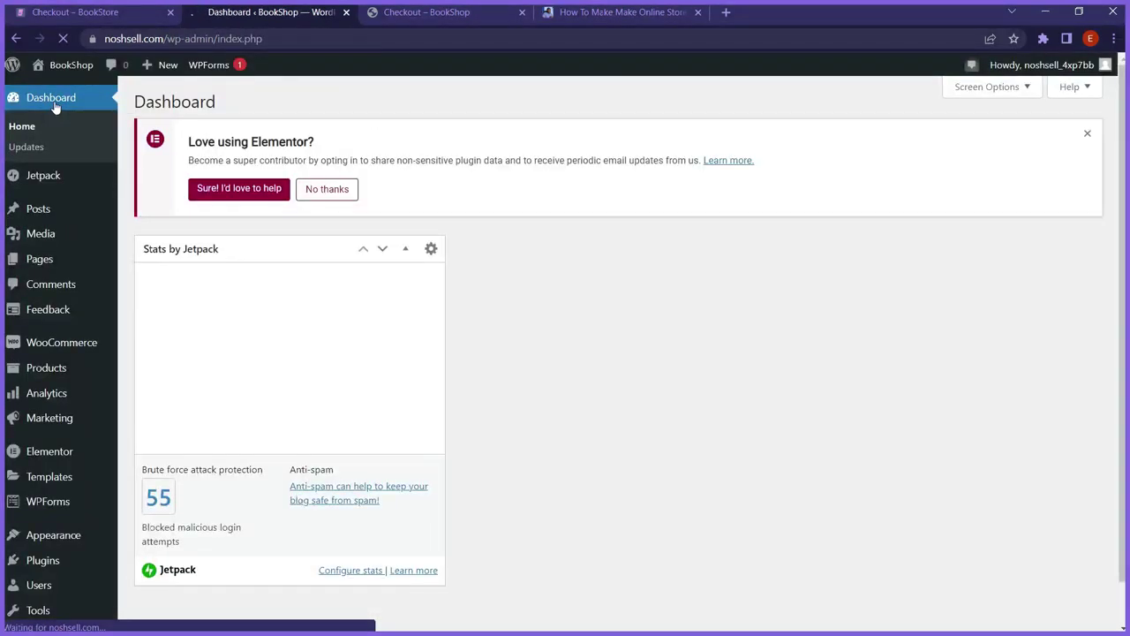
pyautogui.scroll(-2, 89, 300)
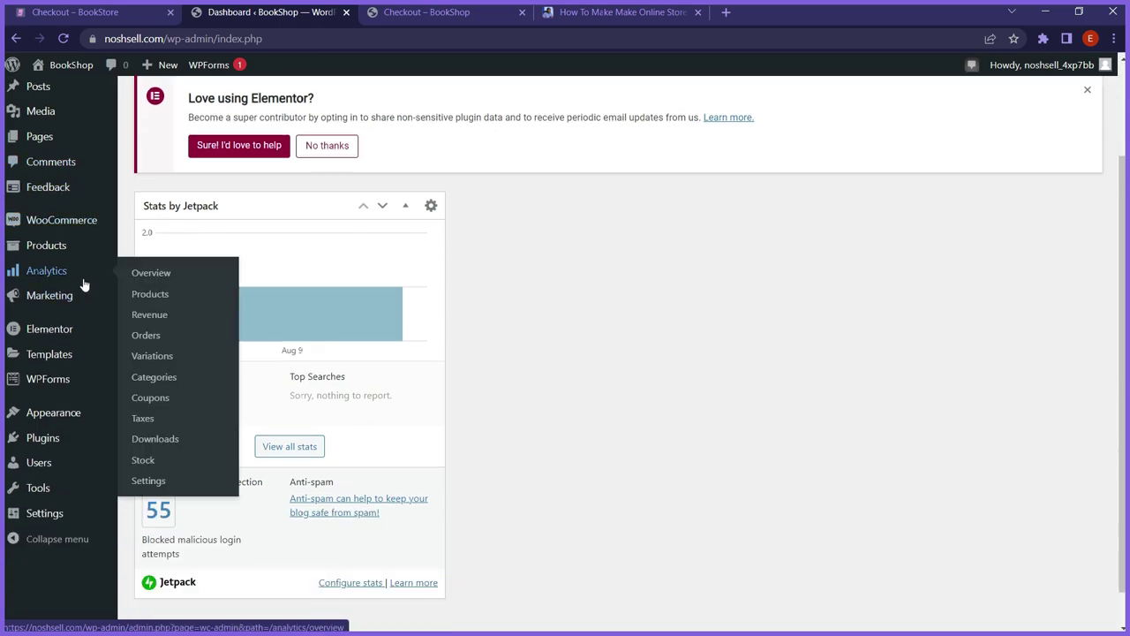
pyautogui.moveTo(40, 415)
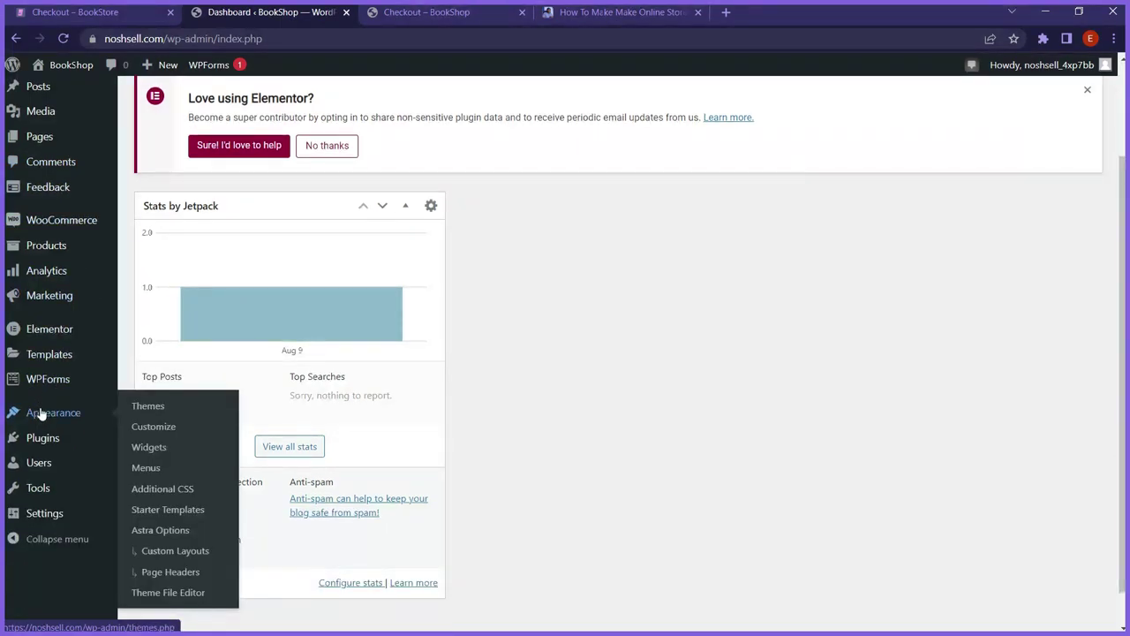
pyautogui.click(154, 427)
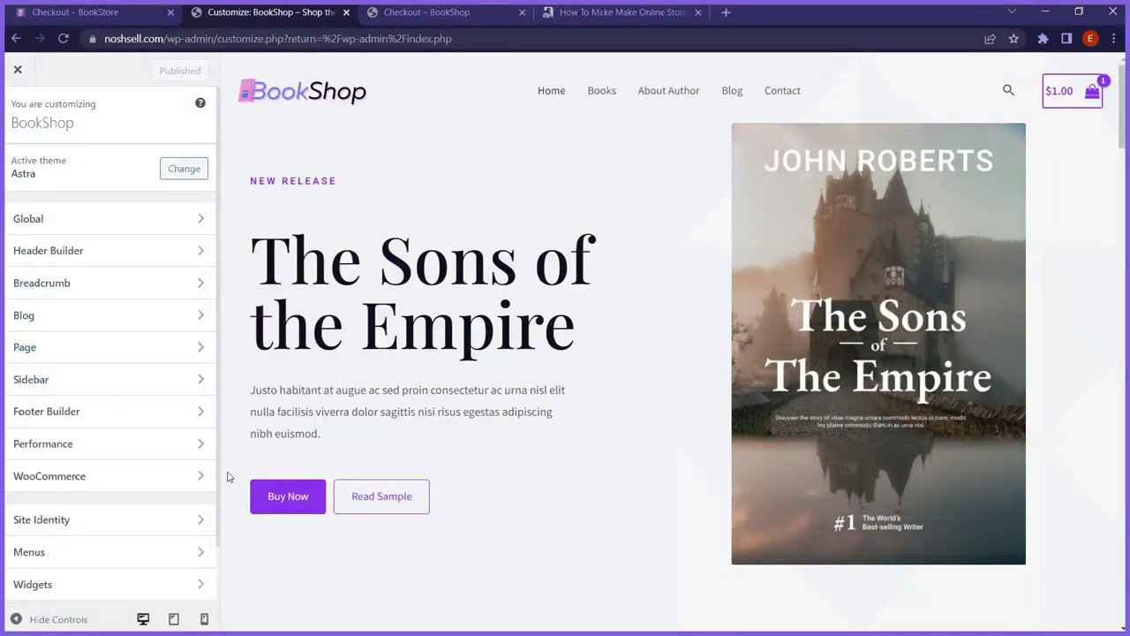
# Step: In Performance, enable Load Google Fonts Locally and Preload Local Fonts
pyautogui.click(37, 619)
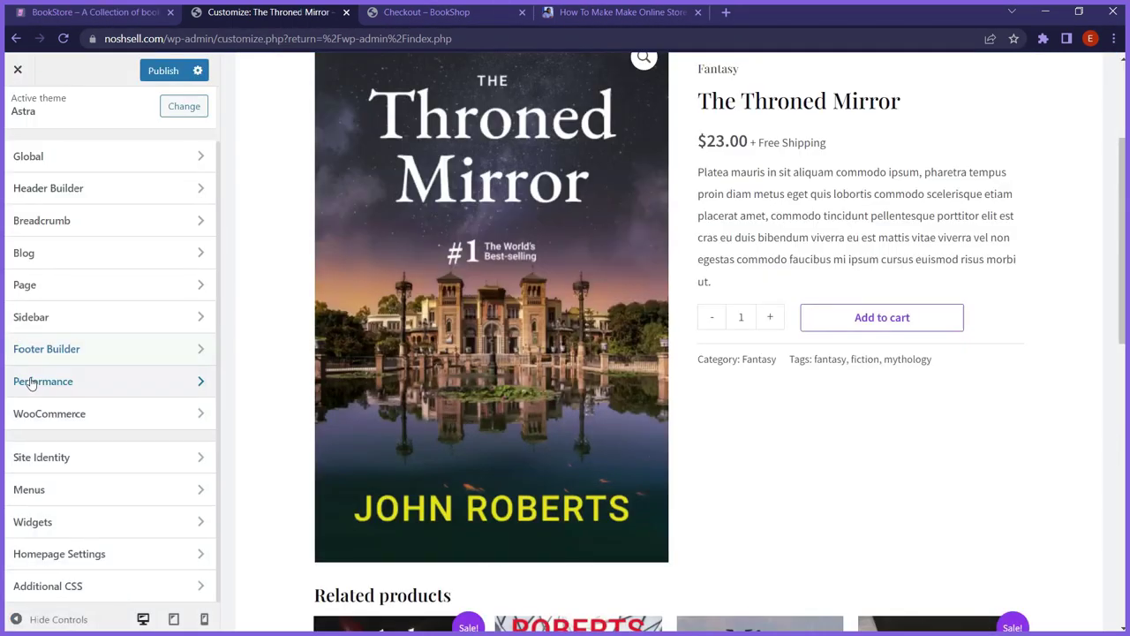
pyautogui.click(34, 381)
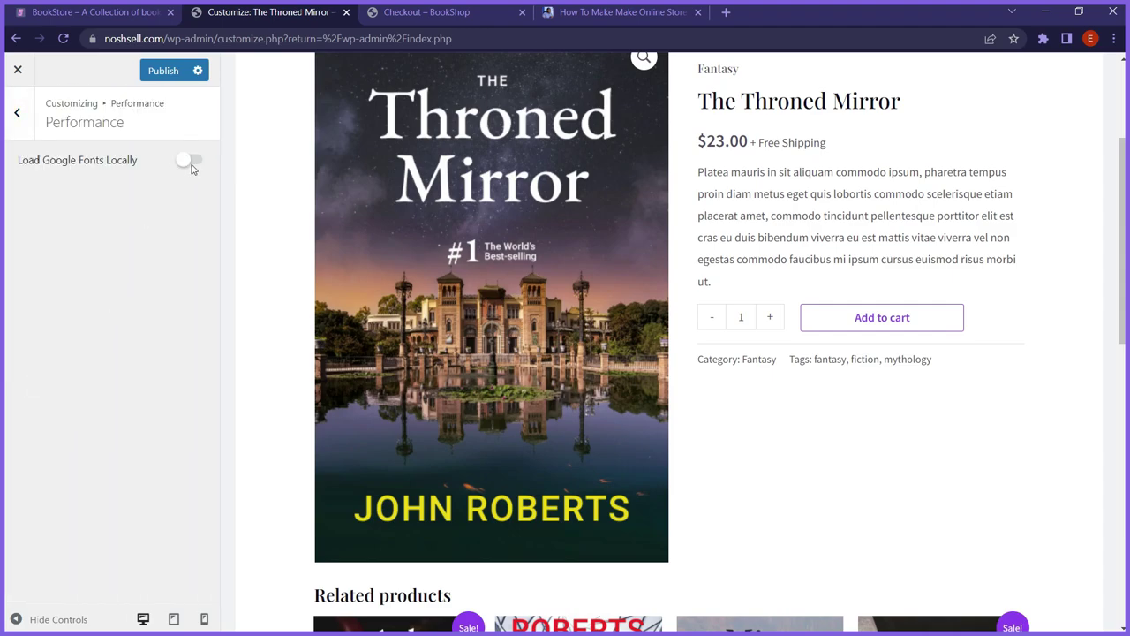
pyautogui.click(196, 165)
pyautogui.click(191, 211)
pyautogui.click(29, 122)
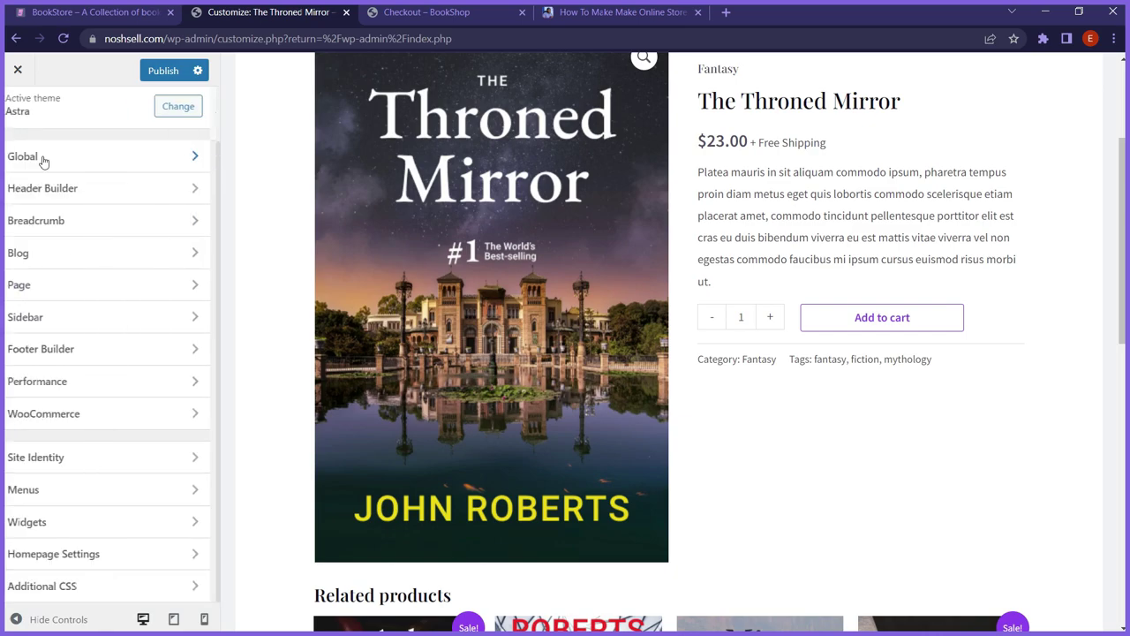
# Step: Review WooCommerce > General with The Throned Mirror product preview, then return to the WooCommerce list
pyautogui.click(46, 415)
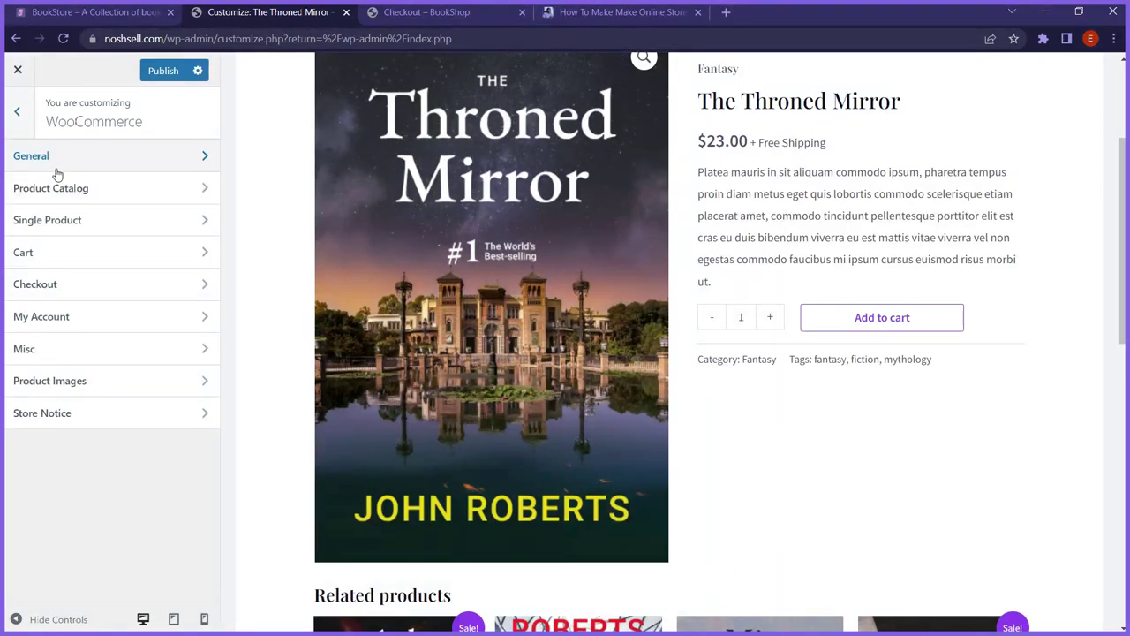
pyautogui.scroll(3, 896, 366)
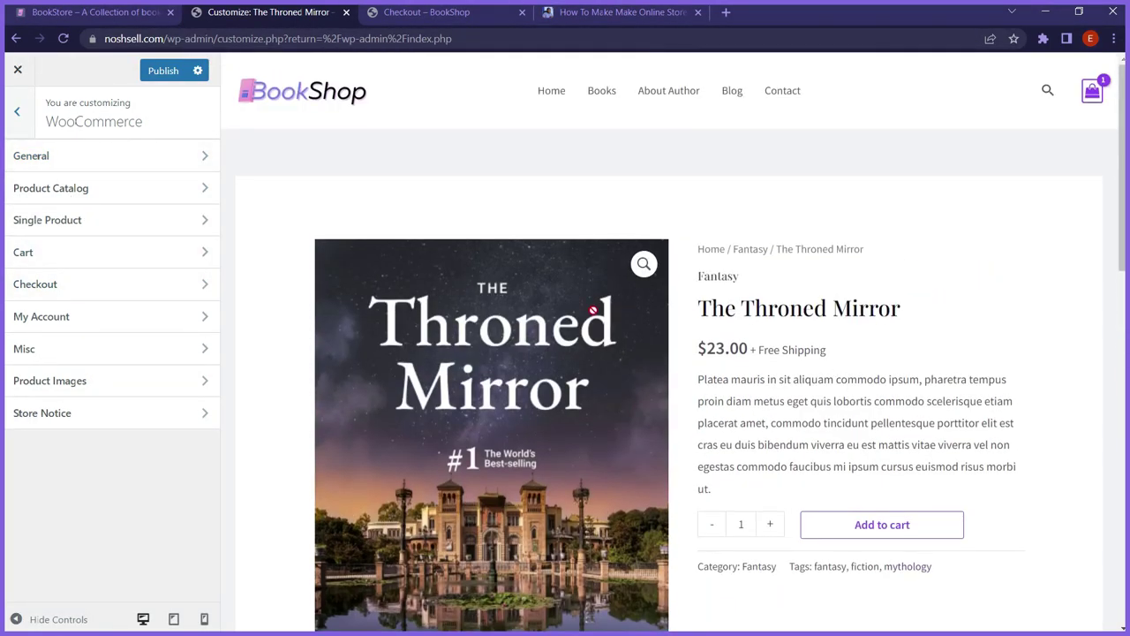
pyautogui.click(70, 157)
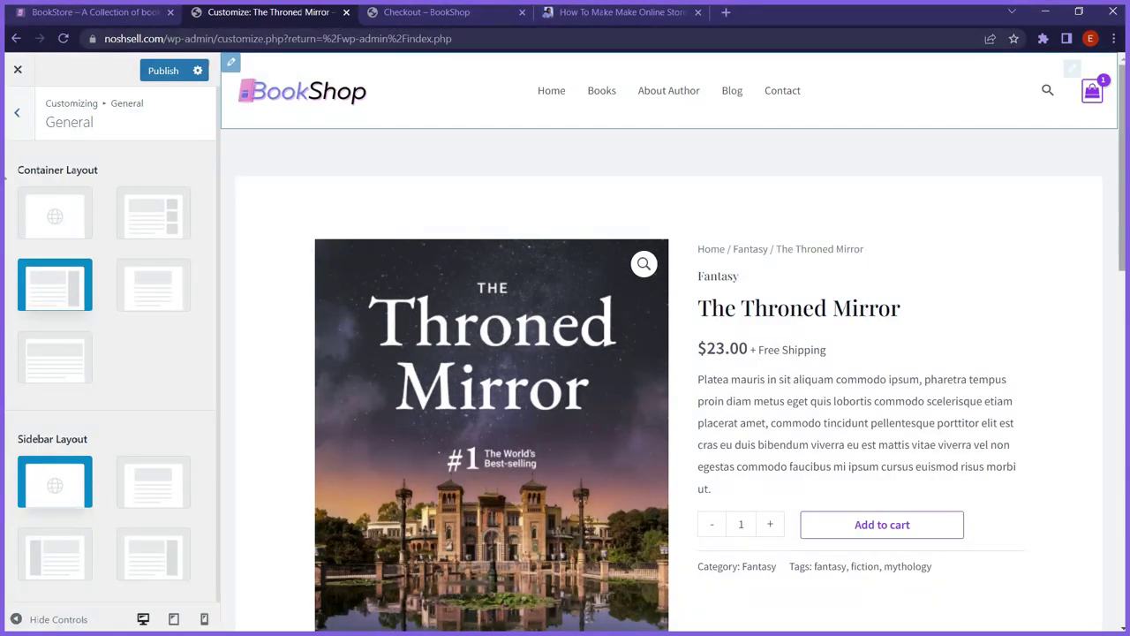
pyautogui.click(17, 619)
pyautogui.scroll(-13, 283, 339)
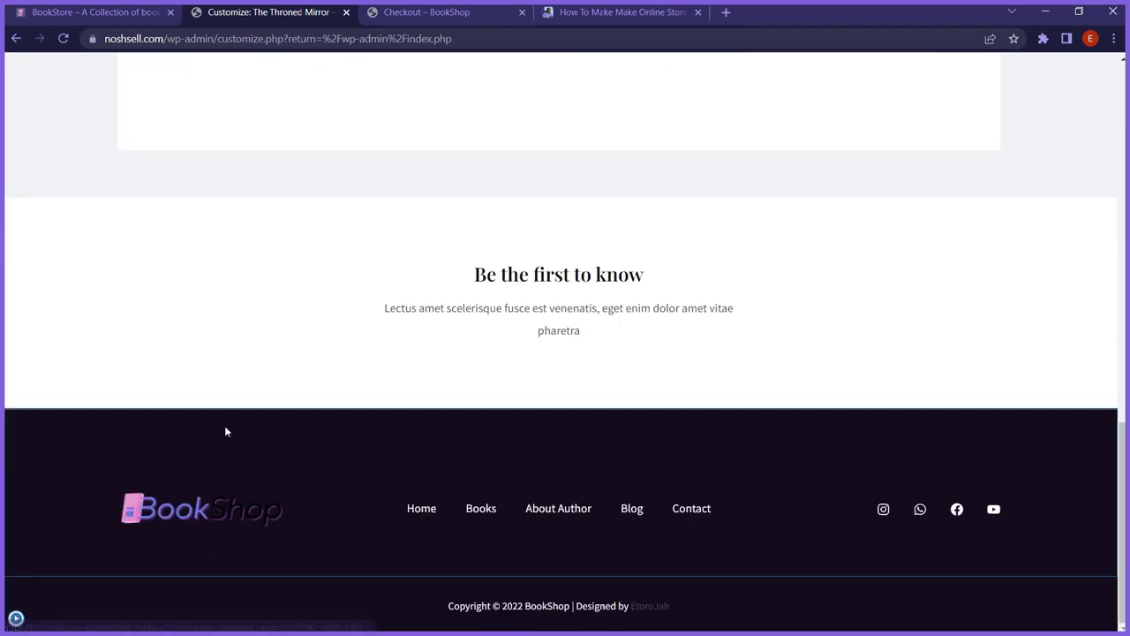
pyautogui.scroll(12, 224, 426)
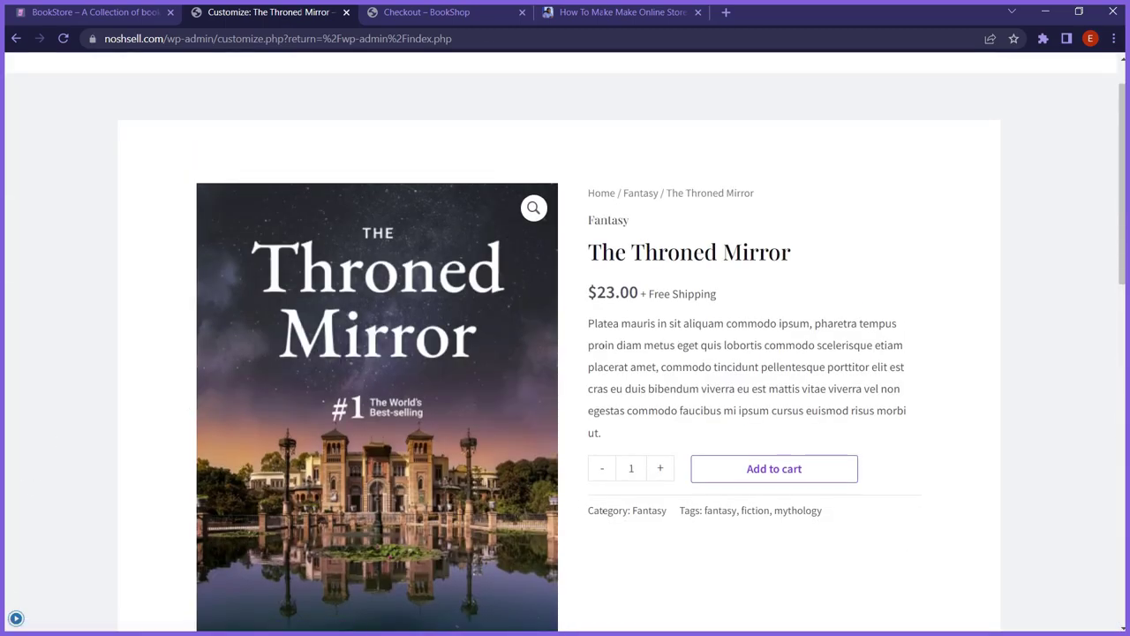
pyautogui.click(16, 618)
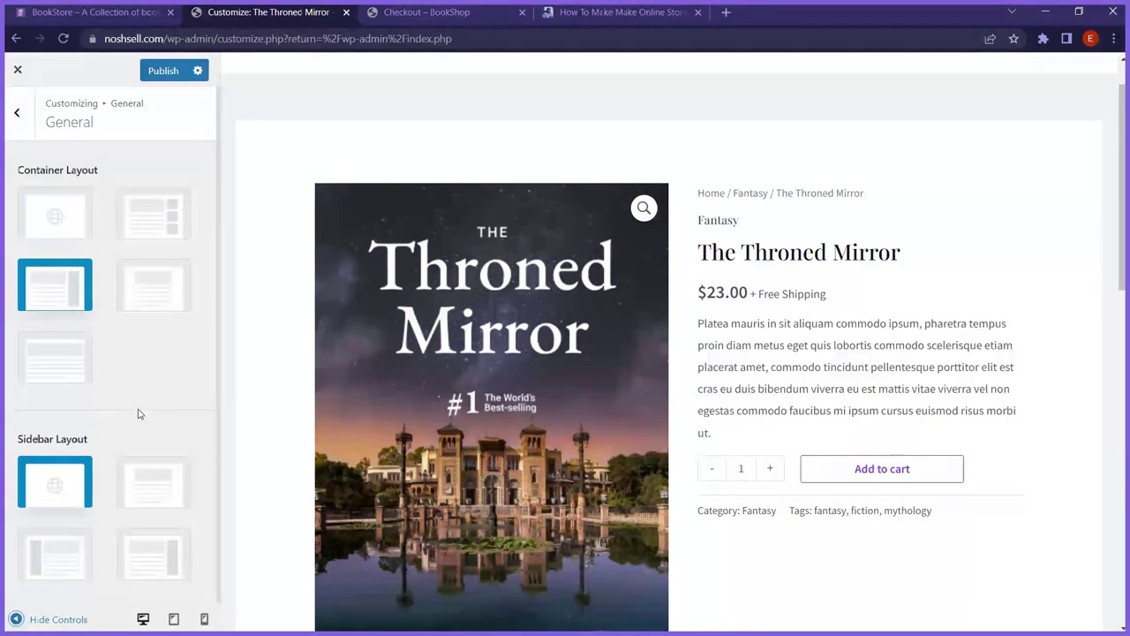
pyautogui.click(16, 112)
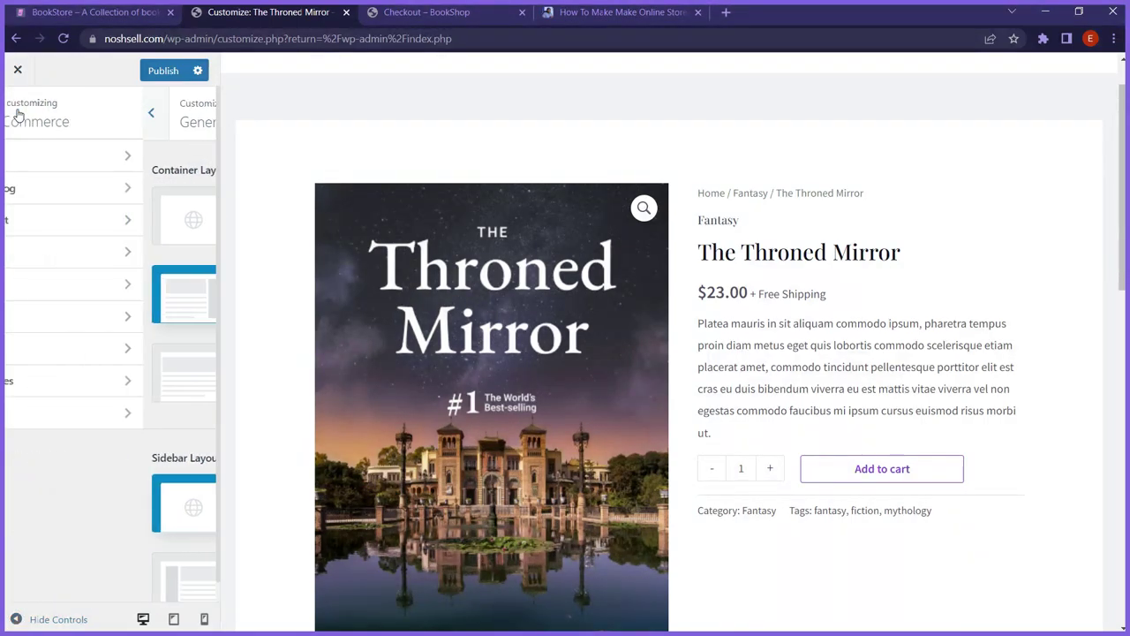
# Step: Open Product Catalog and test the shop's price filter at $14.00, then reset to $30.00
pyautogui.click(65, 202)
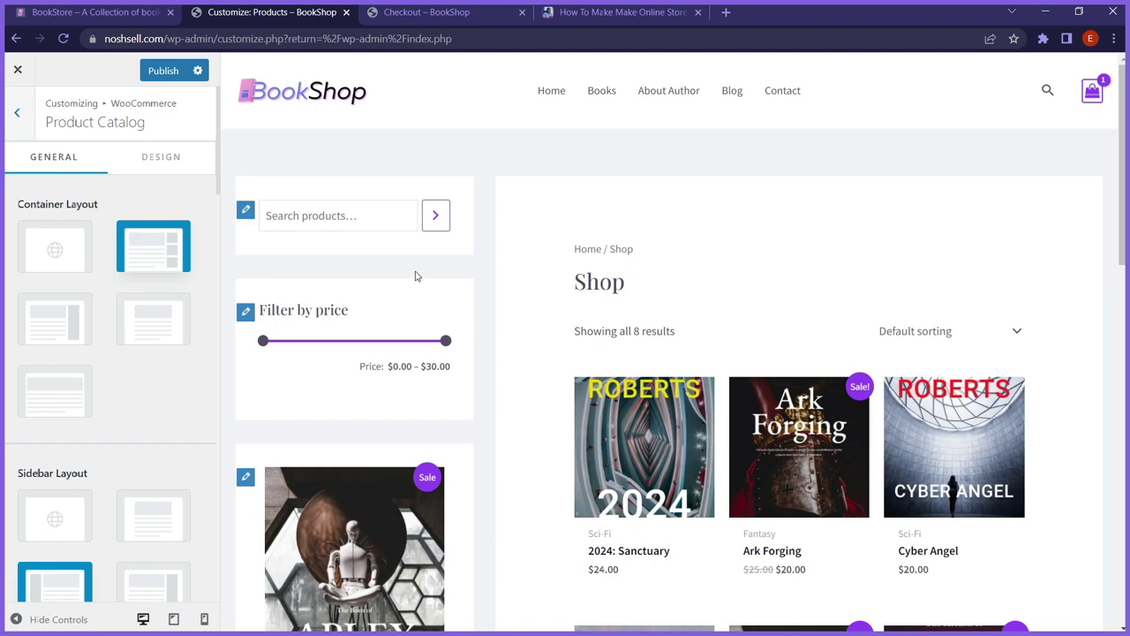
pyautogui.scroll(-3, 972, 270)
pyautogui.scroll(3, 517, 388)
pyautogui.click(16, 619)
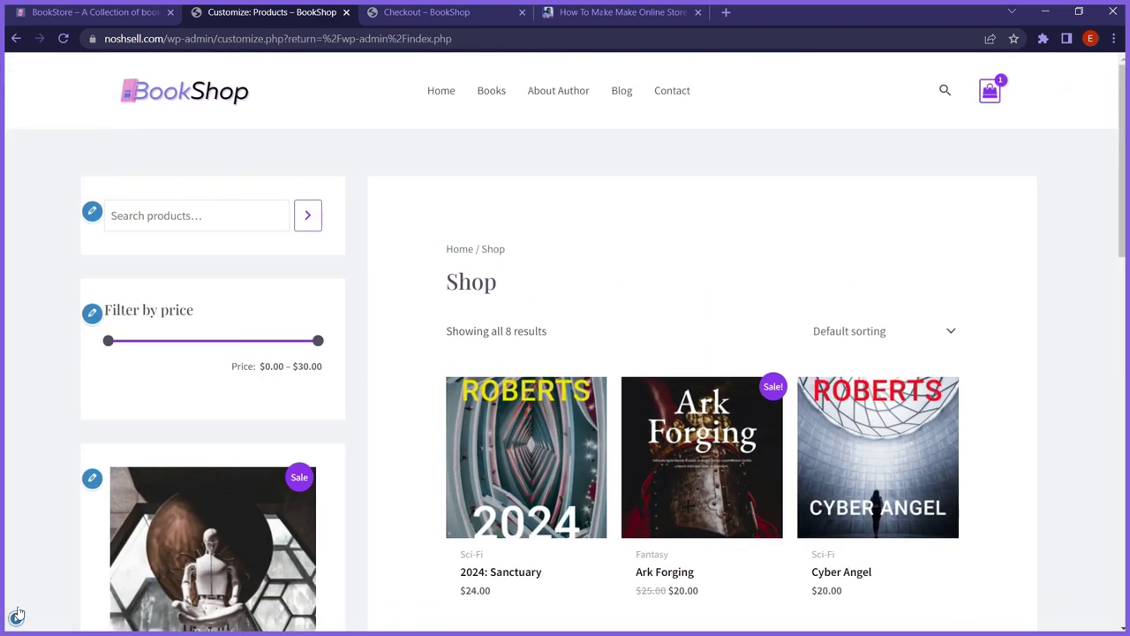
pyautogui.scroll(-5, 685, 283)
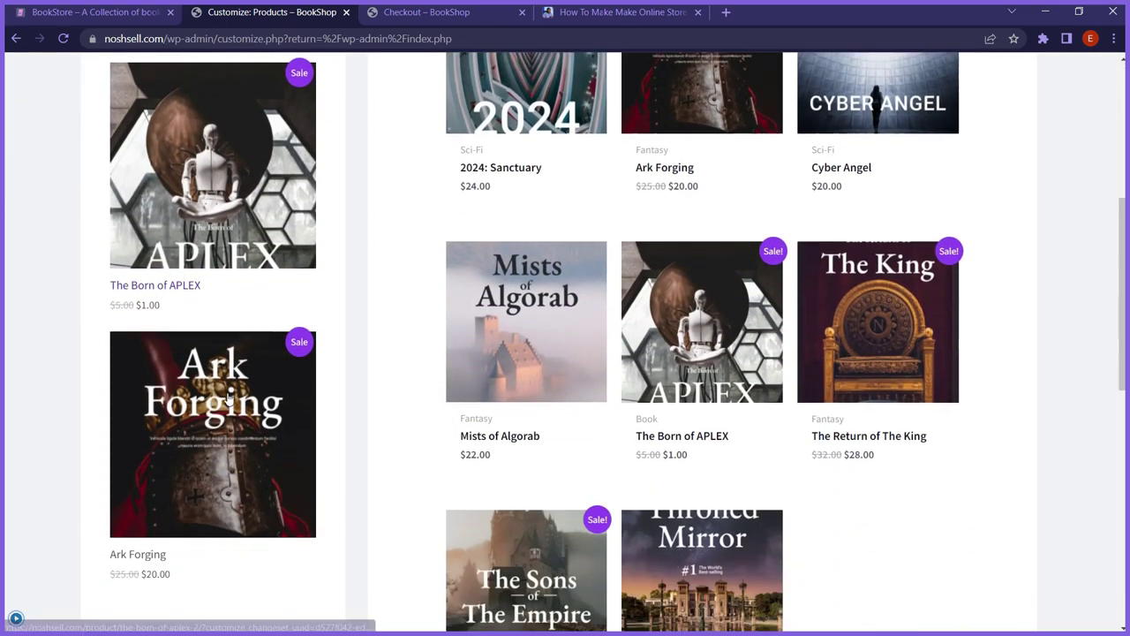
pyautogui.scroll(5, 218, 391)
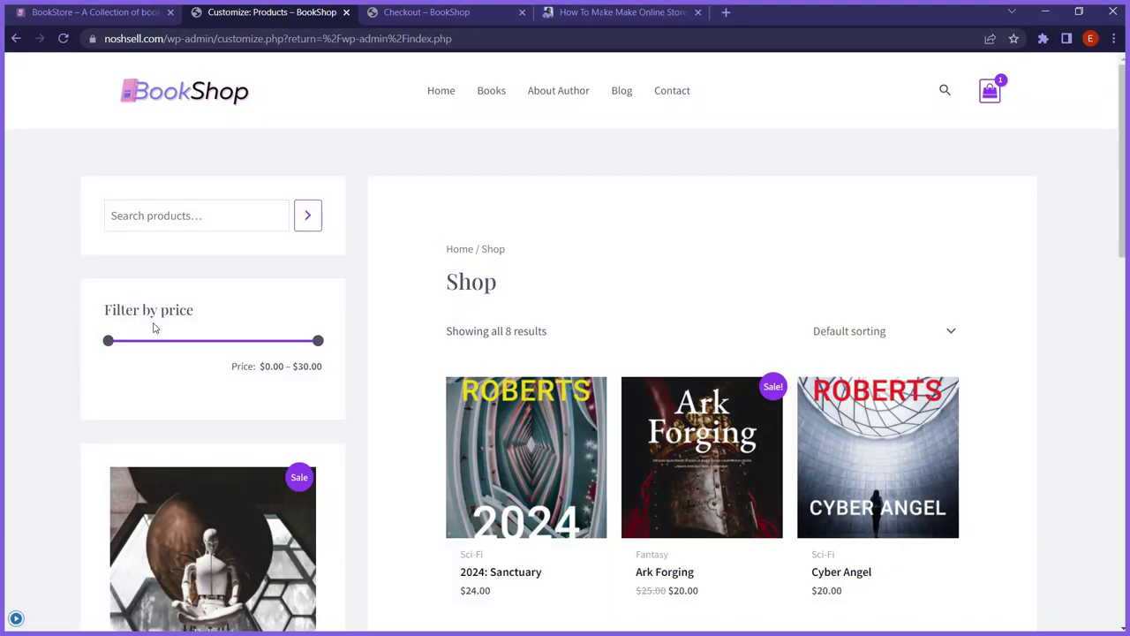
pyautogui.moveTo(319, 346); pyautogui.dragTo(220, 340)
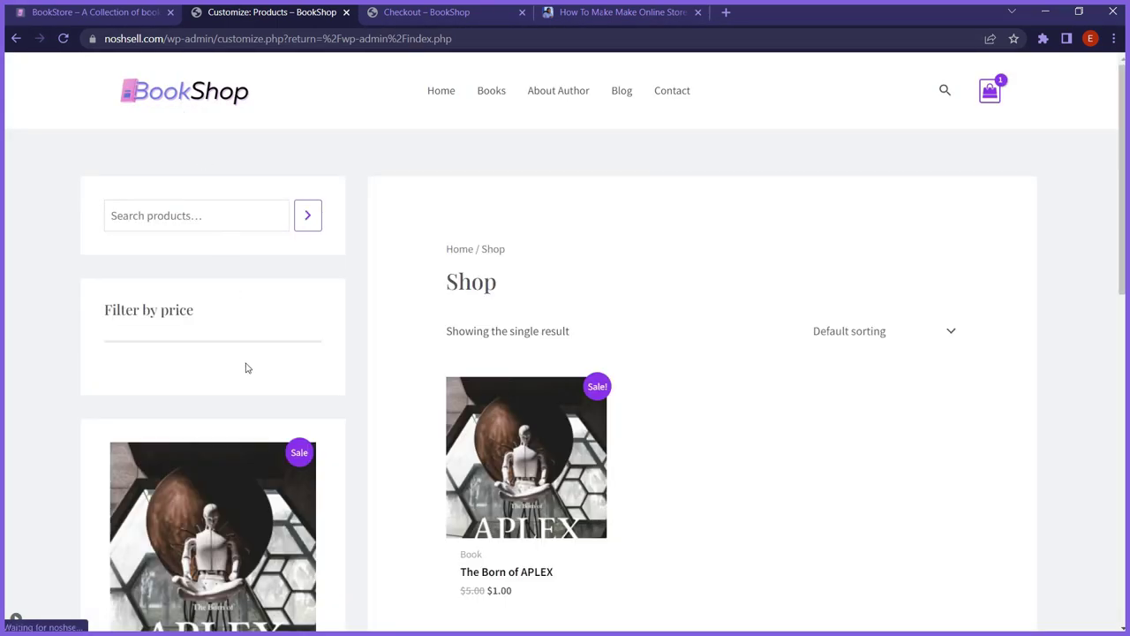
pyautogui.scroll(-2, 525, 333)
pyautogui.scroll(-1, 526, 334)
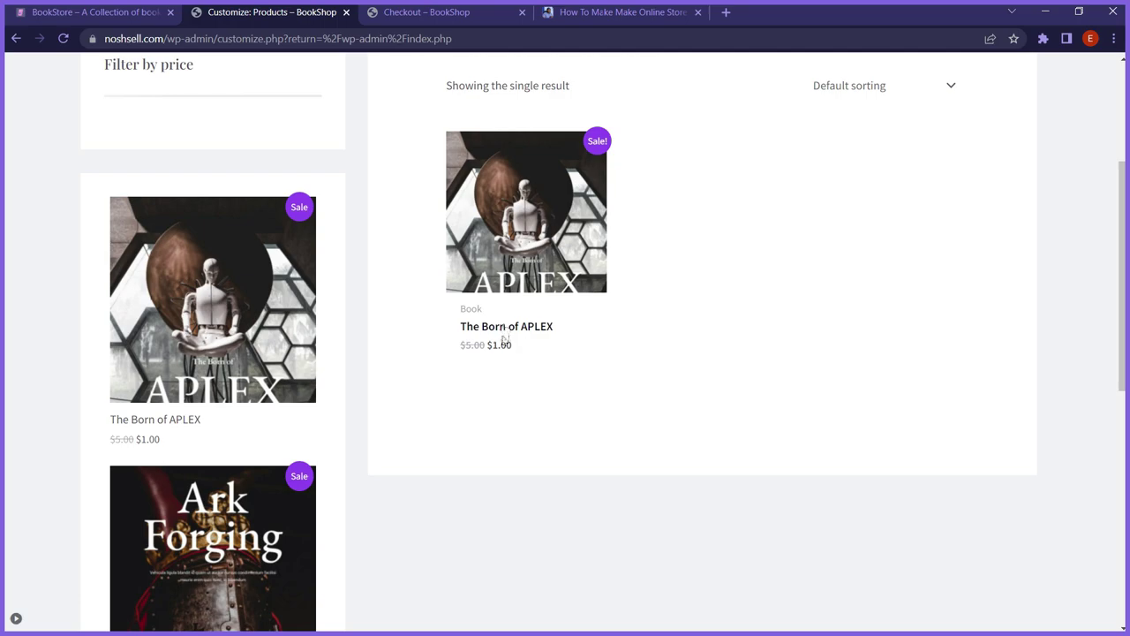
pyautogui.scroll(2, 499, 347)
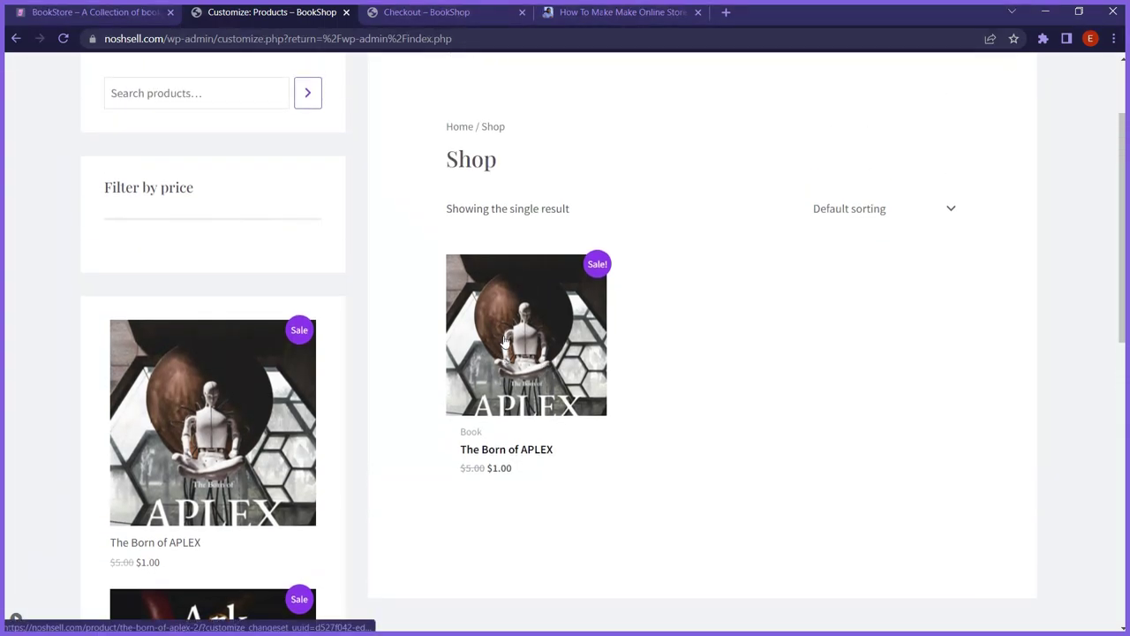
pyautogui.moveTo(221, 219); pyautogui.dragTo(359, 218)
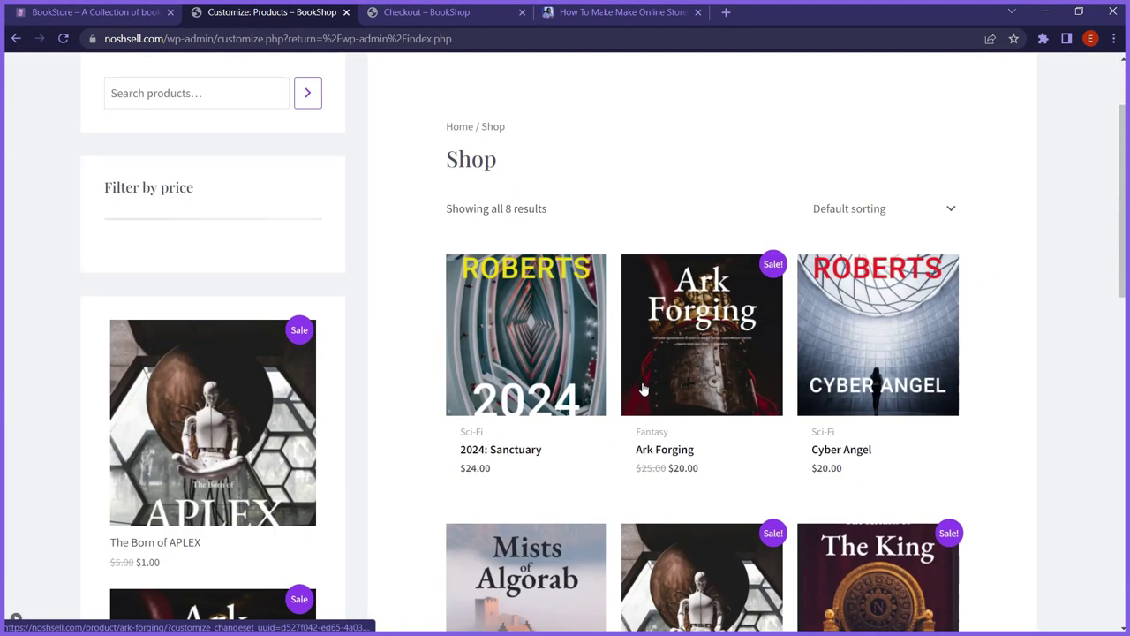
pyautogui.scroll(2, 300, 301)
# Step: Try the shop's product search box and header search, then restore the Product Catalog settings
pyautogui.click(234, 223)
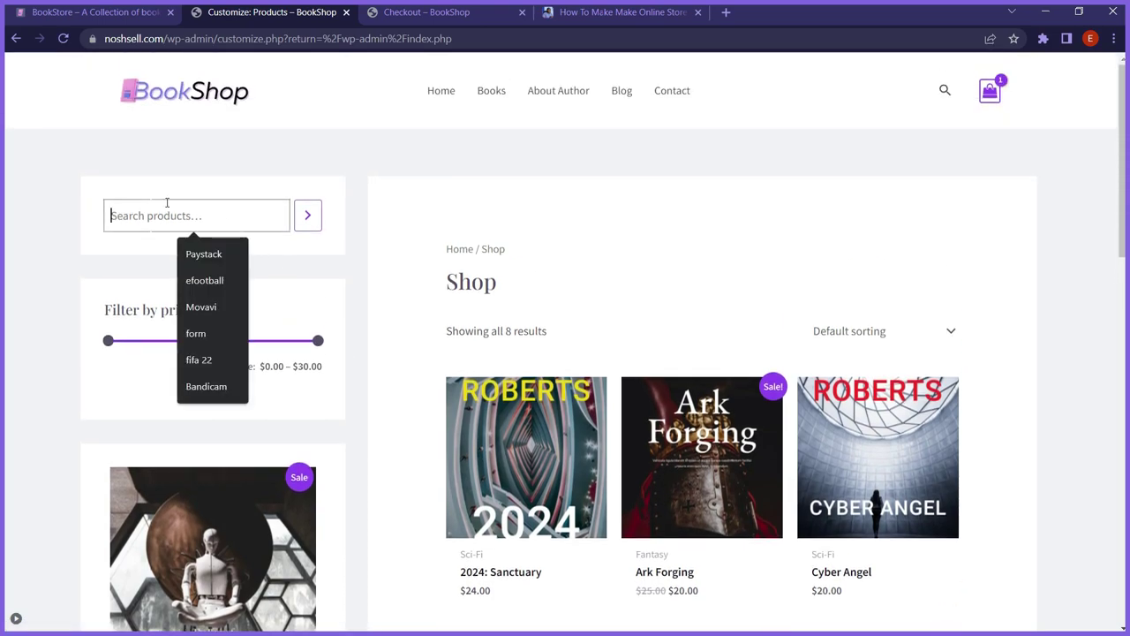
pyautogui.click(58, 230)
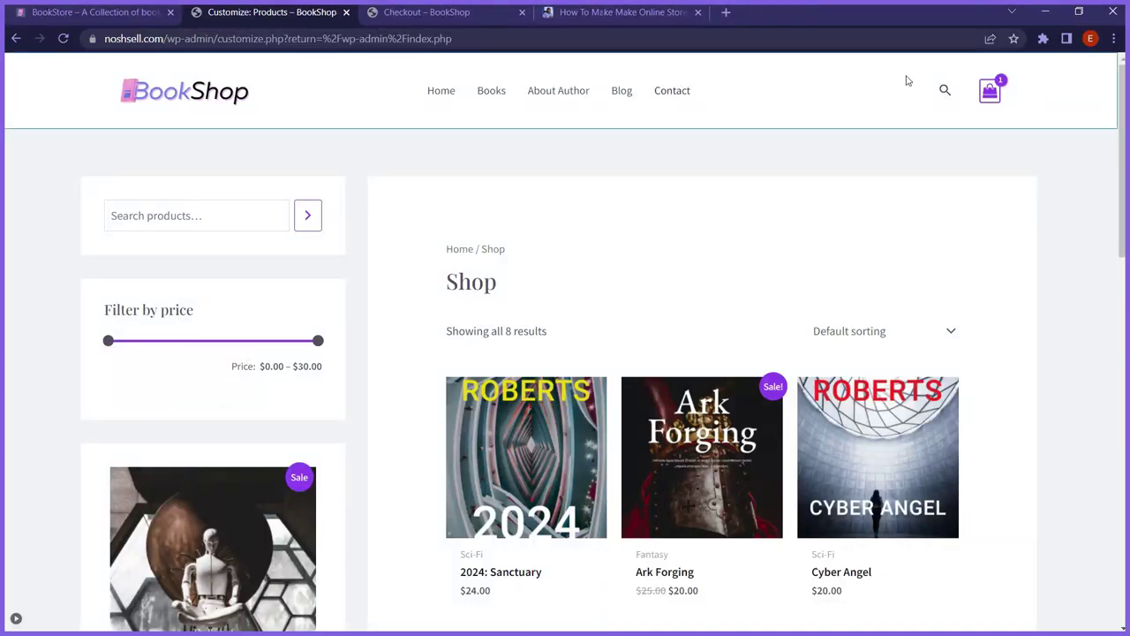
pyautogui.click(942, 92)
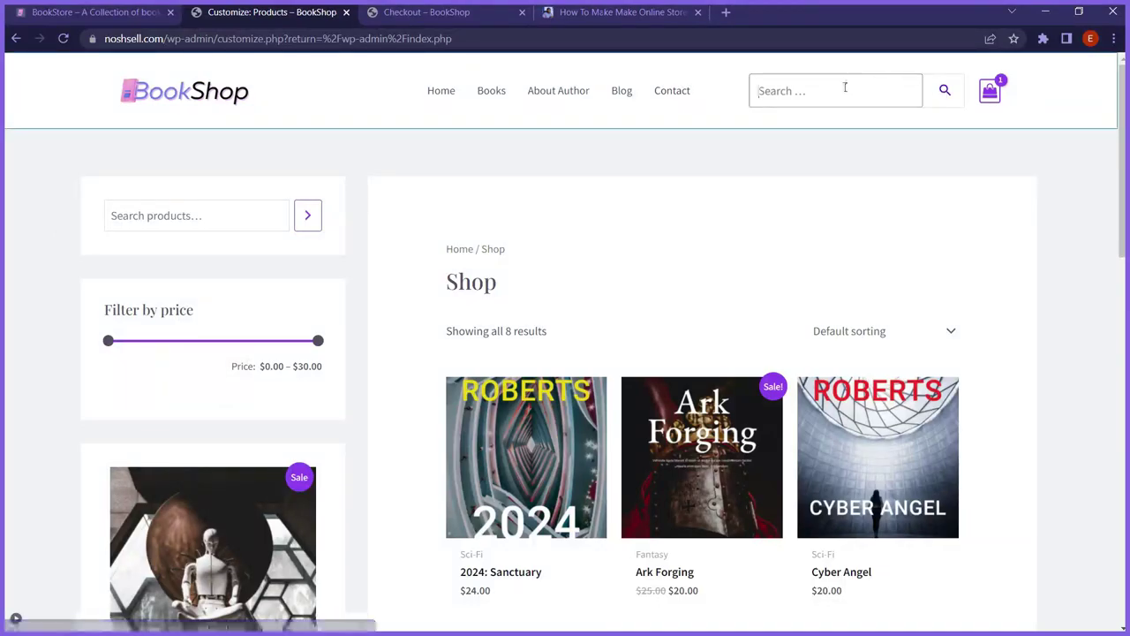
pyautogui.scroll(-10, 366, 295)
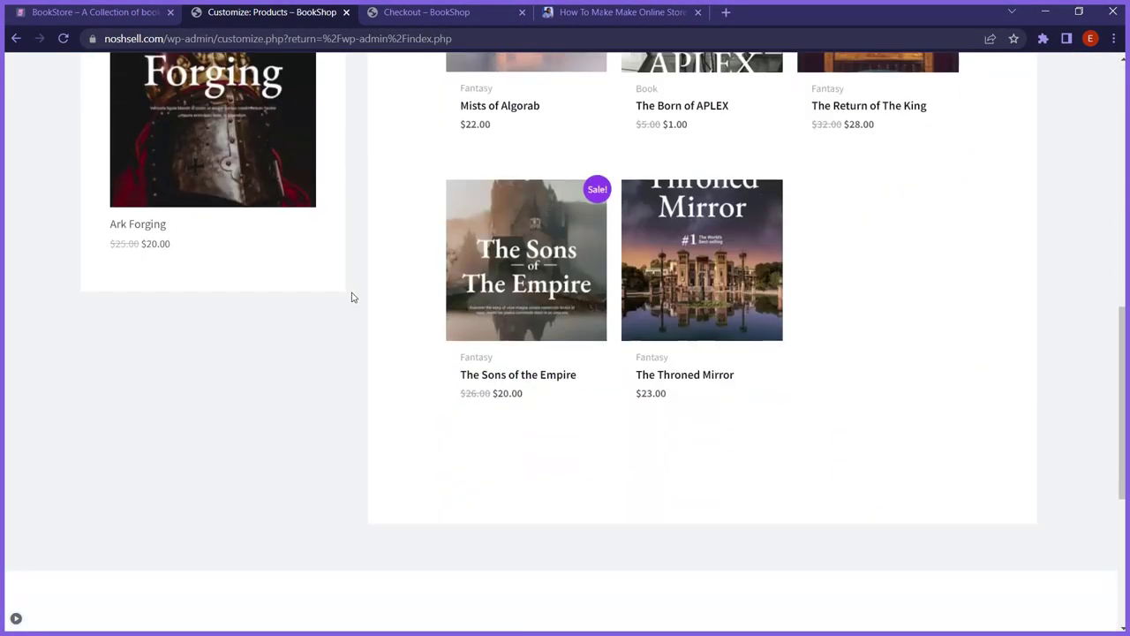
pyautogui.scroll(-3, 782, 305)
pyautogui.scroll(15, 779, 313)
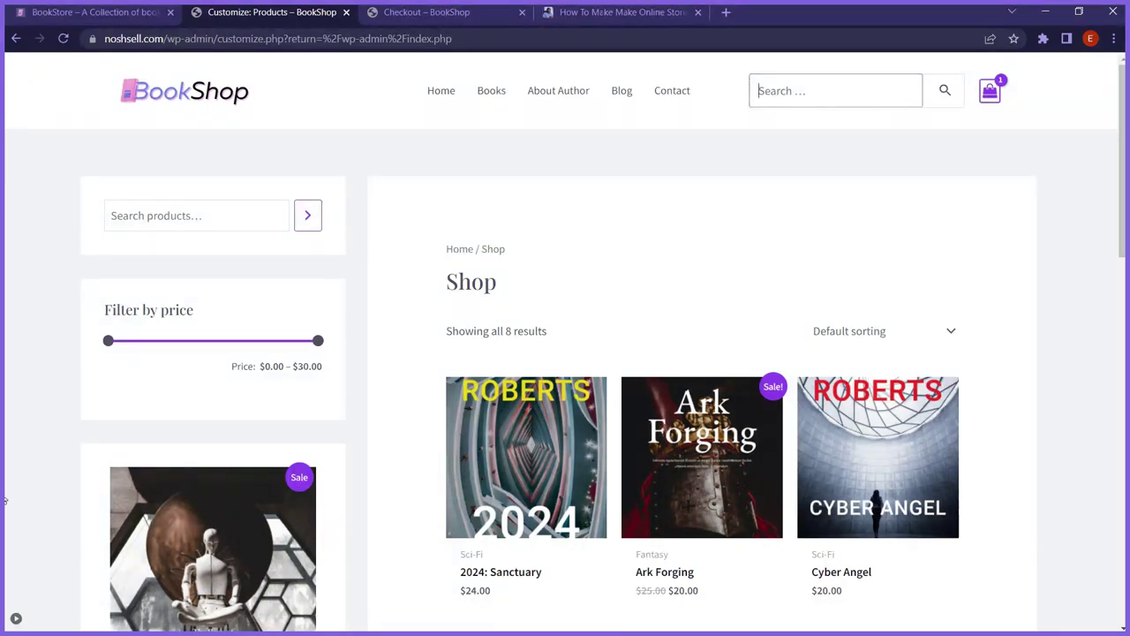
pyautogui.click(16, 619)
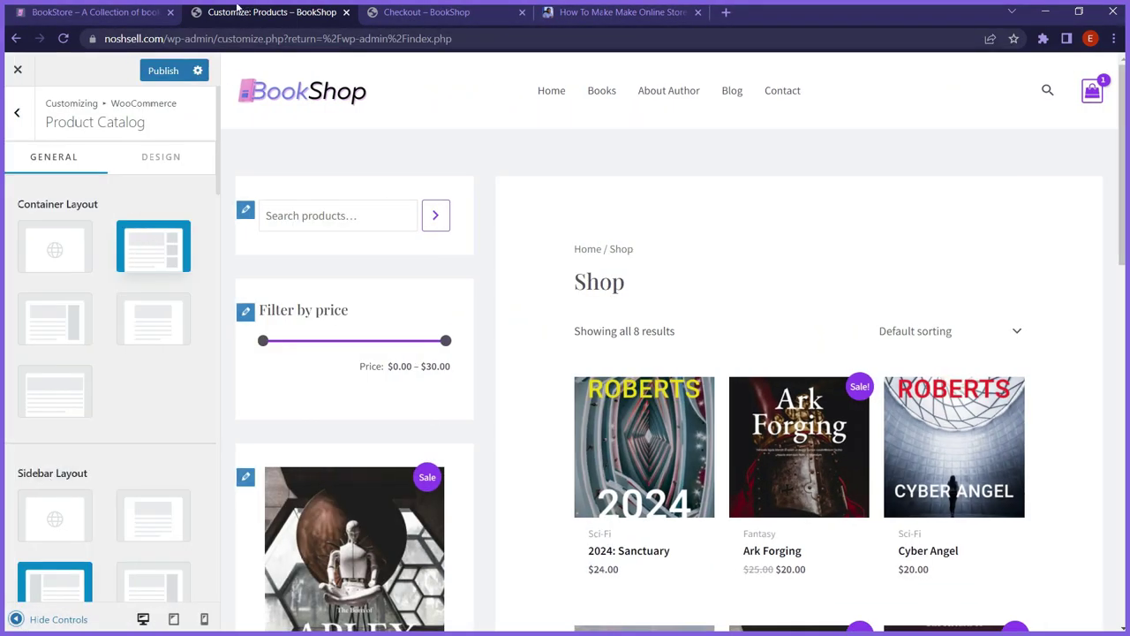
pyautogui.click(104, 12)
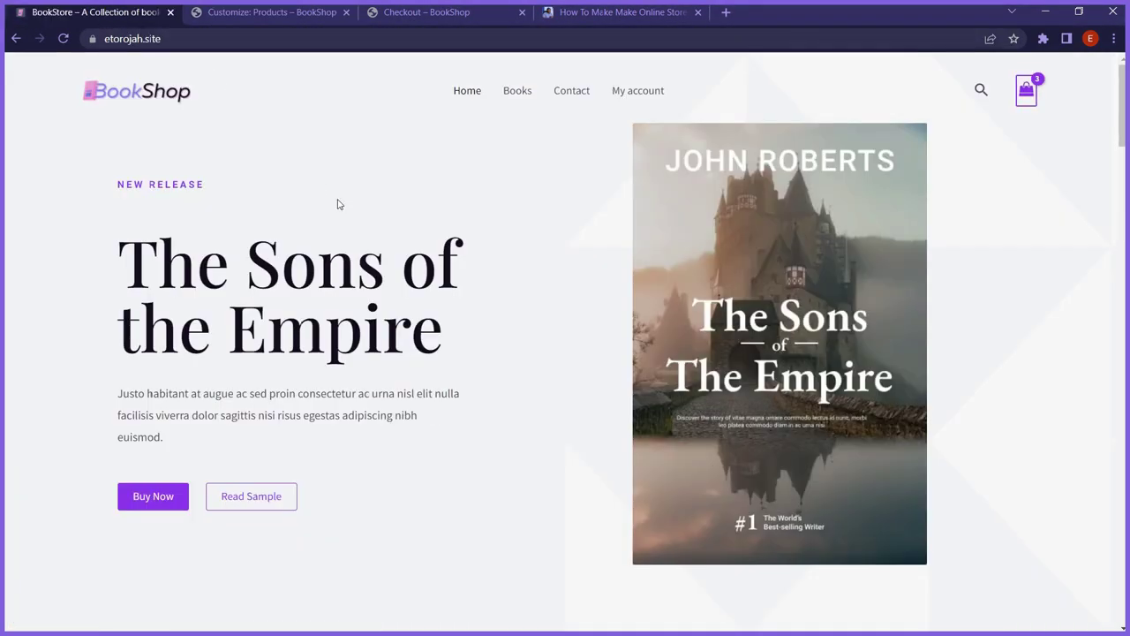
pyautogui.click(517, 91)
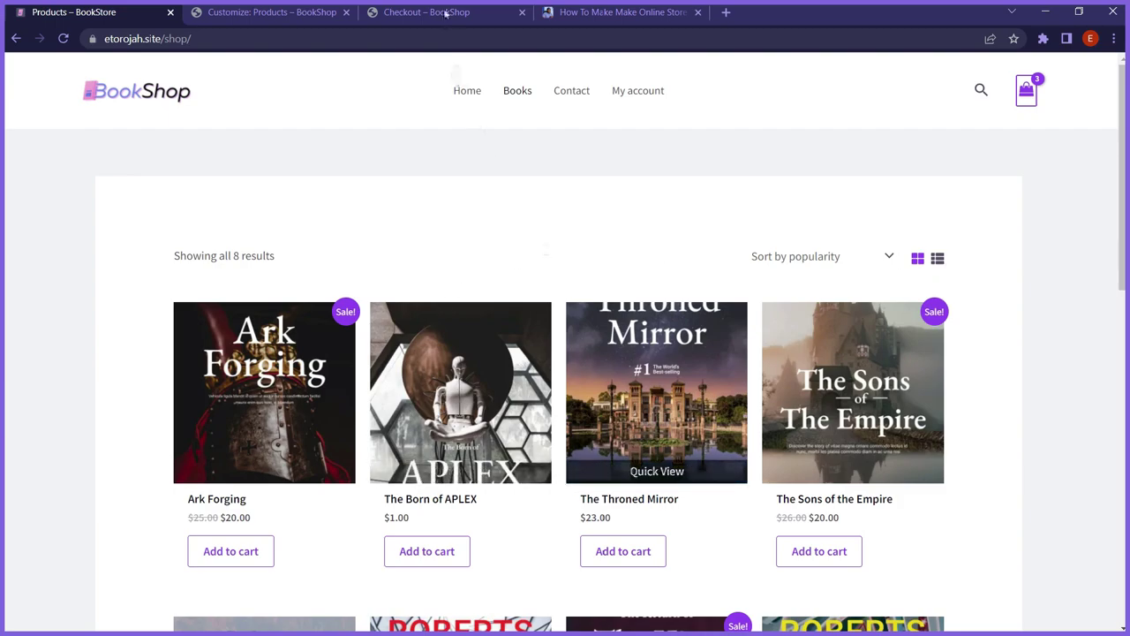
pyautogui.click(251, 16)
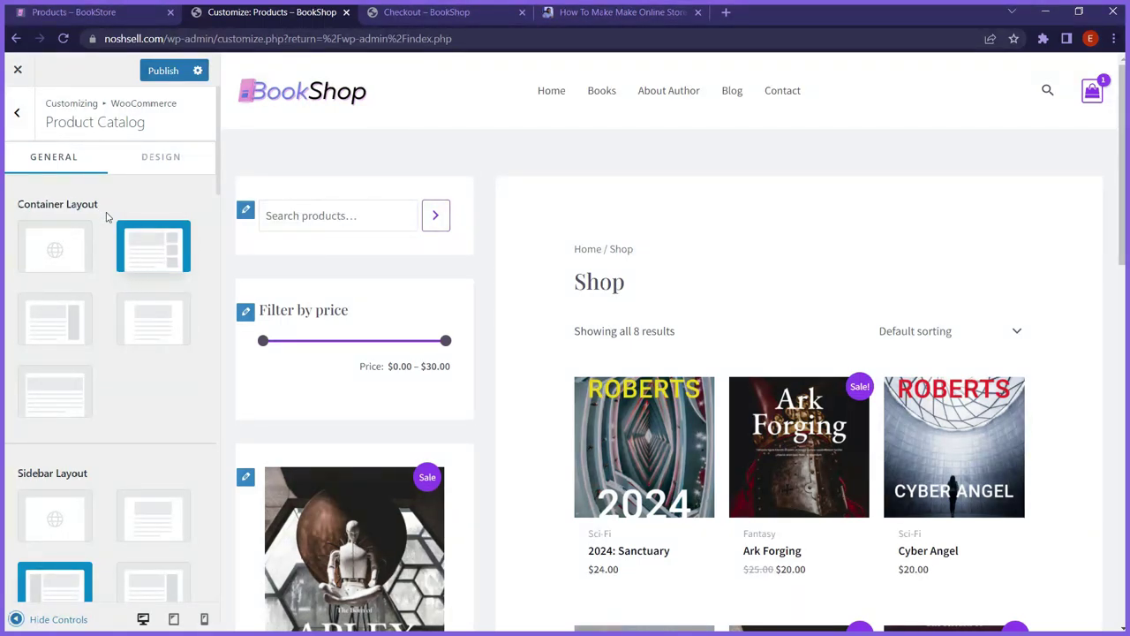
# Step: Remove the sidebar from the Shop page layout
pyautogui.scroll(-3, 84, 316)
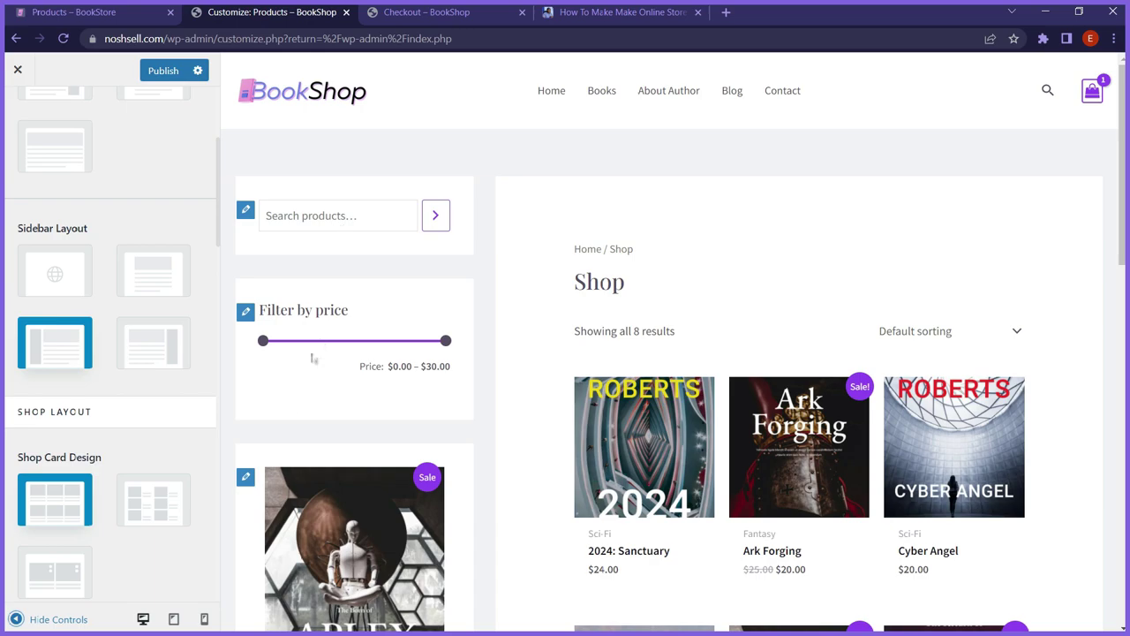
pyautogui.moveTo(304, 283); pyautogui.dragTo(321, 354)
pyautogui.click(307, 169)
pyautogui.click(158, 275)
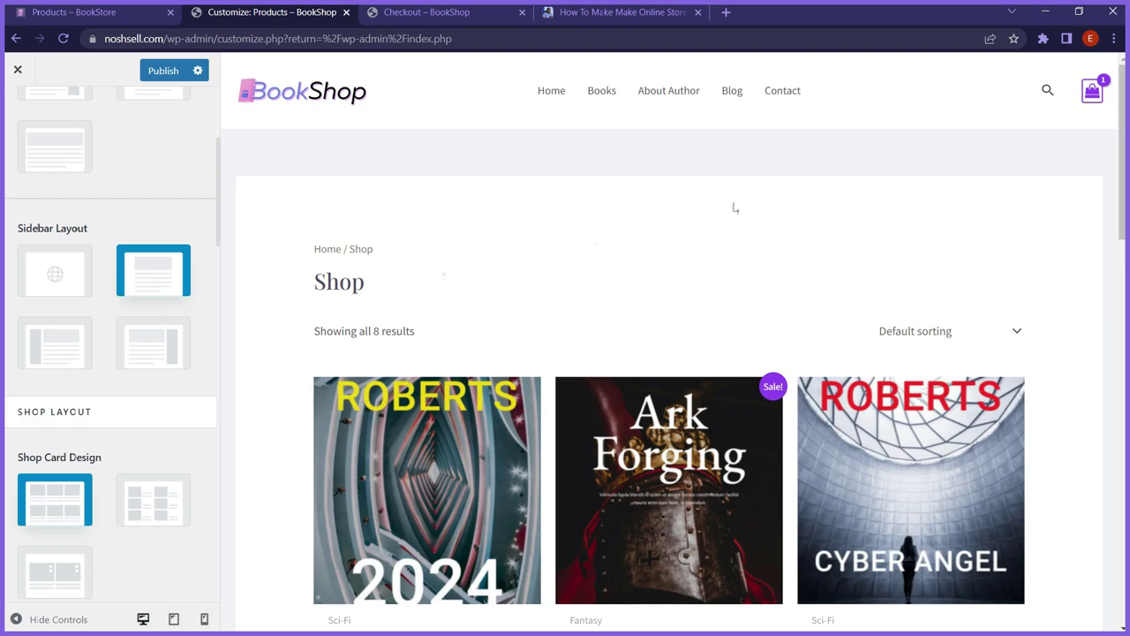
# Step: Set the shop to show 8 products per page
pyautogui.scroll(-6, 686, 401)
pyautogui.scroll(6, 649, 406)
pyautogui.scroll(-3, 53, 291)
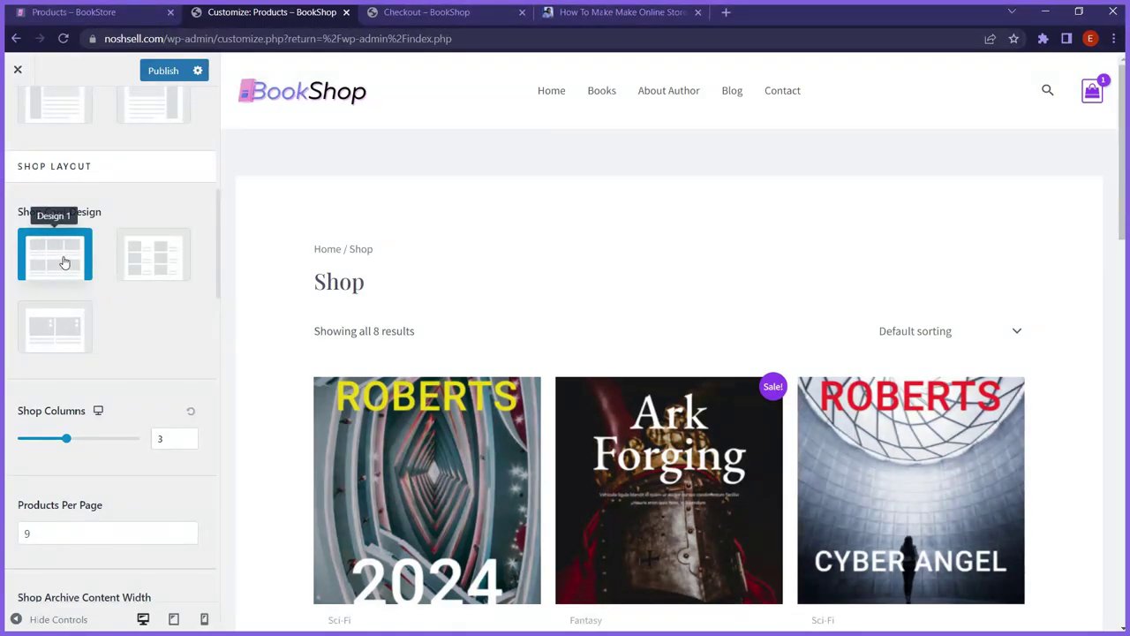
pyautogui.scroll(-2, 641, 372)
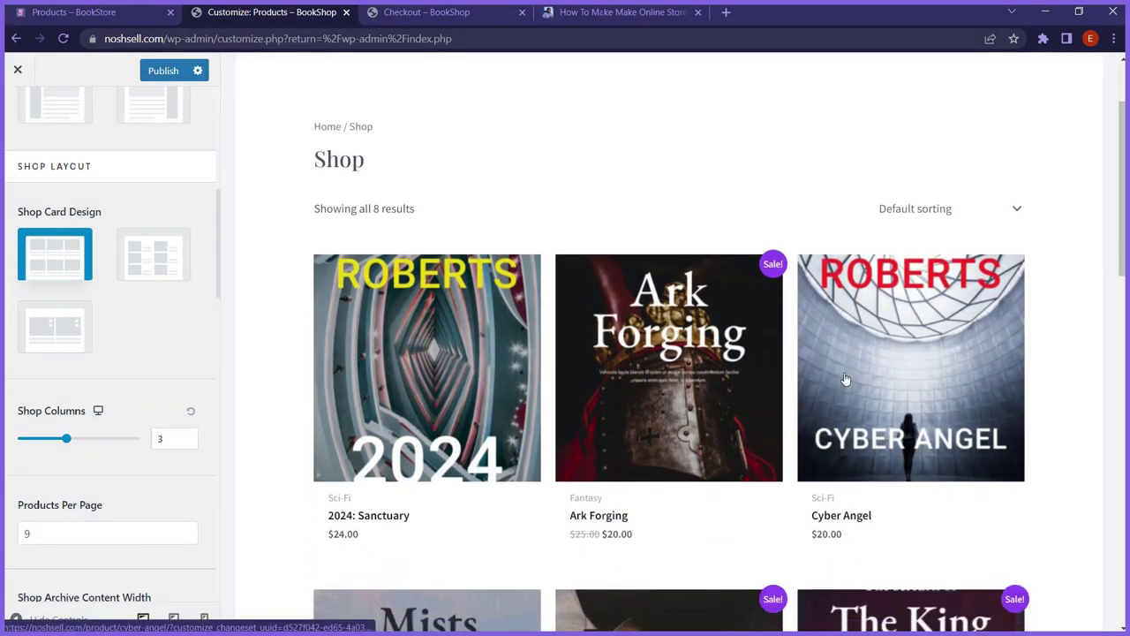
pyautogui.scroll(-2, 95, 371)
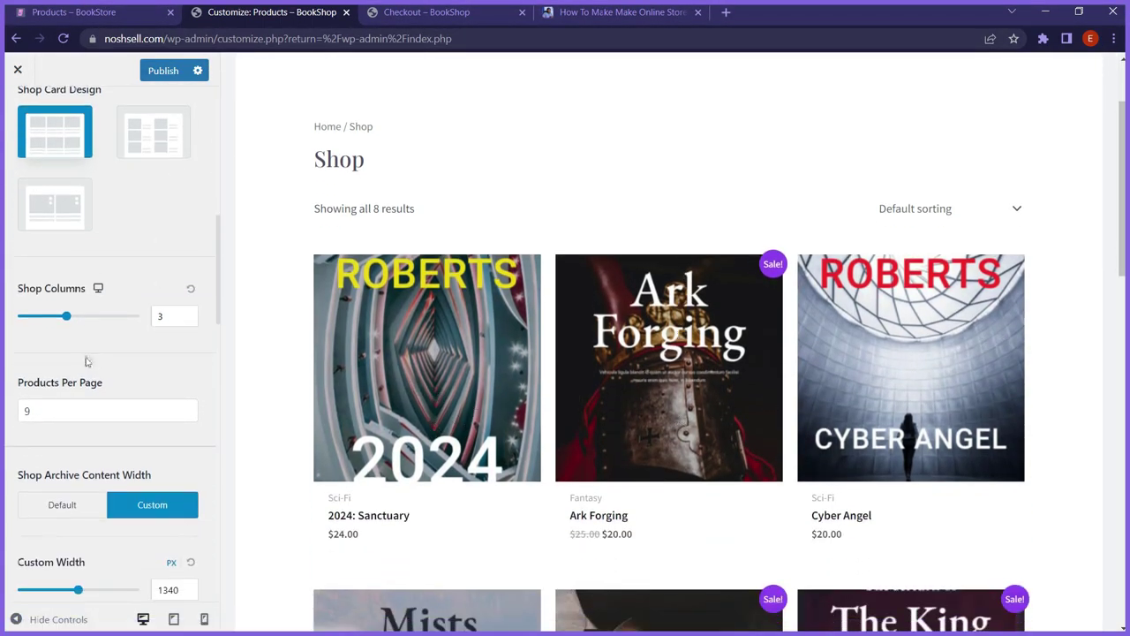
pyautogui.scroll(-7, 649, 345)
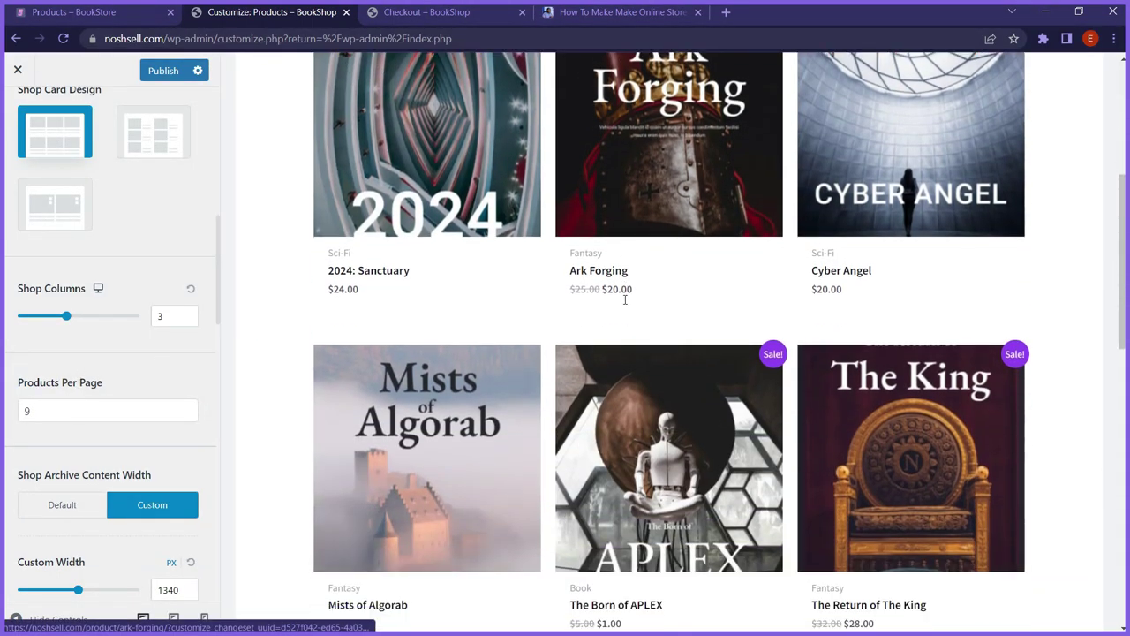
pyautogui.scroll(7, 649, 345)
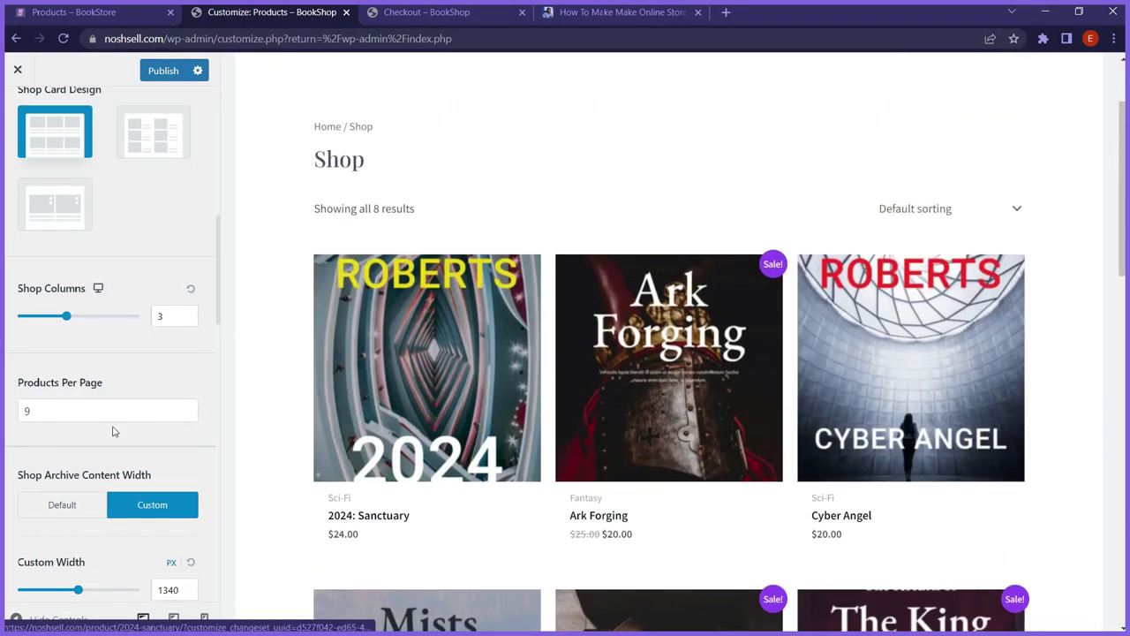
pyautogui.scroll(-6, 463, 391)
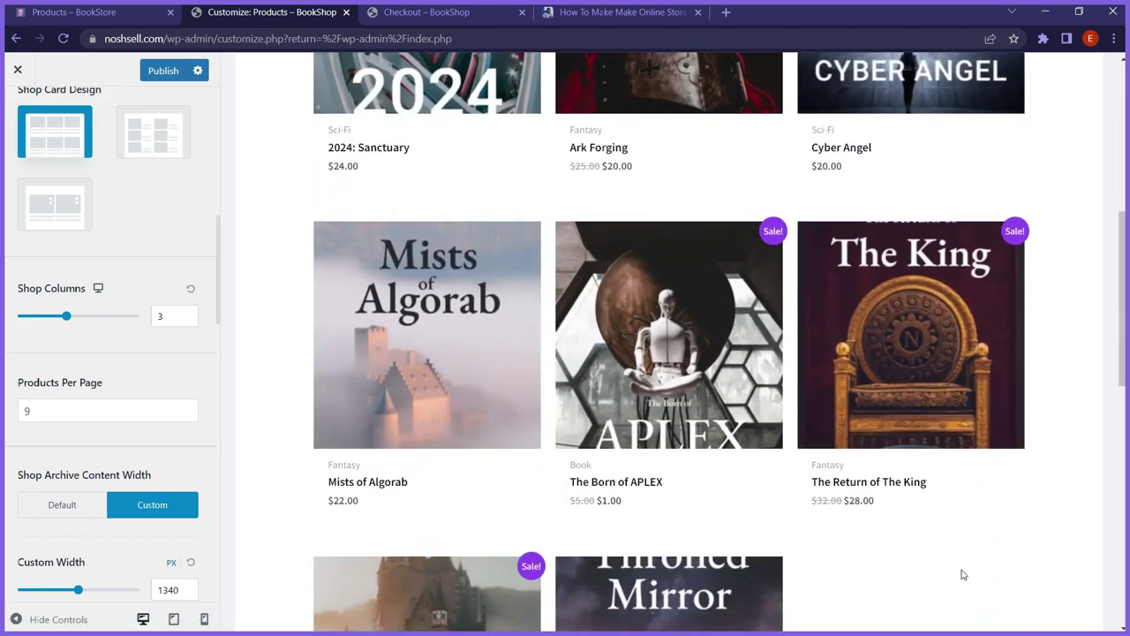
pyautogui.click(186, 408)
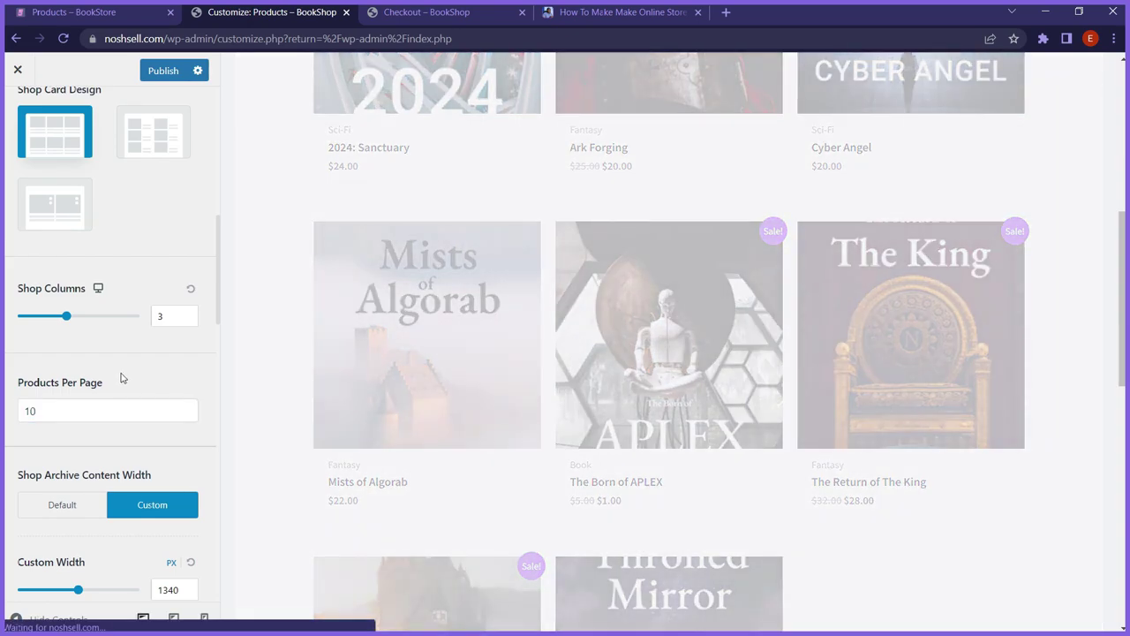
pyautogui.scroll(2, 749, 477)
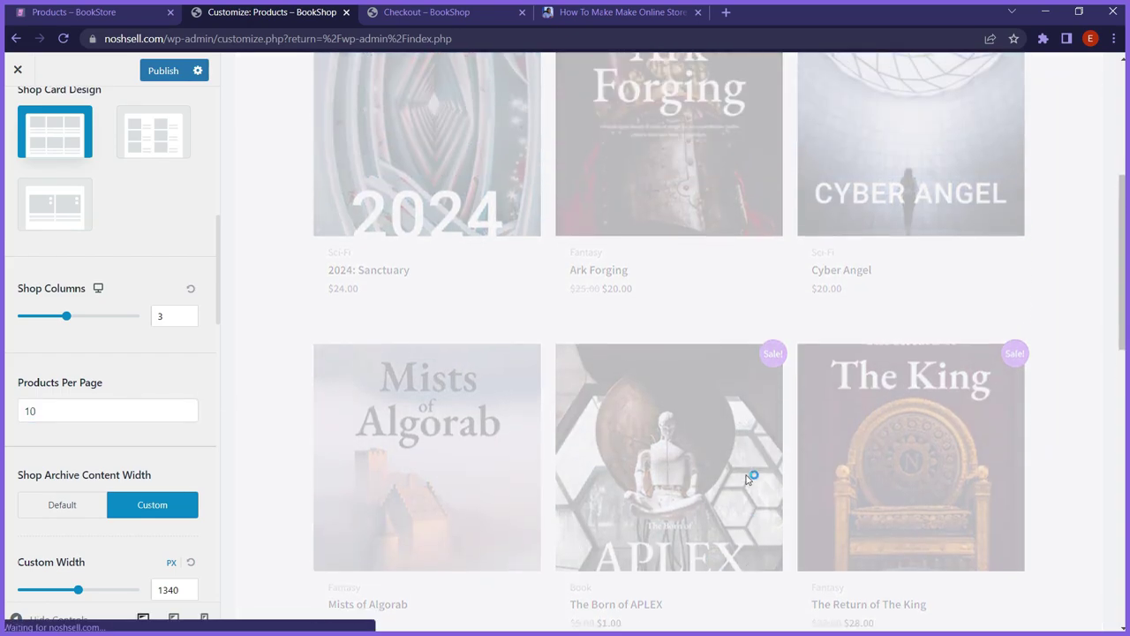
pyautogui.scroll(5, 748, 477)
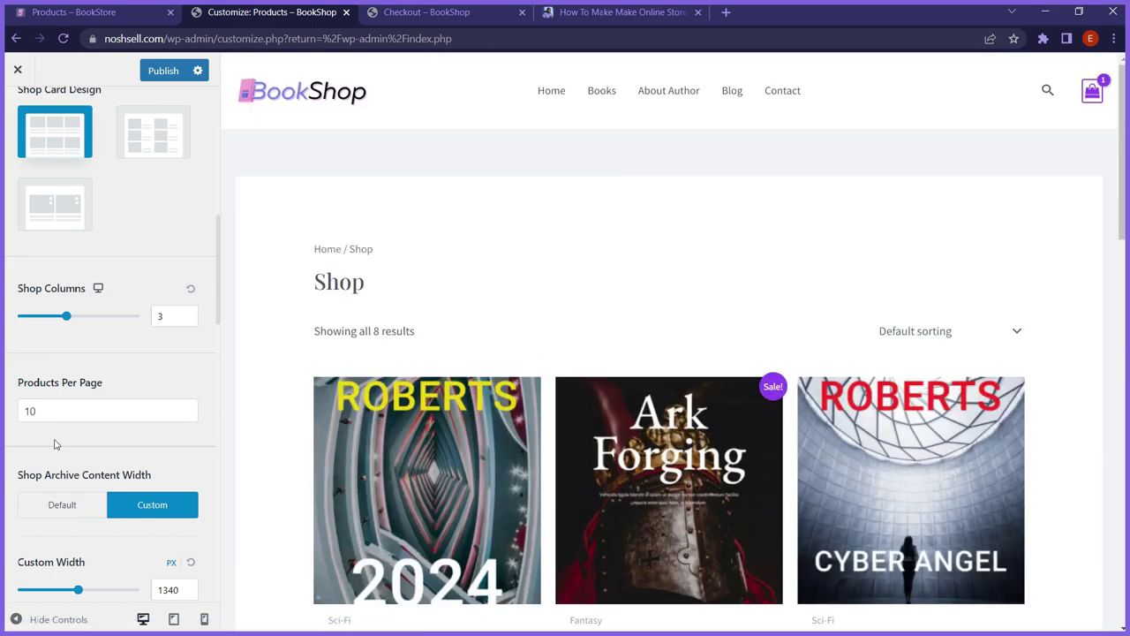
pyautogui.doubleClick(30, 411)
pyautogui.write('8')
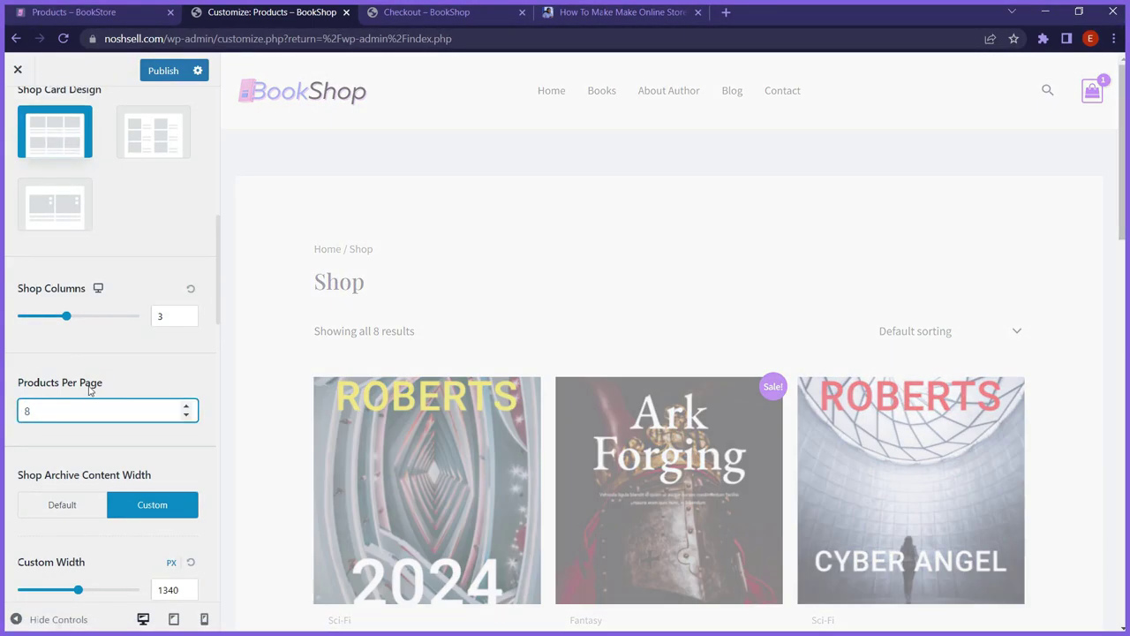
pyautogui.click(107, 363)
# Step: Try a 1508 px custom content width, then reset it to the 1340 px default
pyautogui.scroll(-1, 487, 327)
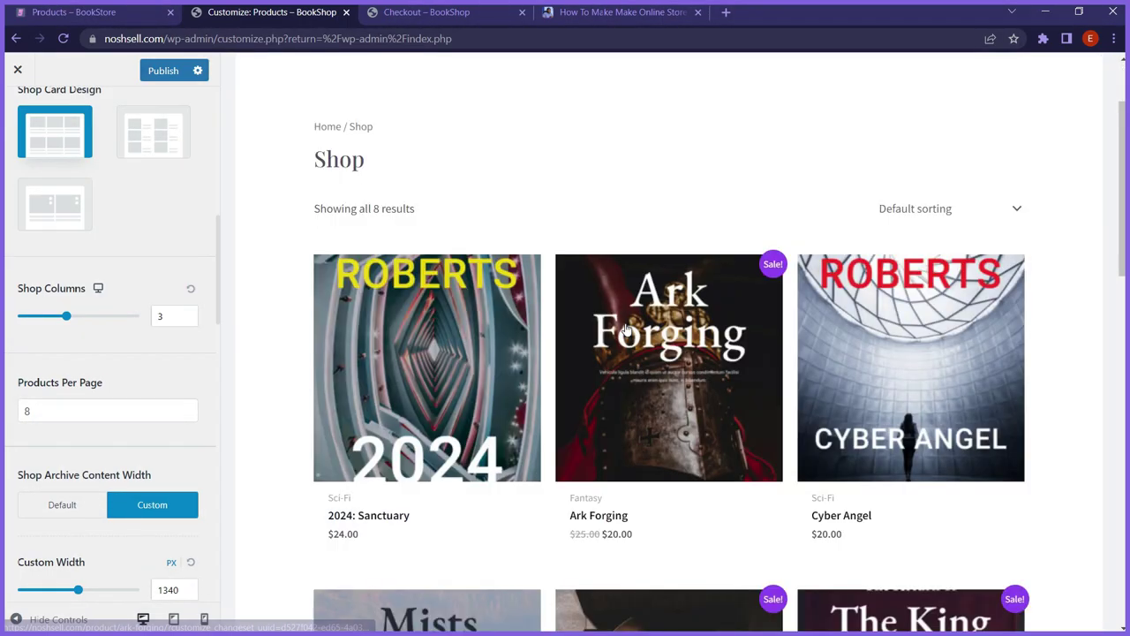
pyautogui.scroll(-8, 627, 324)
pyautogui.scroll(6, 631, 326)
pyautogui.scroll(3, 632, 356)
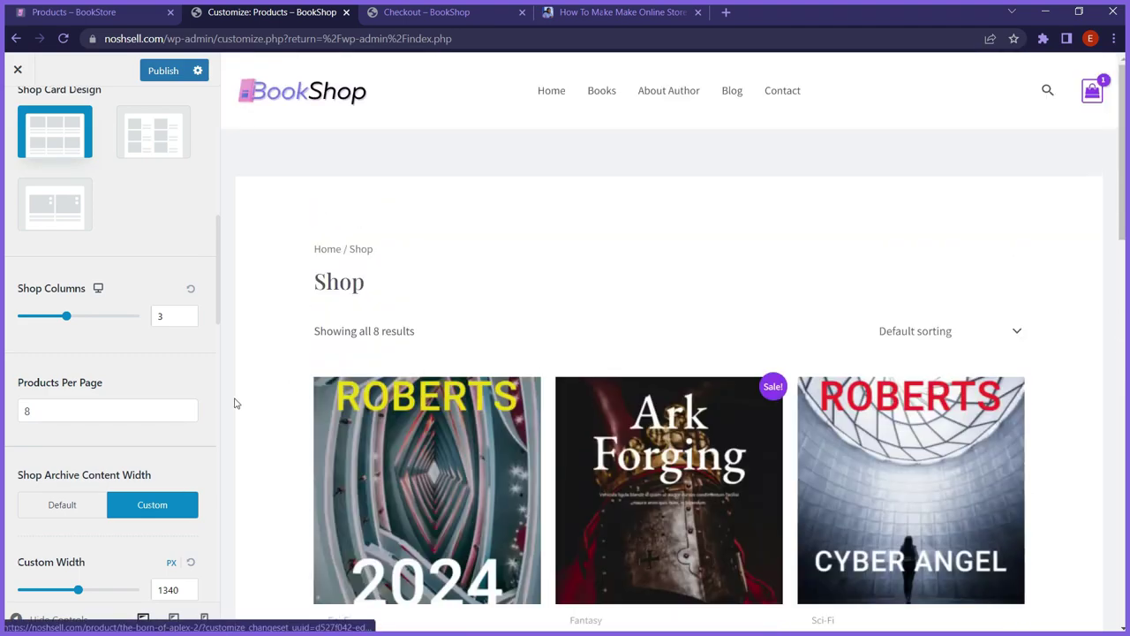
pyautogui.scroll(-1, 50, 376)
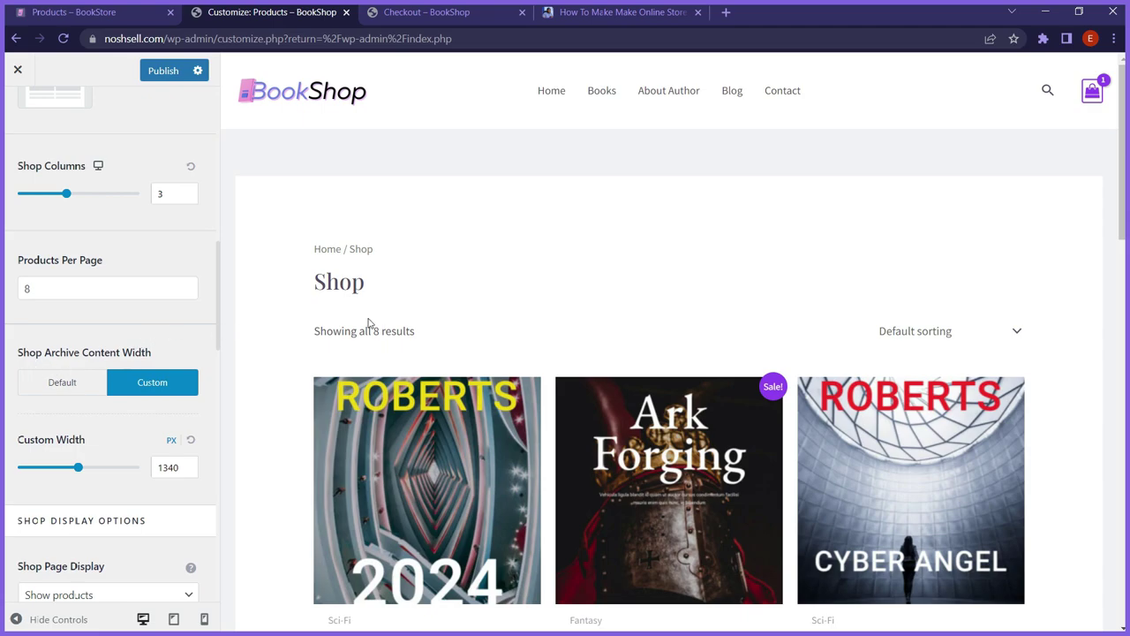
pyautogui.scroll(-1, 303, 382)
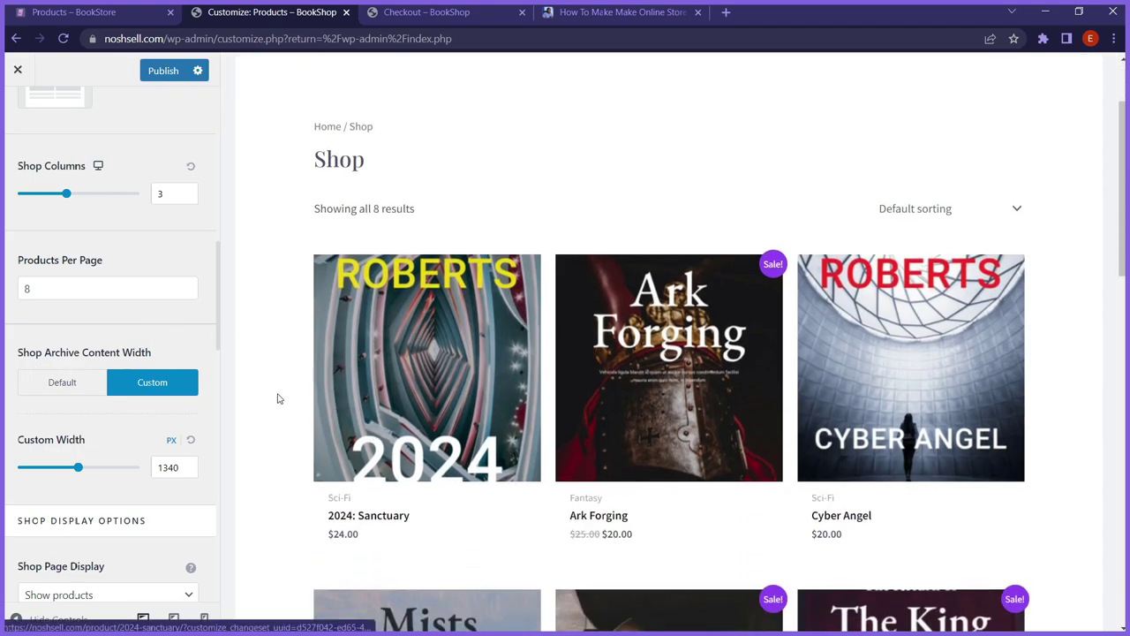
pyautogui.click(16, 619)
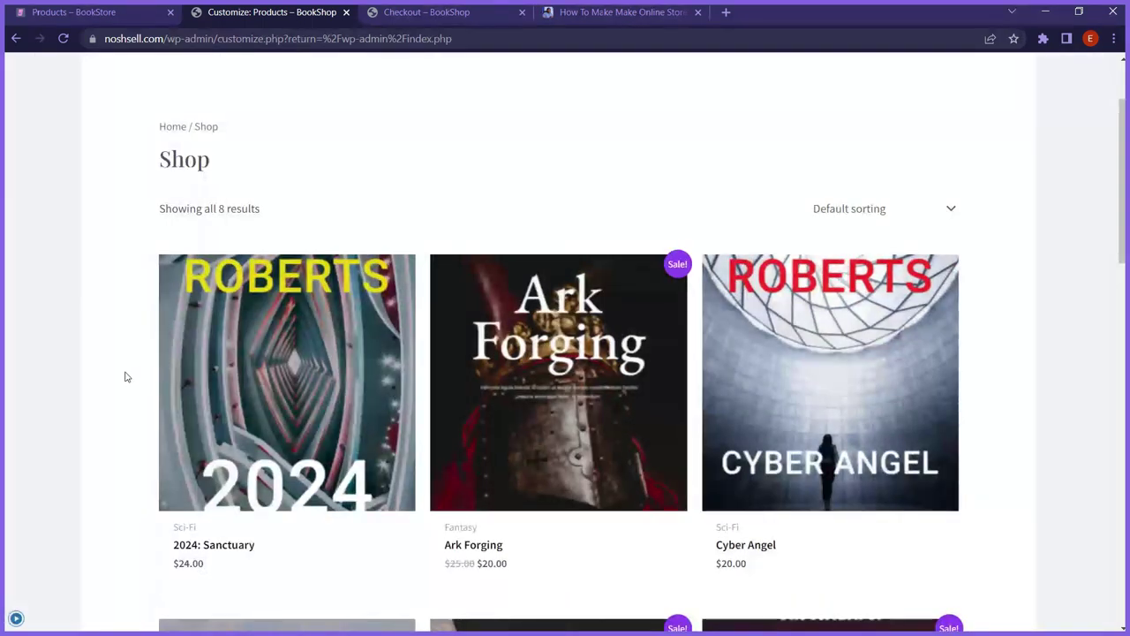
pyautogui.moveTo(123, 384); pyautogui.dragTo(1010, 372)
pyautogui.click(1004, 357)
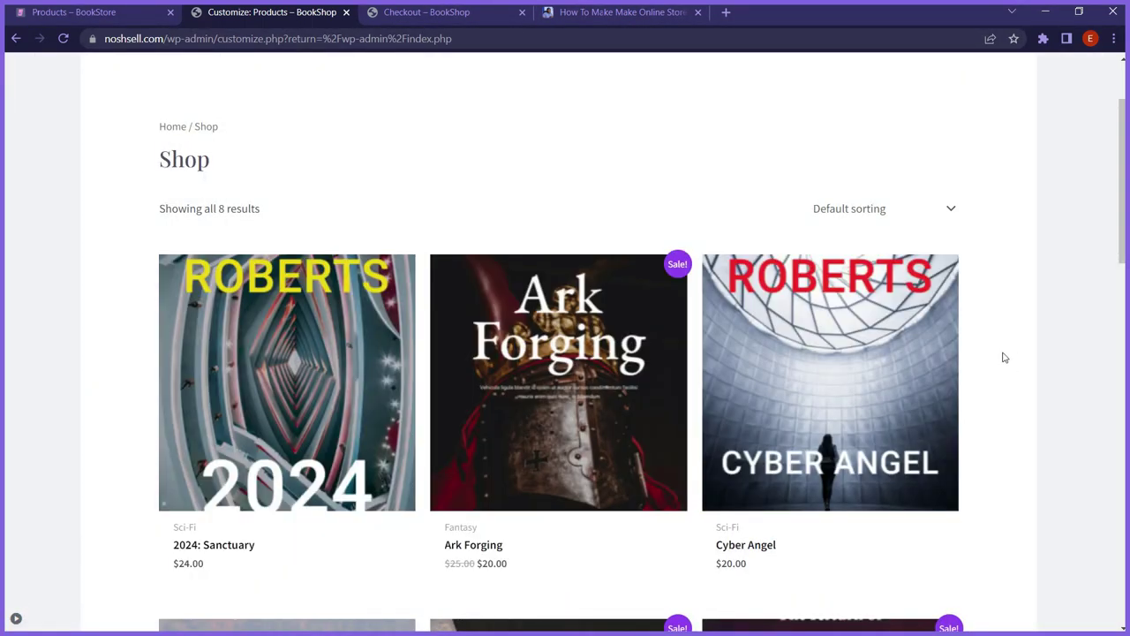
pyautogui.click(18, 620)
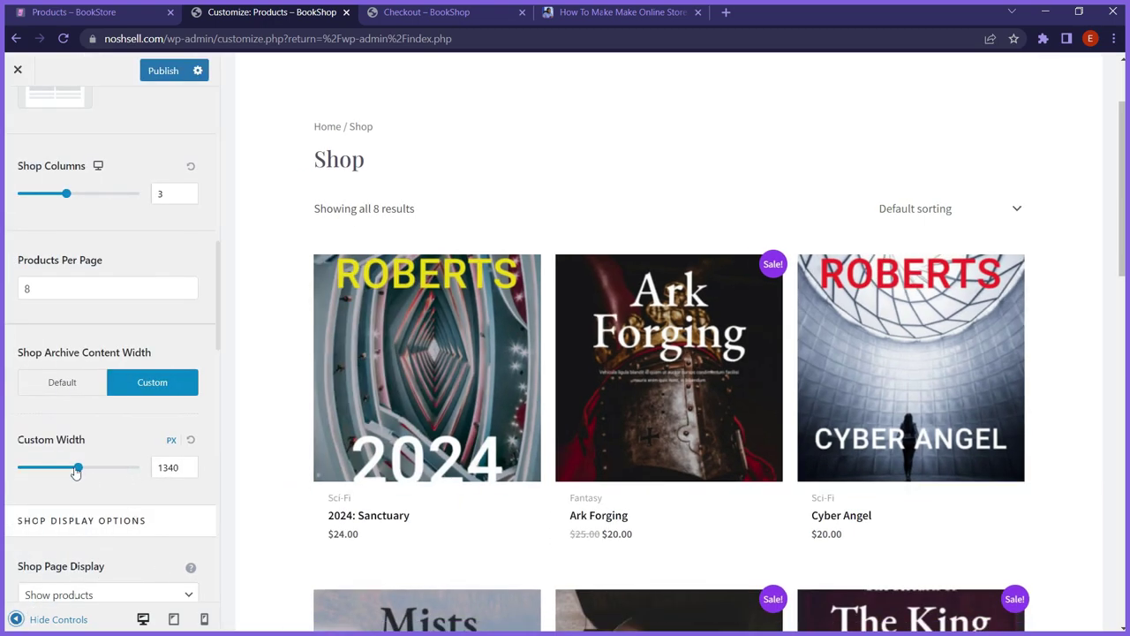
pyautogui.moveTo(77, 468); pyautogui.dragTo(95, 466)
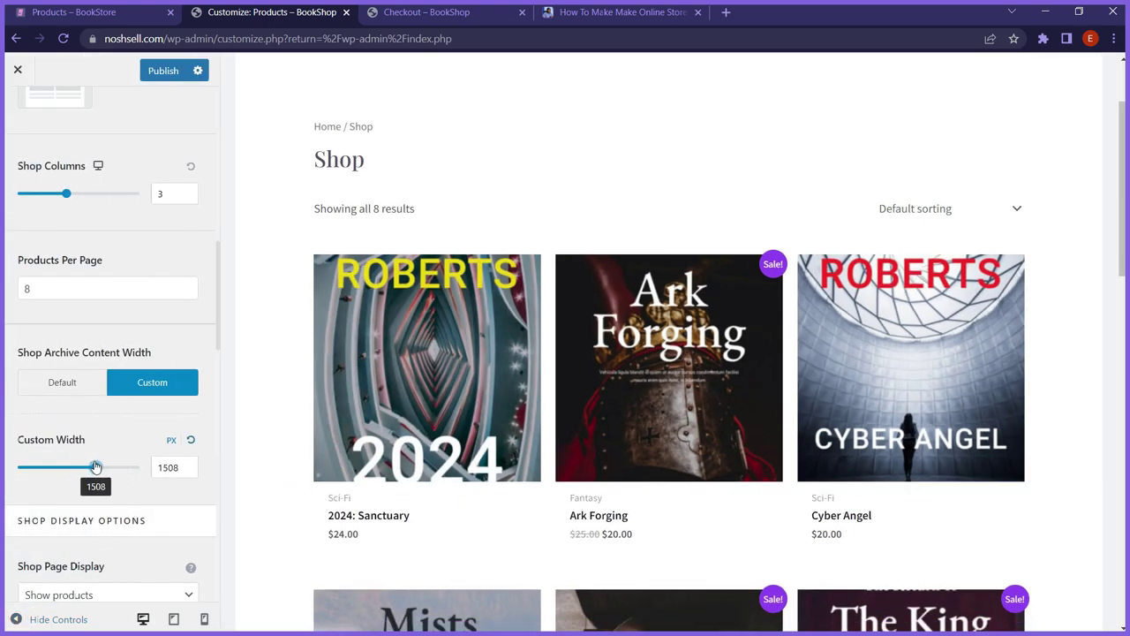
pyautogui.click(30, 620)
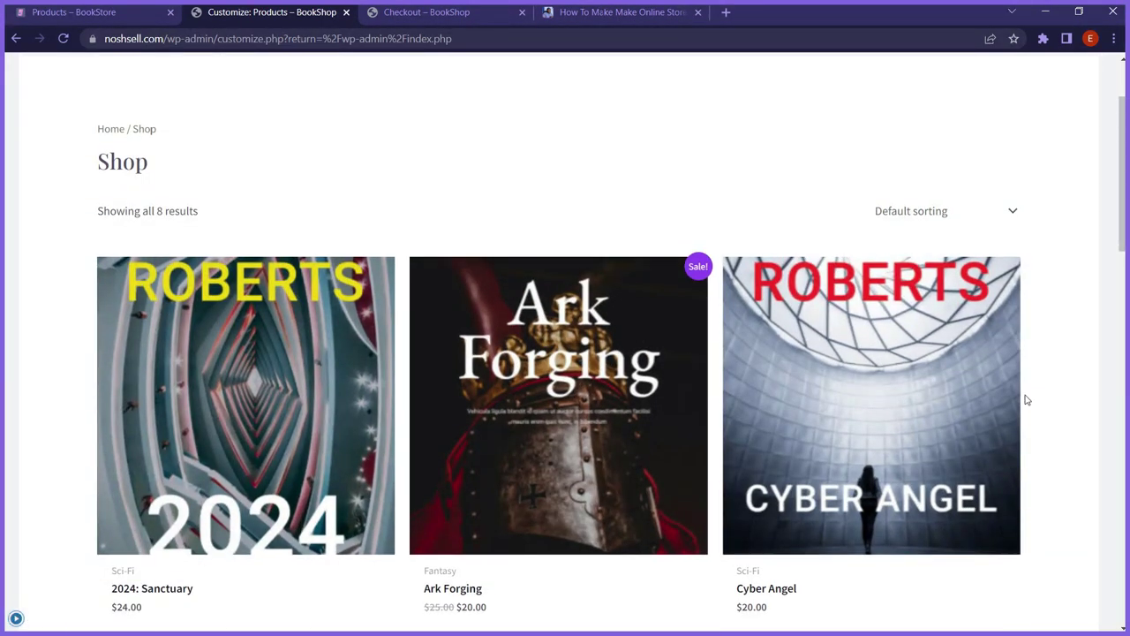
pyautogui.scroll(2, 618, 327)
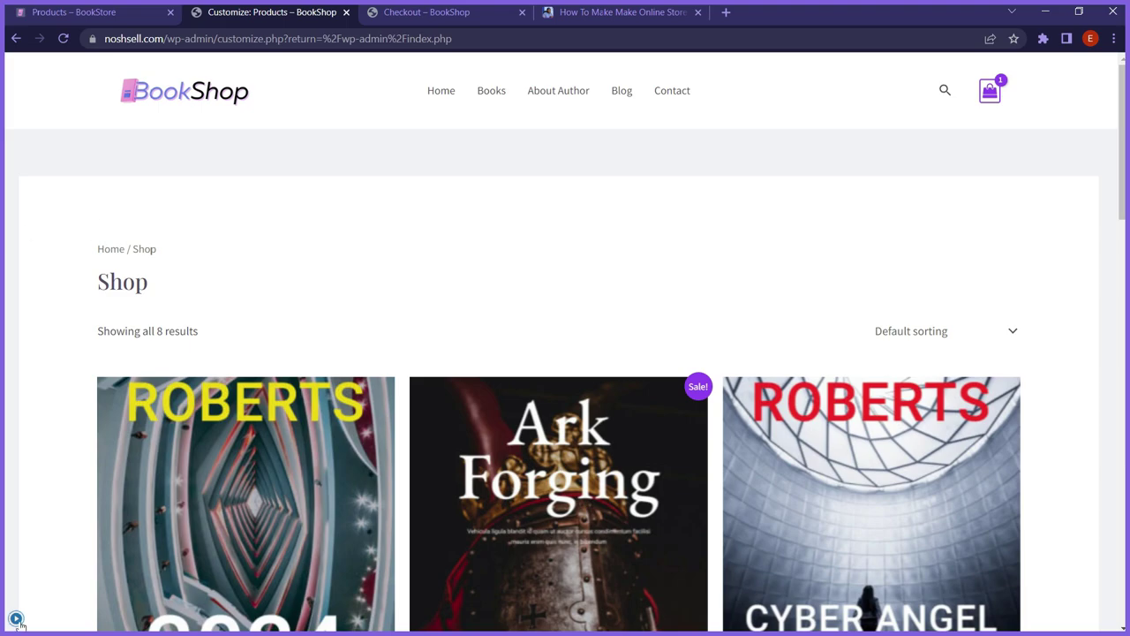
pyautogui.click(16, 619)
pyautogui.click(191, 440)
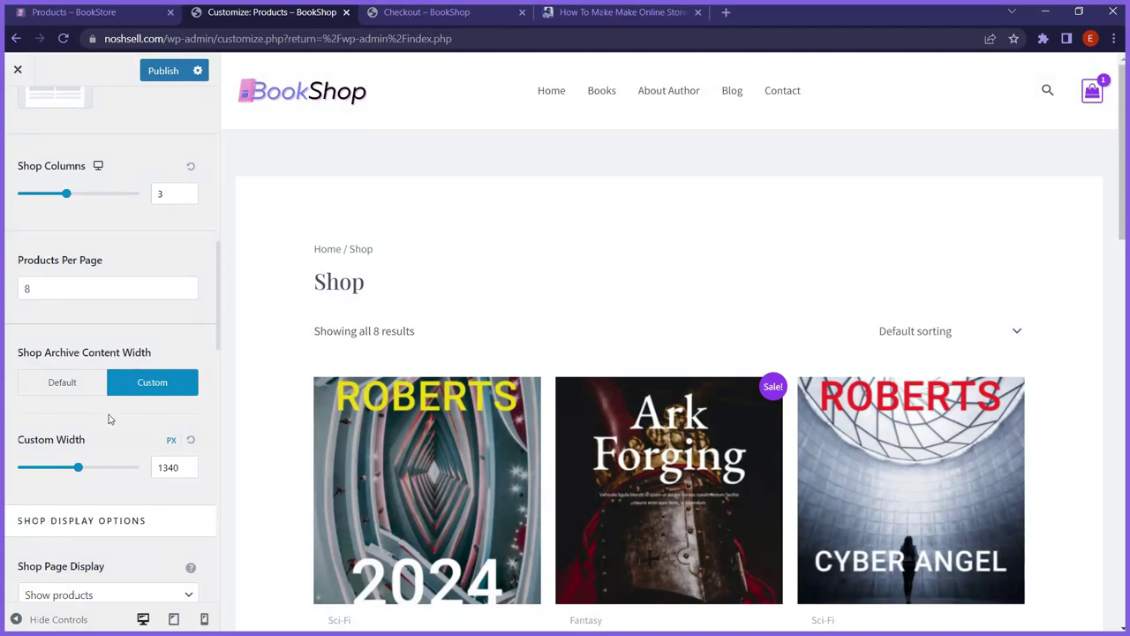
pyautogui.scroll(-3, 99, 420)
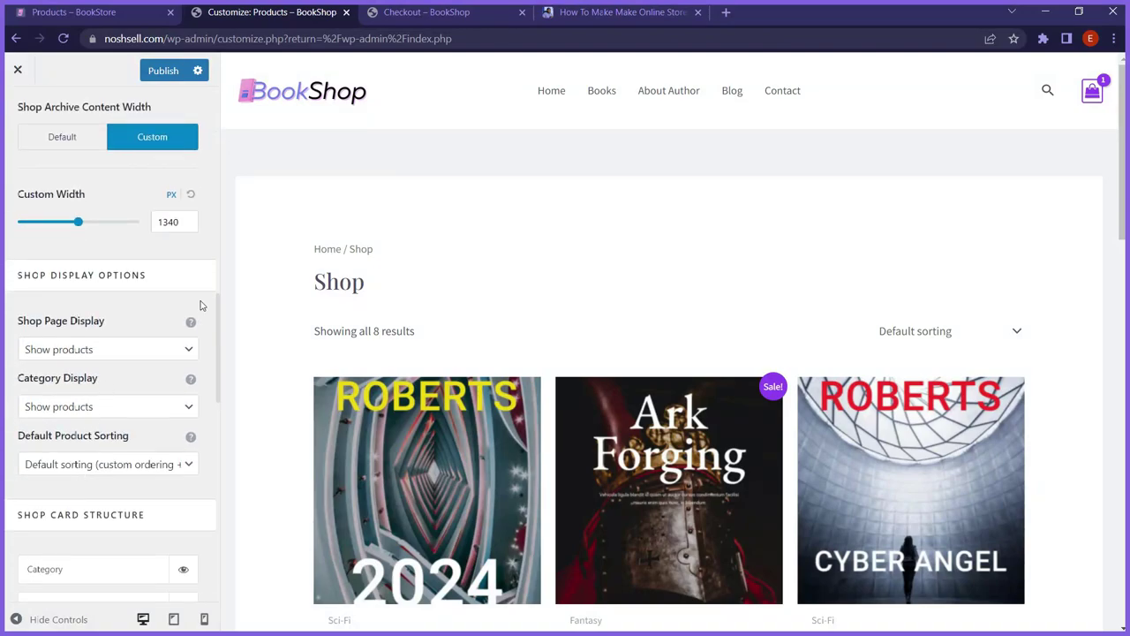
pyautogui.scroll(-2, 378, 382)
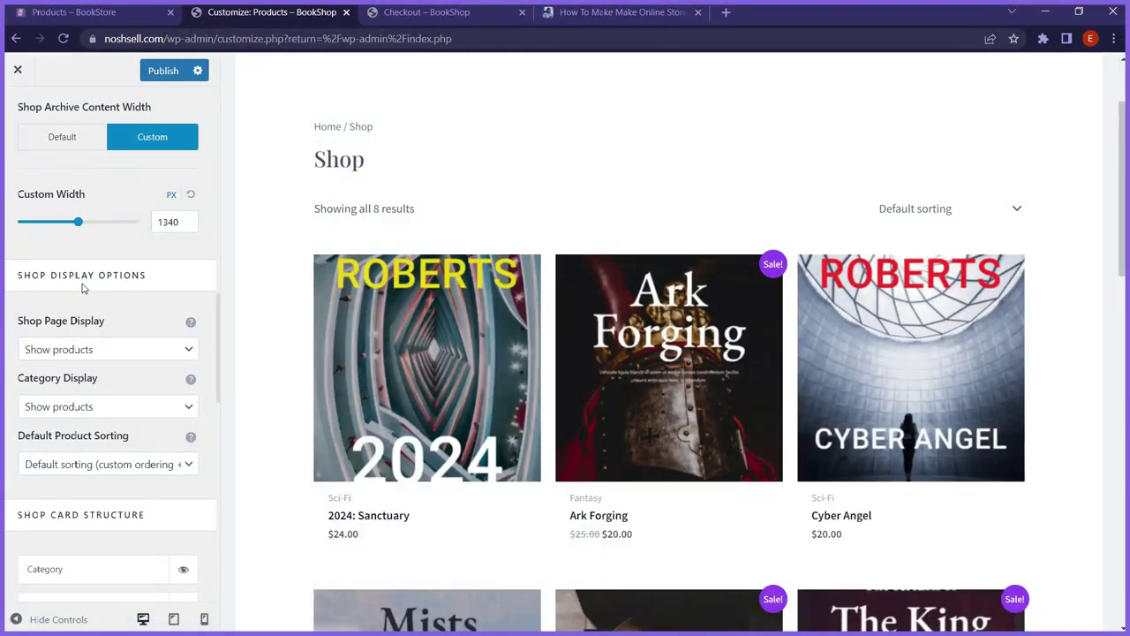
pyautogui.scroll(-2, 543, 340)
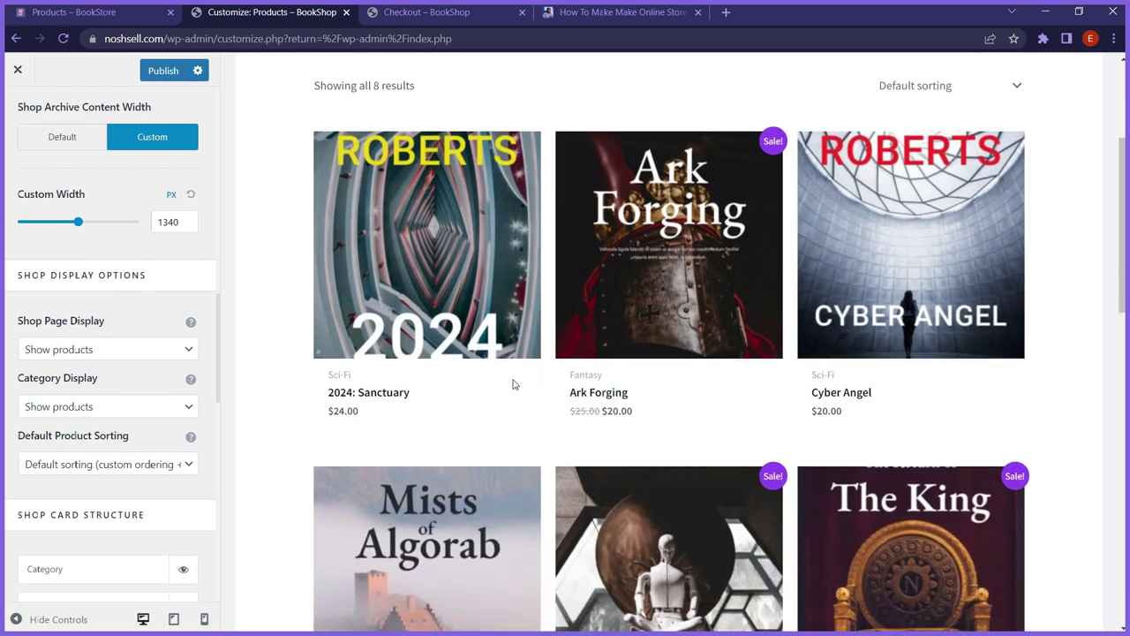
pyautogui.click(68, 350)
pyautogui.click(68, 357)
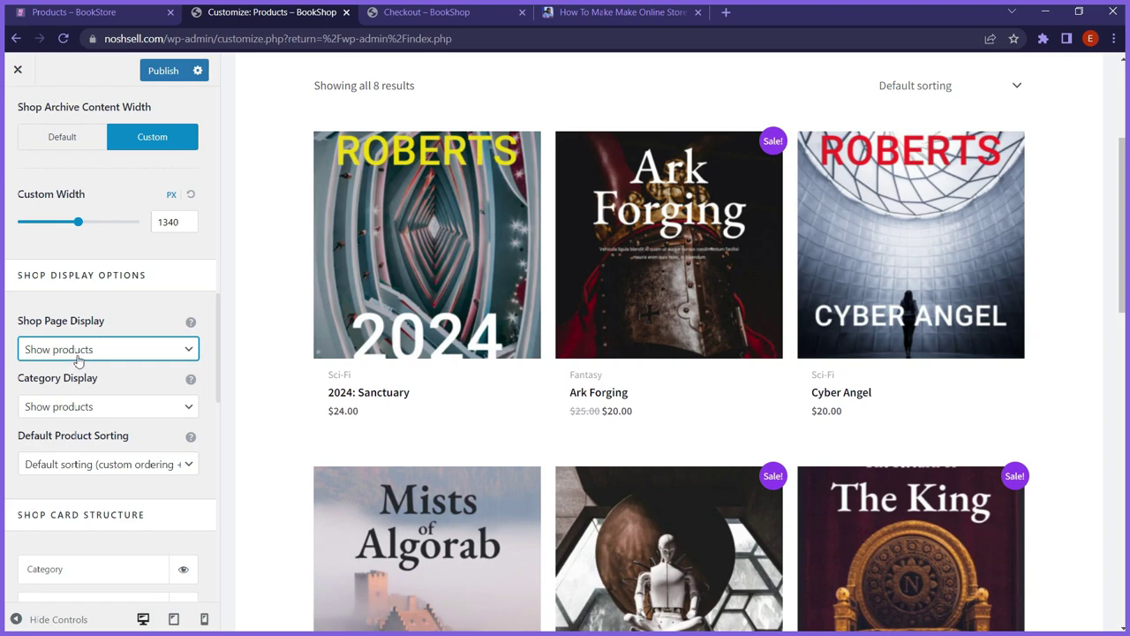
pyautogui.click(77, 353)
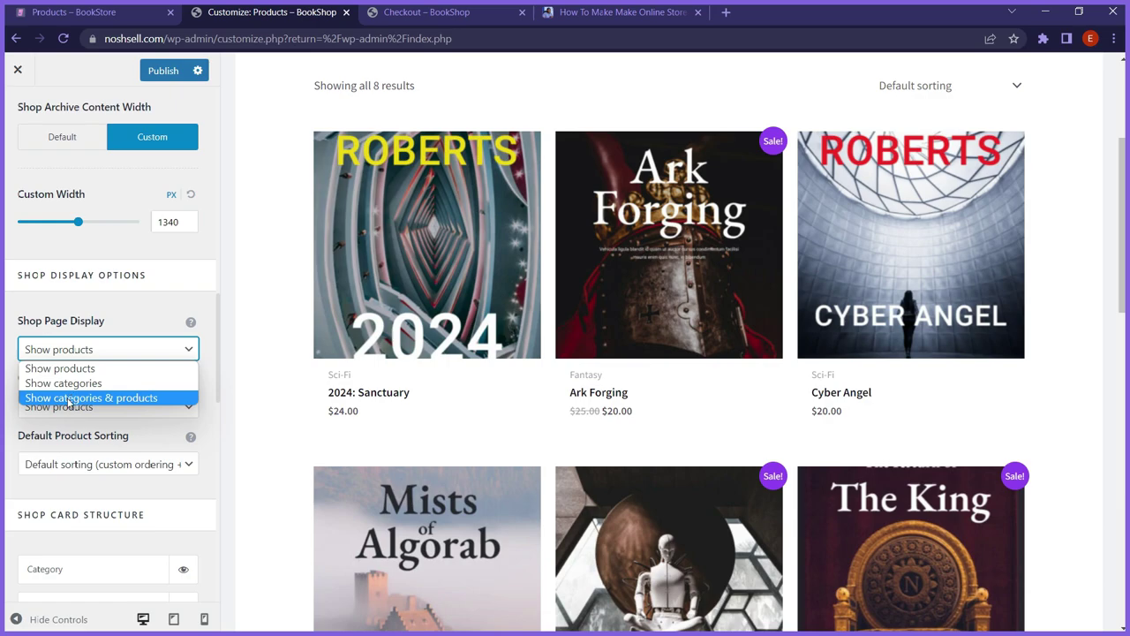
pyautogui.click(69, 398)
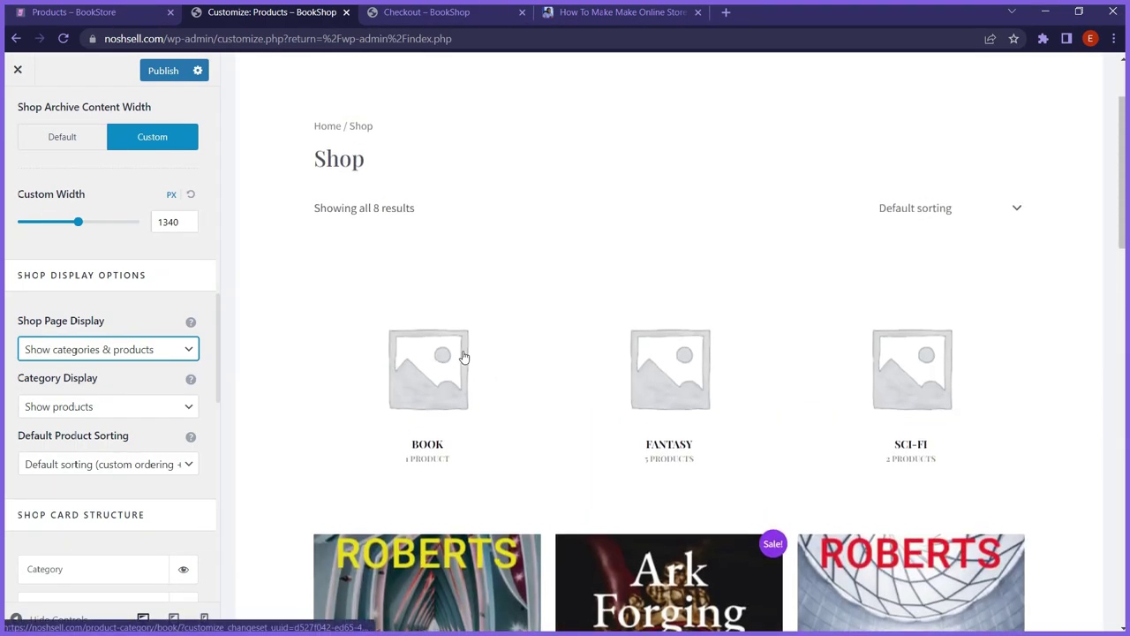
pyautogui.scroll(-4, 924, 282)
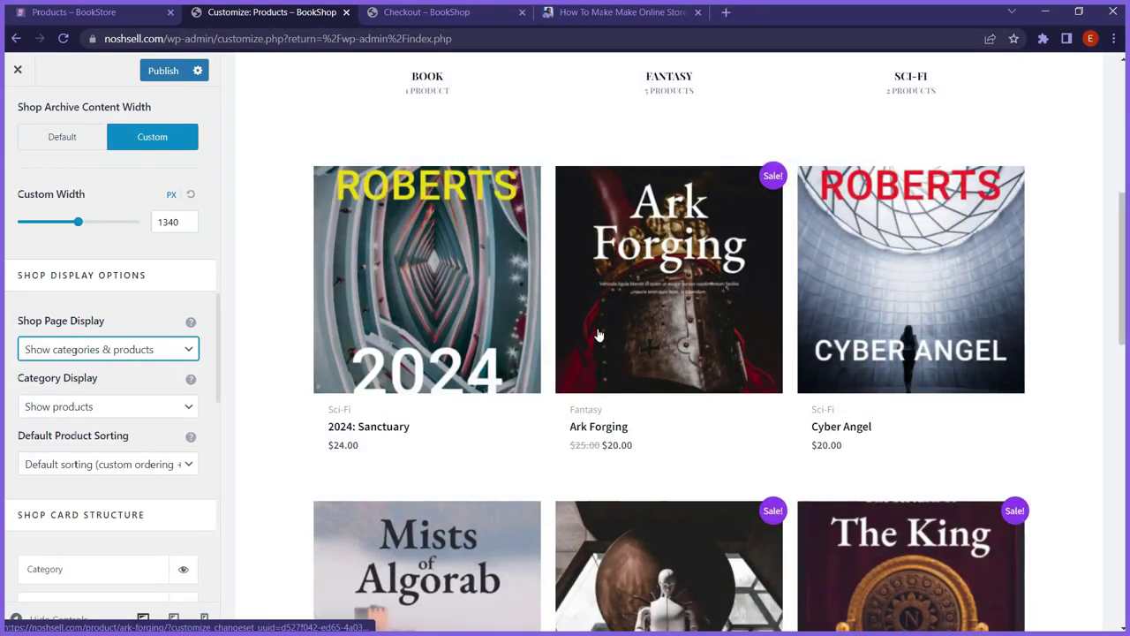
pyautogui.scroll(1, 559, 379)
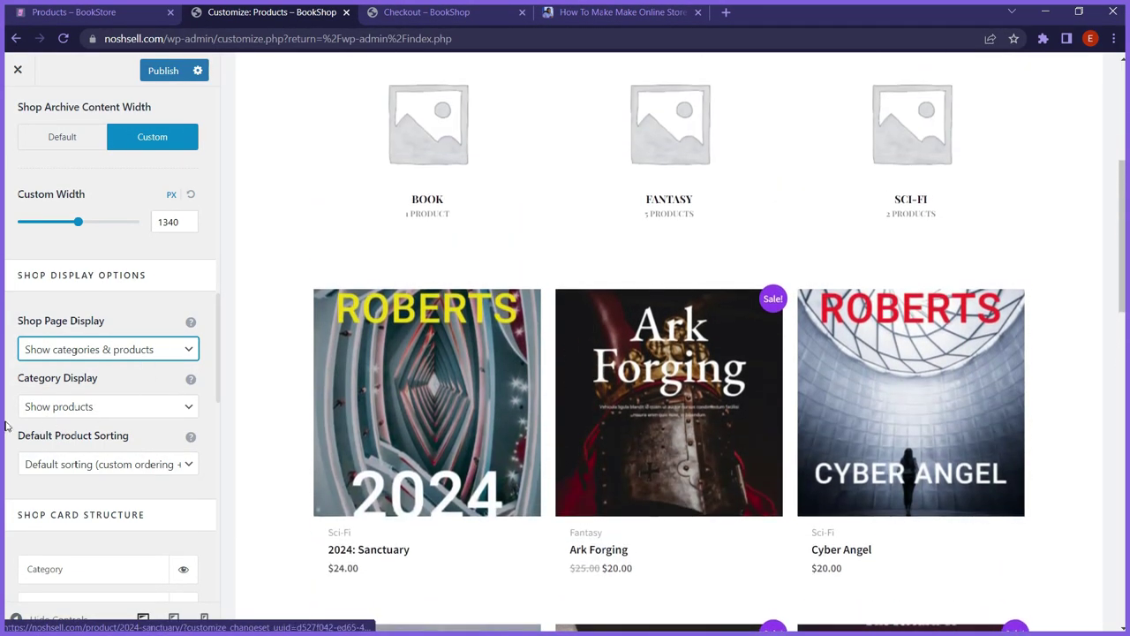
pyautogui.click(100, 350)
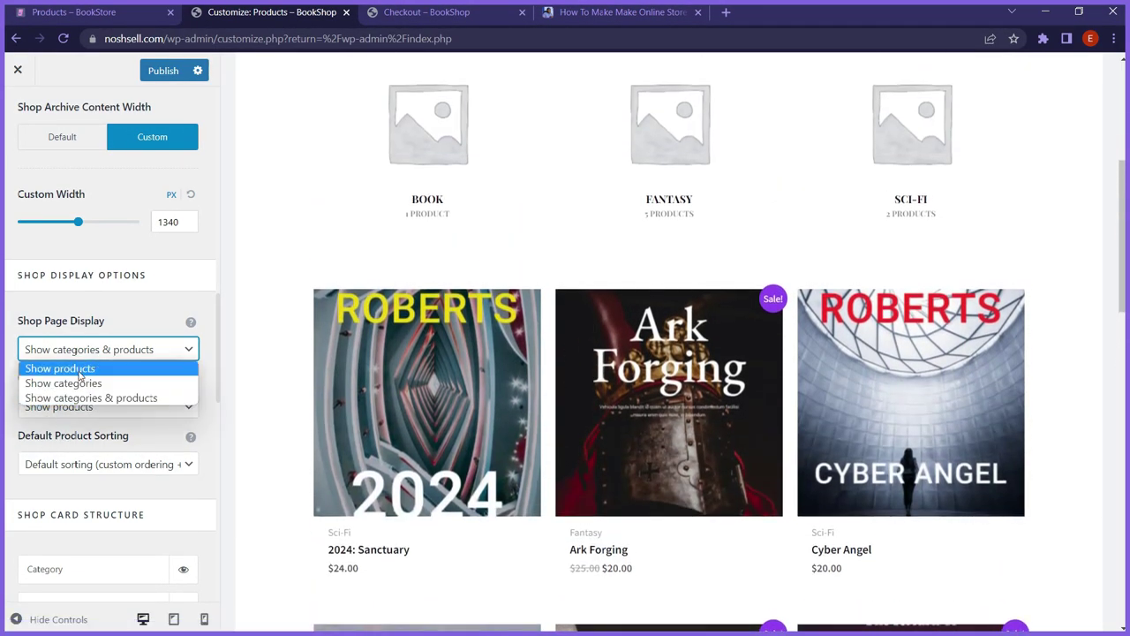
pyautogui.click(80, 375)
# Step: Hide the category labels on the shop product cards
pyautogui.scroll(-1, 79, 398)
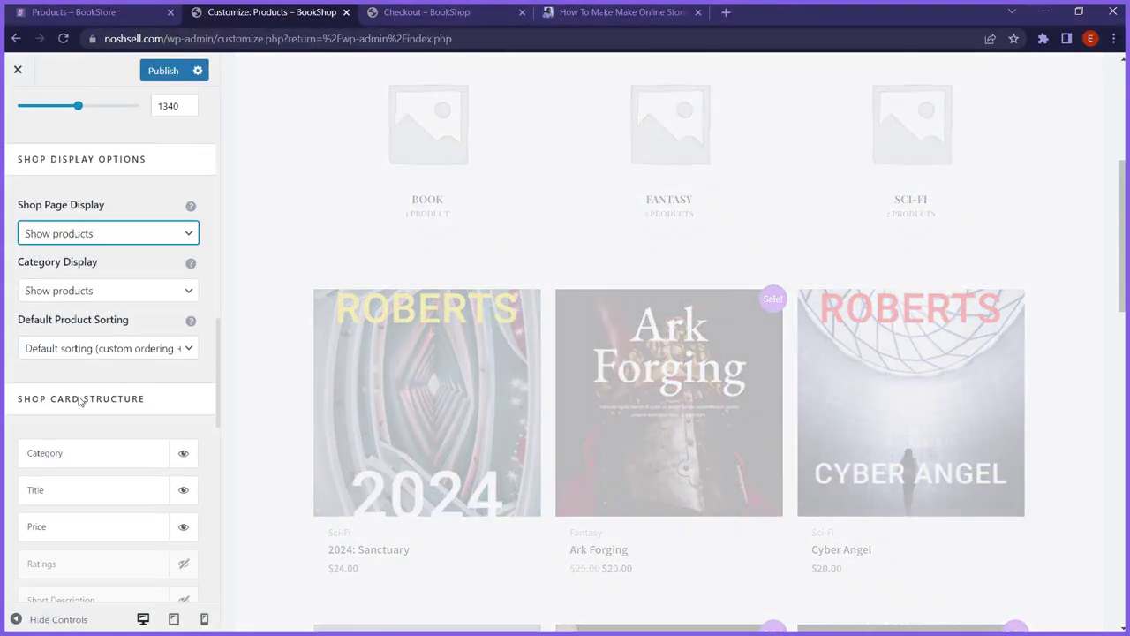
pyautogui.scroll(-3, 102, 358)
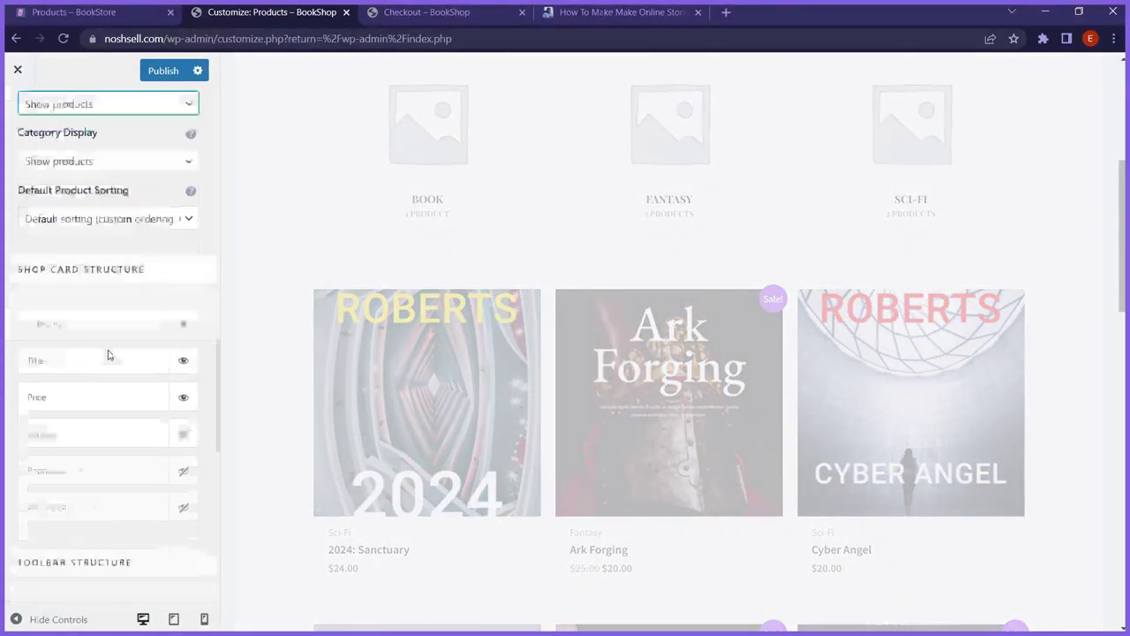
pyautogui.scroll(2, 469, 311)
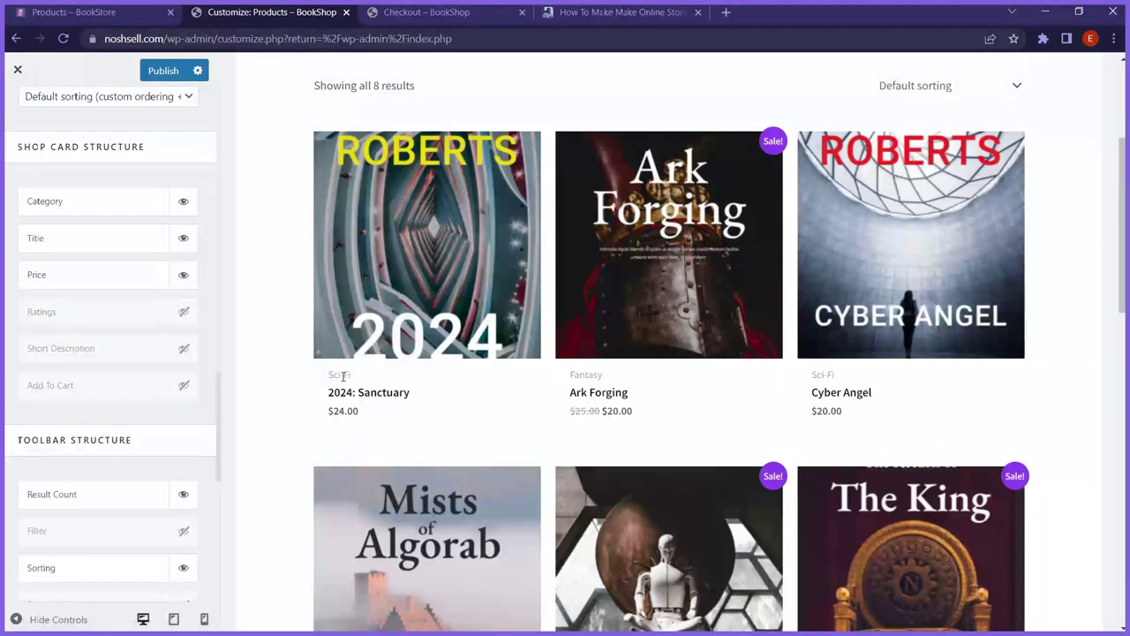
pyautogui.moveTo(331, 375); pyautogui.dragTo(351, 369)
pyautogui.click(184, 204)
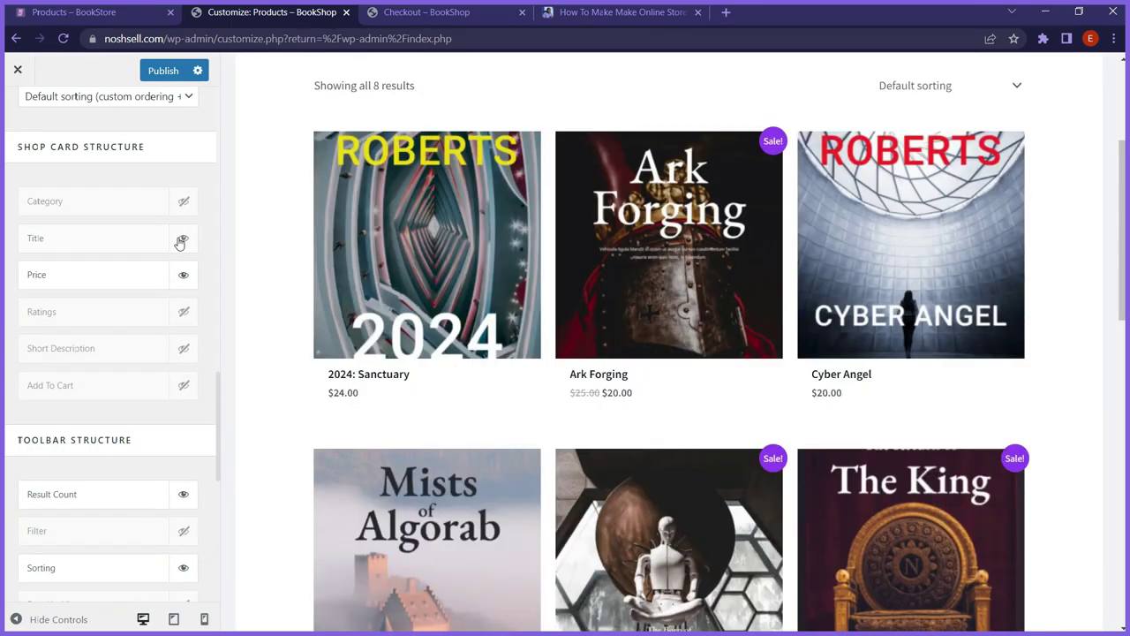
# Step: Keep titles and prices visible and enable an Add To Cart button on each card
pyautogui.click(181, 241)
pyautogui.click(183, 240)
pyautogui.click(184, 239)
pyautogui.click(184, 275)
pyautogui.click(184, 275)
pyautogui.click(184, 390)
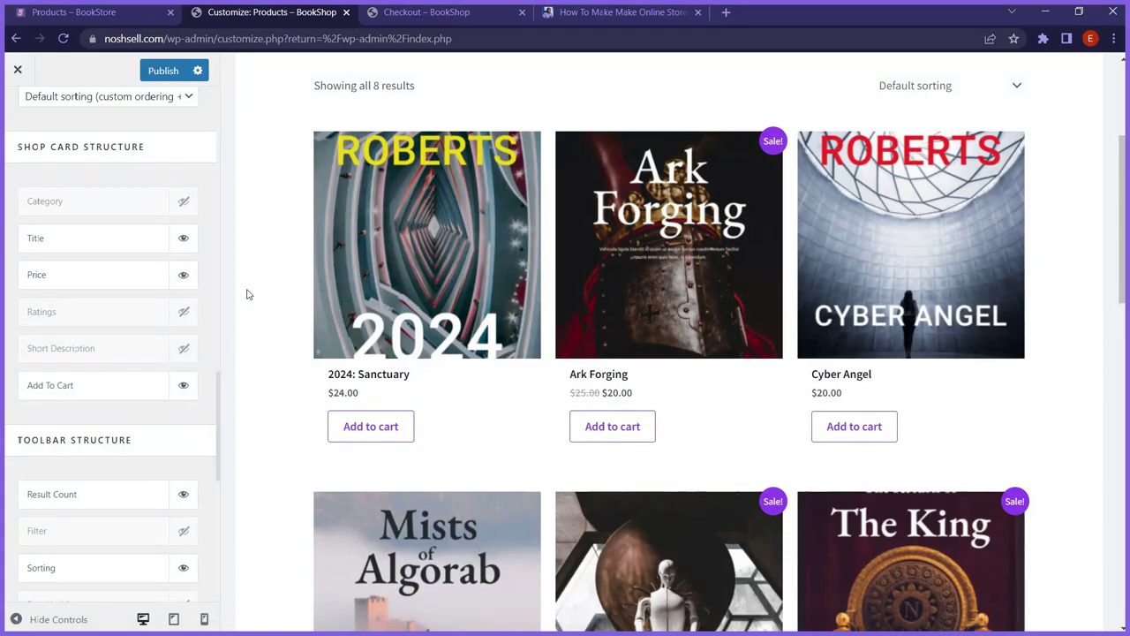
pyautogui.scroll(-3, 132, 421)
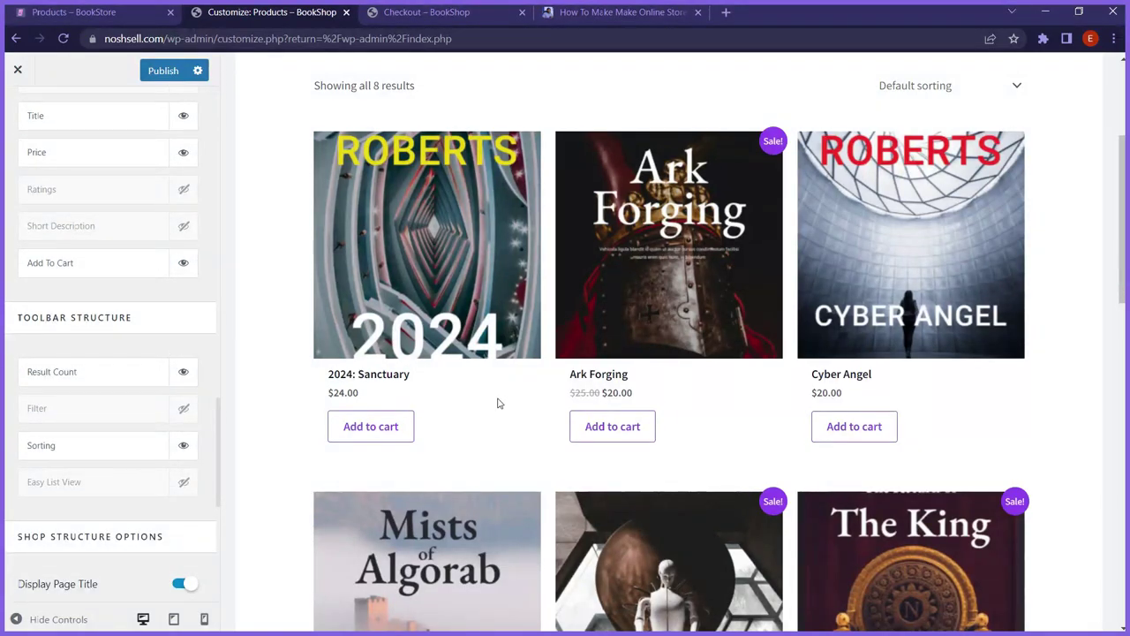
pyautogui.scroll(3, 500, 415)
pyautogui.moveTo(291, 239); pyautogui.dragTo(1005, 286)
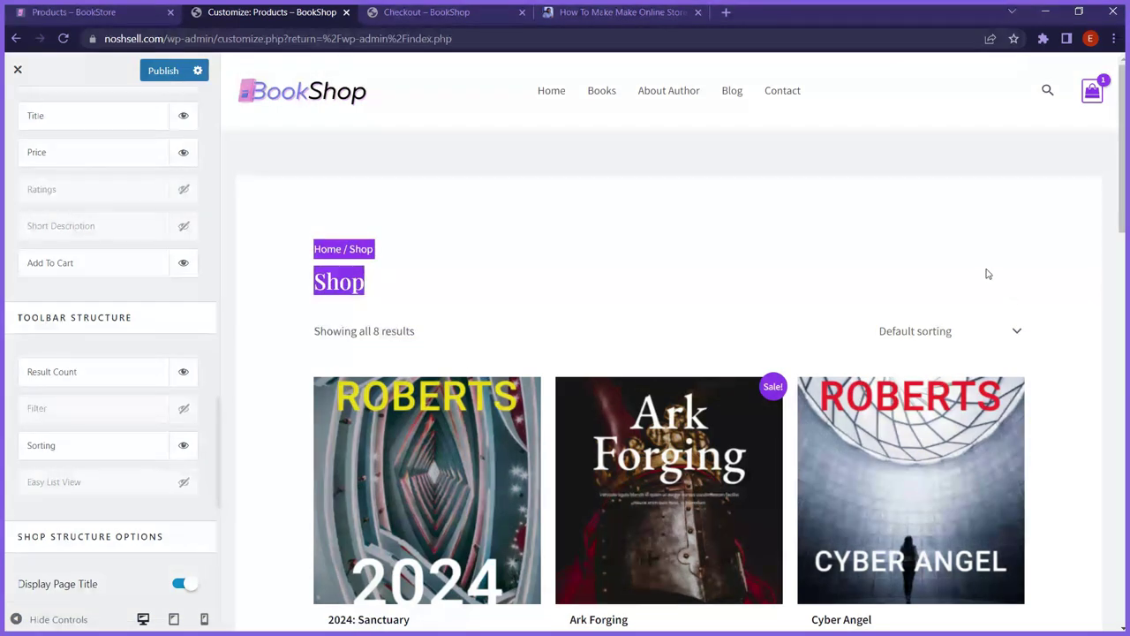
pyautogui.click(713, 218)
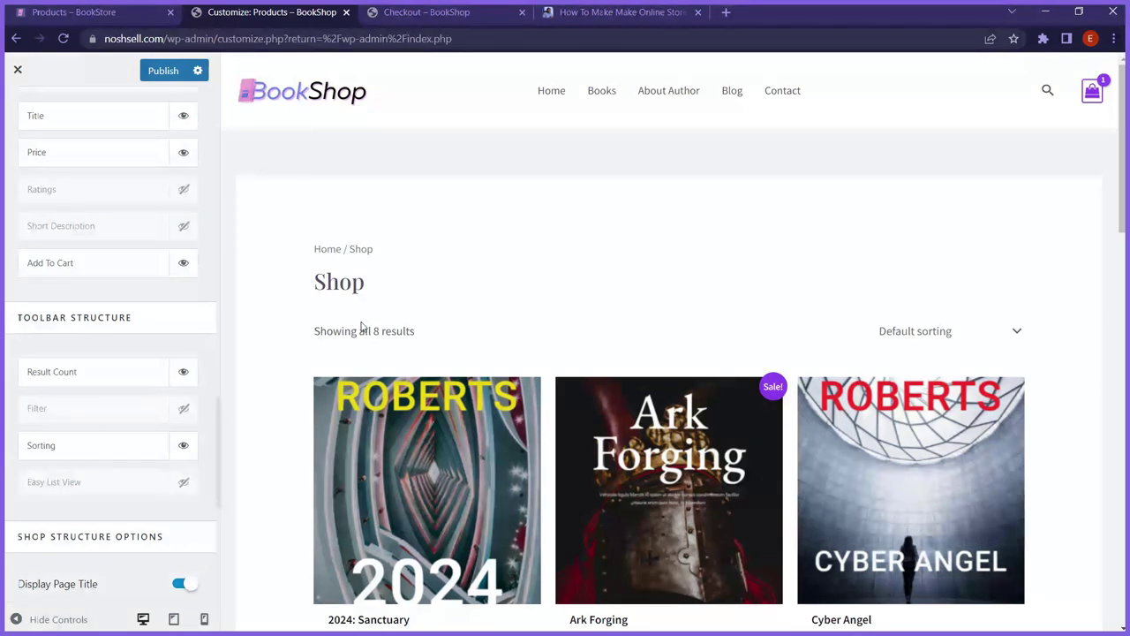
pyautogui.moveTo(327, 331); pyautogui.dragTo(391, 329)
pyautogui.click(446, 341)
pyautogui.click(184, 446)
pyautogui.click(922, 328)
pyautogui.click(922, 329)
pyautogui.click(183, 445)
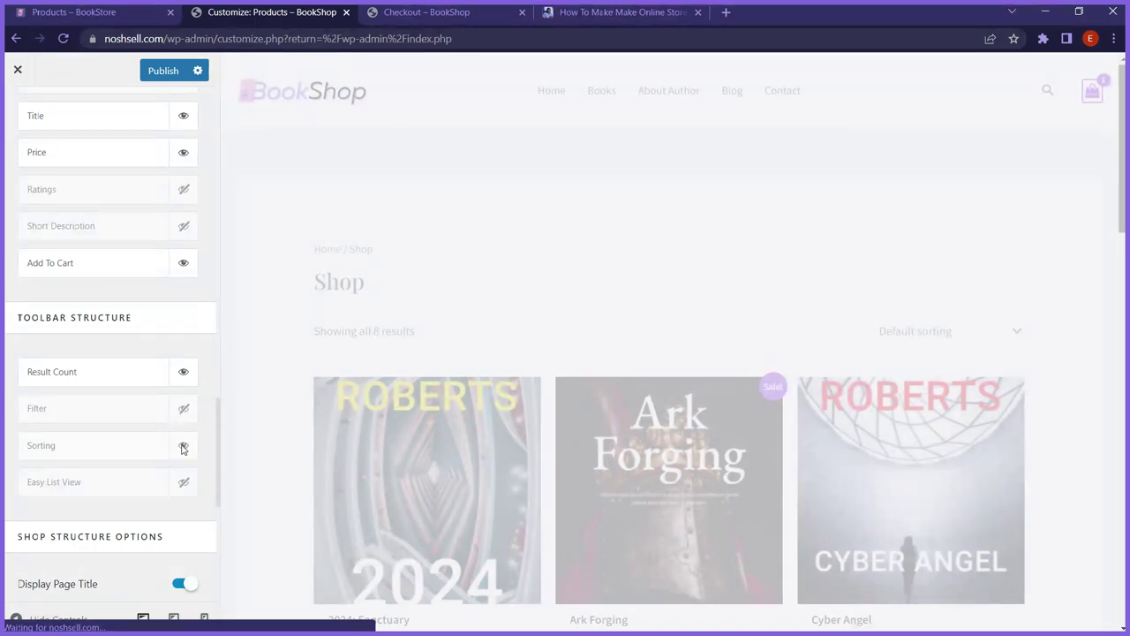
pyautogui.click(183, 446)
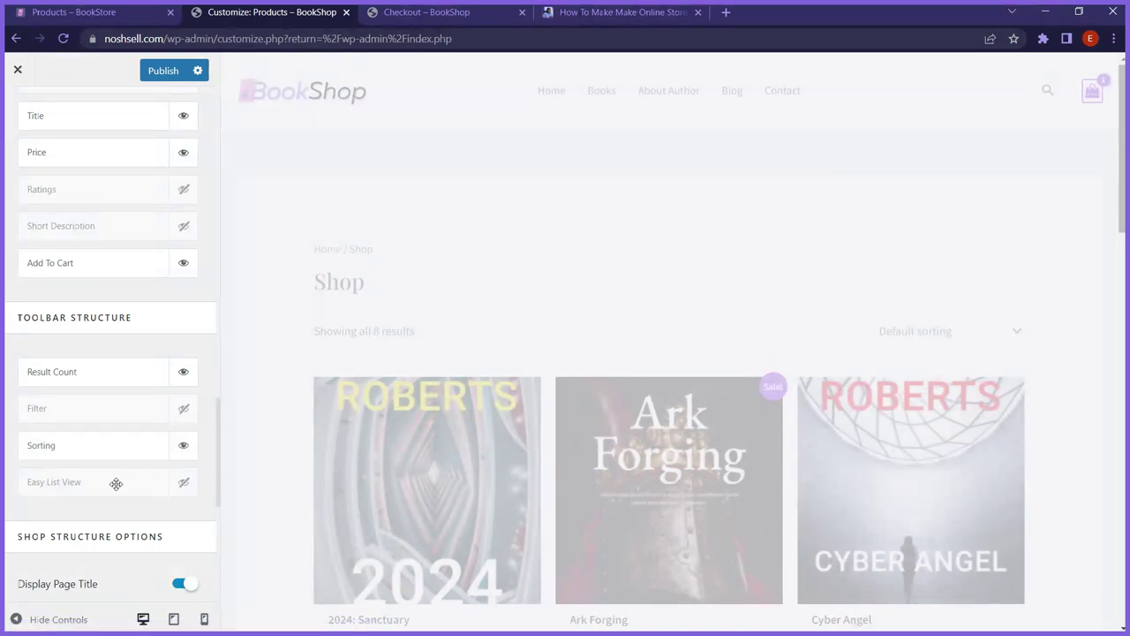
pyautogui.click(114, 13)
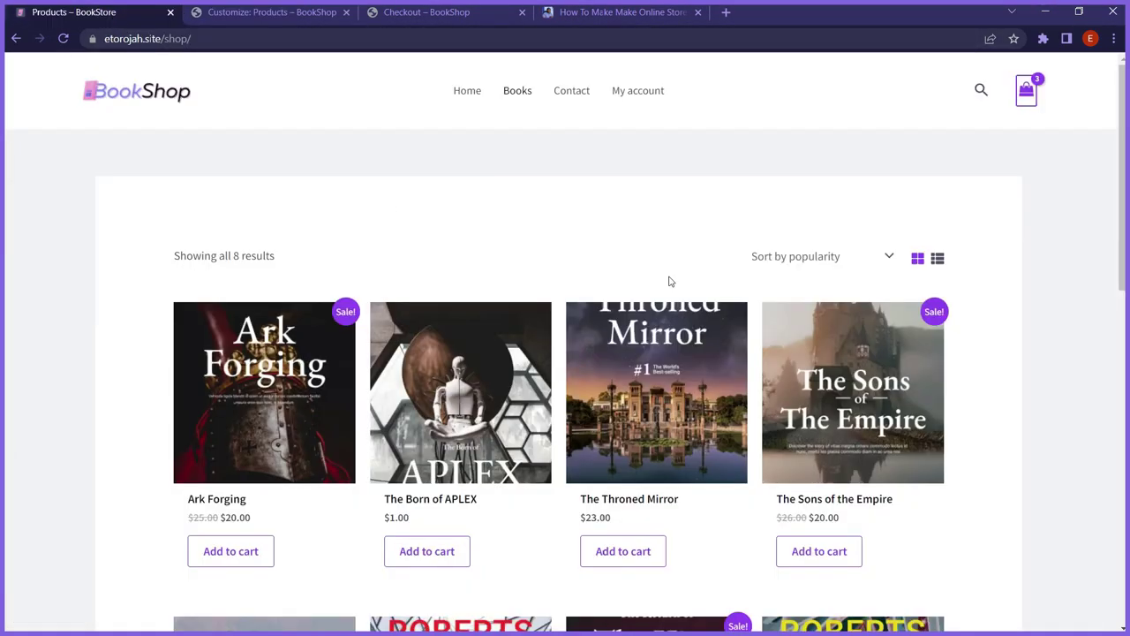
pyautogui.click(938, 259)
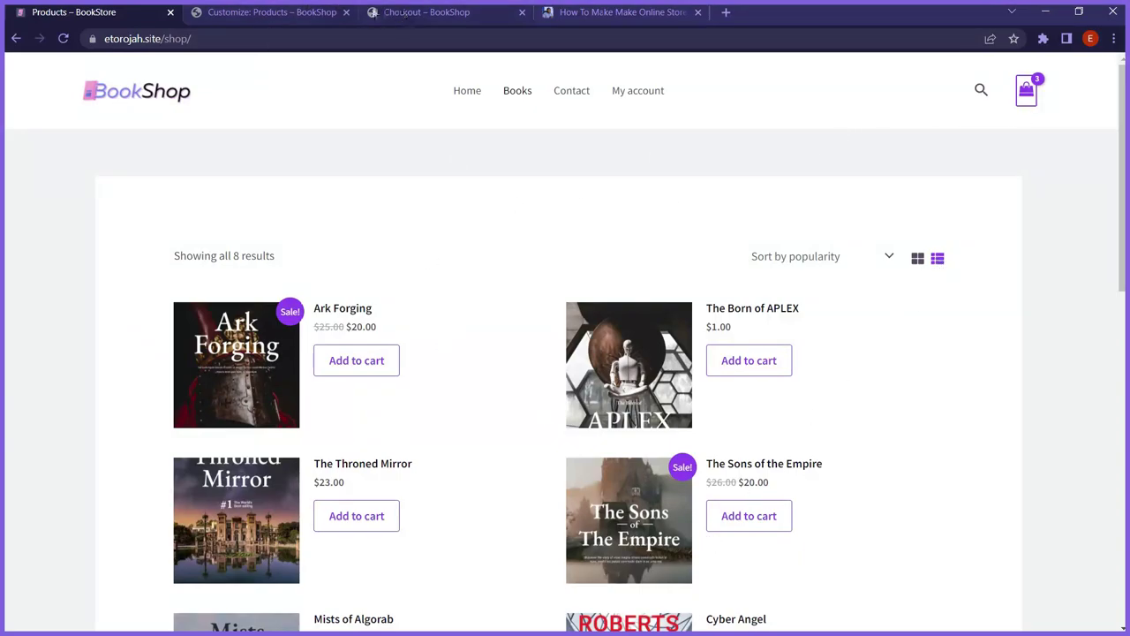
pyautogui.click(282, 13)
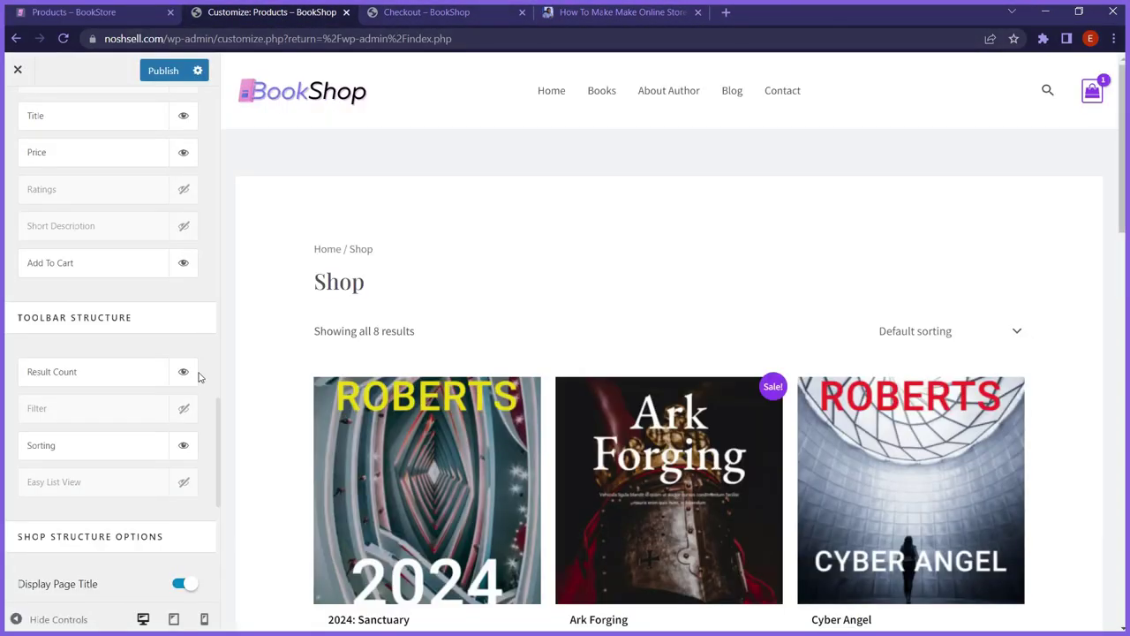
pyautogui.click(181, 484)
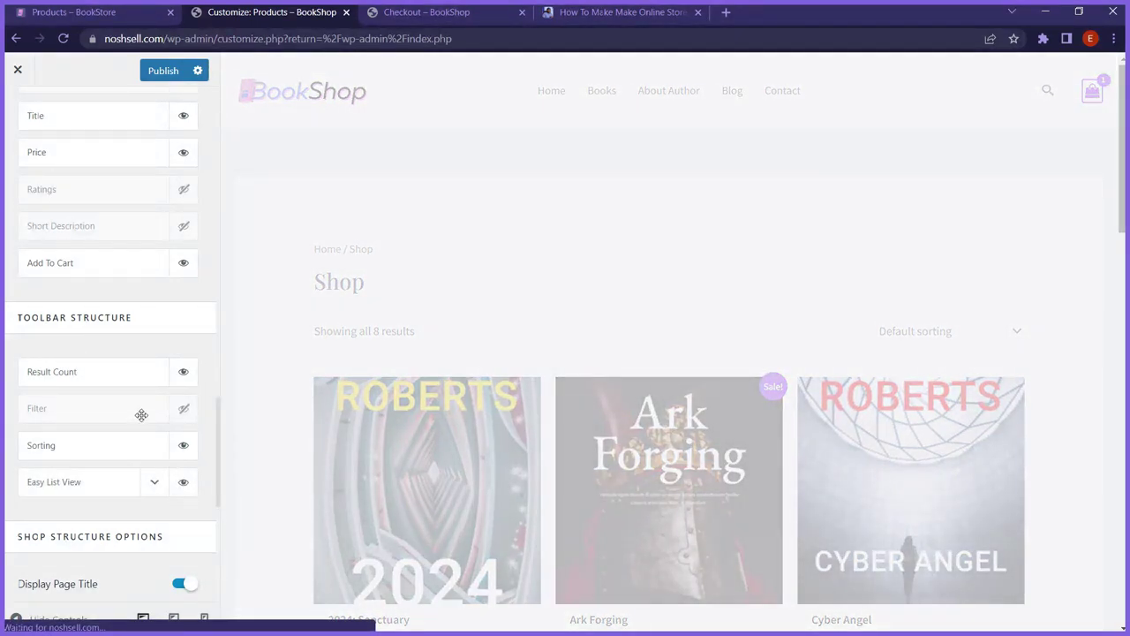
pyautogui.scroll(-2, 141, 418)
pyautogui.scroll(-1, 144, 423)
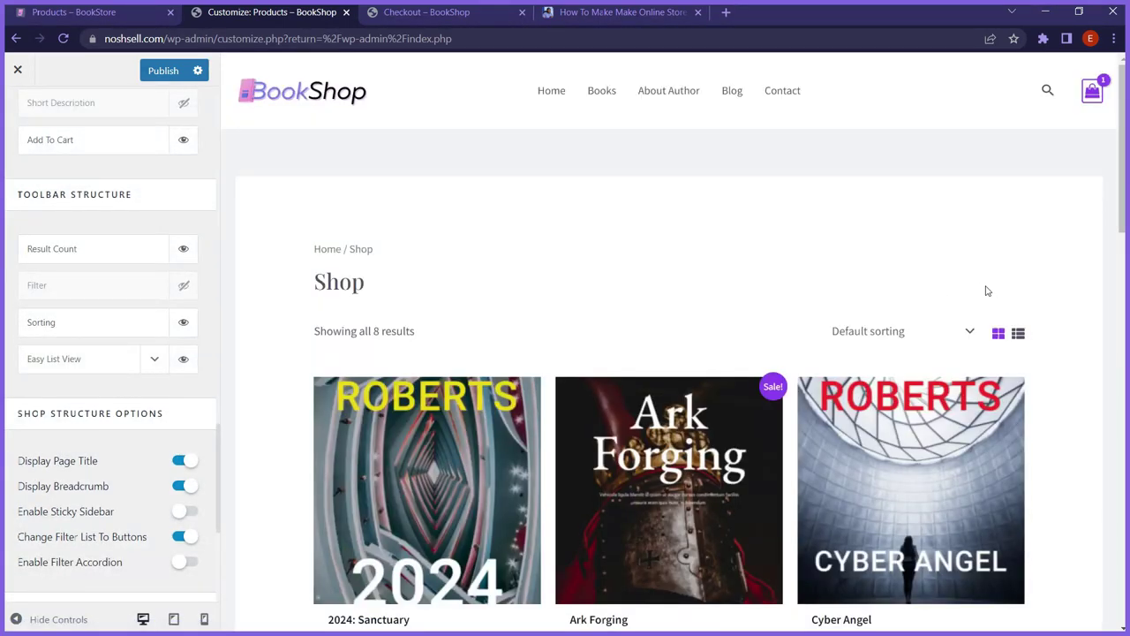
pyautogui.click(1019, 335)
pyautogui.scroll(-2, 866, 383)
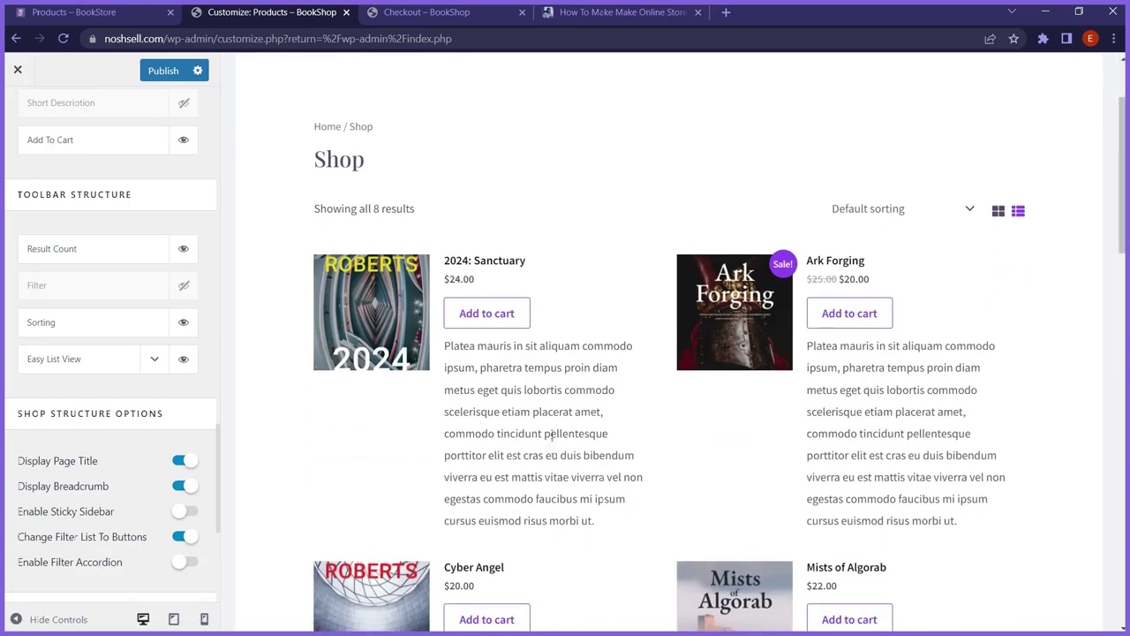
pyautogui.click(153, 362)
pyautogui.click(173, 393)
pyautogui.click(155, 360)
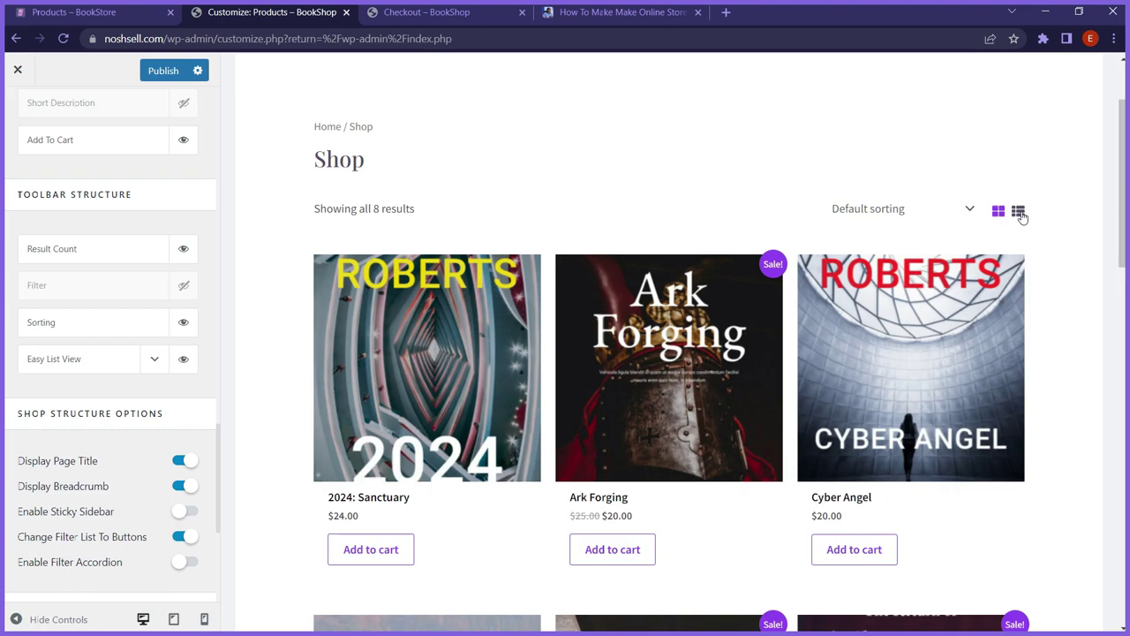
pyautogui.click(1018, 212)
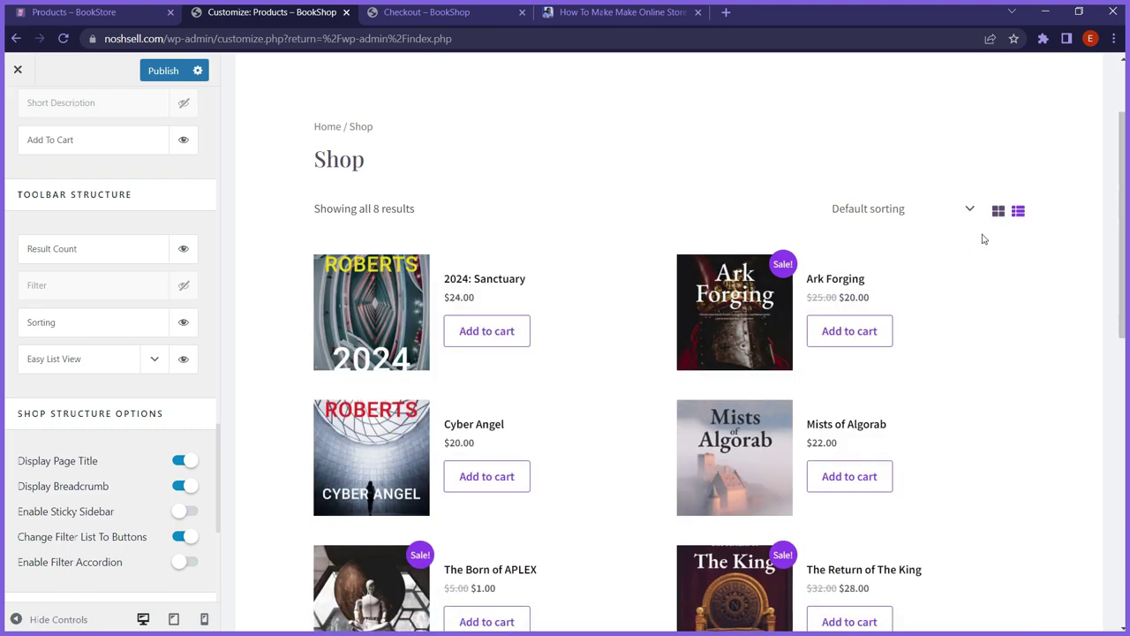
pyautogui.click(997, 211)
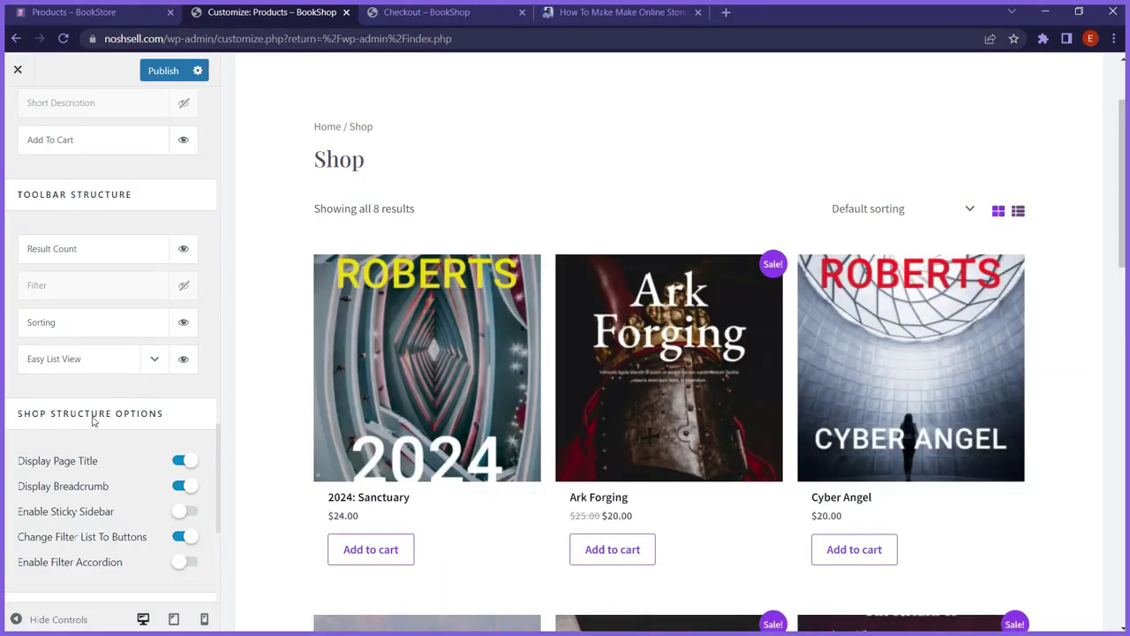
pyautogui.scroll(-2, 451, 364)
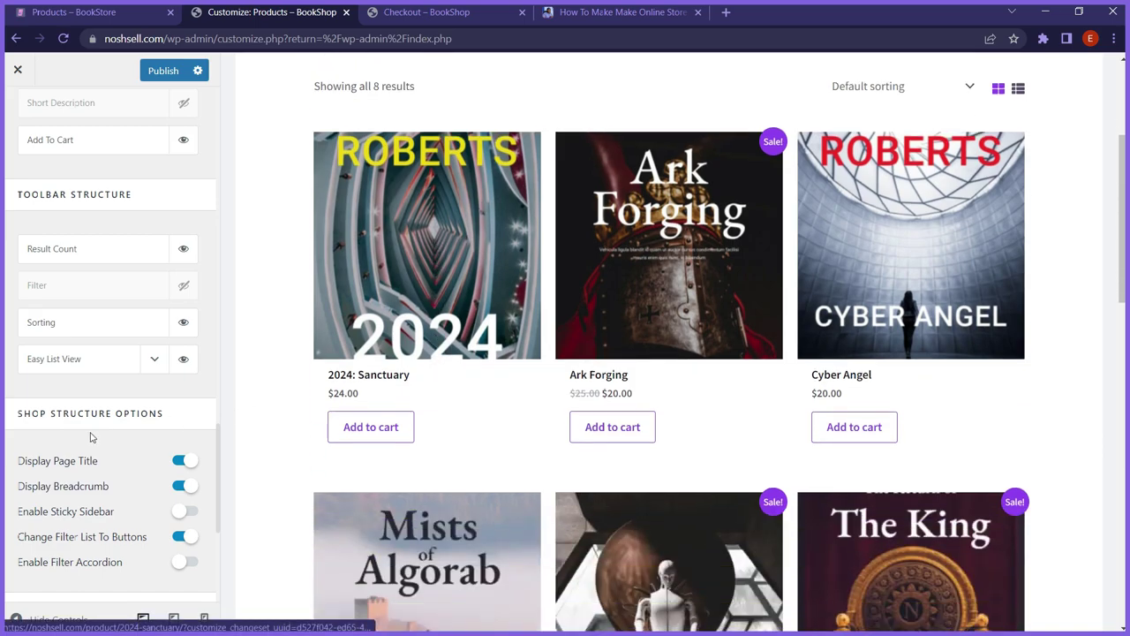
pyautogui.scroll(4, 655, 500)
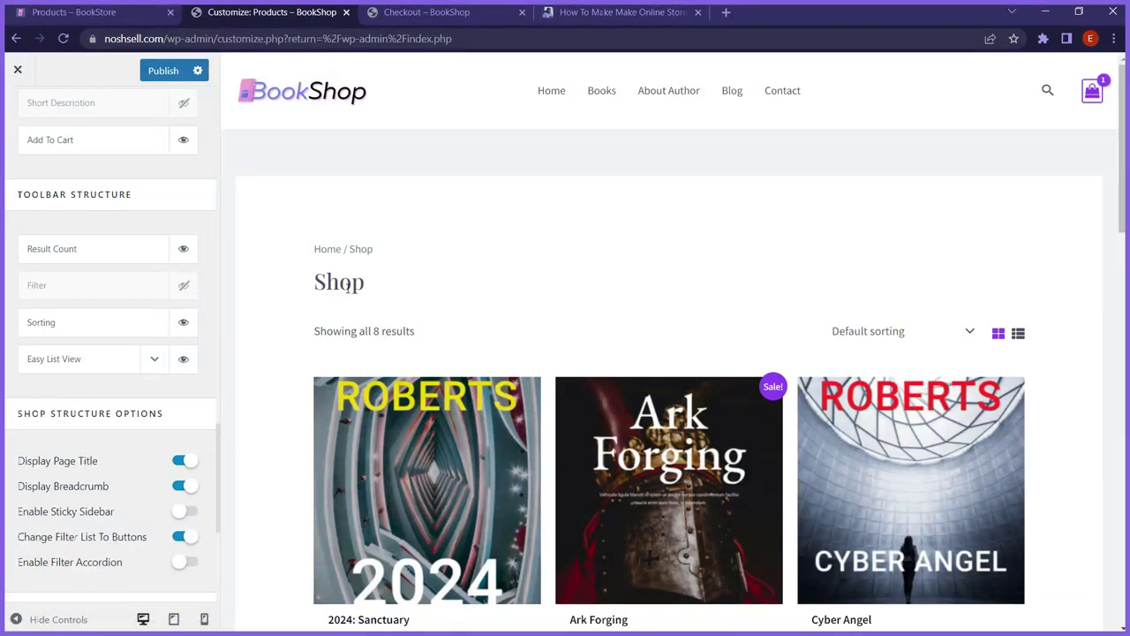
# Step: Turn off Display Page Title and Display Breadcrumb on the shop
pyautogui.moveTo(313, 252); pyautogui.dragTo(353, 280)
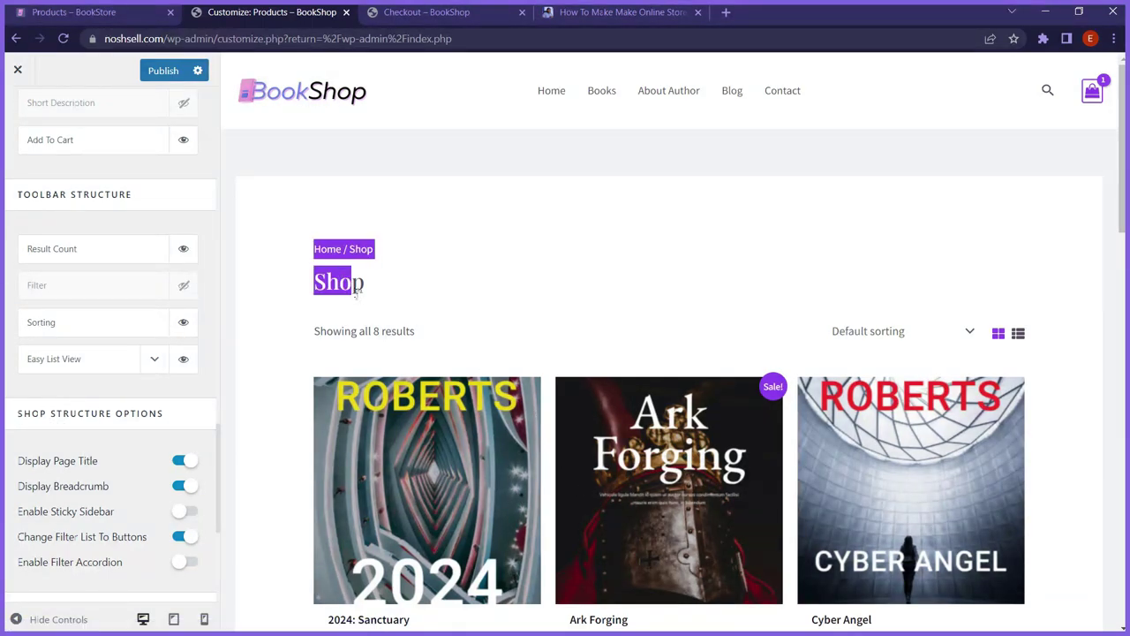
pyautogui.click(416, 280)
pyautogui.click(178, 463)
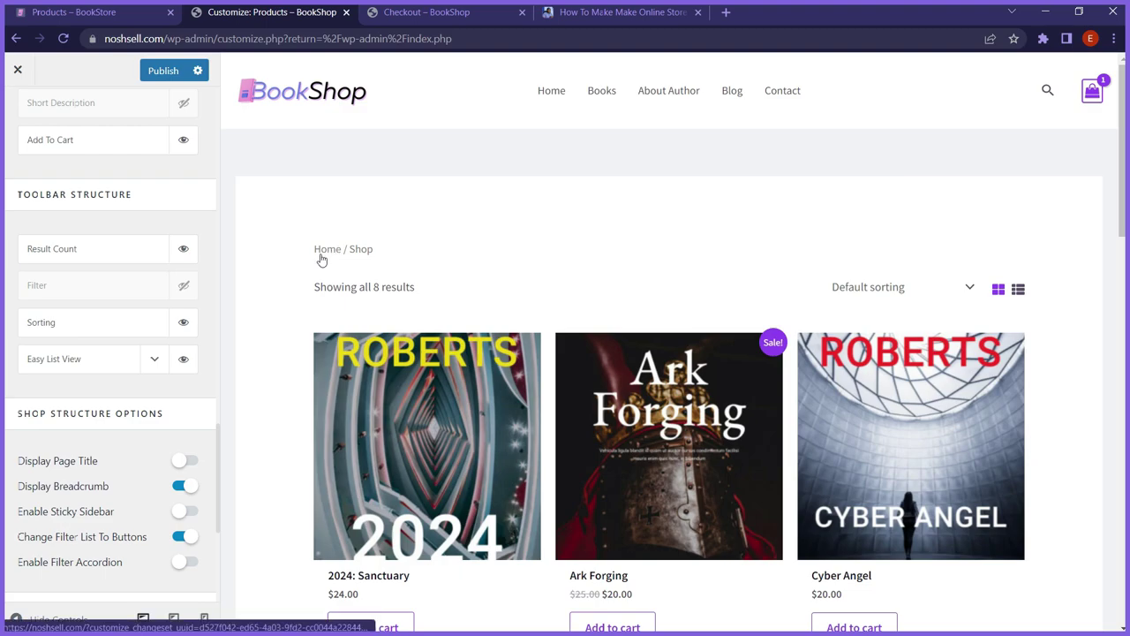
pyautogui.click(183, 486)
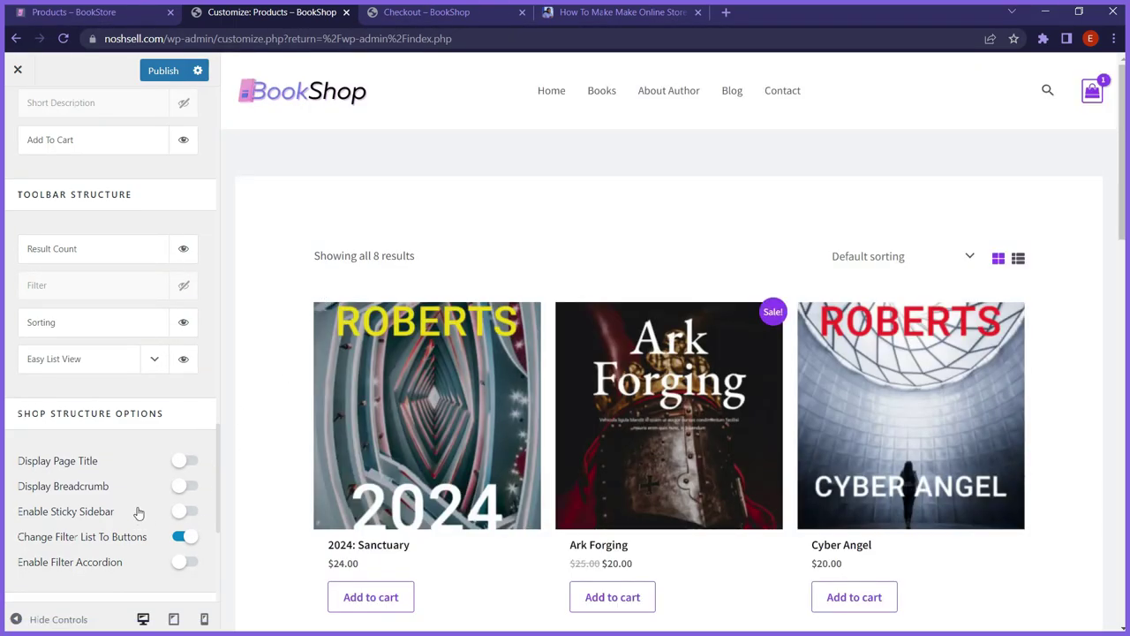
# Step: View the reference BookStore shop as a four-column product grid
pyautogui.scroll(-3, 136, 486)
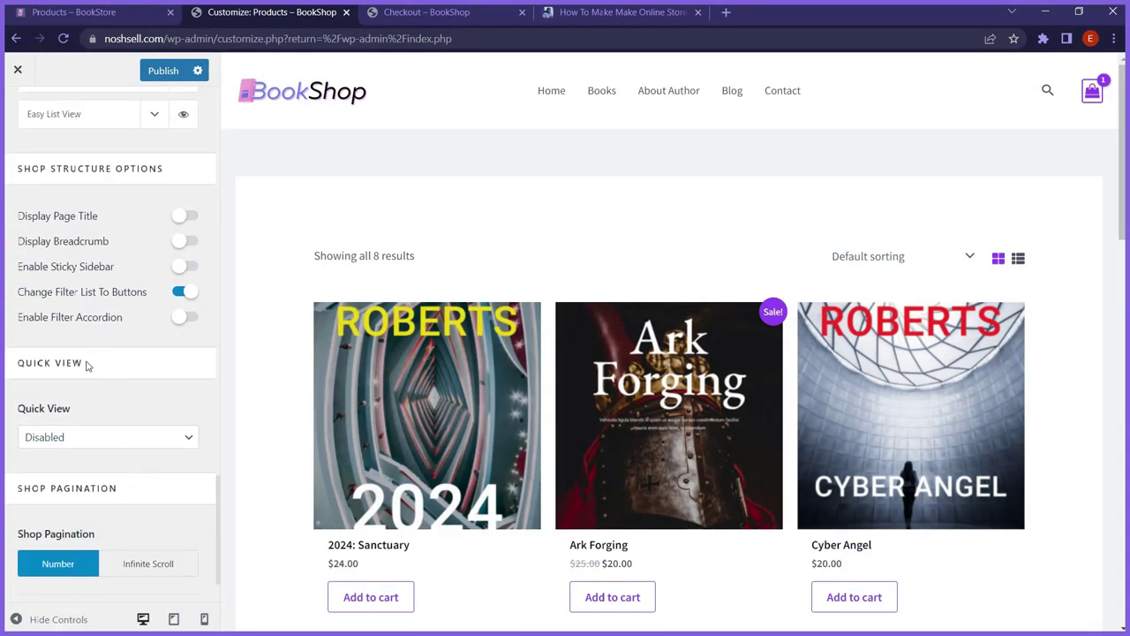
pyautogui.click(97, 11)
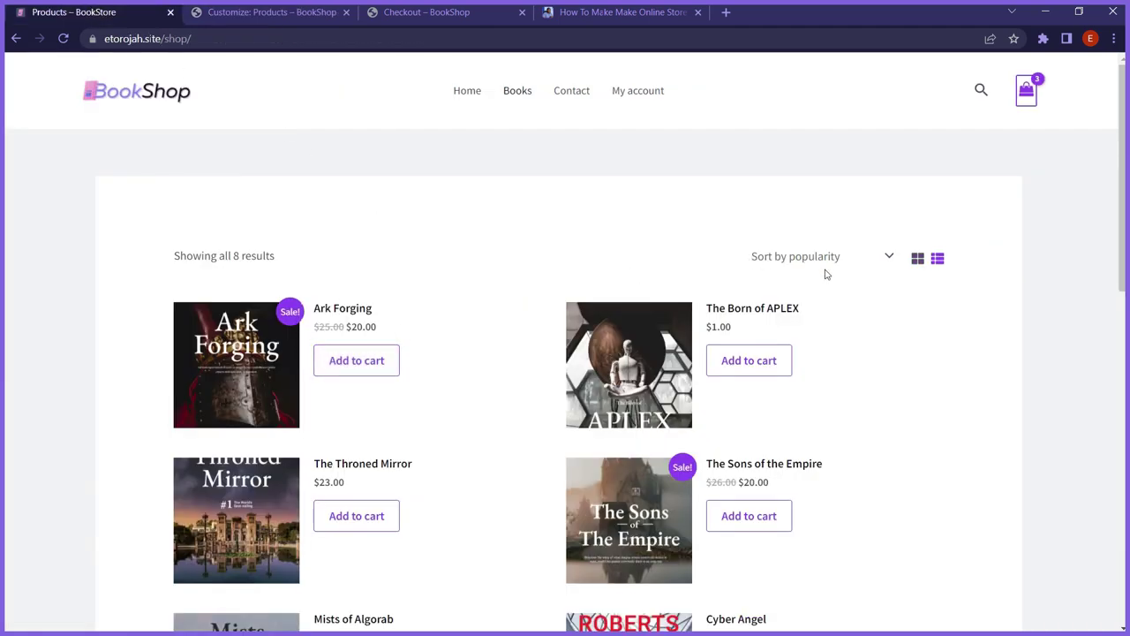
pyautogui.click(917, 258)
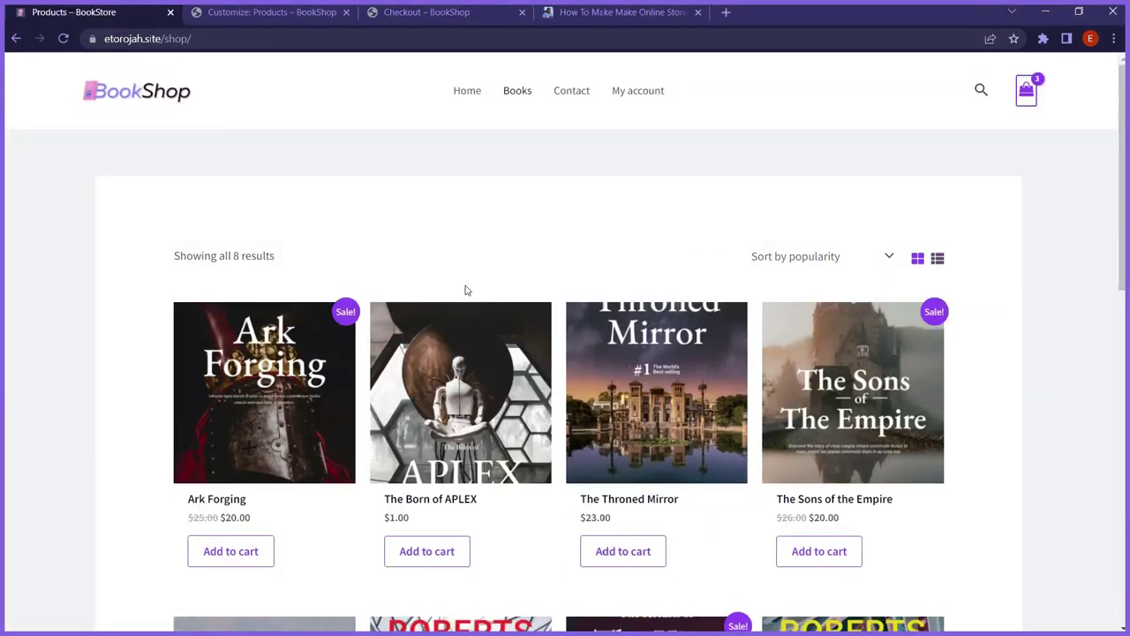
# Step: Open and close Ark Forging's quick view on the BookStore shop, then return to the BookShop Customizer
pyautogui.scroll(-2, 468, 289)
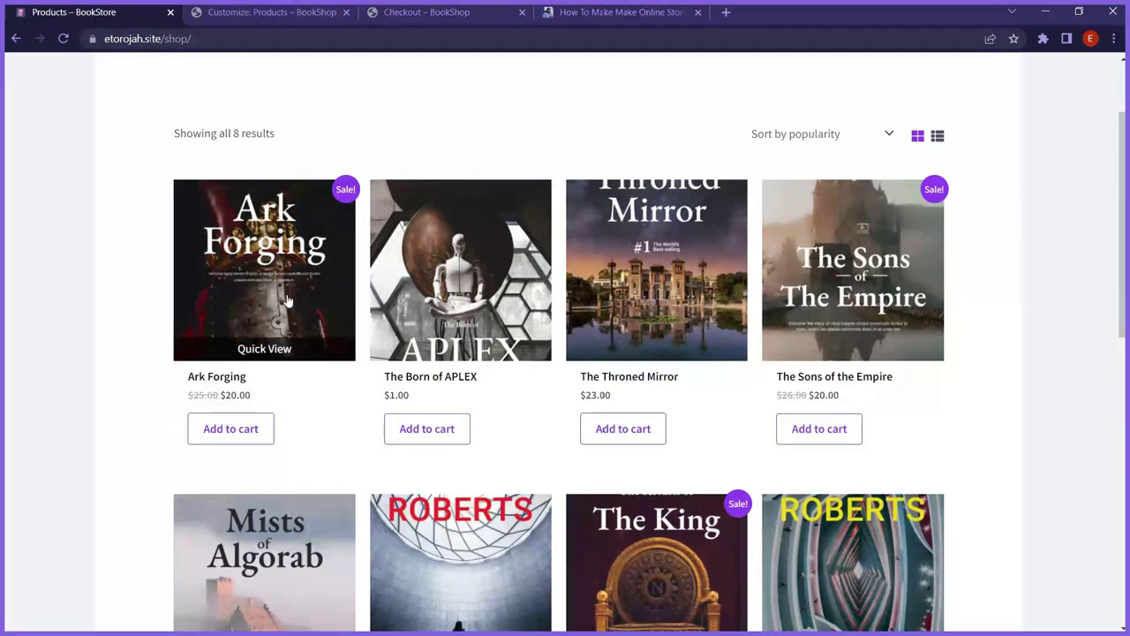
pyautogui.click(263, 350)
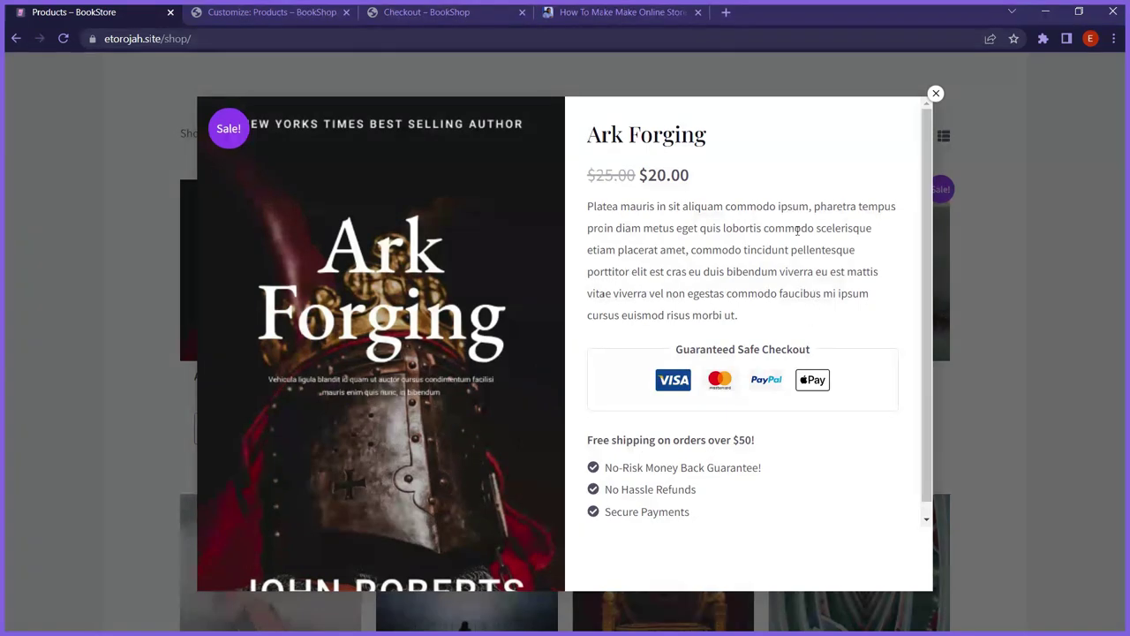
pyautogui.click(936, 94)
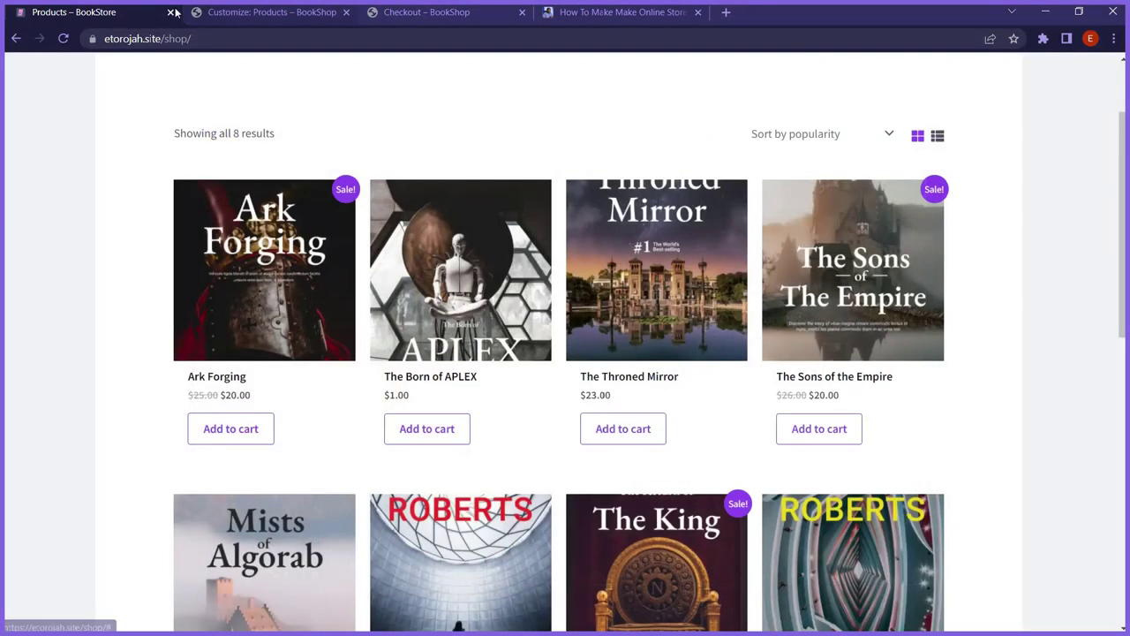
pyautogui.click(208, 12)
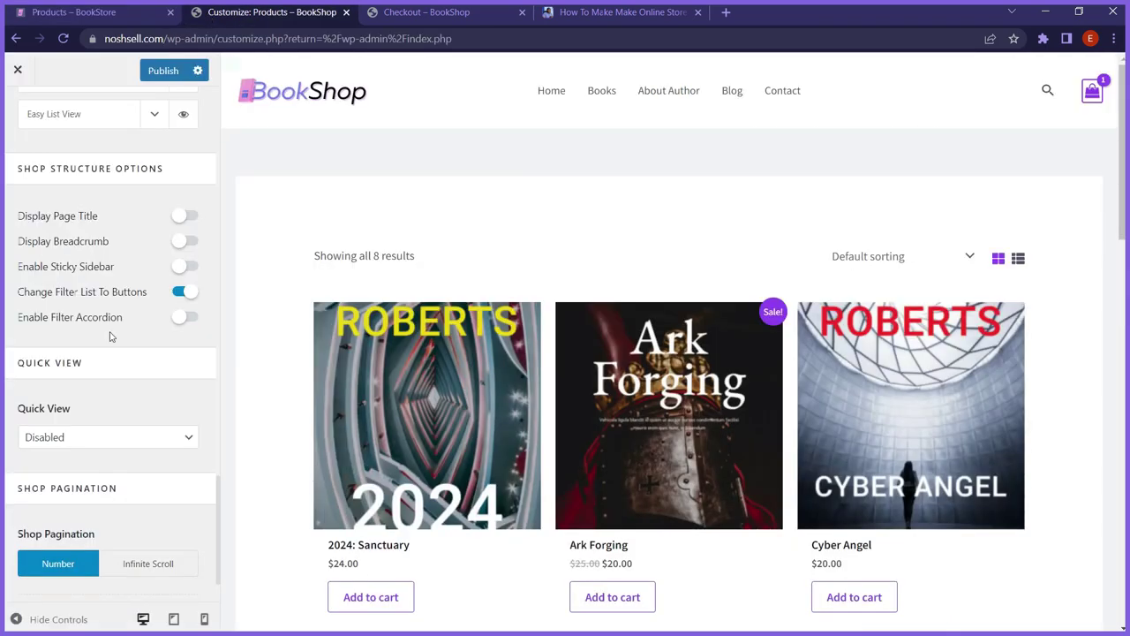
# Step: Set Quick View to On Image and test it on the 2024: Sanctuary book
pyautogui.click(73, 435)
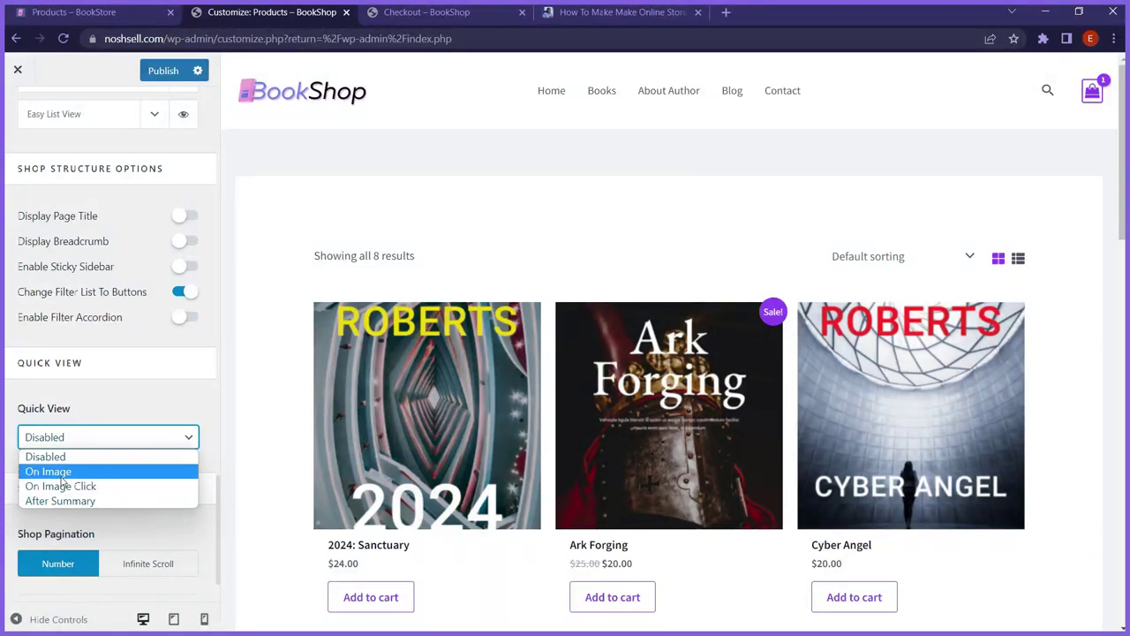
pyautogui.click(62, 475)
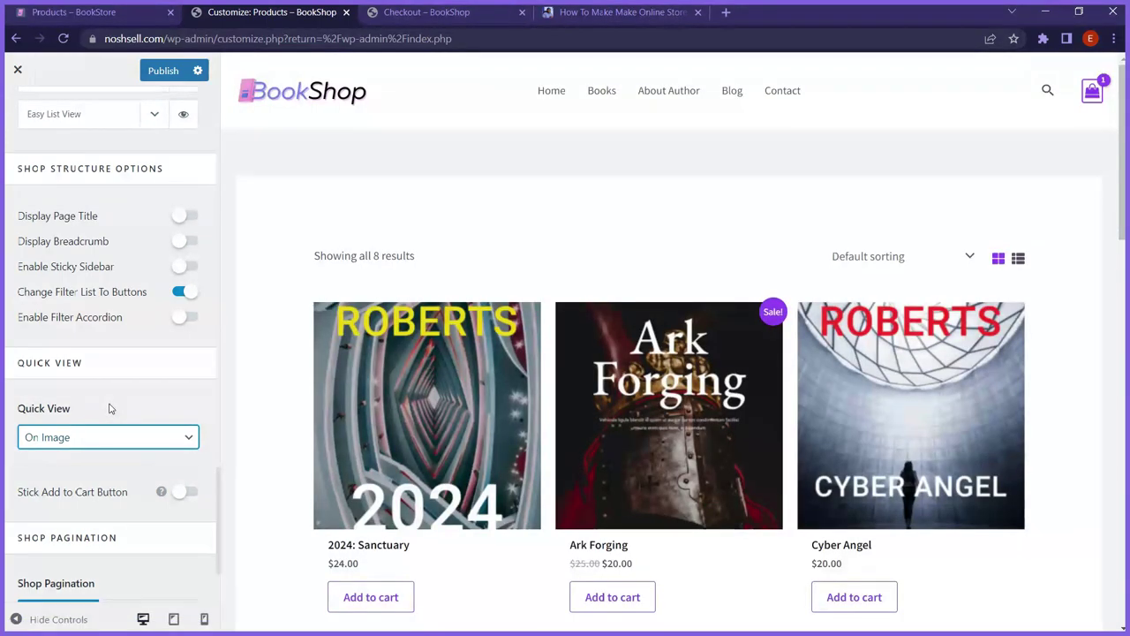
pyautogui.moveTo(379, 459)
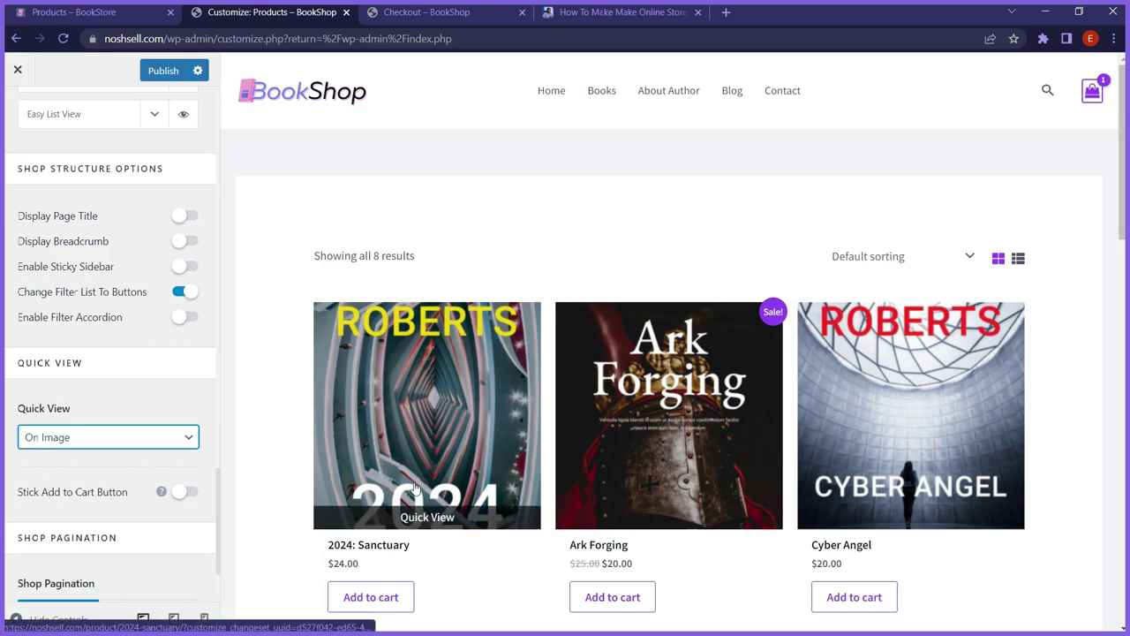
pyautogui.click(415, 517)
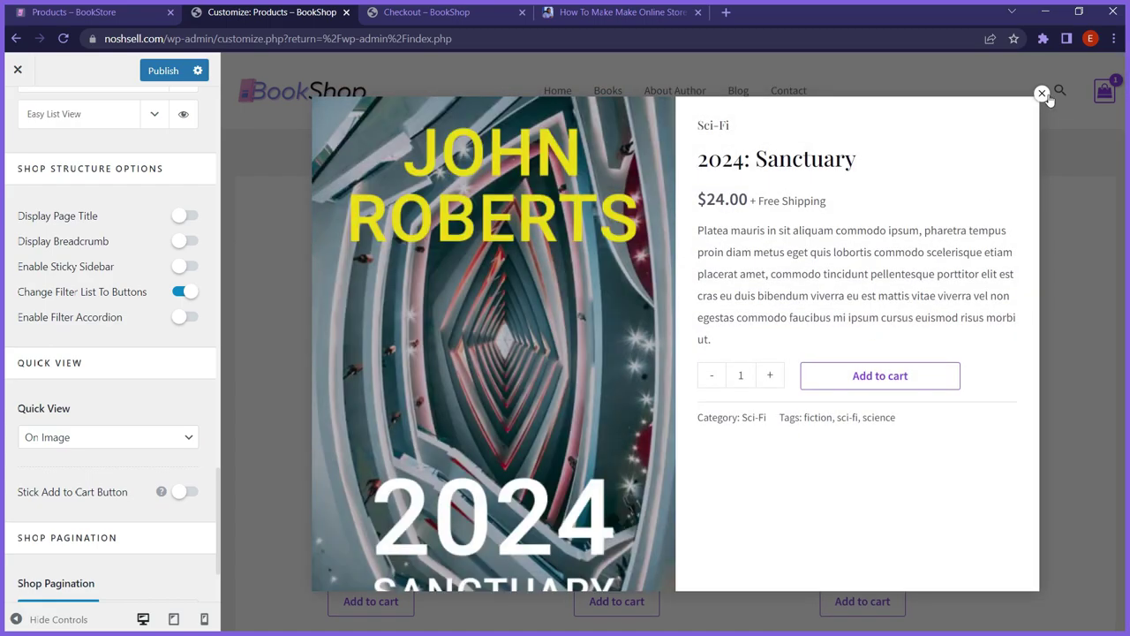
pyautogui.click(1043, 94)
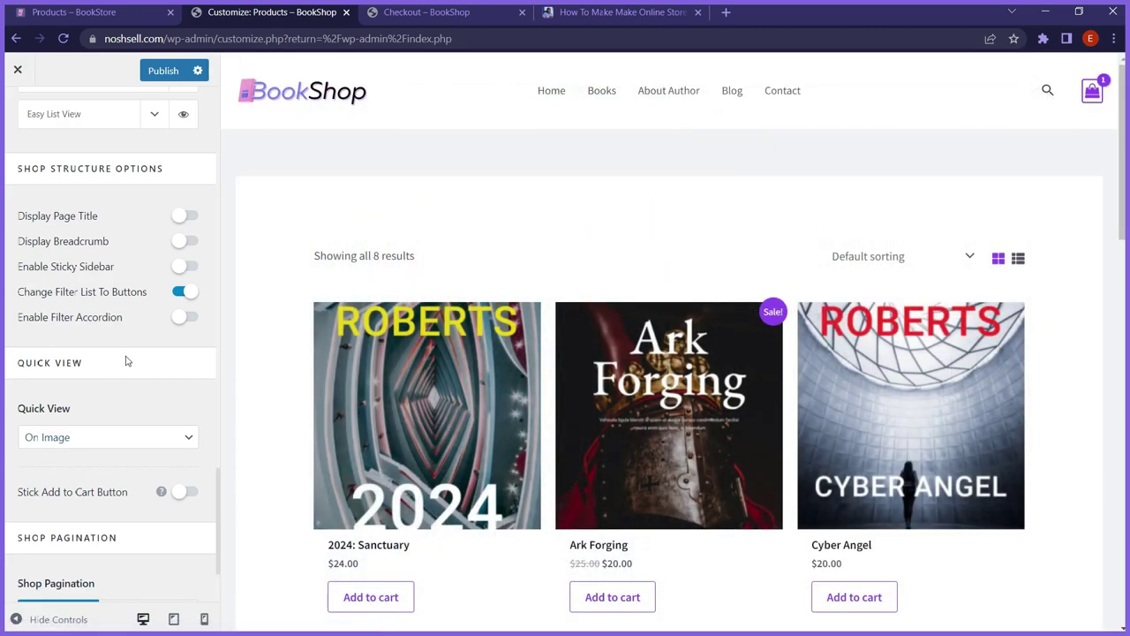
pyautogui.scroll(-3, 125, 360)
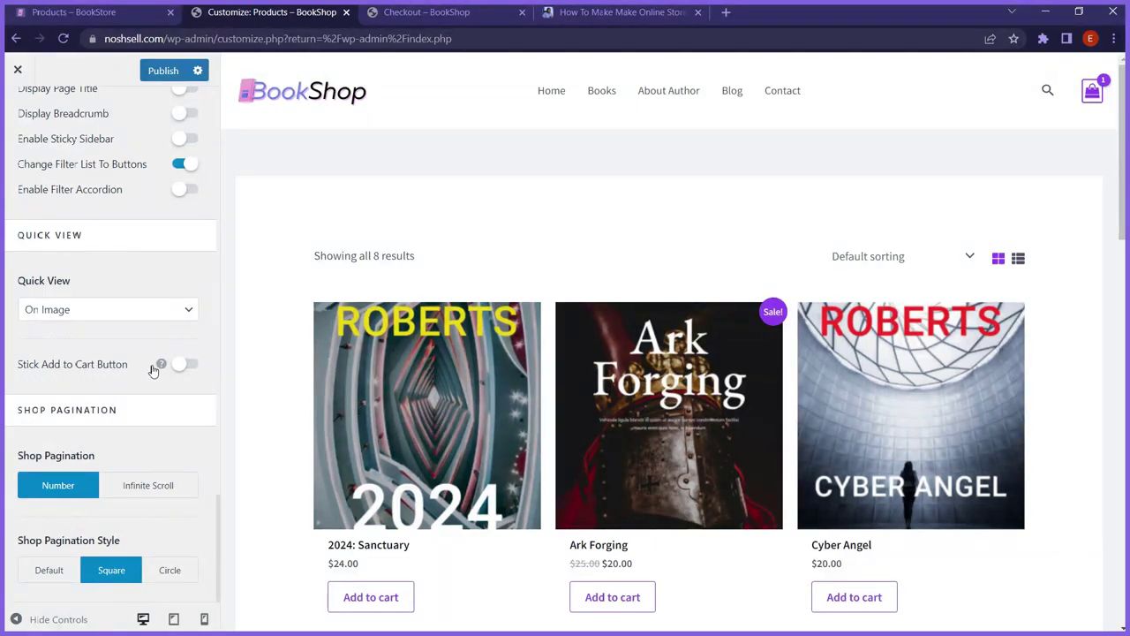
# Step: Enable Stick Add to Cart Button, then check 2024: Sanctuary's quick view and the catalog preview
pyautogui.click(183, 366)
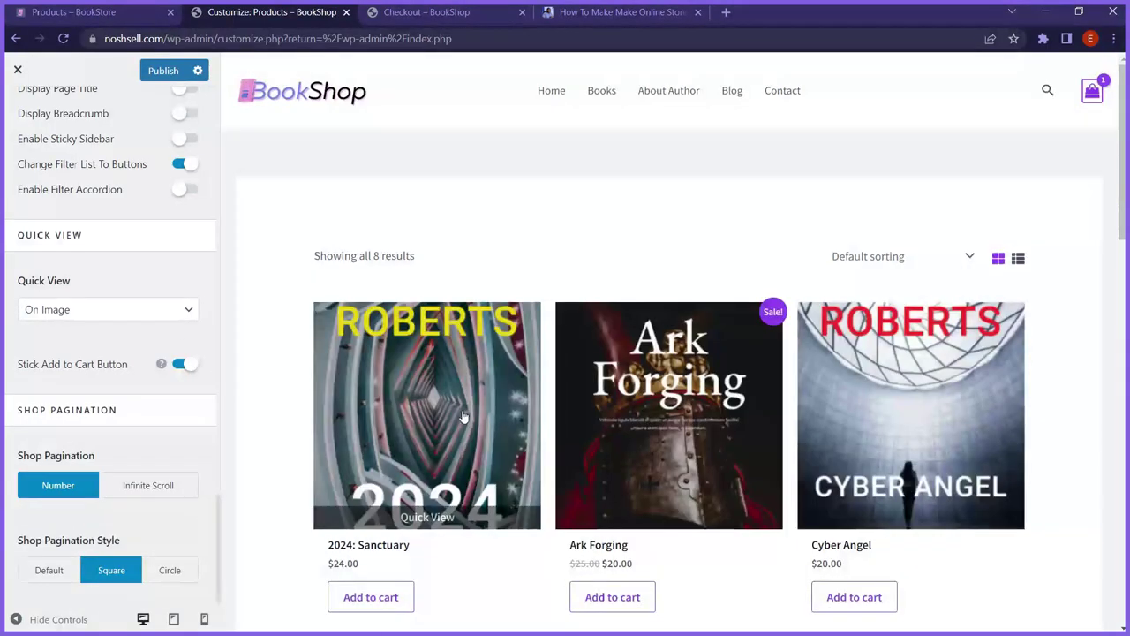
pyautogui.click(415, 517)
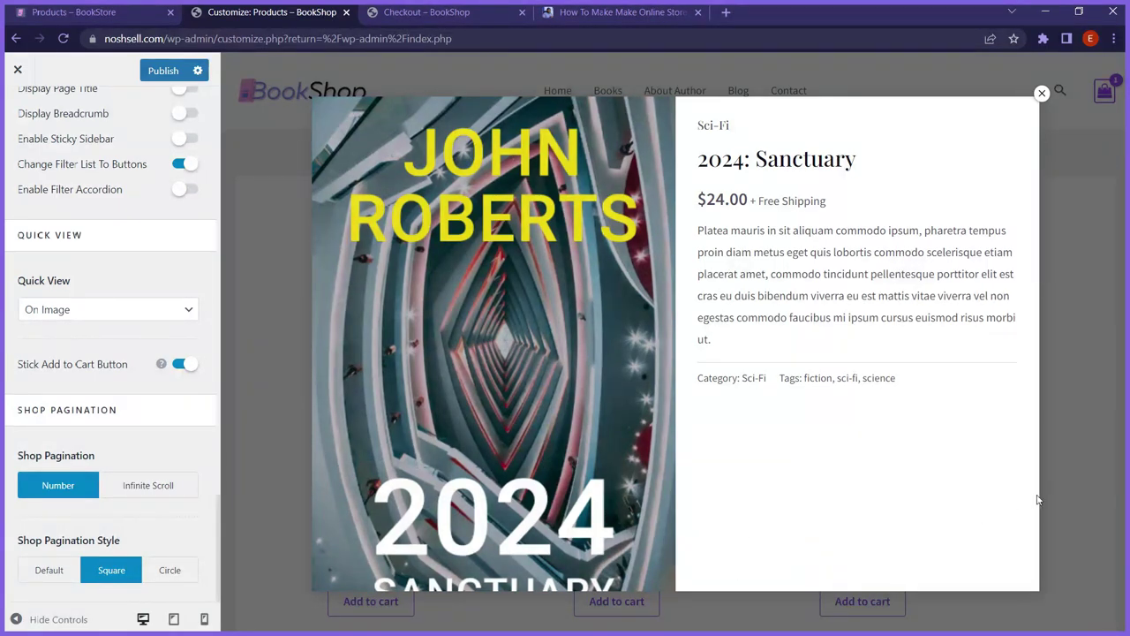
pyautogui.click(1042, 93)
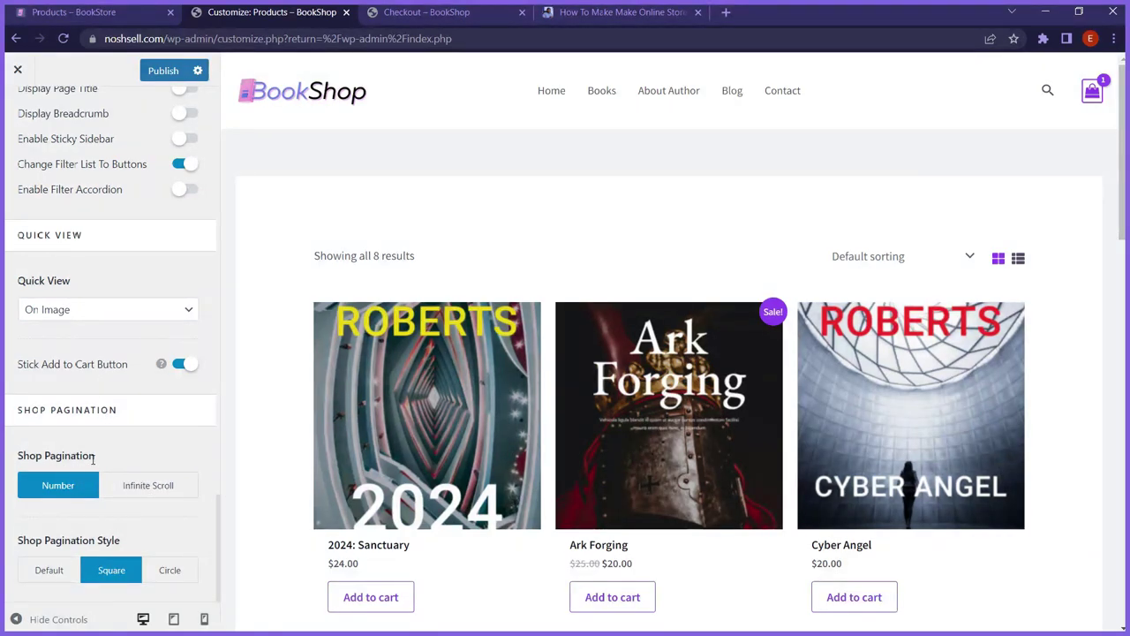
pyautogui.scroll(-8, 503, 388)
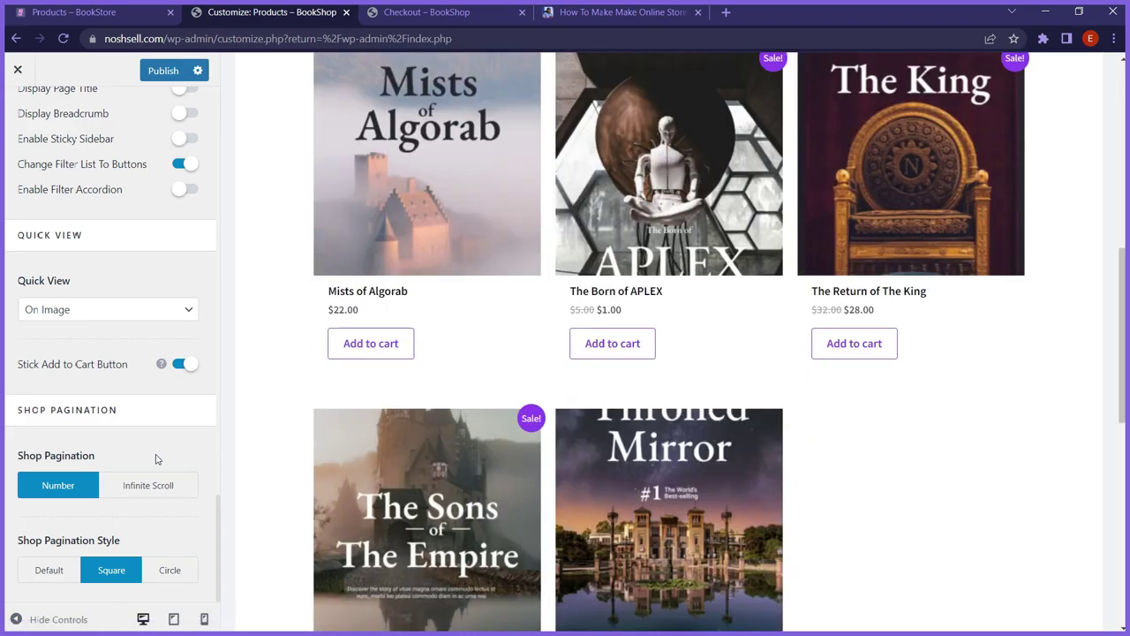
pyautogui.scroll(7, 493, 353)
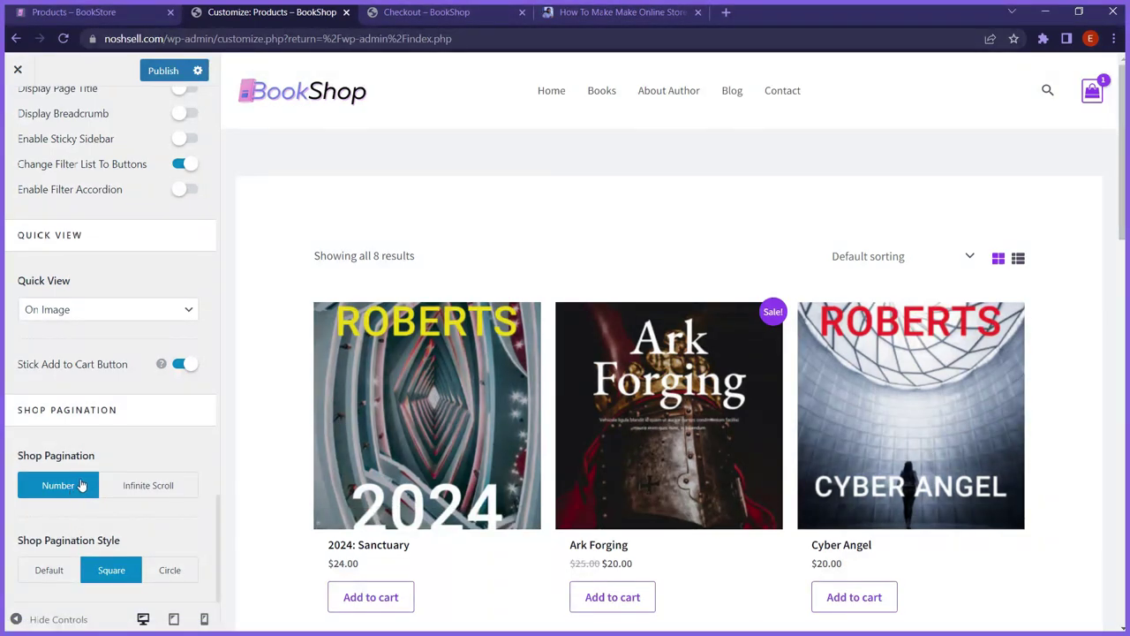
pyautogui.scroll(-11, 433, 433)
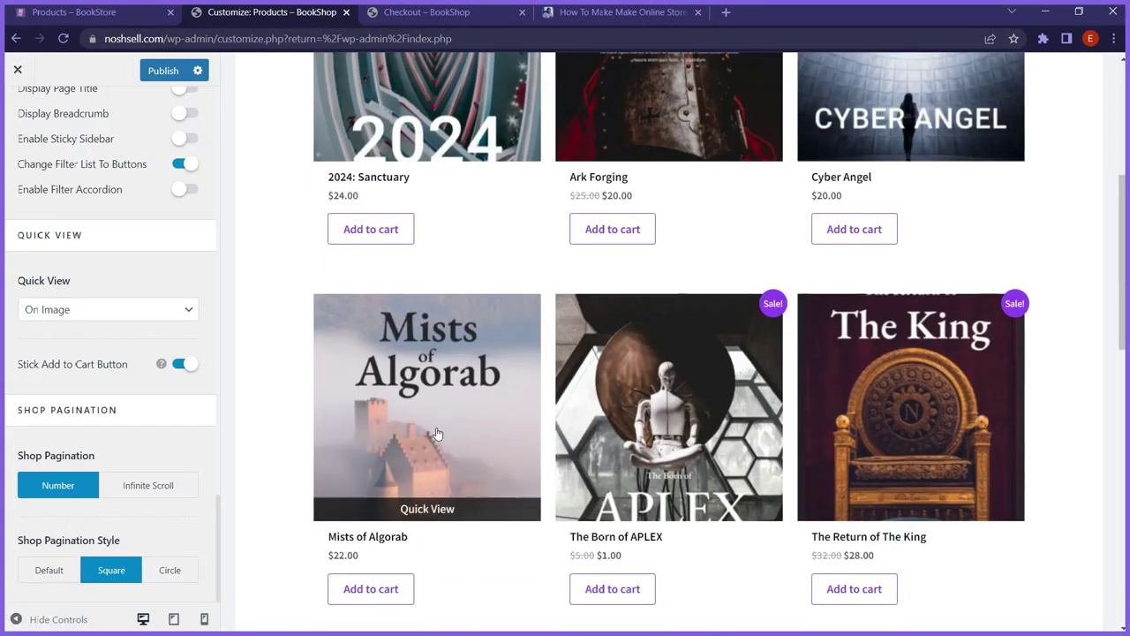
pyautogui.scroll(-2, 460, 434)
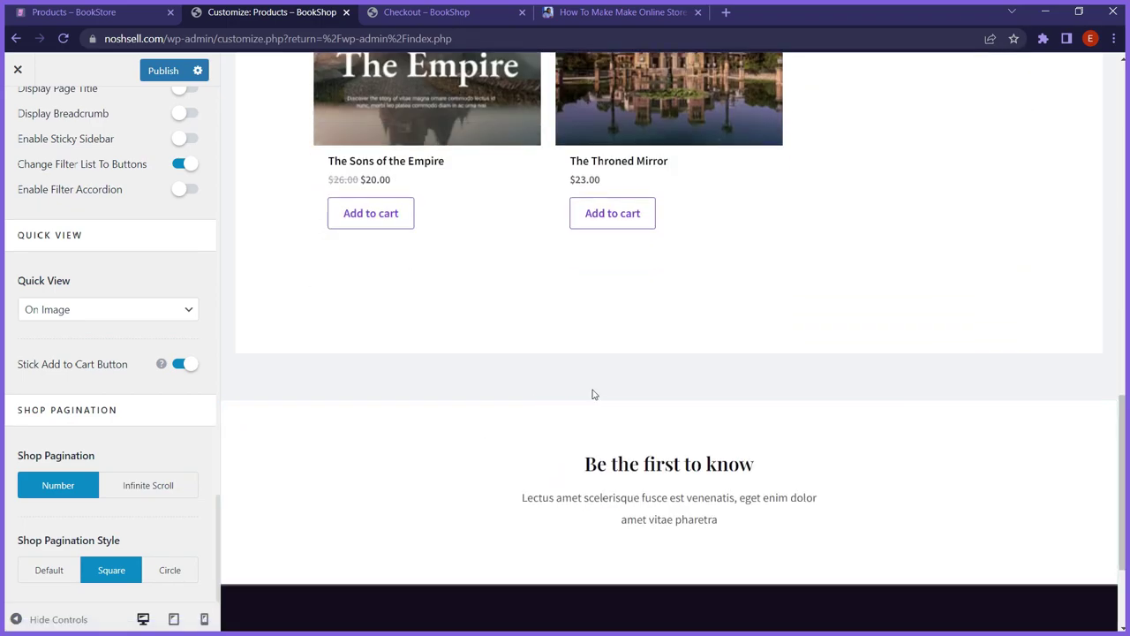
pyautogui.scroll(8, 560, 394)
pyautogui.scroll(3, 636, 406)
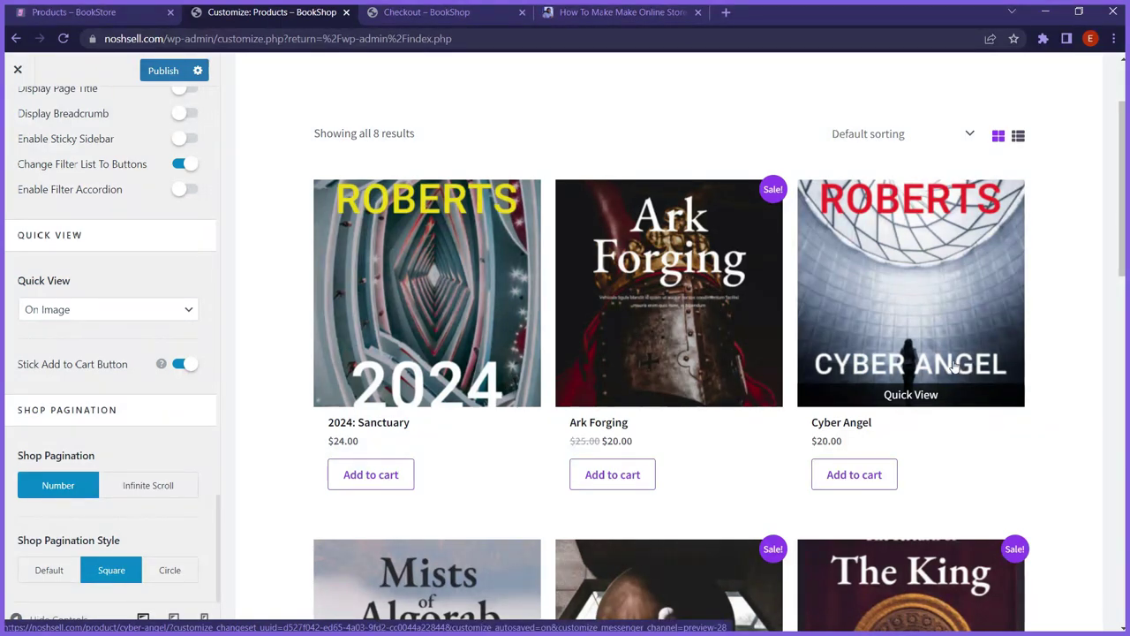
pyautogui.scroll(-4, 949, 371)
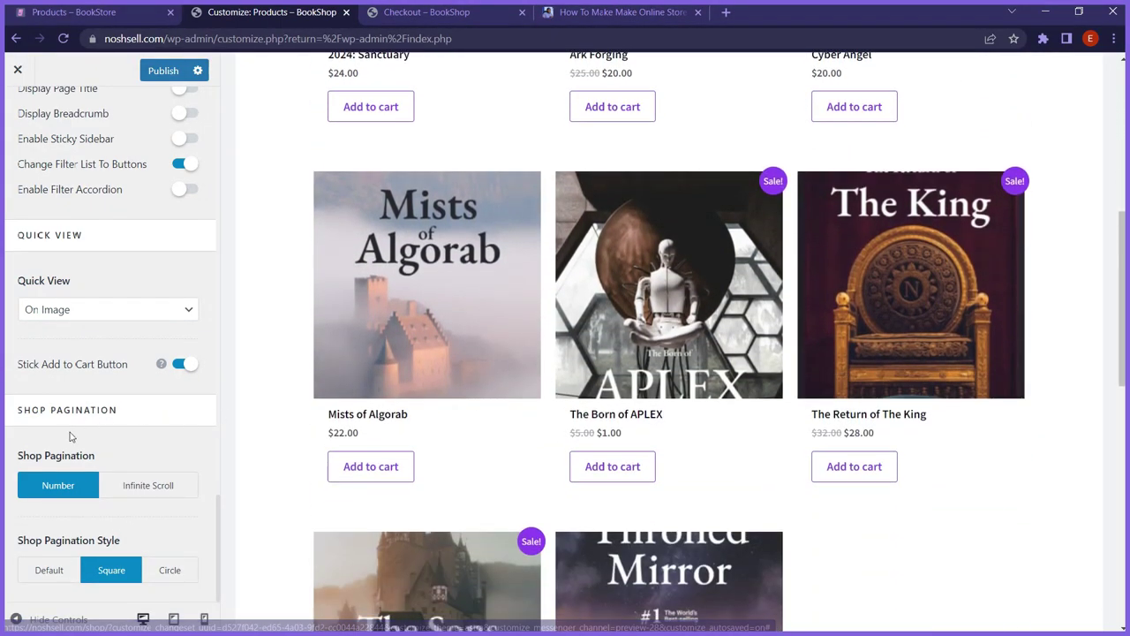
pyautogui.scroll(-5, 568, 515)
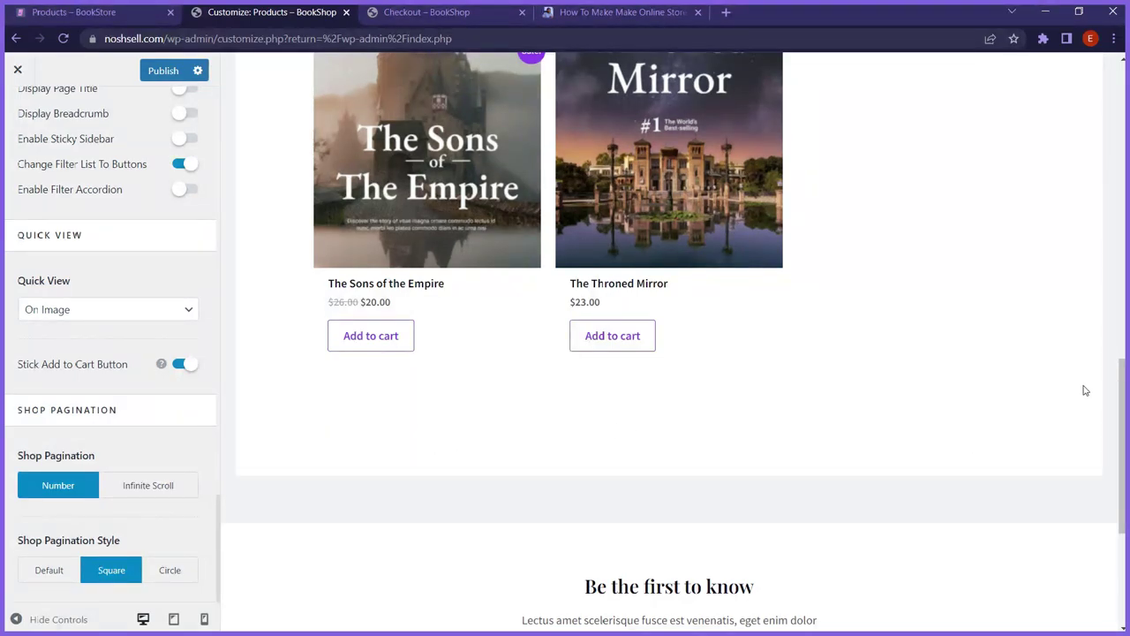
pyautogui.scroll(3, 1033, 415)
pyautogui.scroll(-4, 927, 446)
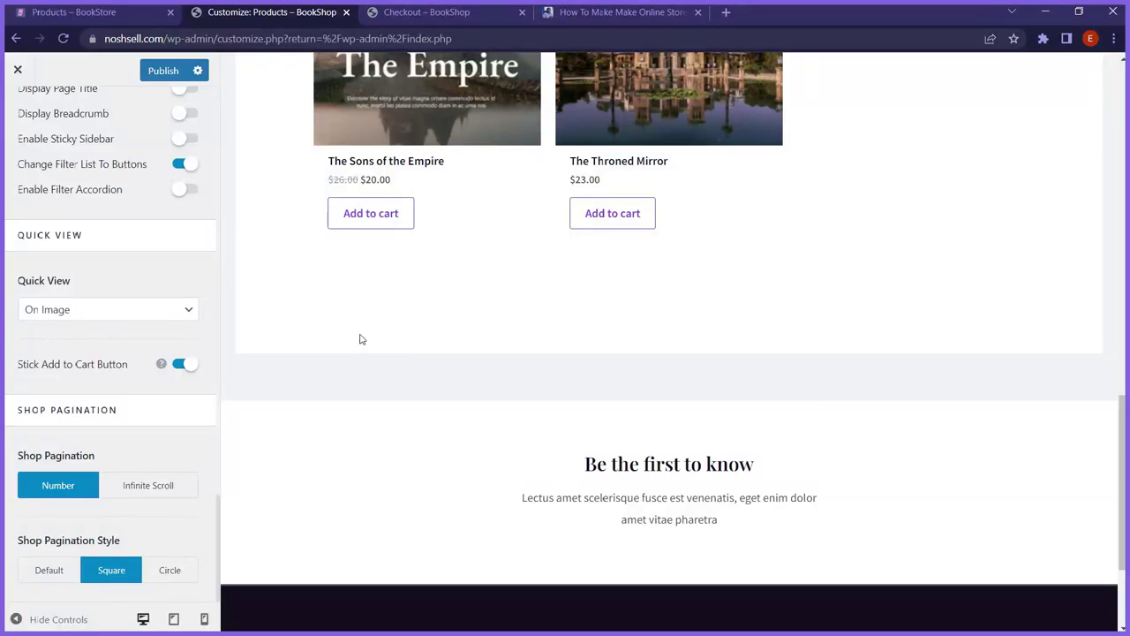
pyautogui.click(140, 486)
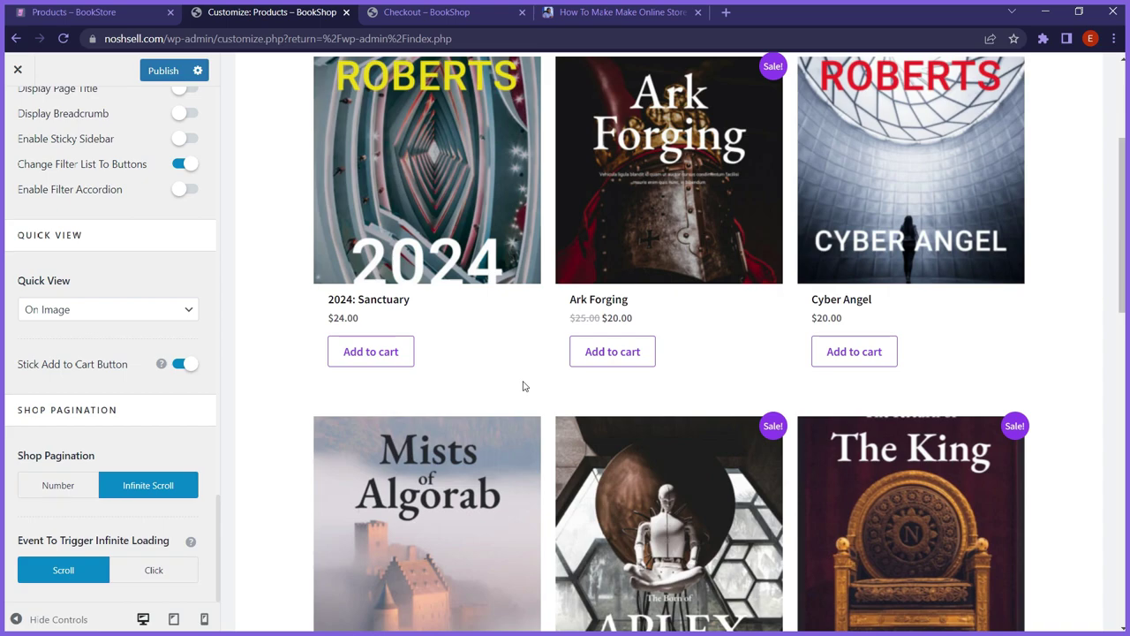
pyautogui.moveTo(699, 194)
pyautogui.scroll(1, 713, 253)
pyautogui.scroll(2, 713, 254)
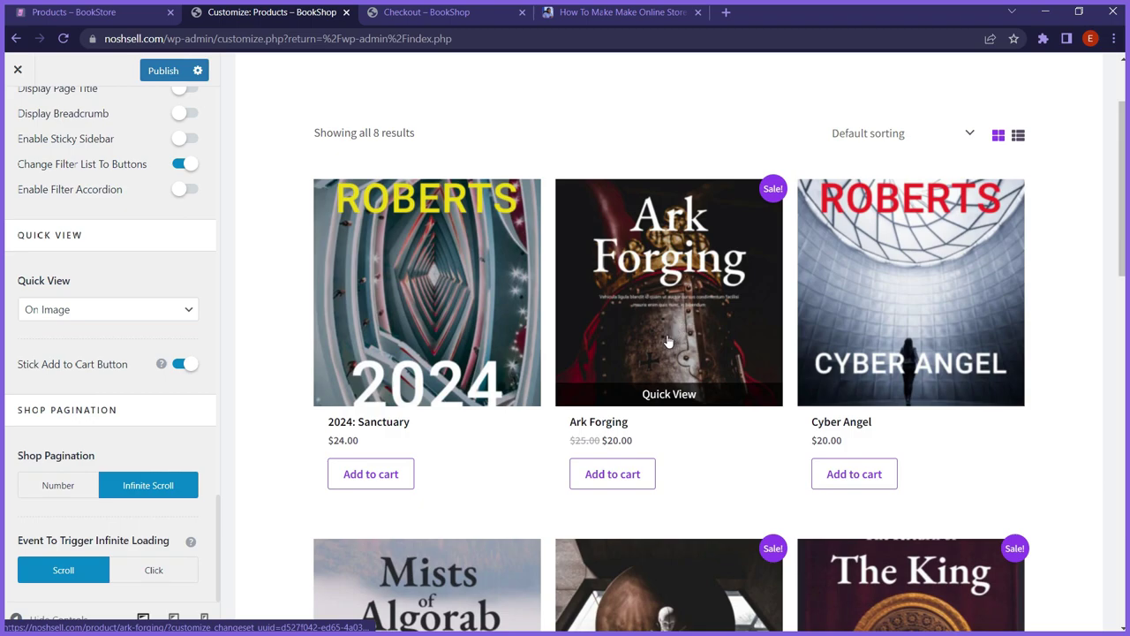
pyautogui.scroll(-1, 667, 343)
pyautogui.scroll(-1, 655, 338)
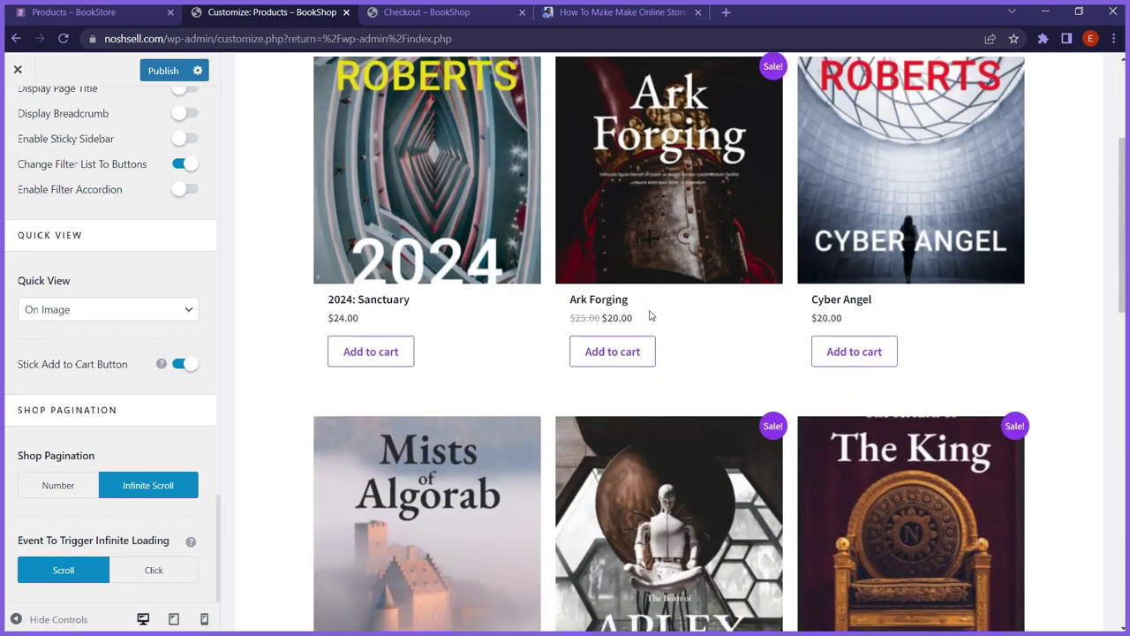
pyautogui.scroll(-8, 647, 316)
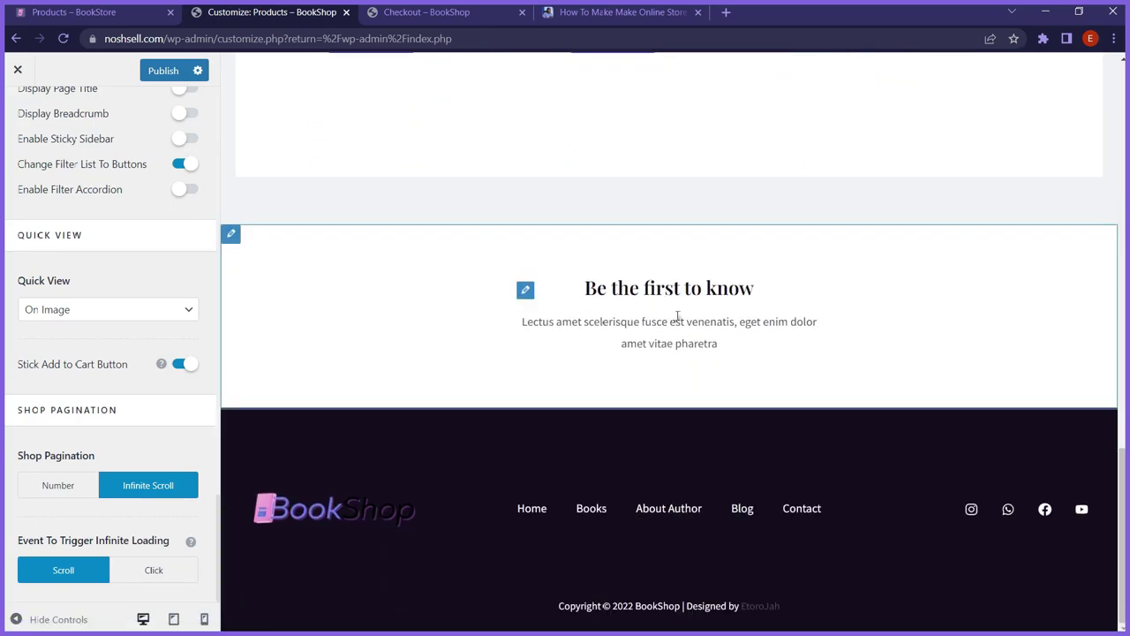
pyautogui.scroll(8, 677, 317)
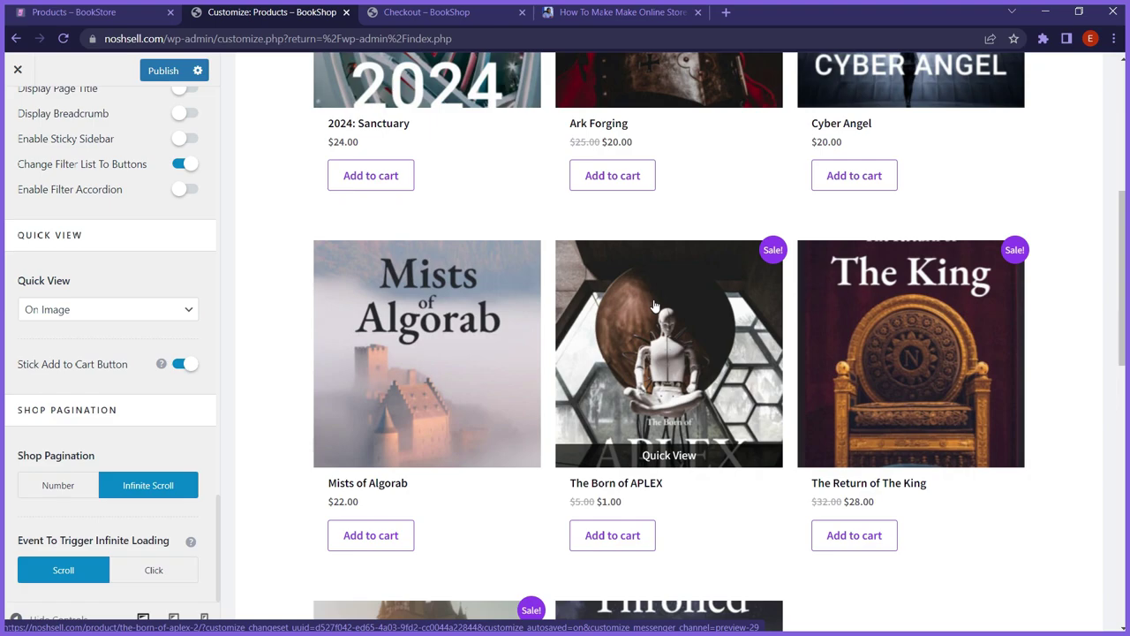
pyautogui.scroll(-4, 654, 304)
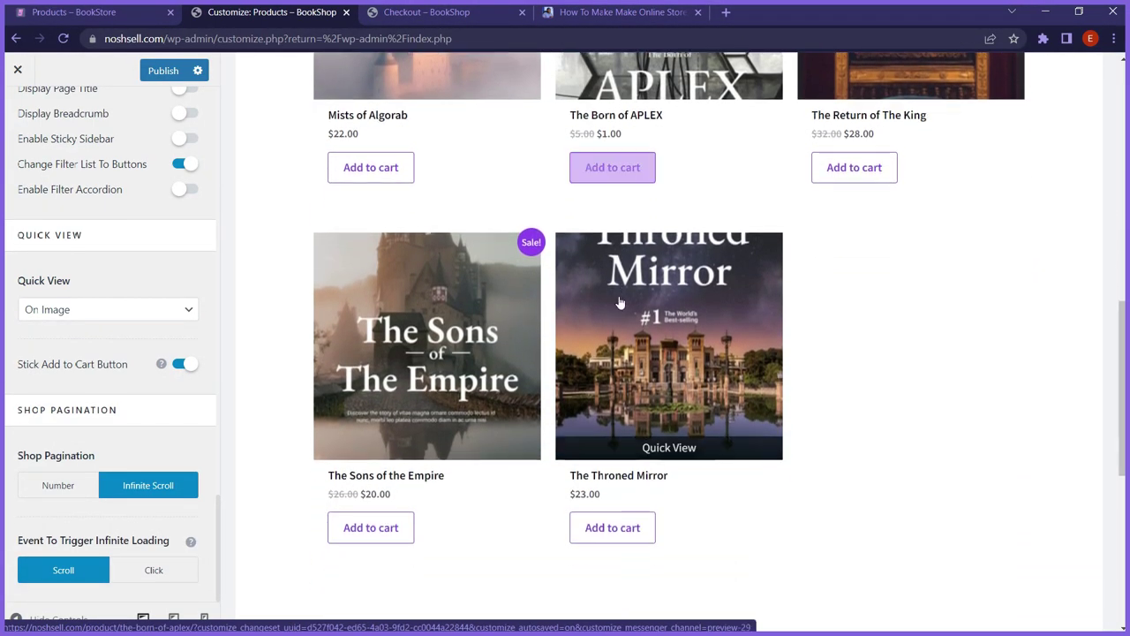
pyautogui.scroll(-3, 623, 302)
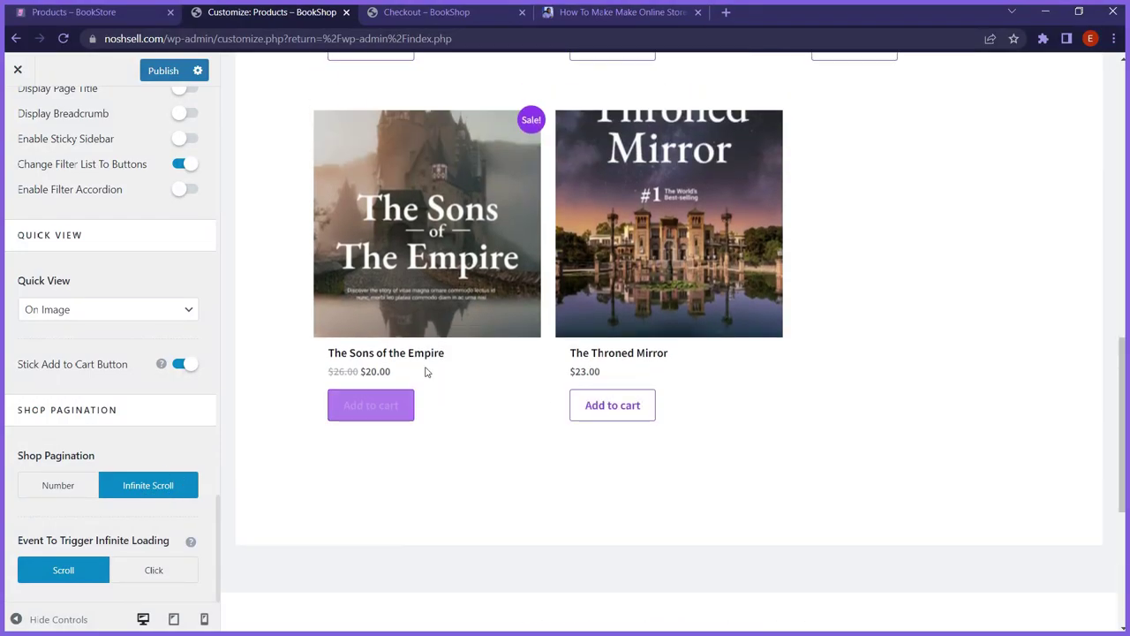
pyautogui.scroll(-3, 642, 354)
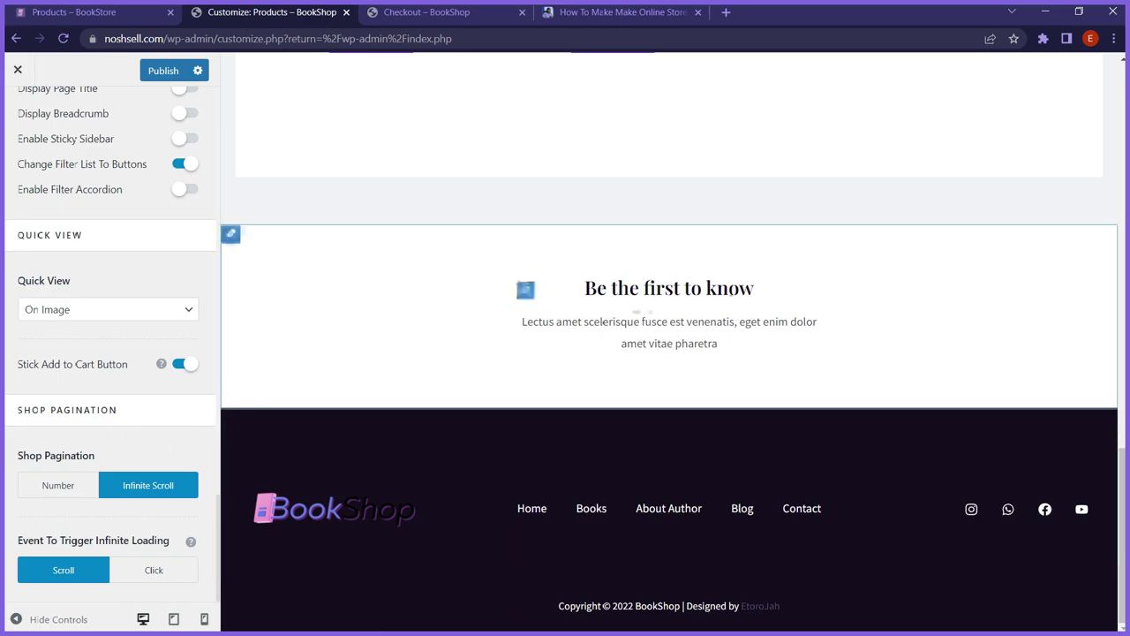
pyautogui.scroll(1, 109, 419)
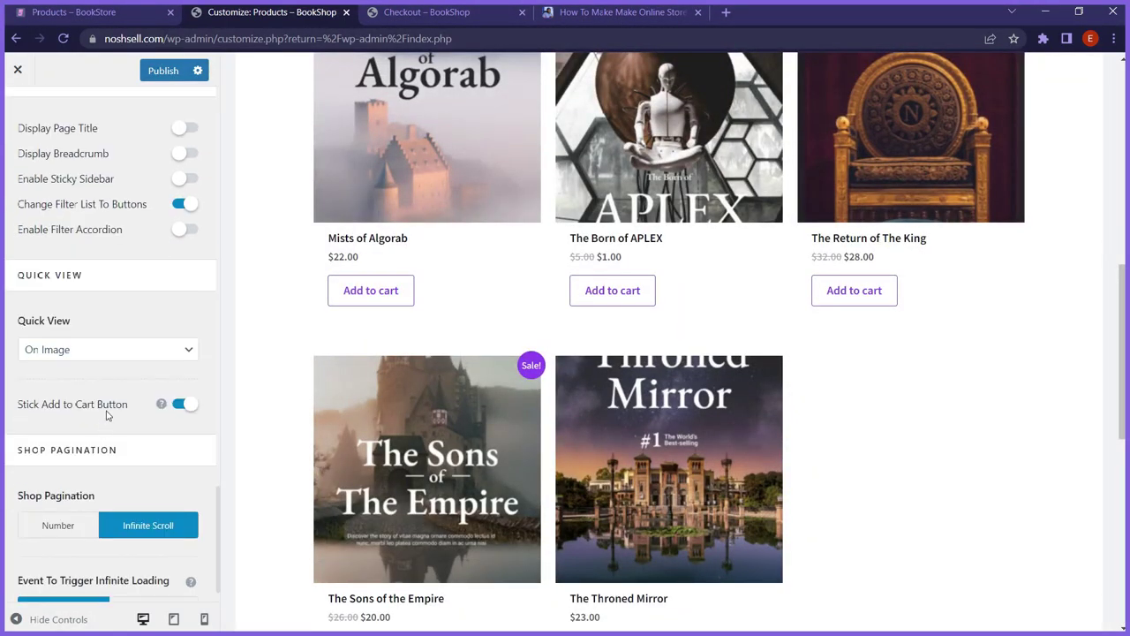
pyautogui.scroll(-1, 97, 425)
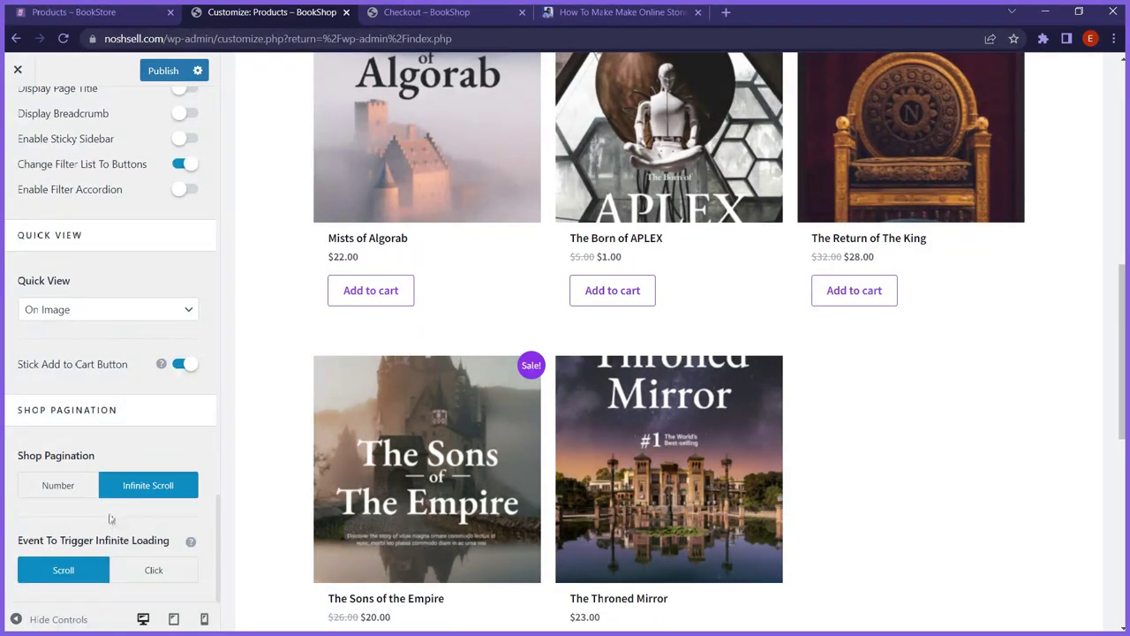
pyautogui.scroll(-2, 596, 347)
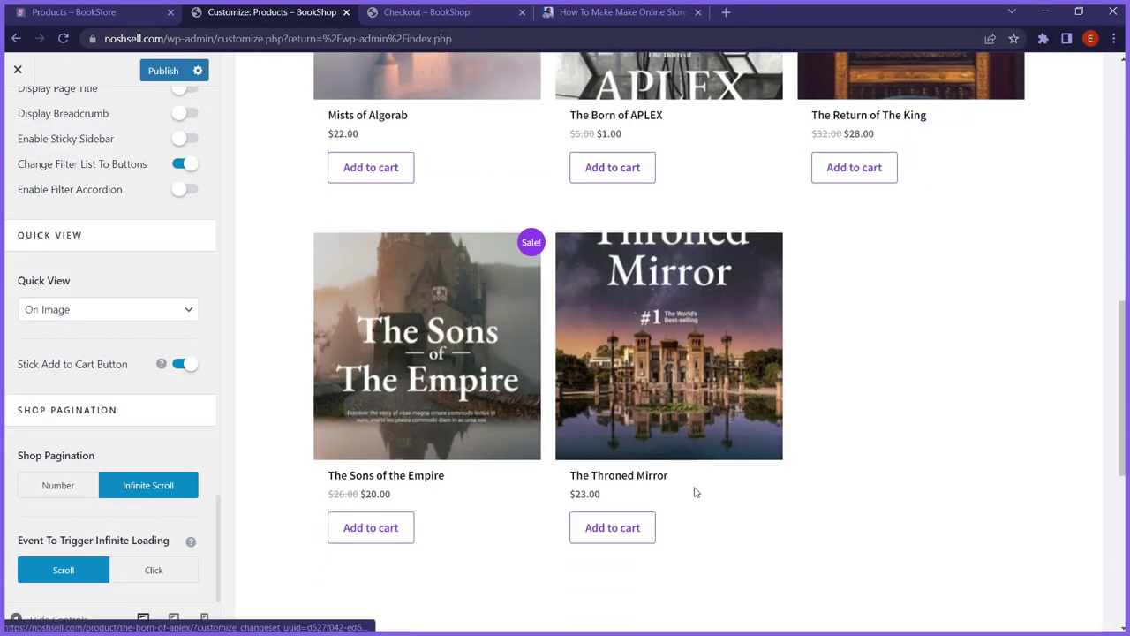
pyautogui.scroll(-2, 676, 565)
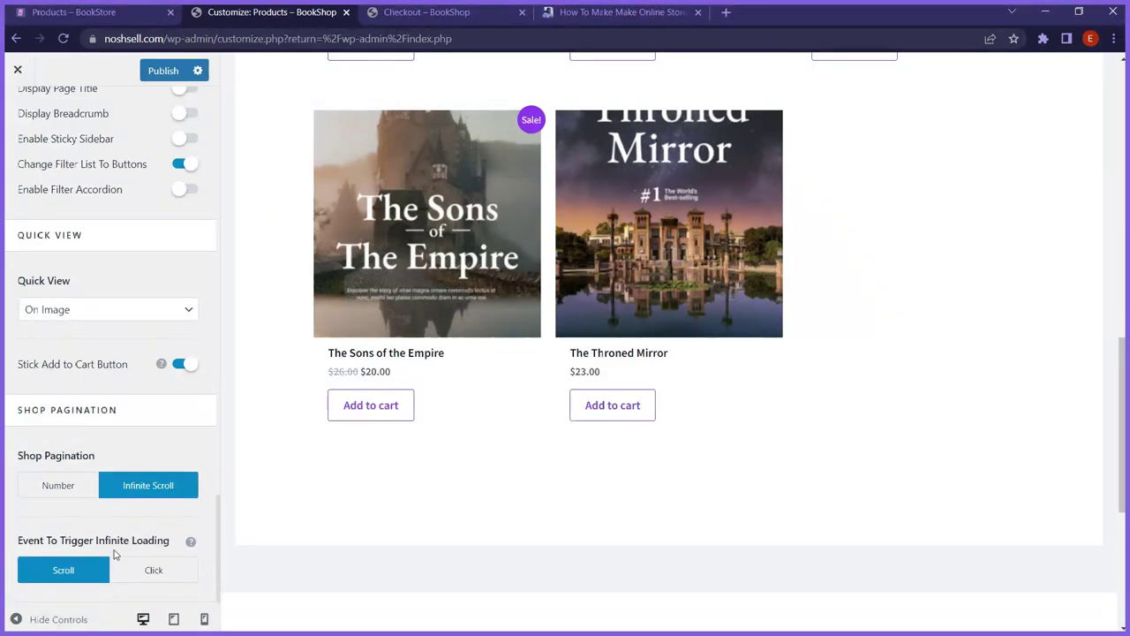
pyautogui.click(139, 571)
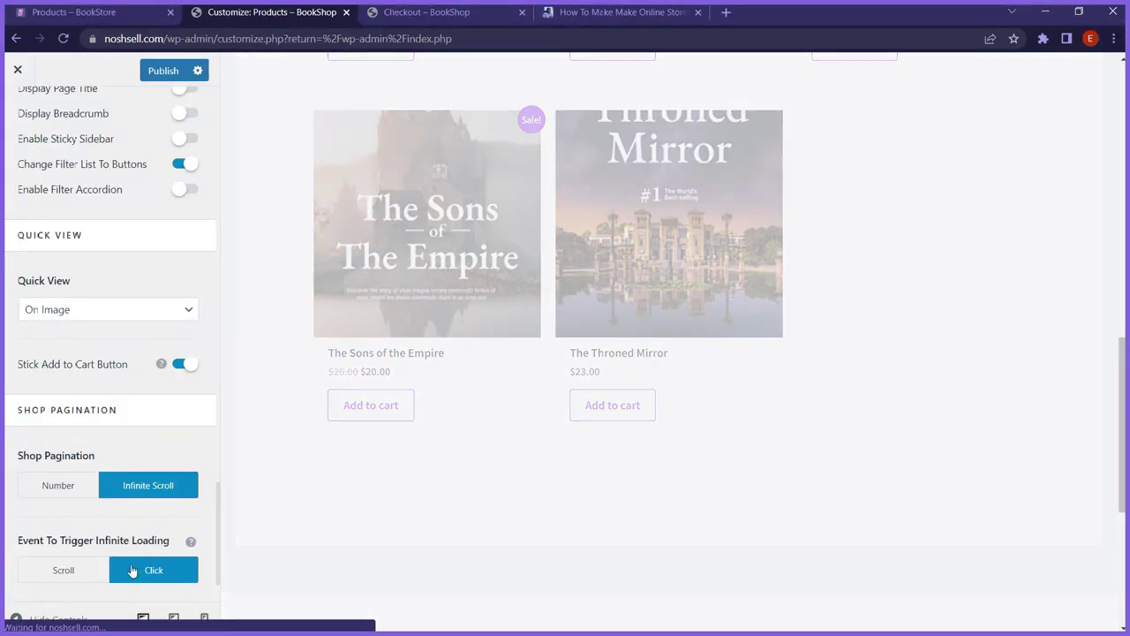
pyautogui.click(57, 571)
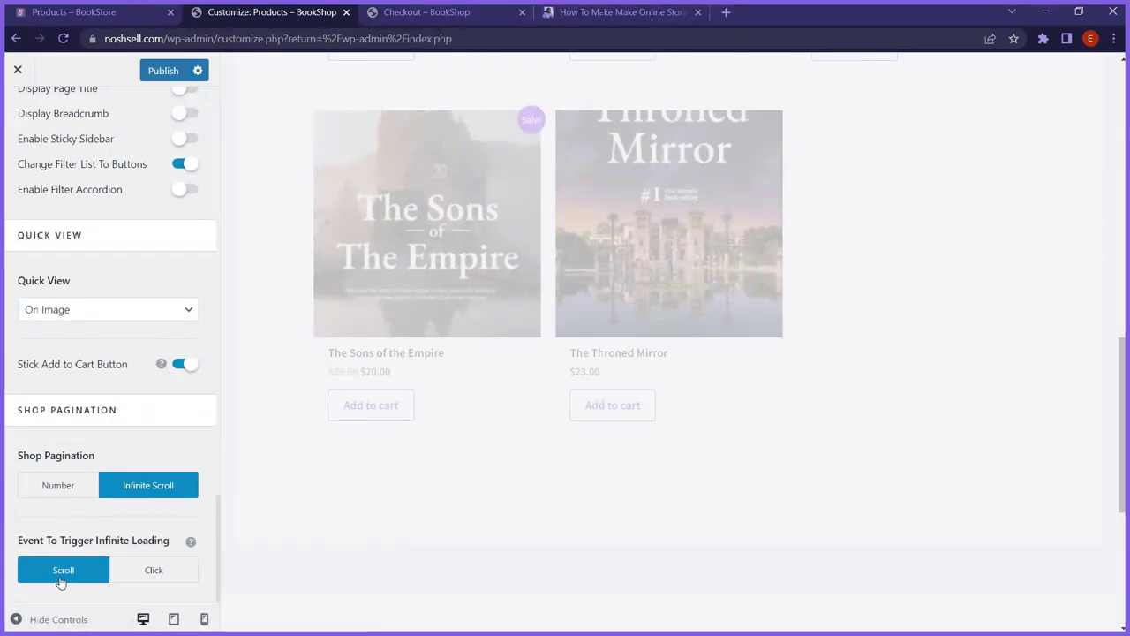
pyautogui.scroll(-3, 727, 375)
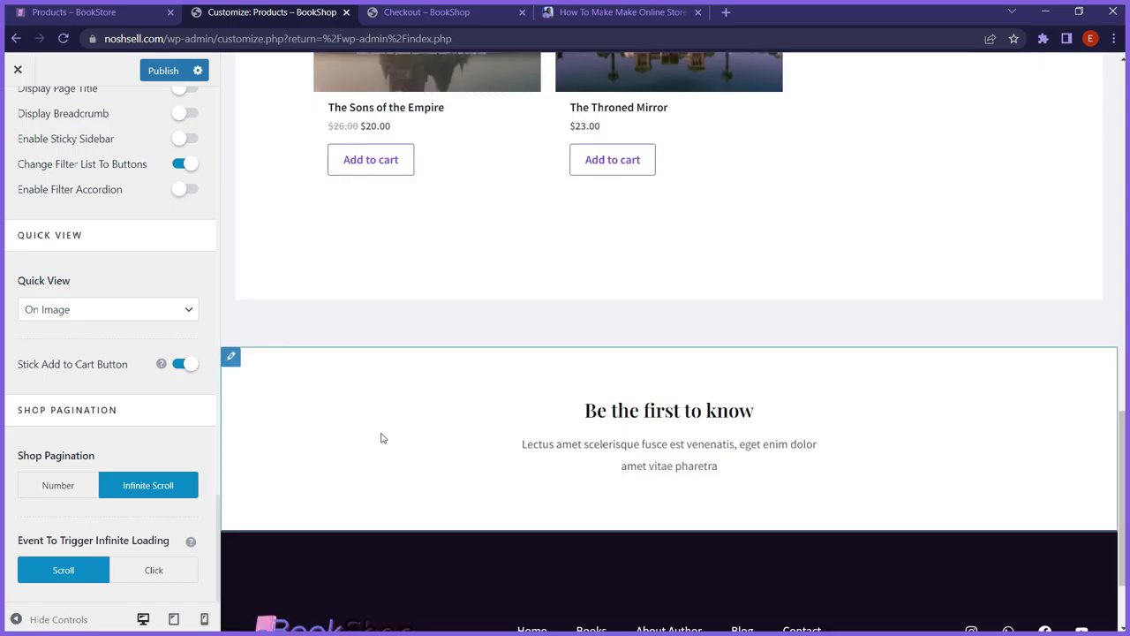
pyautogui.scroll(15, 119, 474)
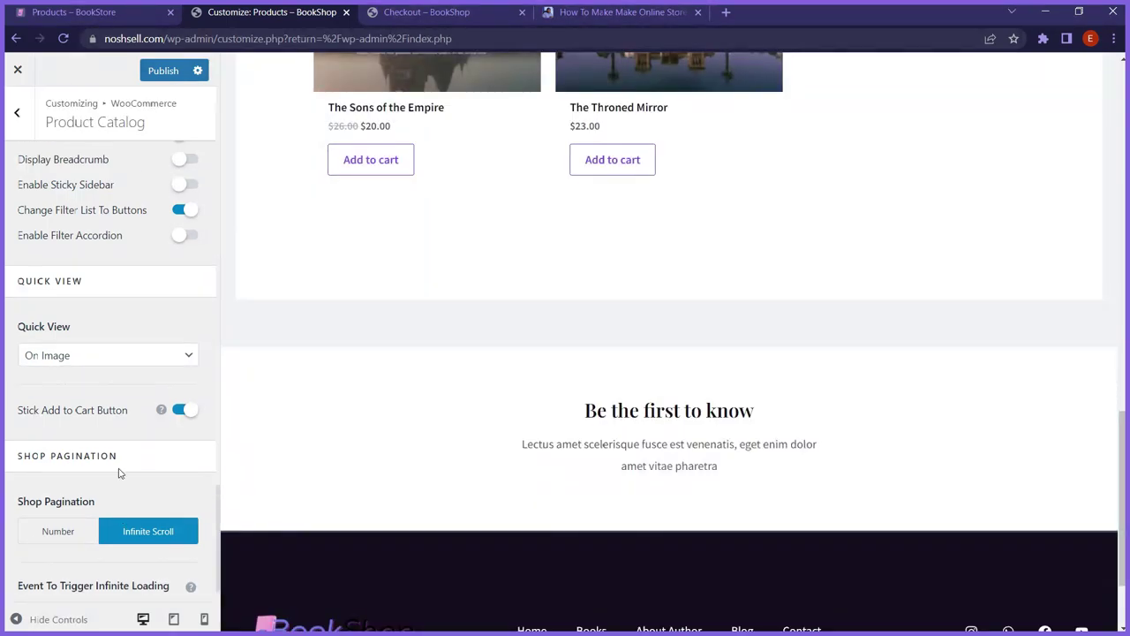
pyautogui.scroll(5, 495, 243)
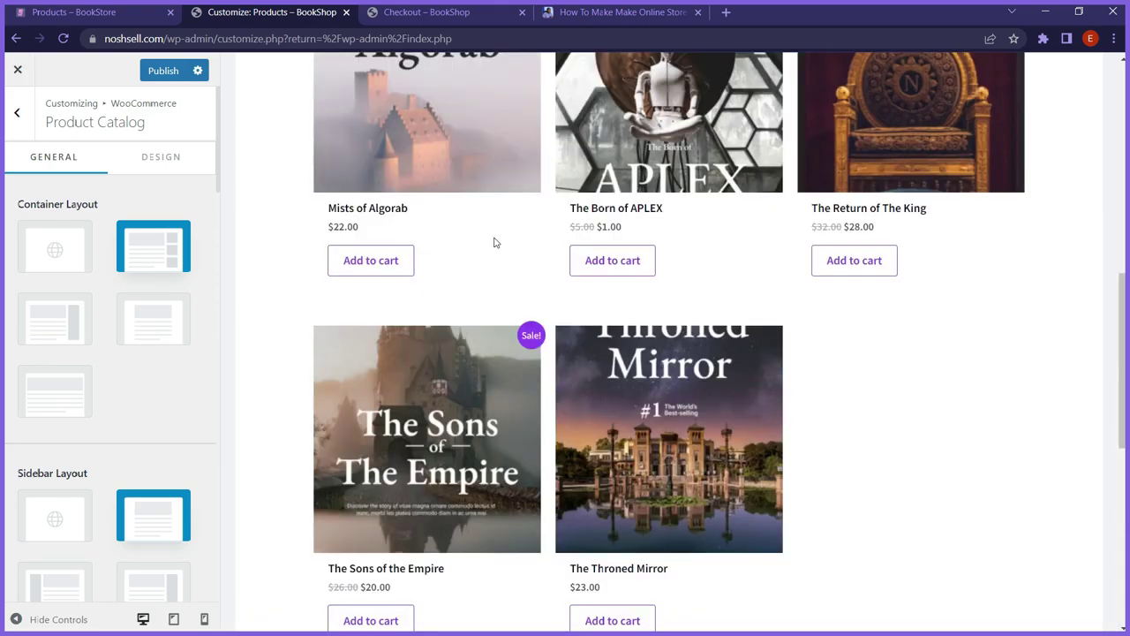
pyautogui.scroll(5, 495, 242)
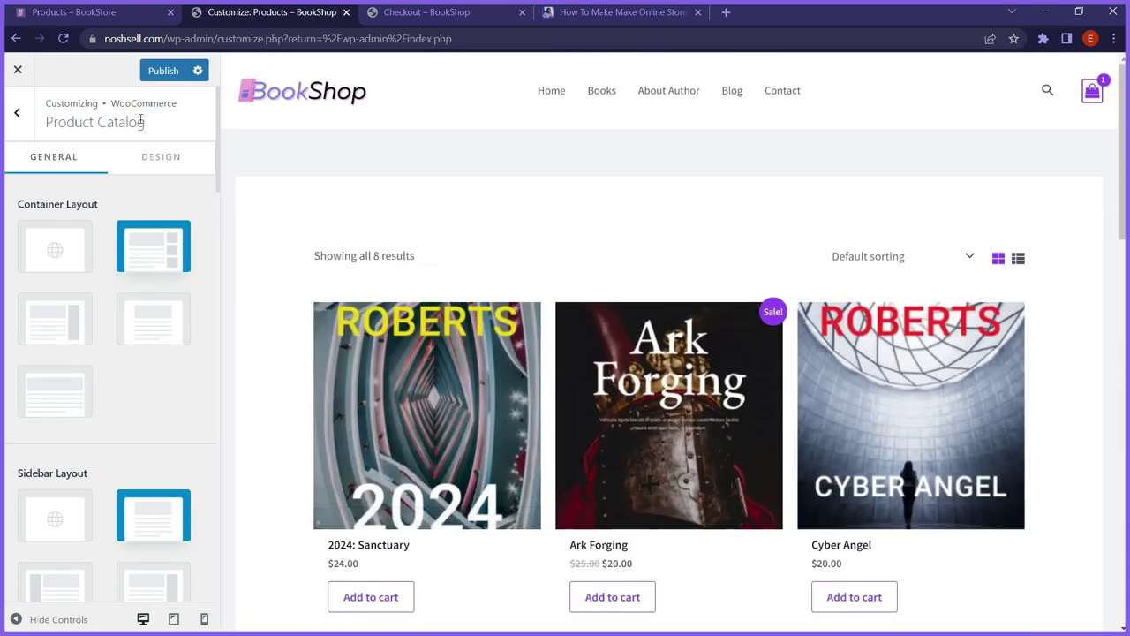
# Step: Open WooCommerce > Single Product and preview the $20.00 Cyber Angel product page
pyautogui.click(18, 116)
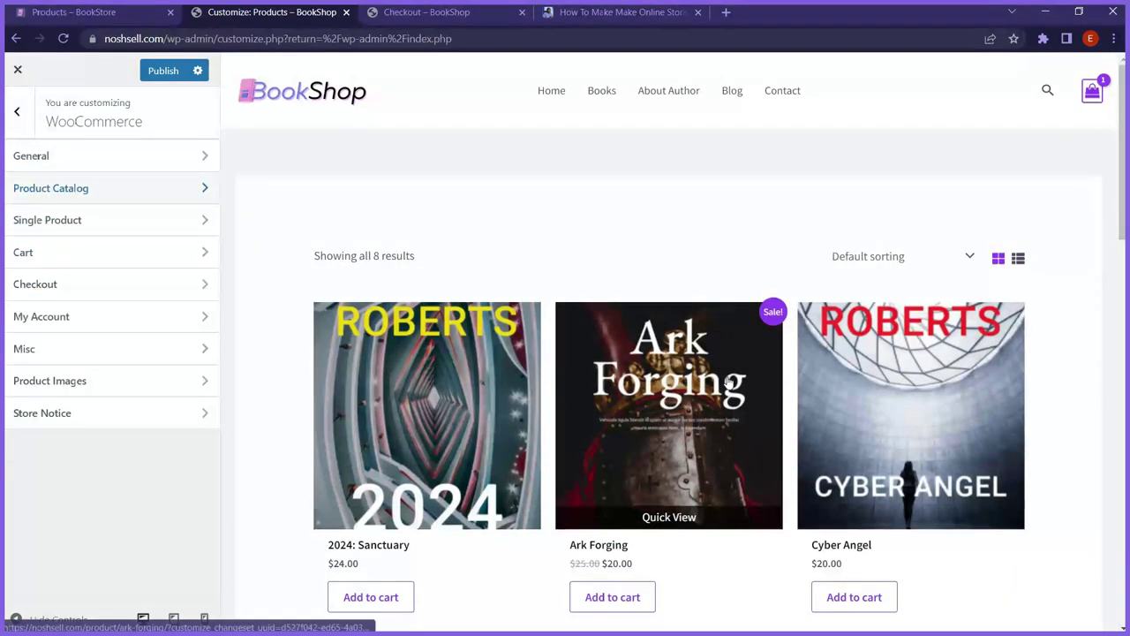
pyautogui.scroll(-1, 726, 382)
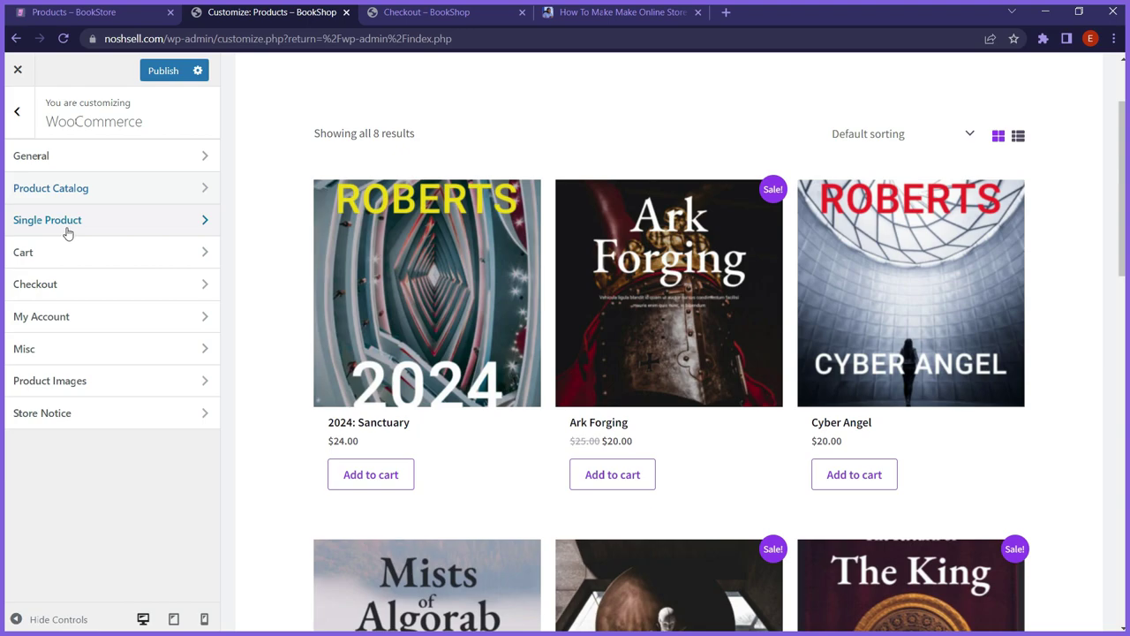
pyautogui.click(68, 232)
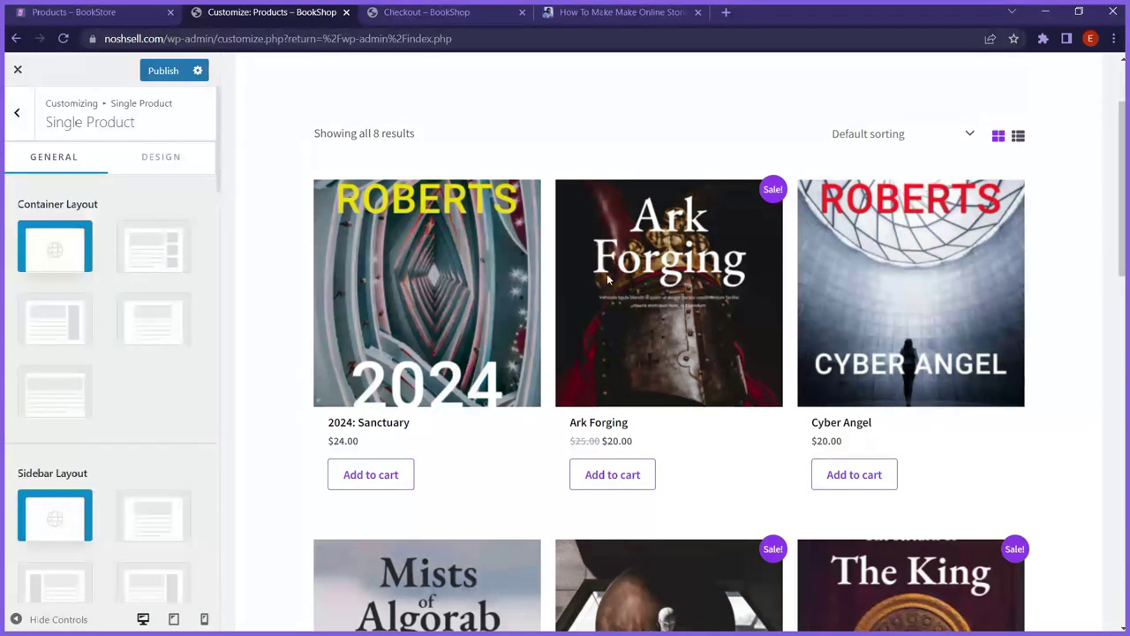
pyautogui.click(877, 286)
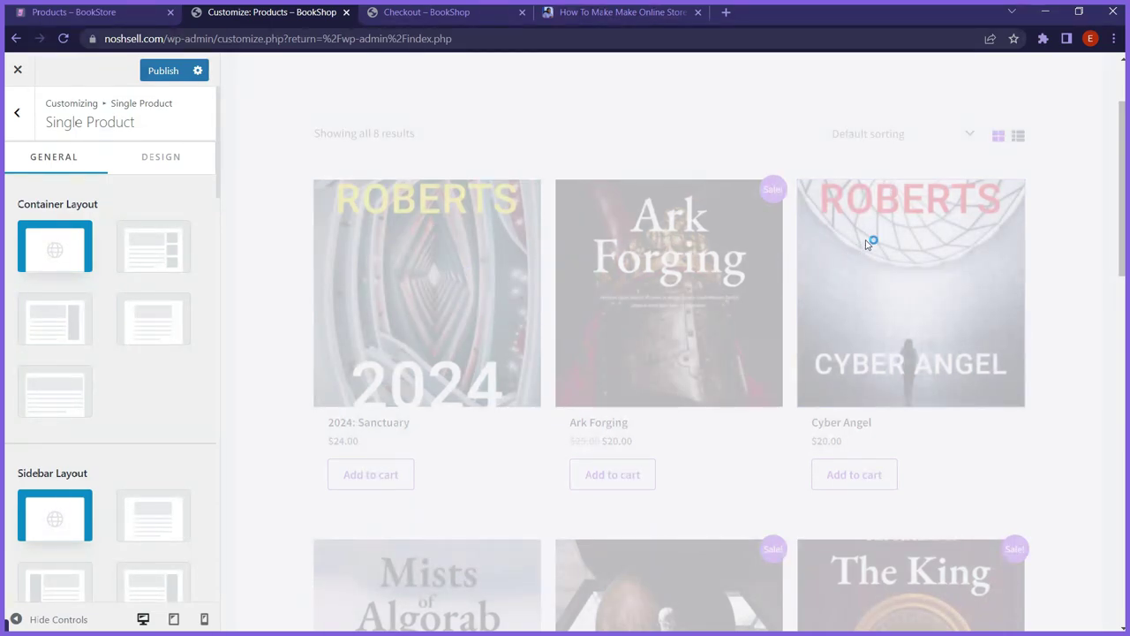
pyautogui.scroll(-3, 836, 333)
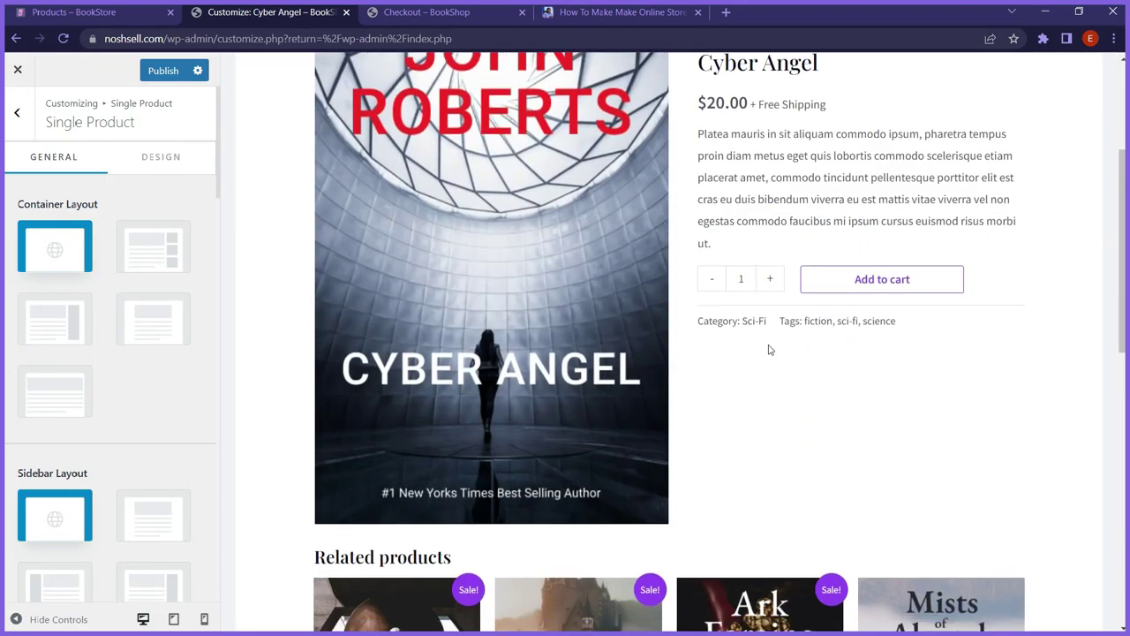
pyautogui.scroll(-3, 632, 388)
pyautogui.scroll(-3, 585, 402)
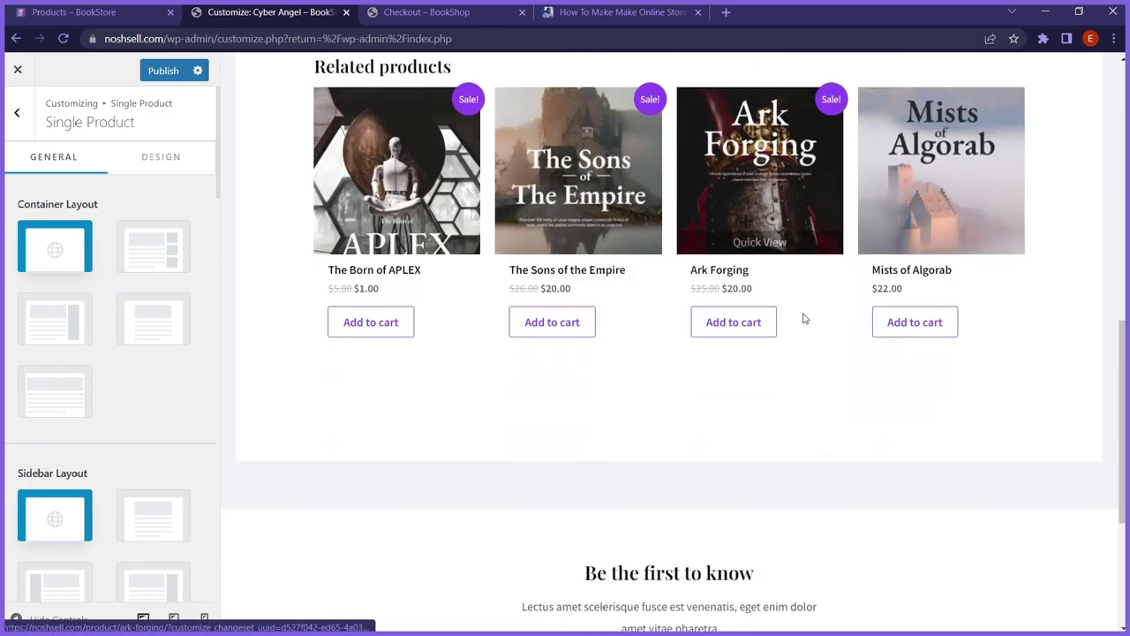
pyautogui.scroll(9, 781, 399)
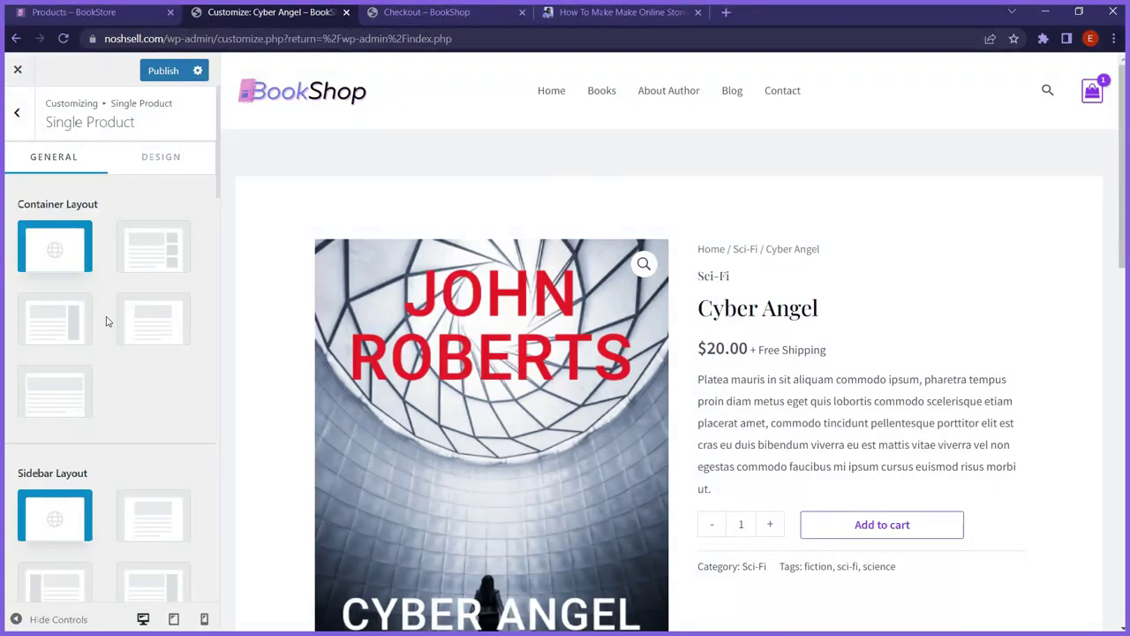
# Step: Try narrowing the product image to 38% width, then reset it to 50%
pyautogui.scroll(-10, 98, 378)
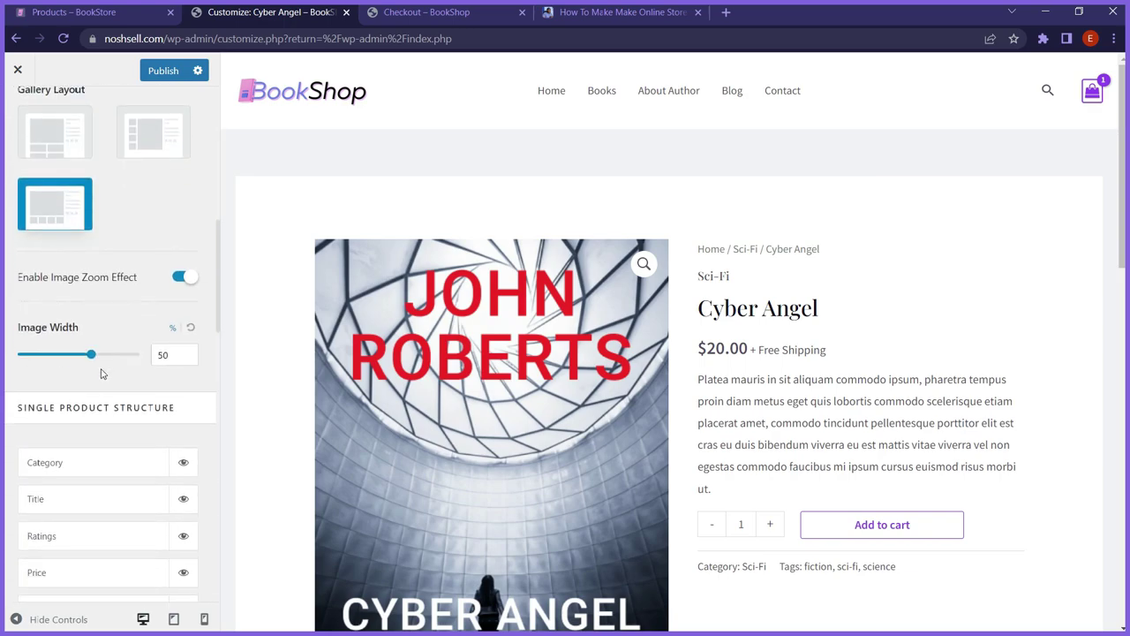
pyautogui.scroll(5, 101, 362)
pyautogui.scroll(-3, 108, 358)
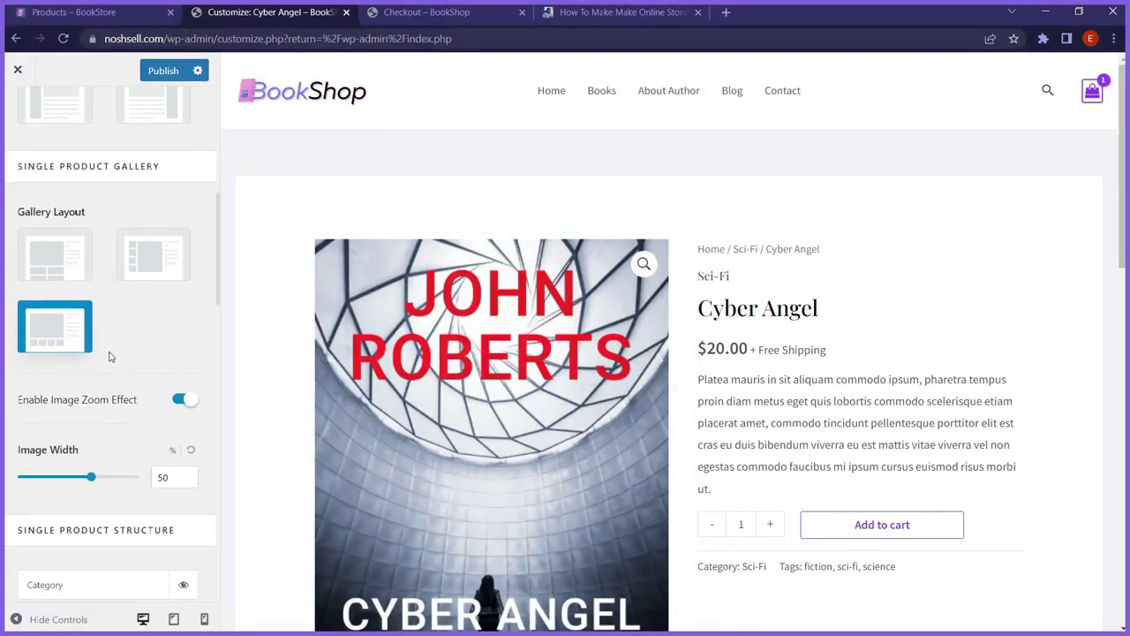
pyautogui.scroll(-2, 110, 322)
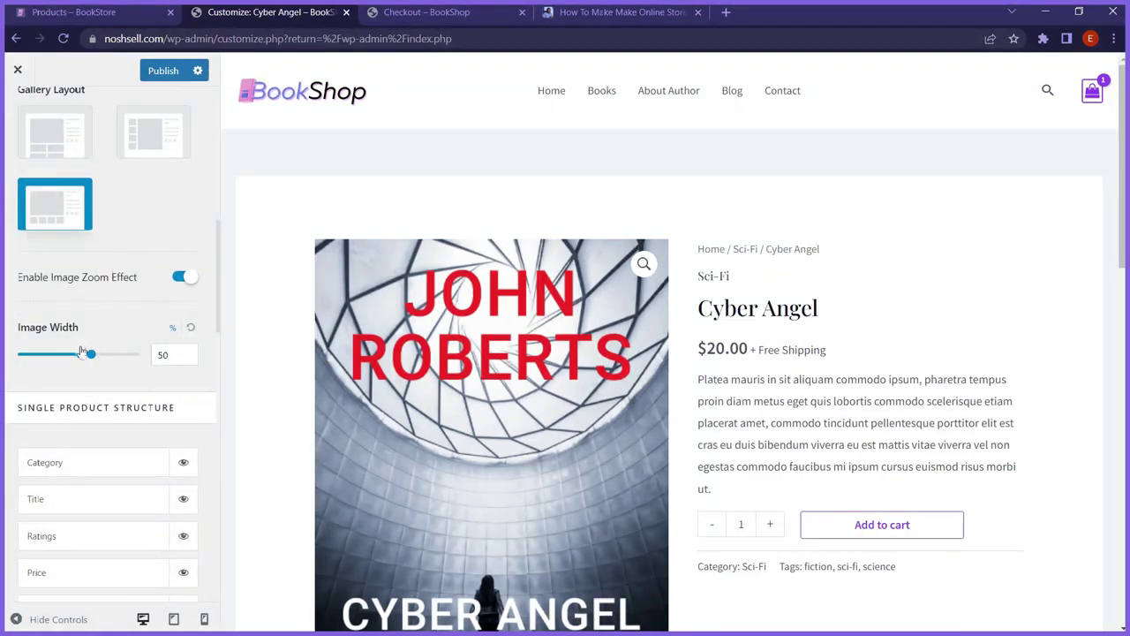
pyautogui.moveTo(90, 356); pyautogui.dragTo(61, 355)
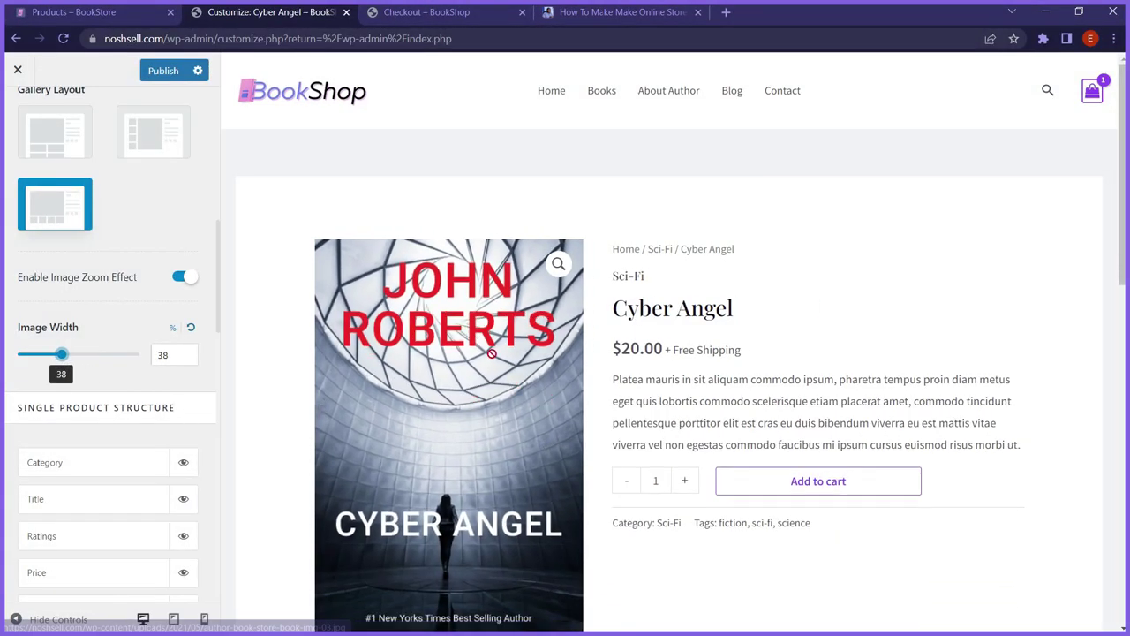
pyautogui.click(164, 353)
pyautogui.click(189, 332)
pyautogui.click(191, 331)
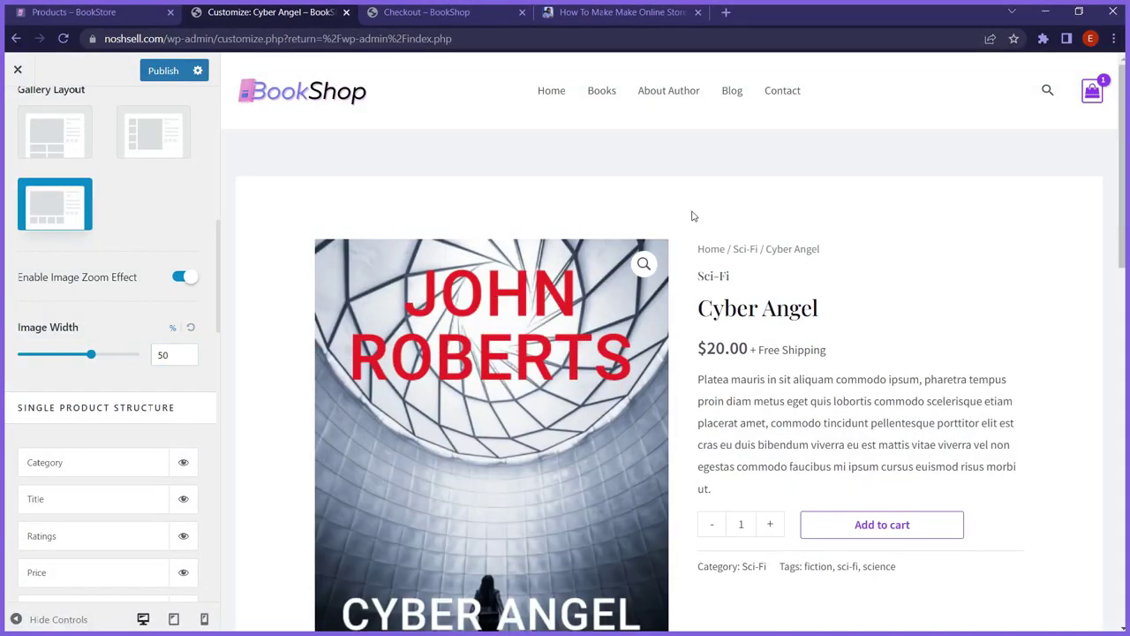
# Step: Hide the Category label above the product title while keeping the short description visible
pyautogui.scroll(-2, 671, 282)
pyautogui.scroll(-2, 151, 361)
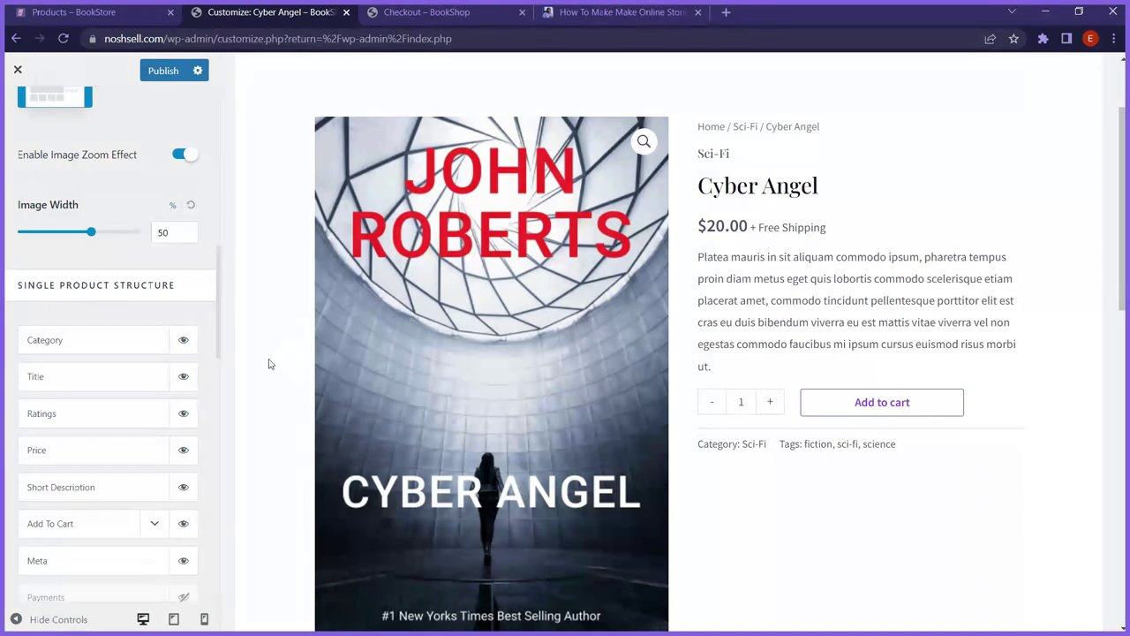
pyautogui.scroll(-1, 65, 331)
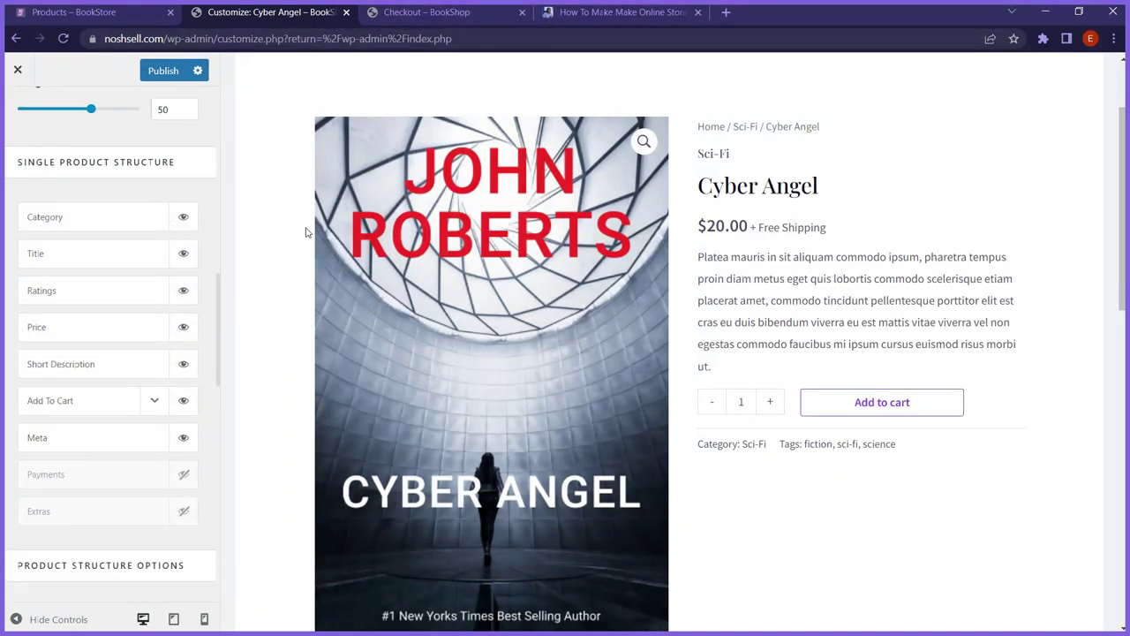
pyautogui.click(184, 219)
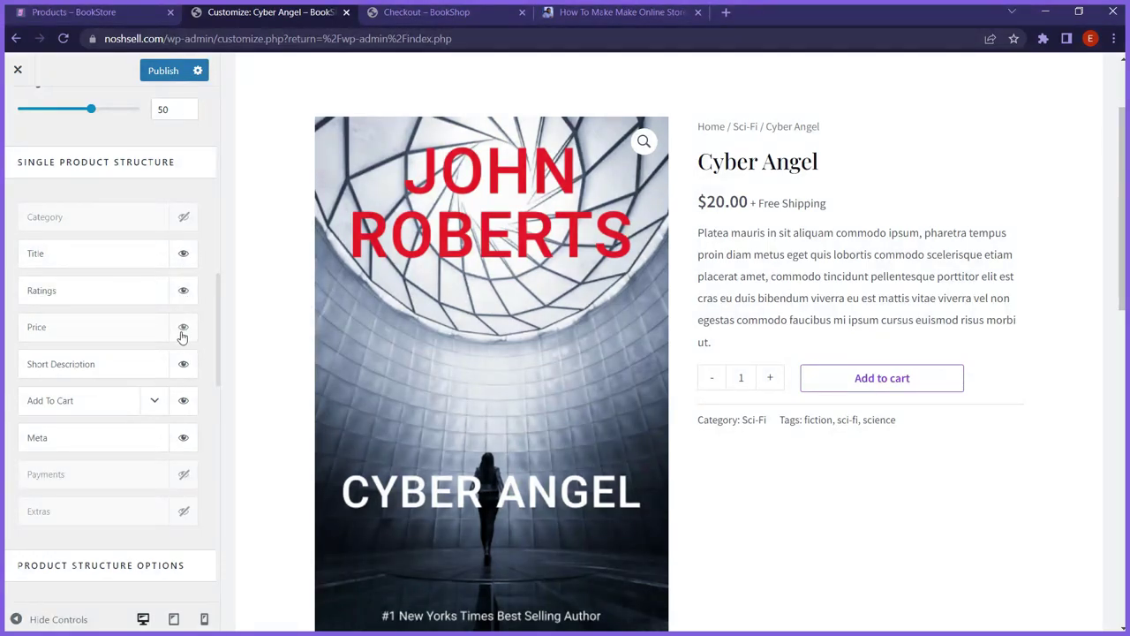
pyautogui.click(181, 365)
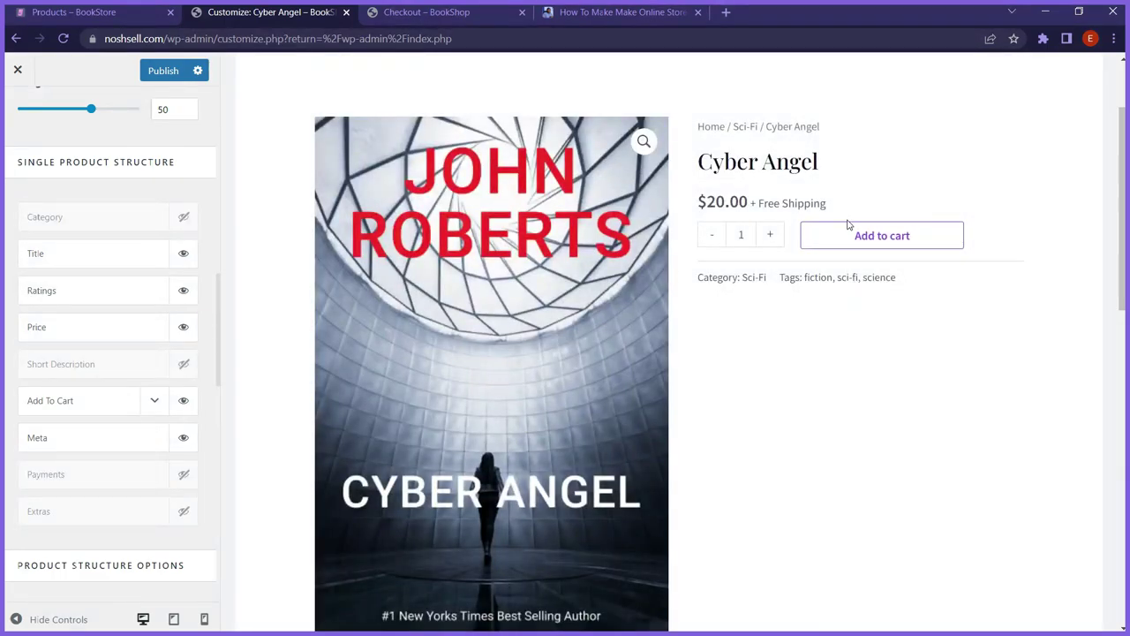
pyautogui.click(183, 365)
pyautogui.click(183, 366)
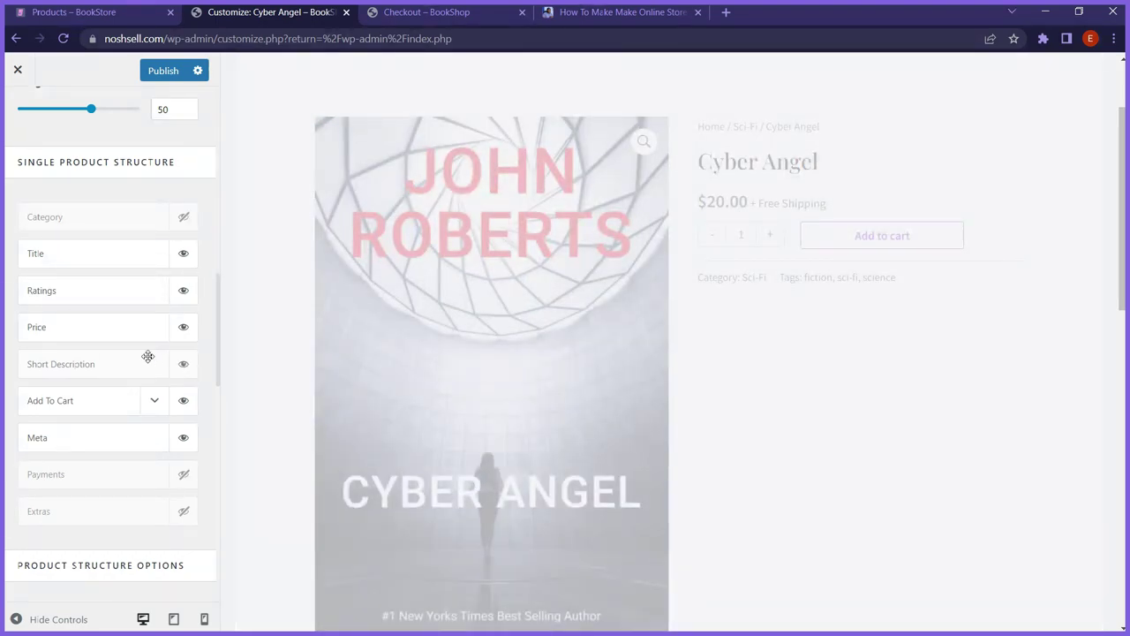
# Step: Enable Real-Time Add To Cart in the Add To Cart options
pyautogui.click(155, 402)
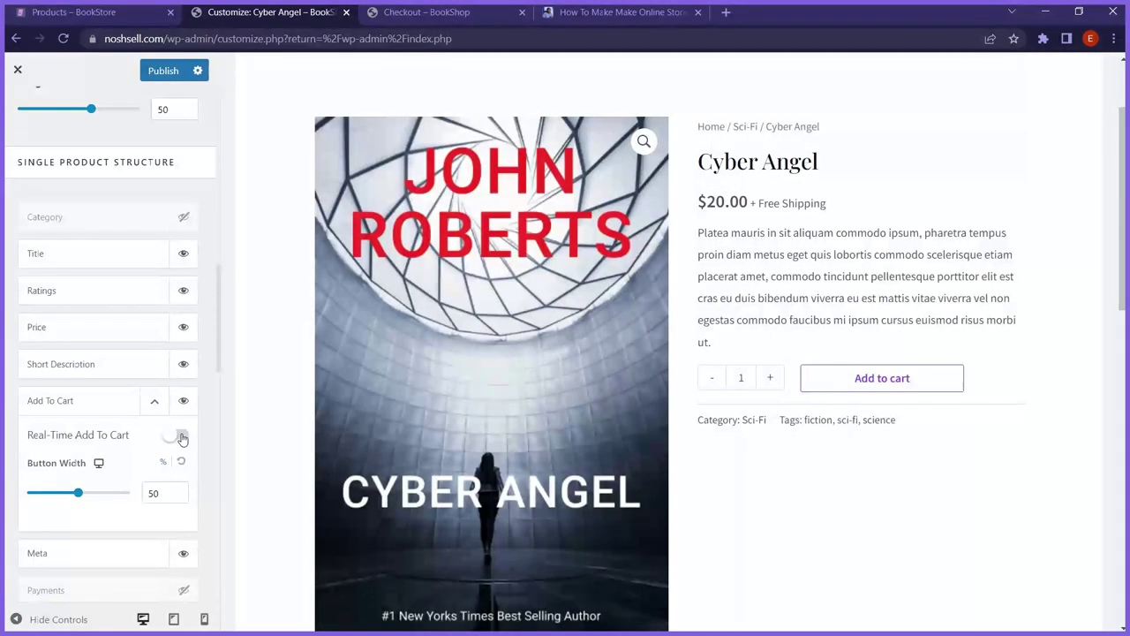
pyautogui.click(175, 438)
pyautogui.scroll(-1, 111, 461)
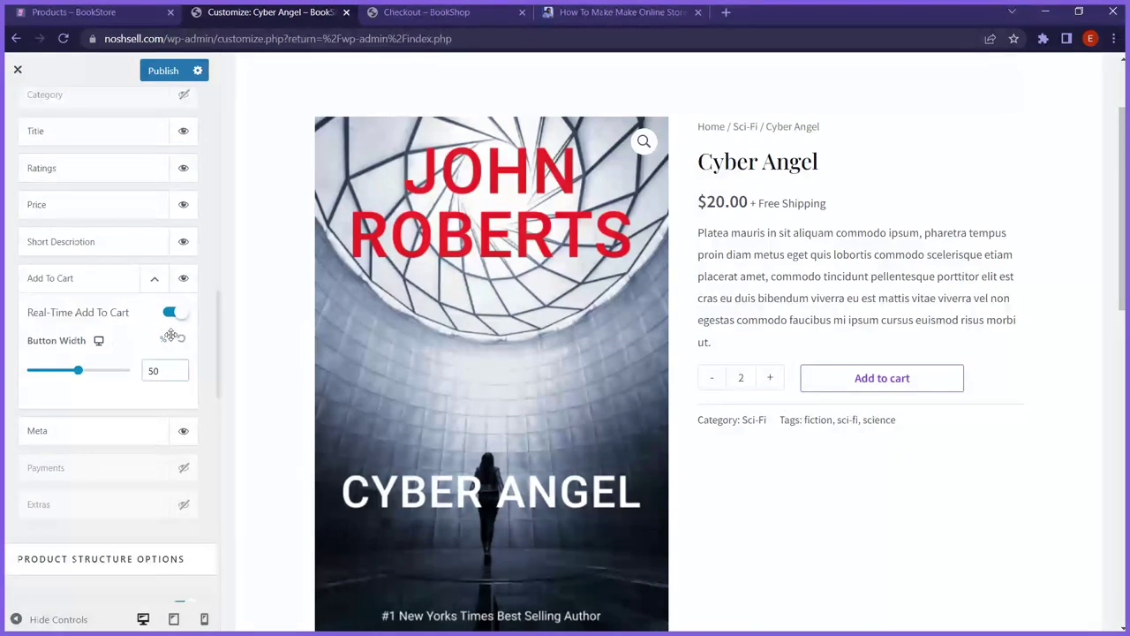
pyautogui.click(154, 281)
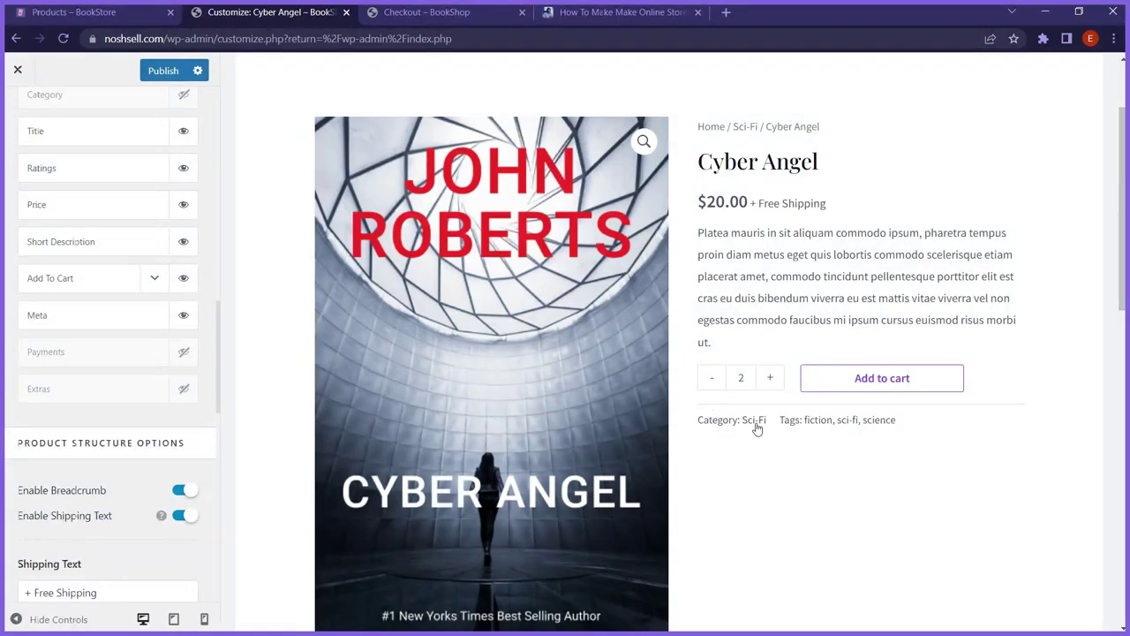
# Step: Keep the product Meta line shown and turn on the payment icons block
pyautogui.click(182, 320)
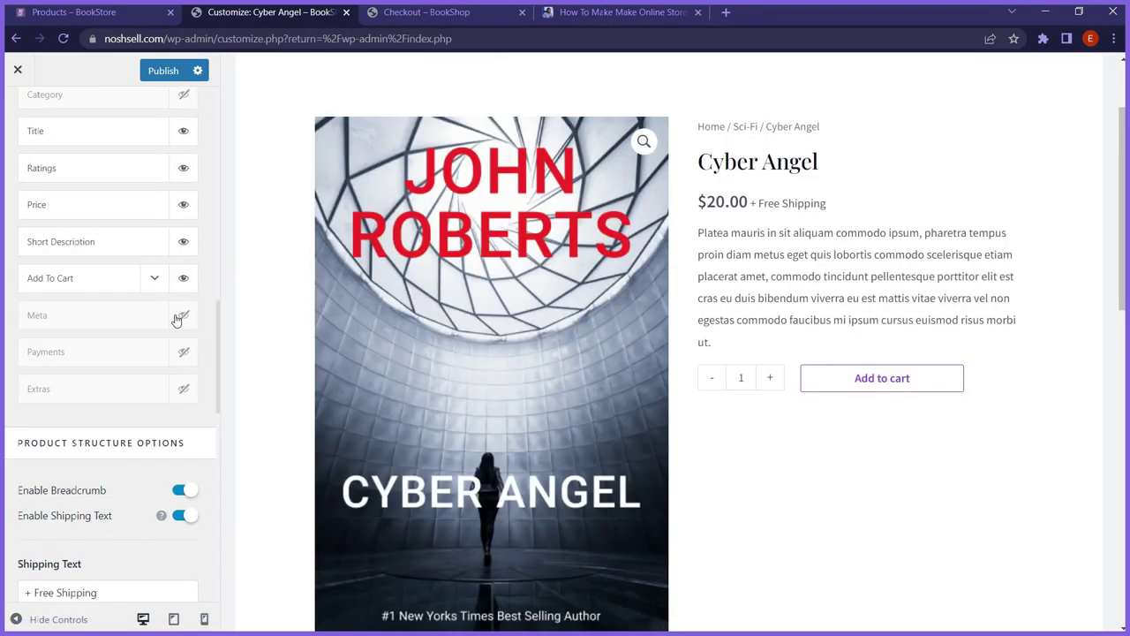
pyautogui.click(182, 318)
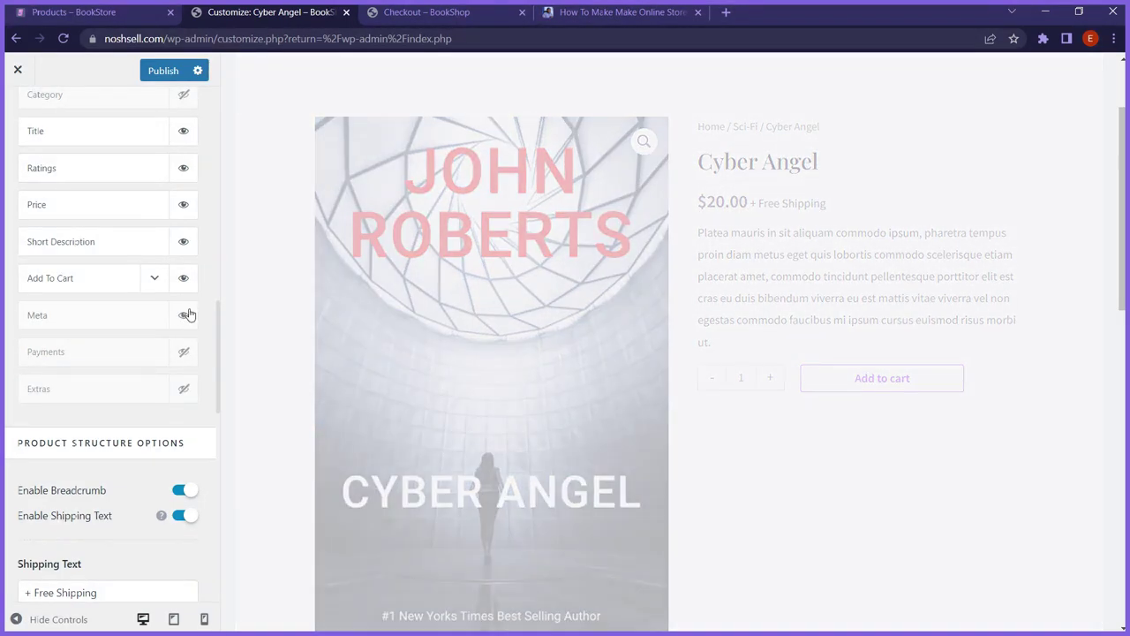
pyautogui.click(185, 315)
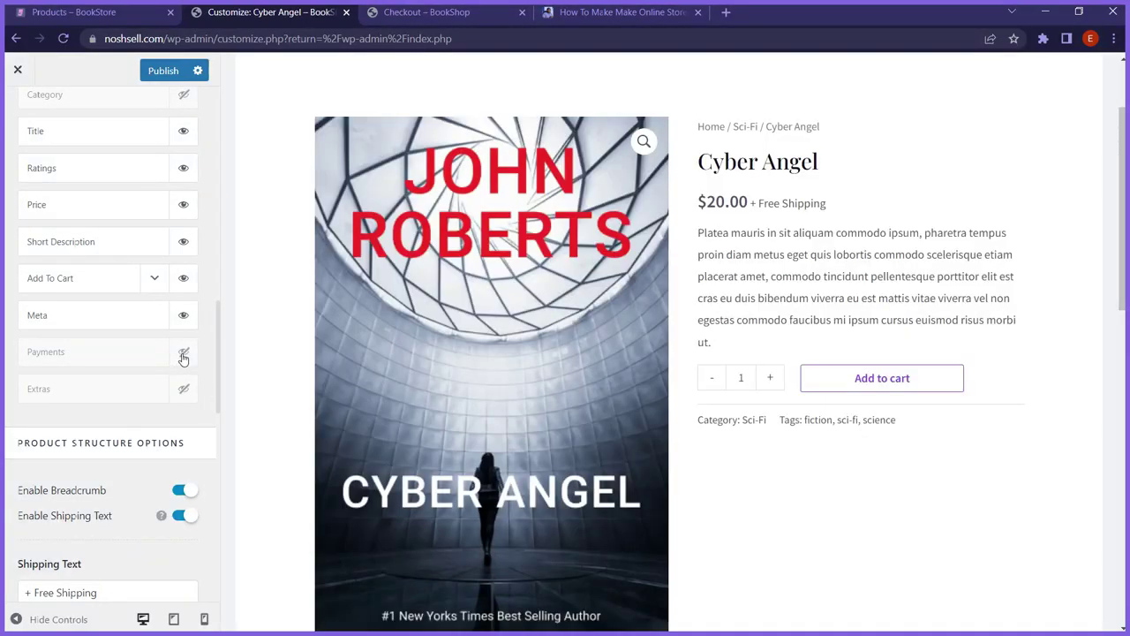
pyautogui.click(183, 354)
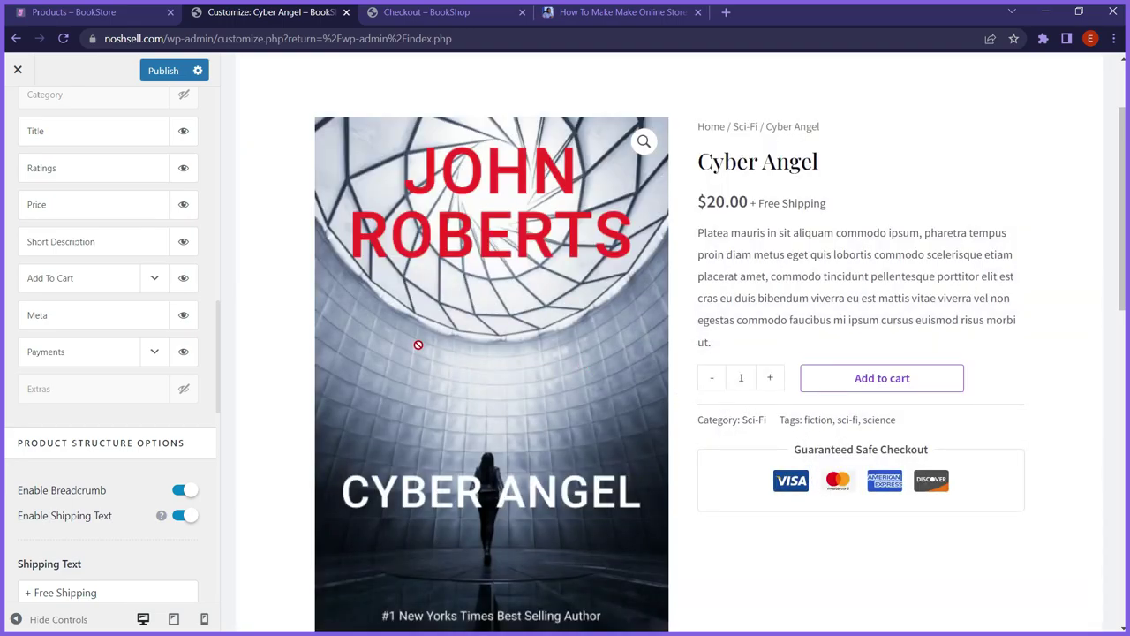
# Step: In the Payments settings, keep the Default full-colour icons and leave the title unchanged
pyautogui.scroll(-2, 825, 388)
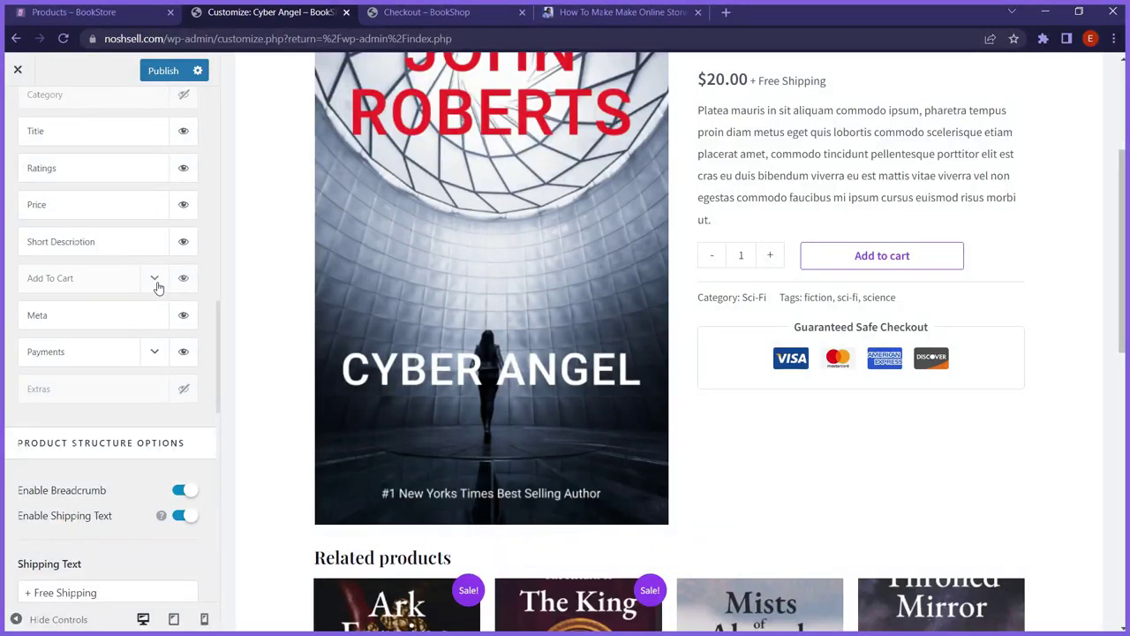
pyautogui.click(153, 353)
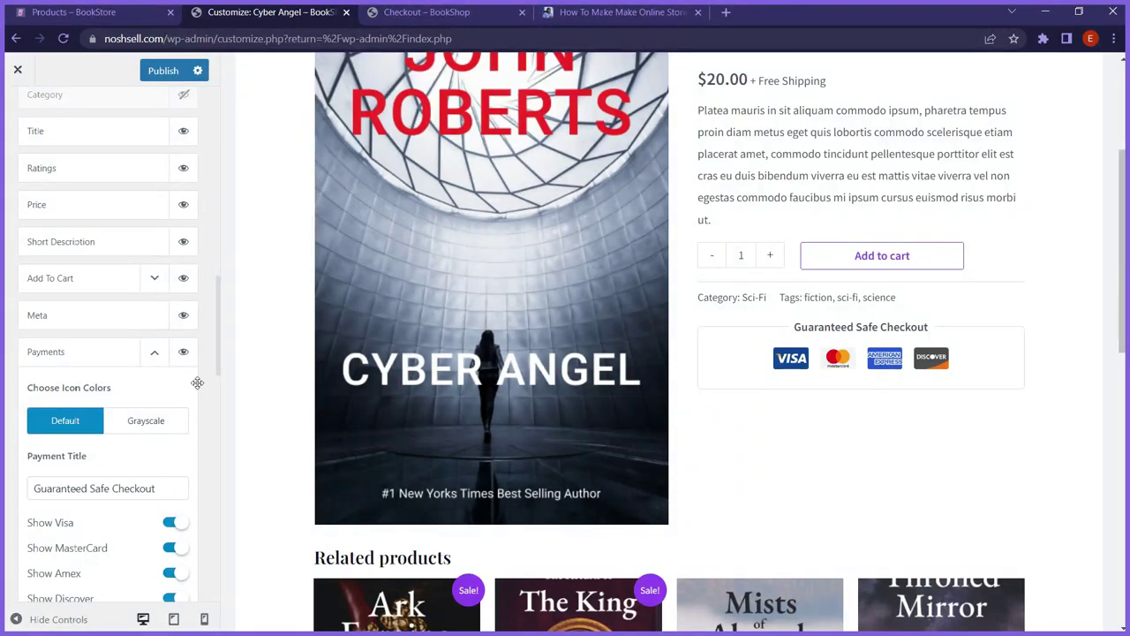
pyautogui.scroll(-2, 136, 404)
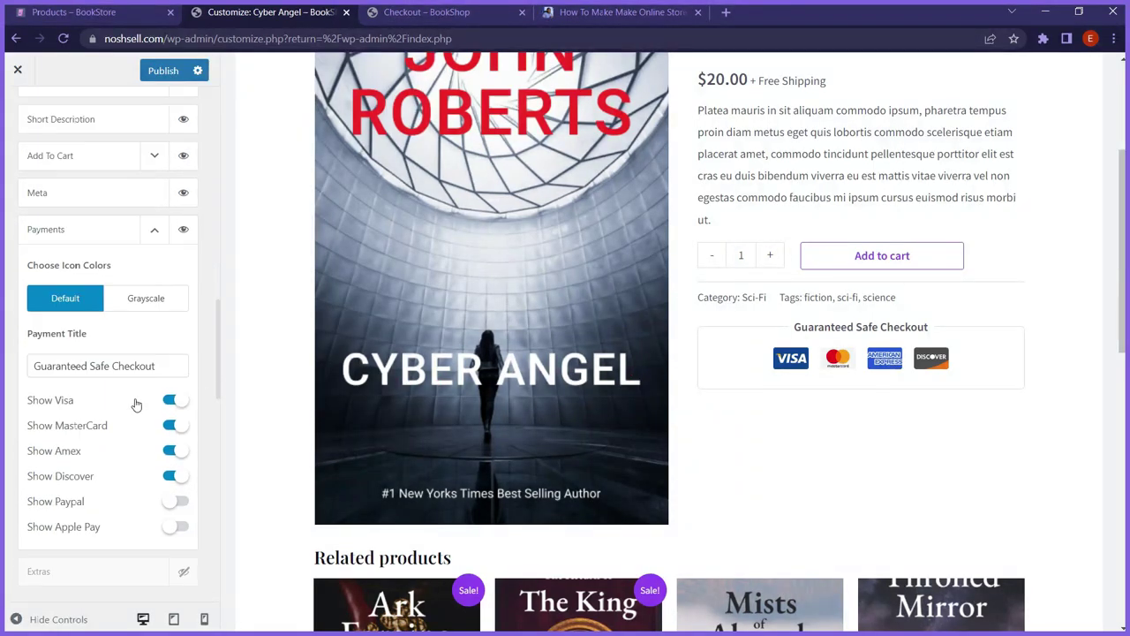
pyautogui.click(147, 300)
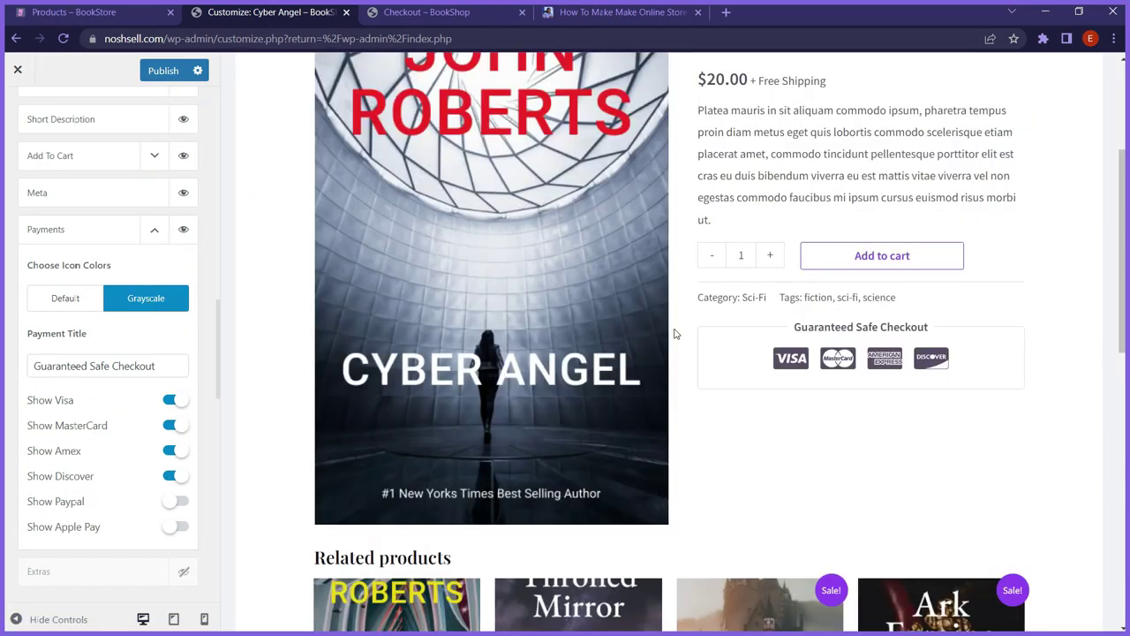
pyautogui.click(62, 299)
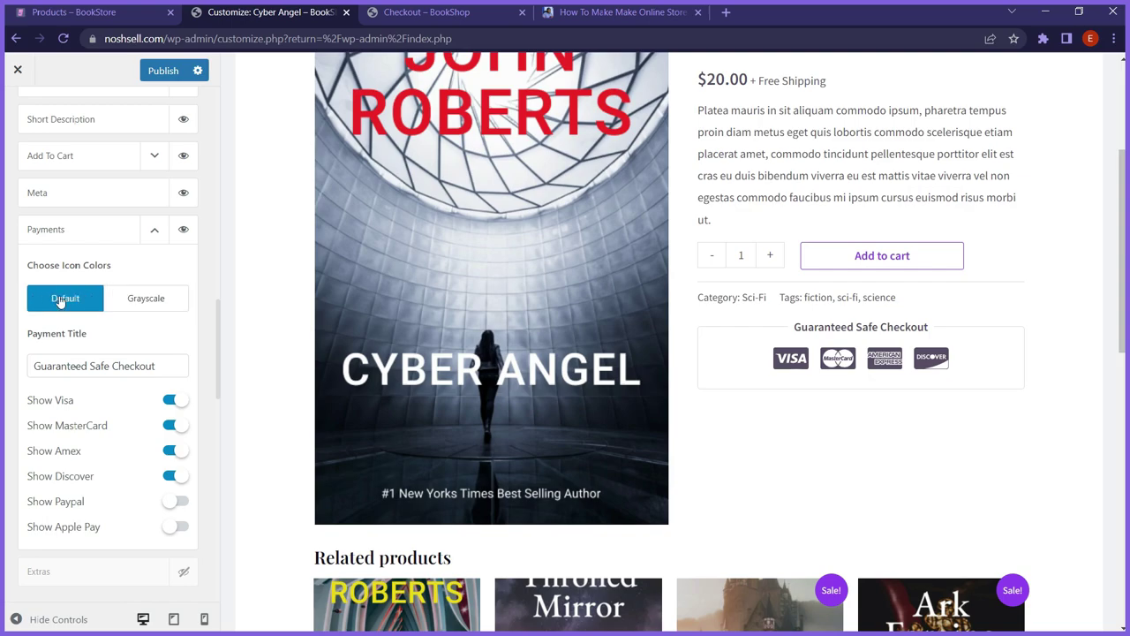
pyautogui.click(172, 366)
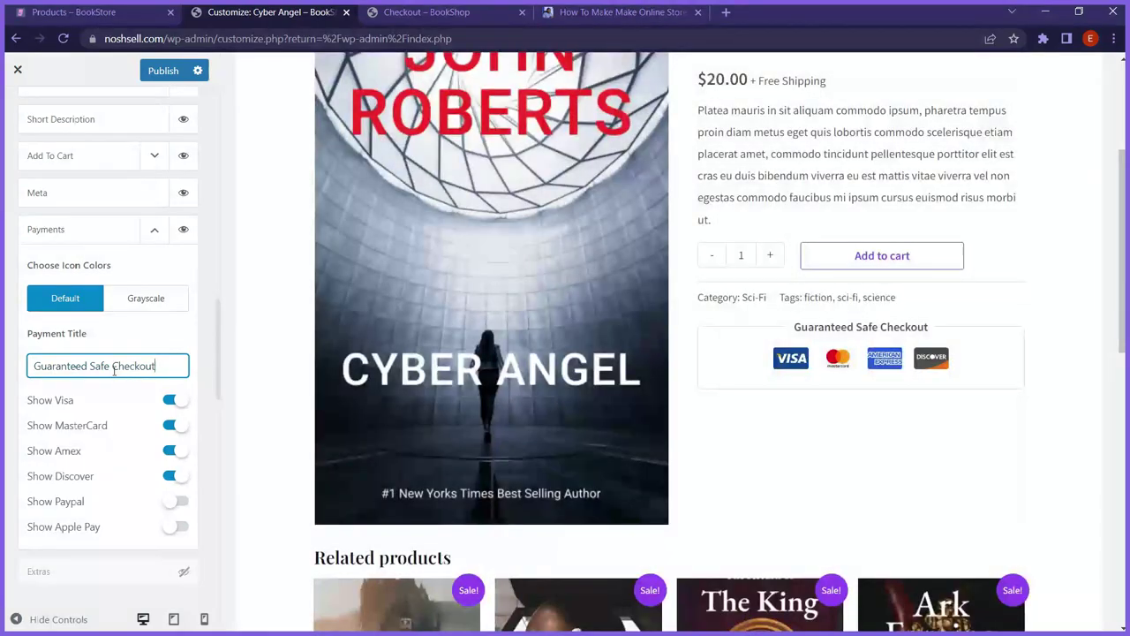
pyautogui.moveTo(111, 366); pyautogui.dragTo(134, 365)
pyautogui.moveTo(834, 328); pyautogui.dragTo(950, 319)
pyautogui.click(950, 319)
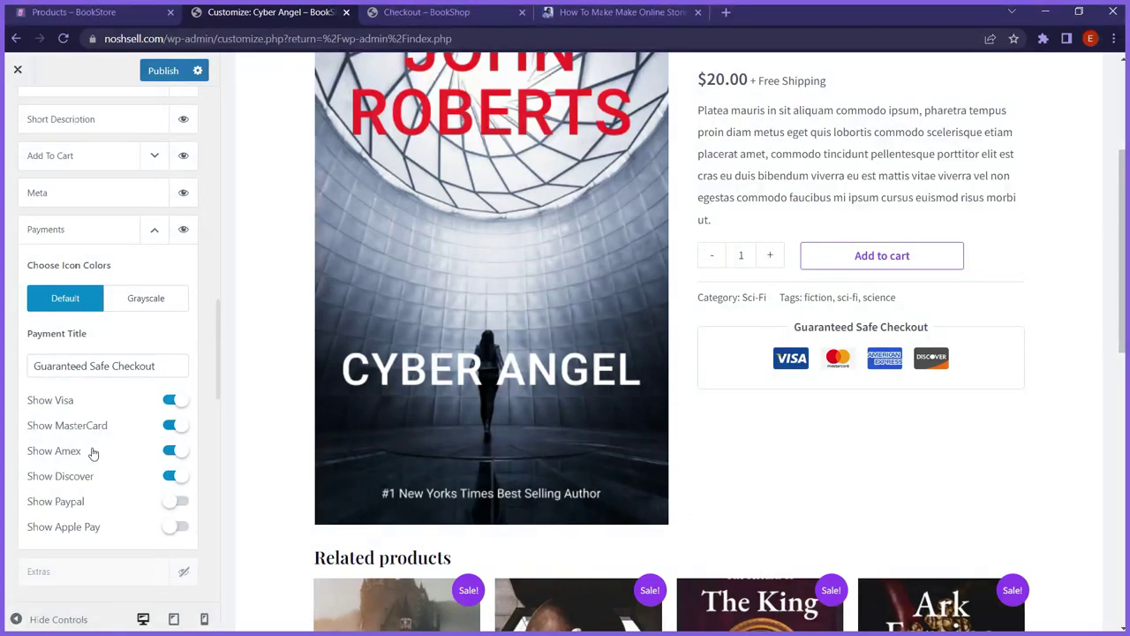
# Step: Switch off Amex and Discover, switch on PayPal and Apple Pay, and enable Extras
pyautogui.scroll(-2, 100, 435)
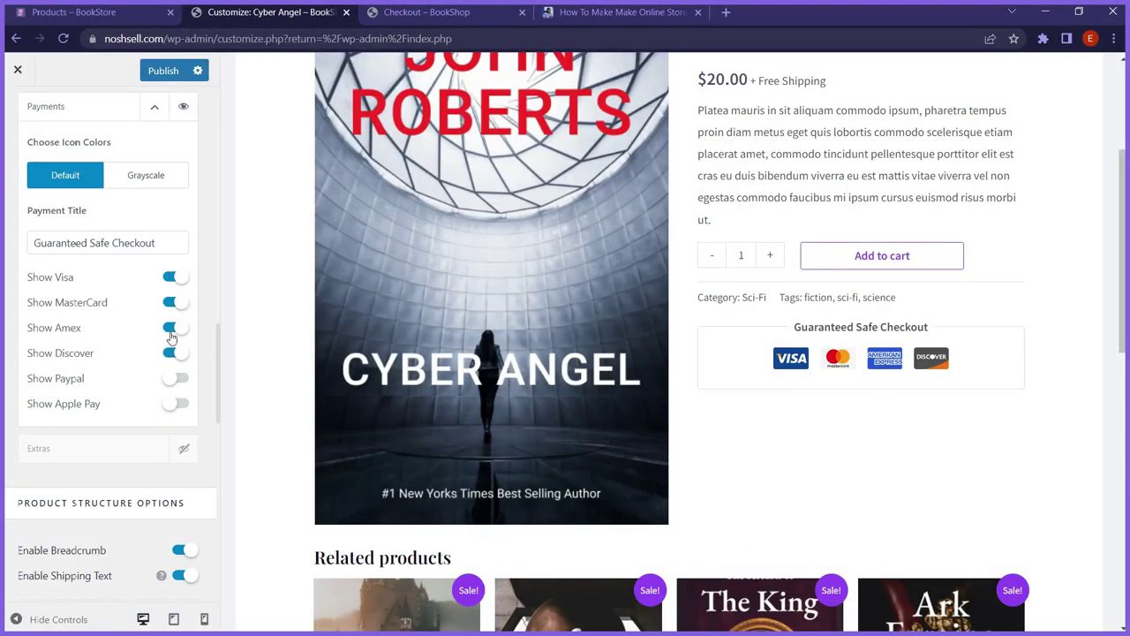
pyautogui.click(174, 332)
pyautogui.click(173, 354)
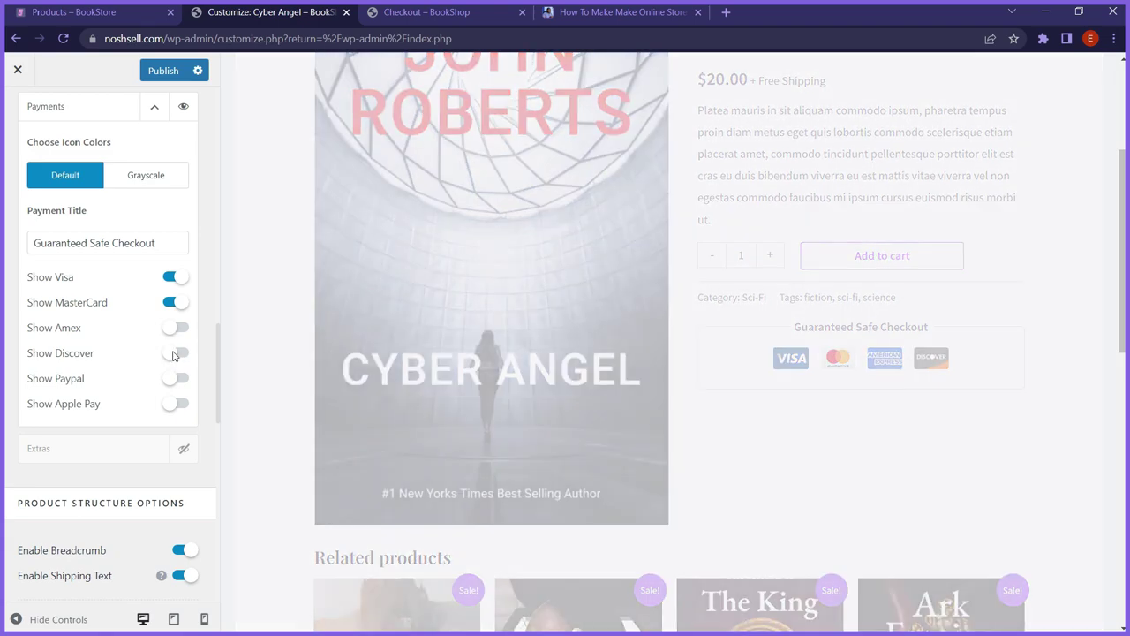
pyautogui.click(180, 380)
pyautogui.click(181, 402)
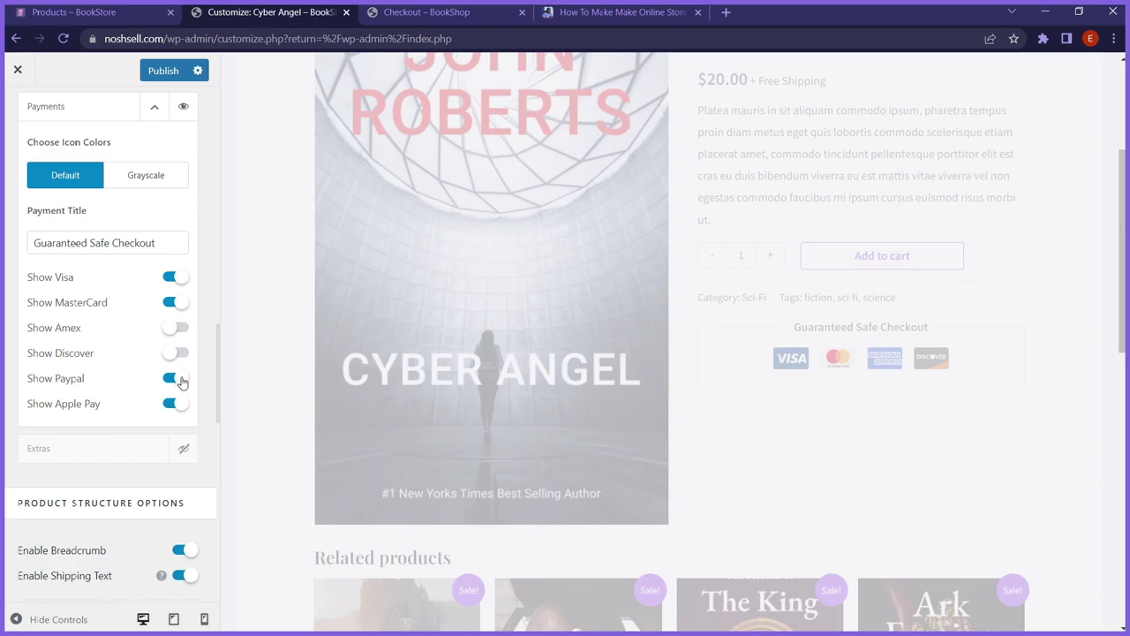
pyautogui.click(170, 380)
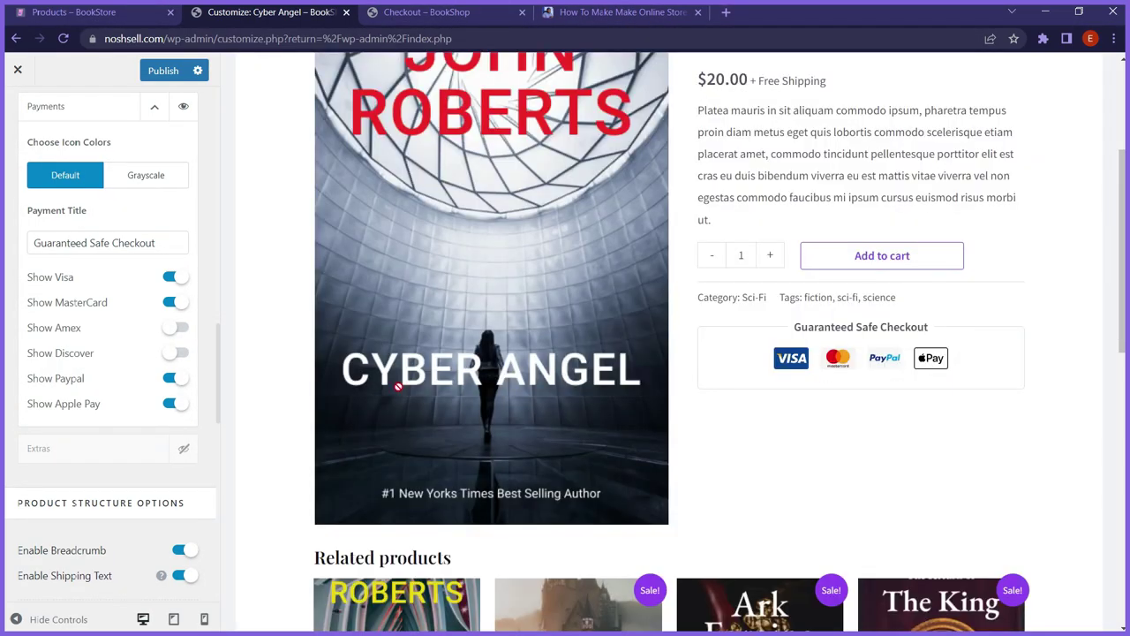
pyautogui.scroll(-2, 119, 381)
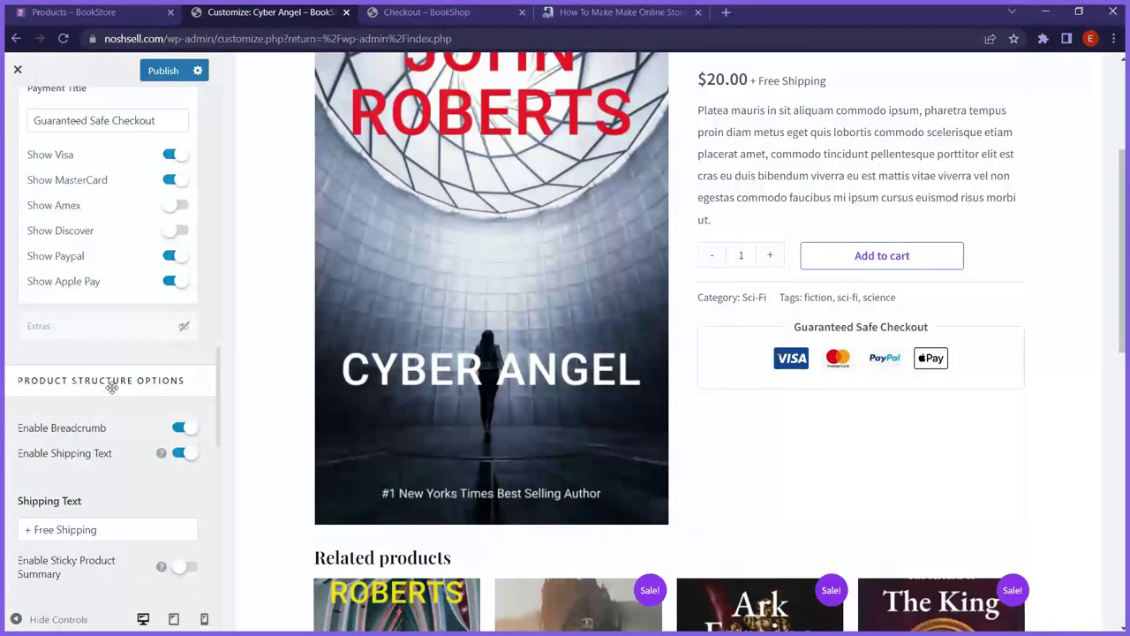
pyautogui.click(182, 328)
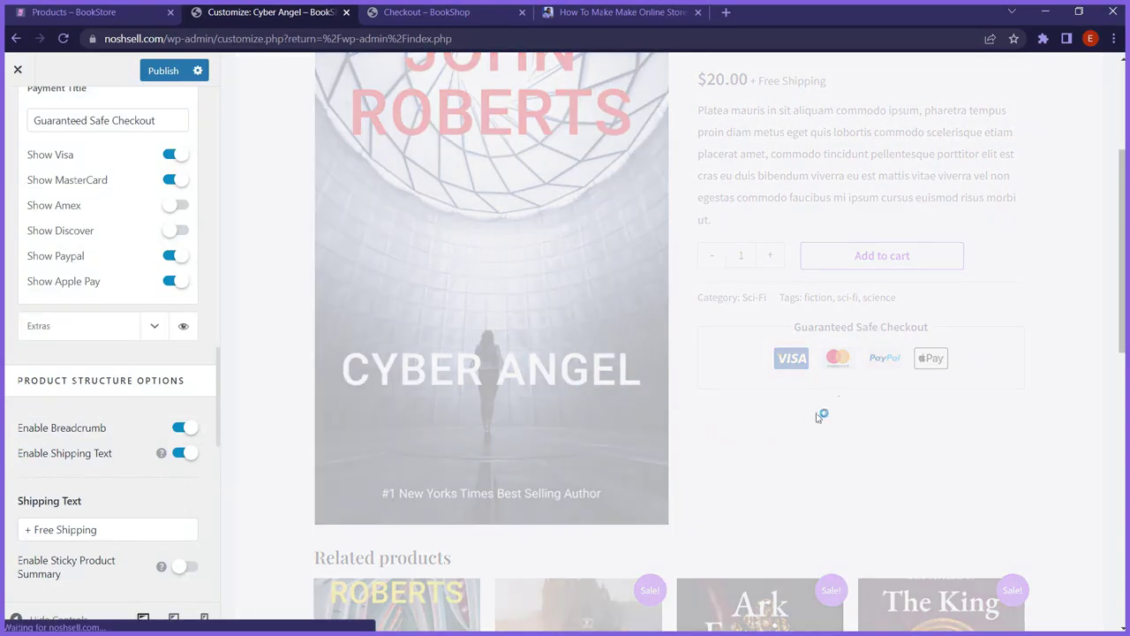
# Step: Check the free-shipping and guarantees lines on a live book page, then return to Cyber Angel
pyautogui.click(77, 10)
pyautogui.click(423, 263)
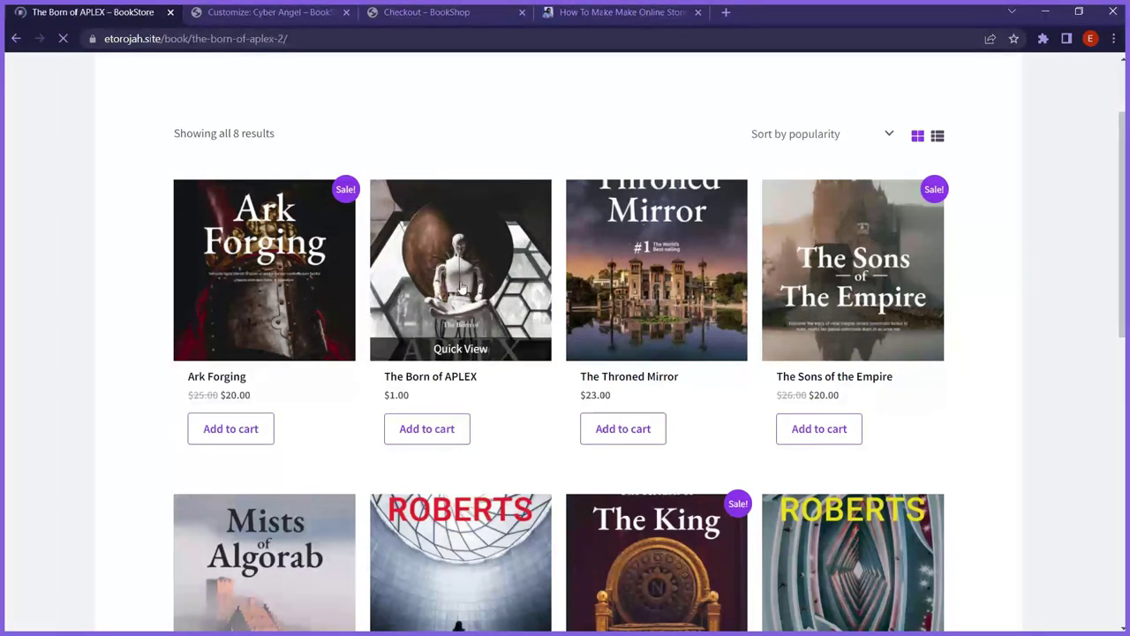
pyautogui.scroll(-3, 618, 371)
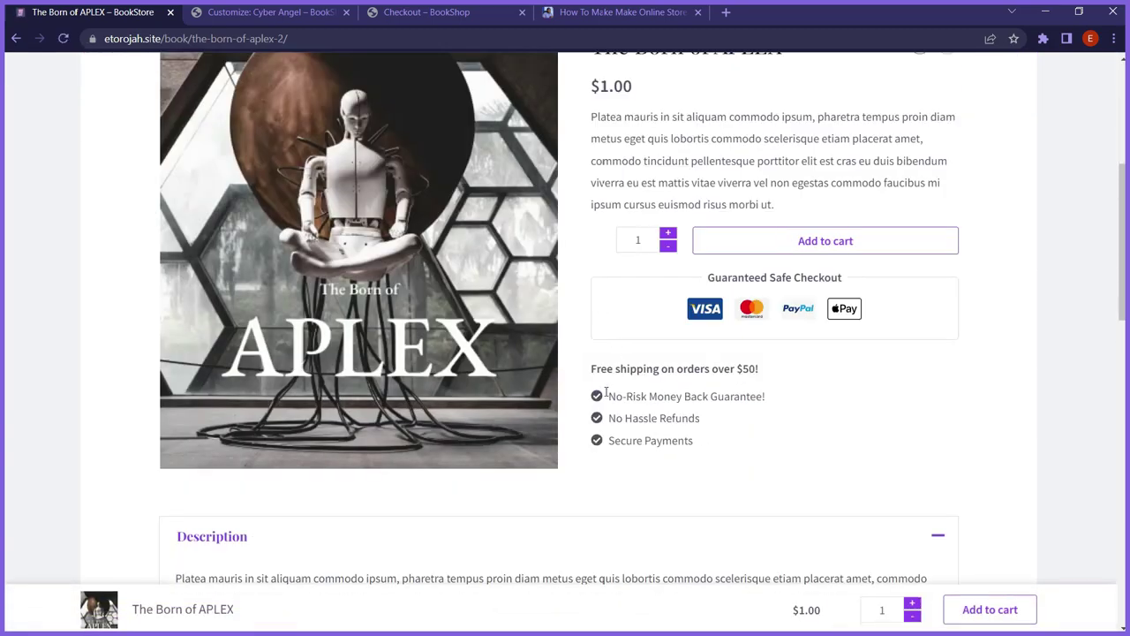
pyautogui.moveTo(612, 377); pyautogui.dragTo(697, 390)
pyautogui.click(623, 345)
pyautogui.moveTo(601, 321); pyautogui.dragTo(667, 371)
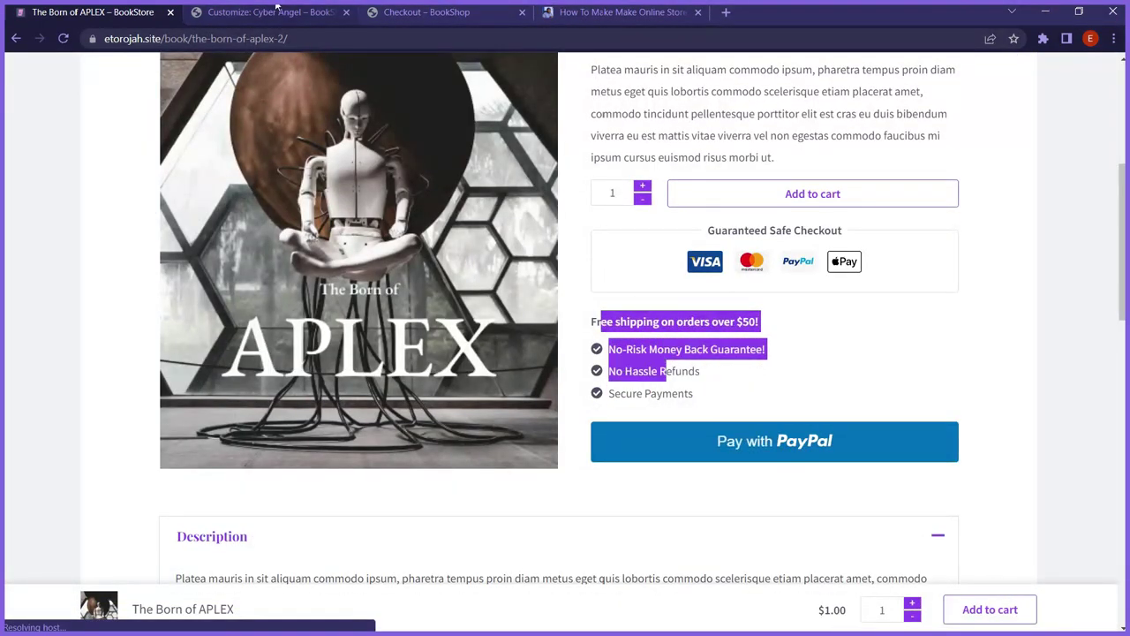
pyautogui.click(231, 14)
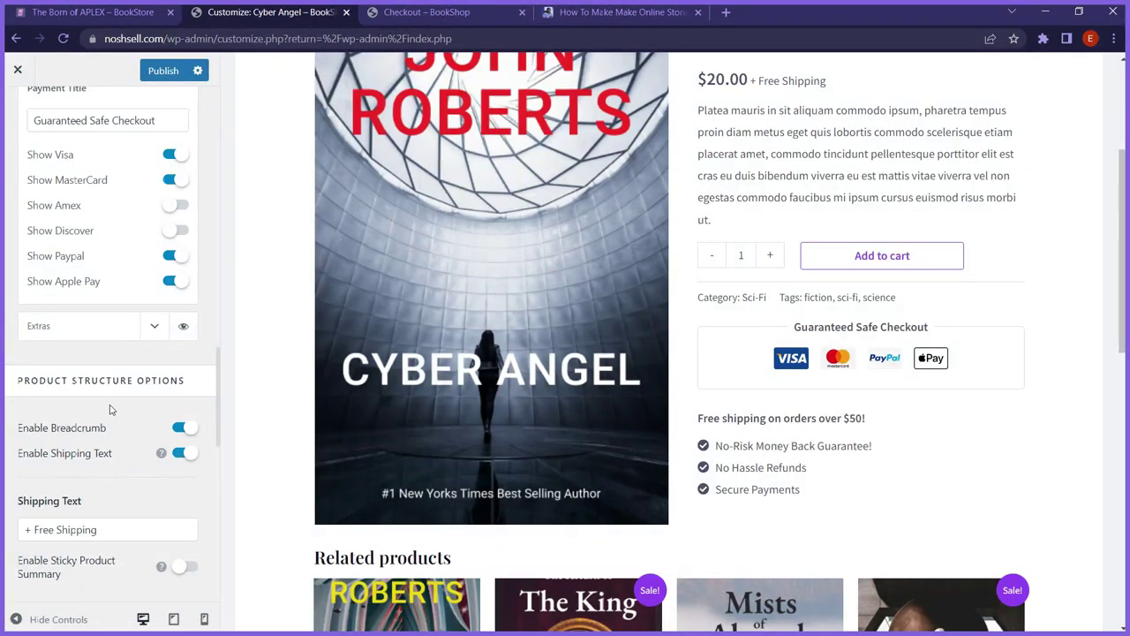
# Step: Remove No Hassle Refunds from Extras and duplicate Secure Payments twice
pyautogui.scroll(-2, 110, 409)
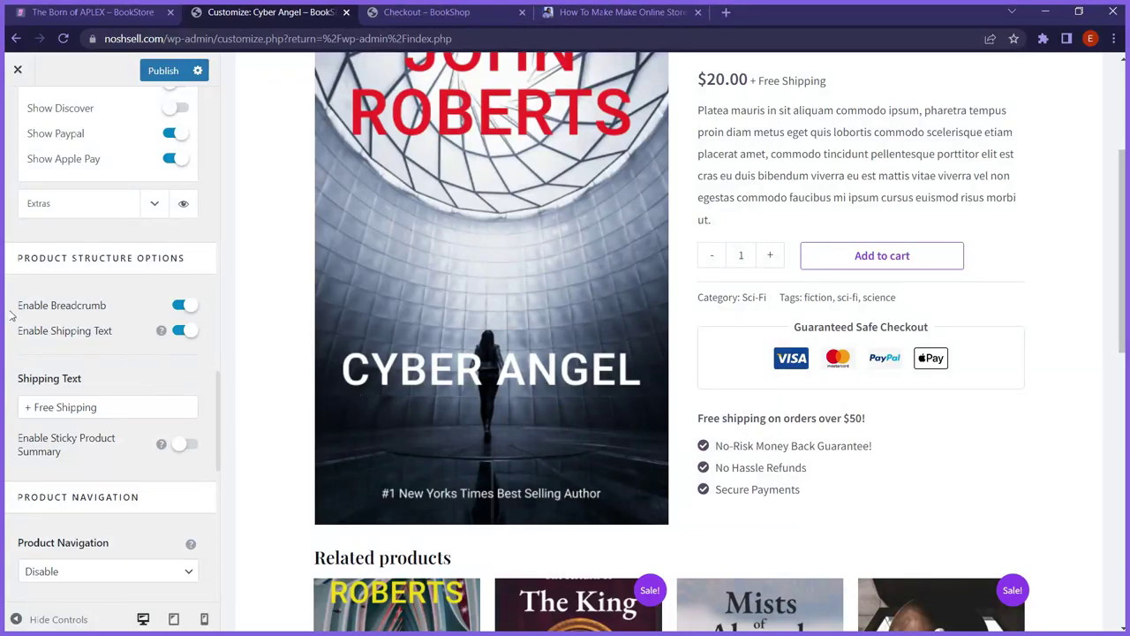
pyautogui.scroll(-2, 155, 216)
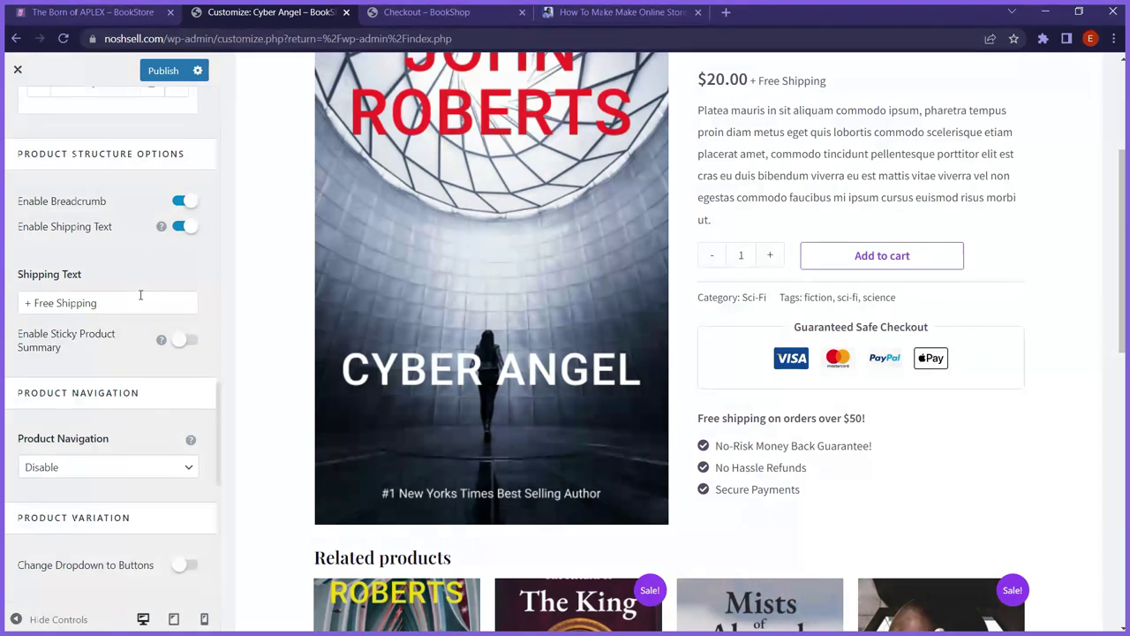
pyautogui.scroll(-3, 137, 304)
pyautogui.scroll(5, 116, 336)
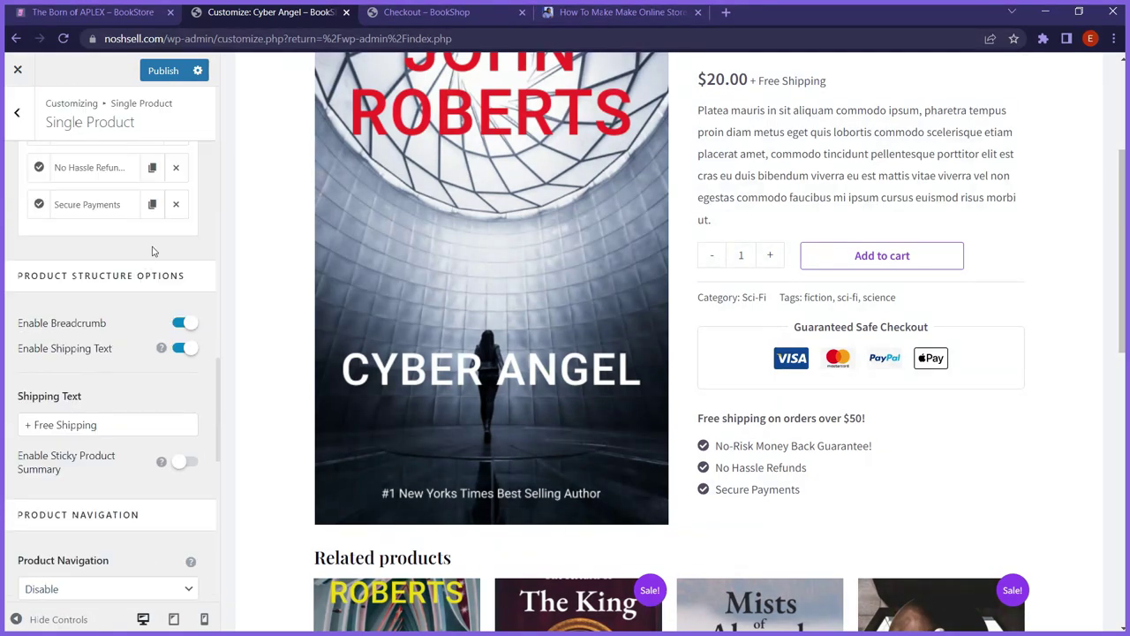
pyautogui.scroll(3, 113, 229)
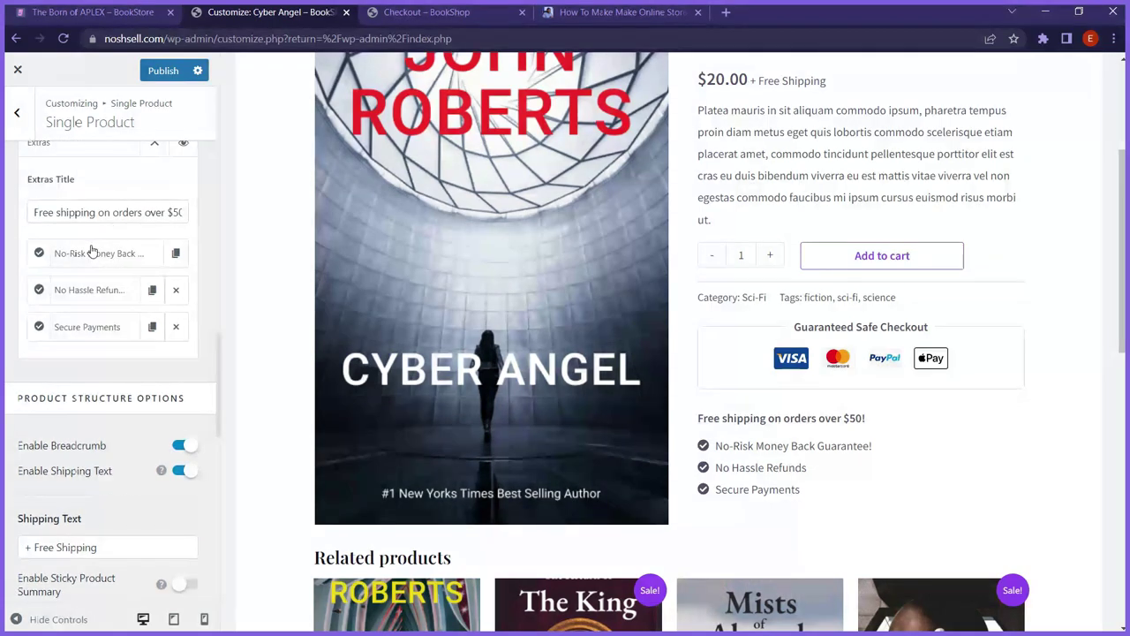
pyautogui.click(175, 293)
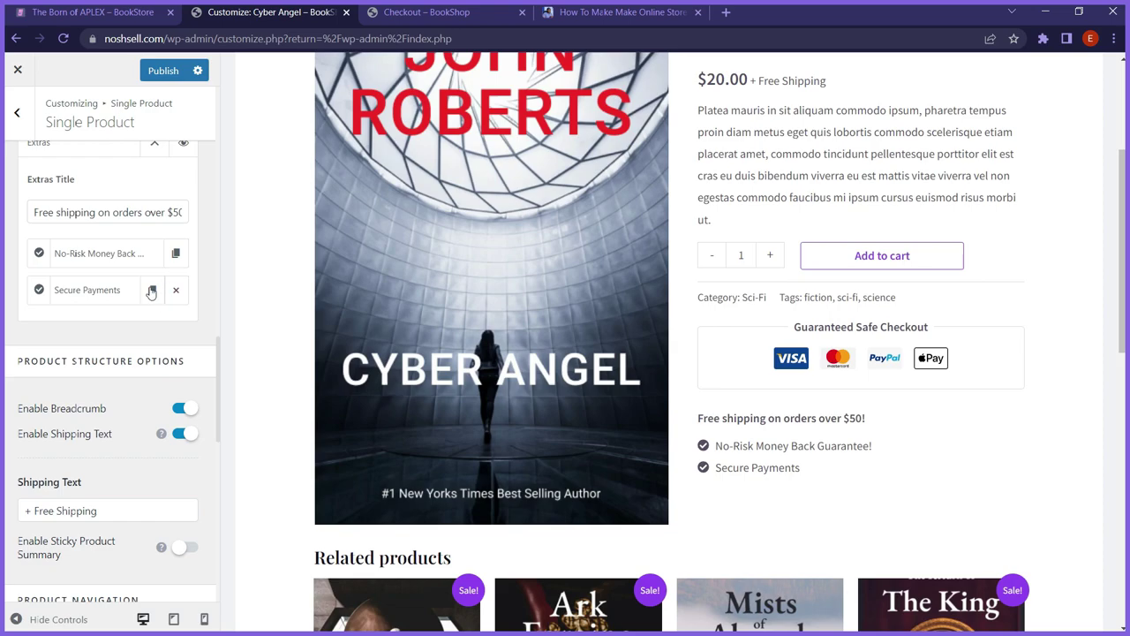
pyautogui.click(152, 290)
pyautogui.click(154, 332)
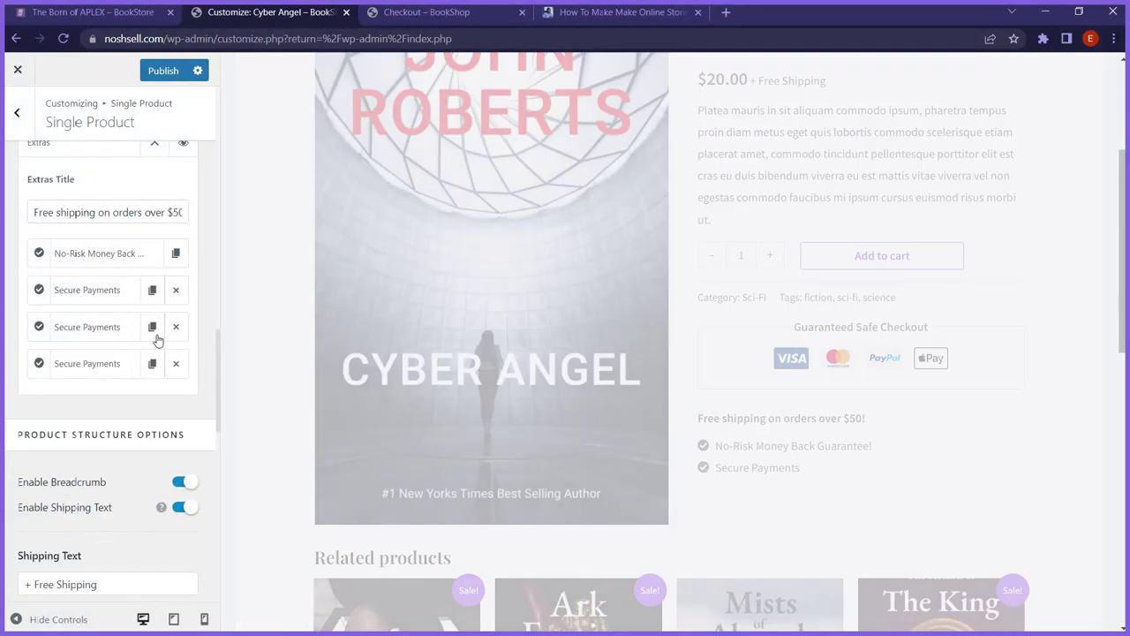
# Step: Inspect the second Secure Payments item's label settings, then collapse it
pyautogui.click(65, 327)
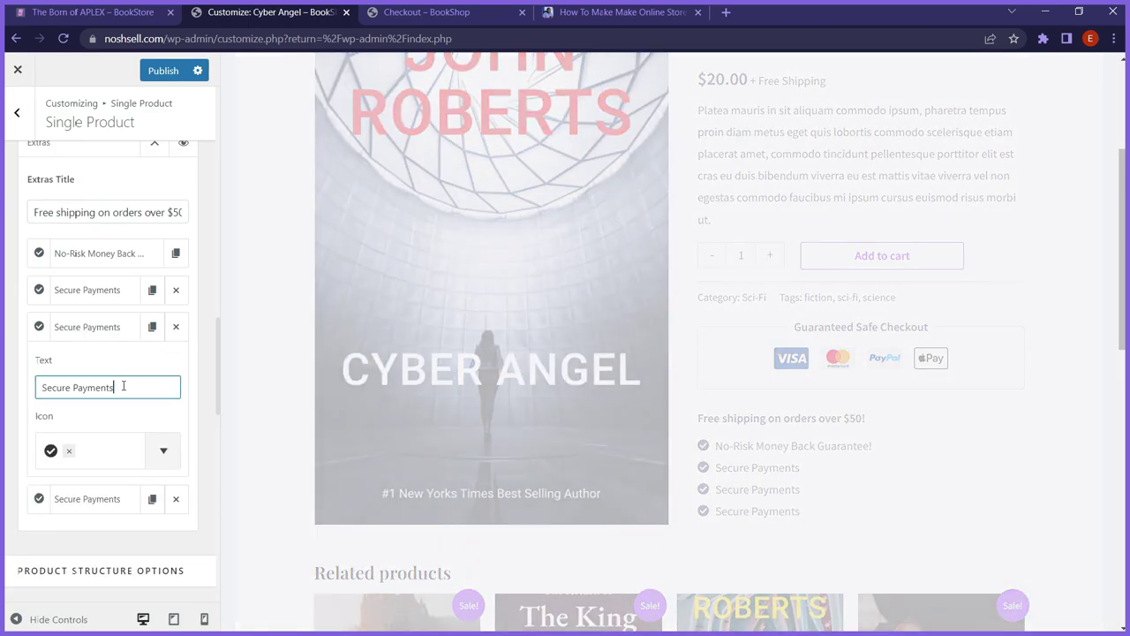
pyautogui.moveTo(78, 387); pyautogui.dragTo(96, 396)
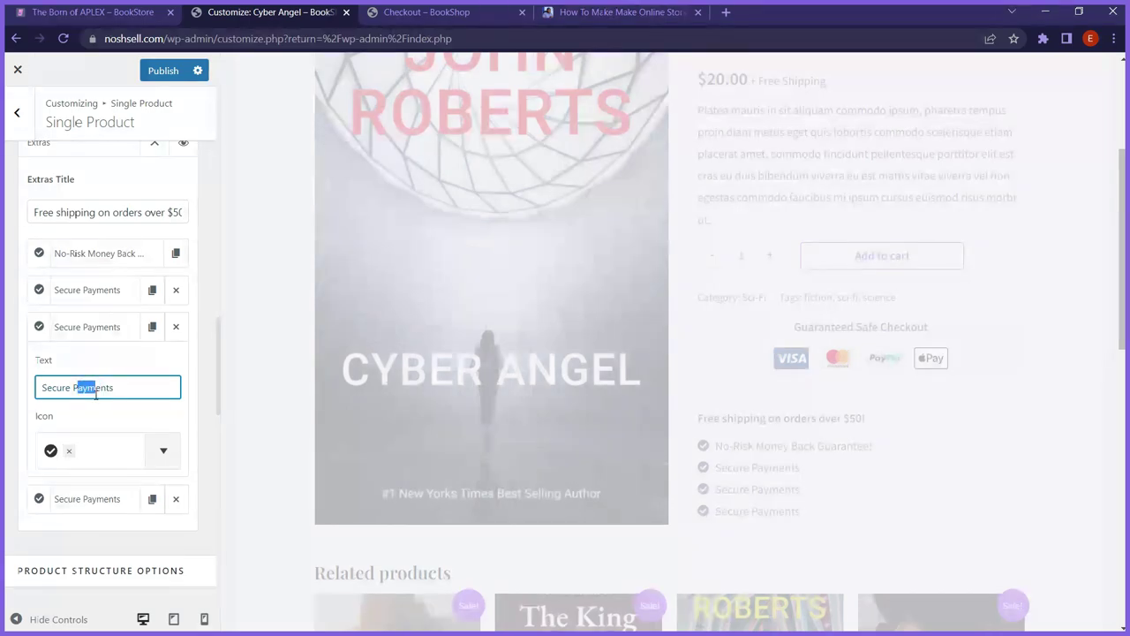
pyautogui.click(135, 385)
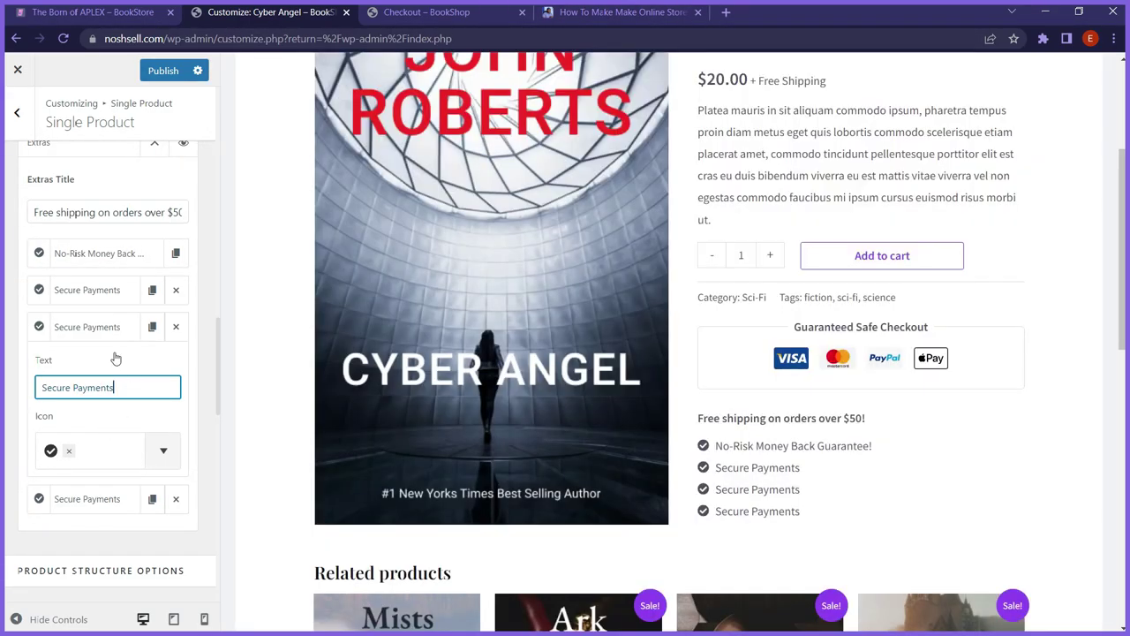
pyautogui.click(95, 333)
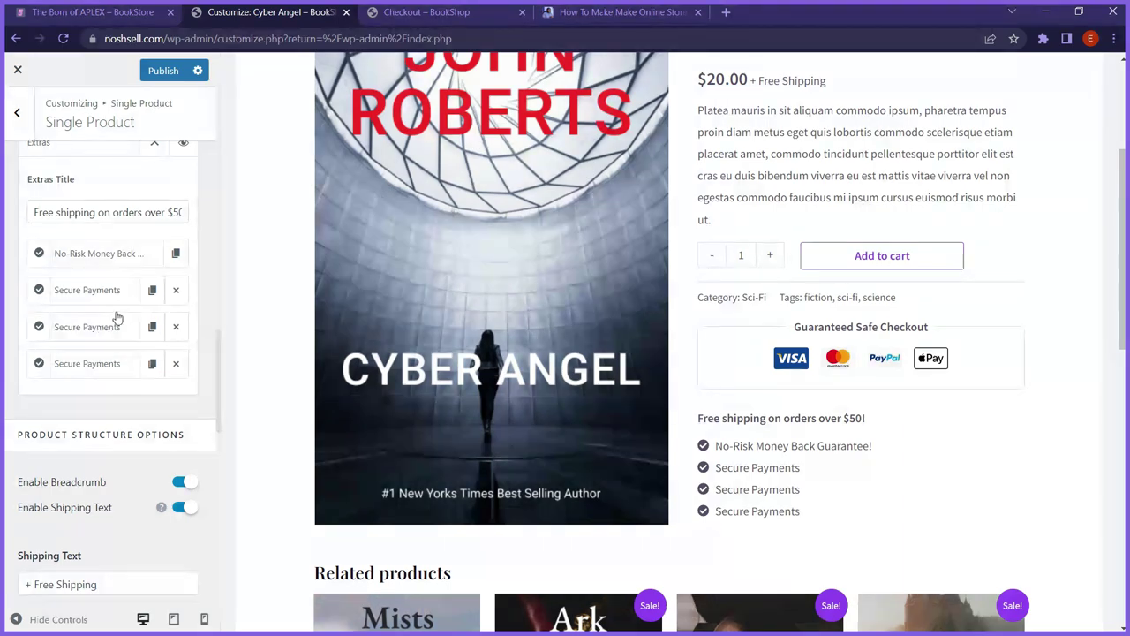
# Step: Turn off Enable Breadcrumb to hide the breadcrumb above the product title
pyautogui.scroll(-2, 106, 336)
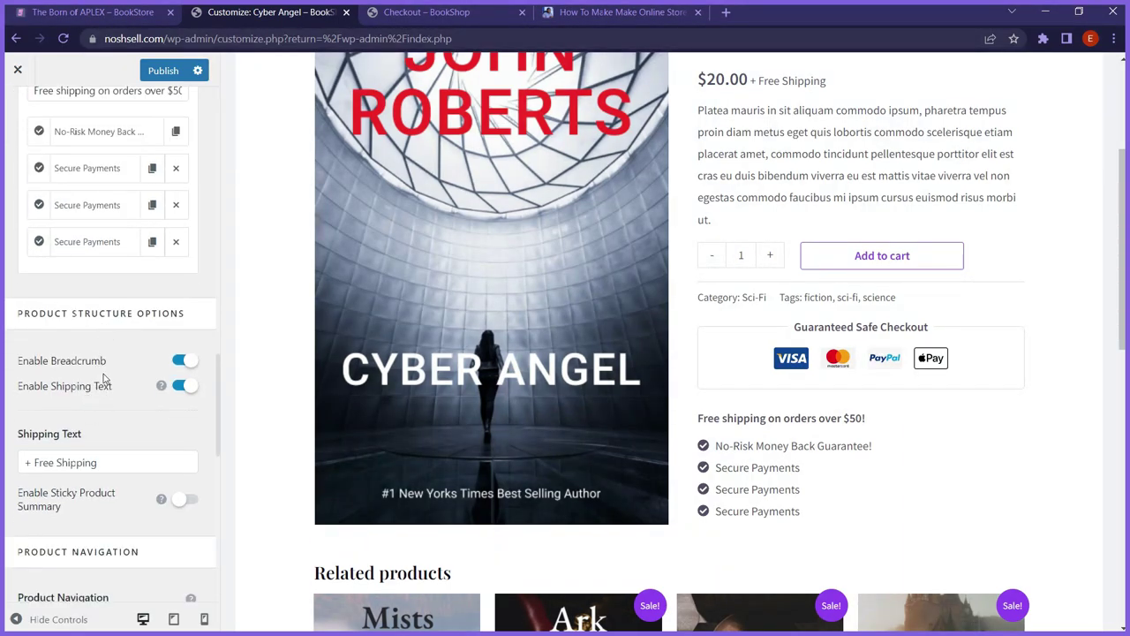
pyautogui.scroll(3, 687, 381)
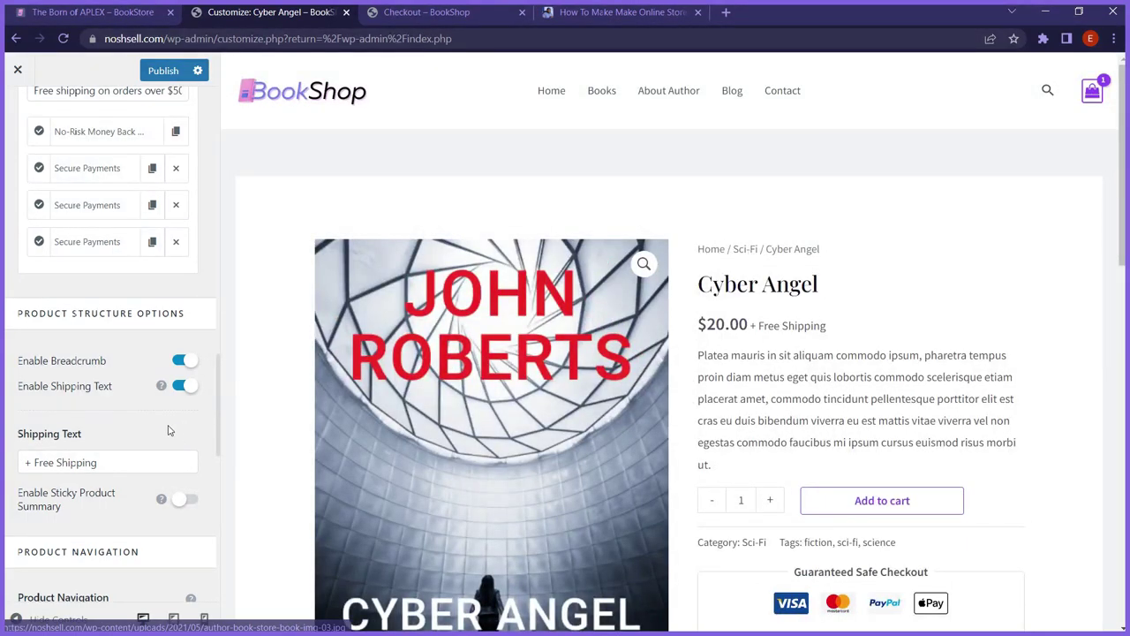
pyautogui.click(180, 361)
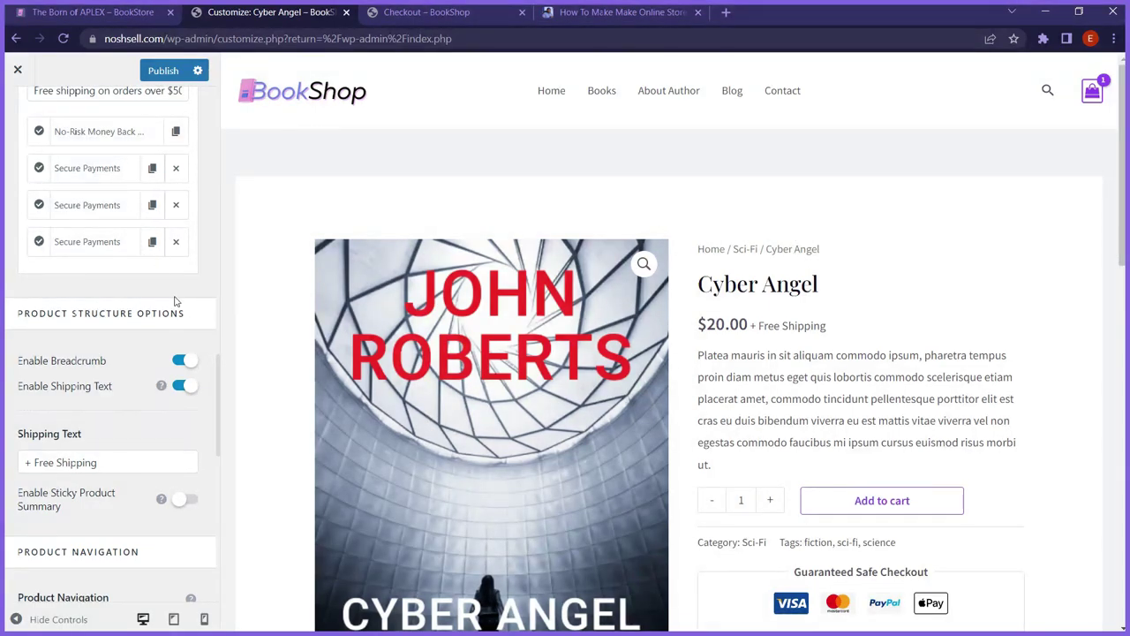
pyautogui.click(183, 361)
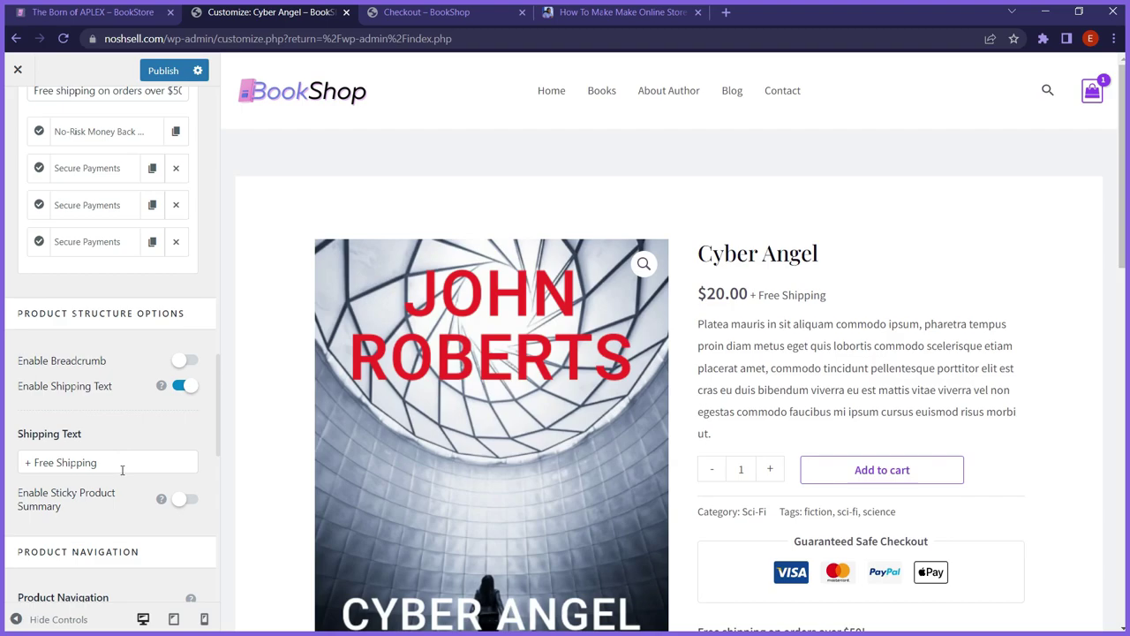
# Step: Hide the + Free Shipping text beside the price and enable Sticky Product Summary
pyautogui.click(122, 464)
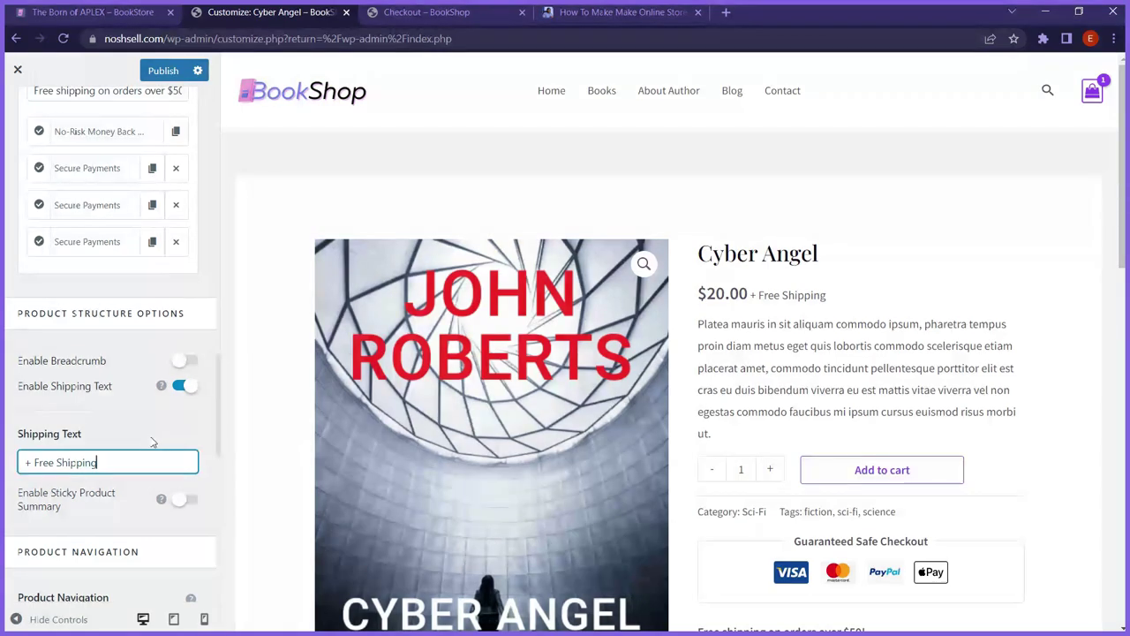
pyautogui.moveTo(762, 295); pyautogui.dragTo(797, 295)
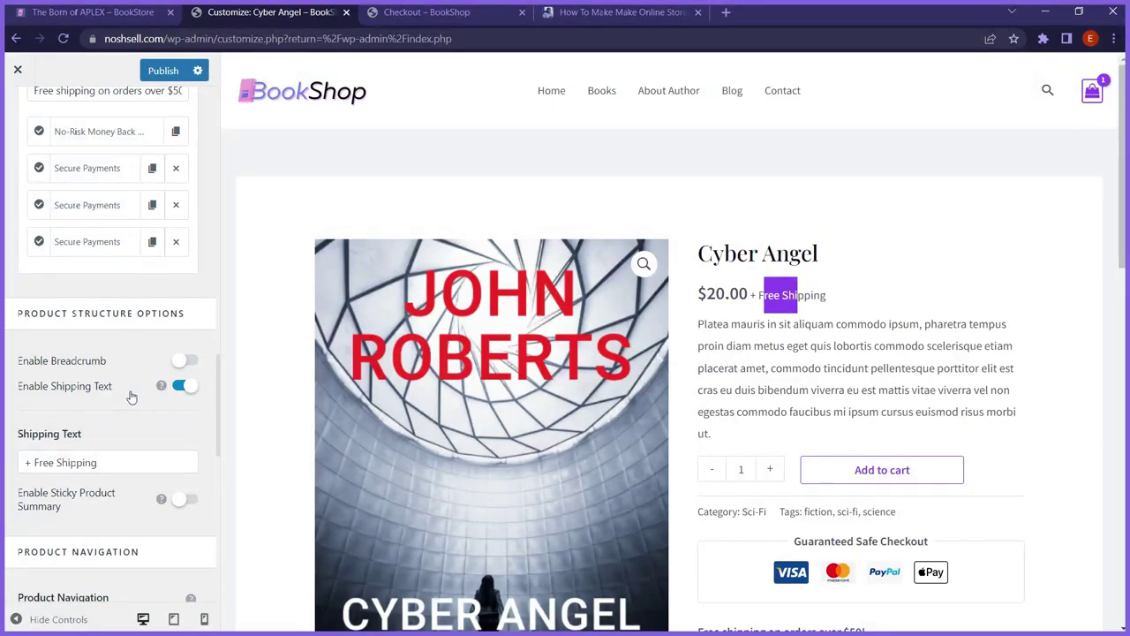
pyautogui.click(181, 389)
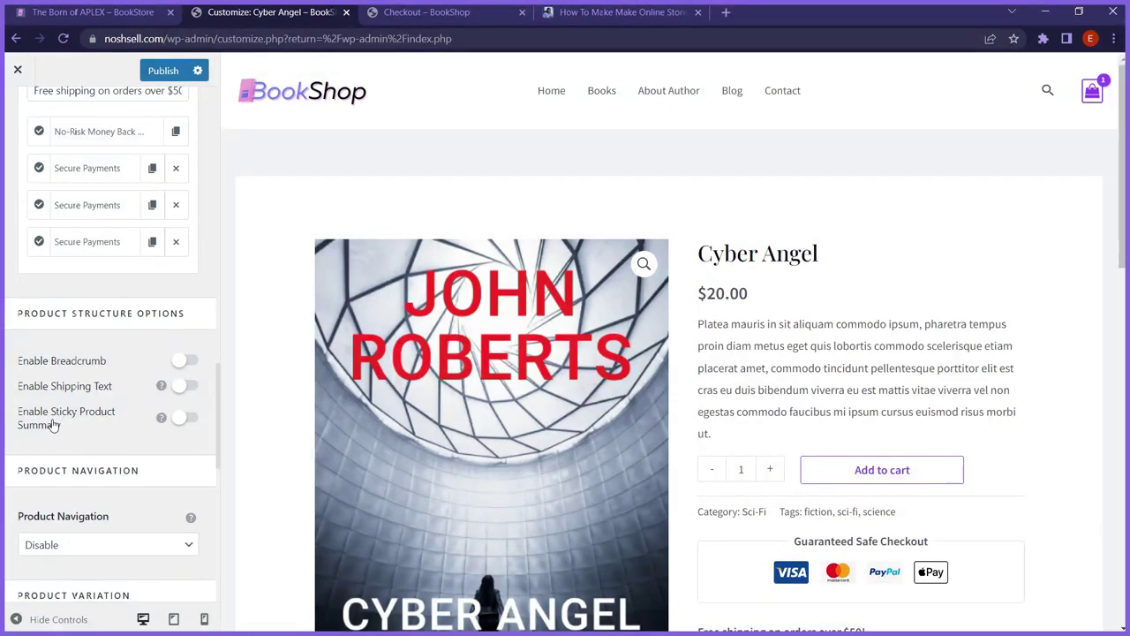
pyautogui.click(185, 419)
pyautogui.scroll(-5, 274, 422)
pyautogui.scroll(5, 256, 423)
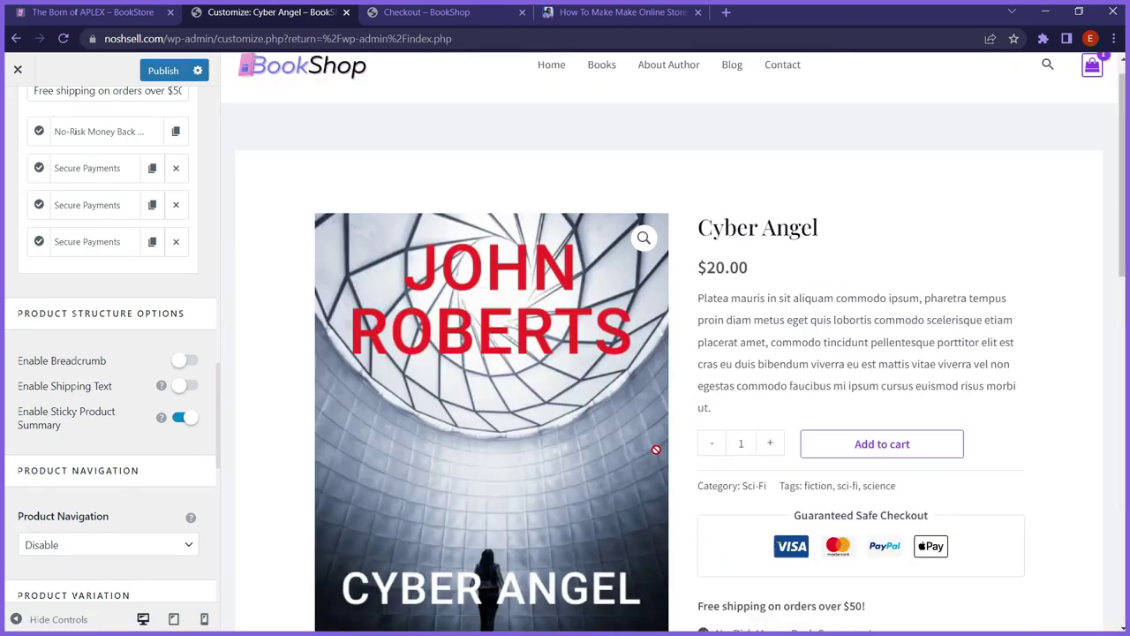
pyautogui.scroll(-3, 151, 402)
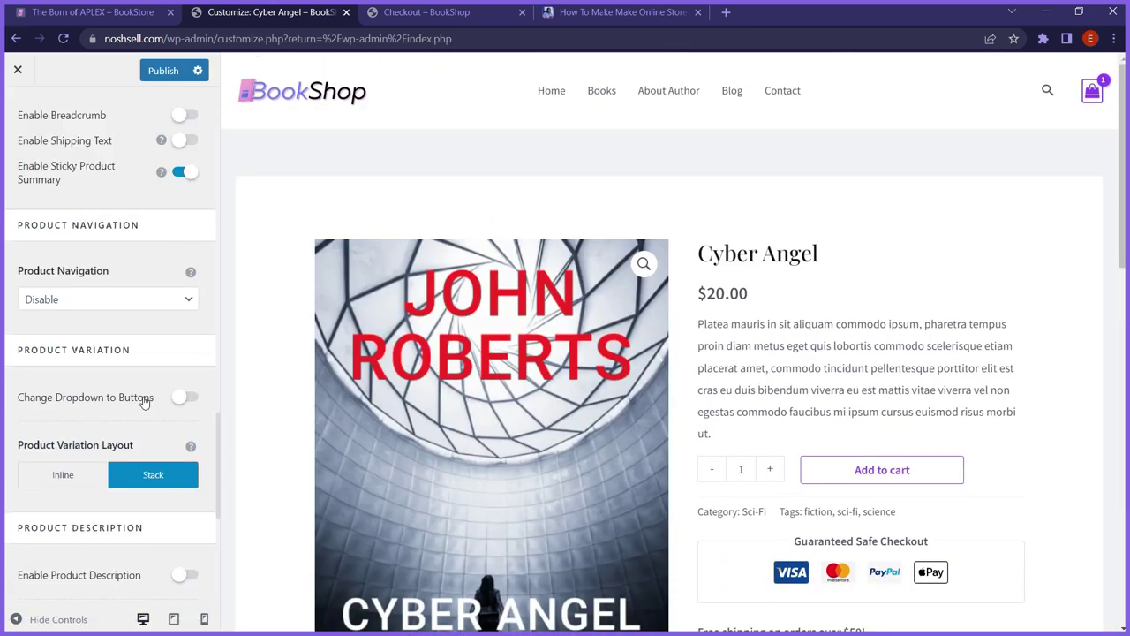
pyautogui.scroll(2, 148, 405)
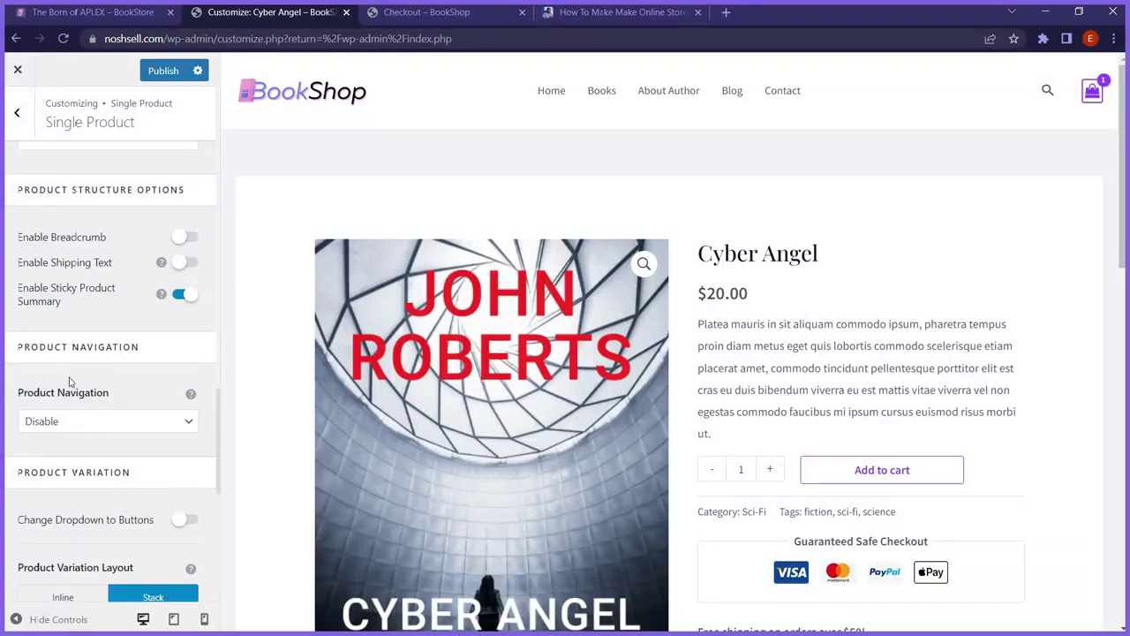
# Step: Try the Circle product navigation style and step to the neighbouring product in the preview
pyautogui.click(51, 422)
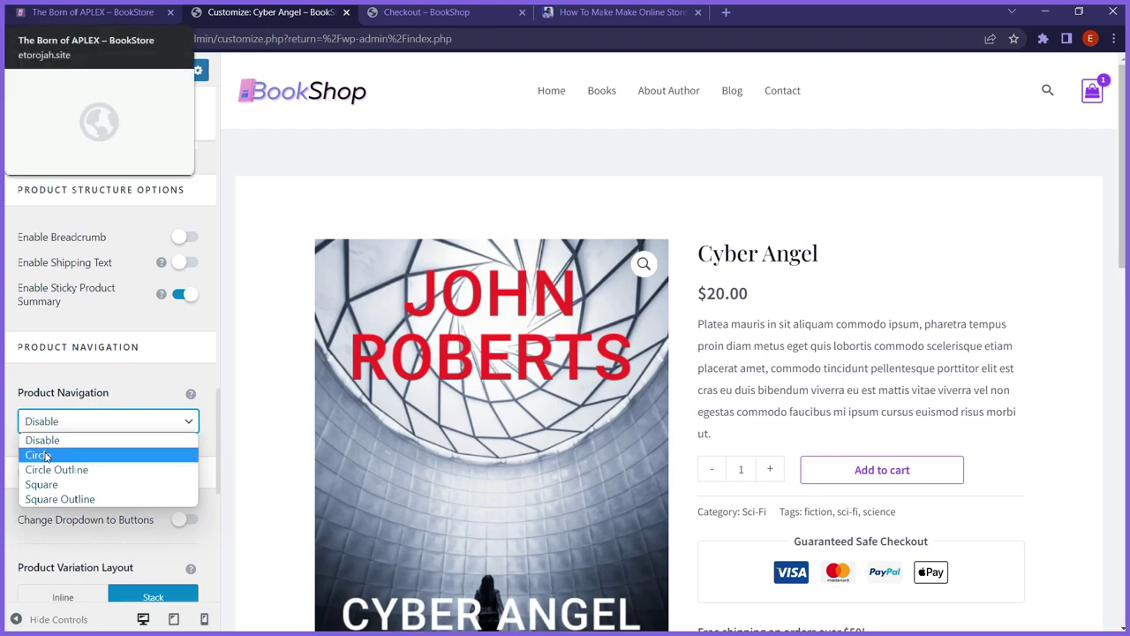
pyautogui.press('Escape')
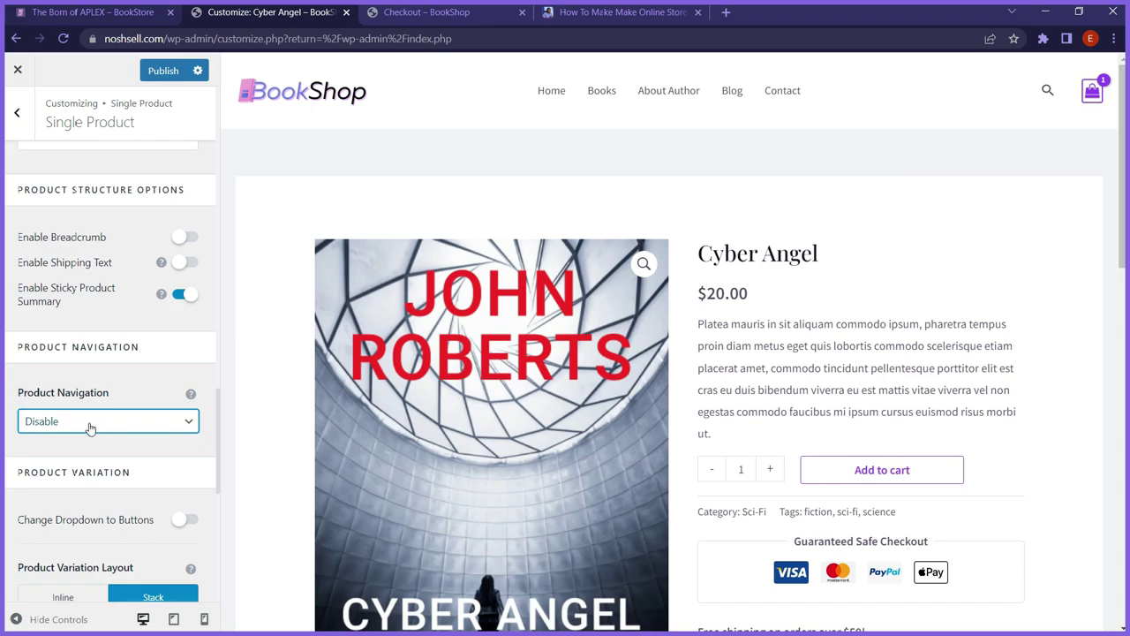
pyautogui.press('Down')
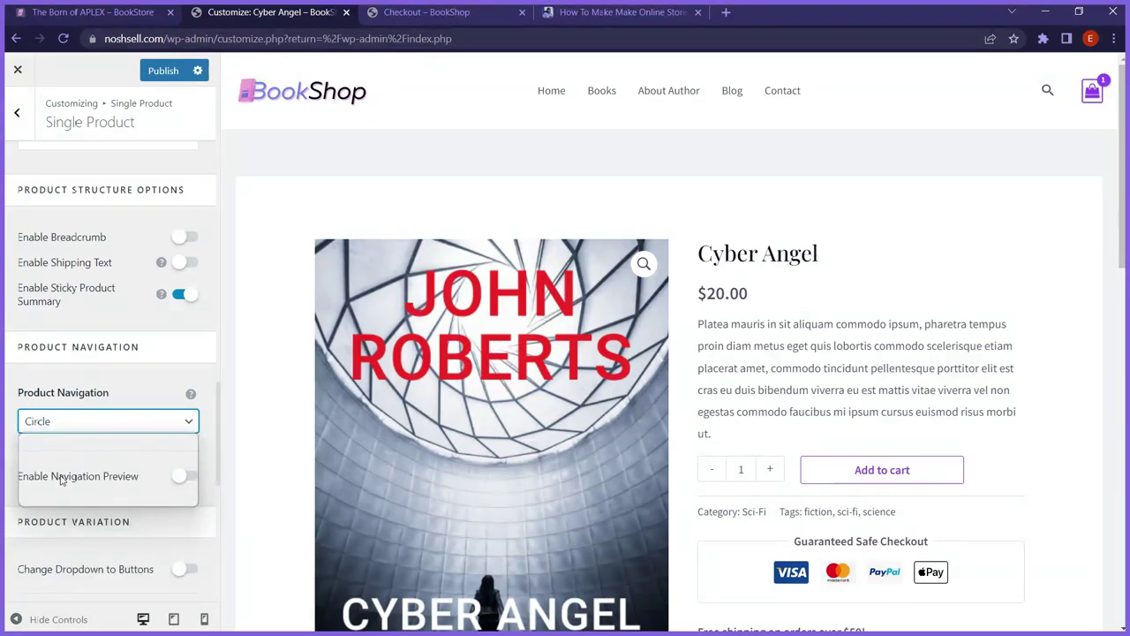
pyautogui.click(94, 420)
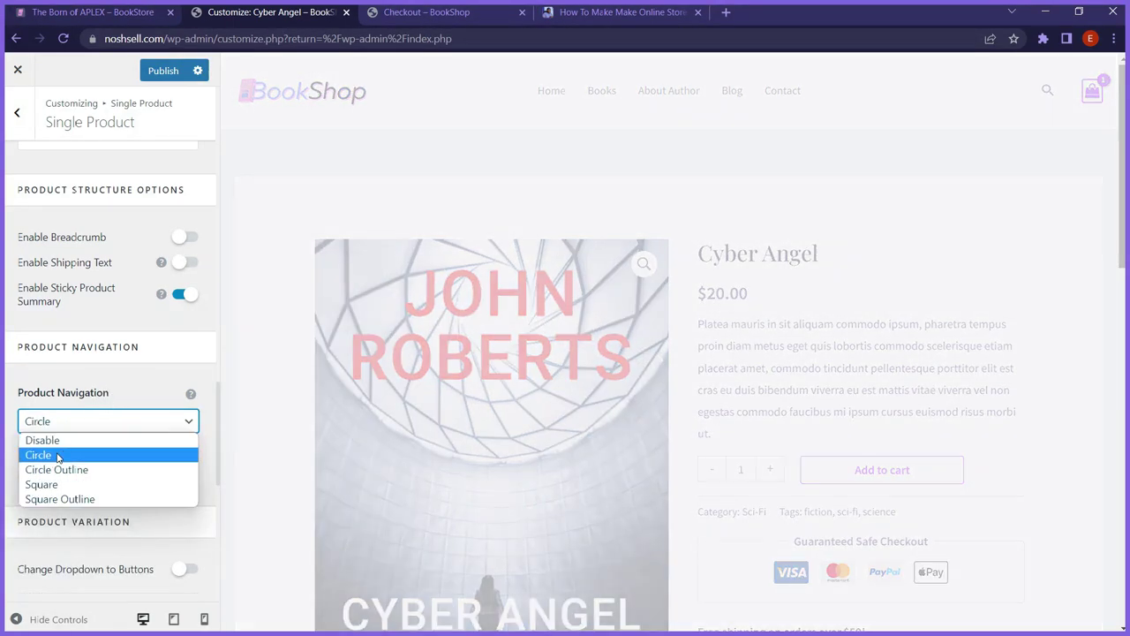
pyautogui.click(58, 456)
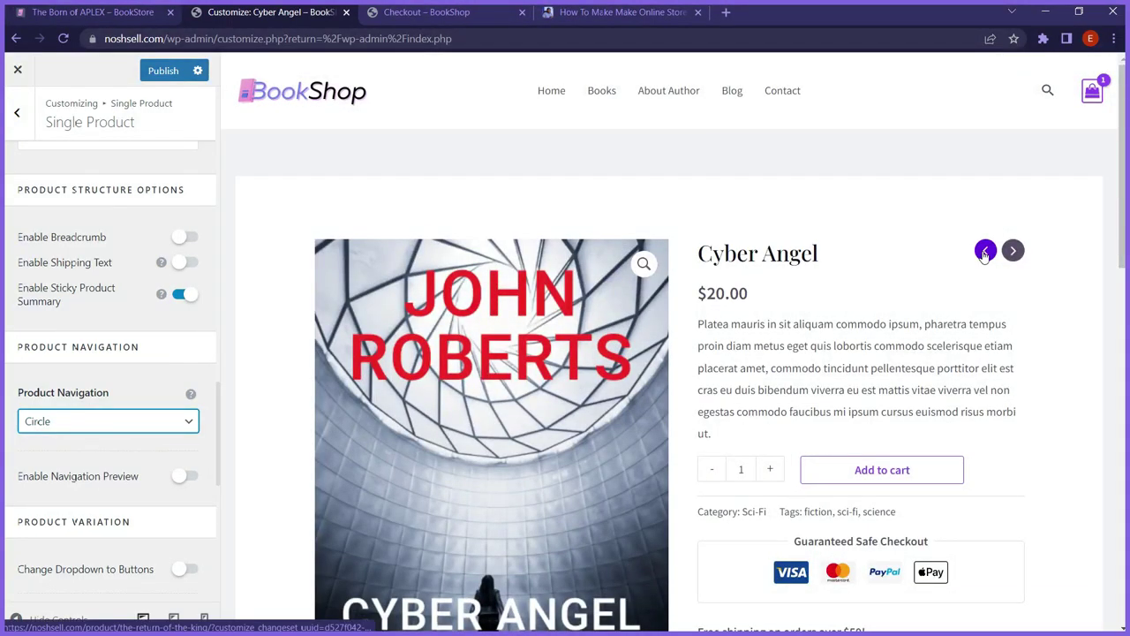
pyautogui.click(986, 253)
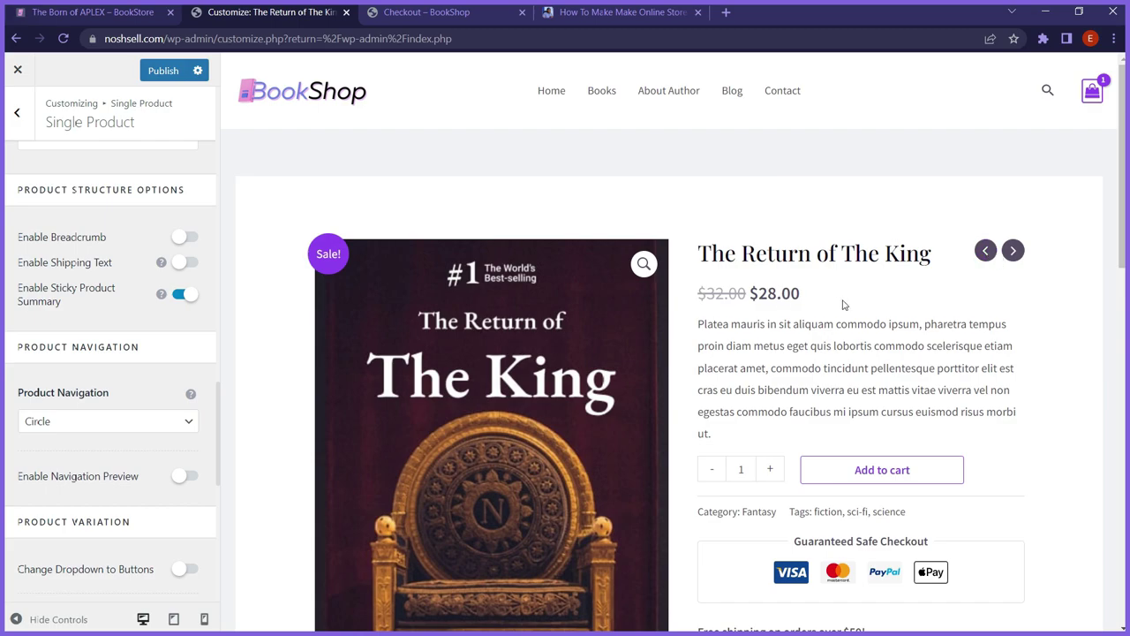
# Step: Set the navigation arrows to Circle Outline and enable Navigation Preview
pyautogui.click(41, 428)
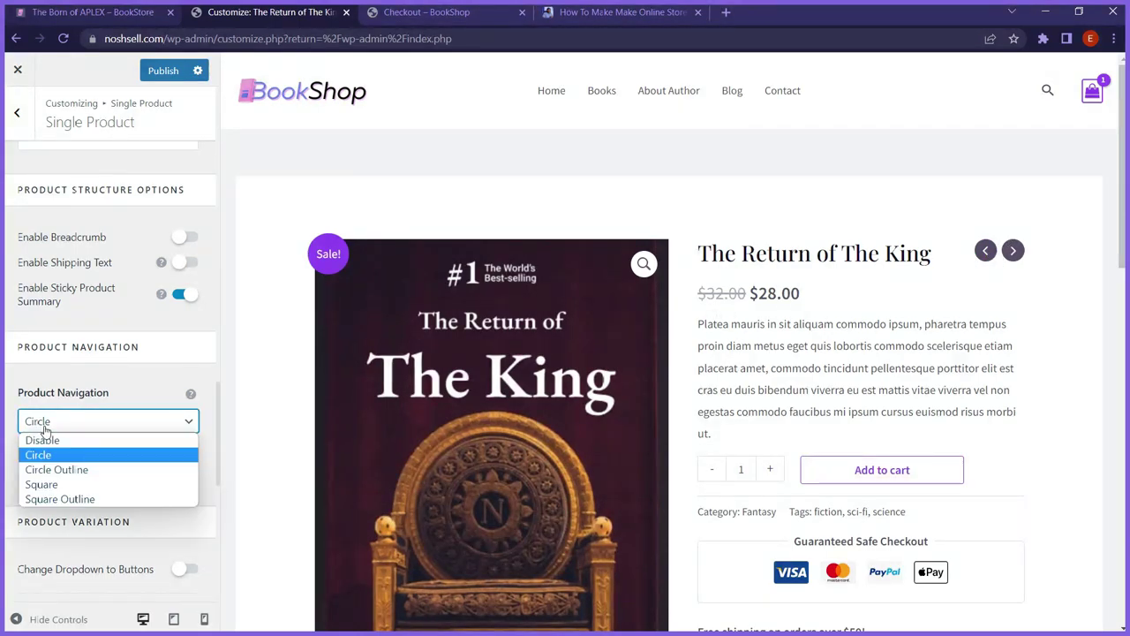
pyautogui.press('Escape')
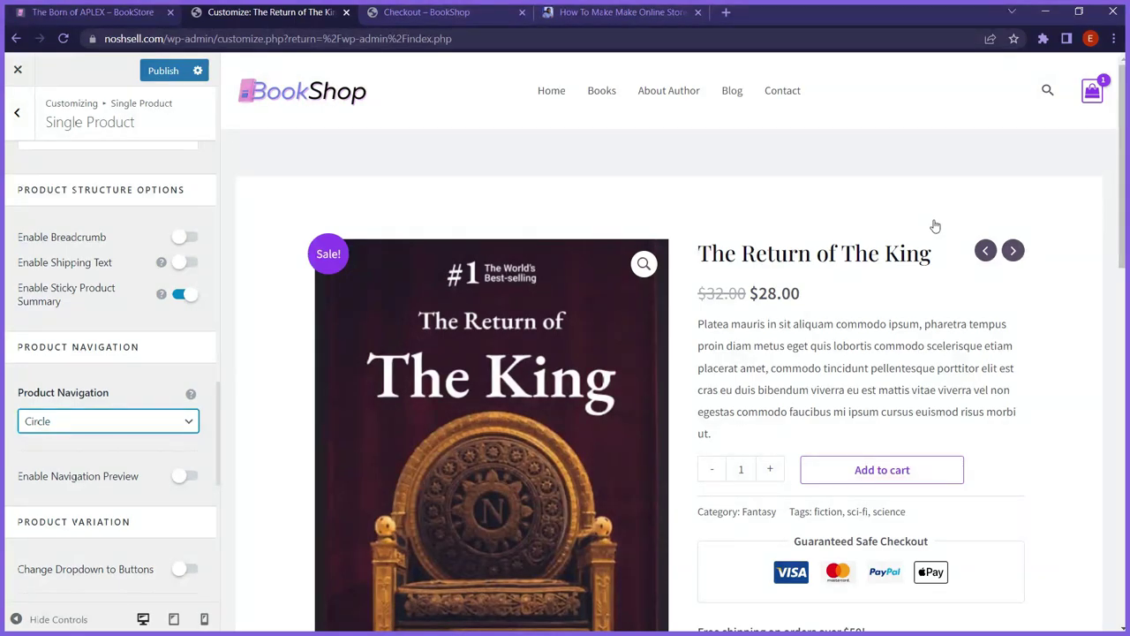
pyautogui.press('Down')
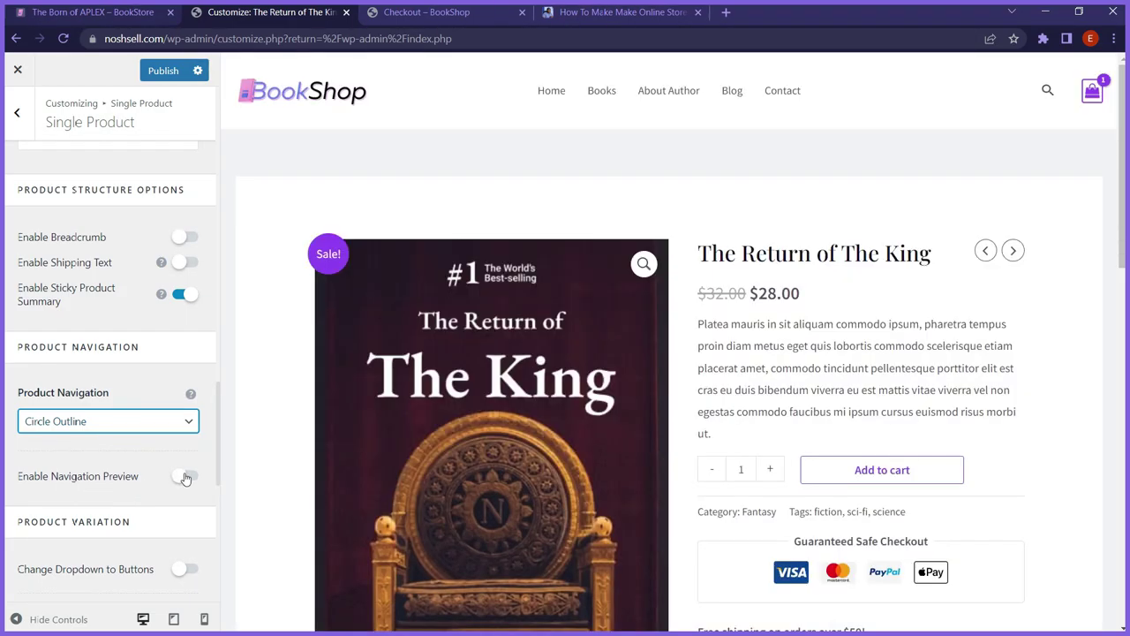
pyautogui.click(184, 476)
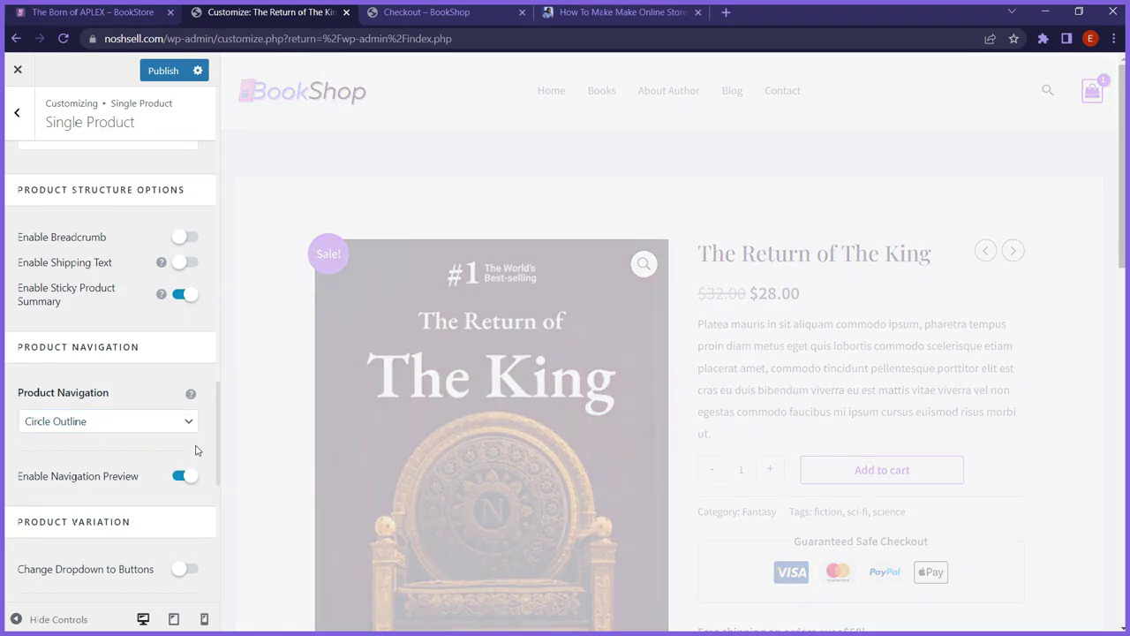
pyautogui.click(989, 254)
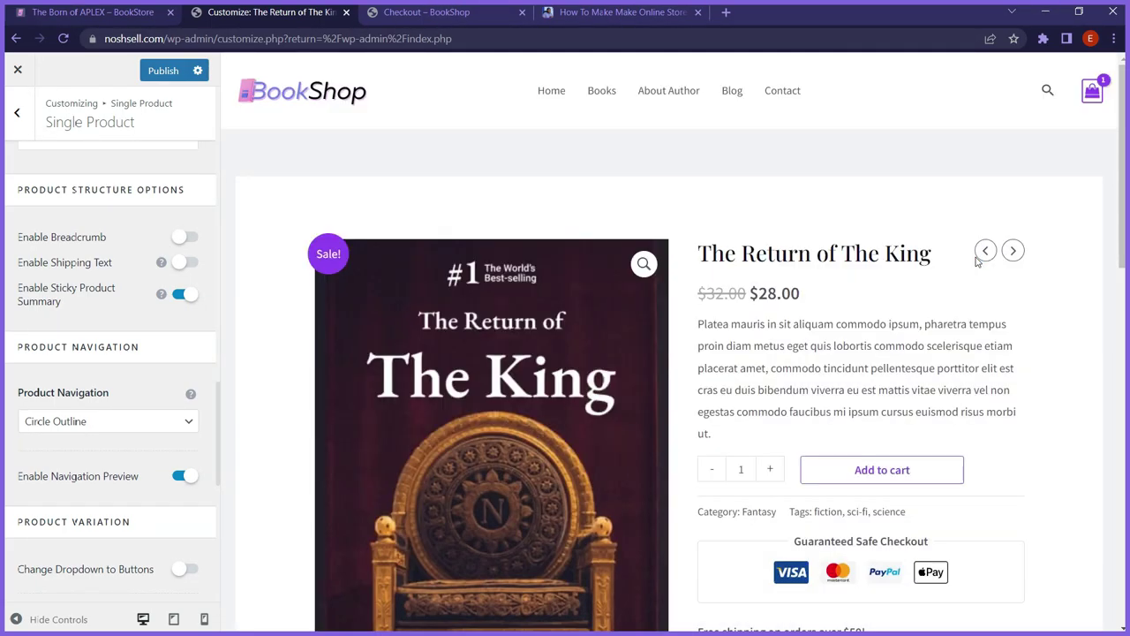
pyautogui.moveTo(987, 253)
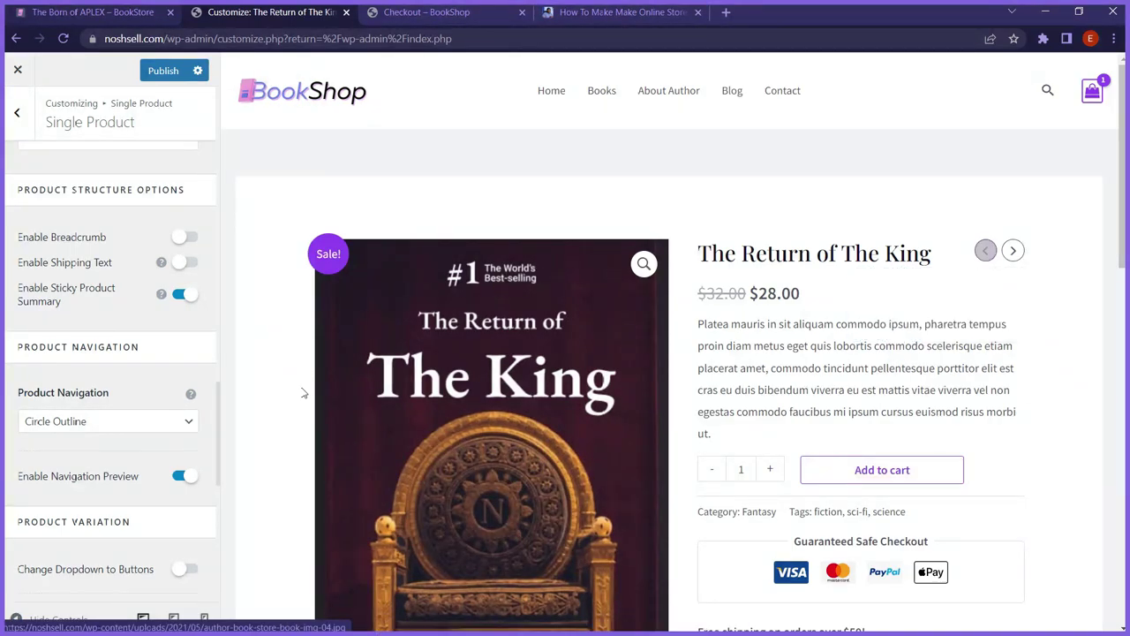
# Step: Switch off Display Related Products and switch on Enable Product Description, keeping the first layout
pyautogui.scroll(-2, 118, 469)
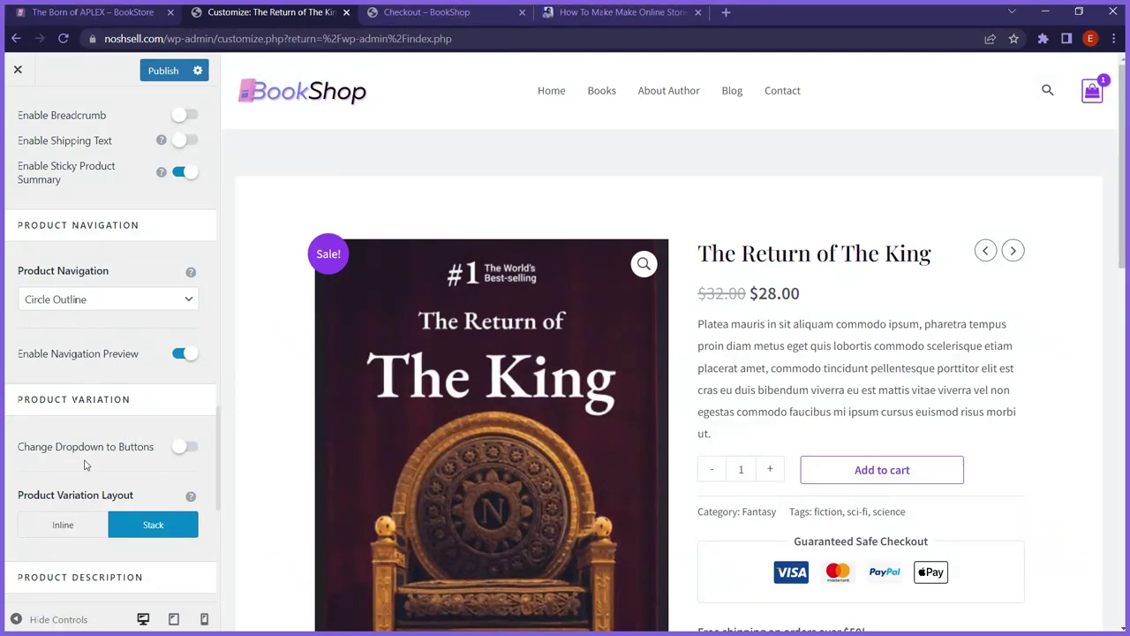
pyautogui.scroll(-2, 75, 457)
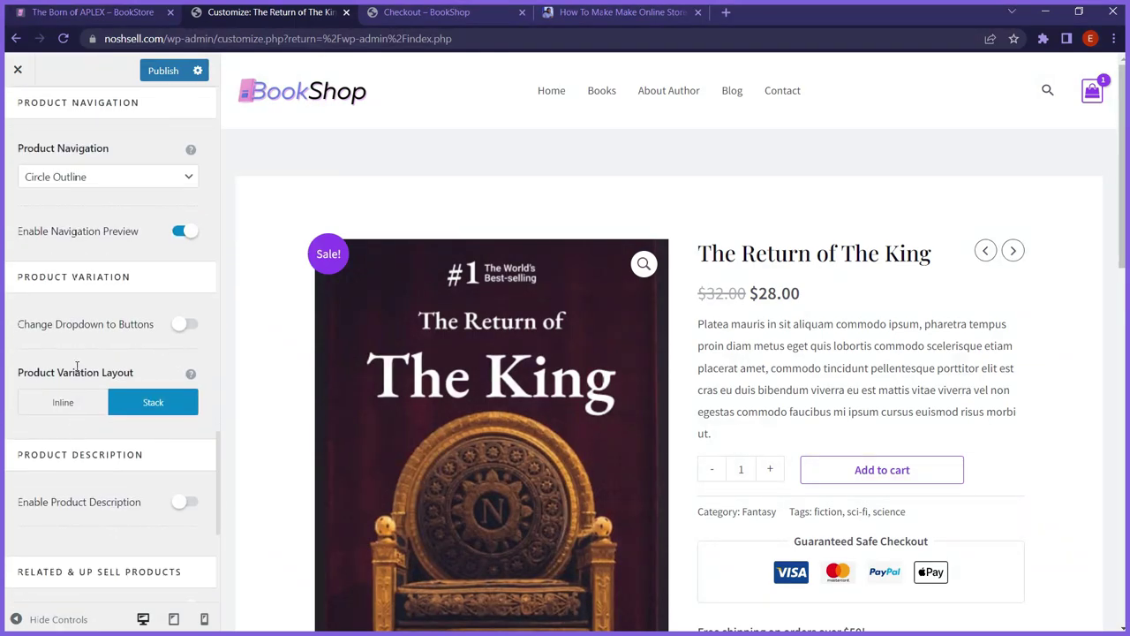
pyautogui.scroll(-2, 71, 382)
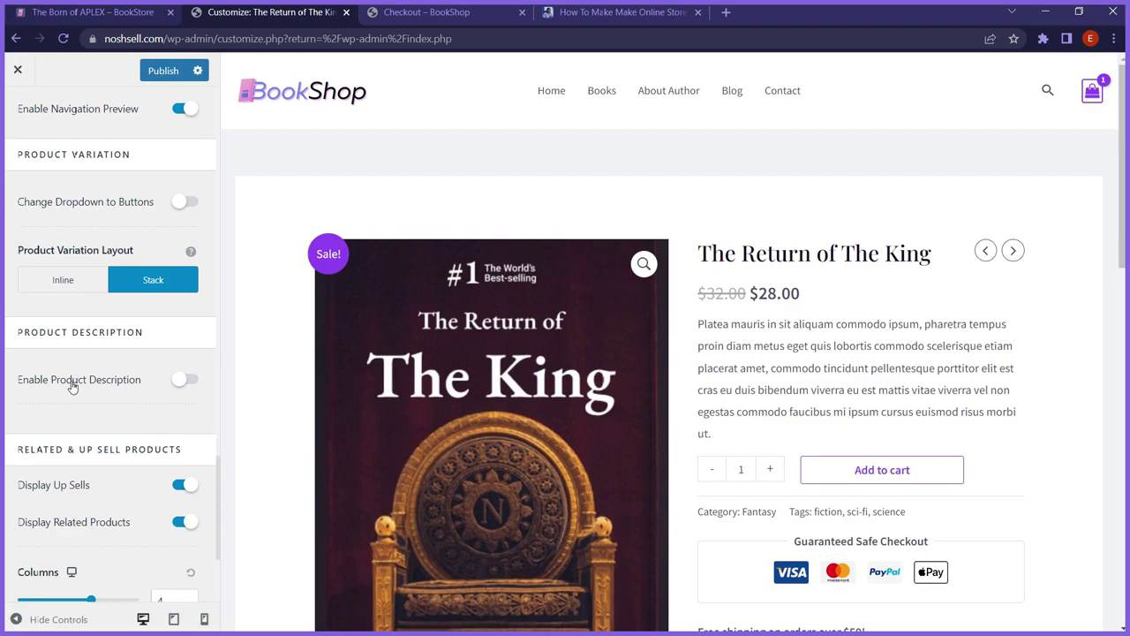
pyautogui.scroll(-2, 73, 386)
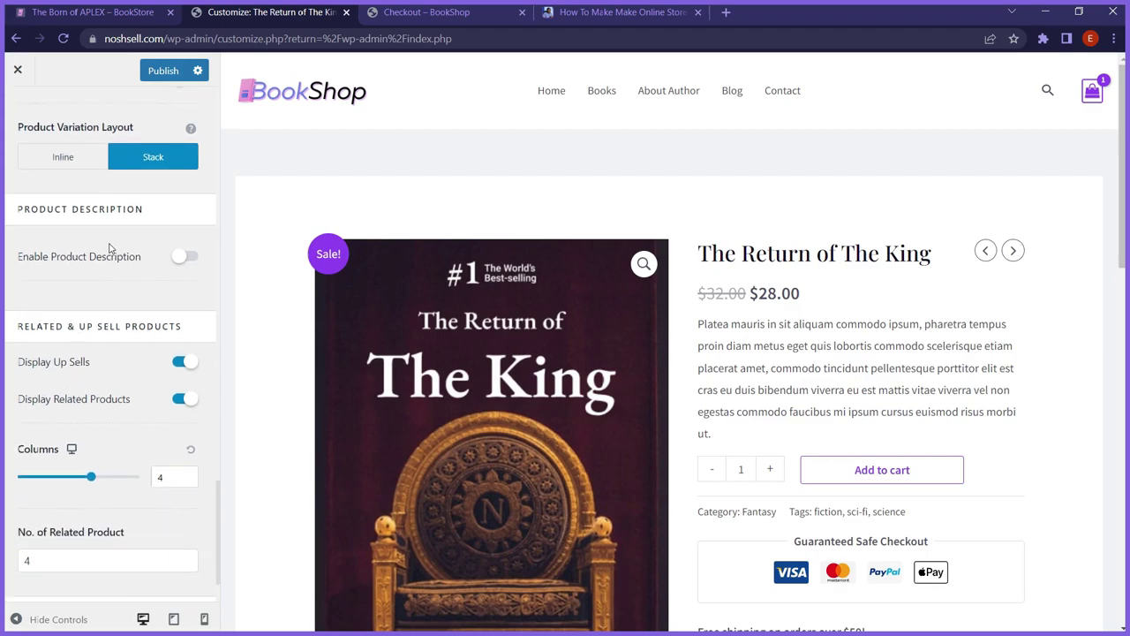
pyautogui.scroll(-1, 97, 256)
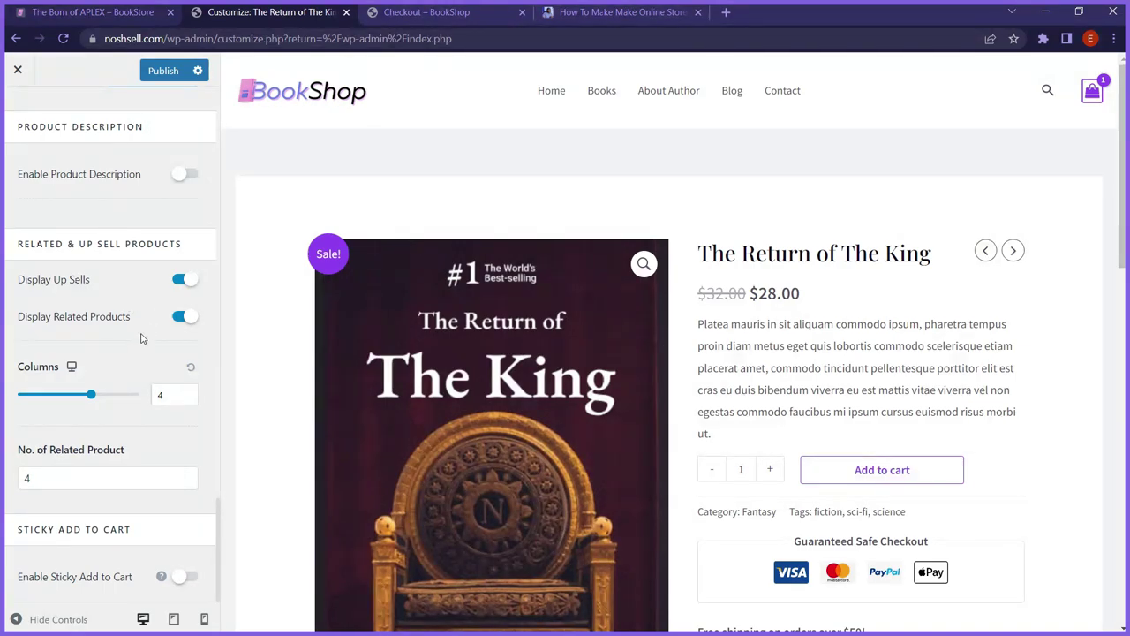
pyautogui.scroll(-8, 355, 386)
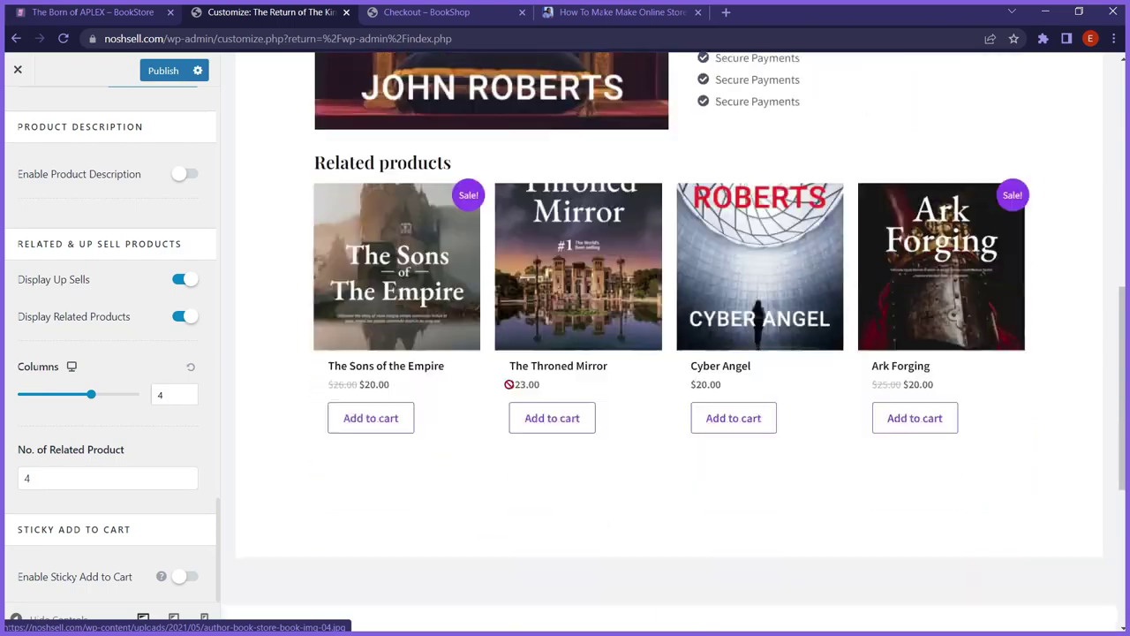
pyautogui.scroll(3, 557, 410)
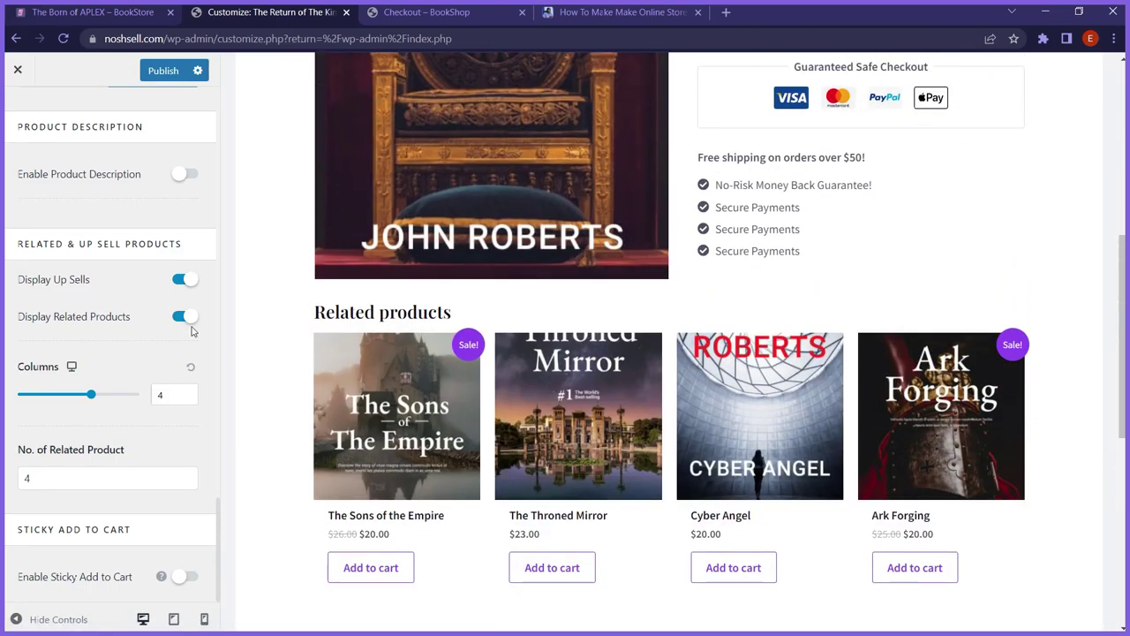
pyautogui.click(185, 316)
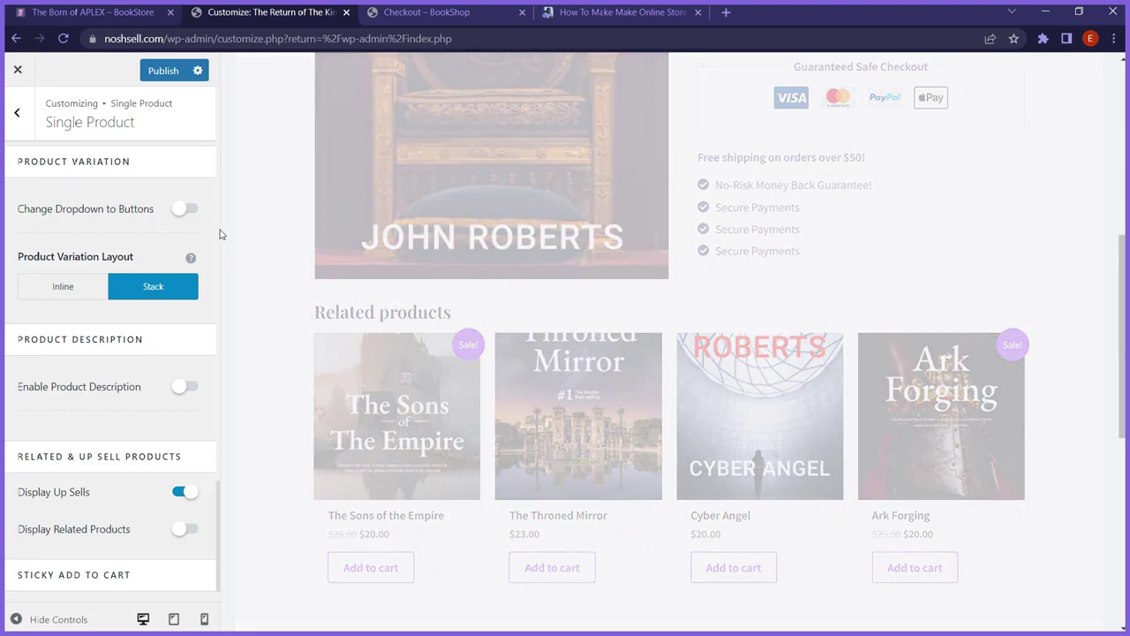
pyautogui.click(192, 389)
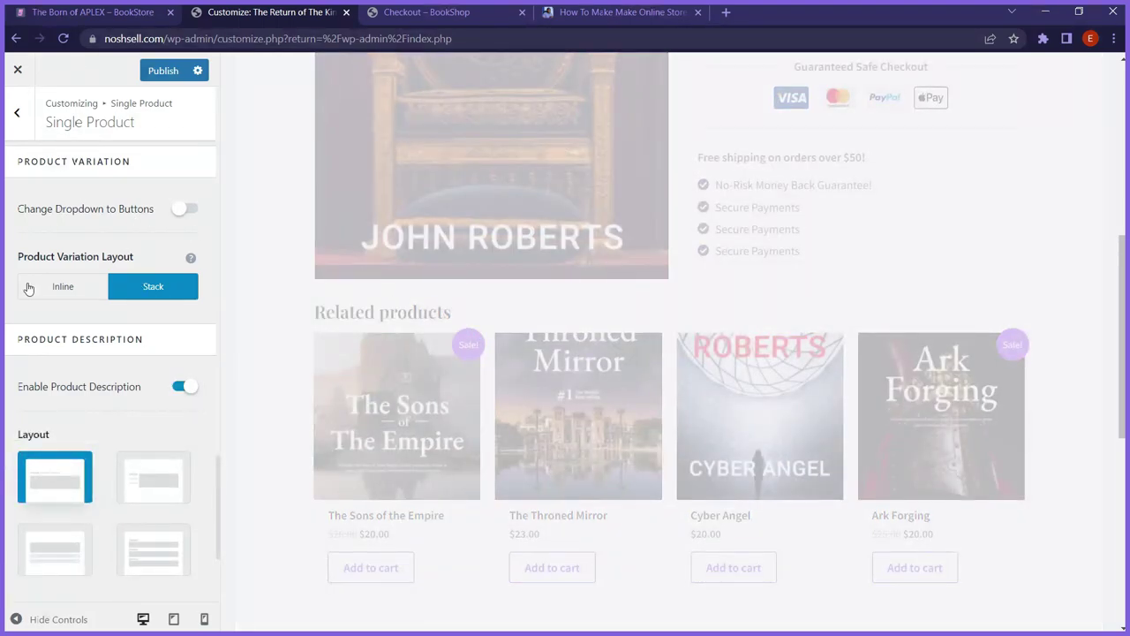
pyautogui.scroll(-2, 26, 291)
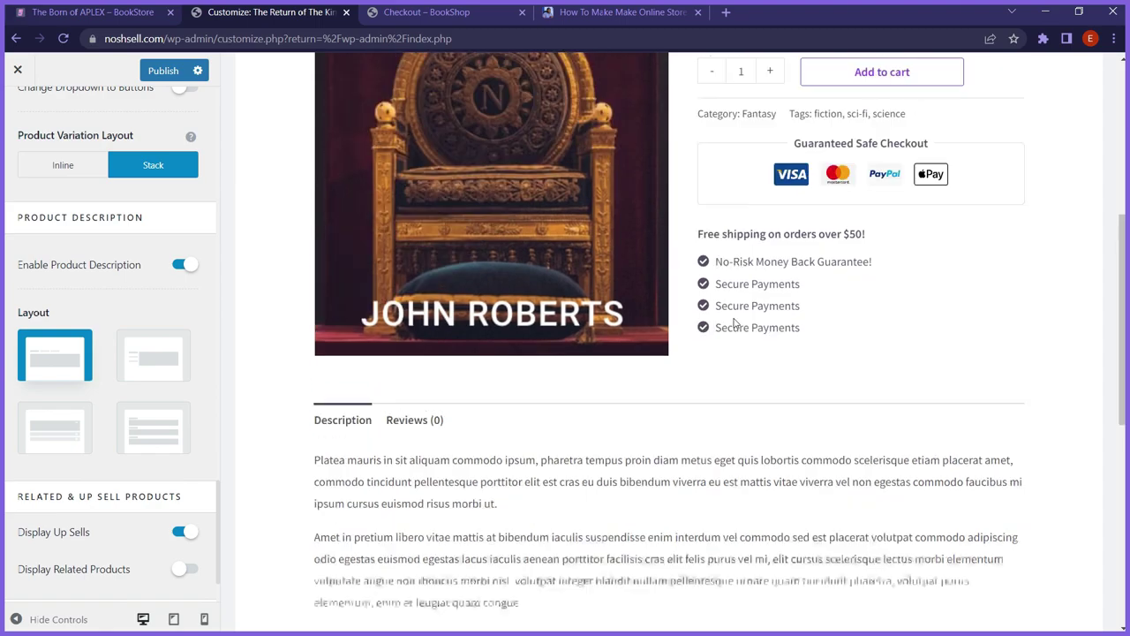
pyautogui.scroll(-1, 120, 420)
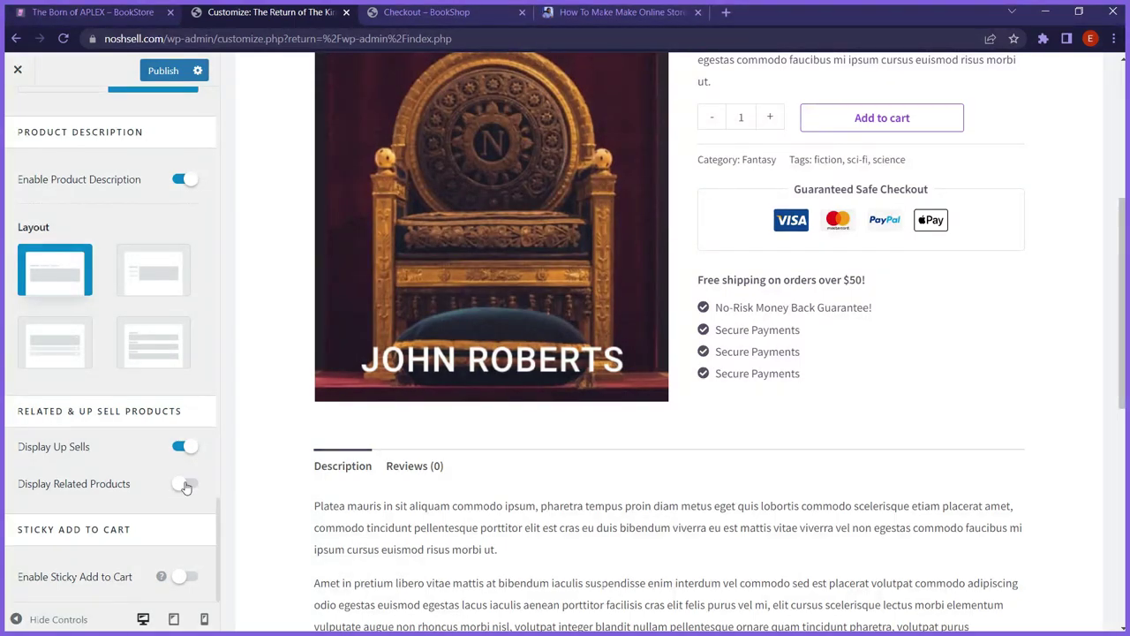
pyautogui.click(184, 485)
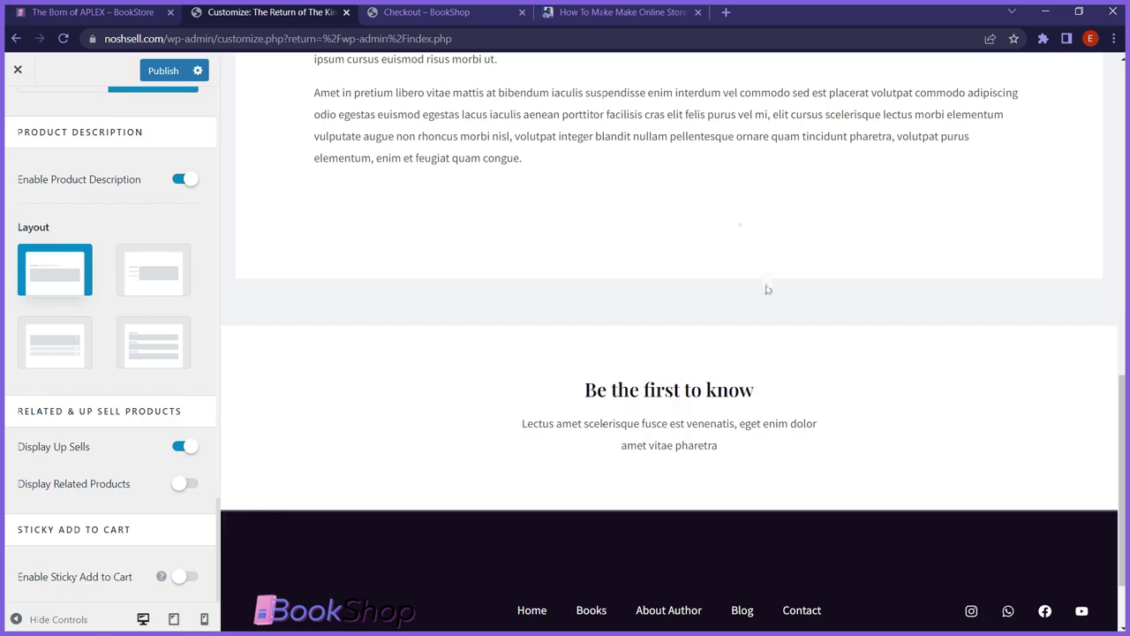
pyautogui.scroll(5, 767, 290)
# Step: Enable Sticky Add to Cart with Sticky Placement set to Bottom
pyautogui.click(189, 579)
pyautogui.scroll(-1, 212, 472)
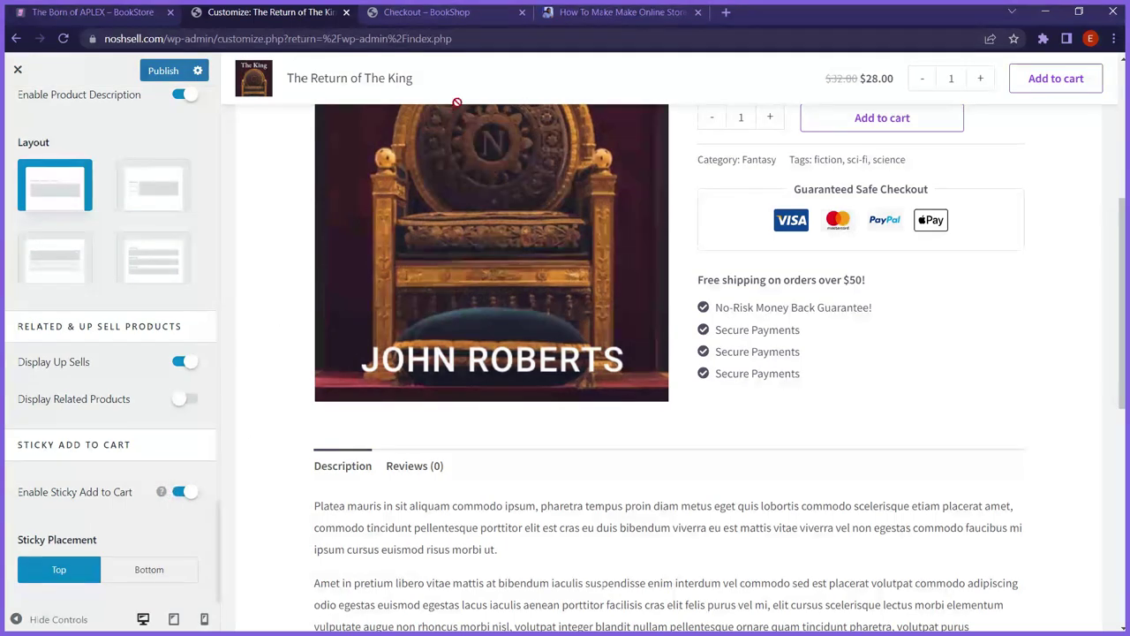
pyautogui.scroll(-4, 622, 296)
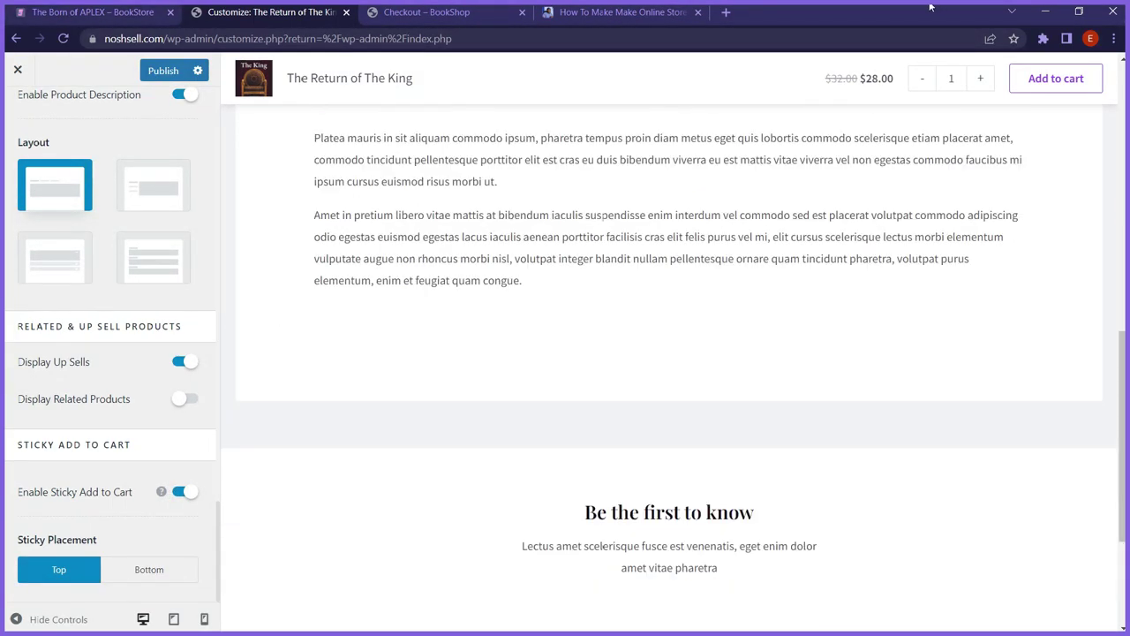
pyautogui.click(149, 569)
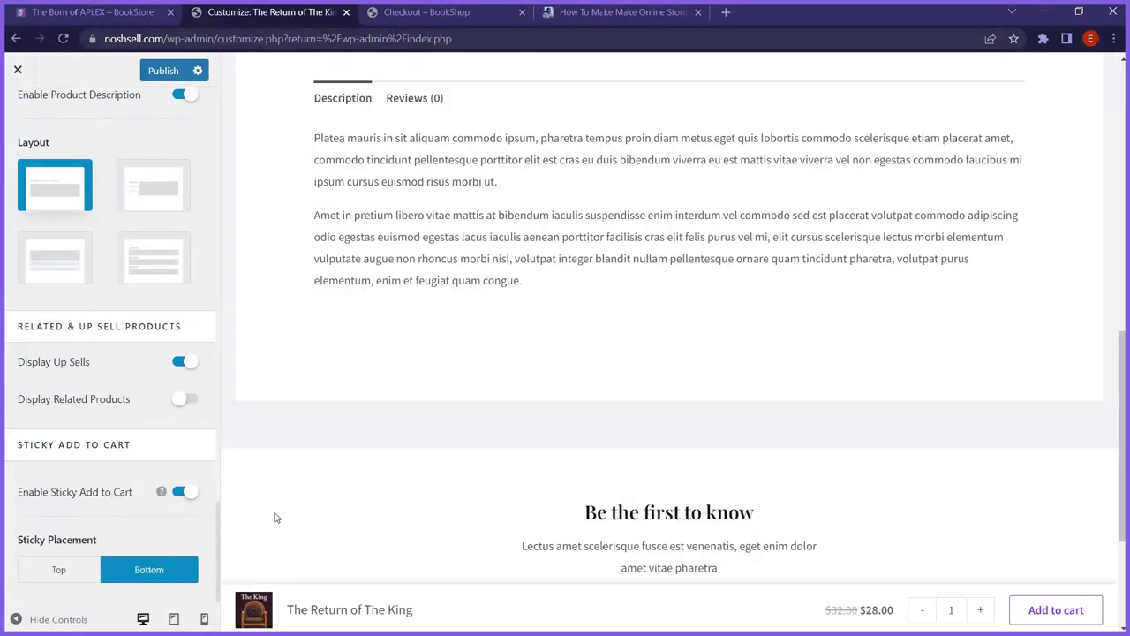
pyautogui.scroll(-1, 944, 380)
pyautogui.scroll(-2, 944, 381)
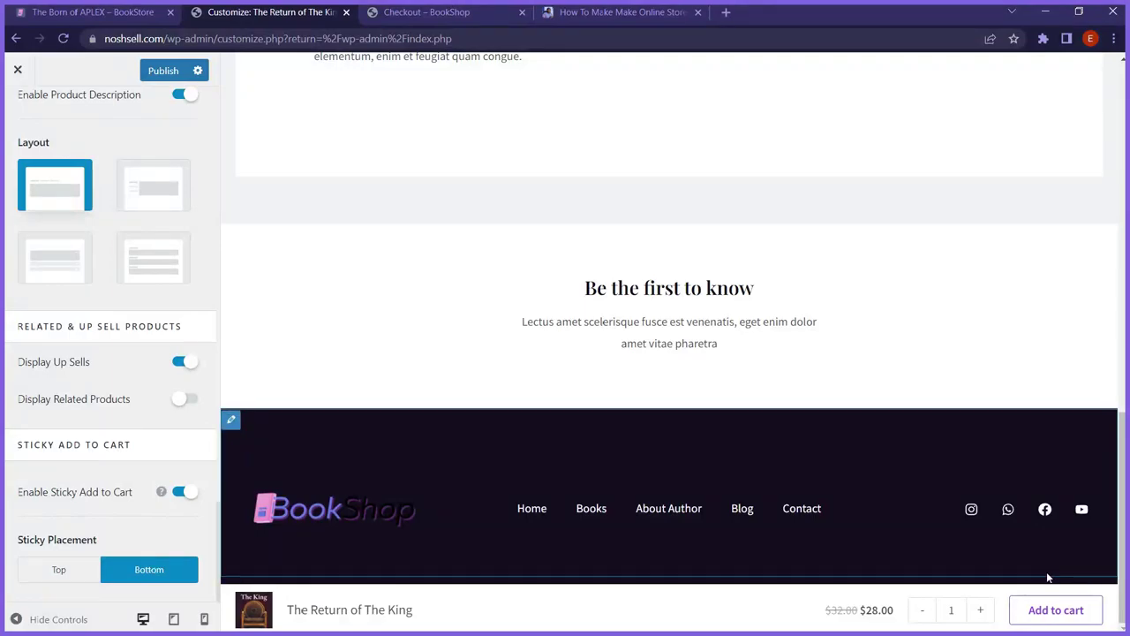
pyautogui.scroll(8, 579, 423)
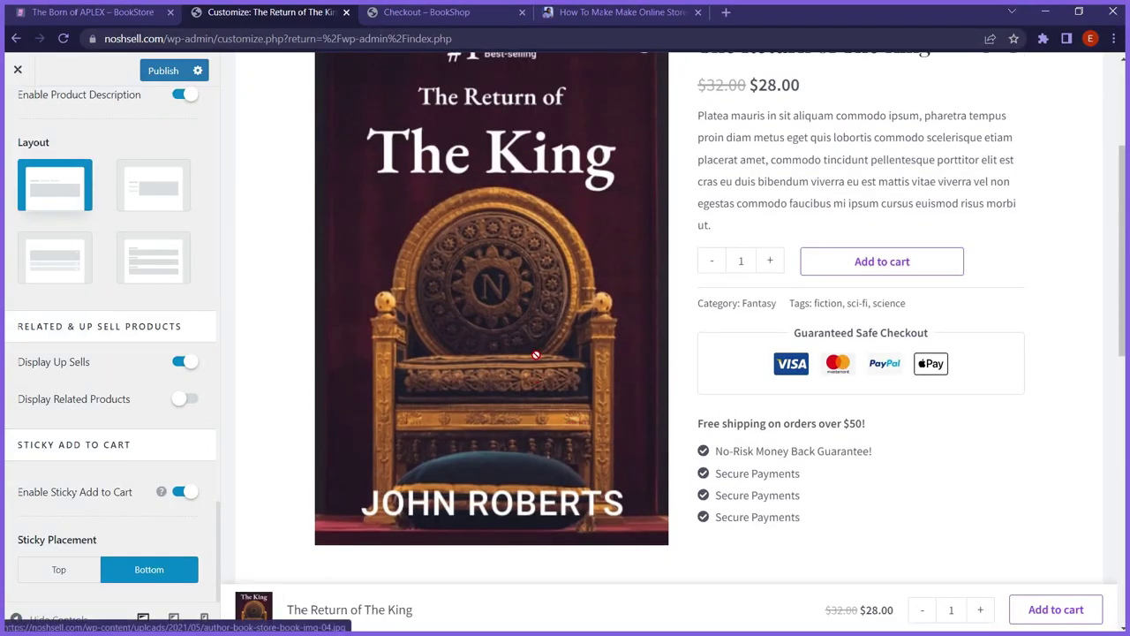
pyautogui.scroll(3, 757, 474)
pyautogui.scroll(-5, 757, 474)
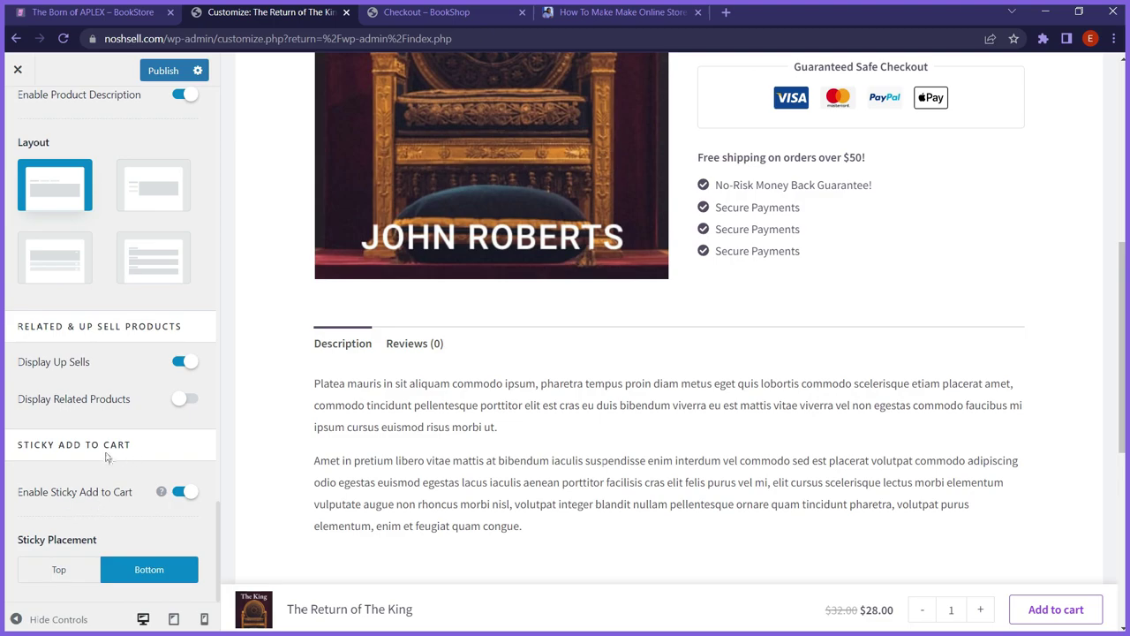
pyautogui.scroll(15, 106, 457)
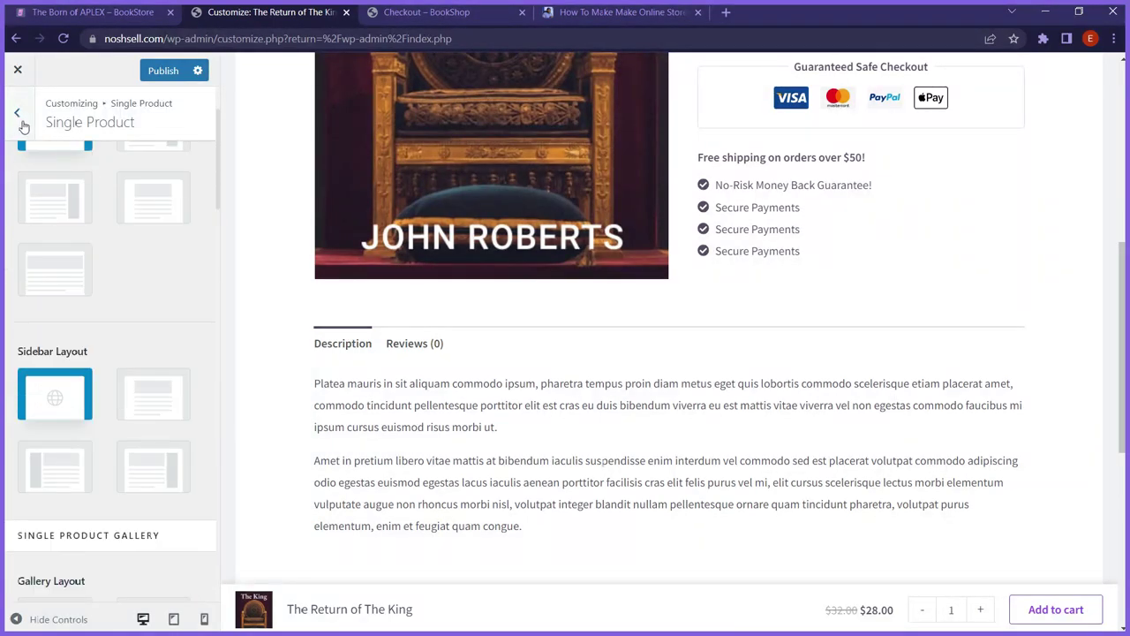
# Step: Go back to the WooCommerce settings list after rechecking the single product settings
pyautogui.click(18, 115)
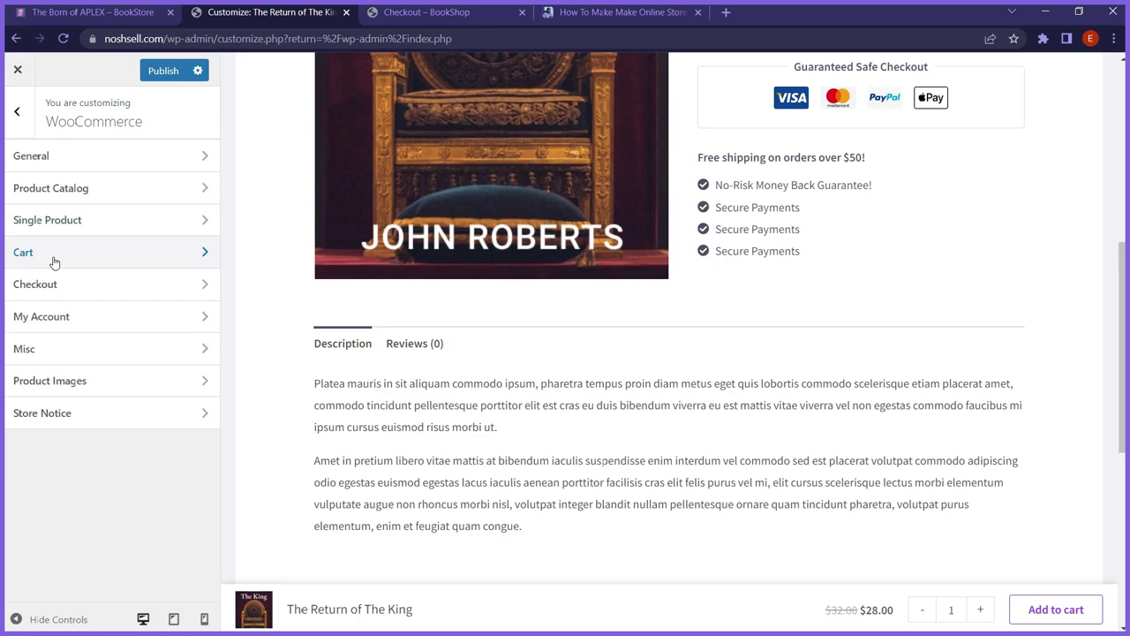
pyautogui.click(69, 226)
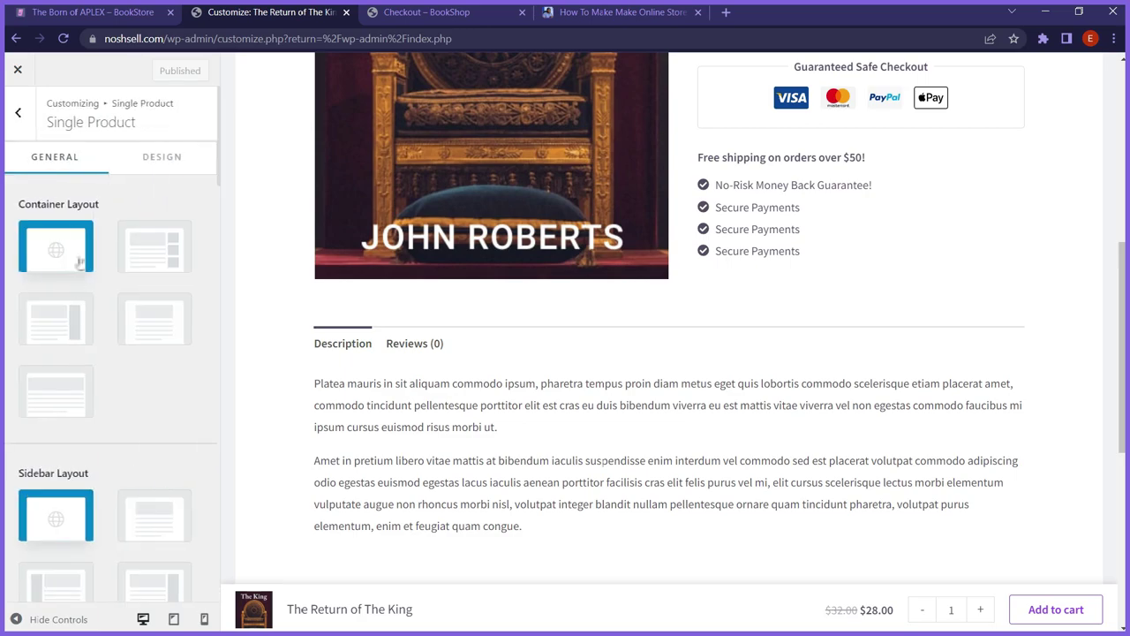
pyautogui.click(16, 114)
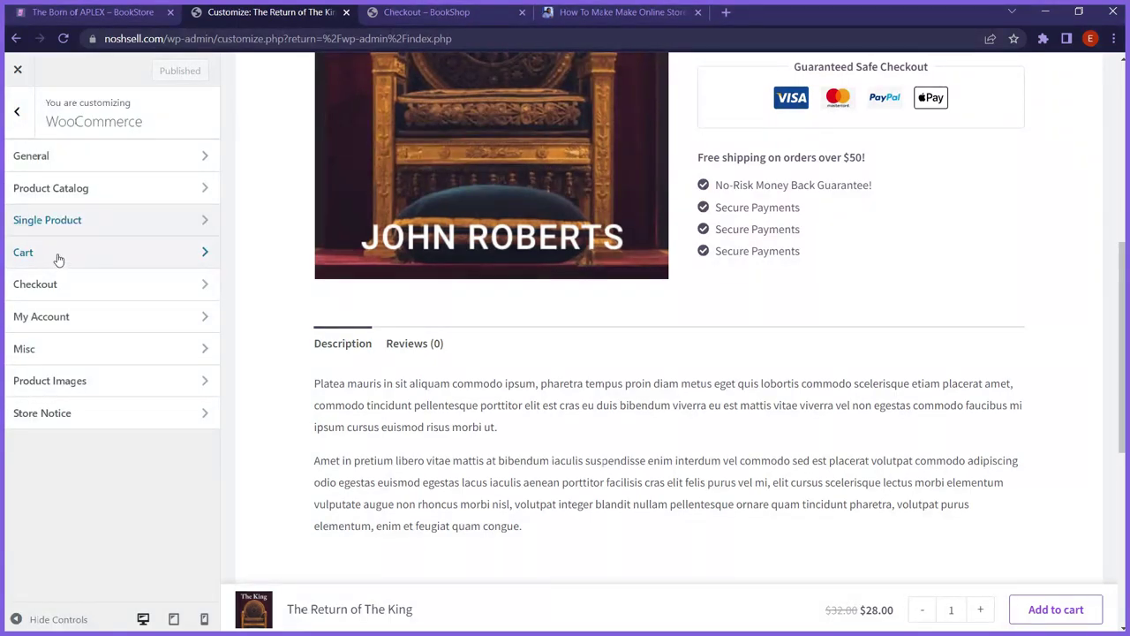
# Step: Open Cart settings and load the cart page listing The Born of APLEX at $1.00
pyautogui.click(57, 256)
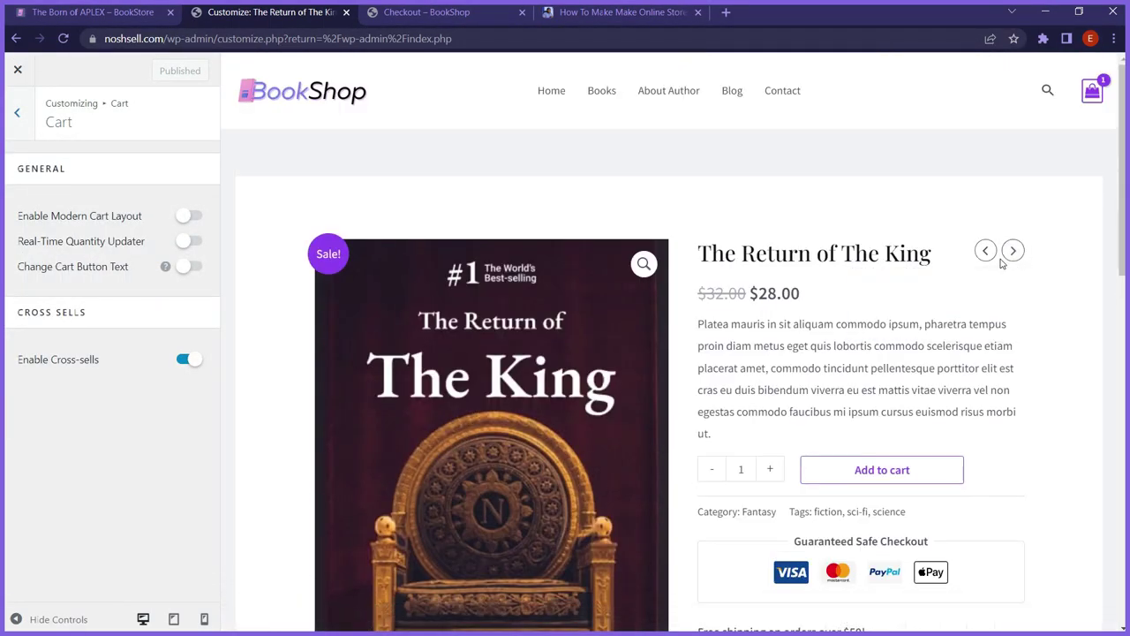
pyautogui.click(1092, 91)
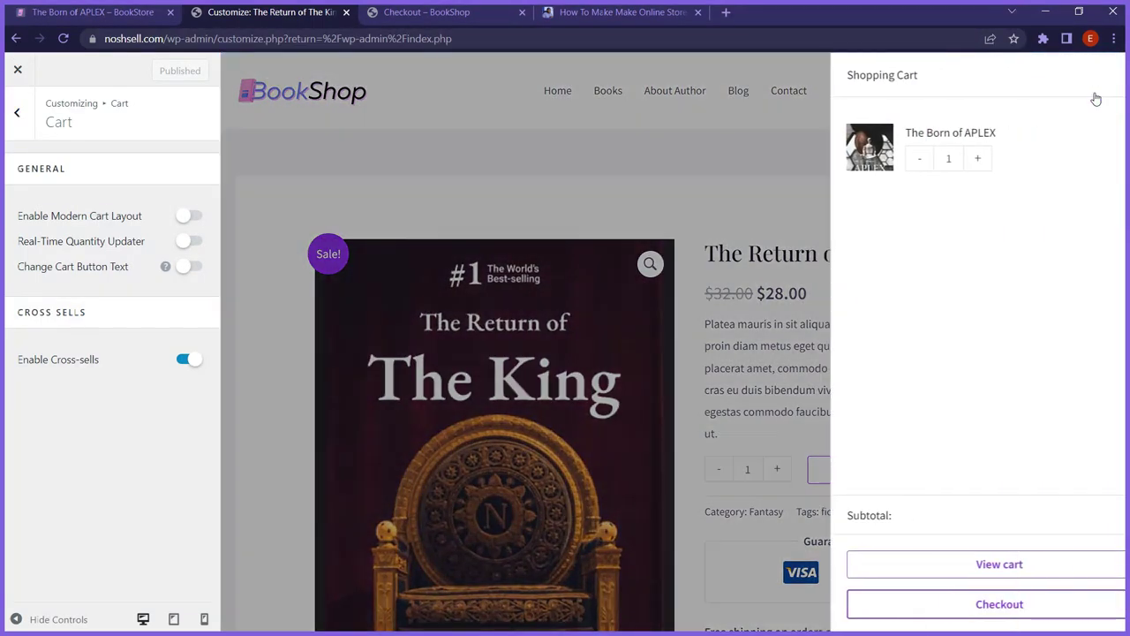
pyautogui.click(966, 569)
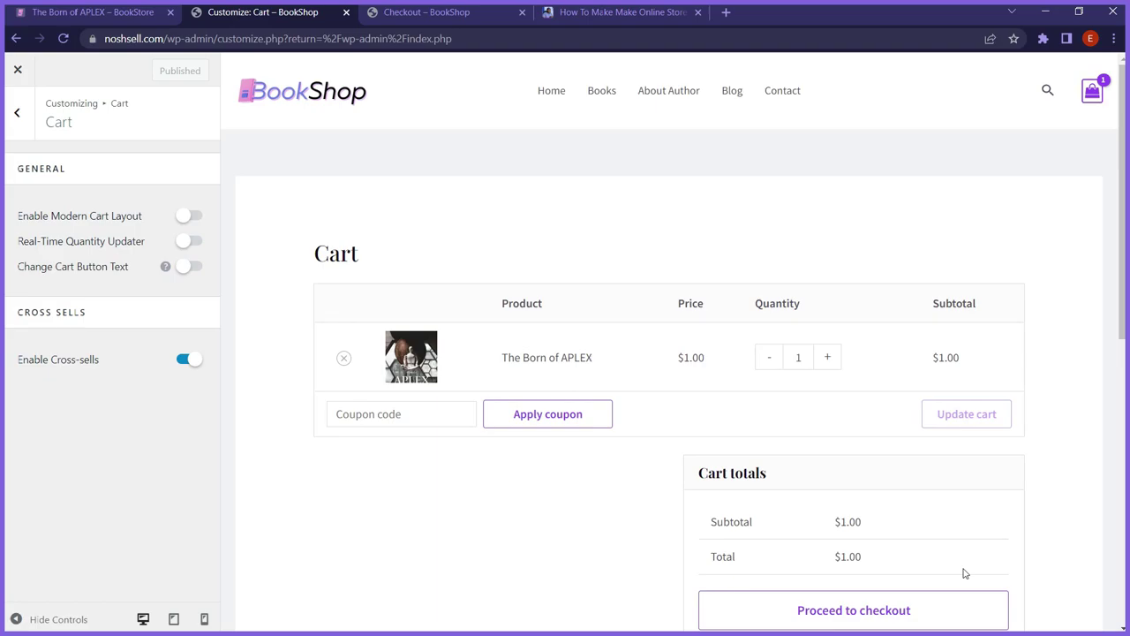
pyautogui.scroll(-2, 574, 242)
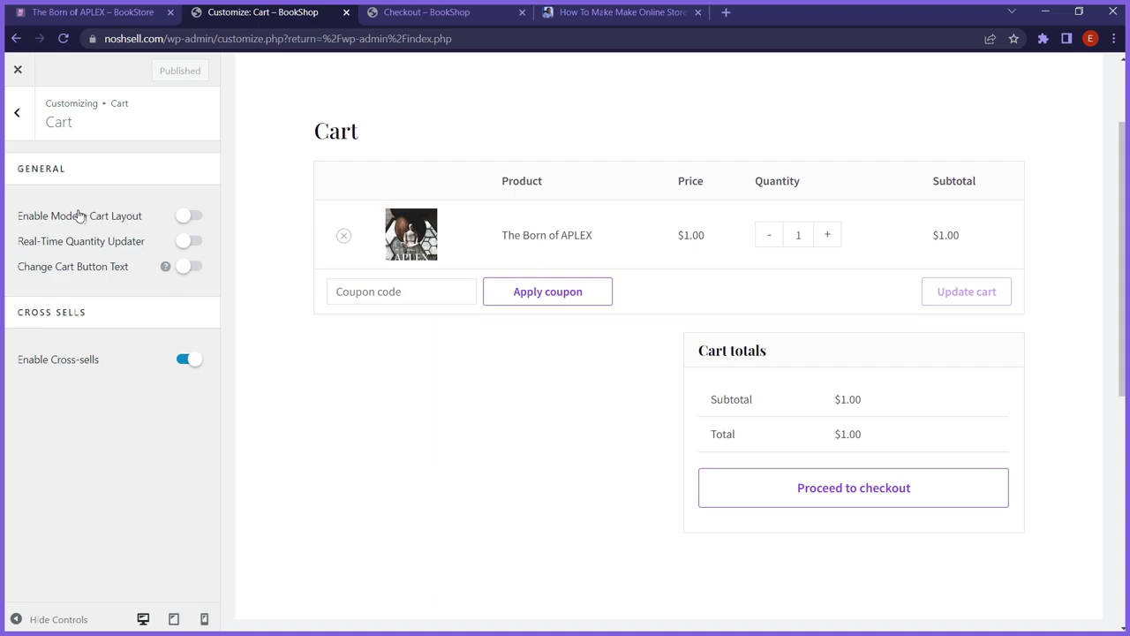
# Step: Turn on Modern Cart Layout so cart totals sit beside the product table
pyautogui.click(192, 219)
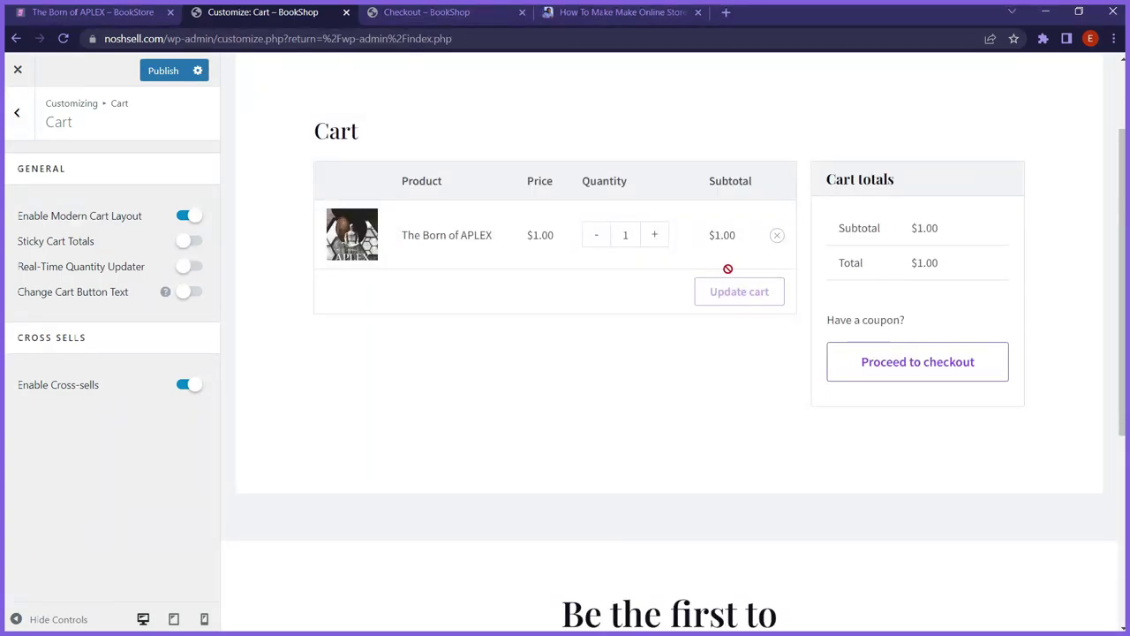
pyautogui.moveTo(837, 179); pyautogui.dragTo(871, 169)
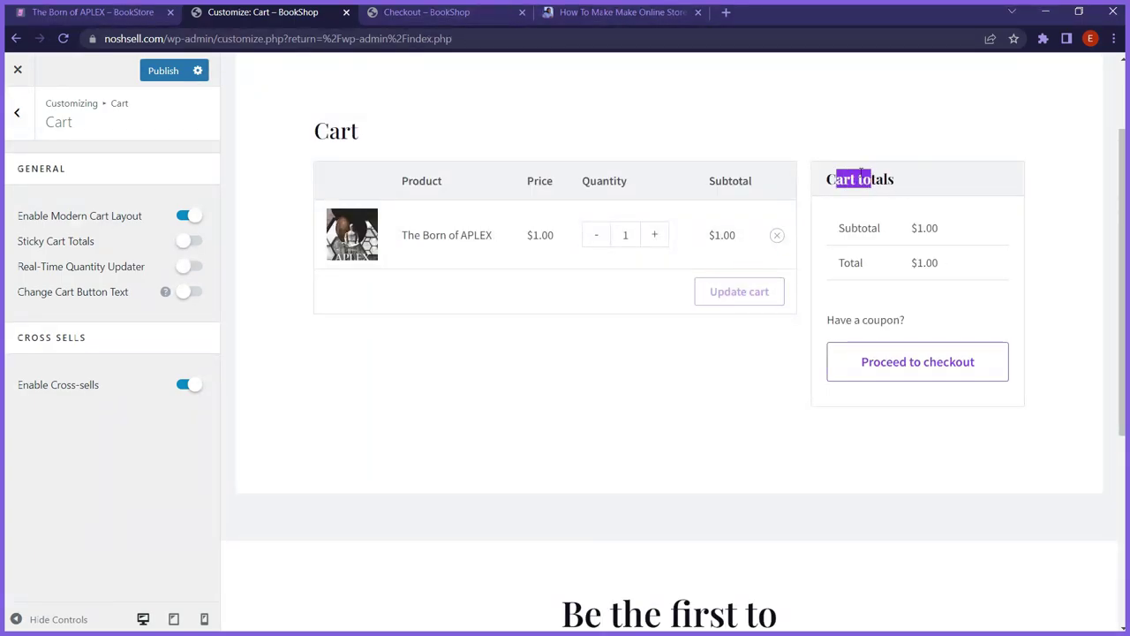
pyautogui.click(848, 179)
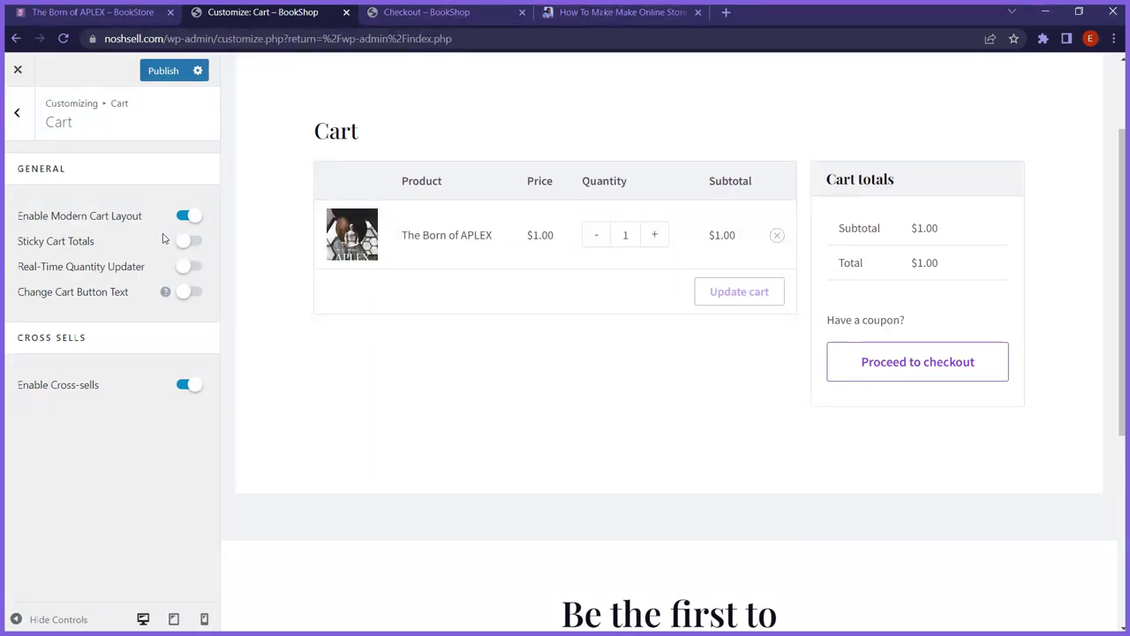
# Step: Switch on Sticky Cart Totals and scroll the cart preview to verify it stays fixed
pyautogui.click(189, 241)
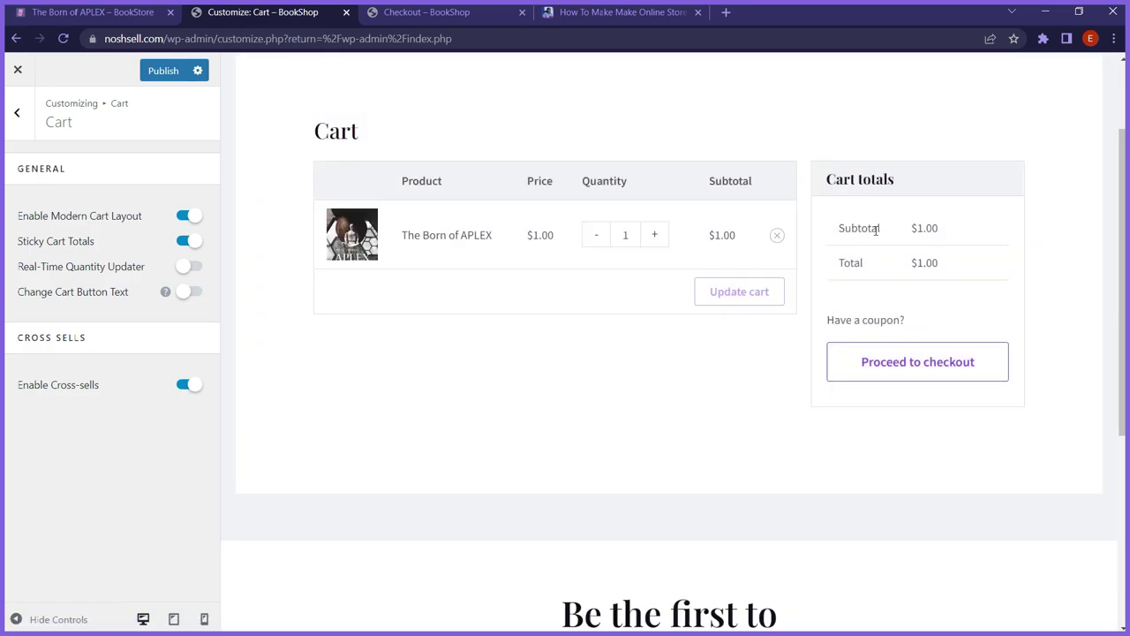
pyautogui.scroll(-4, 651, 305)
pyautogui.scroll(5, 575, 396)
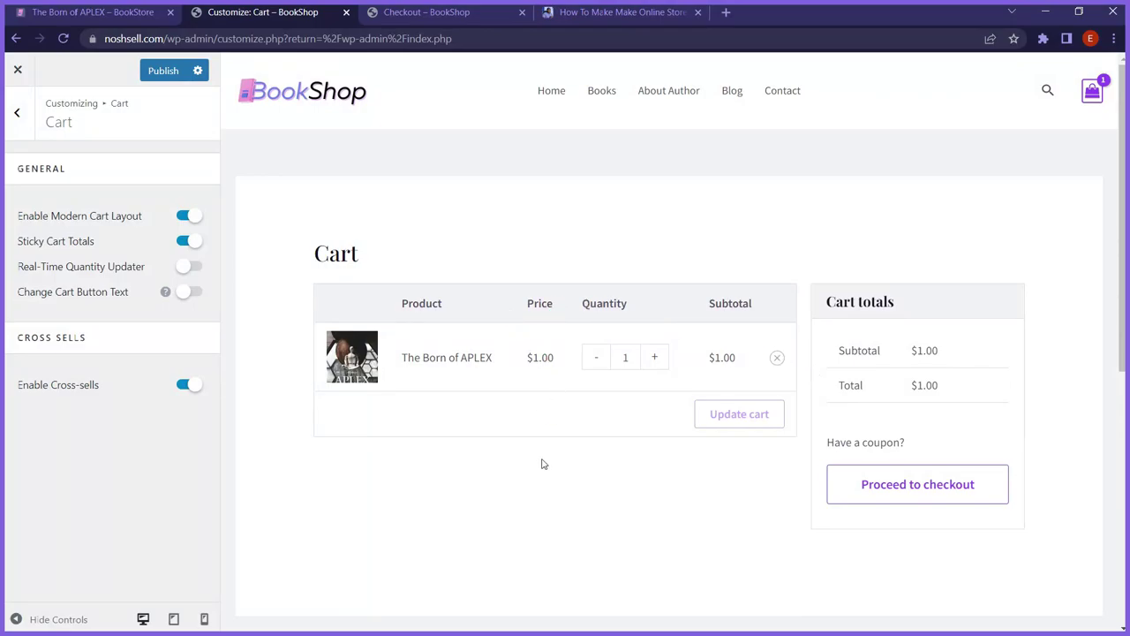
pyautogui.scroll(-2, 541, 465)
pyautogui.scroll(-2, 557, 434)
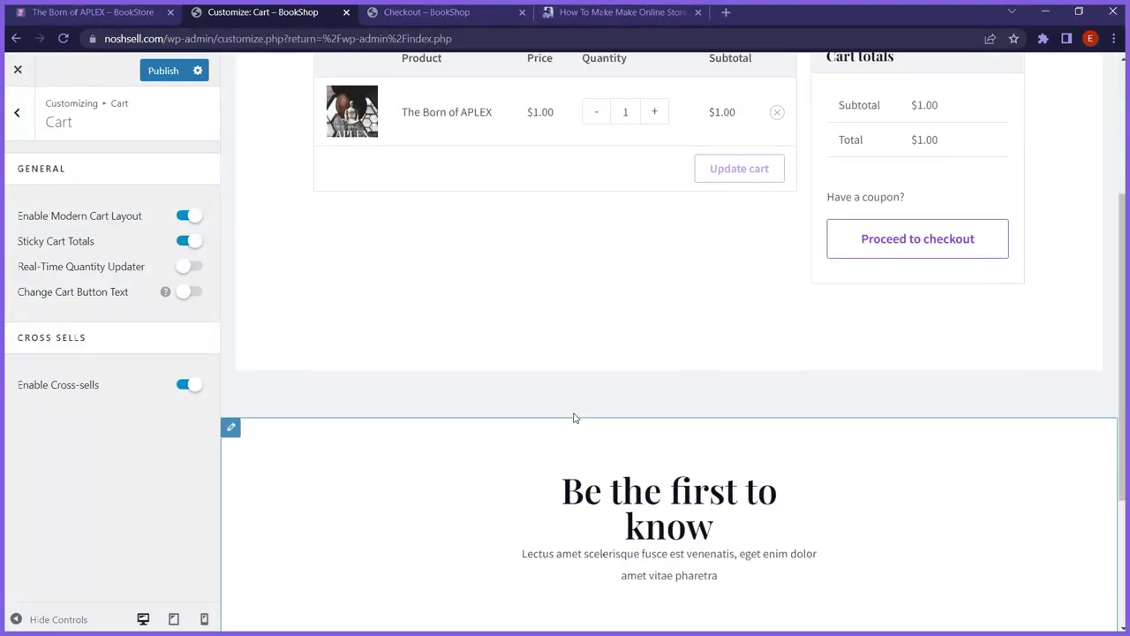
pyautogui.scroll(4, 581, 373)
pyautogui.scroll(-4, 597, 368)
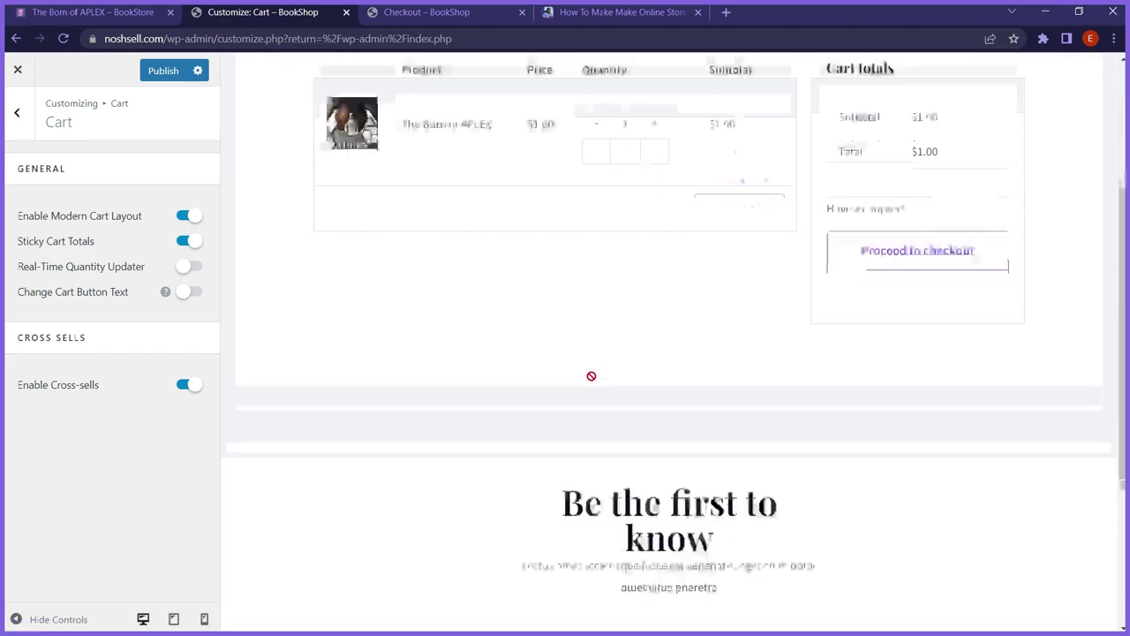
pyautogui.scroll(-2, 575, 412)
pyautogui.scroll(4, 575, 403)
pyautogui.scroll(-4, 585, 394)
pyautogui.scroll(4, 898, 333)
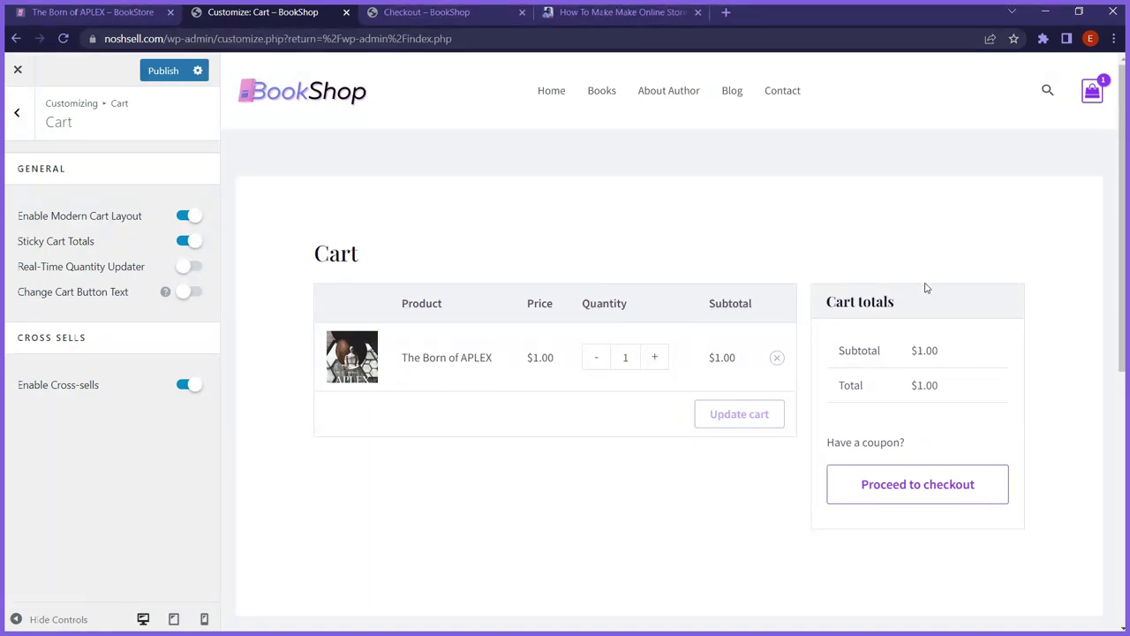
pyautogui.scroll(-2, 931, 296)
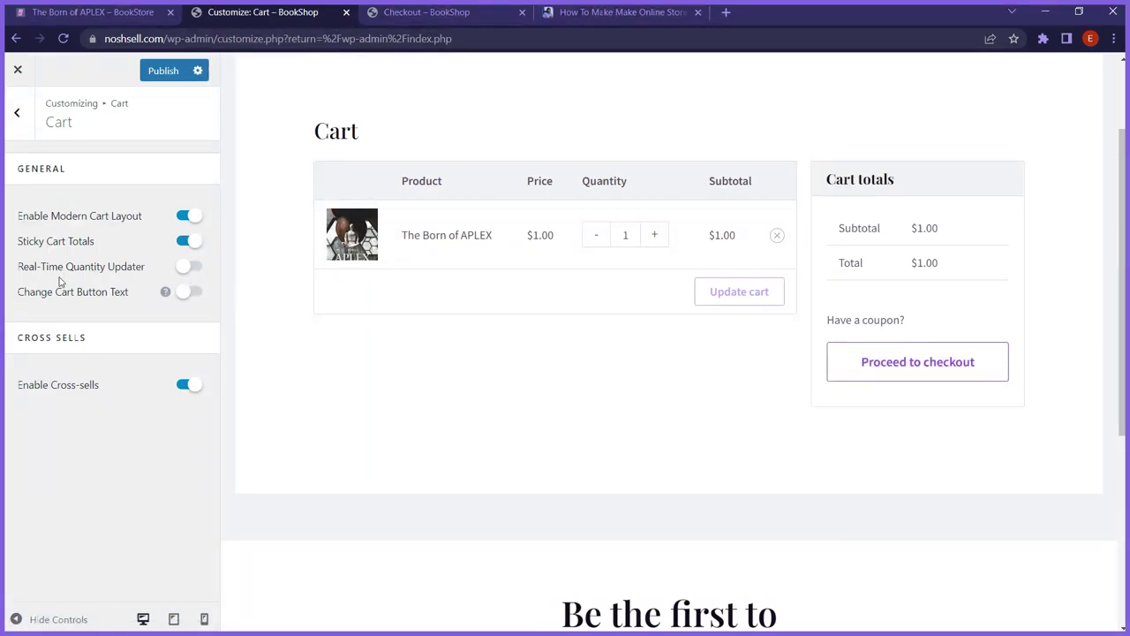
# Step: Enable Real-Time Quantity Updater and raise The Born of APLEX to quantity 3, totalling $3.00
pyautogui.click(191, 267)
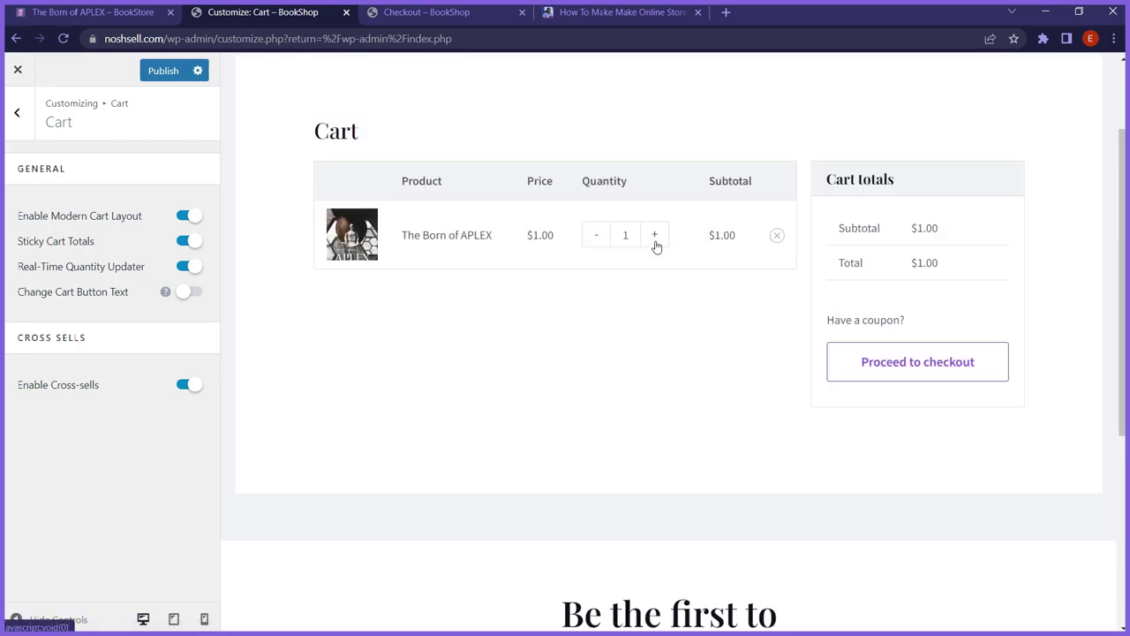
pyautogui.click(658, 236)
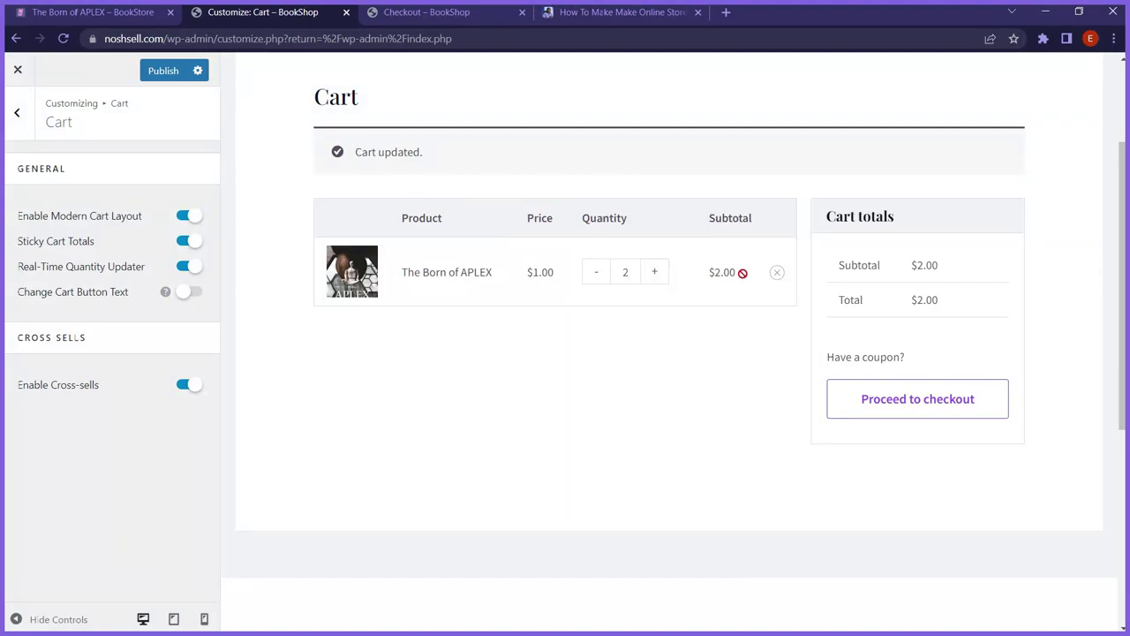
pyautogui.click(654, 279)
# Step: Enable Change Cart Button Text and try 'Move' in place of 'Proceed' in the label
pyautogui.click(194, 295)
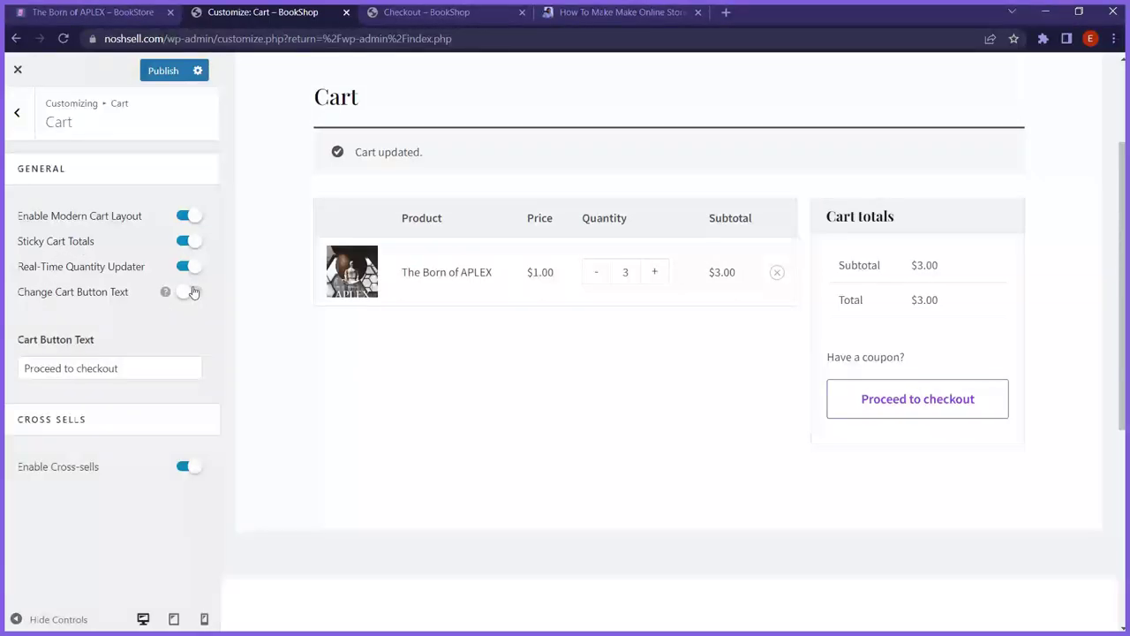
pyautogui.click(132, 367)
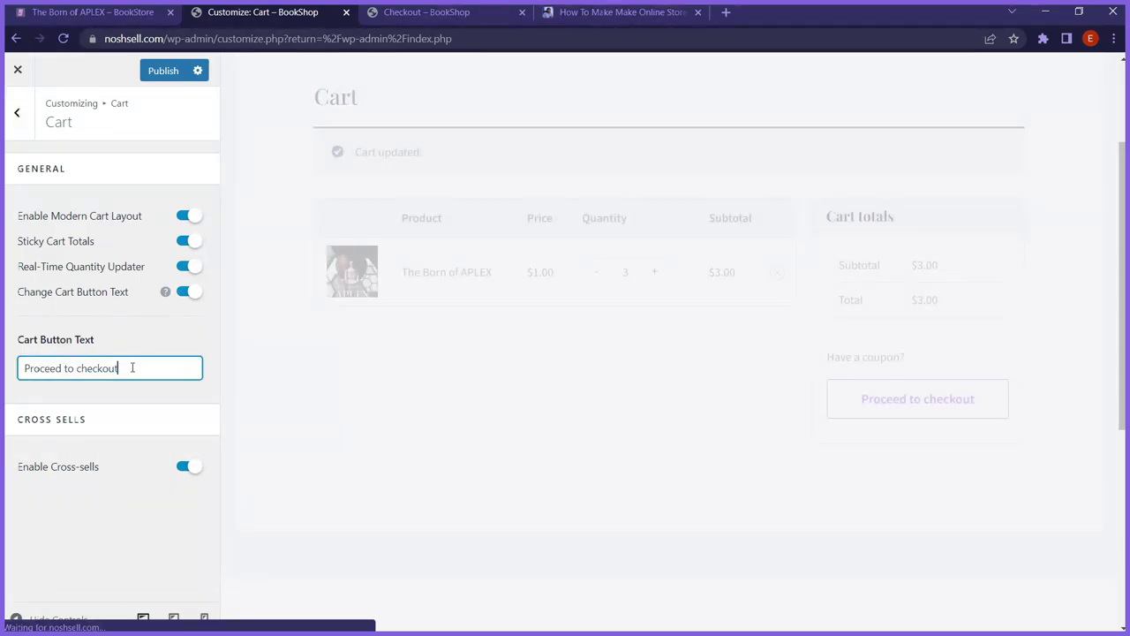
pyautogui.doubleClick(28, 368)
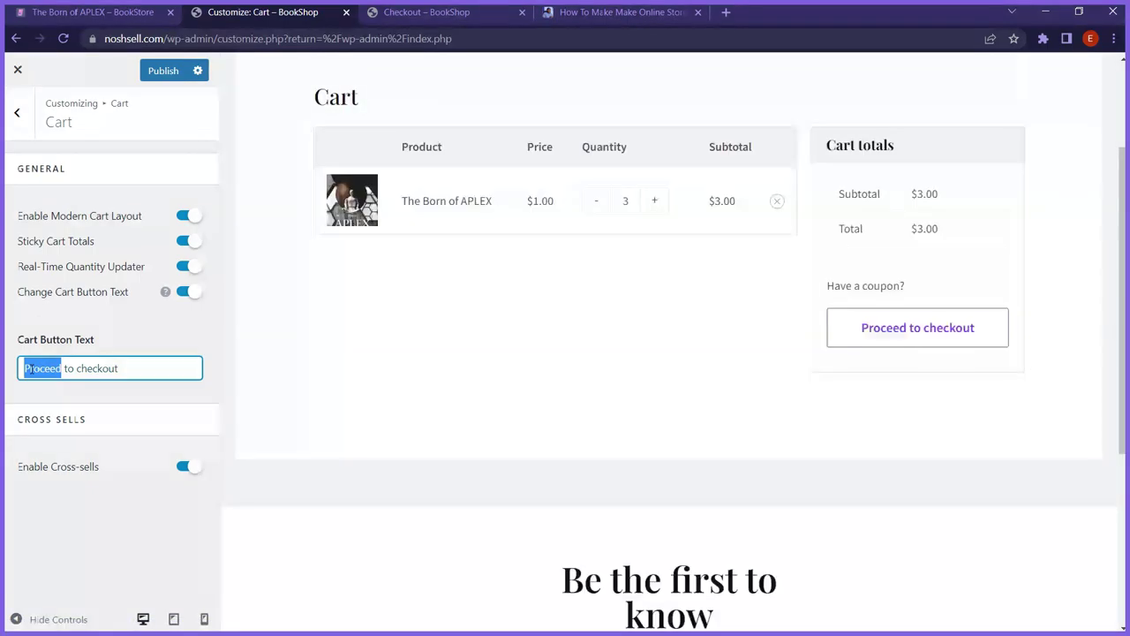
pyautogui.write('Move')
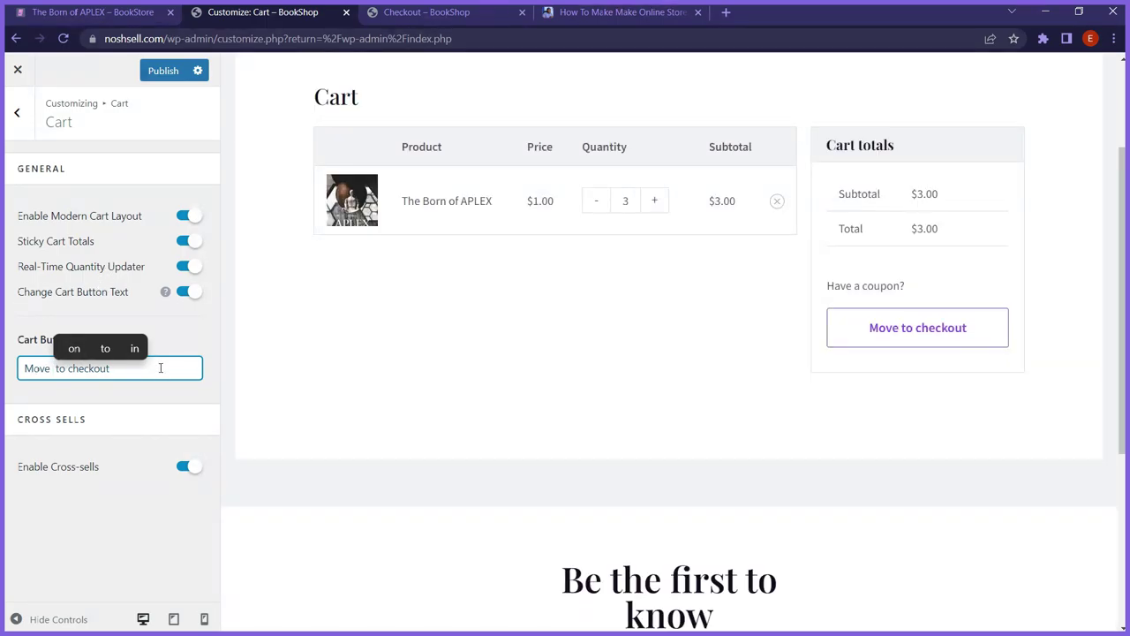
# Step: Restore the cart button text to 'Proceed to checkout'
pyautogui.press('BackSpace')
pyautogui.press('BackSpace')
pyautogui.press('BackSpace')
pyautogui.hotkey('shift', 'Home')
pyautogui.write('Proceed')
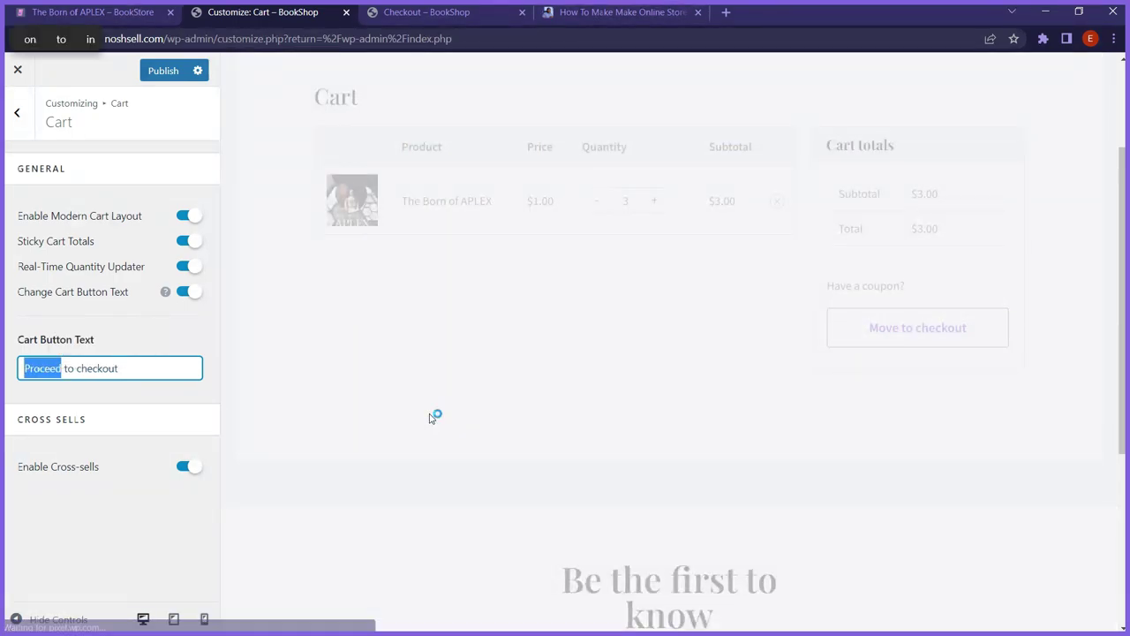
pyautogui.click(134, 333)
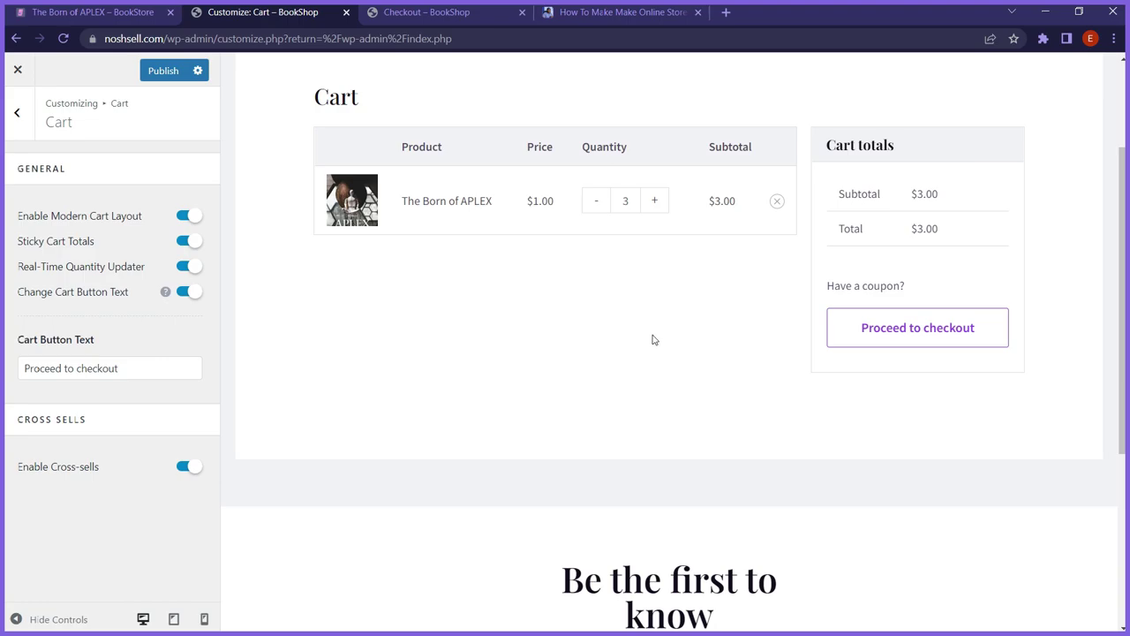
pyautogui.scroll(2, 936, 408)
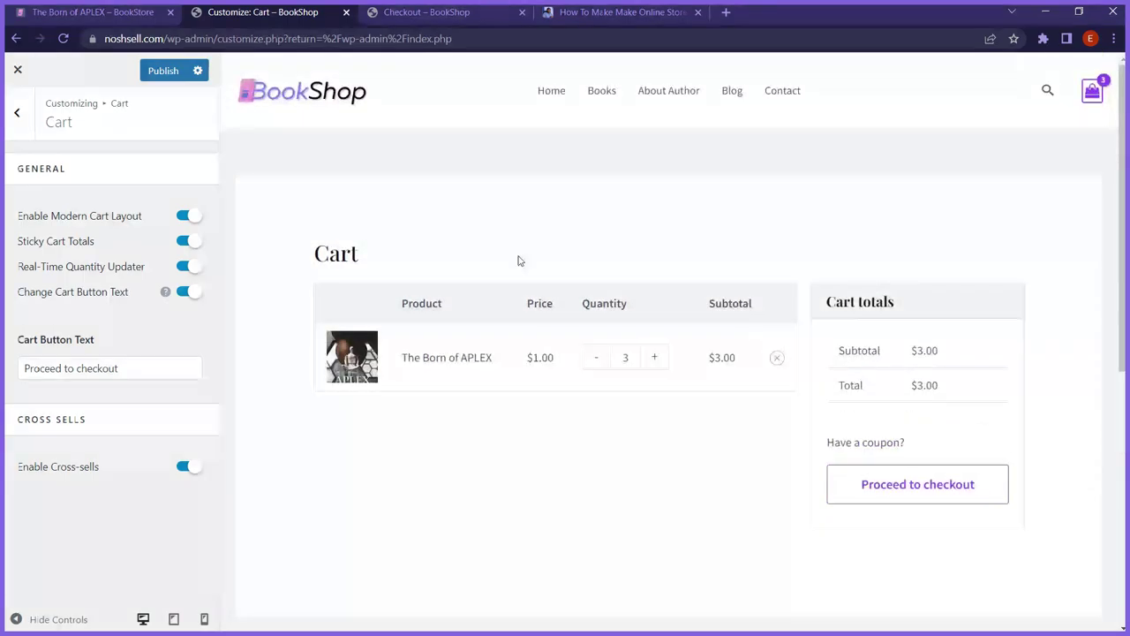
# Step: Go back to the WooCommerce panel and open its Checkout section with the checkout page previewed
pyautogui.click(17, 113)
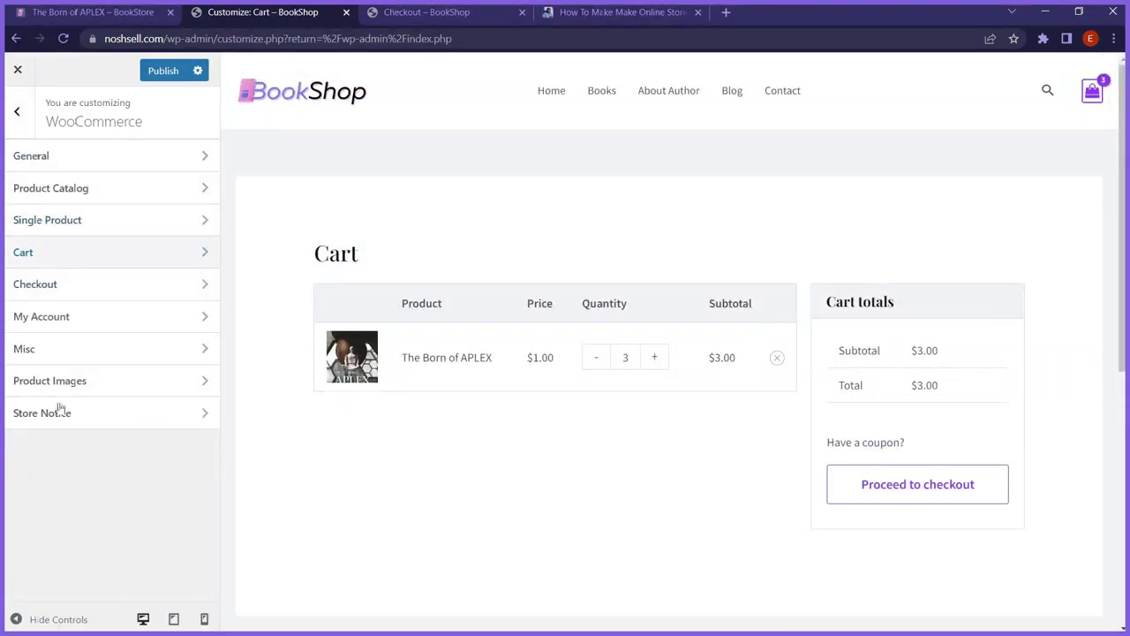
pyautogui.click(52, 288)
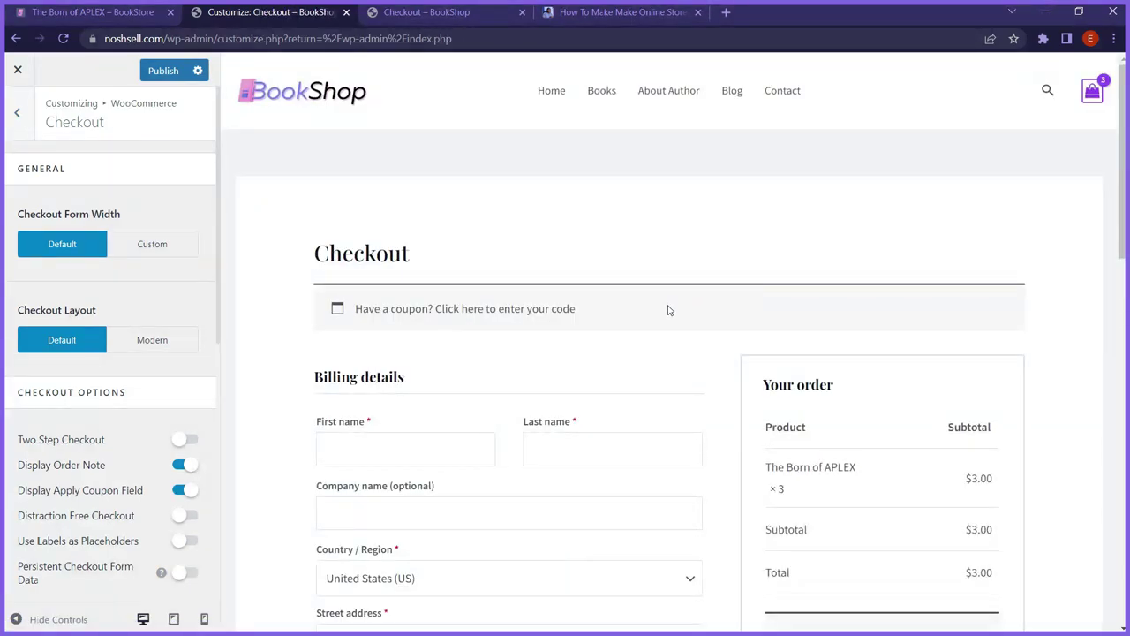
pyautogui.scroll(-2, 680, 308)
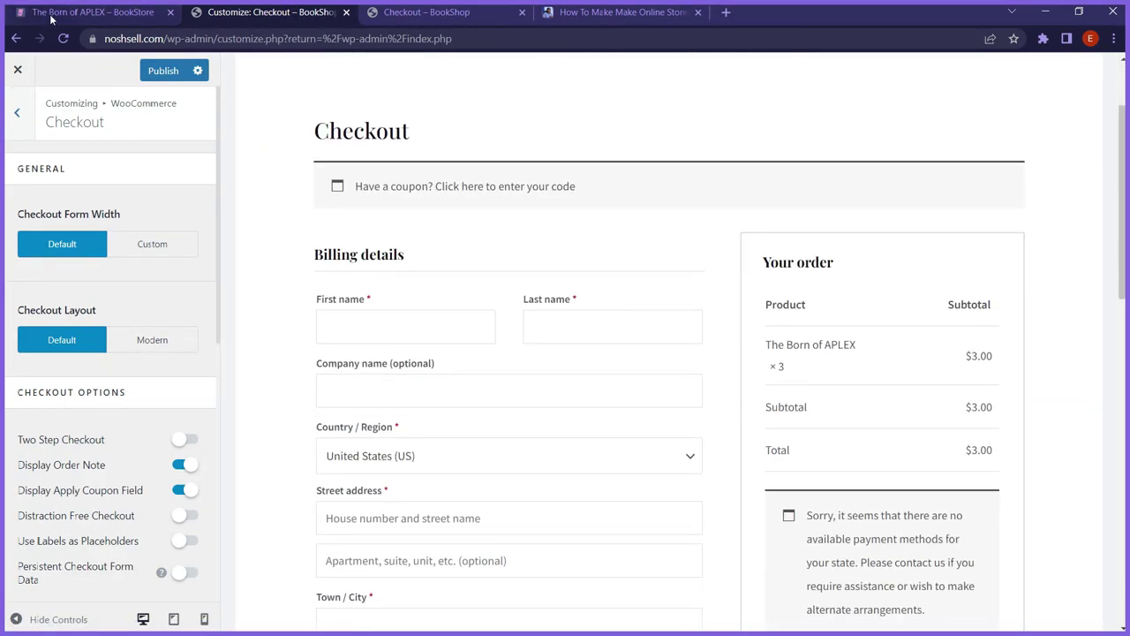
pyautogui.click(109, 17)
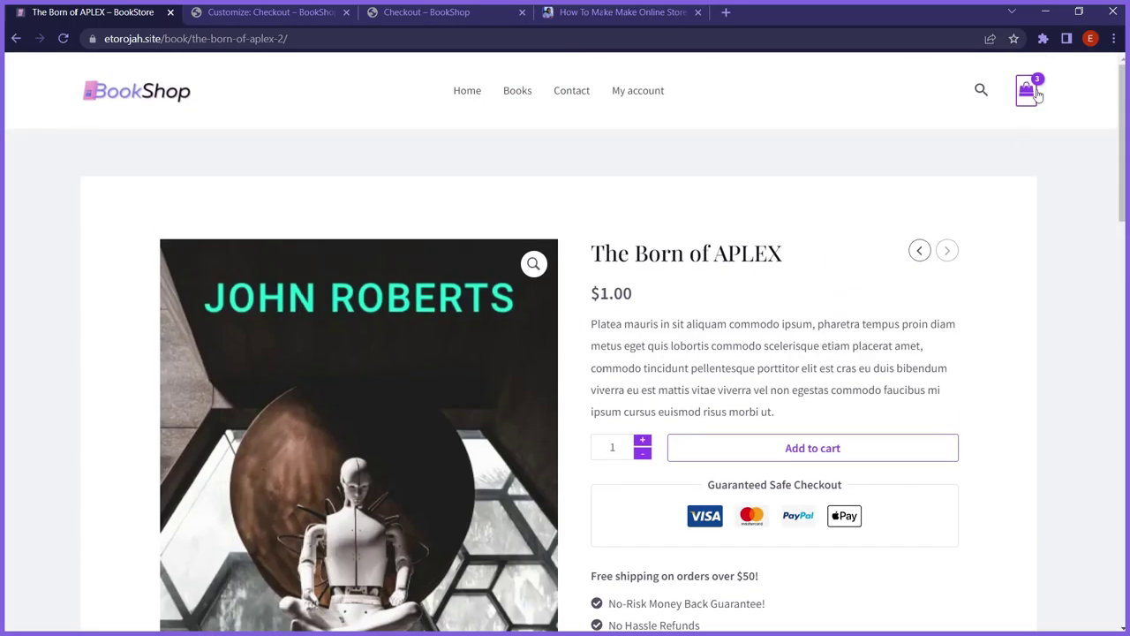
pyautogui.click(1033, 91)
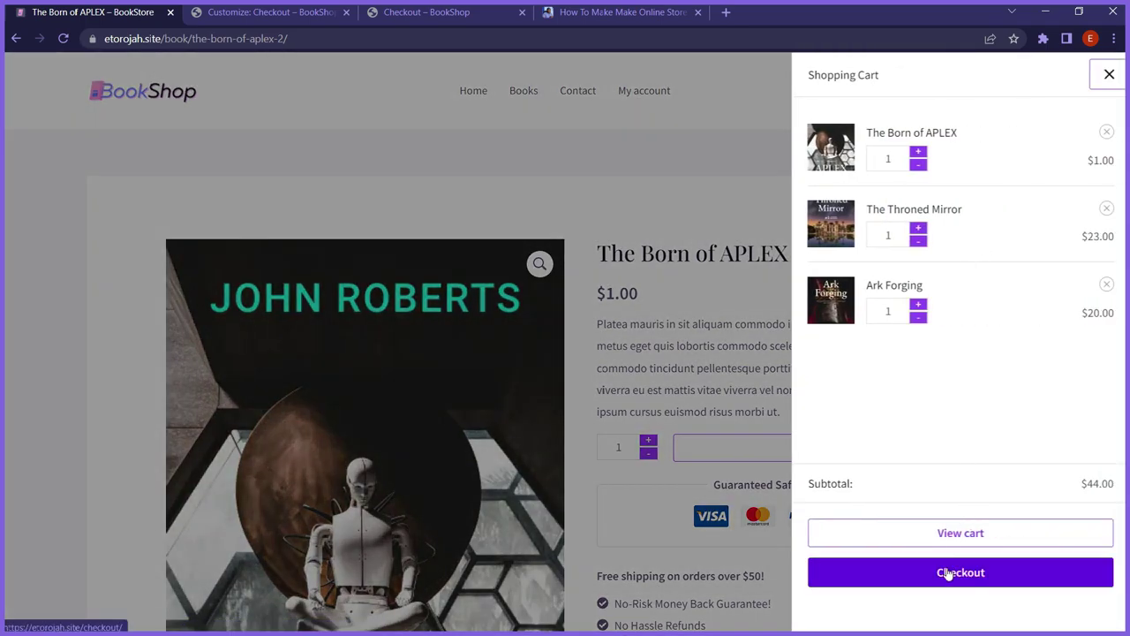
pyautogui.click(949, 572)
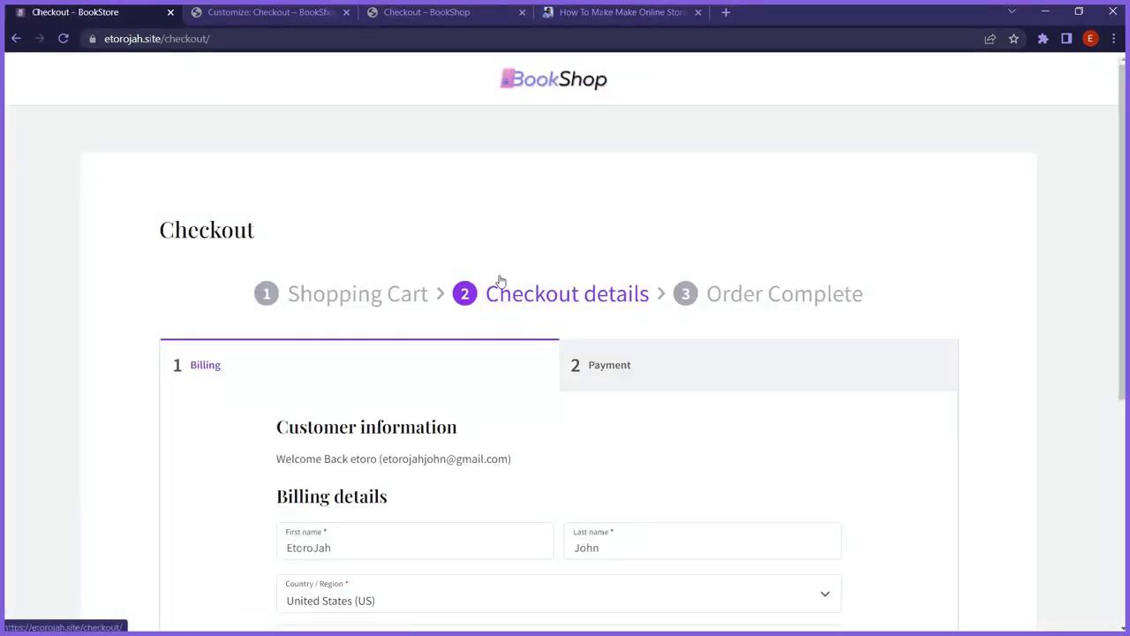
pyautogui.scroll(-3, 497, 287)
pyautogui.click(418, 497)
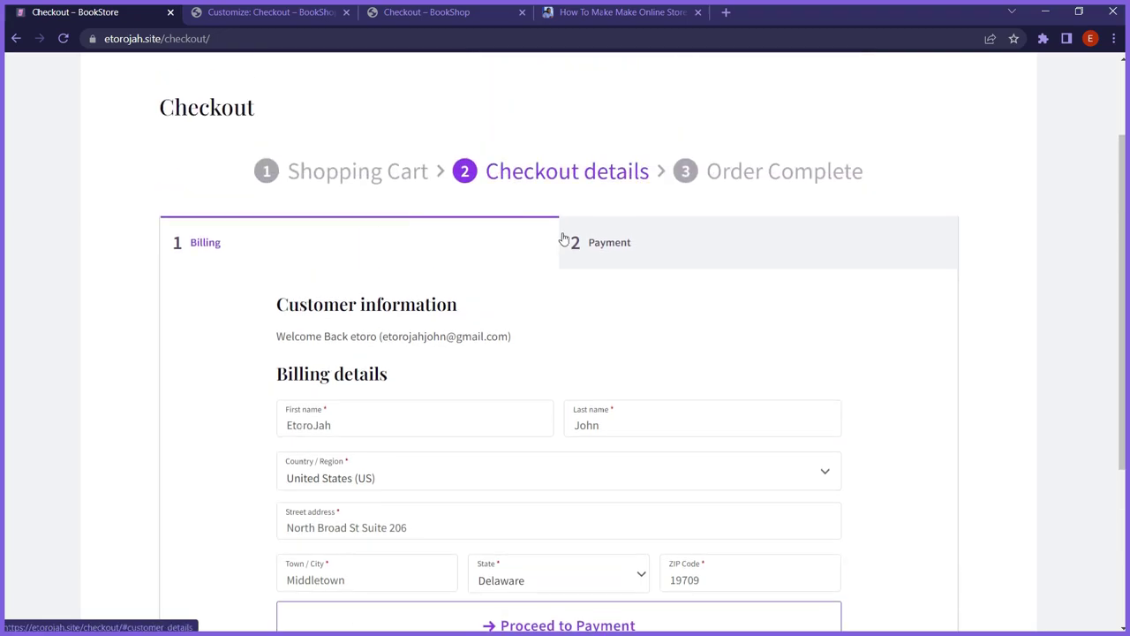
pyautogui.click(362, 233)
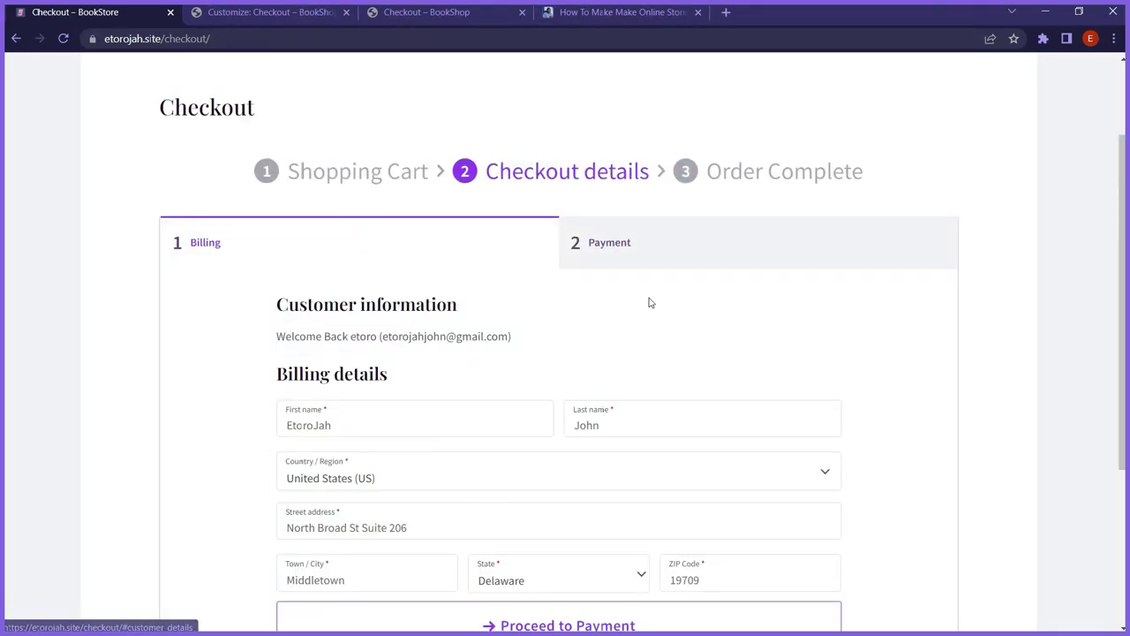
pyautogui.click(701, 249)
pyautogui.scroll(-5, 434, 497)
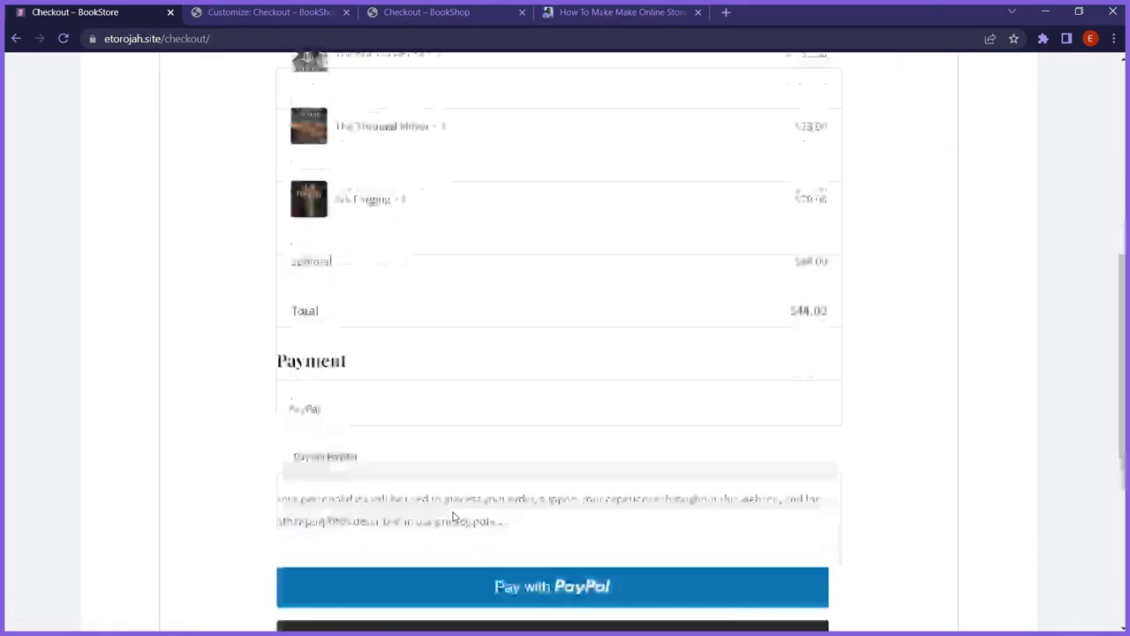
pyautogui.scroll(7, 389, 234)
pyautogui.click(231, 13)
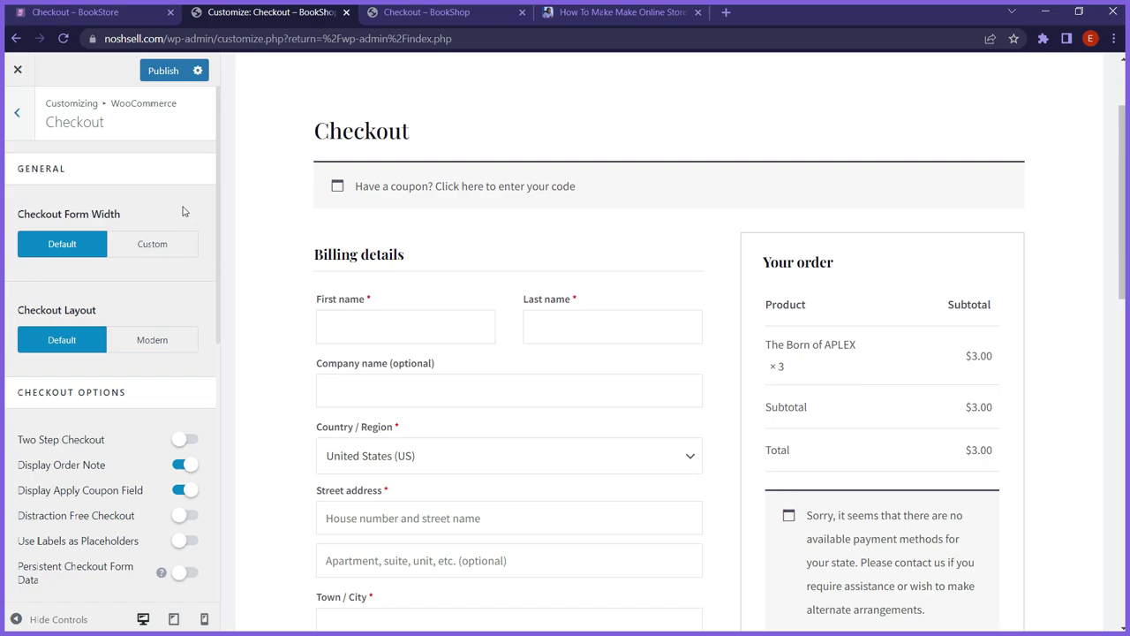
# Step: Switch the checkout to the Modern layout
pyautogui.scroll(2, 465, 160)
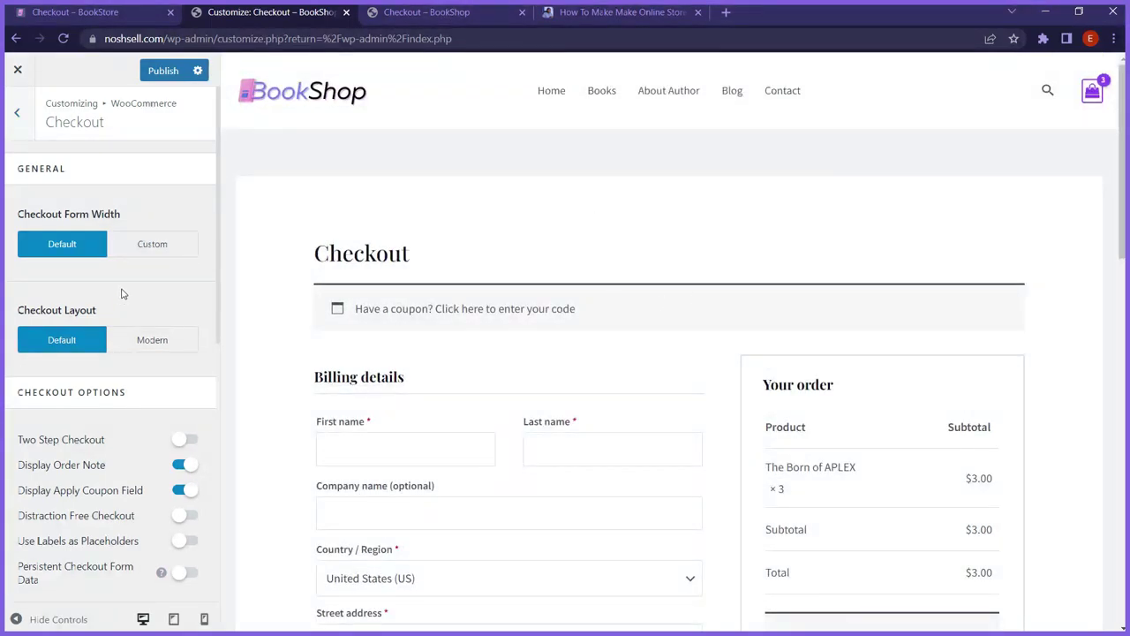
pyautogui.scroll(-2, 121, 282)
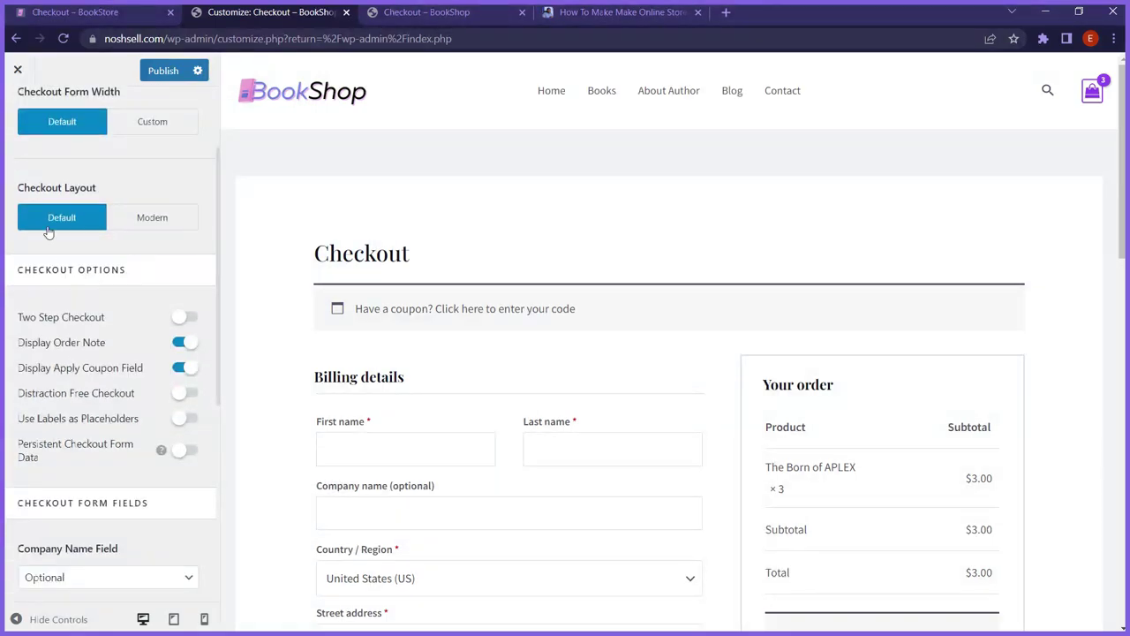
pyautogui.click(138, 221)
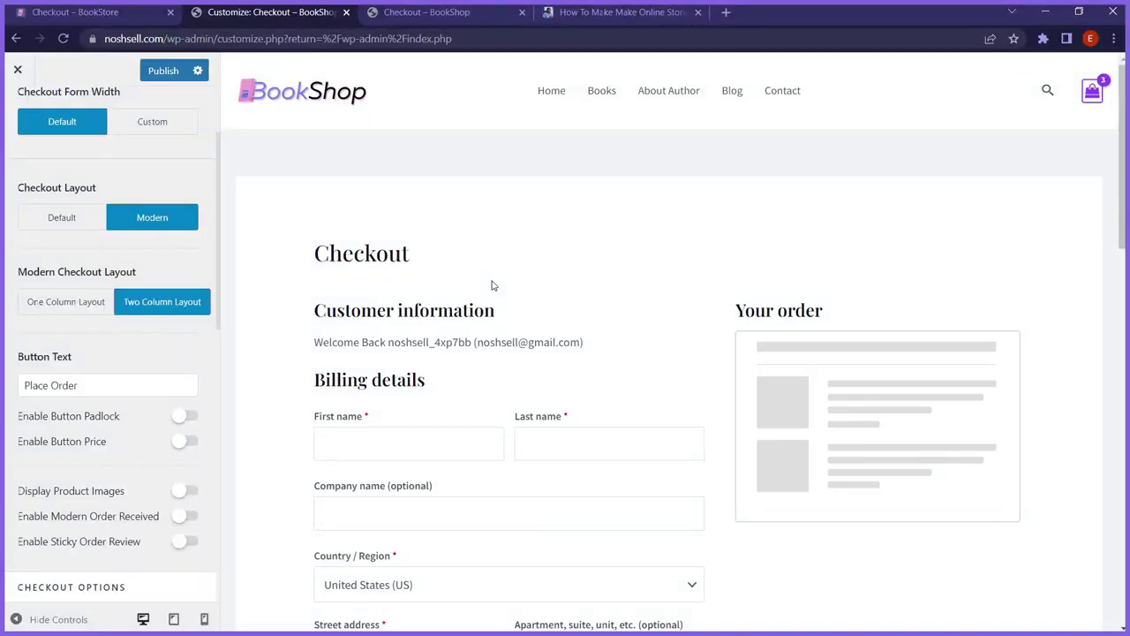
pyautogui.scroll(-2, 553, 362)
pyautogui.scroll(2, 774, 436)
pyautogui.scroll(-4, 775, 436)
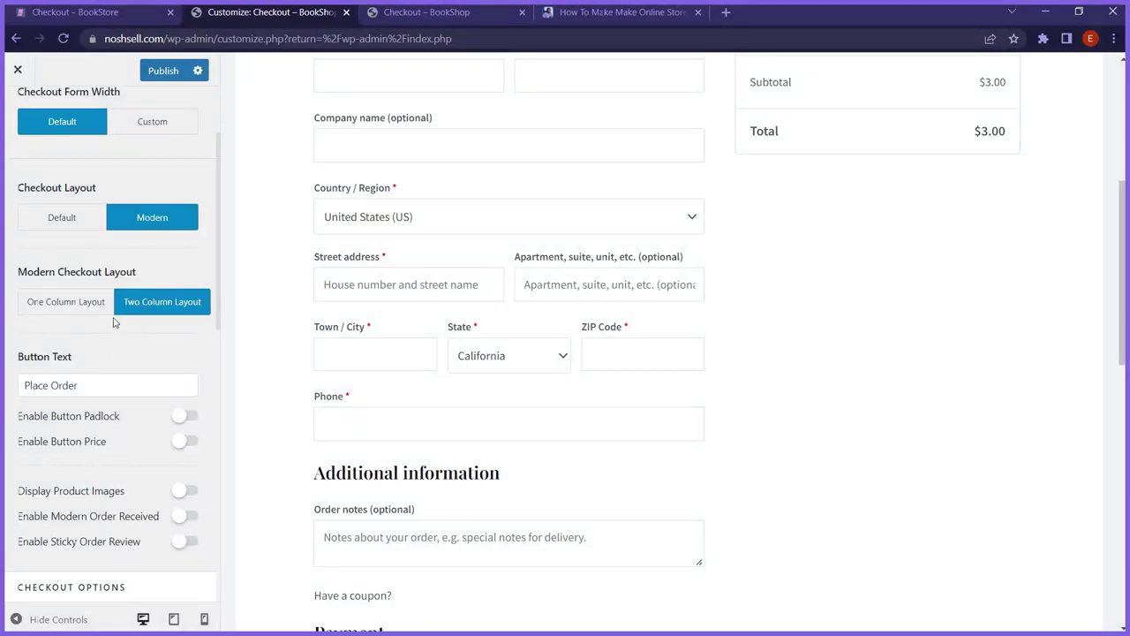
# Step: Preview One Column Layout, then settle on Two Column Layout
pyautogui.click(46, 305)
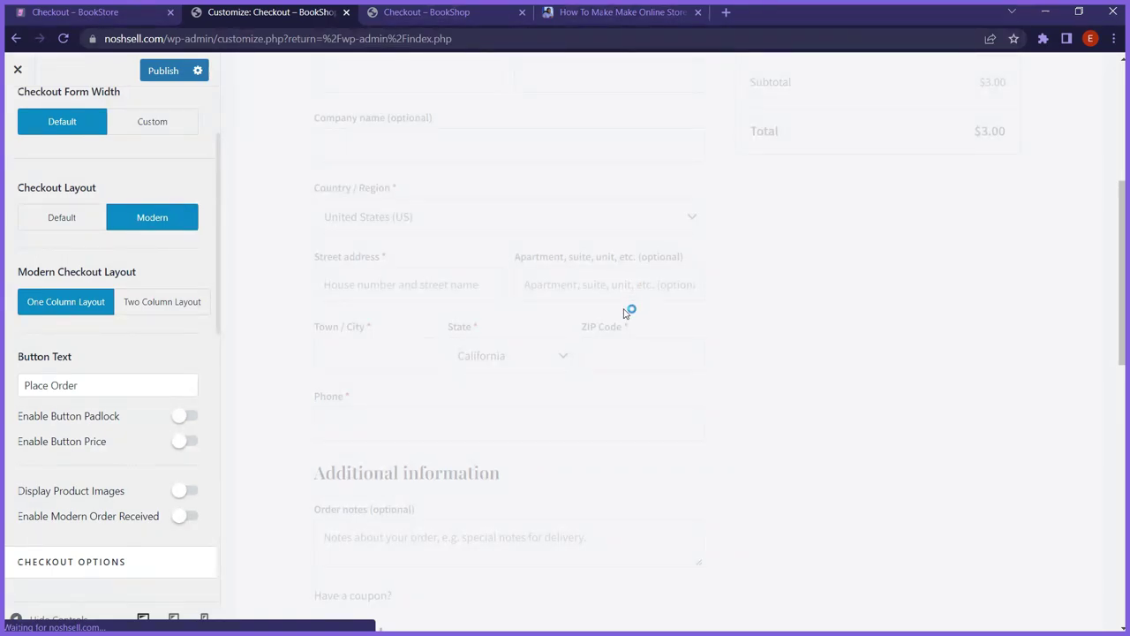
pyautogui.scroll(-5, 663, 353)
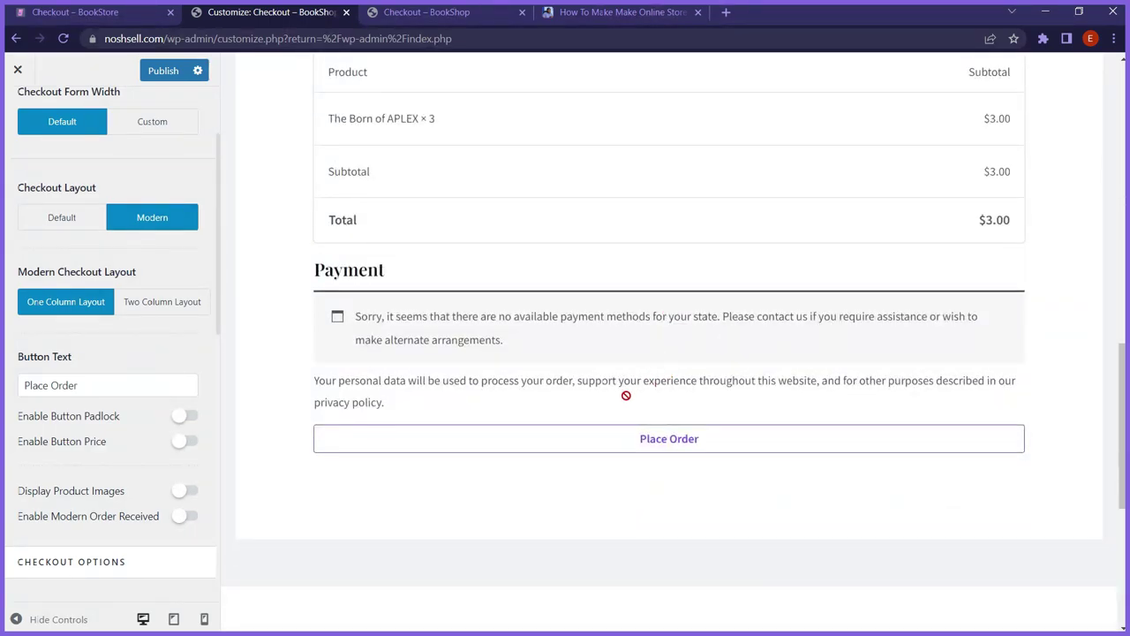
pyautogui.scroll(5, 598, 407)
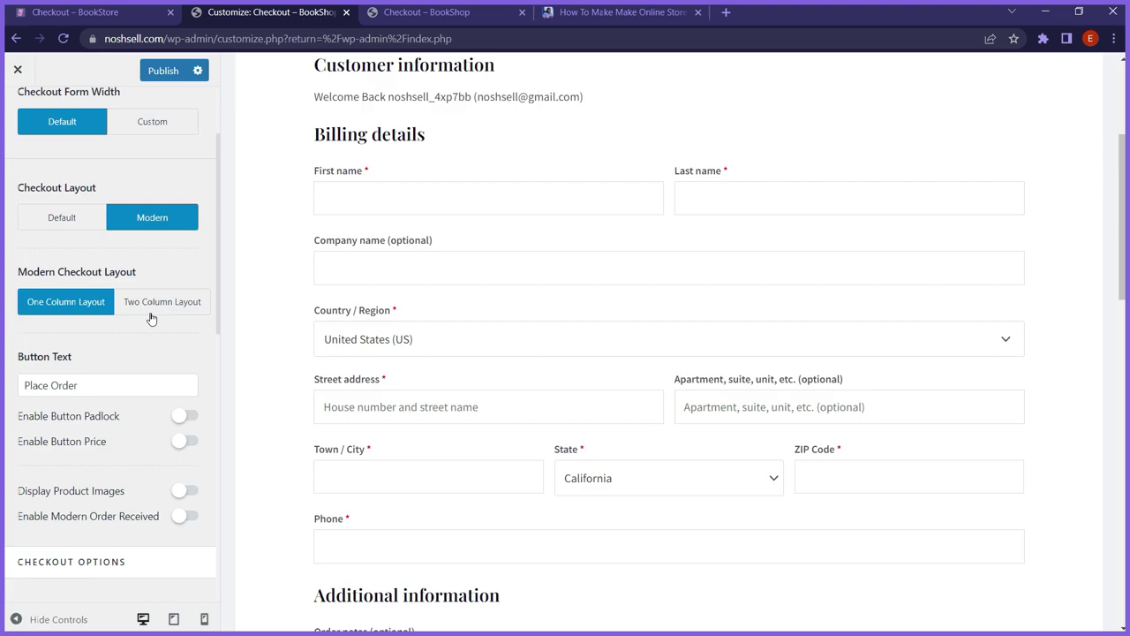
pyautogui.click(151, 317)
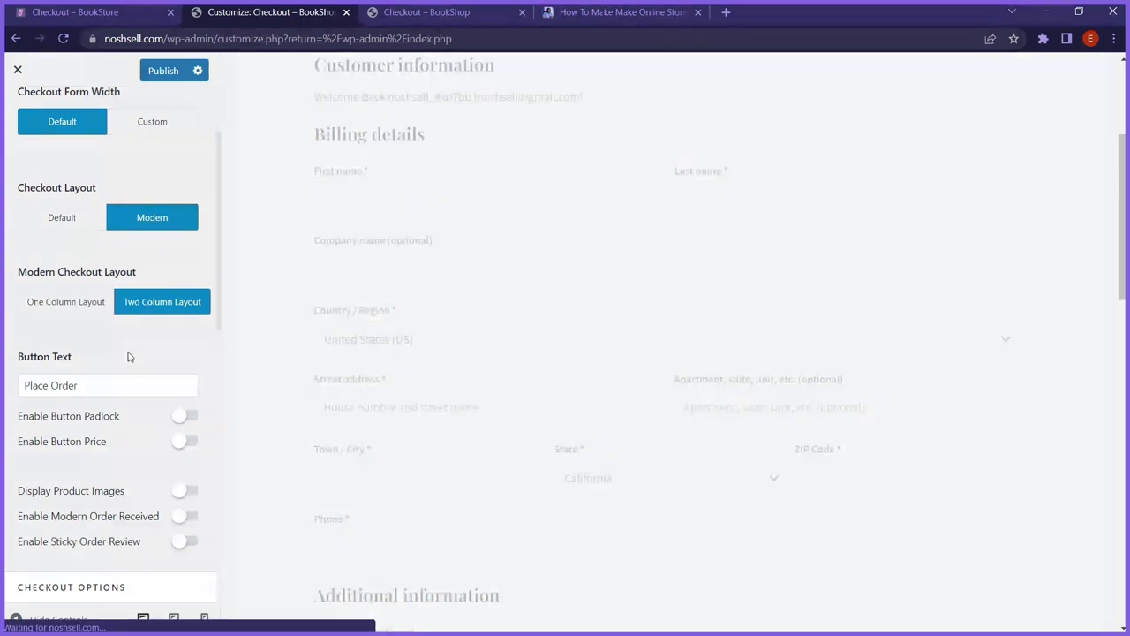
pyautogui.click(98, 380)
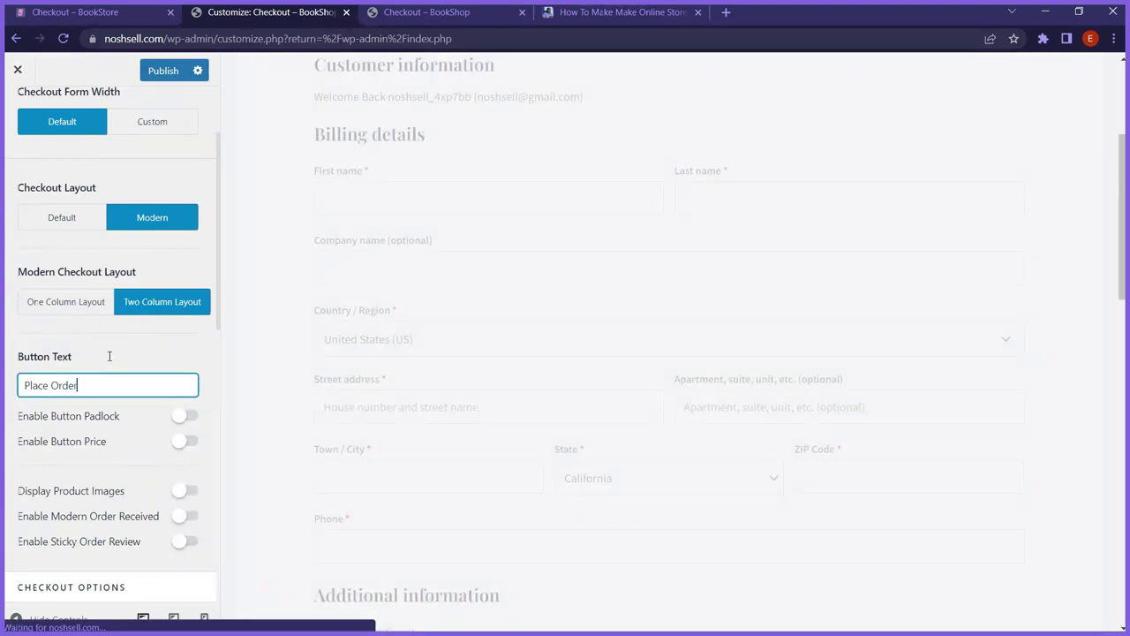
pyautogui.scroll(-2, 109, 348)
pyautogui.scroll(-7, 656, 371)
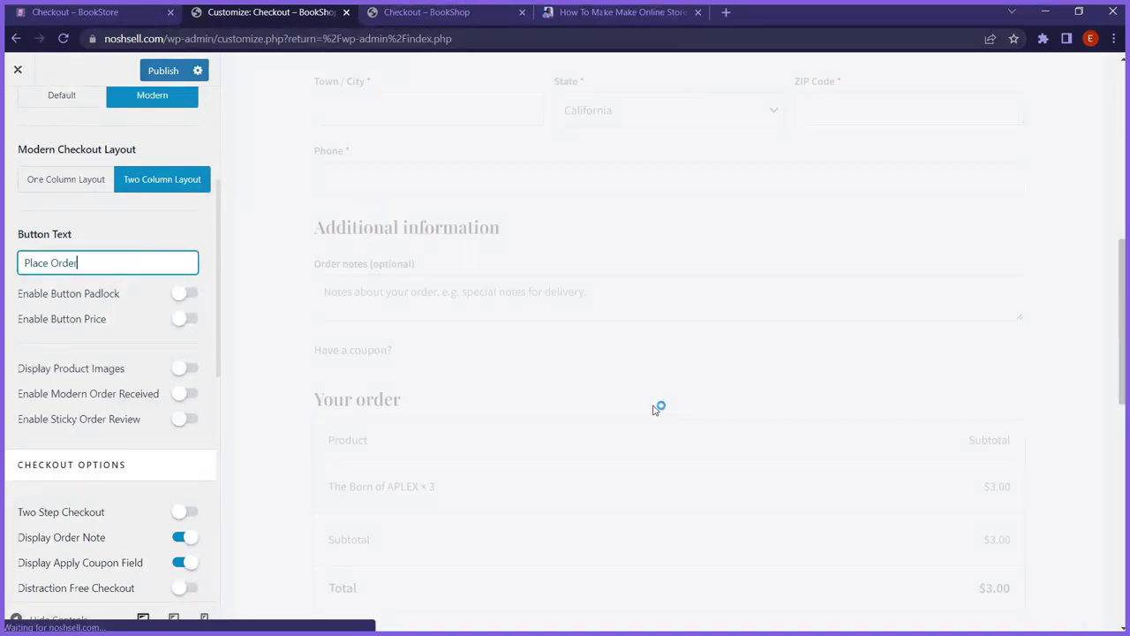
pyautogui.scroll(-1, 661, 428)
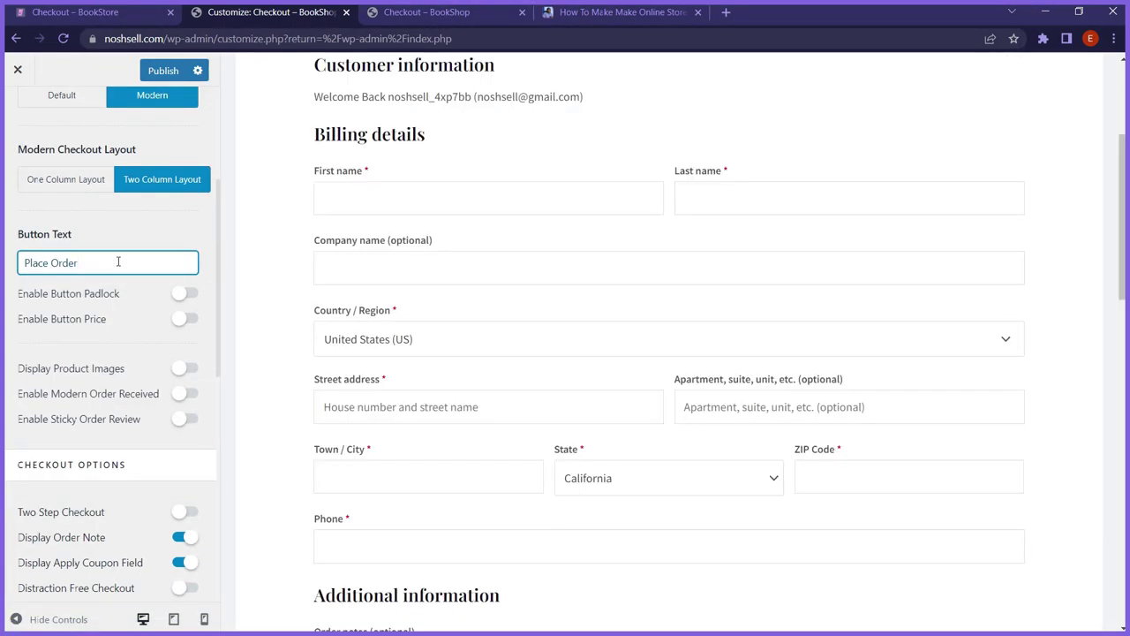
# Step: Change the checkout button text from Place Order to Pay Order
pyautogui.click(93, 263)
pyautogui.doubleClick(43, 263)
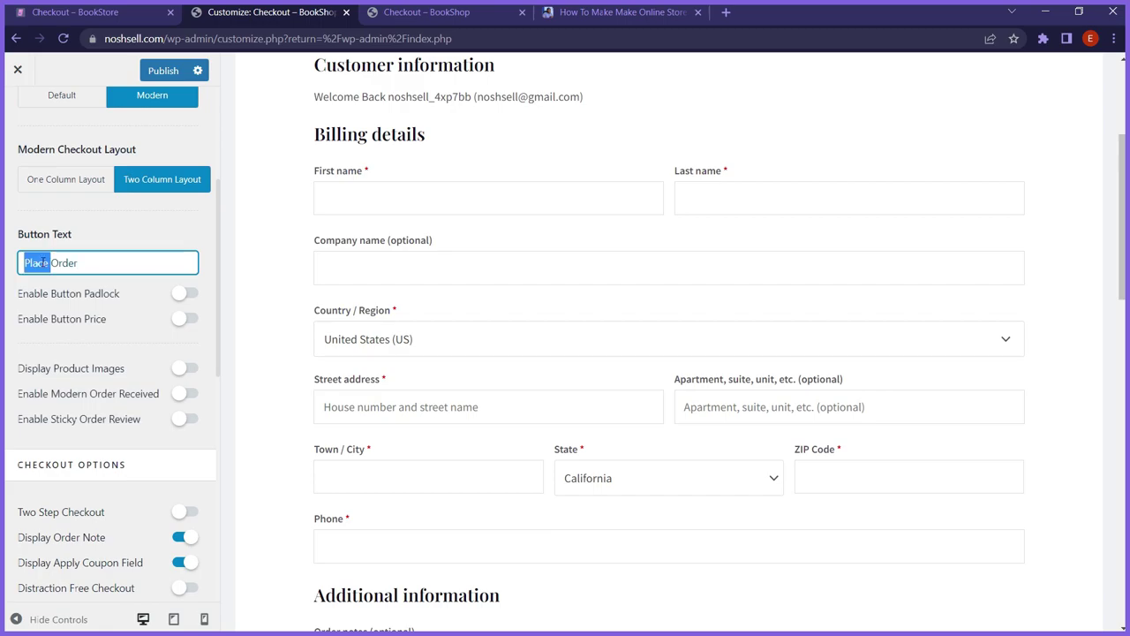
pyautogui.write('p')
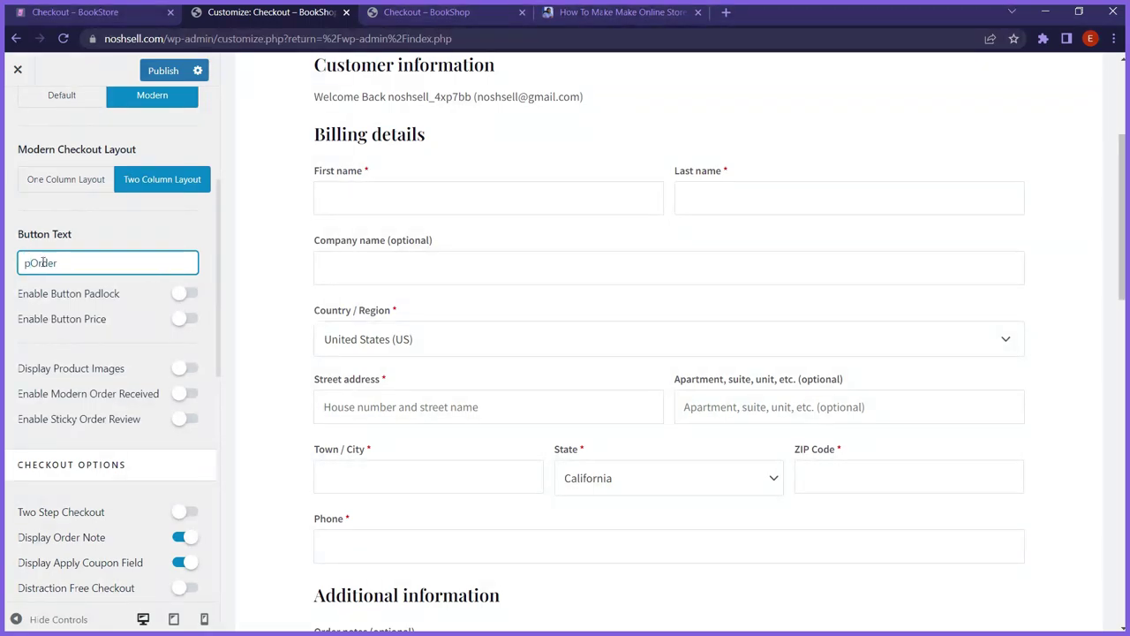
pyautogui.press('BackSpace')
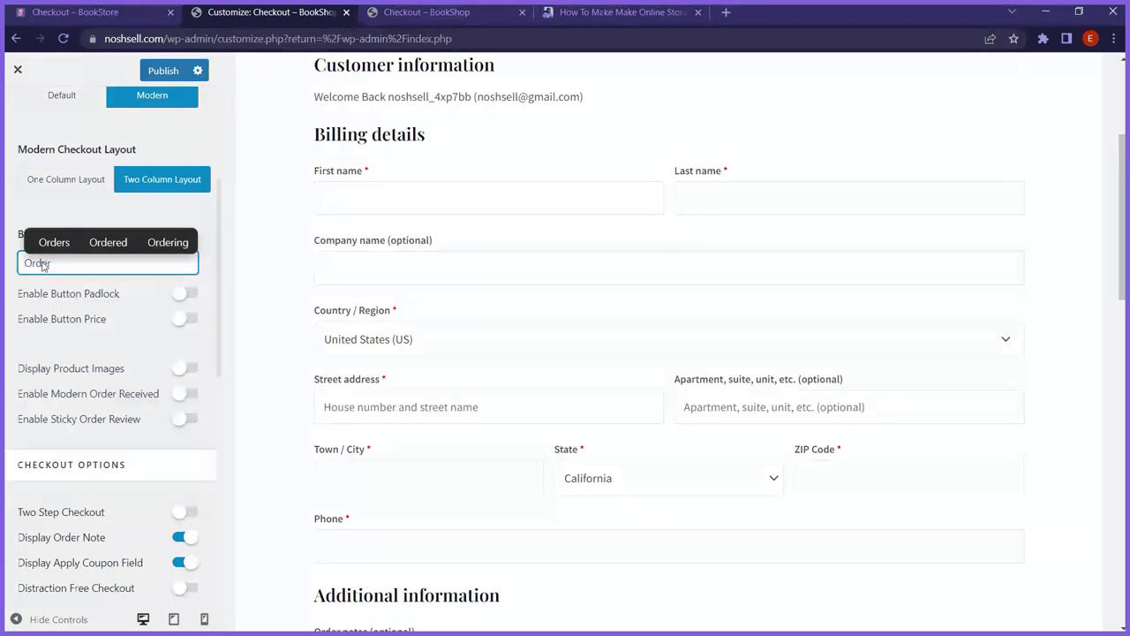
pyautogui.write('Pay')
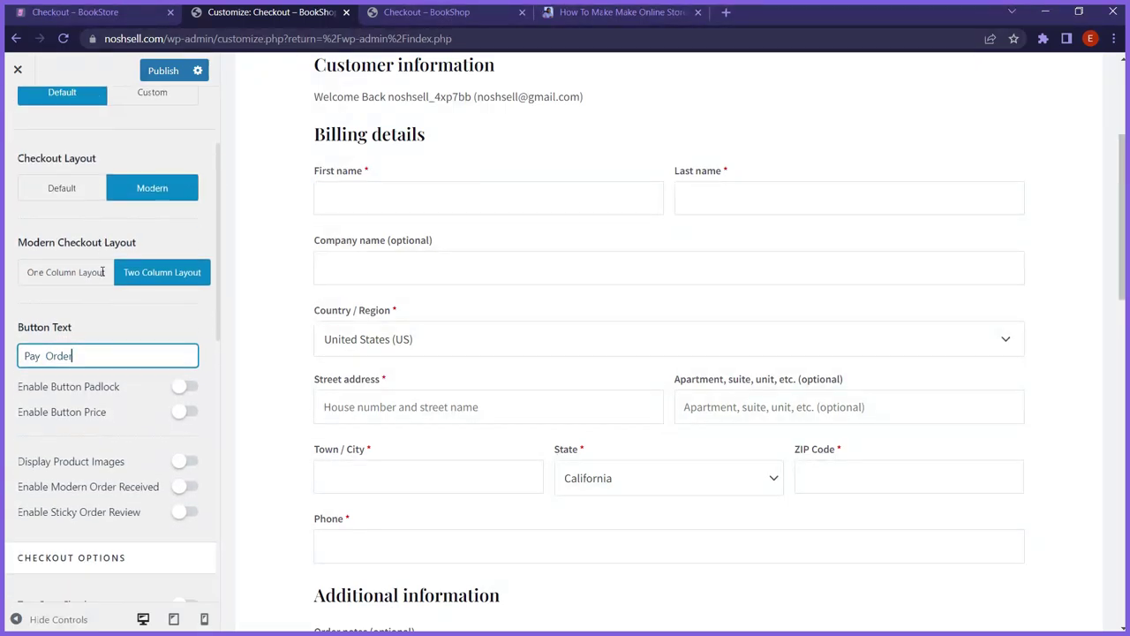
# Step: Switch on Enable Button Padlock
pyautogui.scroll(-4, 504, 285)
pyautogui.scroll(-5, 549, 410)
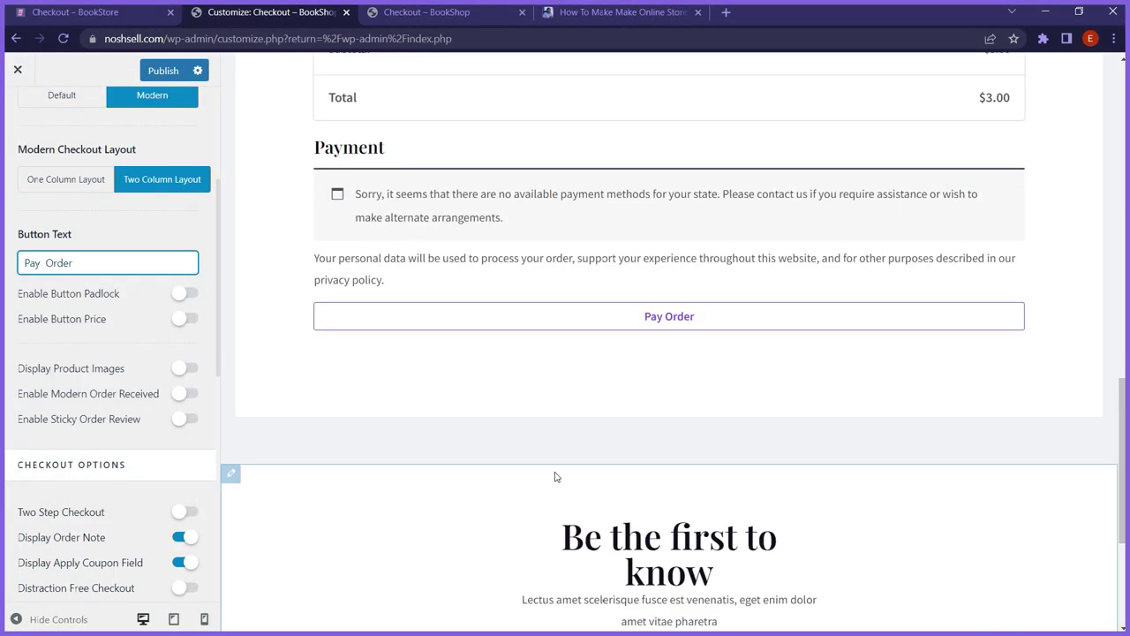
pyautogui.click(185, 294)
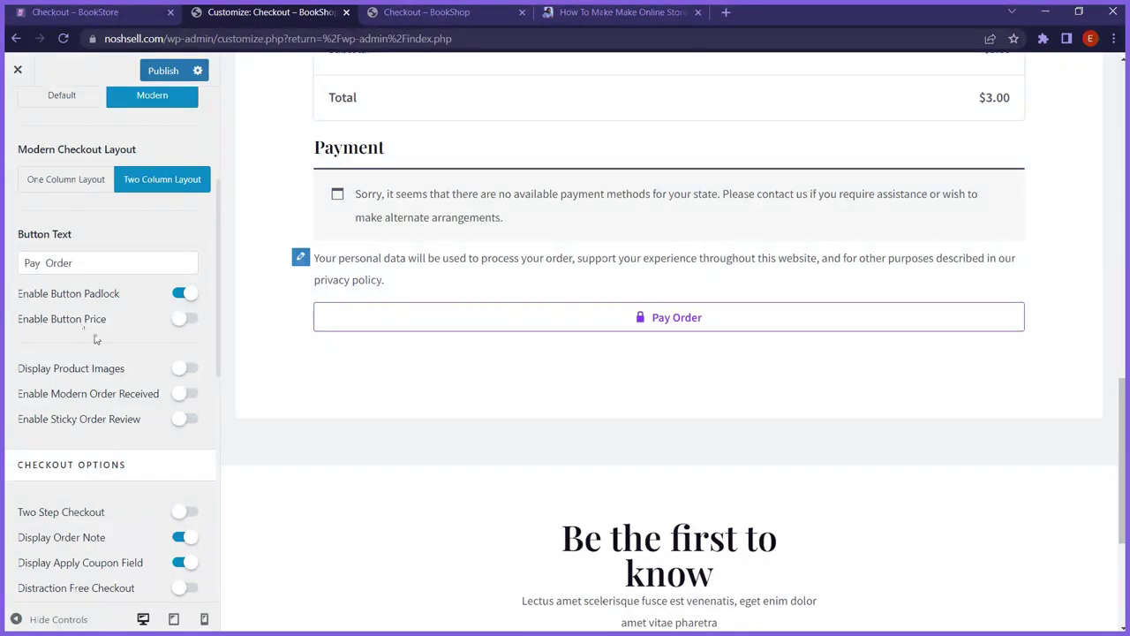
# Step: Switch on Enable Button Price, Display Product Images and Enable Modern Order Received
pyautogui.click(185, 319)
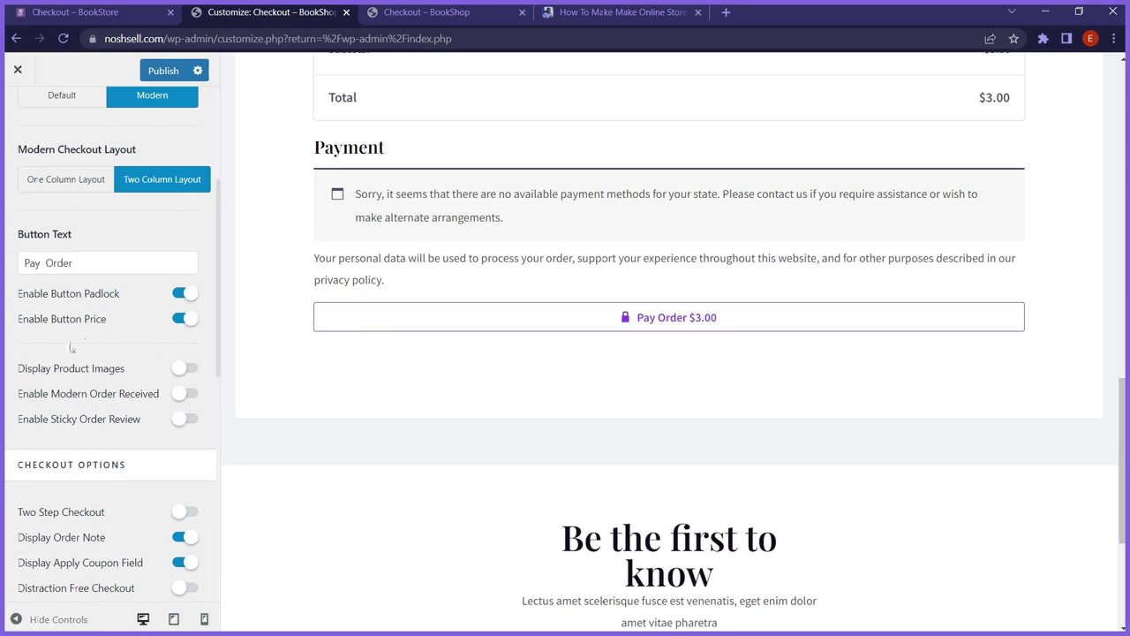
pyautogui.scroll(4, 476, 446)
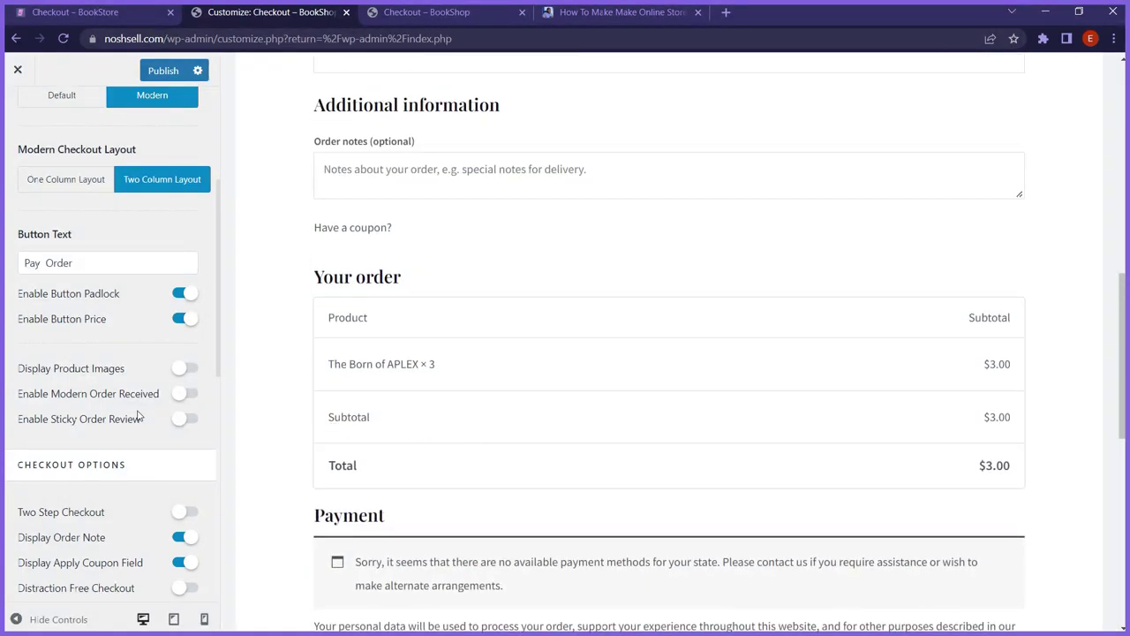
pyautogui.click(190, 369)
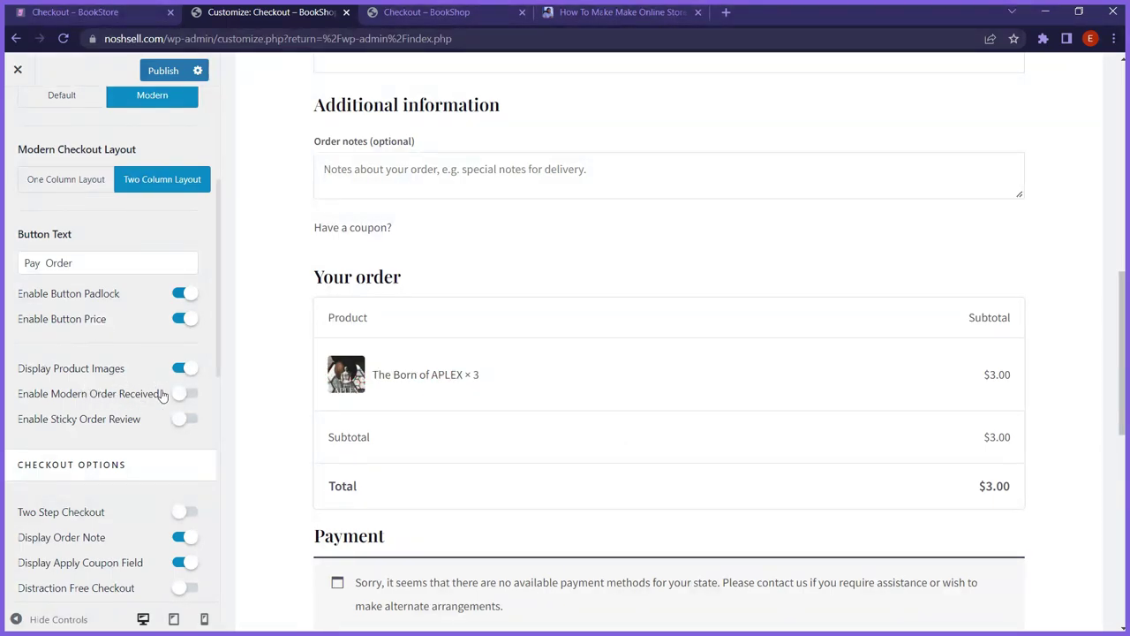
pyautogui.click(187, 394)
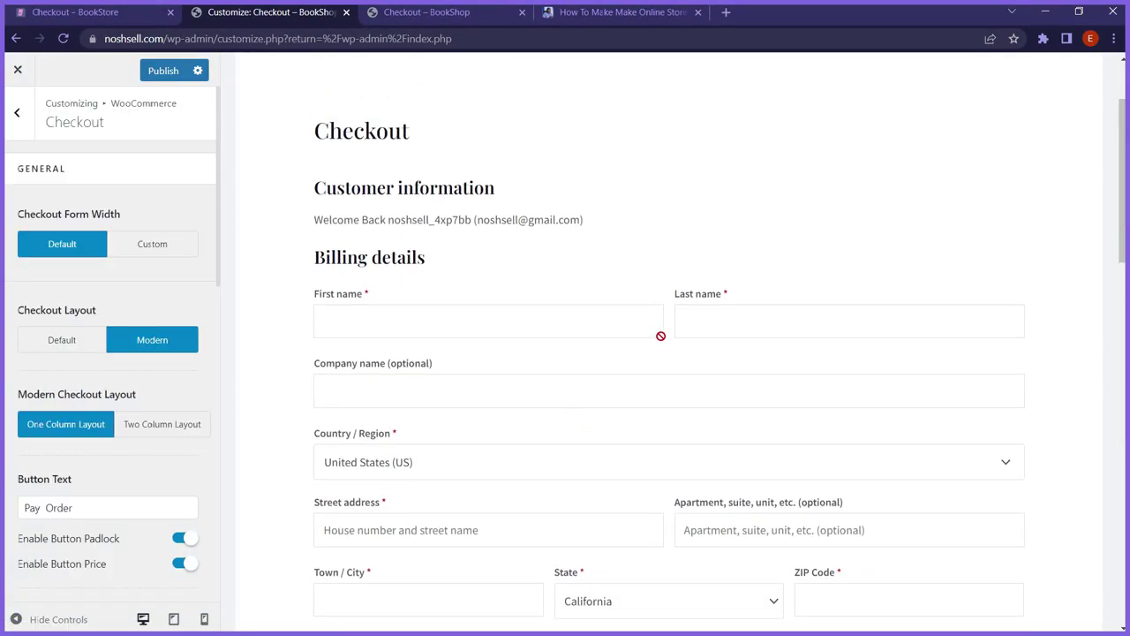
pyautogui.scroll(-11, 590, 336)
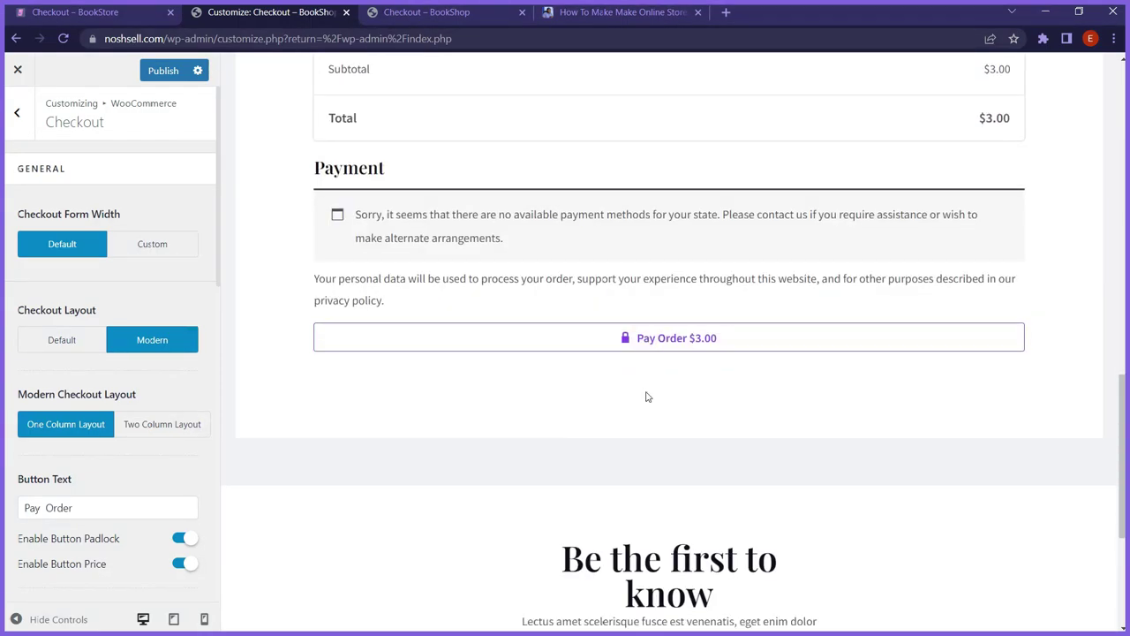
pyautogui.scroll(8, 648, 397)
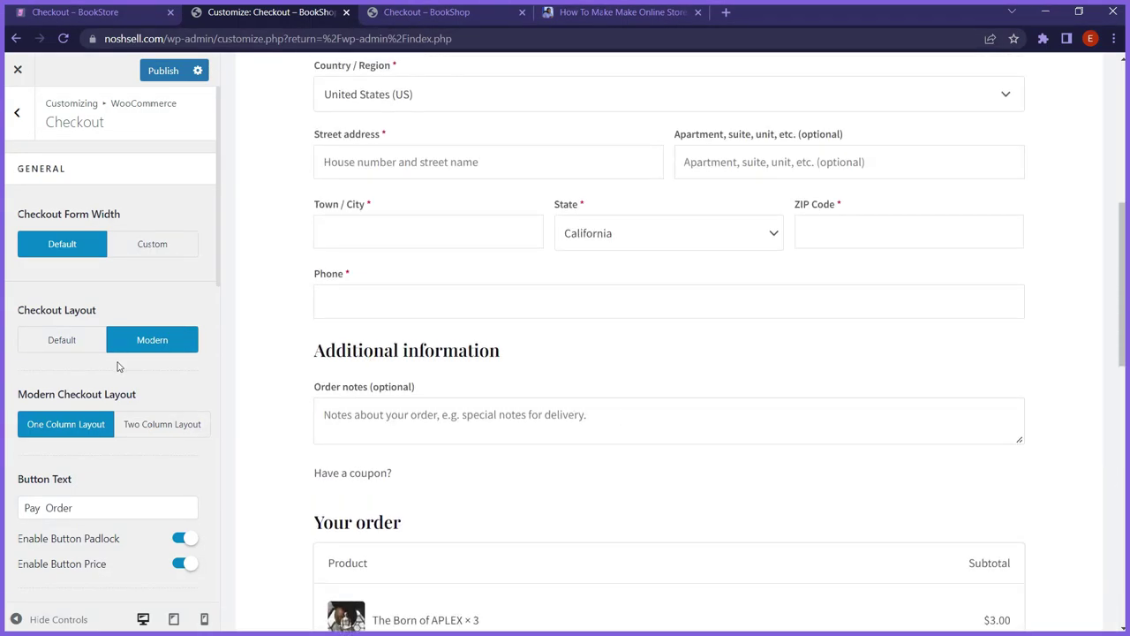
pyautogui.scroll(-2, 118, 367)
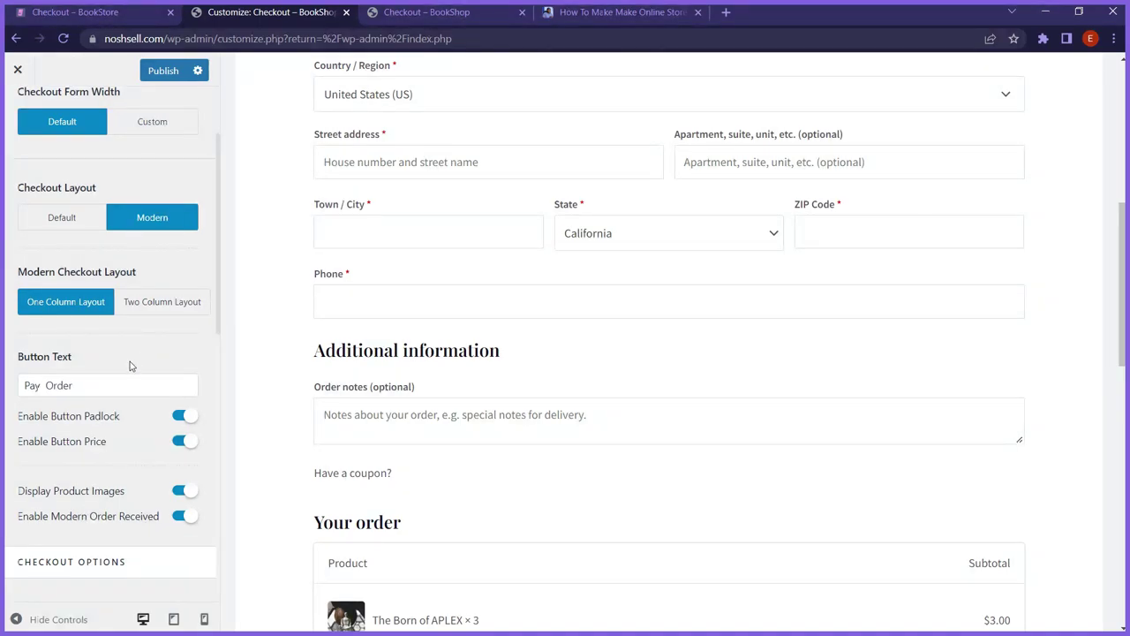
pyautogui.scroll(-2, 132, 366)
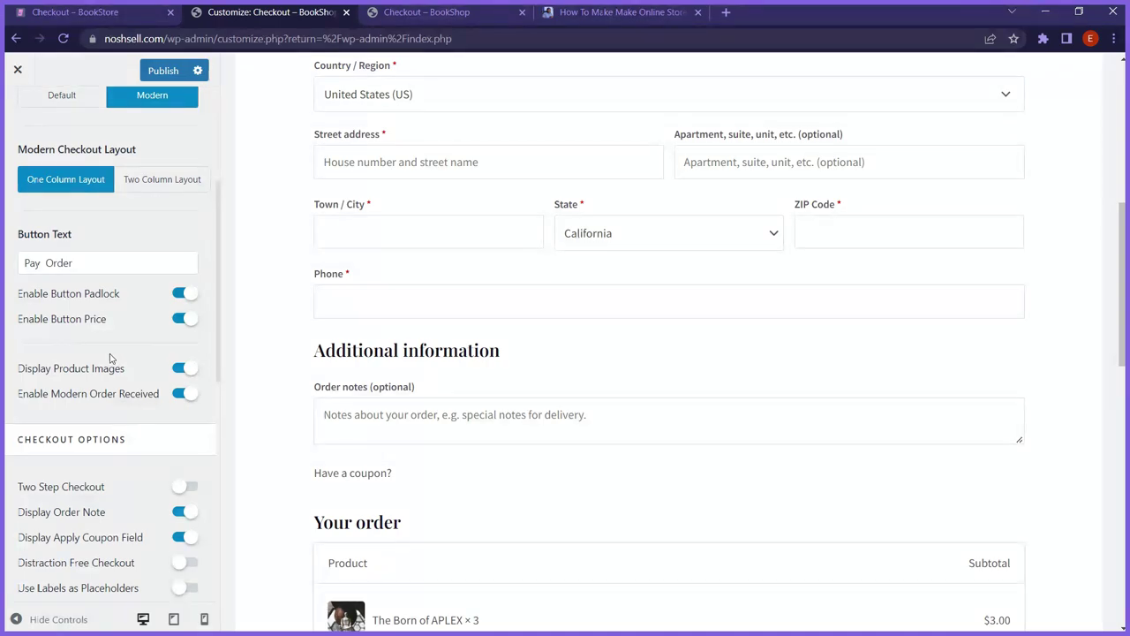
pyautogui.scroll(-2, 108, 358)
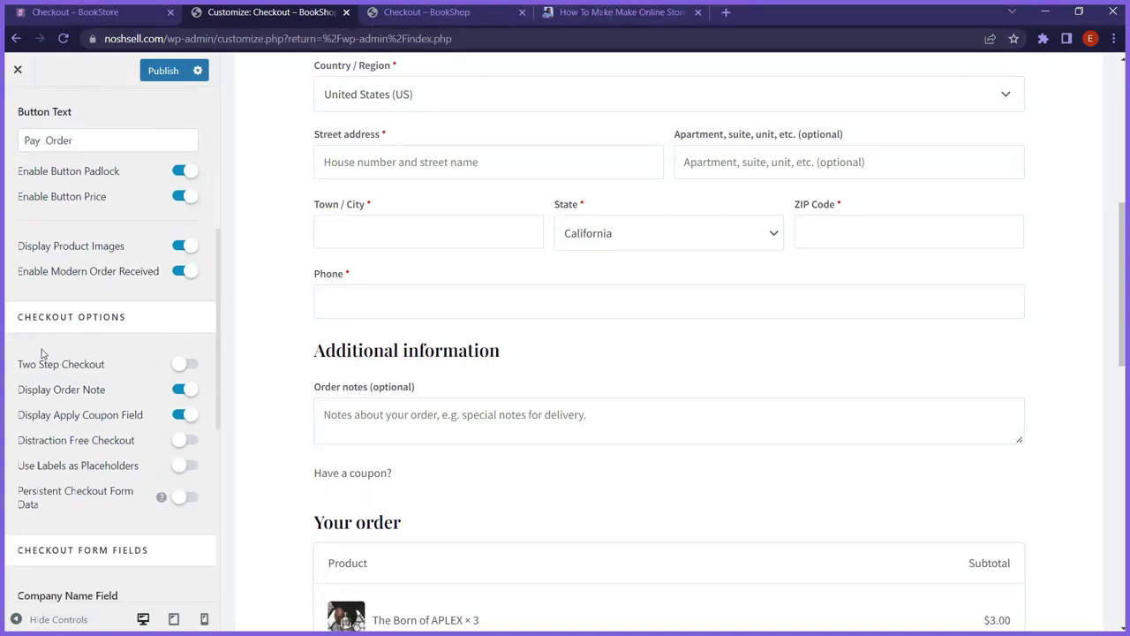
# Step: Enable Two Step Checkout and review its step title and offer button fields
pyautogui.click(185, 364)
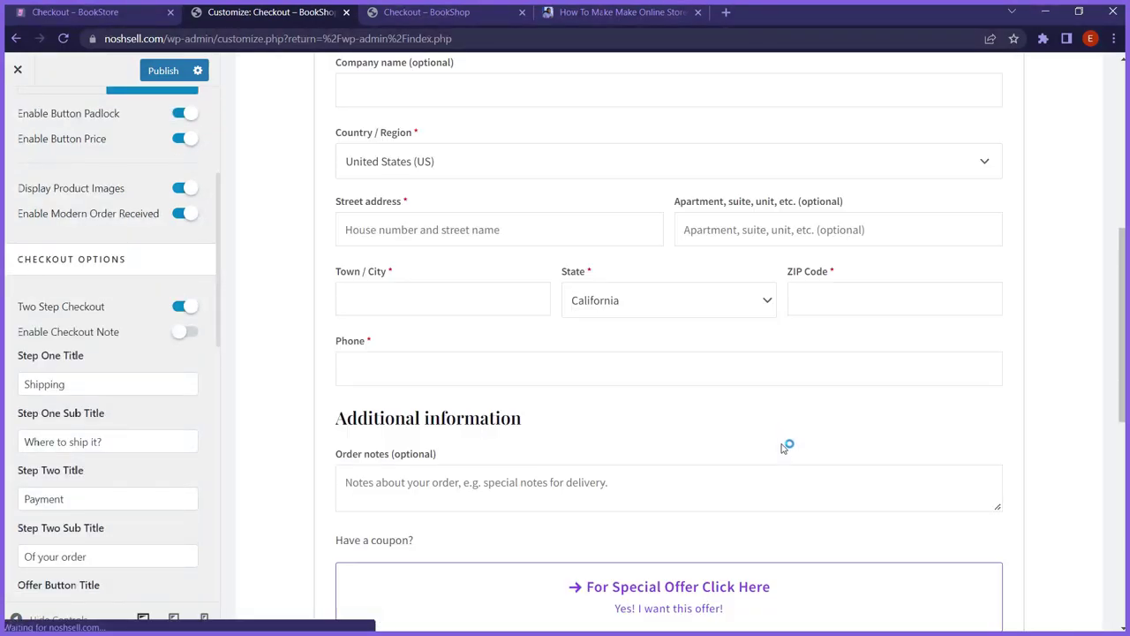
pyautogui.scroll(5, 626, 375)
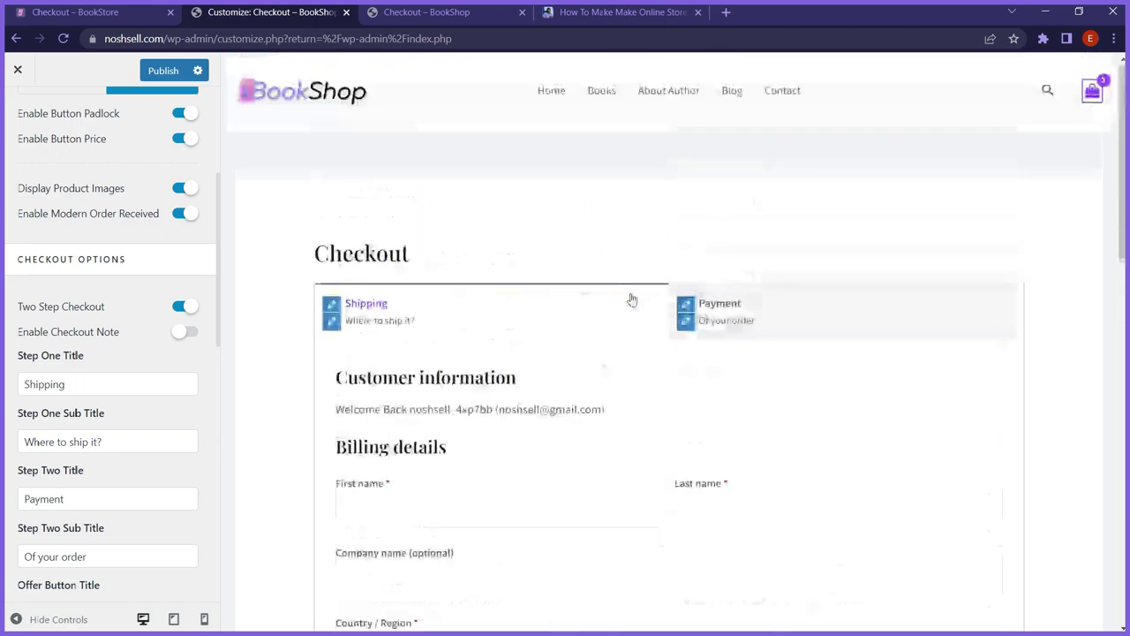
pyautogui.scroll(-7, 462, 320)
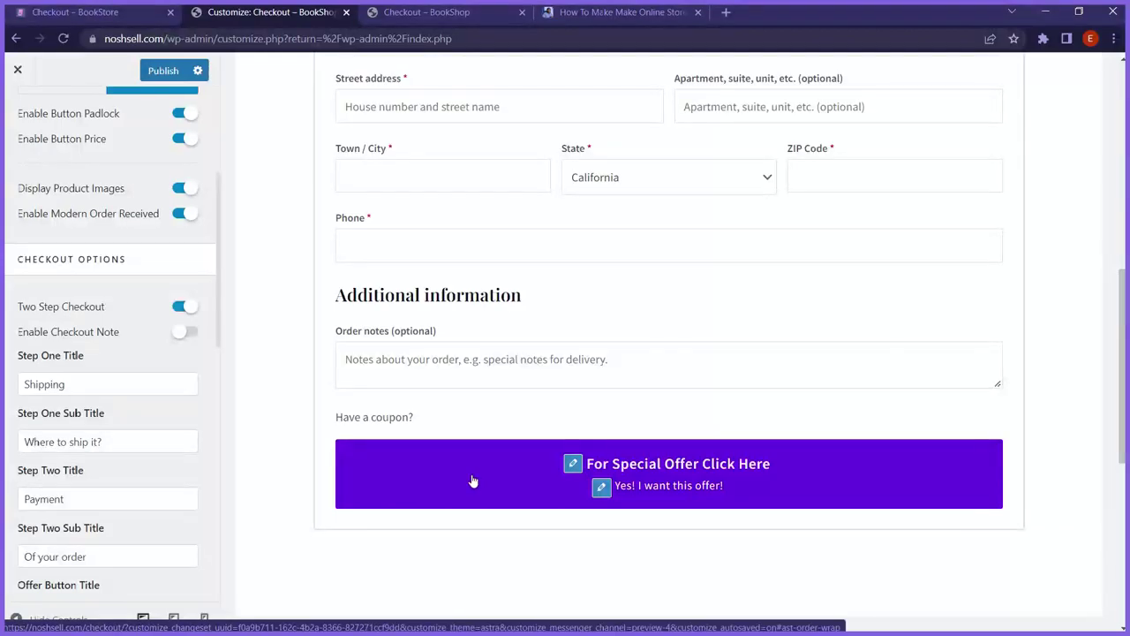
pyautogui.scroll(3, 97, 402)
pyautogui.scroll(-2, 110, 380)
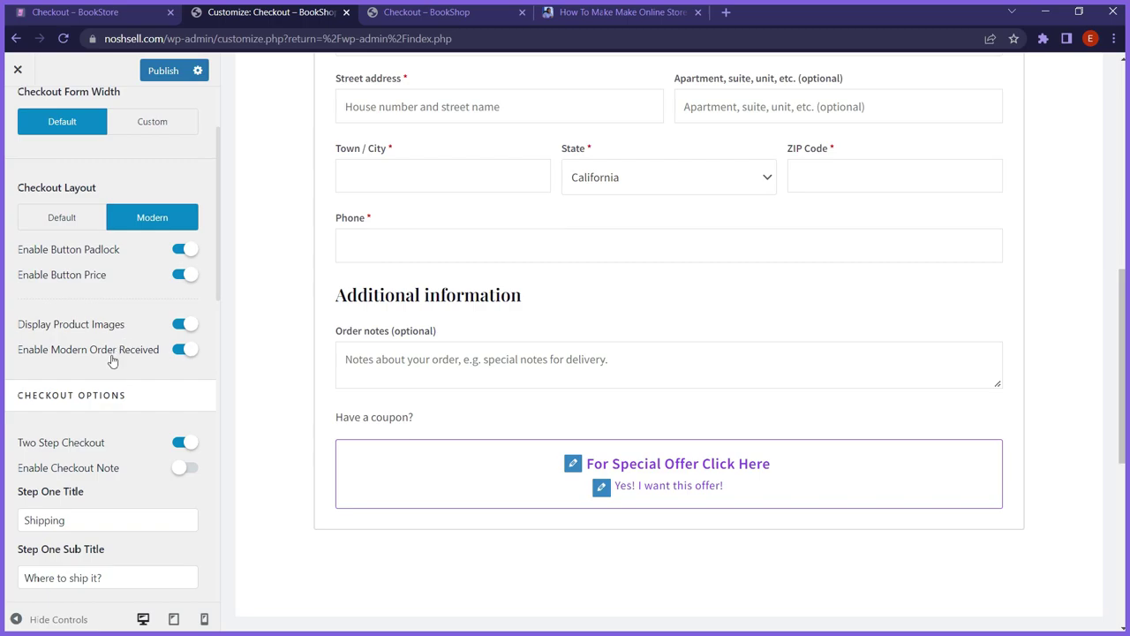
pyautogui.scroll(-2, 104, 381)
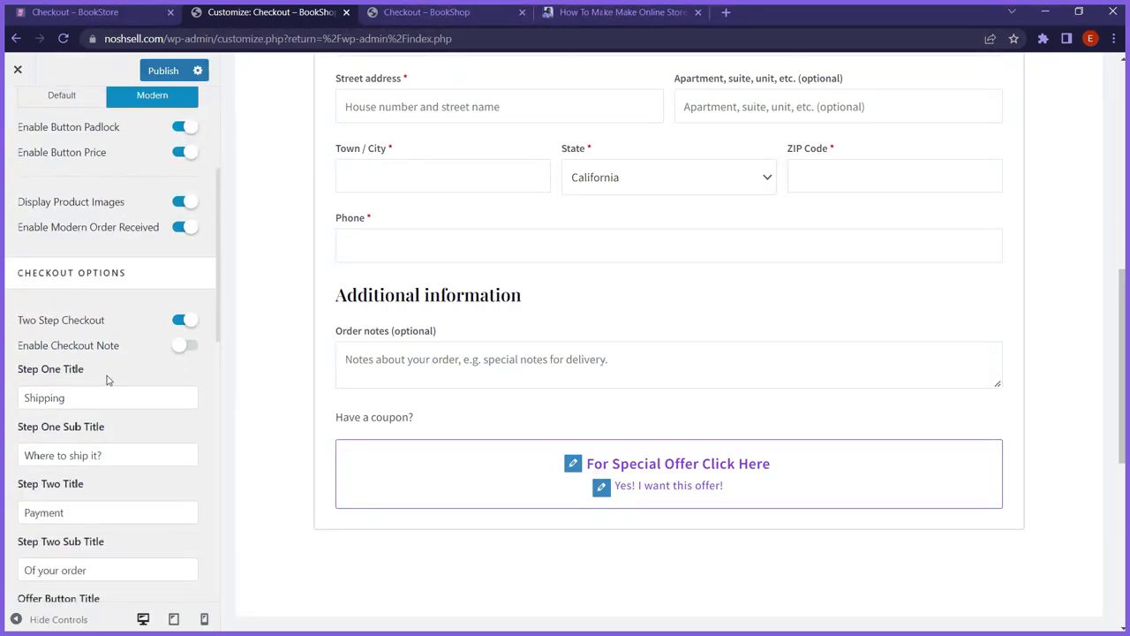
pyautogui.scroll(-2, 109, 386)
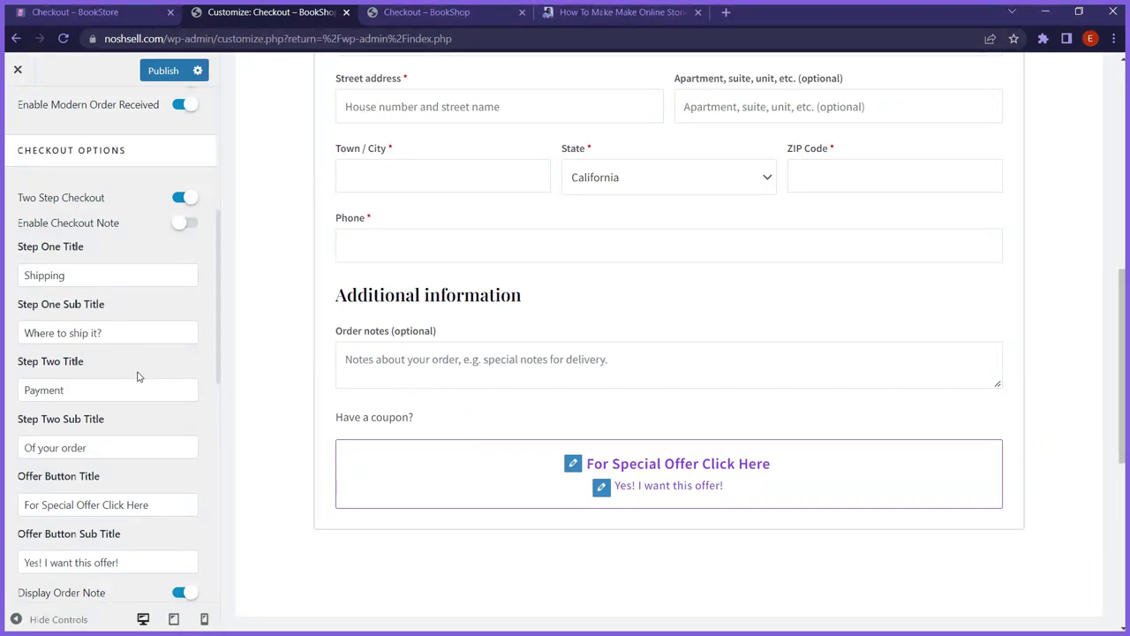
pyautogui.scroll(3, 297, 389)
pyautogui.scroll(3, 328, 394)
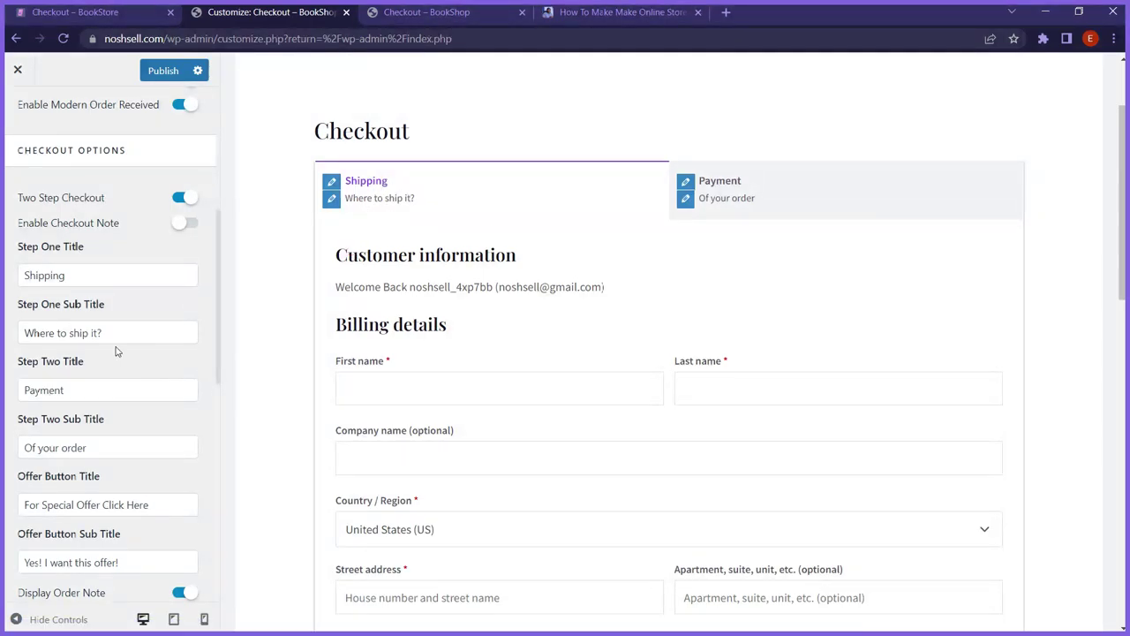
pyautogui.click(106, 454)
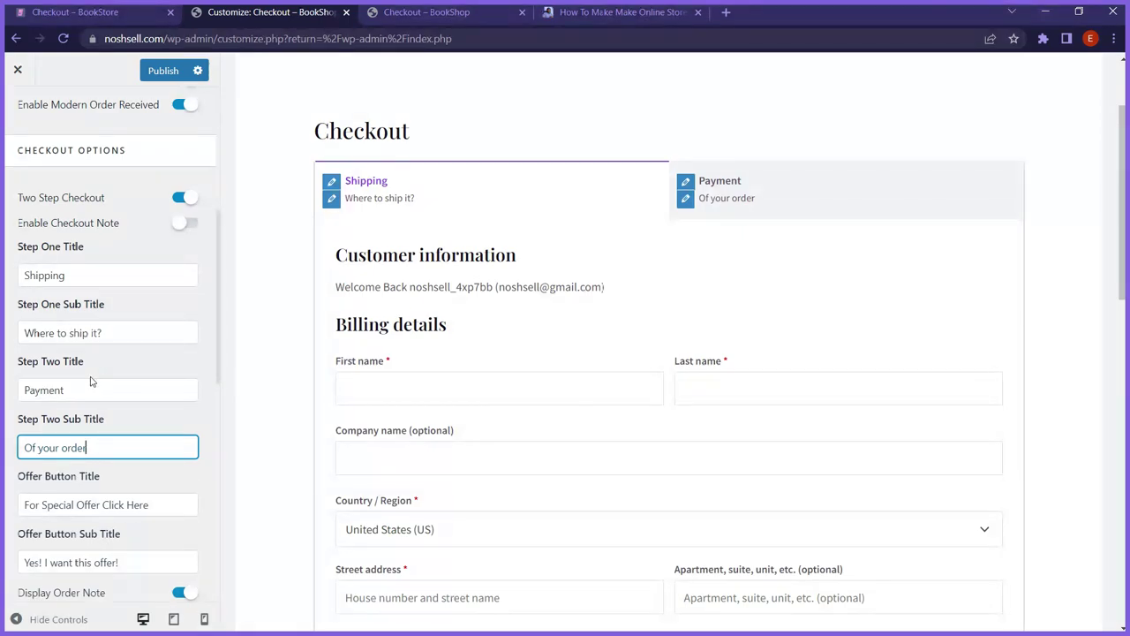
# Step: Rename the first checkout step from Shipping to Billing
pyautogui.click(79, 391)
pyautogui.click(95, 281)
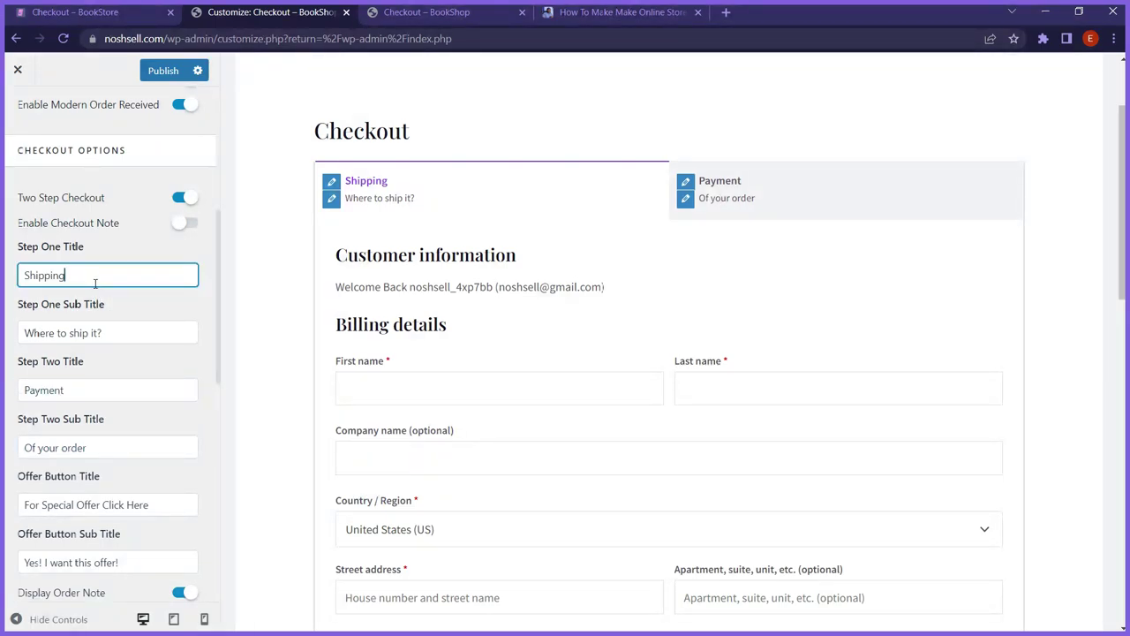
pyautogui.moveTo(42, 279); pyautogui.dragTo(38, 278)
pyautogui.doubleClick(43, 277)
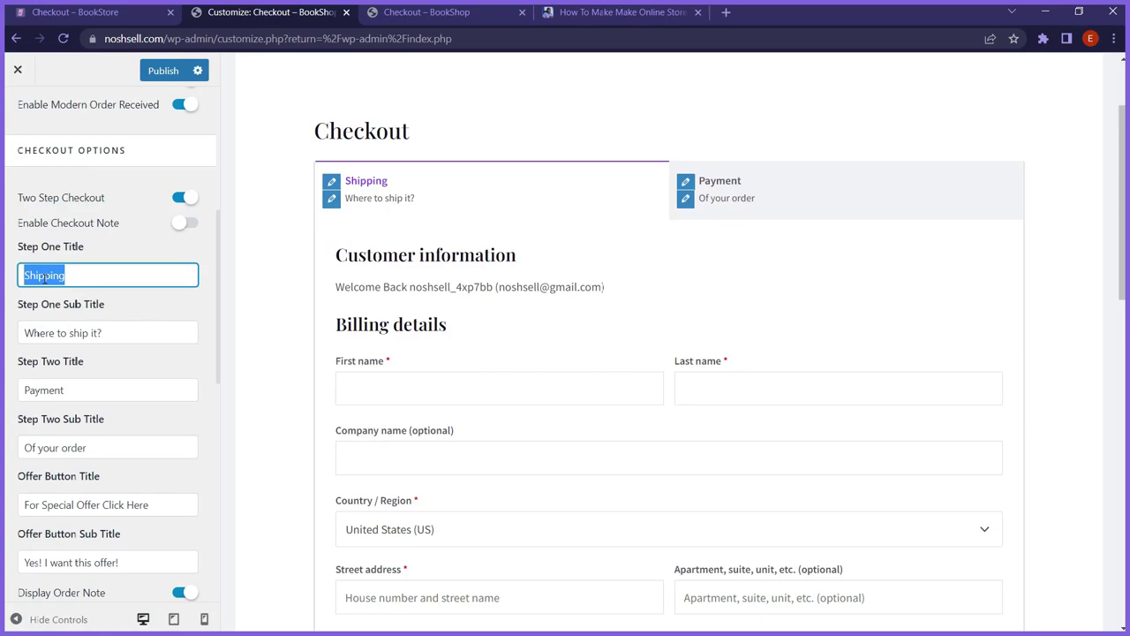
pyautogui.write('Billings')
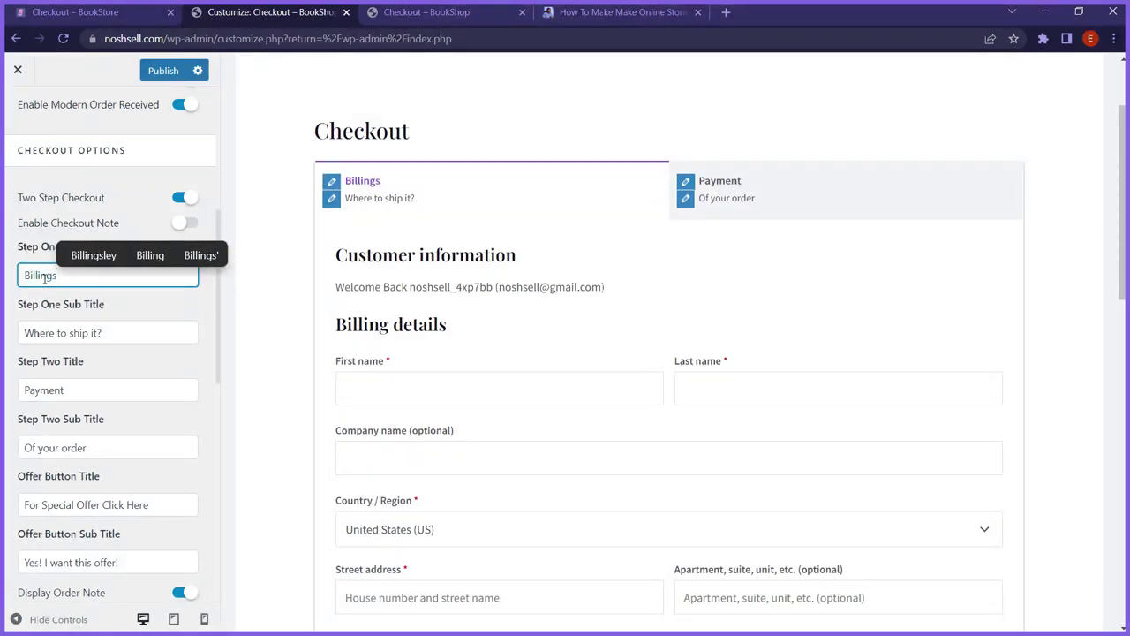
pyautogui.press('BackSpace')
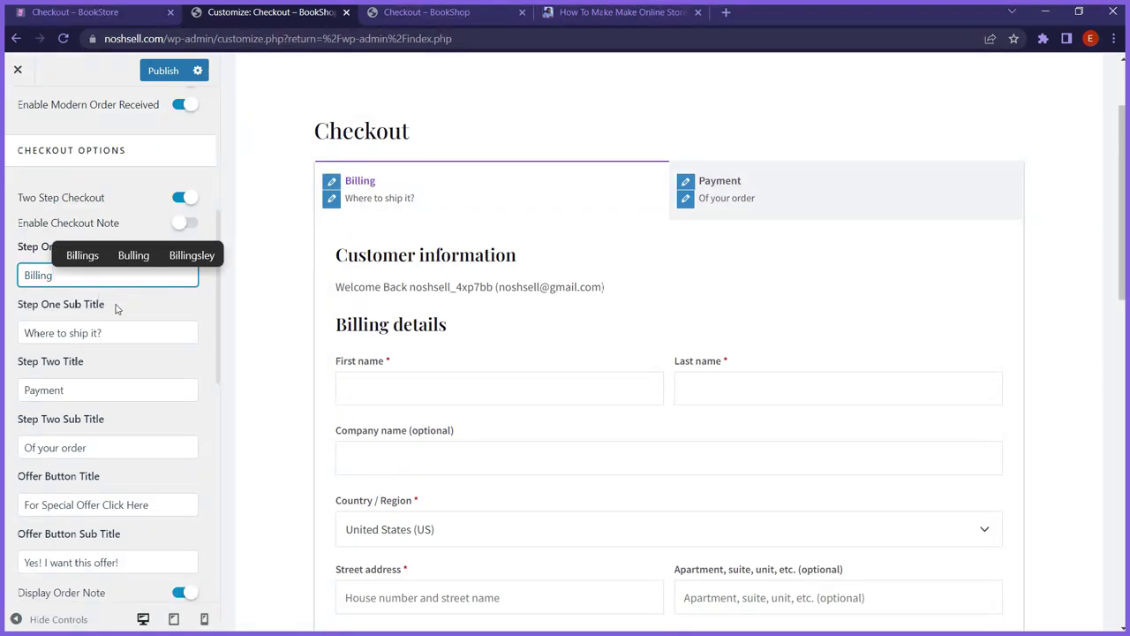
pyautogui.click(115, 307)
pyautogui.click(108, 276)
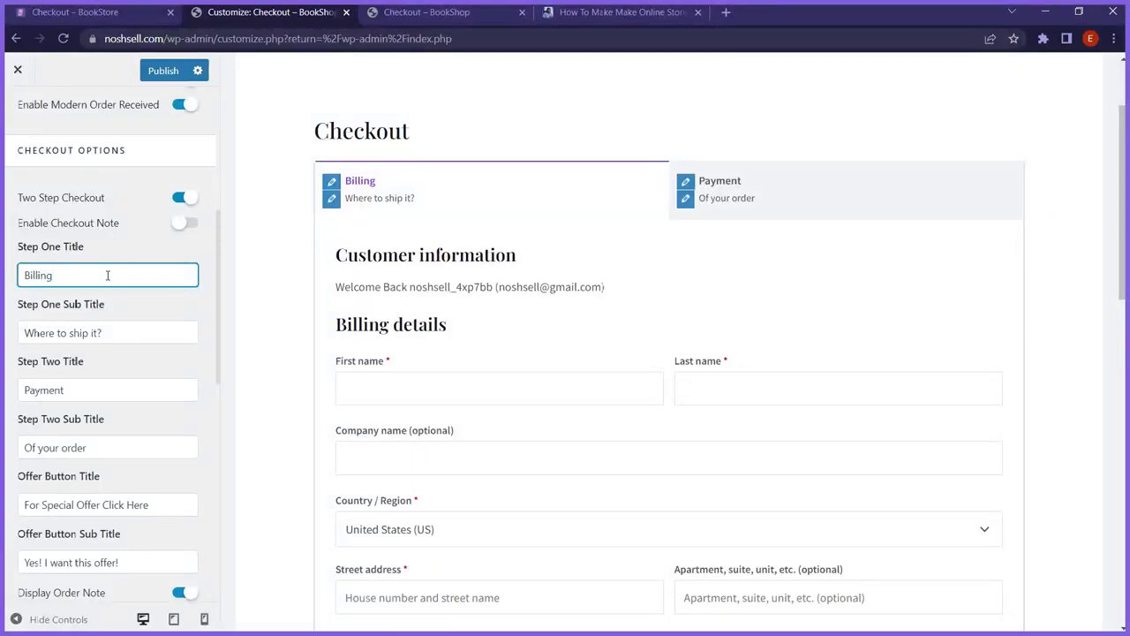
# Step: Clear the 'Where to ship it?' and 'Of your order' step subtitles
pyautogui.click(120, 333)
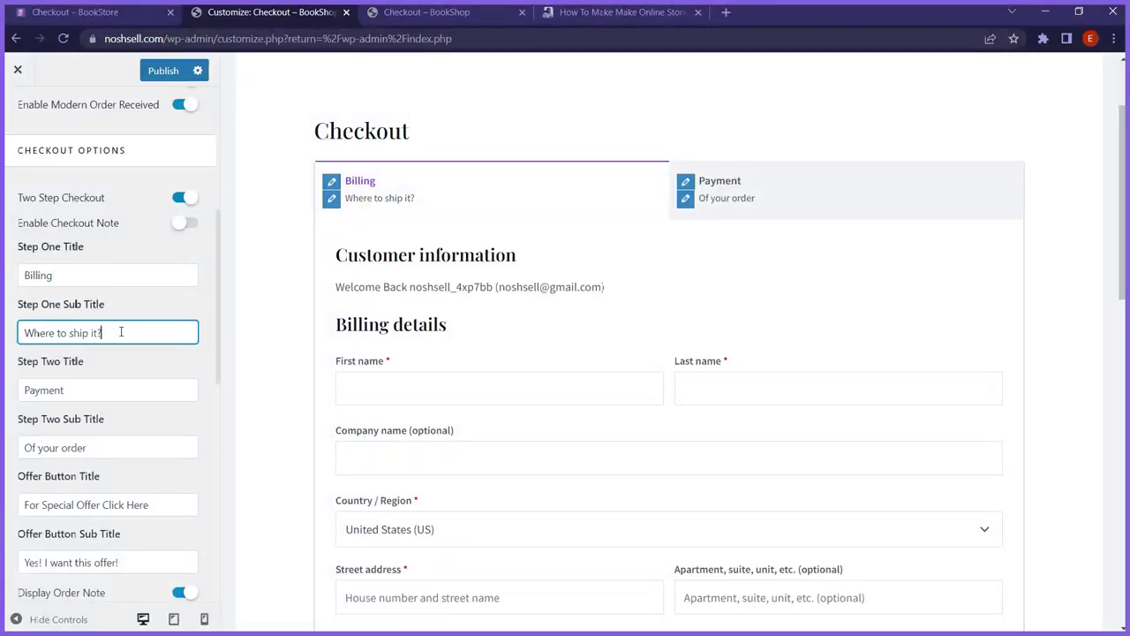
pyautogui.moveTo(96, 335); pyautogui.dragTo(22, 350)
pyautogui.press('BackSpace')
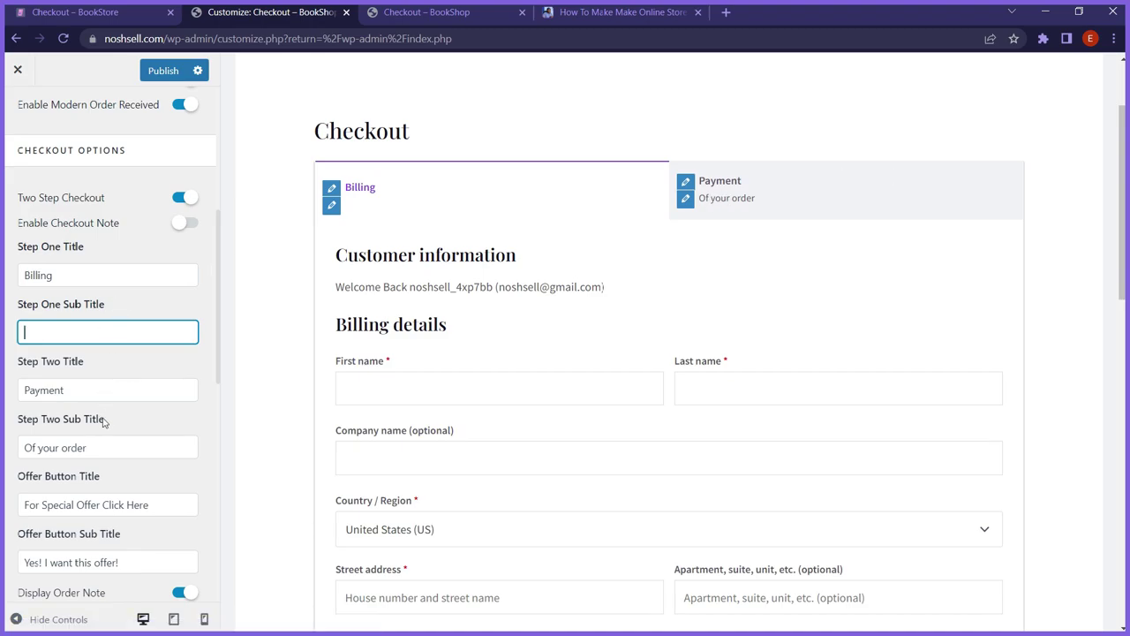
pyautogui.moveTo(91, 448); pyautogui.dragTo(9, 447)
pyautogui.press('BackSpace')
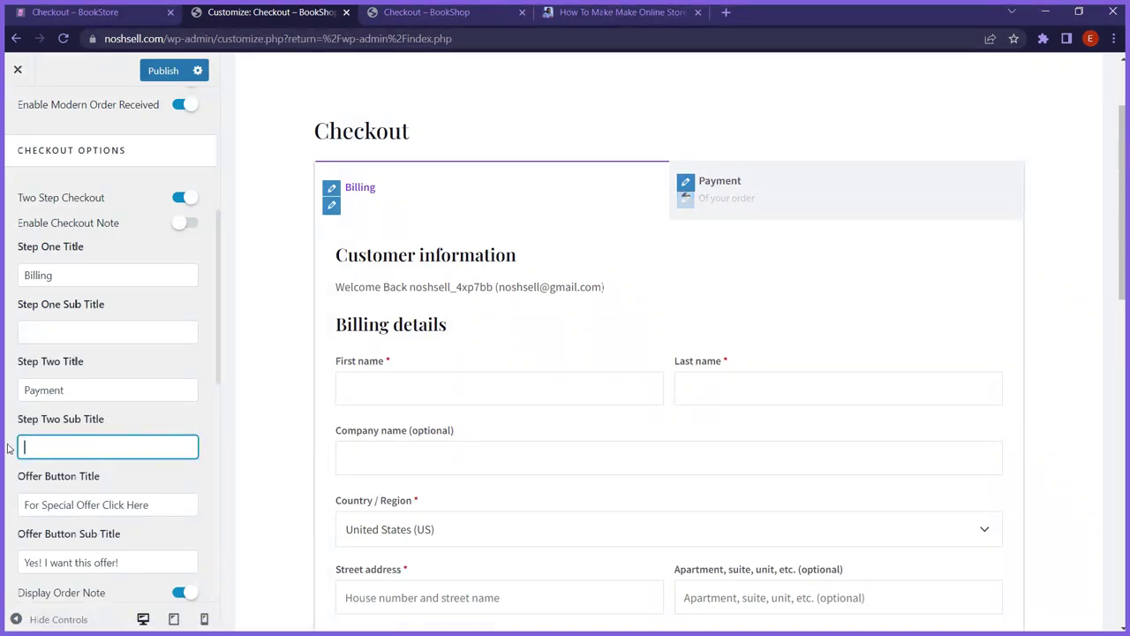
pyautogui.scroll(-2, 146, 371)
pyautogui.click(151, 379)
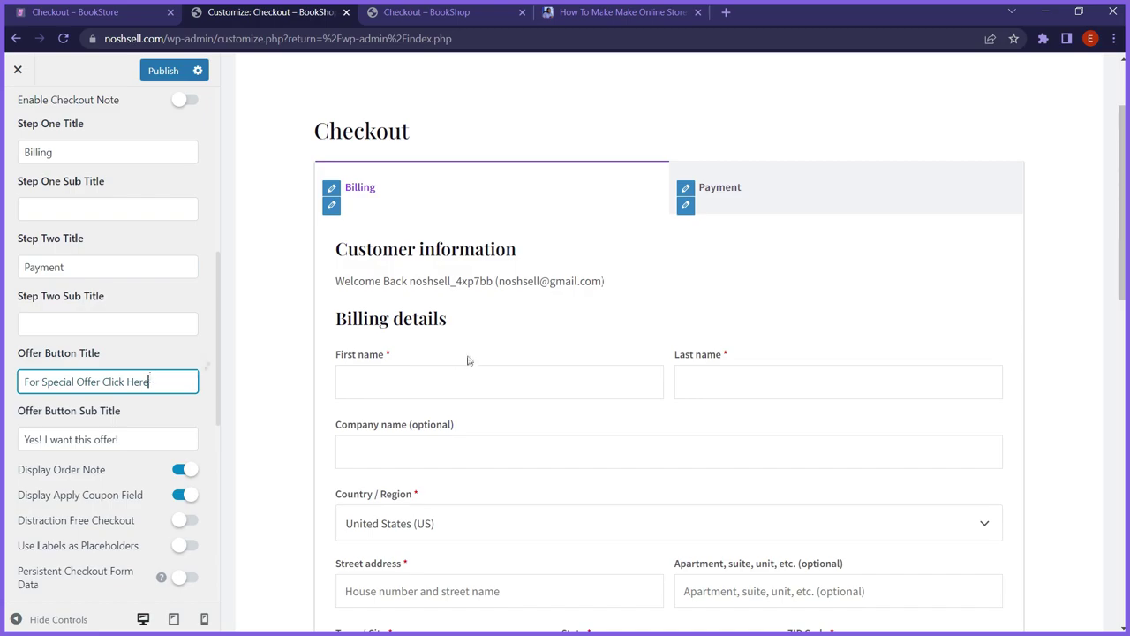
pyautogui.scroll(-5, 502, 356)
pyautogui.scroll(-2, 598, 495)
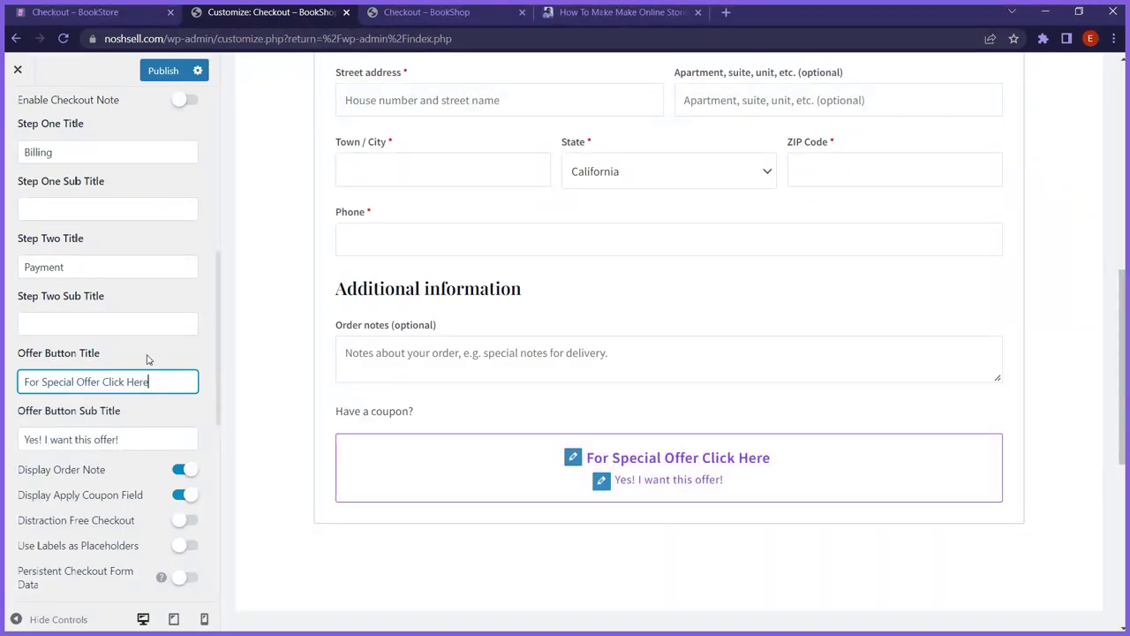
# Step: Change the offer button title to 'Proceed to Payment' and delete its subtitle
pyautogui.moveTo(166, 373); pyautogui.dragTo(4, 381)
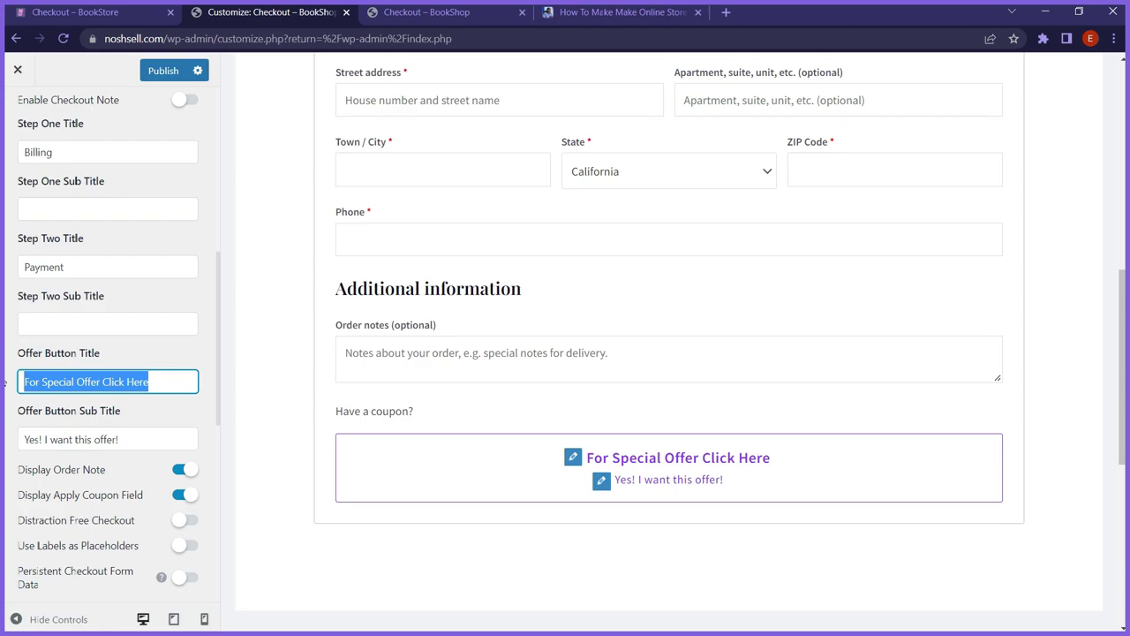
pyautogui.write('Pro')
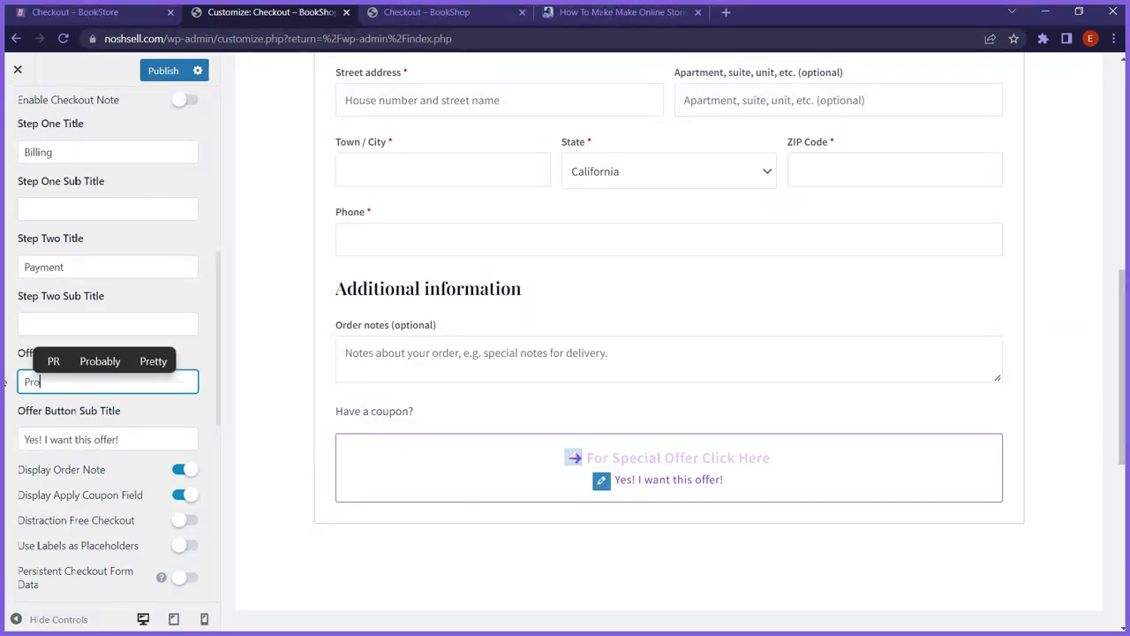
pyautogui.write('ceed ')
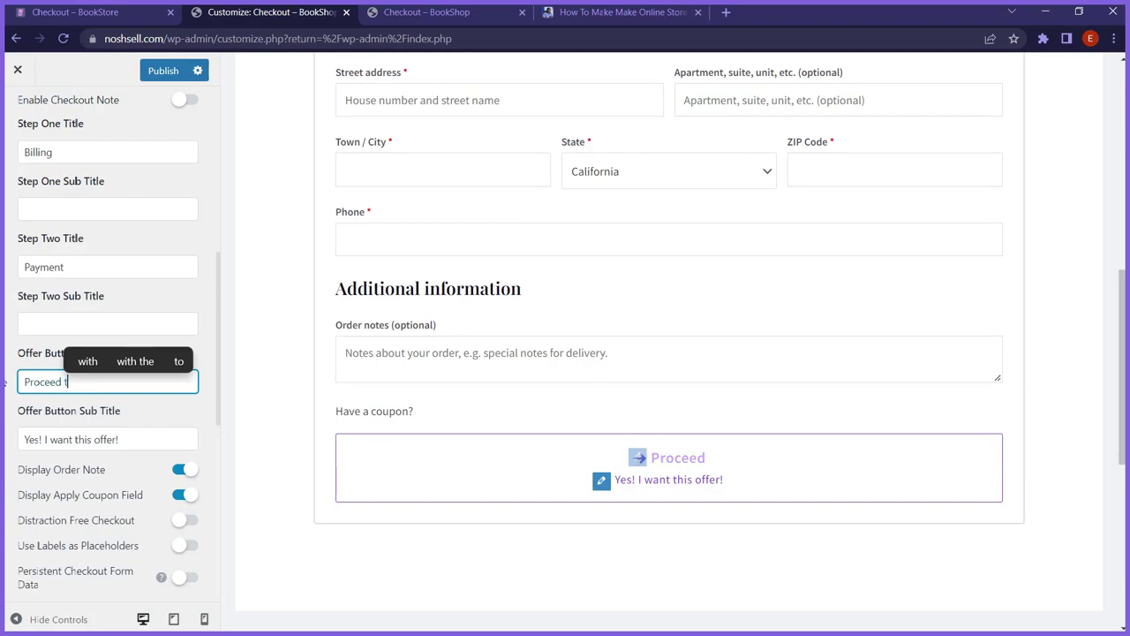
pyautogui.write('to Payment')
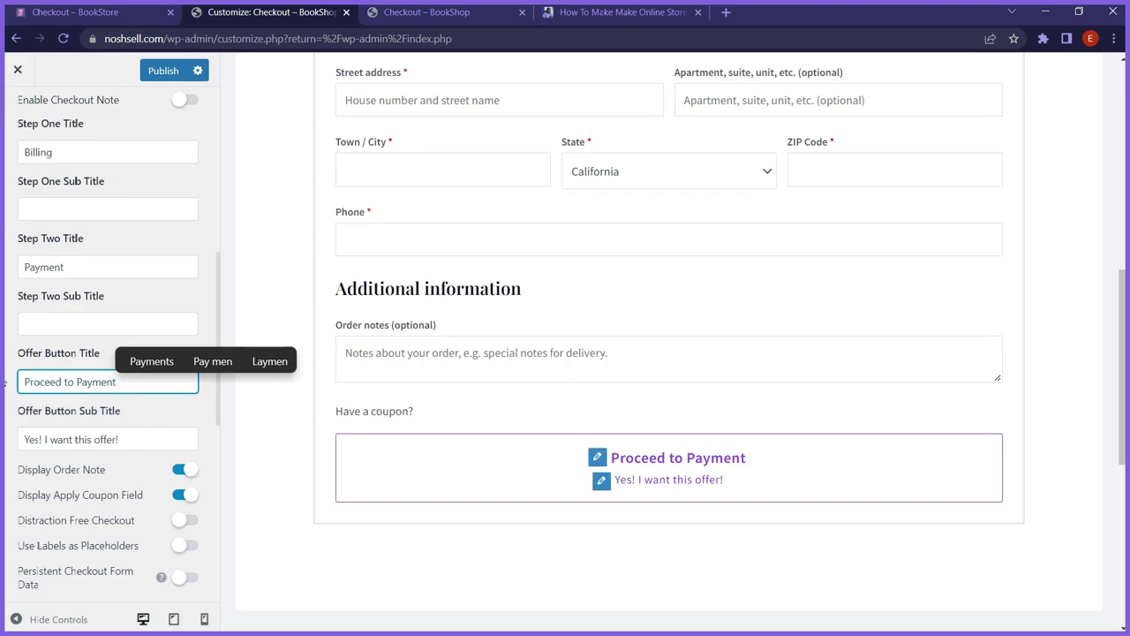
pyautogui.press('Tab')
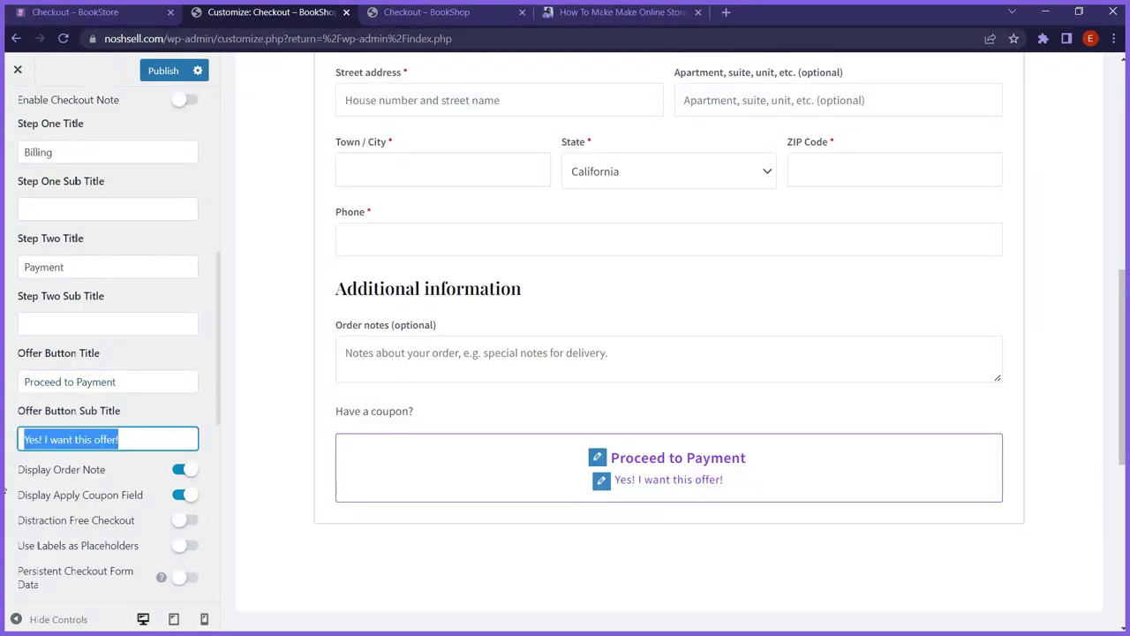
pyautogui.press('BackSpace')
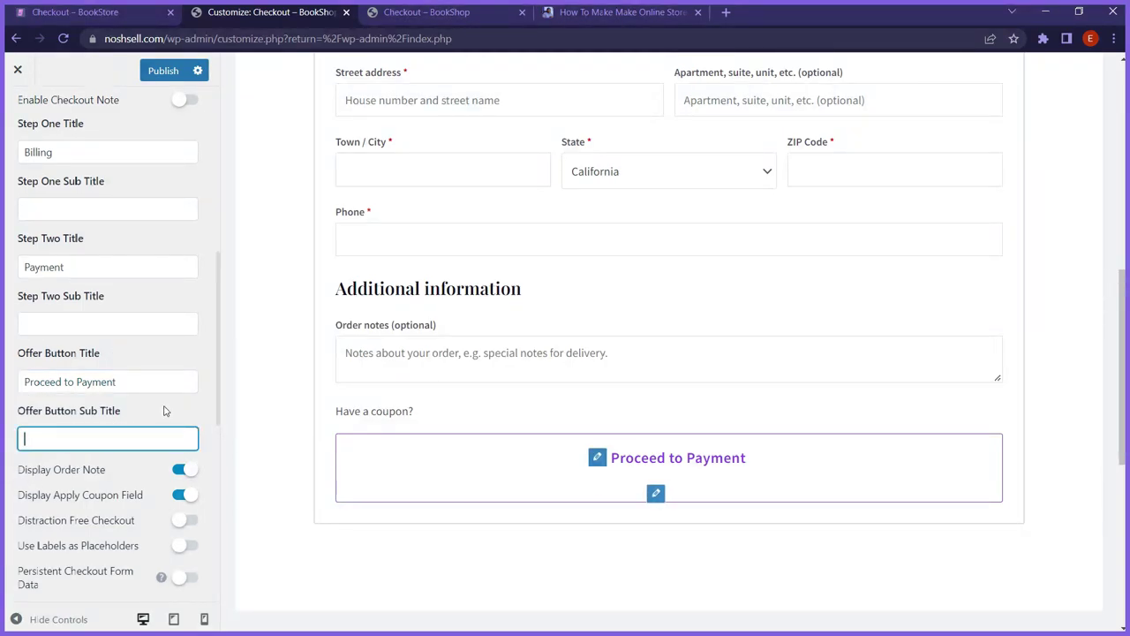
pyautogui.click(153, 413)
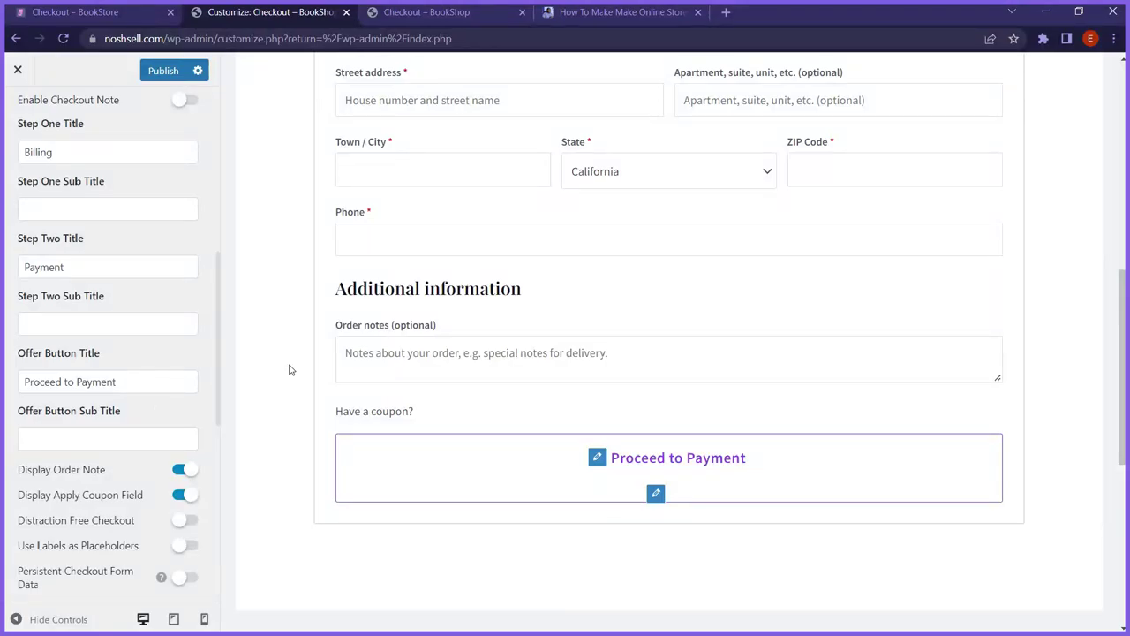
pyautogui.scroll(-2, 146, 409)
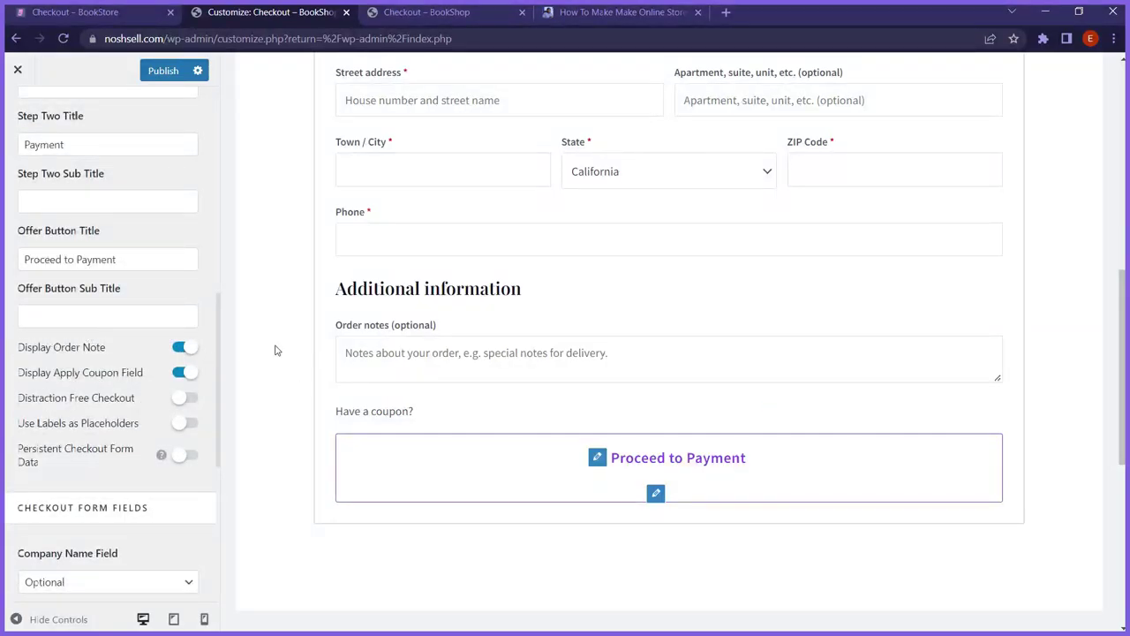
# Step: Turn off Display Order Note and Display Apply Coupon Field, then enable Distraction Free Checkout
pyautogui.click(184, 349)
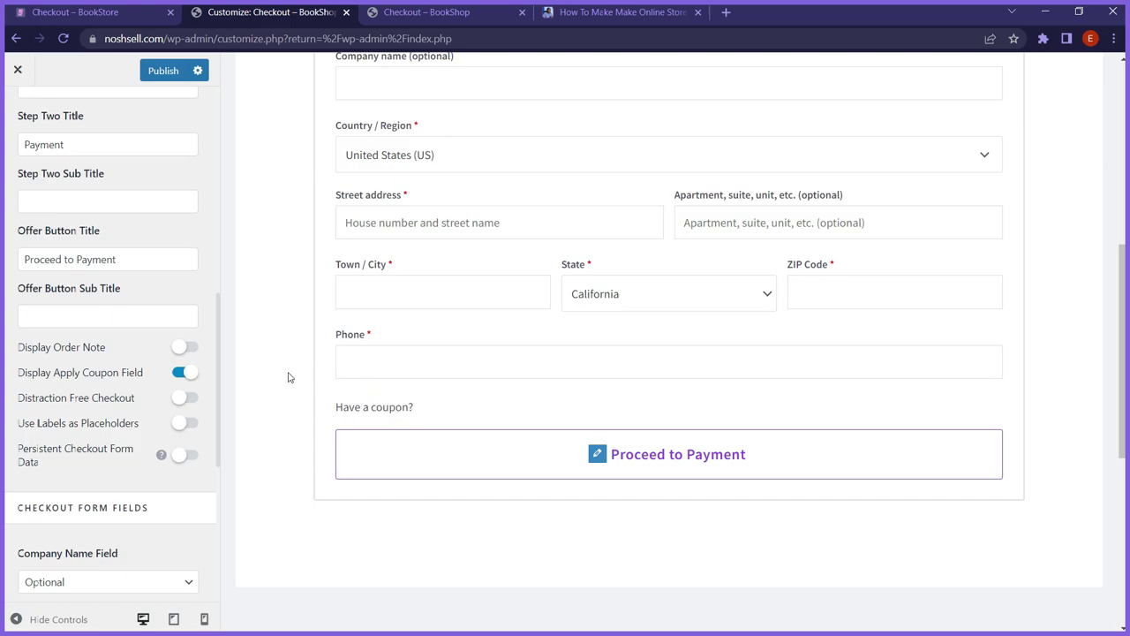
pyautogui.click(185, 374)
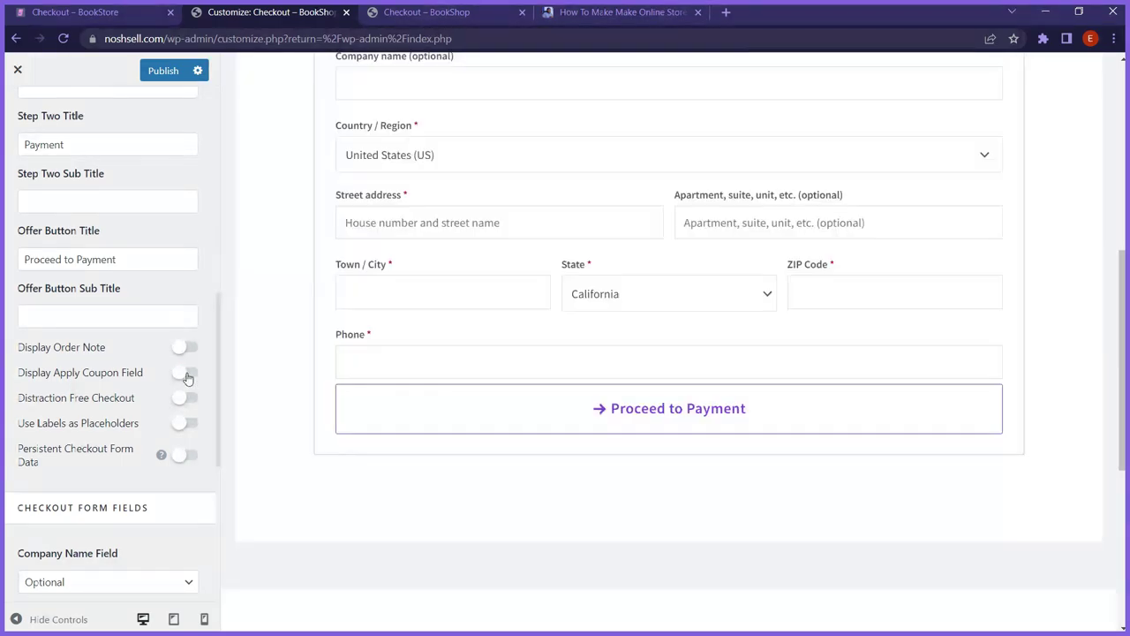
pyautogui.scroll(5, 770, 501)
pyautogui.scroll(-2, 770, 501)
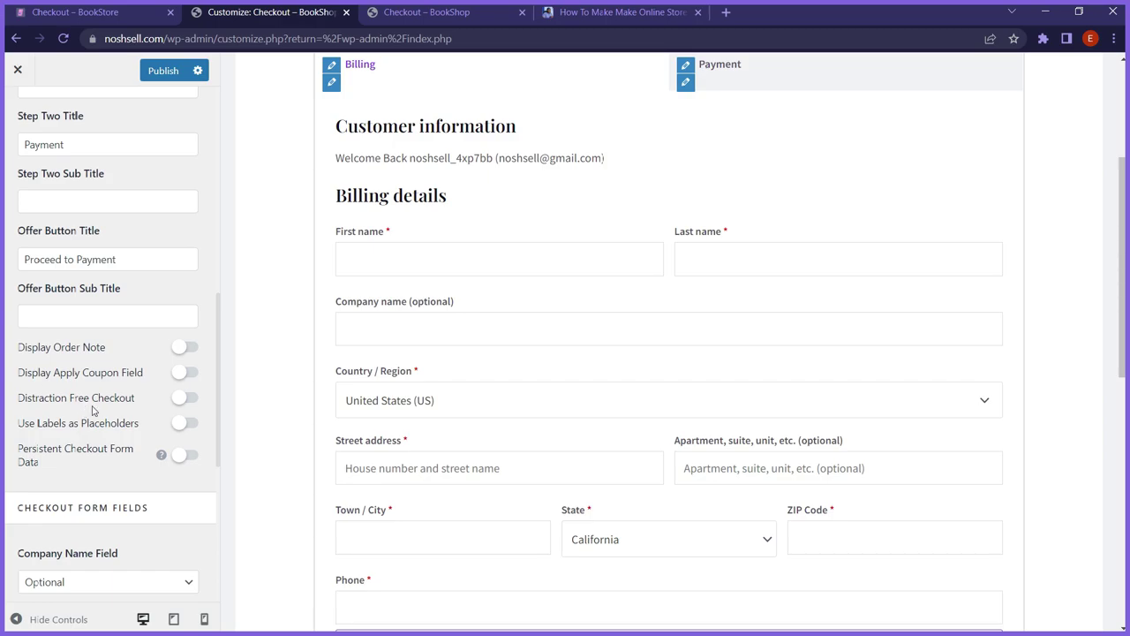
pyautogui.click(181, 398)
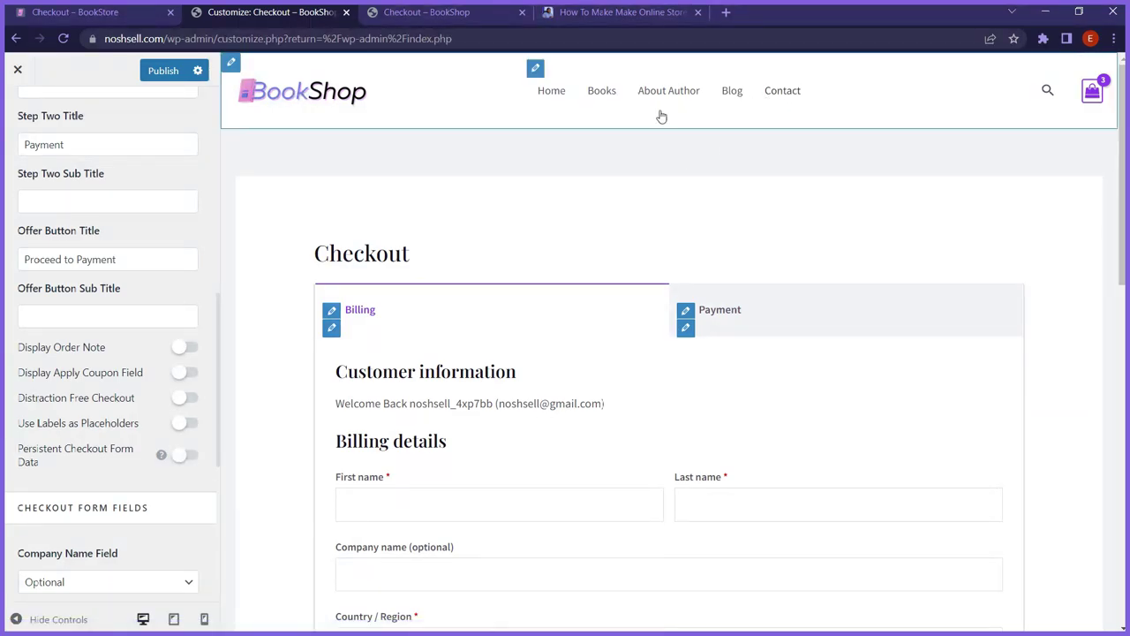
pyautogui.scroll(-3, 752, 247)
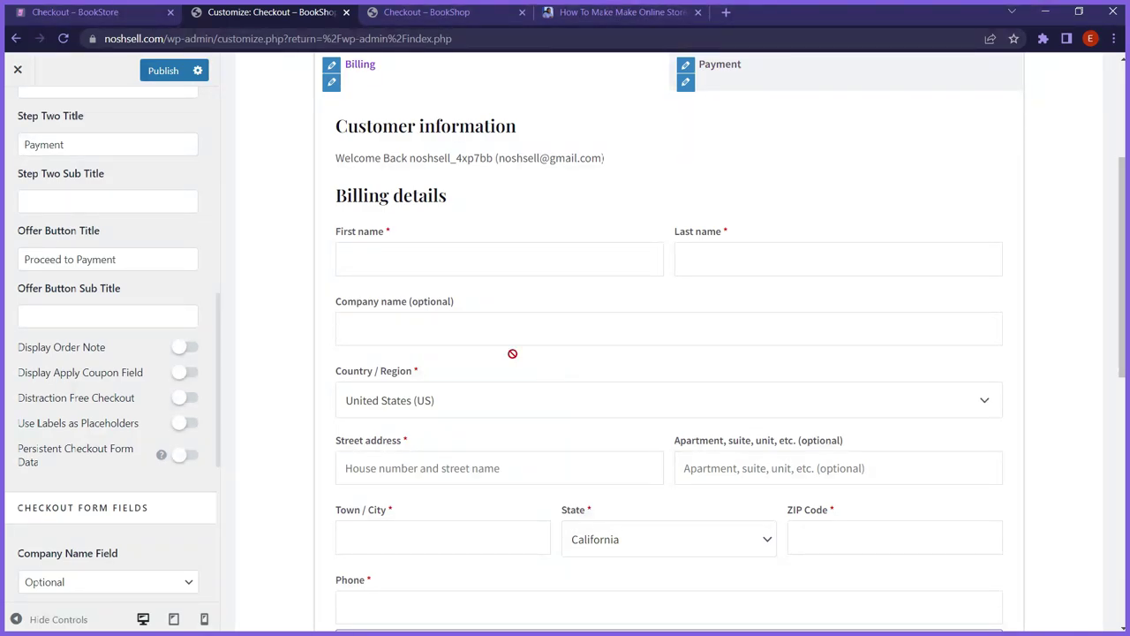
pyautogui.click(191, 402)
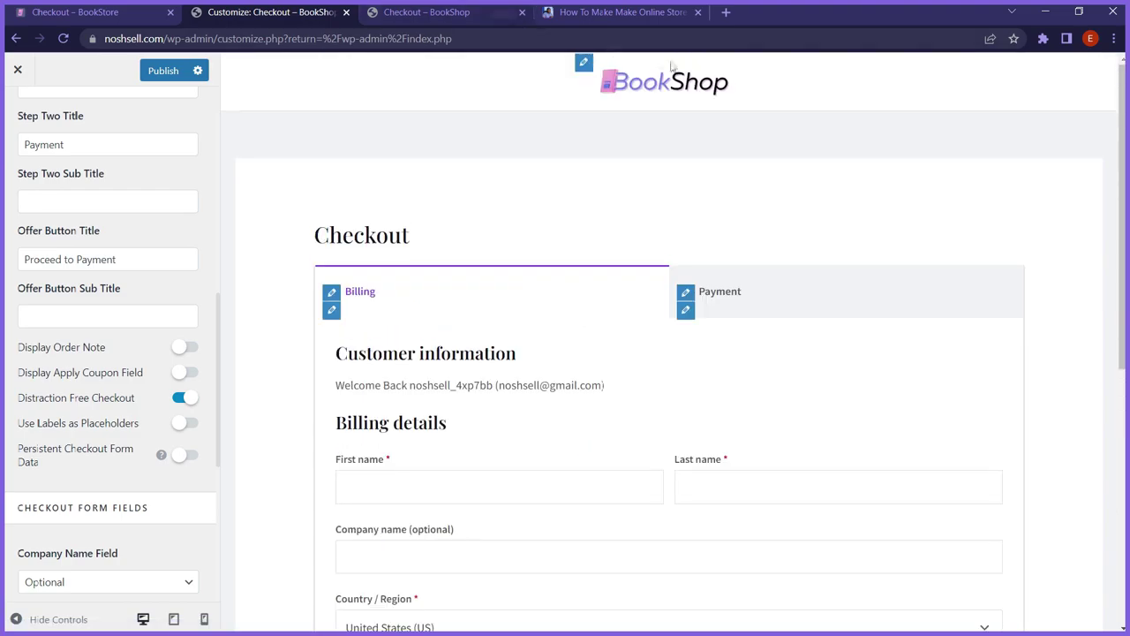
# Step: Switch on Persistent Checkout Form Data in the Checkout Options panel
pyautogui.scroll(-2, 653, 300)
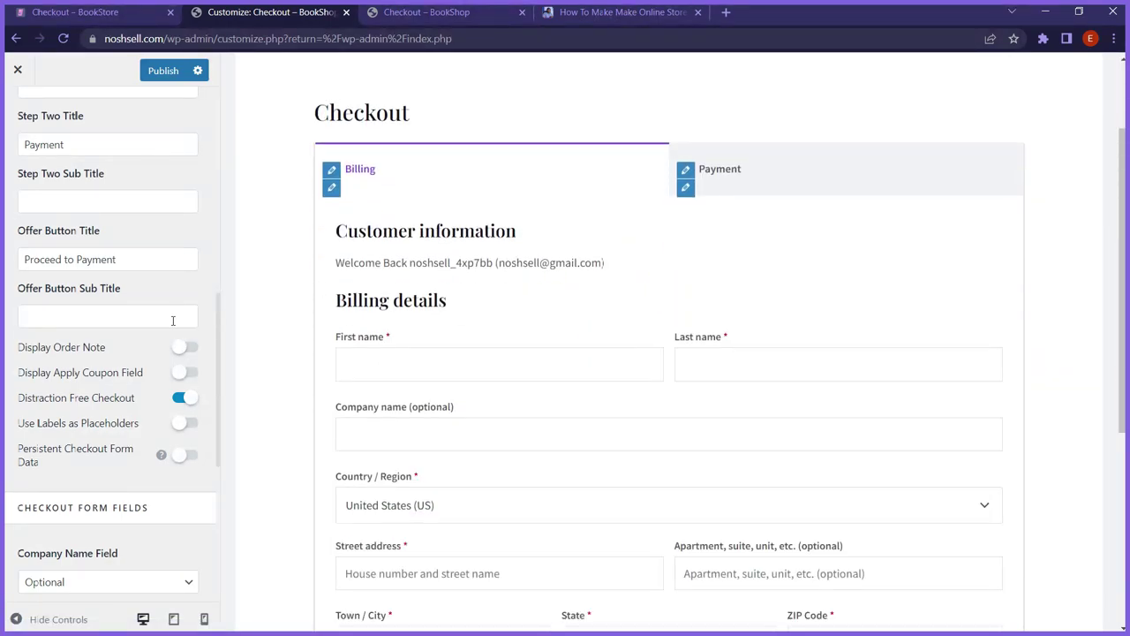
pyautogui.scroll(-2, 91, 403)
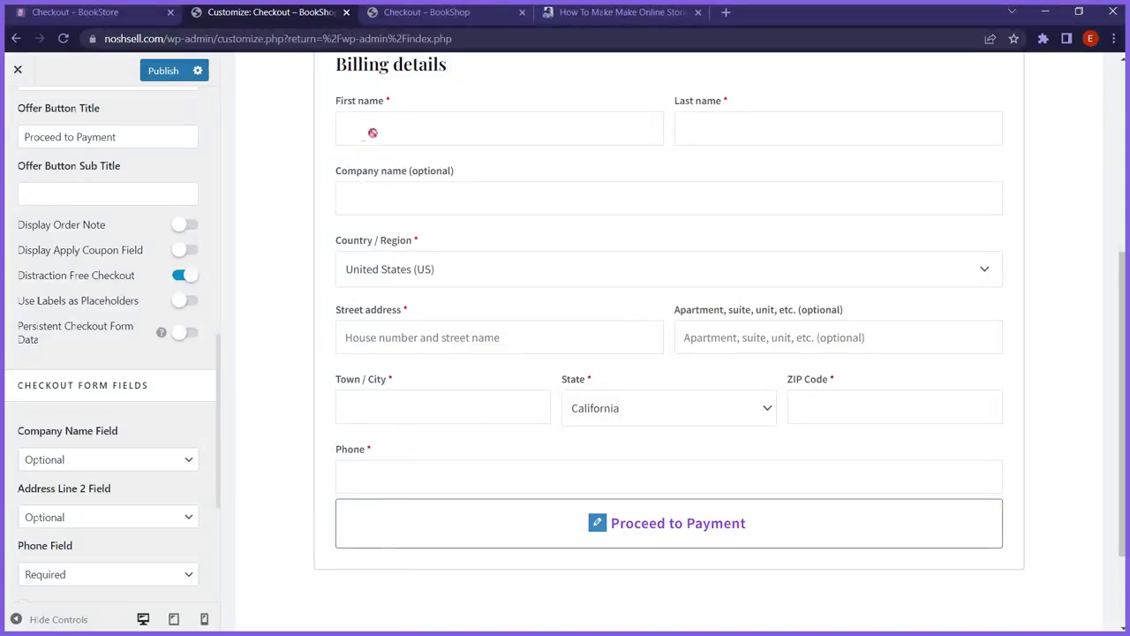
pyautogui.scroll(3, 449, 330)
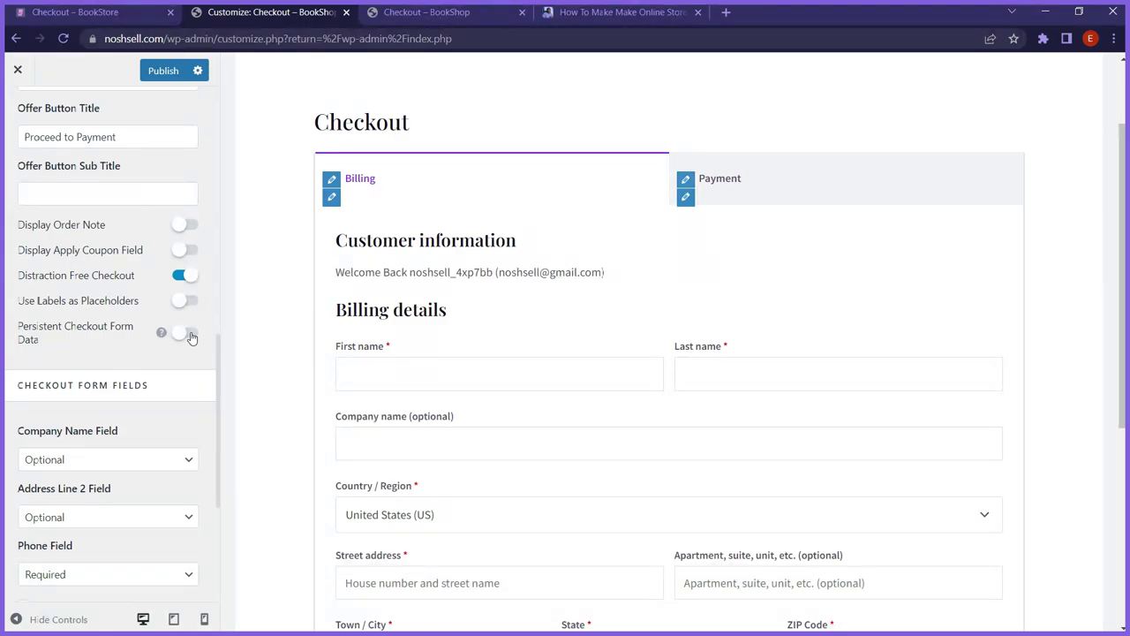
pyautogui.click(185, 333)
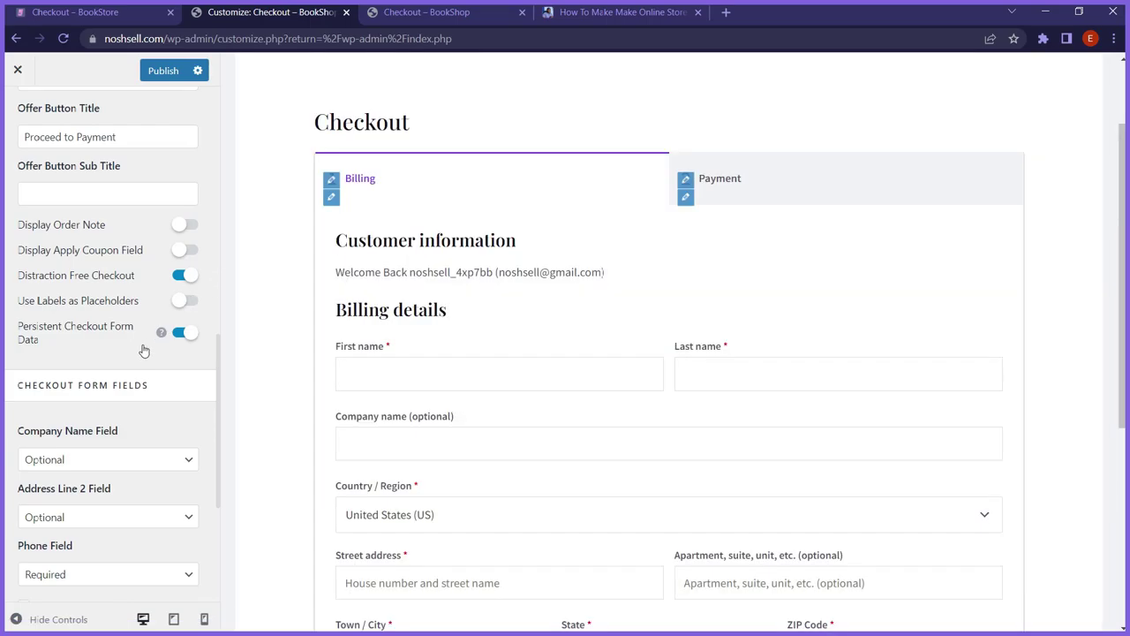
pyautogui.scroll(-2, 139, 402)
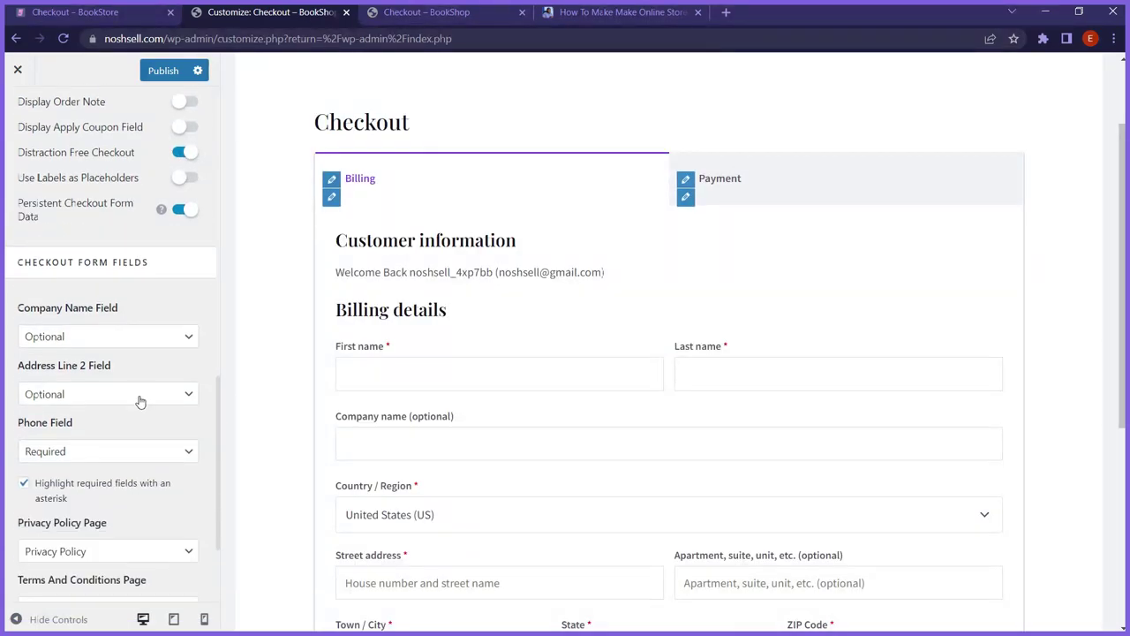
pyautogui.scroll(-2, 146, 278)
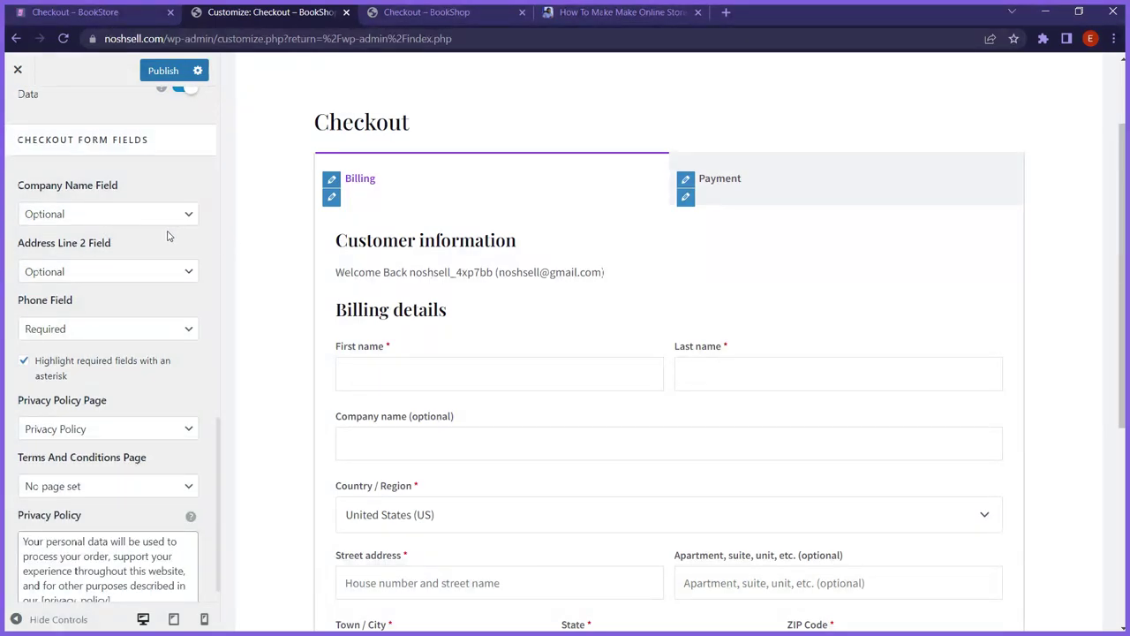
# Step: Set the Company Name Field to Hidden in Checkout Form Fields
pyautogui.click(89, 216)
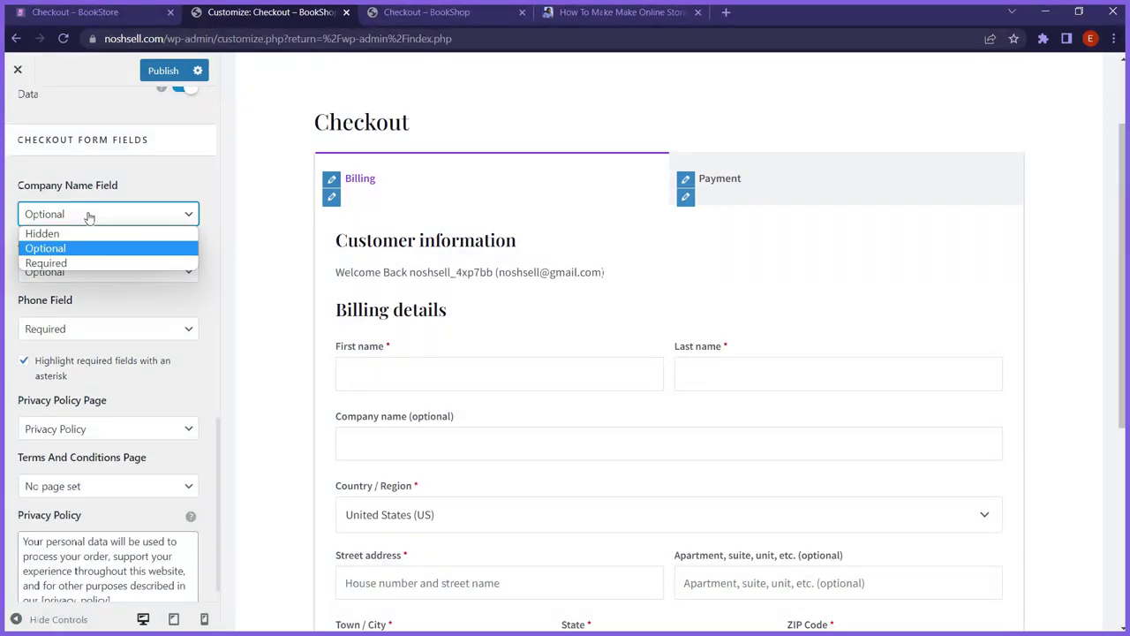
pyautogui.scroll(-2, 565, 279)
pyautogui.scroll(-1, 571, 354)
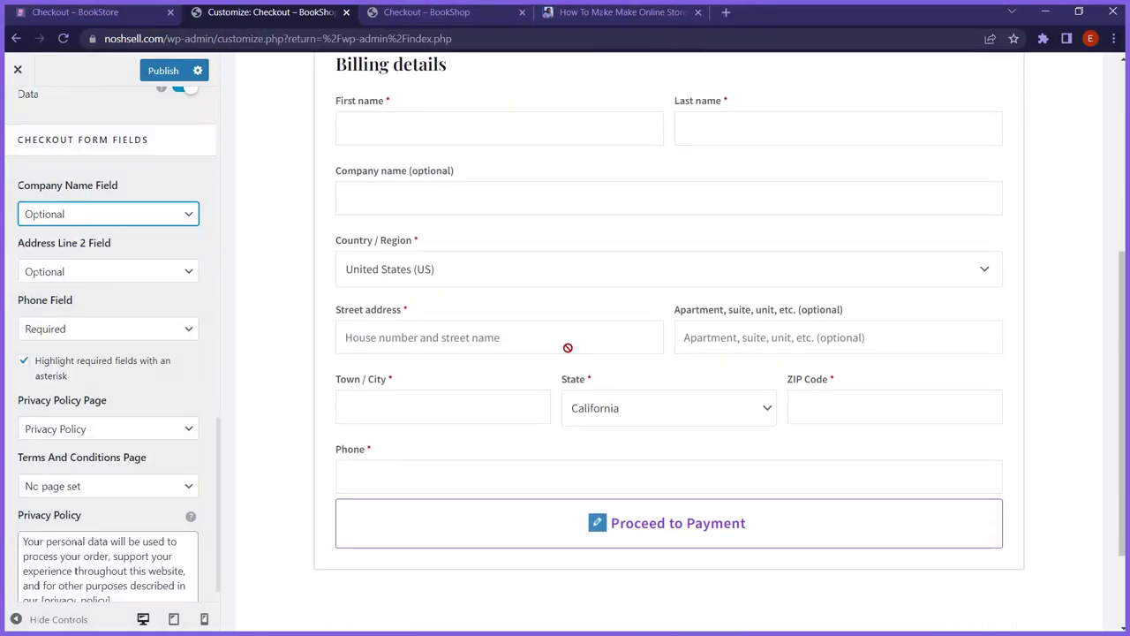
pyautogui.scroll(1, 507, 403)
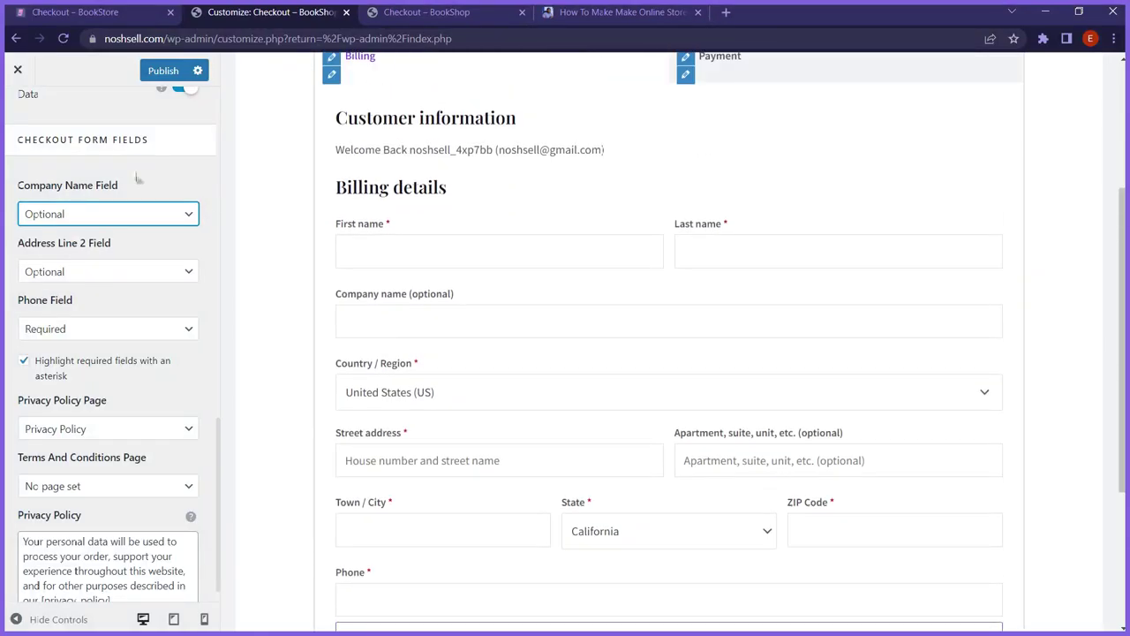
pyautogui.click(80, 214)
pyautogui.click(62, 235)
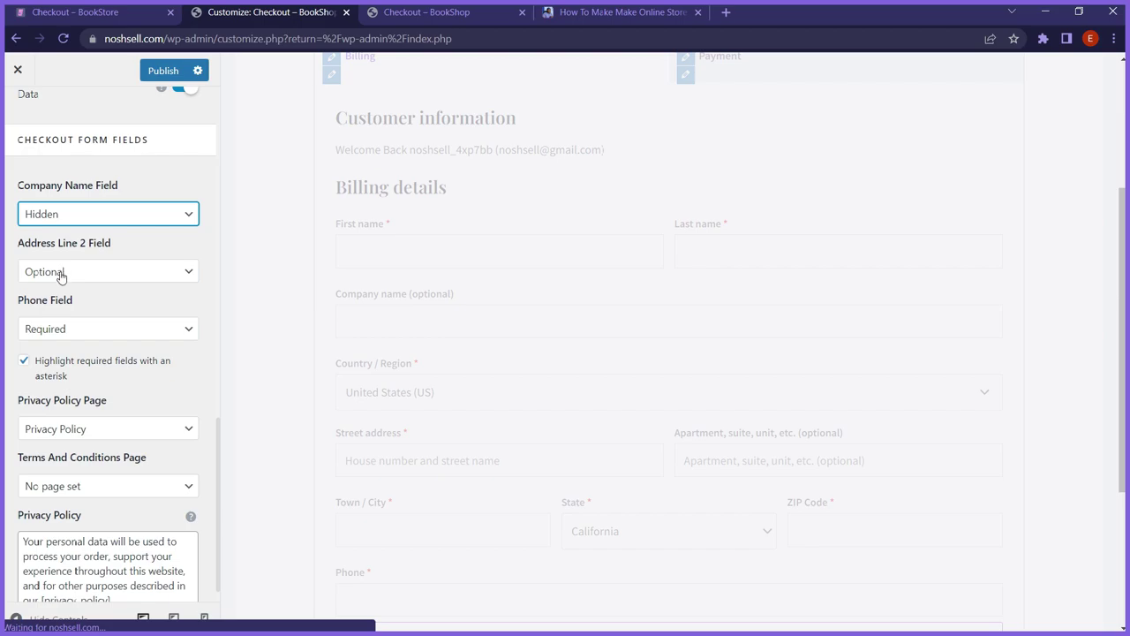
# Step: Hide the Address Line 2 and Phone fields and turn required-field asterisks back on
pyautogui.click(59, 275)
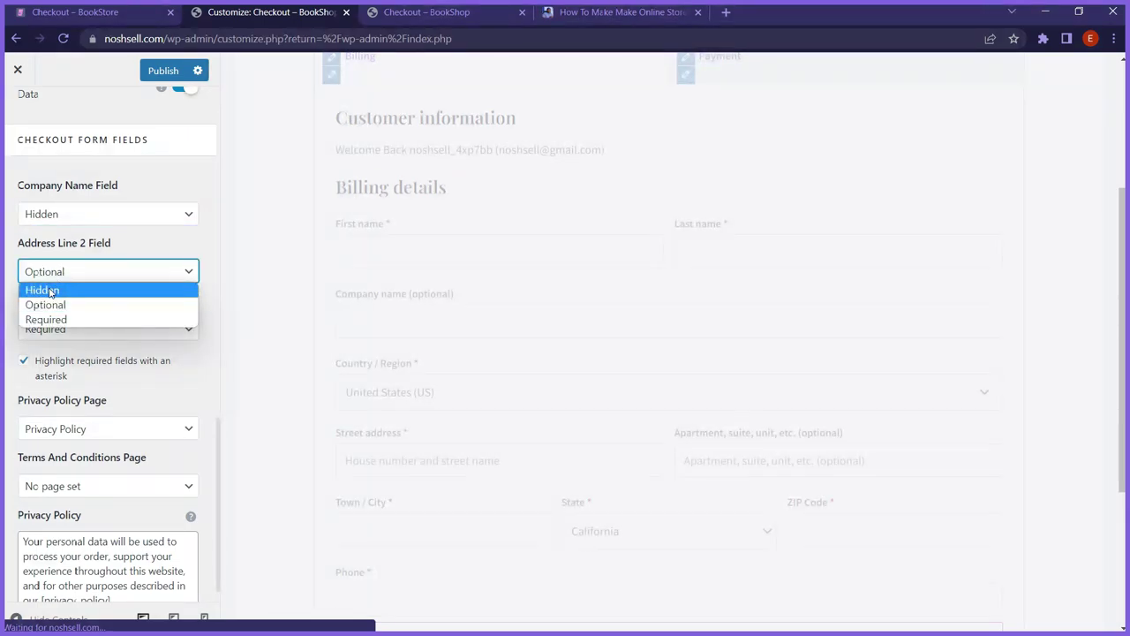
pyautogui.click(51, 292)
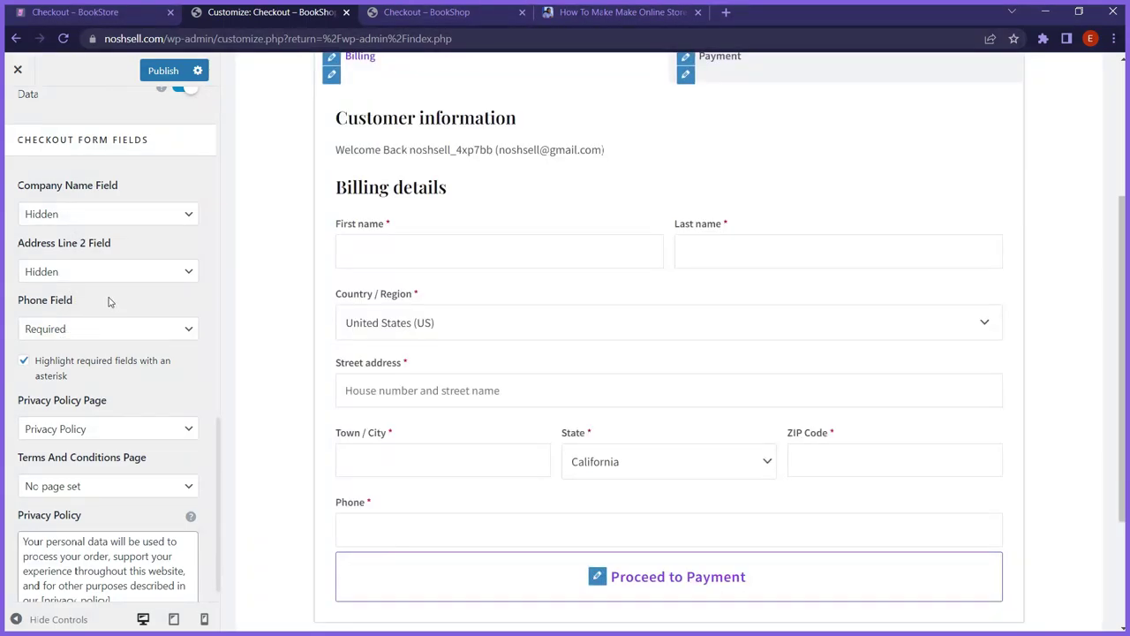
pyautogui.click(53, 332)
pyautogui.click(42, 348)
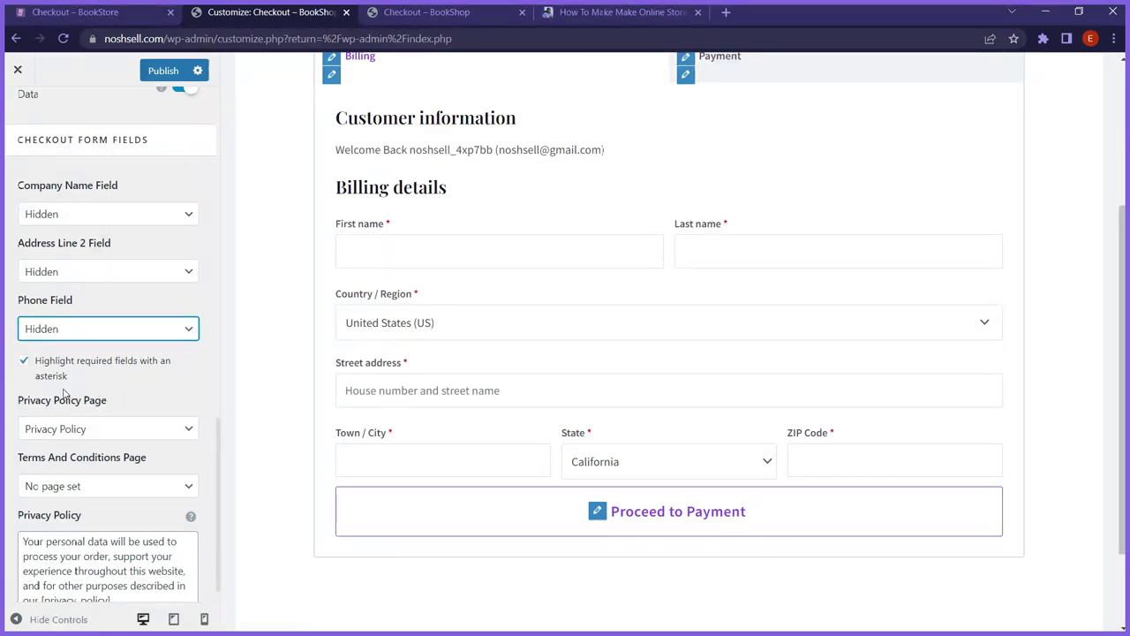
pyautogui.scroll(-1, 61, 395)
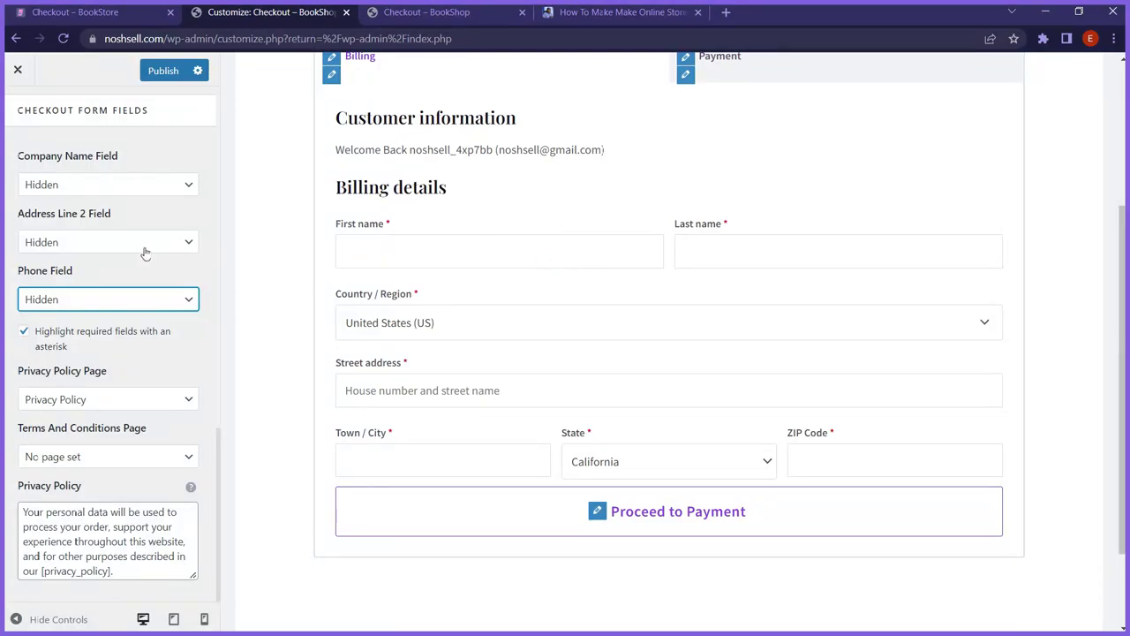
pyautogui.click(24, 332)
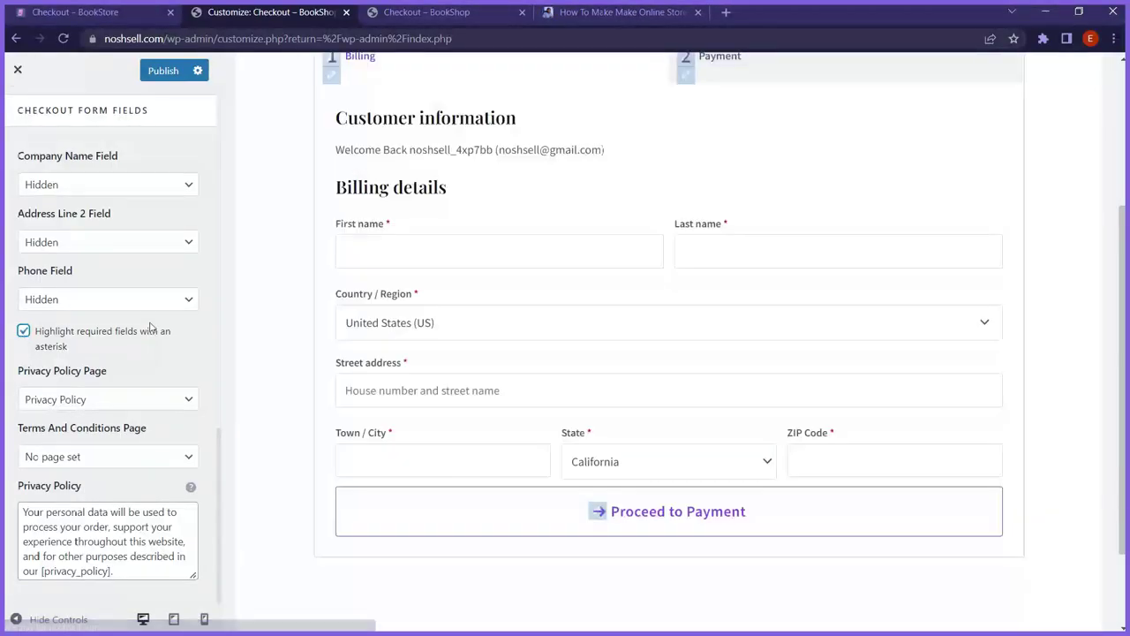
# Step: Try Proceed to Payment in the checkout preview with the billing form still empty
pyautogui.scroll(1, 134, 388)
pyautogui.scroll(-1, 137, 406)
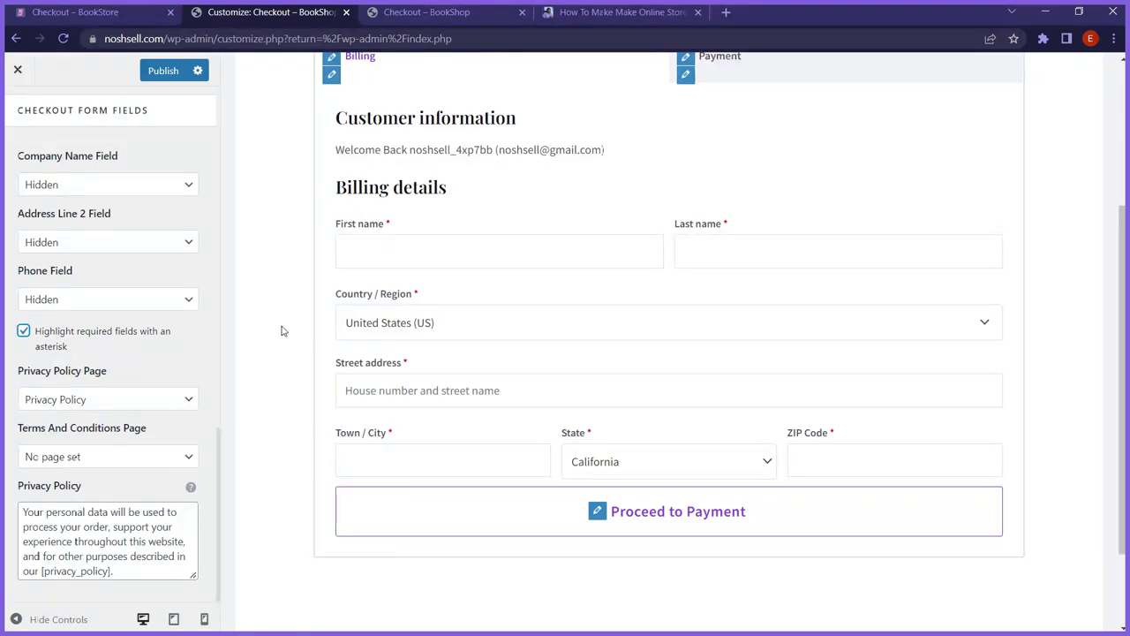
pyautogui.scroll(3, 535, 265)
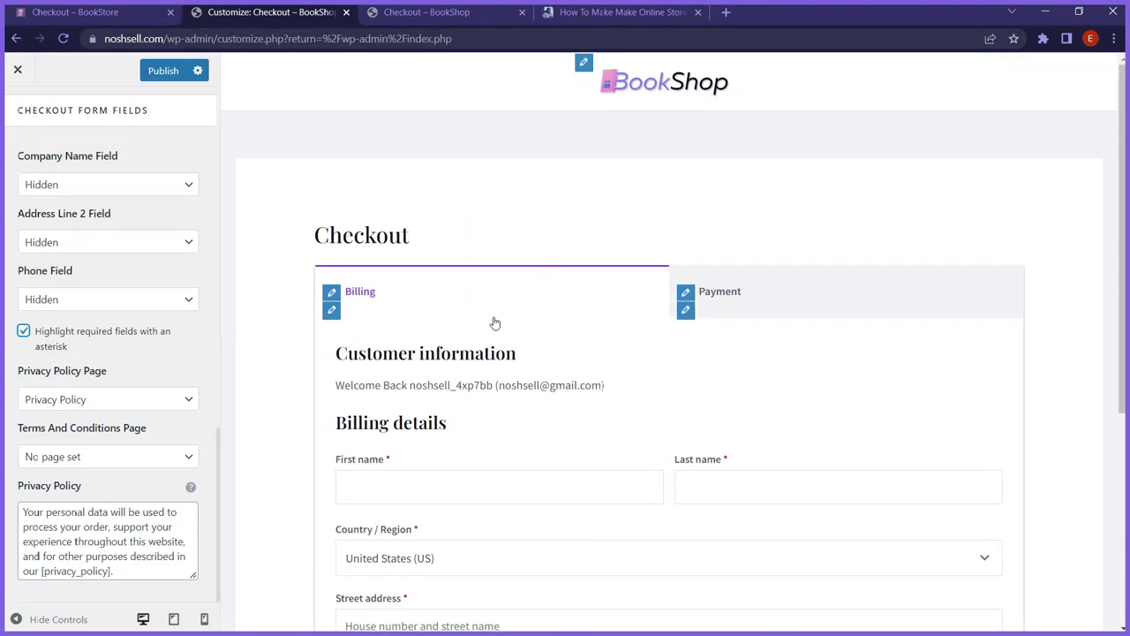
pyautogui.scroll(-5, 671, 269)
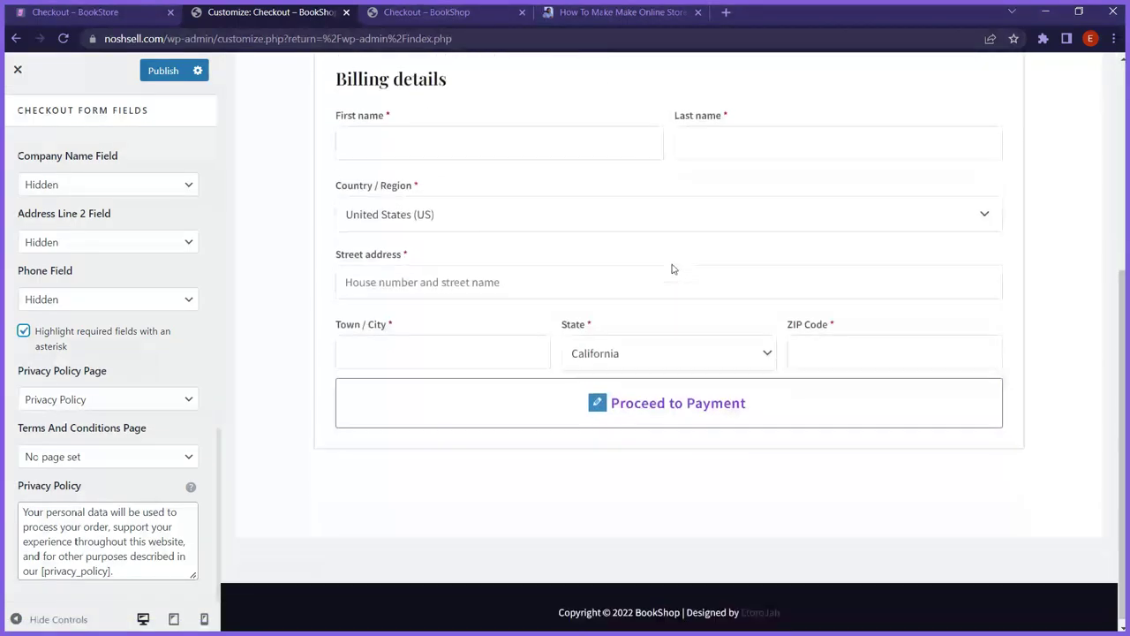
pyautogui.click(588, 409)
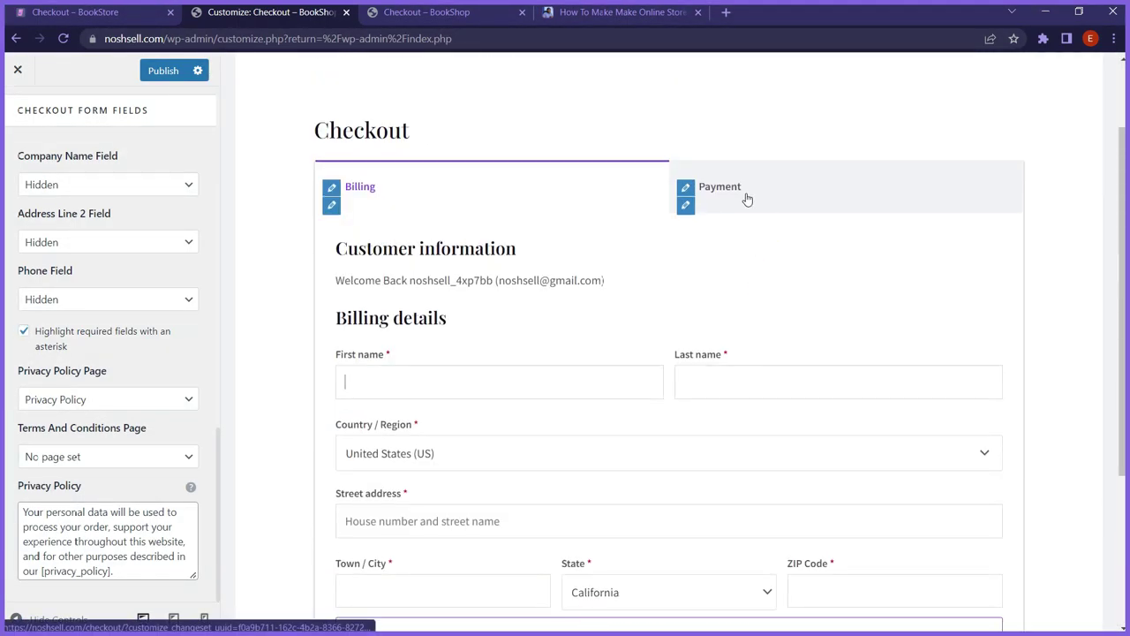
# Step: Autofill the billing details from a saved address and advance to the Payment step
pyautogui.click(417, 381)
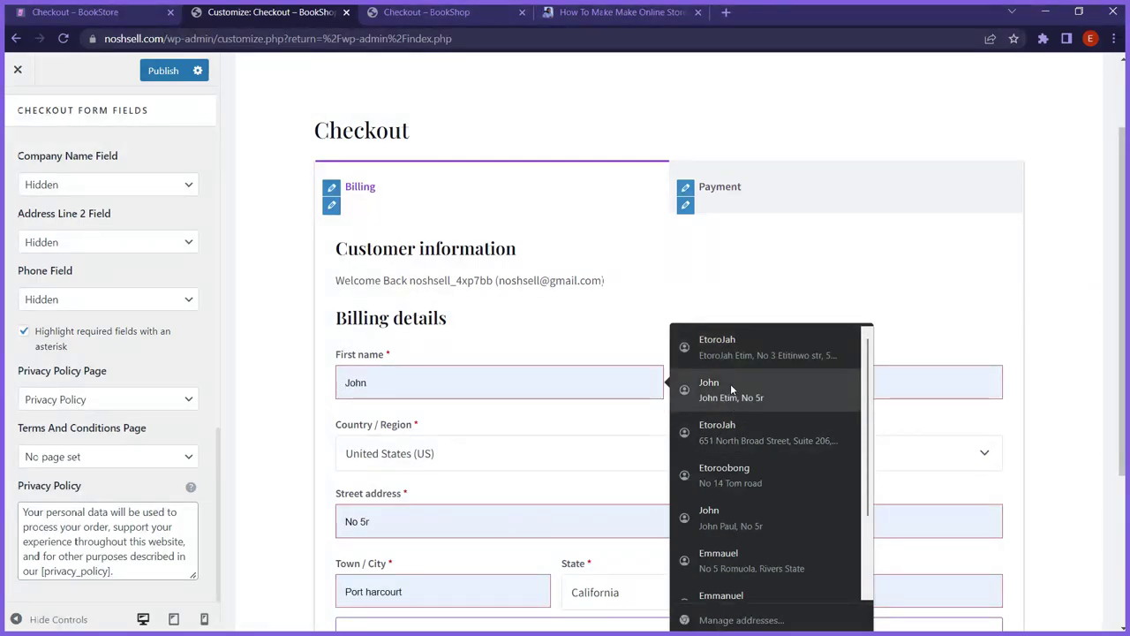
pyautogui.click(725, 438)
pyautogui.scroll(-3, 530, 403)
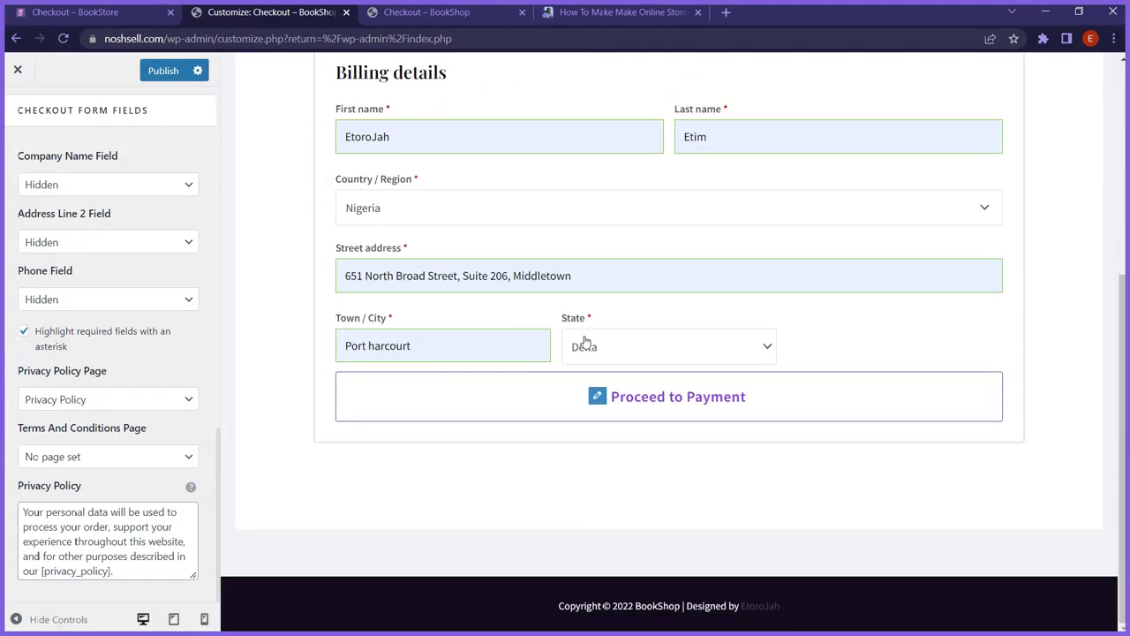
pyautogui.click(651, 403)
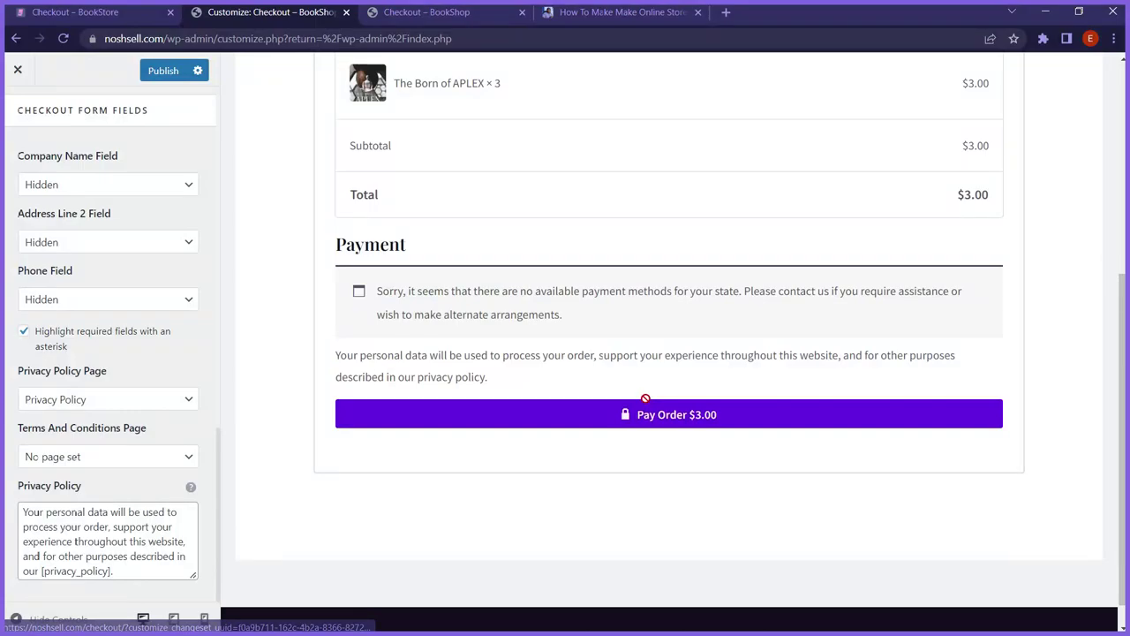
pyautogui.scroll(-3, 615, 285)
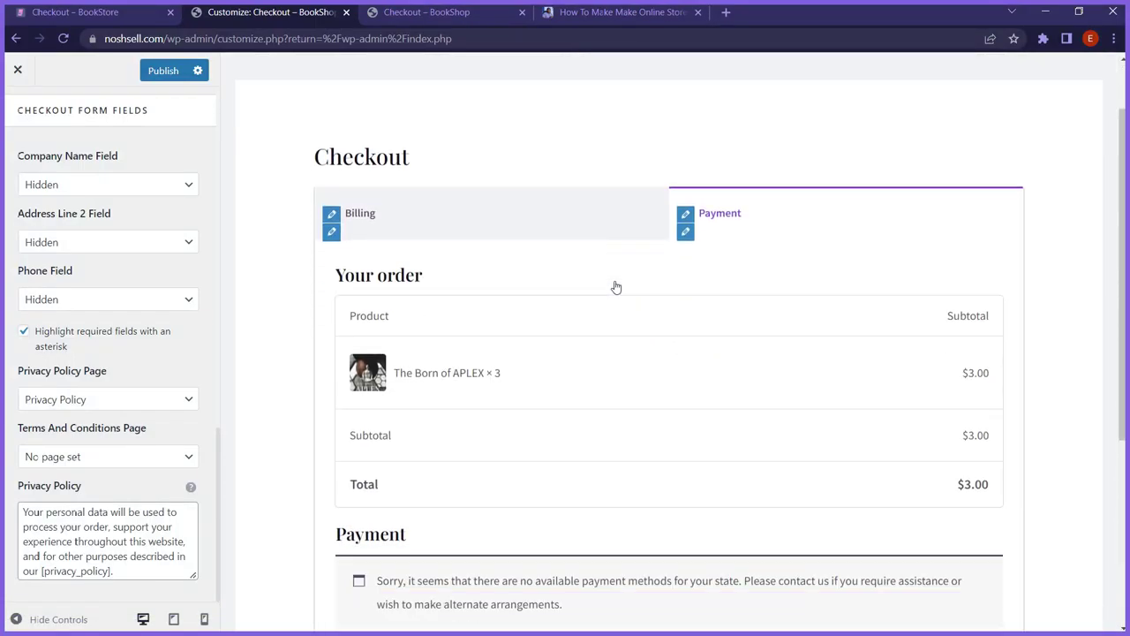
pyautogui.scroll(10, 164, 331)
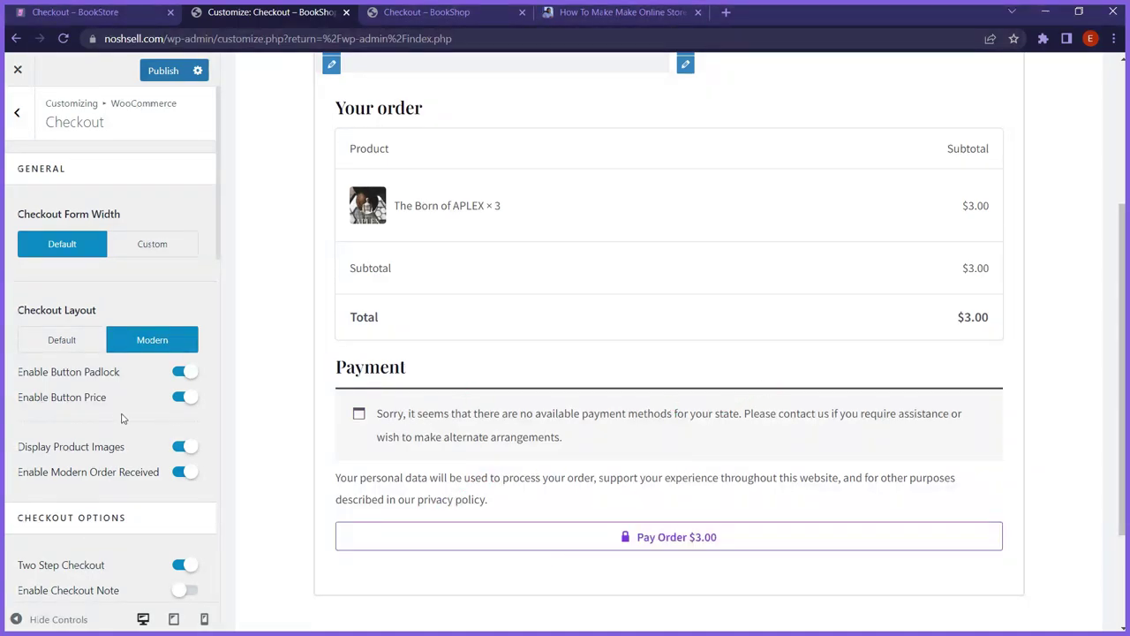
pyautogui.scroll(-12, 73, 448)
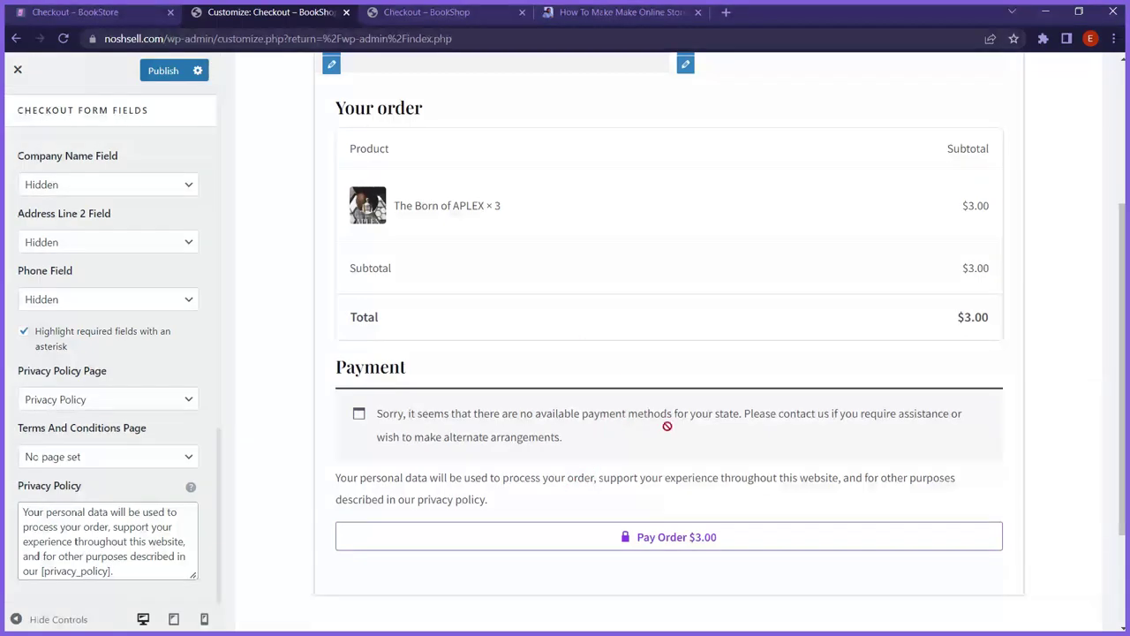
pyautogui.scroll(3, 719, 389)
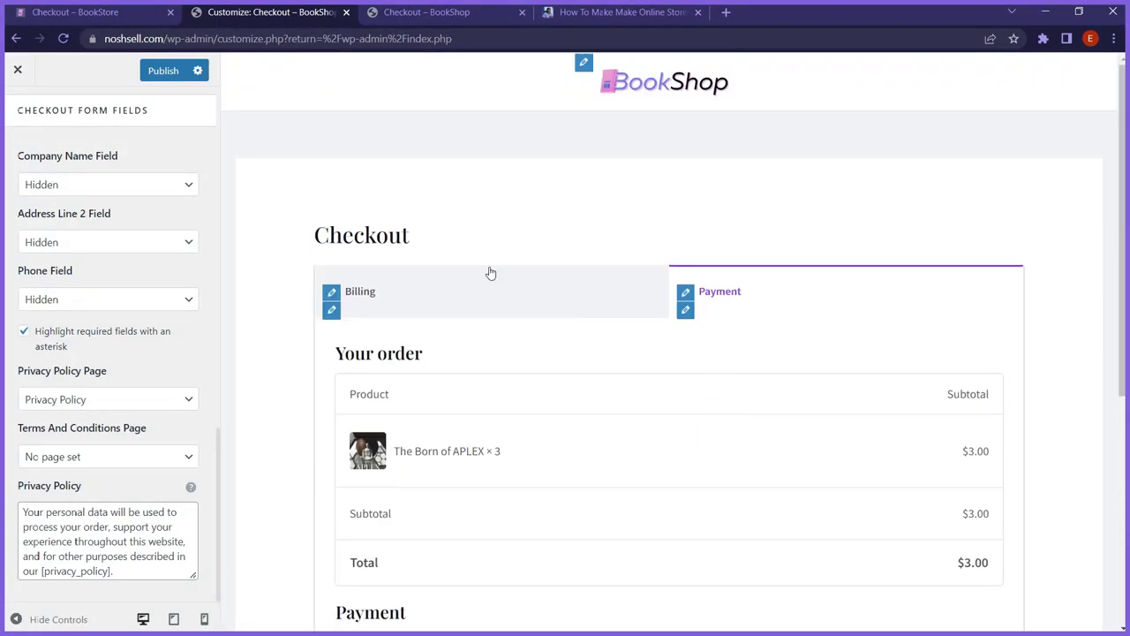
pyautogui.scroll(10, 61, 245)
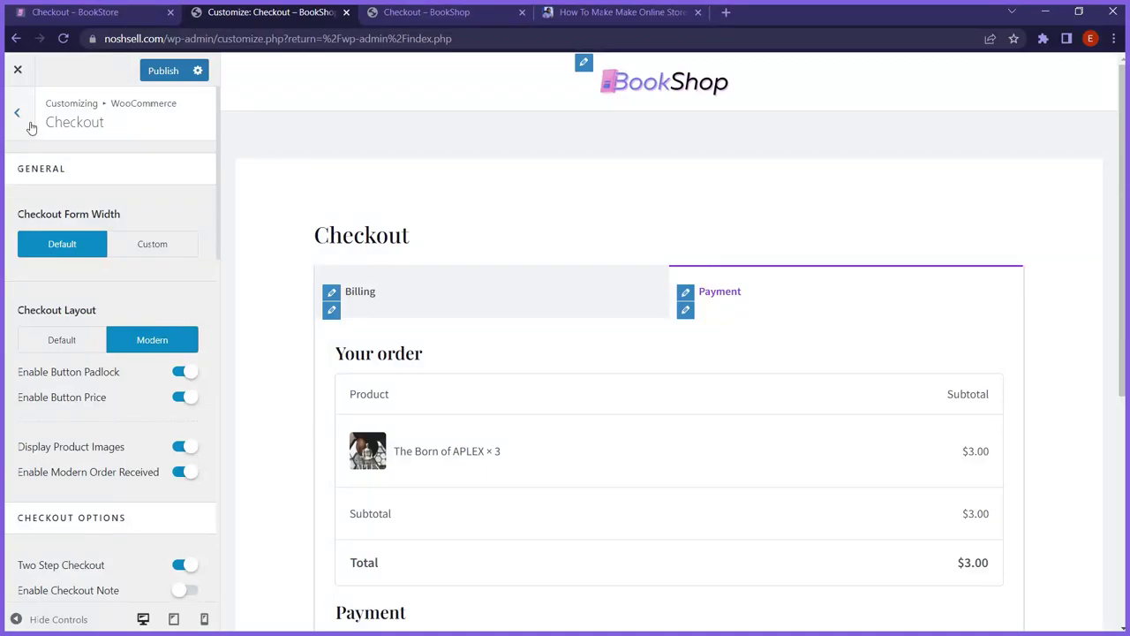
# Step: Open the My Account settings and load the BookShop home page in the preview
pyautogui.click(16, 113)
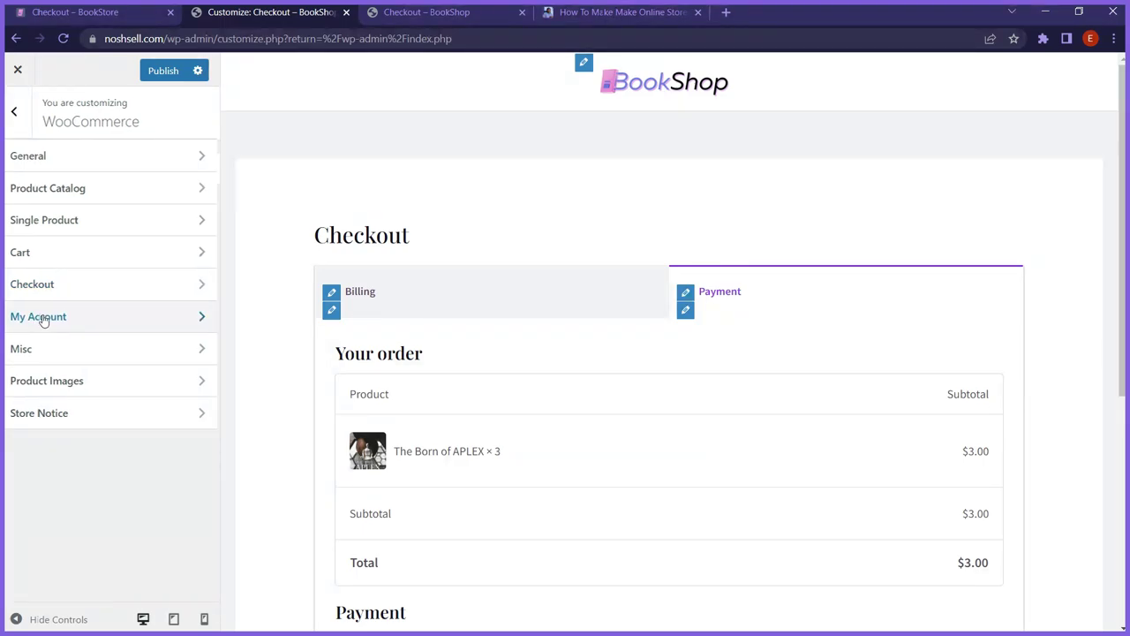
pyautogui.click(42, 320)
pyautogui.click(664, 89)
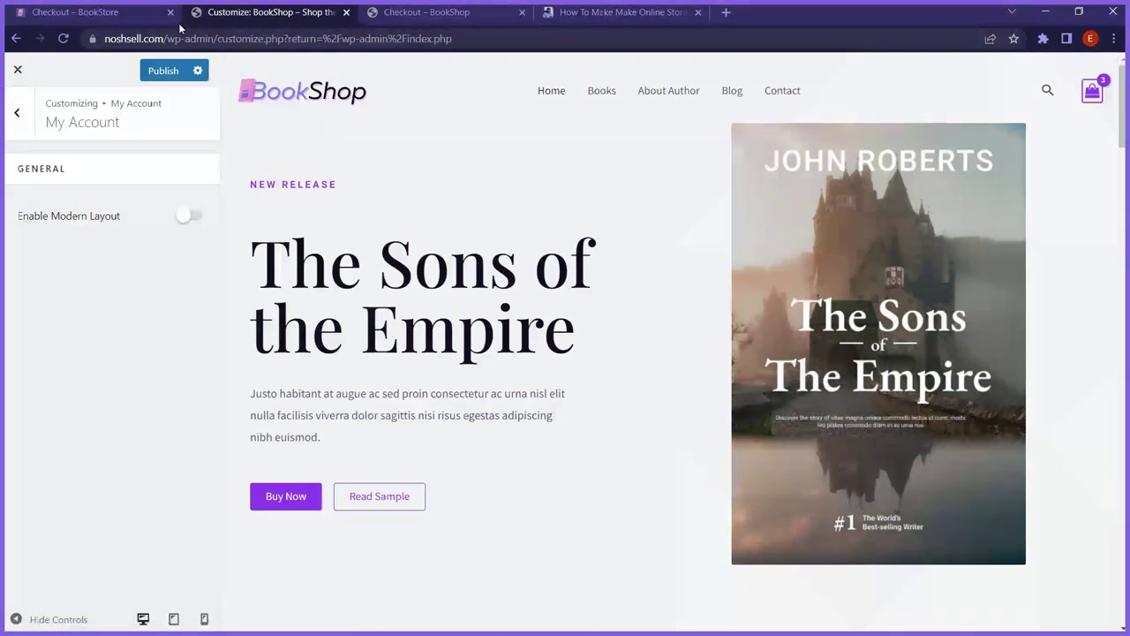
# Step: Bring up the live BookStore home page, then return to the Customizer
pyautogui.click(106, 12)
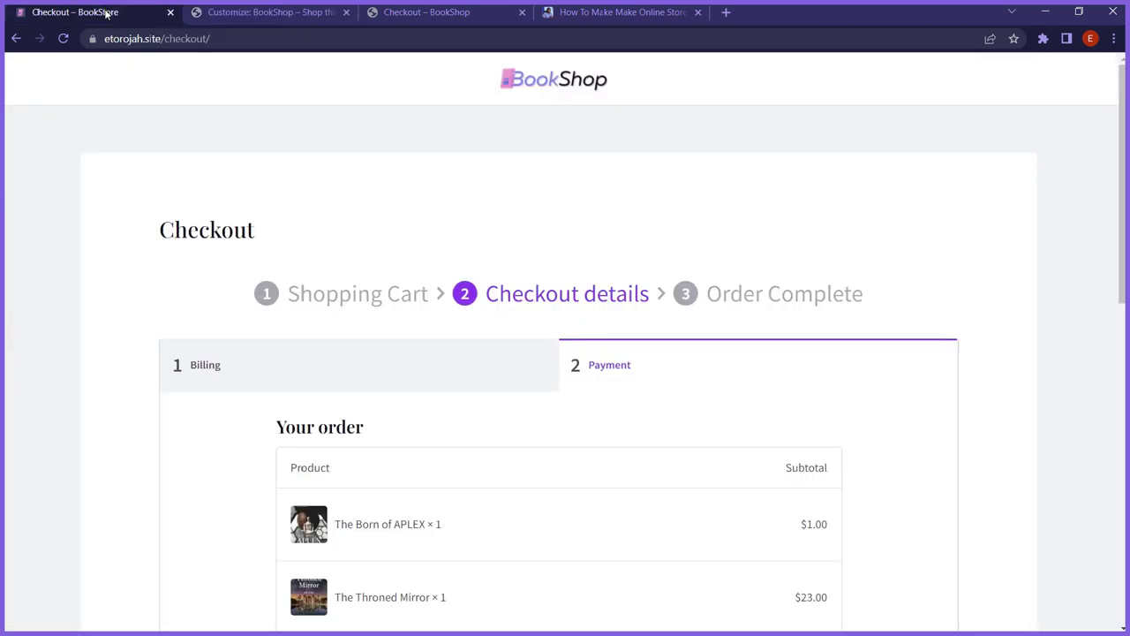
pyautogui.click(568, 84)
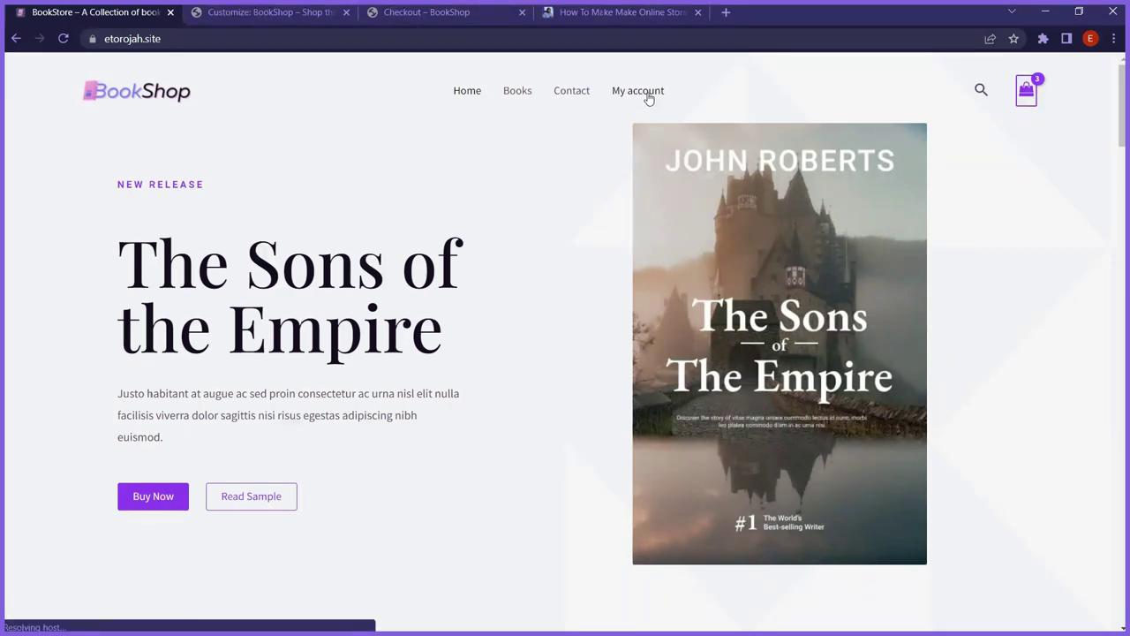
pyautogui.click(240, 18)
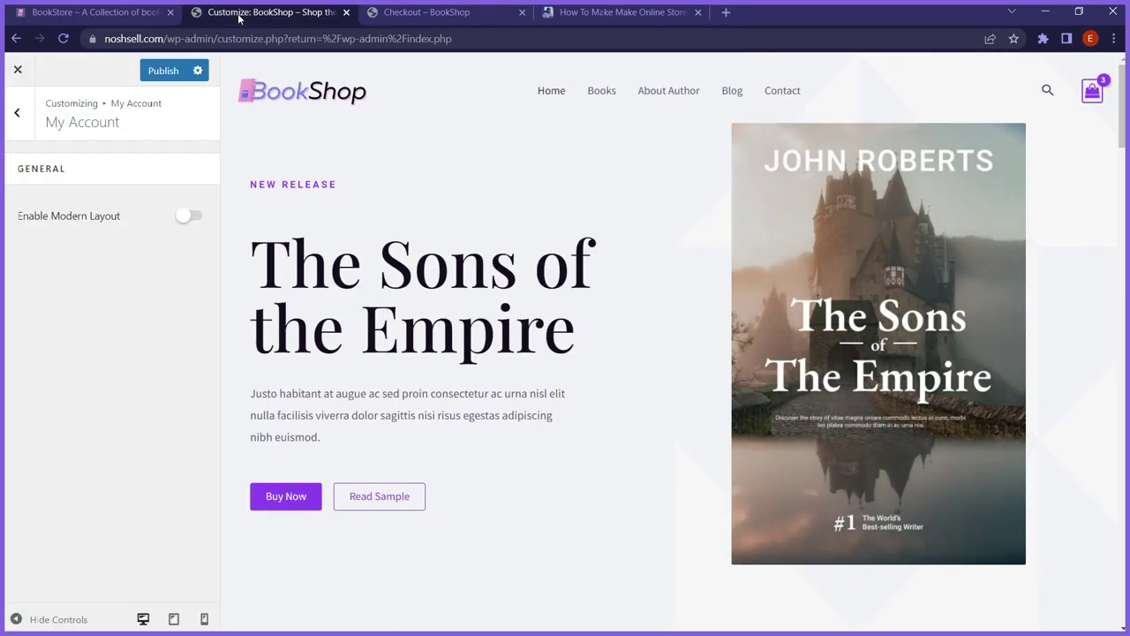
# Step: Turn on Enable Modern Layout and check the live My account page
pyautogui.click(189, 217)
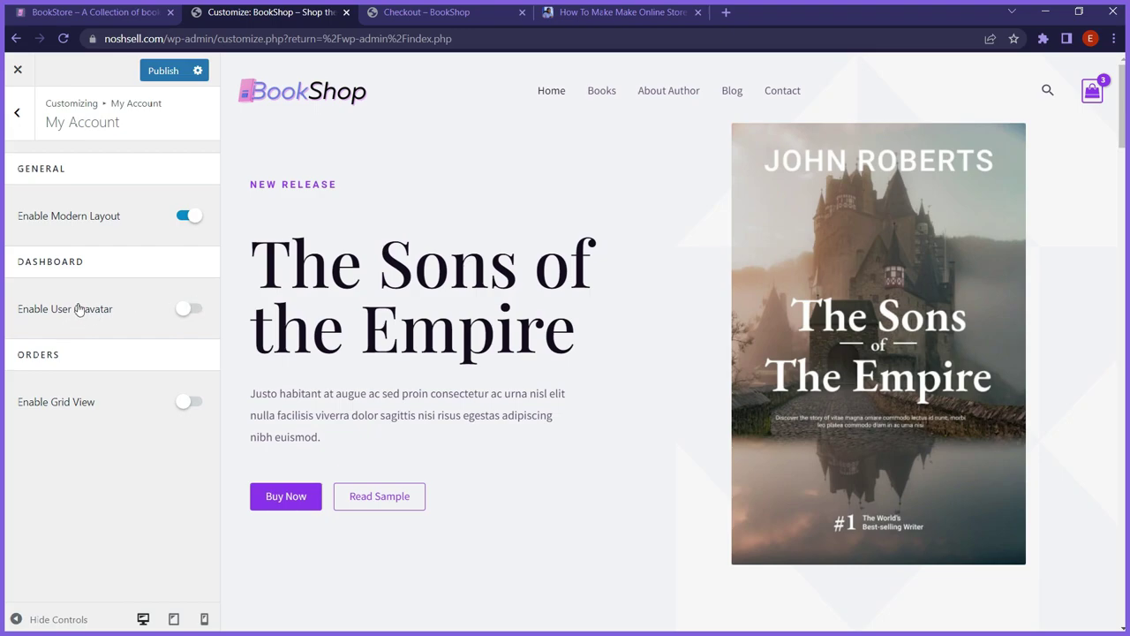
pyautogui.click(95, 12)
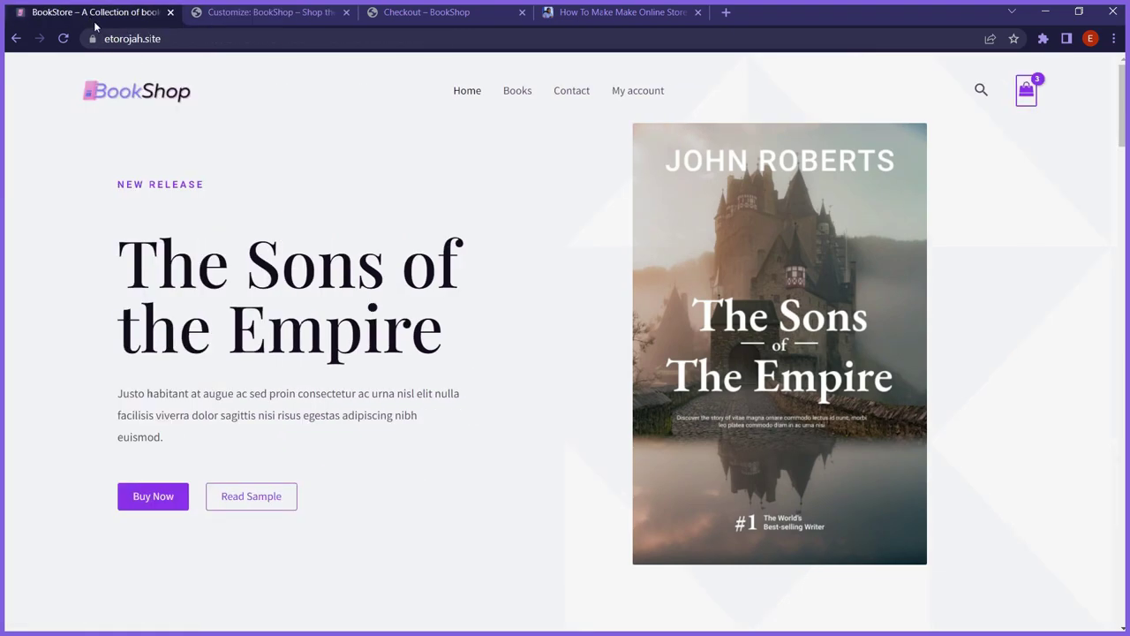
pyautogui.click(637, 92)
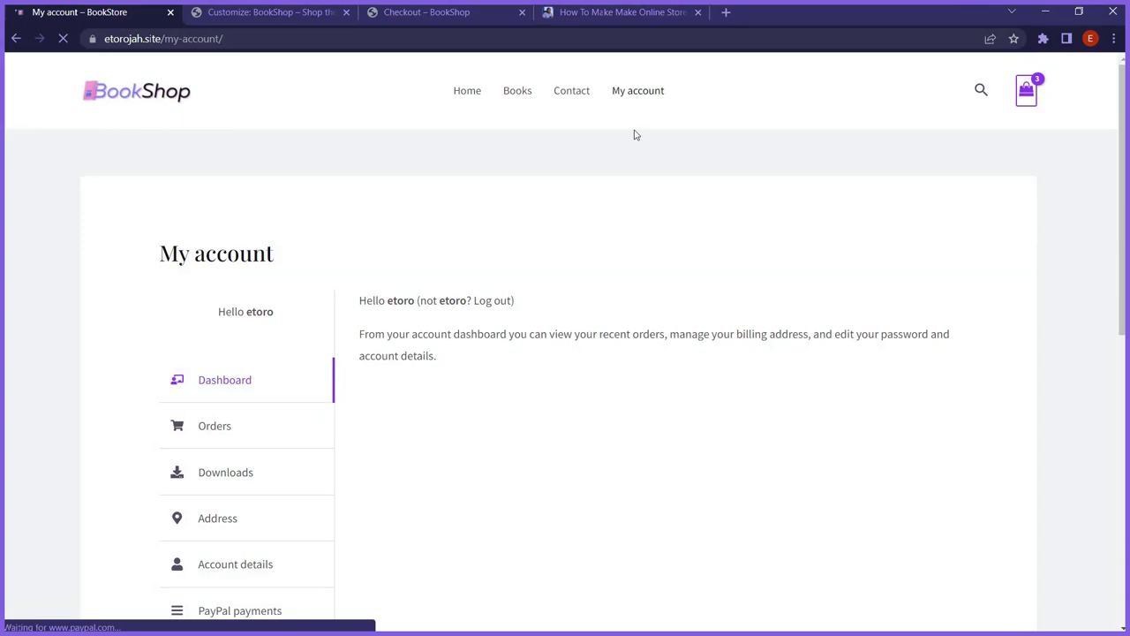
pyautogui.scroll(-2, 378, 240)
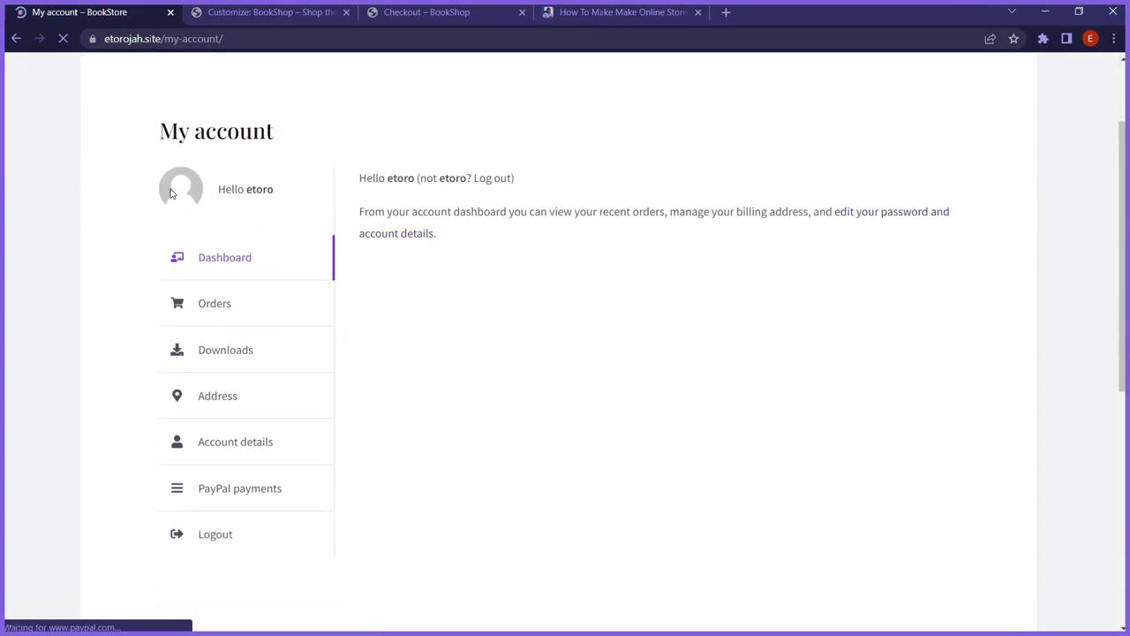
pyautogui.click(292, 11)
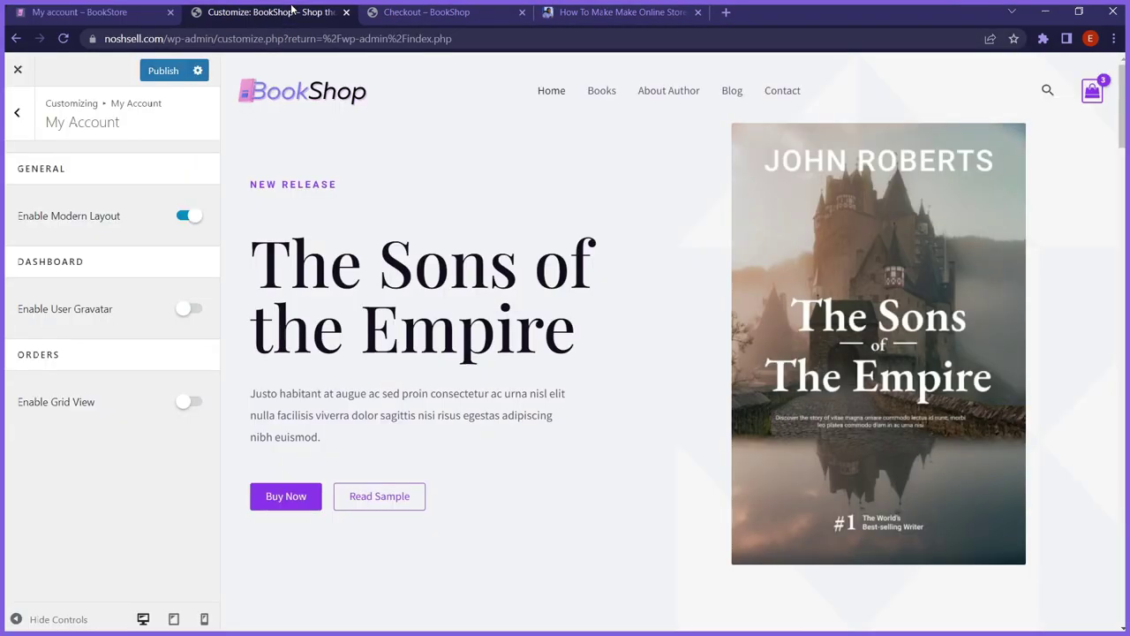
# Step: Turn on Enable User Gravatar and verify it on the live My account page
pyautogui.click(189, 309)
pyautogui.click(83, 12)
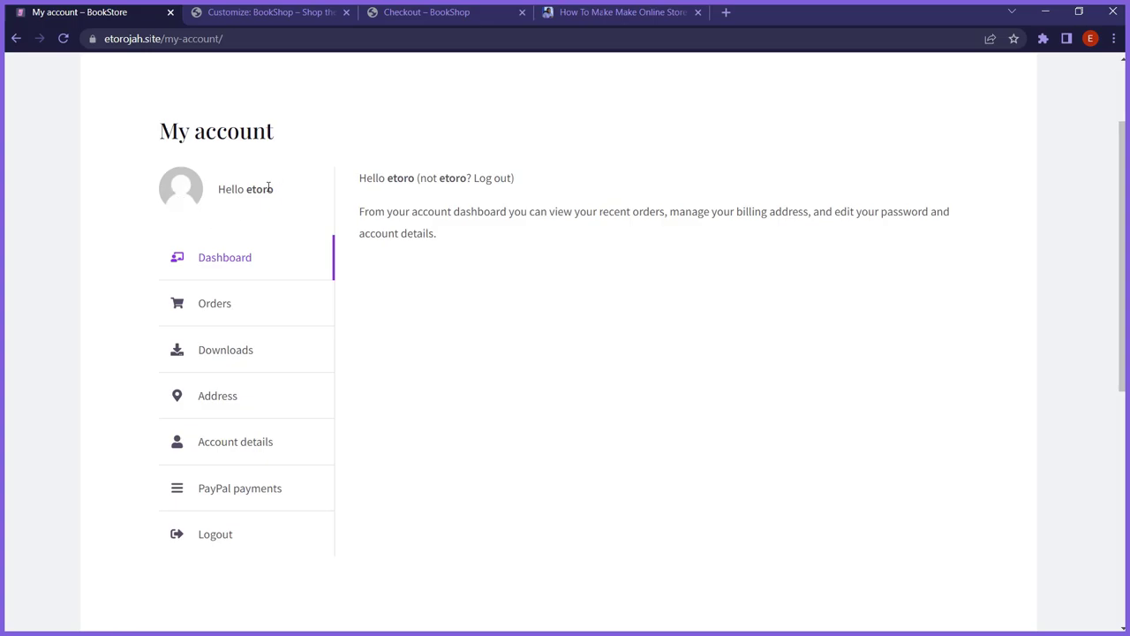
pyautogui.click(235, 13)
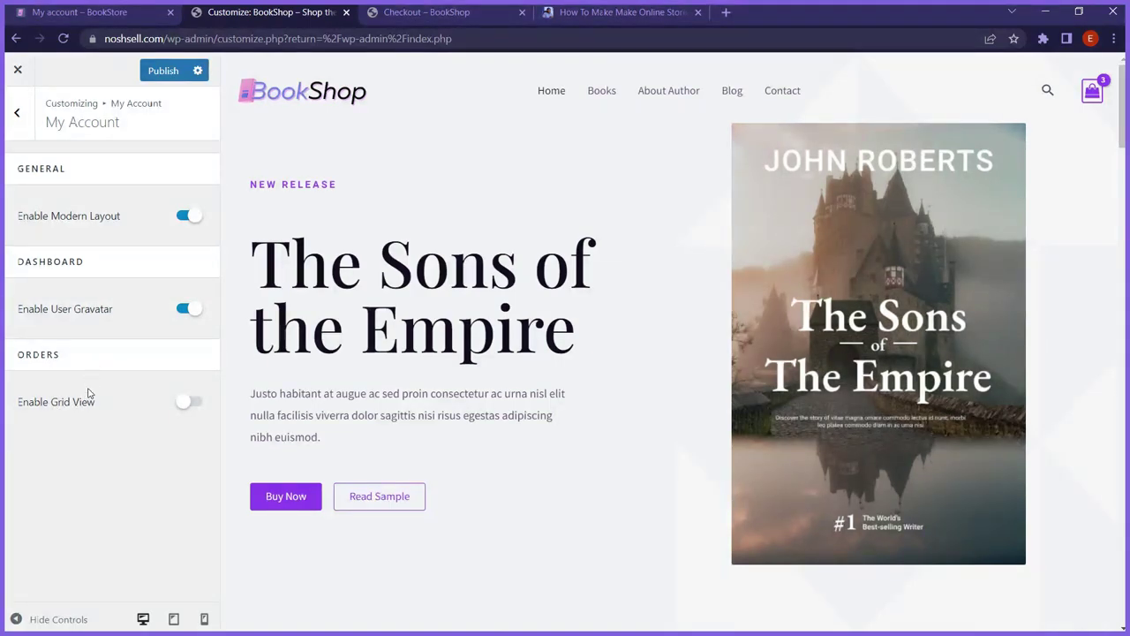
# Step: Switch on Enable Grid View, check the live Orders page, and return to the WooCommerce list
pyautogui.click(187, 401)
pyautogui.click(79, 12)
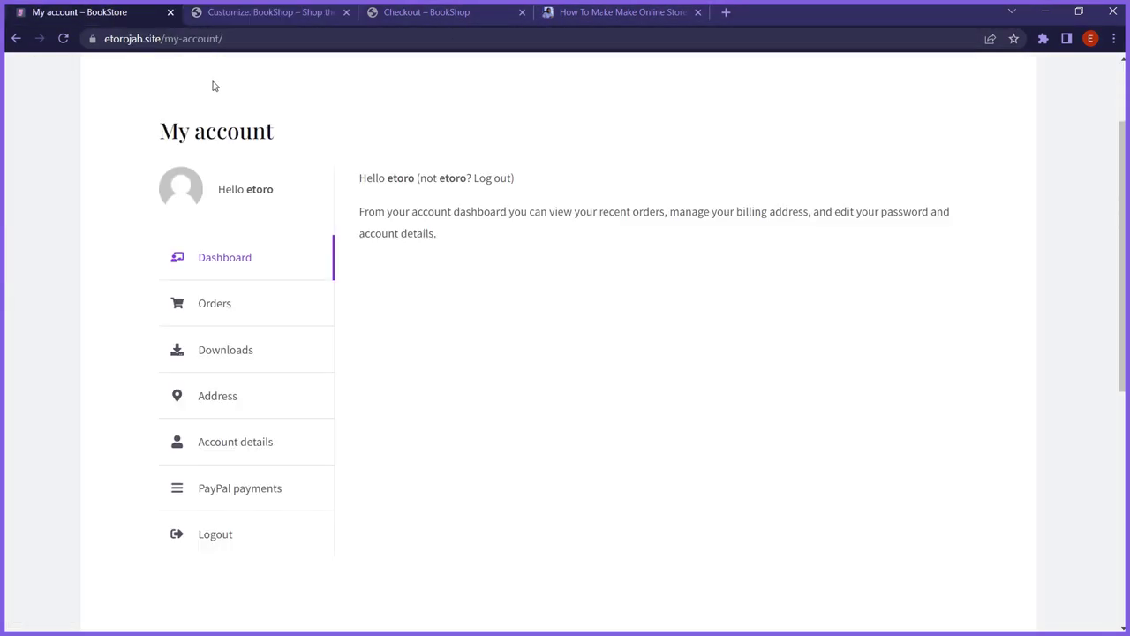
pyautogui.click(224, 324)
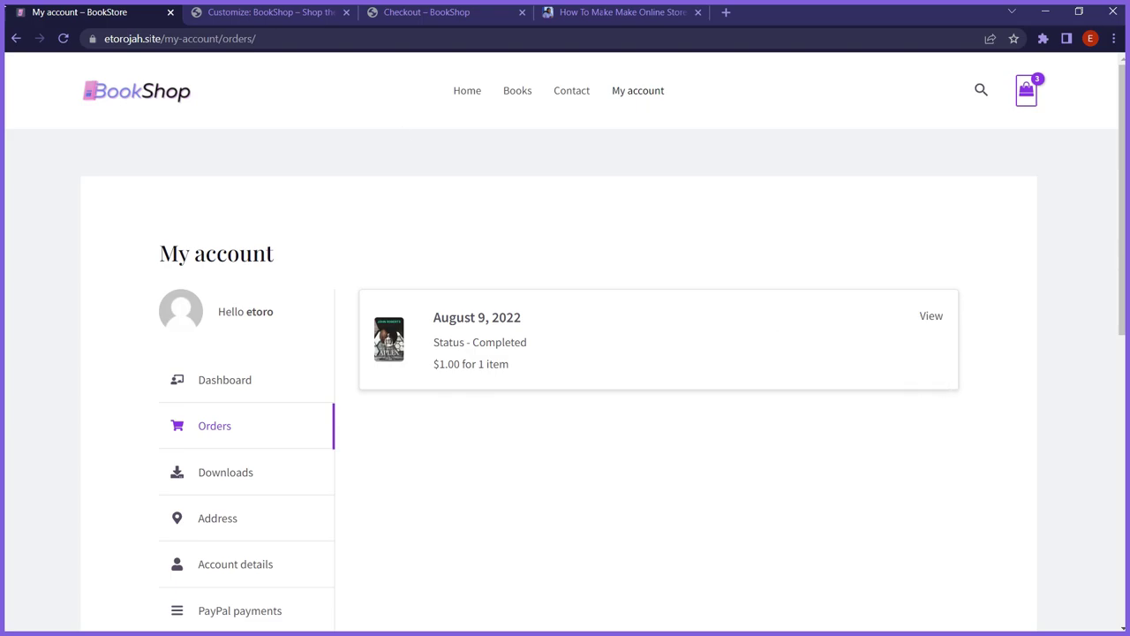
pyautogui.click(227, 12)
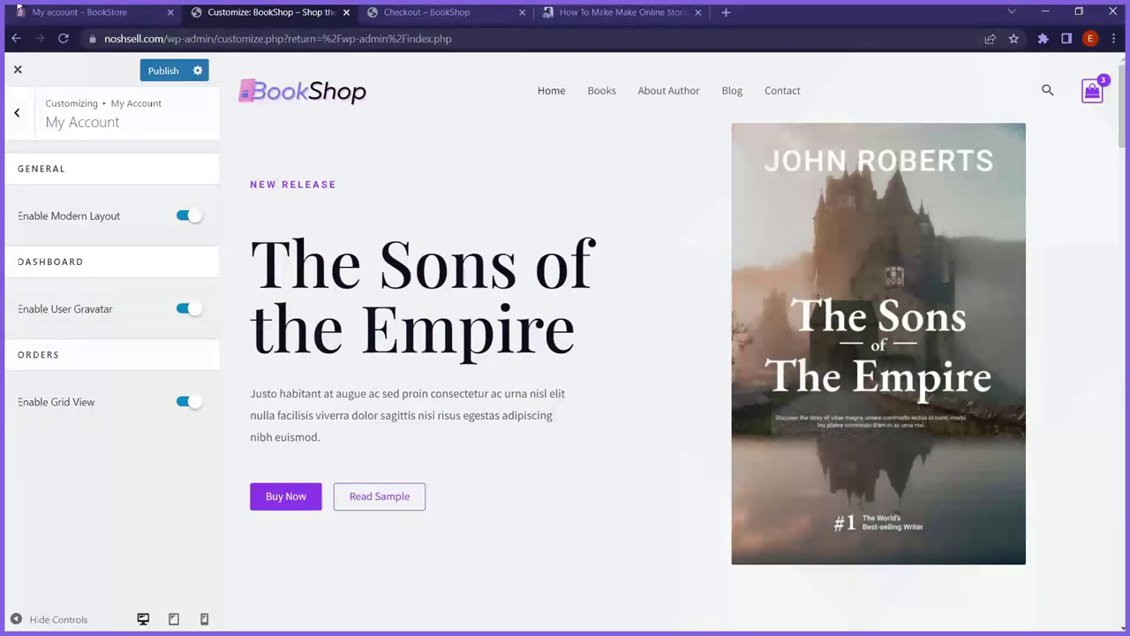
pyautogui.click(16, 113)
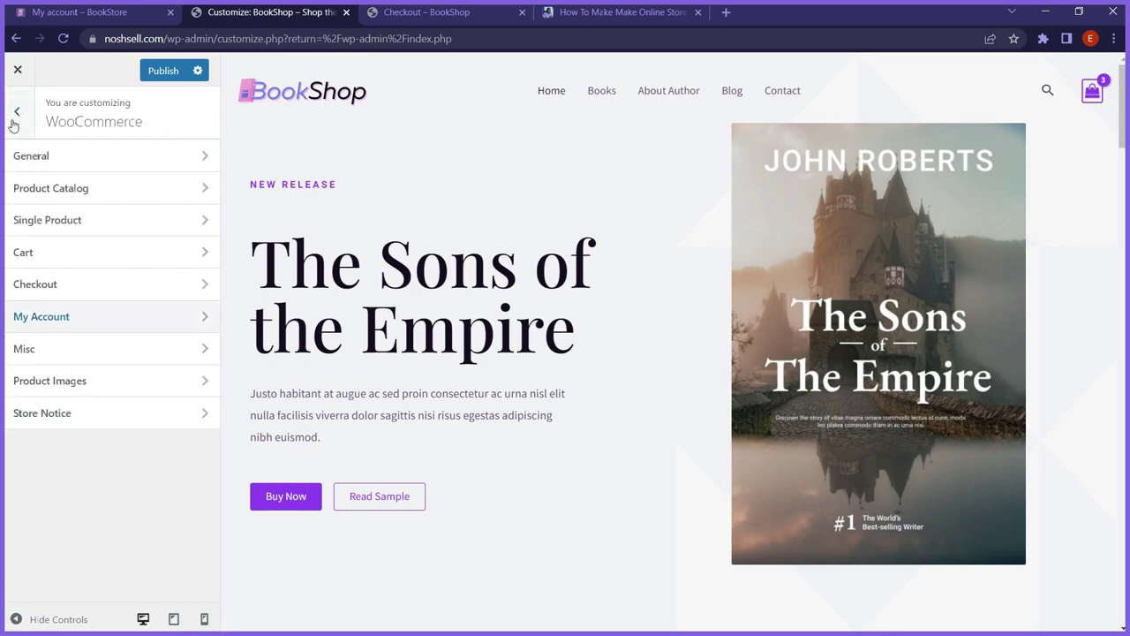
# Step: Open Misc settings and move the preview through the cart to the two-step Checkout page
pyautogui.click(51, 349)
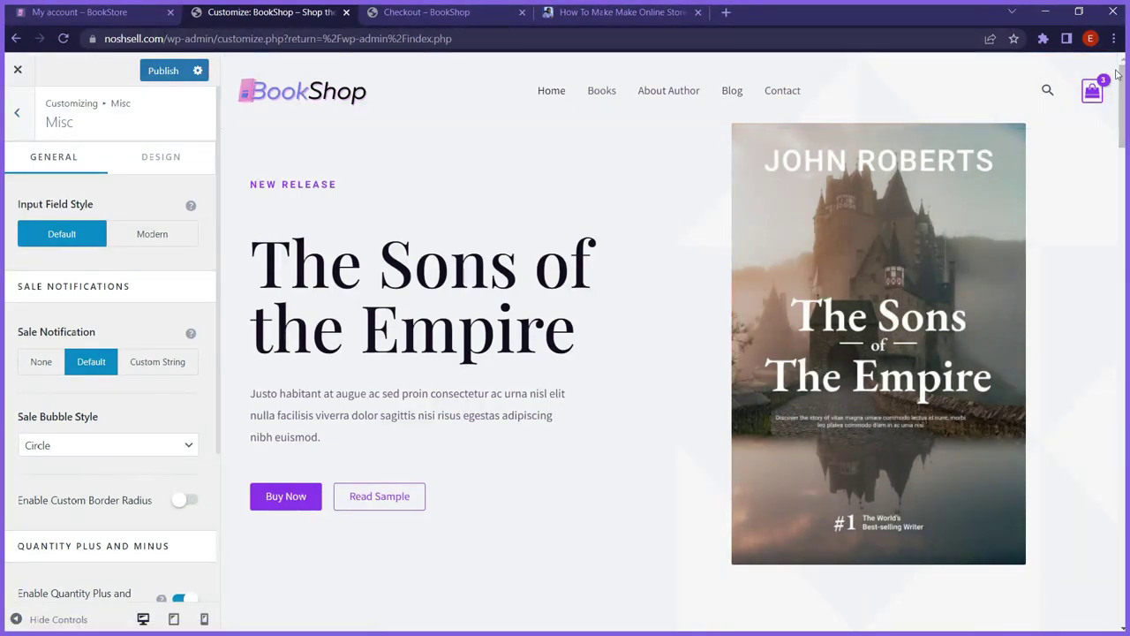
pyautogui.click(1092, 93)
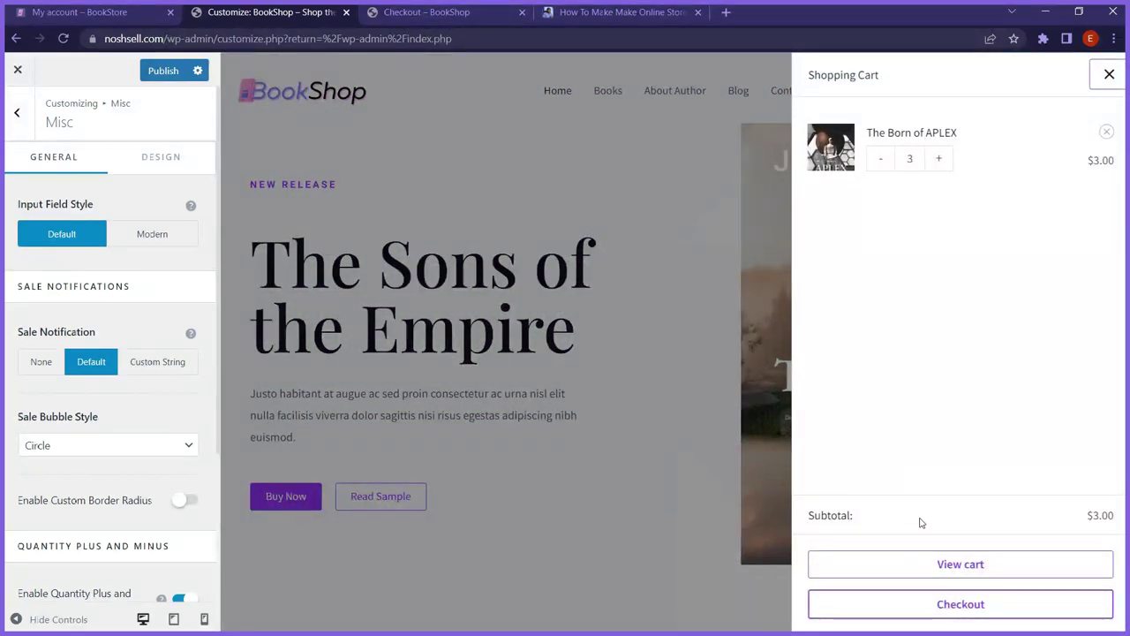
pyautogui.click(912, 576)
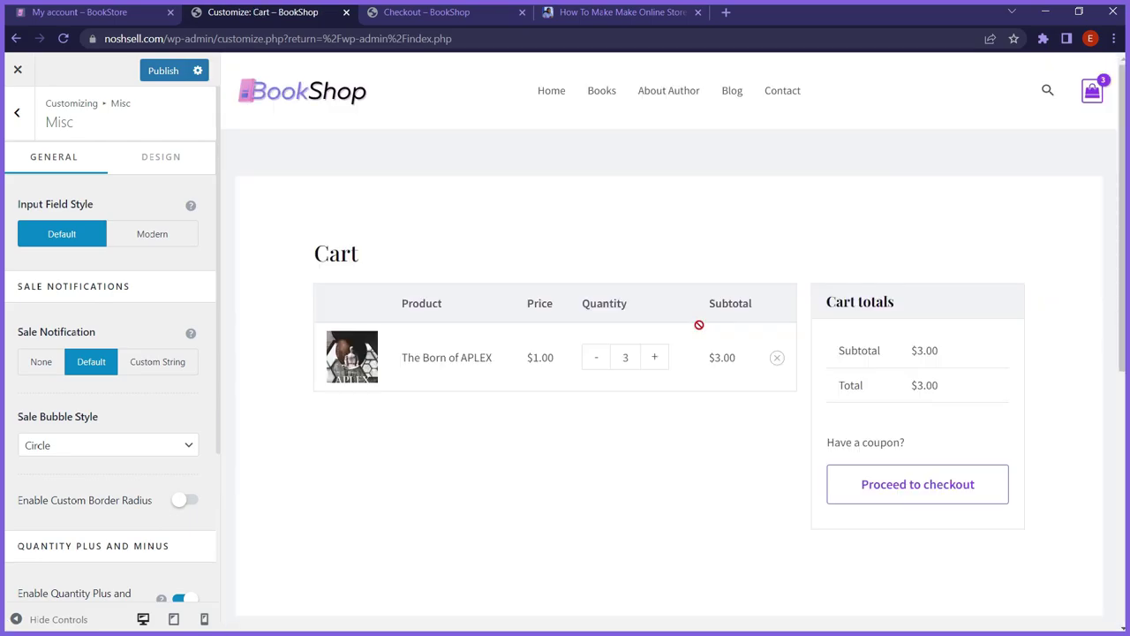
pyautogui.click(898, 488)
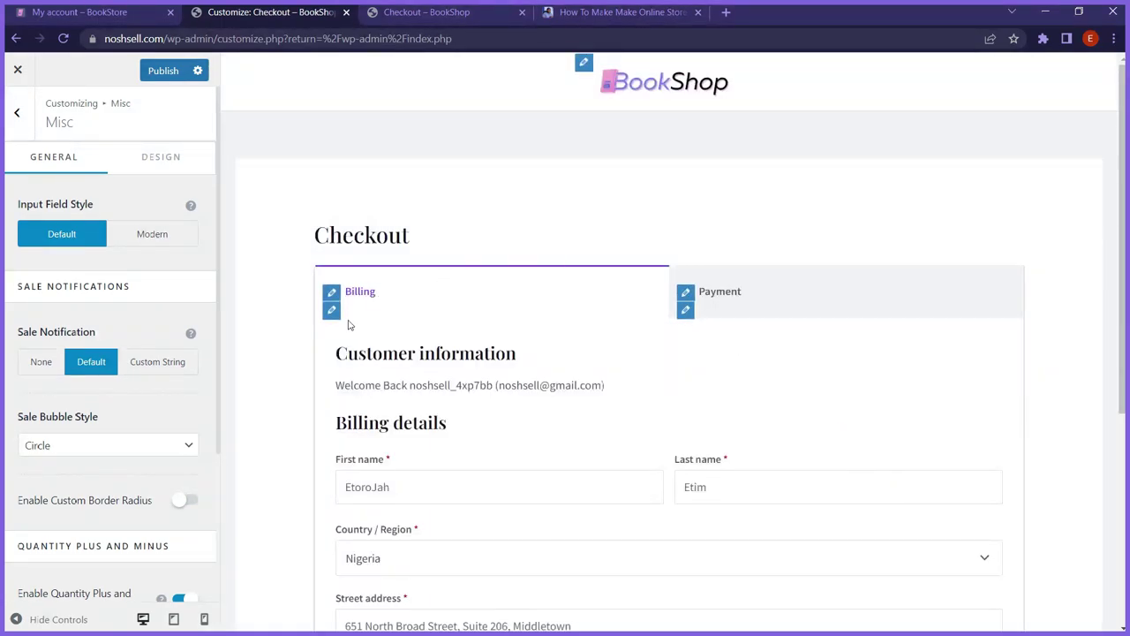
# Step: Set Input Field Style to Modern after comparing with Default, checking Payment and Billing steps
pyautogui.scroll(-3, 277, 216)
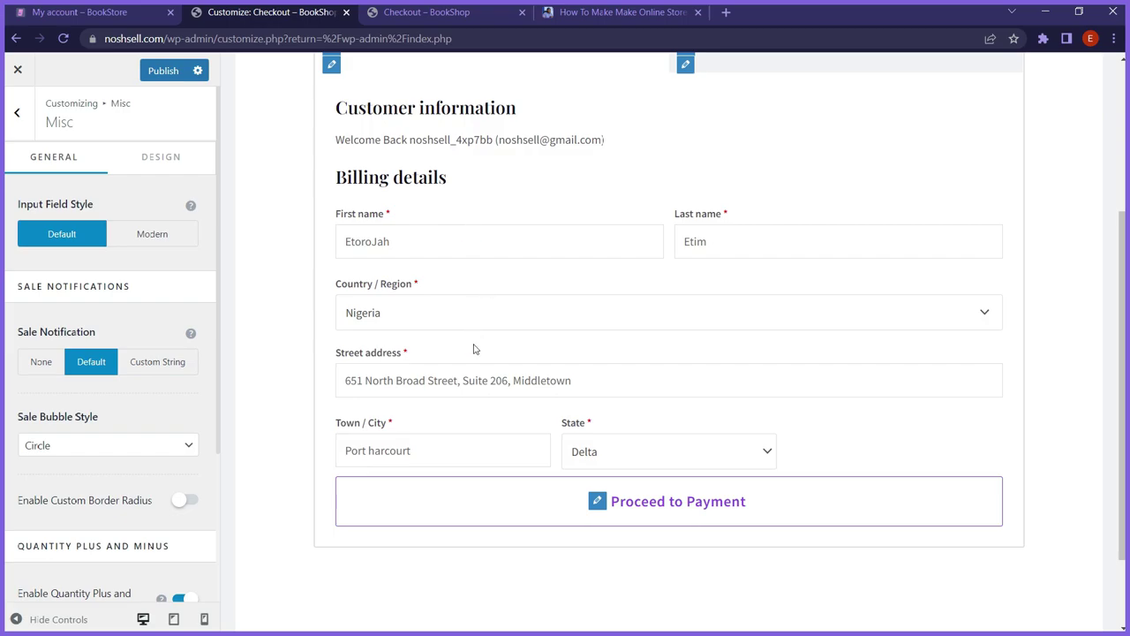
pyautogui.scroll(2, 472, 348)
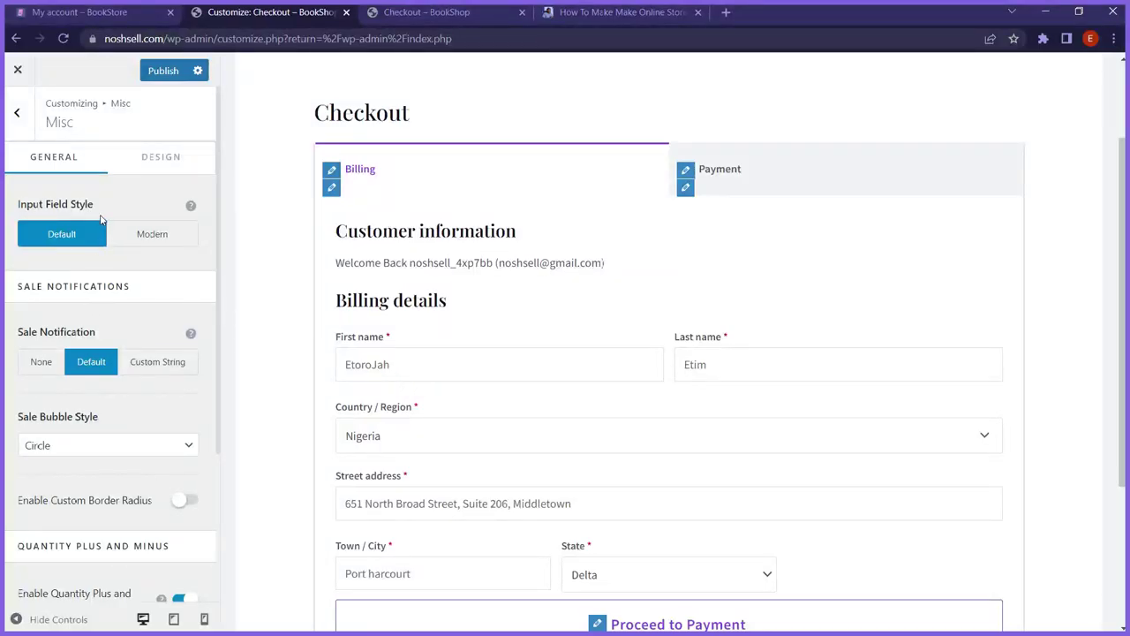
pyautogui.click(146, 237)
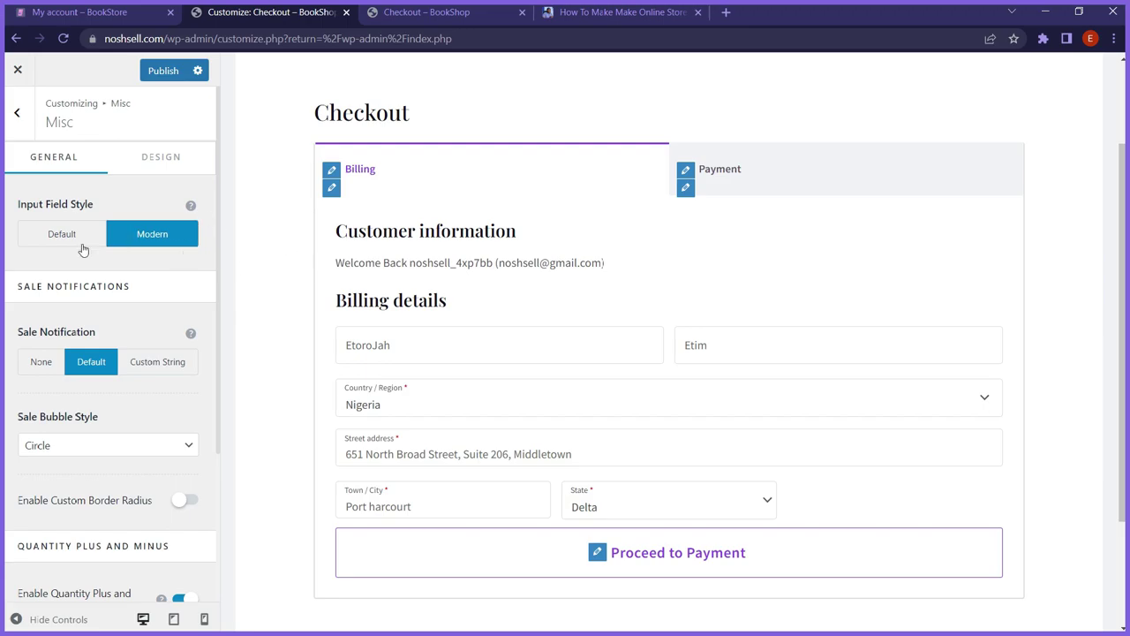
pyautogui.click(19, 236)
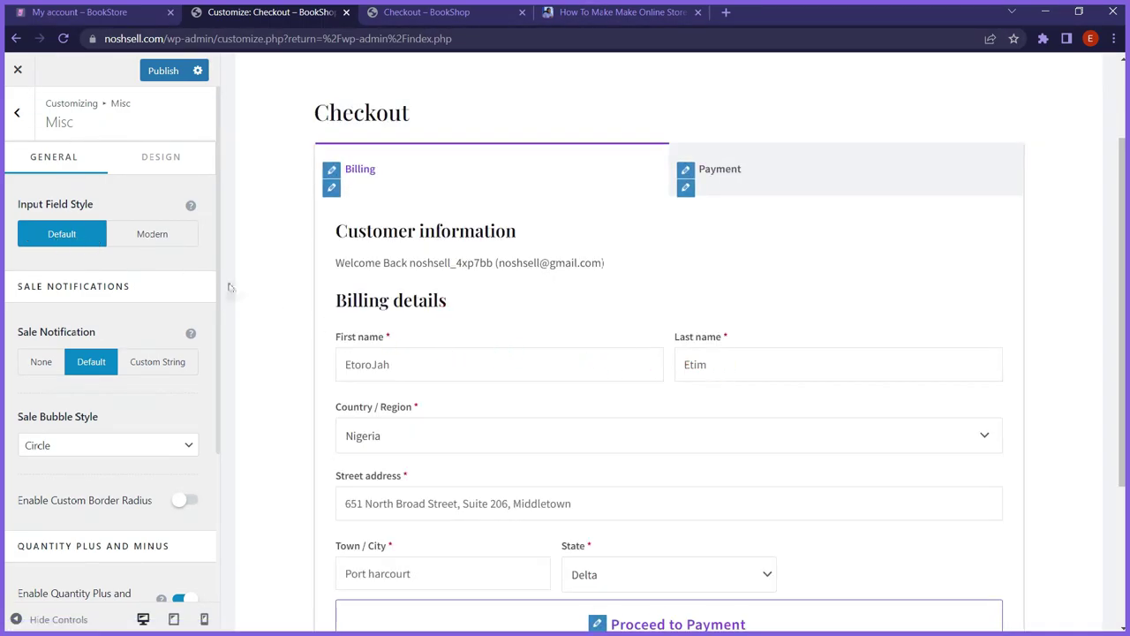
pyautogui.click(154, 234)
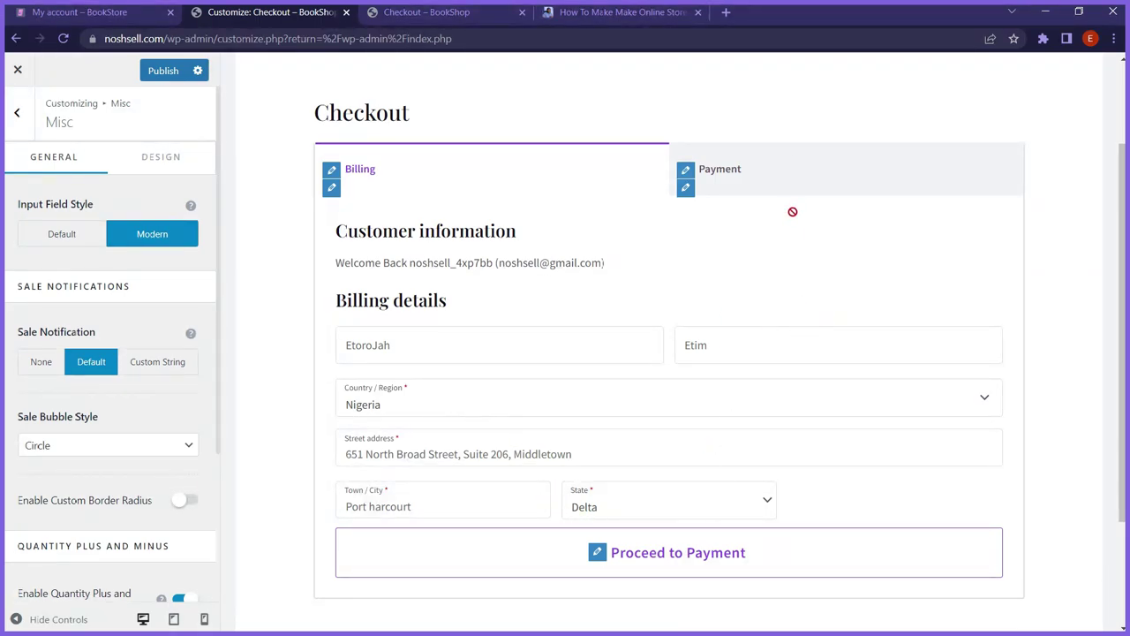
pyautogui.click(761, 170)
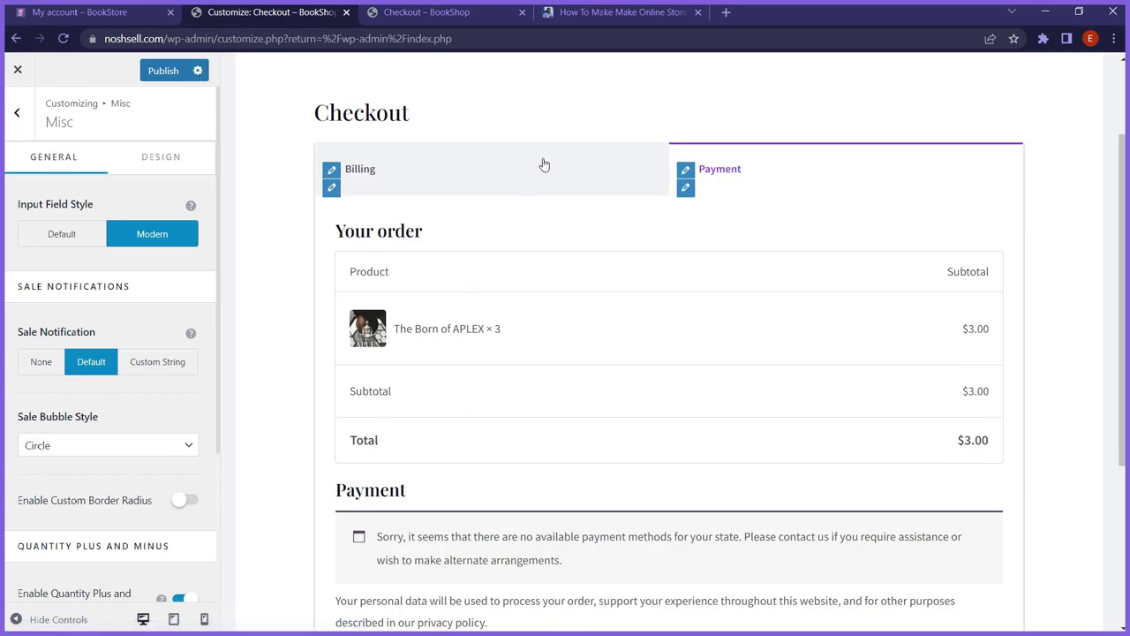
pyautogui.click(530, 168)
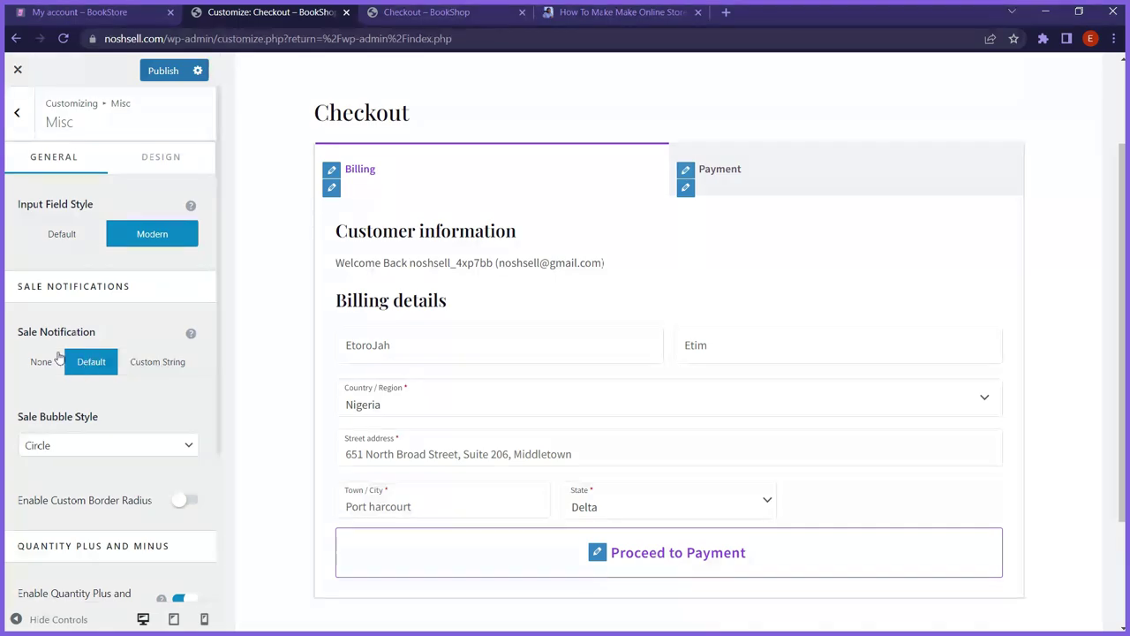
# Step: Set the Sale Bubble Style to Circle Outline in the Misc panel
pyautogui.scroll(-2, 75, 389)
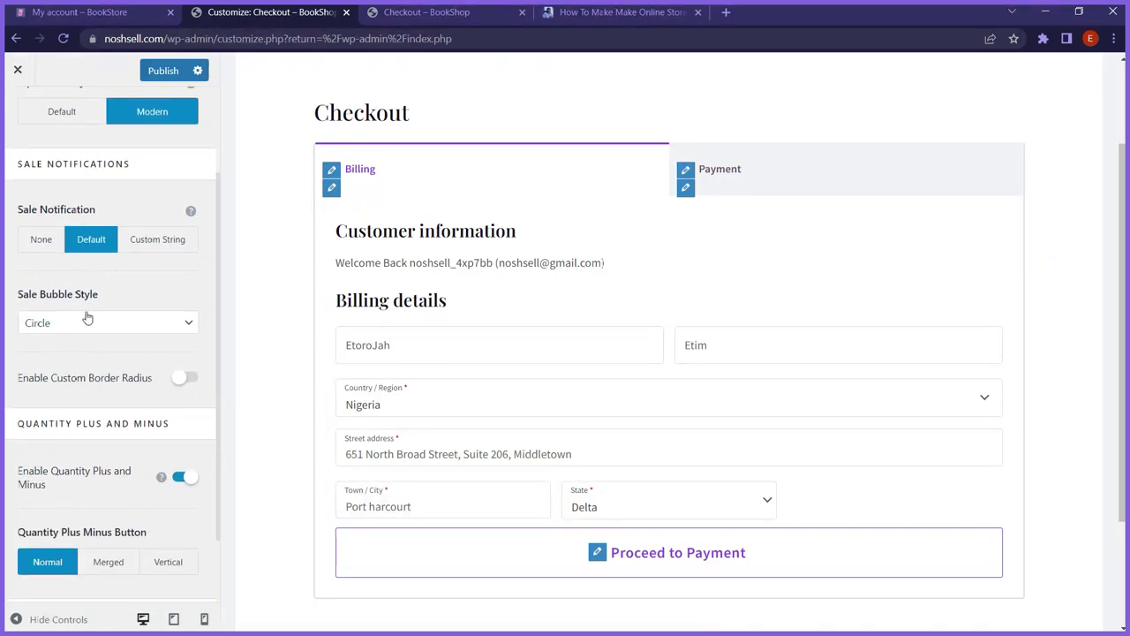
pyautogui.click(72, 325)
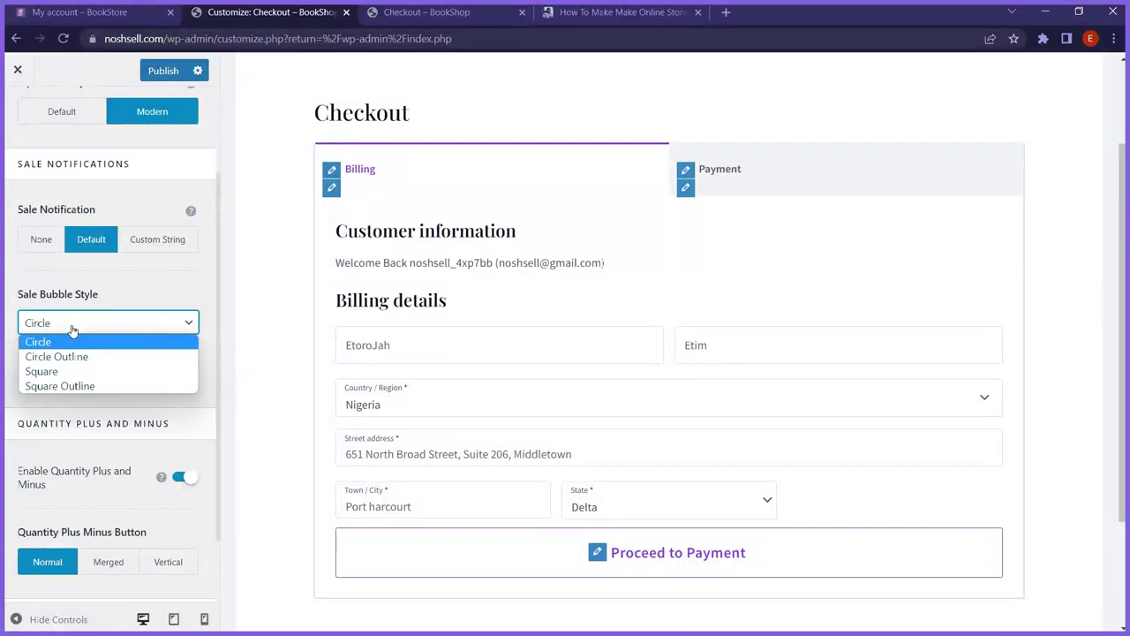
pyautogui.click(59, 362)
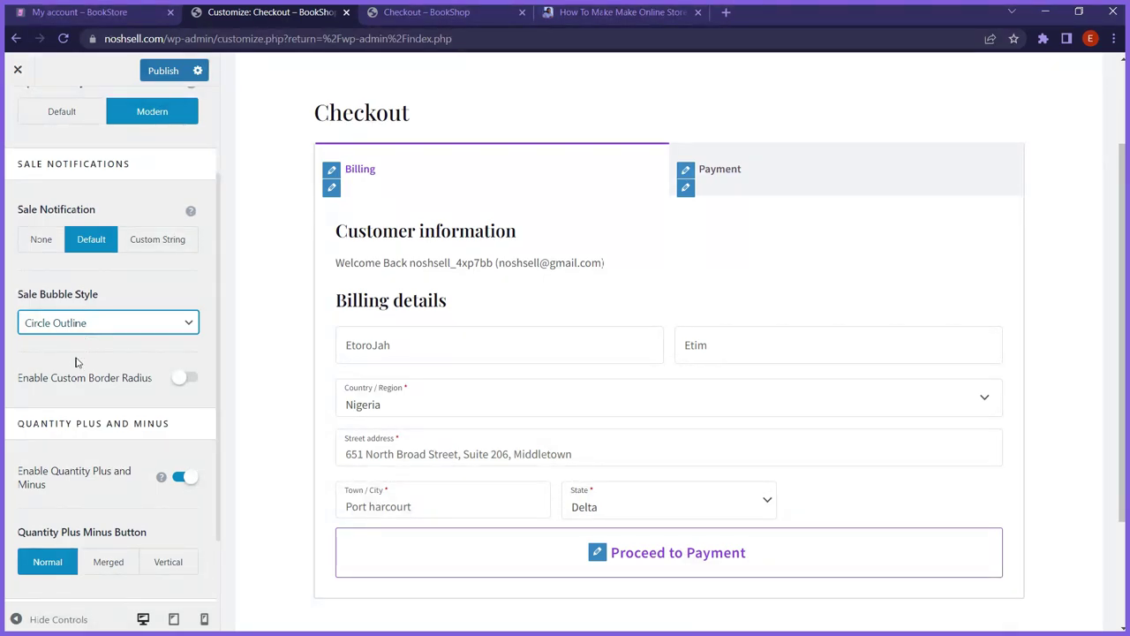
pyautogui.scroll(-1, 71, 371)
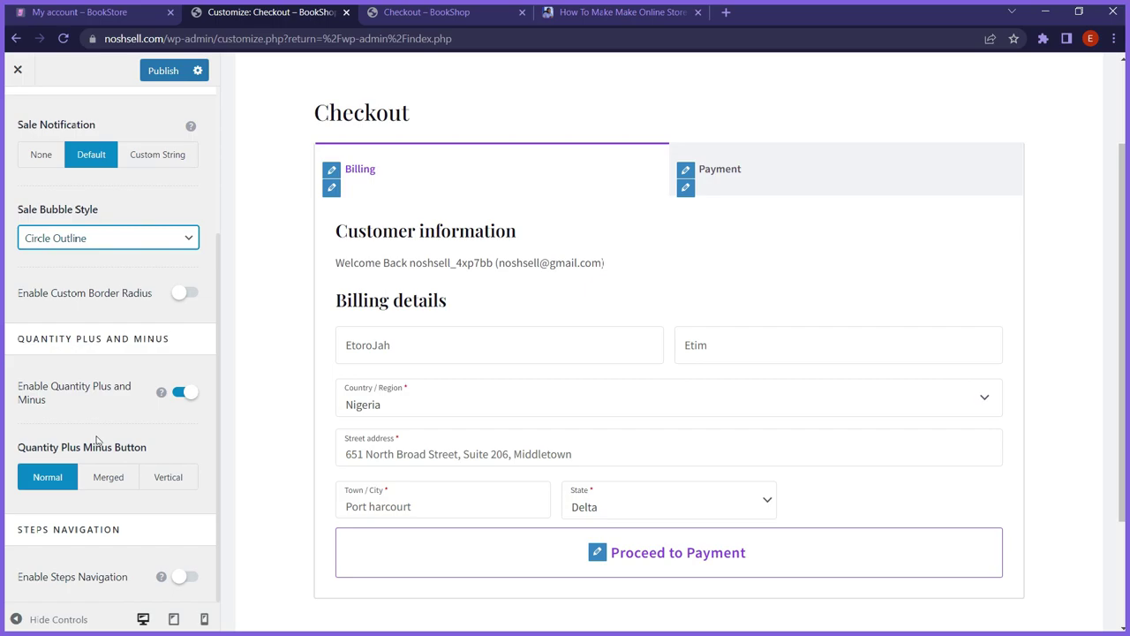
pyautogui.scroll(-3, 612, 216)
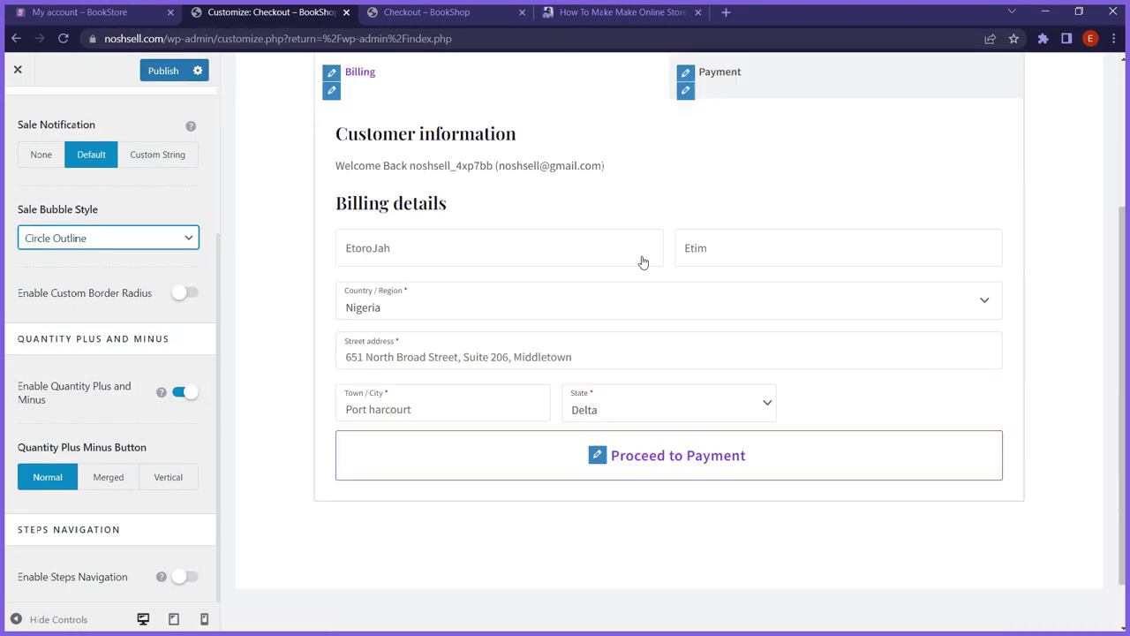
pyautogui.scroll(4, 676, 424)
# Step: Show the Cart page in the preview and set Quantity Plus Minus Button to Merged, then Vertical
pyautogui.click(669, 82)
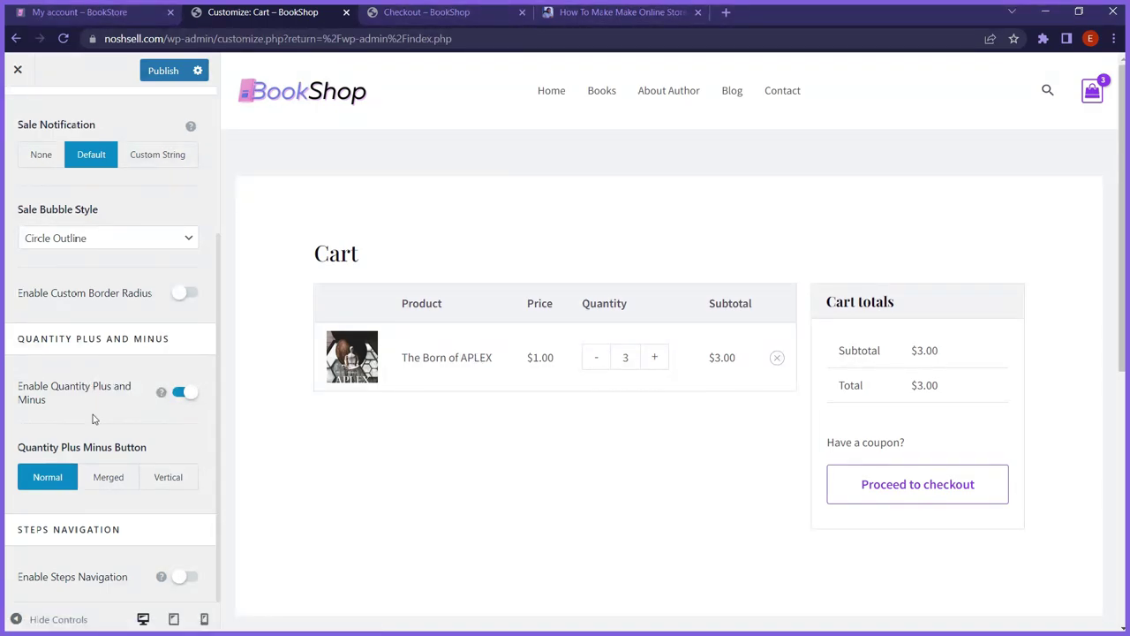
pyautogui.click(109, 478)
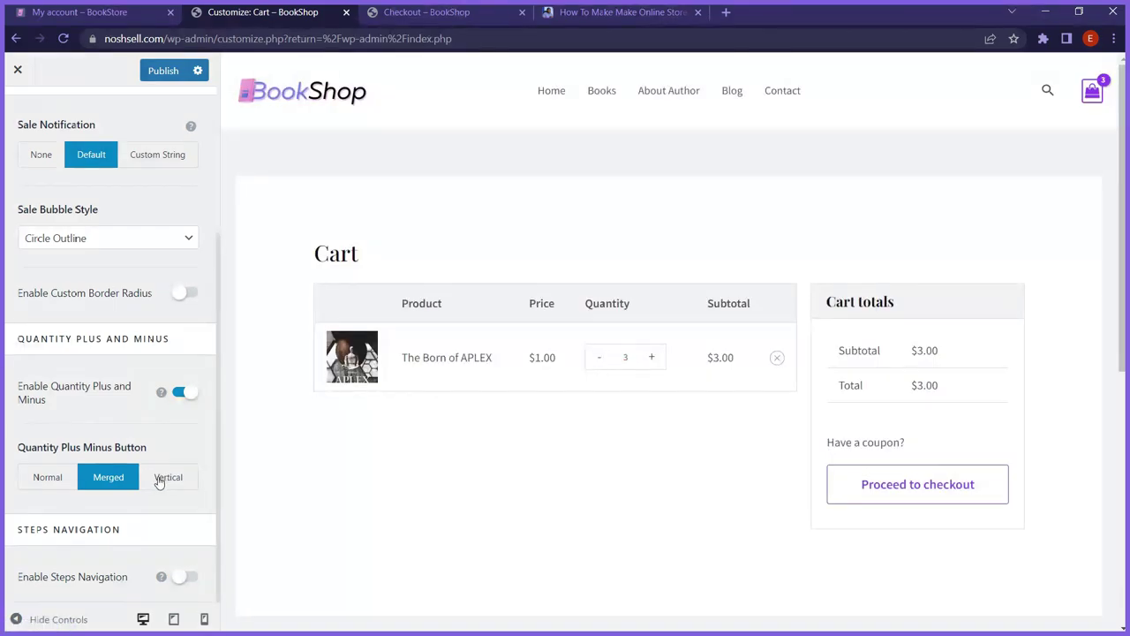
pyautogui.click(159, 478)
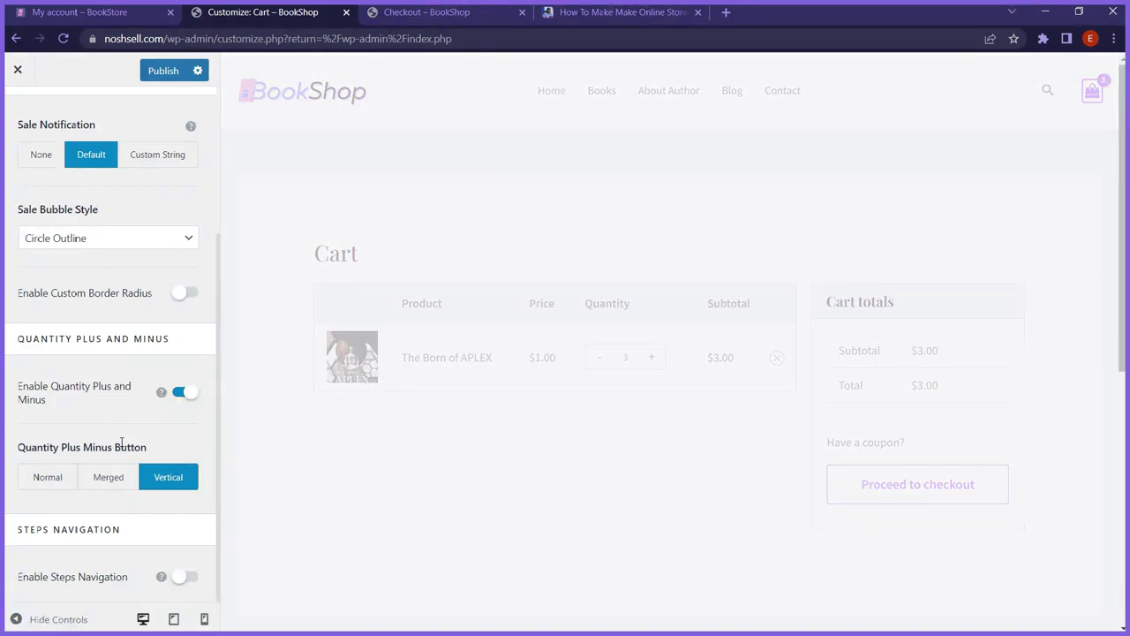
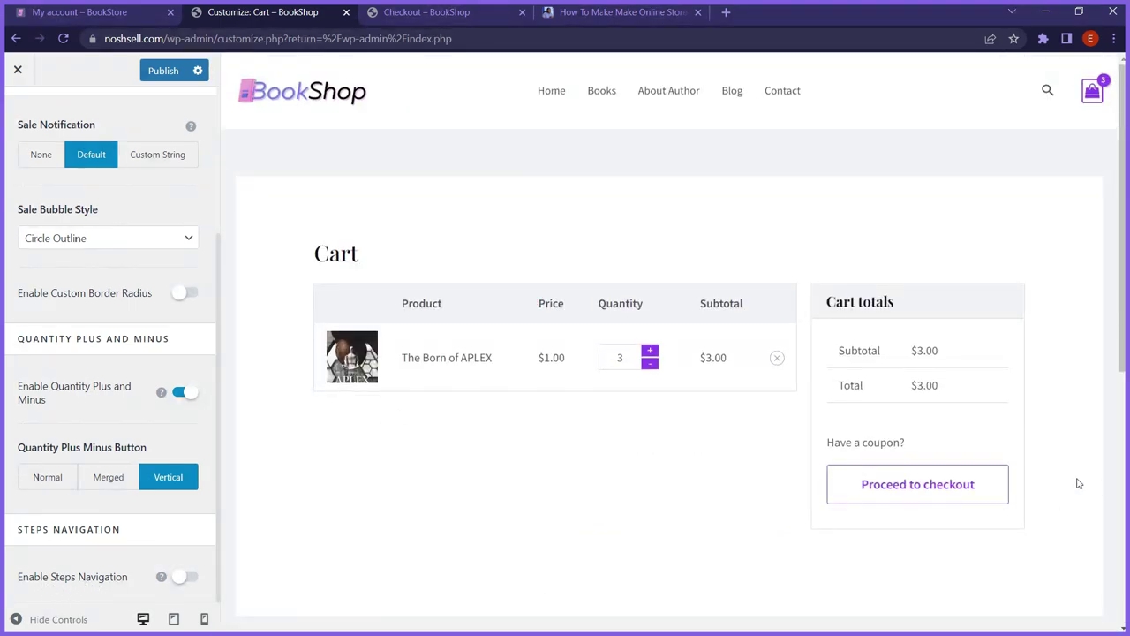
# Step: Open the checkout preview and enable Steps Navigation under WooCommerce > Misc
pyautogui.click(960, 488)
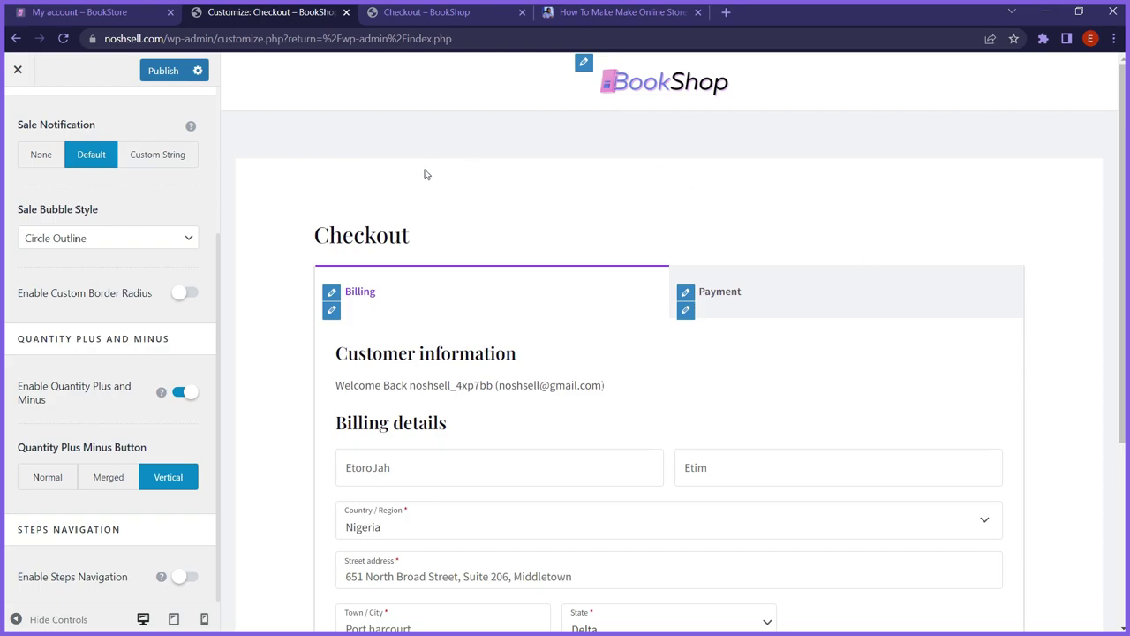
pyautogui.scroll(-3, 512, 306)
pyautogui.scroll(3, 545, 305)
pyautogui.click(185, 577)
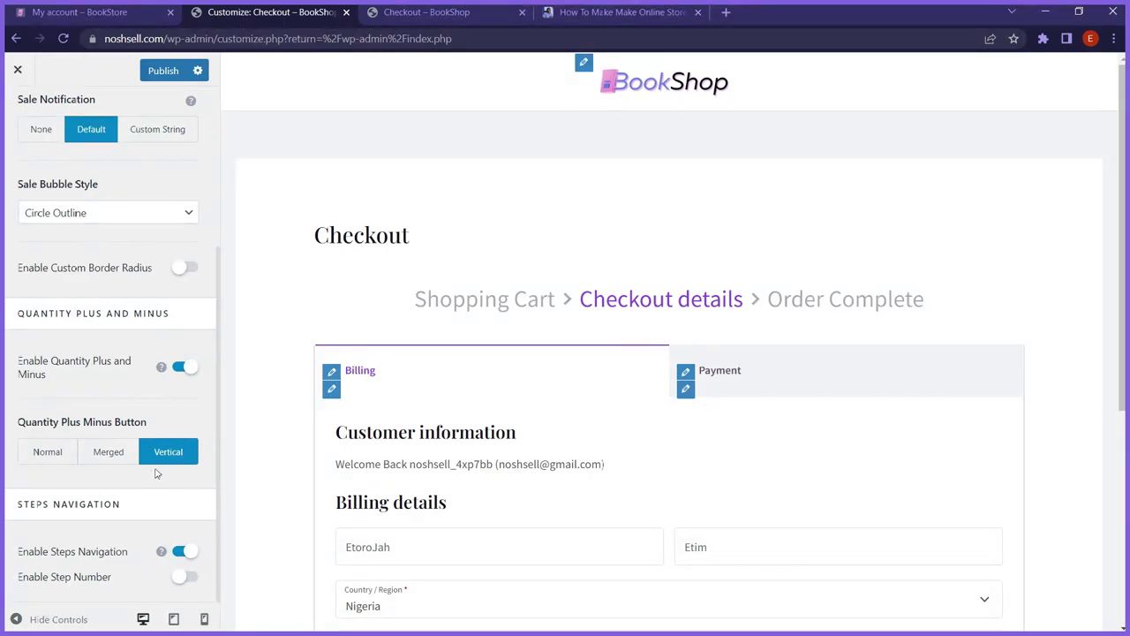
# Step: Enable Step Number, then check the numbered steps 1–3 on the cart and checkout previews
pyautogui.click(185, 578)
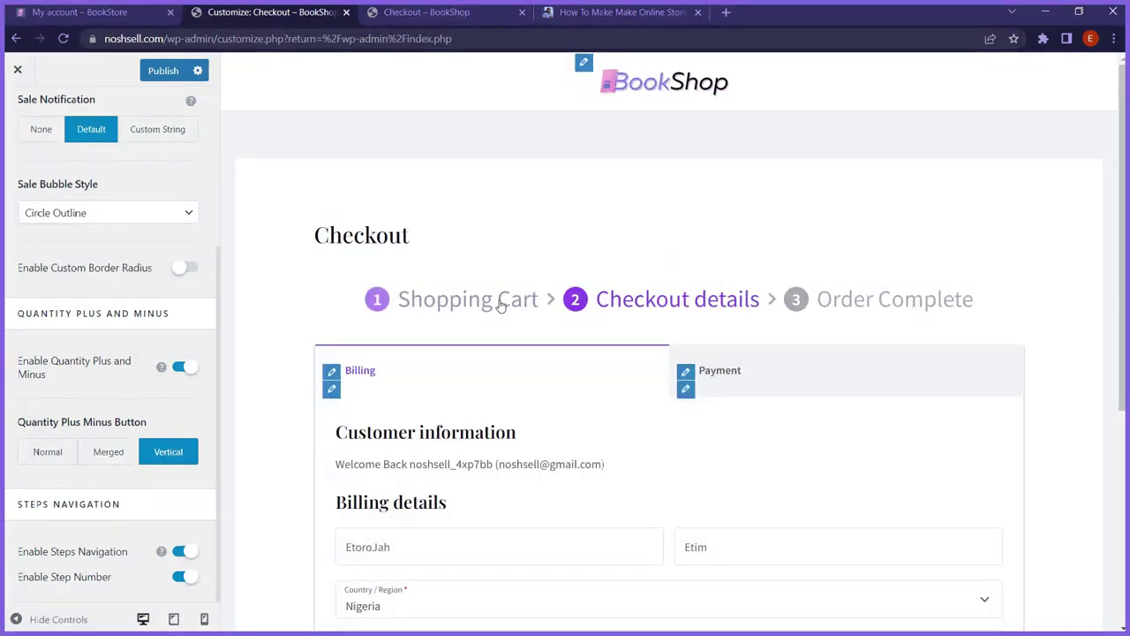
pyautogui.click(471, 303)
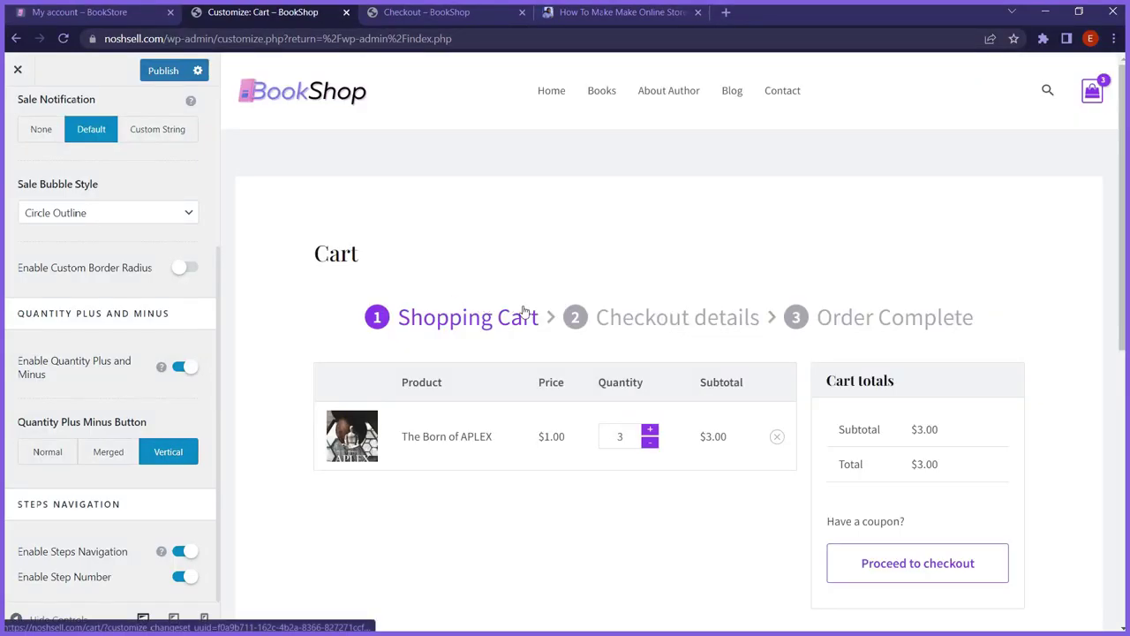
pyautogui.scroll(-2, 509, 305)
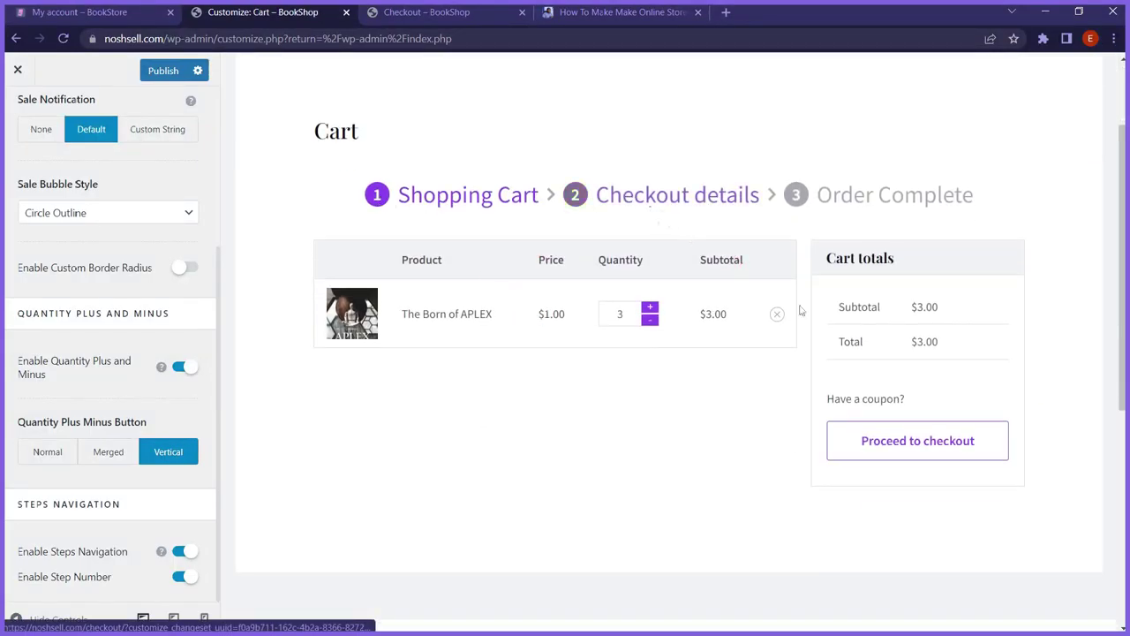
pyautogui.click(870, 451)
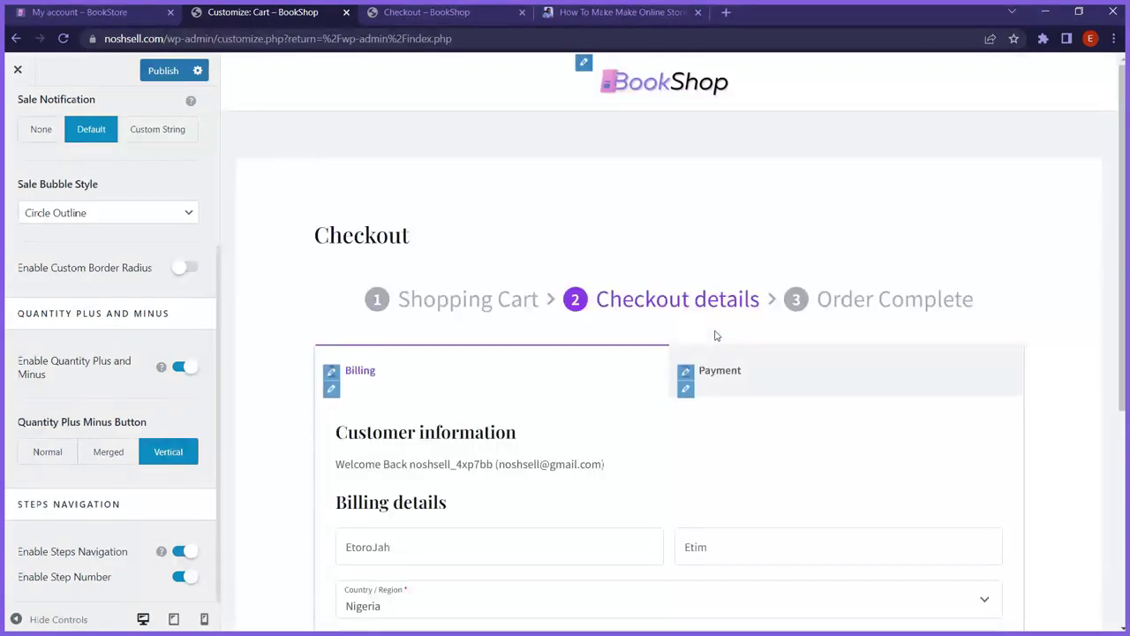
pyautogui.scroll(-2, 794, 353)
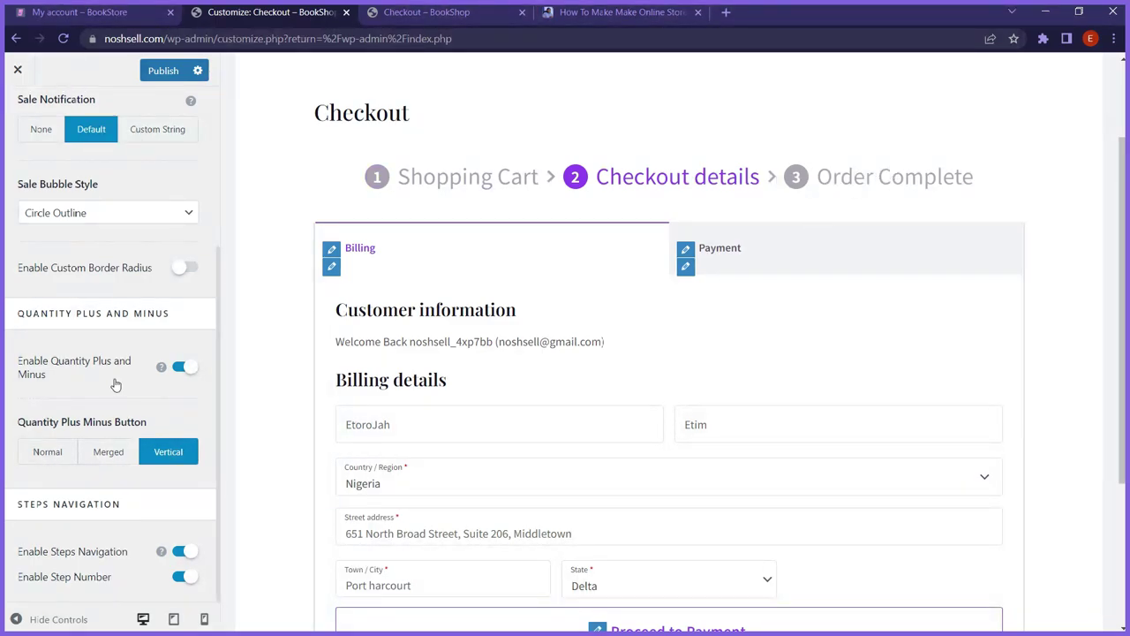
pyautogui.scroll(-3, 443, 444)
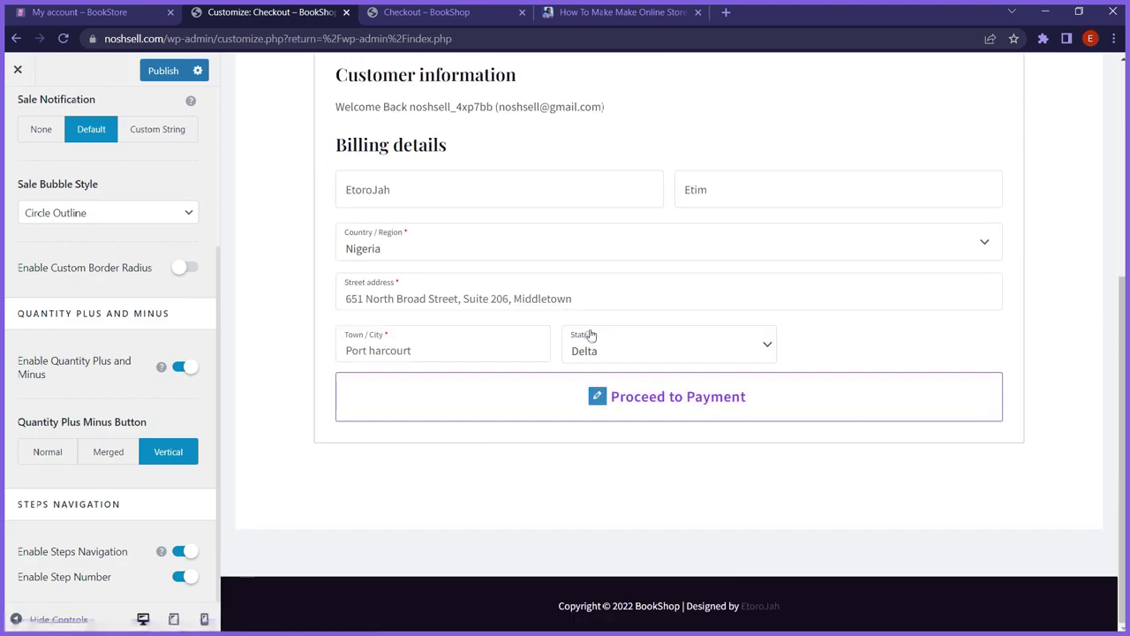
pyautogui.scroll(3, 70, 415)
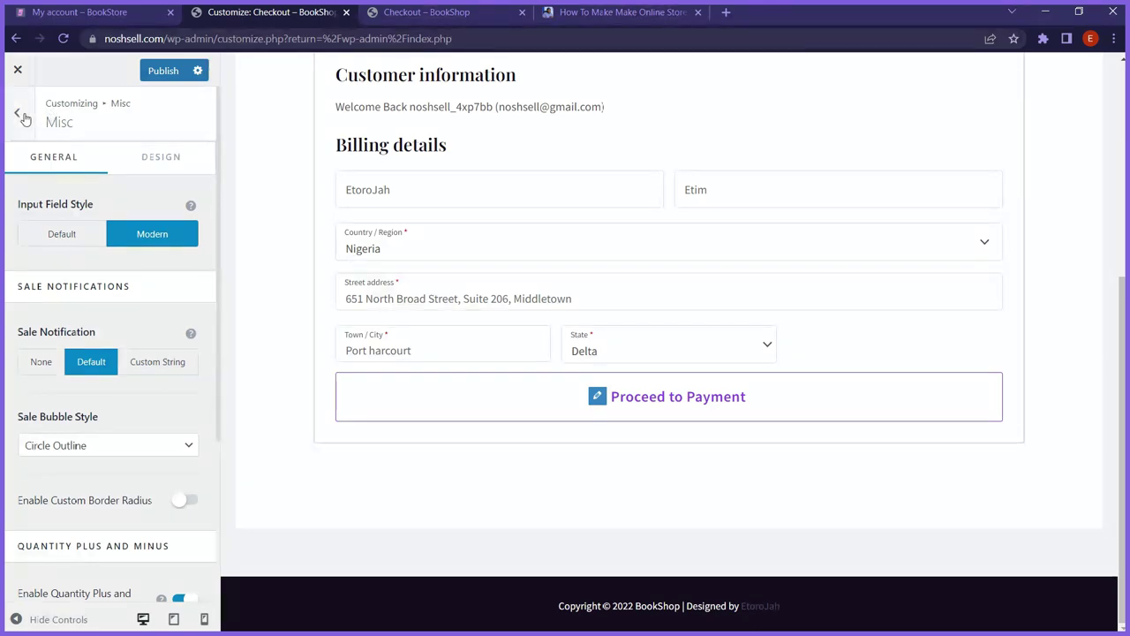
# Step: Review the Product Images settings against the 8 square book thumbnails in the shop preview
pyautogui.click(17, 112)
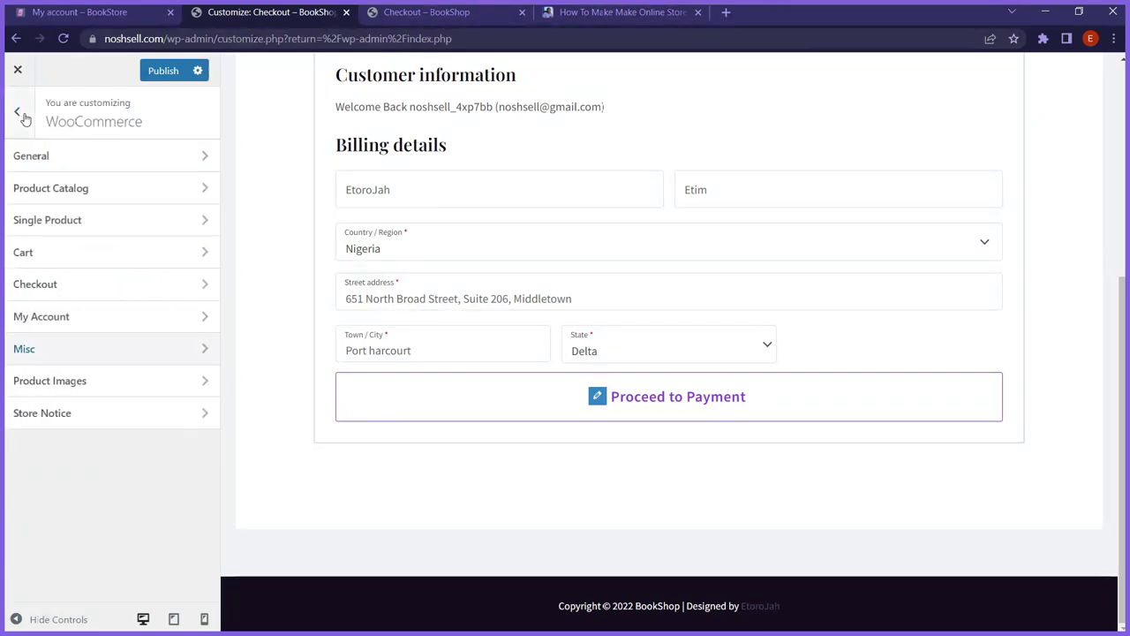
pyautogui.click(49, 381)
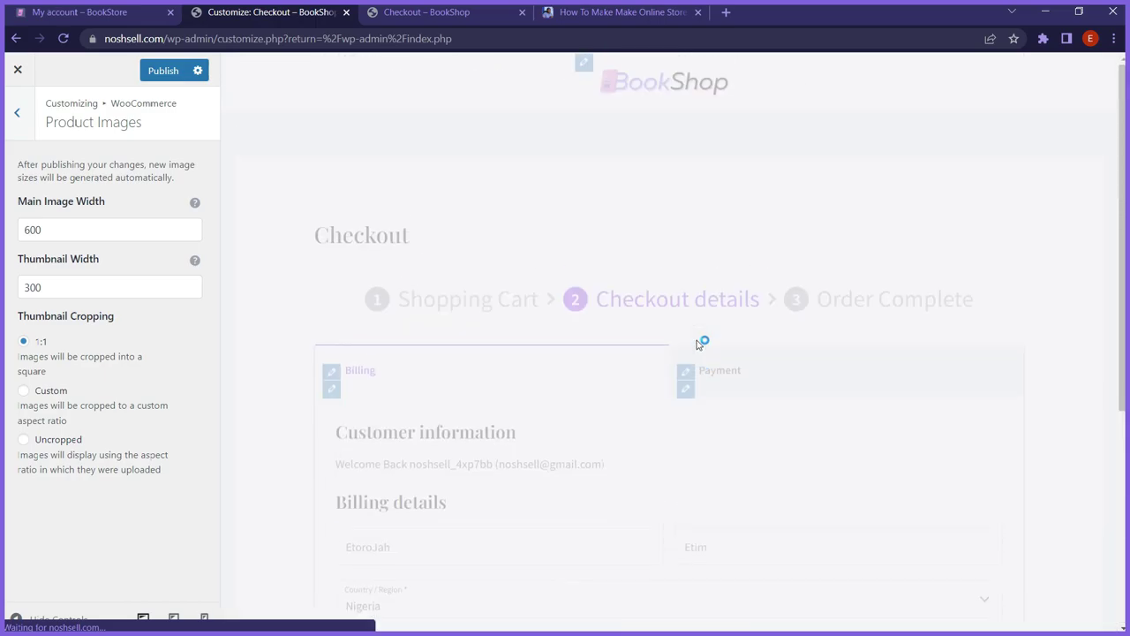
pyautogui.scroll(-3, 1027, 157)
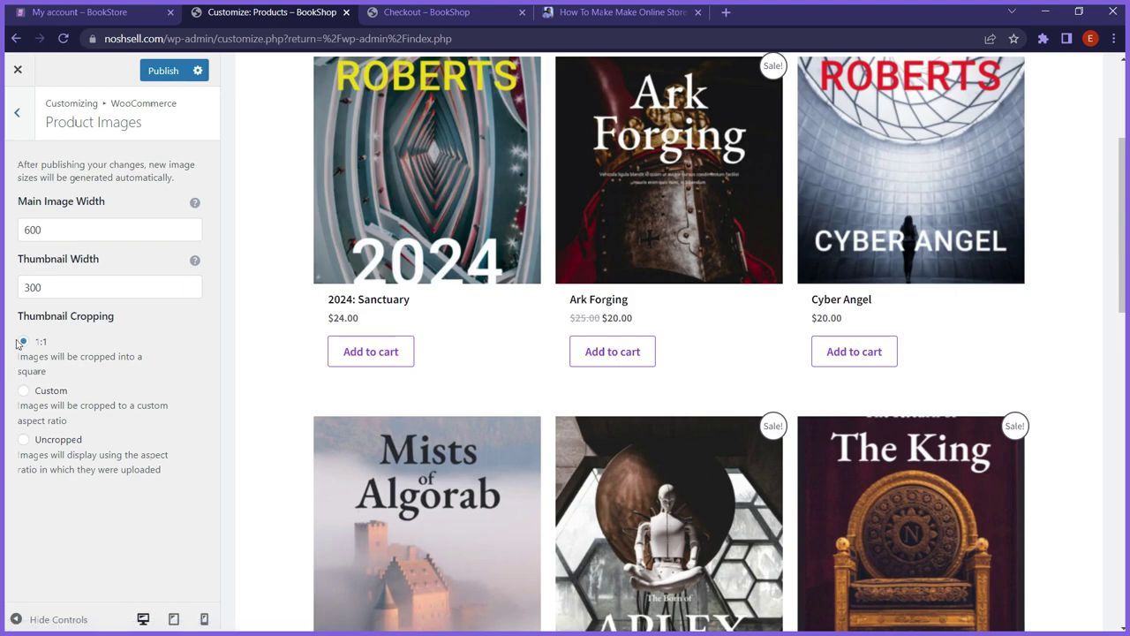
pyautogui.scroll(2, 235, 361)
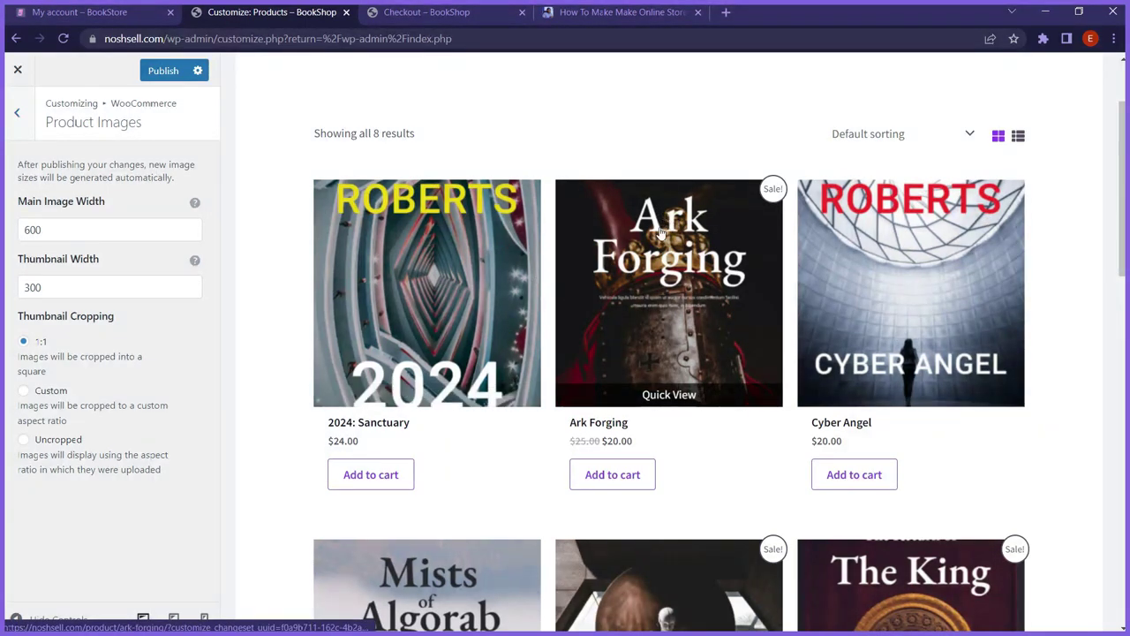
pyautogui.scroll(-2, 583, 303)
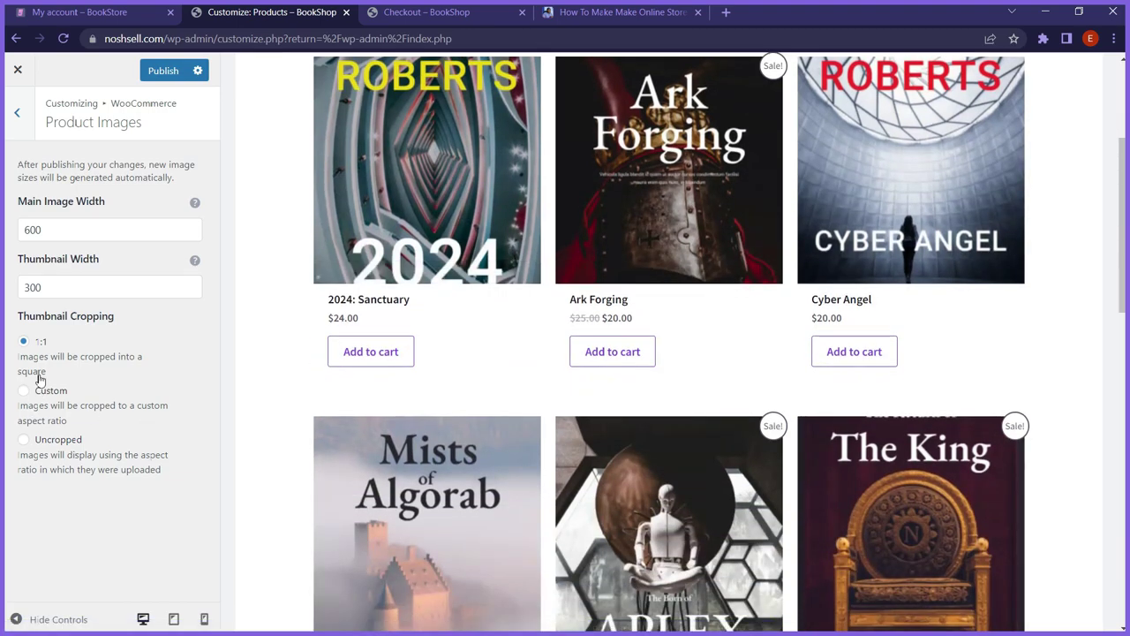
pyautogui.scroll(3, 816, 305)
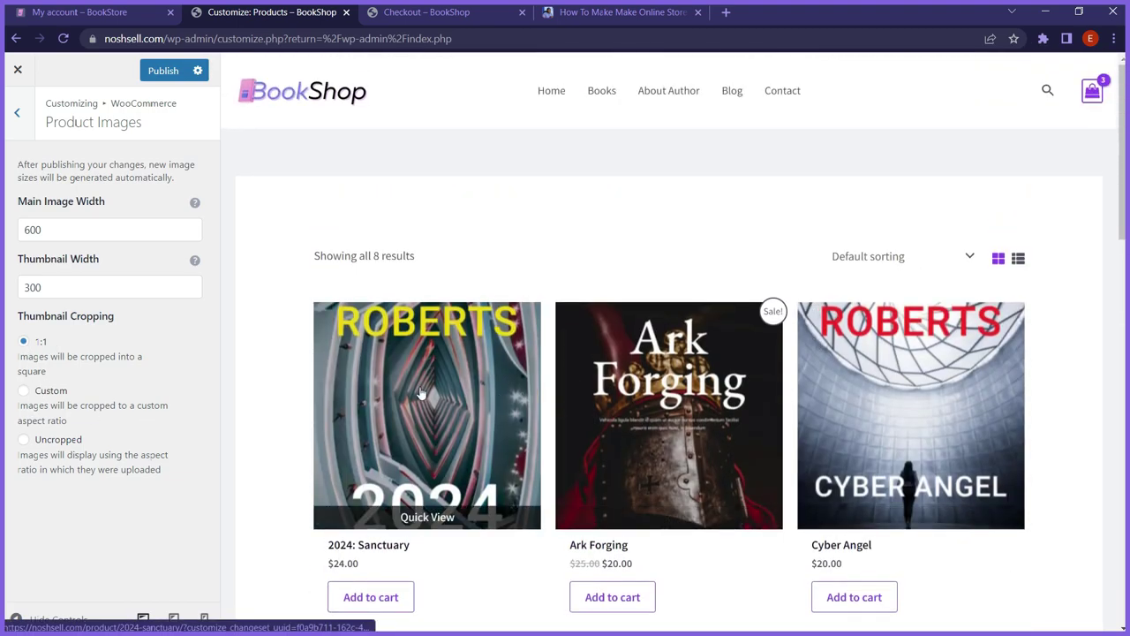
pyautogui.click(15, 112)
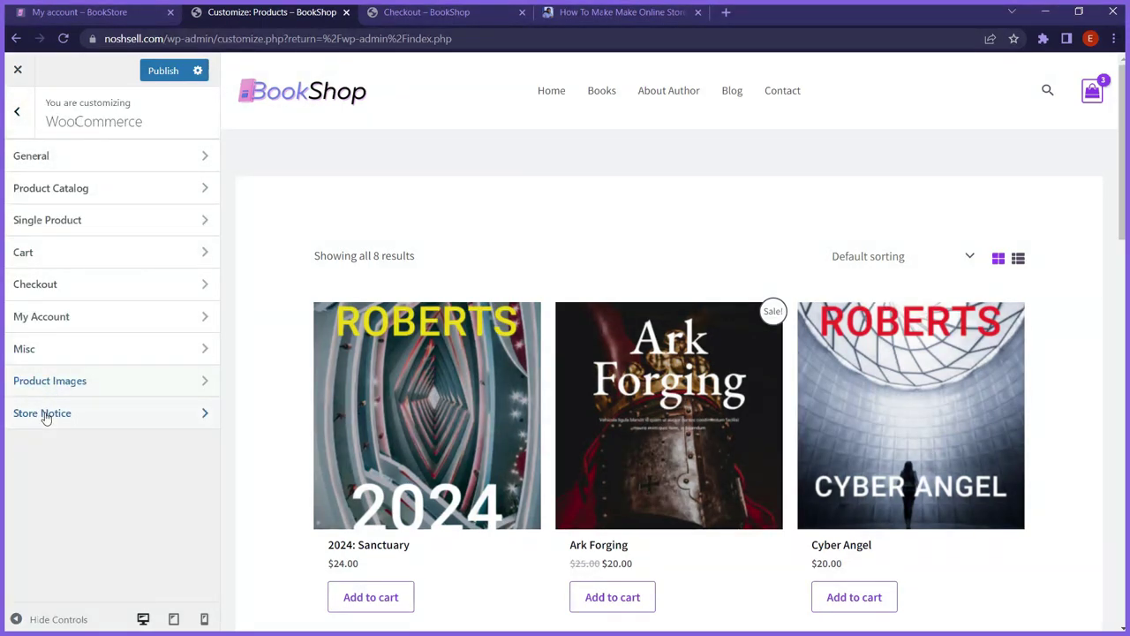
# Step: Open the Store Notice settings and enable the store notice
pyautogui.click(46, 415)
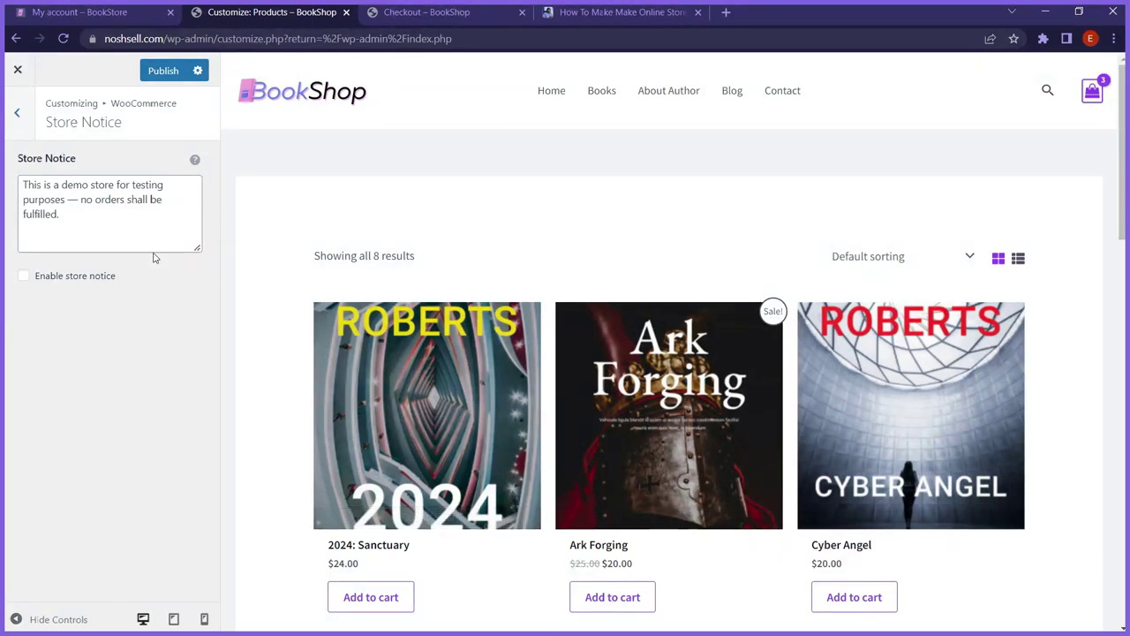
pyautogui.click(86, 222)
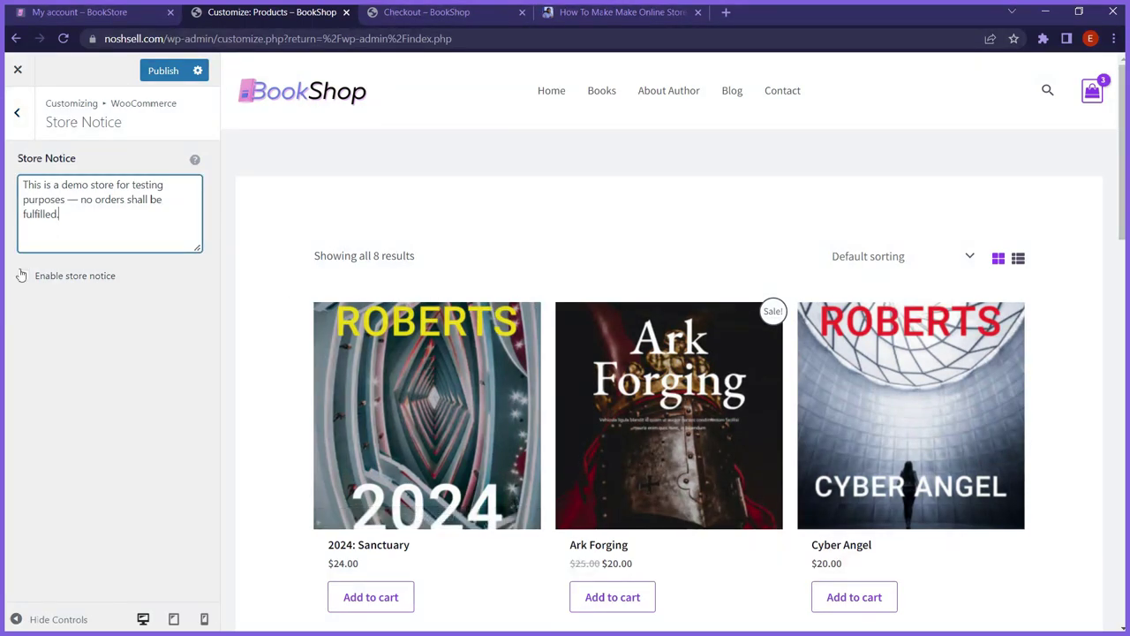
pyautogui.click(22, 276)
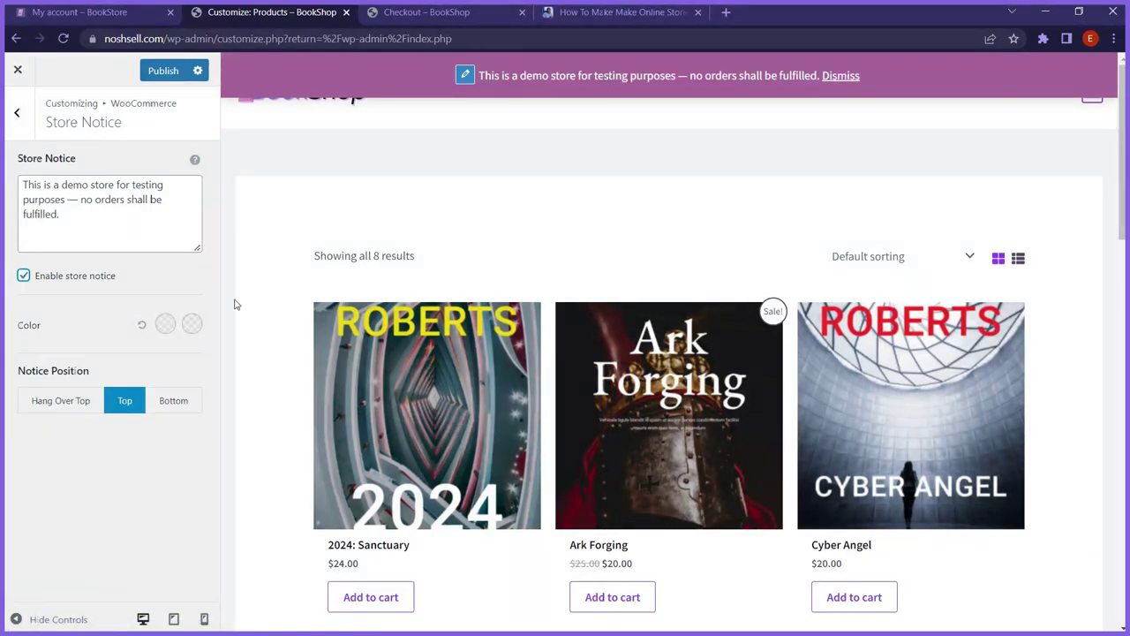
# Step: Try the Bottom notice position, then settle on Hang Over Top
pyautogui.click(63, 402)
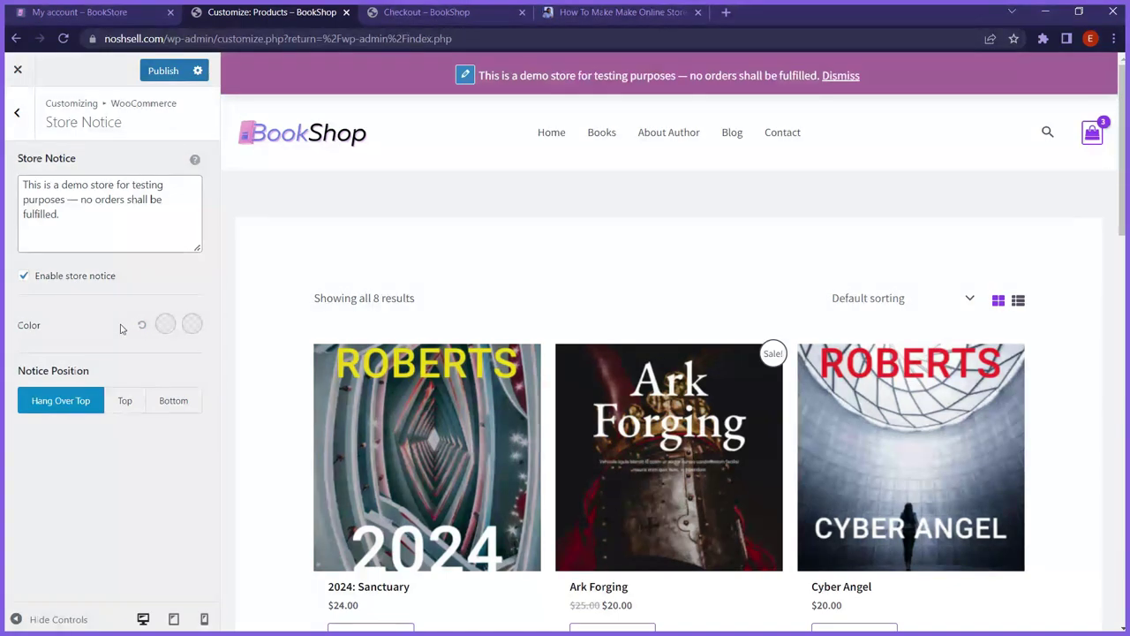
pyautogui.click(164, 407)
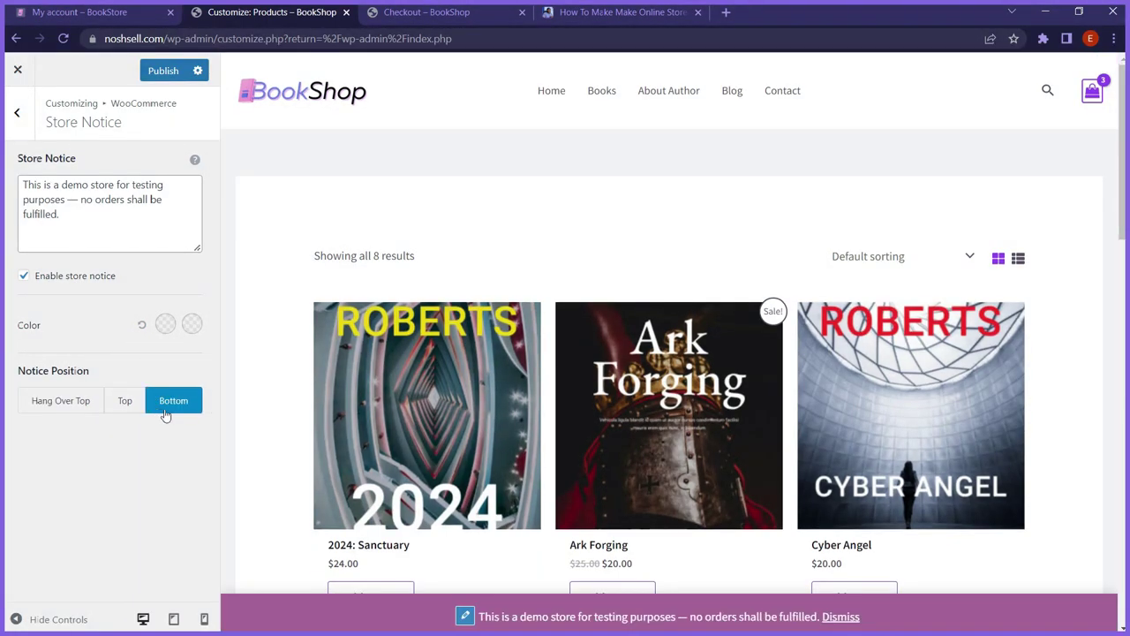
pyautogui.scroll(-6, 616, 454)
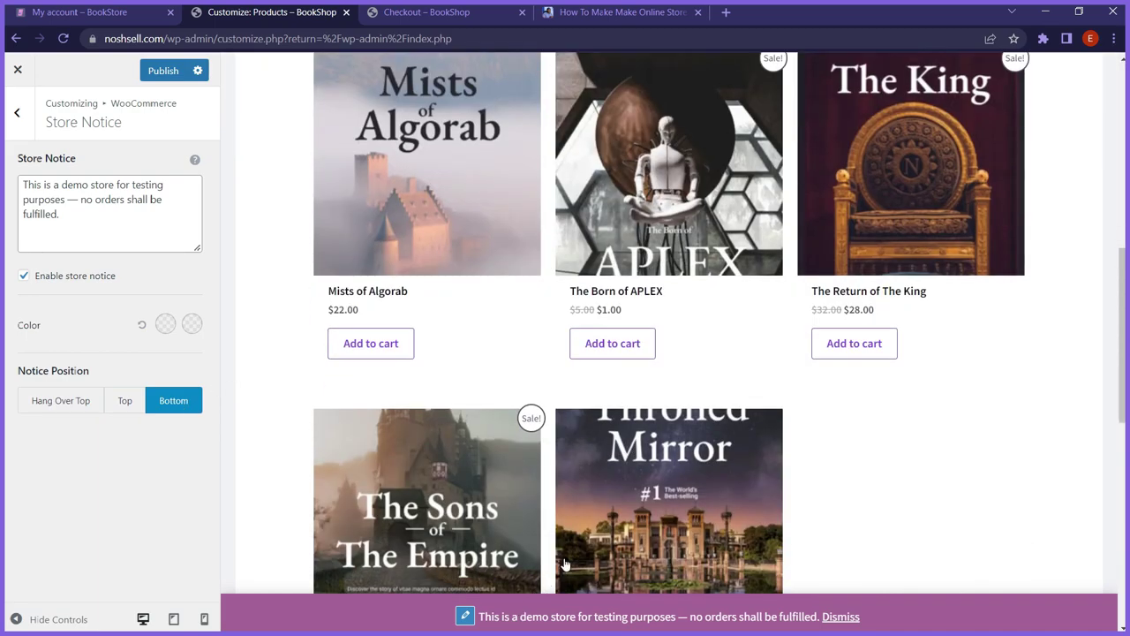
pyautogui.scroll(7, 558, 570)
pyautogui.click(101, 230)
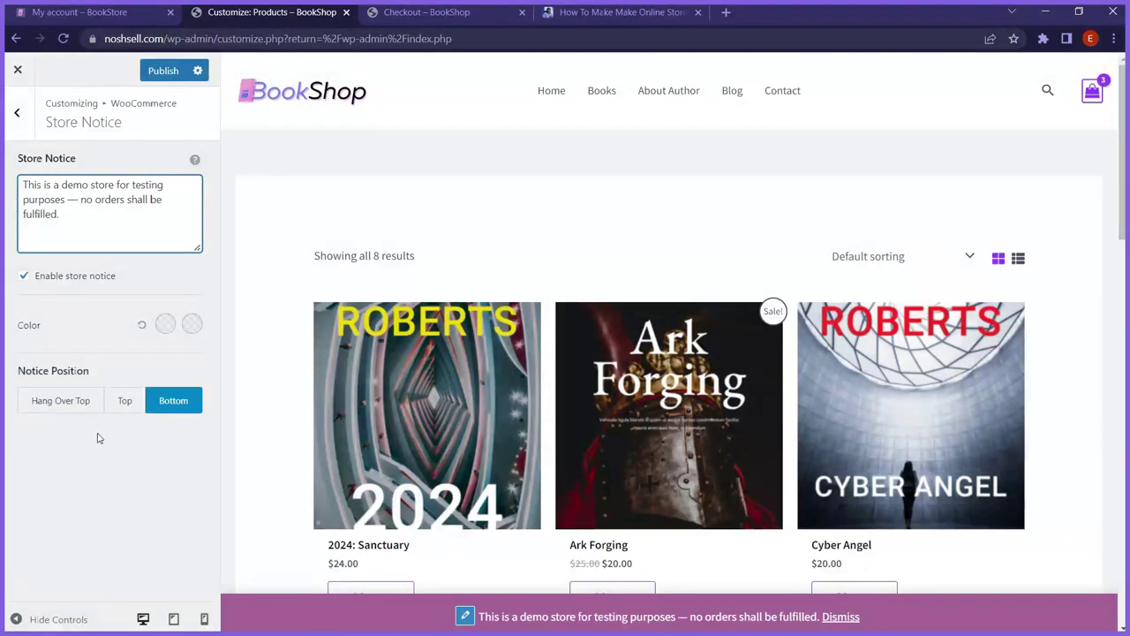
pyautogui.click(58, 407)
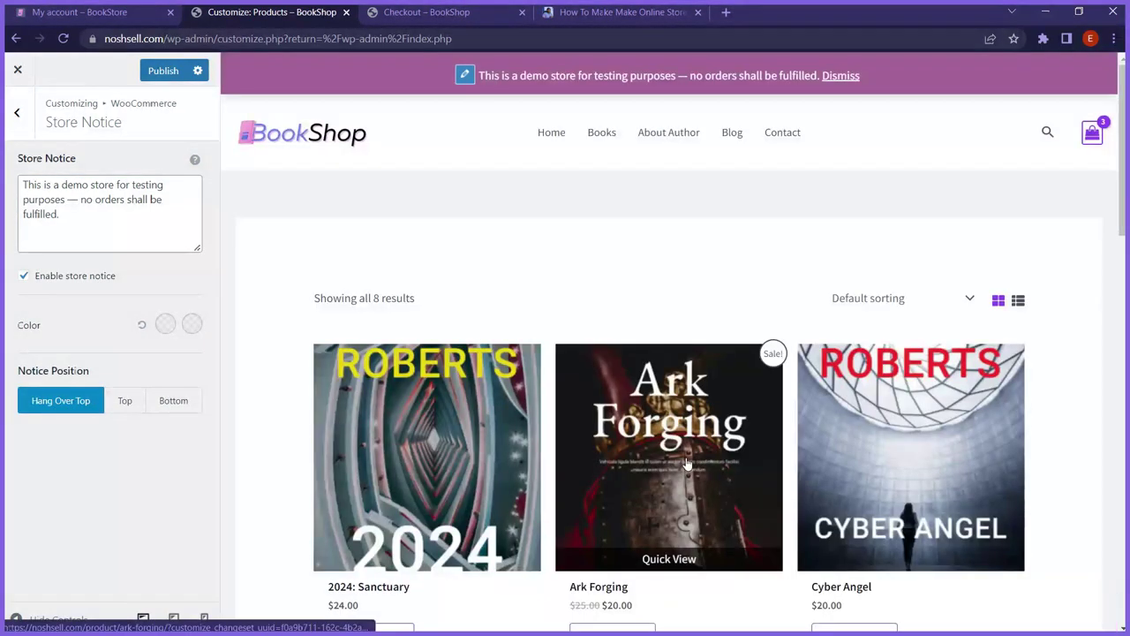
pyautogui.moveTo(88, 216); pyautogui.dragTo(15, 207)
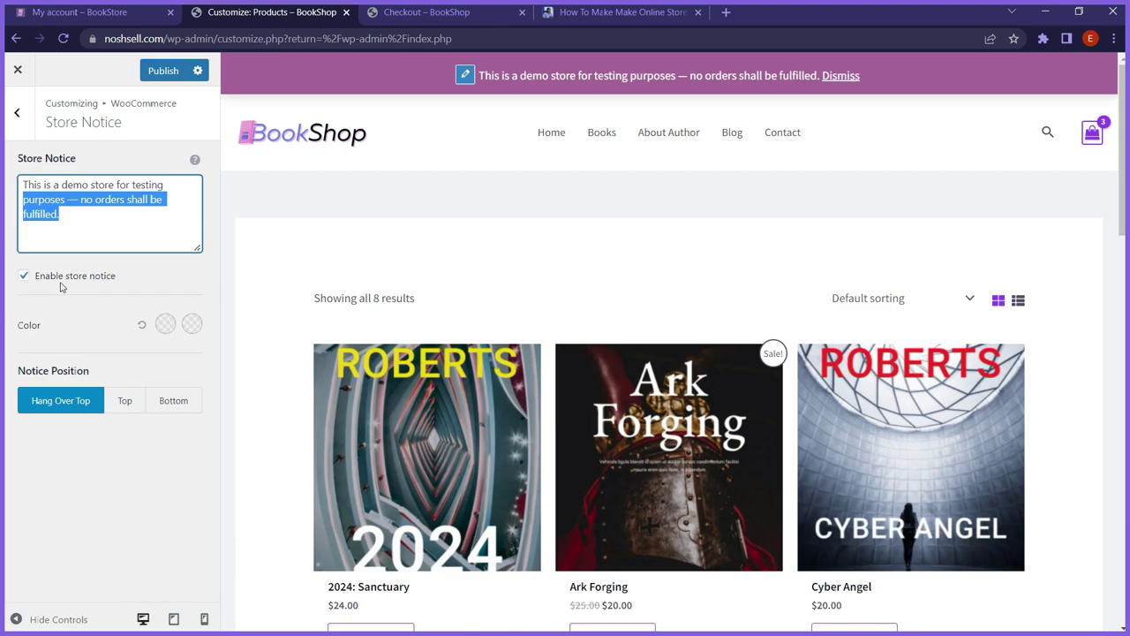
# Step: Recolour the store notice bar purple (#6300F2), then disable the store notice
pyautogui.click(164, 330)
pyautogui.moveTo(70, 429); pyautogui.dragTo(31, 383)
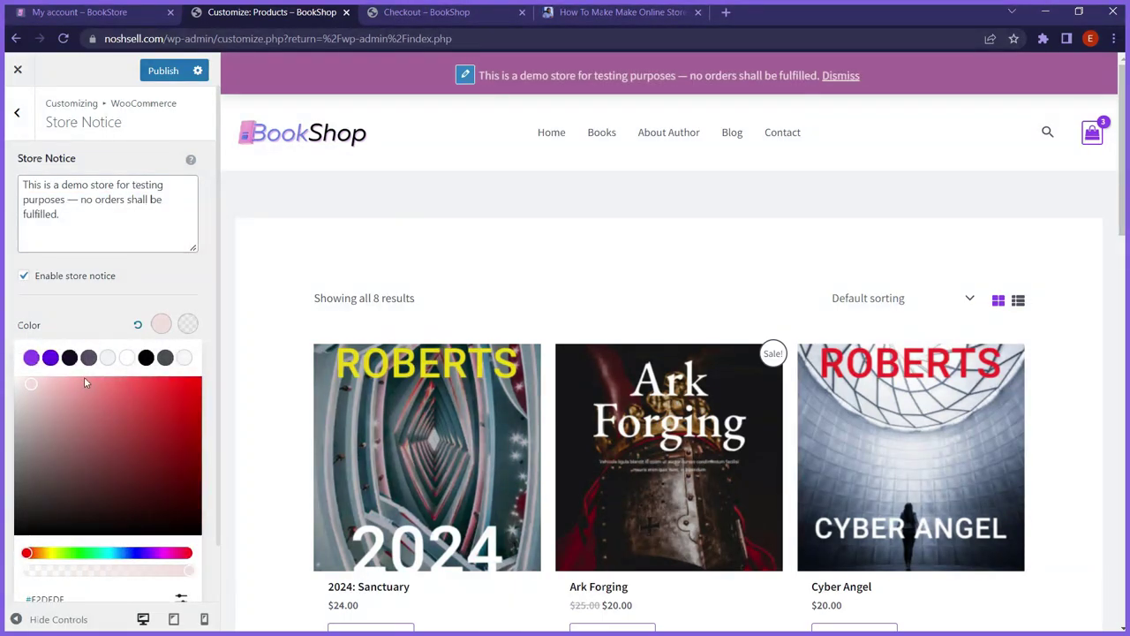
pyautogui.click(107, 358)
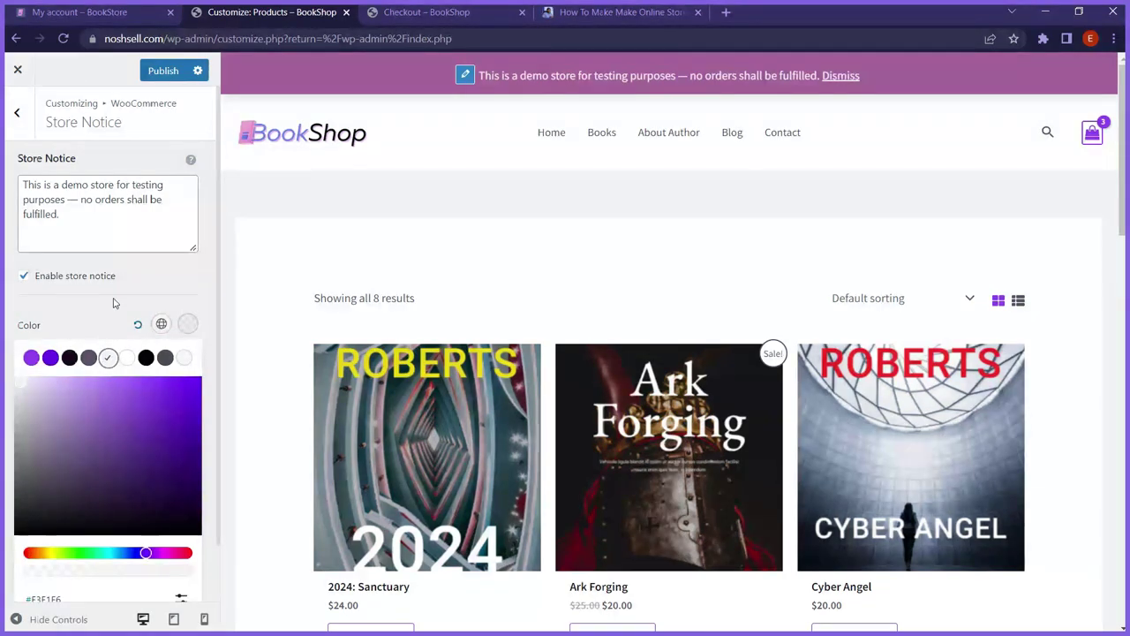
pyautogui.click(182, 319)
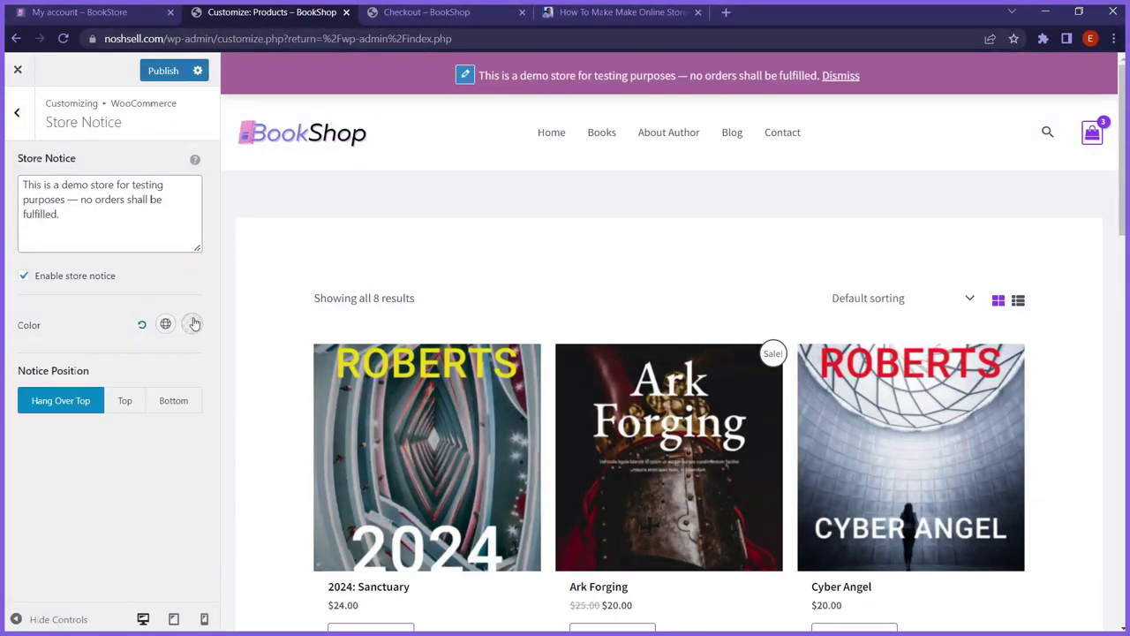
pyautogui.click(192, 324)
pyautogui.click(51, 358)
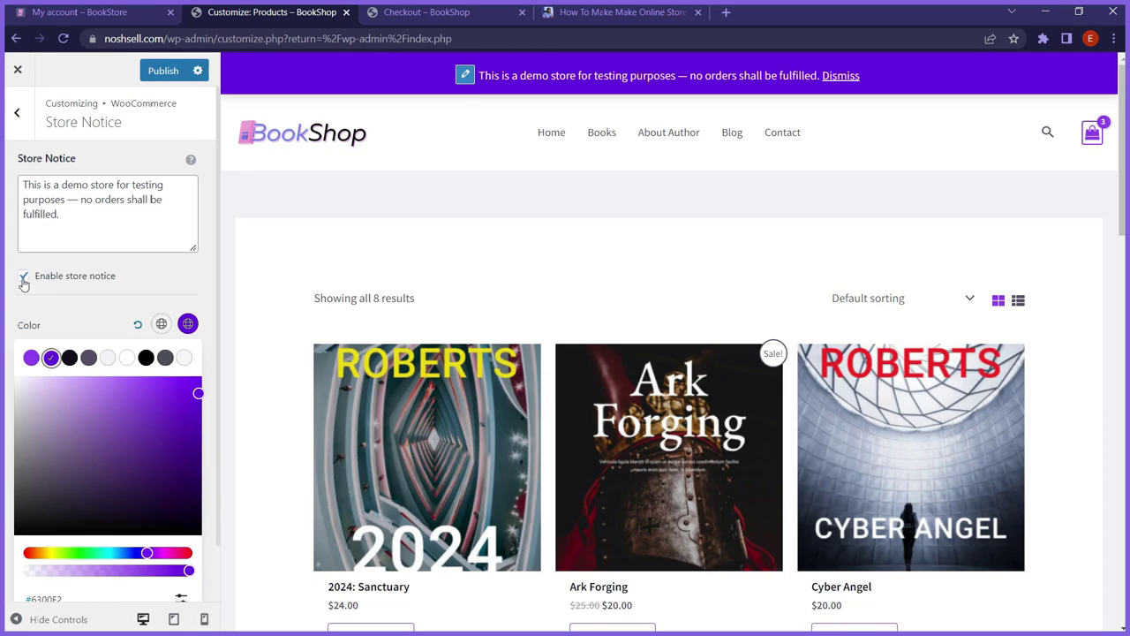
pyautogui.click(24, 279)
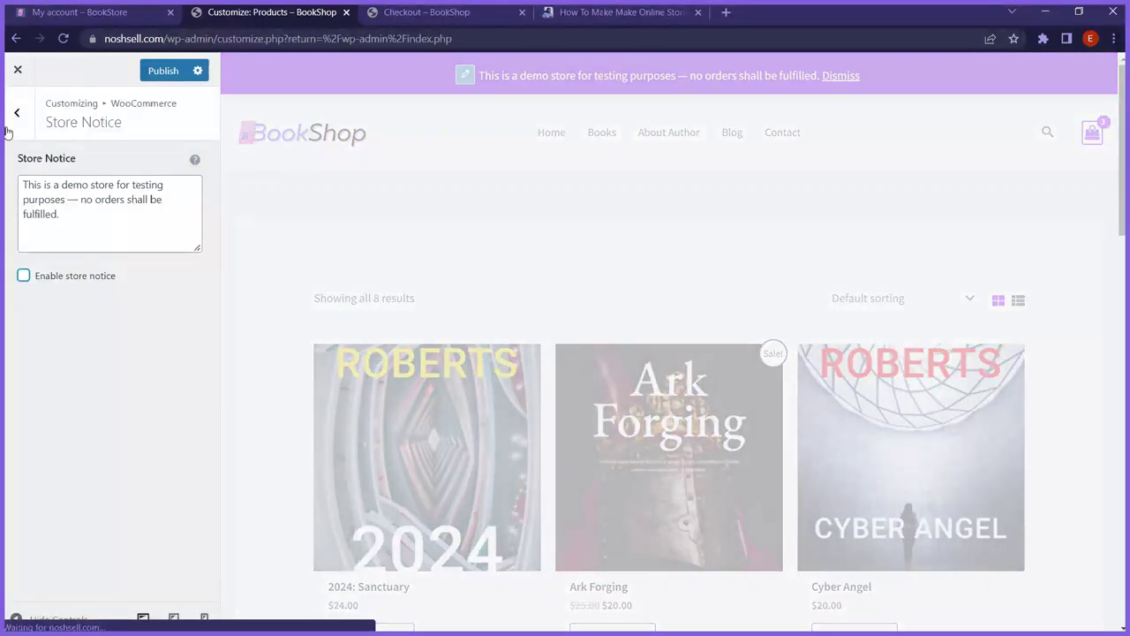
# Step: Return to the root section list and look over the Header Builder settings
pyautogui.click(16, 114)
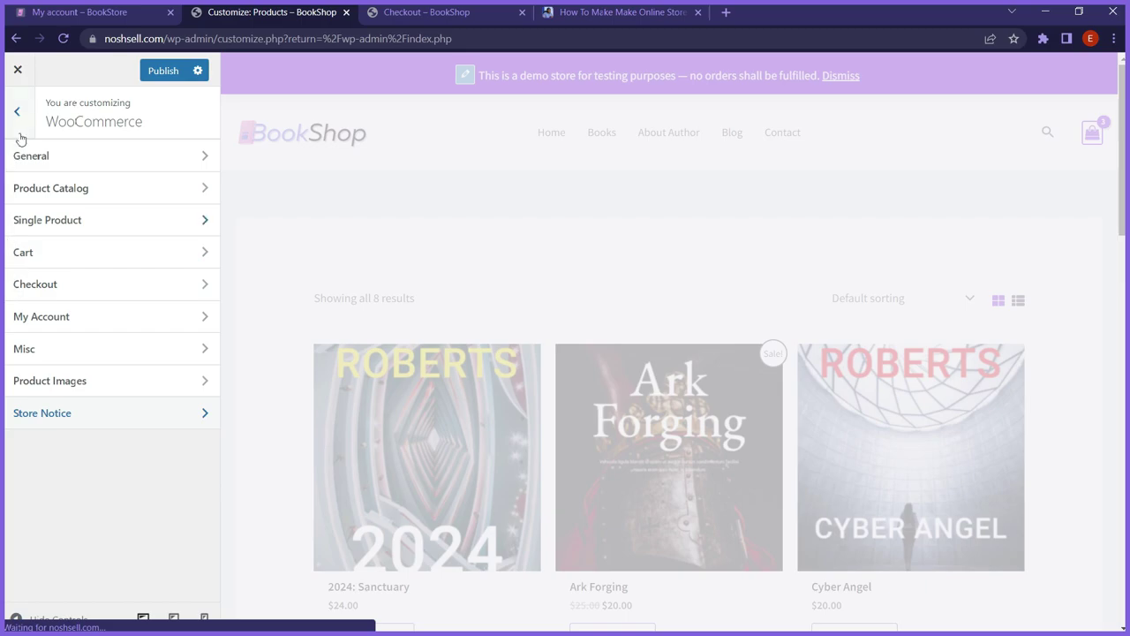
pyautogui.click(17, 111)
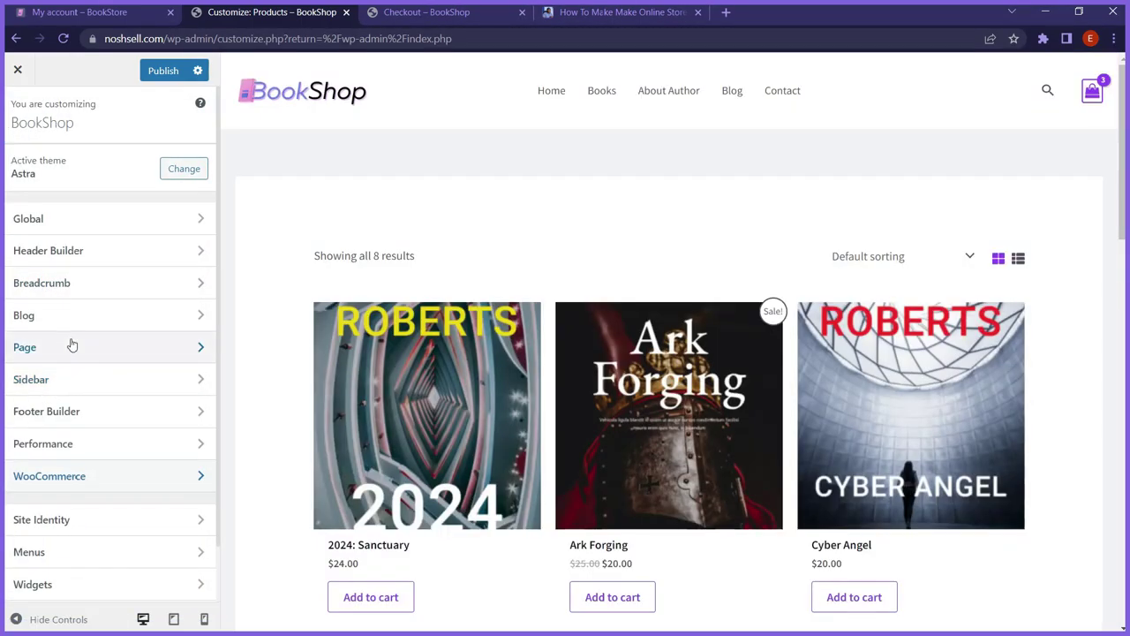
pyautogui.scroll(-1, 72, 344)
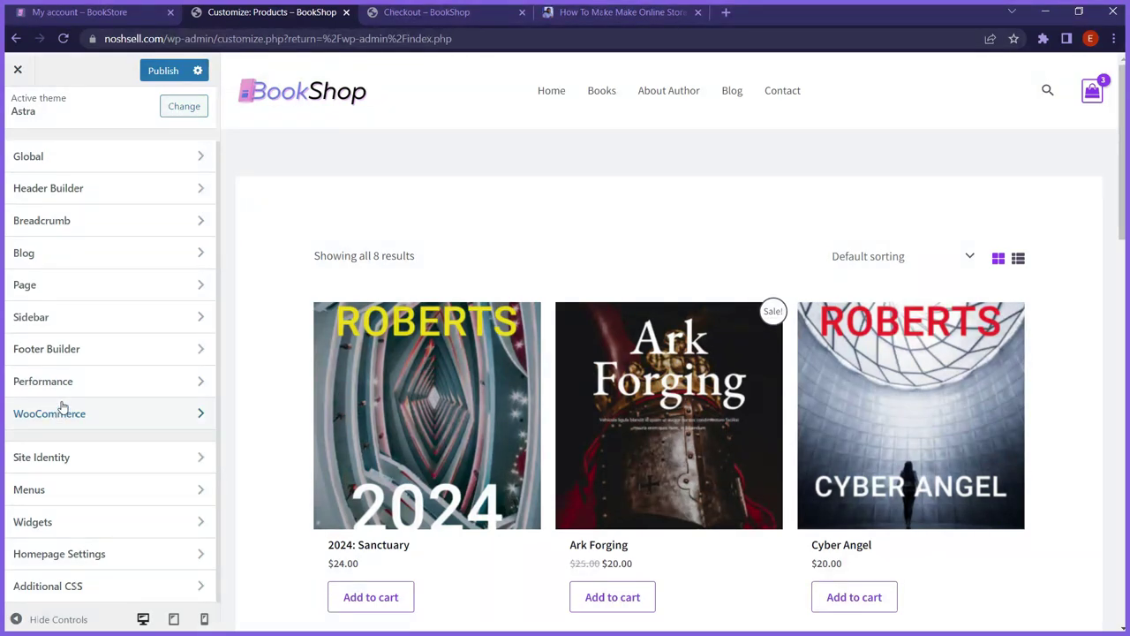
pyautogui.scroll(-3, 424, 397)
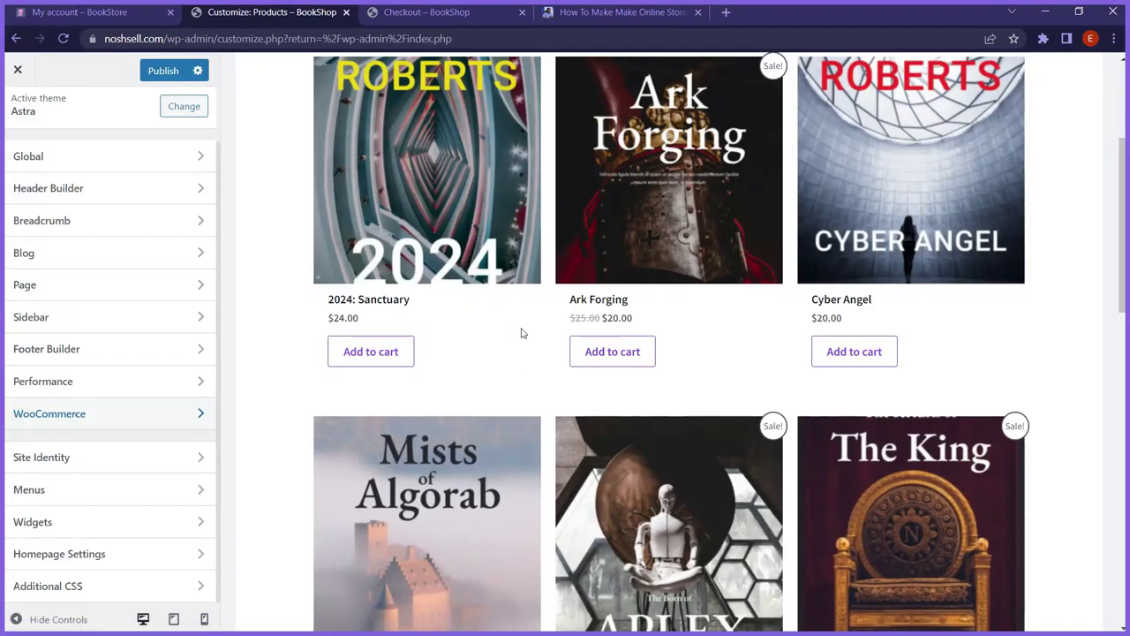
pyautogui.scroll(-2, 565, 380)
pyautogui.scroll(-3, 477, 411)
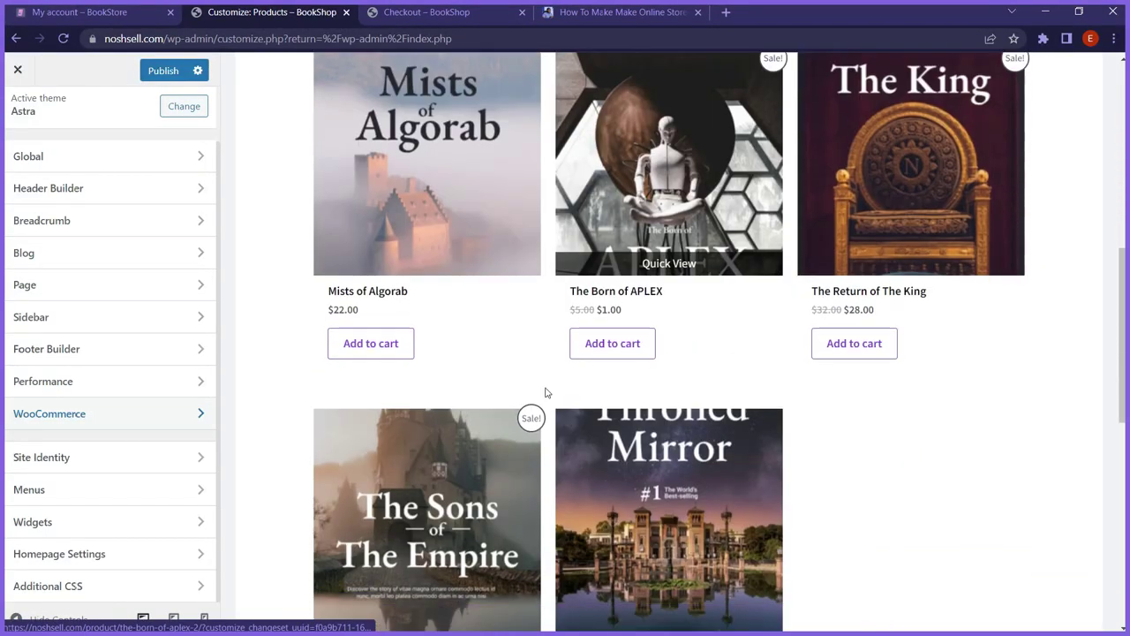
pyautogui.scroll(-2, 270, 351)
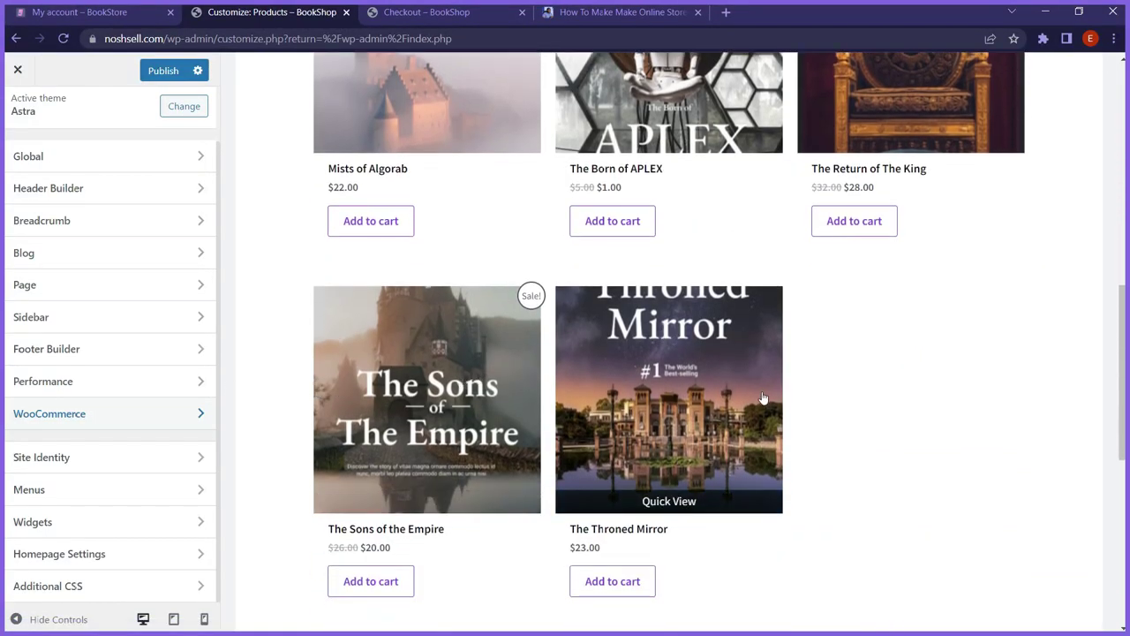
pyautogui.click(64, 455)
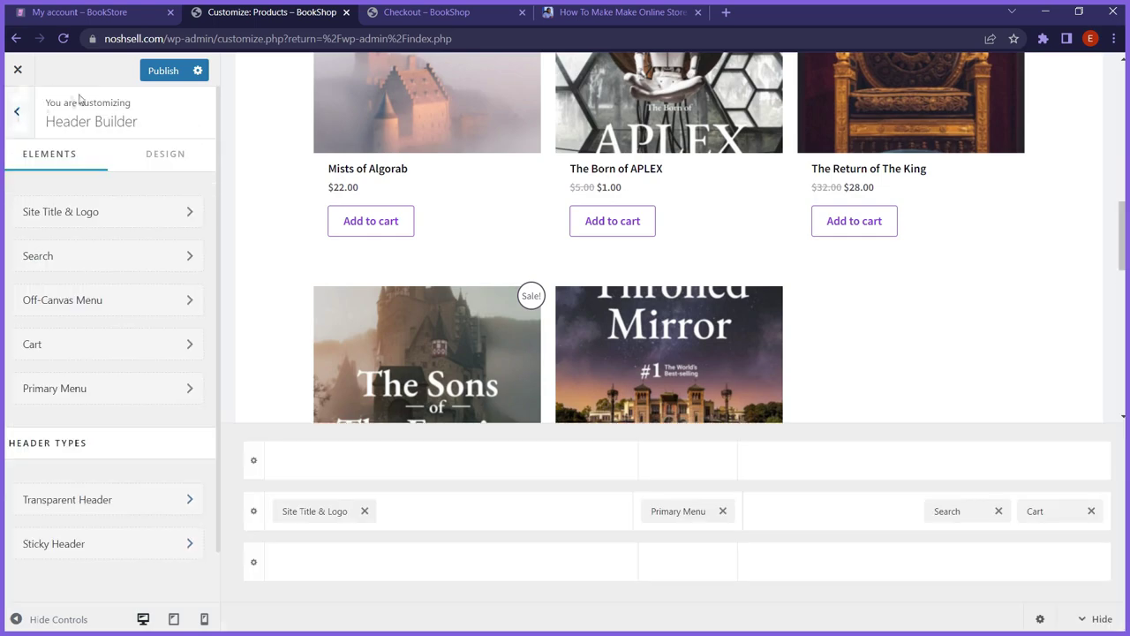
pyautogui.scroll(-1, 88, 468)
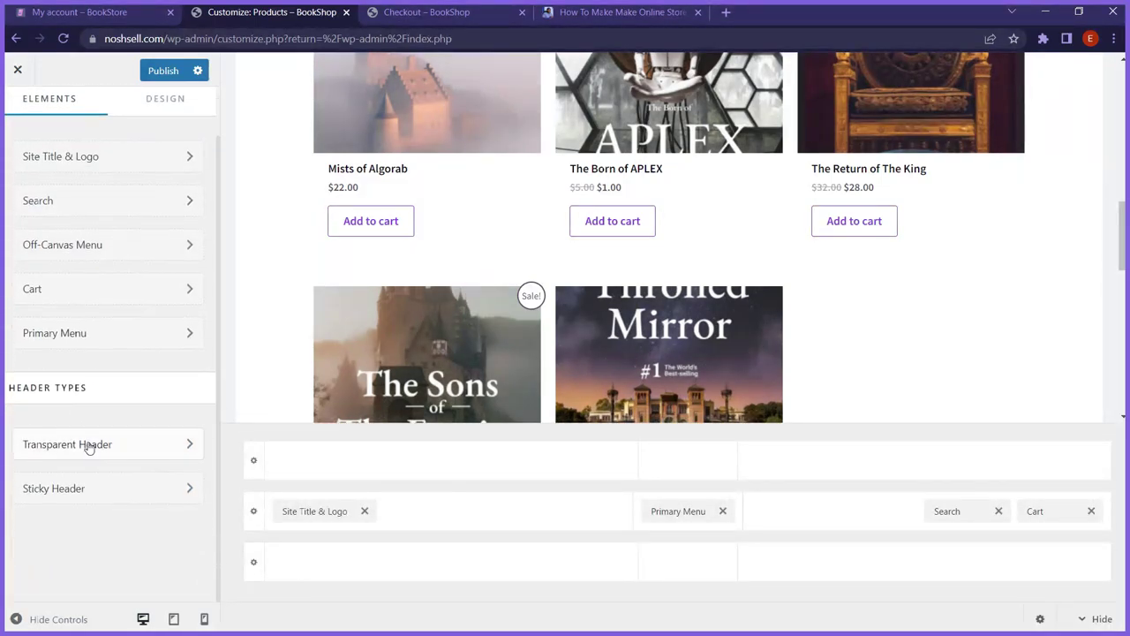
pyautogui.scroll(1, 69, 221)
pyautogui.click(29, 115)
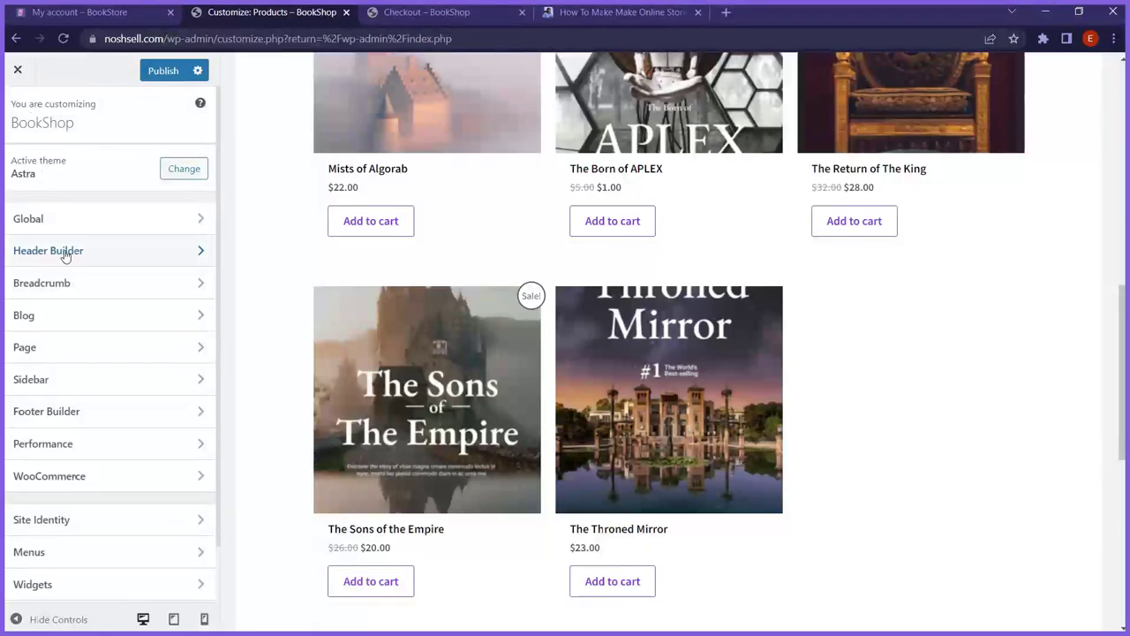
# Step: Open the Site Identity section from the main Customizer list
pyautogui.scroll(-1, 52, 495)
pyautogui.scroll(1, 97, 486)
pyautogui.scroll(-1, 75, 265)
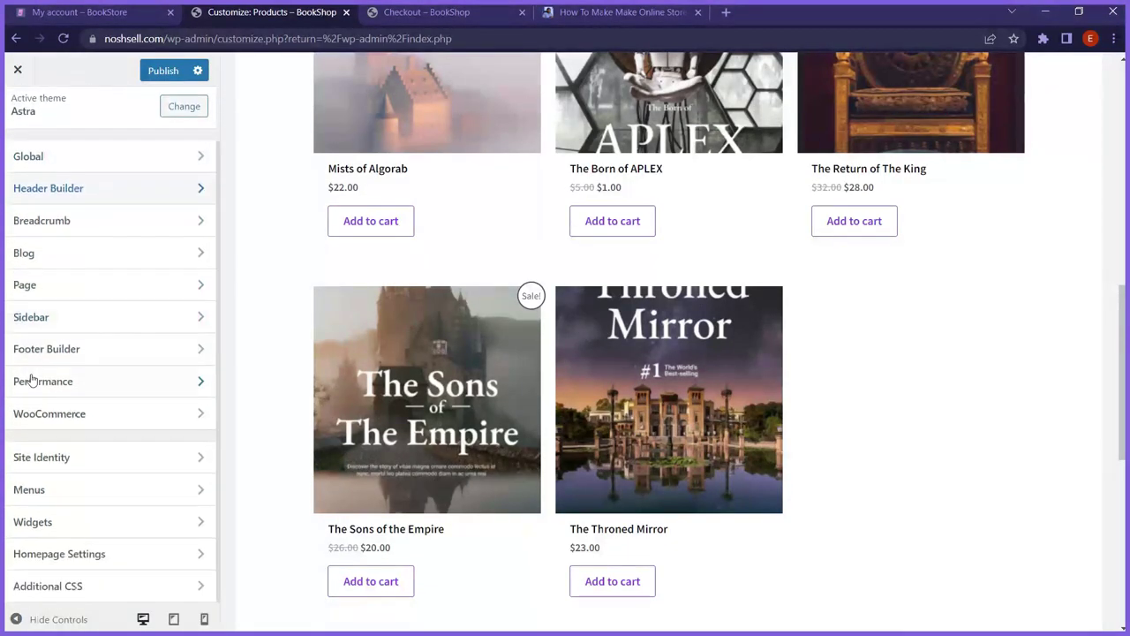
pyautogui.click(40, 466)
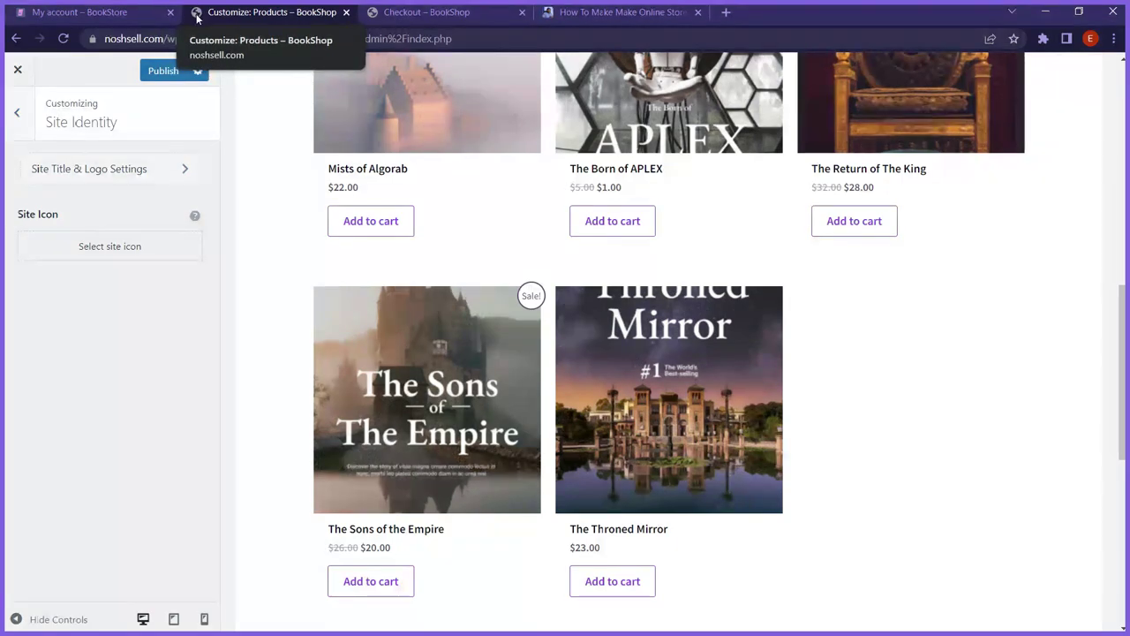
# Step: Upload cropped-Bookshop-Logo as the site icon and close the media dialog
pyautogui.click(116, 246)
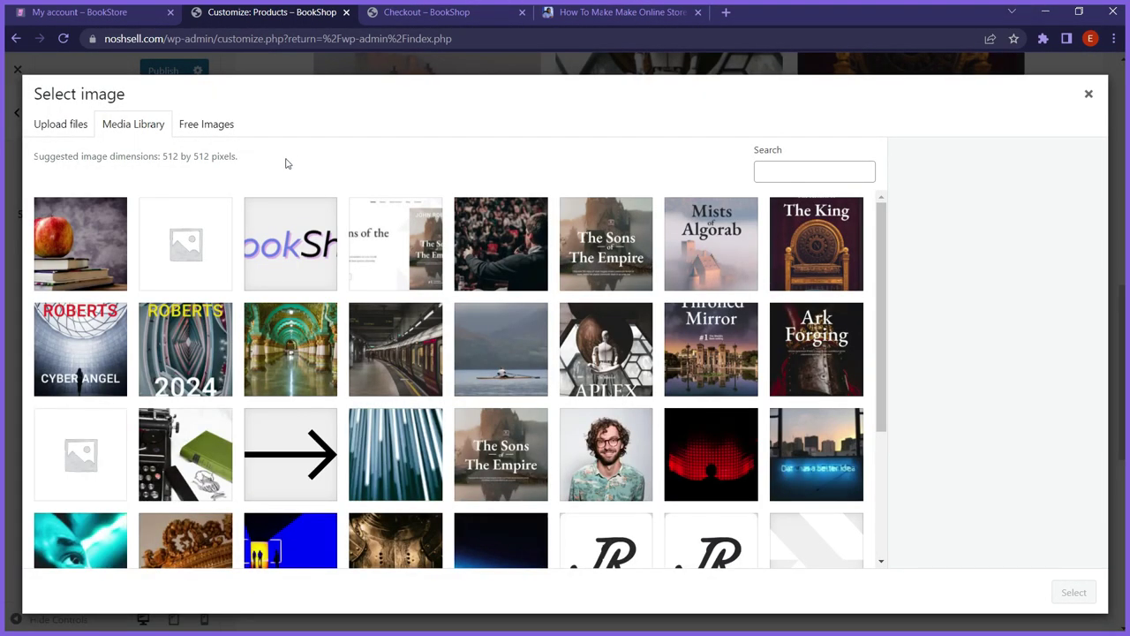
pyautogui.scroll(-1, 360, 300)
pyautogui.scroll(-1, 353, 398)
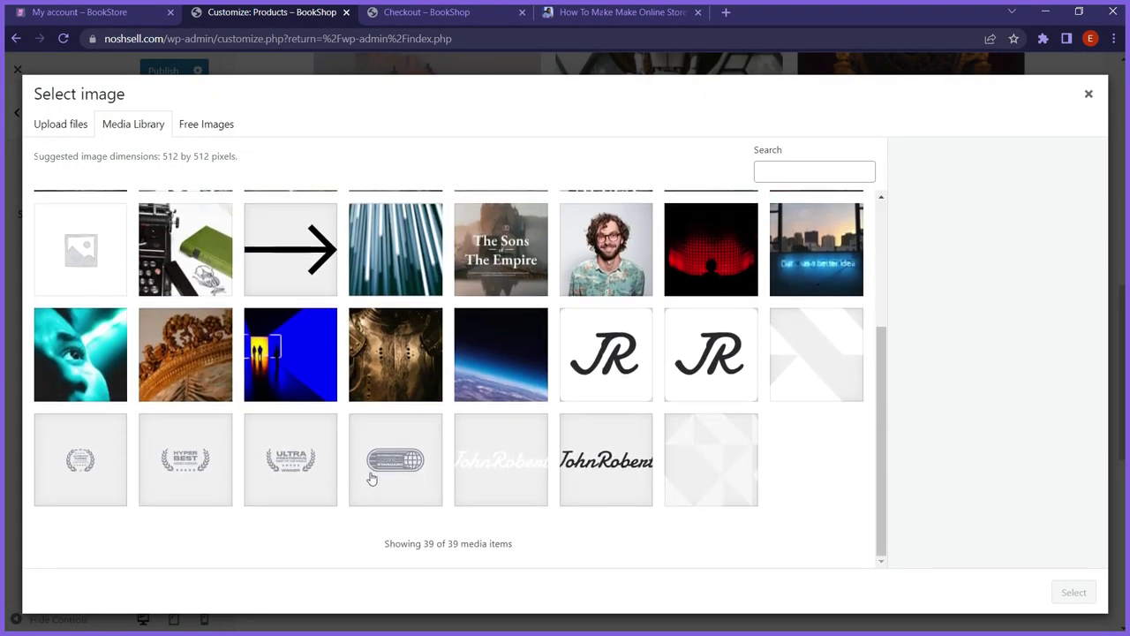
pyautogui.scroll(3, 363, 459)
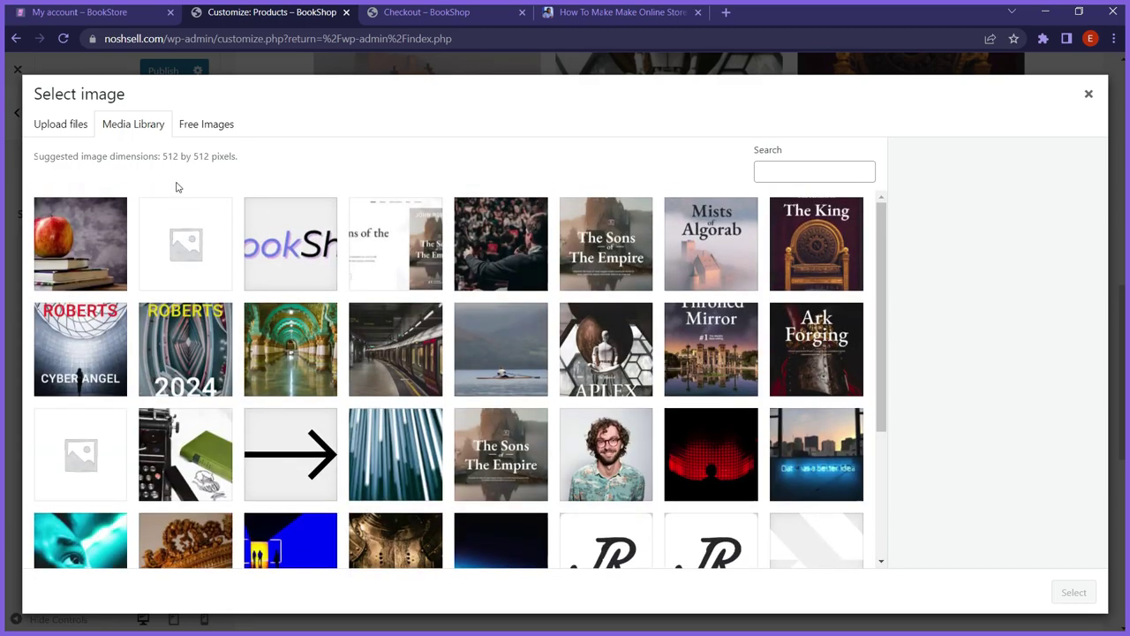
pyautogui.click(173, 265)
pyautogui.click(69, 129)
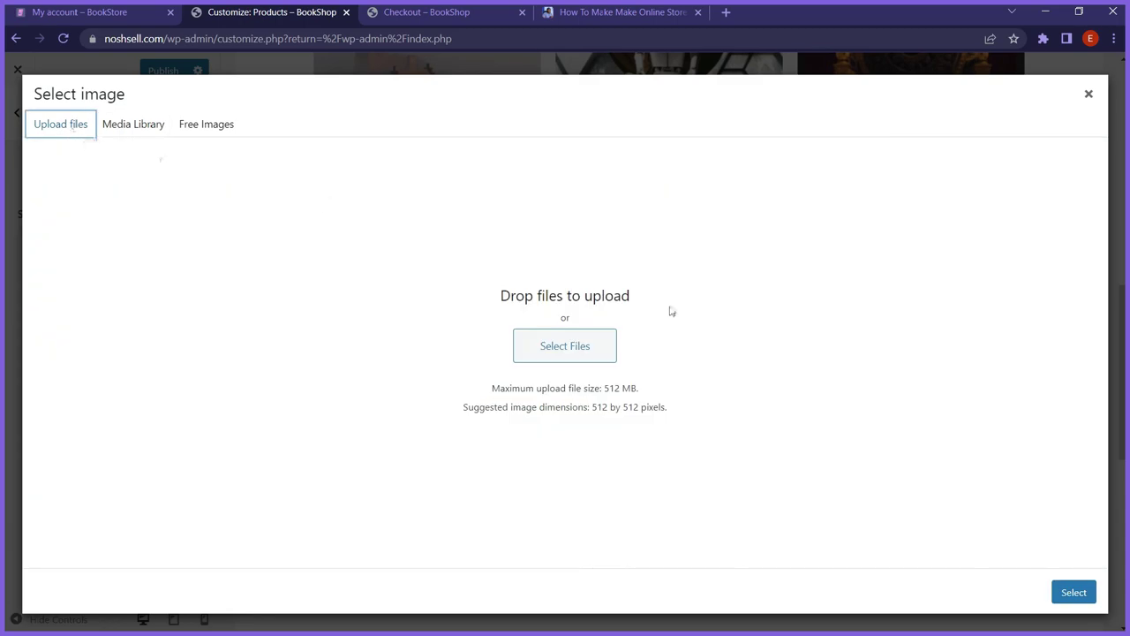
pyautogui.click(602, 355)
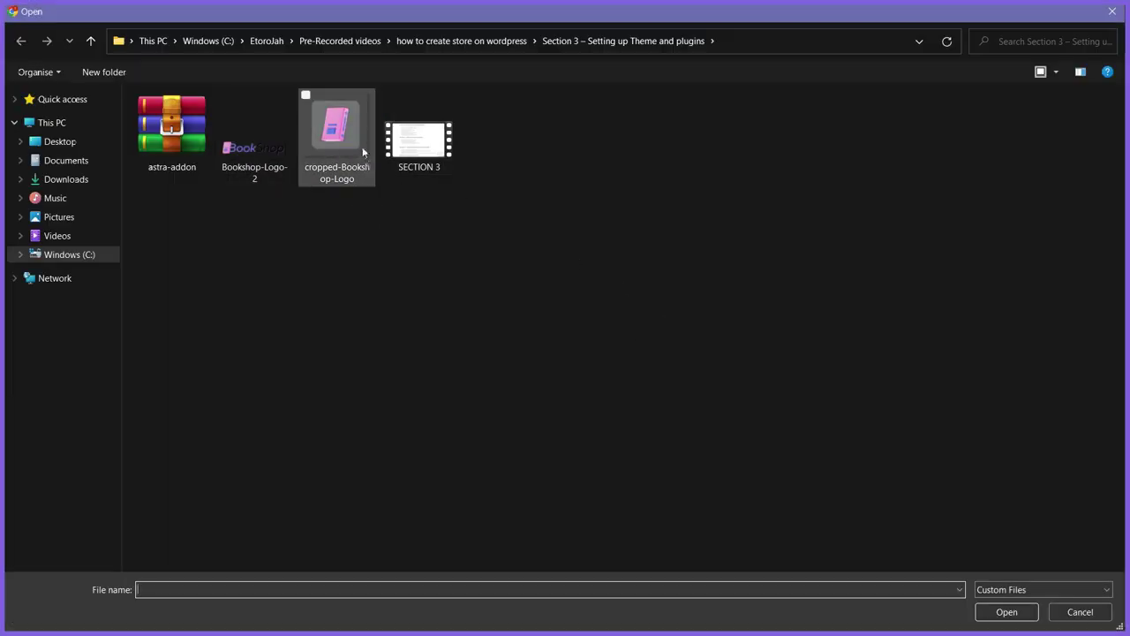
pyautogui.doubleClick(323, 168)
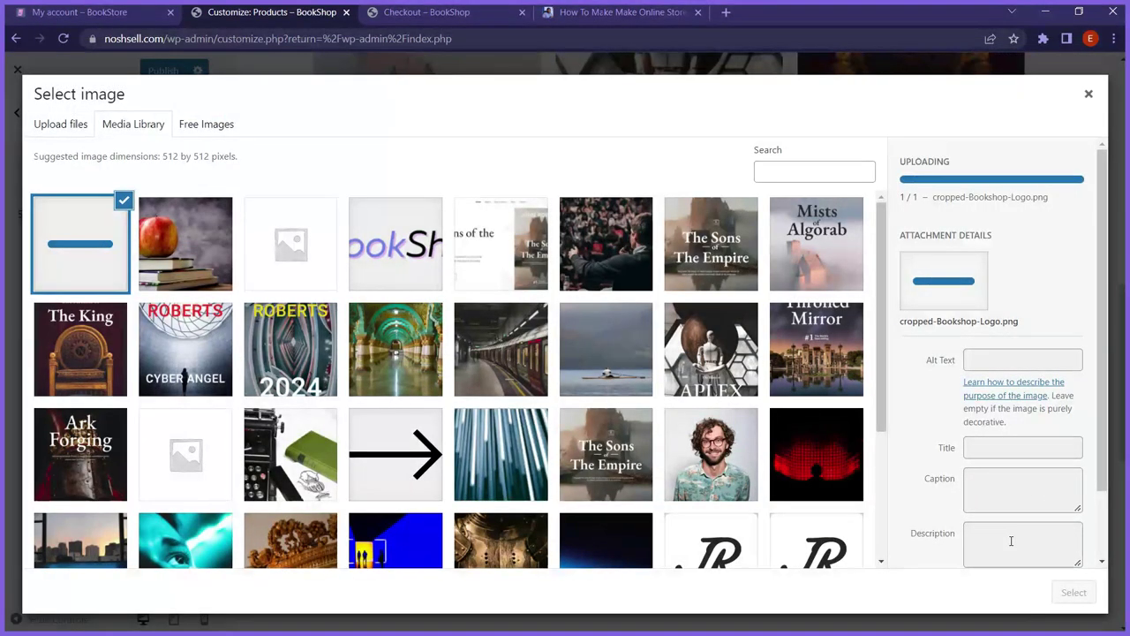
pyautogui.click(1074, 593)
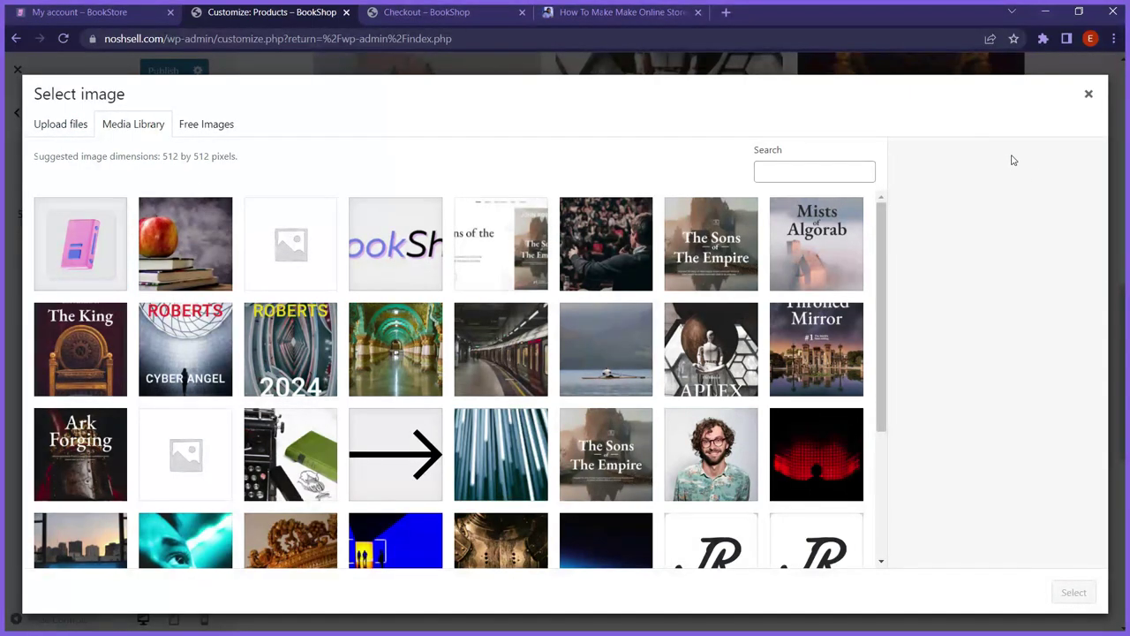
pyautogui.press('Escape')
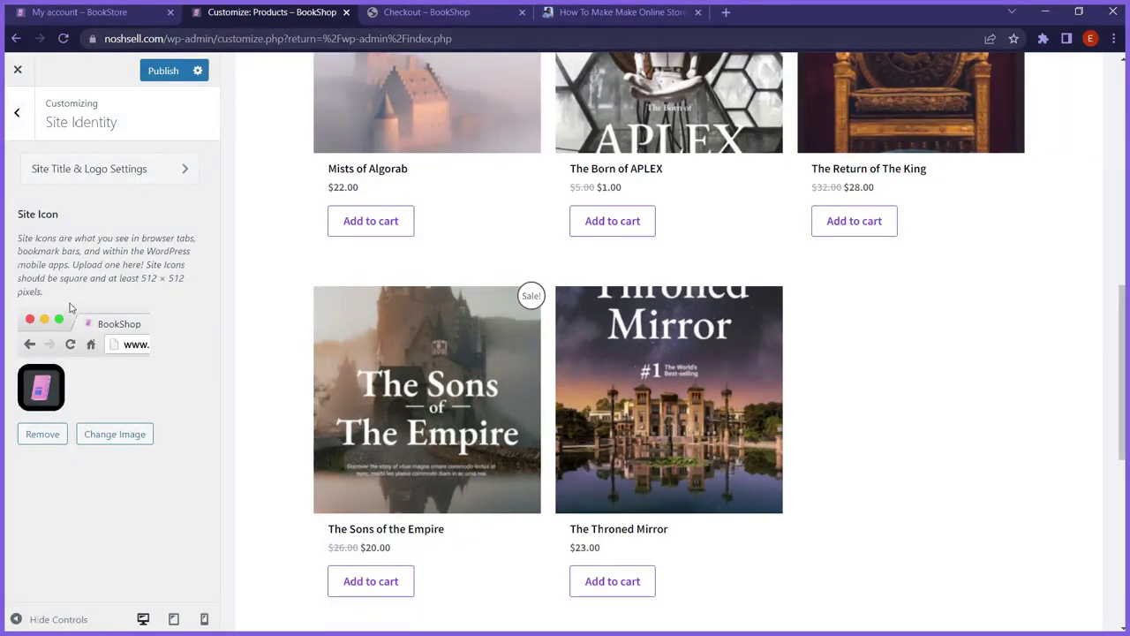
# Step: Return to the main section list and publish the Customizer changes
pyautogui.click(17, 113)
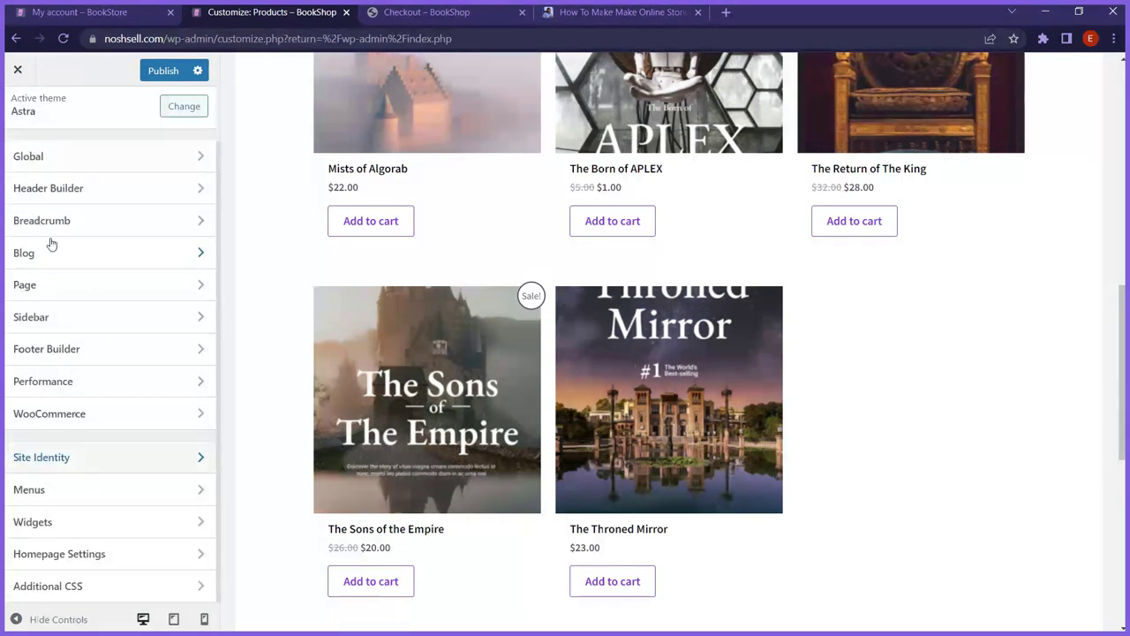
pyautogui.scroll(1, 48, 433)
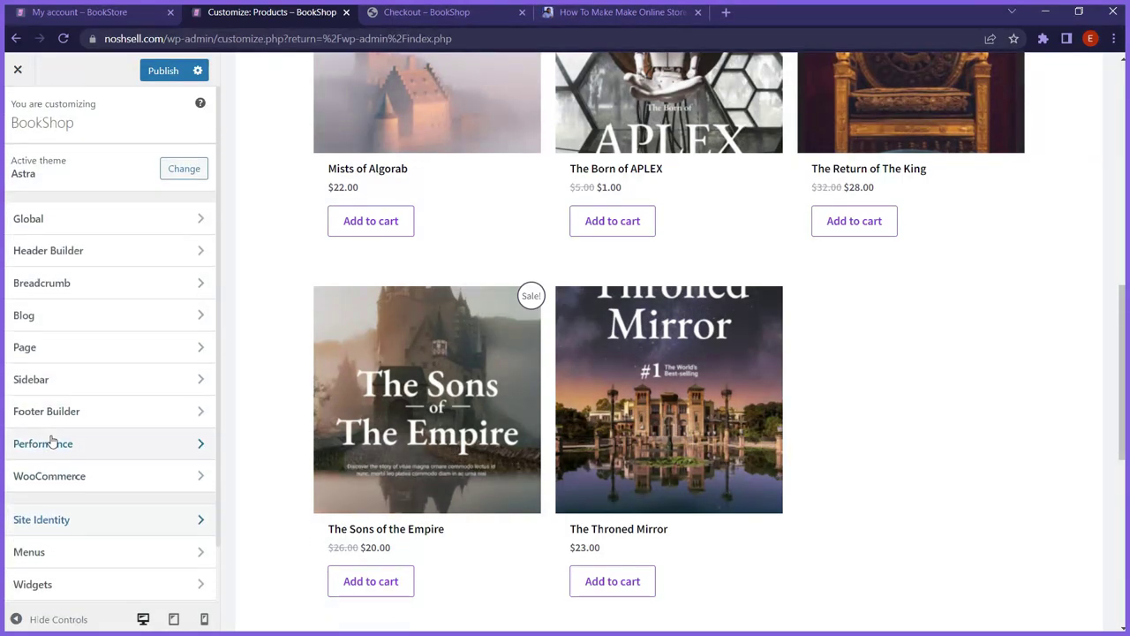
pyautogui.scroll(10, 606, 453)
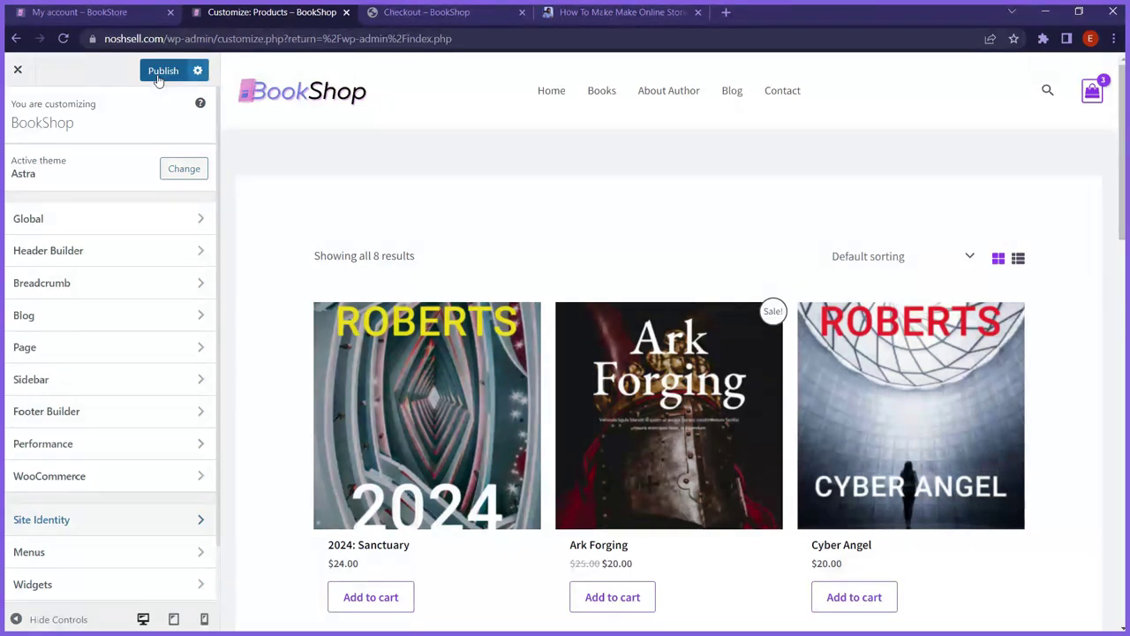
pyautogui.click(159, 72)
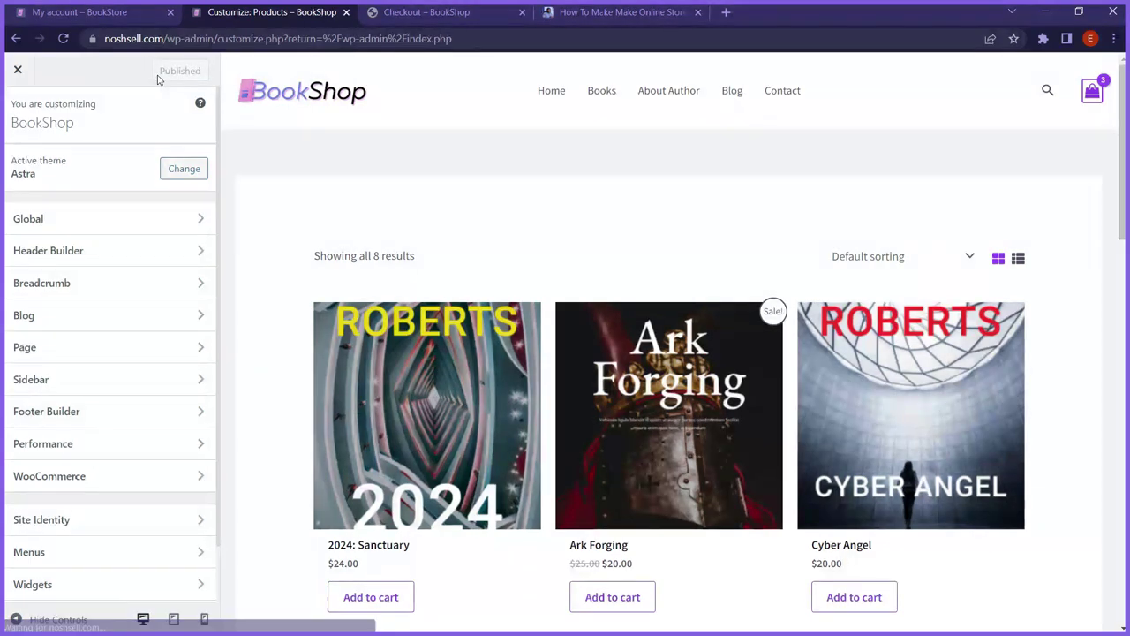
# Step: Exit the Customizer to the dashboard and open Appearance > Menus
pyautogui.click(18, 71)
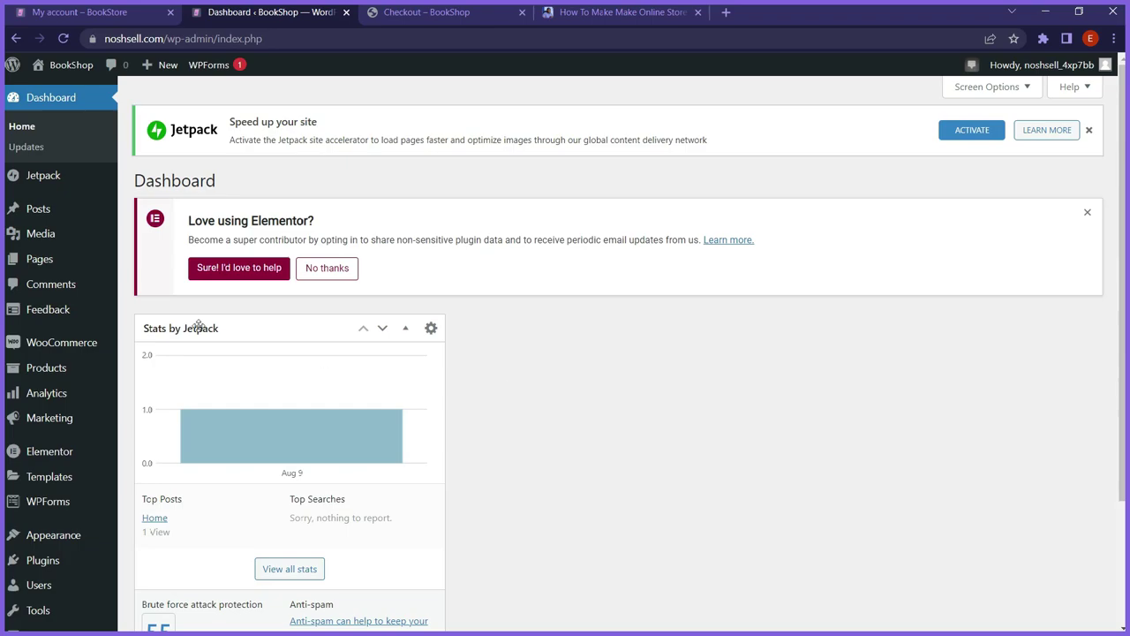
pyautogui.moveTo(36, 488)
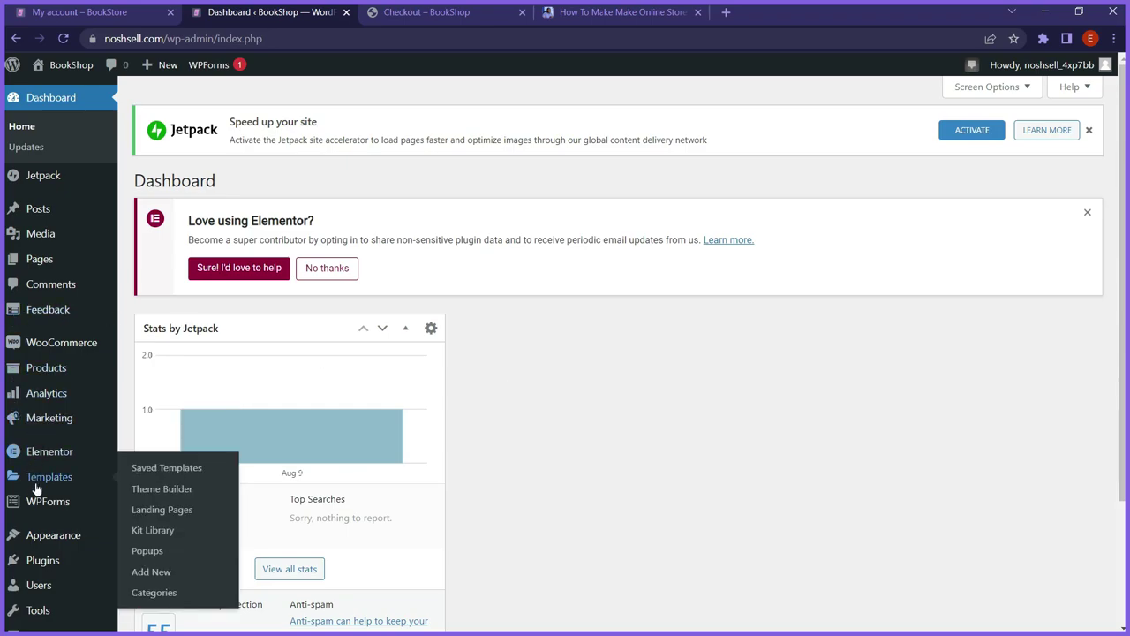
pyautogui.scroll(-2, 36, 489)
pyautogui.moveTo(68, 411)
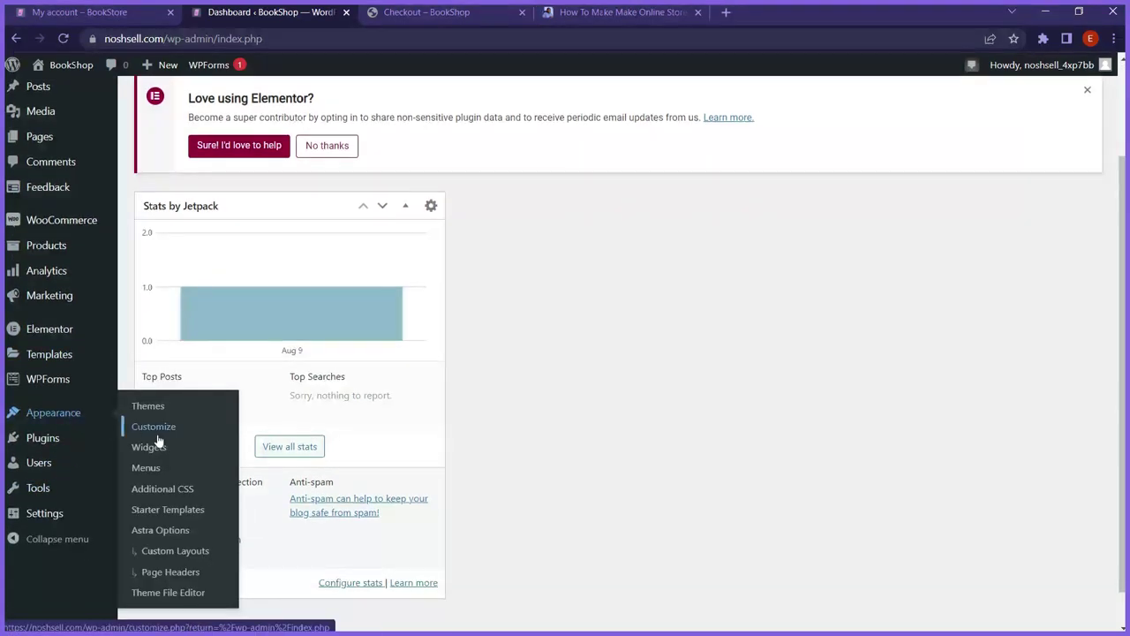
pyautogui.click(142, 471)
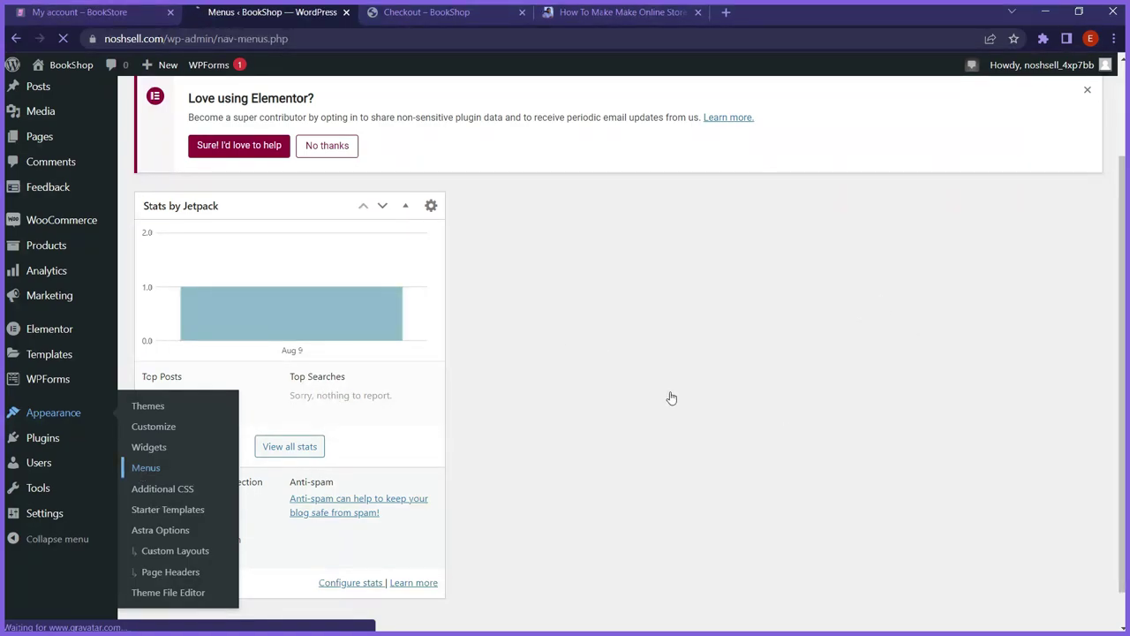
# Step: Remove About Author from the Primary menu, fold Books closed, and go to the Checkout tab
pyautogui.scroll(-3, 571, 361)
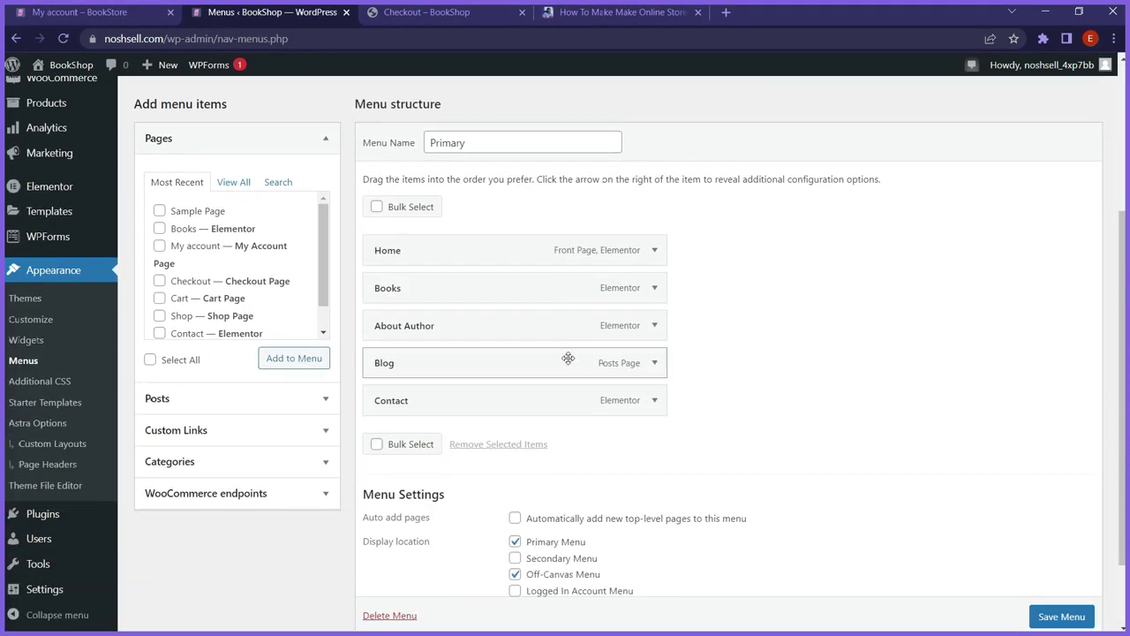
pyautogui.click(654, 320)
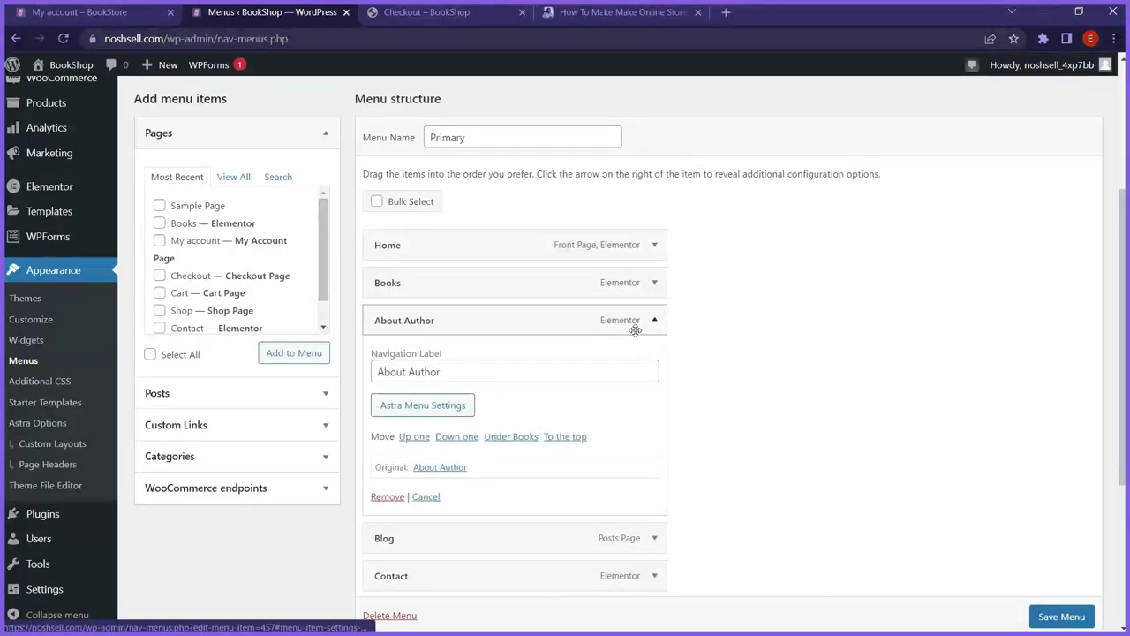
pyautogui.click(388, 496)
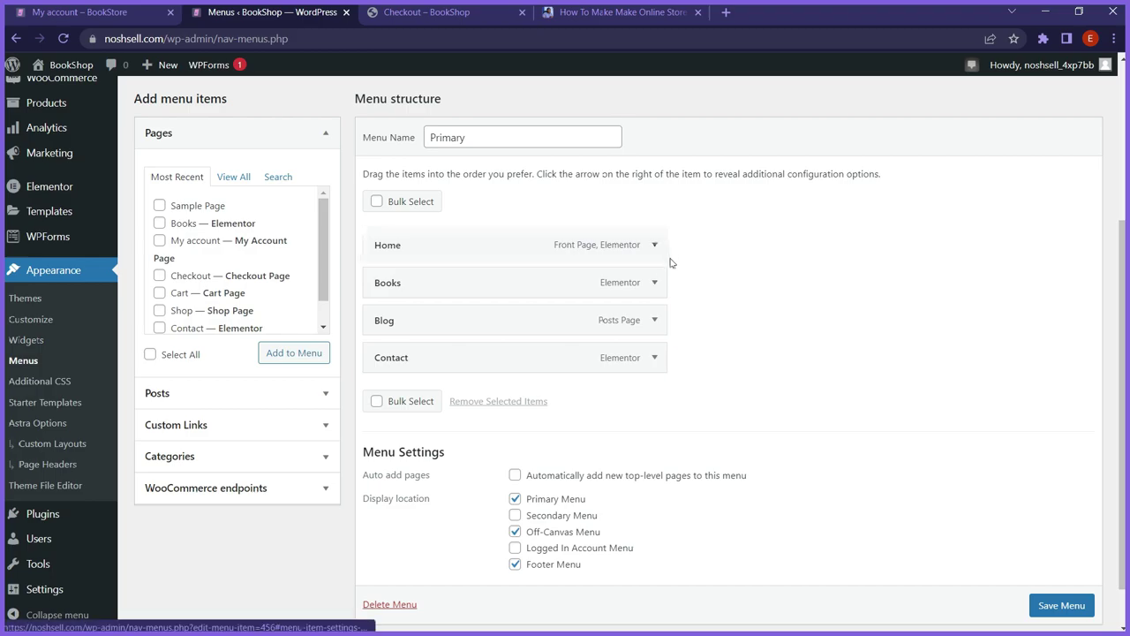
pyautogui.click(656, 283)
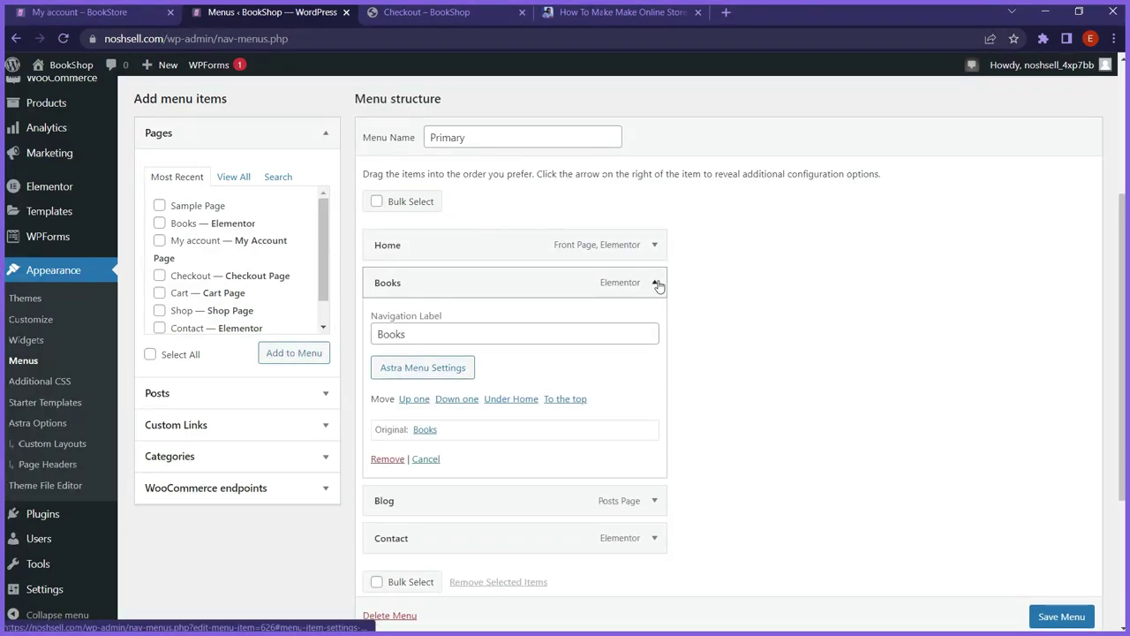
pyautogui.click(656, 283)
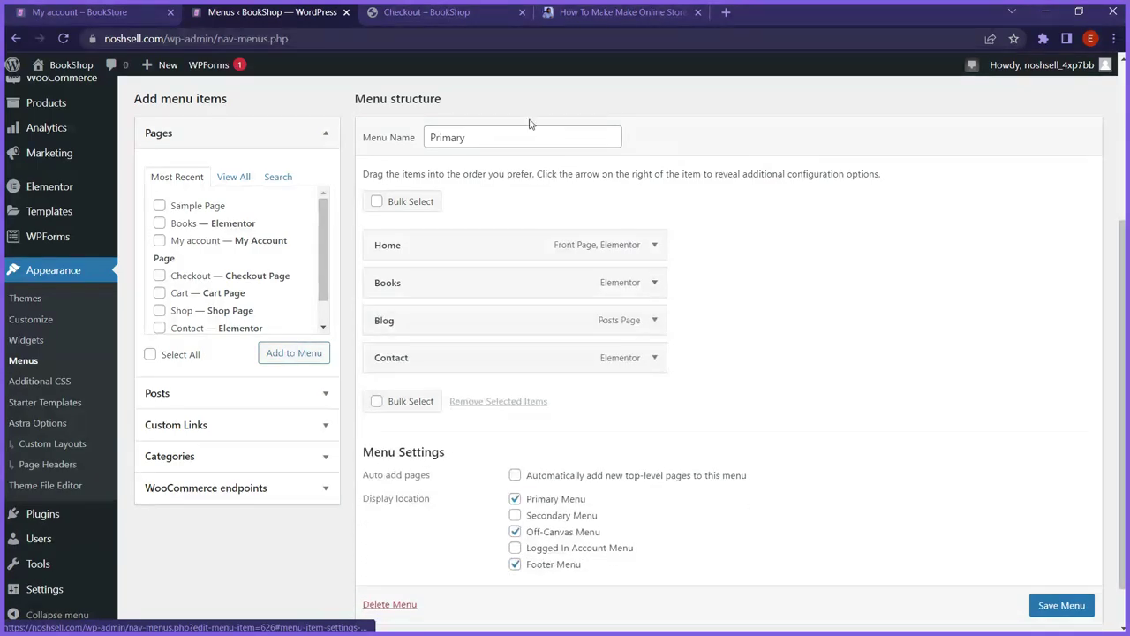
pyautogui.click(436, 18)
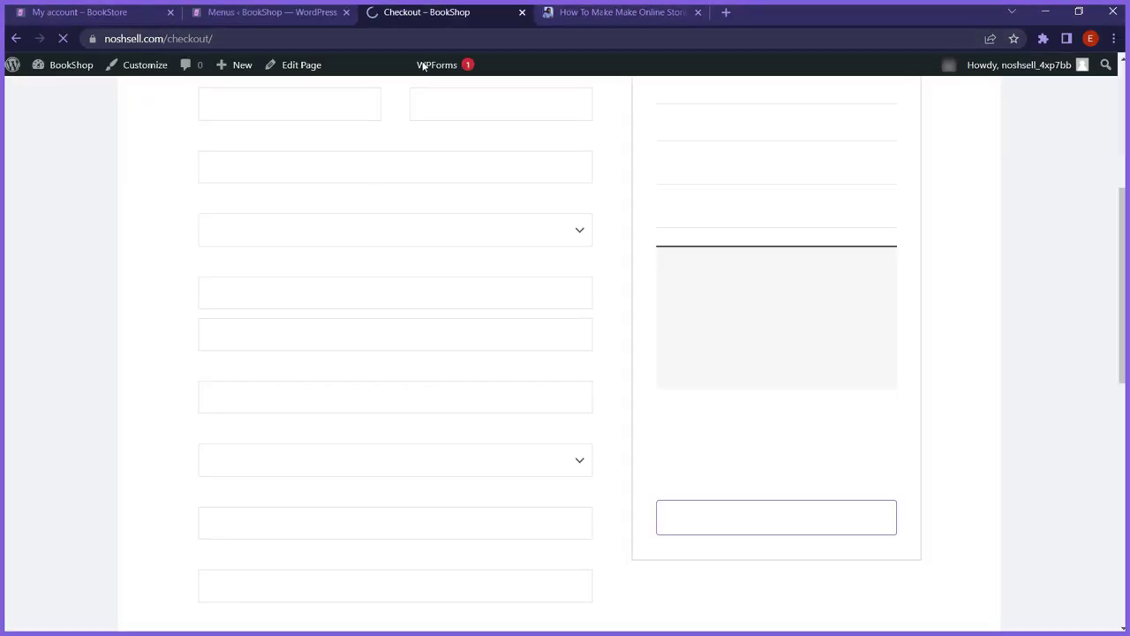
# Step: Open the BookShop Books page and scroll through its listing
pyautogui.scroll(4, 422, 191)
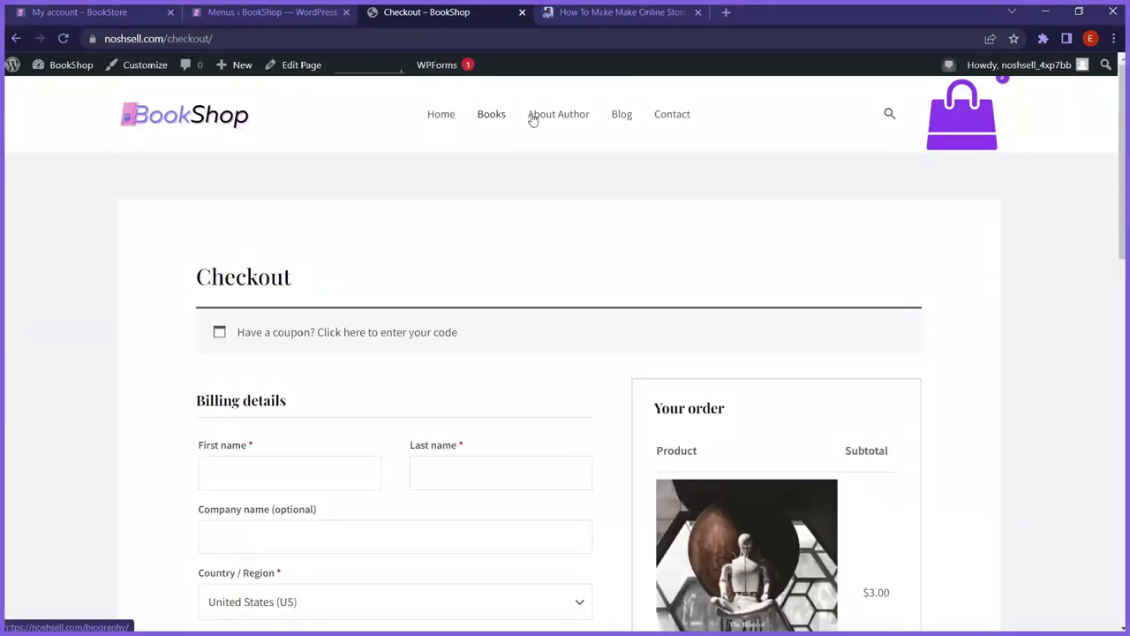
pyautogui.click(495, 115)
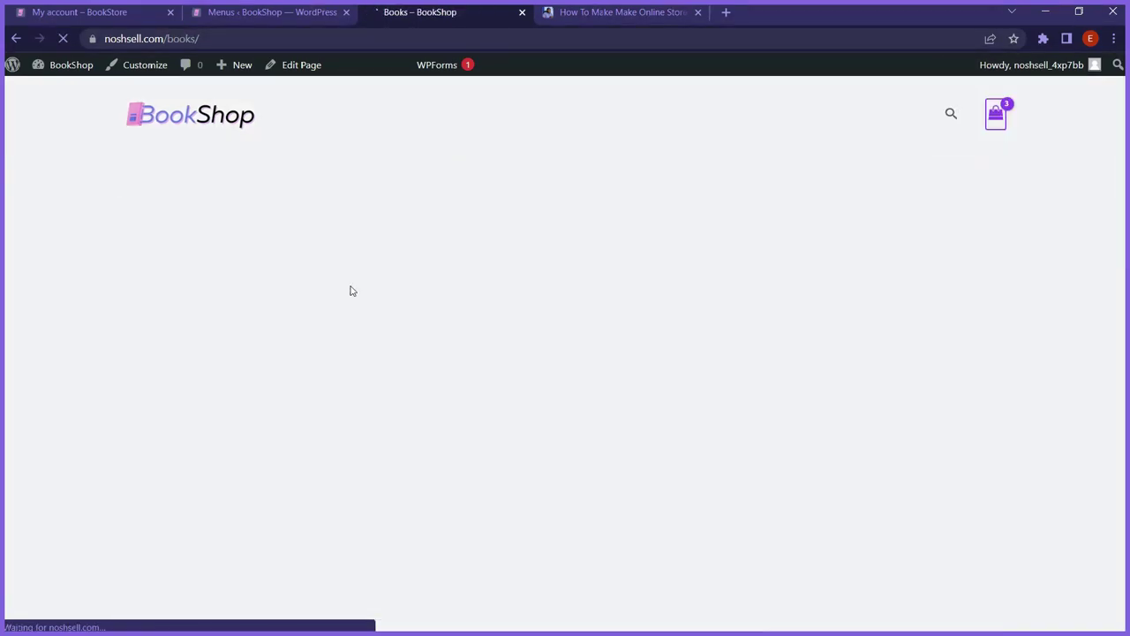
pyautogui.scroll(-1, 300, 264)
pyautogui.scroll(-10, 299, 264)
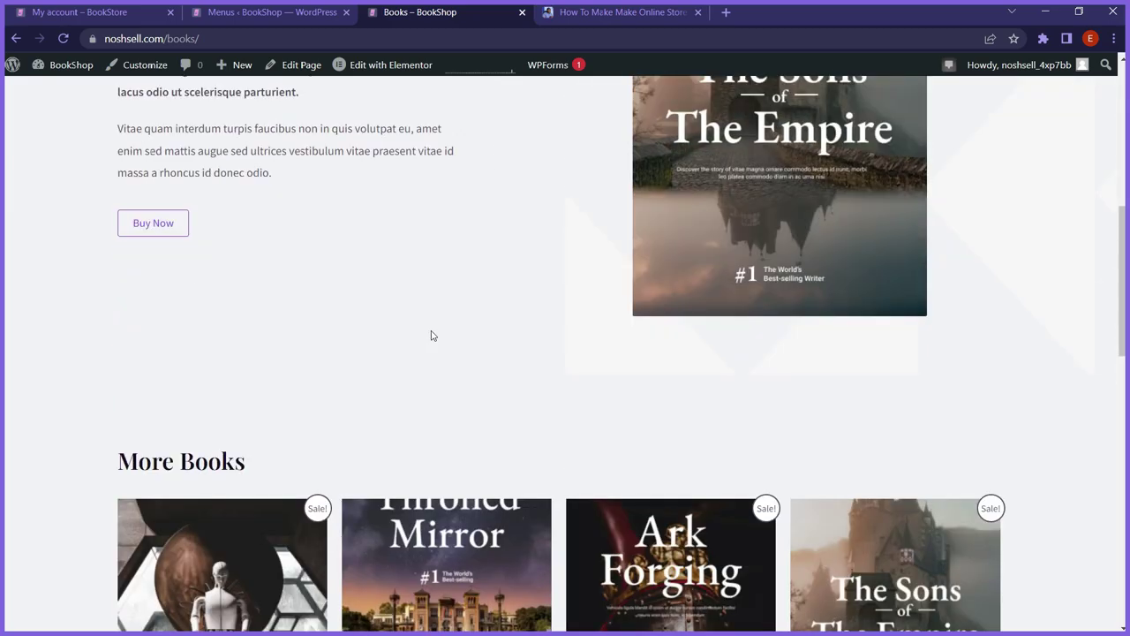
pyautogui.scroll(5, 572, 387)
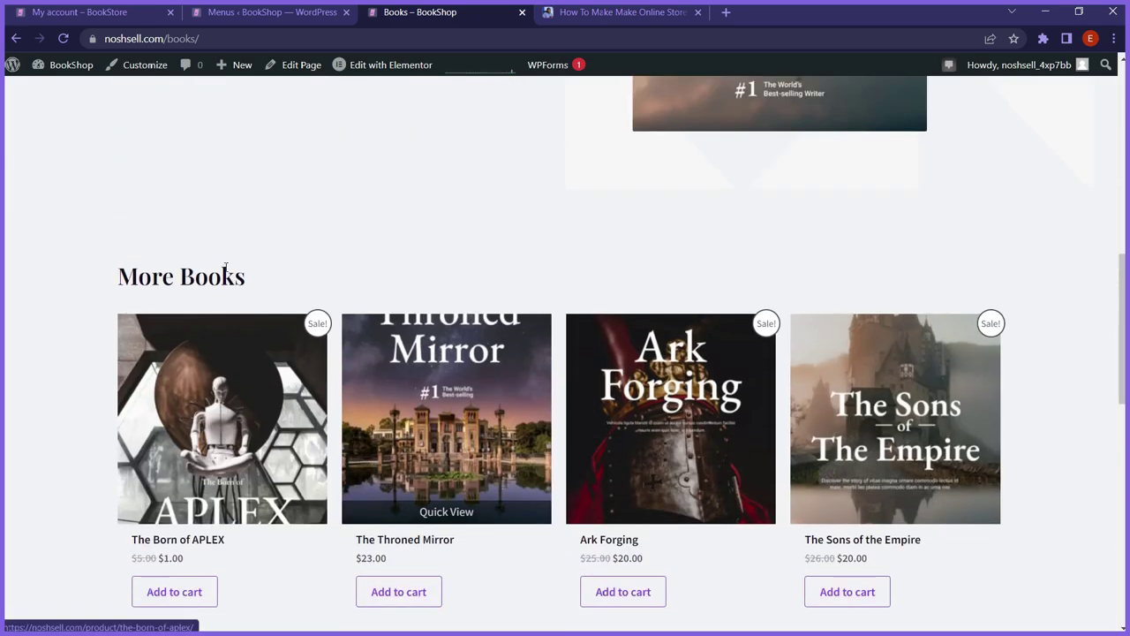
pyautogui.scroll(-5, 658, 246)
pyautogui.scroll(5, 497, 270)
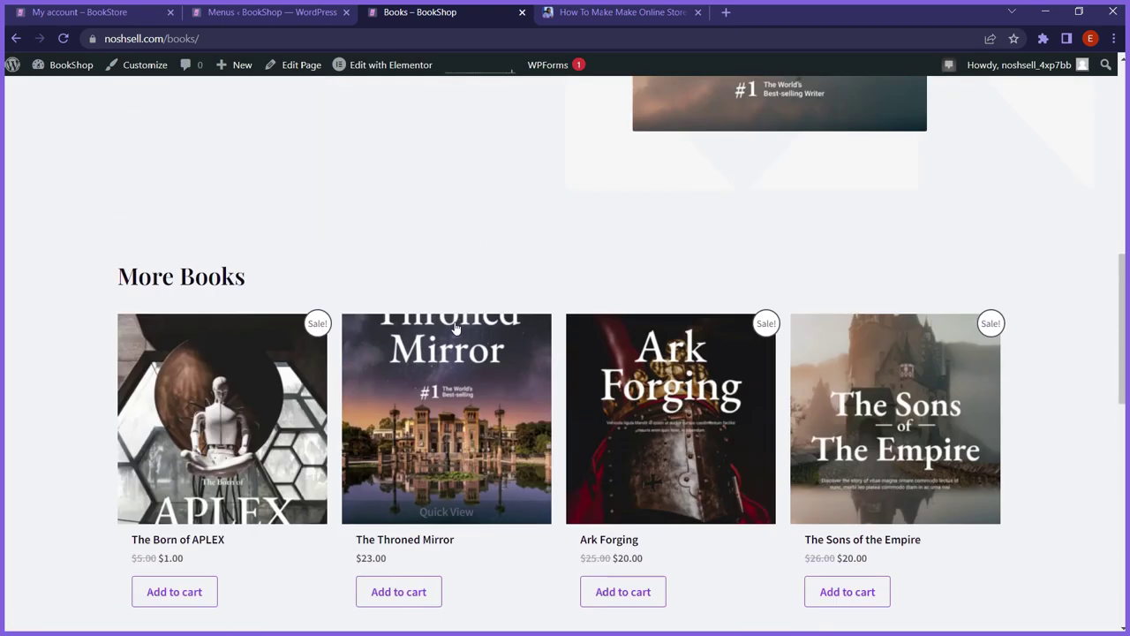
pyautogui.scroll(10, 469, 329)
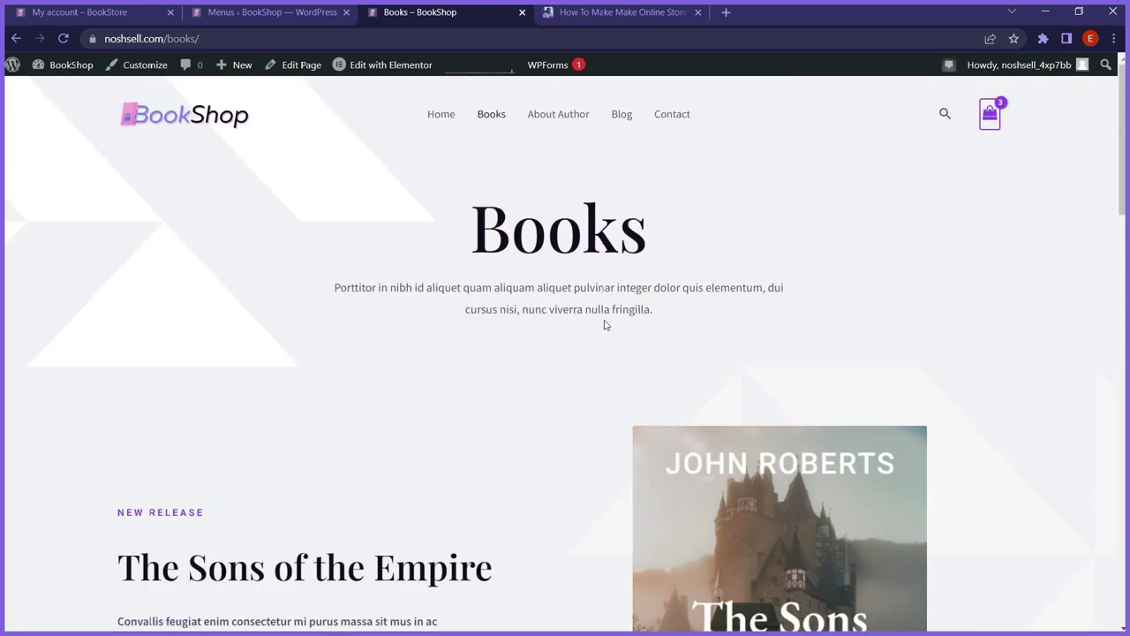
pyautogui.scroll(-12, 598, 324)
pyautogui.scroll(12, 567, 393)
# Step: Browse the reference BookStore's 8-title Books listing, then switch back to the Menus editor
pyautogui.click(97, 13)
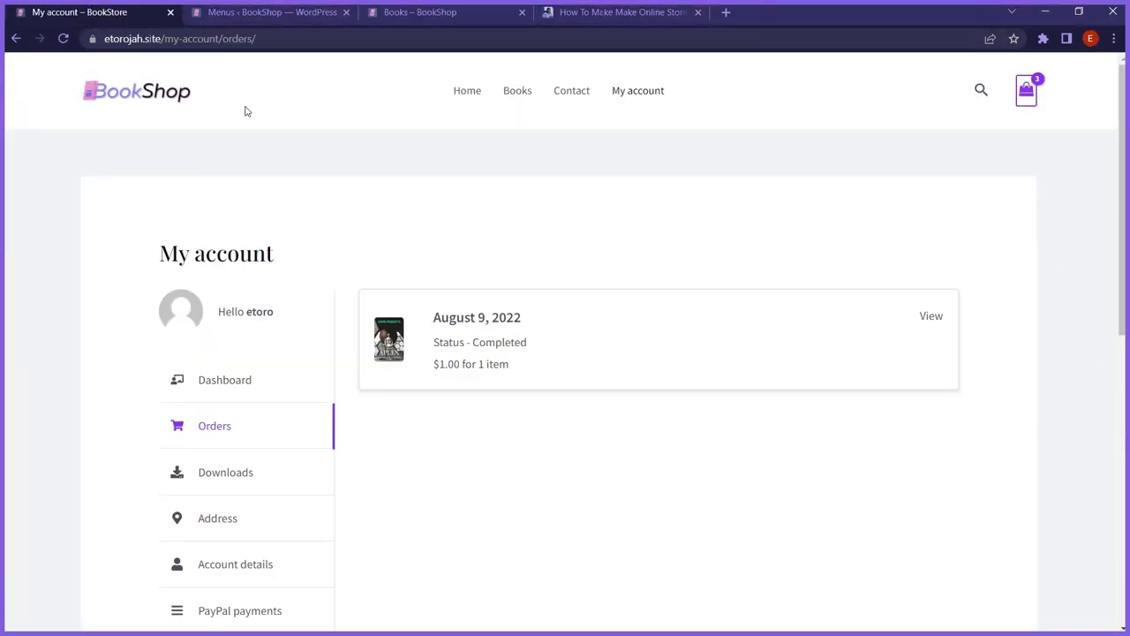
pyautogui.click(509, 95)
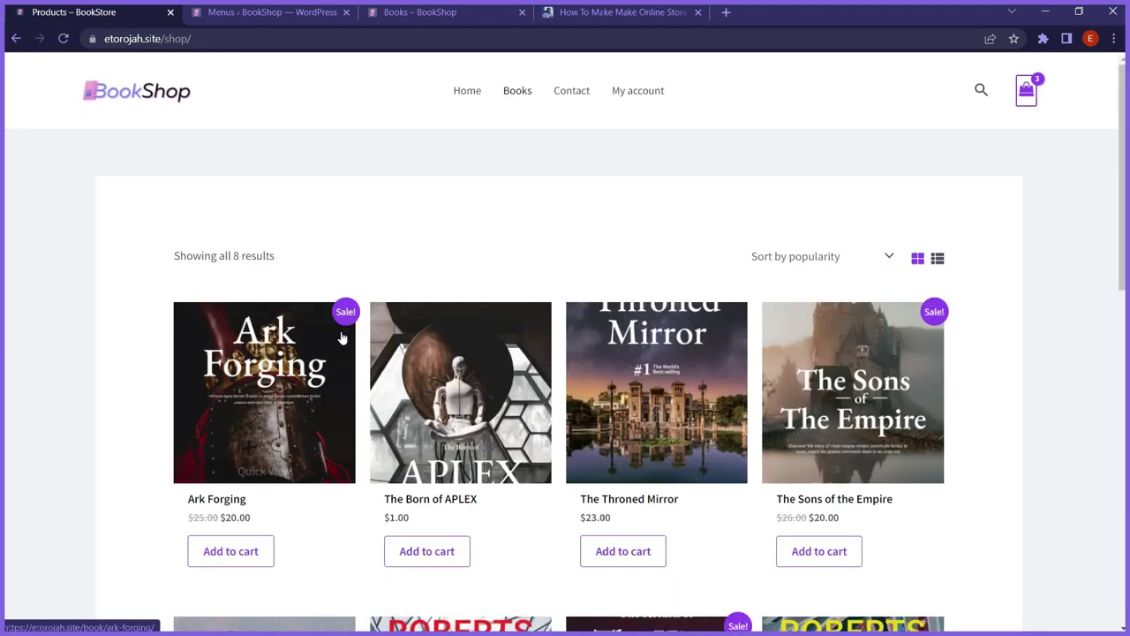
pyautogui.scroll(-3, 762, 238)
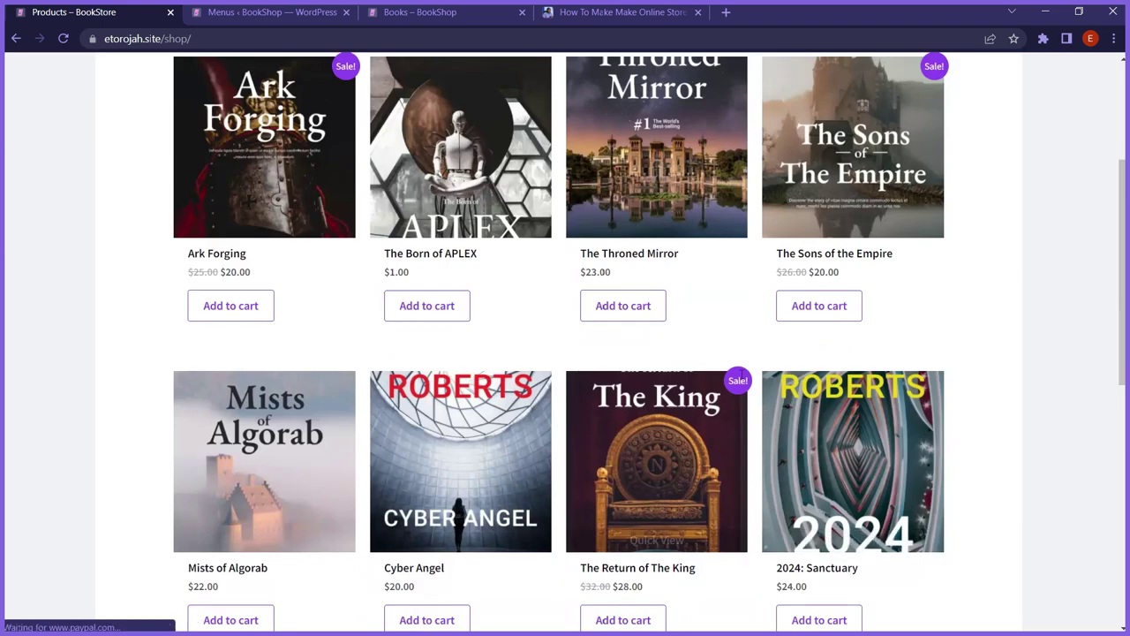
pyautogui.scroll(3, 701, 404)
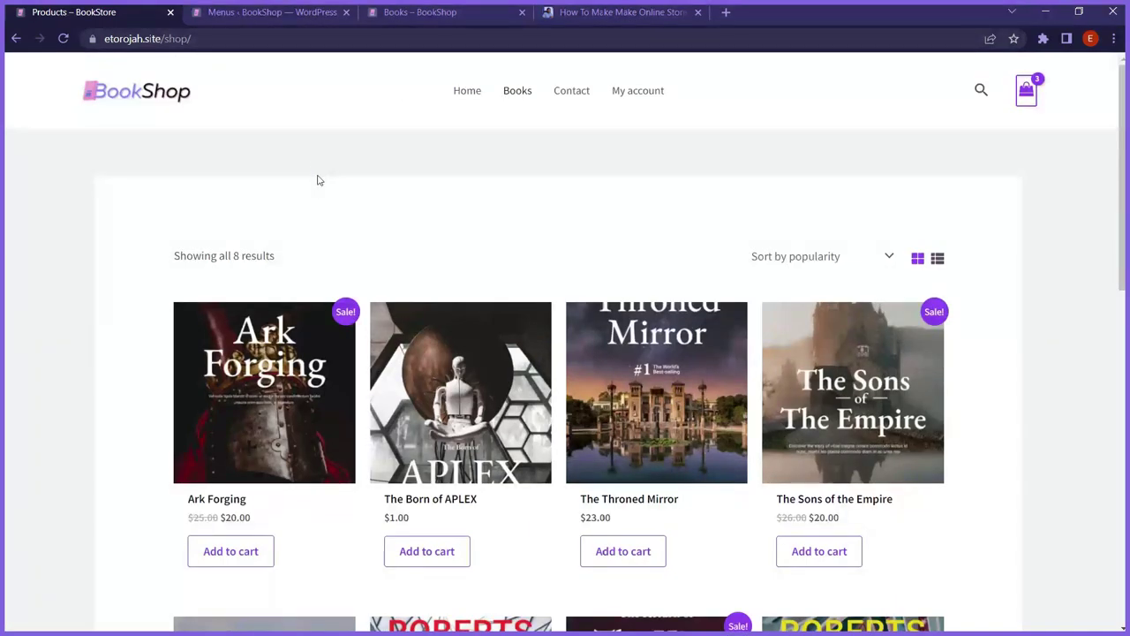
pyautogui.click(444, 12)
# Step: Remove the Books and Blog items from the Primary menu
pyautogui.click(283, 11)
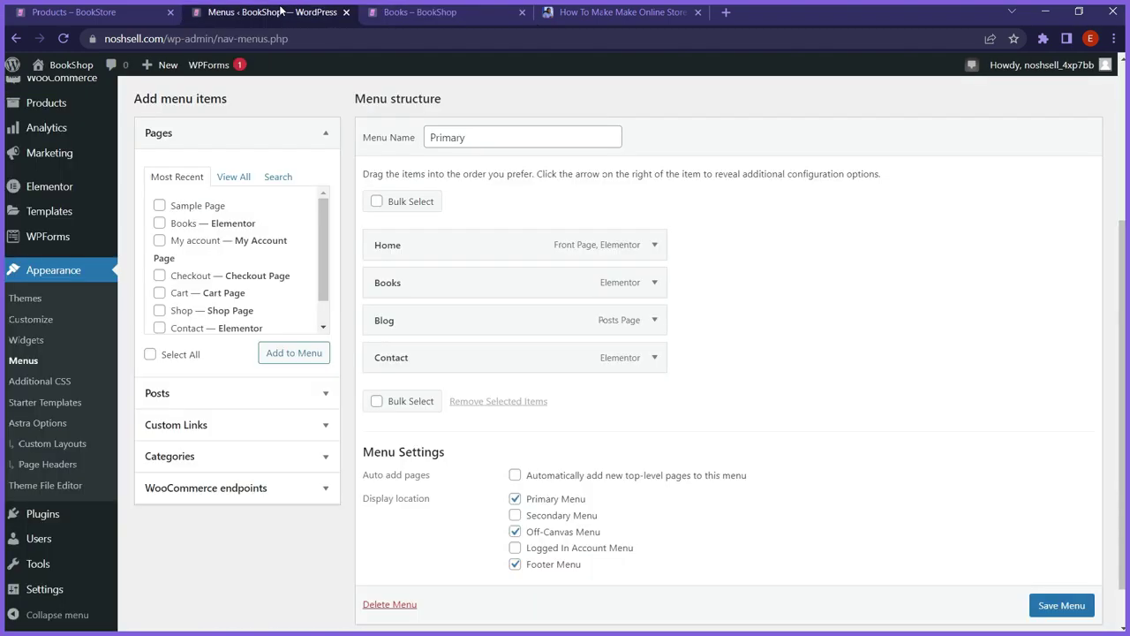
pyautogui.click(655, 282)
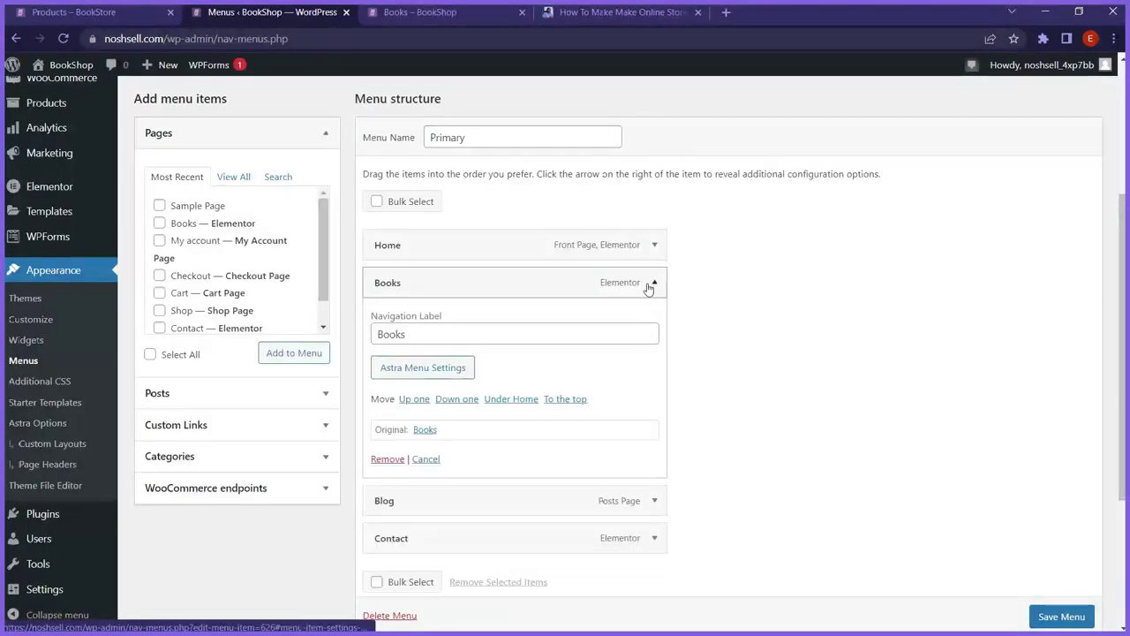
pyautogui.click(381, 461)
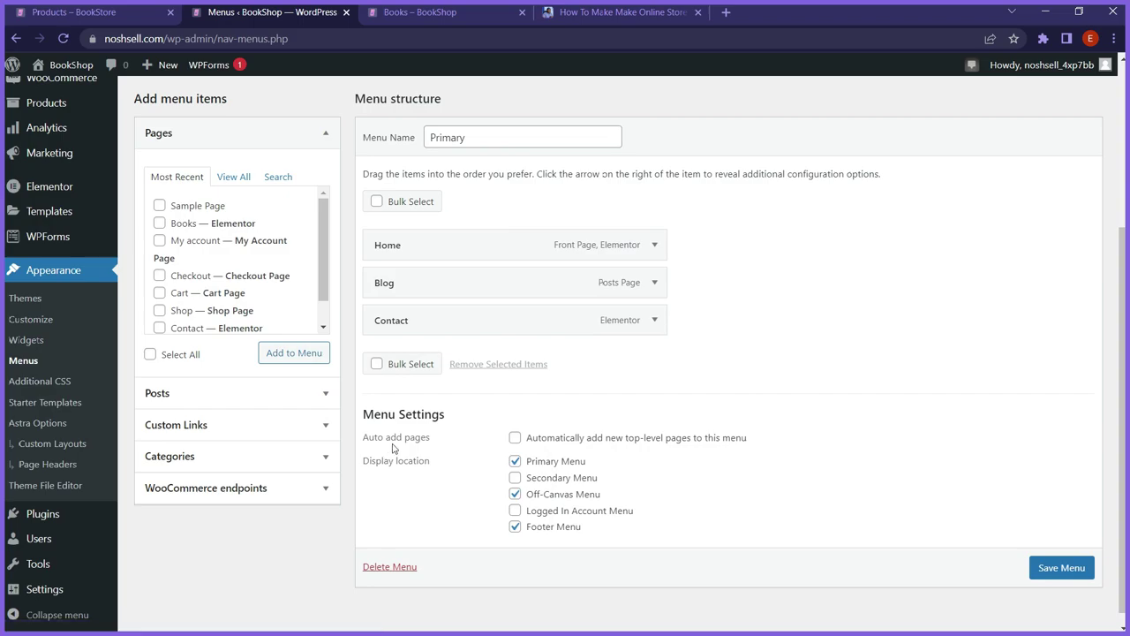
pyautogui.click(654, 282)
pyautogui.click(387, 459)
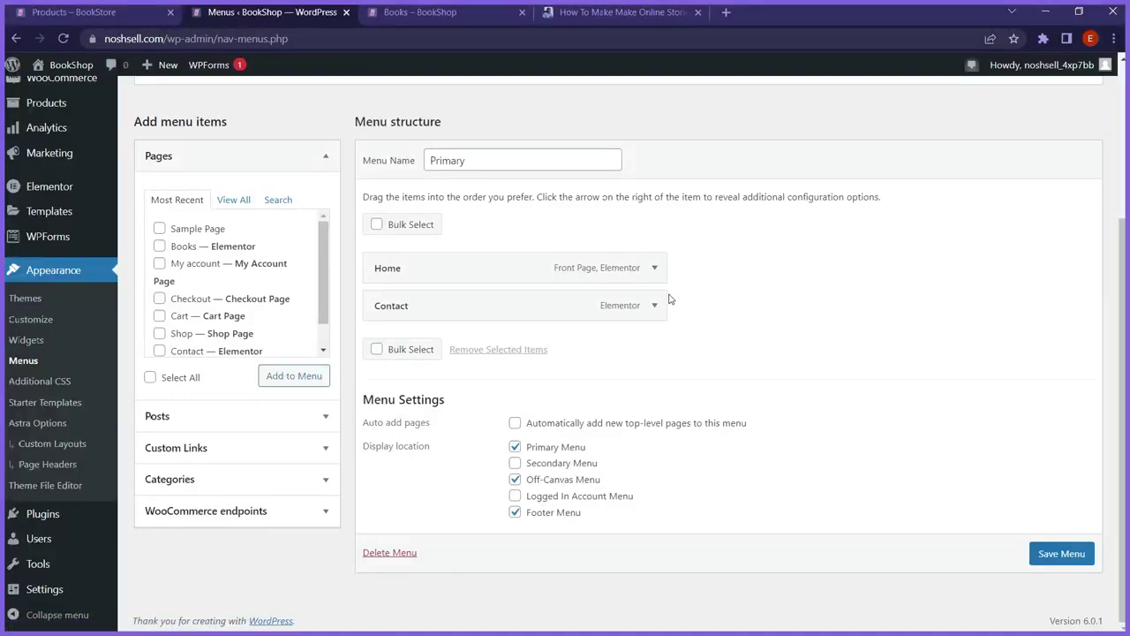
# Step: Check the remaining Home and Contact items and save the Primary menu
pyautogui.click(664, 266)
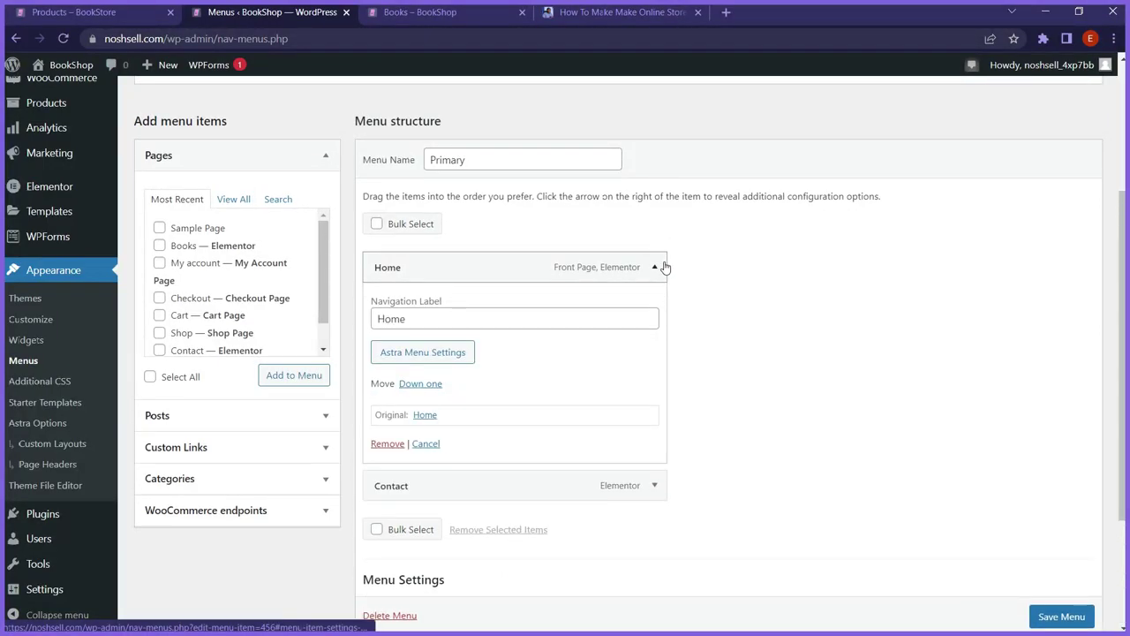
pyautogui.click(662, 267)
pyautogui.click(655, 305)
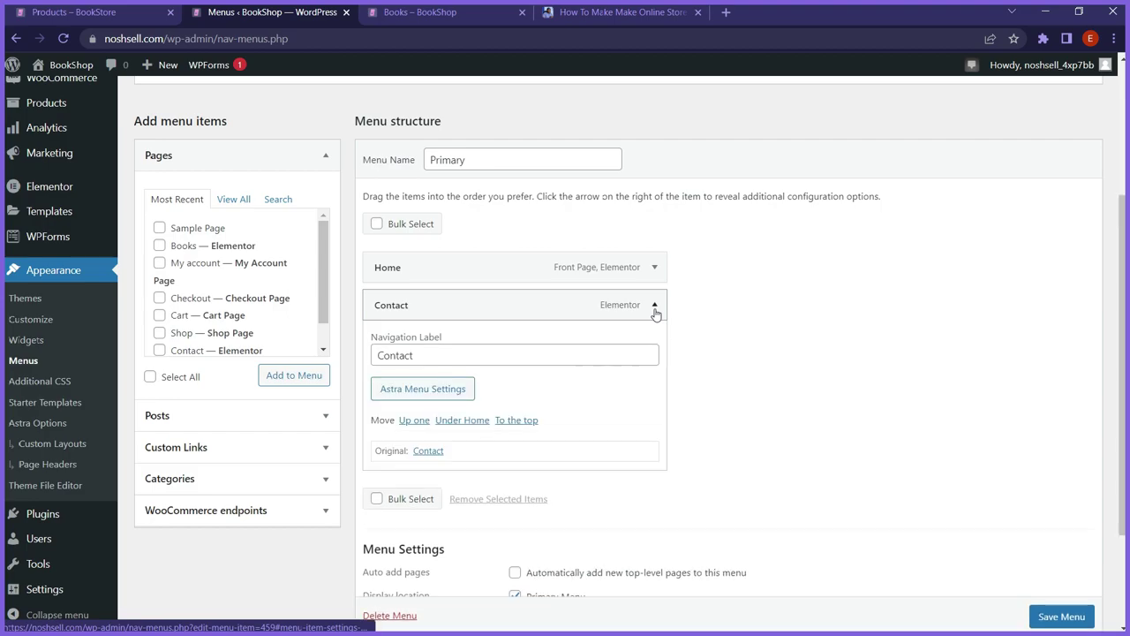
pyautogui.click(654, 306)
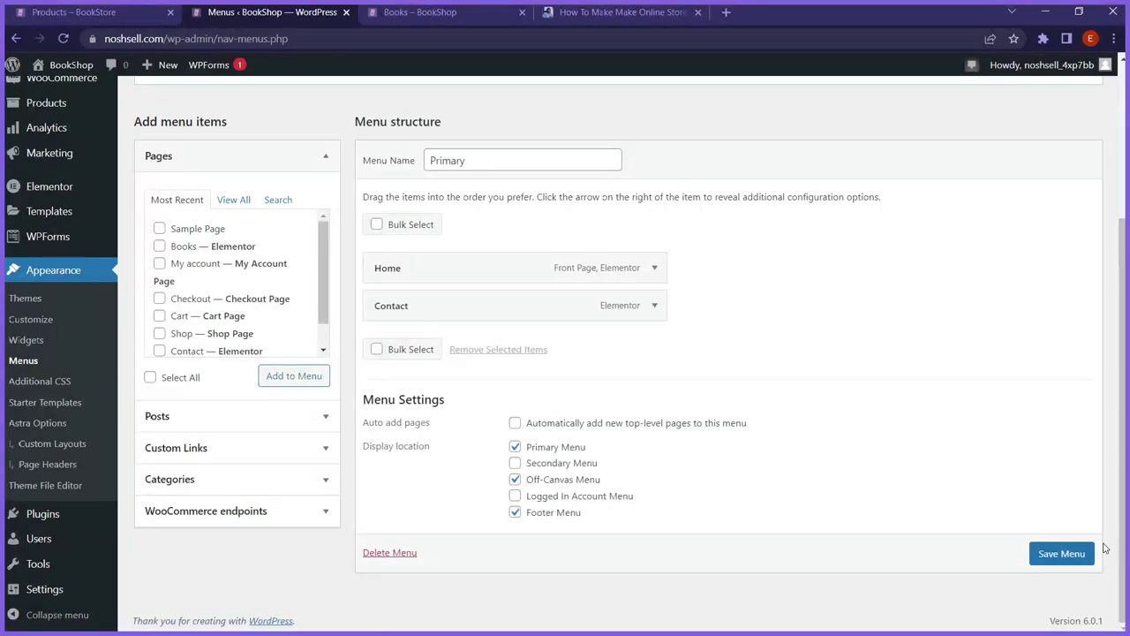
pyautogui.click(1067, 557)
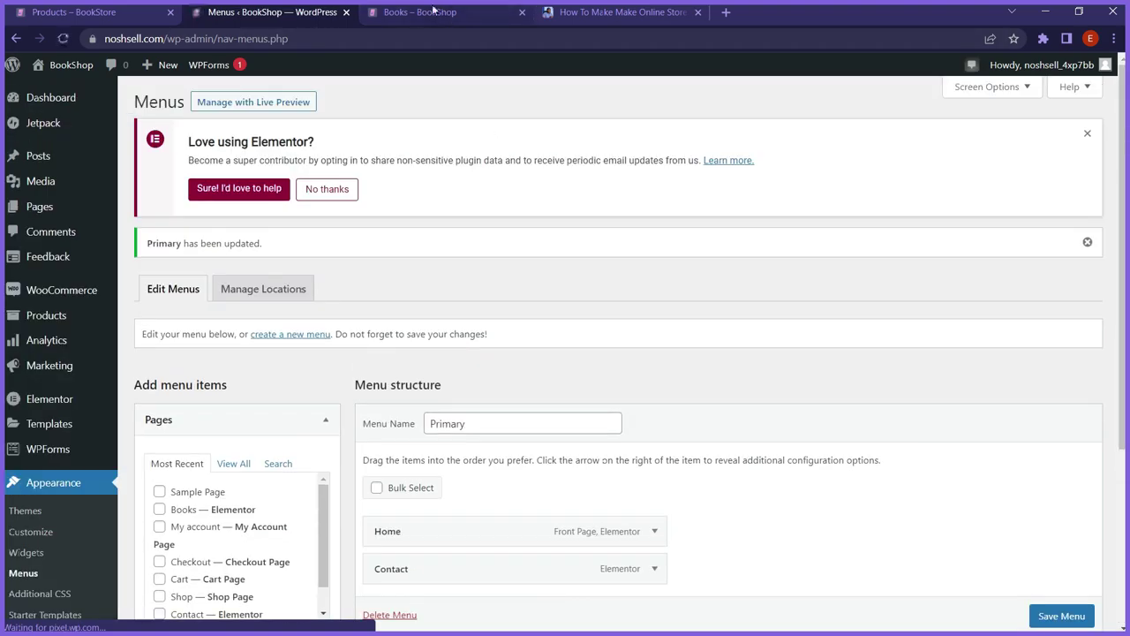
# Step: Load the BookShop homepage to confirm its header shows only Home and Contact, then return to Menus
pyautogui.moveTo(160, 241); pyautogui.dragTo(212, 235)
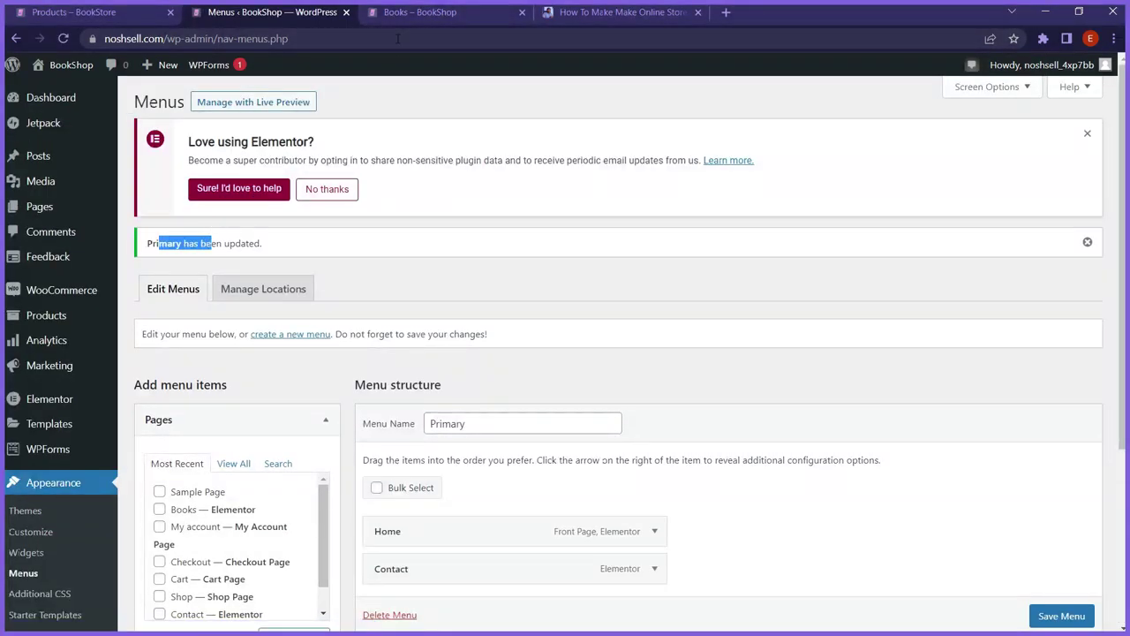
pyautogui.click(409, 12)
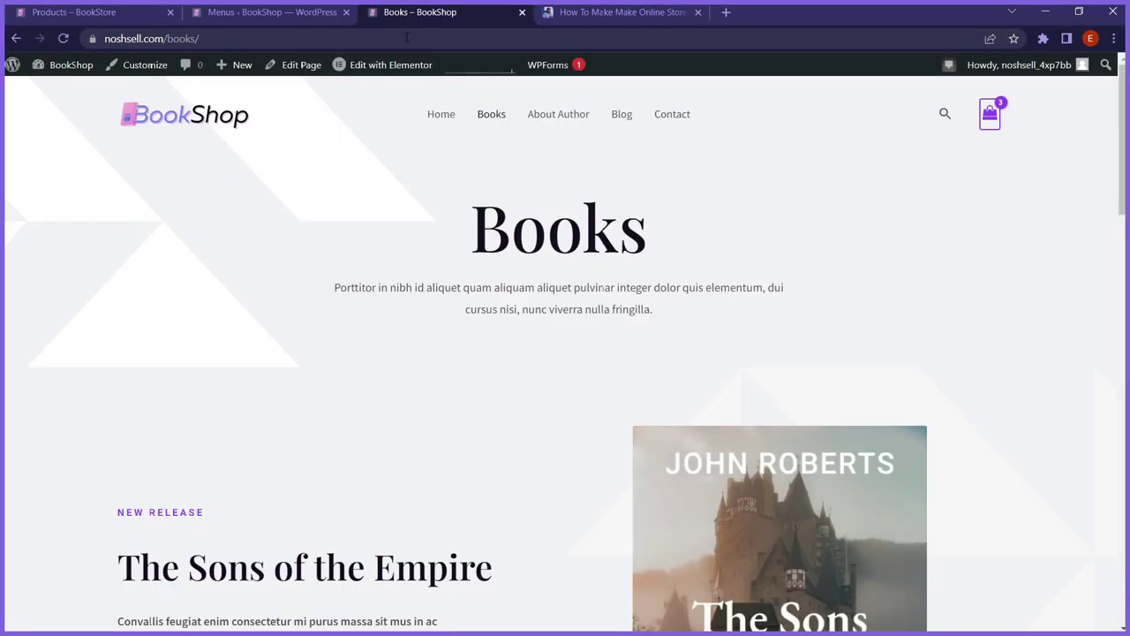
pyautogui.click(184, 128)
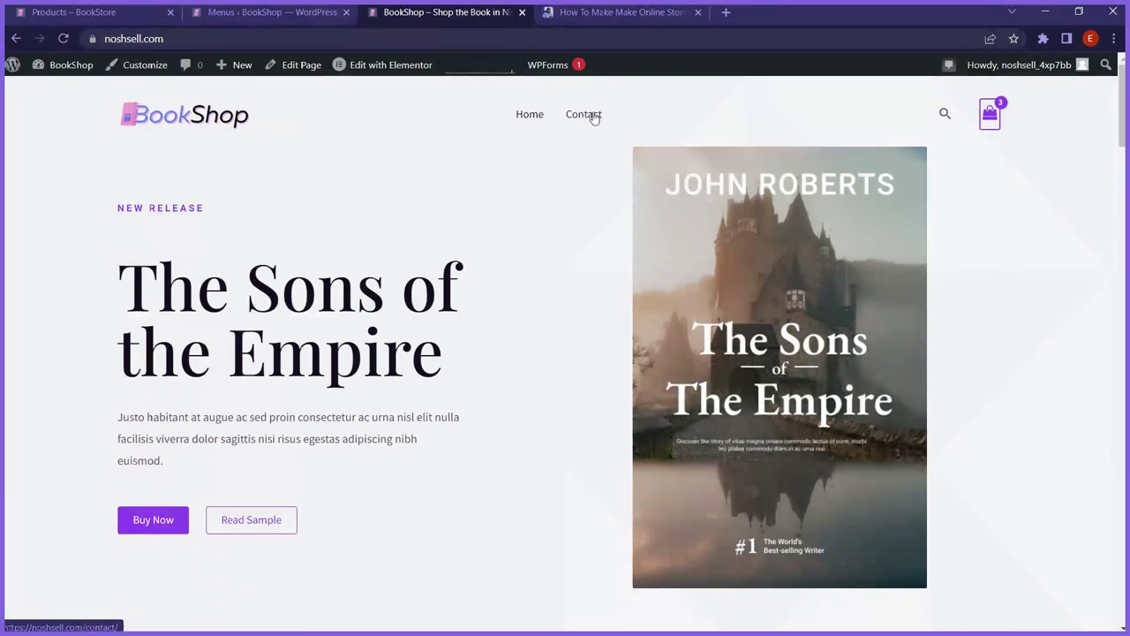
pyautogui.click(262, 14)
pyautogui.scroll(-2, 568, 383)
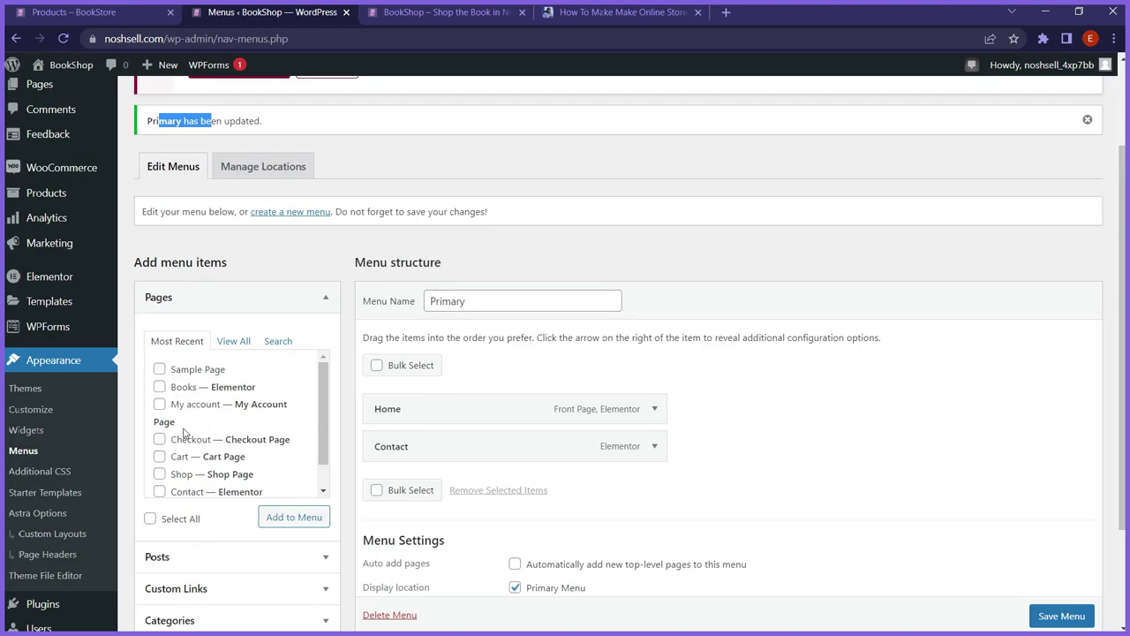
# Step: Add the Shop and My account pages to the Primary menu
pyautogui.scroll(-3, 212, 446)
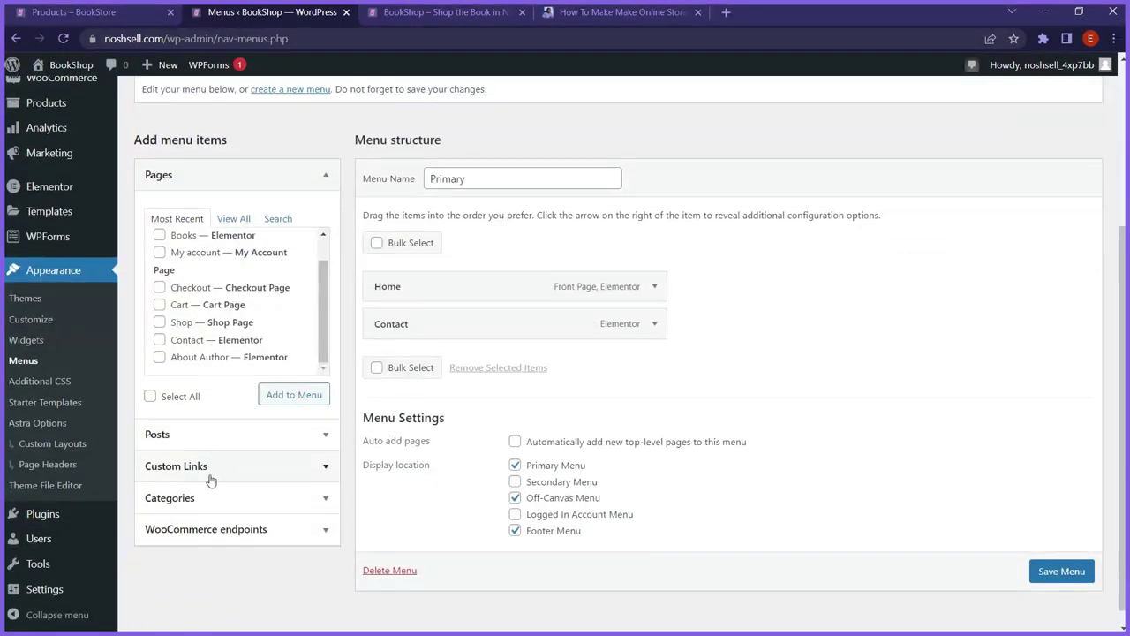
pyautogui.click(159, 322)
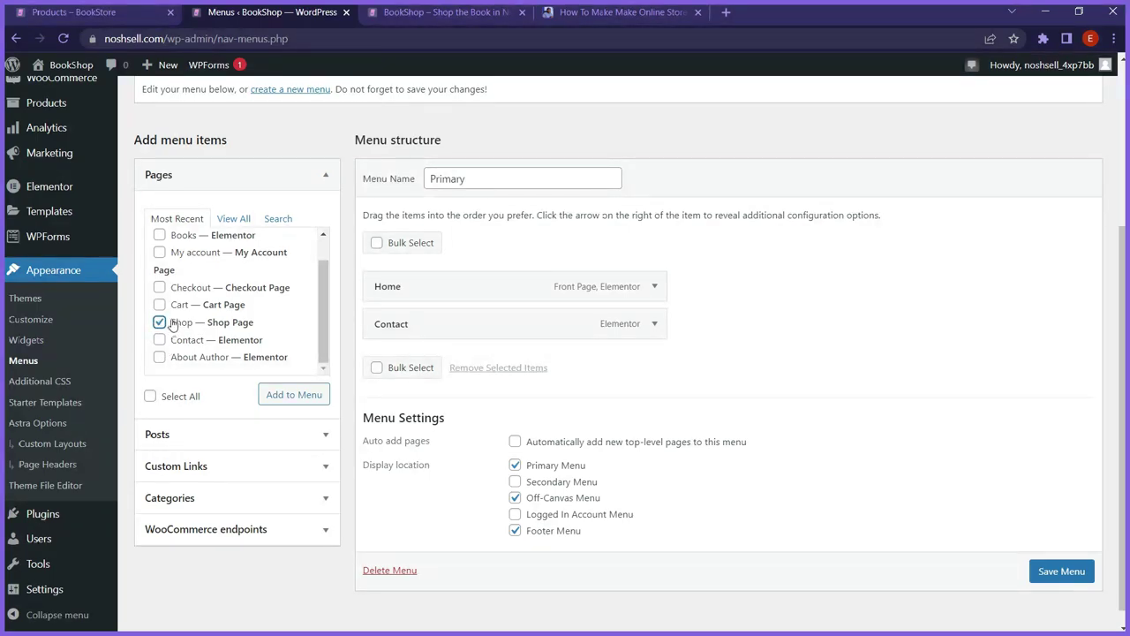
pyautogui.scroll(-1, 175, 323)
pyautogui.scroll(1, 180, 324)
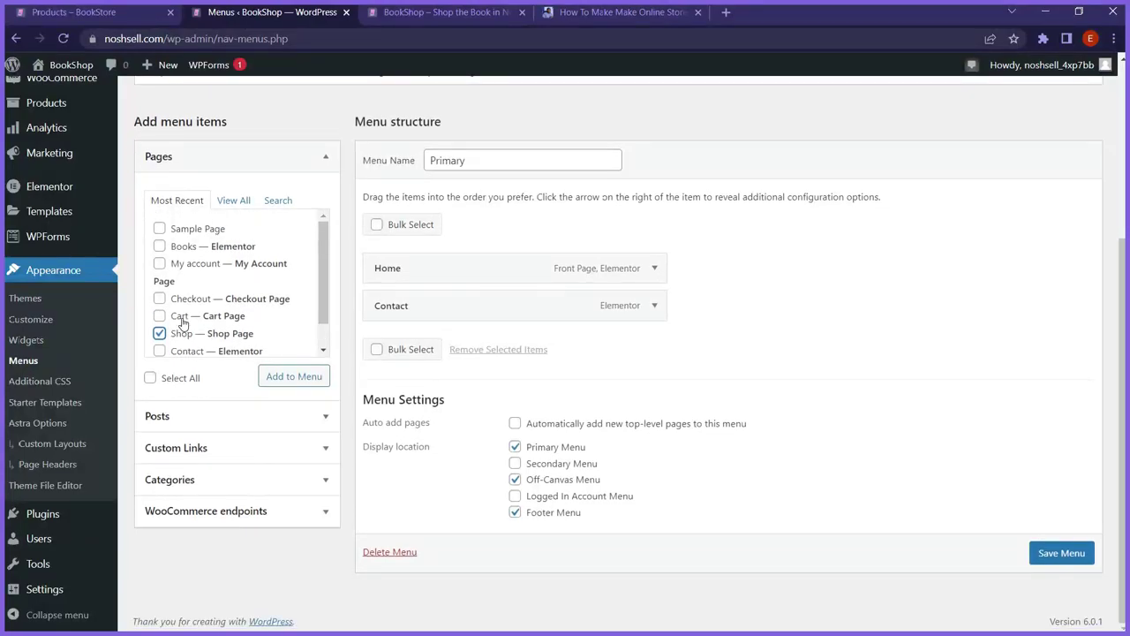
pyautogui.click(159, 264)
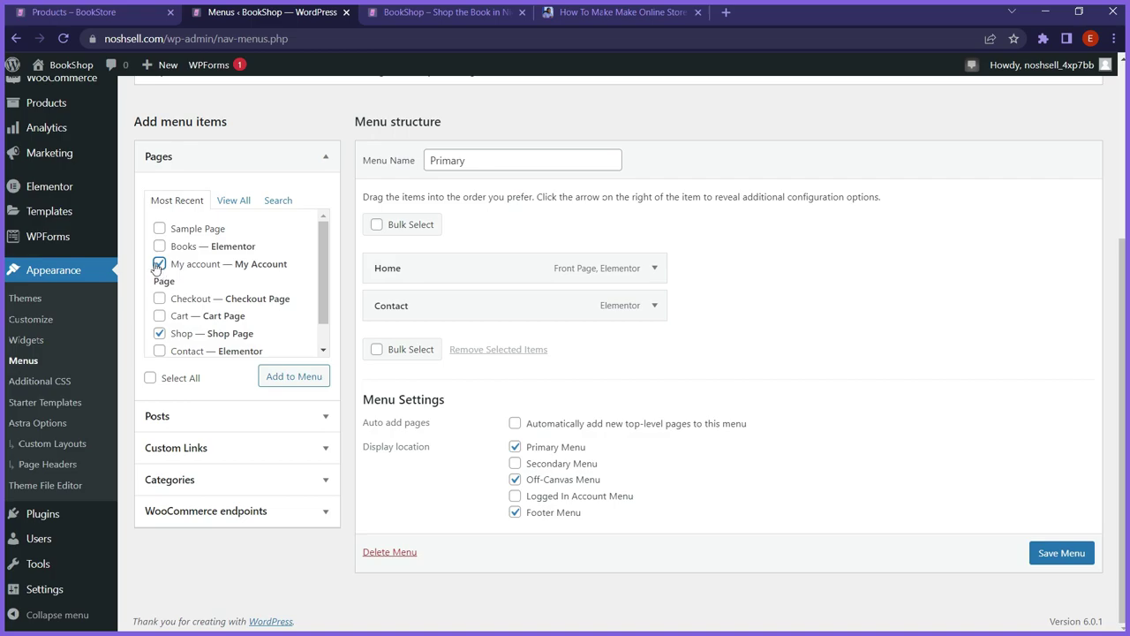
pyautogui.scroll(-1, 162, 329)
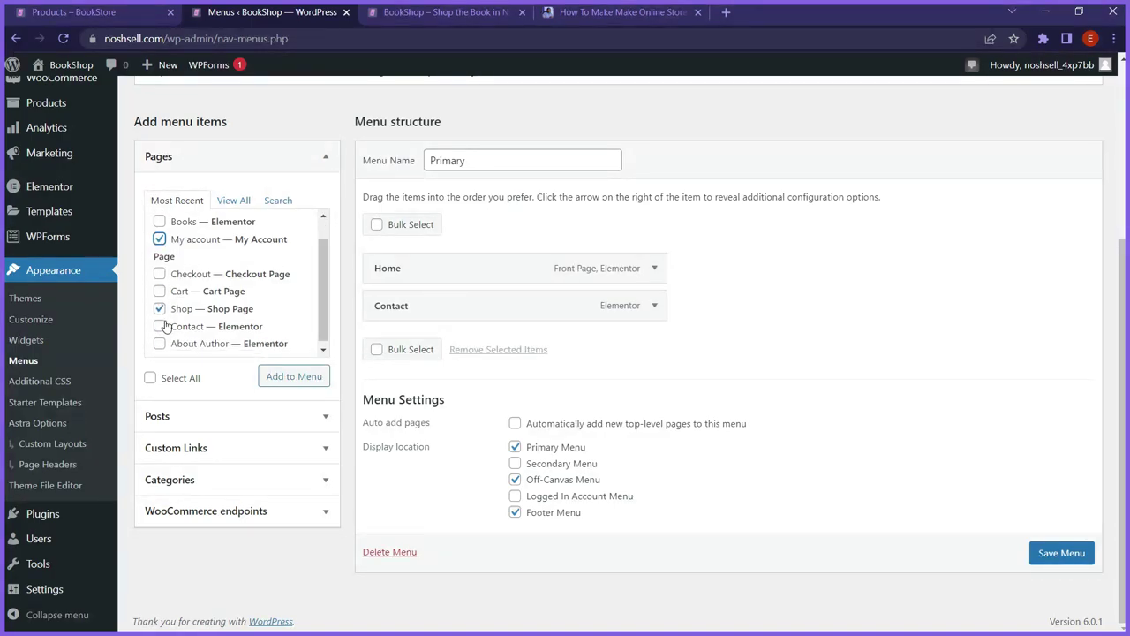
pyautogui.click(283, 376)
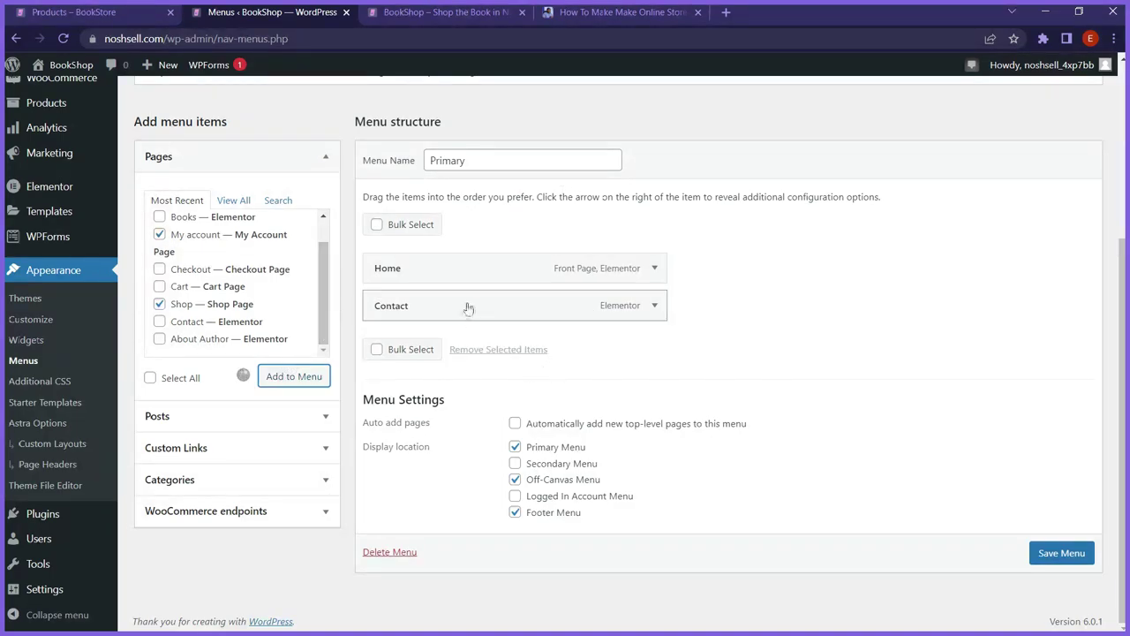
# Step: Move Shop to second place below Home and expand its menu item settings
pyautogui.hotkey('ctrl', 'pageup')
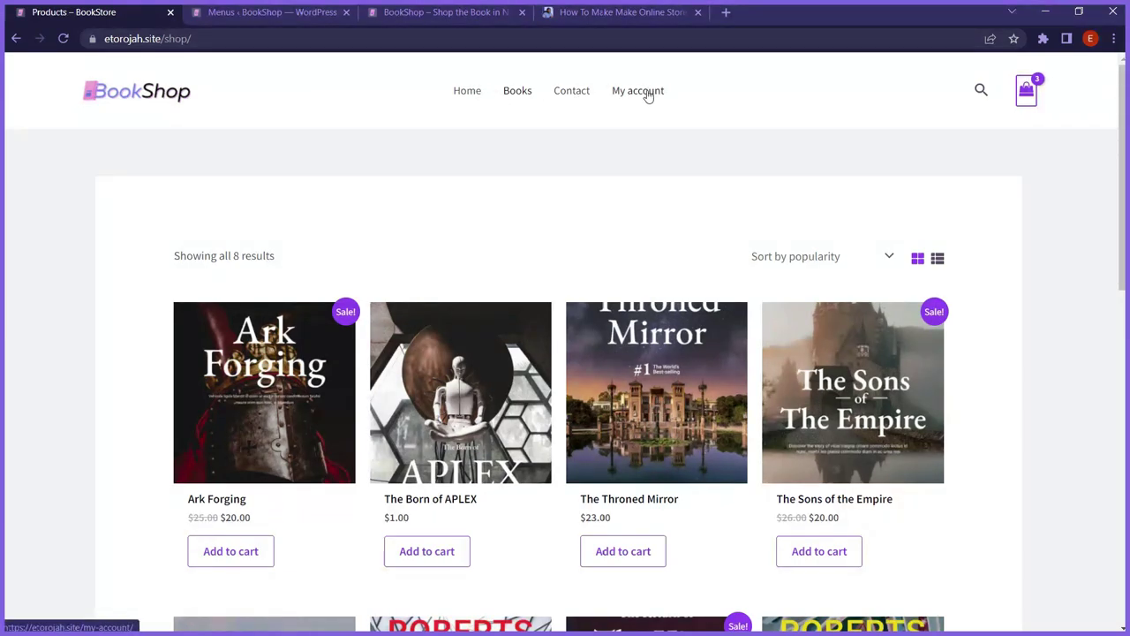
pyautogui.click(264, 11)
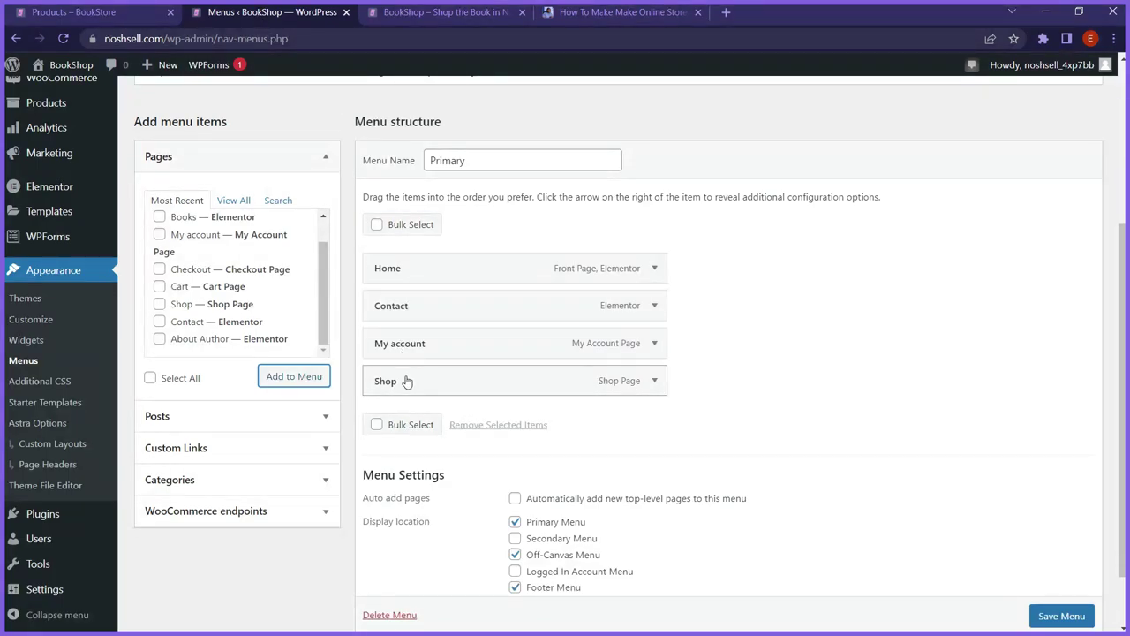
pyautogui.moveTo(404, 382); pyautogui.dragTo(412, 304)
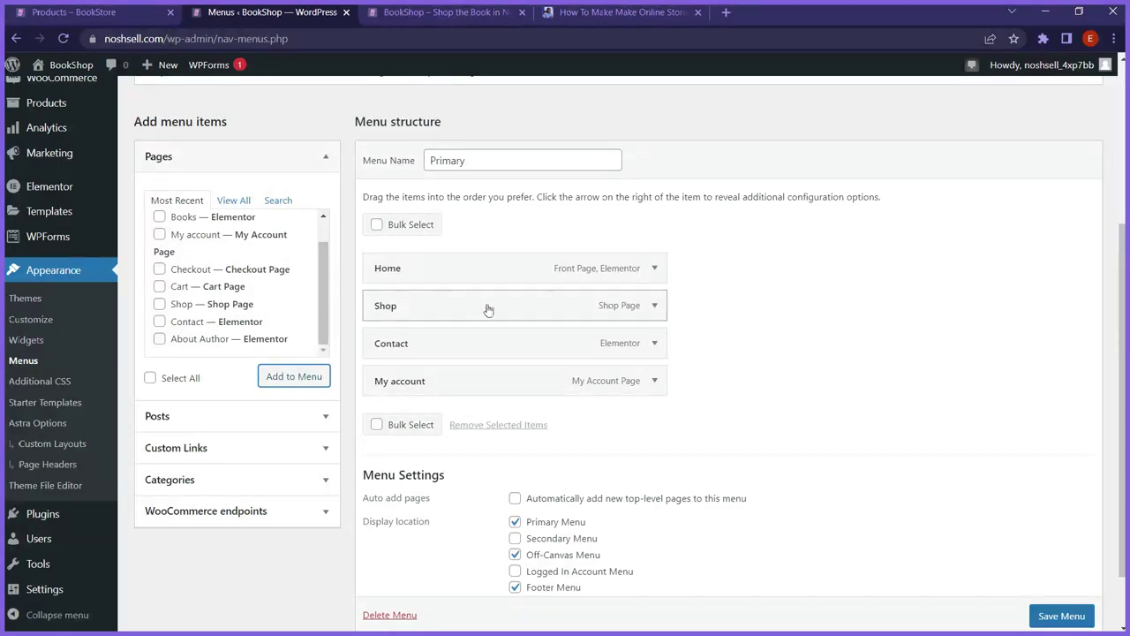
pyautogui.click(654, 305)
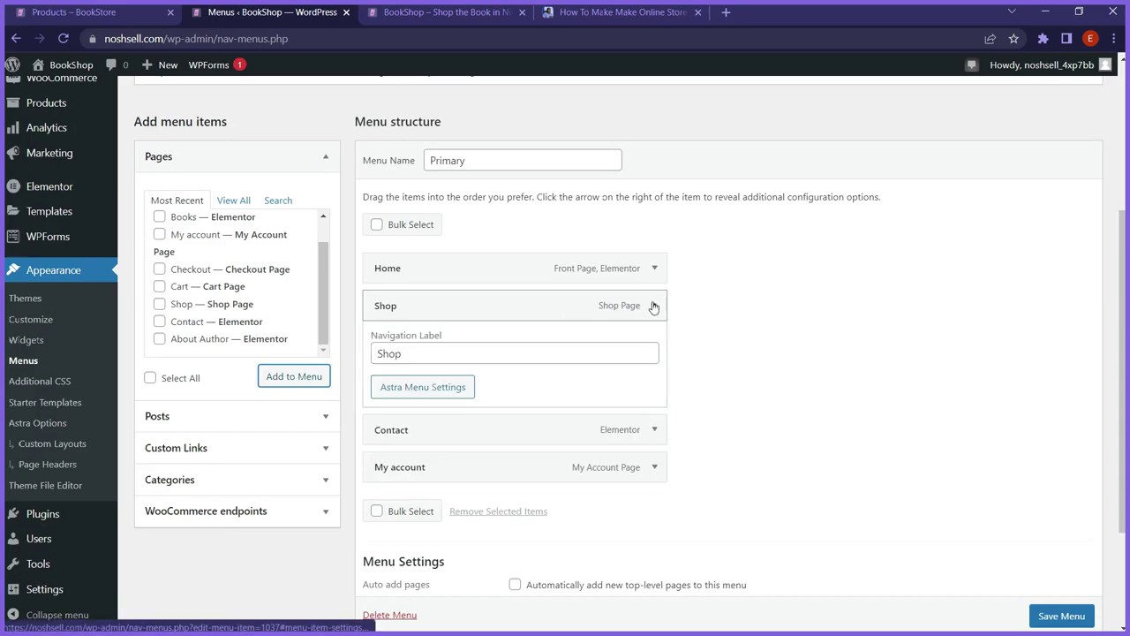
# Step: Relabel the Shop item 'Books' and save the menu as Home, Books, Contact, My account
pyautogui.doubleClick(386, 358)
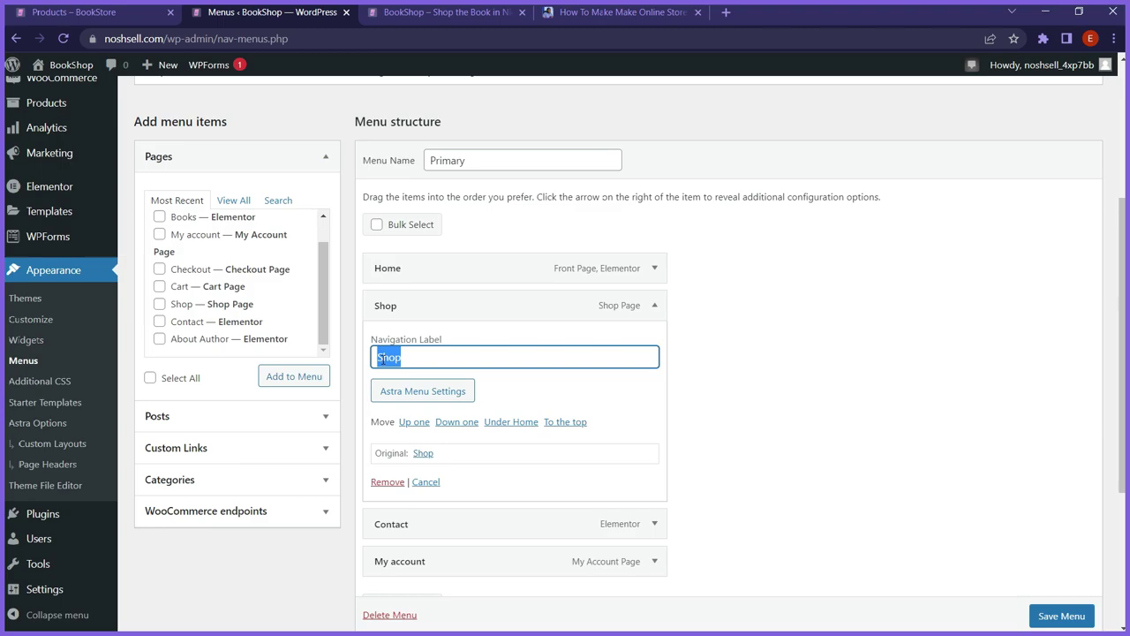
pyautogui.write('Books')
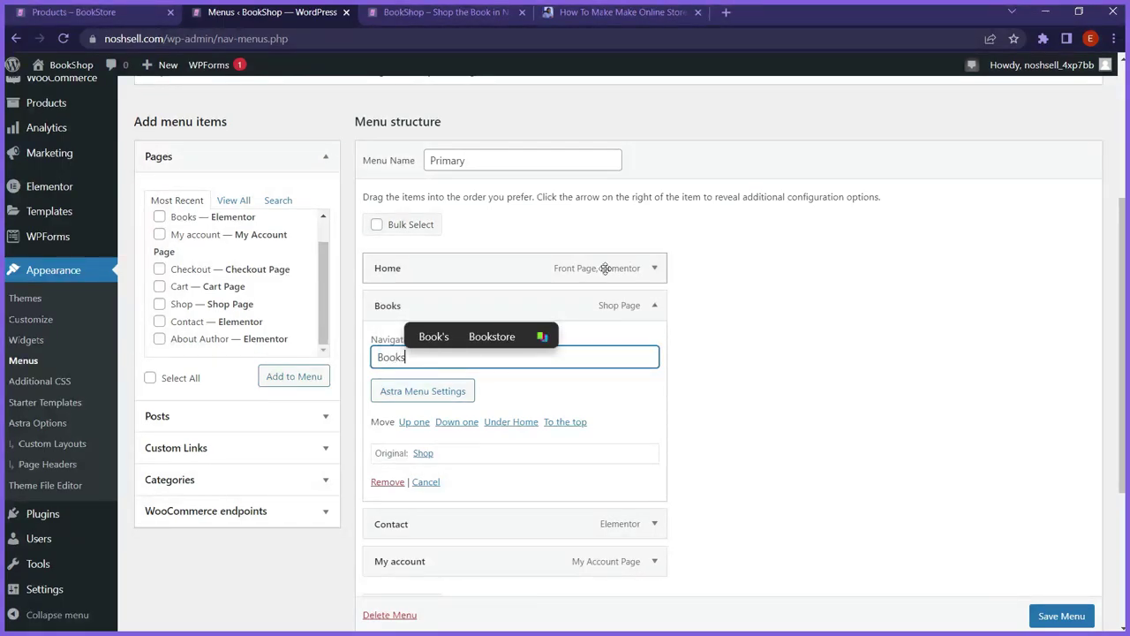
pyautogui.click(654, 306)
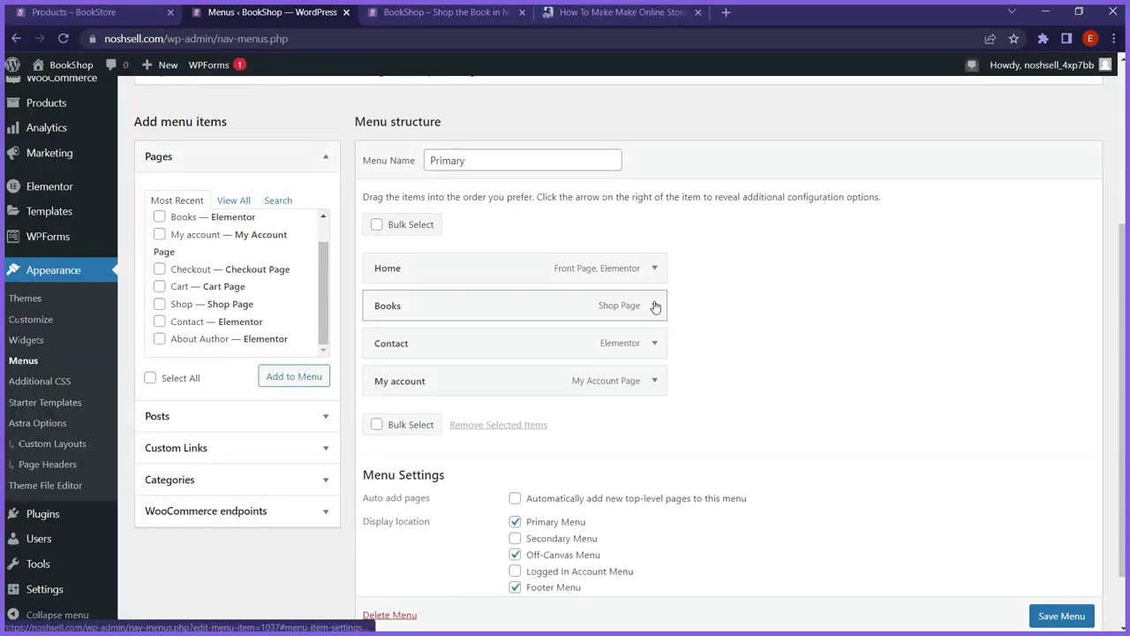
pyautogui.click(655, 344)
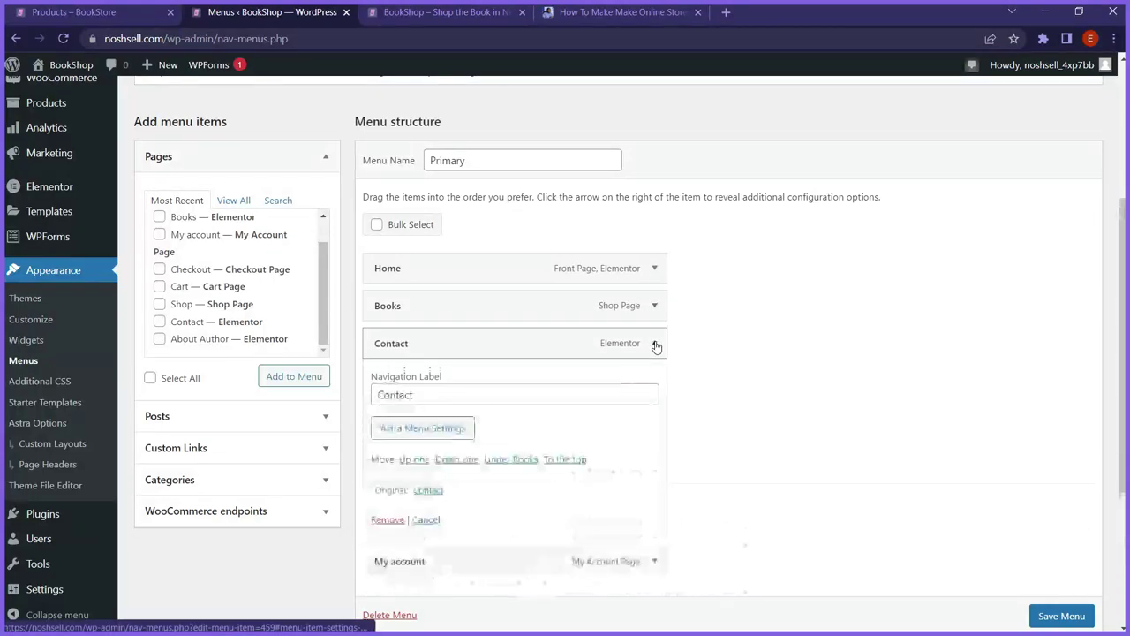
pyautogui.click(655, 344)
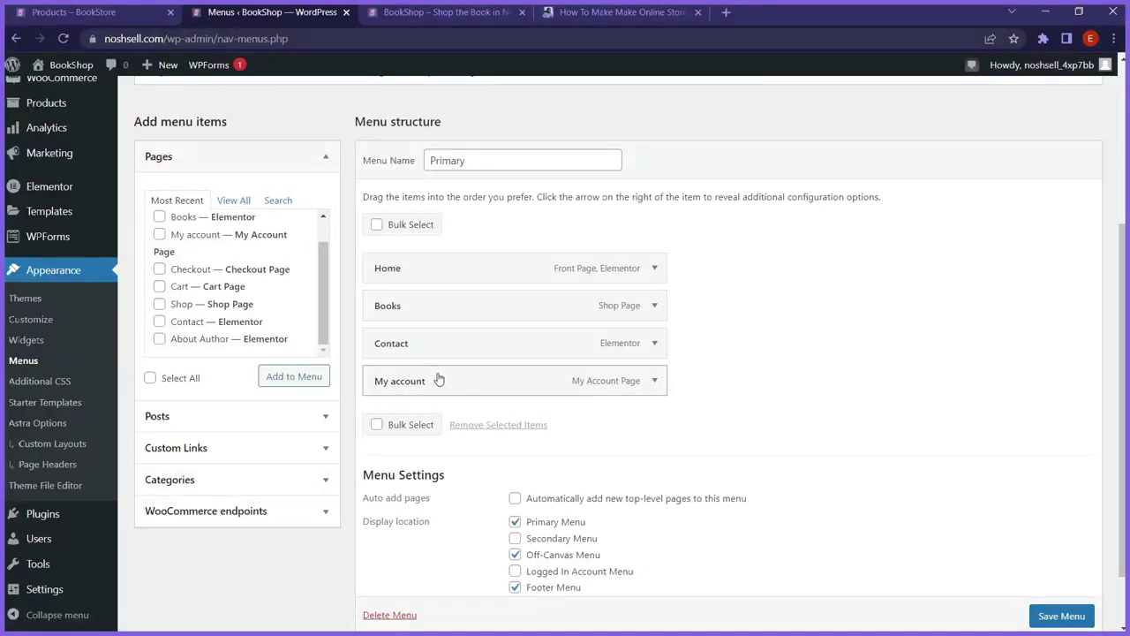
pyautogui.click(1045, 618)
pyautogui.click(1062, 590)
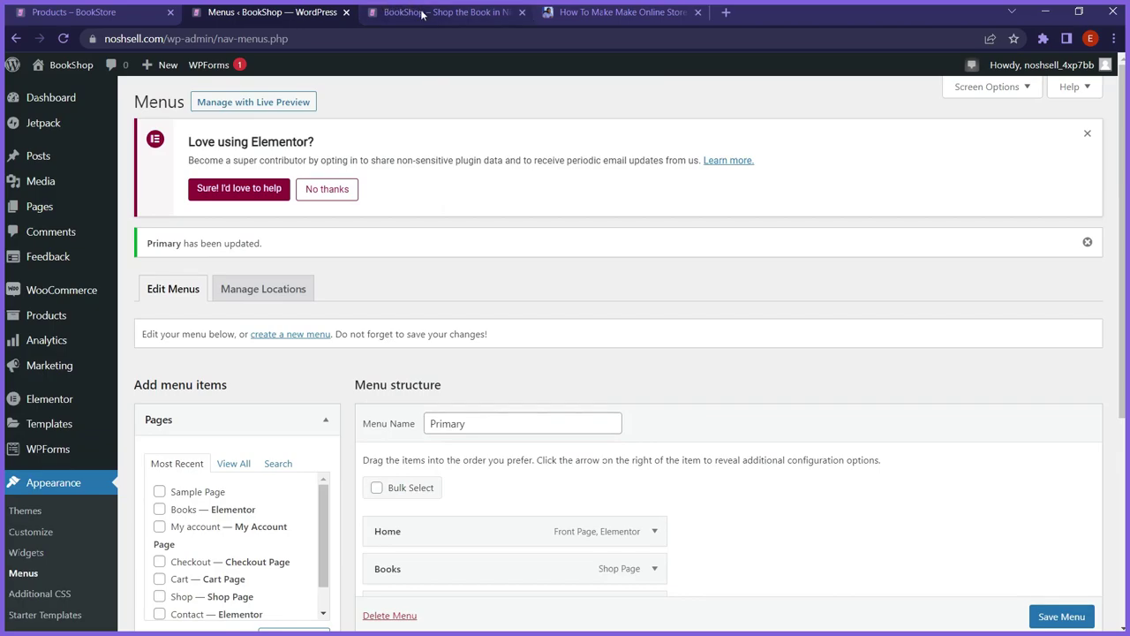
pyautogui.click(422, 14)
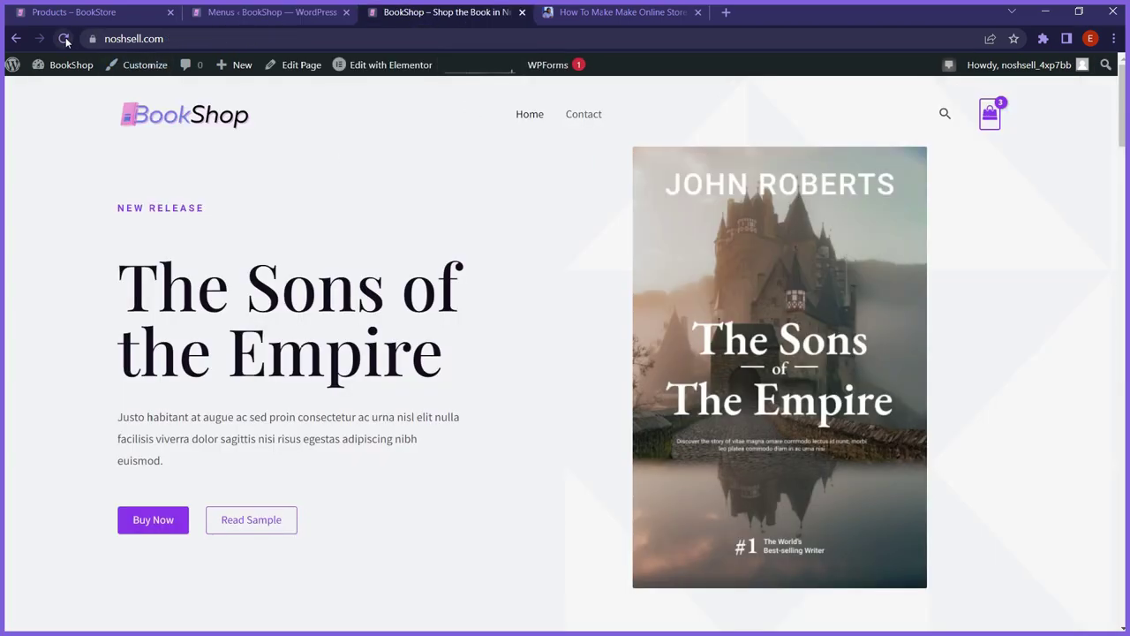
# Step: Reload the storefront and view the Books shop page with products in list view
pyautogui.click(65, 39)
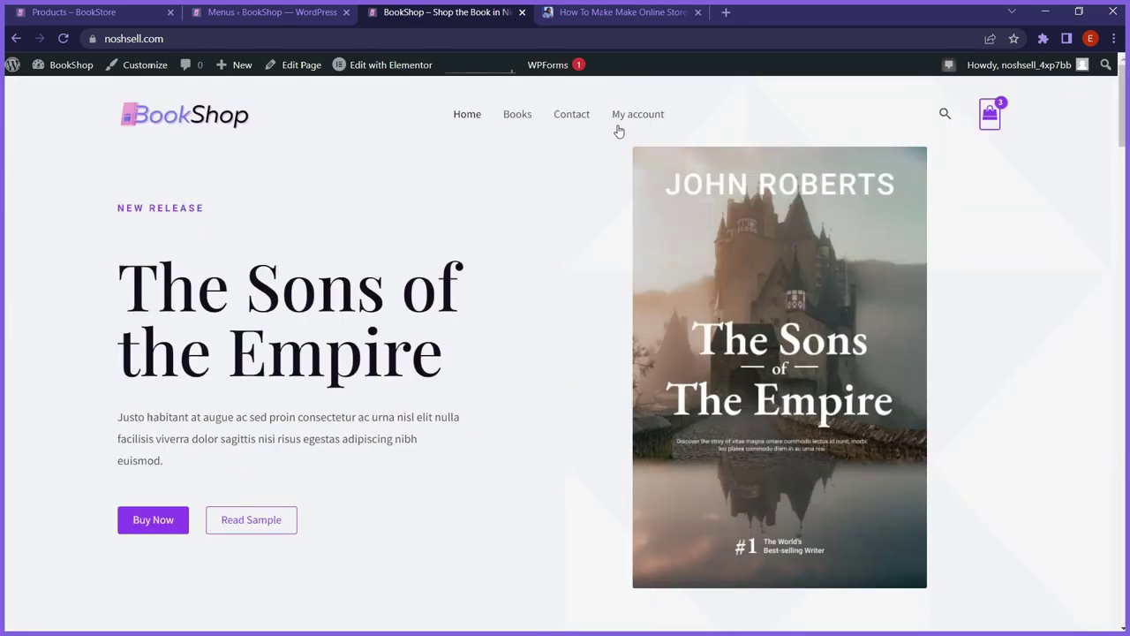
pyautogui.click(511, 122)
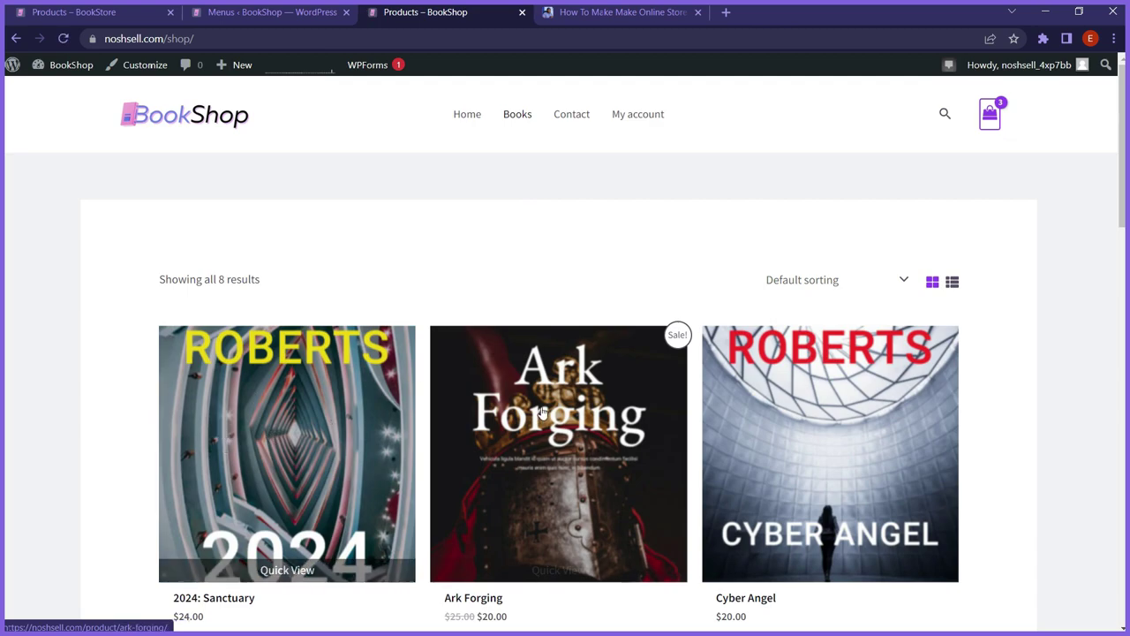
pyautogui.scroll(-5, 595, 430)
pyautogui.scroll(3, 664, 484)
pyautogui.scroll(2, 664, 483)
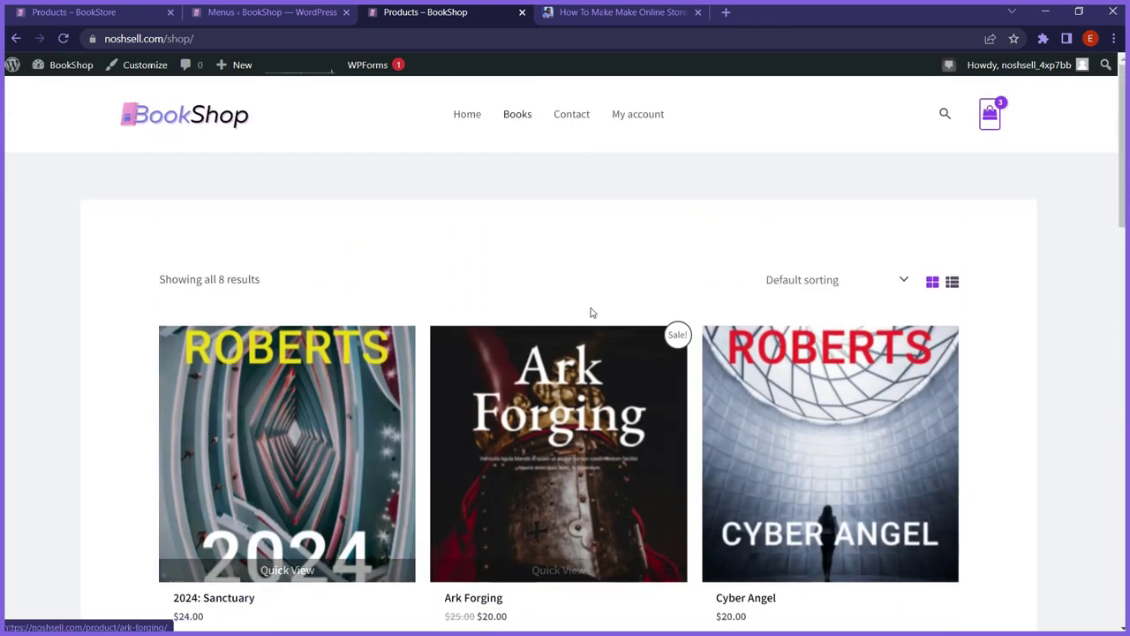
pyautogui.click(953, 283)
pyautogui.scroll(-3, 484, 459)
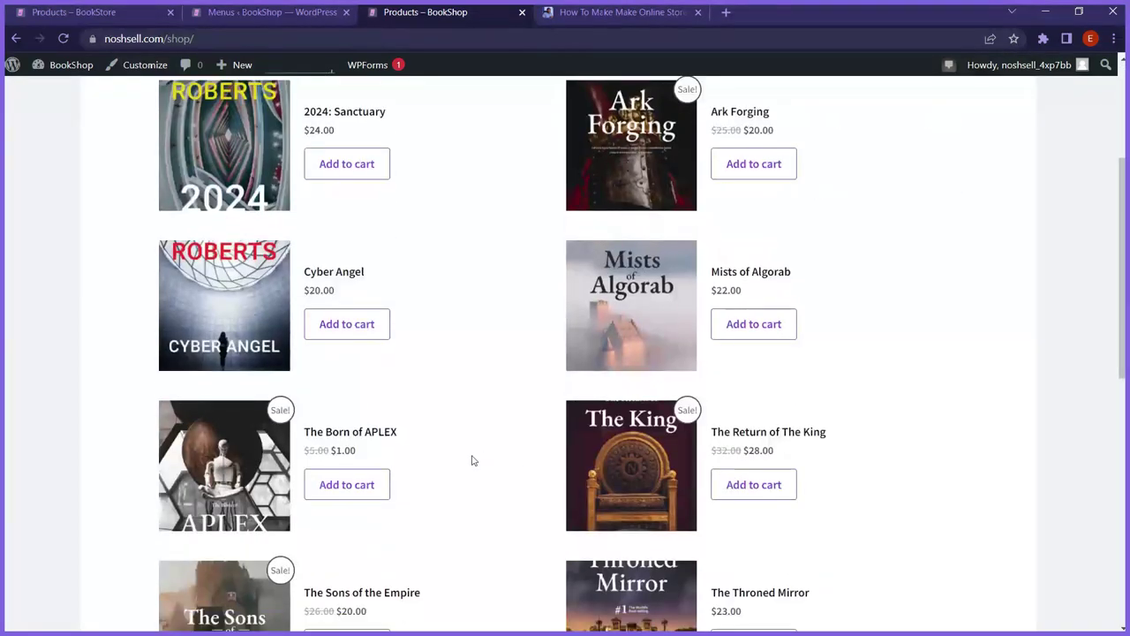
pyautogui.scroll(3, 509, 462)
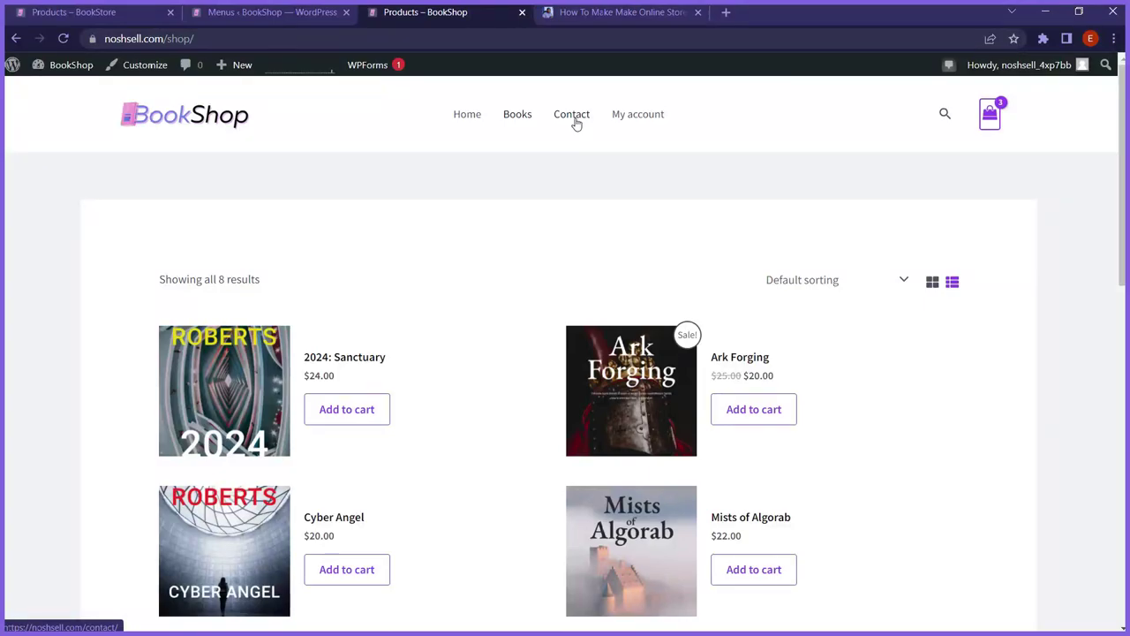
# Step: Visit My account and its Orders view, then return to the Home page
pyautogui.click(639, 116)
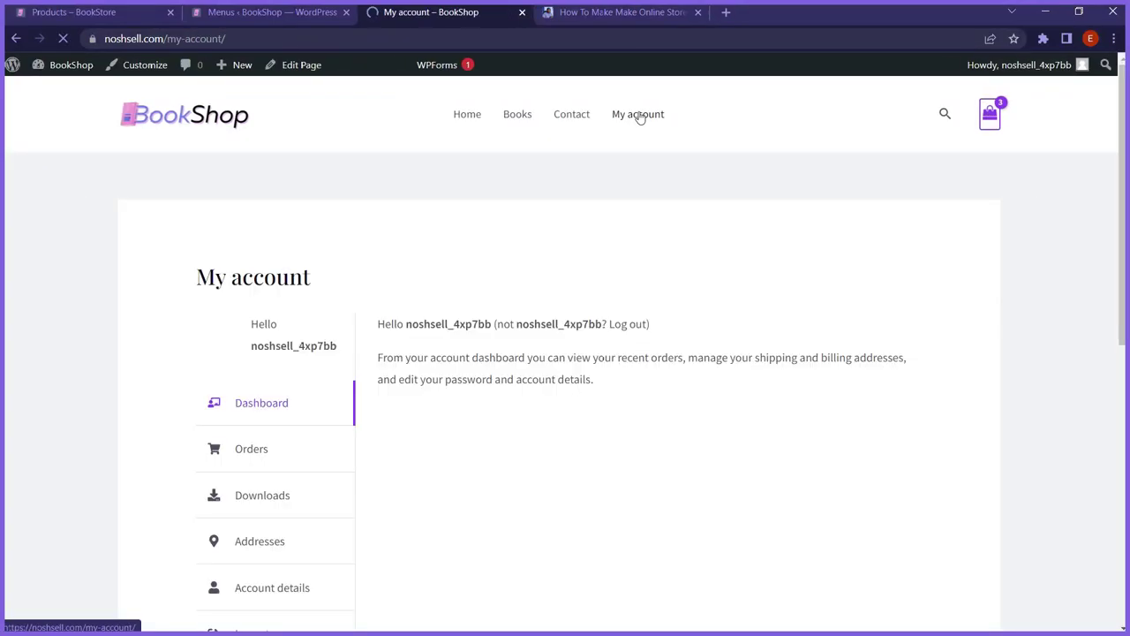
pyautogui.scroll(-2, 494, 278)
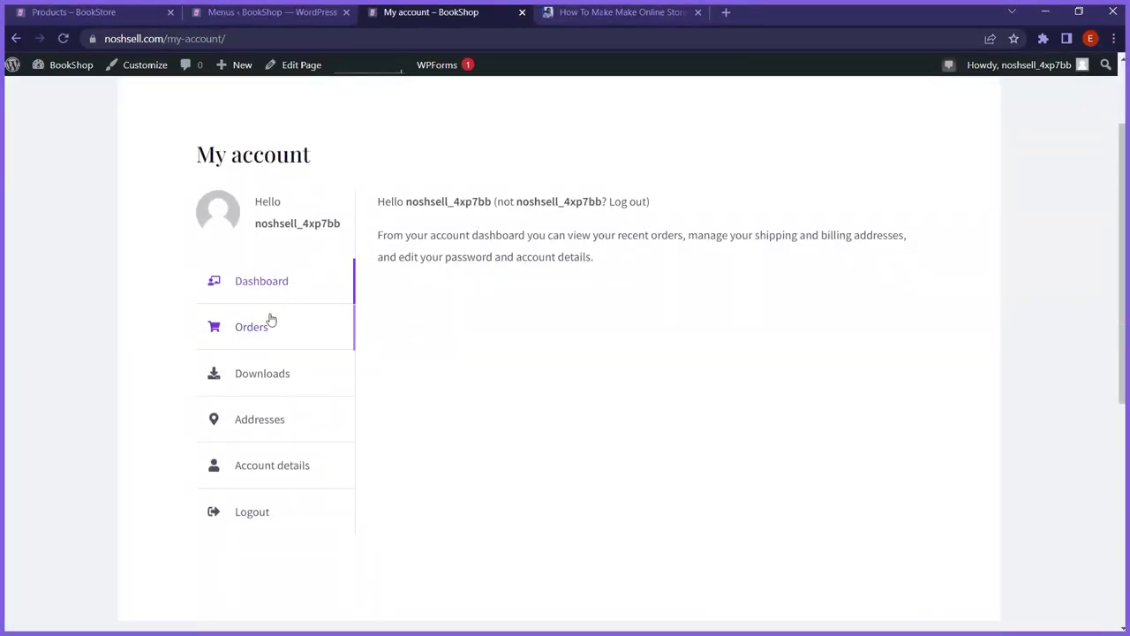
pyautogui.click(253, 329)
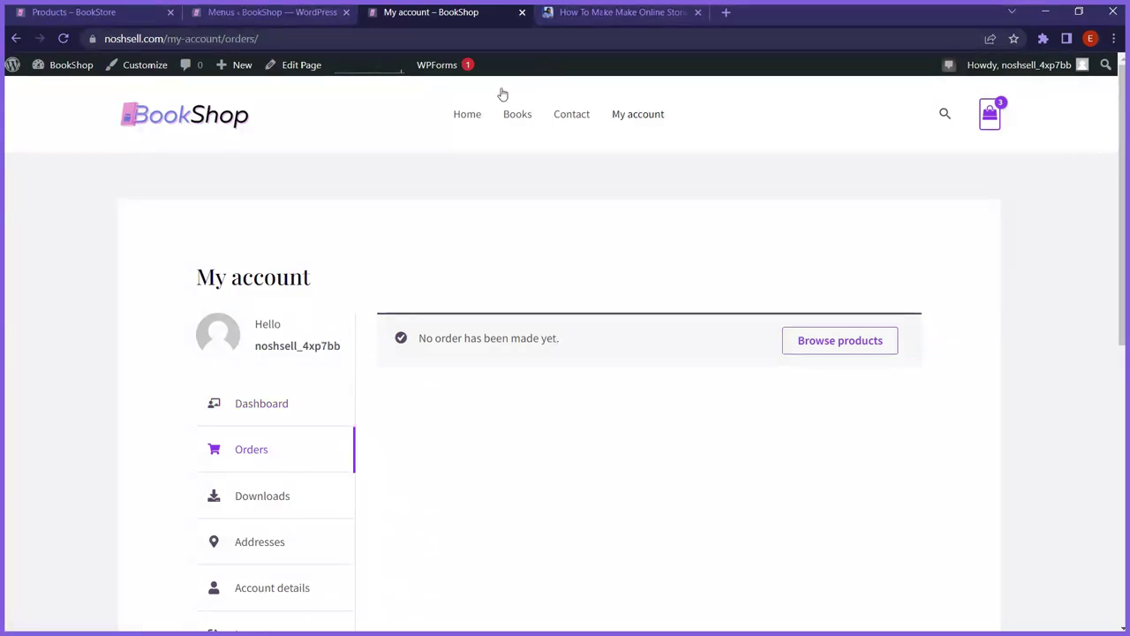
pyautogui.click(472, 115)
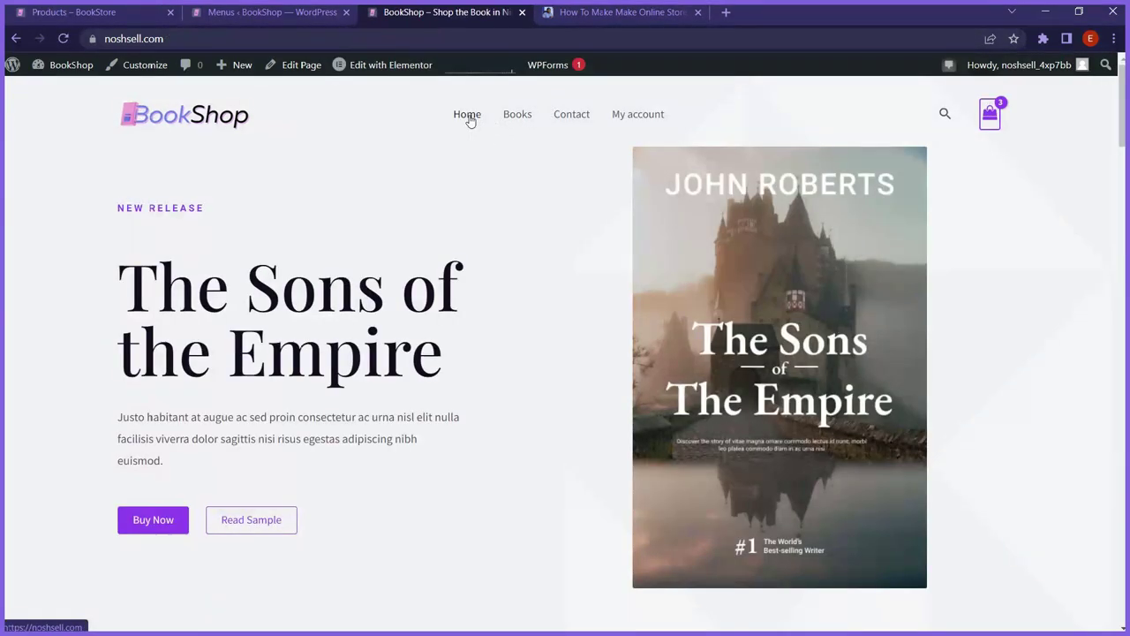
pyautogui.click(583, 12)
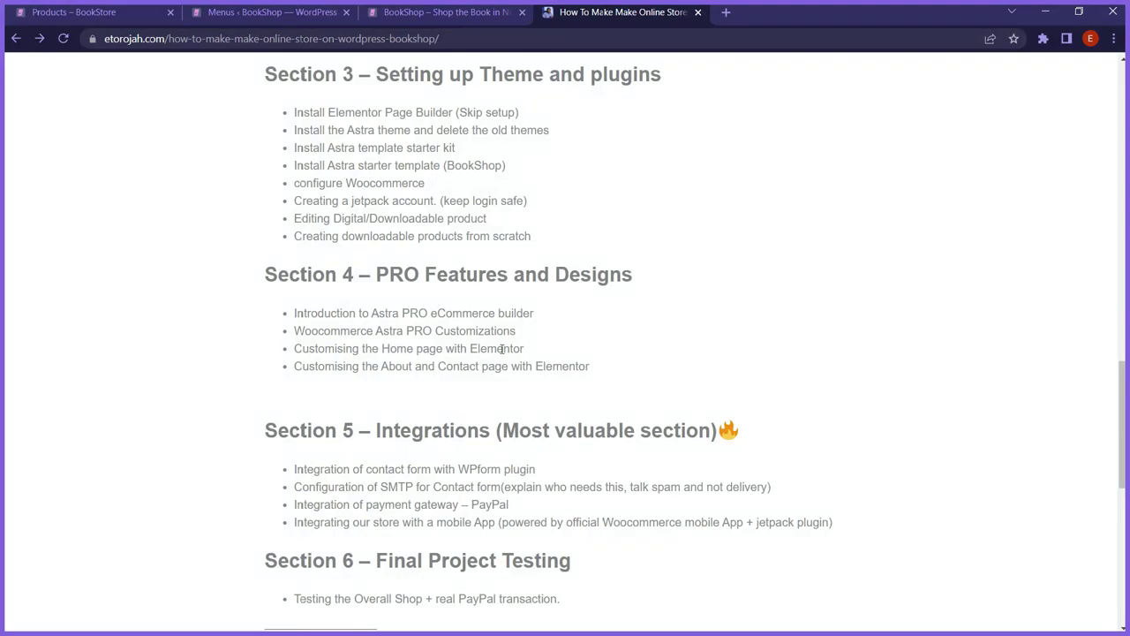
pyautogui.click(436, 12)
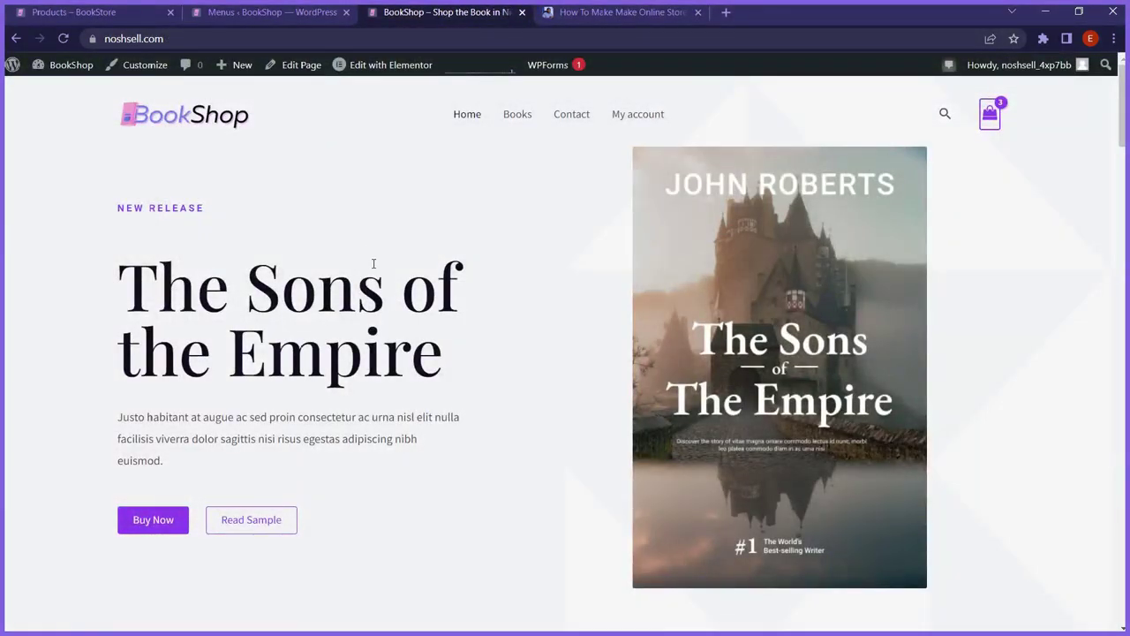
pyautogui.scroll(-10, 432, 122)
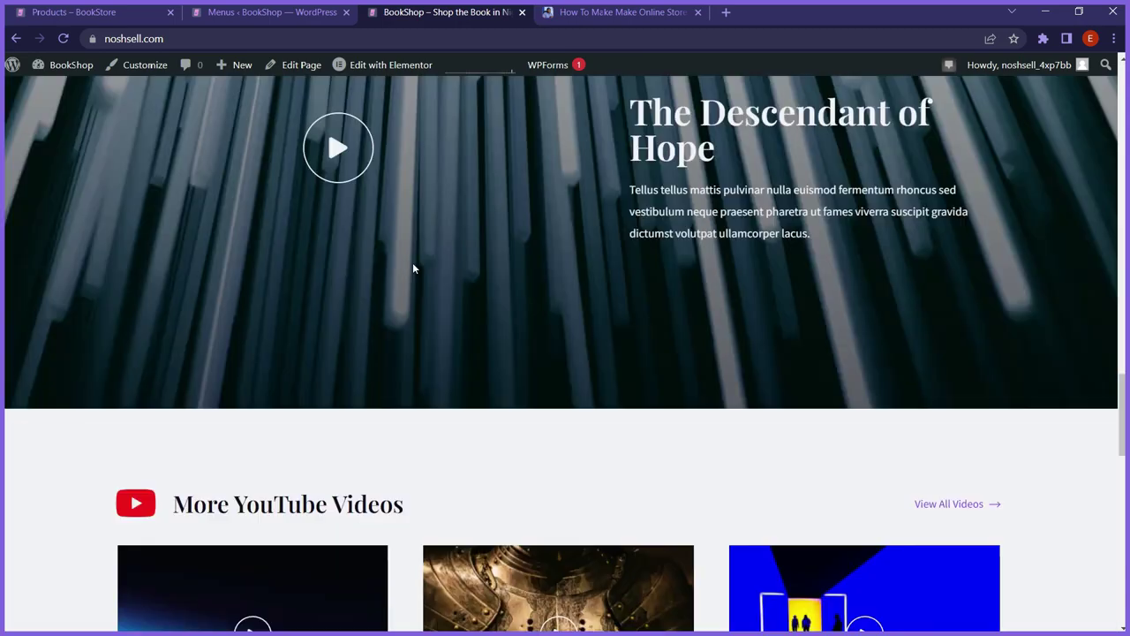
pyautogui.scroll(10, 414, 265)
pyautogui.moveTo(399, 68)
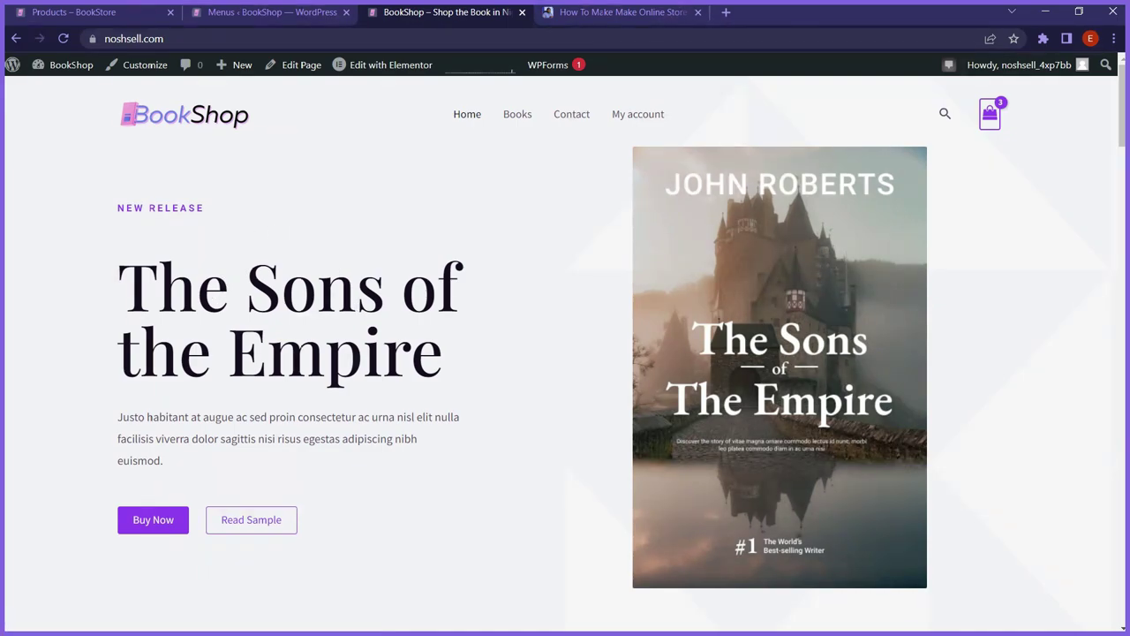
pyautogui.scroll(-5, 477, 234)
pyautogui.scroll(5, 486, 424)
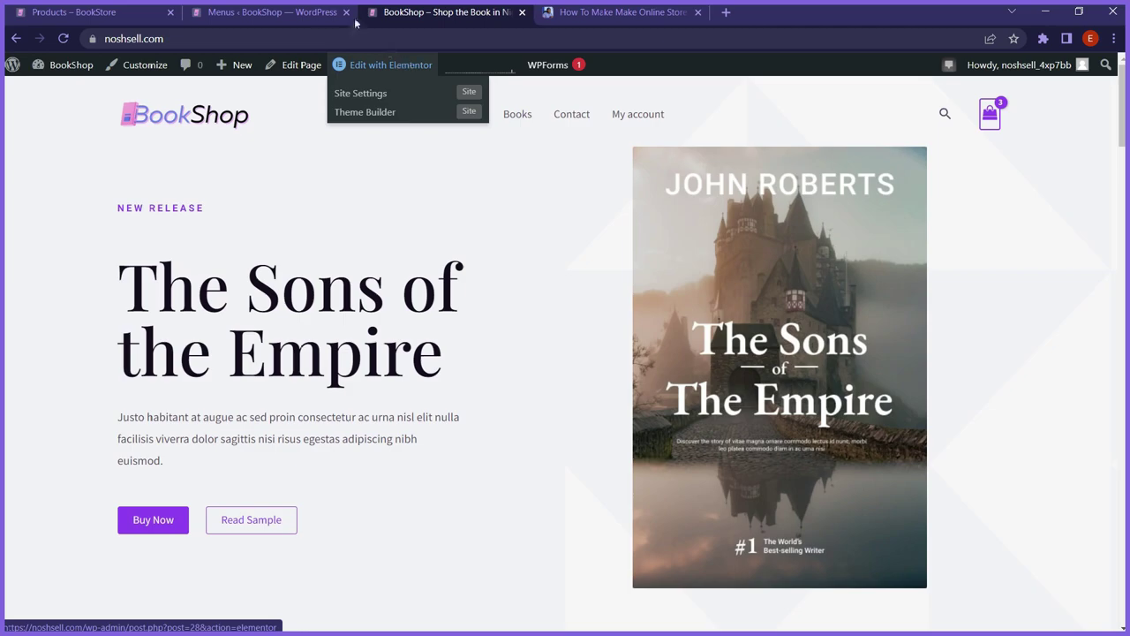
# Step: Open the Home page from Pages > All Pages with Edit with Elementor
pyautogui.click(269, 11)
pyautogui.moveTo(24, 305)
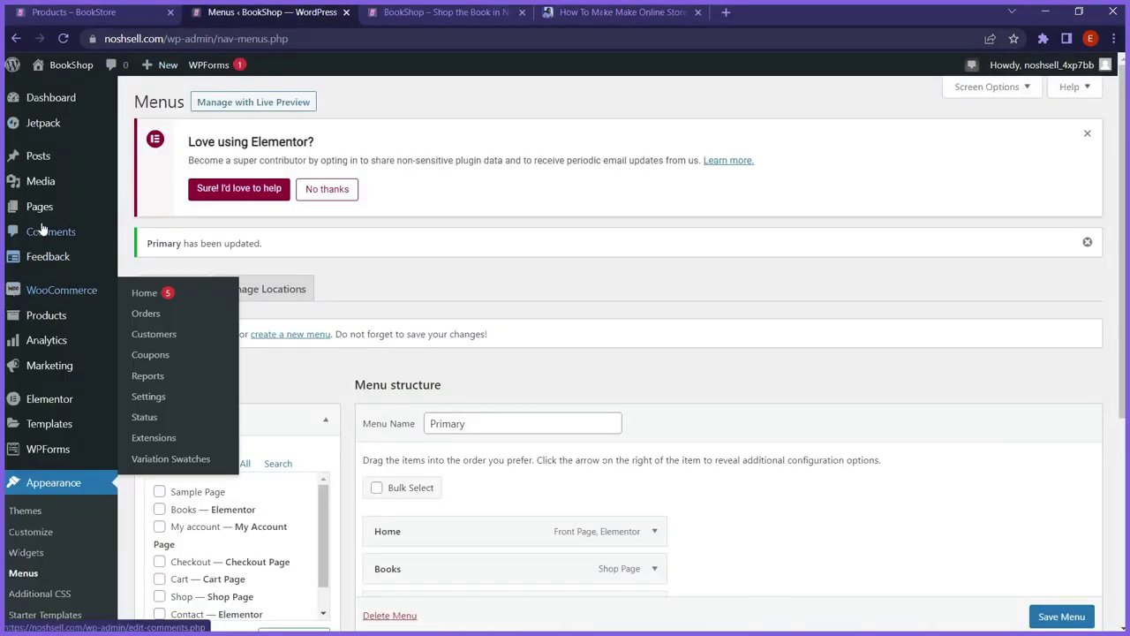
pyautogui.moveTo(37, 202)
pyautogui.click(128, 210)
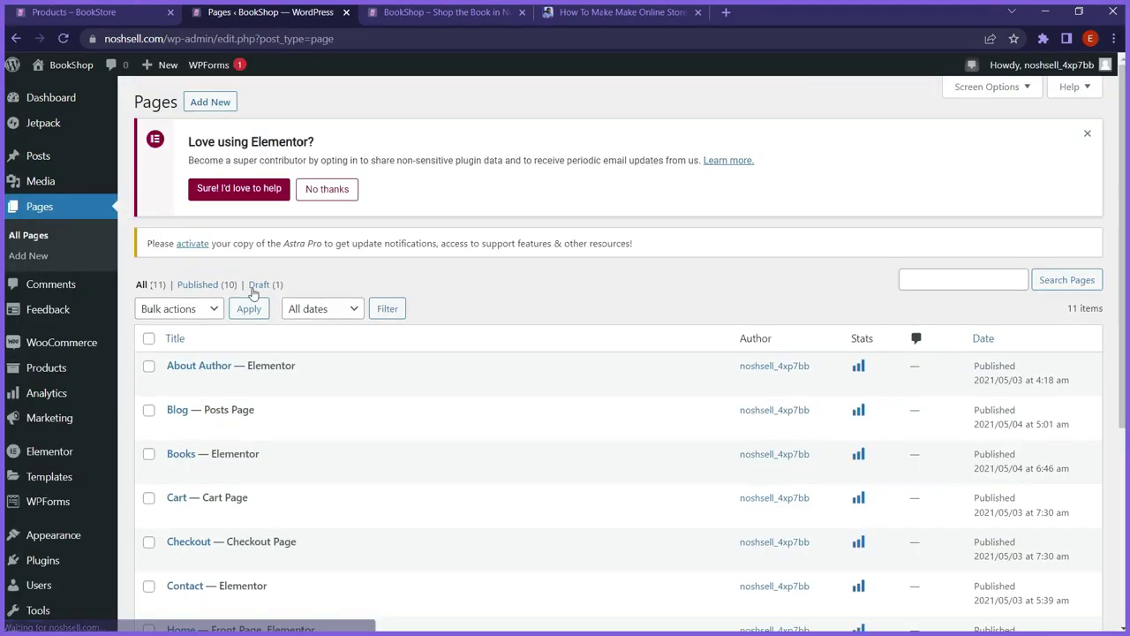
pyautogui.scroll(-3, 306, 325)
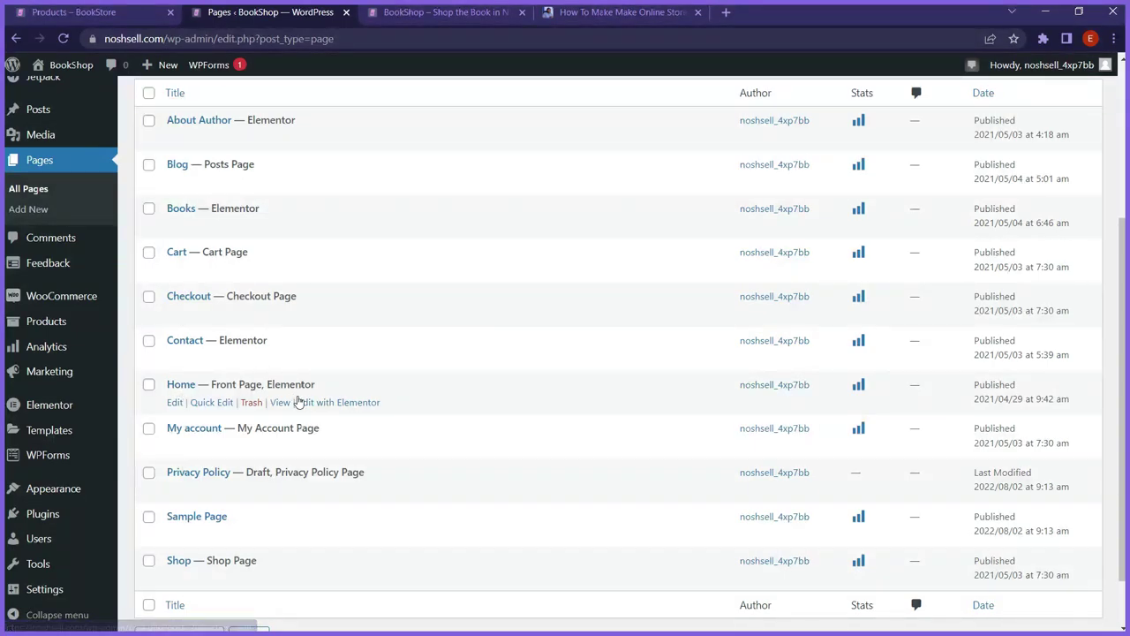
pyautogui.click(334, 402)
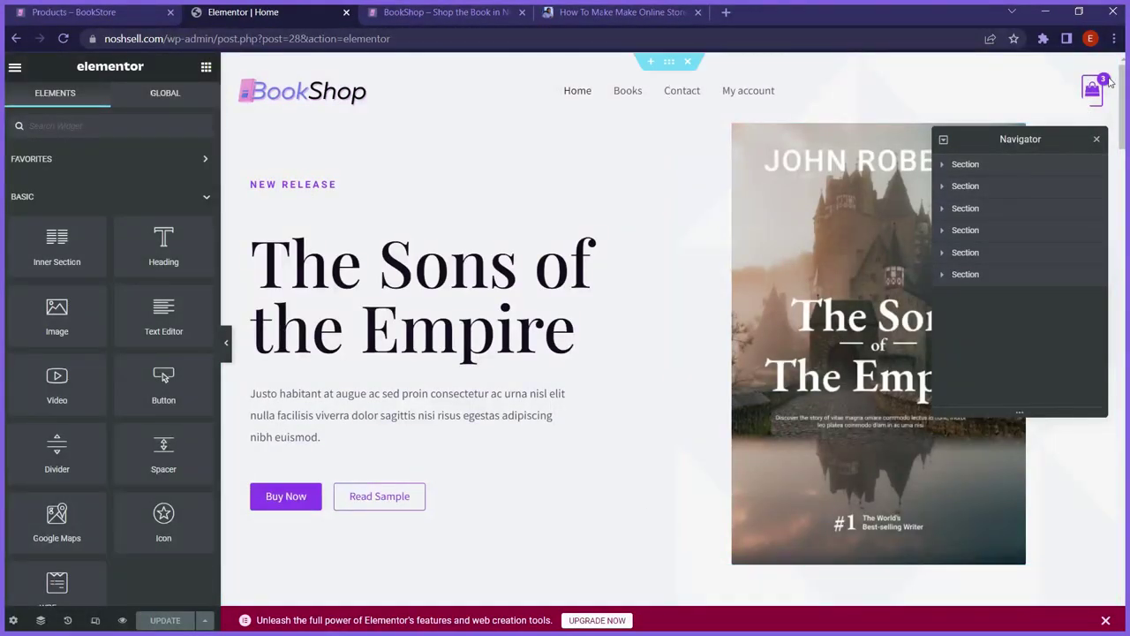
# Step: Close the navigator panel and select the main hero heading
pyautogui.click(1096, 141)
pyautogui.scroll(-2, 618, 304)
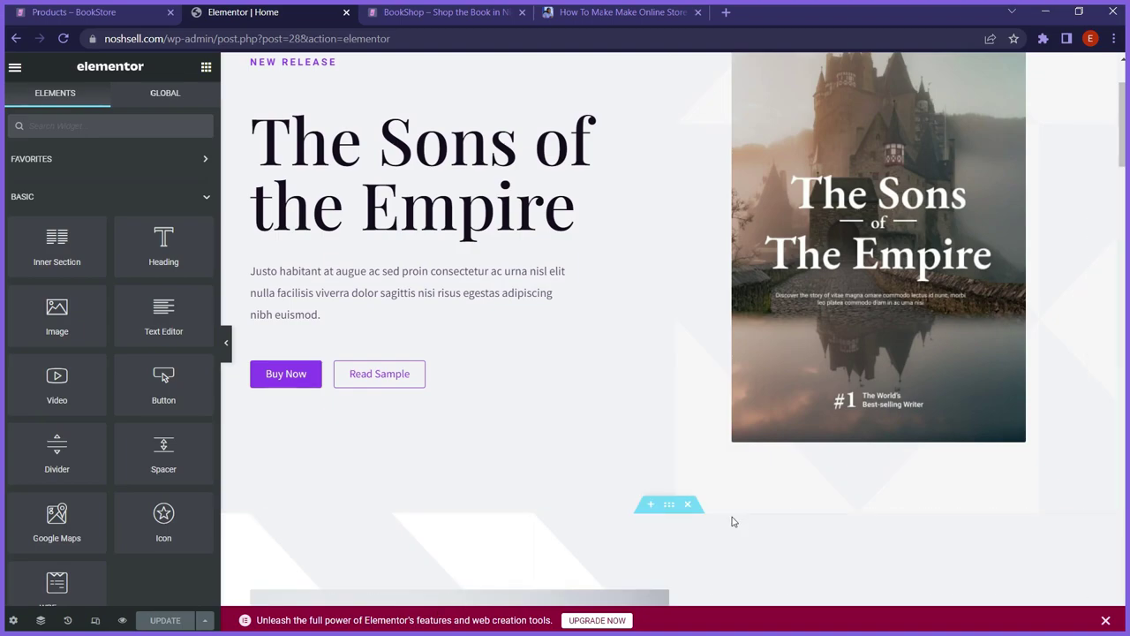
pyautogui.scroll(2, 745, 518)
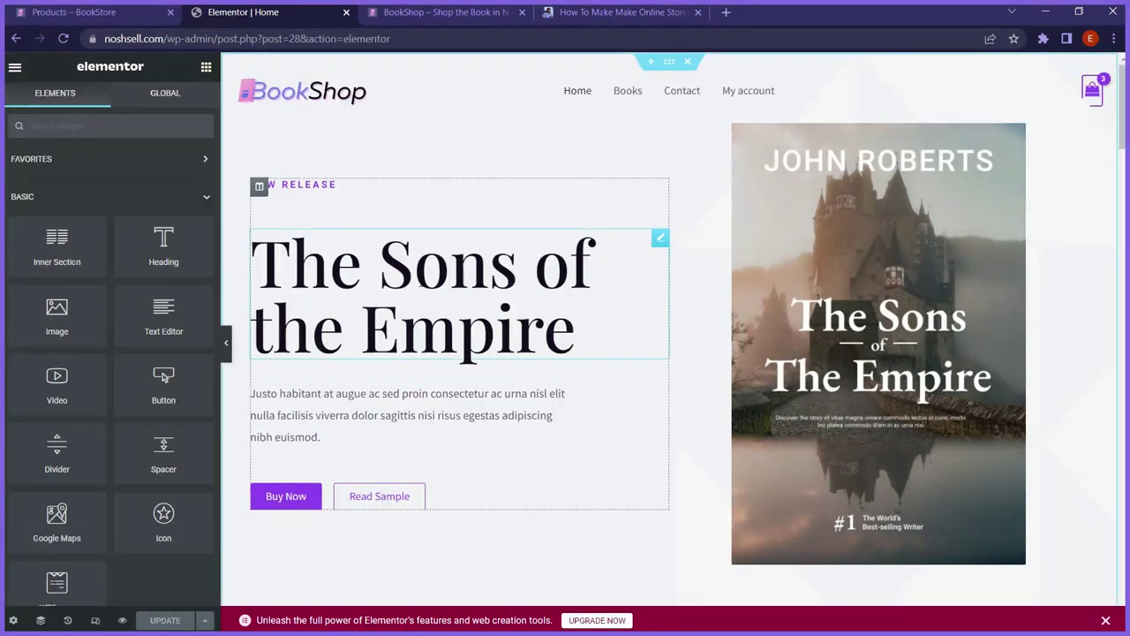
pyautogui.click(575, 329)
# Step: Retype the heading title so it reads 'The Sons of the Empire'
pyautogui.click(131, 201)
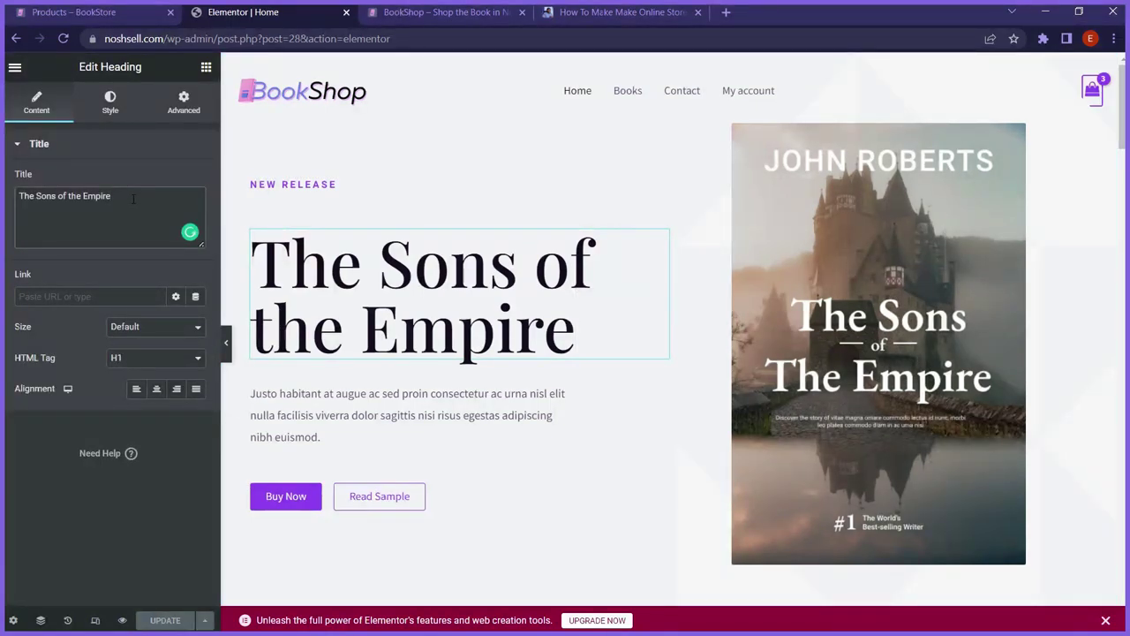
pyautogui.press('BackSpace')
pyautogui.press('BackSpace')
pyautogui.press('BackSpace')
pyautogui.press('BackSpace')
pyautogui.press('BackSpace')
pyautogui.press('BackSpace')
pyautogui.press('BackSpace')
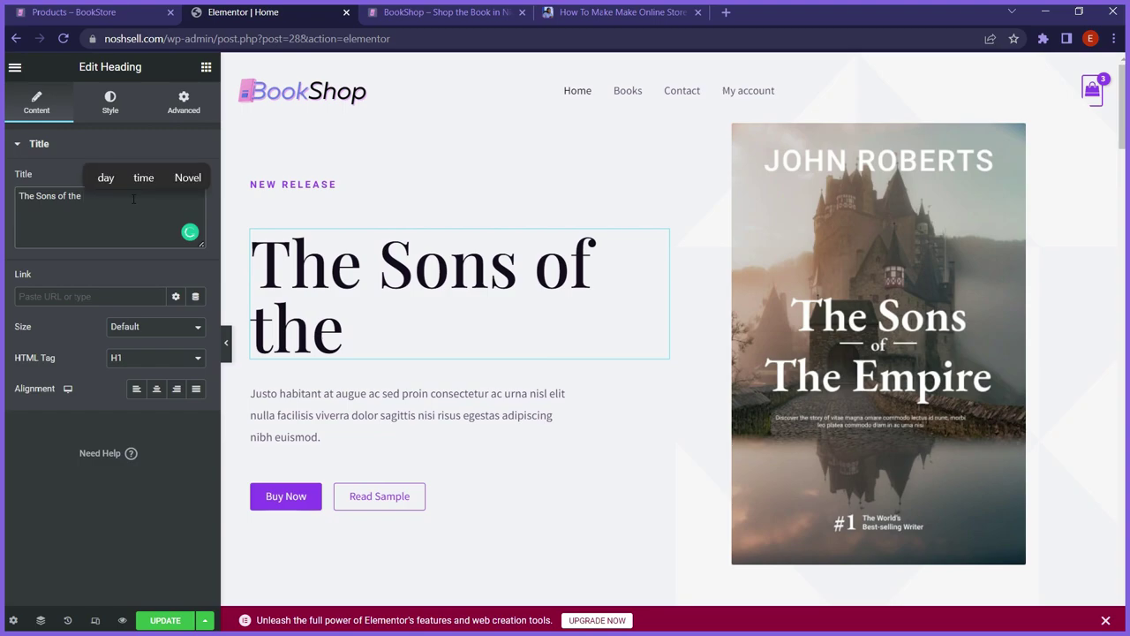
pyautogui.write('bok')
pyautogui.write('o')
pyautogui.press('BackSpace')
pyautogui.press('BackSpace')
pyautogui.write('ok')
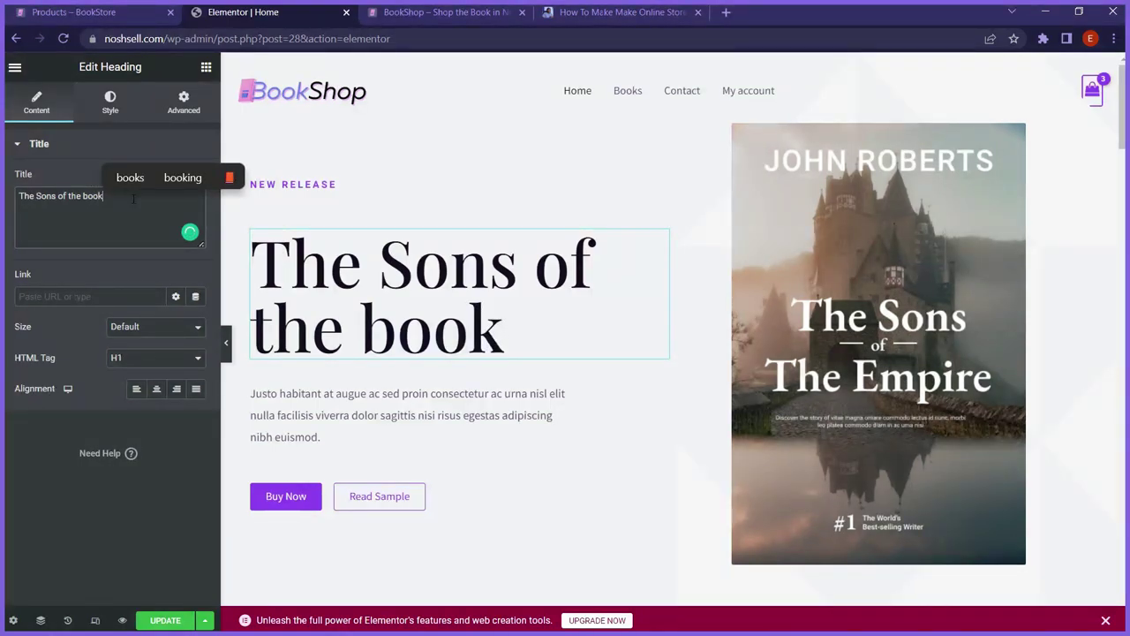
pyautogui.press('BackSpace')
pyautogui.press('BackSpace')
pyautogui.write('ko')
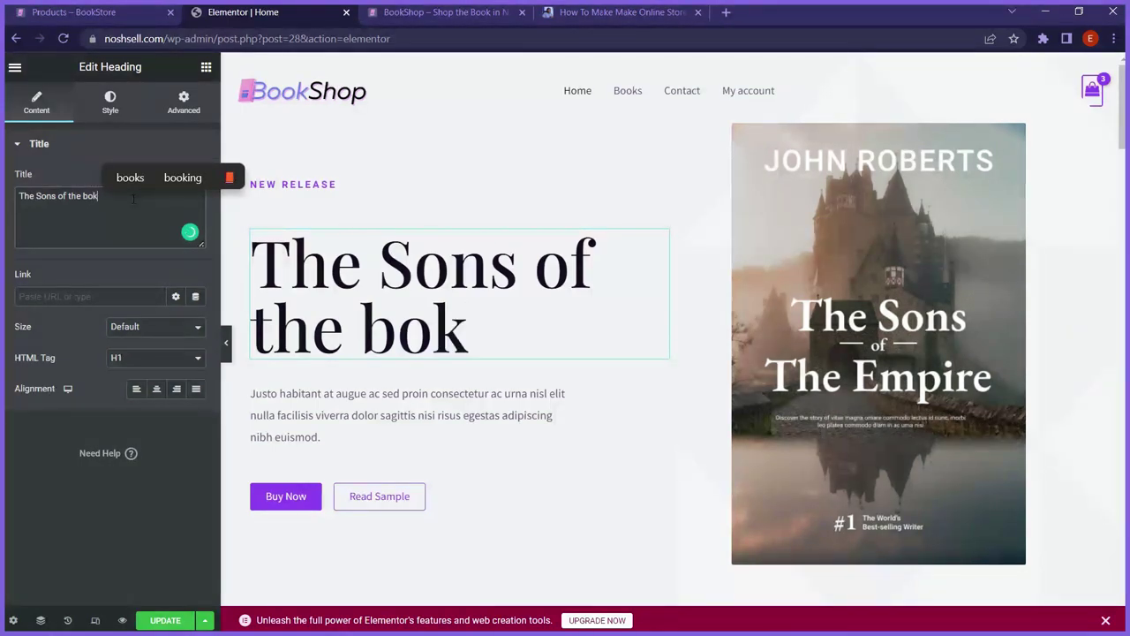
pyautogui.press('BackSpace')
pyautogui.press('BackSpace')
pyautogui.press('BackSpace')
pyautogui.press('BackSpace')
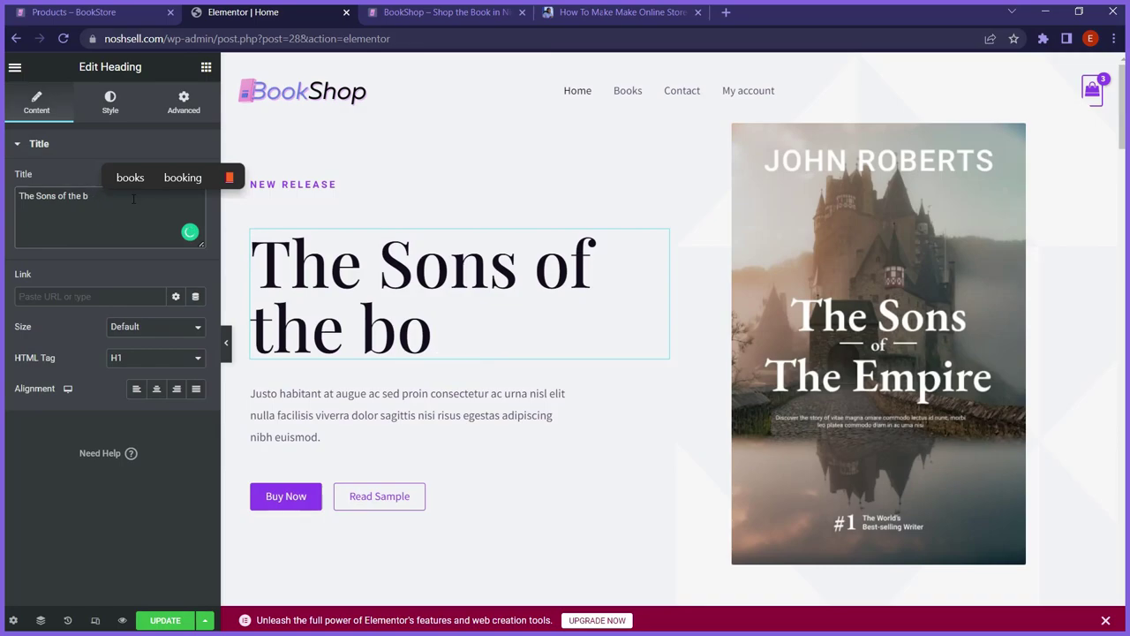
pyautogui.press('BackSpace')
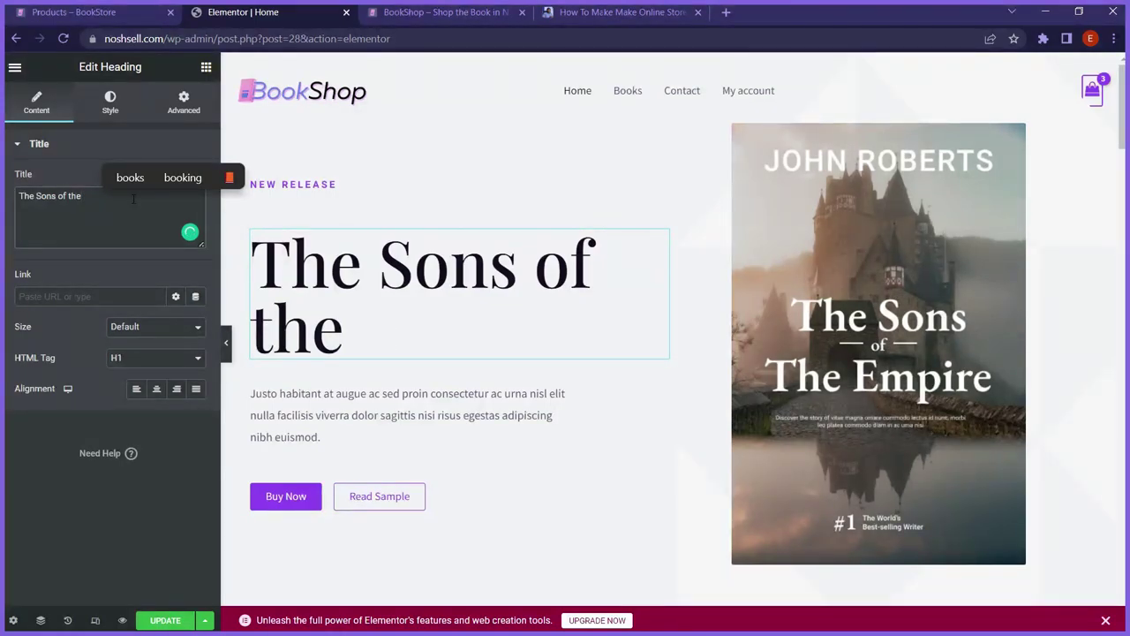
pyautogui.write('E')
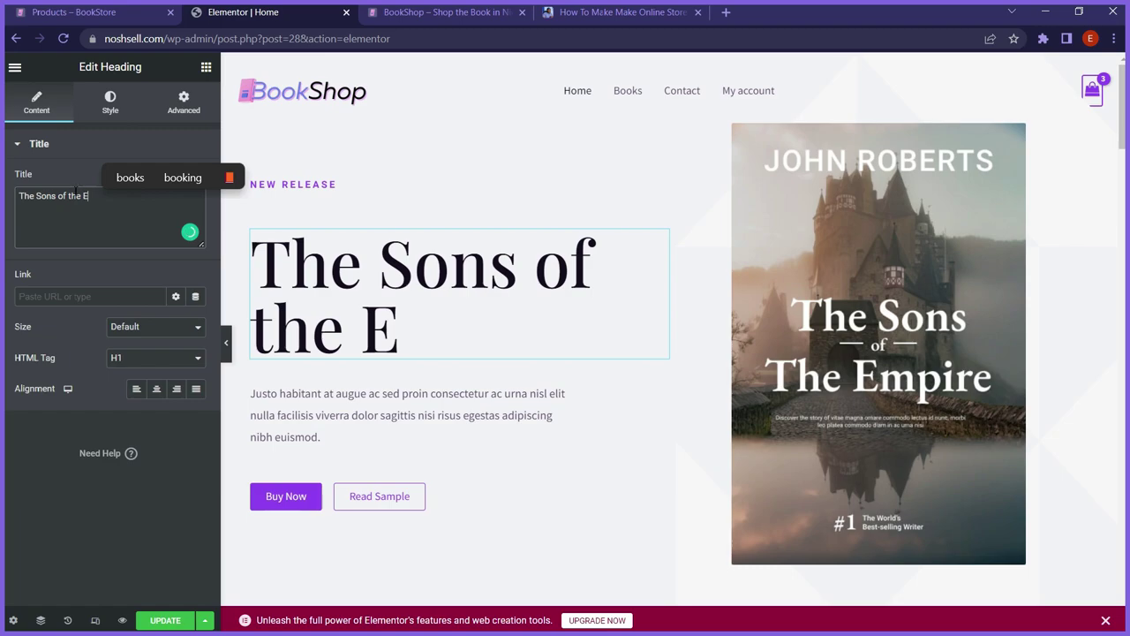
pyautogui.write('mpire')
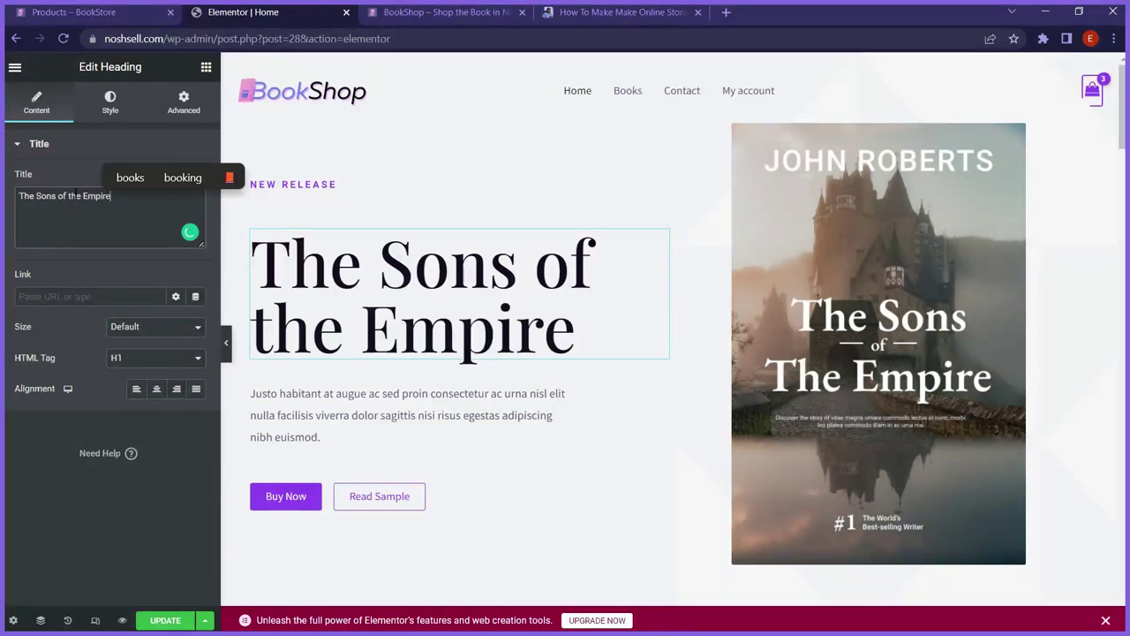
pyautogui.click(131, 142)
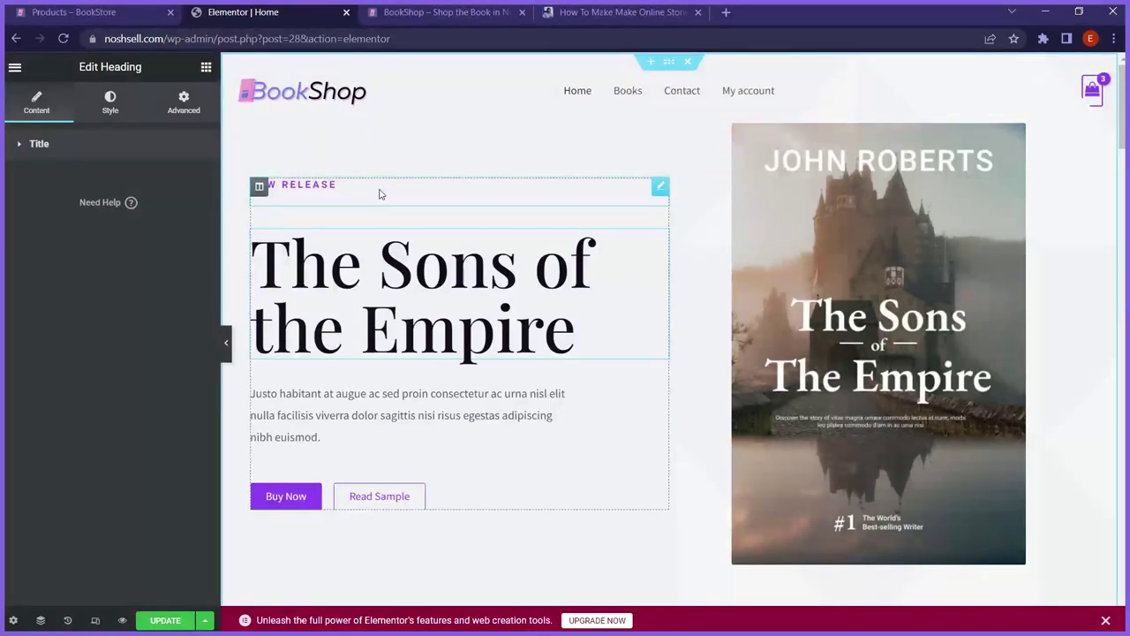
# Step: Set the NEW RELEASE label's text colour to Primary, then to Theme Color 1 purple
pyautogui.click(326, 186)
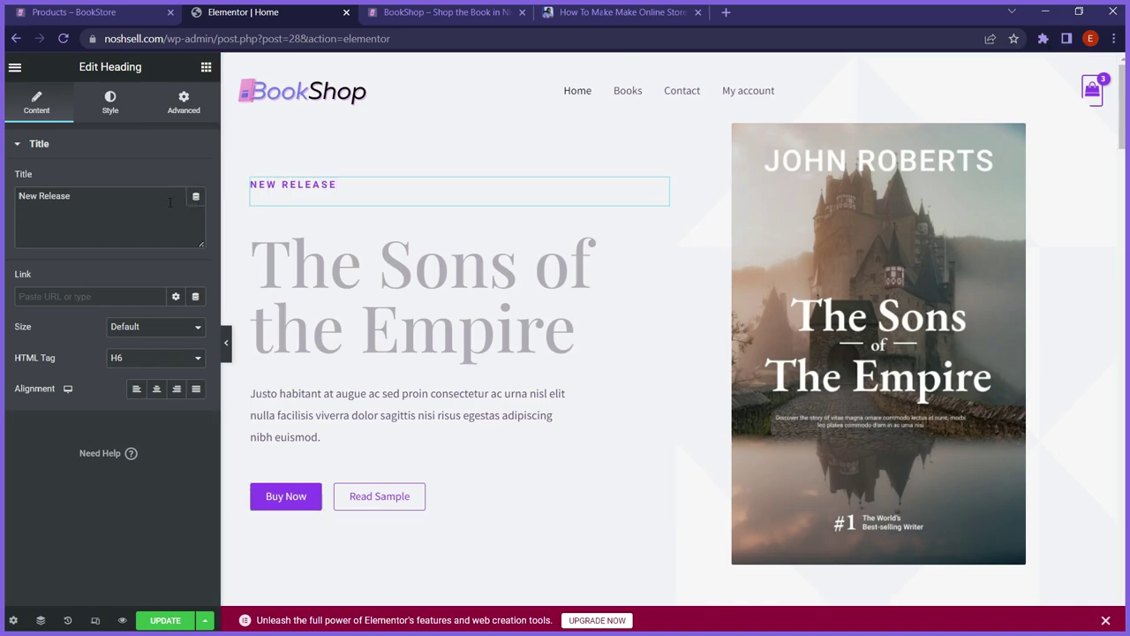
pyautogui.click(51, 201)
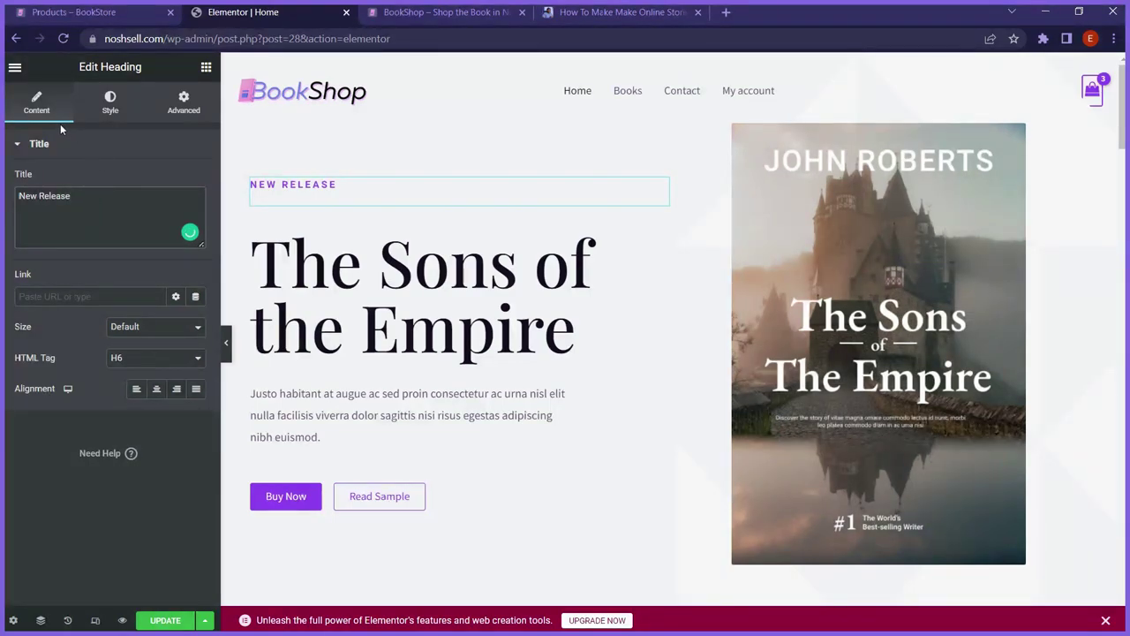
pyautogui.click(114, 104)
pyautogui.click(176, 180)
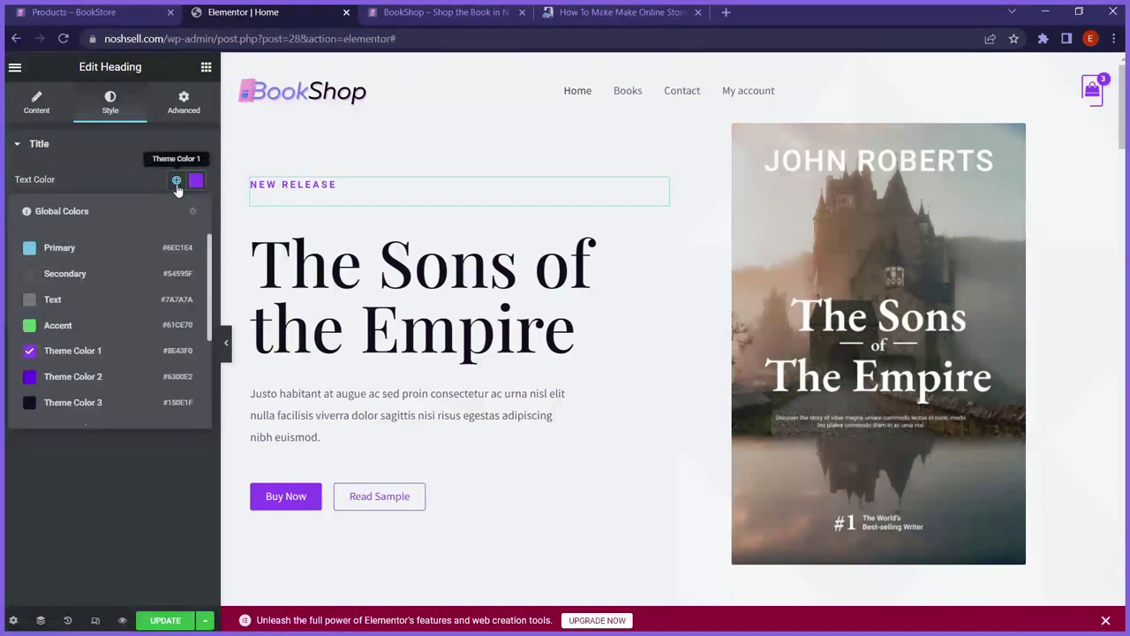
pyautogui.click(107, 245)
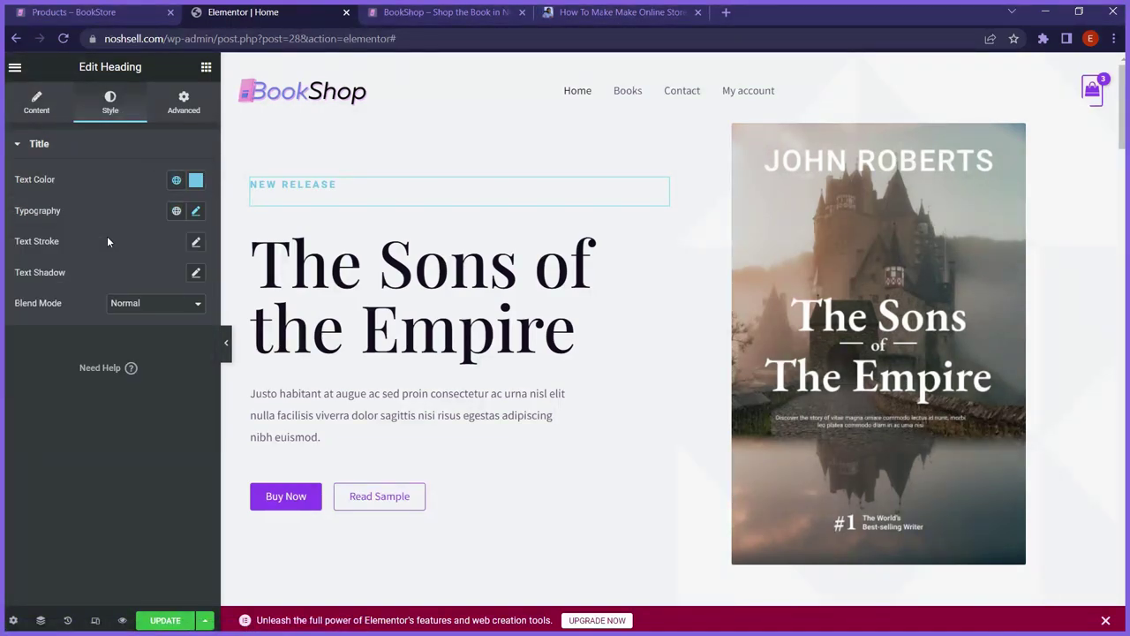
pyautogui.click(174, 182)
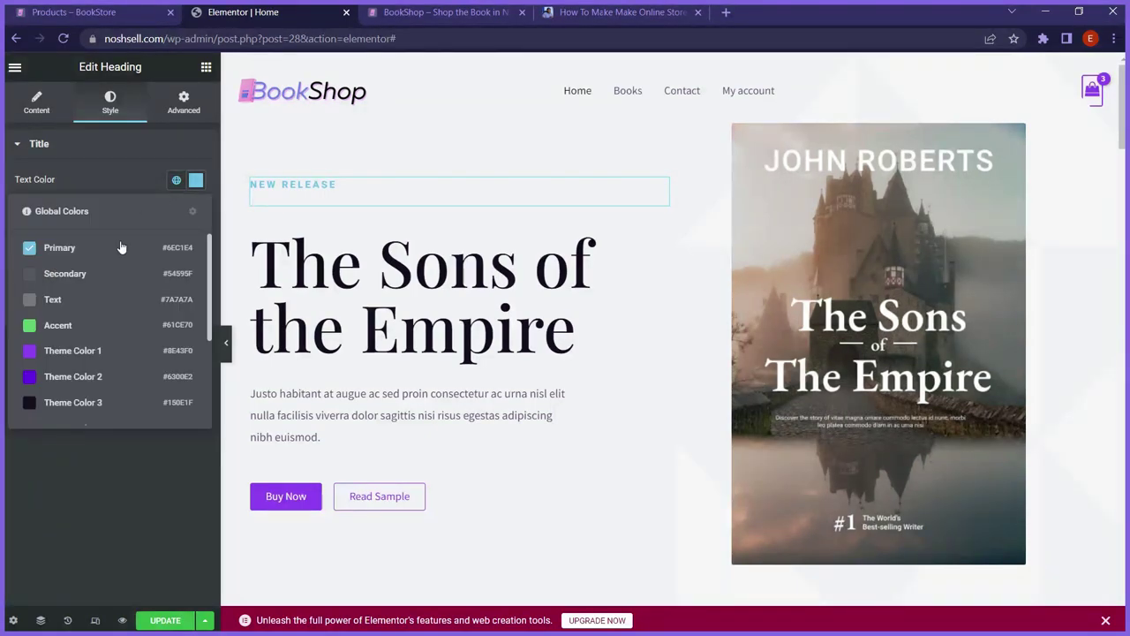
pyautogui.click(67, 349)
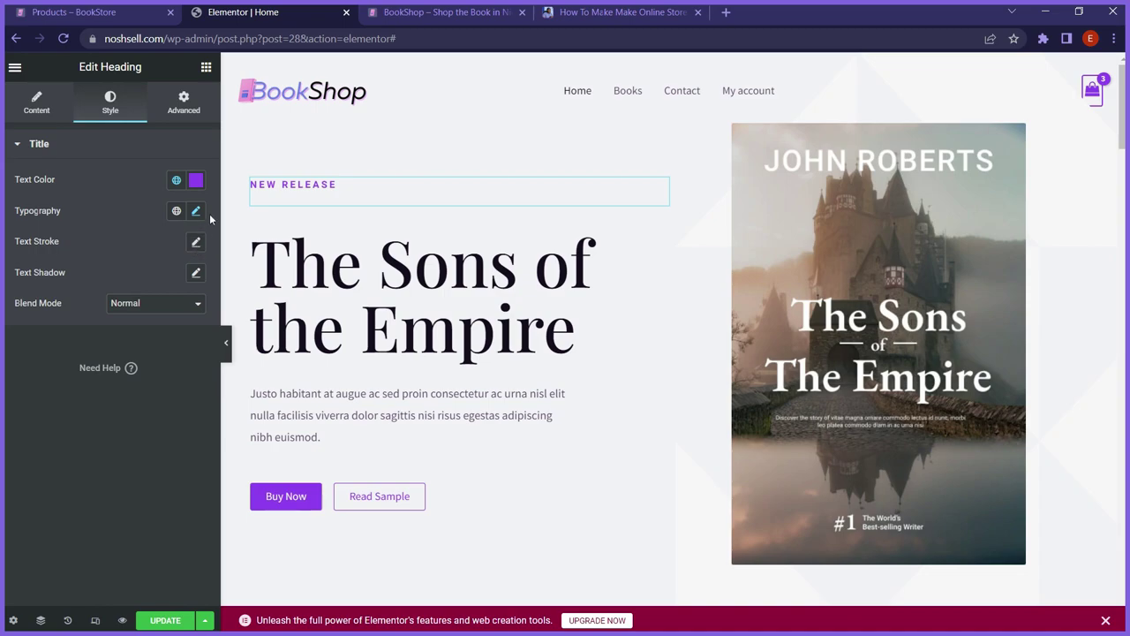
# Step: Select the Buy Now button and review its Content, Style and Advanced settings, margins and padding 0
pyautogui.scroll(-2, 385, 299)
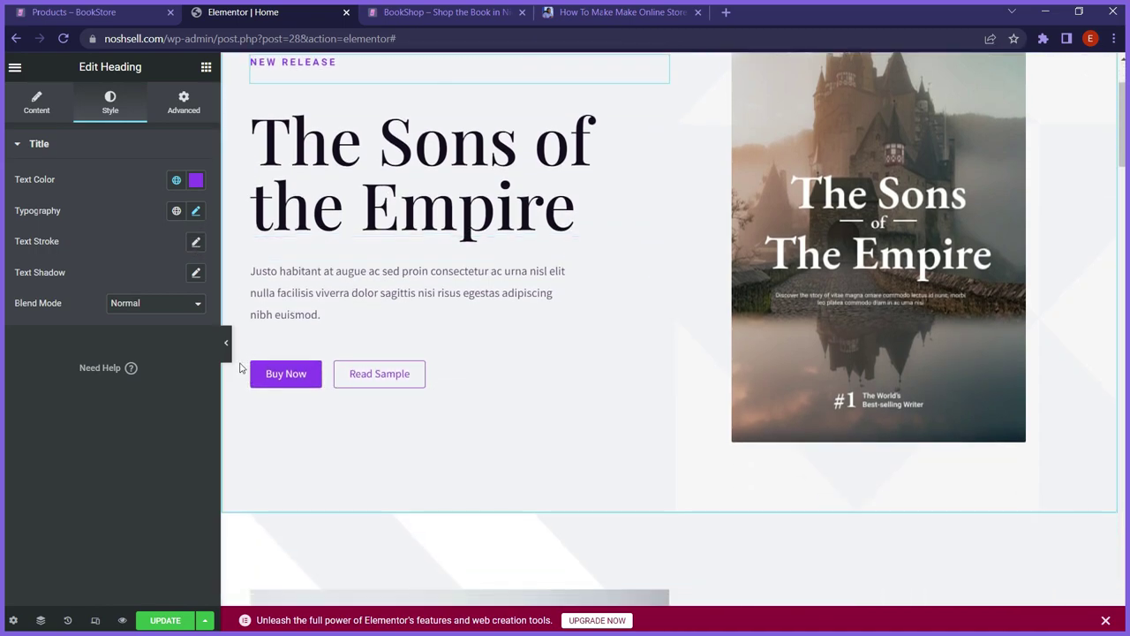
pyautogui.click(281, 387)
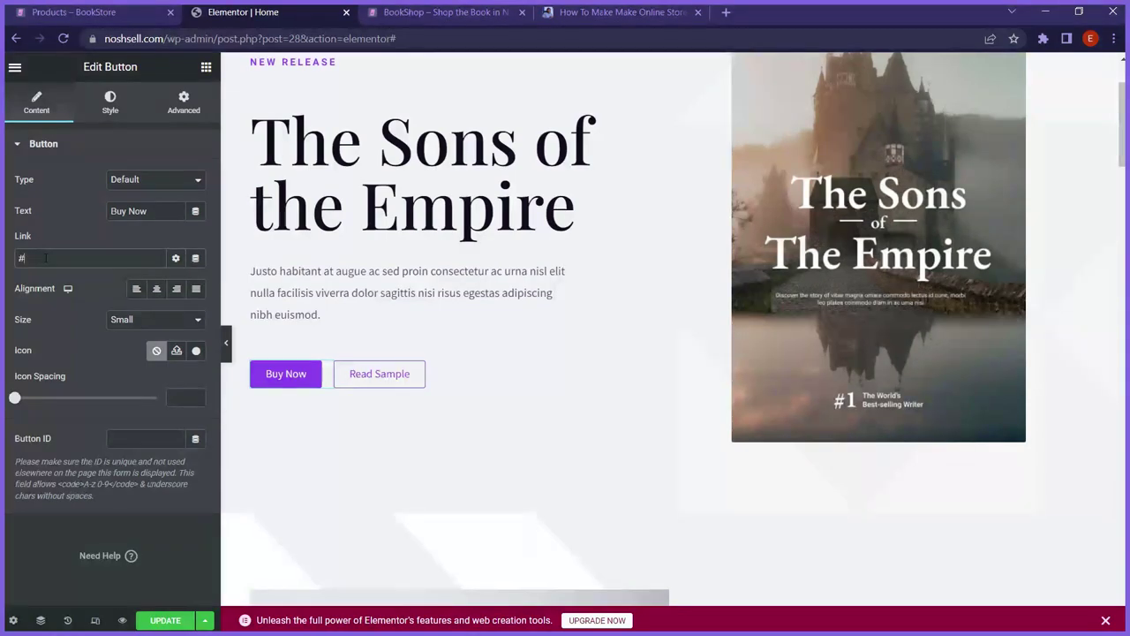
pyautogui.click(149, 210)
pyautogui.click(123, 110)
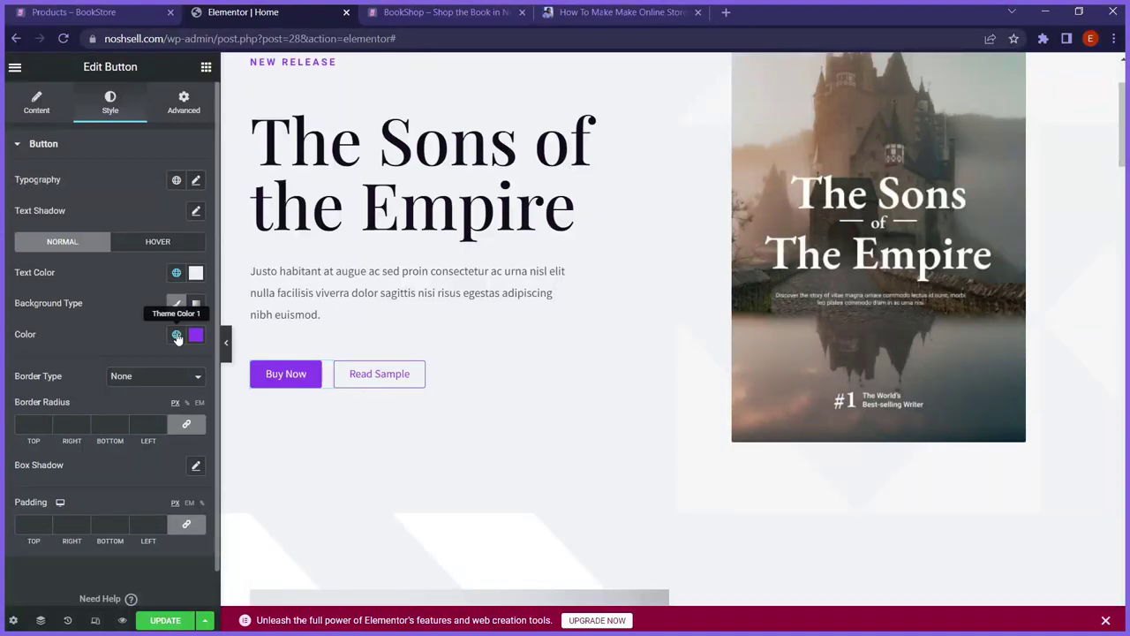
pyautogui.click(198, 110)
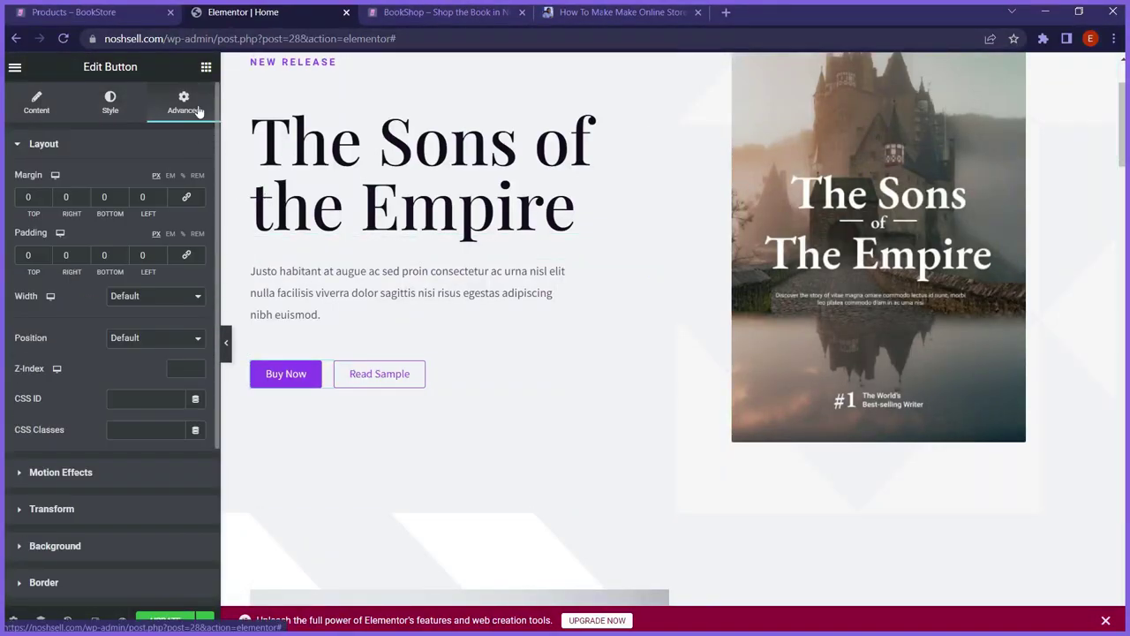
pyautogui.scroll(-2, 64, 312)
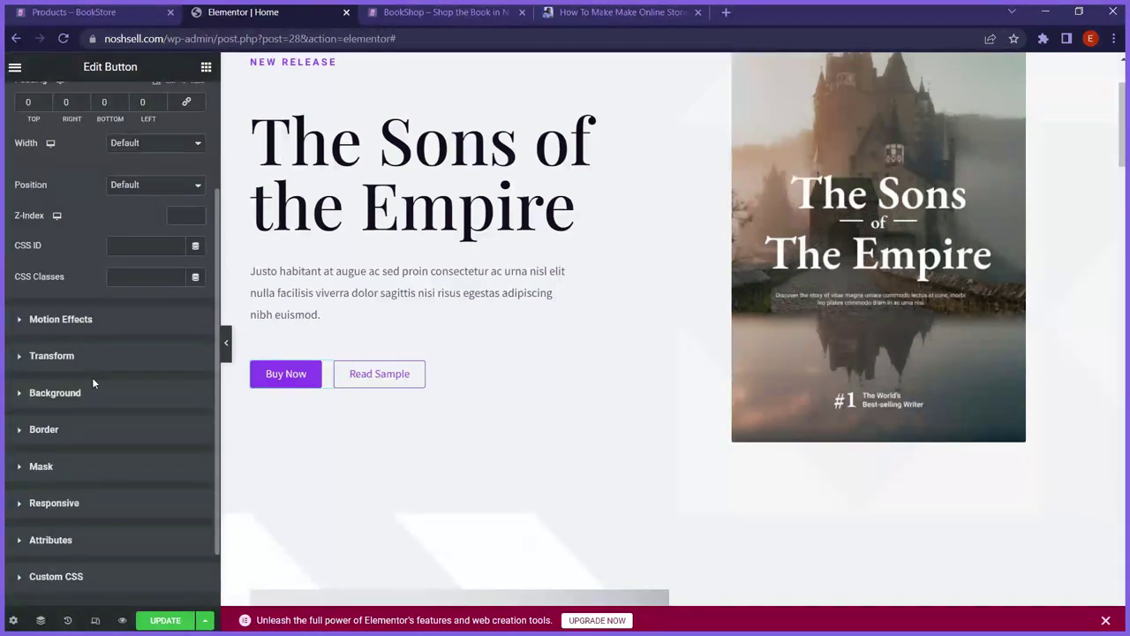
pyautogui.scroll(2, 92, 379)
pyautogui.scroll(2, 422, 325)
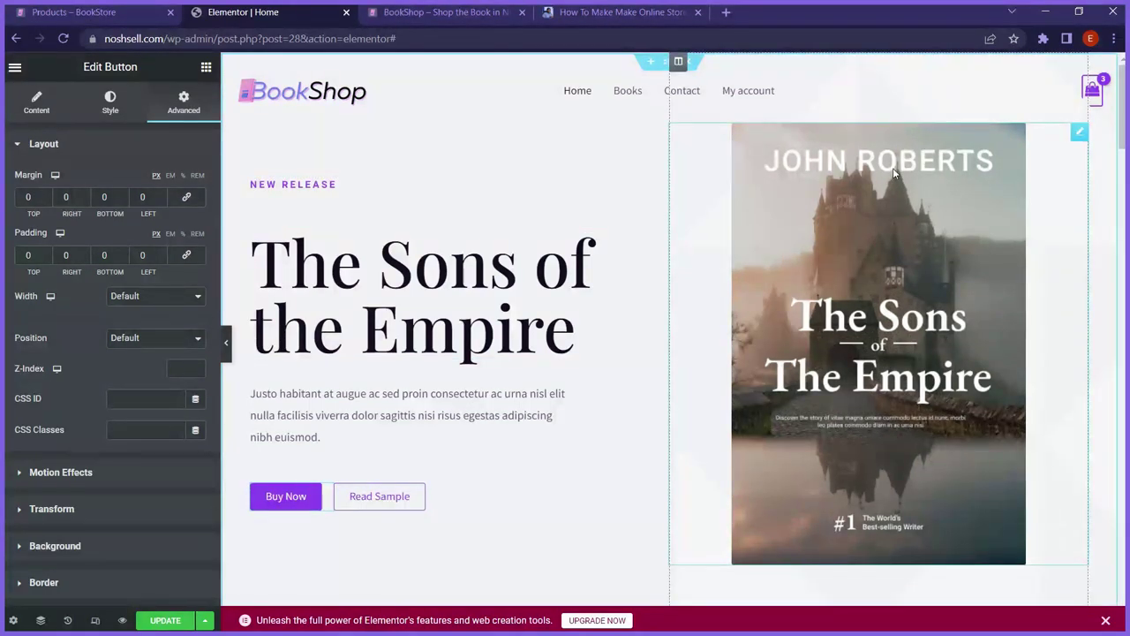
pyautogui.scroll(-4, 817, 281)
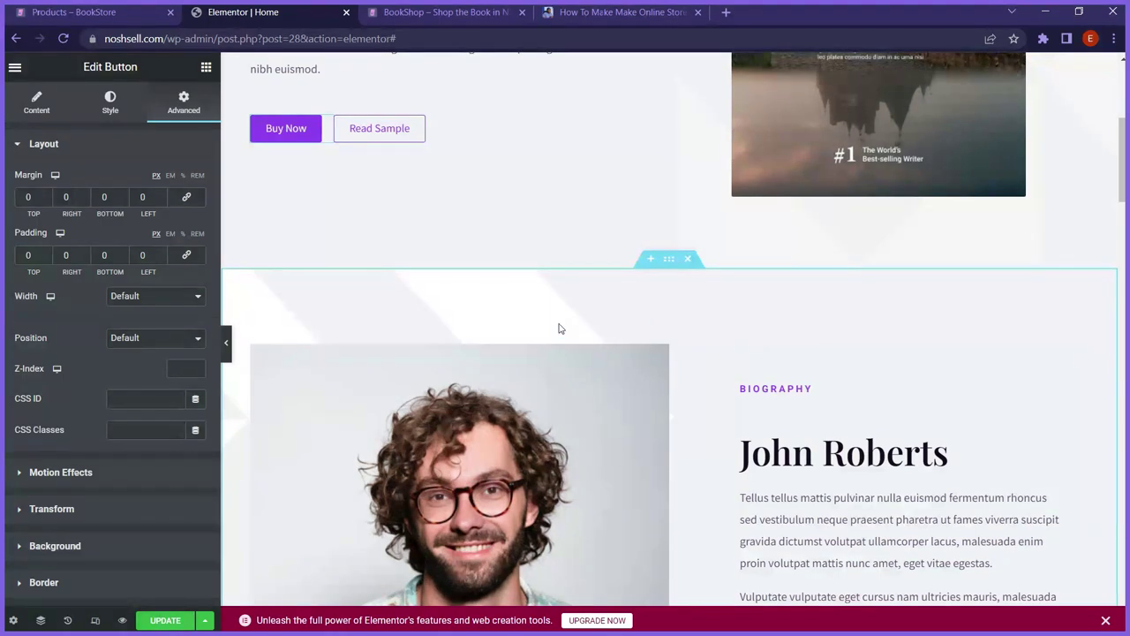
pyautogui.scroll(-3, 712, 343)
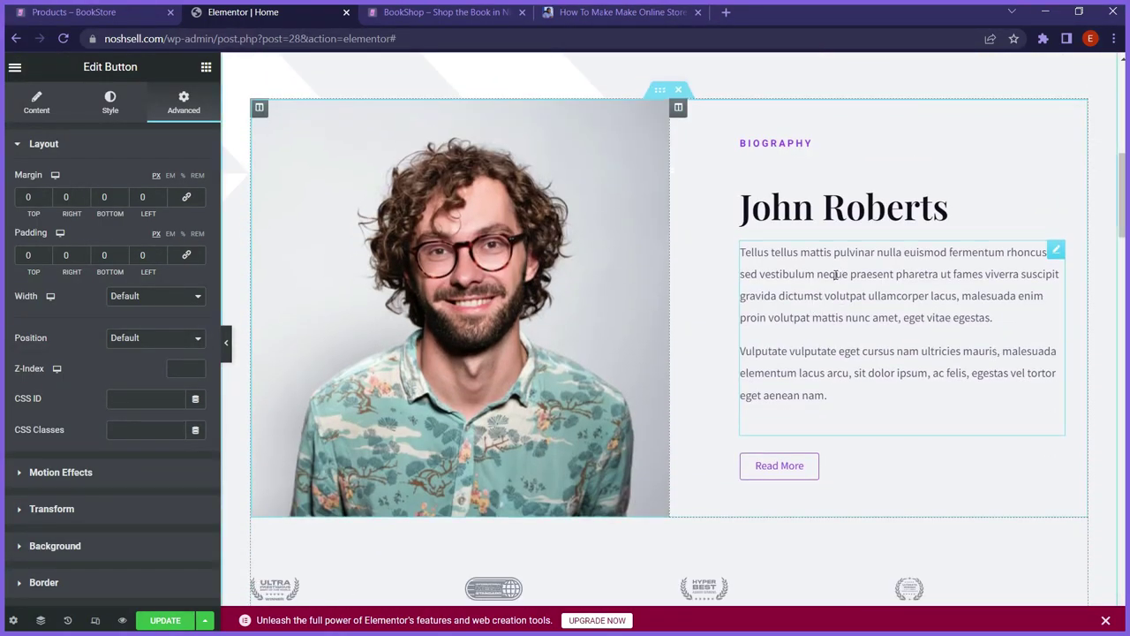
pyautogui.scroll(7, 810, 296)
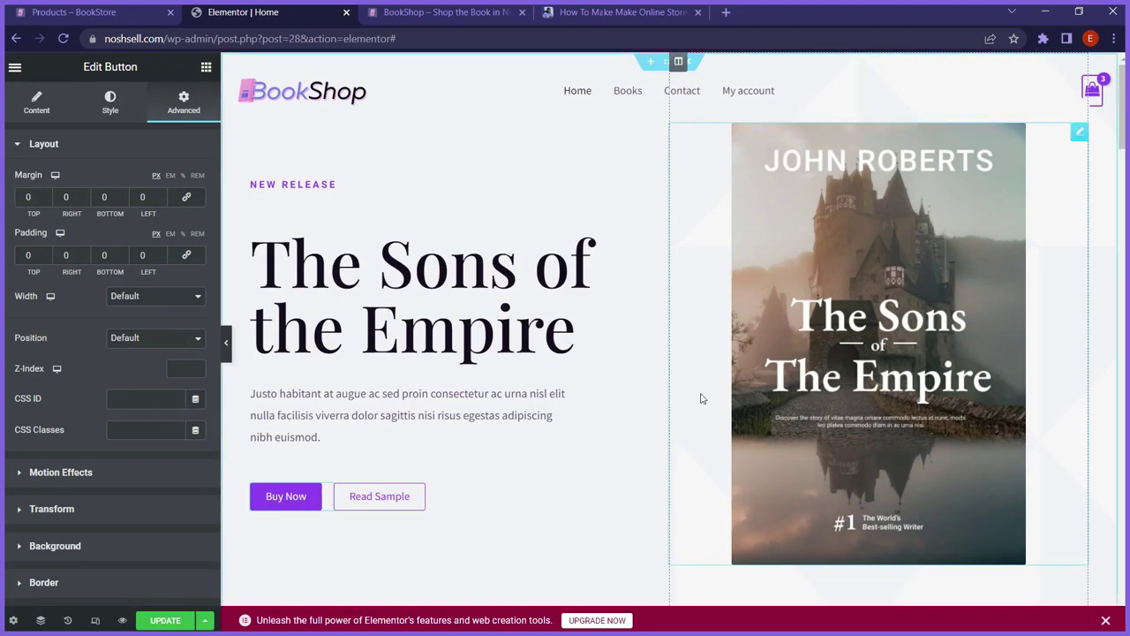
# Step: Review the Buy Now button's content settings
pyautogui.click(37, 104)
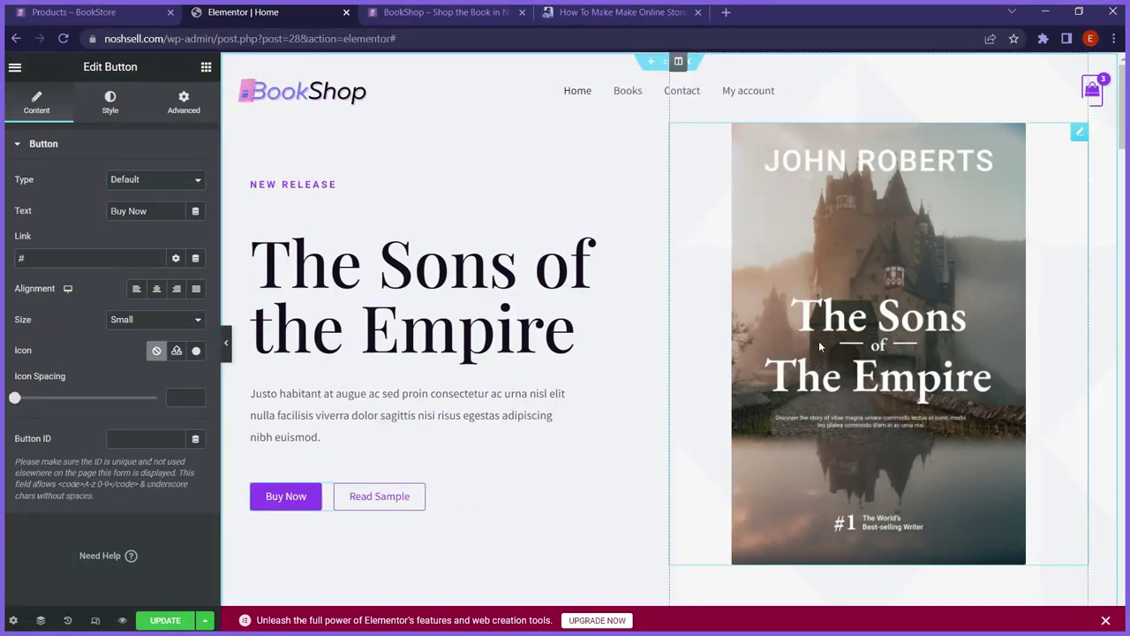
pyautogui.scroll(-5, 762, 362)
pyautogui.scroll(-12, 761, 362)
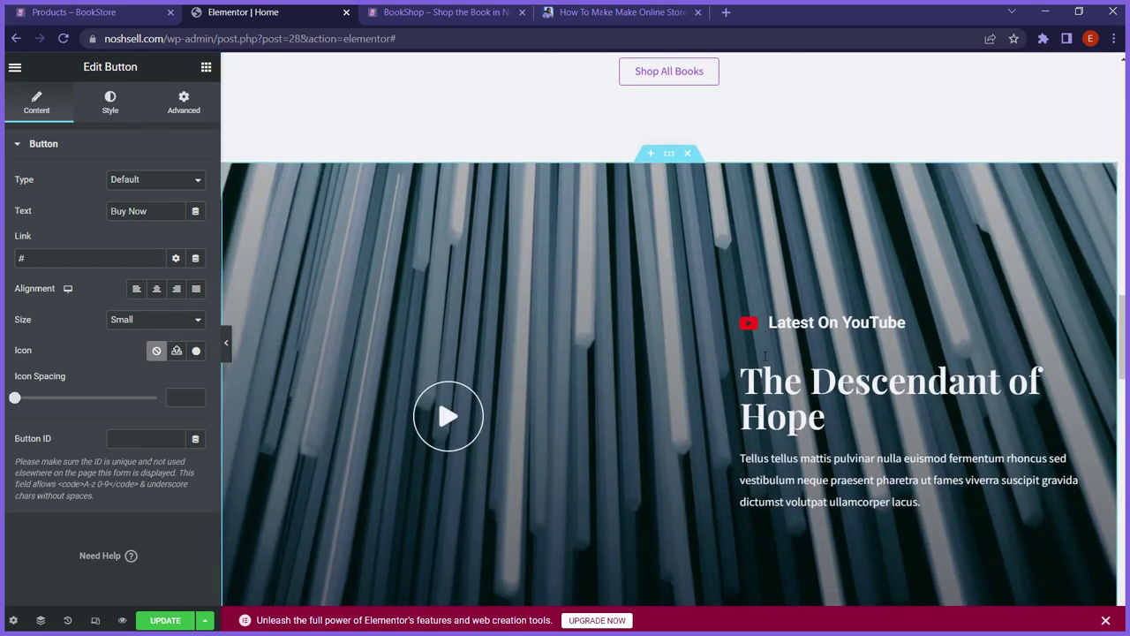
pyautogui.scroll(5, 667, 292)
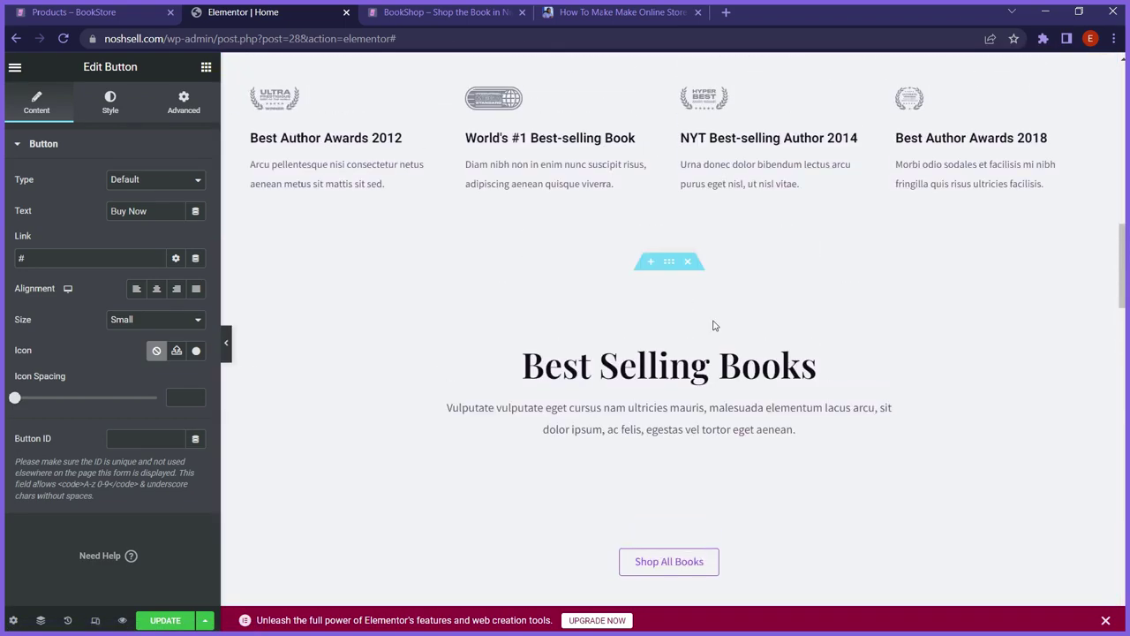
pyautogui.scroll(4, 715, 326)
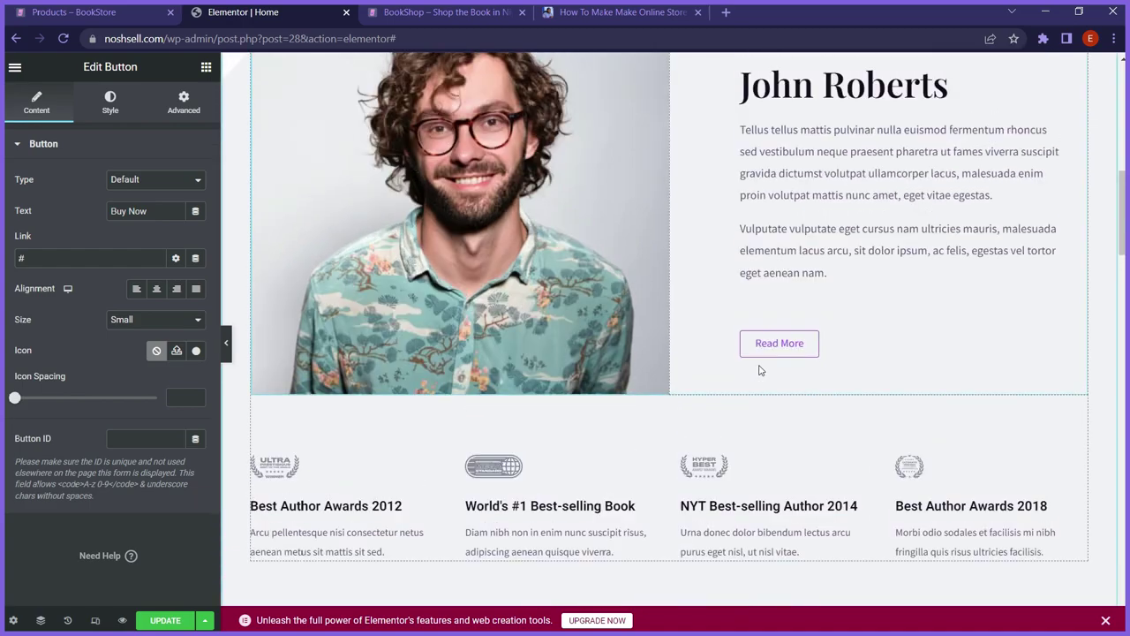
pyautogui.scroll(7, 759, 370)
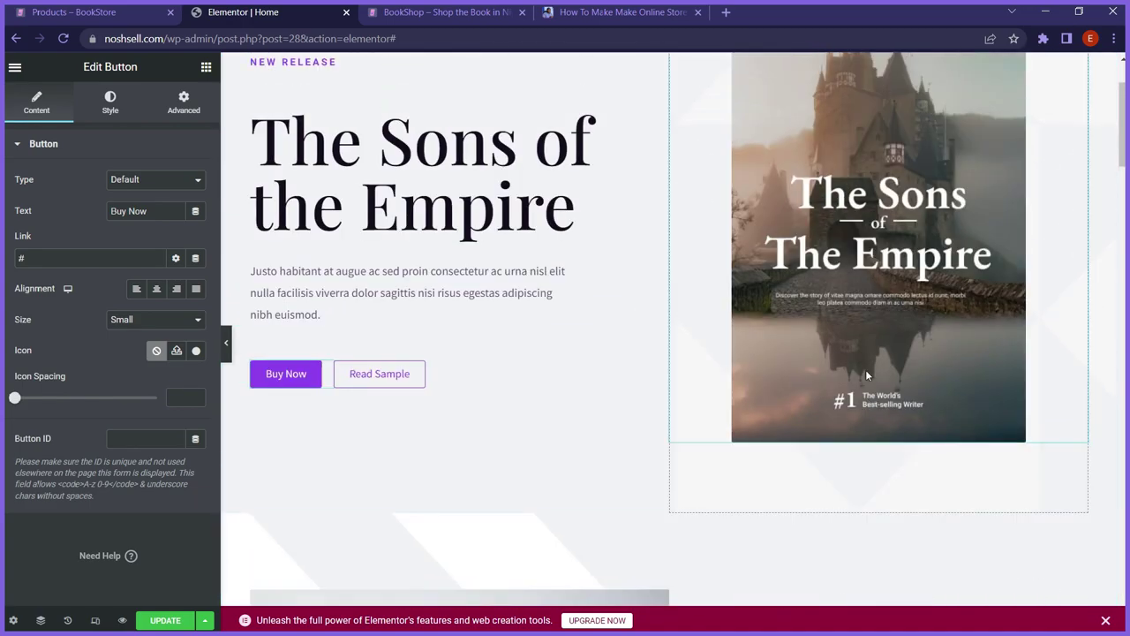
pyautogui.scroll(2, 874, 309)
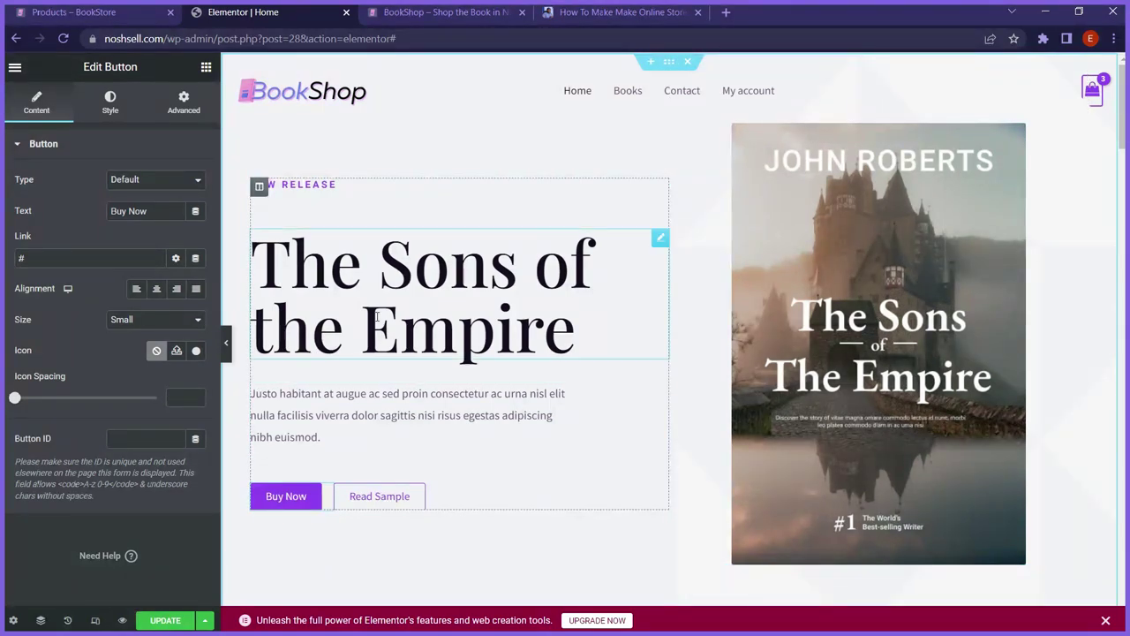
pyautogui.scroll(-3, 600, 291)
pyautogui.scroll(-2, 759, 349)
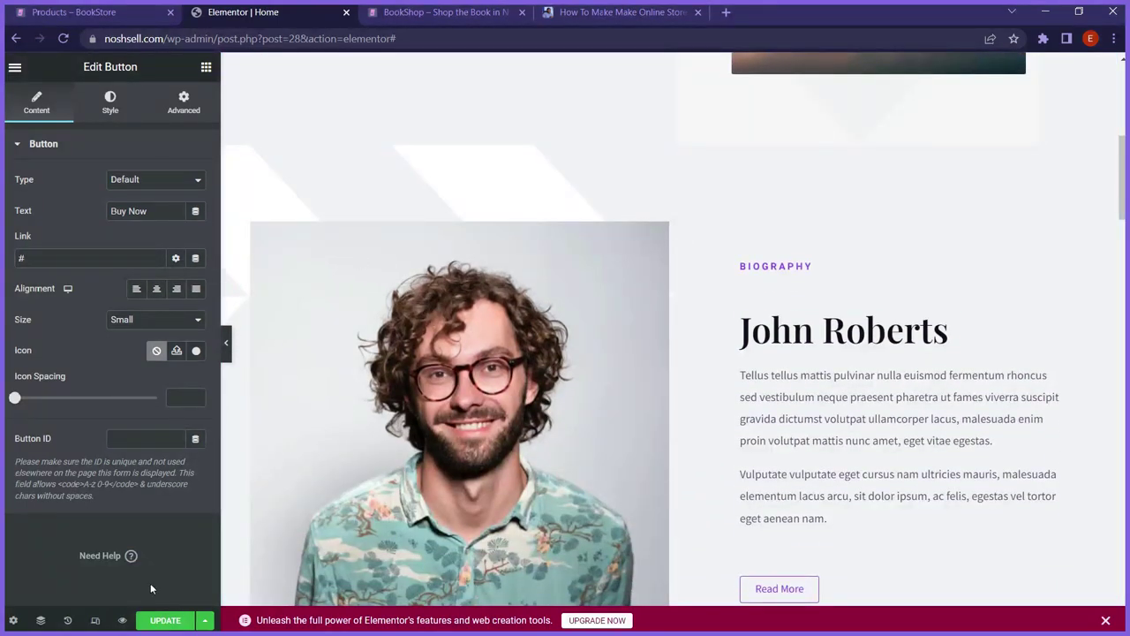
# Step: Save the Home page updates in Elementor and leave the editor
pyautogui.click(162, 622)
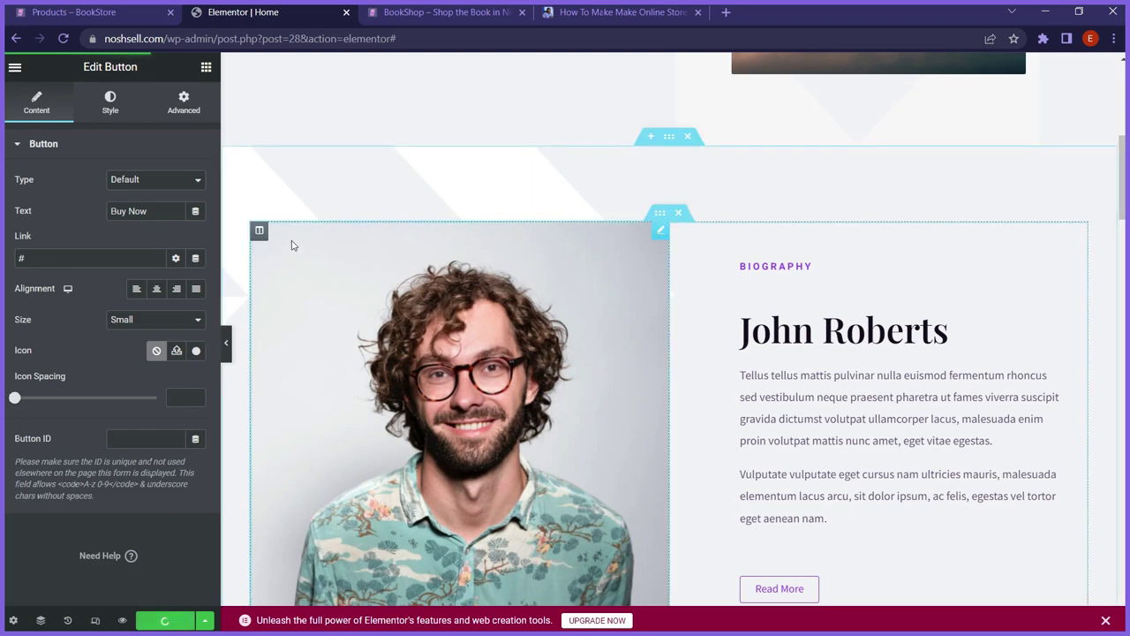
pyautogui.scroll(7, 626, 217)
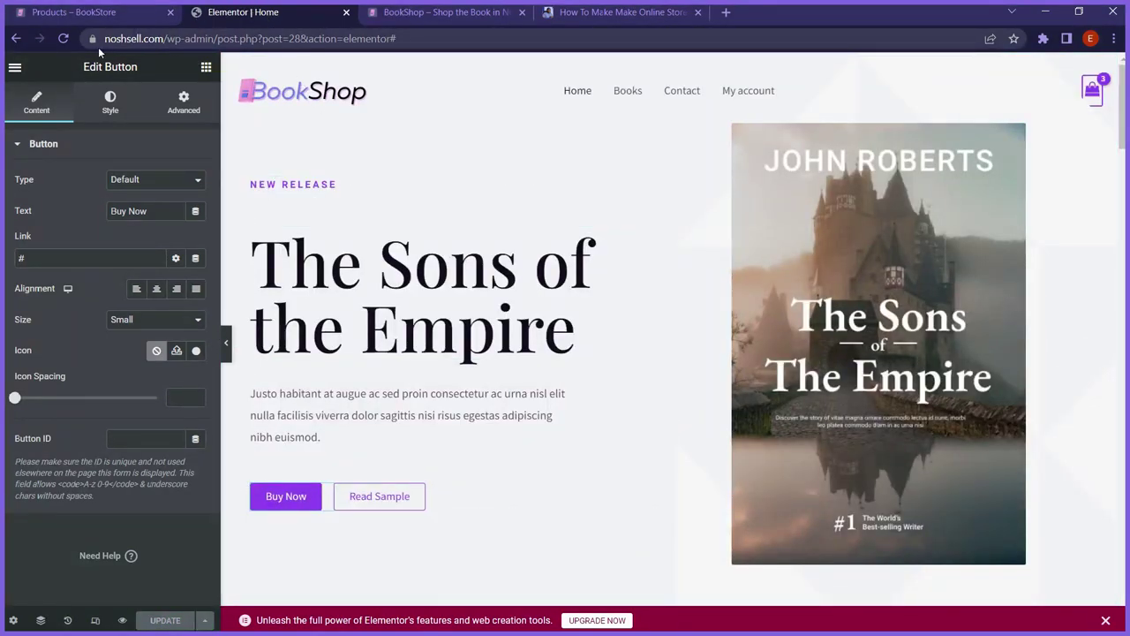
pyautogui.click(18, 38)
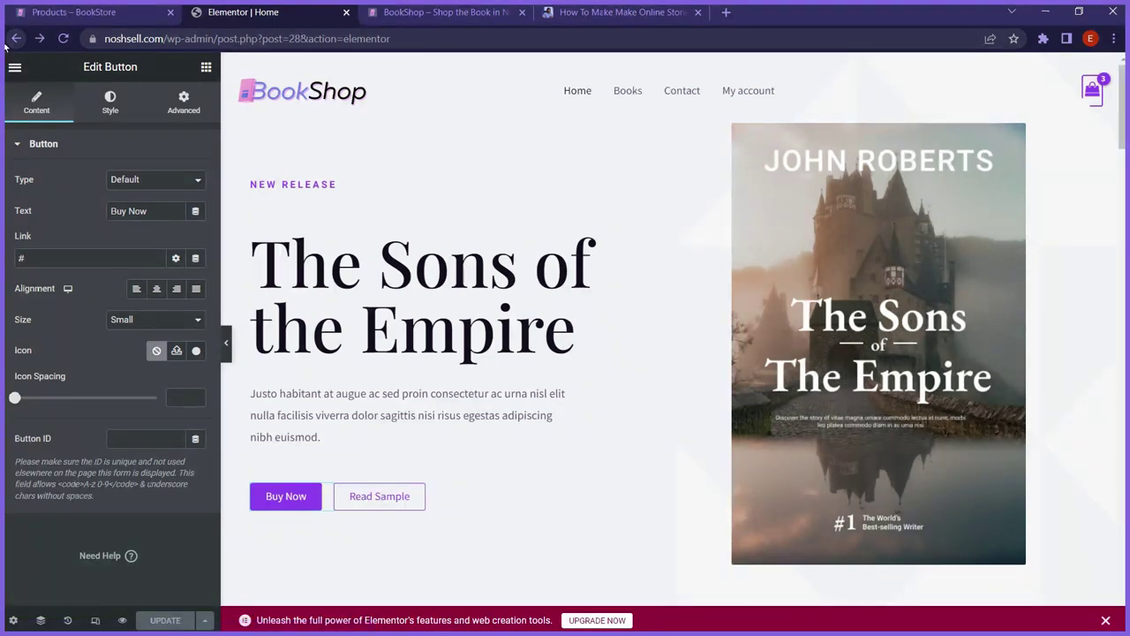
# Step: Go back to the Pages list, glance at the course outline, and view the live BookShop homepage
pyautogui.click(16, 39)
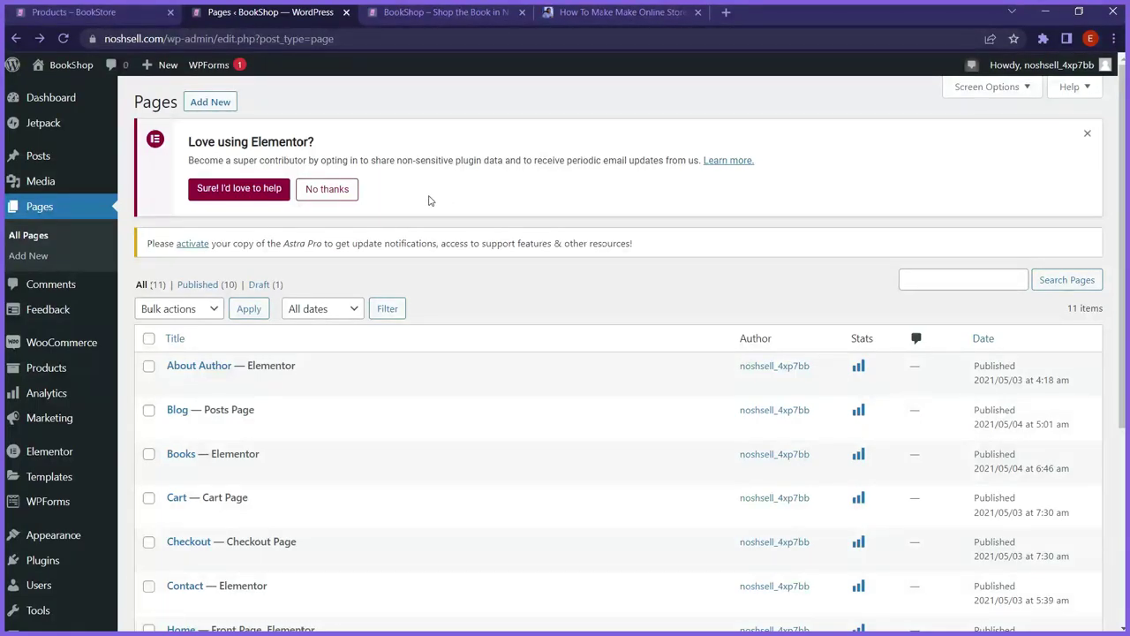
pyautogui.click(485, 13)
pyautogui.click(631, 18)
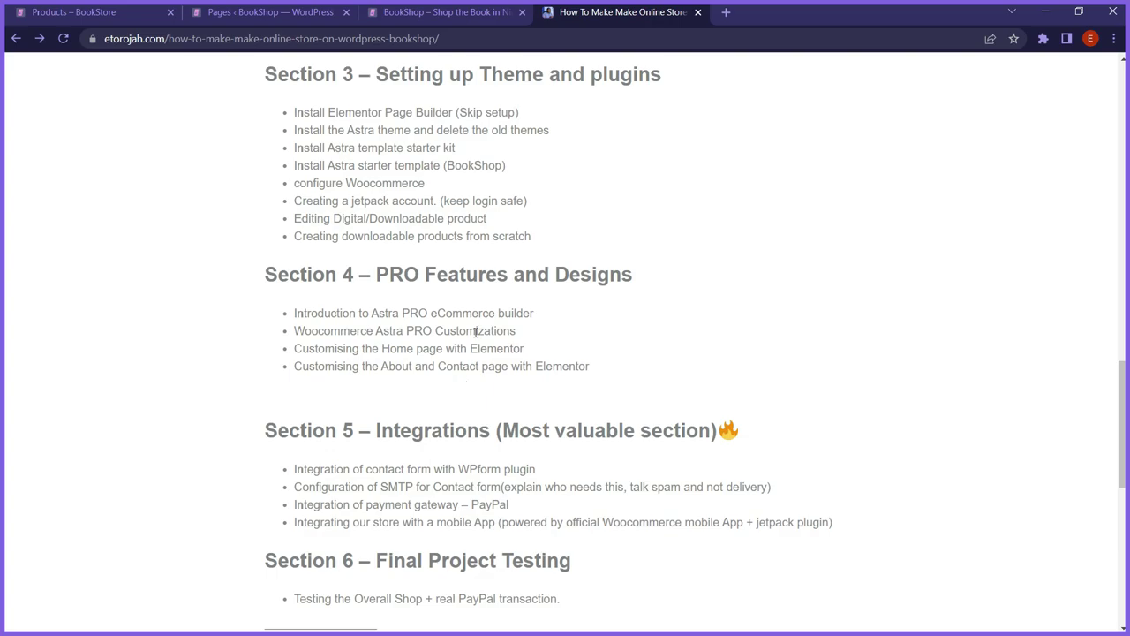
pyautogui.click(464, 10)
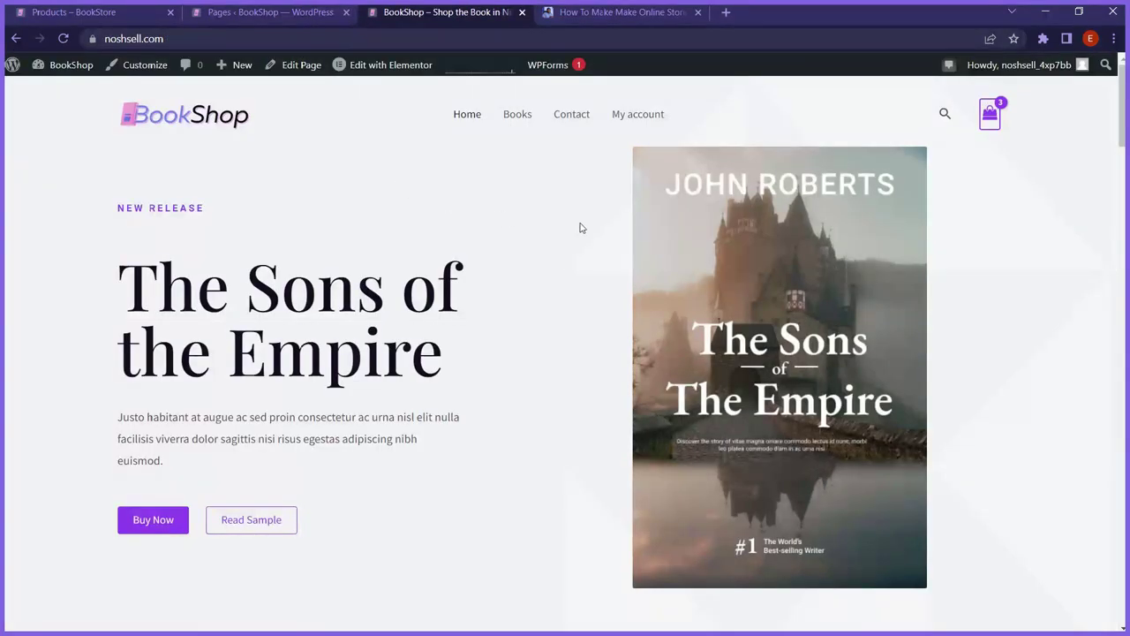
# Step: Open the BookShop Contact page, scroll over its Send a Message form, then edit it in Elementor
pyautogui.click(582, 119)
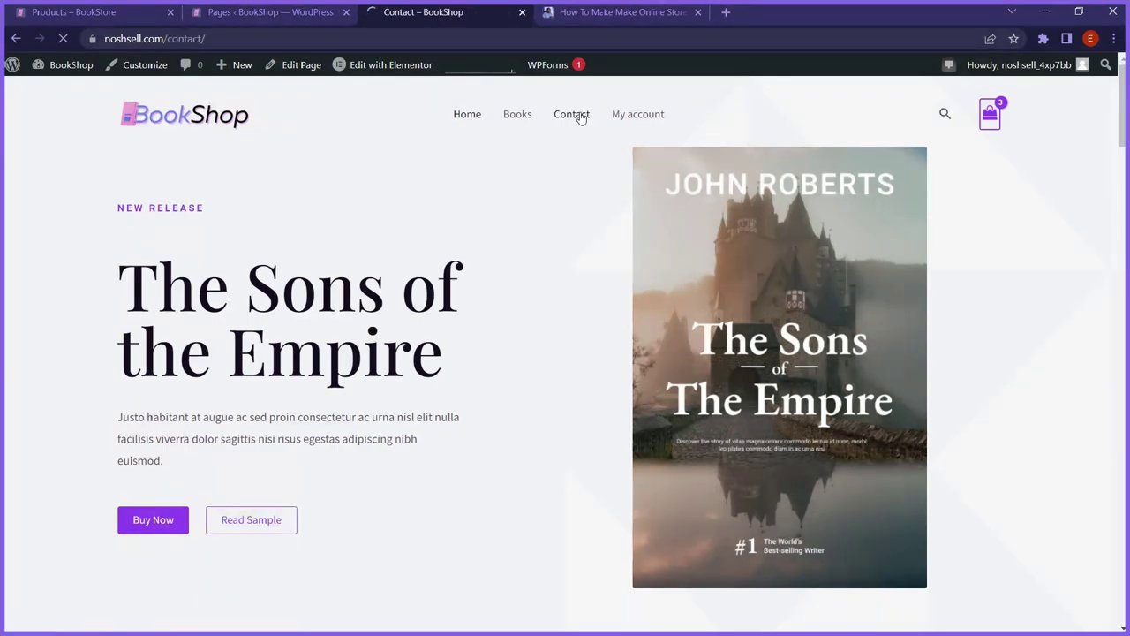
pyautogui.moveTo(424, 283); pyautogui.dragTo(524, 284)
pyautogui.scroll(-3, 244, 278)
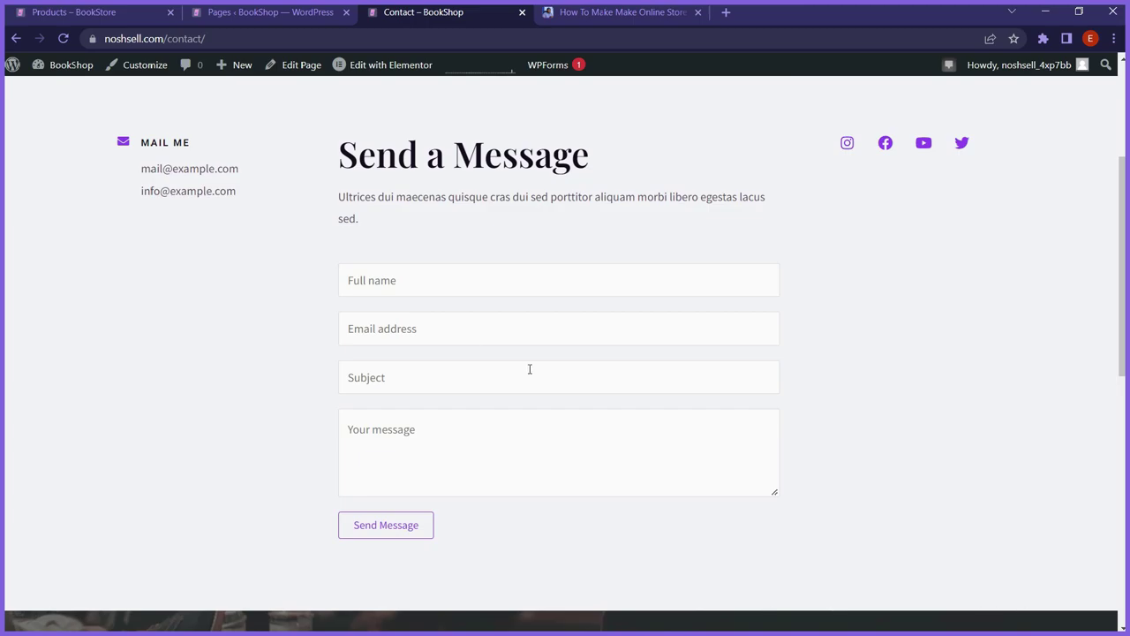
pyautogui.scroll(3, 529, 369)
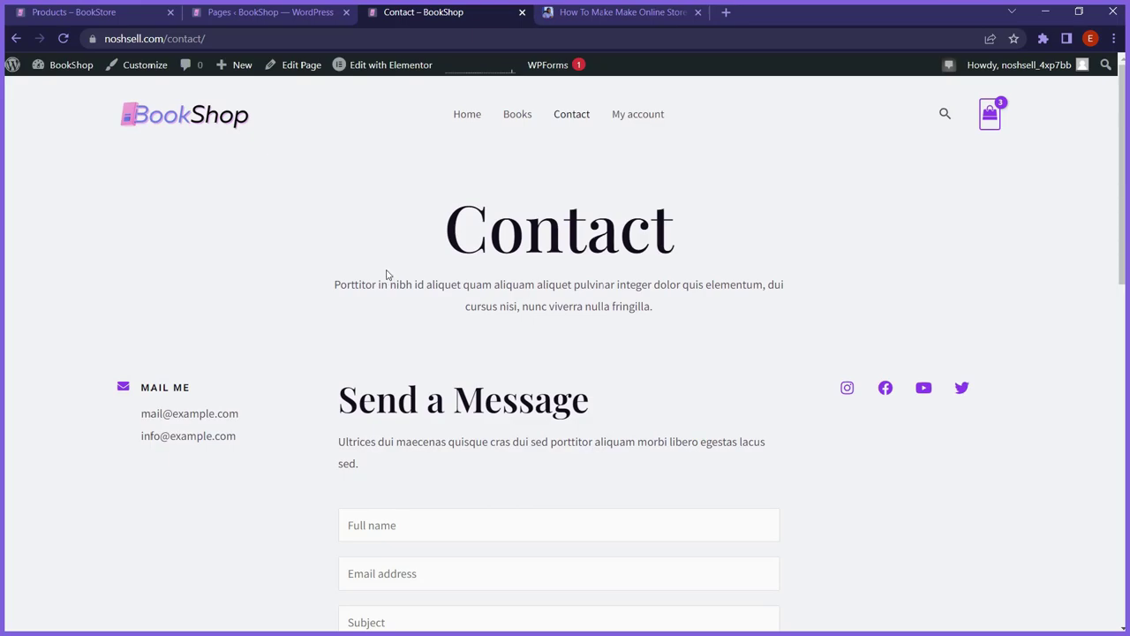
pyautogui.moveTo(397, 69)
pyautogui.click(400, 66)
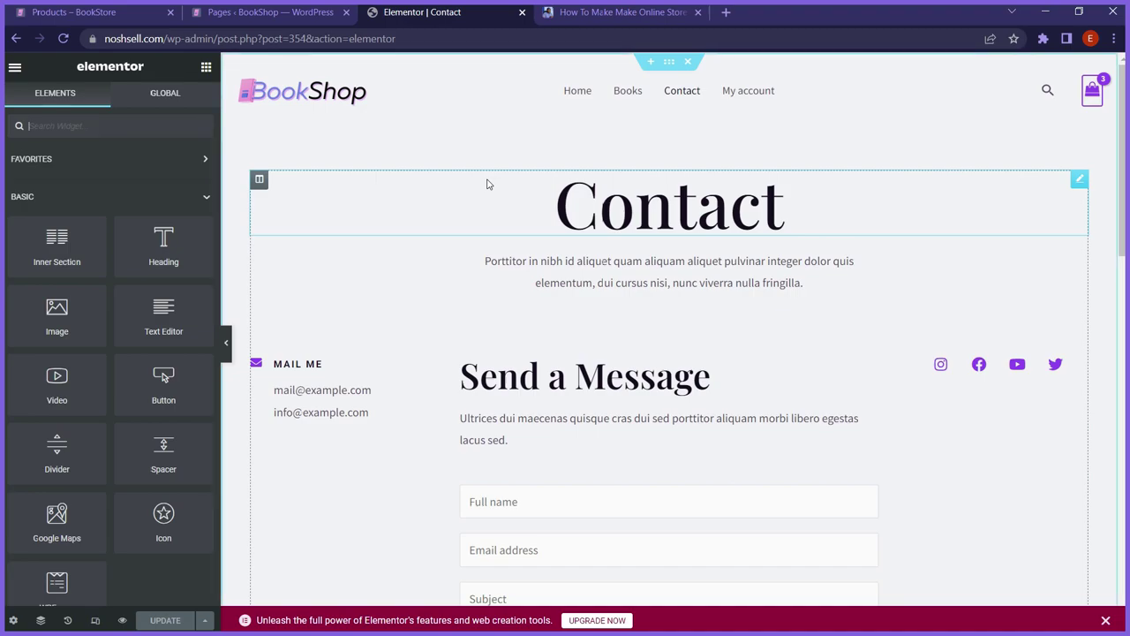
# Step: Inspect the Contact heading's title, the intro paragraph, the Simple Contact Form and the Mail Me box
pyautogui.click(635, 209)
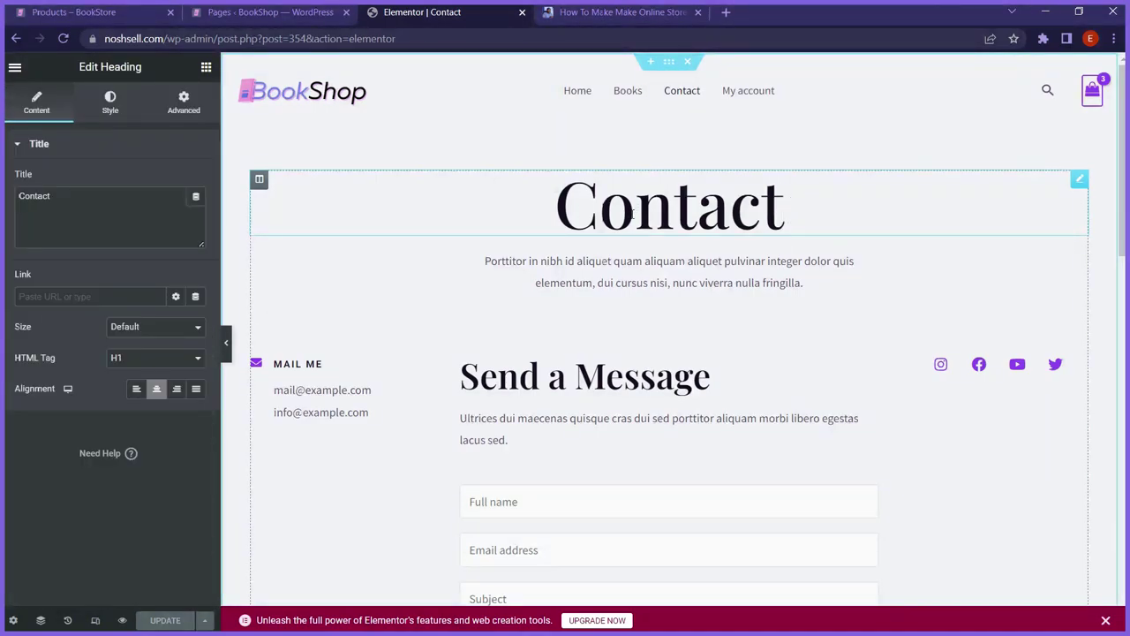
pyautogui.click(103, 212)
pyautogui.tripleClick(104, 212)
pyautogui.click(103, 212)
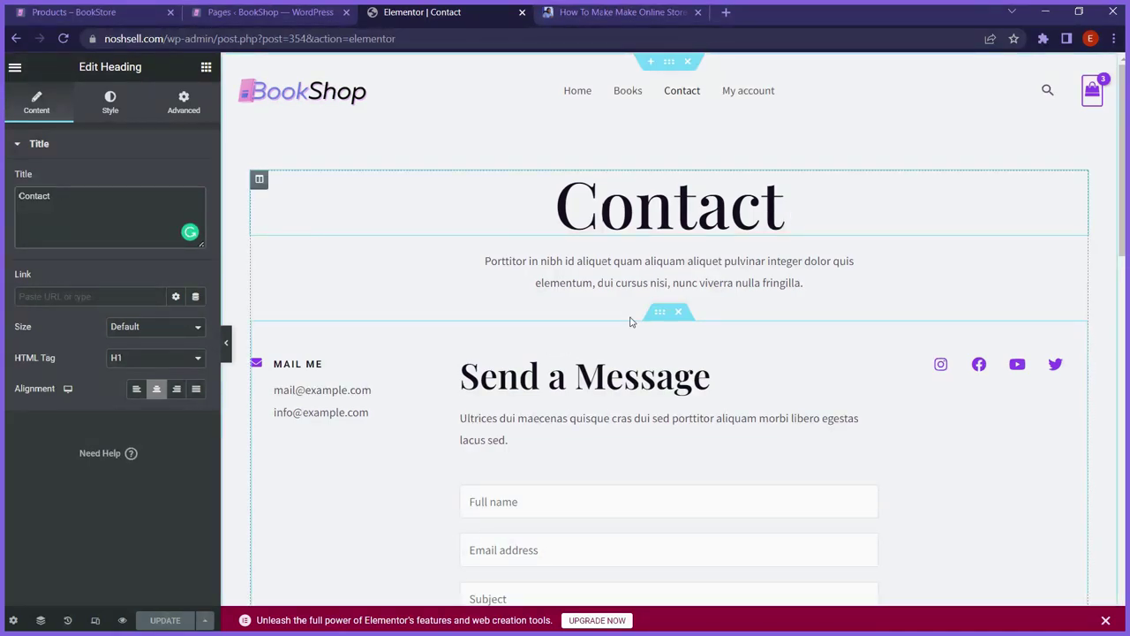
pyautogui.click(492, 258)
pyautogui.scroll(-3, 522, 419)
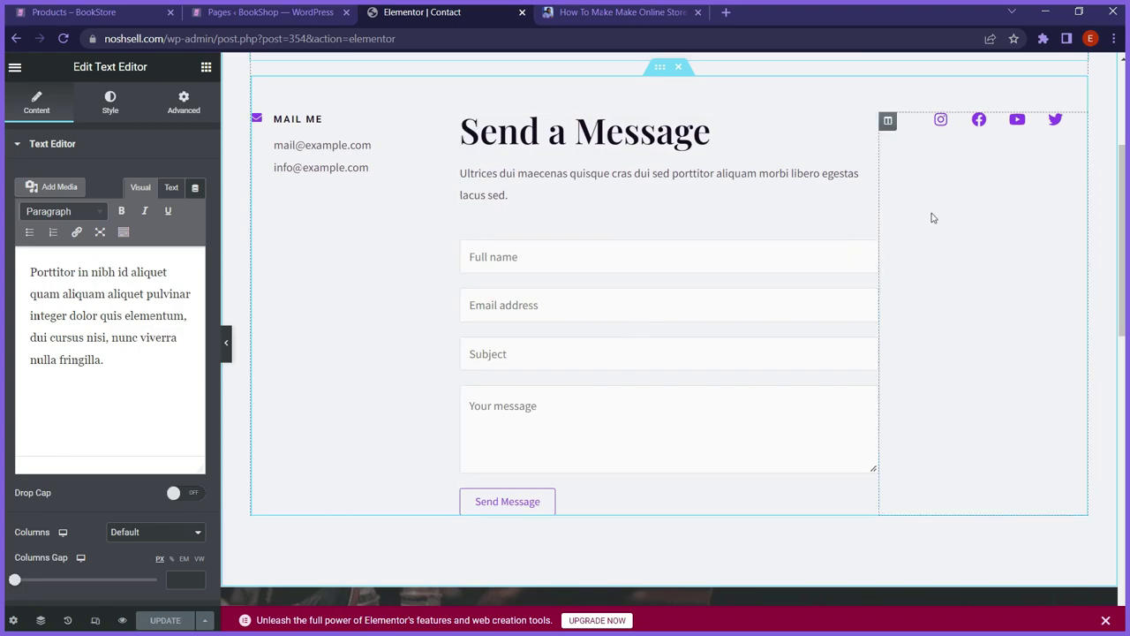
pyautogui.moveTo(871, 241); pyautogui.dragTo(870, 239)
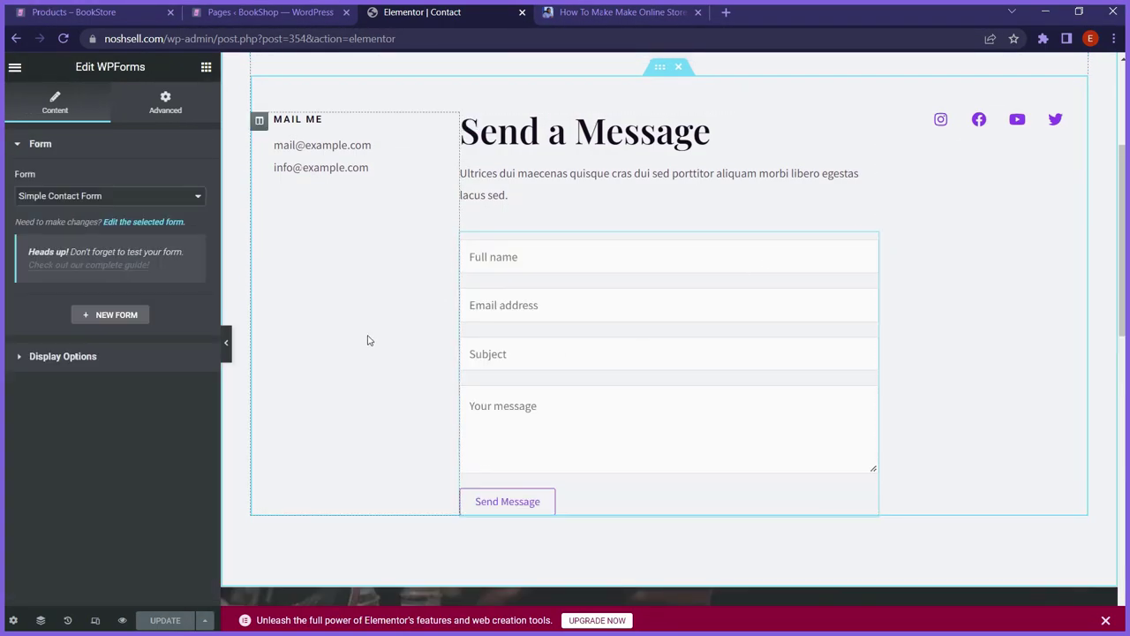
pyautogui.click(334, 161)
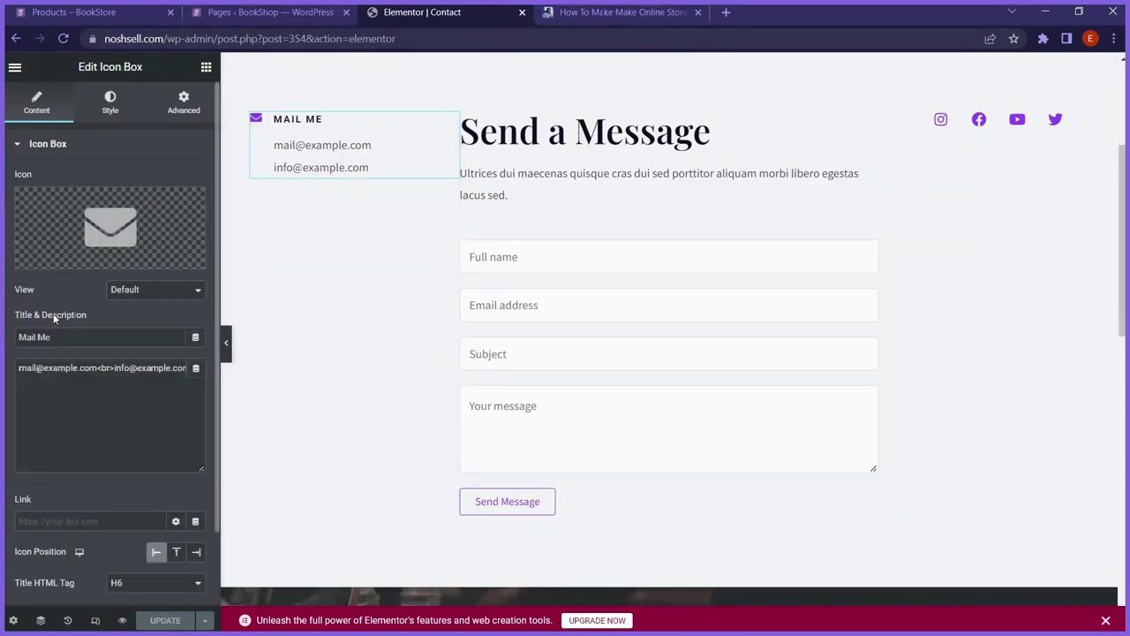
# Step: Check the Mail Me box's two addresses, then view the Social Icons widget's Instagram link
pyautogui.click(138, 368)
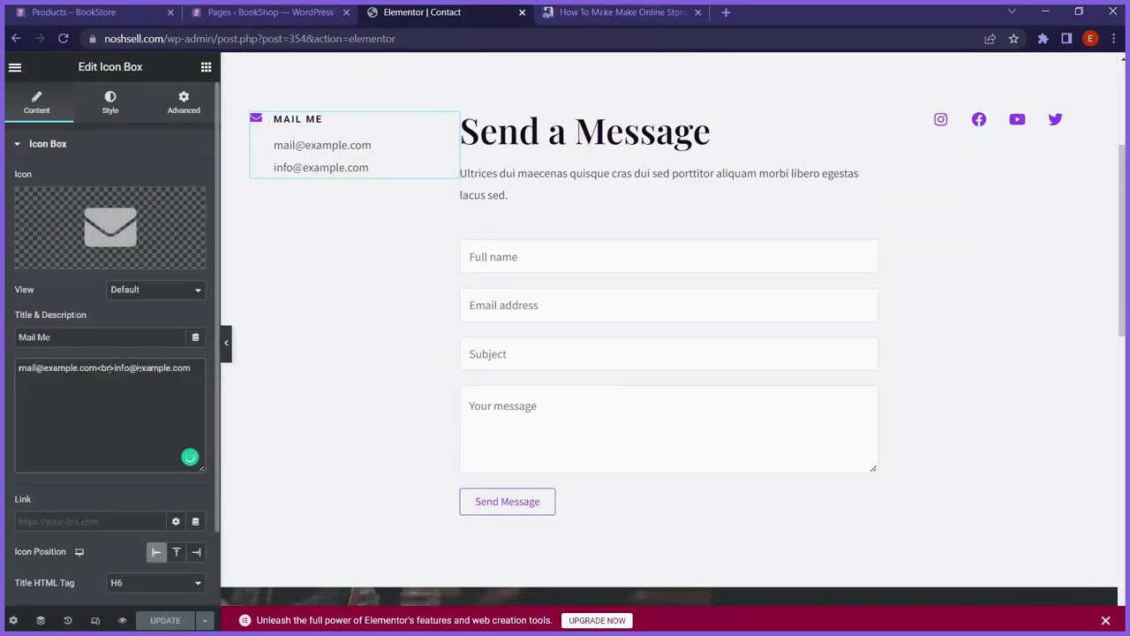
pyautogui.click(942, 121)
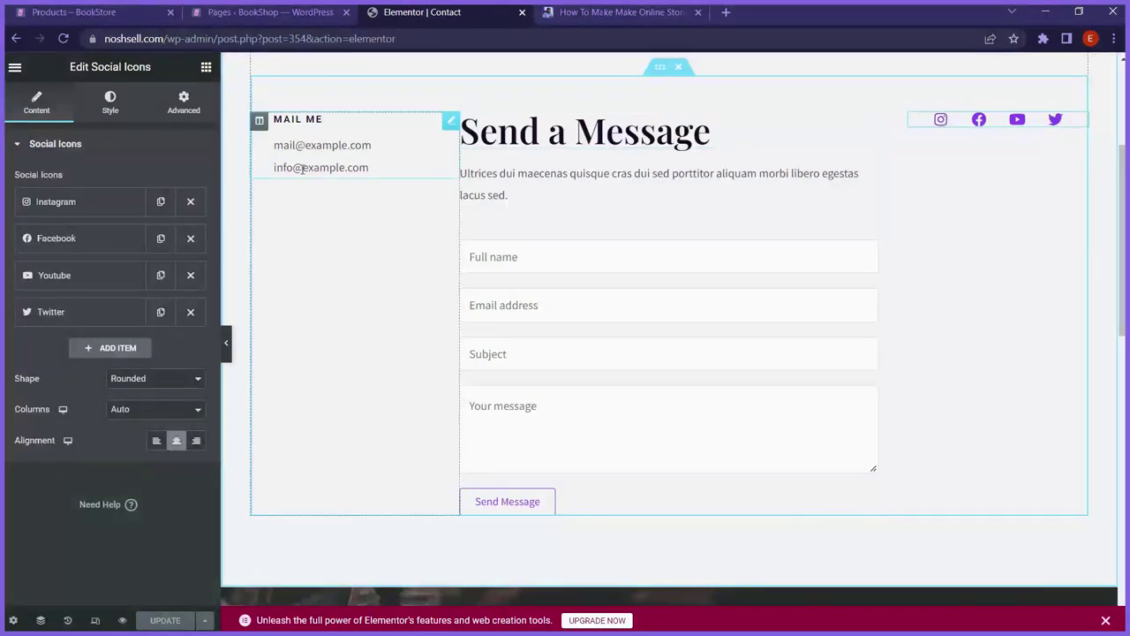
pyautogui.click(102, 202)
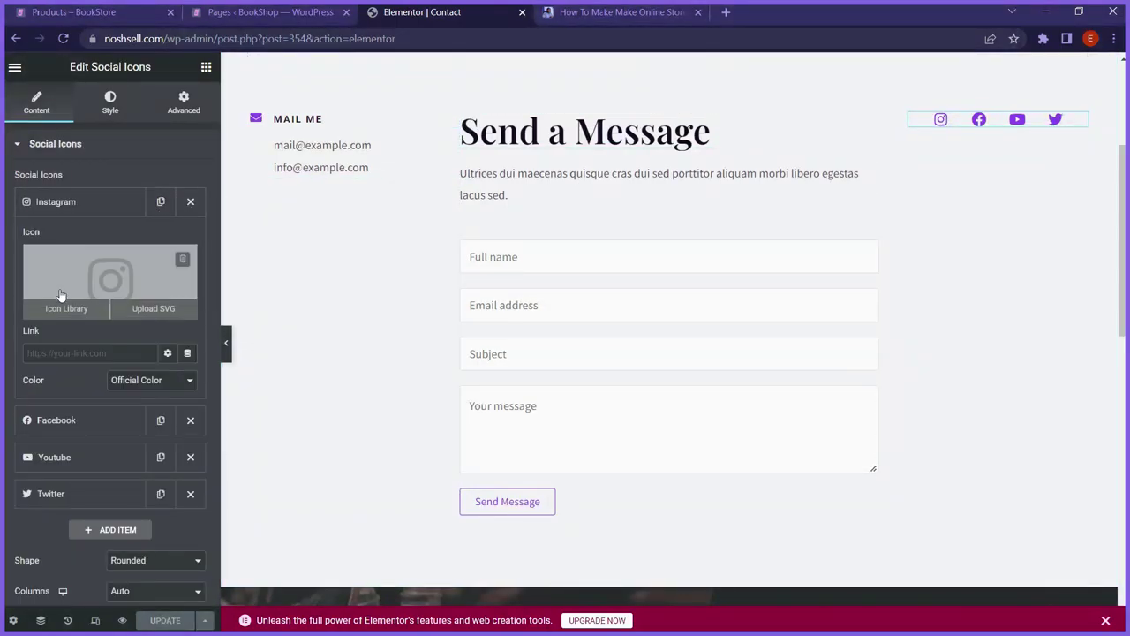
pyautogui.click(56, 354)
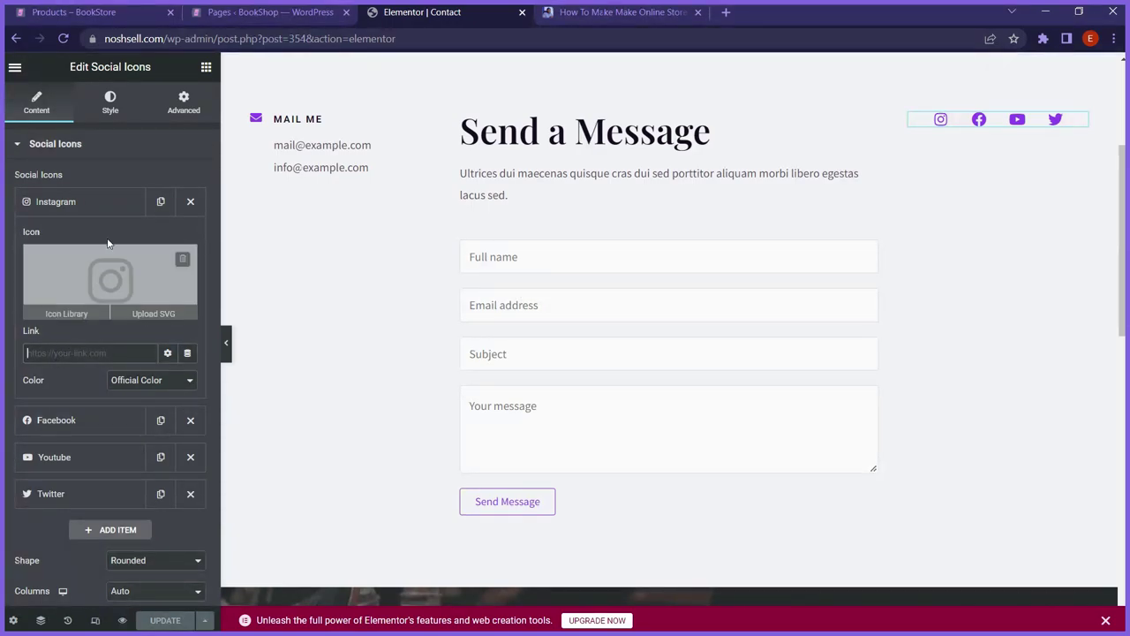
# Step: Browse the Social Icons style and content settings, then scroll the canvas back to the top
pyautogui.click(88, 145)
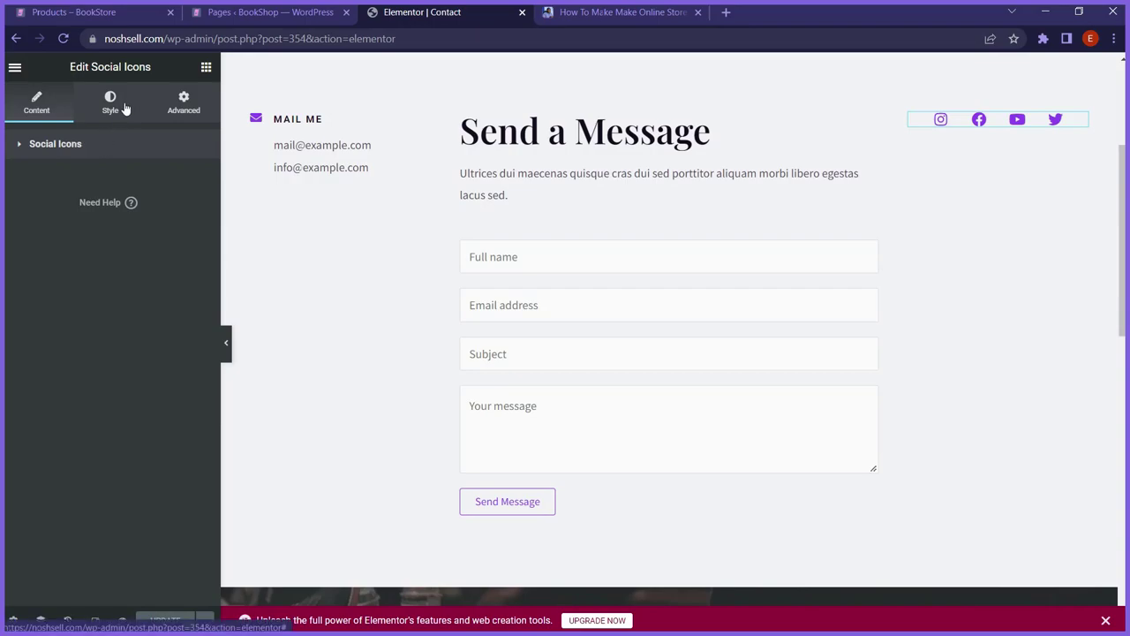
pyautogui.click(124, 111)
pyautogui.click(28, 141)
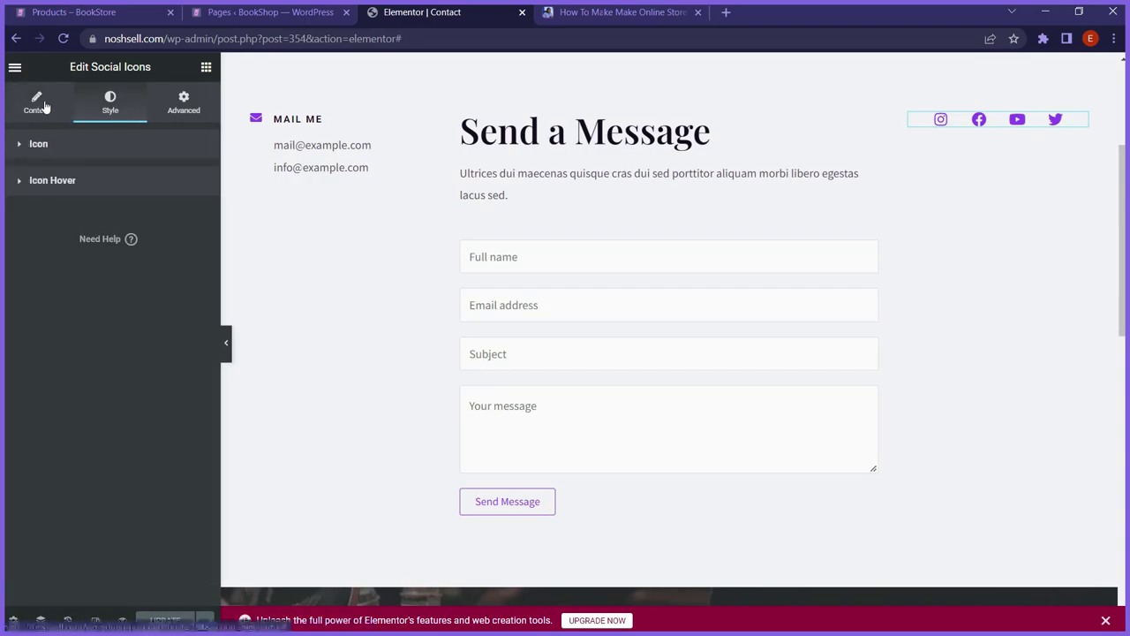
pyautogui.click(44, 107)
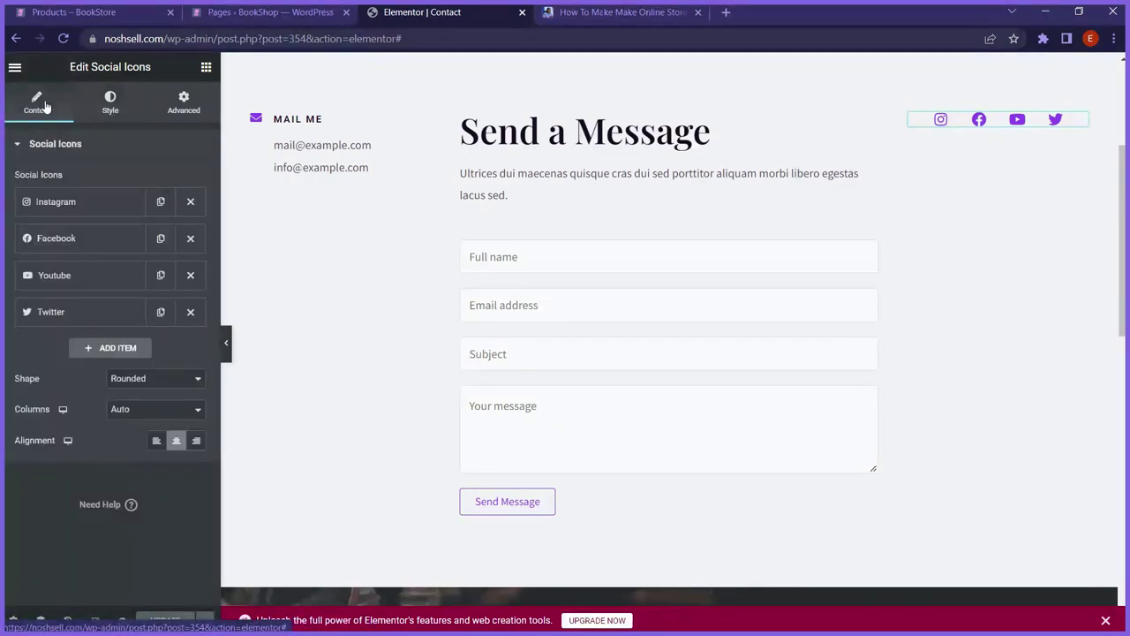
pyautogui.click(70, 143)
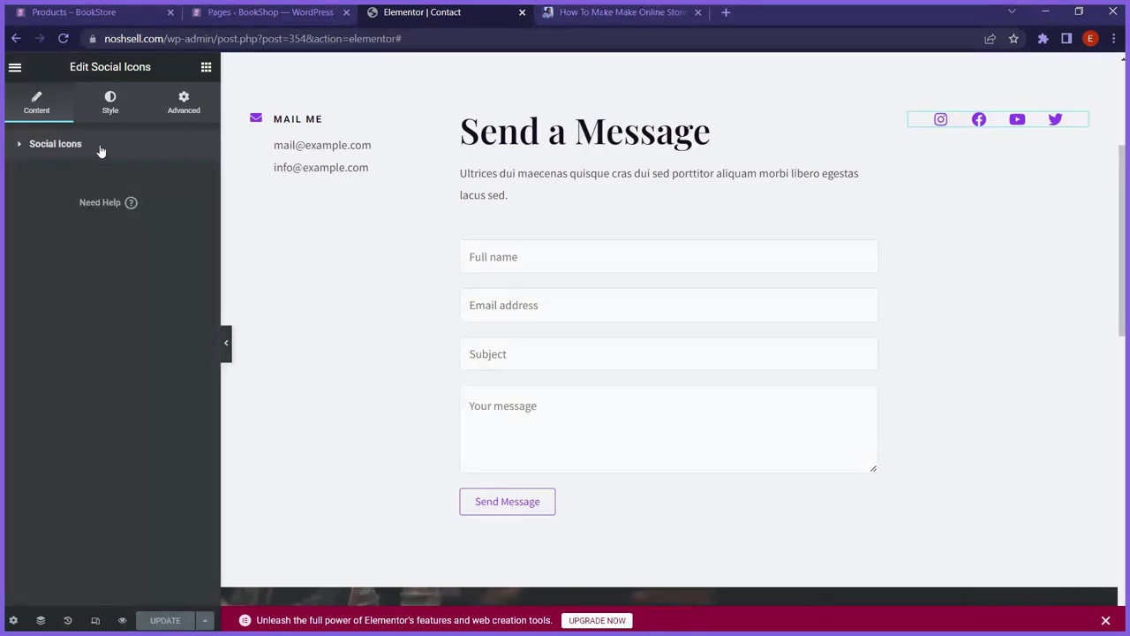
pyautogui.click(97, 152)
pyautogui.click(109, 101)
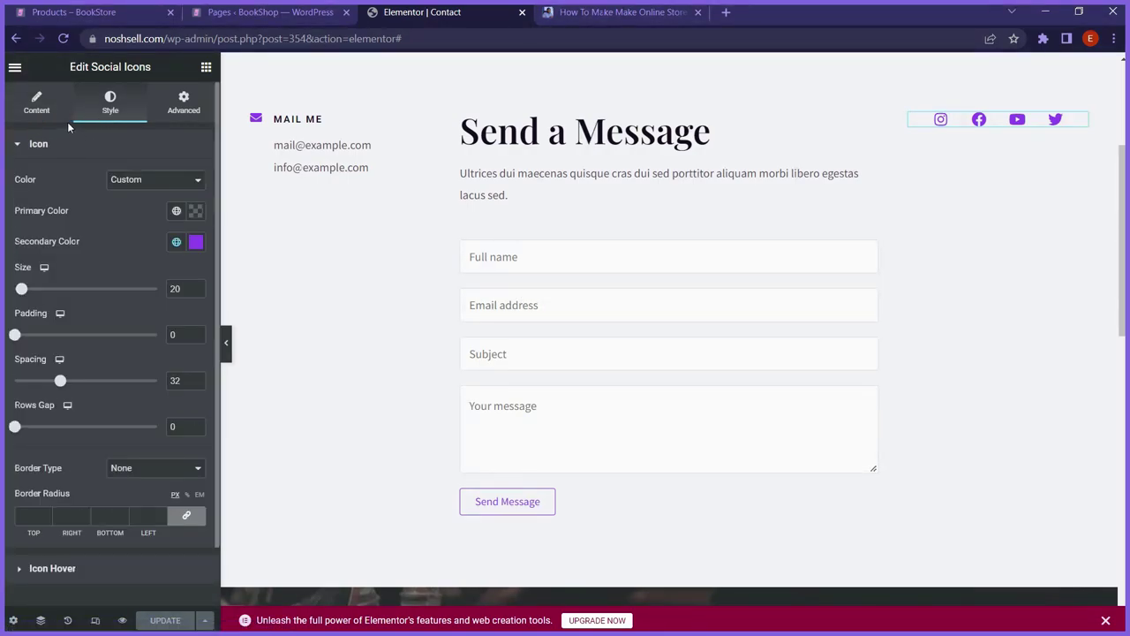
pyautogui.click(36, 103)
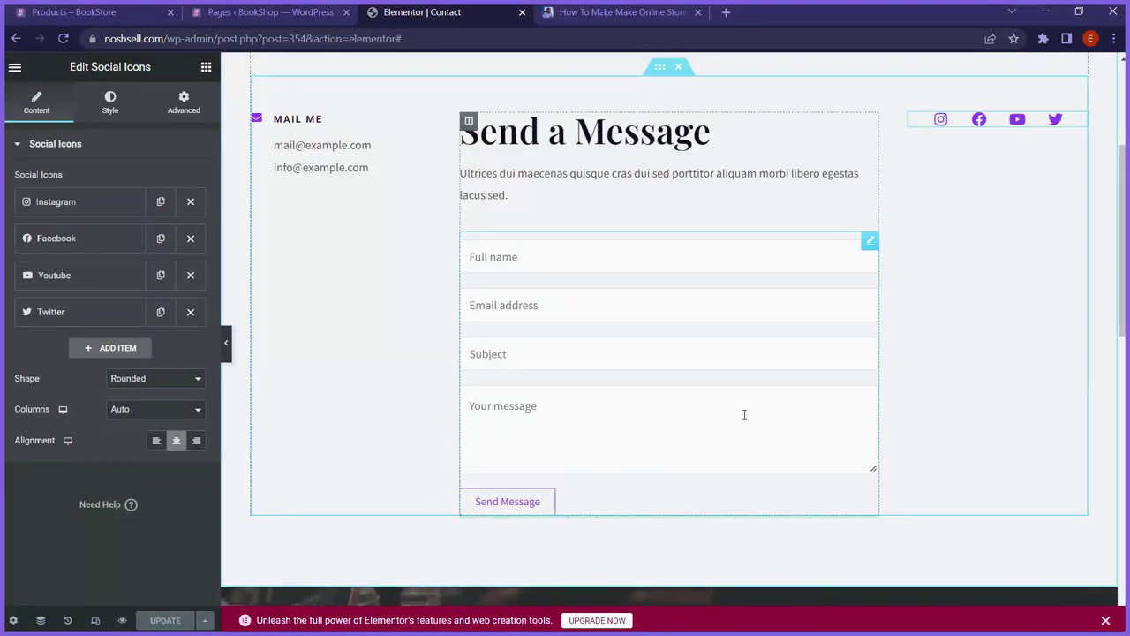
pyautogui.scroll(3, 745, 415)
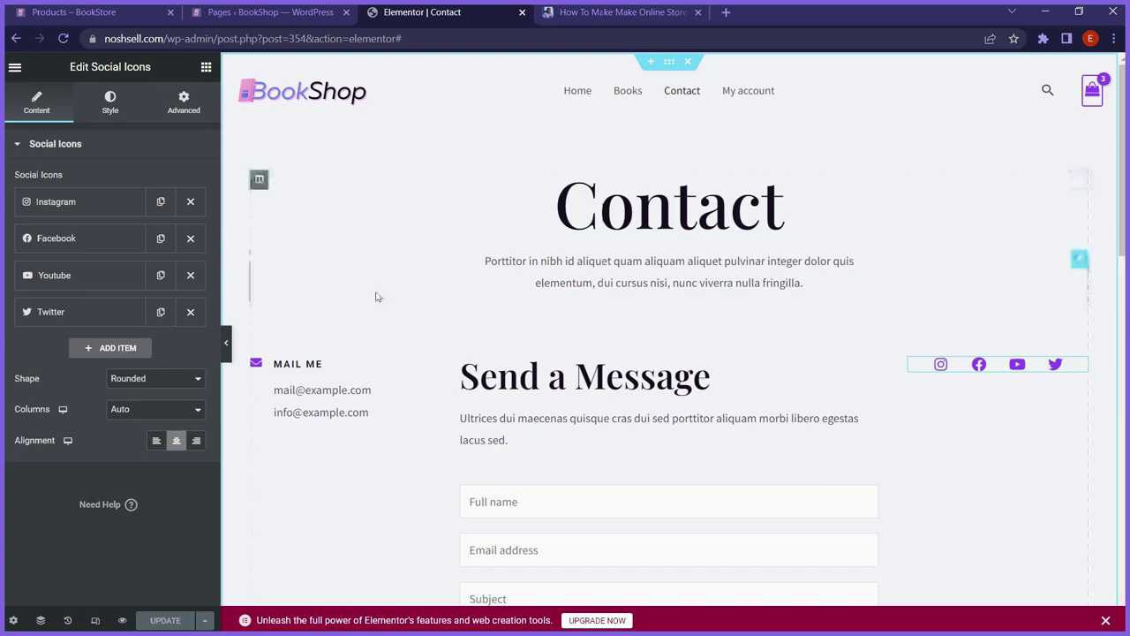
# Step: Glance at the course outline and Pages list, trying the Visit Site link options
pyautogui.click(583, 13)
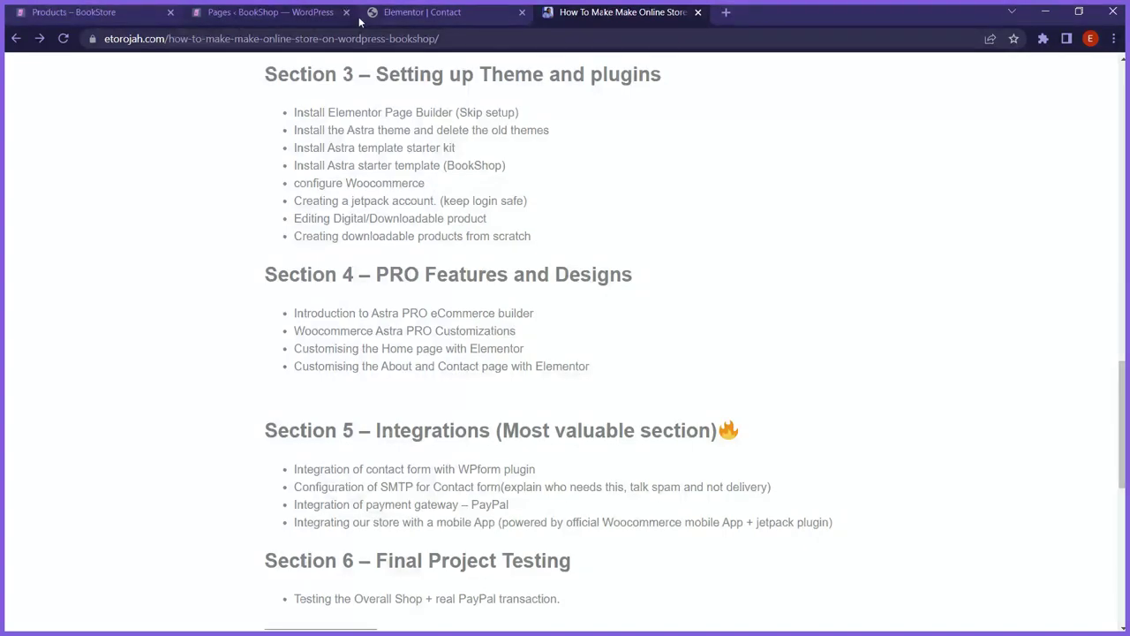
pyautogui.click(399, 18)
pyautogui.click(303, 20)
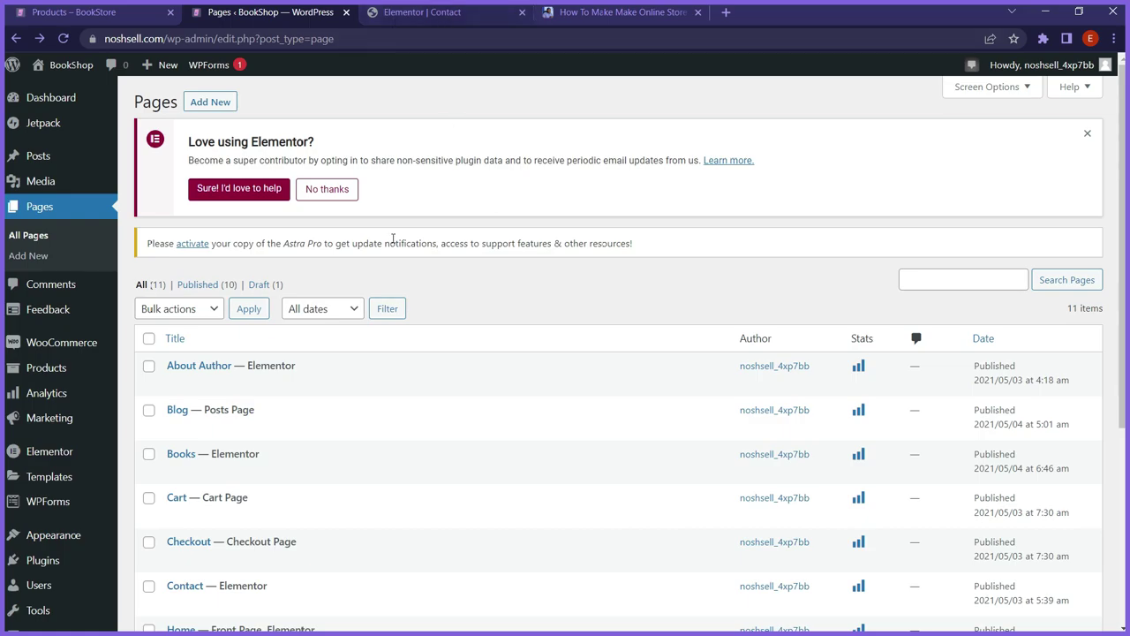
pyautogui.moveTo(83, 73)
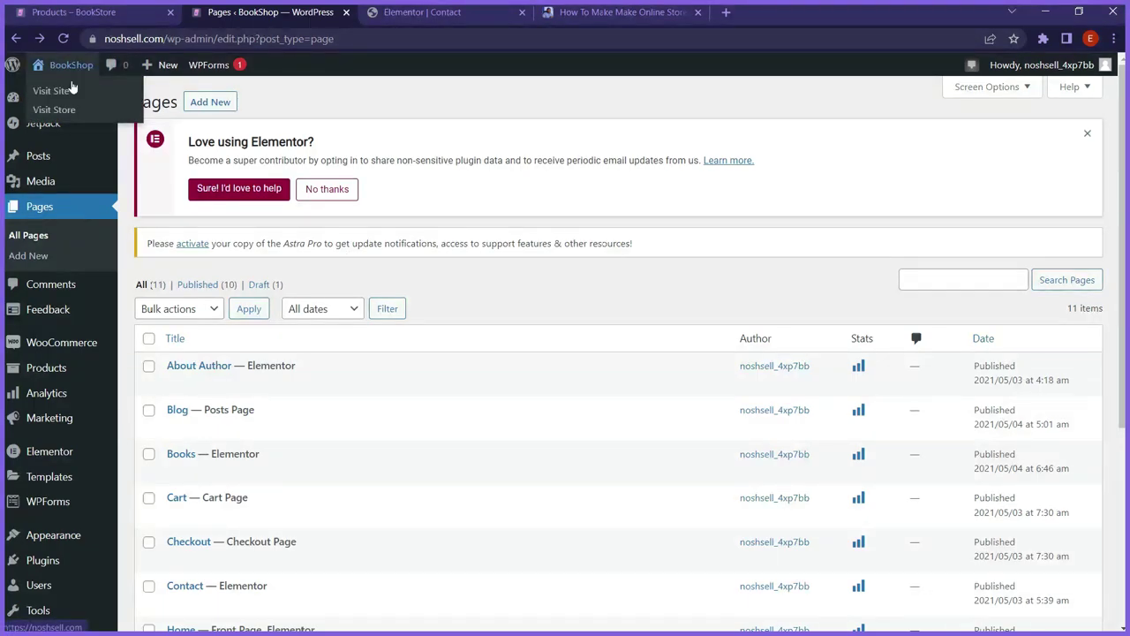
pyautogui.rightClick(66, 91)
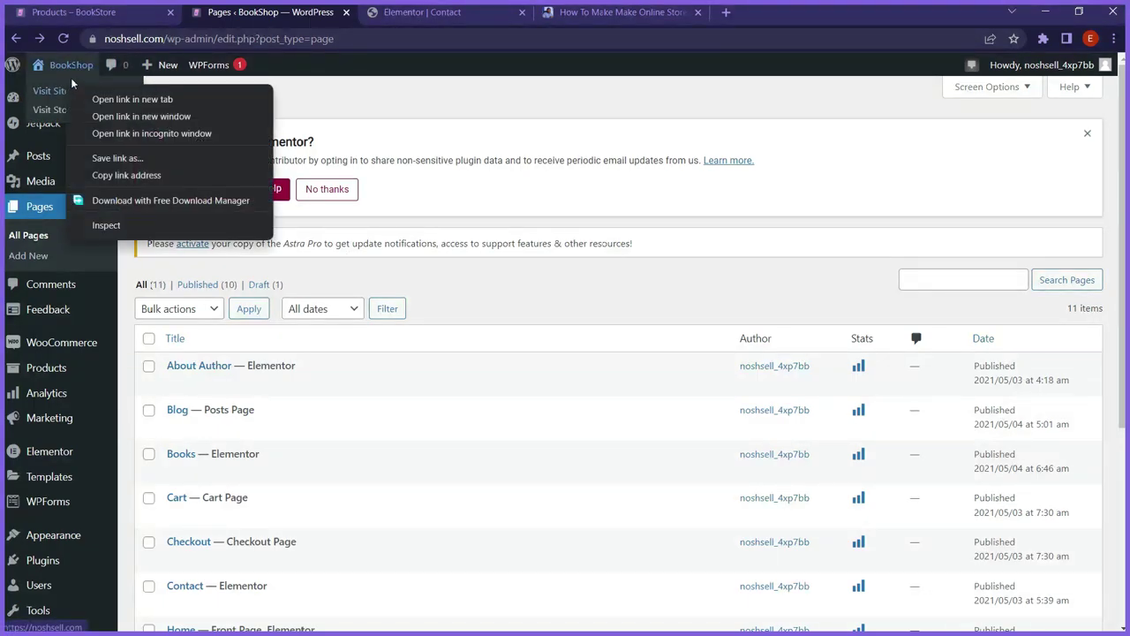
pyautogui.click(371, 125)
# Step: Close the Elementor Contact editor and open the live BookShop site in a new tab
pyautogui.click(450, 12)
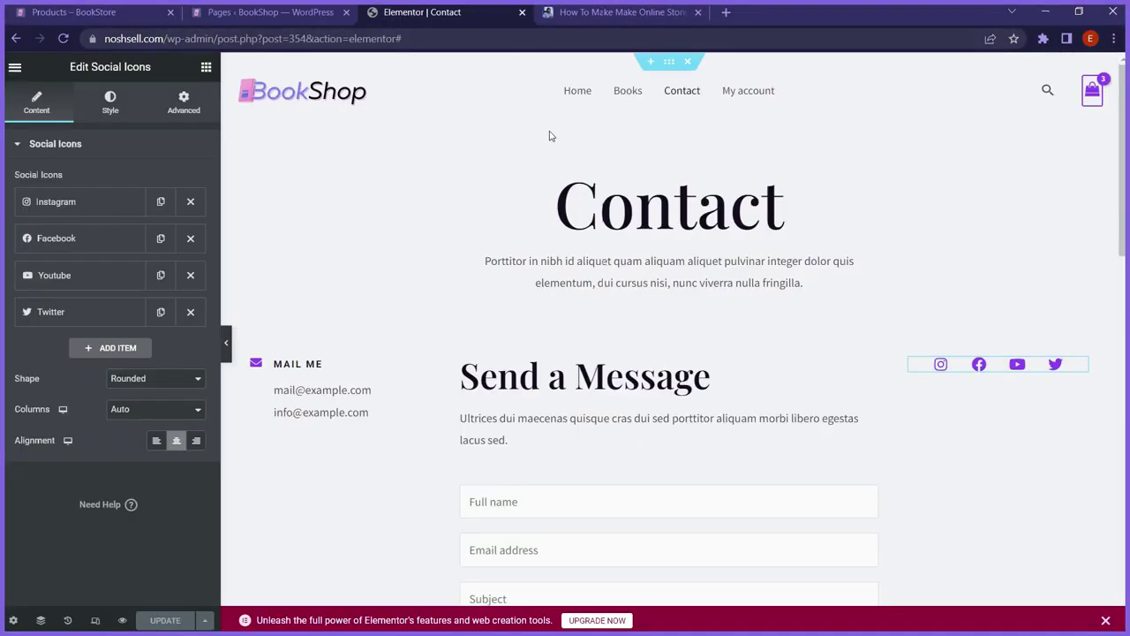
pyautogui.click(523, 12)
pyautogui.click(270, 12)
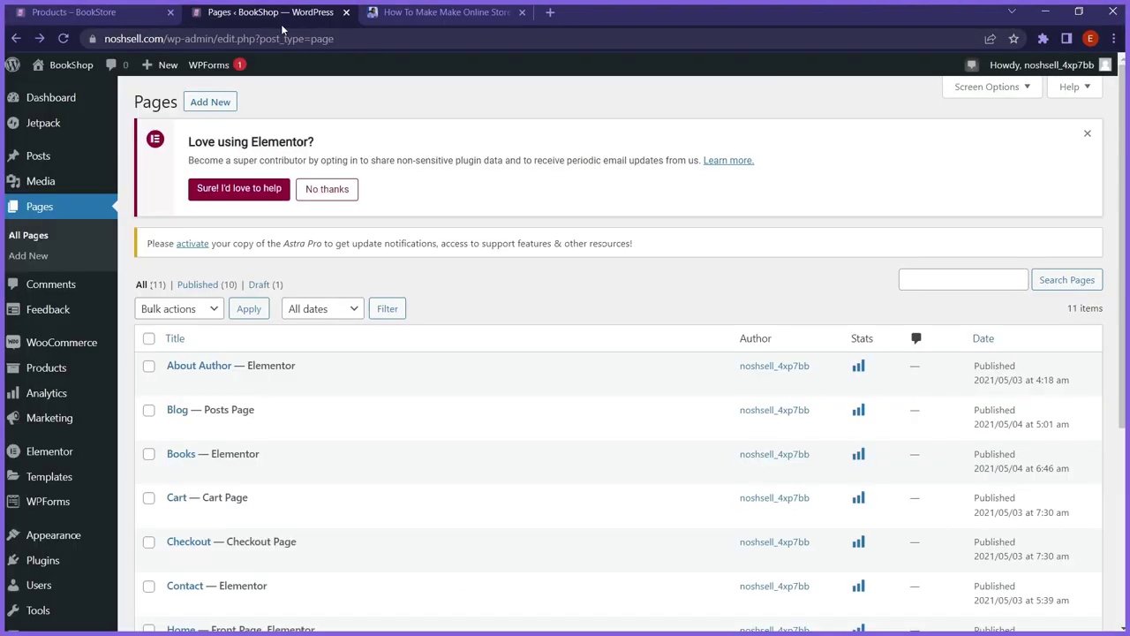
pyautogui.moveTo(66, 64)
pyautogui.rightClick(53, 90)
pyautogui.click(100, 101)
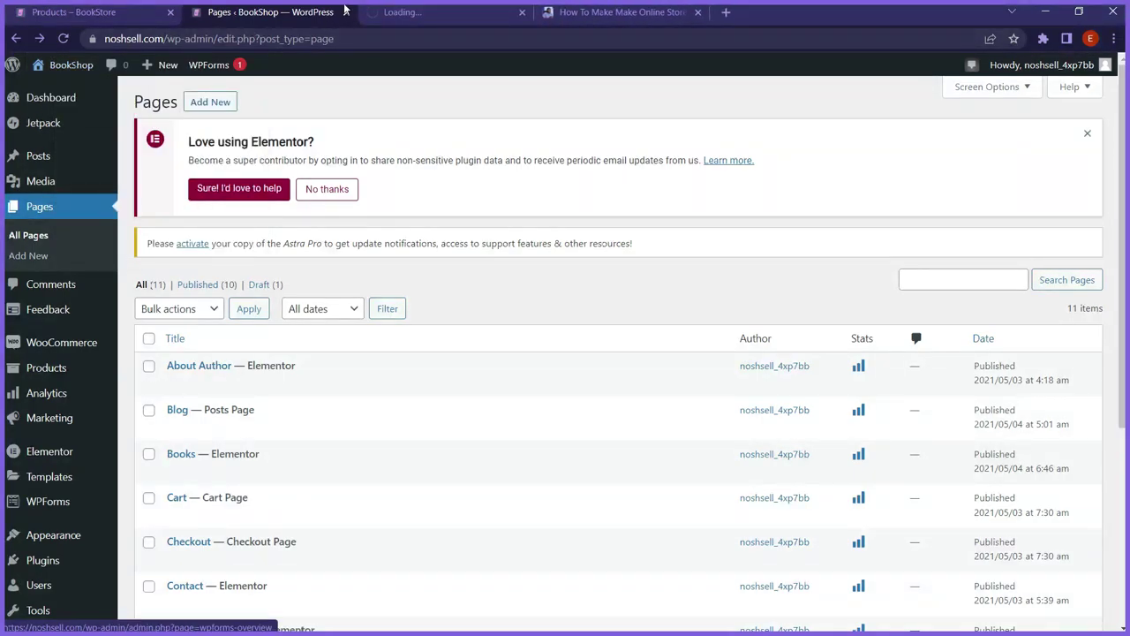
pyautogui.click(406, 11)
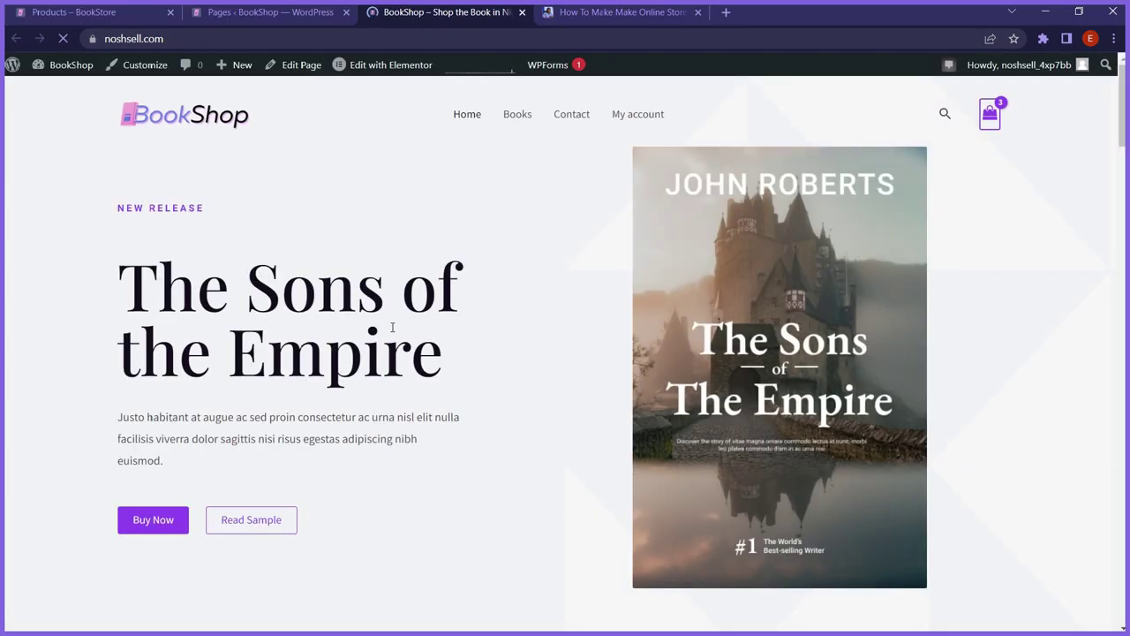
# Step: Open the live Contact page and try the Your message field of its Send a Message form
pyautogui.click(567, 122)
pyautogui.scroll(-2, 588, 296)
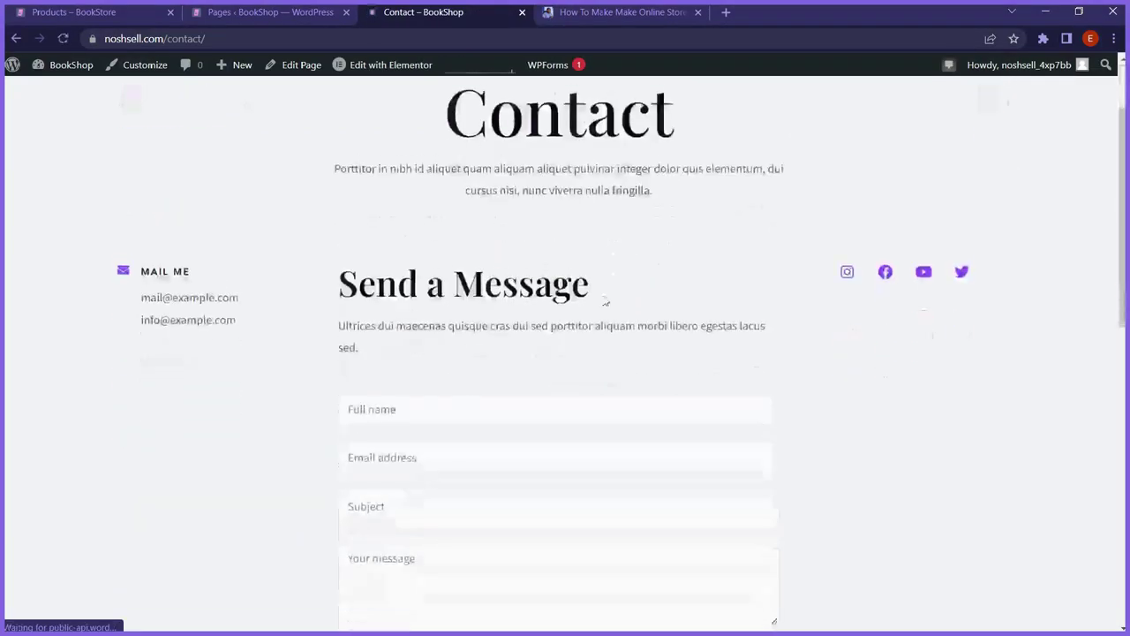
pyautogui.scroll(-3, 591, 326)
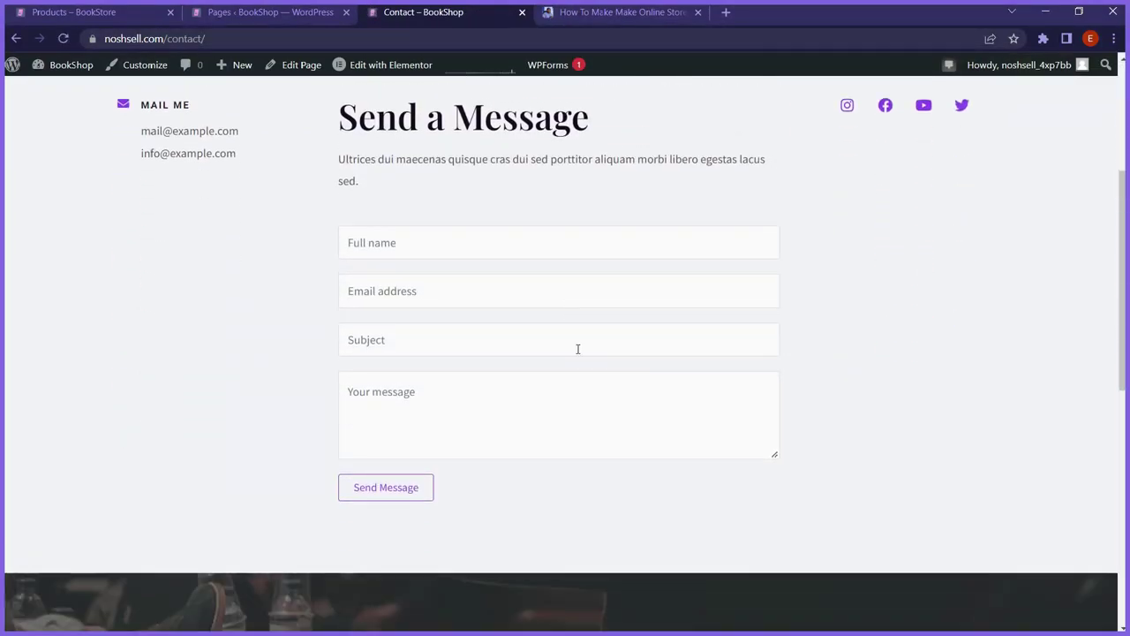
pyautogui.click(449, 312)
pyautogui.scroll(2, 449, 312)
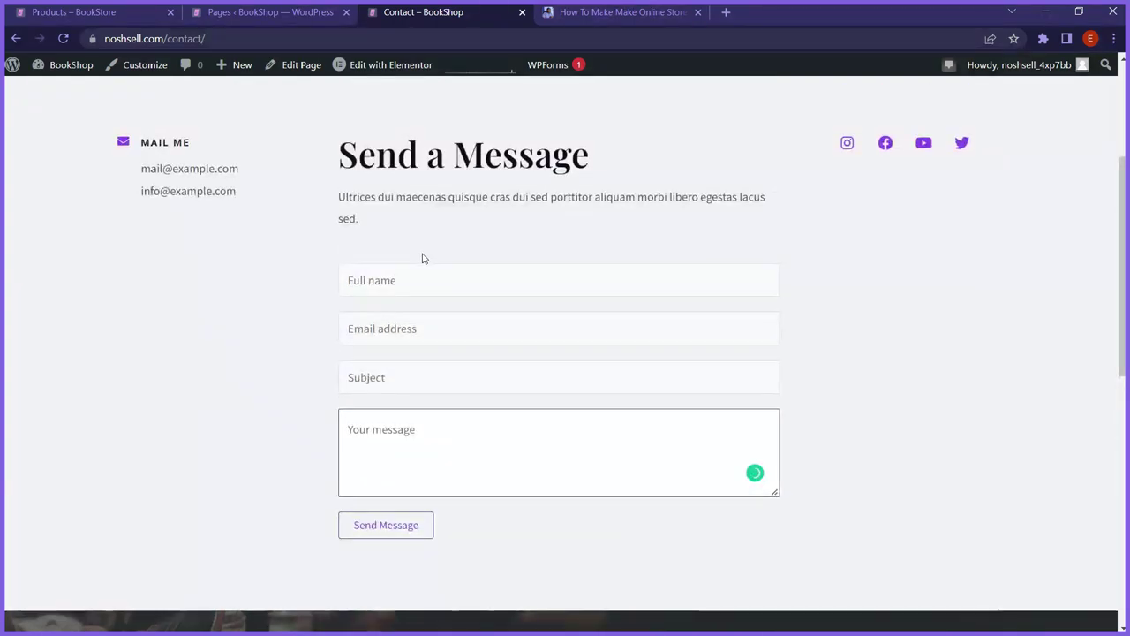
pyautogui.click(408, 357)
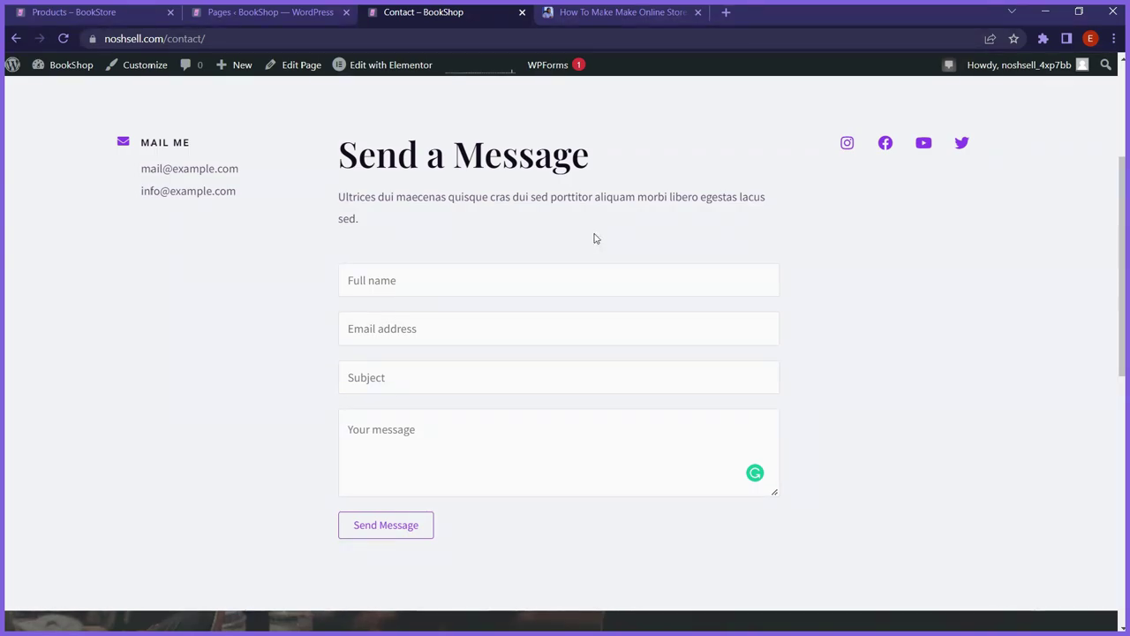
pyautogui.scroll(4, 593, 238)
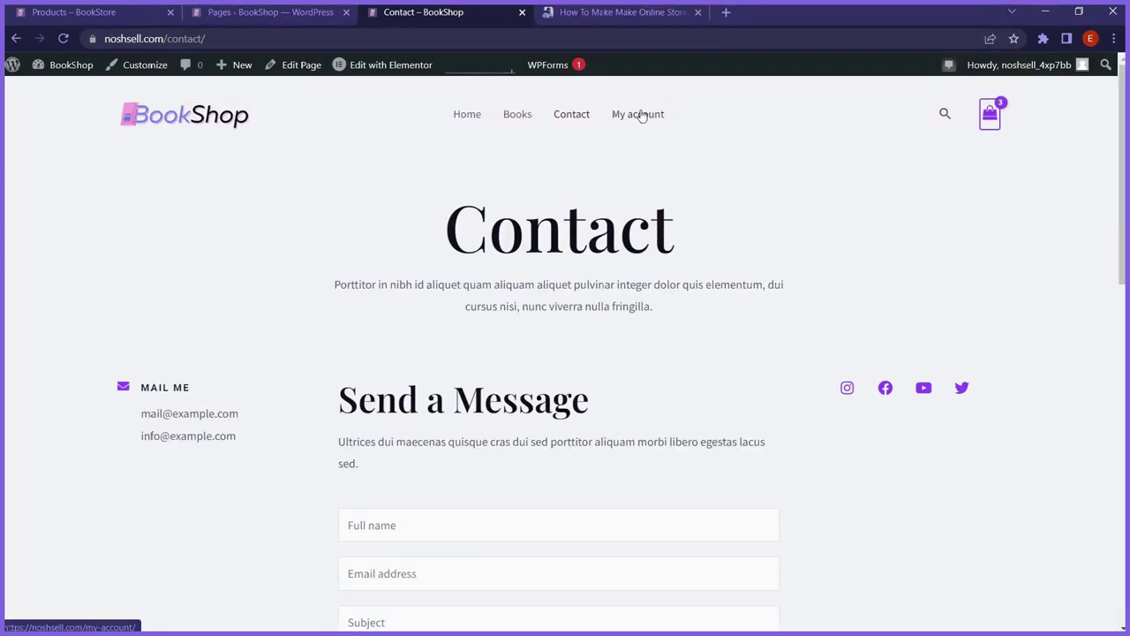
# Step: Take the cart's three copies of The Born of APLEX through checkout to the payment step
pyautogui.click(987, 115)
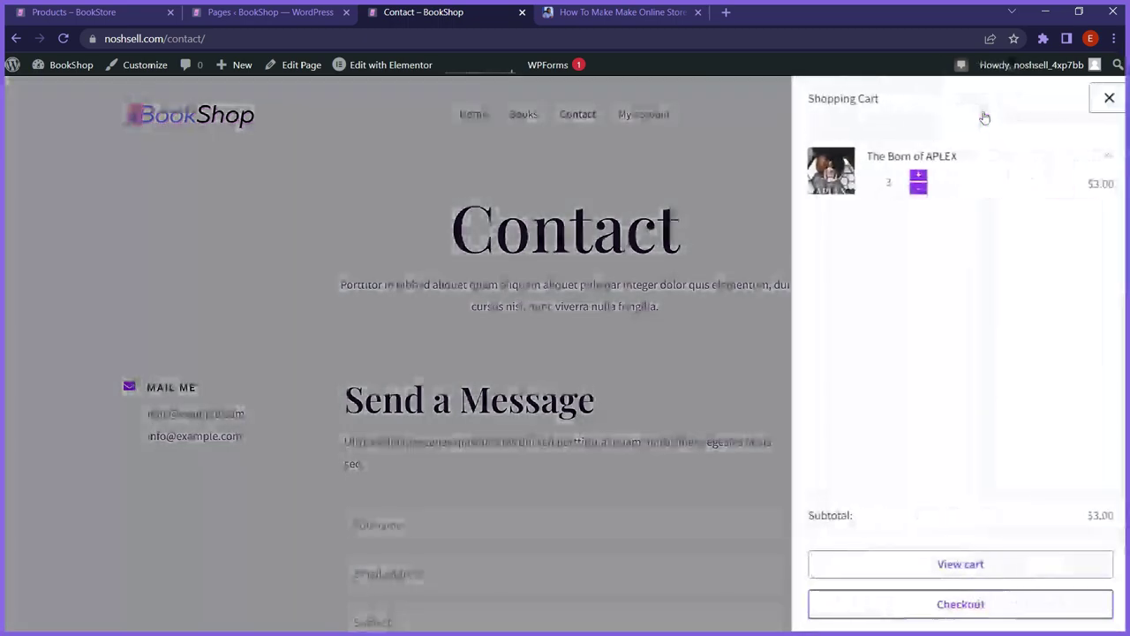
pyautogui.click(952, 565)
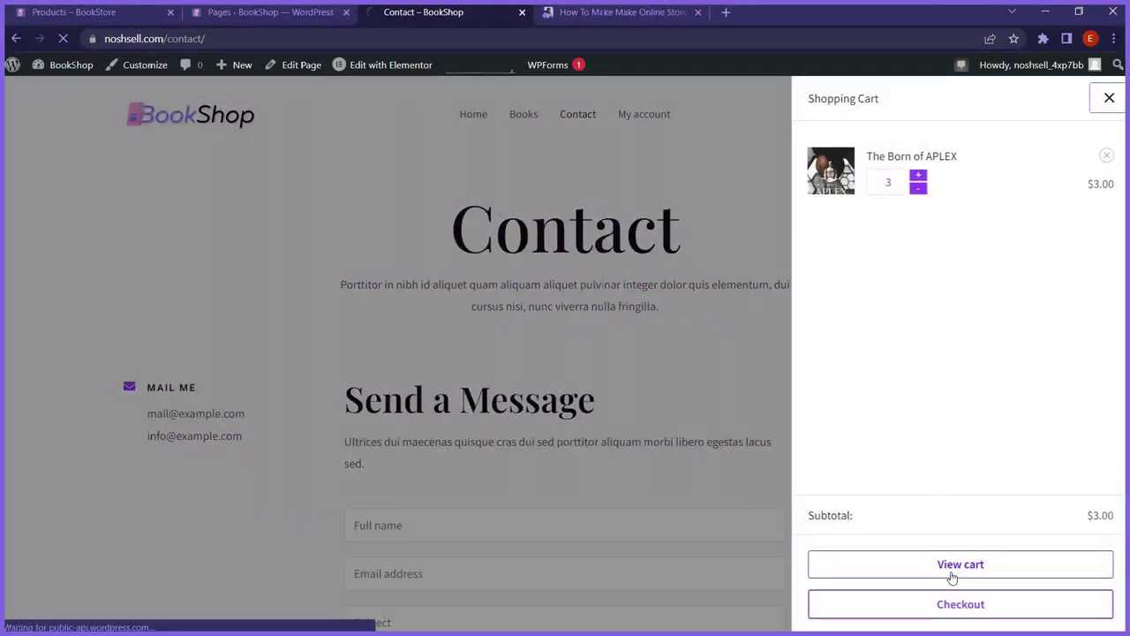
pyautogui.scroll(-3, 404, 202)
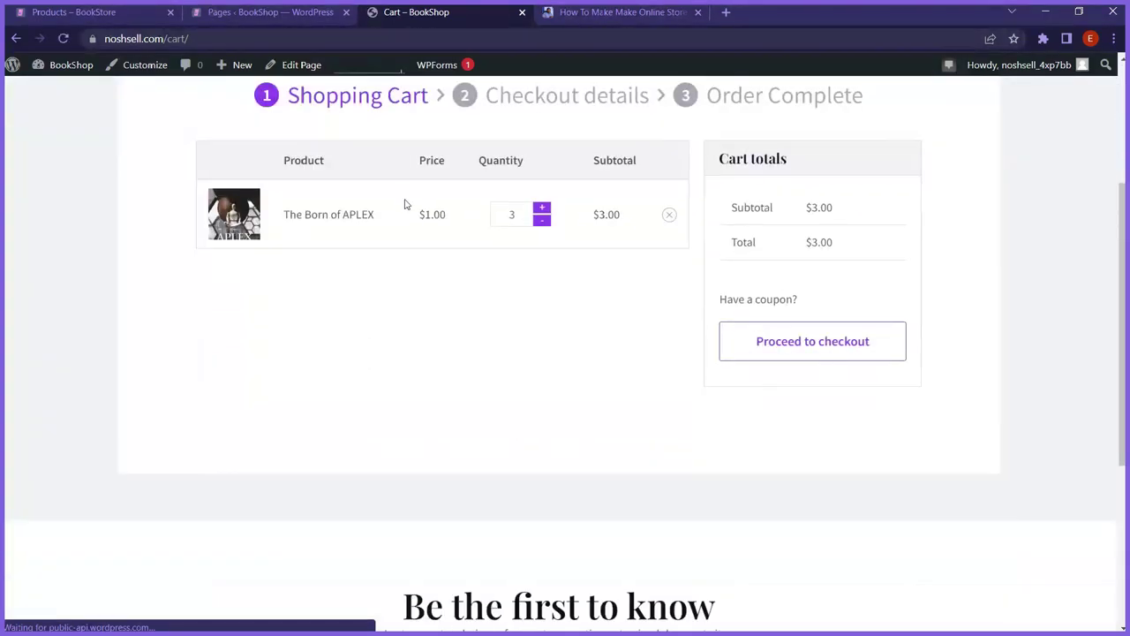
pyautogui.click(819, 345)
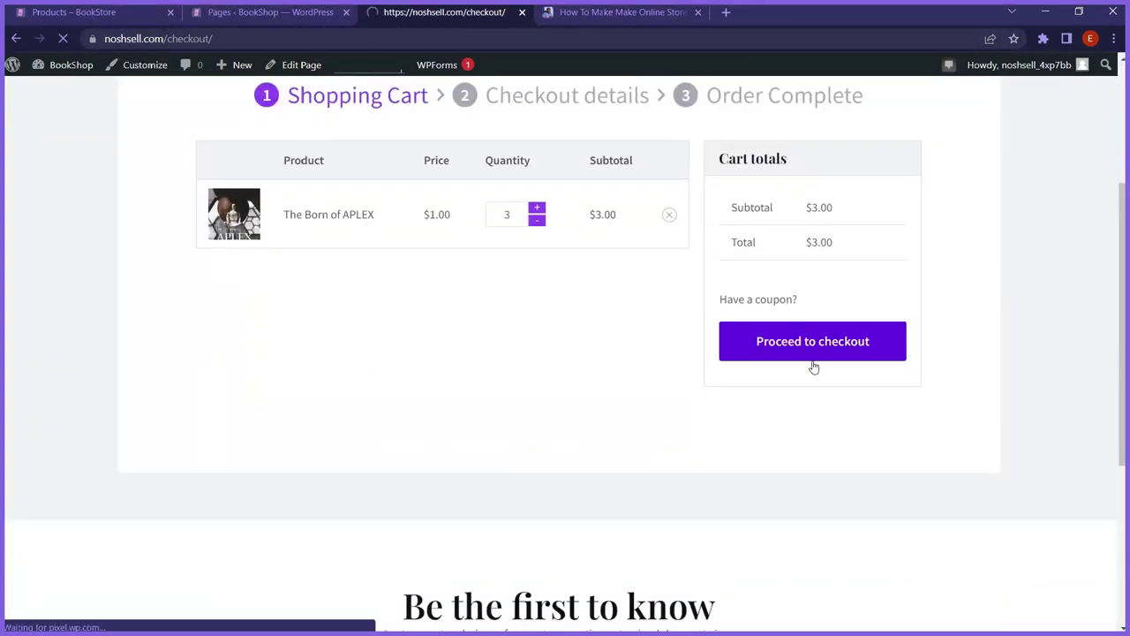
pyautogui.scroll(-5, 706, 327)
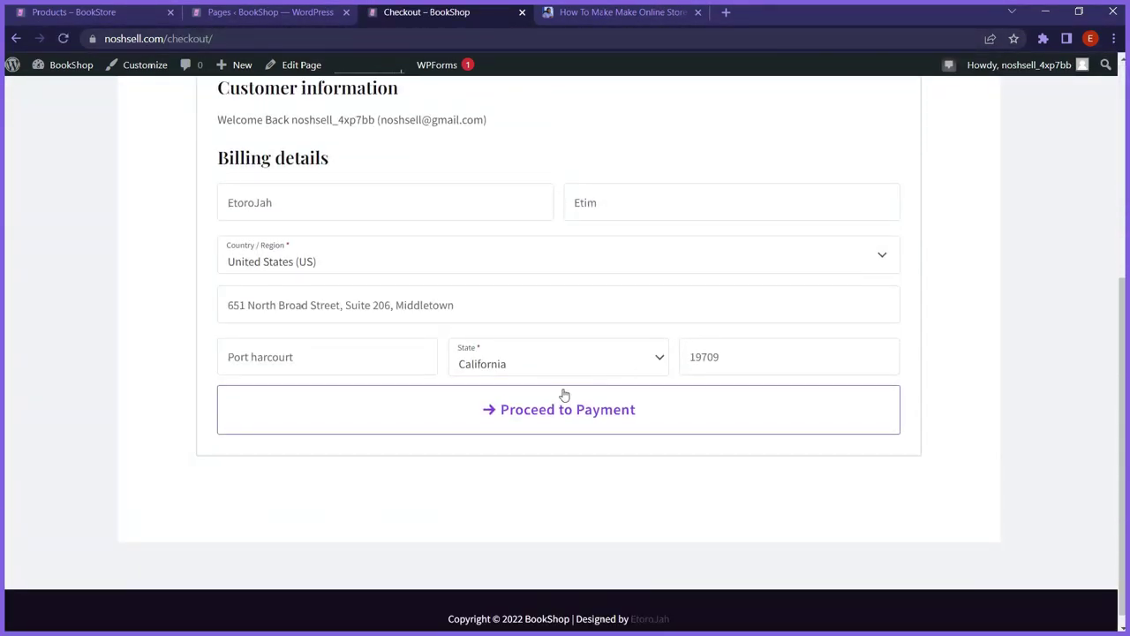
pyautogui.click(566, 398)
pyautogui.scroll(-3, 696, 336)
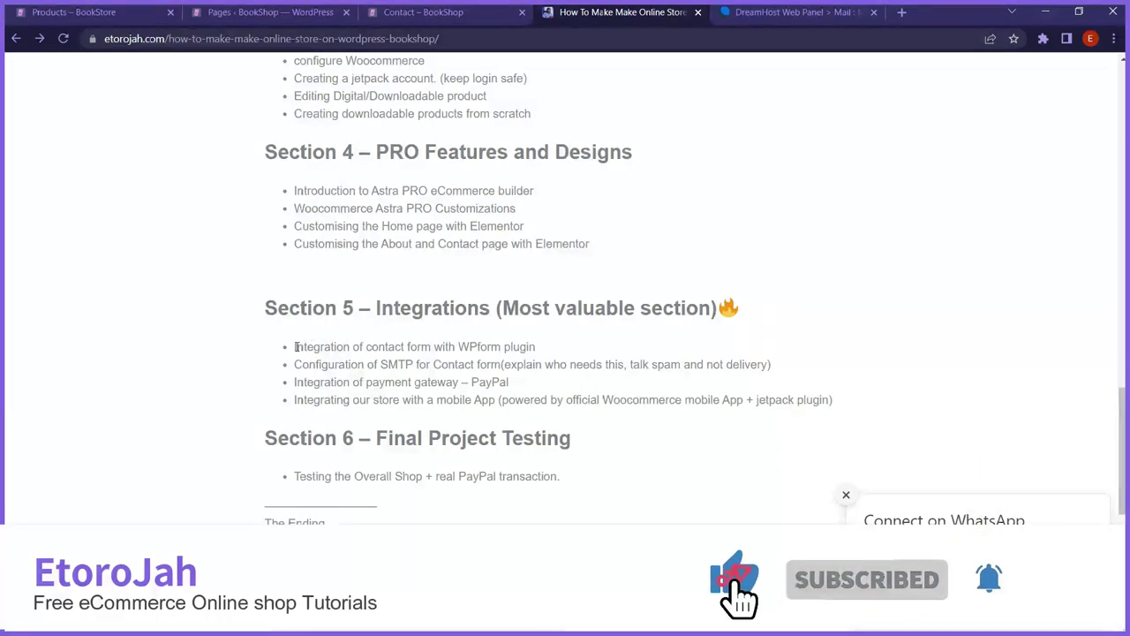
# Step: Try the live form's Full name, Email address, Subject and Your message fields, then return to Pages
pyautogui.moveTo(294, 347); pyautogui.dragTo(307, 347)
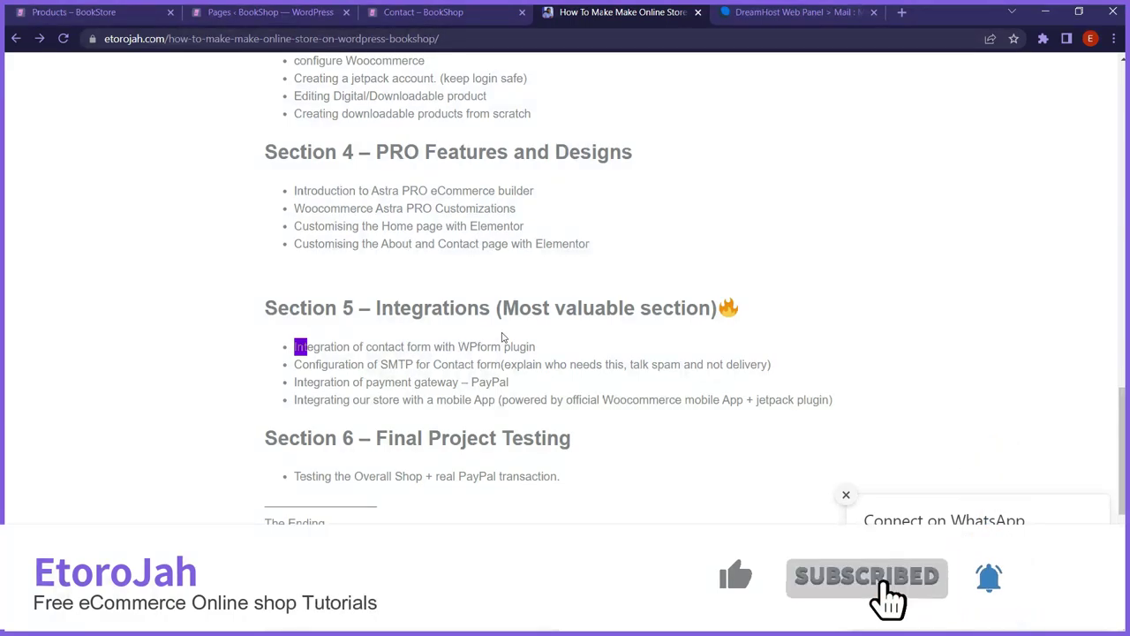
pyautogui.click(458, 10)
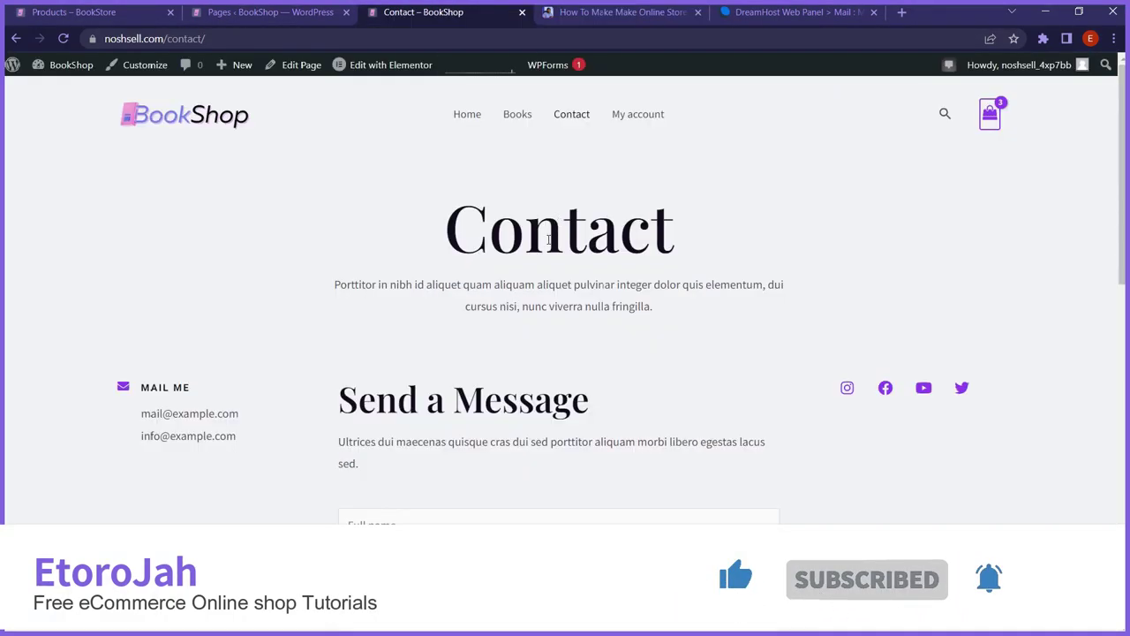
pyautogui.scroll(-2, 520, 386)
pyautogui.click(457, 411)
pyautogui.scroll(-2, 548, 479)
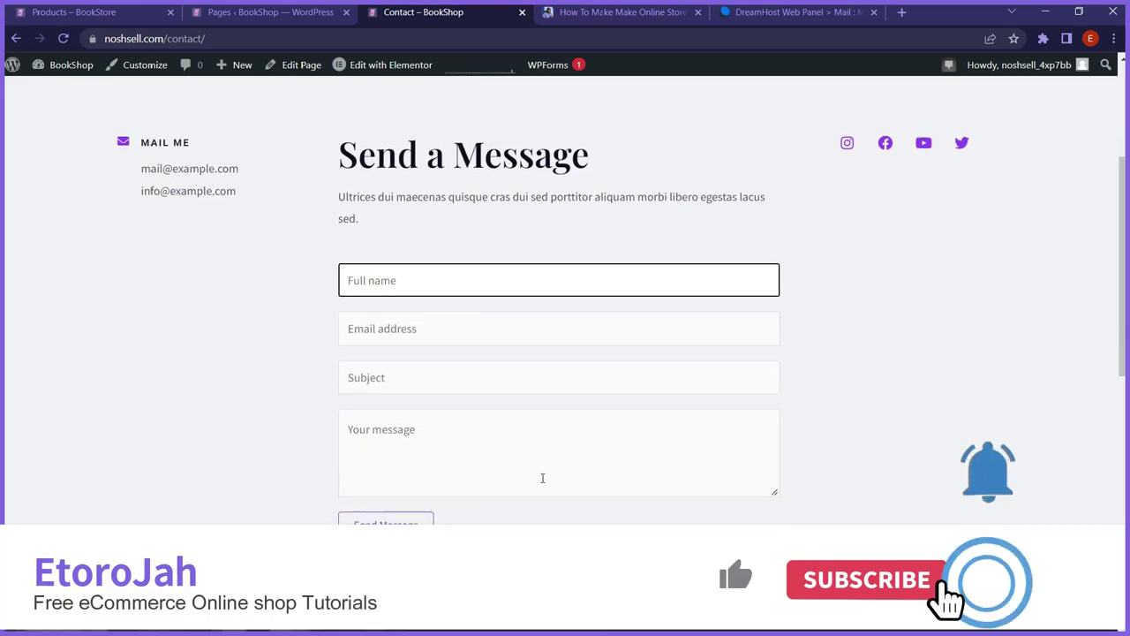
pyautogui.click(445, 329)
pyautogui.click(457, 276)
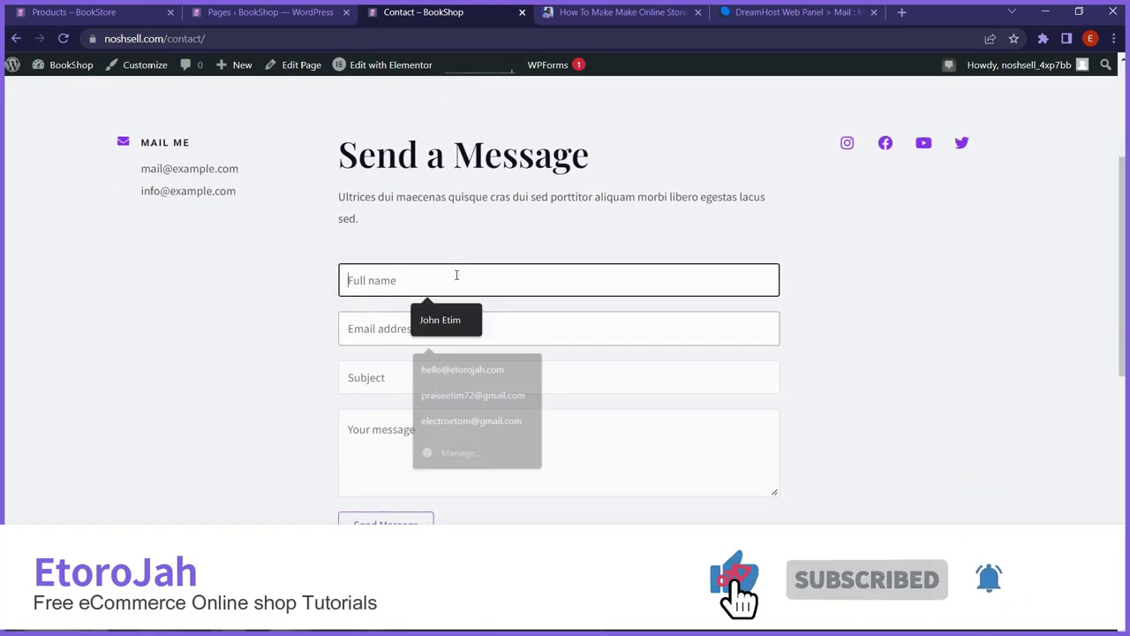
pyautogui.click(444, 376)
pyautogui.click(386, 461)
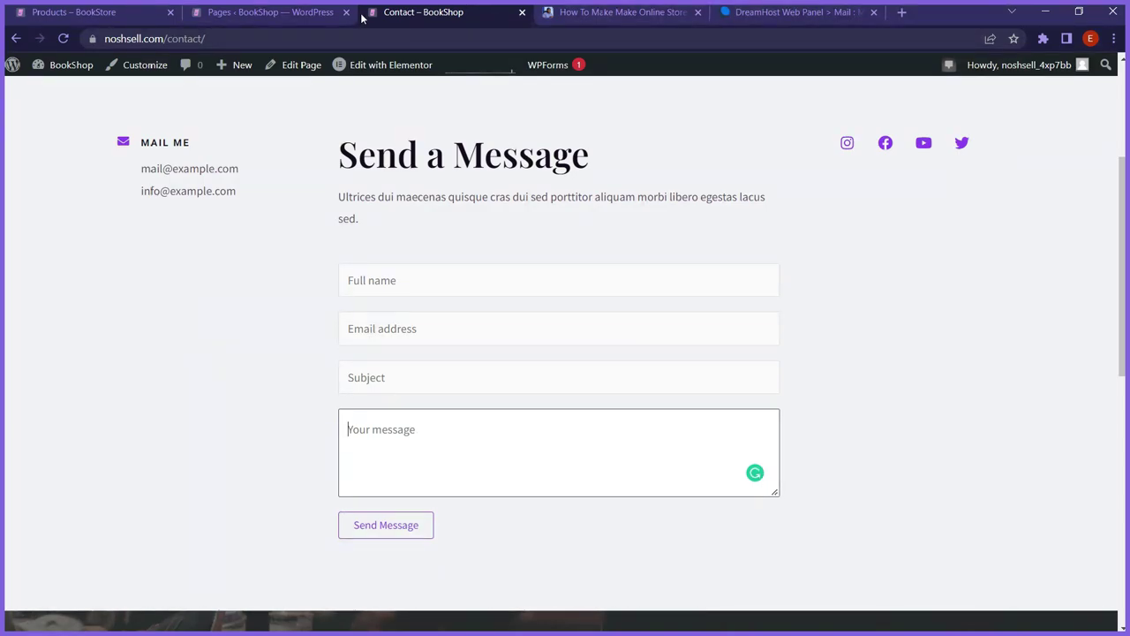
pyautogui.click(235, 13)
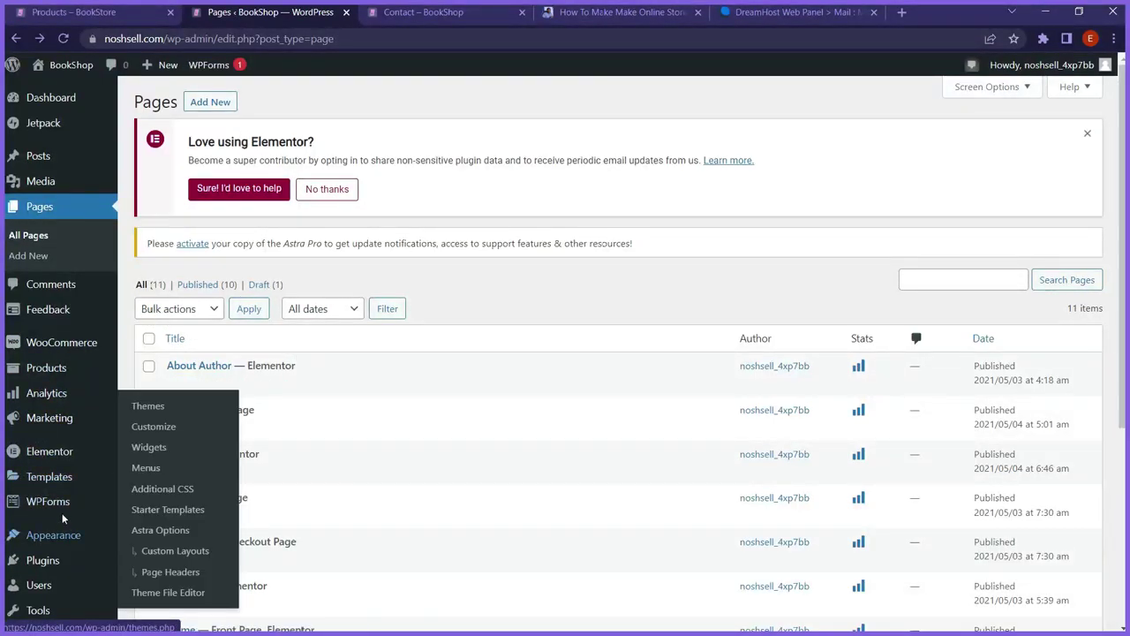
# Step: Go to WPForms Settings, scroll through the General section, then switch to the Email settings
pyautogui.moveTo(56, 512)
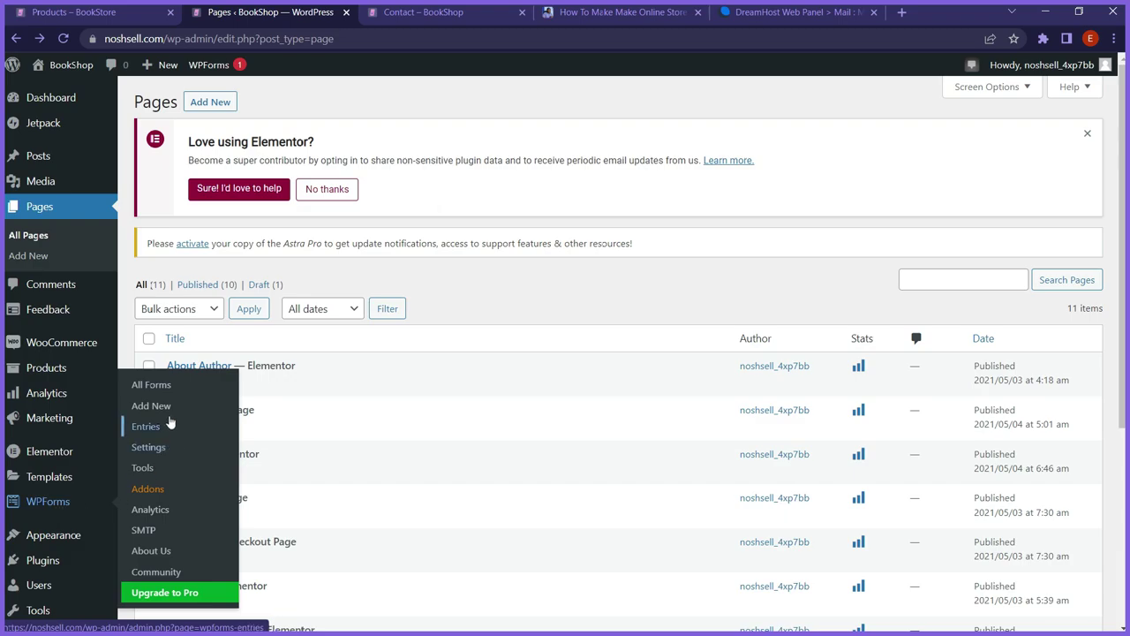
pyautogui.click(141, 449)
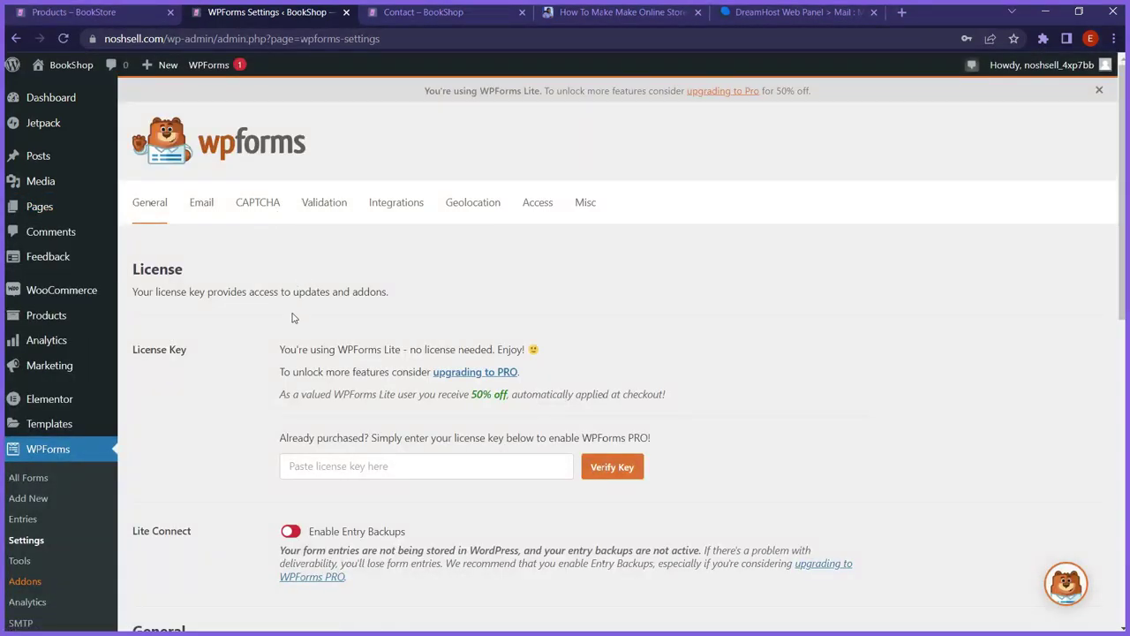
pyautogui.scroll(-1, 293, 319)
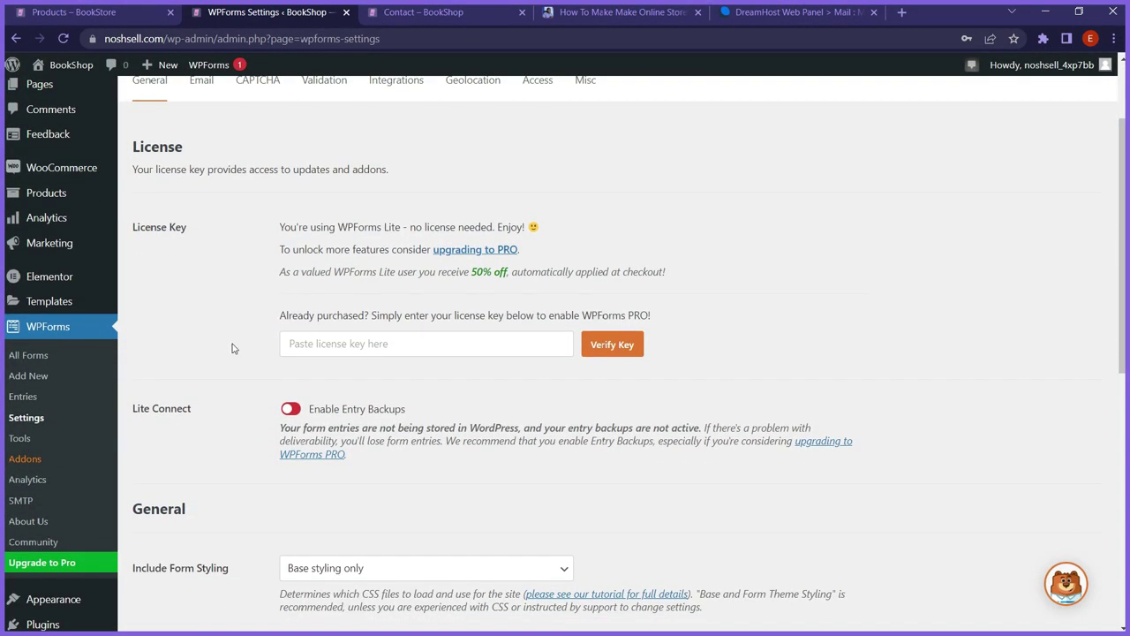
pyautogui.scroll(-1, 232, 349)
pyautogui.scroll(-2, 233, 357)
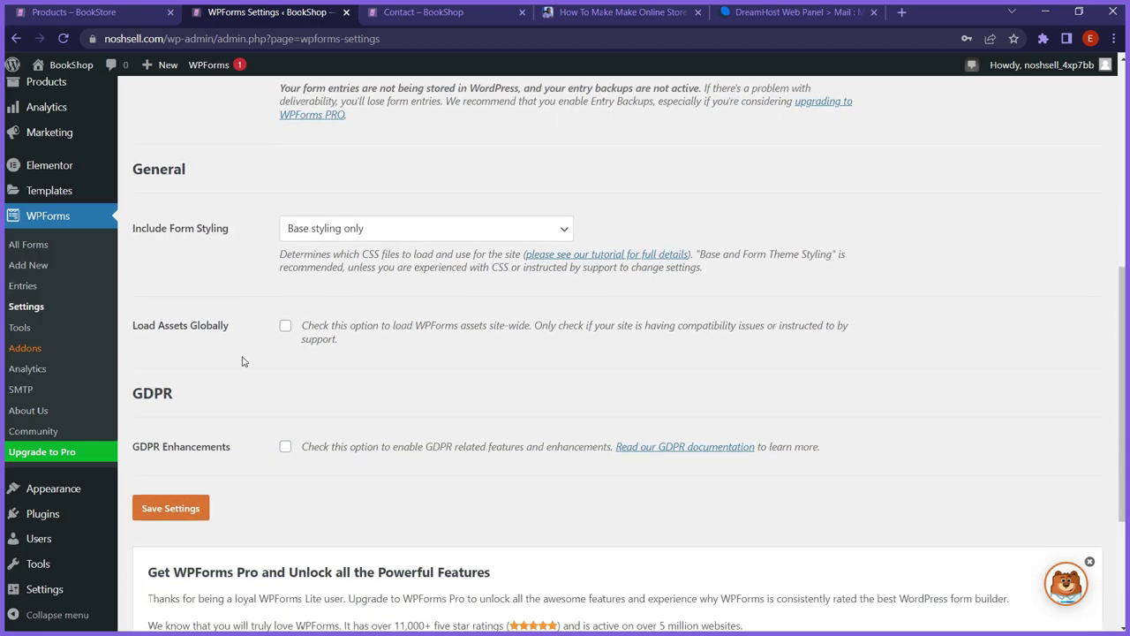
pyautogui.scroll(4, 240, 355)
pyautogui.click(197, 206)
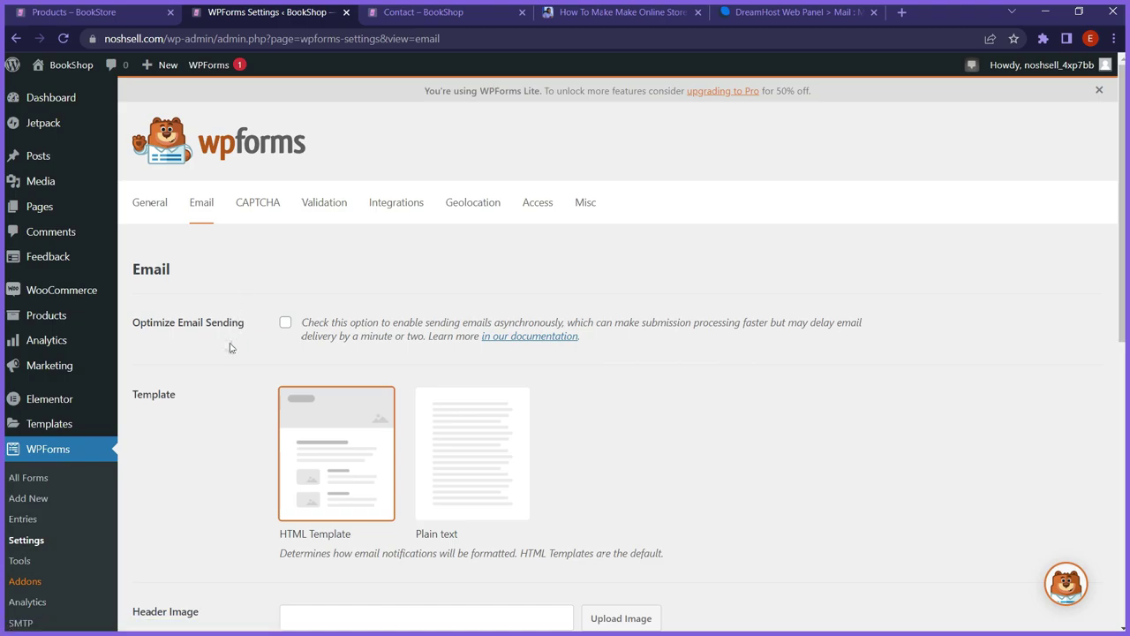
# Step: Turn on Optimize Email Sending and set the BookShop logo as the email header image
pyautogui.click(287, 324)
pyautogui.scroll(-3, 293, 368)
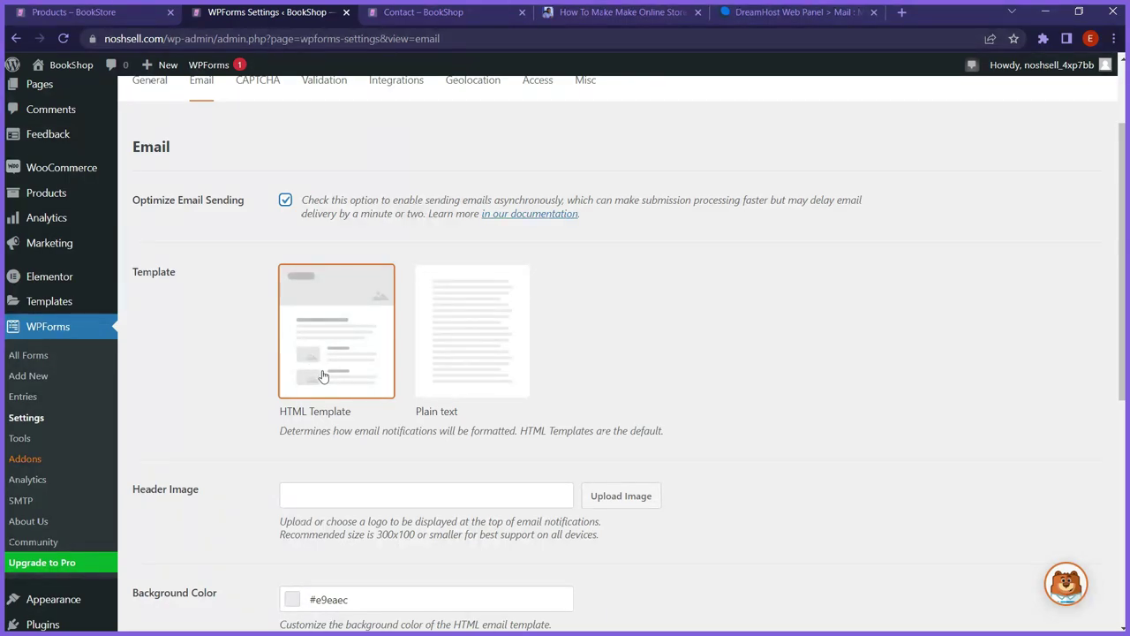
pyautogui.scroll(-3, 322, 376)
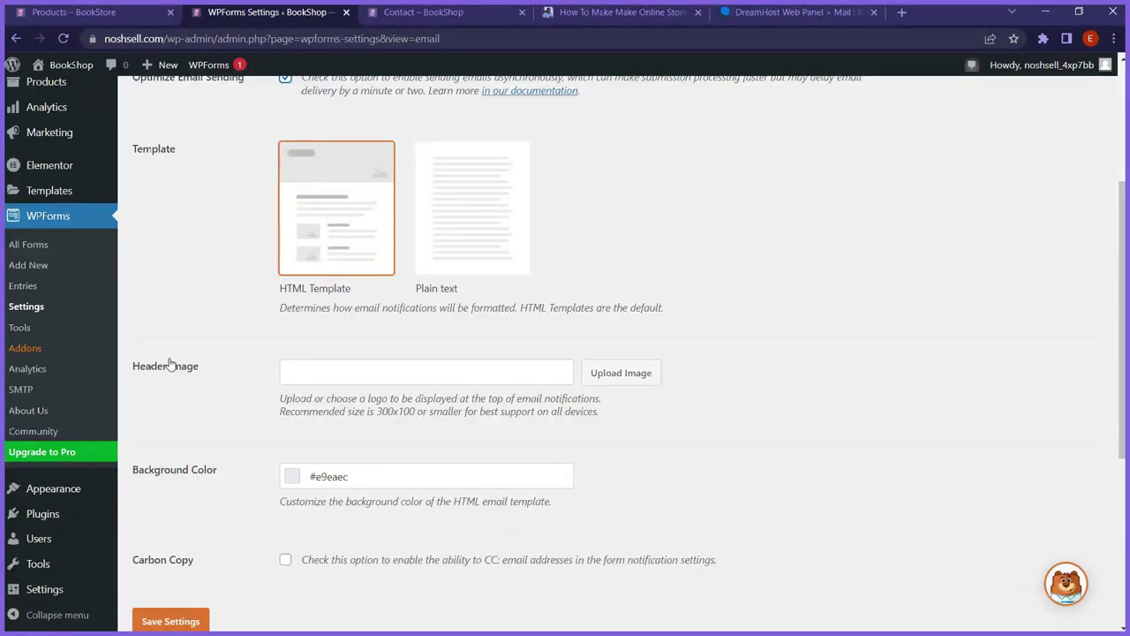
pyautogui.click(621, 374)
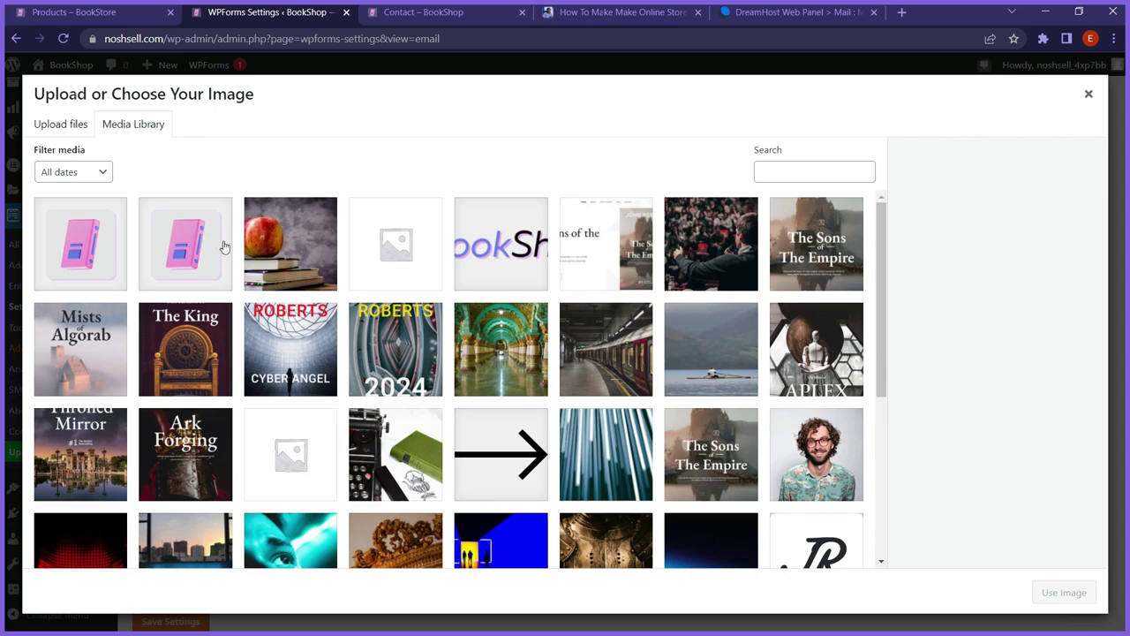
pyautogui.click(500, 253)
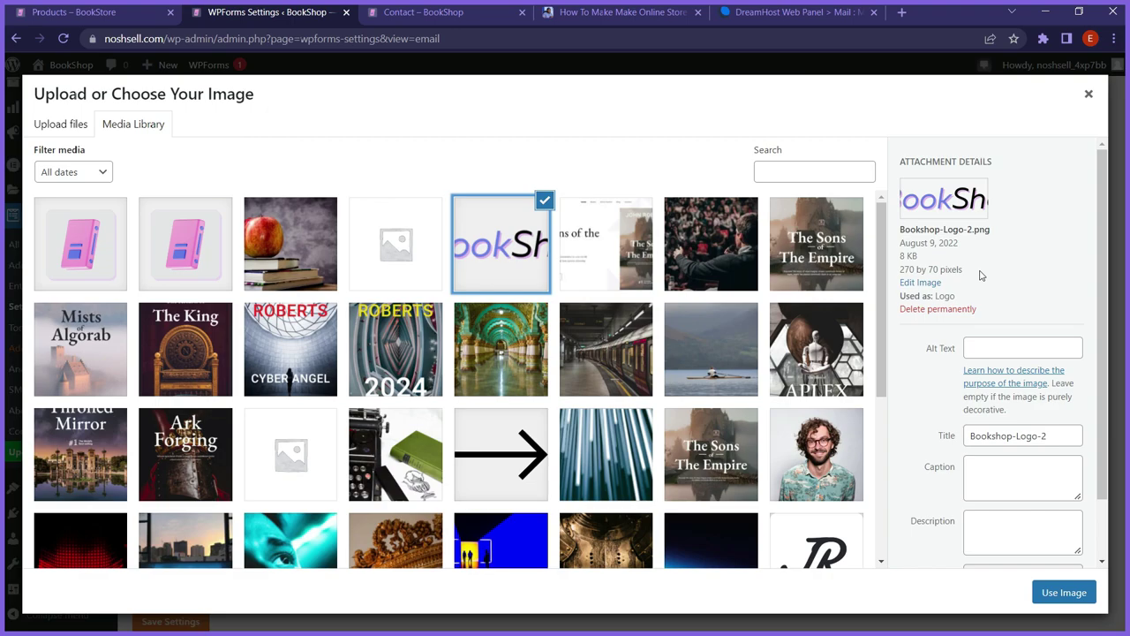
pyautogui.click(1063, 597)
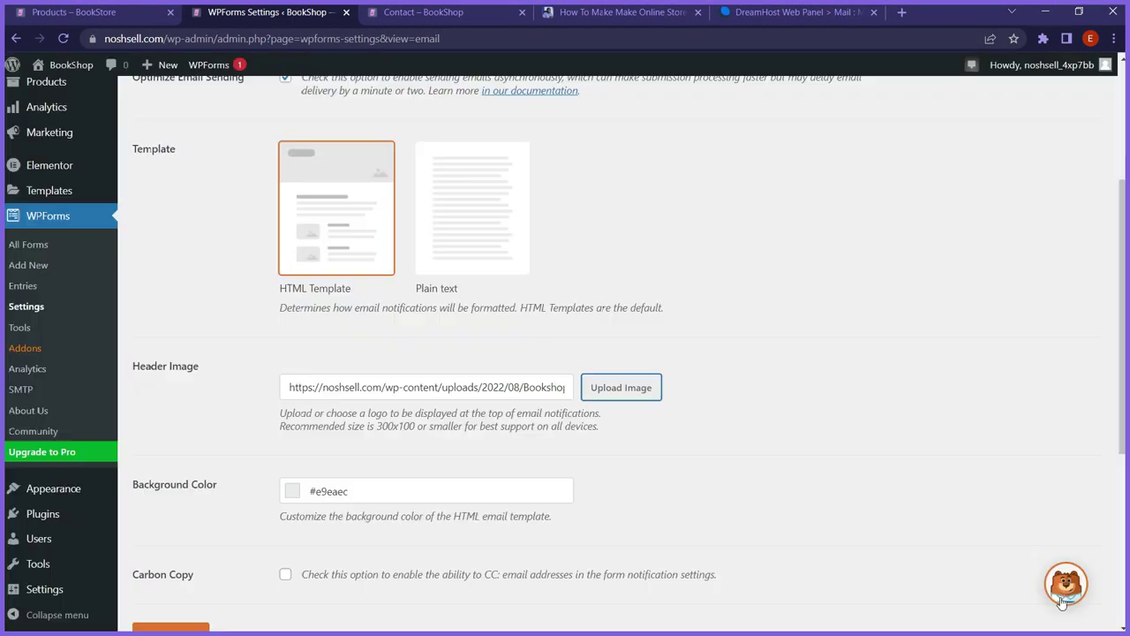
# Step: Save the email settings with the HTML Template and #e9eaec background colour
pyautogui.scroll(-2, 274, 416)
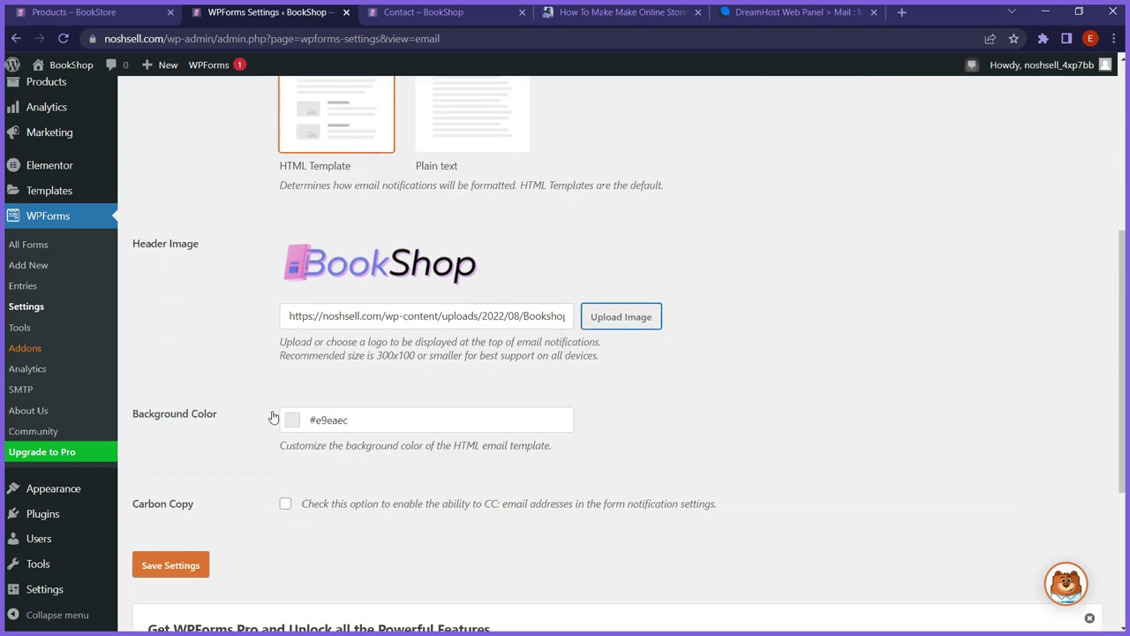
pyautogui.scroll(-2, 368, 503)
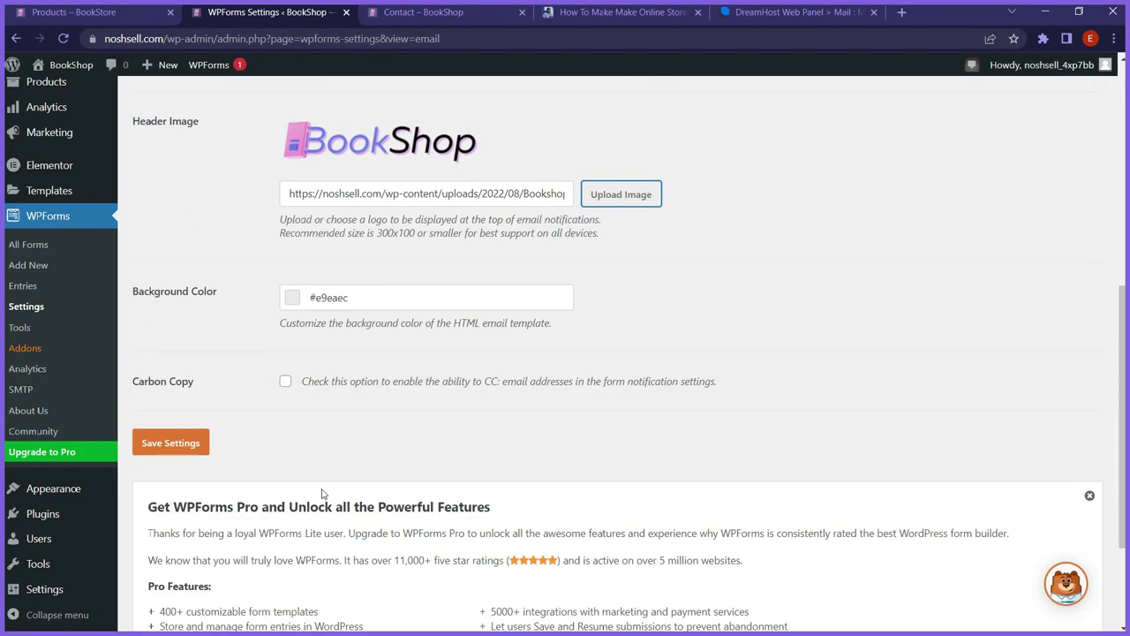
pyautogui.scroll(-3, 328, 457)
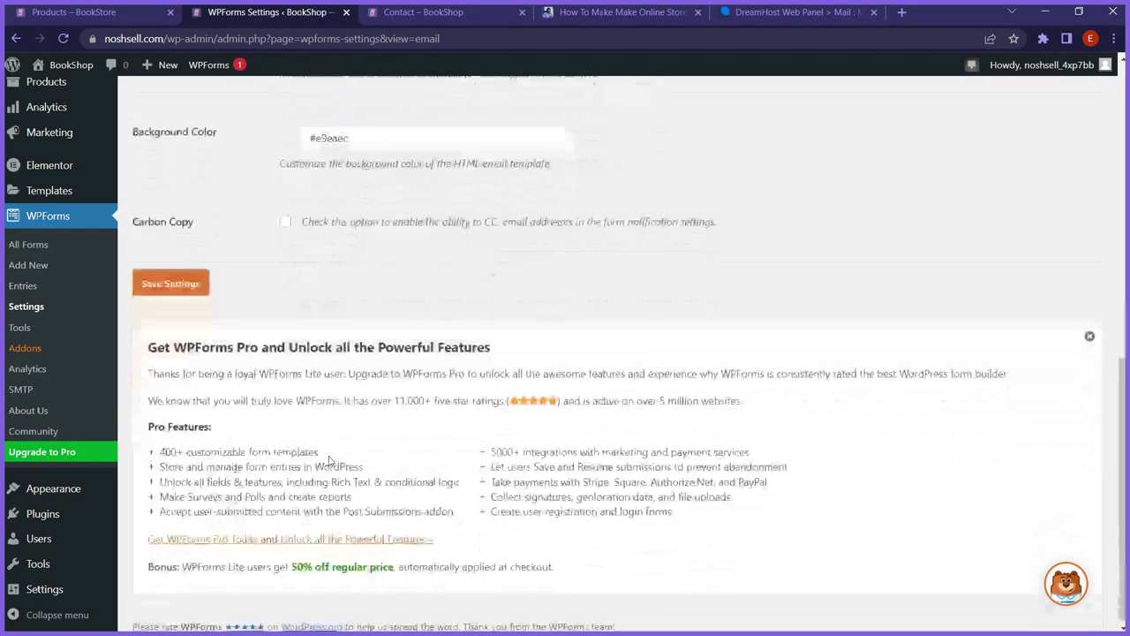
pyautogui.click(186, 280)
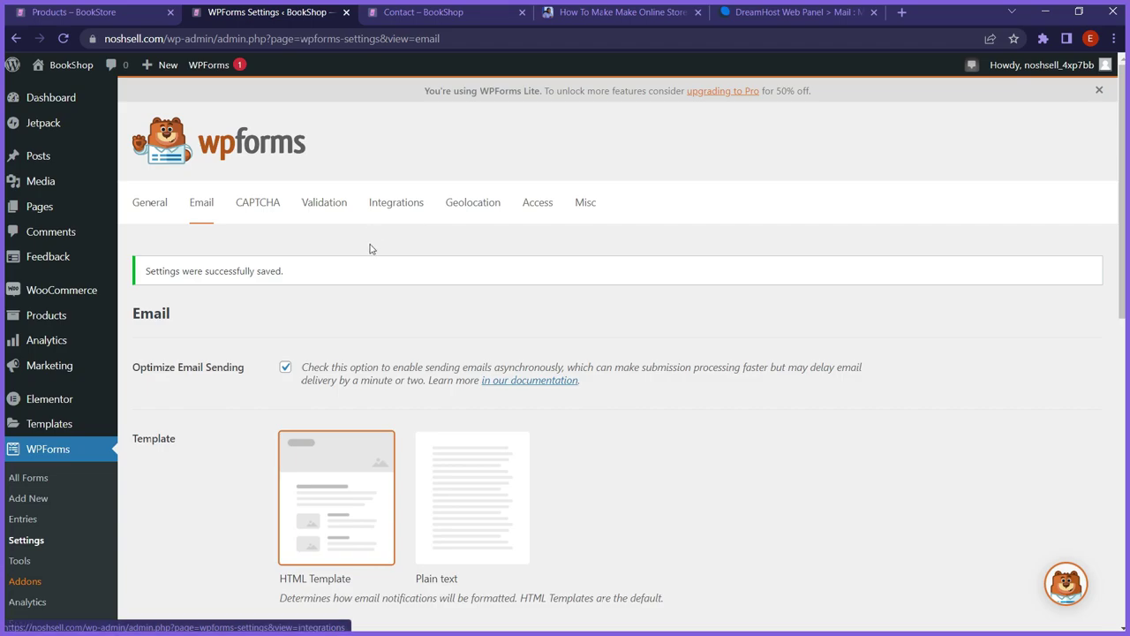
# Step: Move past CAPTCHA to Validation and review the Required, Email, Email Suggestion and Email Restricted messages
pyautogui.click(275, 213)
pyautogui.click(318, 221)
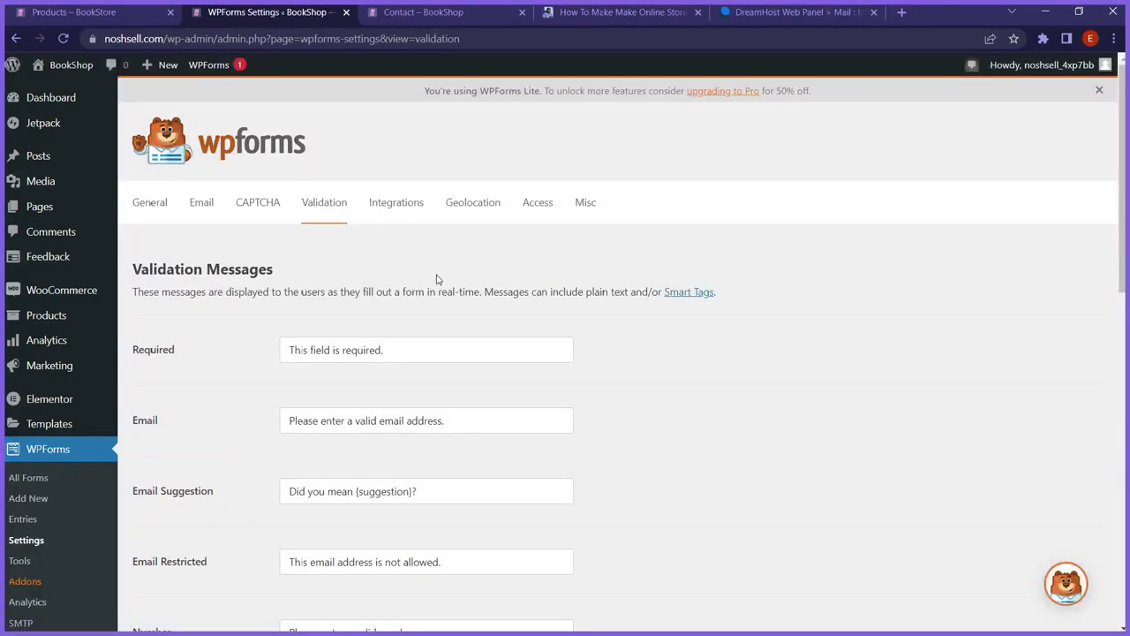
pyautogui.scroll(-2, 446, 327)
pyautogui.click(393, 236)
pyautogui.click(474, 298)
pyautogui.click(448, 362)
pyautogui.click(475, 435)
# Step: Review the Number, Number Positive and Input Mask Incomplete validation messages
pyautogui.scroll(-2, 473, 431)
pyautogui.click(452, 387)
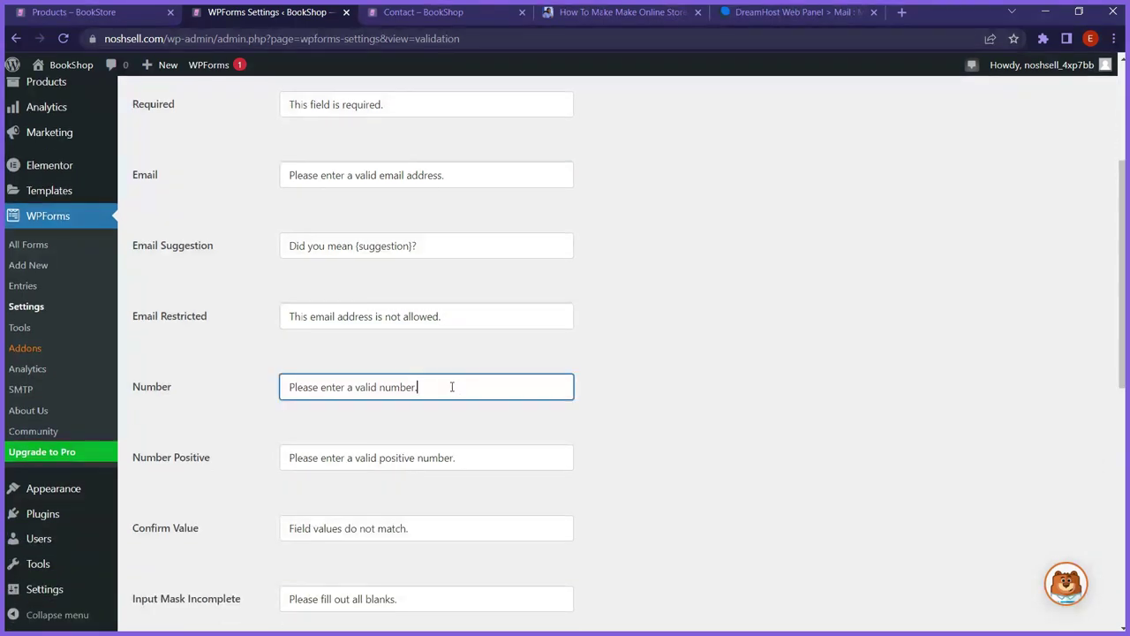
pyautogui.click(464, 450)
pyautogui.scroll(-4, 429, 389)
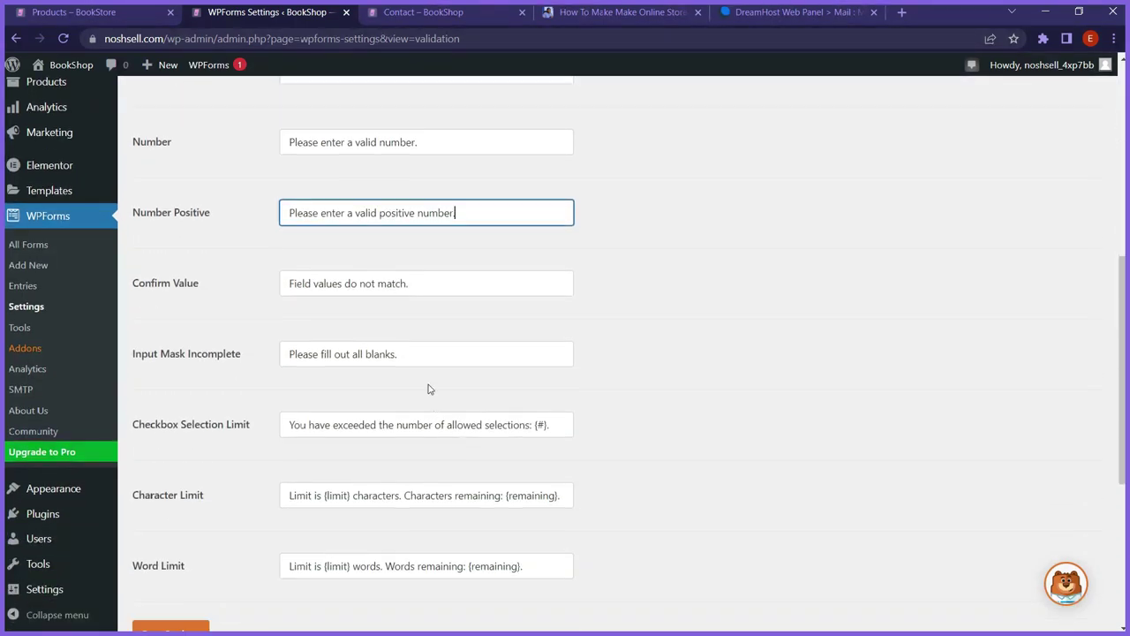
pyautogui.click(425, 357)
pyautogui.scroll(8, 433, 370)
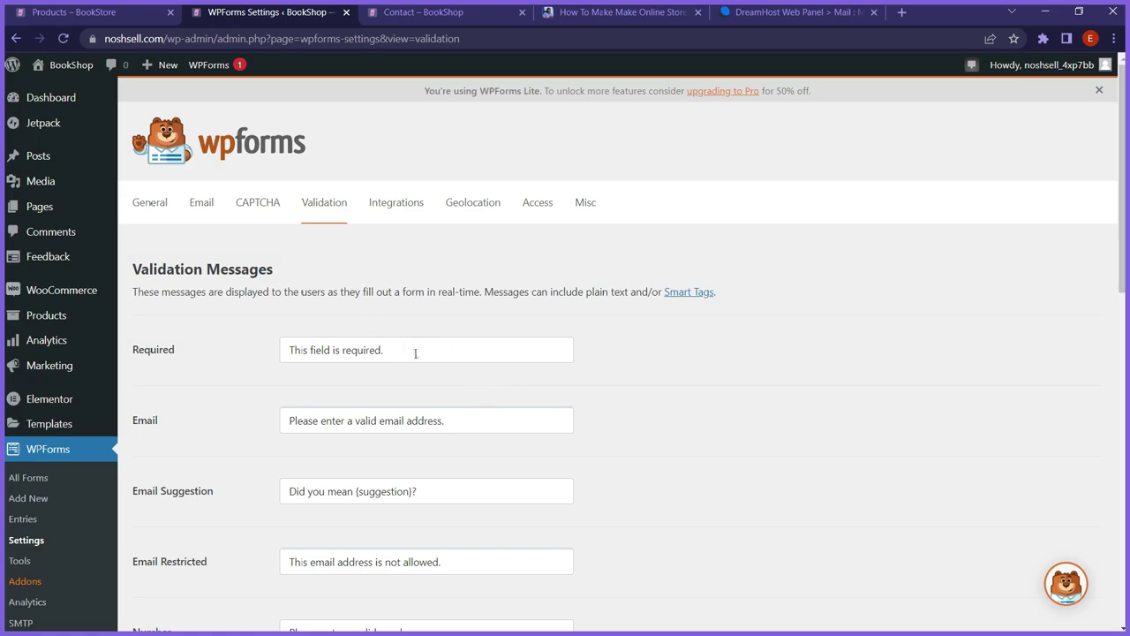
pyautogui.scroll(-2, 415, 353)
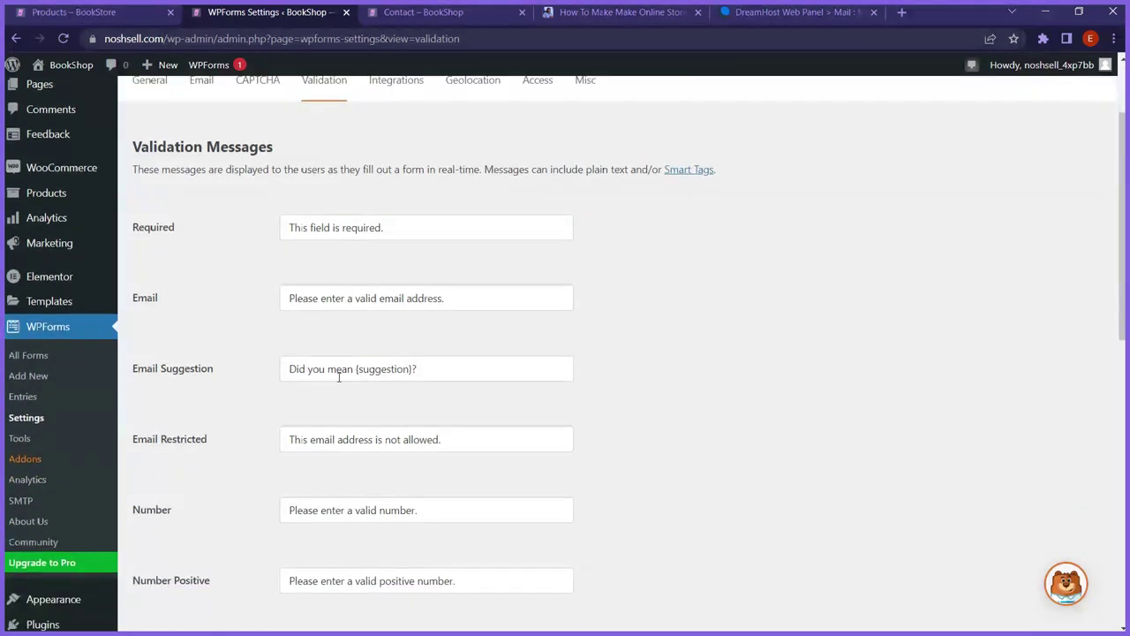
# Step: Open the Simple Contact Form in the WPForms builder from the All Forms list
pyautogui.click(36, 356)
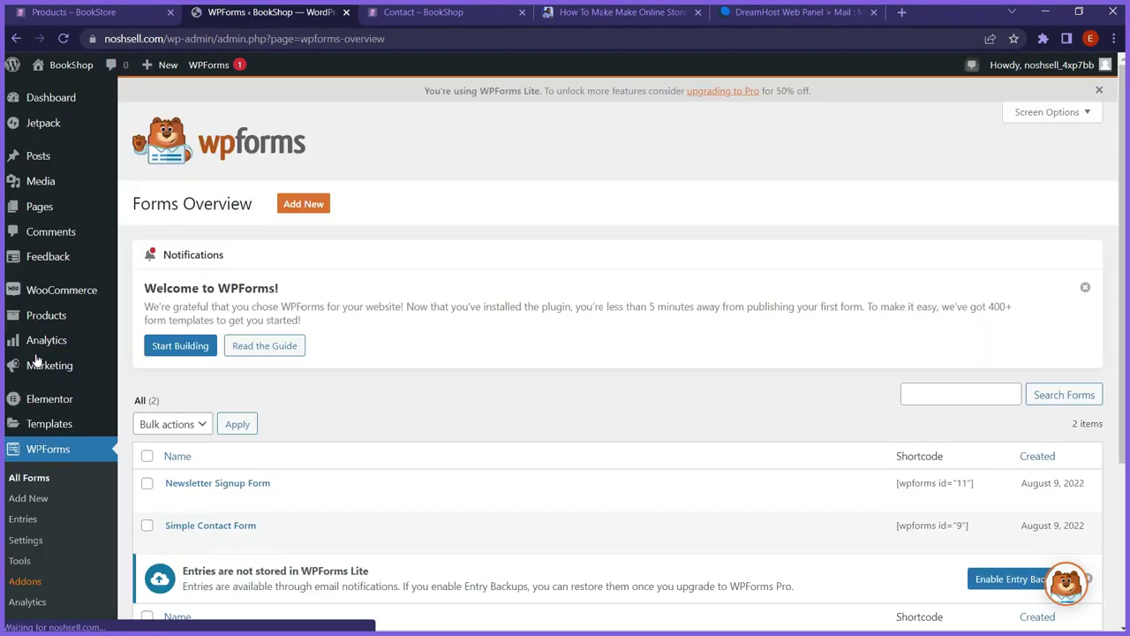
pyautogui.scroll(-2, 674, 344)
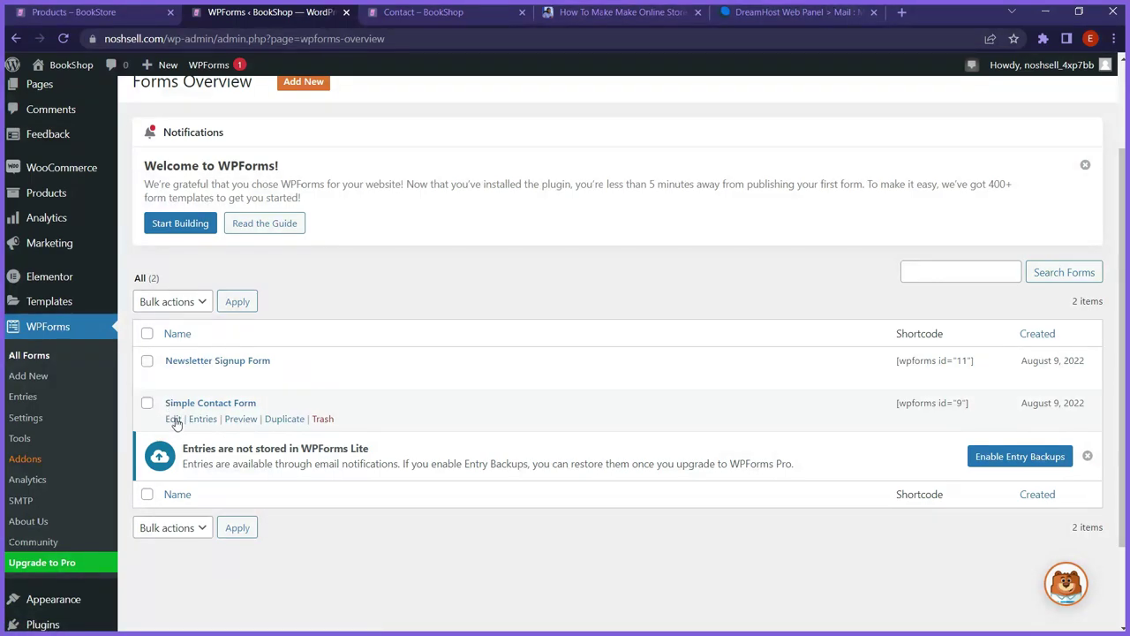
pyautogui.click(173, 420)
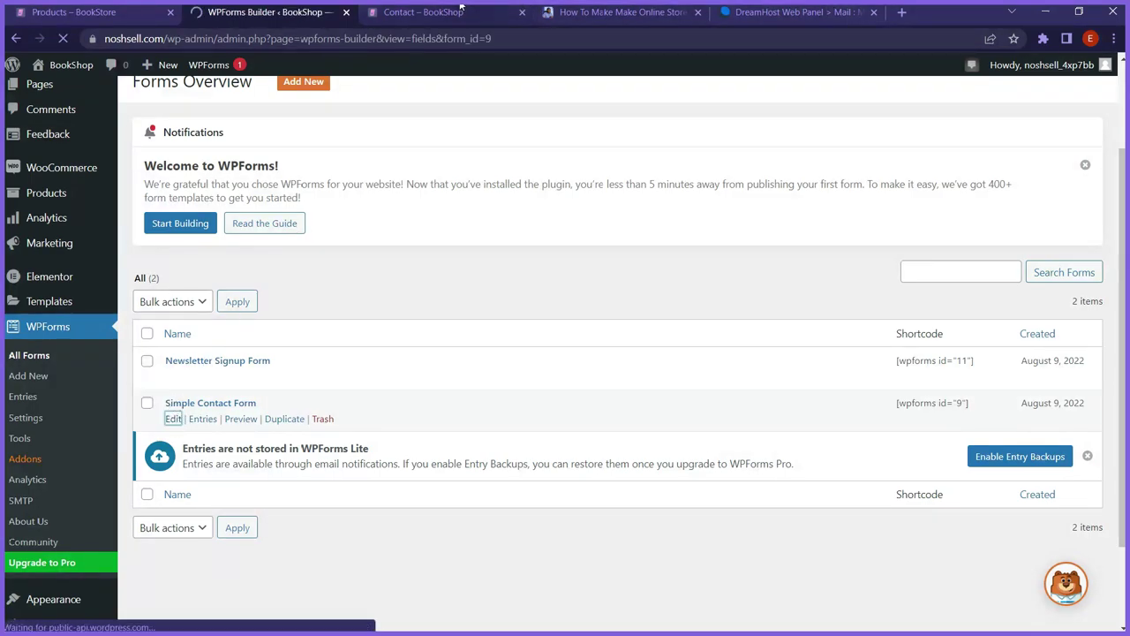
pyautogui.hotkey('ctrl', 'Tab')
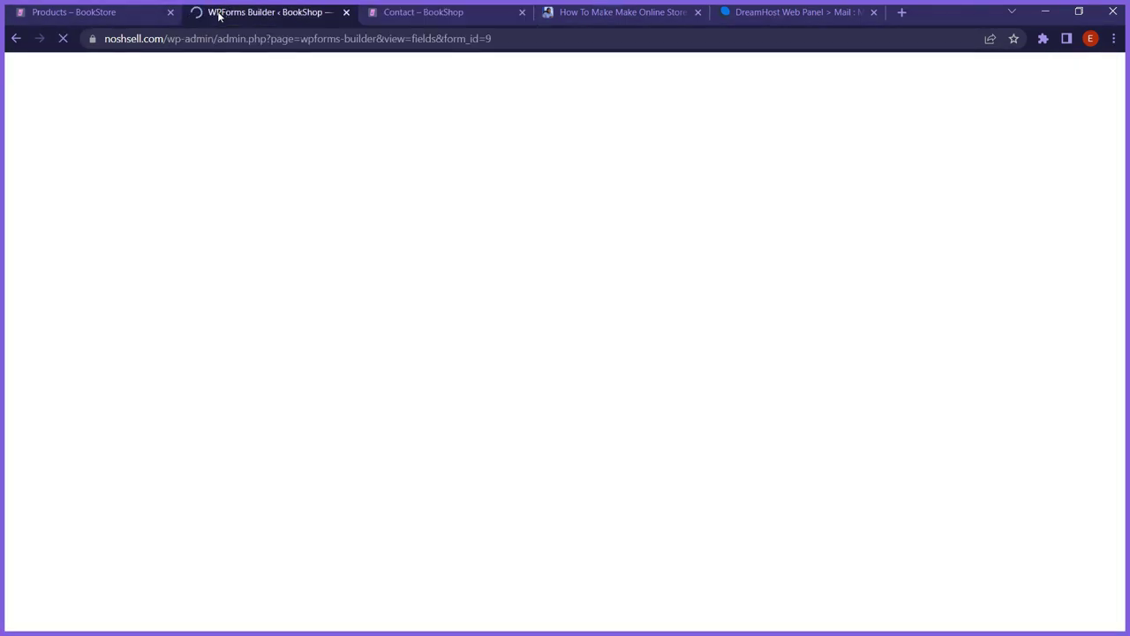
pyautogui.click(235, 12)
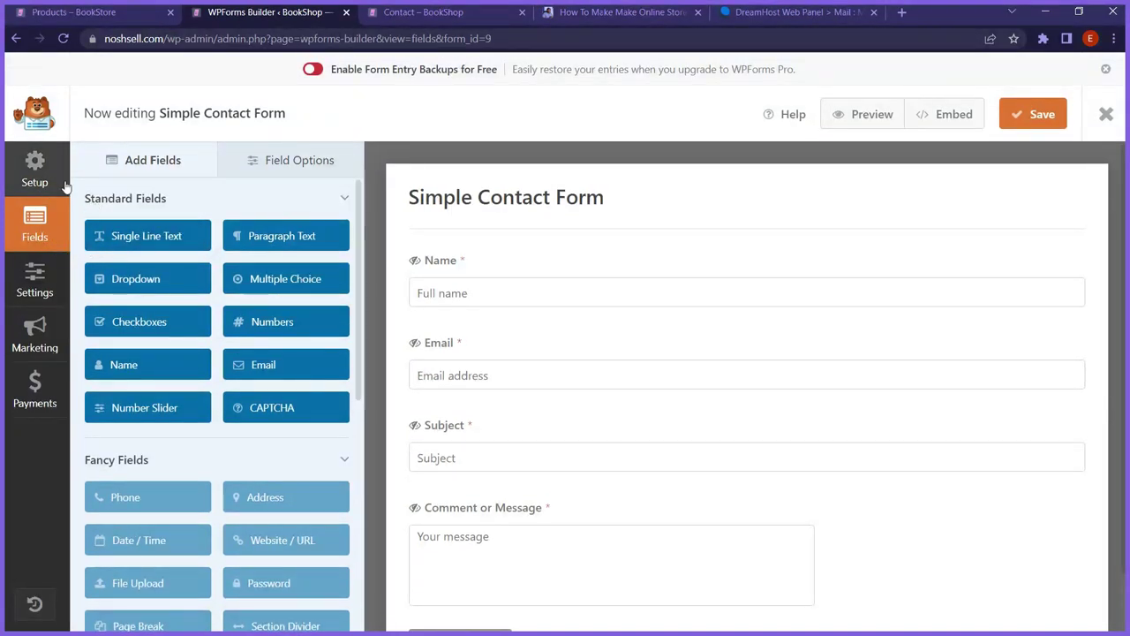
# Step: Look through the form's Setup and General settings, then its Default Notification
pyautogui.click(62, 175)
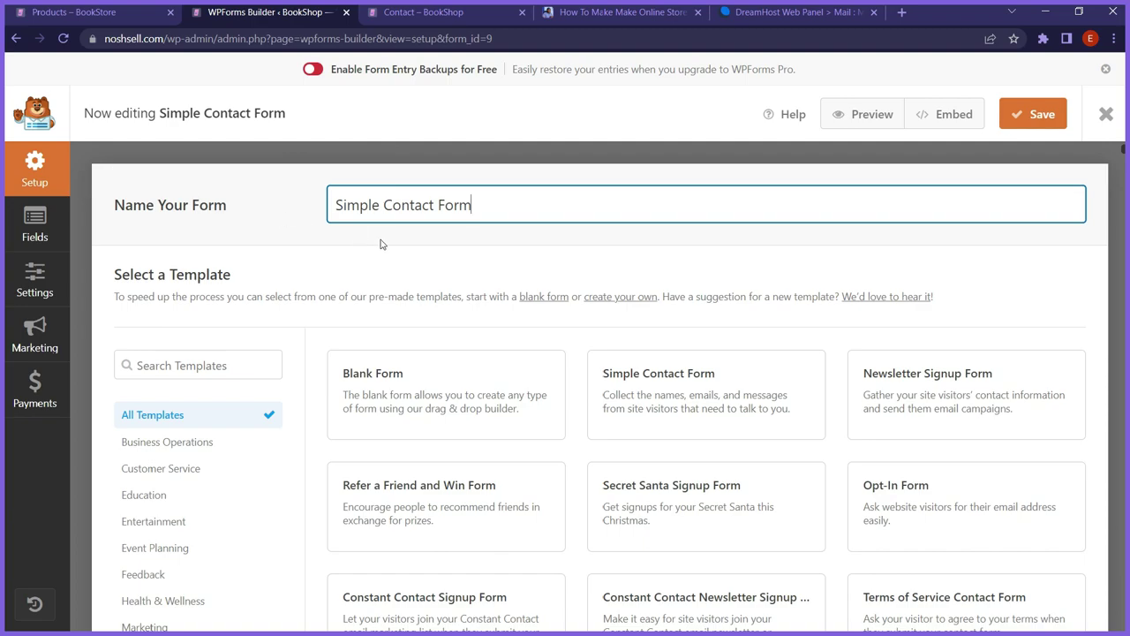
pyautogui.click(32, 283)
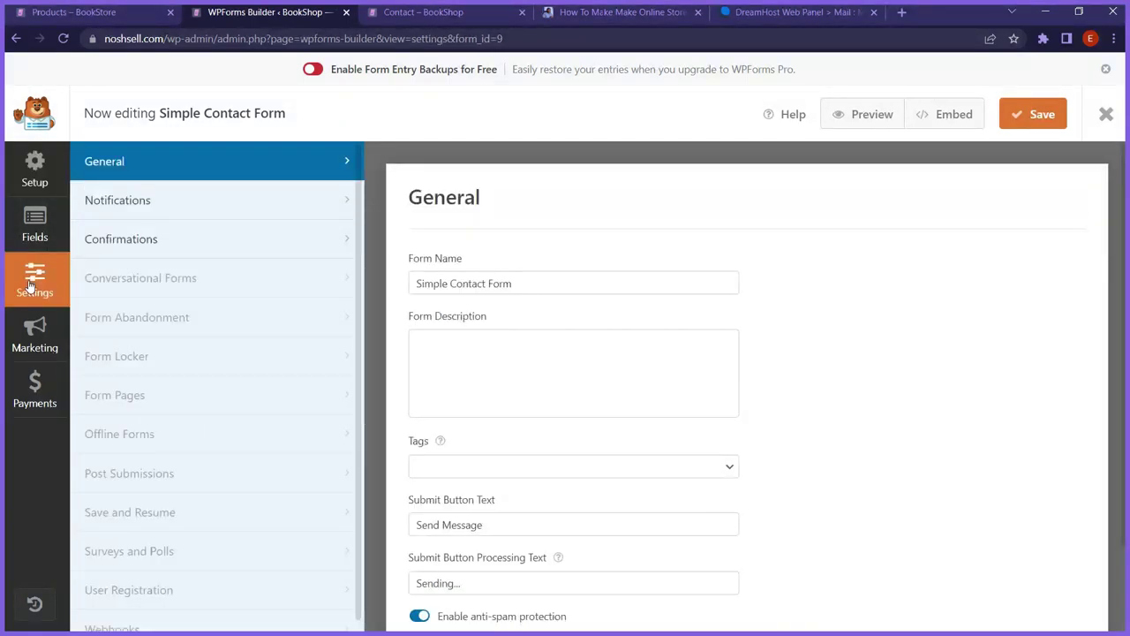
pyautogui.click(545, 276)
pyautogui.scroll(-1, 560, 367)
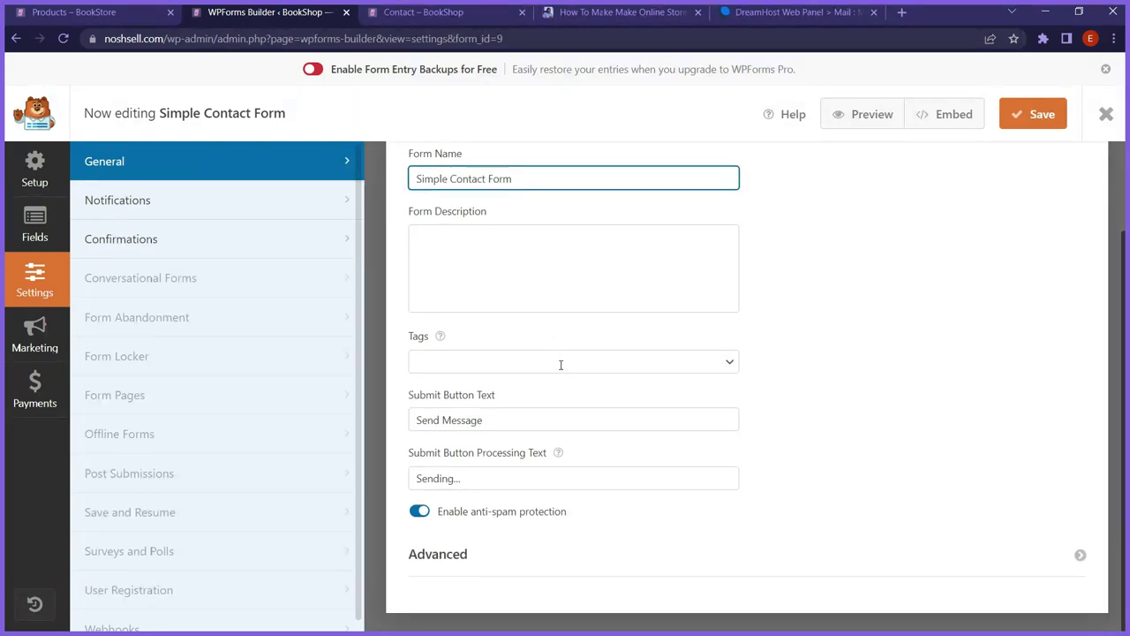
pyautogui.click(132, 206)
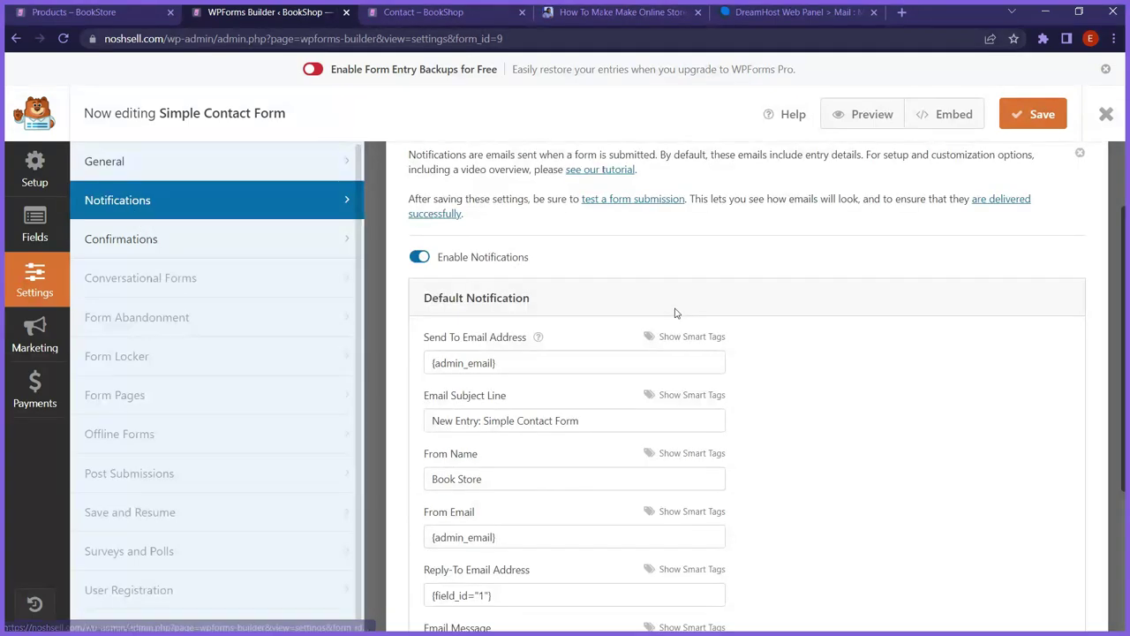
pyautogui.scroll(2, 676, 309)
pyautogui.scroll(-3, 605, 316)
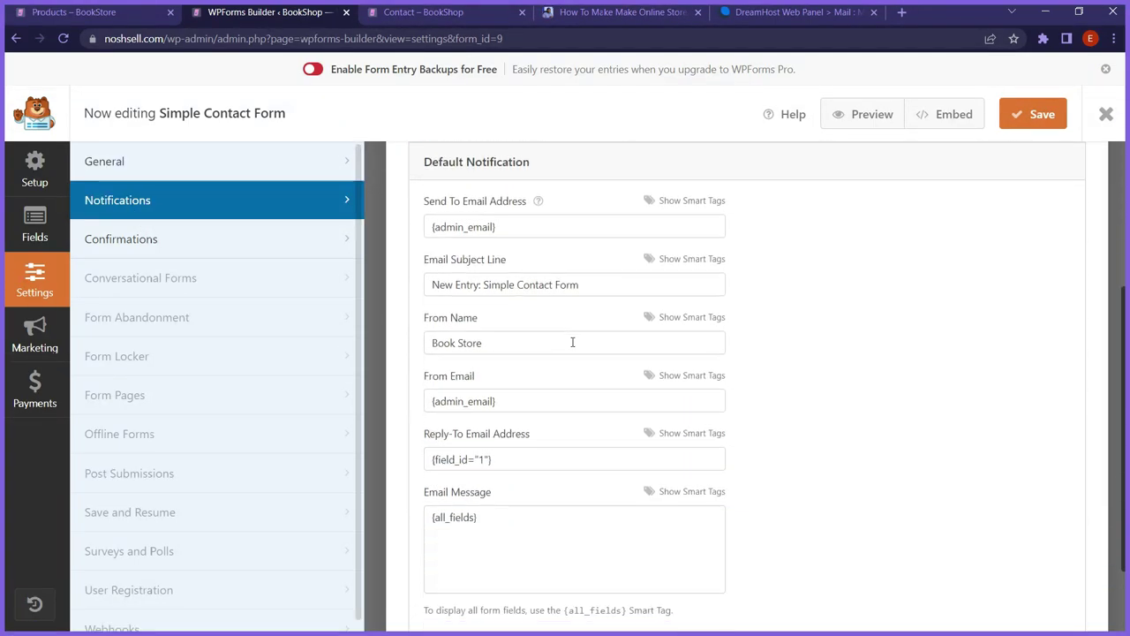
pyautogui.scroll(1, 533, 334)
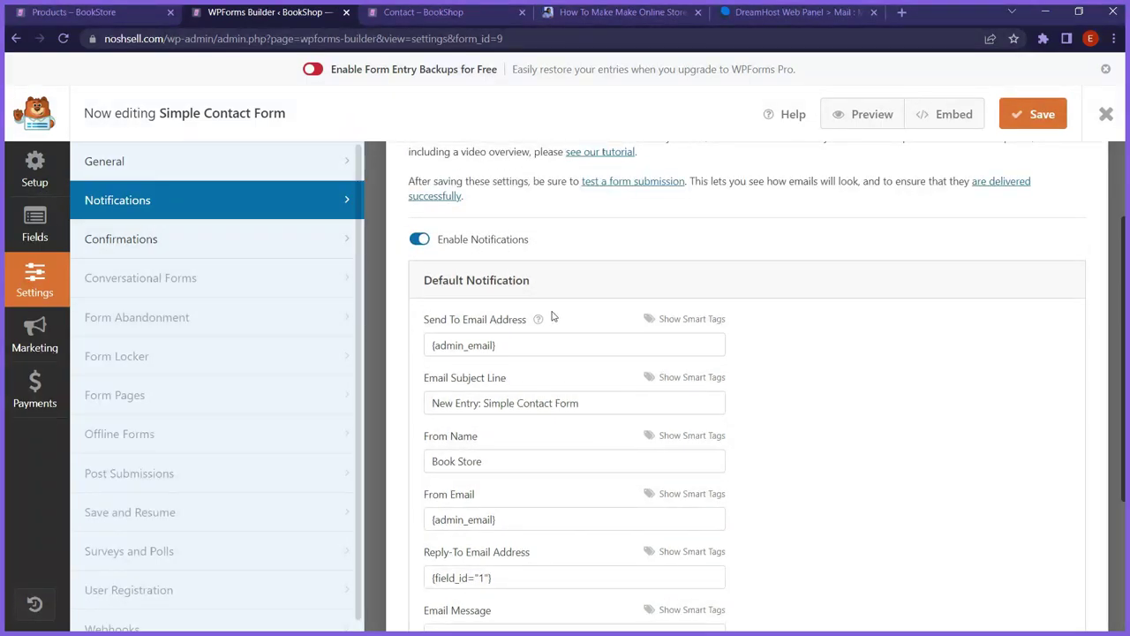
# Step: Compare the live contact form's fields with the notification and select its {admin_email} recipient
pyautogui.click(395, 7)
pyautogui.click(412, 274)
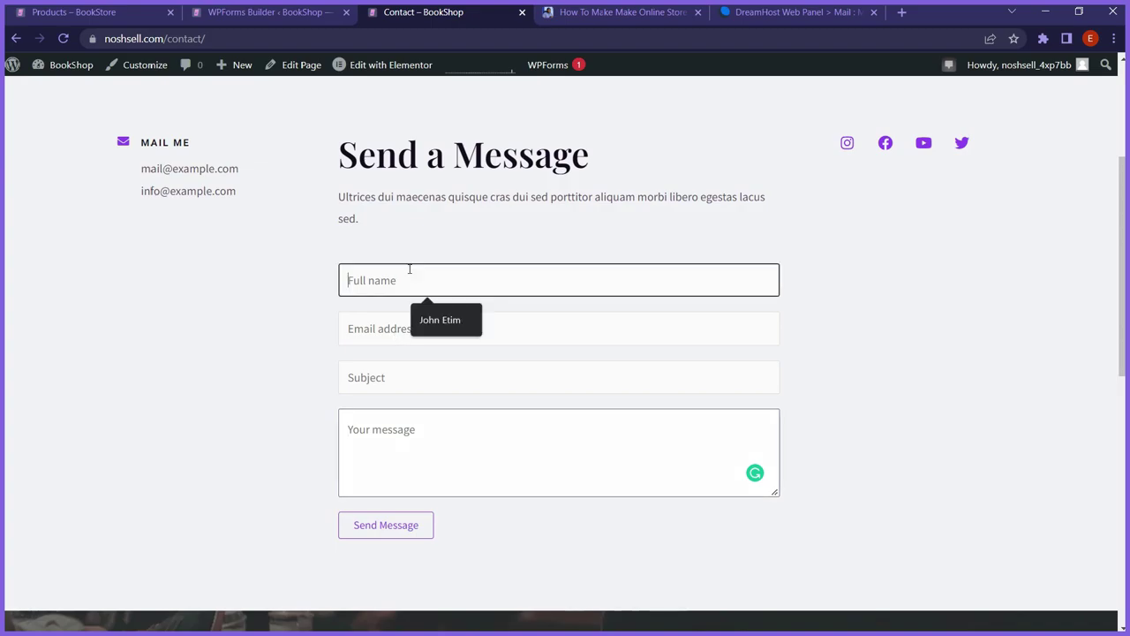
pyautogui.click(425, 342)
pyautogui.click(373, 371)
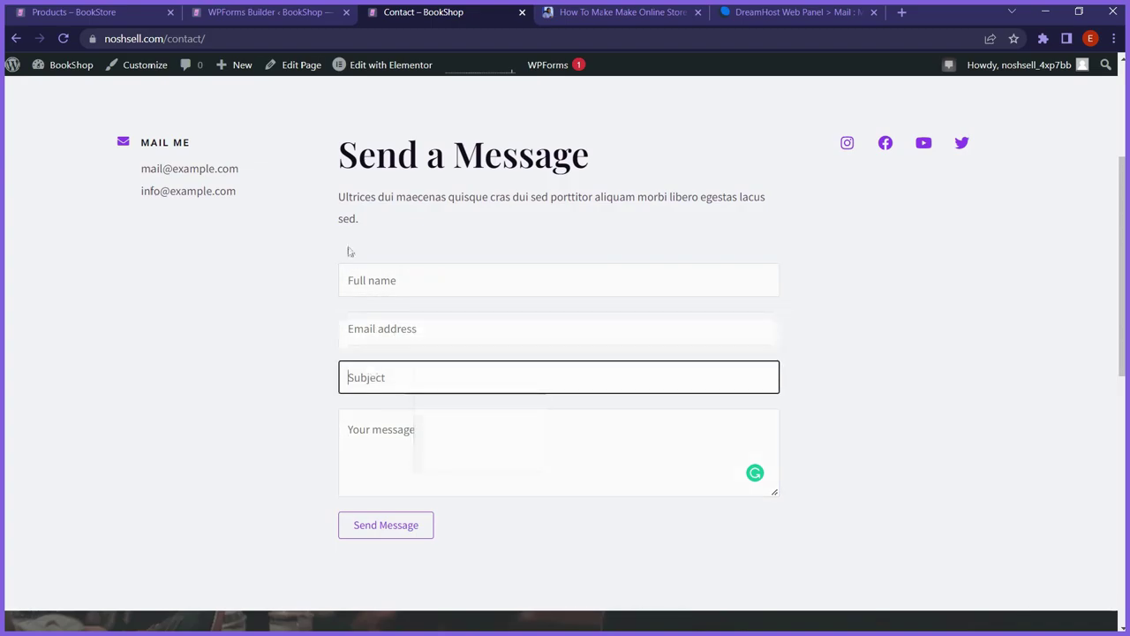
pyautogui.click(241, 11)
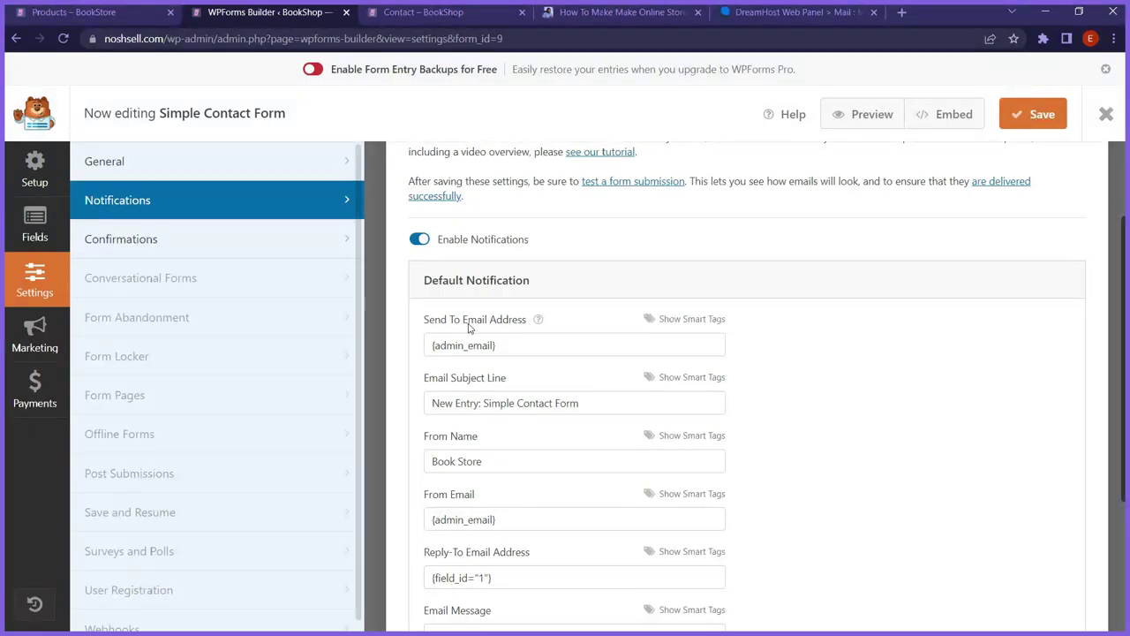
pyautogui.click(509, 347)
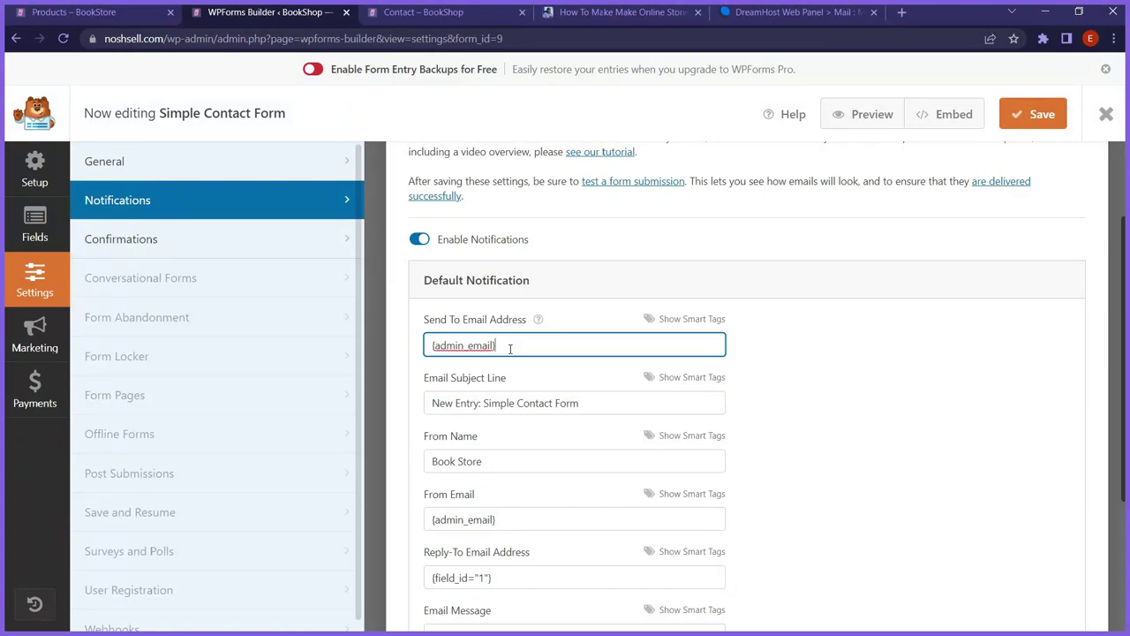
pyautogui.moveTo(434, 342); pyautogui.dragTo(528, 341)
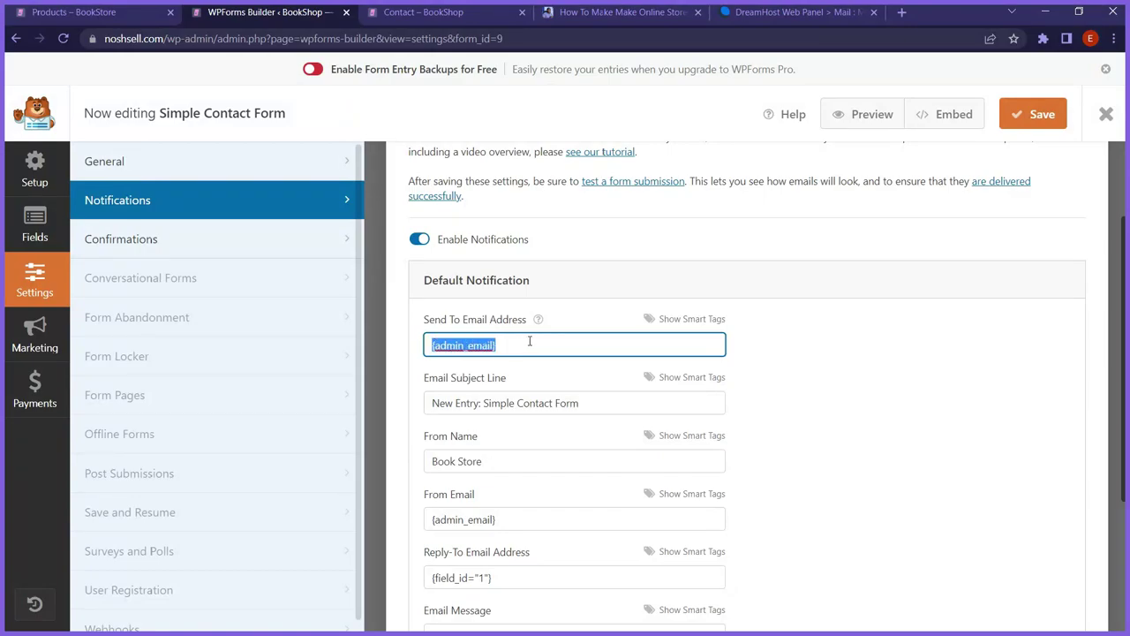
pyautogui.click(415, 13)
# Step: Open Settings > General and select the Administration Email Address
pyautogui.moveTo(69, 66)
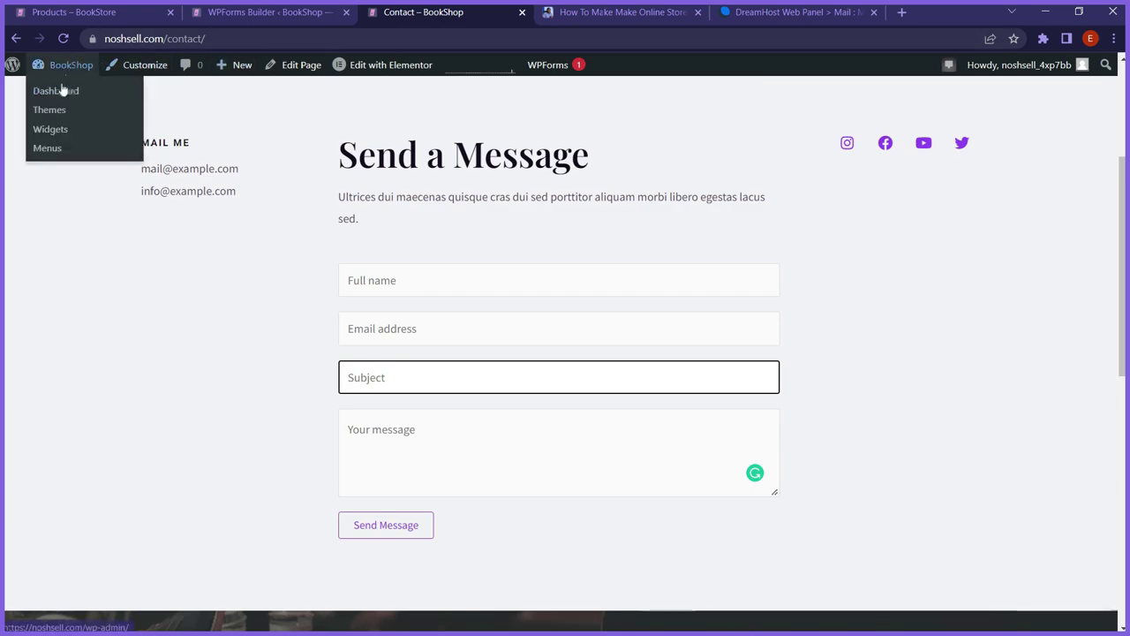
pyautogui.click(57, 92)
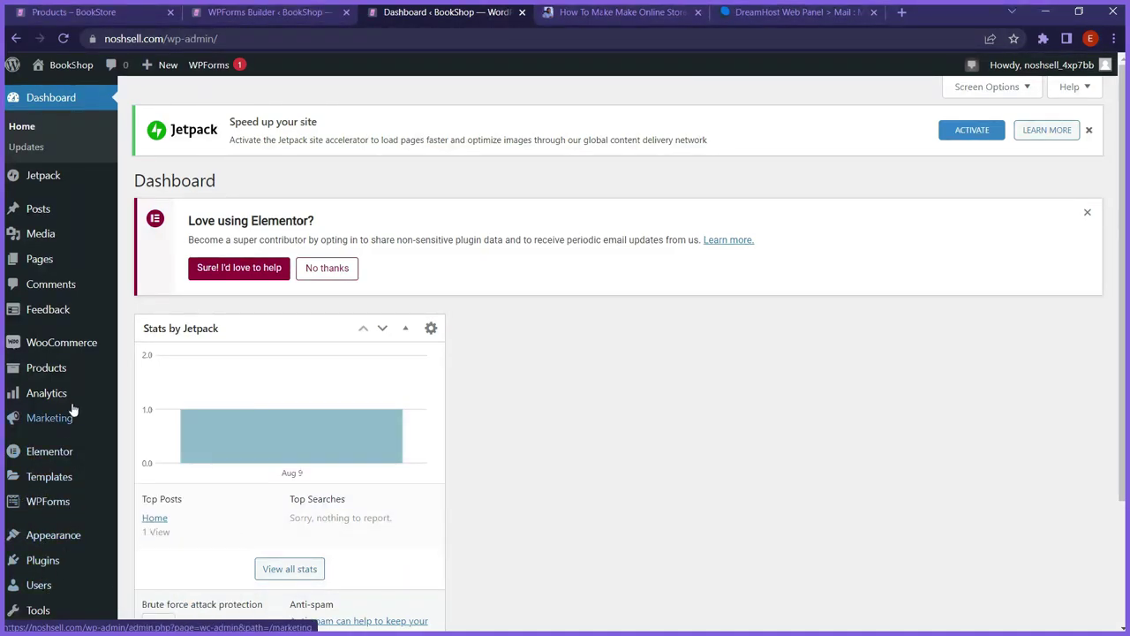
pyautogui.scroll(-2, 70, 409)
pyautogui.moveTo(36, 515)
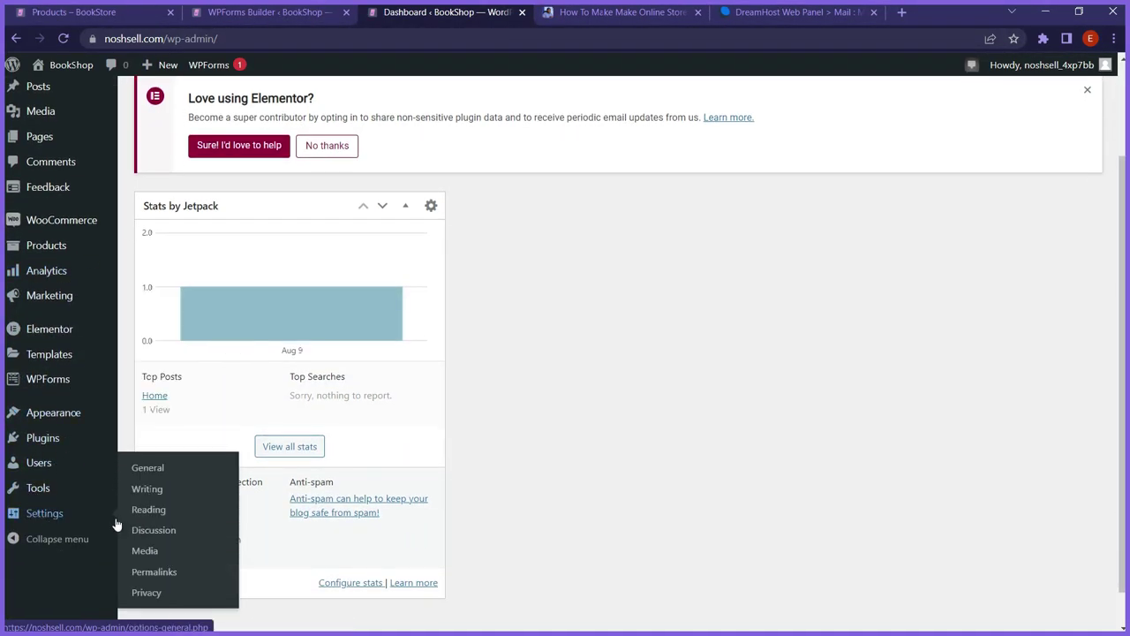
pyautogui.click(159, 475)
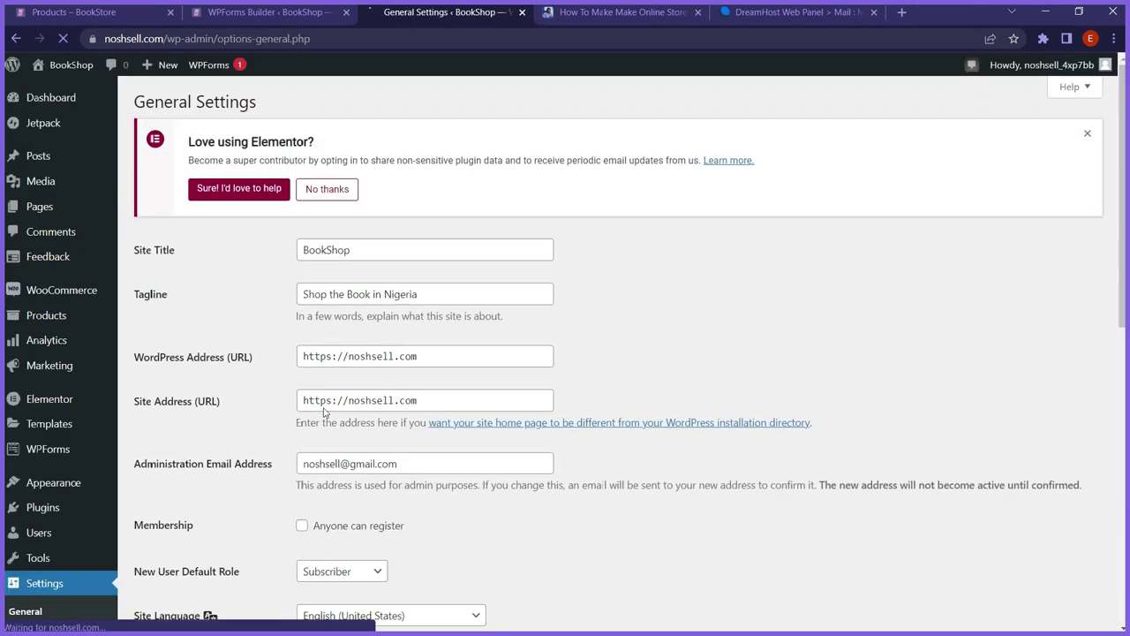
pyautogui.scroll(-2, 385, 378)
pyautogui.moveTo(411, 337); pyautogui.dragTo(303, 341)
pyautogui.click(341, 340)
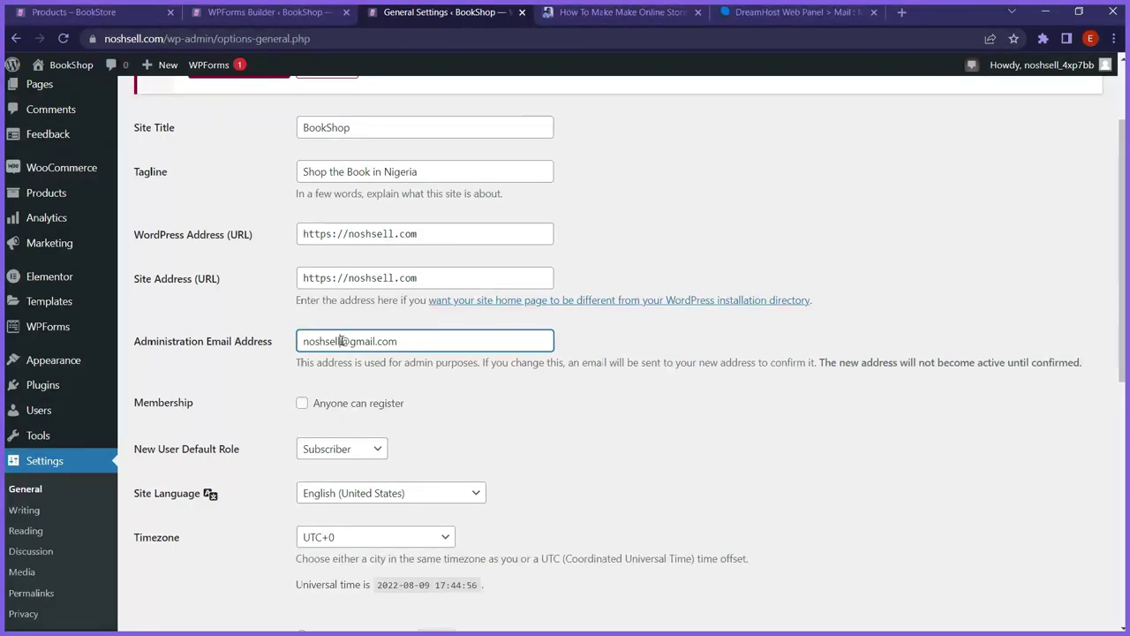
# Step: Cross-check the admin email against the form's notification settings and recheck the field
pyautogui.click(270, 12)
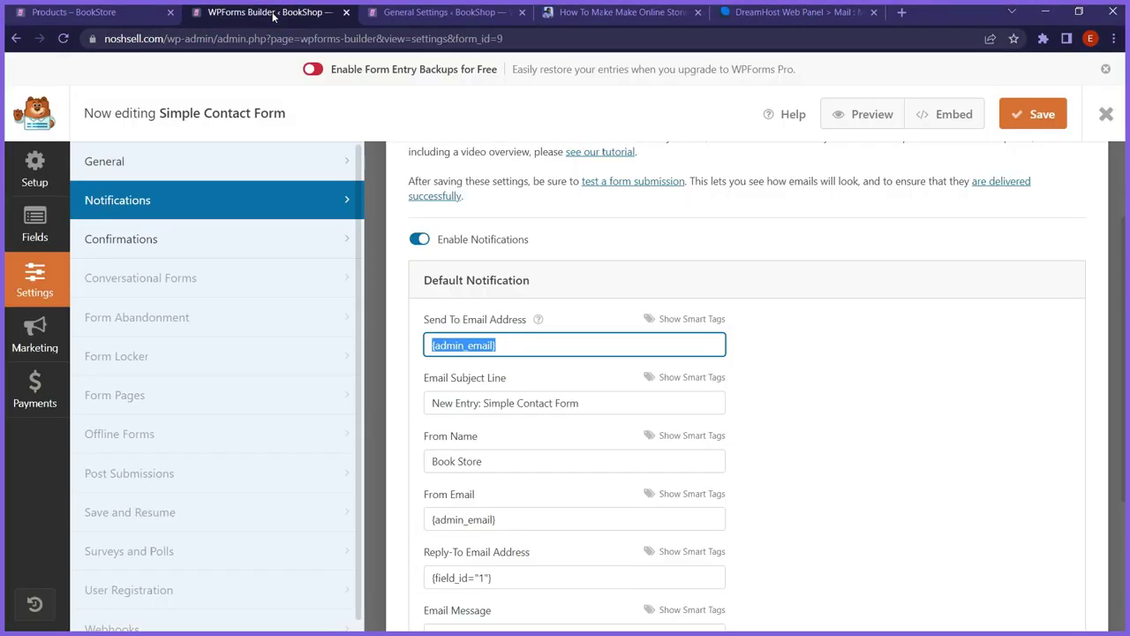
pyautogui.click(546, 345)
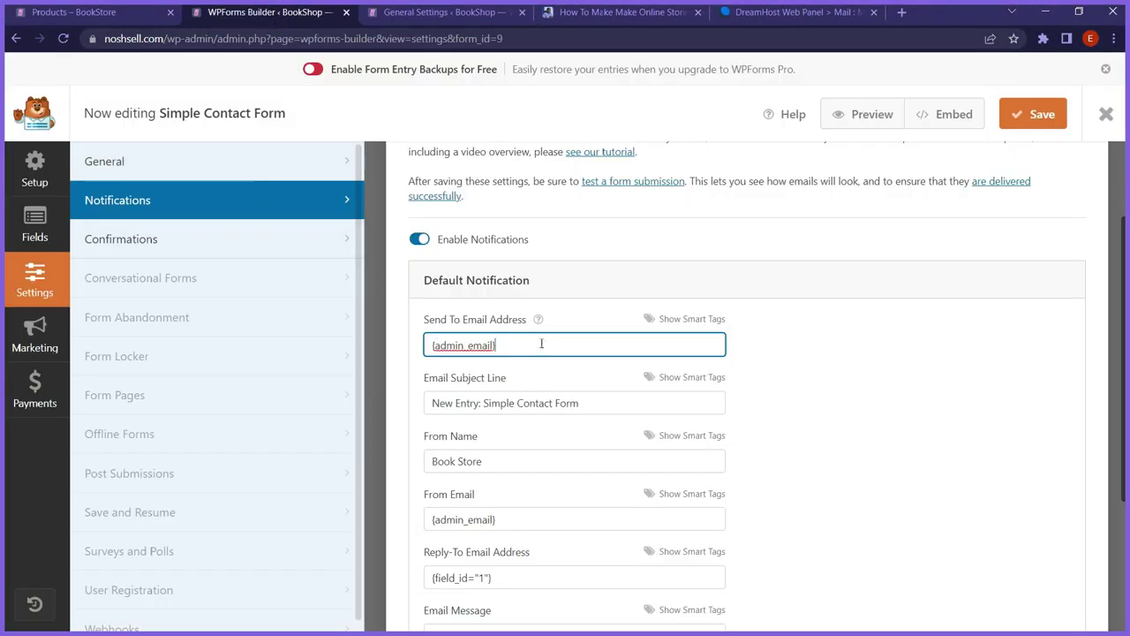
pyautogui.click(468, 19)
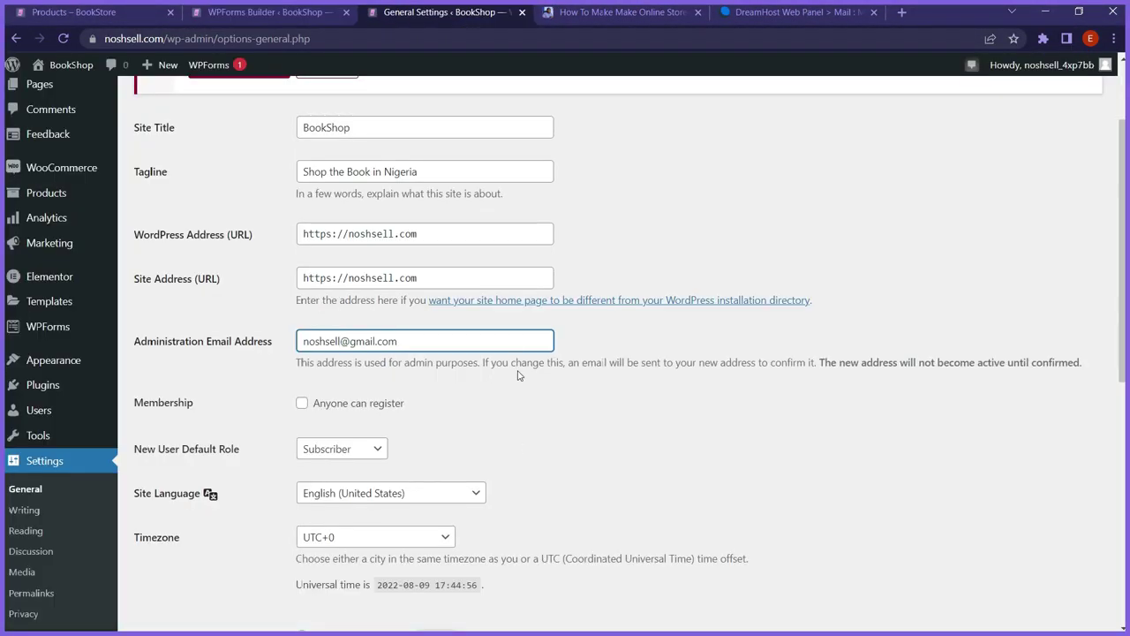
pyautogui.click(572, 11)
pyautogui.click(475, 12)
pyautogui.click(424, 342)
pyautogui.moveTo(418, 345); pyautogui.dragTo(307, 341)
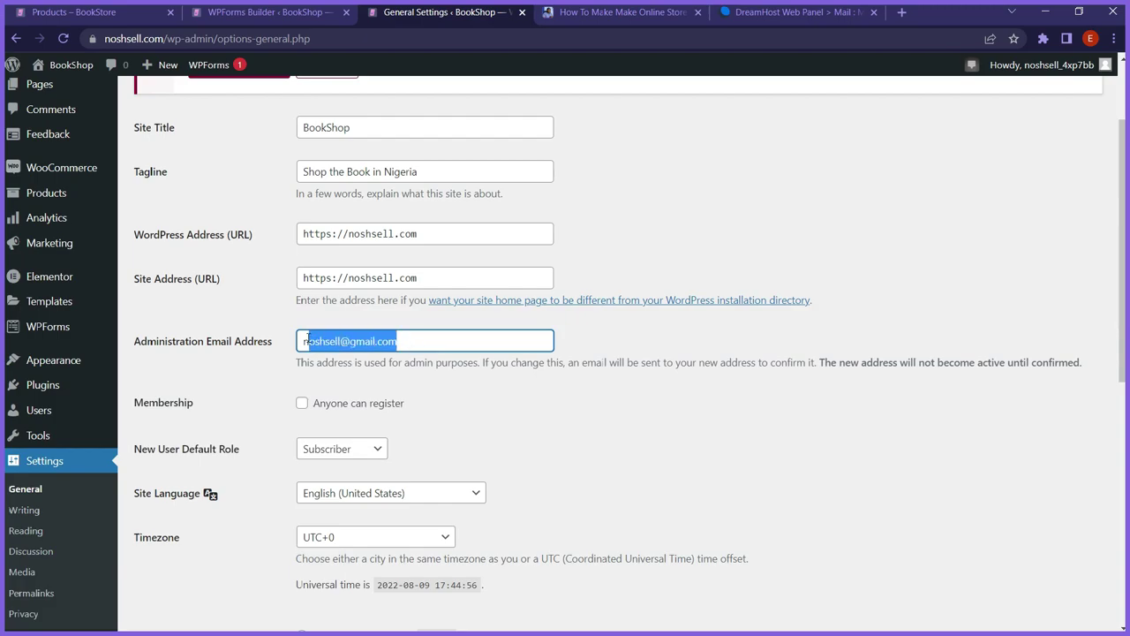
pyautogui.click(301, 341)
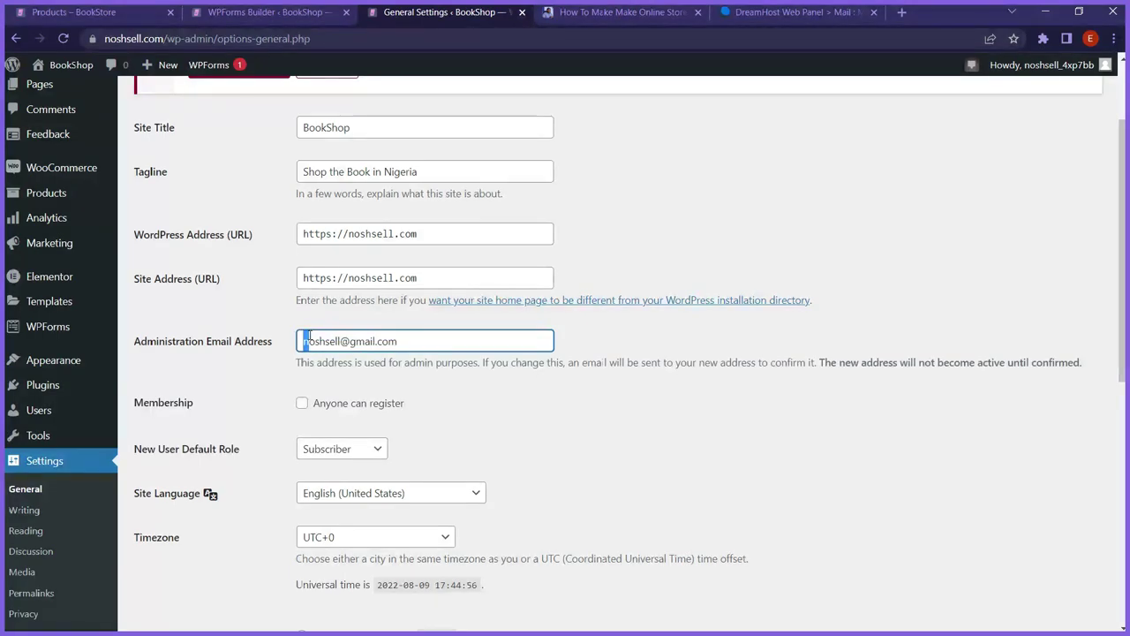
pyautogui.click(421, 342)
# Step: Select the General Settings page address, then move to DreamHost's Manage Email page
pyautogui.scroll(3, 167, 181)
pyautogui.moveTo(53, 99)
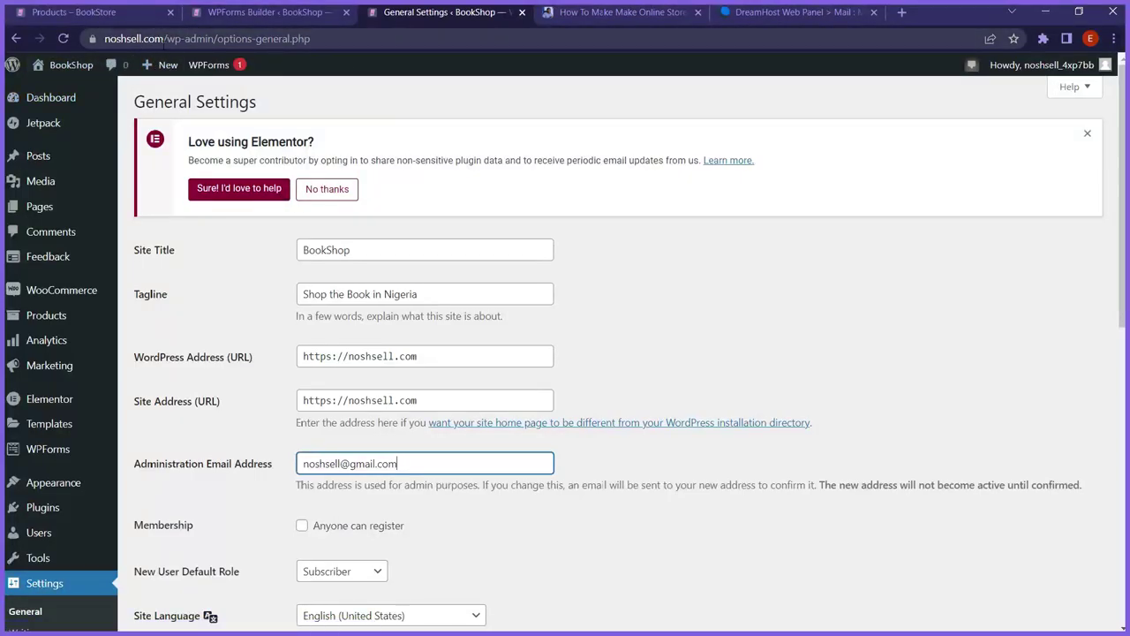
pyautogui.click(164, 39)
pyautogui.click(198, 39)
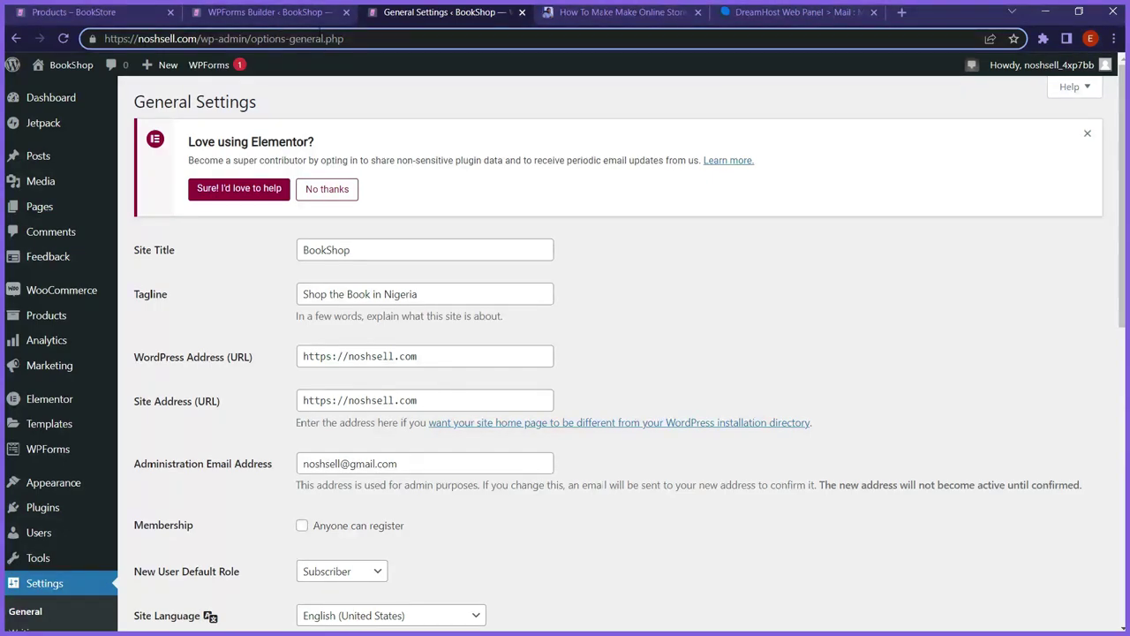
pyautogui.moveTo(208, 76)
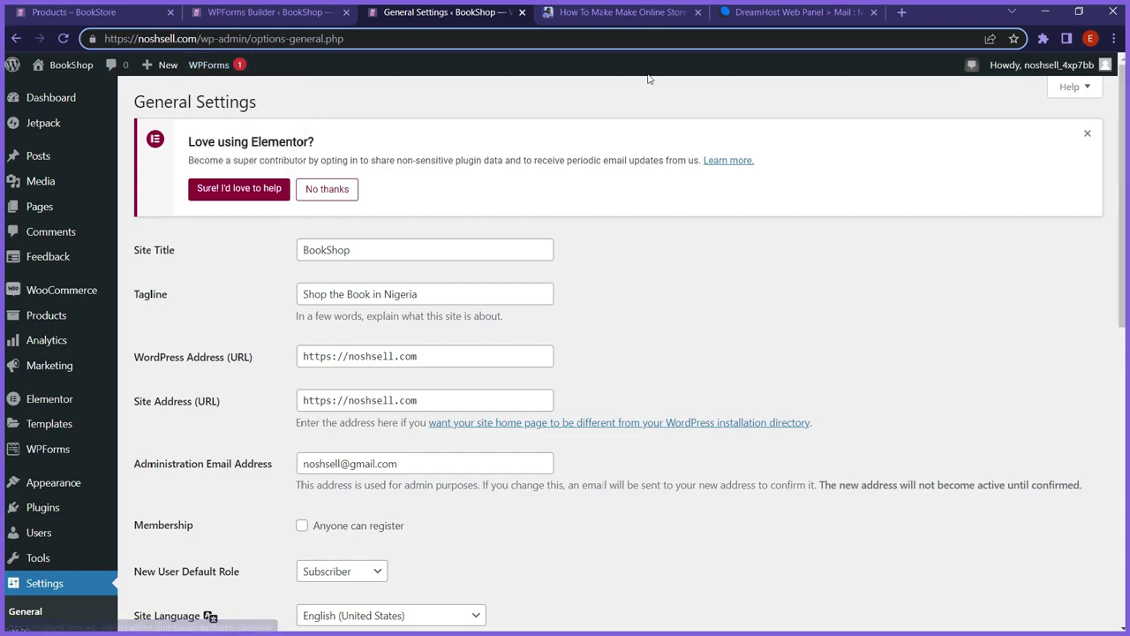
pyautogui.click(763, 14)
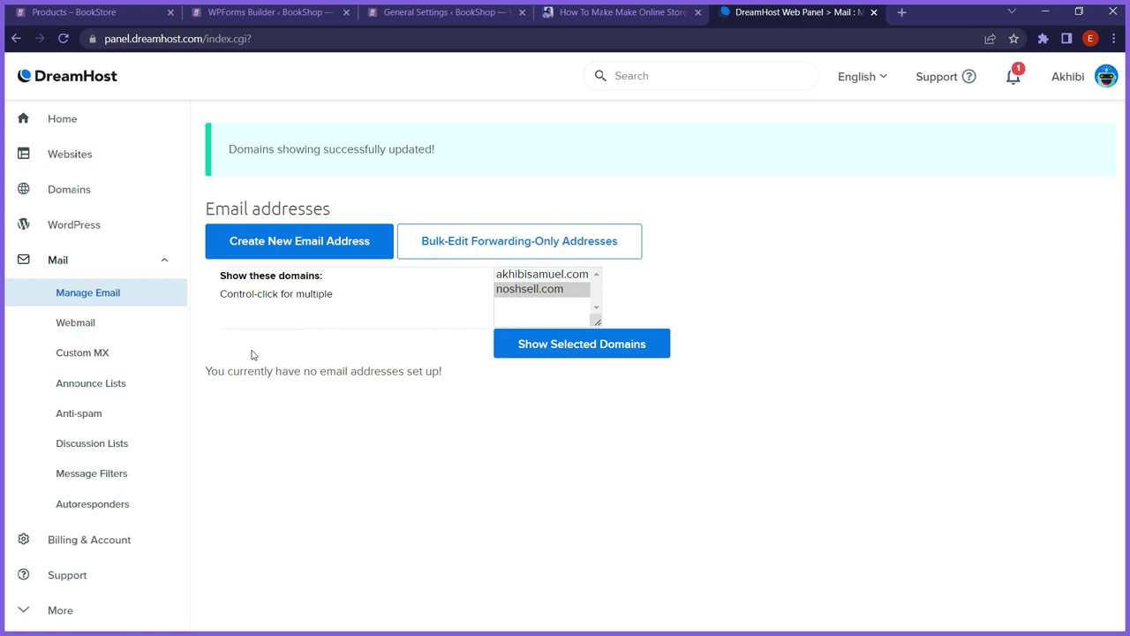
pyautogui.click(295, 253)
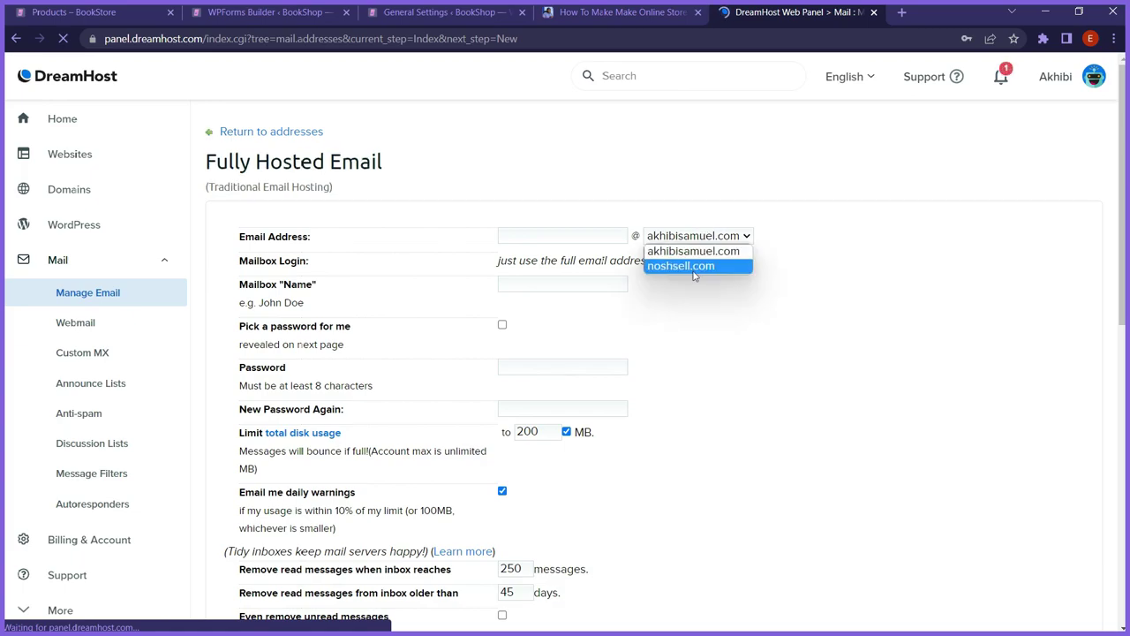
pyautogui.click(672, 266)
pyautogui.click(537, 235)
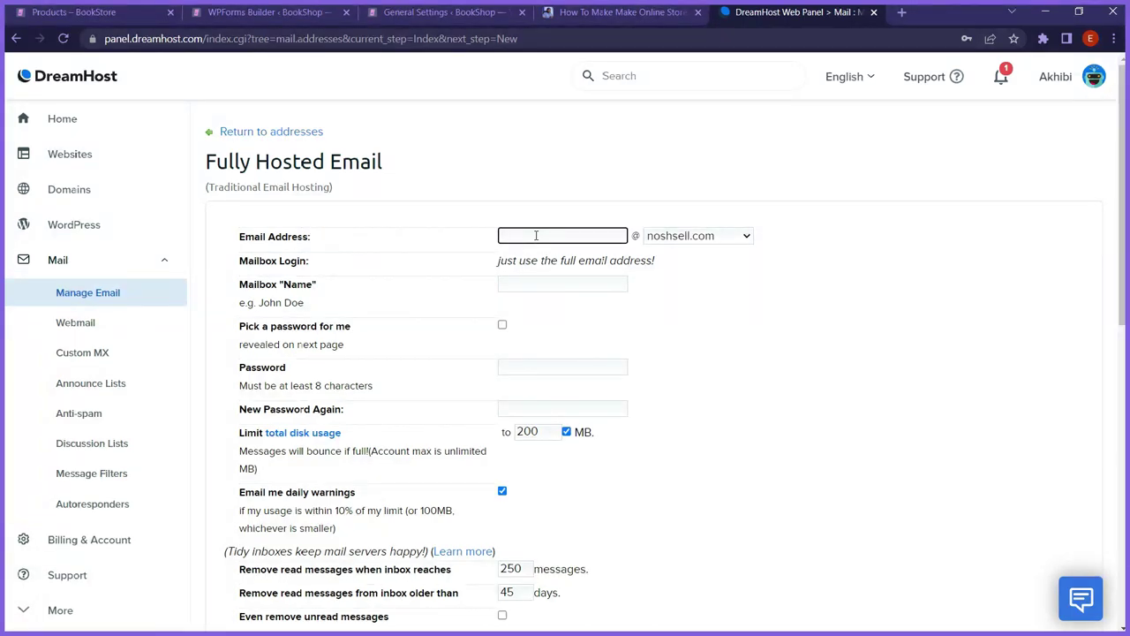
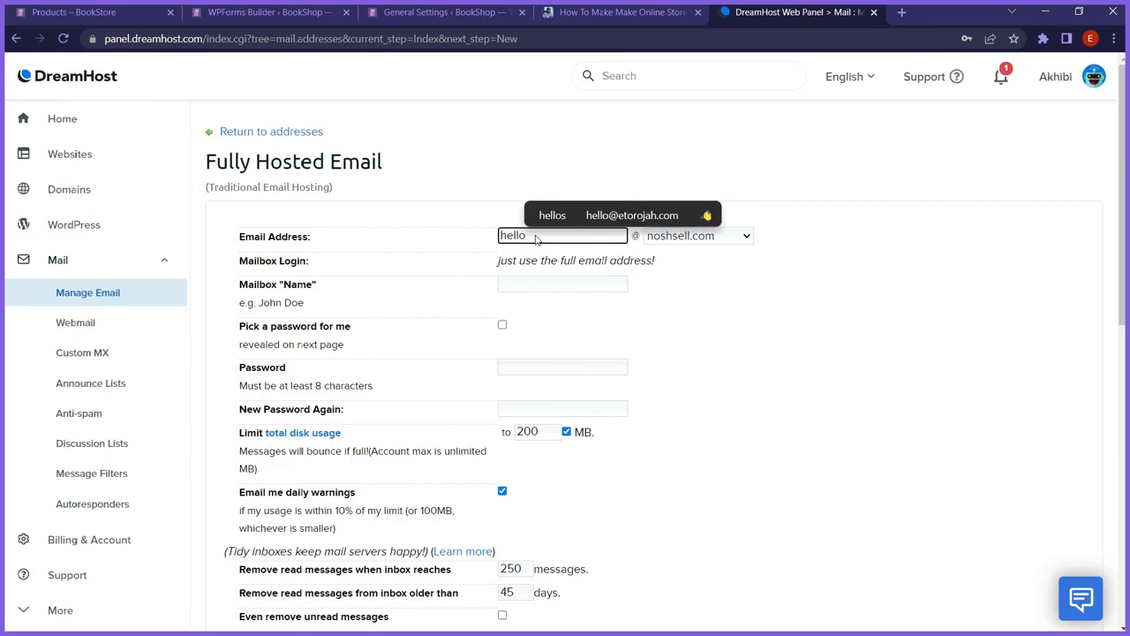
pyautogui.click(655, 310)
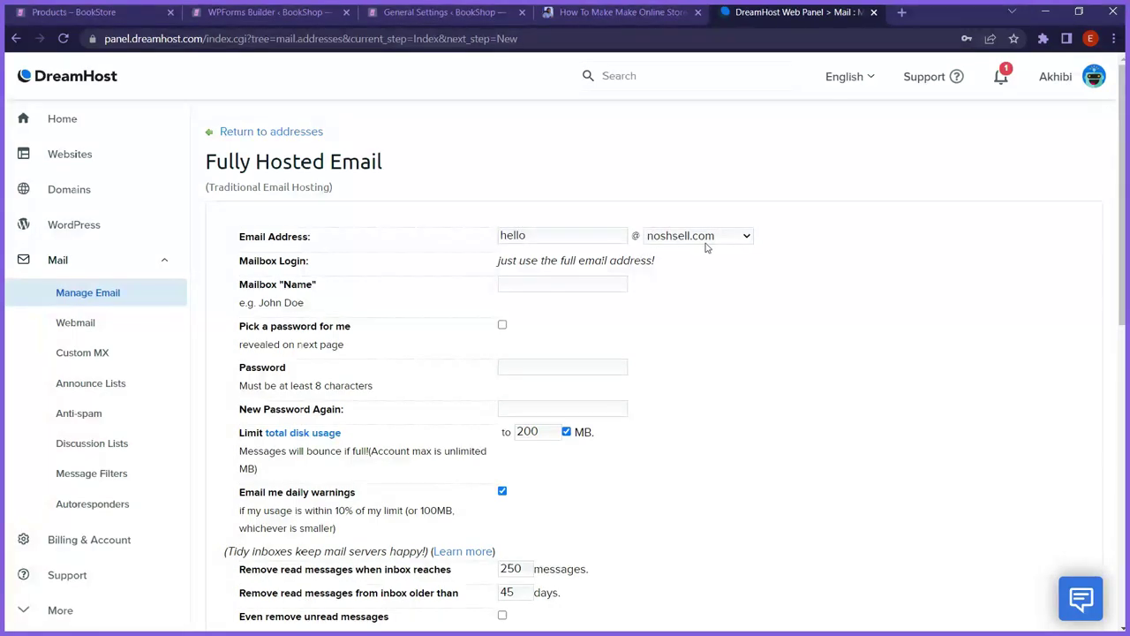
# Step: Enter BookShop as the mailbox name, correcting an initial mistyped entry
pyautogui.click(527, 280)
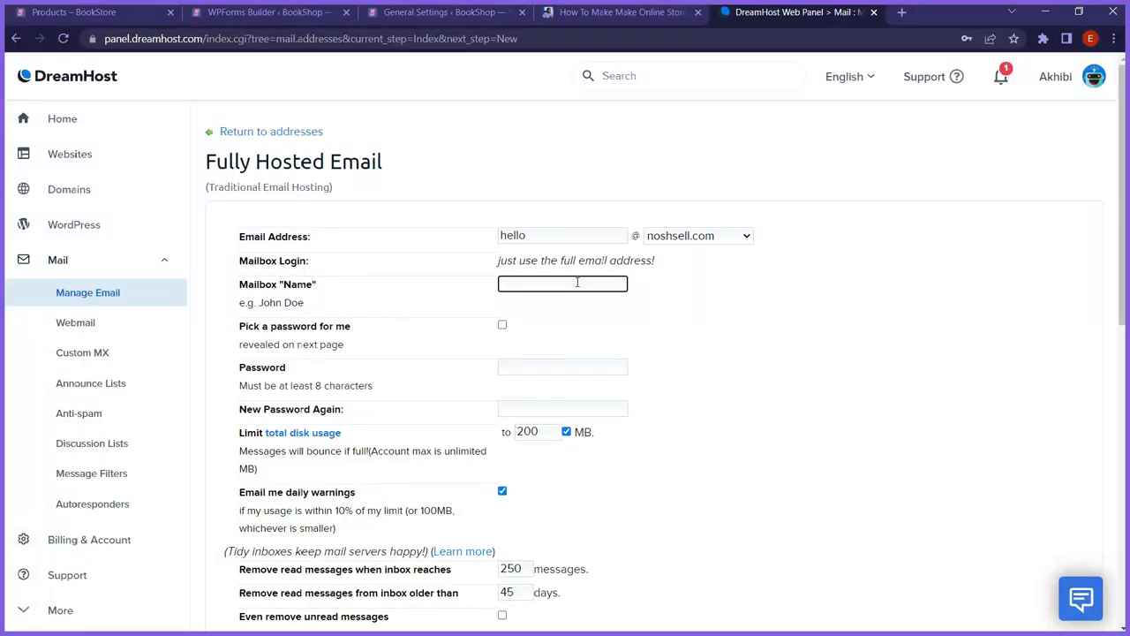
pyautogui.write('Nosh')
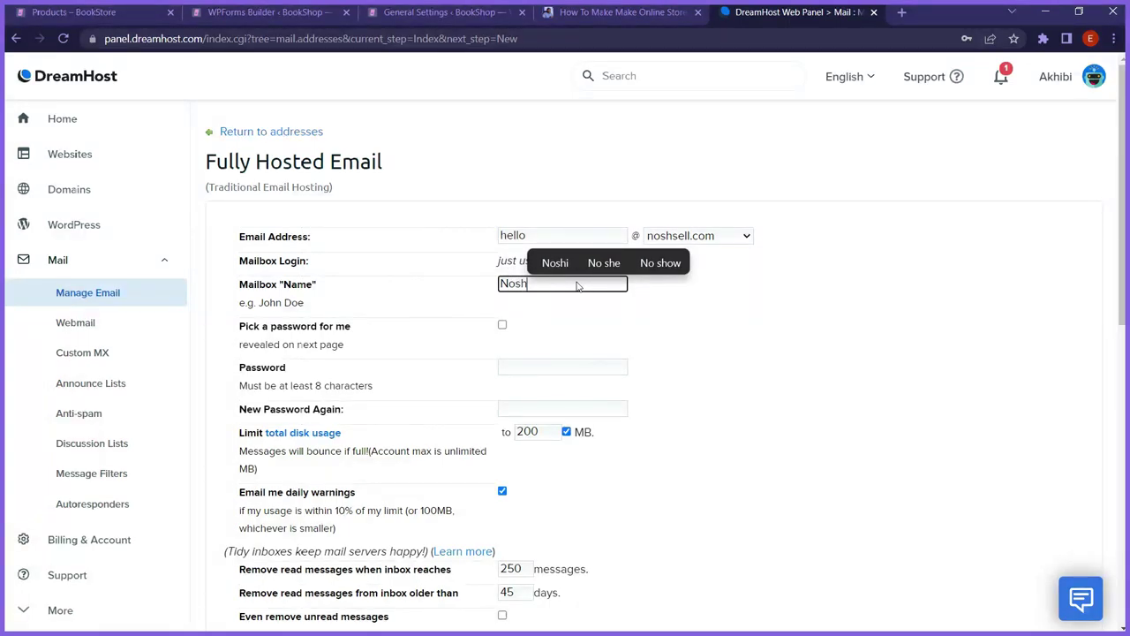
pyautogui.press('BackSpace')
pyautogui.press('BackSpace')
pyautogui.press('BackSpace')
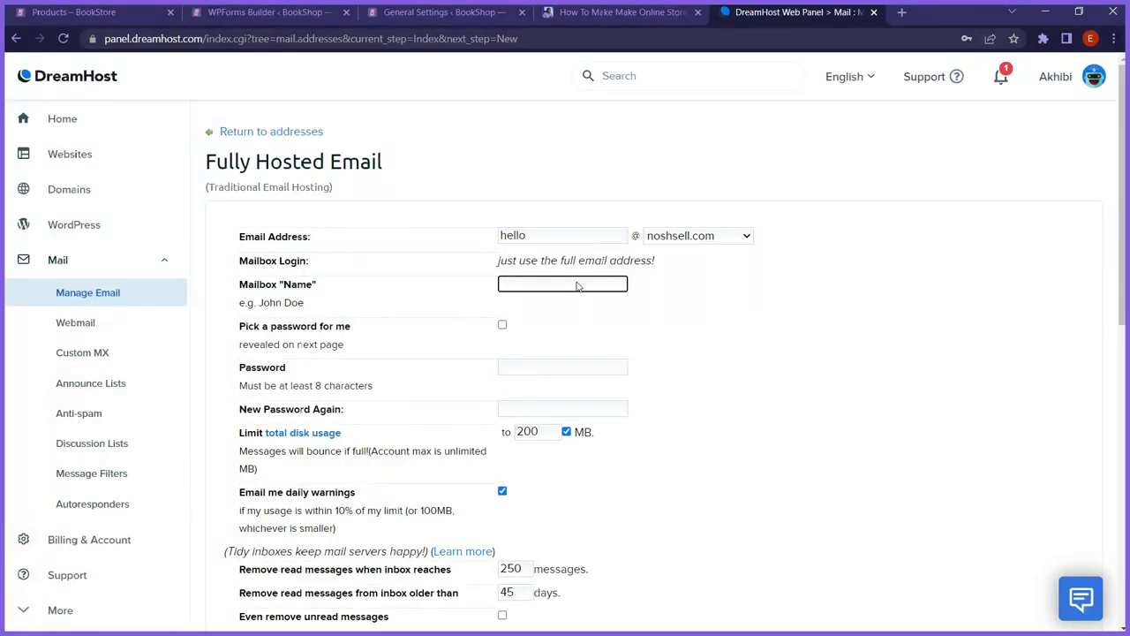
pyautogui.write('Boo')
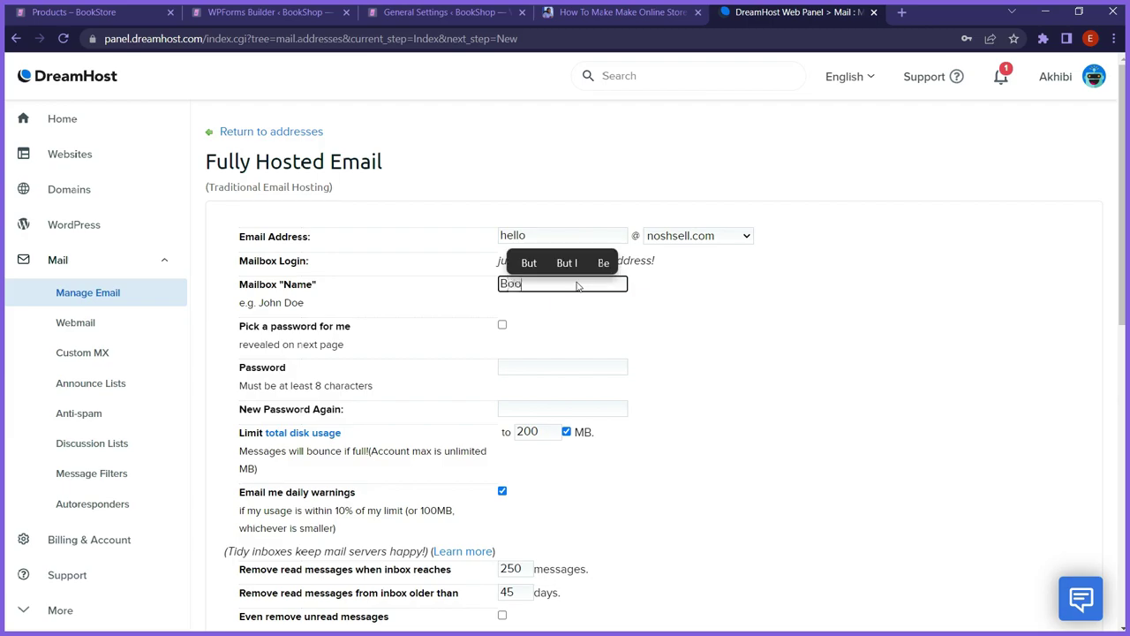
pyautogui.write('kS')
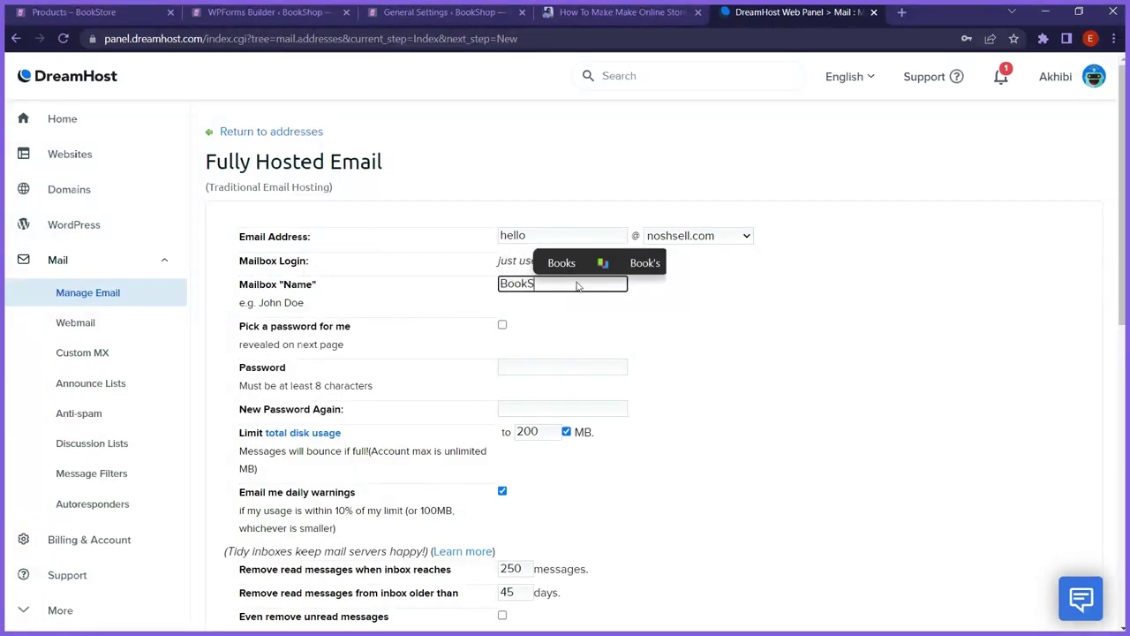
pyautogui.write('hop')
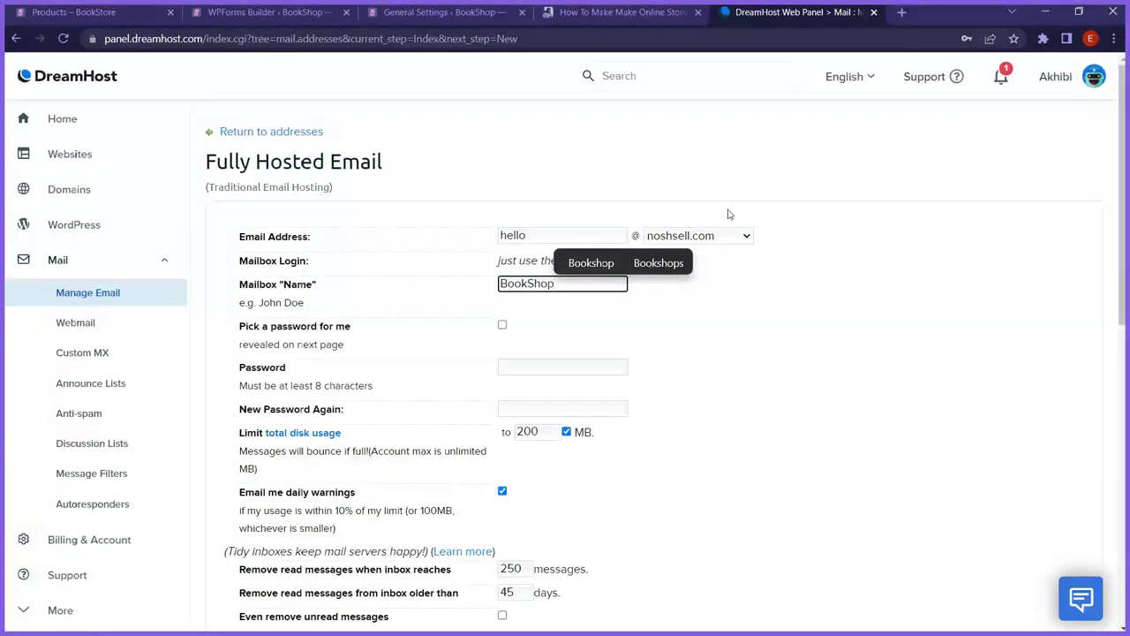
pyautogui.click(840, 358)
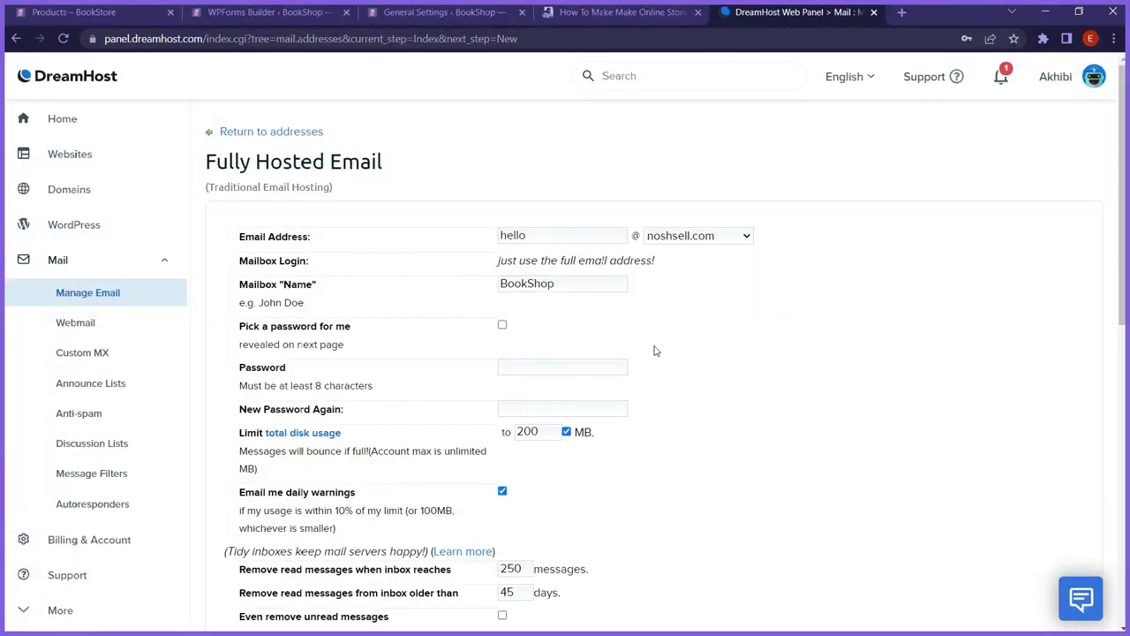
pyautogui.click(559, 284)
# Step: Clear stray characters from both password fields after briefly trying auto-generated passwords
pyautogui.scroll(-1, 600, 305)
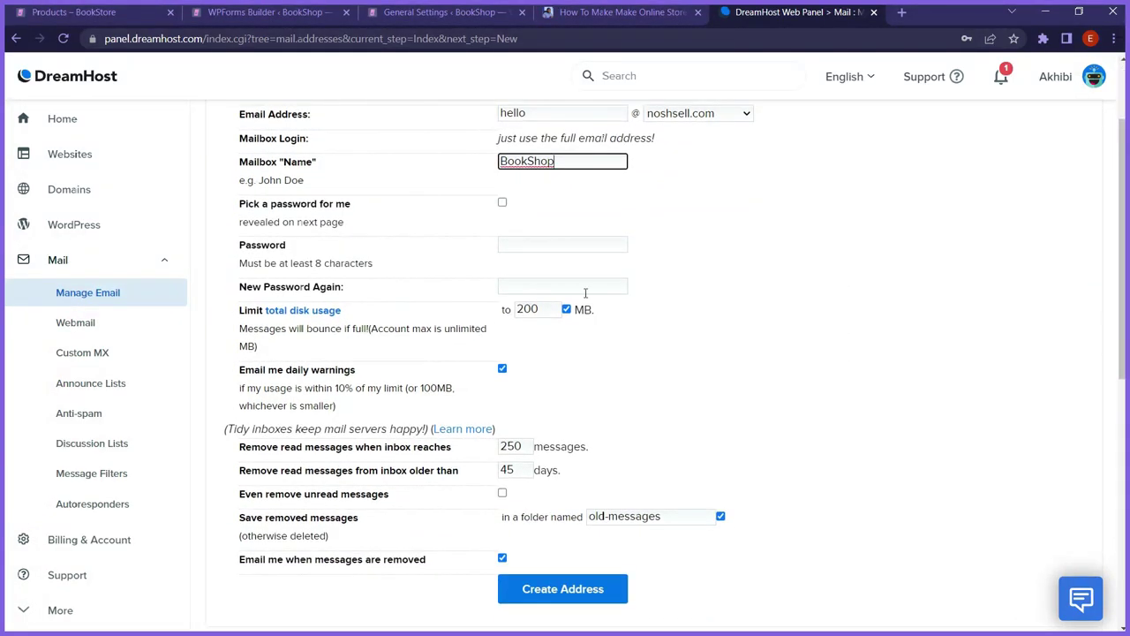
pyautogui.click(536, 246)
pyautogui.click(536, 284)
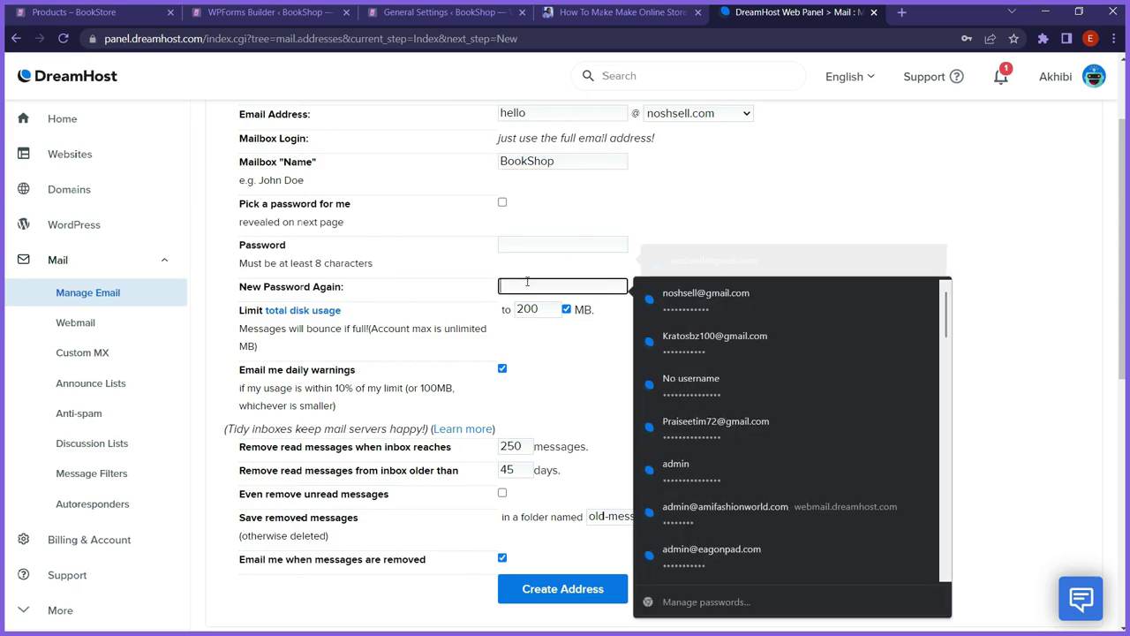
pyautogui.click(542, 242)
pyautogui.click(528, 281)
pyautogui.click(527, 243)
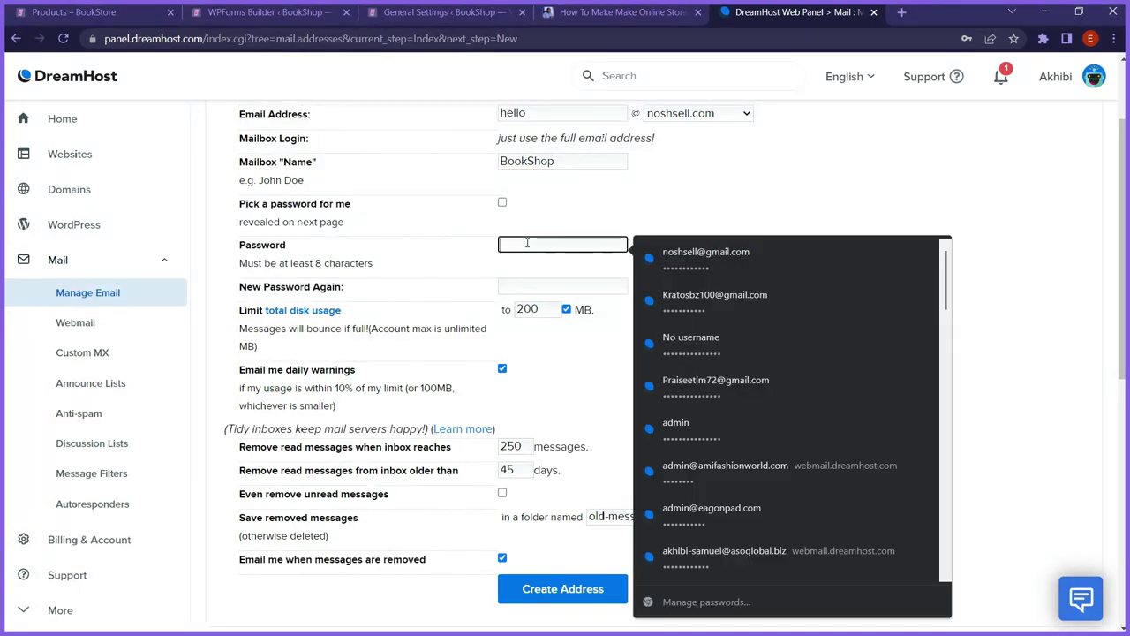
pyautogui.click(502, 203)
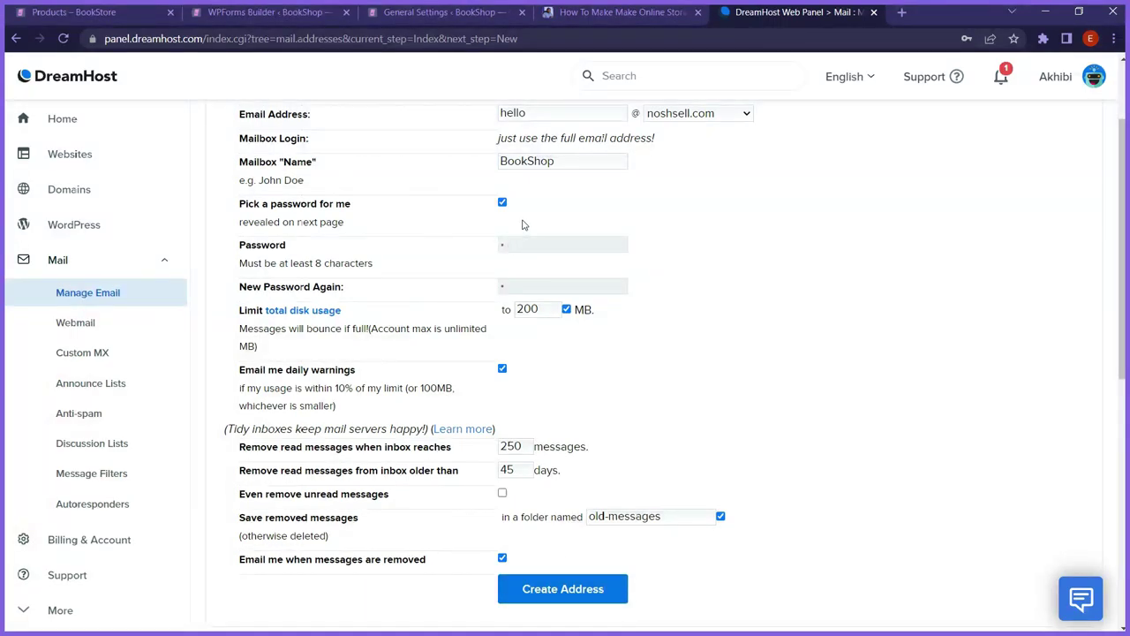
pyautogui.click(503, 203)
pyautogui.click(512, 244)
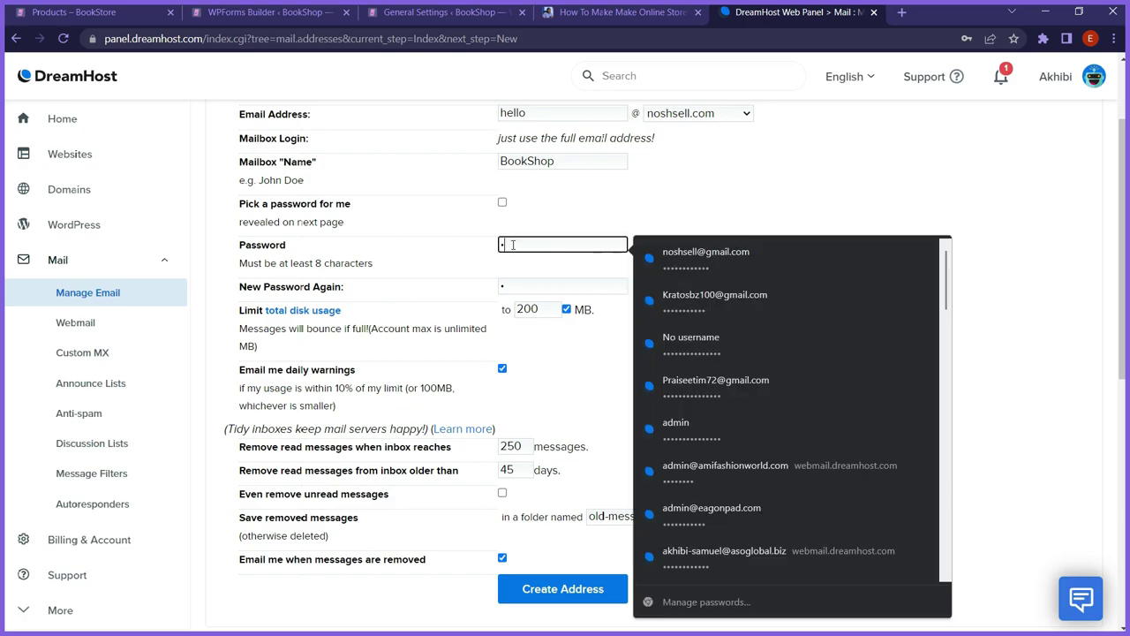
pyautogui.press('BackSpace')
pyautogui.click(565, 262)
pyautogui.press('Tab')
pyautogui.press('BackSpace')
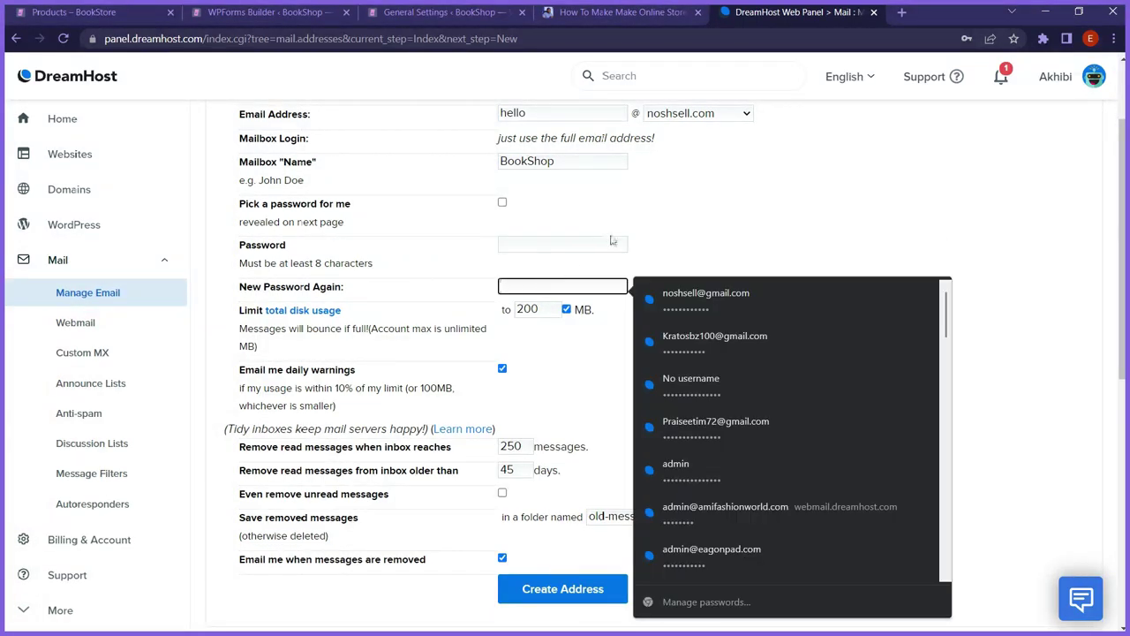
pyautogui.click(540, 243)
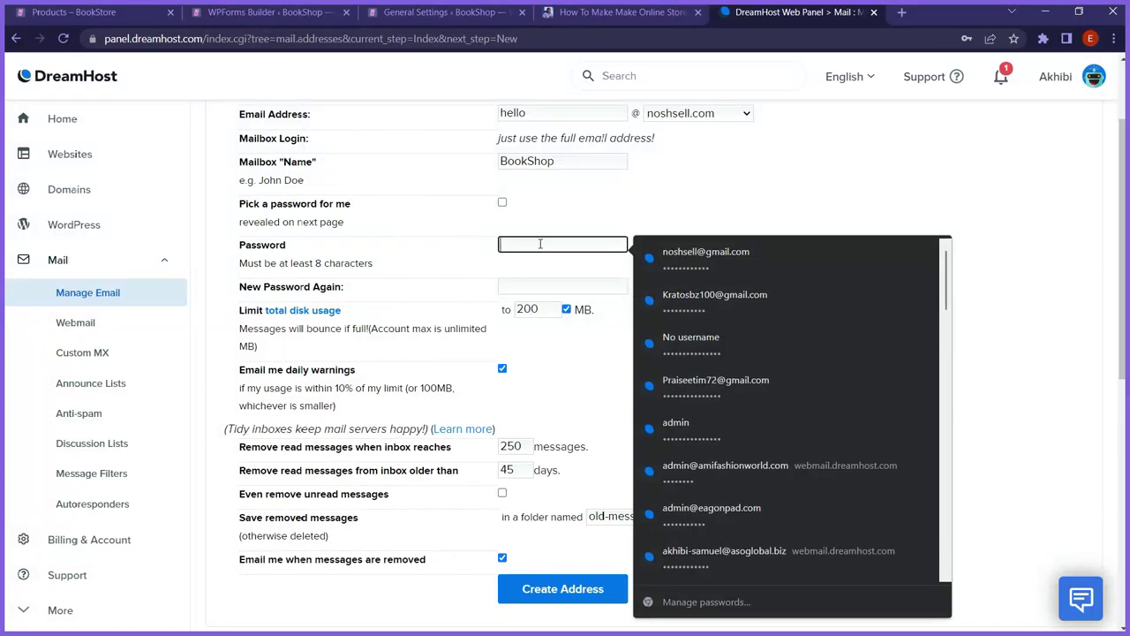
# Step: Enter and confirm the mailbox password, create the address, and decline Chrome's password saving
pyautogui.write('a')
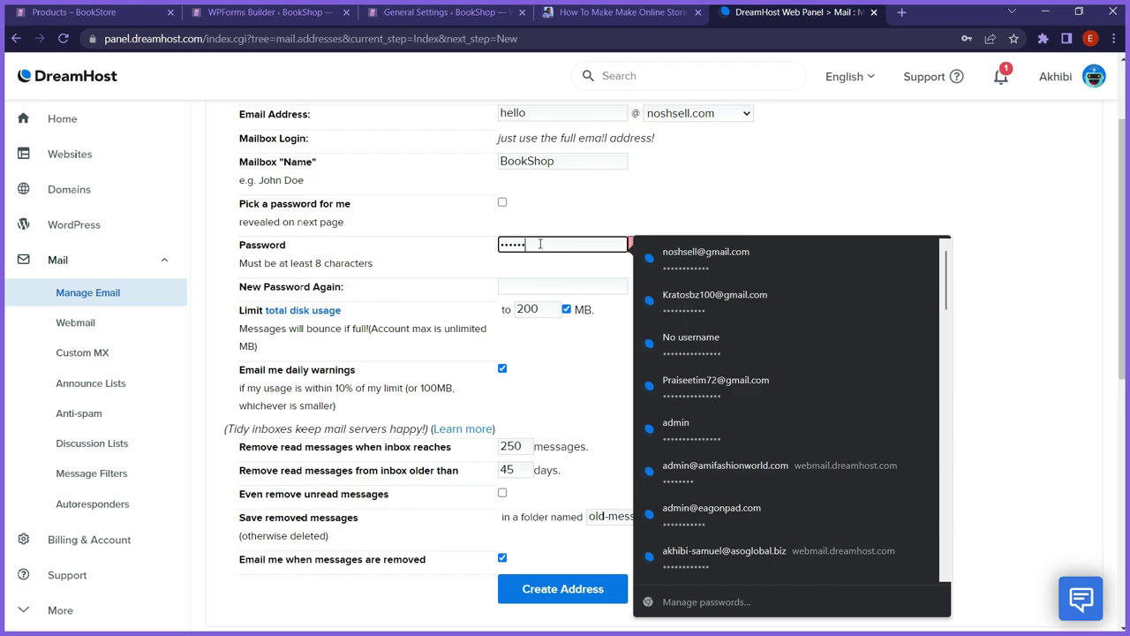
pyautogui.write('*****')
pyautogui.click(575, 284)
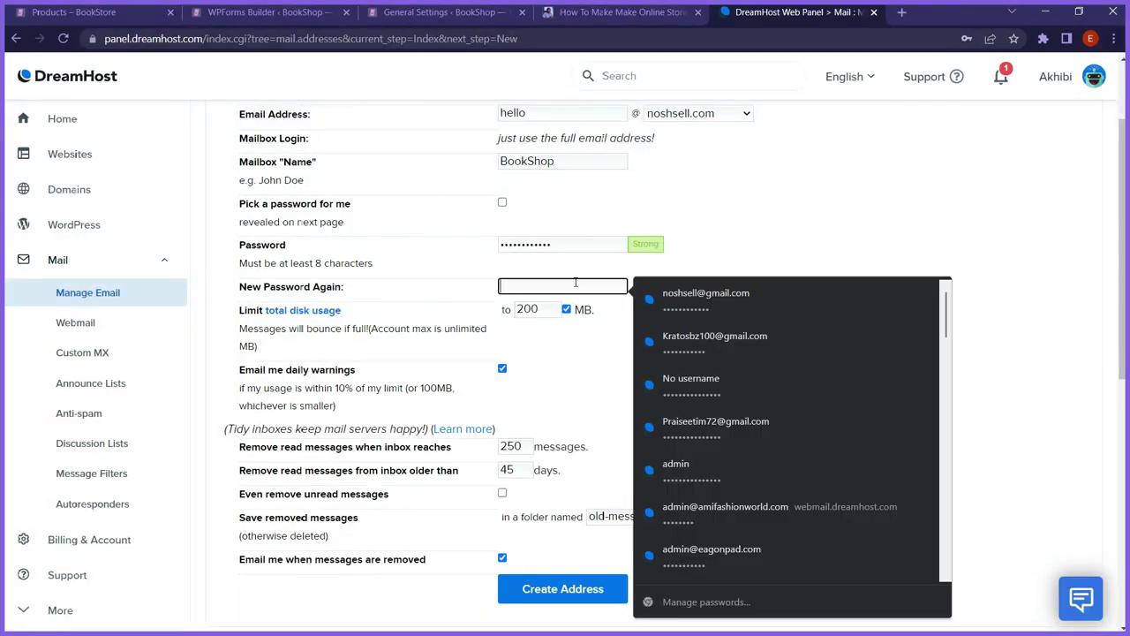
pyautogui.write('*')
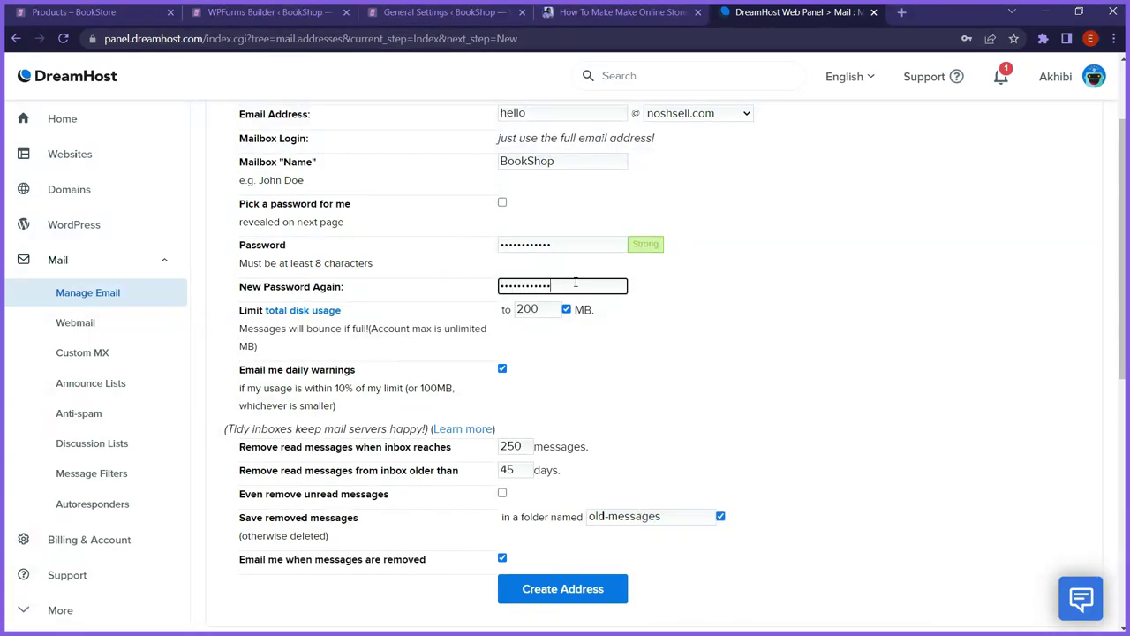
pyautogui.click(886, 323)
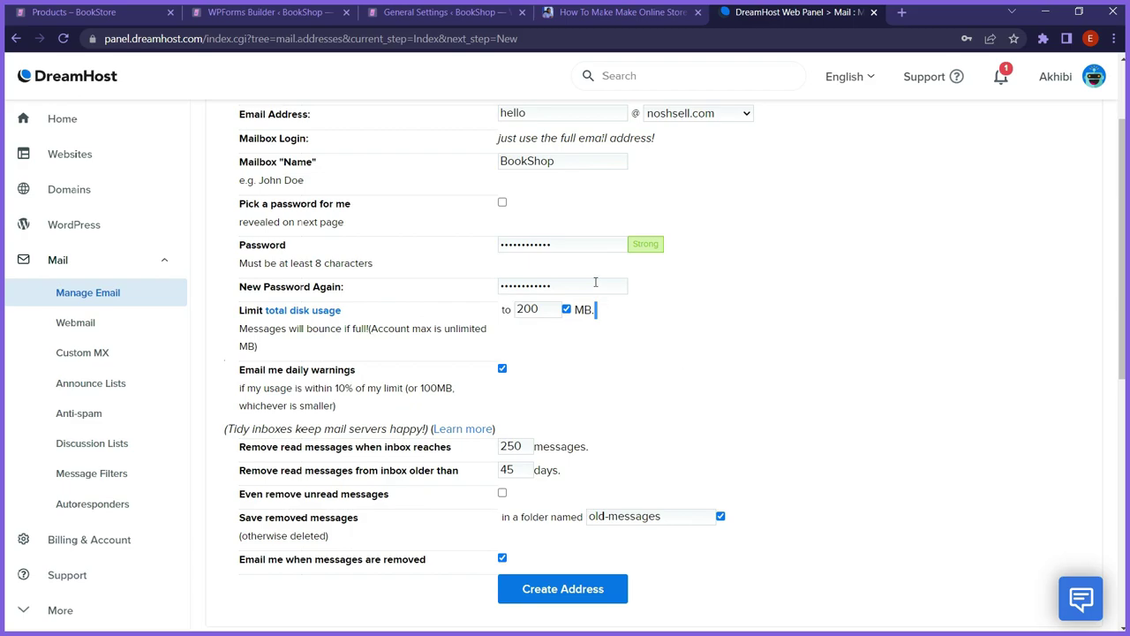
pyautogui.scroll(-2, 667, 421)
pyautogui.click(551, 459)
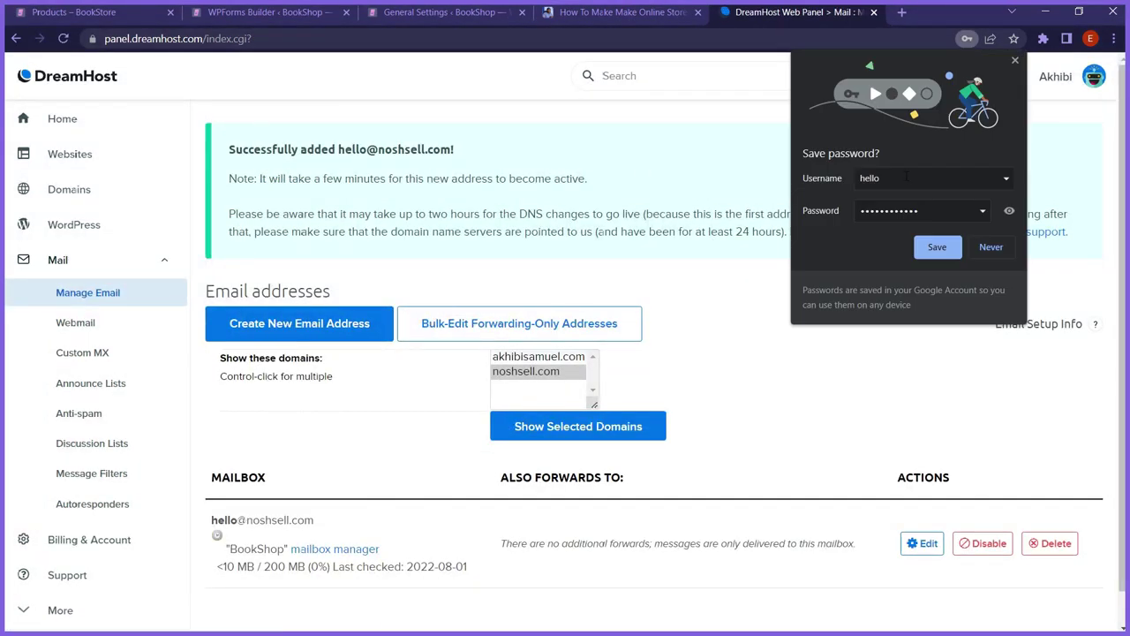
pyautogui.click(990, 245)
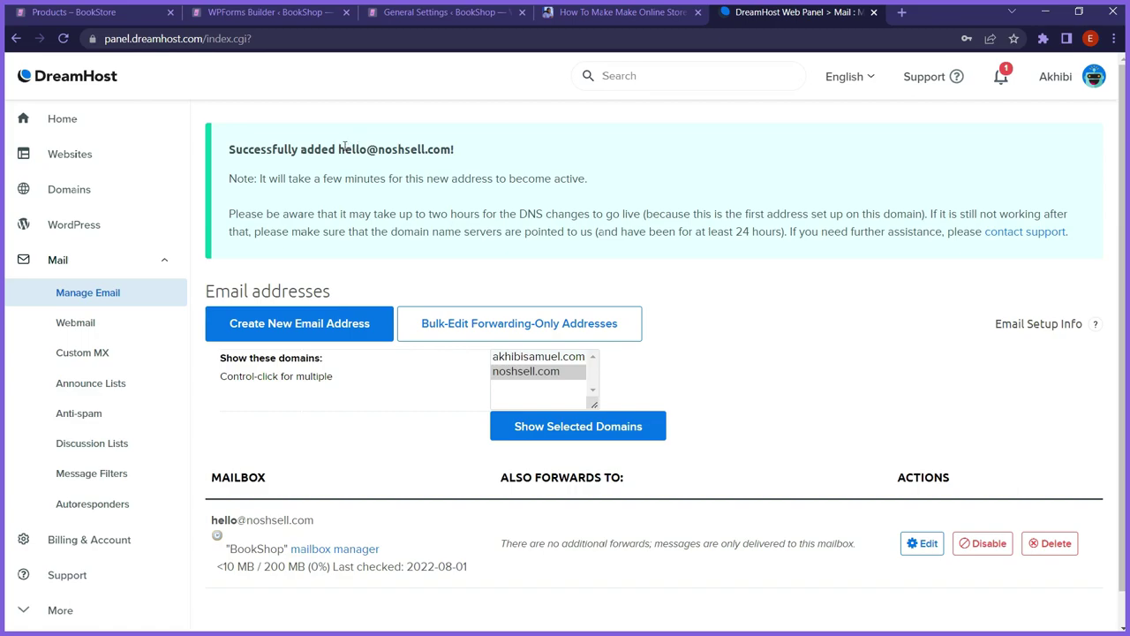
# Step: Select the new email address, then open webmail for the noshsell domain
pyautogui.moveTo(339, 148); pyautogui.dragTo(452, 149)
pyautogui.hotkey('ctrl', 'c')
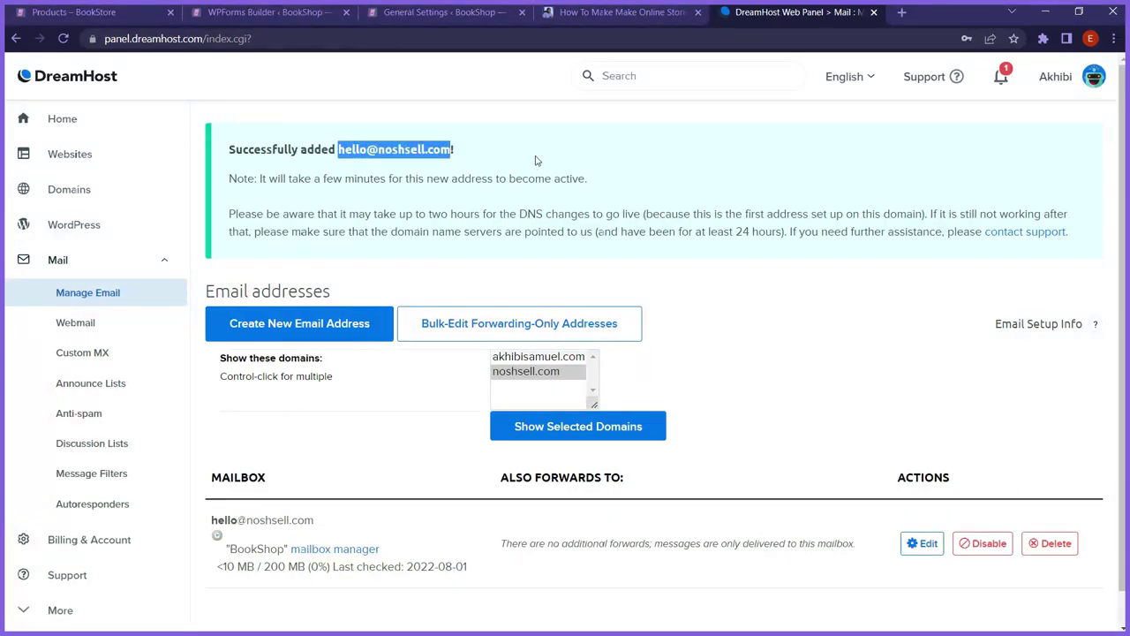
pyautogui.click(75, 323)
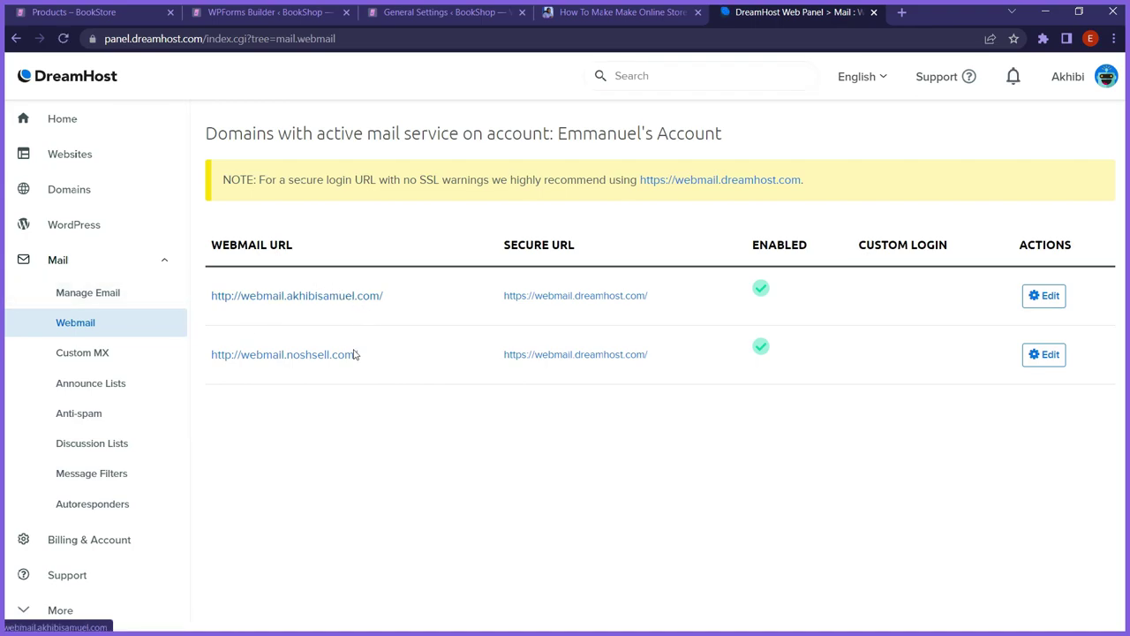
pyautogui.click(288, 357)
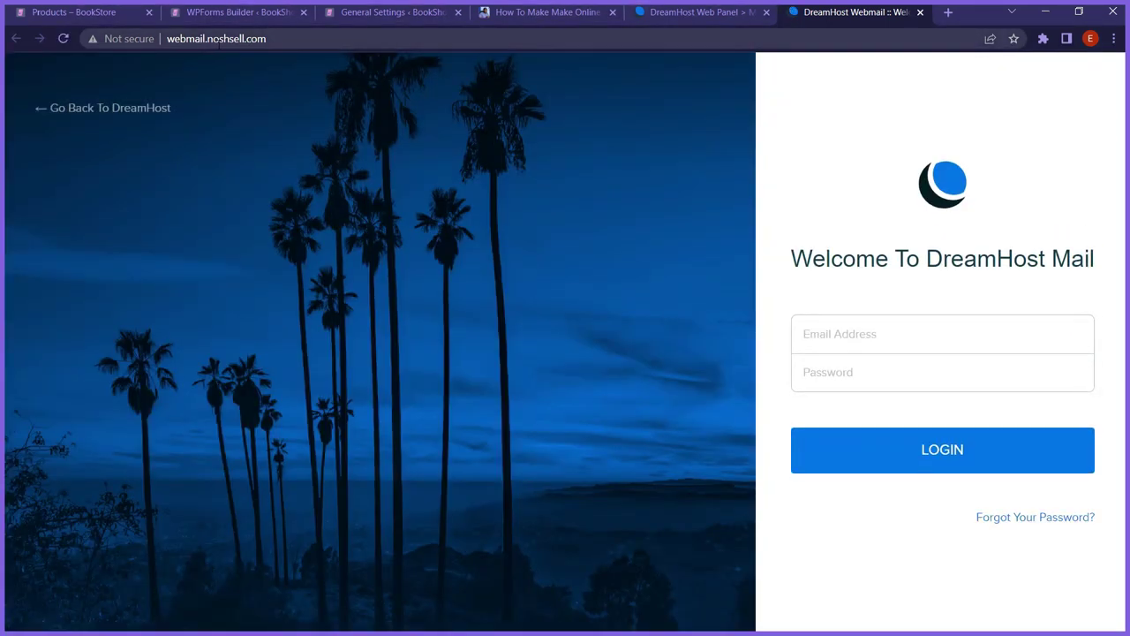
pyautogui.click(287, 40)
pyautogui.click(211, 110)
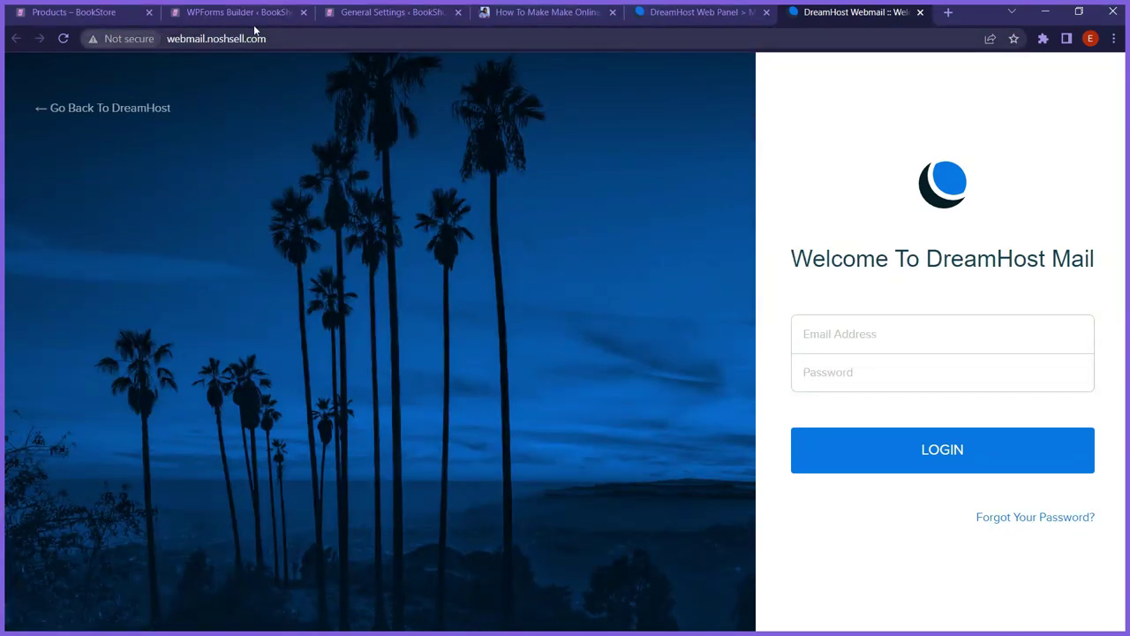
pyautogui.click(300, 41)
pyautogui.click(299, 41)
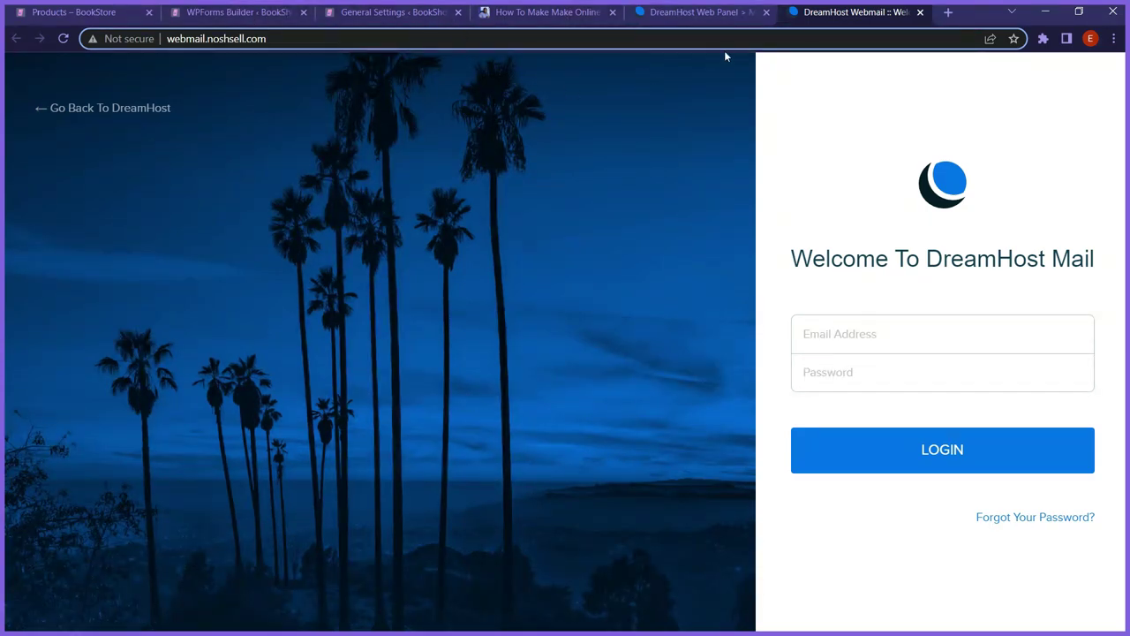
pyautogui.click(920, 12)
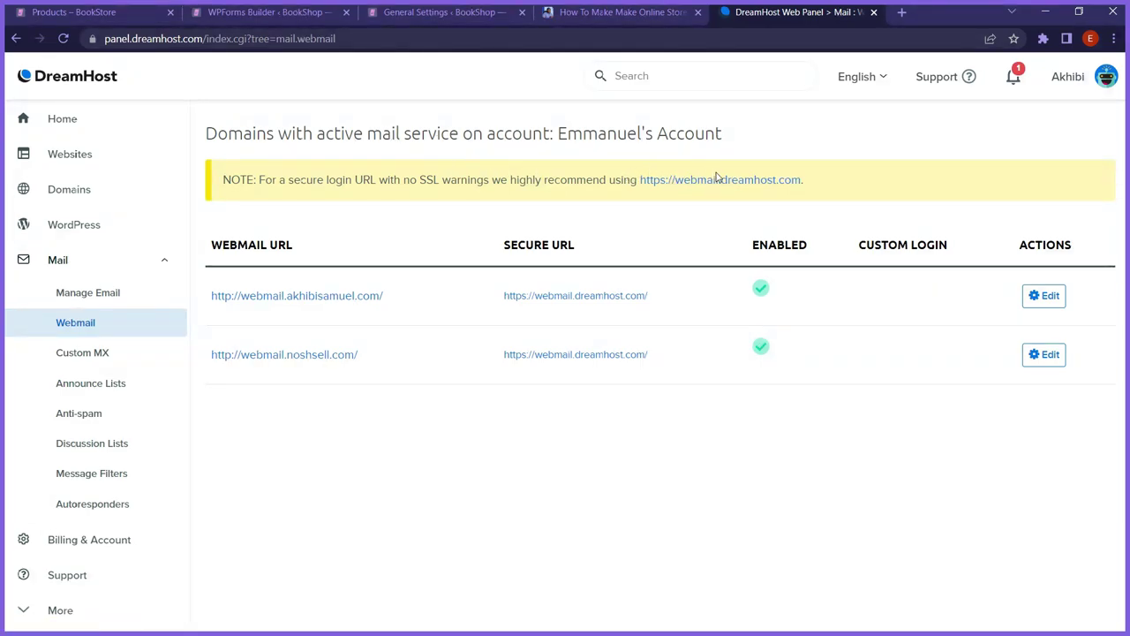
pyautogui.click(714, 182)
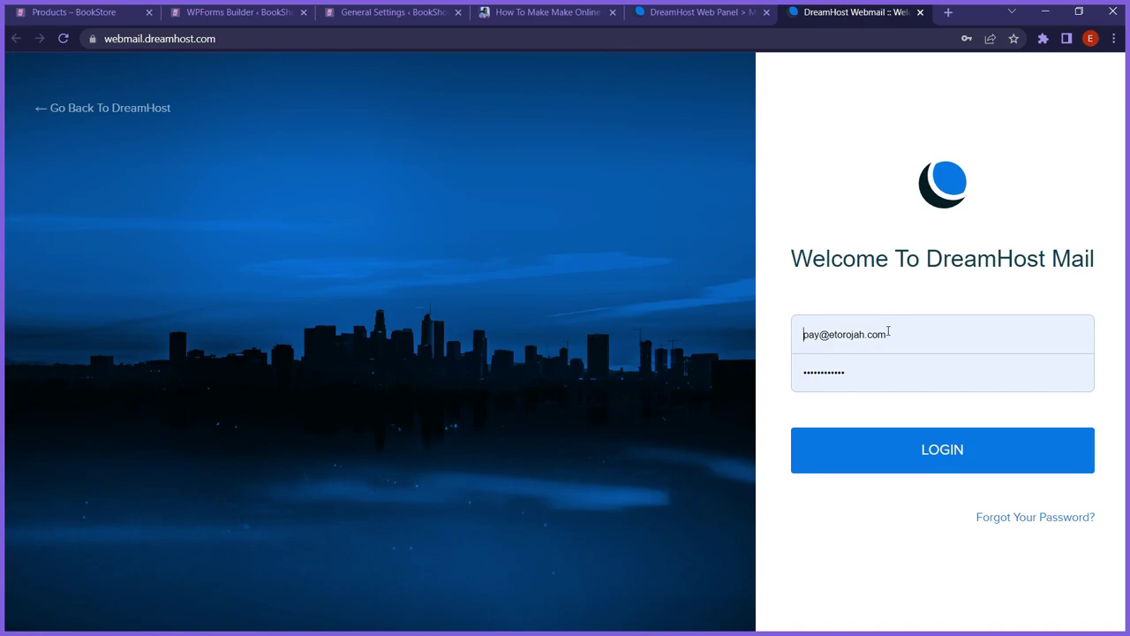
# Step: Log in to webmail with the new shop mailbox address and its password, saving the password in Chrome
pyautogui.click(891, 332)
pyautogui.moveTo(910, 338); pyautogui.dragTo(796, 335)
pyautogui.hotkey('ctrl', 'v')
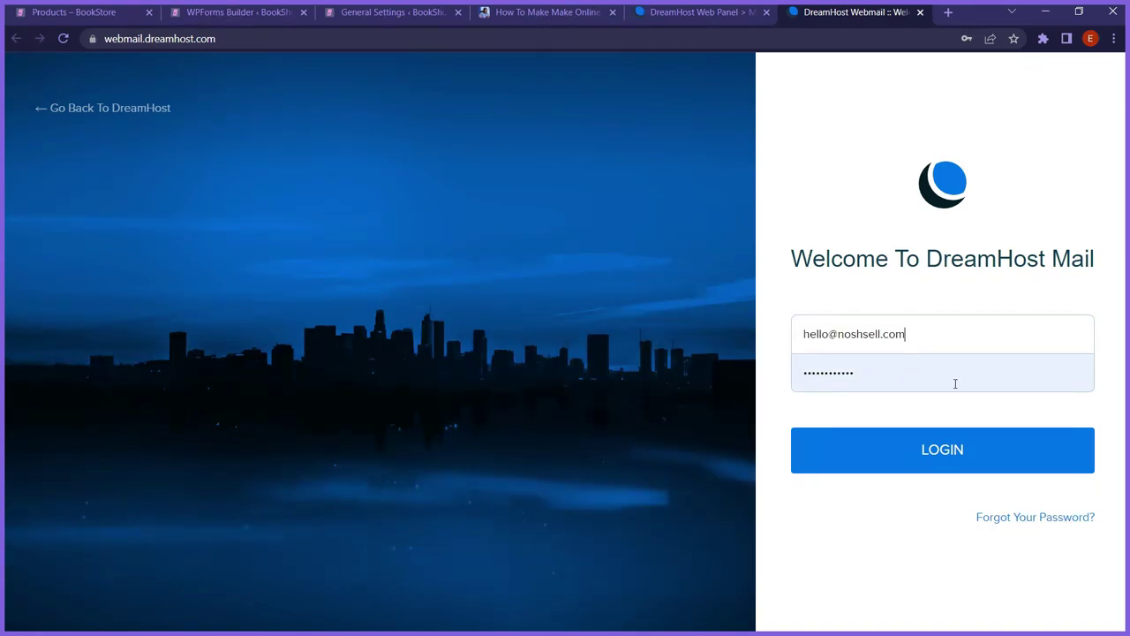
pyautogui.click(957, 384)
pyautogui.moveTo(916, 369); pyautogui.dragTo(784, 390)
pyautogui.write('•')
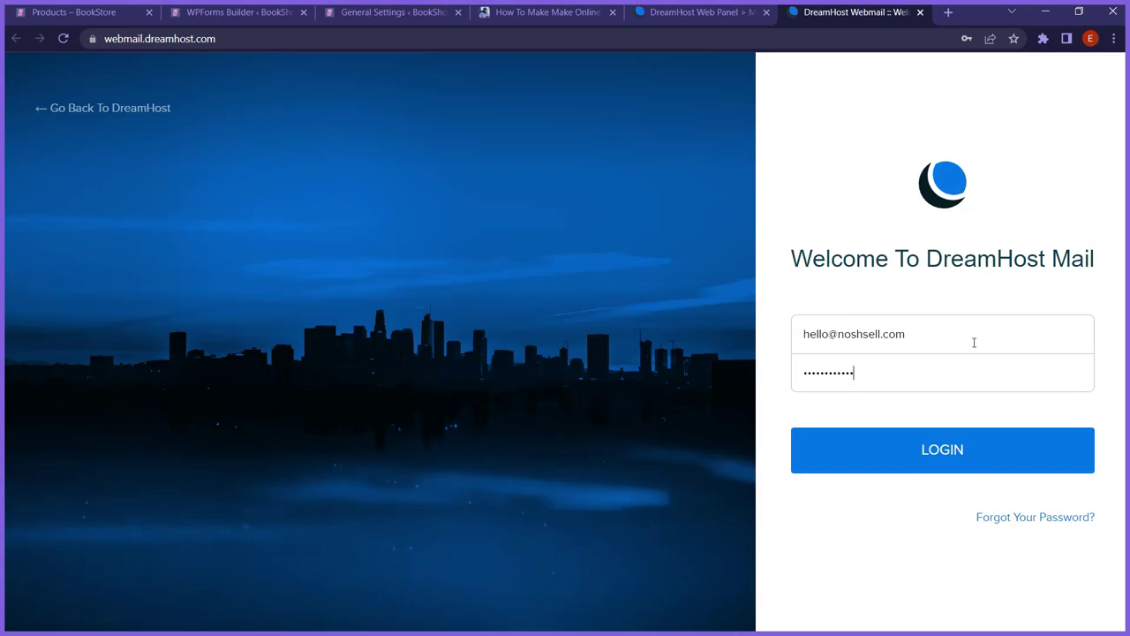
pyautogui.click(918, 448)
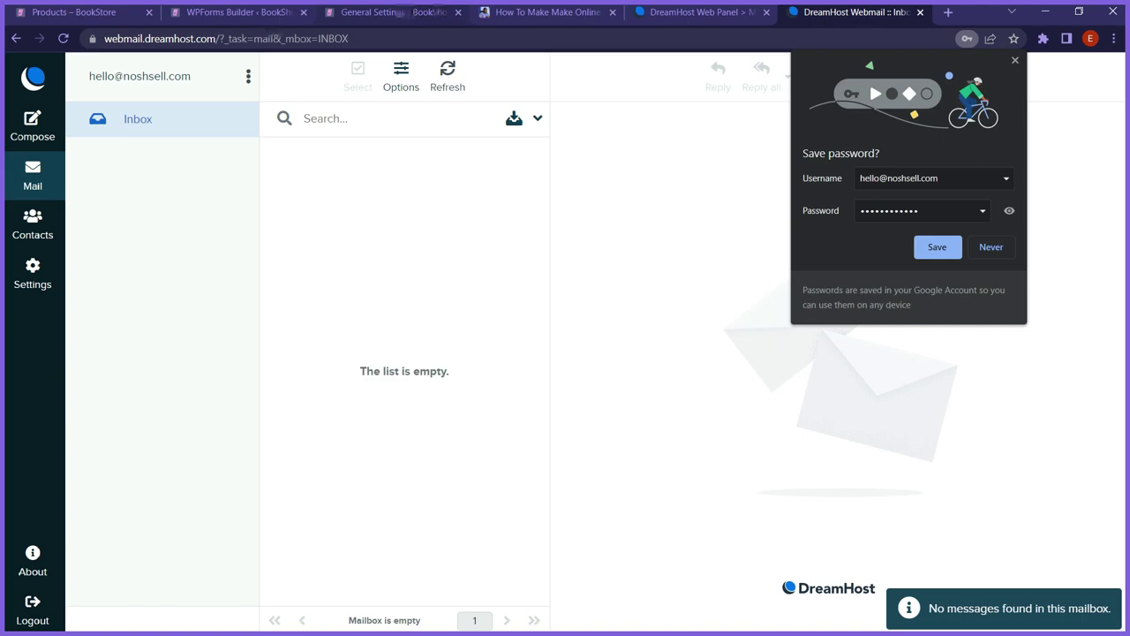
pyautogui.click(937, 247)
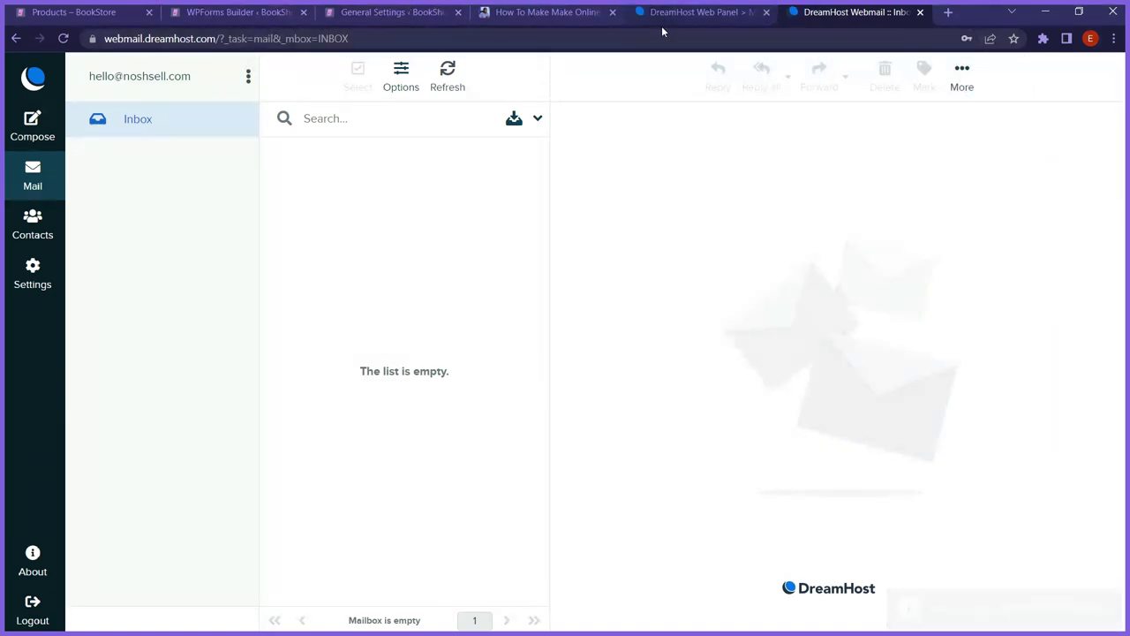
# Step: Close the DreamHost web panel tab
pyautogui.click(687, 12)
pyautogui.click(767, 11)
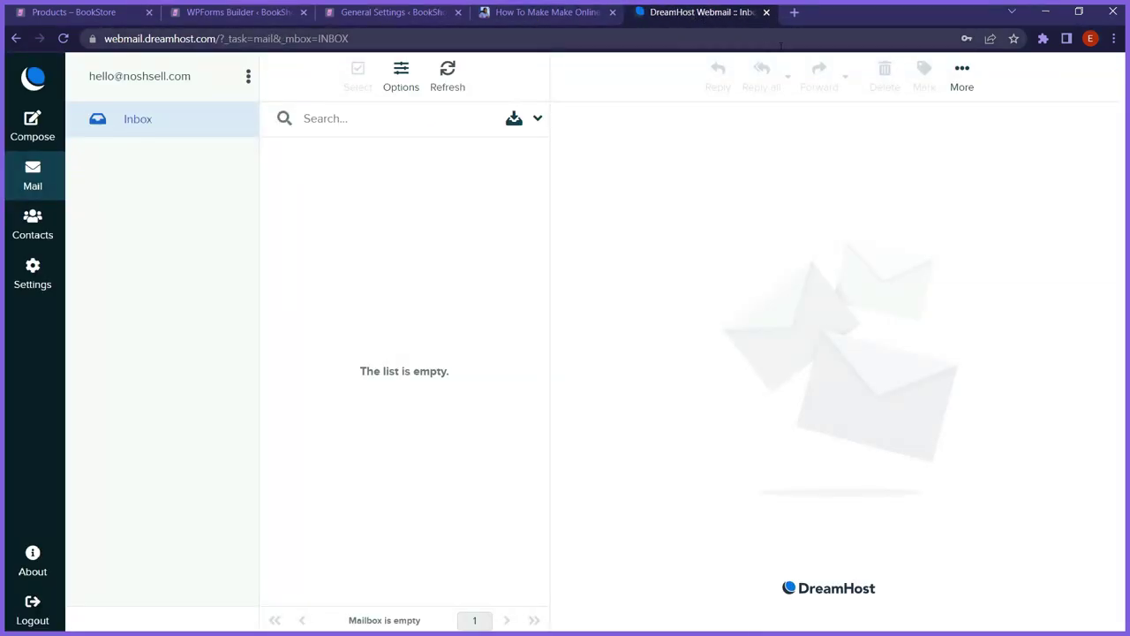
pyautogui.click(1115, 38)
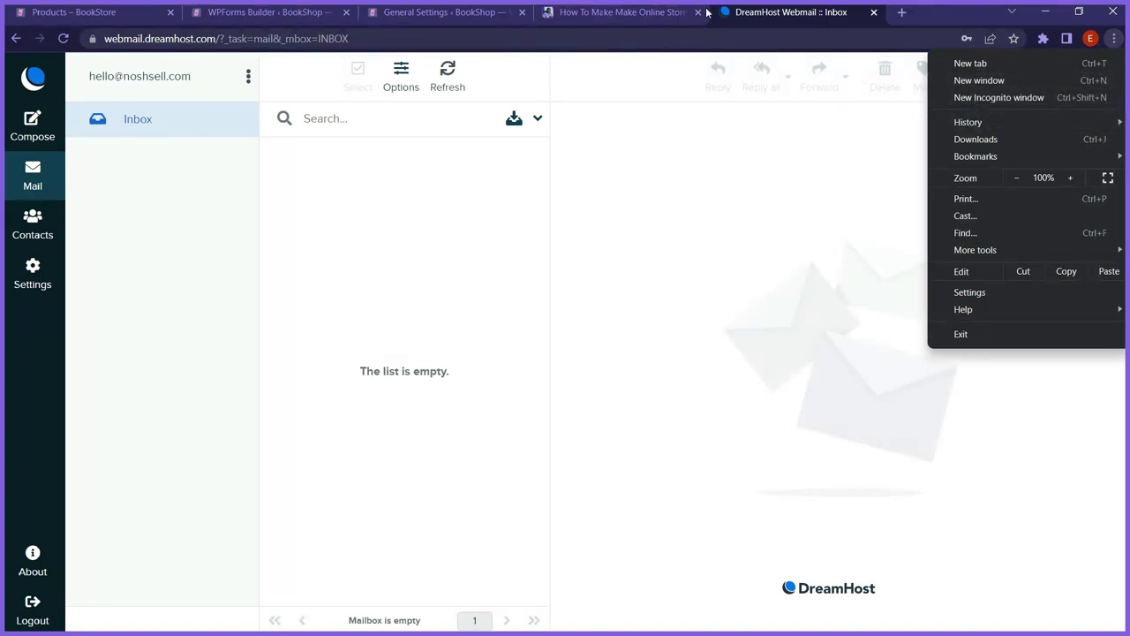
# Step: Reopen panel.dreamhost.com in a new browser tab
pyautogui.click(770, 9)
pyautogui.click(902, 11)
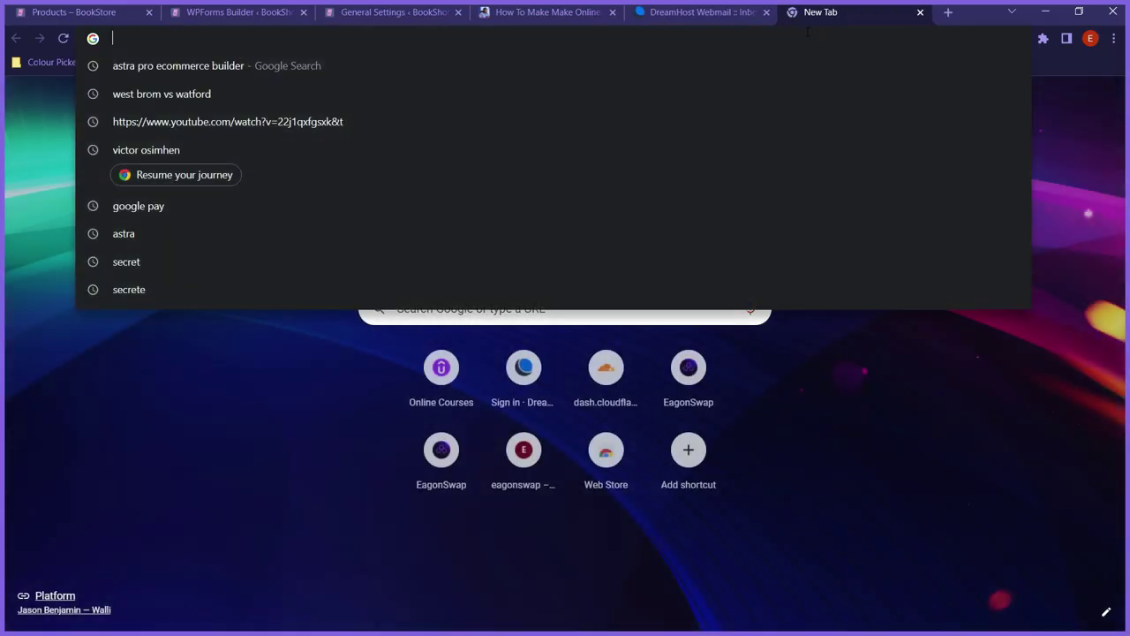
pyautogui.write('pn')
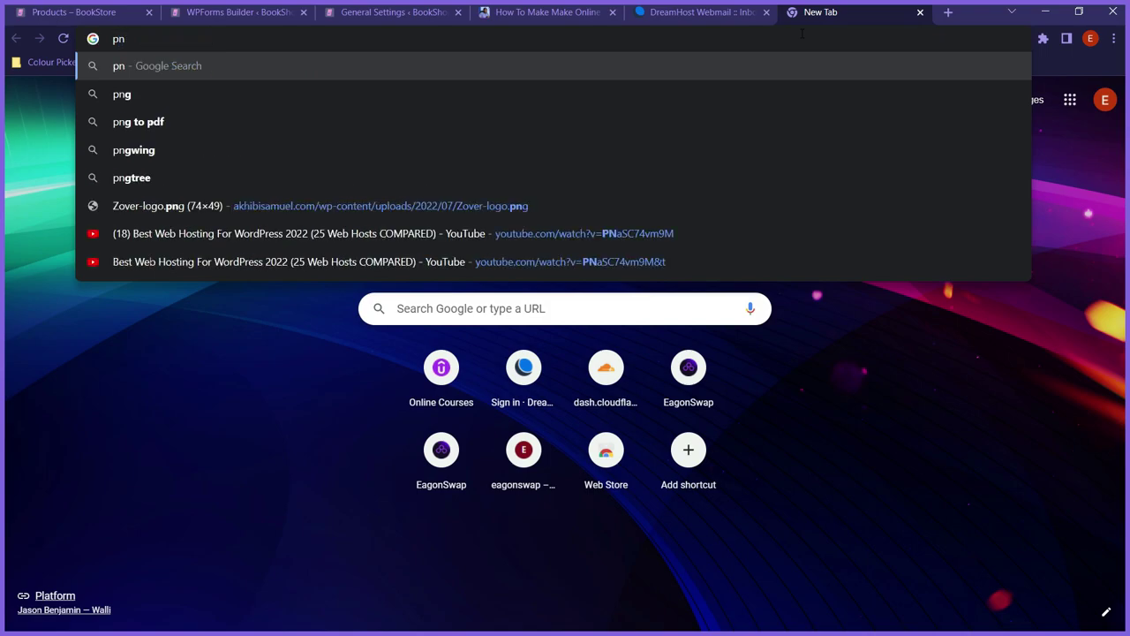
pyautogui.press('BackSpace')
pyautogui.write('anel.dreamhost.com')
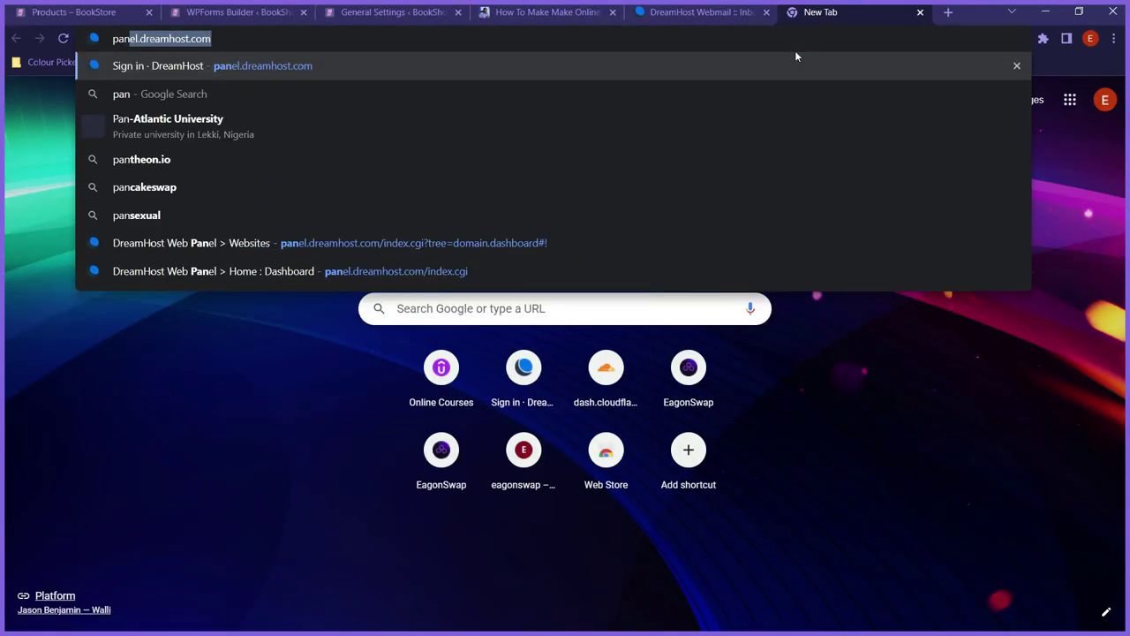
pyautogui.click(213, 66)
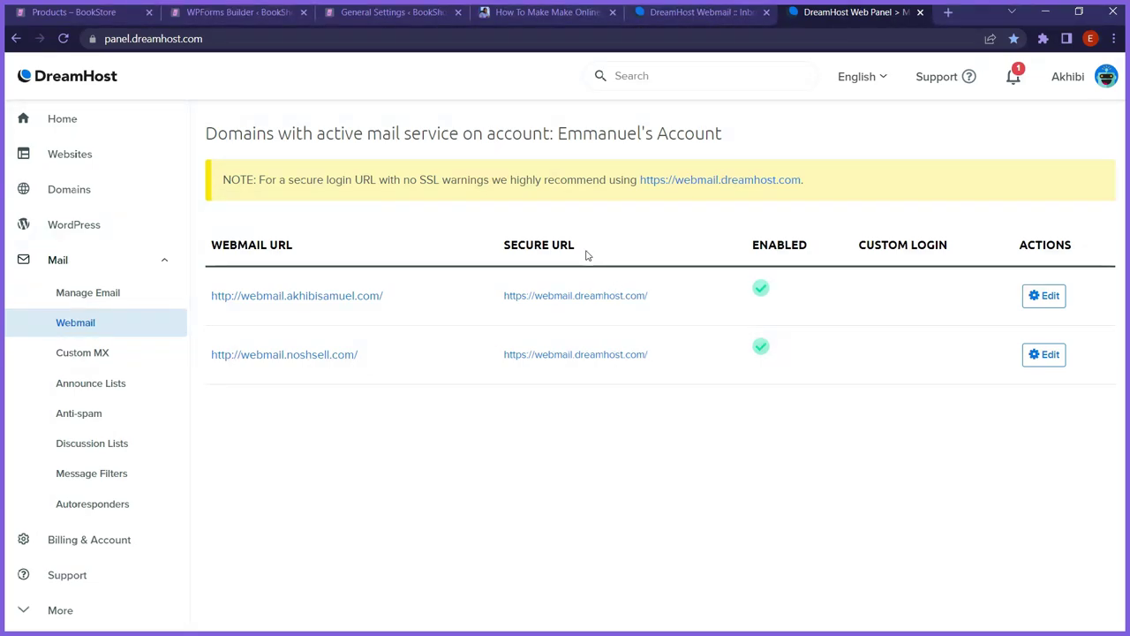
# Step: Close the WordPress General Settings tab
pyautogui.click(706, 12)
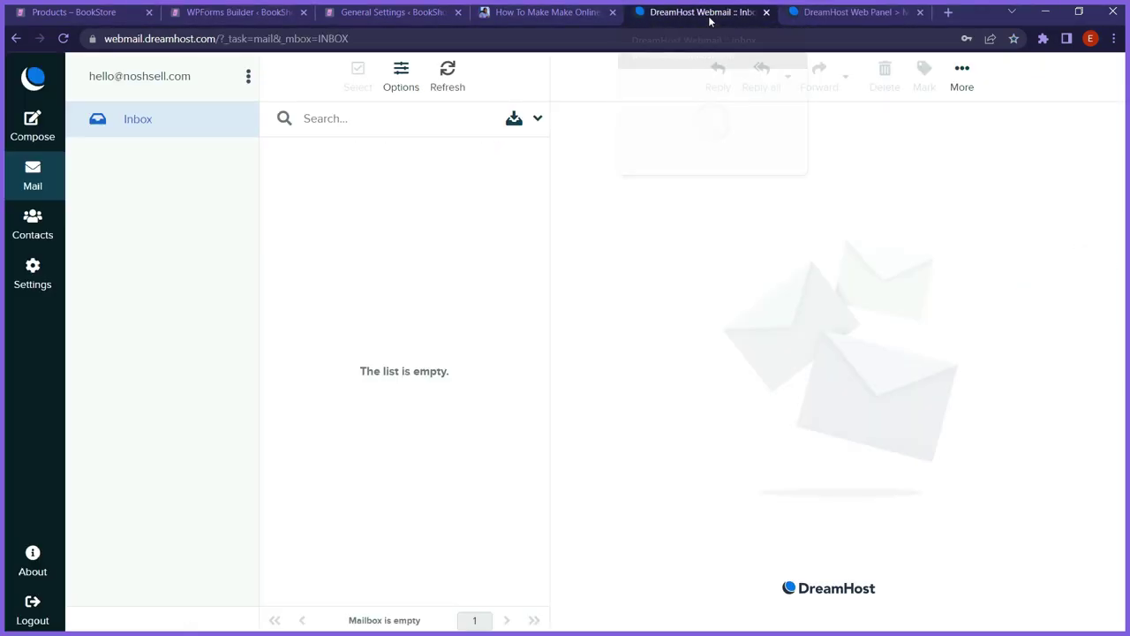
pyautogui.click(543, 12)
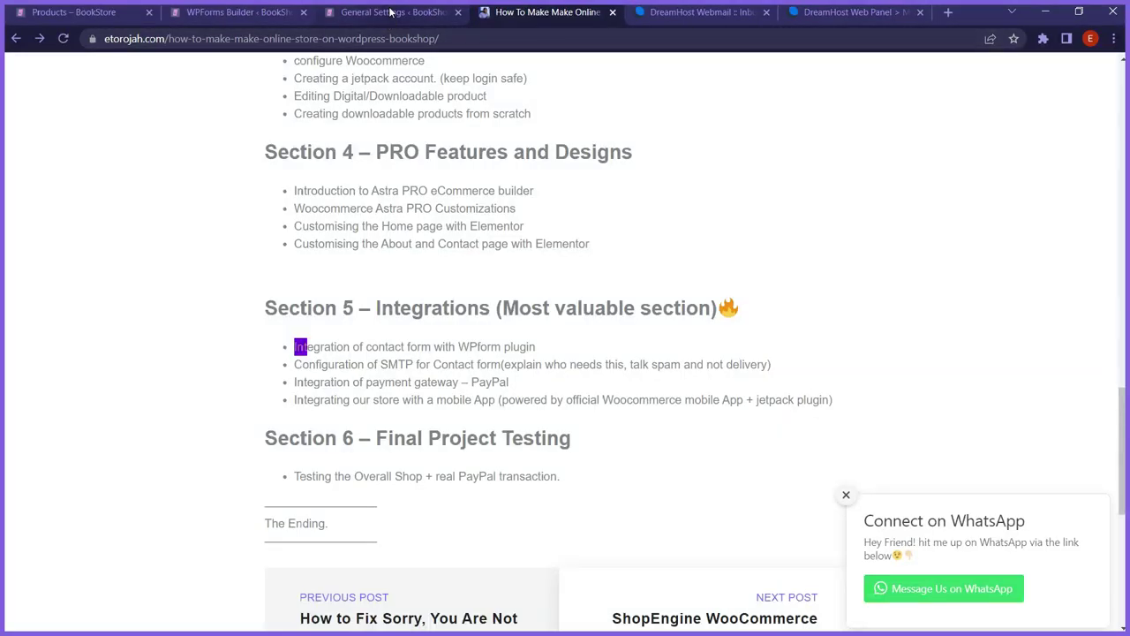
pyautogui.click(389, 12)
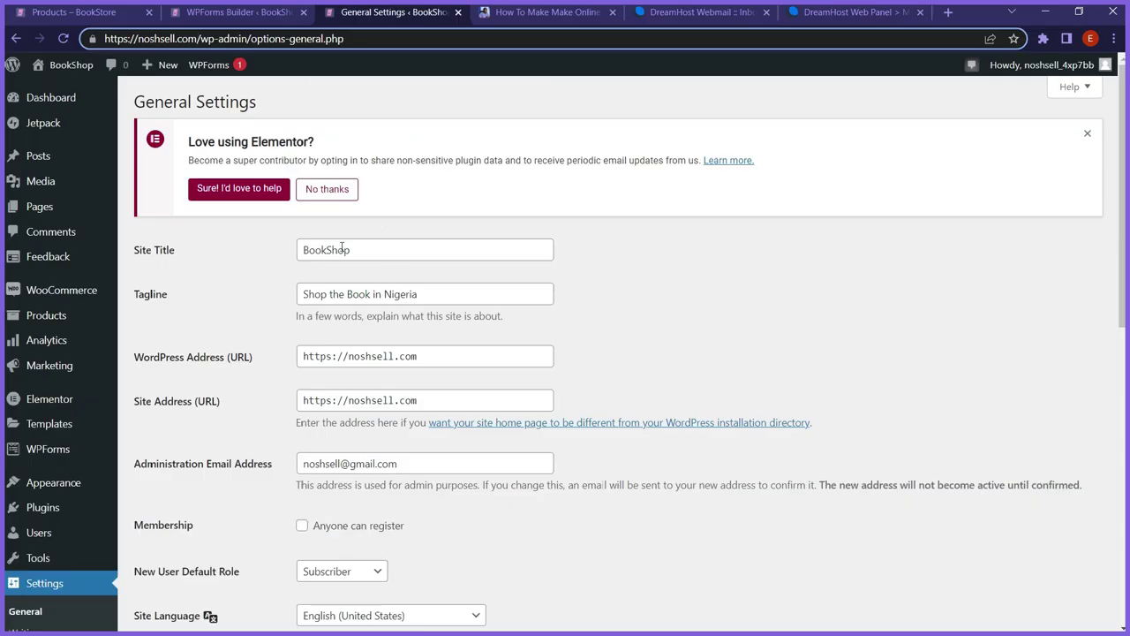
pyautogui.click(457, 12)
# Step: Replace the {admin_email} notification recipient with the shop mailbox address
pyautogui.click(237, 19)
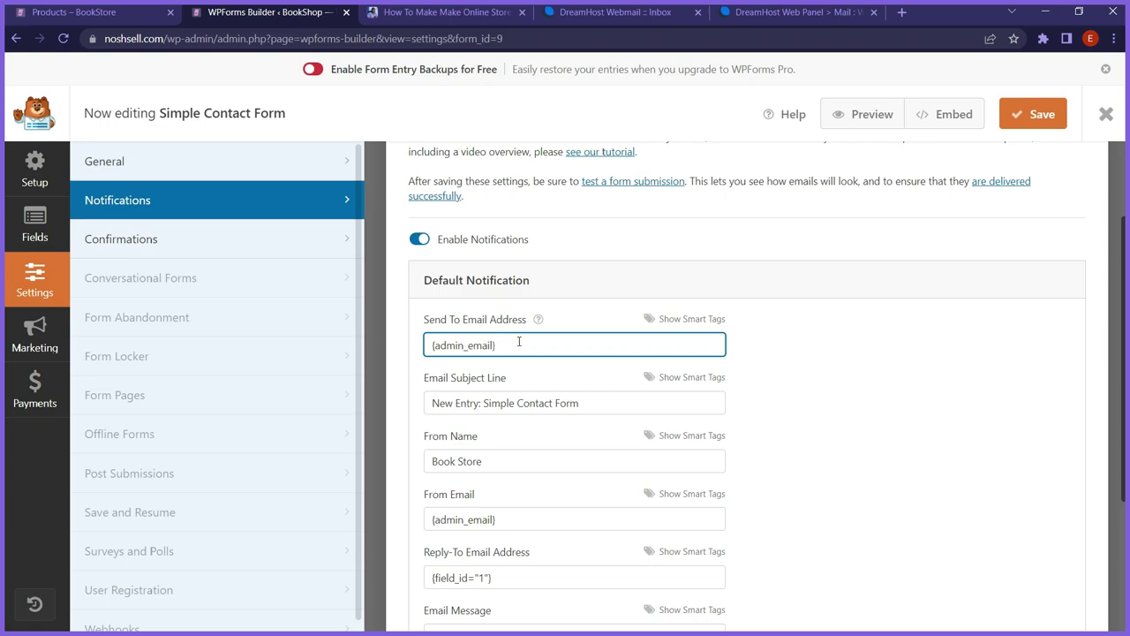
pyautogui.moveTo(504, 339); pyautogui.dragTo(412, 328)
pyautogui.press('BackSpace')
pyautogui.click(412, 326)
pyautogui.click(466, 336)
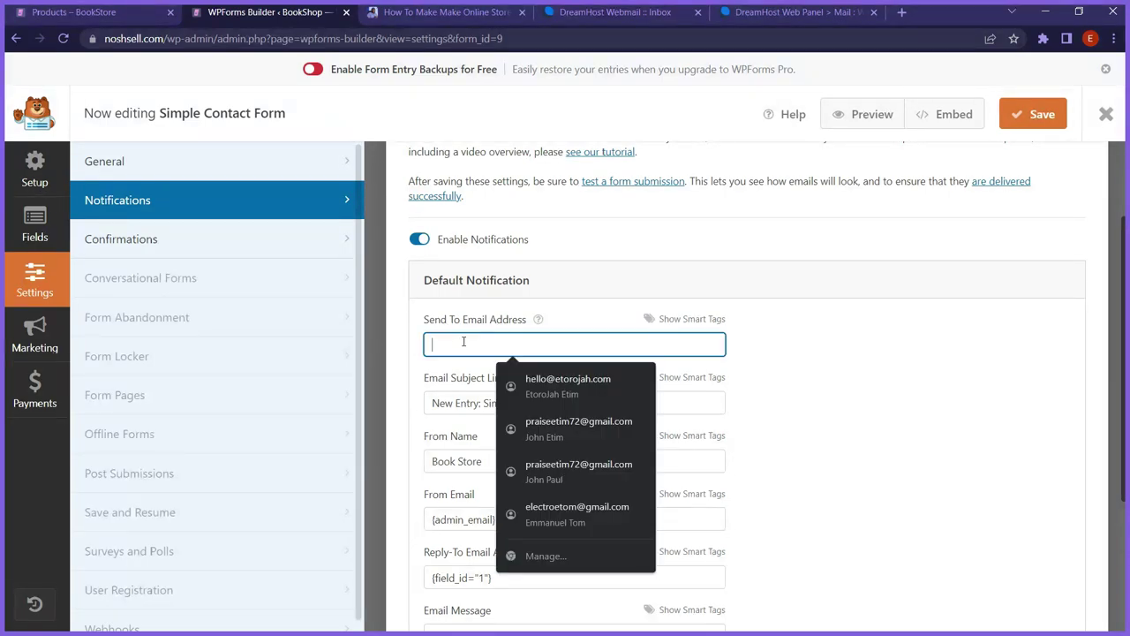
pyautogui.hotkey('ctrl', 'v')
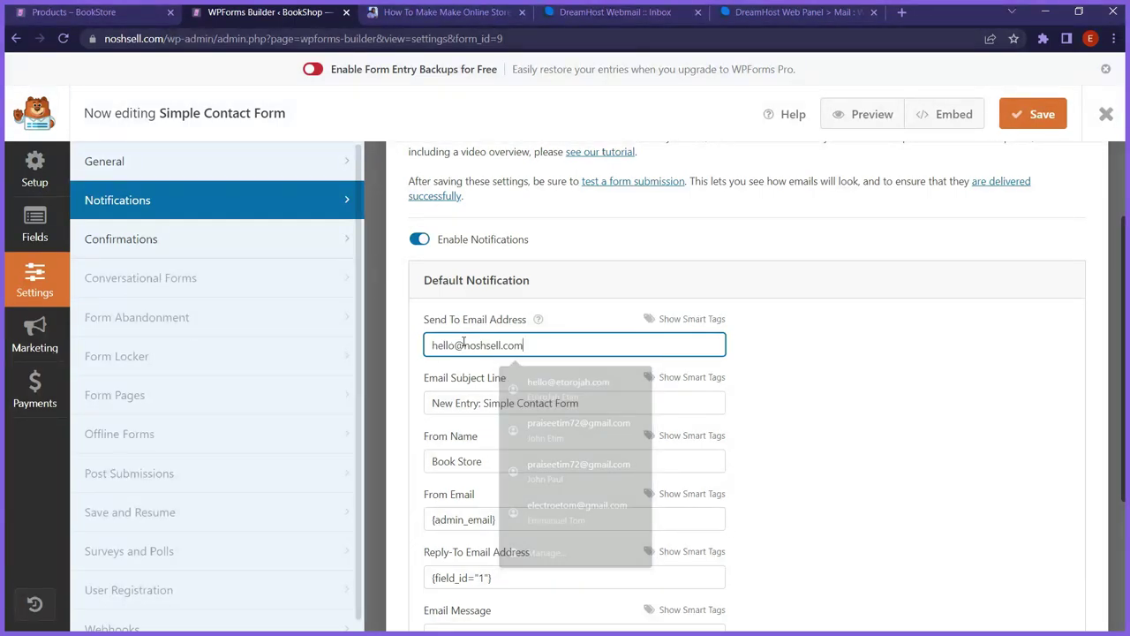
pyautogui.click(828, 337)
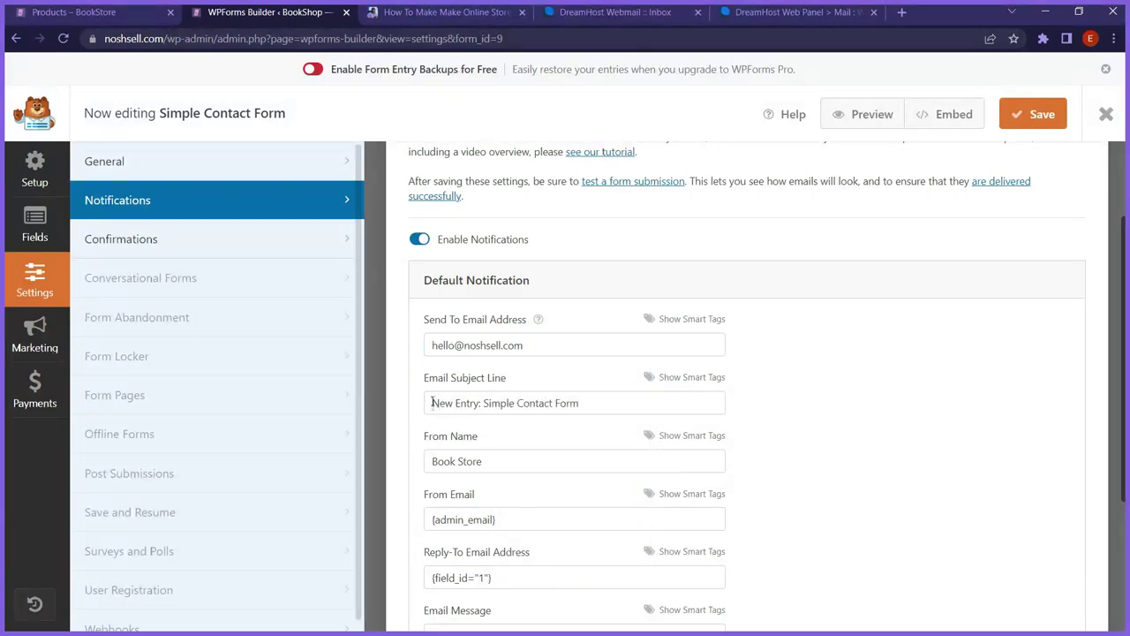
# Step: Change the email subject line to 'New Contacts from BookShop'
pyautogui.click(606, 411)
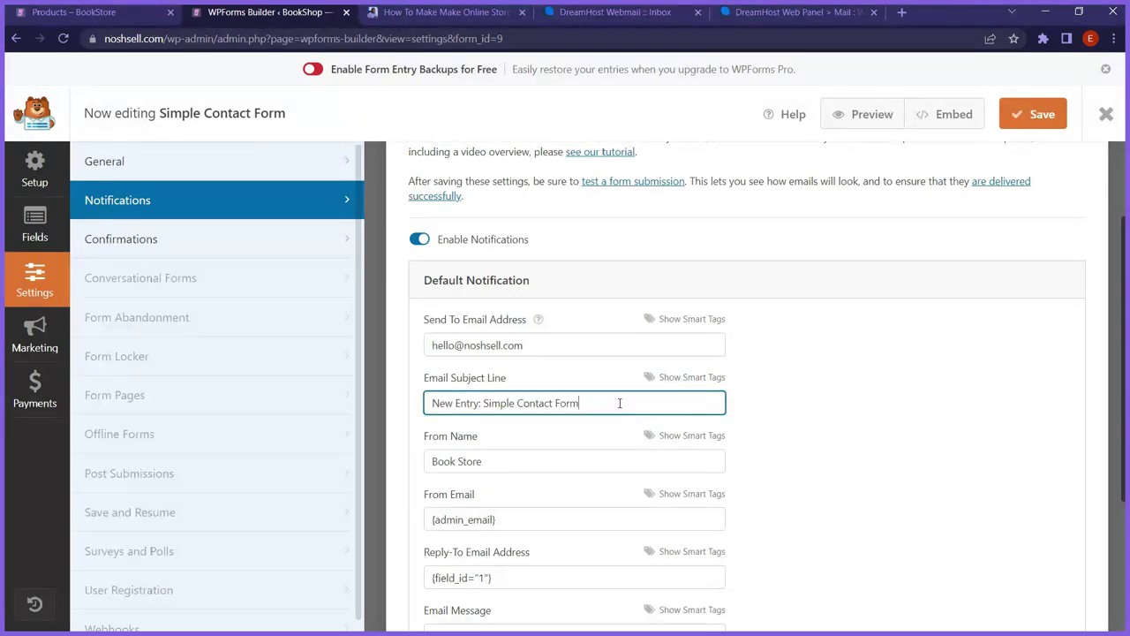
pyautogui.moveTo(591, 402); pyautogui.dragTo(414, 391)
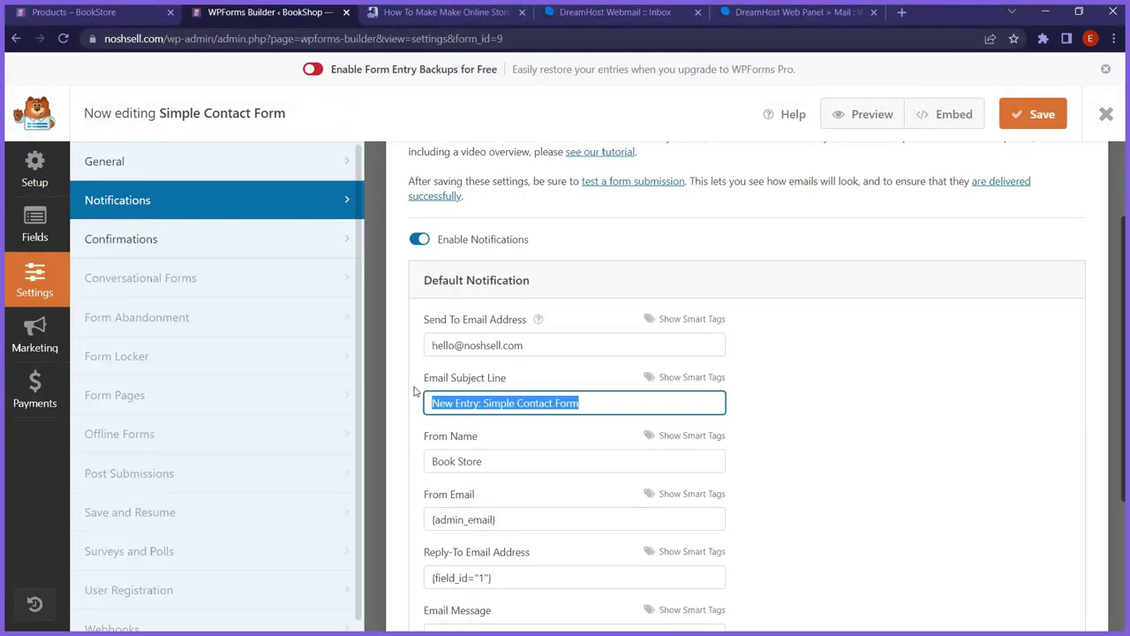
pyautogui.write('New ')
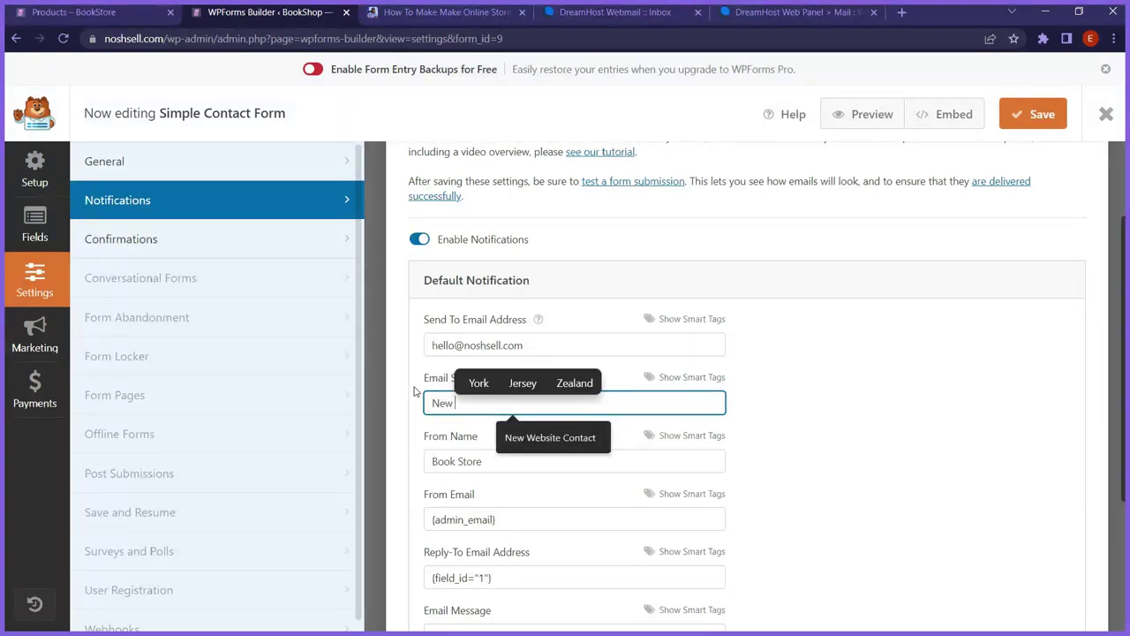
pyautogui.write('Contac')
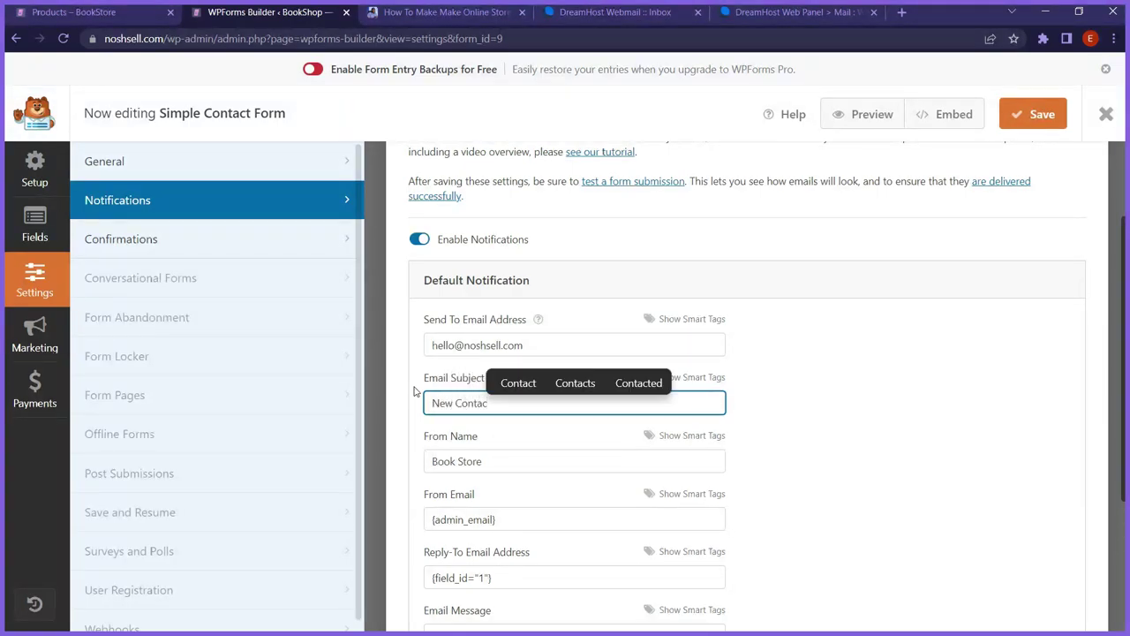
pyautogui.write('t')
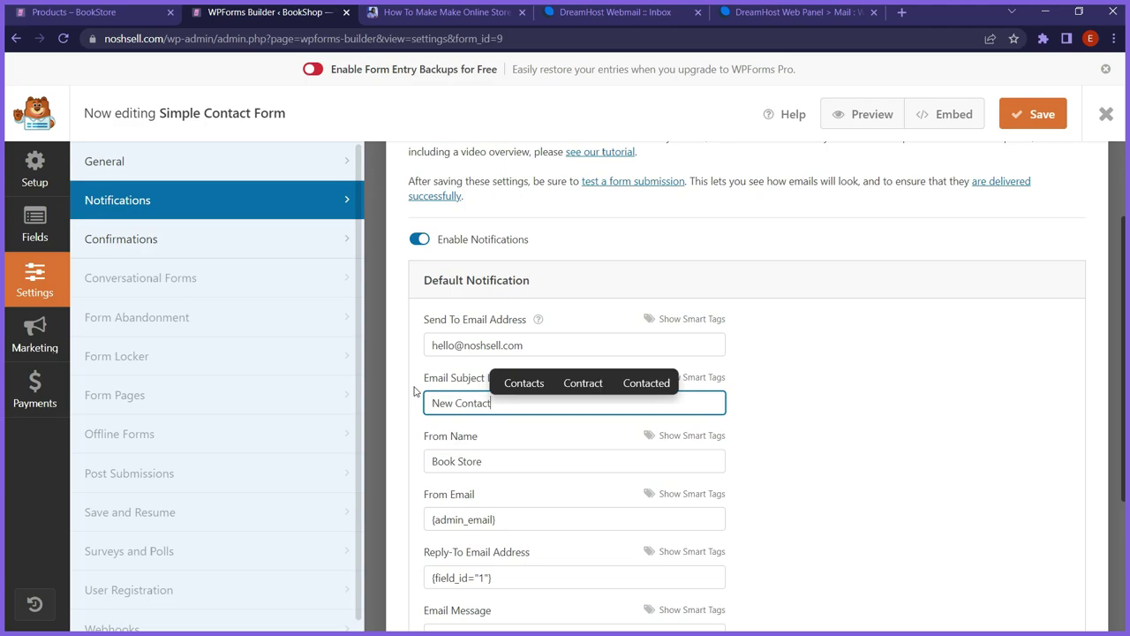
pyautogui.write('s f')
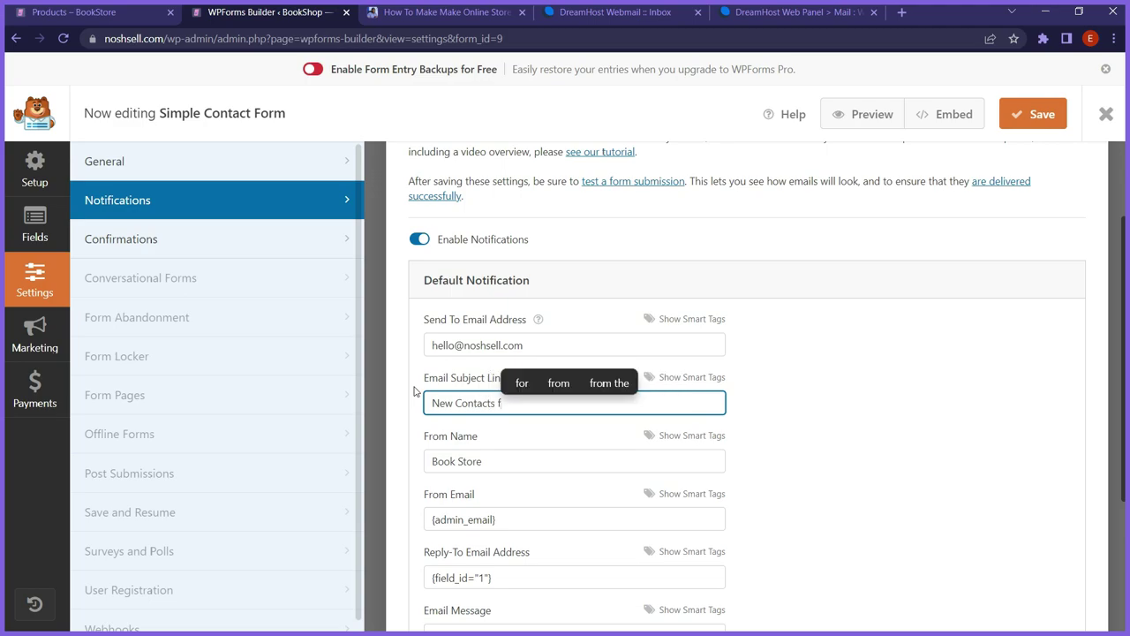
pyautogui.write('ro')
pyautogui.press('BackSpace')
pyautogui.press('BackSpace')
pyautogui.write('rom Bo')
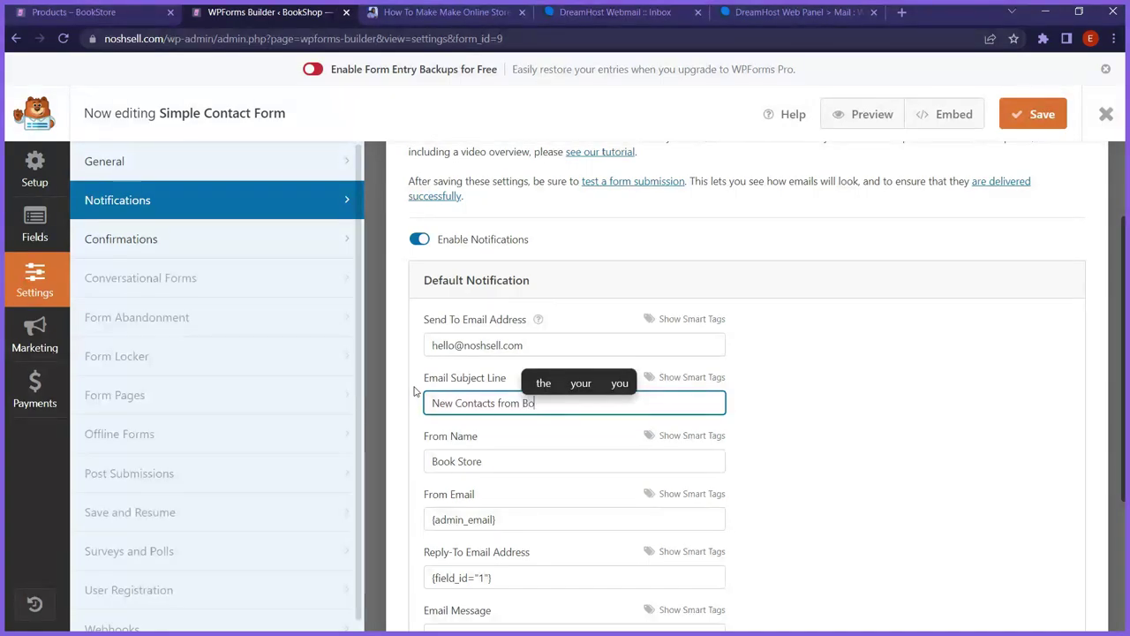
pyautogui.write('okSop')
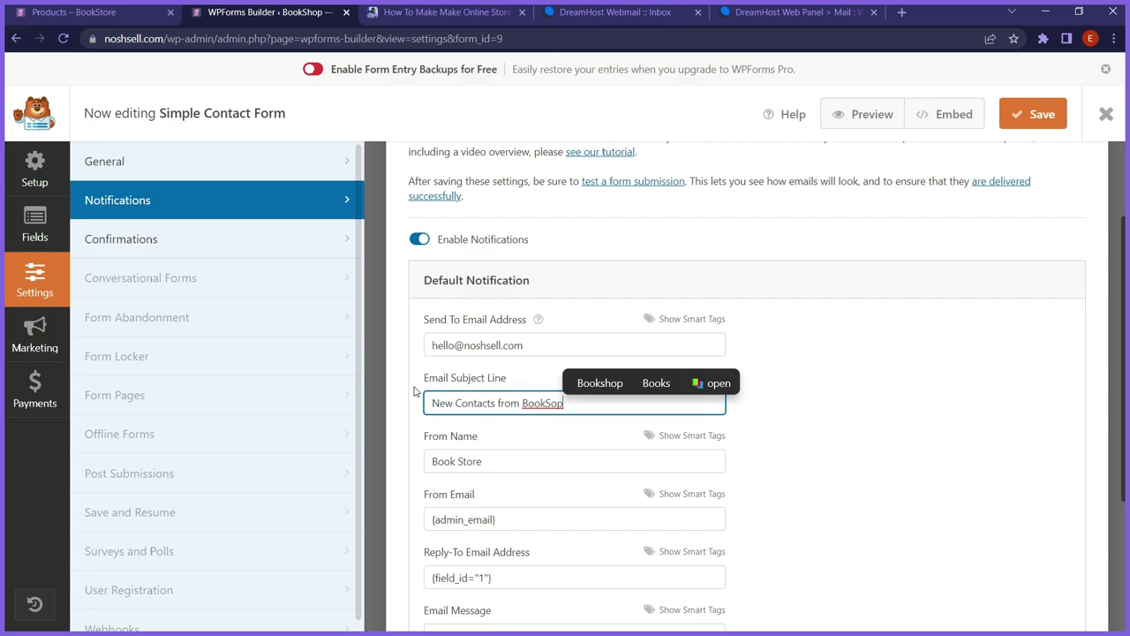
pyautogui.press('BackSpace')
pyautogui.press('BackSpace')
pyautogui.write('hop')
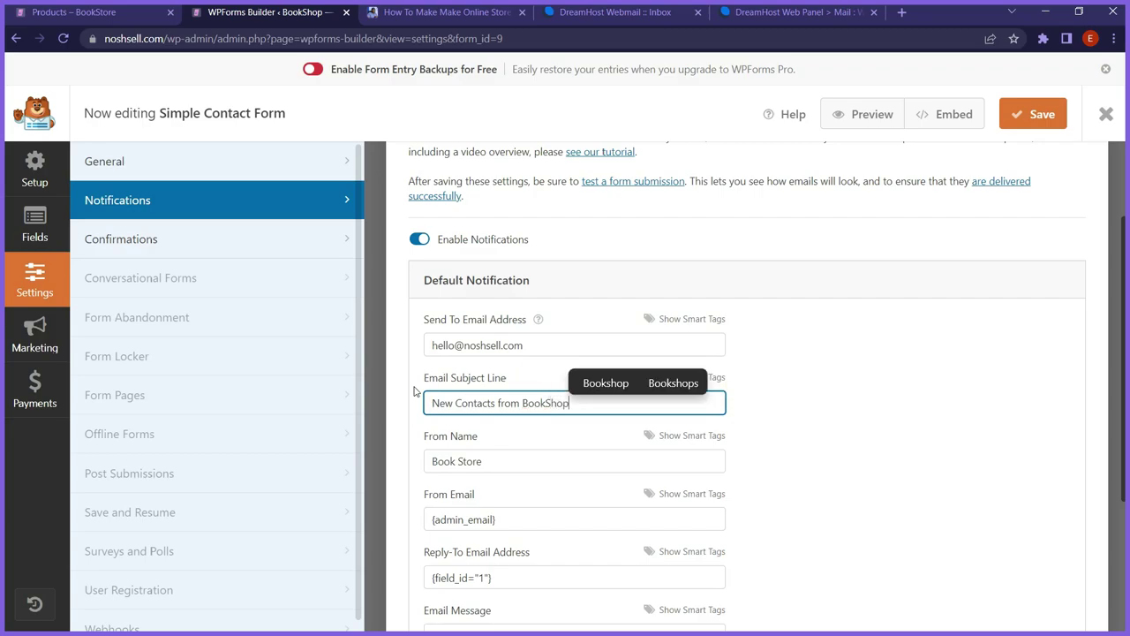
pyautogui.click(844, 414)
# Step: Replace {admin_email} in From Email with the store's email address
pyautogui.scroll(-2, 558, 466)
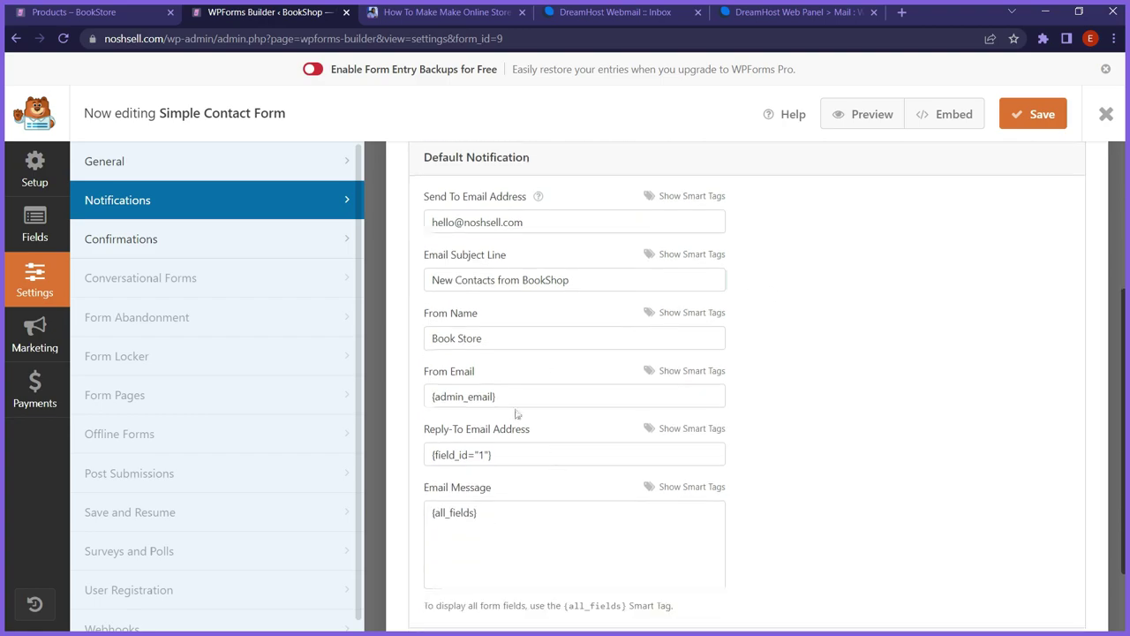
pyautogui.click(500, 340)
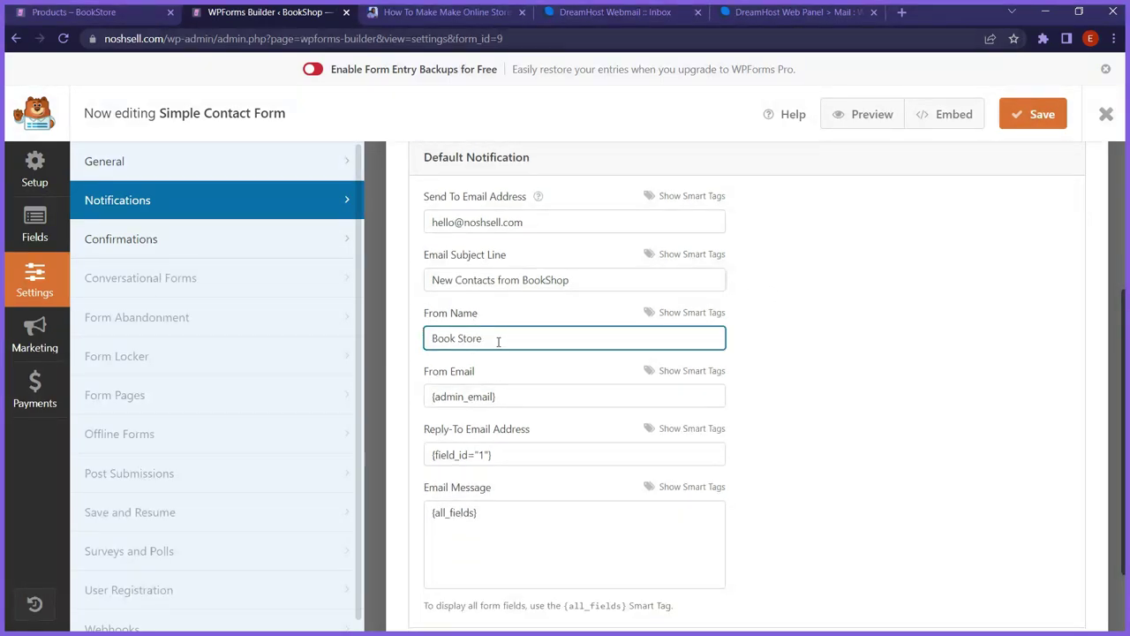
pyautogui.click(451, 339)
pyautogui.click(499, 395)
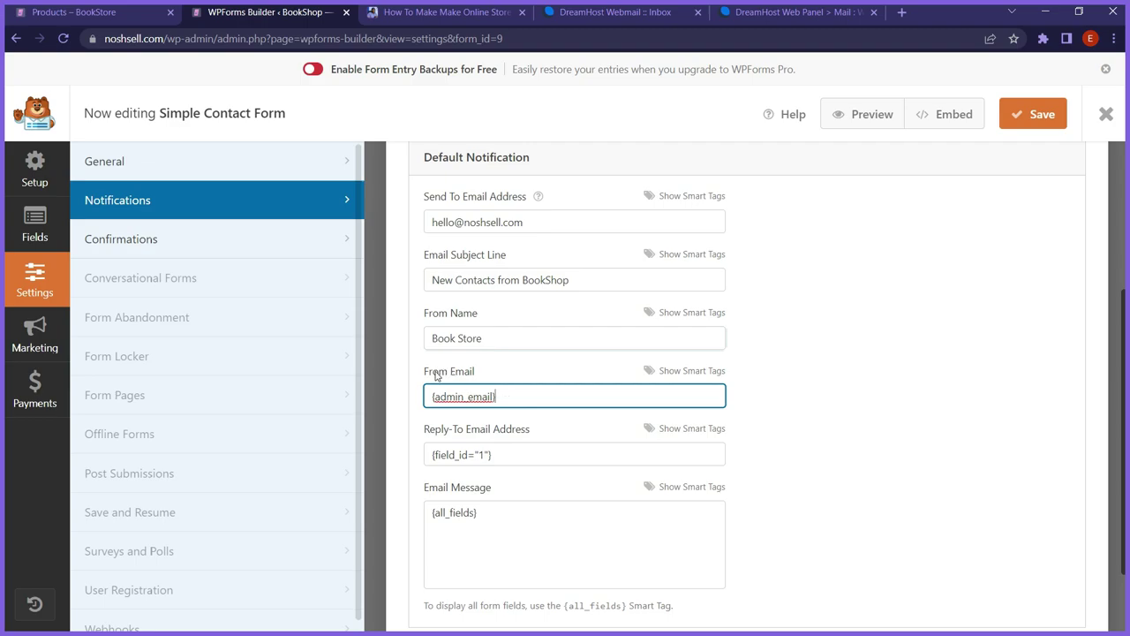
pyautogui.moveTo(519, 395); pyautogui.dragTo(395, 417)
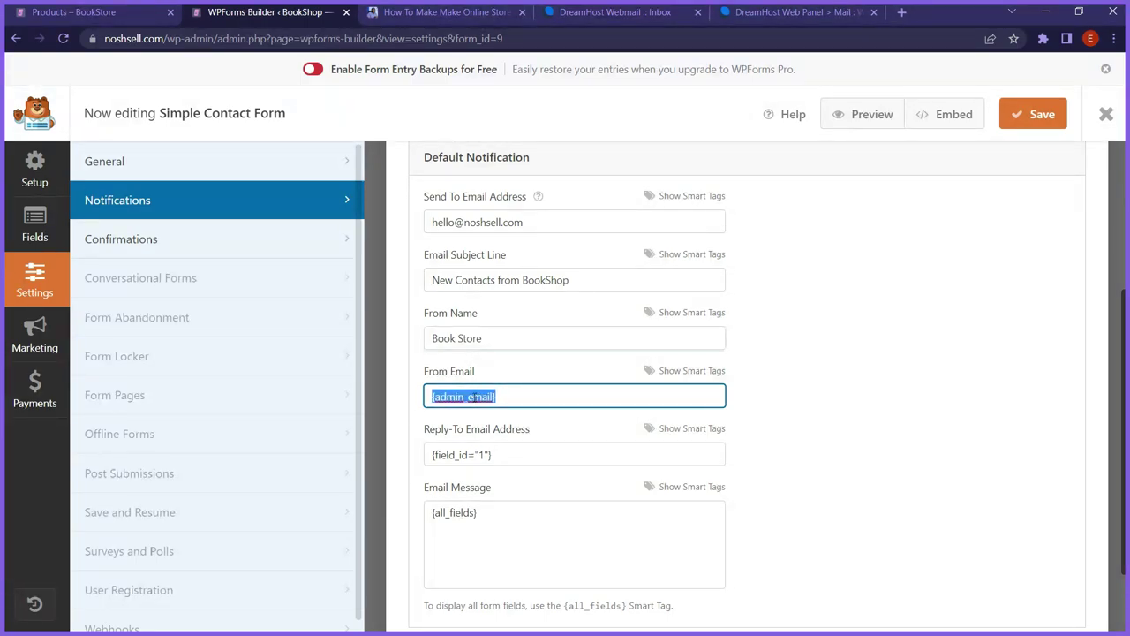
pyautogui.hotkey('ctrl', 'v')
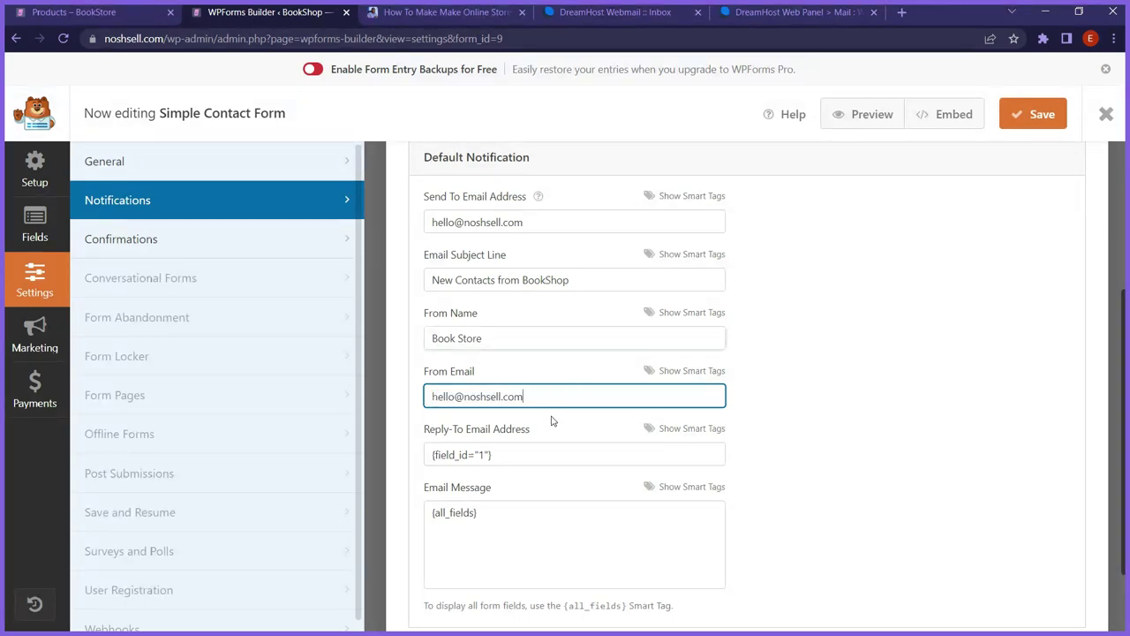
# Step: Review the Email Message field and save the notification settings
pyautogui.scroll(-2, 564, 482)
pyautogui.click(520, 429)
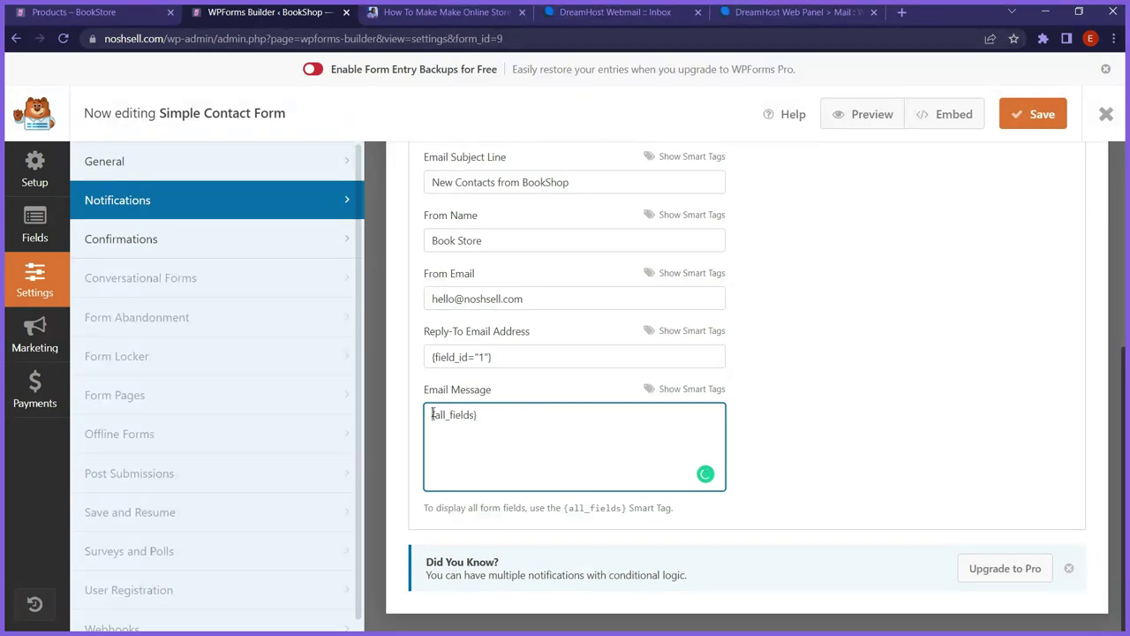
pyautogui.scroll(4, 583, 388)
pyautogui.scroll(-4, 744, 359)
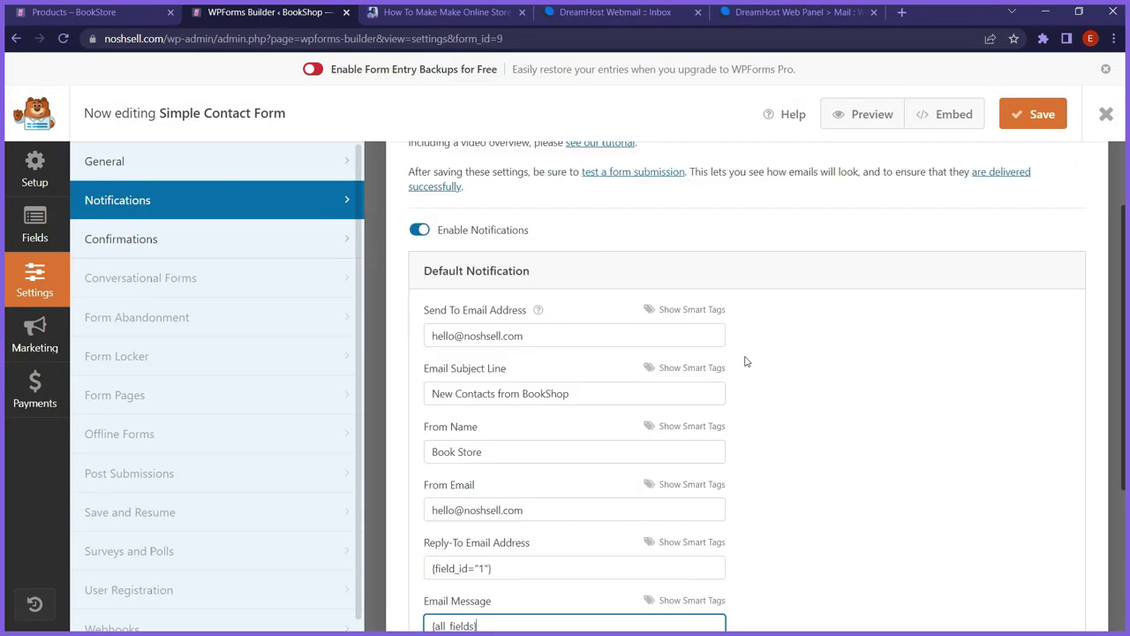
pyautogui.scroll(3, 994, 487)
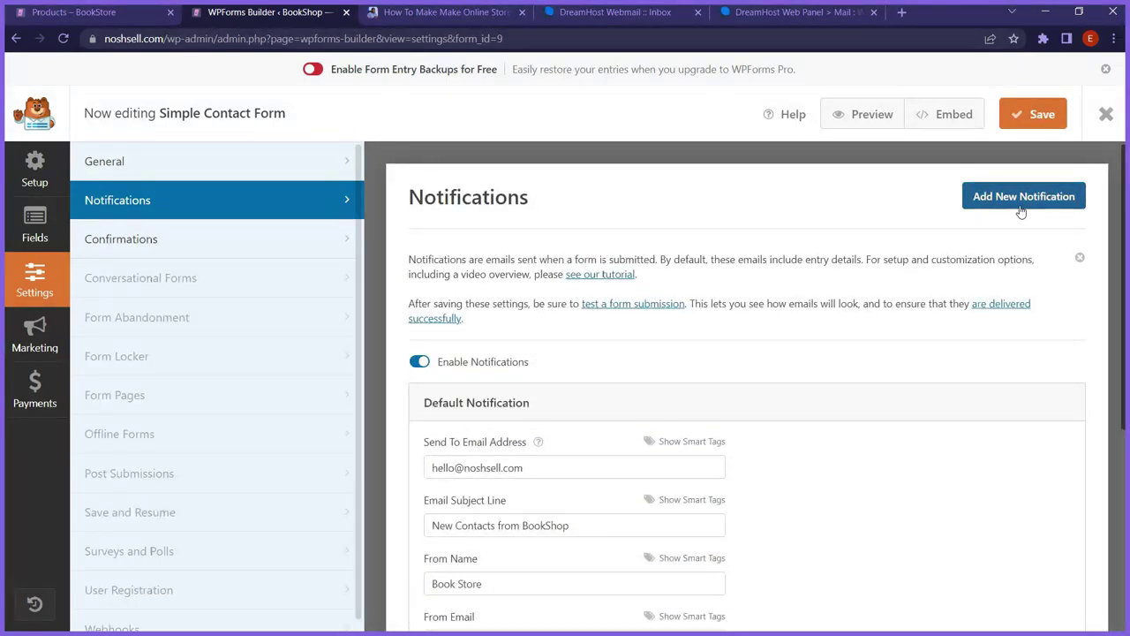
pyautogui.scroll(-4, 633, 408)
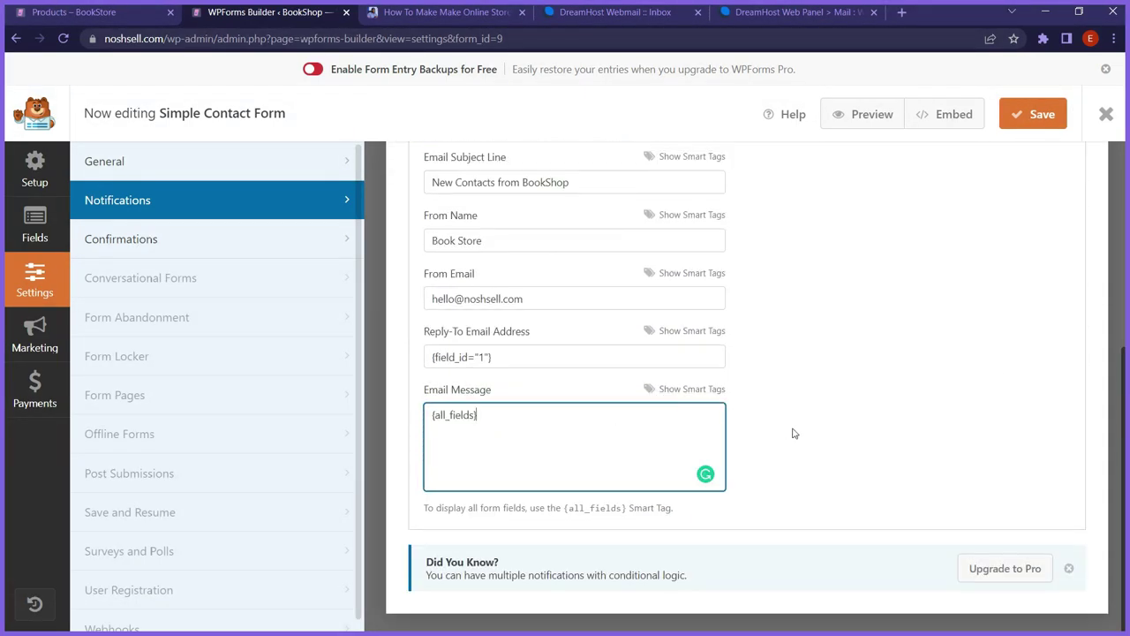
pyautogui.click(1035, 114)
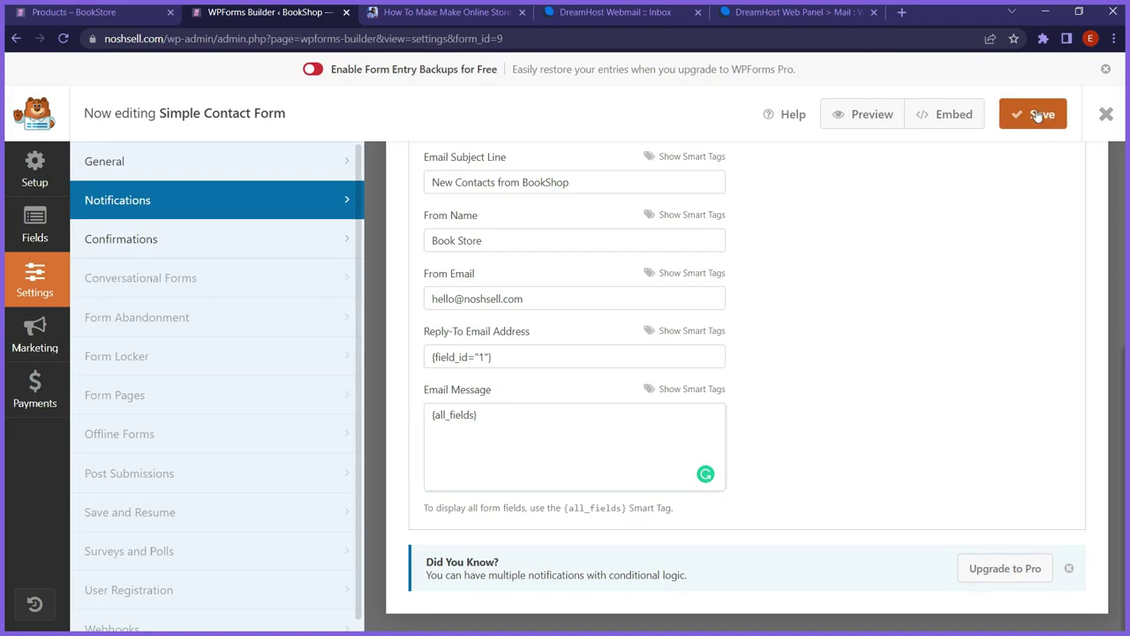
pyautogui.scroll(4, 467, 399)
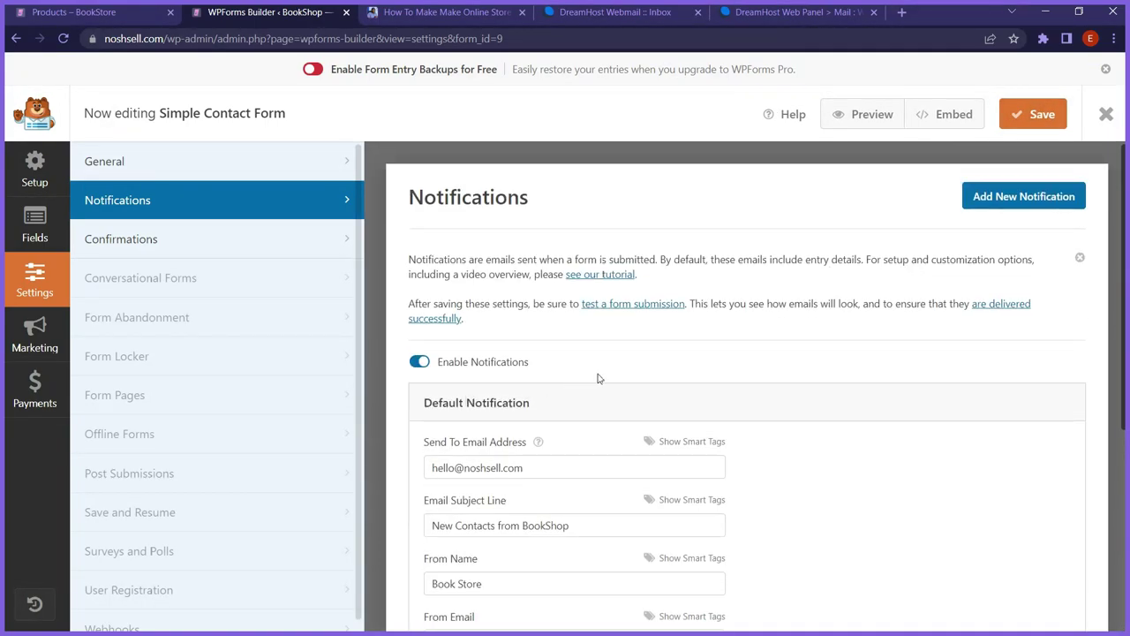
# Step: Review the default confirmation message under Settings > Confirmations
pyautogui.click(130, 239)
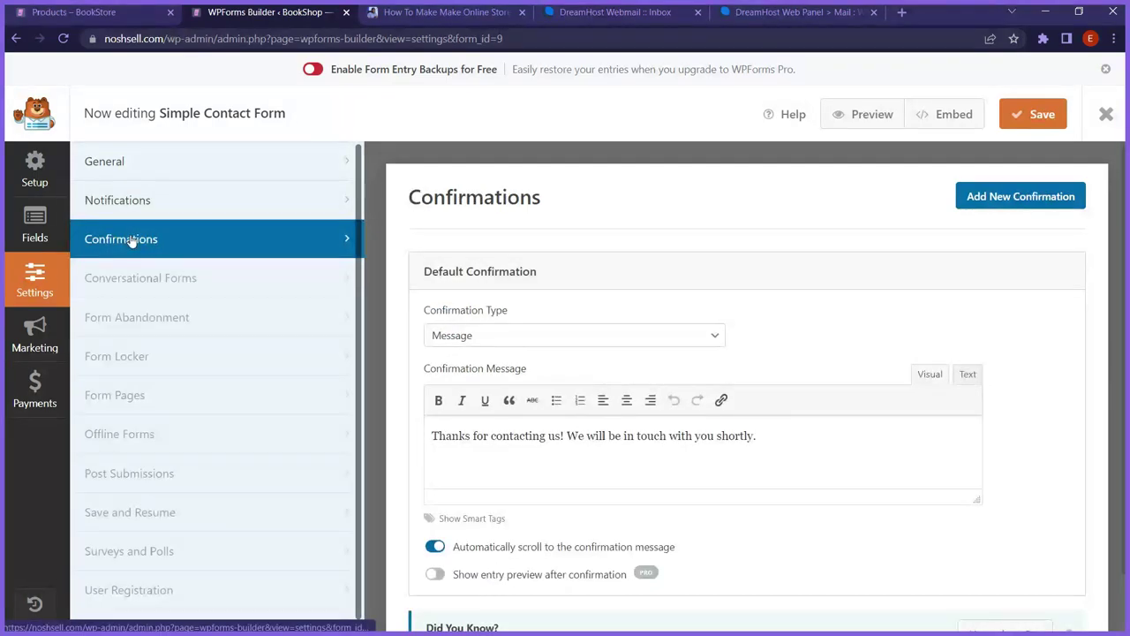
pyautogui.scroll(-1, 716, 450)
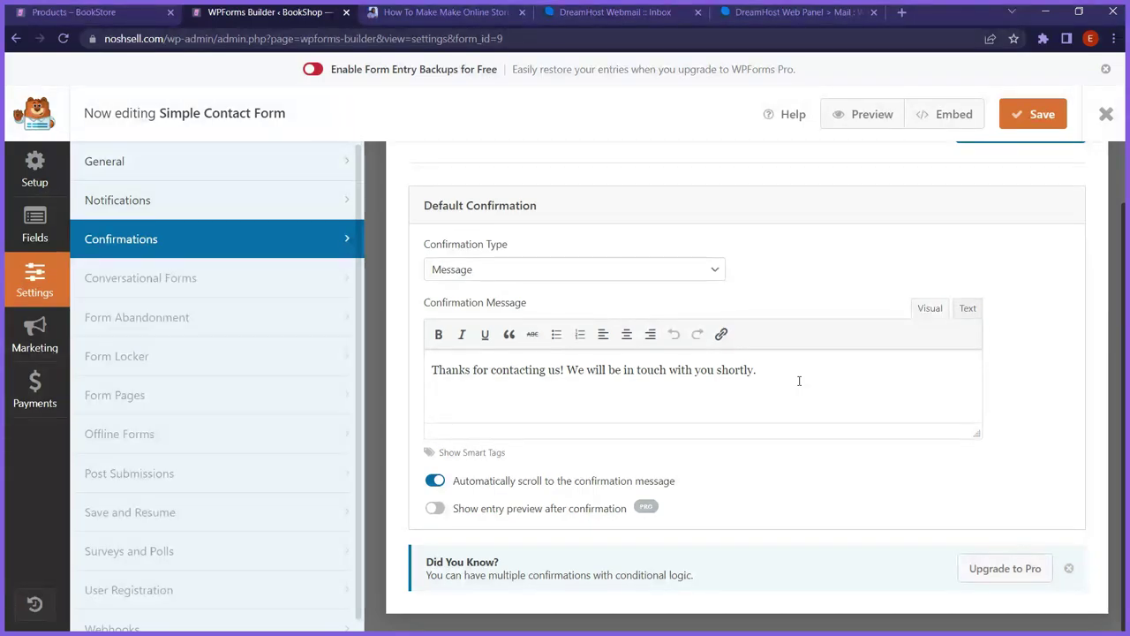
pyautogui.moveTo(758, 369); pyautogui.dragTo(439, 369)
pyautogui.click(865, 357)
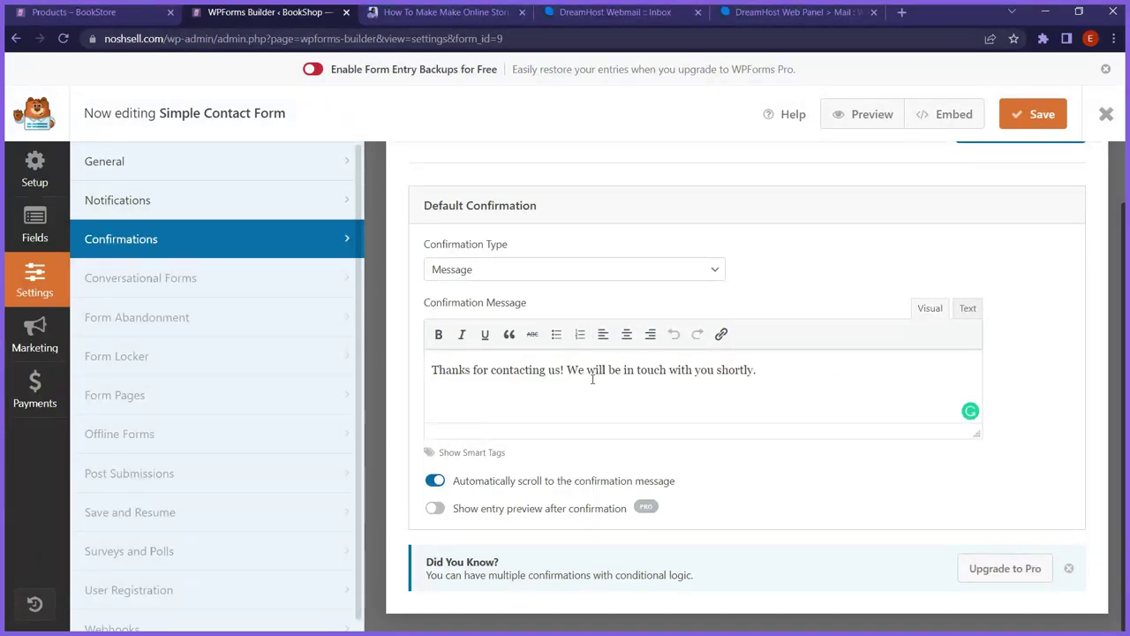
# Step: Return to Notifications and exit the Simple Contact Form builder
pyautogui.scroll(2, 962, 512)
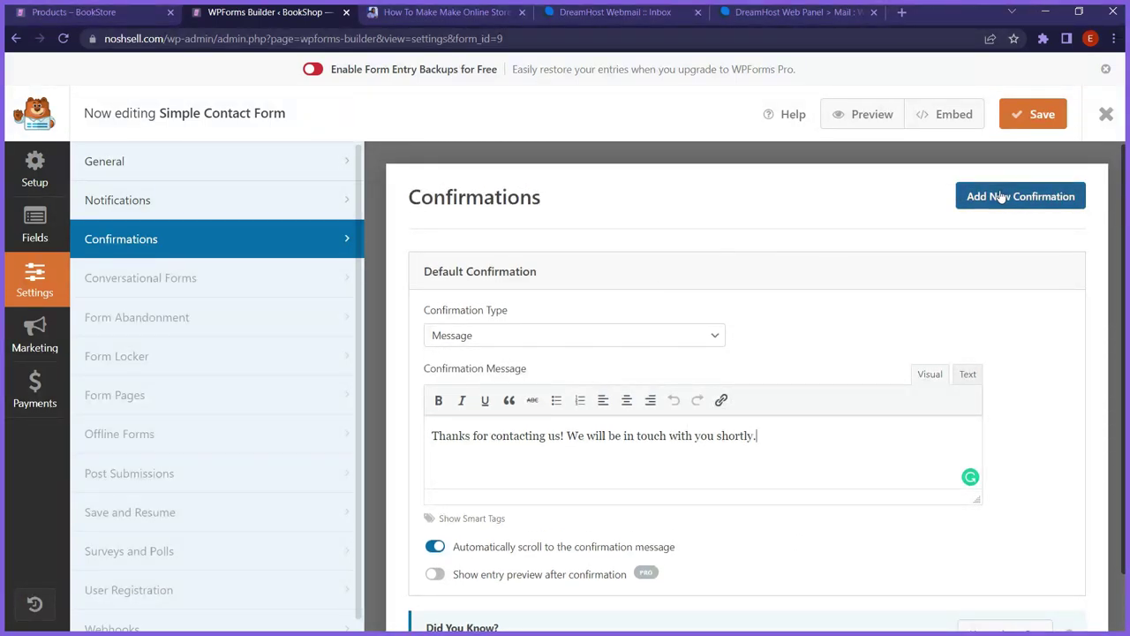
pyautogui.click(195, 211)
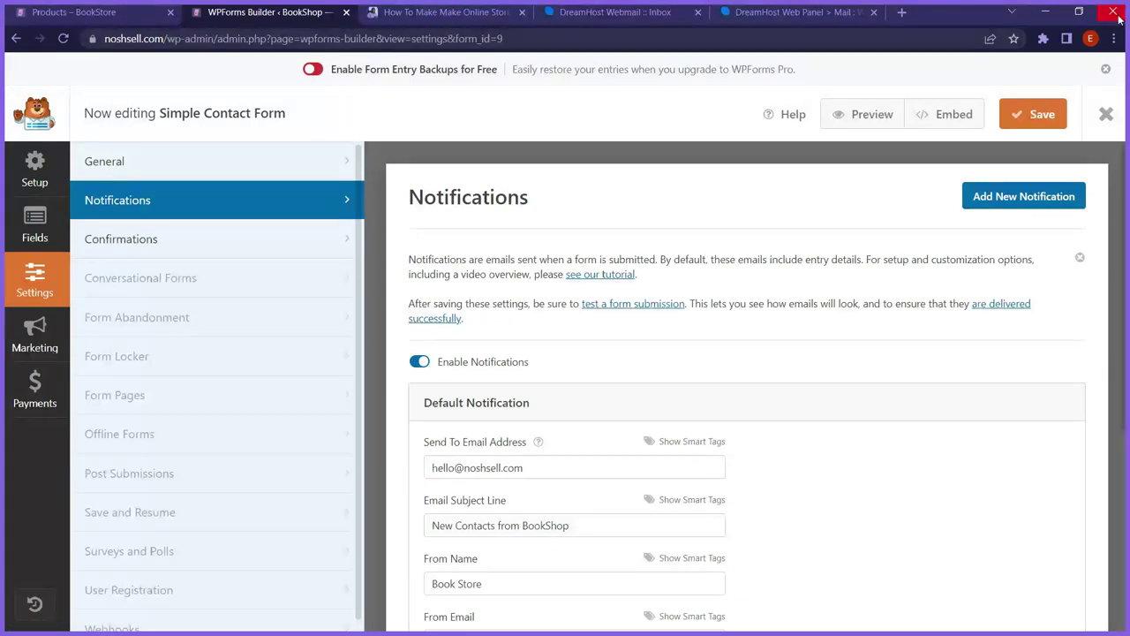
pyautogui.click(1095, 124)
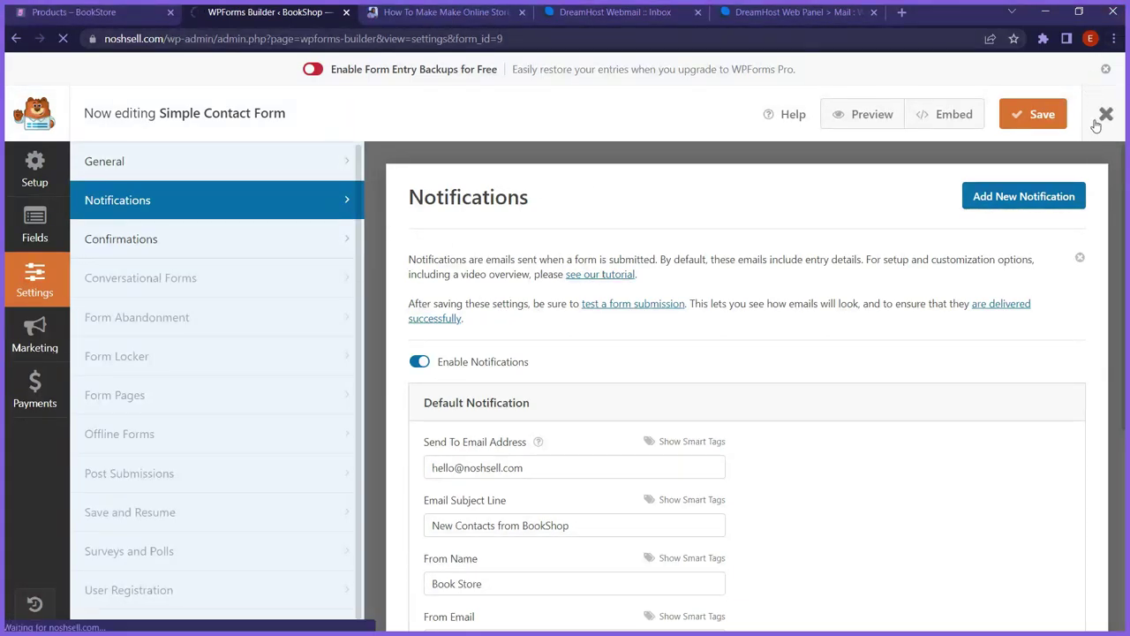
# Step: Open the live BookShop site in a new tab and go to its Contact page
pyautogui.click(457, 13)
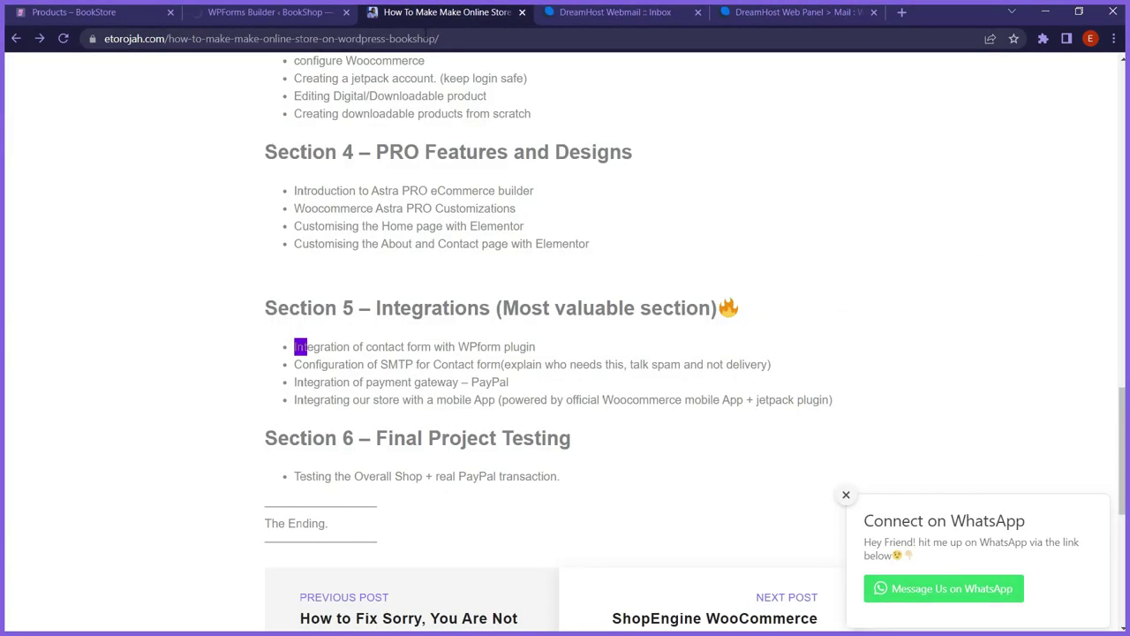
pyautogui.click(265, 12)
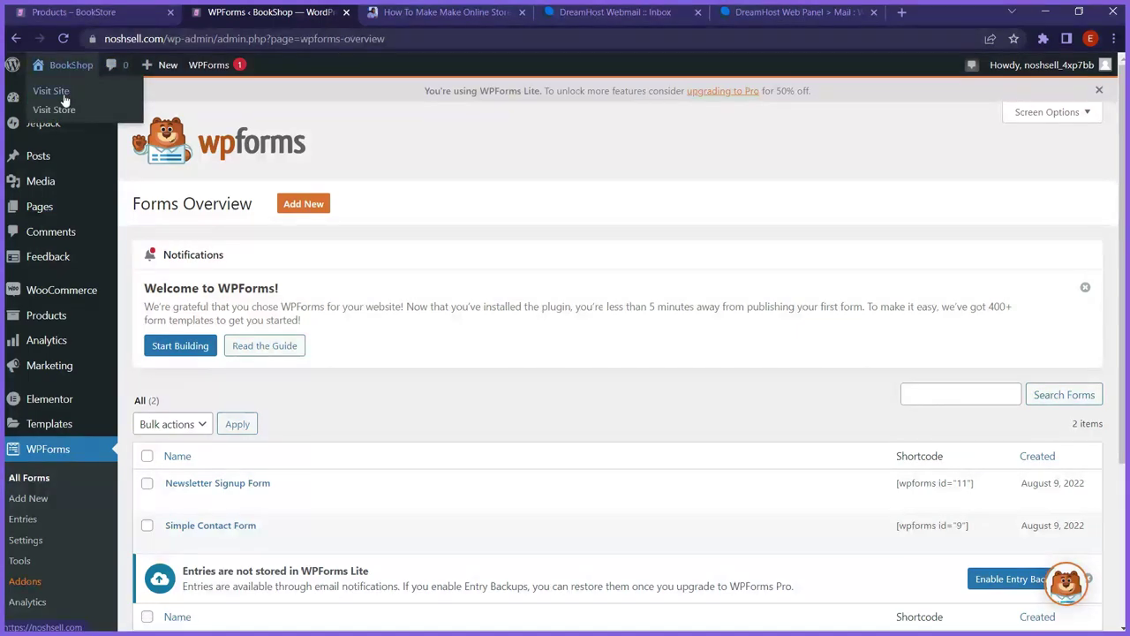
pyautogui.rightClick(64, 93)
pyautogui.click(97, 110)
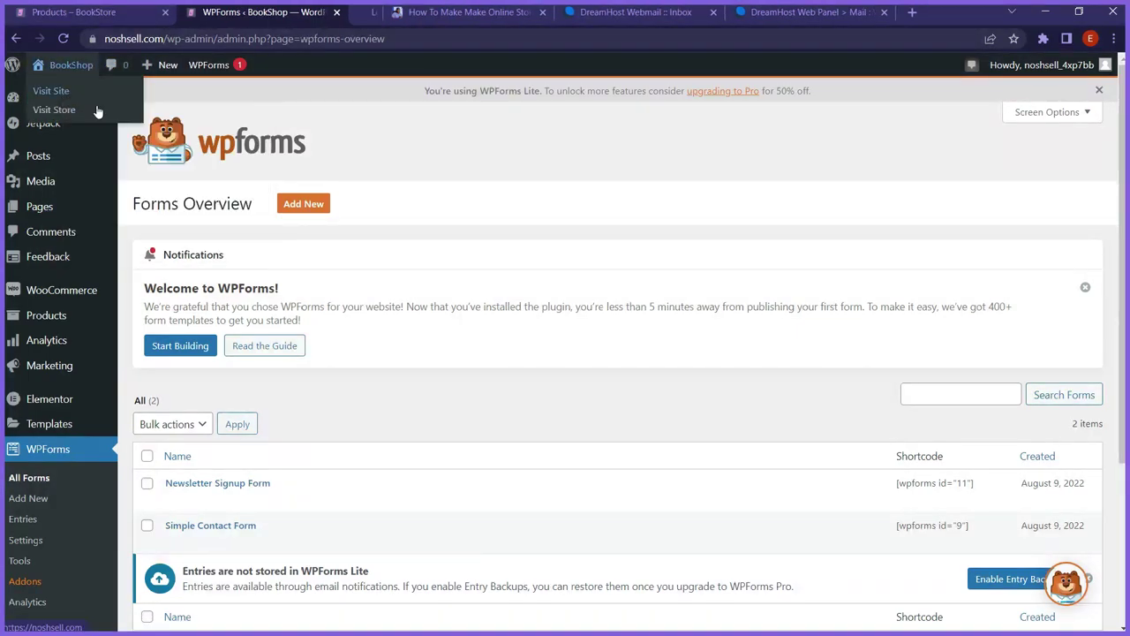
pyautogui.click(415, 11)
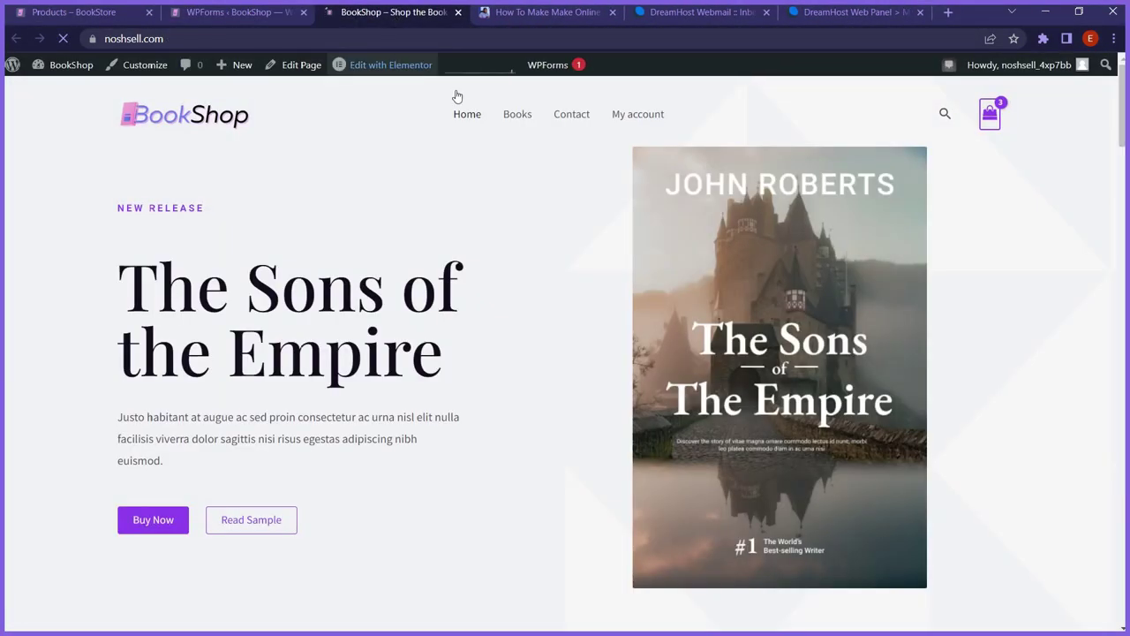
pyautogui.click(579, 114)
# Step: Fill the contact form's Full name and Email from autofill suggestions, leaving Subject empty
pyautogui.scroll(-3, 512, 322)
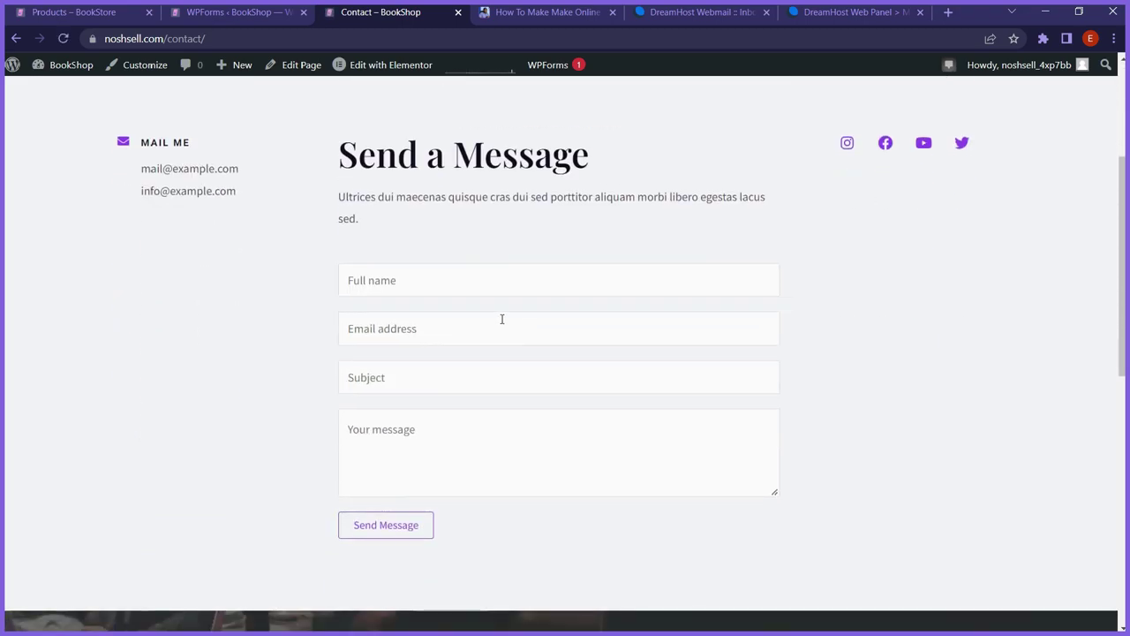
pyautogui.click(414, 269)
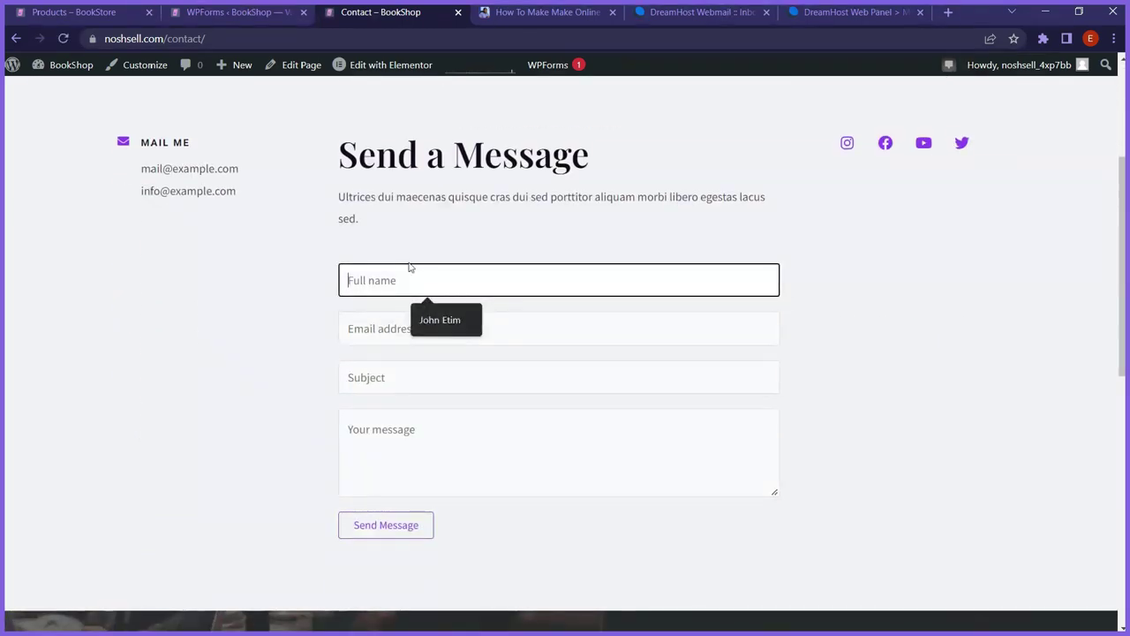
pyautogui.click(442, 320)
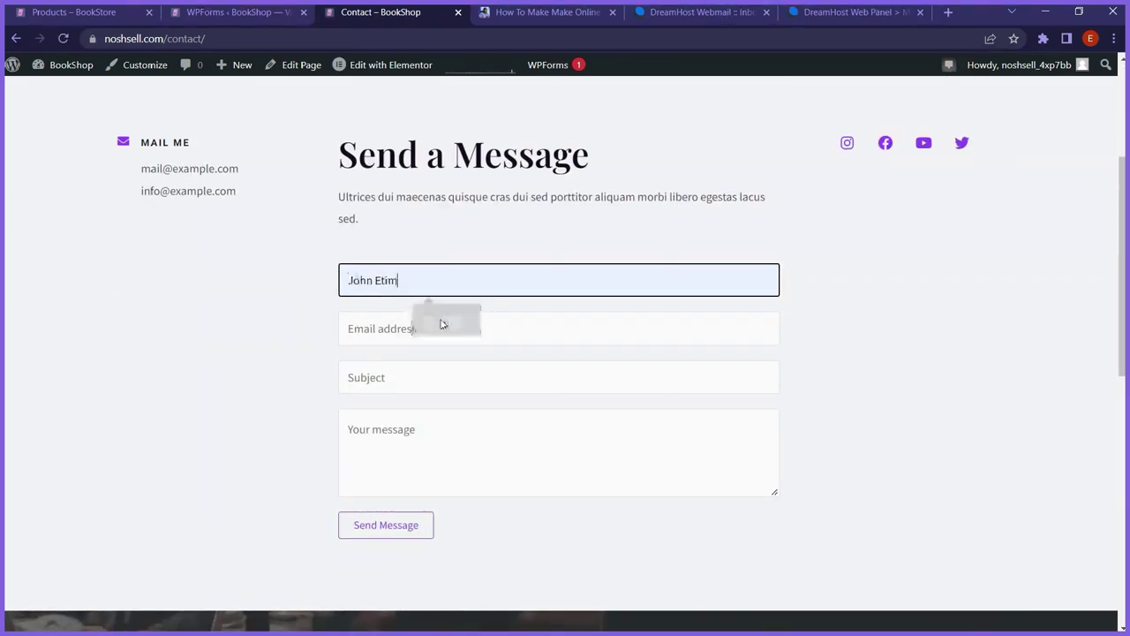
pyautogui.click(439, 325)
pyautogui.click(446, 368)
pyautogui.click(391, 381)
pyautogui.write('vvvvv')
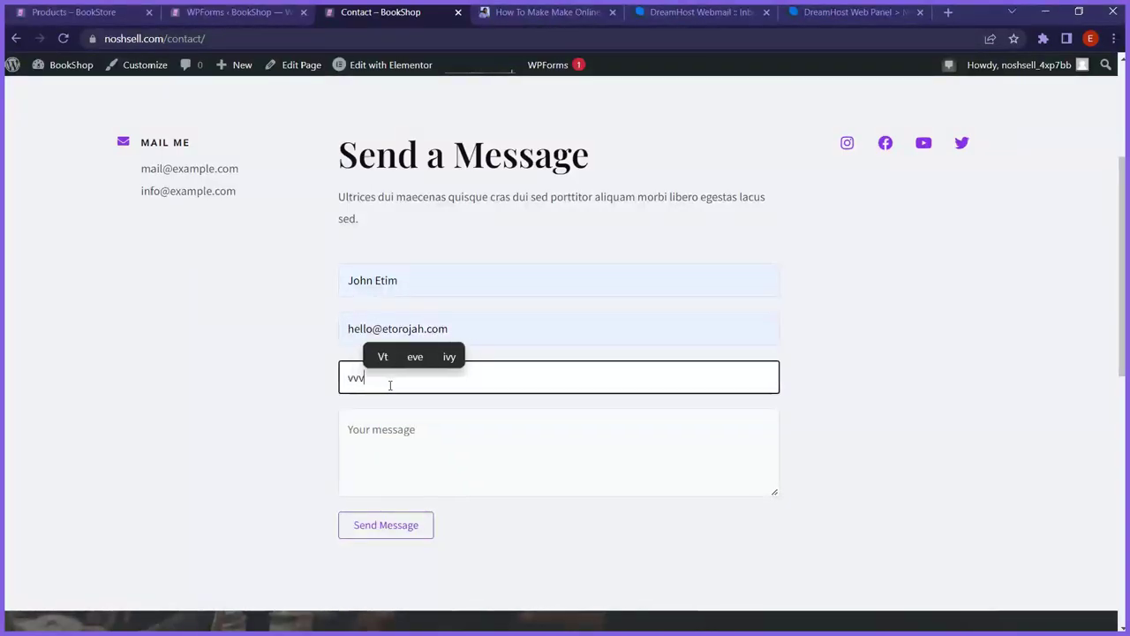
pyautogui.press('BackSpace')
pyautogui.press('BackSpace')
pyautogui.press('BackSpace')
pyautogui.press('BackSpace')
pyautogui.press('BackSpace')
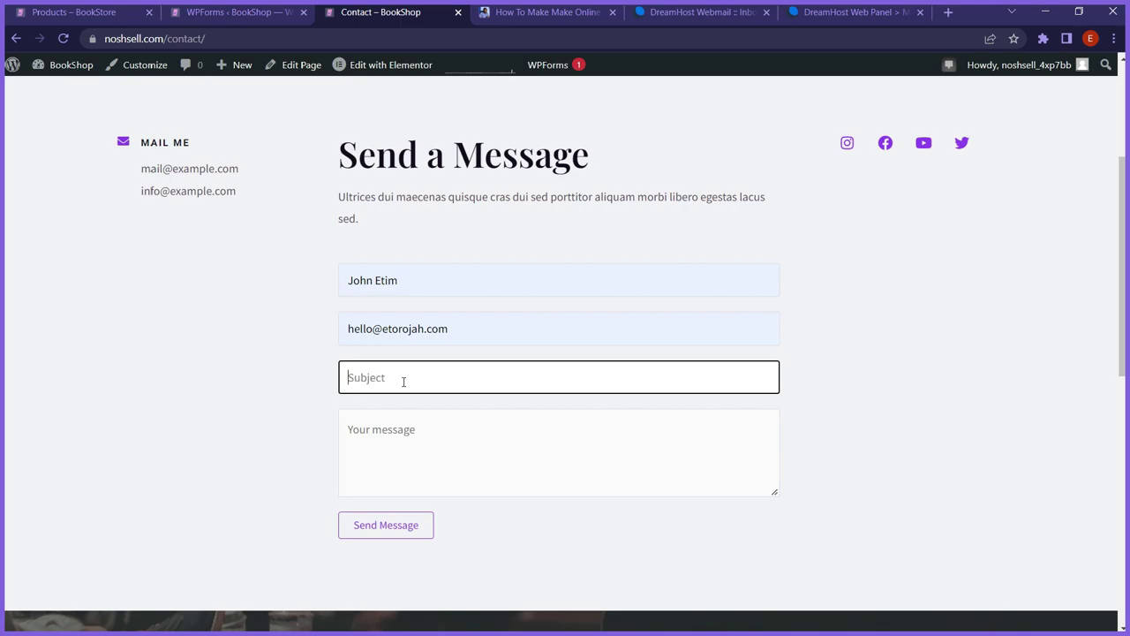
pyautogui.write('t')
pyautogui.press('BackSpace')
# Step: Go from Forms Overview to the WPForms SMTP page
pyautogui.click(231, 11)
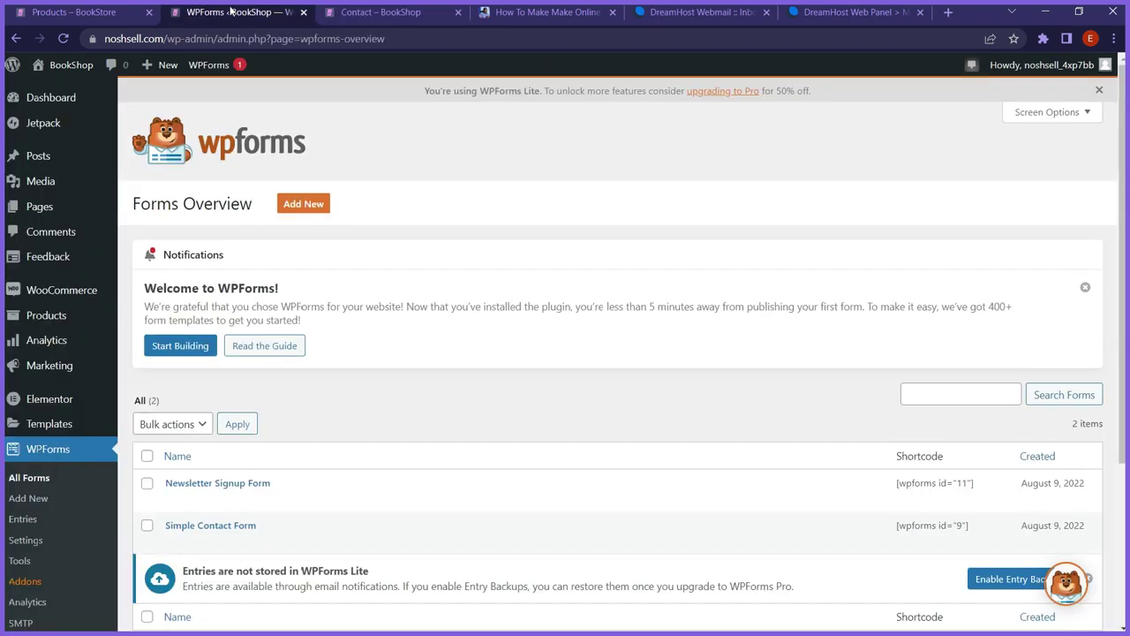
pyautogui.scroll(-3, 409, 385)
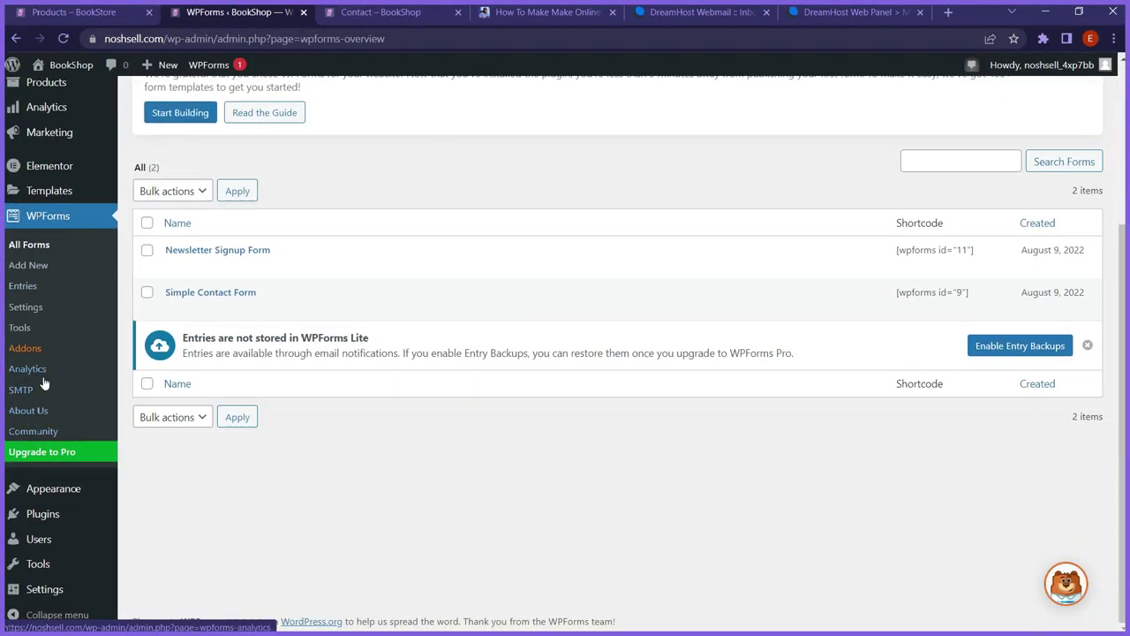
pyautogui.click(25, 394)
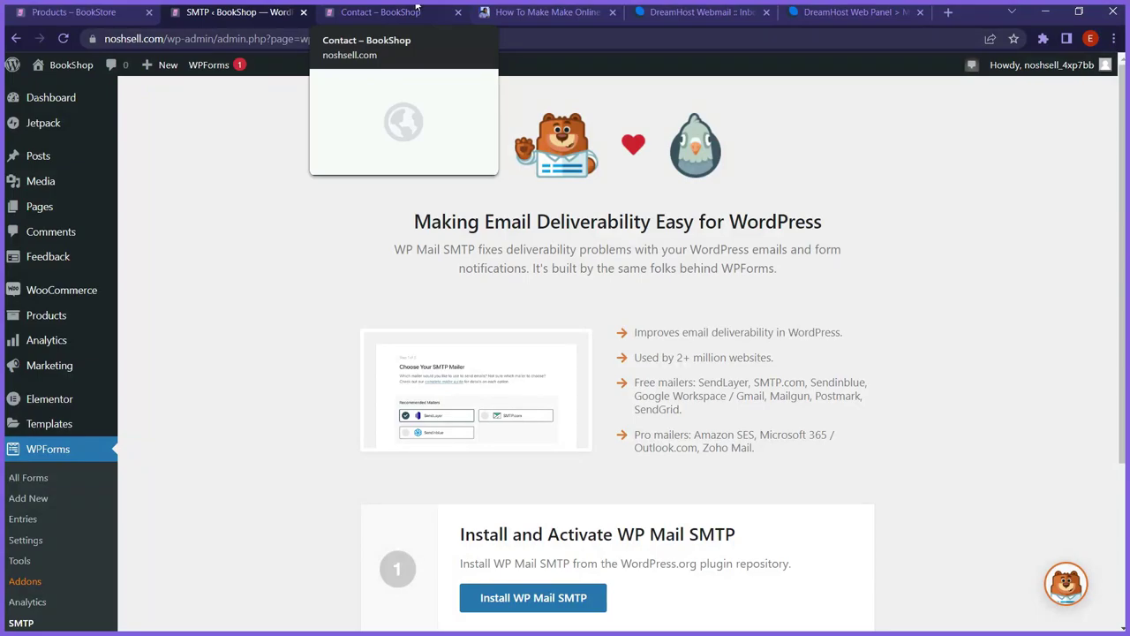
# Step: Check the contact form integration item in the course outline
pyautogui.click(549, 12)
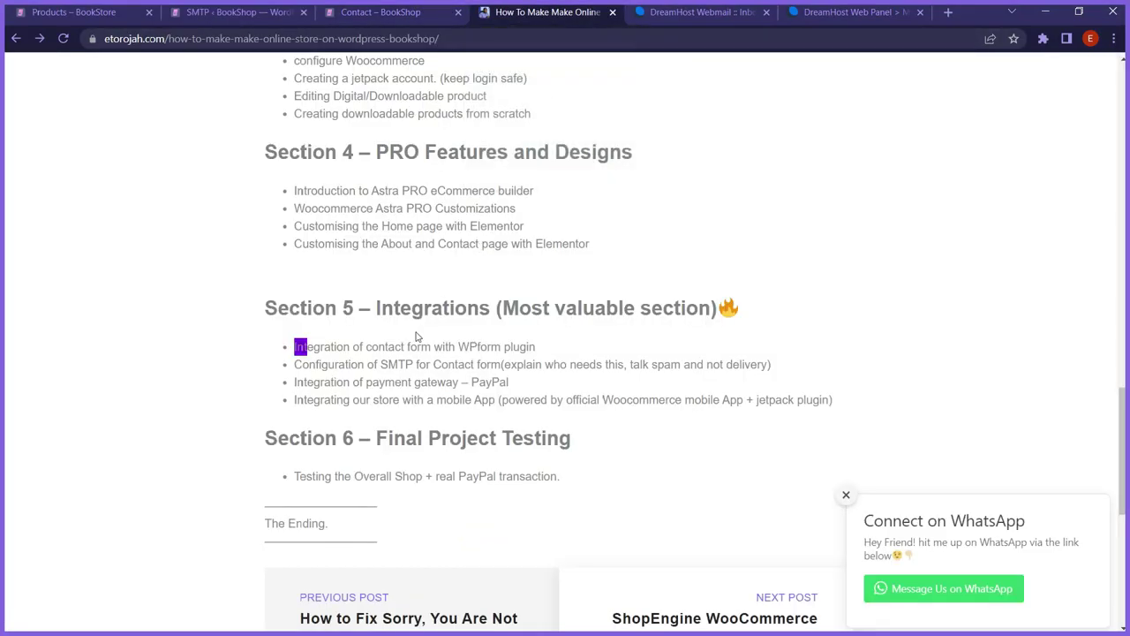
pyautogui.click(296, 365)
pyautogui.moveTo(296, 365); pyautogui.dragTo(354, 358)
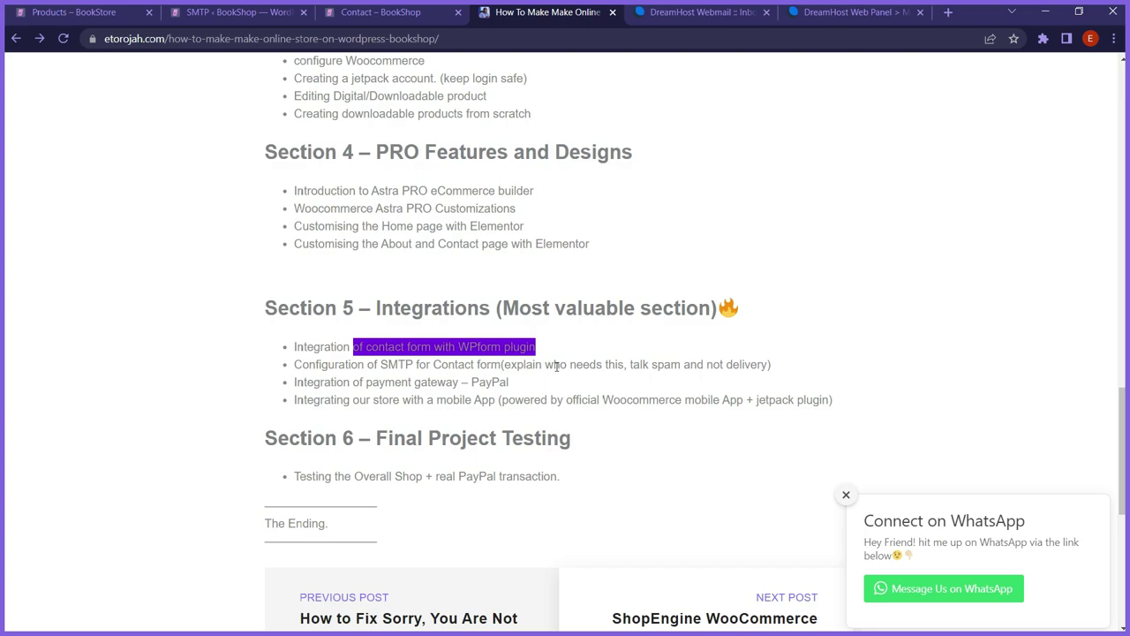
pyautogui.click(589, 379)
pyautogui.click(371, 14)
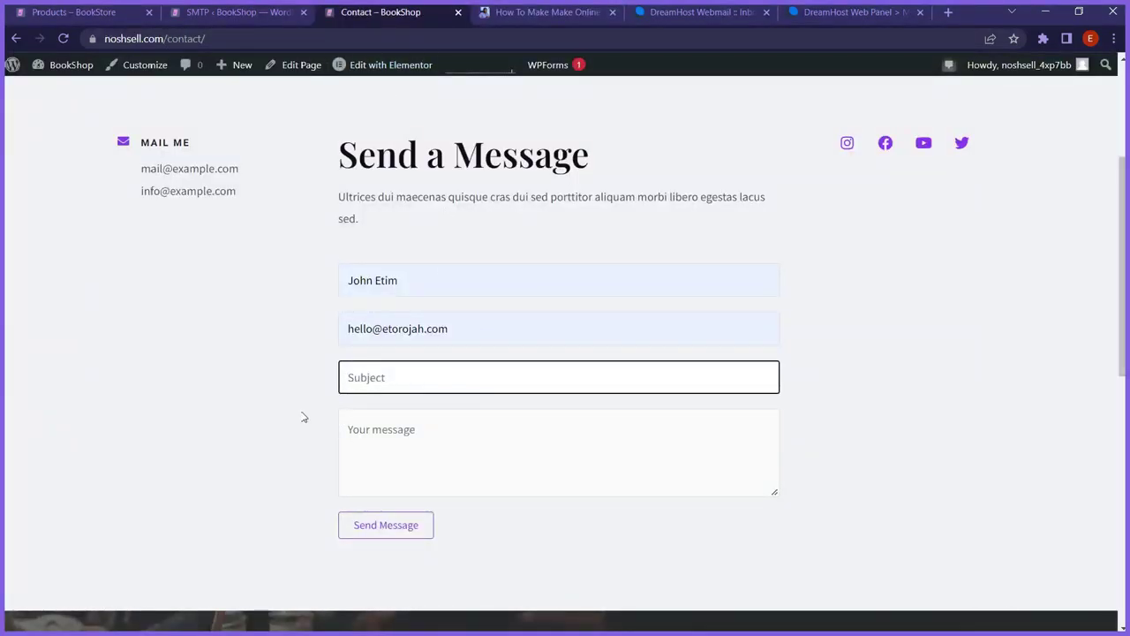
# Step: Install the WP Mail SMTP plugin from the SMTP page
pyautogui.click(235, 16)
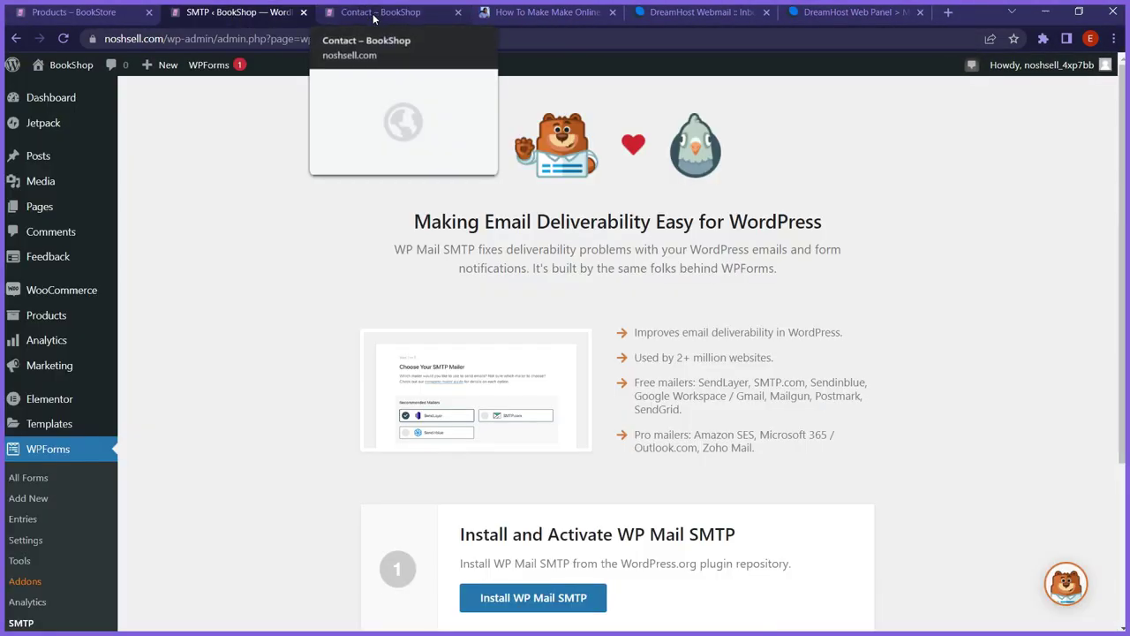
pyautogui.scroll(-3, 316, 304)
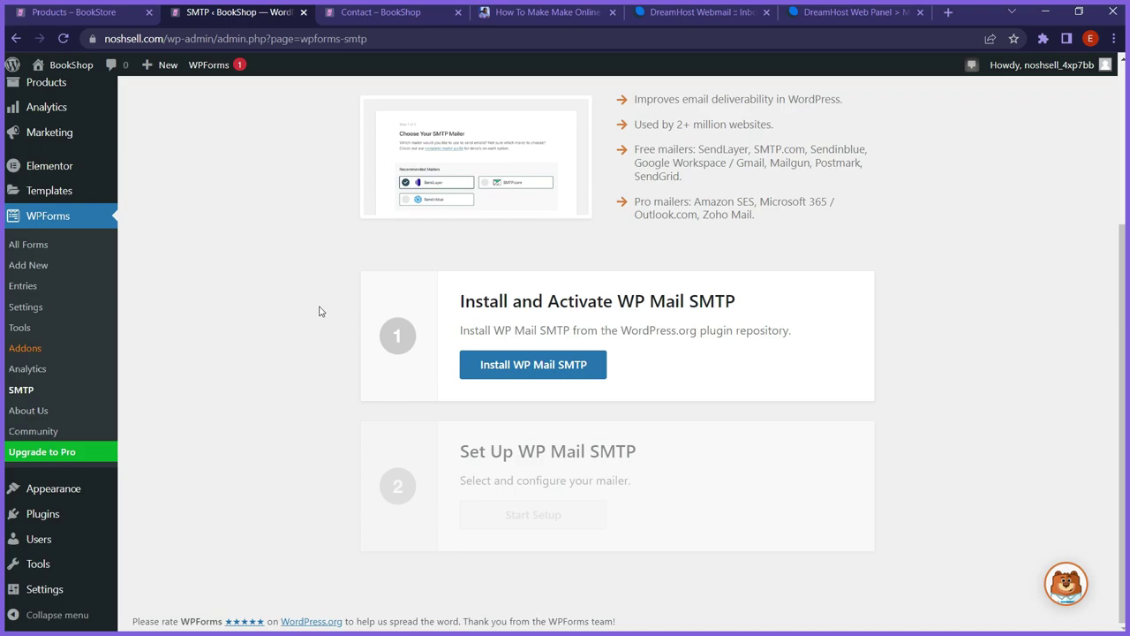
pyautogui.scroll(3, 309, 313)
pyautogui.scroll(-3, 295, 318)
pyautogui.click(508, 373)
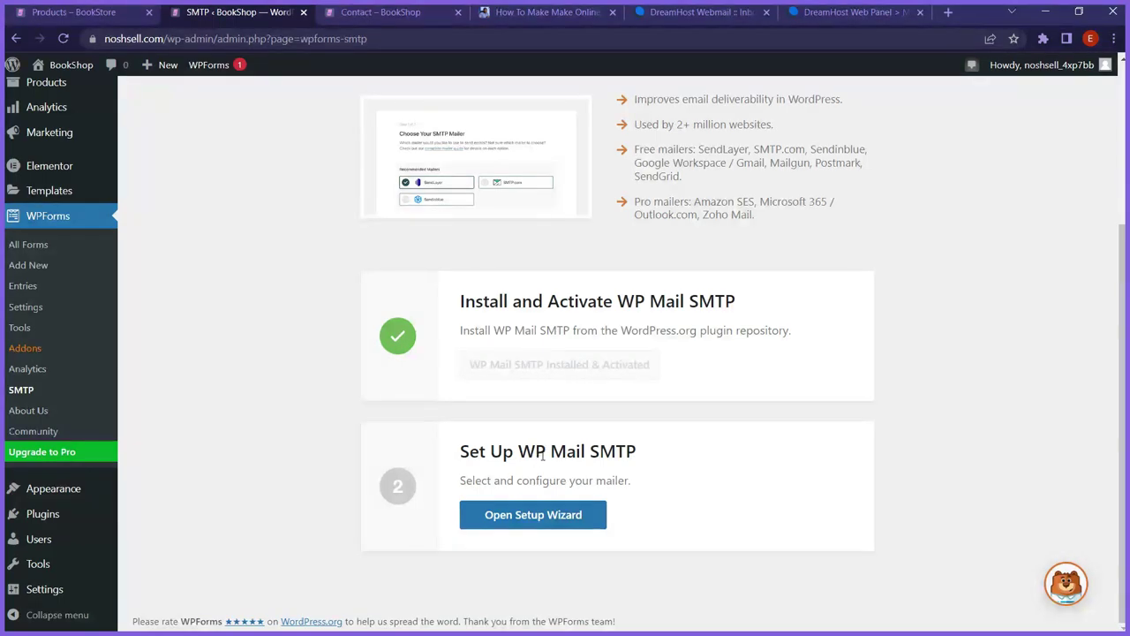
# Step: Launch the WP Mail SMTP setup wizard, choose Other SMTP as mailer, and continue
pyautogui.click(530, 528)
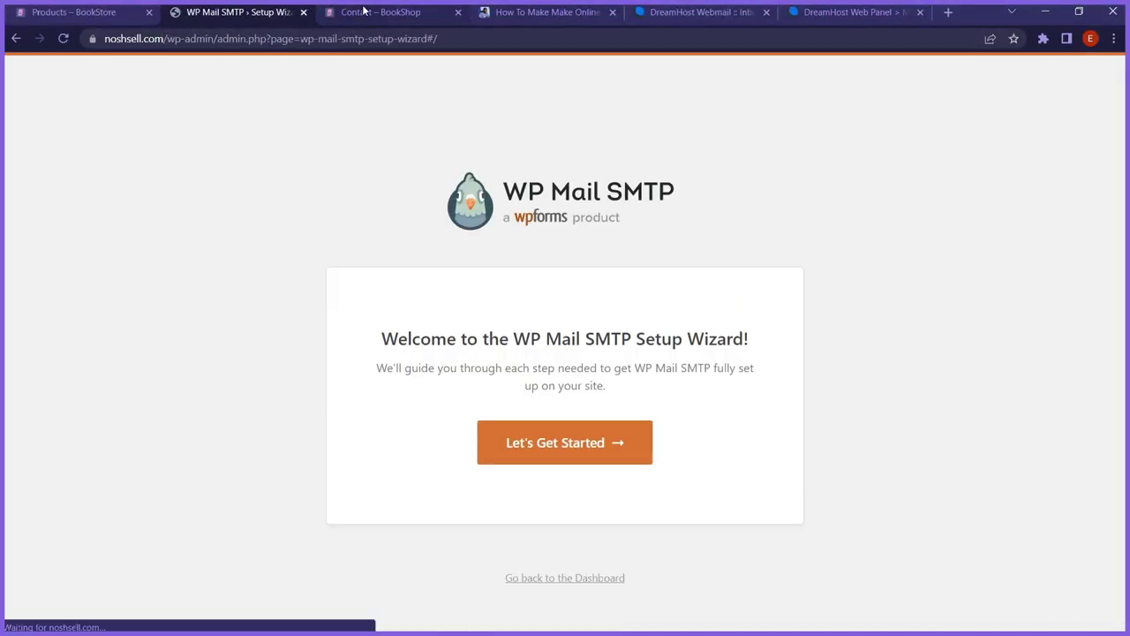
pyautogui.click(548, 455)
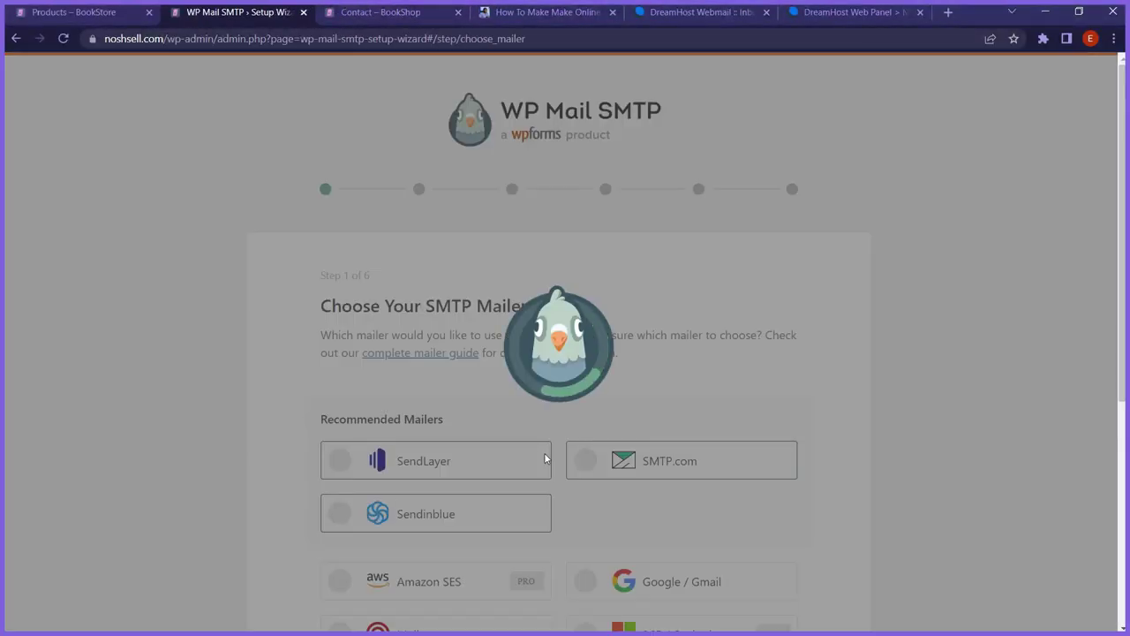
pyautogui.scroll(-2, 689, 318)
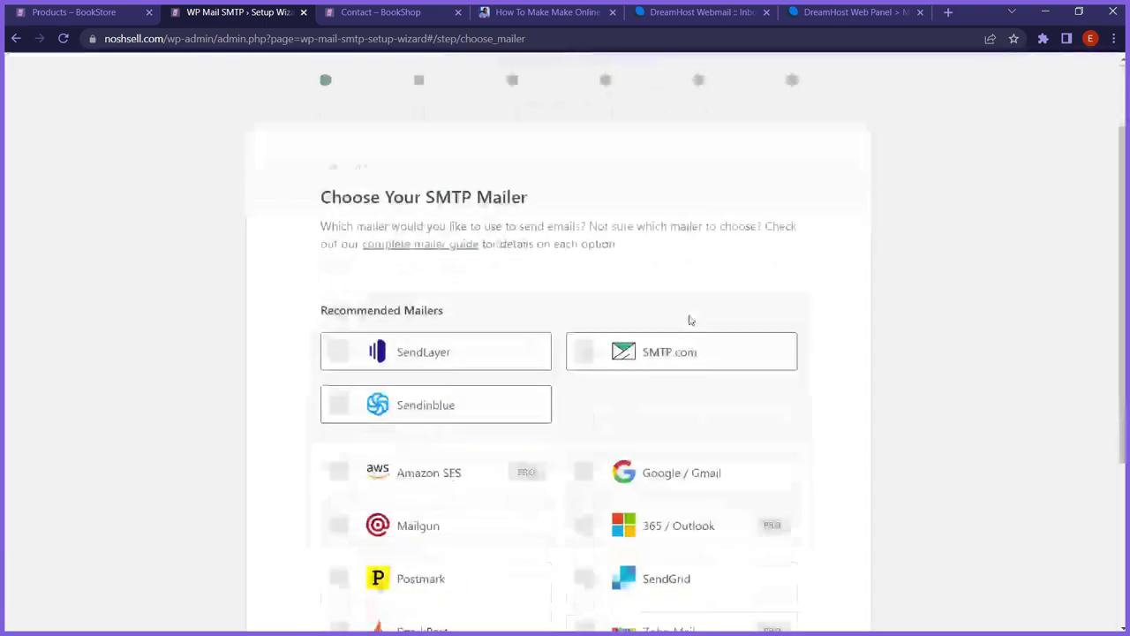
pyautogui.scroll(-4, 520, 265)
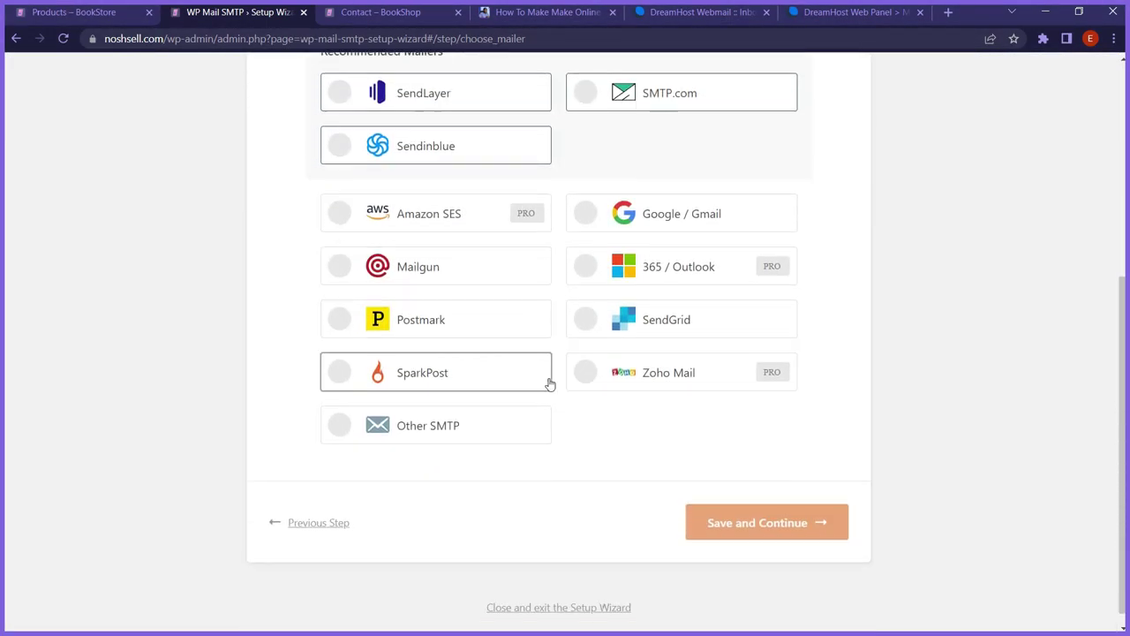
pyautogui.click(435, 433)
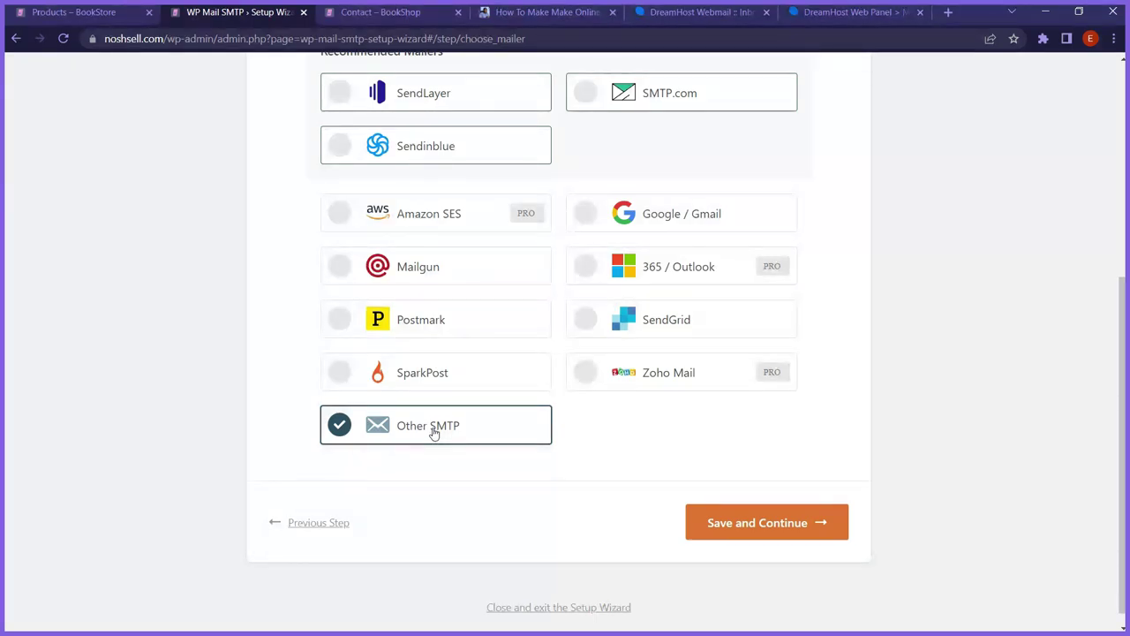
pyautogui.click(746, 530)
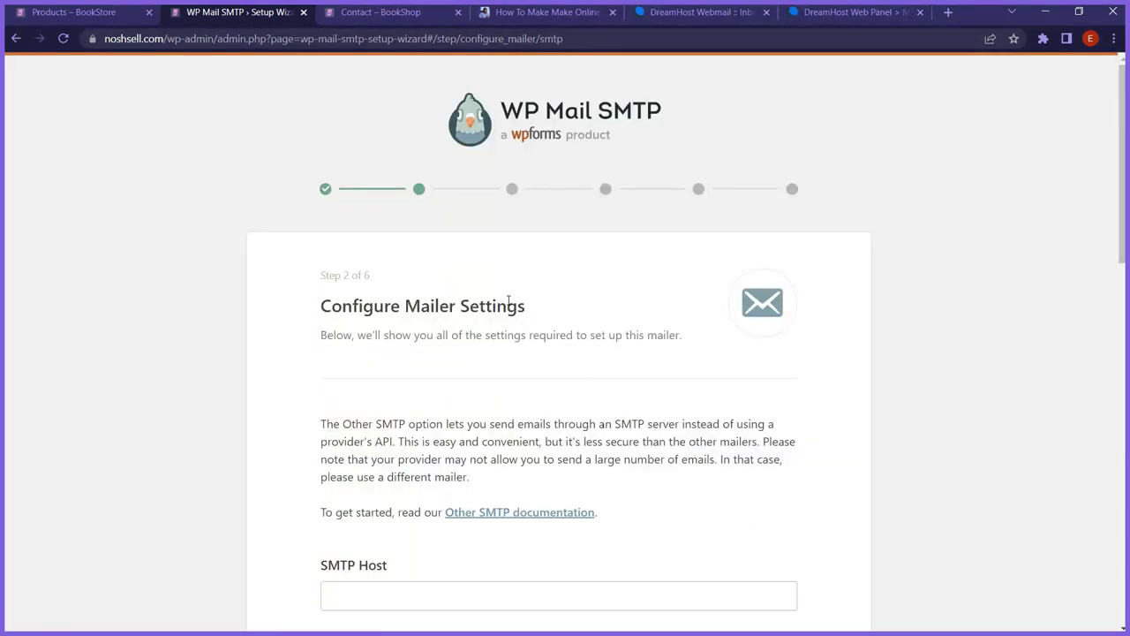
# Step: Move to the SMTP Host field on the Configure Mailer Settings step
pyautogui.scroll(-2, 455, 370)
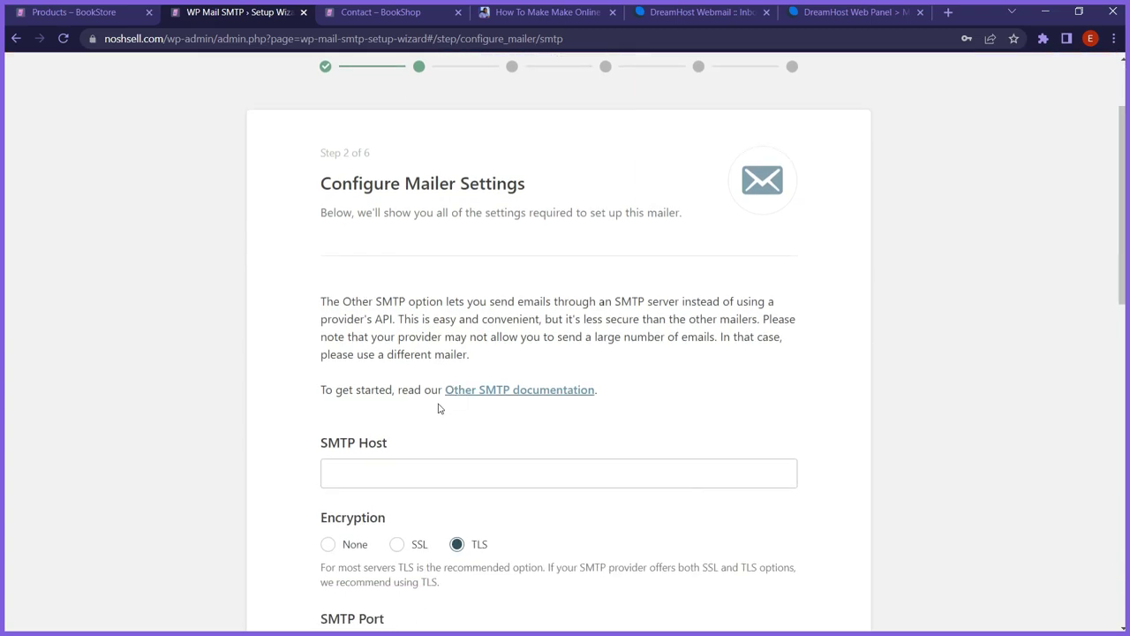
pyautogui.click(367, 466)
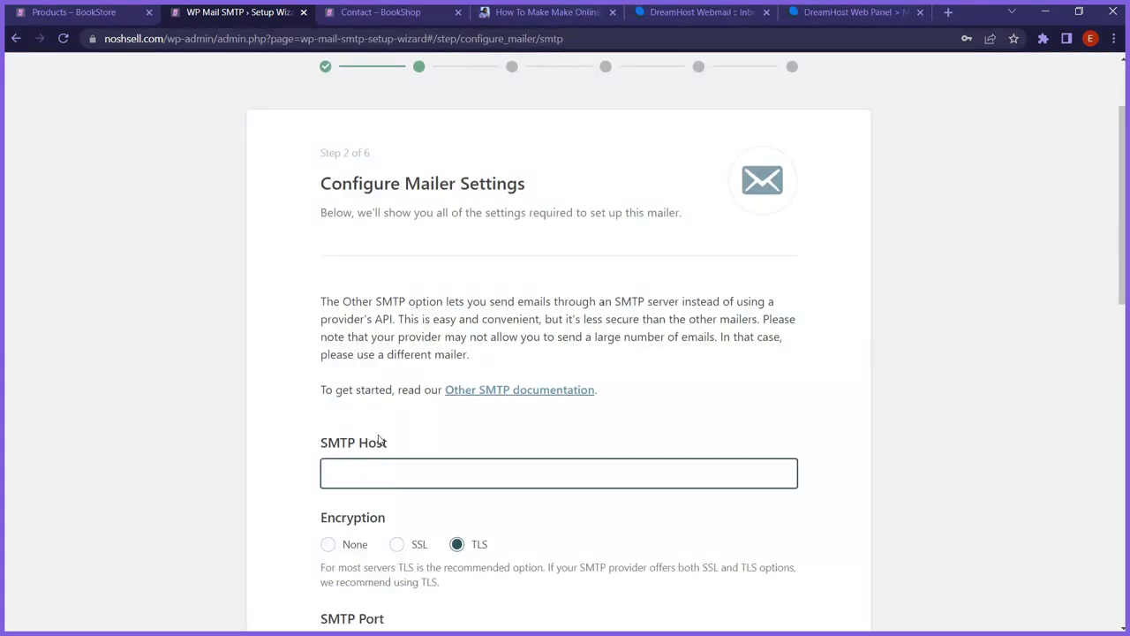
pyautogui.scroll(-2, 379, 386)
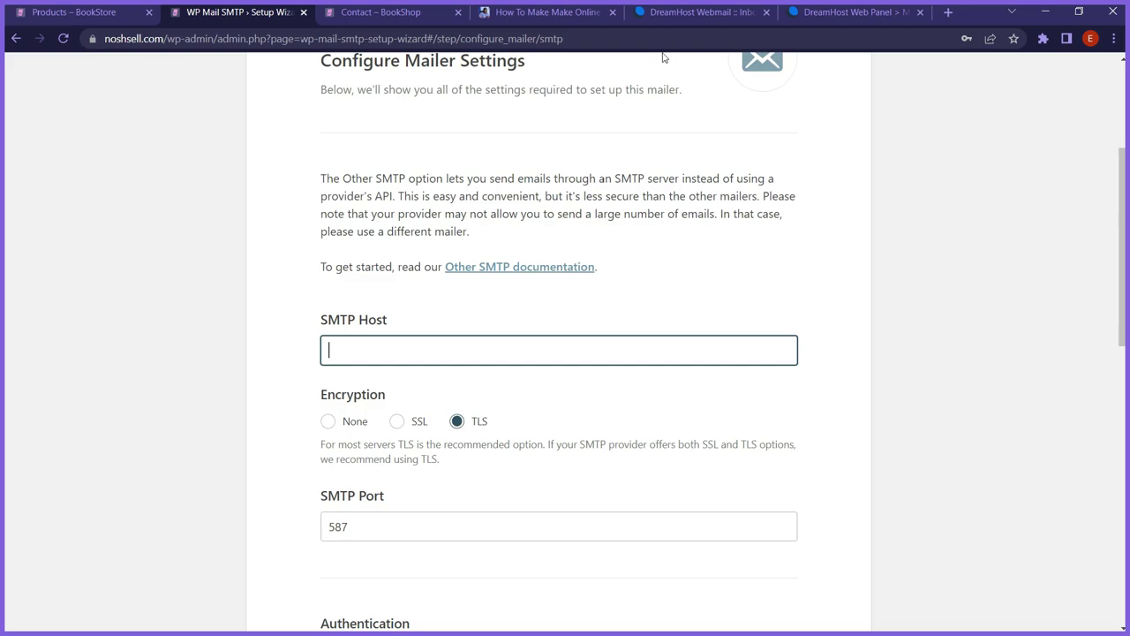
# Step: Show the mailbox's Email Setup Info under Mail > Manage Email in DreamHost
pyautogui.click(808, 13)
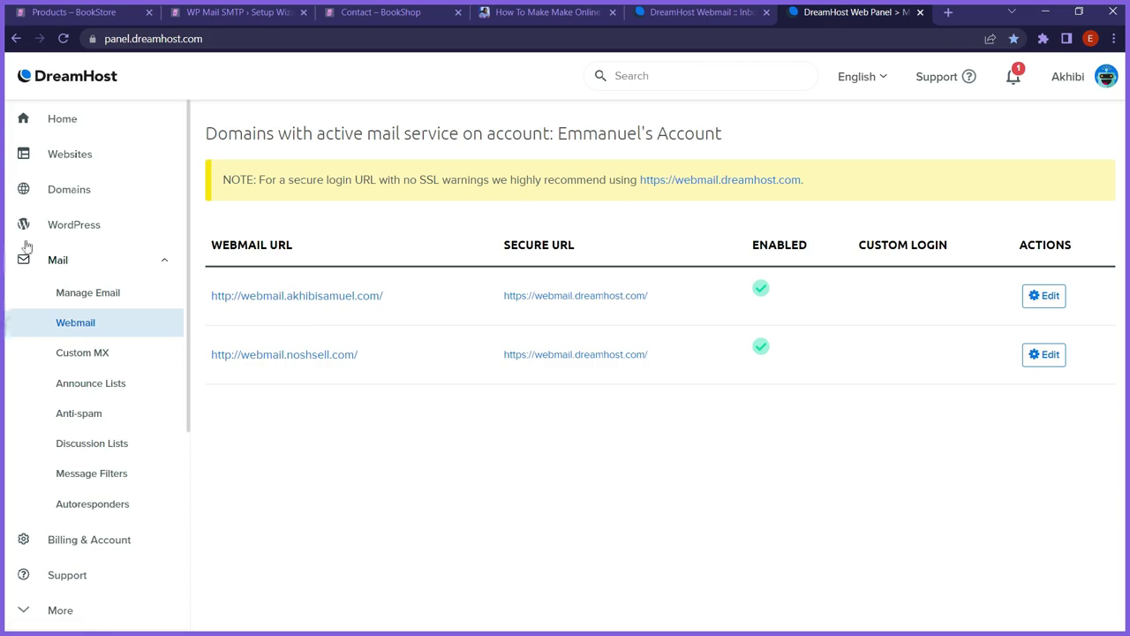
pyautogui.click(91, 304)
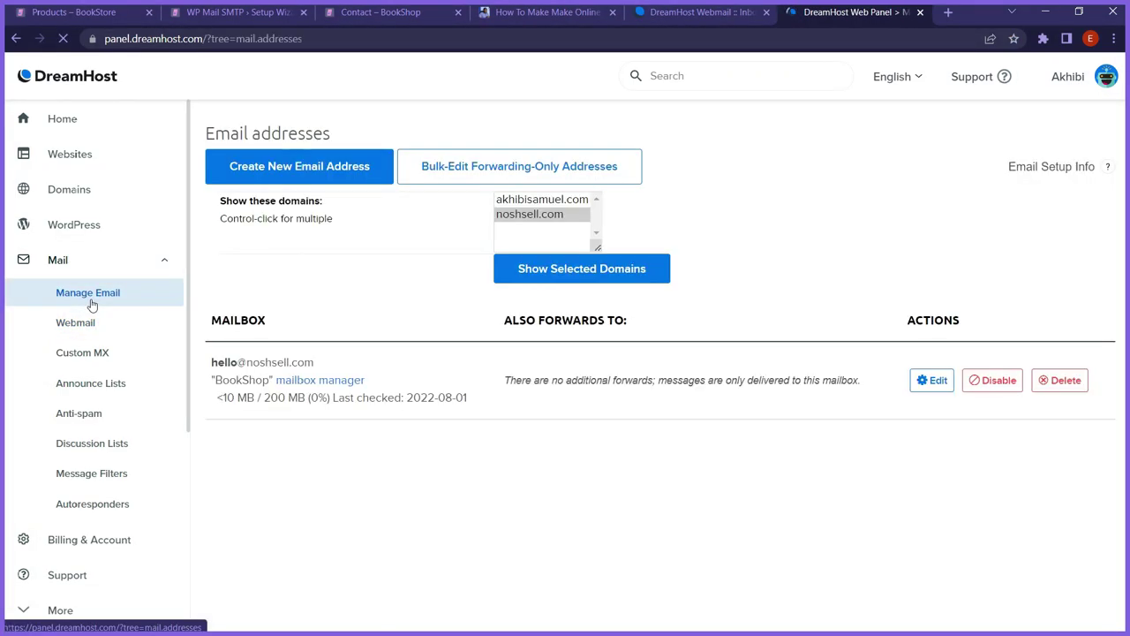
pyautogui.click(1047, 169)
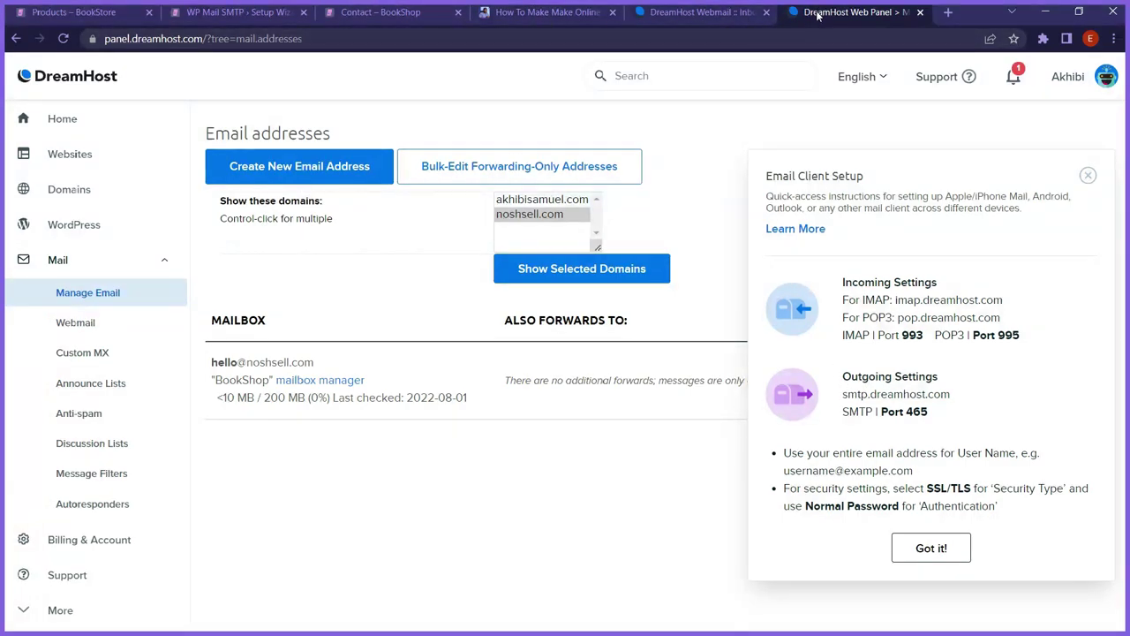
# Step: Select the outgoing server smtp.dreamhost.com for use in WP Mail SMTP
pyautogui.moveTo(818, 15); pyautogui.dragTo(389, 14)
pyautogui.click(237, 14)
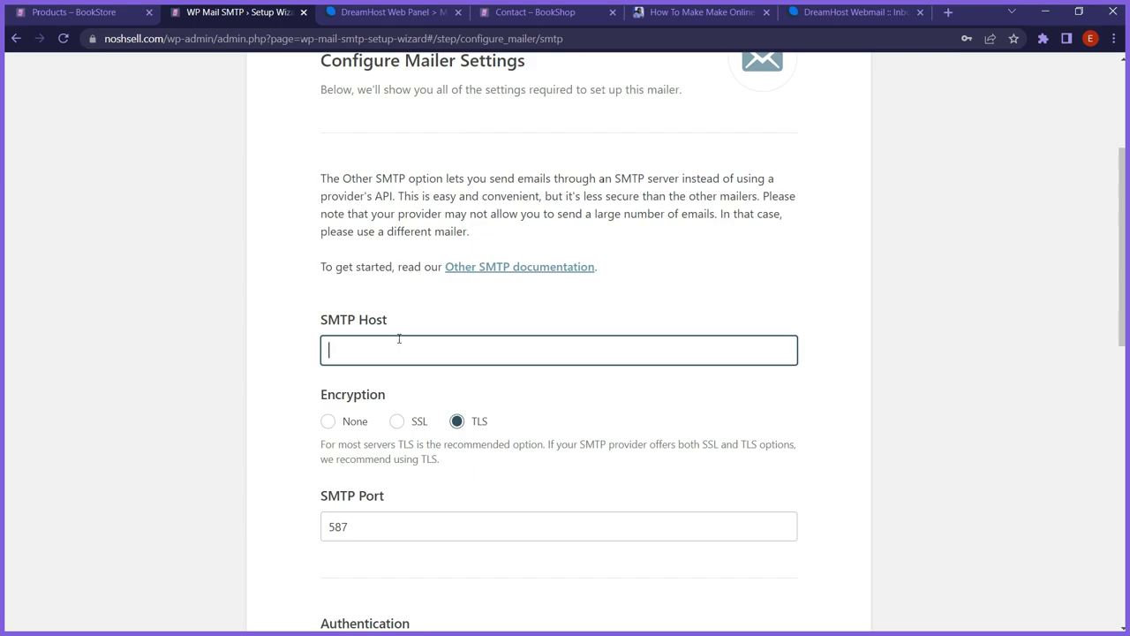
pyautogui.click(352, 13)
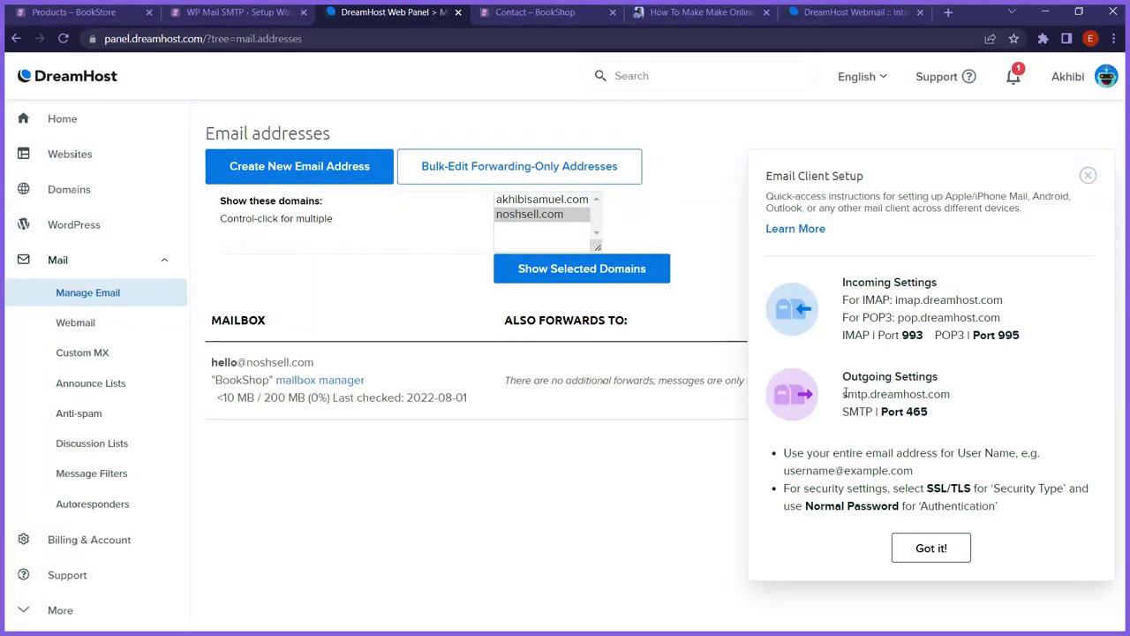
pyautogui.moveTo(843, 395); pyautogui.dragTo(954, 392)
pyautogui.hotkey('ctrl', 'c')
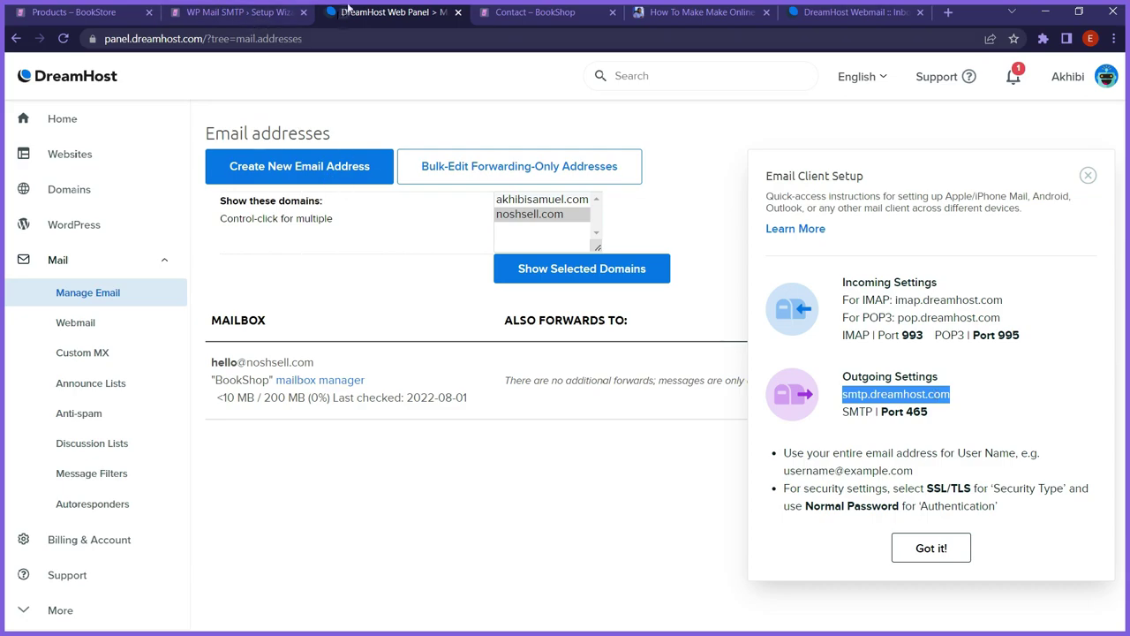
pyautogui.click(261, 13)
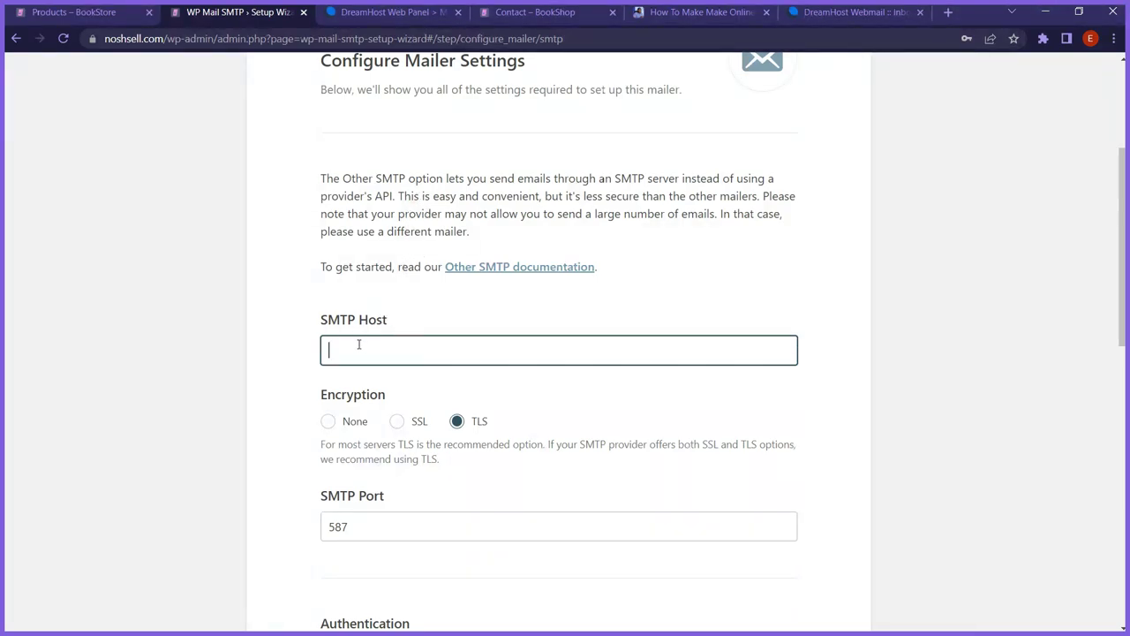
# Step: Paste smtp.dreamhost.com into the SMTP Host field
pyautogui.hotkey('ctrl', 'v')
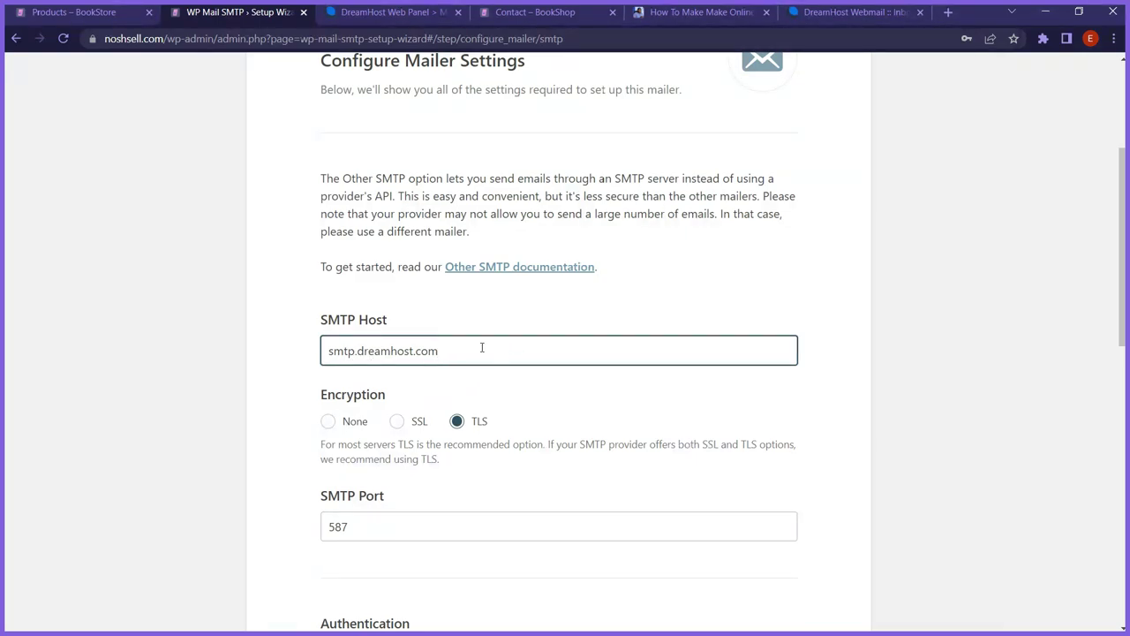
pyautogui.click(346, 17)
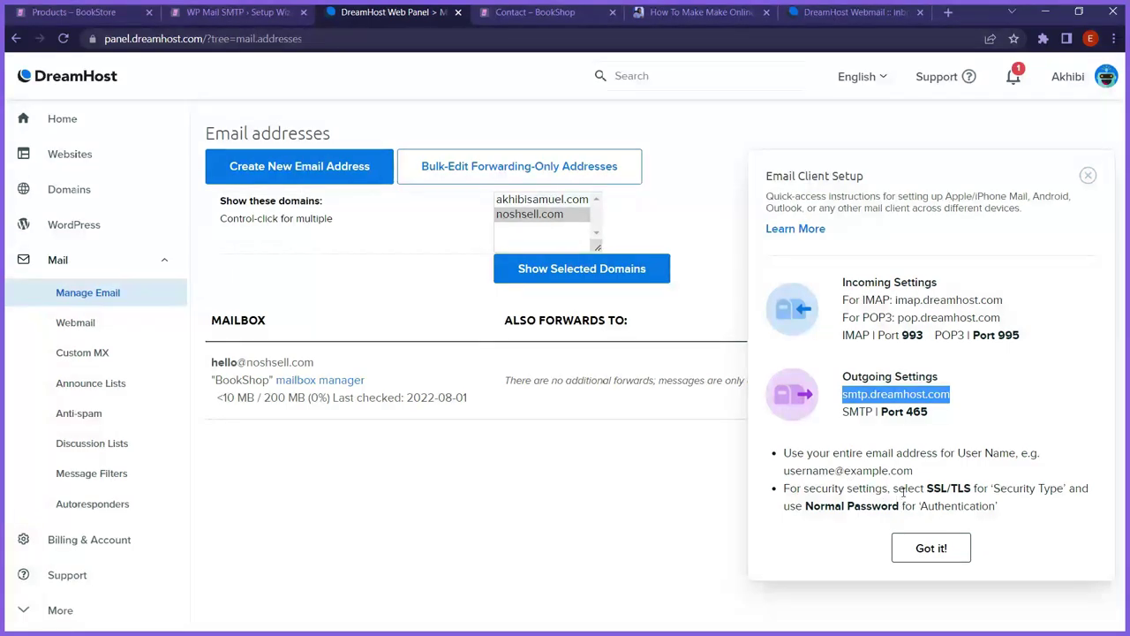
pyautogui.click(838, 489)
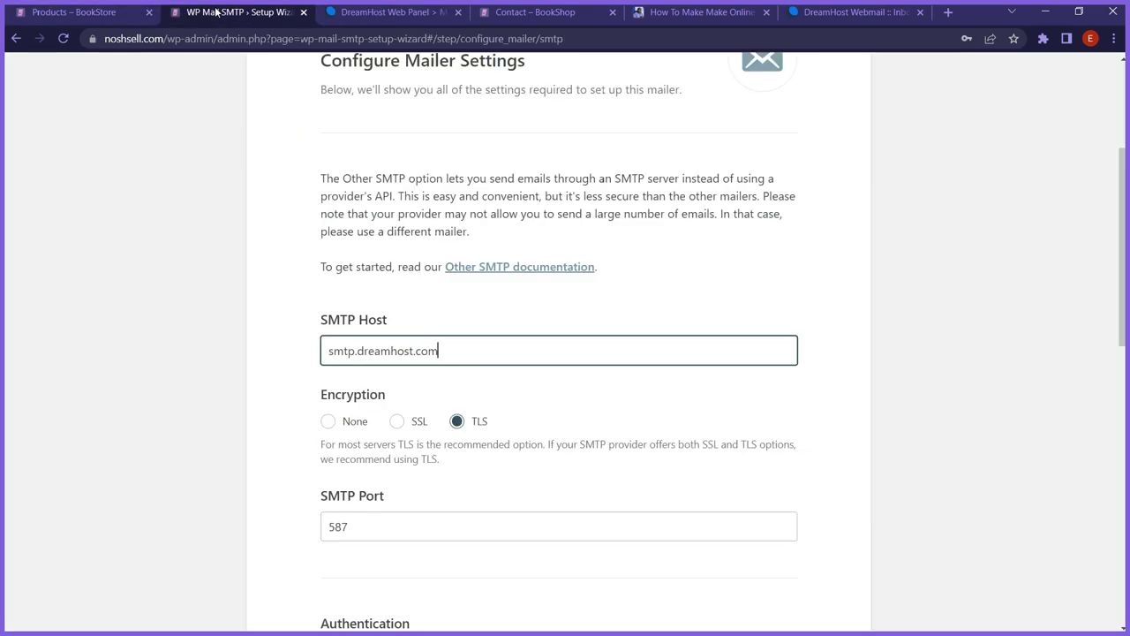
pyautogui.click(217, 13)
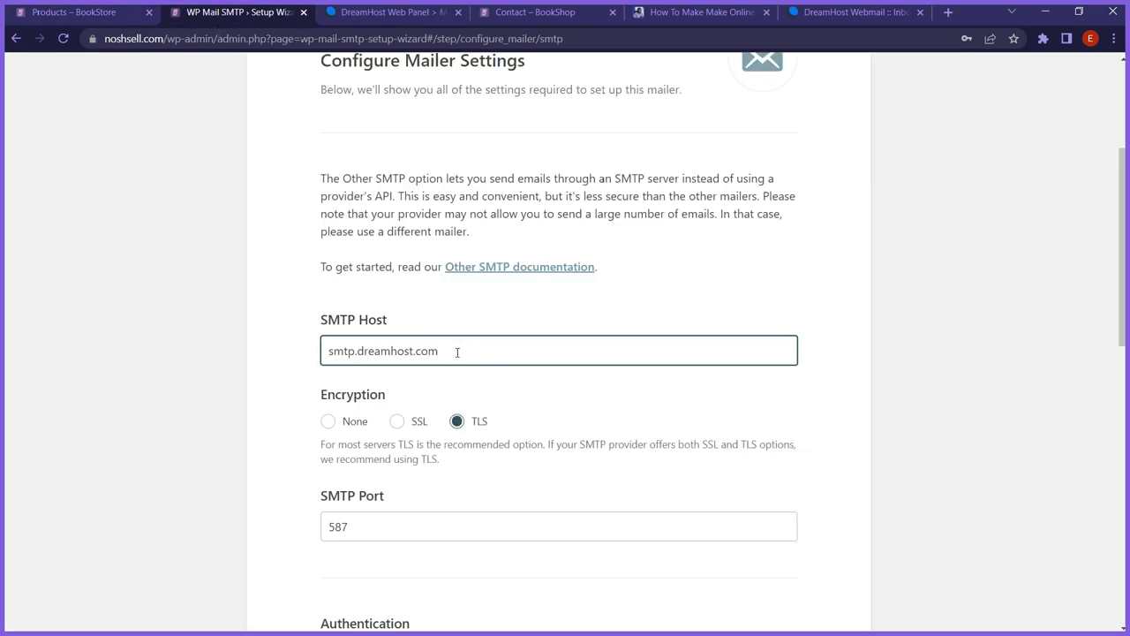
# Step: Set encryption to SSL with SMTP Port 465, matching DreamHost's outgoing settings
pyautogui.click(408, 424)
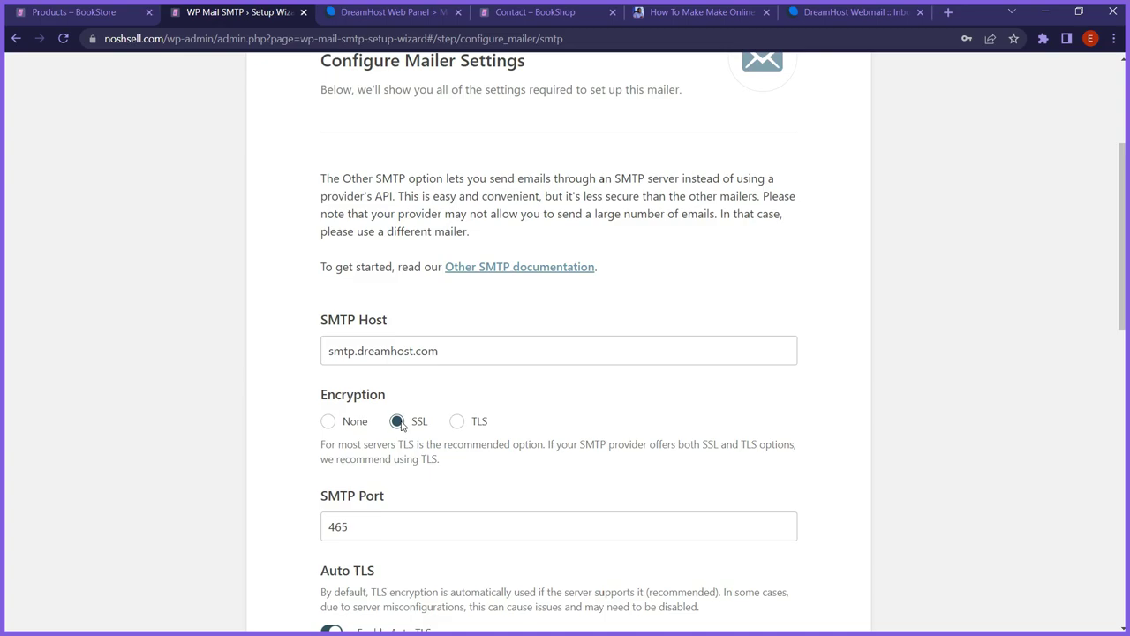
pyautogui.scroll(-3, 399, 424)
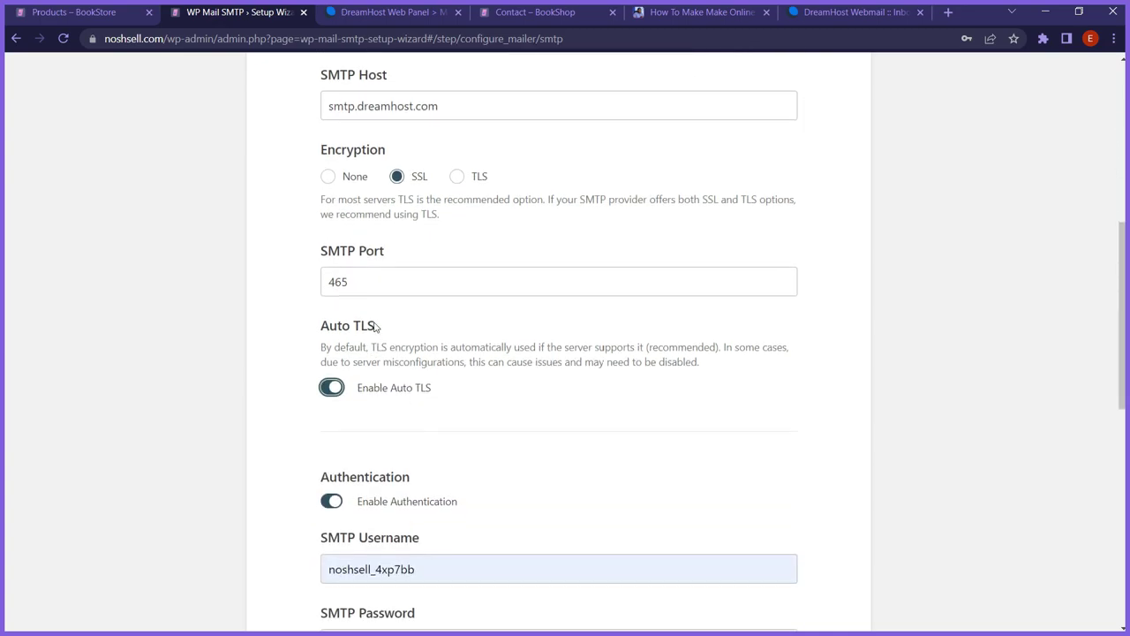
pyautogui.click(375, 281)
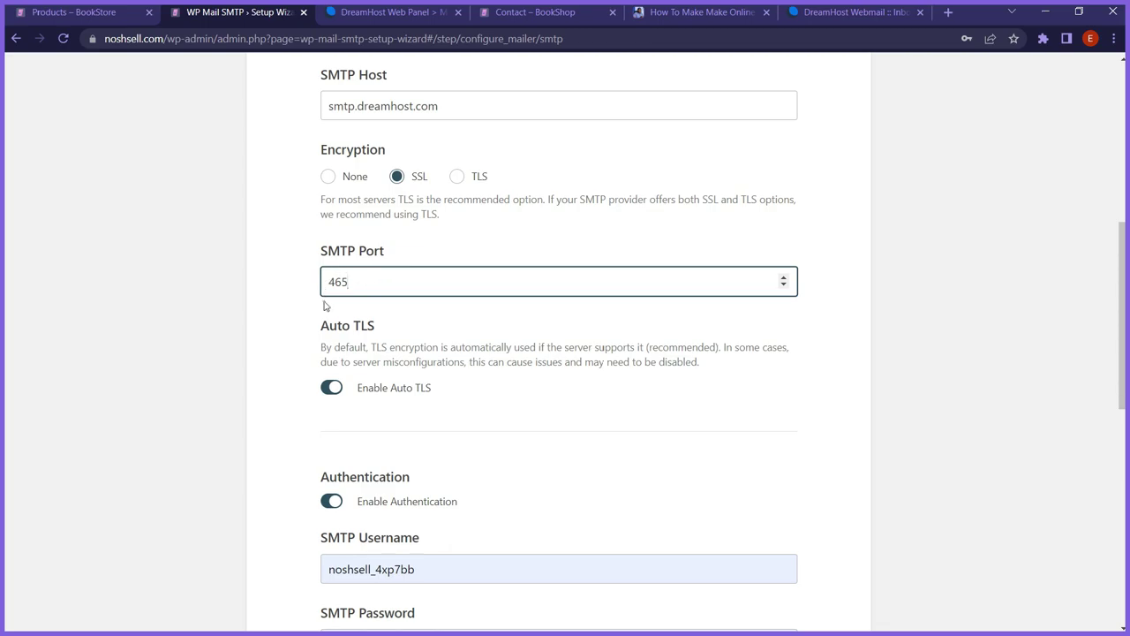
pyautogui.click(344, 12)
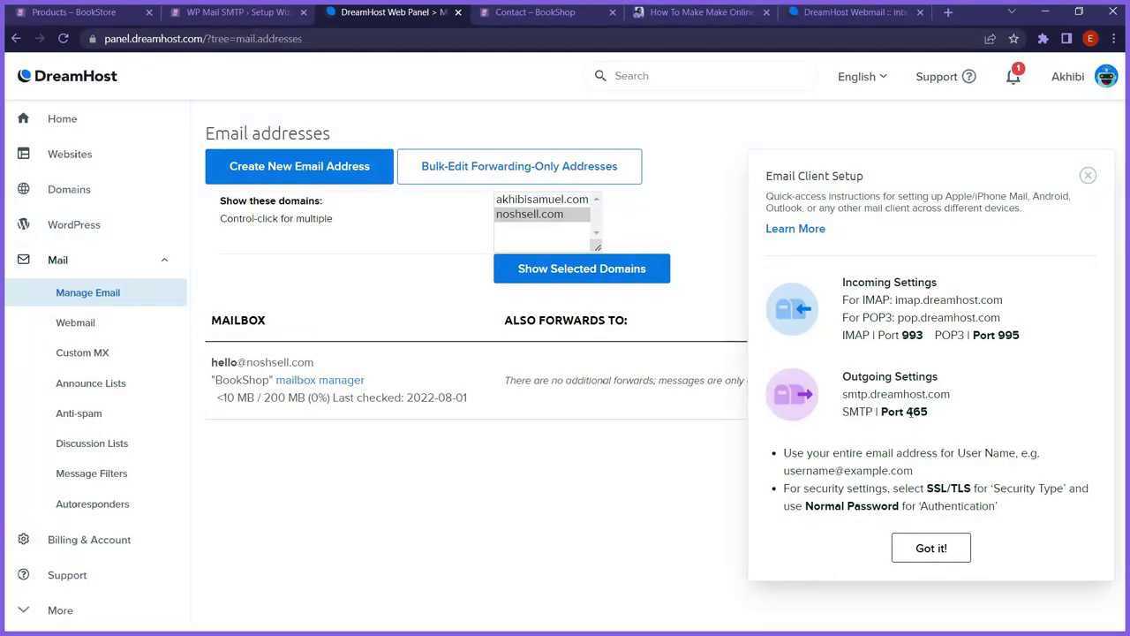
pyautogui.click(256, 11)
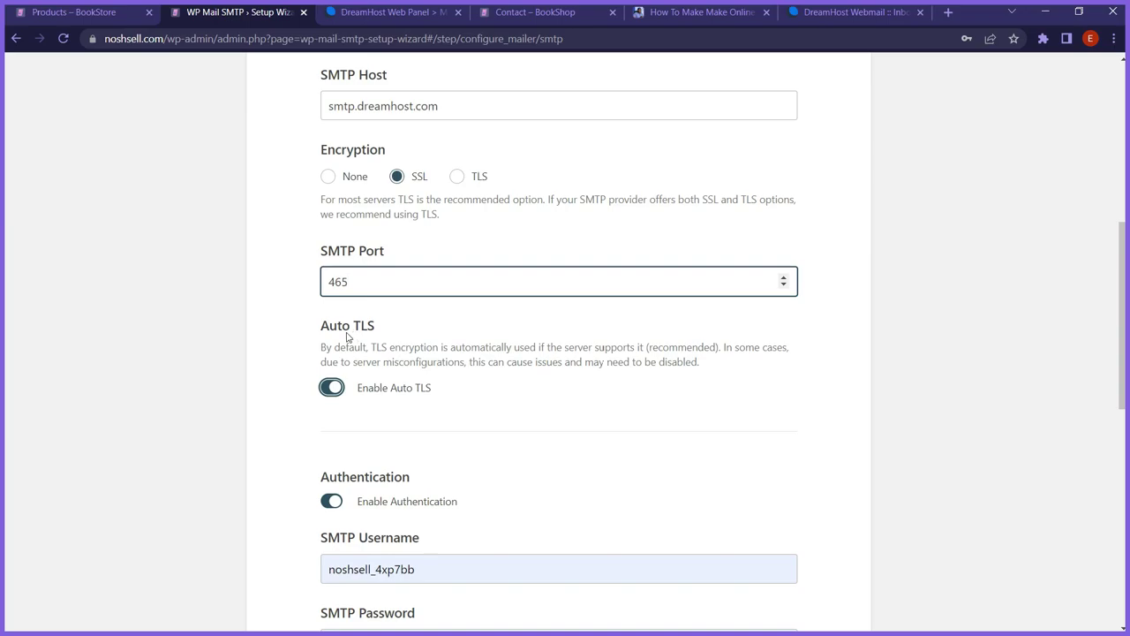
pyautogui.click(339, 13)
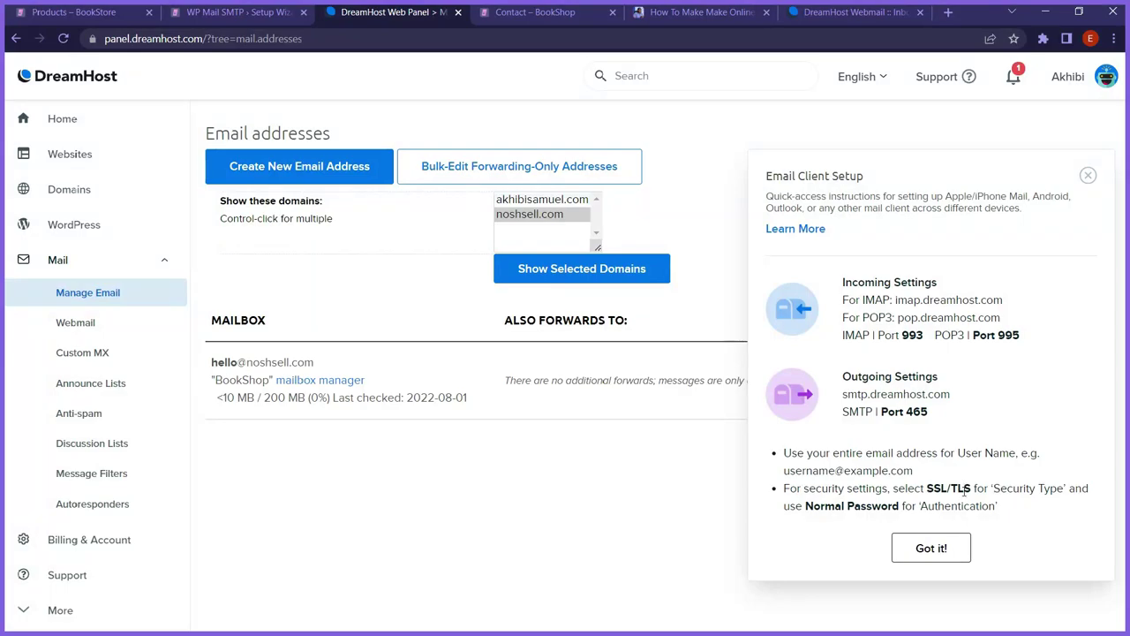
pyautogui.click(212, 12)
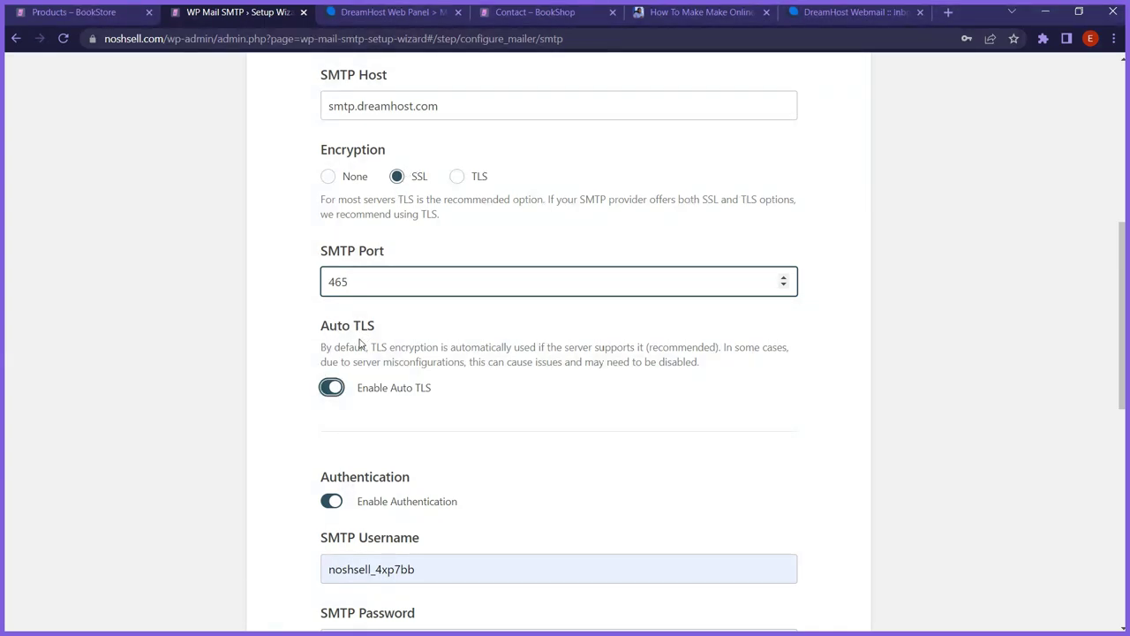
# Step: Delete the old SMTP Username value
pyautogui.scroll(-2, 517, 439)
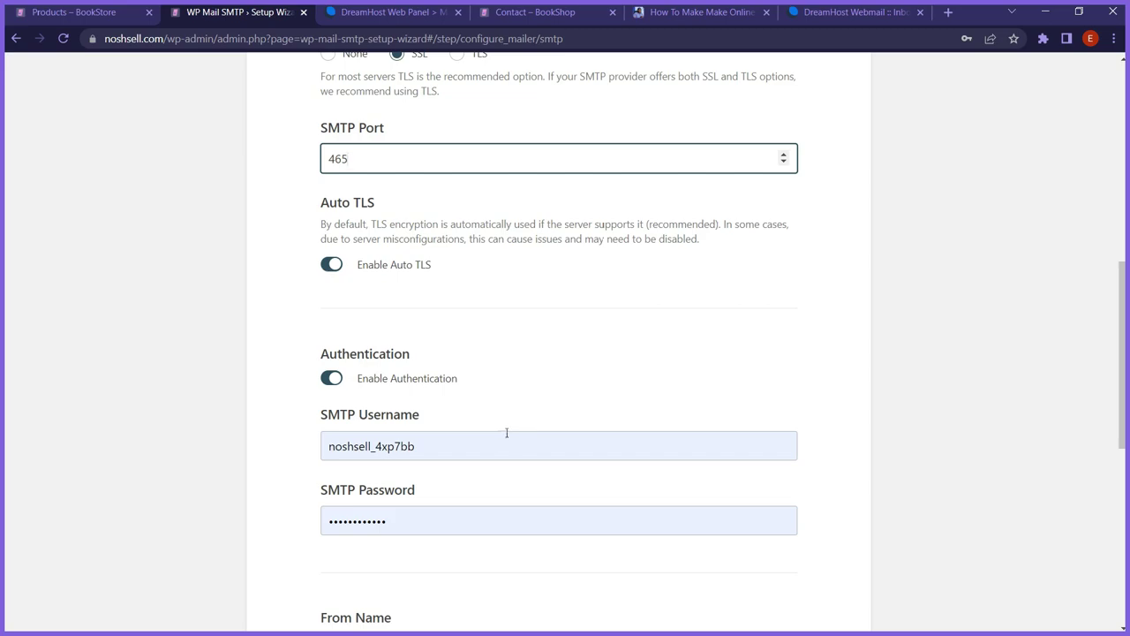
pyautogui.scroll(-2, 507, 432)
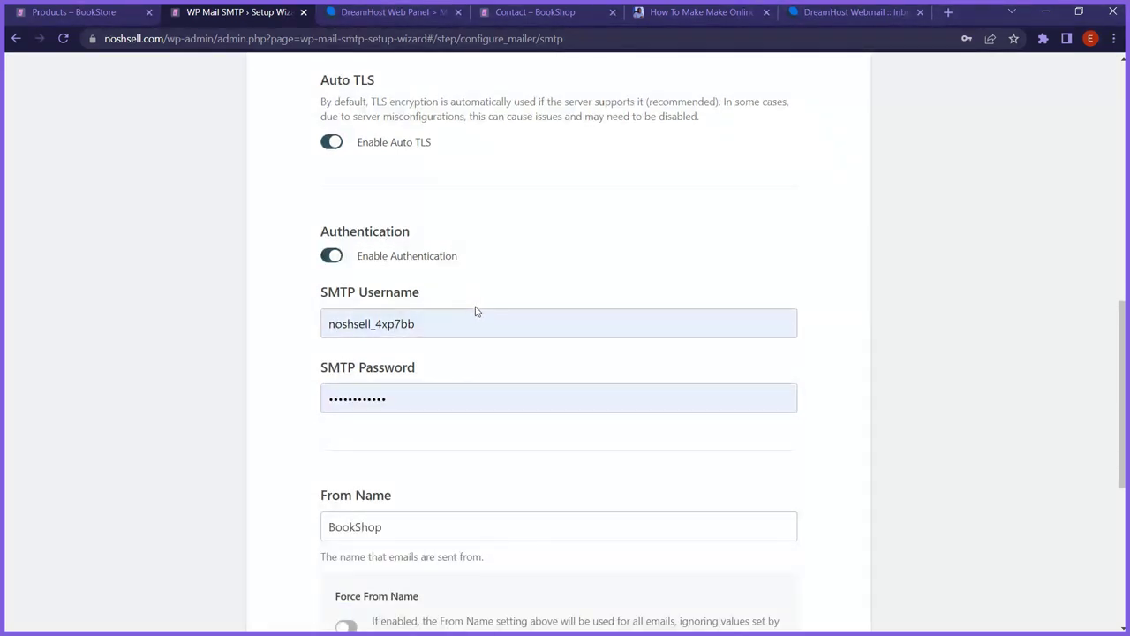
pyautogui.click(442, 316)
pyautogui.click(490, 279)
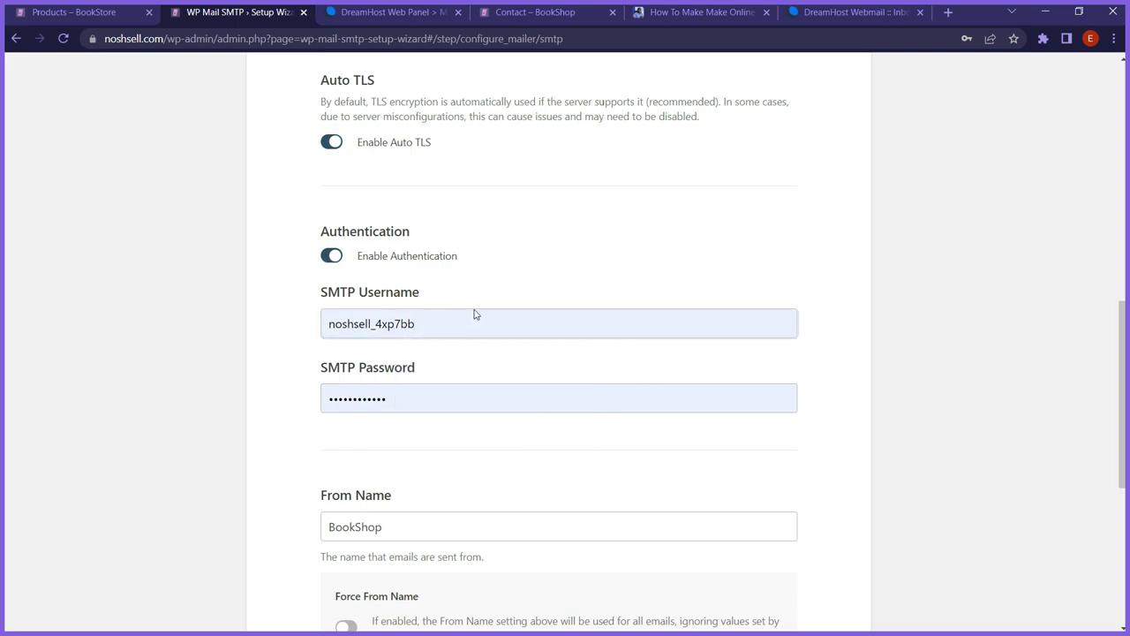
pyautogui.click(441, 327)
pyautogui.click(301, 356)
pyautogui.click(426, 322)
pyautogui.moveTo(425, 322); pyautogui.dragTo(328, 324)
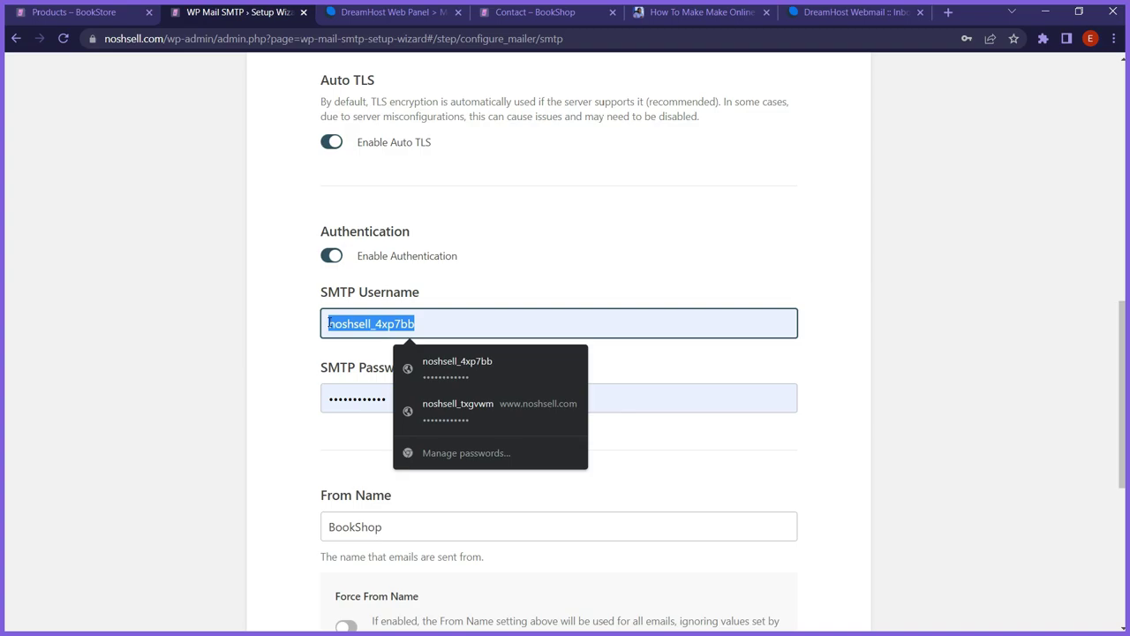
pyautogui.press('BackSpace')
# Step: Re-enable SMTP authentication and paste the shop mailbox address from DreamHost as SMTP Username
pyautogui.click(512, 256)
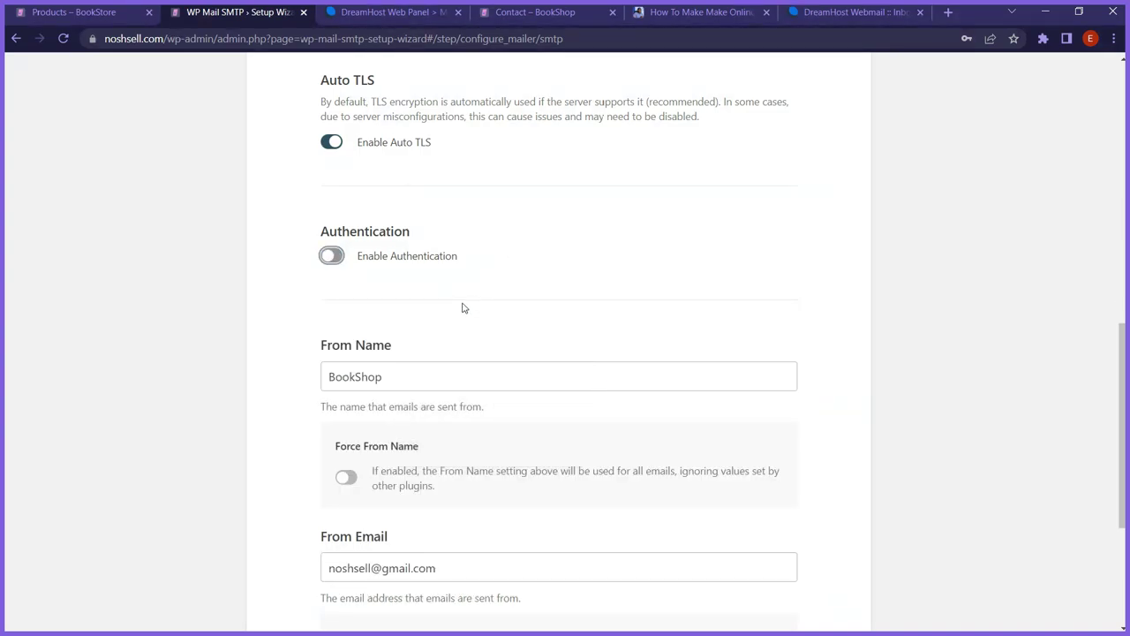
pyautogui.click(334, 256)
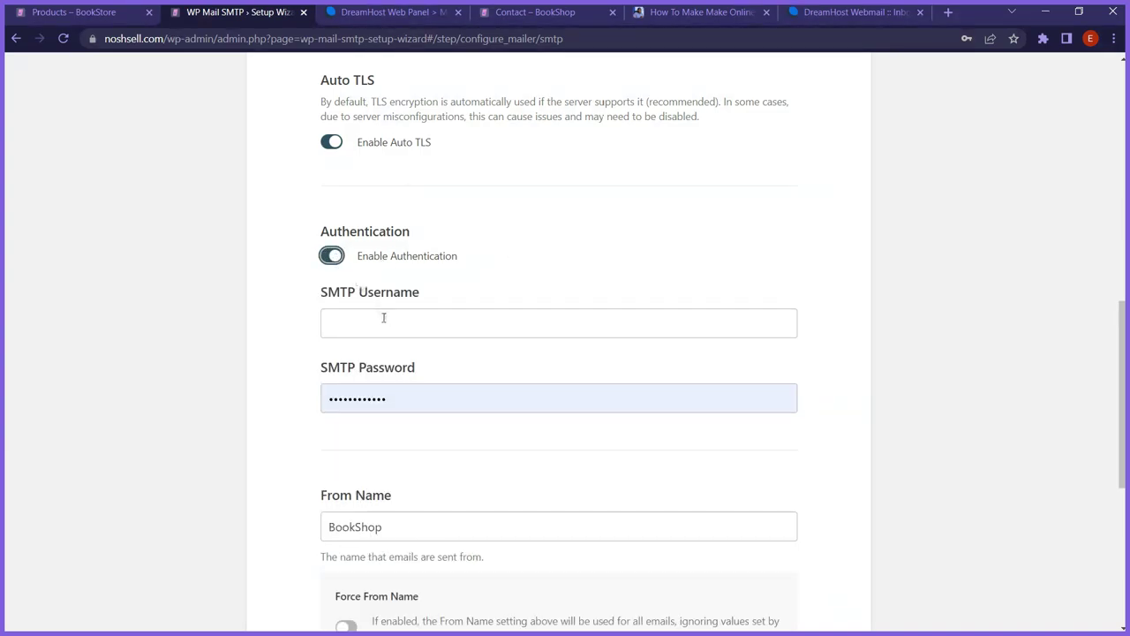
pyautogui.click(373, 12)
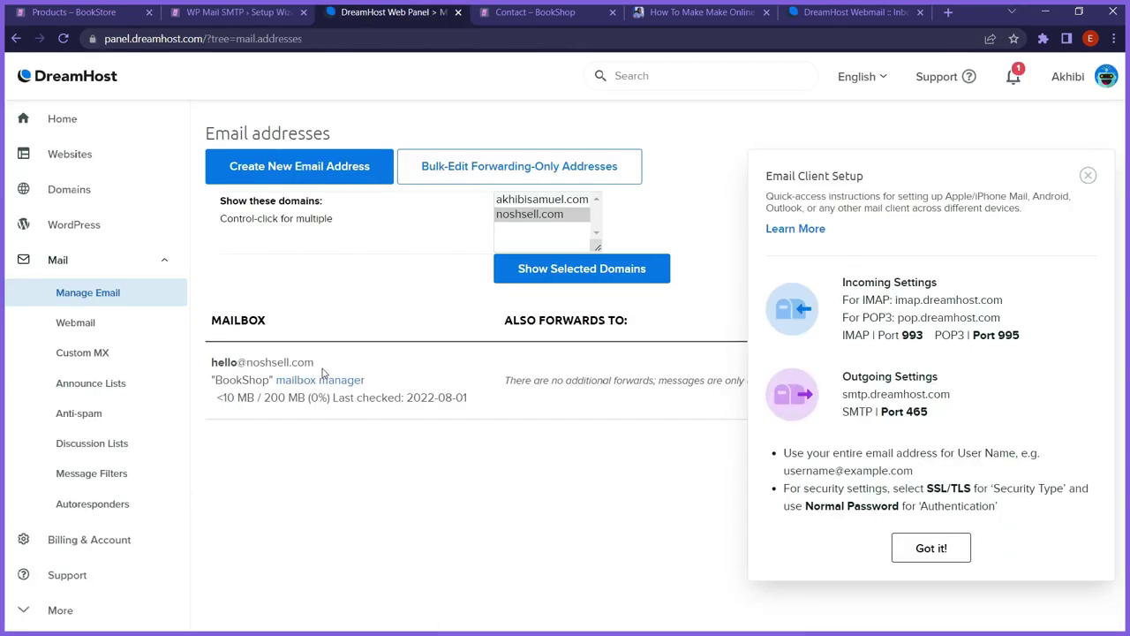
pyautogui.moveTo(326, 366); pyautogui.dragTo(214, 357)
pyautogui.hotkey('ctrl', 'c')
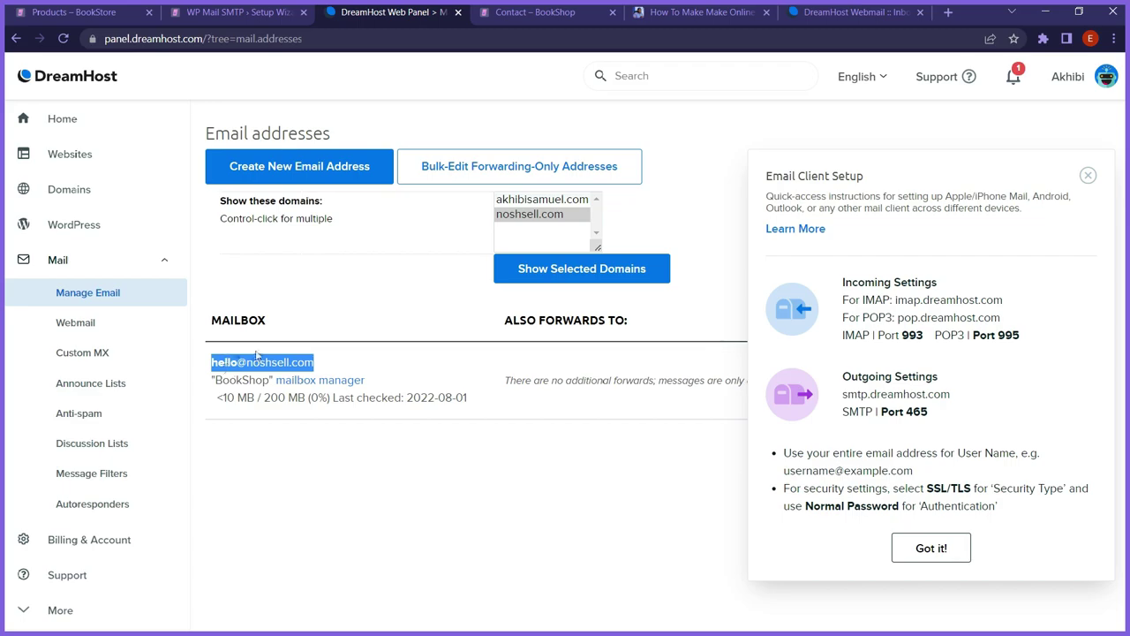
pyautogui.click(237, 12)
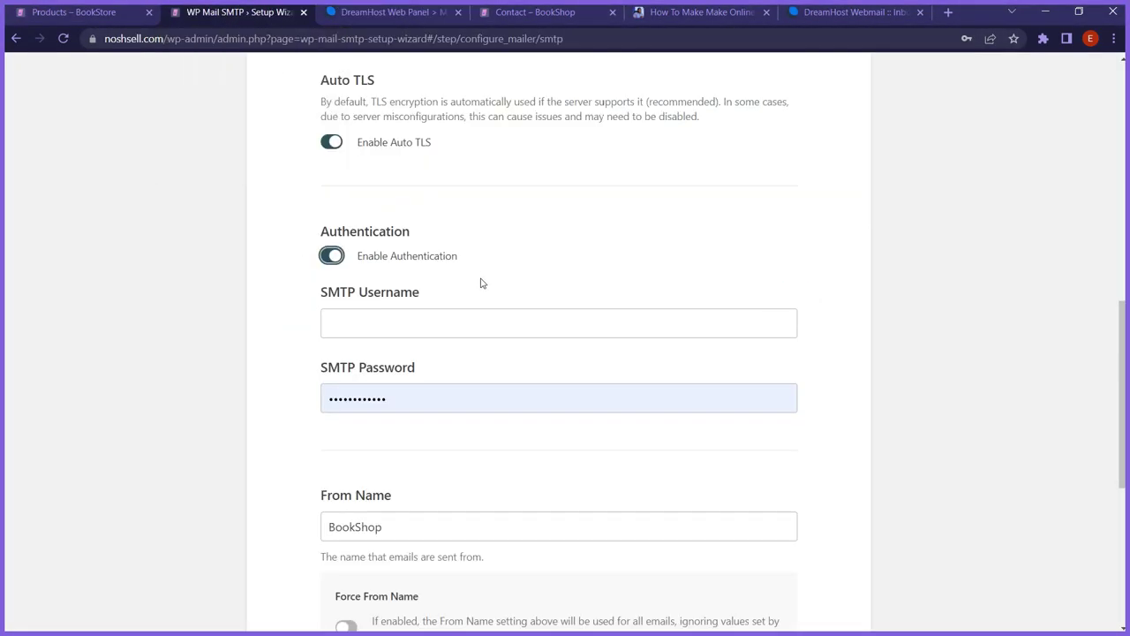
pyautogui.click(392, 324)
pyautogui.hotkey('ctrl', 'v')
pyautogui.moveTo(378, 324); pyautogui.dragTo(401, 324)
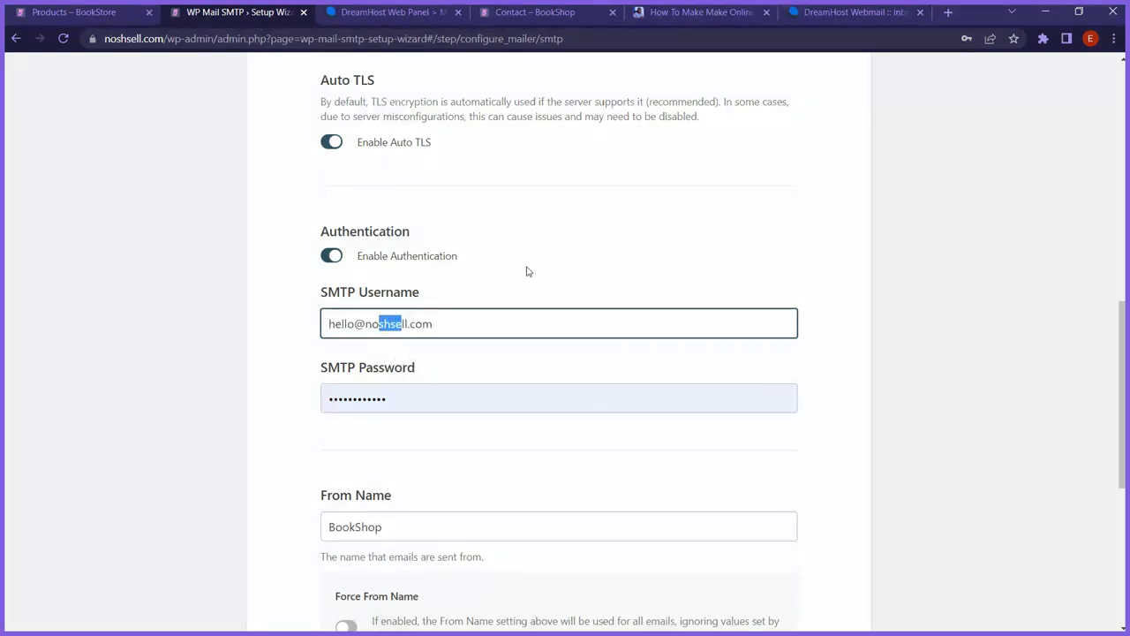
pyautogui.click(568, 289)
# Step: Clear the old SMTP password and enter the mailbox password instead
pyautogui.click(435, 394)
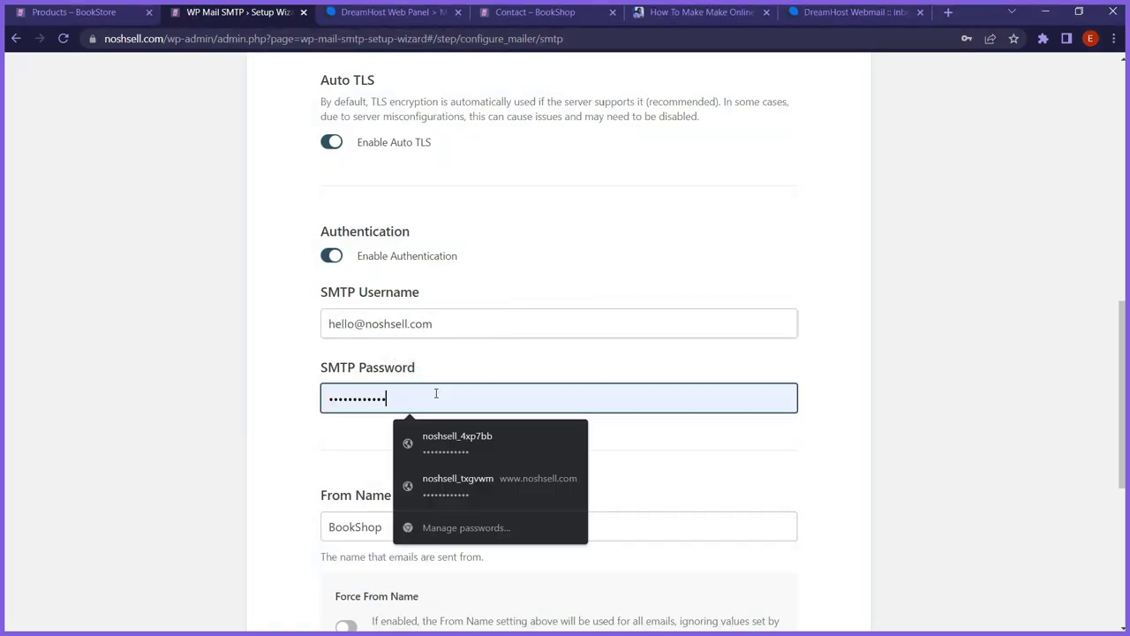
pyautogui.press('BackSpace')
pyautogui.press('BackSpace')
pyautogui.press('BackSpace')
pyautogui.press('BackSpace')
pyautogui.press('BackSpace')
pyautogui.press('BackSpace')
pyautogui.press('BackSpace')
pyautogui.press('BackSpace')
pyautogui.press('BackSpace')
pyautogui.press('BackSpace')
pyautogui.press('BackSpace')
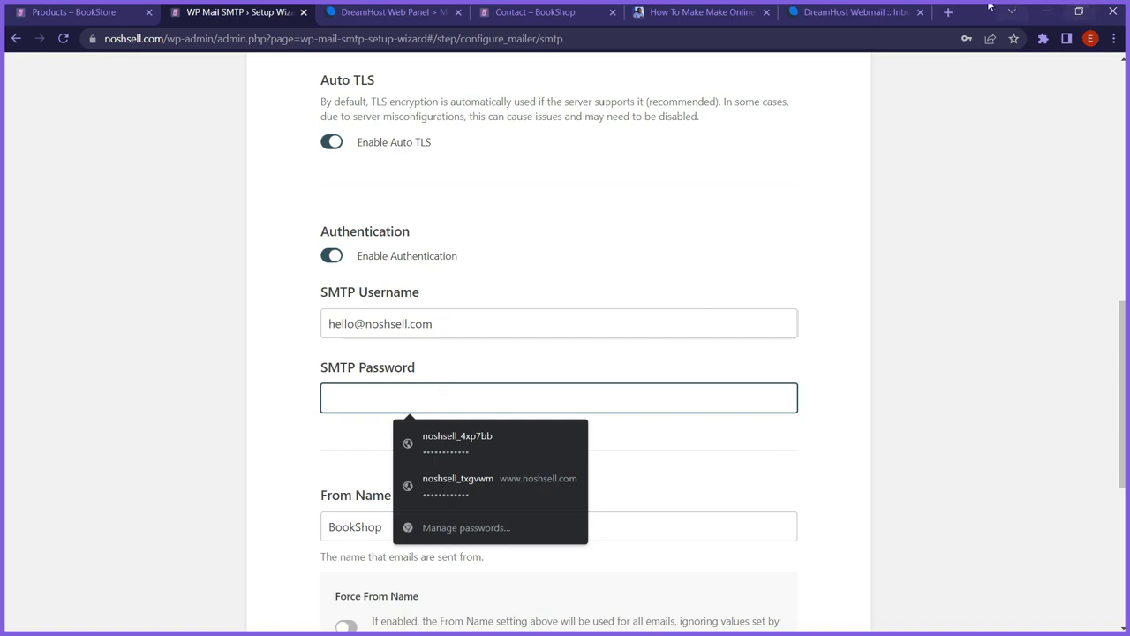
pyautogui.click(887, 12)
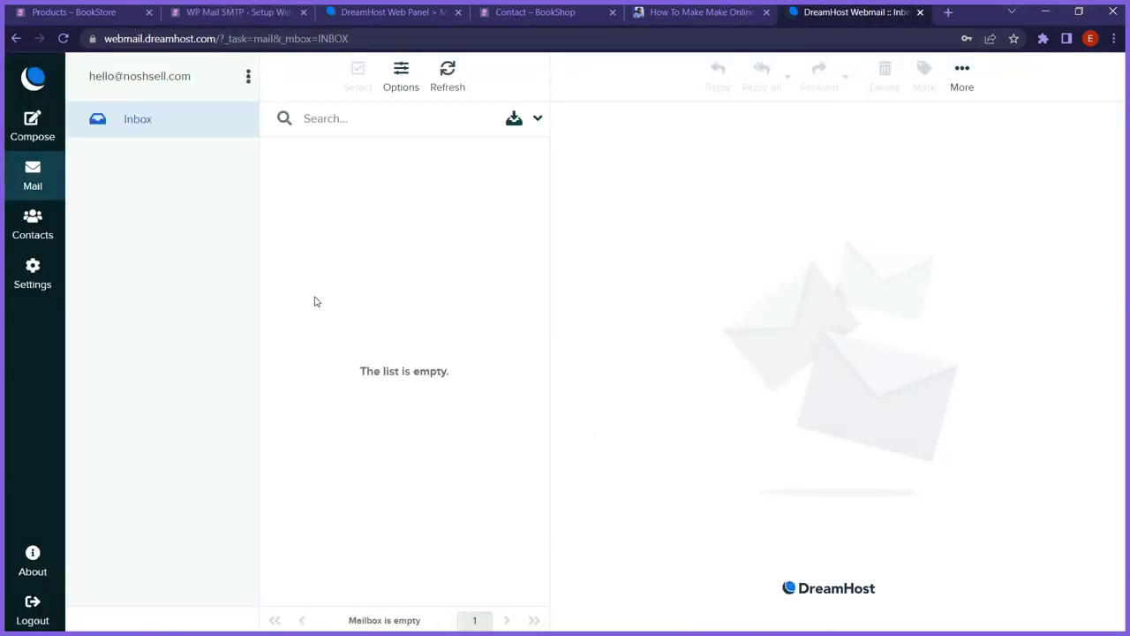
pyautogui.click(212, 12)
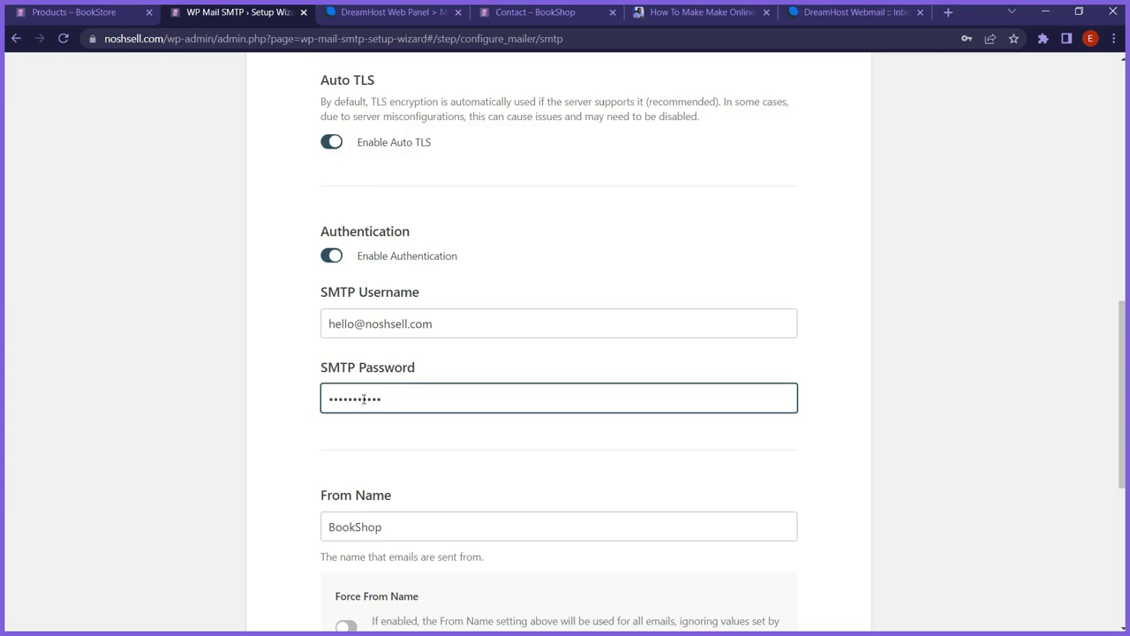
pyautogui.press('BackSpace')
pyautogui.press('BackSpace')
pyautogui.press('BackSpace')
pyautogui.press('BackSpace')
pyautogui.press('BackSpace')
pyautogui.press('BackSpace')
pyautogui.write('a')
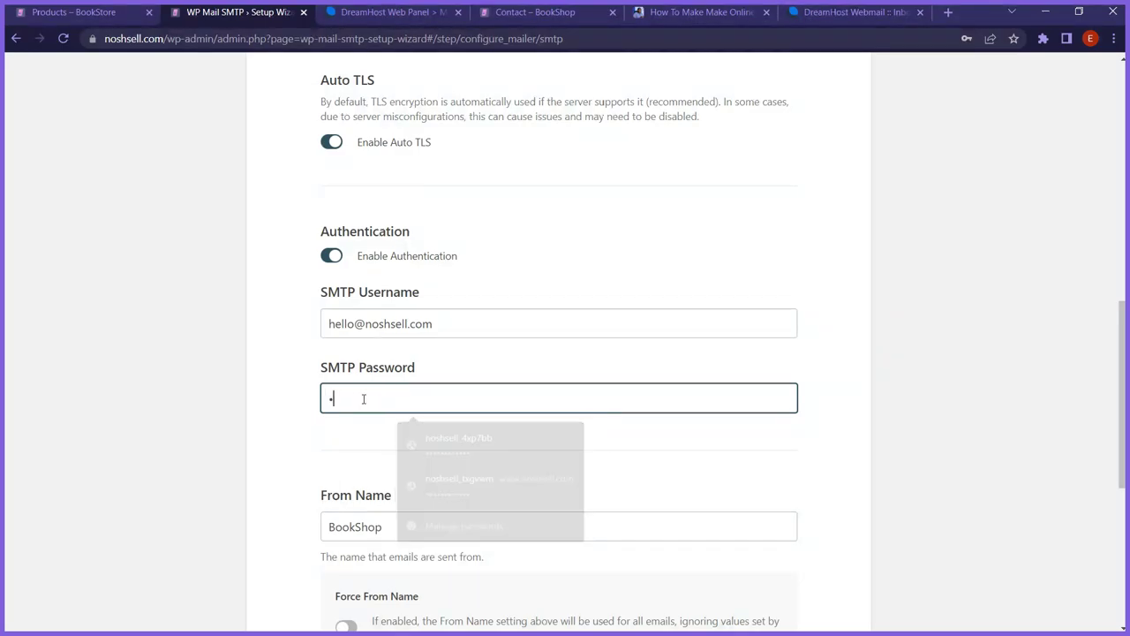
pyautogui.write('***')
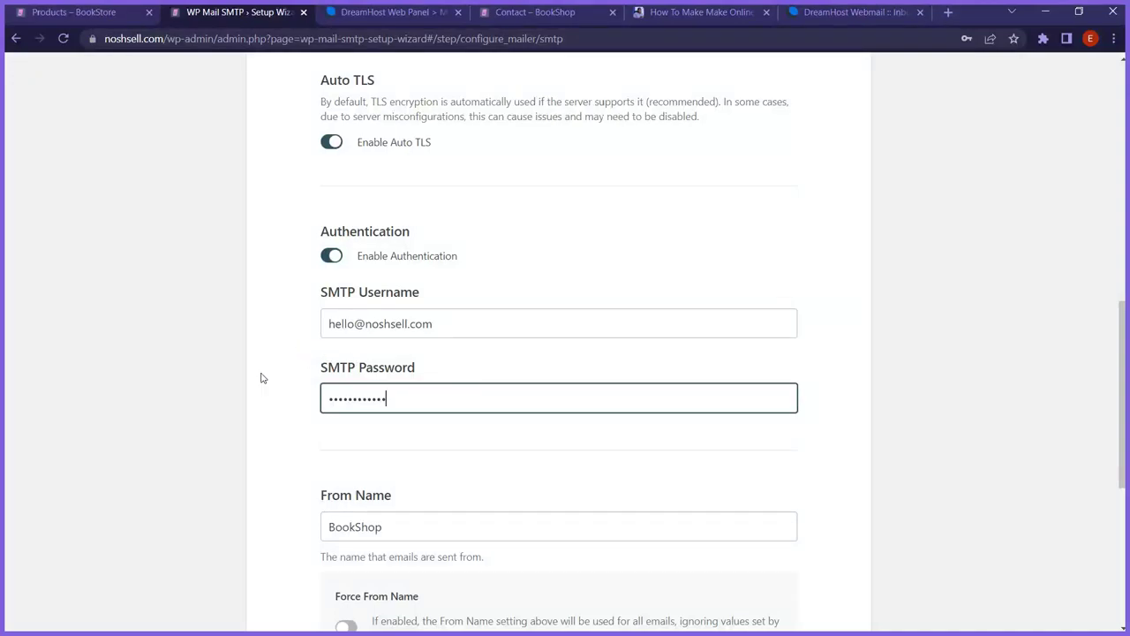
pyautogui.scroll(-2, 260, 376)
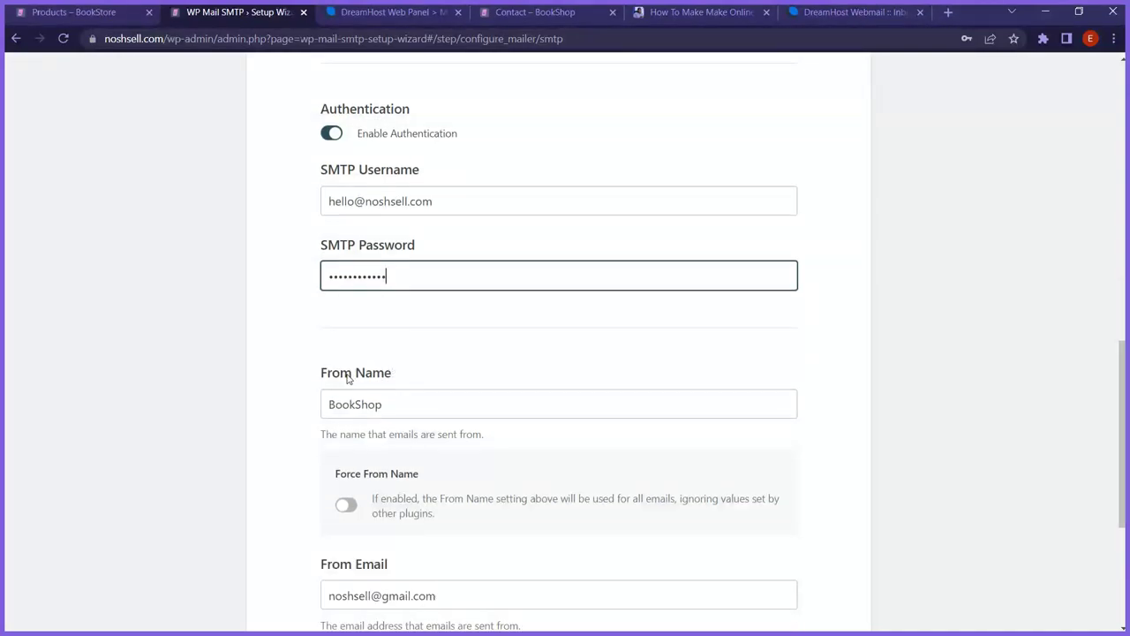
# Step: Force the 'BookShop' From Name for all outgoing emails
pyautogui.scroll(-2, 412, 385)
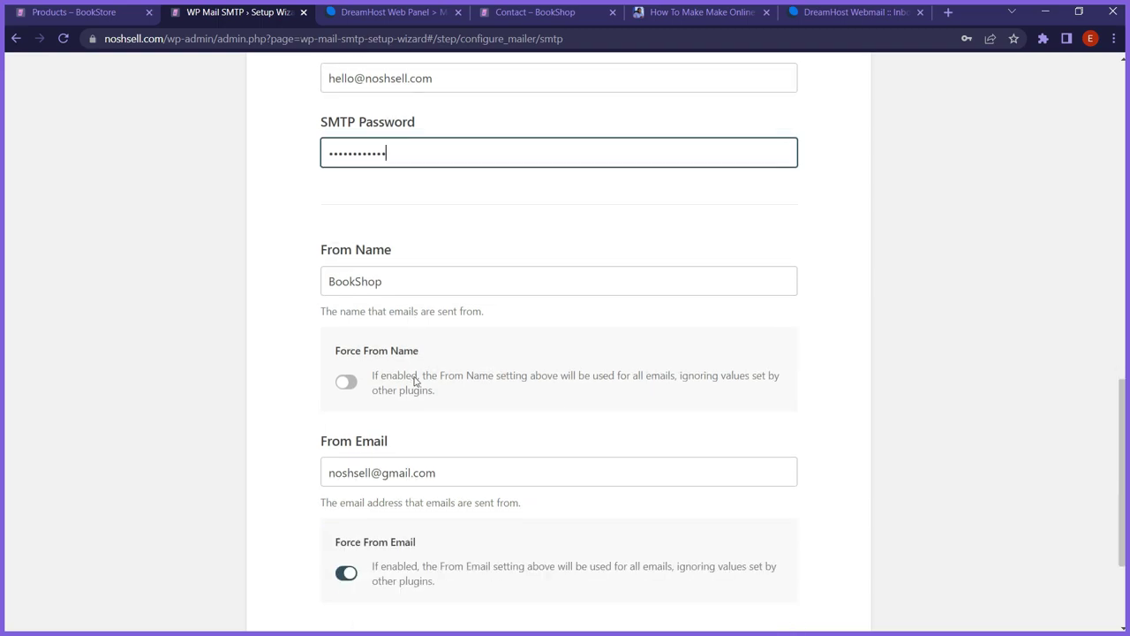
pyautogui.click(401, 283)
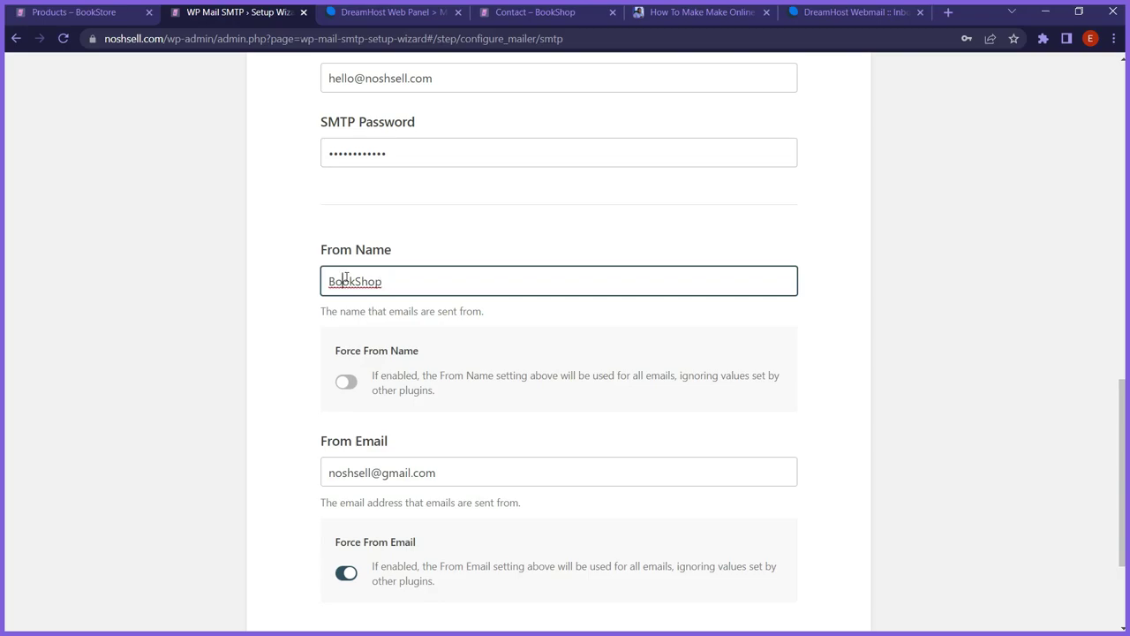
pyautogui.click(341, 391)
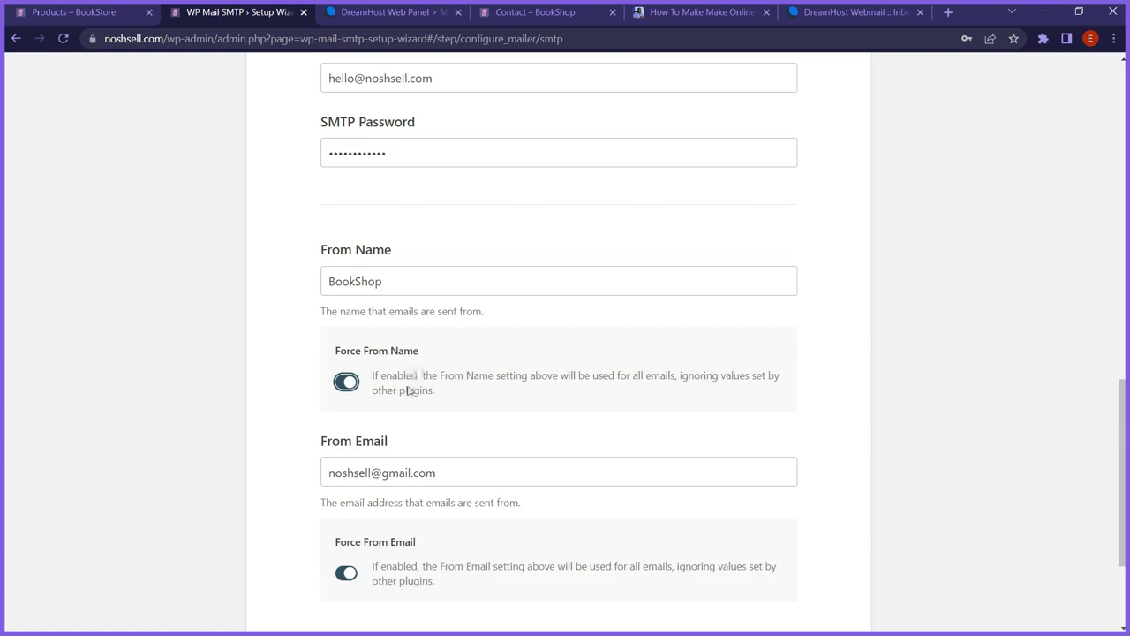
pyautogui.scroll(-2, 432, 378)
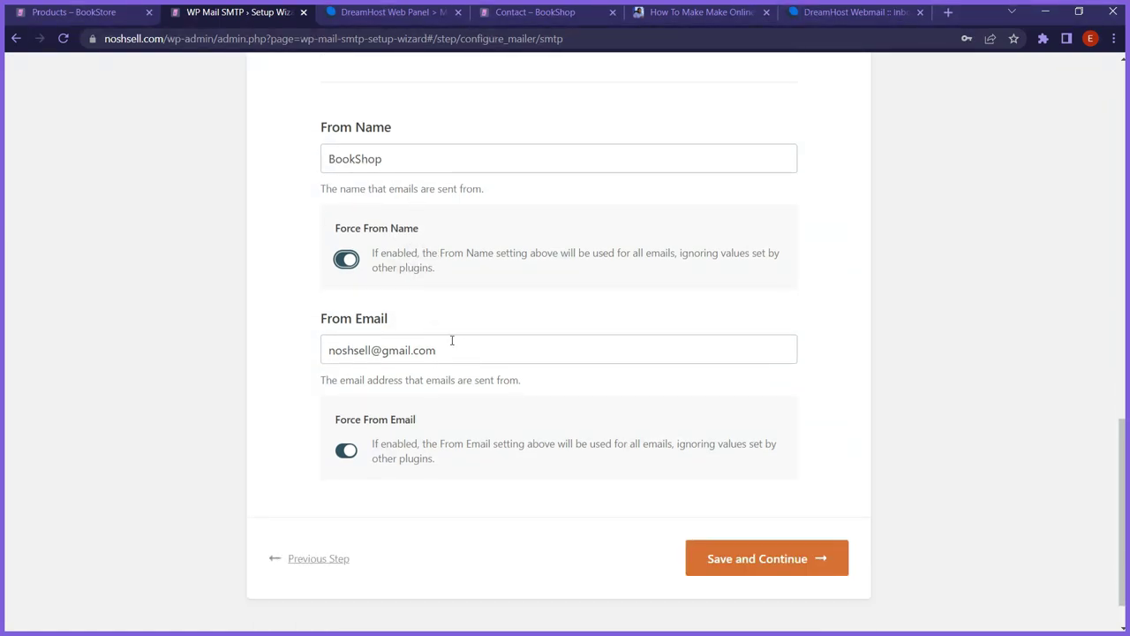
# Step: Replace the From Email with the shop mailbox address and save the mailer settings
pyautogui.click(495, 357)
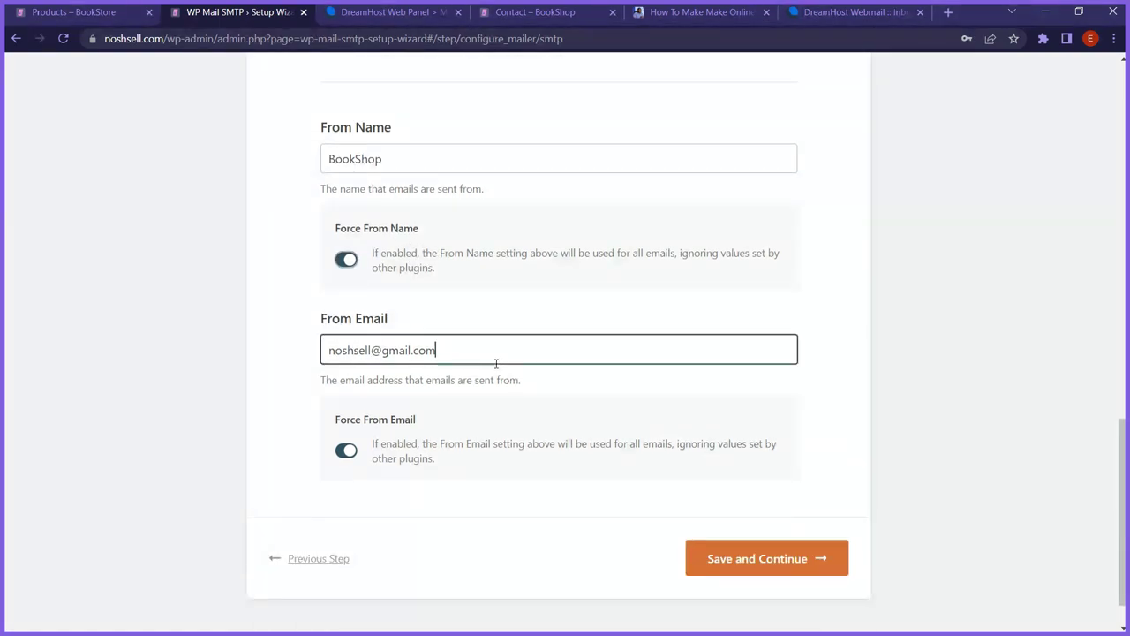
pyautogui.moveTo(493, 360); pyautogui.dragTo(275, 356)
pyautogui.hotkey('ctrl', 'v')
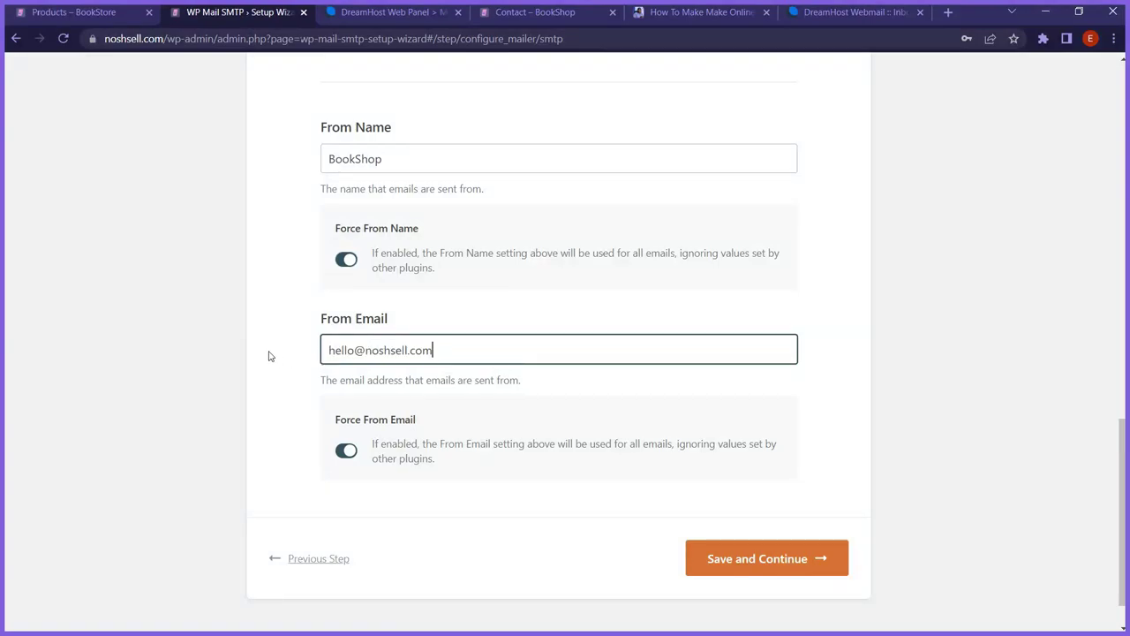
pyautogui.click(274, 368)
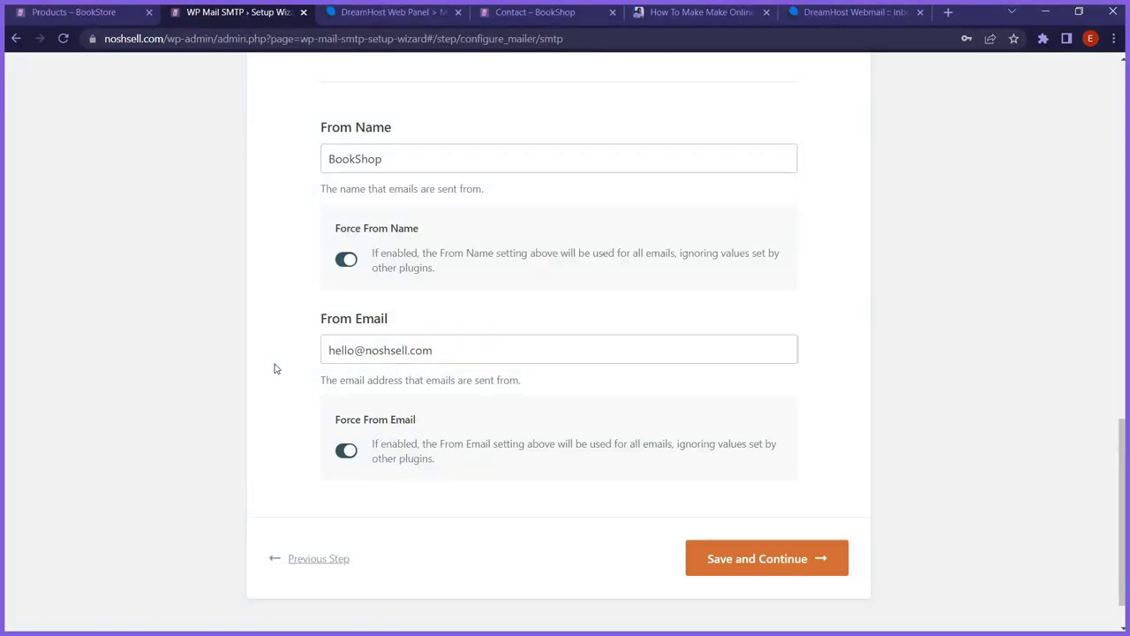
pyautogui.click(465, 344)
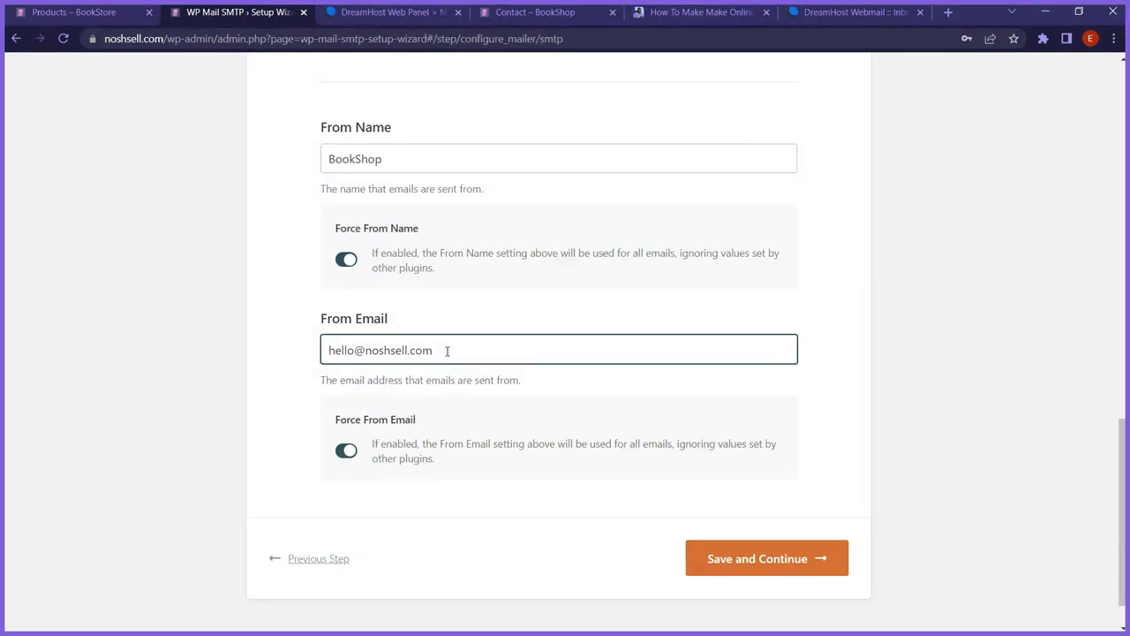
pyautogui.moveTo(437, 353); pyautogui.dragTo(274, 354)
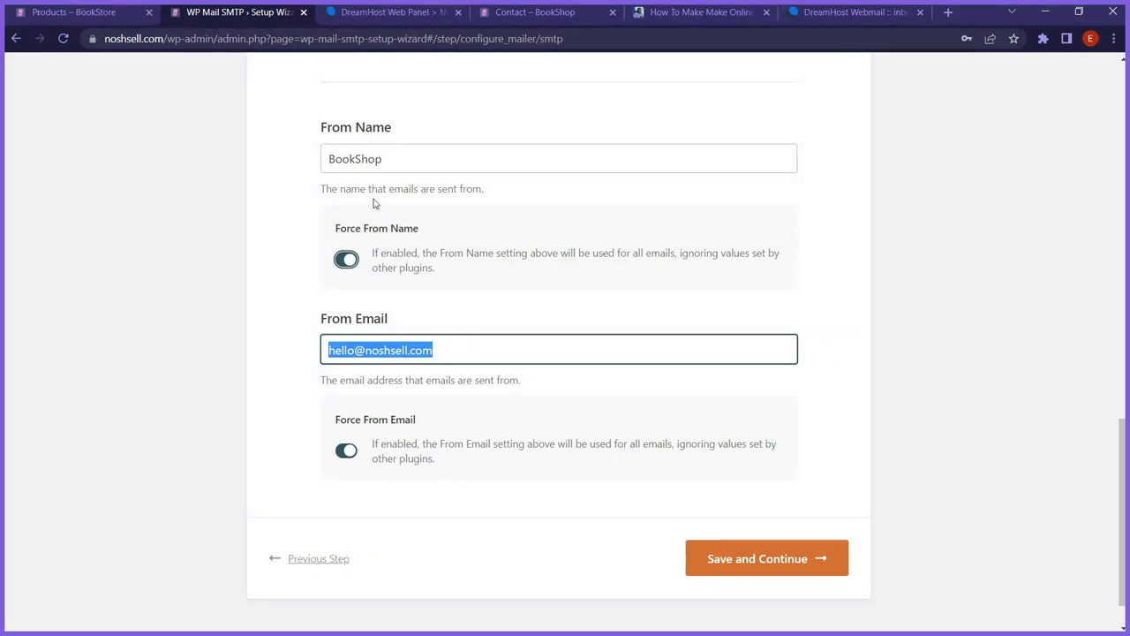
pyautogui.doubleClick(354, 159)
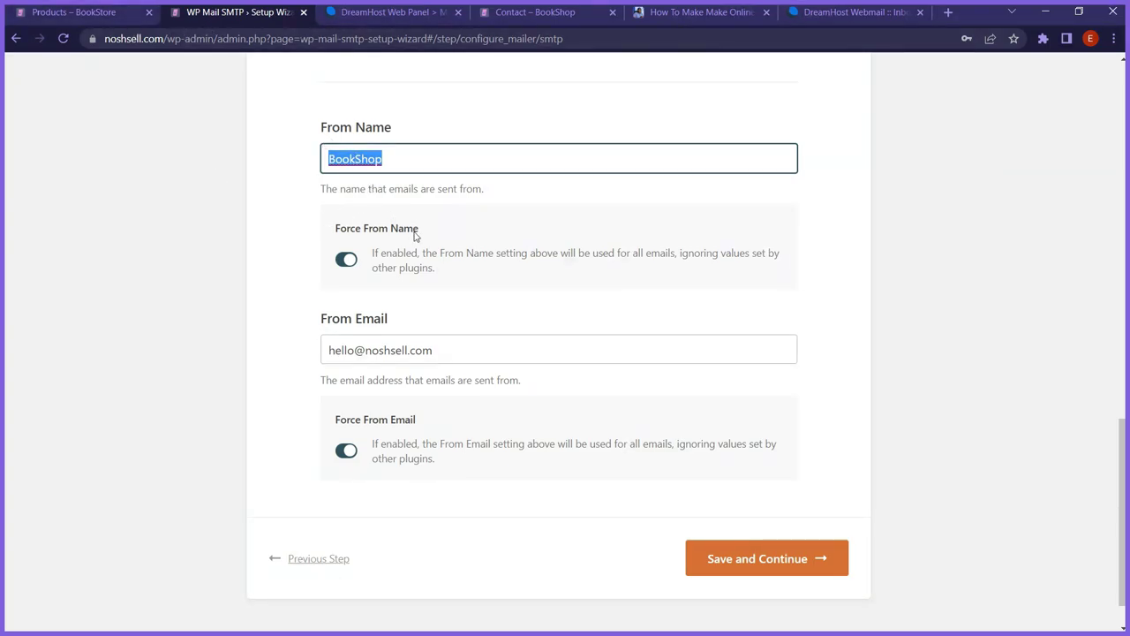
pyautogui.scroll(15, 693, 439)
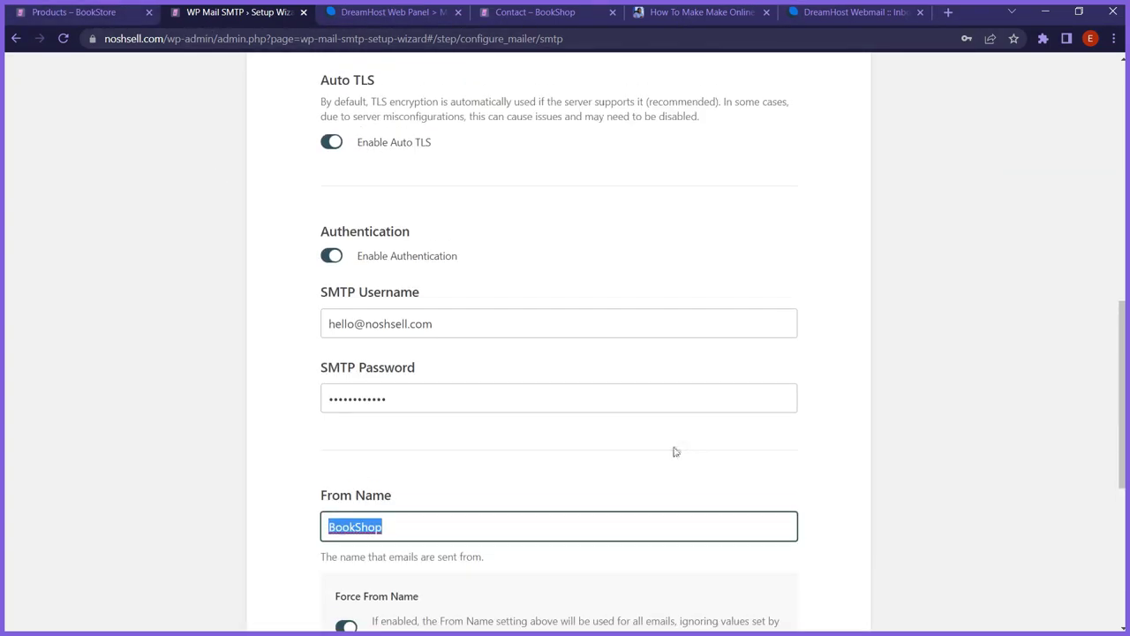
pyautogui.scroll(-15, 595, 398)
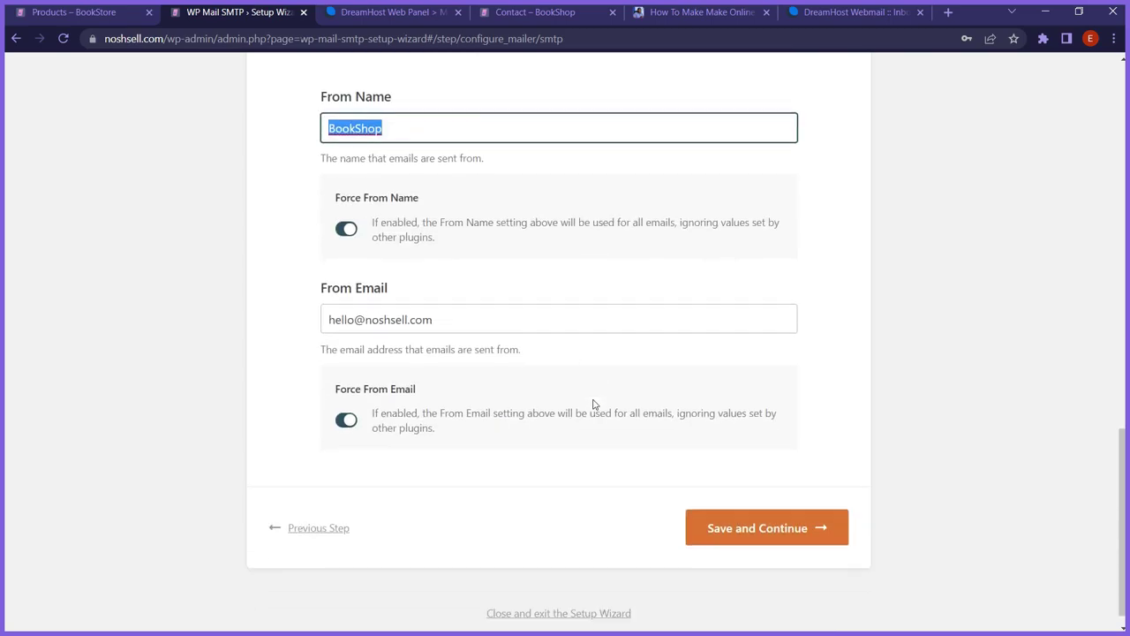
pyautogui.click(740, 516)
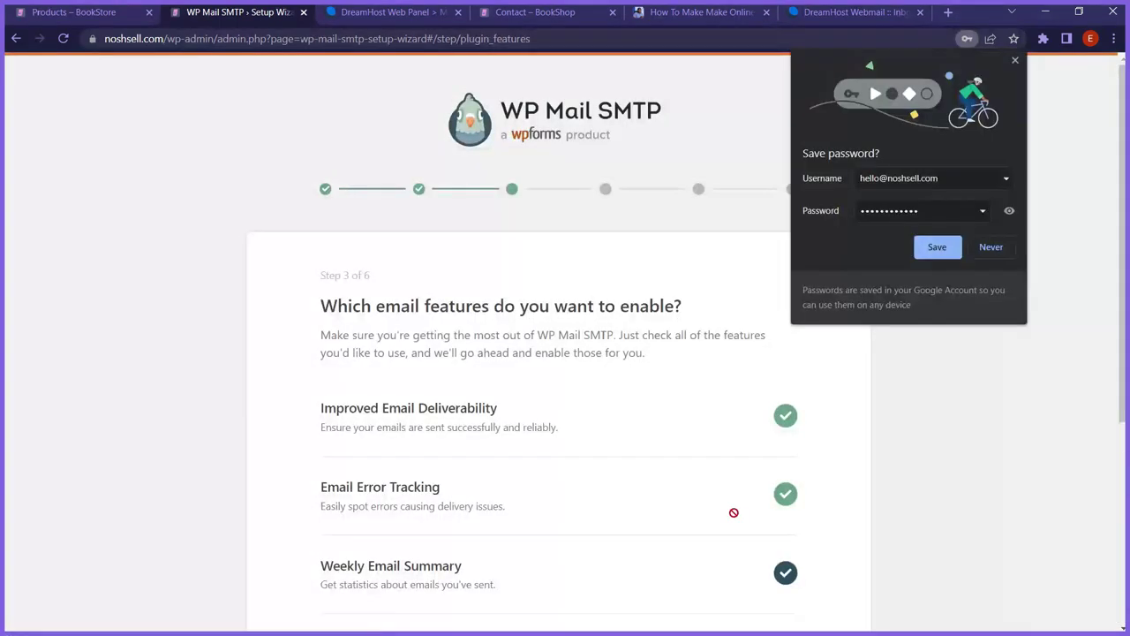
# Step: Decline saving the password in the browser and save the email features step
pyautogui.click(991, 248)
pyautogui.scroll(-3, 681, 369)
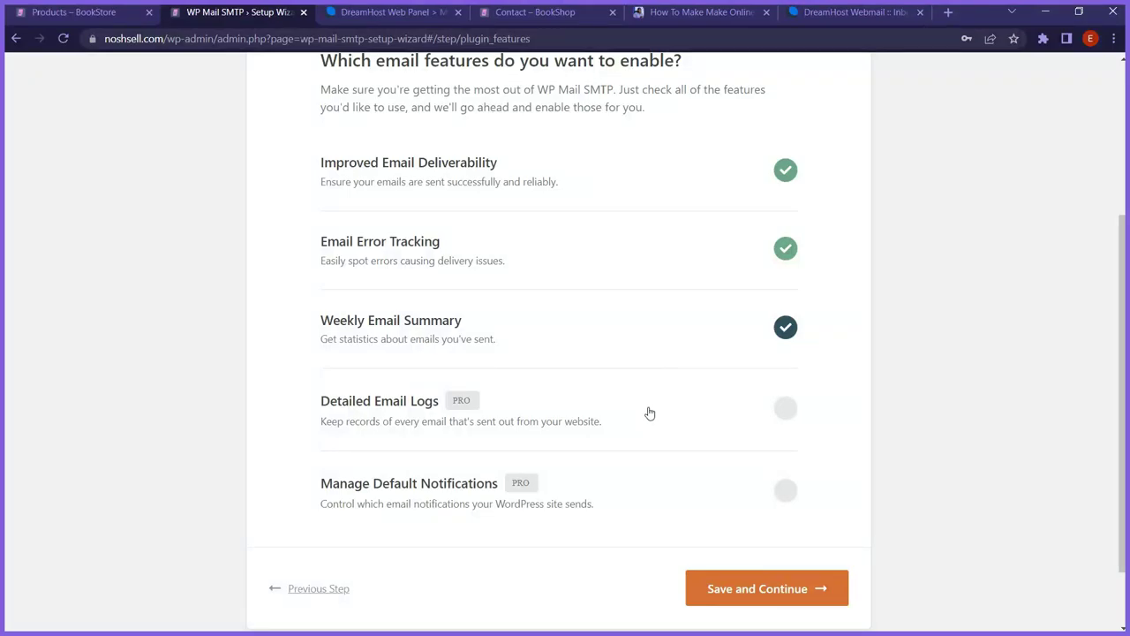
pyautogui.scroll(3, 648, 415)
pyautogui.scroll(-3, 648, 415)
pyautogui.scroll(-1, 590, 420)
pyautogui.click(753, 519)
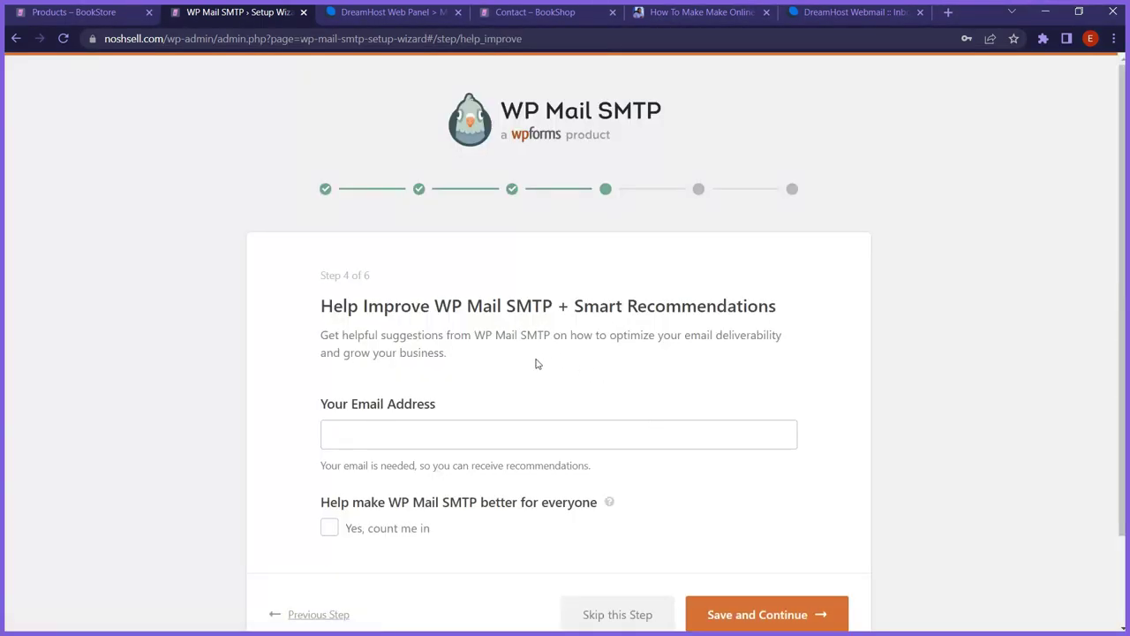
# Step: Leave the recommendations email blank and skip the help-improve step
pyautogui.scroll(-2, 530, 369)
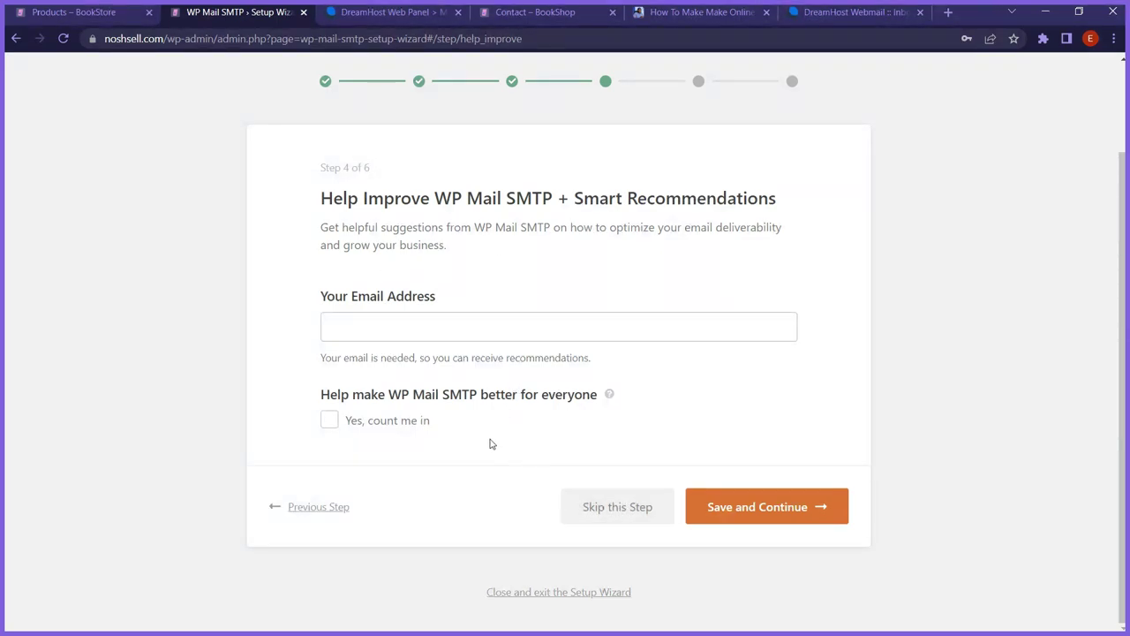
pyautogui.click(388, 328)
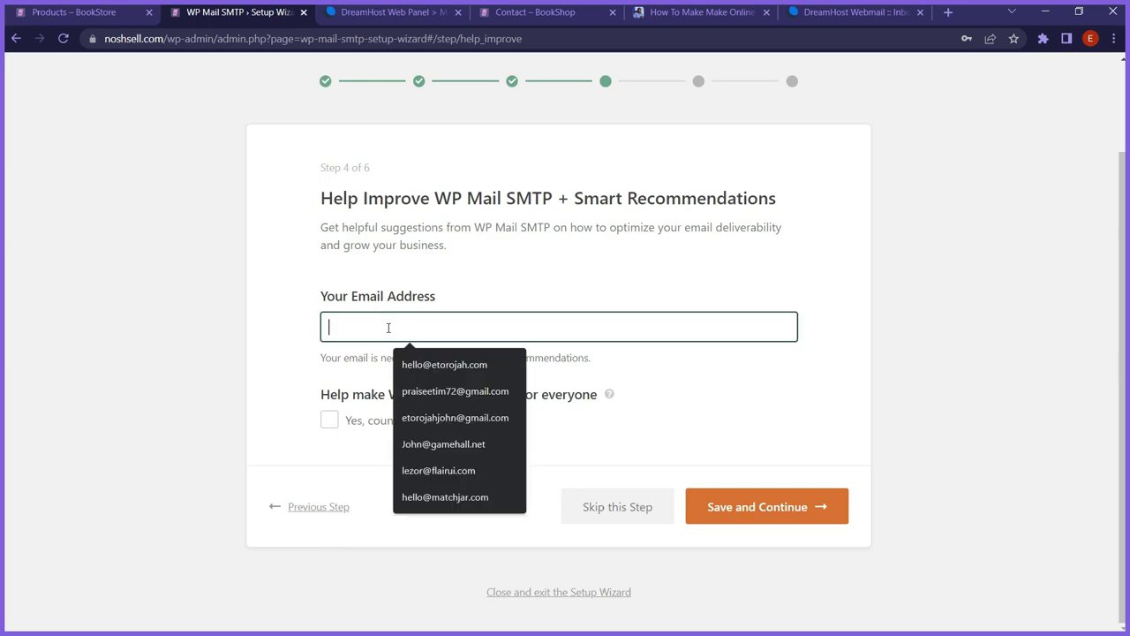
pyautogui.click(726, 369)
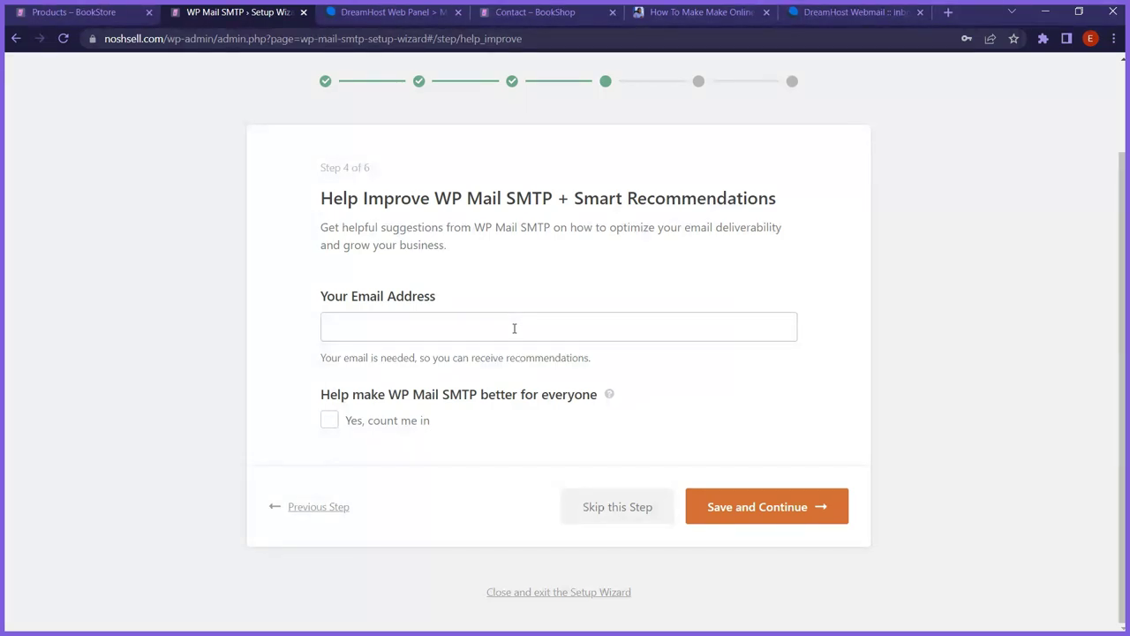
pyautogui.click(516, 328)
pyautogui.click(518, 292)
pyautogui.click(618, 507)
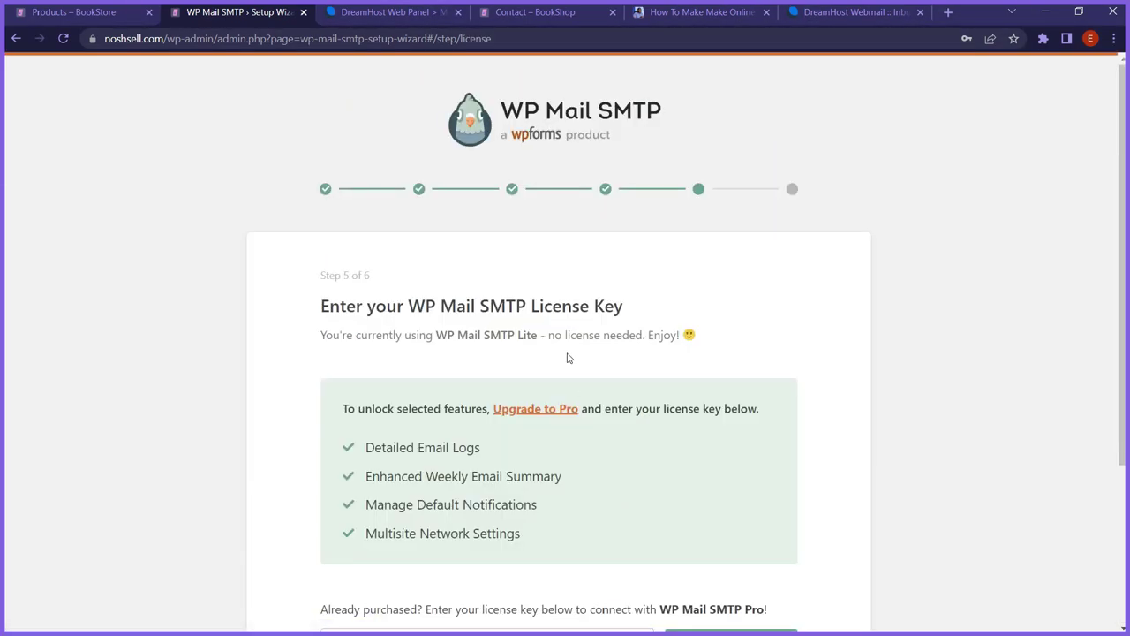
# Step: Skip the License Key page without a key to reach step 6 of 6
pyautogui.scroll(-2, 568, 344)
pyautogui.scroll(-2, 587, 349)
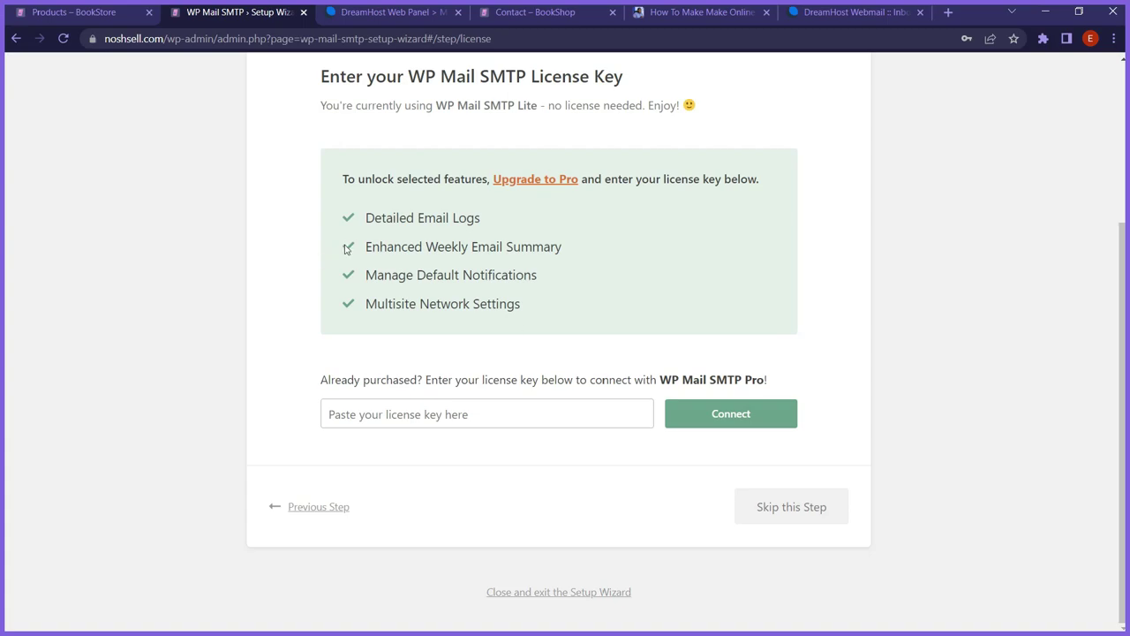
pyautogui.scroll(3, 461, 297)
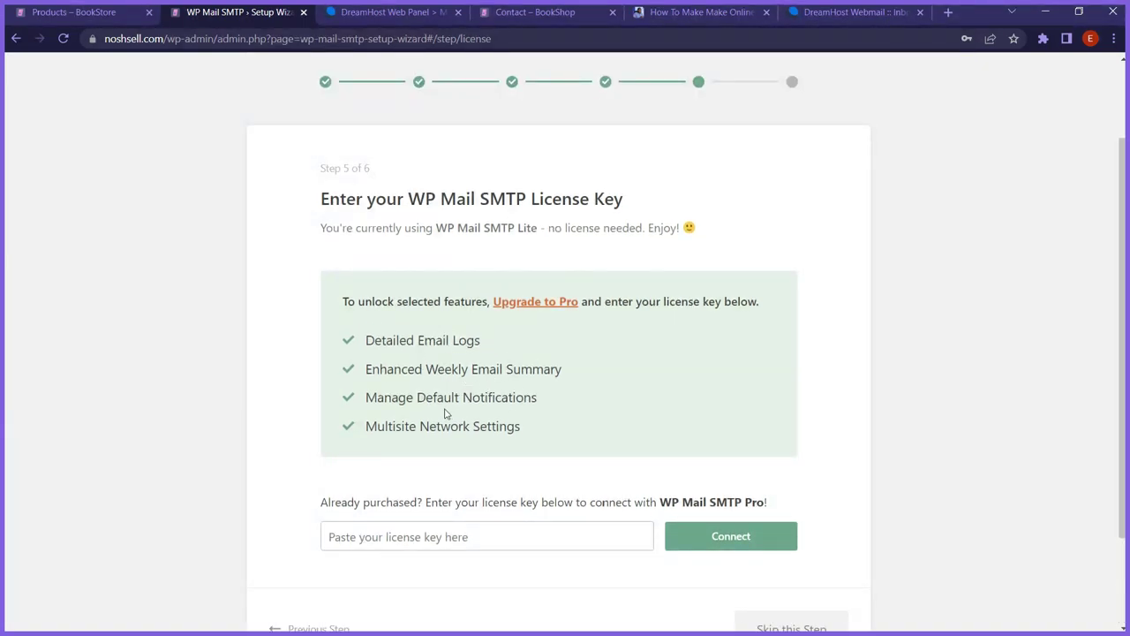
pyautogui.scroll(-3, 640, 422)
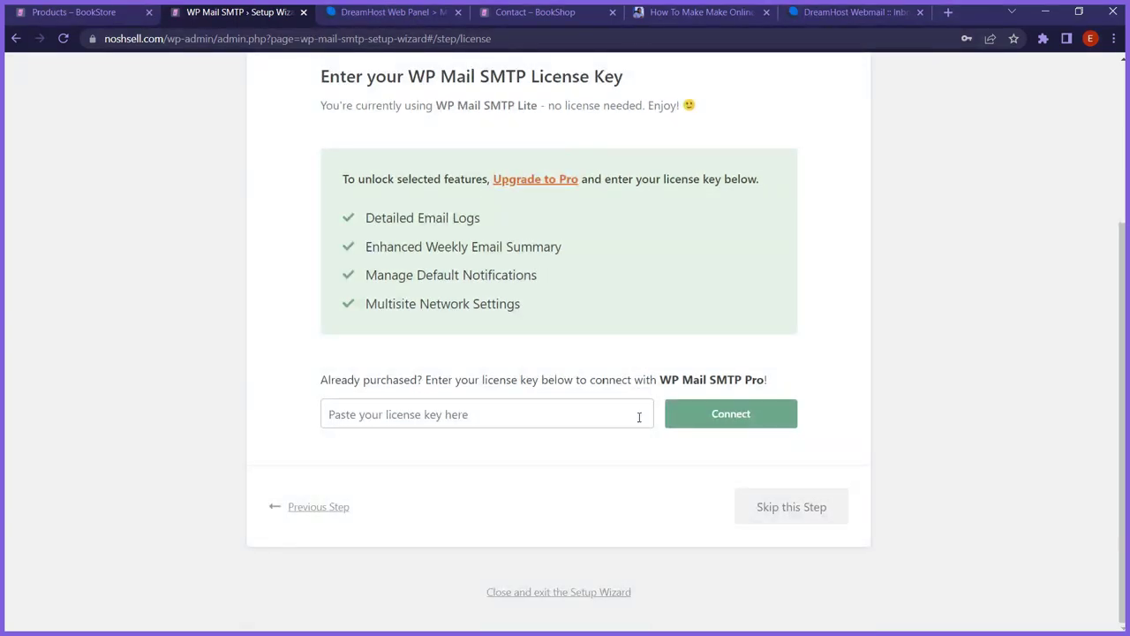
pyautogui.click(769, 506)
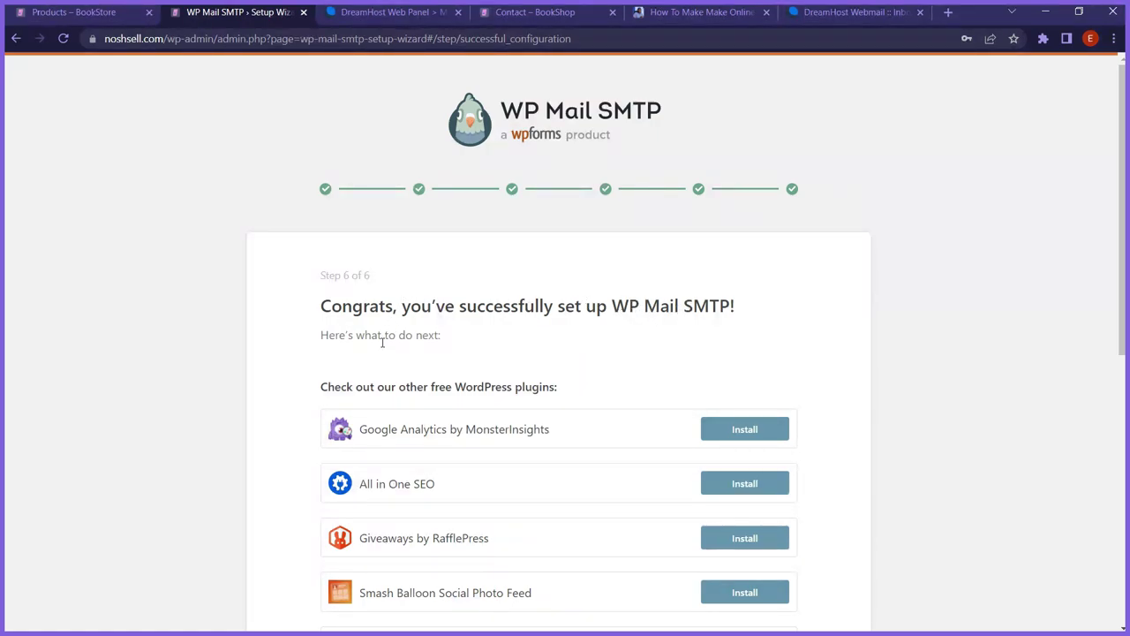
# Step: Finish the setup wizard, check the Email Test recipient address, then switch to webmail
pyautogui.scroll(-6, 494, 333)
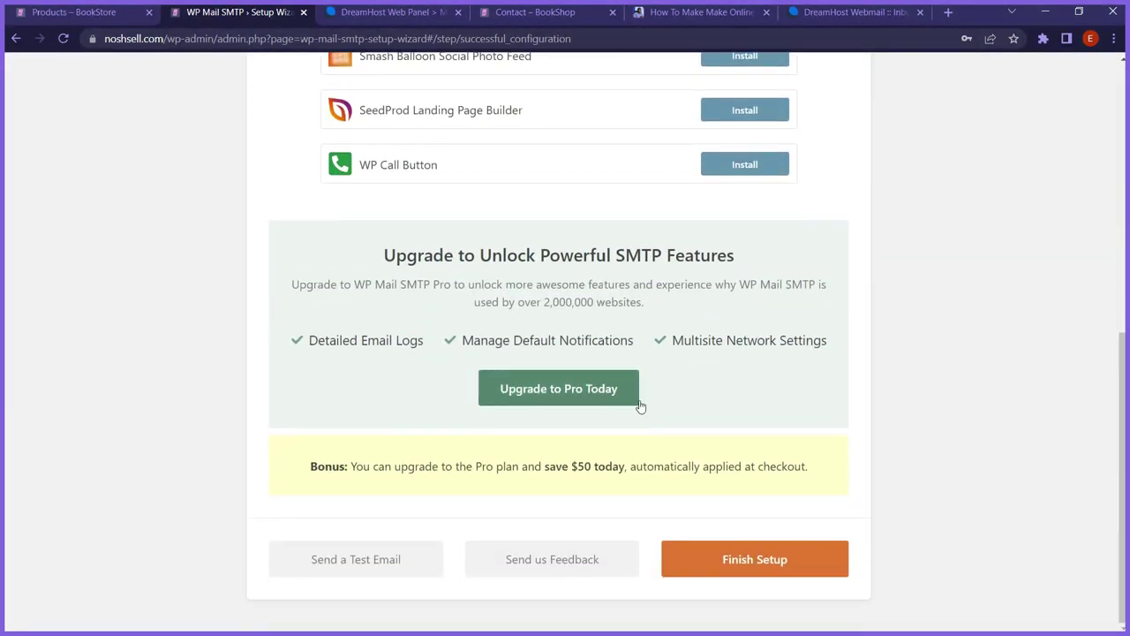
pyautogui.click(745, 556)
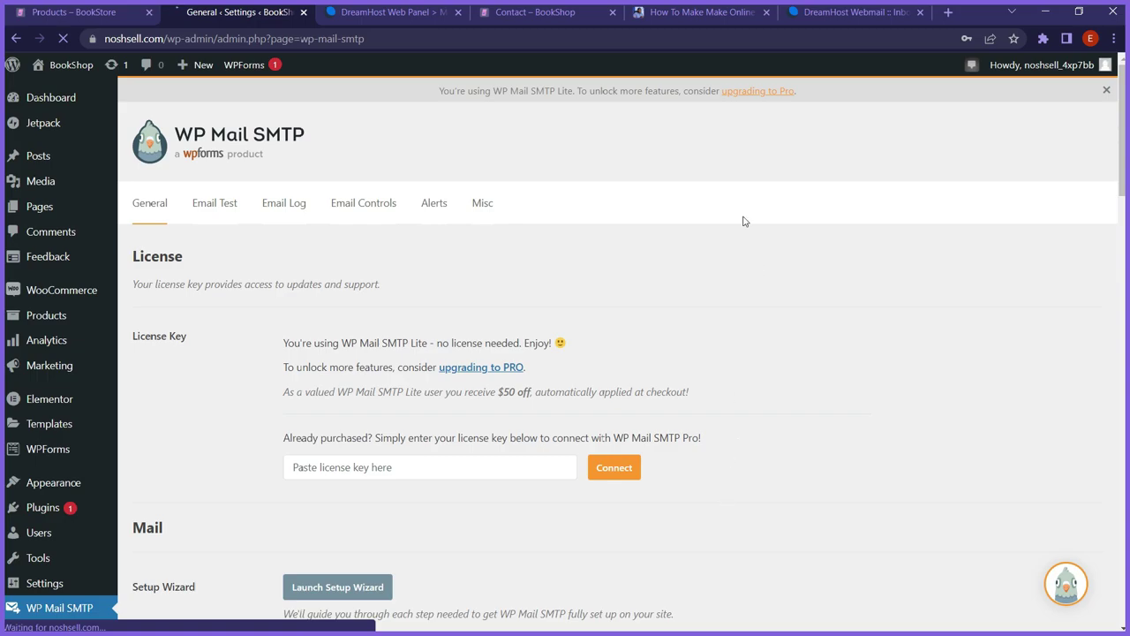
pyautogui.click(213, 204)
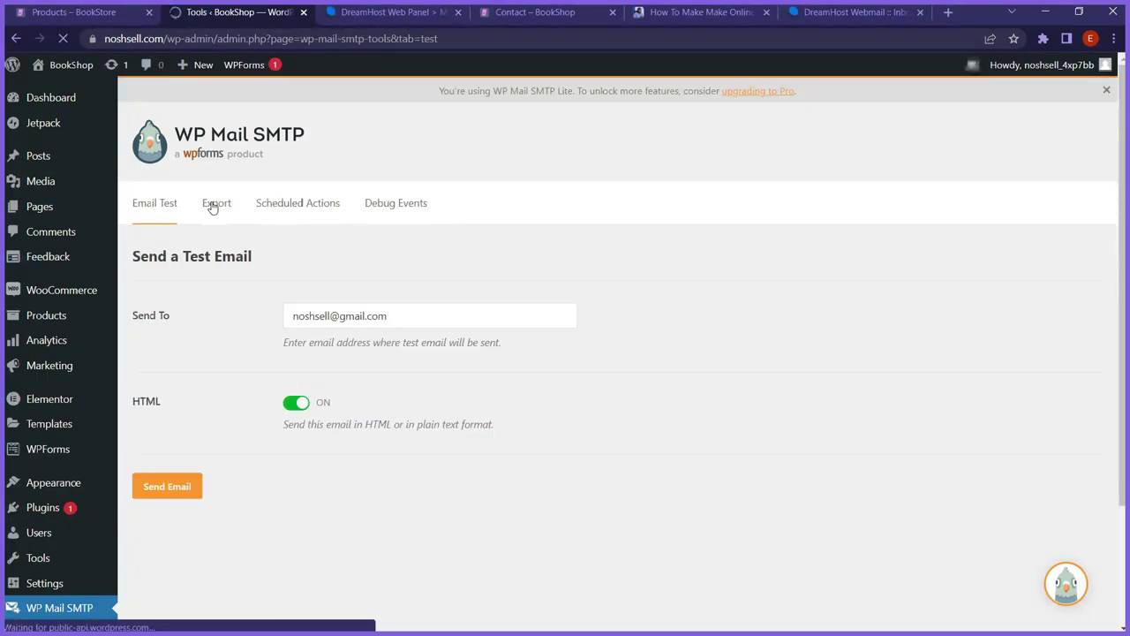
pyautogui.click(414, 325)
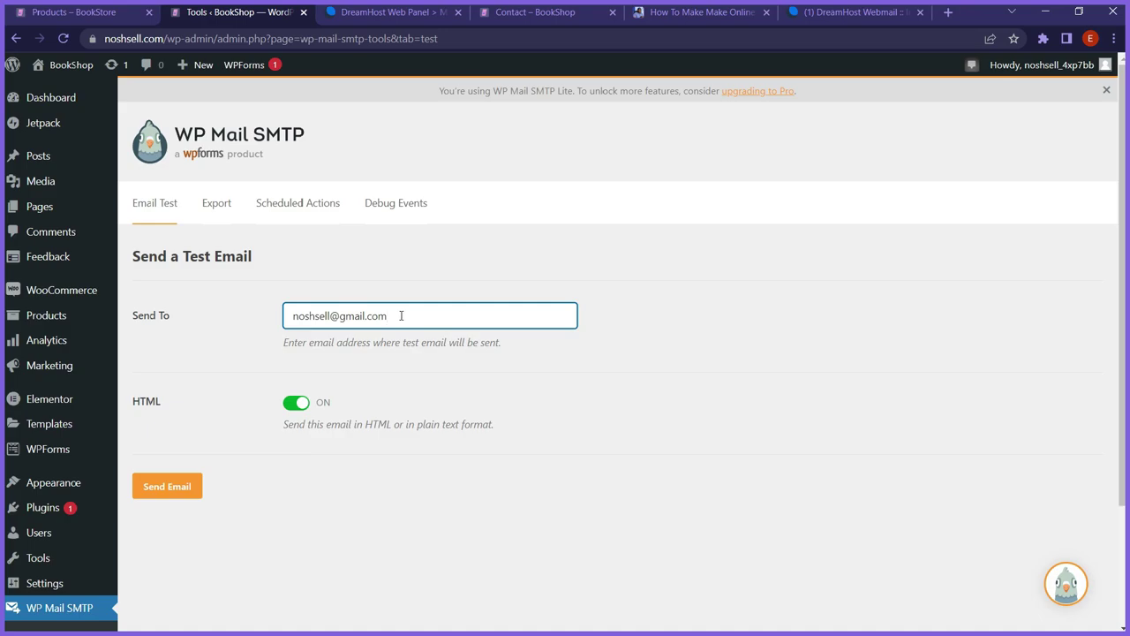
pyautogui.moveTo(399, 316); pyautogui.dragTo(288, 314)
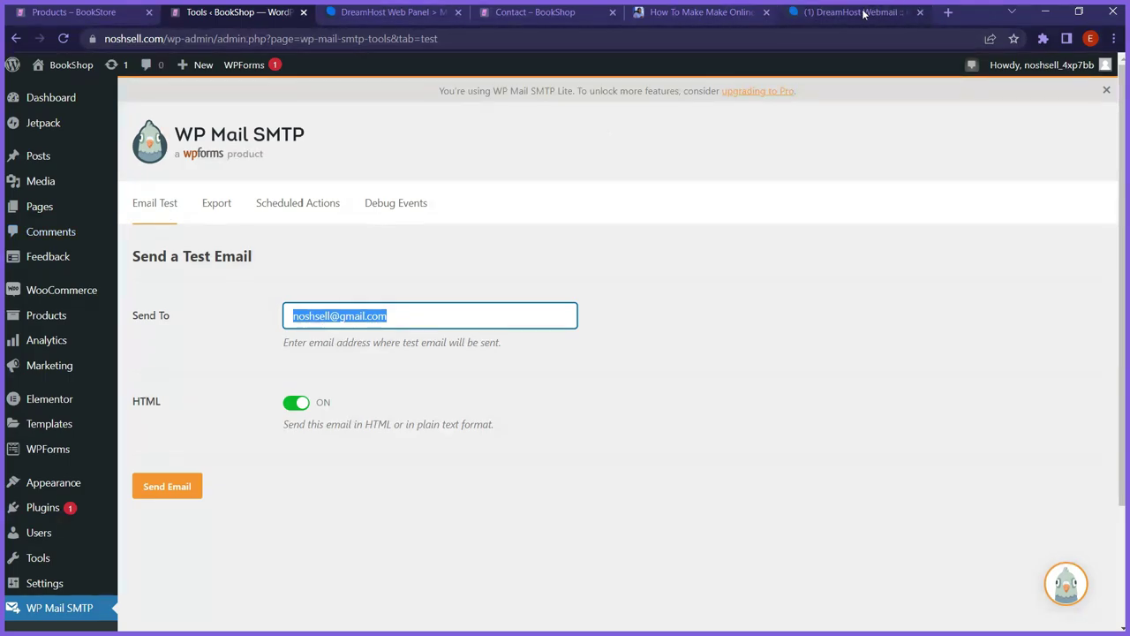
pyautogui.click(835, 14)
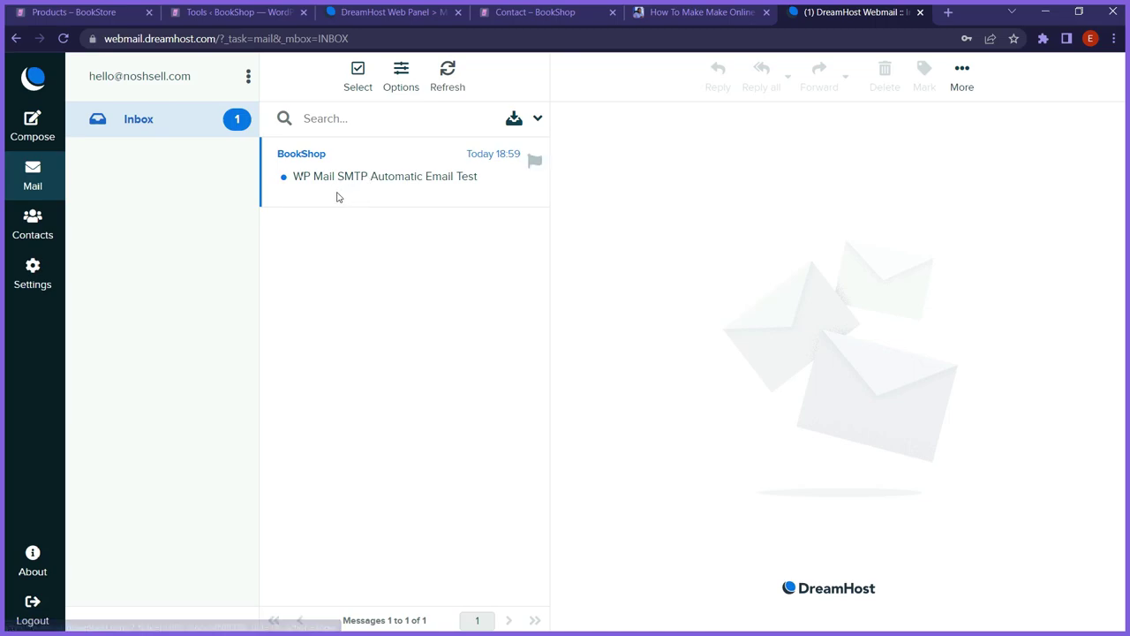
# Step: Read the WP Mail SMTP test email, then return to the inbox and the Contact page
pyautogui.click(398, 187)
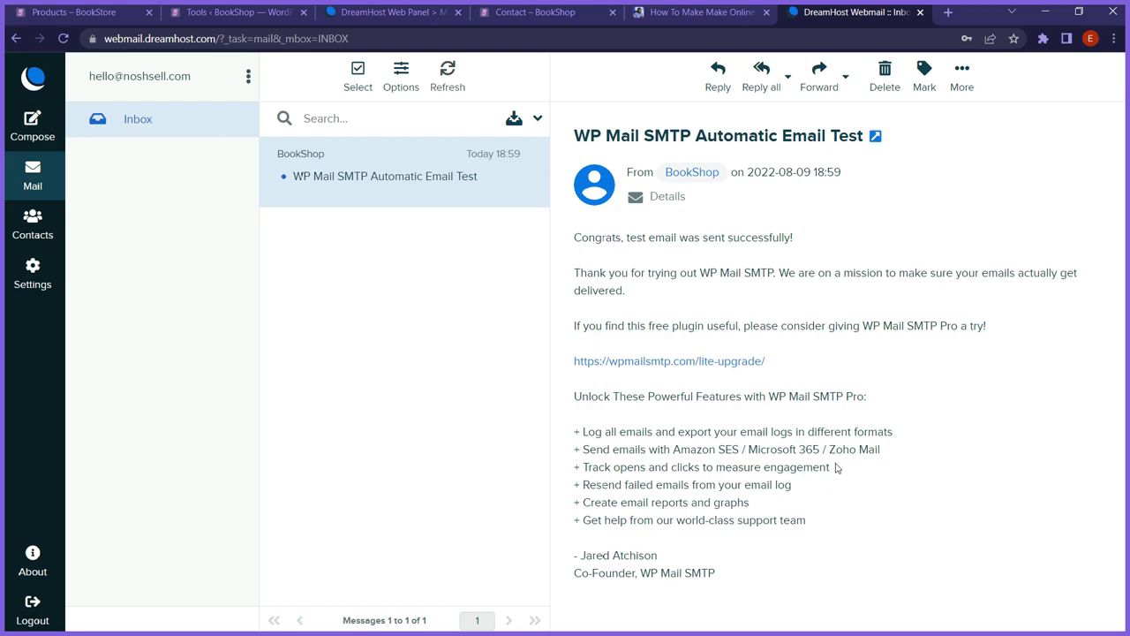
pyautogui.click(151, 132)
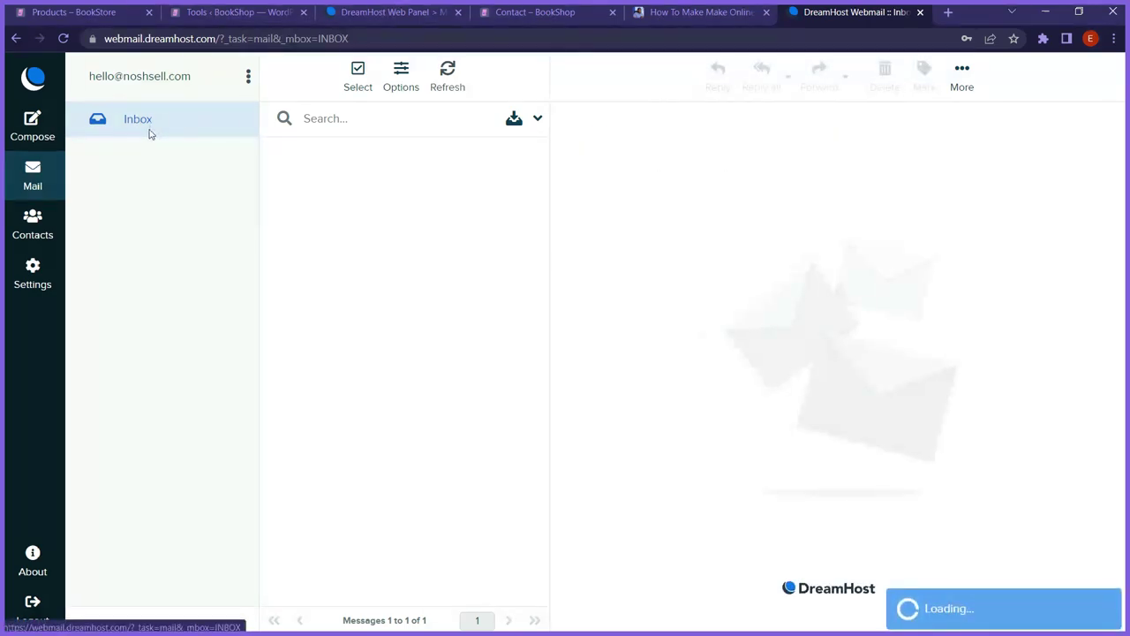
pyautogui.click(350, 13)
# Step: Replace the contact form's Name field with the sender's name
pyautogui.click(530, 12)
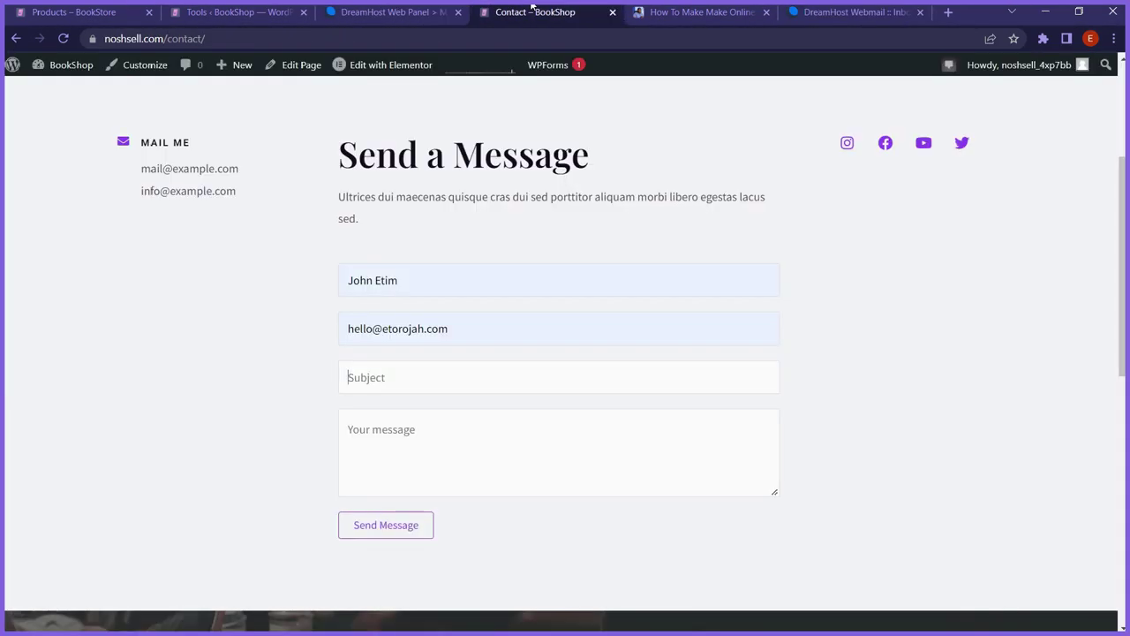
pyautogui.click(415, 278)
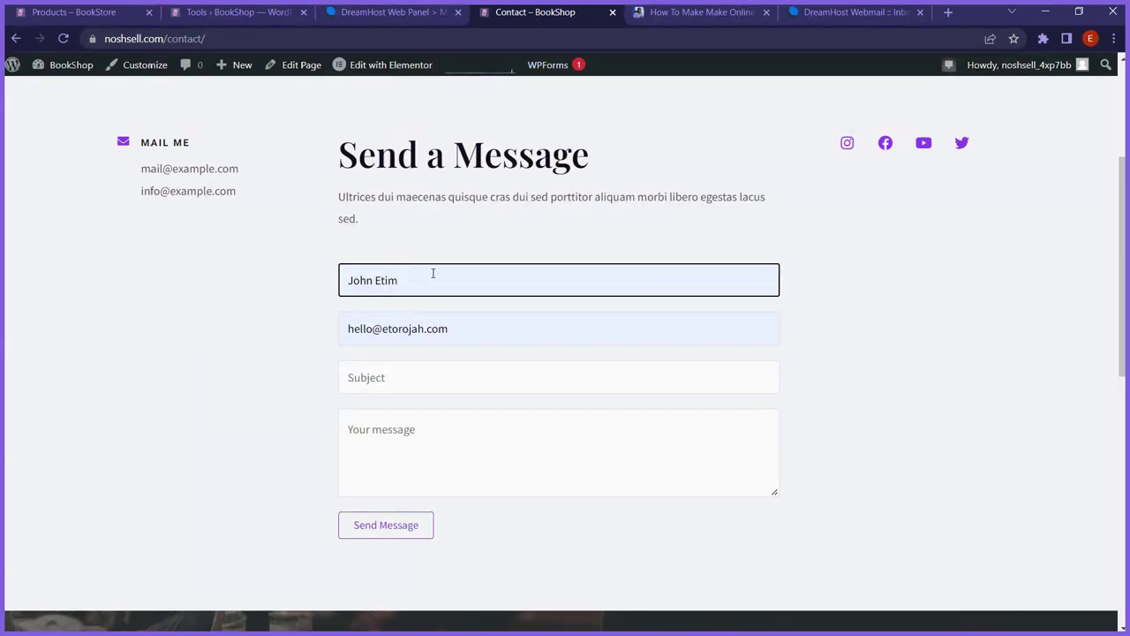
pyautogui.hotkey('ctrl', 'a')
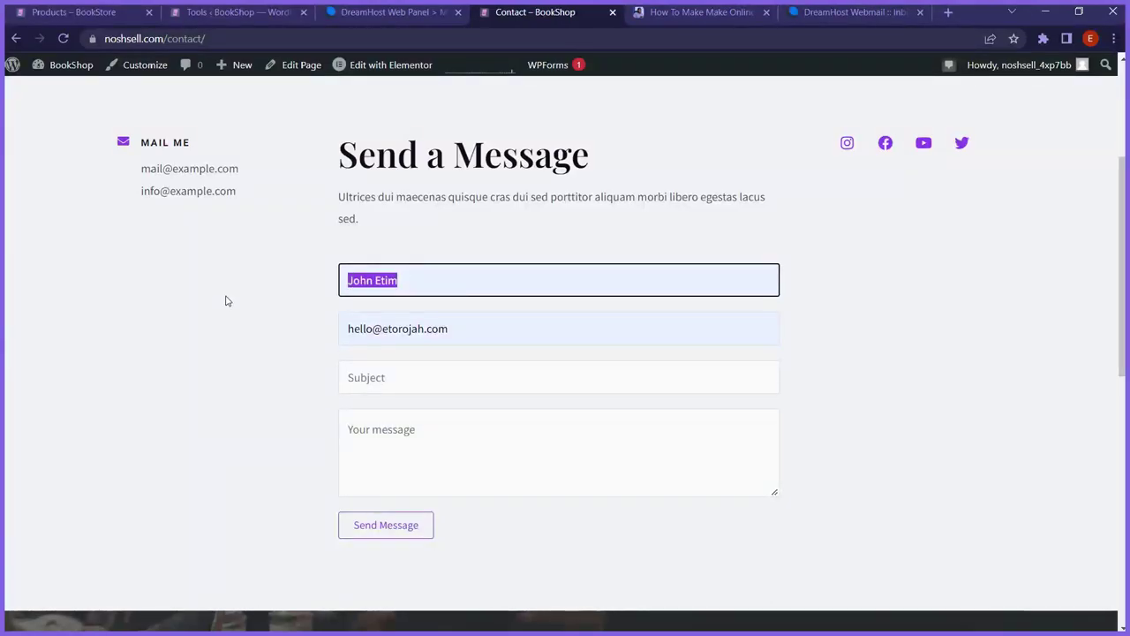
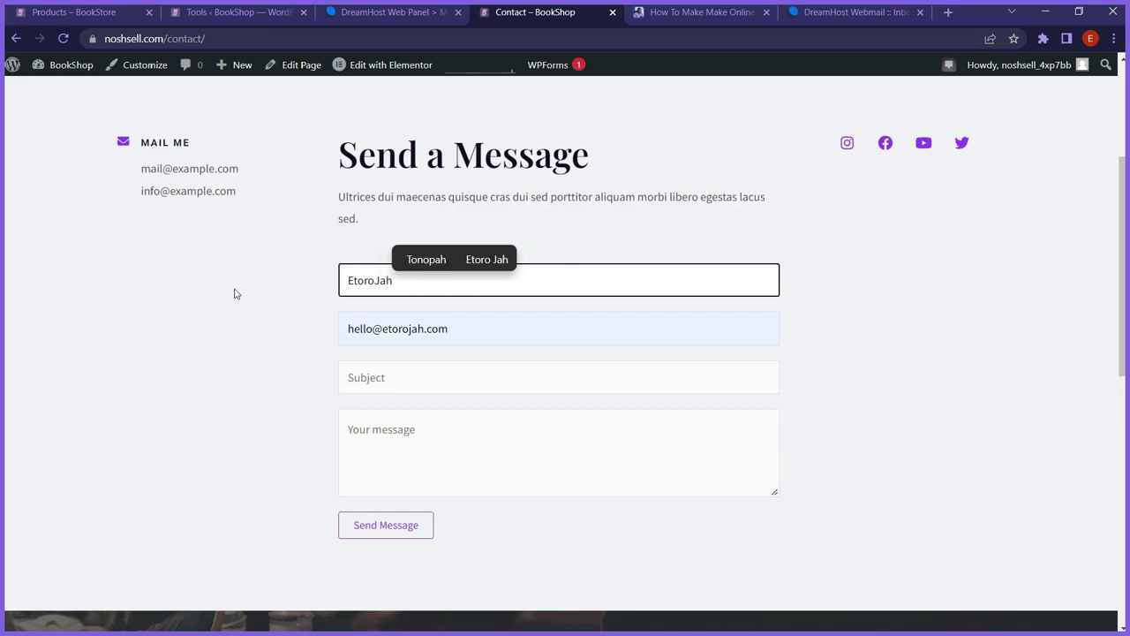
pyautogui.hotkey('ctrl', 'a')
pyautogui.click(235, 283)
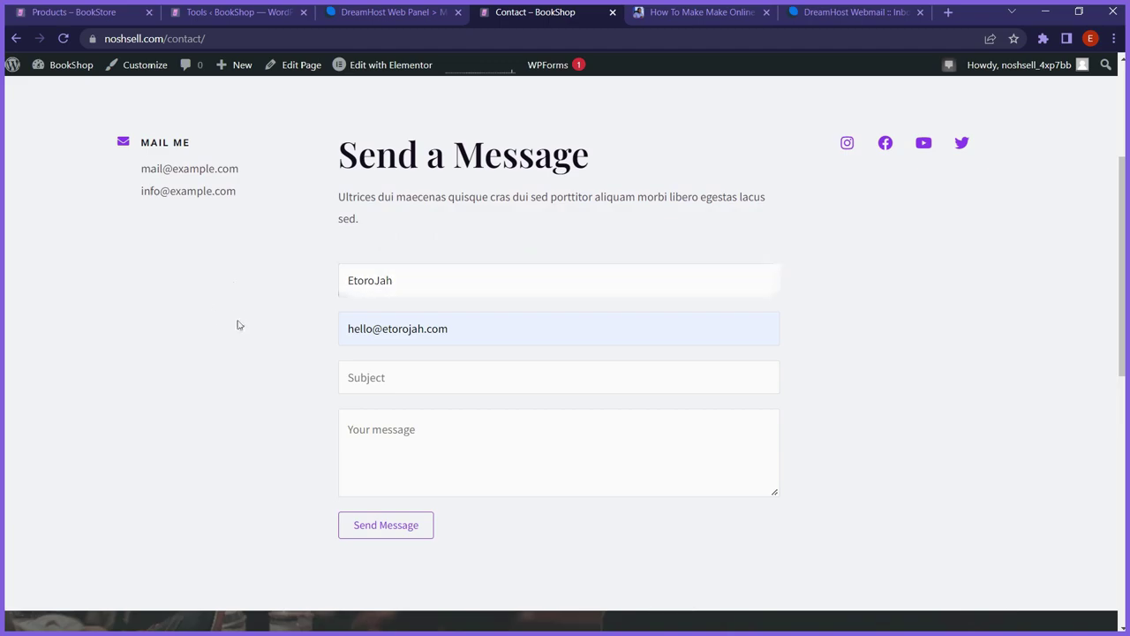
# Step: Keep the filled-in email and enter the subject 'Testing contact form'
pyautogui.click(510, 333)
pyautogui.click(247, 342)
pyautogui.click(448, 387)
pyautogui.write('T')
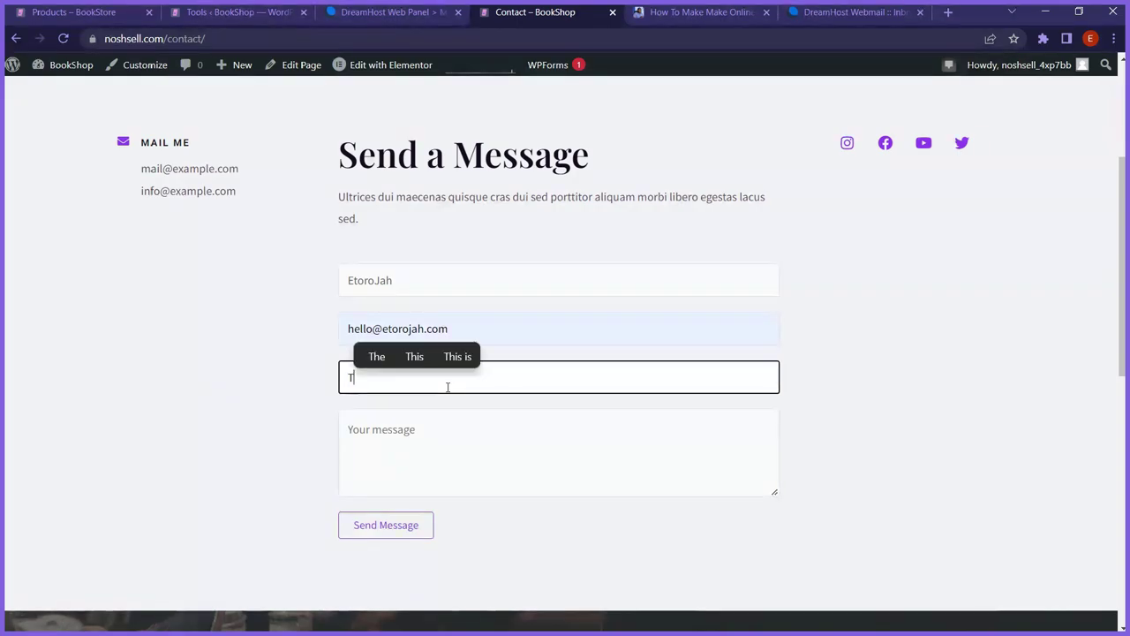
pyautogui.write('esting co')
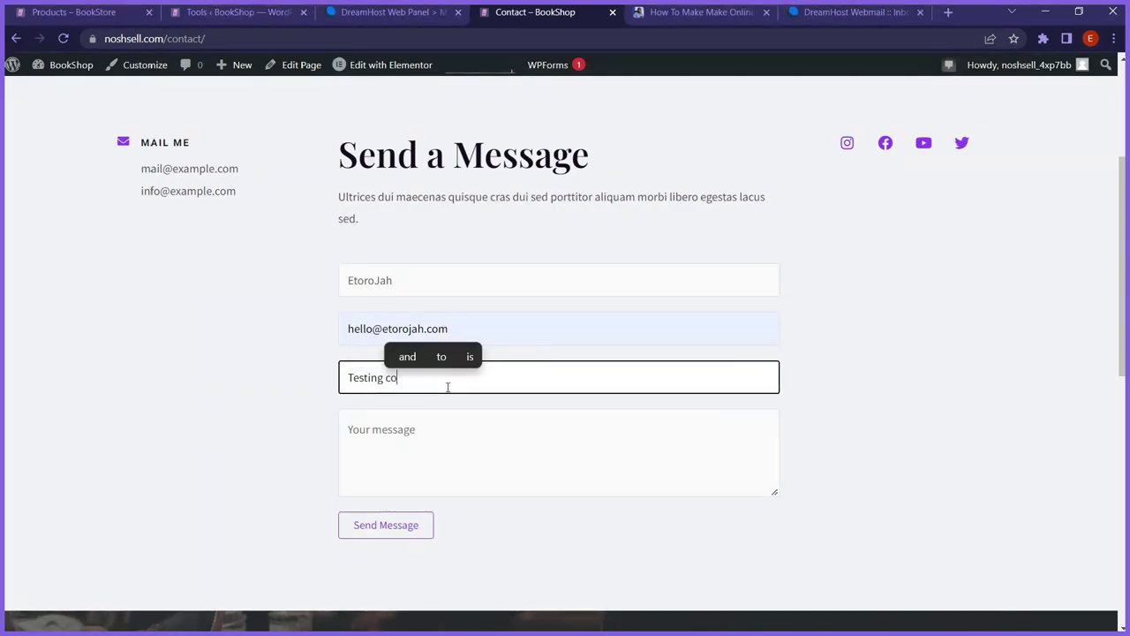
pyautogui.write('ntact for')
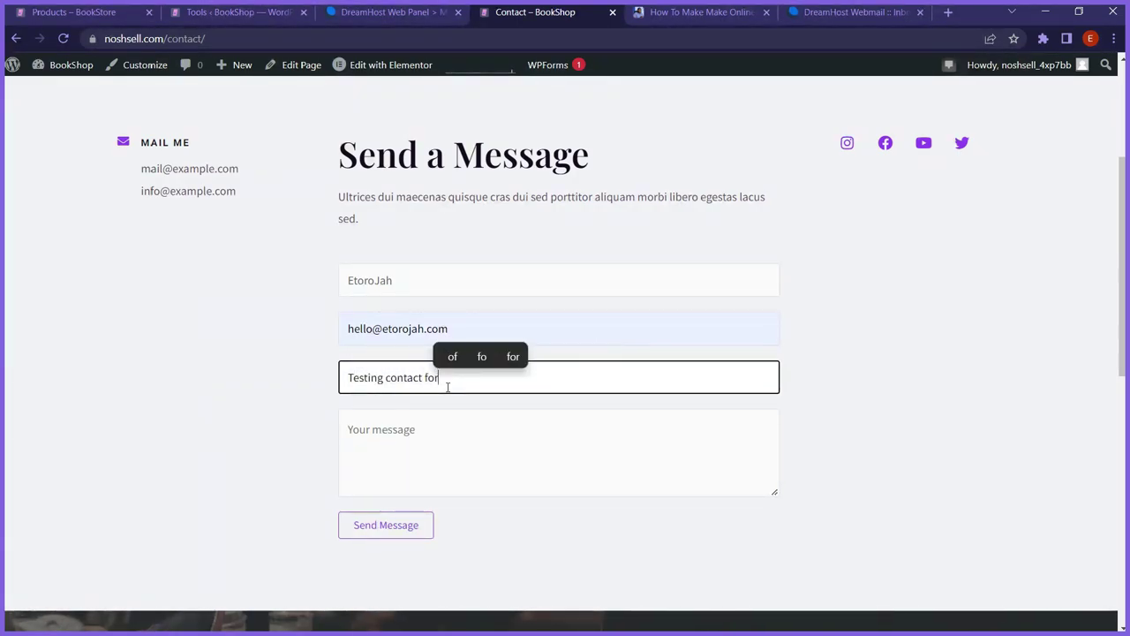
pyautogui.write('m')
# Step: Write 'This is just a test of the website form' with an emoji and send it
pyautogui.click(411, 436)
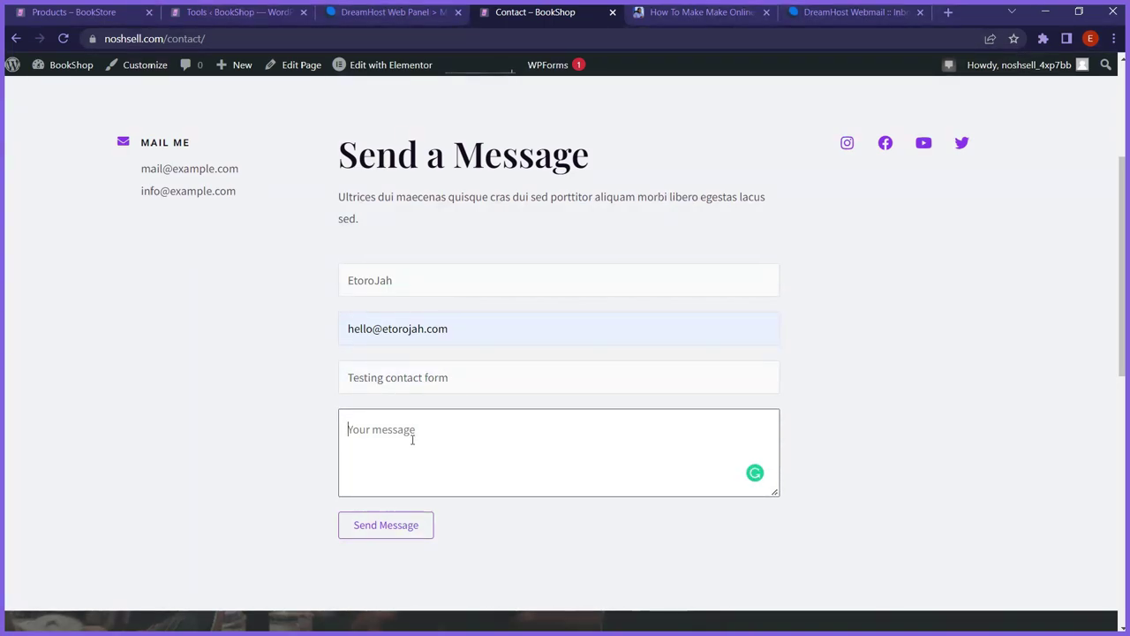
pyautogui.write('This')
pyautogui.write(' ju')
pyautogui.press('BackSpace')
pyautogui.press('BackSpace')
pyautogui.write('is just a ')
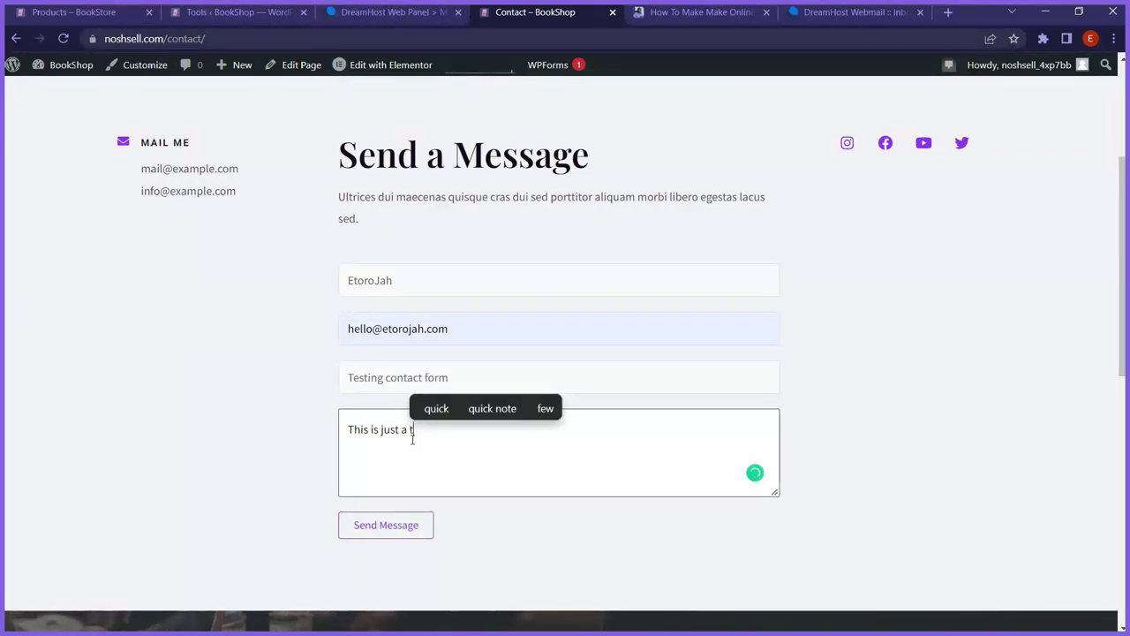
pyautogui.write('test o')
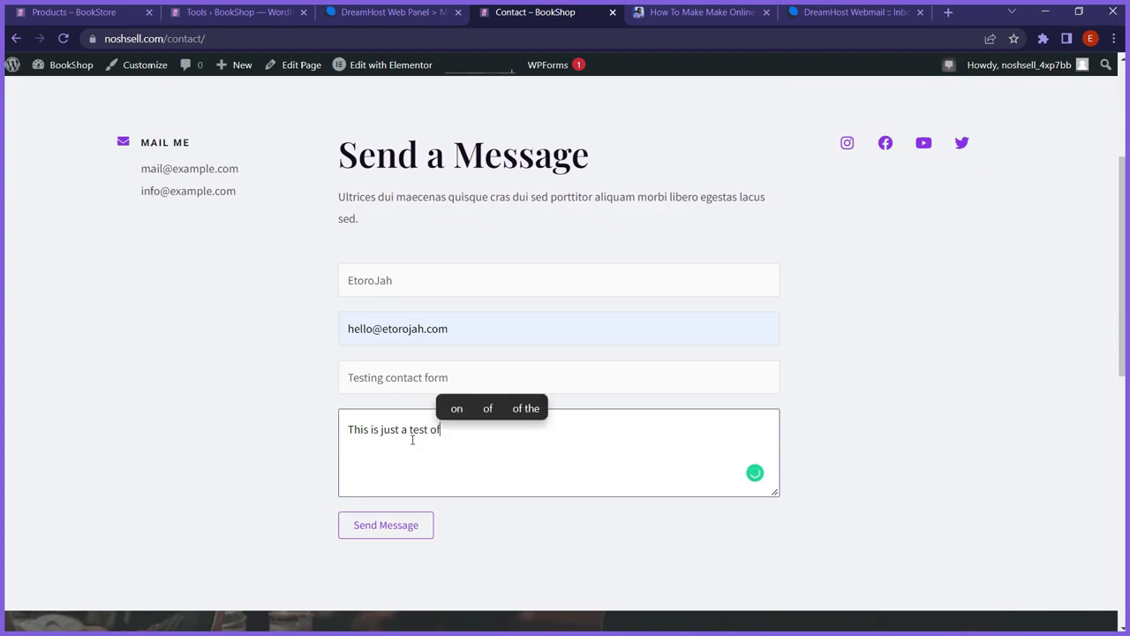
pyautogui.write('f we')
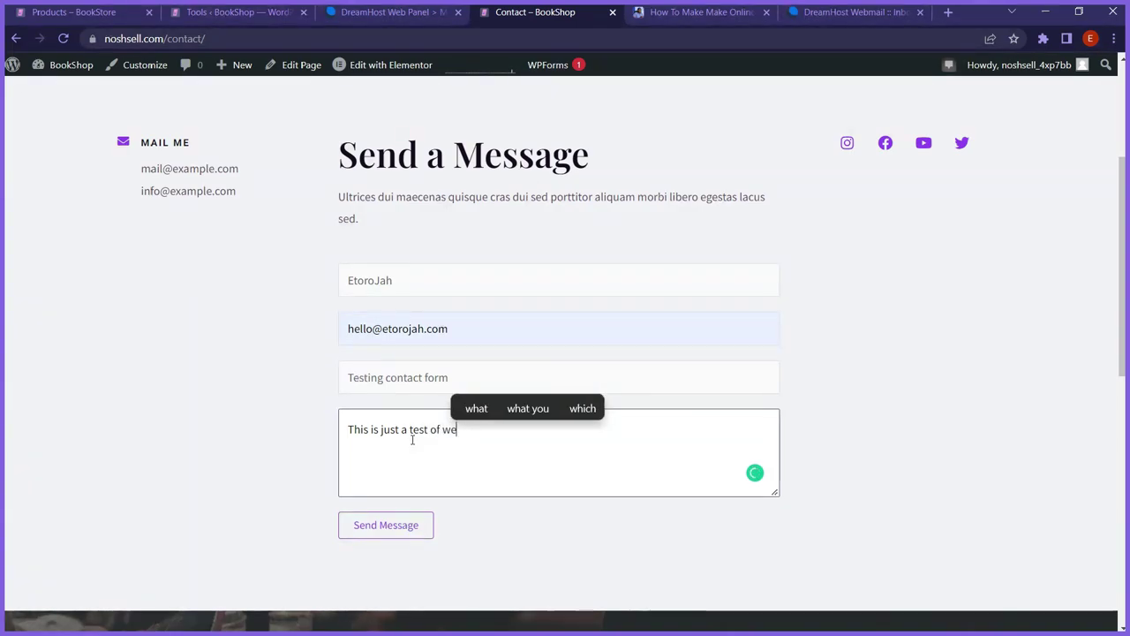
pyautogui.write('bsite form')
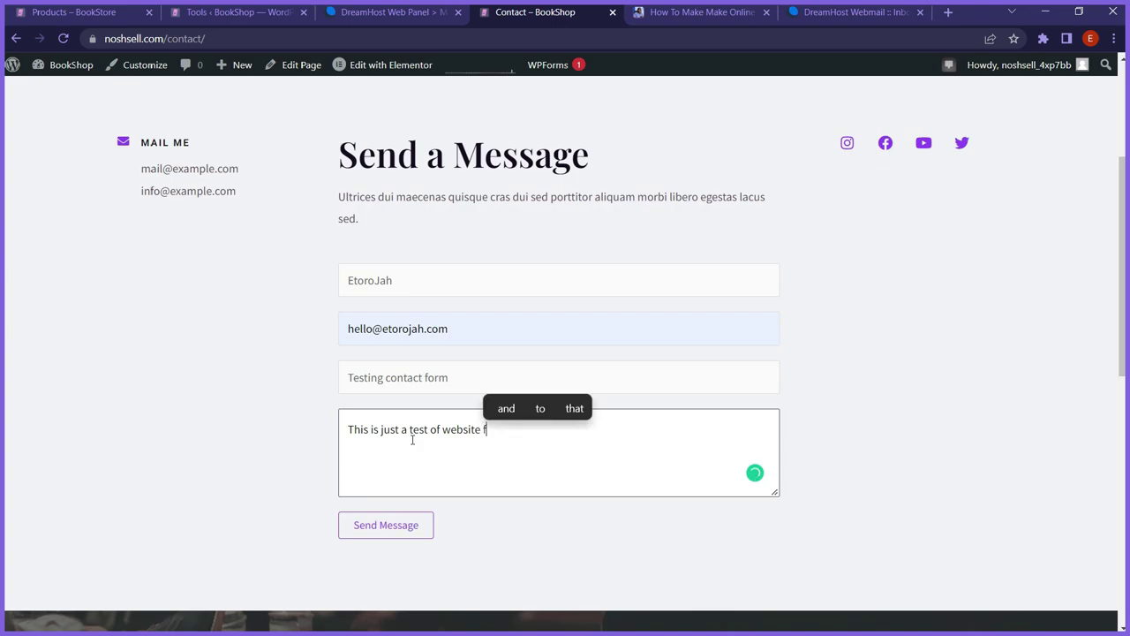
pyautogui.rightClick(592, 445)
pyautogui.click(670, 221)
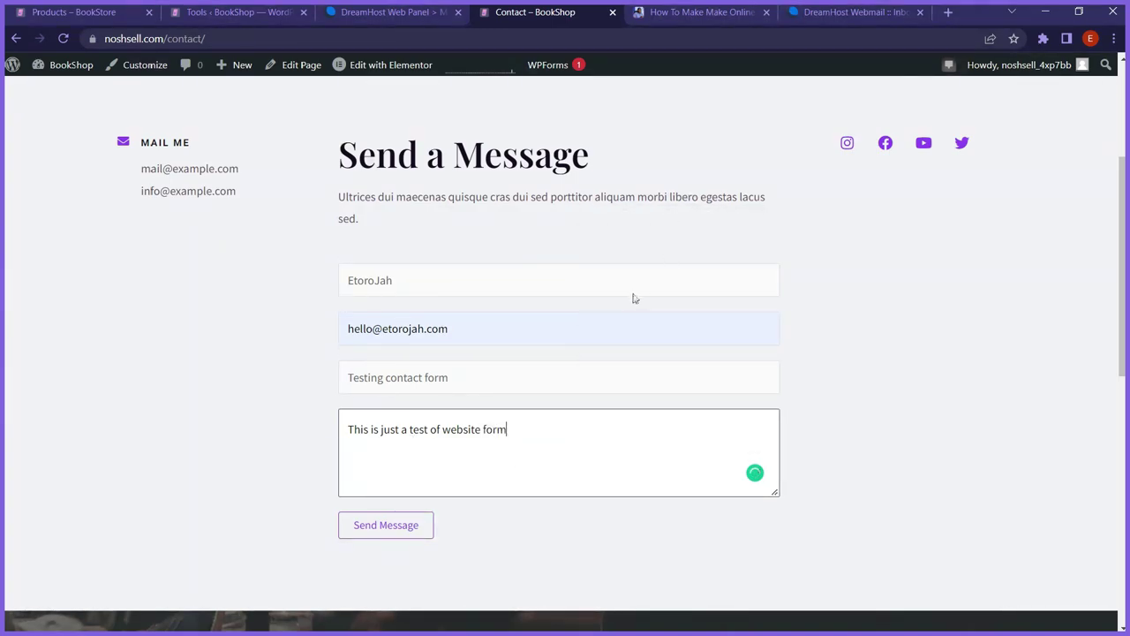
pyautogui.click(578, 278)
pyautogui.click(467, 455)
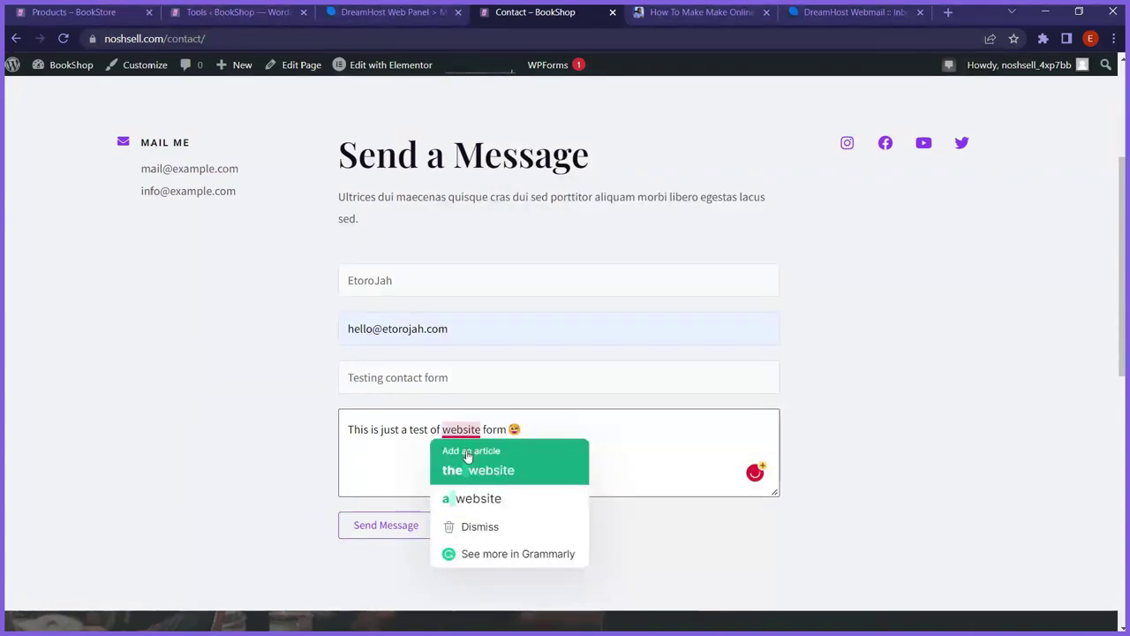
pyautogui.click(468, 455)
pyautogui.click(436, 444)
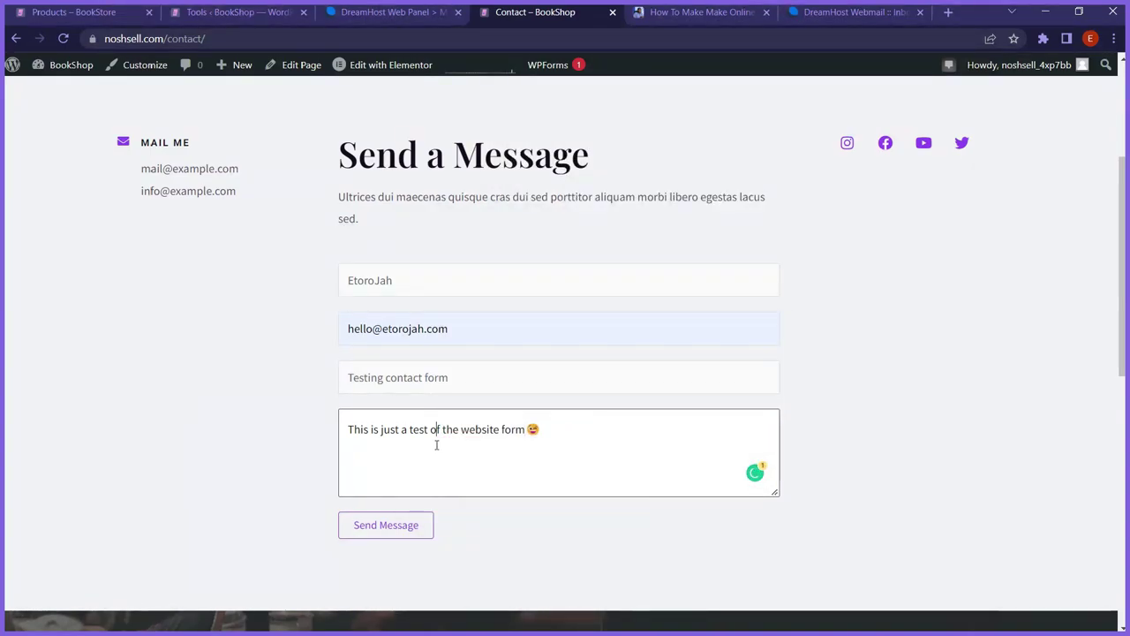
pyautogui.click(375, 527)
pyautogui.scroll(-4, 416, 457)
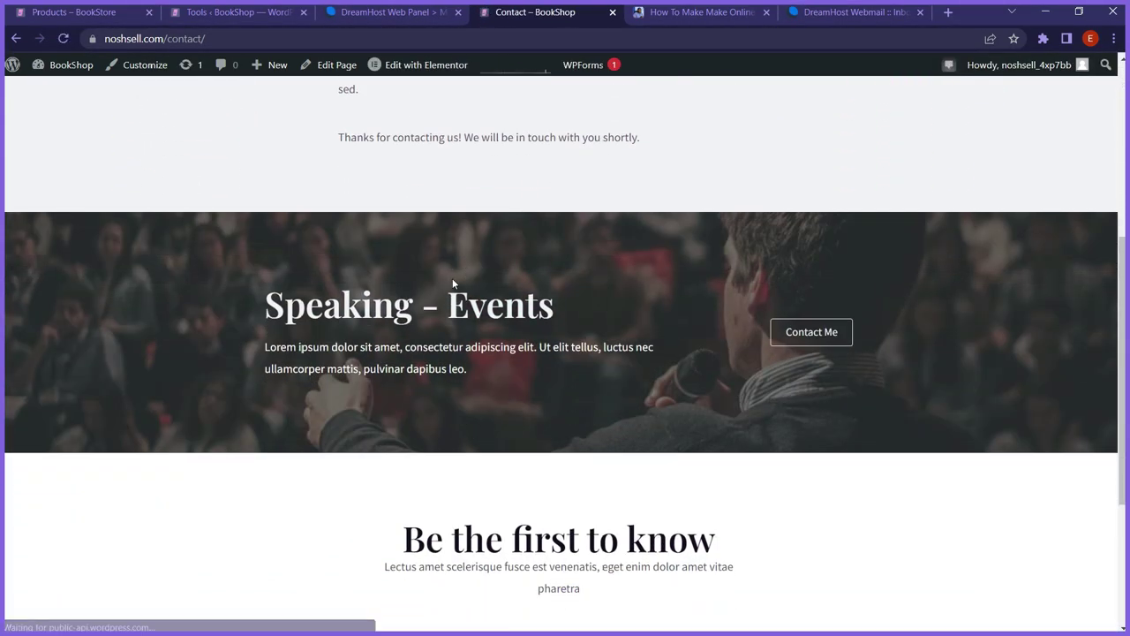
pyautogui.scroll(1, 452, 280)
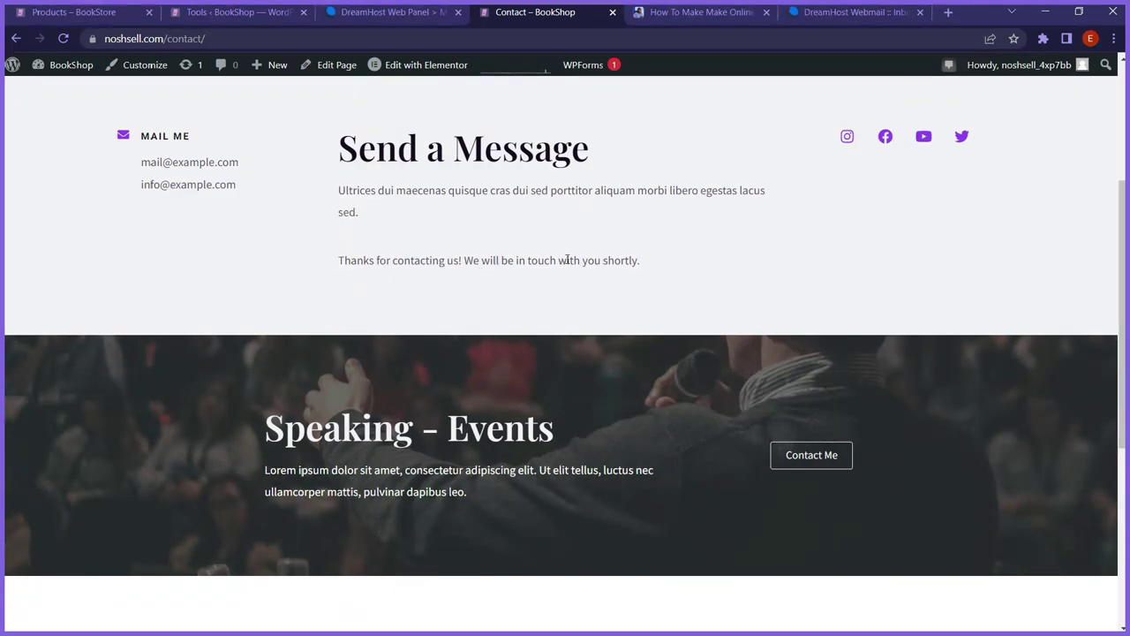
pyautogui.scroll(2, 567, 260)
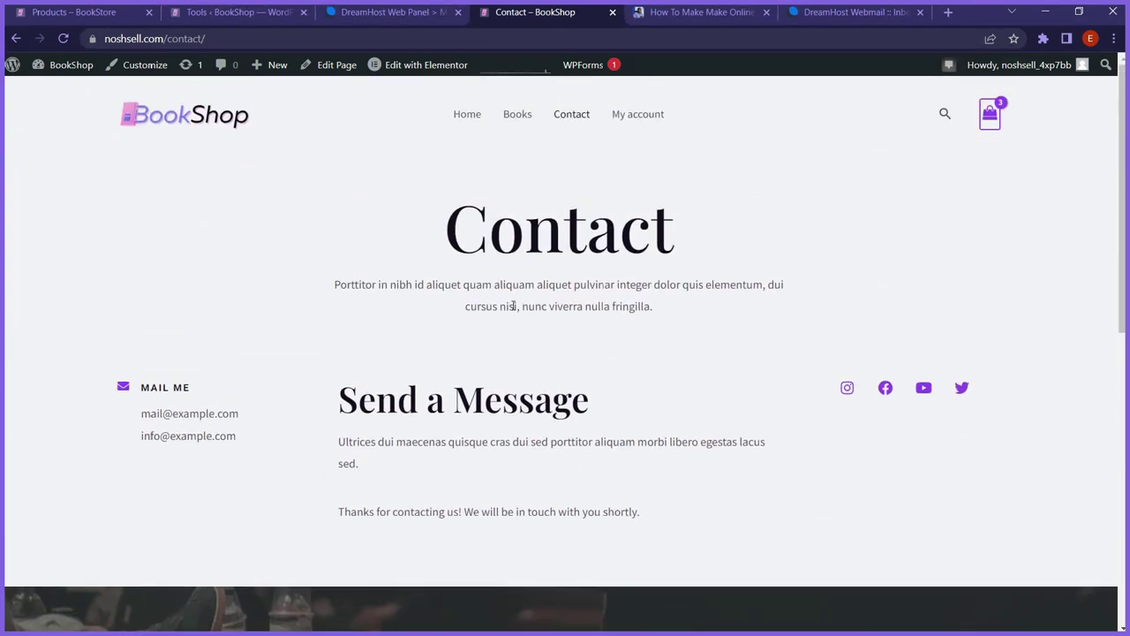
pyautogui.scroll(-1, 505, 348)
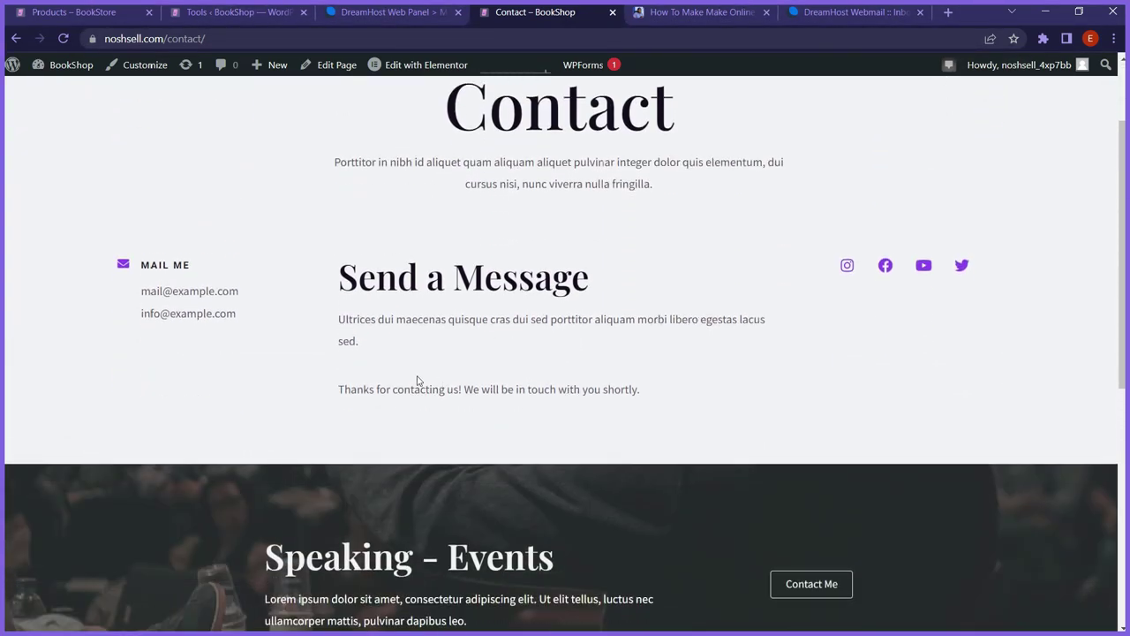
pyautogui.scroll(1, 555, 357)
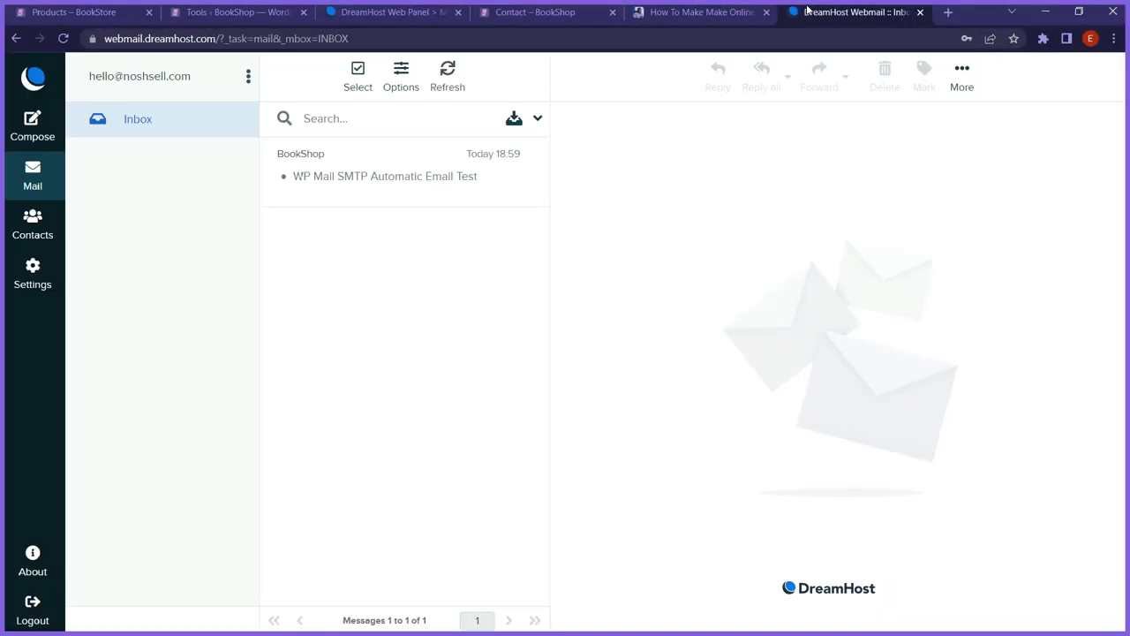
# Step: Open the 'New Contacts from BookShop' email in webmail with its images allowed
pyautogui.click(808, 12)
pyautogui.click(135, 128)
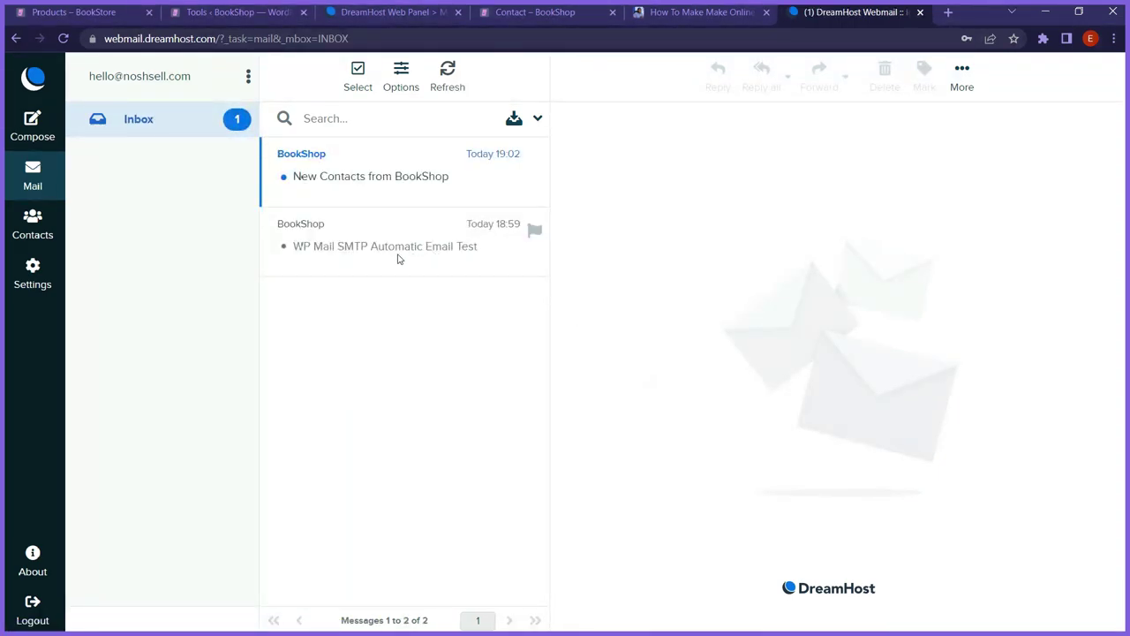
pyautogui.click(347, 195)
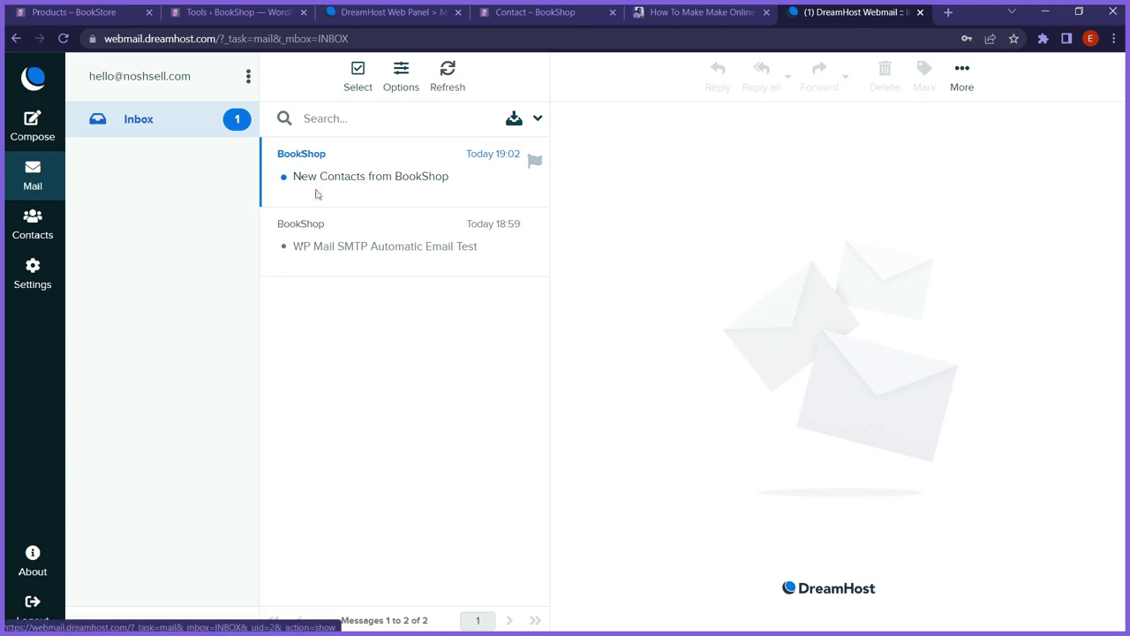
pyautogui.click(396, 183)
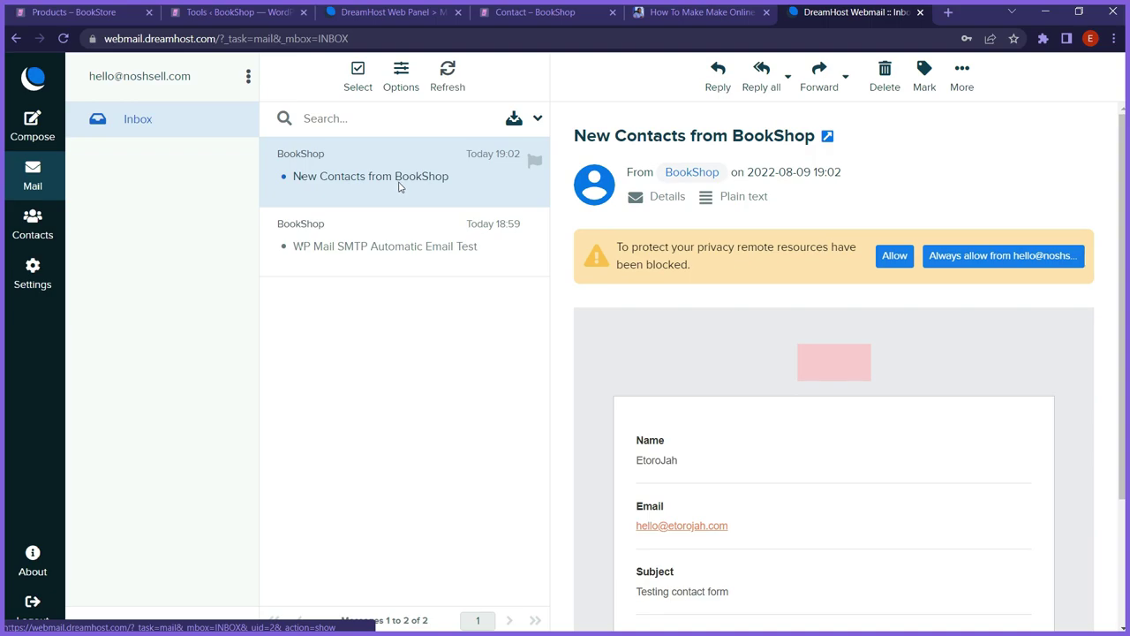
pyautogui.click(895, 256)
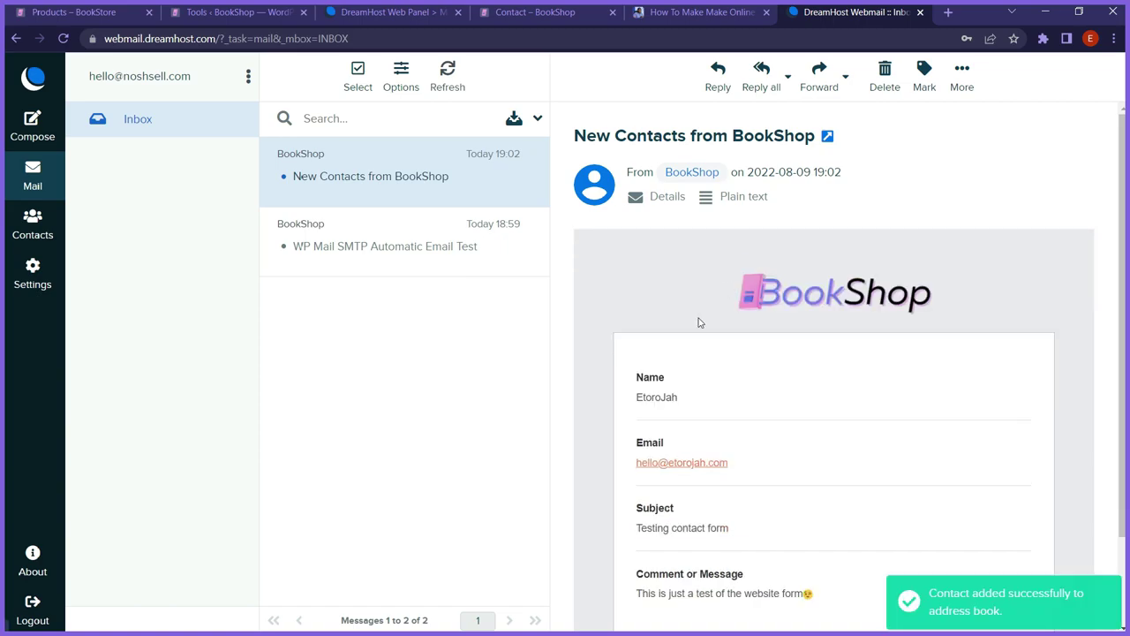
# Step: Highlight the submitted name, email, subject and message to verify the form contents
pyautogui.scroll(-2, 702, 314)
pyautogui.scroll(1, 759, 396)
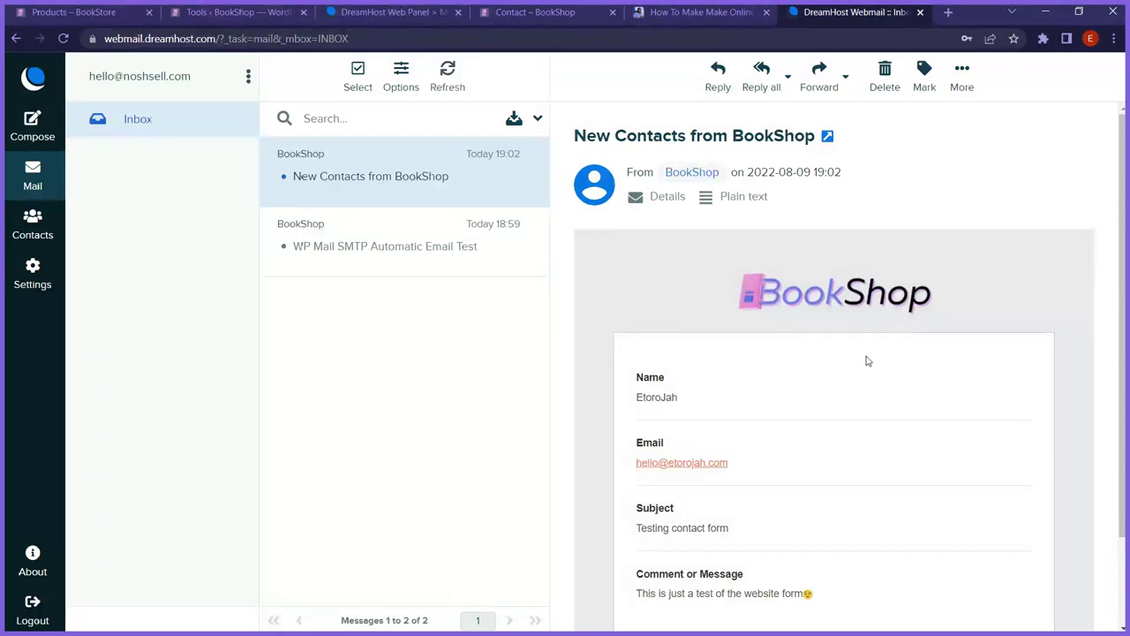
pyautogui.scroll(-2, 851, 361)
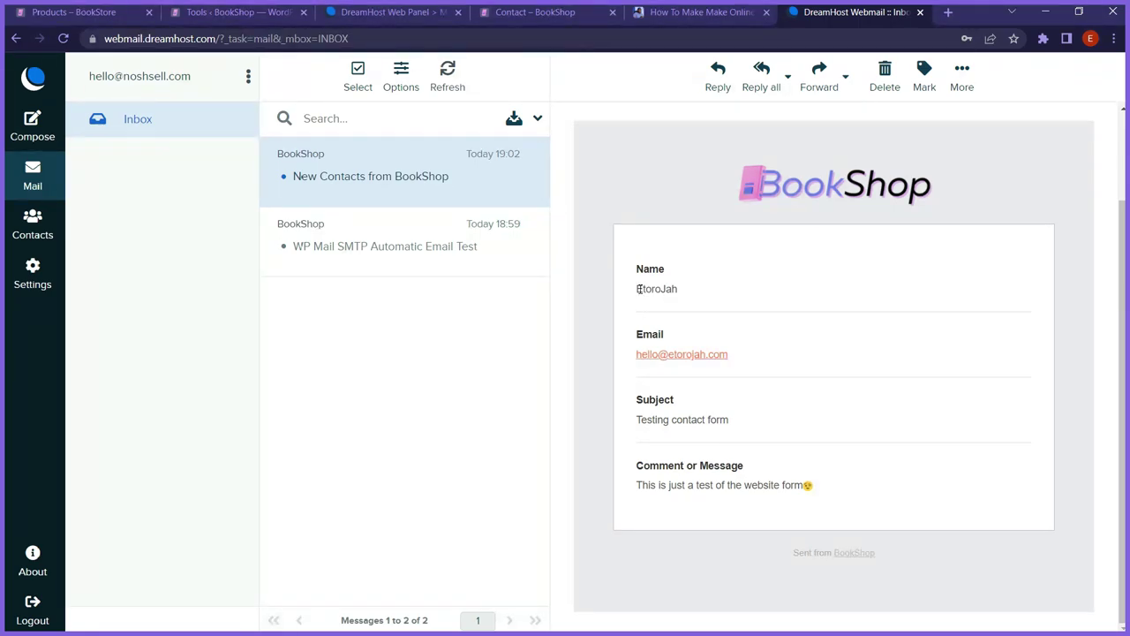
pyautogui.moveTo(648, 288); pyautogui.dragTo(671, 287)
pyautogui.moveTo(634, 426); pyautogui.dragTo(757, 433)
pyautogui.click(660, 465)
pyautogui.moveTo(641, 484); pyautogui.dragTo(866, 487)
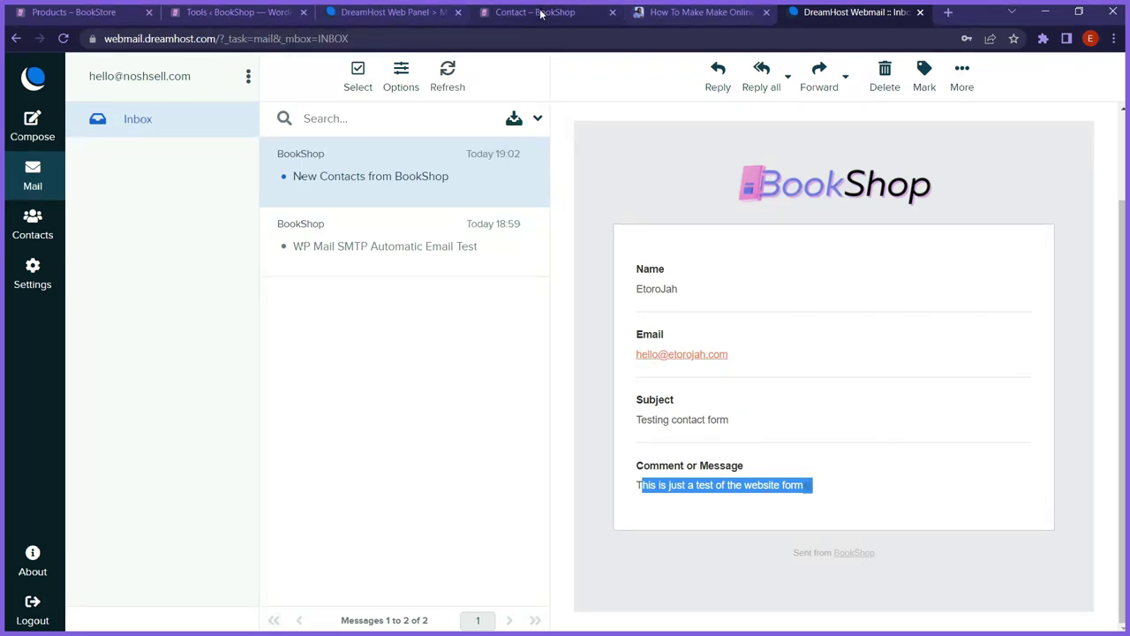
pyautogui.scroll(2, 829, 415)
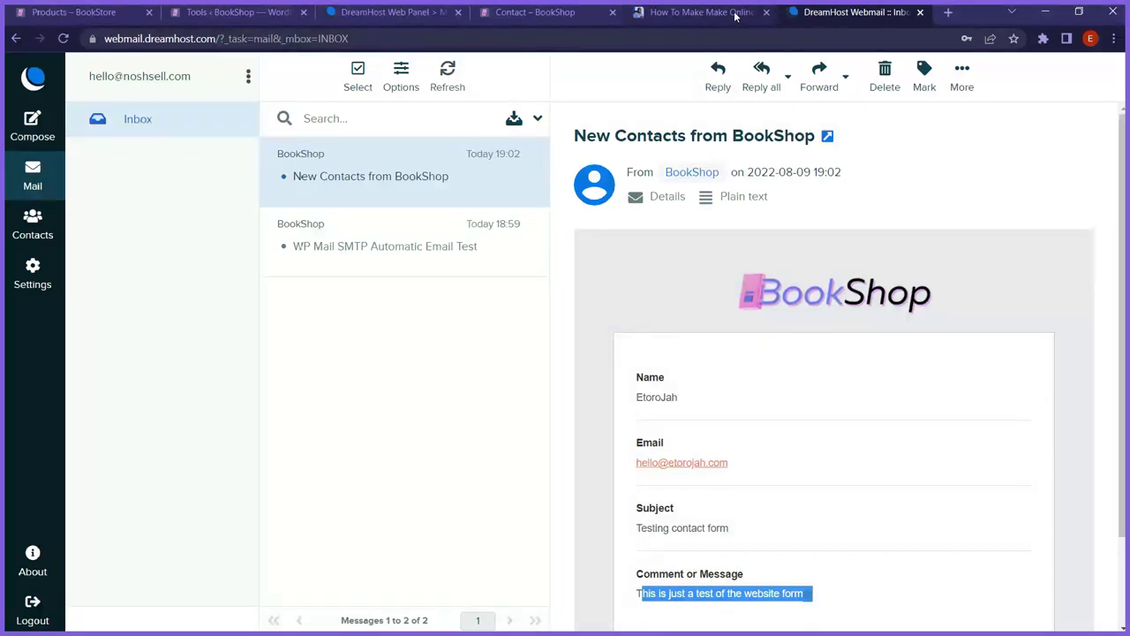
pyautogui.click(381, 12)
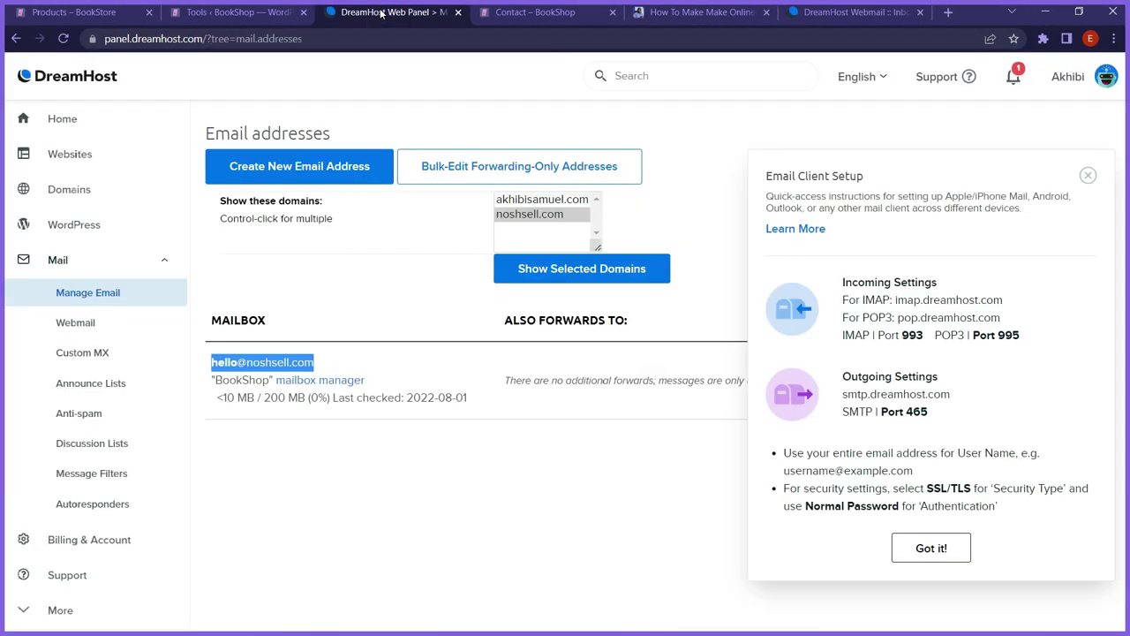
# Step: Close the DreamHost Web Panel and view Section 5 of the course outline post
pyautogui.click(458, 12)
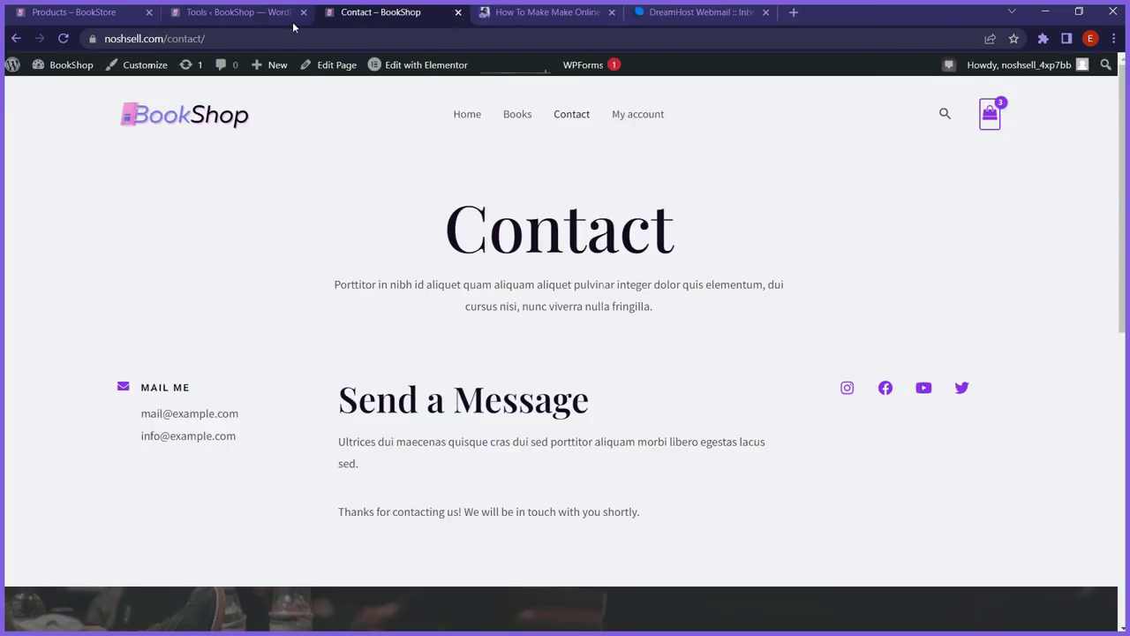
pyautogui.click(553, 15)
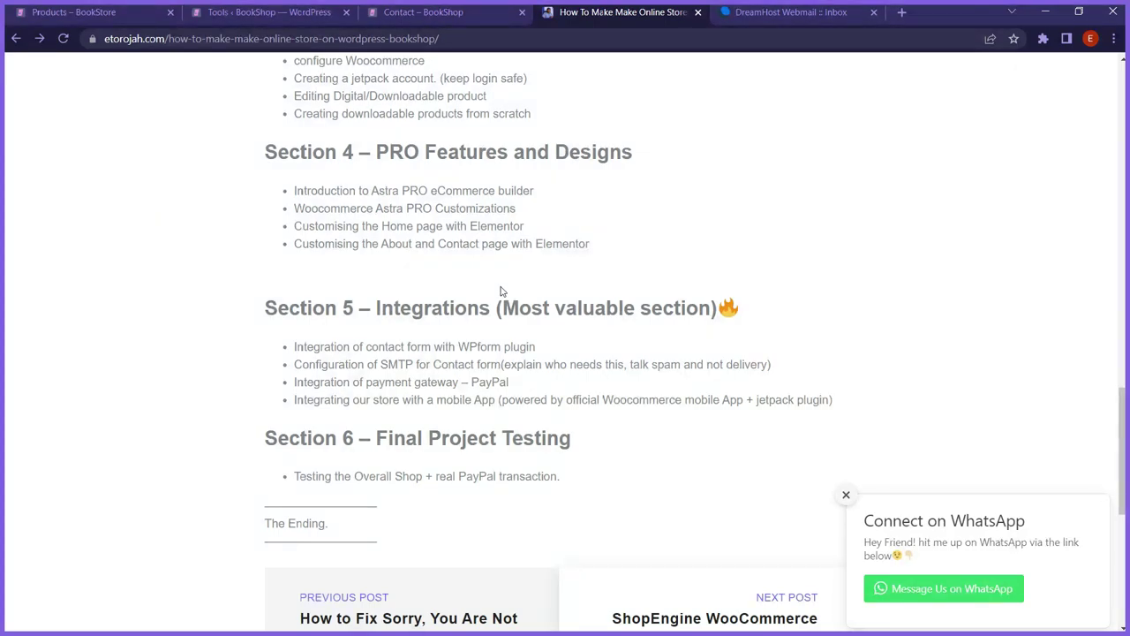
pyautogui.scroll(15, 485, 393)
pyautogui.scroll(-14, 485, 394)
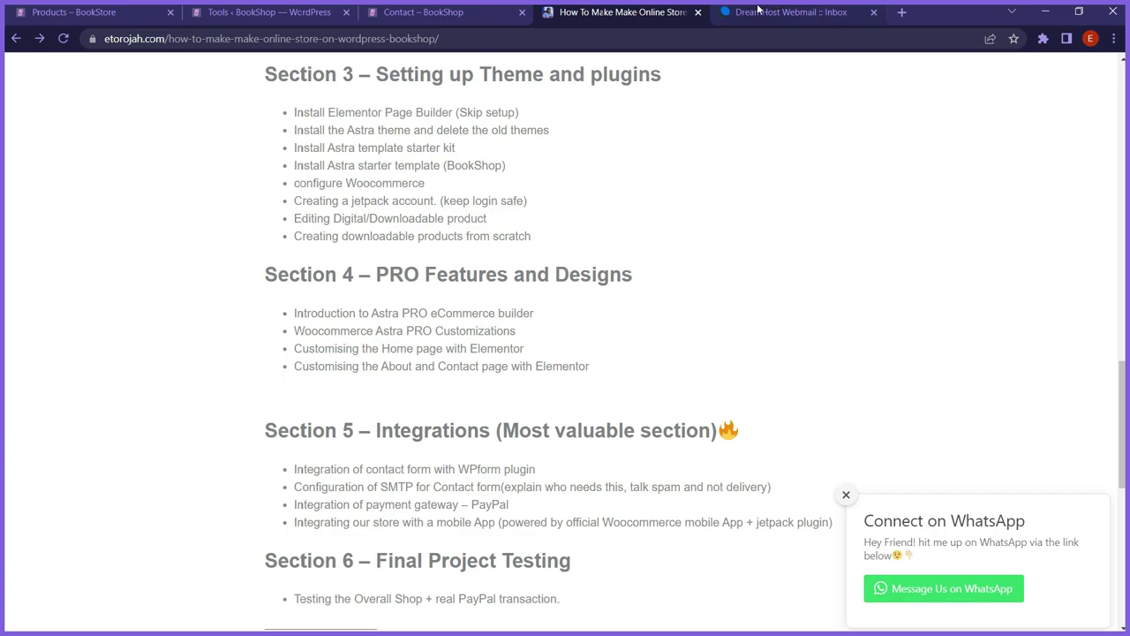
pyautogui.click(761, 11)
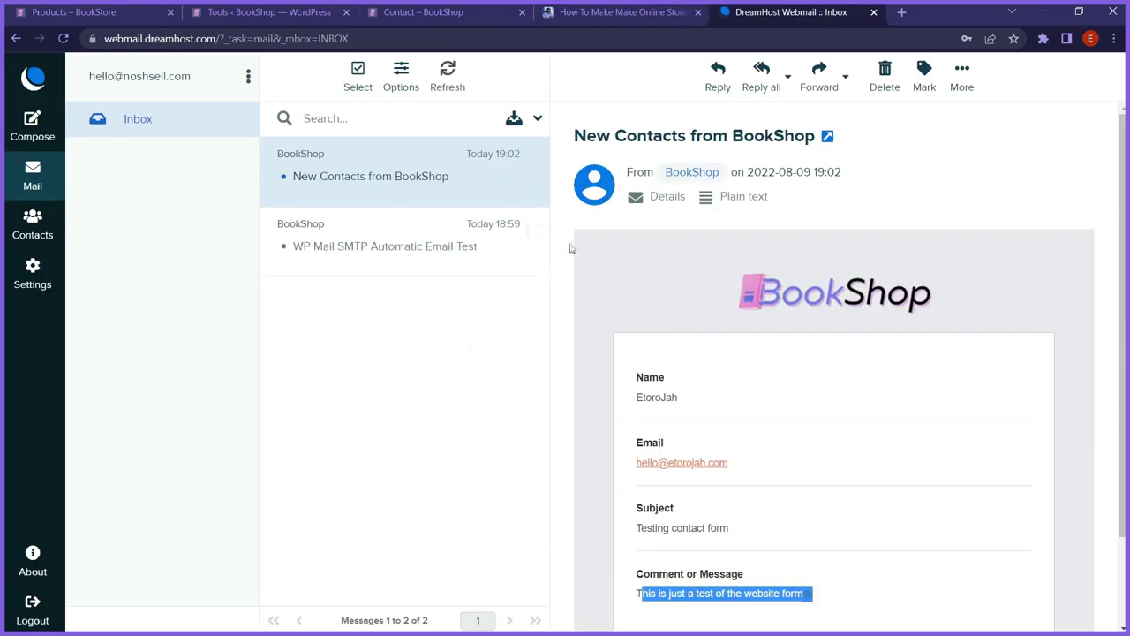
pyautogui.click(645, 11)
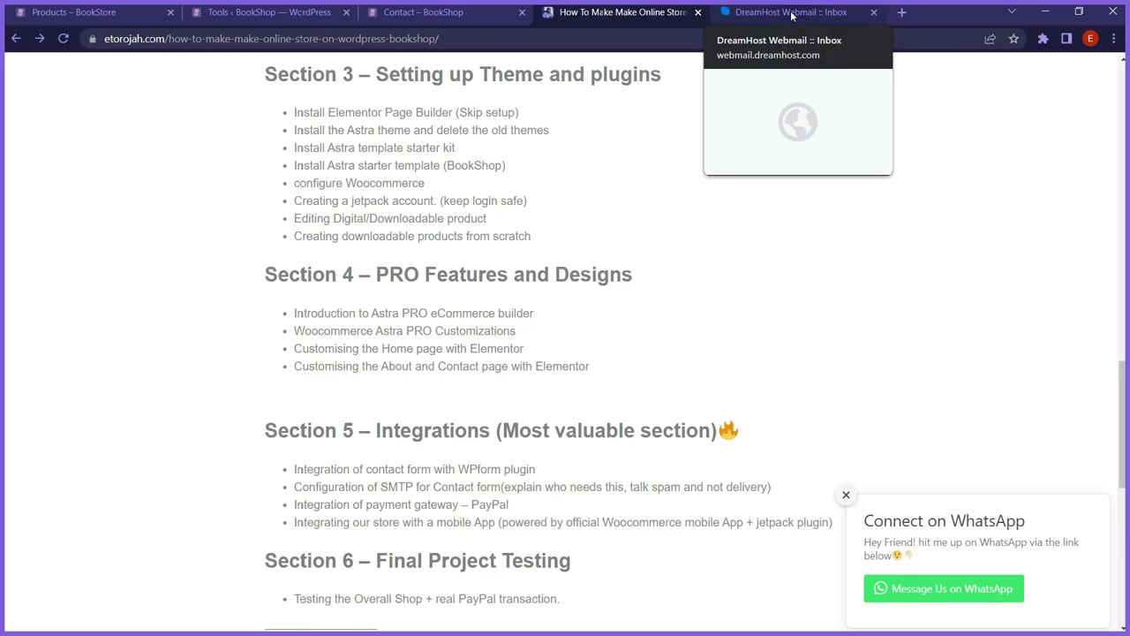
# Step: Open paypal.com in a new tab and pick Business Account under Sign Up
pyautogui.click(902, 12)
pyautogui.click(769, 39)
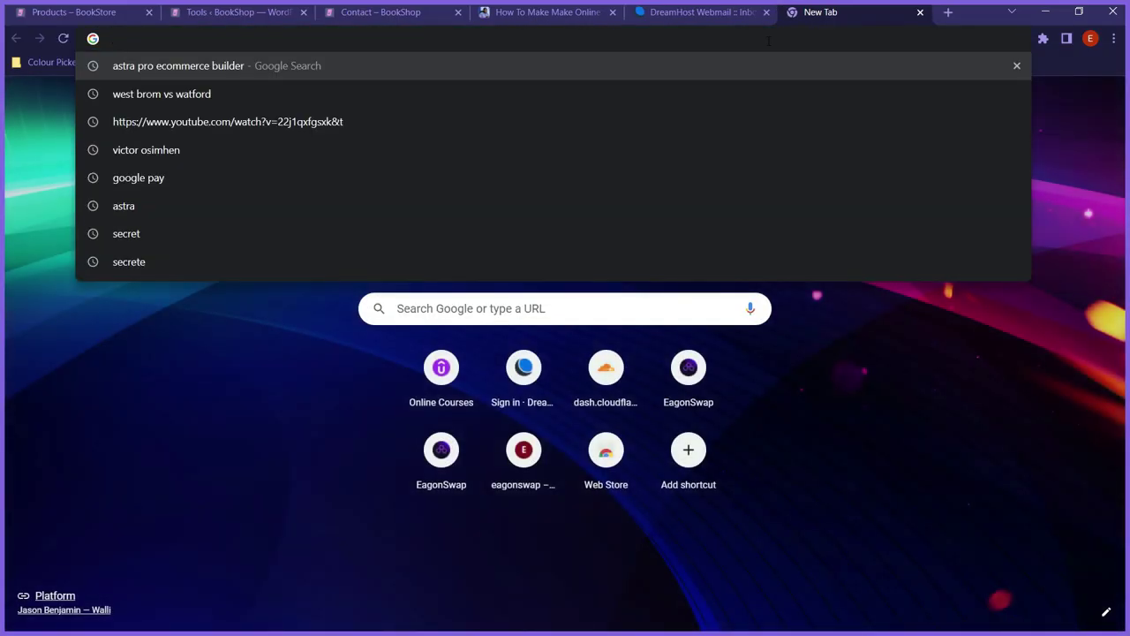
pyautogui.write('pay')
pyautogui.press('Return')
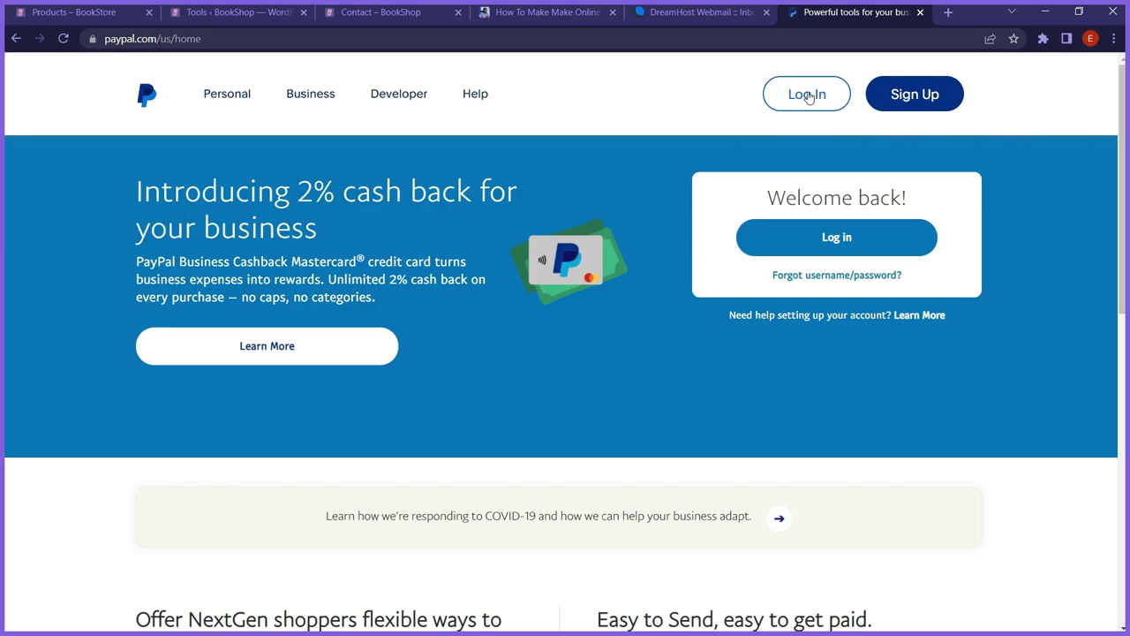
pyautogui.click(906, 95)
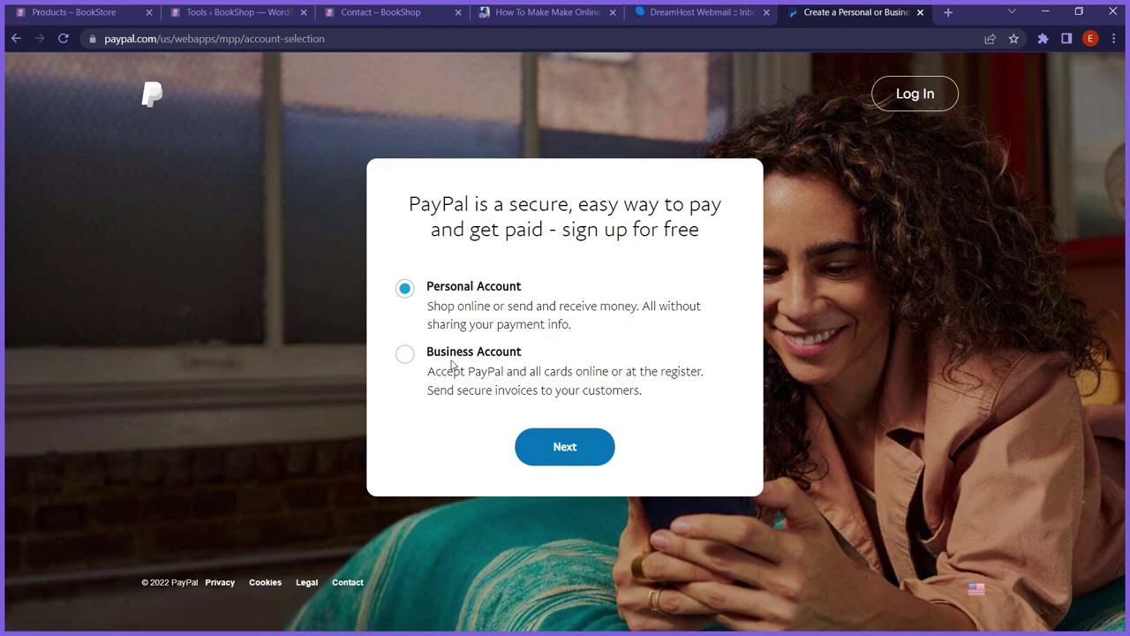
pyautogui.click(407, 361)
# Step: Log in to PayPal with the saved account, then return to the webmail tab
pyautogui.click(896, 99)
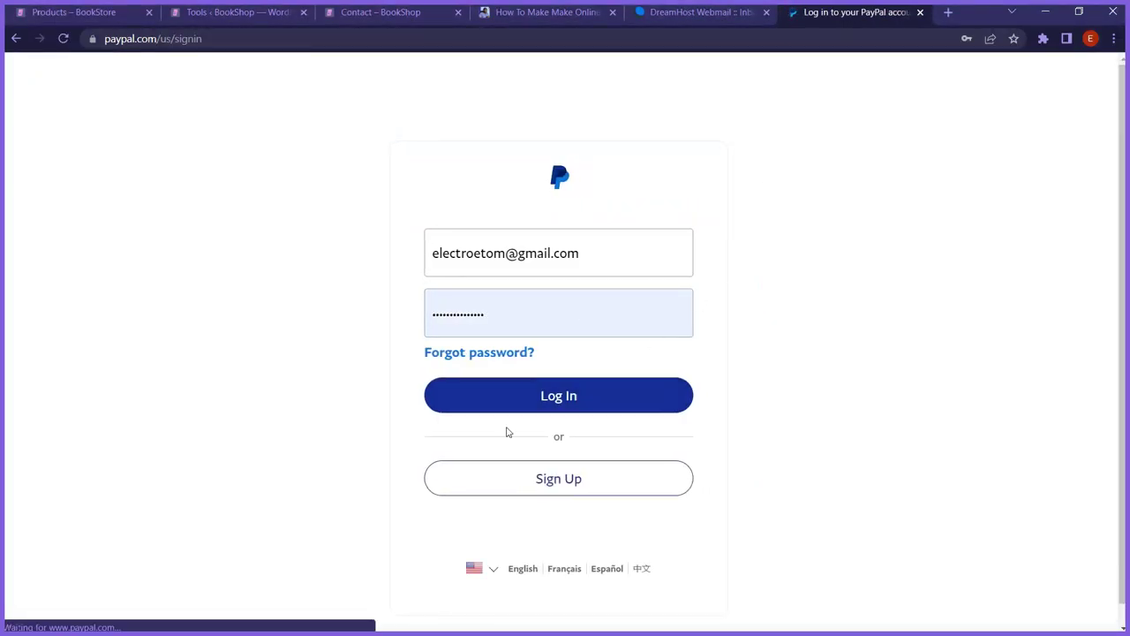
pyautogui.click(588, 237)
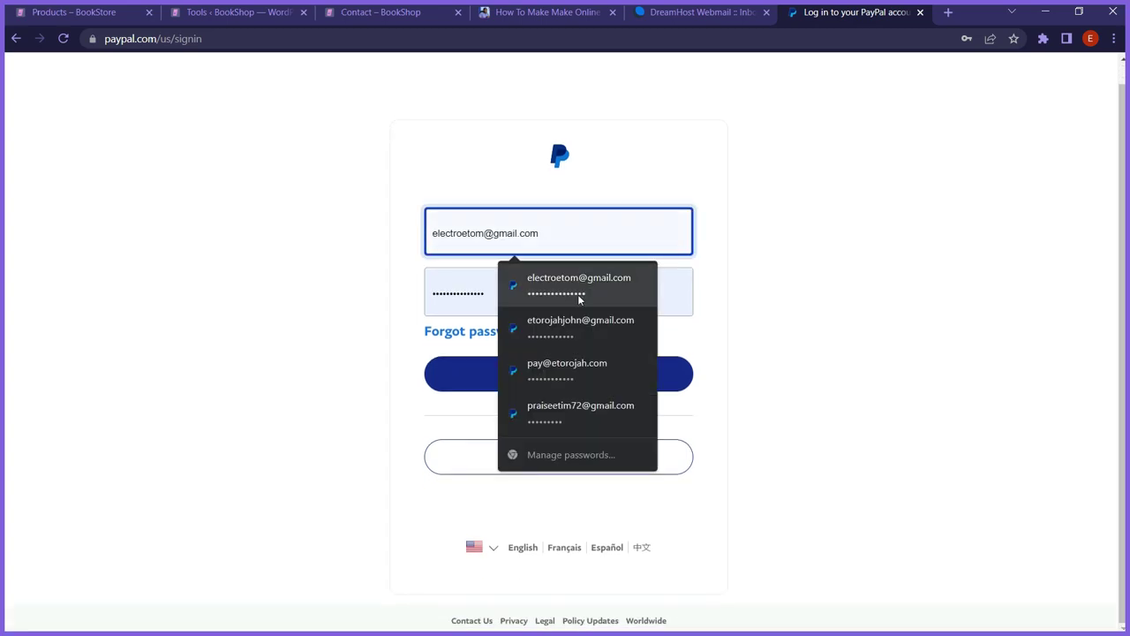
pyautogui.click(565, 326)
pyautogui.click(516, 386)
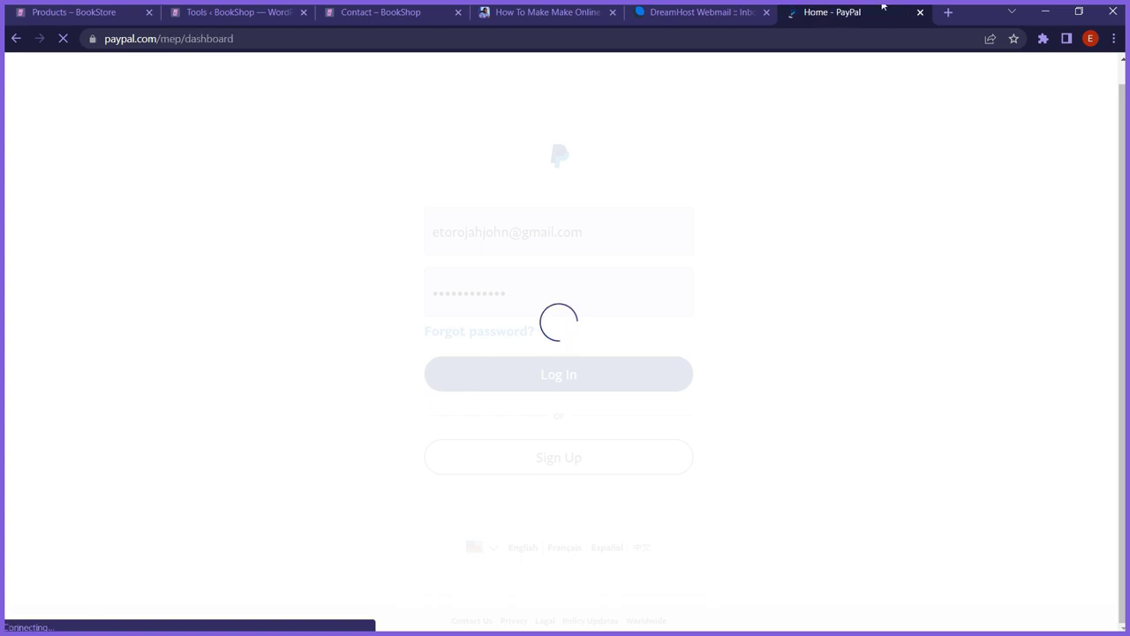
pyautogui.click(699, 13)
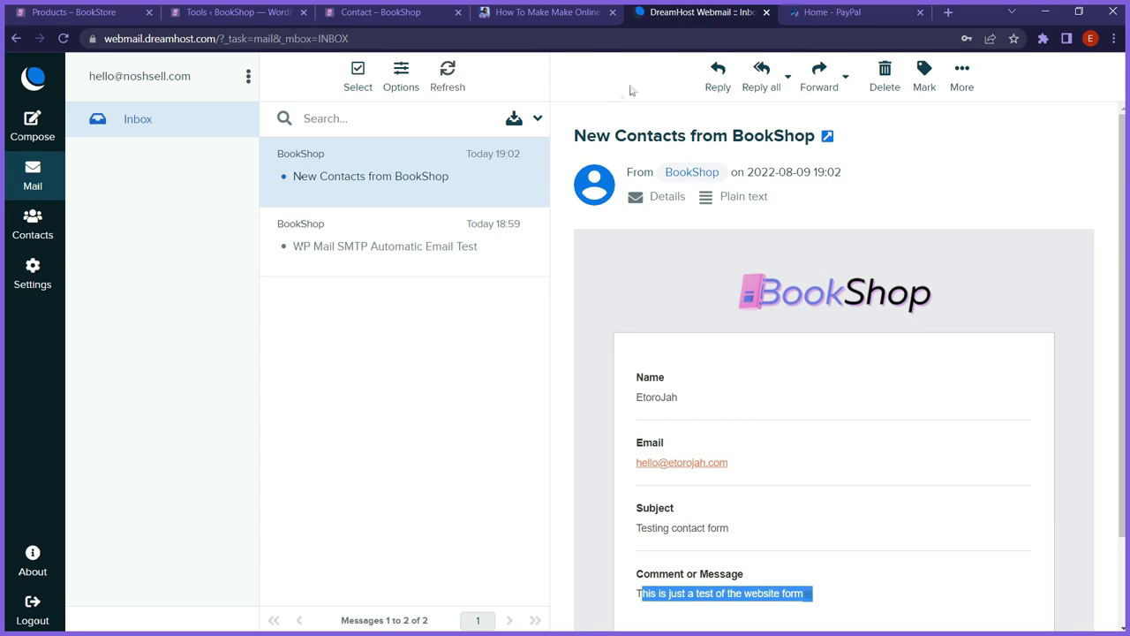
# Step: Close the BookShop Contact page and return to the WP Mail SMTP Send a Test Email page
pyautogui.click(509, 11)
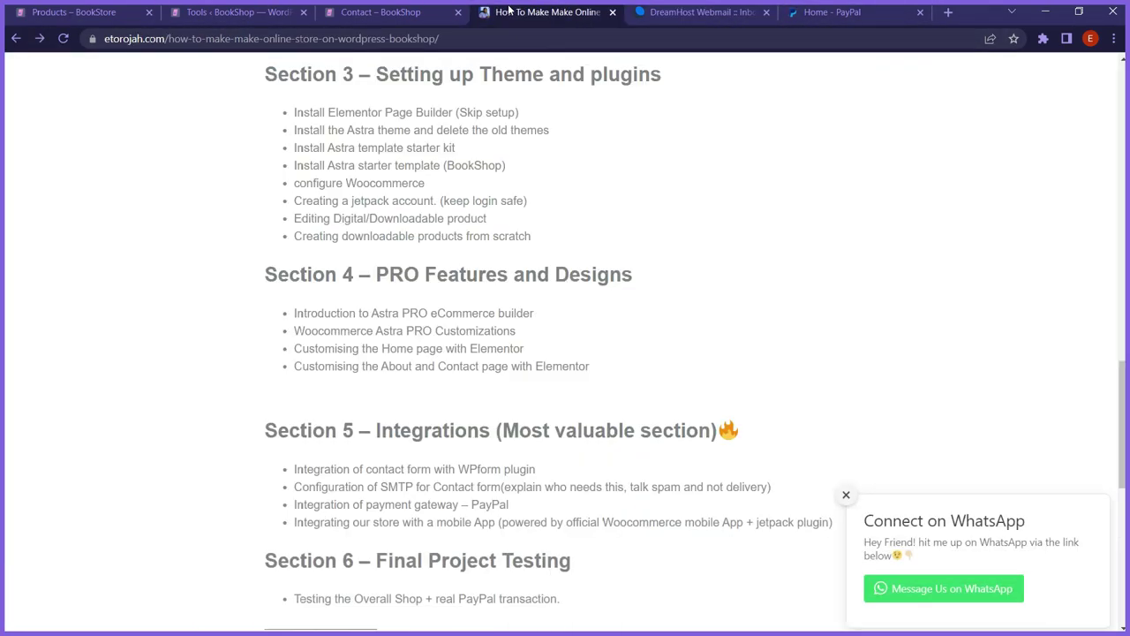
pyautogui.click(376, 14)
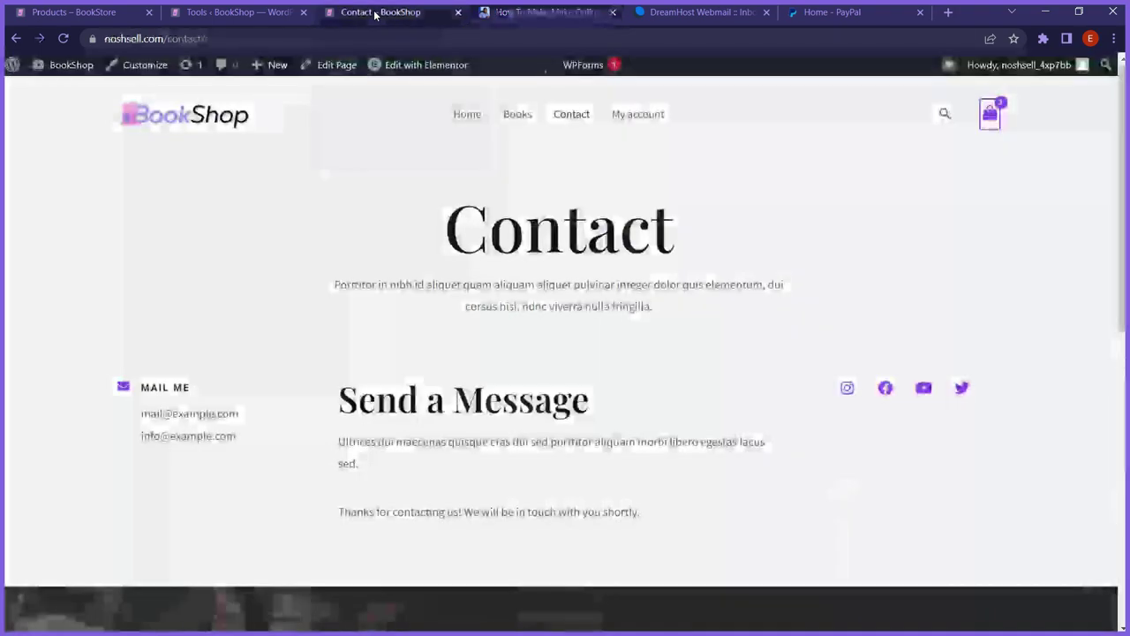
pyautogui.click(458, 12)
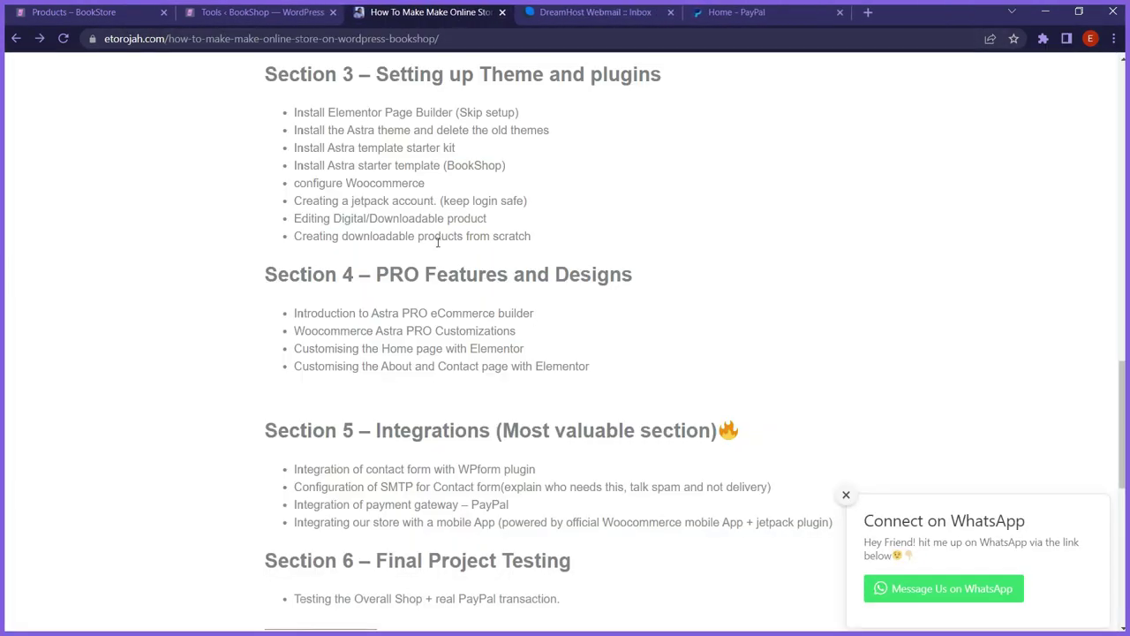
pyautogui.click(249, 12)
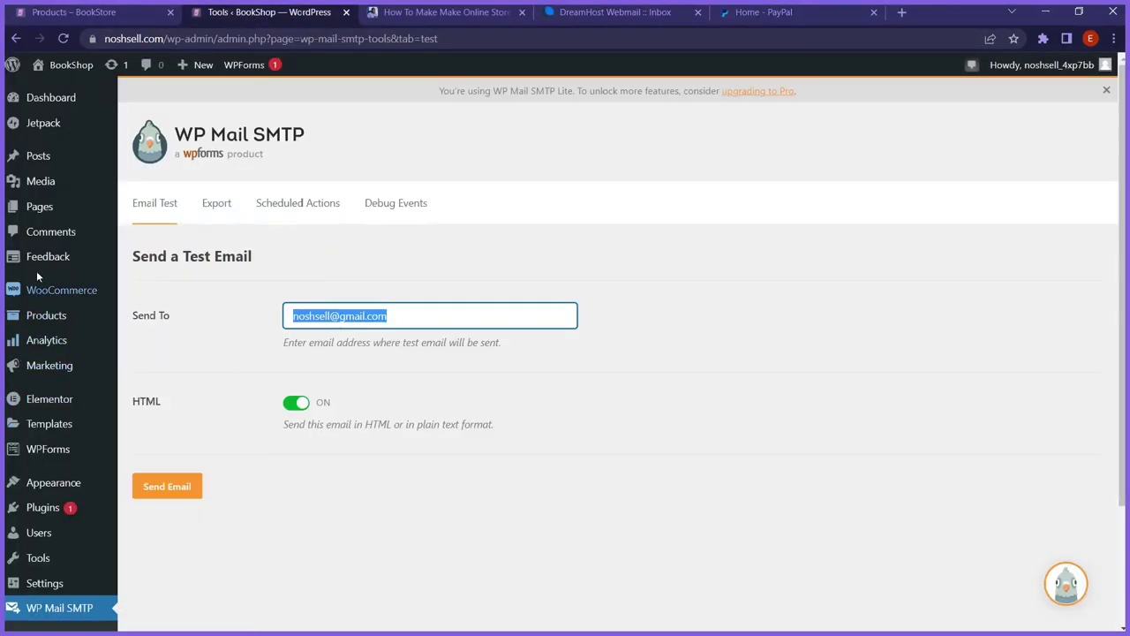
# Step: Open WooCommerce Settings from the admin sidebar's WooCommerce flyout
pyautogui.moveTo(71, 220)
pyautogui.moveTo(53, 296)
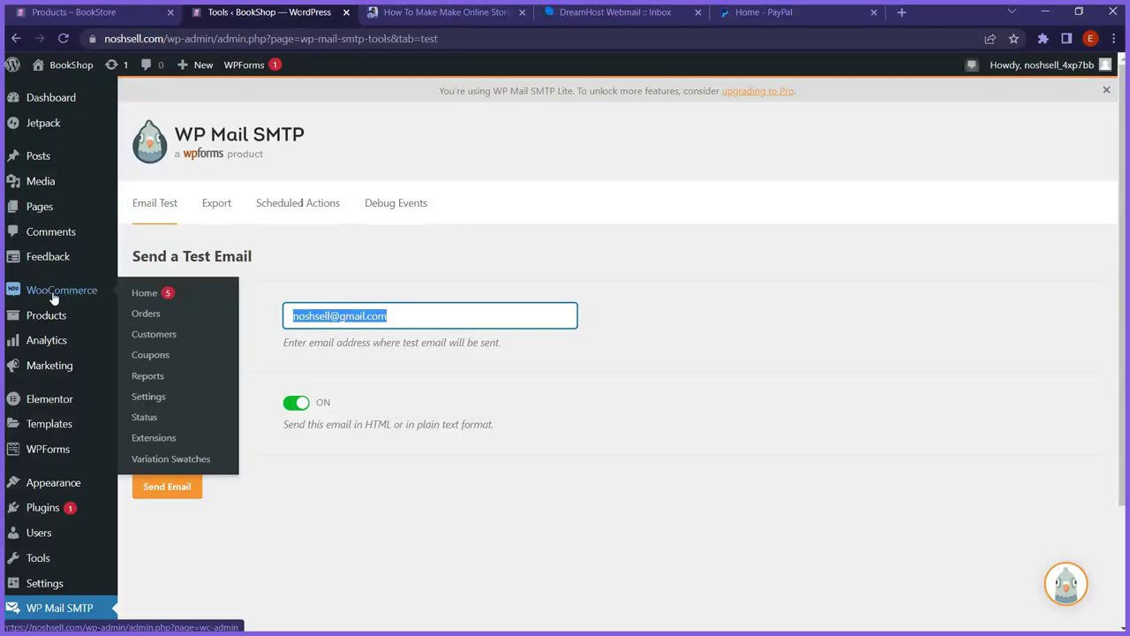
pyautogui.click(157, 403)
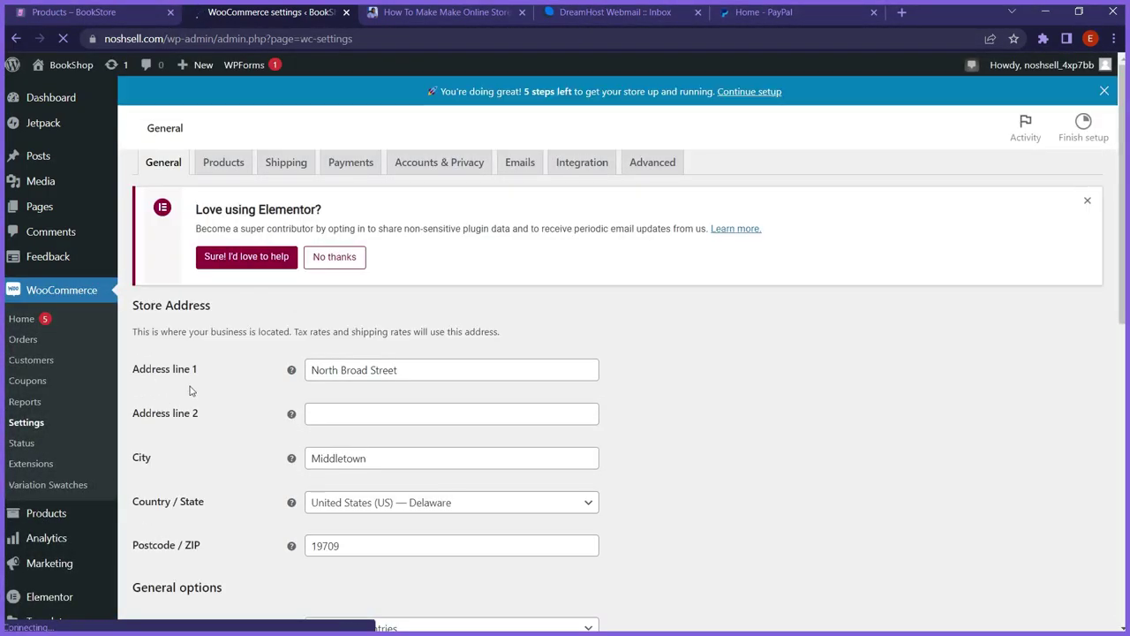
# Step: Glance at the Payments tab, then return to the General tab and scroll to General options
pyautogui.click(350, 193)
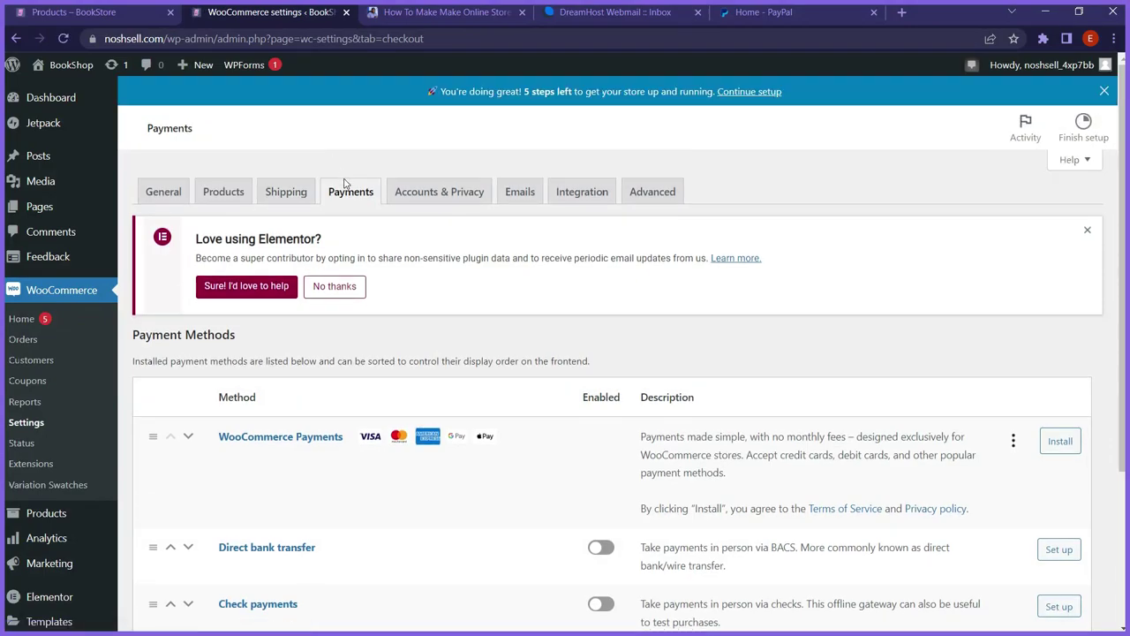
pyautogui.click(161, 201)
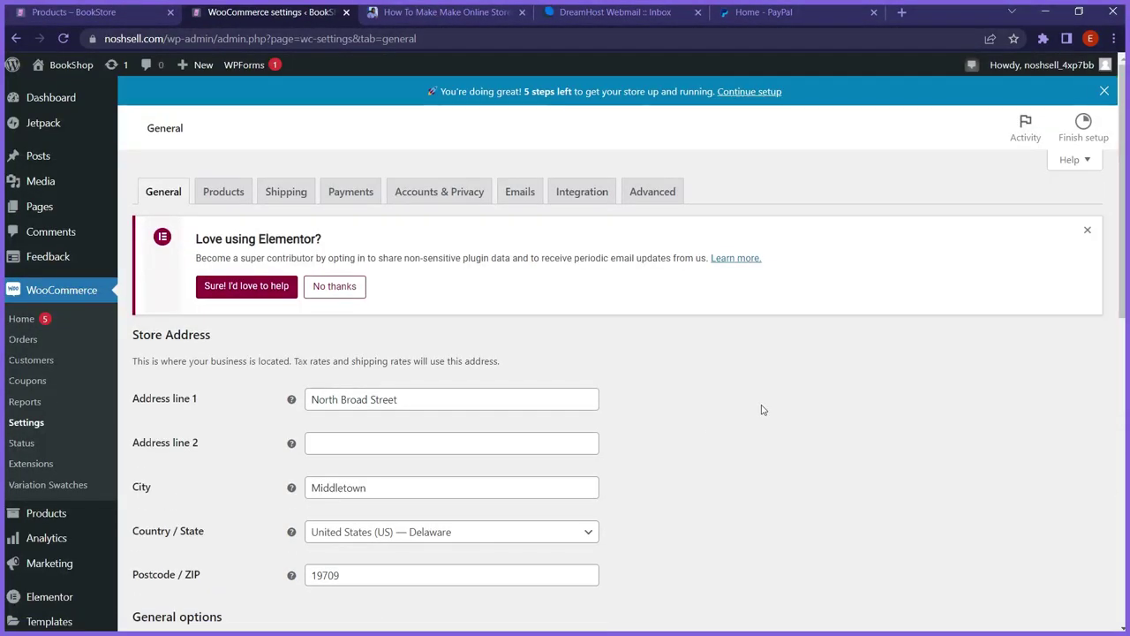
pyautogui.scroll(-3, 704, 387)
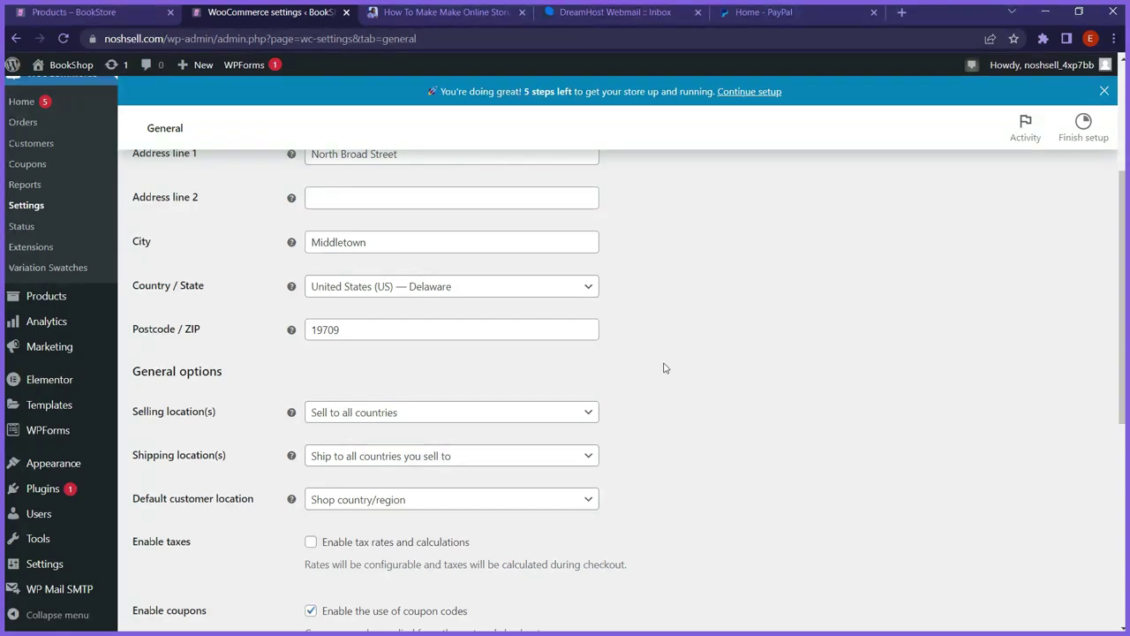
pyautogui.scroll(3, 663, 369)
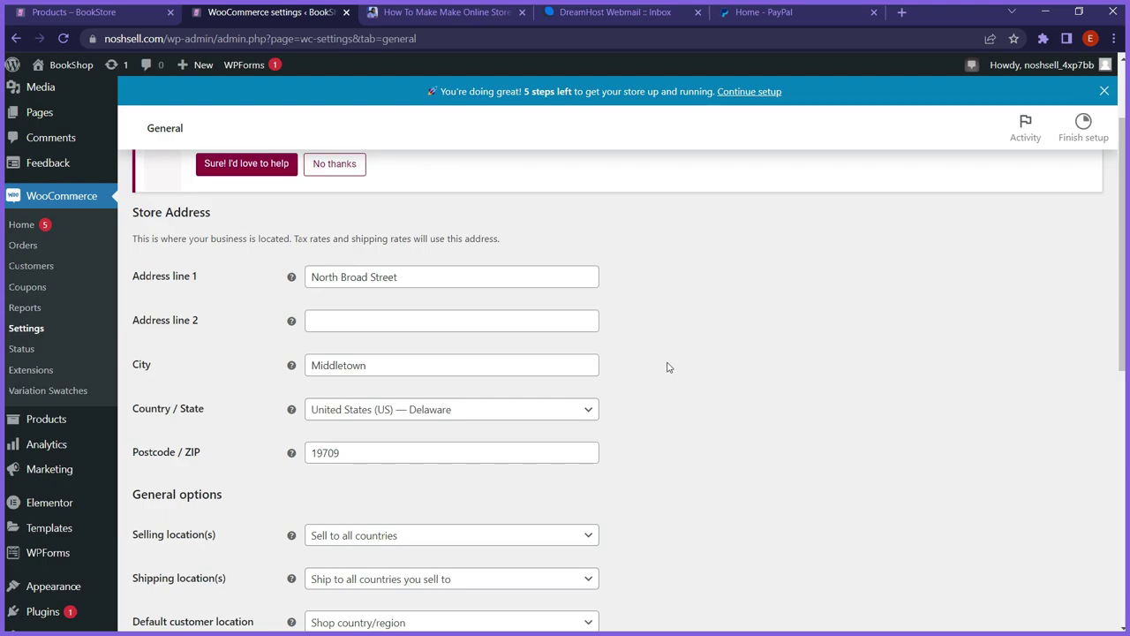
pyautogui.scroll(-3, 668, 367)
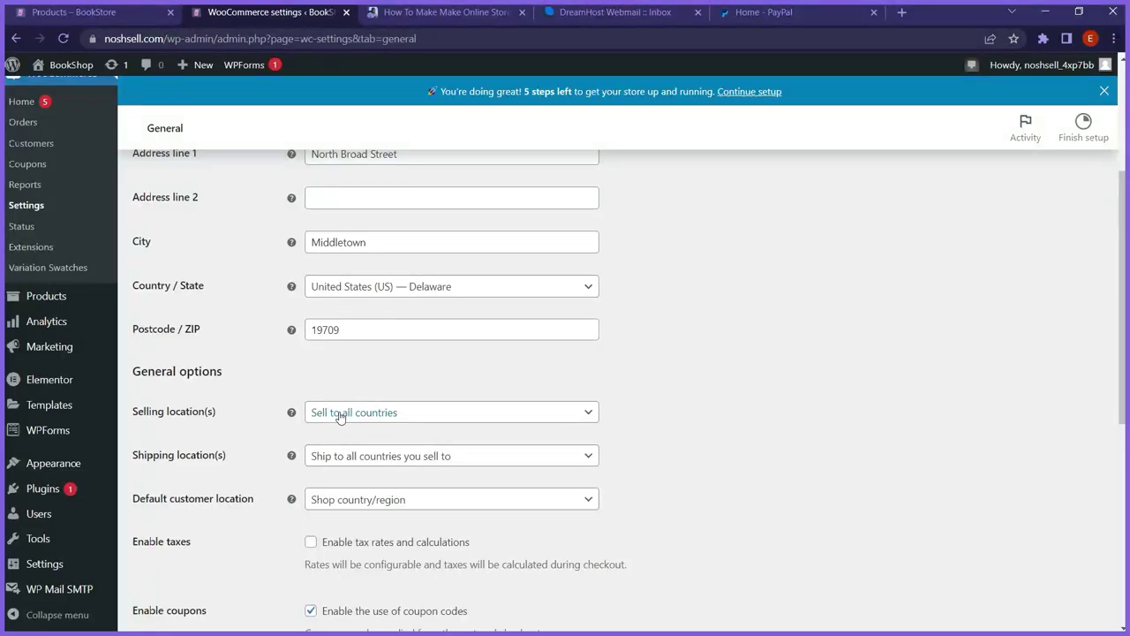
# Step: Leave Selling location(s) set to Sell to all countries after trying specific countries
pyautogui.click(339, 415)
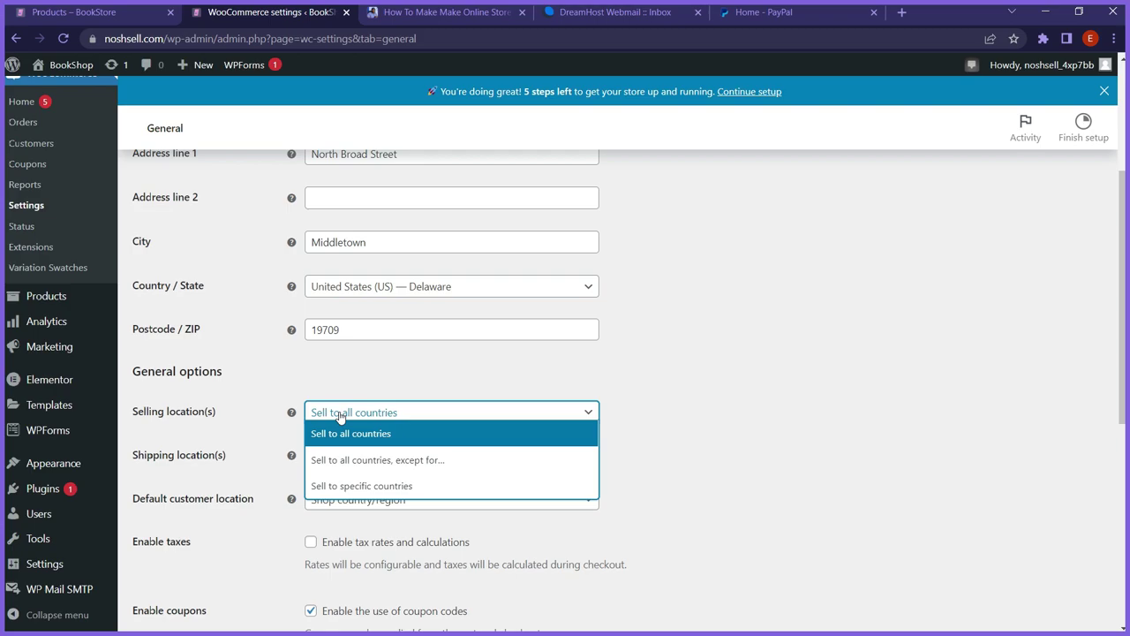
pyautogui.click(360, 487)
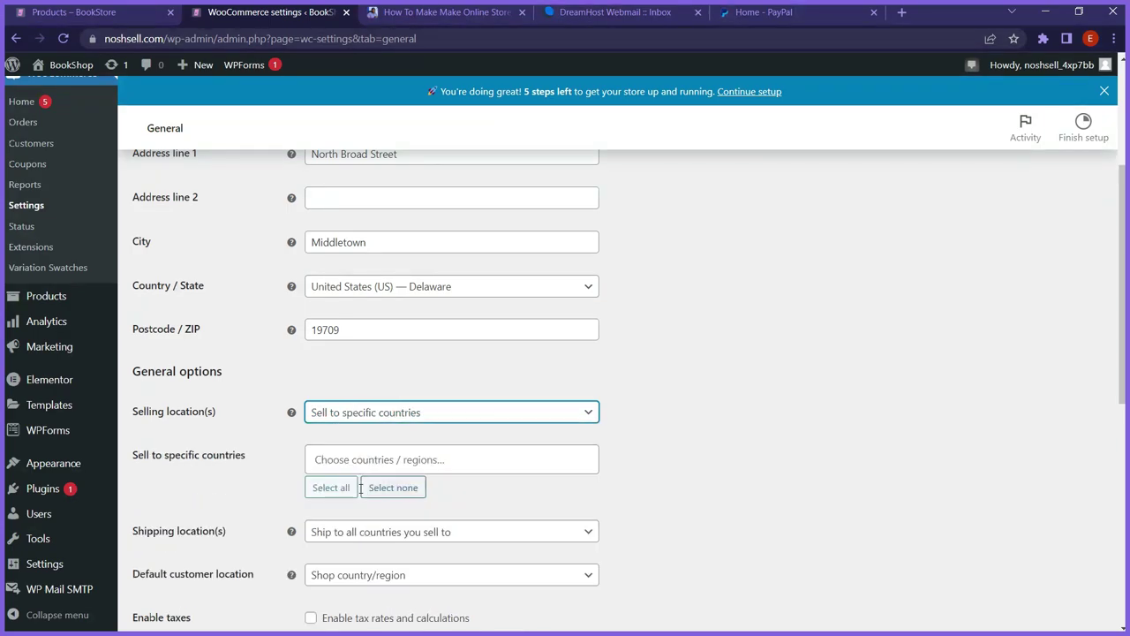
pyautogui.click(409, 458)
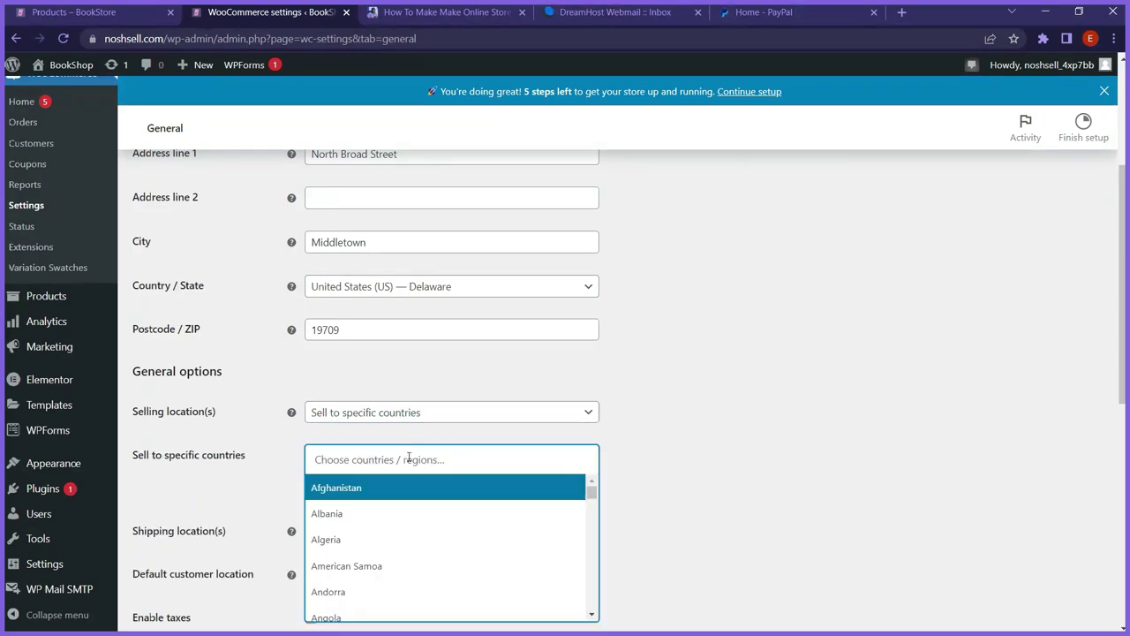
pyautogui.click(450, 412)
pyautogui.click(350, 434)
pyautogui.click(351, 415)
pyautogui.click(351, 418)
pyautogui.click(350, 417)
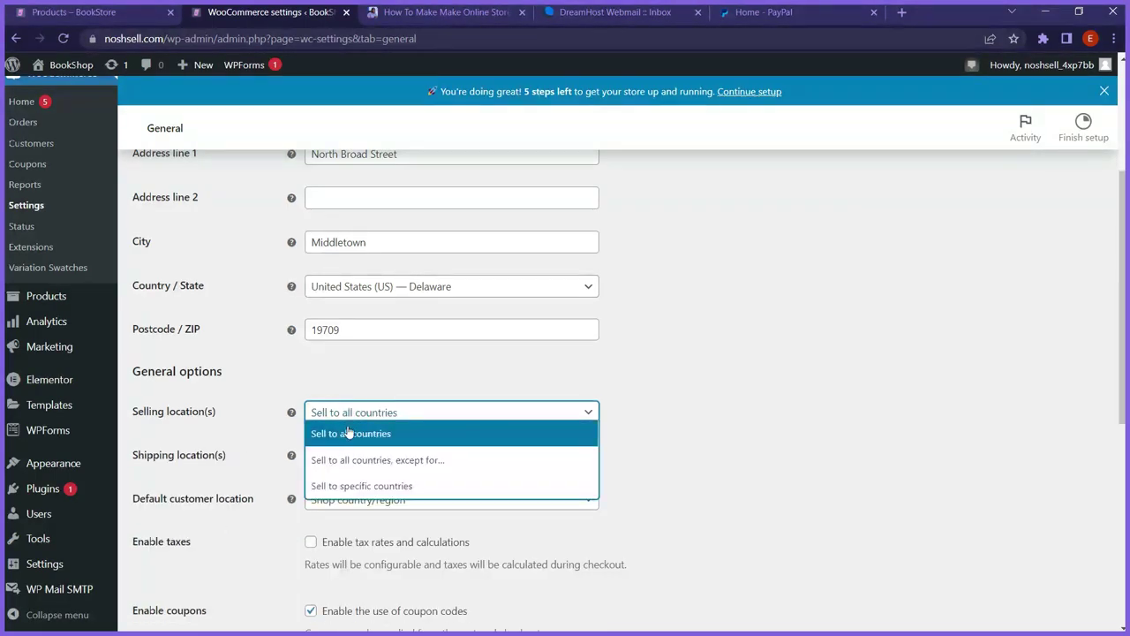
pyautogui.click(793, 434)
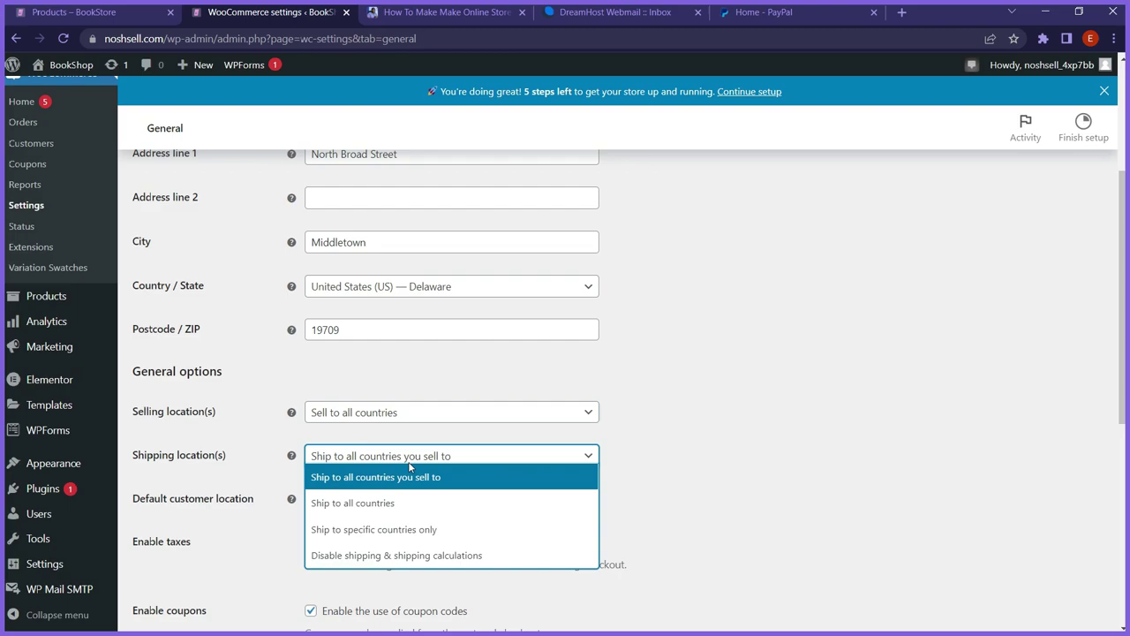
# Step: Set Shipping location(s) to Disable shipping, turn off coupons, and save the general settings
pyautogui.click(394, 554)
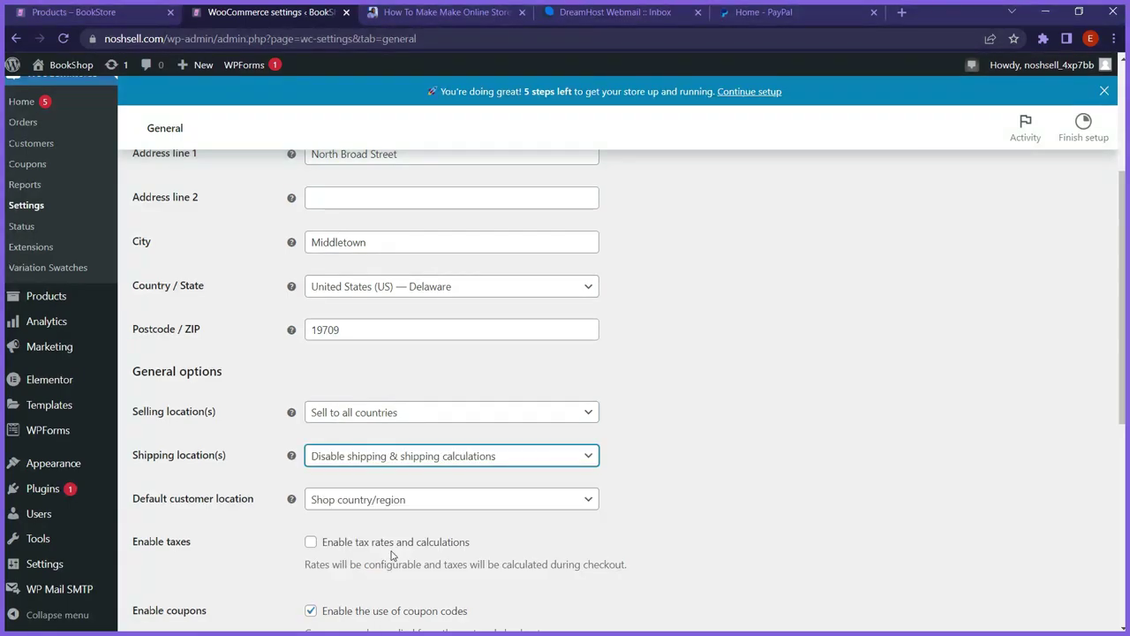
pyautogui.click(747, 463)
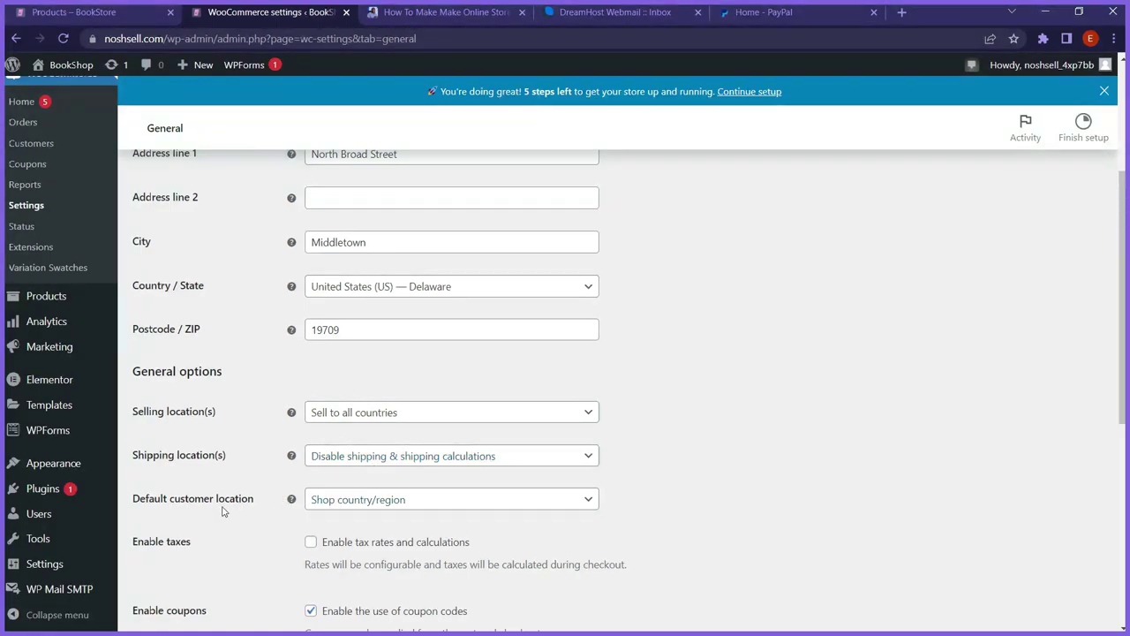
pyautogui.scroll(-2, 322, 475)
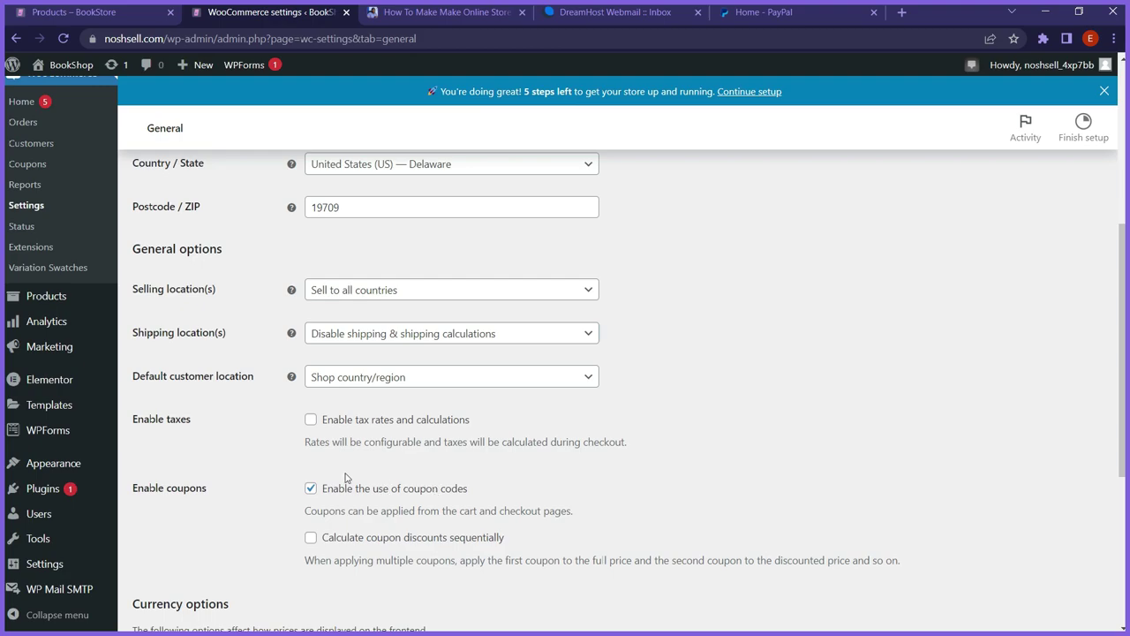
pyautogui.click(311, 490)
pyautogui.scroll(-3, 344, 463)
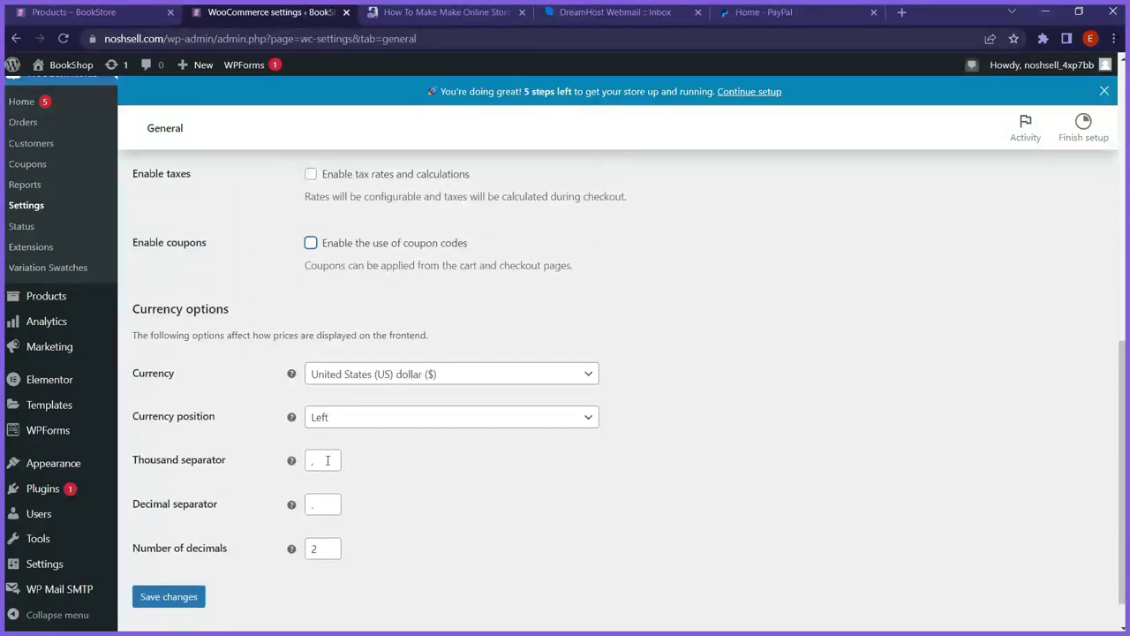
pyautogui.scroll(-1, 462, 465)
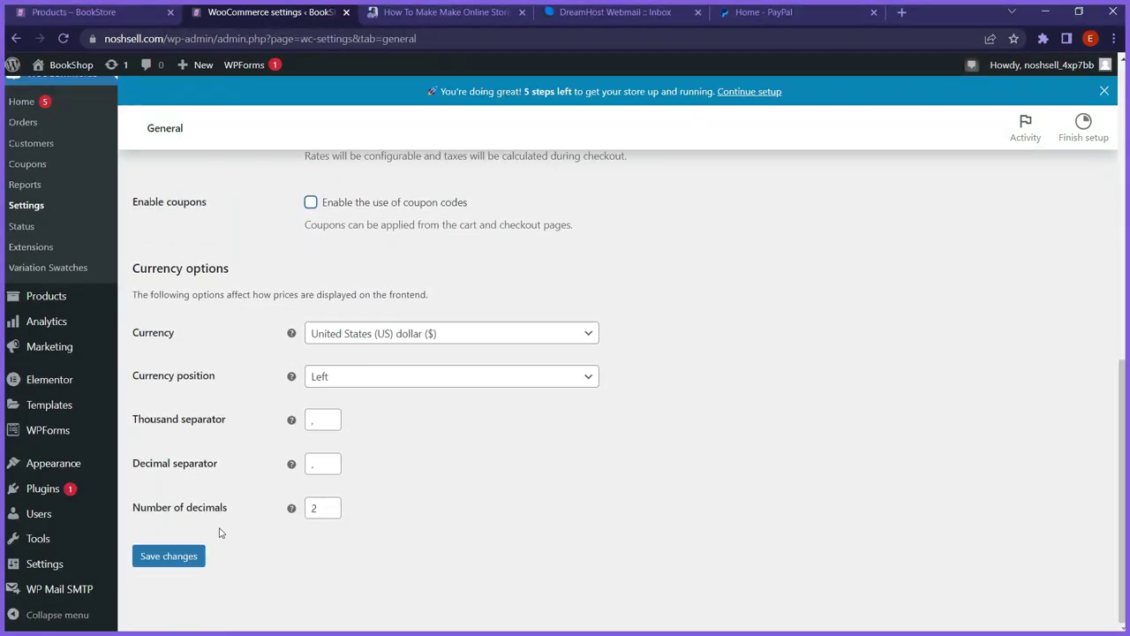
pyautogui.click(146, 557)
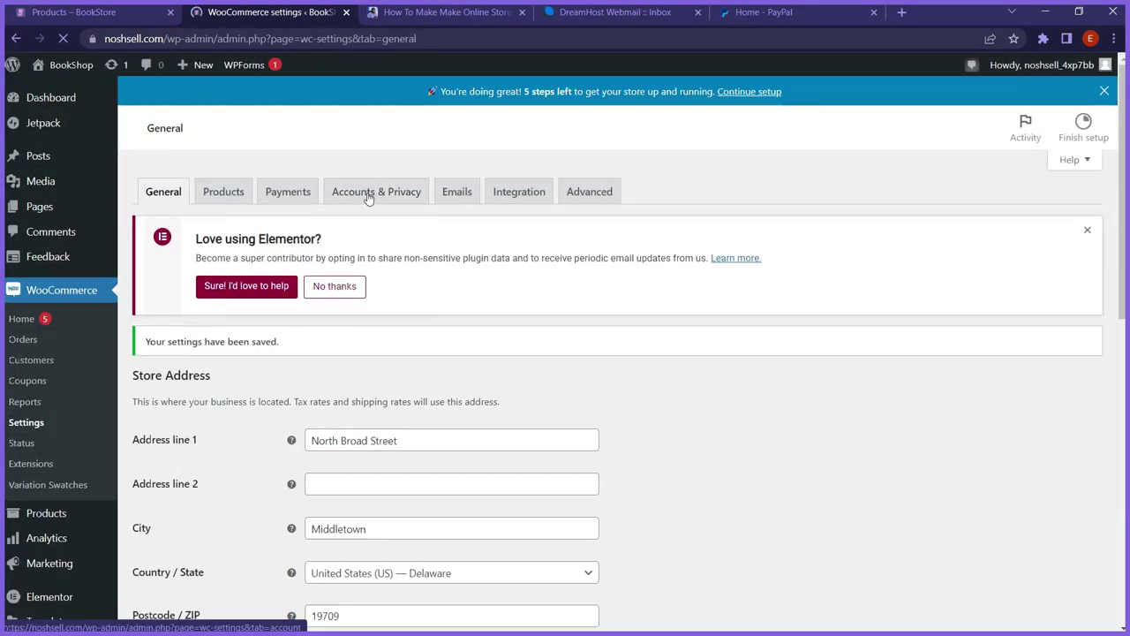
# Step: Scroll through the Payments methods list, then head to Plugins > Add New
pyautogui.click(295, 203)
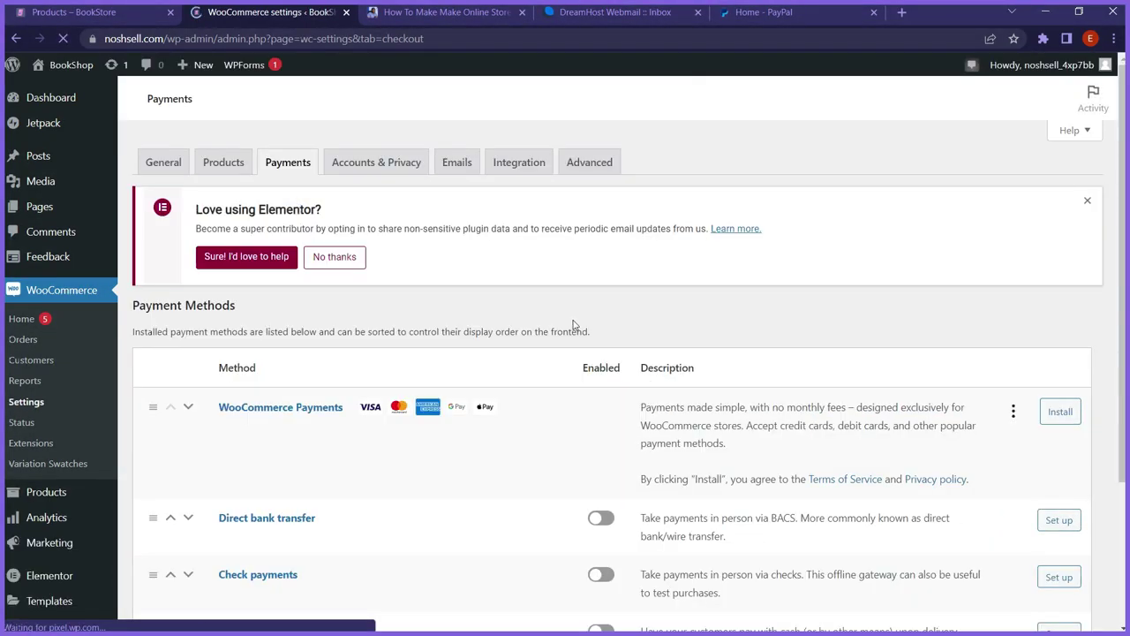
pyautogui.scroll(-3, 558, 300)
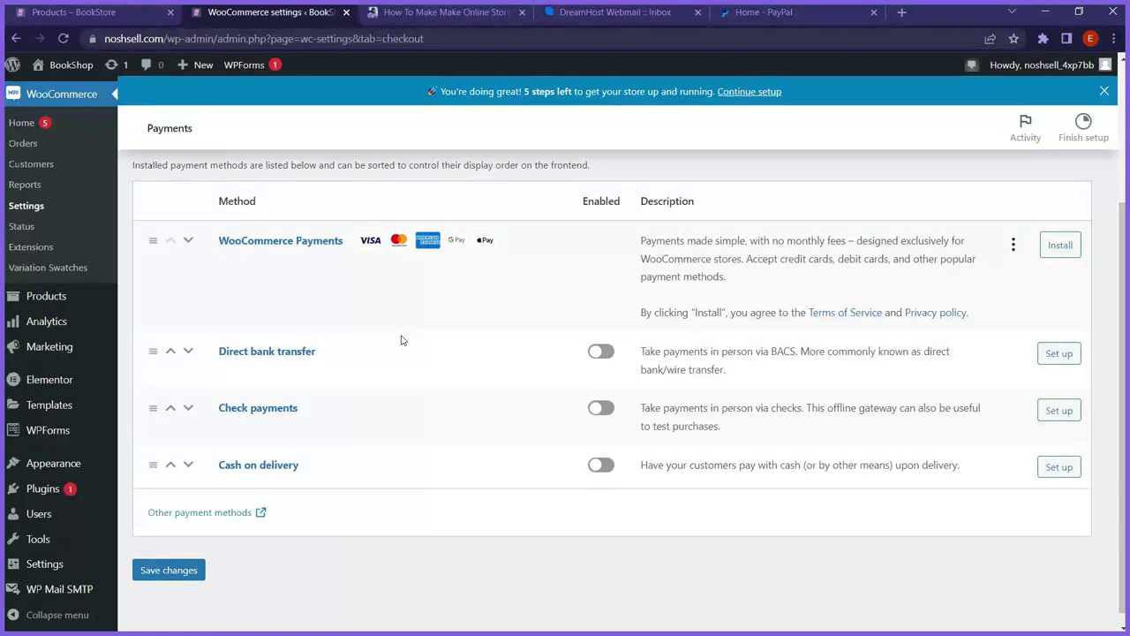
pyautogui.scroll(-1, 360, 368)
pyautogui.scroll(3, 359, 368)
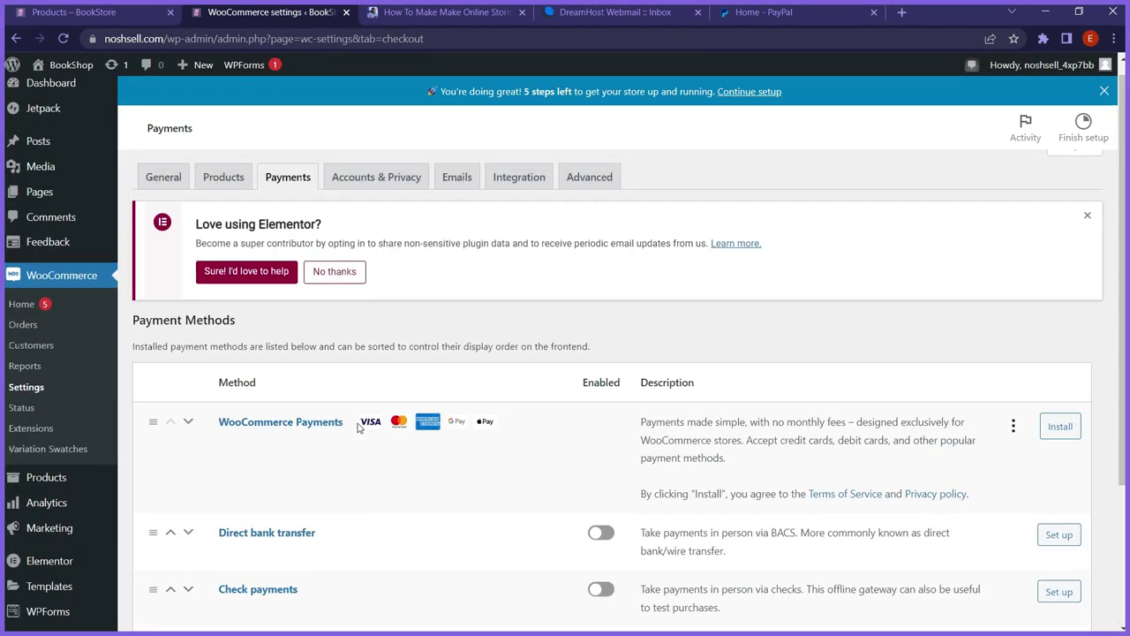
pyautogui.scroll(-3, 359, 425)
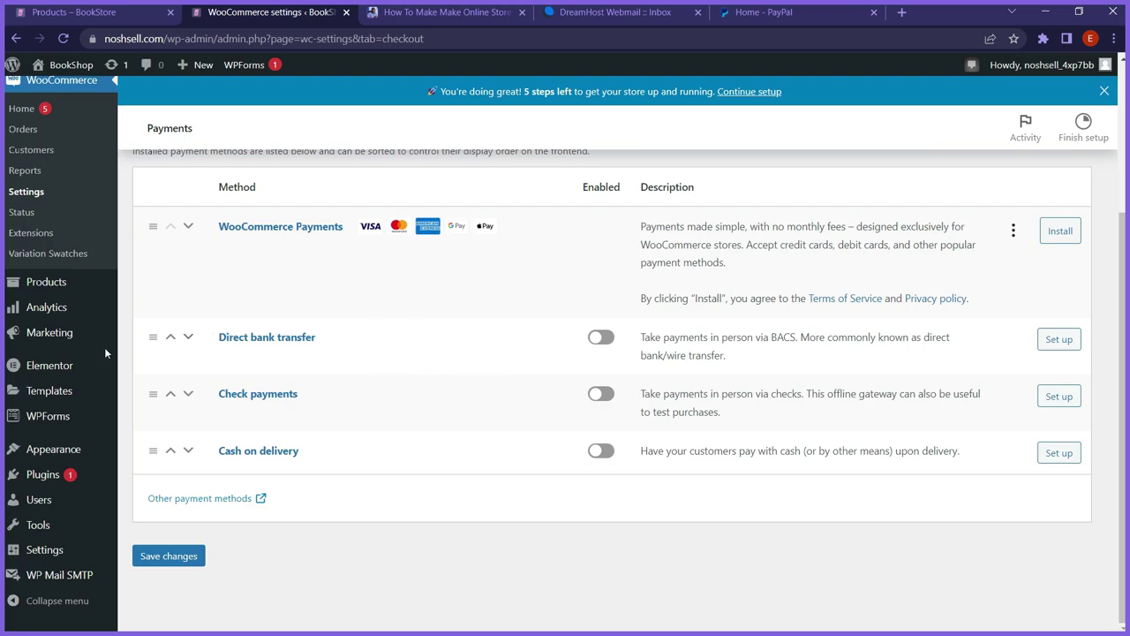
pyautogui.moveTo(53, 488)
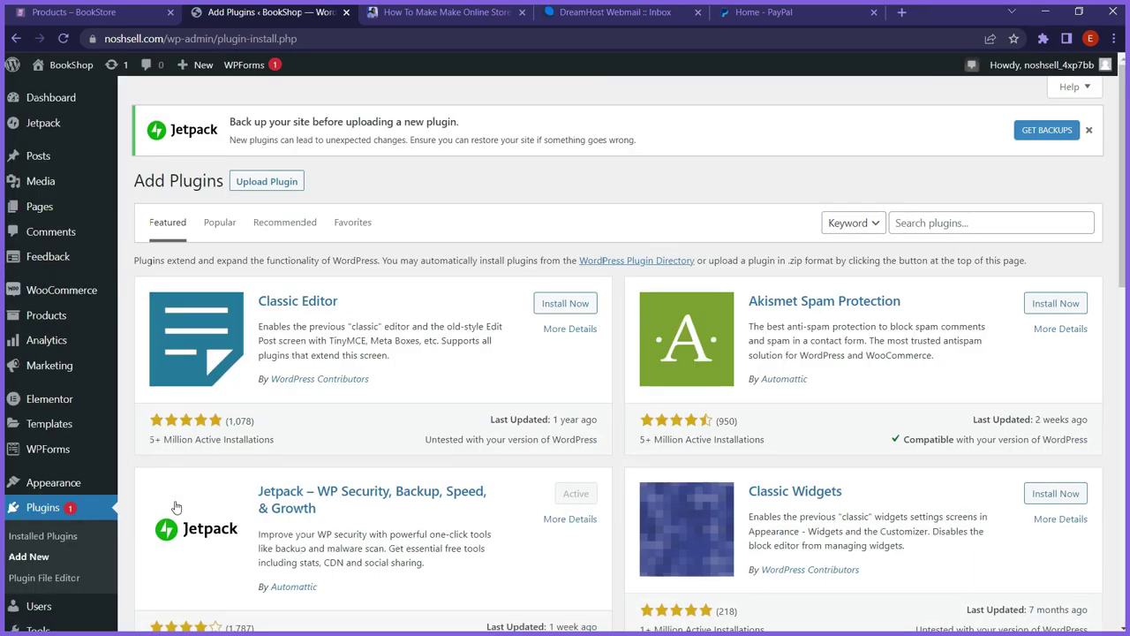
# Step: Search plugins for 'paypal', then install and activate WooCommerce PayPal Payments
pyautogui.click(905, 223)
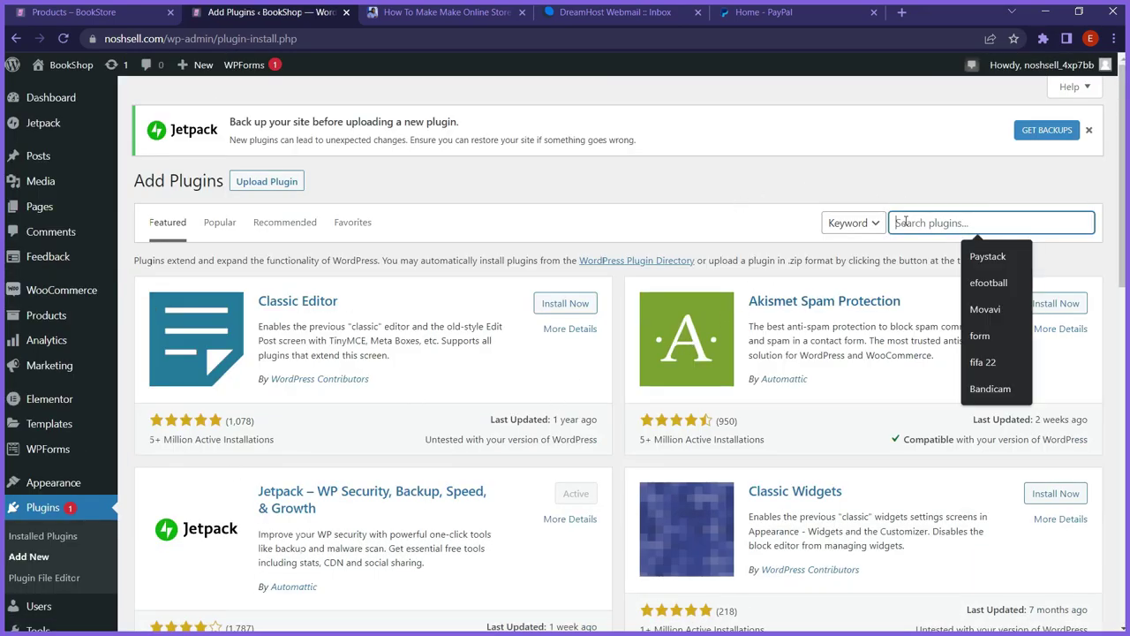
pyautogui.write('pay')
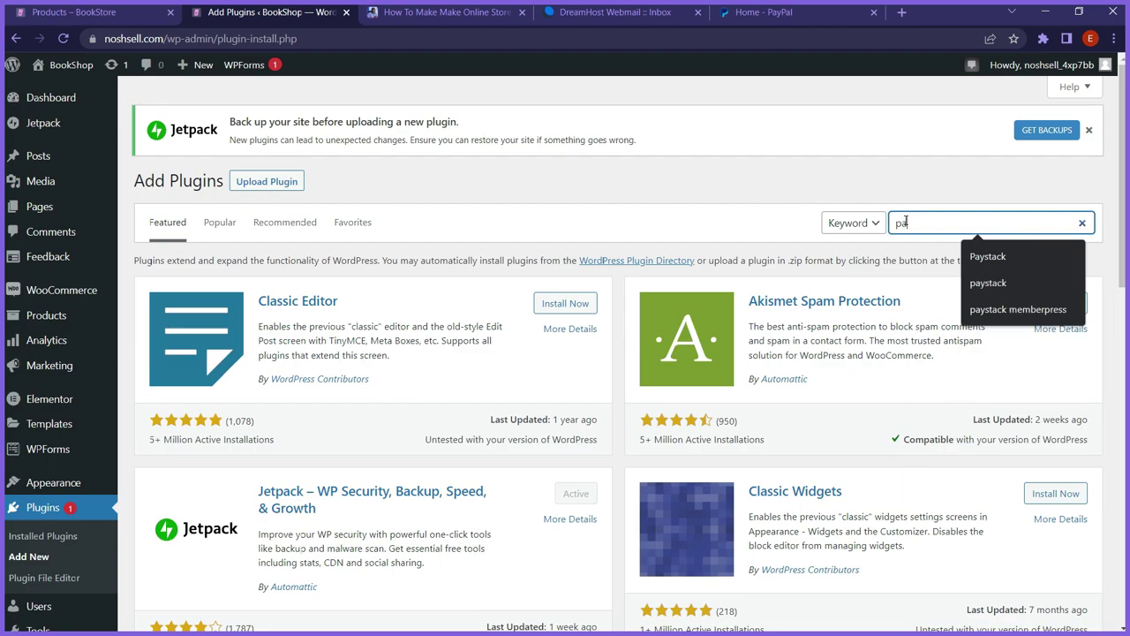
pyautogui.write('pal')
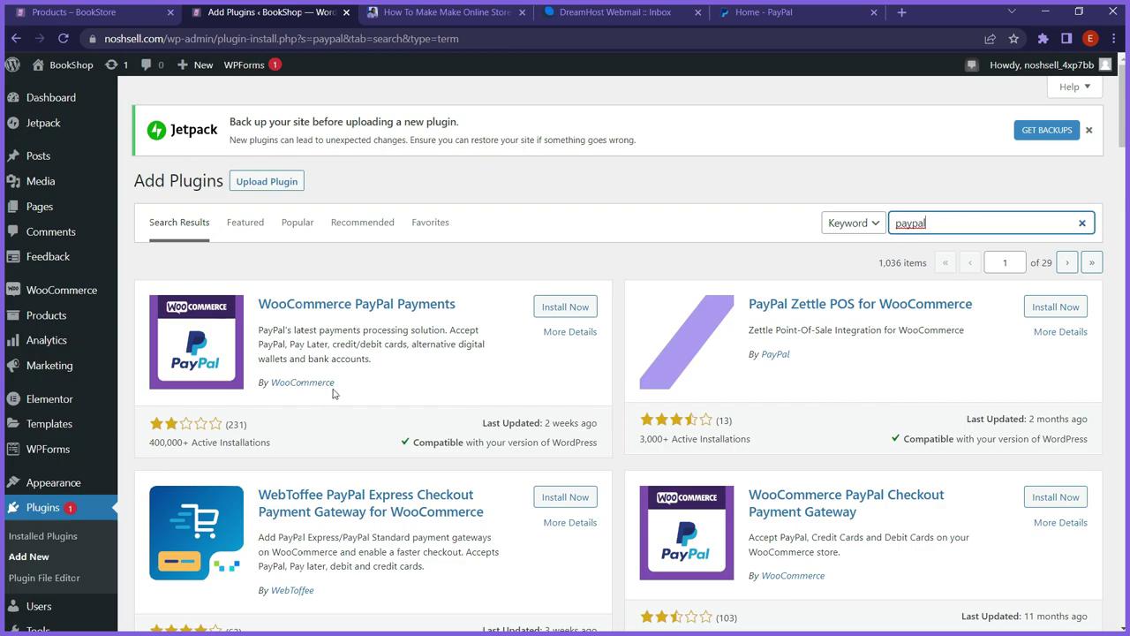
pyautogui.moveTo(349, 387); pyautogui.dragTo(273, 393)
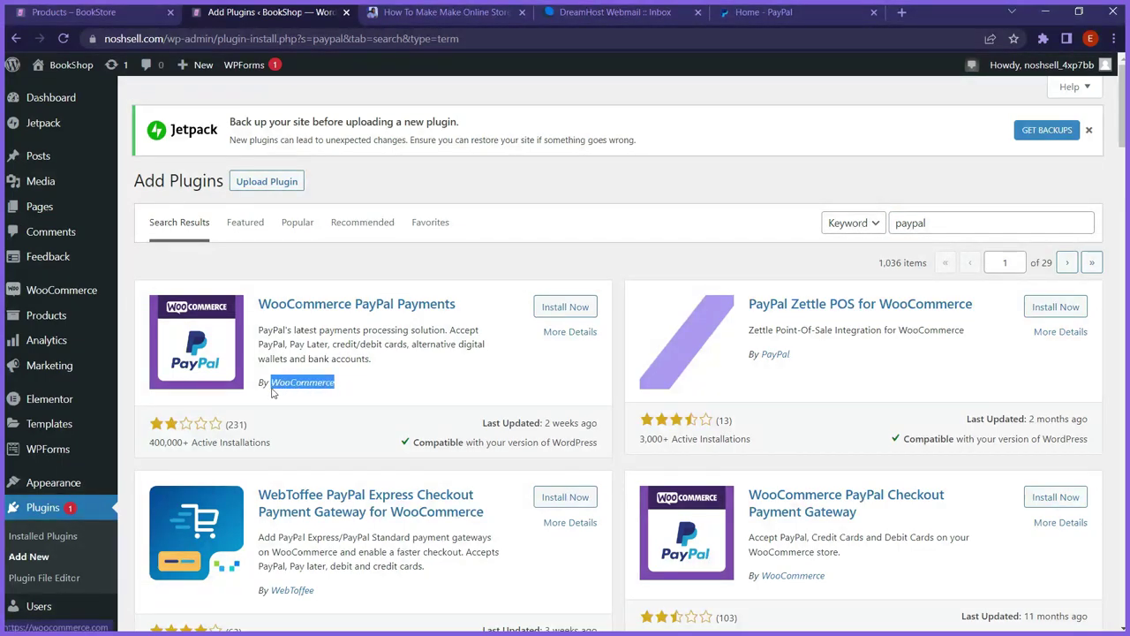
pyautogui.click(496, 393)
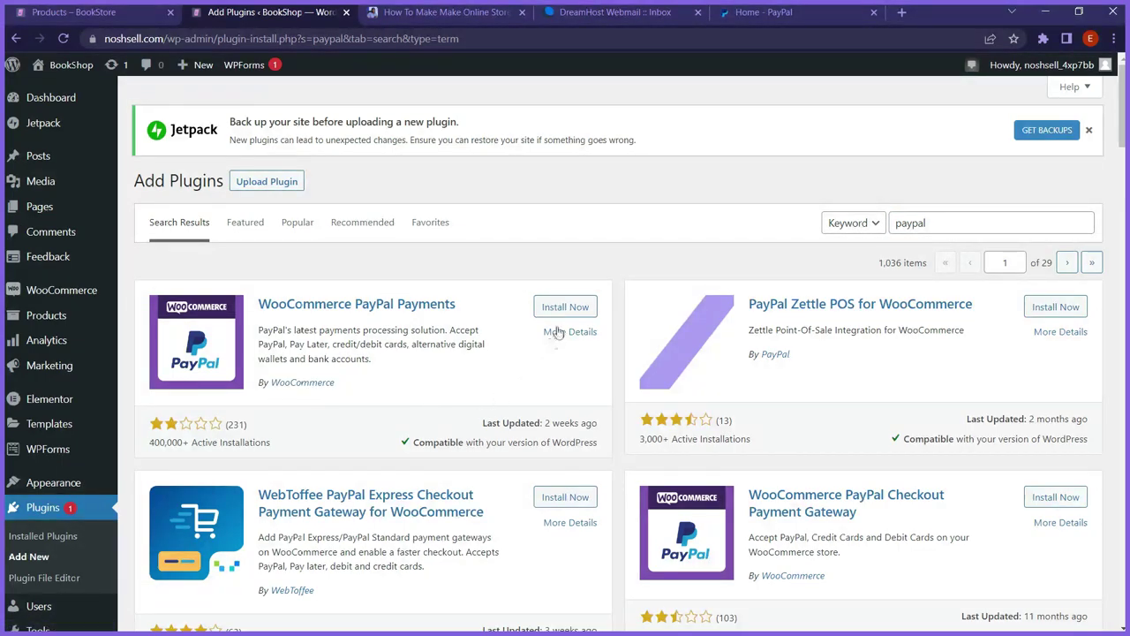
pyautogui.click(552, 306)
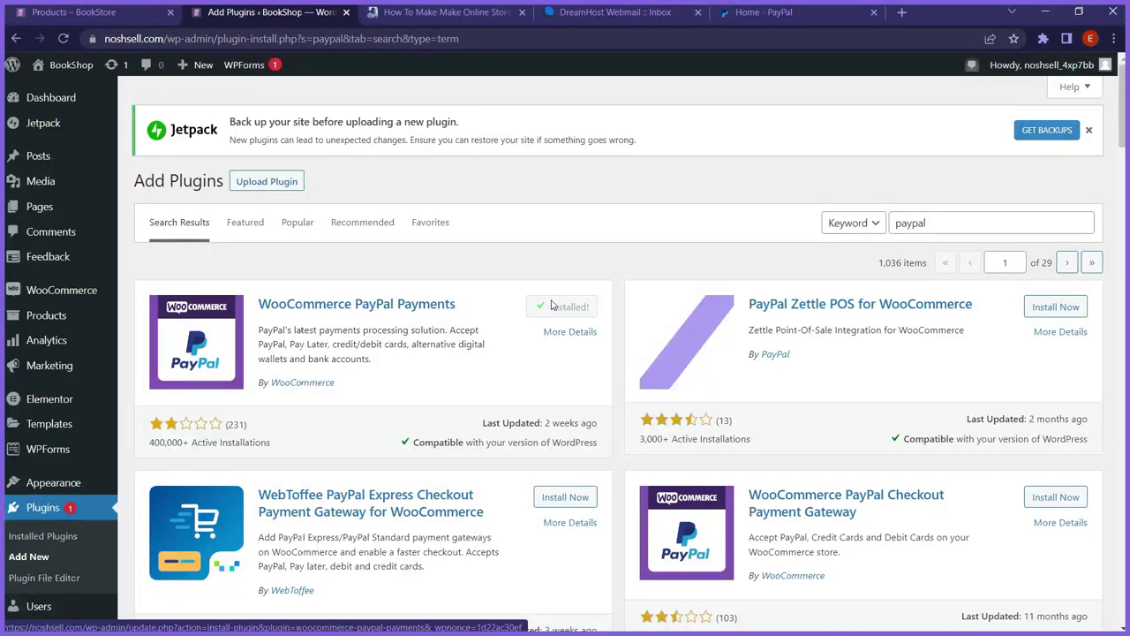
pyautogui.click(574, 316)
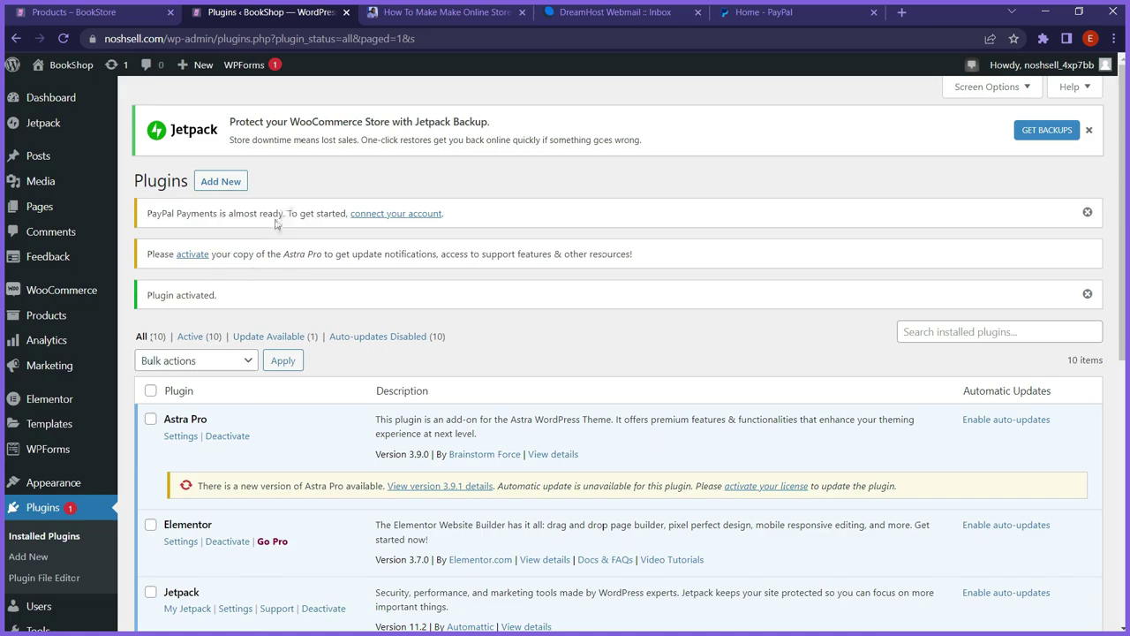
# Step: Start the PayPal connection, then go back to the Payments settings list
pyautogui.click(419, 213)
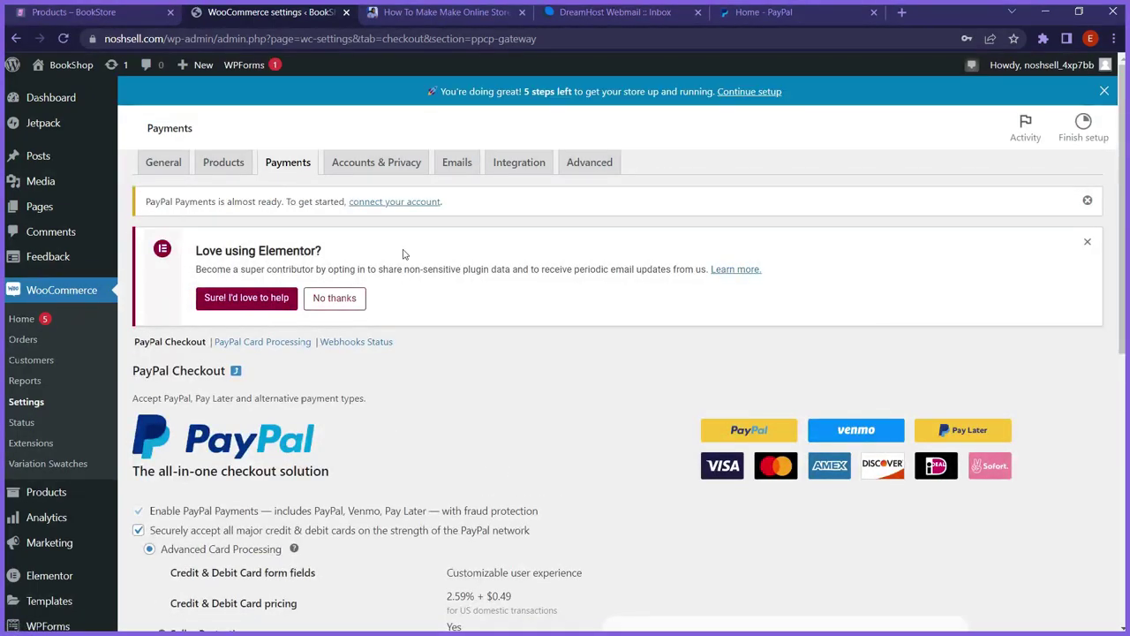
pyautogui.click(280, 197)
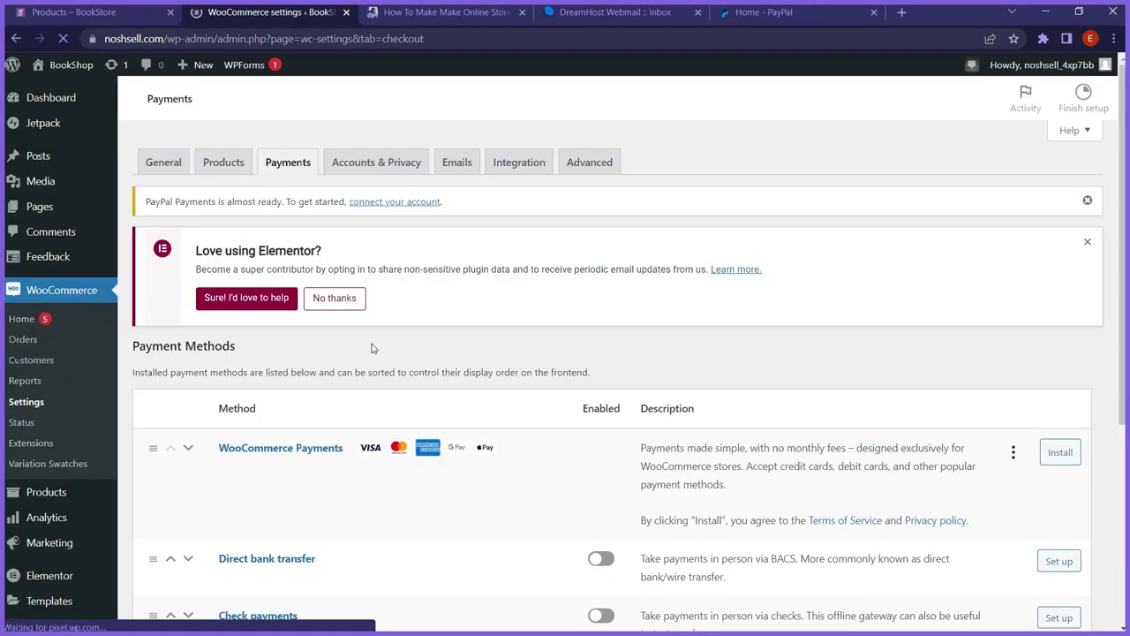
pyautogui.scroll(-2, 375, 351)
pyautogui.scroll(-3, 374, 352)
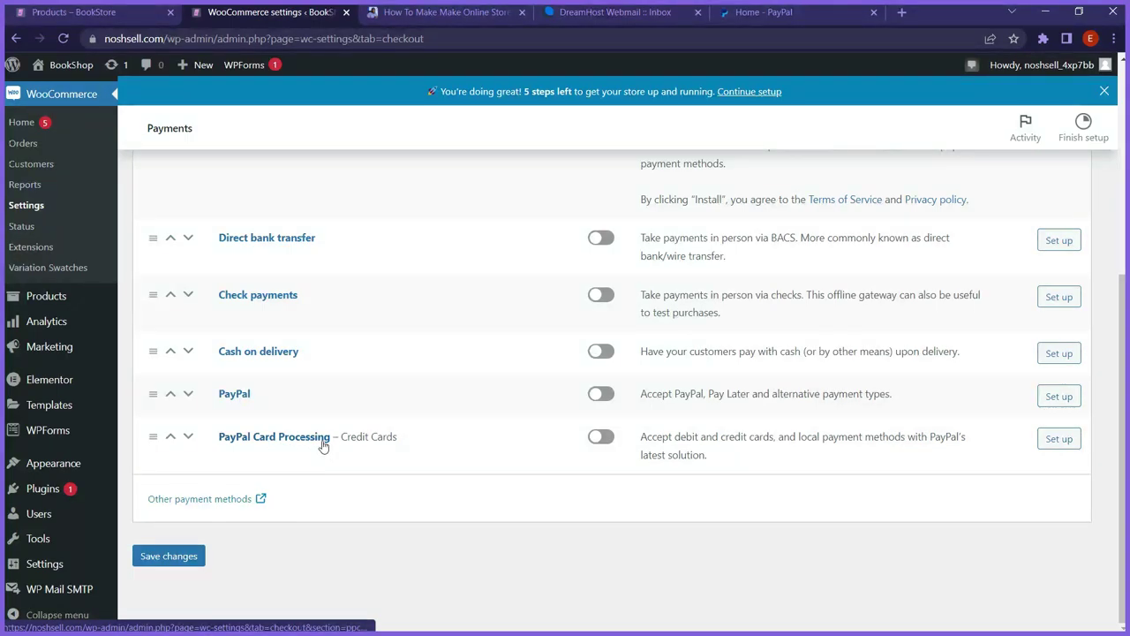
# Step: Turn on the PayPal toggle and scroll down to the Activate PayPal button
pyautogui.click(605, 397)
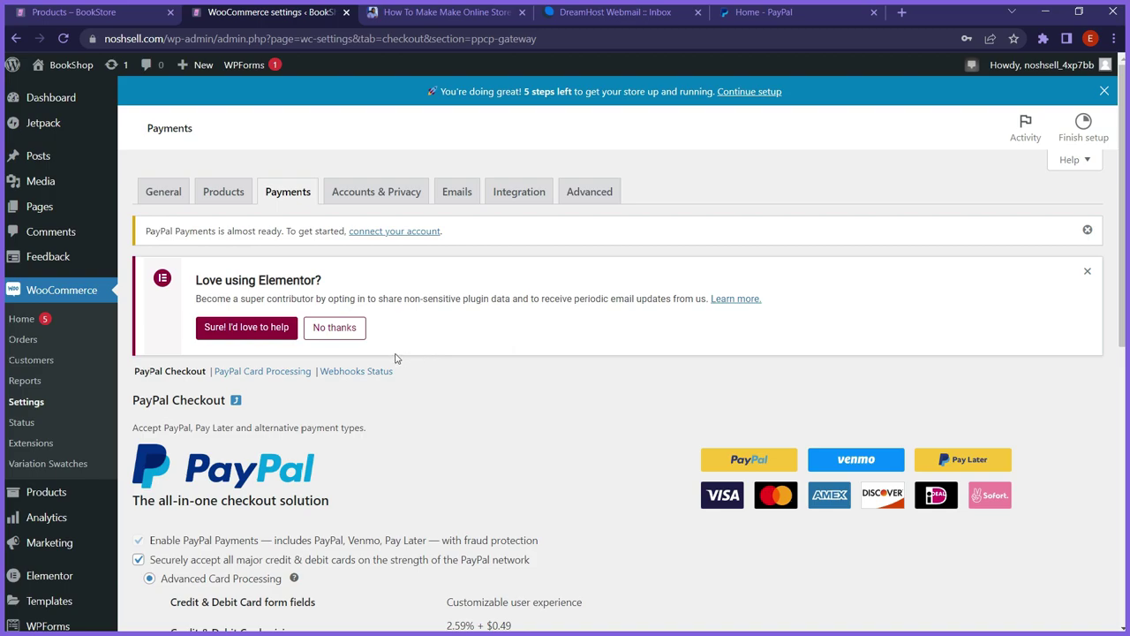
pyautogui.scroll(-3, 396, 357)
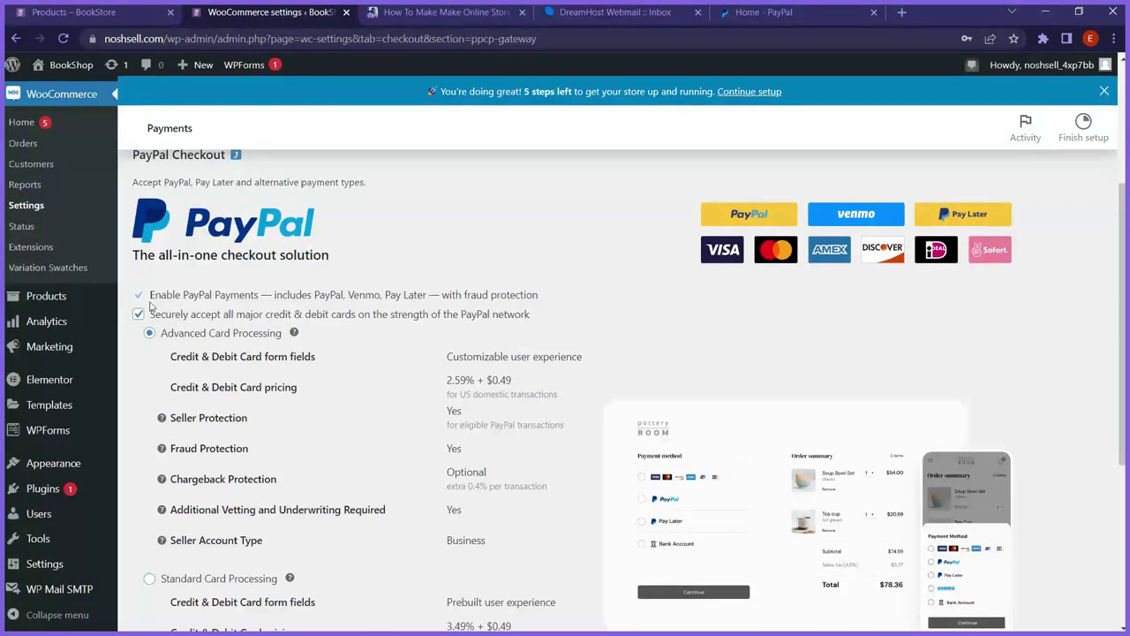
pyautogui.scroll(4, 146, 310)
pyautogui.scroll(-2, 146, 375)
pyautogui.scroll(-3, 150, 370)
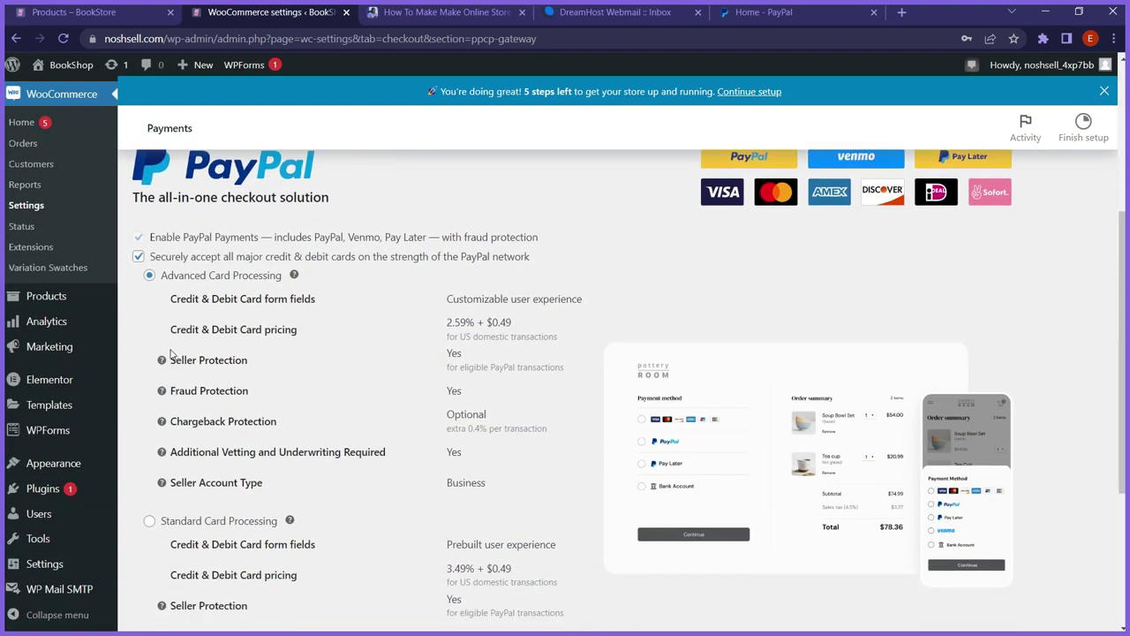
pyautogui.scroll(-2, 194, 356)
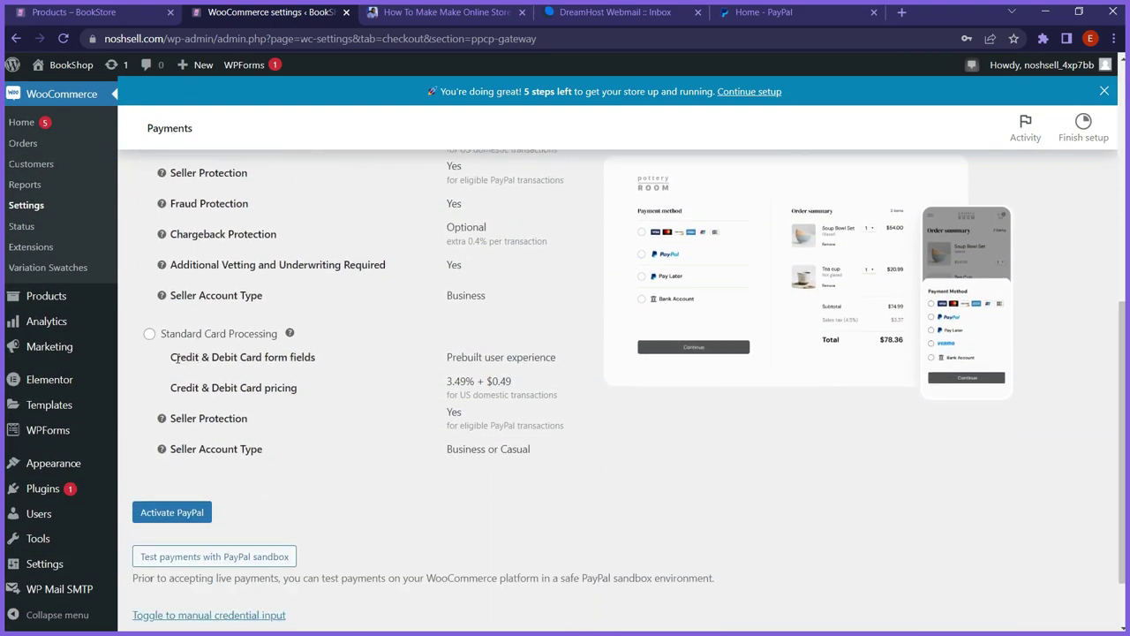
pyautogui.scroll(-1, 233, 359)
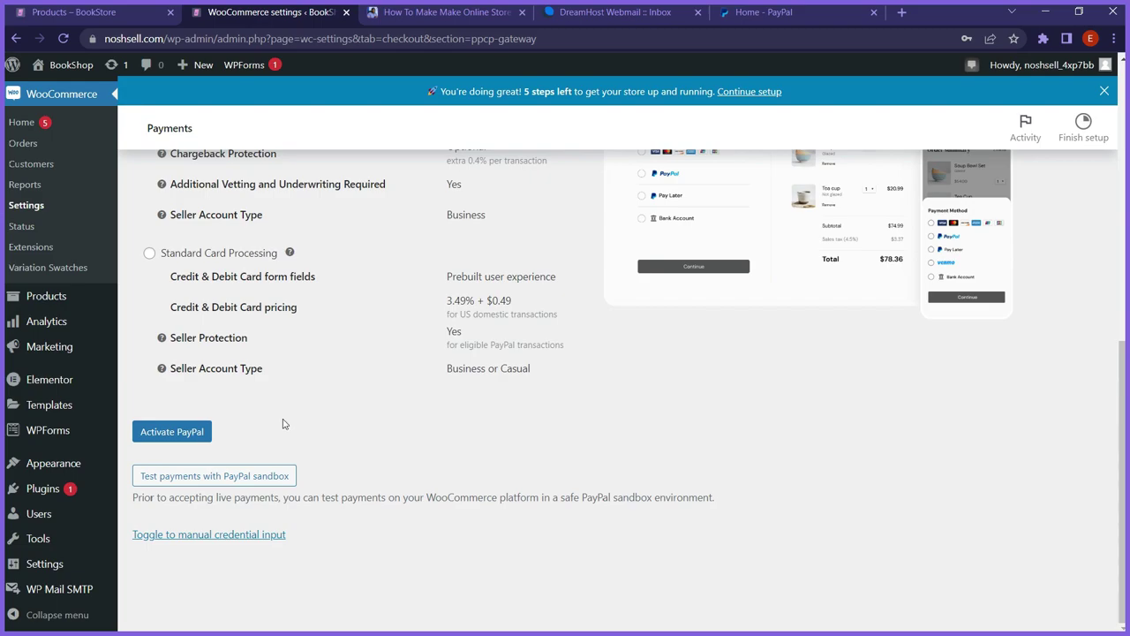
# Step: Activate PayPal, agree and connect, then return to WooCommerce to load the live credentials
pyautogui.click(173, 433)
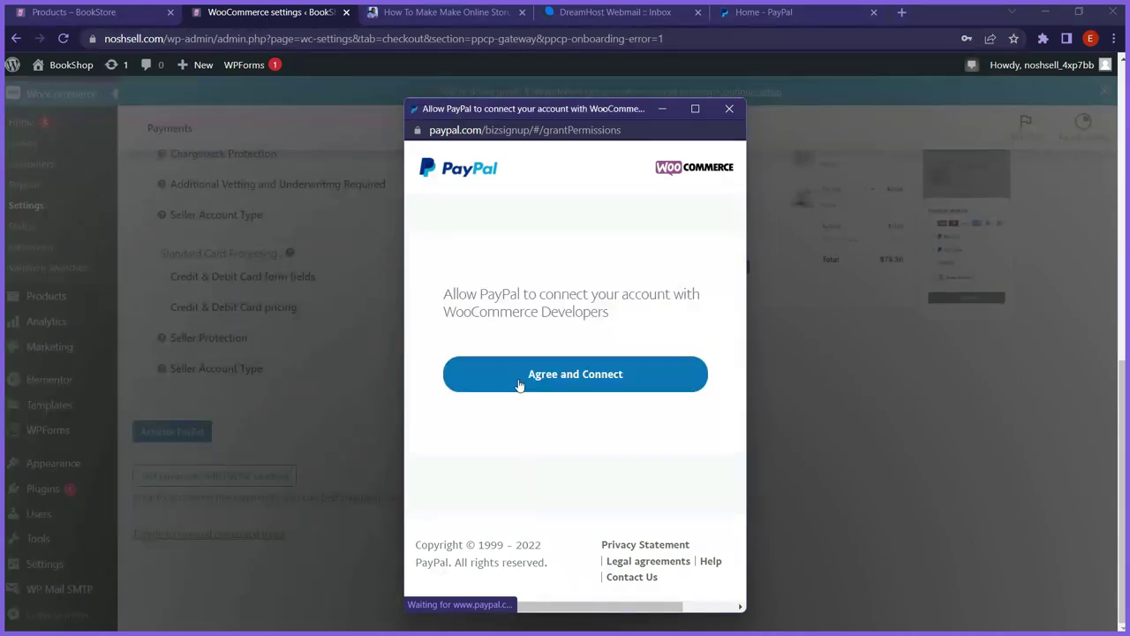
pyautogui.click(558, 378)
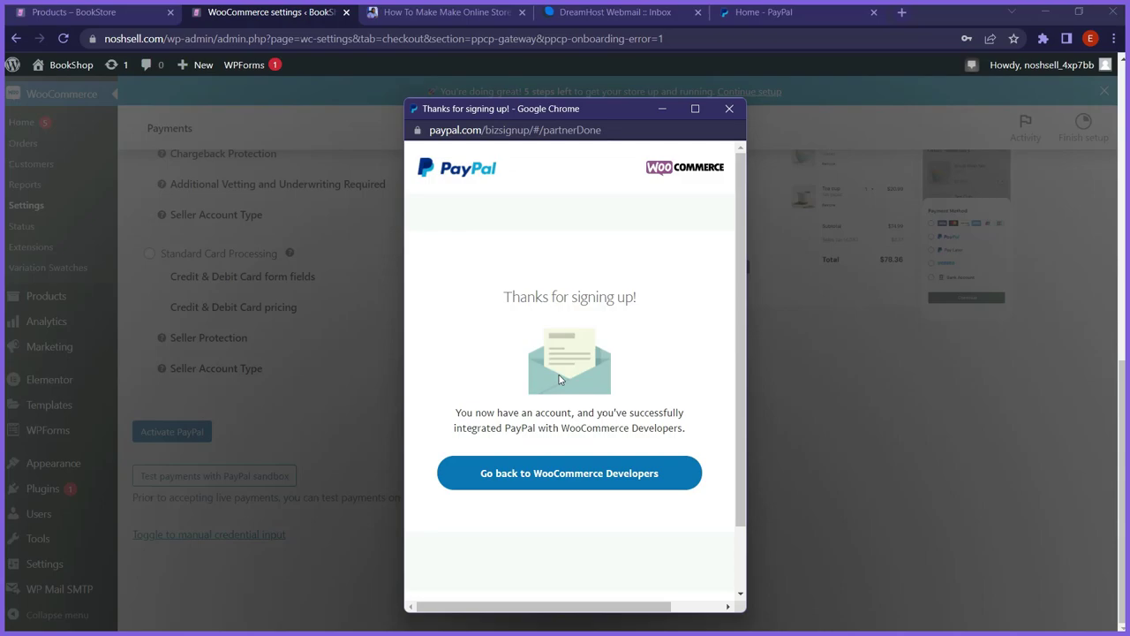
pyautogui.click(564, 470)
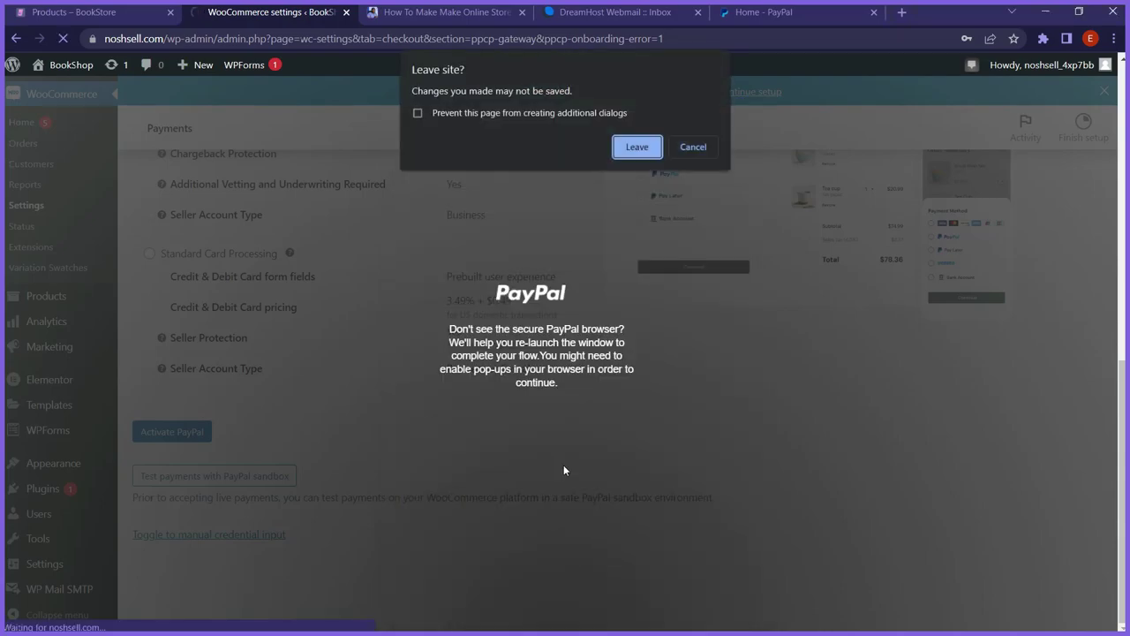
pyautogui.click(638, 147)
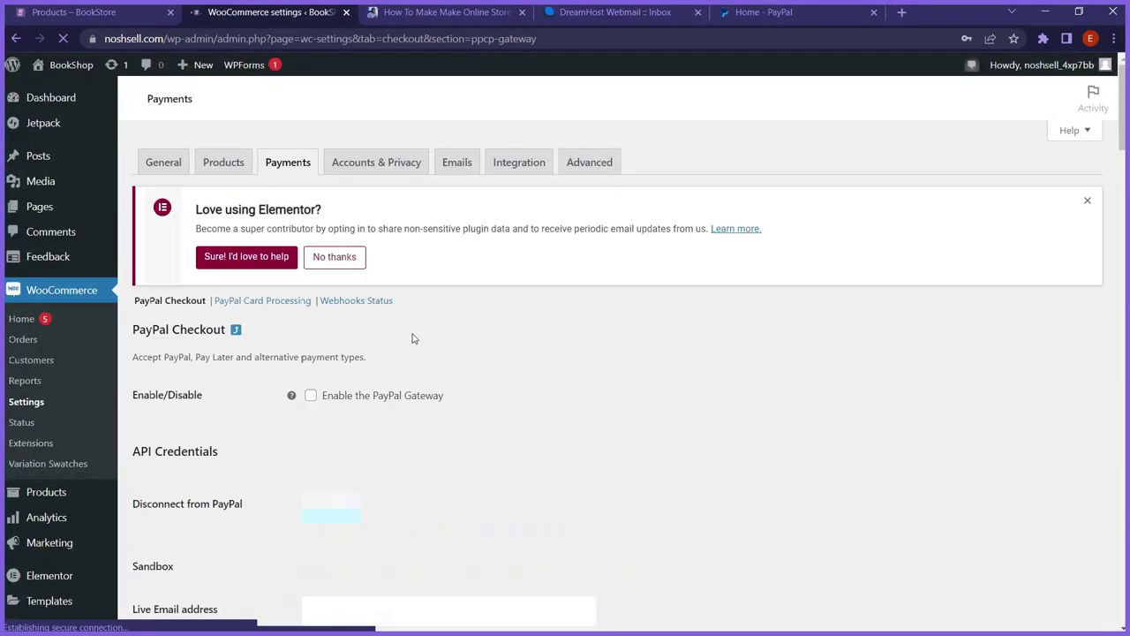
pyautogui.scroll(-4, 413, 338)
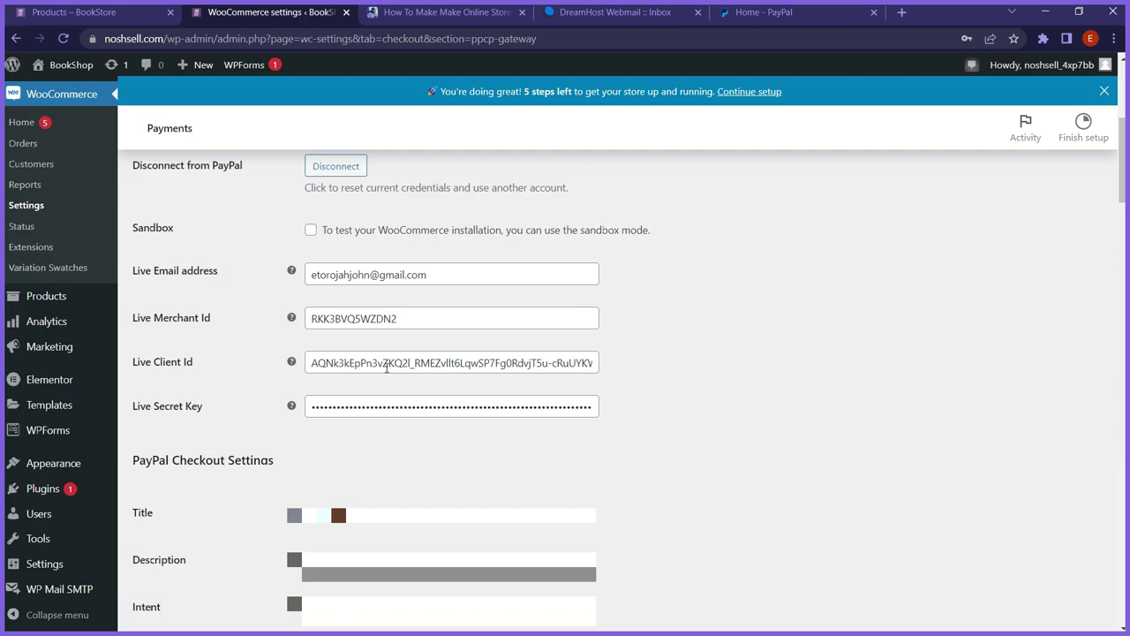
pyautogui.scroll(3, 415, 345)
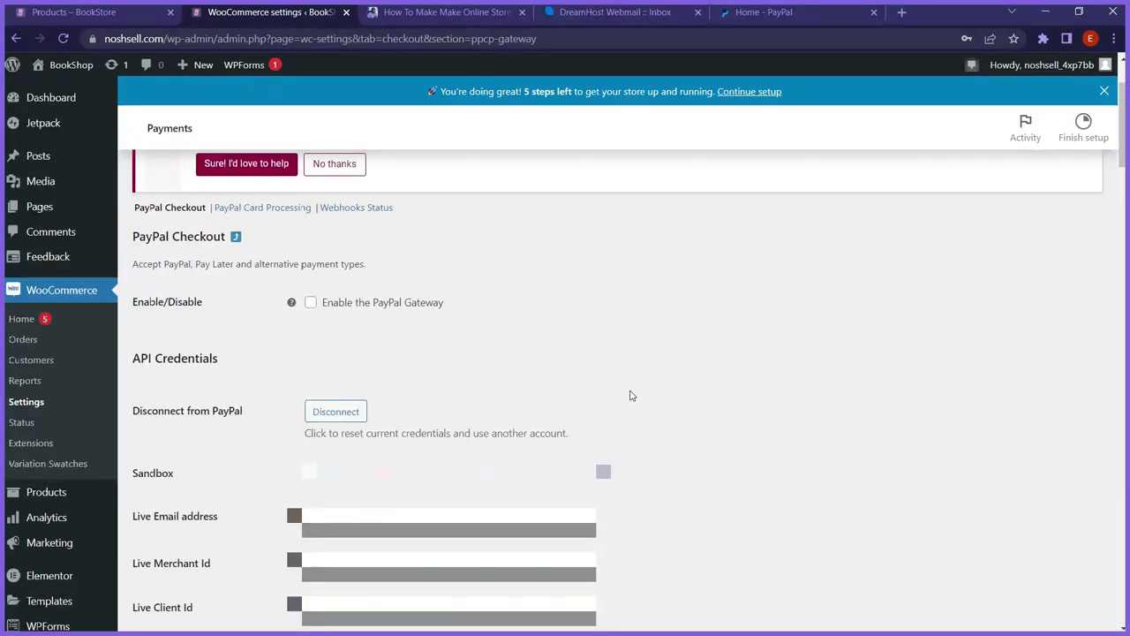
pyautogui.scroll(2, 631, 394)
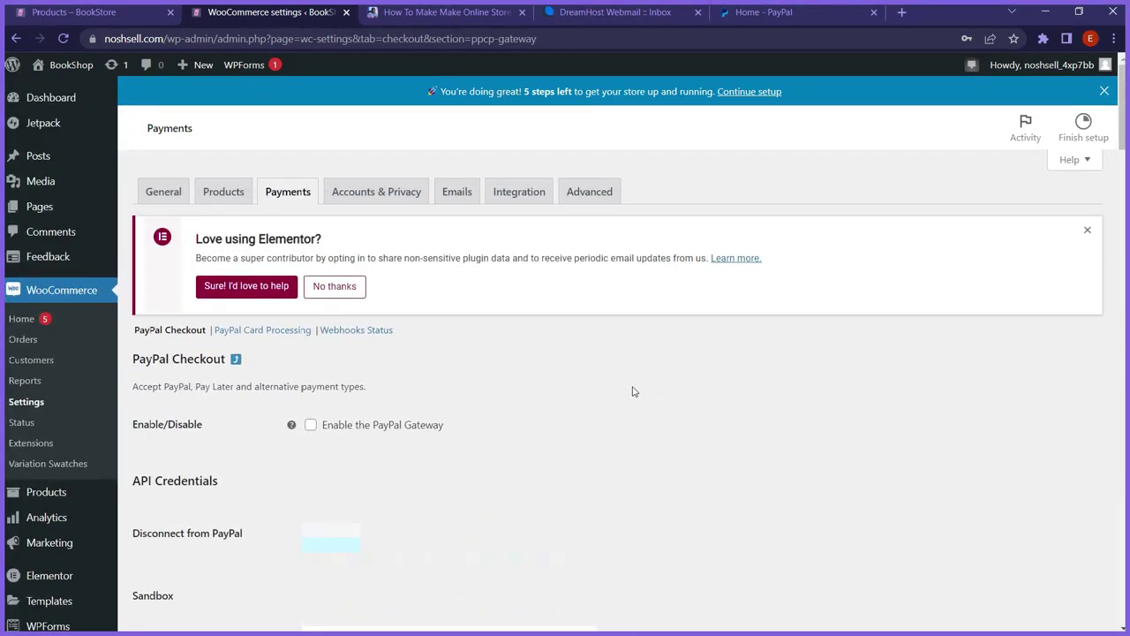
pyautogui.scroll(-2, 633, 392)
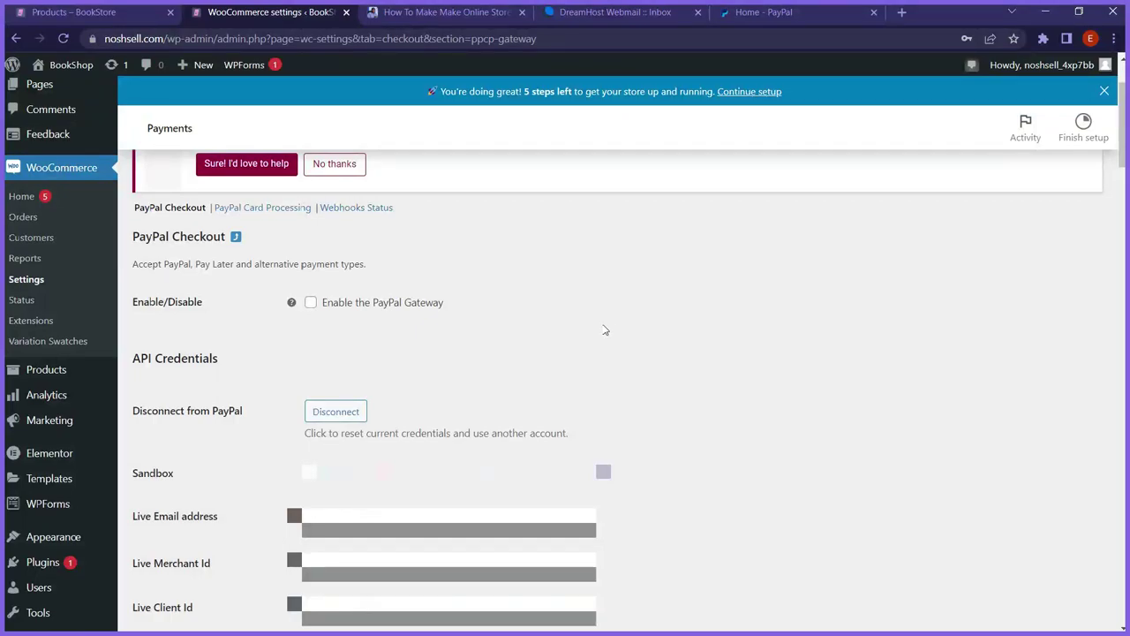
pyautogui.scroll(-2, 606, 330)
pyautogui.scroll(-2, 436, 412)
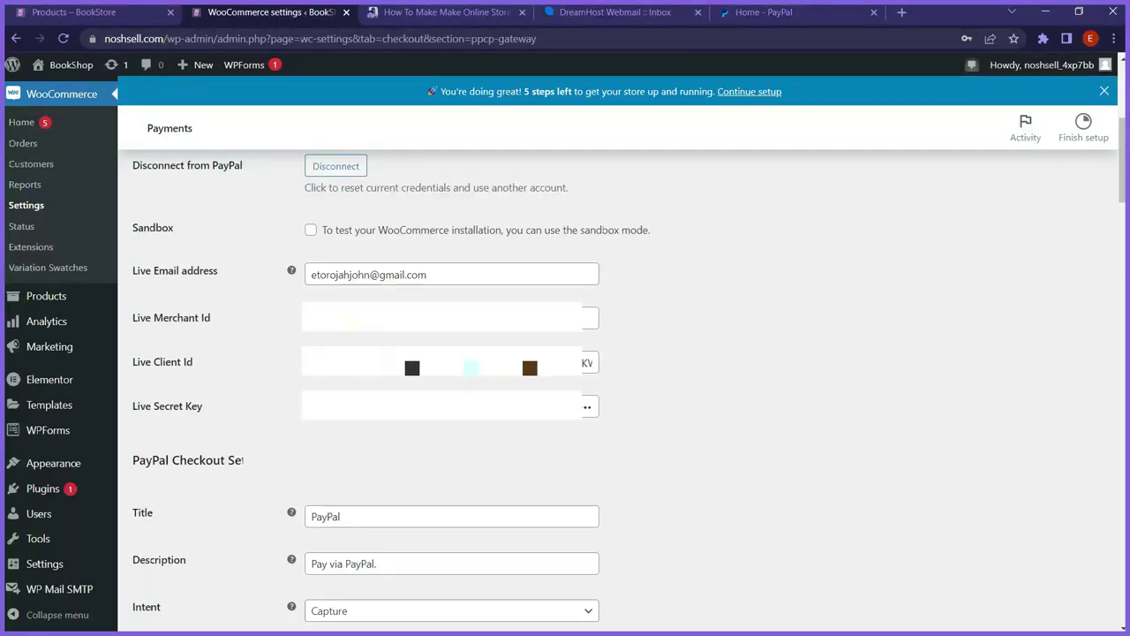
pyautogui.scroll(-3, 618, 353)
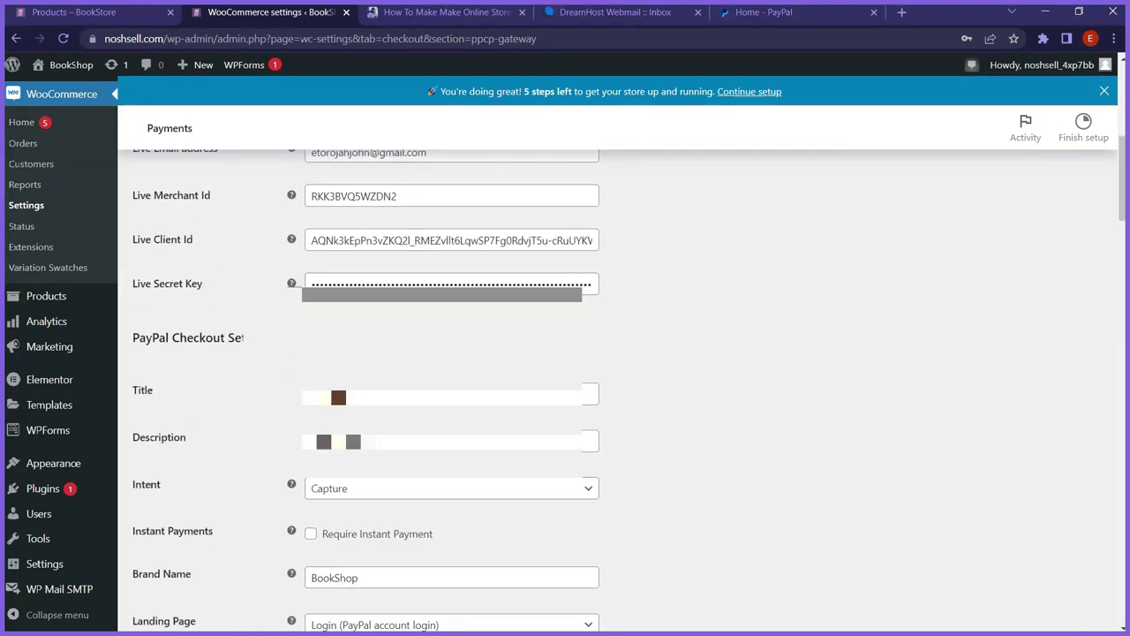
pyautogui.scroll(3, 618, 353)
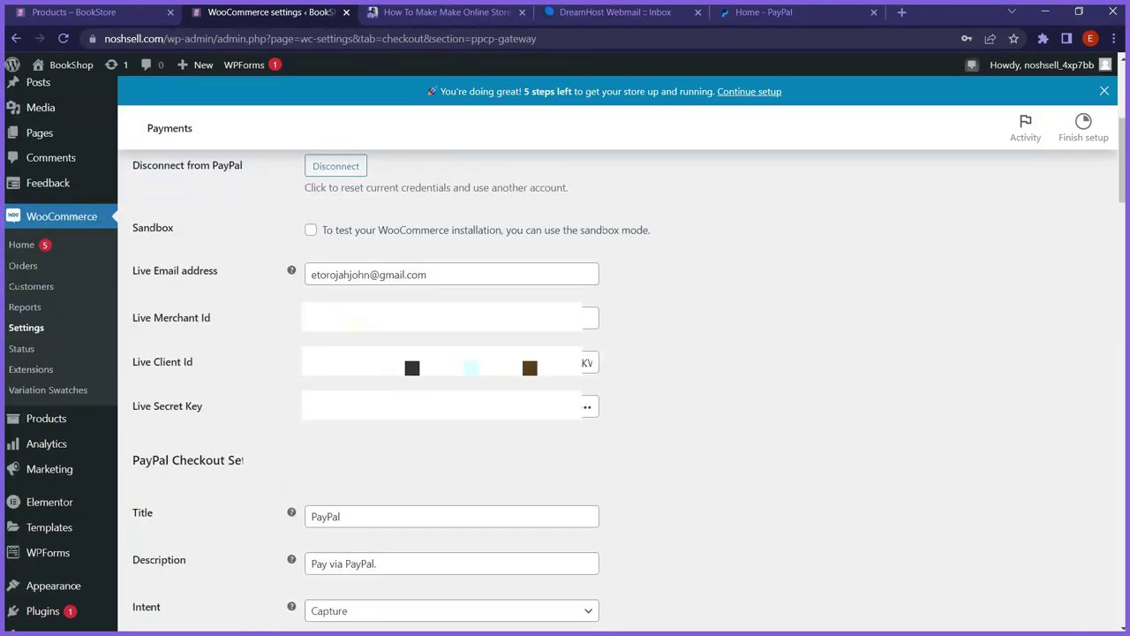
pyautogui.scroll(1, 618, 388)
pyautogui.scroll(3, 619, 388)
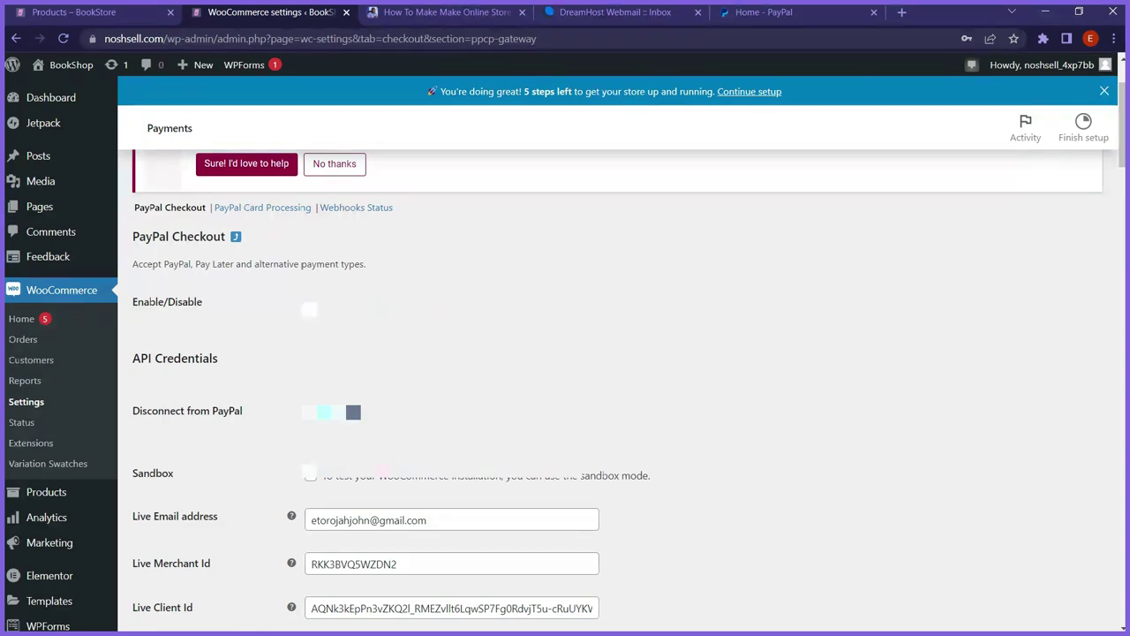
# Step: Review the PayPal description and tick Require Instant Payment
pyautogui.scroll(-2, 618, 389)
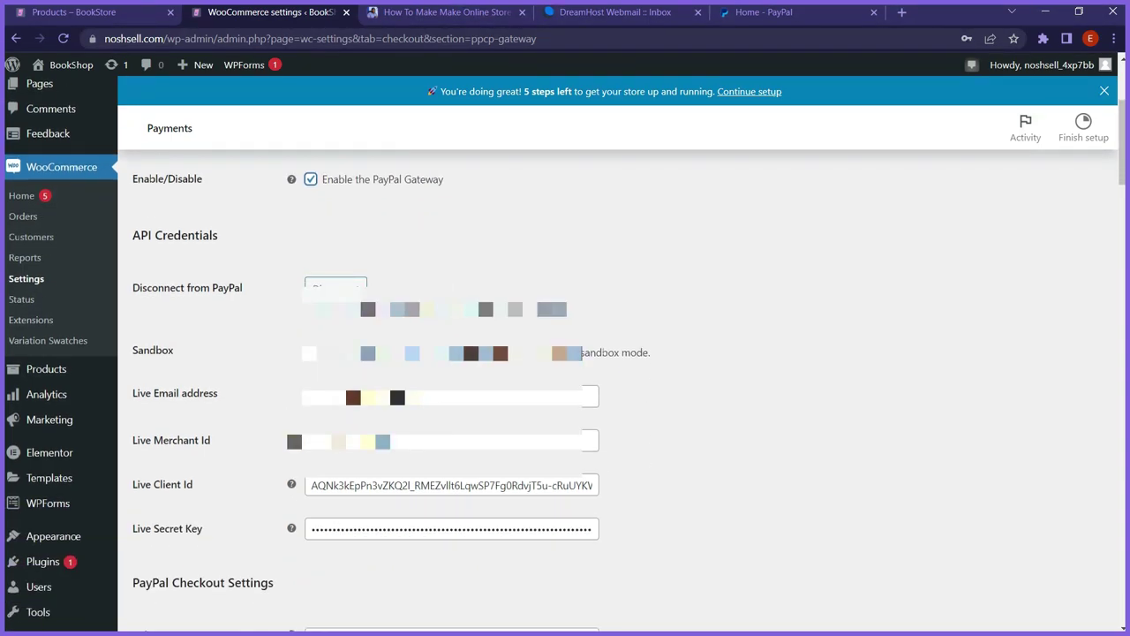
pyautogui.scroll(-5, 618, 389)
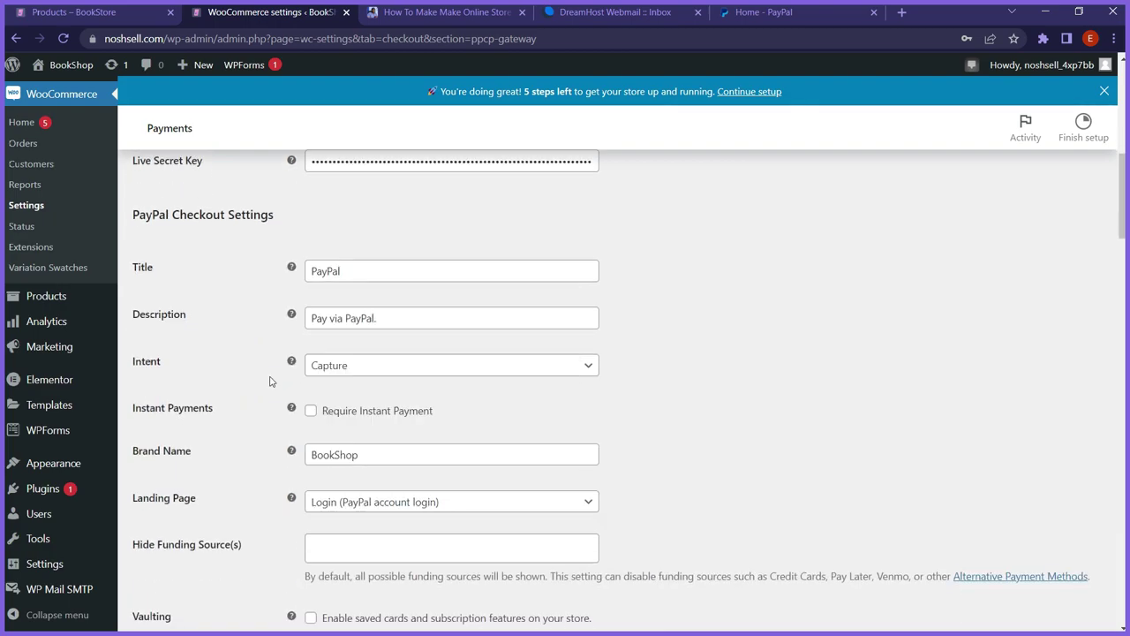
pyautogui.click(393, 319)
pyautogui.scroll(-2, 345, 384)
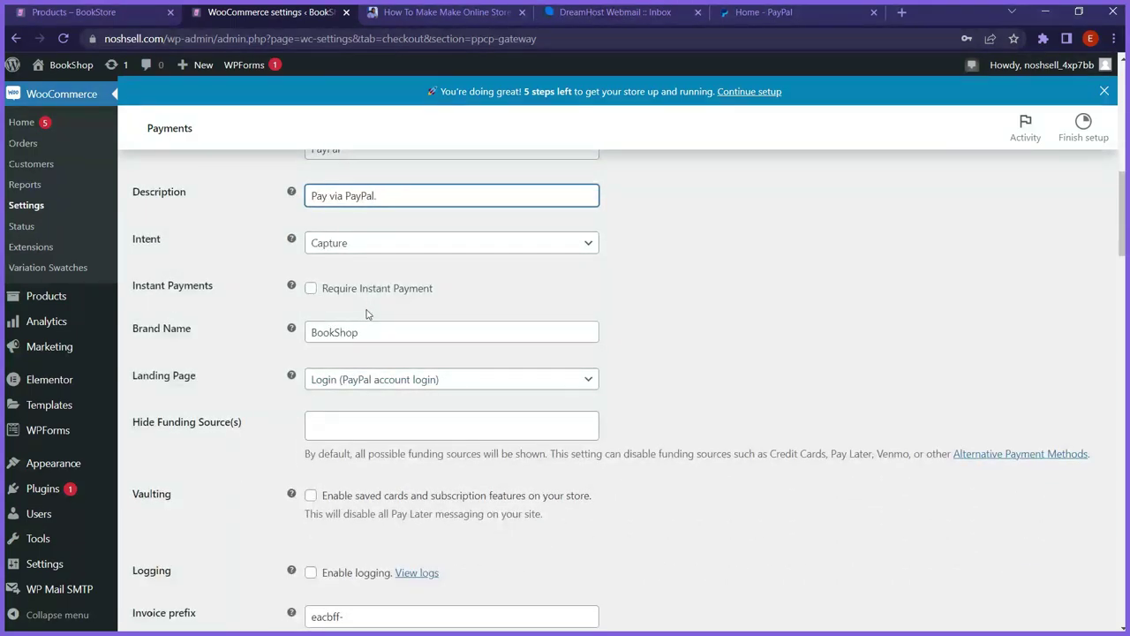
pyautogui.click(310, 290)
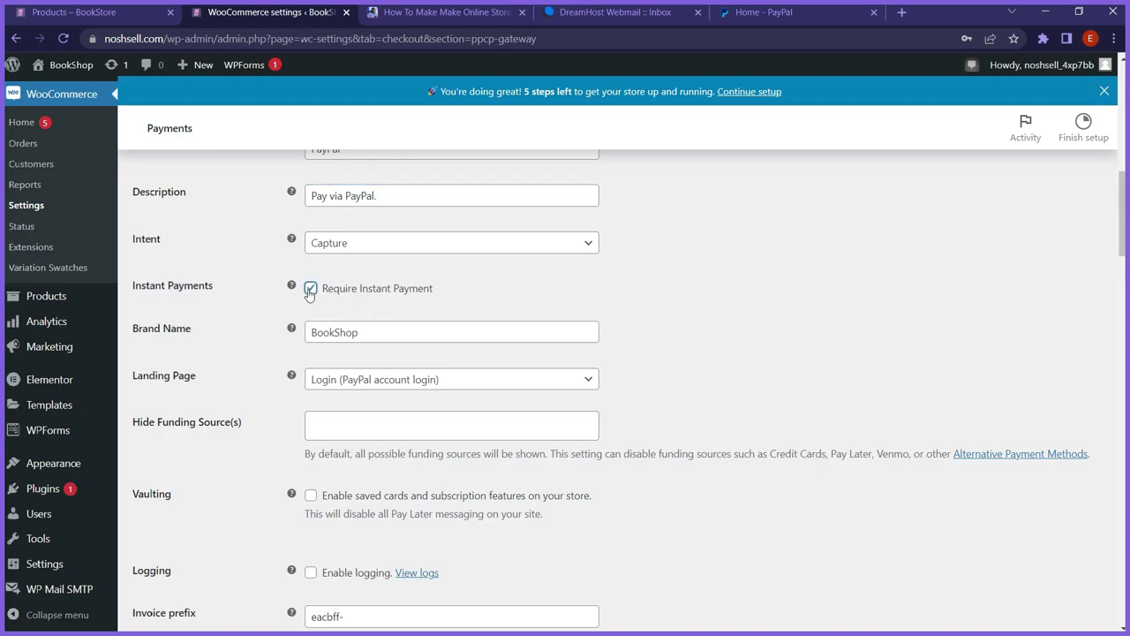
pyautogui.moveTo(290, 291)
# Step: Keep the BookShop brand name, Login landing page, and no hidden funding sources
pyautogui.click(401, 329)
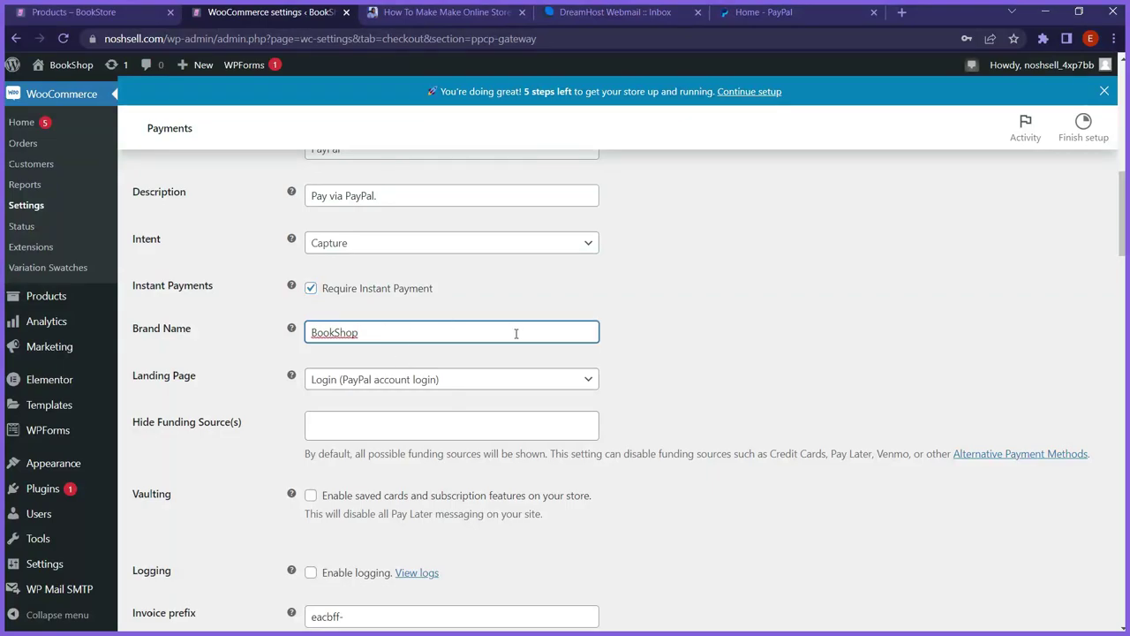
pyautogui.scroll(-3, 516, 333)
pyautogui.click(355, 258)
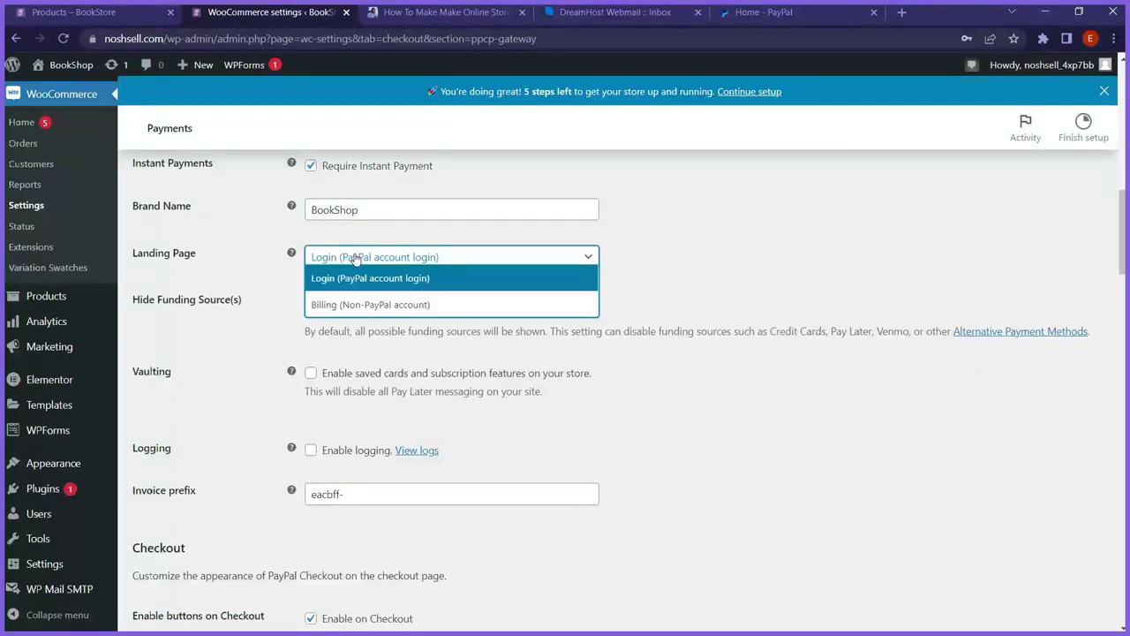
pyautogui.click(371, 277)
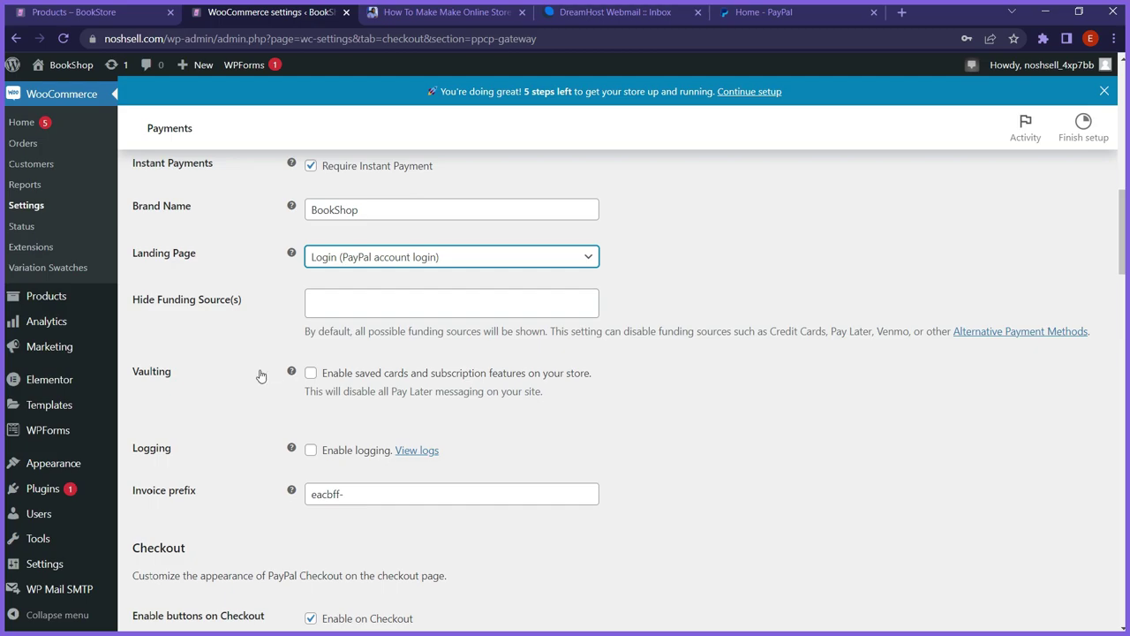
pyautogui.click(323, 305)
pyautogui.scroll(-1, 367, 428)
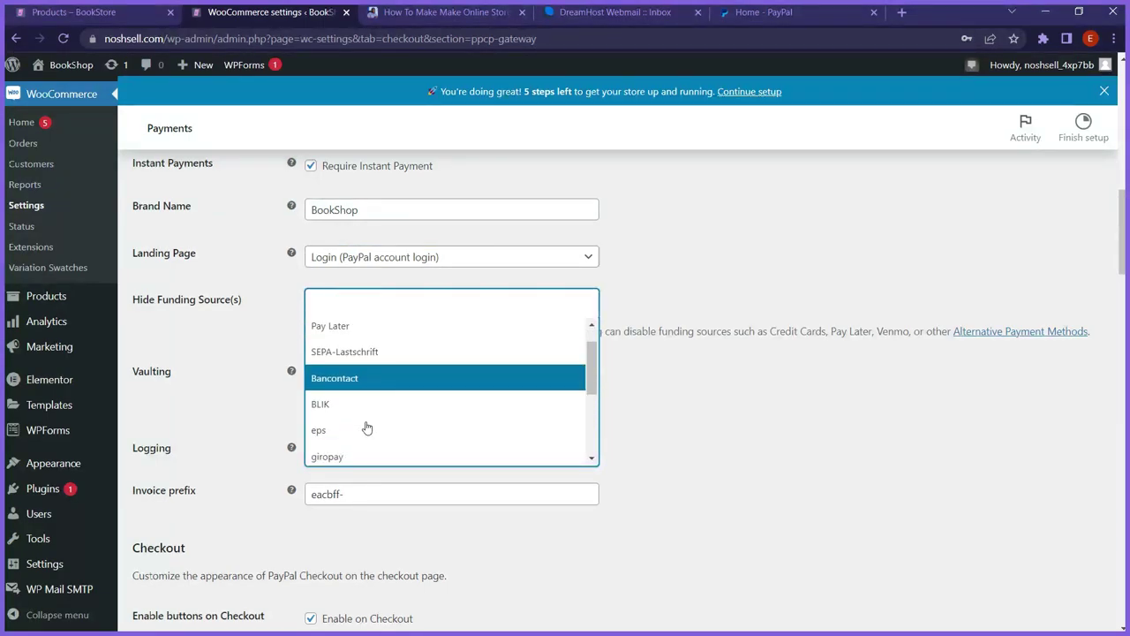
pyautogui.scroll(-2, 366, 427)
pyautogui.scroll(3, 393, 437)
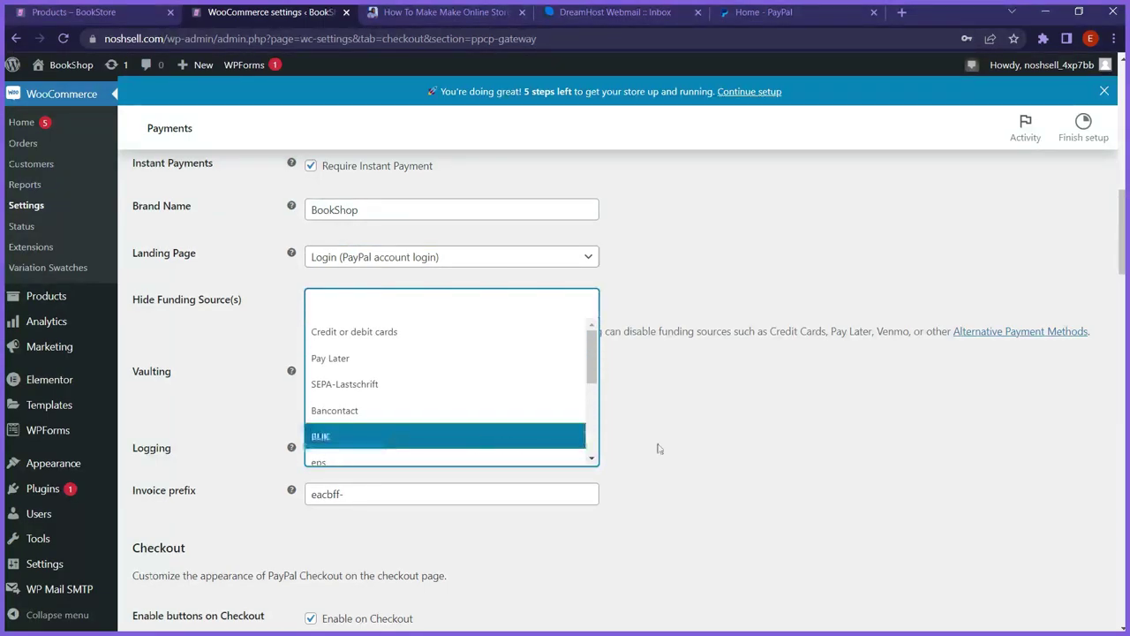
pyautogui.click(716, 398)
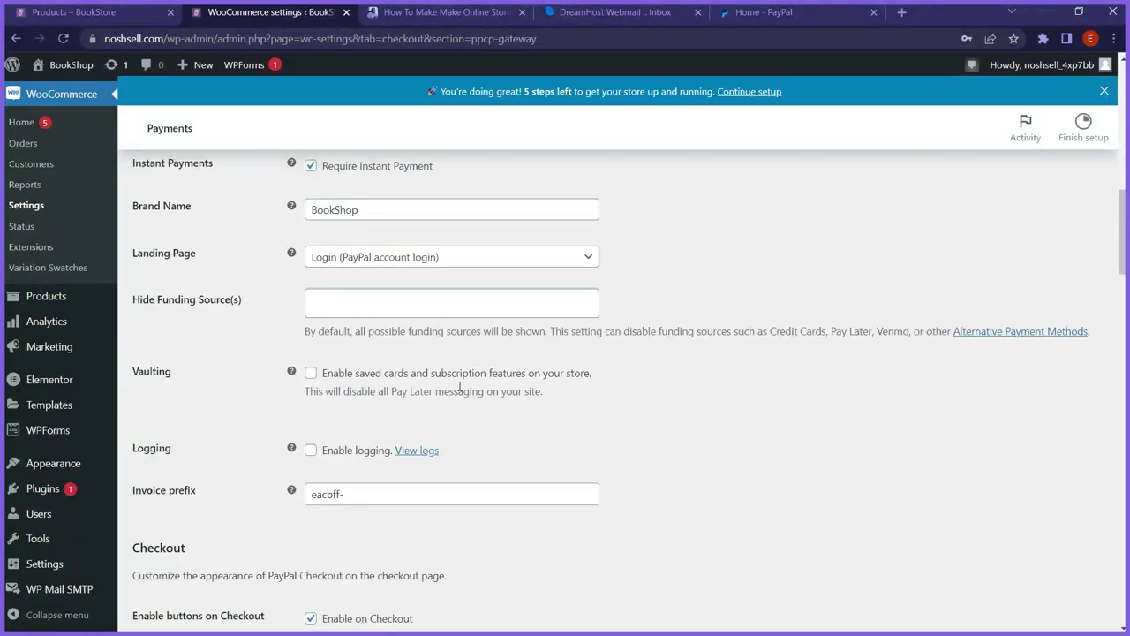
# Step: Enable the saved cards and subscription features option
pyautogui.click(313, 374)
pyautogui.scroll(-1, 773, 436)
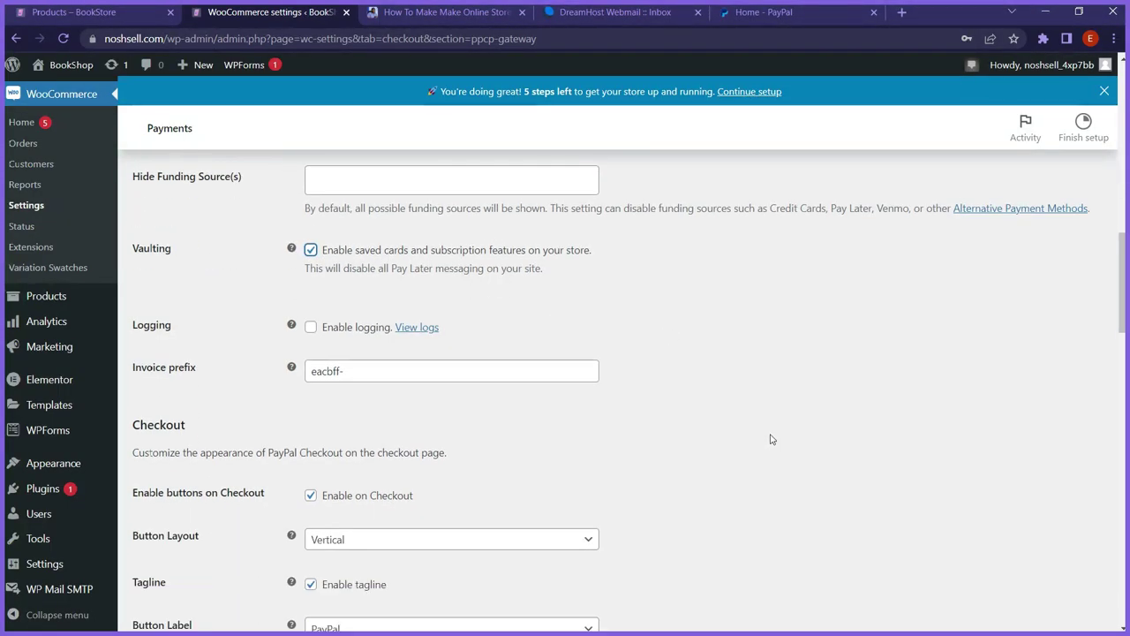
pyautogui.scroll(-1, 558, 421)
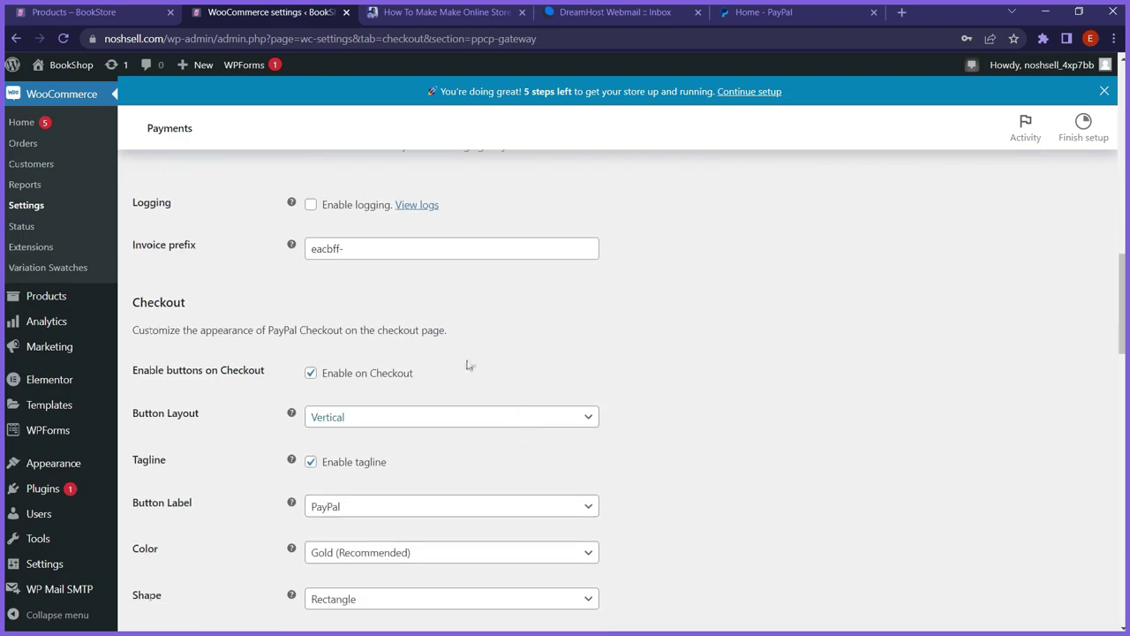
pyautogui.scroll(-1, 674, 349)
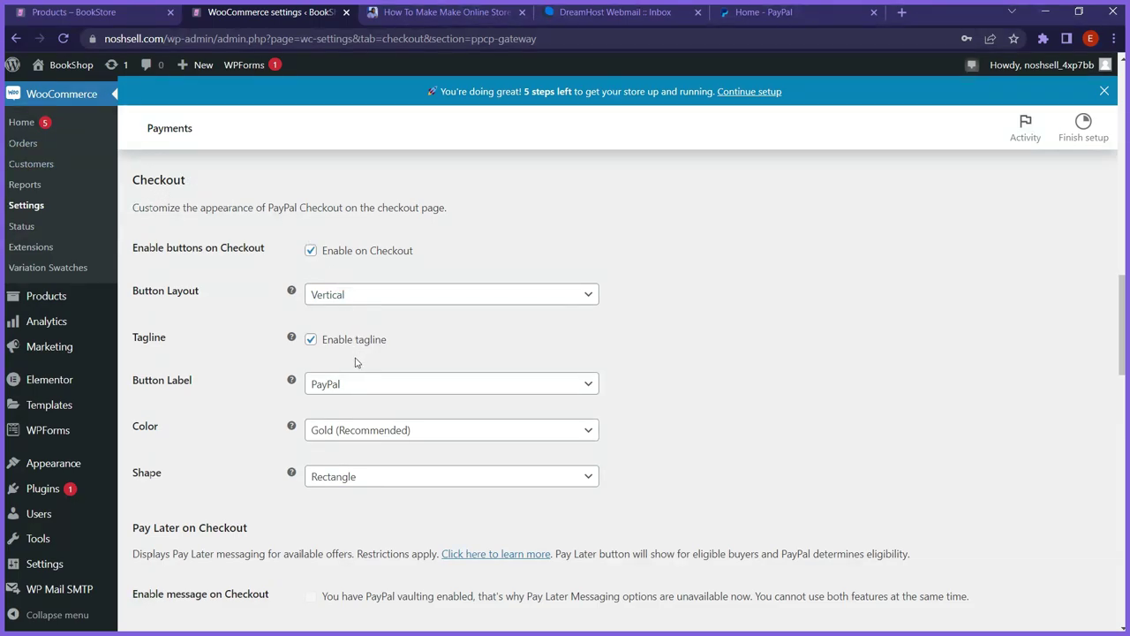
pyautogui.scroll(-1, 310, 363)
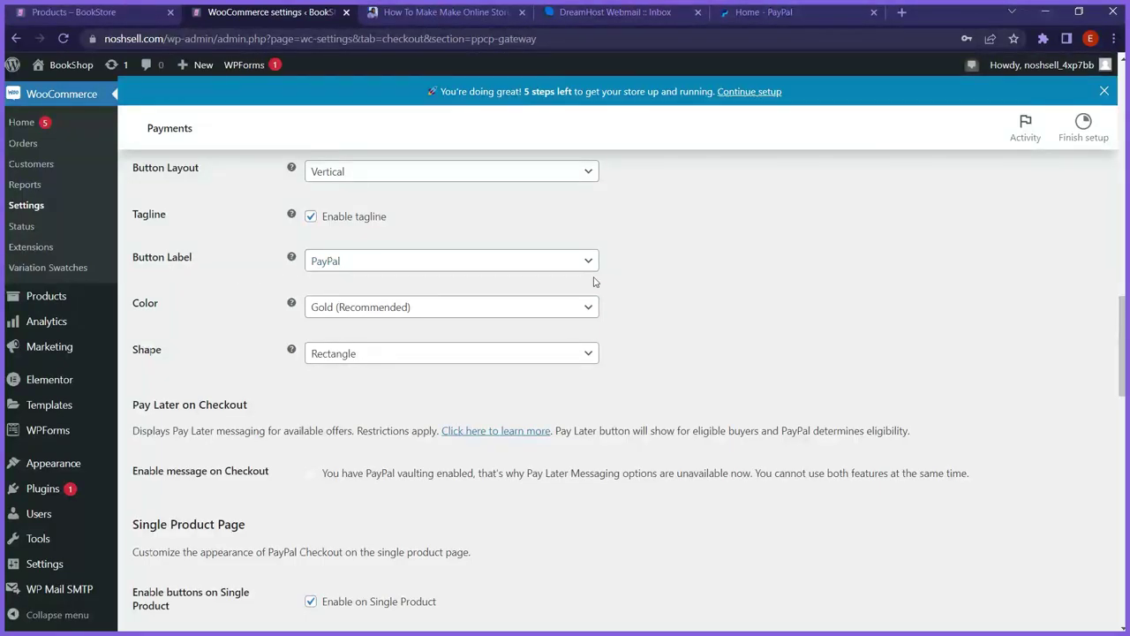
# Step: Set the checkout page buttons to label 'Pay with PayPal' and color Blue
pyautogui.click(385, 264)
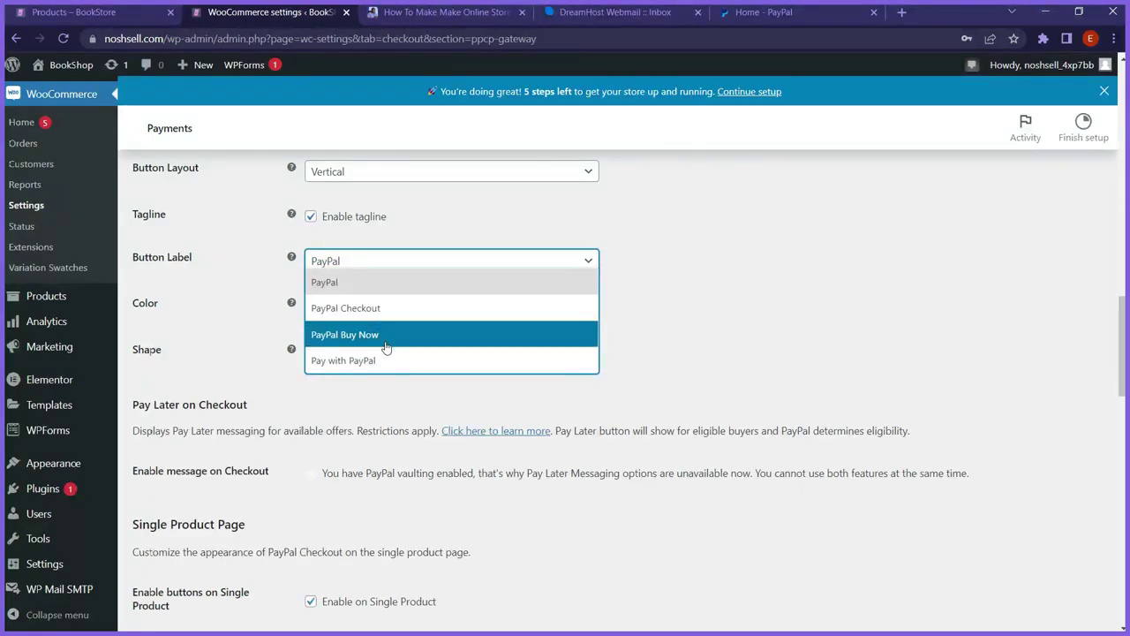
pyautogui.click(369, 362)
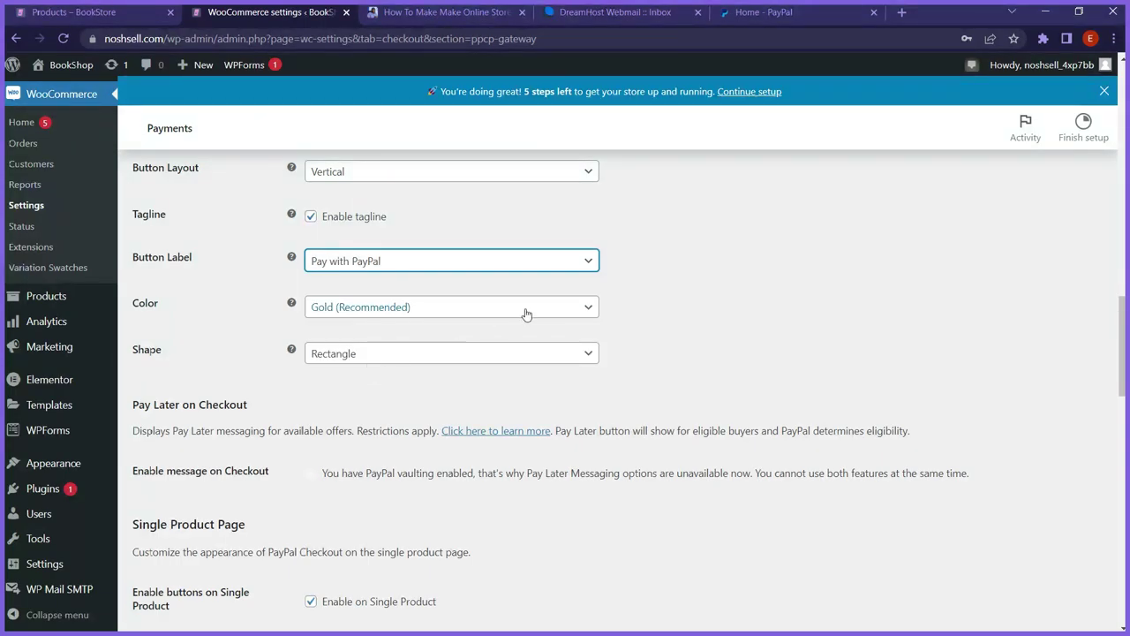
pyautogui.click(398, 318)
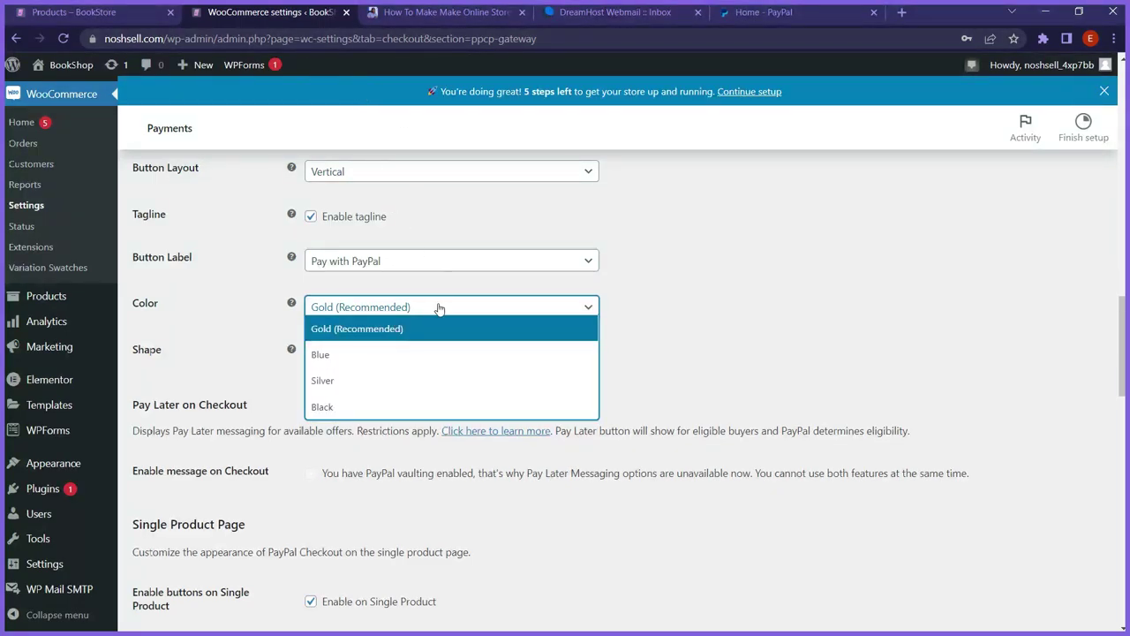
pyautogui.click(358, 355)
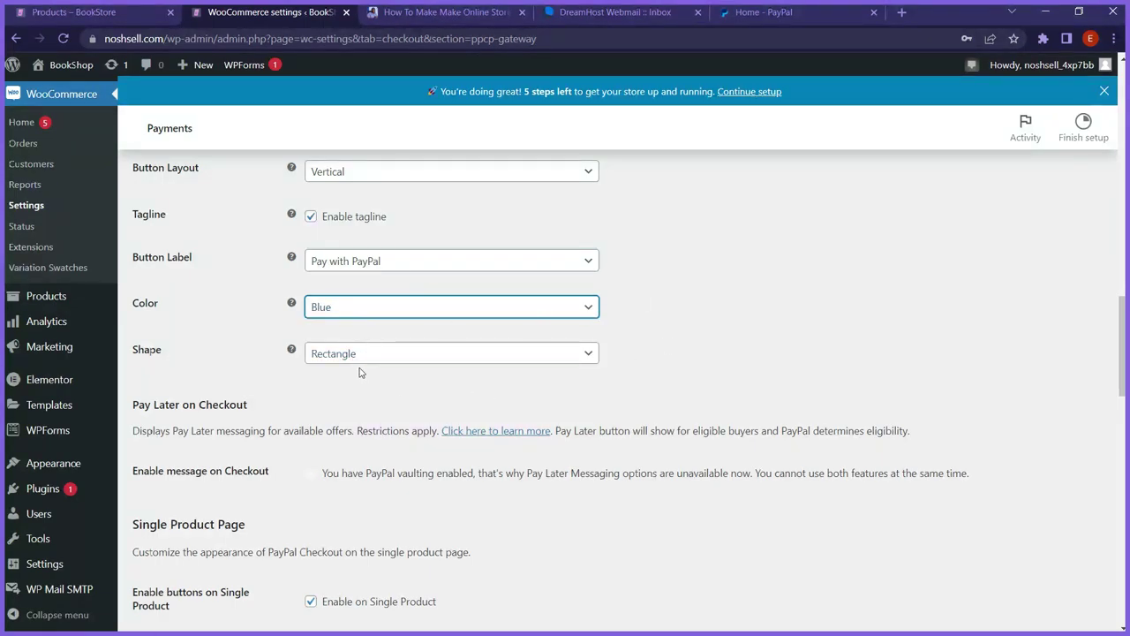
pyautogui.scroll(-2, 369, 368)
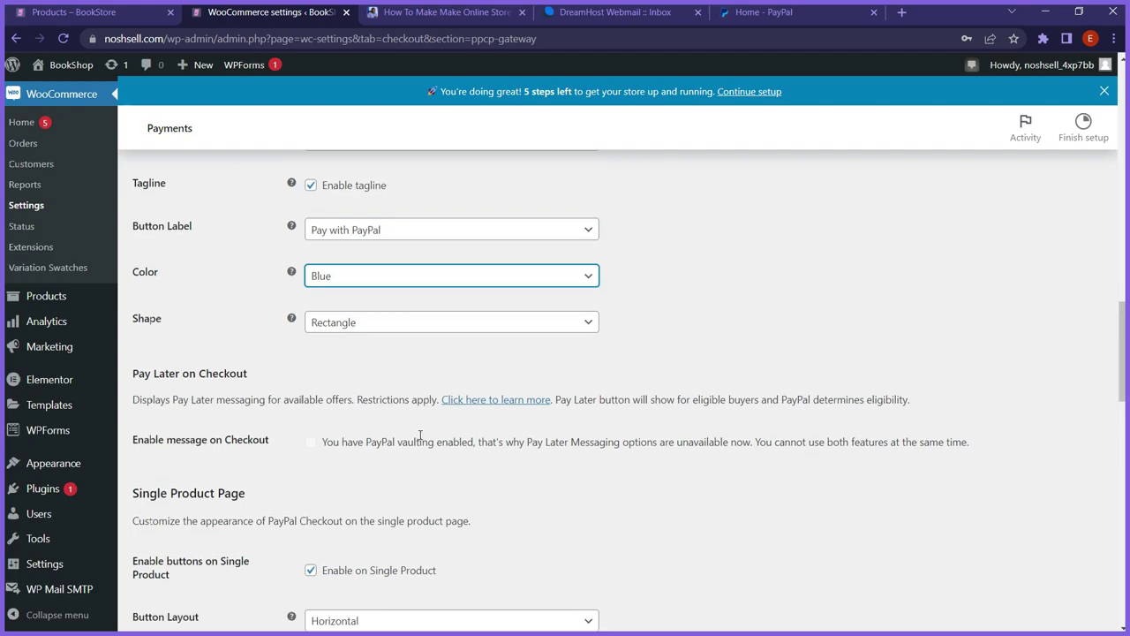
pyautogui.scroll(-2, 323, 328)
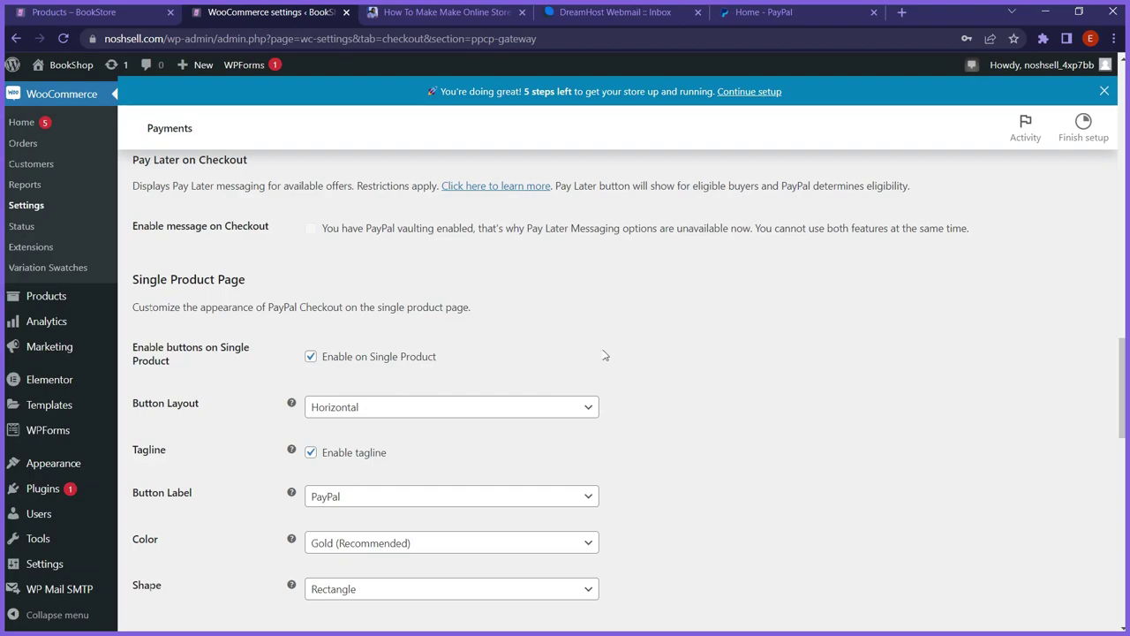
# Step: Set Single Product Page buttons to 'Pay with PayPal' in Blue
pyautogui.scroll(-2, 309, 351)
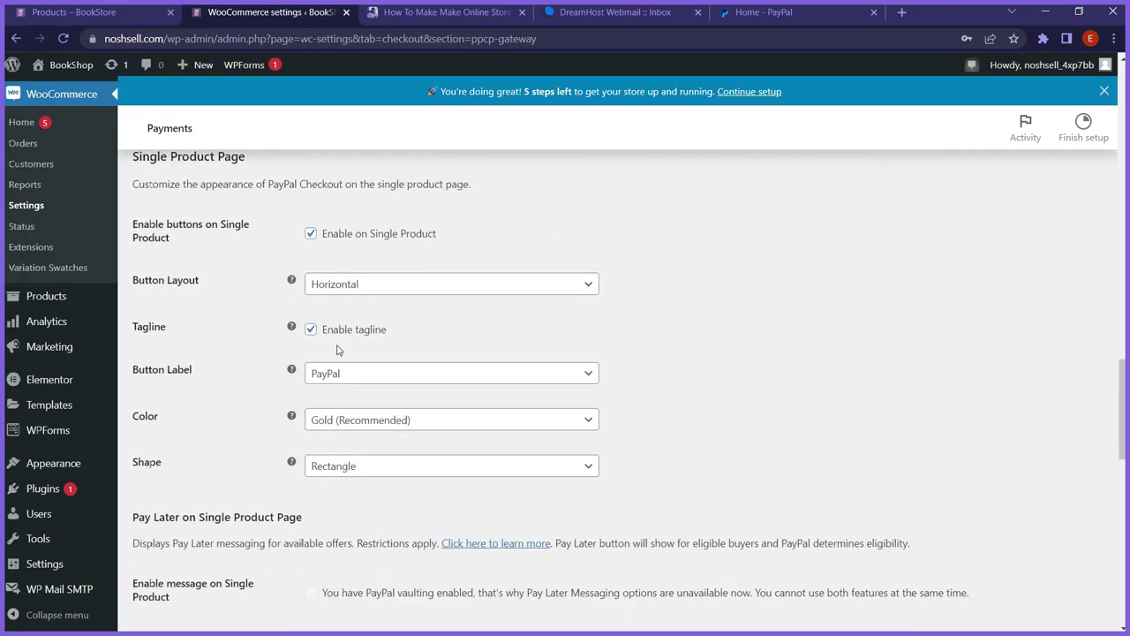
pyautogui.click(346, 381)
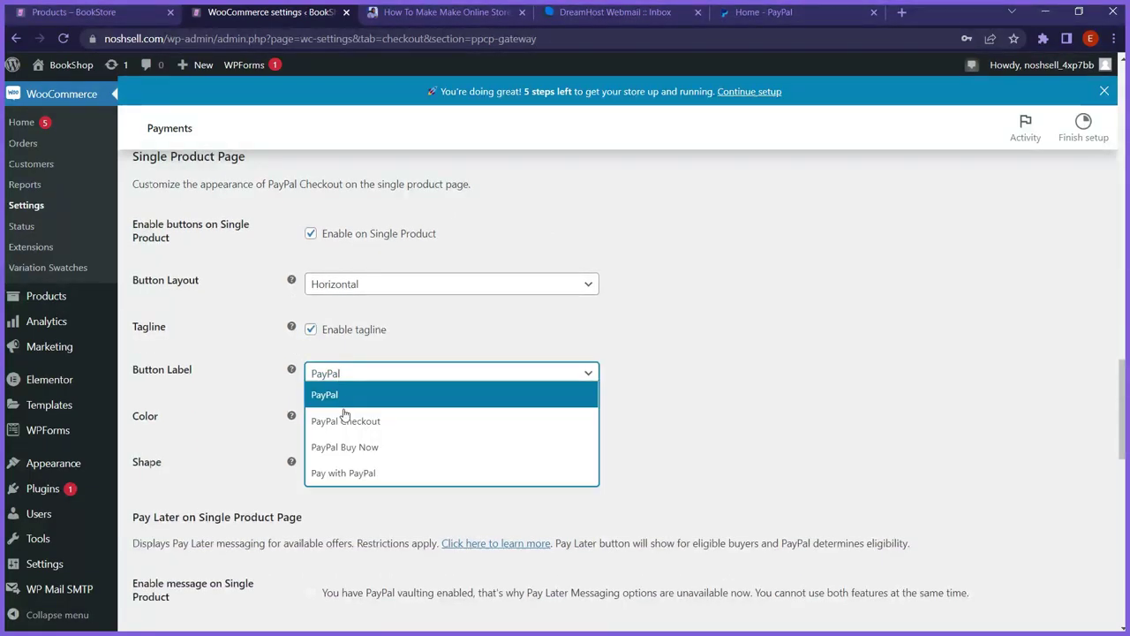
pyautogui.click(344, 472)
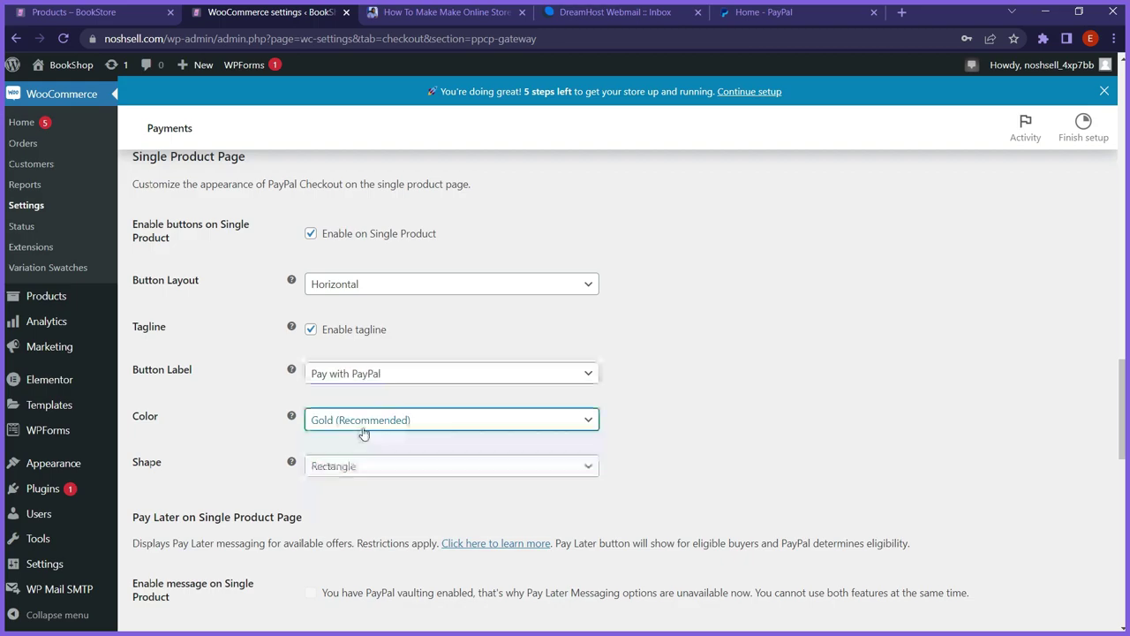
pyautogui.click(362, 430)
pyautogui.click(340, 466)
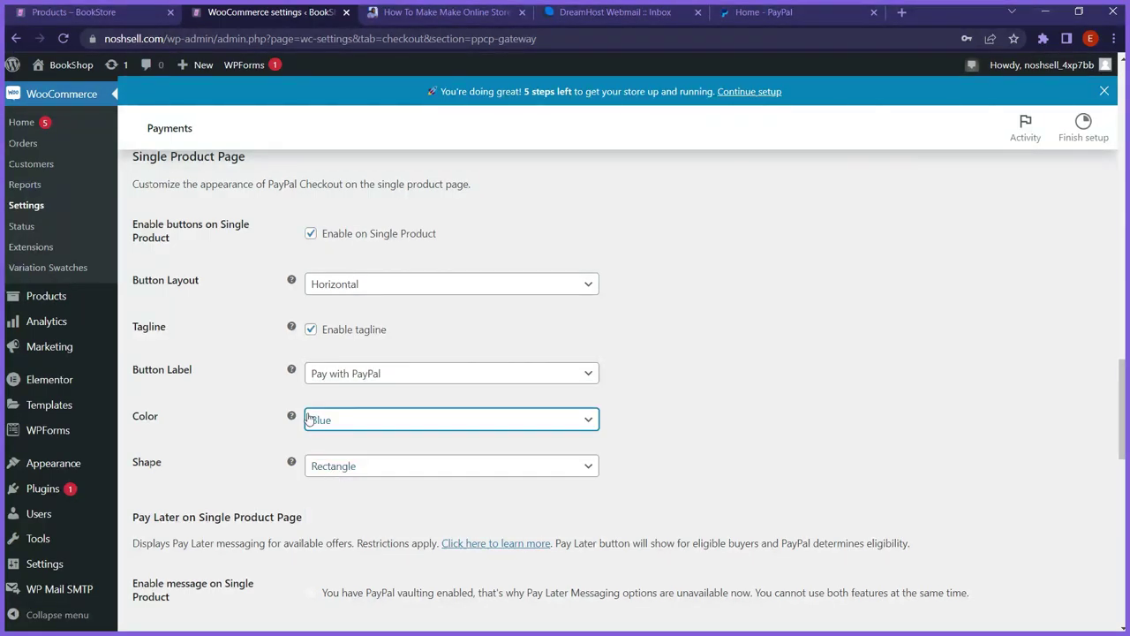
# Step: Set Cart buttons to 'Pay with PayPal' in Blue
pyautogui.scroll(-2, 281, 402)
pyautogui.scroll(-6, 281, 402)
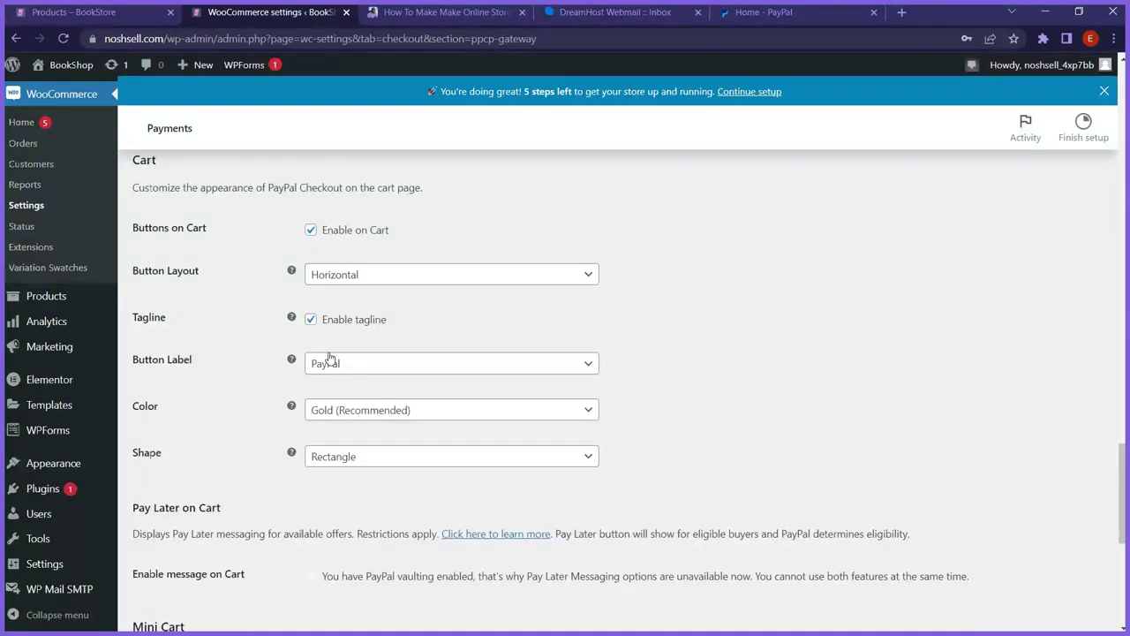
pyautogui.click(327, 362)
pyautogui.click(340, 463)
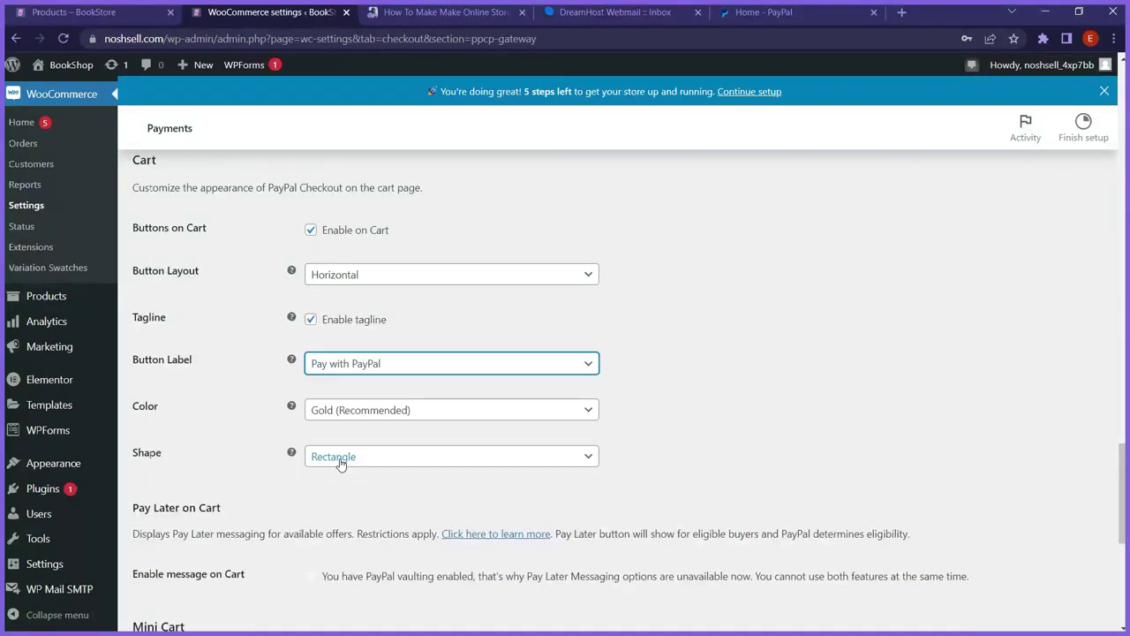
pyautogui.click(354, 412)
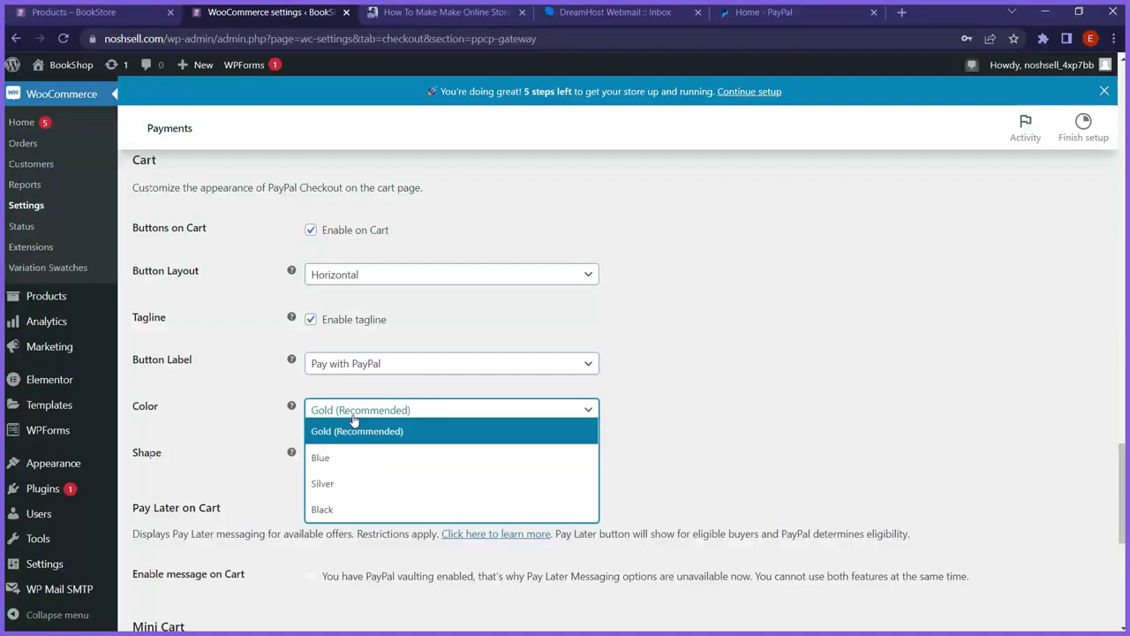
pyautogui.click(326, 458)
# Step: Set Mini Cart buttons to 'Pay with PayPal' in Blue and save the PayPal settings
pyautogui.scroll(-4, 233, 412)
pyautogui.scroll(-2, 218, 412)
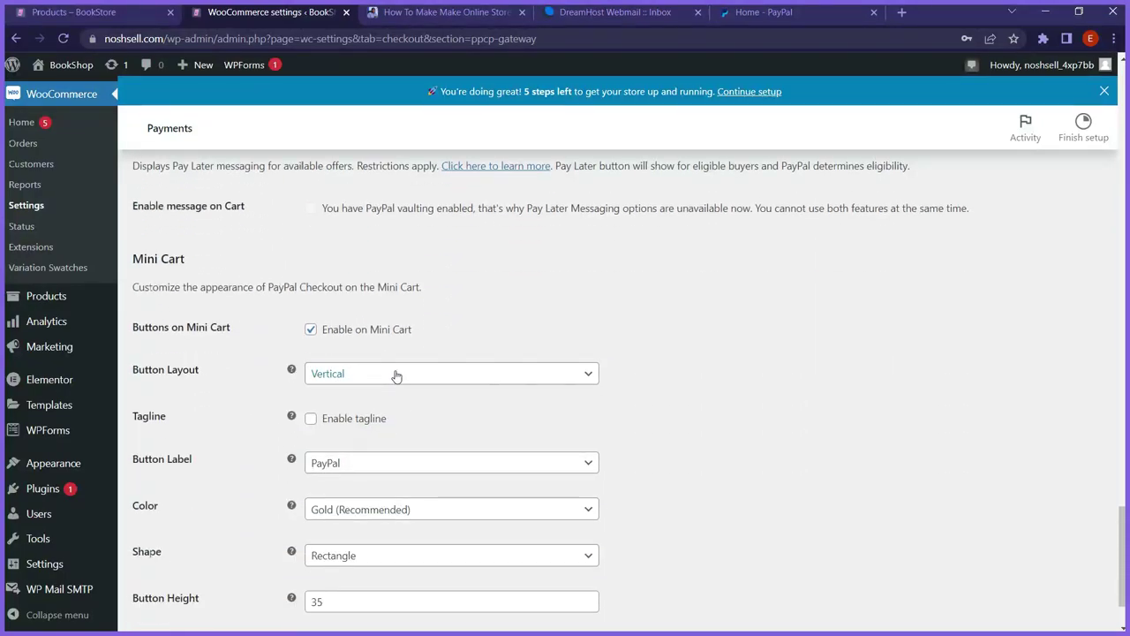
pyautogui.scroll(-2, 396, 374)
pyautogui.click(350, 375)
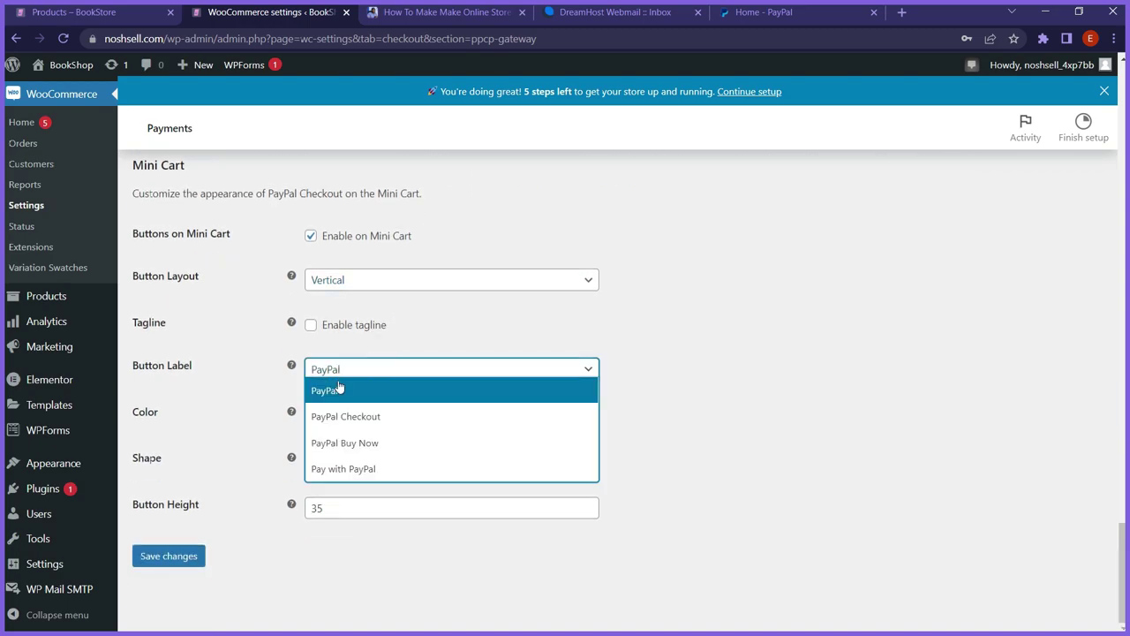
pyautogui.click(354, 466)
pyautogui.click(353, 416)
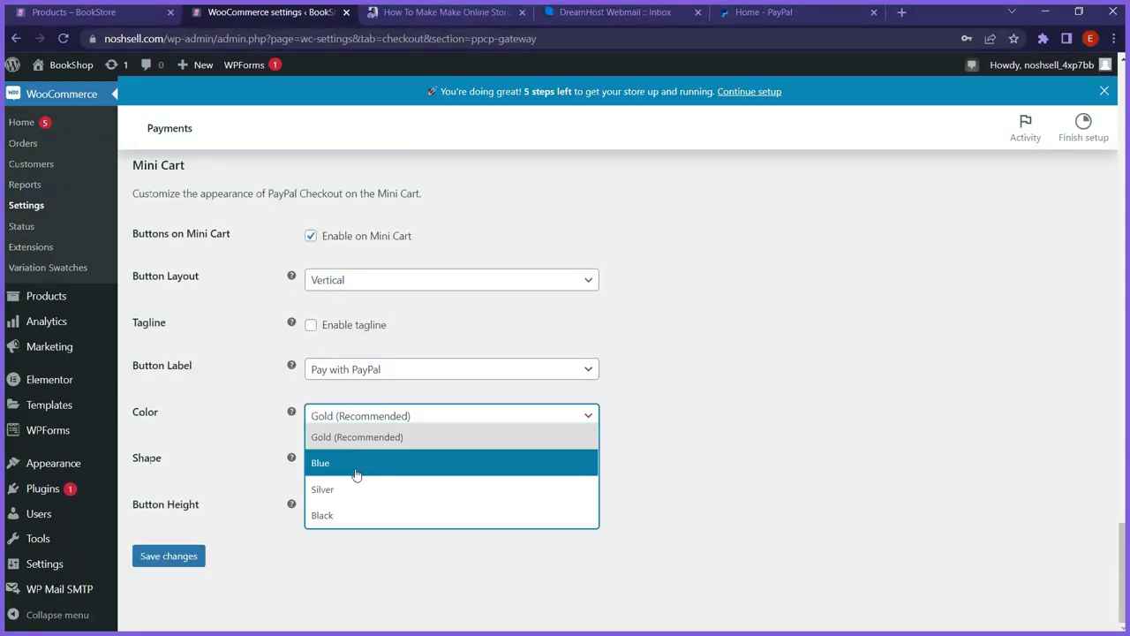
pyautogui.click(352, 463)
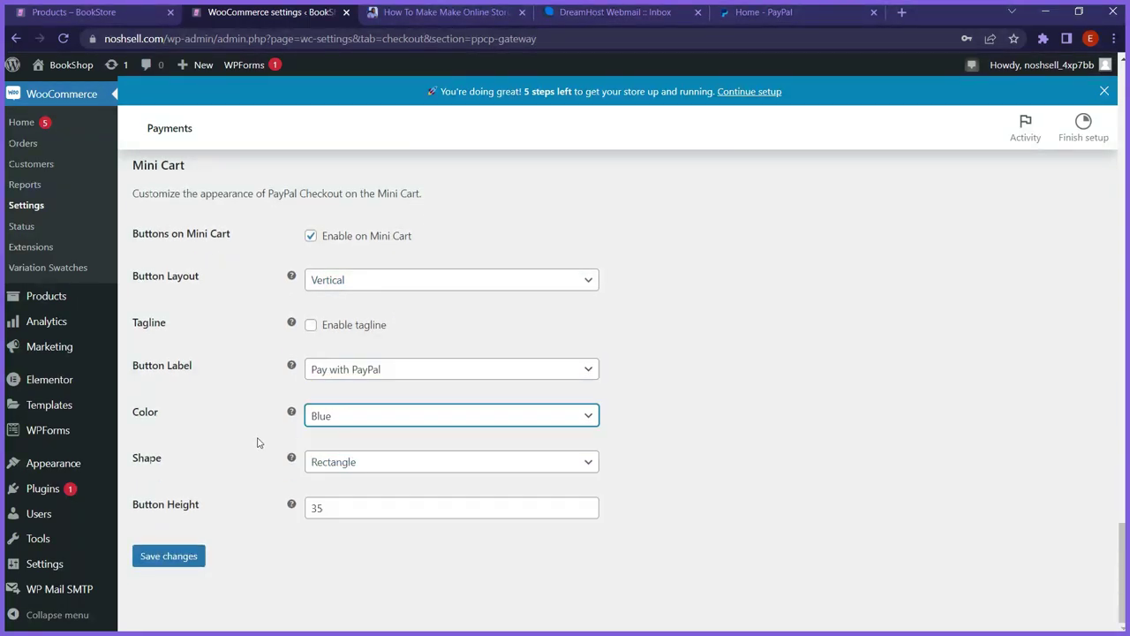
pyautogui.click(166, 555)
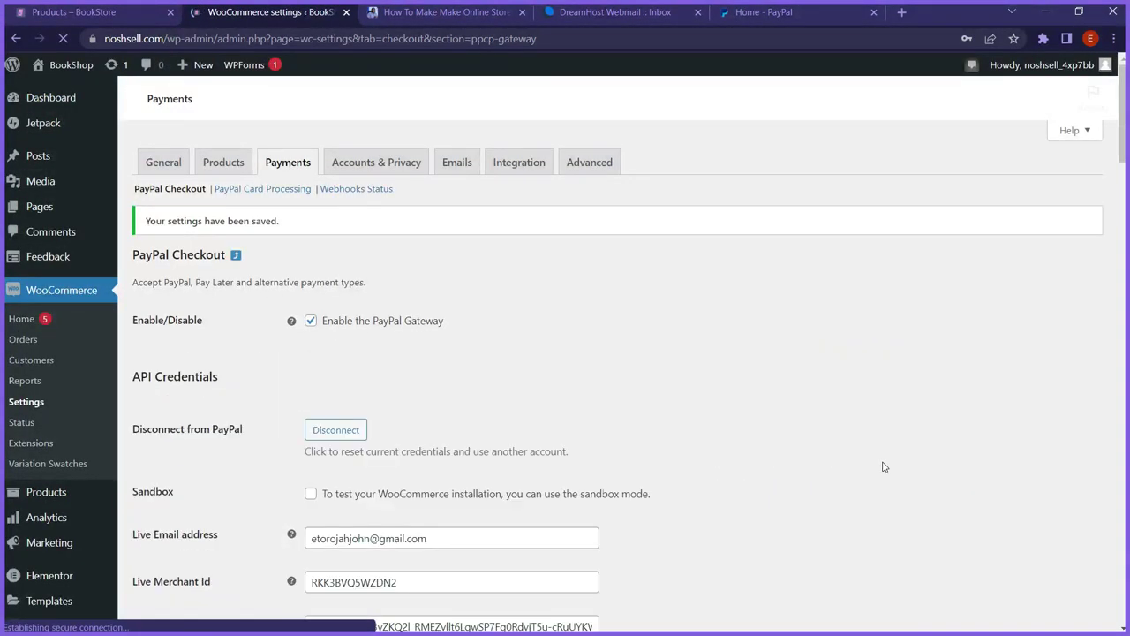
# Step: Return to the Payments list and toggle PayPal Card Processing on alongside PayPal
pyautogui.scroll(-6, 568, 404)
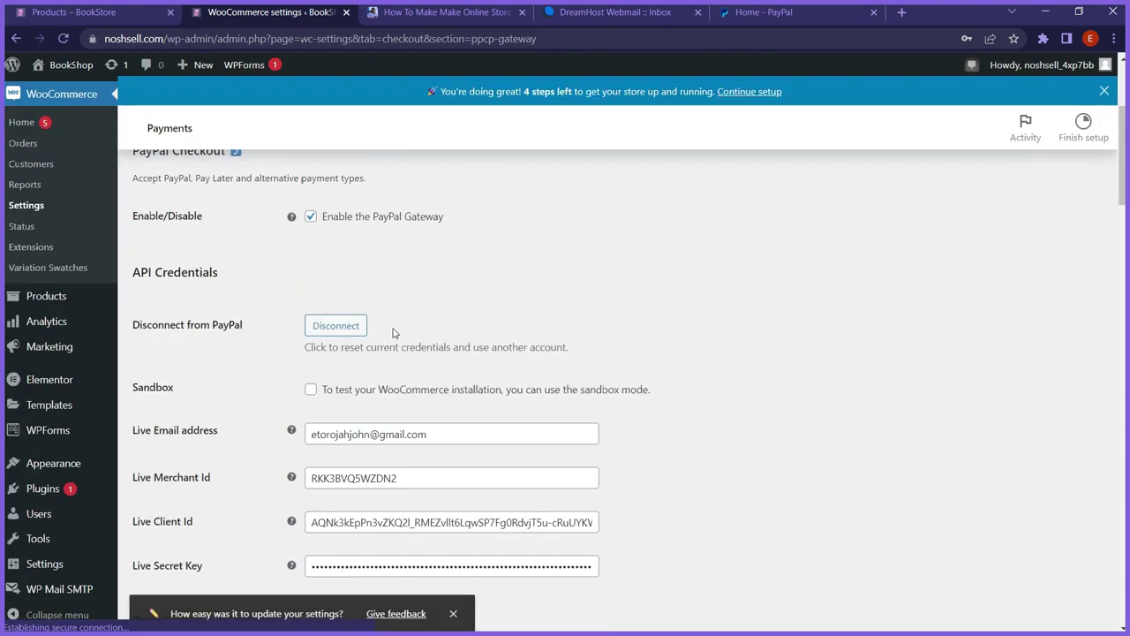
pyautogui.scroll(-4, 452, 354)
pyautogui.scroll(10, 500, 366)
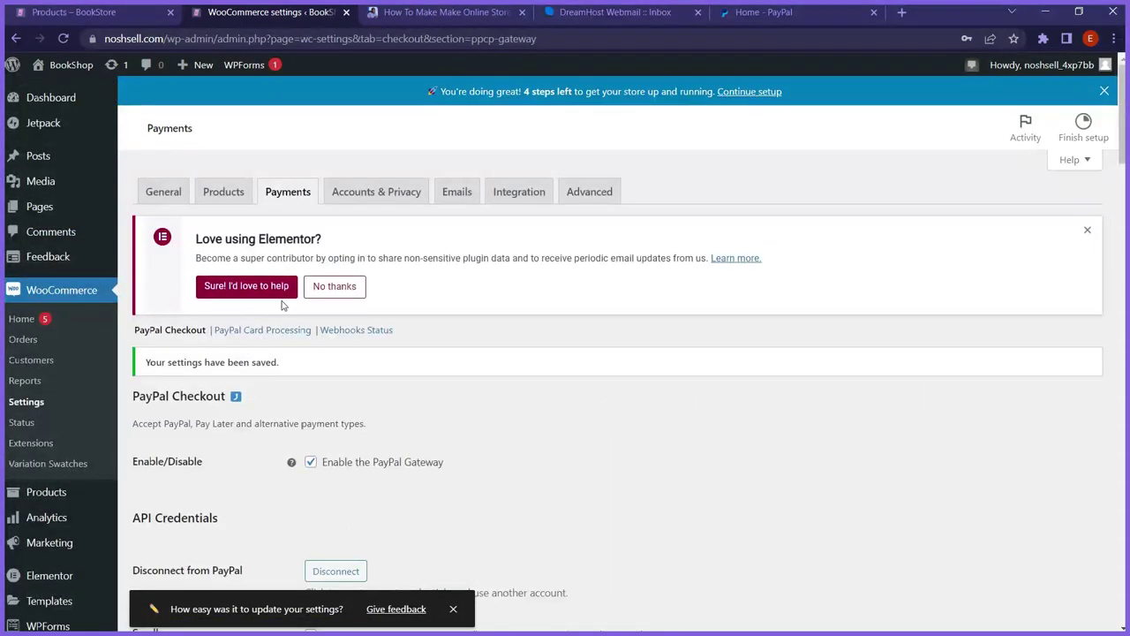
pyautogui.scroll(-8, 556, 385)
pyautogui.scroll(-4, 556, 385)
pyautogui.scroll(14, 543, 393)
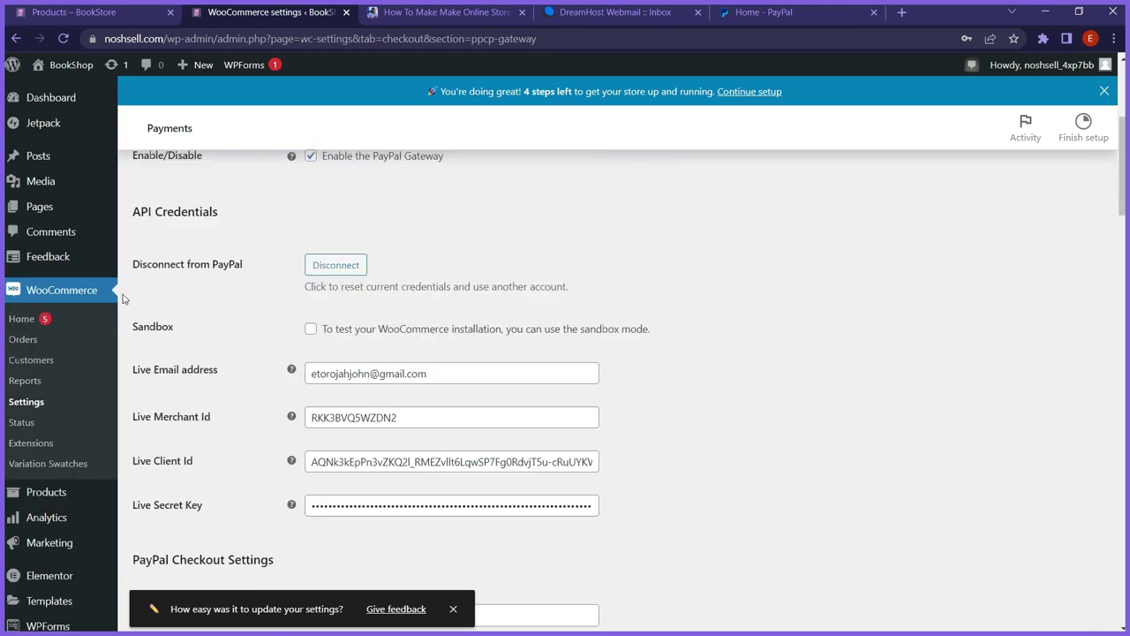
pyautogui.click(278, 195)
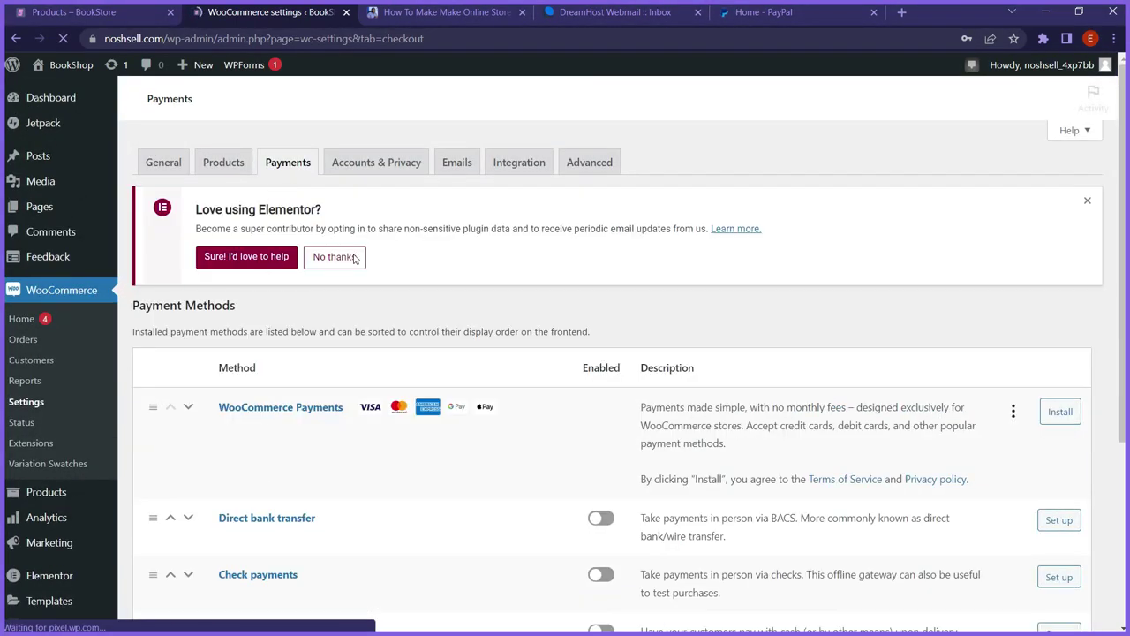
pyautogui.scroll(-3, 536, 424)
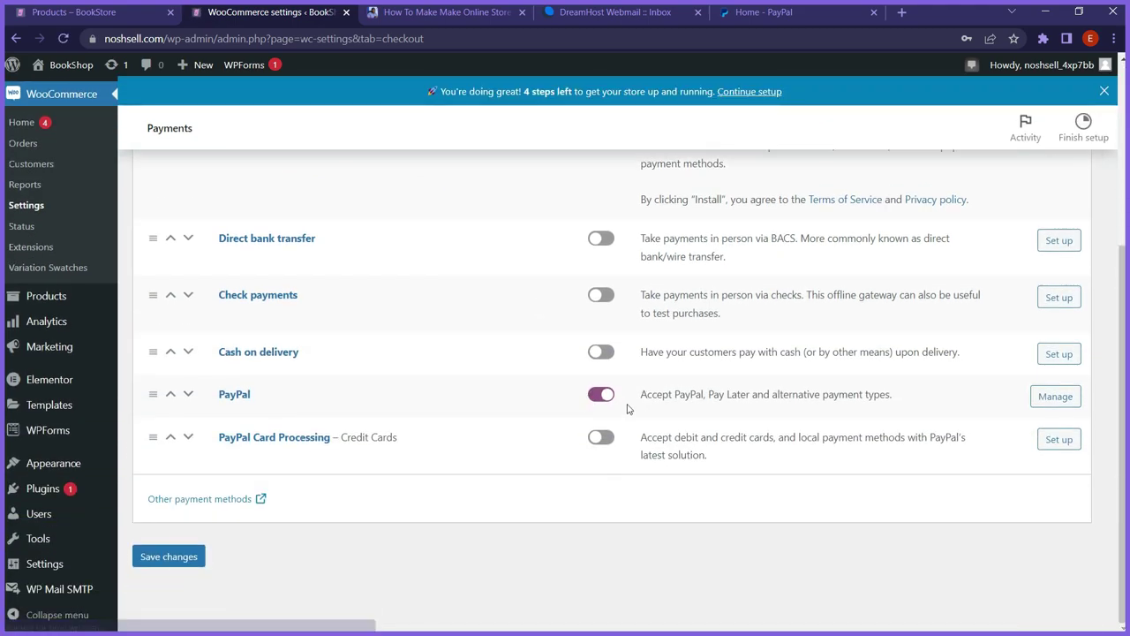
pyautogui.click(603, 468)
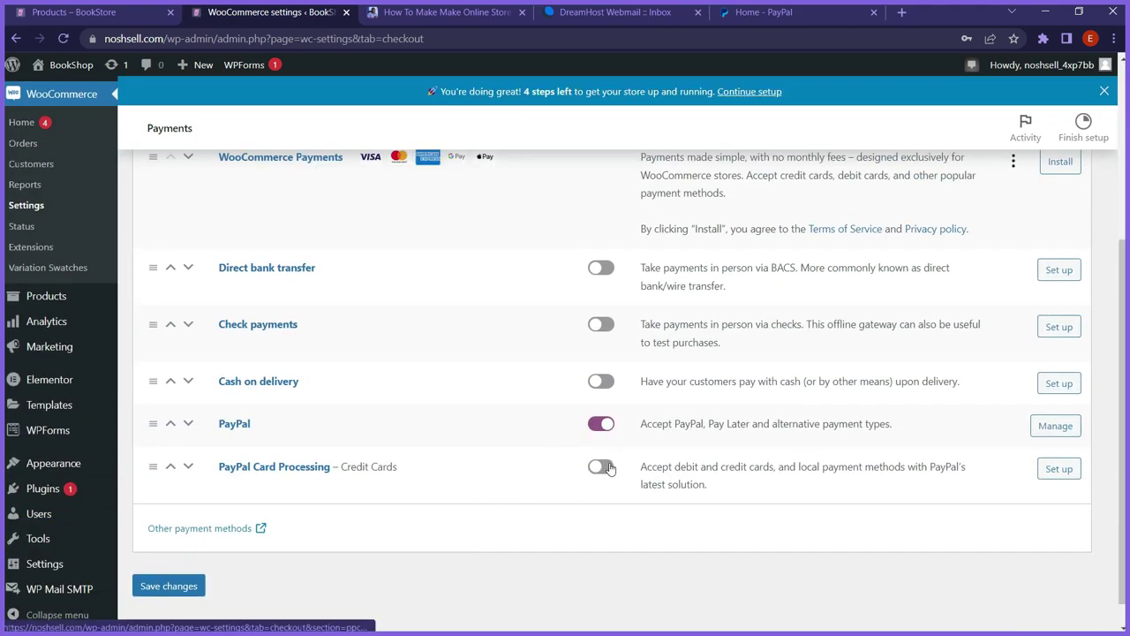
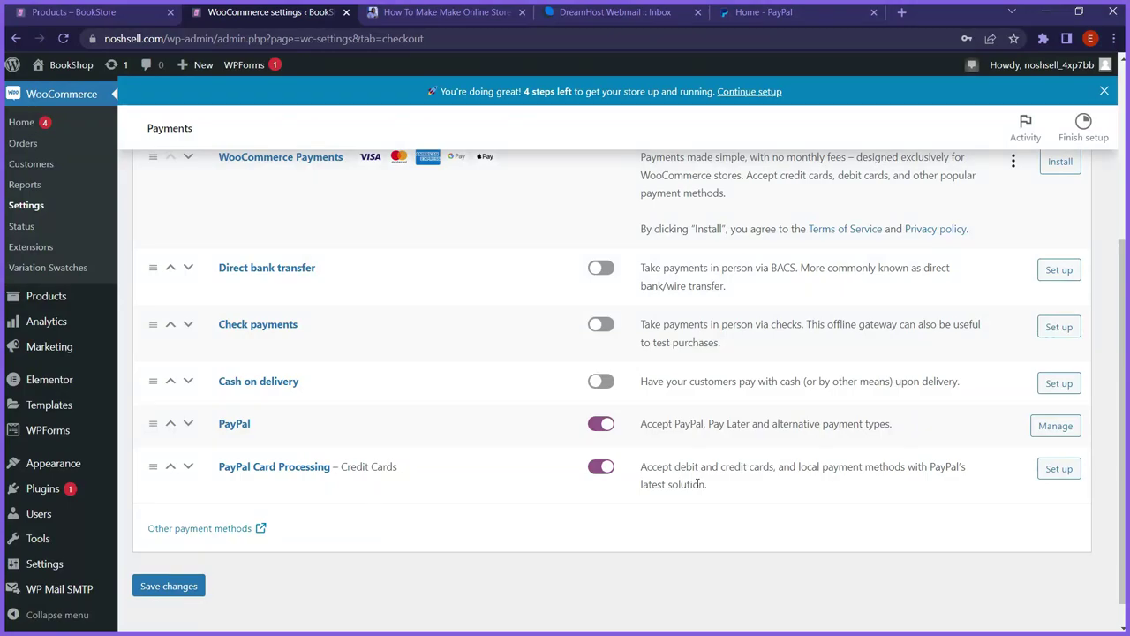
# Step: Open the PayPal Card Processing settings and check its vaulting and activation status
pyautogui.click(1061, 468)
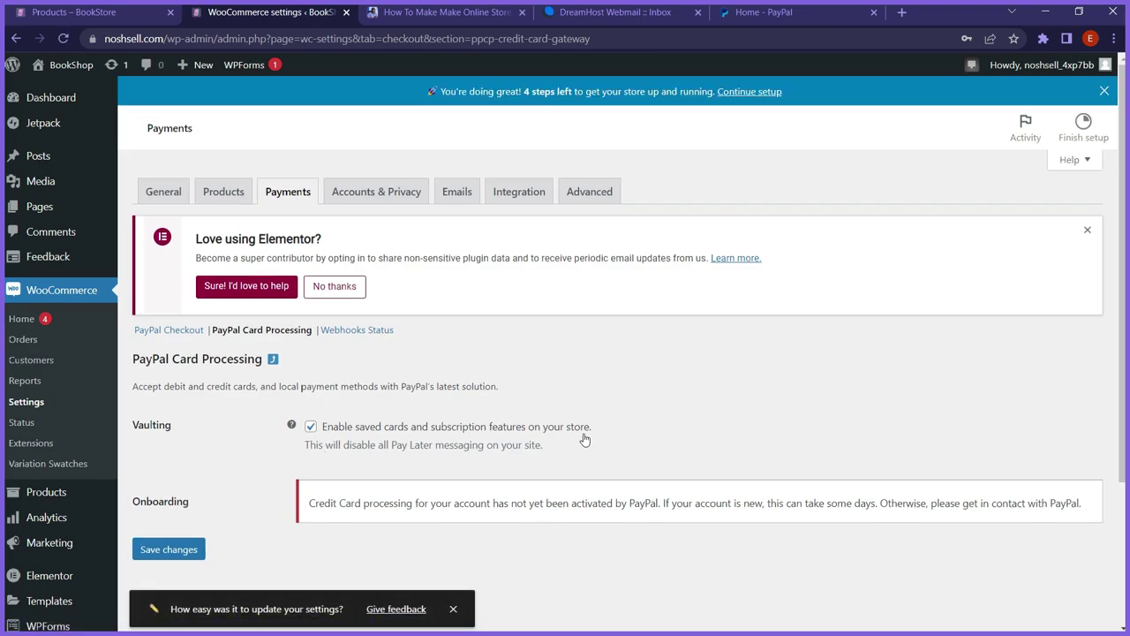
pyautogui.scroll(-2, 583, 437)
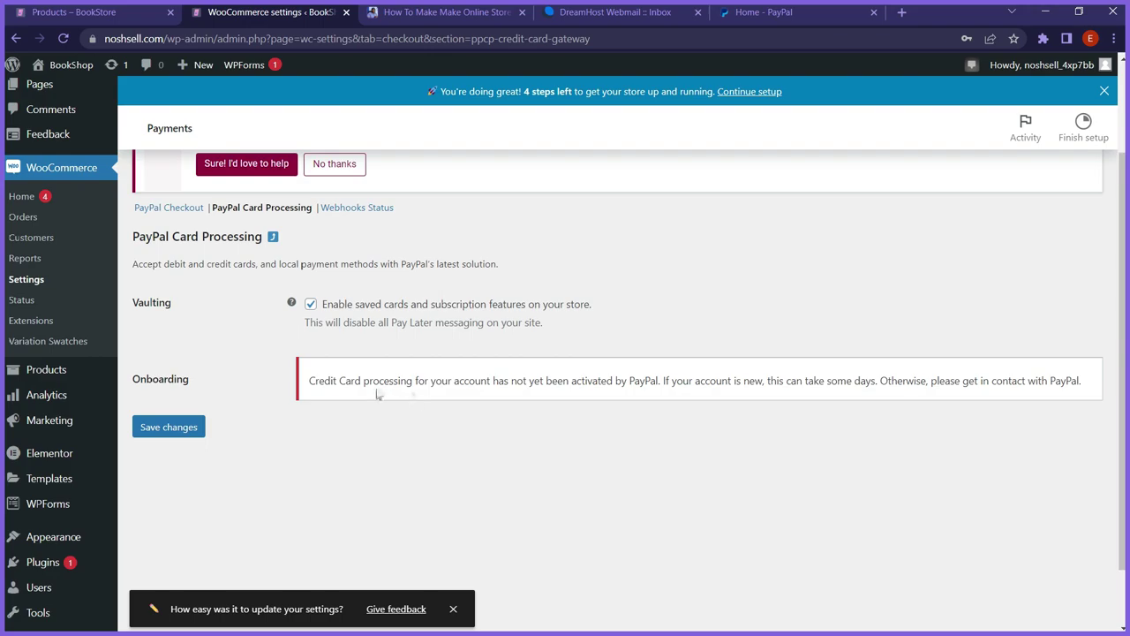
pyautogui.scroll(2, 377, 394)
pyautogui.scroll(-4, 424, 428)
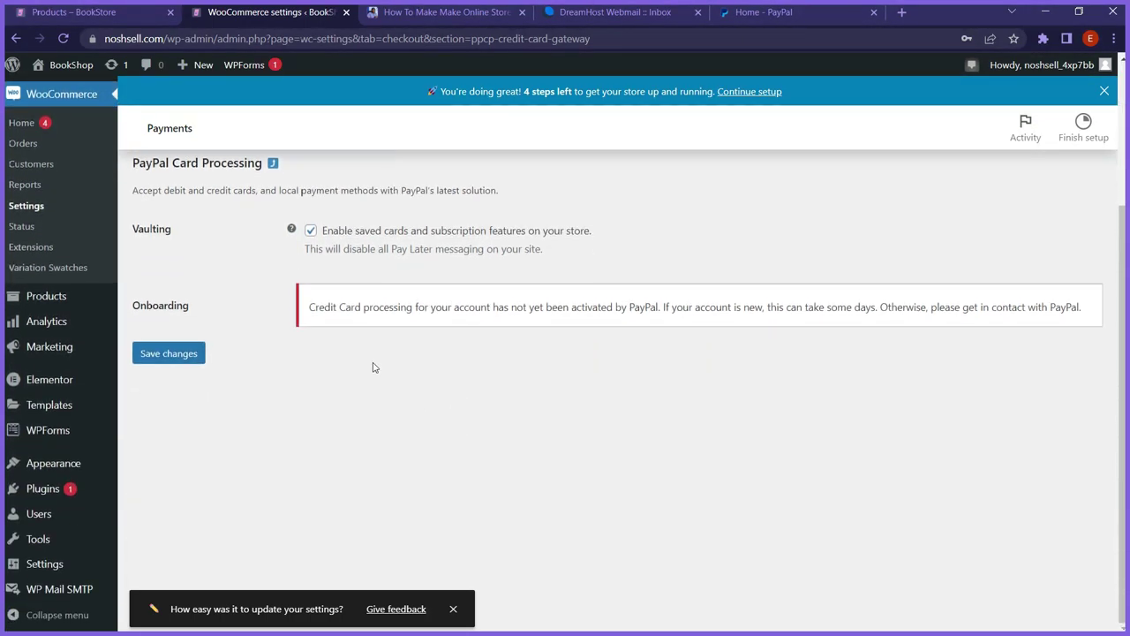
pyautogui.scroll(2, 372, 367)
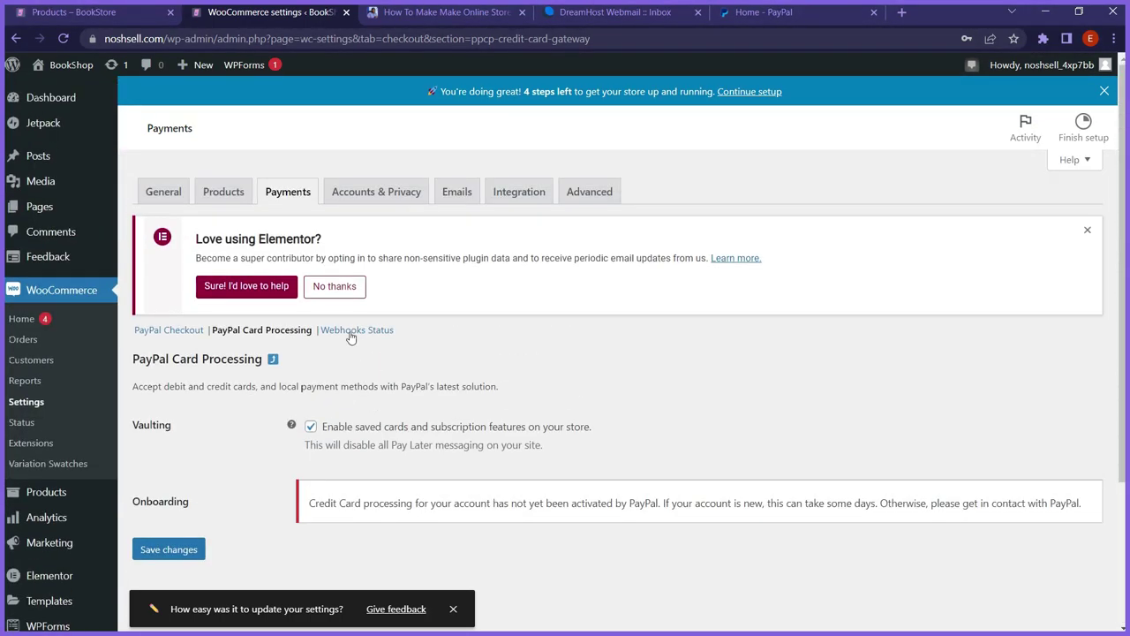
# Step: Save the Payments settings with PayPal and PayPal Card Processing both enabled
pyautogui.click(276, 198)
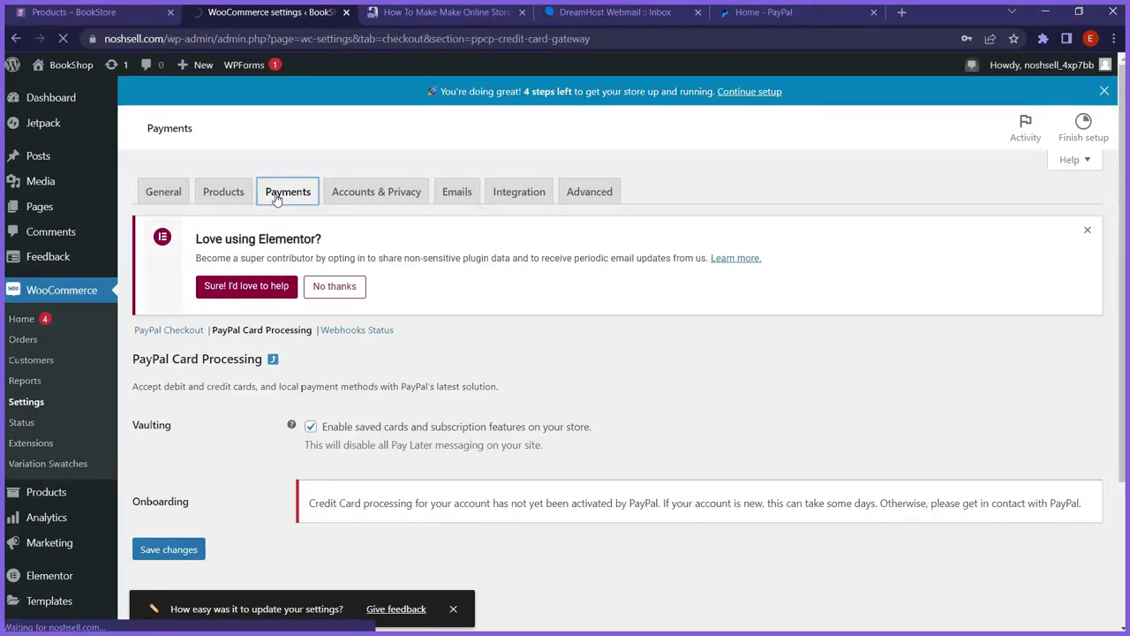
pyautogui.scroll(-2, 618, 451)
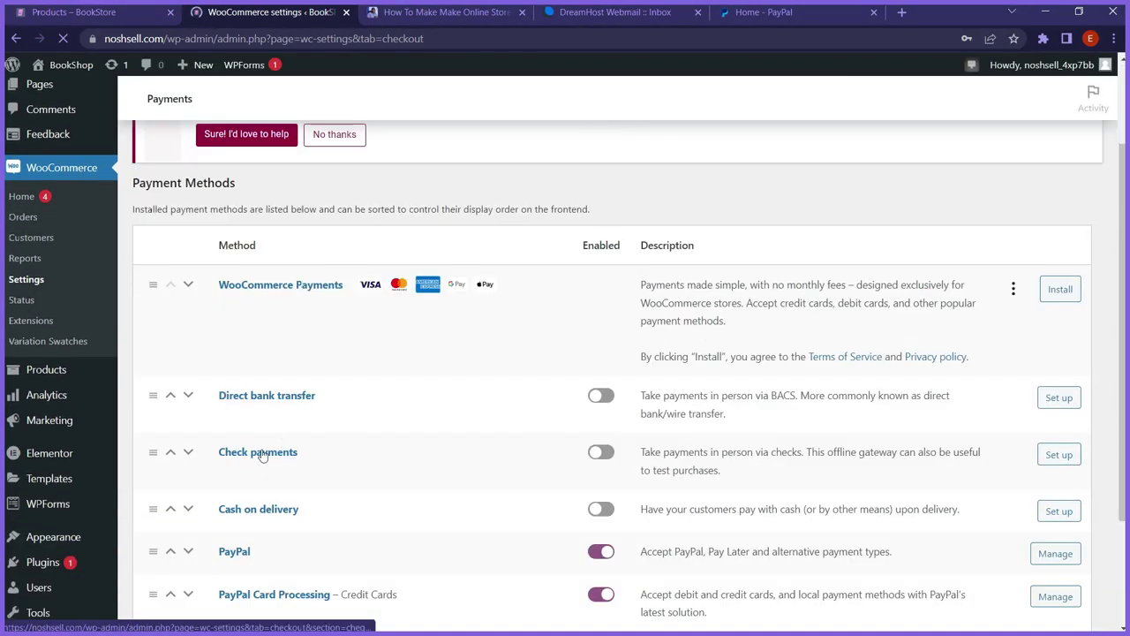
pyautogui.scroll(-2, 274, 461)
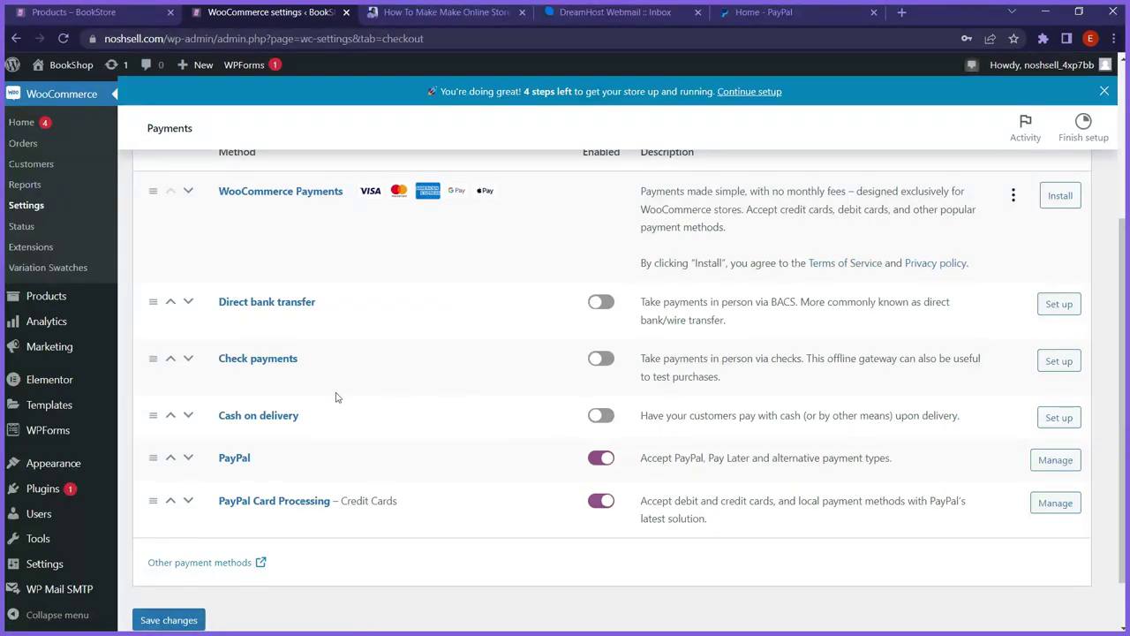
pyautogui.click(146, 620)
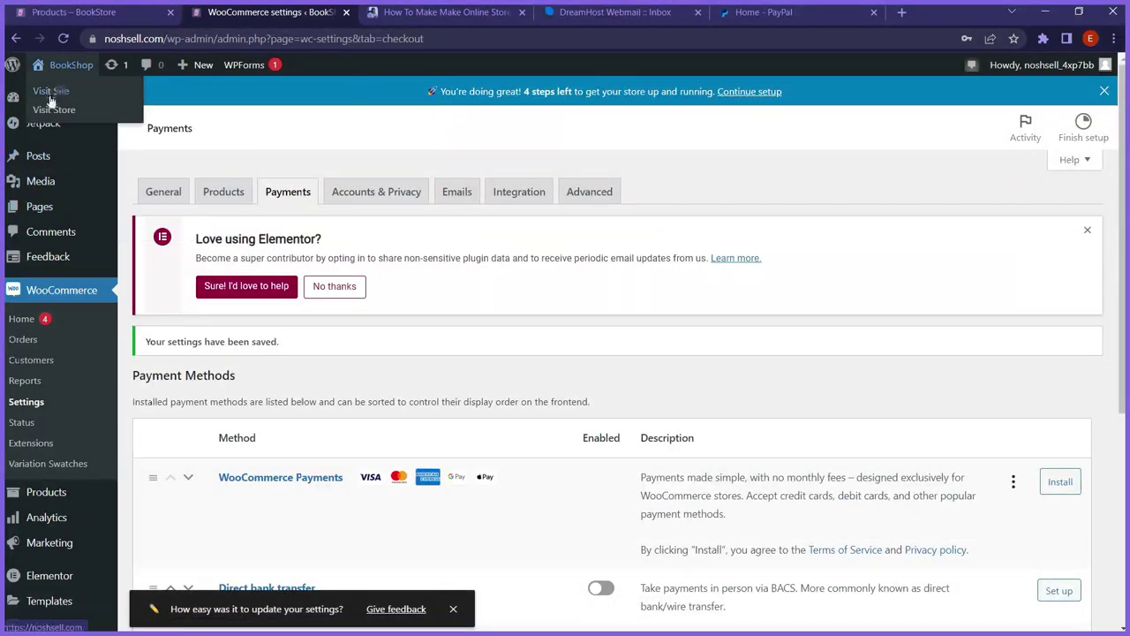
pyautogui.rightClick(49, 92)
# Step: Open the BookShop storefront in a new tab and go to the Books shop page
pyautogui.click(94, 107)
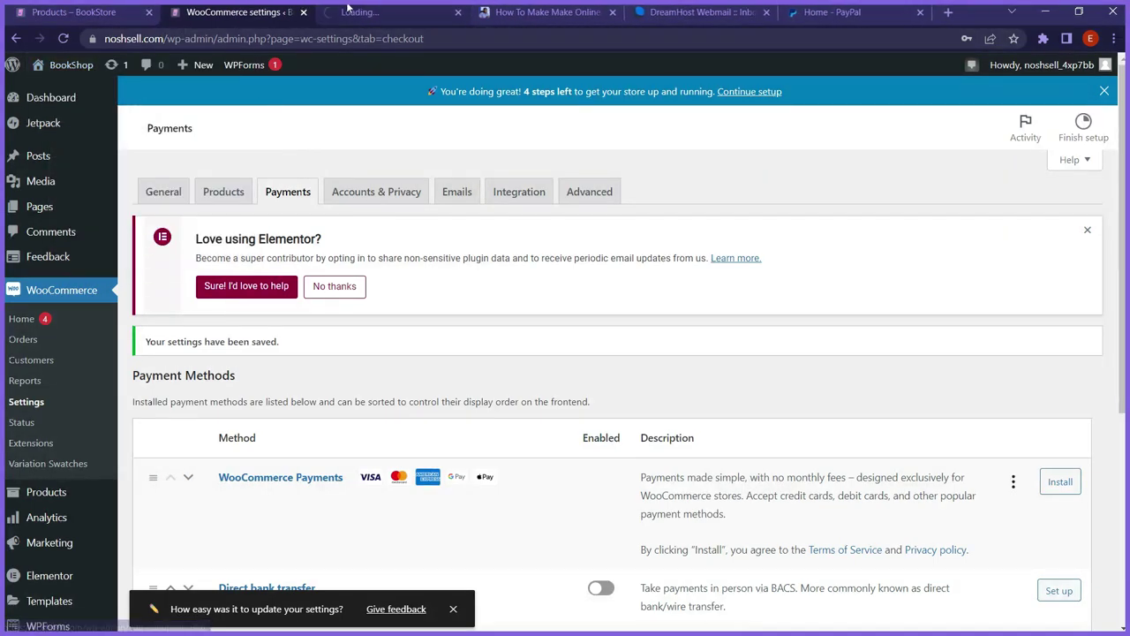
pyautogui.click(349, 10)
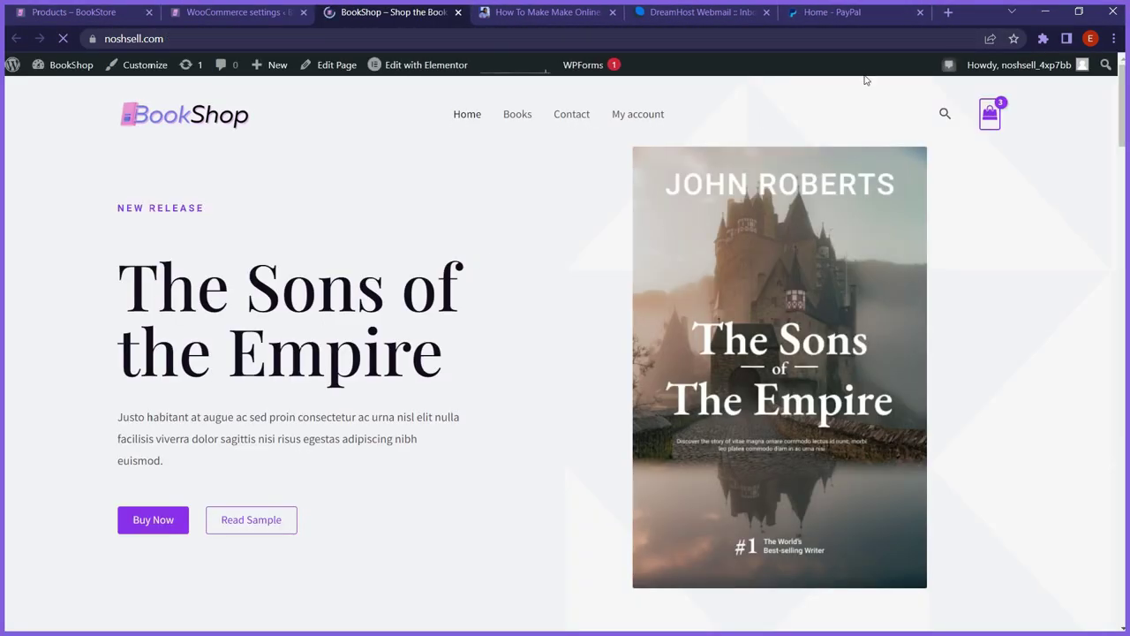
pyautogui.click(521, 119)
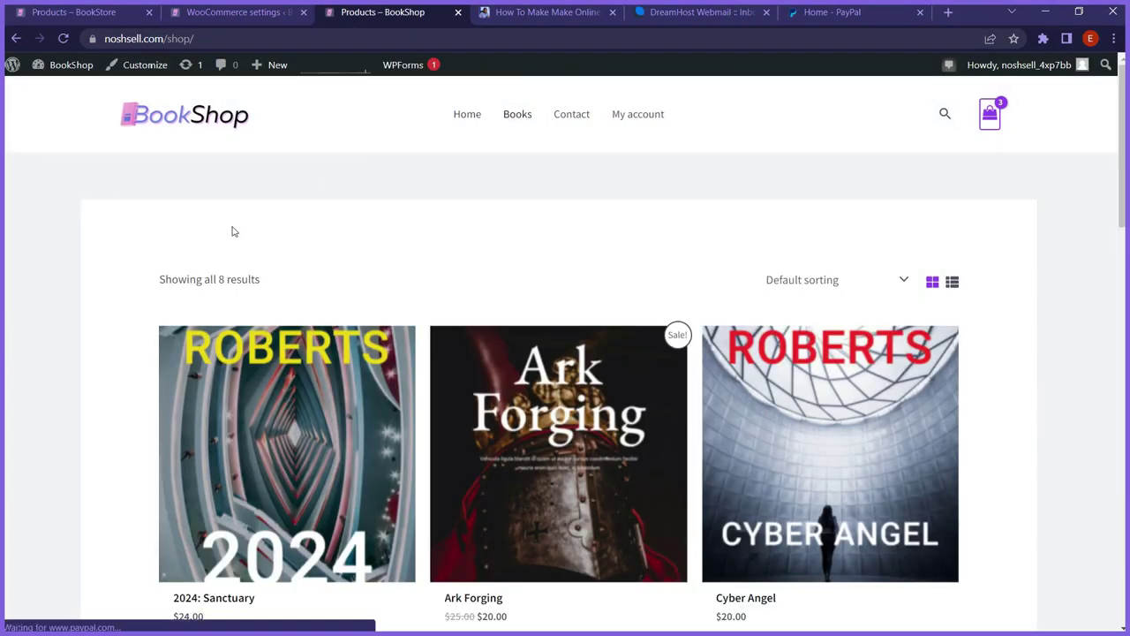
pyautogui.scroll(-1, 237, 229)
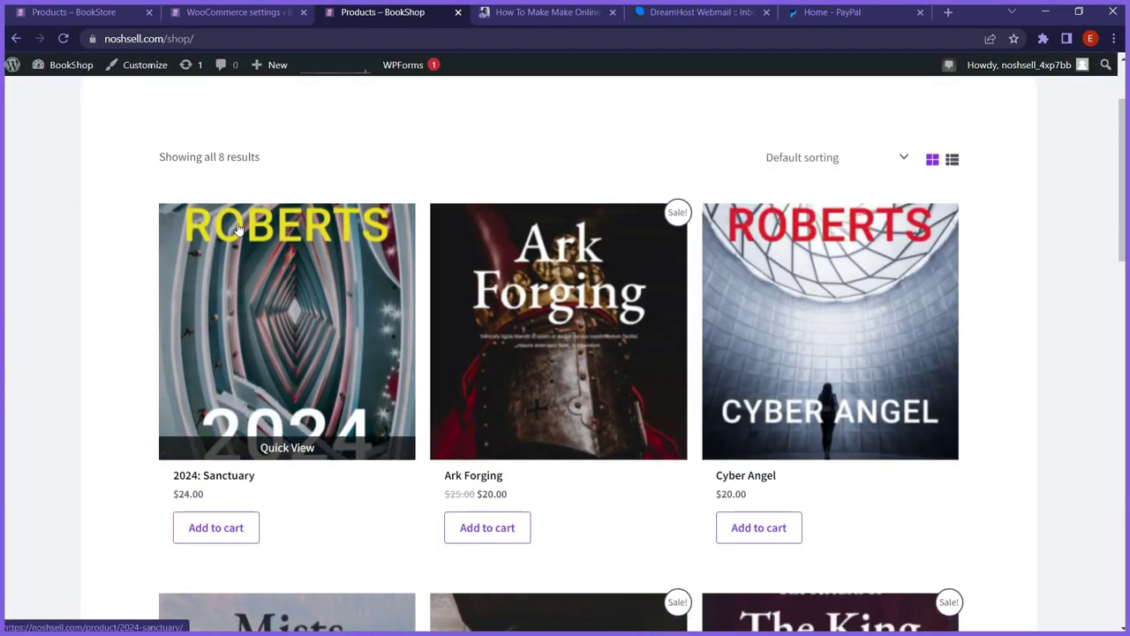
# Step: Quick-view 2024: Sanctuary, then add one copy to the cart at $24.00
pyautogui.click(268, 446)
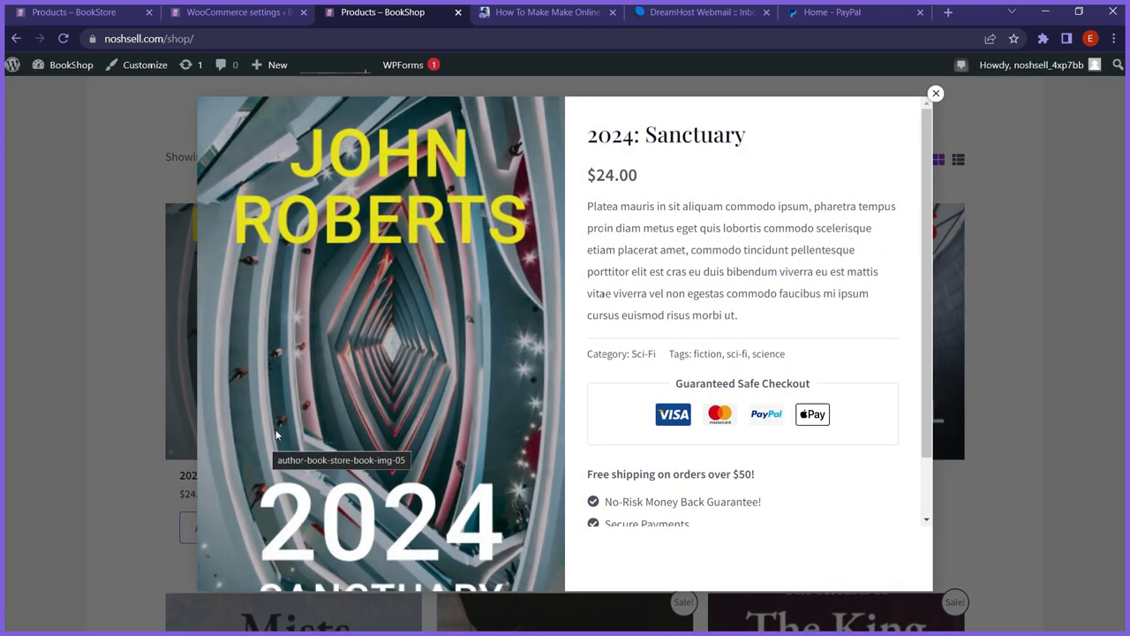
pyautogui.scroll(-1, 780, 355)
pyautogui.scroll(1, 772, 358)
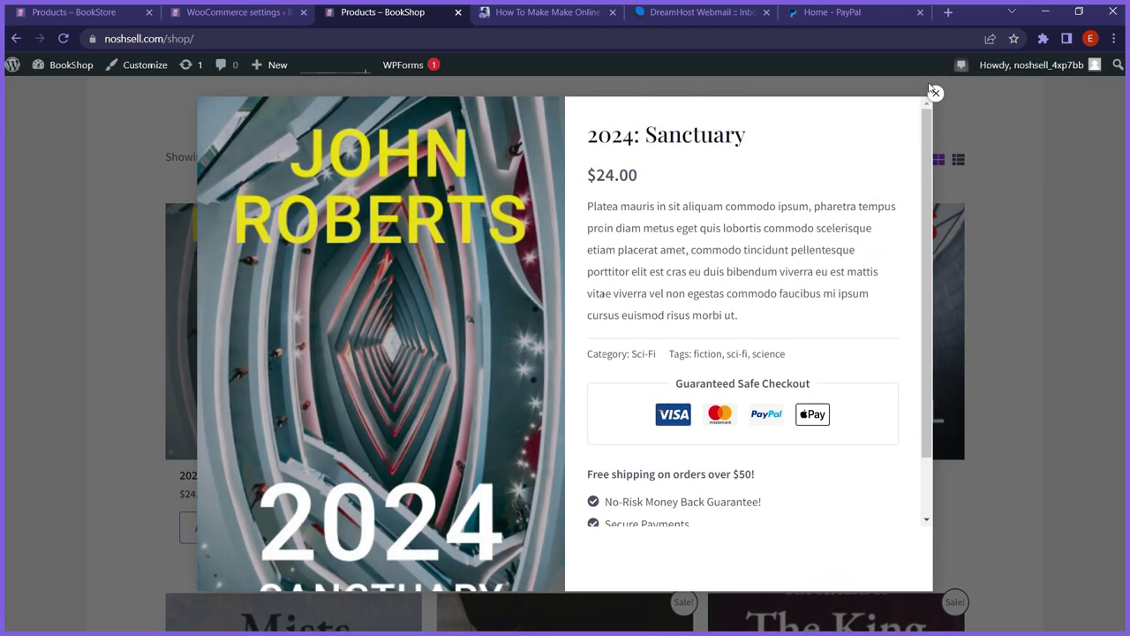
pyautogui.click(935, 93)
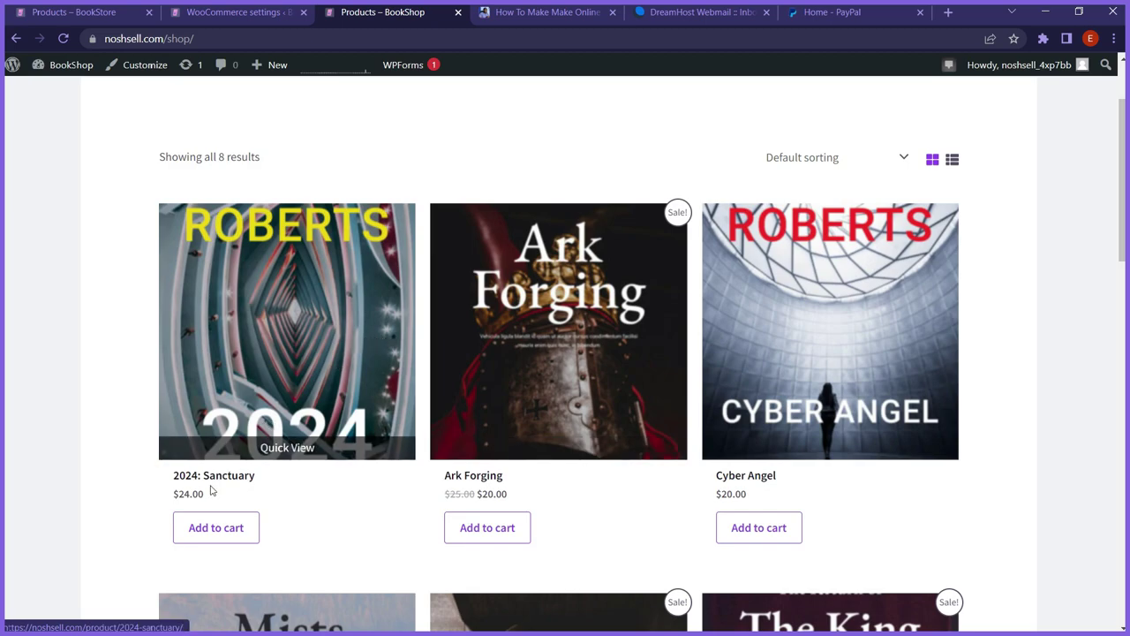
pyautogui.click(193, 529)
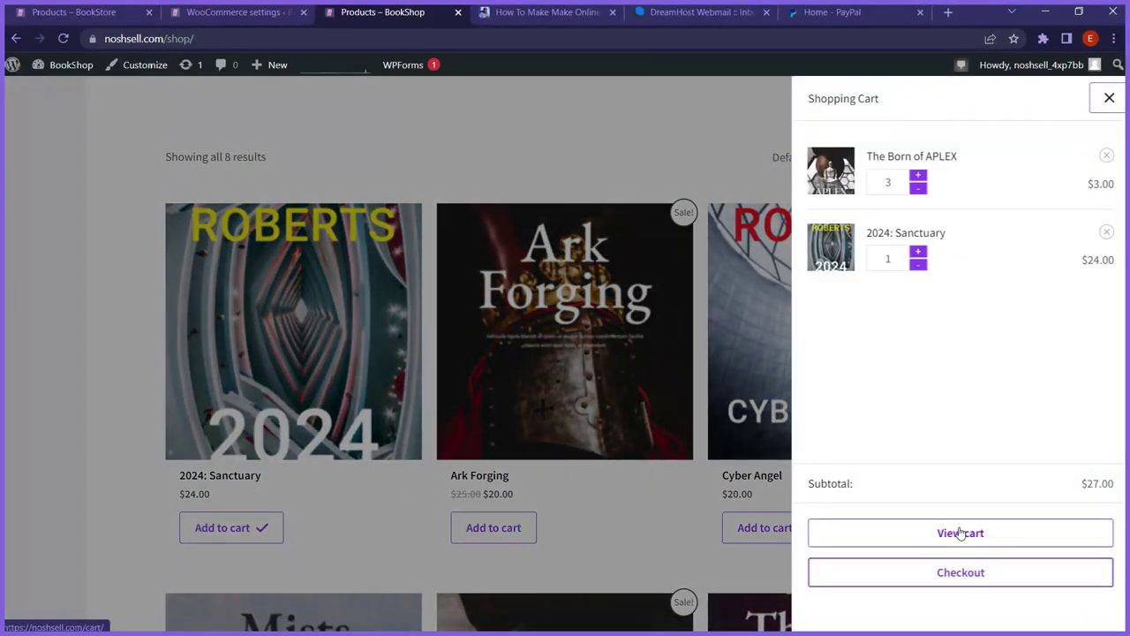
pyautogui.click(1104, 98)
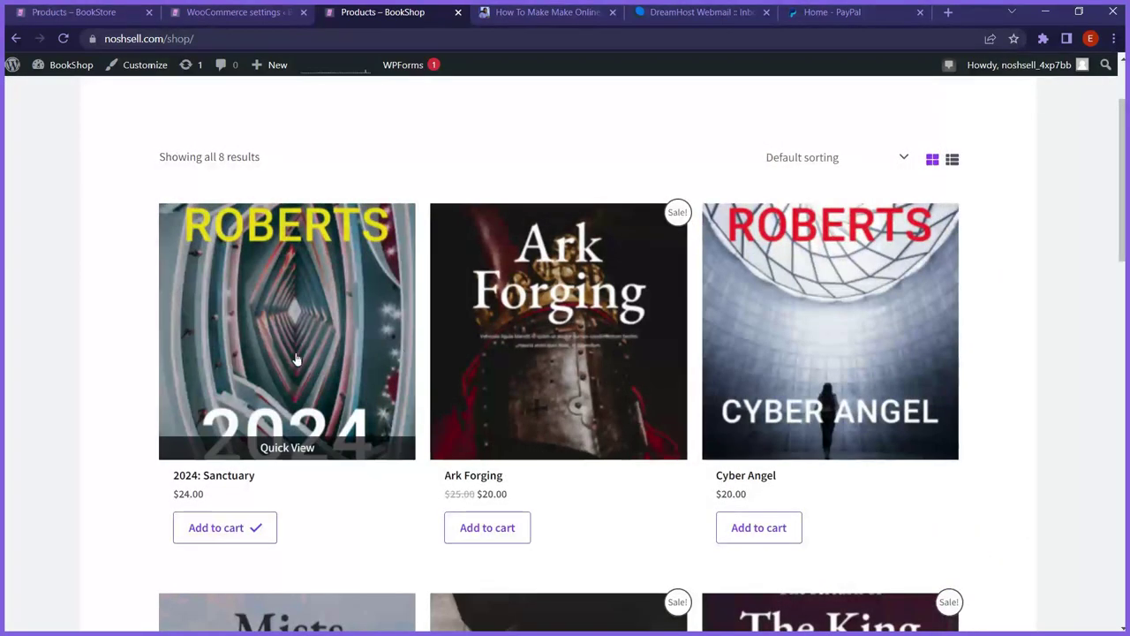
# Step: From the 2024: Sanctuary product page, add a second copy, bringing the subtotal to $51.00
pyautogui.click(270, 340)
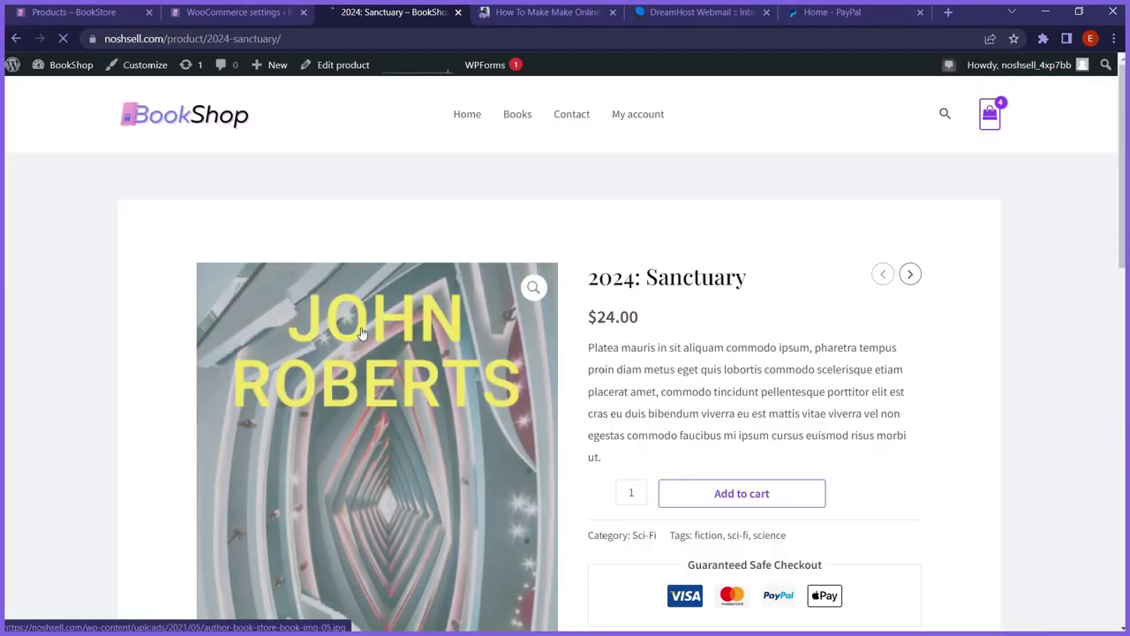
pyautogui.scroll(-2, 890, 331)
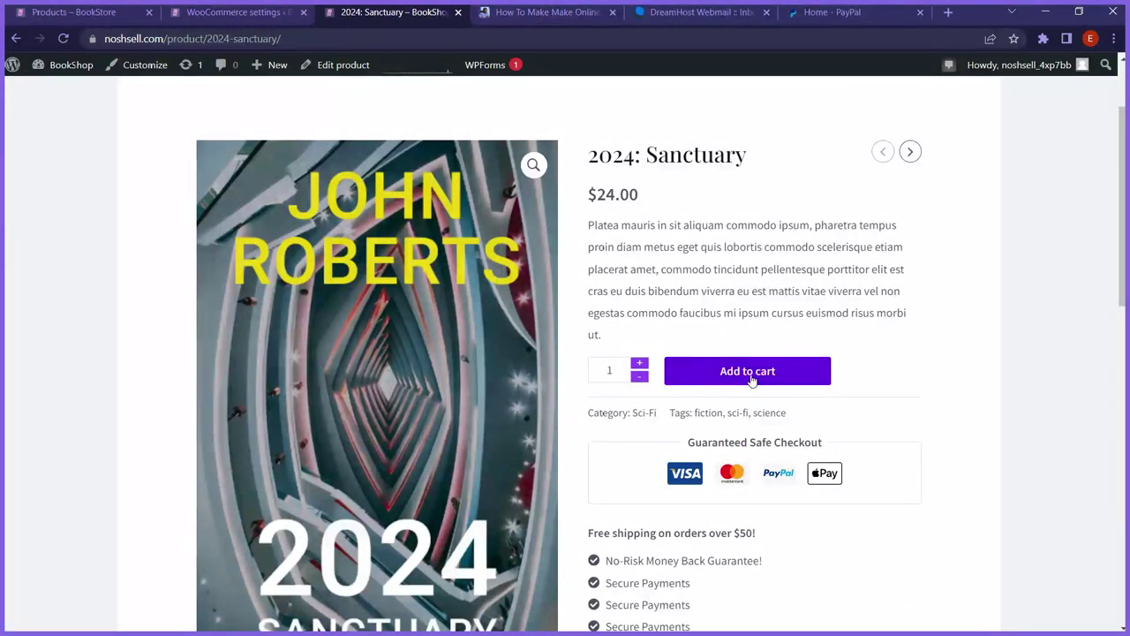
pyautogui.scroll(-3, 750, 371)
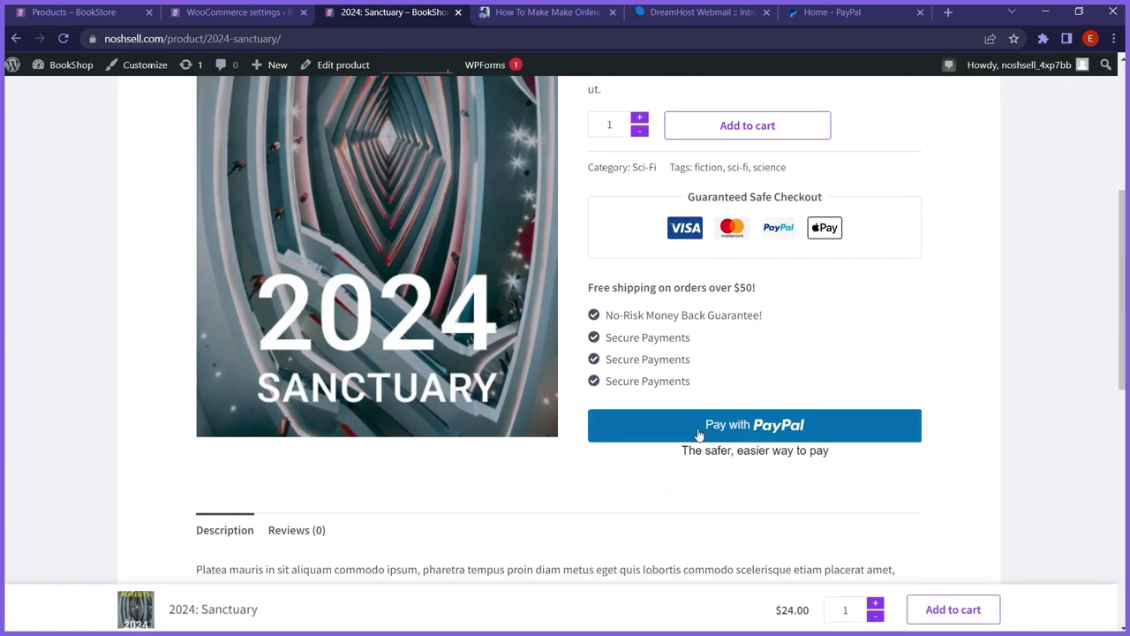
pyautogui.scroll(-1, 692, 437)
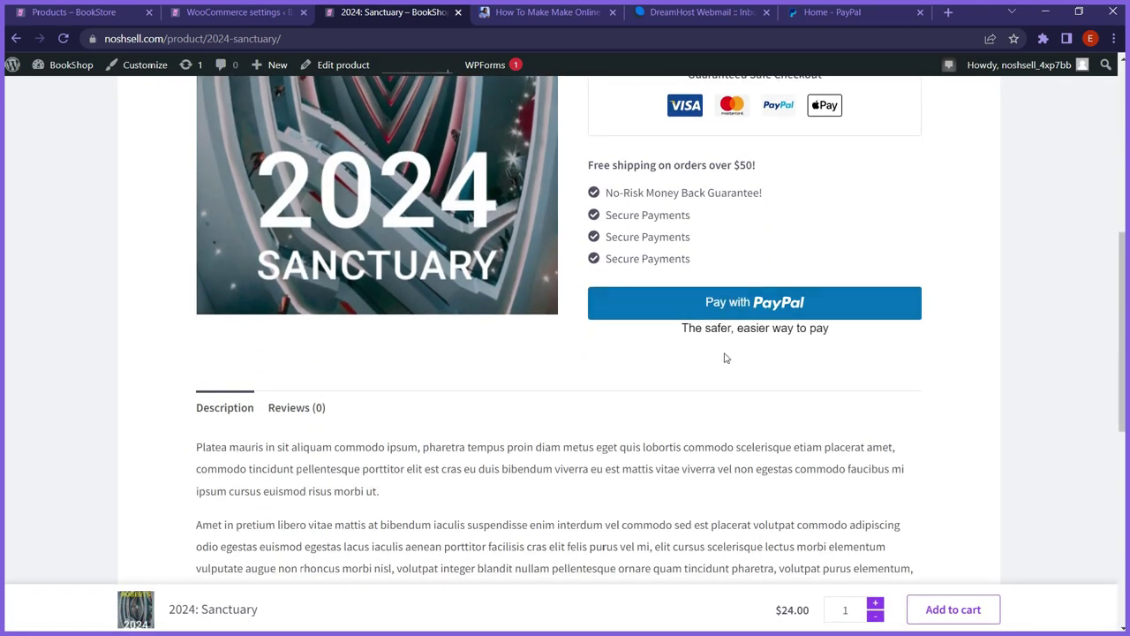
pyautogui.scroll(1, 746, 336)
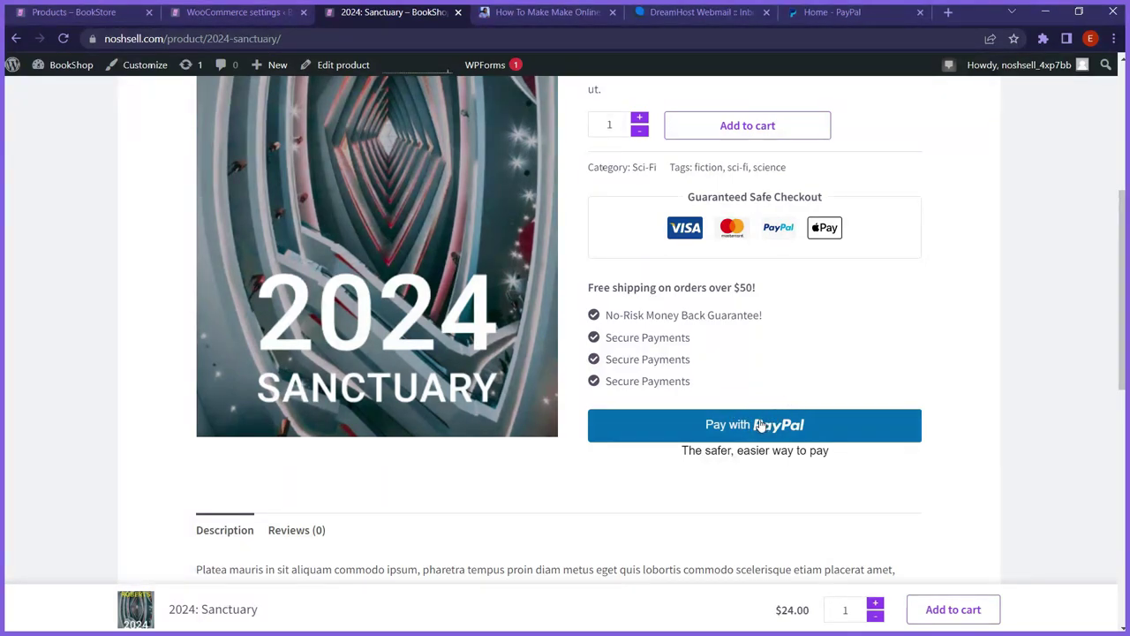
pyautogui.scroll(3, 619, 362)
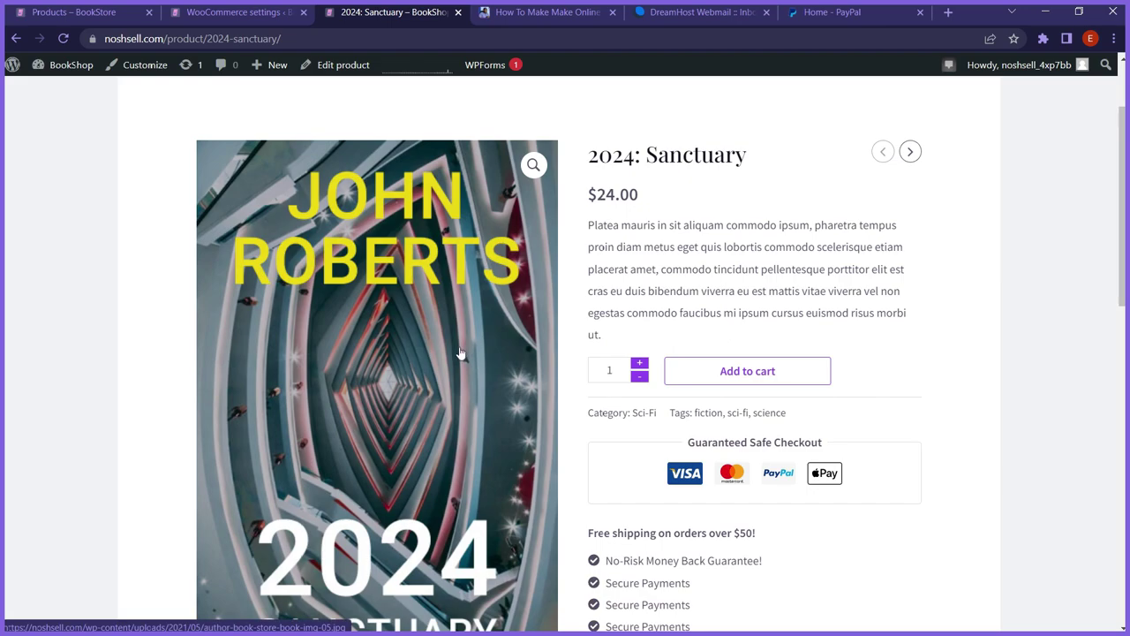
pyautogui.scroll(-3, 826, 303)
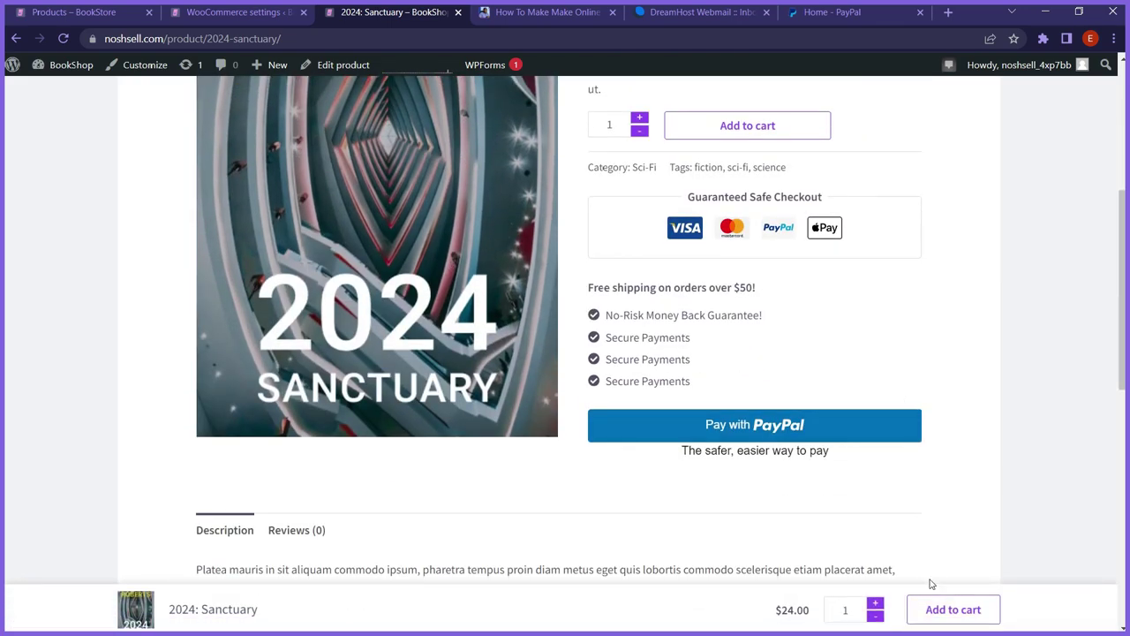
pyautogui.click(925, 609)
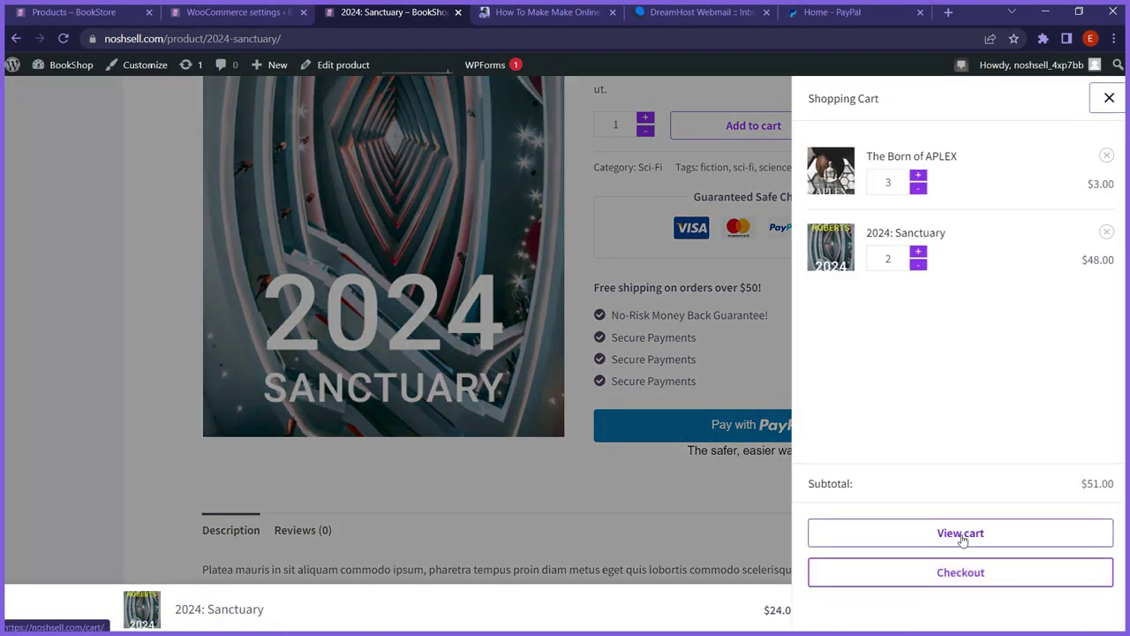
# Step: Review the full cart of both books totalling $51.00 and proceed to checkout
pyautogui.click(962, 534)
pyautogui.scroll(-2, 651, 291)
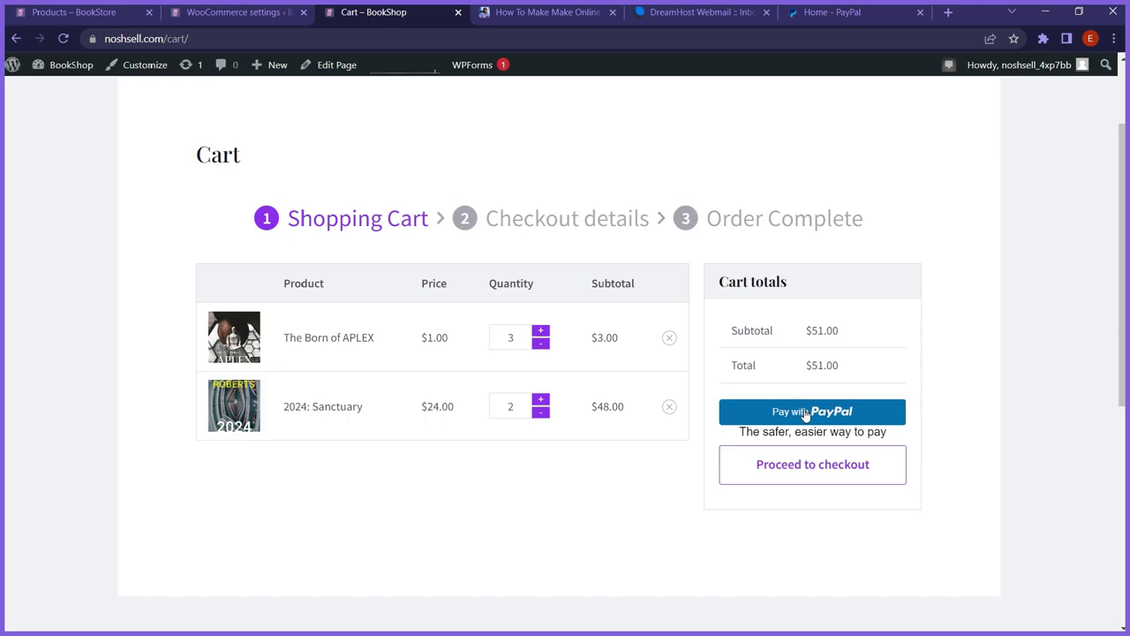
pyautogui.click(817, 470)
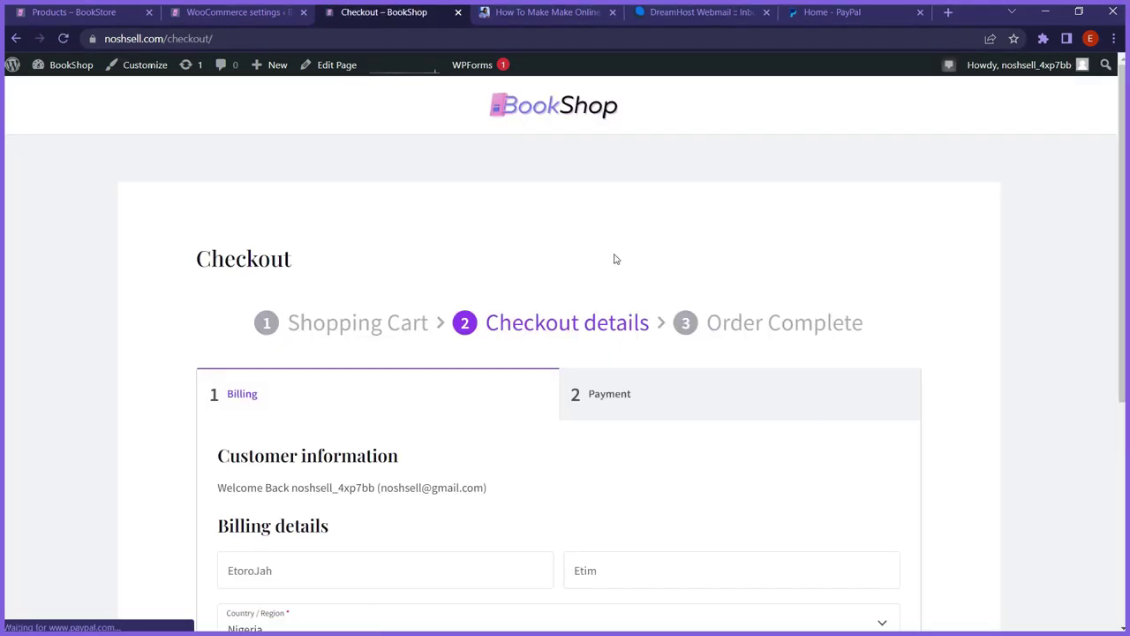
# Step: Advance checkout to the Payment step showing the $51.00 total and PayPal options
pyautogui.scroll(-4, 480, 303)
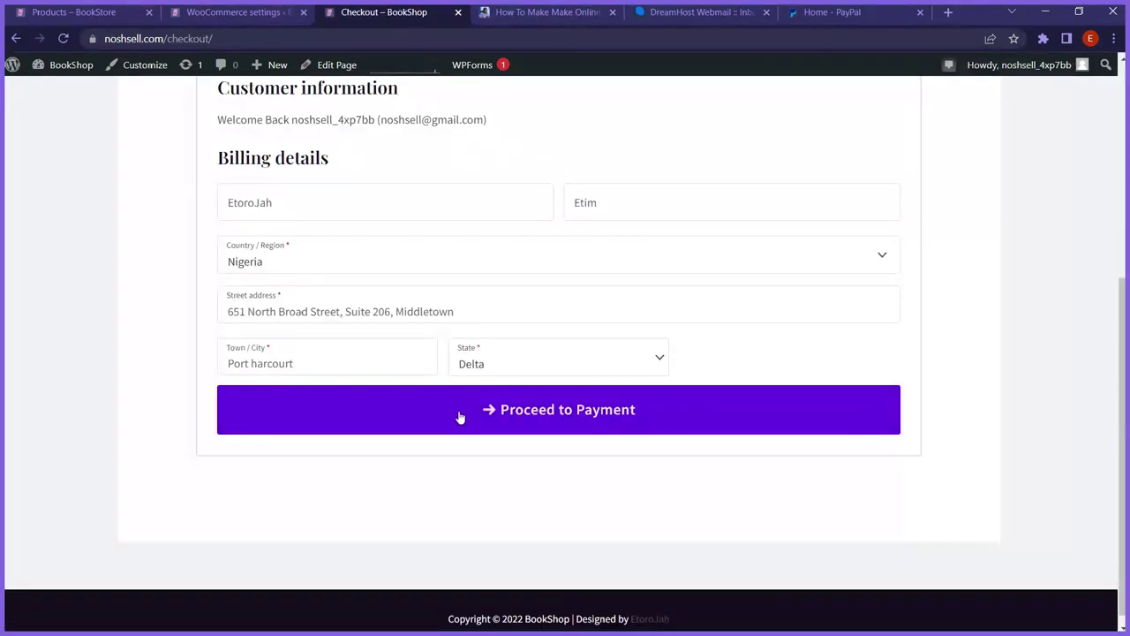
pyautogui.click(460, 417)
pyautogui.scroll(-3, 547, 381)
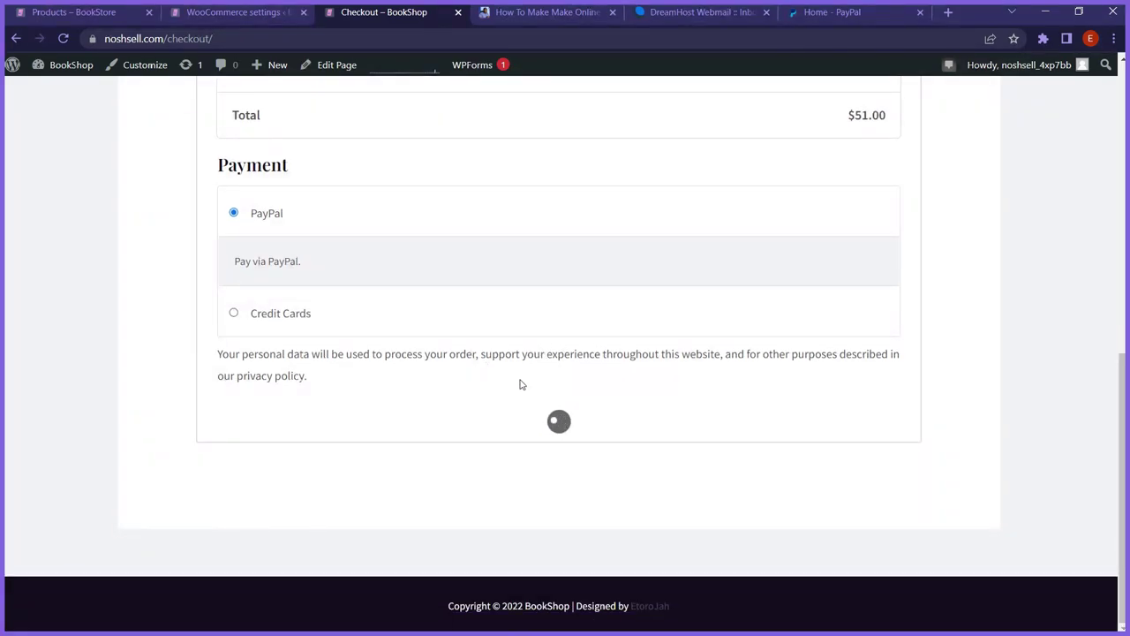
pyautogui.scroll(-4, 499, 336)
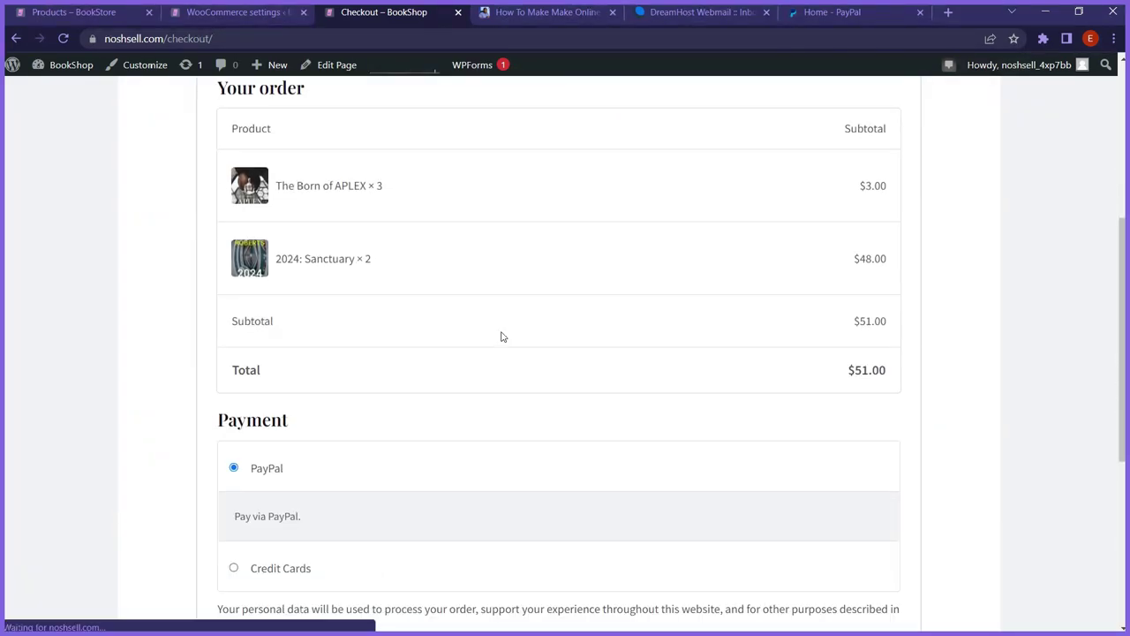
pyautogui.scroll(-2, 506, 336)
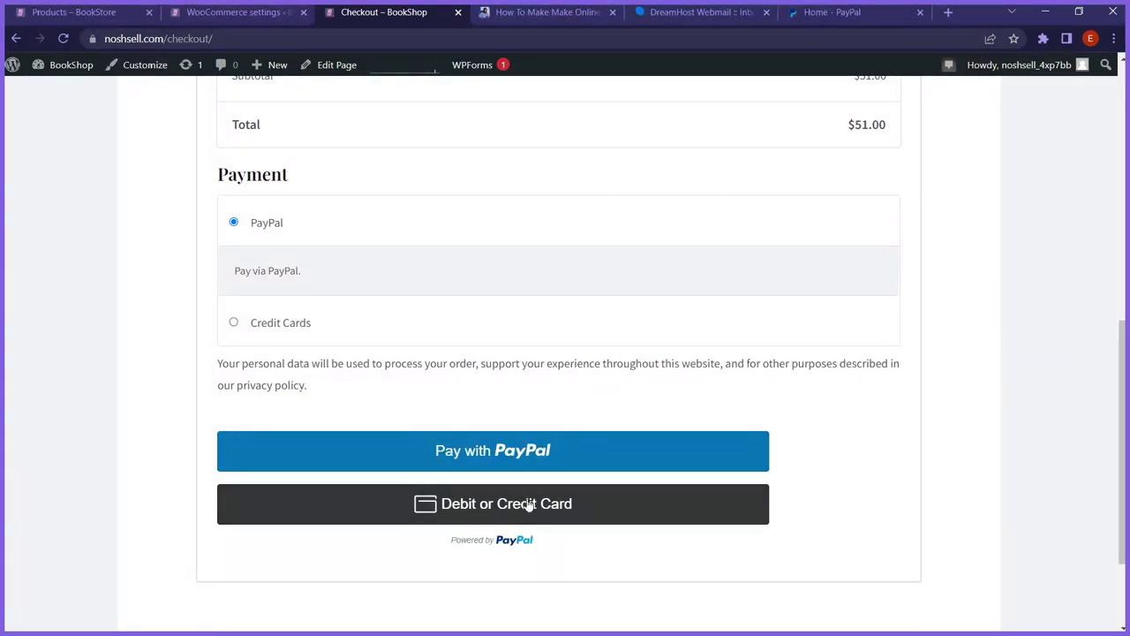
pyautogui.click(234, 324)
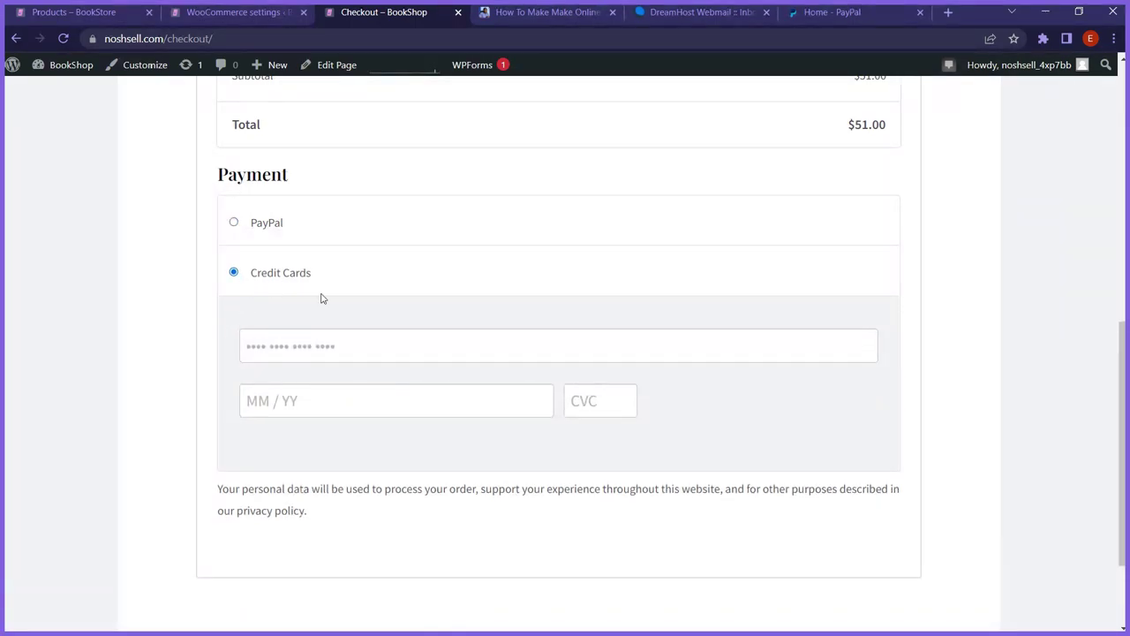
pyautogui.click(345, 352)
pyautogui.click(603, 406)
pyautogui.scroll(-2, 604, 406)
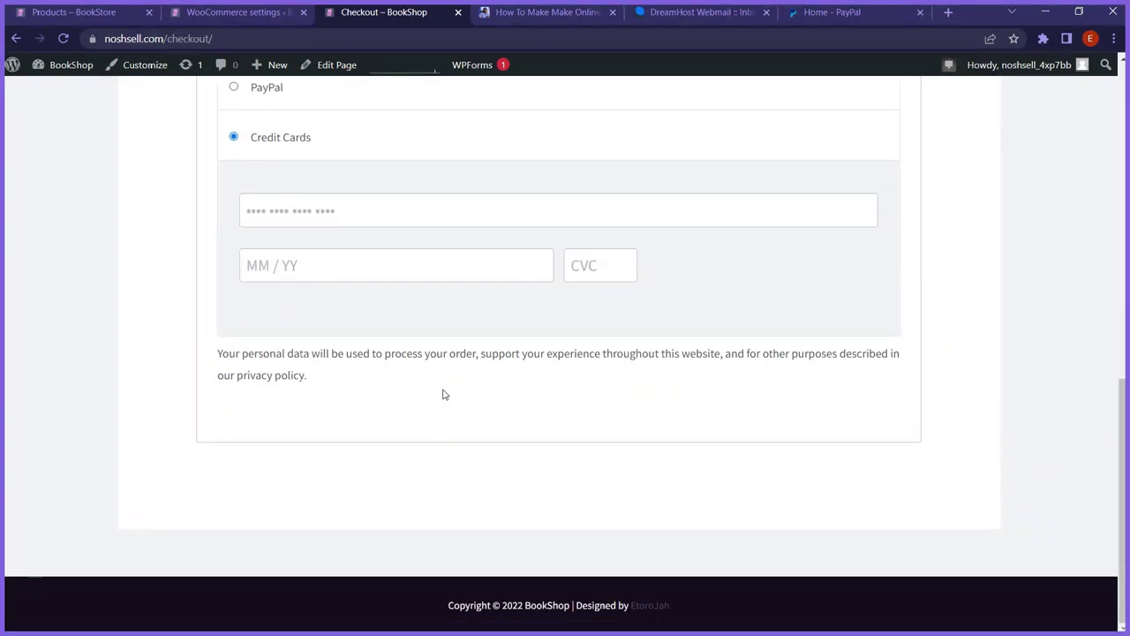
pyautogui.scroll(1, 494, 380)
pyautogui.click(394, 332)
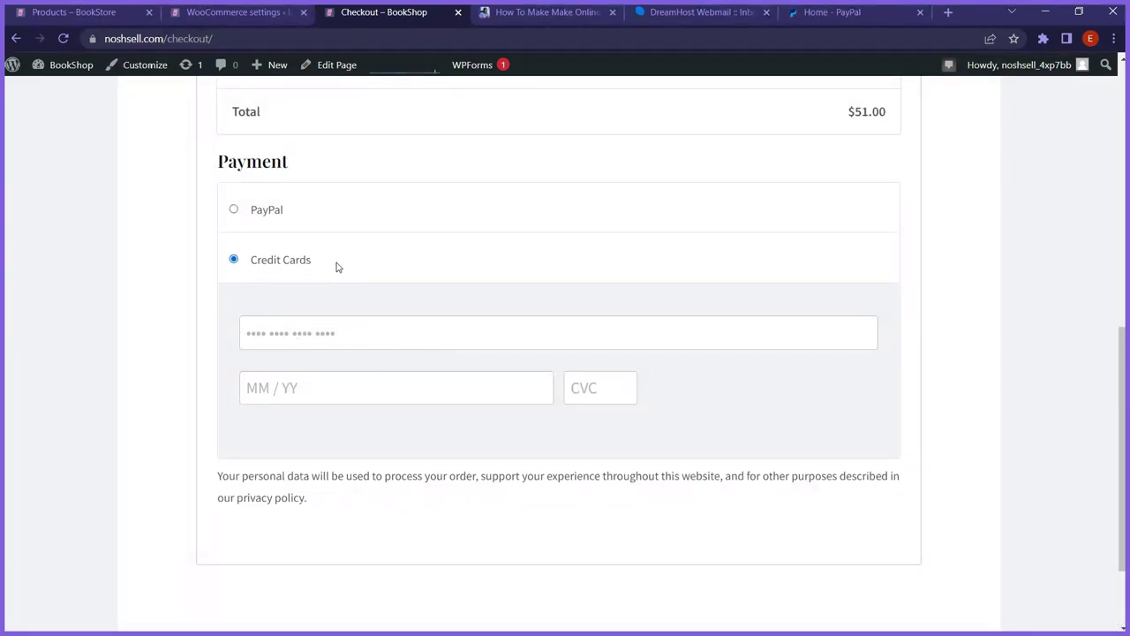
pyautogui.moveTo(332, 267); pyautogui.dragTo(249, 268)
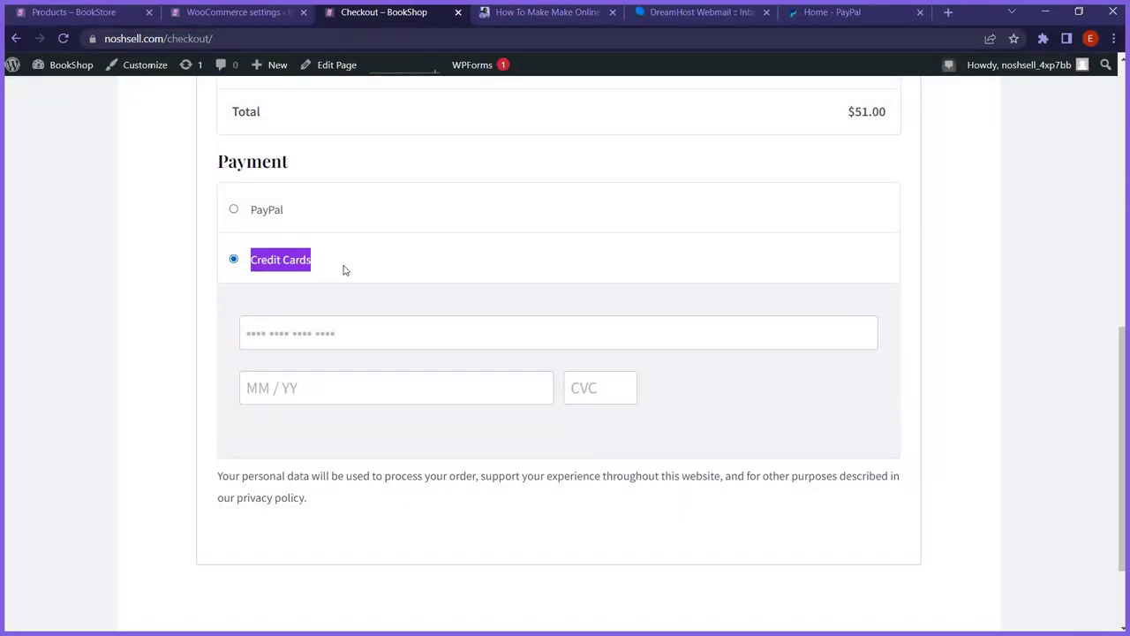
pyautogui.scroll(3, 384, 368)
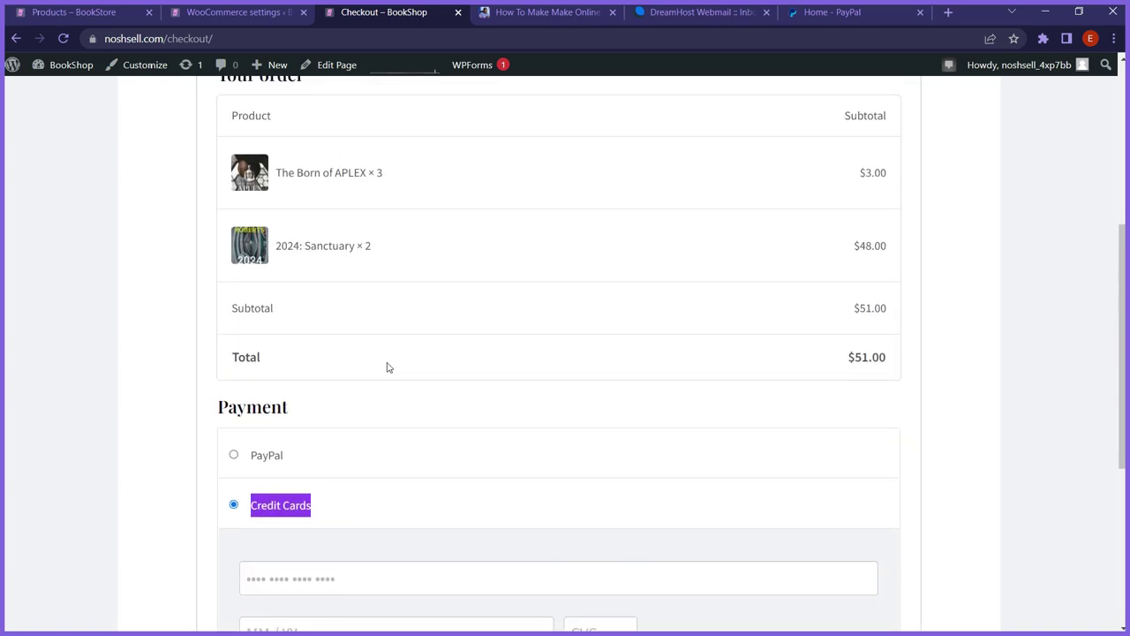
pyautogui.click(235, 455)
pyautogui.scroll(-2, 416, 466)
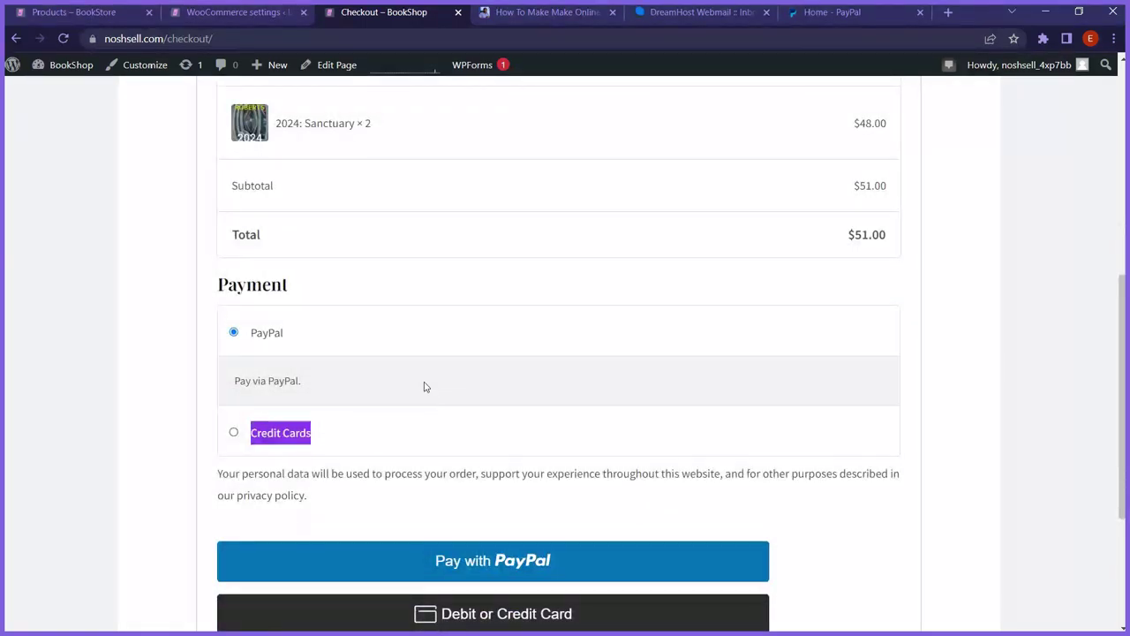
pyautogui.scroll(-2, 396, 308)
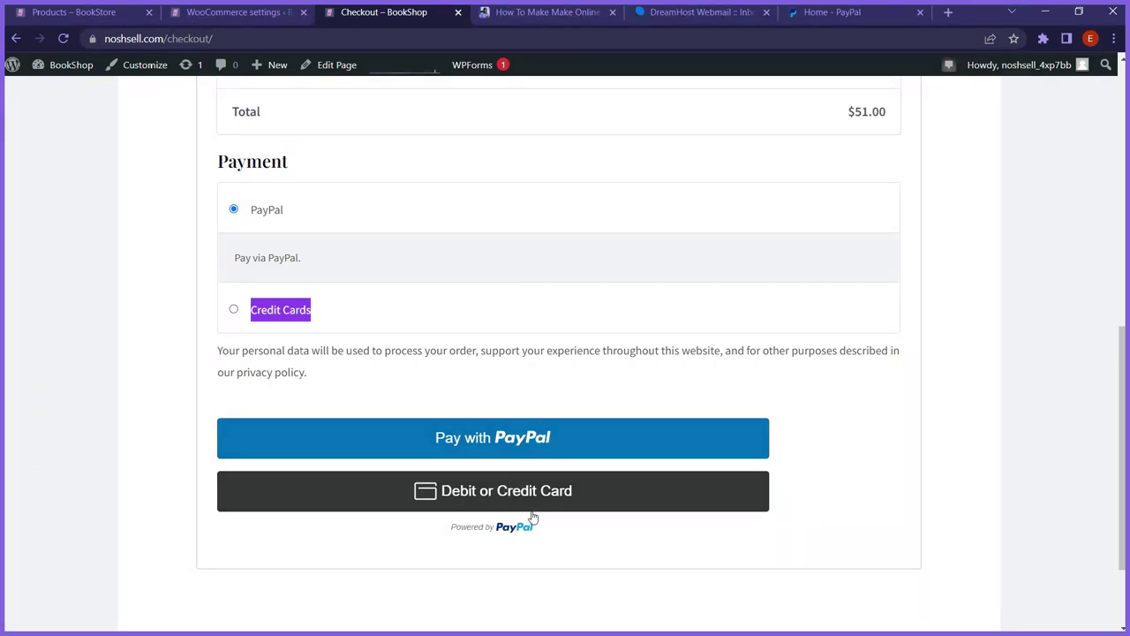
pyautogui.scroll(3, 533, 516)
pyautogui.scroll(-3, 597, 421)
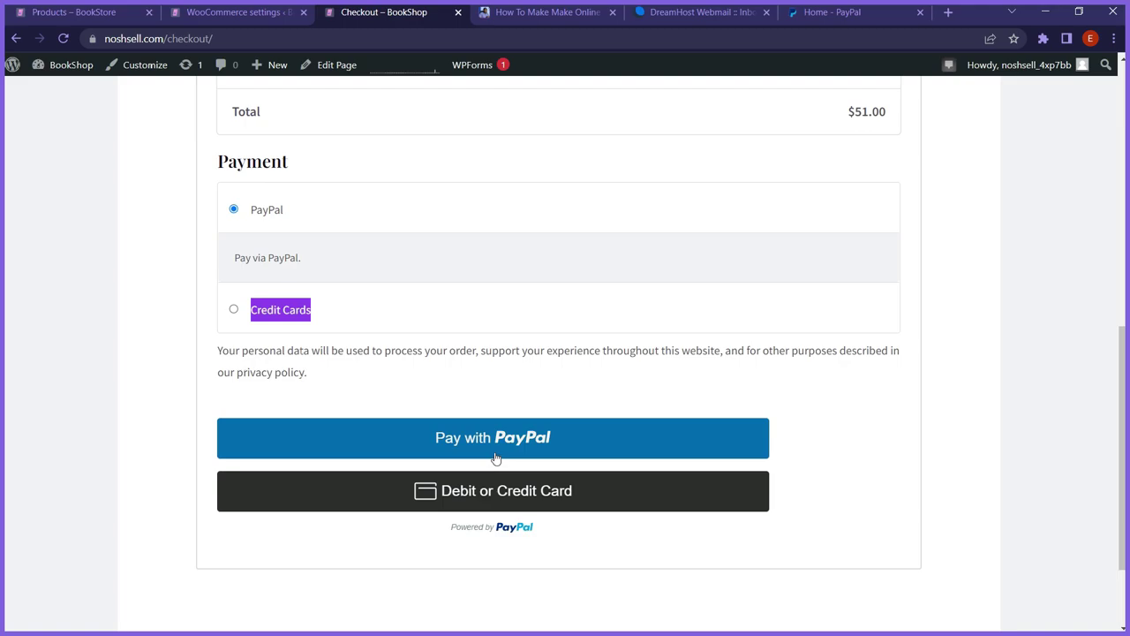
pyautogui.scroll(2, 497, 456)
pyautogui.scroll(6, 497, 452)
pyautogui.scroll(-6, 507, 454)
pyautogui.scroll(-3, 518, 458)
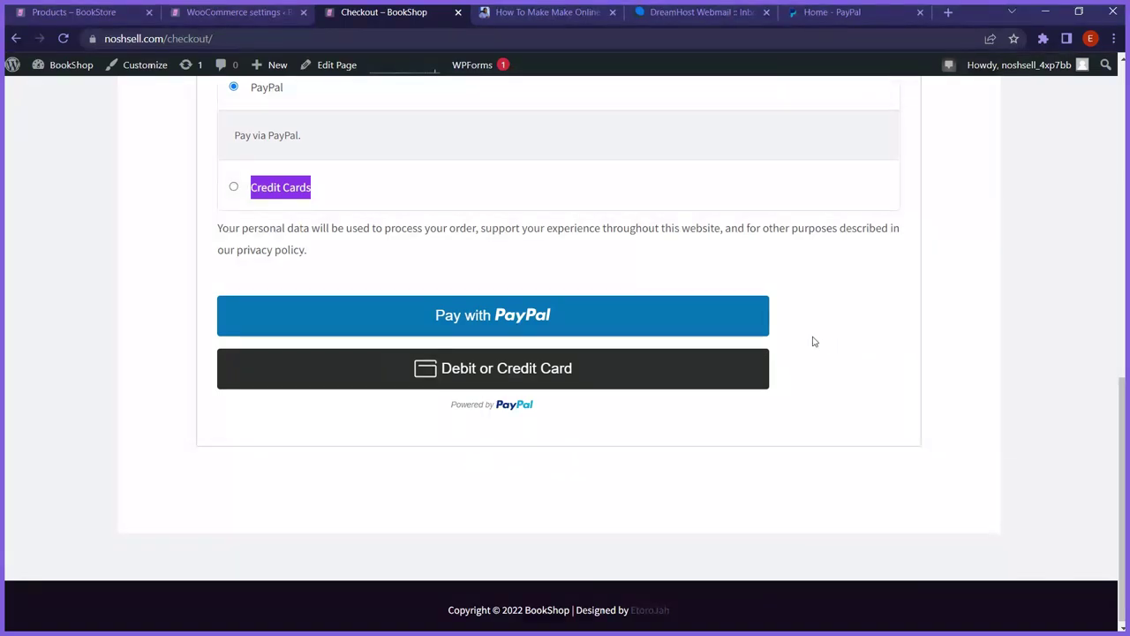
pyautogui.scroll(6, 735, 380)
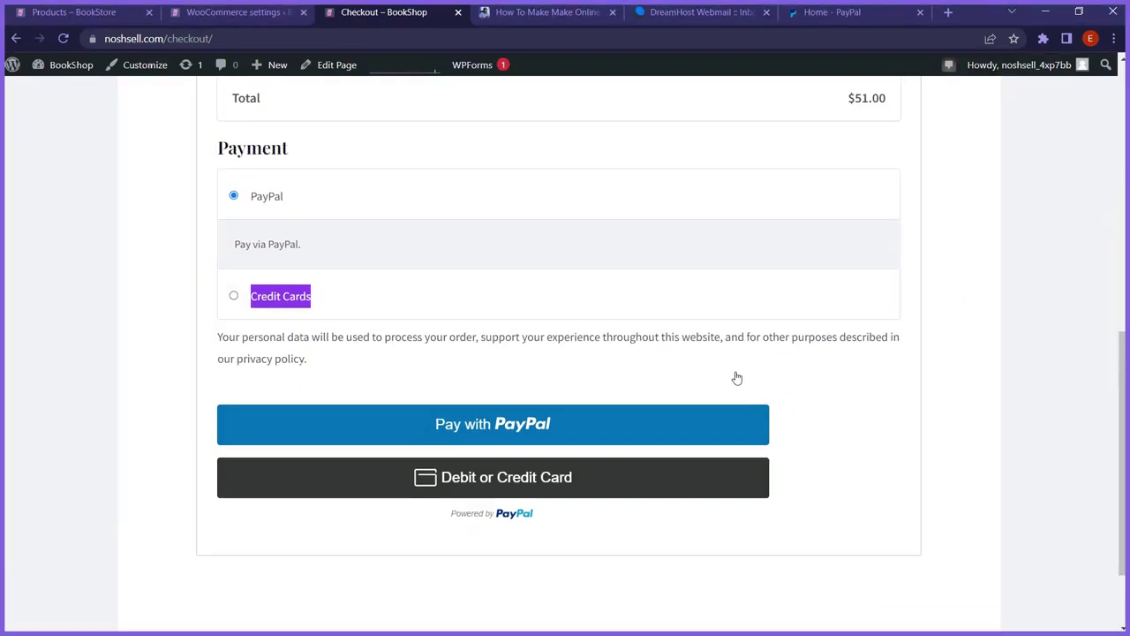
pyautogui.scroll(-2, 737, 385)
pyautogui.scroll(-3, 737, 385)
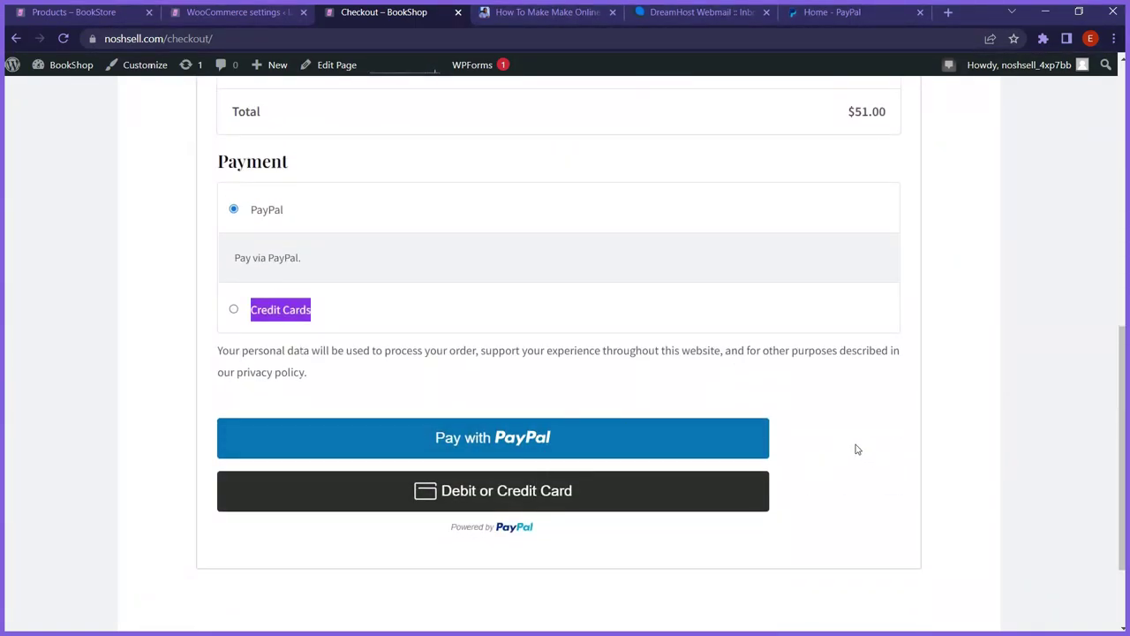
pyautogui.scroll(4, 709, 456)
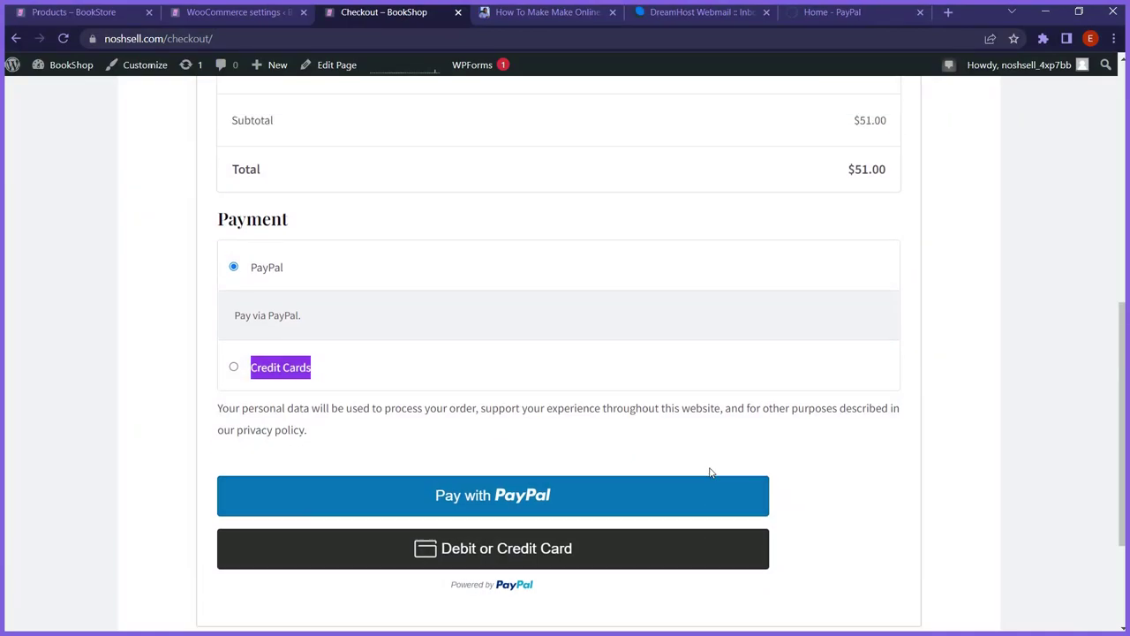
pyautogui.scroll(3, 729, 462)
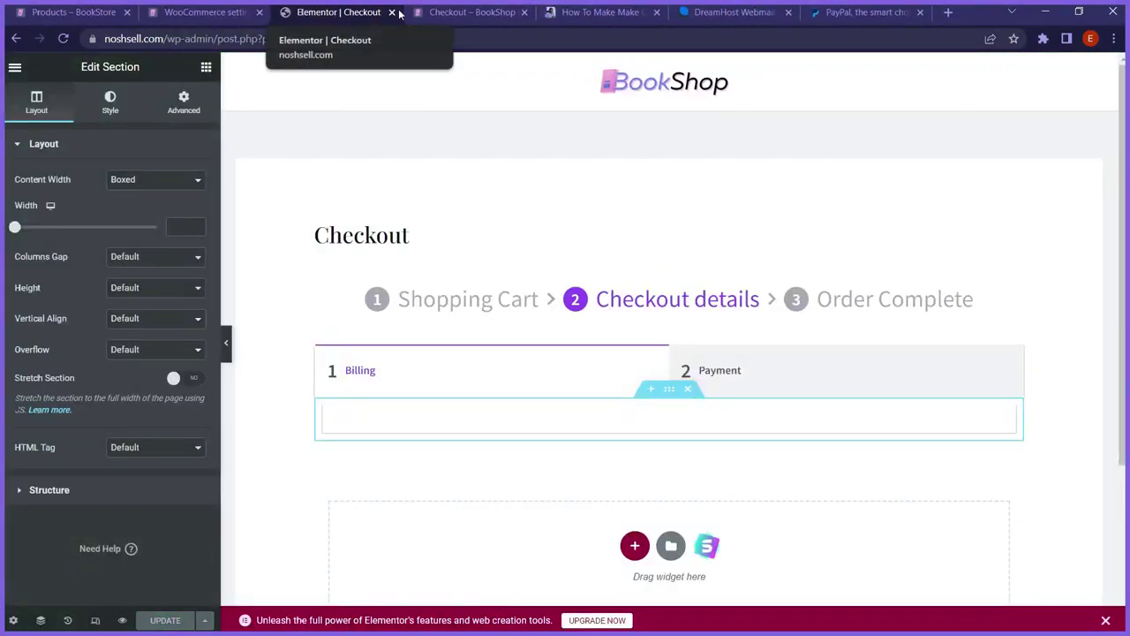
pyautogui.click(392, 13)
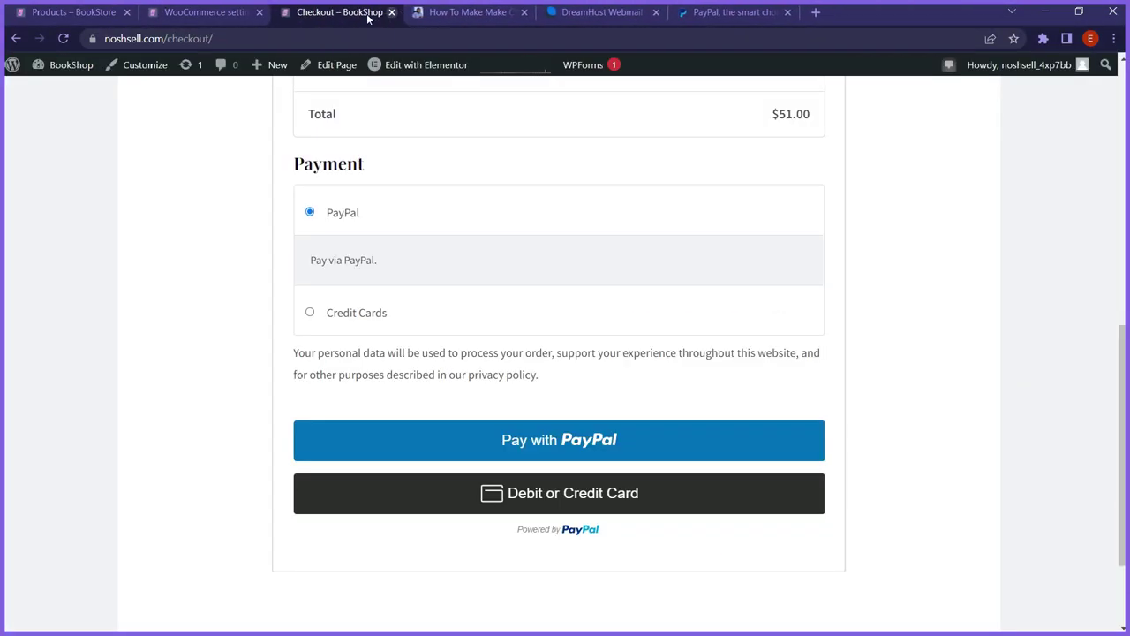
# Step: Open the Appearance > Customize theme customizer for the BookShop site
pyautogui.click(207, 13)
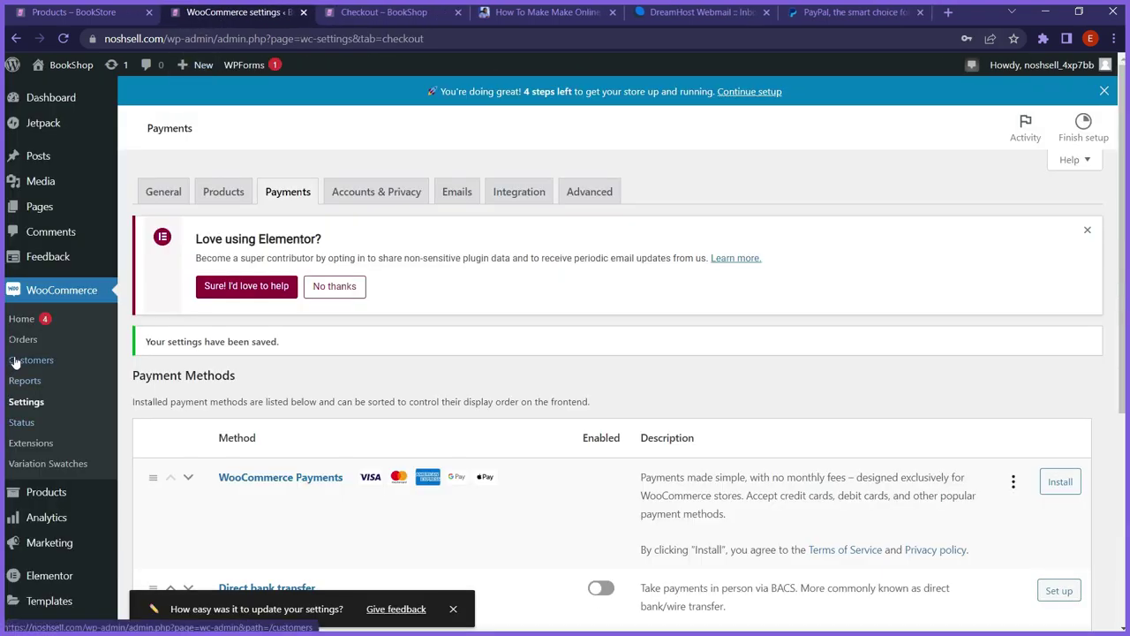
pyautogui.scroll(-4, 72, 402)
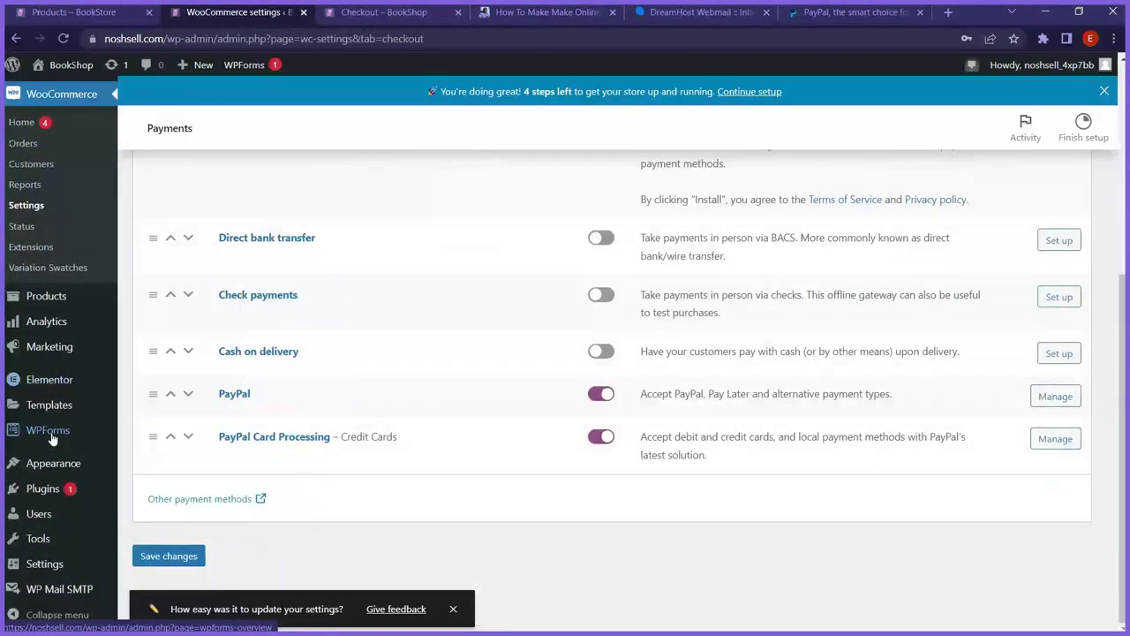
pyautogui.moveTo(78, 464)
pyautogui.click(172, 397)
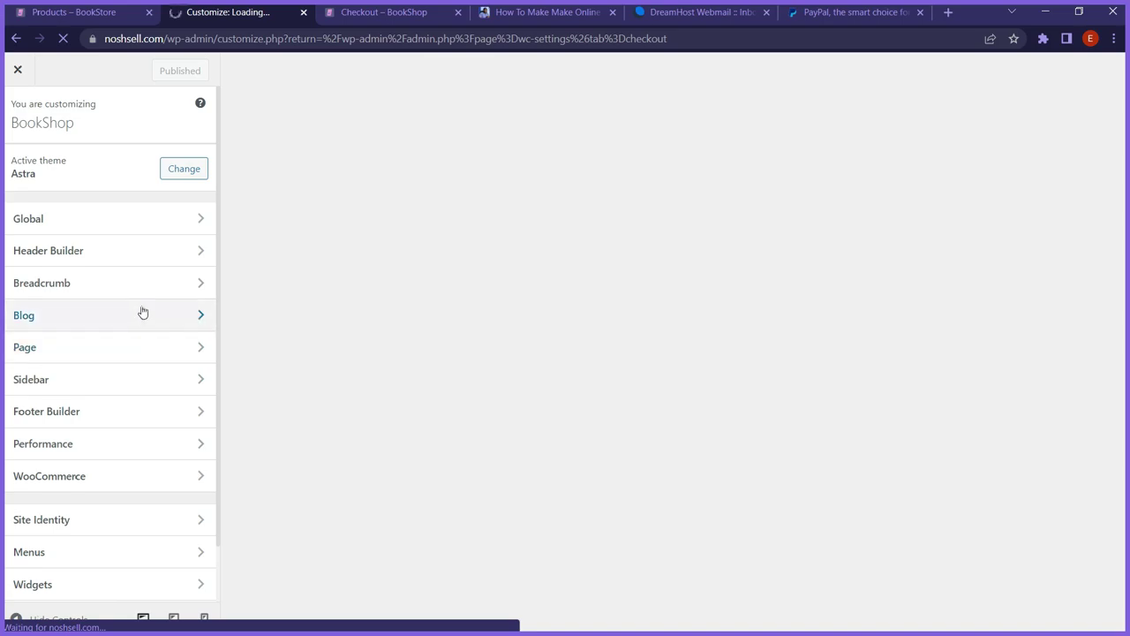
# Step: In the Customizer's WooCommerce Checkout panel, switch the form to a custom width
pyautogui.click(77, 480)
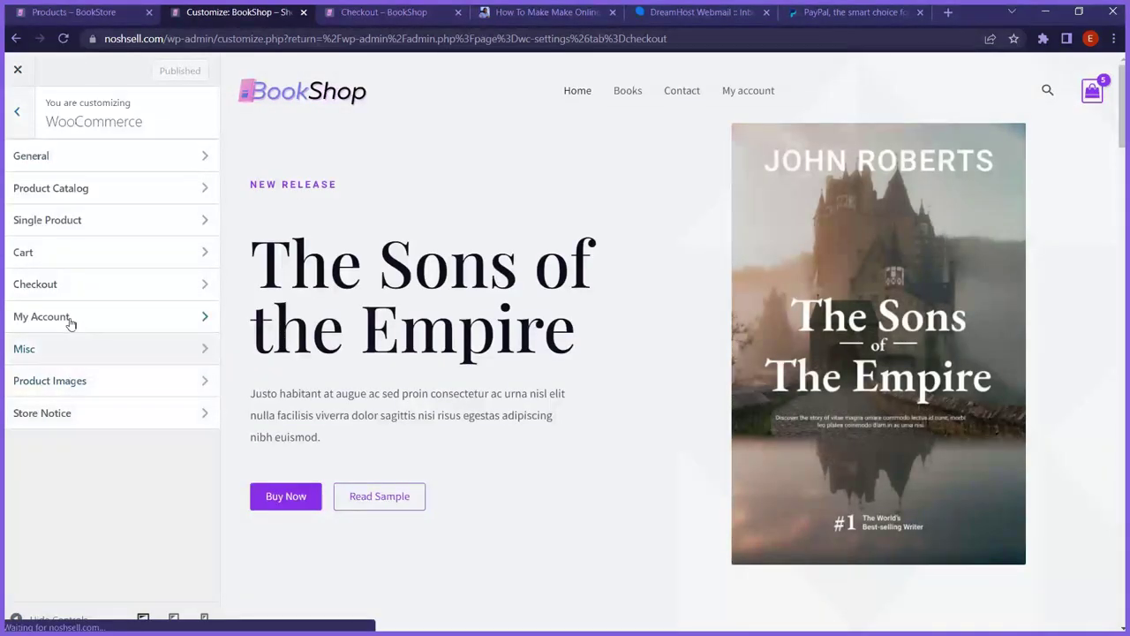
pyautogui.click(39, 283)
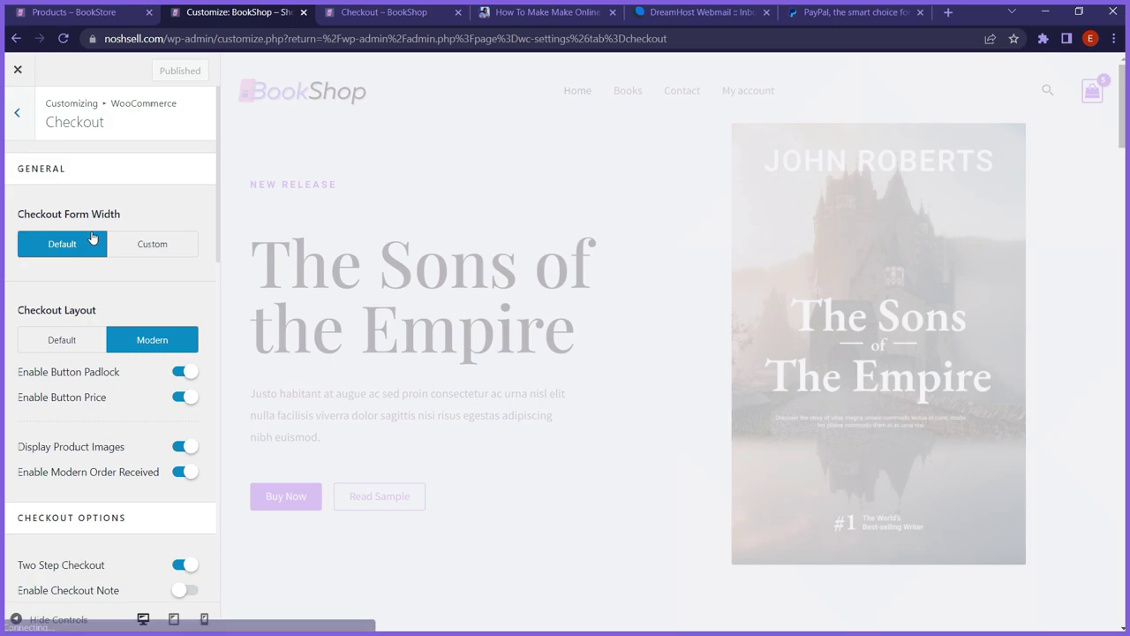
pyautogui.scroll(-5, 647, 416)
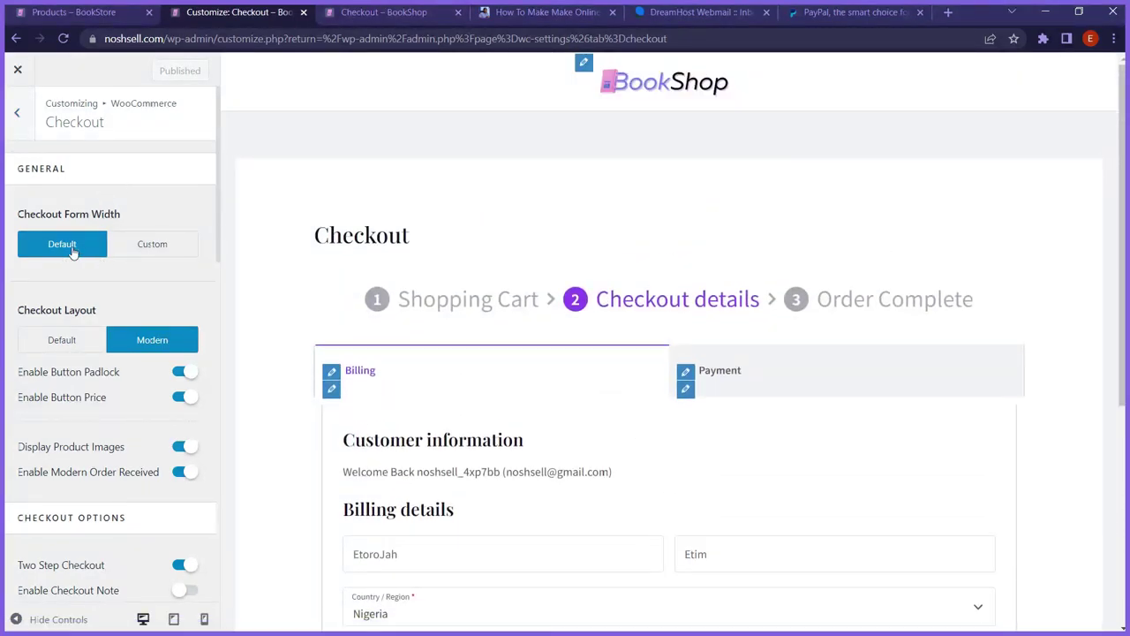
pyautogui.click(152, 251)
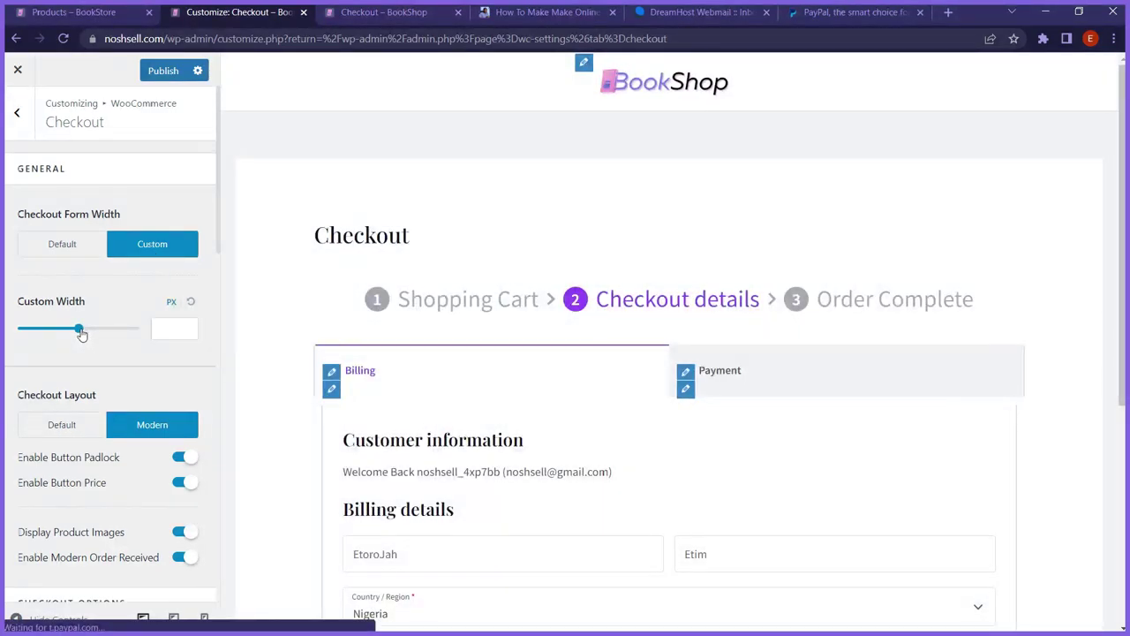
pyautogui.scroll(-4, 674, 327)
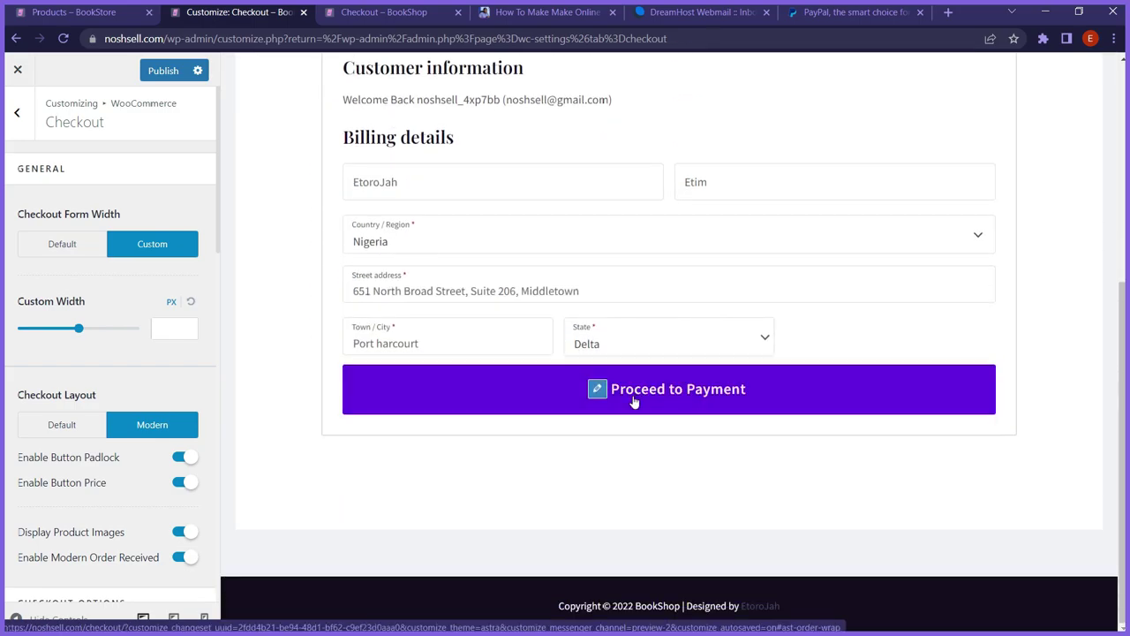
pyautogui.click(634, 398)
pyautogui.scroll(-3, 583, 367)
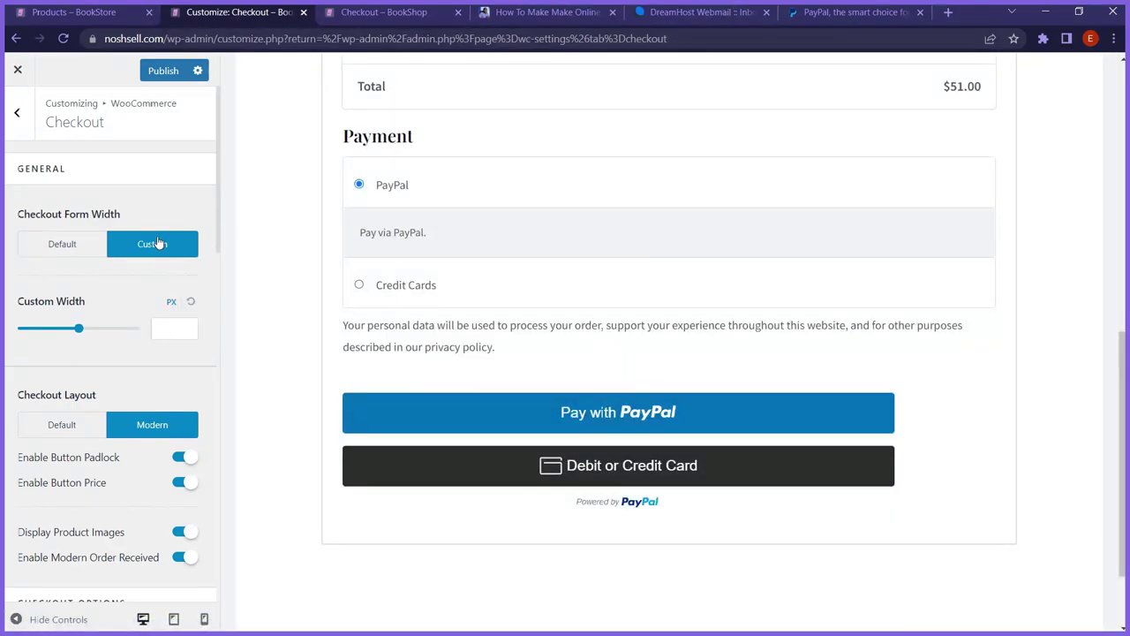
# Step: Set the checkout form width to 768 px and publish the change
pyautogui.moveTo(79, 327); pyautogui.dragTo(23, 372)
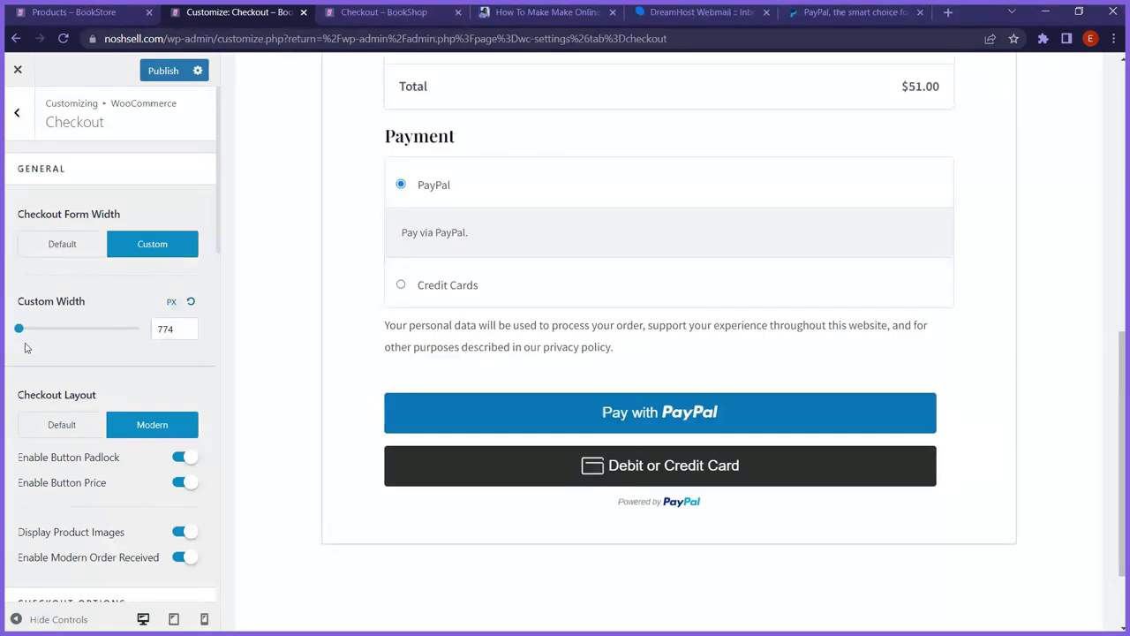
pyautogui.moveTo(20, 329); pyautogui.dragTo(8, 331)
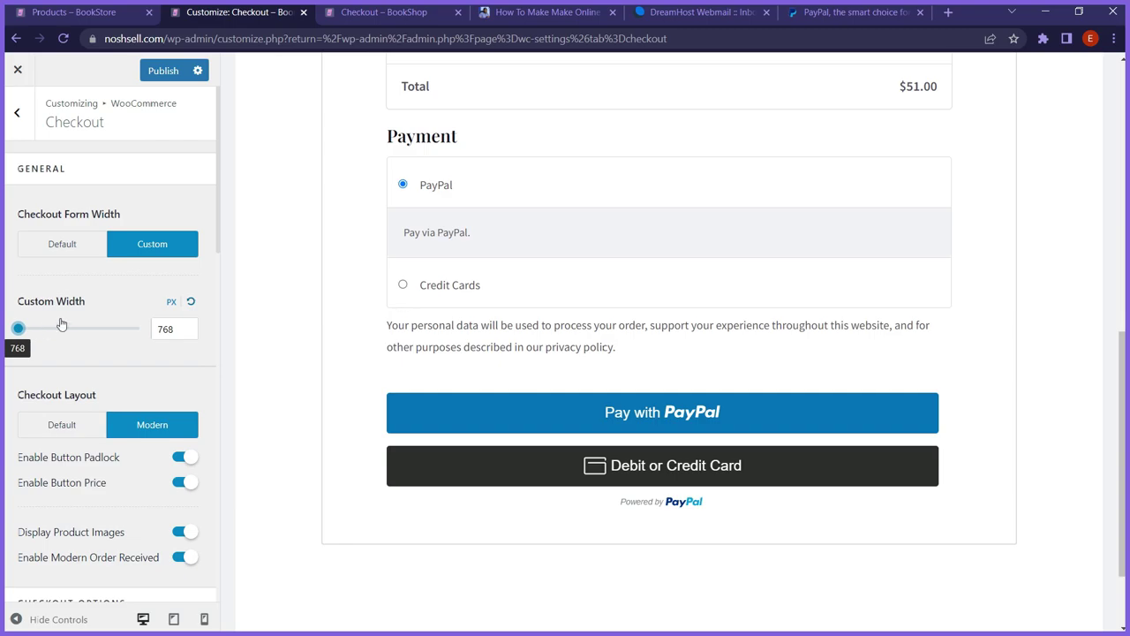
pyautogui.scroll(2, 898, 386)
pyautogui.scroll(1, 899, 387)
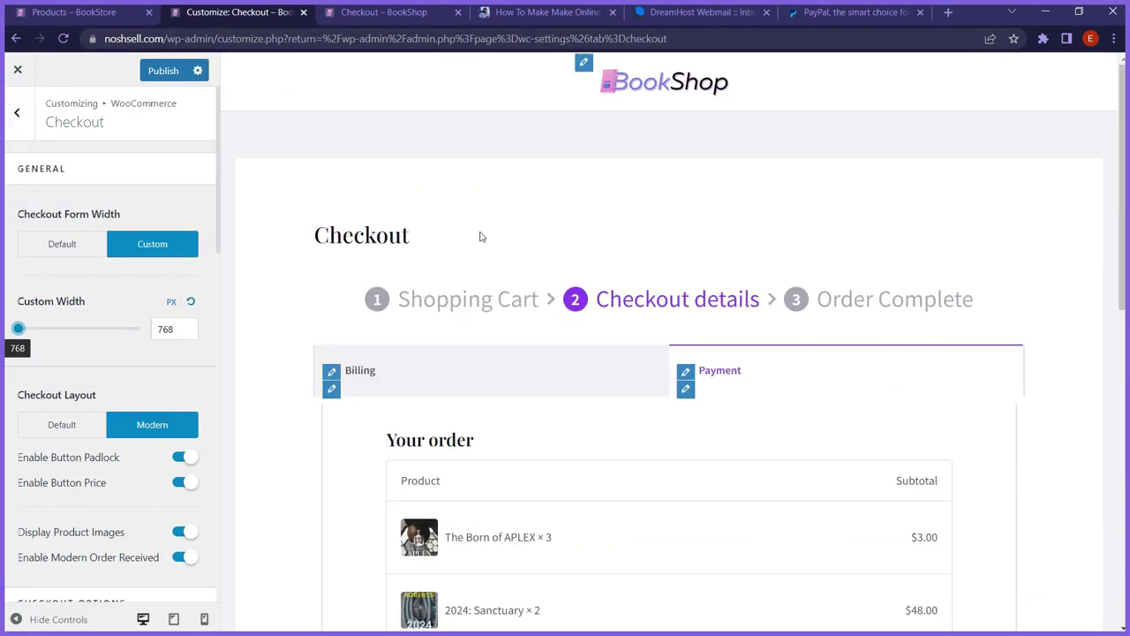
pyautogui.scroll(-4, 849, 469)
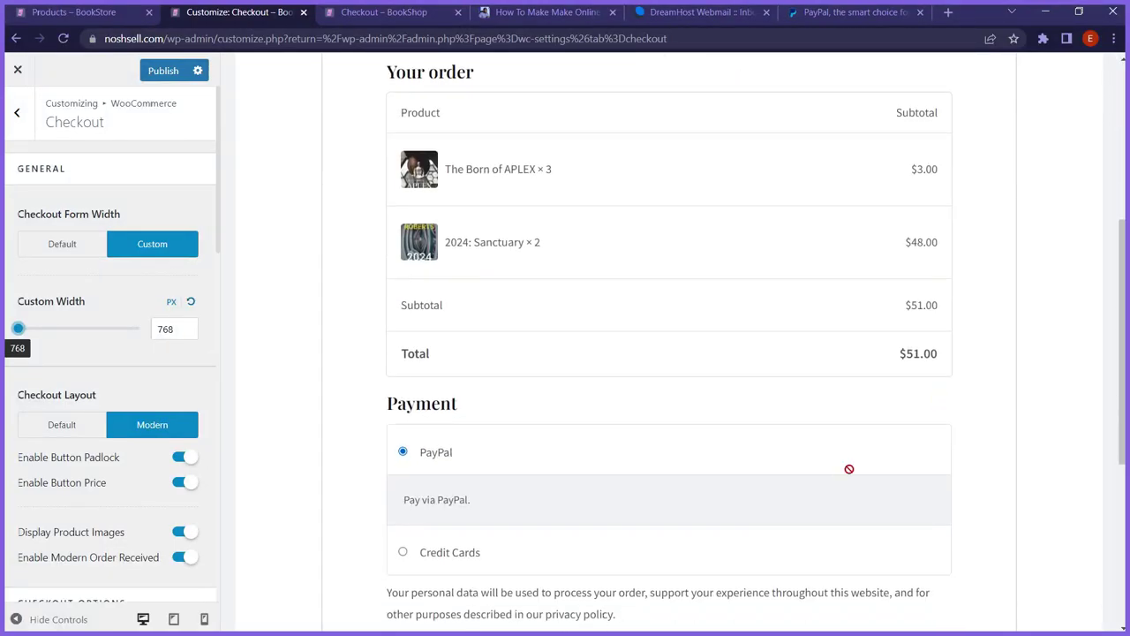
pyautogui.scroll(-4, 849, 469)
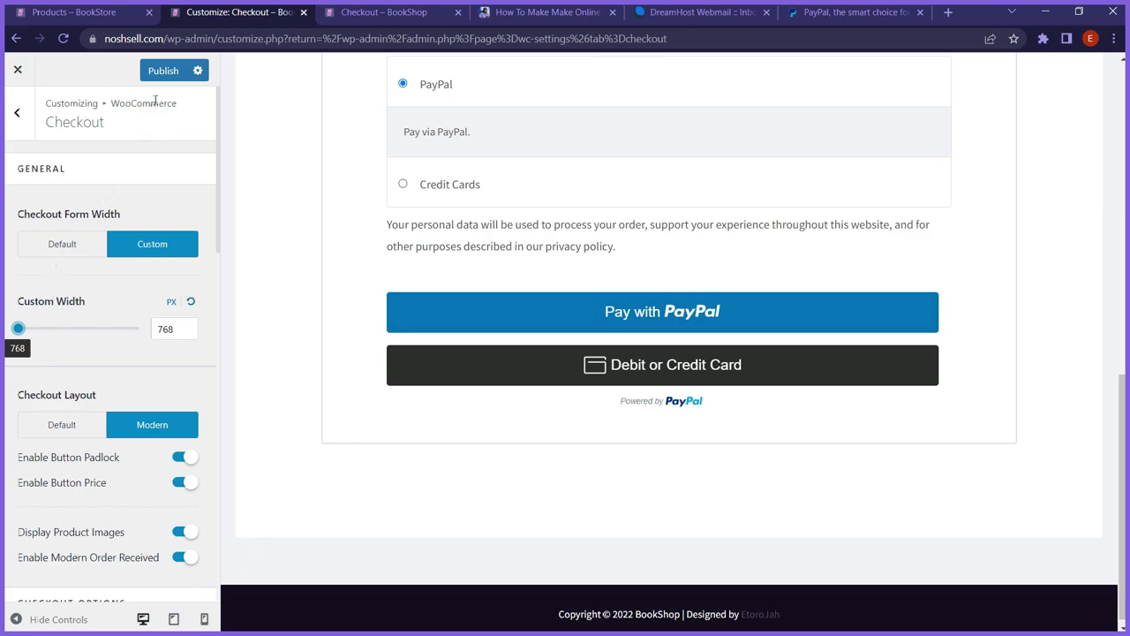
pyautogui.click(162, 73)
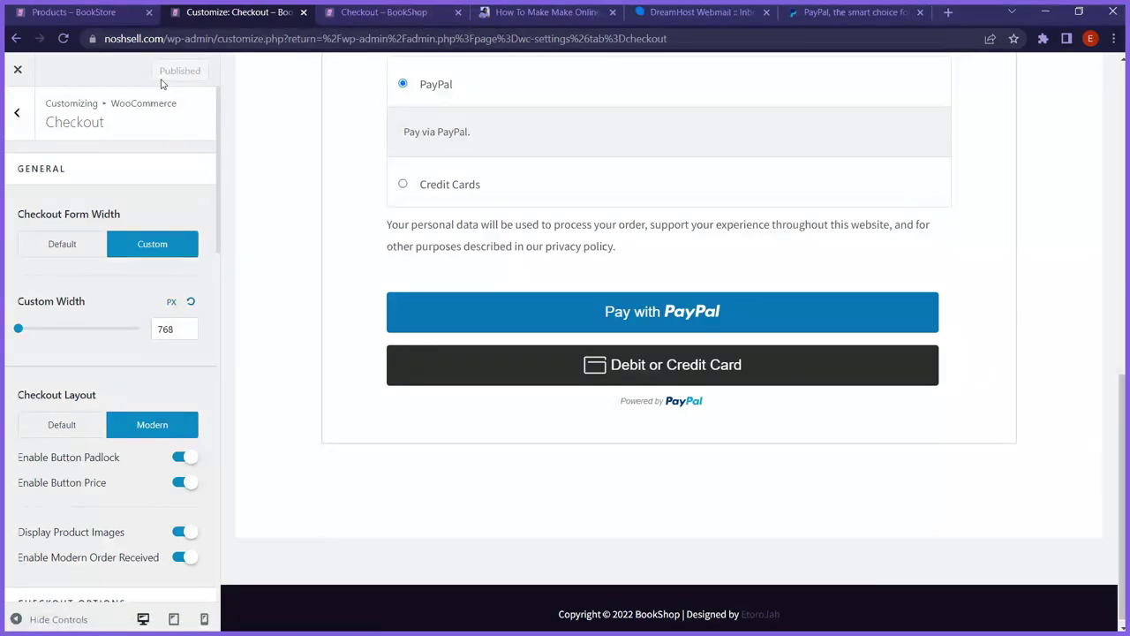
pyautogui.click(20, 70)
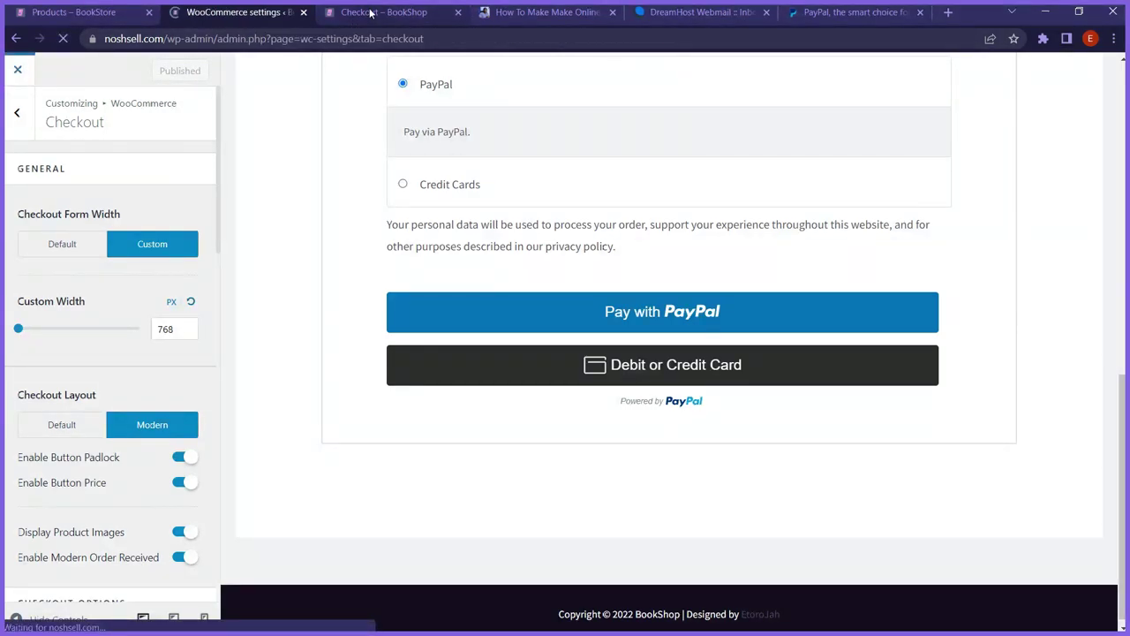
# Step: Reload the live Checkout – BookShop page to pick up the published width
pyautogui.click(369, 14)
pyautogui.scroll(2, 307, 193)
pyautogui.scroll(5, 307, 193)
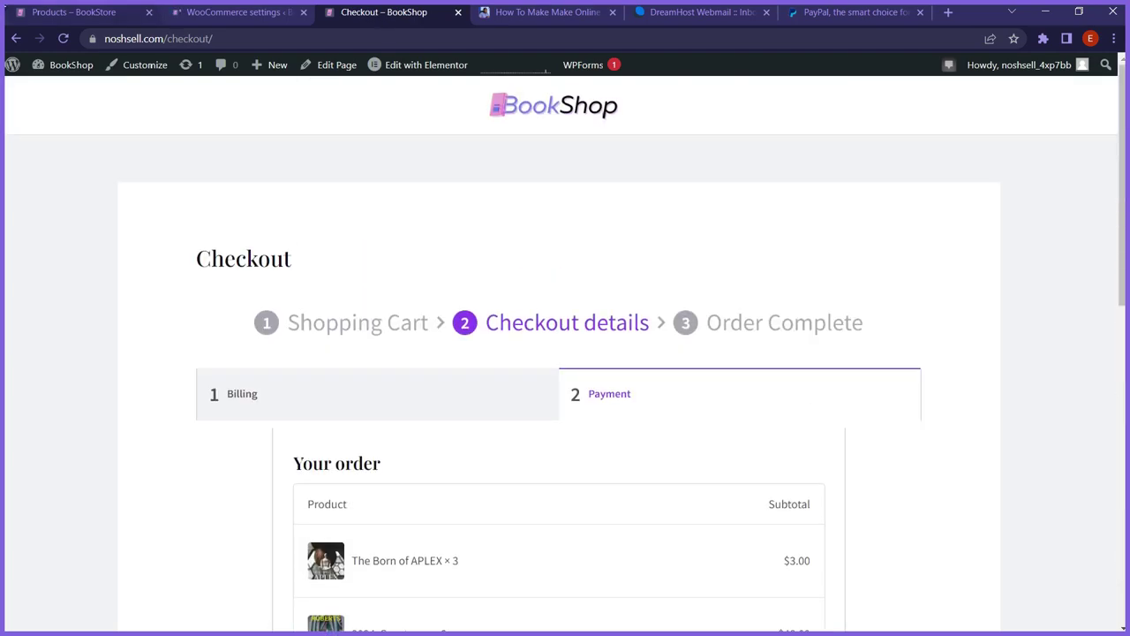
pyautogui.click(69, 39)
pyautogui.scroll(-5, 674, 300)
# Step: Proceed to the Payment step and view the PayPal section in the narrower 768 px form
pyautogui.click(530, 399)
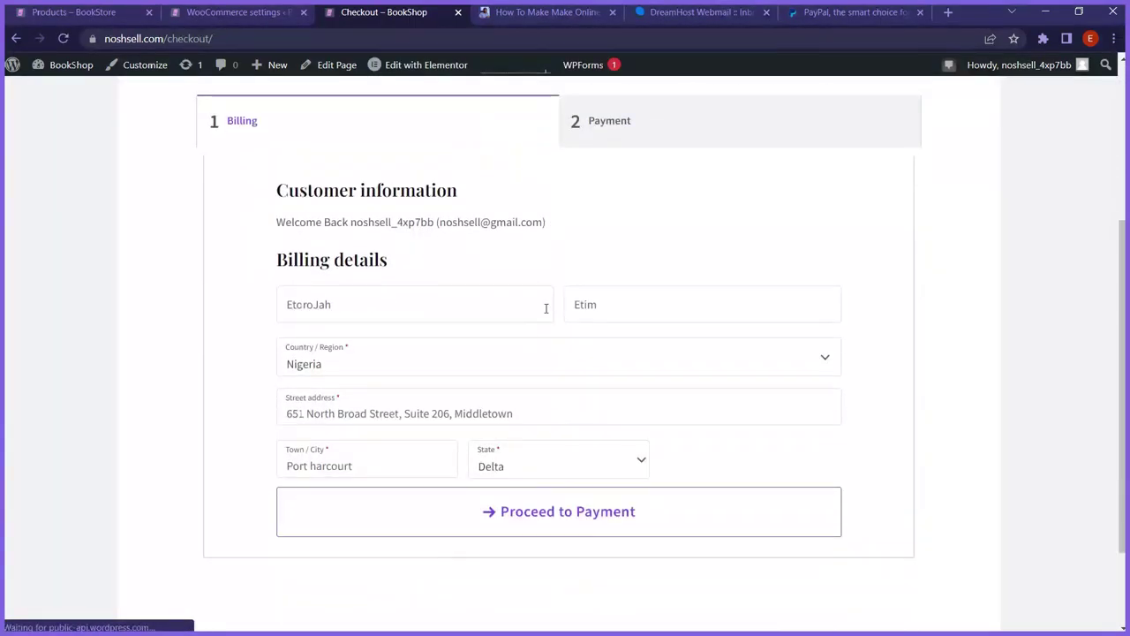
pyautogui.scroll(3, 669, 394)
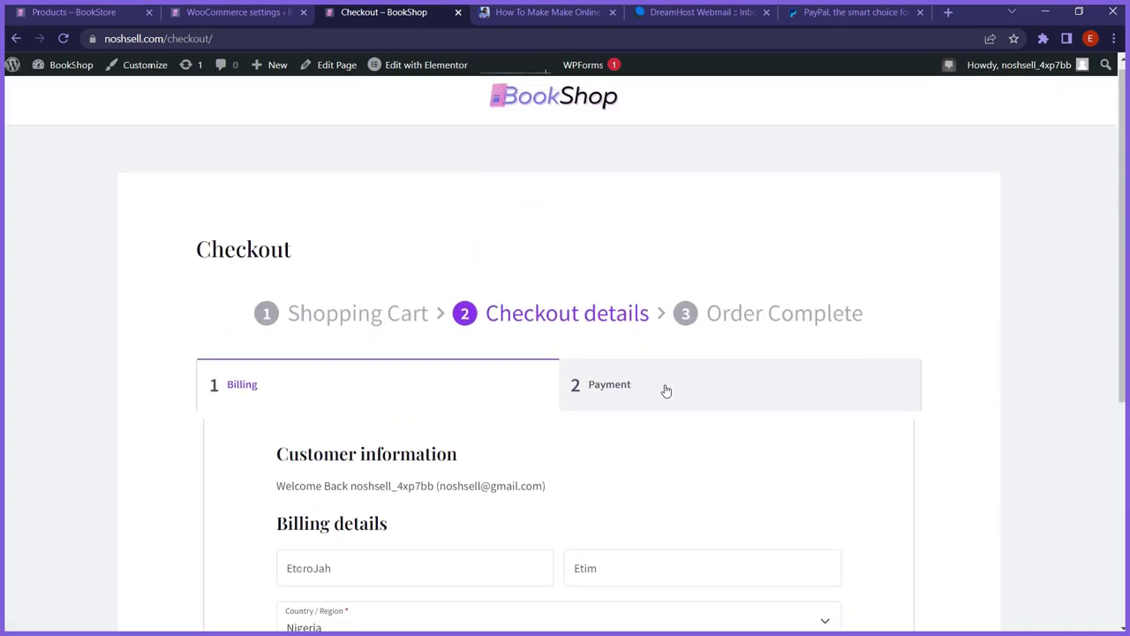
pyautogui.scroll(-3, 667, 390)
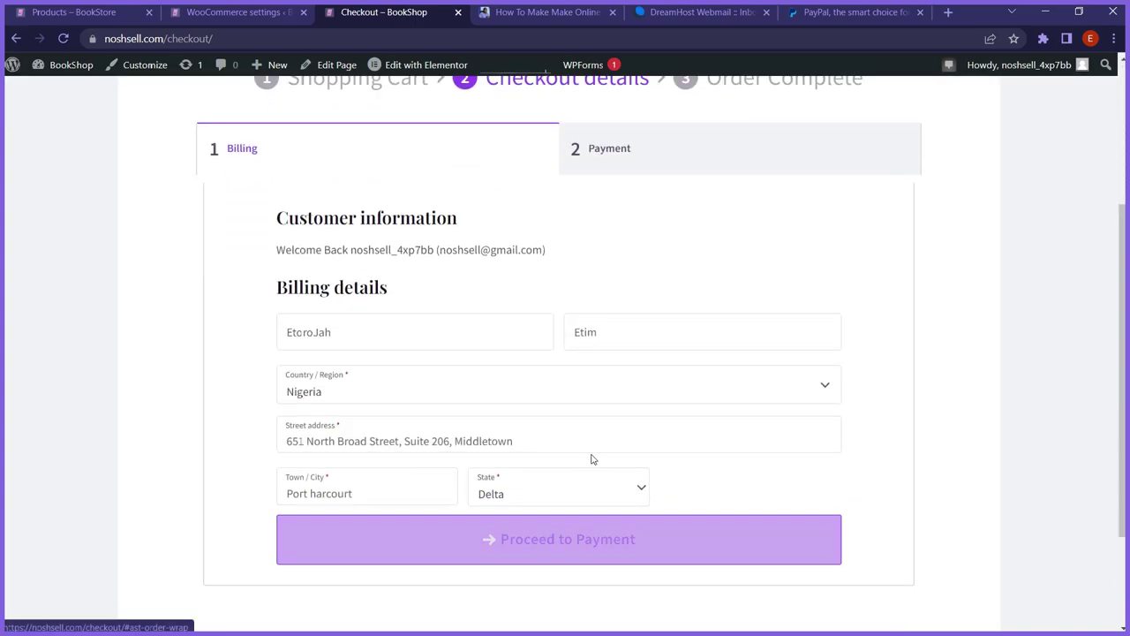
pyautogui.click(491, 554)
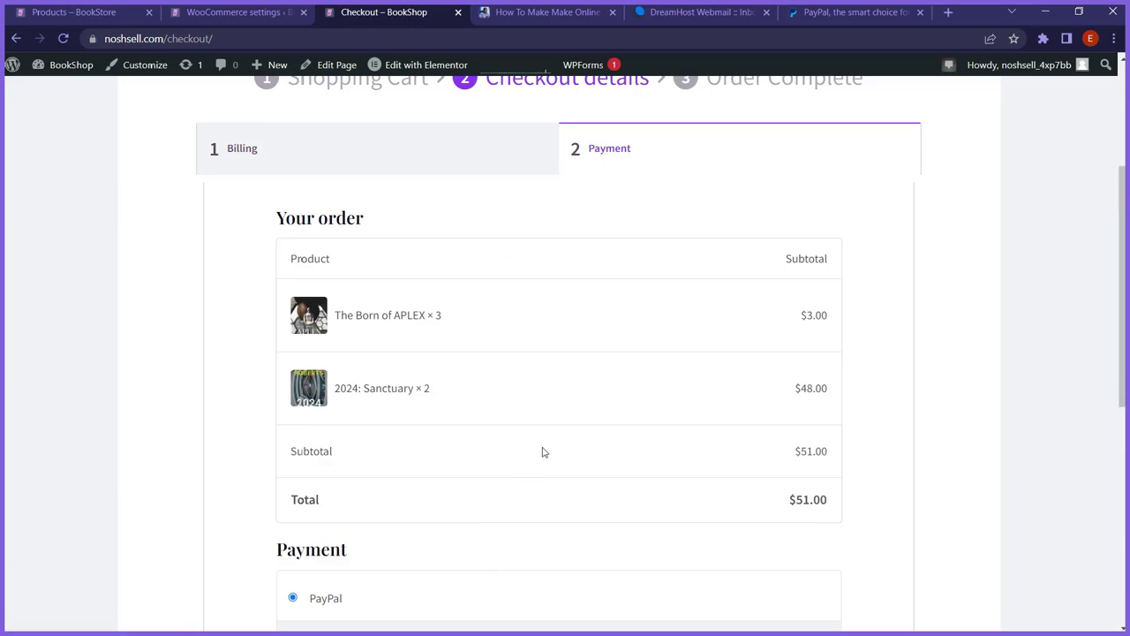
pyautogui.scroll(-1, 552, 321)
pyautogui.scroll(-3, 424, 354)
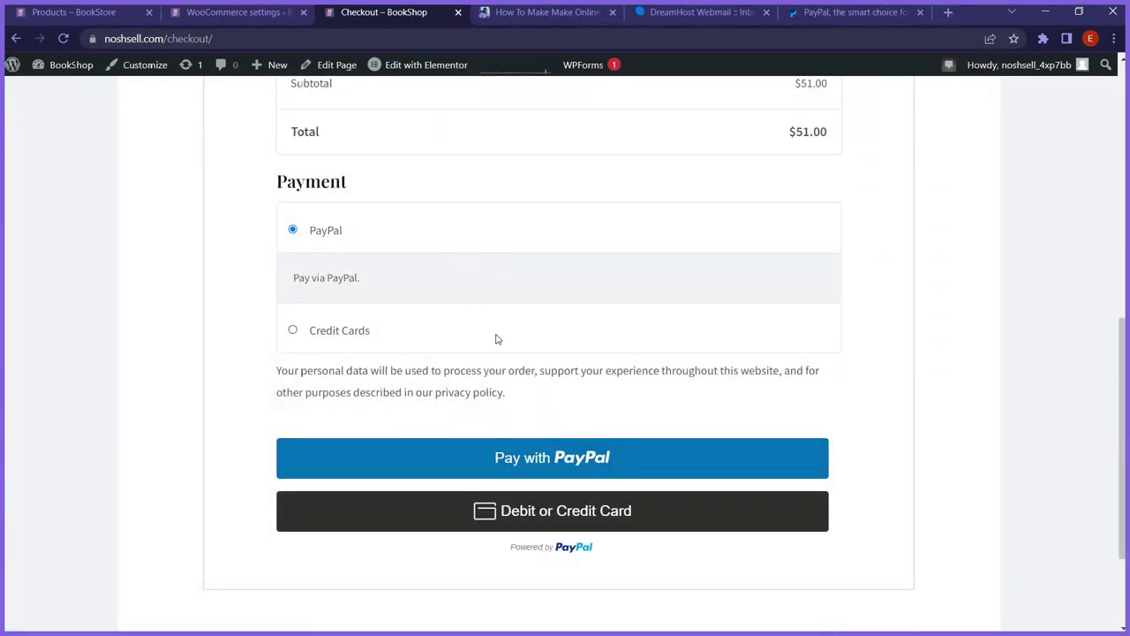
pyautogui.scroll(5, 605, 464)
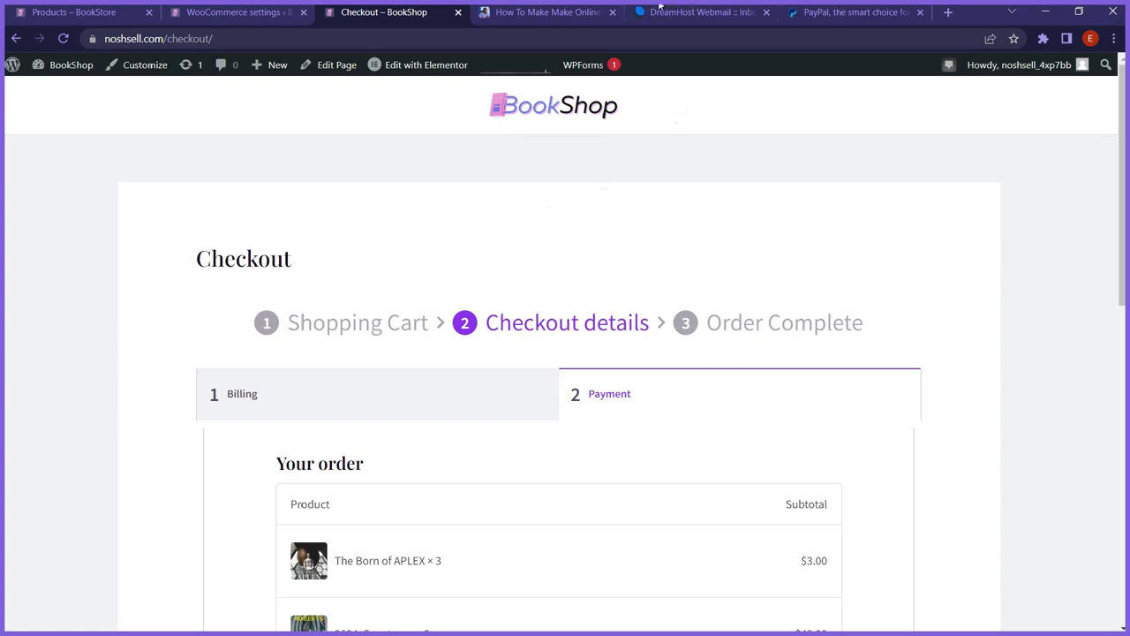
# Step: Read through the BookShop tutorial article, including the PayPal part of Section 5
pyautogui.click(521, 12)
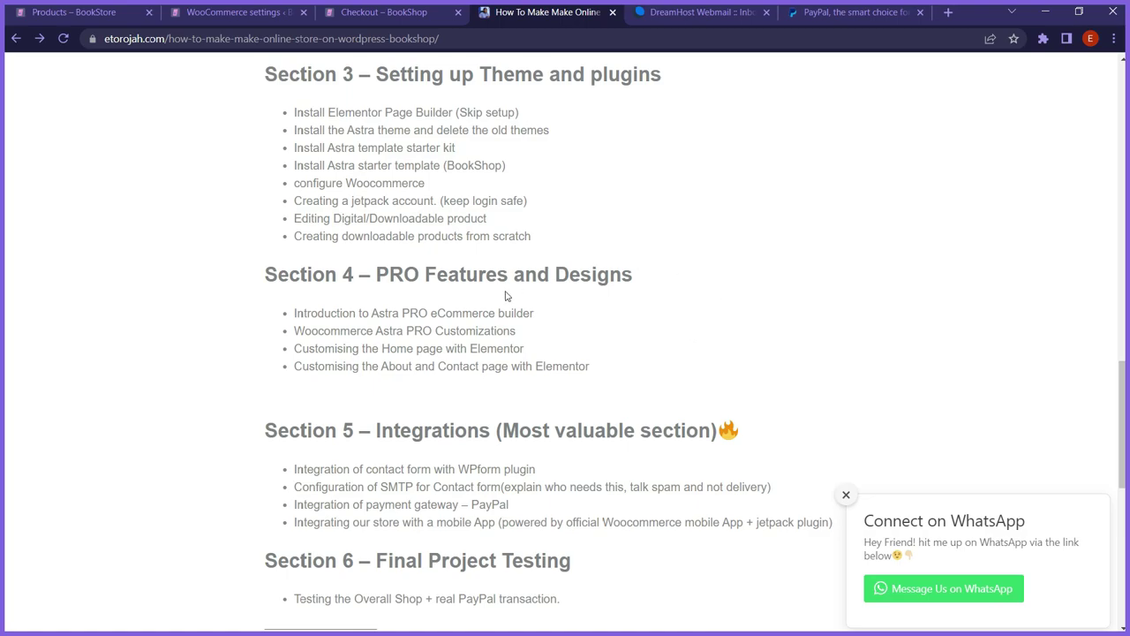
pyautogui.scroll(-2, 431, 349)
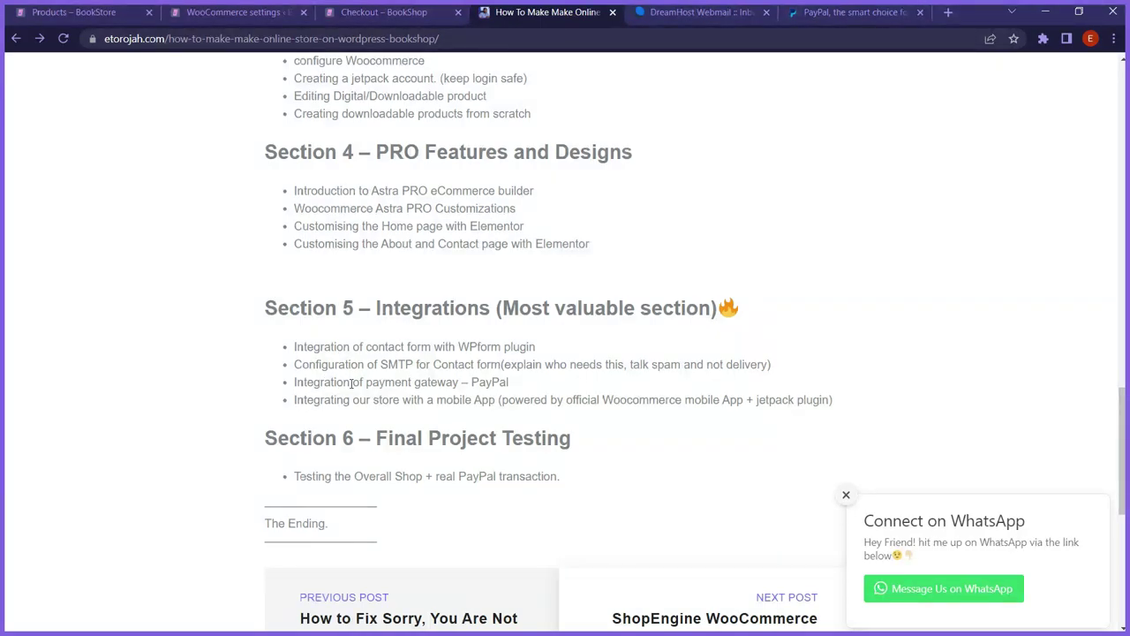
pyautogui.doubleClick(494, 381)
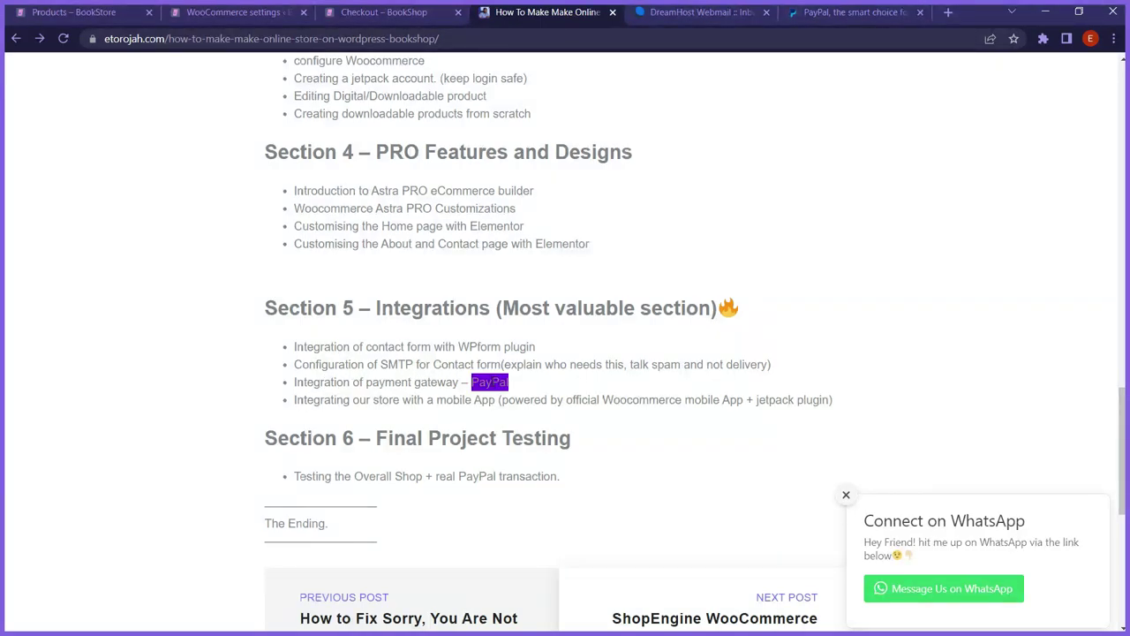
pyautogui.click(360, 399)
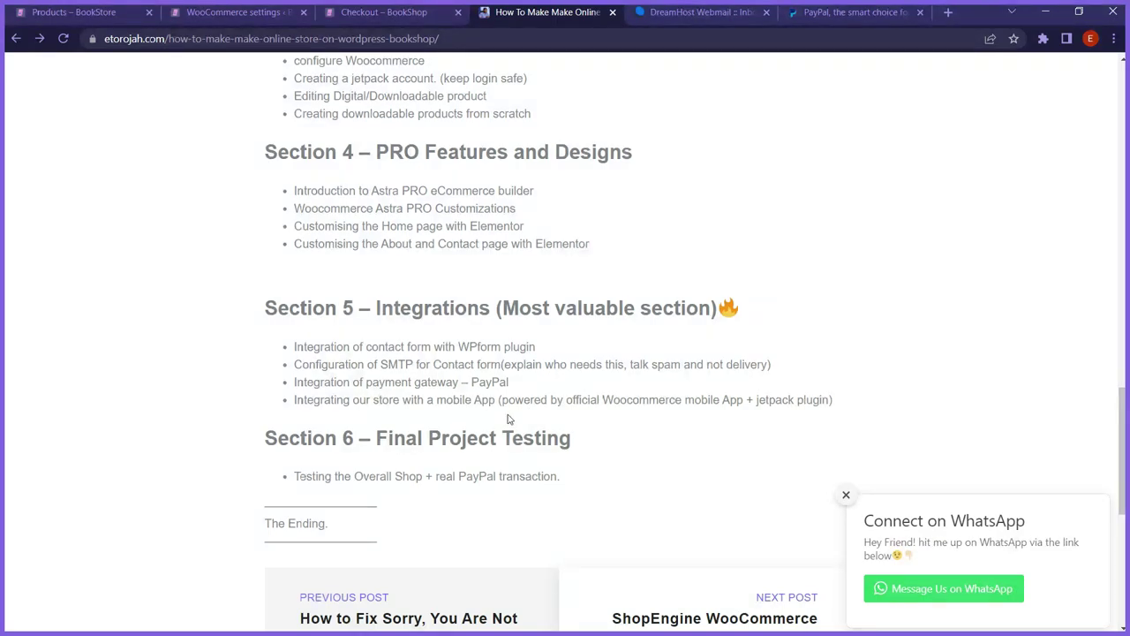
pyautogui.scroll(2, 505, 402)
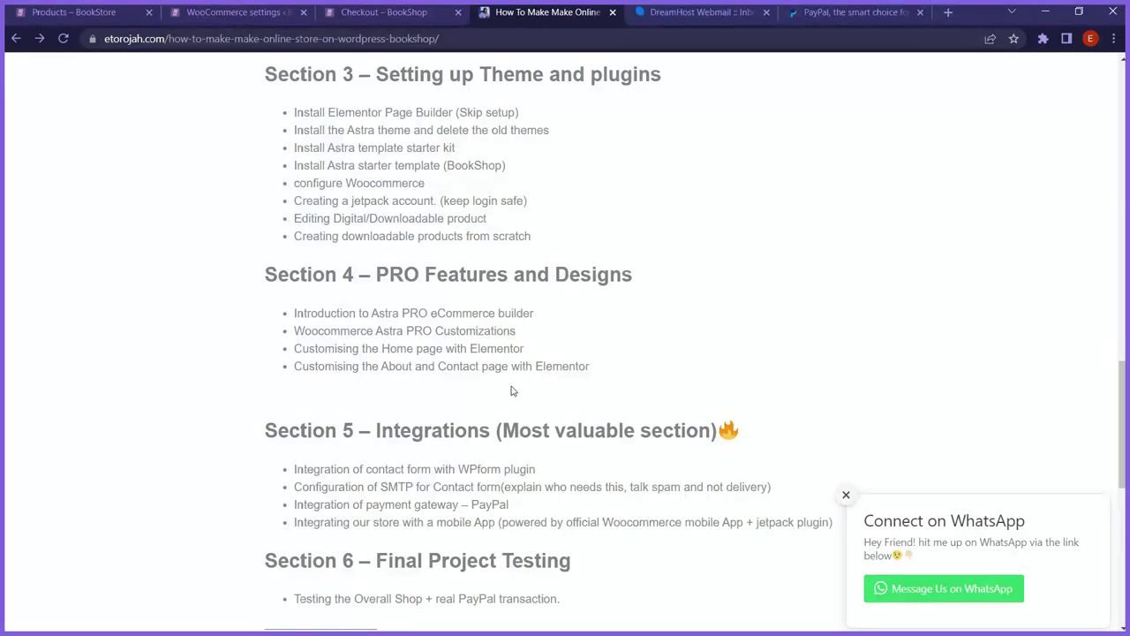
pyautogui.scroll(5, 511, 390)
# Step: Follow the woocommerce.com/mobile link under the article's Links to resources
pyautogui.click(828, 18)
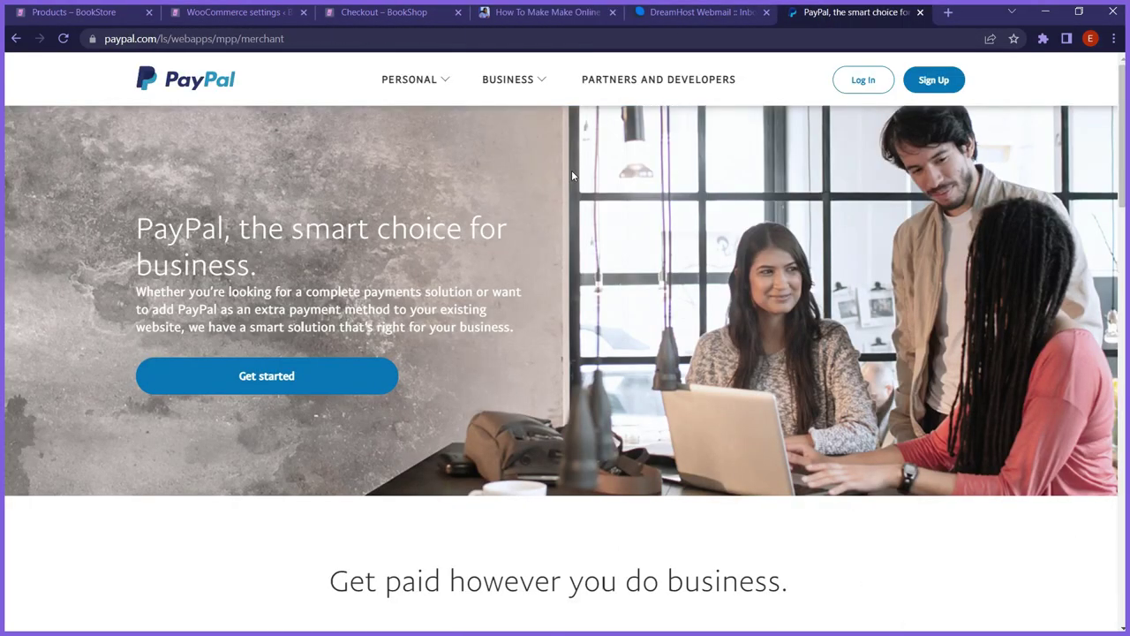
pyautogui.click(703, 20)
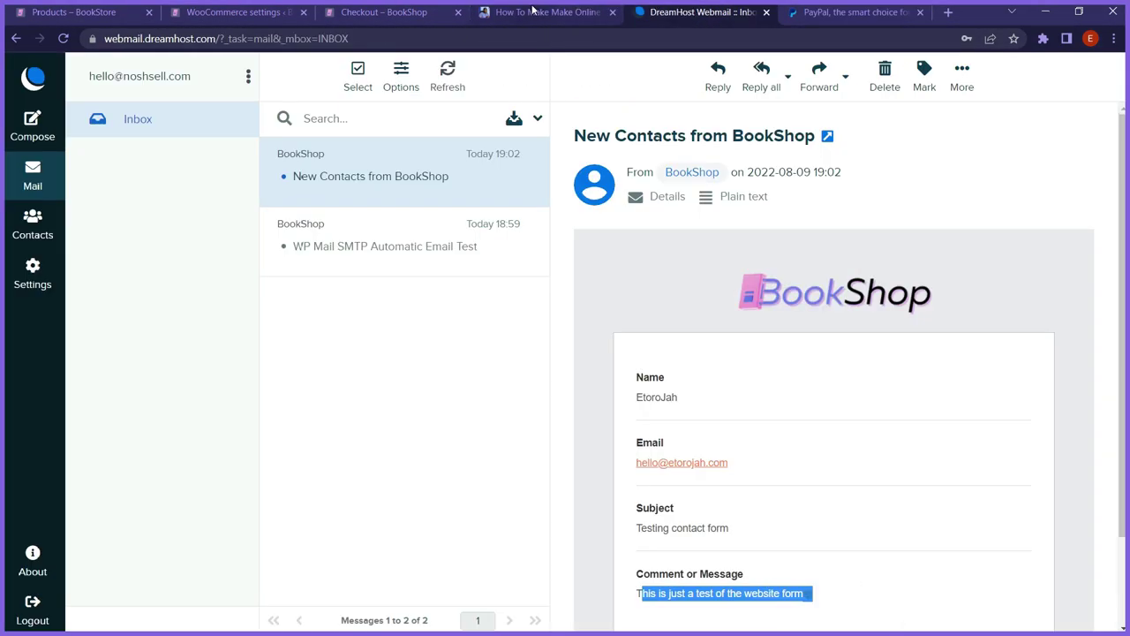
pyautogui.click(528, 10)
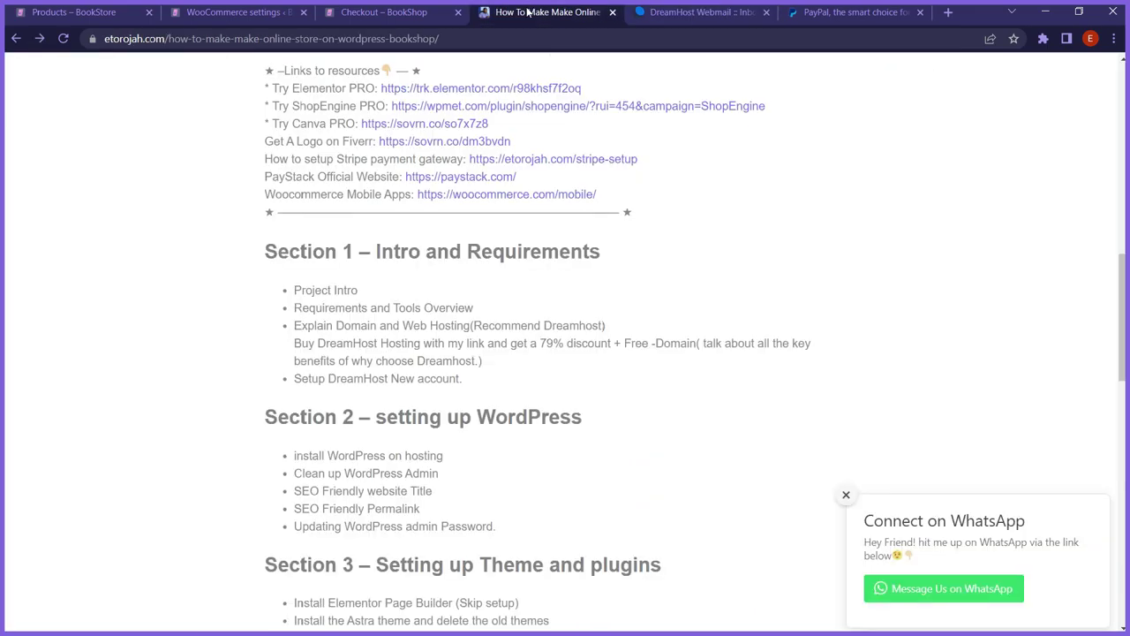
pyautogui.scroll(1, 459, 241)
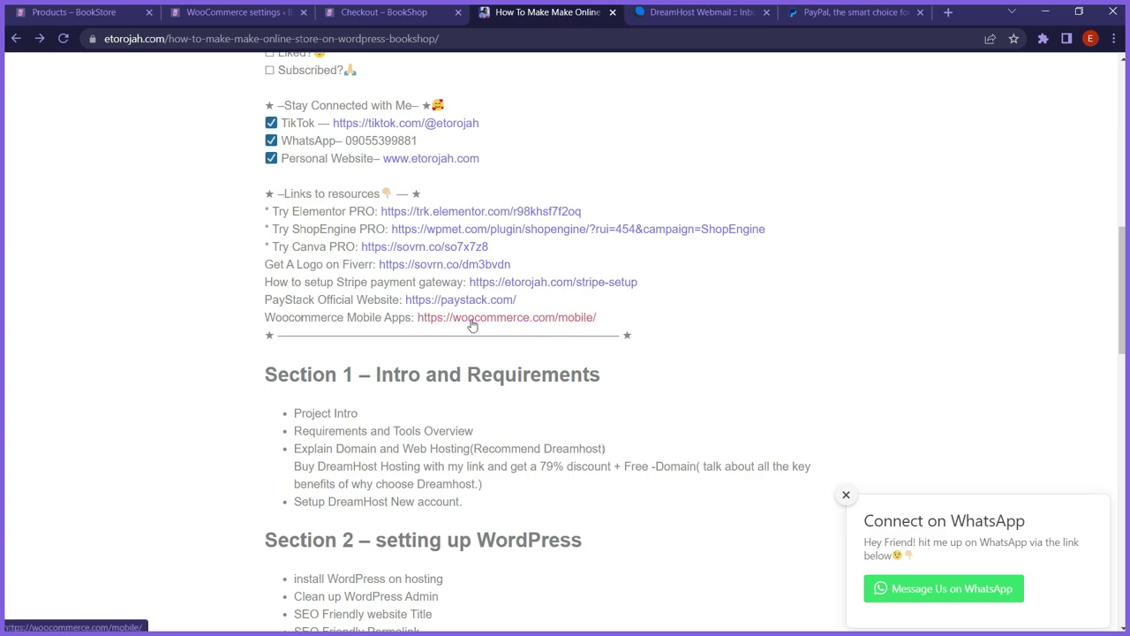
pyautogui.click(472, 325)
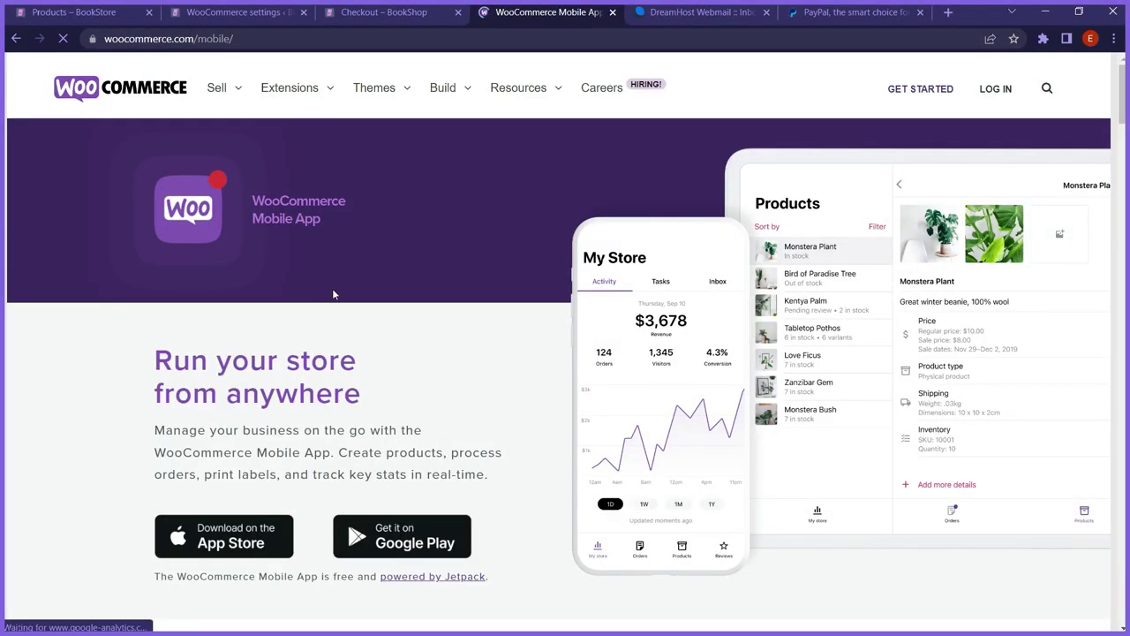
# Step: Scroll the woocommerce.com Mobile App page and highlight its 'WooCommerce Mobile App' heading while explaining it
pyautogui.scroll(-2, 221, 327)
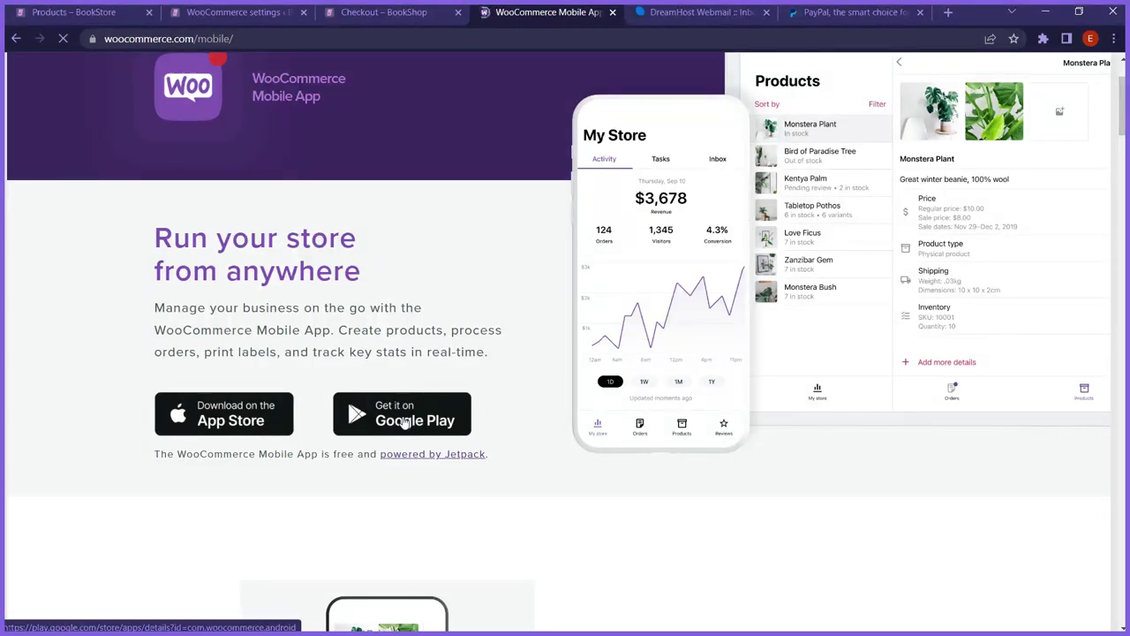
pyautogui.scroll(2, 400, 427)
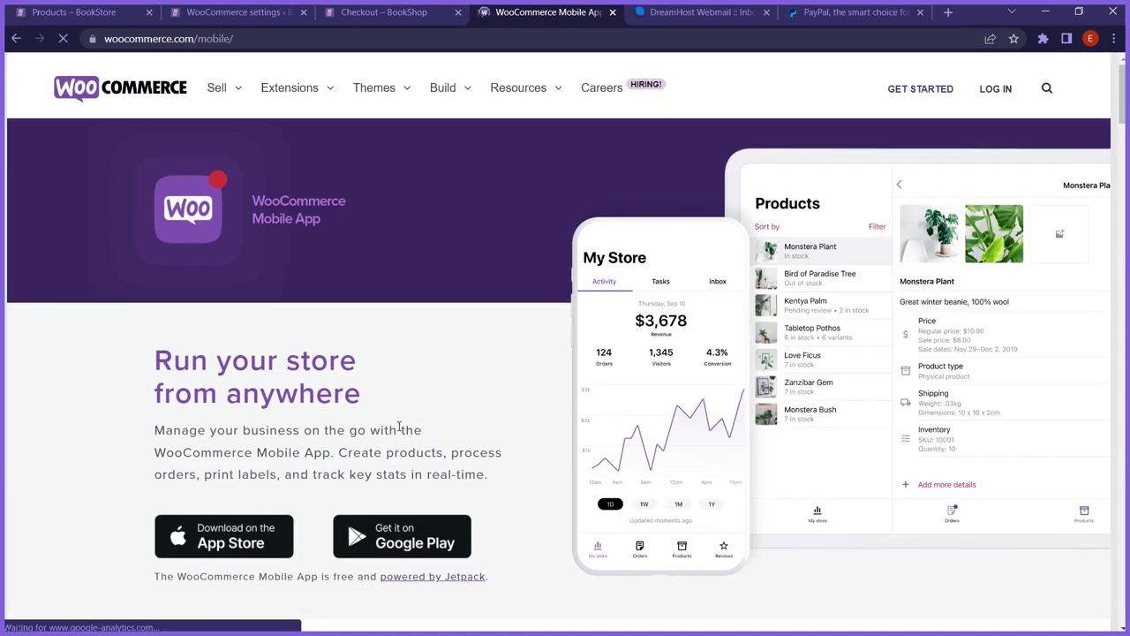
pyautogui.scroll(-2, 430, 420)
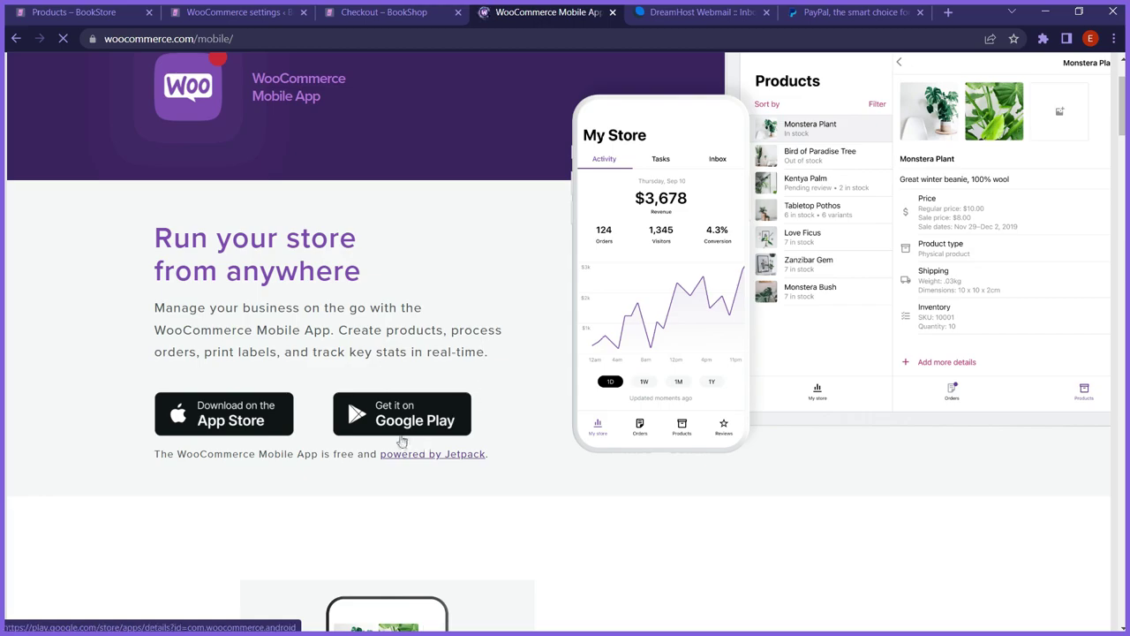
pyautogui.scroll(2, 398, 443)
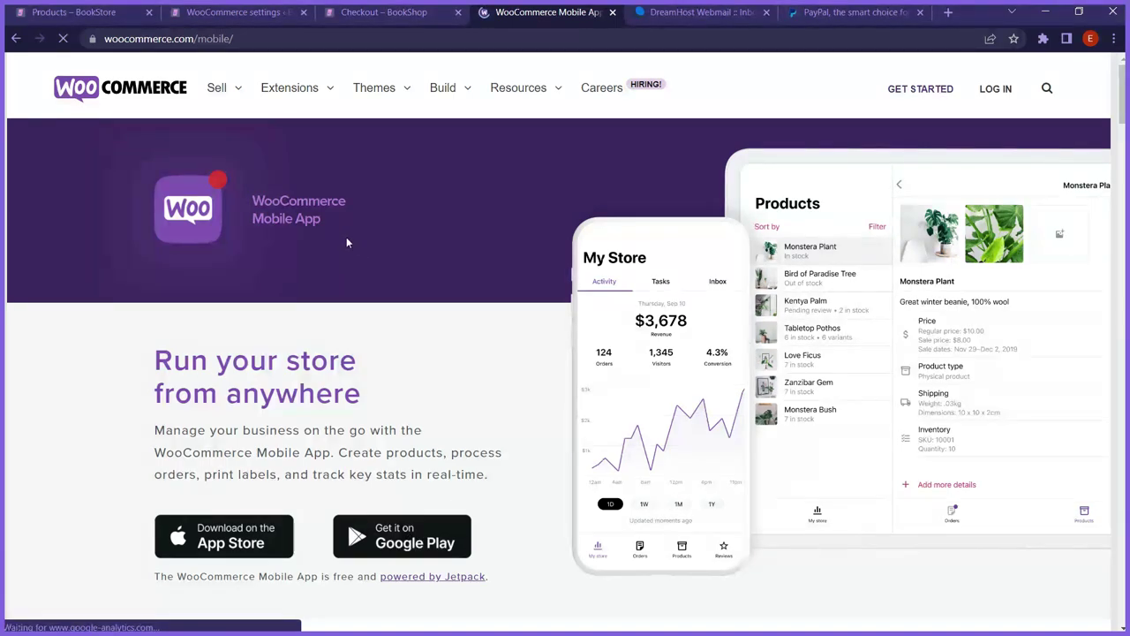
pyautogui.moveTo(257, 200); pyautogui.dragTo(314, 219)
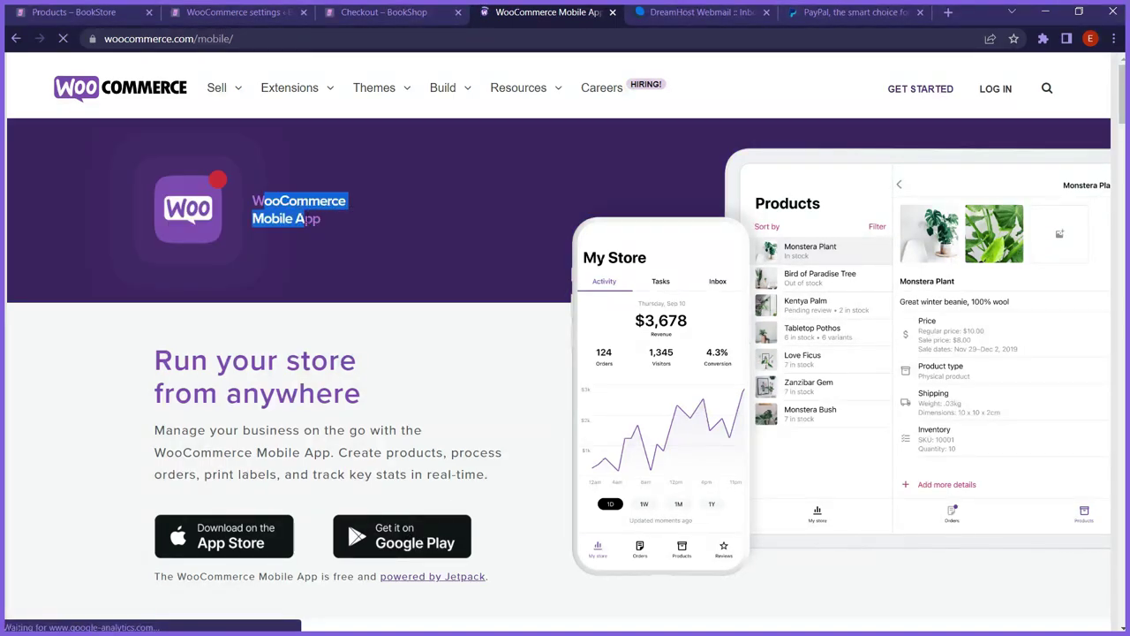
pyautogui.click(331, 227)
pyautogui.moveTo(249, 198); pyautogui.dragTo(348, 206)
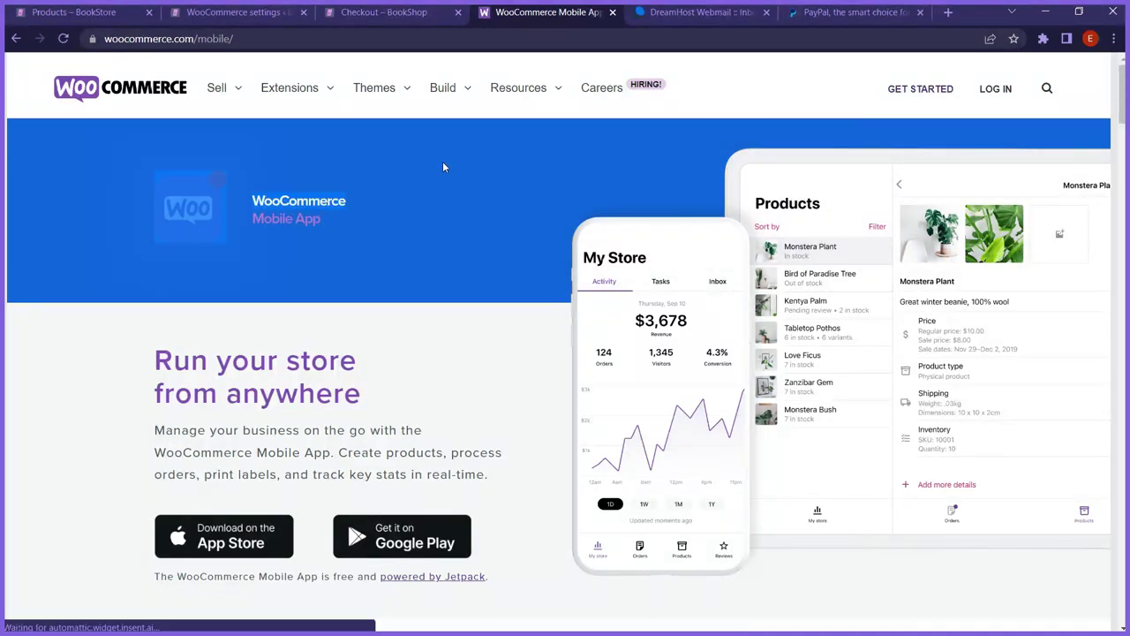
pyautogui.click(441, 177)
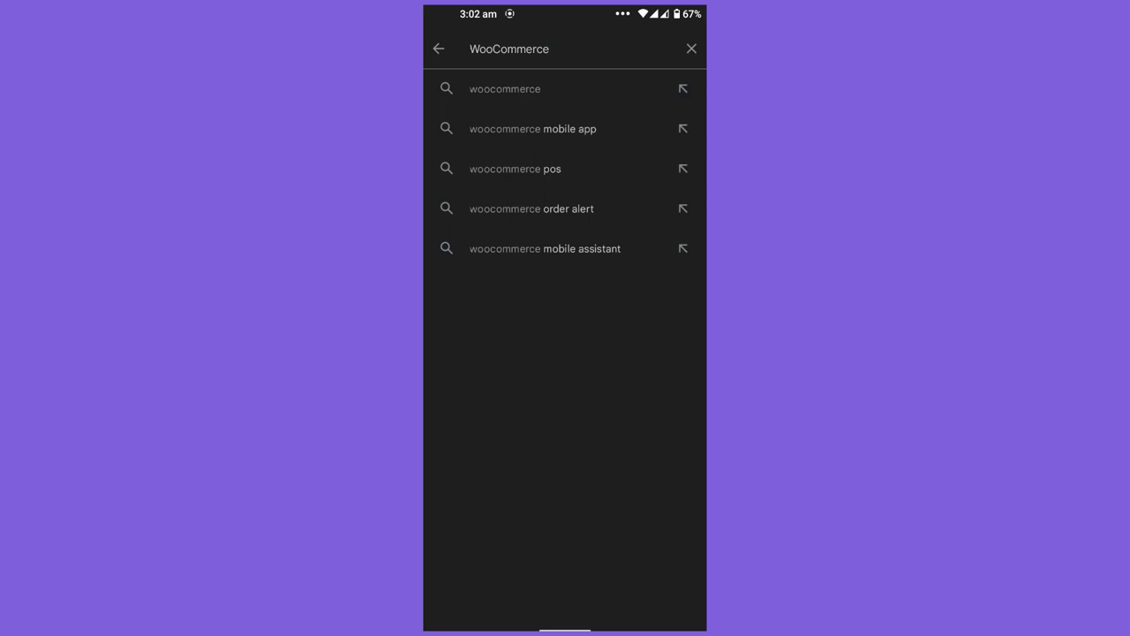
# Step: Search the Play Store for 'woocommerce' and view the WooCommerce app listing by Automattic
pyautogui.click(505, 89)
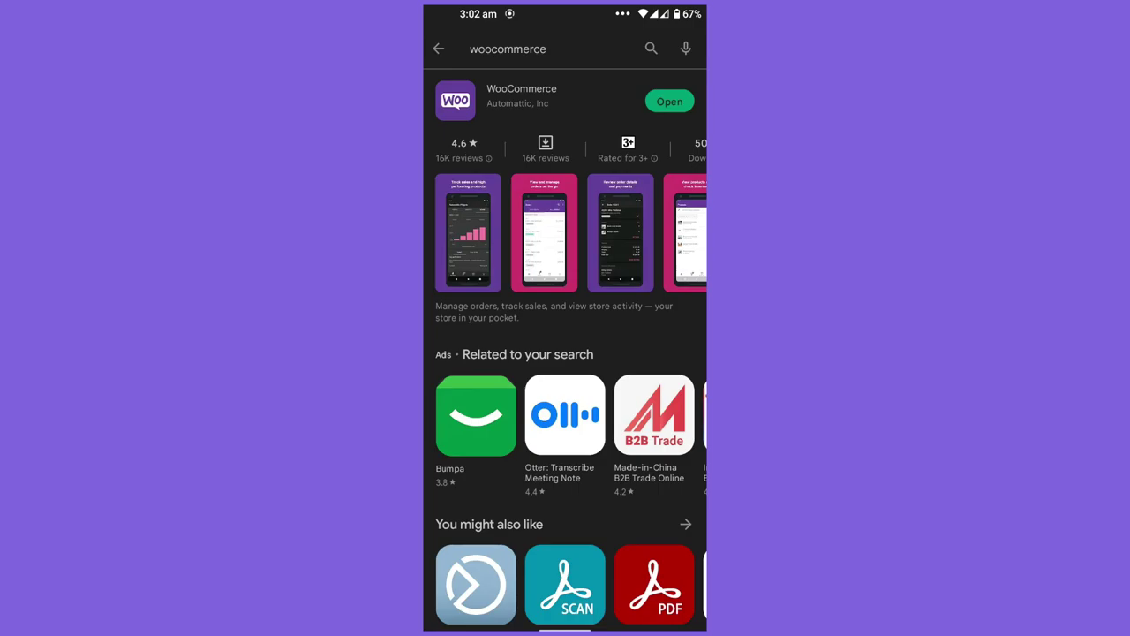
pyautogui.moveTo(619, 415); pyautogui.dragTo(530, 415)
pyautogui.click(513, 100)
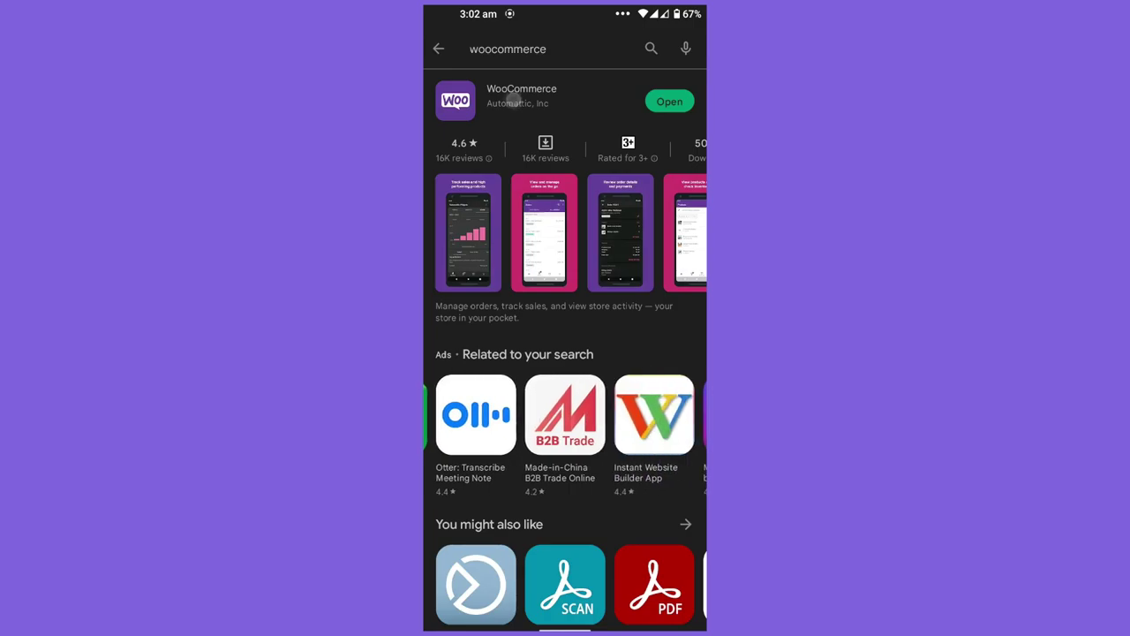
pyautogui.moveTo(644, 423); pyautogui.dragTo(613, 450)
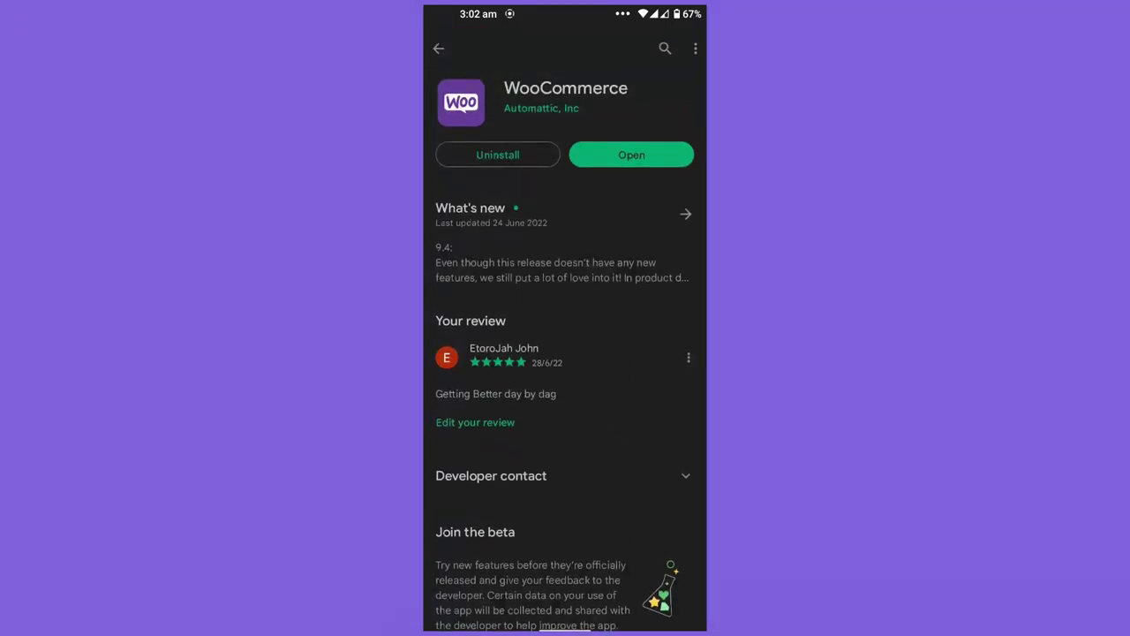
pyautogui.moveTo(613, 143); pyautogui.dragTo(579, 296)
# Step: Return to the search results and launch the WooCommerce app from the home screen
pyautogui.press('Escape')
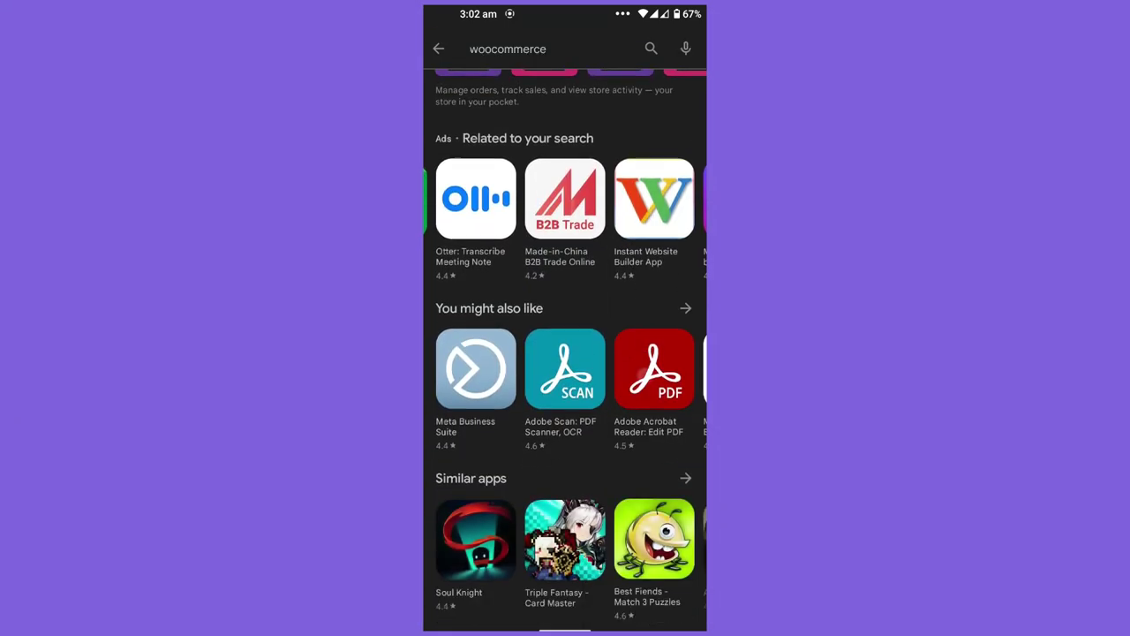
pyautogui.press('super')
pyautogui.click(671, 369)
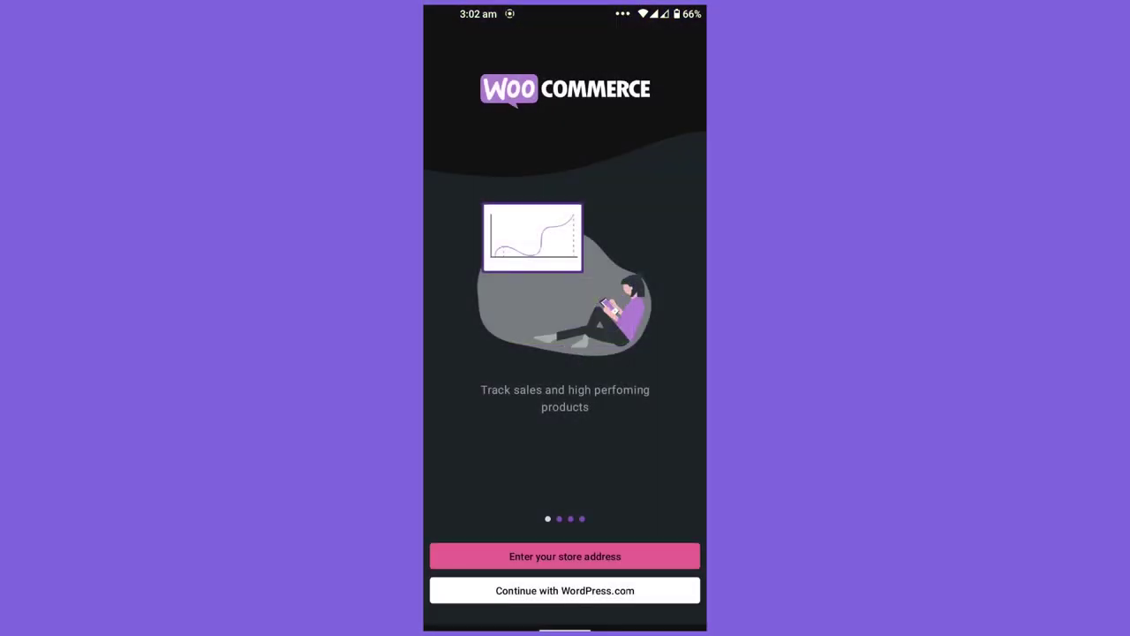
# Step: Browse the onboarding slides and choose to log in with WordPress.com
pyautogui.click(565, 590)
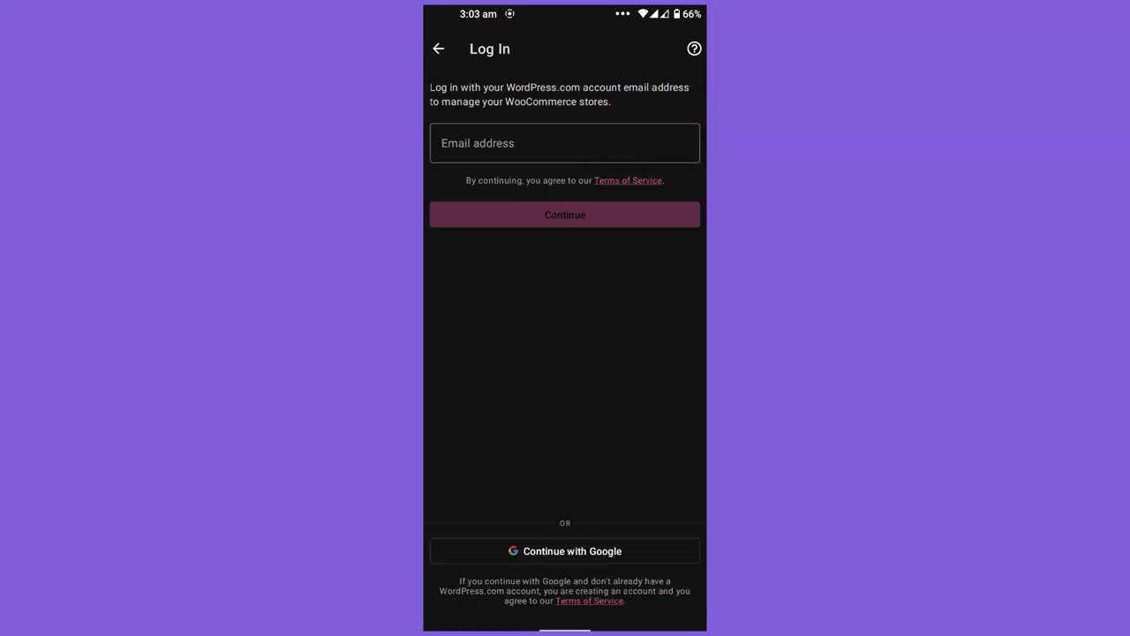
pyautogui.click(438, 48)
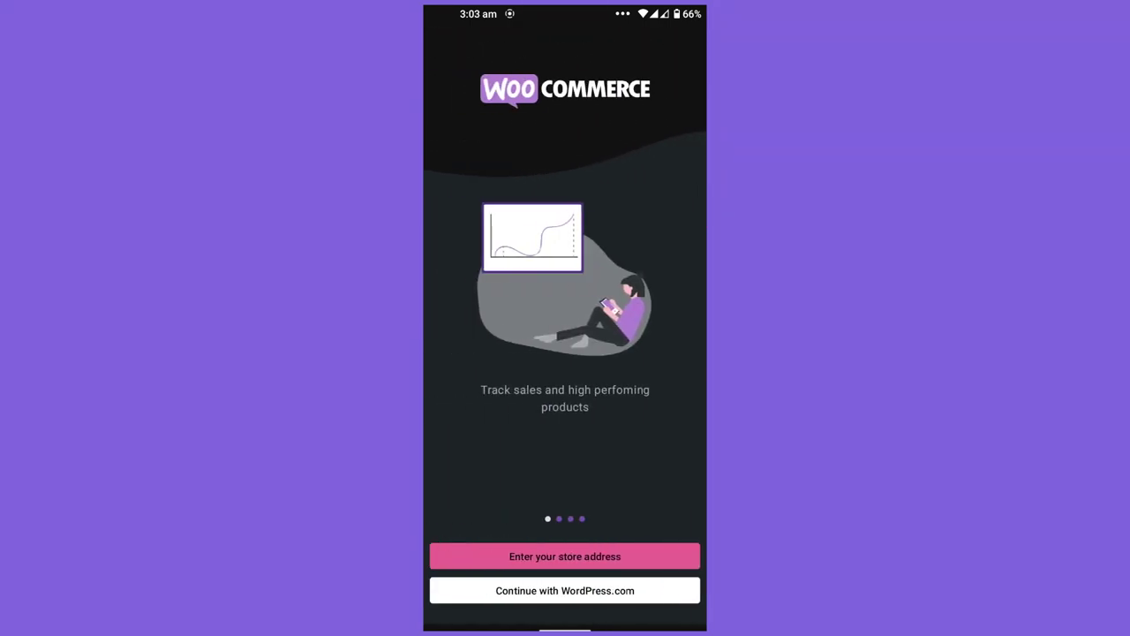
pyautogui.moveTo(557, 371); pyautogui.dragTo(507, 371)
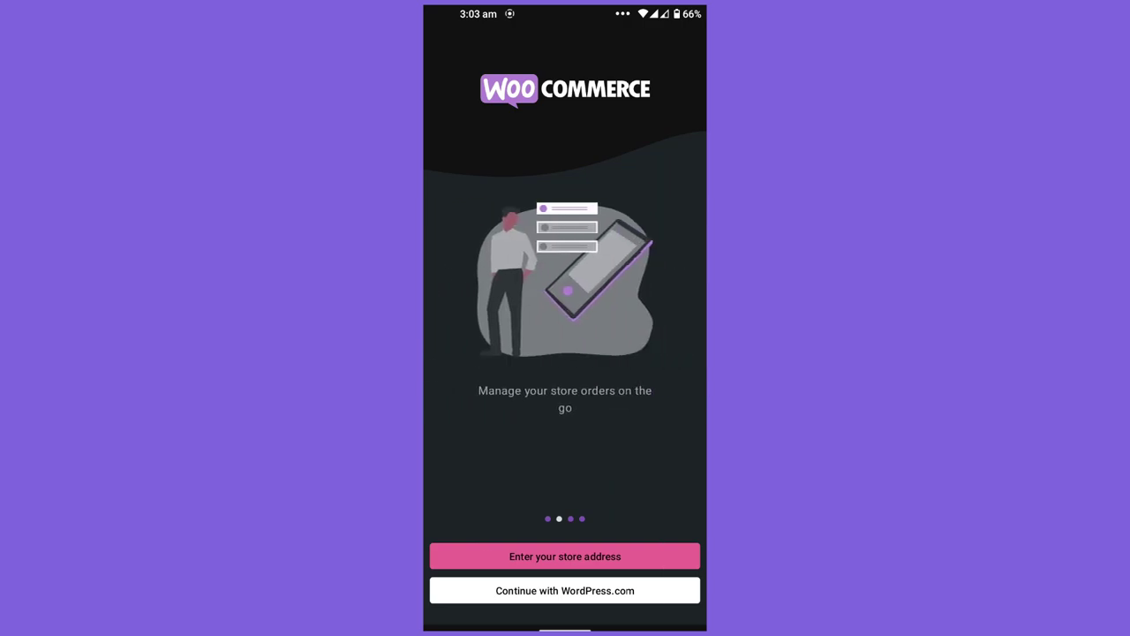
pyautogui.click(565, 556)
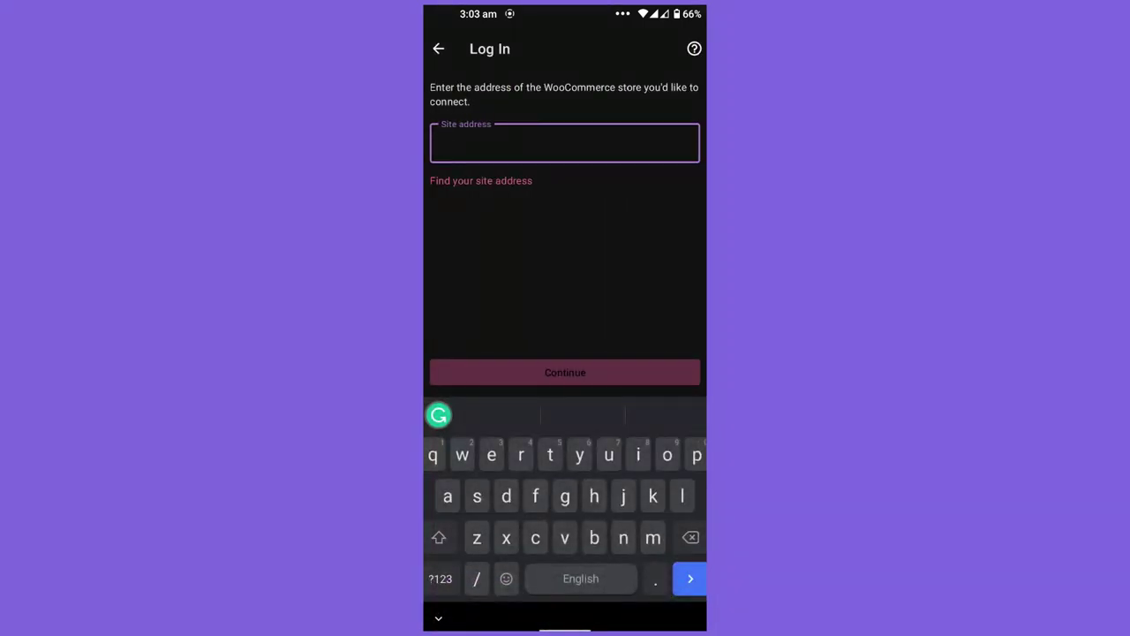
pyautogui.click(439, 48)
pyautogui.click(603, 592)
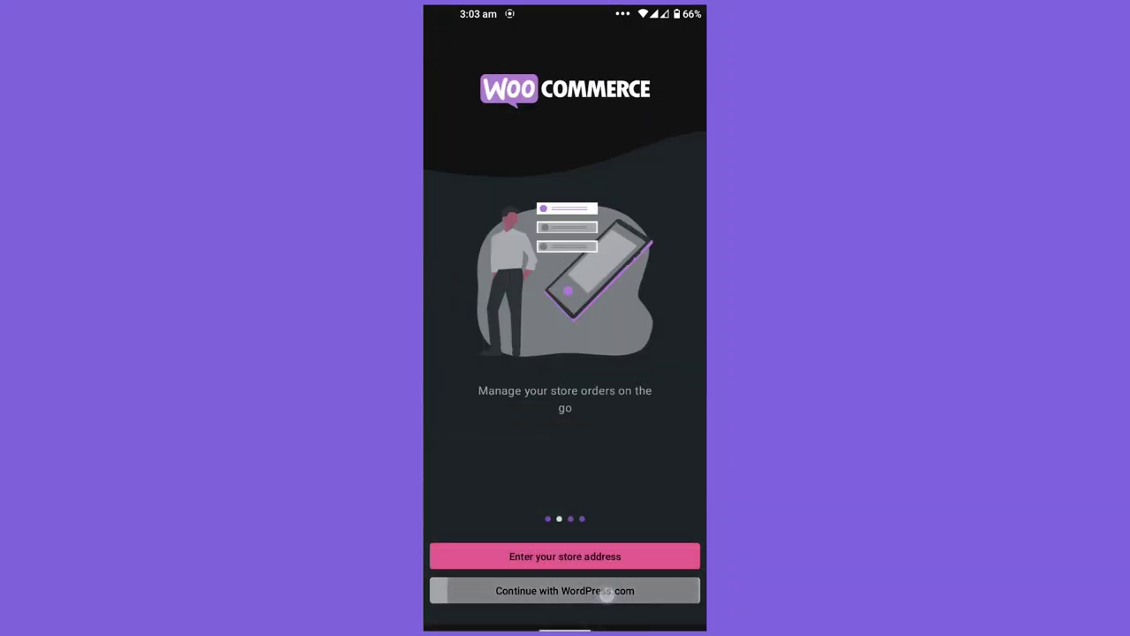
# Step: Enter the WordPress.com account e-mail address and continue
pyautogui.click(479, 142)
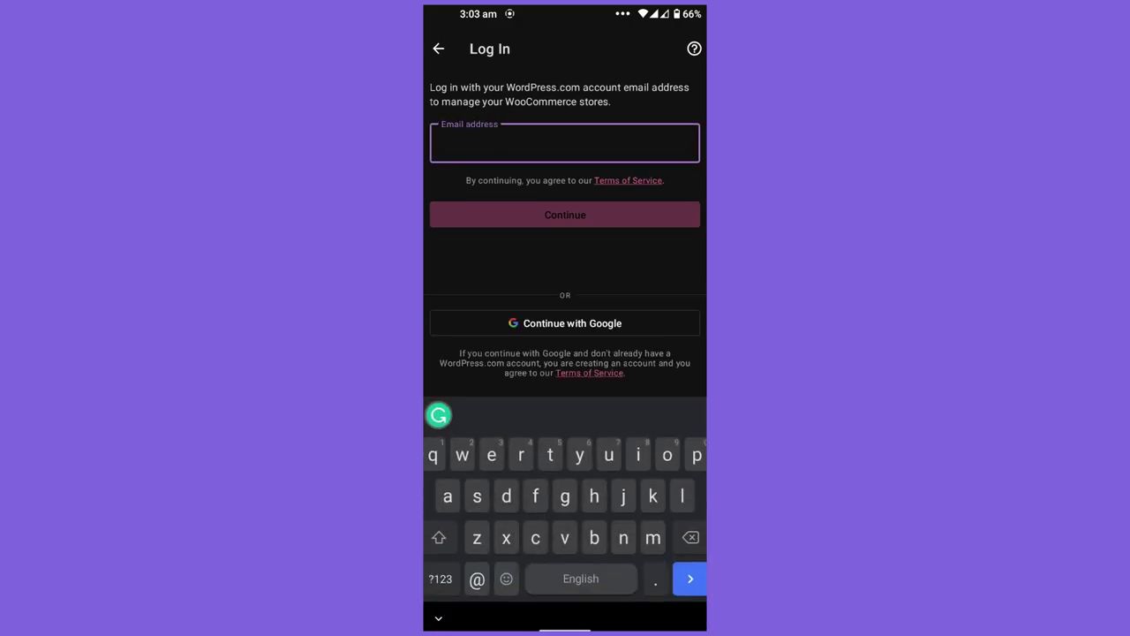
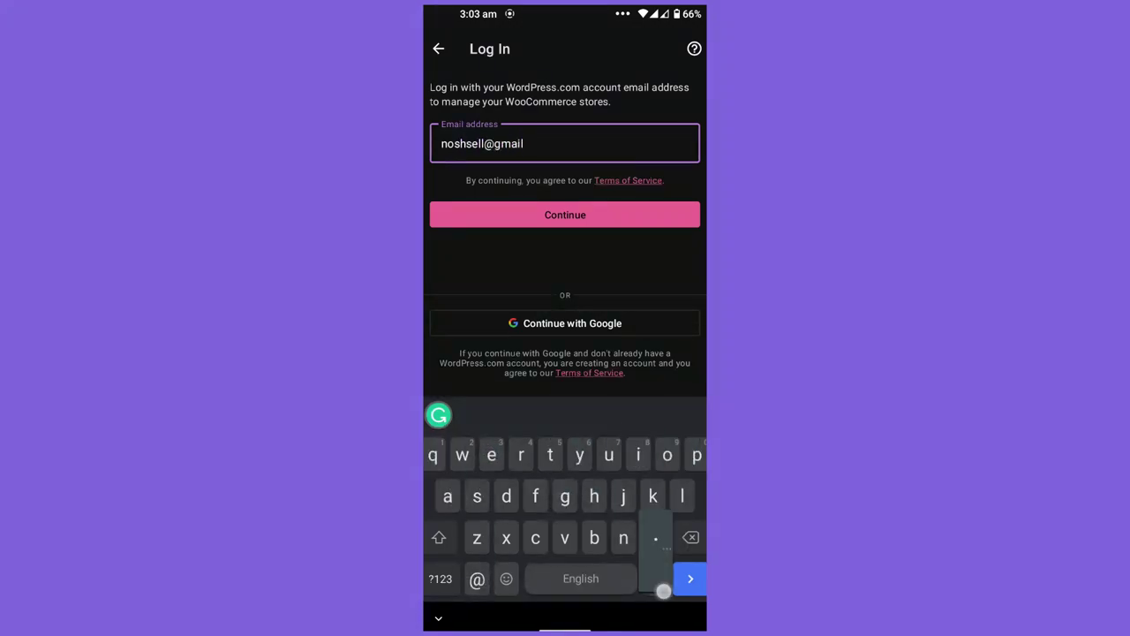
pyautogui.click(497, 215)
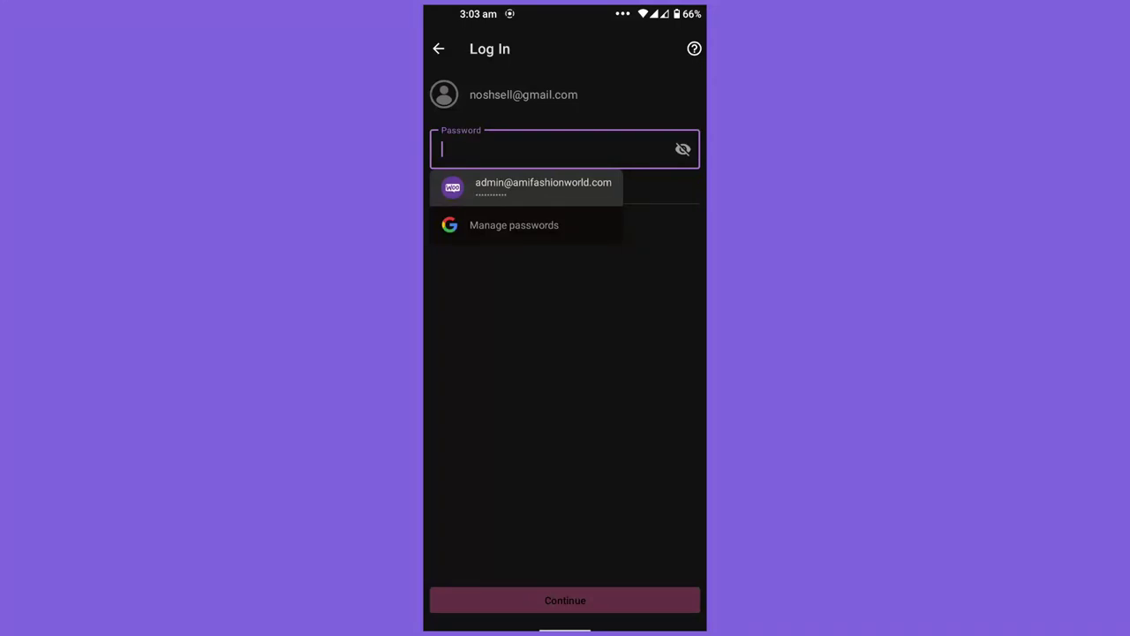
# Step: Enter the account password and log in
pyautogui.click(475, 143)
pyautogui.press('shift')
pyautogui.write('N')
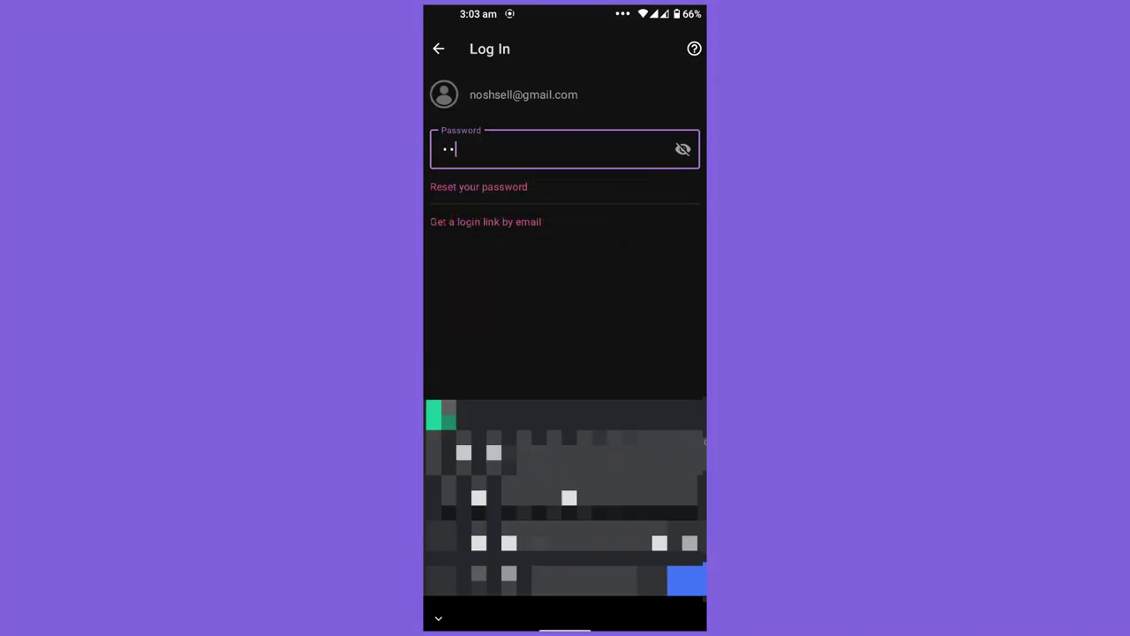
pyautogui.write('•••')
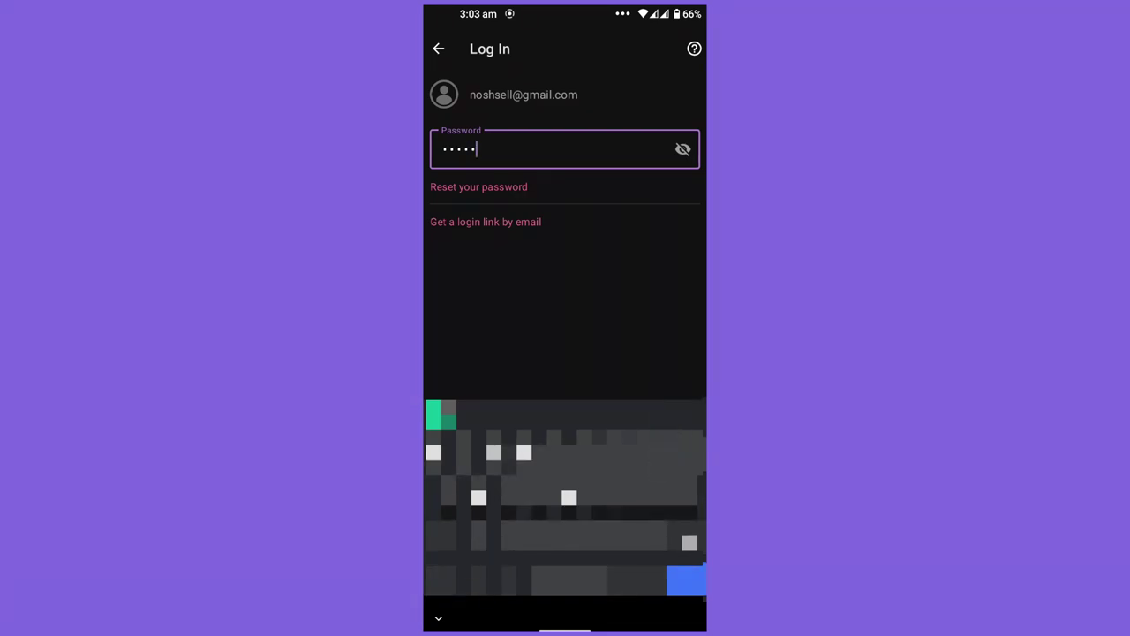
pyautogui.write('••')
pyautogui.click(441, 581)
pyautogui.write('•')
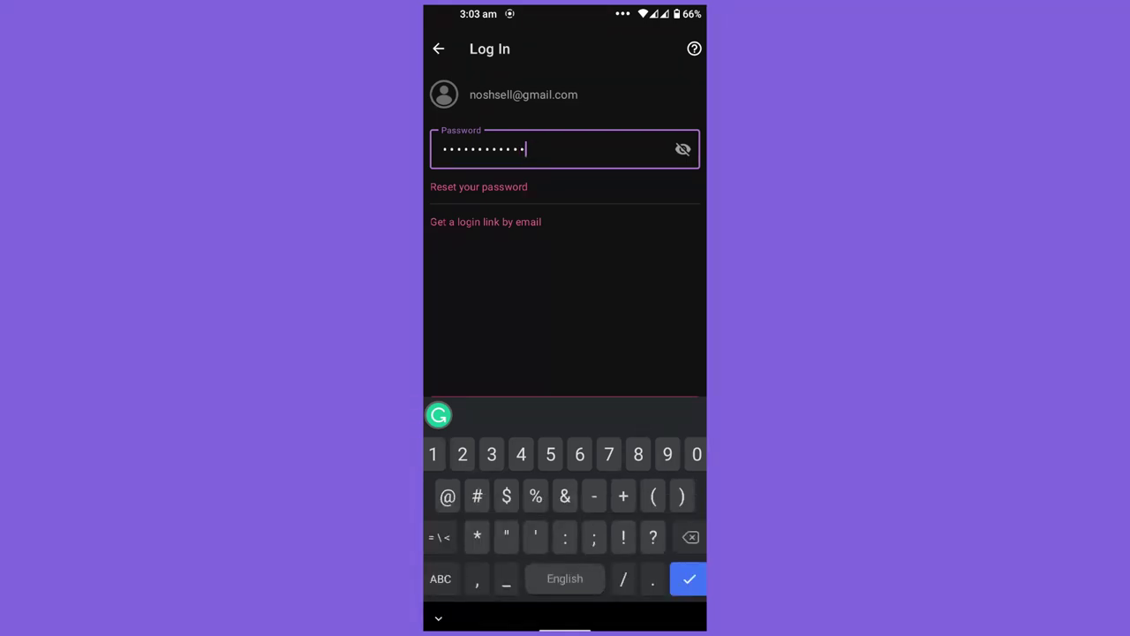
pyautogui.click(441, 620)
pyautogui.click(565, 599)
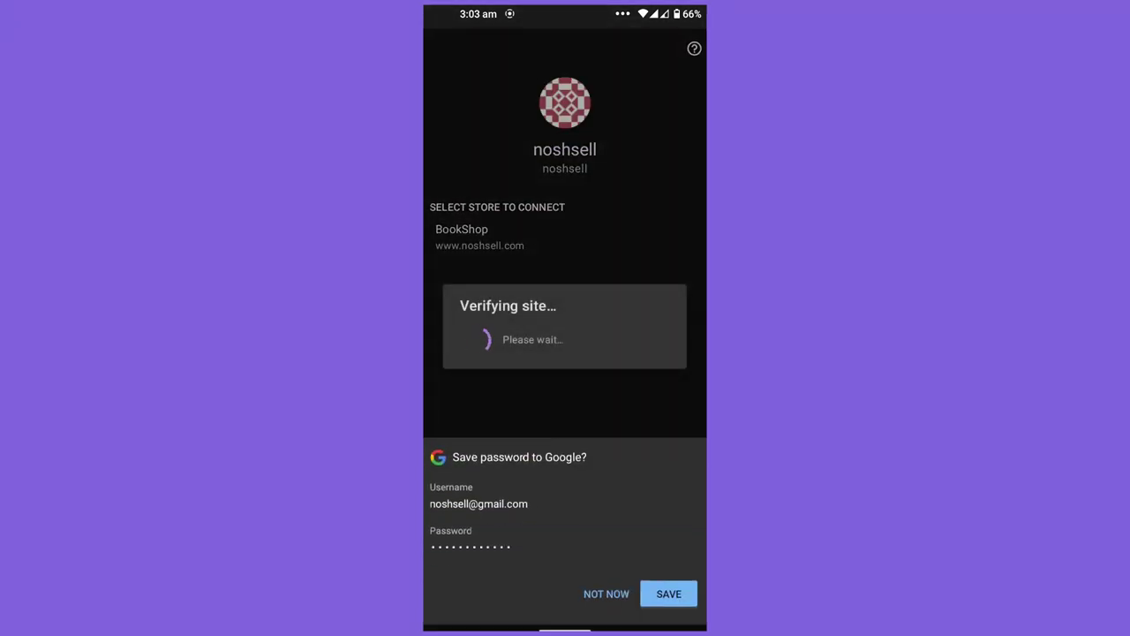
# Step: Save the password to Google, connect BookShop, and view My store showing NGN0 revenue, 0 orders
pyautogui.click(668, 595)
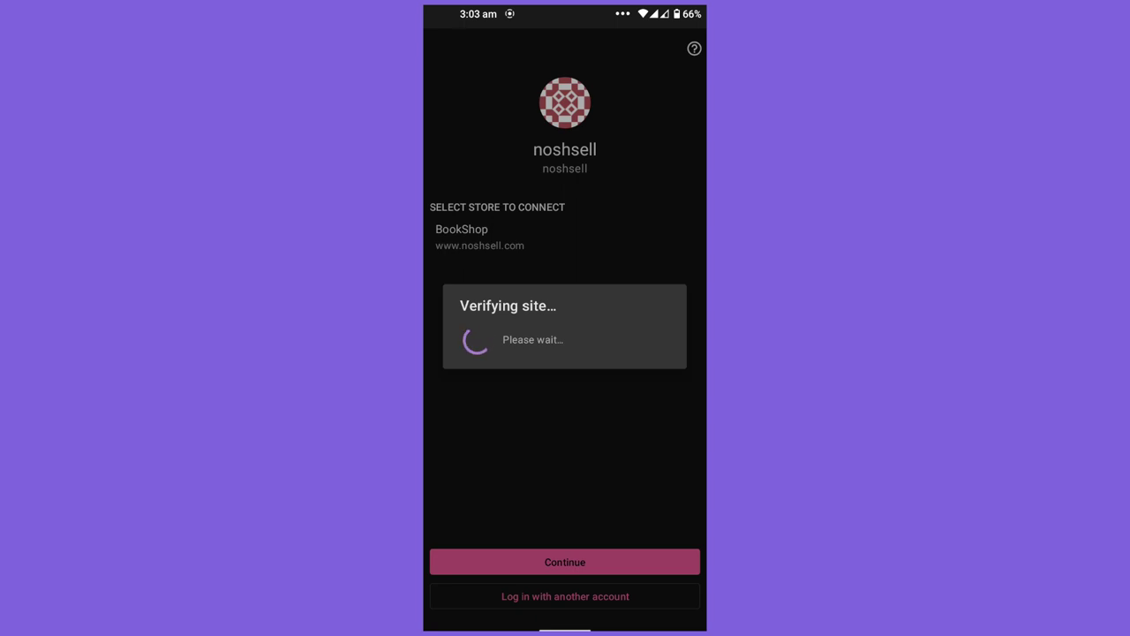
pyautogui.click(564, 561)
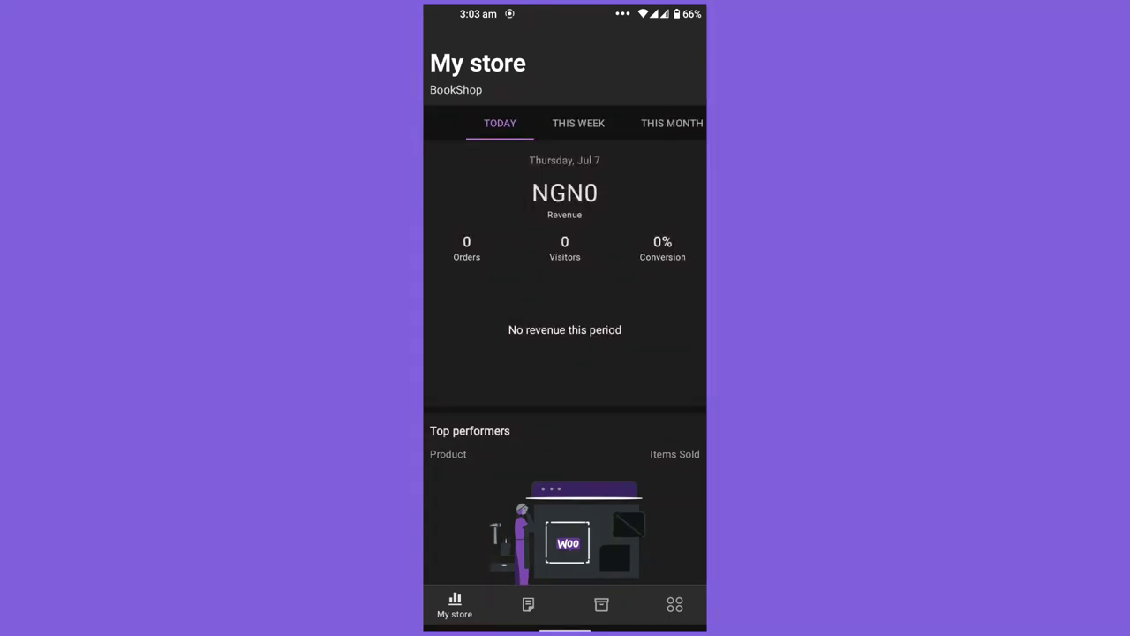
pyautogui.scroll(-1, 623, 312)
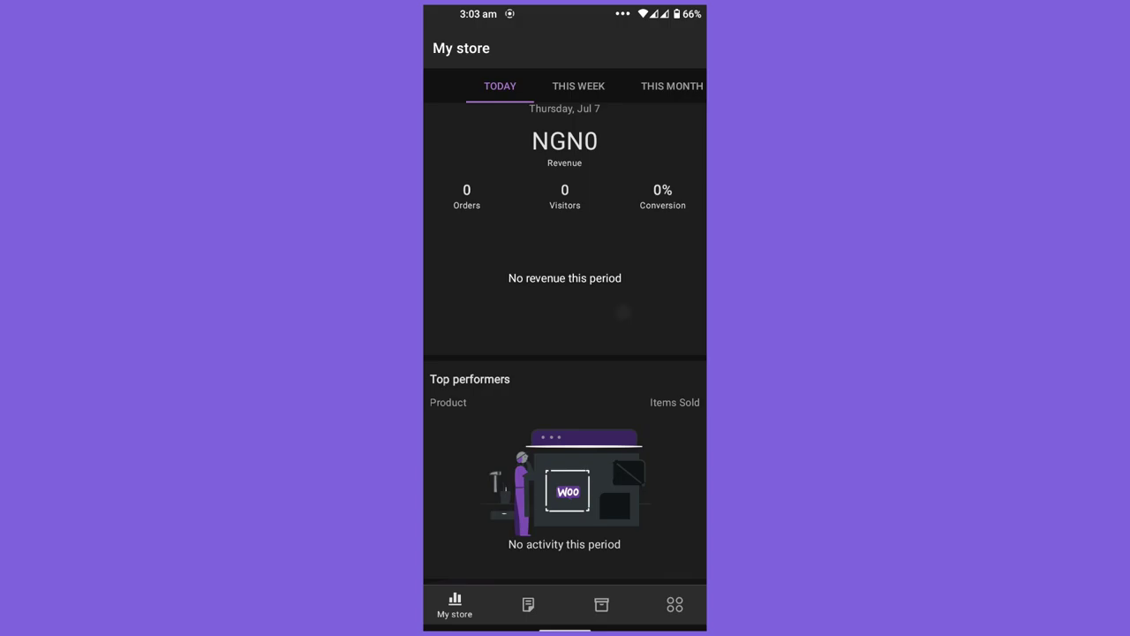